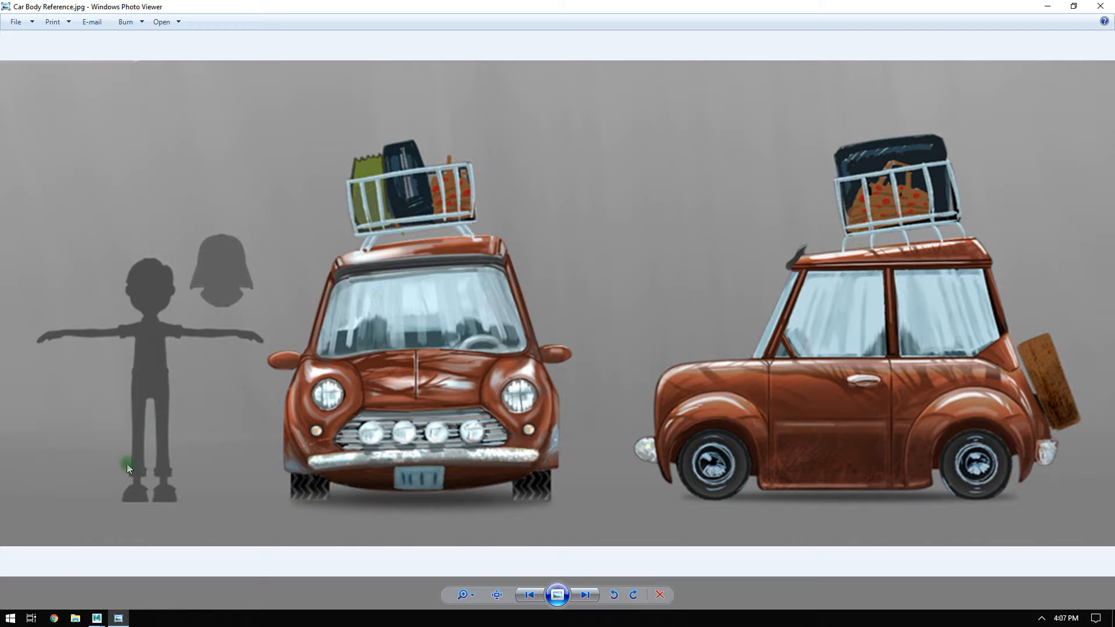
Switch from the car reference picture to Maya and show the four-view layout.
click(96, 618)
click(179, 562)
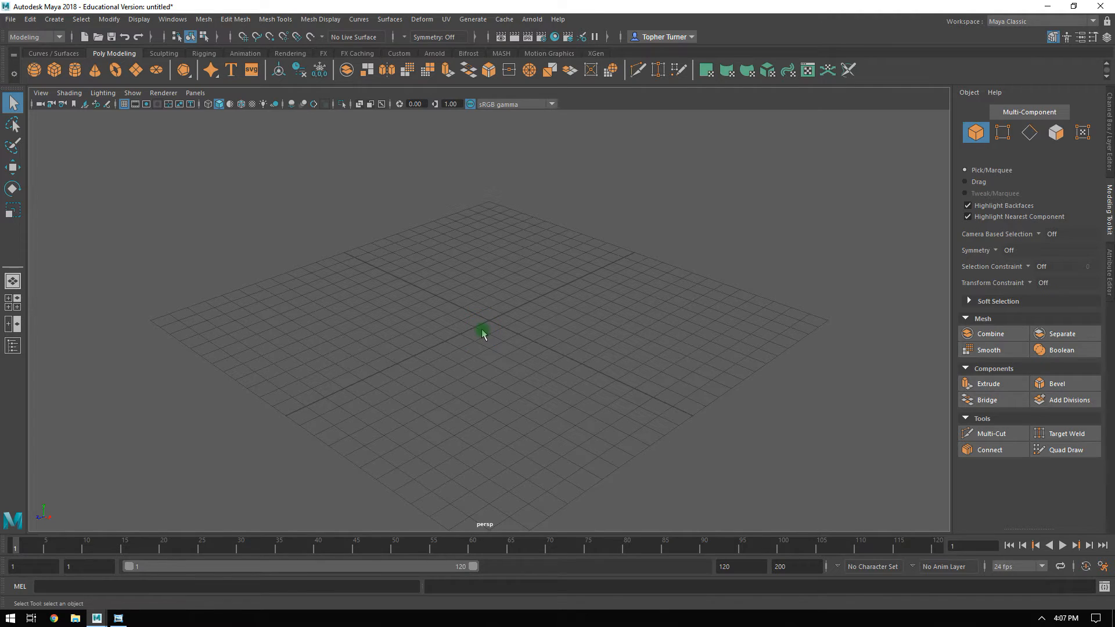
key(space)
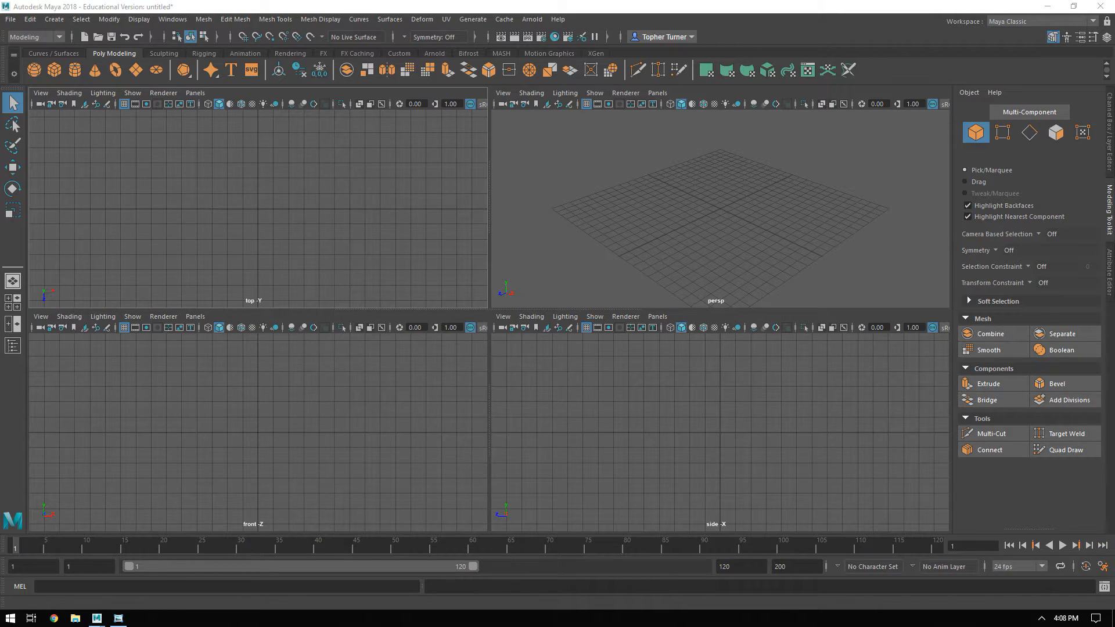
Create a folder named !StylizedCar inside E:\Projects and leave it selected.
drag(1114, 297, 598, 133)
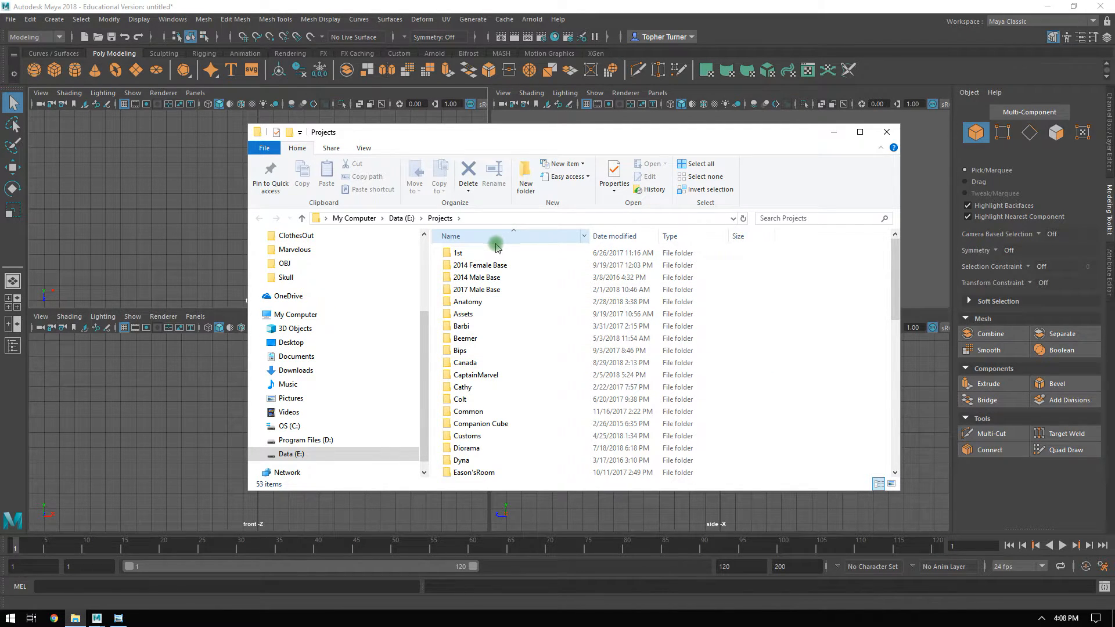
click(523, 173)
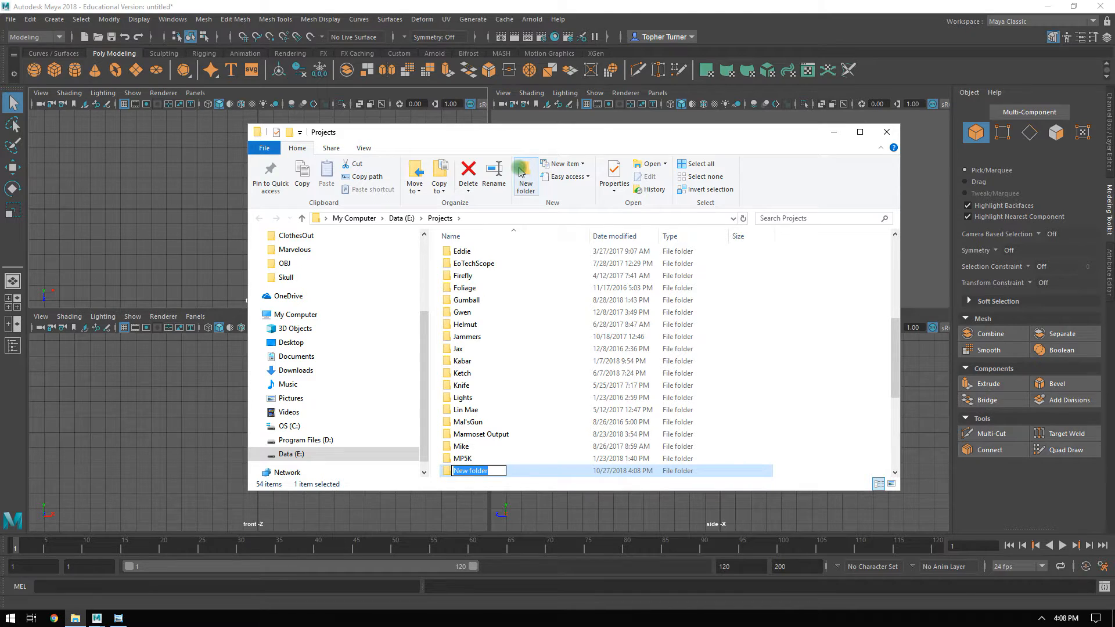
text(!S)
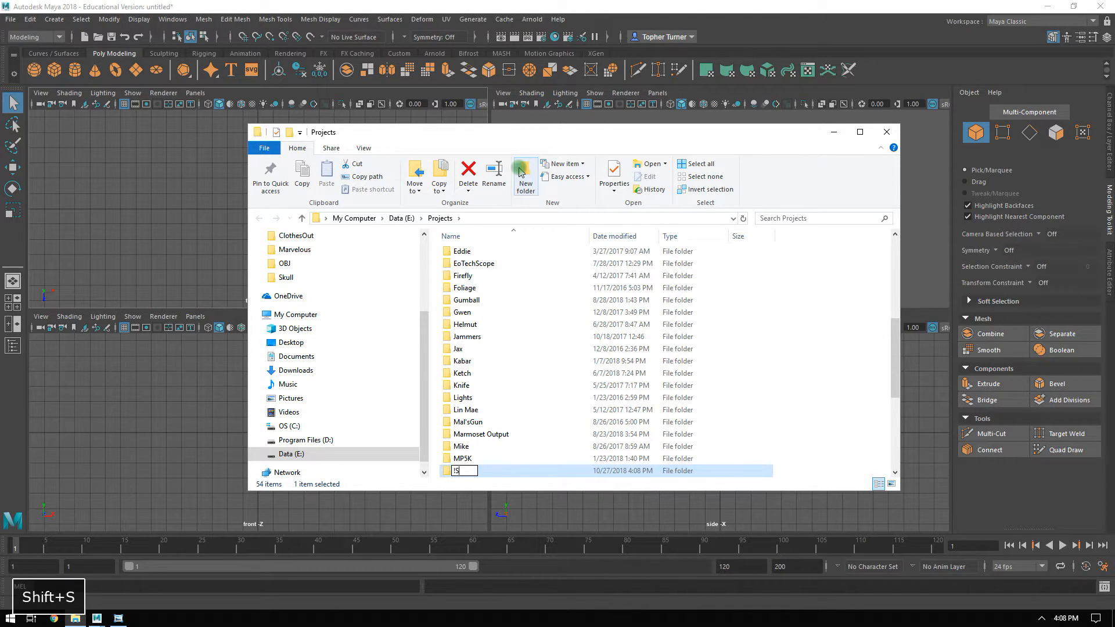
text(tylizedCAr)
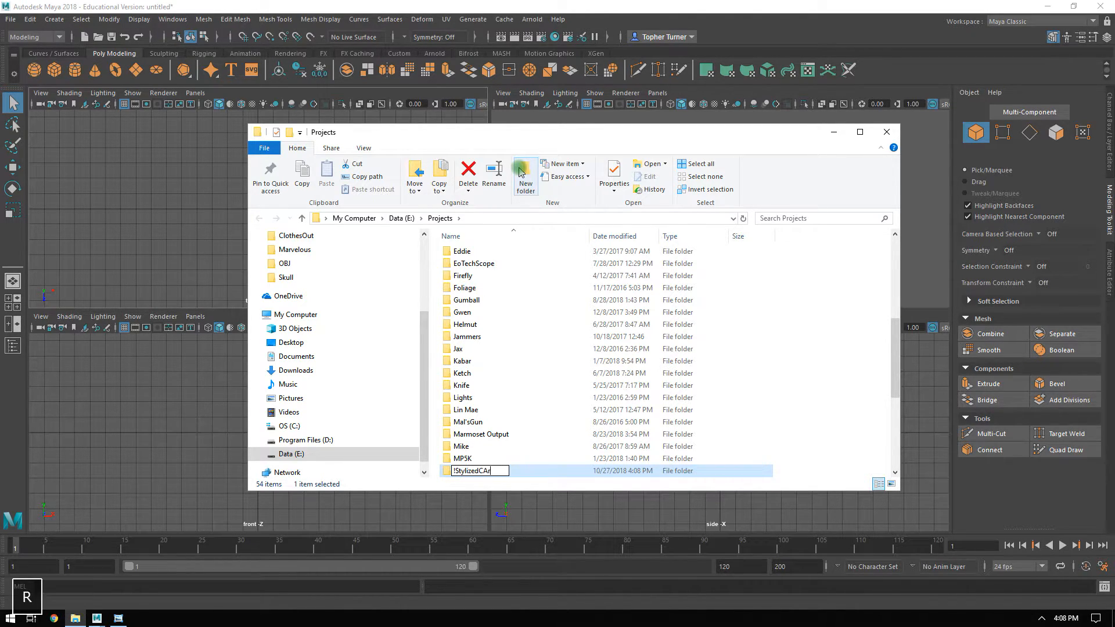
key(BackSpace)
key(BackSpace)
text(ar)
key(Return)
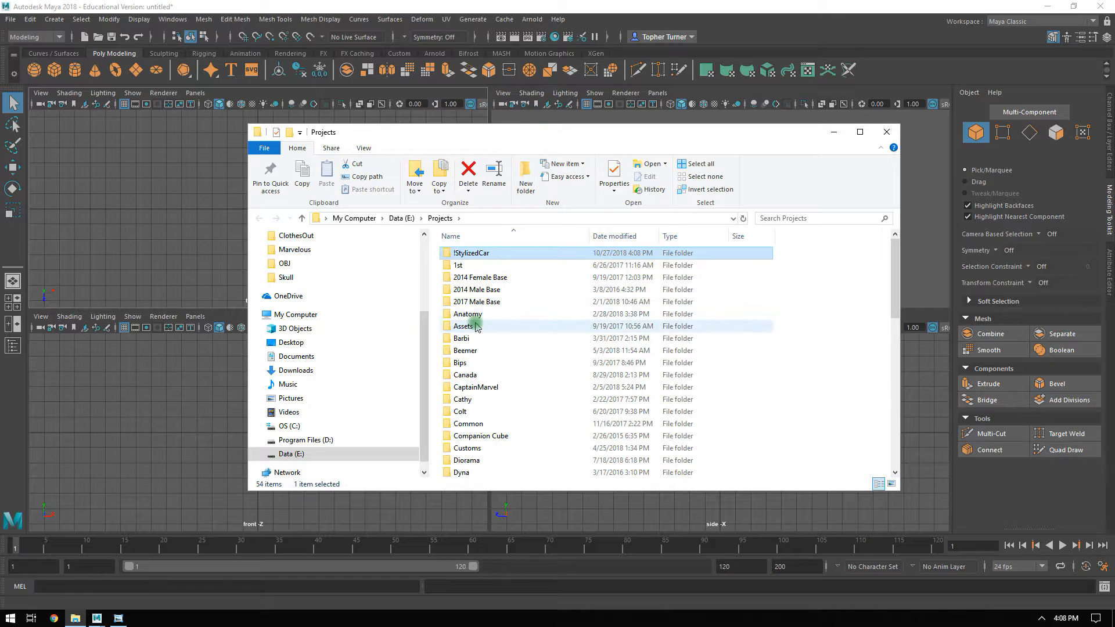
click(468, 301)
click(459, 262)
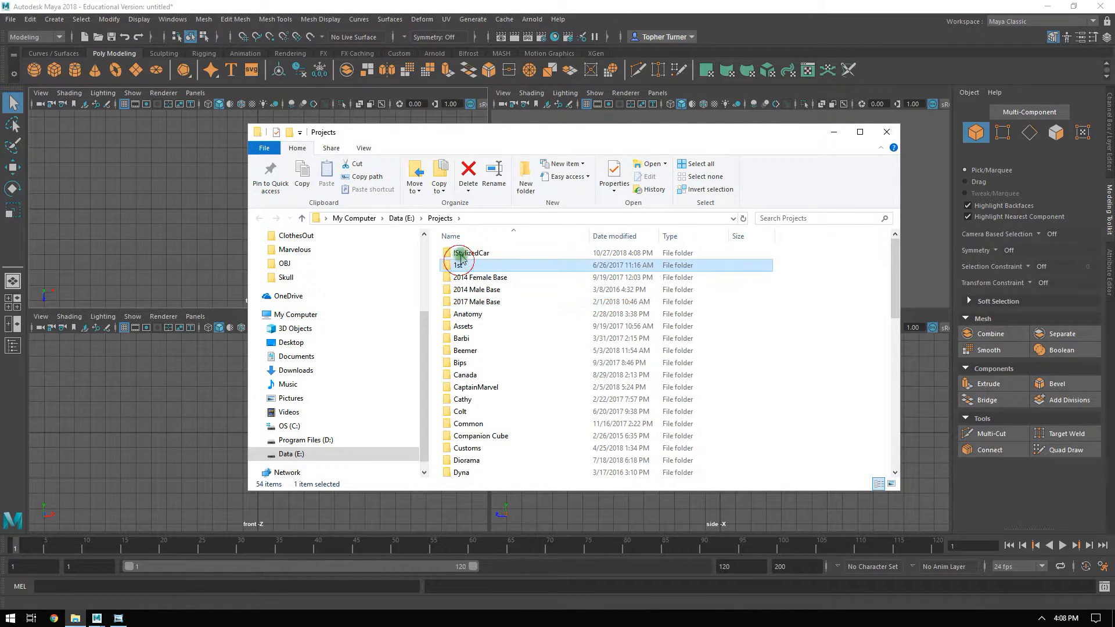
click(465, 253)
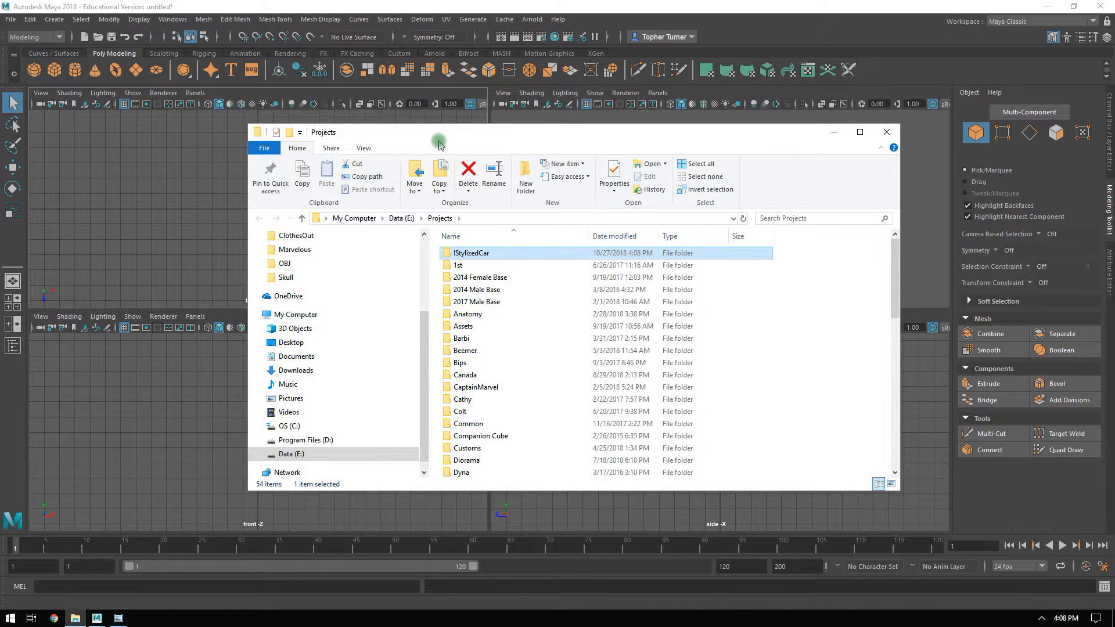
Set the Maya project to the !StylizedCar folder and create a default workspace in it.
drag(504, 130, 1114, 168)
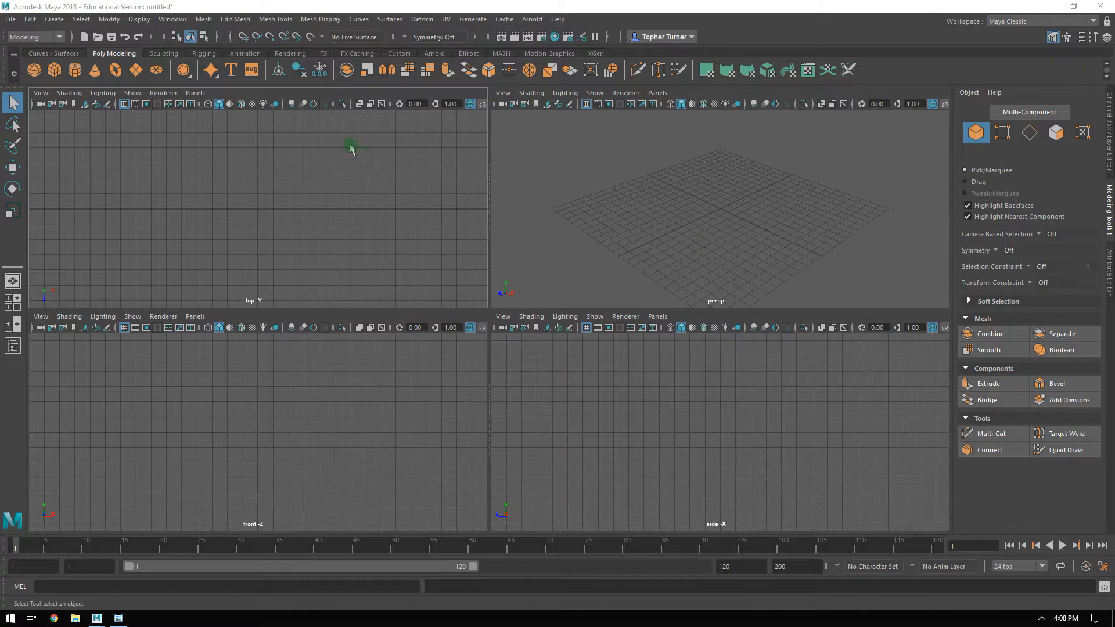
click(11, 19)
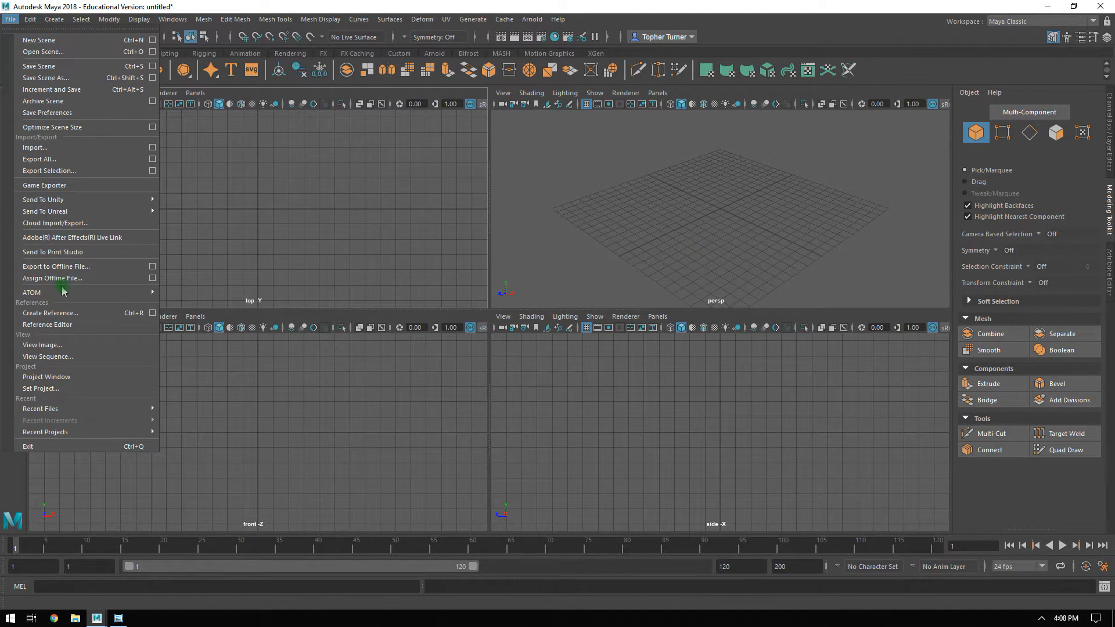
click(36, 389)
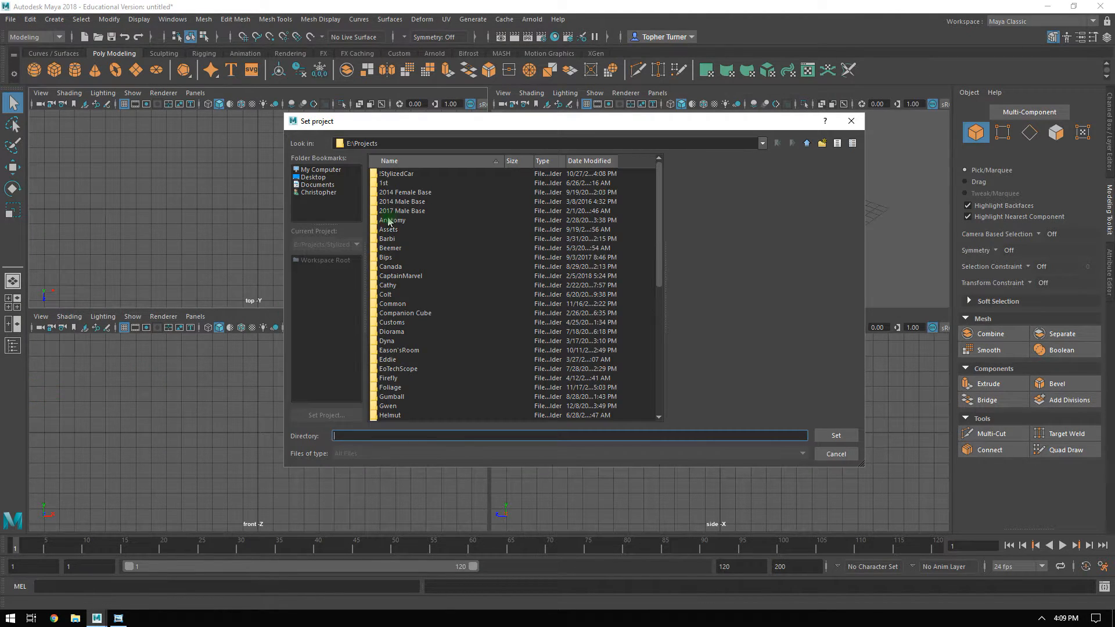
double_click(396, 174)
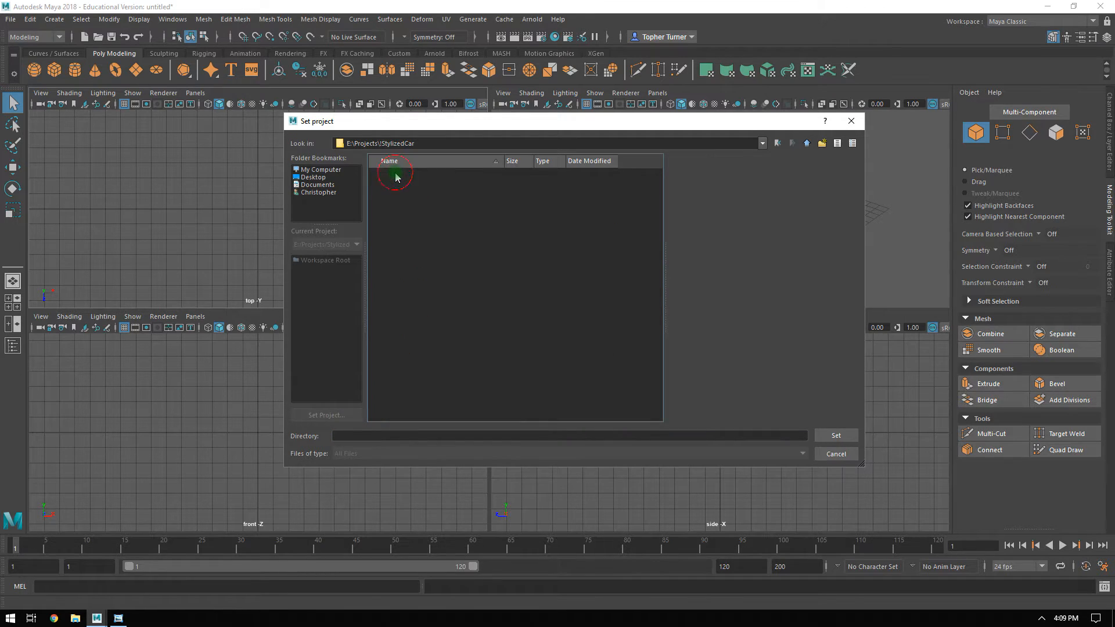
click(836, 436)
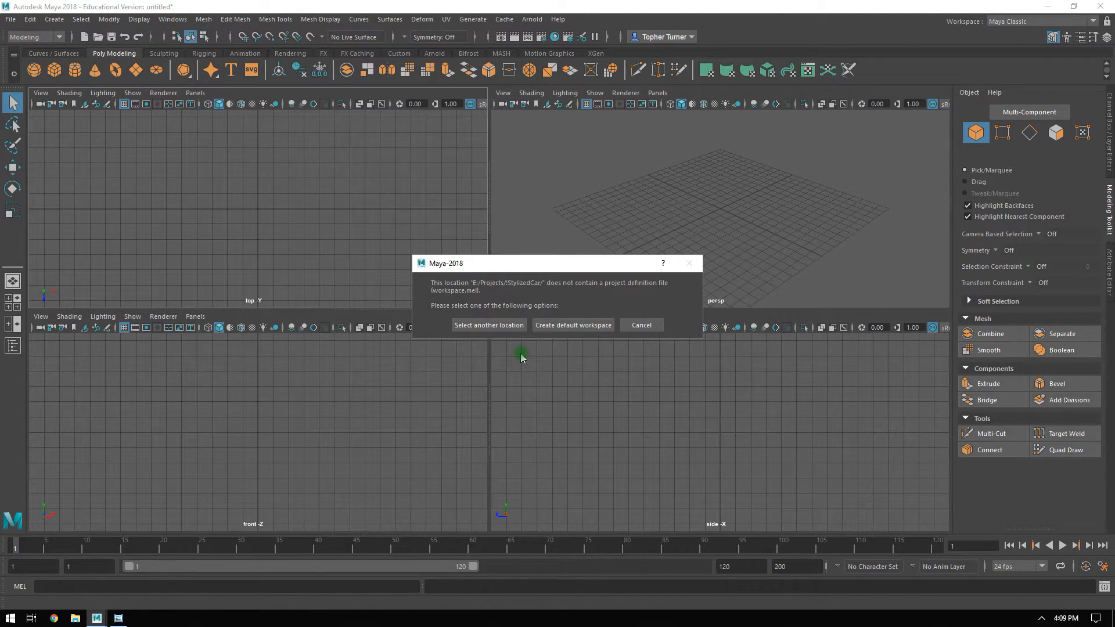
click(570, 326)
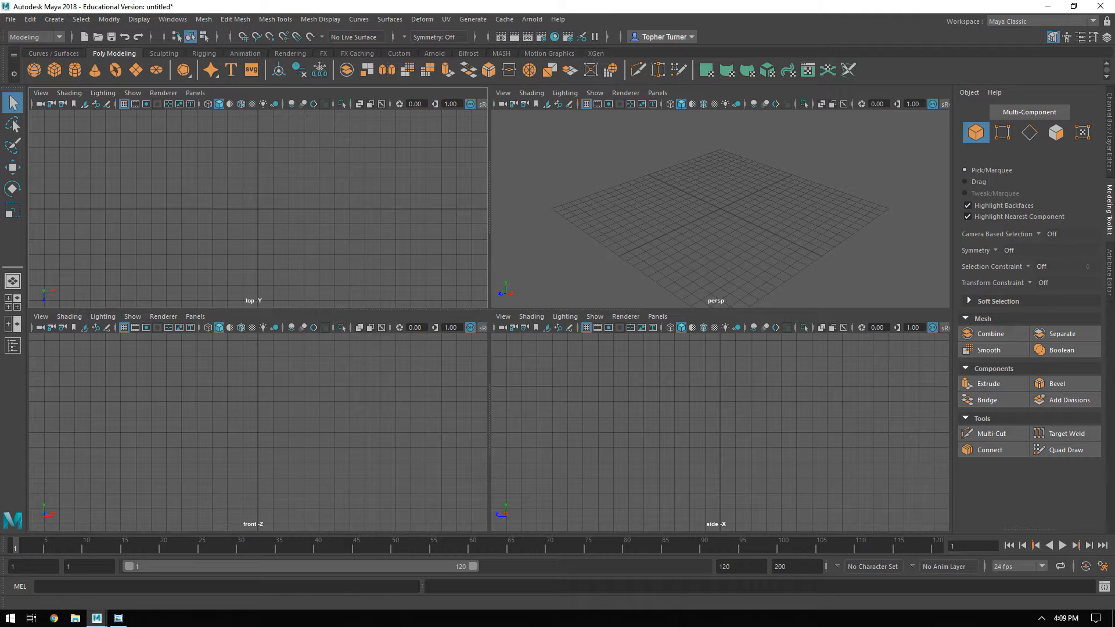
Open the !StylizedCar folder in File Explorer to check which files the project setup created.
key(super+e)
click(492, 266)
double_click(493, 267)
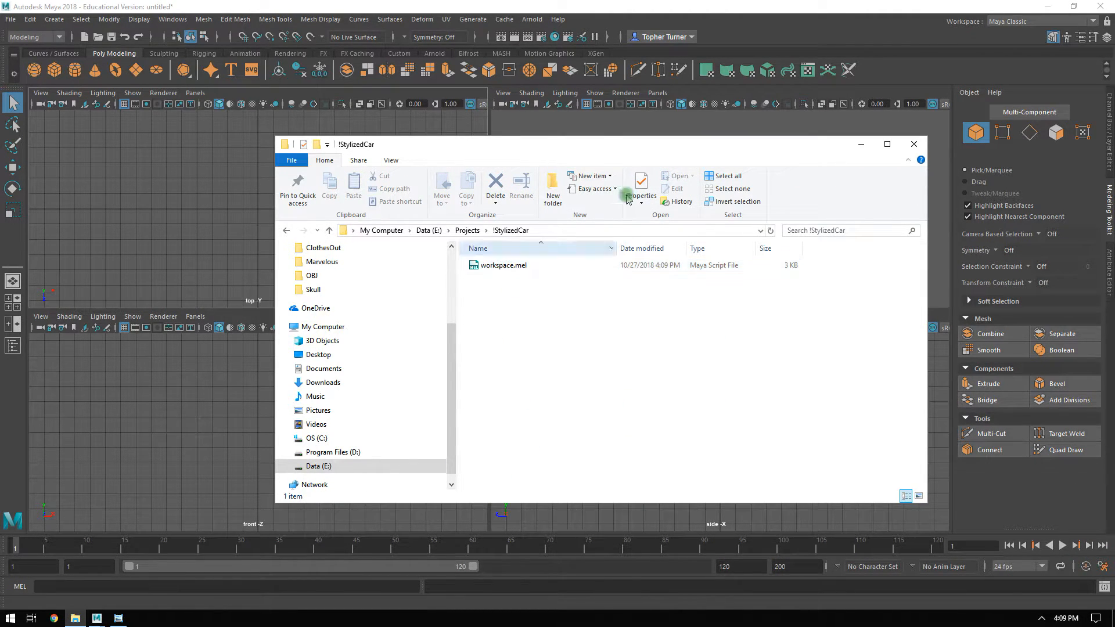
drag(514, 145, 1114, 191)
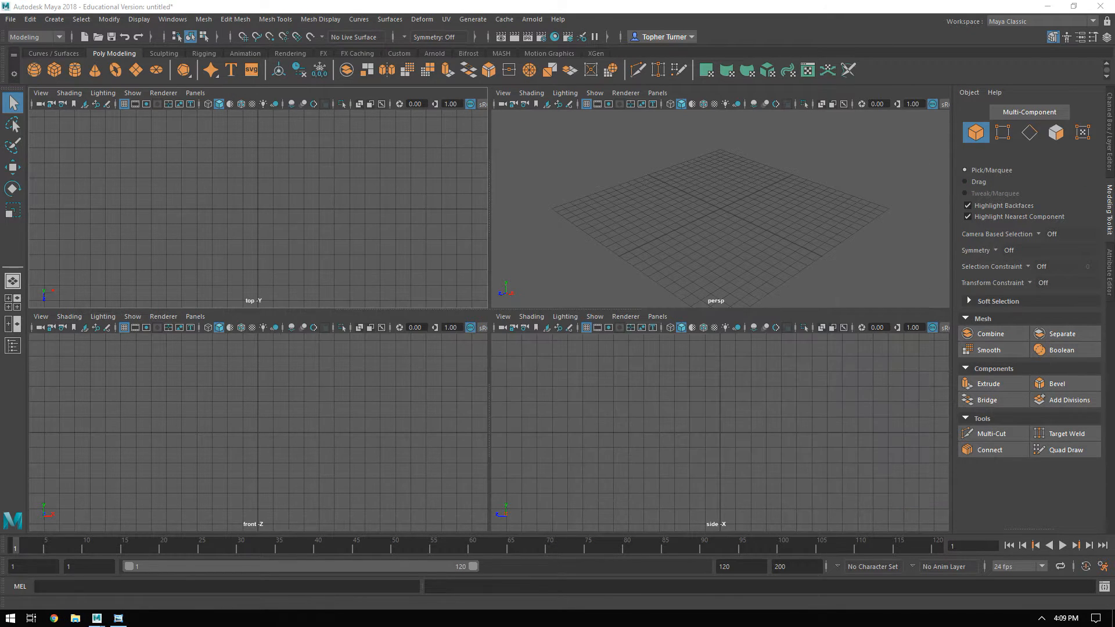
Generate the project's subfolders from the Project Window, accepting the default primary locations for !StylizedCar.
click(10, 19)
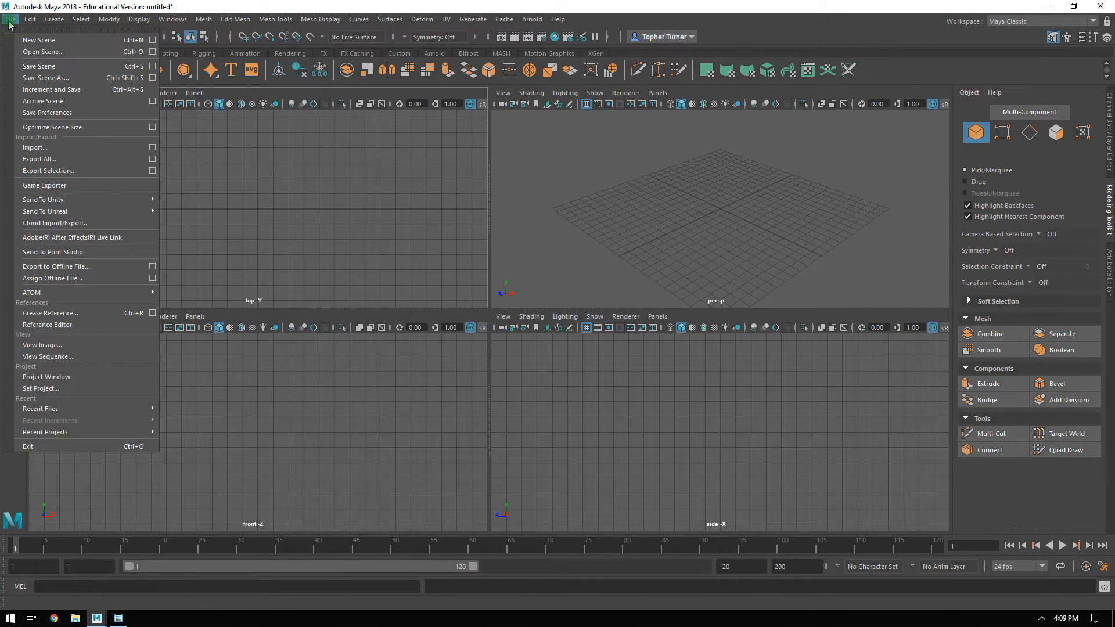
click(53, 379)
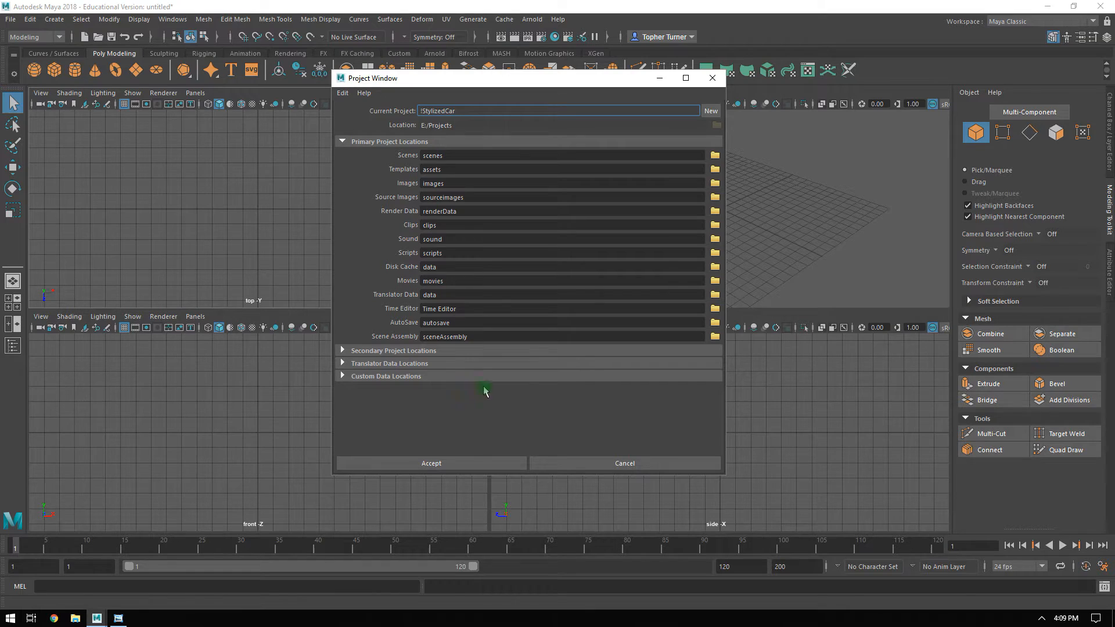
click(429, 463)
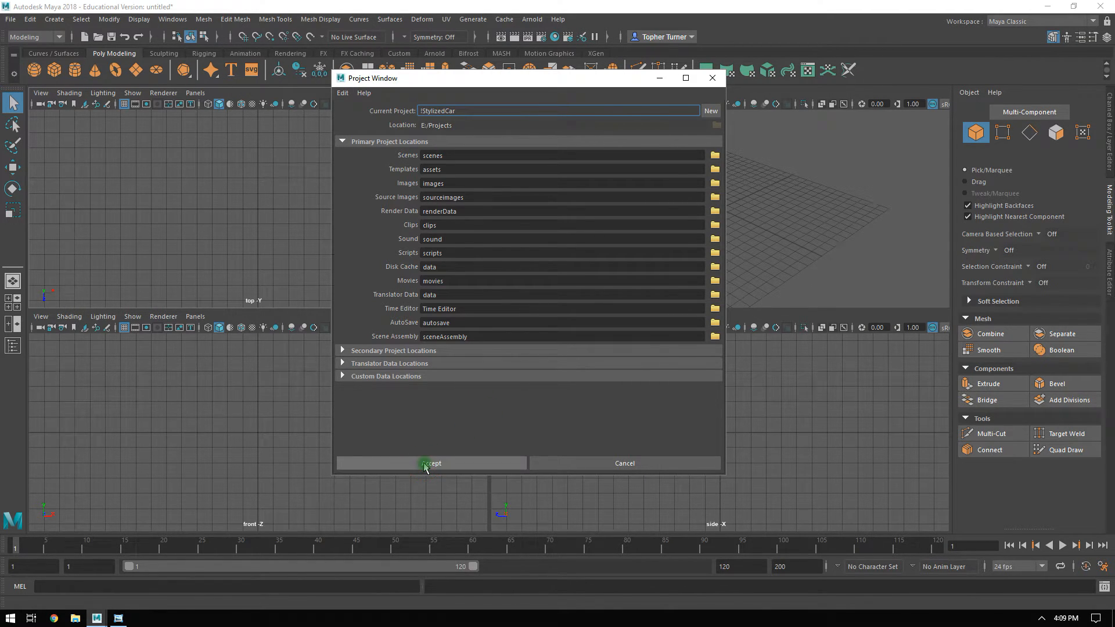
Add the CarFront.jpg and CarSide.jpg reference images to the project's sourceimages folder, then return to Maya.
drag(1114, 385, 484, 145)
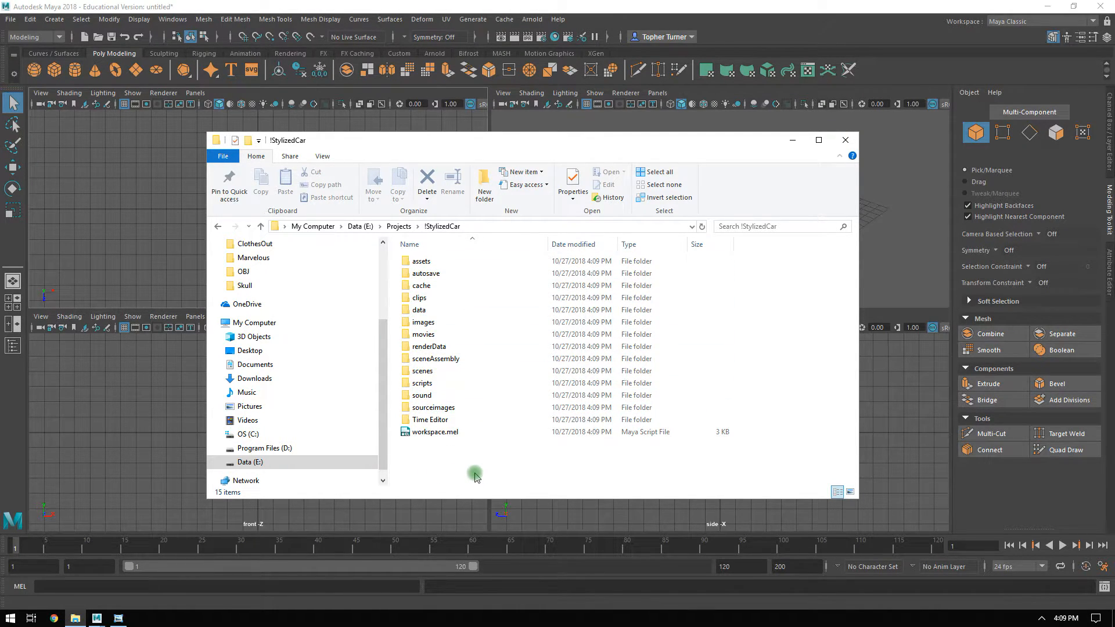
click(421, 409)
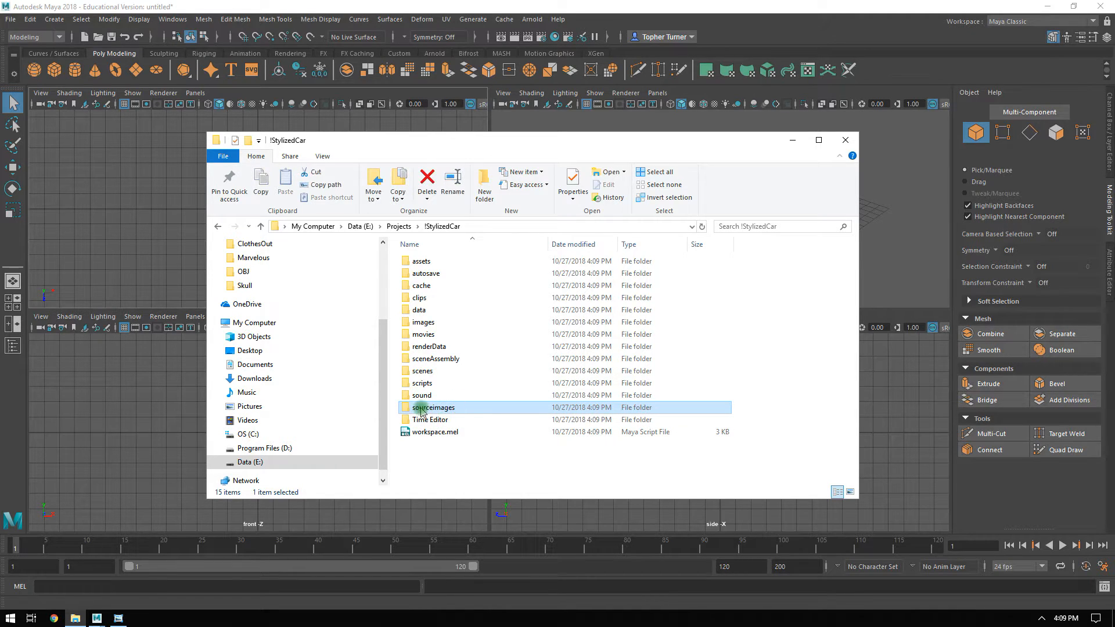
double_click(432, 409)
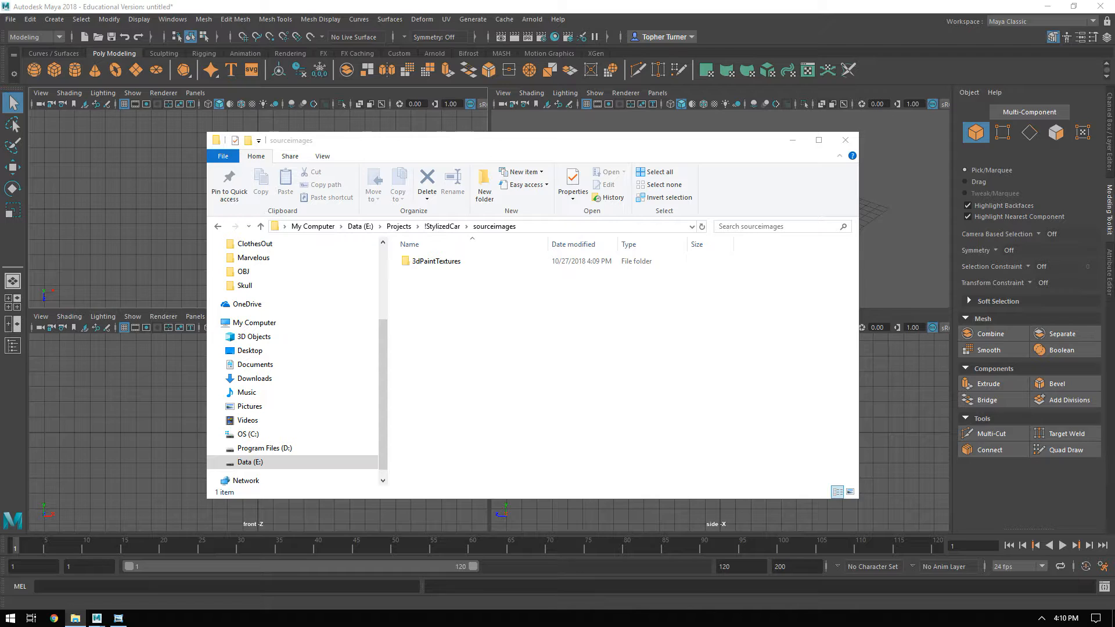
drag(755, 450, 610, 406)
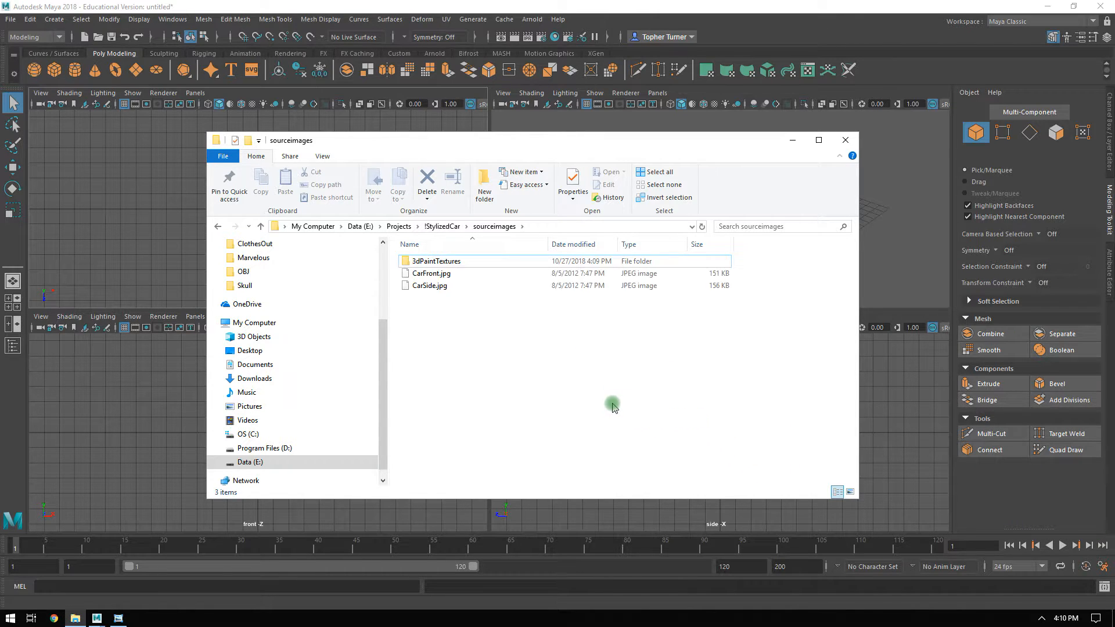
click(427, 288)
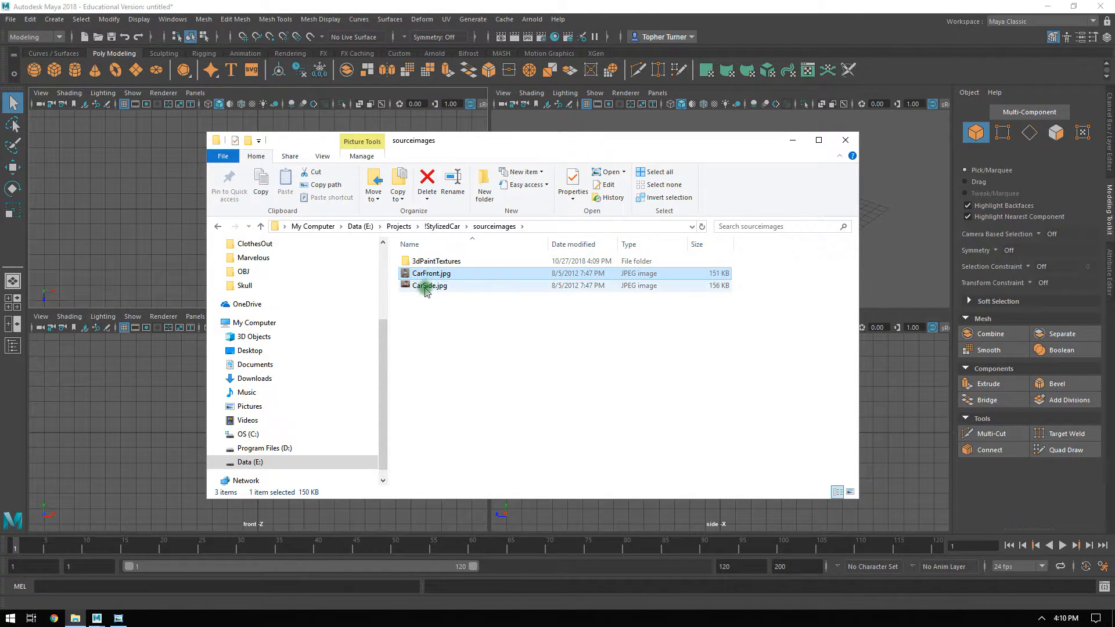
click(473, 335)
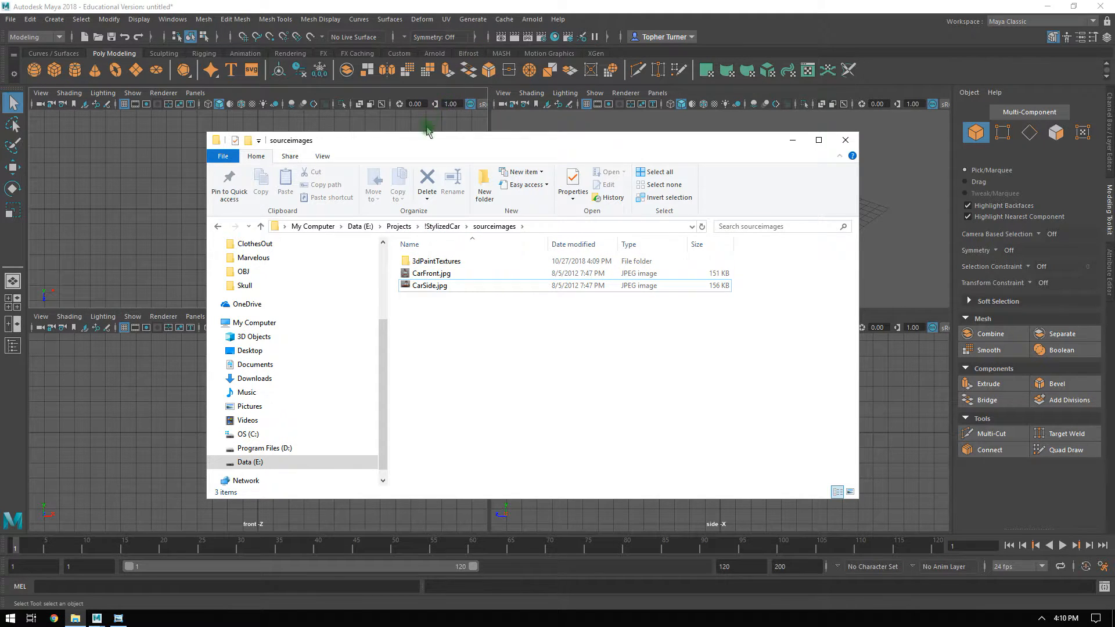
click(331, 87)
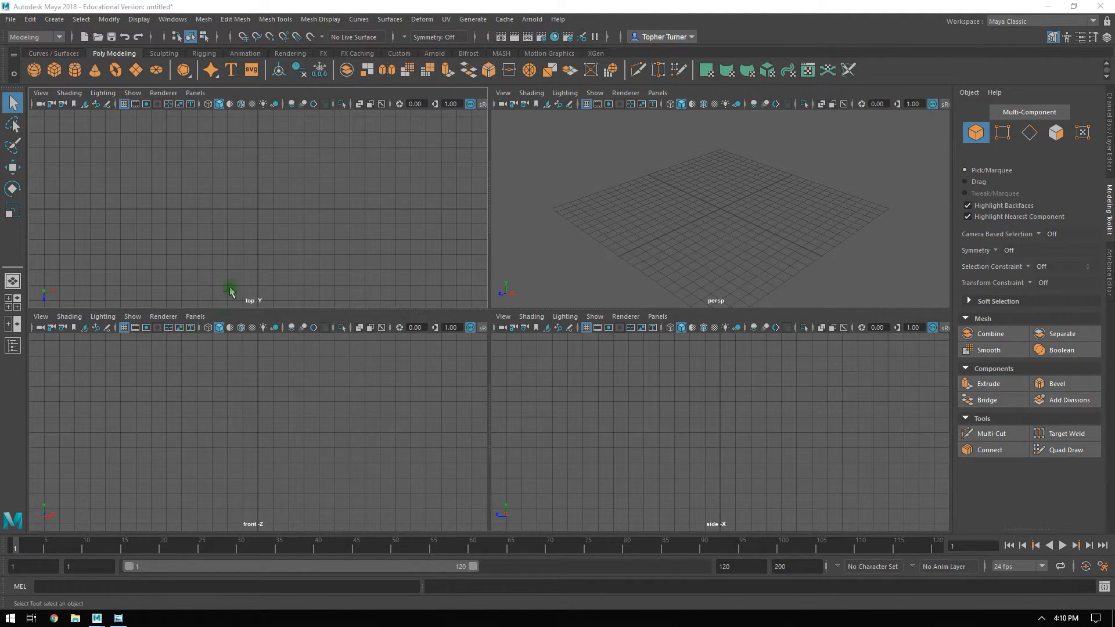
Import CarFront.jpg from sourceimages as an image plane in the front view.
click(253, 430)
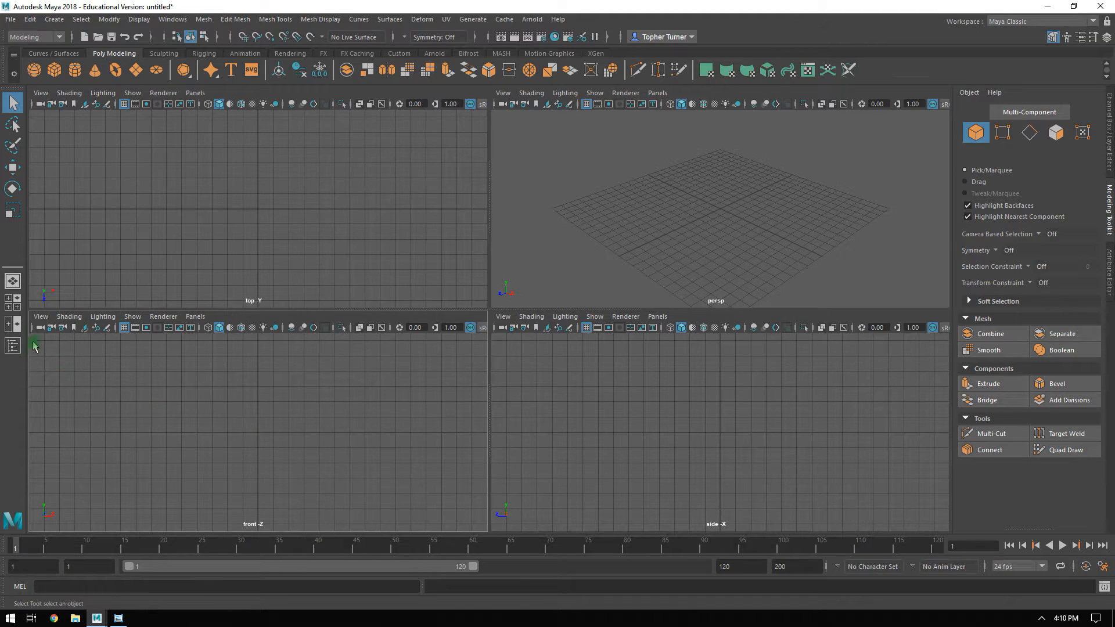
click(40, 316)
mouse_move(99, 575)
click(238, 583)
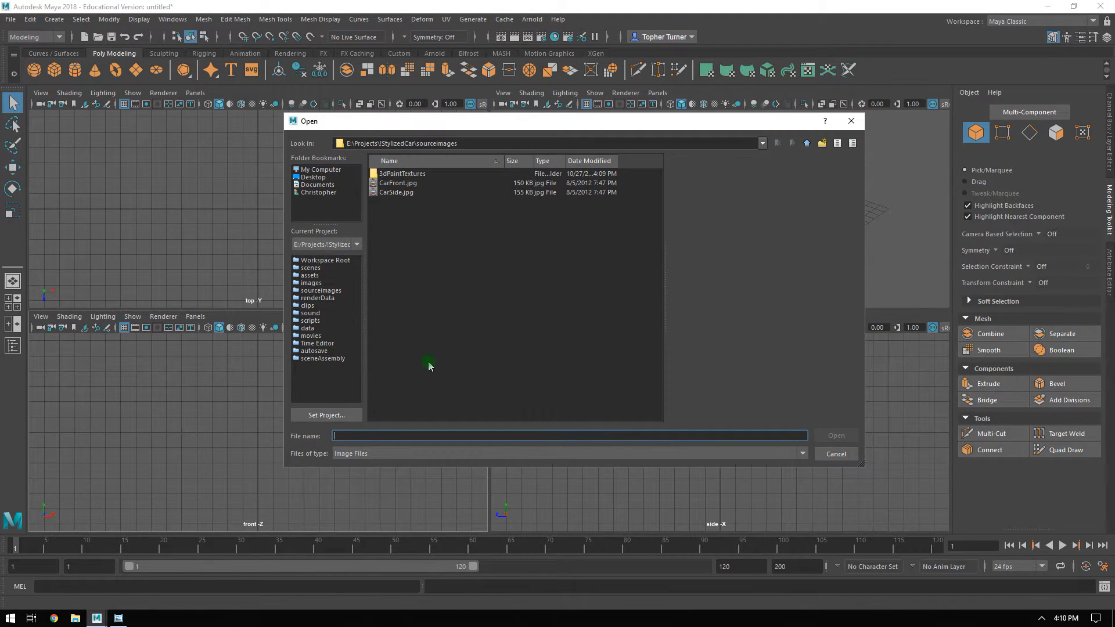
click(398, 183)
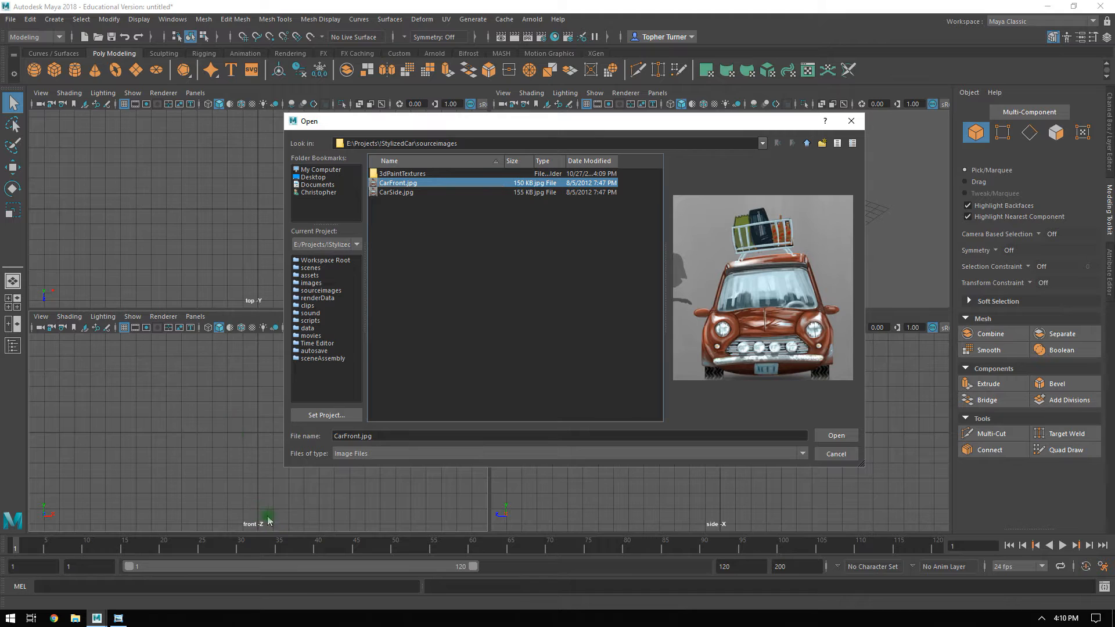
click(836, 436)
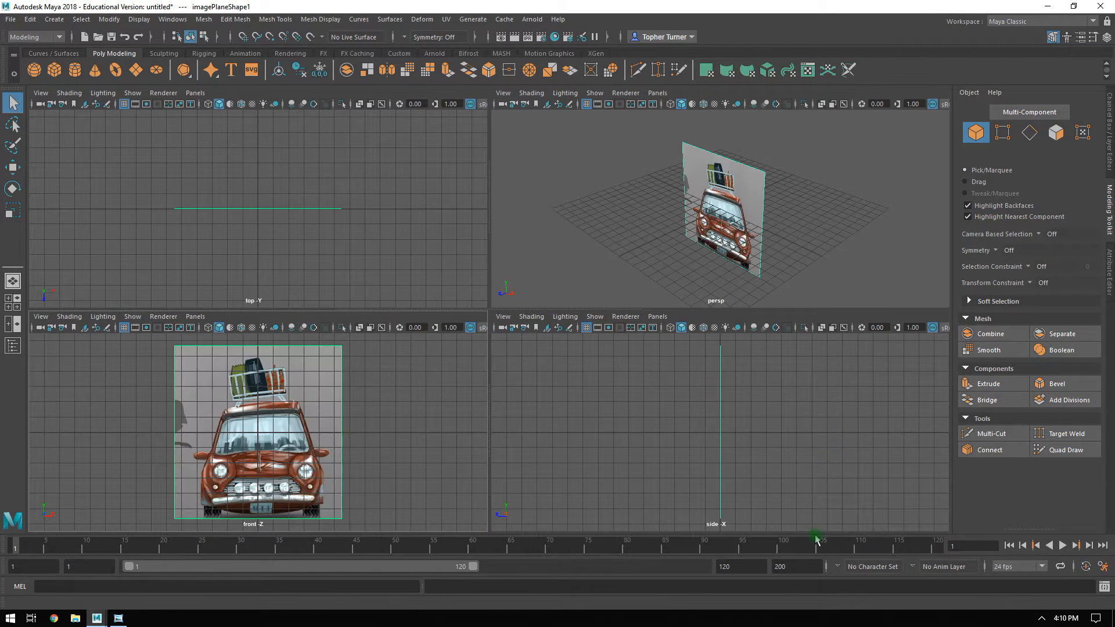
Import CarSide.jpg from sourceimages as an image plane in the side view.
click(503, 316)
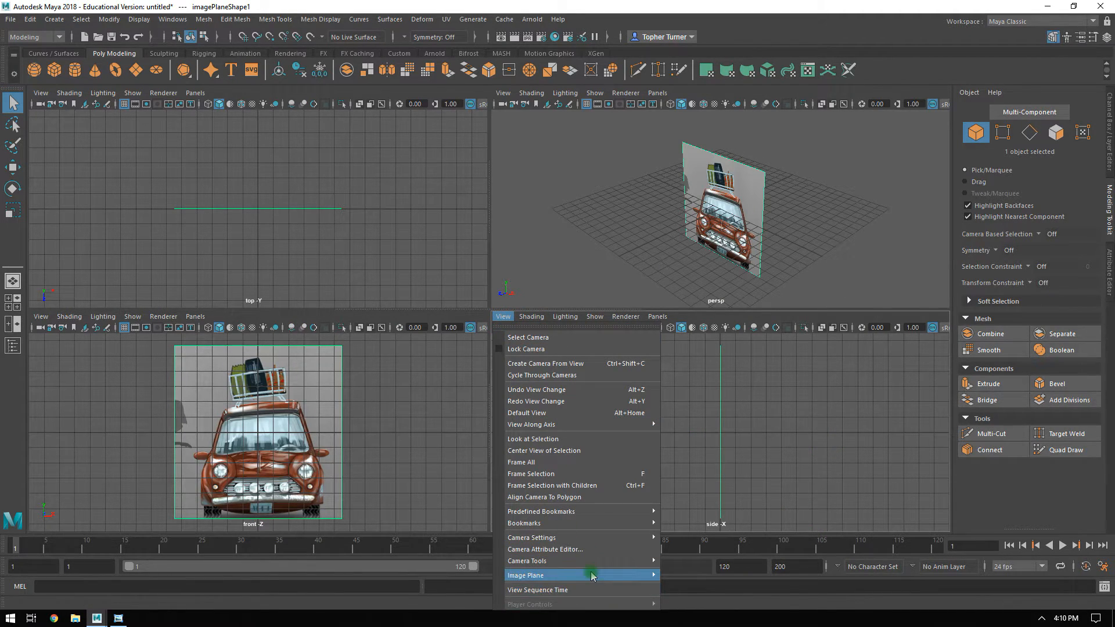
mouse_move(598, 575)
click(695, 585)
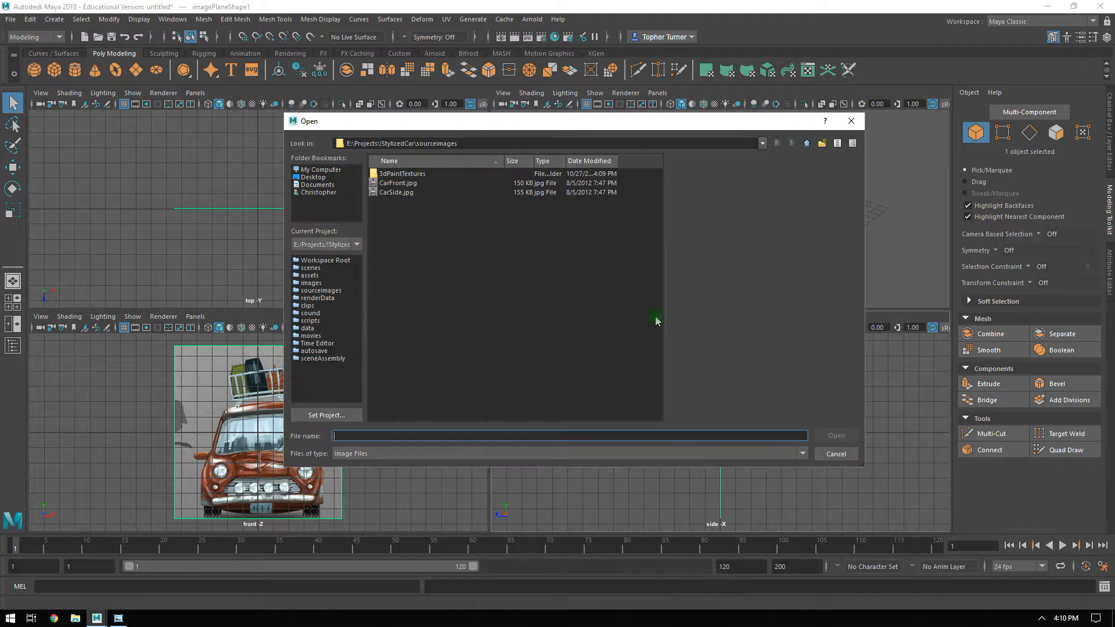
double_click(406, 196)
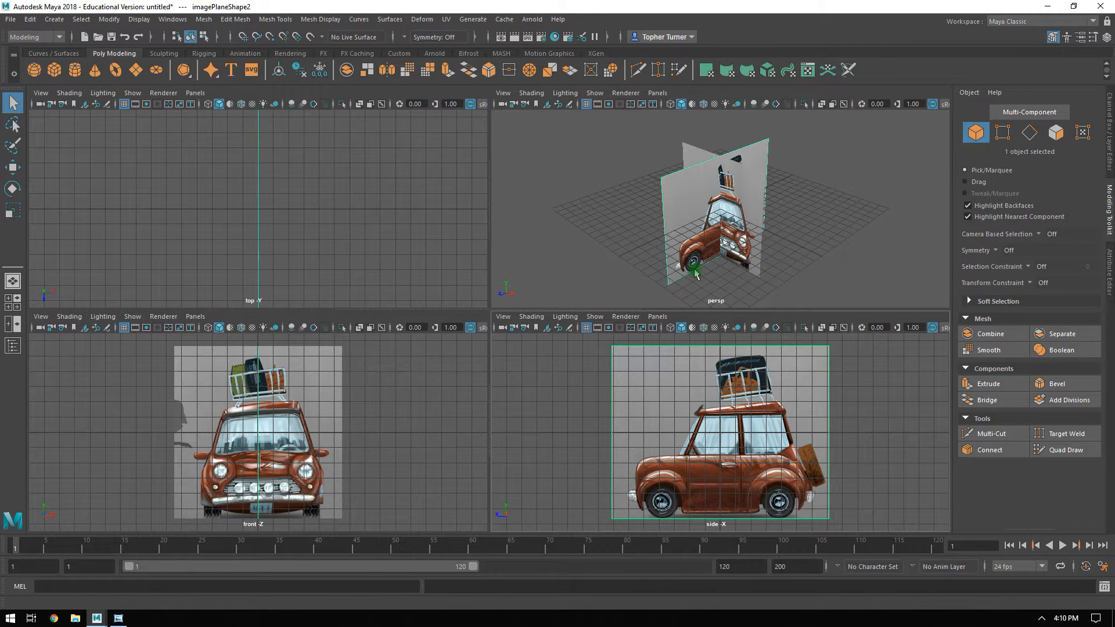
Raise the front and side image planes together to about Y 5.63 so the car's wheels rest on the grid line.
shift+click(717, 278)
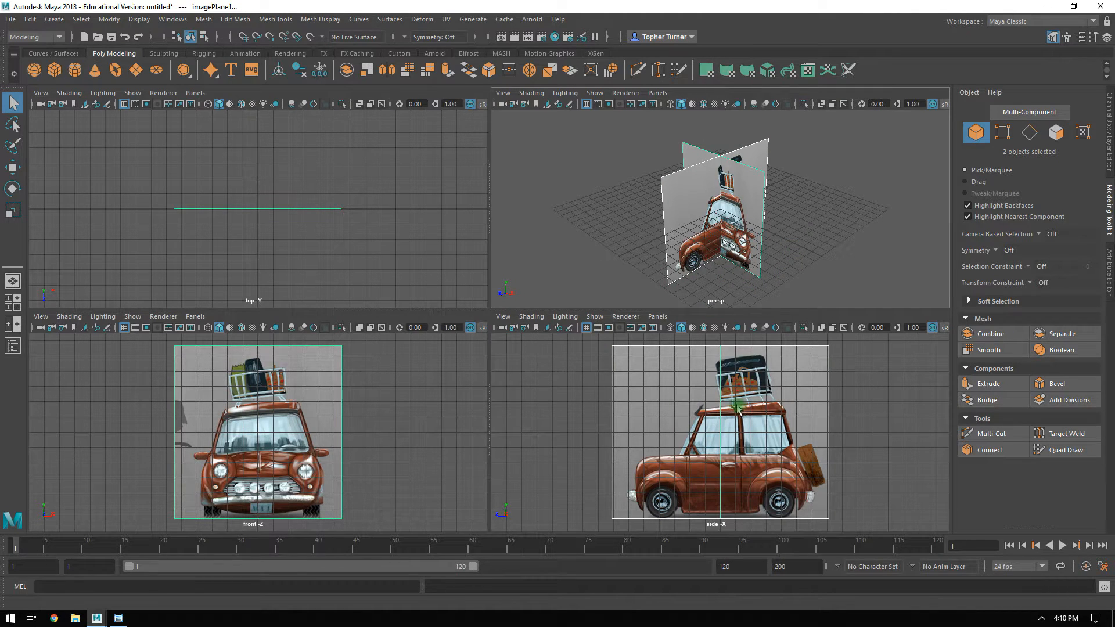
key(w)
drag(761, 369, 805, 359)
key(ctrl+z)
key(ctrl+z)
key(ctrl+z)
key(ctrl+z)
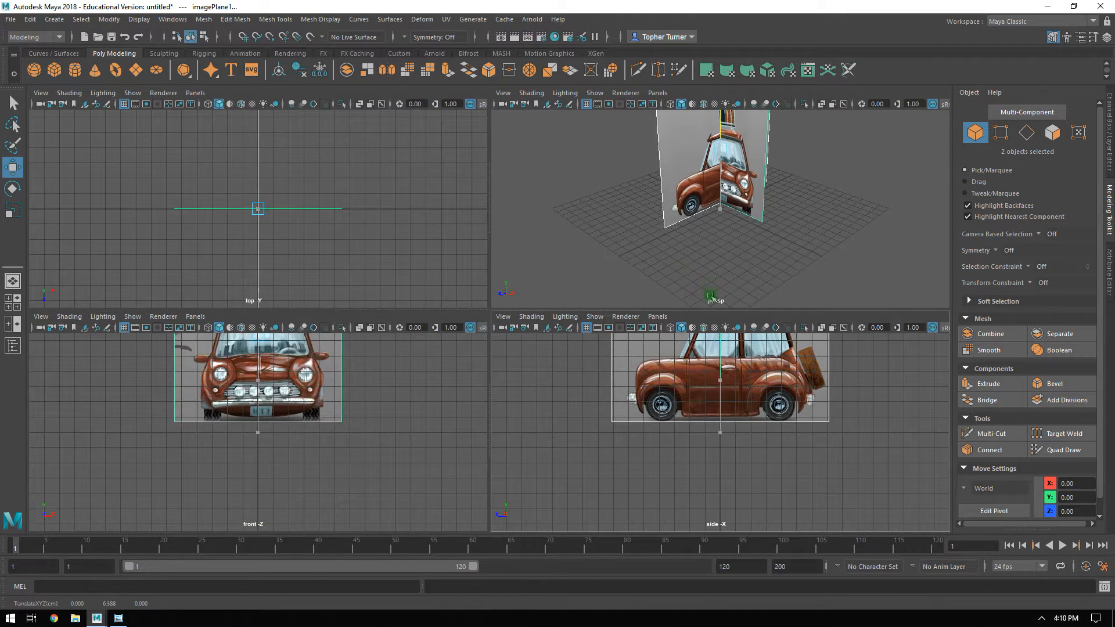
drag(710, 311, 713, 306)
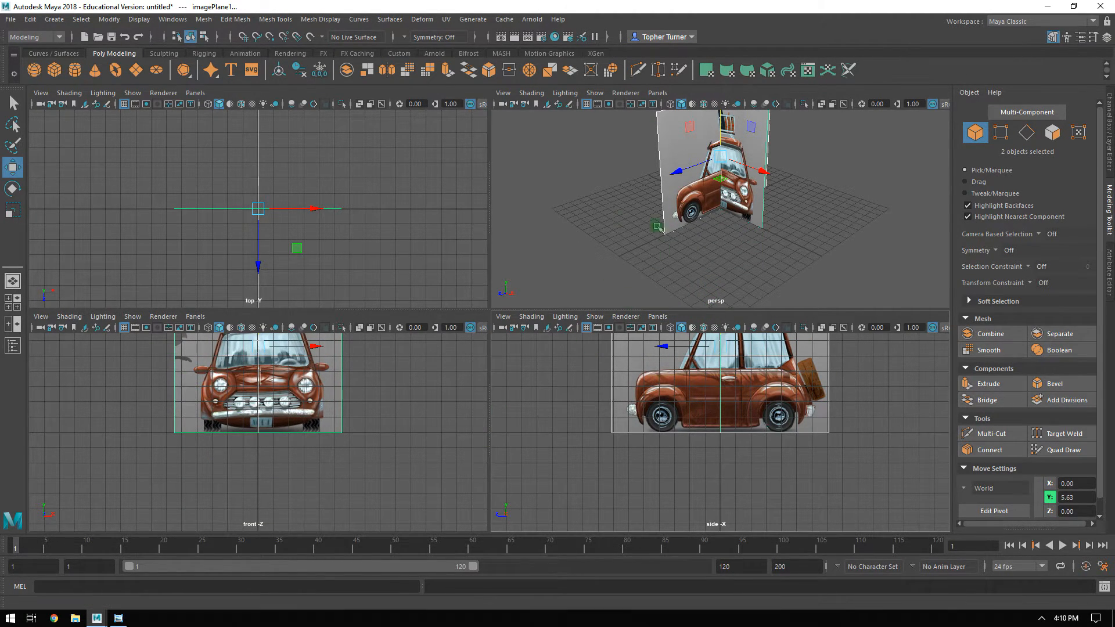
Move the front image plane back to about Z -11.97 and the side image plane out to about X -12.84.
key(space)
alt+drag(672, 413, 720, 388)
click(570, 316)
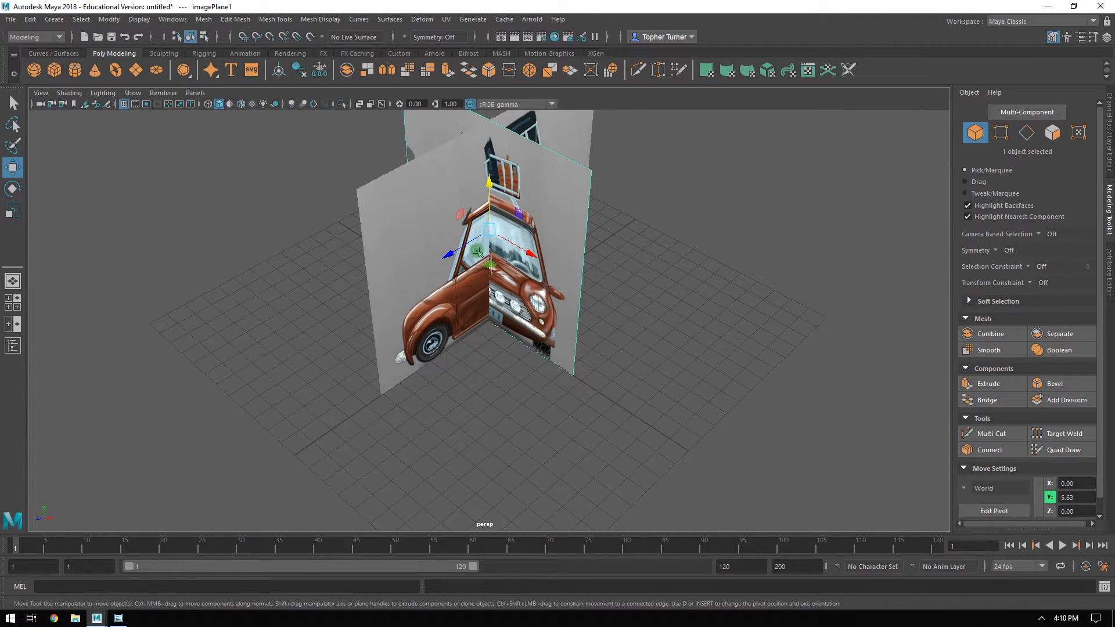
drag(459, 248, 313, 201)
click(513, 217)
alt+drag(480, 296, 454, 243)
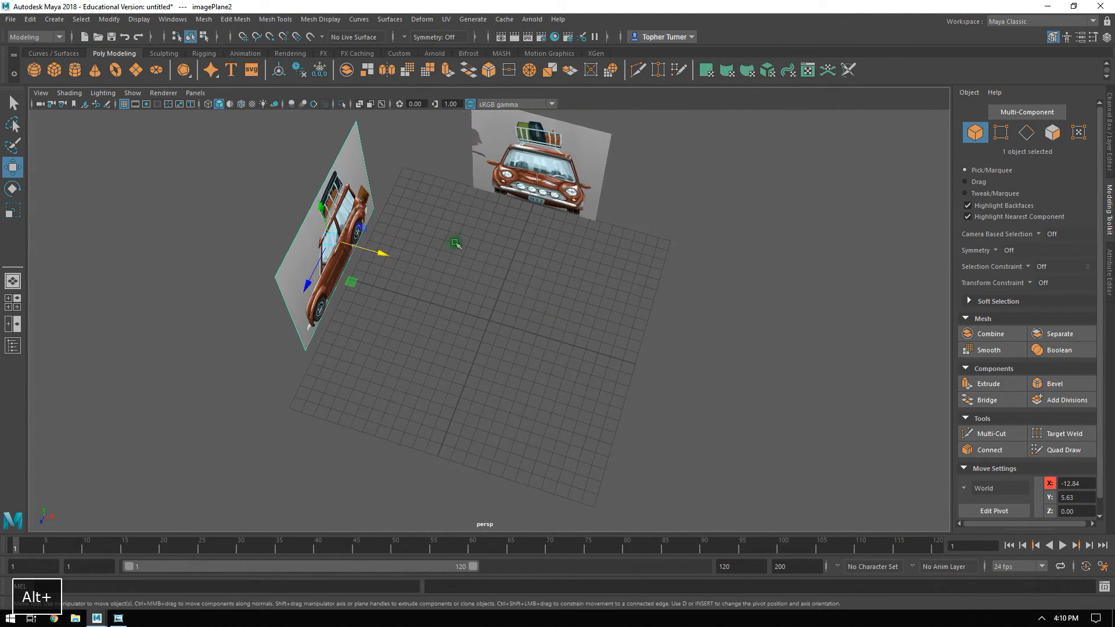
alt+drag(665, 314, 644, 310)
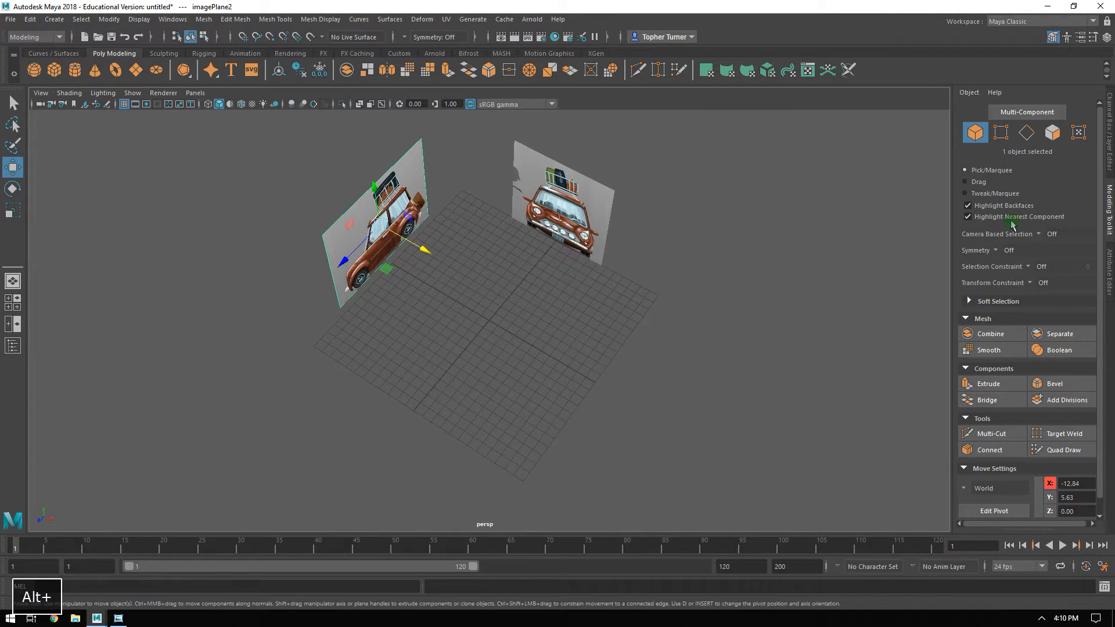
Create a display layer containing both the front and side image planes.
click(1109, 124)
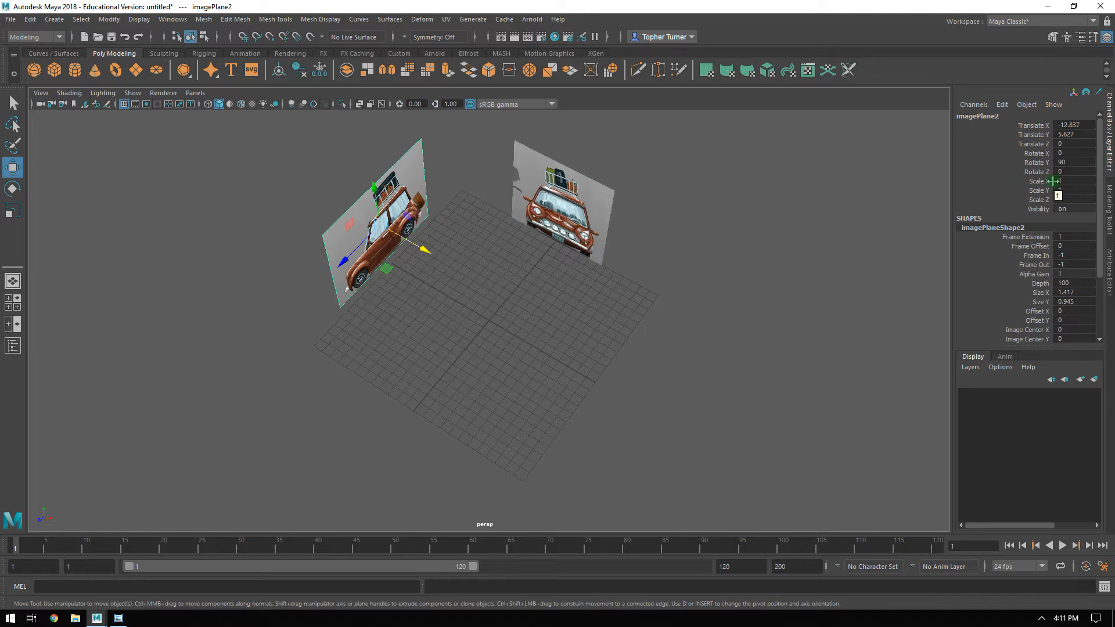
drag(596, 146, 234, 249)
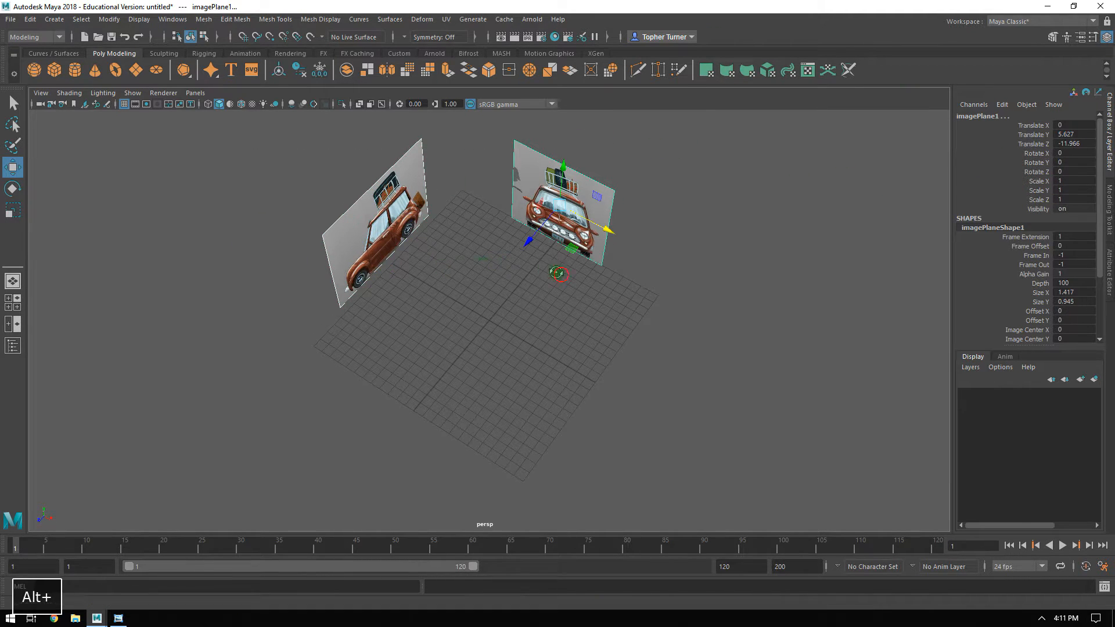
alt+drag(720, 380, 712, 341)
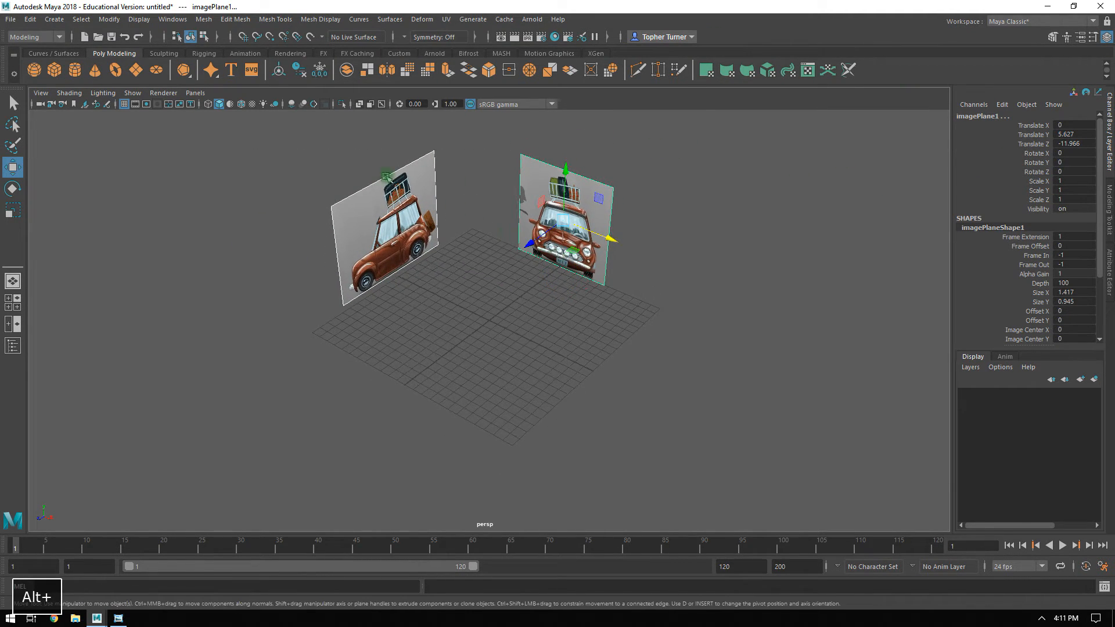
click(1095, 380)
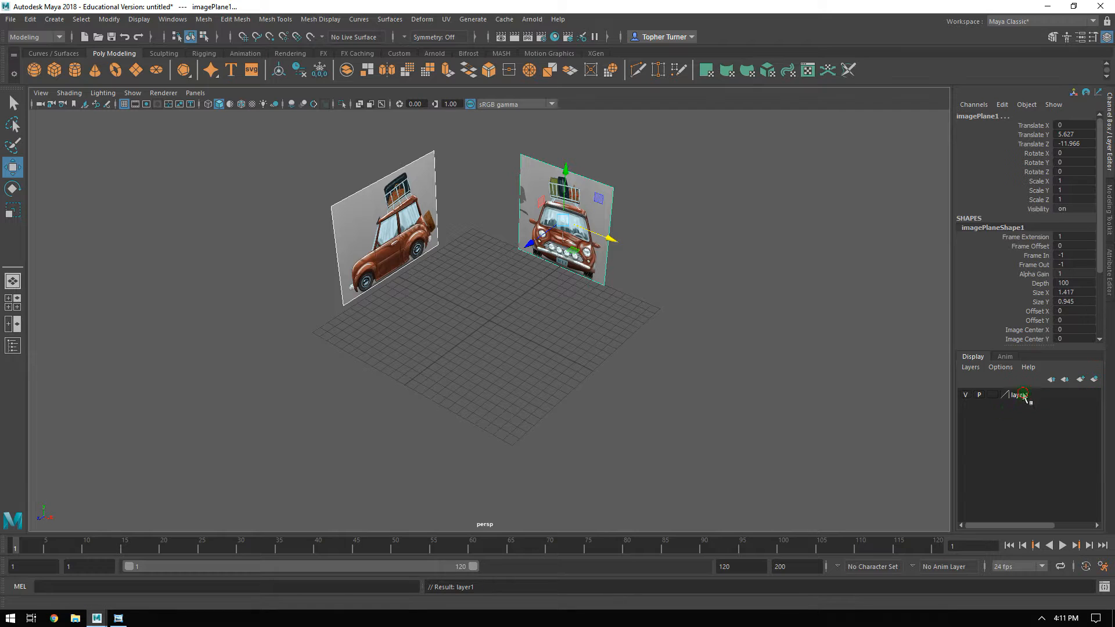
Rename the new display layer Reference and set its display type to Reference.
double_click(1020, 395)
text(Re)
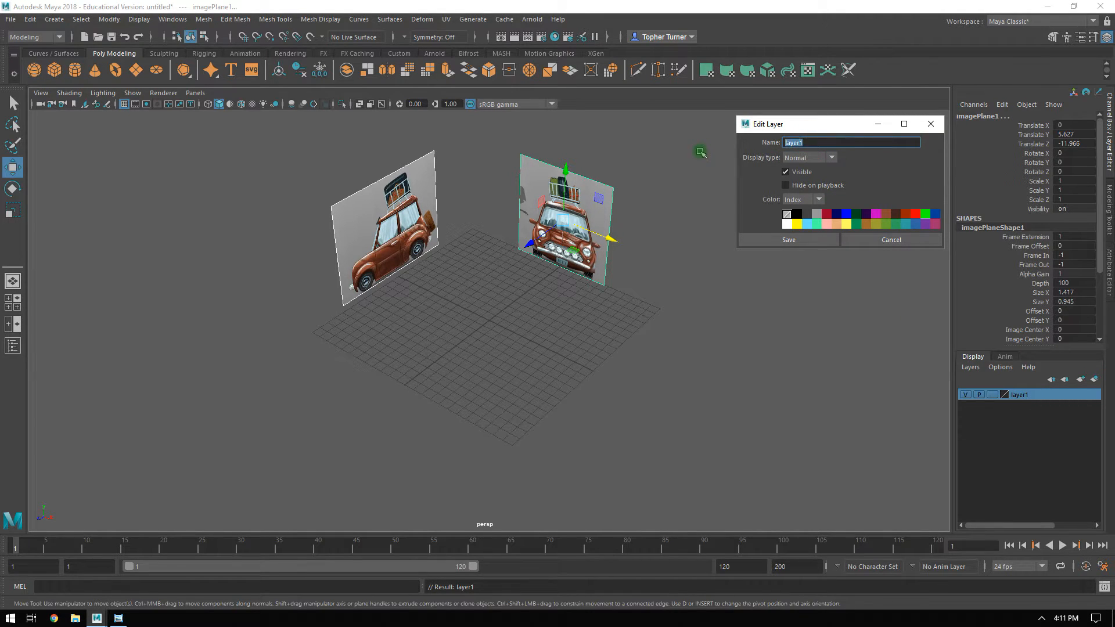
text(feref)
key(BackSpace)
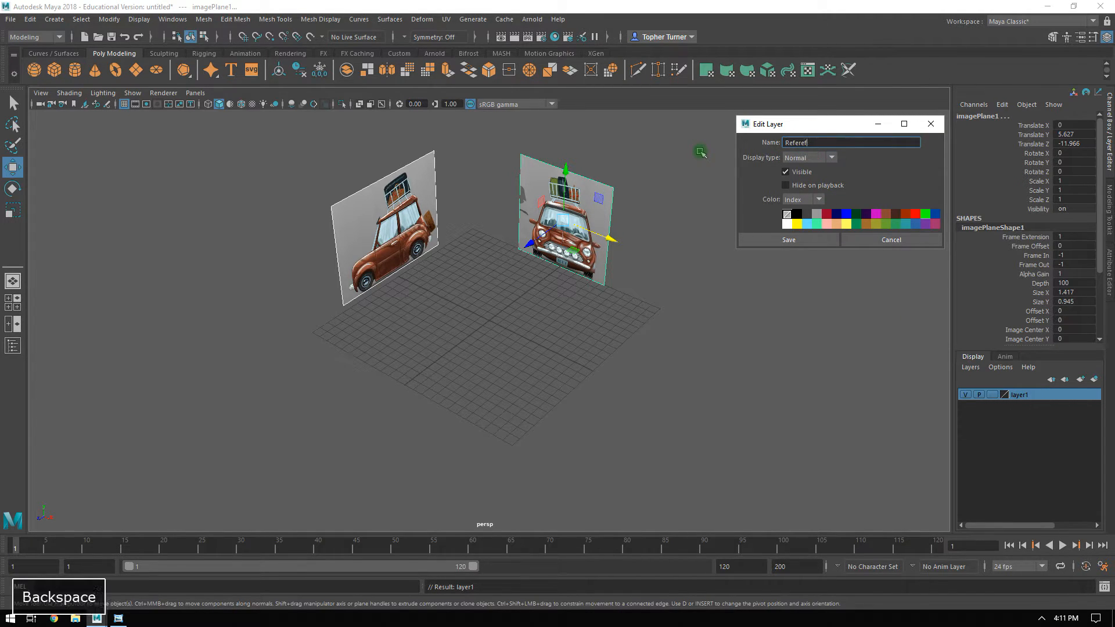
text(nce)
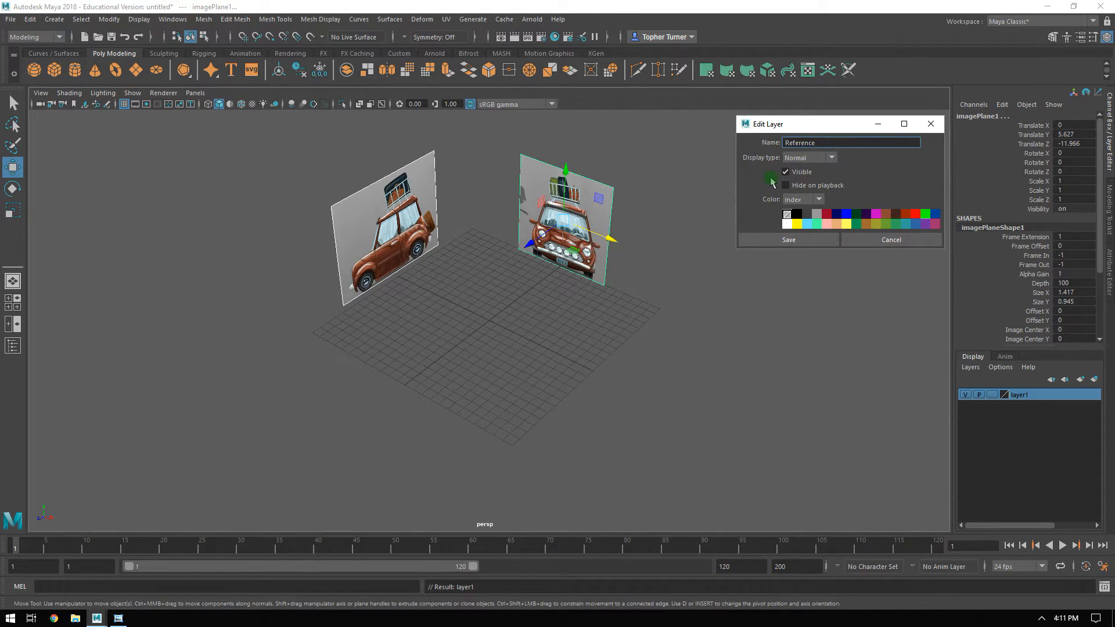
click(825, 156)
click(795, 194)
click(786, 245)
Test whether the image planes can be selected, and toggle the Reference layer's visibility off and on.
click(807, 367)
drag(723, 200, 389, 298)
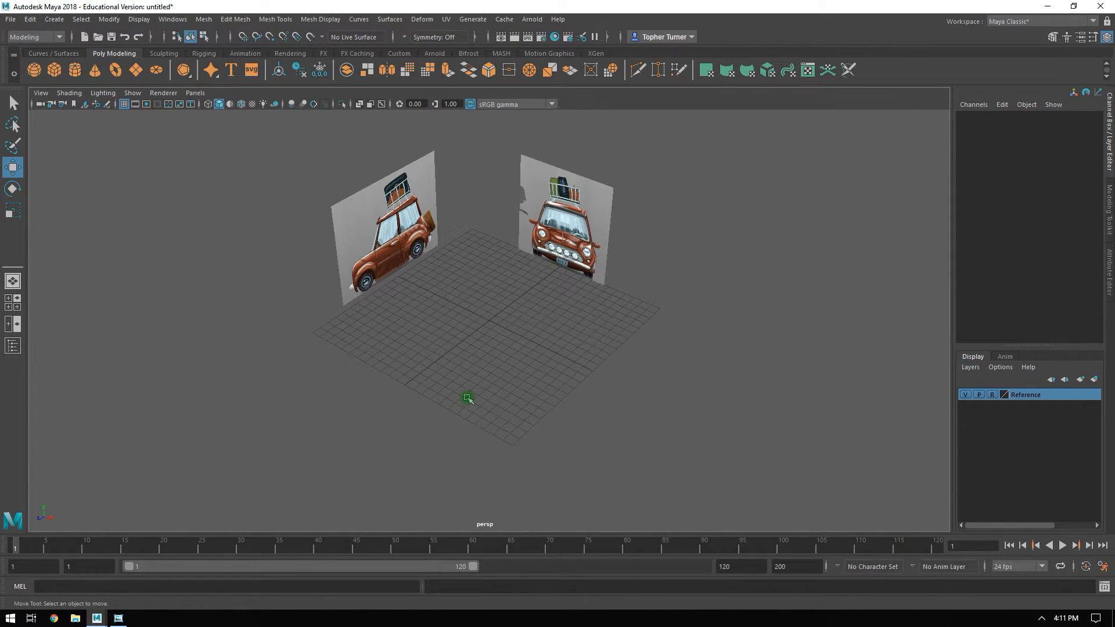
drag(551, 205, 602, 218)
click(965, 396)
click(965, 395)
click(965, 395)
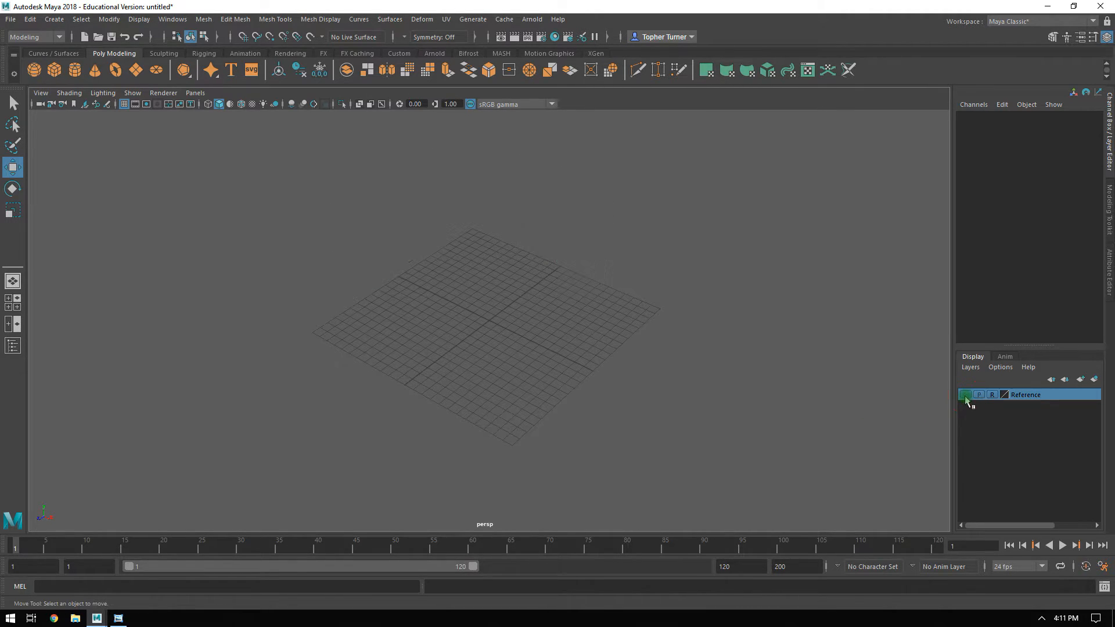
click(965, 395)
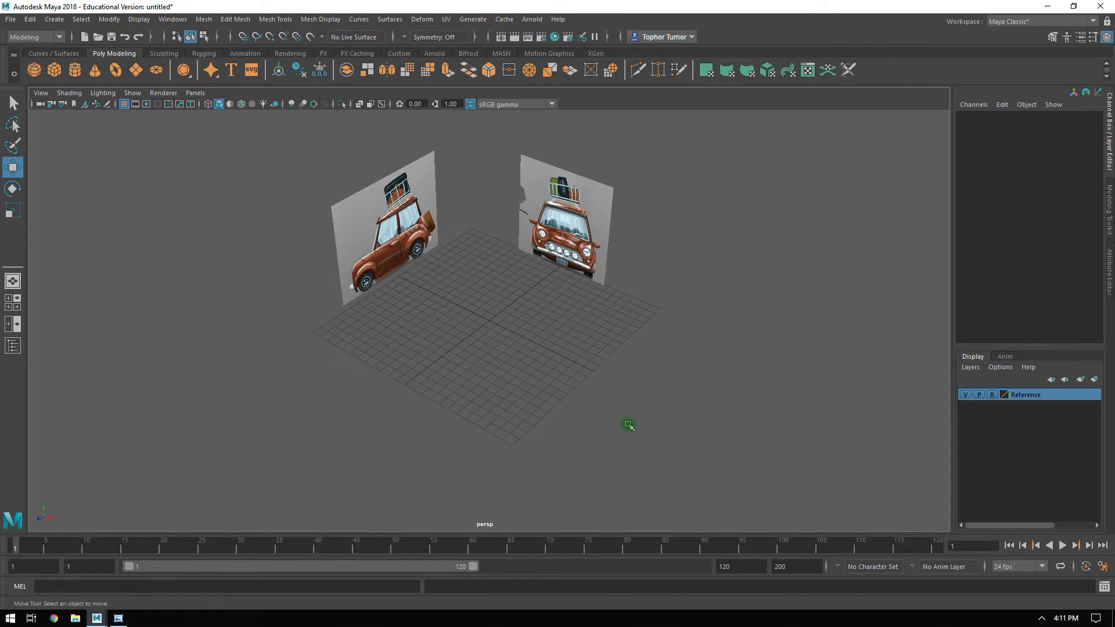
Create a polygon plane at the centre of the grid.
alt+middle_drag(530, 329, 556, 353)
alt+drag(556, 355, 533, 319)
alt+right_drag(532, 319, 615, 395)
alt+drag(524, 323, 572, 355)
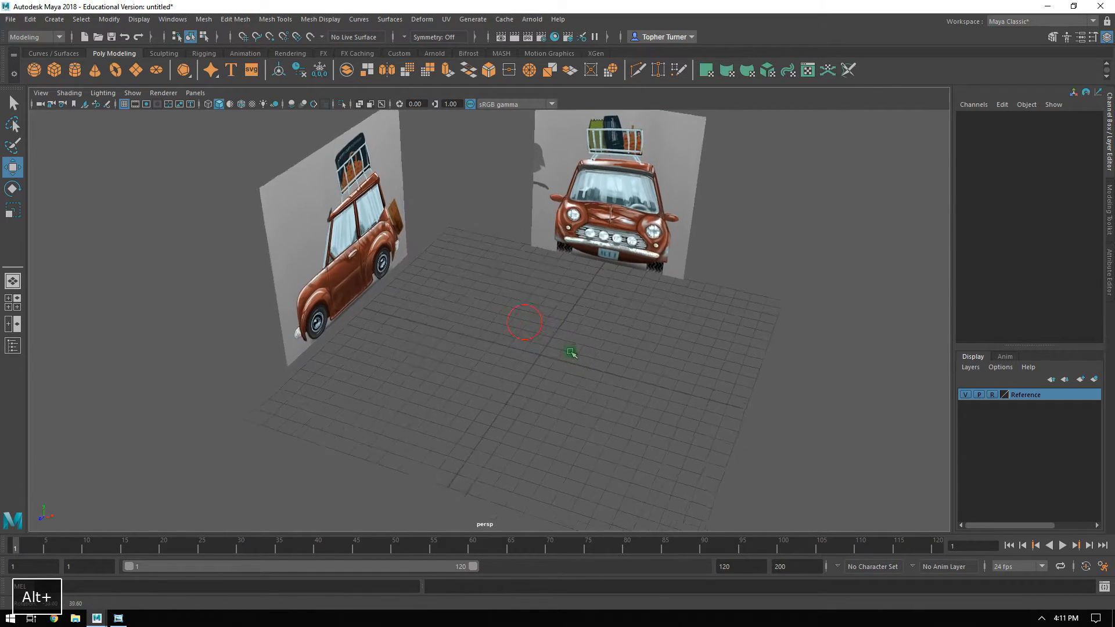
alt+right_drag(572, 355, 587, 370)
click(1108, 200)
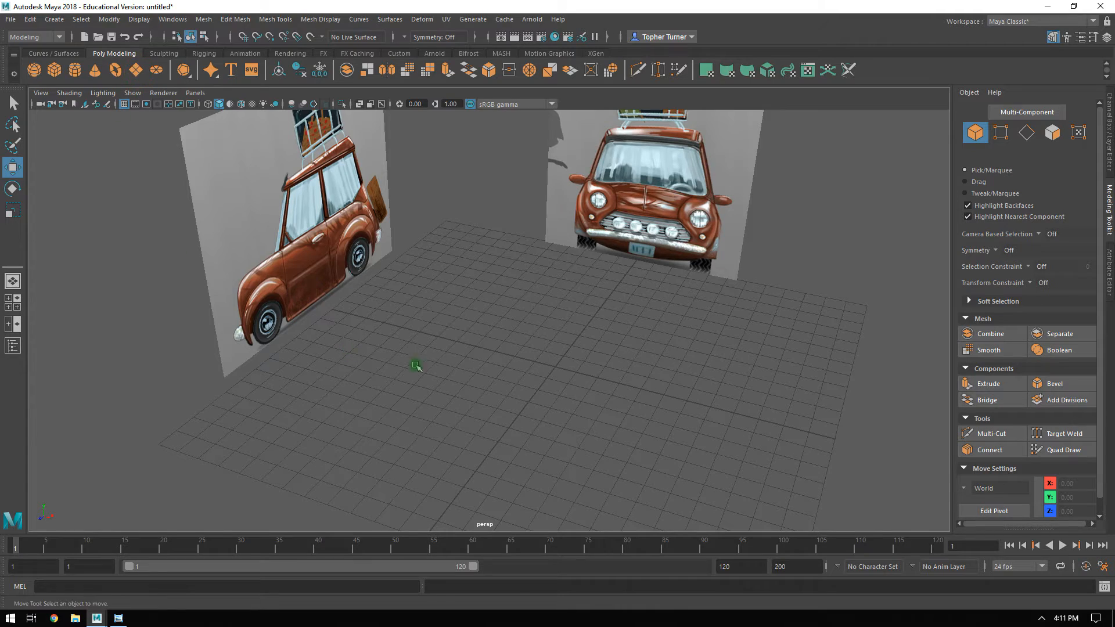
shift+right_drag(728, 370, 447, 379)
alt+drag(560, 379, 630, 390)
alt+right_drag(572, 384, 601, 403)
alt+middle_drag(600, 403, 555, 272)
alt+right_drag(554, 273, 718, 379)
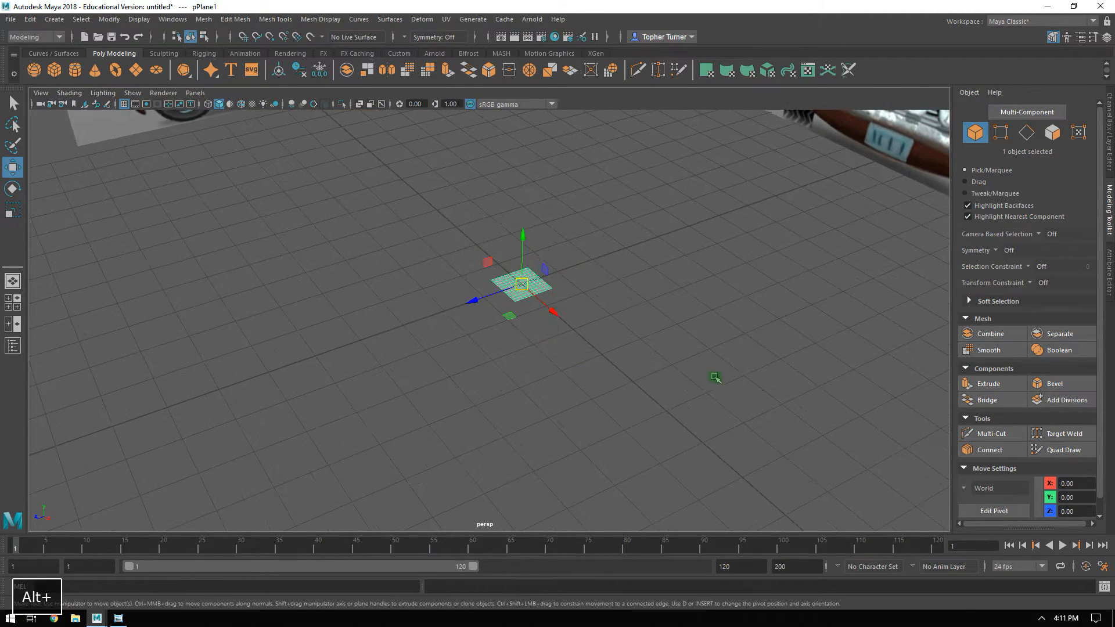
Set the polygon plane's width and height subdivisions to 1.
click(1108, 135)
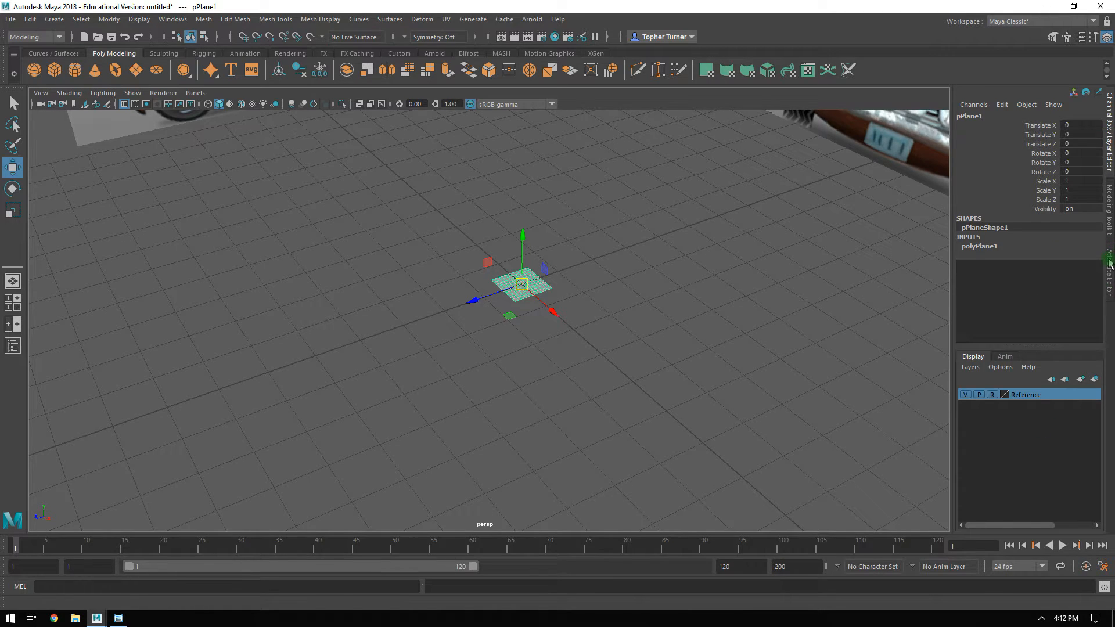
click(1108, 262)
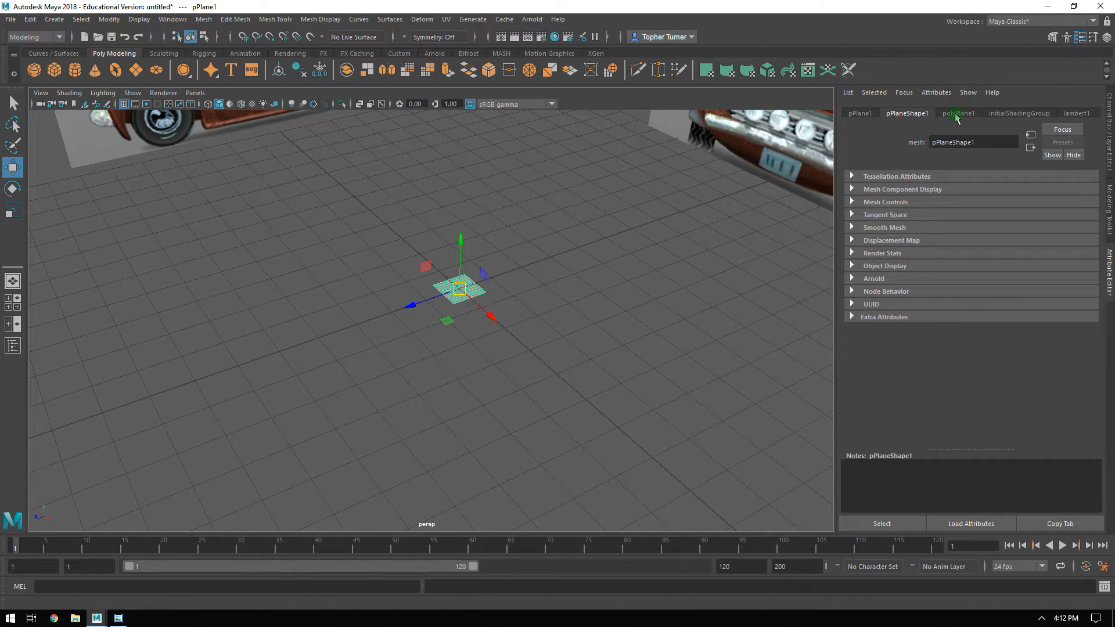
click(952, 115)
click(956, 229)
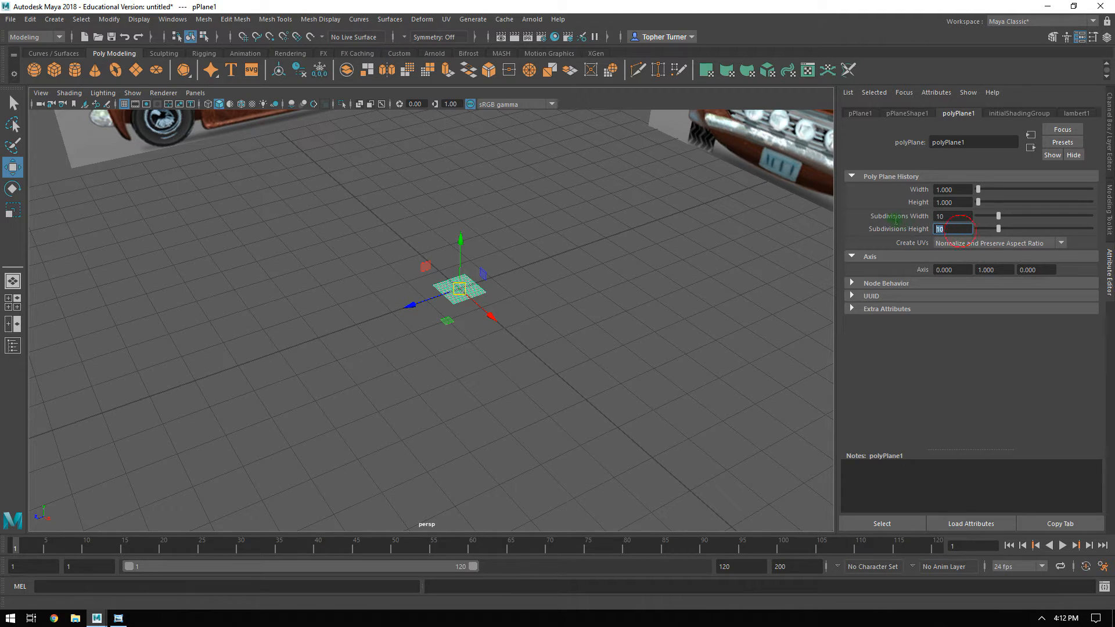
text(1)
click(953, 216)
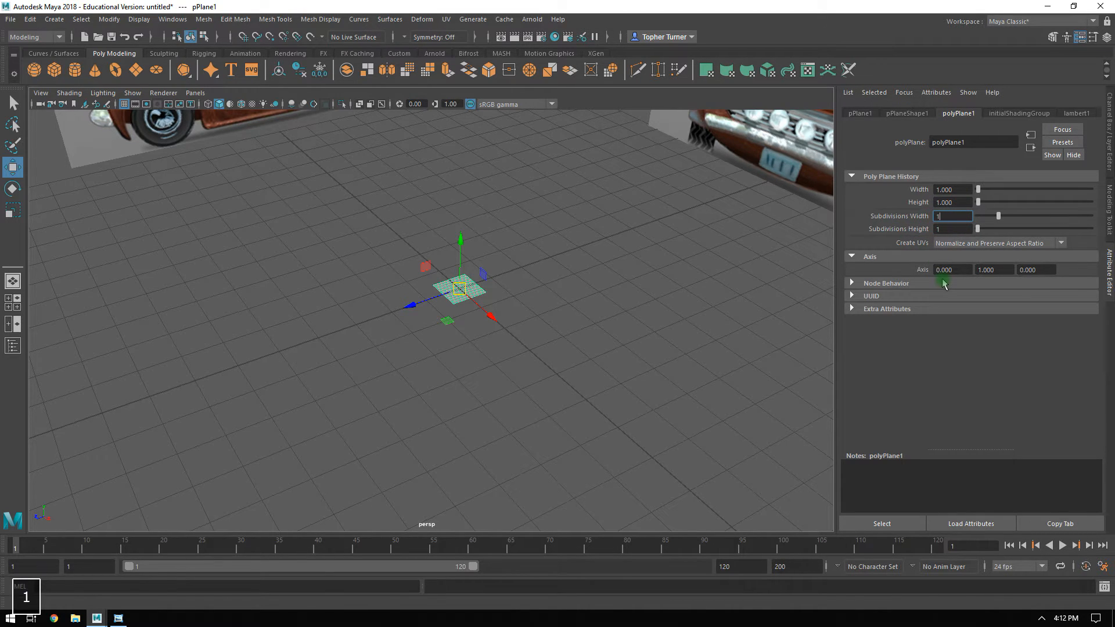
key(Return)
Move the polygon plane in the side view to the hood just ahead of the windshield, about Y 4.15, Z 3.21.
alt+drag(545, 305, 532, 306)
mouse_move(532, 306)
alt+right_down()
mouse_move(524, 316)
mouse_move(517, 304)
alt+right_up()
alt+drag(517, 304, 501, 344)
alt+right_drag(501, 344, 458, 290)
alt+drag(458, 290, 520, 297)
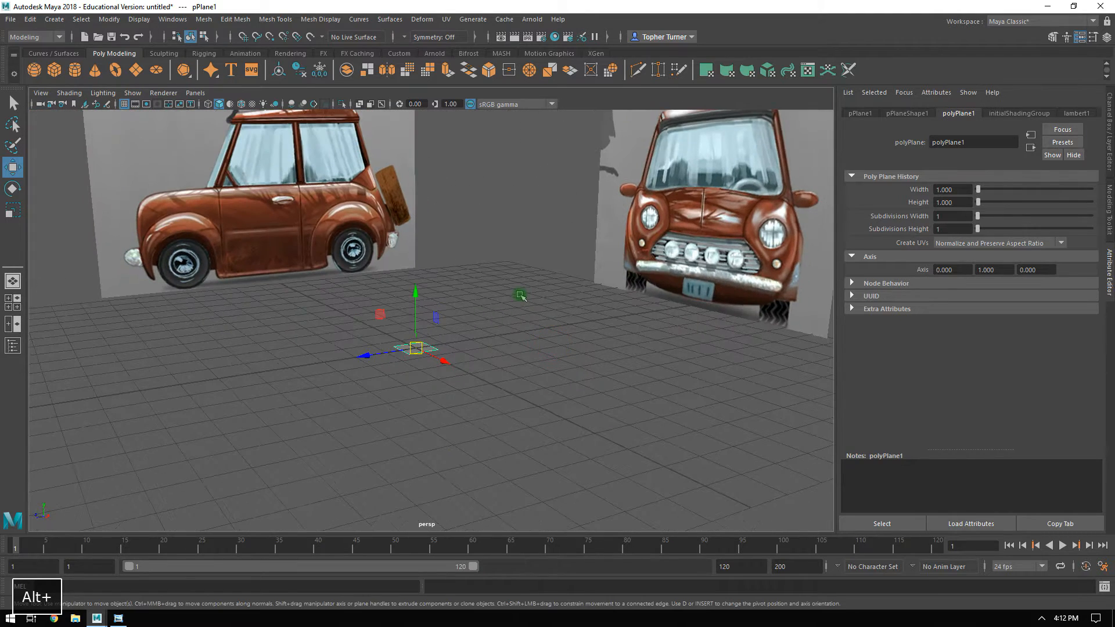
key(space)
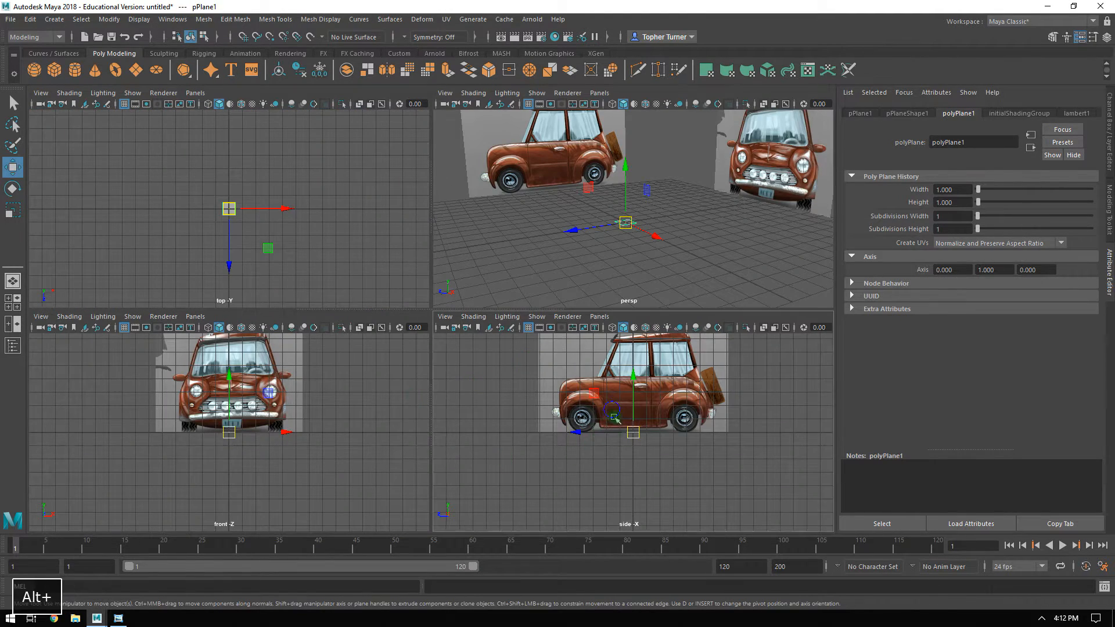
alt+right_drag(511, 389, 579, 331)
alt+right_drag(687, 446, 615, 377)
alt+middle_drag(614, 377, 699, 447)
drag(683, 463, 595, 349)
alt+right_drag(659, 382, 831, 572)
alt+middle_drag(642, 351, 657, 570)
alt+middle_drag(592, 345, 605, 443)
alt+right_drag(676, 458, 643, 425)
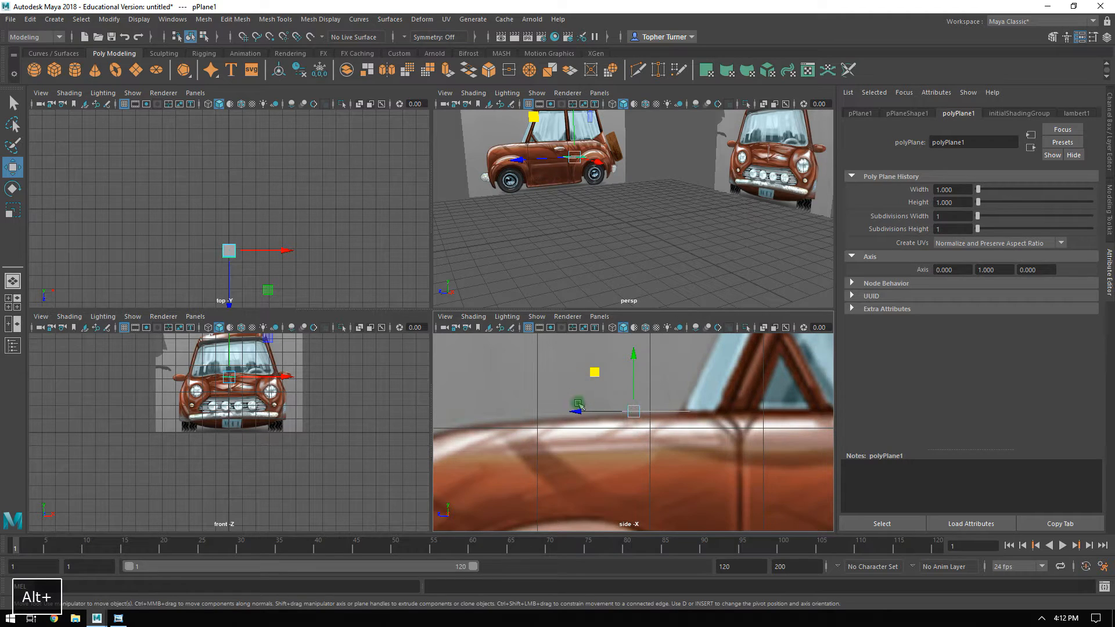
drag(579, 405, 567, 414)
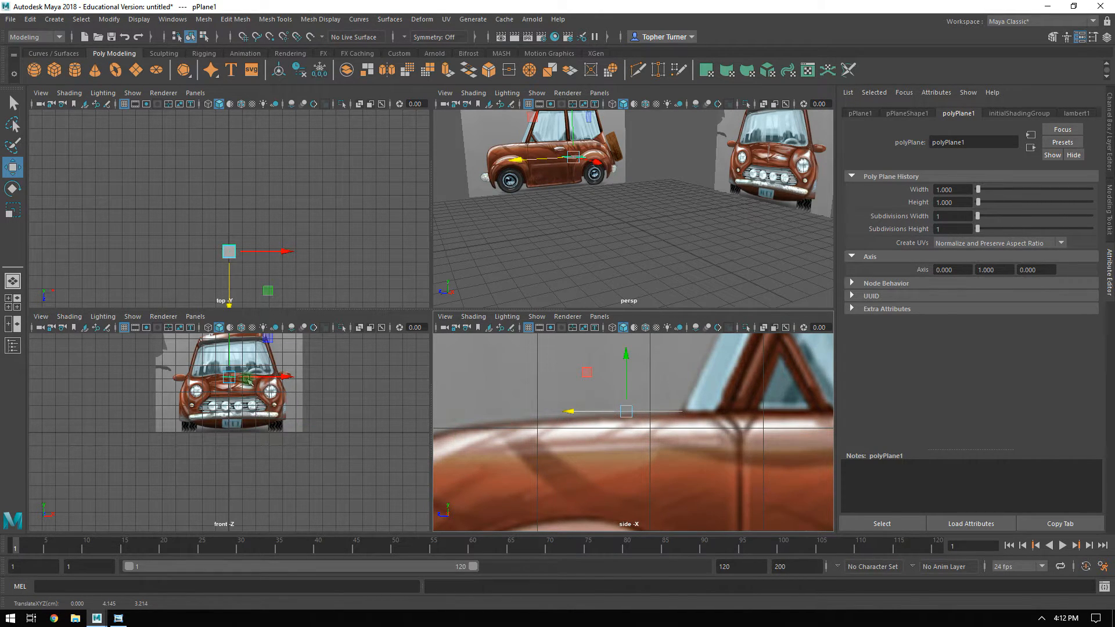
Raise the polygon plane in the front view to about Y 4.4, level with the hood's edge below the windshield.
key(space)
alt+right_drag(534, 239, 533, 279)
alt+middle_drag(533, 279, 533, 291)
alt+right_drag(533, 291, 758, 441)
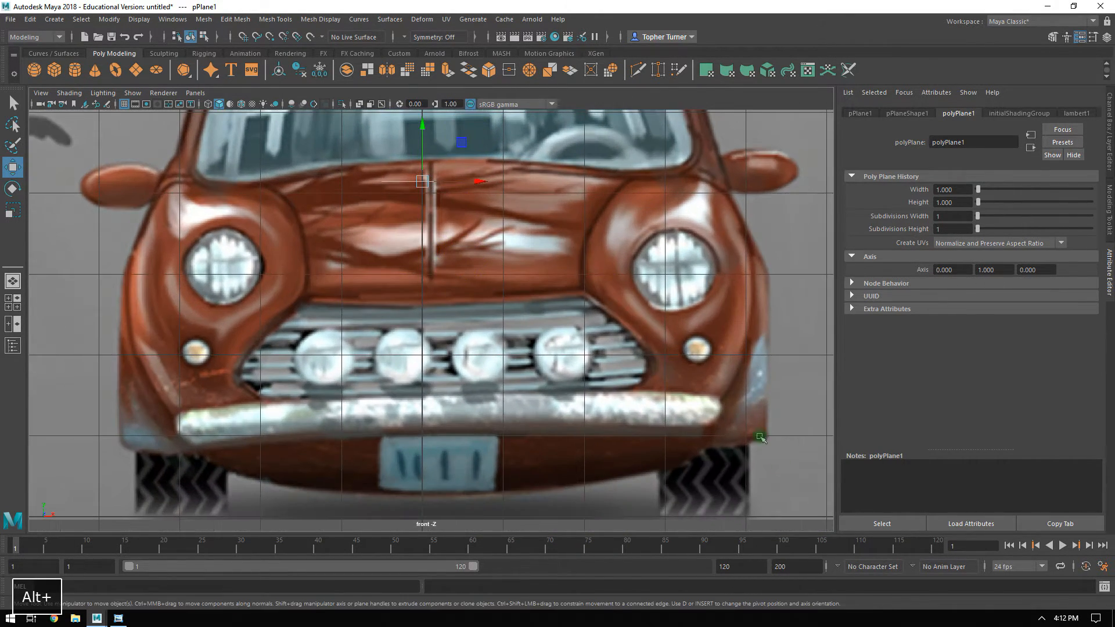
alt+middle_drag(462, 157, 459, 319)
alt+right_drag(458, 319, 540, 401)
drag(432, 316, 436, 279)
alt+right_drag(565, 359, 509, 330)
alt+middle_drag(541, 388, 545, 336)
alt+middle_drag(455, 352, 471, 373)
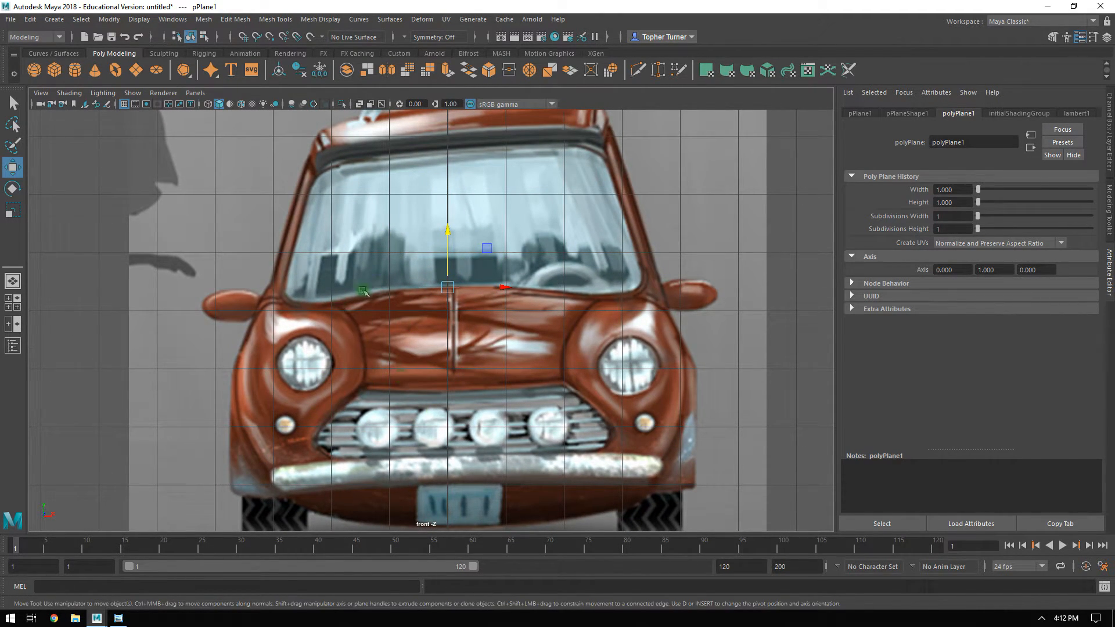
Unlock the Reference layer, shift the front image plane to about X -0.25 to centre the car, and set the layer back to Reference.
alt+right_drag(389, 340, 295, 308)
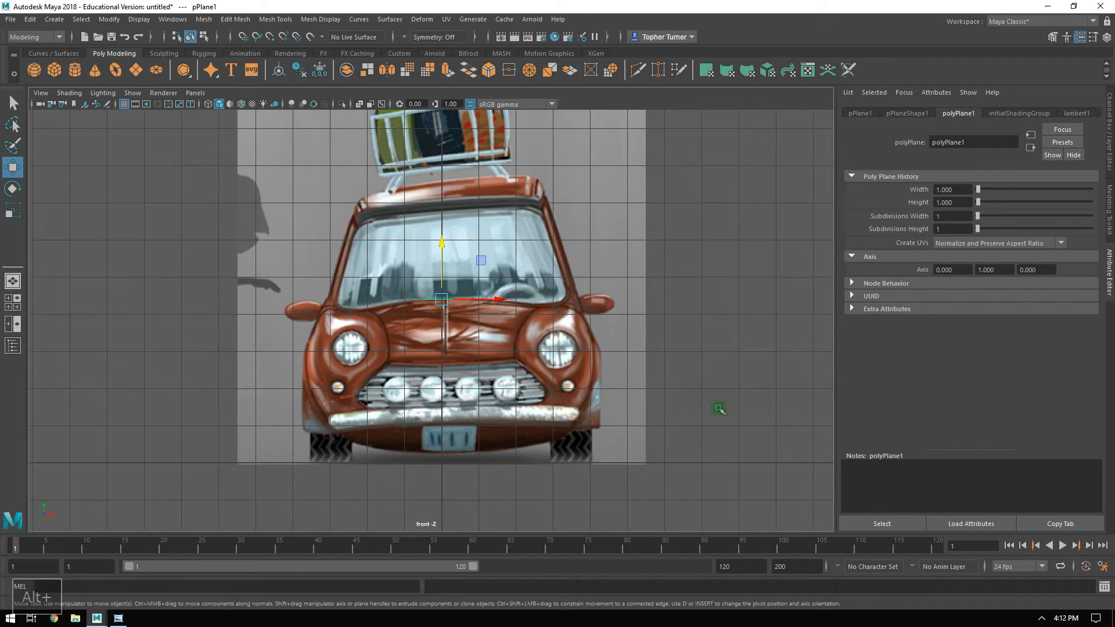
click(1109, 124)
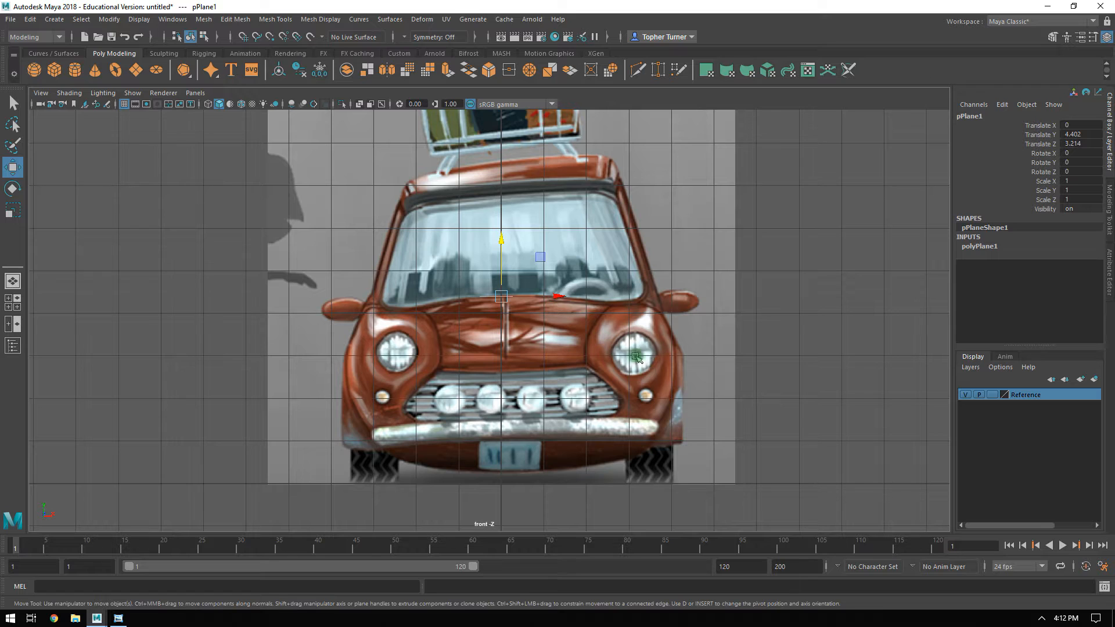
click(666, 285)
drag(544, 251, 539, 248)
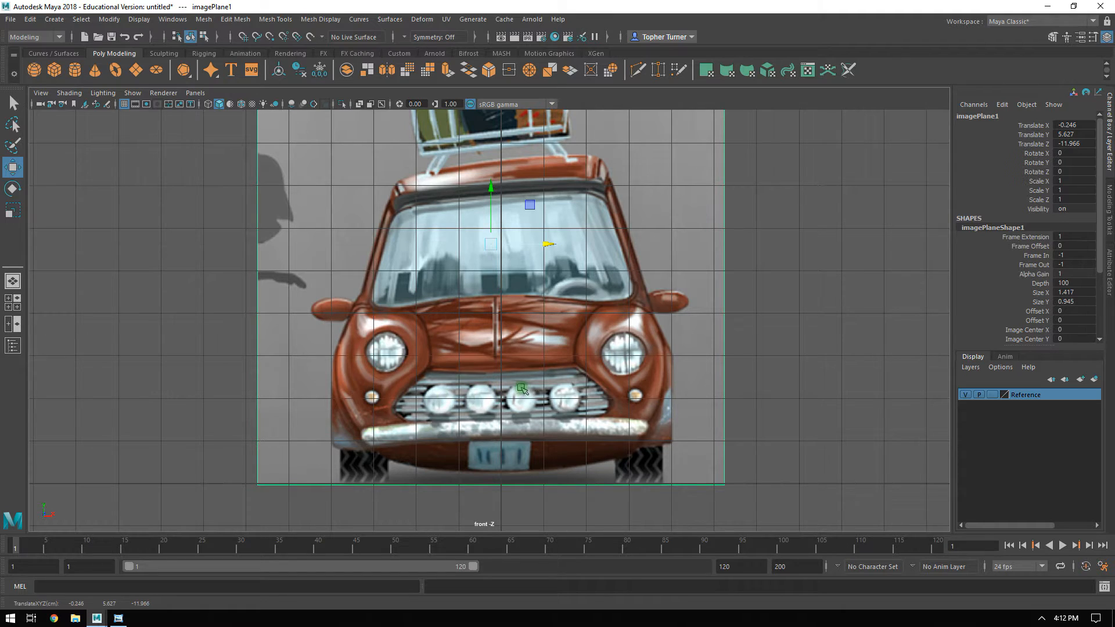
click(991, 395)
click(991, 395)
click(824, 300)
click(544, 242)
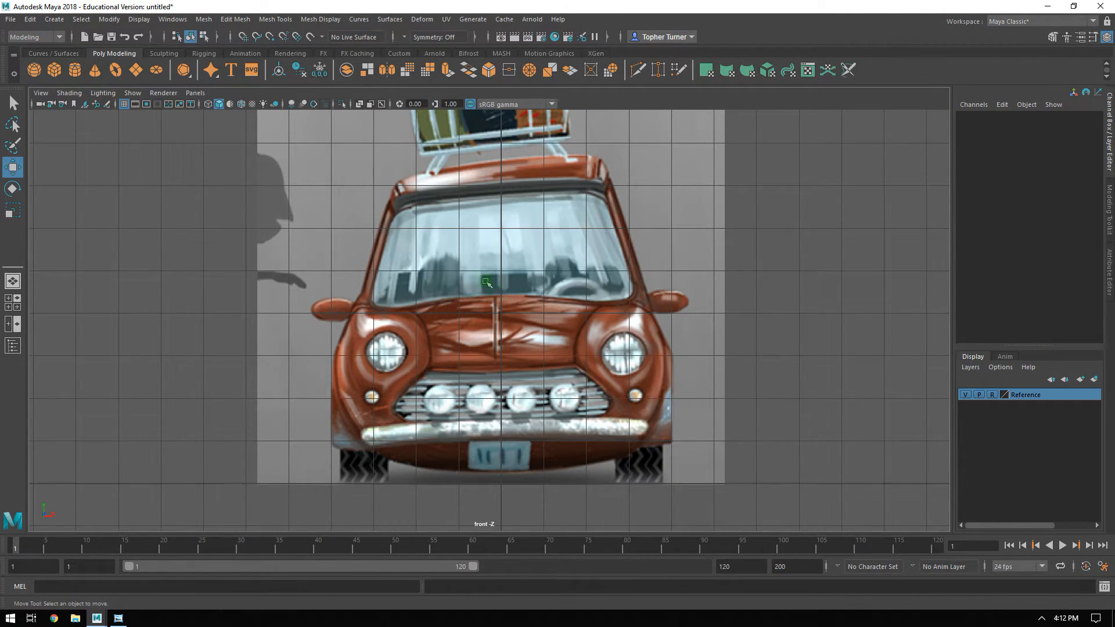
Select the polygon plane and show the Modeling Toolkit.
key(space)
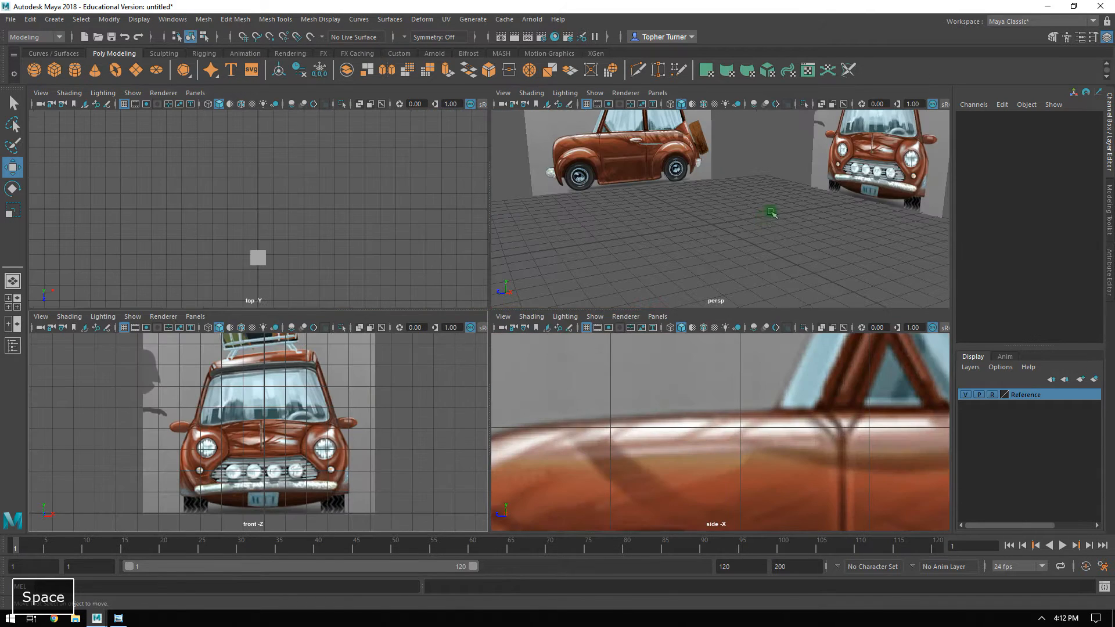
mouse_move(705, 254)
alt+mouse_down()
mouse_move(667, 204)
mouse_move(726, 264)
mouse_move(707, 271)
alt+mouse_up()
drag(707, 271, 648, 304)
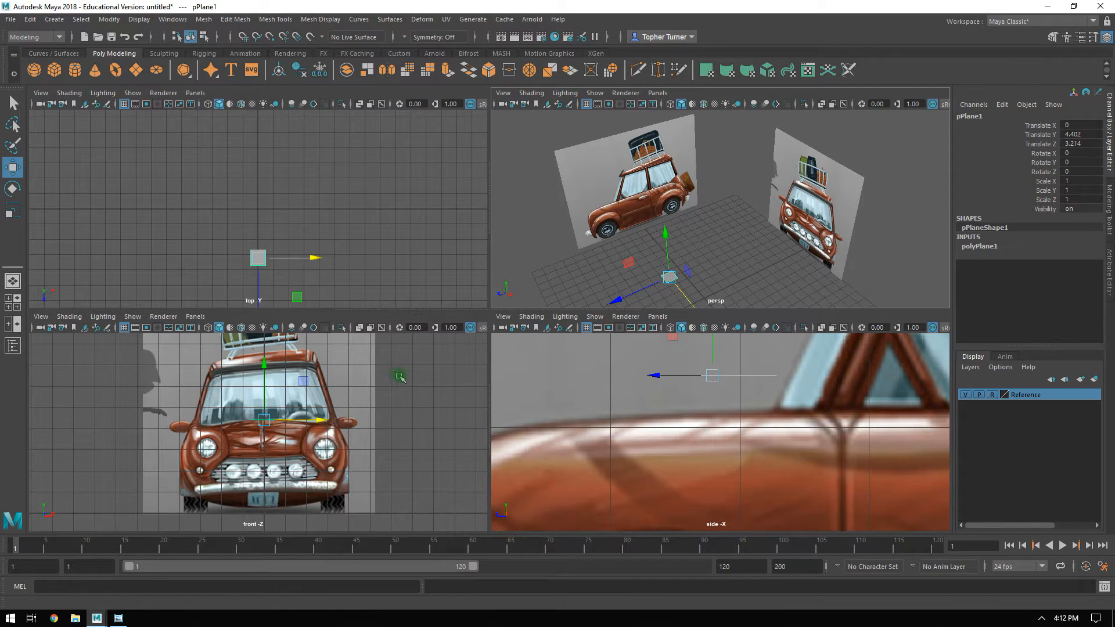
click(605, 306)
alt+right_drag(741, 416, 730, 418)
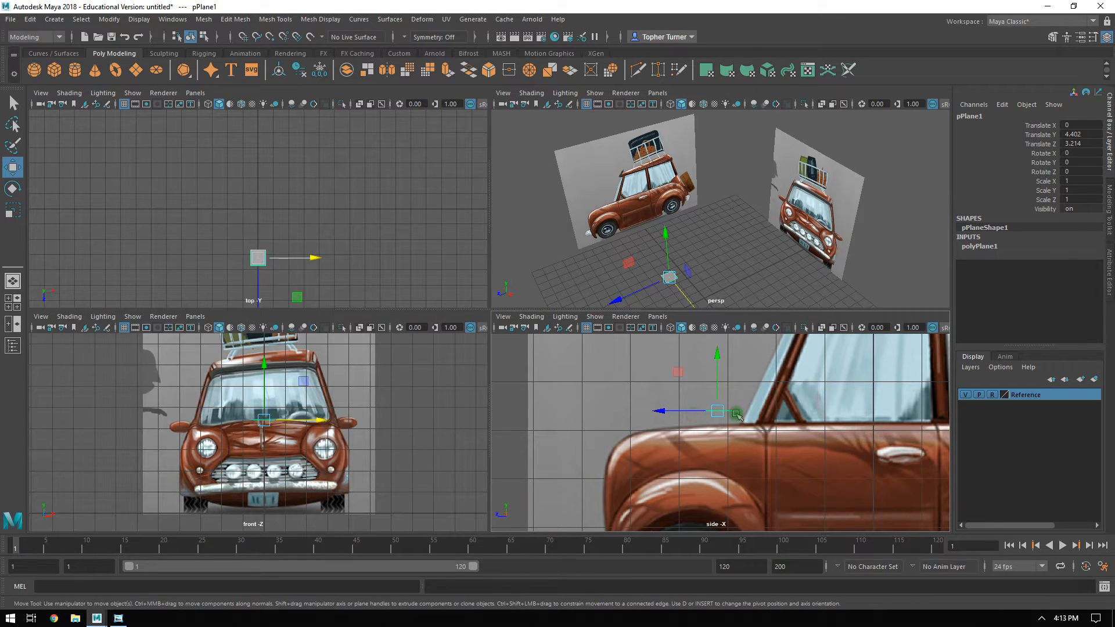
key(space)
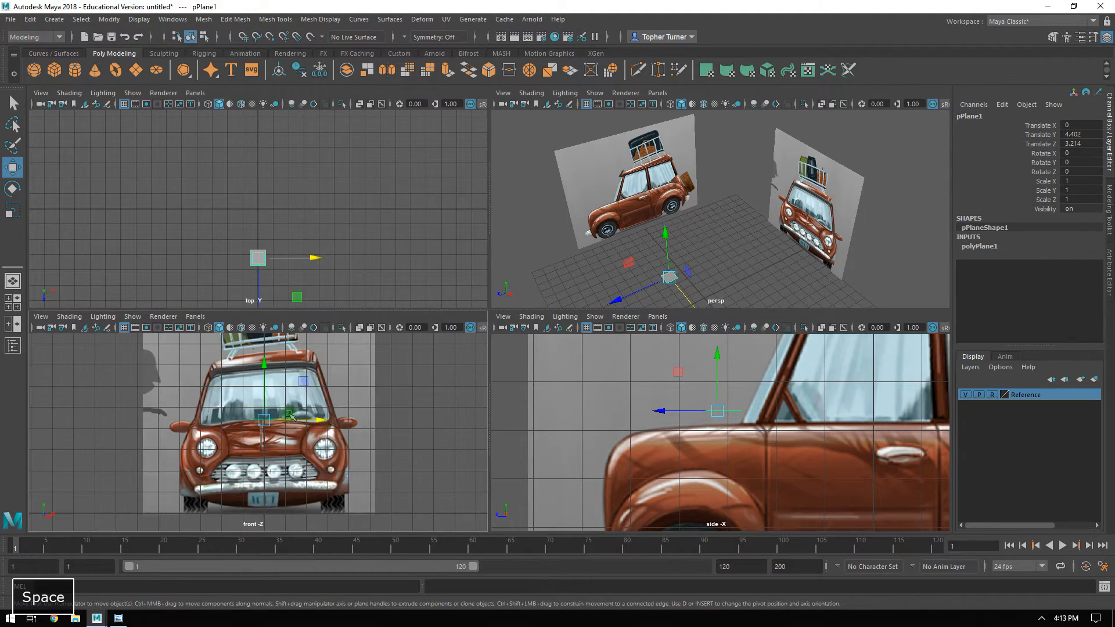
alt+right_drag(538, 344, 552, 343)
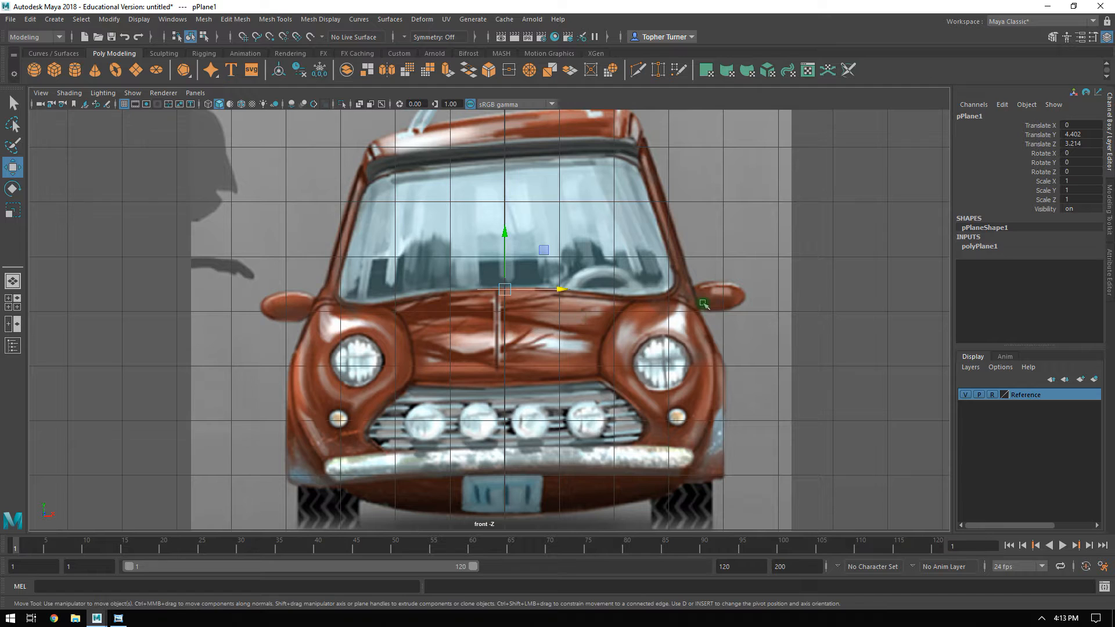
click(1111, 203)
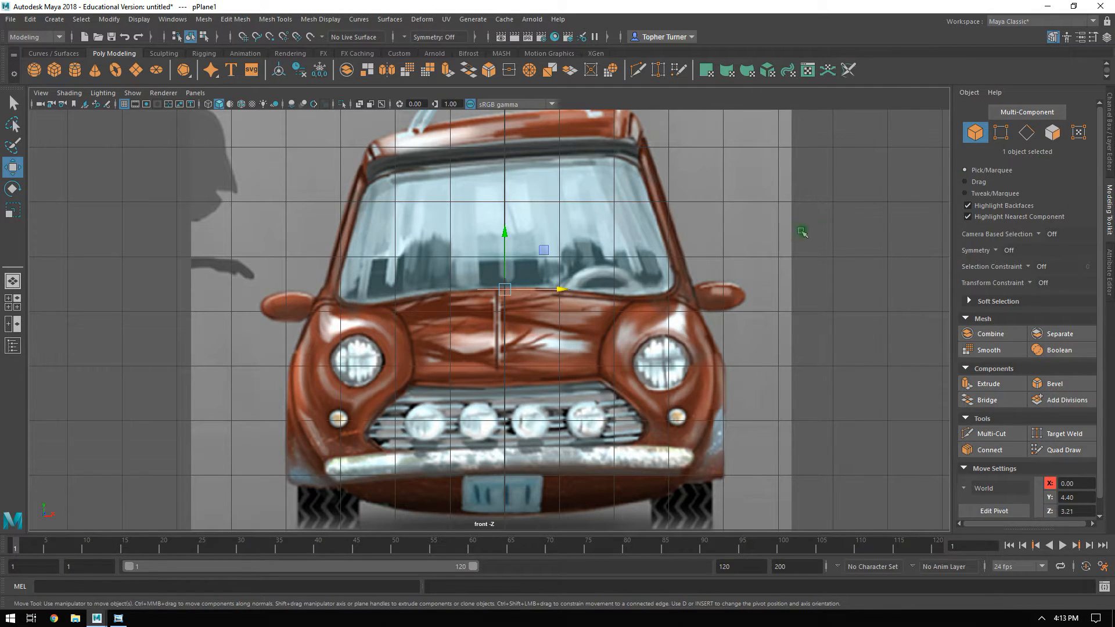
Move the plane's two front vertices in the side view down to the nose of the hood, about Y 2.52, Z 5.51.
key(space)
alt+drag(754, 208, 734, 211)
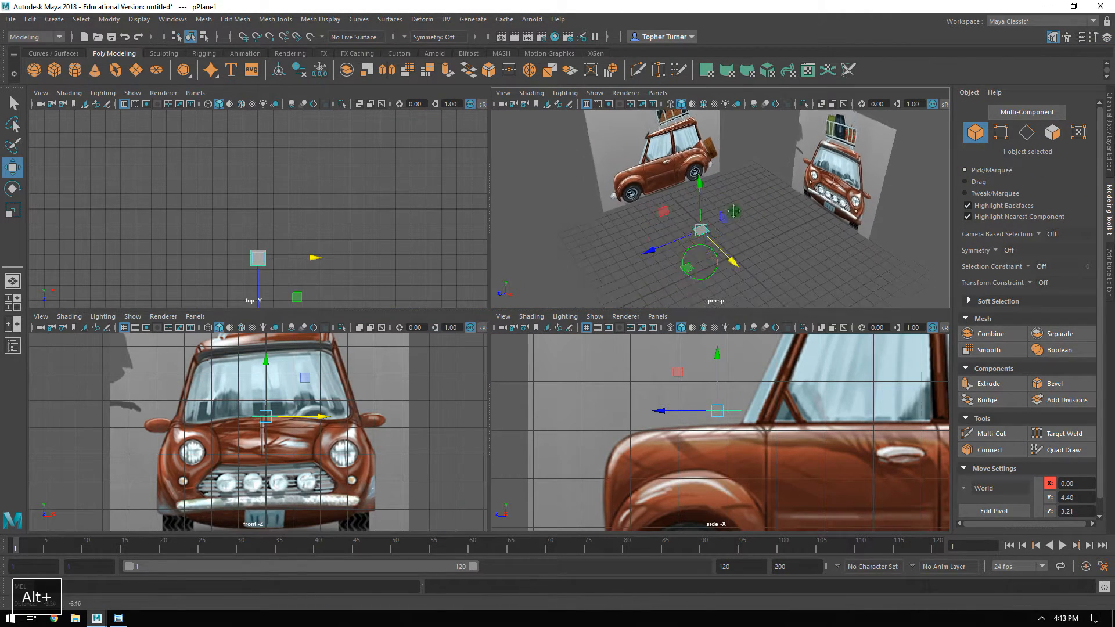
alt+middle_drag(734, 211, 749, 186)
alt+right_drag(749, 186, 877, 181)
click(1008, 134)
drag(590, 122, 667, 196)
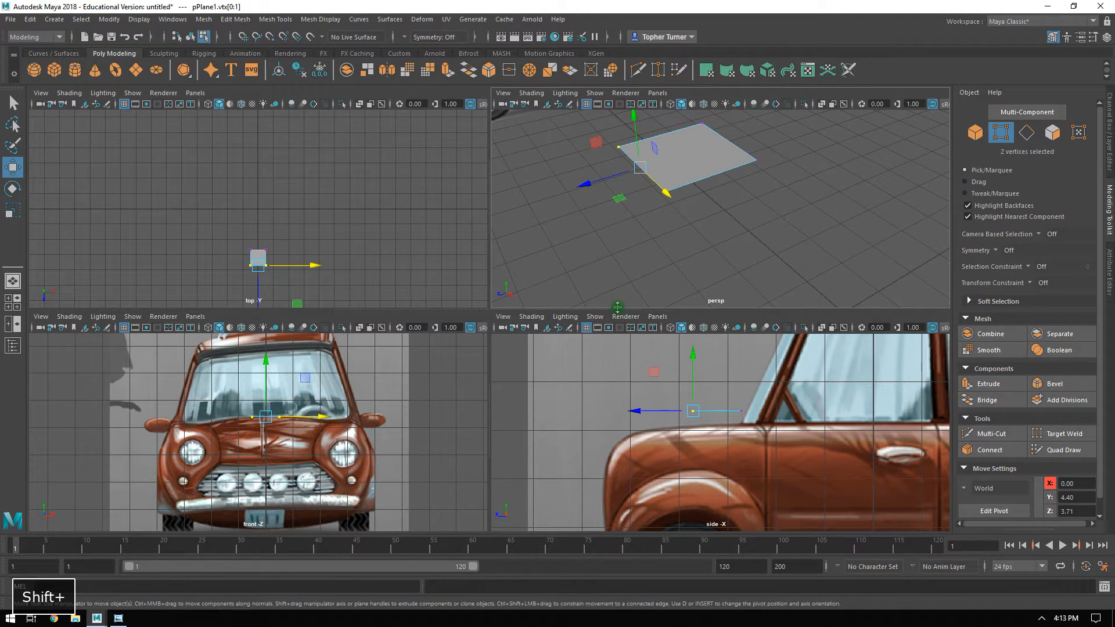
drag(689, 401, 567, 455)
alt+middle_drag(568, 455, 664, 389)
mouse_move(613, 381)
mouse_down()
mouse_move(604, 400)
mouse_move(612, 389)
mouse_up()
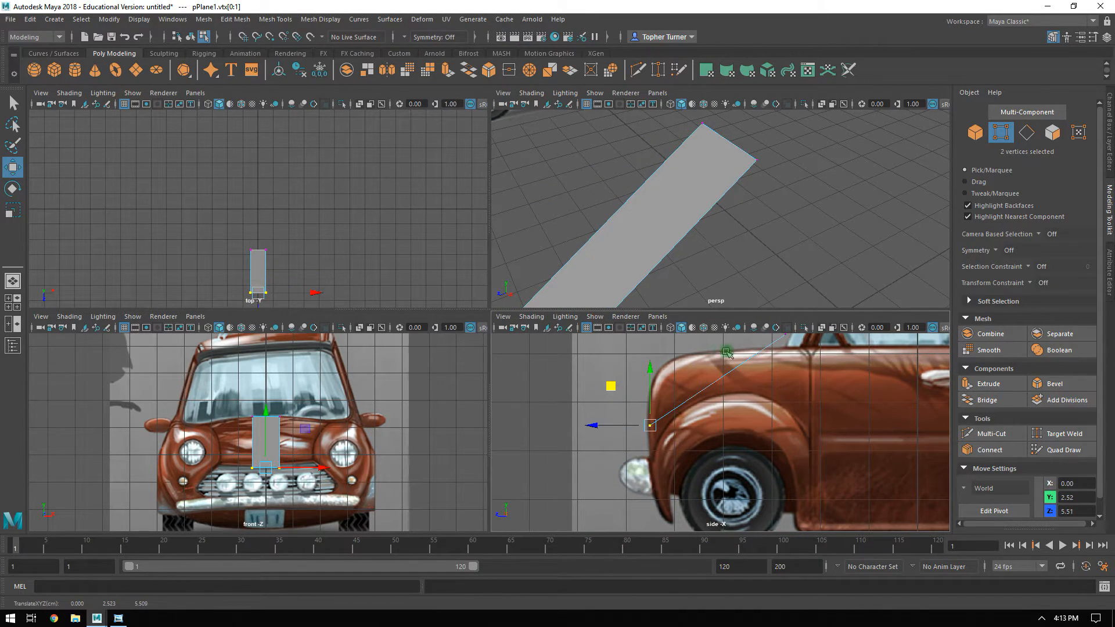
Raise the two front vertices in the front view to the hood's lower edge above the grille, about Y 2.67.
alt+right_drag(279, 442, 289, 447)
alt+middle_drag(288, 447, 301, 403)
alt+right_drag(301, 403, 319, 417)
drag(298, 394, 295, 385)
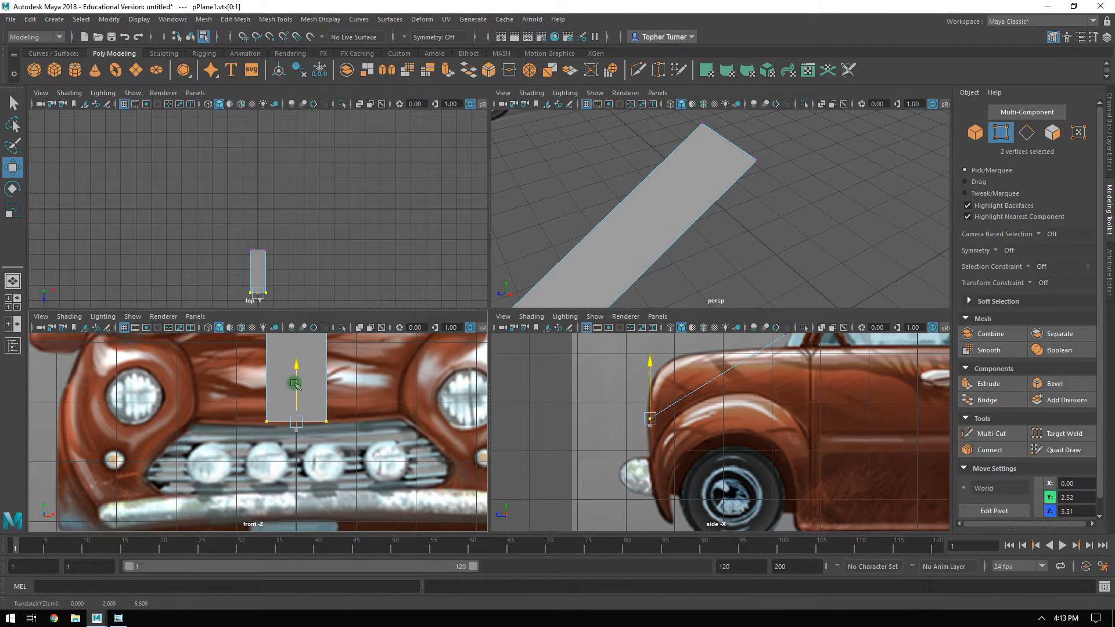
alt+right_drag(375, 373, 361, 358)
alt+middle_drag(360, 357, 360, 380)
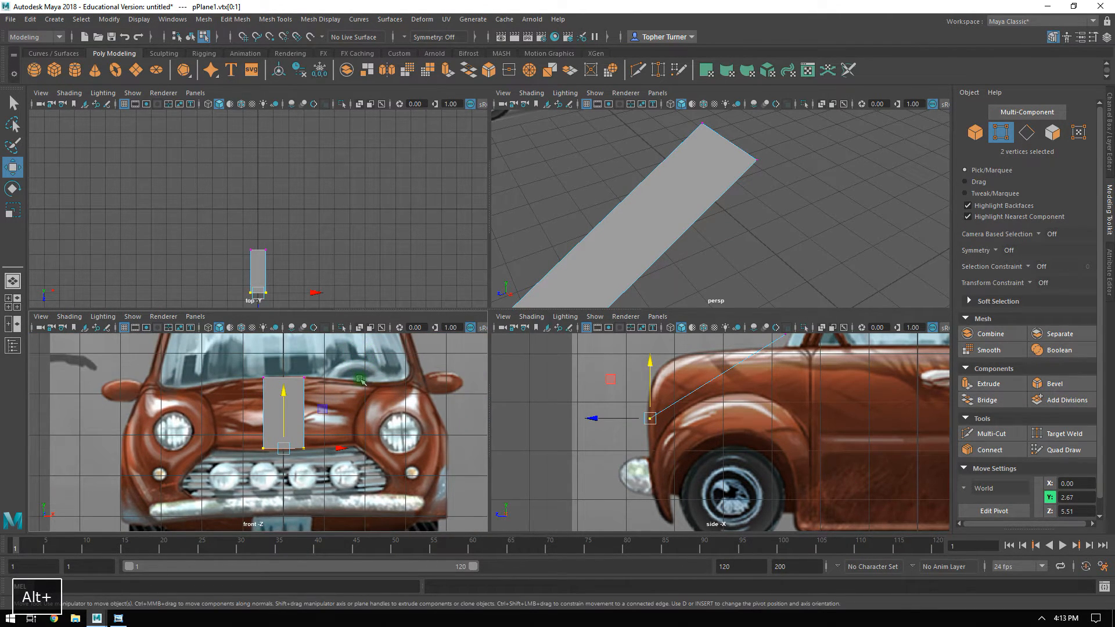
Turn on X-Ray shading in the front and side views.
click(69, 317)
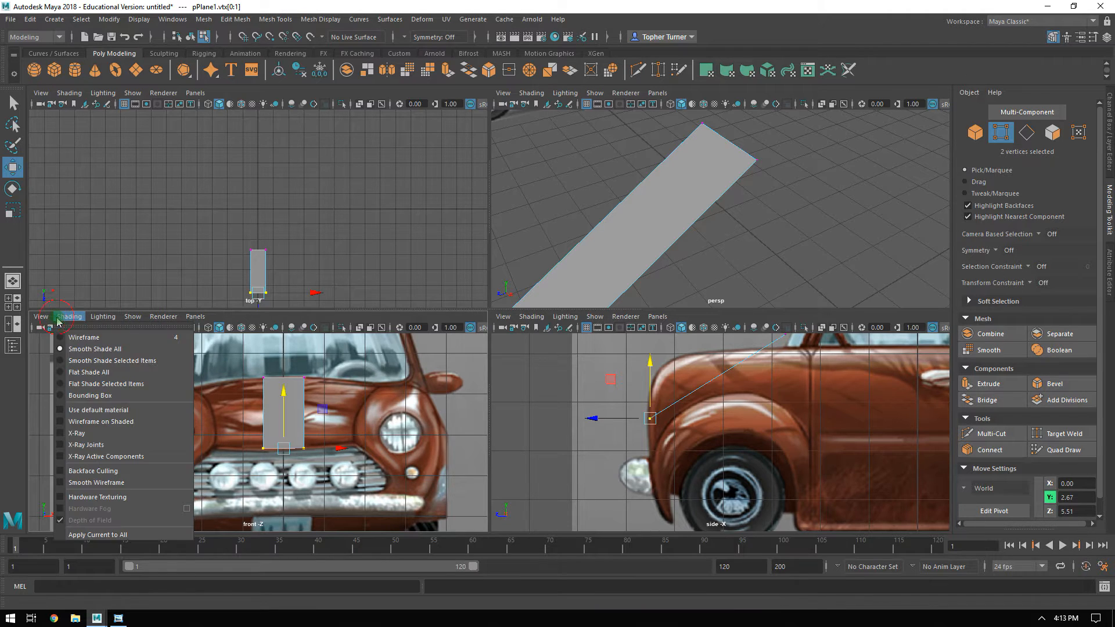
click(83, 439)
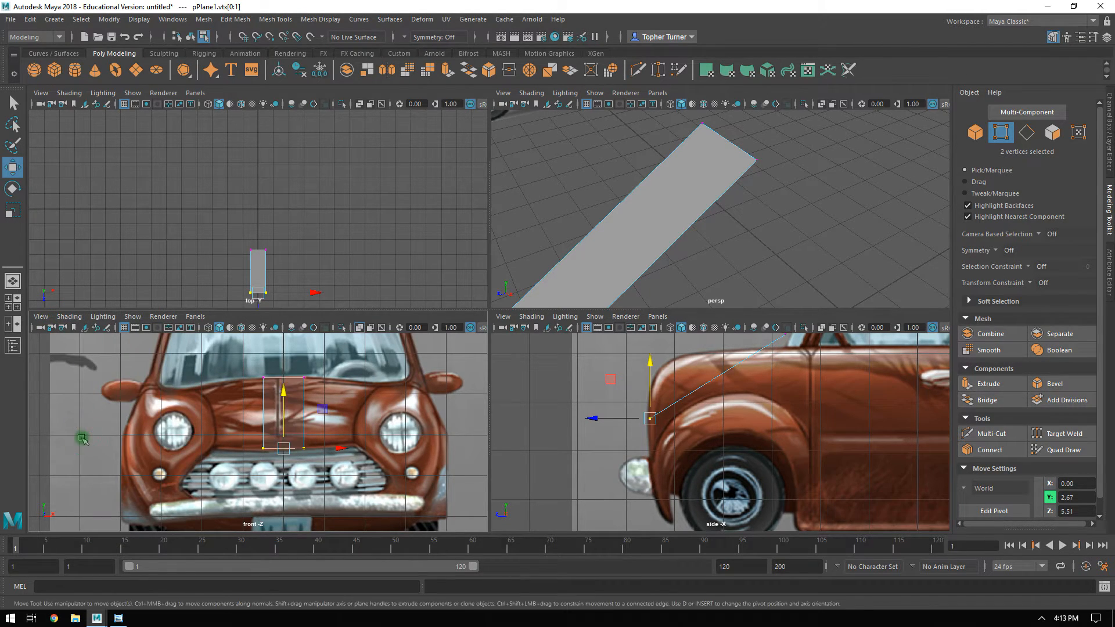
click(531, 316)
click(541, 433)
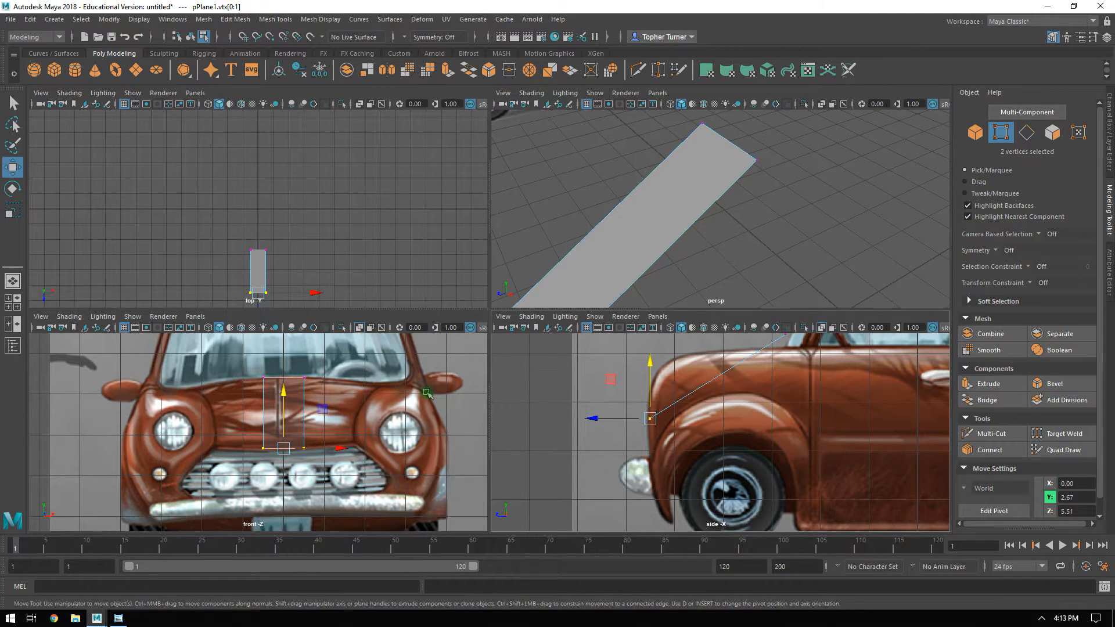
Connect the plane's two long edges with a new edge across the middle.
alt+middle_drag(760, 386, 736, 425)
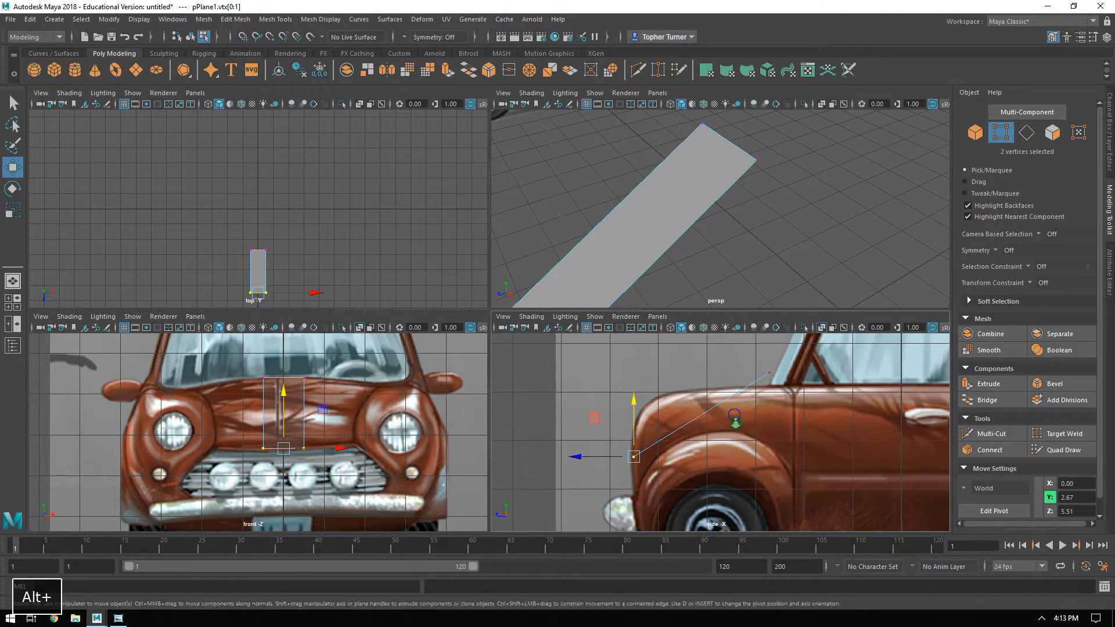
alt+right_drag(736, 424, 790, 459)
click(1026, 133)
drag(716, 416, 688, 395)
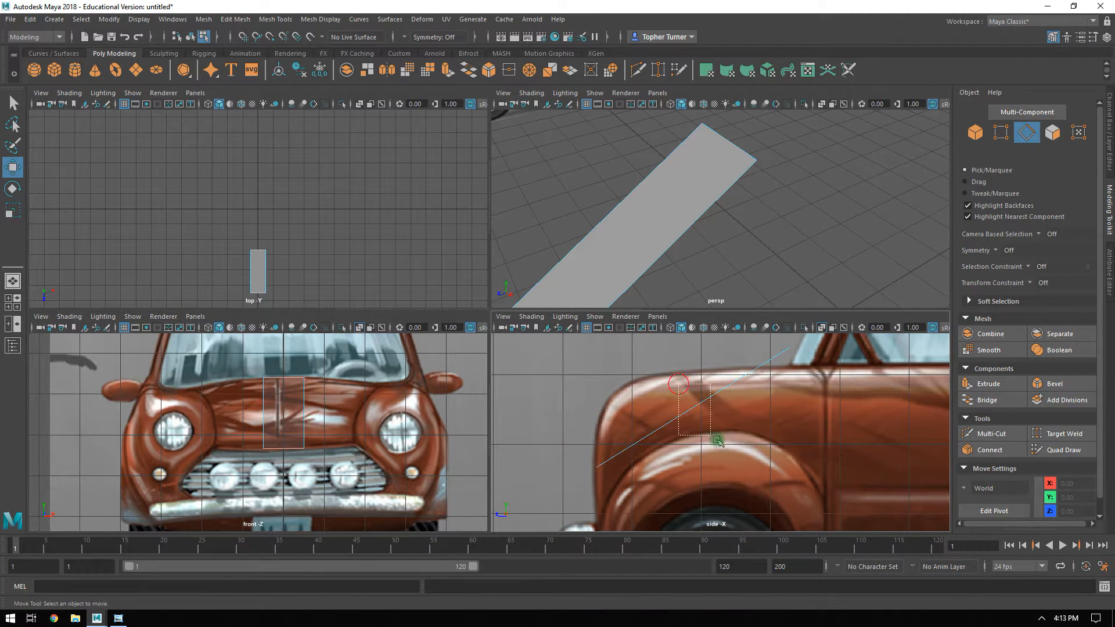
click(980, 451)
key(w)
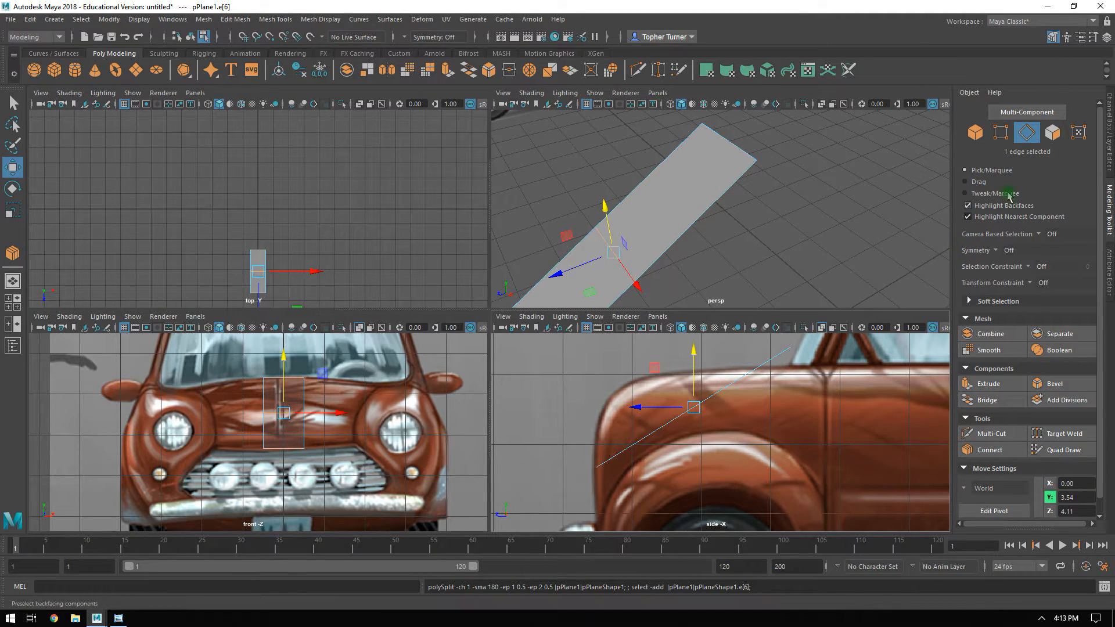
Move the two middle vertices up in the side view onto the hood's top contour, about Y 4.02, Z 4.43.
click(993, 133)
drag(625, 386, 734, 431)
drag(654, 375, 580, 358)
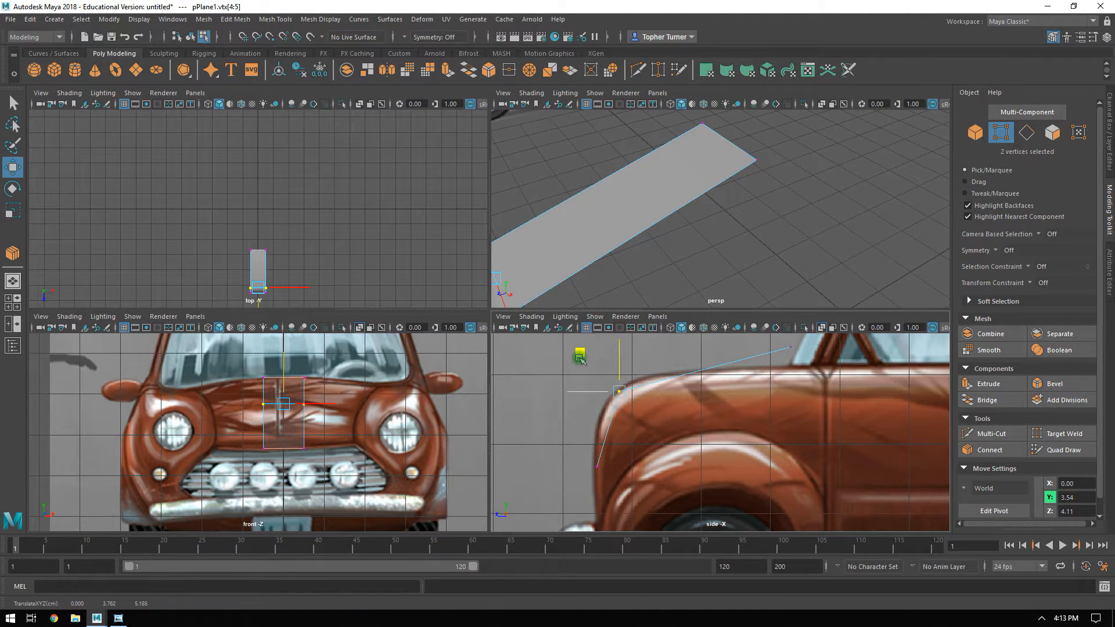
drag(580, 358, 632, 340)
Move the two rear vertices in the side view to the base of the windshield, about Y 4.14, Z 2.71.
alt+middle_drag(846, 402, 817, 424)
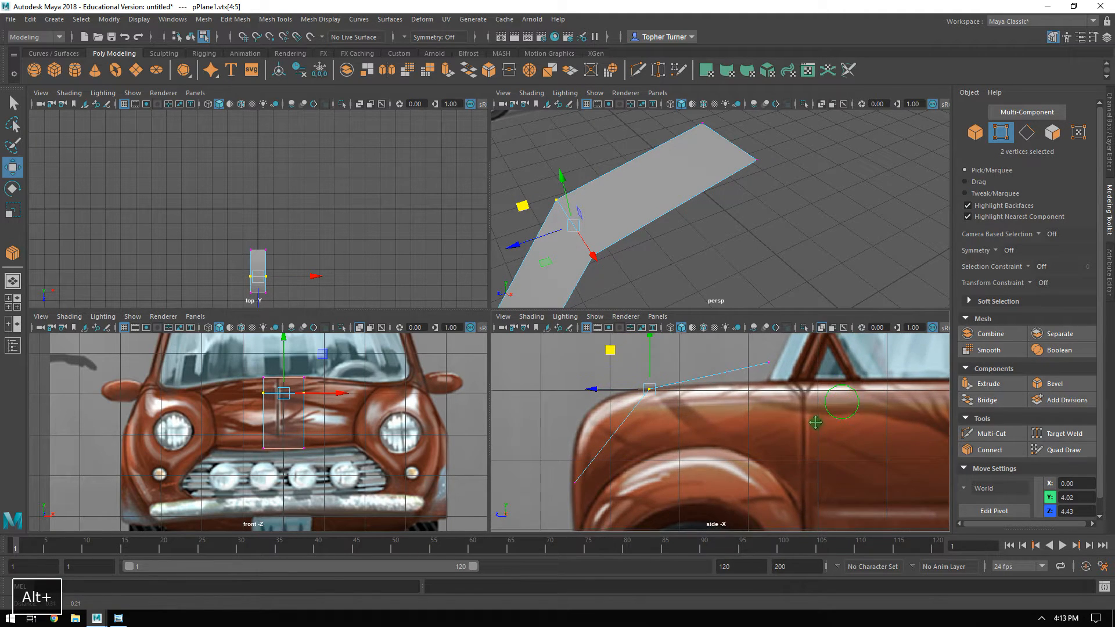
alt+right_drag(817, 424, 828, 465)
drag(753, 354, 805, 382)
alt+middle_drag(803, 388, 809, 419)
drag(776, 351, 767, 373)
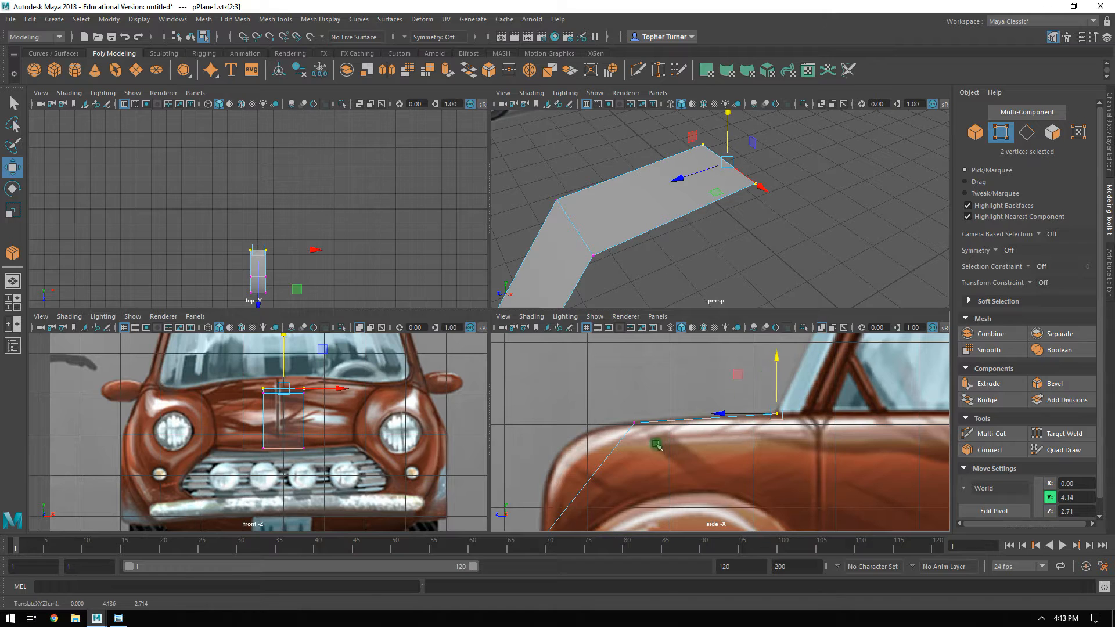
Connect the side edges of the strip's front section with a new edge across it.
alt+middle_drag(648, 420, 704, 397)
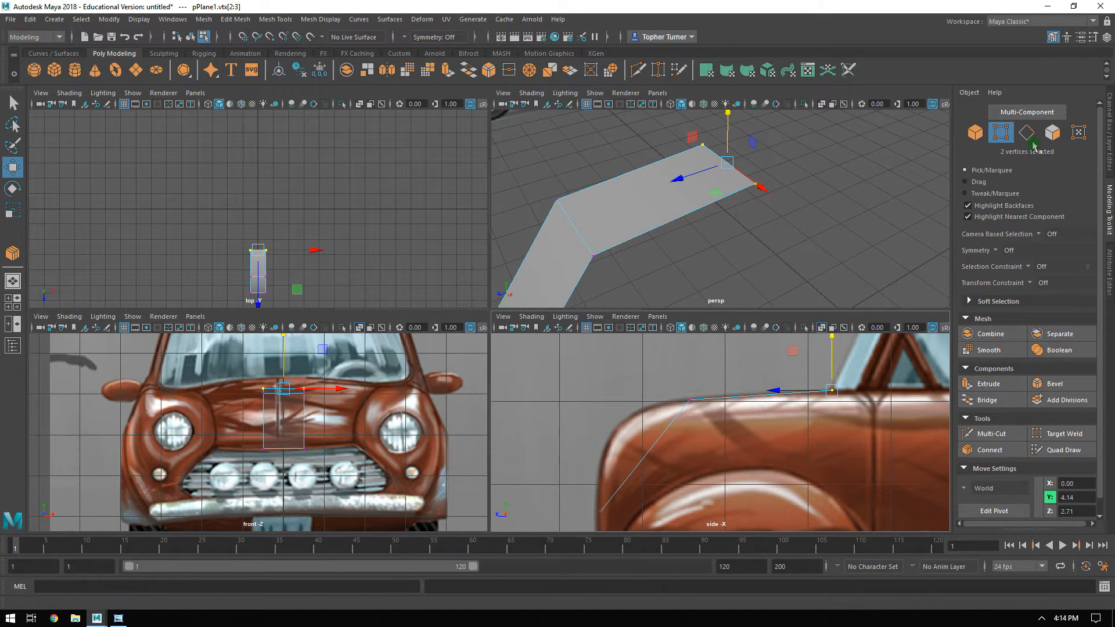
key(F10)
click(716, 468)
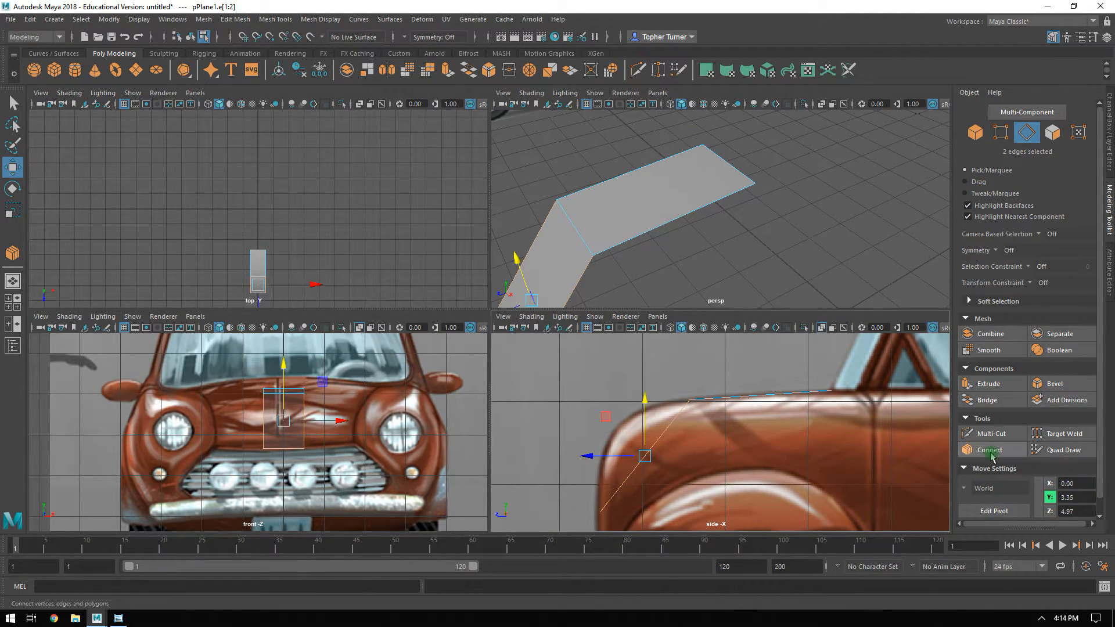
key(Return)
Move the new edge's vertices in the side view onto the hood's front curve, about Y 3.37, Z 5.46.
key(F9)
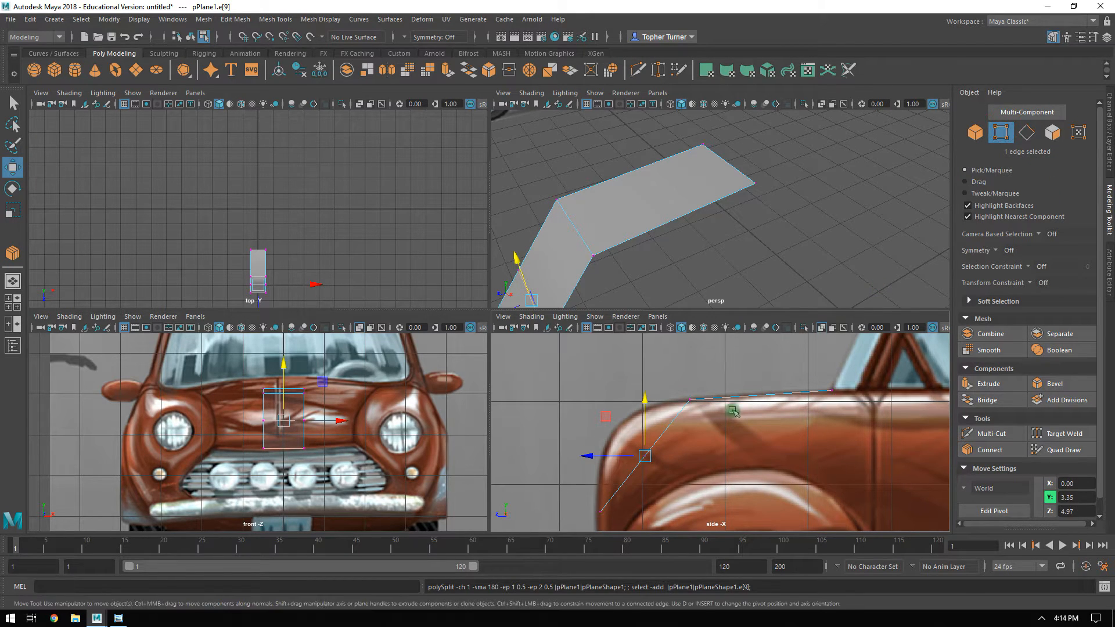
drag(548, 447, 674, 469)
alt+middle_drag(682, 434, 723, 389)
drag(644, 376, 604, 374)
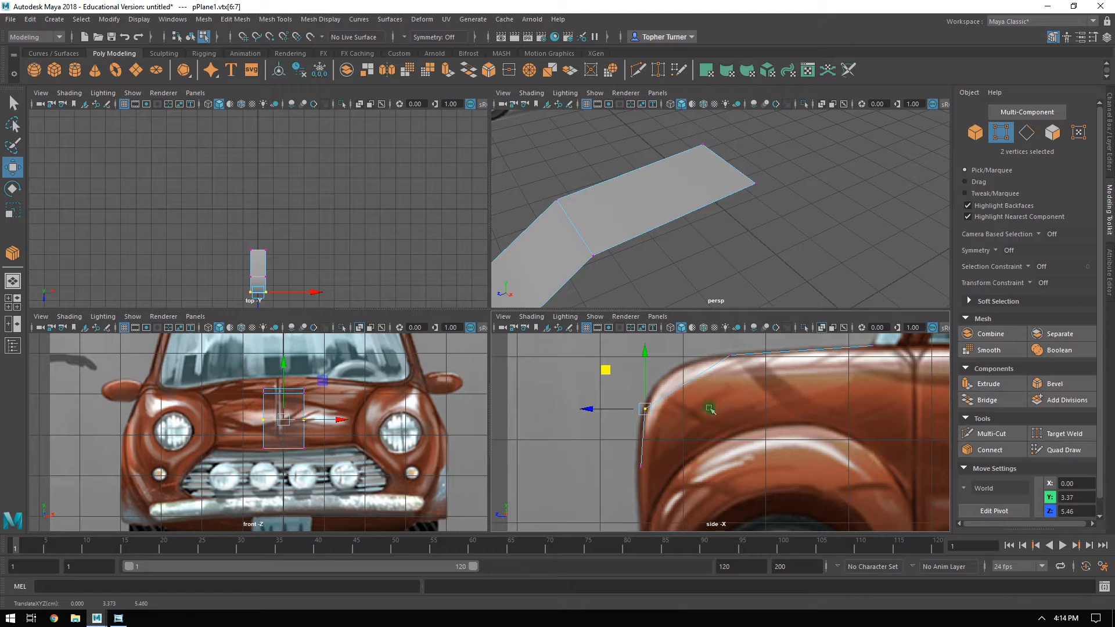
Connect the side edges of the section spanning the hood's upper front curve, using 2 segments.
key(F10)
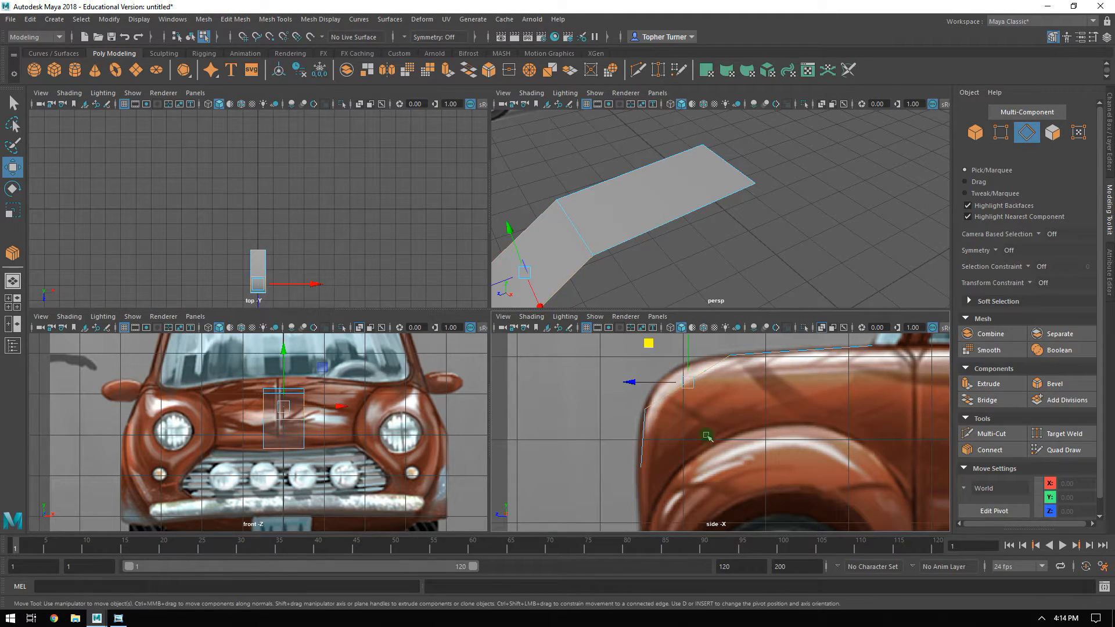
click(990, 450)
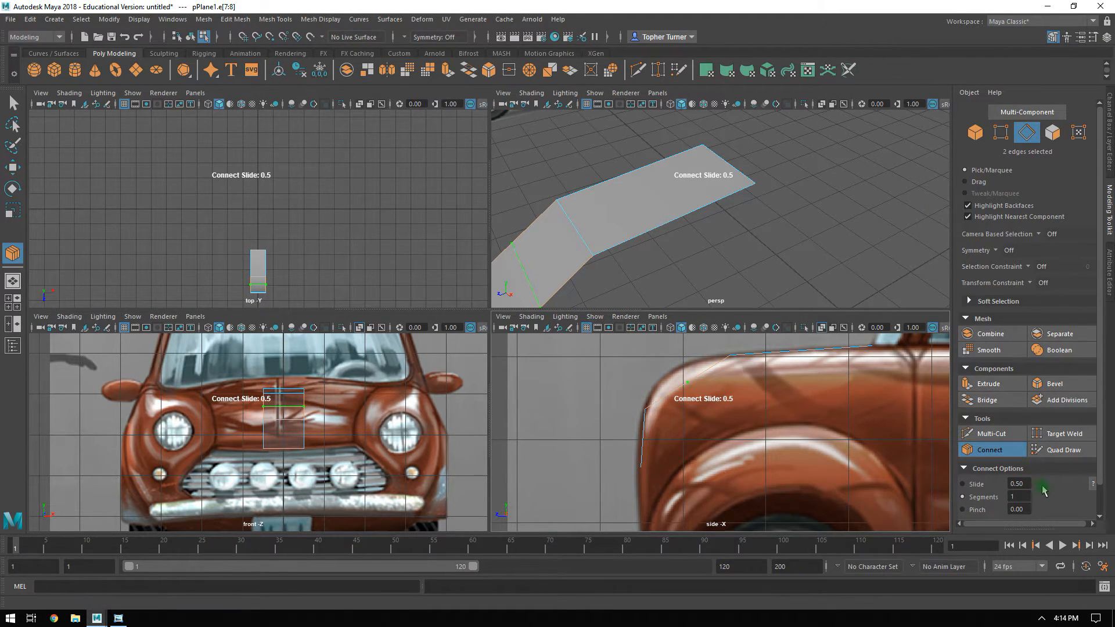
text(2)
key(Return)
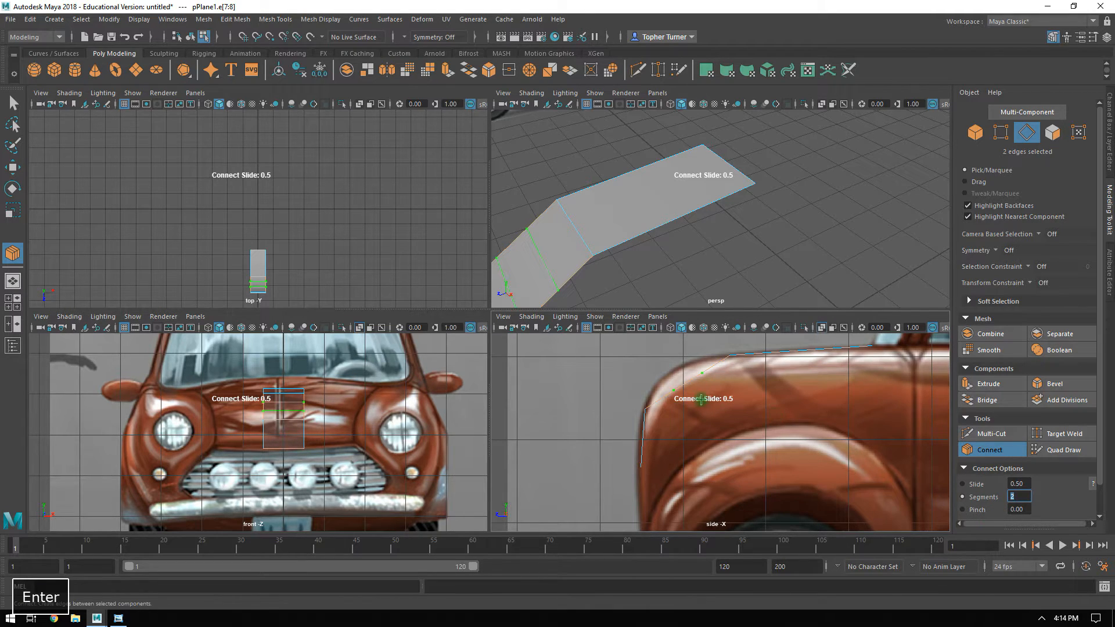
click(1000, 132)
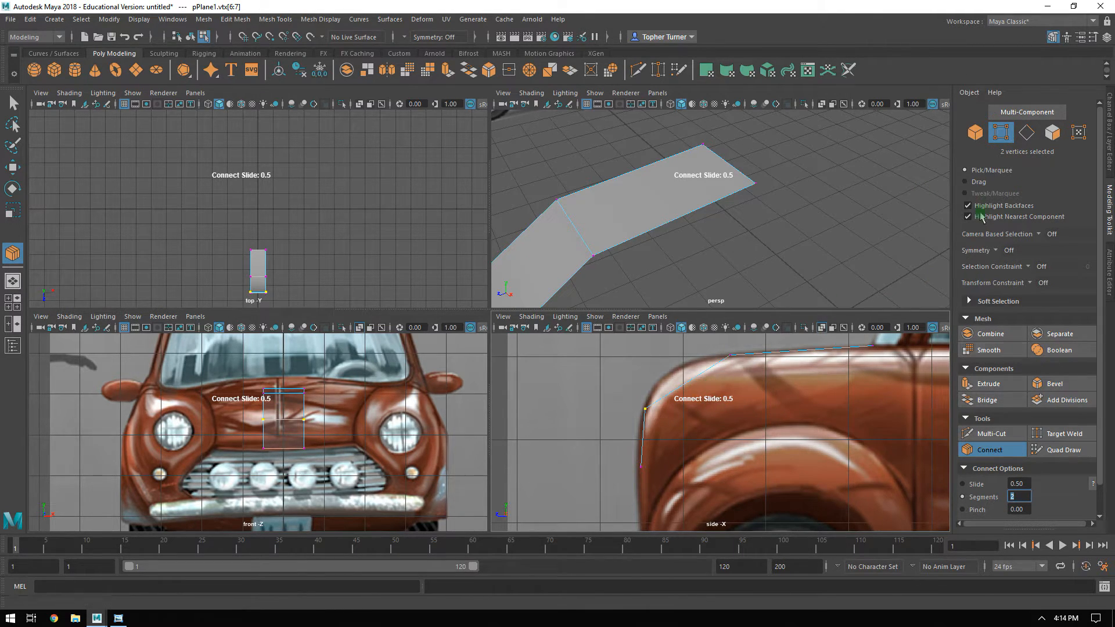
key(F10)
key(Return)
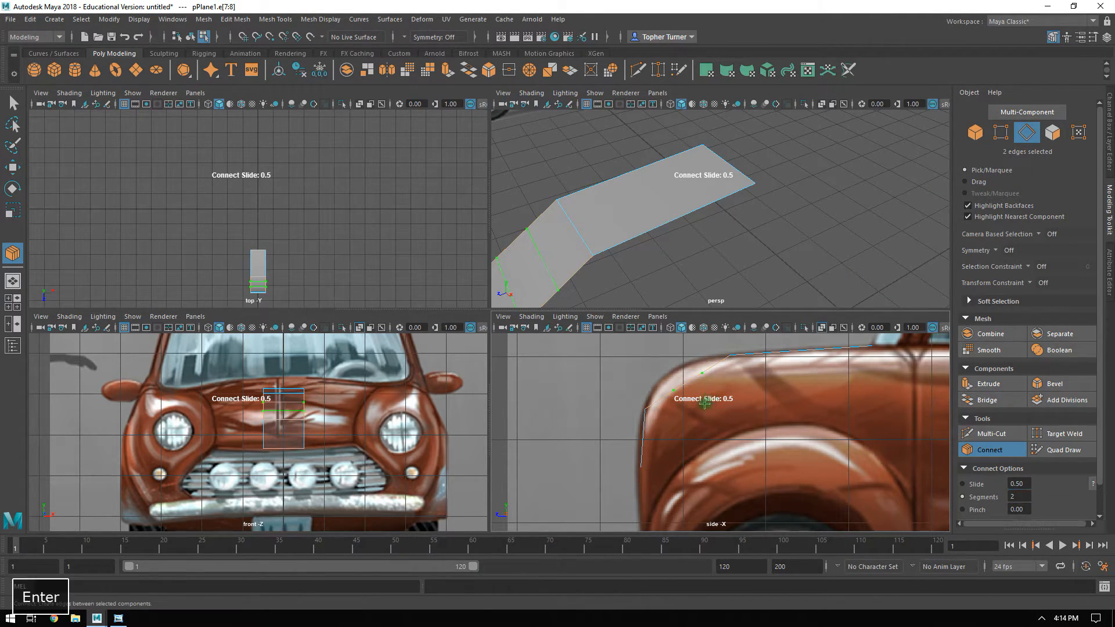
key(w)
Move the two new vertex pairs in the side view onto the hood's rounded contour, the front pair to about Y 3.71, Z 5.28.
key(F9)
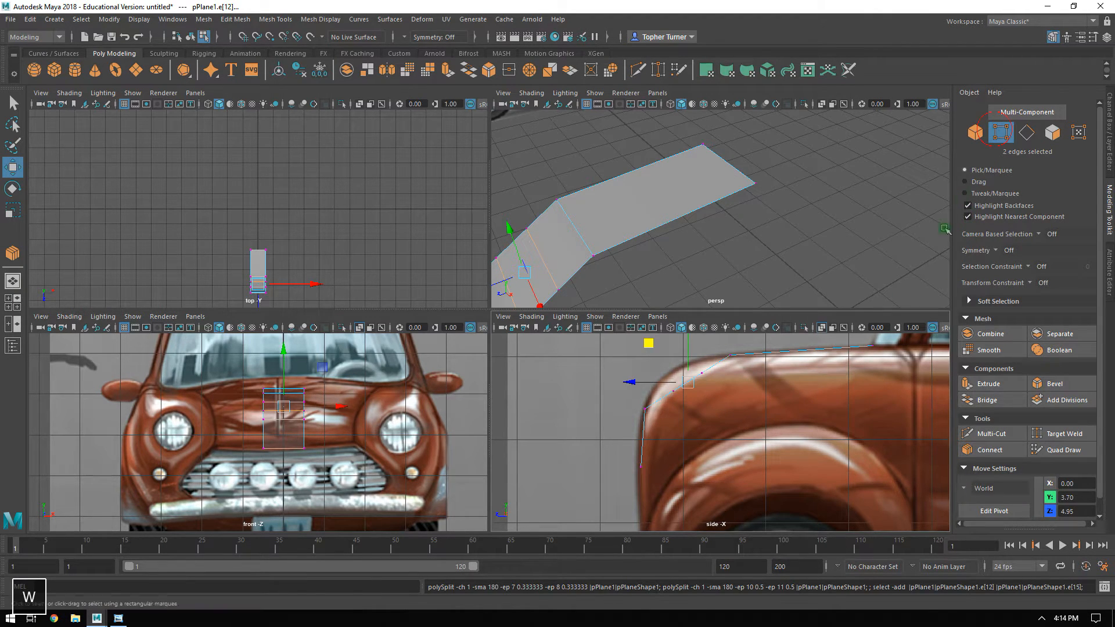
alt+right_drag(687, 405, 744, 476)
alt+middle_drag(745, 390, 761, 458)
drag(734, 439, 658, 369)
drag(663, 430, 616, 396)
Widen the hood strip in the front view by moving its right column of vertices out to the headlight housing's inner edge.
alt+right_drag(828, 430, 751, 390)
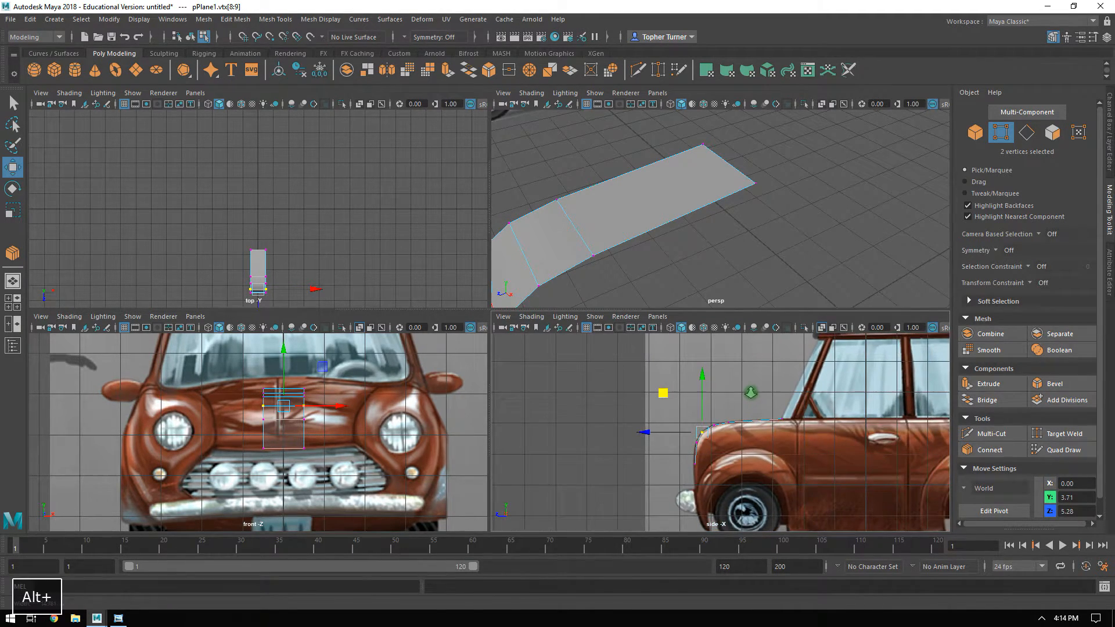
alt+right_drag(836, 423, 873, 498)
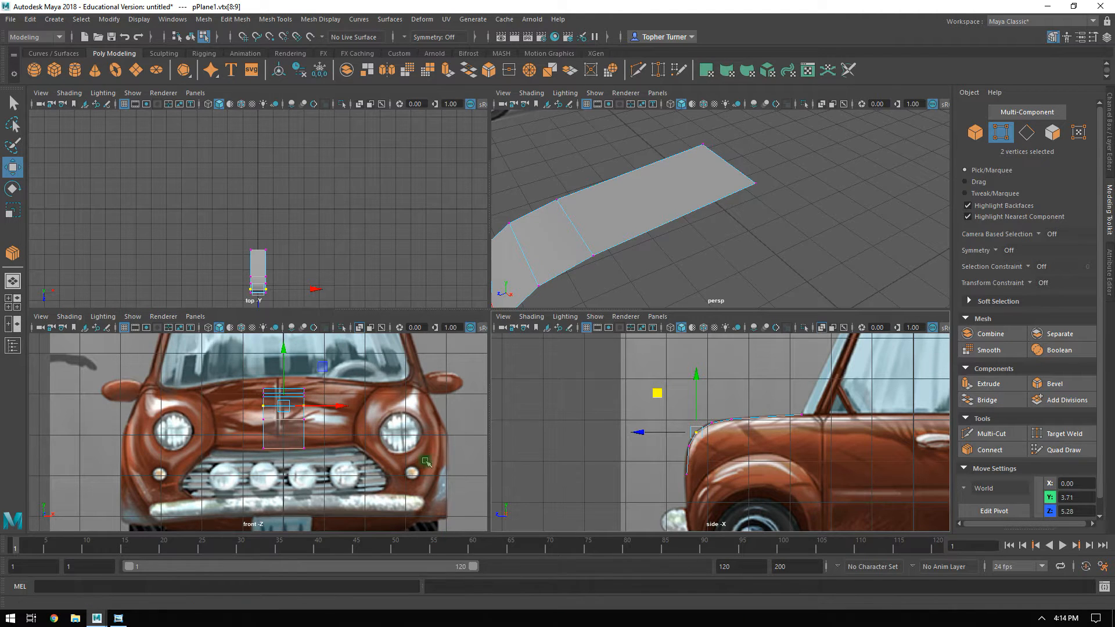
key(space)
alt+right_drag(361, 375, 630, 291)
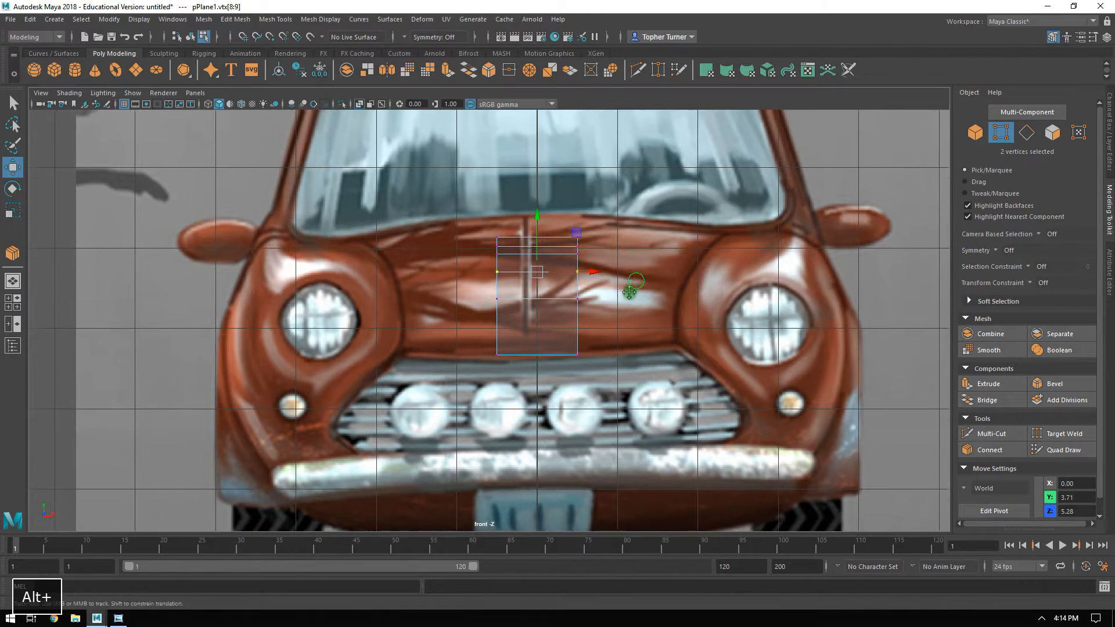
alt+middle_drag(630, 292, 643, 309)
alt+right_drag(654, 327, 667, 349)
alt+middle_drag(667, 349, 635, 351)
drag(602, 197, 538, 424)
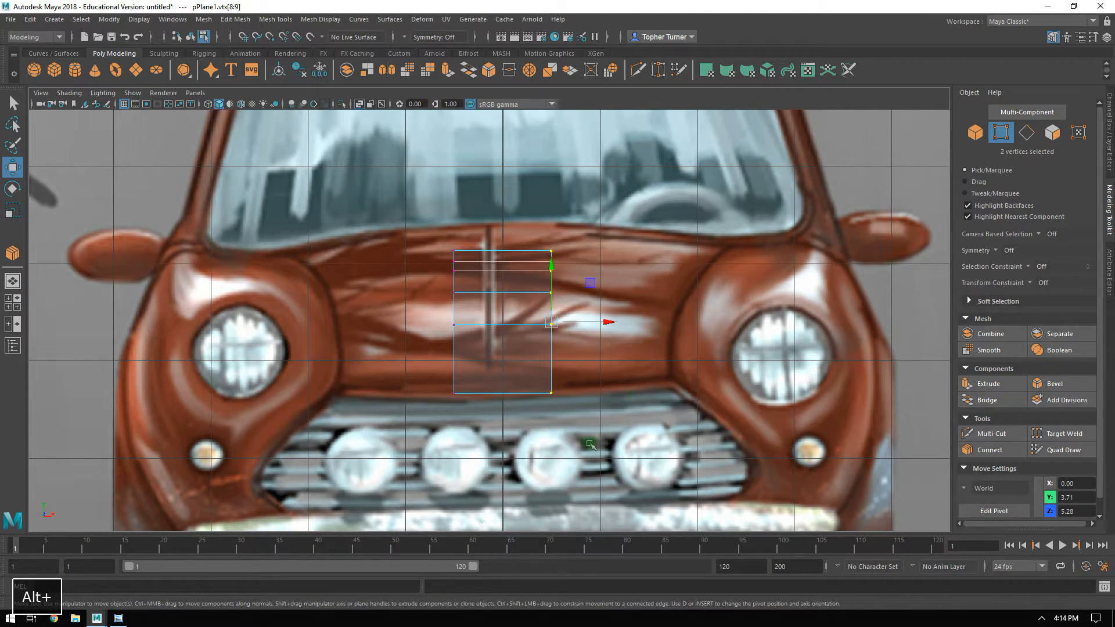
drag(584, 328, 702, 321)
Set the X position of the hood strip's inner column of vertices to 0 so it sits on the center line.
drag(407, 209, 485, 415)
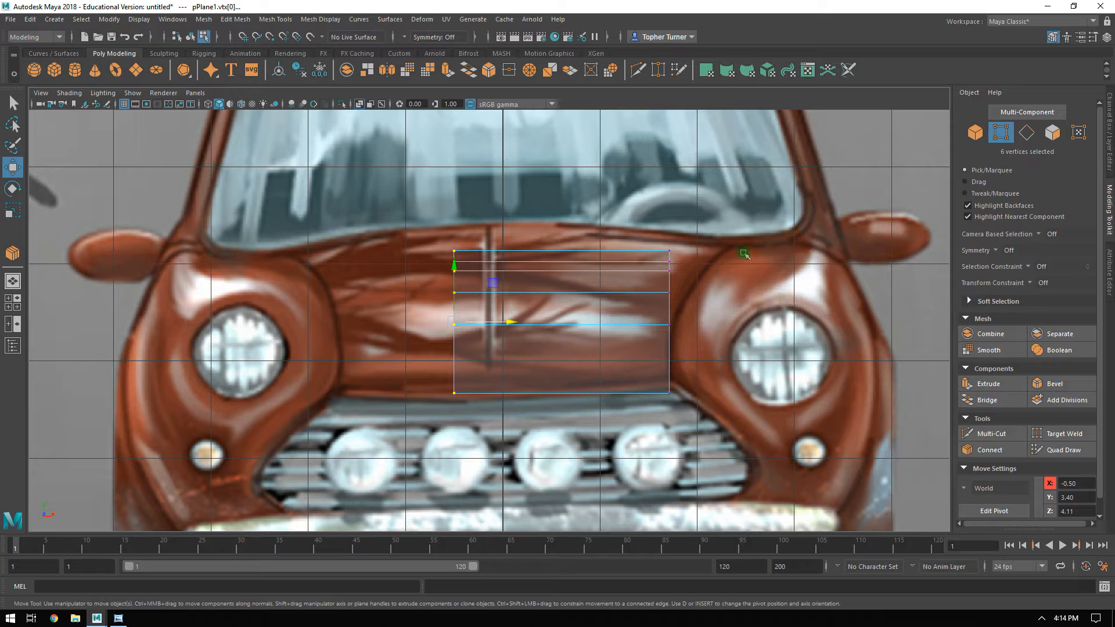
drag(639, 219, 719, 444)
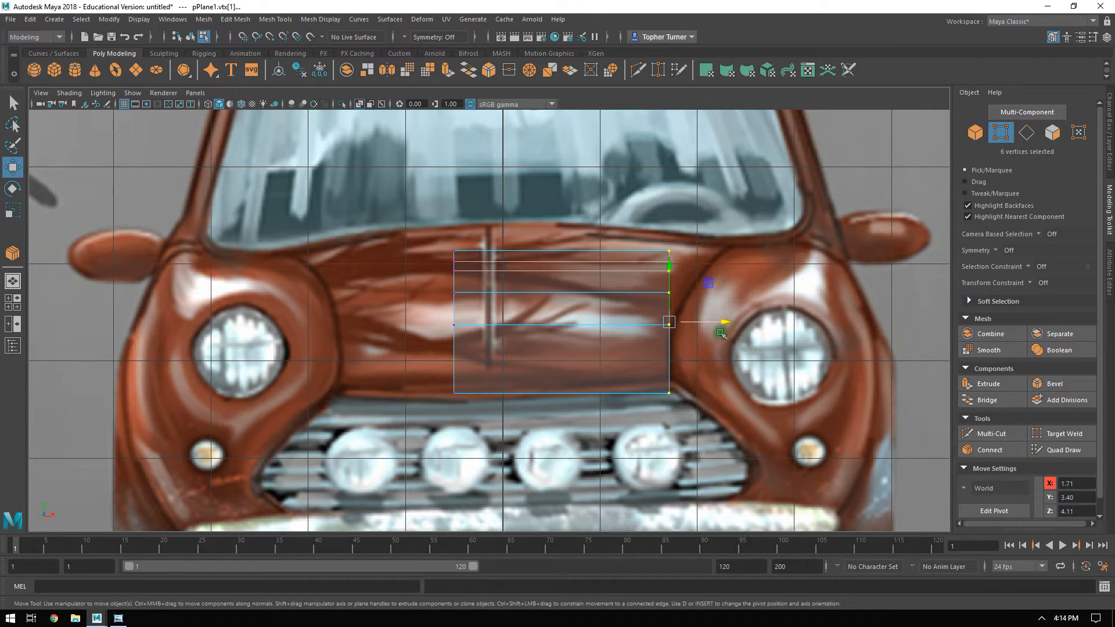
drag(436, 191, 488, 397)
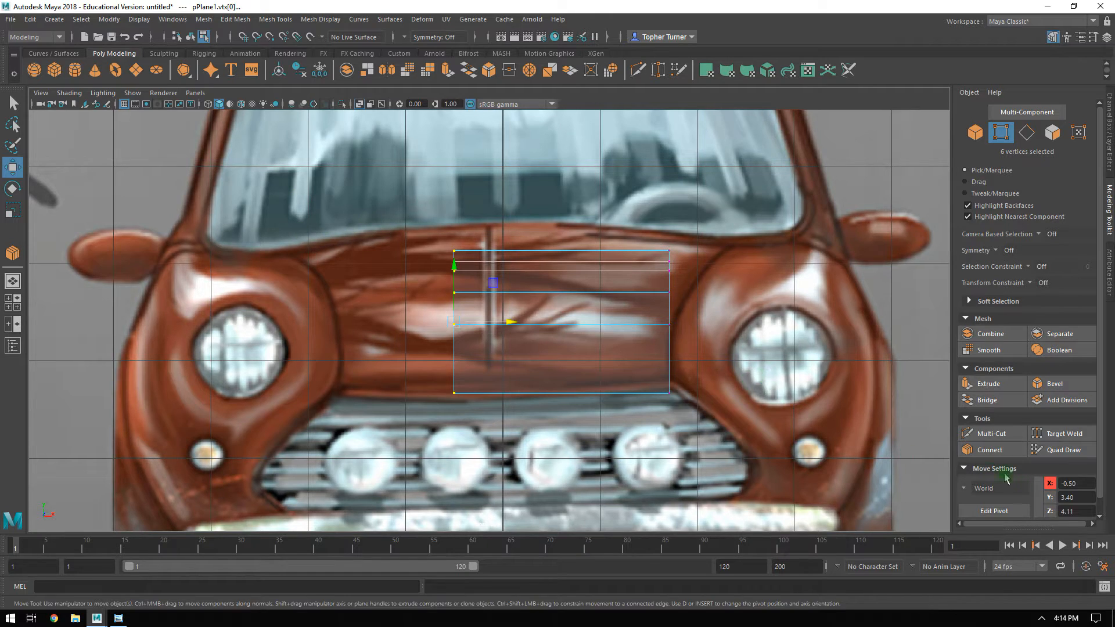
text(0)
key(Return)
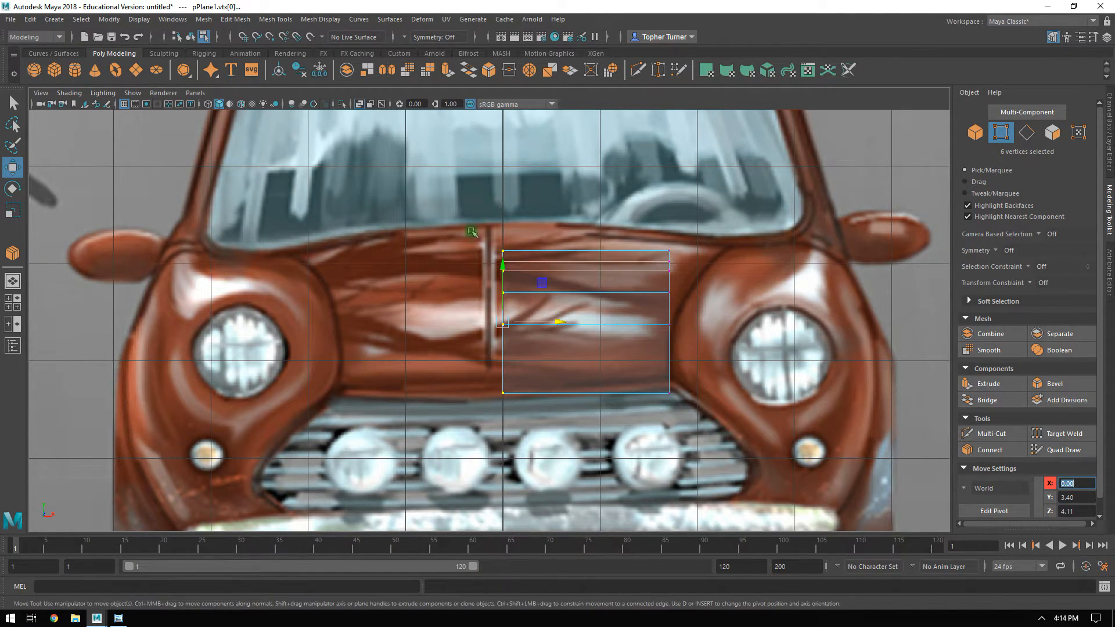
click(427, 340)
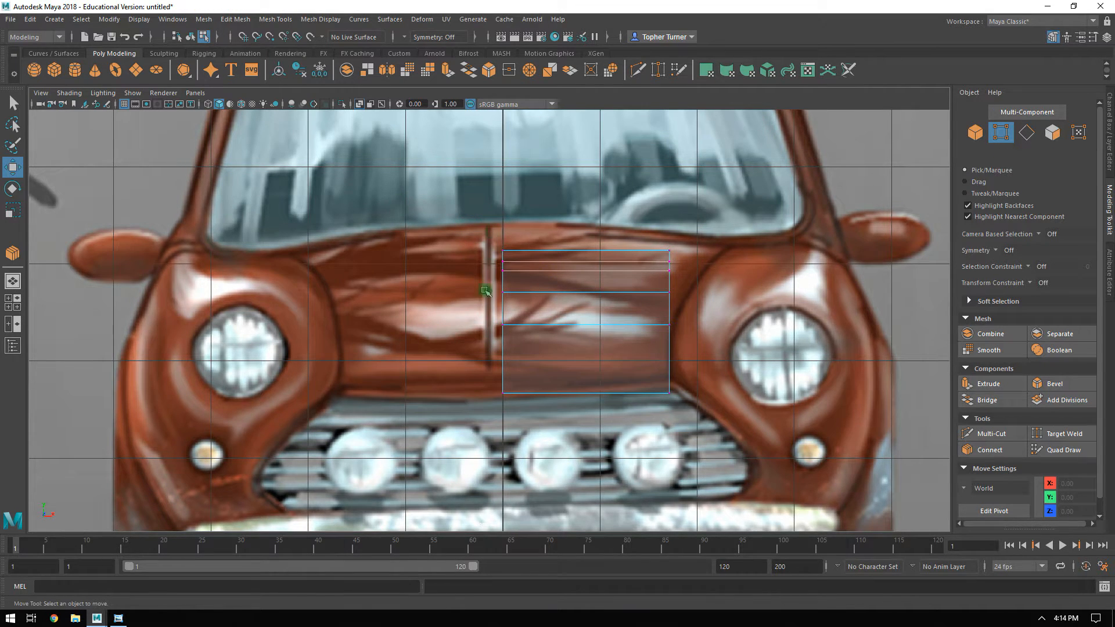
Raise the hood's lower outer corner vertex in the front view to about Y 2.82, matching the grille's upper contour.
alt+middle_drag(608, 324, 590, 329)
alt+right_drag(603, 332, 673, 409)
drag(655, 392, 717, 446)
drag(689, 376, 685, 359)
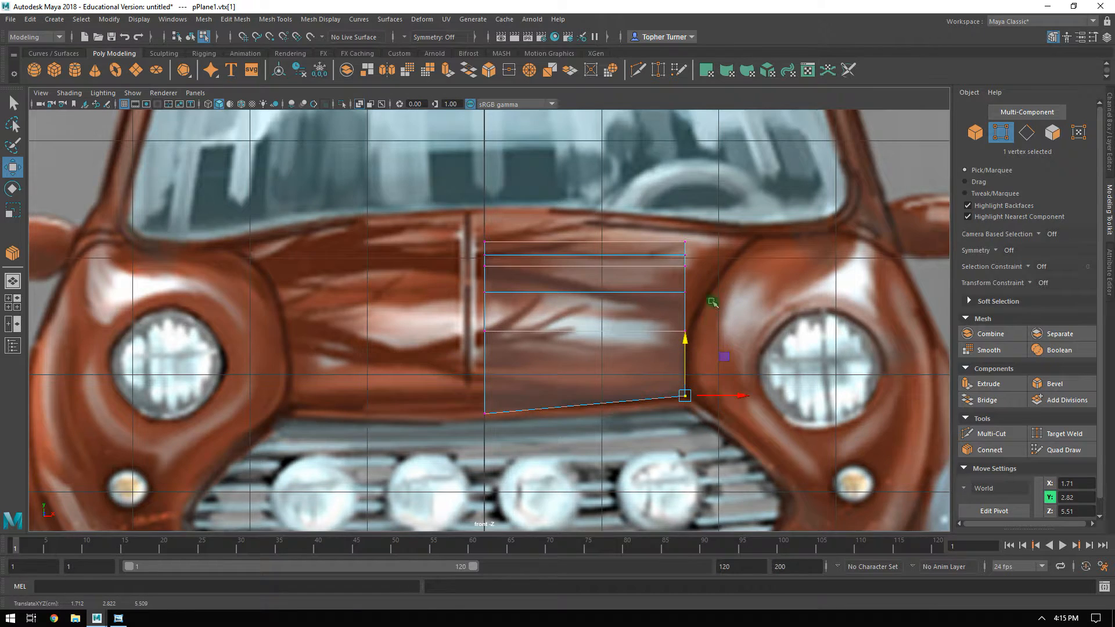
Move the outer column's vertices in the front view along the headlight housing's curved inner edge, the topmost to about X 2.27.
alt+middle_drag(714, 308, 677, 365)
click(649, 387)
drag(683, 388, 685, 390)
alt+middle_drag(691, 323, 651, 347)
alt+right_drag(652, 347, 684, 389)
drag(583, 369, 698, 381)
drag(601, 360, 728, 358)
drag(604, 350, 741, 318)
click(630, 323)
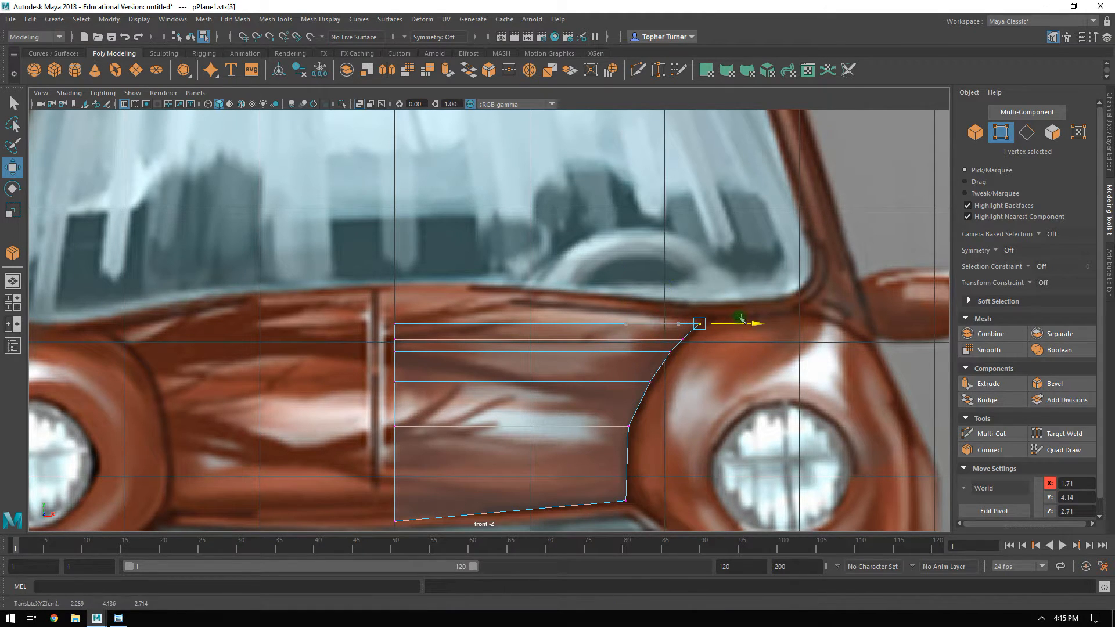
alt+right_drag(643, 461, 644, 442)
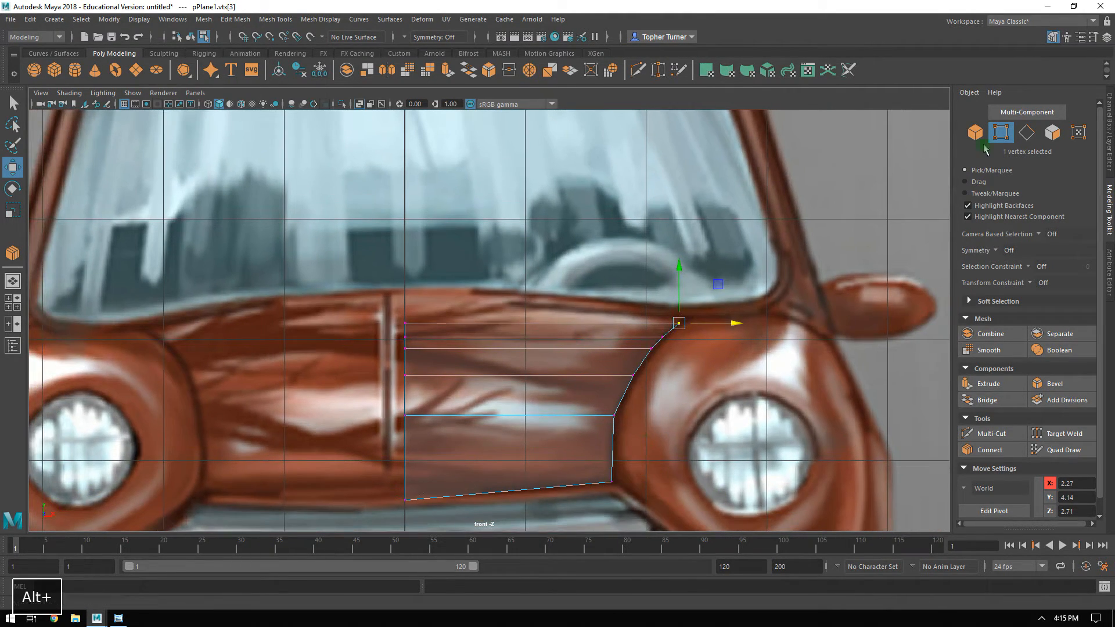
Connect the six horizontal edges across the hood using 2 segments.
click(1025, 136)
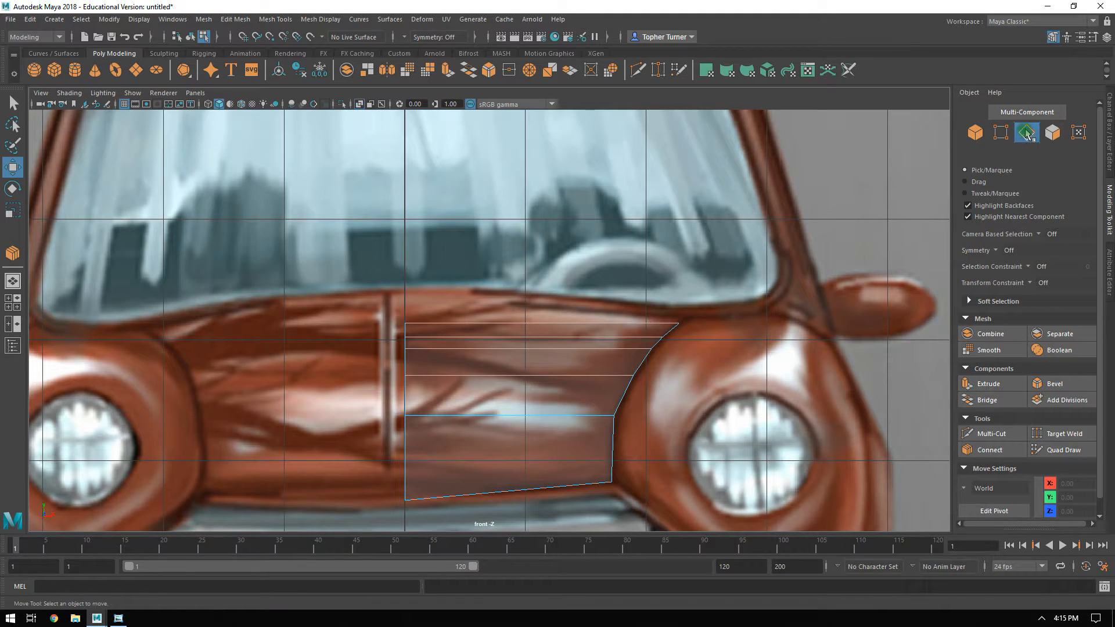
drag(525, 209, 517, 527)
alt+middle_drag(585, 394, 592, 323)
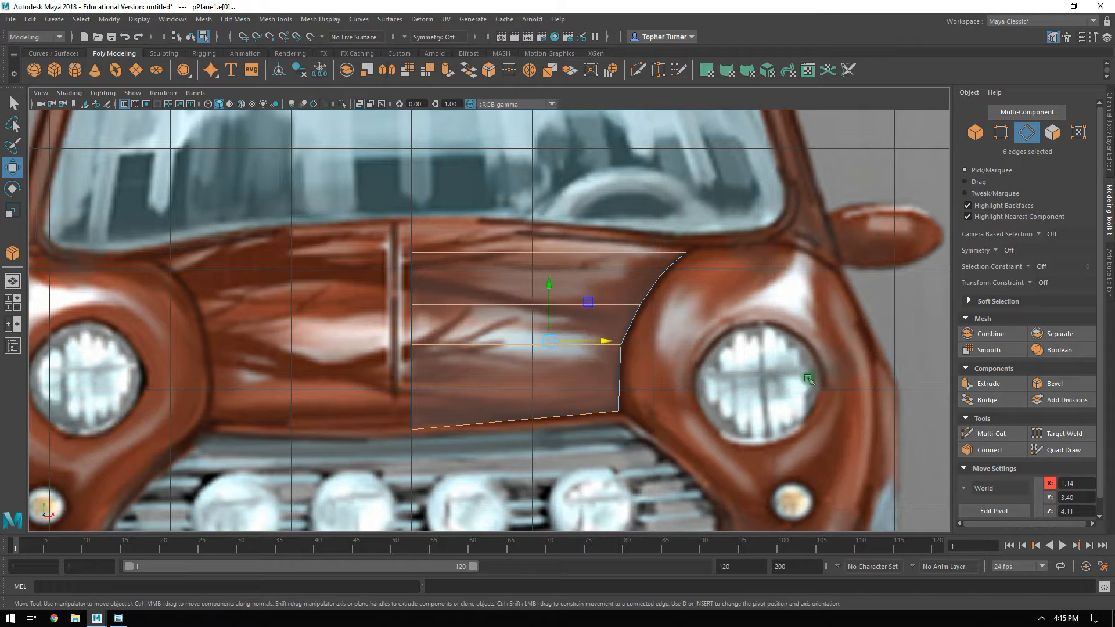
click(1006, 451)
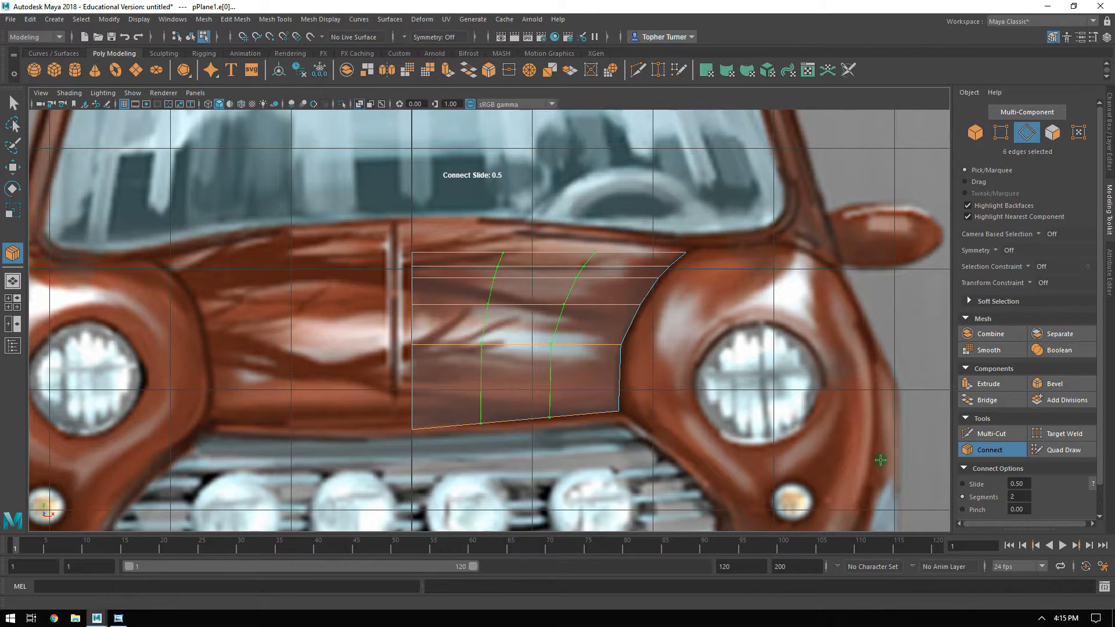
click(1000, 133)
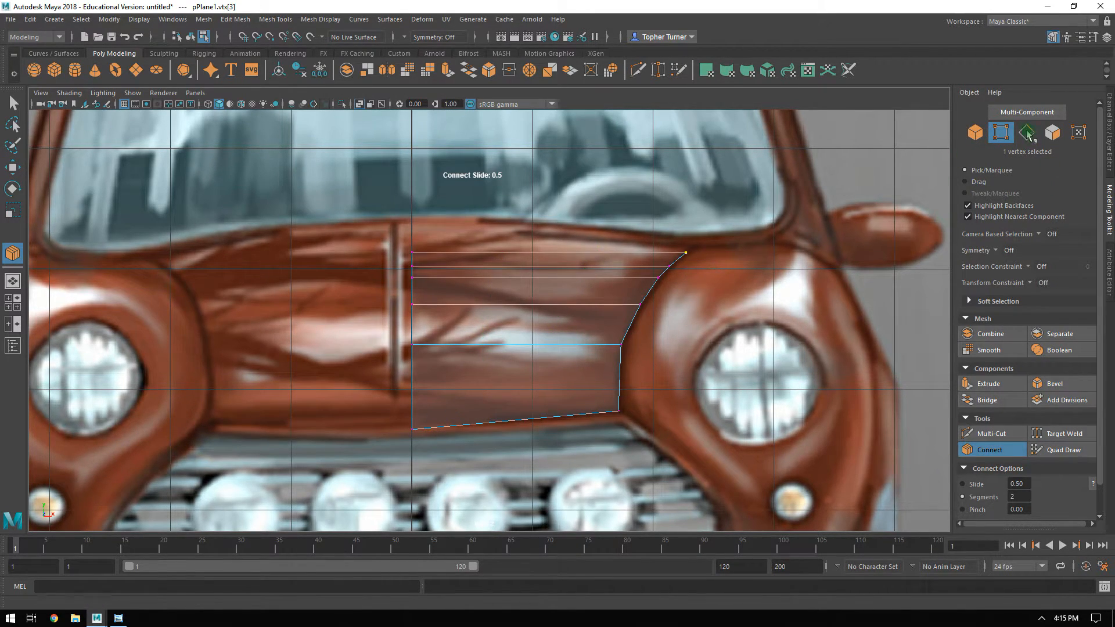
click(700, 265)
key(Return)
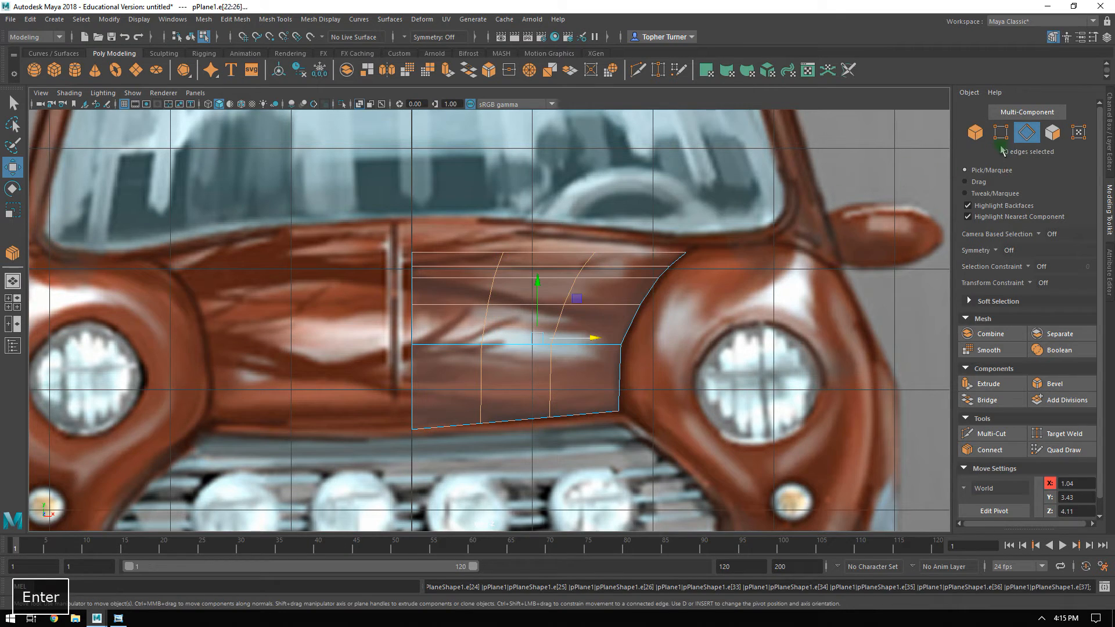
scroll(478, 259, up, 2)
scroll(478, 259, up, 1)
middle_drag(500, 228, 480, 271)
key(ctrl+z)
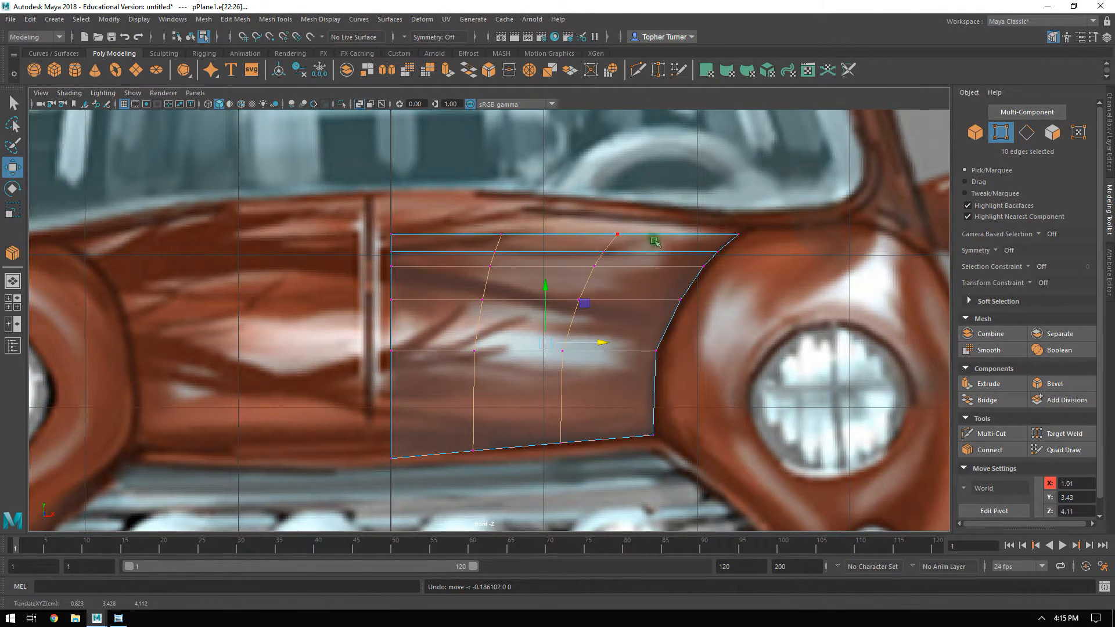
Raise the hood's top row of vertices to follow the curve below the windshield, the outer corner to about Y 4.17.
alt+middle_drag(480, 284, 492, 299)
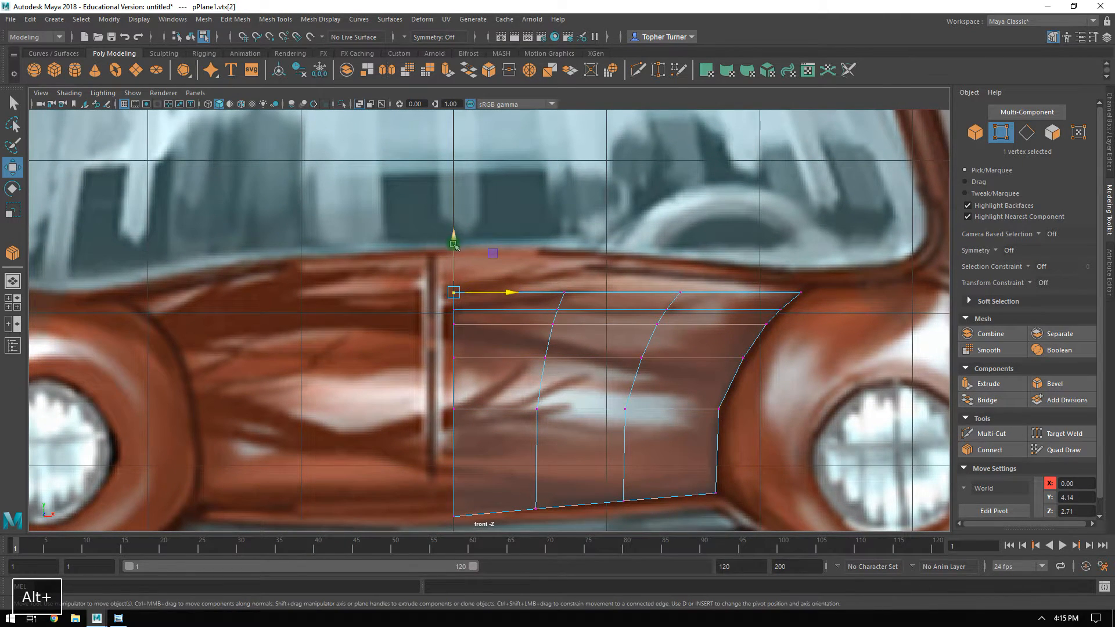
drag(458, 244, 459, 217)
click(563, 292)
drag(564, 269, 563, 249)
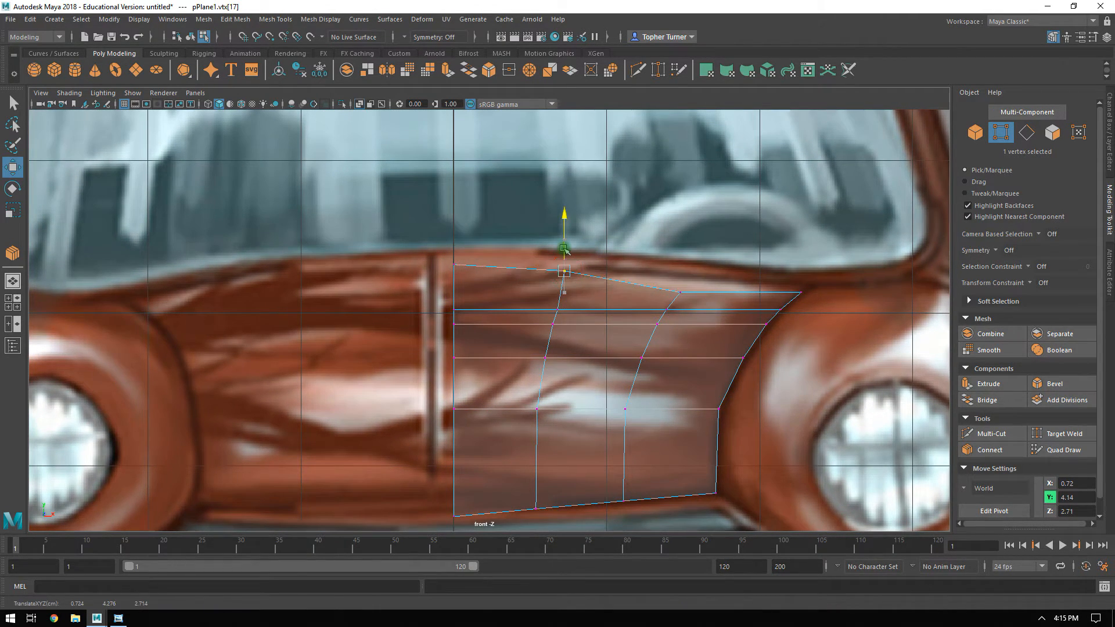
click(679, 292)
drag(681, 270, 683, 254)
drag(801, 273, 802, 269)
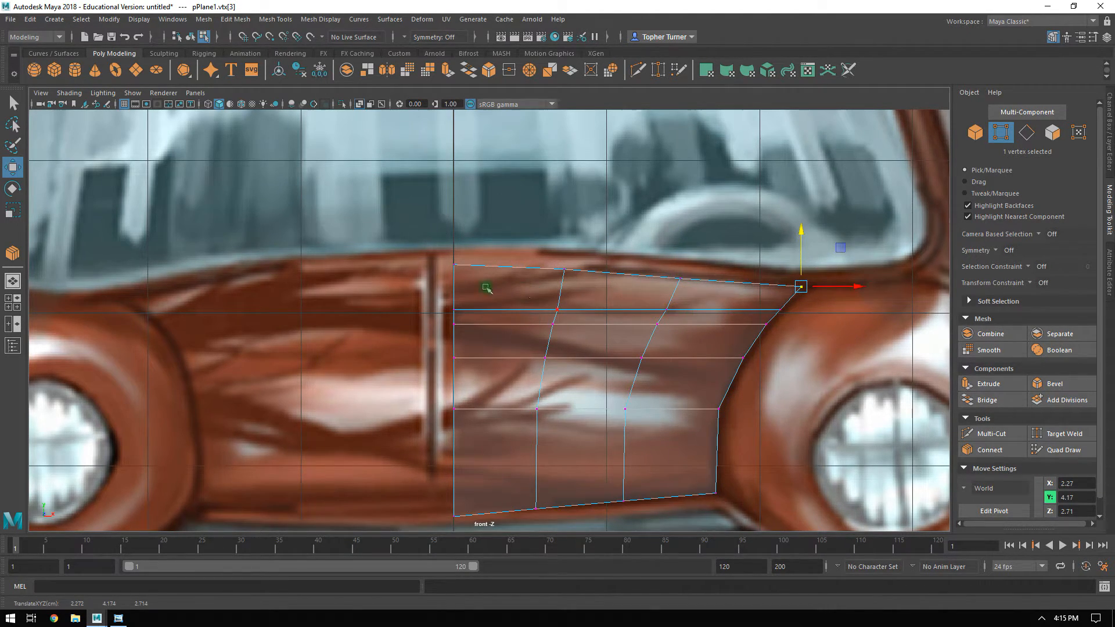
Raise the second row's center and two middle vertices to echo the top curve, the outermost of them to about Y 4.06.
click(453, 309)
drag(454, 288, 452, 268)
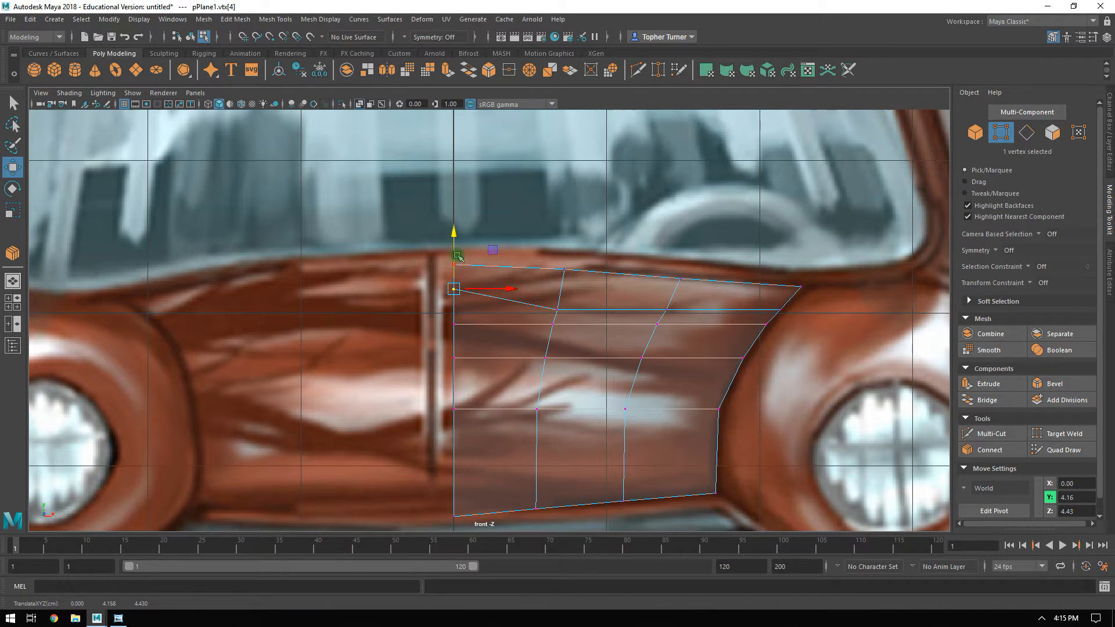
click(555, 310)
drag(557, 283, 558, 273)
click(666, 297)
drag(668, 281, 667, 279)
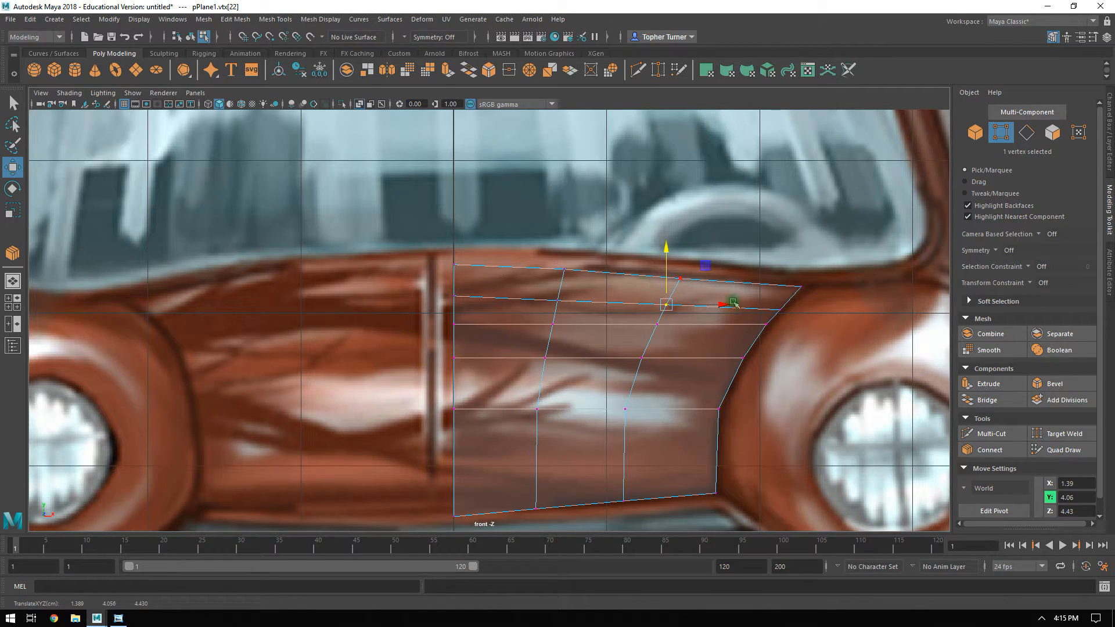
Connect the four vertical edges of the hood's lowest section using 1 segment.
key(space)
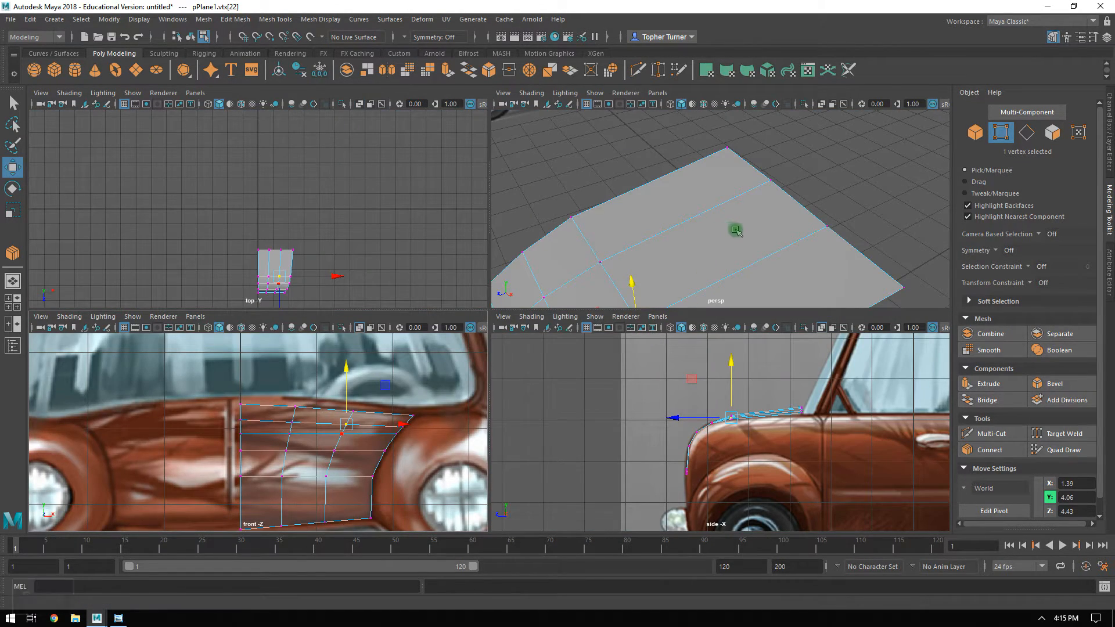
alt+right_drag(731, 238, 648, 235)
alt+drag(648, 236, 576, 239)
alt+middle_drag(671, 167, 674, 197)
alt+right_drag(674, 197, 808, 334)
mouse_move(767, 221)
alt+mouse_down()
mouse_move(838, 184)
mouse_move(754, 202)
mouse_move(758, 174)
mouse_move(782, 223)
mouse_move(642, 217)
mouse_move(590, 186)
mouse_move(769, 256)
mouse_move(774, 184)
mouse_move(838, 232)
mouse_move(779, 219)
mouse_move(786, 231)
alt+mouse_up()
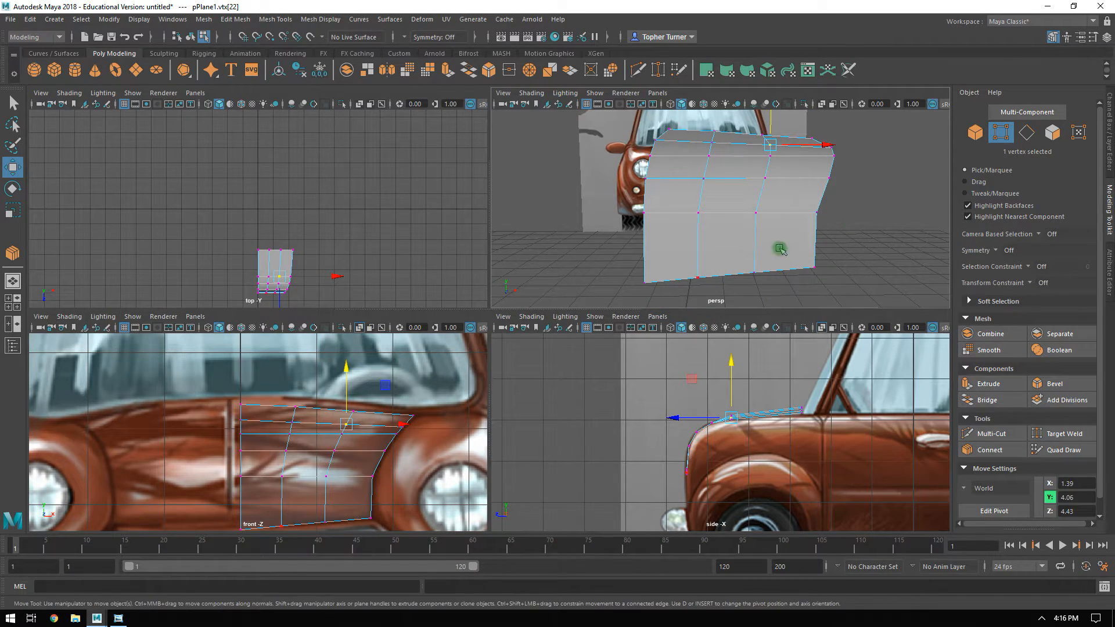
click(1027, 137)
drag(852, 239, 594, 237)
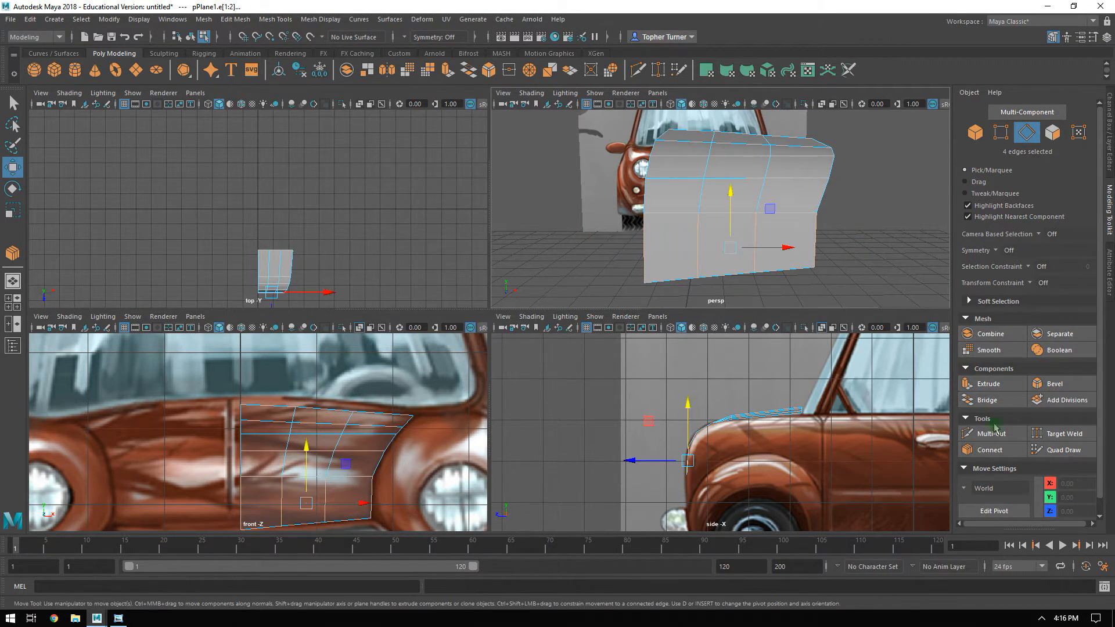
click(989, 449)
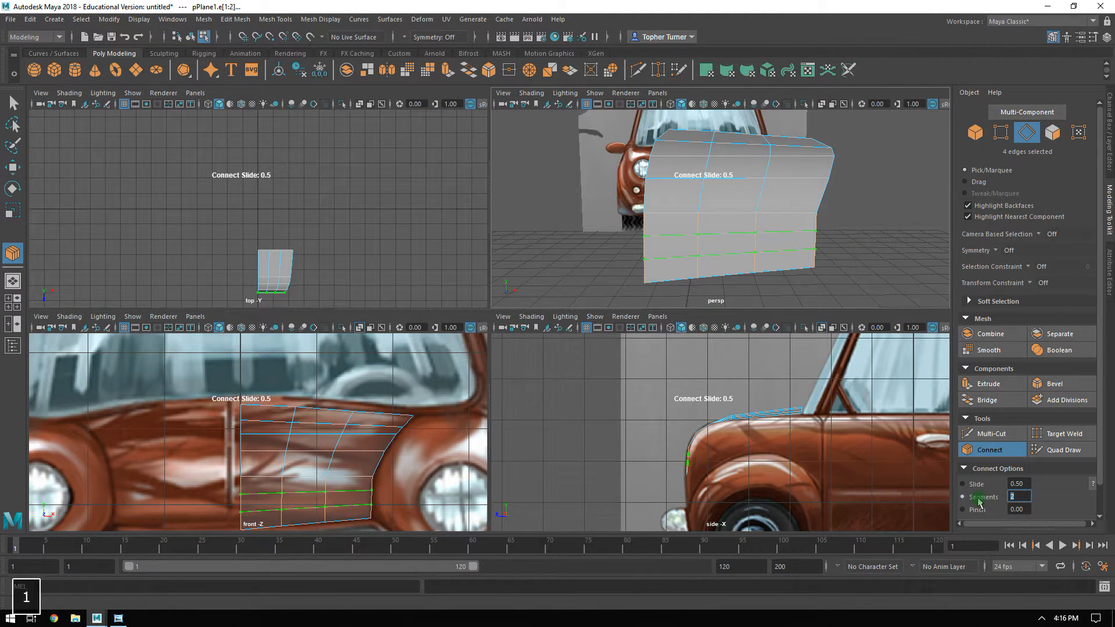
text(1)
key(Return)
key(Return)
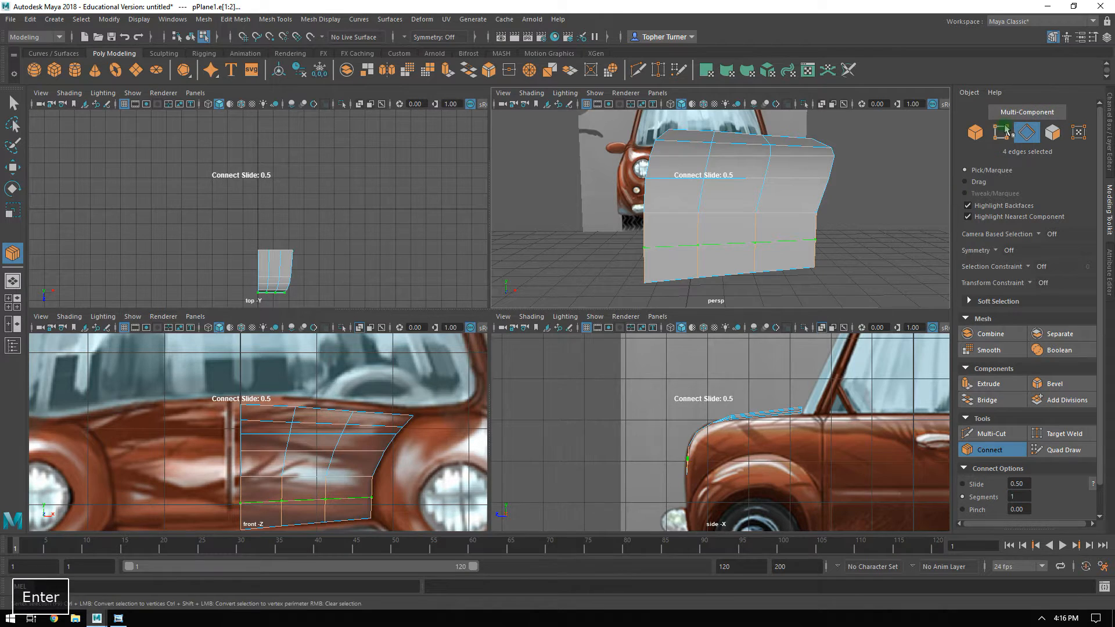
click(810, 246)
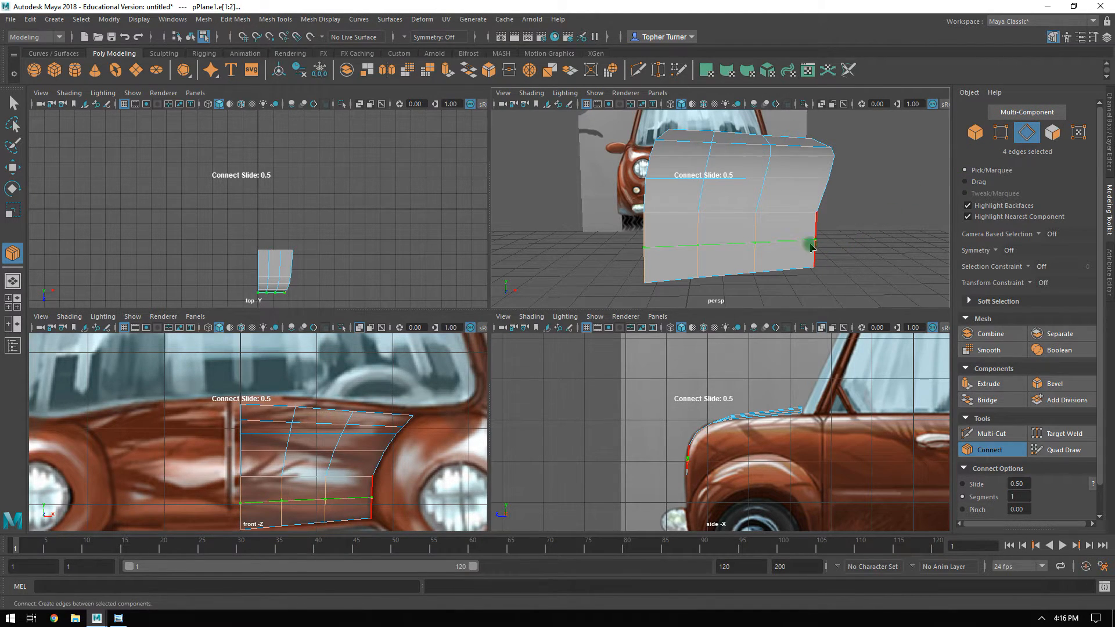
key(Return)
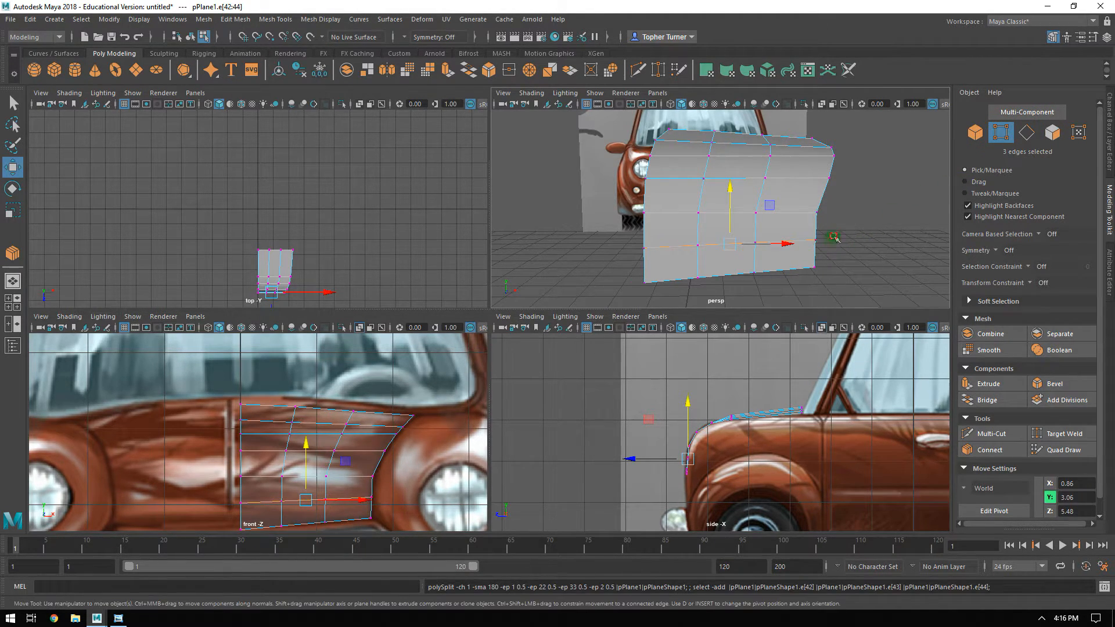
Examine the hood mesh in the front and perspective views to check its curvature and fit to the reference.
alt+middle_drag(339, 426, 328, 377)
alt+right_drag(388, 413, 427, 443)
alt+middle_drag(427, 443, 308, 406)
alt+right_drag(307, 406, 356, 487)
drag(329, 408, 324, 407)
alt+right_drag(366, 399, 285, 408)
click(284, 408)
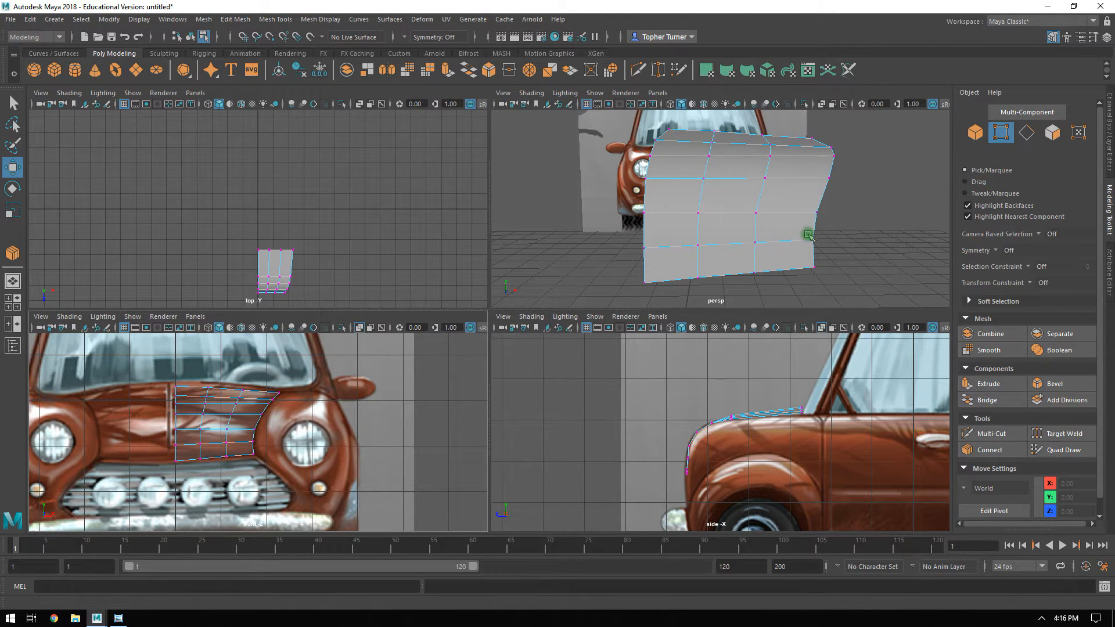
alt+drag(842, 233, 602, 232)
alt+right_drag(733, 224, 724, 241)
alt+drag(724, 242, 717, 202)
alt+right_drag(717, 203, 710, 206)
click(583, 166)
alt+drag(620, 186, 684, 198)
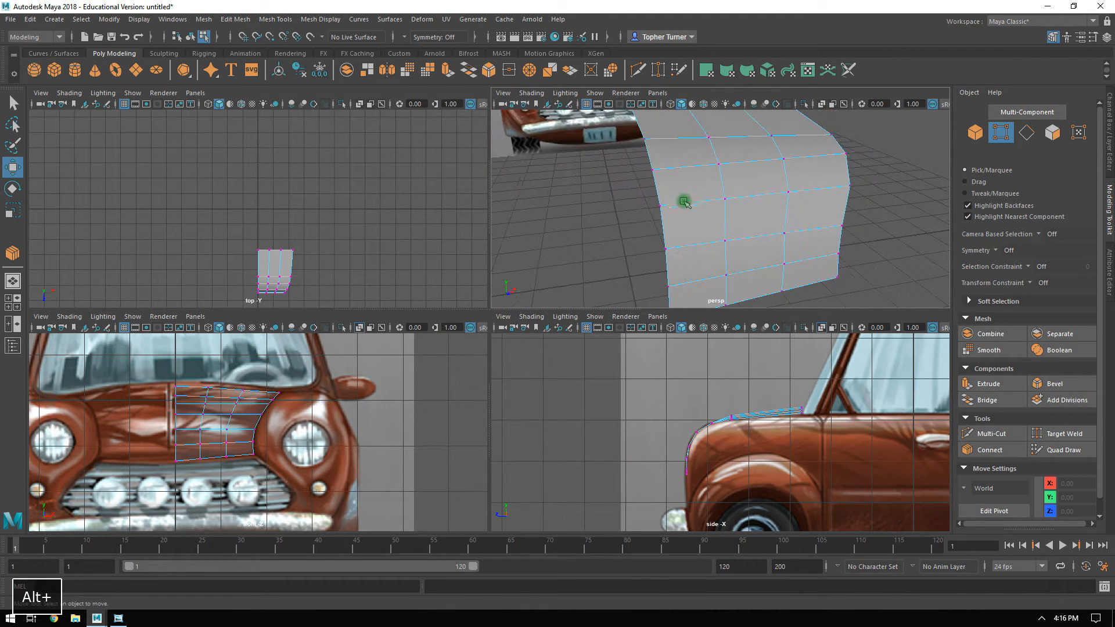
alt+right_drag(727, 247, 699, 228)
alt+drag(697, 228, 688, 287)
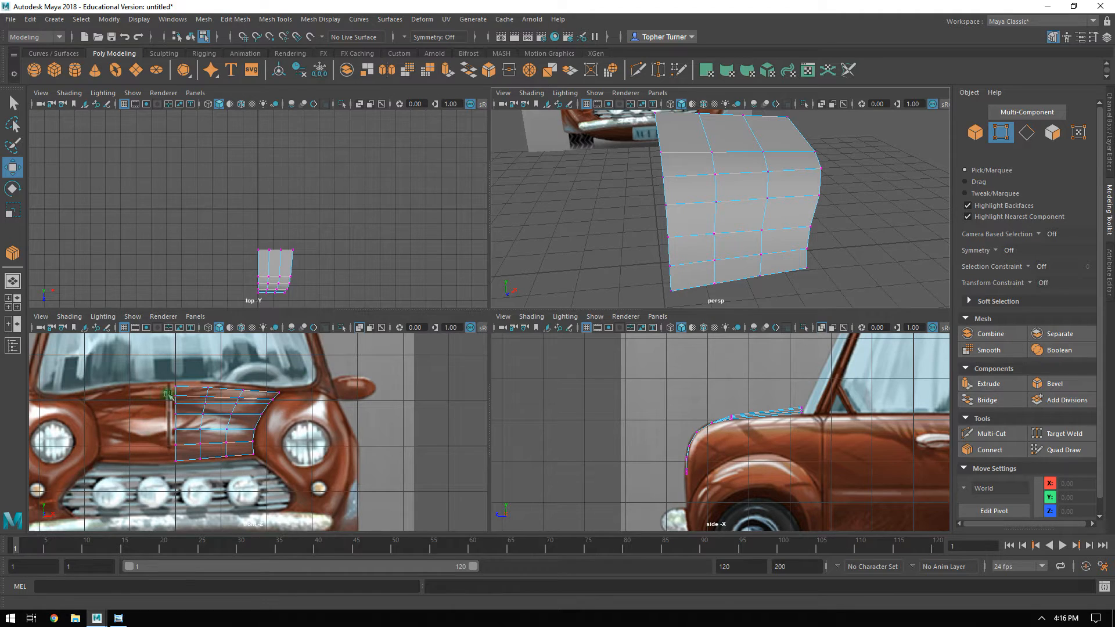
alt+middle_drag(227, 412, 299, 413)
alt+right_drag(270, 411, 349, 410)
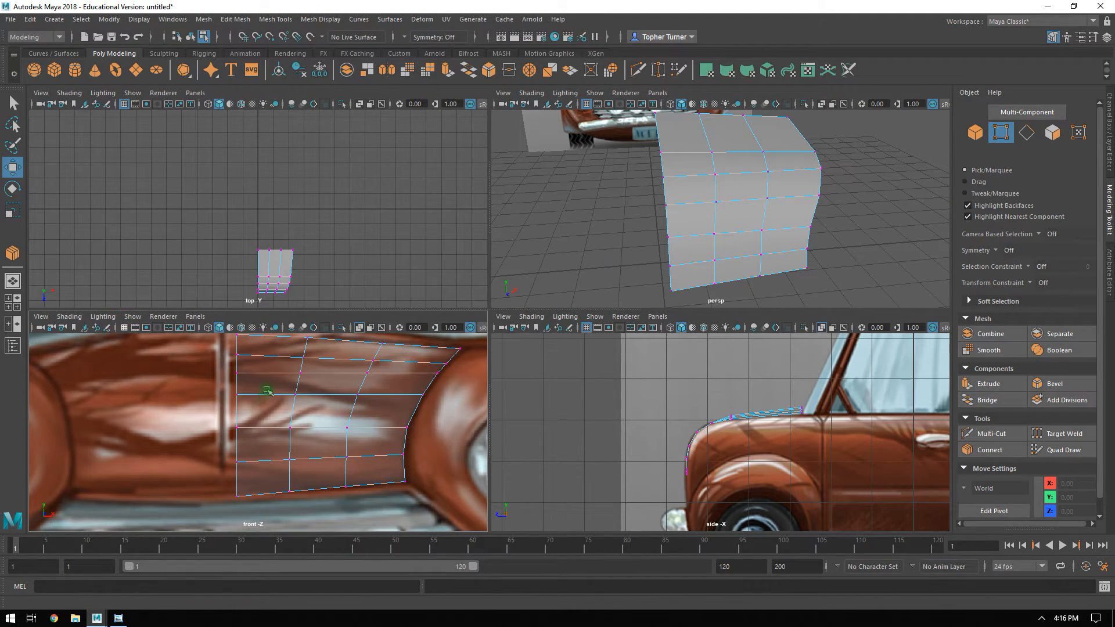
alt+middle_drag(268, 392, 231, 394)
click(586, 328)
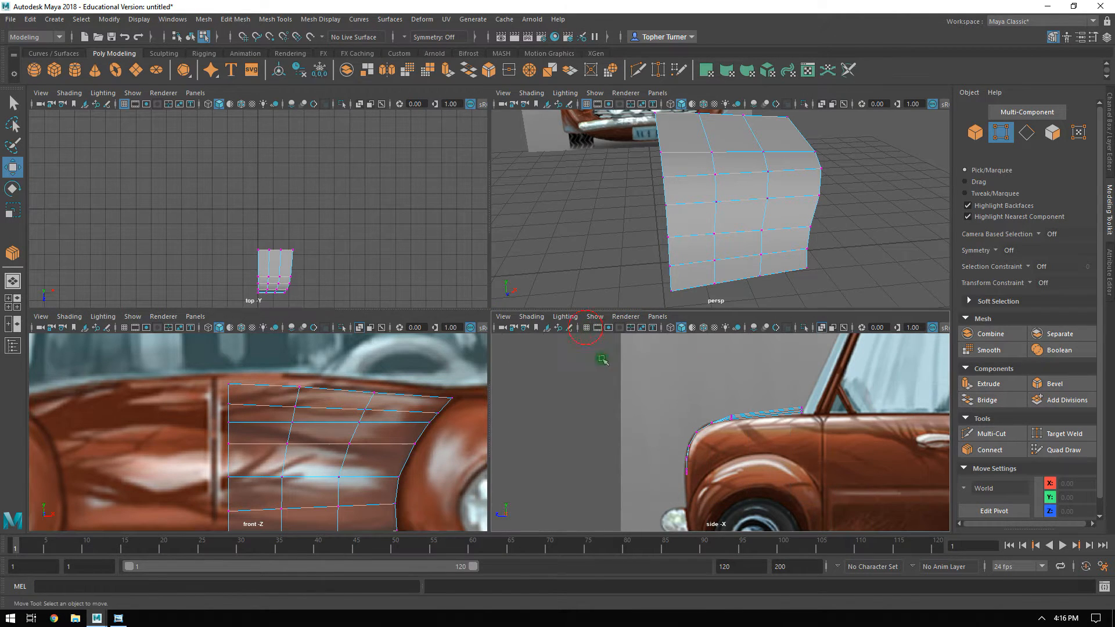
Start a Multi-Cut at the center-edge vertex of the lowest inner row, with its second point just inside the adjoining face.
click(982, 433)
key(space)
alt+right_drag(659, 256, 617, 237)
alt+drag(616, 236, 667, 238)
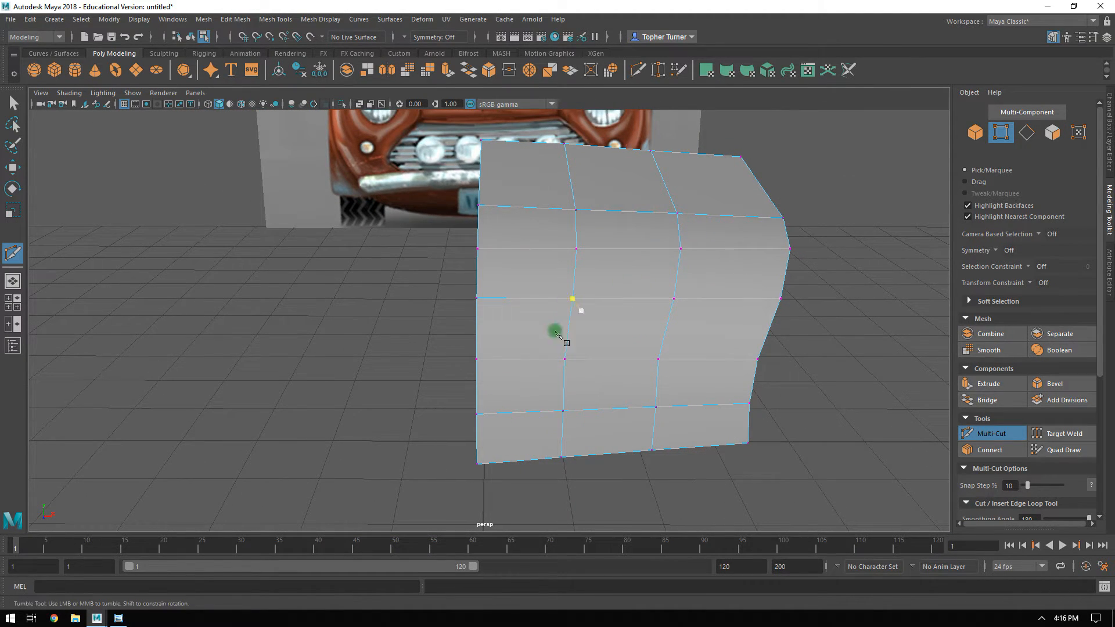
alt+middle_drag(534, 341, 510, 448)
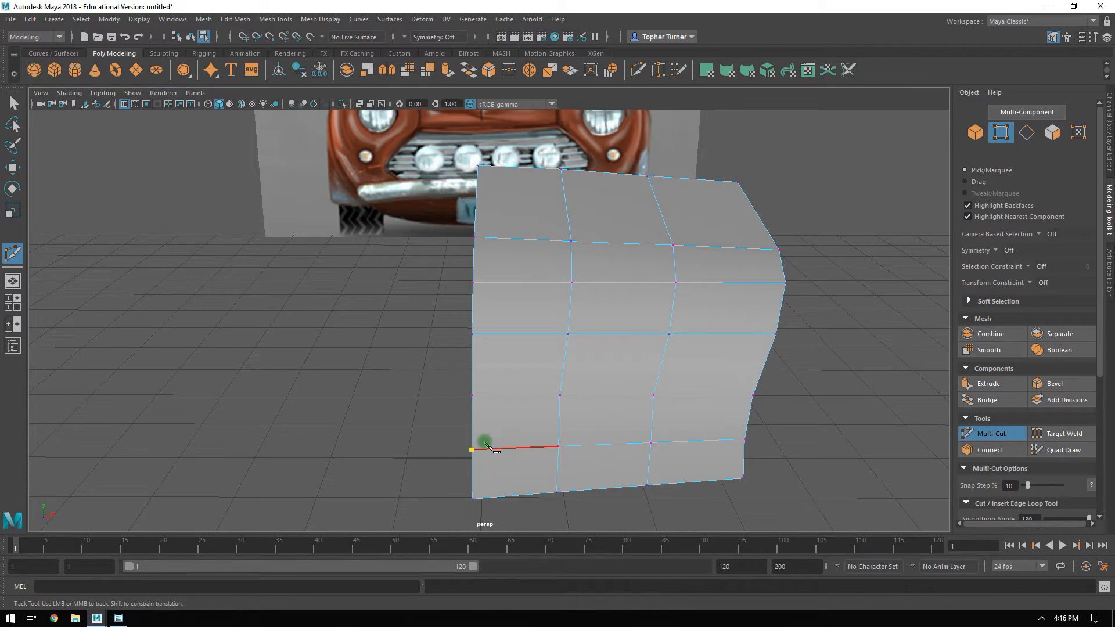
key(ctrl+z)
alt+right_drag(482, 437, 572, 553)
alt+middle_drag(547, 419, 522, 312)
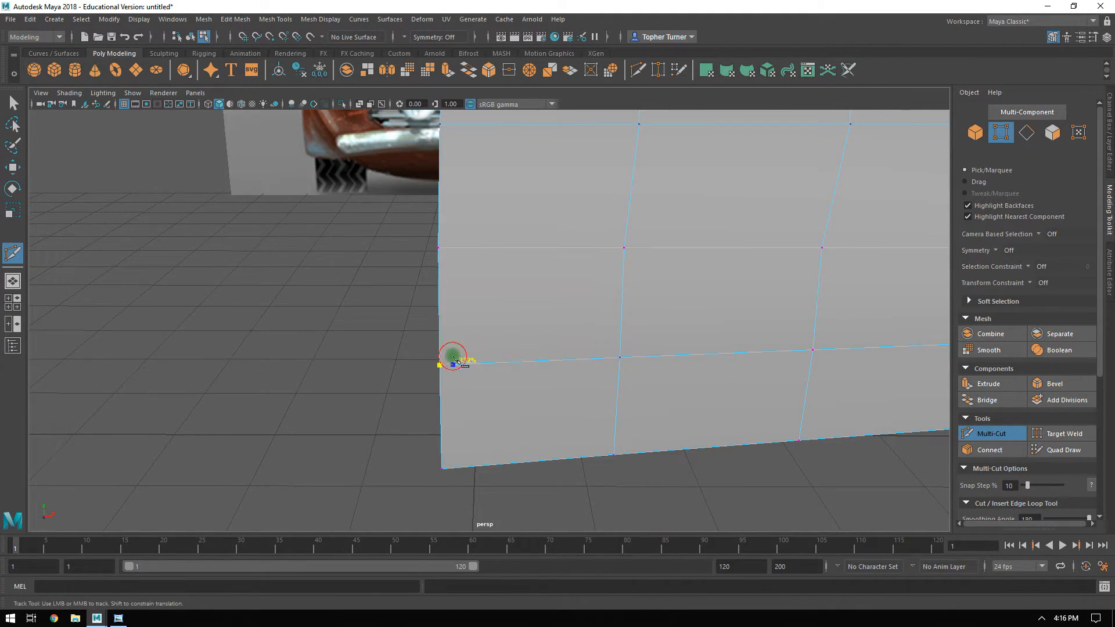
key(ctrl+z)
alt+drag(457, 354, 503, 238)
Continue the cut upward close to and parallel with the hood's center edge, and finish it at the windshield-end corner.
alt+middle_drag(489, 236, 485, 289)
alt+right_drag(485, 288, 545, 383)
alt+middle_drag(447, 325, 452, 355)
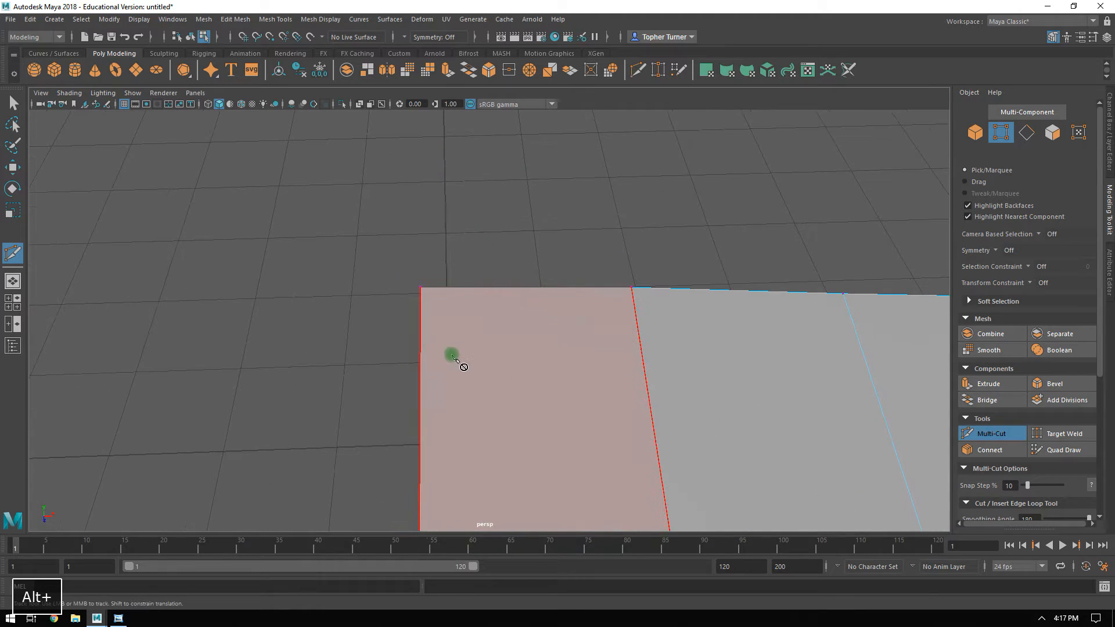
alt+drag(530, 438, 524, 313)
alt+right_drag(567, 418, 559, 284)
alt+drag(561, 280, 533, 232)
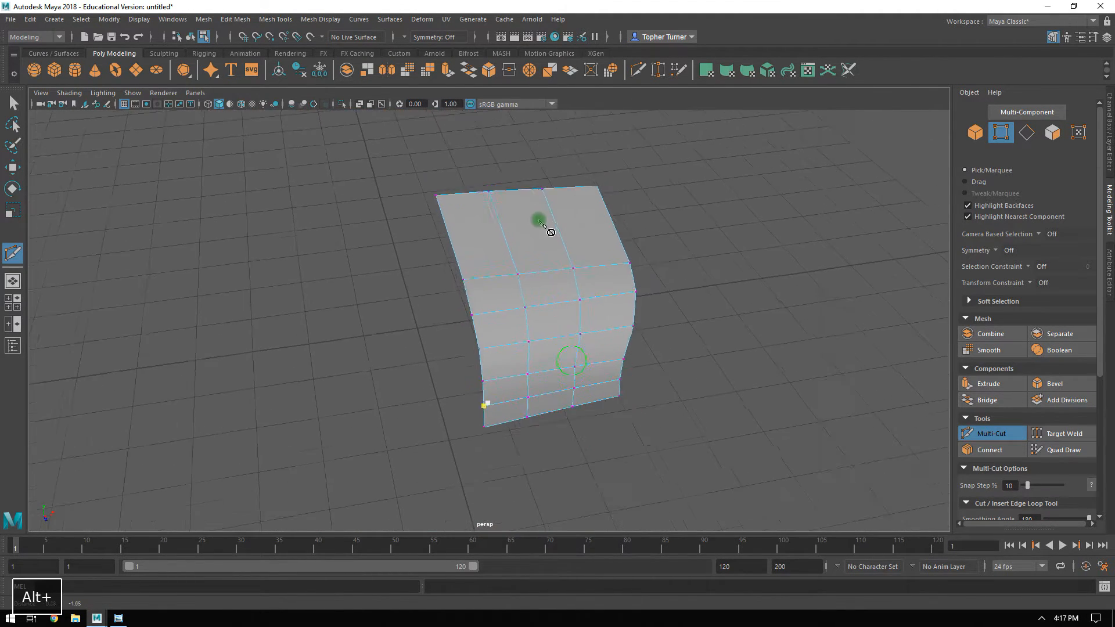
alt+right_drag(533, 232, 592, 428)
alt+drag(502, 392, 448, 373)
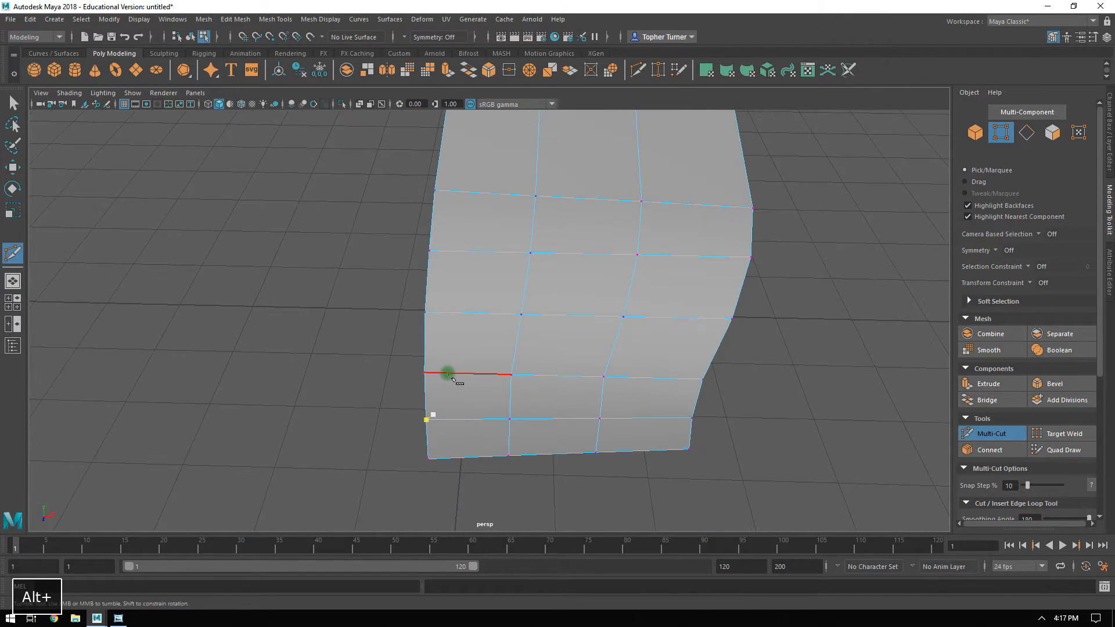
click(434, 373)
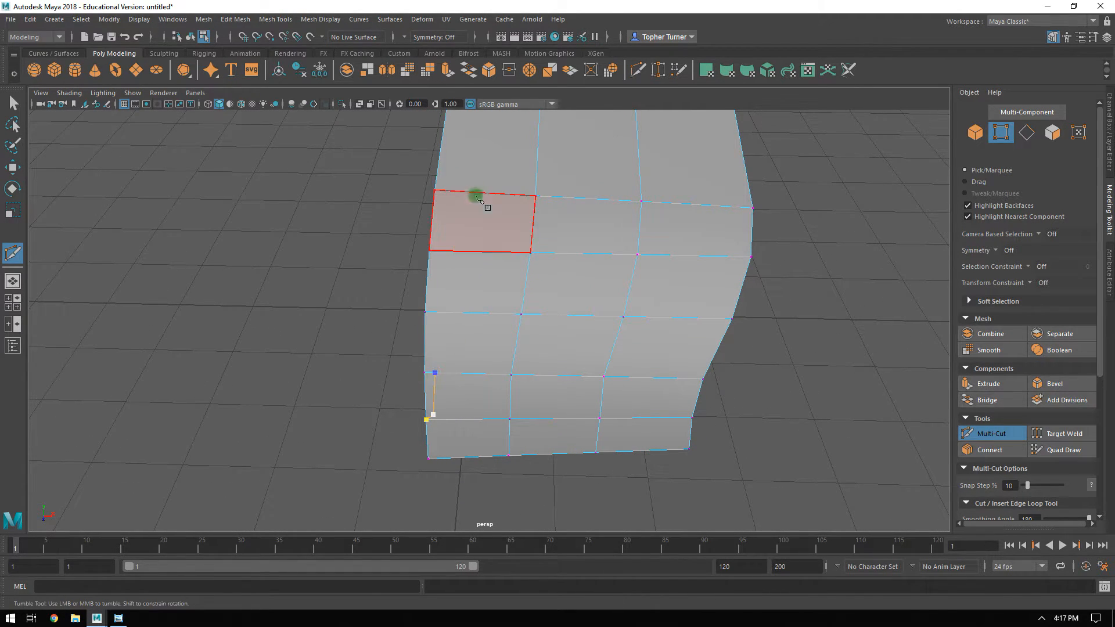
click(445, 193)
alt+middle_drag(446, 193, 463, 212)
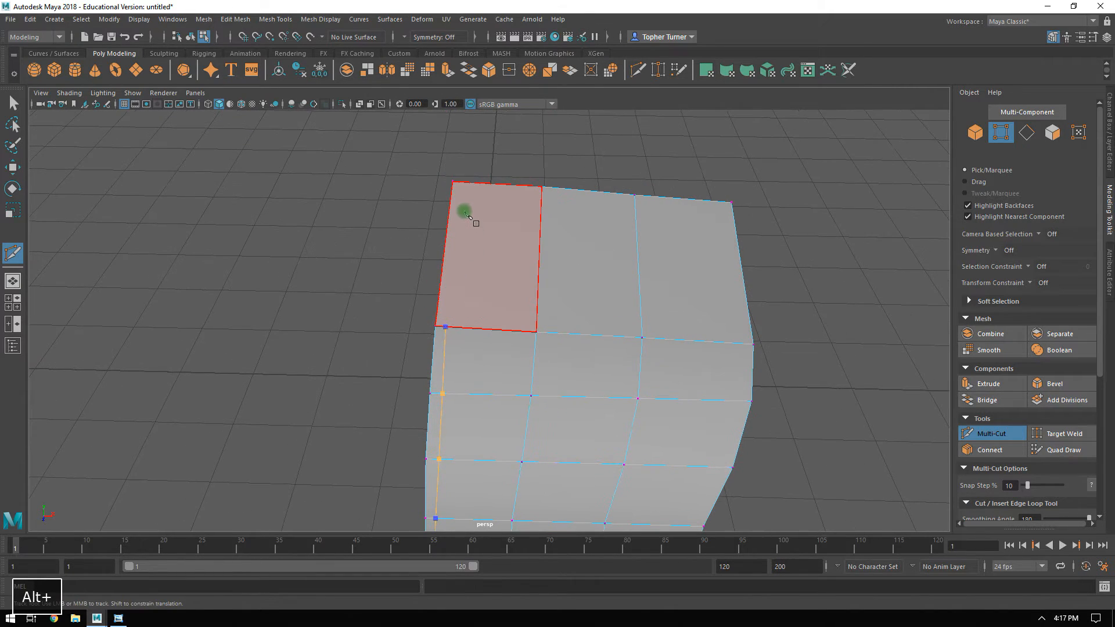
click(452, 182)
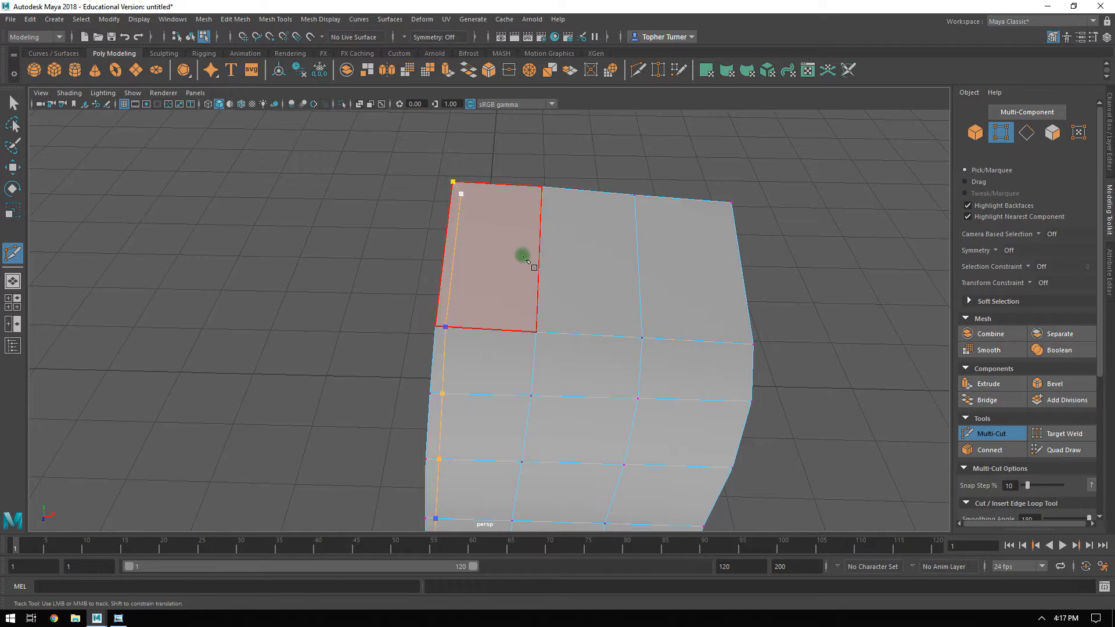
key(Return)
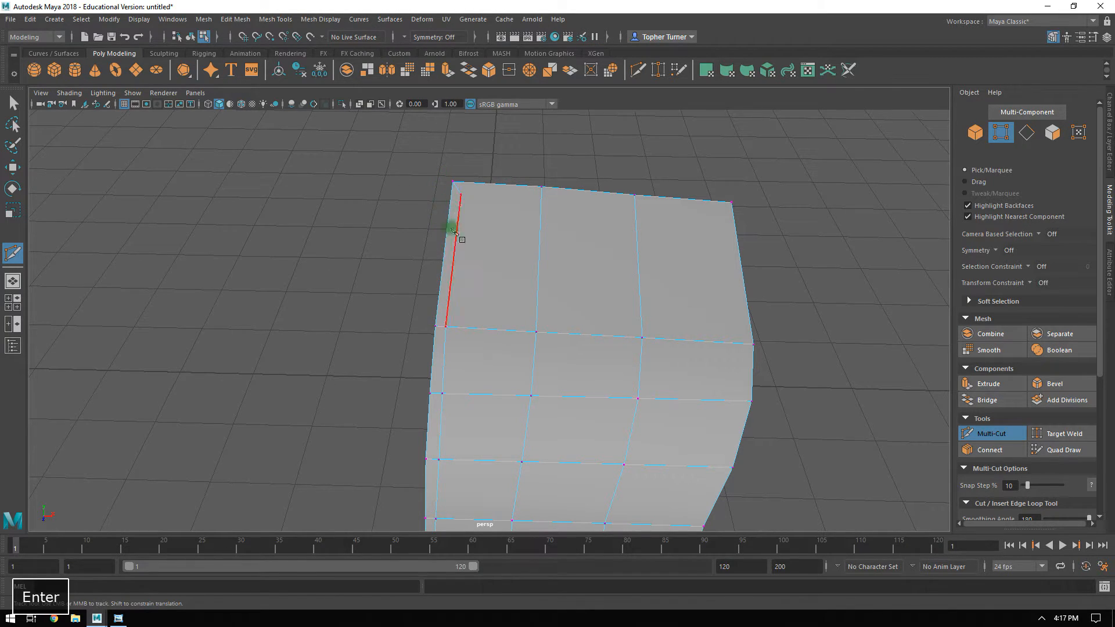
Cut from the new inner corner point near the windshield end to the neighboring column's top vertex and to the center edge.
alt+drag(493, 279, 466, 256)
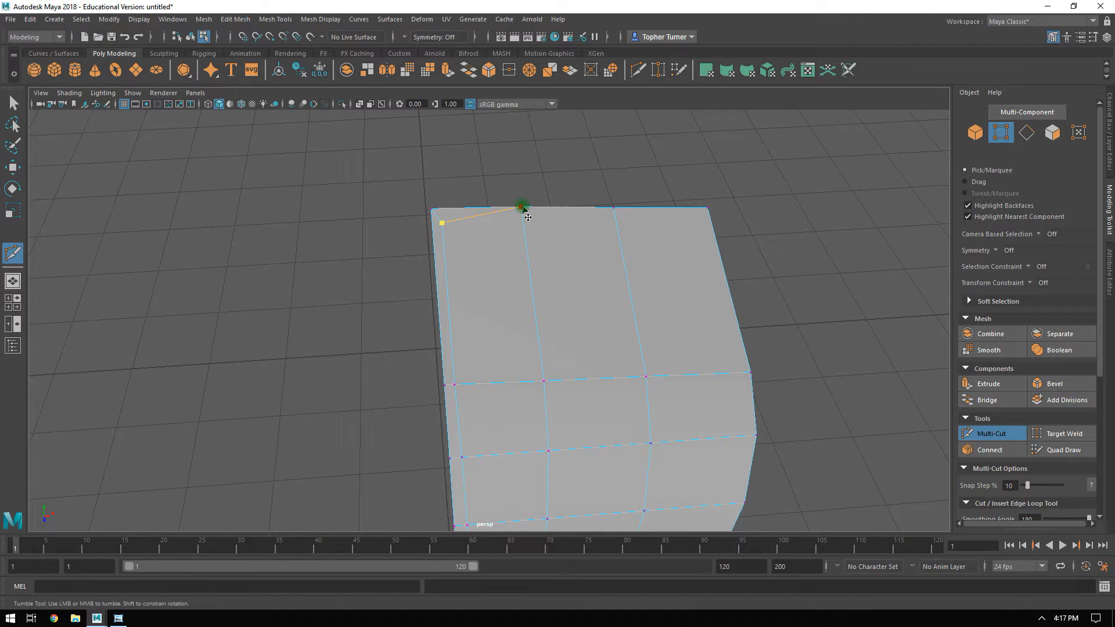
key(Return)
key(Return)
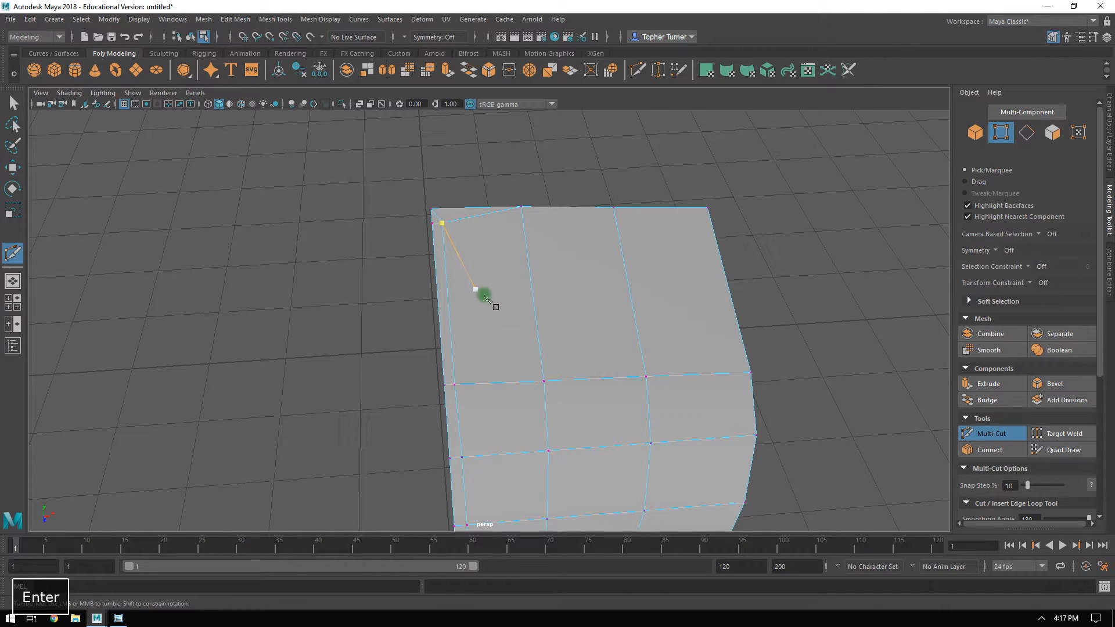
Cut from the inner line's lower end point to the neighboring column's vertex and to the center edge.
alt+drag(511, 286, 552, 311)
alt+right_drag(553, 311, 574, 408)
alt+middle_drag(574, 407, 577, 311)
click(628, 398)
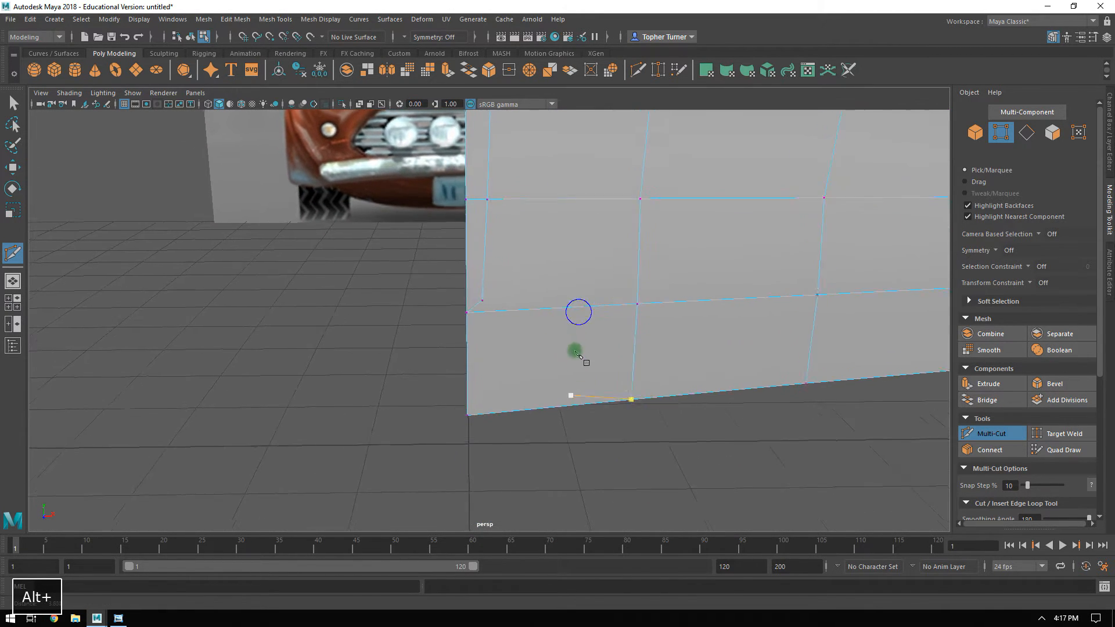
alt+drag(576, 352, 589, 375)
click(435, 298)
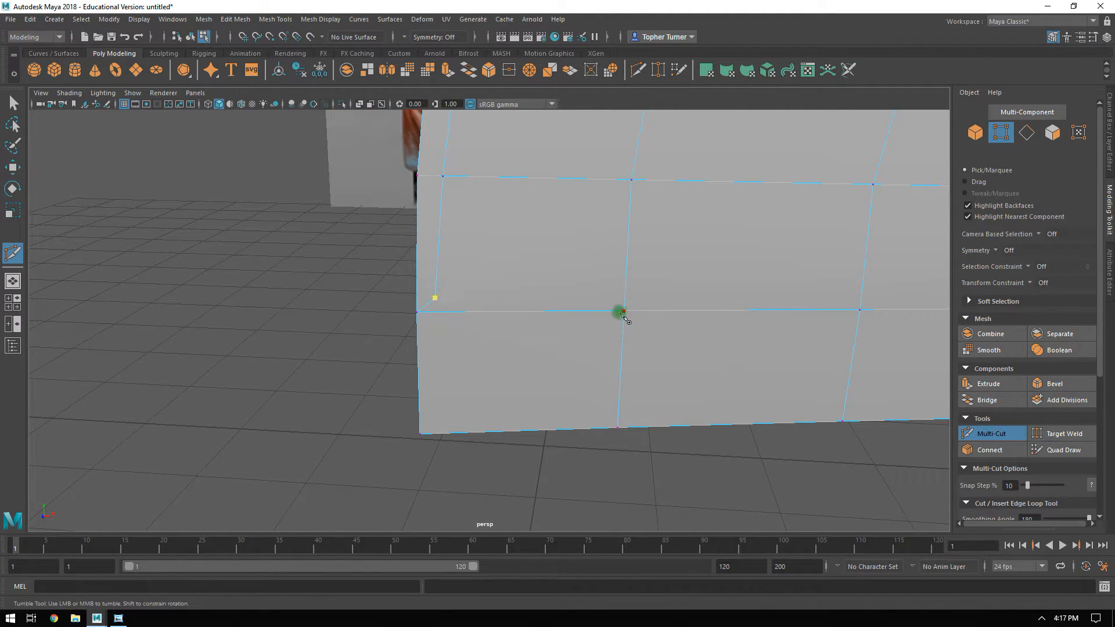
key(Return)
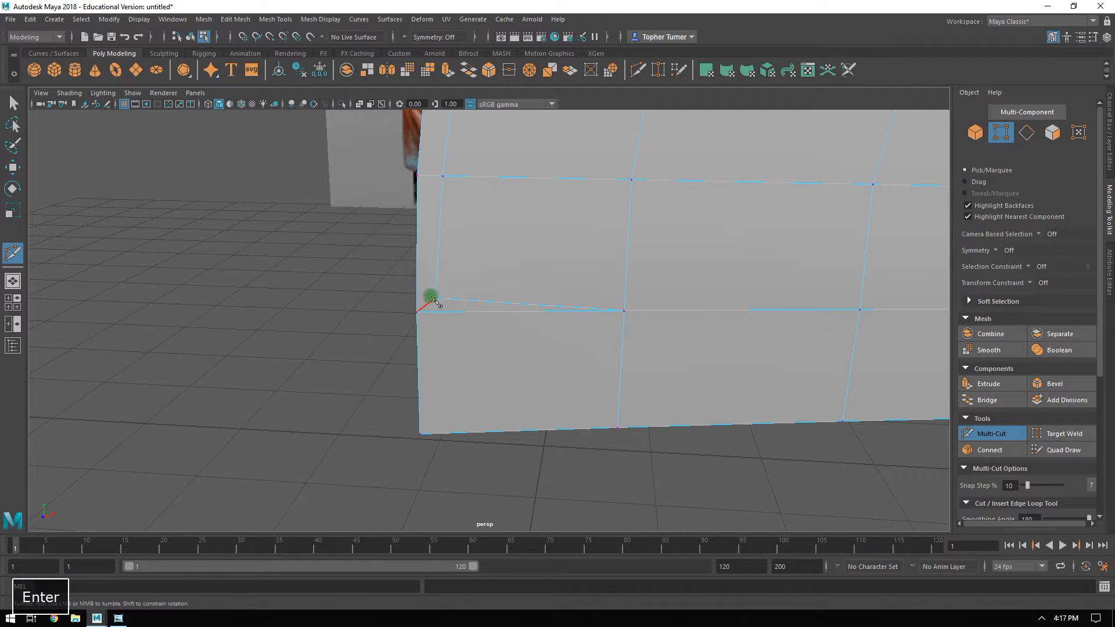
click(435, 299)
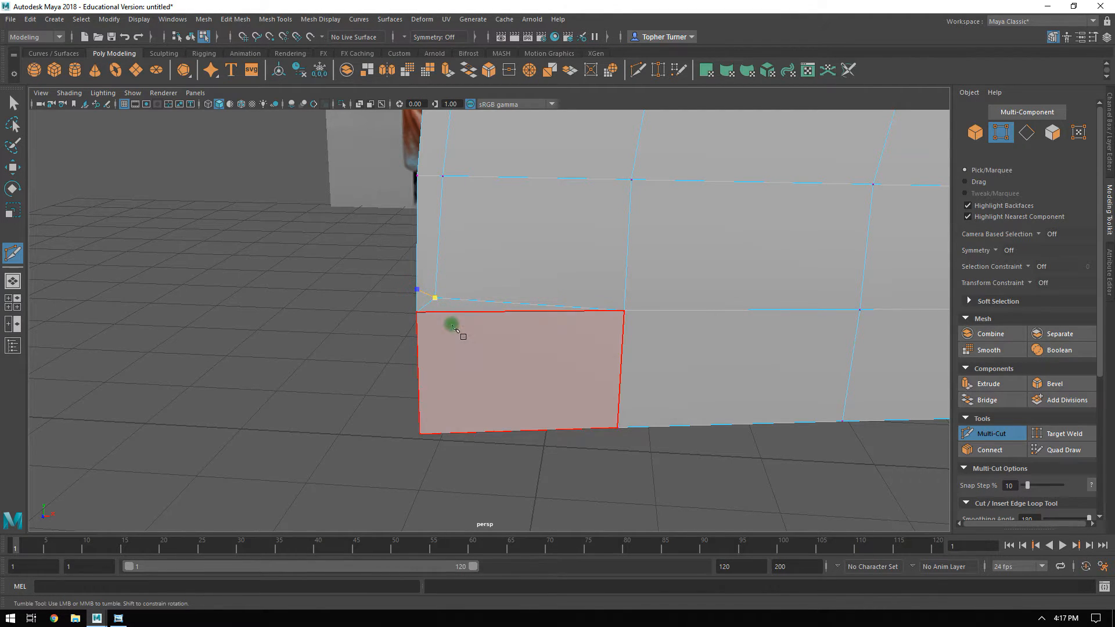
key(Return)
alt+right_drag(488, 323, 547, 395)
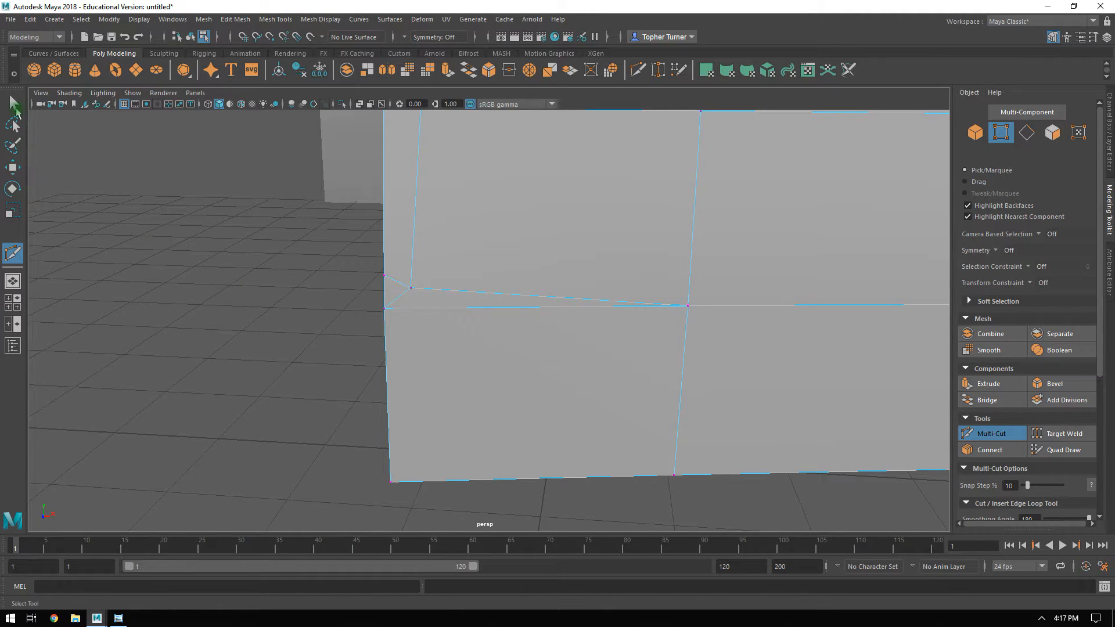
Adjust the new center-edge vertex beside the inner line's lower end and lower the vertex beneath it to about Y 2.88.
click(15, 108)
key(w)
click(384, 275)
mouse_move(384, 275)
mouse_down()
mouse_move(381, 240)
mouse_move(386, 259)
mouse_up()
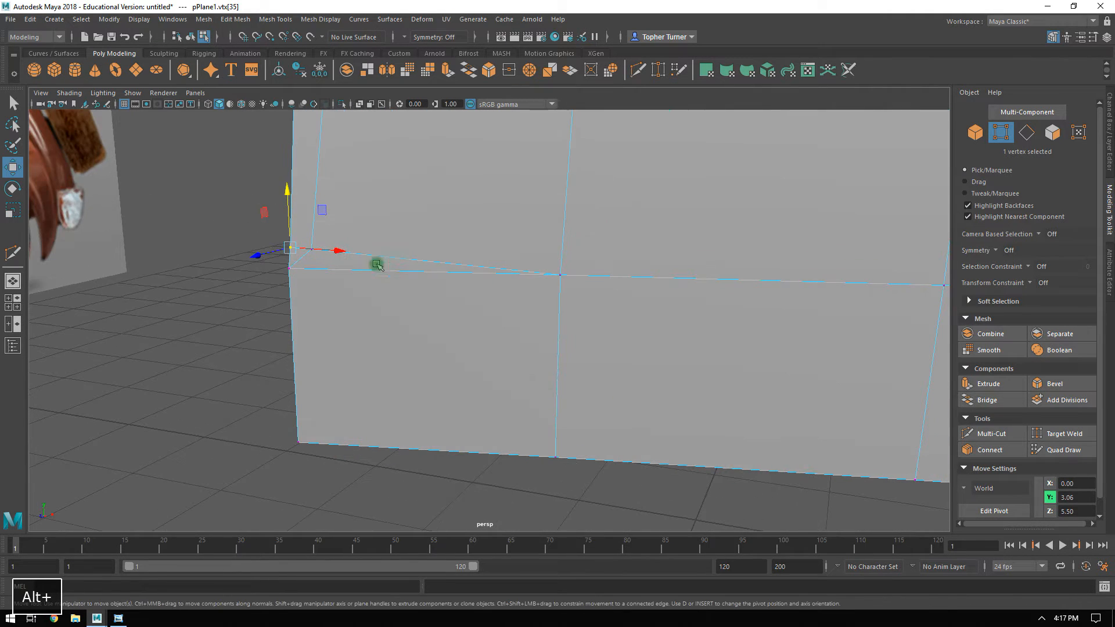
drag(305, 269, 274, 249)
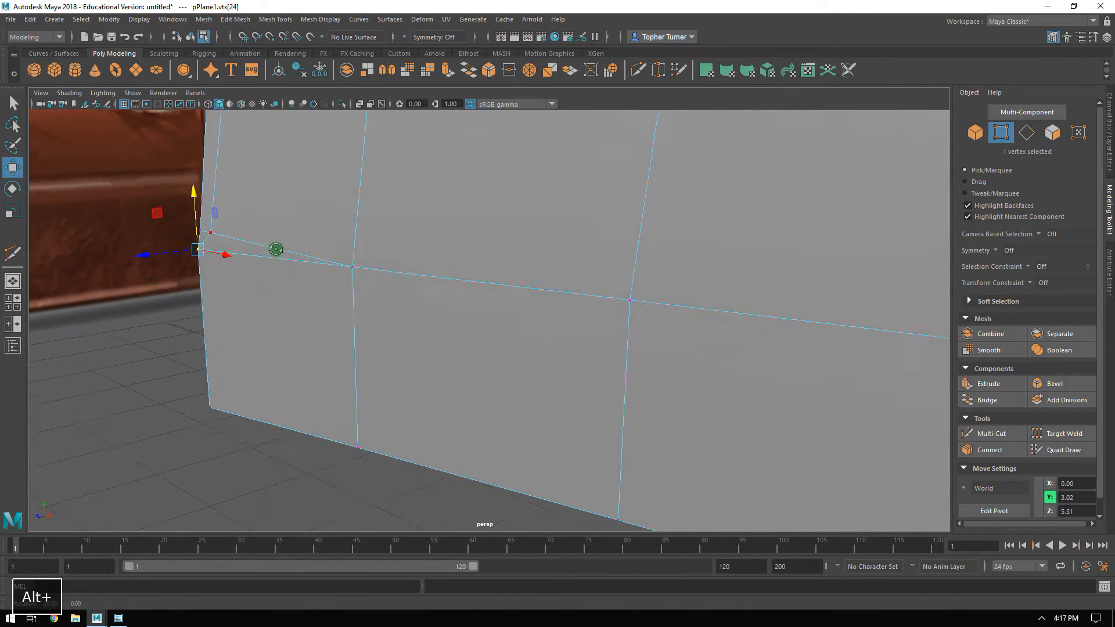
alt+middle_drag(274, 249, 314, 247)
drag(305, 219, 307, 288)
alt+middle_drag(354, 209, 322, 459)
alt+right_drag(355, 301, 677, 124)
alt+drag(545, 217, 450, 288)
alt+middle_drag(622, 279, 266, 171)
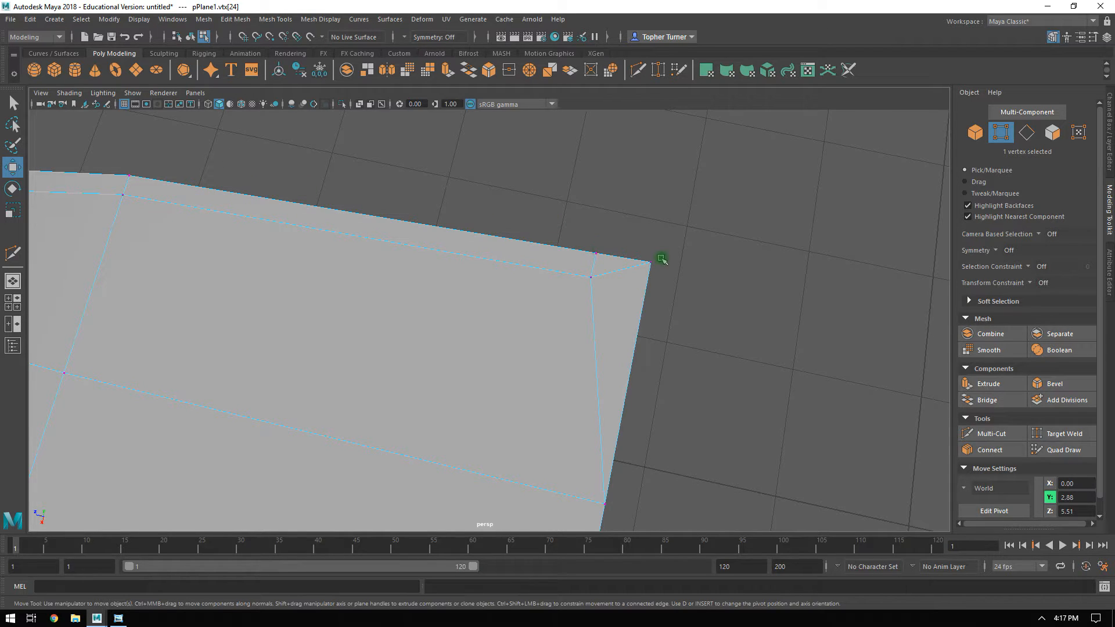
Adjust the vertices at the hood's windshield-end center corner, placing the center-edge vertex at about Y 4.32, Z 2.71.
alt+drag(656, 295, 586, 262)
alt+right_drag(458, 283, 279, 232)
alt+drag(290, 256, 422, 180)
alt+middle_drag(328, 361, 312, 358)
drag(258, 449, 290, 467)
alt+drag(569, 254, 497, 295)
drag(551, 158, 578, 181)
alt+drag(577, 181, 423, 242)
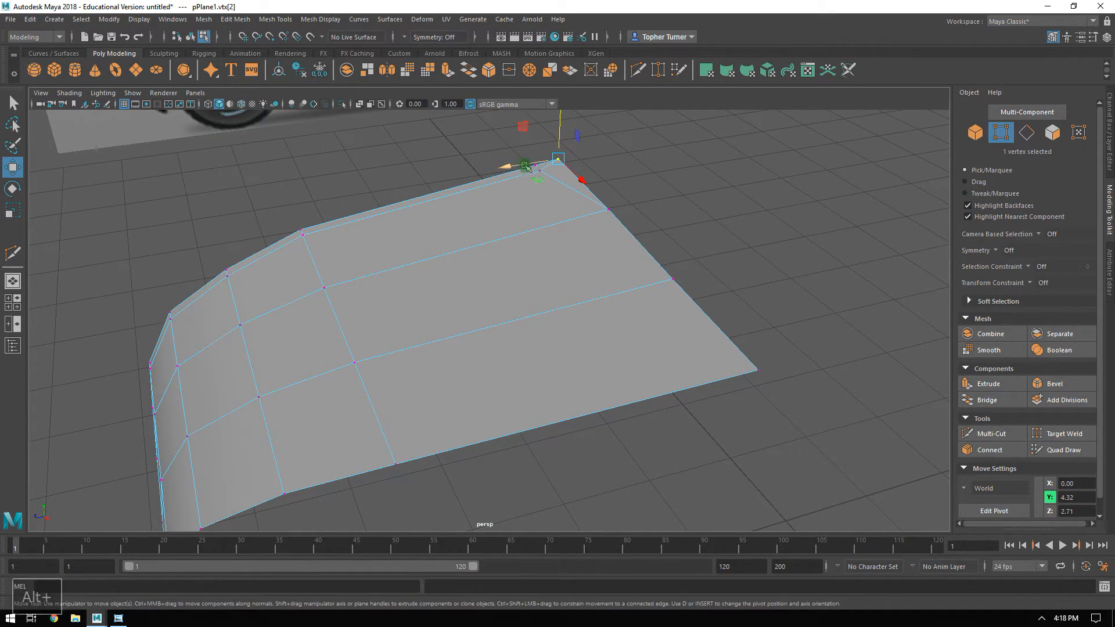
mouse_move(462, 196)
alt+mouse_down()
mouse_move(505, 164)
mouse_move(472, 192)
alt+mouse_up()
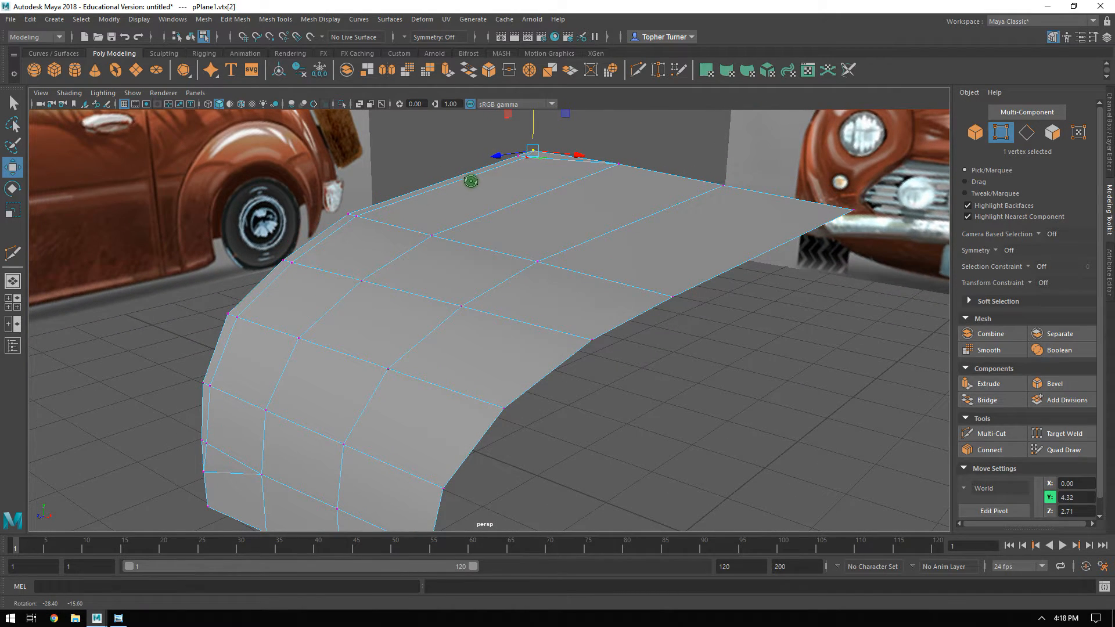
Select the five inner edges running beside the center edge and flatten them by scaling X to 0.
click(1026, 132)
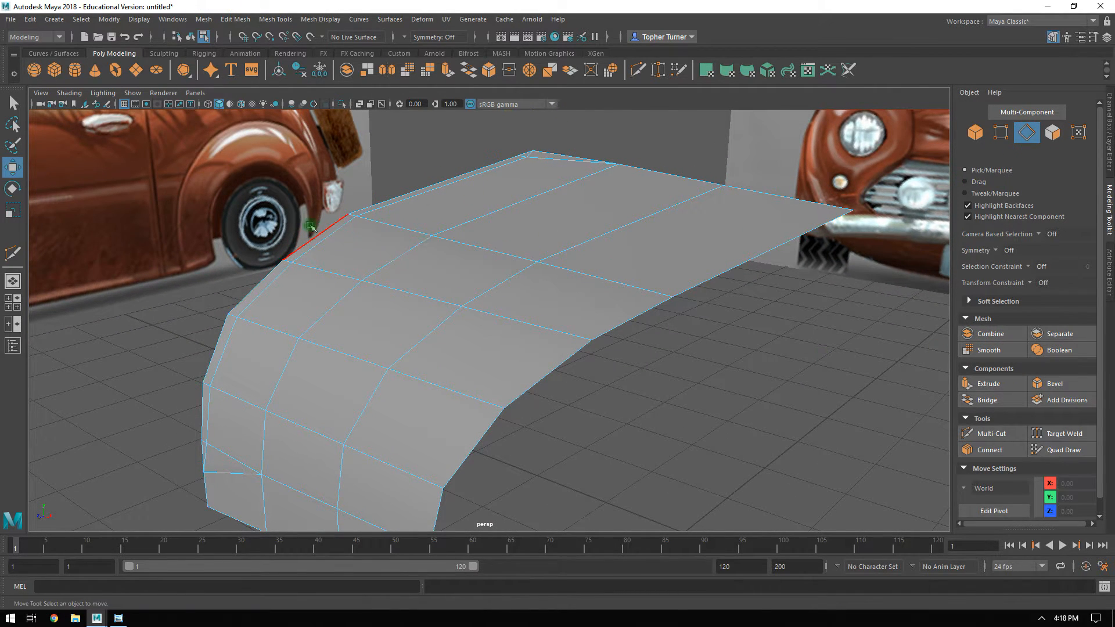
double_click(326, 238)
alt+drag(510, 179, 495, 299)
ctrl+click(521, 244)
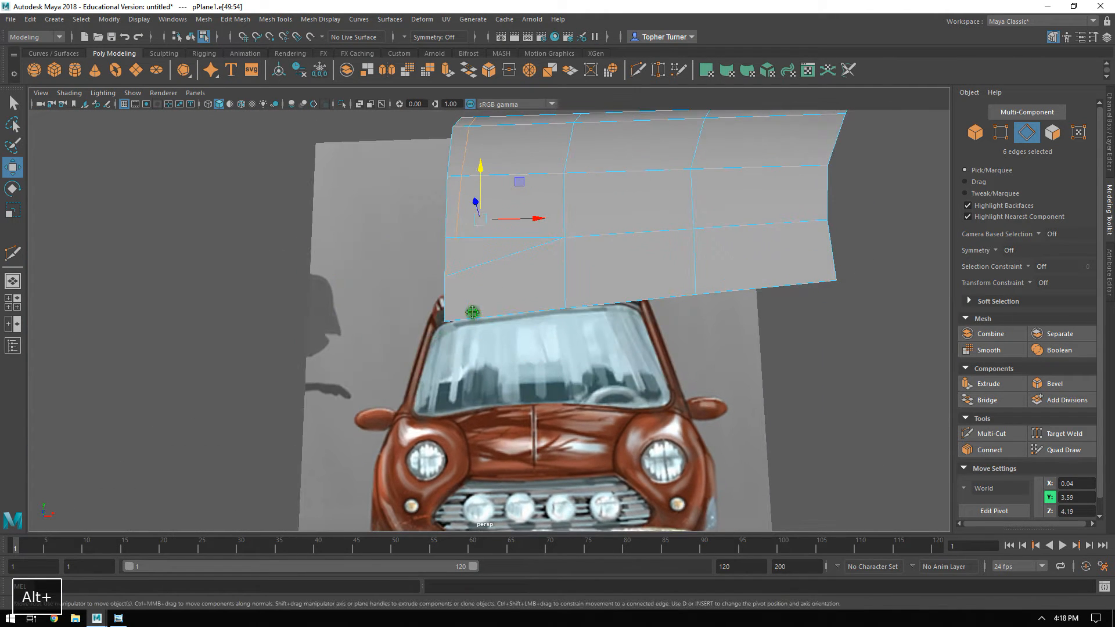
ctrl+click(451, 232)
alt+drag(450, 231, 499, 219)
key(r)
drag(554, 276, 457, 284)
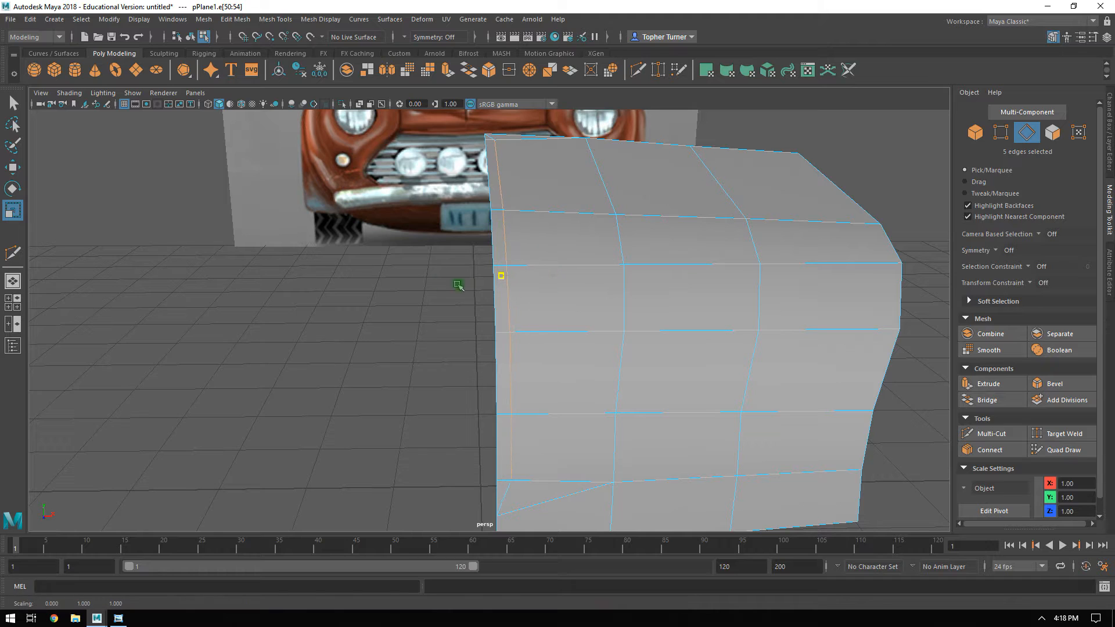
alt+drag(102, 264, 244, 236)
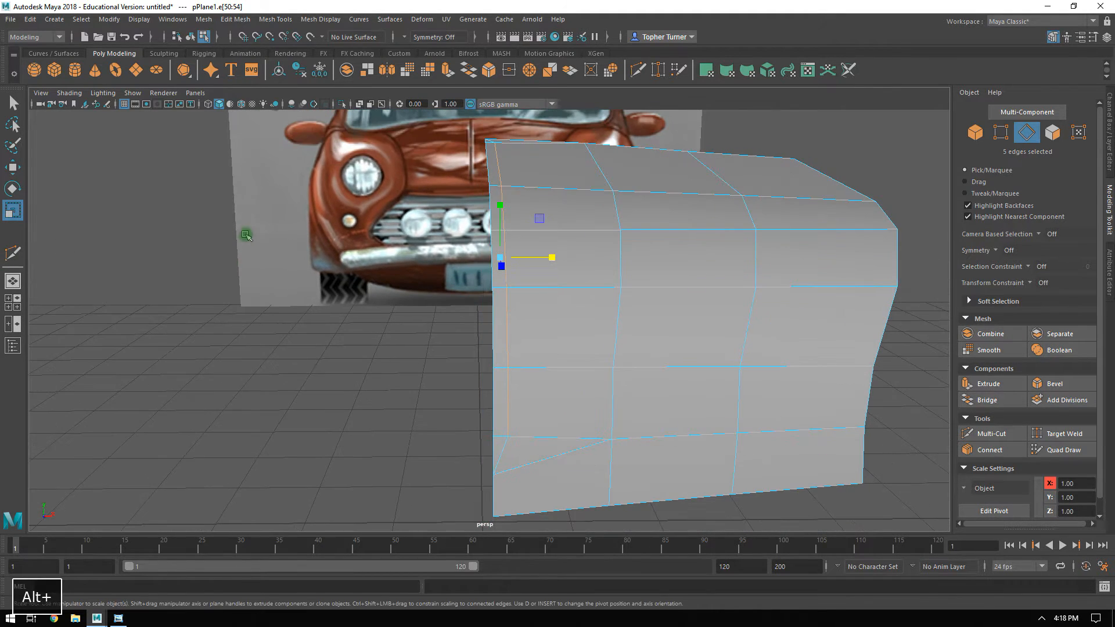
Try to nudge the five inner edges slightly toward the center edge along X.
key(w)
drag(555, 258, 549, 260)
alt+drag(550, 260, 841, 182)
key(ctrl+z)
Create a mirrored duplicate of the hood half across the center line and combine both halves into one mesh.
click(975, 133)
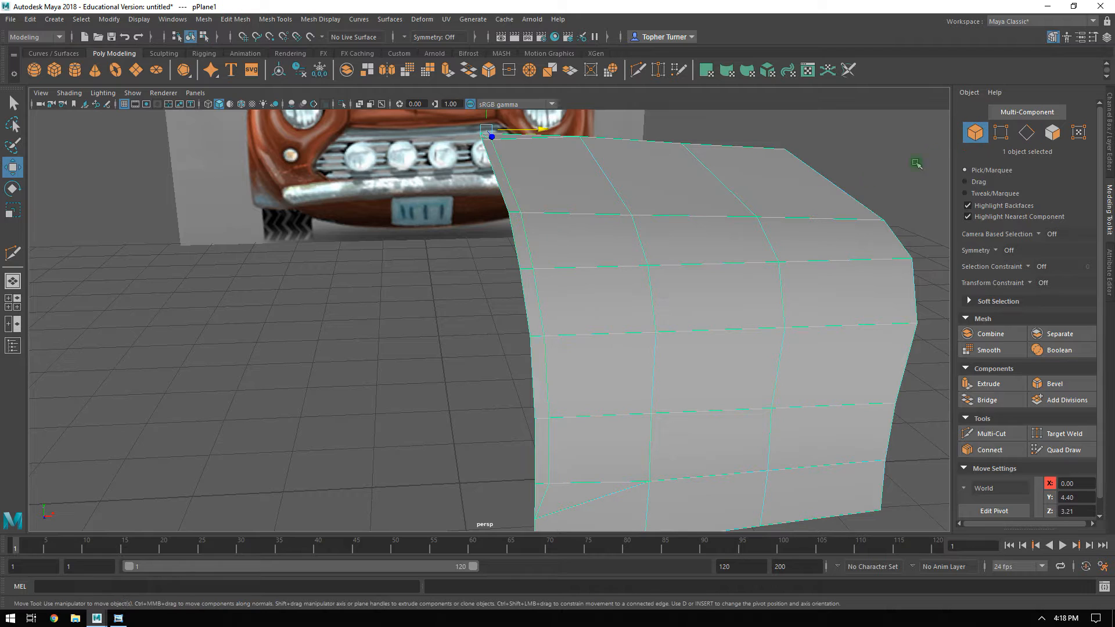
key(ctrl+shift+d)
alt+drag(561, 275, 521, 256)
click(520, 256)
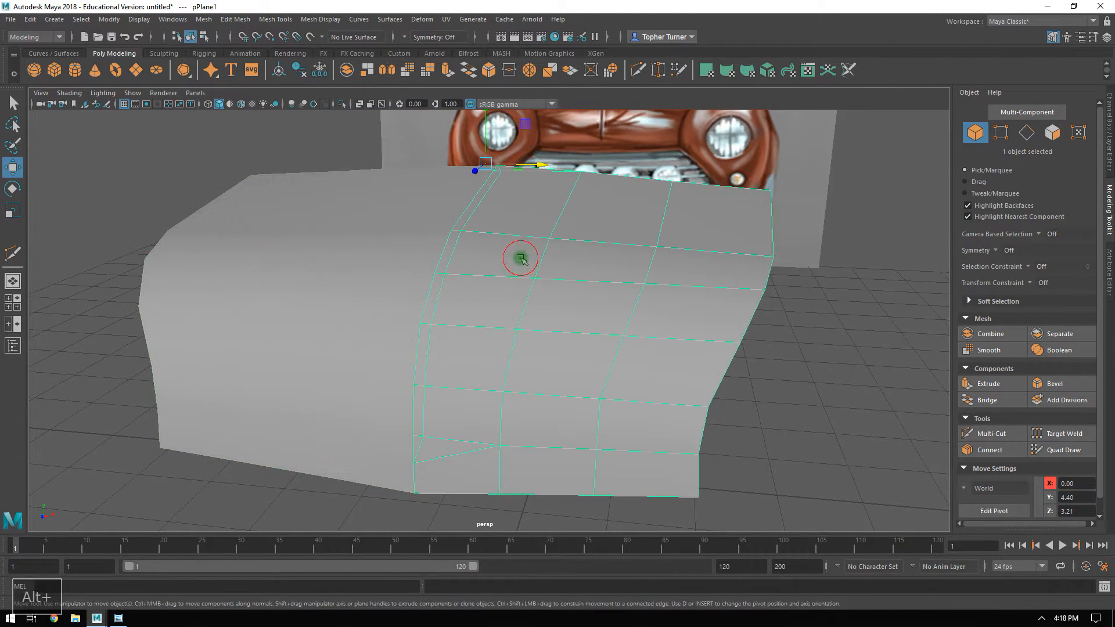
shift+click(416, 273)
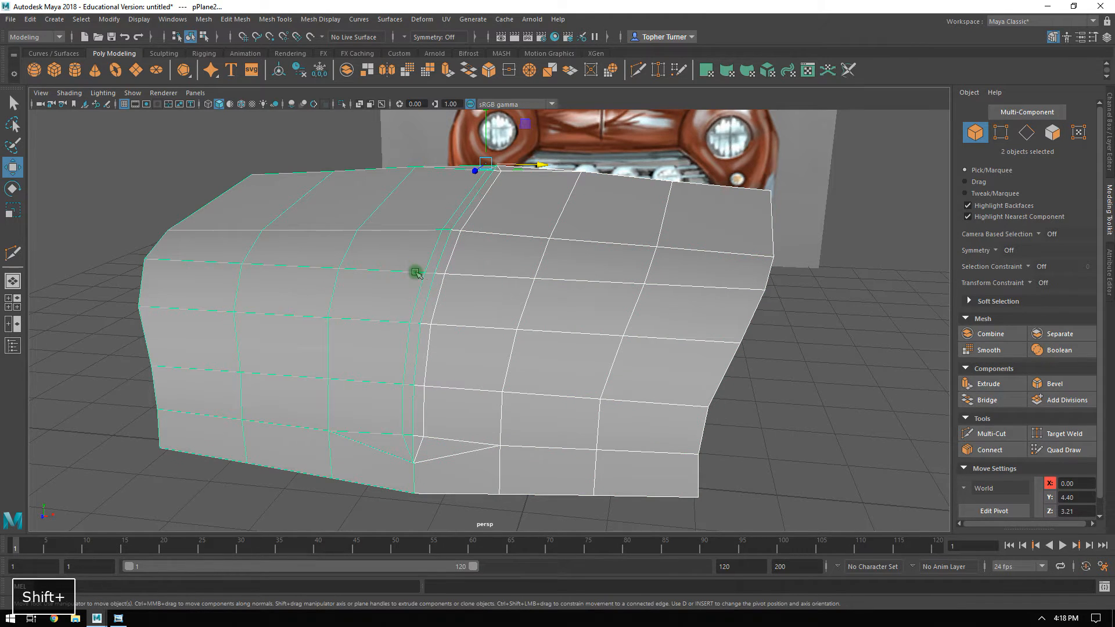
click(990, 333)
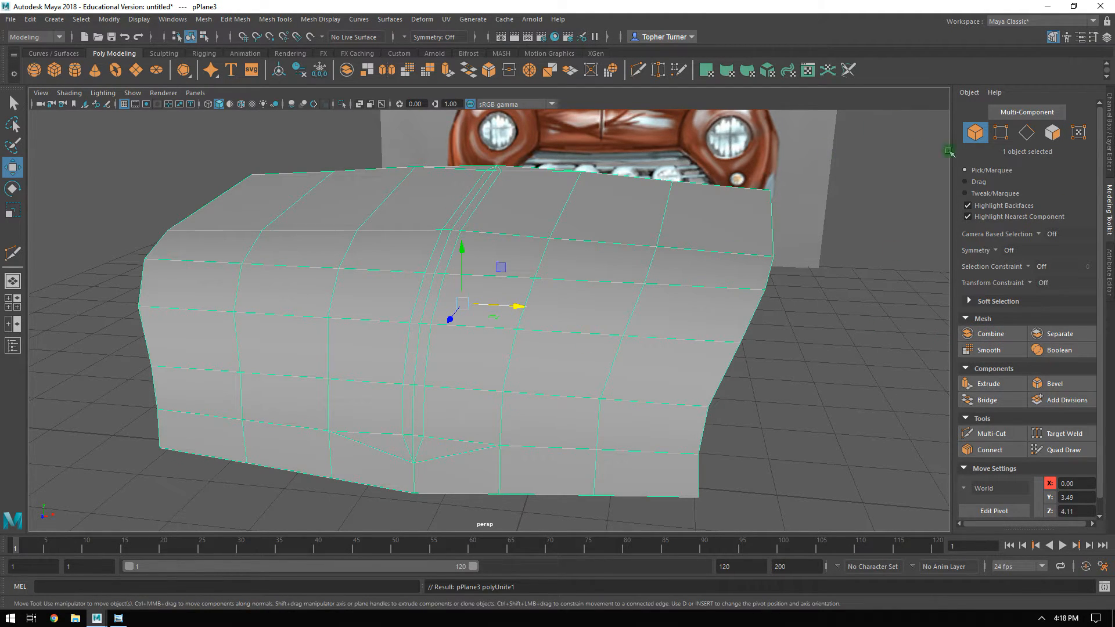
Select all vertices of the combined hood and merge them with a threshold of 0.1712.
click(997, 138)
alt+right_drag(566, 307, 372, 232)
drag(233, 190, 781, 453)
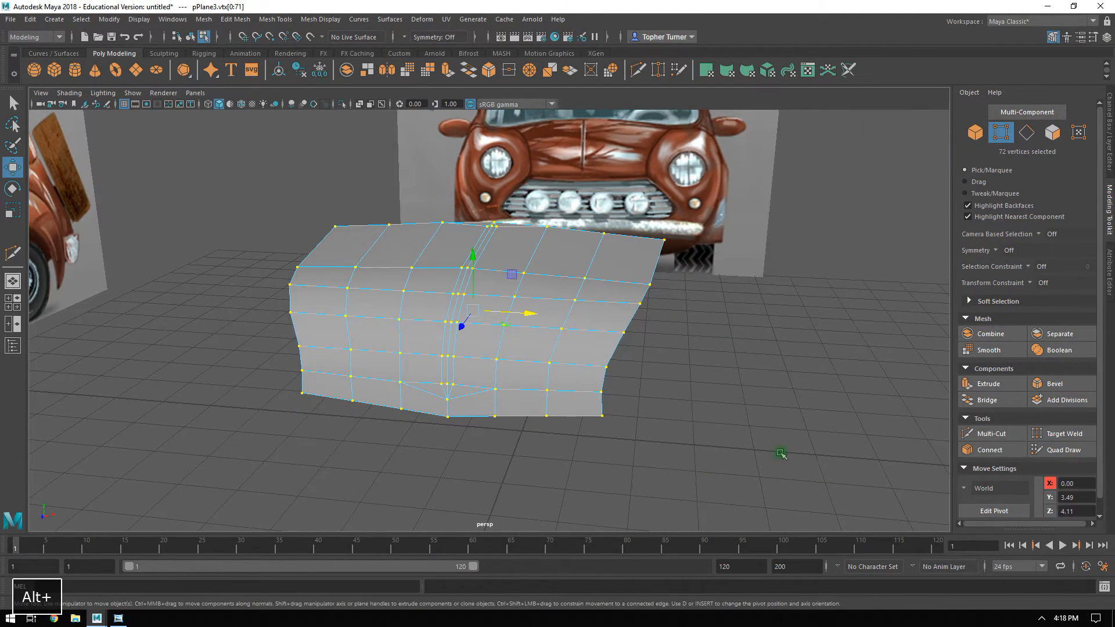
alt+right_drag(647, 315, 726, 401)
alt+drag(726, 402, 646, 346)
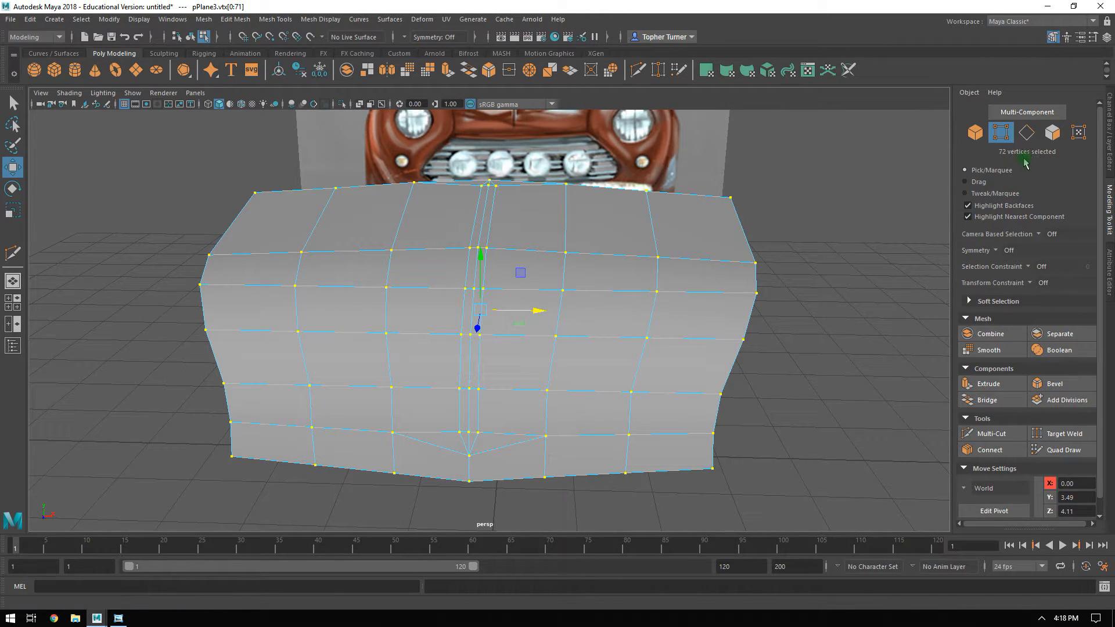
click(235, 23)
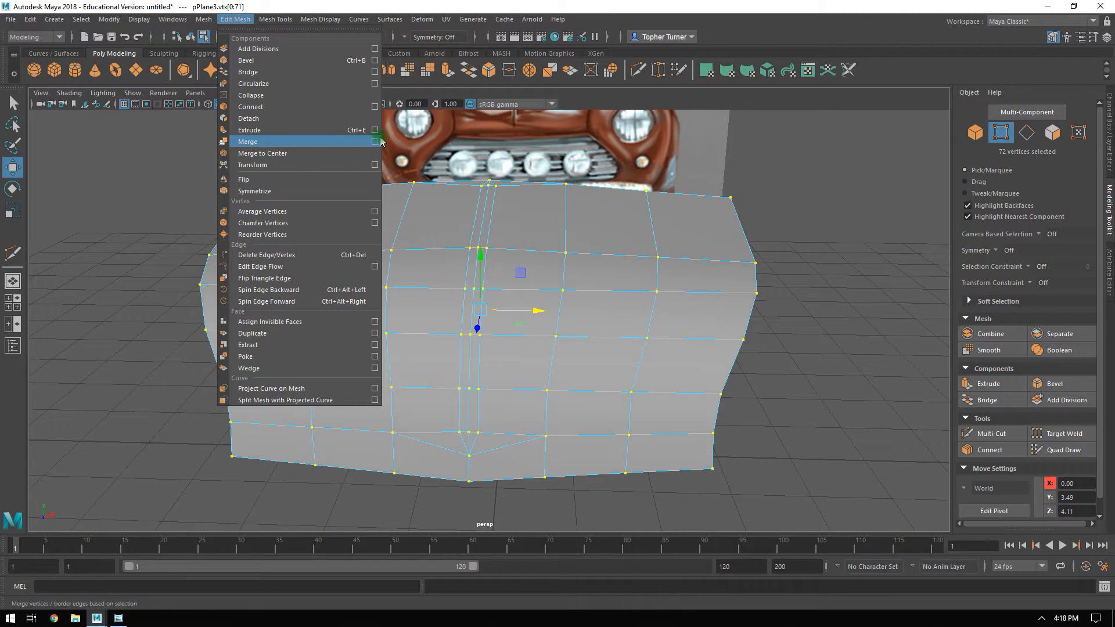
click(375, 141)
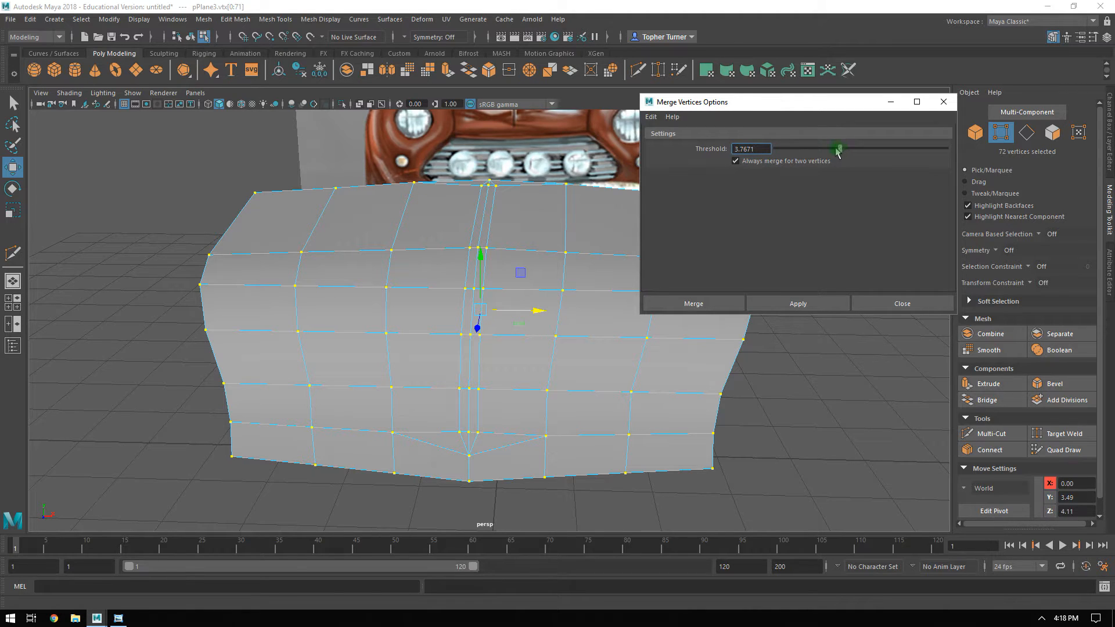
drag(778, 155, 779, 154)
click(787, 304)
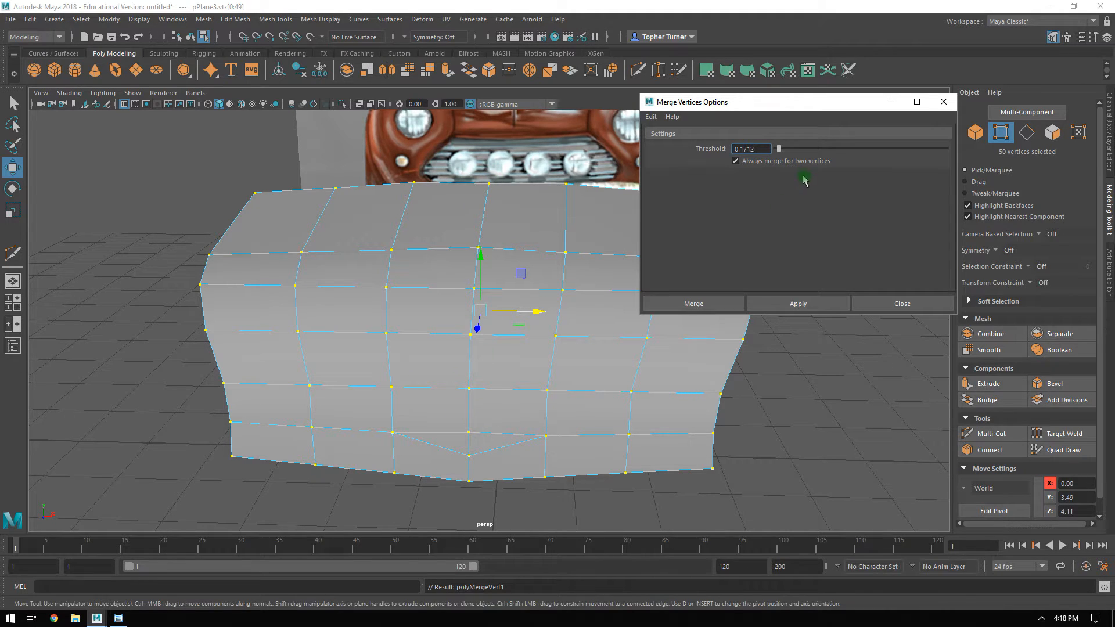
Undo the last vertex merge and merge all of the hood's vertices with a threshold of 0.0685 instead.
key(ctrl+z)
alt+drag(489, 275, 544, 252)
key(ctrl+z)
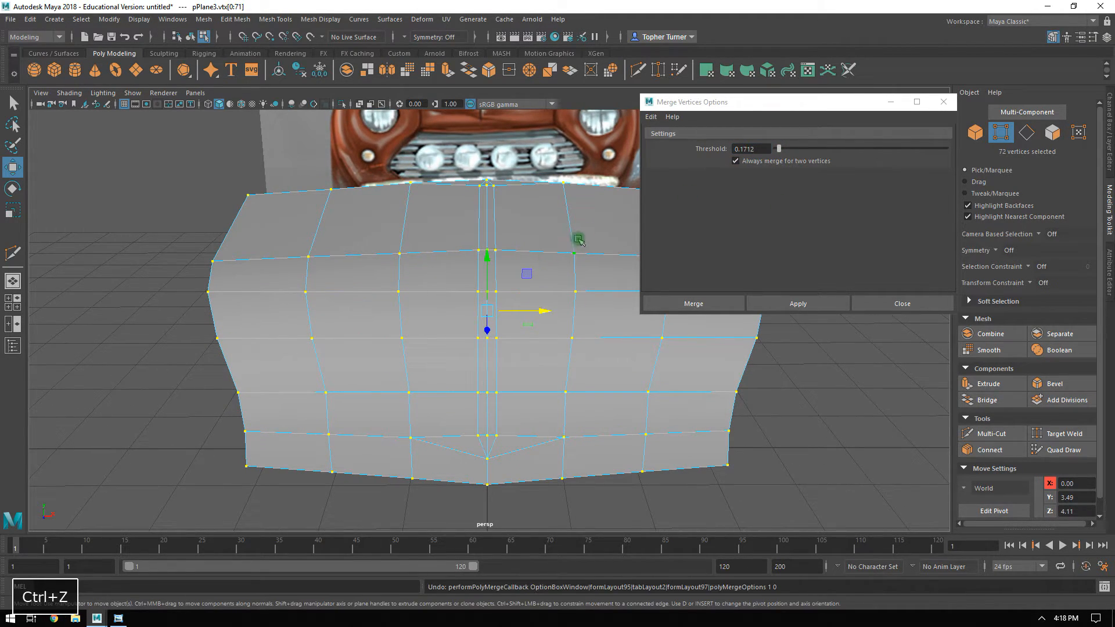
click(779, 150)
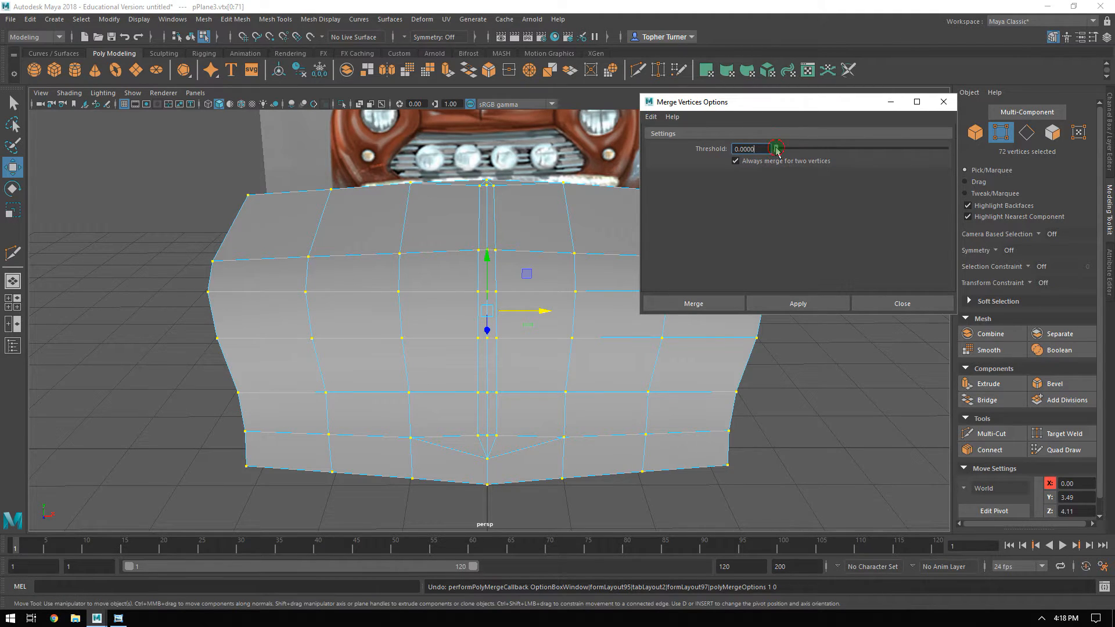
click(776, 304)
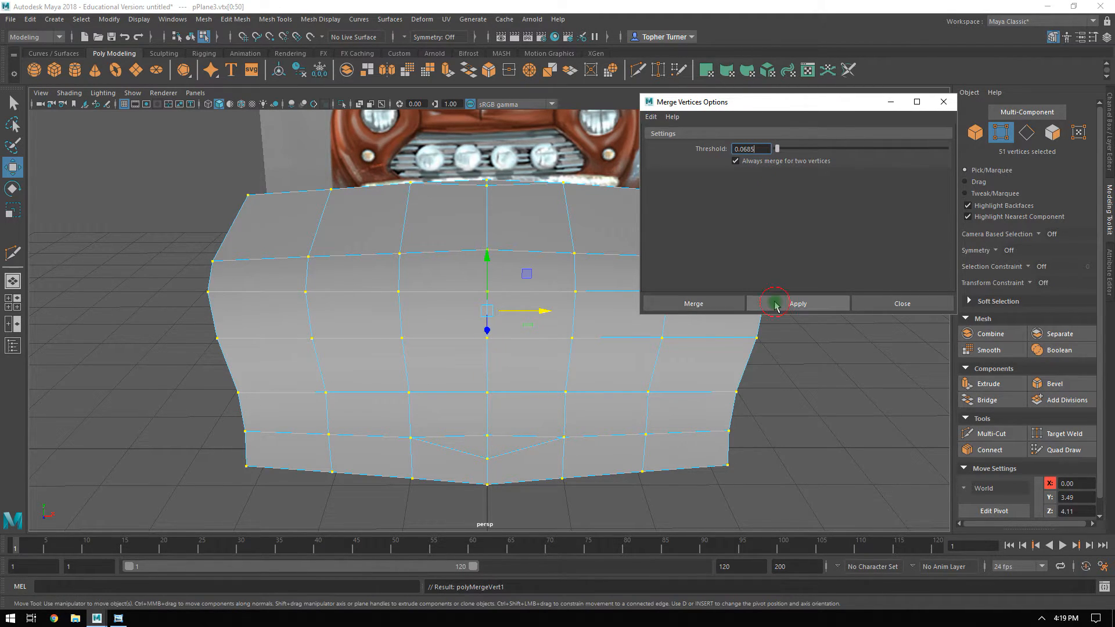
Undo the 0.0685 merge, merge all of the hood's vertices with a threshold of 0.001, and close the merge options.
key(ctrl+z)
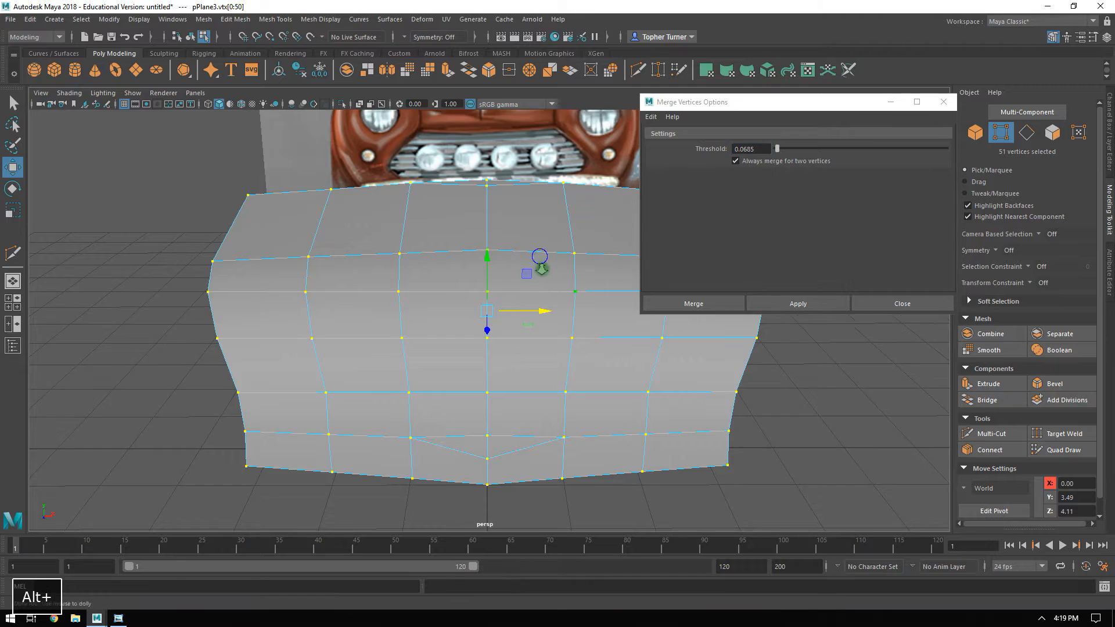
alt+right_drag(534, 256, 570, 319)
key(ctrl+z)
click(789, 144)
drag(742, 149, 789, 148)
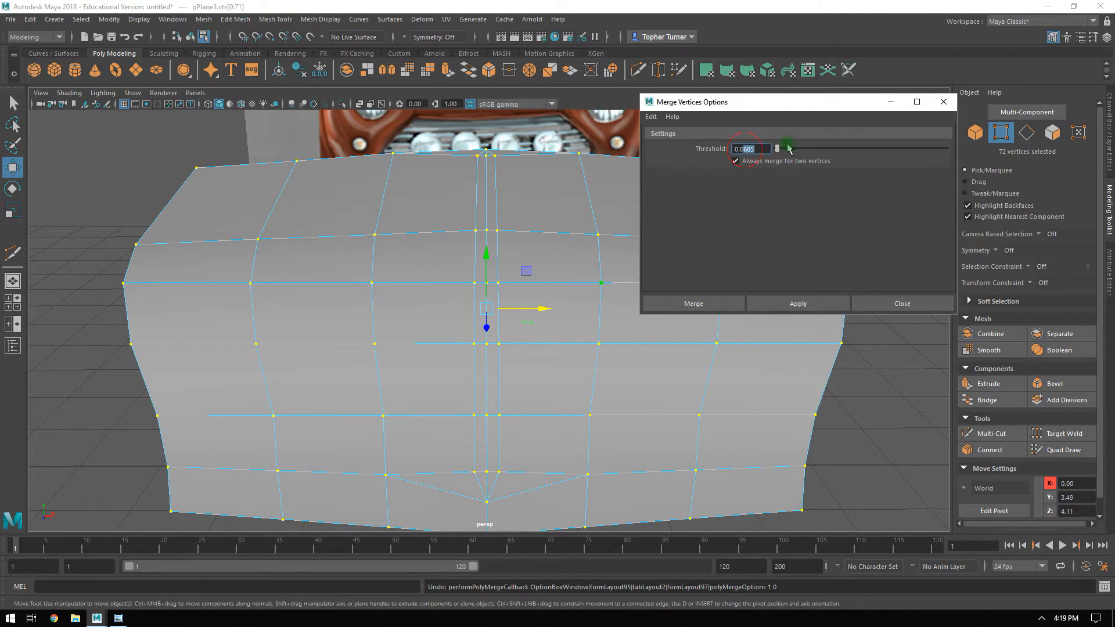
text(01)
key(Return)
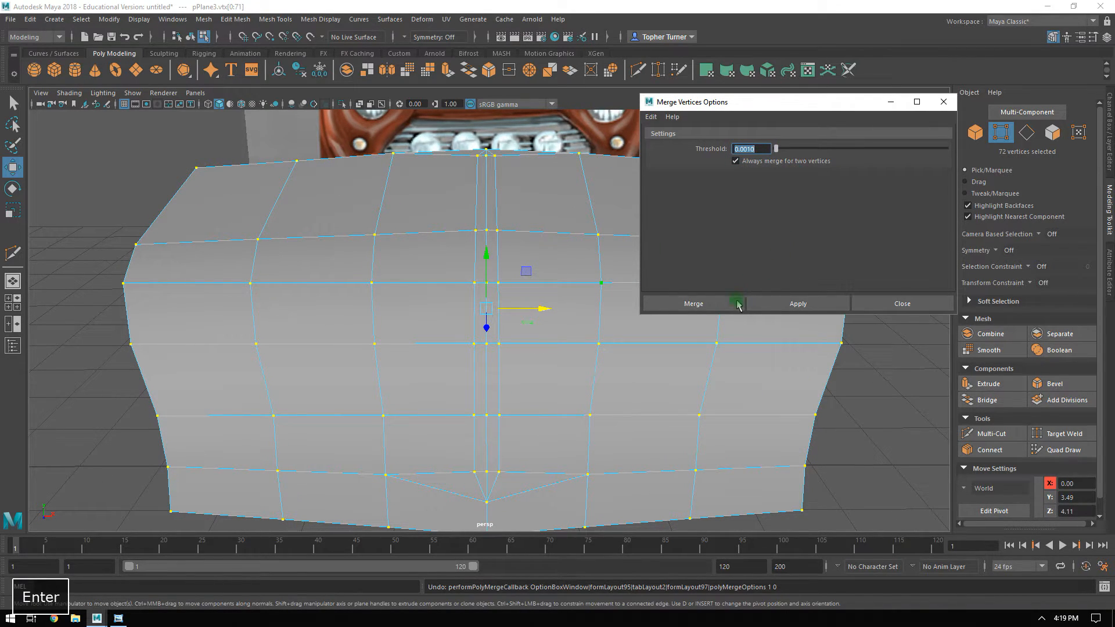
click(763, 304)
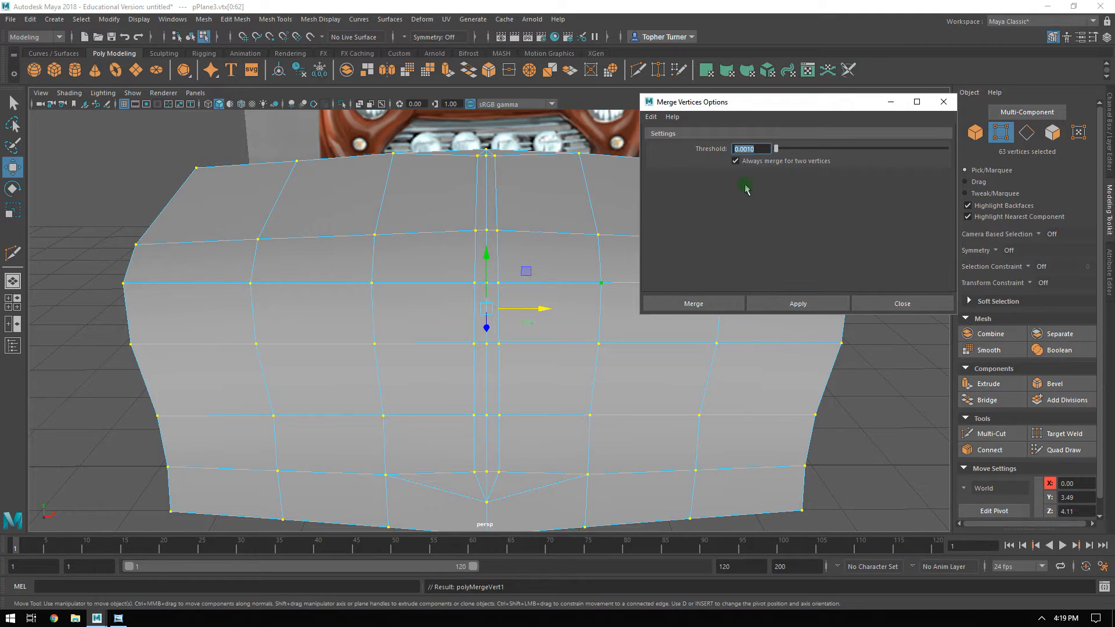
click(943, 101)
Select all faces of the hood to check that both halves form one connected mesh.
click(1052, 132)
alt+drag(662, 251, 649, 278)
double_click(649, 263)
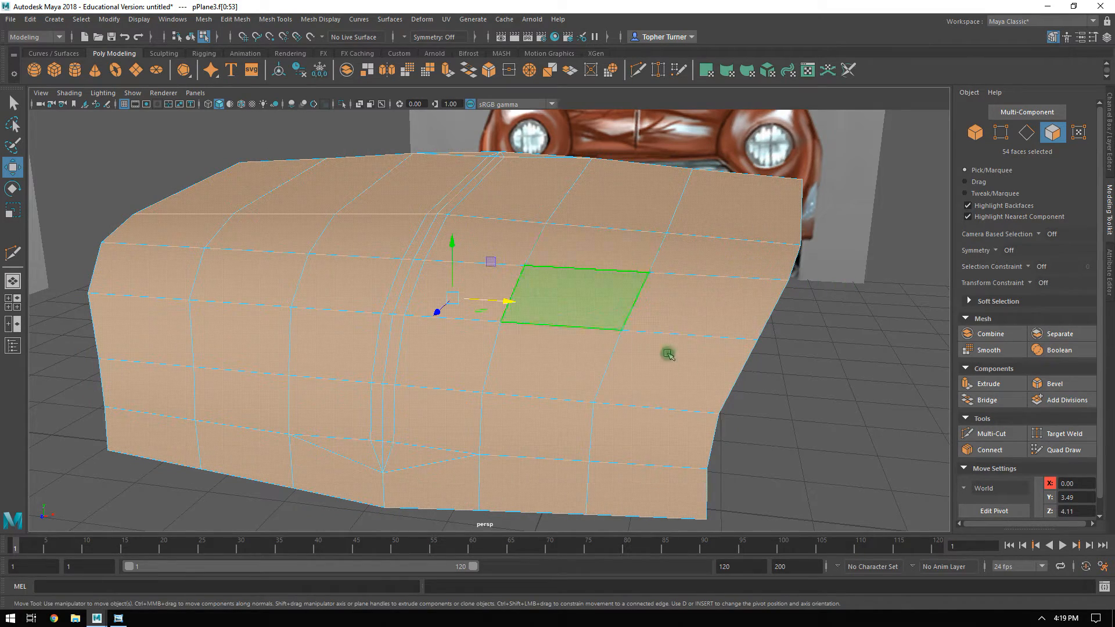
alt+drag(530, 186, 729, 221)
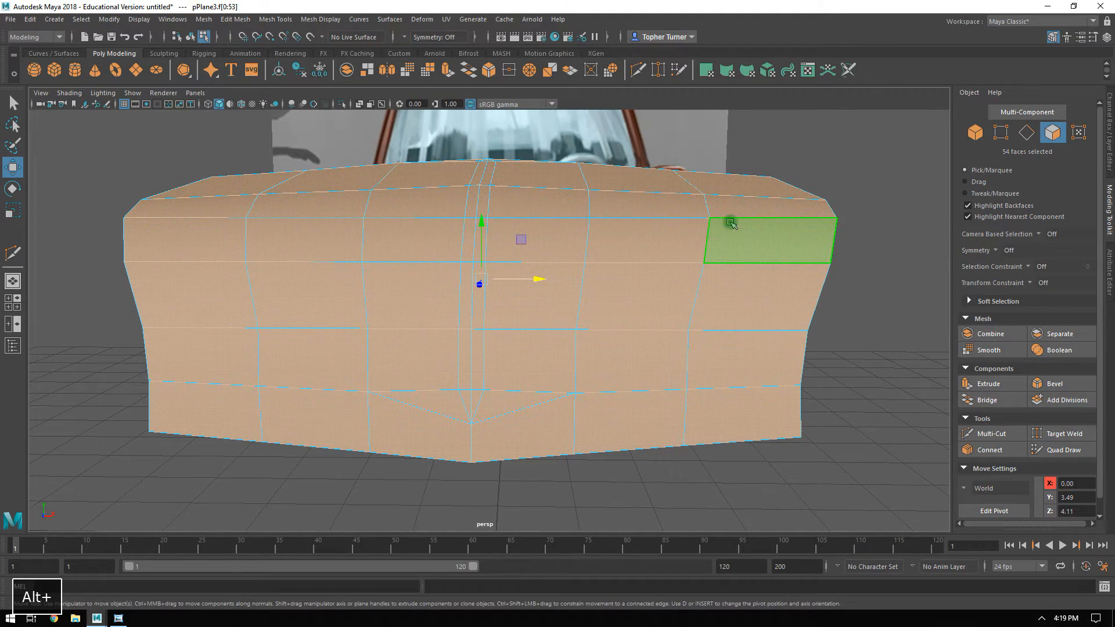
Try moving the faces of the hood's positive-X half in the front view, undo the move, and return to the perspective view.
key(space)
key(space)
alt+right_drag(378, 408, 329, 359)
drag(710, 240, 464, 464)
shift+drag(574, 324, 601, 243)
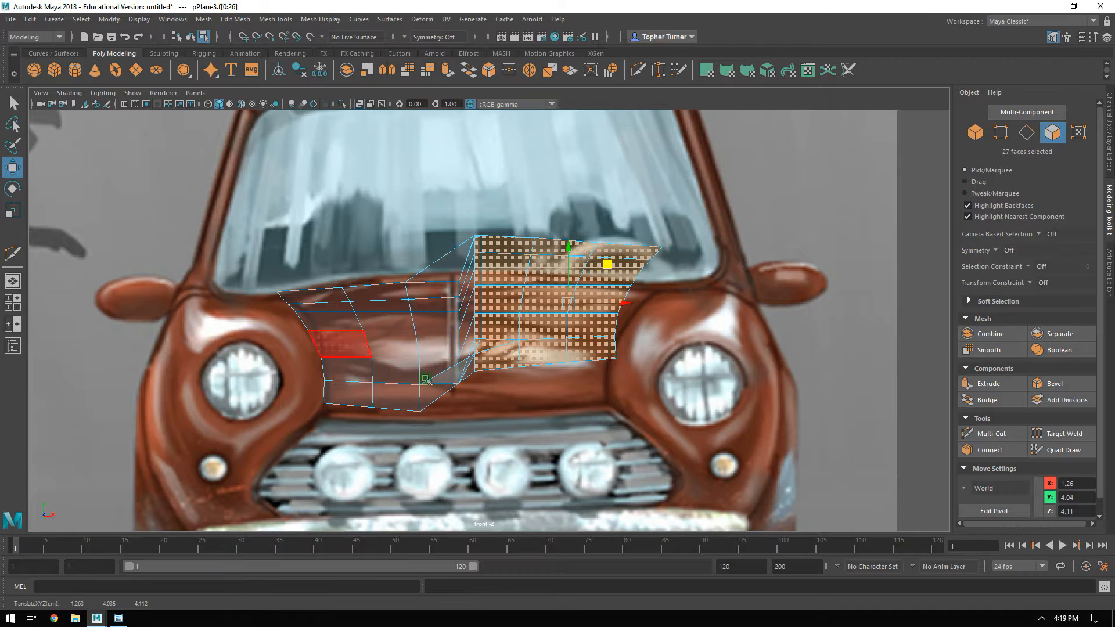
key(ctrl+z)
key(space)
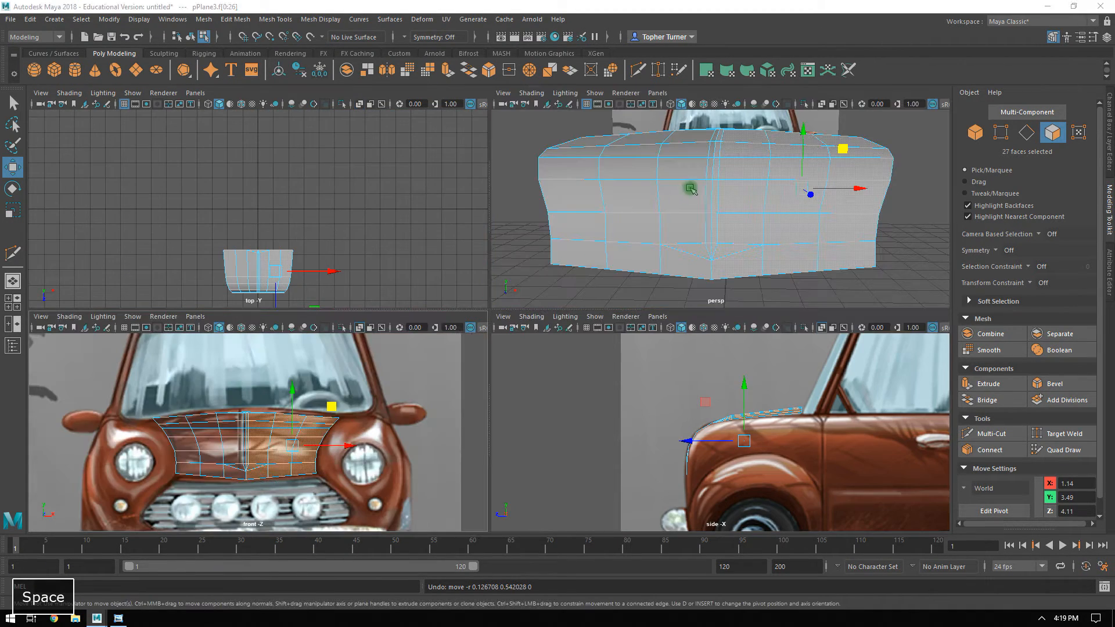
key(space)
Select the hood's center edge loop without its two end edges and raise it into a ridge.
alt+drag(638, 261, 709, 213)
click(668, 146)
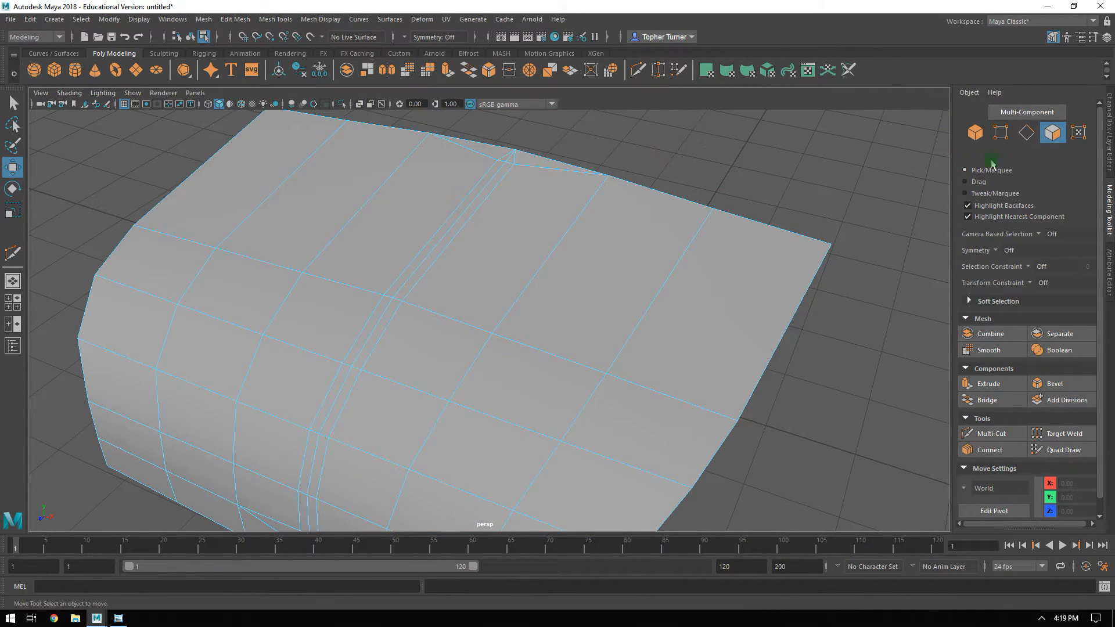
click(1027, 132)
double_click(461, 214)
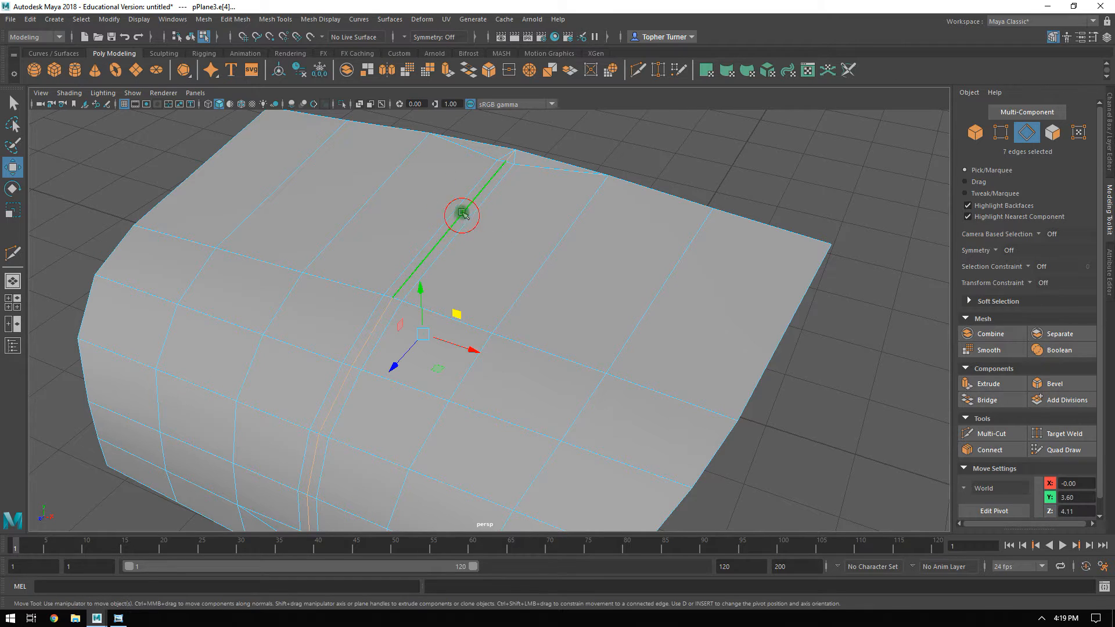
ctrl+click(511, 154)
alt+drag(472, 330, 479, 282)
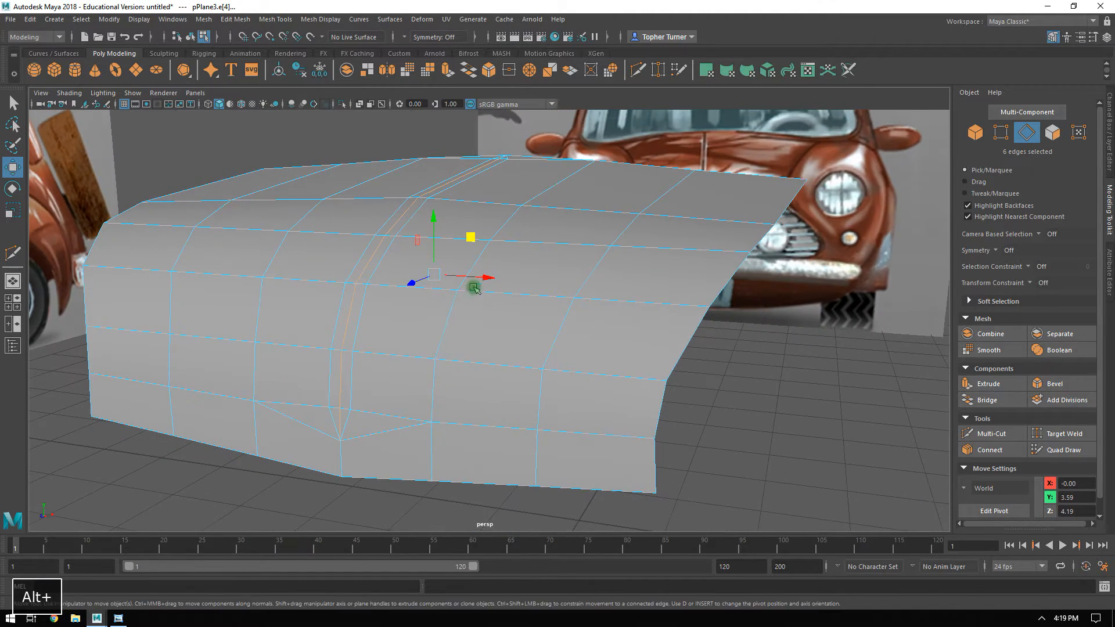
ctrl+click(347, 459)
alt+drag(378, 436, 450, 283)
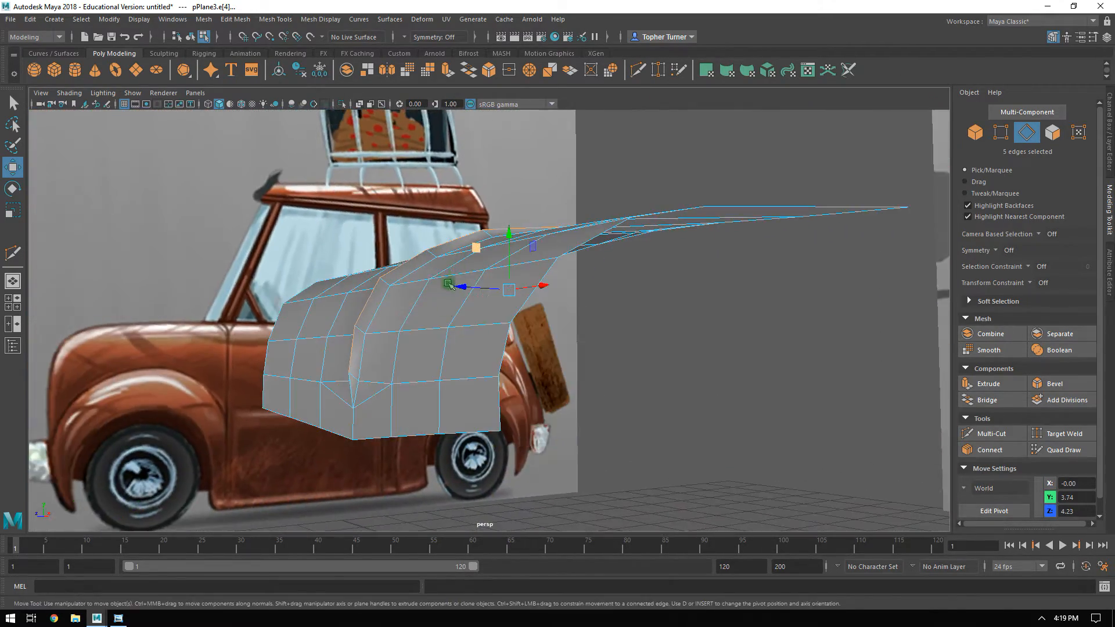
Adjust the vertical position of the vertex near the front end of the center ridge.
click(1000, 134)
click(349, 372)
alt+drag(349, 372, 494, 365)
Inspect the whole hood and its center ridge from several angles with smooth preview, and return to the unsmoothed display.
click(976, 133)
click(827, 236)
alt+drag(771, 349, 597, 366)
click(597, 367)
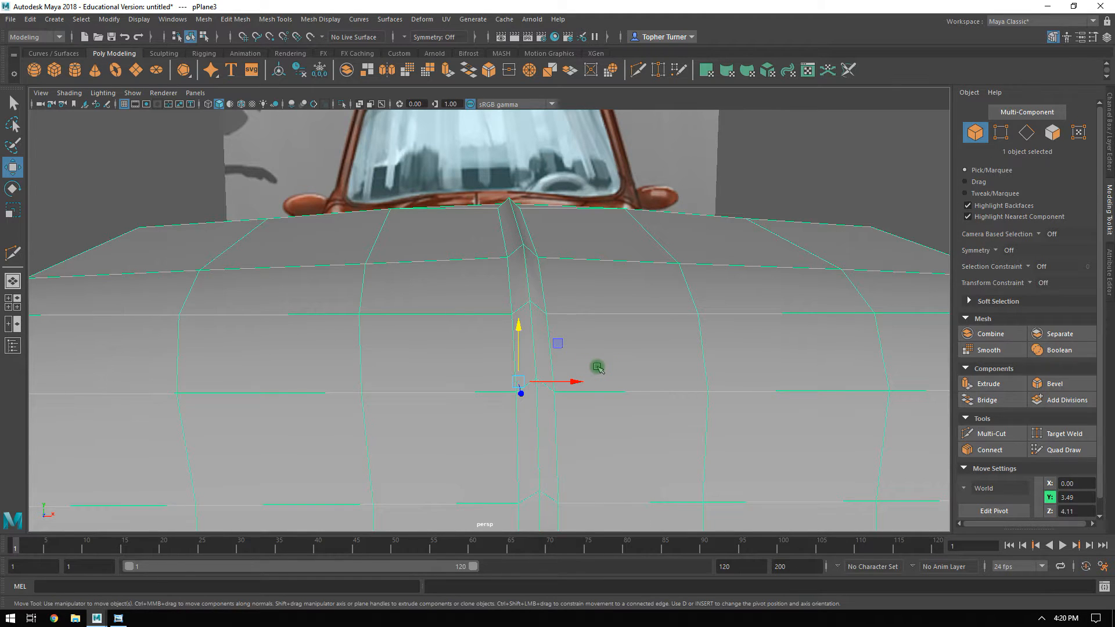
alt+drag(705, 318, 501, 271)
click(574, 154)
alt+drag(684, 266, 691, 303)
alt+drag(487, 301, 511, 335)
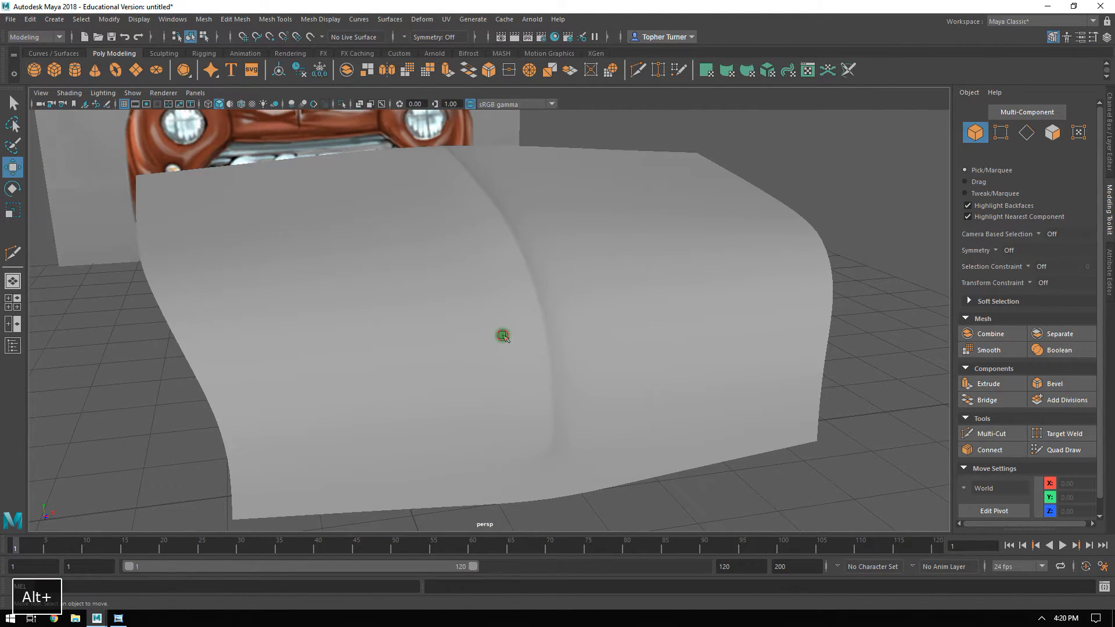
click(503, 335)
mouse_move(598, 354)
alt+mouse_down()
mouse_move(570, 344)
mouse_move(588, 342)
alt+mouse_up()
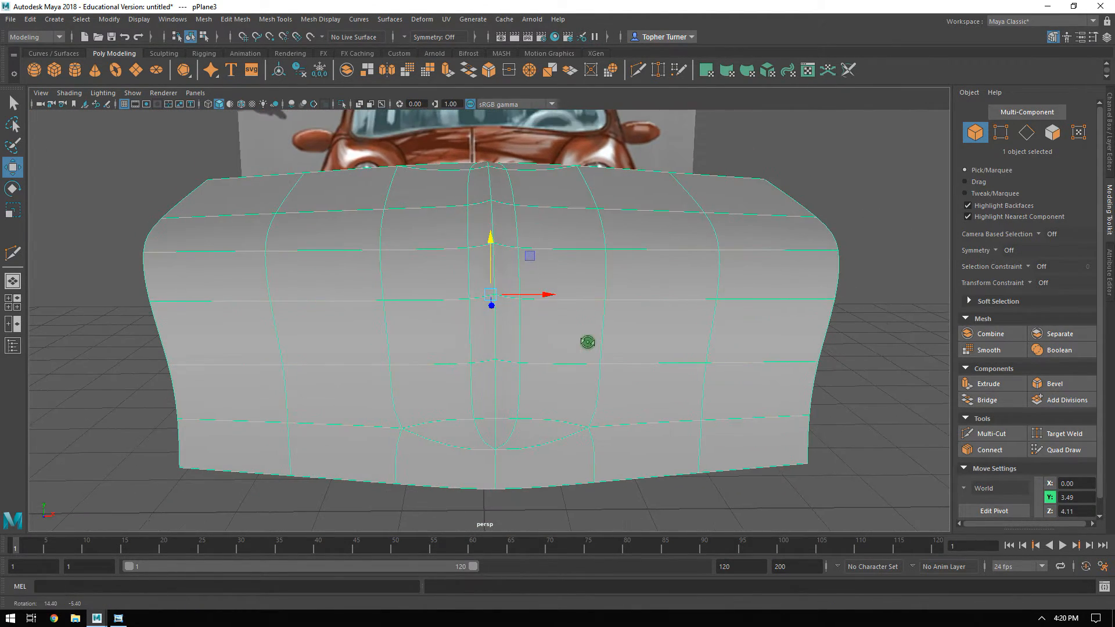
alt+drag(617, 273, 664, 264)
key(1)
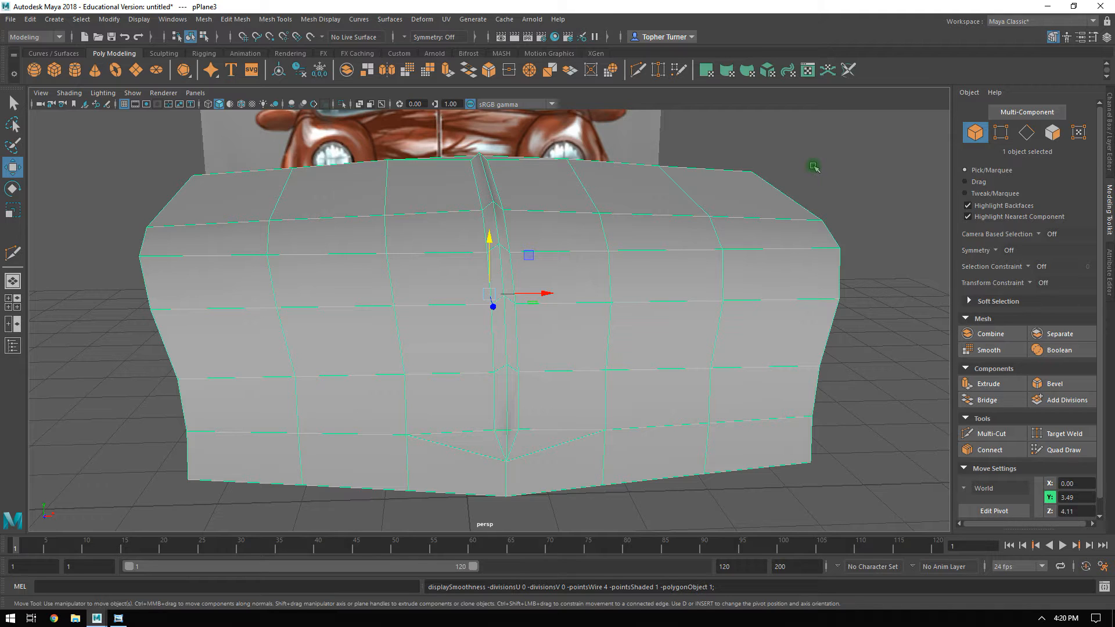
Rename the hood mesh as Hood_low.
click(1110, 265)
click(1109, 119)
double_click(980, 116)
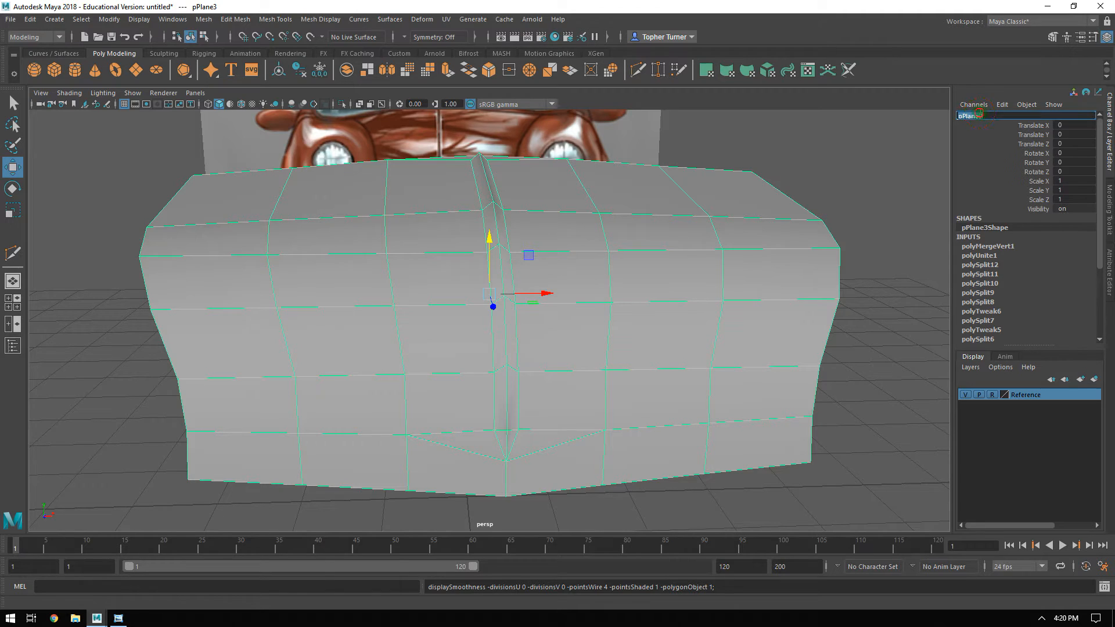
text(Hold_low)
key(Return)
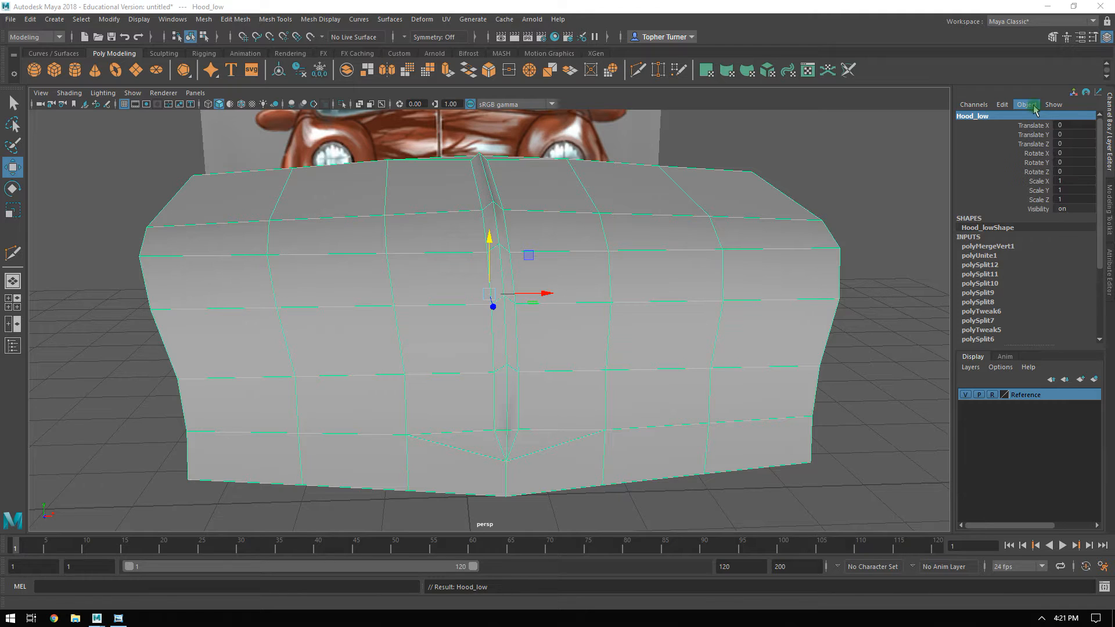
Create a polygon torus and move it over the positive-X headlight in the front view, at about X 2.772, Y 3.097.
alt+drag(789, 219, 607, 209)
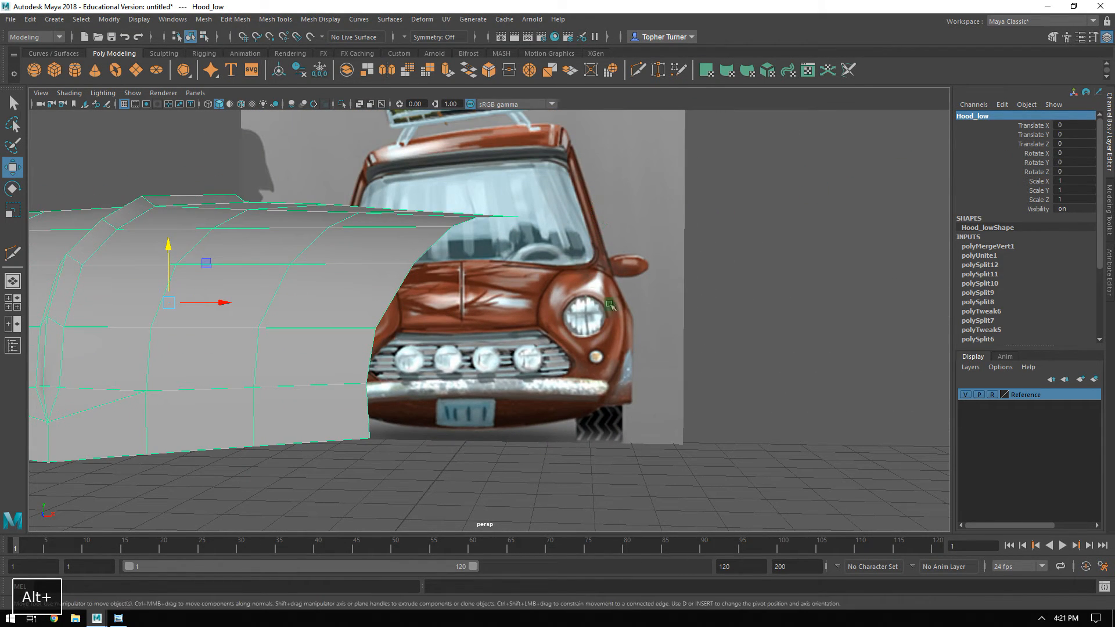
key(space)
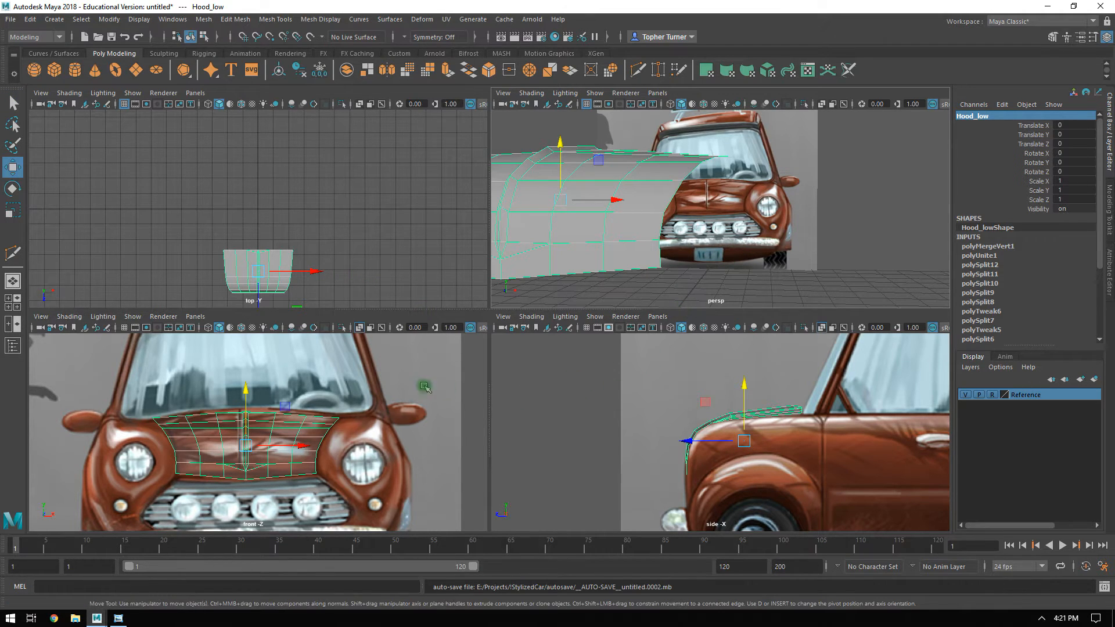
alt+middle_drag(423, 386, 369, 310)
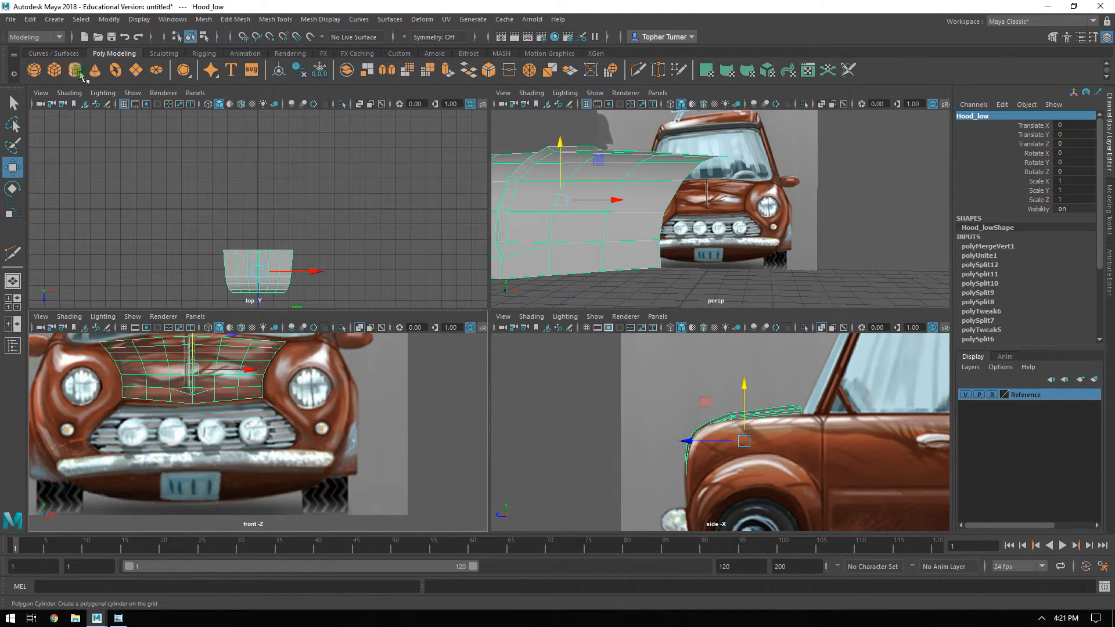
click(115, 71)
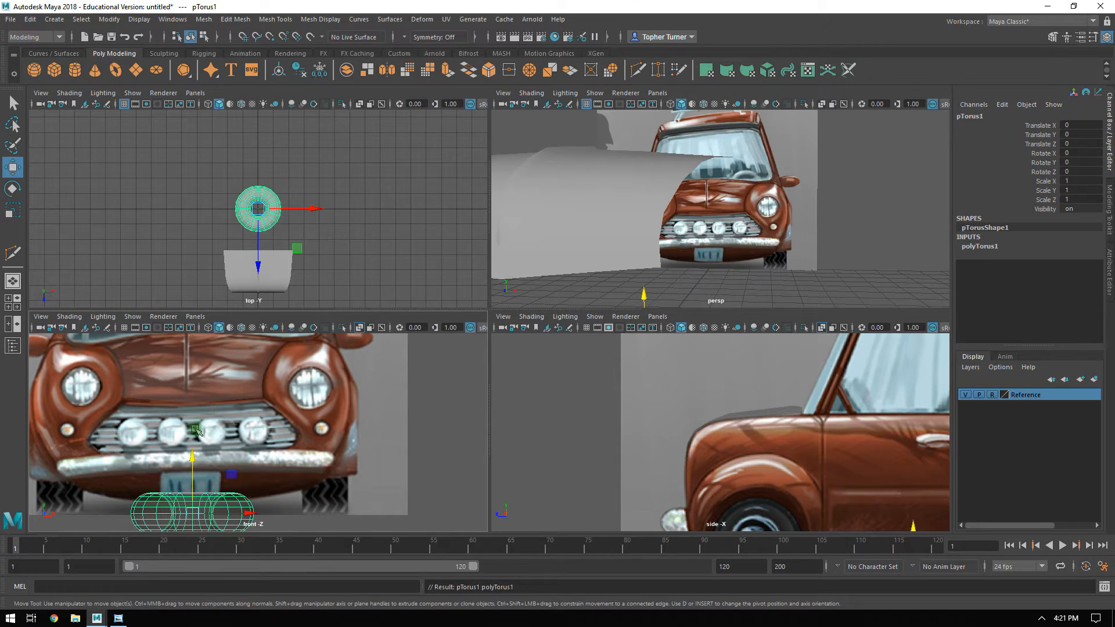
drag(229, 479, 343, 384)
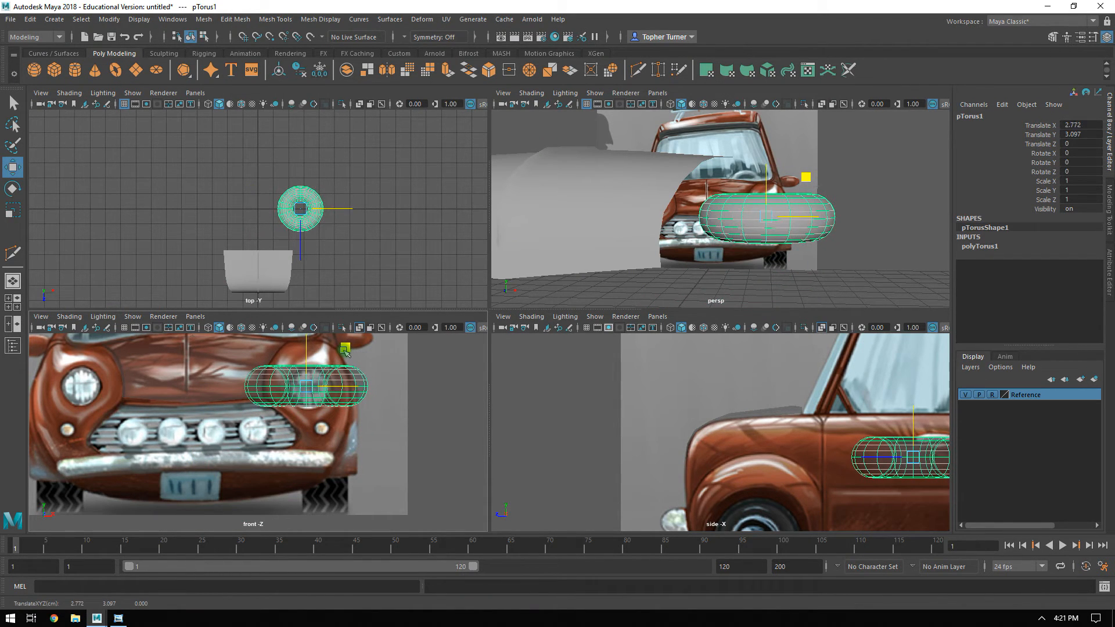
Rotate the torus freehand about X to face forward, undo it, and repeat the rotation with snapping to 90 degrees.
key(j)
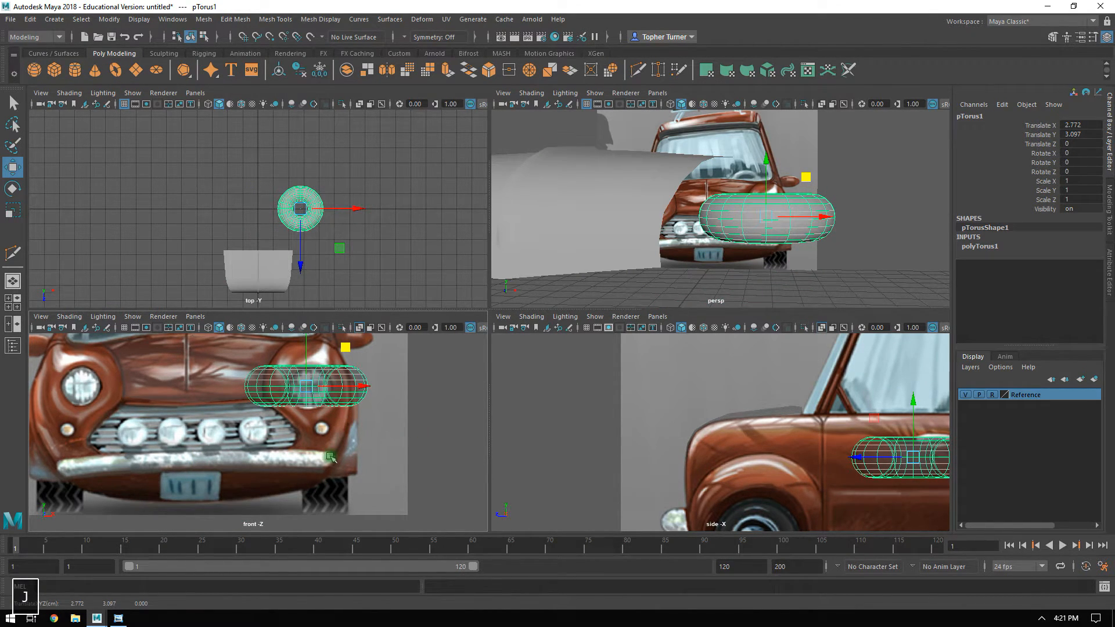
key(e)
drag(306, 349, 305, 424)
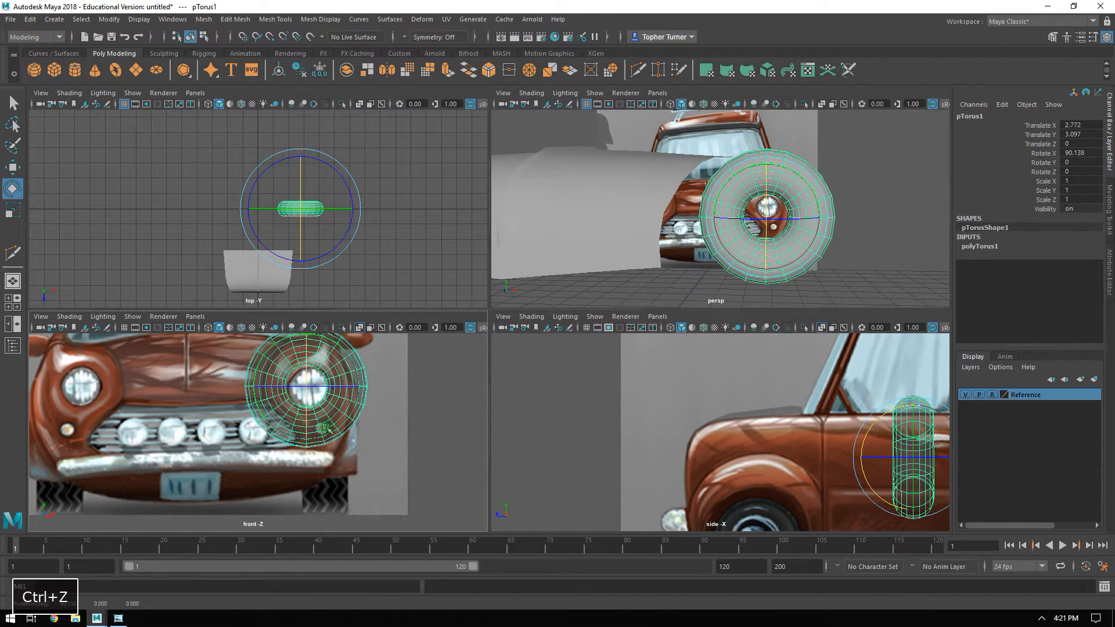
key(ctrl+z)
key(j)
drag(308, 353, 308, 425)
Reset the torus's Rotate X to 0 and set it to exactly 90.
double_click(1079, 153)
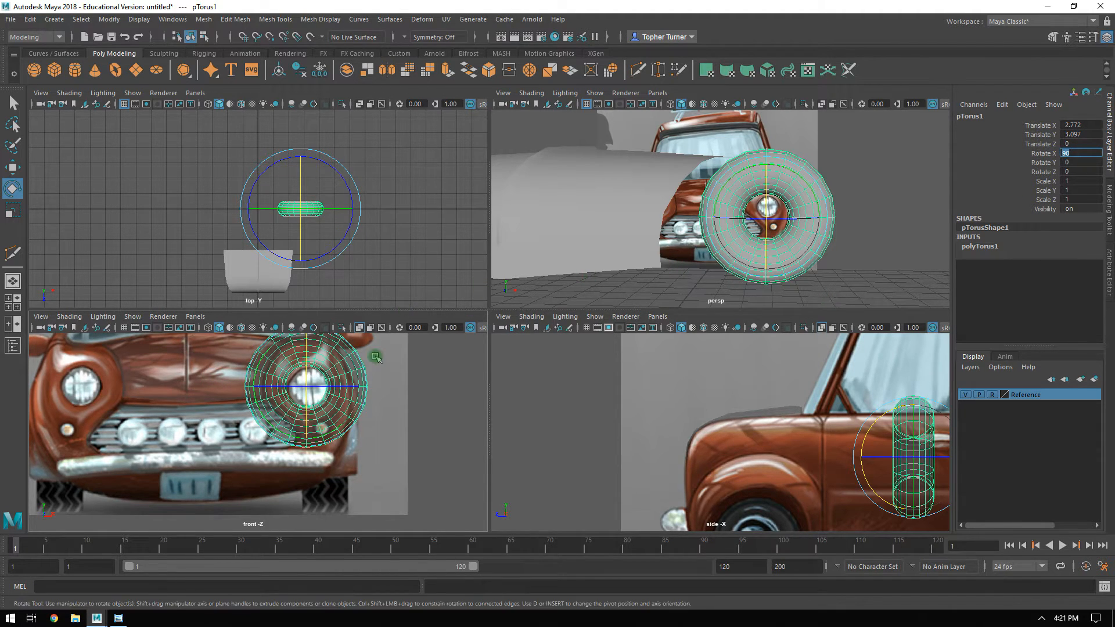
key(Return)
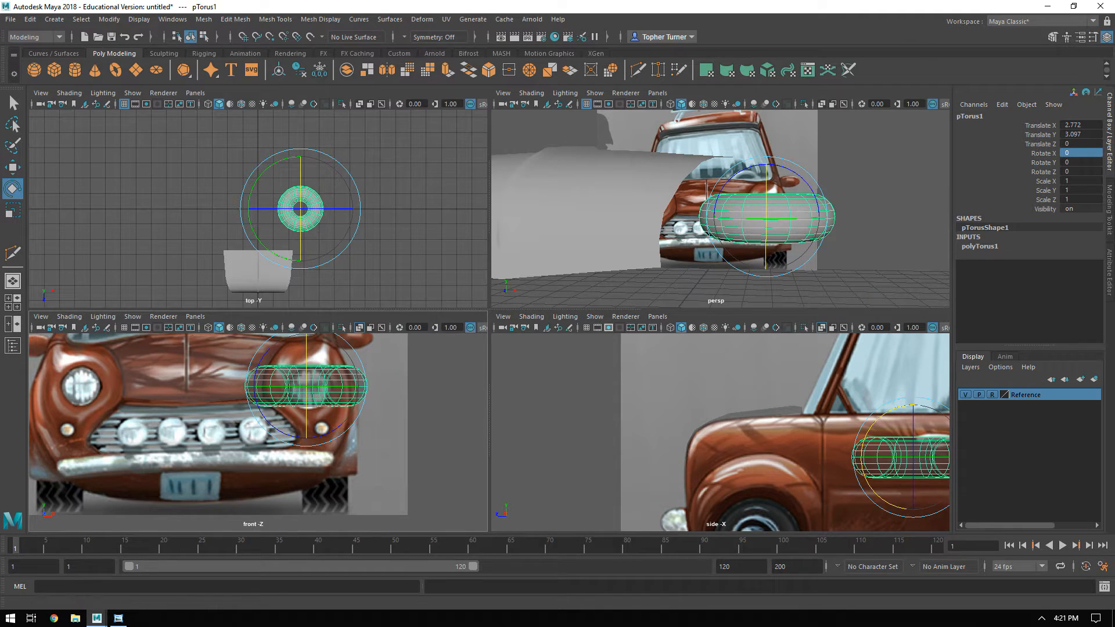
key(Return)
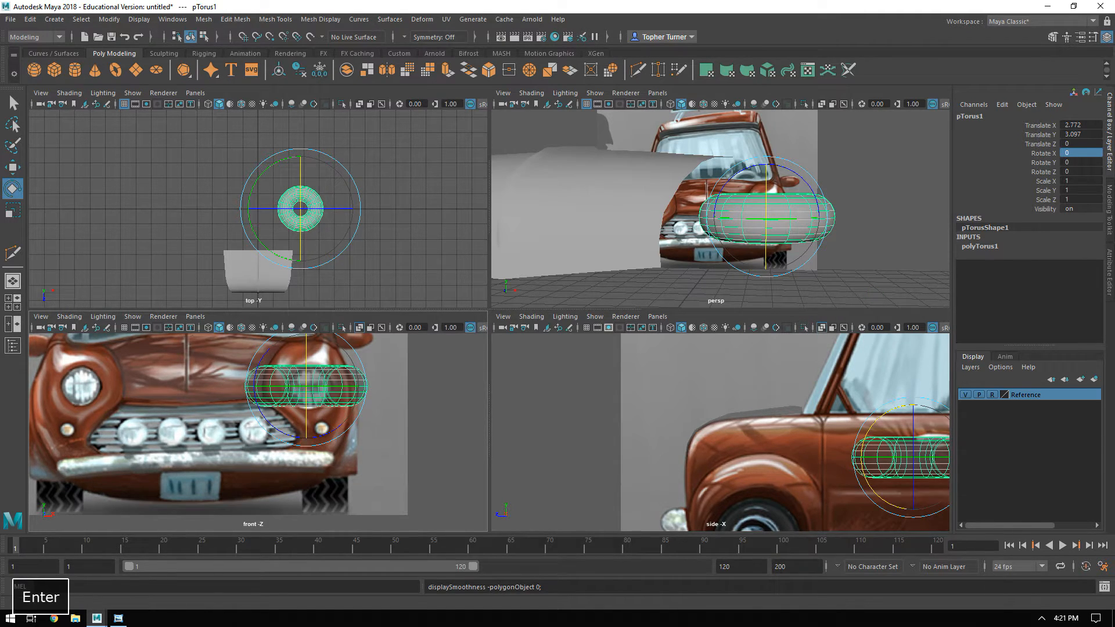
double_click(1075, 151)
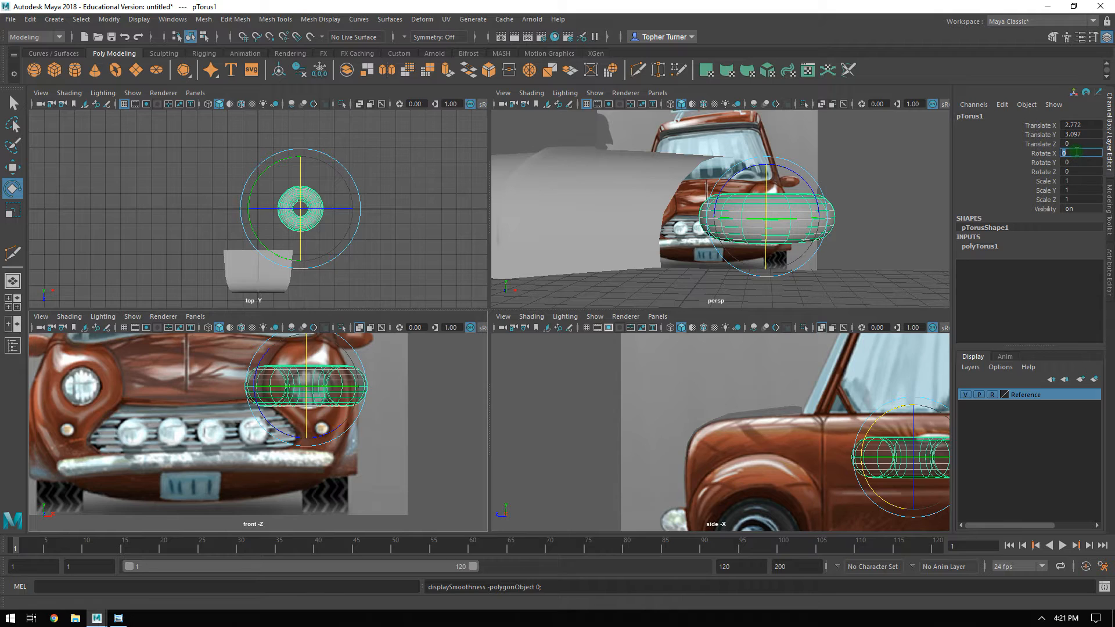
text(90)
key(Return)
Set the torus's Subdivisions Height and Subdivisions Axis both to 12.
key(space)
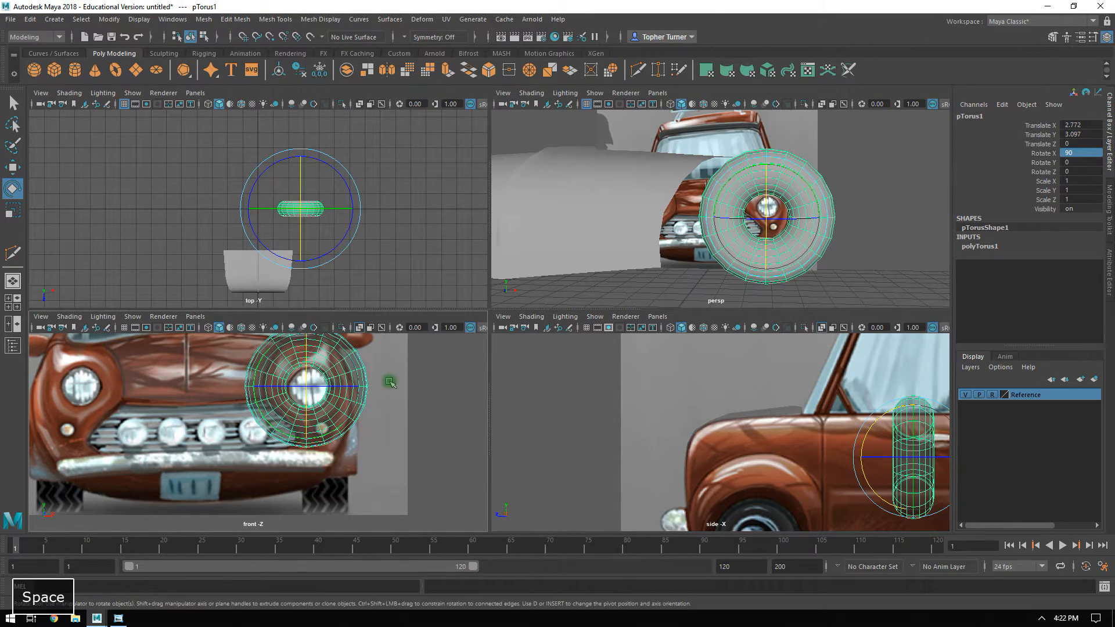
alt+middle_drag(543, 228, 446, 312)
alt+right_drag(500, 274, 592, 323)
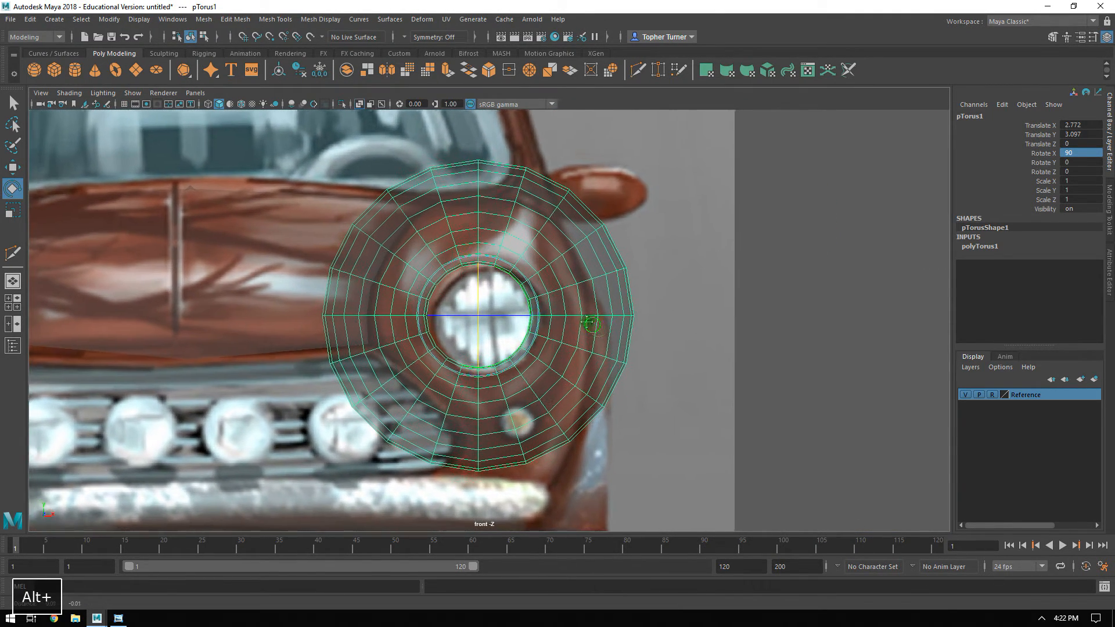
alt+middle_drag(592, 323, 570, 324)
alt+right_drag(772, 319, 807, 323)
click(1110, 271)
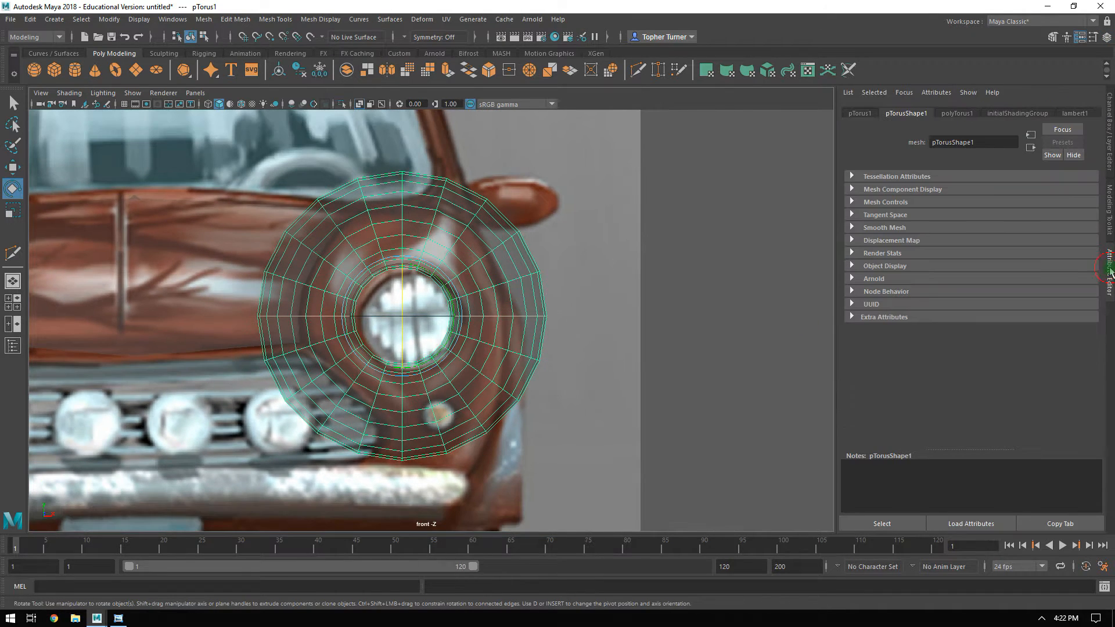
click(958, 113)
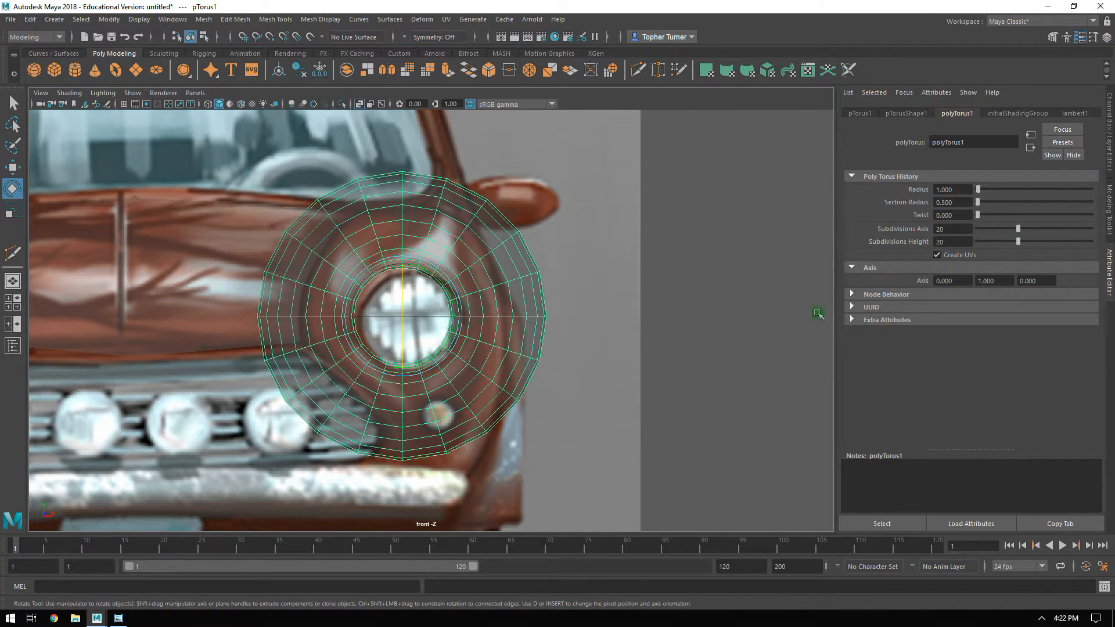
double_click(939, 239)
text(12)
key(Return)
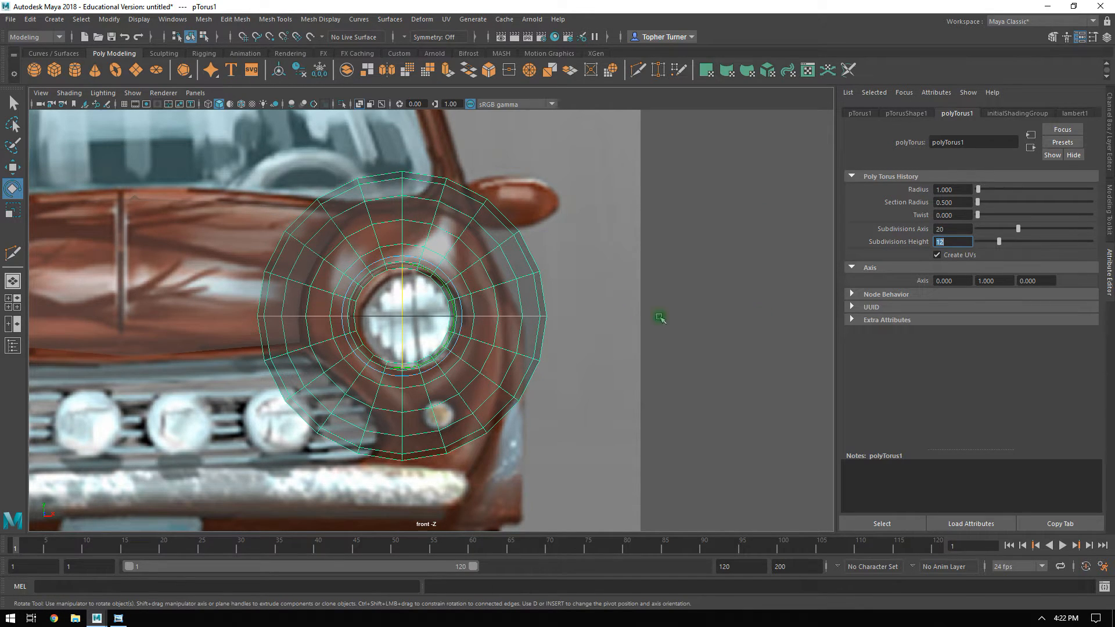
double_click(947, 229)
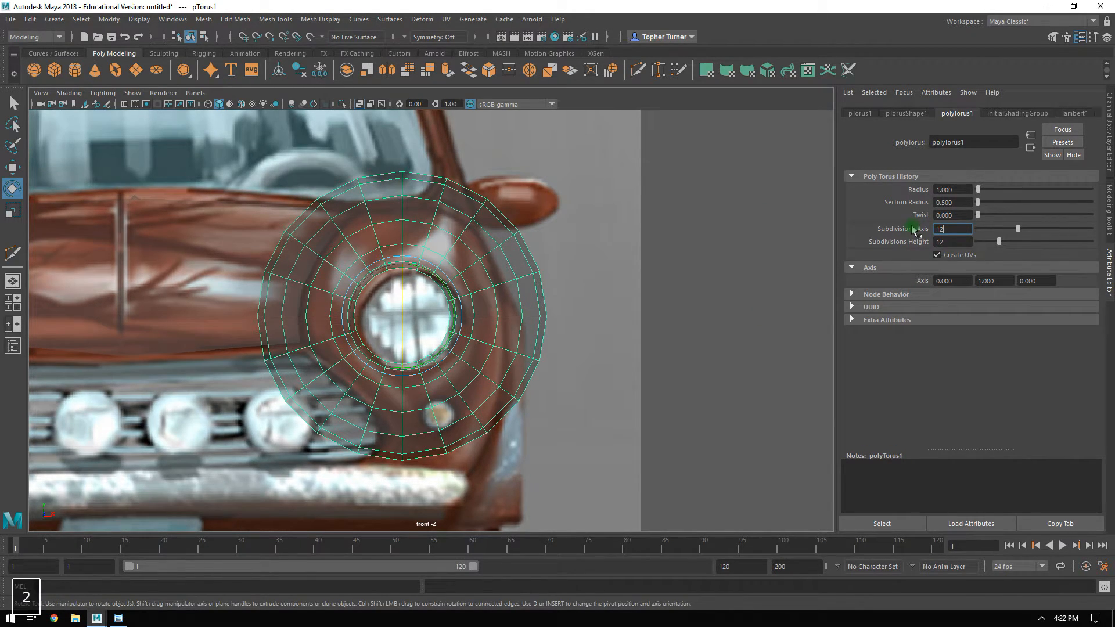
key(Return)
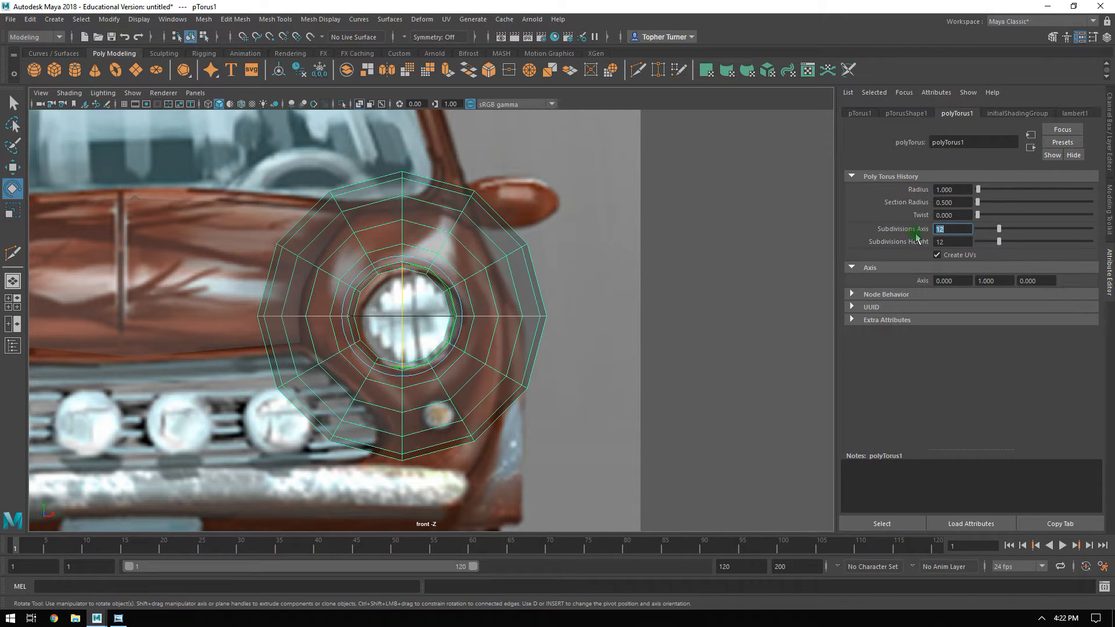
Move the torus in the front view to centre it on the headlight, at about X 2.855, Y 3.047.
alt+middle_drag(494, 259, 511, 259)
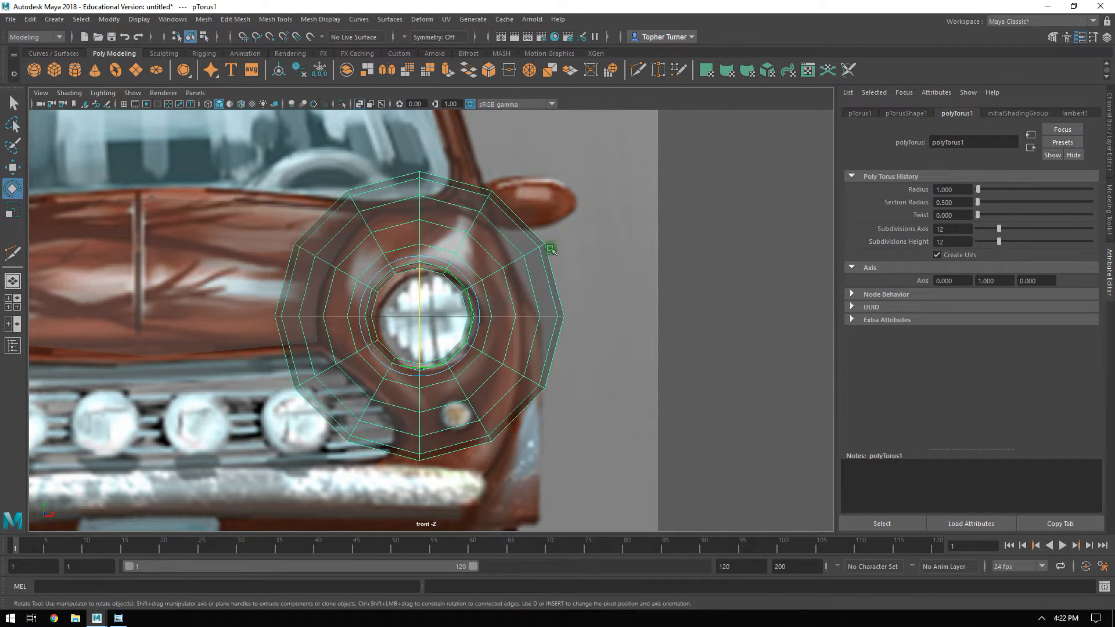
alt+middle_drag(500, 306, 523, 293)
alt+right_drag(523, 293, 513, 337)
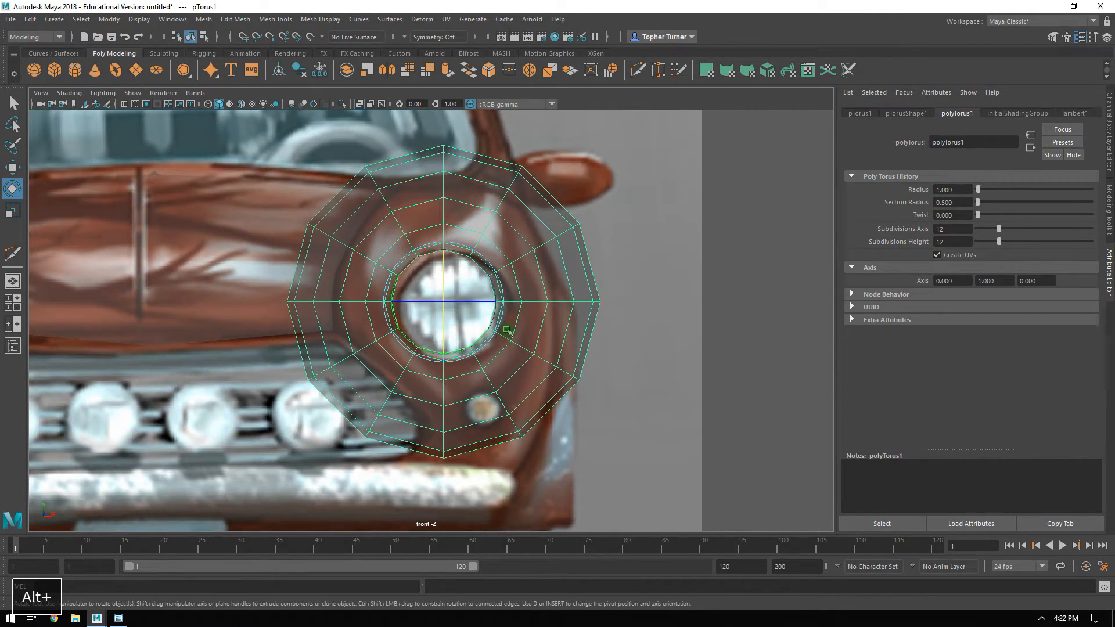
key(w)
drag(491, 301, 500, 302)
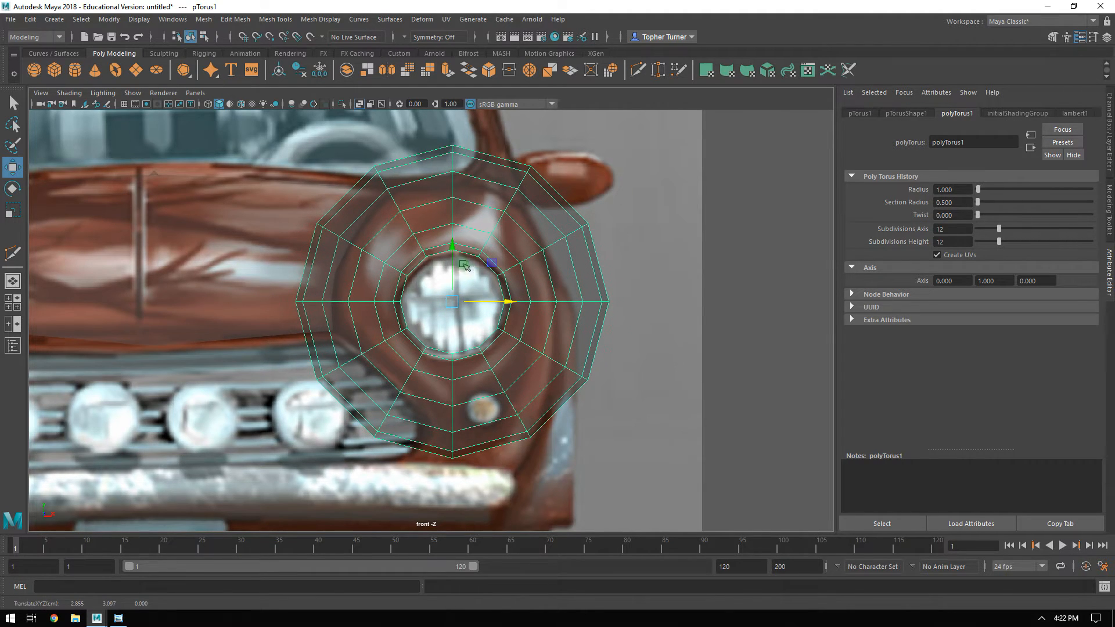
drag(452, 255, 453, 272)
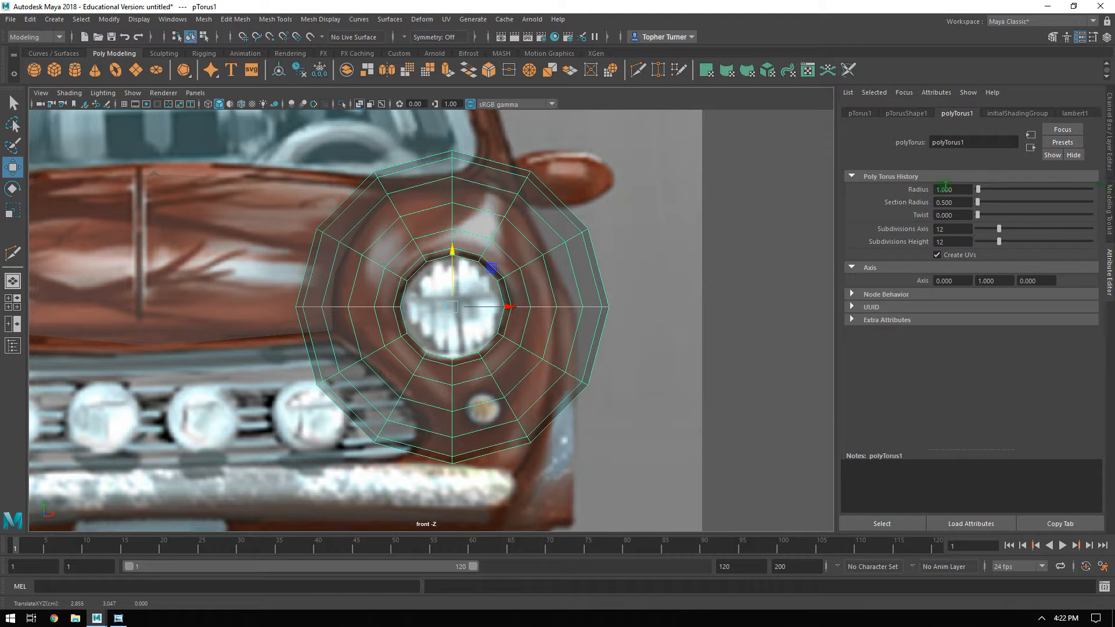
Reduce the torus's Radius, trying 0.8 and 0.75.
text(.8)
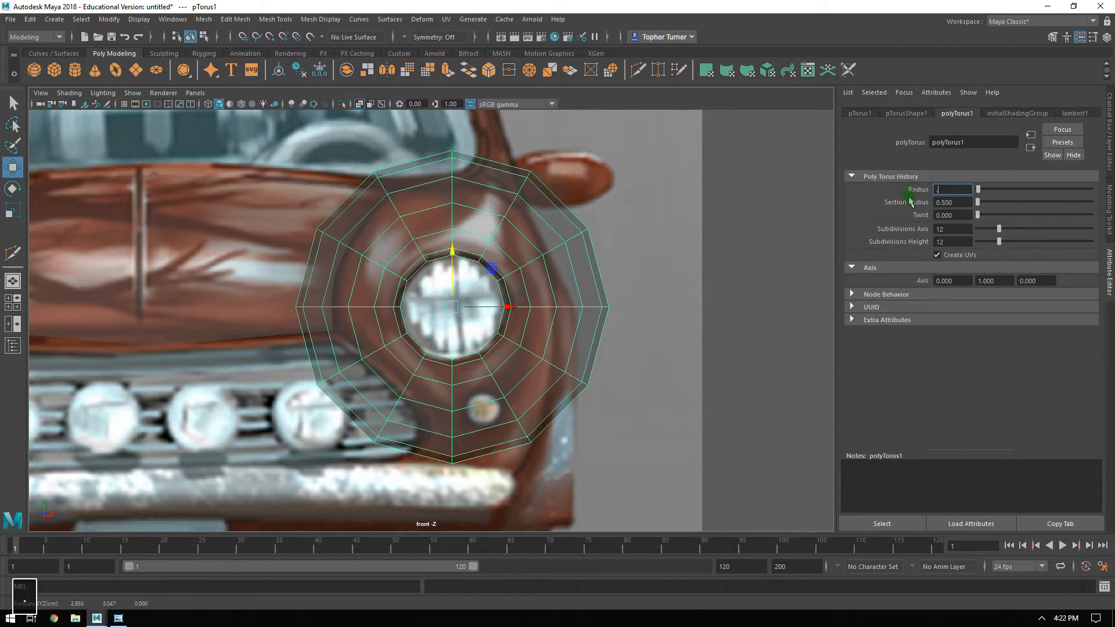
key(Return)
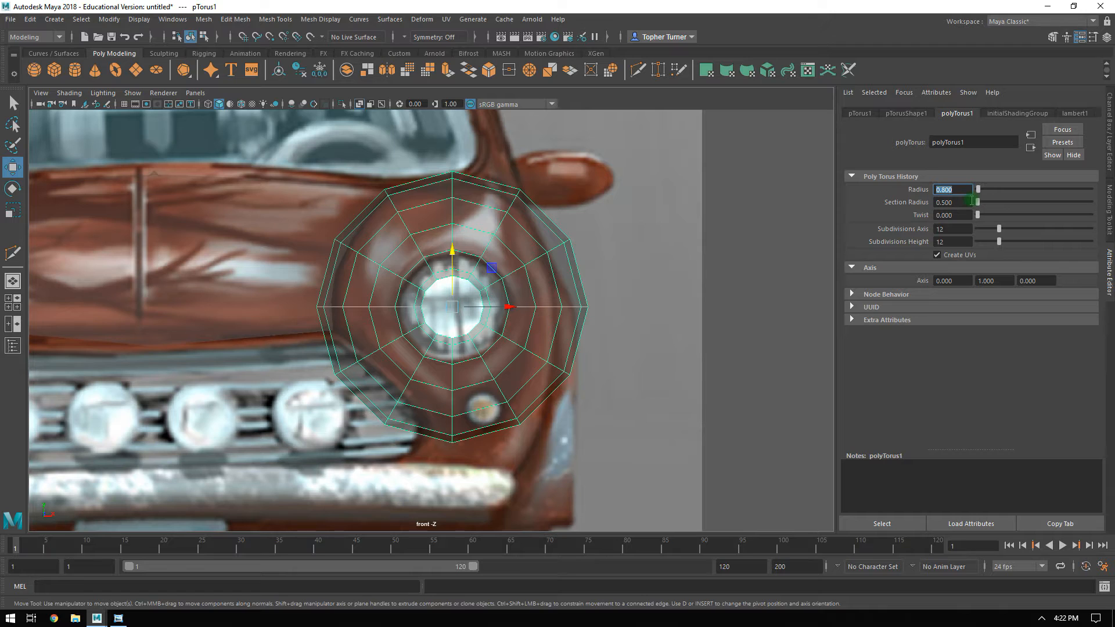
text(.75)
key(Return)
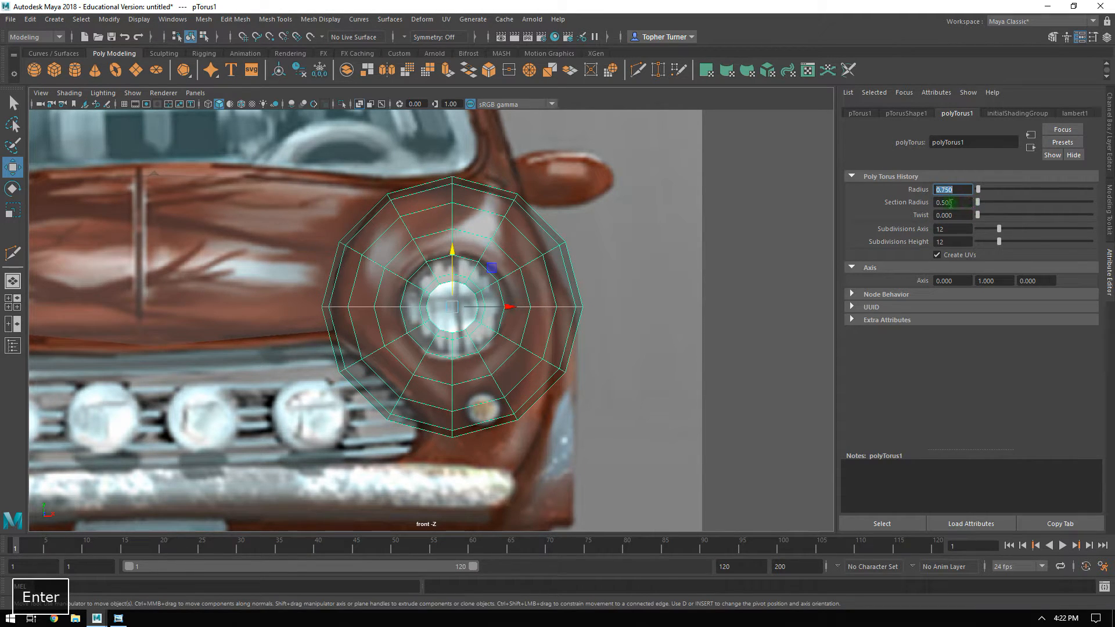
Try Section Radius values of 0.4 and 0.6 on the torus, and settle on 0.35.
key(Tab)
text(.4)
key(Return)
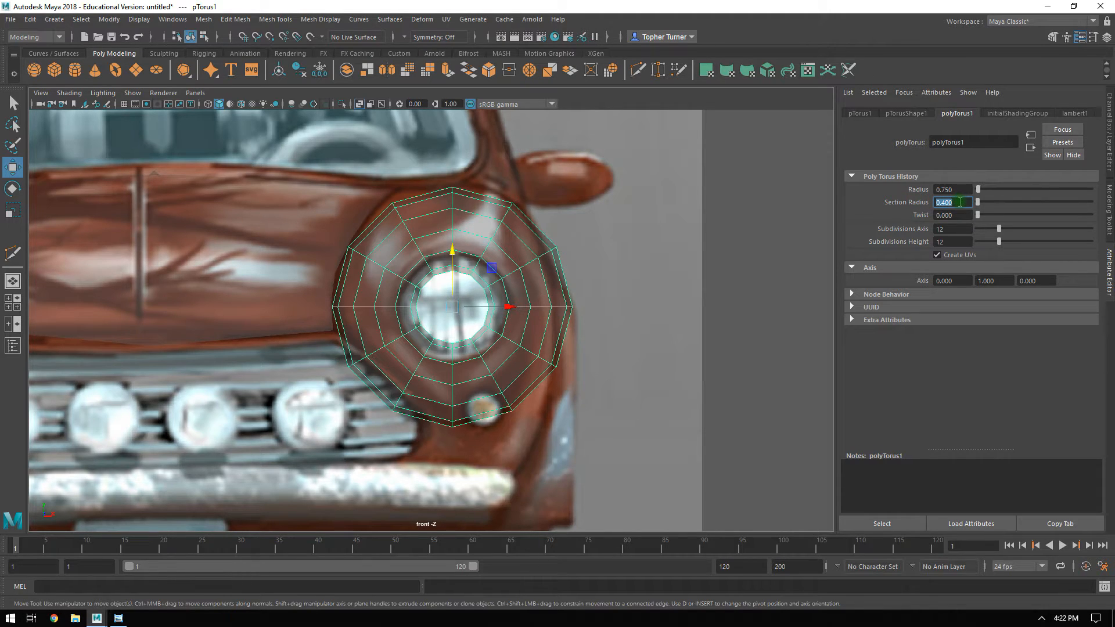
key(6)
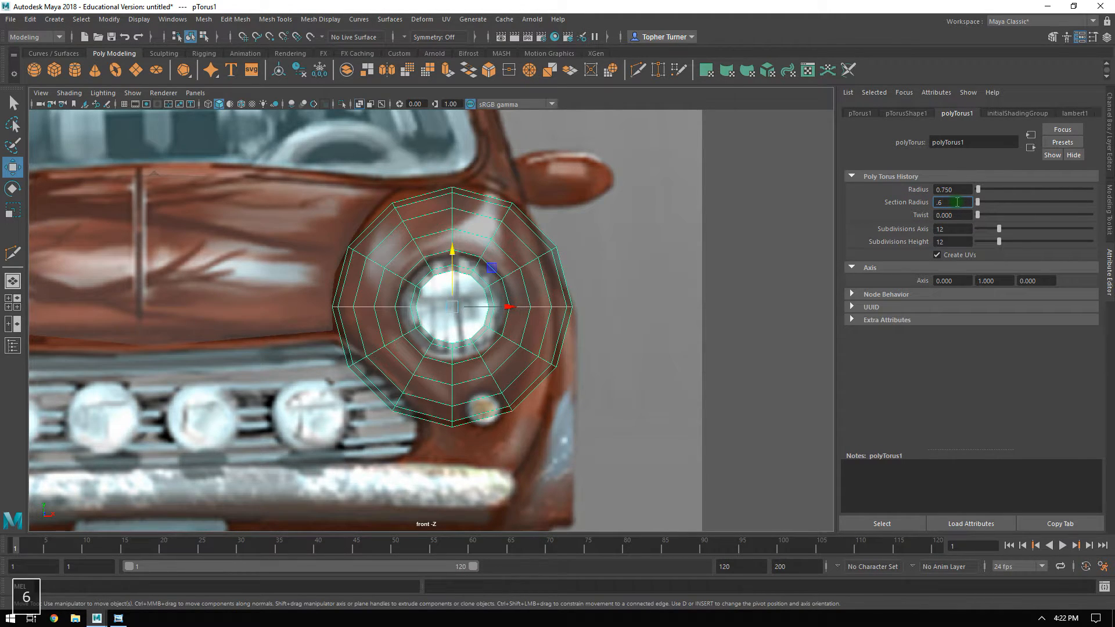
key(Return)
text(.35)
key(Return)
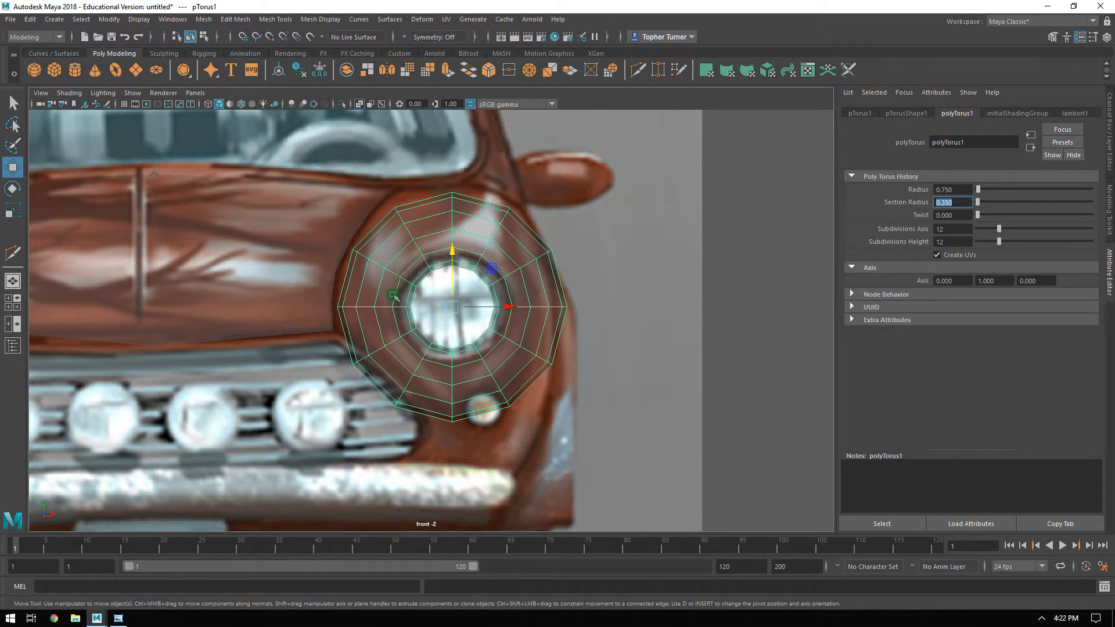
Set the torus's Radius to 0.8.
double_click(958, 190)
text(0.8)
key(Return)
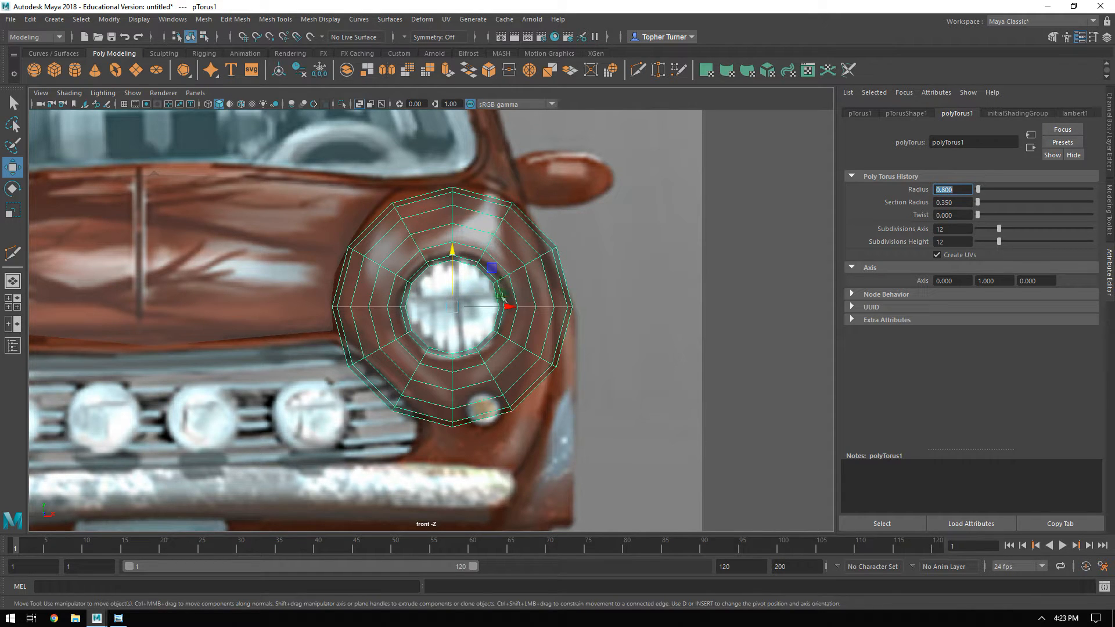
Select the Hood_low mesh beside the headlight torus in the front view.
alt+right_drag(554, 272, 569, 347)
alt+middle_drag(507, 221, 500, 239)
alt+right_drag(505, 241, 538, 318)
alt+middle_drag(521, 278, 522, 287)
ctrl+click(261, 253)
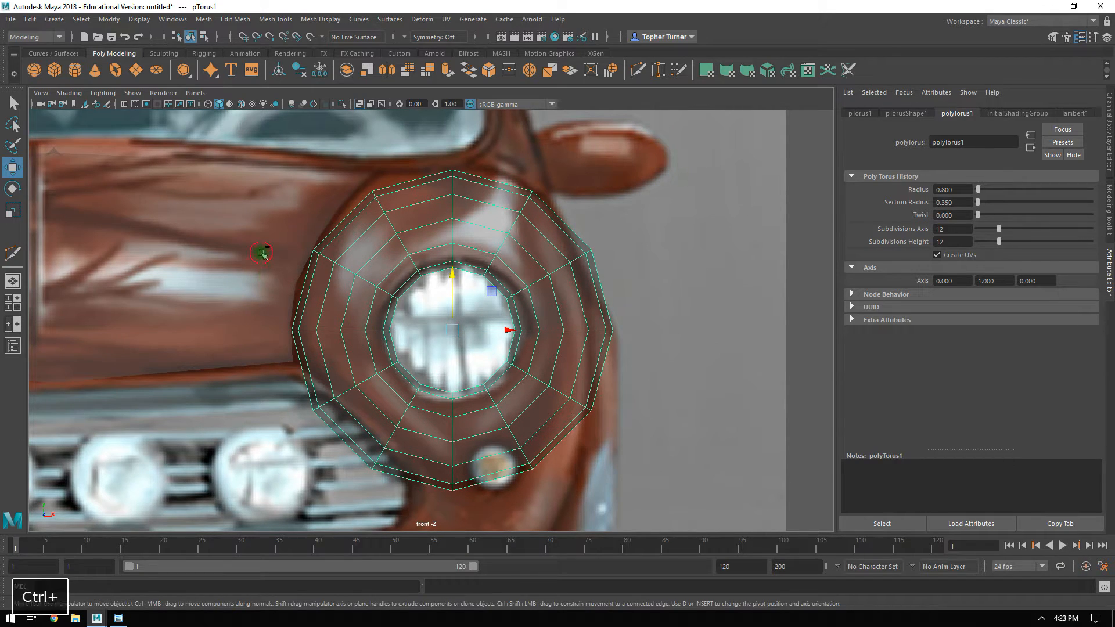
shift+click(261, 253)
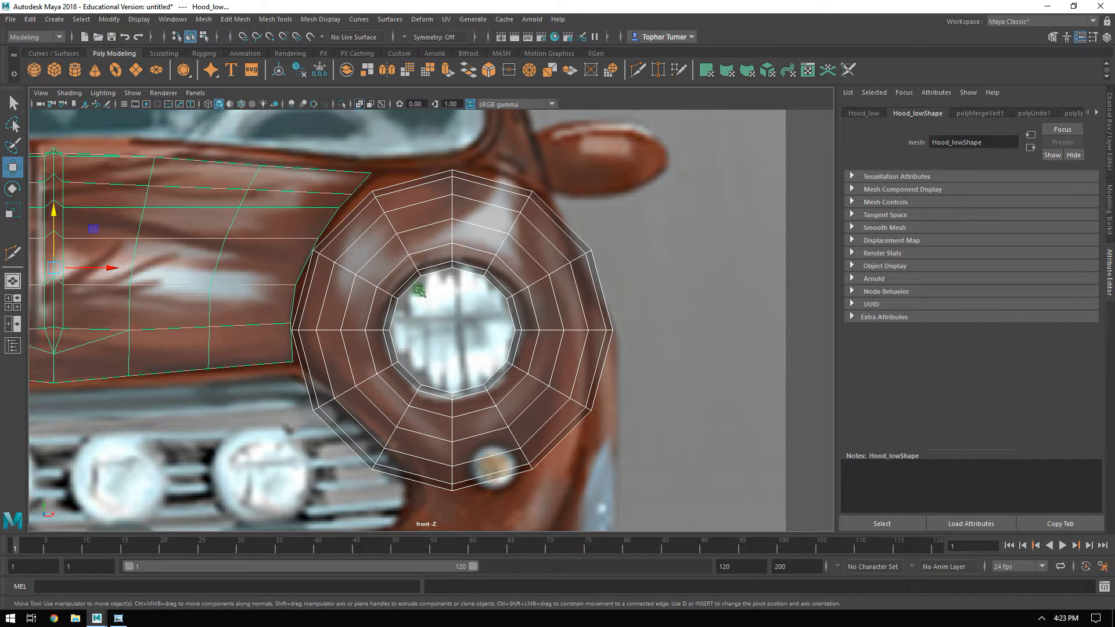
Rotate the headlight torus by -15 degrees about Z in snapped increments, and display the Modeling Toolkit.
click(471, 251)
key(e)
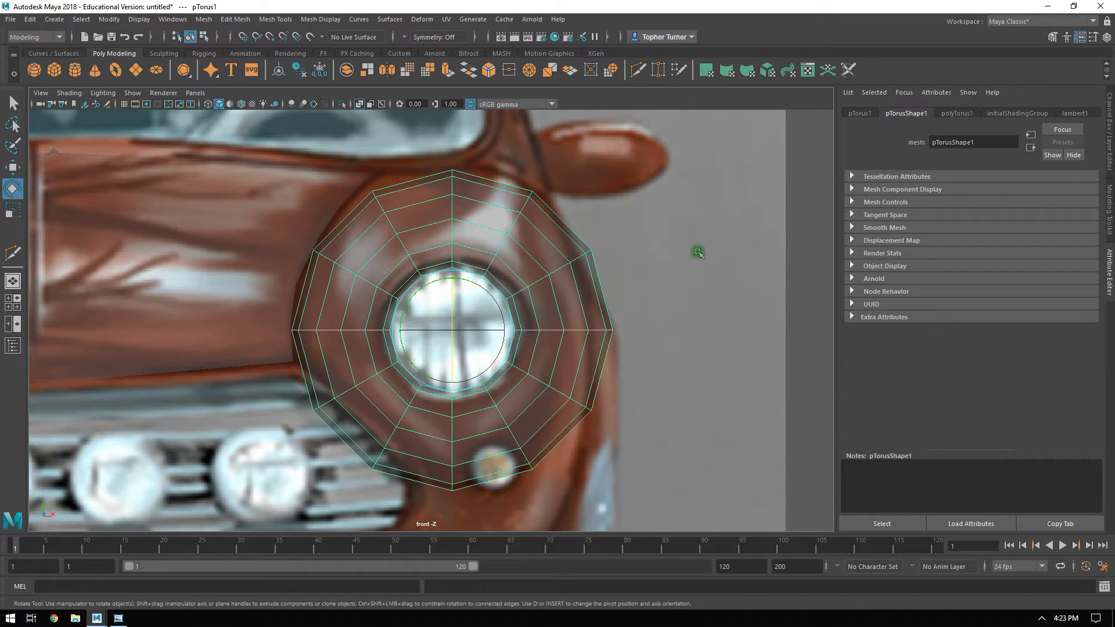
key(j)
drag(463, 269, 478, 276)
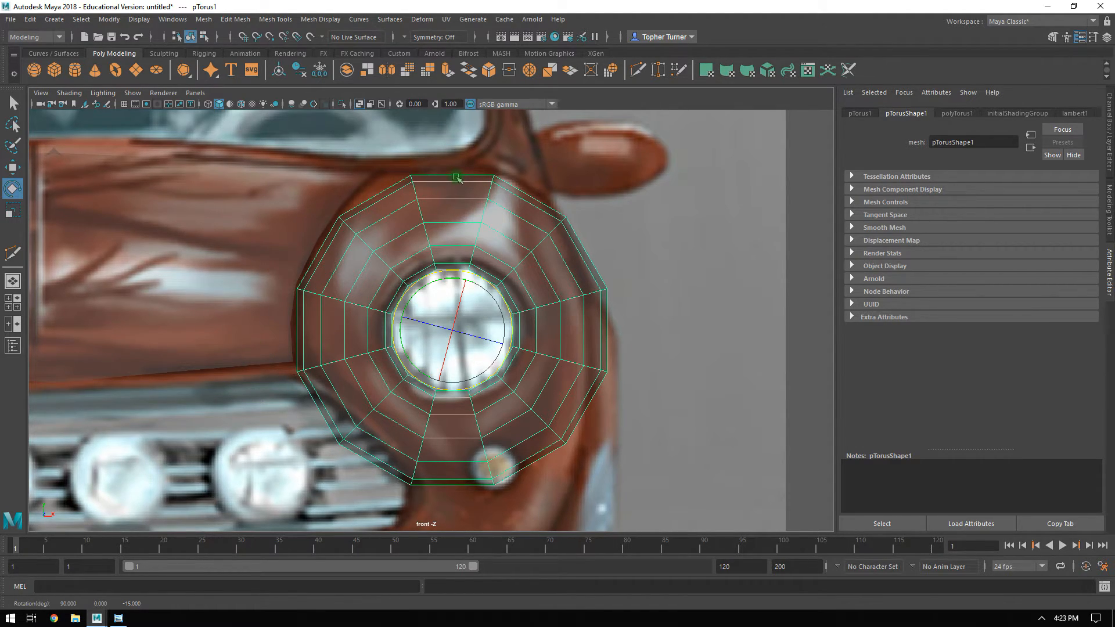
click(1107, 200)
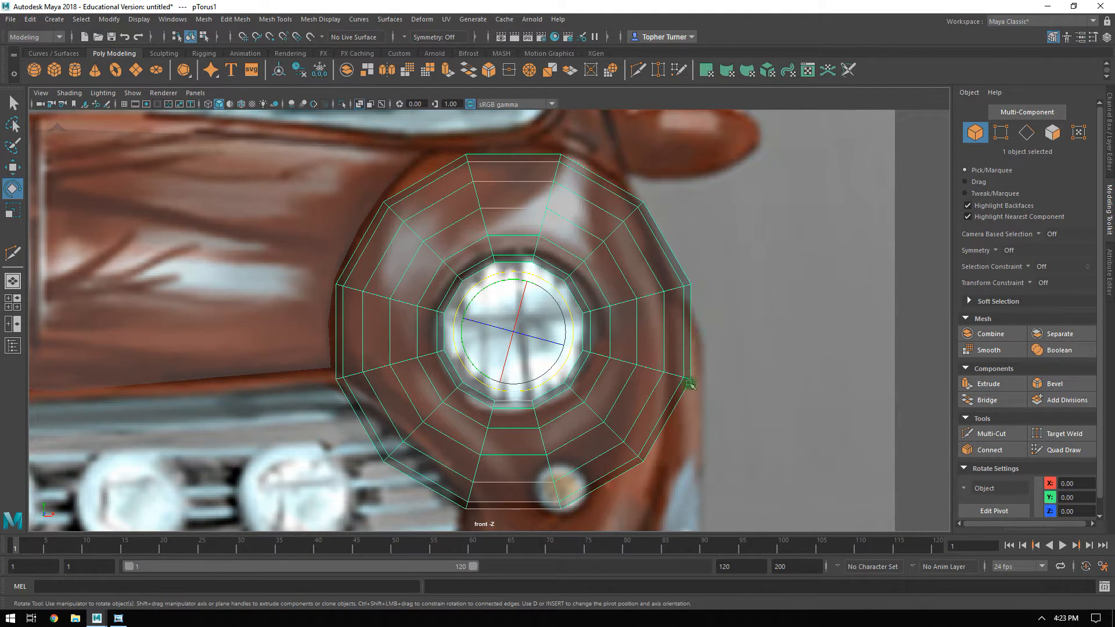
Examine how the rotated torus's segments line up with the side edge of the Hood_low mesh against the front reference.
alt+right_drag(723, 376, 679, 327)
alt+middle_drag(680, 326, 677, 279)
alt+right_drag(652, 284, 717, 453)
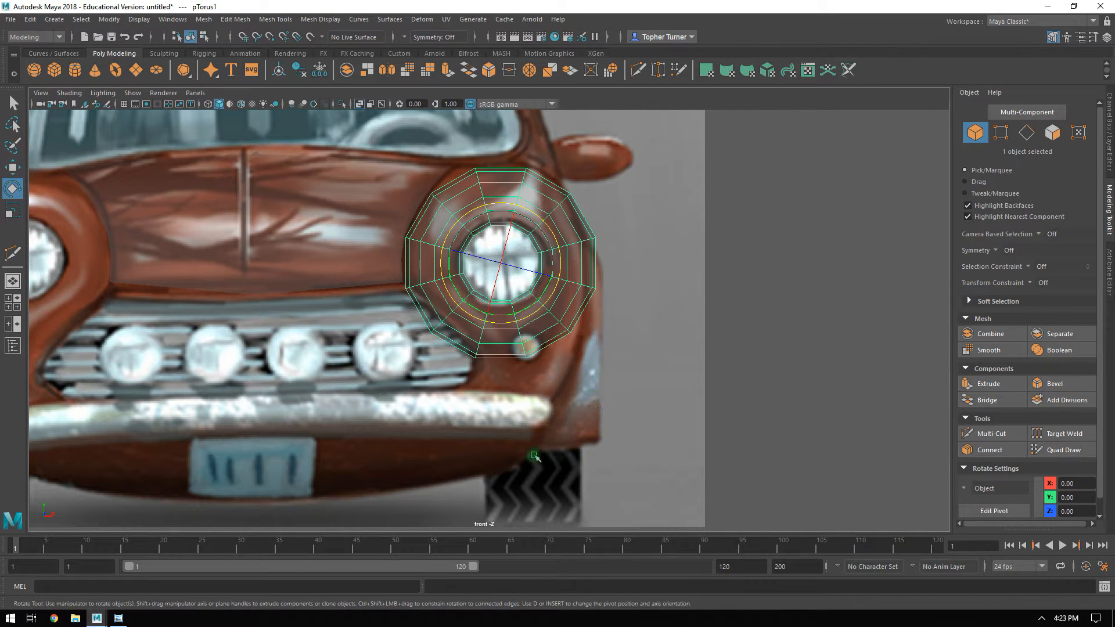
alt+right_drag(619, 185, 625, 292)
alt+middle_drag(624, 290, 615, 298)
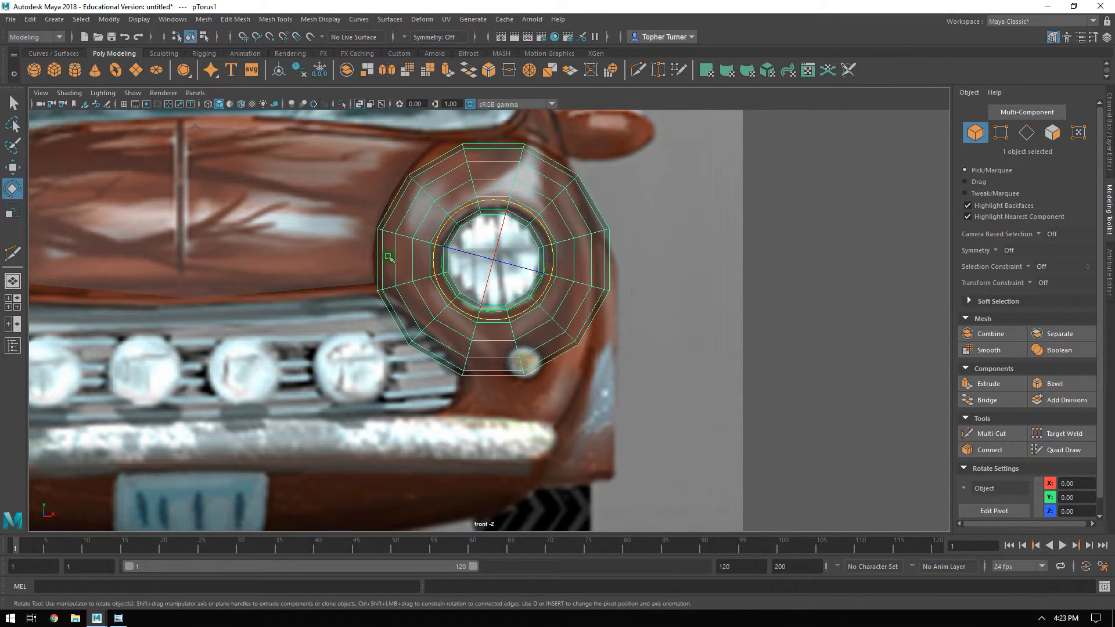
ctrl+click(356, 200)
shift+click(332, 257)
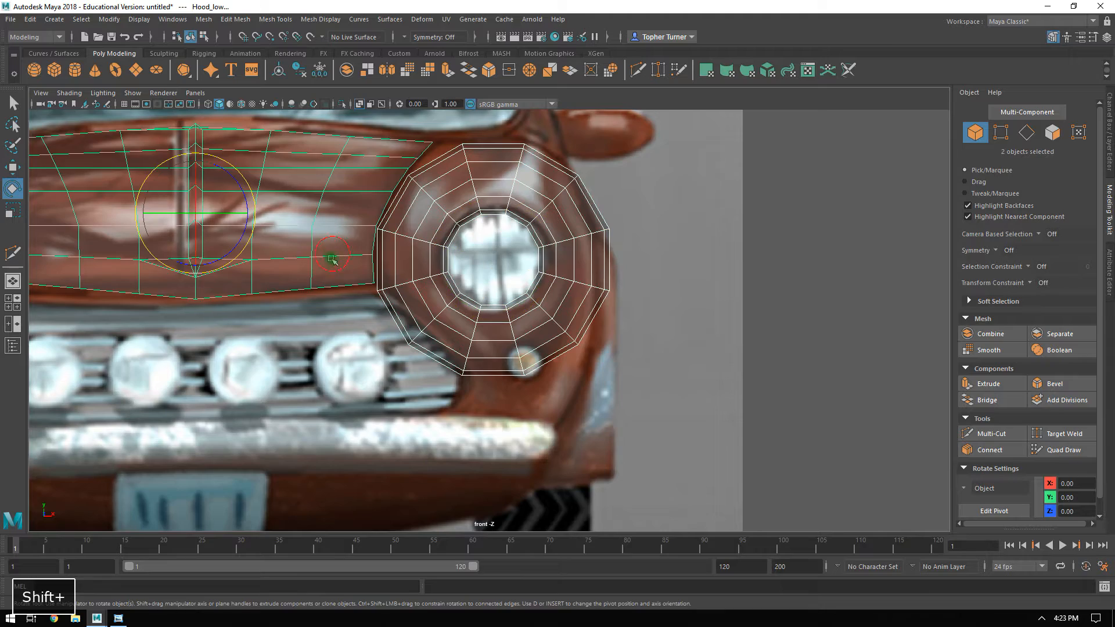
alt+right_drag(386, 238, 434, 235)
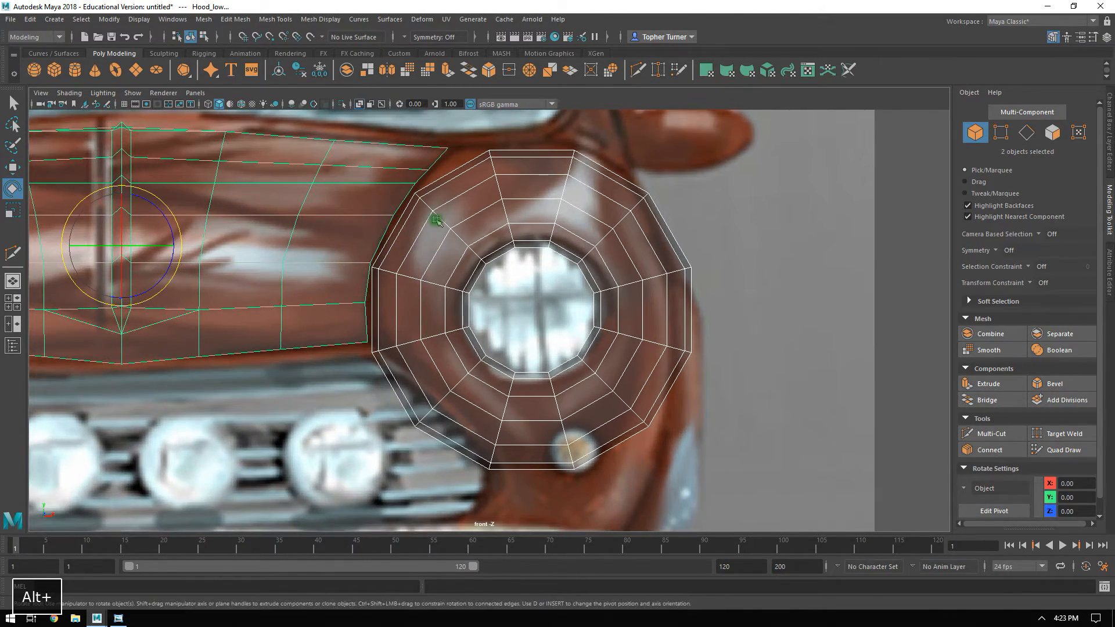
alt+right_drag(423, 278, 511, 362)
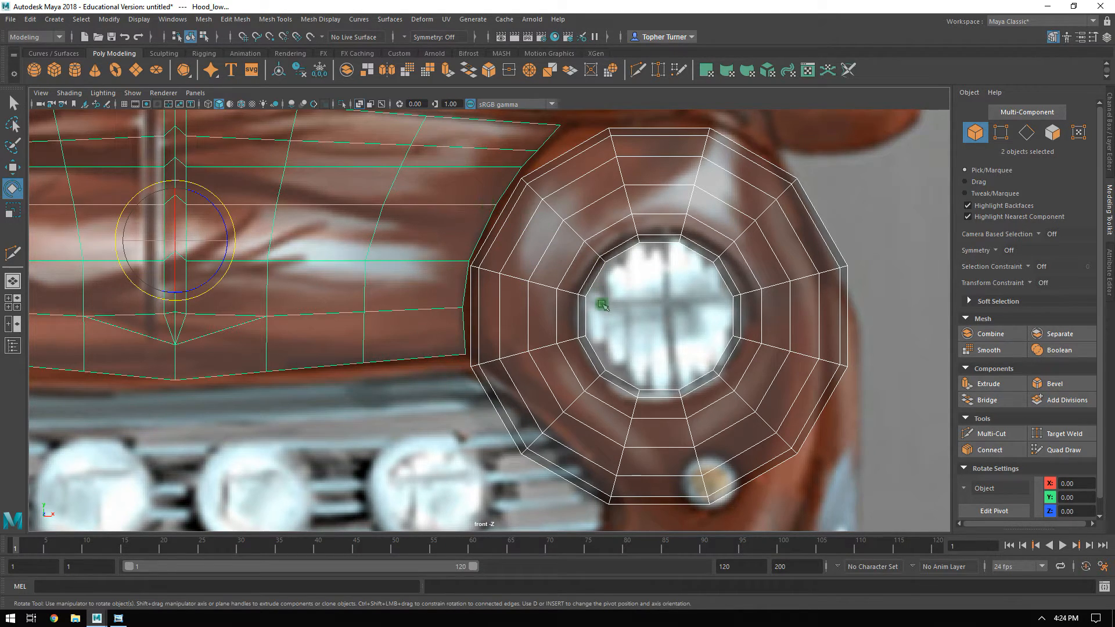
Move the torus along Z to about 5.20 in the side view, at the front of the reference car's fender.
click(637, 223)
alt+right_drag(643, 256, 572, 322)
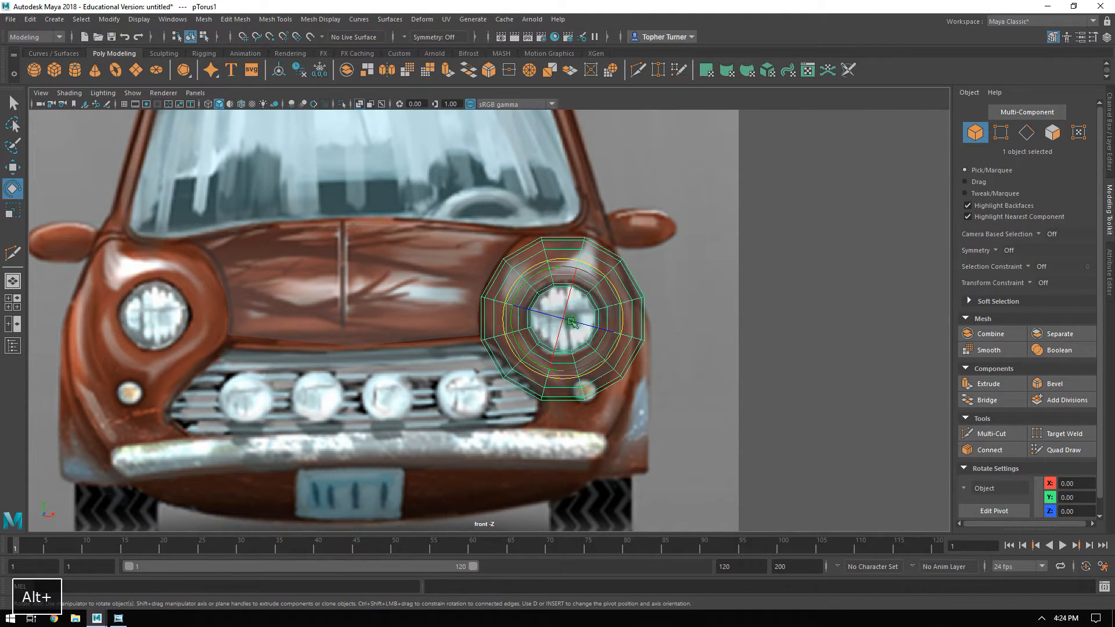
key(space)
key(space)
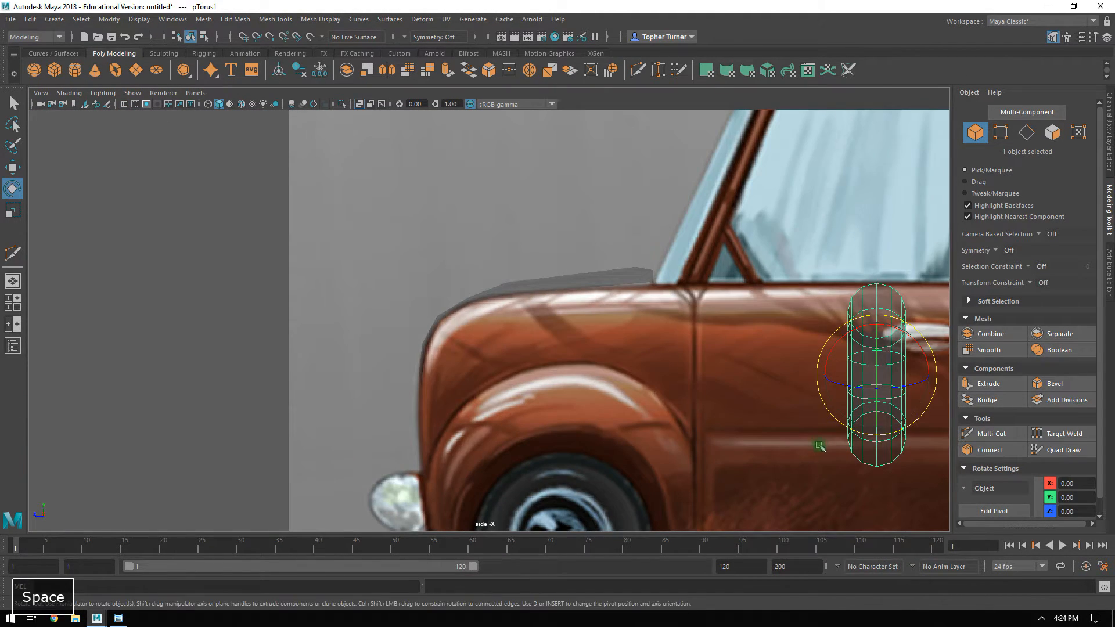
key(w)
drag(825, 374, 397, 423)
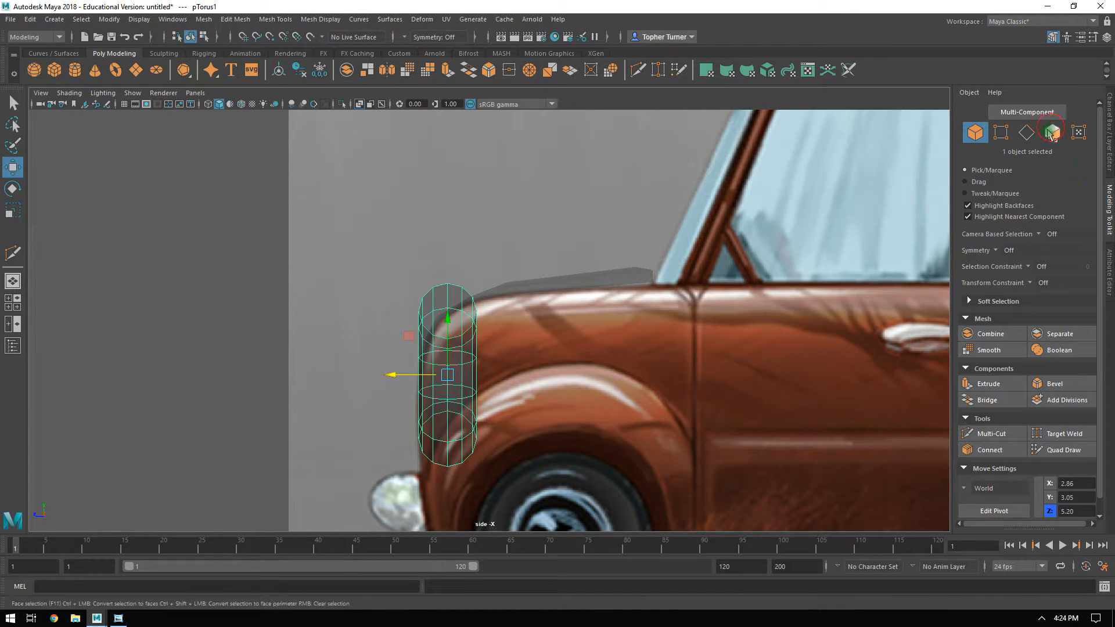
Delete the 72 faces on the rear half of the torus, leaving the open front half.
key(F11)
drag(502, 222, 469, 515)
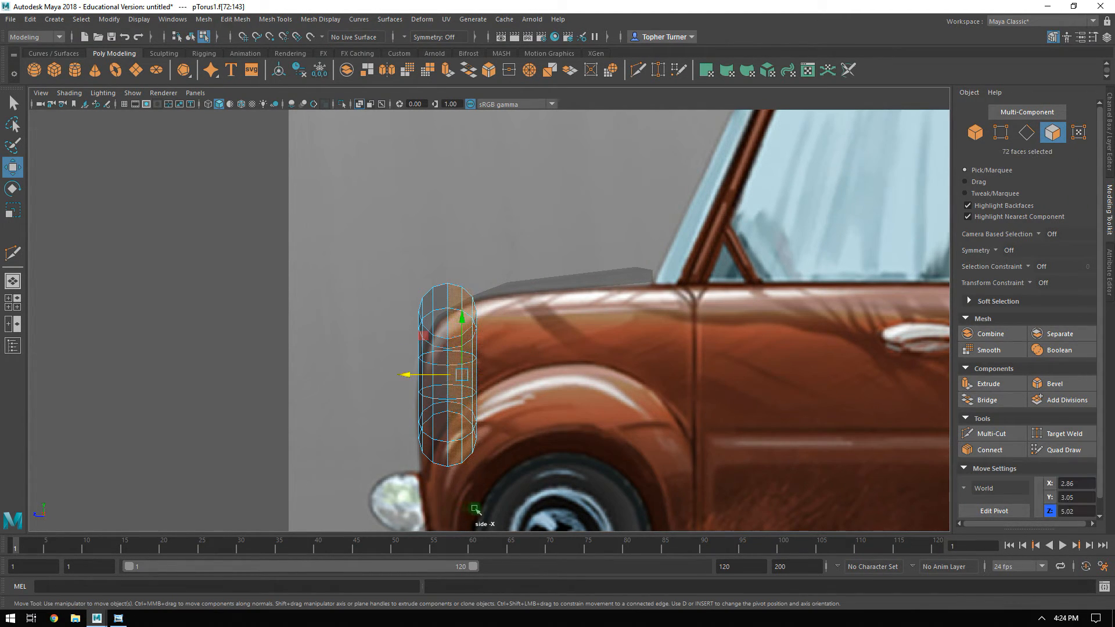
key(Delete)
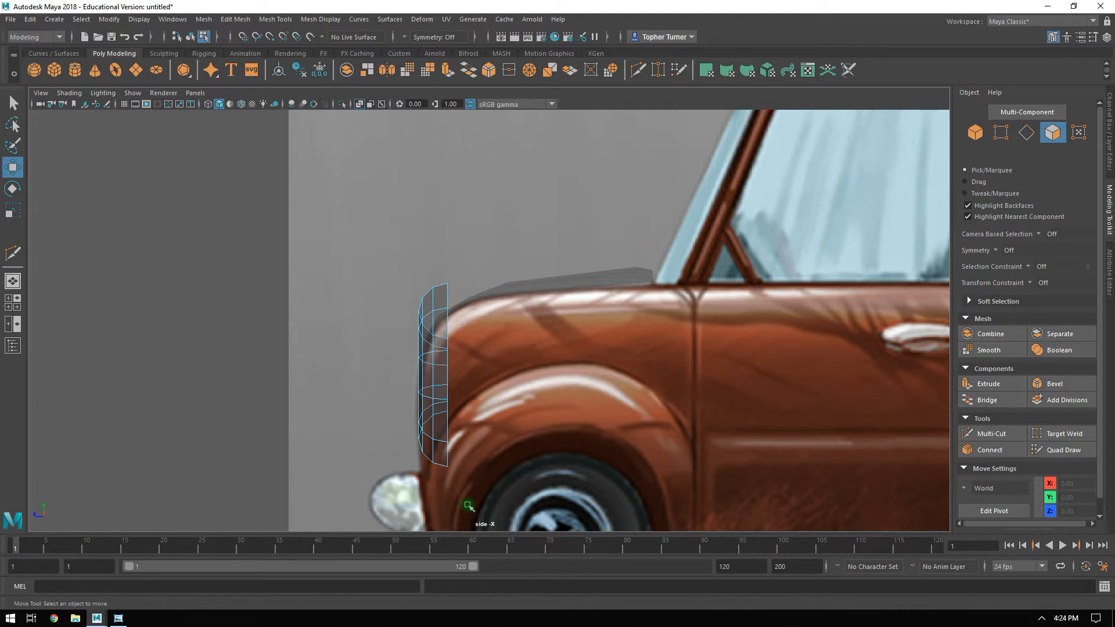
Extrude five connected rear border edges on the upper, outer side of the half torus backward to about Z 2.70.
key(space)
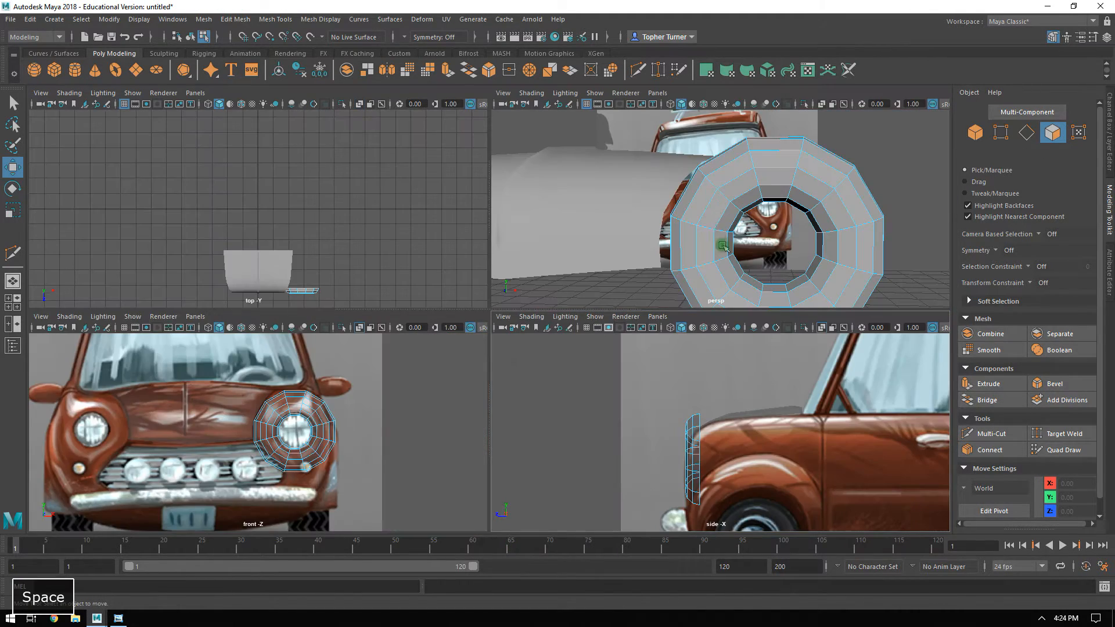
key(space)
alt+right_drag(784, 244, 562, 186)
alt+drag(562, 187, 848, 267)
click(542, 352)
key(F10)
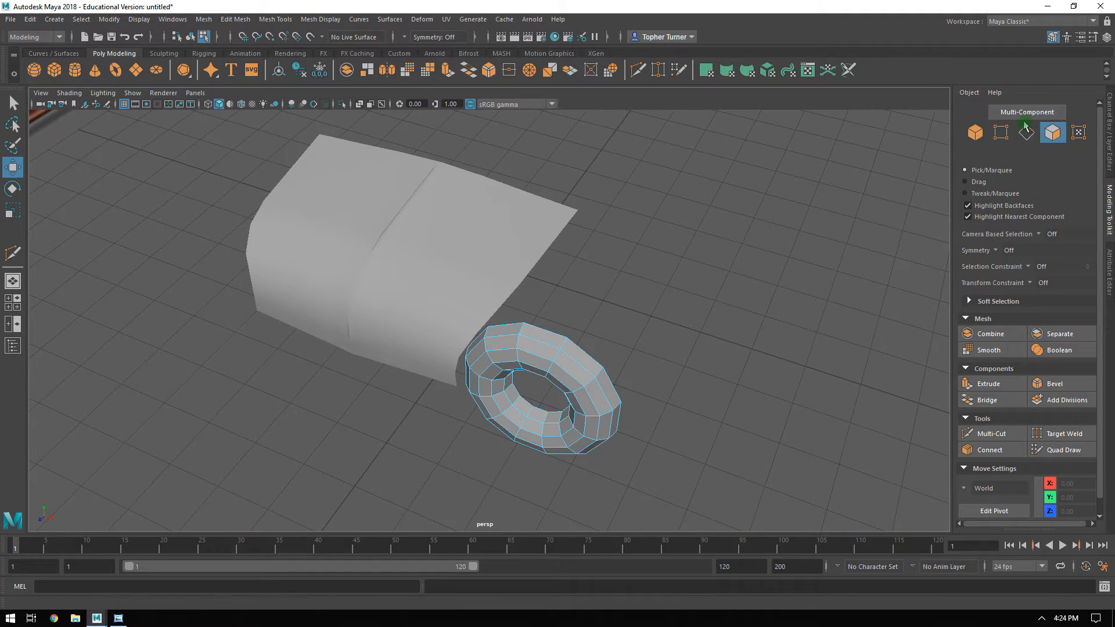
click(549, 331)
alt+drag(549, 331, 557, 321)
shift+click(552, 312)
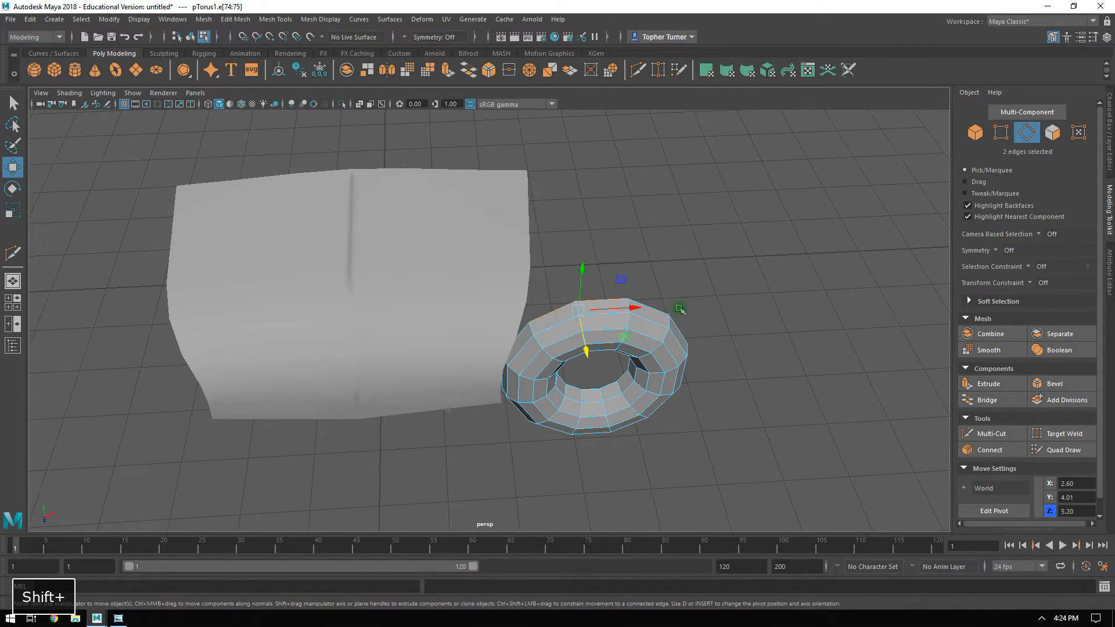
shift+click(655, 308)
alt+drag(703, 328, 569, 274)
shift+click(638, 324)
shift+click(638, 324)
alt+drag(601, 239, 627, 275)
alt+drag(735, 326, 592, 353)
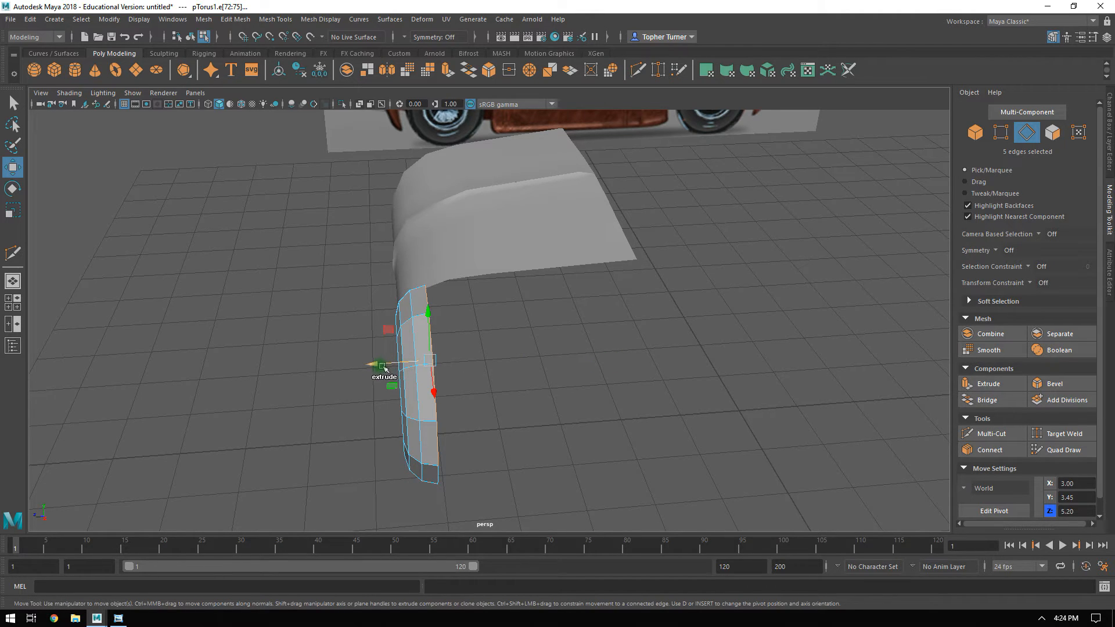
shift+drag(374, 365, 592, 348)
Move the extruded edges farther back to the reference's door seam in the side view, at about Z 2.21.
key(space)
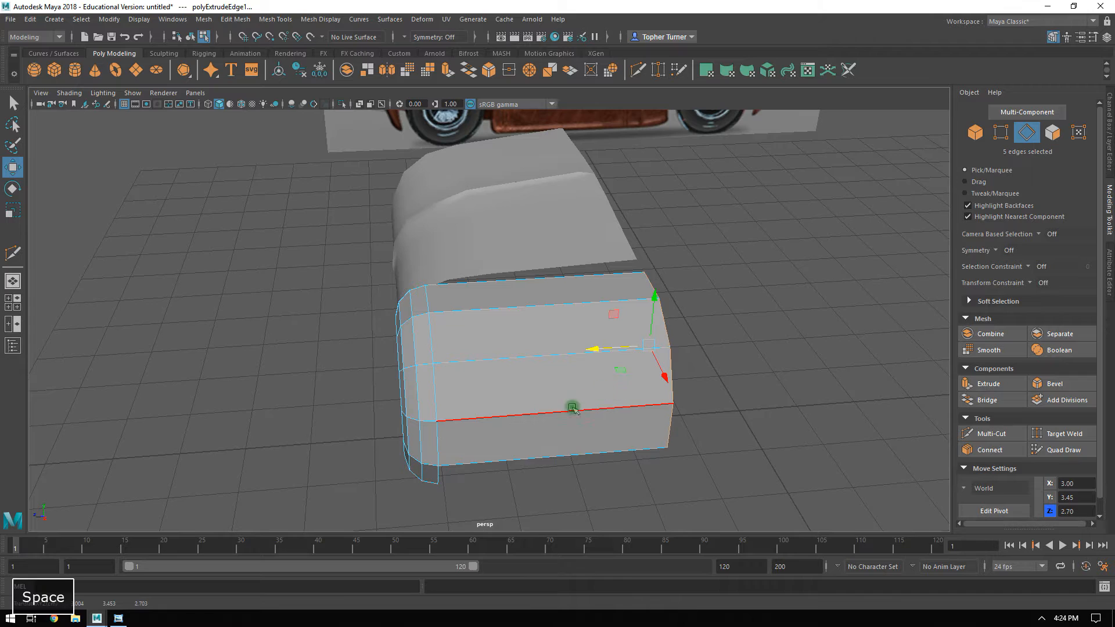
key(space)
alt+middle_drag(749, 347, 631, 295)
alt+right_drag(632, 294, 681, 459)
drag(511, 284, 547, 287)
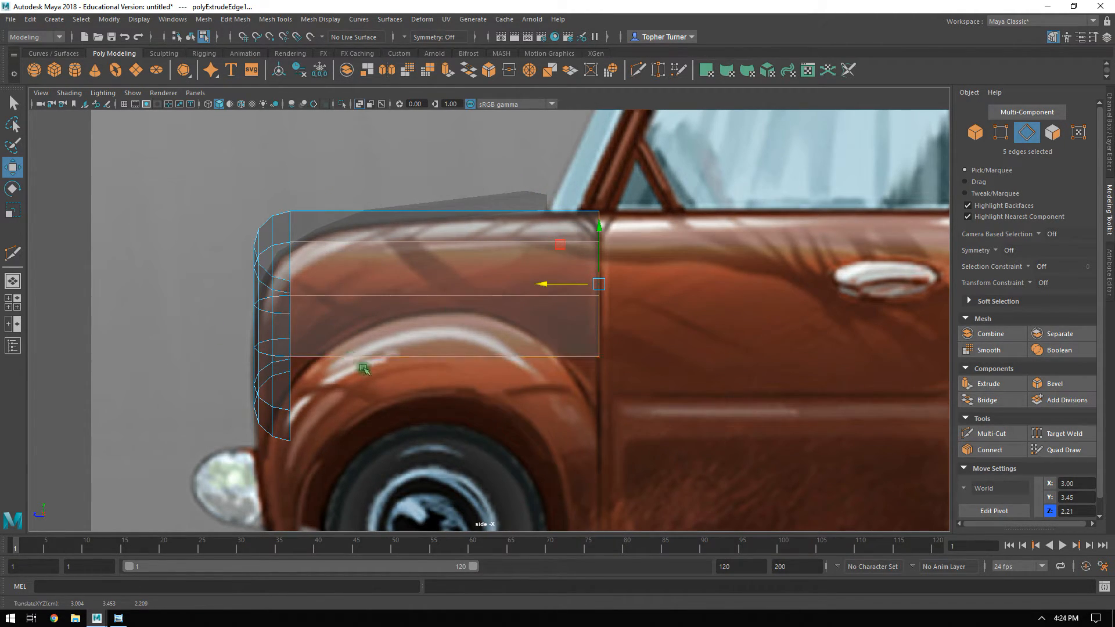
Compare the extruded fender with the hood in perspective, and put the Hood_low mesh into vertex editing.
key(space)
key(space)
alt+drag(720, 219, 563, 252)
alt+right_drag(549, 250, 595, 254)
alt+middle_drag(594, 254, 559, 289)
alt+drag(559, 290, 485, 215)
key(F9)
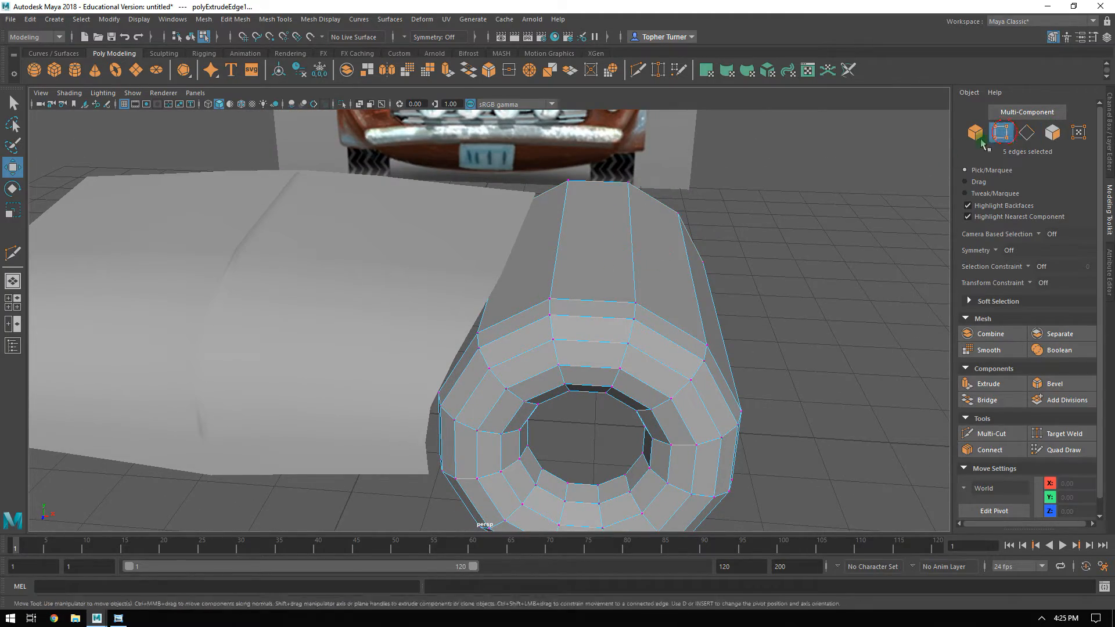
click(515, 208)
alt+drag(540, 214, 238, 195)
alt+drag(410, 234, 575, 234)
alt+drag(572, 188, 516, 238)
click(581, 232)
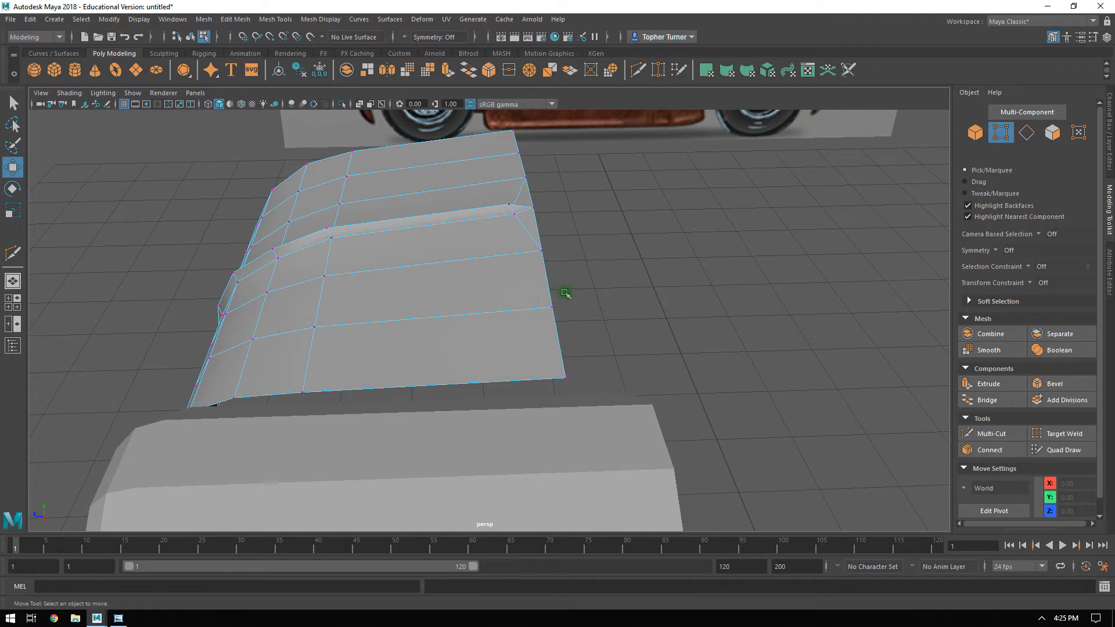
Try to move the seven vertices along the hood's rear edge along Z, and undo the move.
key(space)
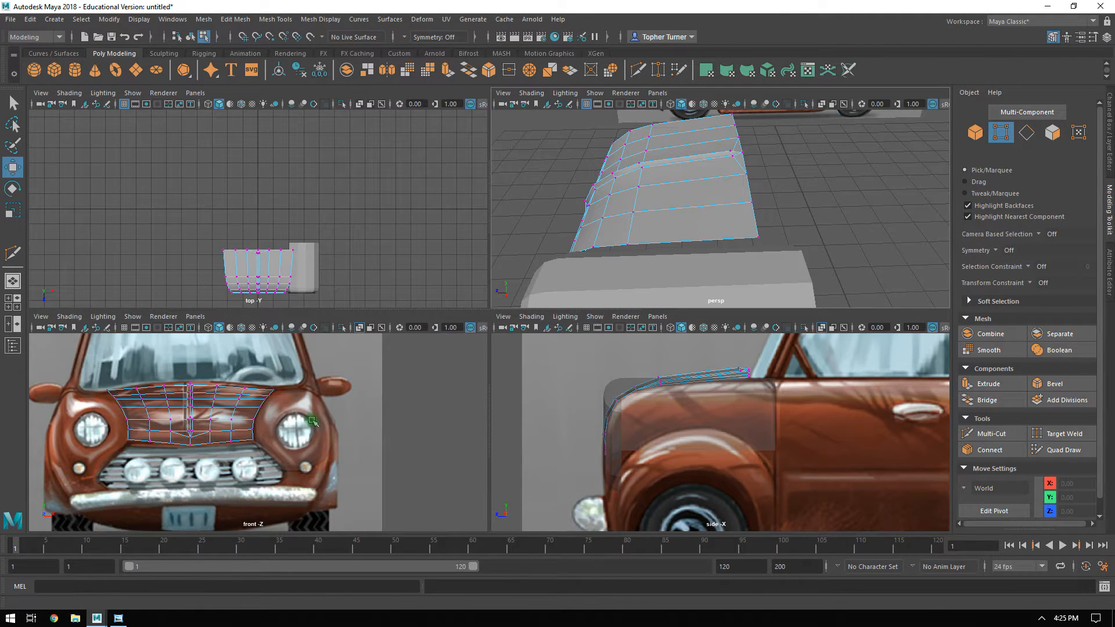
key(space)
alt+middle_drag(525, 326, 538, 190)
alt+right_drag(540, 200, 706, 416)
alt+right_drag(573, 254, 743, 494)
alt+middle_drag(637, 284, 634, 391)
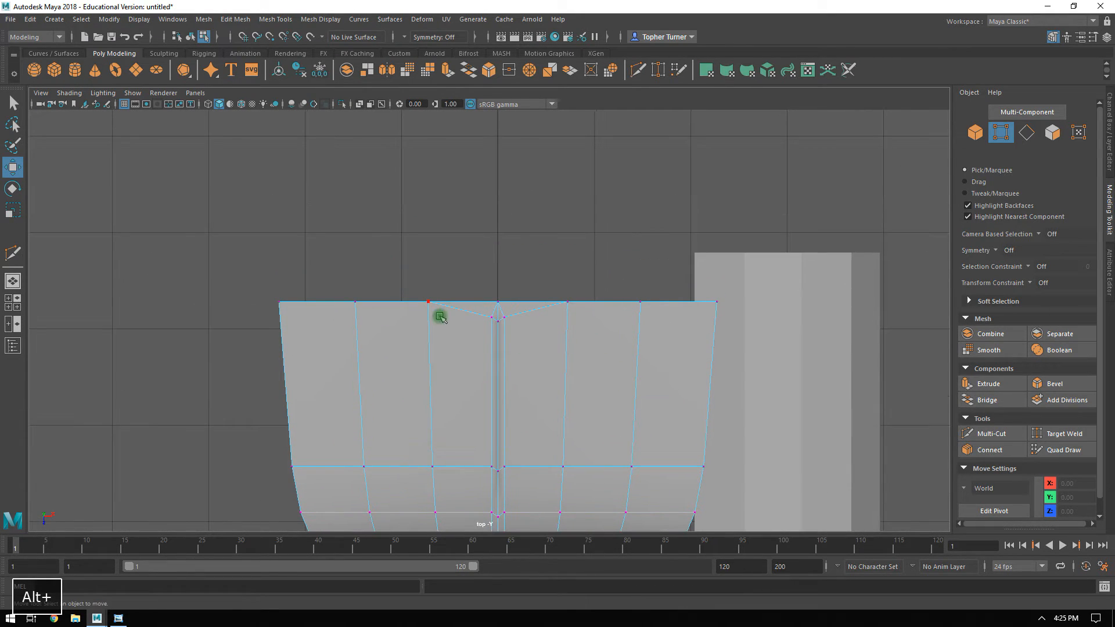
drag(233, 285, 871, 300)
click(346, 347)
drag(241, 281, 722, 308)
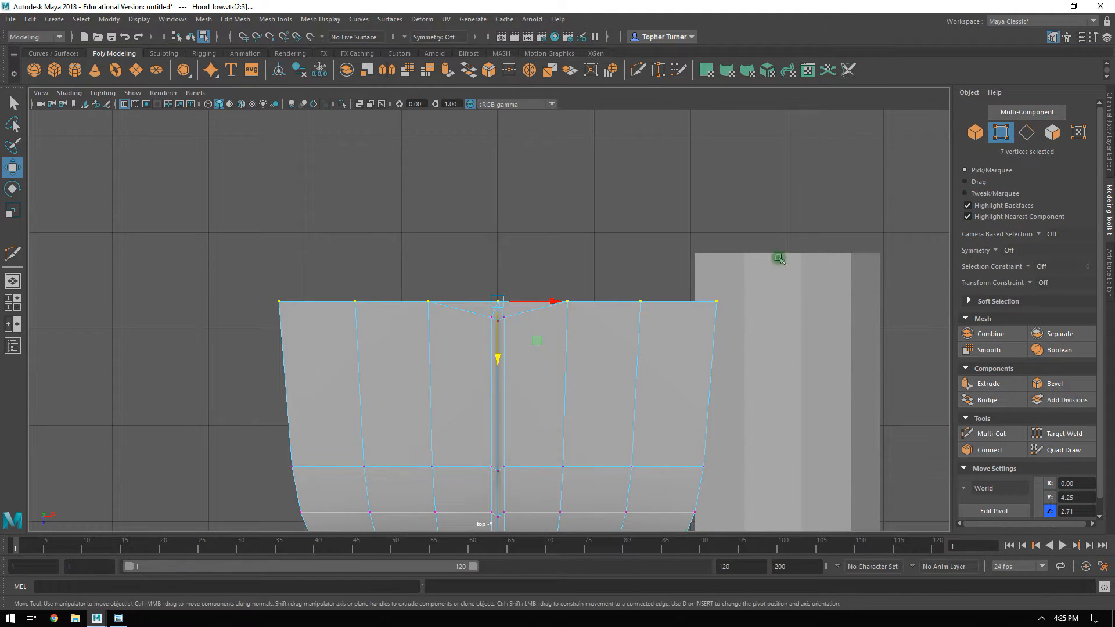
key(space)
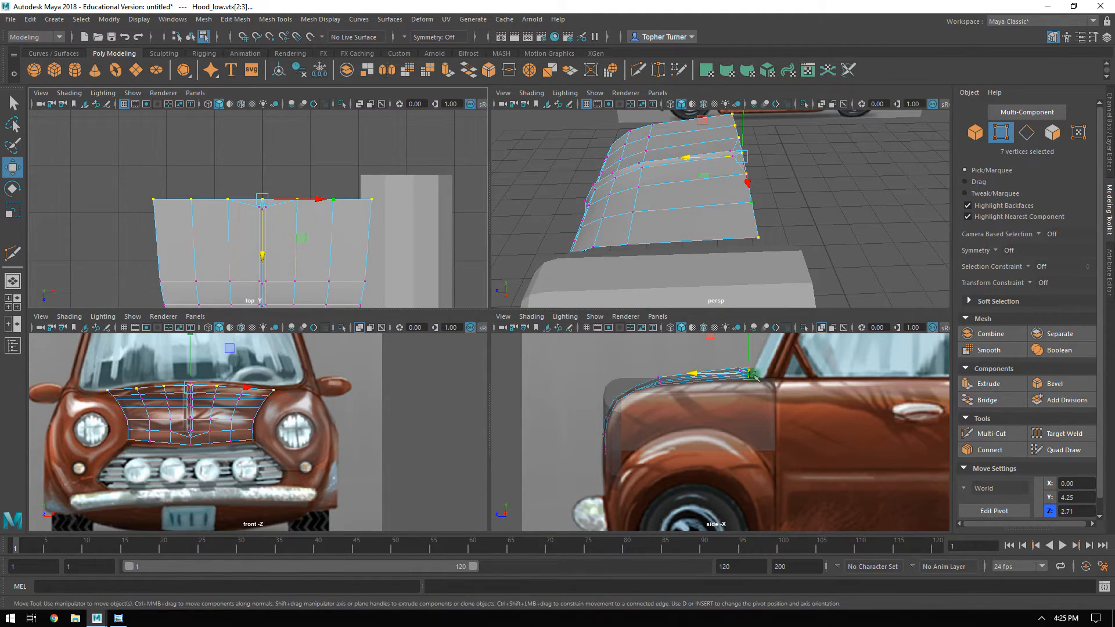
drag(773, 376, 768, 392)
key(ctrl+z)
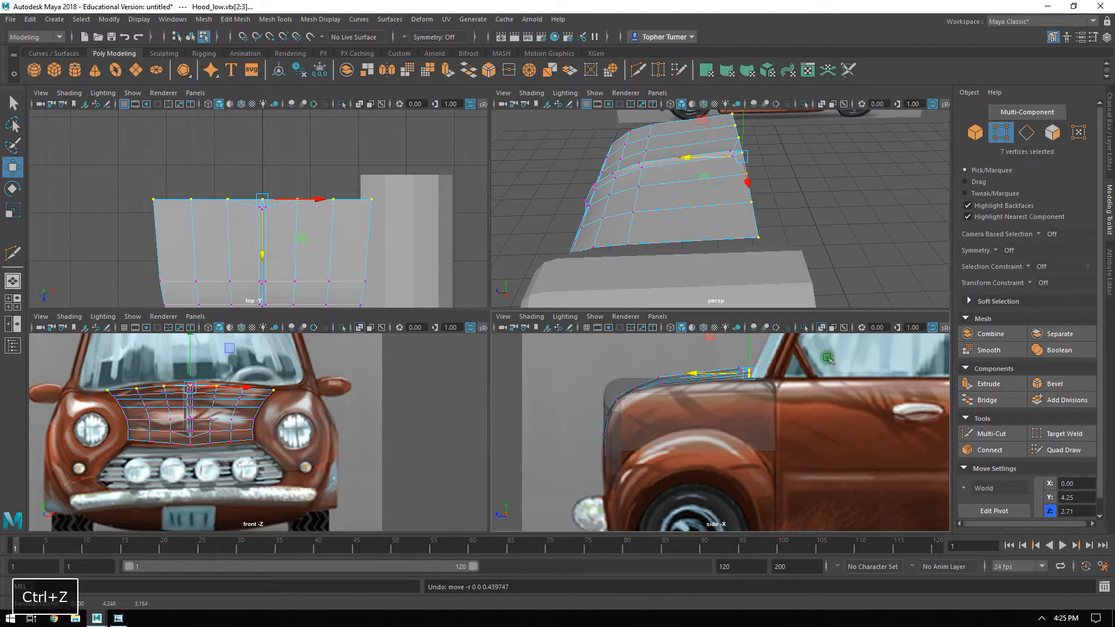
Return the viewport showing the back view to the side view, framed on the hood's rear edge near the windshield.
key(space)
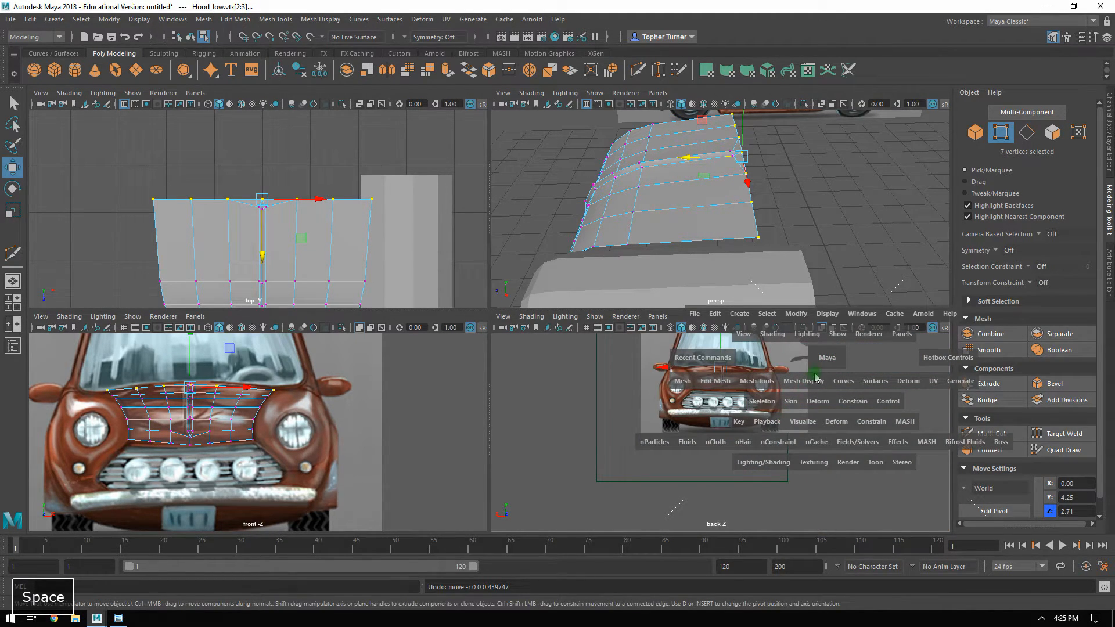
key(space)
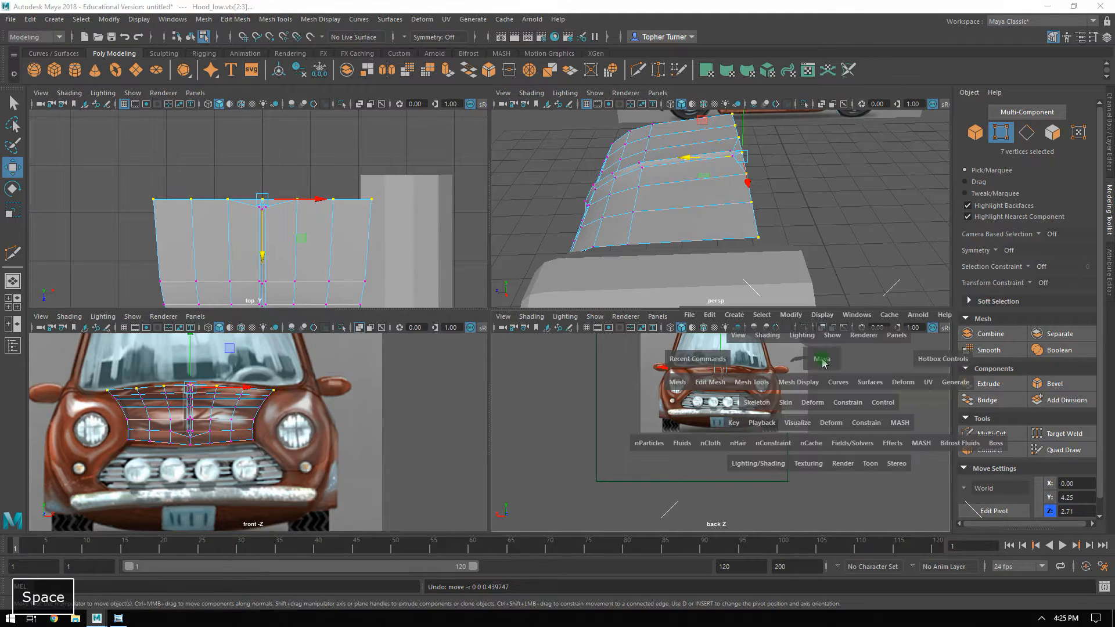
drag(823, 361, 822, 364)
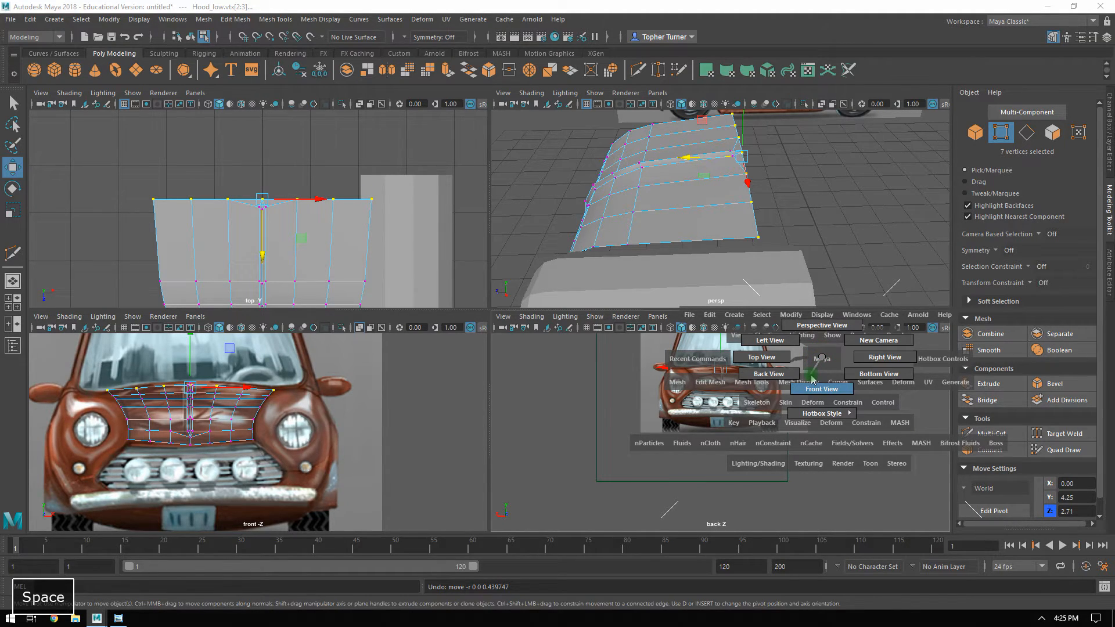
drag(774, 345, 830, 372)
key(space)
alt+right_drag(790, 391, 964, 511)
alt+middle_drag(773, 364, 633, 473)
Move the two outermost vertices at each end of the hood's rear edge backward to about Z 2.22.
alt+right_drag(295, 155, 375, 238)
alt+middle_drag(356, 224, 332, 226)
drag(443, 179, 399, 214)
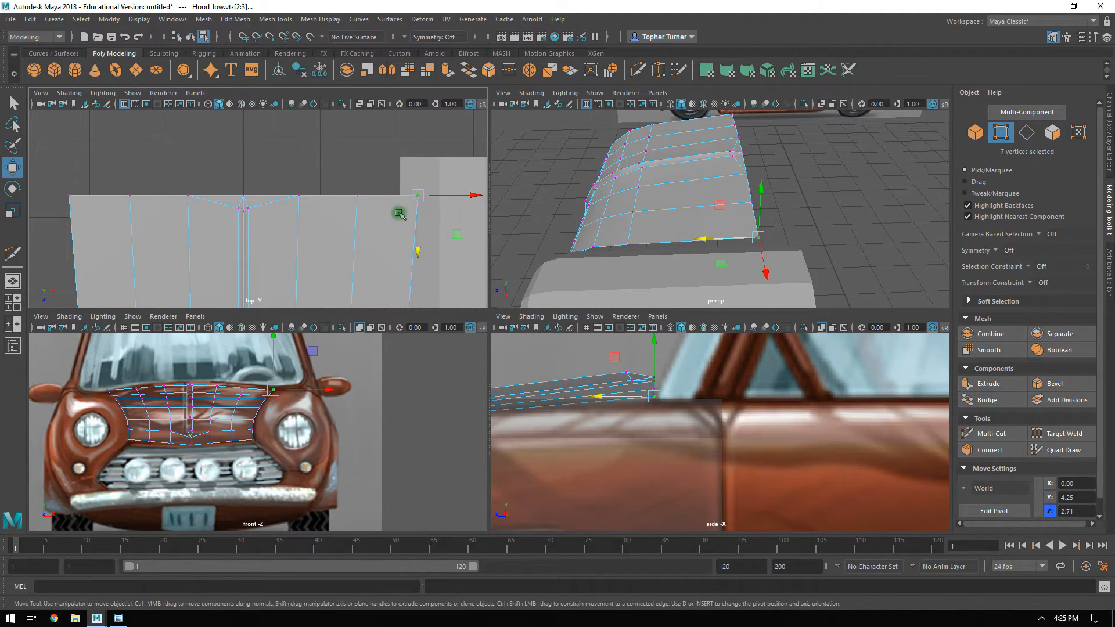
ctrl+drag(327, 188, 346, 201)
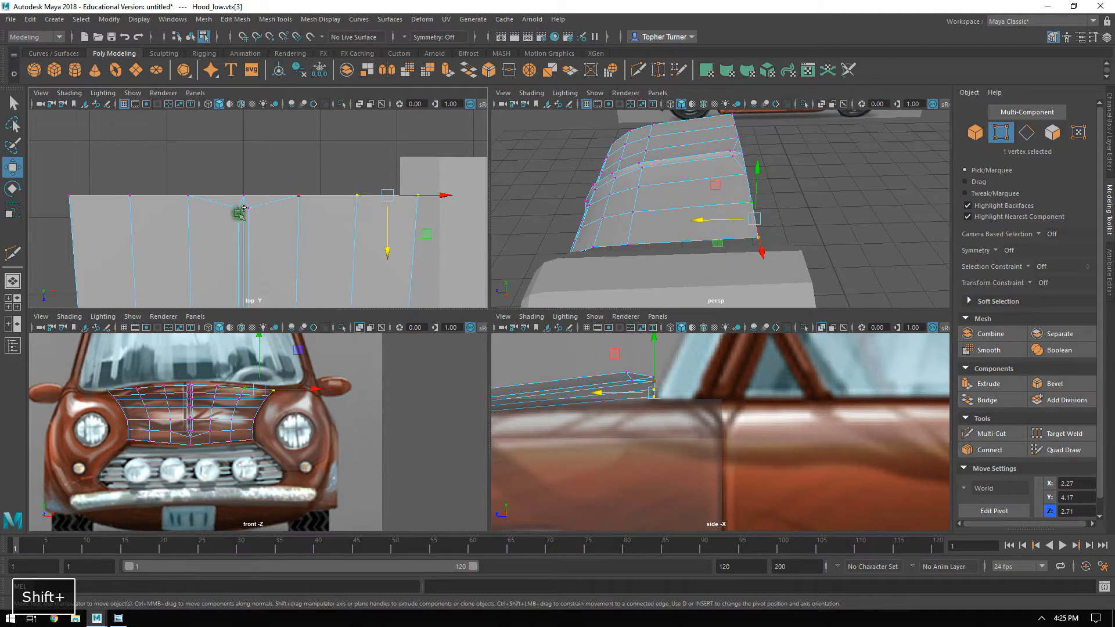
shift+drag(168, 222, 168, 222)
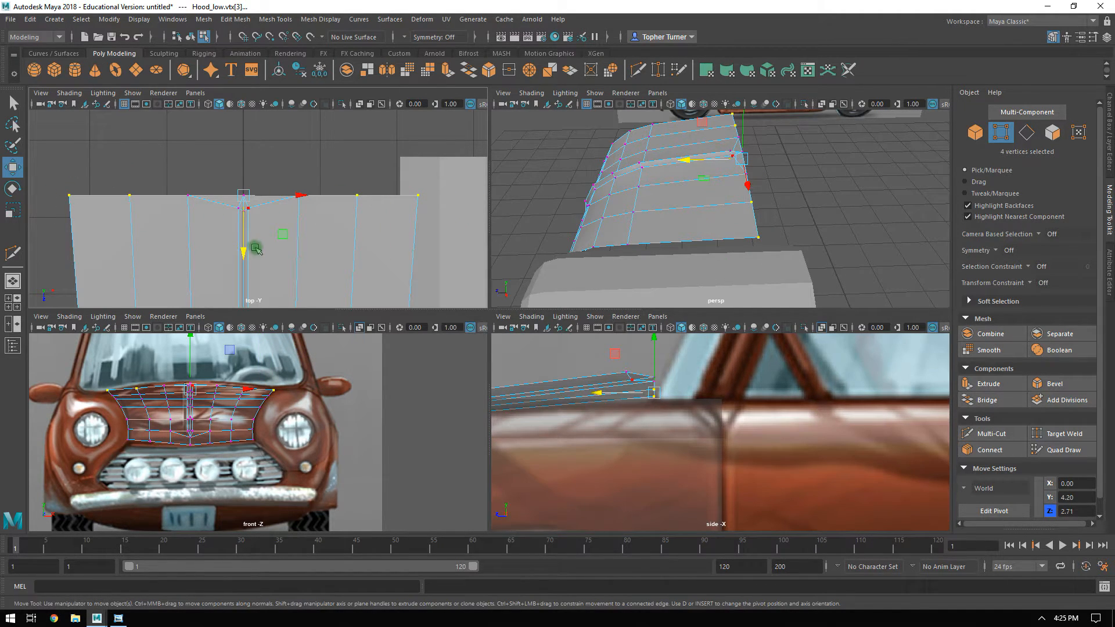
drag(244, 246, 251, 214)
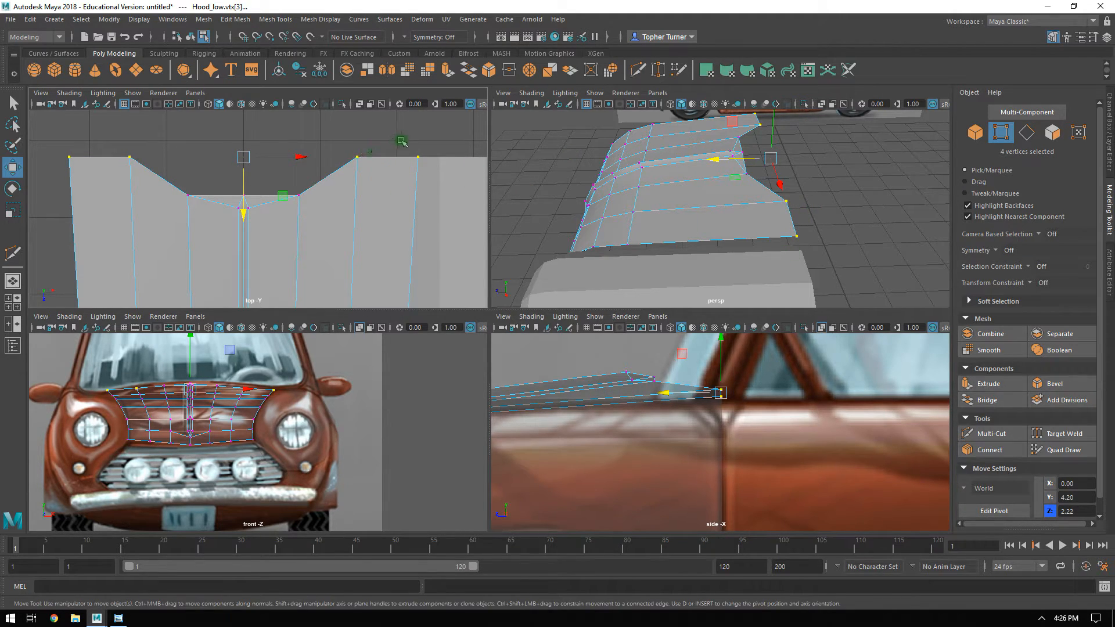
Deselect the hood's rear corner vertices and move the remaining two slightly forward to curve the rear edge.
ctrl+drag(406, 142, 428, 176)
ctrl+drag(43, 170, 44, 171)
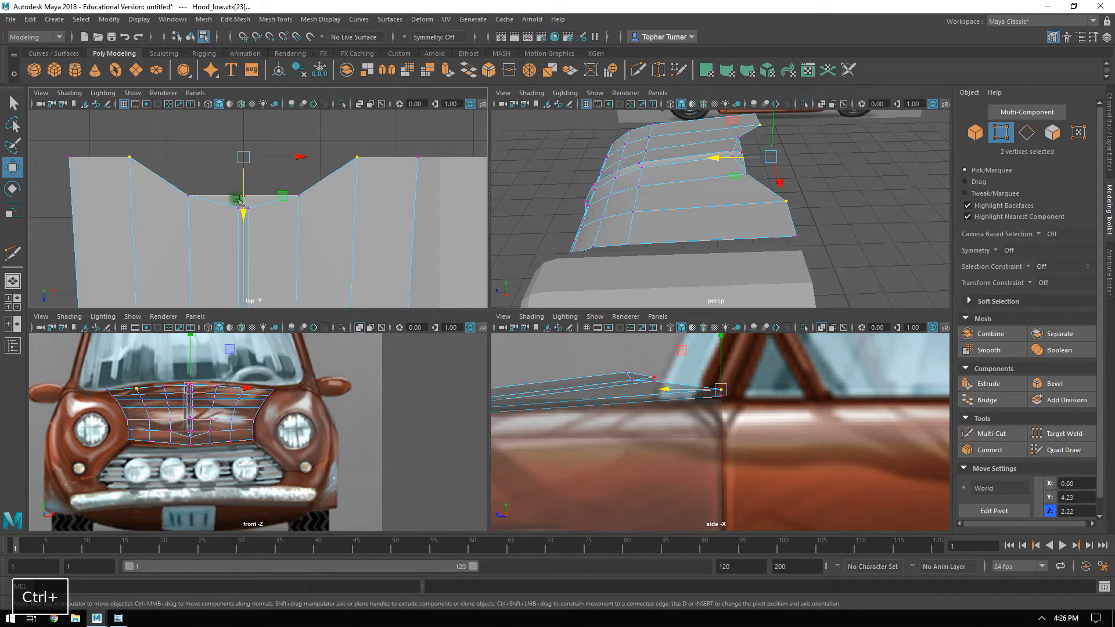
drag(238, 212, 241, 224)
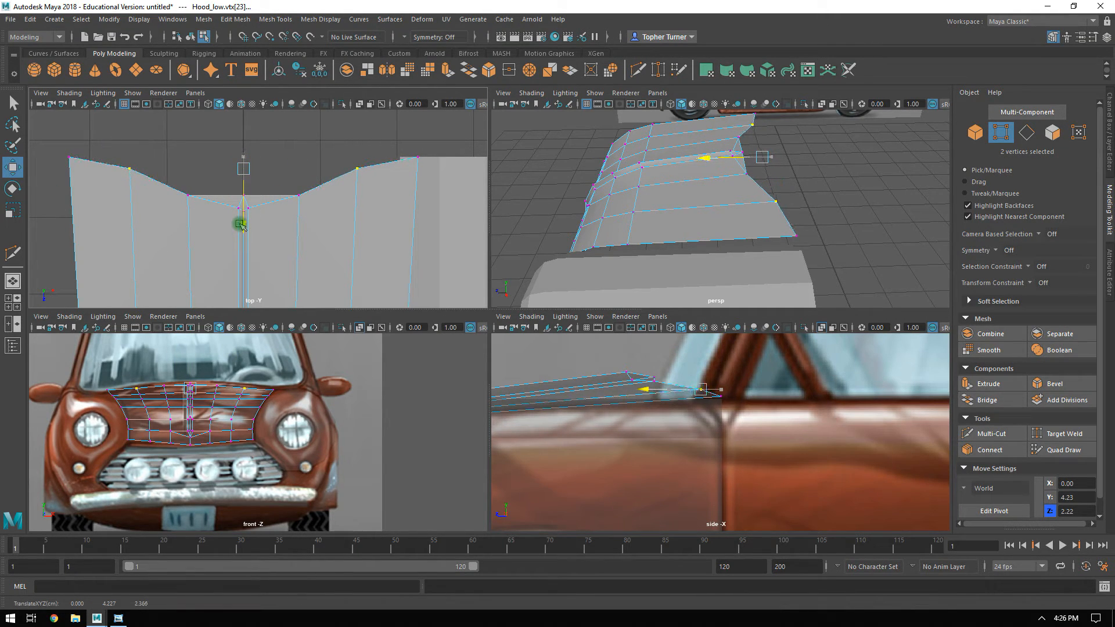
Move the six middle vertices of the hood's rear edge backward to flatten its curve, and select the centre vertex.
drag(174, 176, 323, 216)
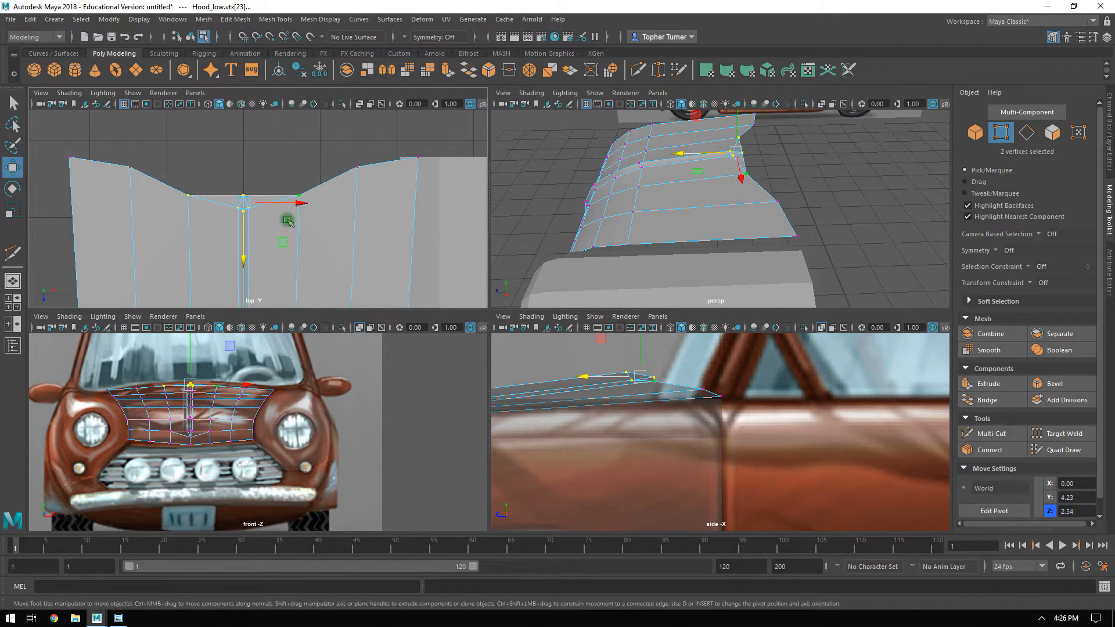
drag(245, 246, 248, 225)
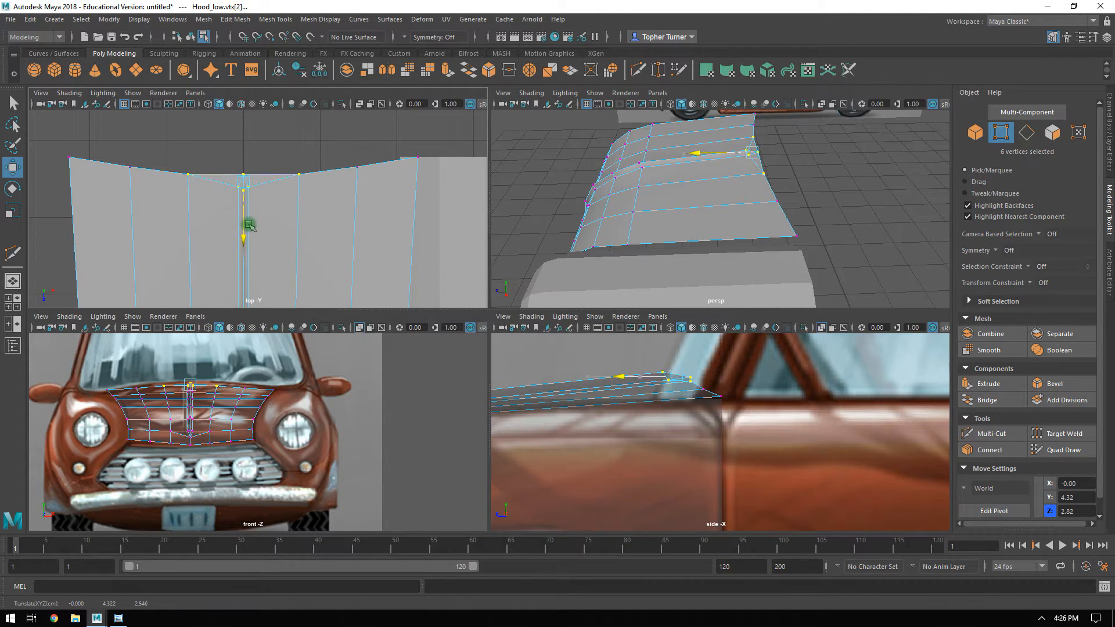
click(221, 161)
click(243, 174)
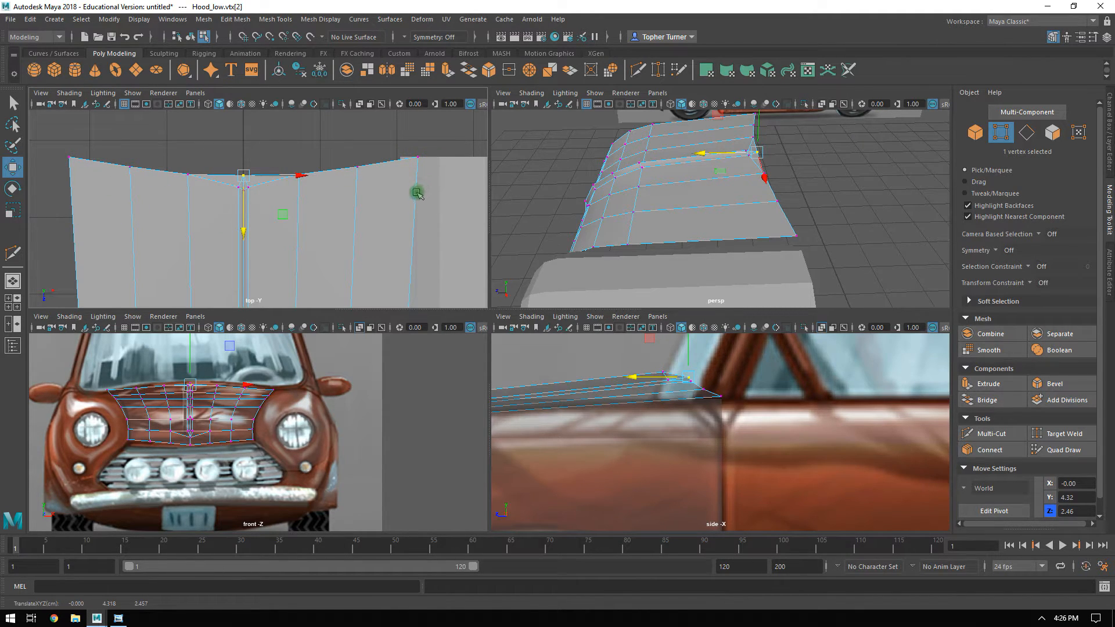
Show the perspective view alone and select the fender's rear corner vertex next to the hood.
key(space)
key(space)
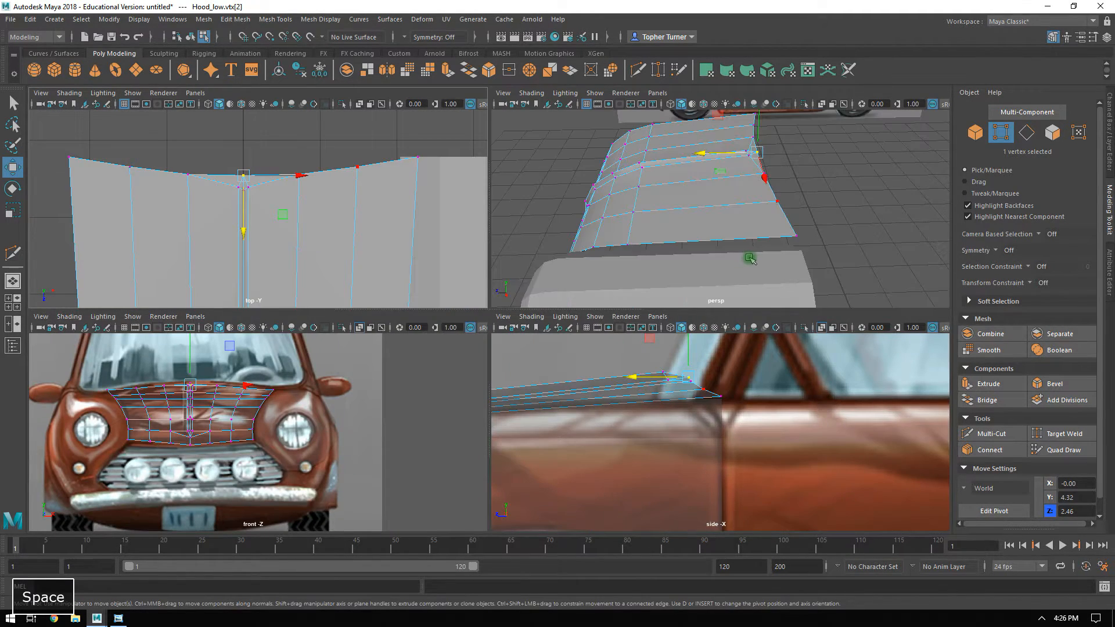
alt+drag(805, 220, 486, 271)
key(space)
alt+drag(395, 272, 498, 359)
click(470, 380)
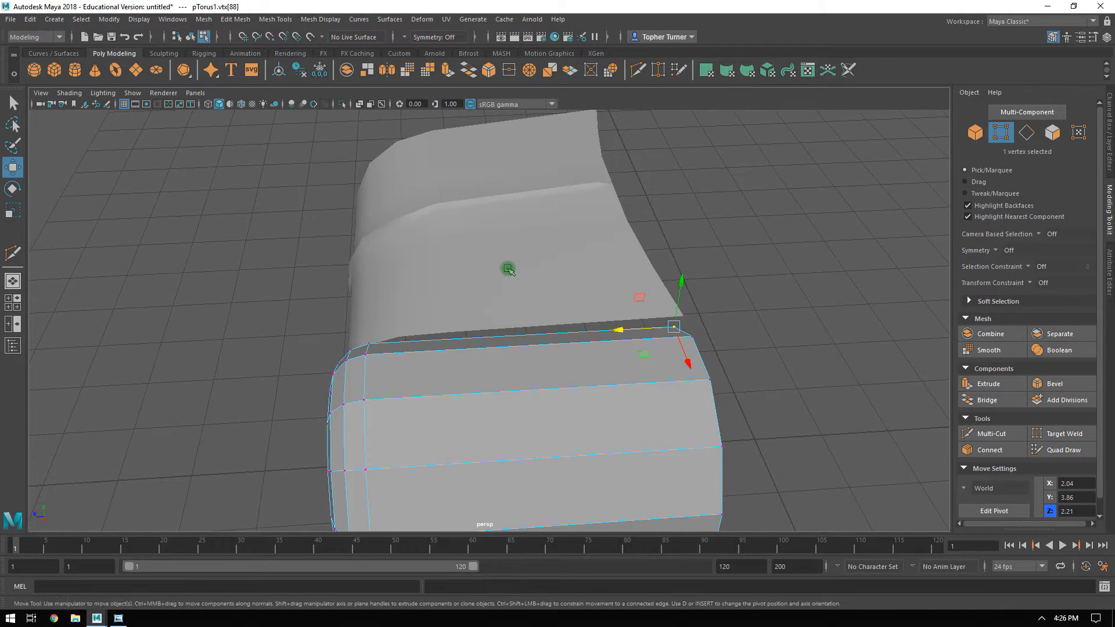
Examine the gap between the hood's side edge and the fender's top edge from several angles.
shift+click(460, 258)
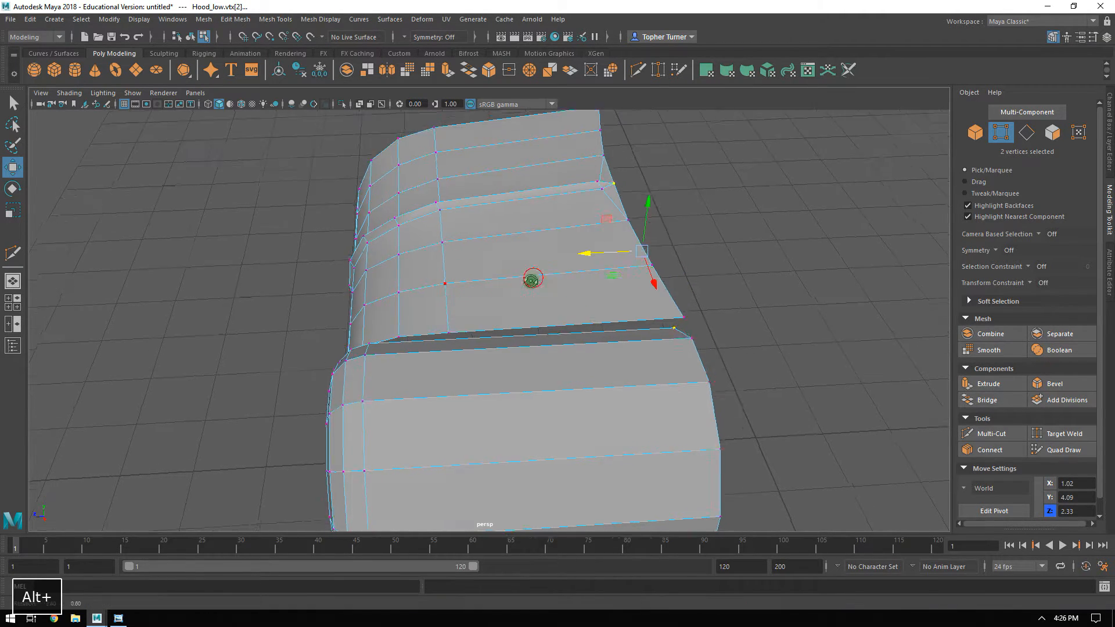
alt+drag(528, 281, 527, 271)
alt+middle_drag(528, 271, 547, 247)
alt+drag(547, 247, 549, 265)
alt+right_drag(550, 265, 565, 321)
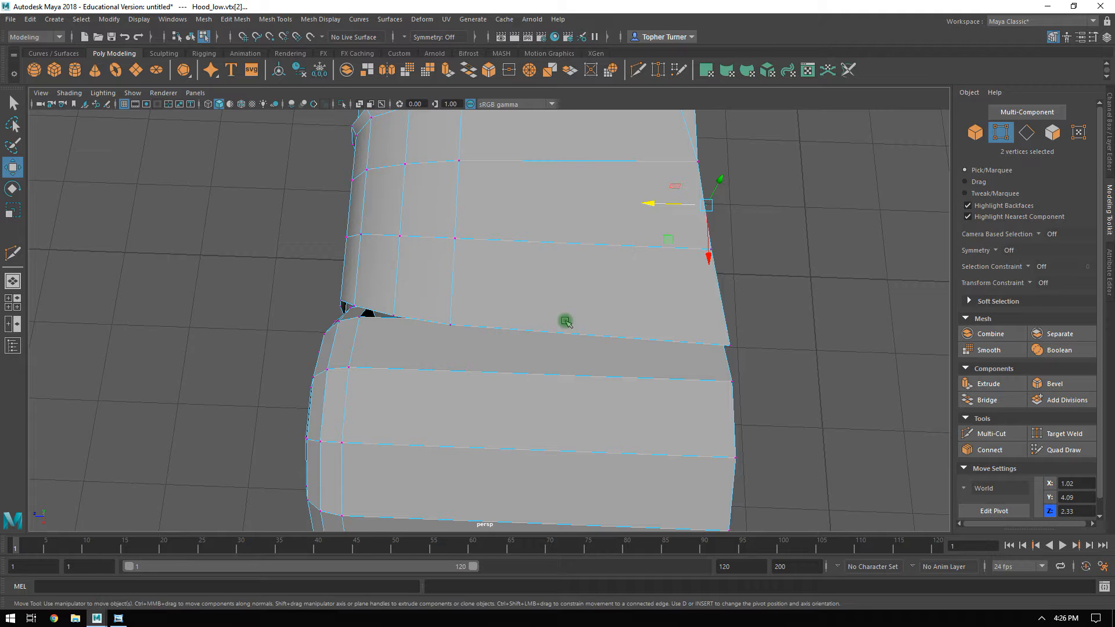
alt+drag(563, 306, 482, 289)
alt+drag(429, 196, 578, 298)
alt+drag(681, 382, 505, 287)
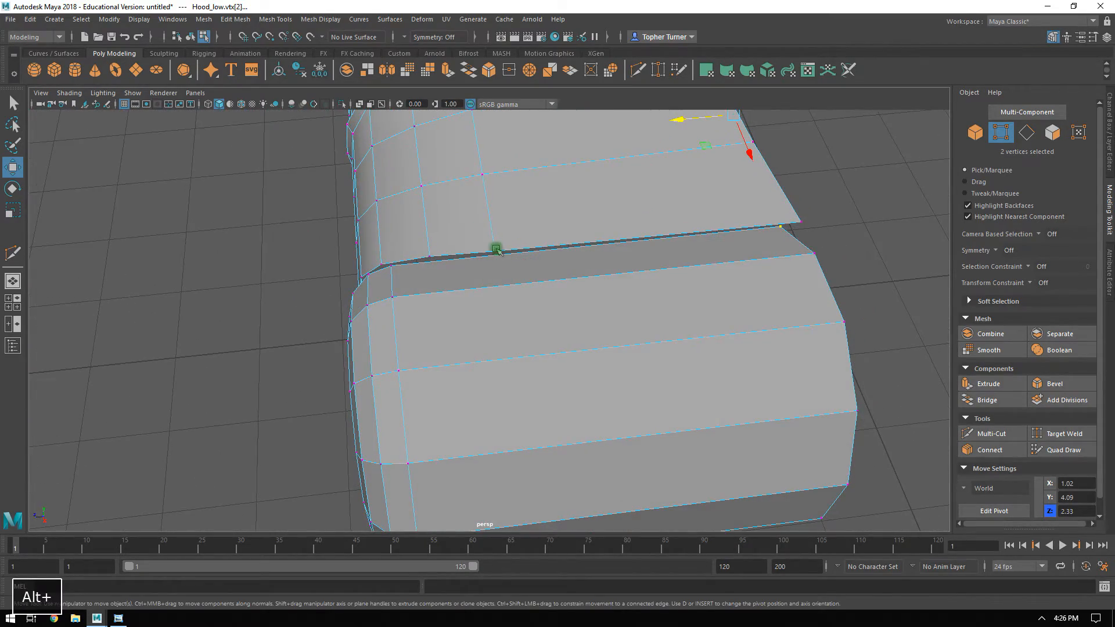
Connect the fender's lengthwise edges with one segment and move the new edge loop forward to about Z 4.9, near the headlight surround.
alt+drag(532, 373, 510, 326)
click(1026, 133)
click(518, 283)
shift+click(503, 328)
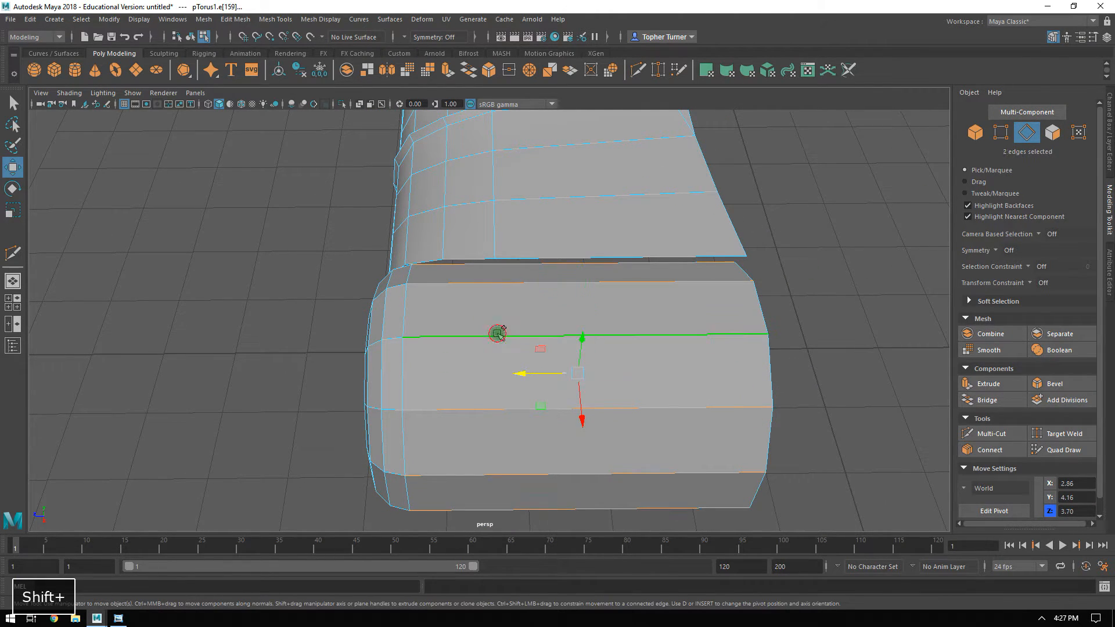
click(990, 449)
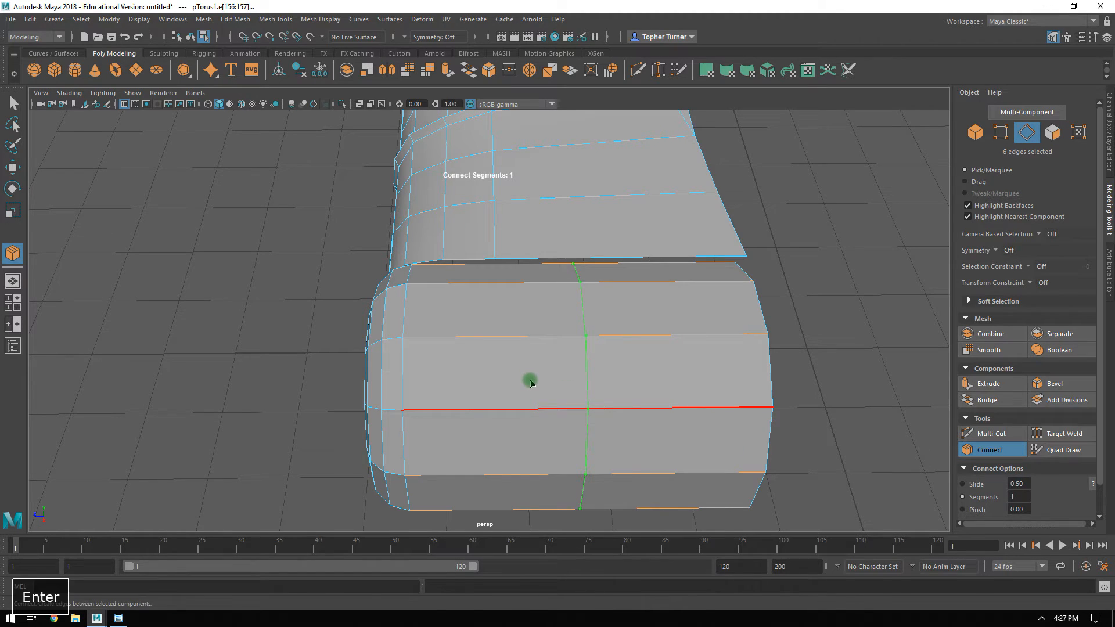
key(Return)
drag(544, 375, 430, 378)
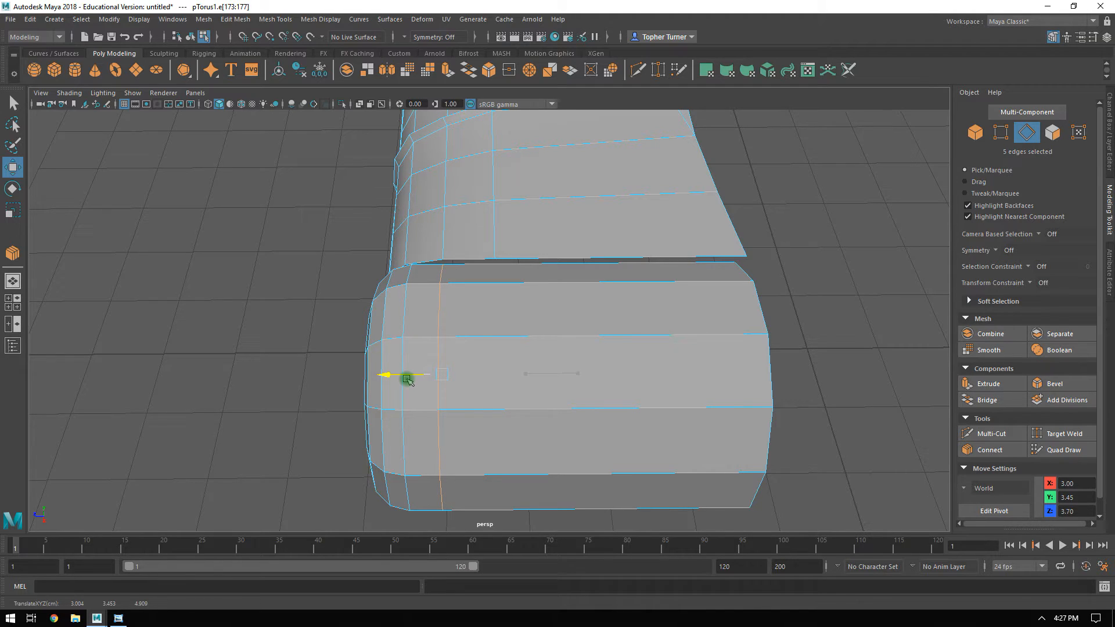
Connect the fender's long rear edges with a second edge loop and move it forward to about Z 4.4.
alt+drag(407, 375, 556, 315)
click(557, 315)
shift+double_click(534, 375)
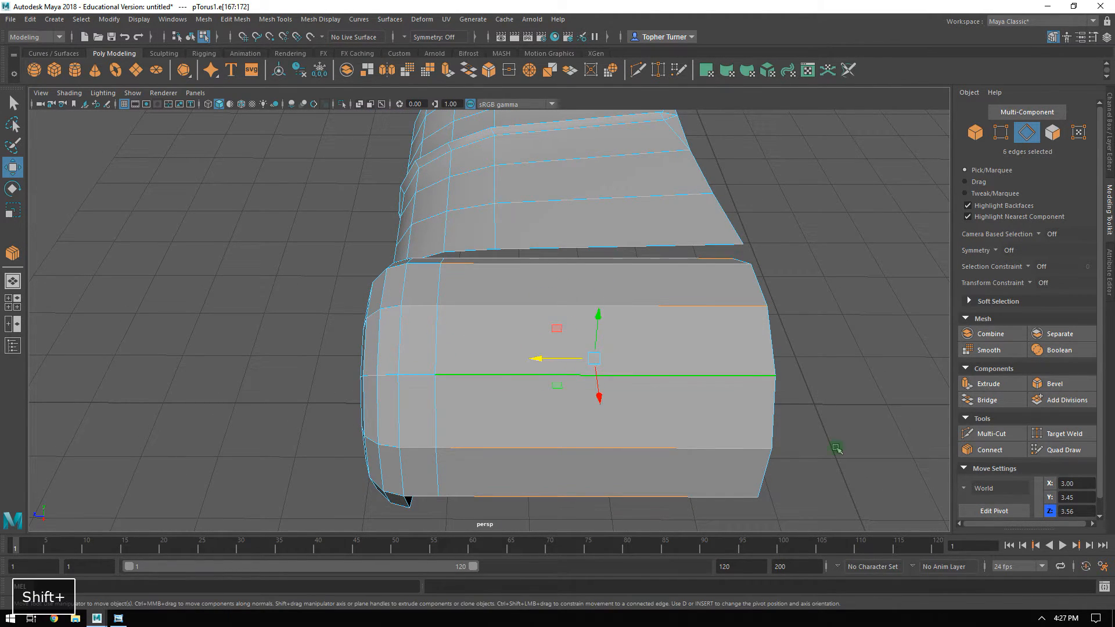
click(989, 450)
key(Return)
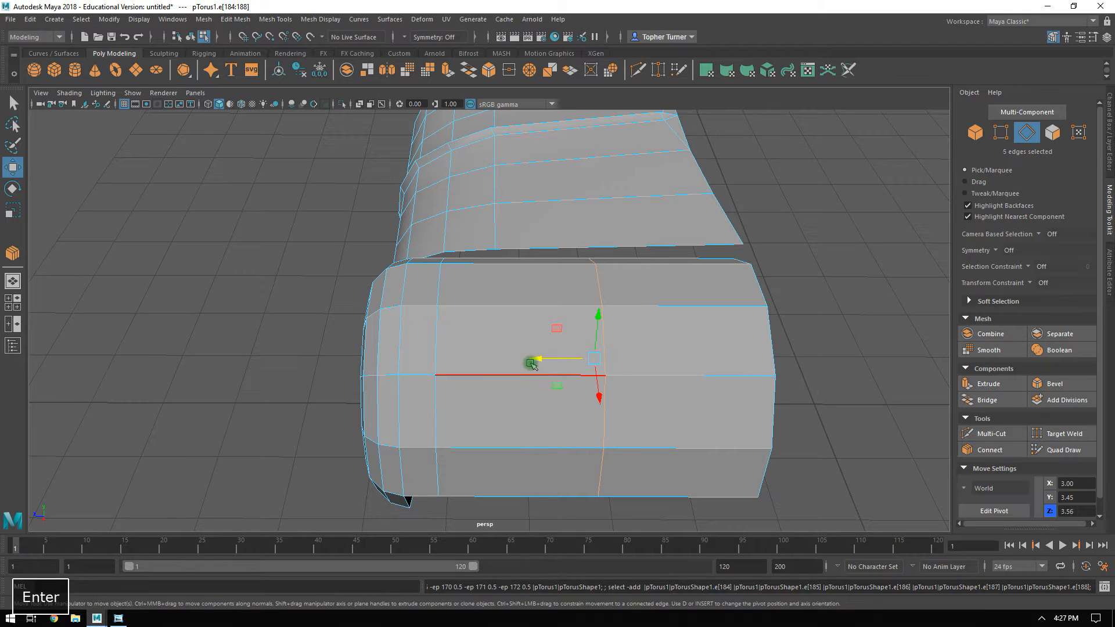
click(533, 358)
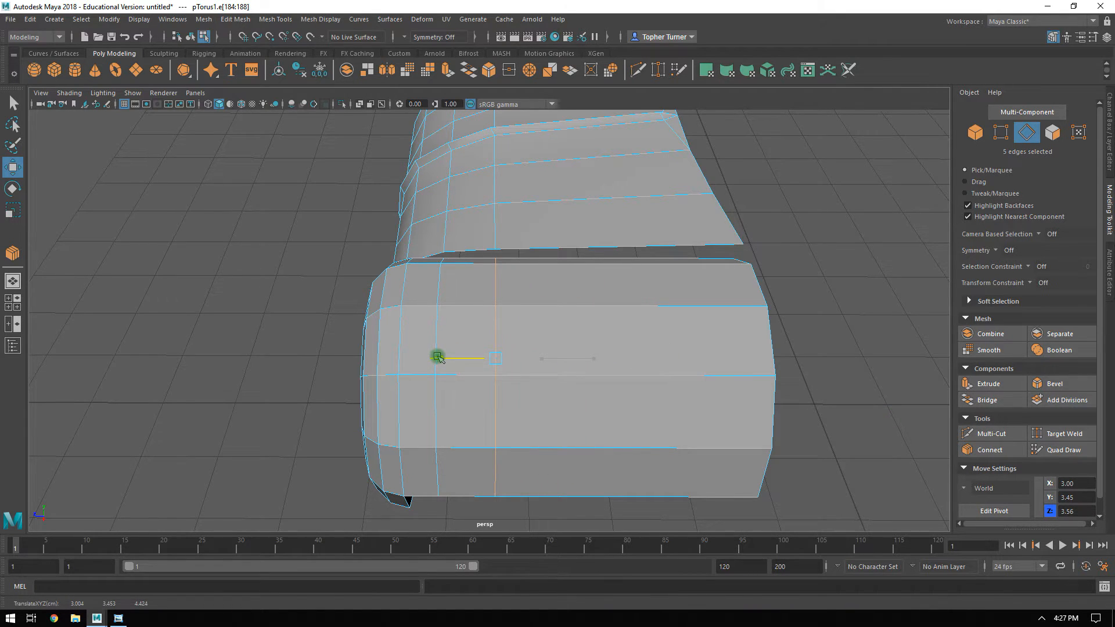
Switch component selection from edges to vertices on the hood and fender.
mouse_move(515, 268)
alt+mouse_down()
mouse_move(637, 281)
mouse_move(567, 236)
mouse_move(567, 389)
mouse_move(600, 407)
mouse_move(456, 385)
mouse_move(393, 341)
mouse_move(468, 347)
mouse_move(522, 275)
alt+mouse_up()
alt+drag(621, 279, 601, 322)
click(999, 133)
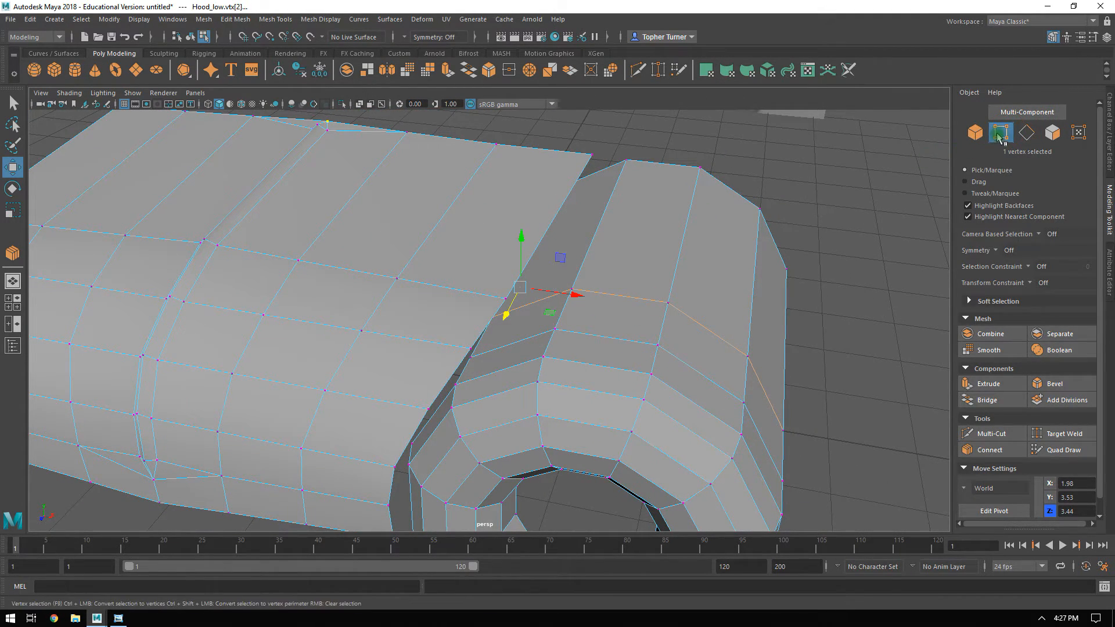
click(975, 133)
click(996, 133)
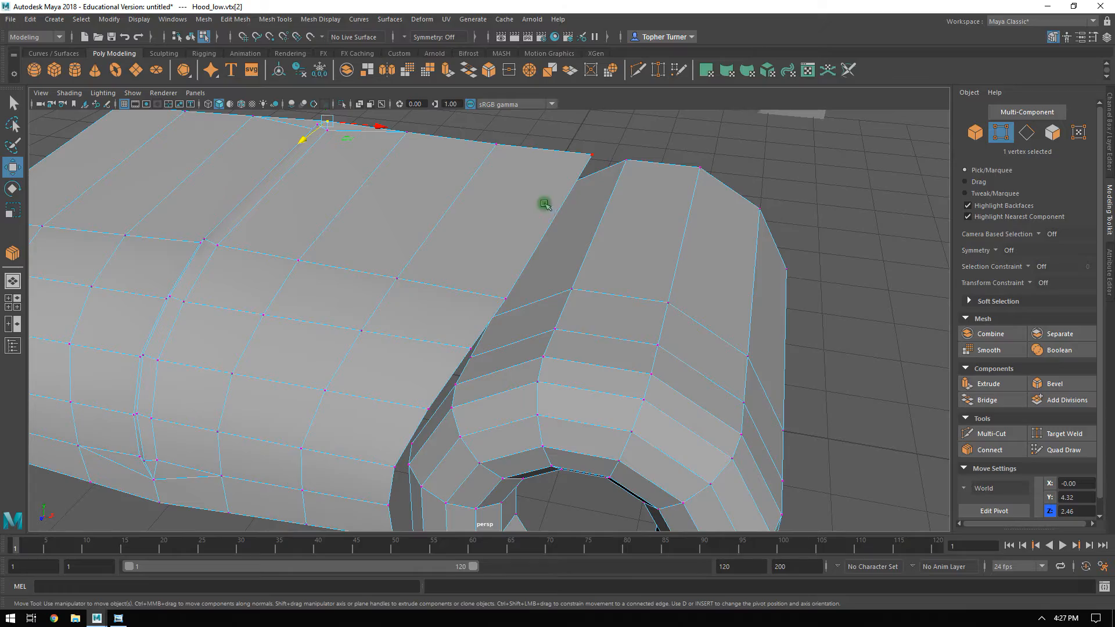
Select the fender's rear corner vertex just below the hood's outer rear corner.
alt+drag(606, 181, 659, 224)
alt+middle_drag(659, 224, 590, 229)
alt+right_drag(590, 228, 647, 296)
alt+drag(647, 296, 603, 304)
alt+right_drag(602, 304, 653, 394)
alt+drag(653, 395, 664, 373)
alt+right_drag(630, 330, 664, 324)
alt+drag(664, 323, 681, 295)
alt+drag(736, 331, 642, 296)
alt+middle_drag(674, 336, 569, 237)
alt+drag(569, 237, 422, 343)
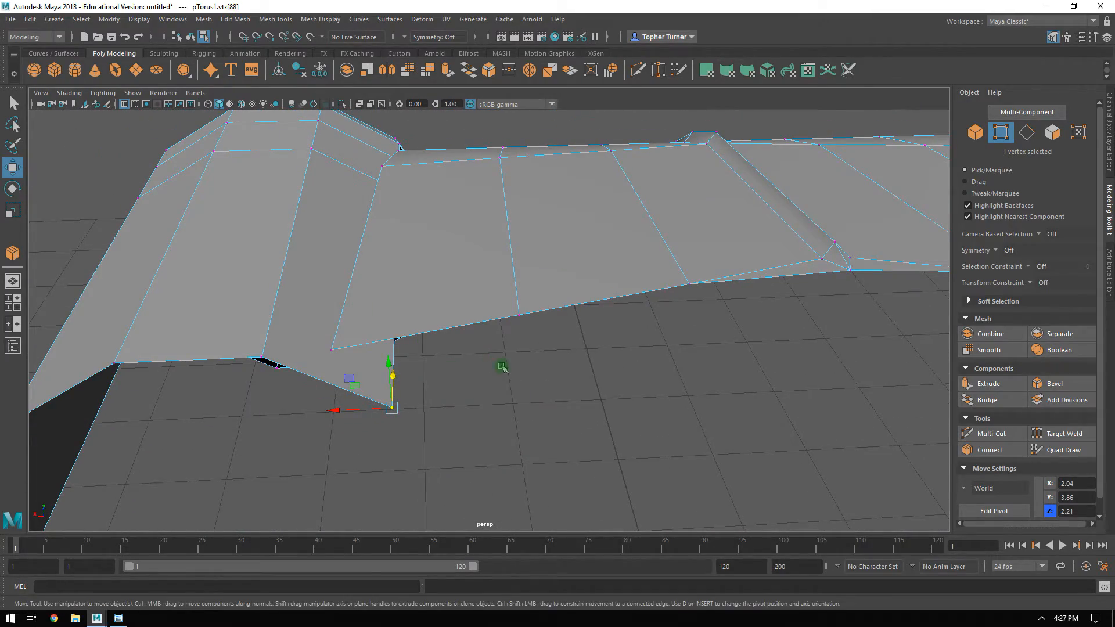
Enable point snapping and snap the fender's rear corner vertex onto the hood's outer rear corner vertex.
mouse_move(398, 414)
mouse_down()
mouse_move(346, 358)
mouse_move(398, 402)
mouse_up()
key(ctrl+z)
alt+drag(473, 437, 418, 348)
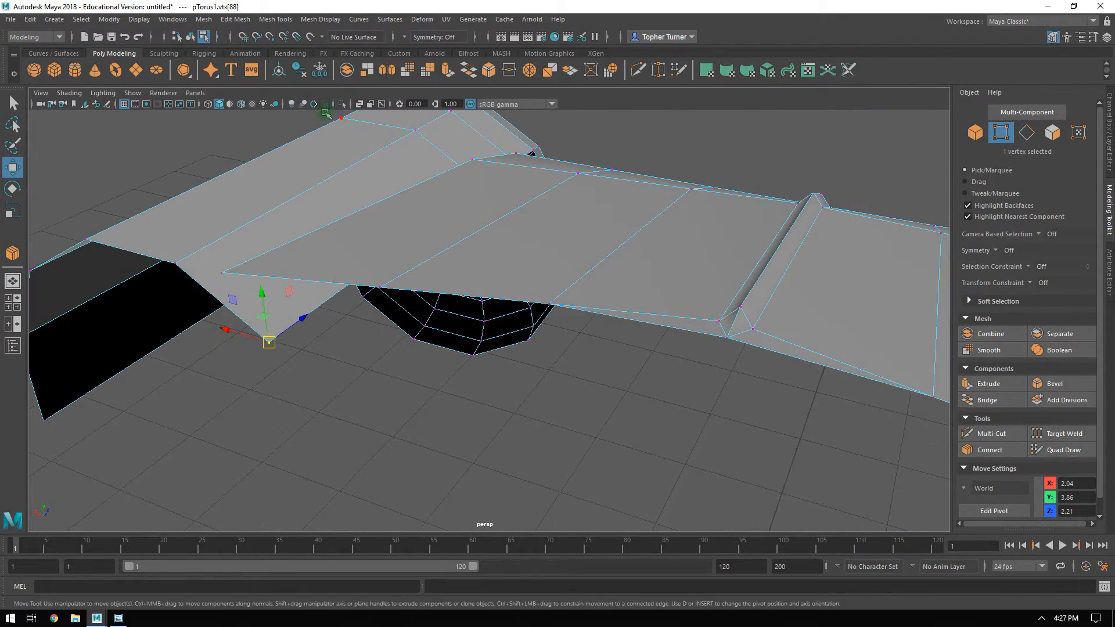
click(270, 37)
alt+drag(264, 348, 213, 288)
alt+drag(441, 261, 191, 224)
alt+middle_drag(474, 268, 473, 292)
alt+drag(473, 293, 568, 323)
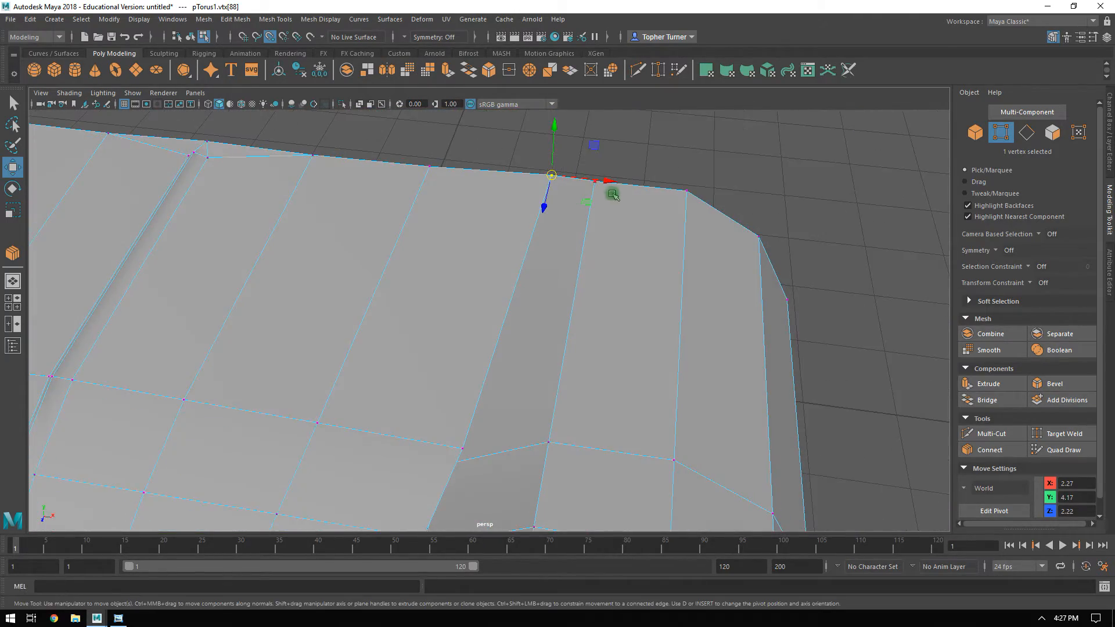
Return to object mode, clear the selection and examine the joint between the hood and fender from several angles.
alt+drag(604, 231, 556, 359)
click(980, 135)
click(776, 254)
click(688, 340)
click(786, 237)
alt+drag(767, 279, 739, 304)
alt+right_drag(739, 304, 500, 226)
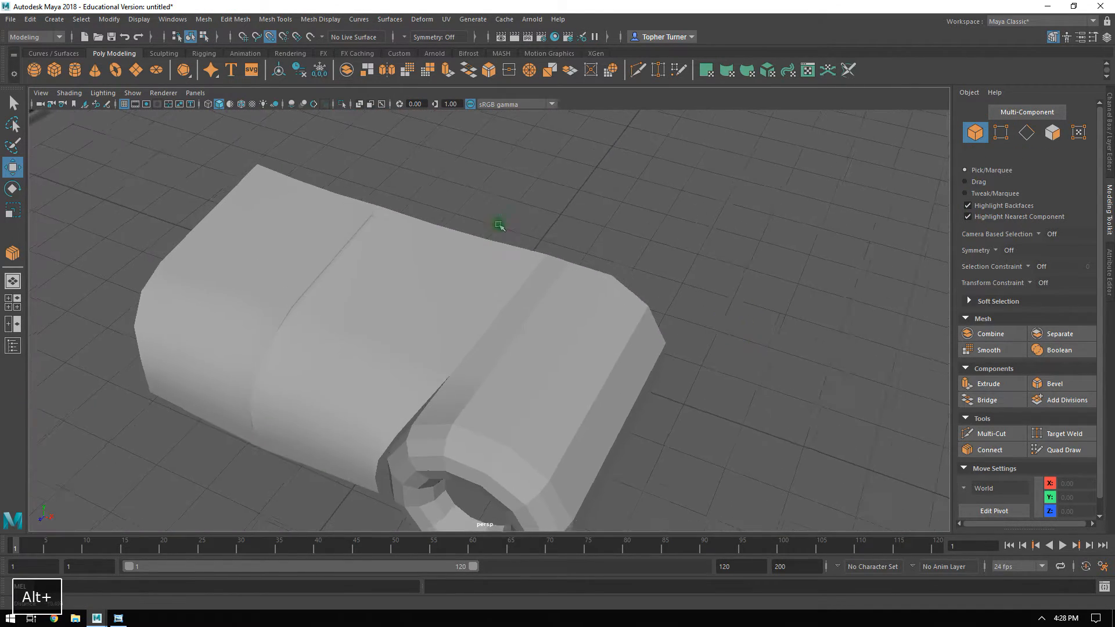
alt+drag(500, 226, 476, 266)
alt+drag(615, 309, 712, 293)
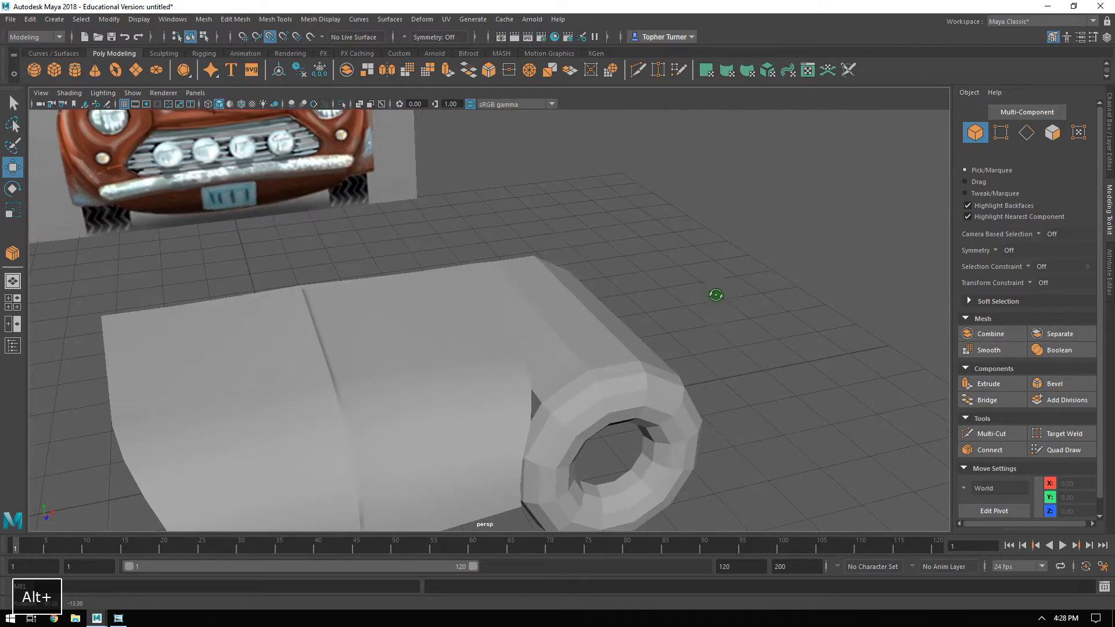
alt+right_drag(543, 307, 600, 323)
alt+drag(600, 323, 667, 331)
Snap the inner vertex of the fender's second added edge loop onto the neighbouring vertex of the hood's side edge.
alt+drag(525, 272, 557, 282)
click(550, 302)
alt+middle_drag(592, 311, 610, 234)
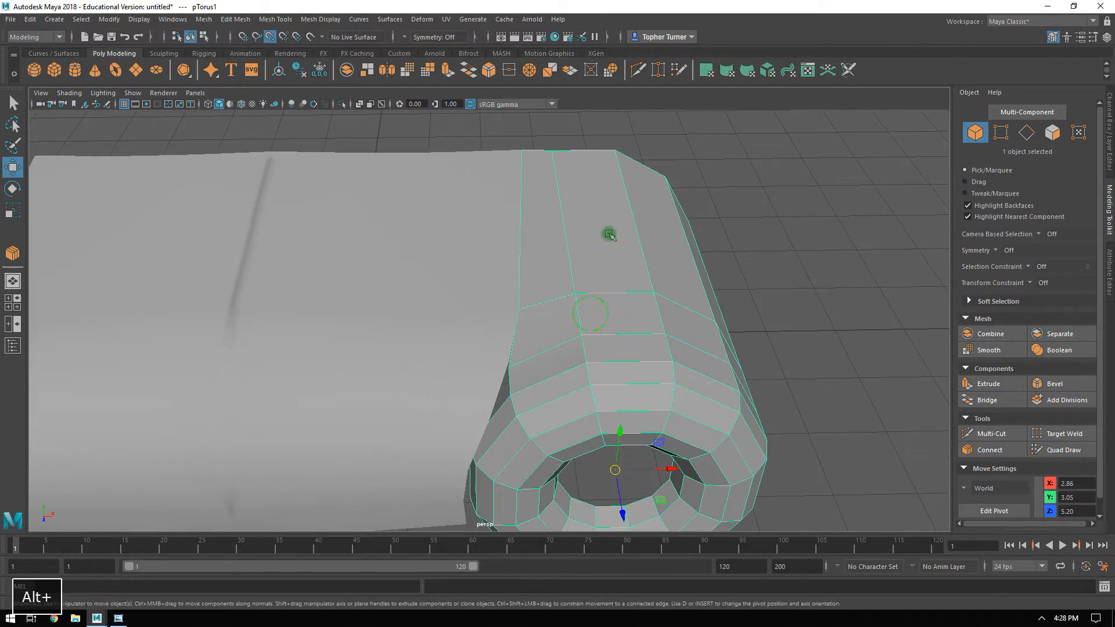
alt+drag(582, 257, 590, 249)
alt+right_drag(582, 297, 611, 348)
mouse_move(611, 349)
alt+mouse_down()
mouse_move(627, 335)
mouse_move(611, 332)
alt+mouse_up()
alt+right_drag(582, 311, 607, 351)
alt+drag(608, 351, 598, 309)
alt+drag(600, 322, 565, 323)
click(1000, 132)
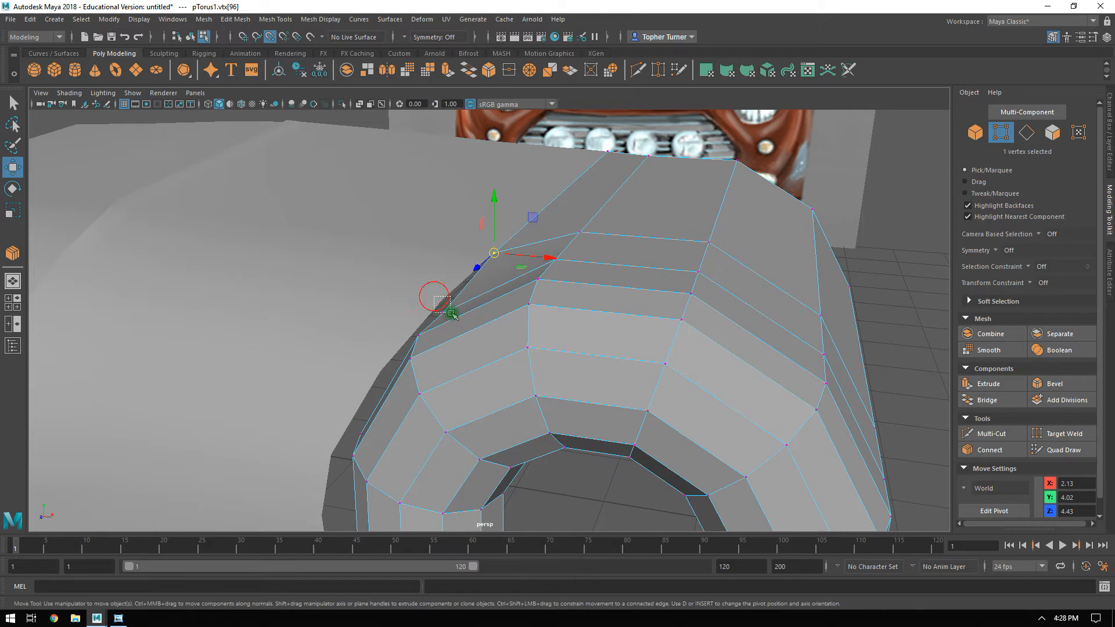
Snap the inner vertex of the fender's front added edge loop onto the next vertex forward on the hood's side edge.
shift+click(381, 261)
alt+drag(401, 238, 383, 249)
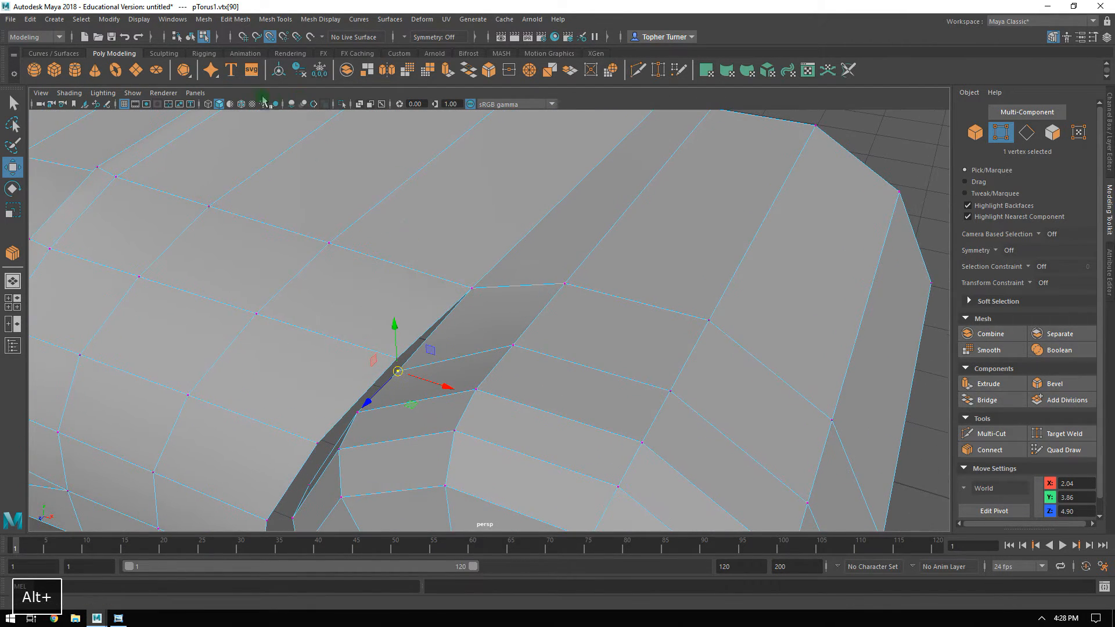
drag(400, 372, 399, 361)
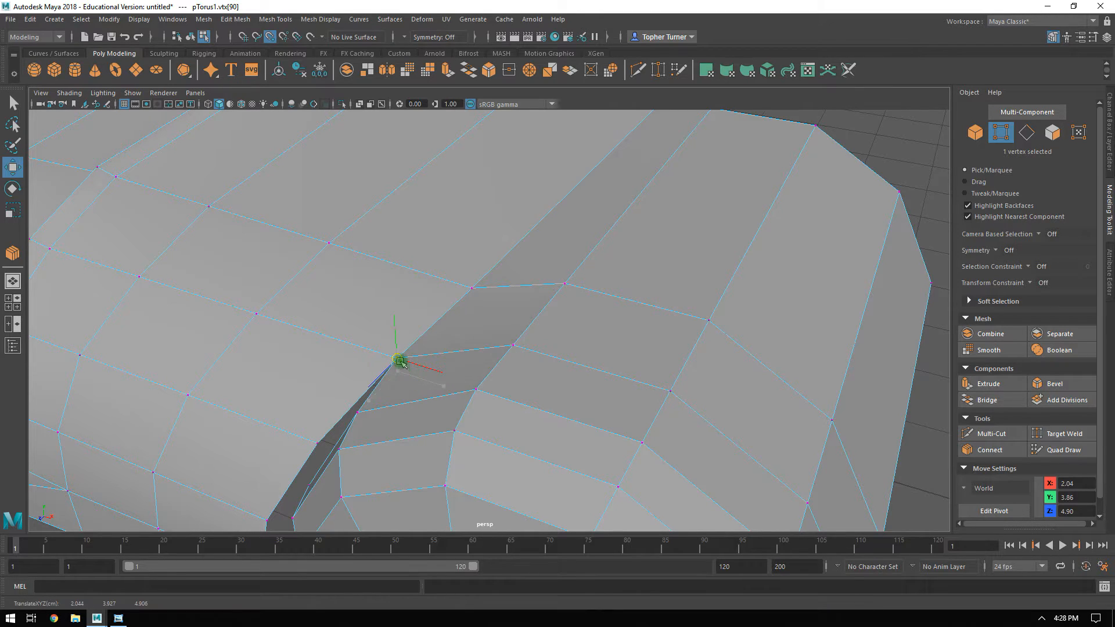
Return to object mode with the fender selected and examine the opening between the hood's side and the headlight surround.
key(F8)
click(826, 219)
alt+drag(827, 219, 834, 266)
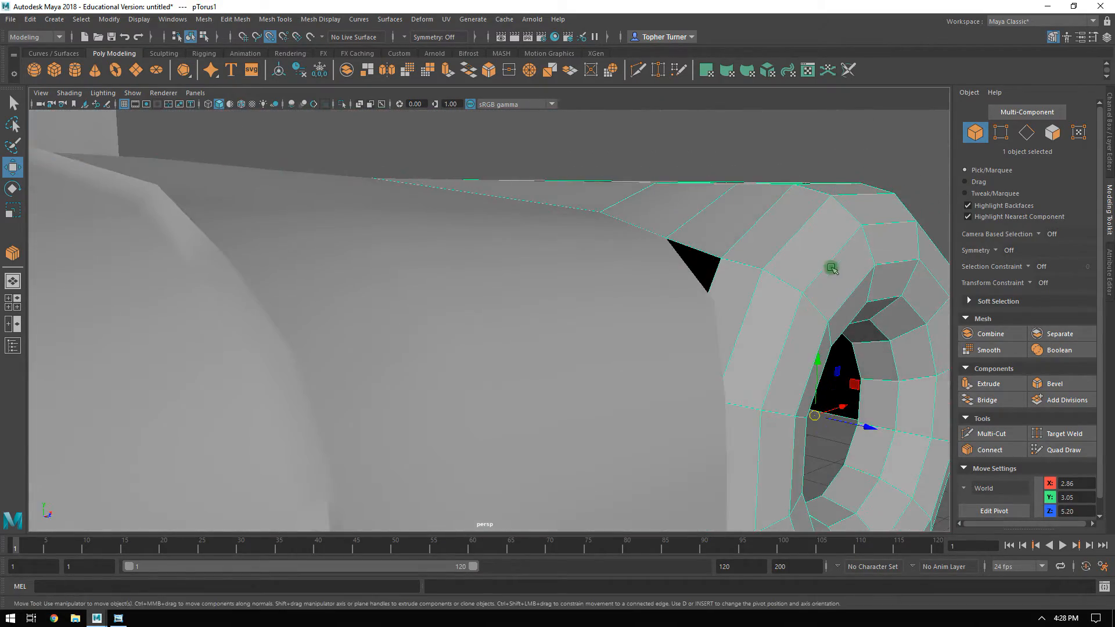
alt+middle_drag(834, 266, 699, 227)
alt+drag(699, 227, 667, 261)
alt+middle_drag(667, 261, 668, 186)
alt+drag(668, 186, 575, 207)
alt+drag(568, 247, 661, 235)
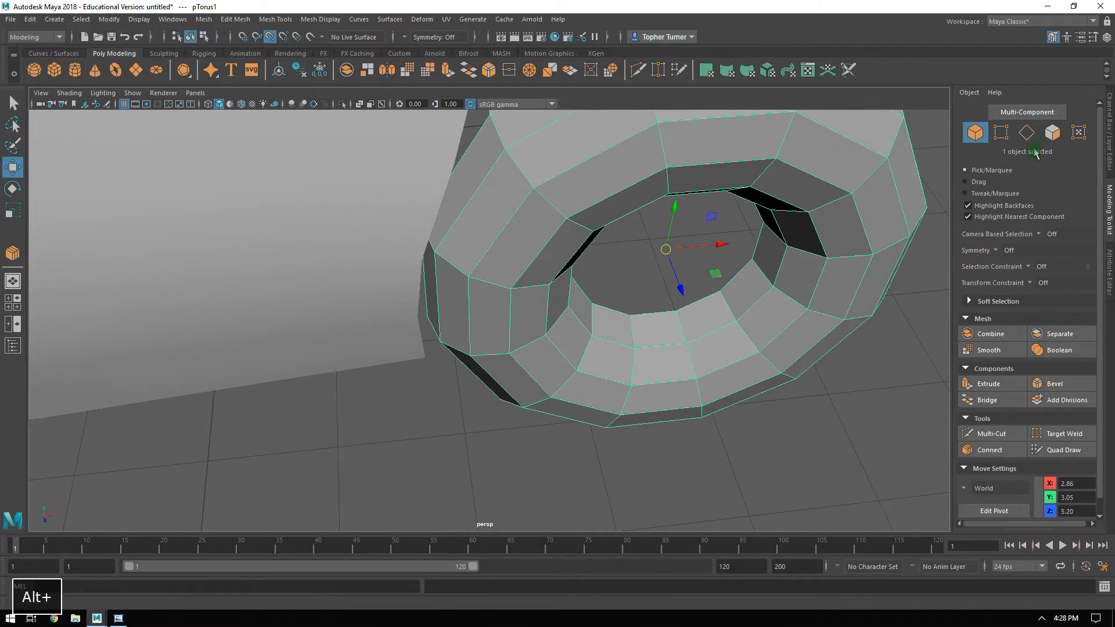
Delete nine outer faces along the underside of the headlight surround.
click(1052, 133)
alt+drag(788, 350, 688, 236)
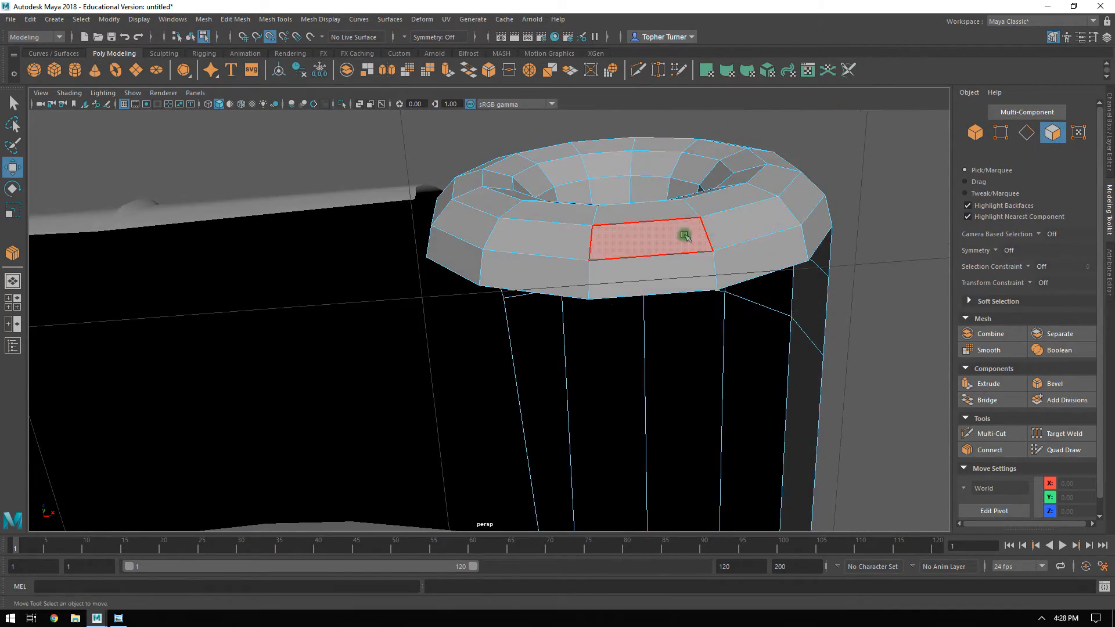
click(667, 228)
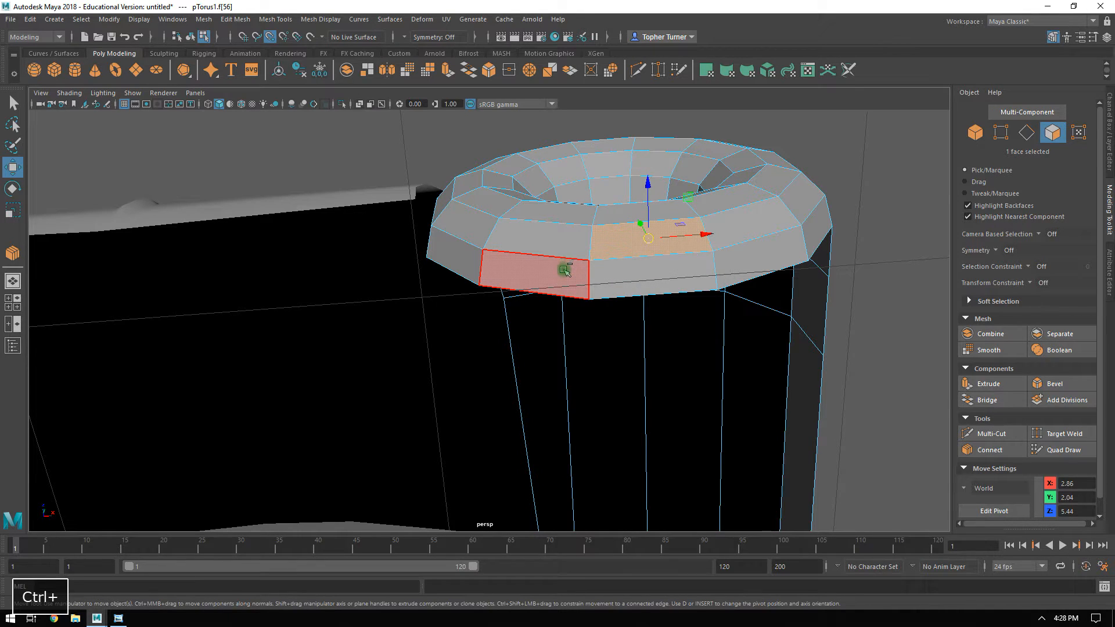
shift+click(566, 246)
shift+click(560, 270)
shift+click(629, 274)
shift+click(744, 231)
shift+click(746, 261)
alt+drag(745, 237, 701, 343)
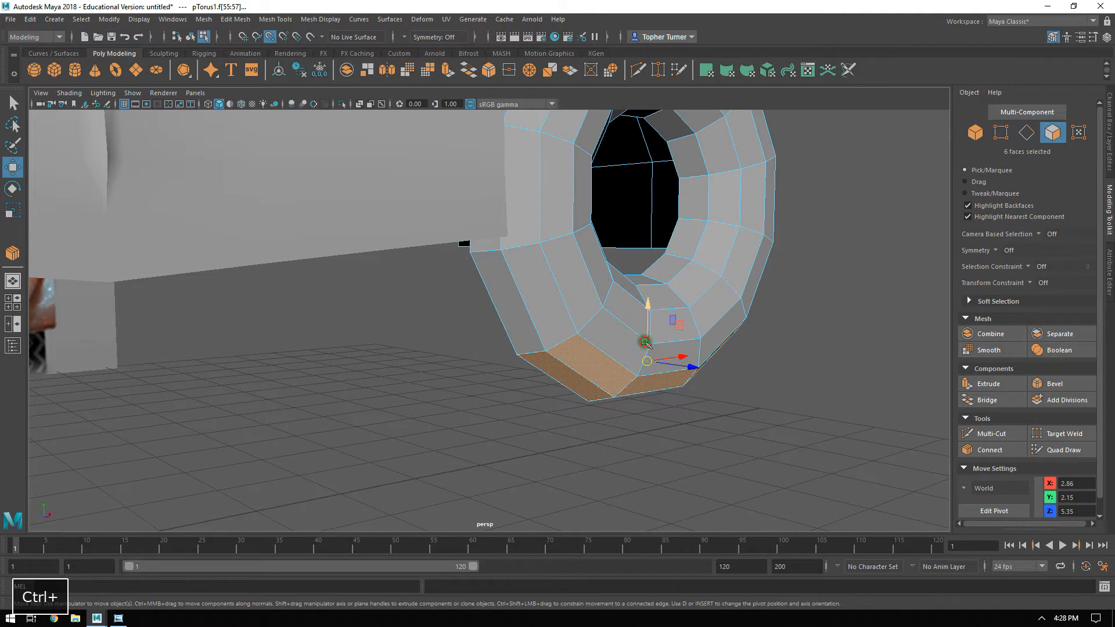
shift+click(677, 350)
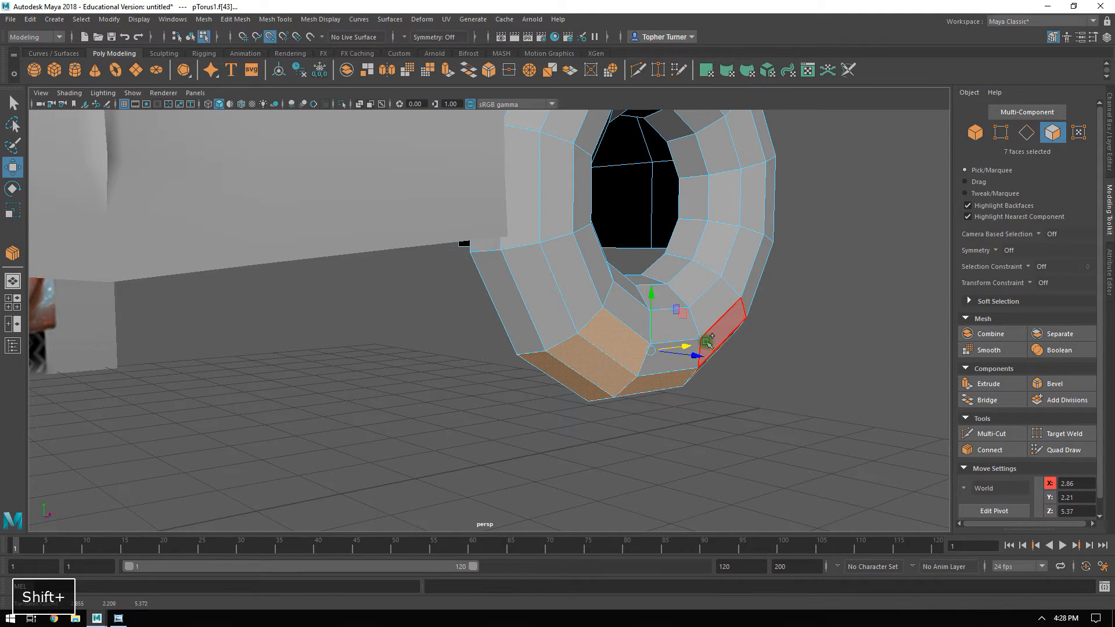
shift+click(724, 327)
alt+drag(724, 326, 841, 408)
alt+drag(735, 341, 647, 323)
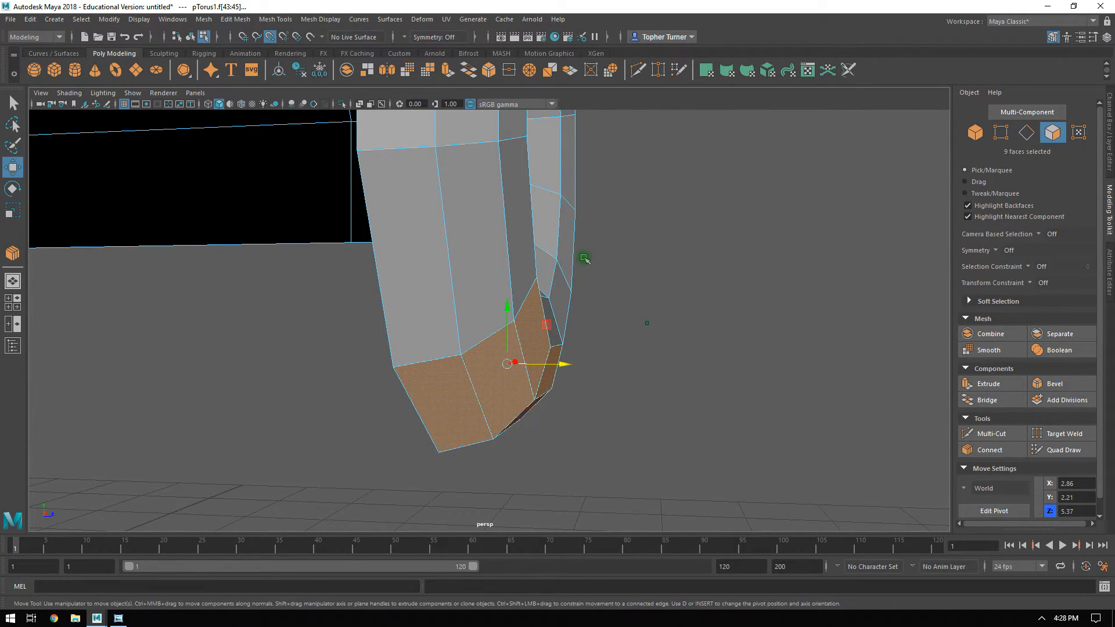
alt+drag(647, 323, 592, 325)
key(Delete)
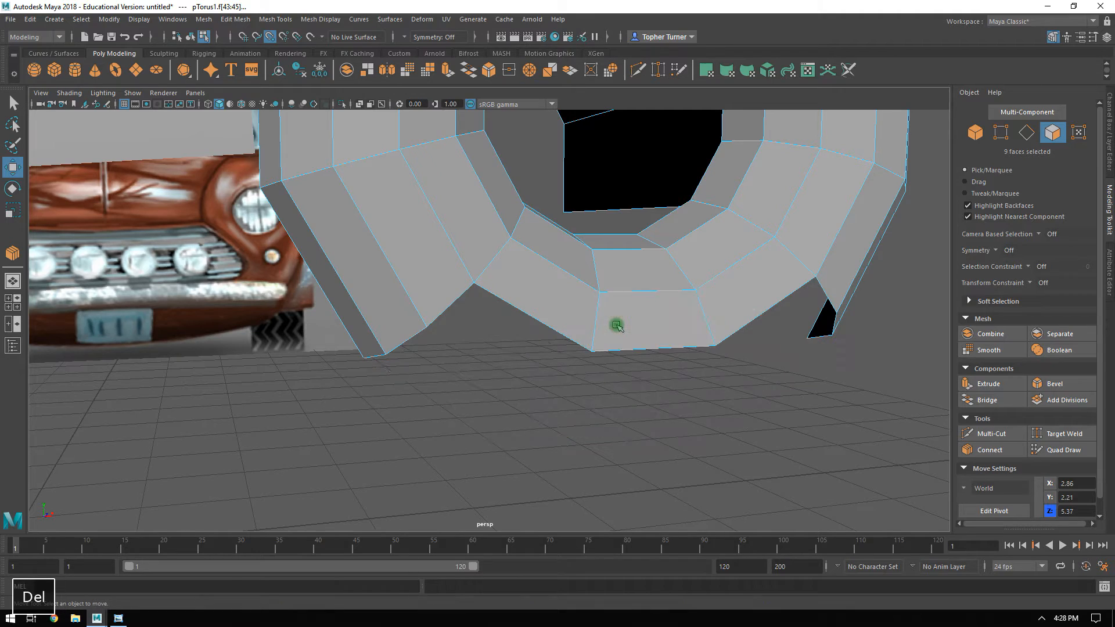
Delete the outer faces on the side of the headlight surround that faces the hood.
alt+drag(497, 289, 428, 373)
click(426, 360)
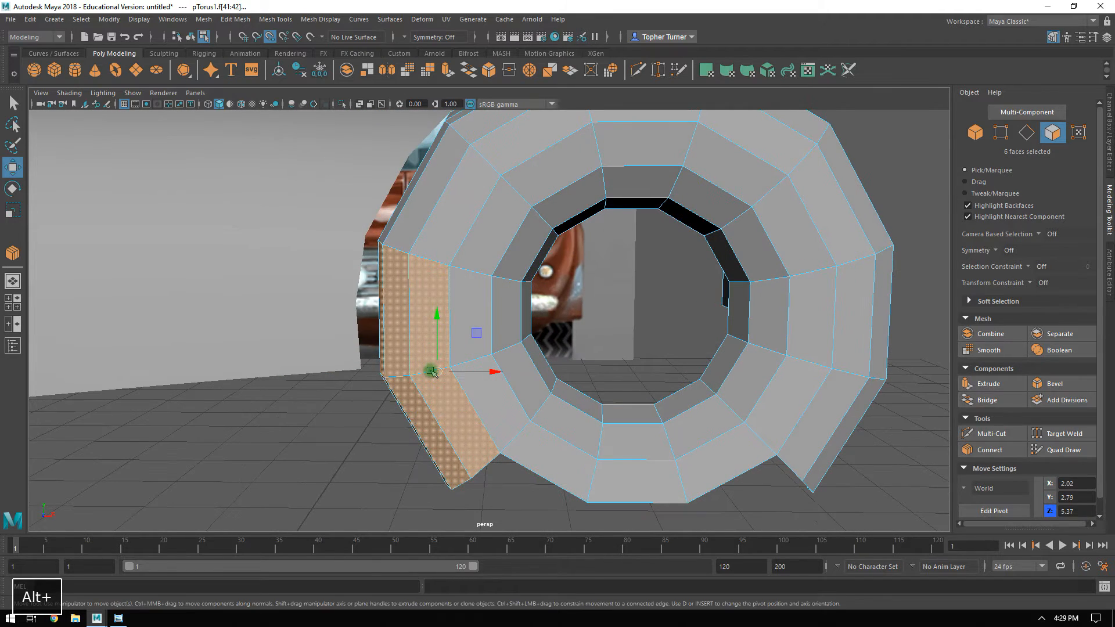
key(Delete)
click(526, 227)
alt+drag(527, 232, 514, 280)
click(400, 199)
key(Delete)
alt+drag(447, 288, 527, 231)
alt+drag(582, 261, 569, 319)
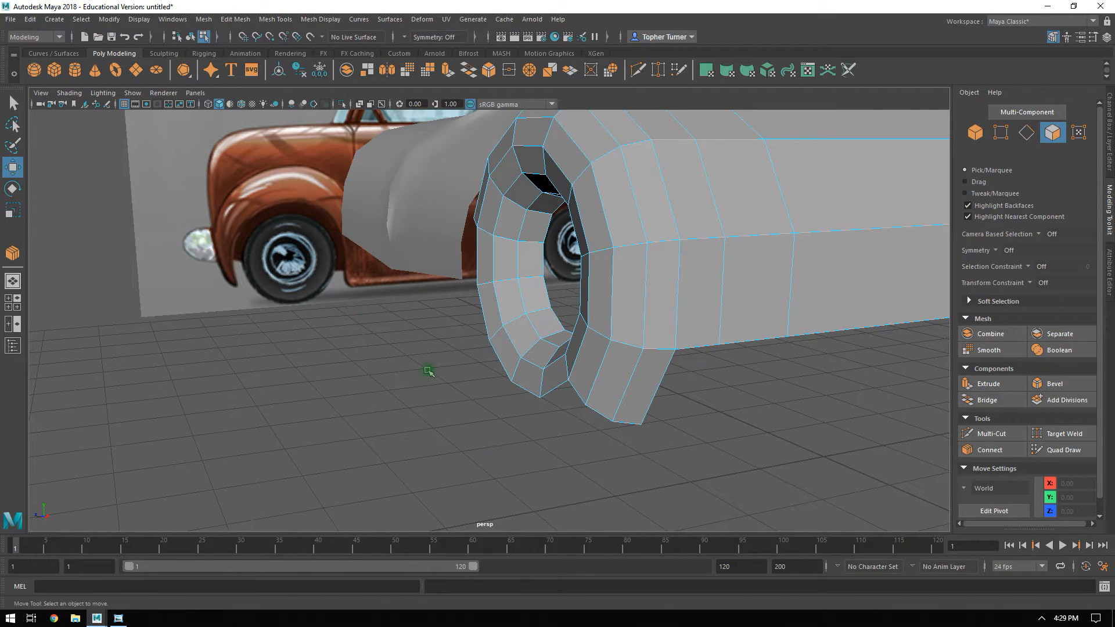
Extrude the four outer edges along the underside of the headlight surround down to the bumper in the front view.
click(1026, 133)
alt+drag(558, 352, 647, 364)
click(637, 358)
shift+click(575, 365)
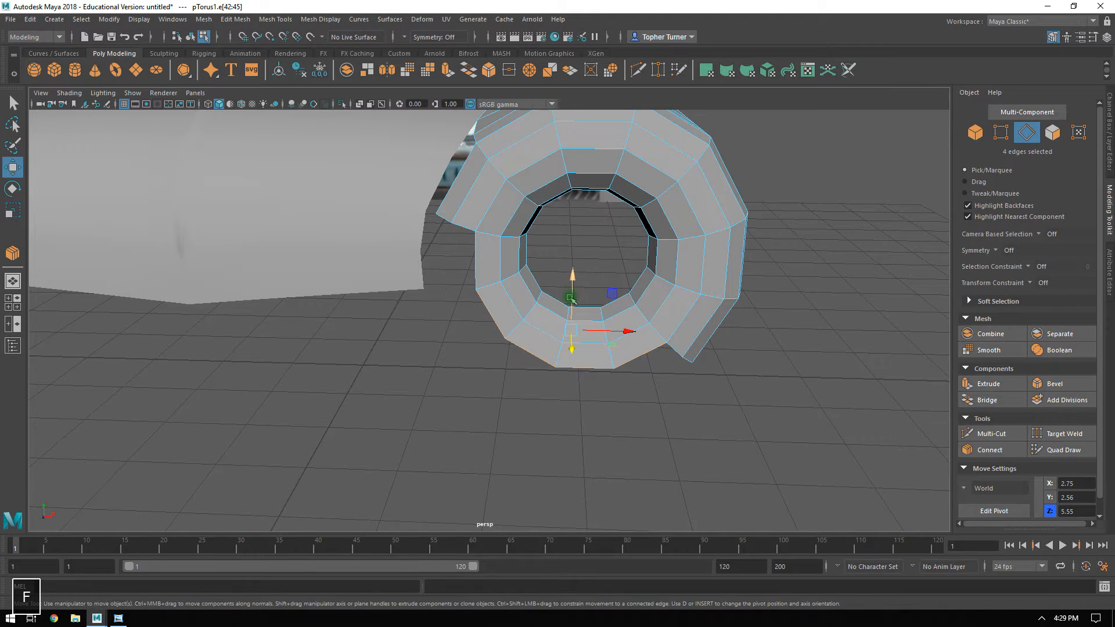
key(f)
alt+drag(527, 322, 529, 315)
key(space)
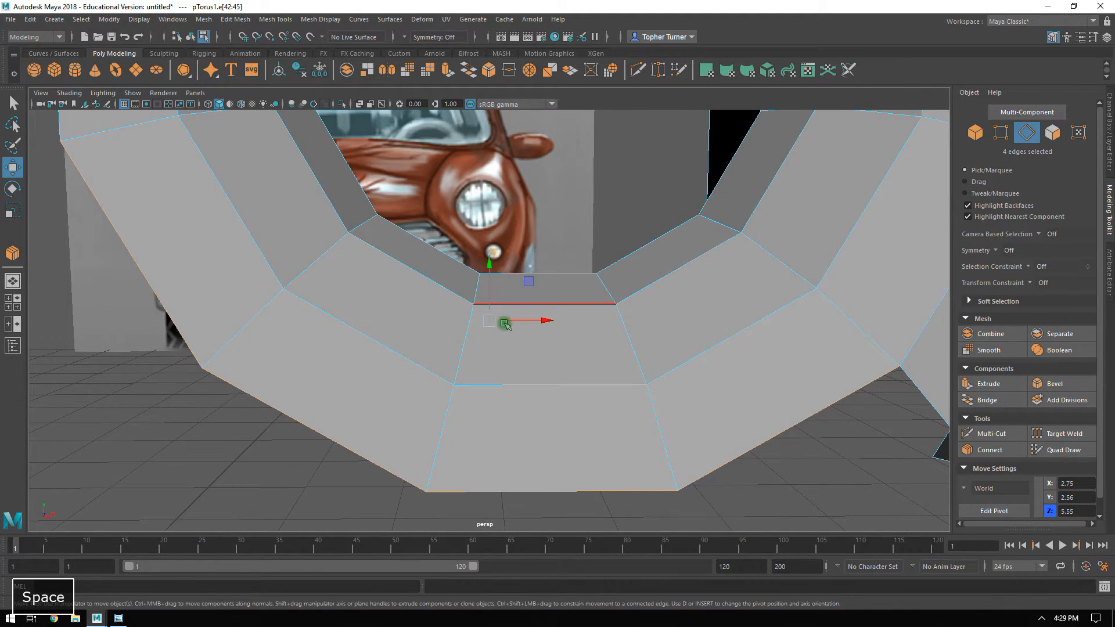
key(space)
alt+right_drag(313, 404, 550, 395)
shift+drag(470, 266, 468, 325)
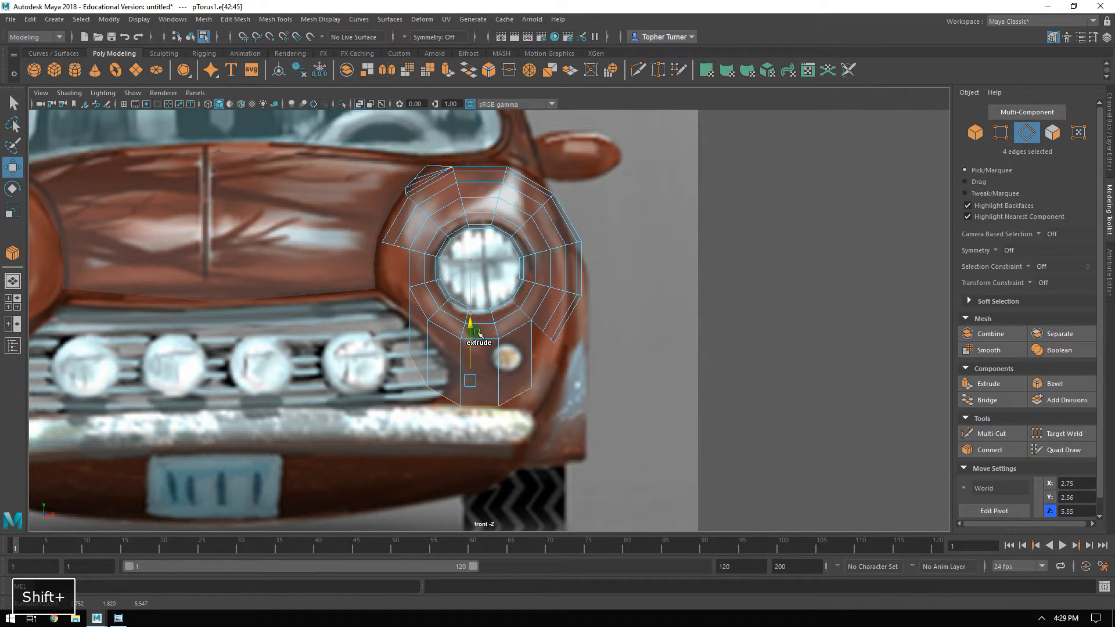
alt+right_drag(523, 344, 634, 433)
alt+middle_drag(634, 437, 656, 325)
alt+right_drag(401, 360, 510, 402)
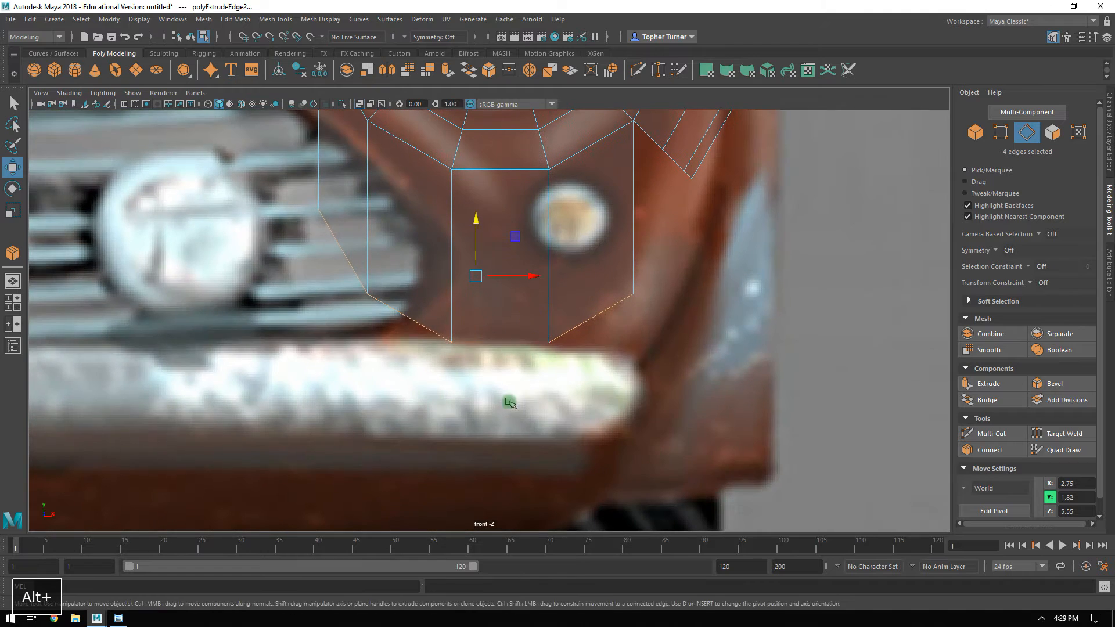
alt+right_drag(642, 288, 673, 248)
Move the innermost vertex of the extruded strip onto the hood's lower outer corner above the grille.
click(1002, 136)
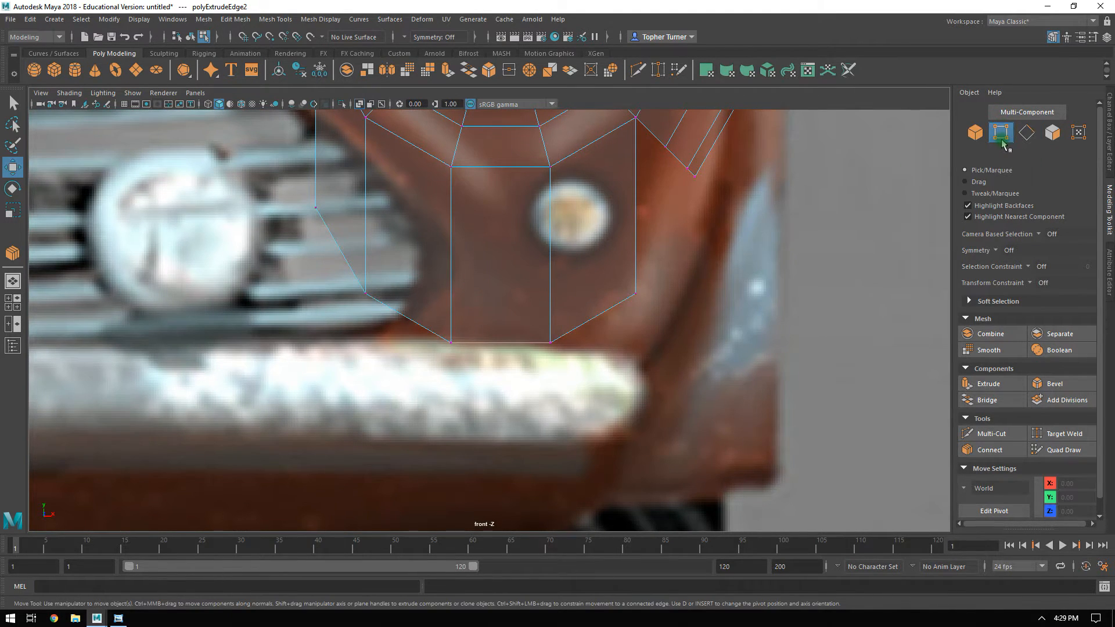
alt+middle_drag(533, 206, 592, 351)
alt+middle_drag(425, 274, 508, 393)
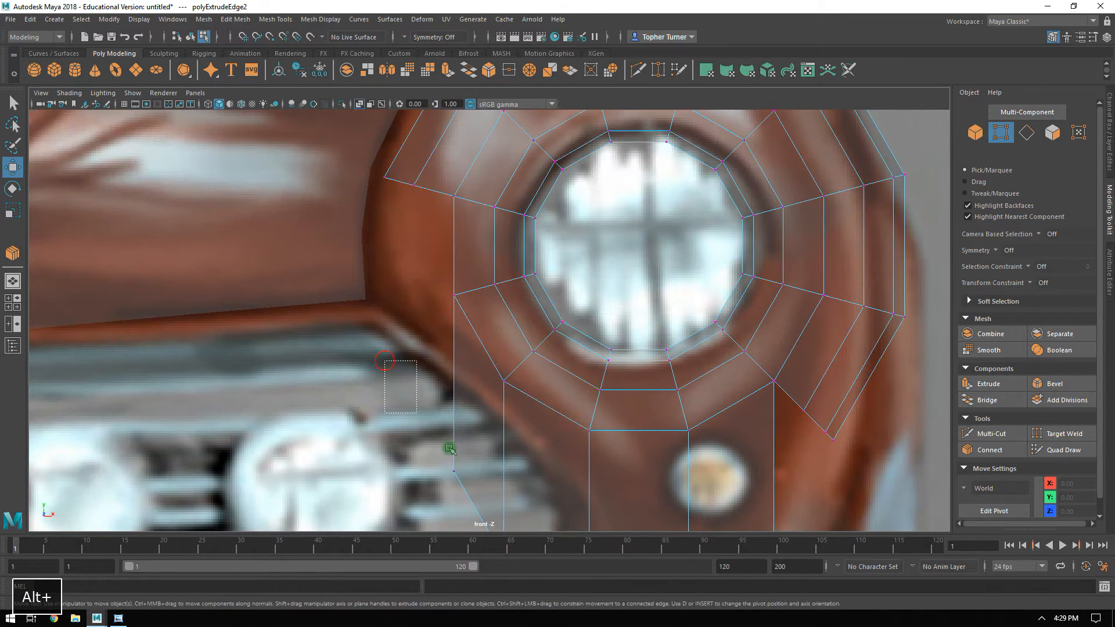
click(465, 472)
middle_drag(491, 432, 413, 266)
drag(411, 266, 407, 263)
alt+right_drag(405, 349, 531, 311)
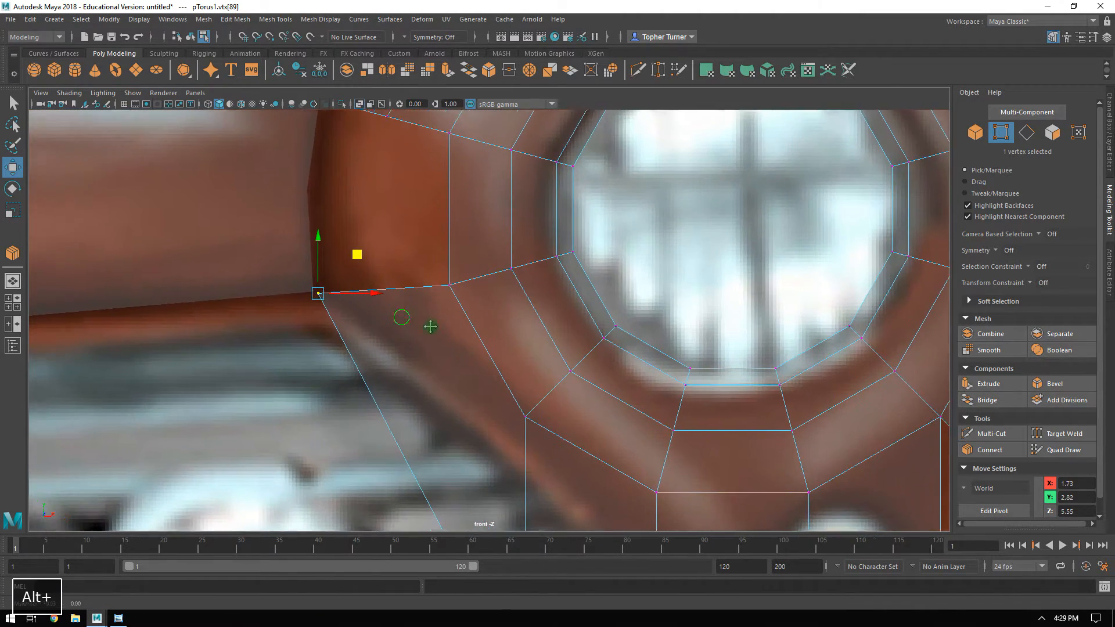
alt+middle_drag(406, 316, 510, 368)
drag(413, 348, 408, 348)
click(270, 40)
alt+middle_drag(519, 497, 441, 296)
alt+right_drag(536, 360, 360, 340)
Move the strip's next vertex up to the grille's slanted outline, at about X 2.20, Y 2.40.
alt+drag(489, 330, 498, 364)
alt+right_drag(495, 359, 621, 430)
alt+middle_drag(500, 289, 465, 311)
alt+right_drag(465, 312, 629, 467)
drag(461, 444, 453, 347)
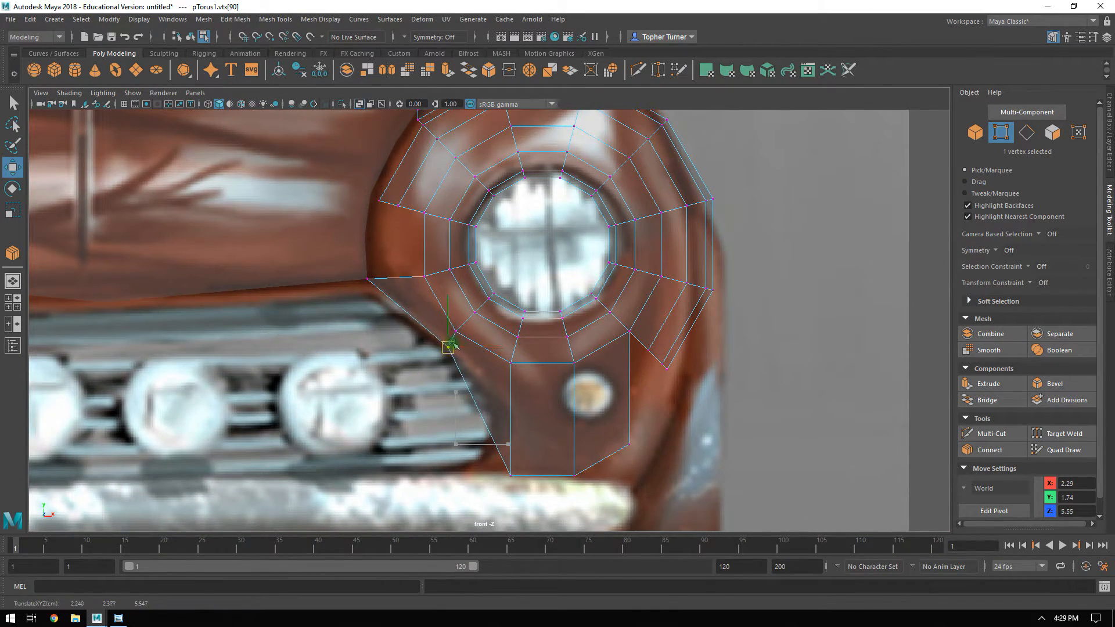
alt+right_drag(464, 306, 514, 273)
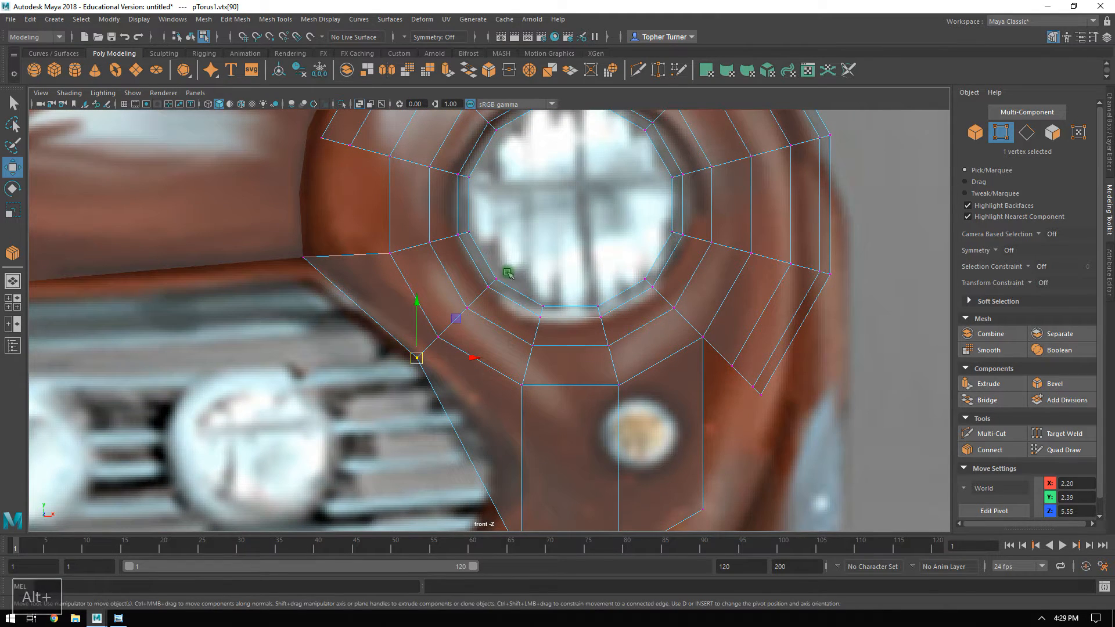
alt+right_drag(388, 363, 511, 417)
drag(410, 367, 430, 335)
alt+right_drag(428, 333, 423, 383)
alt+middle_drag(332, 312, 625, 285)
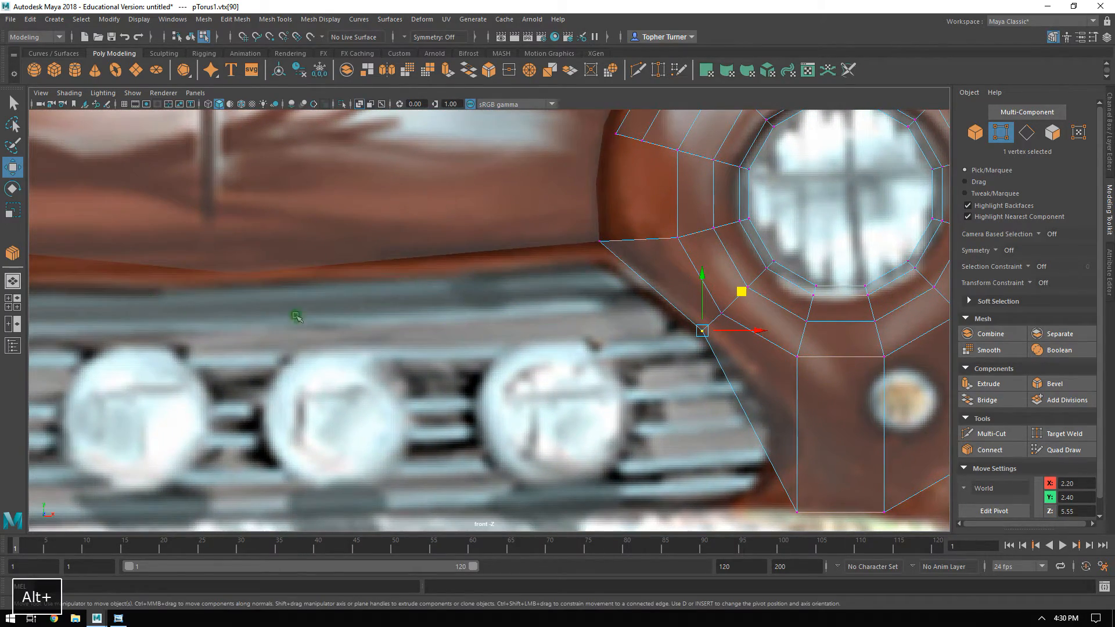
mouse_move(657, 354)
alt+middle_down()
mouse_move(640, 333)
mouse_move(671, 348)
alt+middle_up()
alt+right_drag(667, 346, 682, 364)
alt+middle_drag(681, 365, 382, 313)
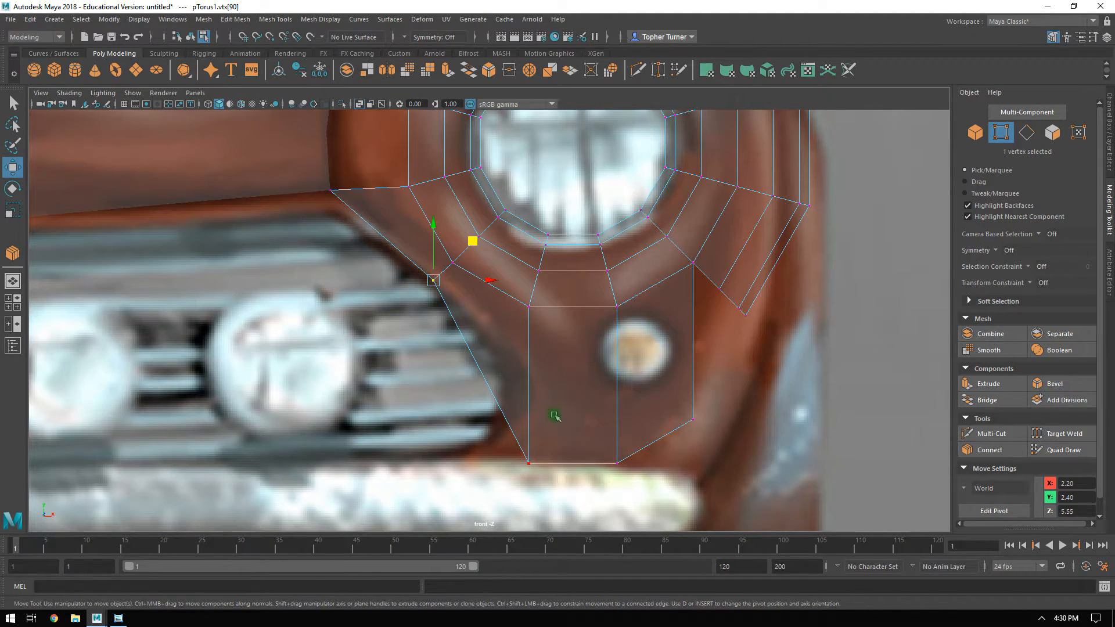
Raise the strip's two bottom vertices closer to the headlight and snap its outer vertex onto the fender's lower inner corner.
drag(657, 473, 658, 473)
drag(573, 418, 574, 323)
drag(655, 388, 739, 422)
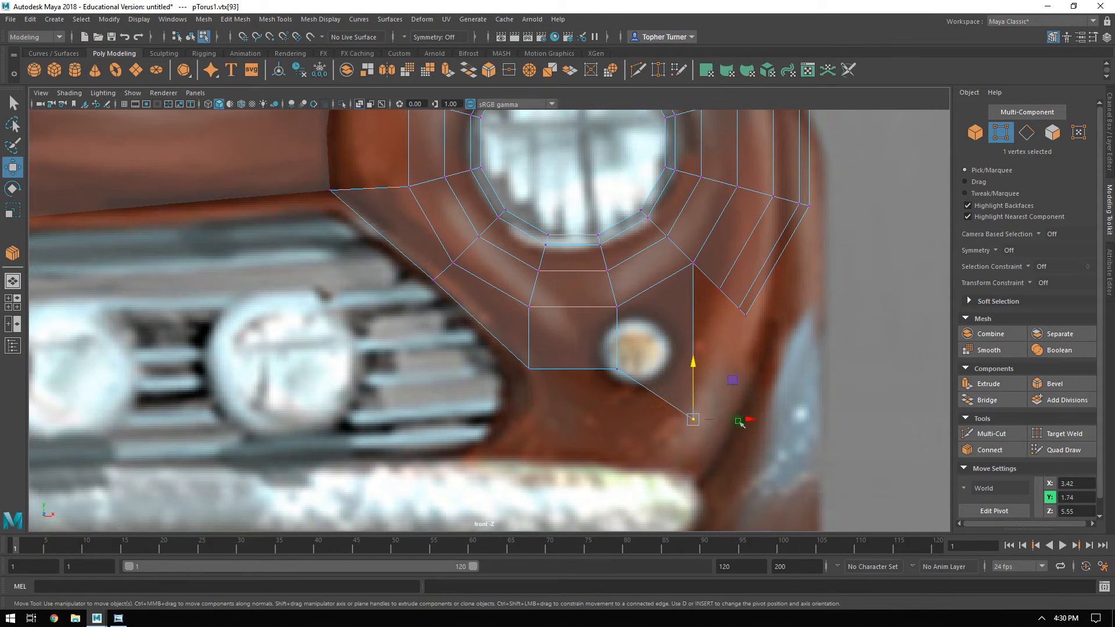
click(271, 37)
middle_drag(732, 383, 762, 255)
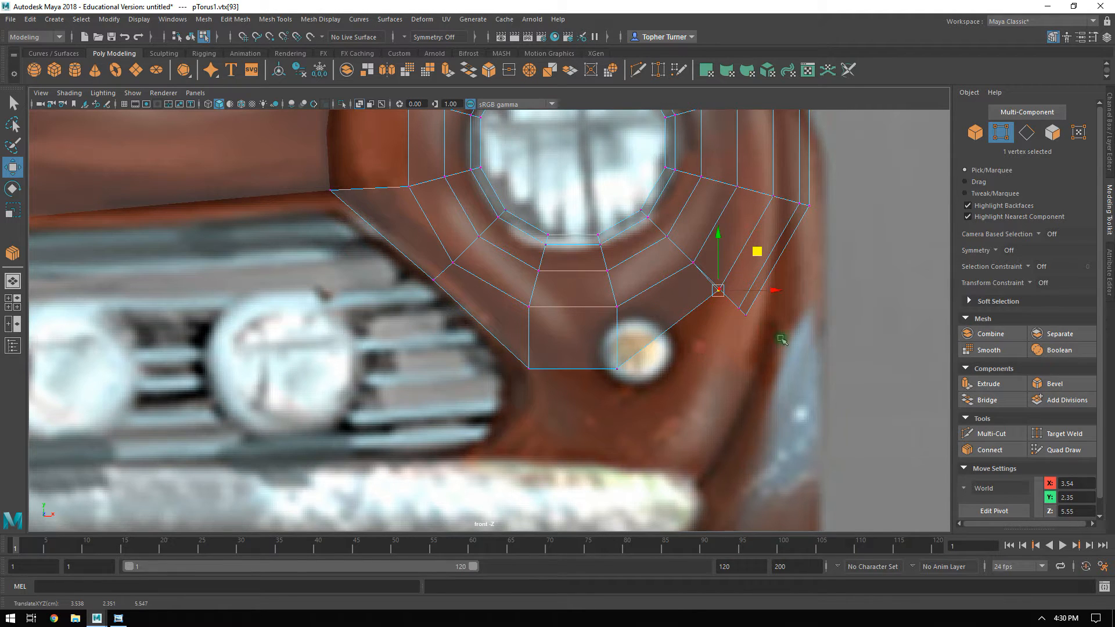
Extrude the fender's two lower end edges down to the bumper's outer end and connect the new strip with one segment at slide 0.5.
click(1026, 133)
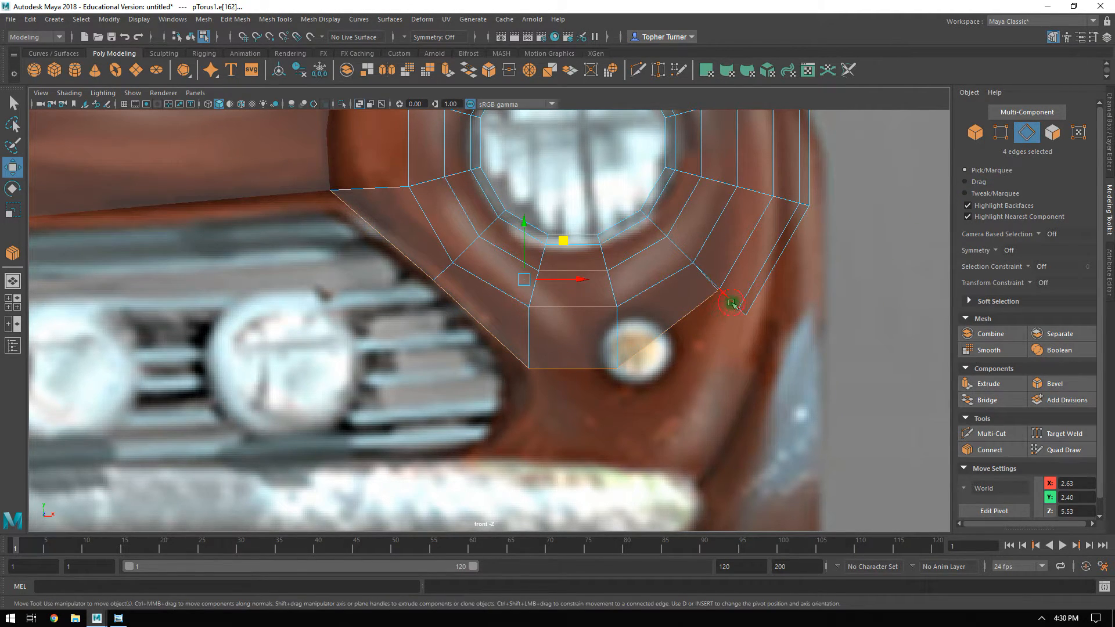
shift+click(746, 318)
shift+drag(762, 284, 733, 427)
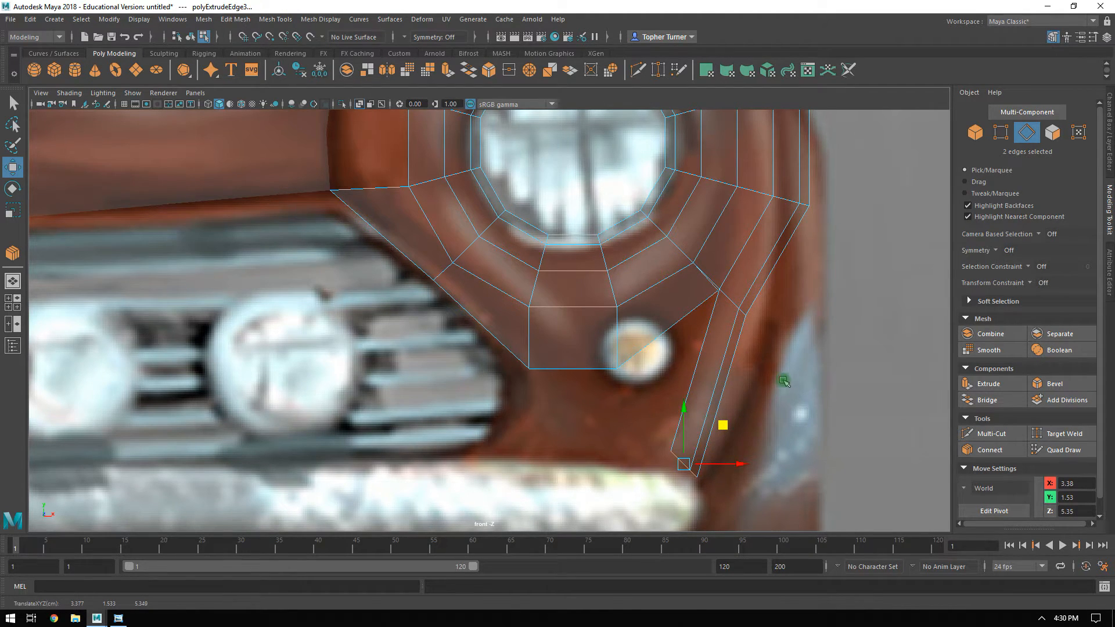
click(989, 449)
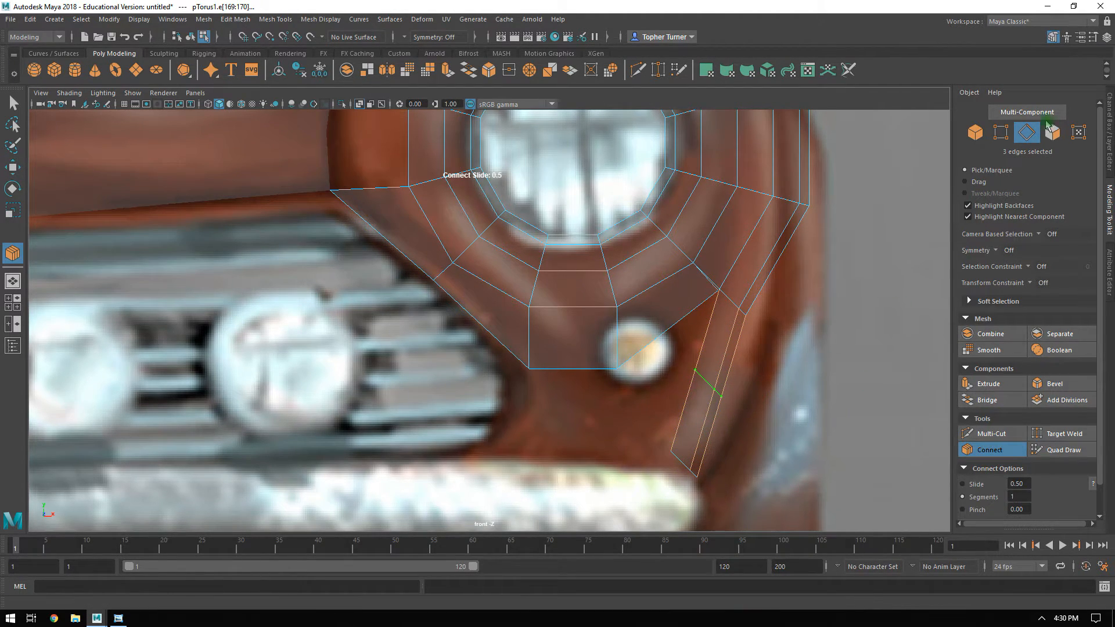
key(Return)
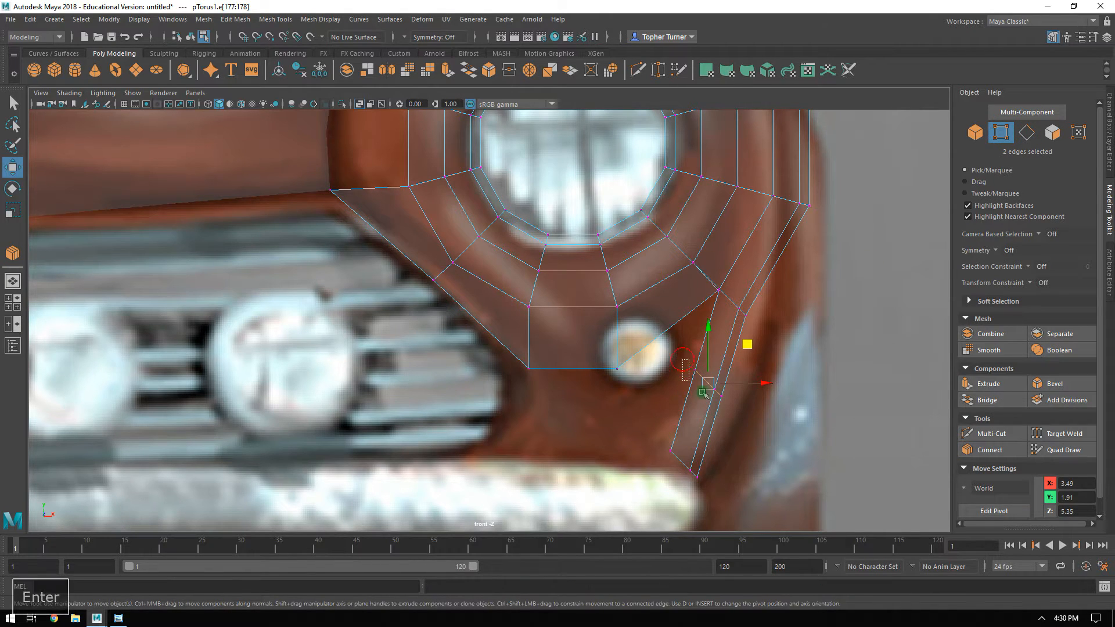
Move the vertices of the fender strip's middle row and upper corner outward to follow the fender's curve in the reference image.
drag(692, 383, 745, 408)
middle_drag(748, 347, 768, 359)
drag(778, 295, 734, 317)
middle_drag(787, 274, 809, 284)
alt+middle_drag(832, 167, 799, 288)
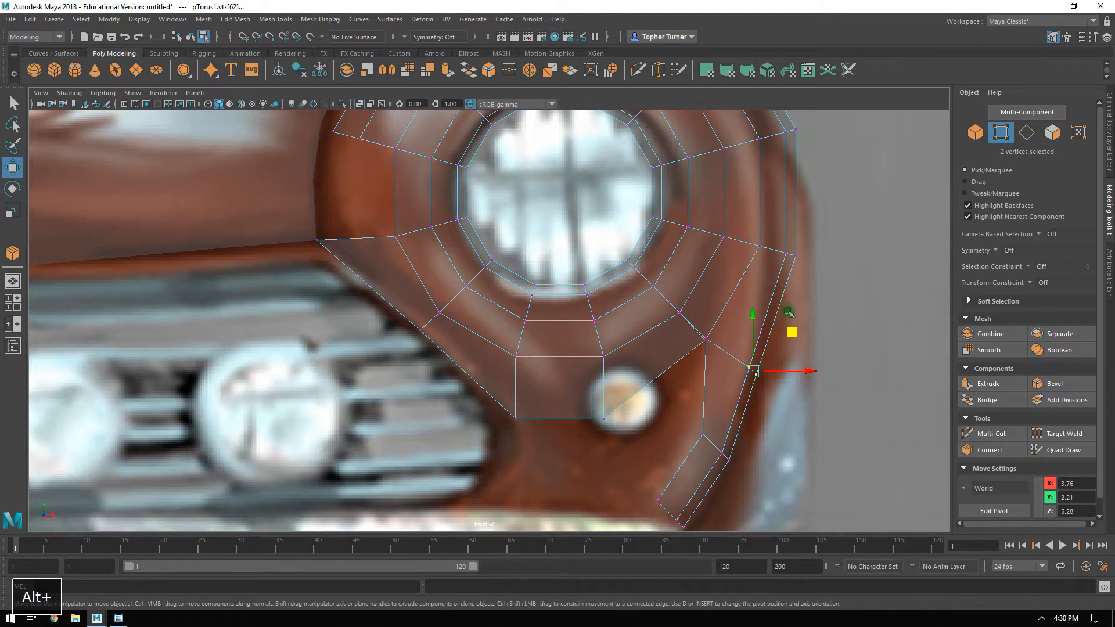
middle_drag(793, 335, 802, 332)
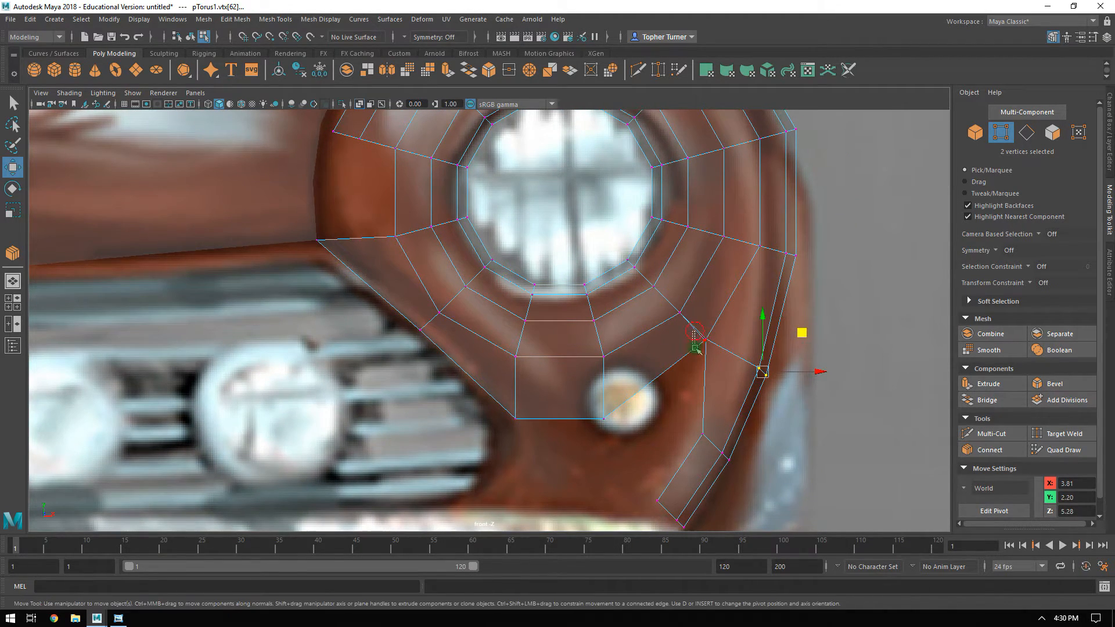
middle_drag(745, 299, 756, 323)
key(ctrl+z)
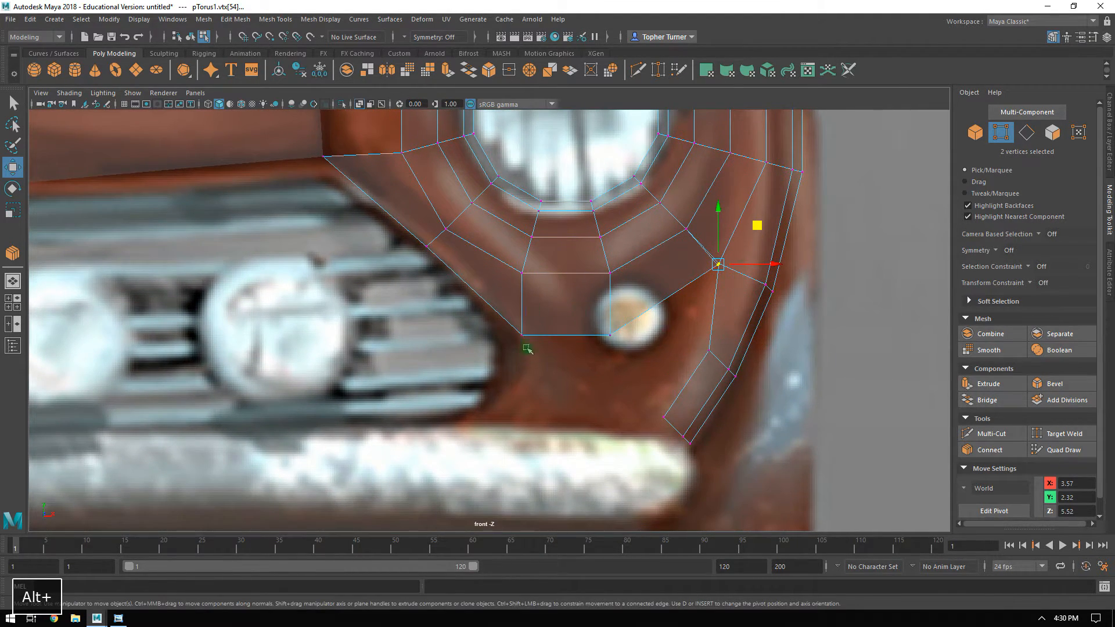
alt+middle_drag(595, 323, 600, 324)
Extrude the bottom edge below the headlight down twice to the bumper and pull its lower inner corner to the grille's end.
click(1027, 134)
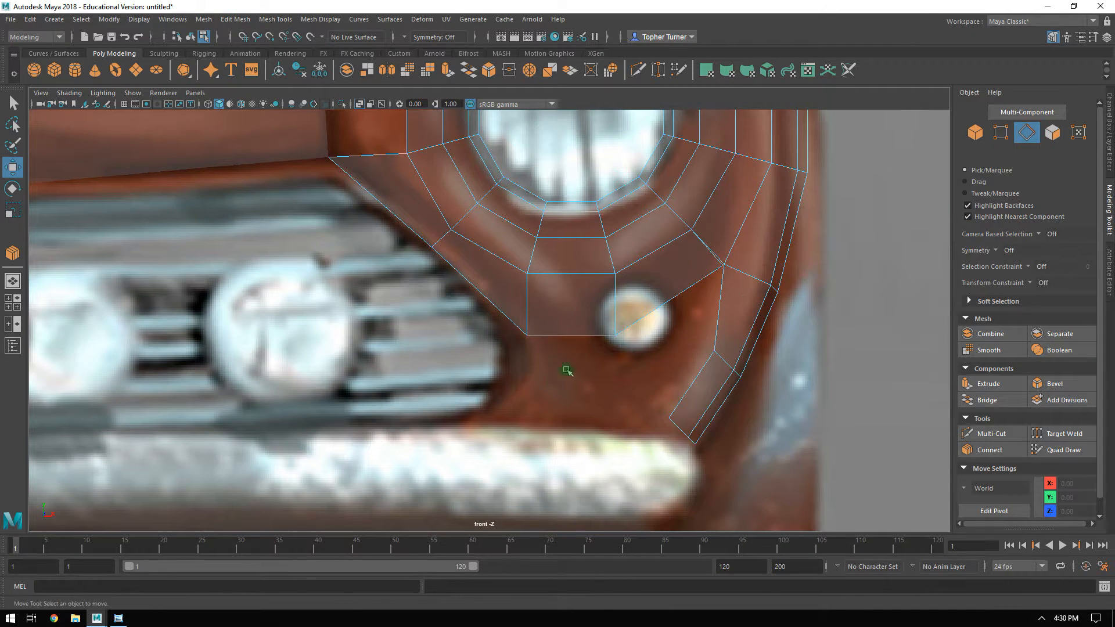
click(584, 327)
shift+drag(571, 291, 574, 378)
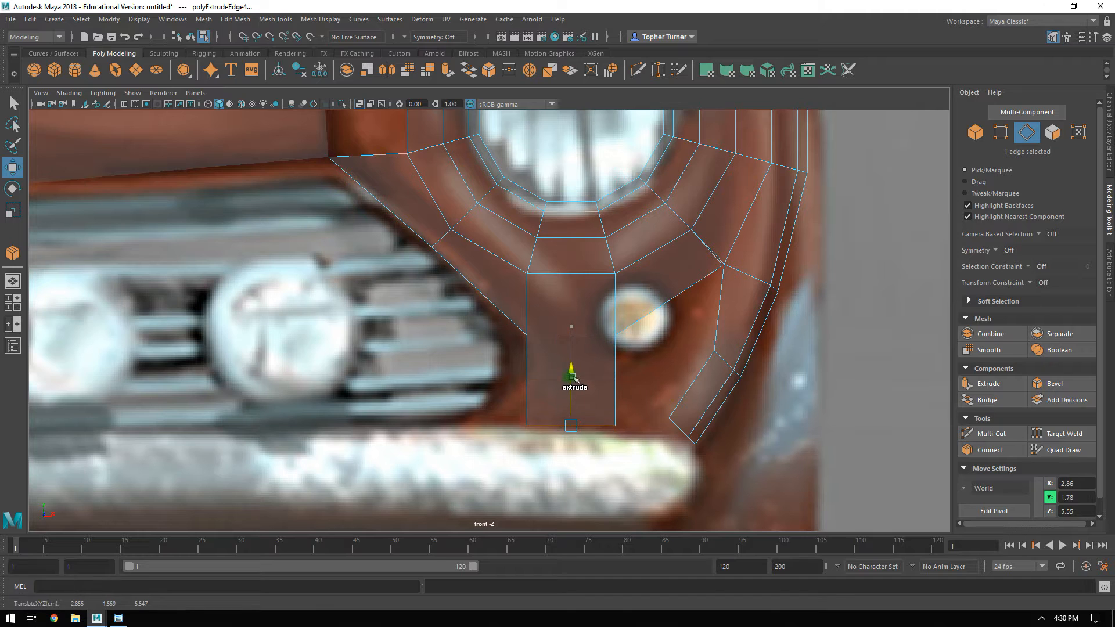
click(1000, 133)
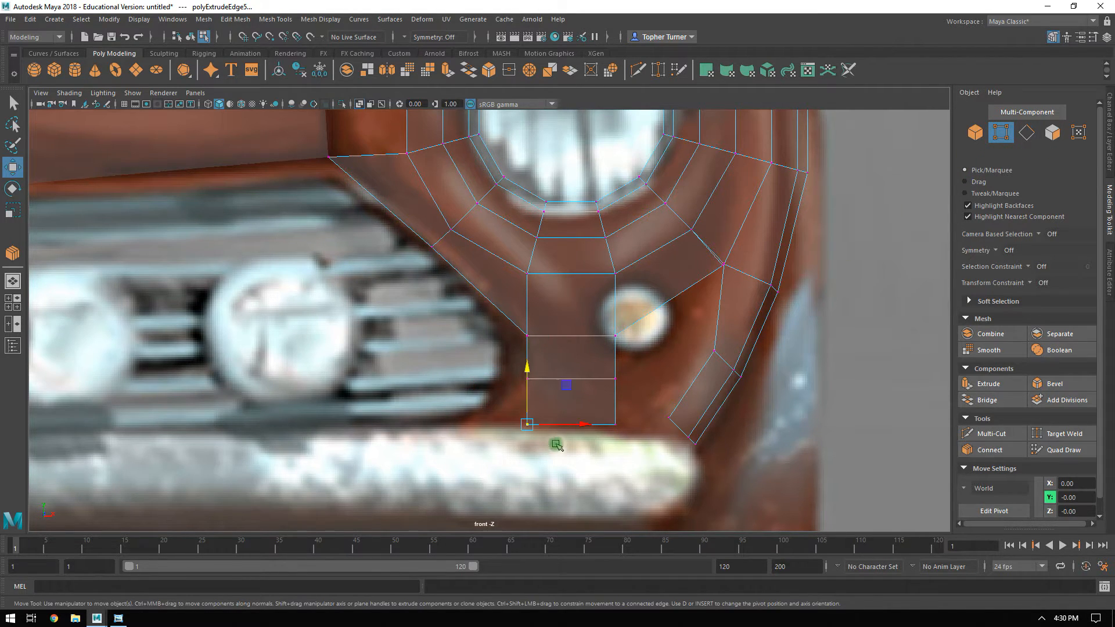
drag(567, 428, 527, 430)
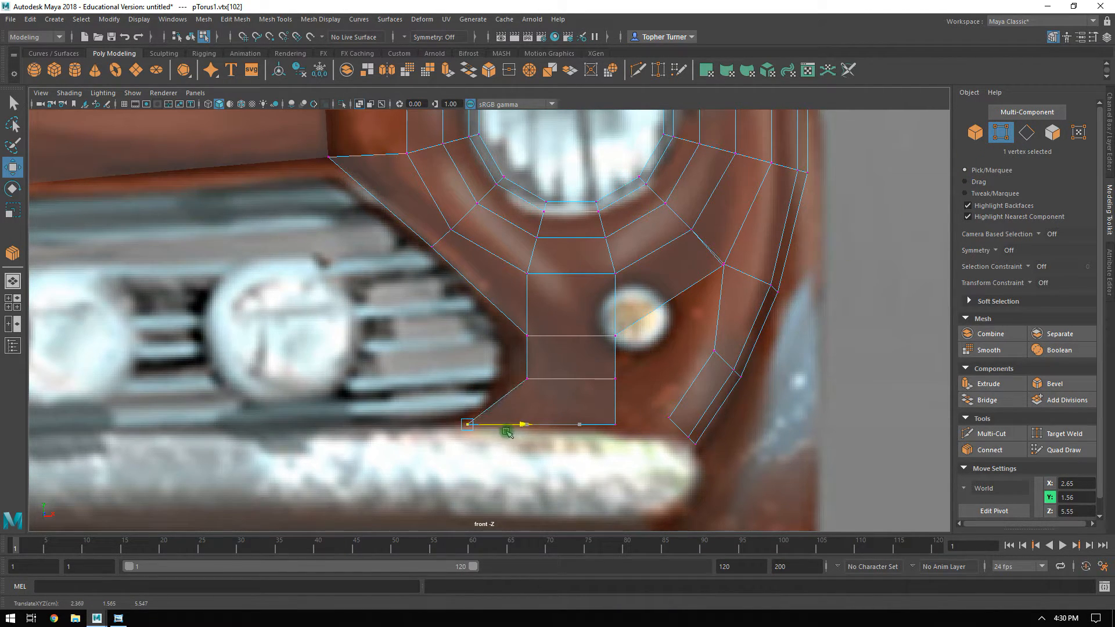
Move the fender strip's two inner vertices towards the fog light, the end one to about X 3.26, Y 1.53 and the middle one to about X 3.41, Y 1.78.
alt+middle_drag(632, 394, 536, 301)
alt+right_drag(552, 331, 590, 394)
drag(568, 328, 589, 356)
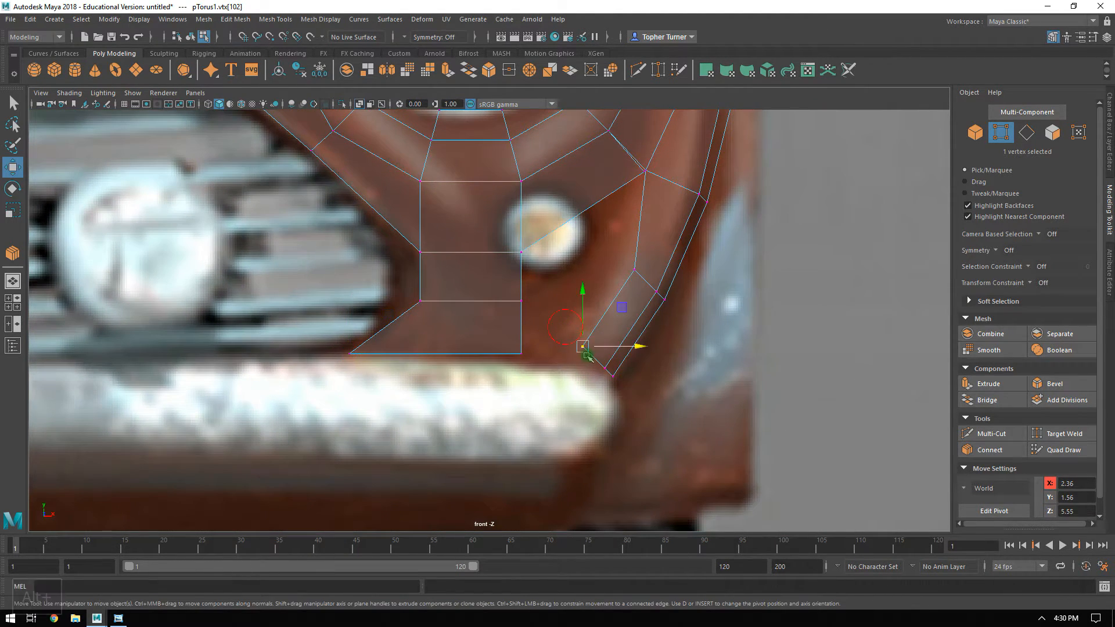
alt+right_drag(641, 350, 684, 416)
drag(634, 310, 621, 330)
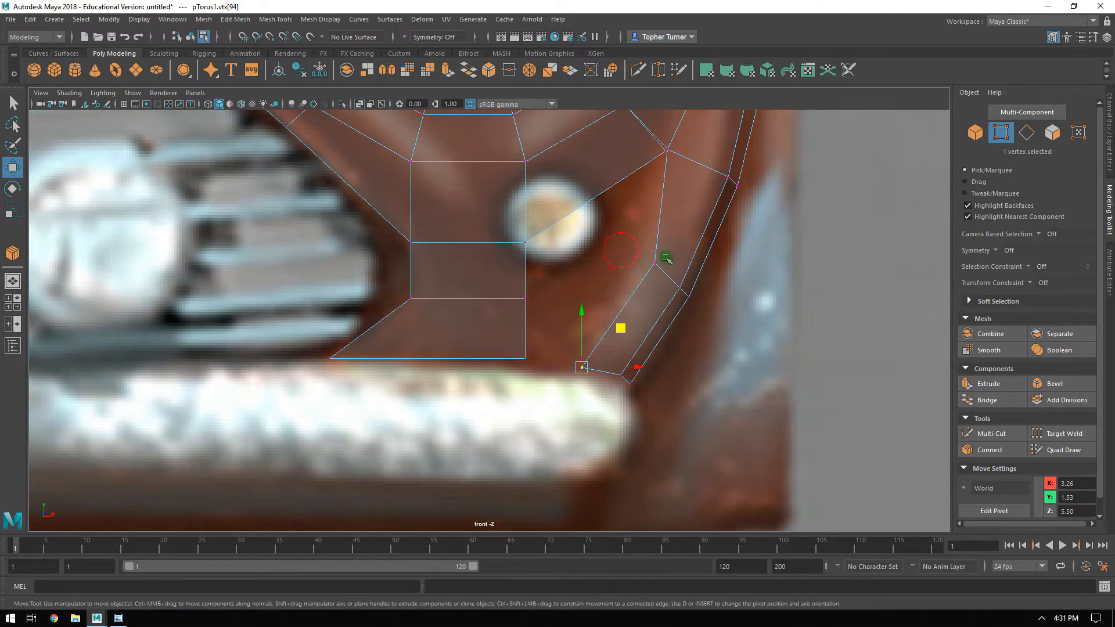
middle_drag(696, 228, 673, 251)
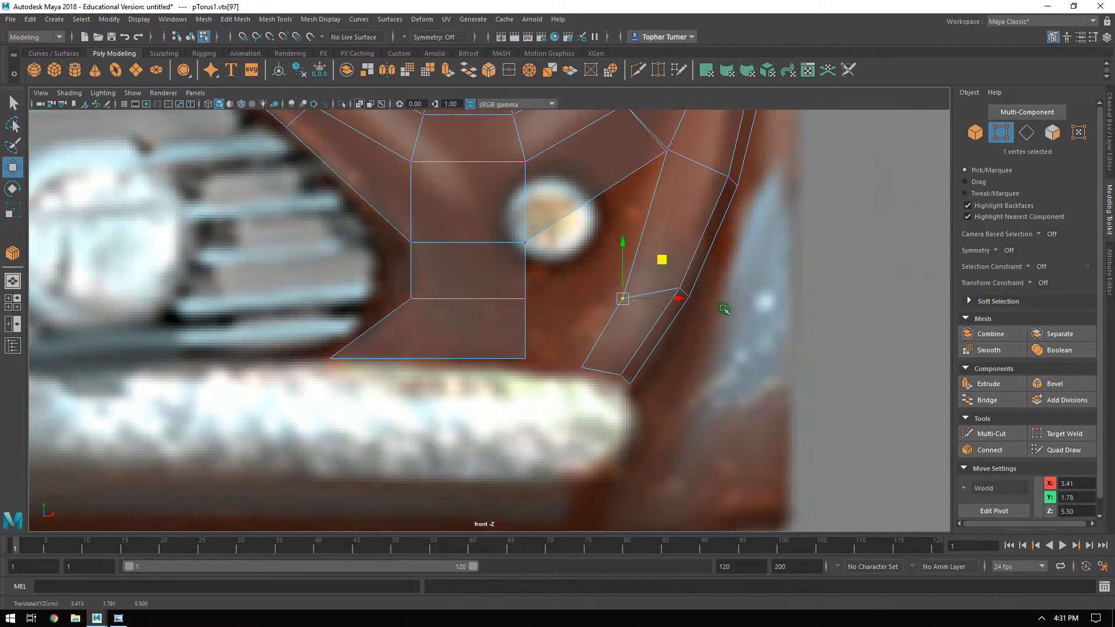
Bridge the outer side edge of the lowest front panel face to the inner edge of the fender strip.
key(F10)
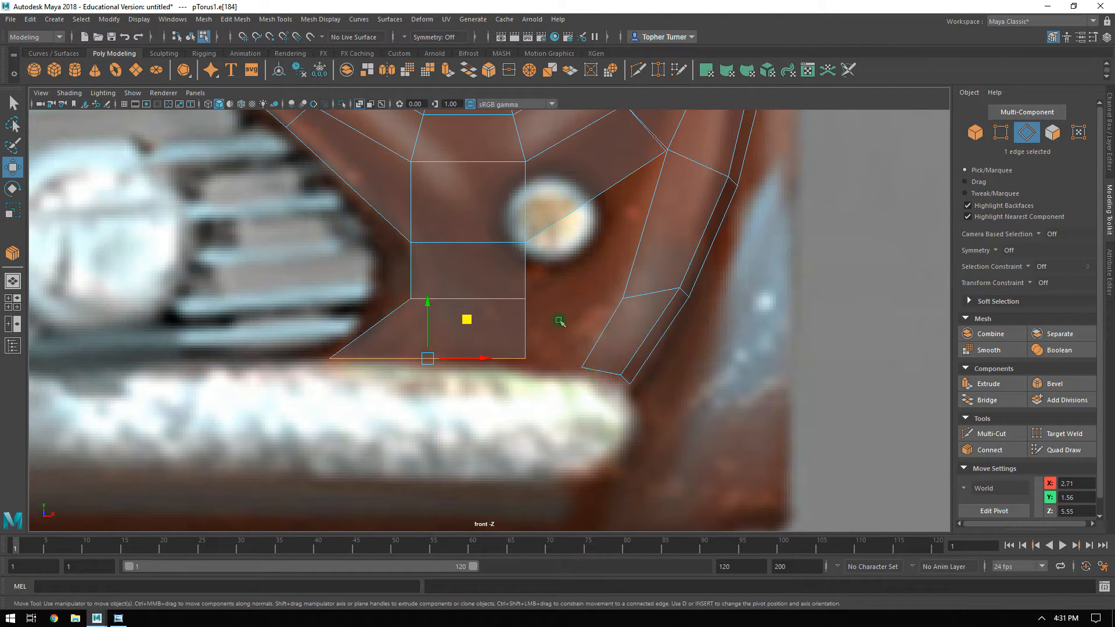
shift+click(623, 328)
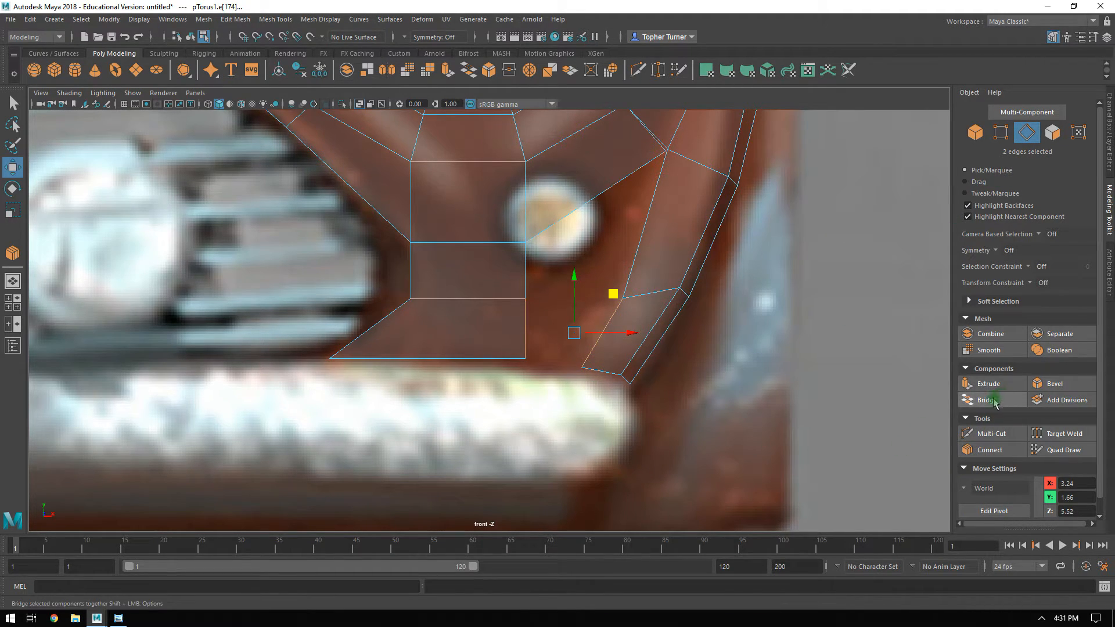
key(Return)
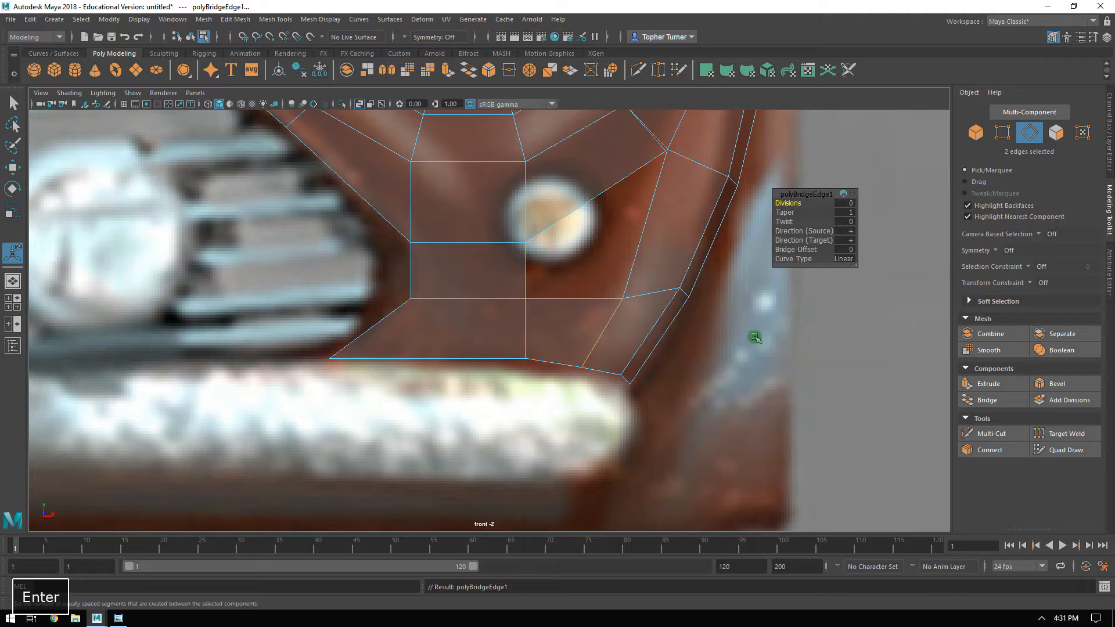
alt+middle_drag(627, 174, 565, 287)
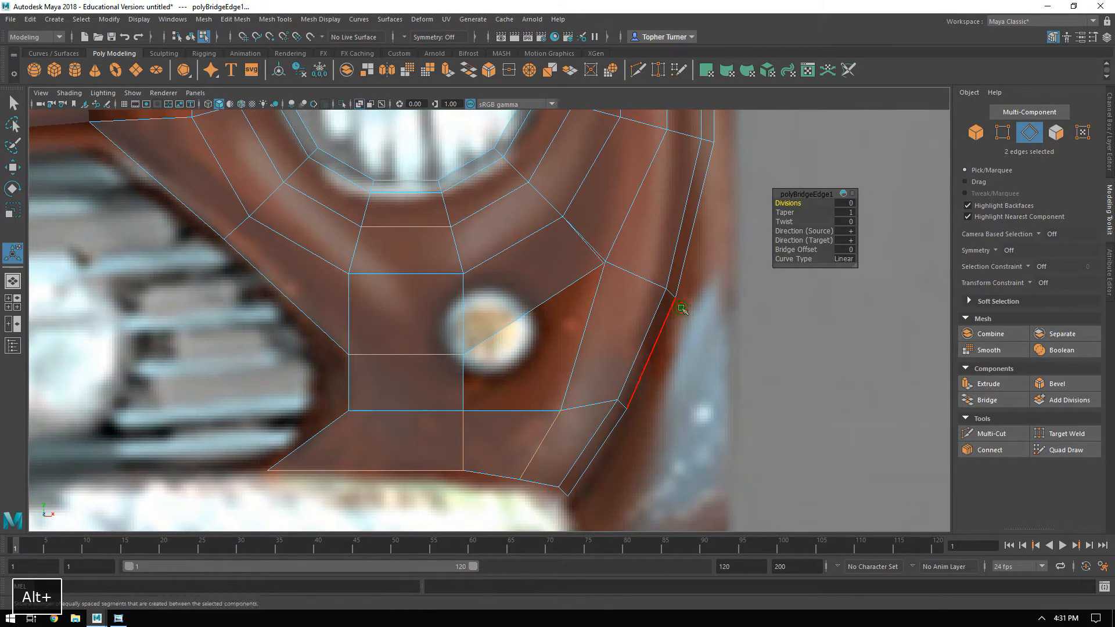
Weld the headlight surround's lower outer corner vertex to the fender's inner vertex beside the fog light.
click(923, 291)
key(F9)
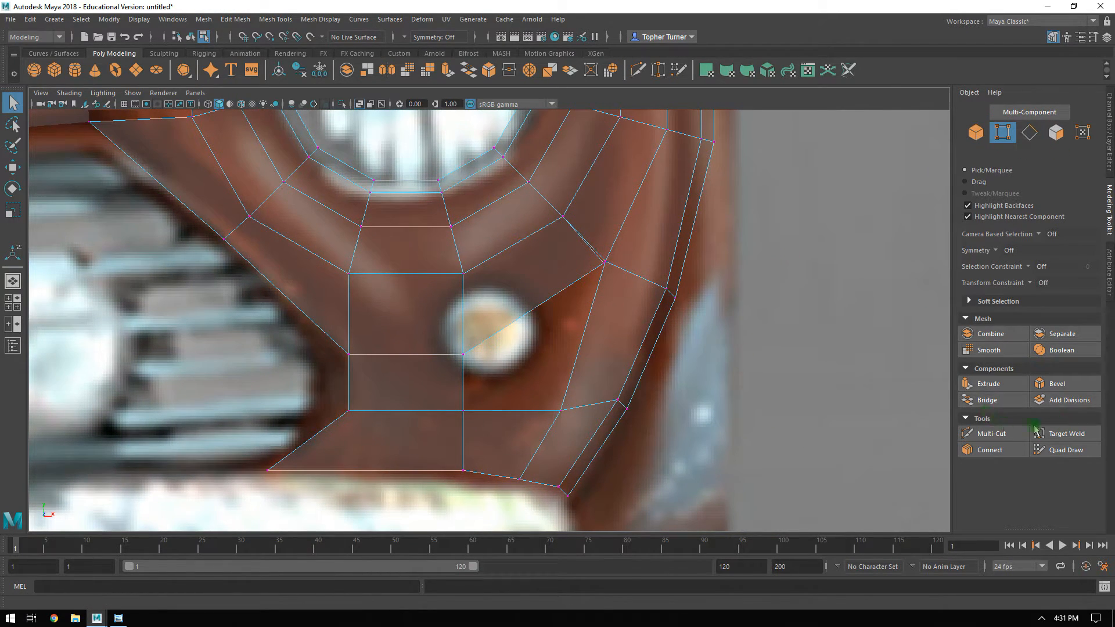
click(1062, 433)
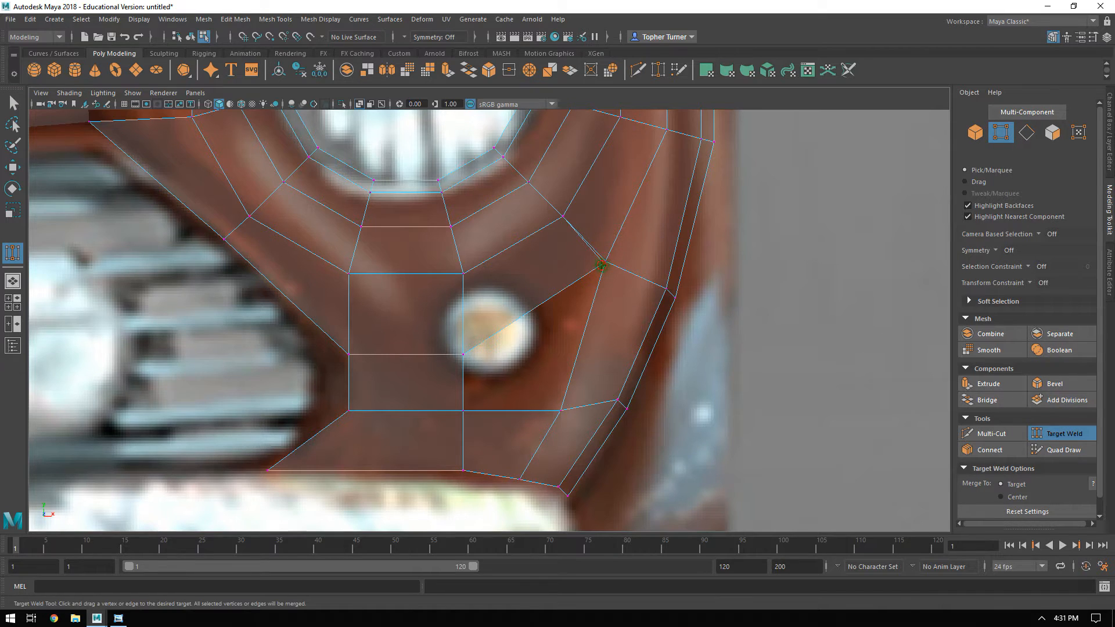
key(space)
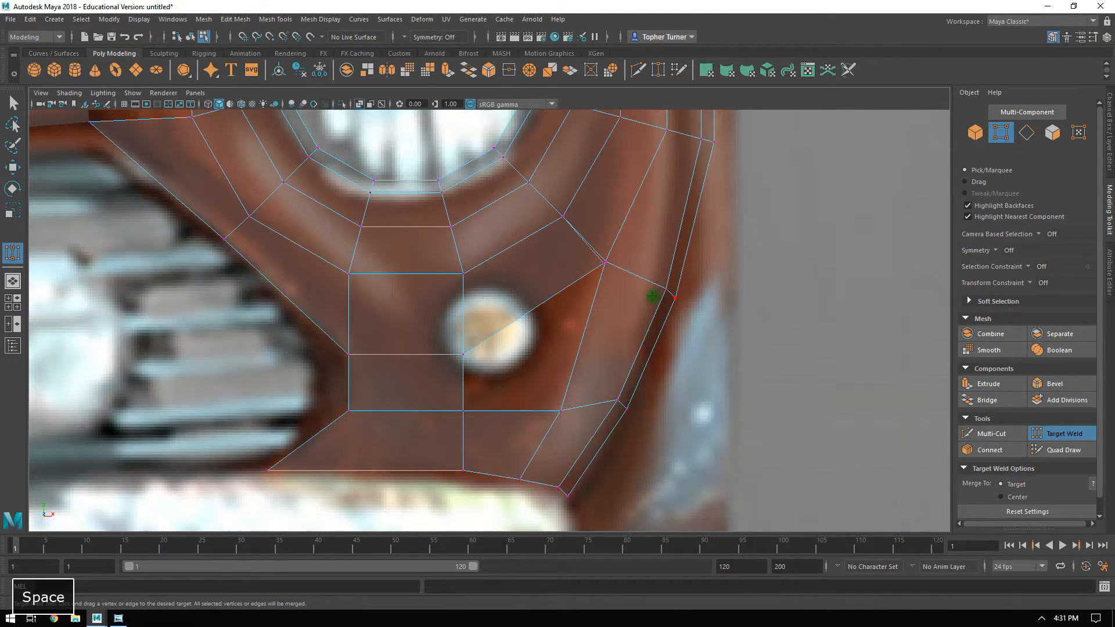
key(space)
alt+drag(761, 261, 622, 284)
alt+right_drag(621, 284, 555, 400)
alt+middle_drag(555, 400, 579, 349)
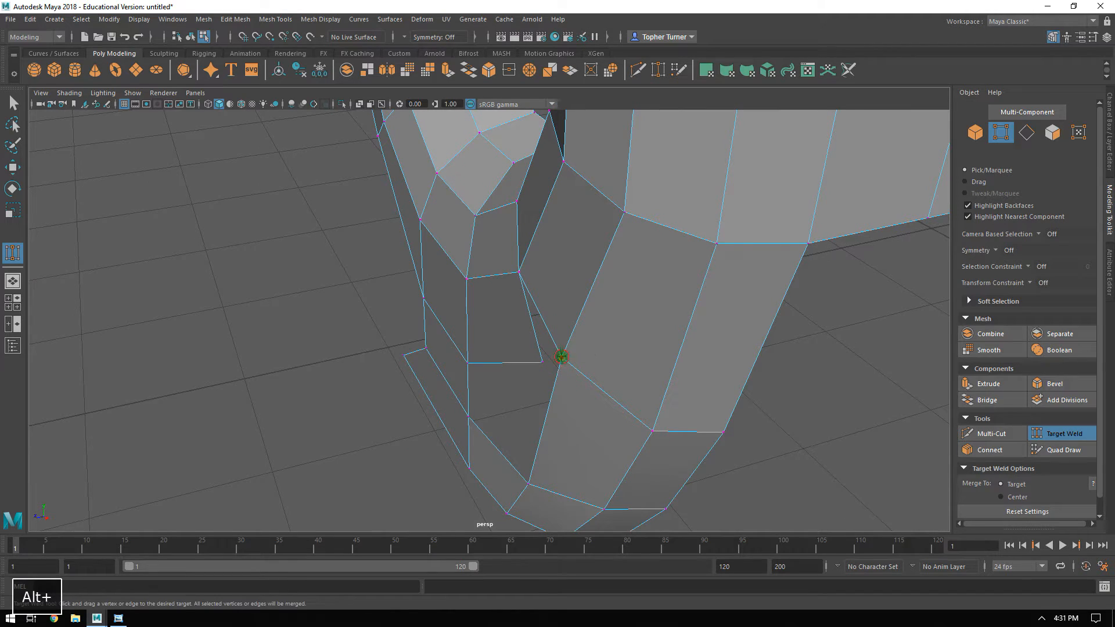
alt+drag(612, 388, 824, 378)
click(1069, 436)
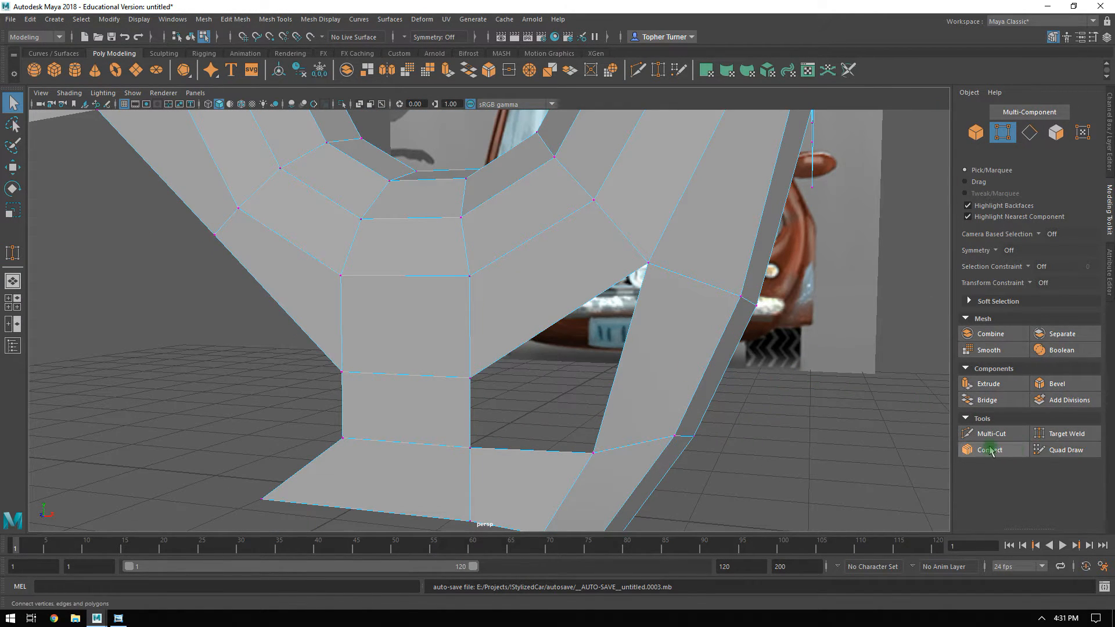
Bridge the slanted edge below the headlight to the top edge of the lower panel face, filling the fog light gap.
click(541, 344)
shift+click(530, 451)
click(987, 400)
alt+drag(652, 317, 627, 278)
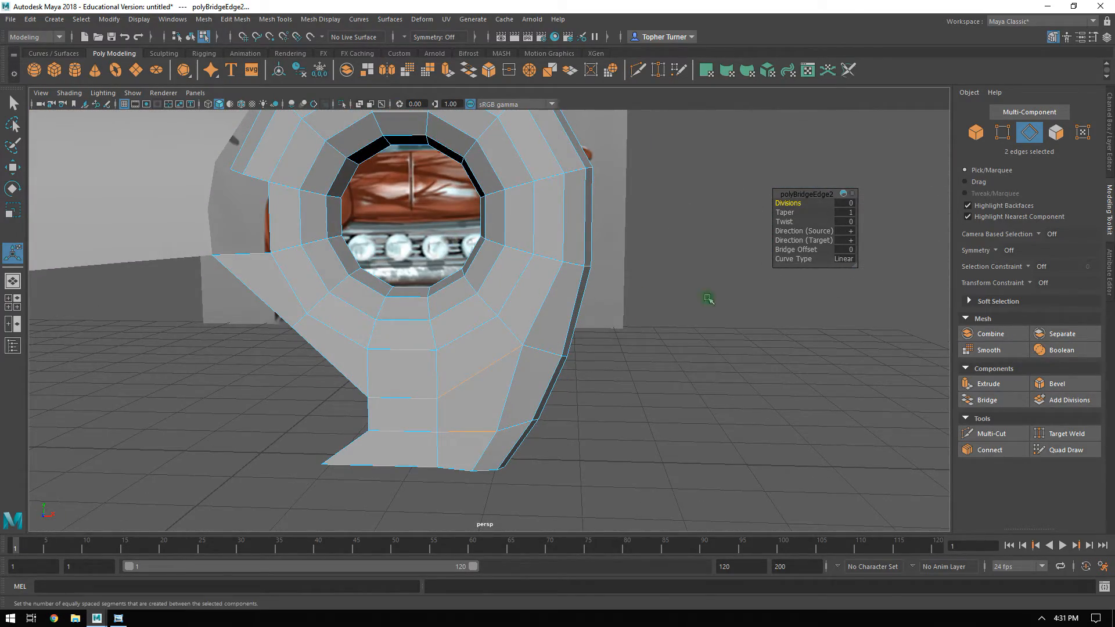
Move the welded vertex between the headlight surround and fender outward to about X 3.64, Y 2.29, Z 5.55.
click(1001, 133)
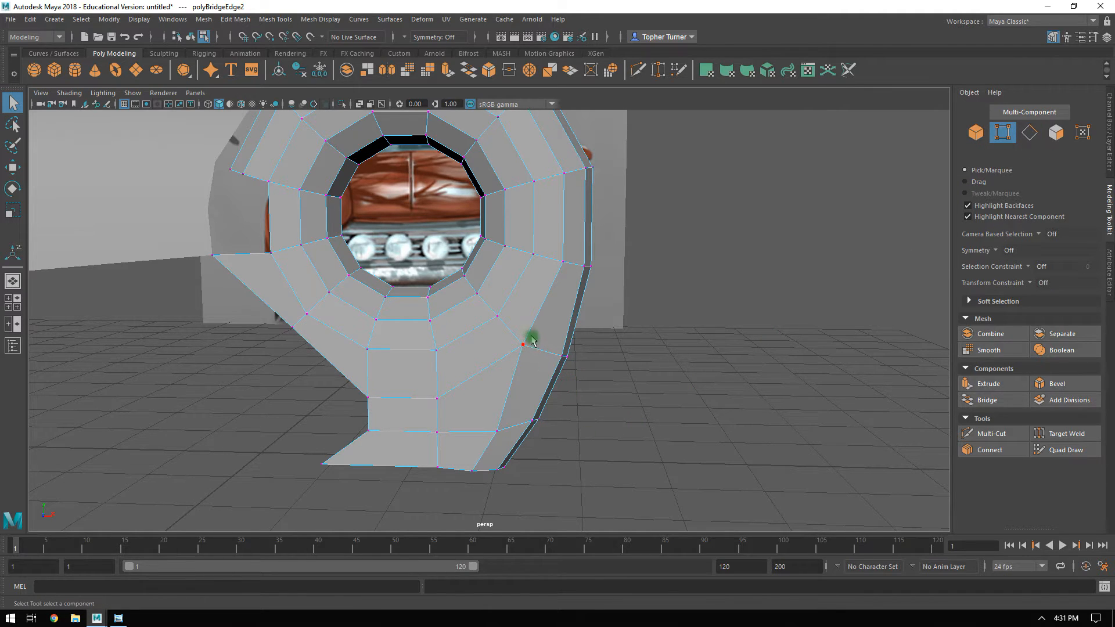
click(512, 354)
alt+drag(512, 354, 567, 355)
key(w)
alt+drag(570, 355, 641, 350)
drag(574, 307, 575, 312)
alt+drag(659, 331, 651, 296)
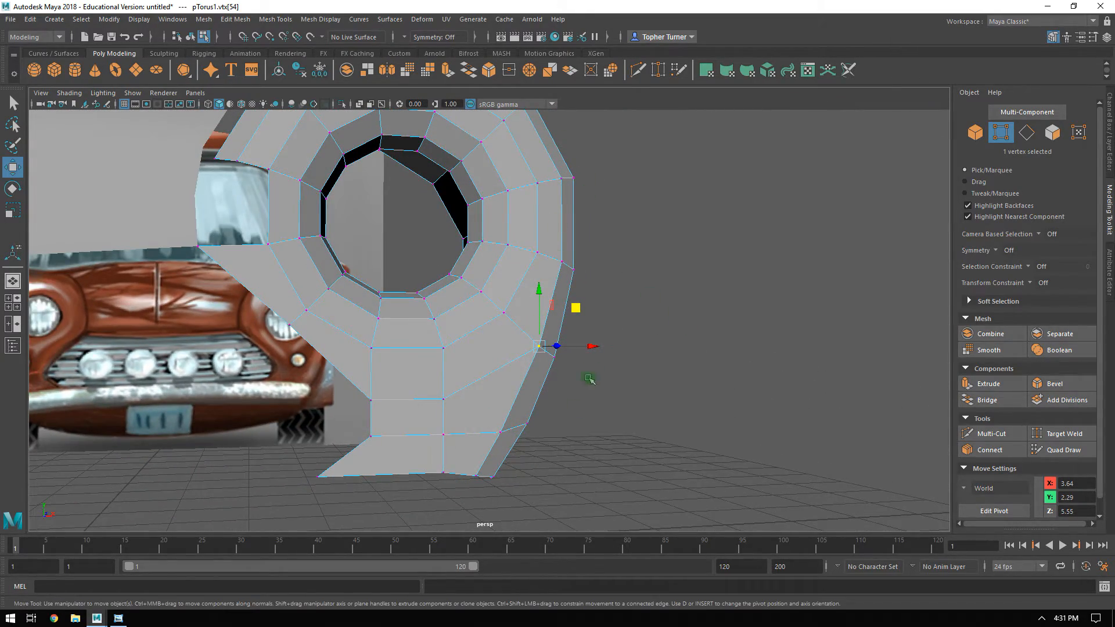
alt+drag(584, 393, 545, 177)
alt+drag(490, 453, 581, 219)
mouse_move(584, 394)
alt+mouse_down()
mouse_move(540, 337)
mouse_move(587, 383)
alt+mouse_up()
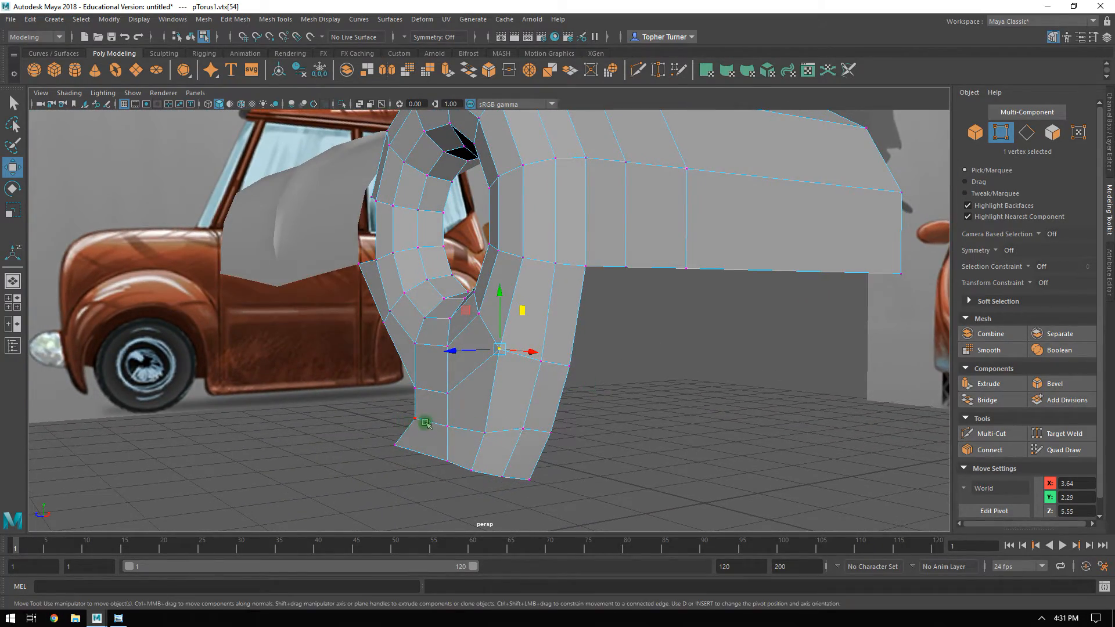
Move the vertex on the lower fender's front crease to about X 3.59, Y 1.79, Z 5.37.
alt+drag(558, 428, 613, 341)
click(554, 379)
middle_drag(613, 341, 598, 341)
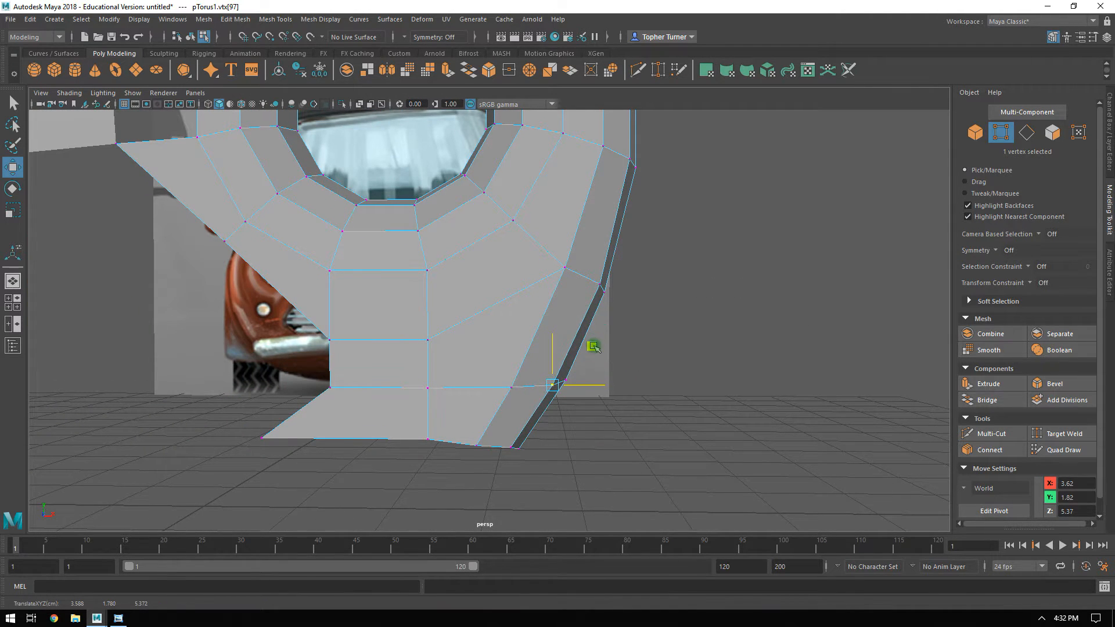
alt+drag(594, 345, 501, 388)
alt+drag(629, 355, 421, 263)
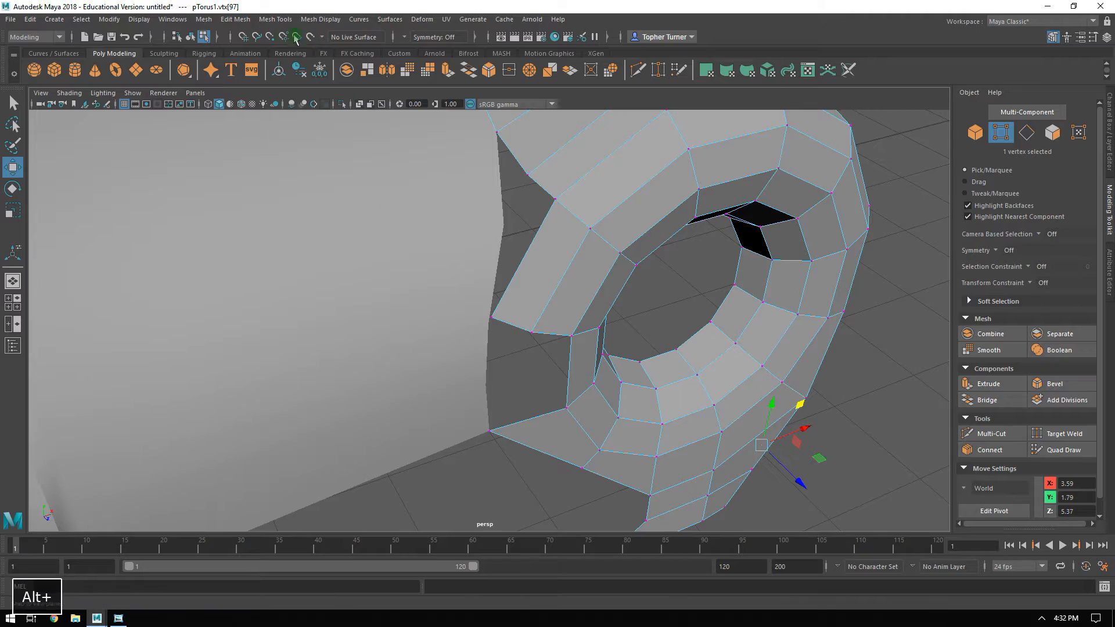
Turn on point snapping and snap the headlight surround's upper inner corner vertex onto the hood's front edge vertex.
click(270, 38)
mouse_move(467, 315)
mouse_down()
mouse_move(501, 340)
mouse_move(473, 304)
mouse_move(477, 321)
mouse_up()
alt+drag(534, 333, 486, 208)
alt+drag(458, 349, 465, 235)
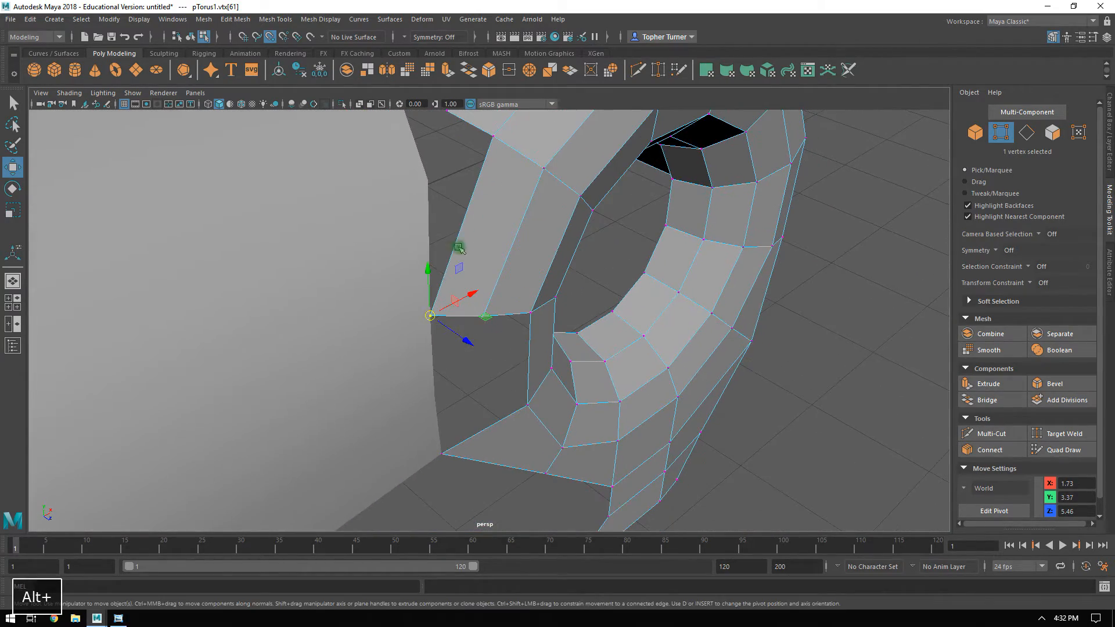
alt+drag(422, 315, 385, 319)
alt+drag(447, 337, 430, 302)
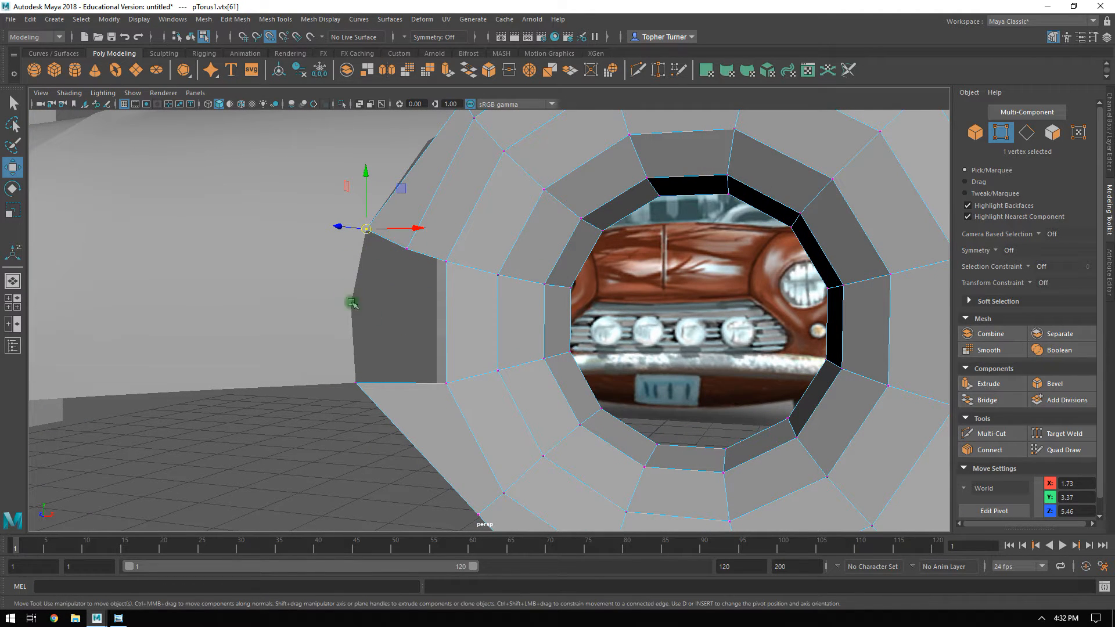
alt+drag(396, 419, 403, 376)
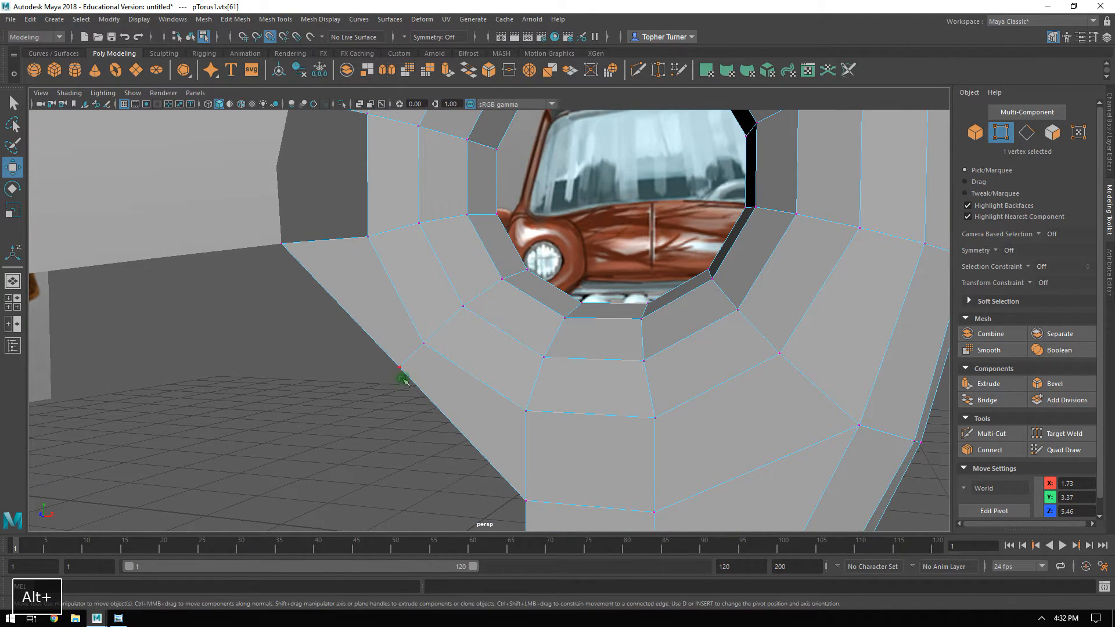
alt+drag(782, 371, 669, 467)
alt+right_drag(670, 467, 580, 413)
alt+drag(398, 377, 425, 366)
alt+middle_drag(335, 370, 332, 287)
click(1026, 133)
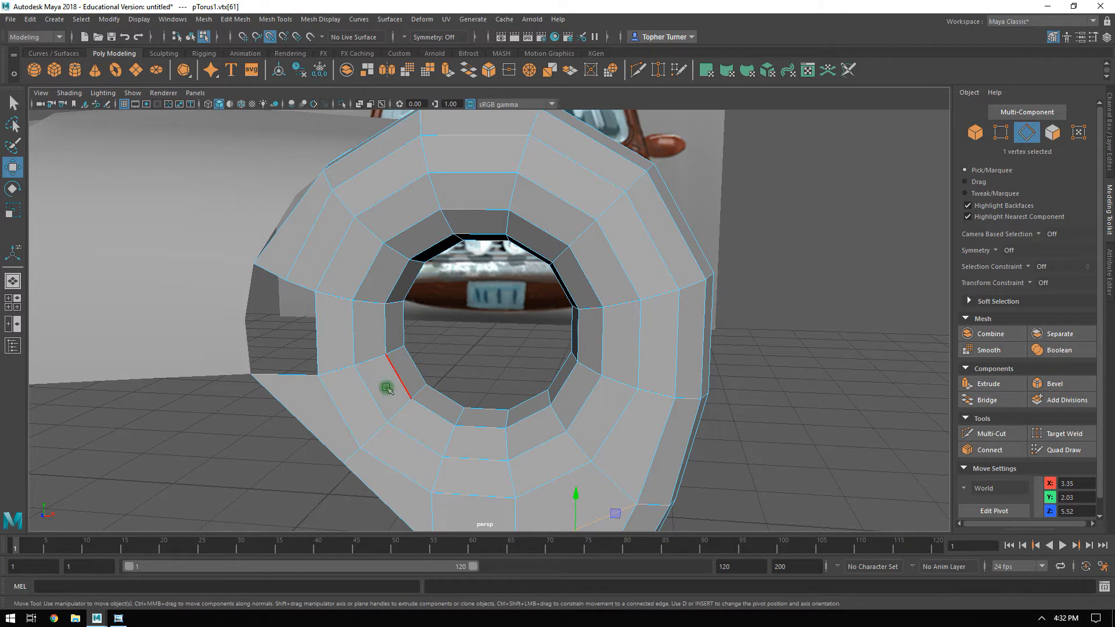
click(284, 373)
shift+double_click(355, 456)
alt+middle_drag(355, 456, 281, 270)
alt+drag(529, 387, 685, 298)
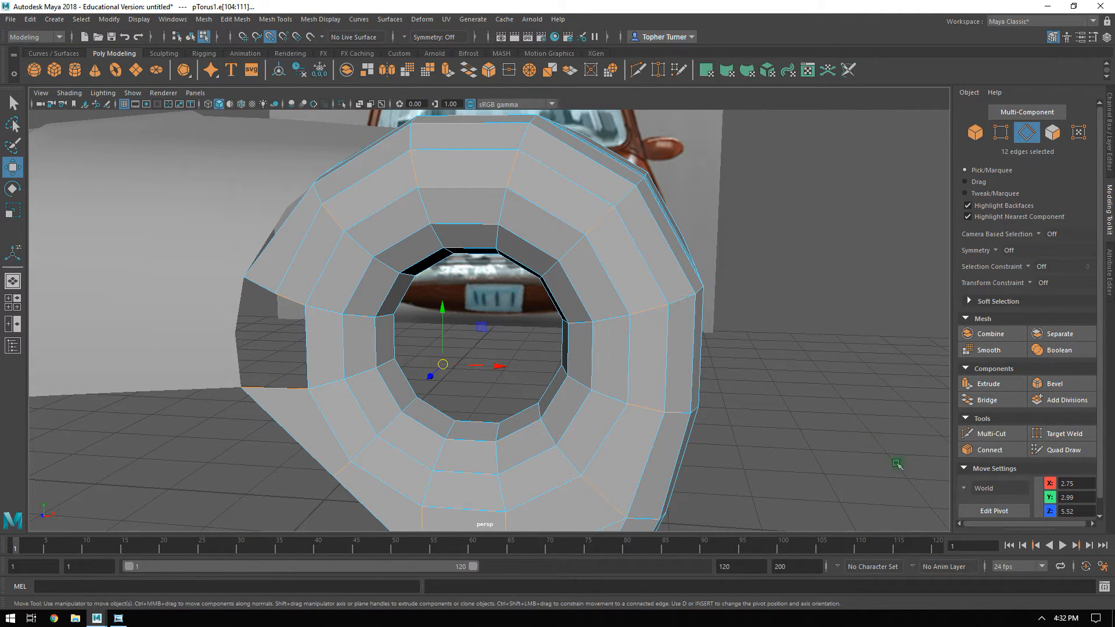
click(990, 450)
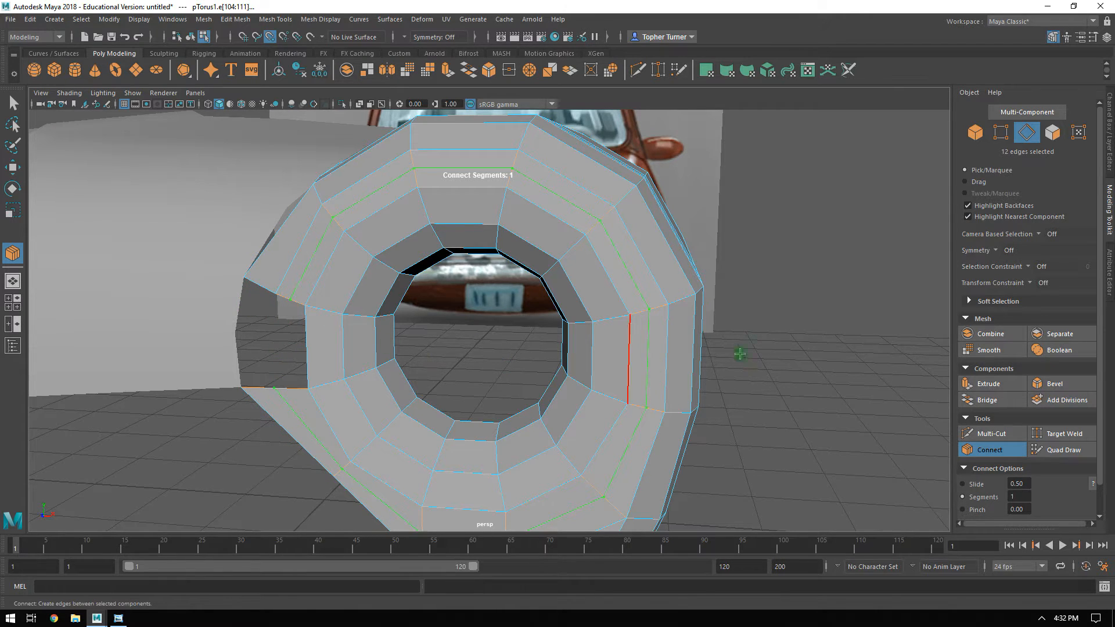
key(Escape)
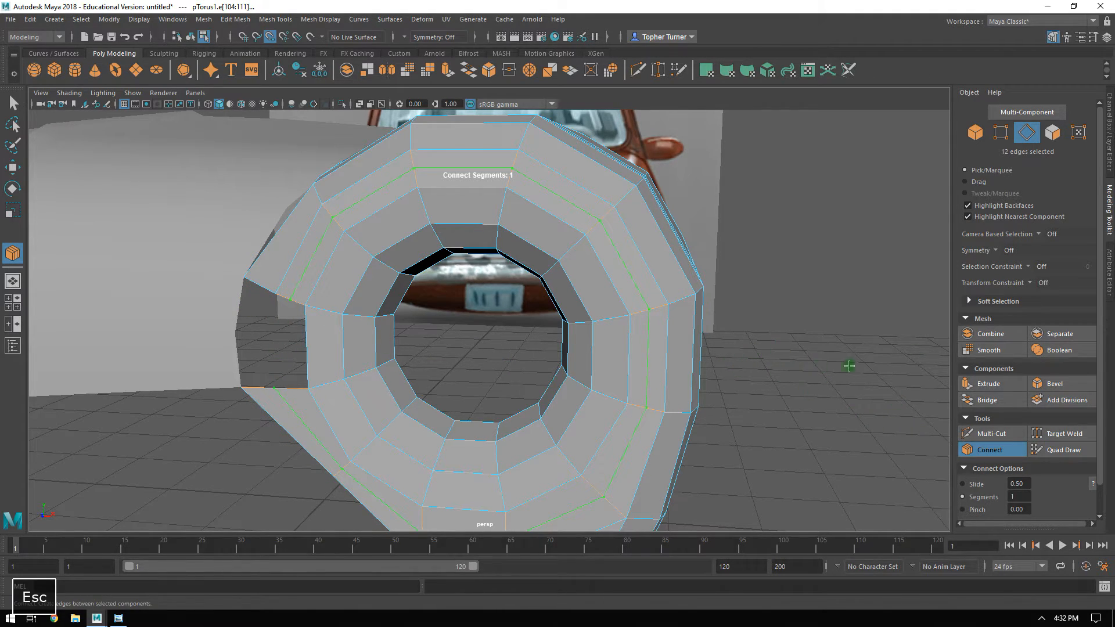
click(1000, 133)
click(772, 306)
Examine the headlight surround, its open gap at the hood and the grille-side panel from several angles.
alt+middle_drag(585, 332, 668, 287)
alt+right_drag(385, 278, 398, 312)
alt+drag(399, 311, 423, 343)
alt+middle_drag(423, 343, 420, 288)
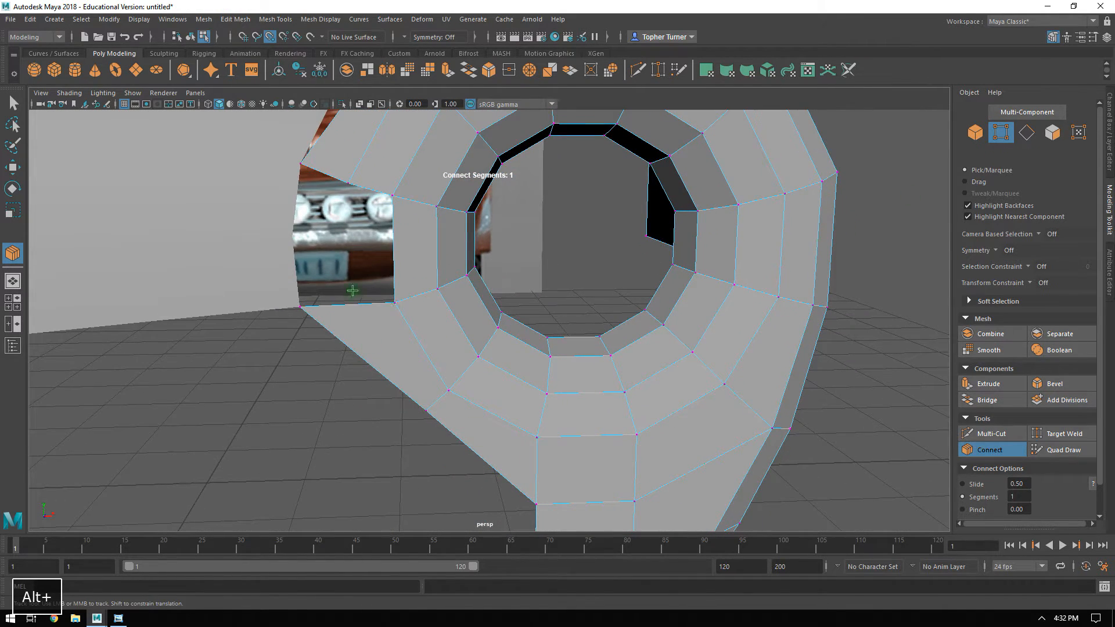
alt+middle_drag(530, 379, 523, 249)
alt+middle_drag(414, 187, 406, 276)
alt+middle_drag(410, 160, 501, 304)
alt+drag(552, 386, 629, 296)
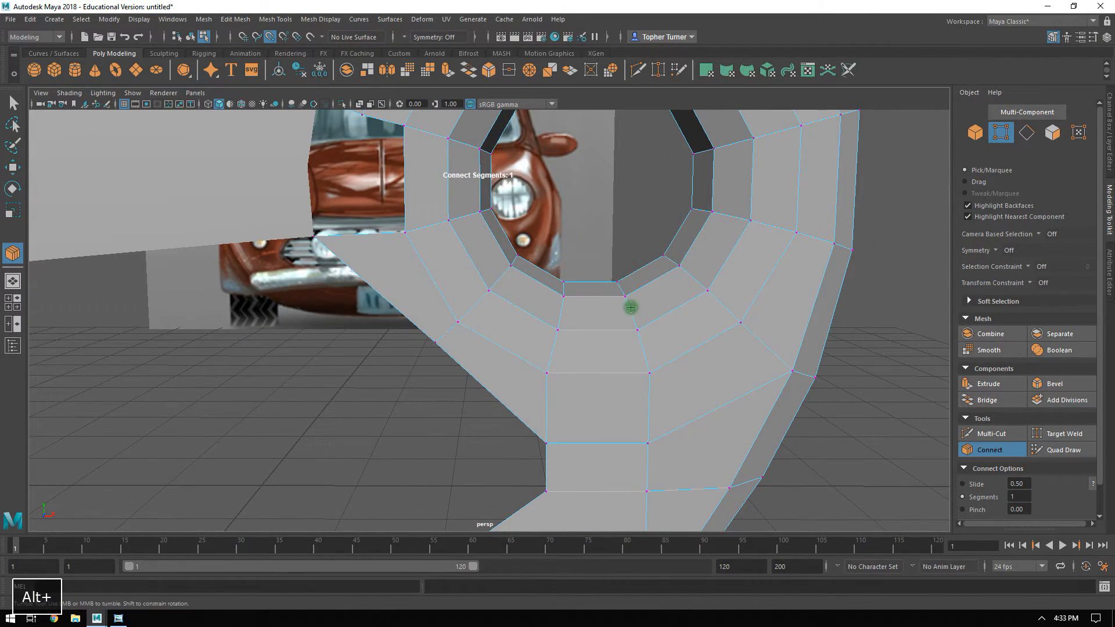
In the front view, Multi-Cut from the lower panel's grille-side edge into the face, up and along the grille side to the surround's inner wing.
key(space)
key(space)
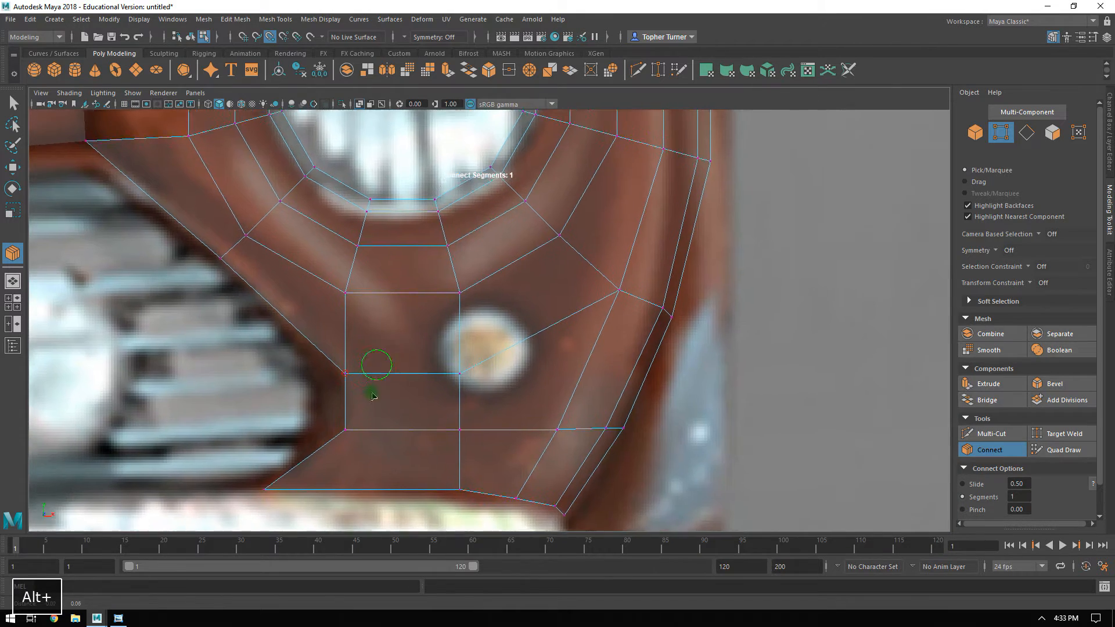
alt+middle_drag(373, 377, 520, 424)
alt+right_drag(519, 423, 504, 382)
alt+middle_drag(370, 296, 357, 311)
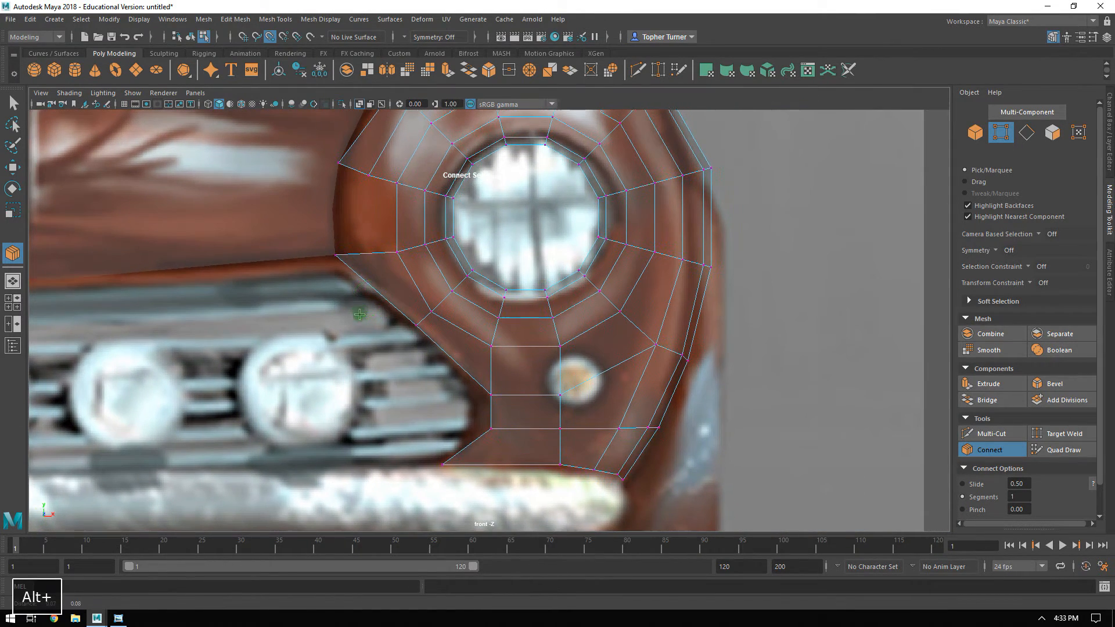
click(983, 439)
alt+right_drag(542, 436, 574, 510)
alt+middle_drag(532, 415, 547, 407)
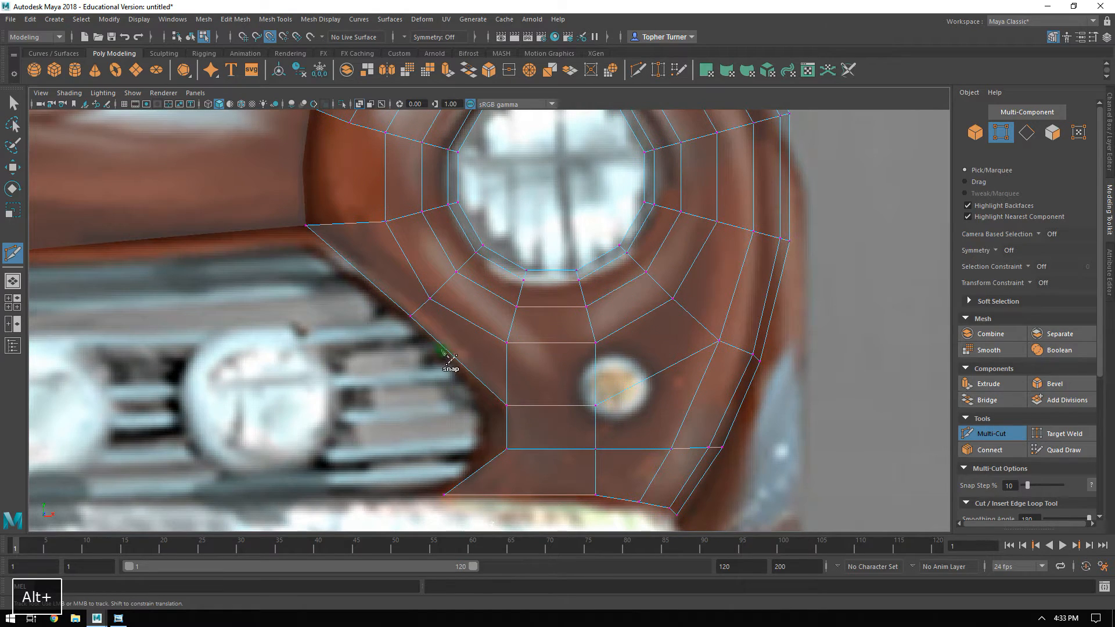
click(508, 430)
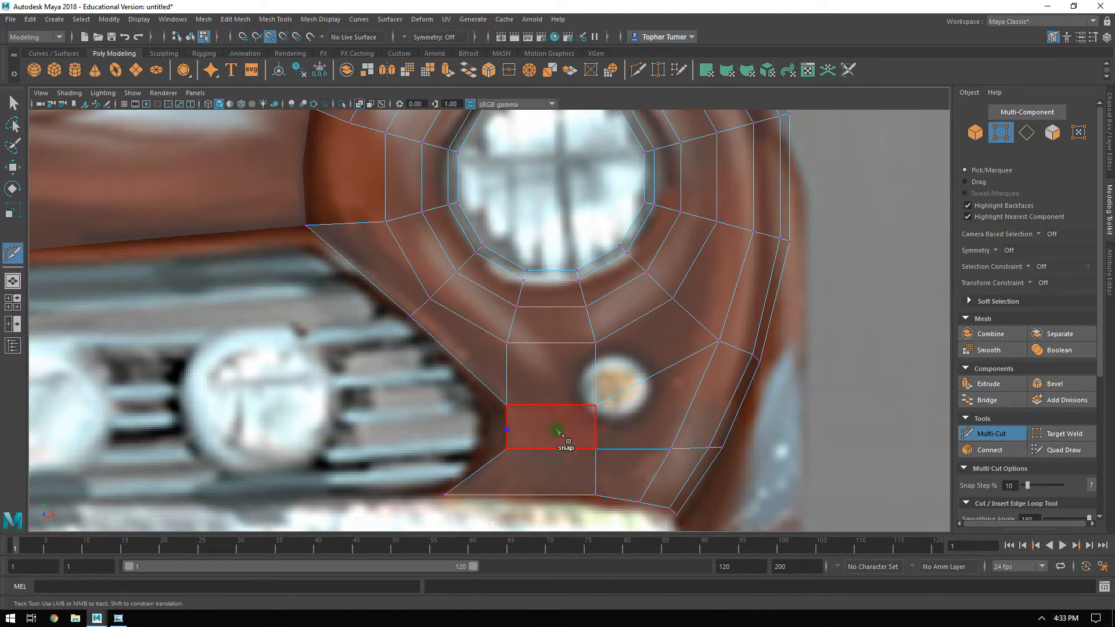
click(551, 429)
click(549, 376)
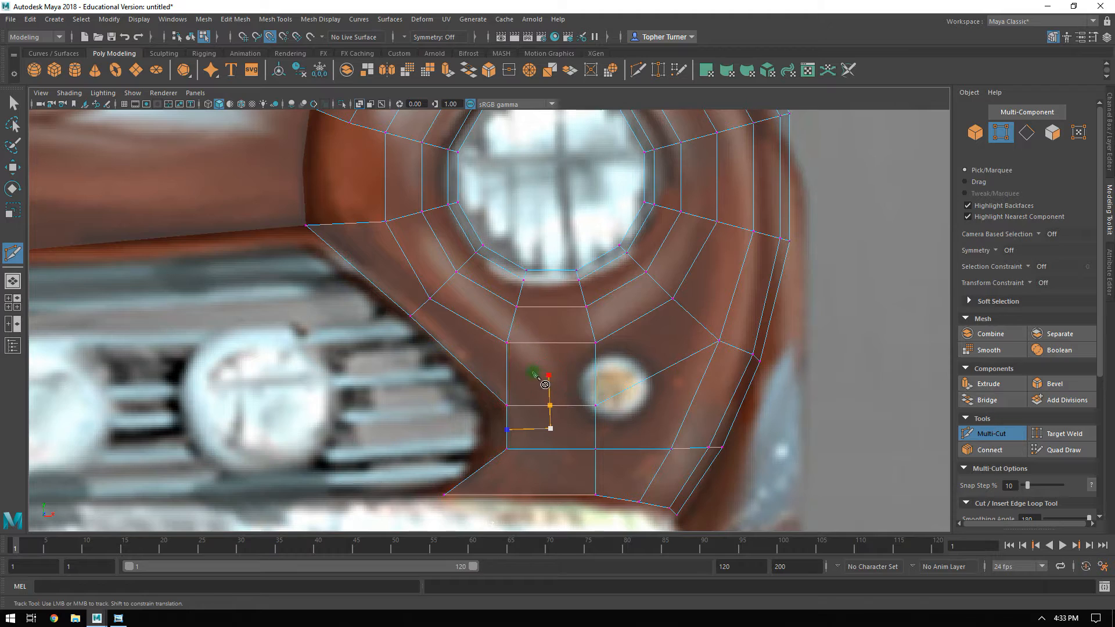
click(420, 310)
key(Return)
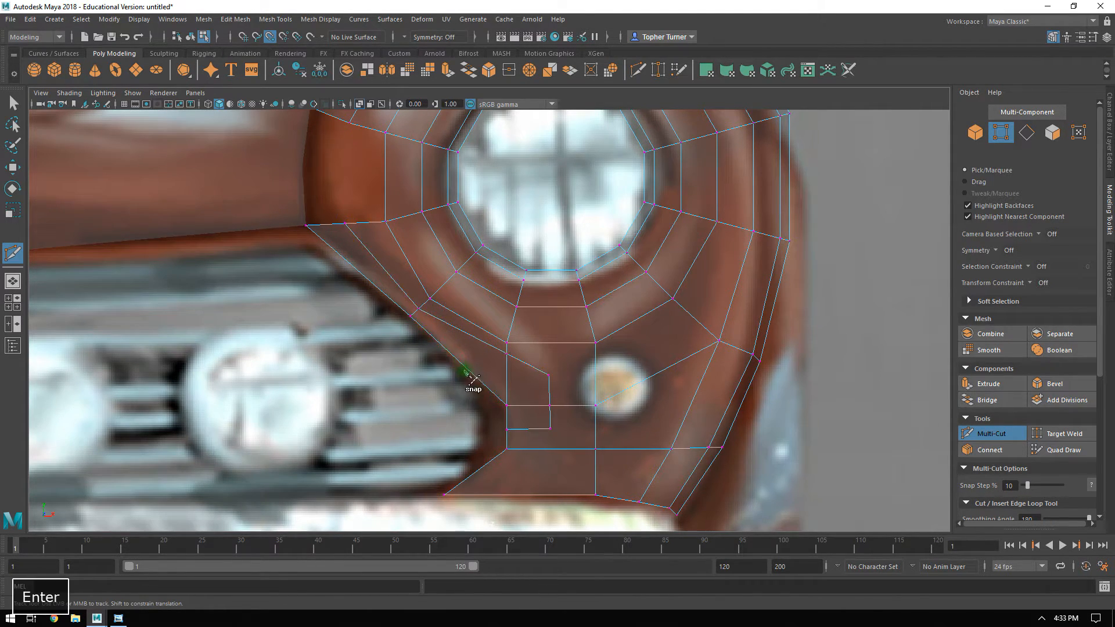
Cut an edge from the new cut's upper bend to the upper outer corner of the panel face below the headlight.
click(557, 372)
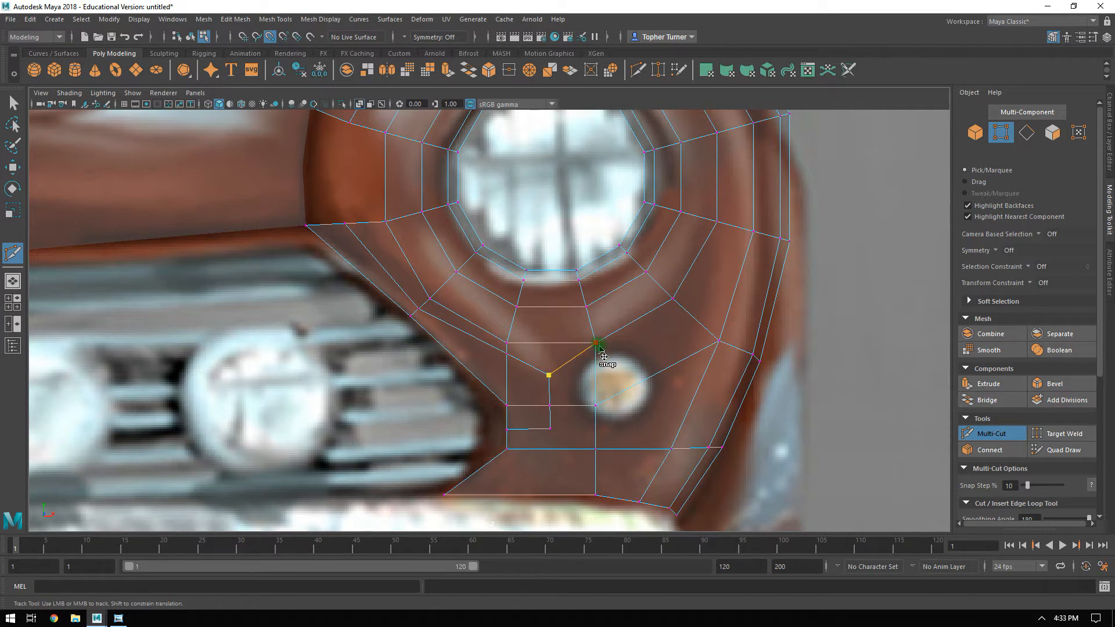
click(598, 345)
key(Return)
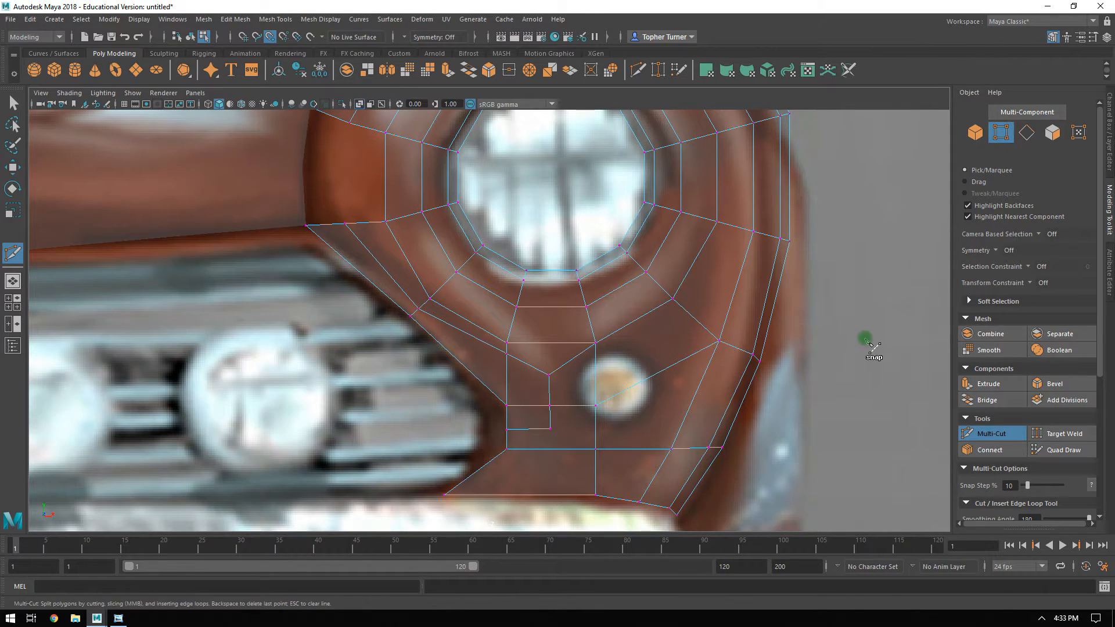
Turn off point snapping and move the new cut's vertex near the grille down to about X 2.63, Y 2.13.
click(18, 171)
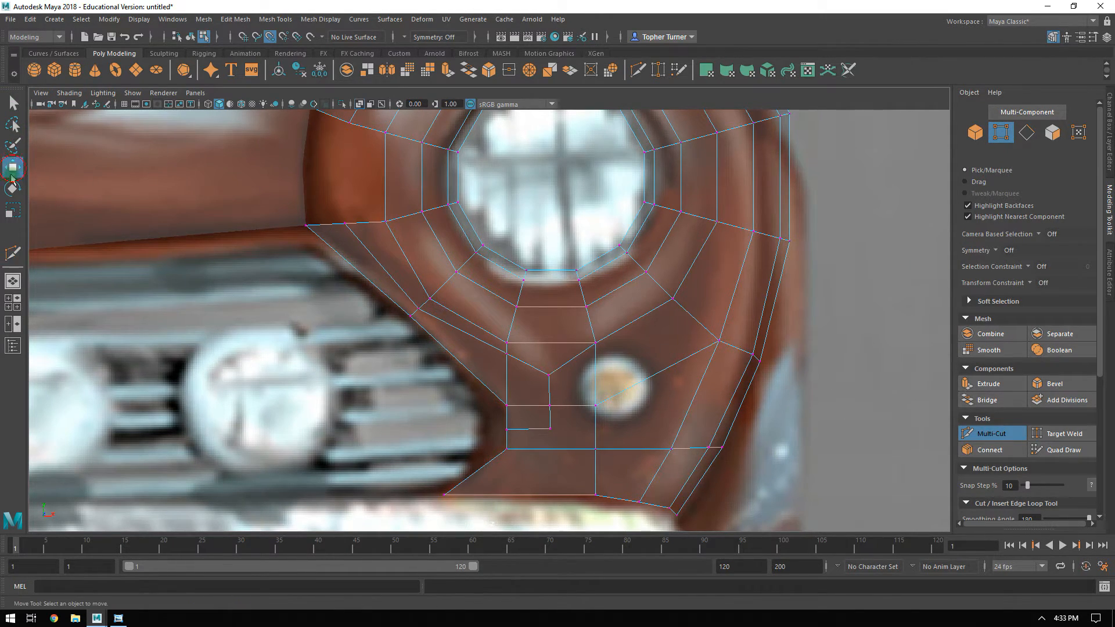
alt+right_drag(487, 378, 525, 366)
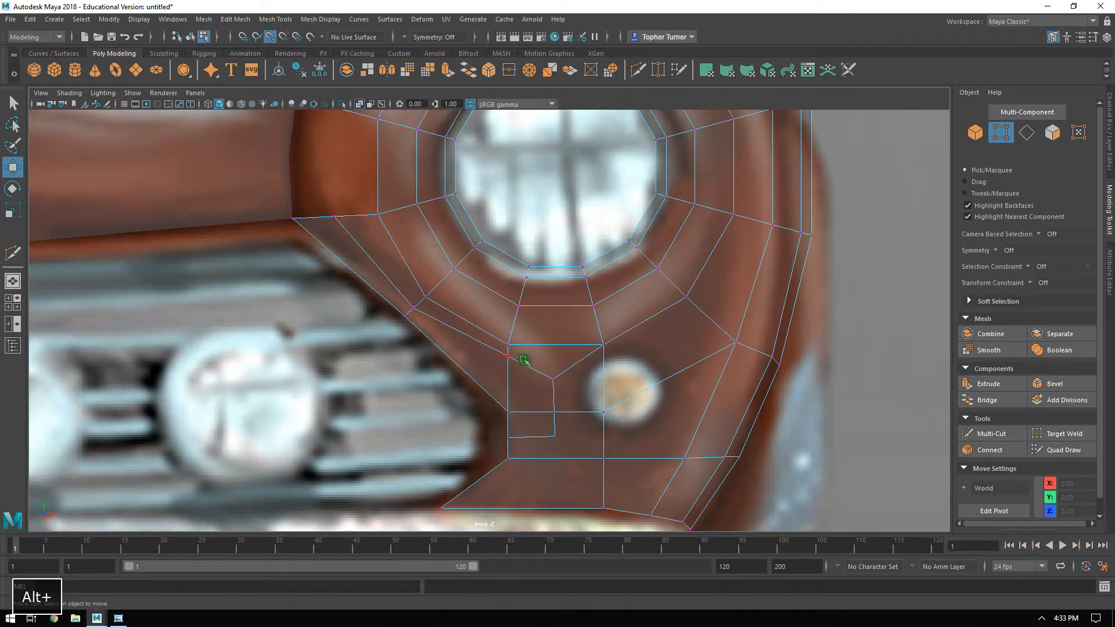
click(523, 362)
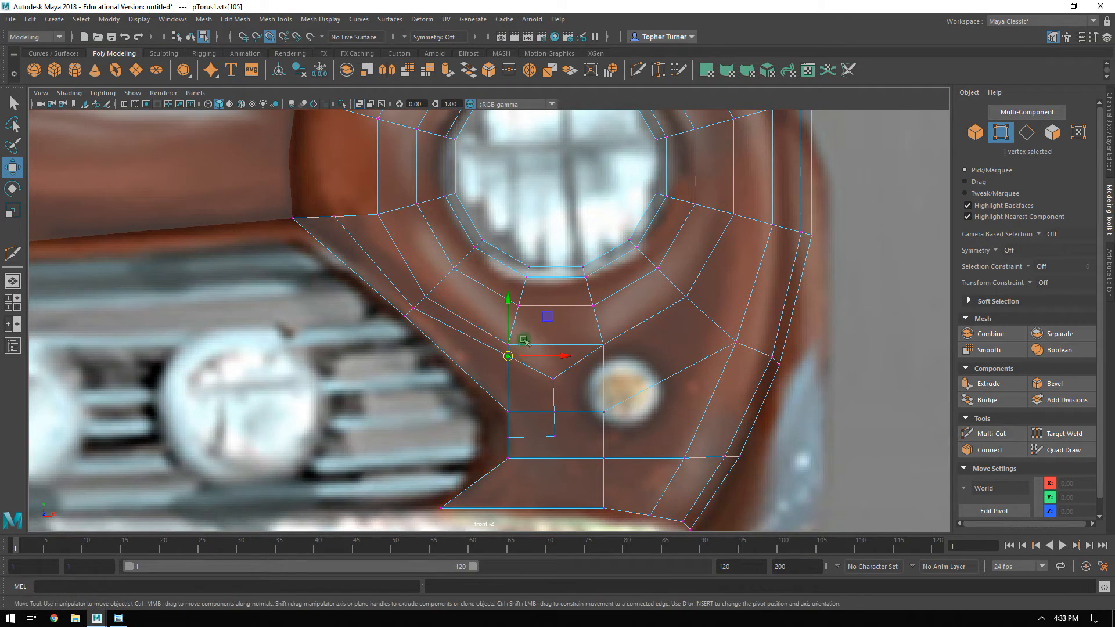
click(271, 36)
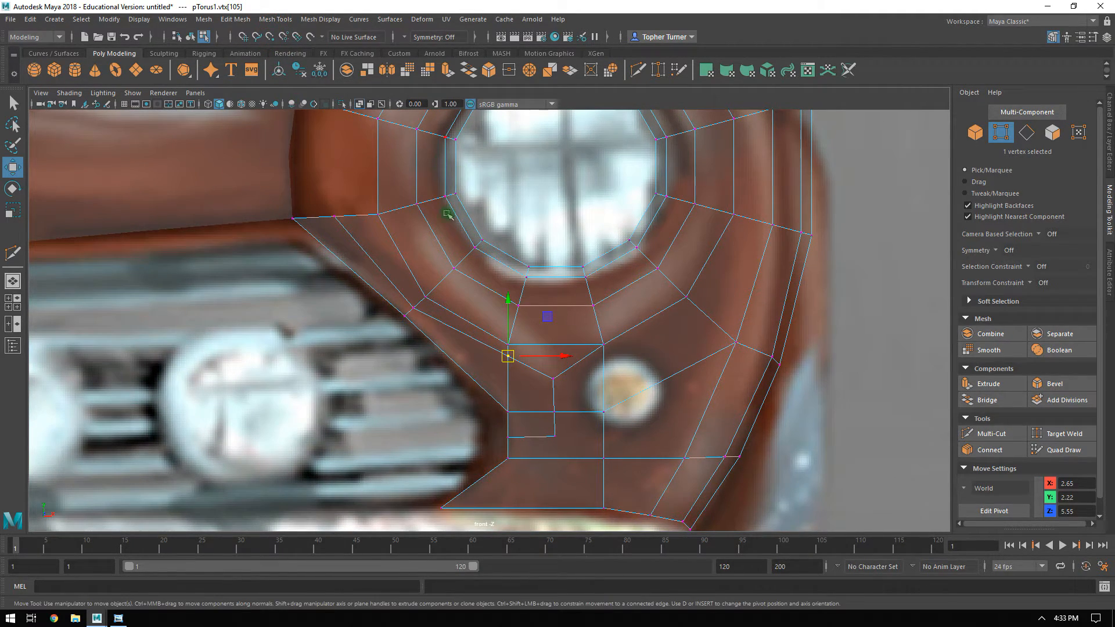
drag(546, 318, 543, 341)
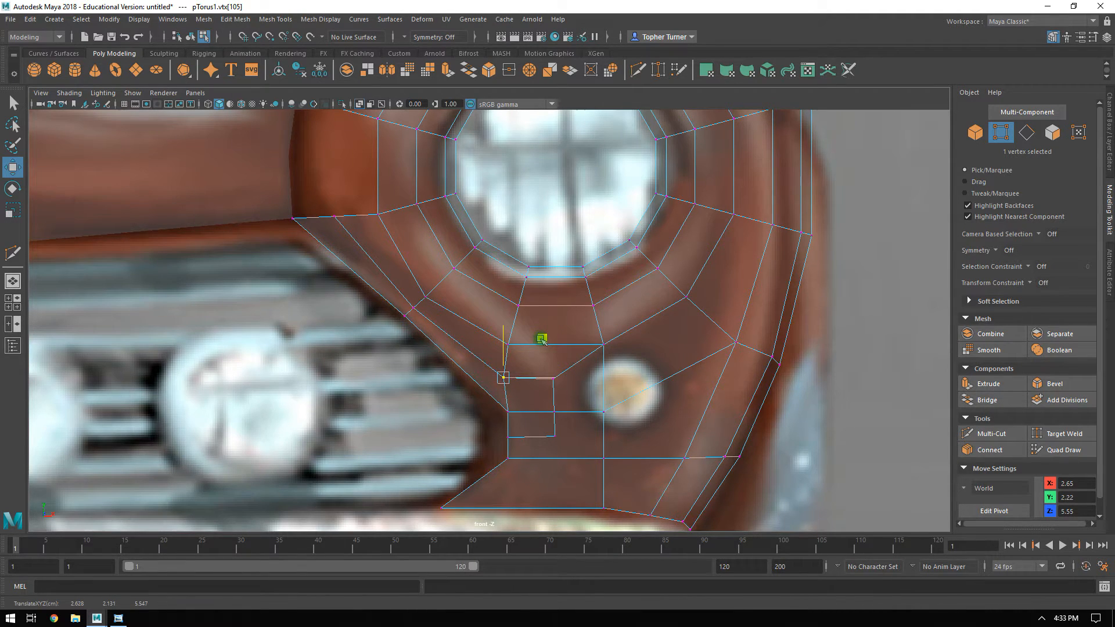
Connect the cut's lower bend to the face's lower outer vertex and nudge the cut's middle vertex slightly towards the grille.
shift+click(588, 459)
click(990, 450)
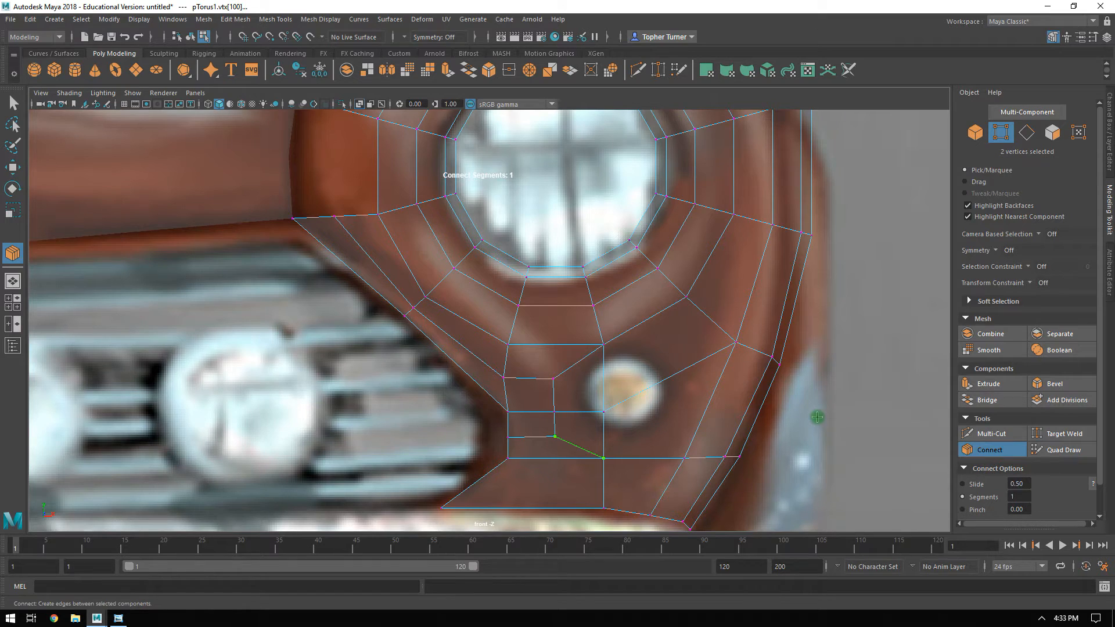
key(Return)
drag(533, 405, 639, 374)
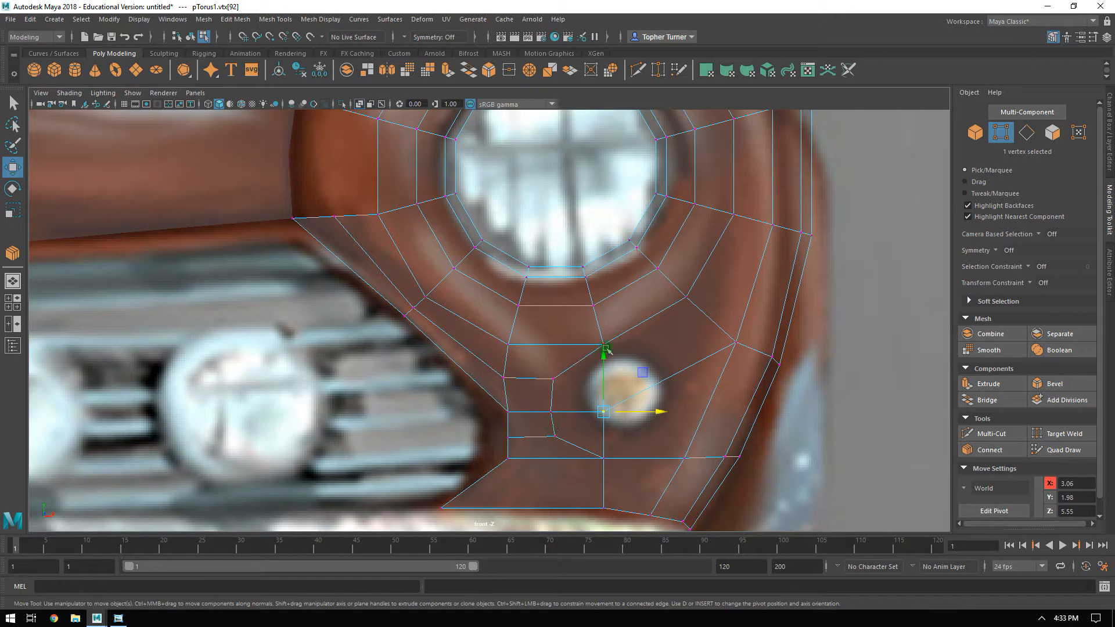
alt+right_drag(638, 375, 646, 389)
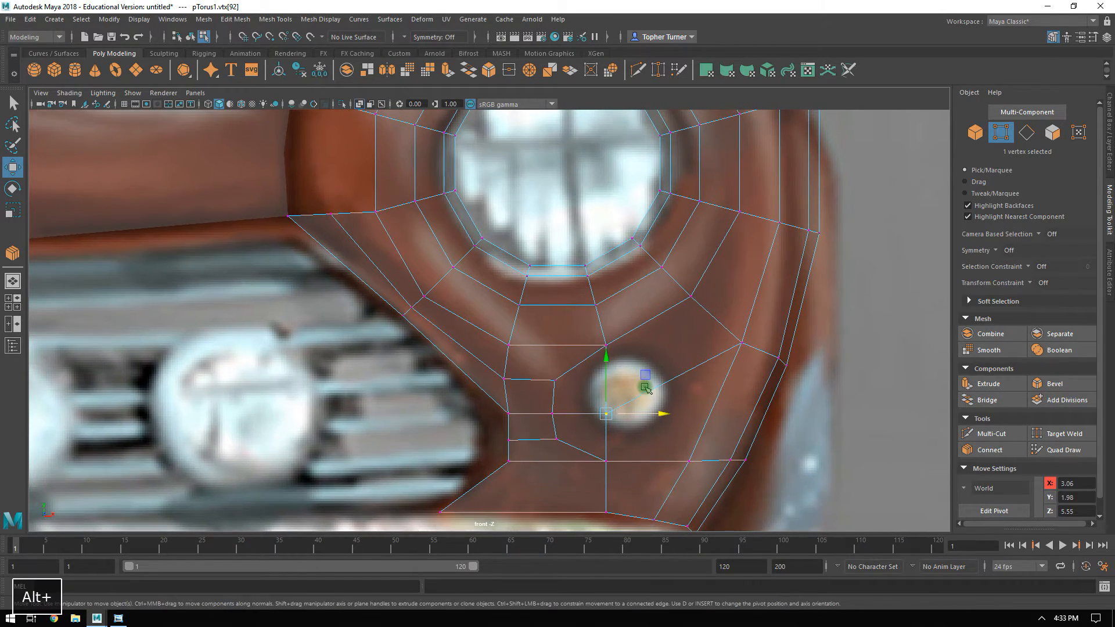
alt+middle_drag(532, 274, 614, 364)
alt+middle_drag(450, 231, 478, 303)
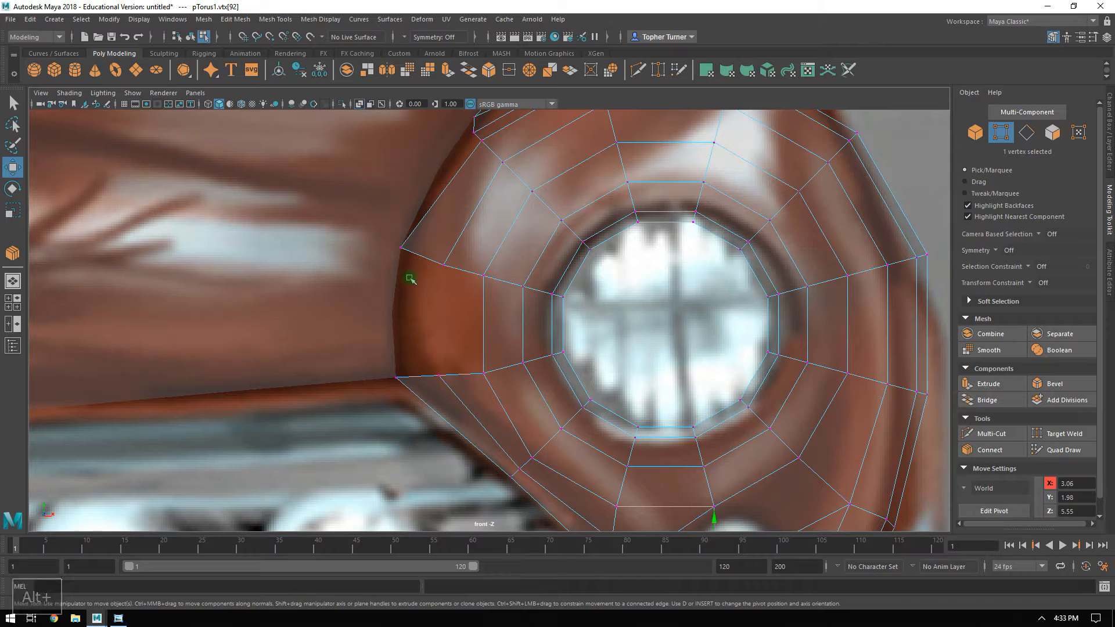
alt+middle_drag(527, 352, 411, 176)
click(376, 374)
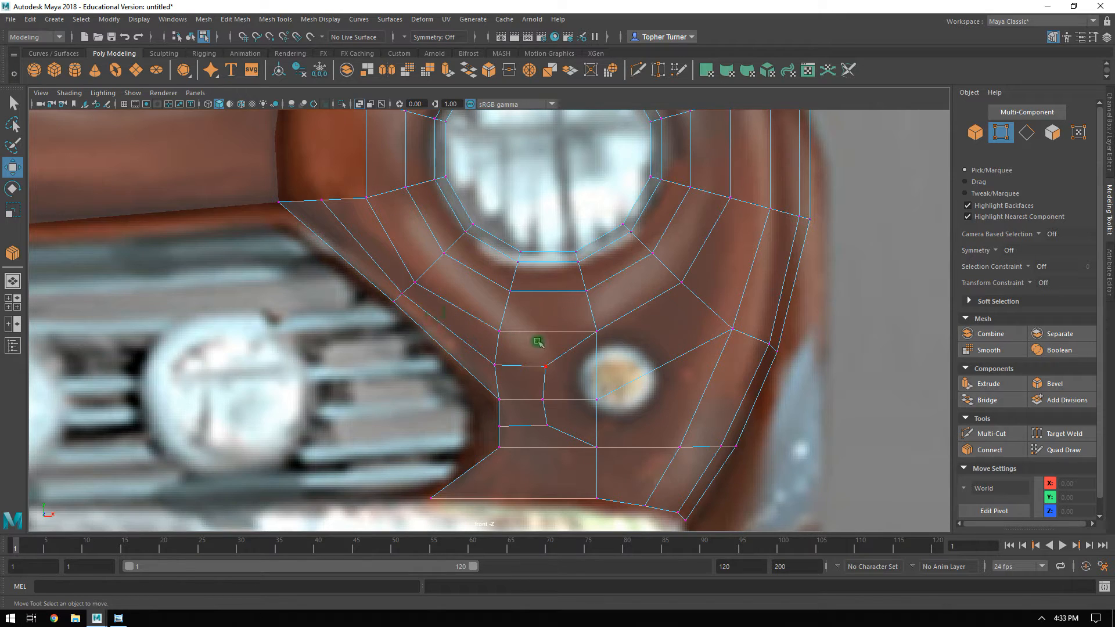
alt+middle_drag(444, 270, 557, 422)
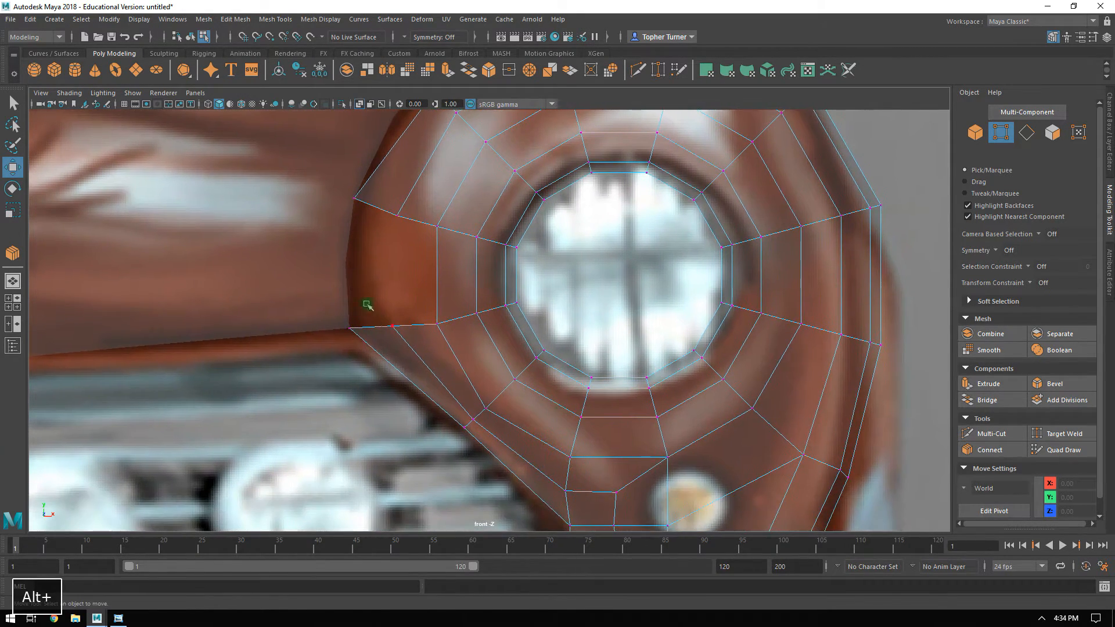
In the perspective view, bridge the two upper and two lower edges of the opening between the headlight surround and the hood.
key(space)
key(space)
alt+drag(729, 222, 784, 247)
click(1027, 134)
click(469, 196)
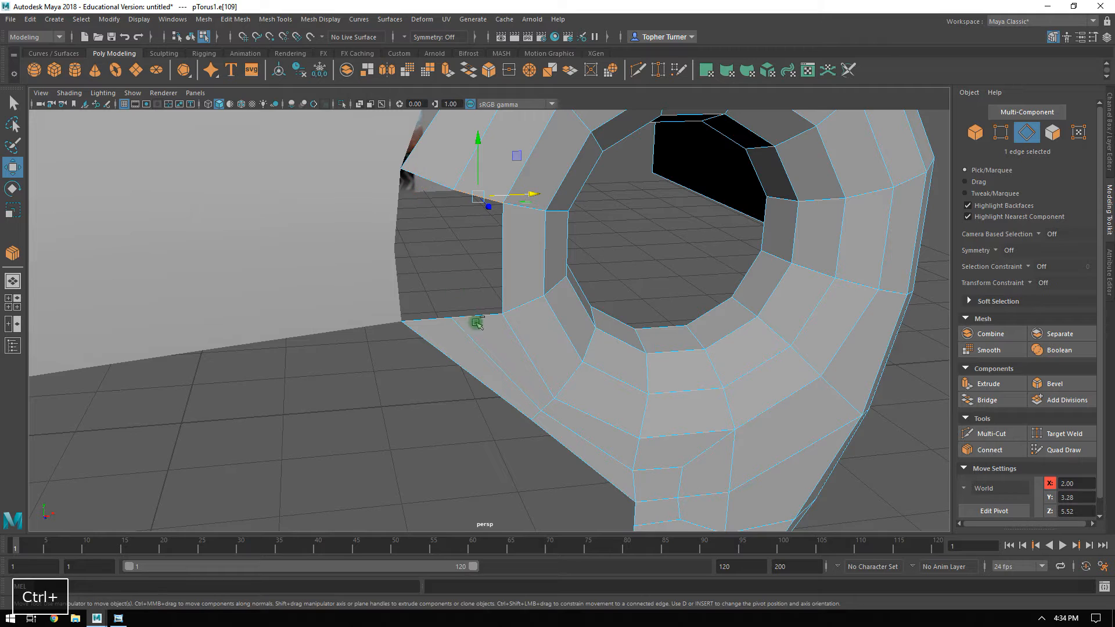
shift+click(425, 174)
shift+click(470, 314)
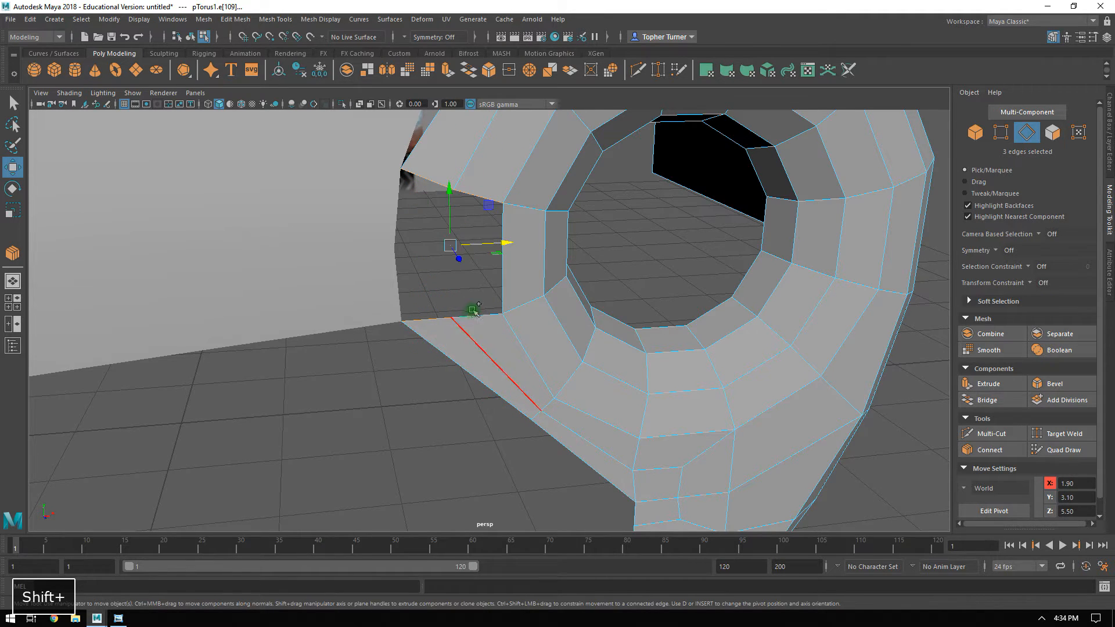
click(987, 399)
alt+drag(581, 325, 613, 307)
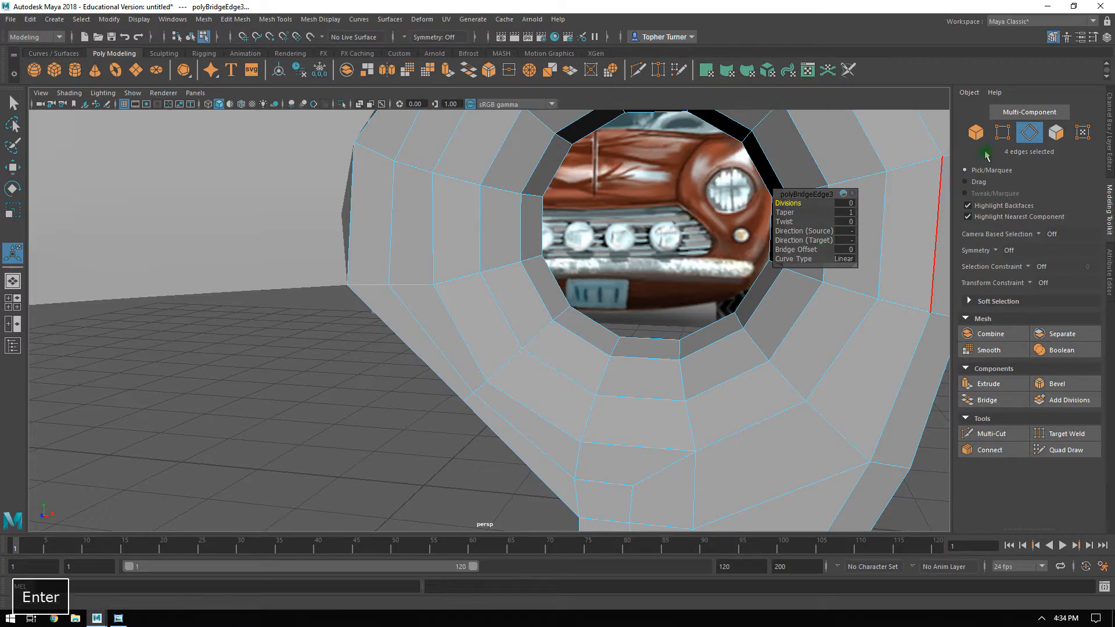
Select the hood together with the headlight surround and compare their edges along the seam.
click(998, 138)
alt+middle_drag(626, 242, 588, 314)
alt+right_drag(589, 315, 557, 285)
alt+drag(556, 285, 421, 273)
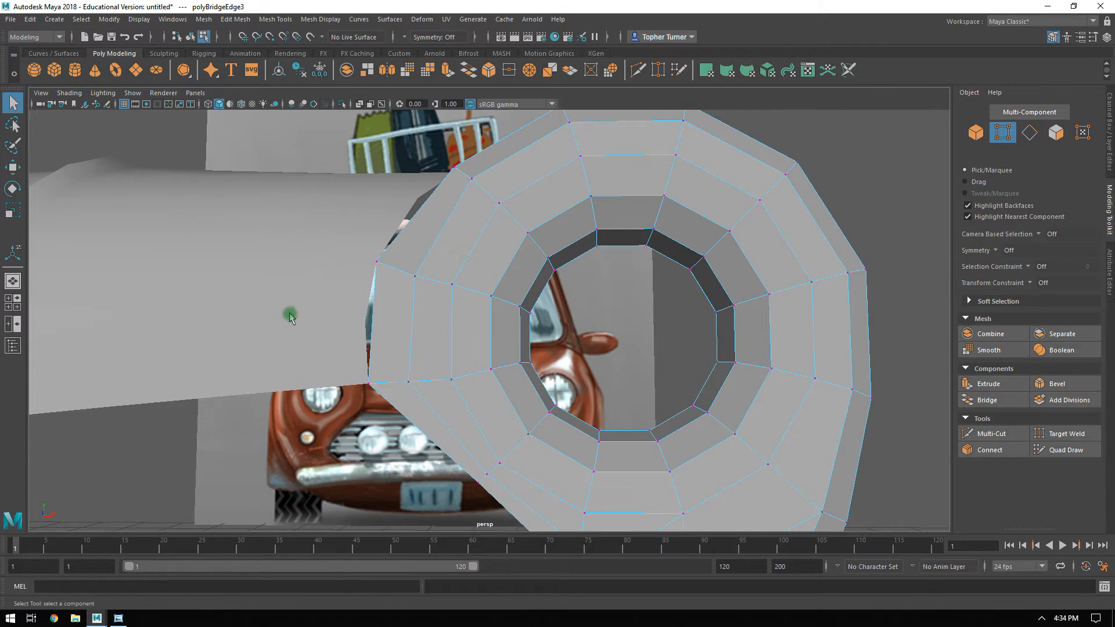
alt+middle_drag(413, 323, 629, 308)
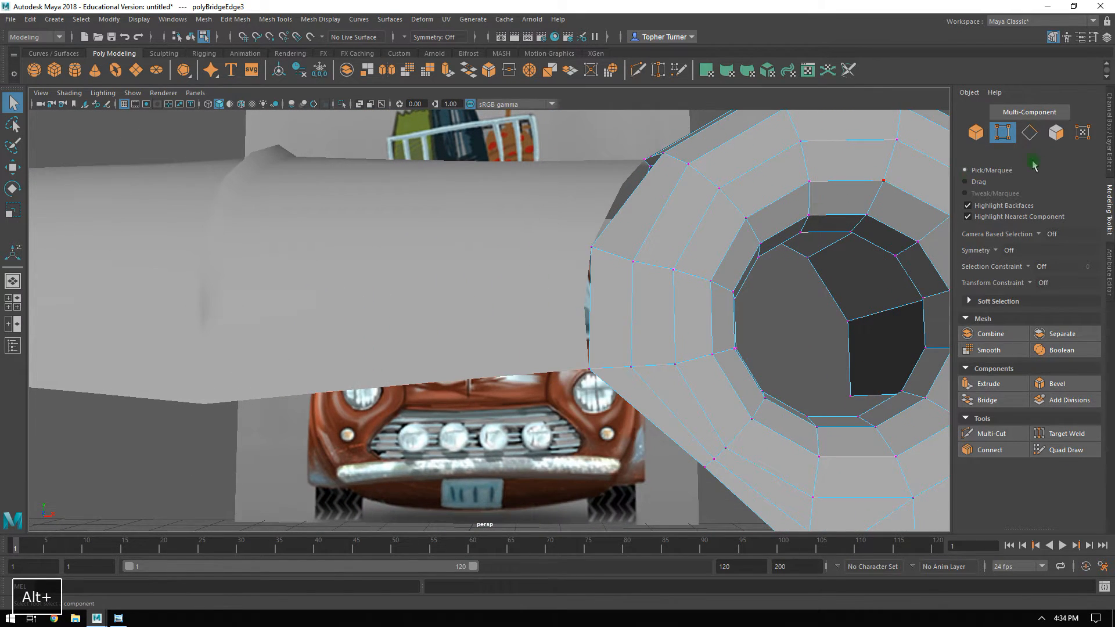
click(975, 133)
alt+drag(575, 259, 493, 279)
shift+click(493, 278)
alt+drag(687, 324, 593, 340)
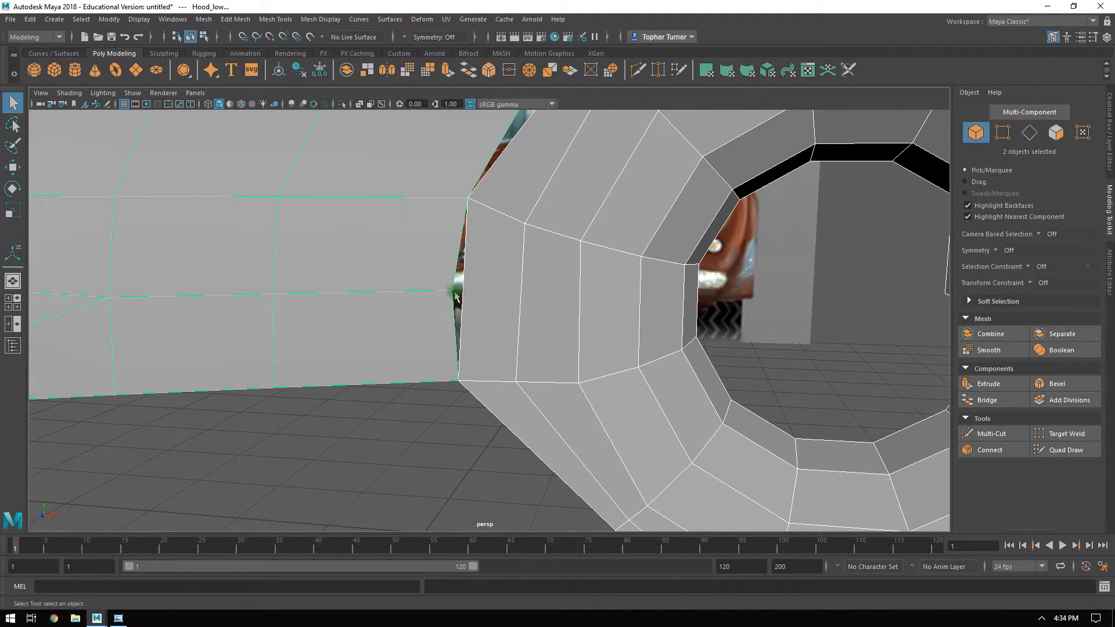
alt+drag(471, 292, 577, 286)
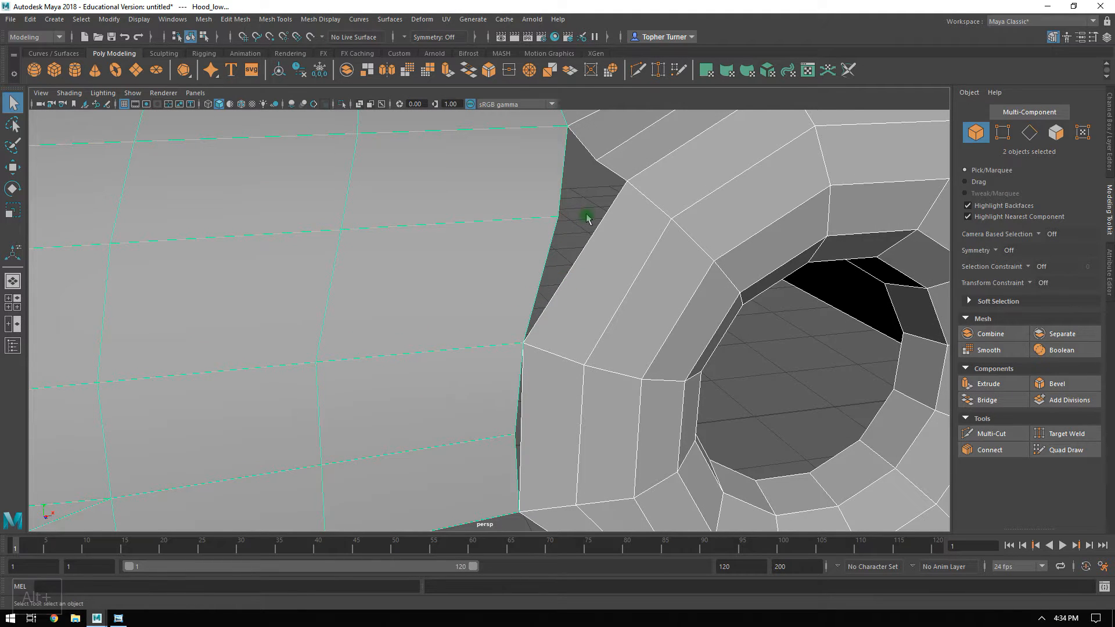
alt+drag(656, 237, 685, 244)
click(673, 256)
Turn on point snapping and snap the surround's inner wing vertex down onto the hood's middle side vertex beside the new bridge.
click(1002, 133)
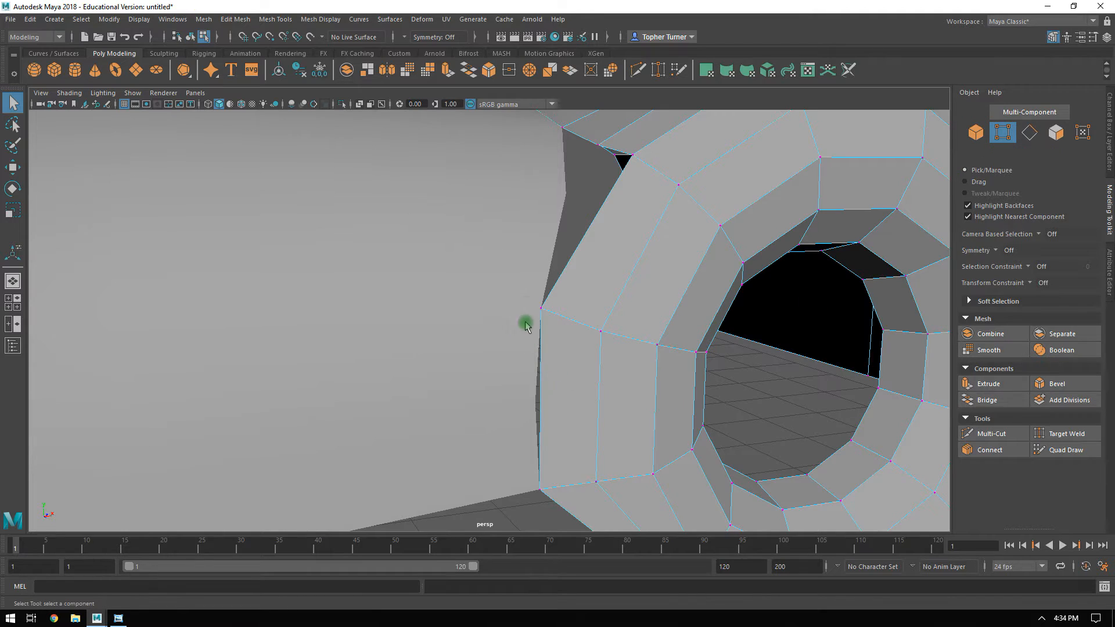
click(539, 323)
alt+drag(543, 320, 550, 318)
click(269, 37)
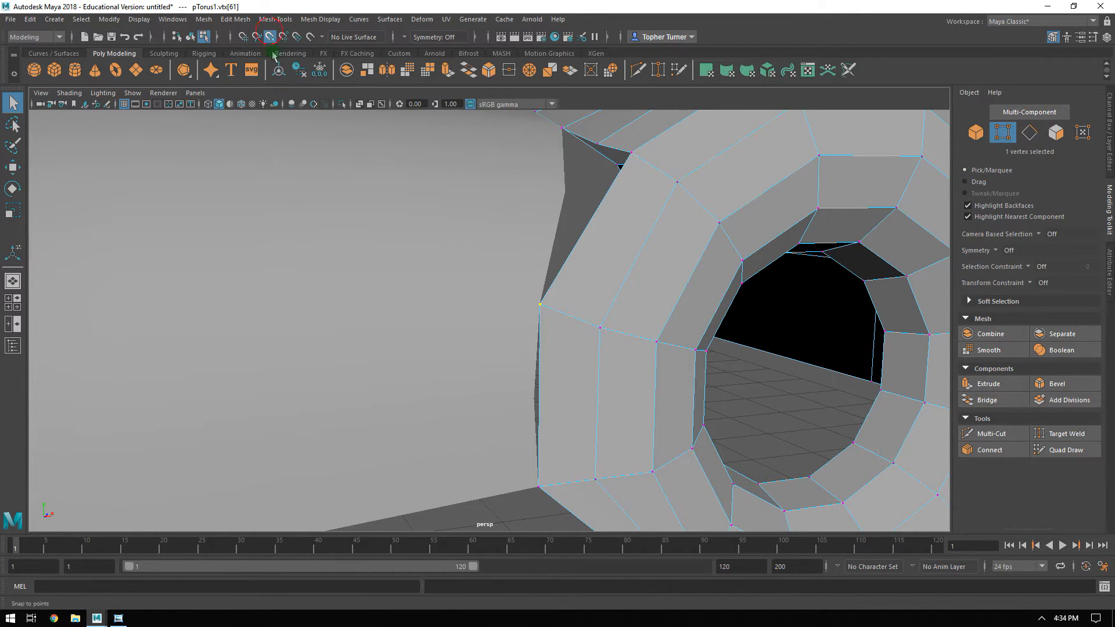
alt+drag(488, 223, 480, 217)
key(w)
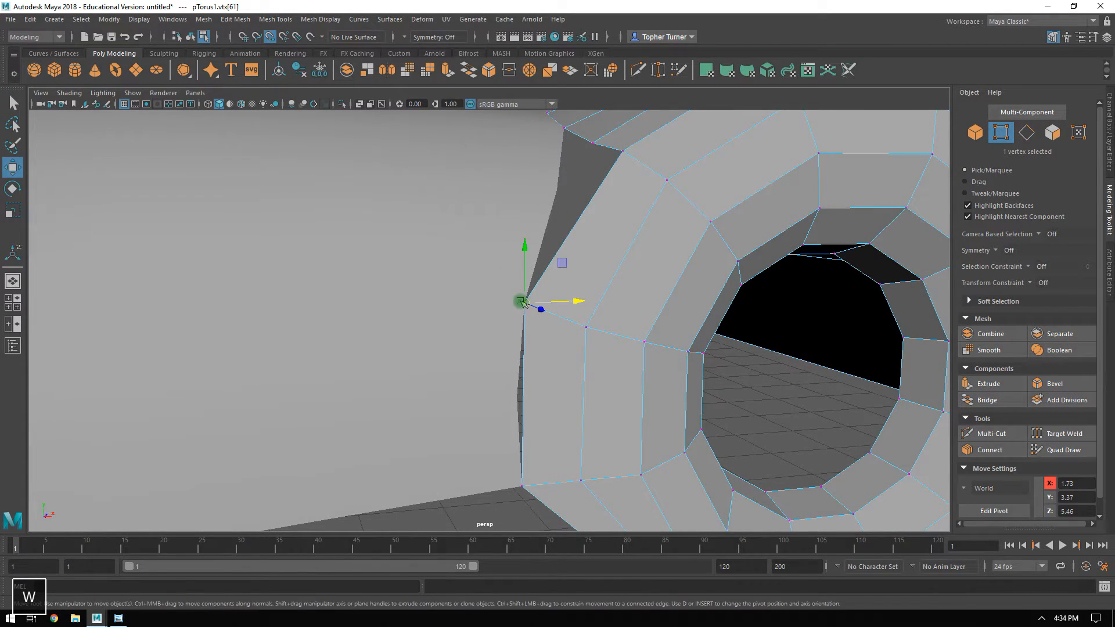
drag(523, 260, 522, 359)
Snap the next surround vertex up the seam onto the hood vertex at X 1.73, Y 3.37, Z 5.46.
click(620, 160)
drag(618, 164, 580, 273)
alt+drag(651, 198, 631, 310)
alt+drag(437, 350, 518, 348)
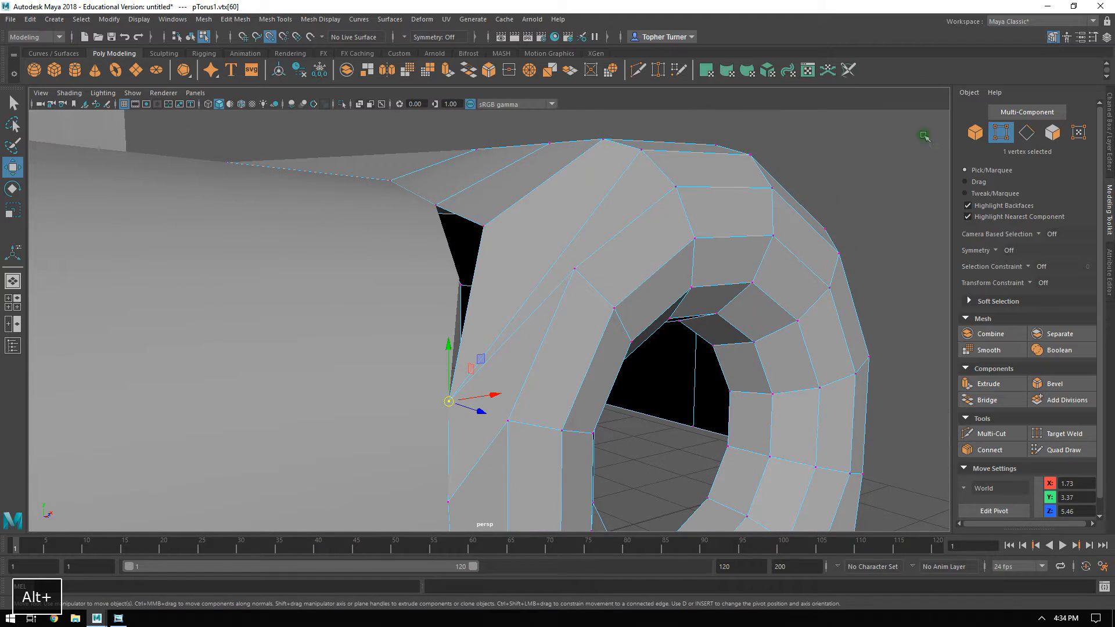
Delete the stretched face between the snapped seam vertex and the top of the headlight surround.
click(1052, 133)
click(514, 266)
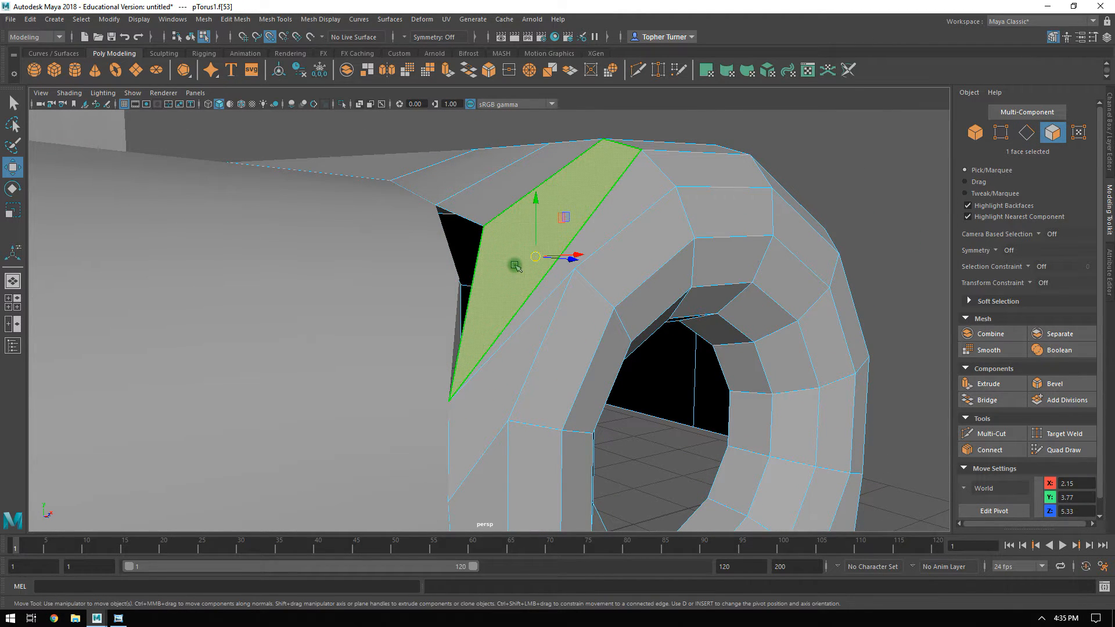
key(Delete)
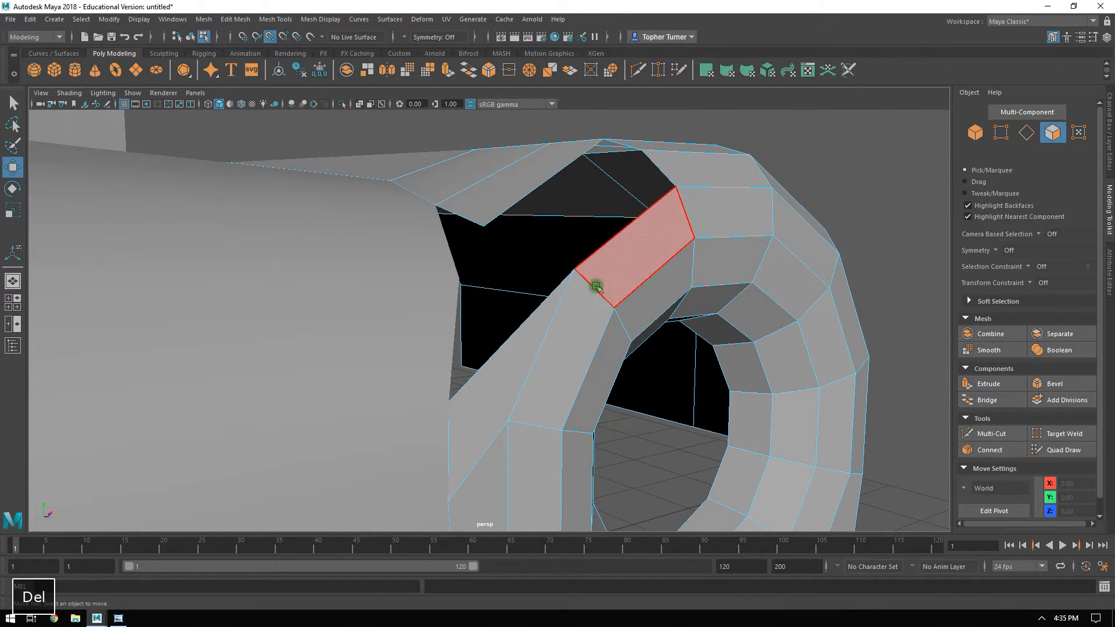
Turn off point snapping and move the bridge's upper middle vertex to about X 1.90, Y 3.25.
click(272, 40)
alt+drag(592, 191, 566, 216)
alt+middle_drag(551, 343, 563, 304)
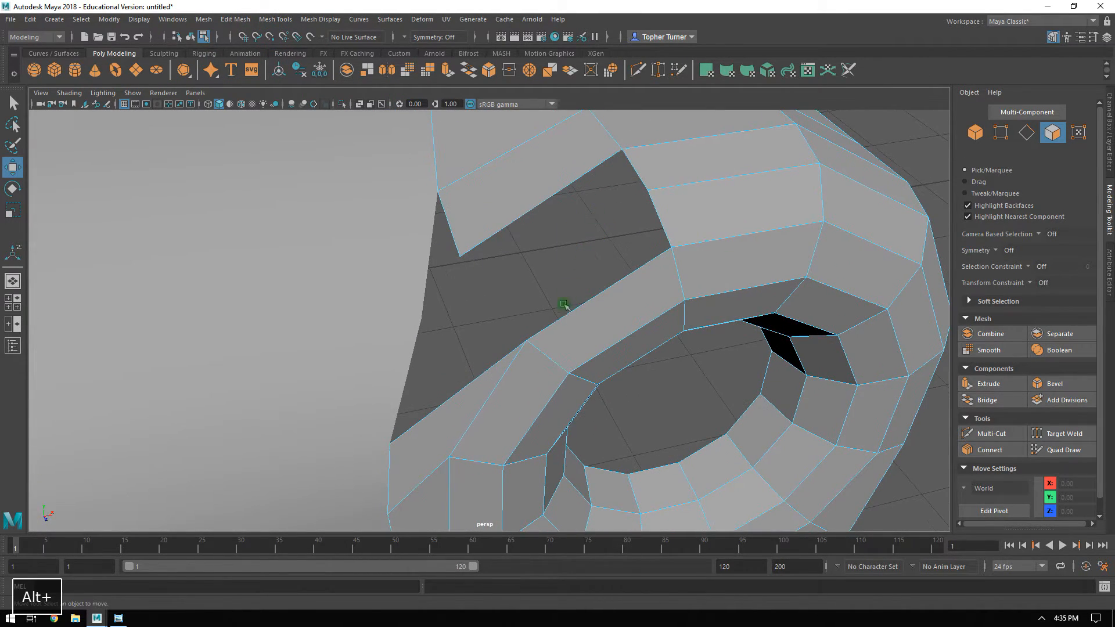
alt+drag(555, 333, 529, 284)
click(1000, 139)
alt+drag(734, 319, 426, 276)
click(429, 306)
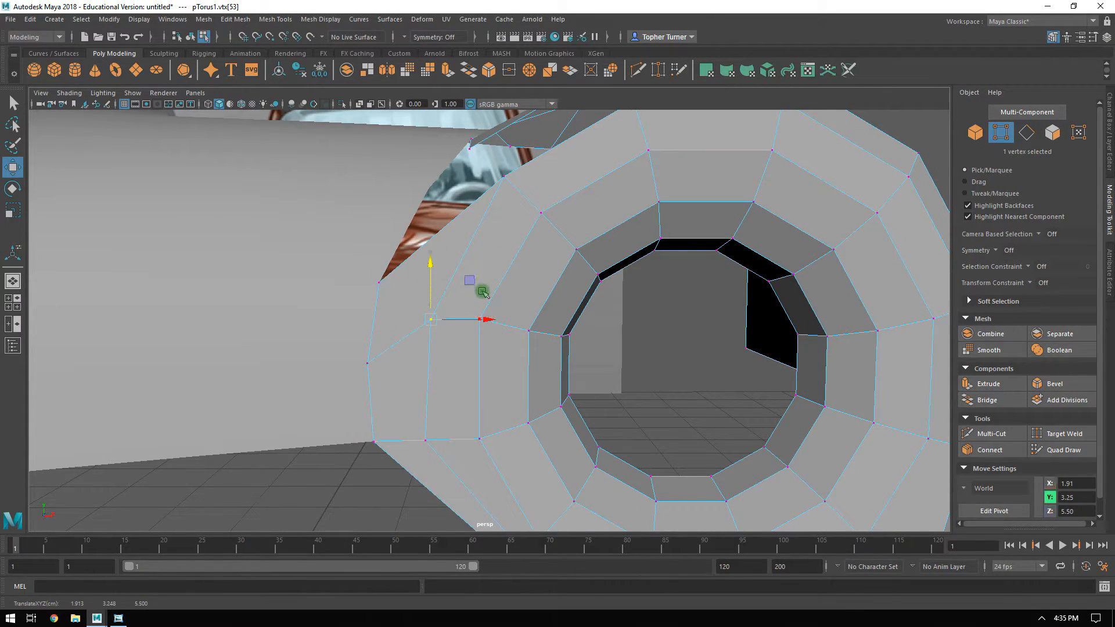
alt+drag(477, 336, 341, 392)
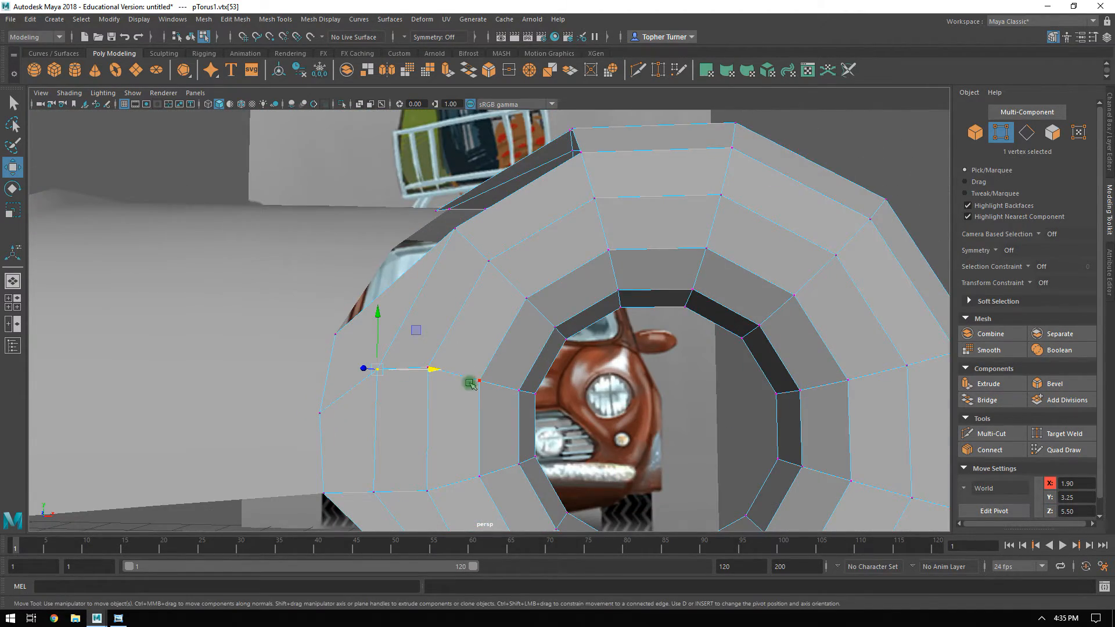
Pull the same bridge vertex slightly forward to about Z 5.51.
alt+drag(470, 384, 401, 318)
alt+drag(577, 272, 477, 305)
alt+drag(556, 415, 550, 415)
drag(468, 508, 467, 508)
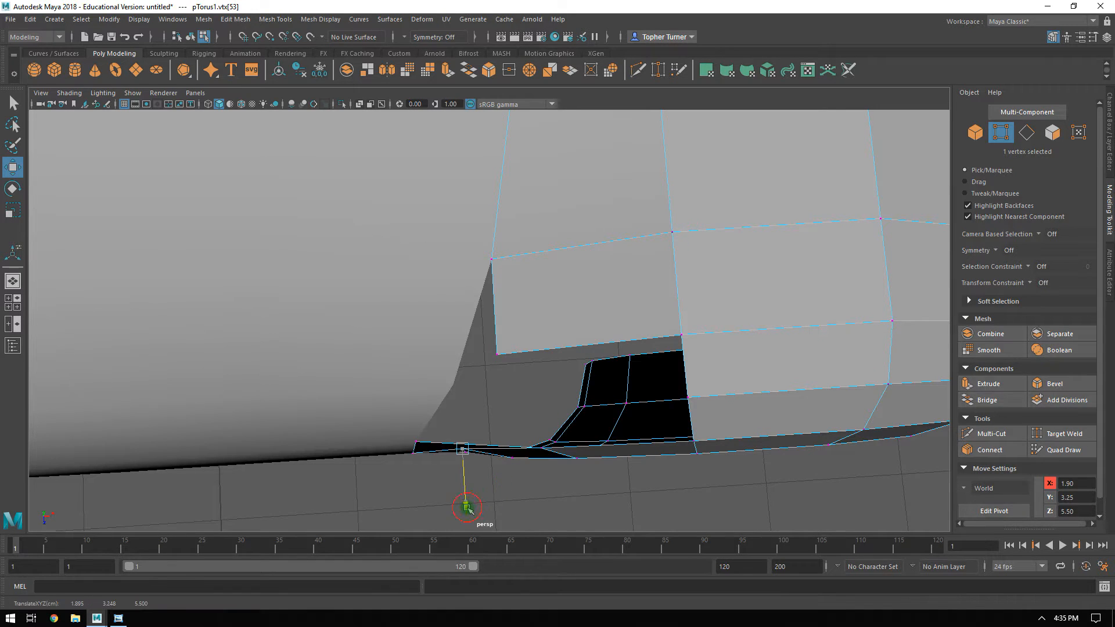
alt+drag(340, 456, 321, 226)
alt+drag(490, 180, 563, 338)
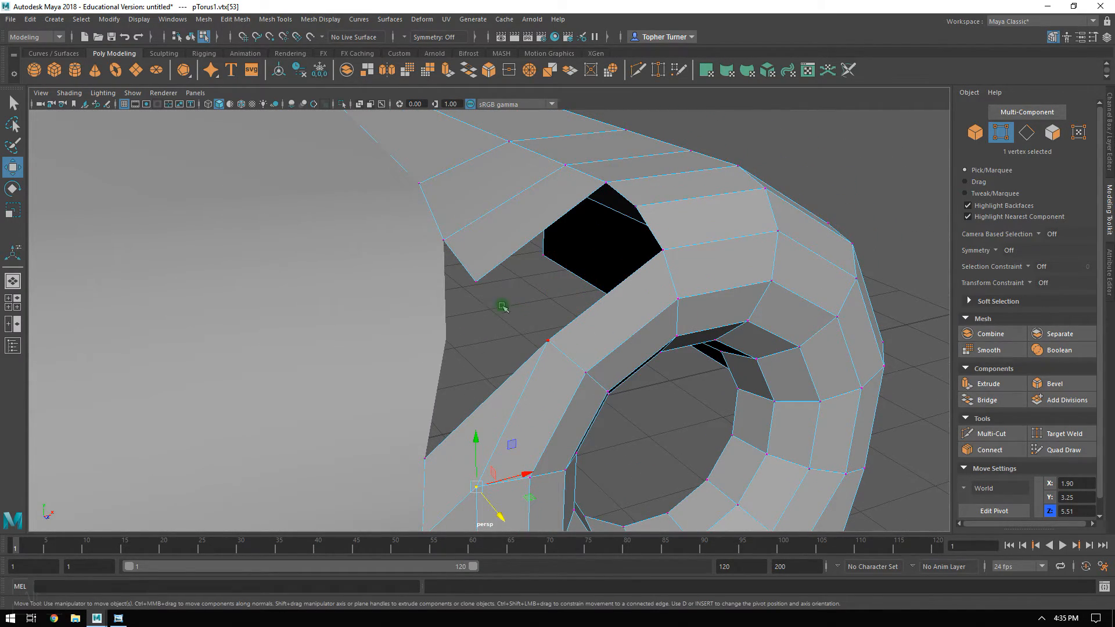
Turn on point snapping and snap the free corner vertex of the fender strip above the gap onto the nearest hood edge vertex.
click(270, 37)
click(476, 281)
mouse_move(474, 281)
mouse_down()
mouse_move(472, 297)
mouse_move(488, 302)
mouse_move(471, 301)
mouse_up()
alt+middle_drag(495, 293, 456, 284)
alt+drag(440, 301, 481, 279)
alt+drag(578, 192, 525, 276)
click(525, 318)
alt+drag(525, 320, 443, 230)
alt+drag(521, 227, 1079, 158)
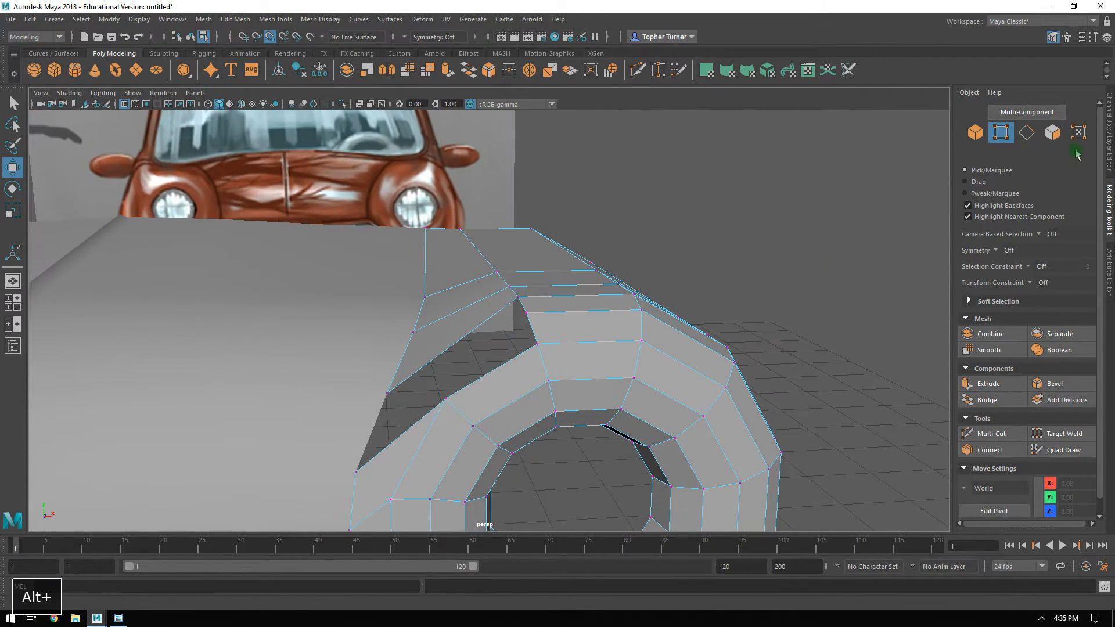
Connect the four cross edges of the strip between hood and fender with one segment.
click(1027, 138)
alt+drag(493, 344, 497, 301)
drag(449, 234, 460, 355)
click(987, 452)
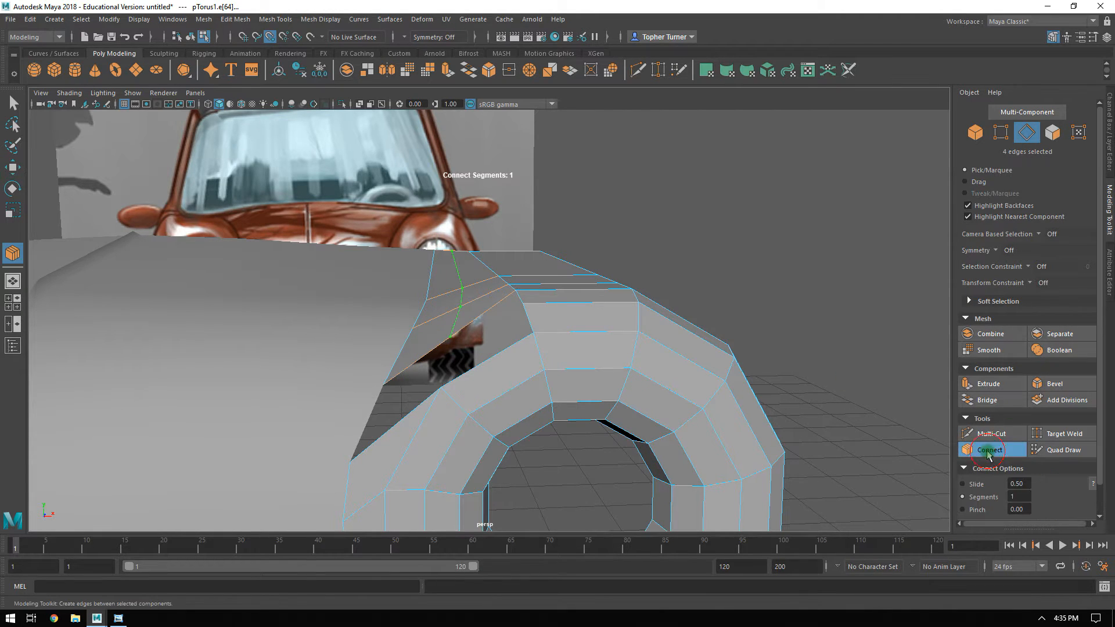
key(Return)
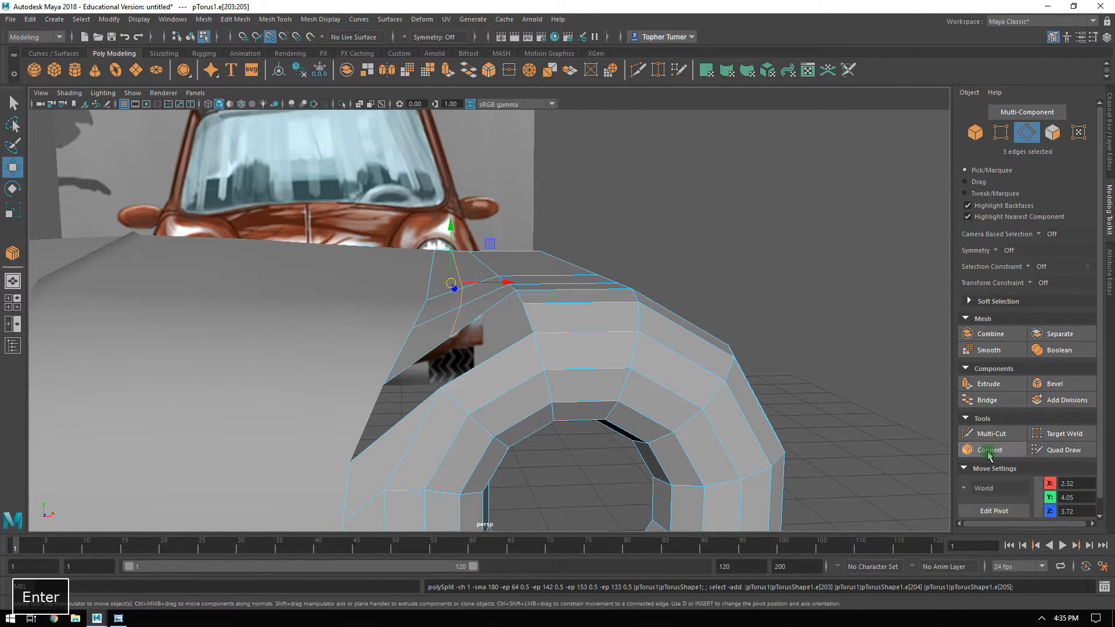
Examine how the vertices of the hood and the headlight surround line up around the remaining gap.
click(1000, 133)
alt+drag(444, 208, 458, 212)
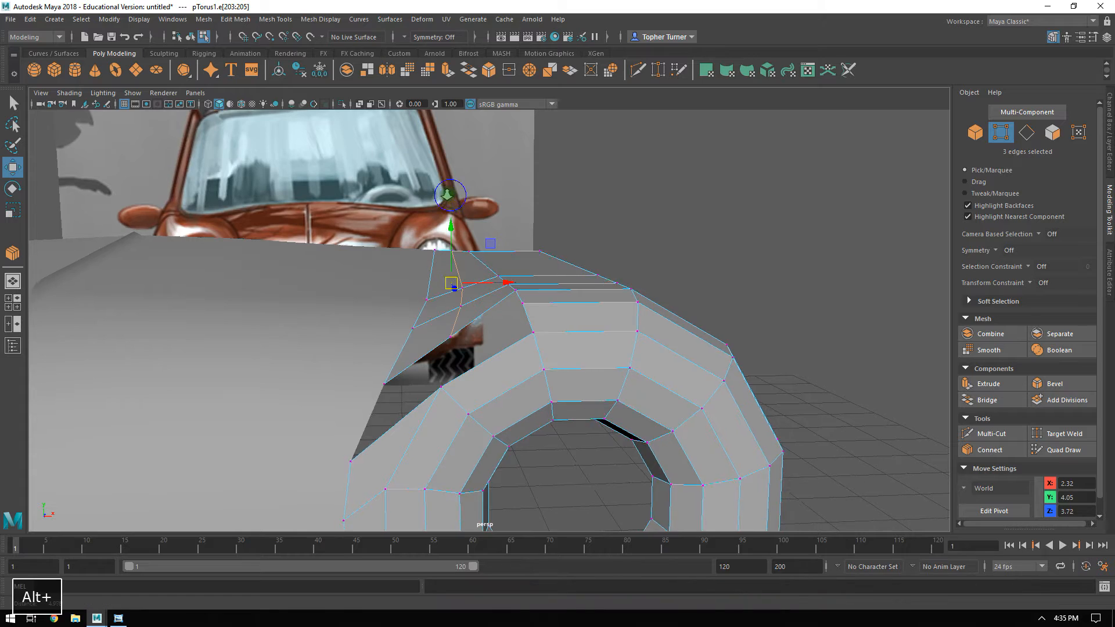
alt+right_drag(457, 211, 496, 271)
alt+drag(496, 271, 474, 260)
alt+drag(481, 339, 552, 304)
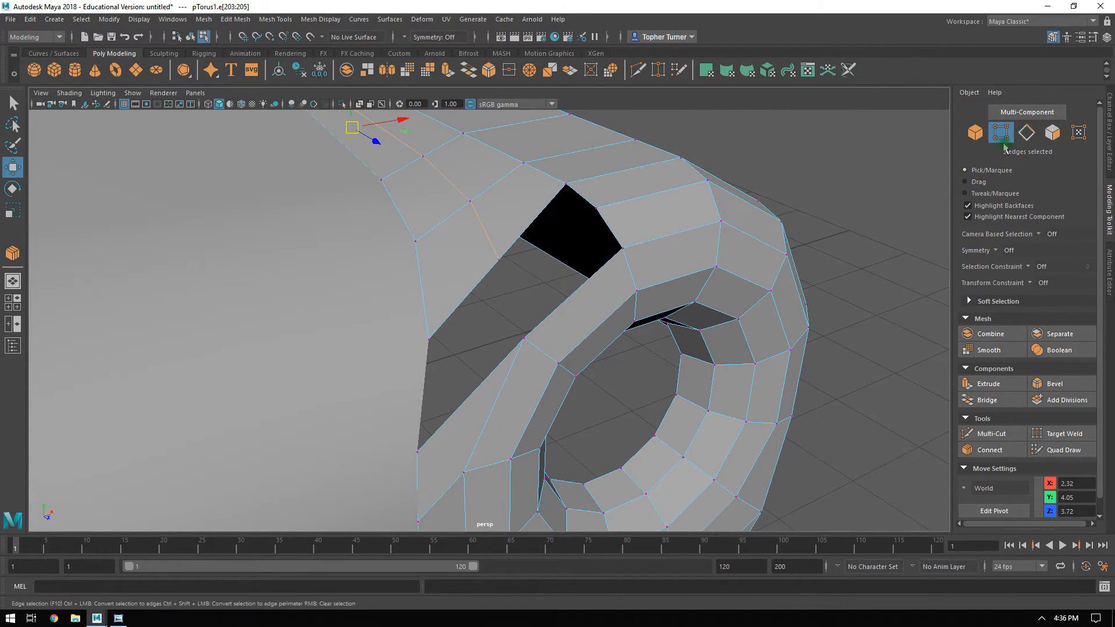
alt+drag(440, 405, 534, 312)
alt+drag(591, 259, 497, 307)
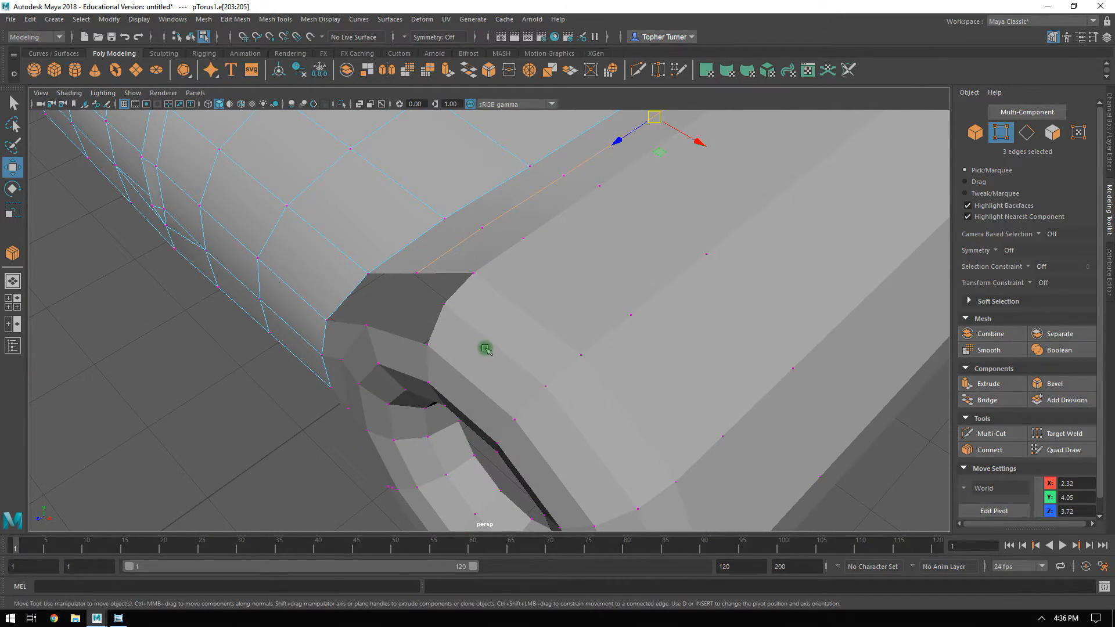
alt+drag(482, 359, 541, 343)
alt+drag(538, 273, 394, 264)
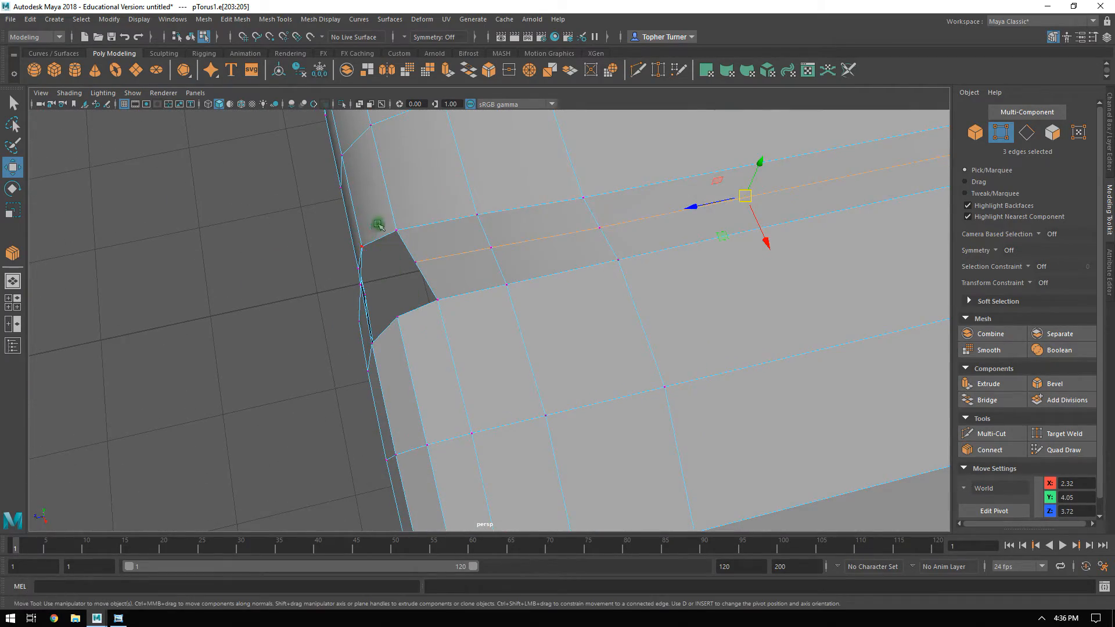
alt+drag(378, 225, 382, 262)
alt+drag(350, 319, 458, 289)
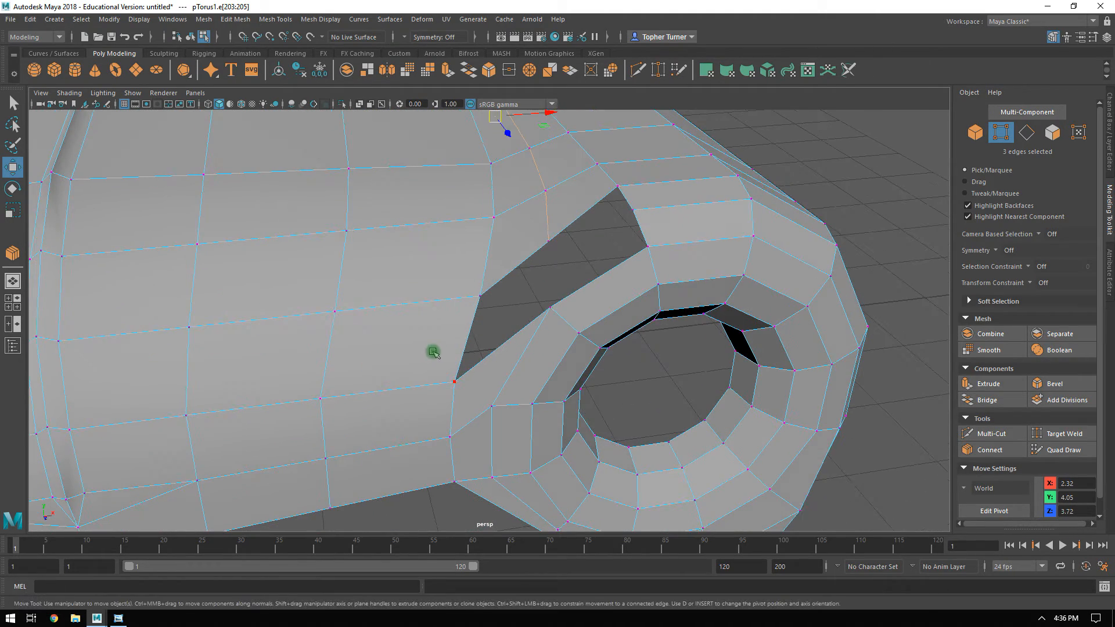
alt+right_drag(433, 351, 587, 310)
Connect the hood's edge ring beside the lower part of the gap with one segment across the hood's front.
click(1026, 133)
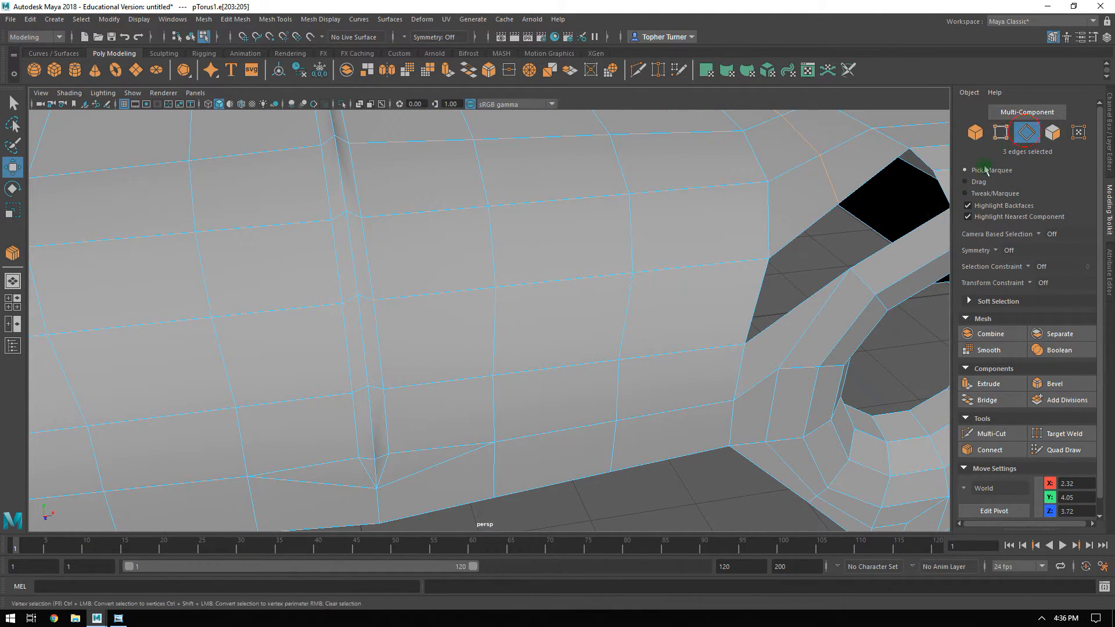
click(700, 327)
shift+double_click(629, 313)
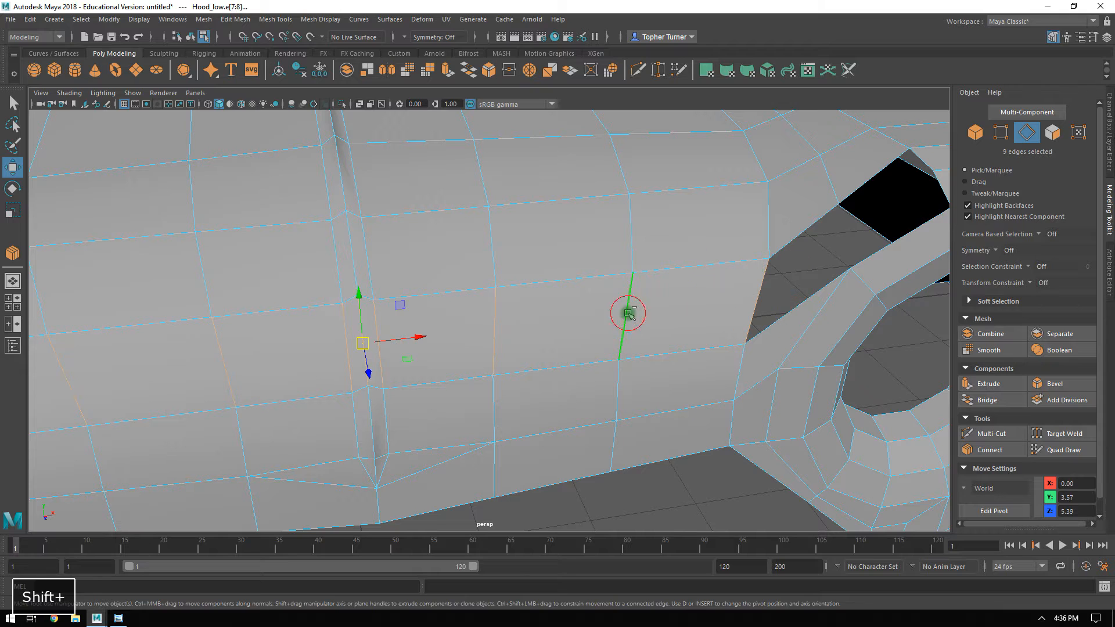
click(990, 450)
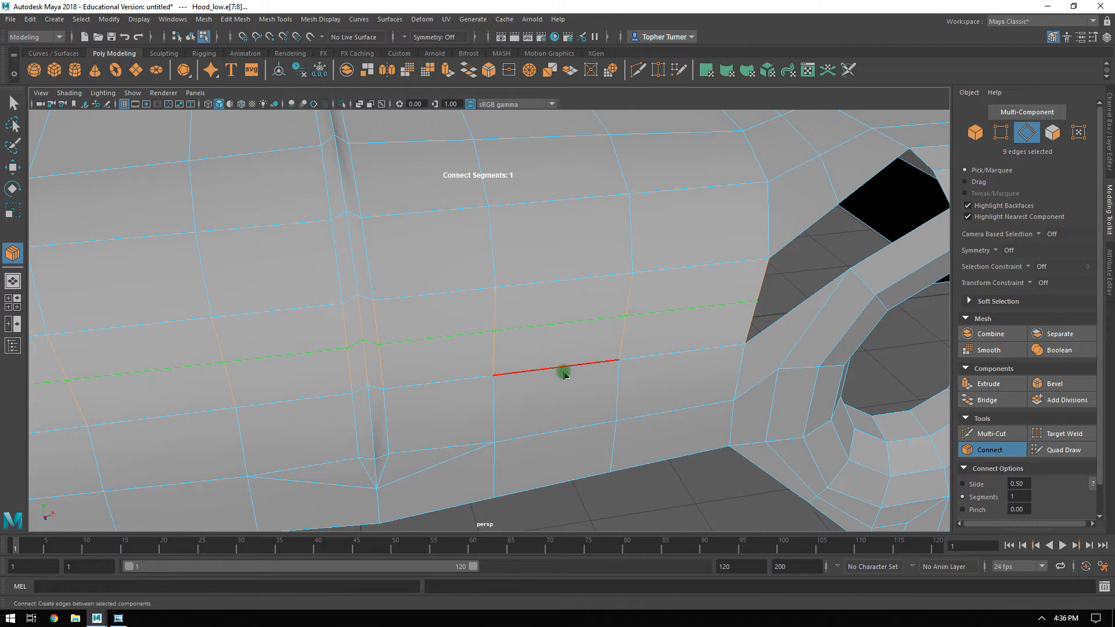
key(Return)
Move the hood's new edge loop slightly up and forward to about Y 3.58, Z 5.41 to round the profile.
alt+drag(485, 291, 433, 244)
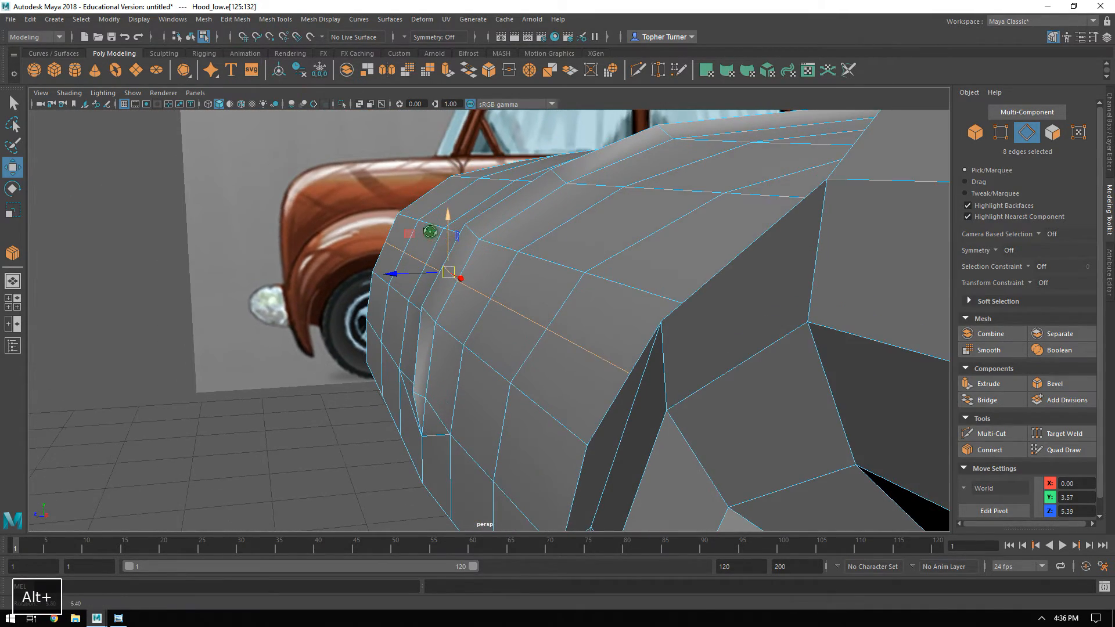
middle_drag(413, 234, 410, 233)
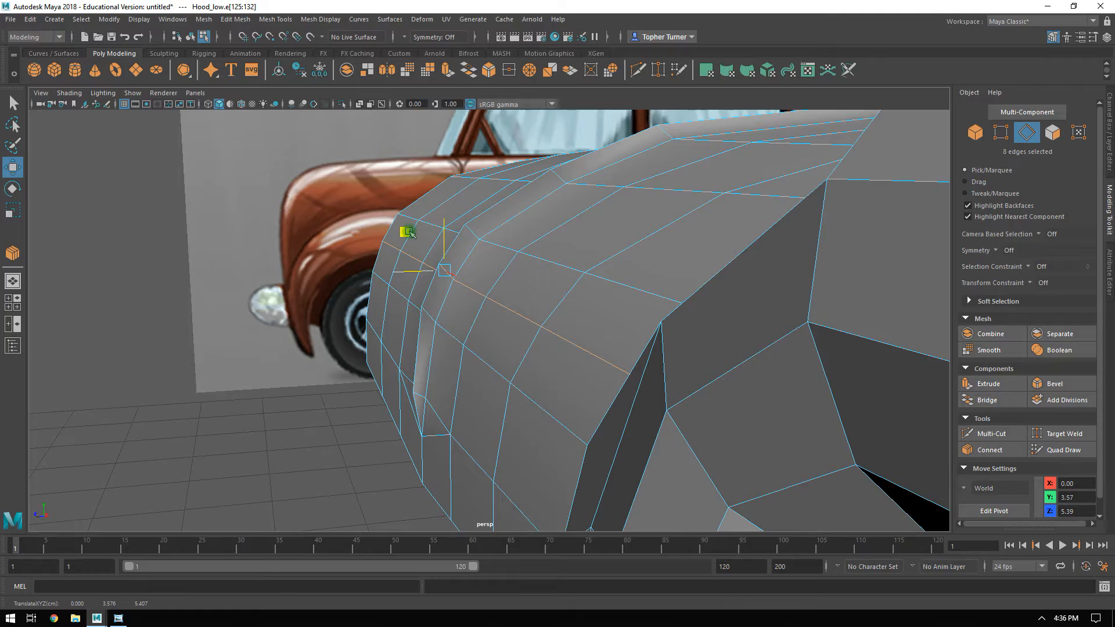
drag(409, 232, 410, 232)
mouse_move(495, 239)
alt+mouse_down()
mouse_move(478, 236)
mouse_move(487, 228)
alt+mouse_up()
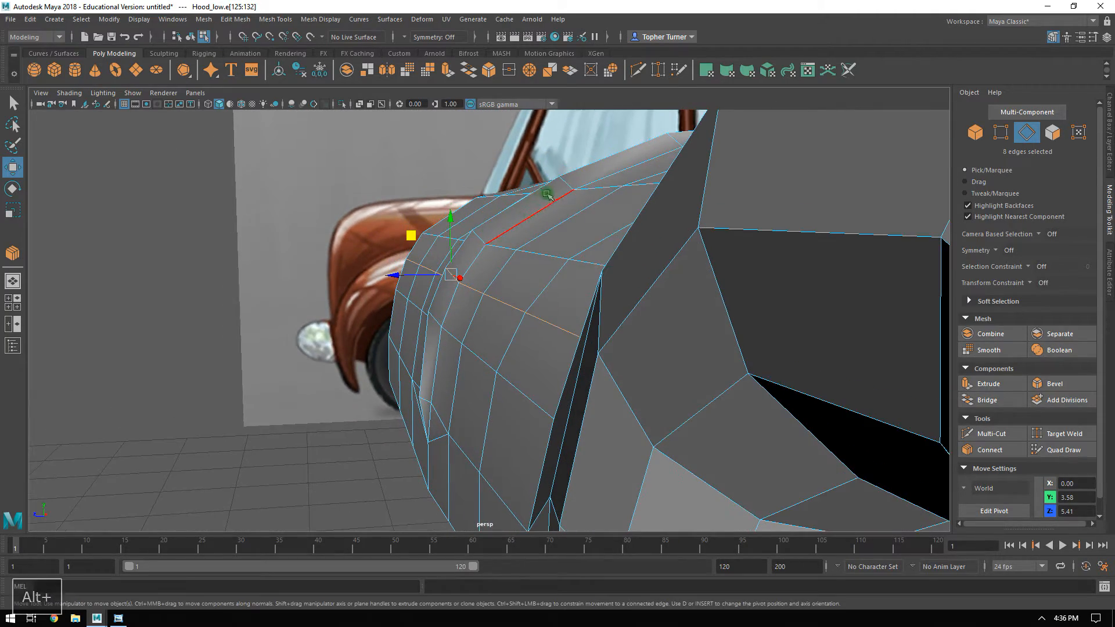
Bridge the two open border edges of the hood strip to the two facing edges of the headlight surround.
alt+drag(453, 268, 647, 331)
click(757, 333)
alt+right_drag(851, 304, 804, 281)
alt+drag(803, 281, 697, 285)
alt+middle_drag(838, 264, 735, 277)
alt+drag(735, 277, 577, 379)
click(492, 321)
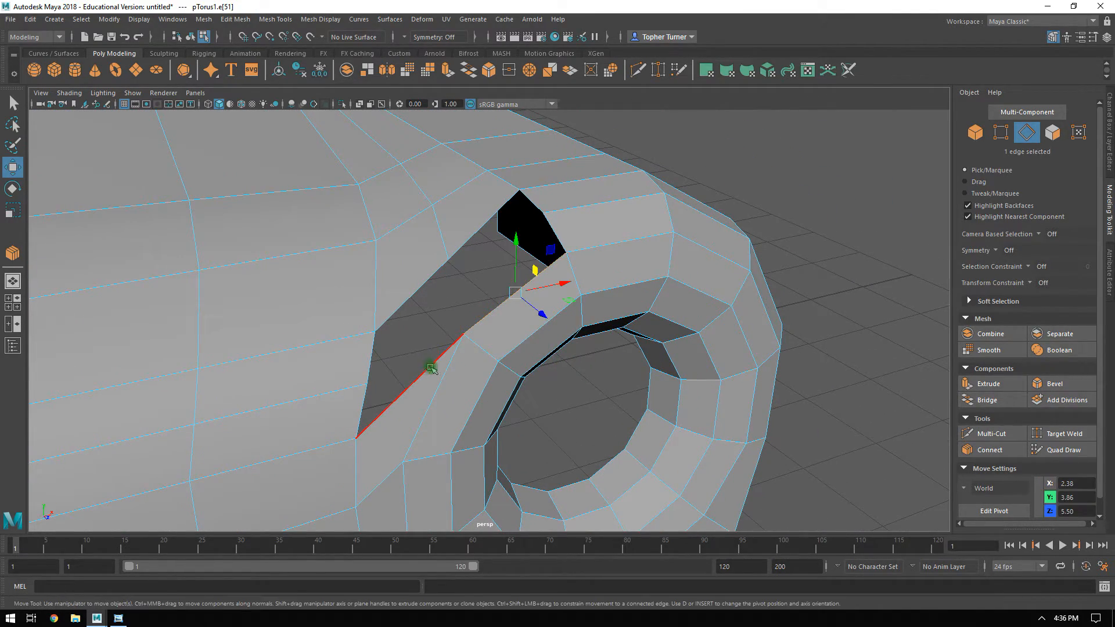
shift+click(435, 309)
shift+click(426, 284)
shift+click(482, 225)
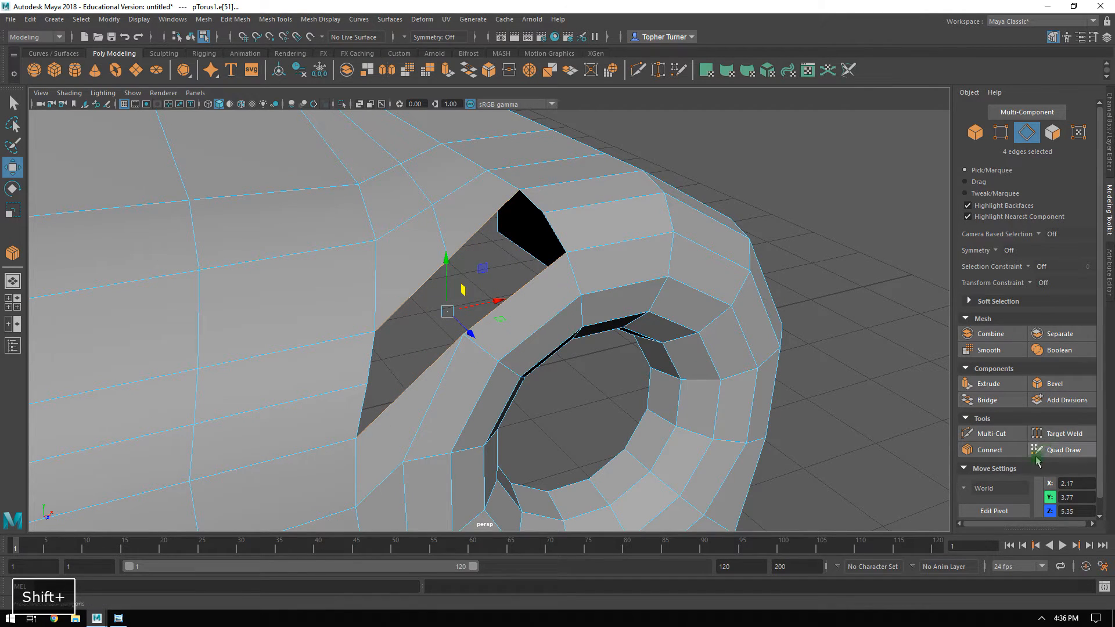
click(987, 400)
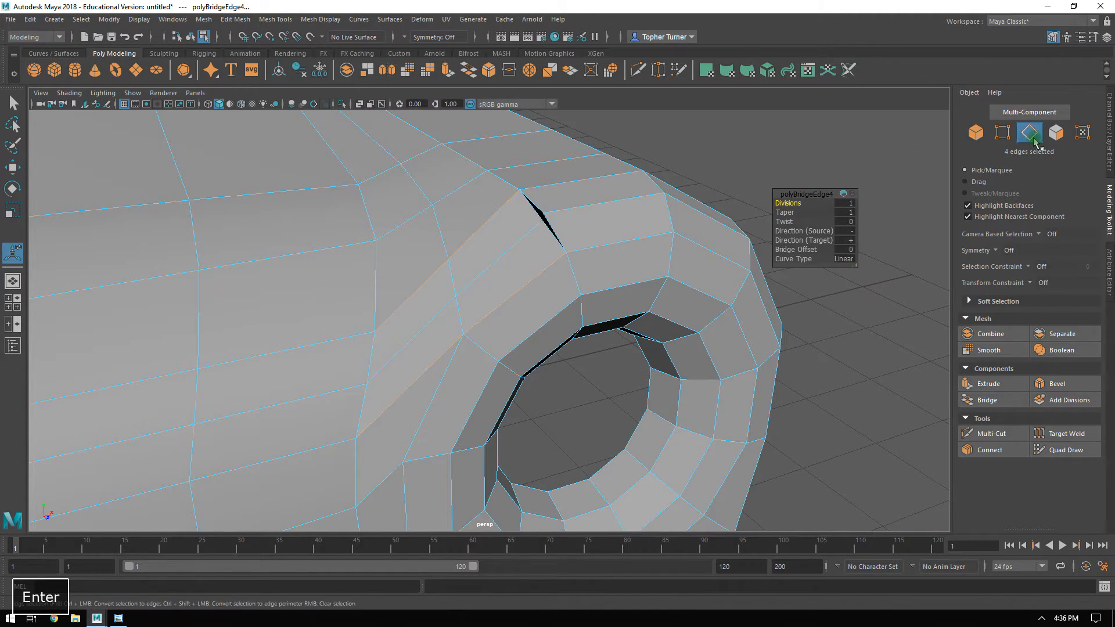
Target-weld the bridge's loose upper vertex onto the neighbouring headlight surround vertex to close the small triangular hole.
click(1003, 133)
alt+drag(723, 265, 701, 276)
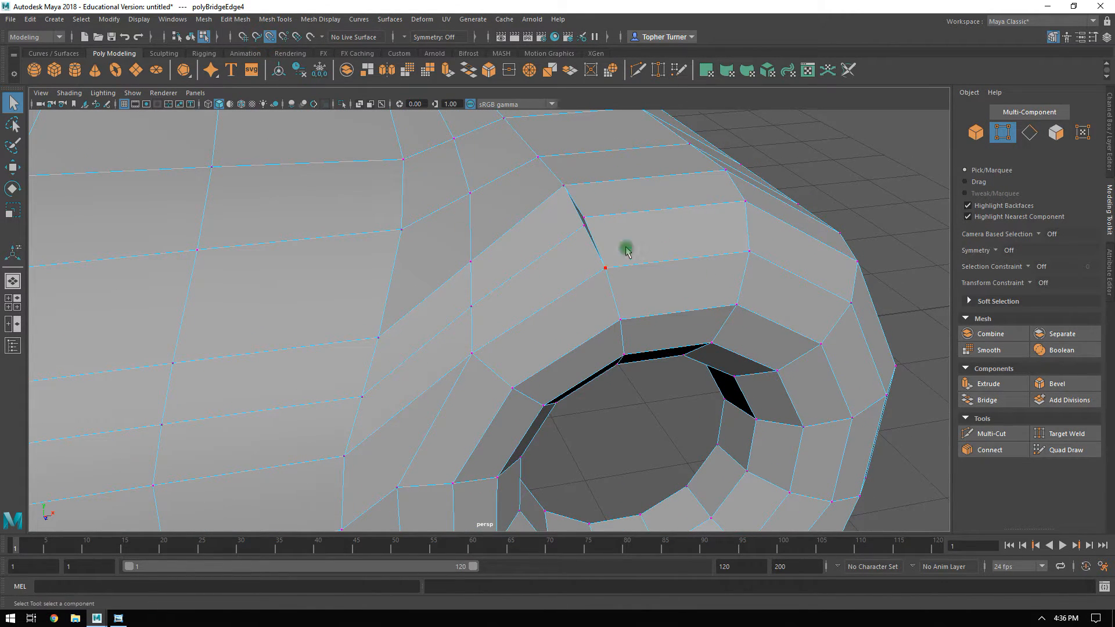
alt+drag(572, 249, 604, 258)
click(1064, 436)
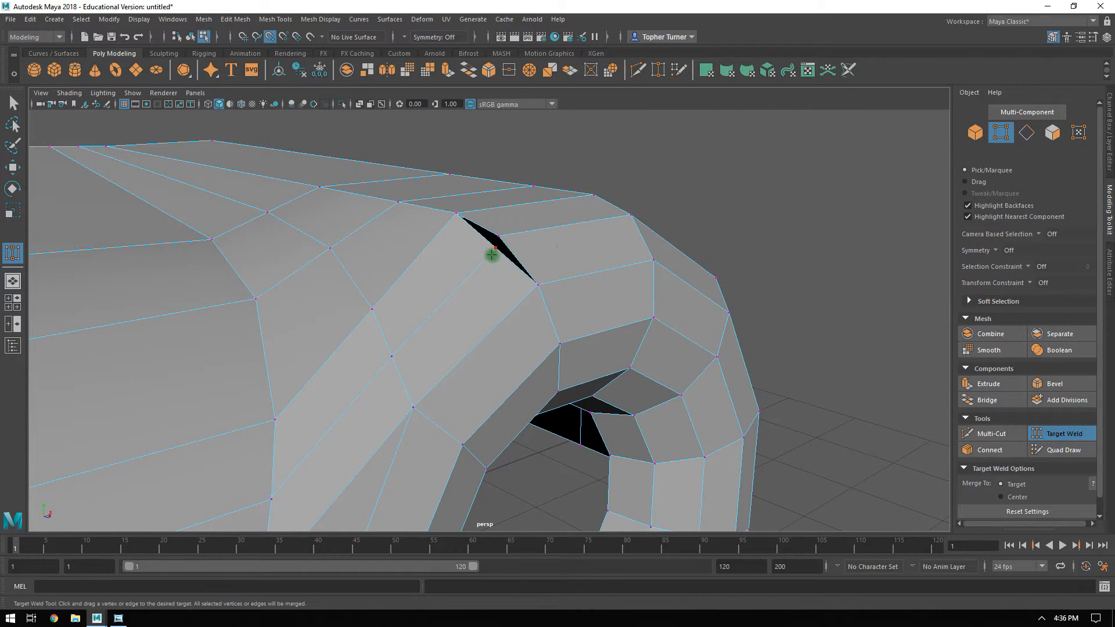
drag(496, 239, 499, 236)
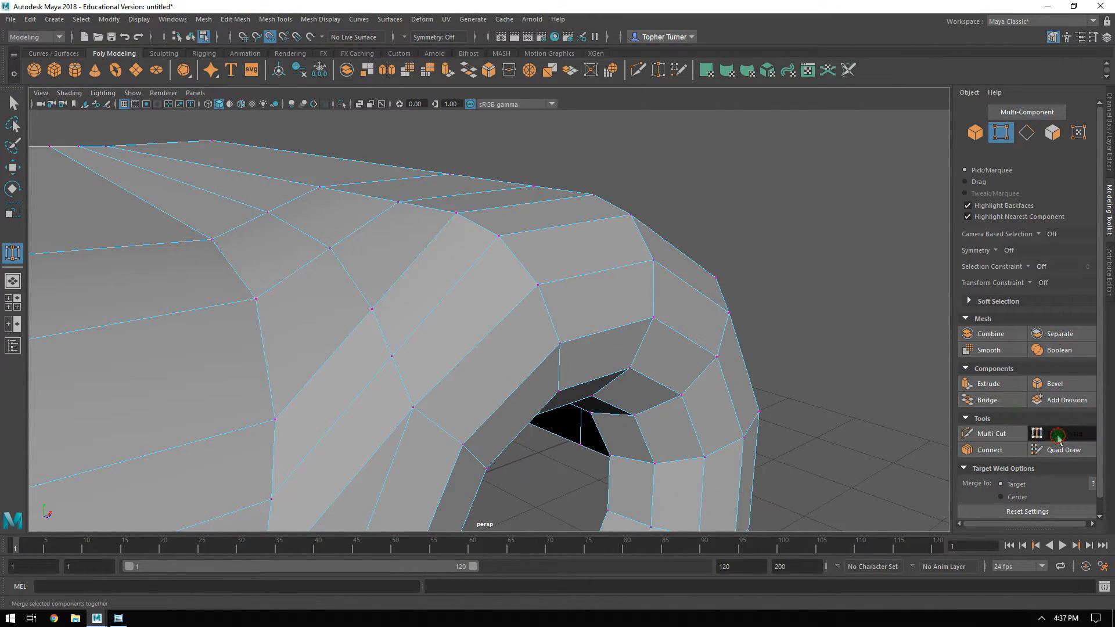
click(1031, 432)
Adjust the connecting strip's vertex at the hood seam to align with the hood's vertex and close the thin sliver.
alt+drag(556, 279, 457, 338)
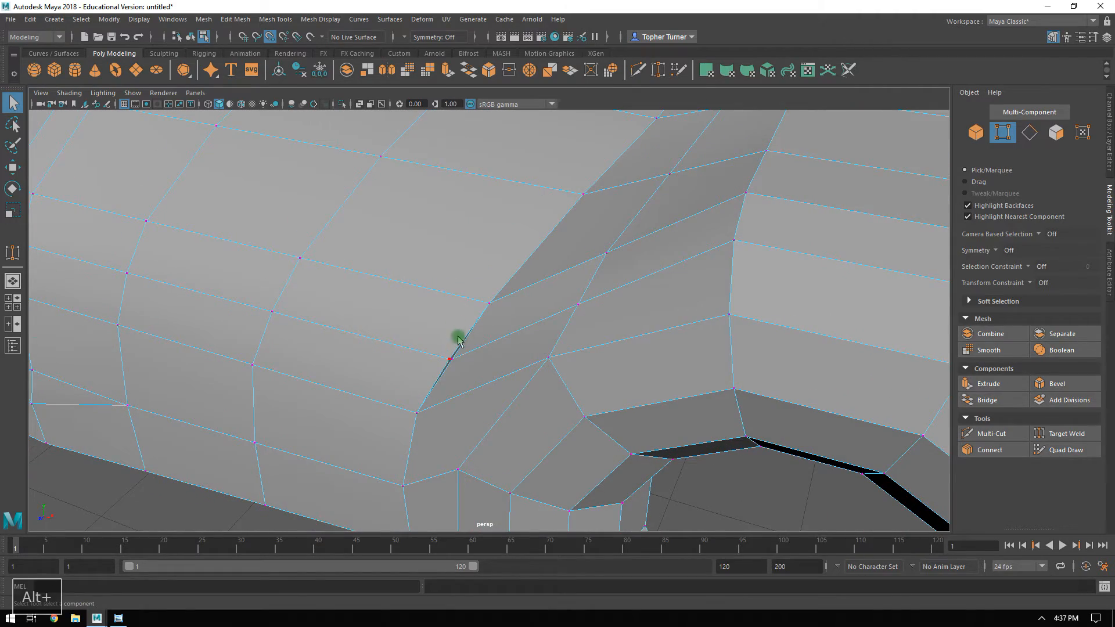
alt+right_drag(498, 276, 670, 426)
alt+drag(670, 426, 540, 228)
alt+right_drag(540, 227, 490, 169)
alt+middle_drag(490, 169, 537, 398)
alt+middle_drag(537, 257, 527, 363)
alt+drag(527, 363, 417, 186)
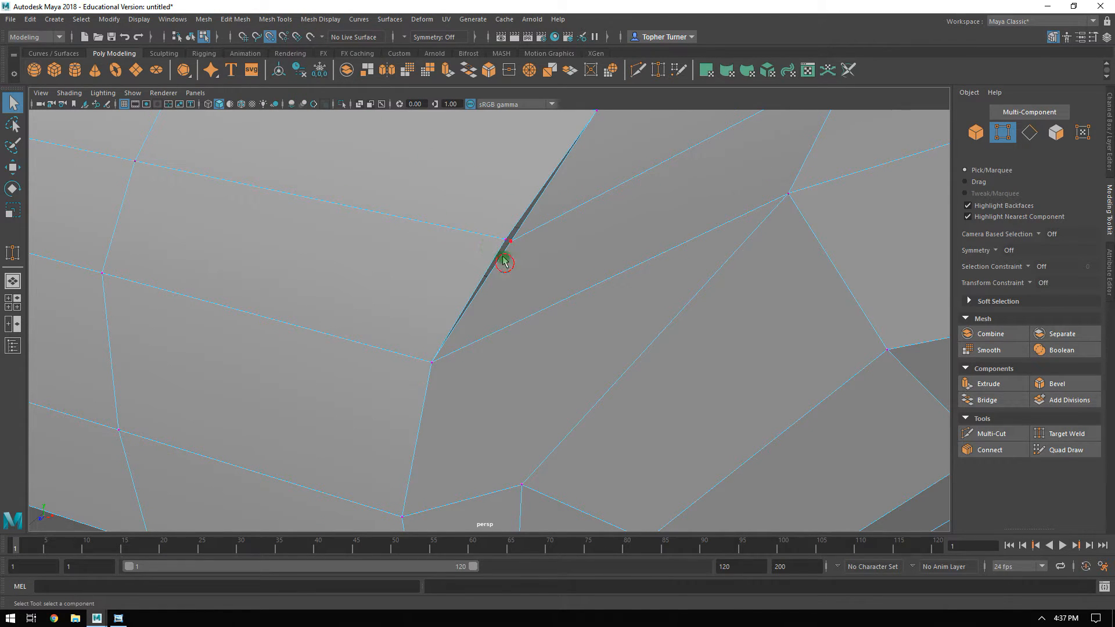
key(w)
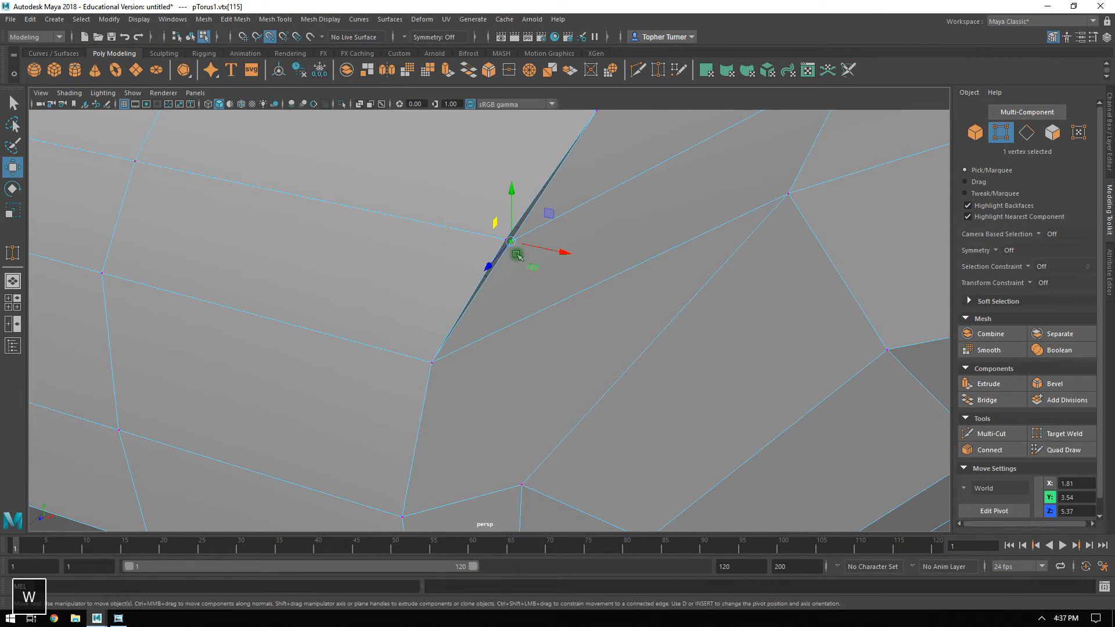
alt+drag(522, 247, 952, 178)
Raise the two middle vertices of the connecting strip to smooth its curve, placing the front one at about X 2.18, Y 3.87.
click(434, 314)
alt+drag(434, 314, 423, 273)
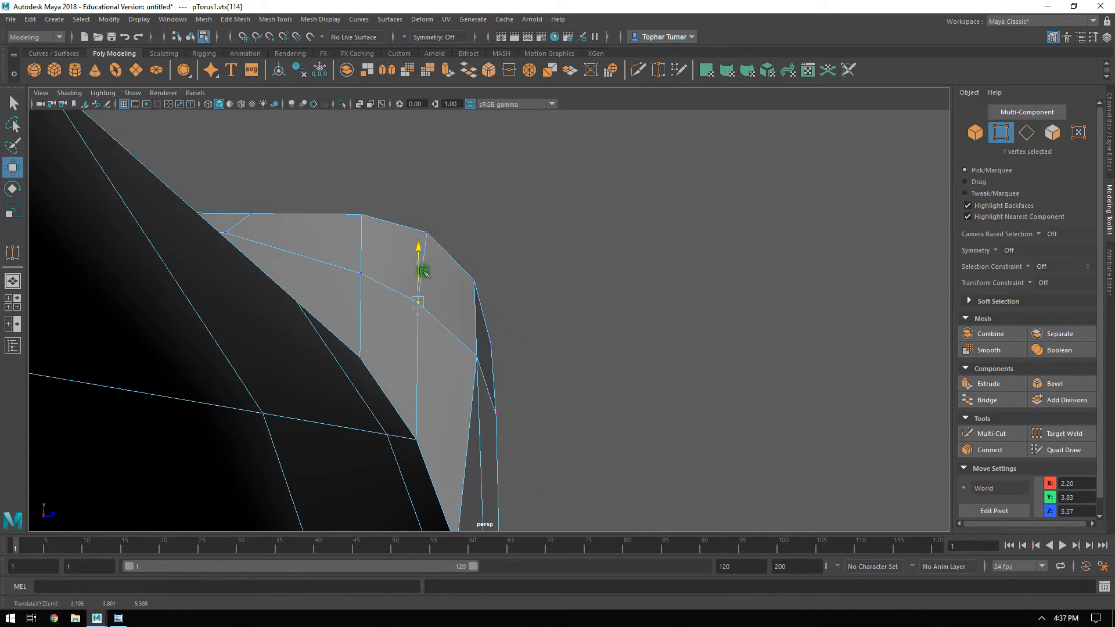
alt+drag(587, 271, 452, 286)
drag(587, 251, 657, 266)
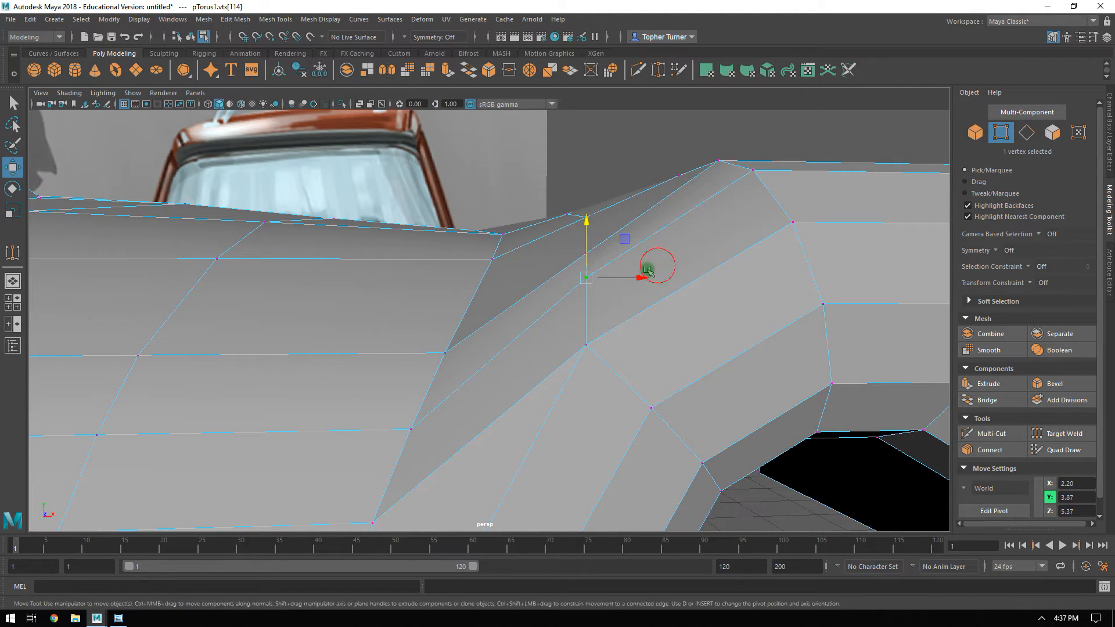
alt+drag(635, 191, 649, 214)
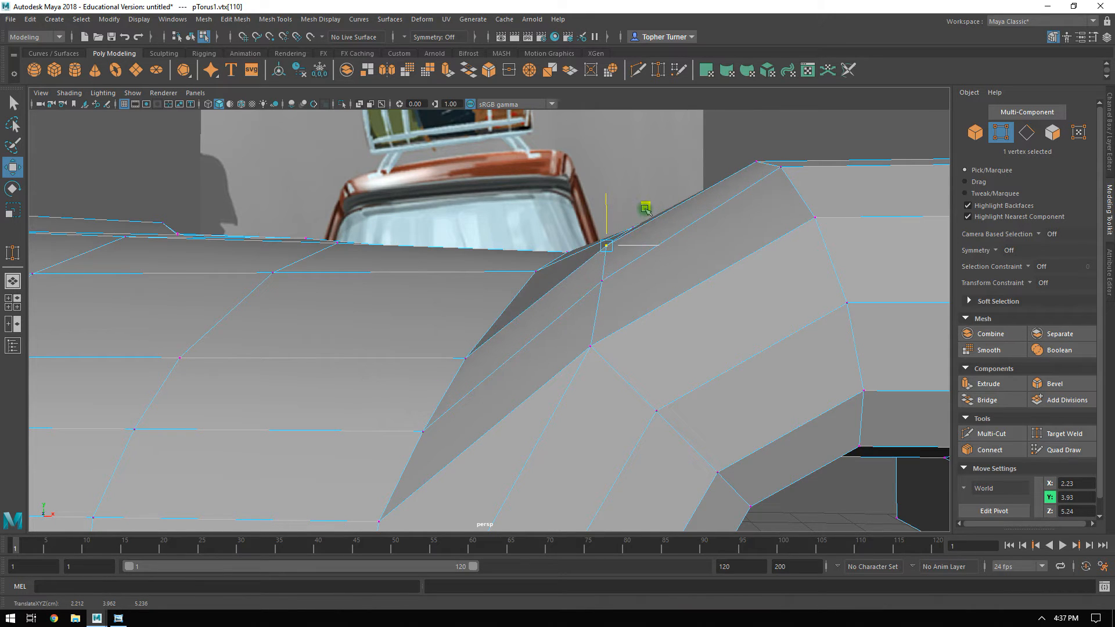
click(601, 281)
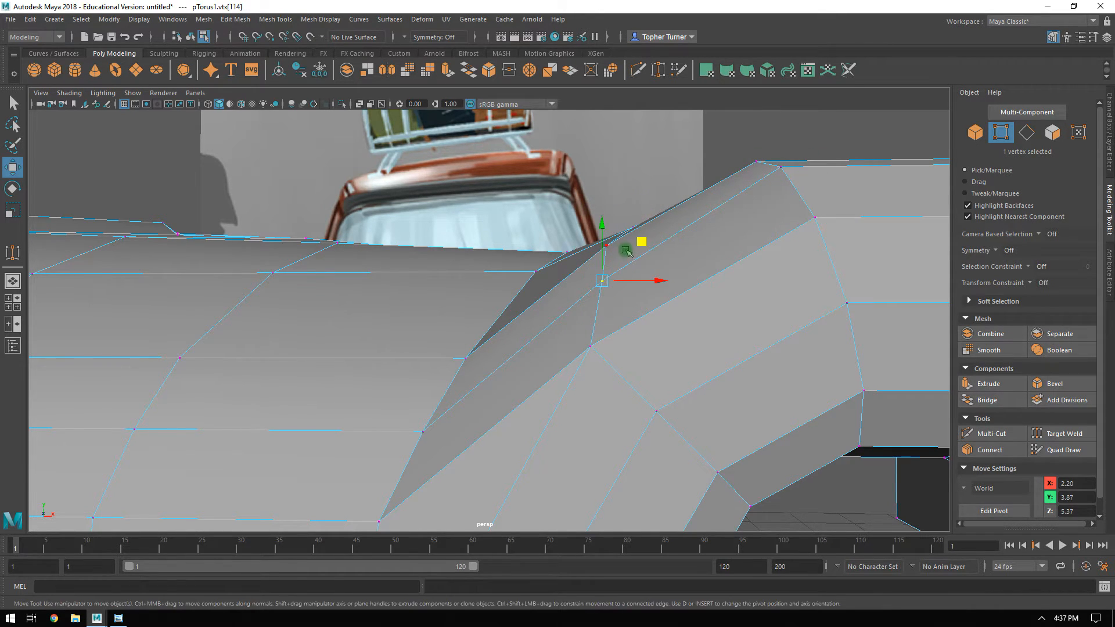
alt+drag(634, 243, 525, 286)
In the front view, move the two vertices on the surround's inner edge beside the grille to about X 2.63.
alt+right_drag(525, 286, 465, 317)
alt+drag(465, 317, 530, 366)
alt+right_drag(530, 366, 630, 394)
alt+drag(629, 393, 511, 401)
alt+drag(539, 460, 511, 339)
key(space)
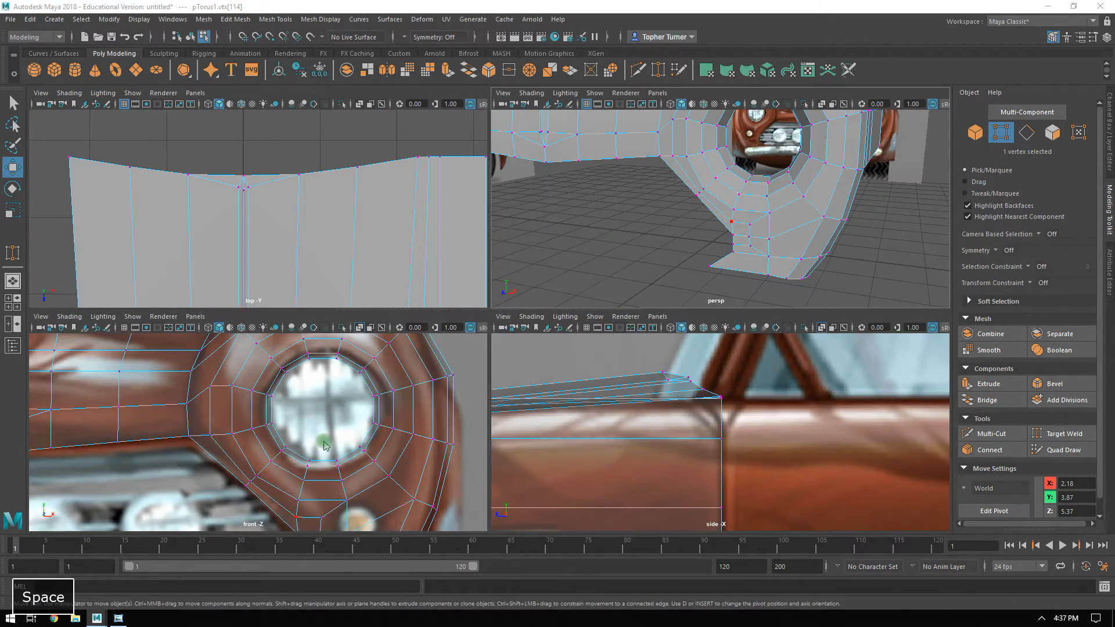
key(space)
alt+right_drag(368, 423, 270, 227)
click(463, 337)
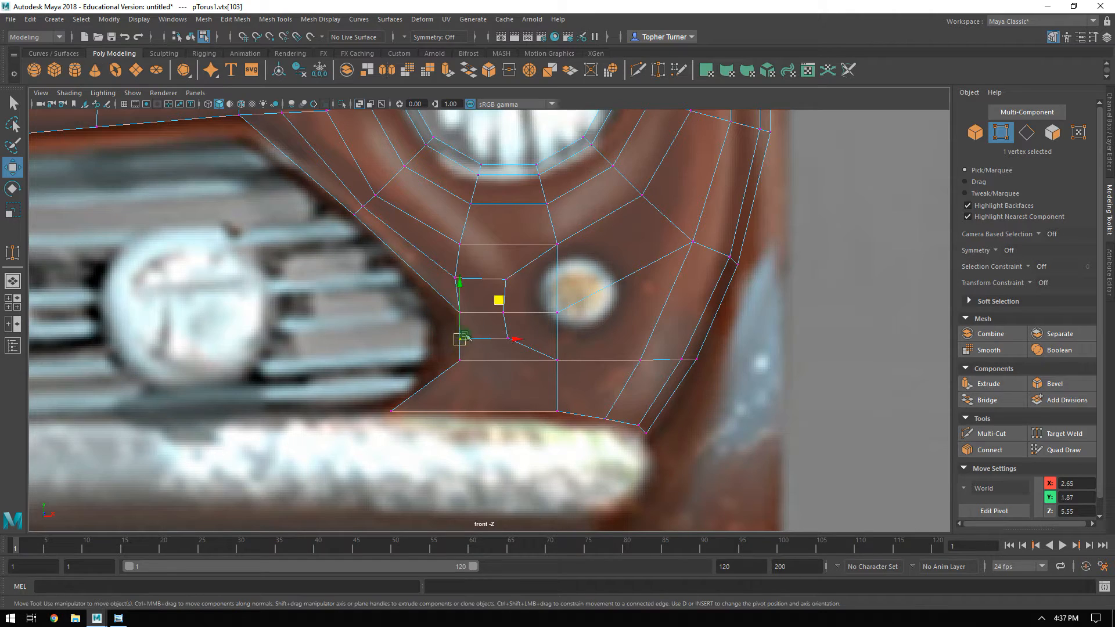
mouse_move(449, 356)
shift+mouse_down()
mouse_move(471, 365)
mouse_move(508, 339)
shift+mouse_up()
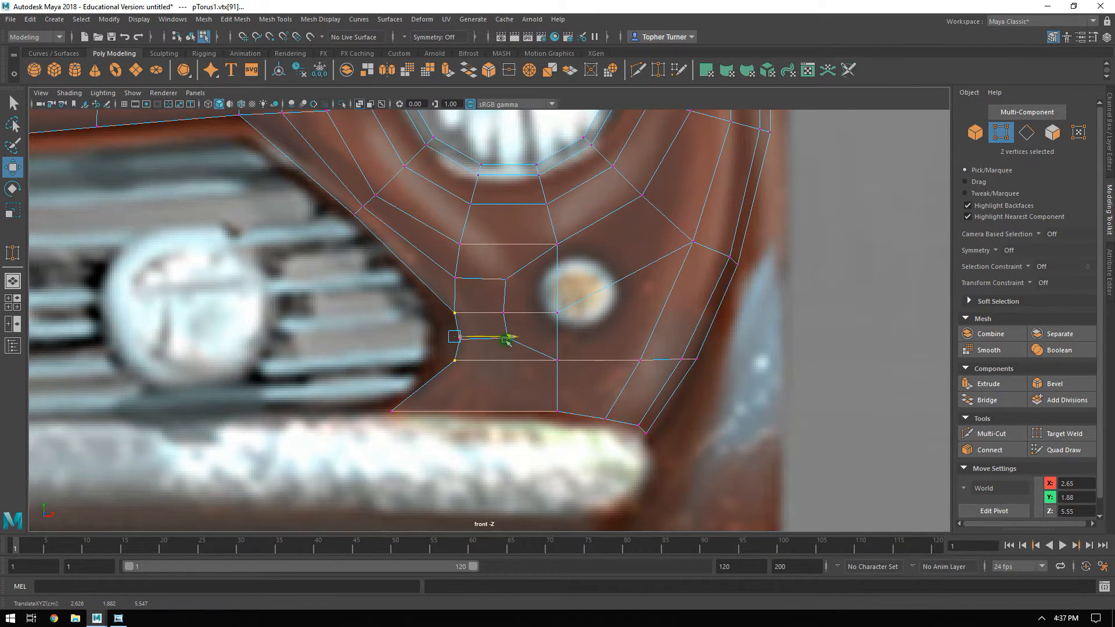
Select the five vertices along the surround's lower edge above the bumper and adjust them along X to about 2.90.
click(340, 228)
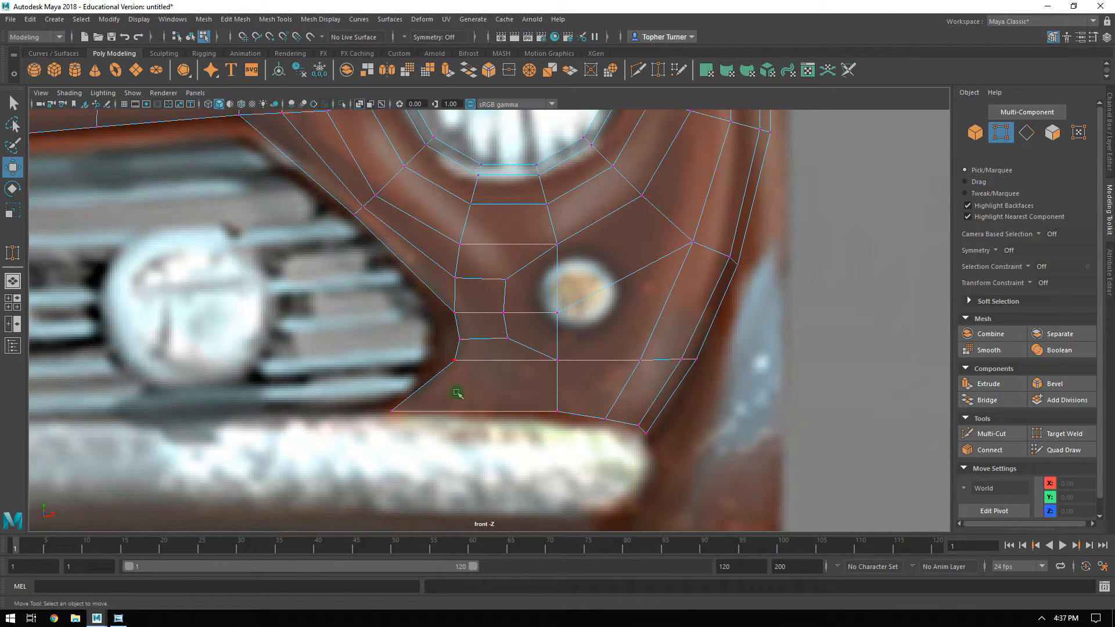
click(556, 411)
drag(604, 445, 681, 459)
Examine the front-end mesh from several angles in perspective and compare its profile with the side reference image.
key(space)
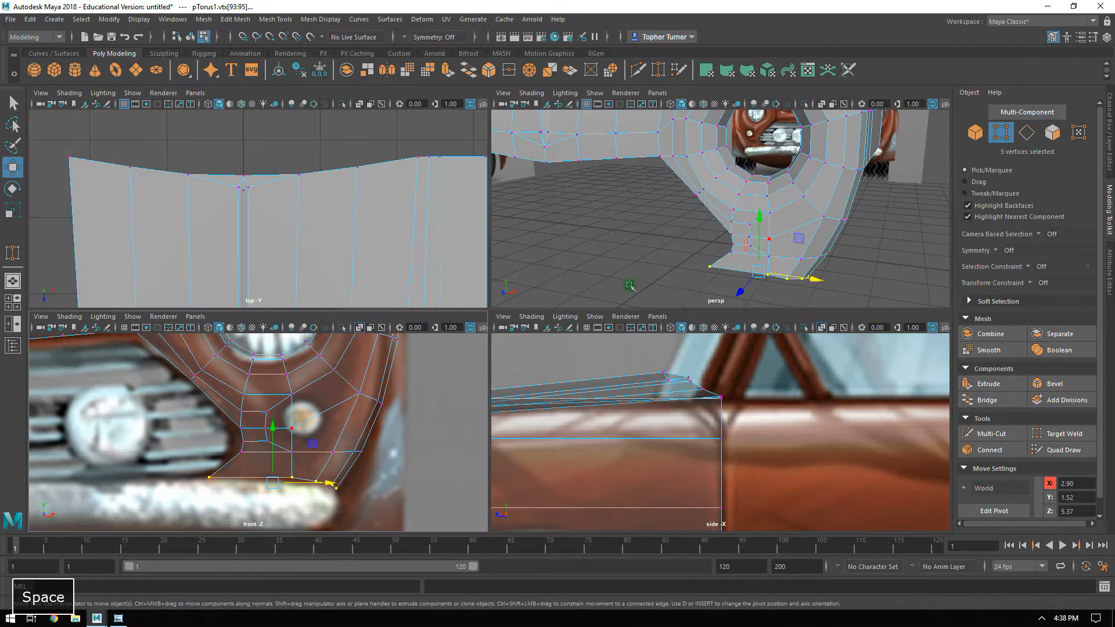
key(space)
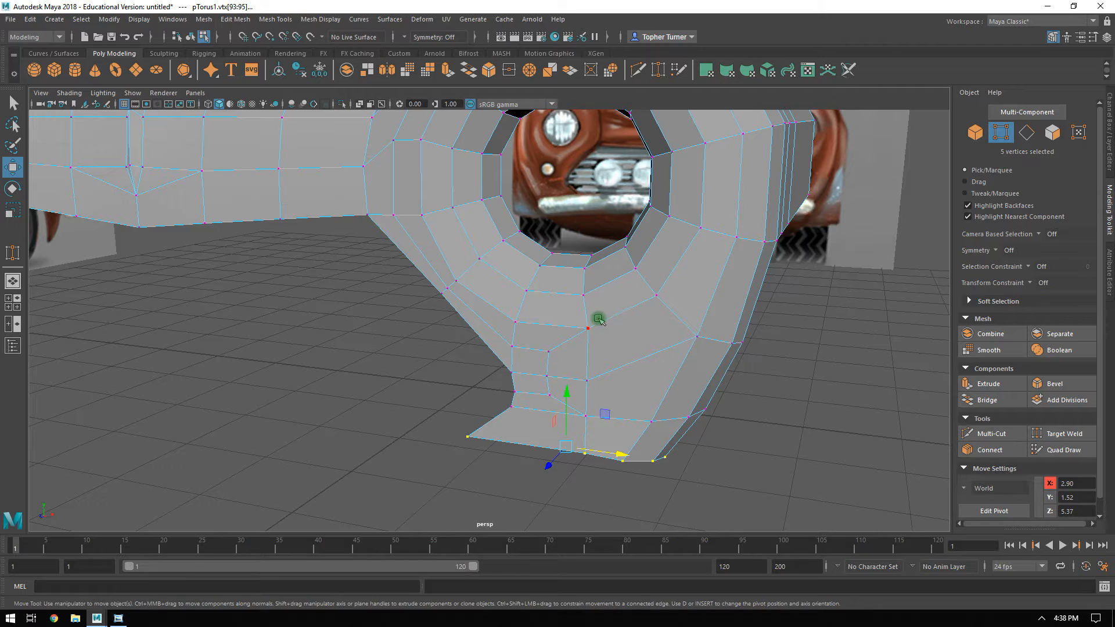
mouse_move(654, 316)
alt+mouse_down()
mouse_move(662, 341)
mouse_move(677, 333)
mouse_move(653, 308)
alt+mouse_up()
alt+drag(615, 256, 563, 401)
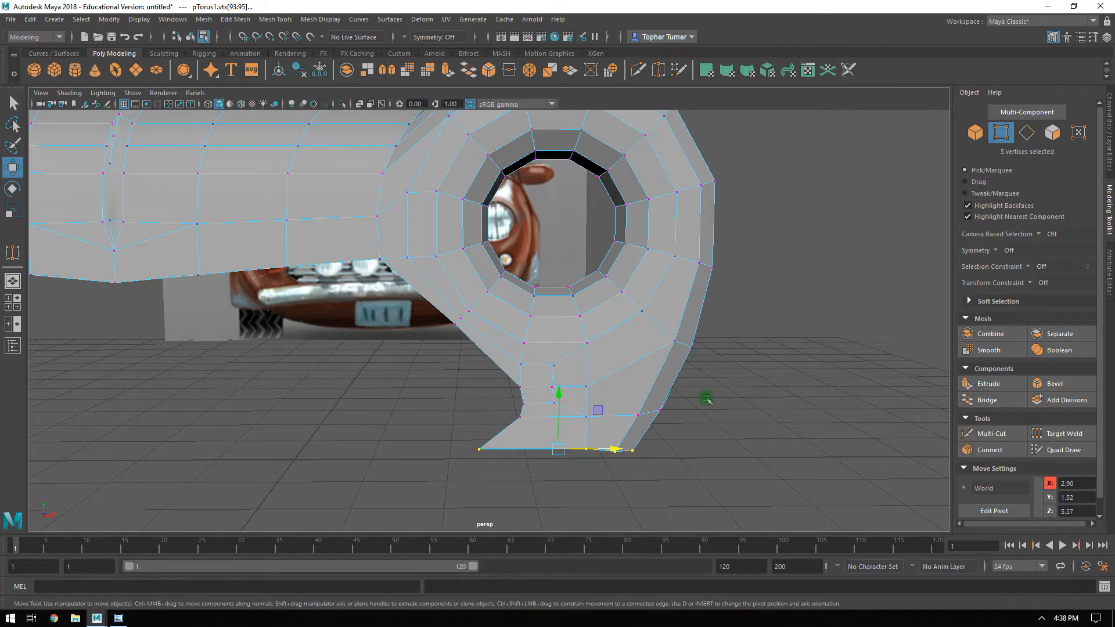
alt+drag(663, 333, 570, 321)
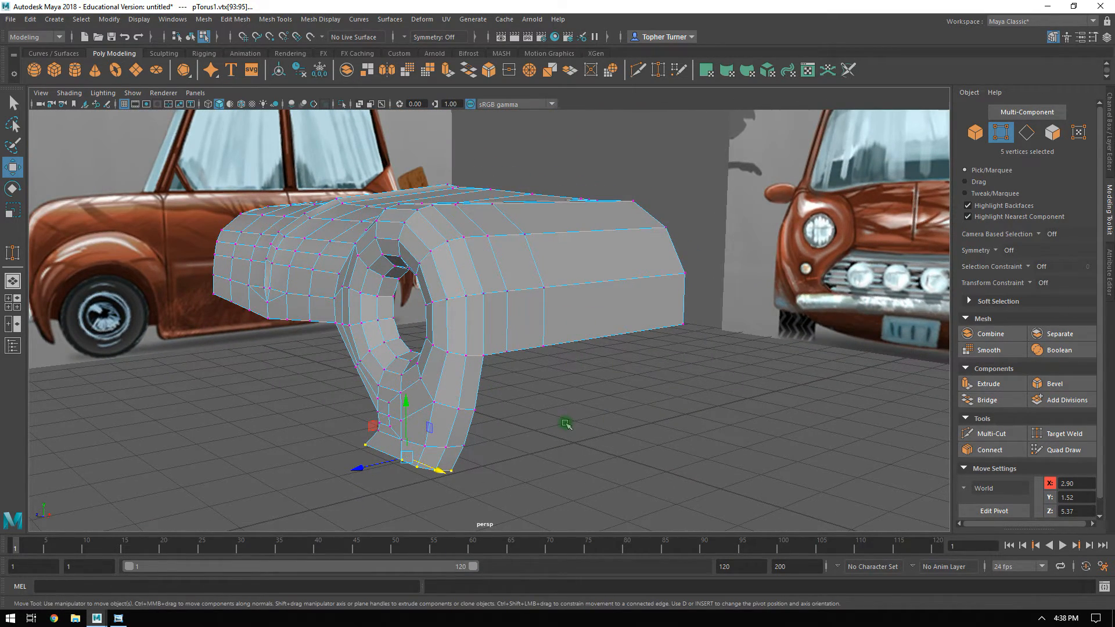
key(space)
alt+right_drag(699, 429, 685, 415)
alt+middle_drag(685, 415, 661, 356)
alt+right_drag(662, 366, 733, 491)
key(space)
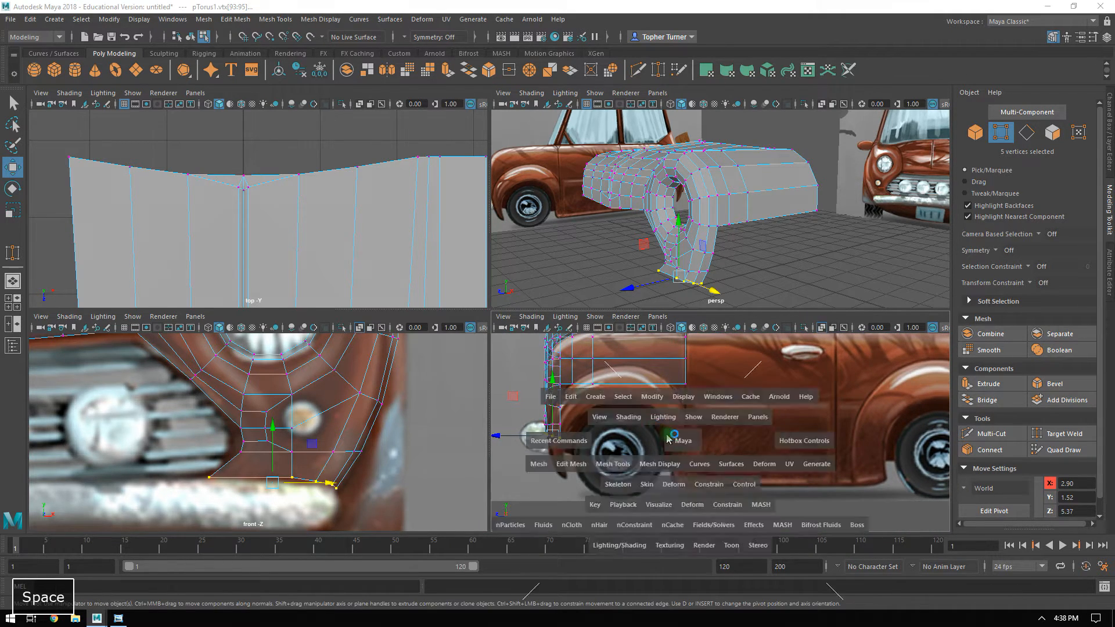
alt+right_drag(422, 301, 421, 323)
alt+middle_drag(422, 300, 616, 386)
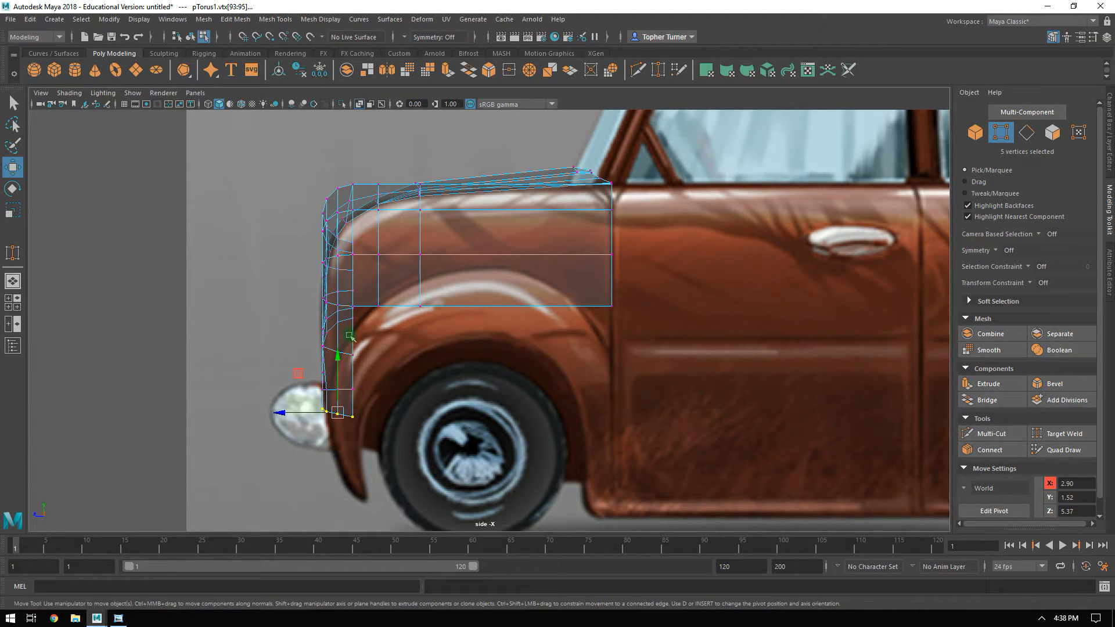
Create a polygon torus, place it over the front wheel in the side view and rotate it -90° about Z.
click(975, 132)
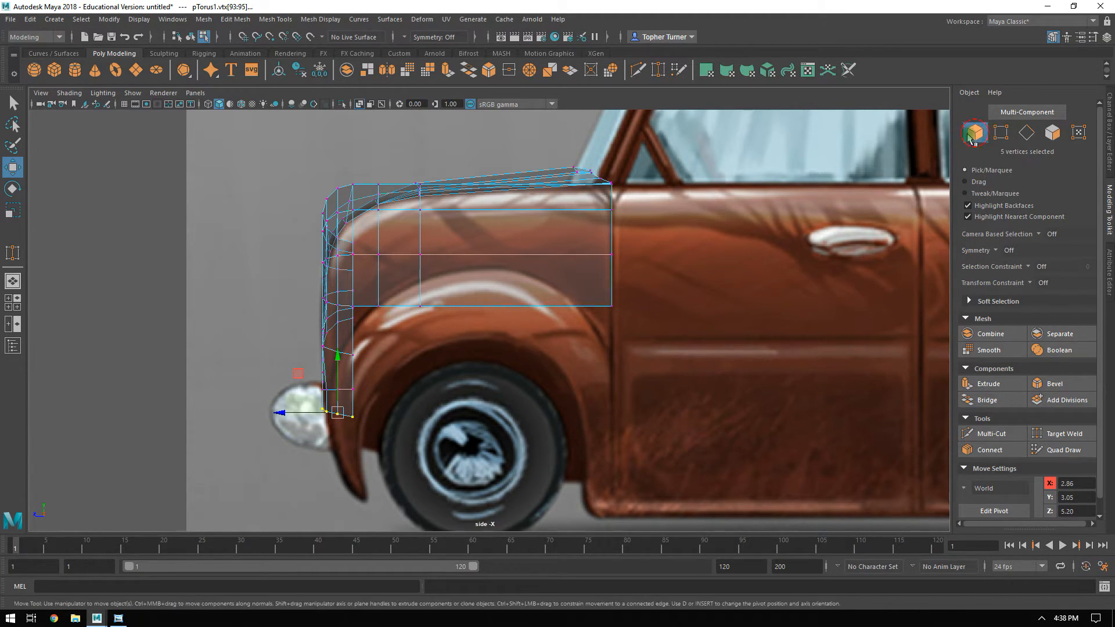
click(115, 70)
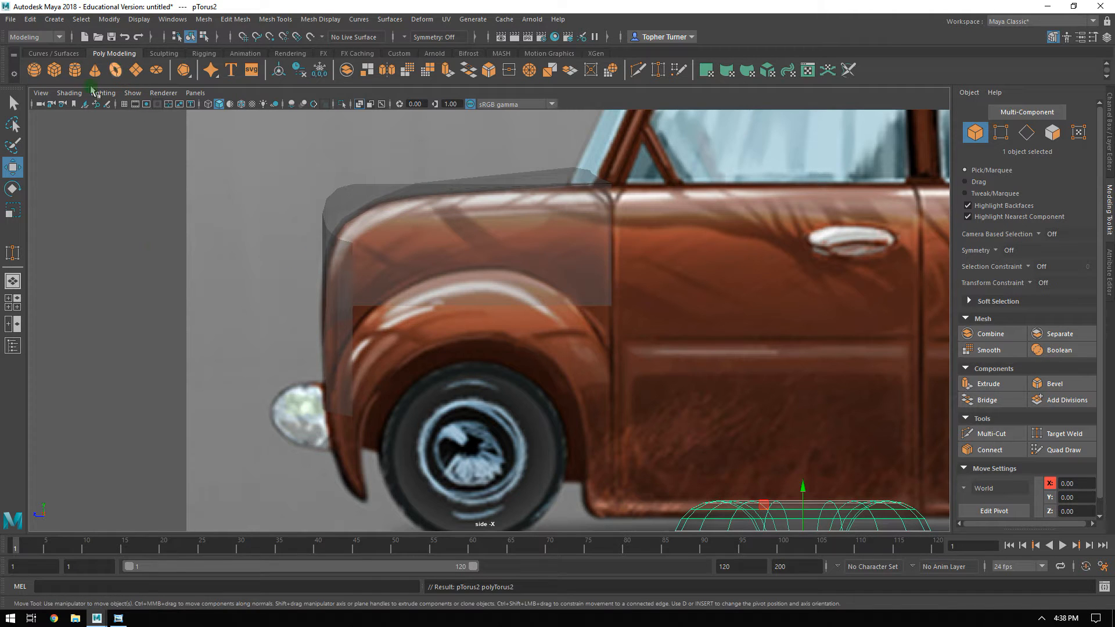
drag(770, 507, 430, 348)
key(e)
key(j)
drag(463, 335, 453, 410)
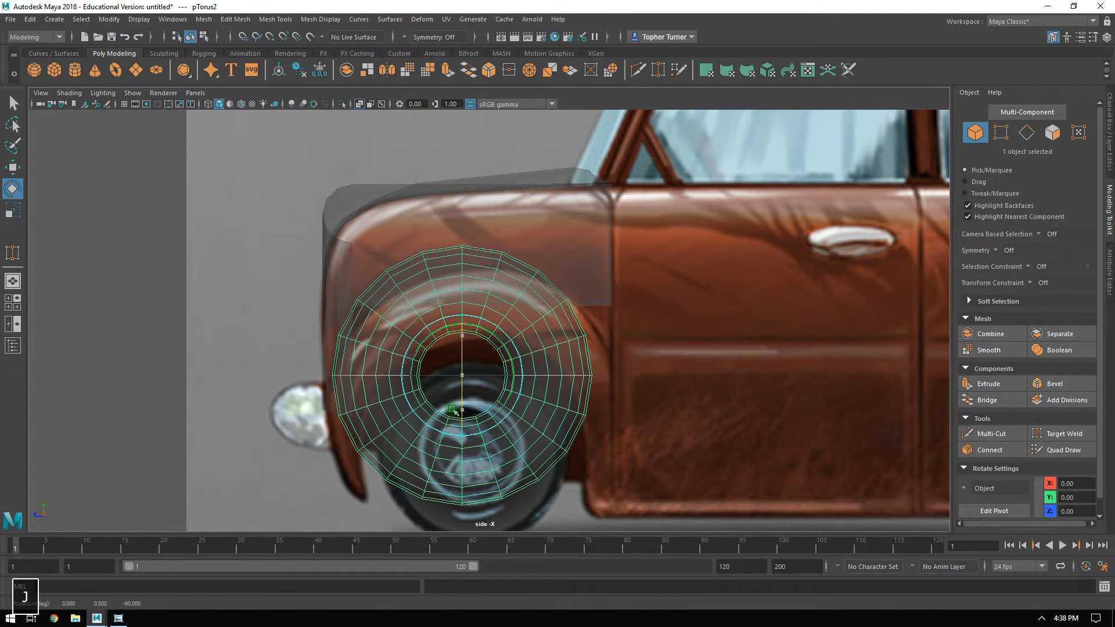
Move the torus to about Y 1.57, Z 3.77 and scale it uniformly to 1.11 to match the wheel arch.
key(w)
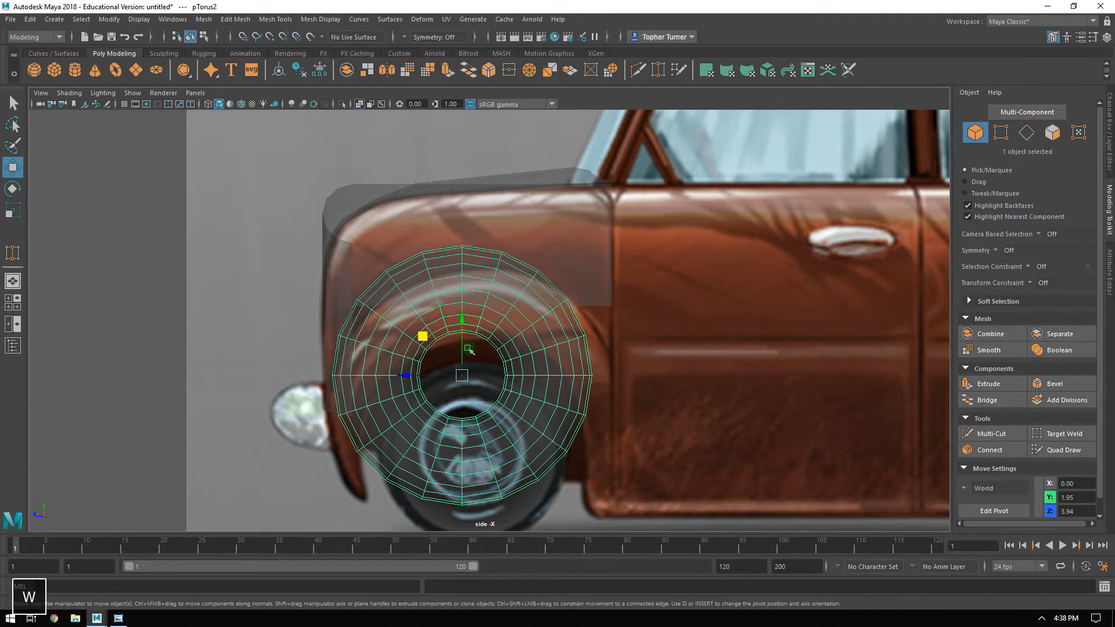
drag(433, 343, 435, 370)
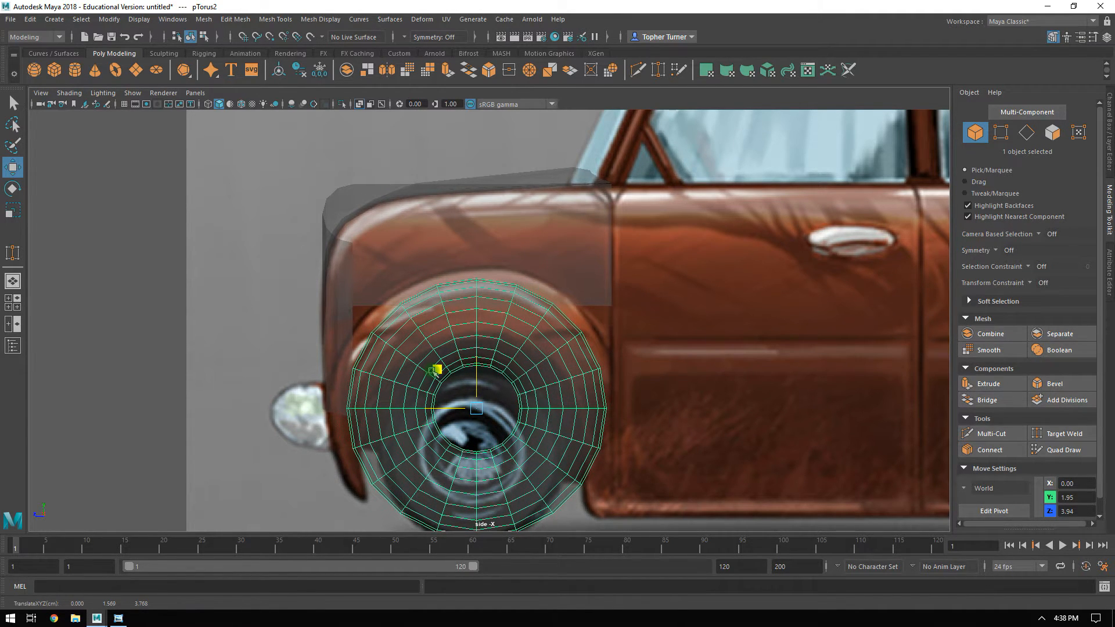
key(r)
drag(478, 407, 498, 397)
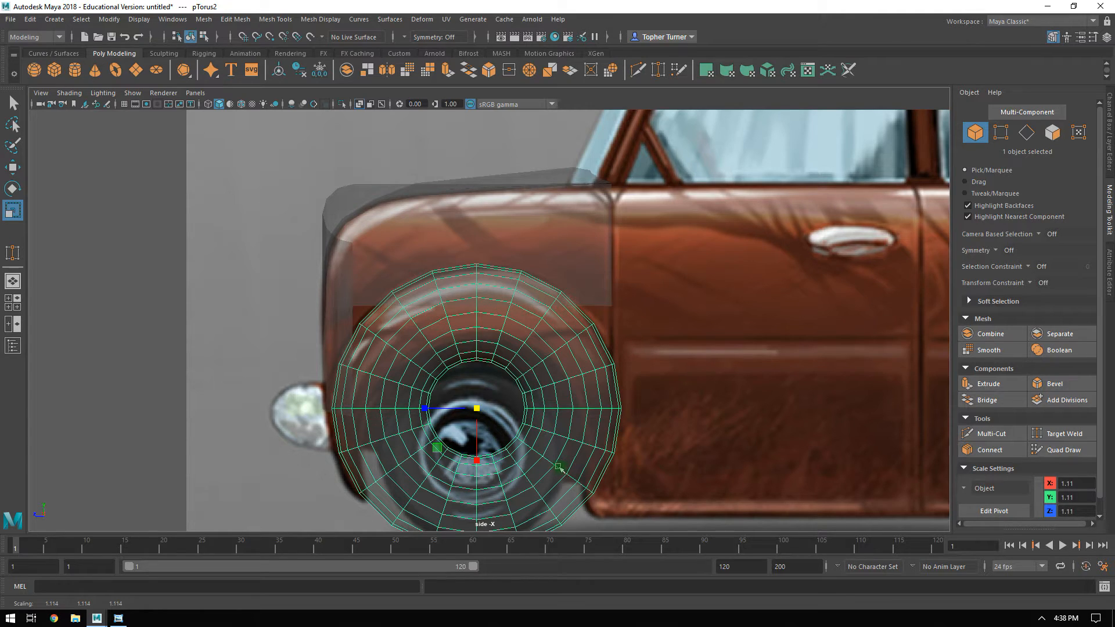
Set the torus's Subdivisions Height to 12.
click(1105, 260)
click(955, 115)
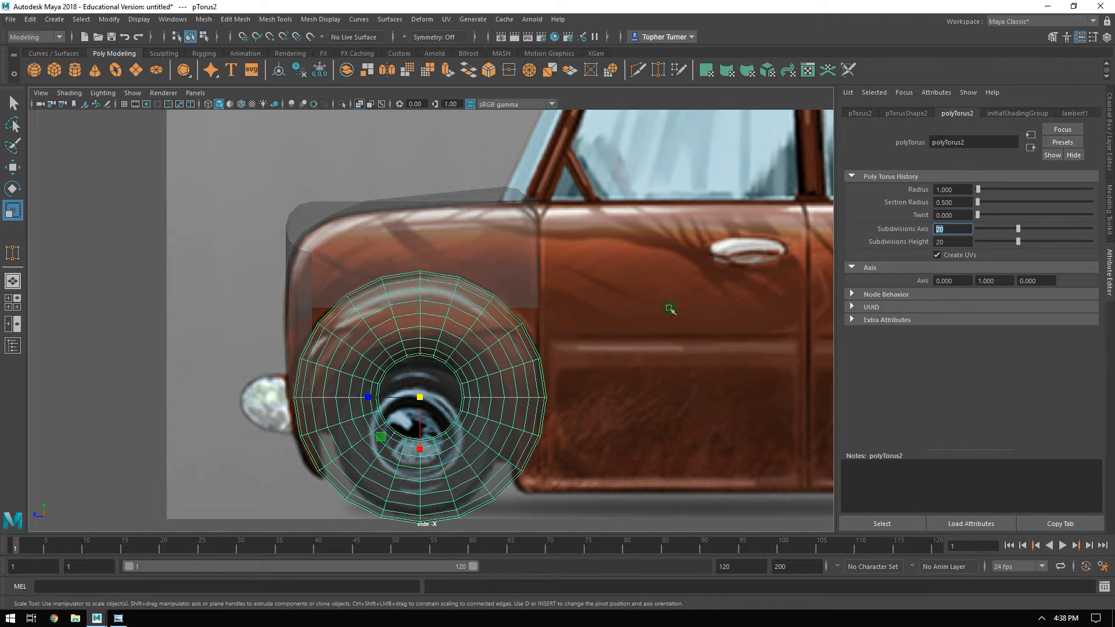
click(941, 241)
text(12)
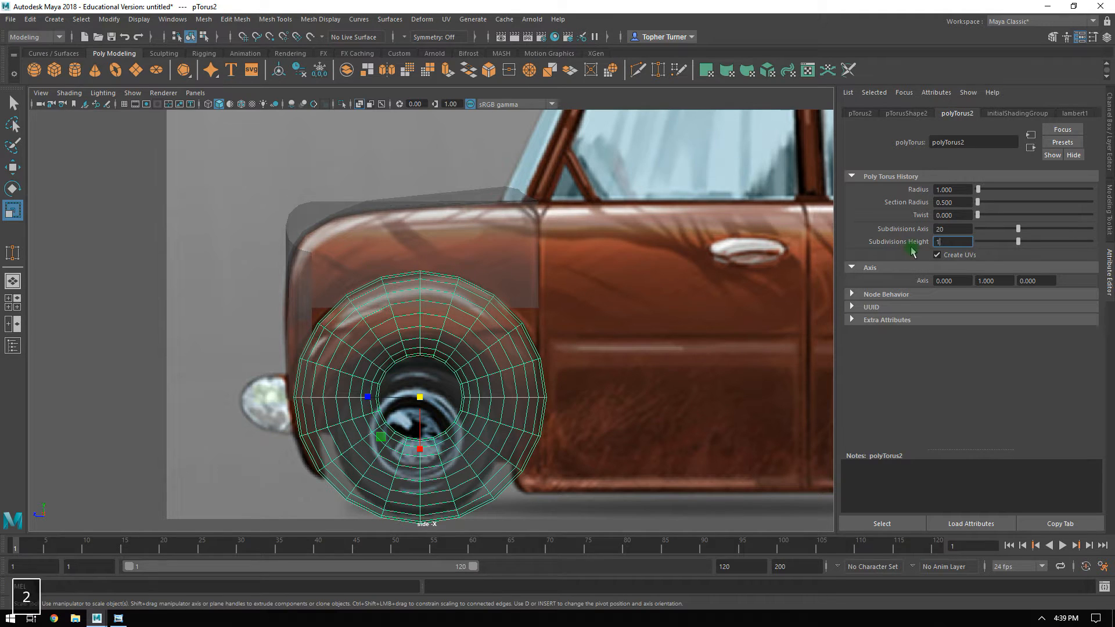
key(Return)
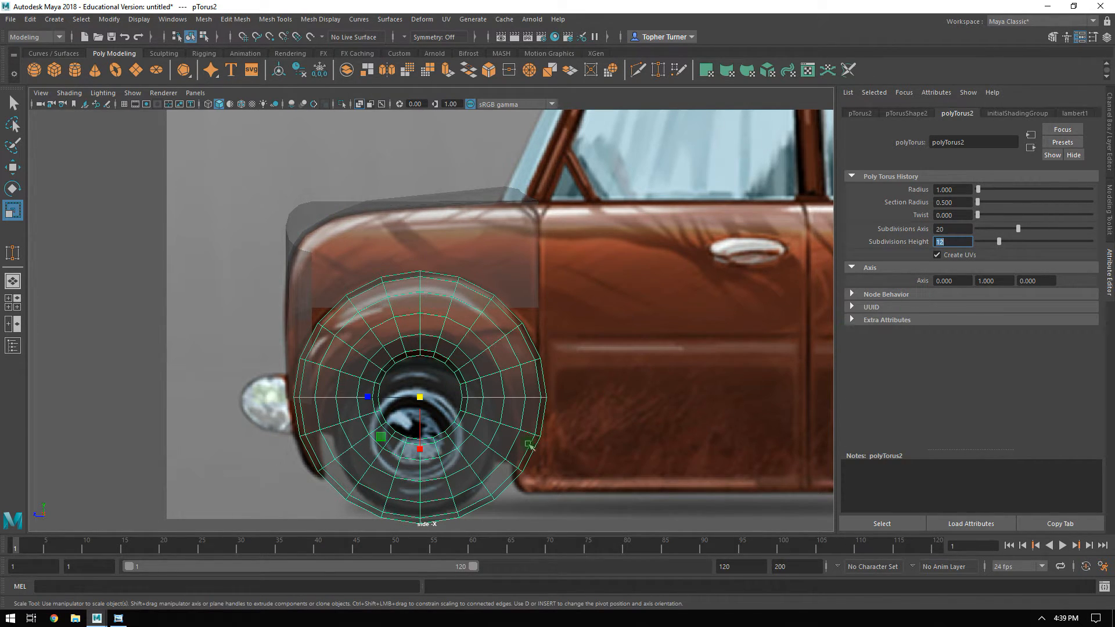
Delete the torus faces in the lower rear quarter, behind and below the wheel centre, in the side view.
alt+right_drag(510, 375, 585, 504)
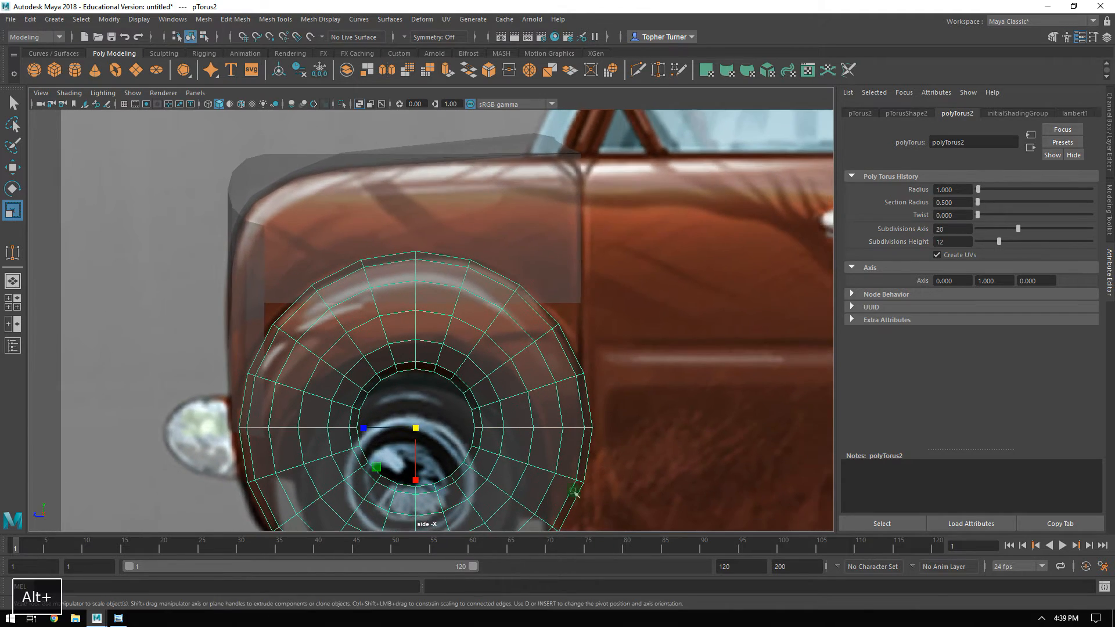
alt+middle_drag(693, 471, 675, 412)
click(1110, 208)
alt+right_drag(468, 293, 511, 302)
click(1051, 135)
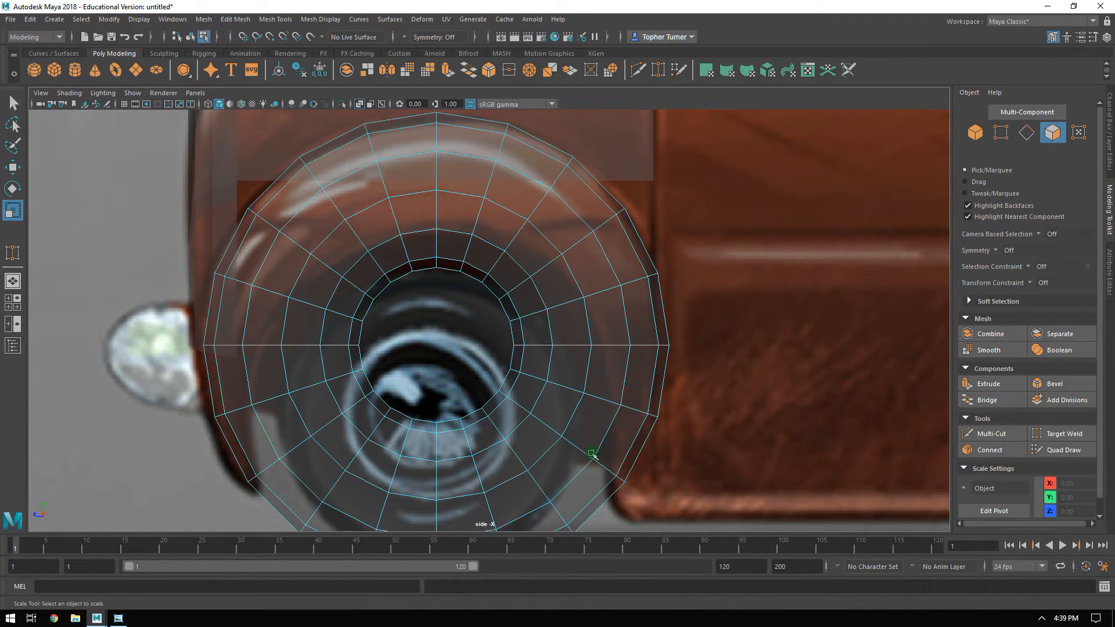
alt+right_drag(542, 427, 585, 436)
alt+middle_drag(585, 435, 593, 413)
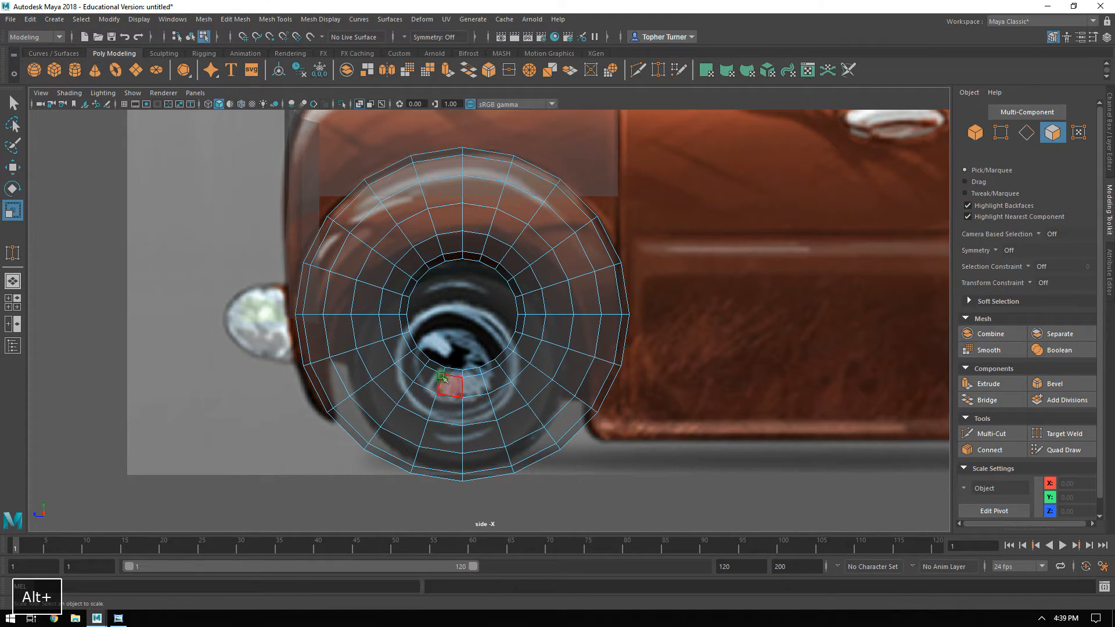
drag(497, 327, 739, 381)
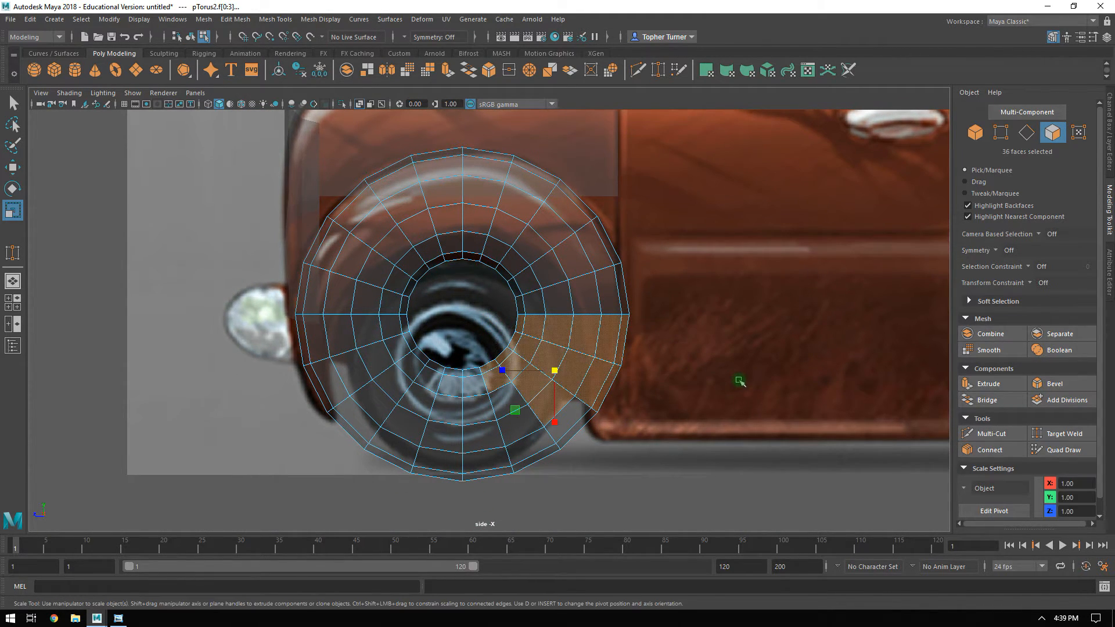
key(Delete)
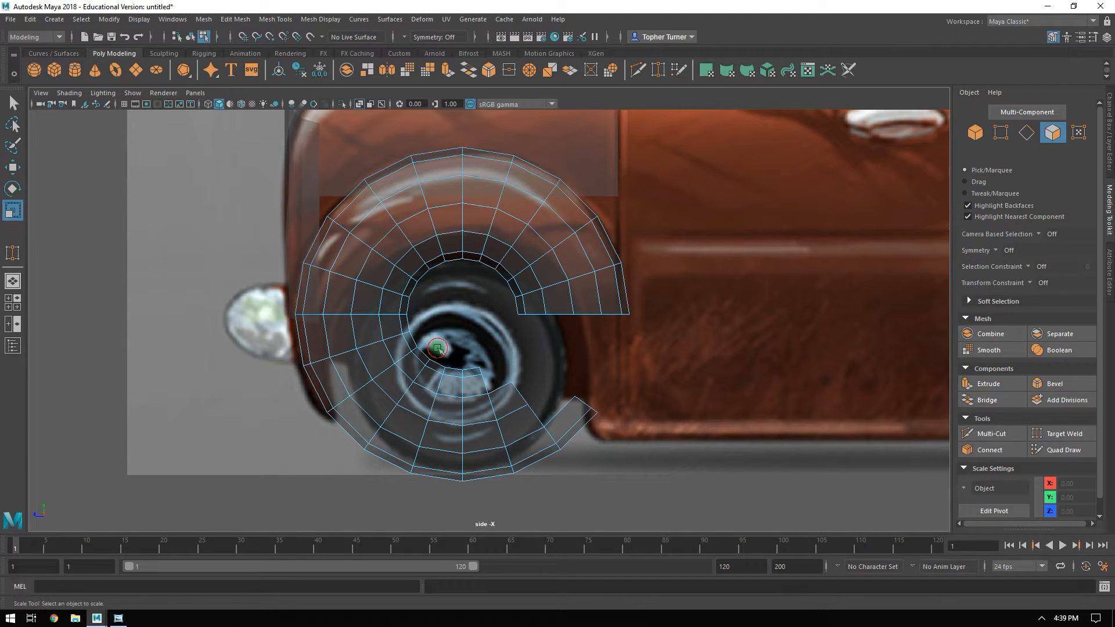
Delete the torus faces beneath the wheel, leaving the arch extending down to the front fender's lower tip.
drag(429, 342, 597, 529)
key(Delete)
drag(479, 498, 349, 422)
key(Delete)
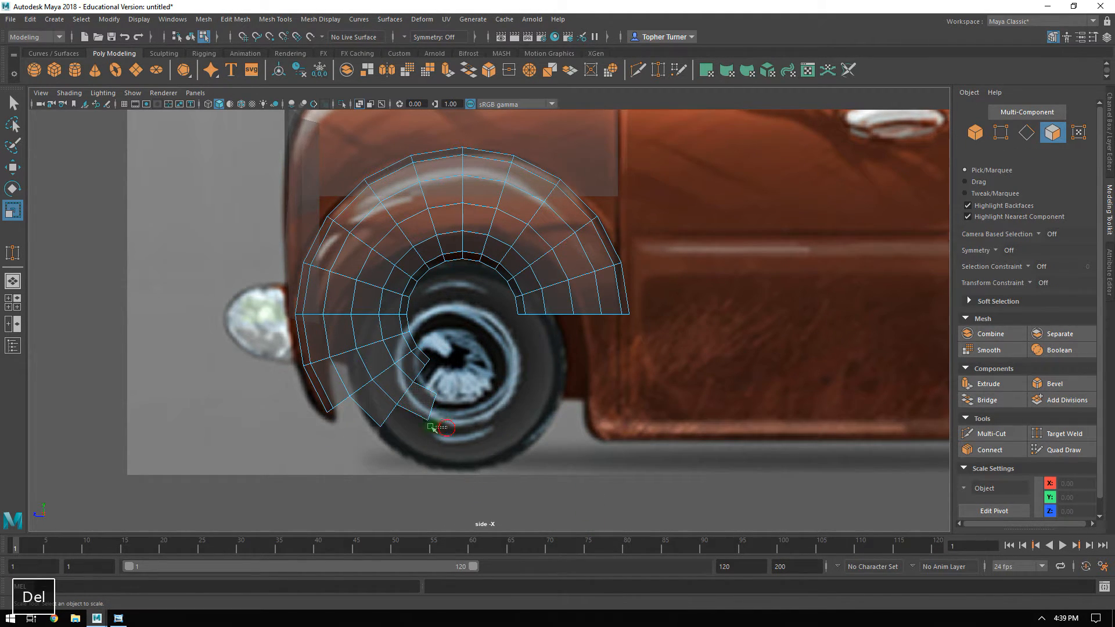
drag(444, 398, 421, 360)
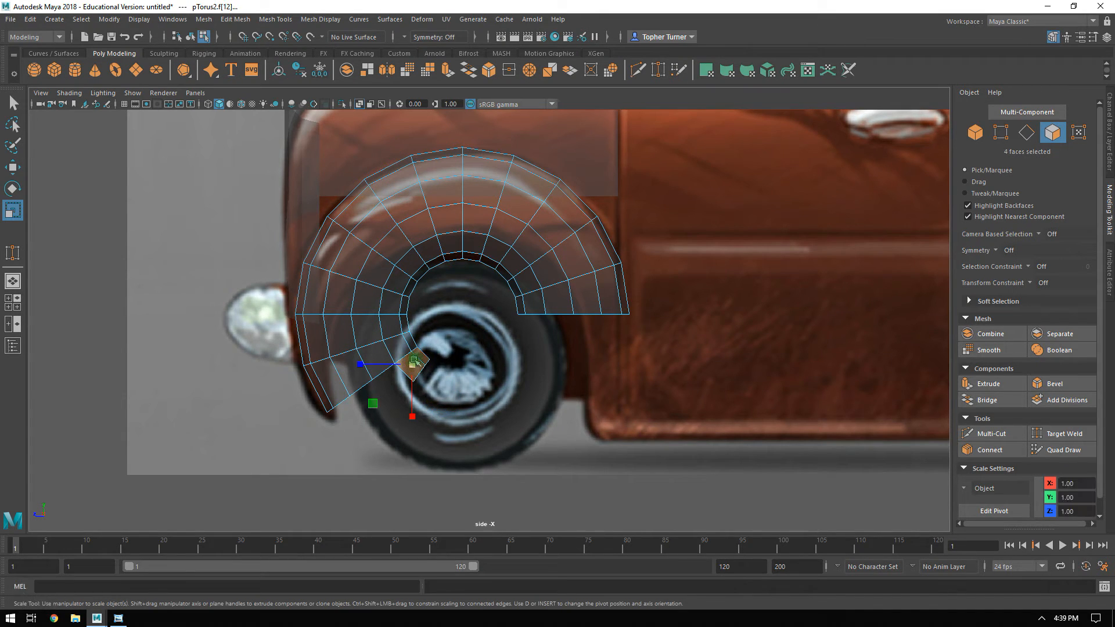
key(Delete)
Delete the remaining innermost ring of faces around the arch opening to widen it around the tire.
drag(468, 284, 442, 249)
key(Delete)
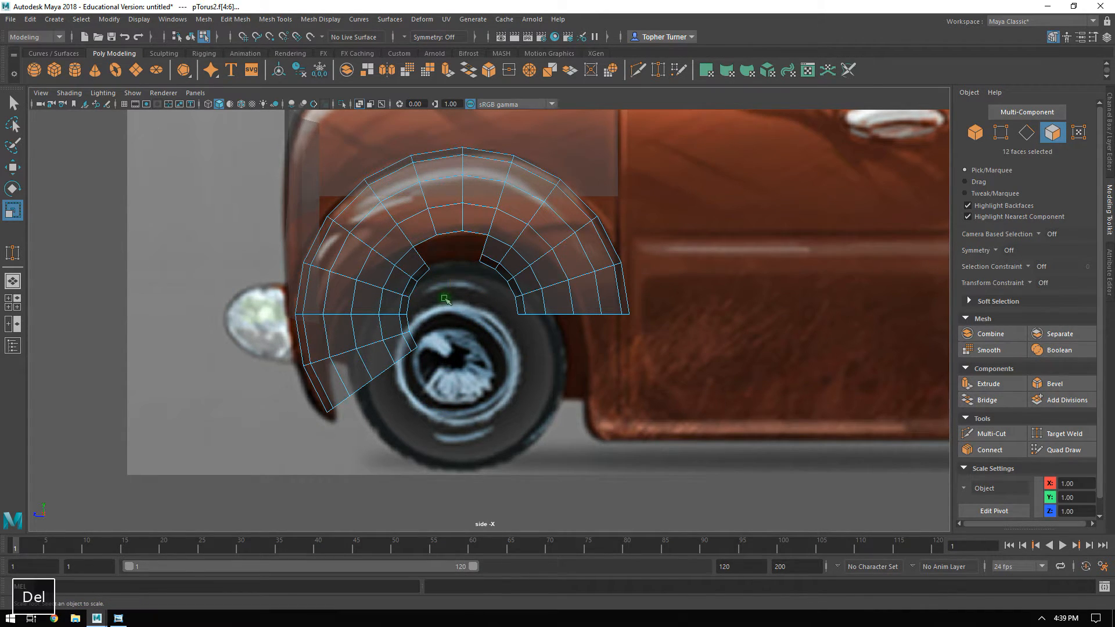
drag(473, 336, 533, 277)
key(Delete)
key(Delete)
drag(451, 352, 403, 276)
key(Delete)
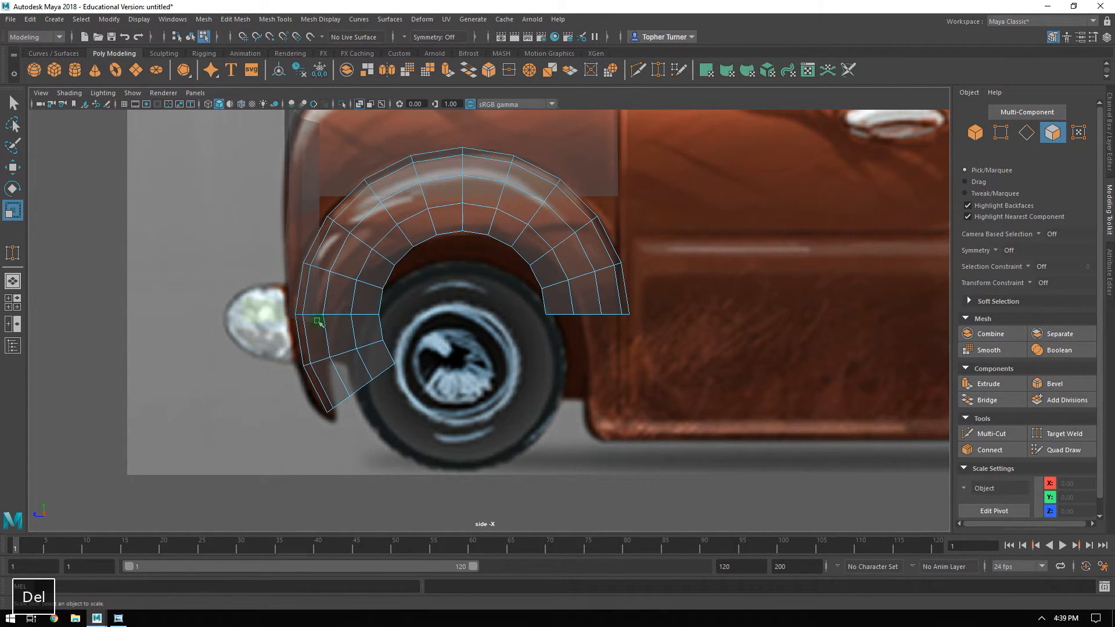
Move the wheel arch outward in the front view to about X 3.97, centred on the fender's outer edge.
alt+right_drag(403, 309, 504, 485)
alt+middle_drag(400, 319, 411, 351)
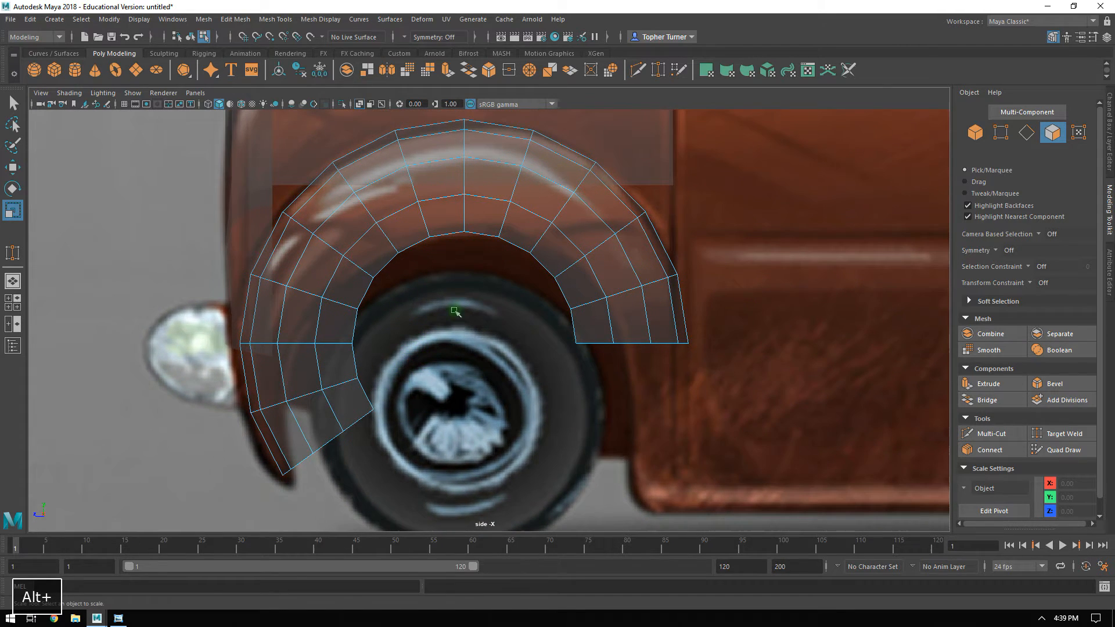
key(space)
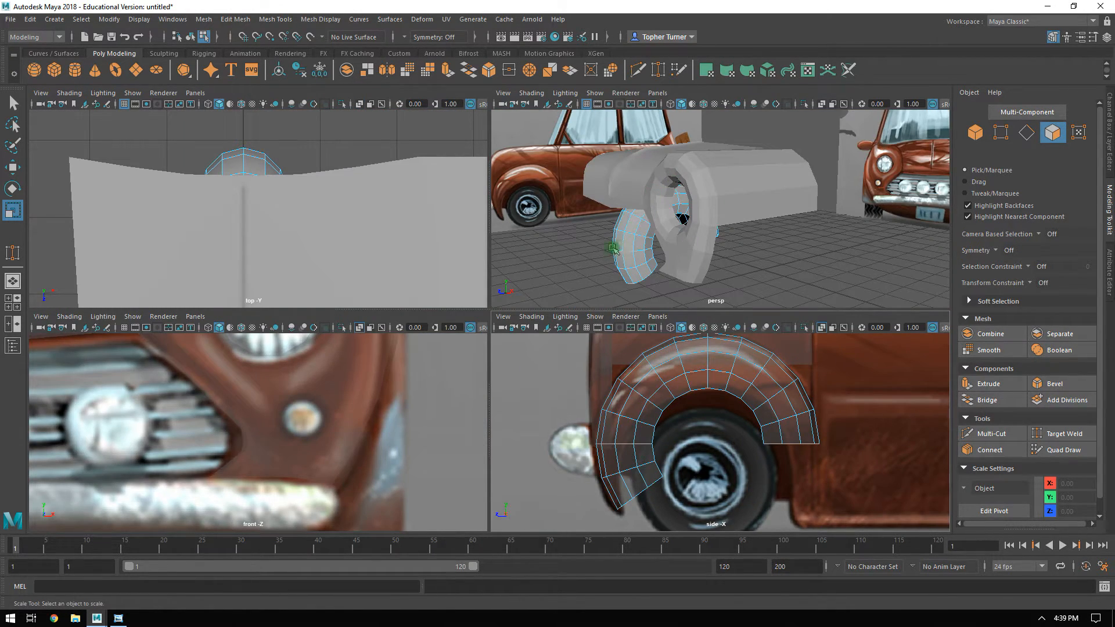
key(space)
alt+right_drag(428, 395, 358, 347)
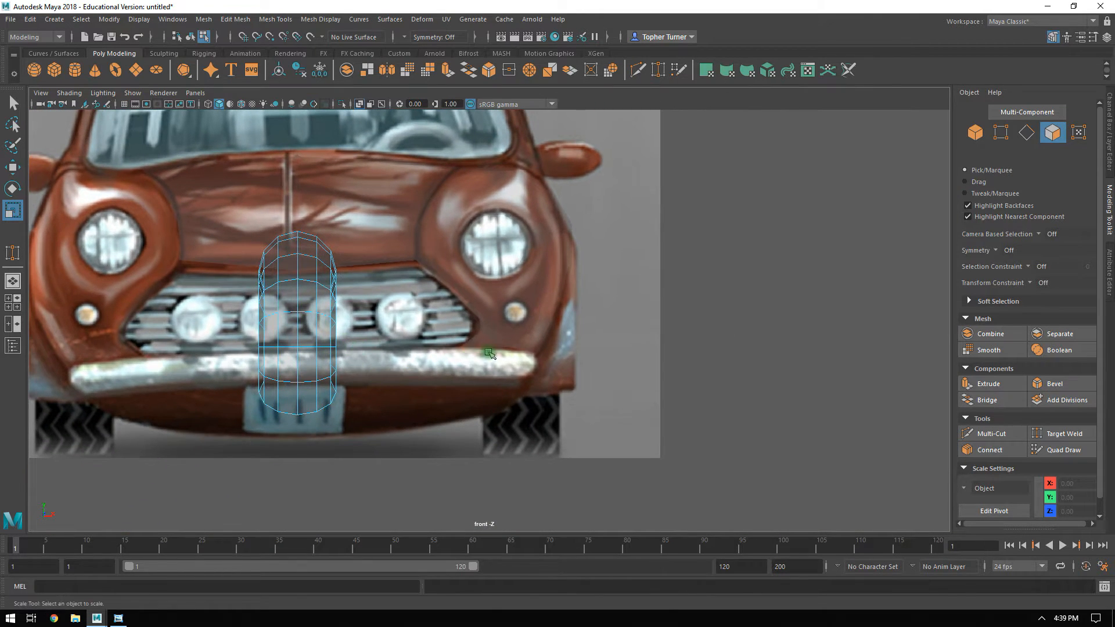
click(325, 345)
key(w)
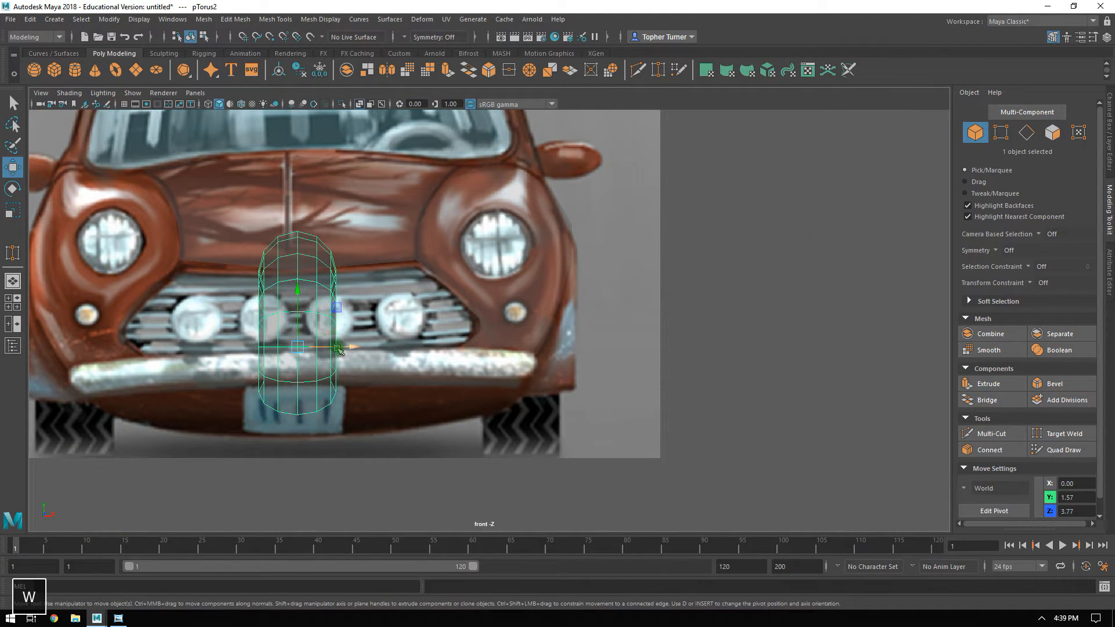
drag(338, 348, 608, 377)
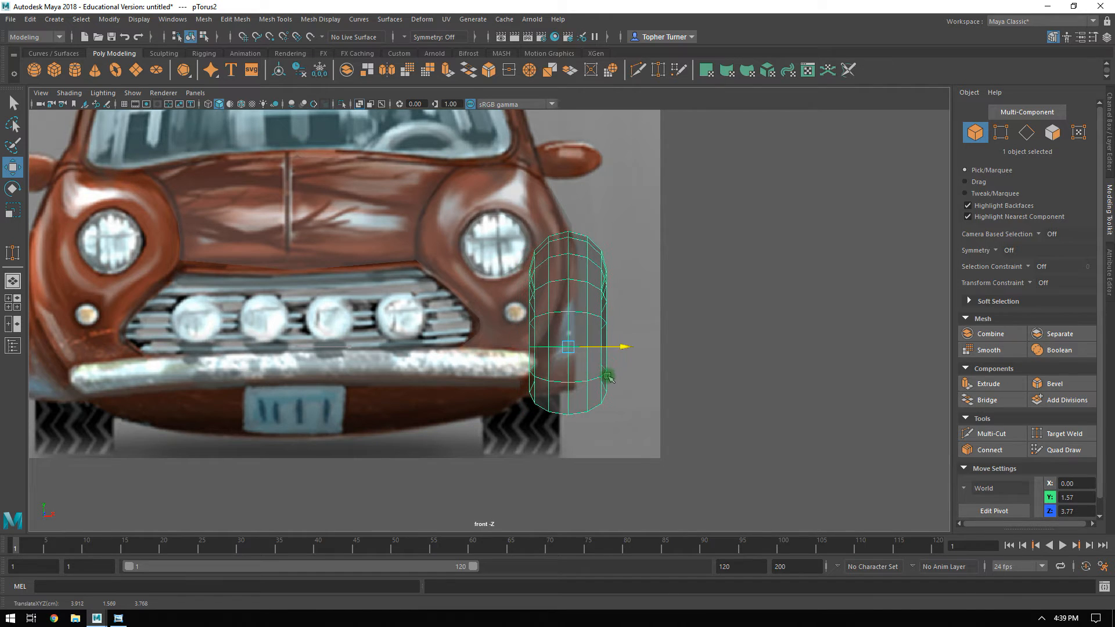
alt+right_drag(588, 329, 618, 336)
alt+middle_drag(618, 336, 505, 301)
alt+right_drag(506, 300, 536, 303)
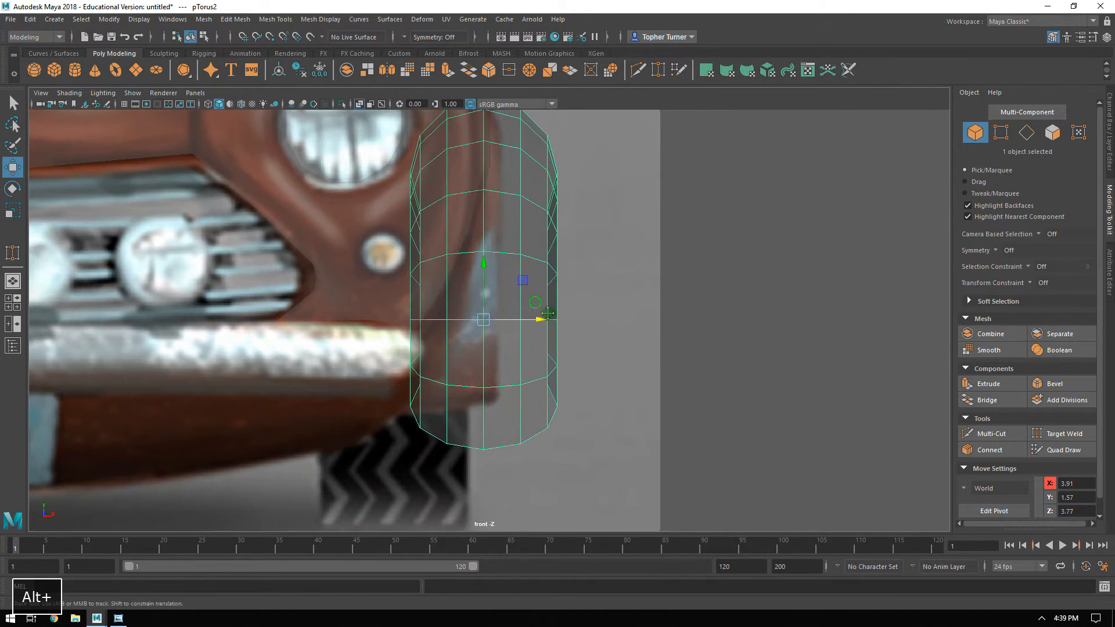
alt+middle_drag(535, 303, 631, 373)
drag(637, 394, 641, 395)
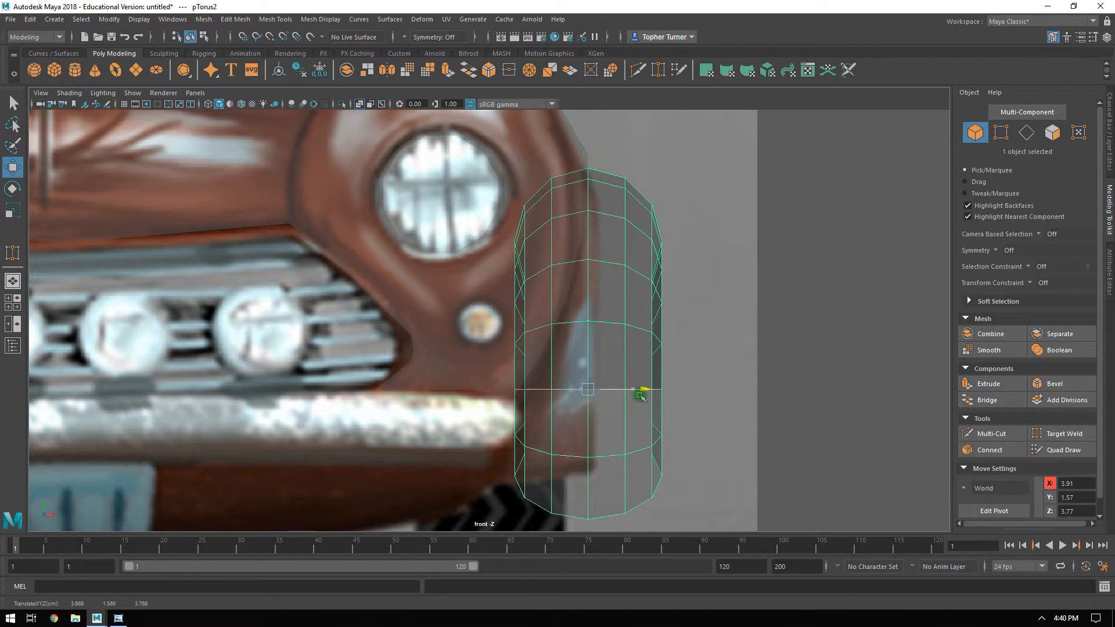
Check the X position of the headlight surround's outermost vertex against the wheel arch's X position.
click(579, 157)
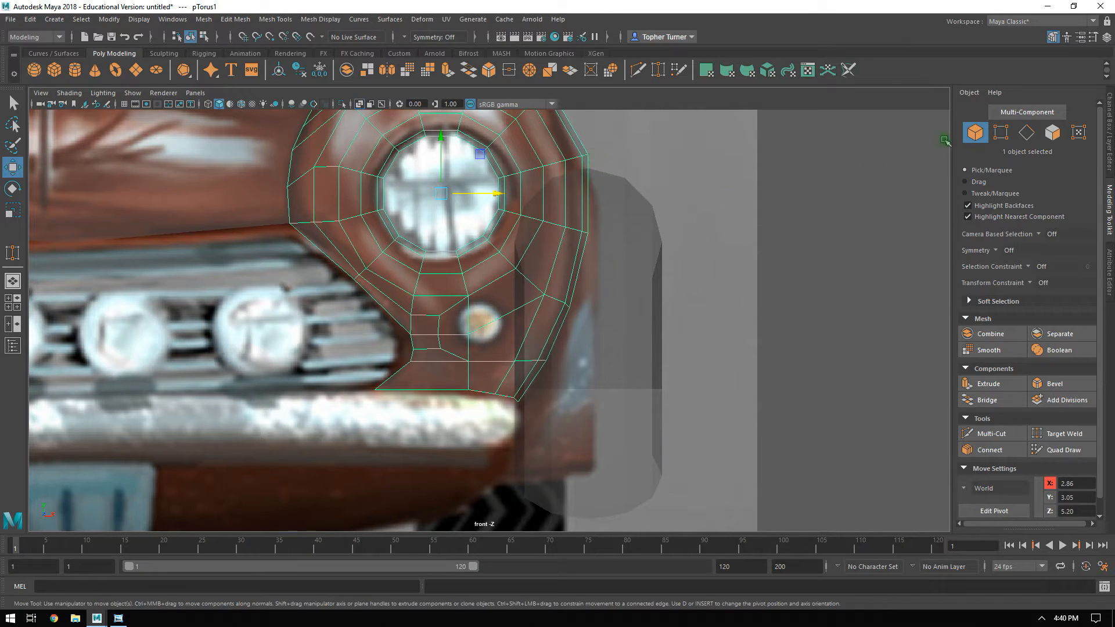
click(1001, 132)
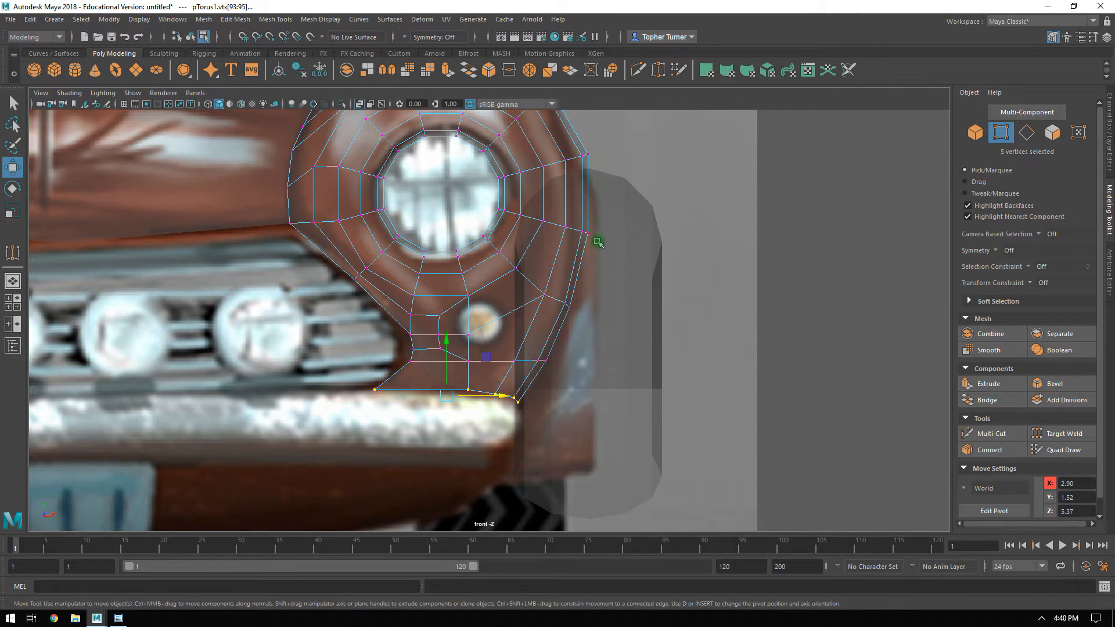
click(587, 233)
click(1072, 483)
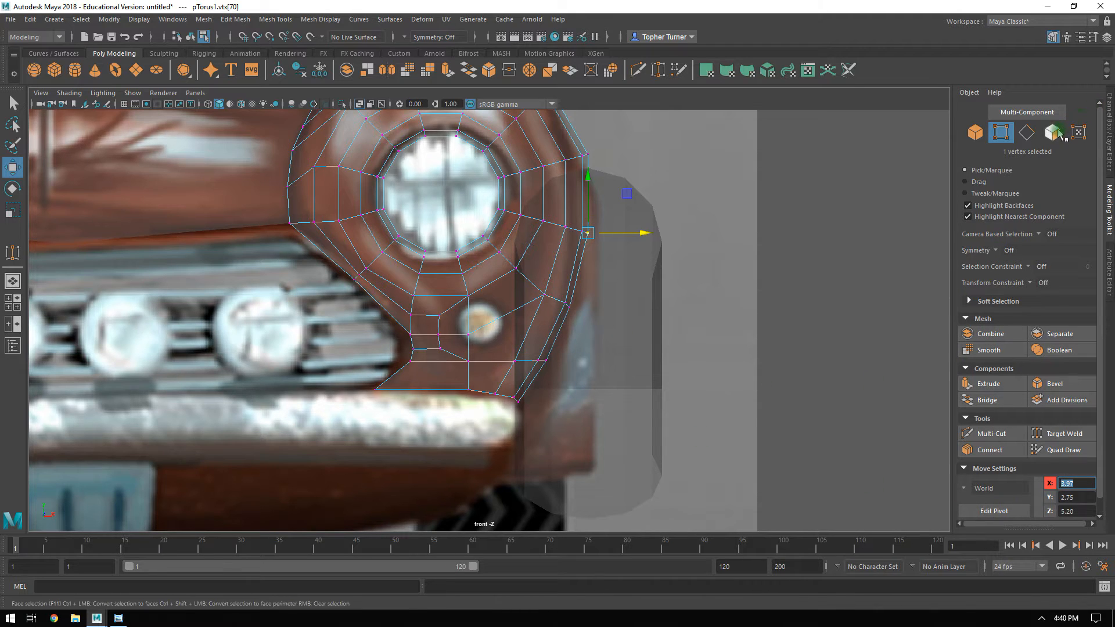
click(975, 132)
click(610, 329)
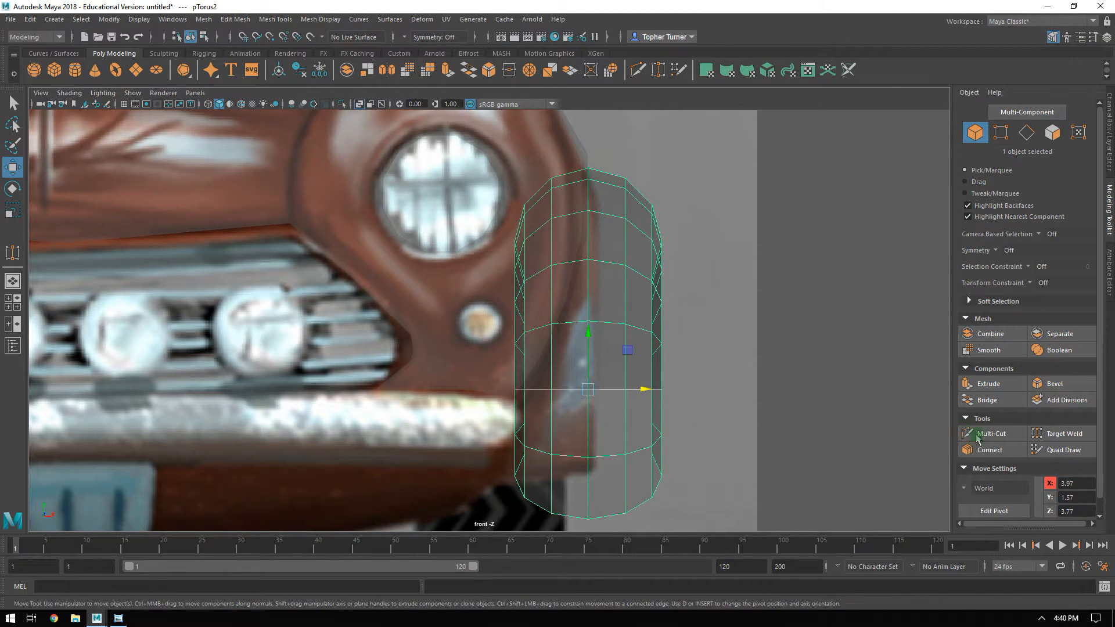
Delete the inboard half of the wheel arch's faces in the front view, keeping only the outward-facing half.
alt+right_drag(596, 354, 642, 373)
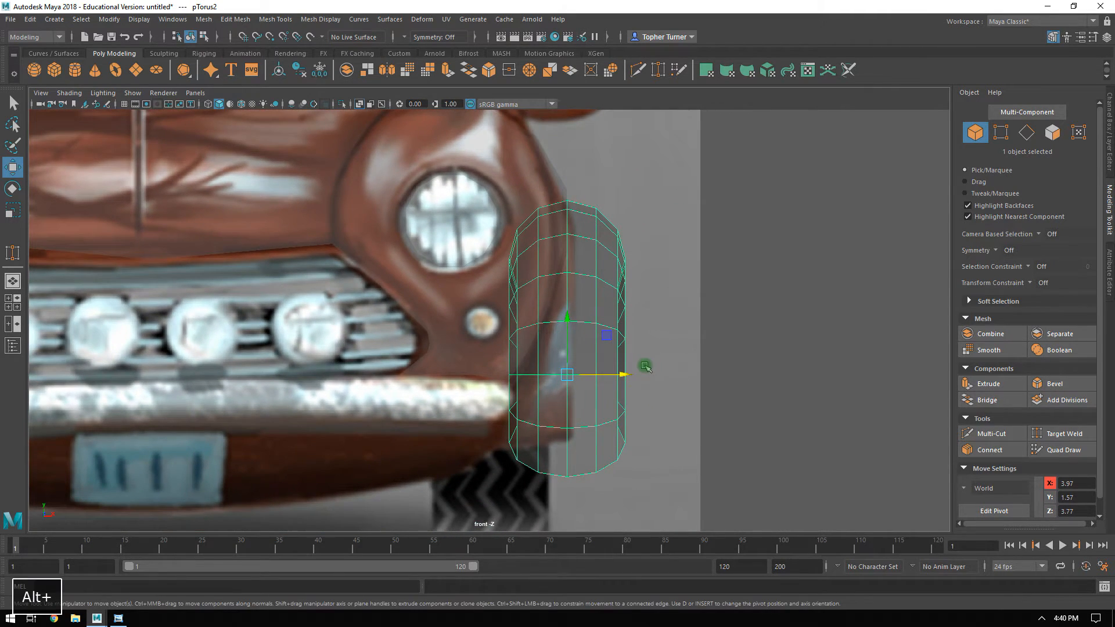
click(1052, 133)
drag(455, 169, 554, 525)
key(Delete)
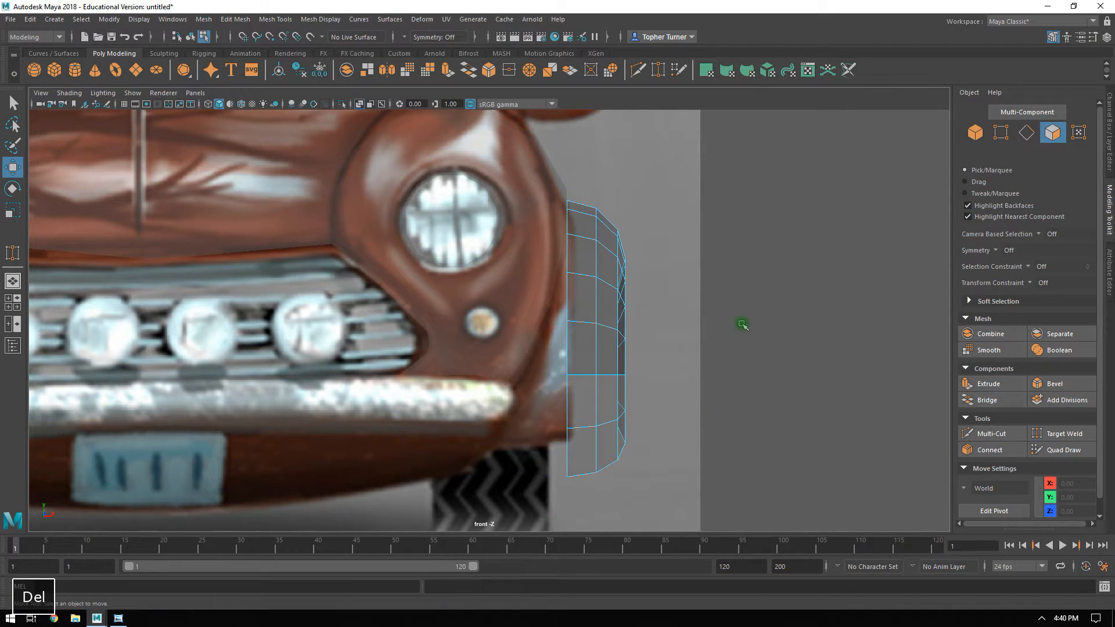
click(975, 132)
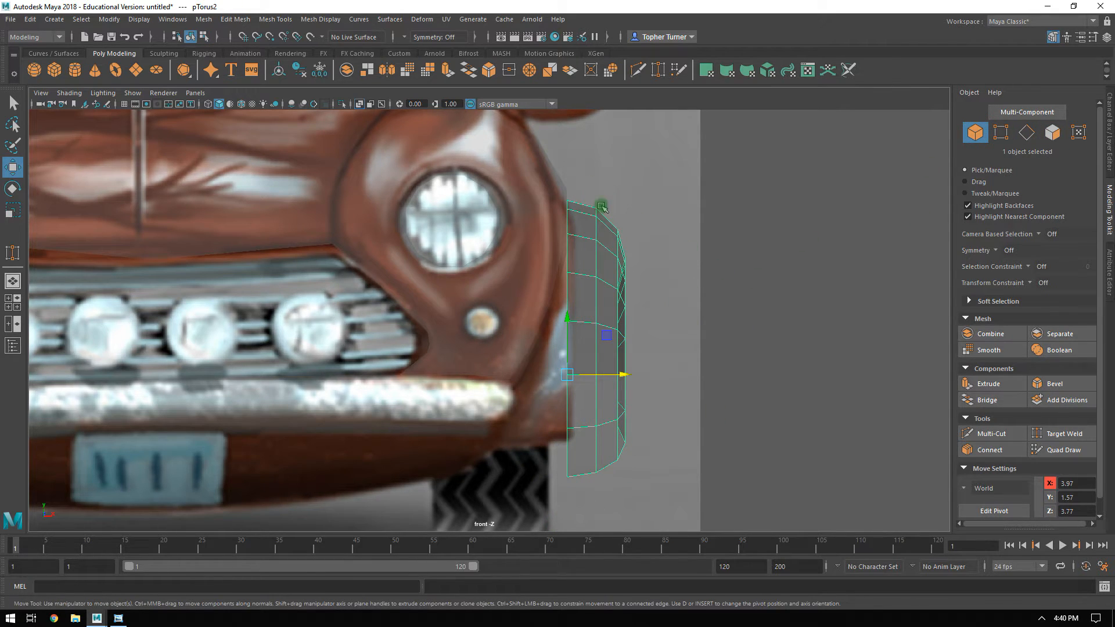
Delete the innermost face loop along the wheel arch's opening in the perspective view.
key(space)
key(space)
alt+drag(671, 262, 592, 366)
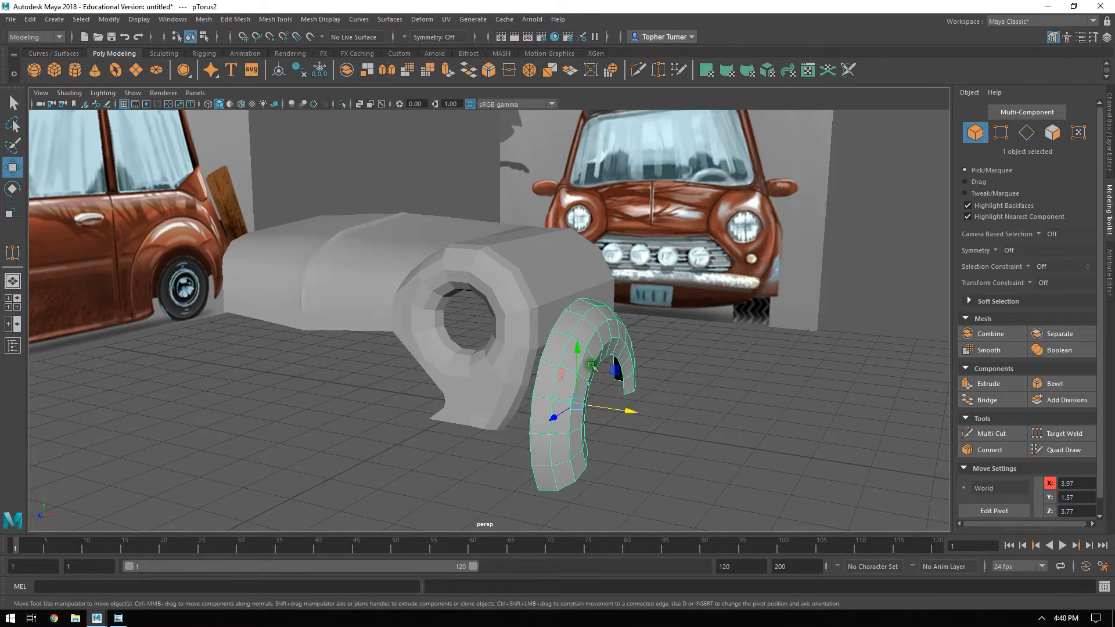
alt+drag(585, 336, 517, 389)
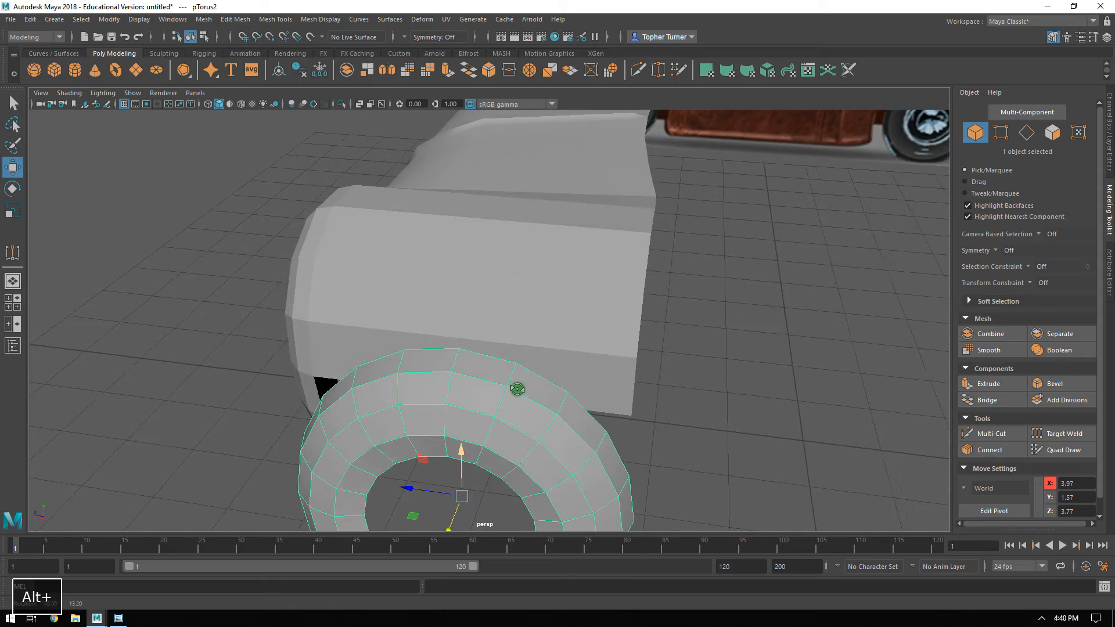
alt+drag(465, 308, 450, 266)
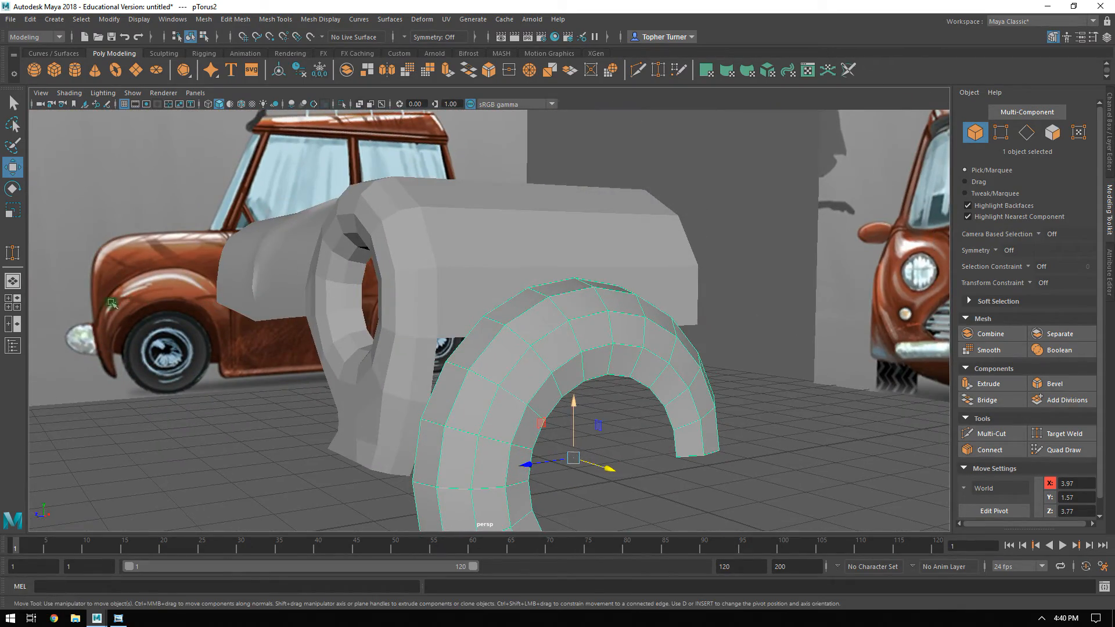
alt+drag(424, 339, 858, 324)
alt+drag(783, 268, 629, 339)
click(1053, 135)
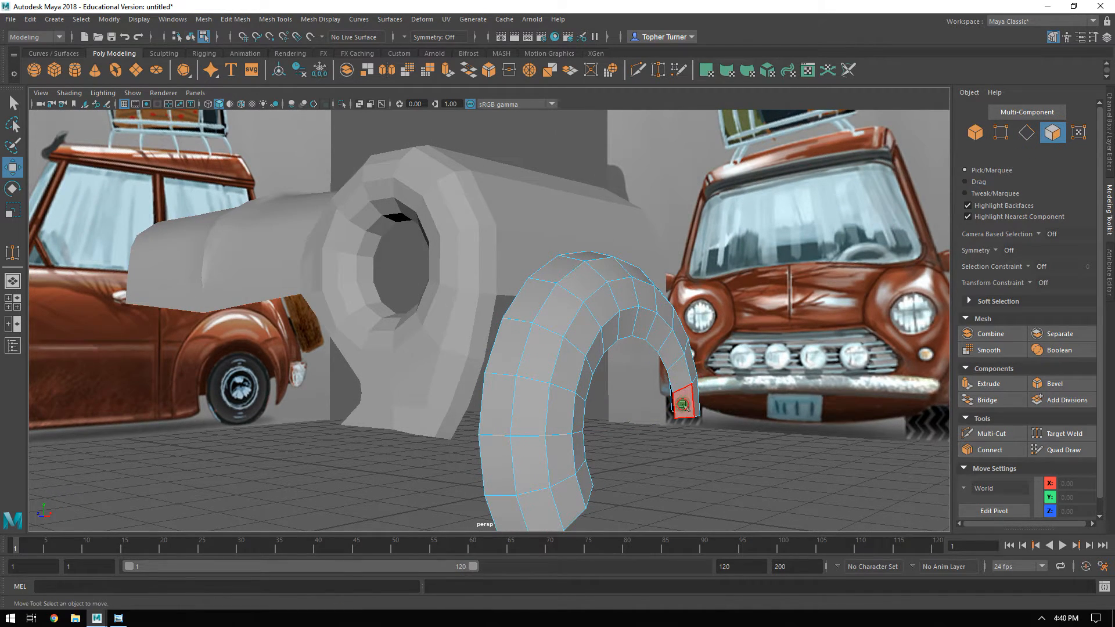
shift+double_click(684, 404)
mouse_move(677, 398)
alt+mouse_down()
mouse_move(742, 394)
mouse_move(685, 397)
alt+mouse_up()
key(Delete)
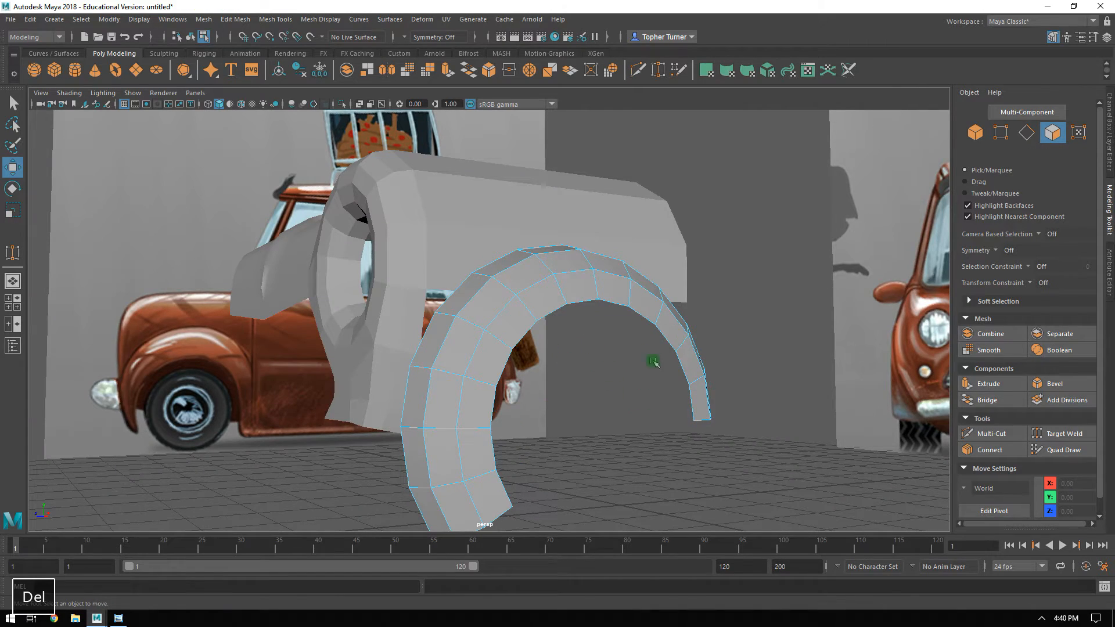
Extrude the wheel arch's rear end edges straight down in the side view to the car's lower sill, in one long and one short segment.
alt+drag(605, 369, 537, 250)
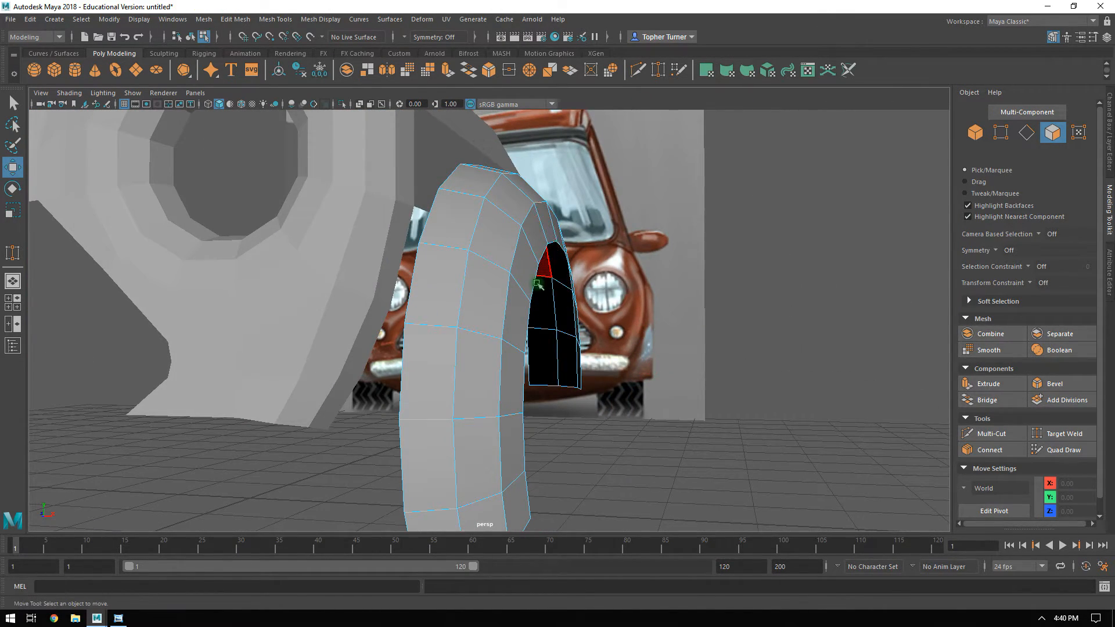
key(space)
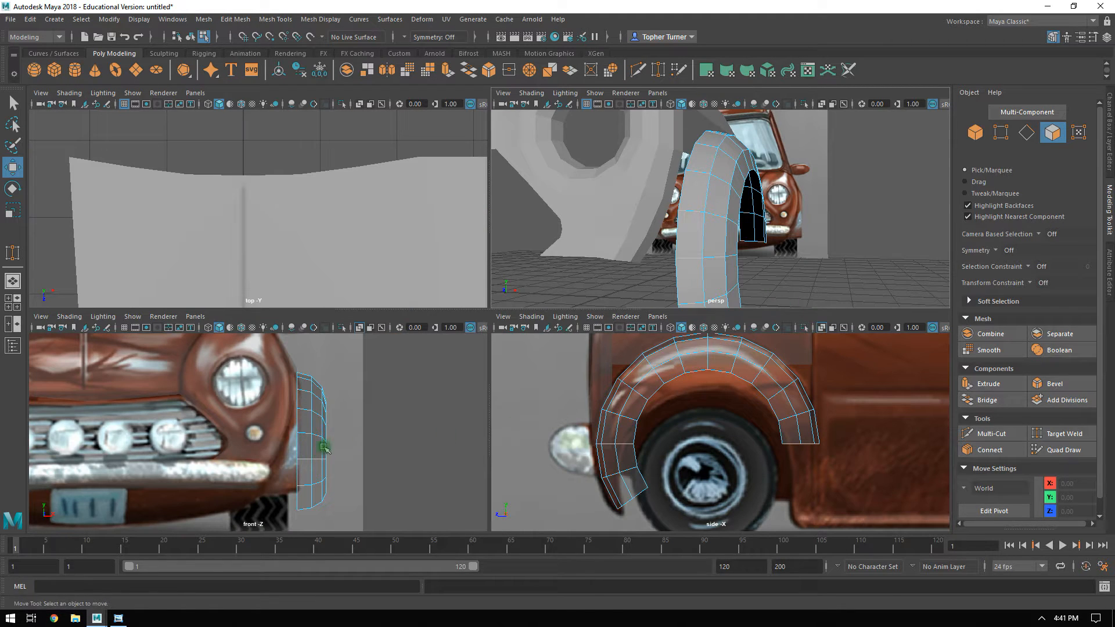
key(space)
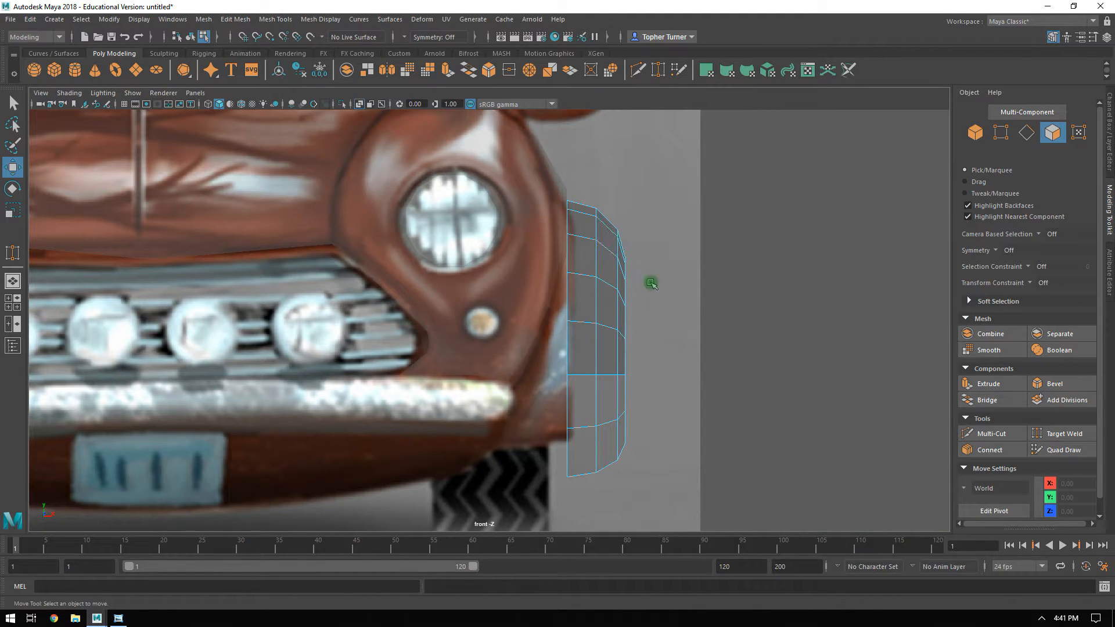
key(space)
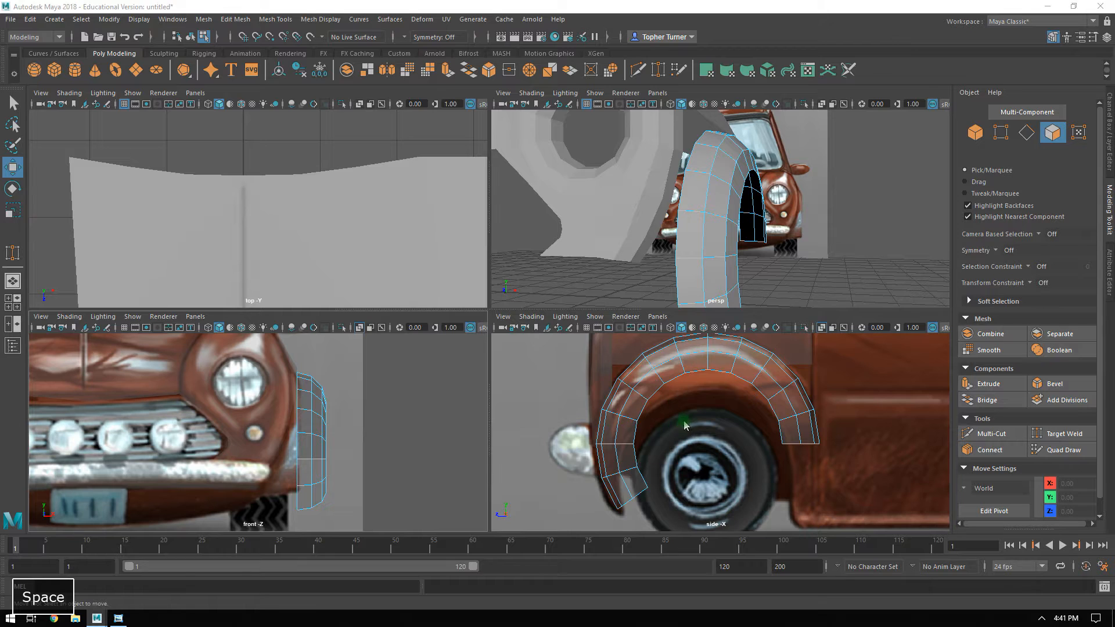
key(space)
alt+middle_drag(600, 301, 667, 319)
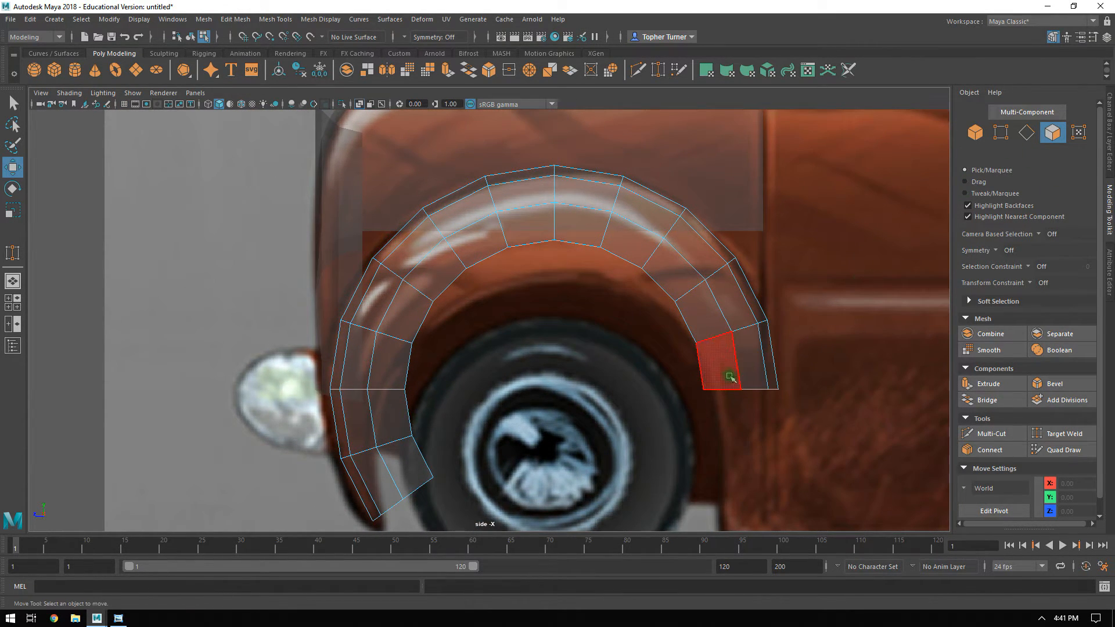
click(1026, 133)
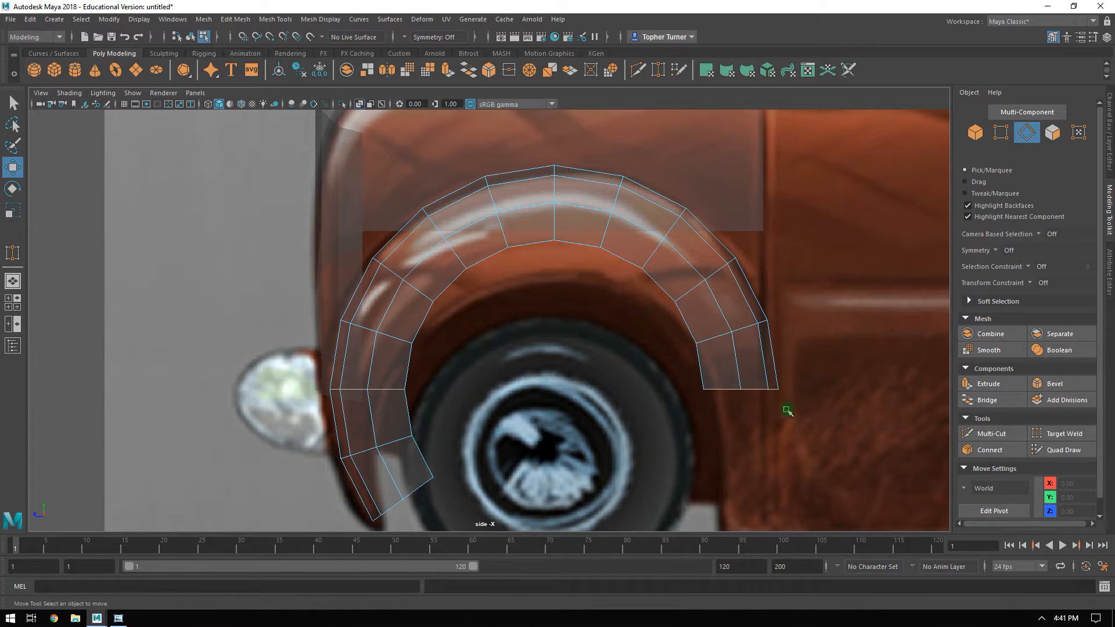
drag(641, 378, 929, 453)
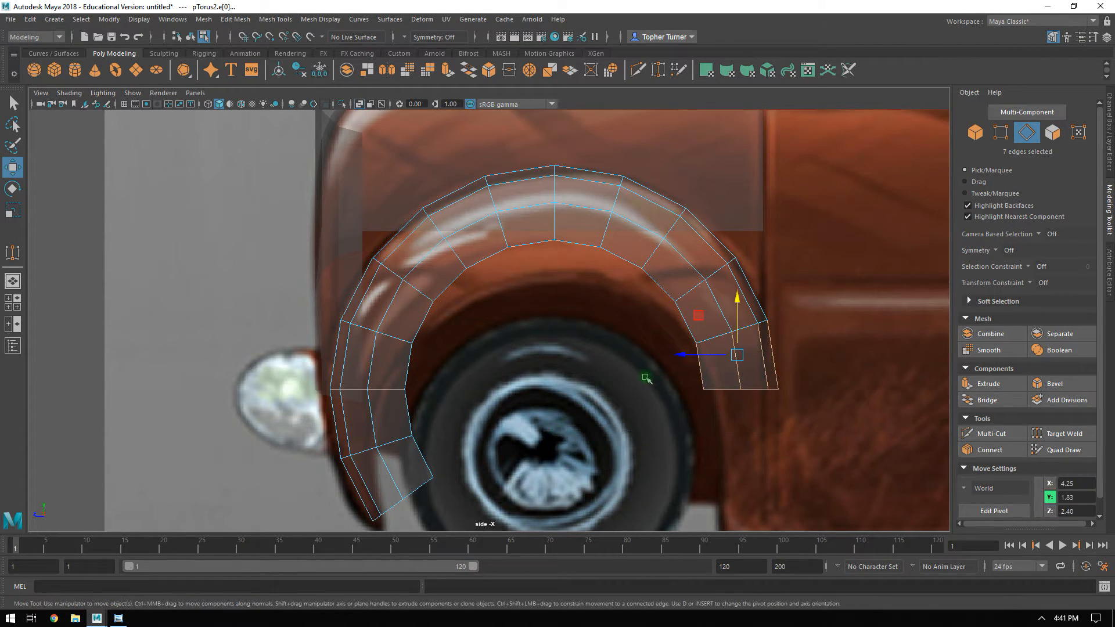
alt+middle_drag(796, 447, 590, 379)
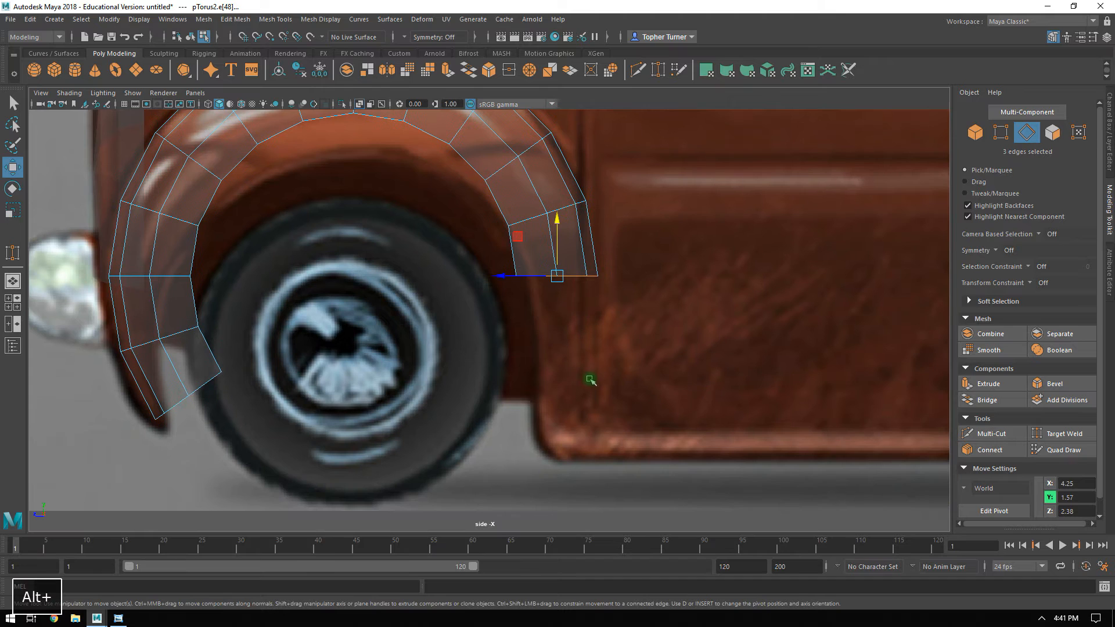
shift+drag(557, 220, 558, 409)
click(749, 456)
alt+right_drag(674, 423, 468, 256)
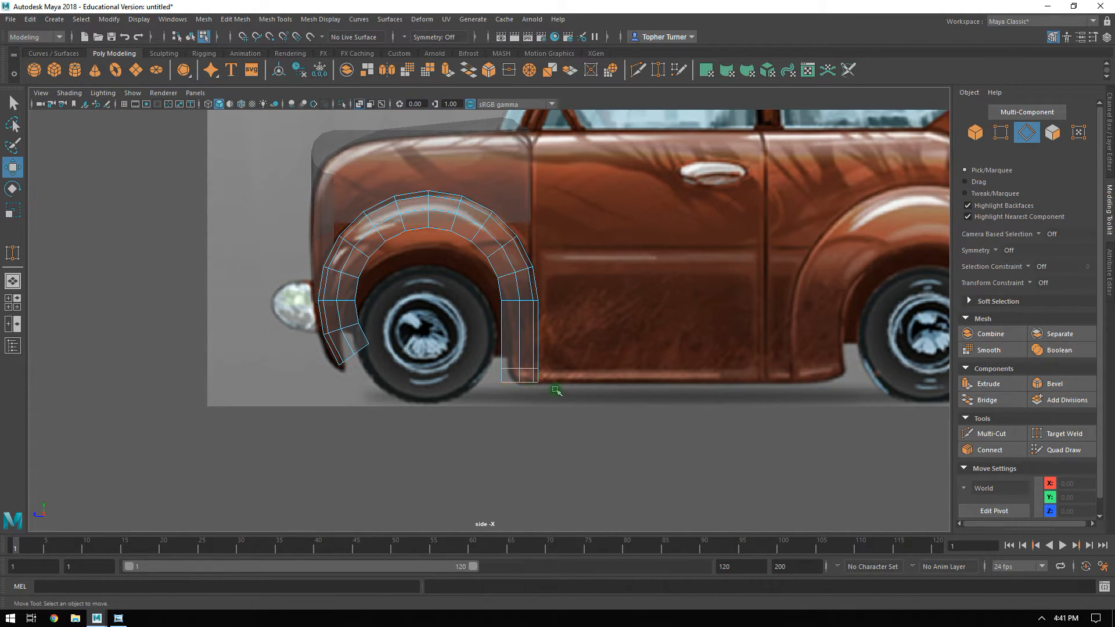
Shift the inner vertices at the foot of the arch's rear leg rearward to follow the reference fender's tapered, rounded corner.
alt+right_drag(544, 337, 697, 389)
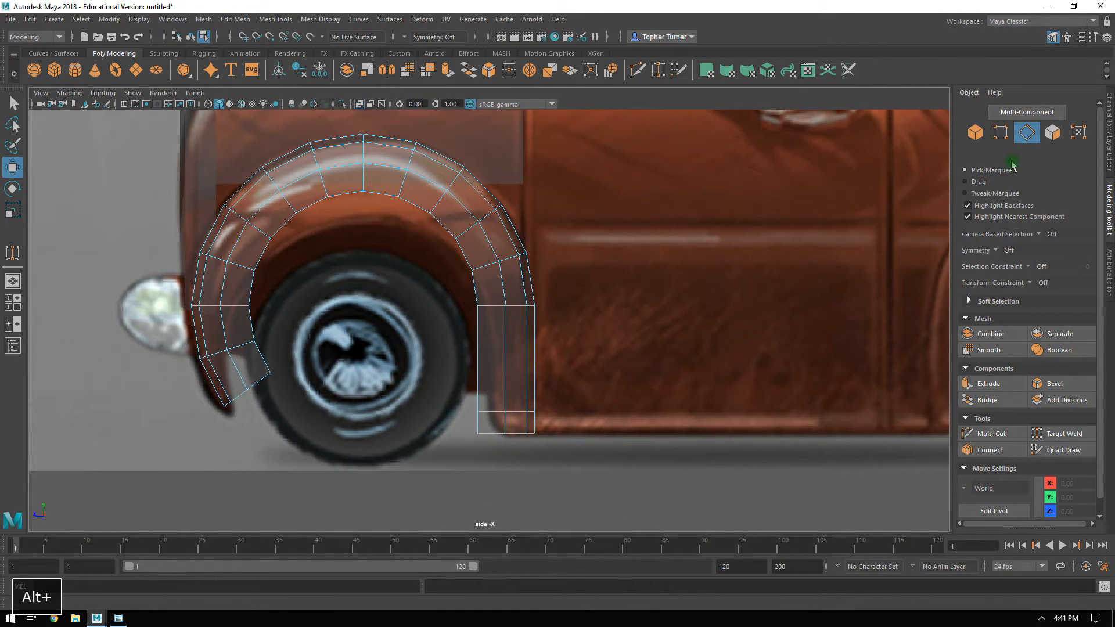
click(1001, 136)
alt+right_drag(569, 285, 703, 389)
drag(459, 349, 573, 380)
alt+right_drag(575, 381, 652, 419)
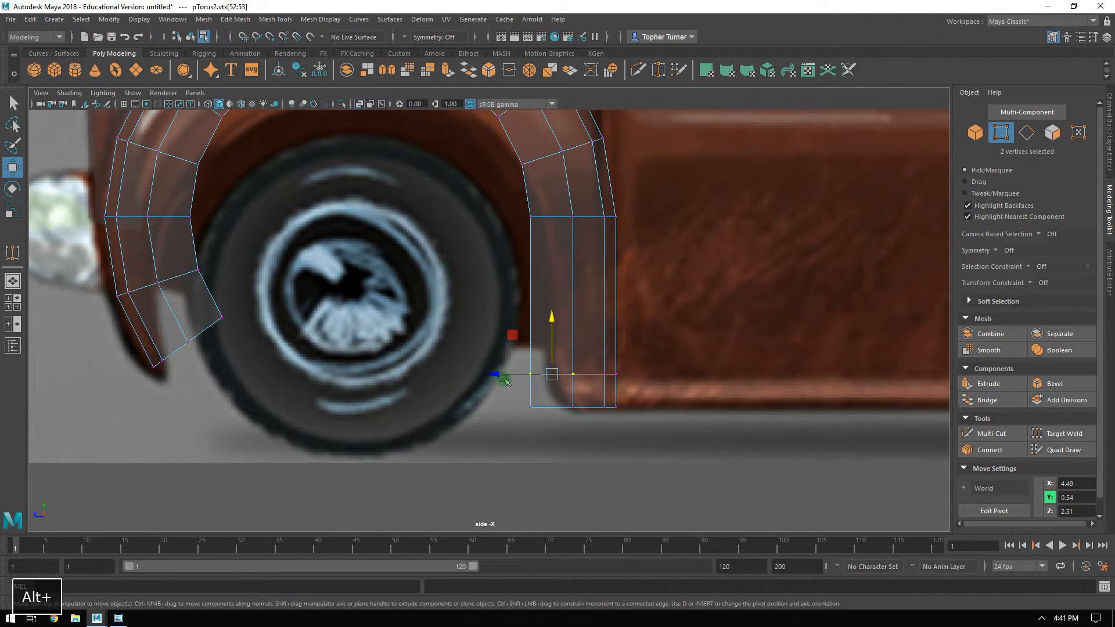
drag(500, 376, 584, 442)
mouse_move(508, 408)
mouse_down()
mouse_move(561, 428)
mouse_move(526, 409)
mouse_up()
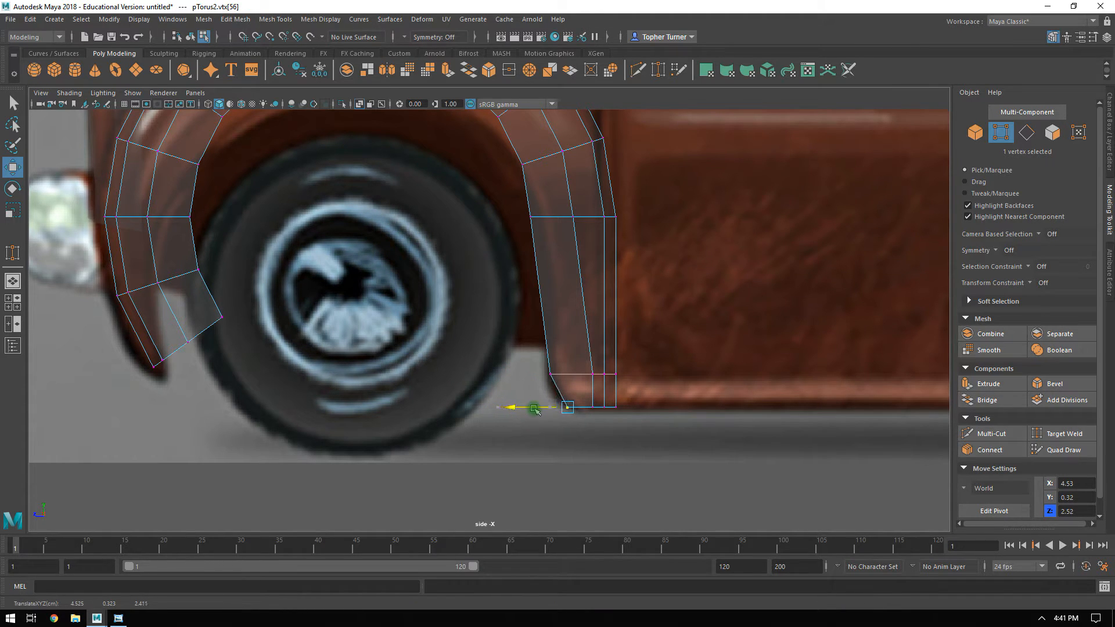
Fine-tune the remaining vertices at the foot of the rear leg against the fender's lower corner in the side reference.
click(679, 342)
alt+middle_drag(652, 284, 638, 417)
scroll(612, 374, up, 1)
alt+middle_drag(583, 336, 584, 342)
mouse_move(504, 344)
mouse_down()
mouse_move(528, 370)
mouse_move(502, 365)
mouse_up()
alt+middle_drag(481, 314, 584, 349)
click(799, 374)
alt+middle_drag(773, 422, 794, 482)
Start a Multi-Cut from the inner-edge vertex just above the horizontal edge row on the arch's front leg.
alt+middle_drag(291, 306, 435, 198)
alt+middle_drag(420, 263, 599, 303)
scroll(609, 342, up, 1)
alt+middle_drag(618, 354, 655, 316)
click(1000, 434)
click(570, 212)
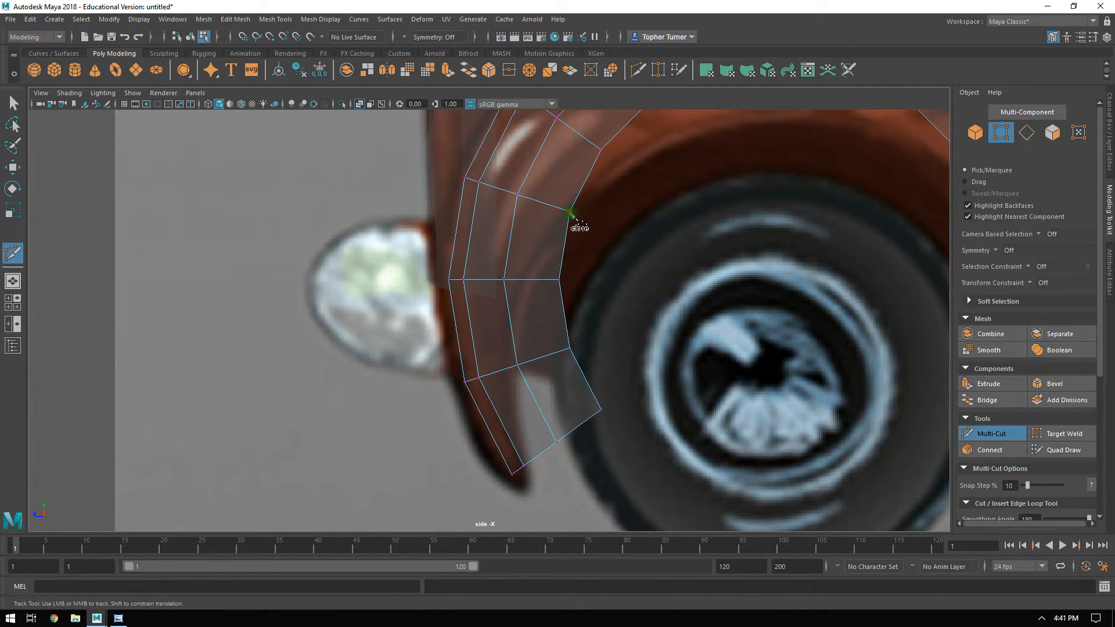
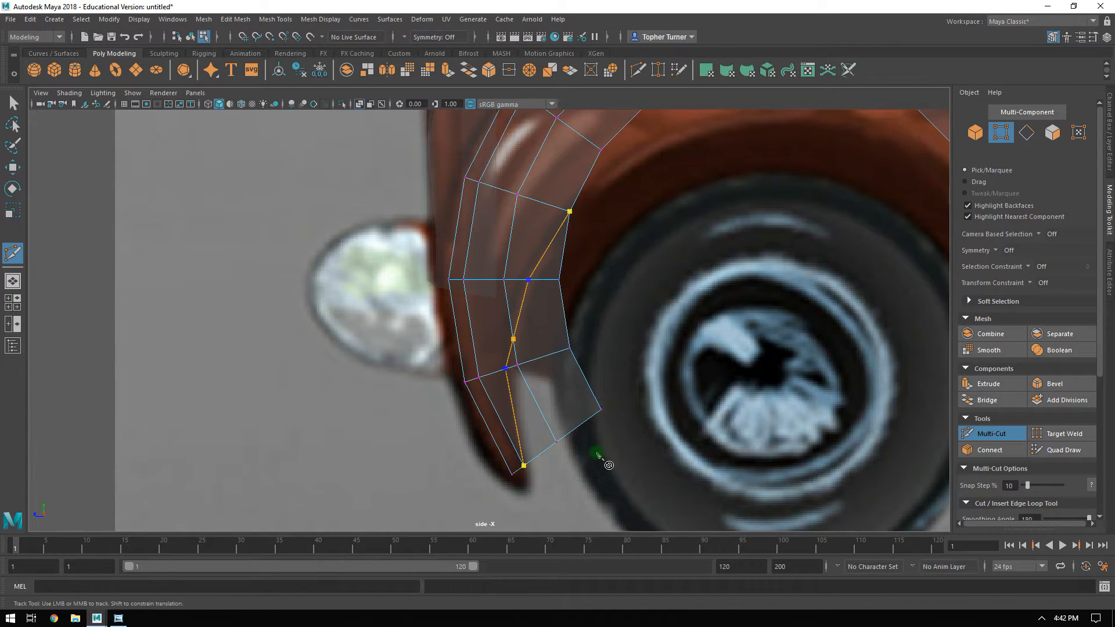
Complete the Multi-Cut down the arch's front leg and delete the surplus faces on its wheel side.
key(Return)
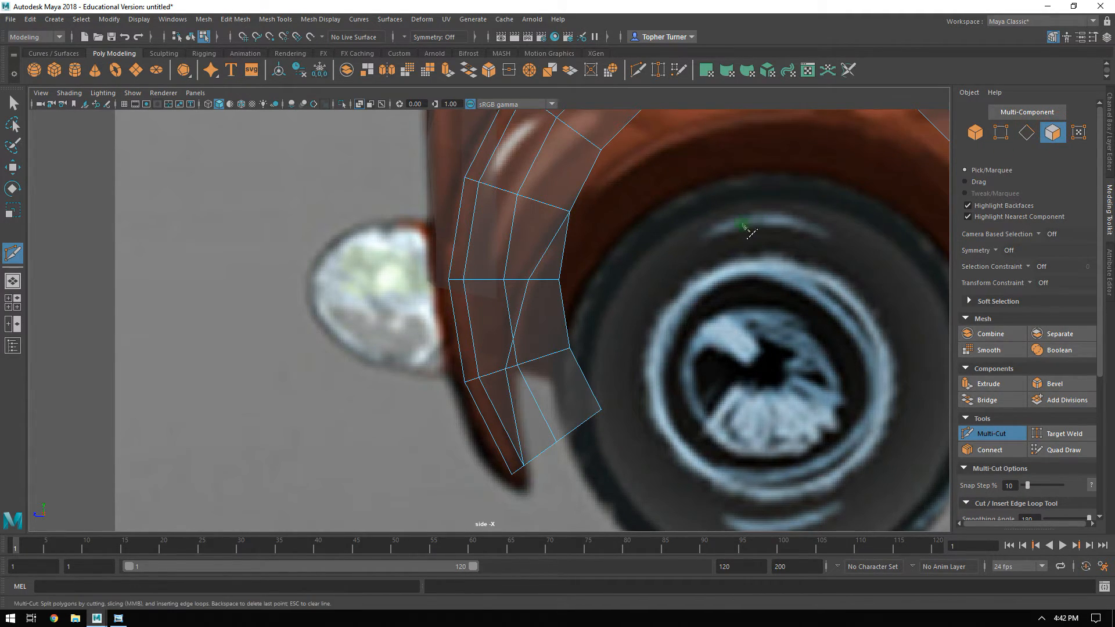
click(981, 433)
click(546, 273)
key(Delete)
click(525, 386)
key(Delete)
click(529, 388)
key(Delete)
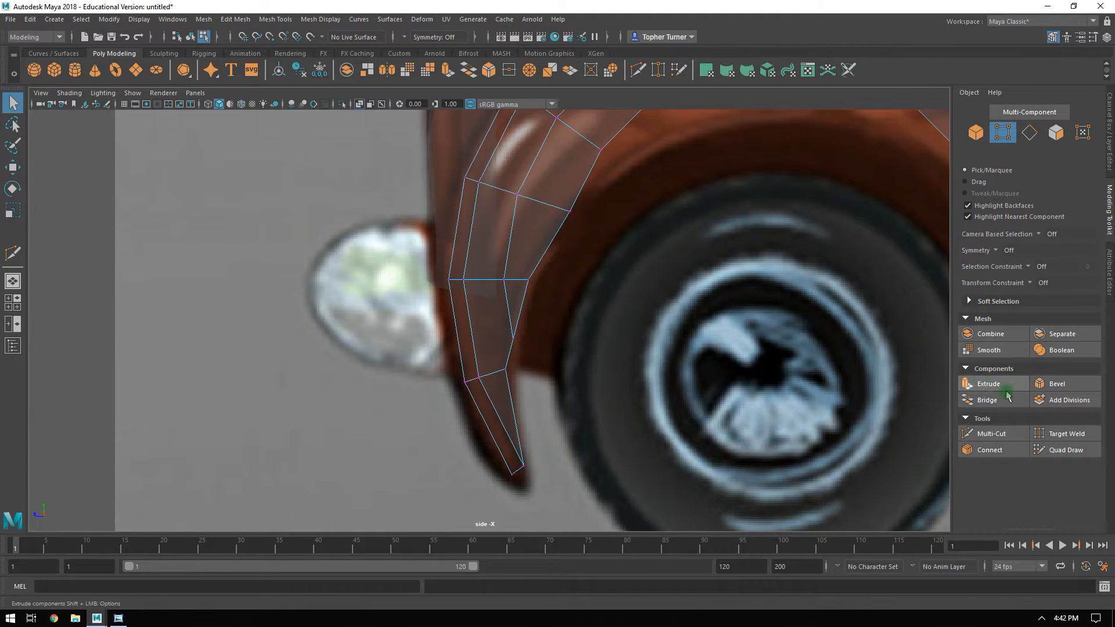
Target Weld the leftover vertex on the front leg's trimmed inner edge onto the row vertex just below it.
click(1069, 437)
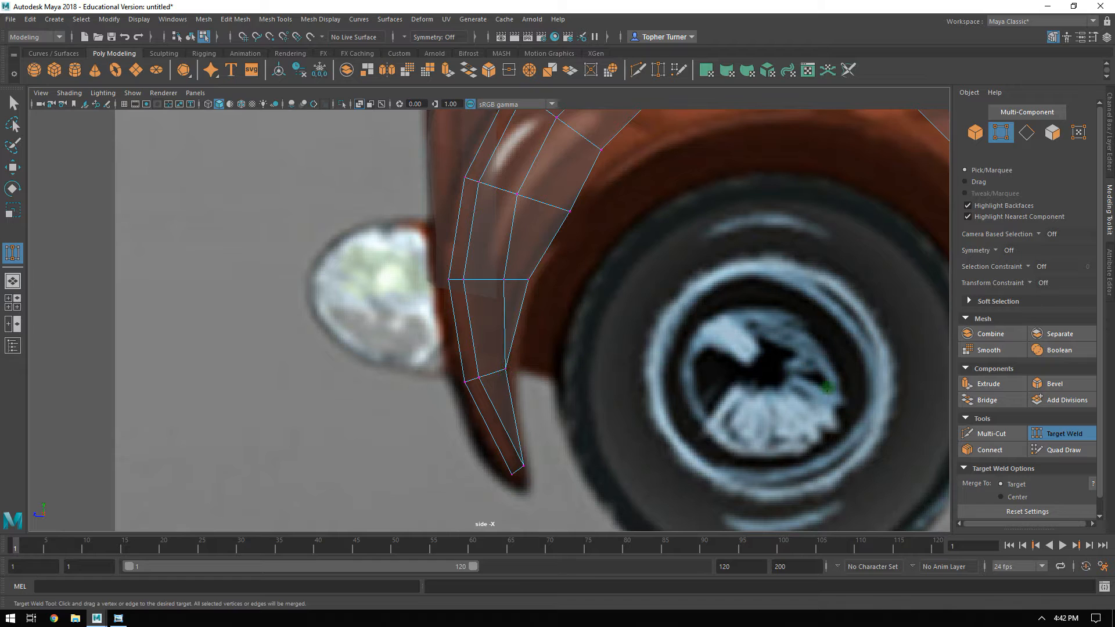
click(1055, 436)
alt+right_drag(580, 236, 584, 300)
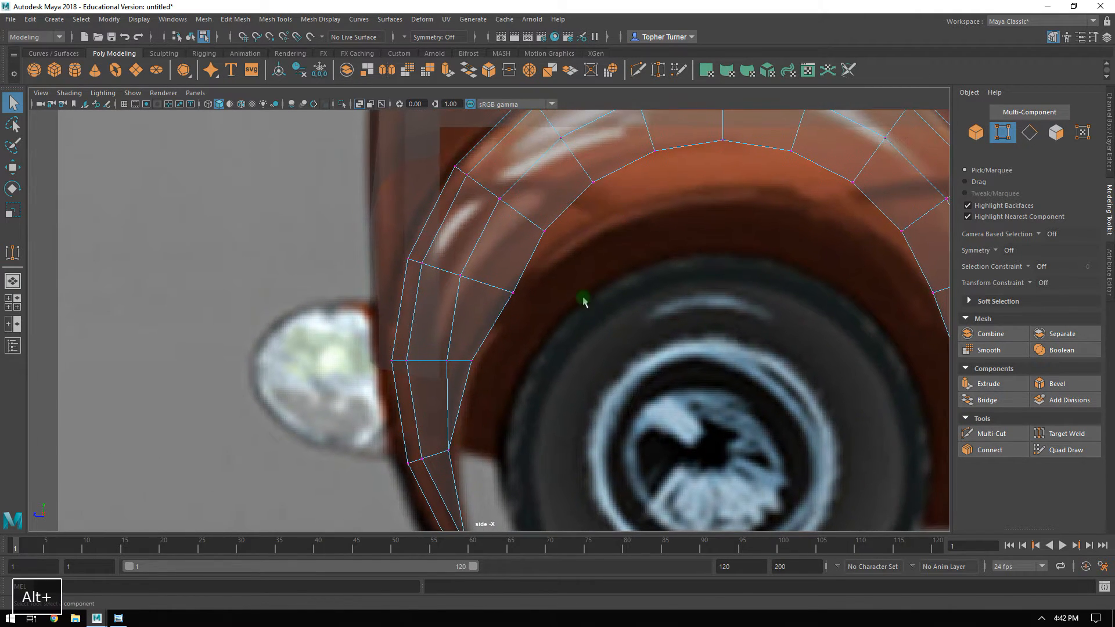
Shift the front leg's inner-edge vertex one row above the horizontal edge row forward and slightly up, to about Y 1.93, Z 4.87.
click(546, 293)
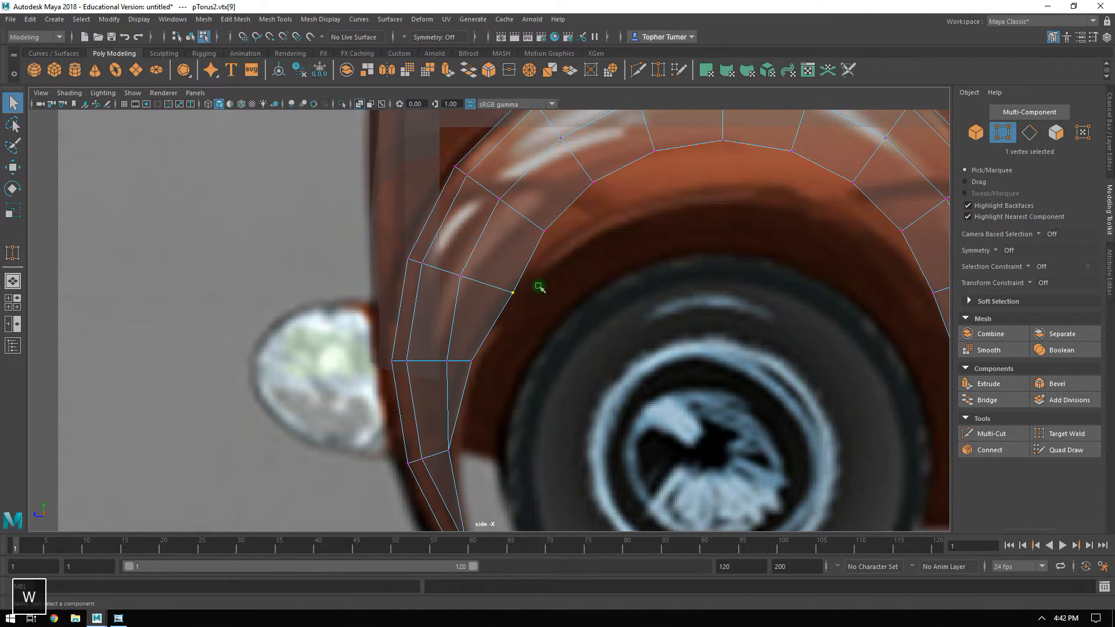
key(w)
middle_drag(475, 256, 468, 253)
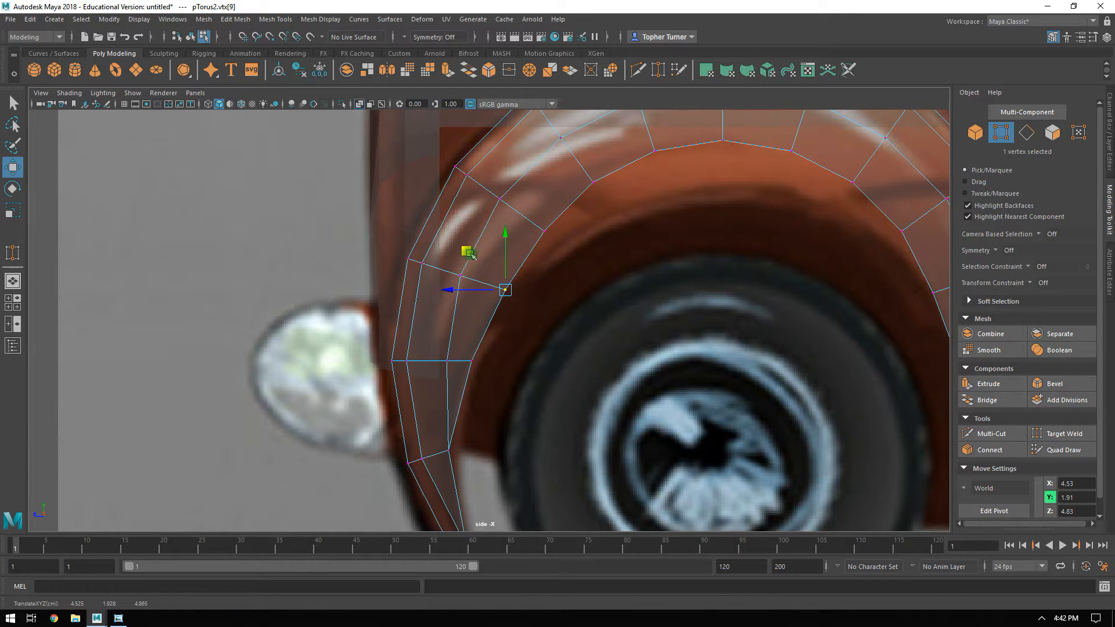
alt+middle_drag(682, 242, 663, 238)
mouse_move(836, 363)
alt+right_down()
mouse_move(671, 238)
mouse_move(827, 381)
alt+right_up()
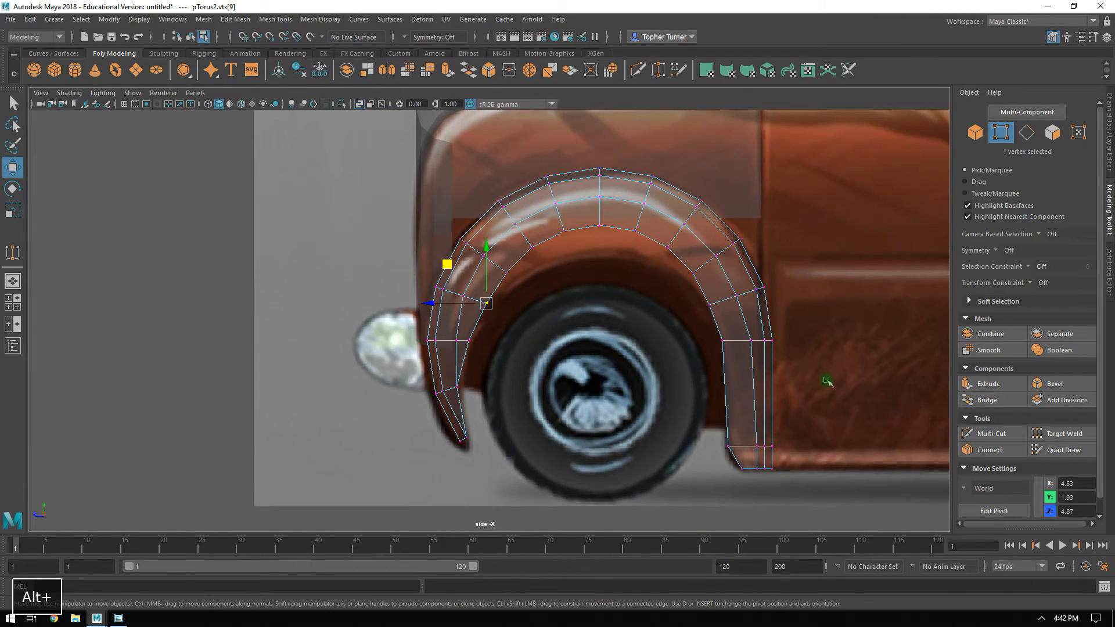
Move the next two inner-edge vertices up the arch's front curve down and rearward to follow the reference fender opening.
alt+middle_drag(563, 207, 568, 231)
alt+right_drag(568, 232, 670, 321)
alt+middle_drag(632, 286, 583, 311)
alt+right_drag(545, 296, 569, 319)
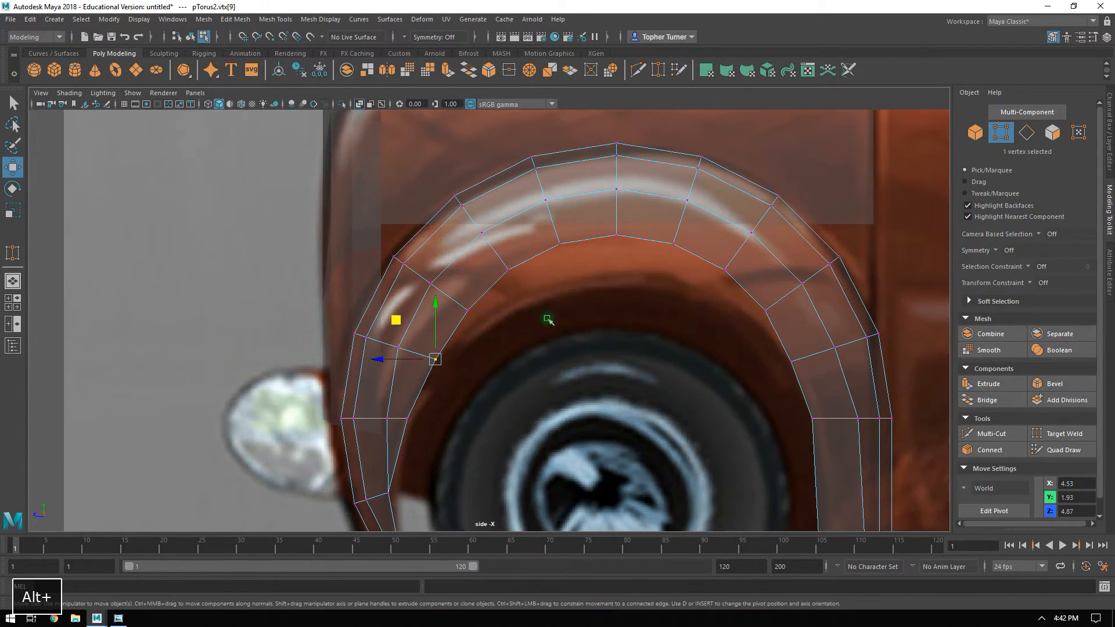
alt+middle_drag(466, 315, 486, 249)
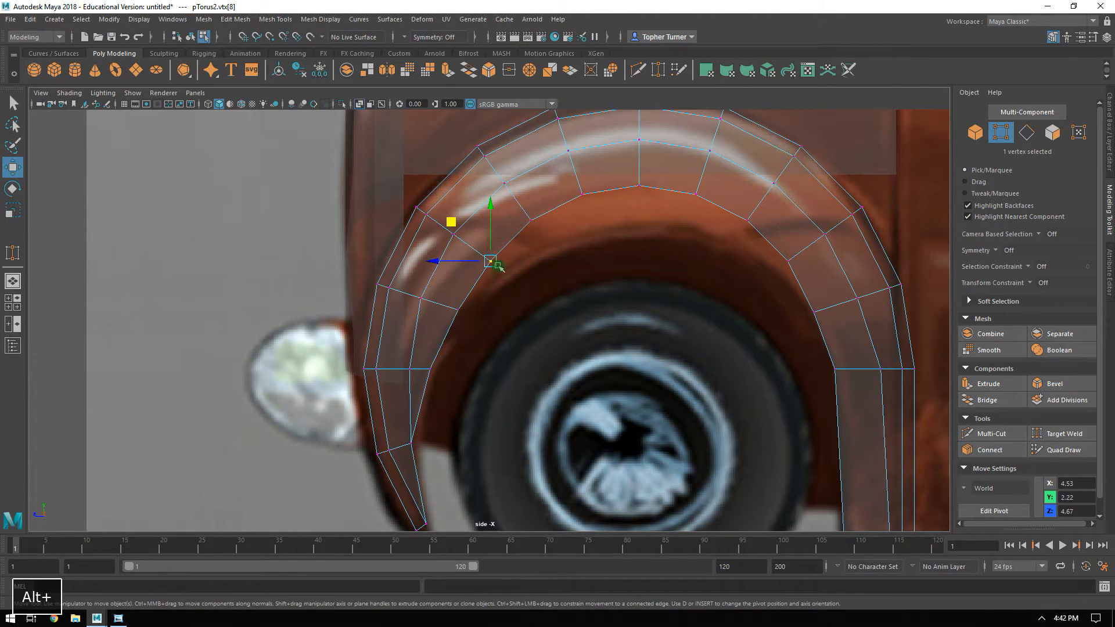
drag(451, 223, 459, 231)
drag(514, 204, 548, 232)
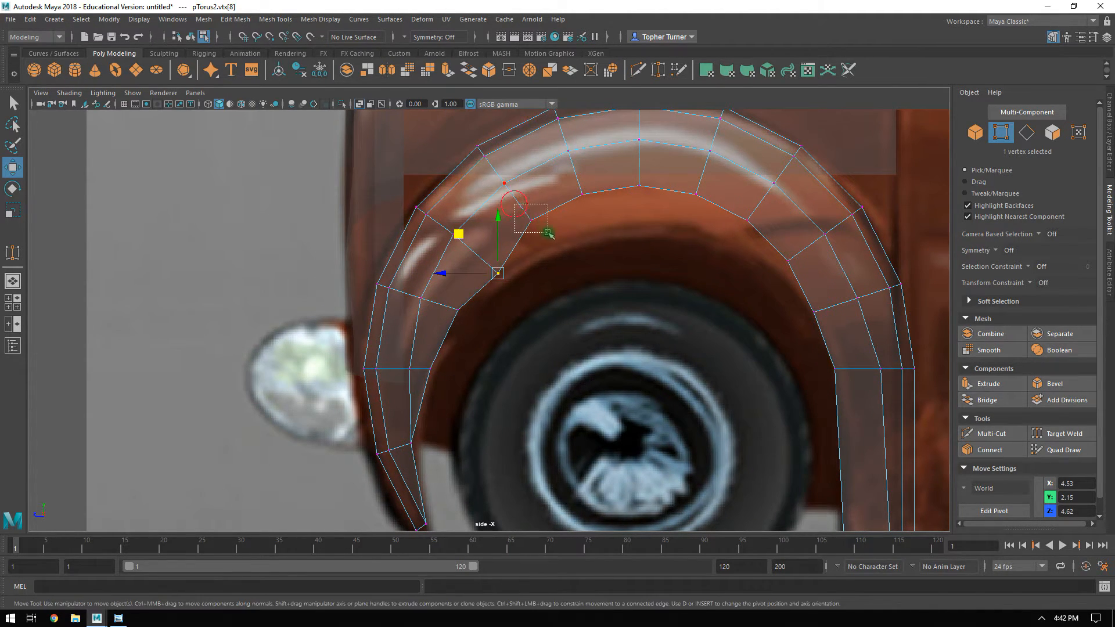
drag(491, 178, 500, 199)
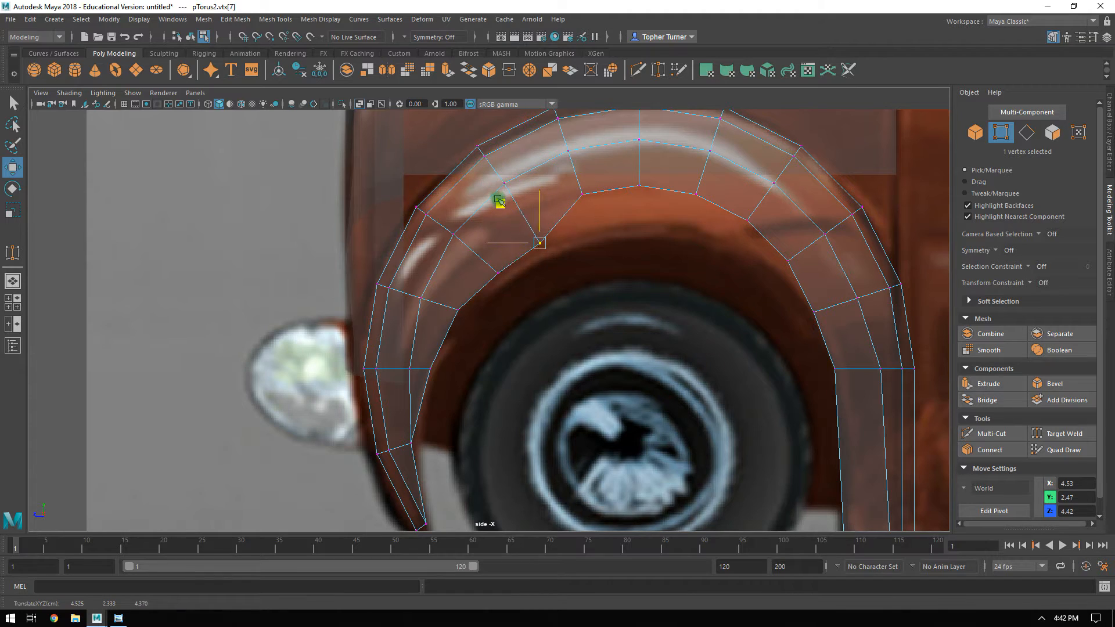
Lower the three inner-edge vertices at the arch's crown onto the upper rim of the reference wheel opening.
click(602, 181)
drag(545, 155, 550, 171)
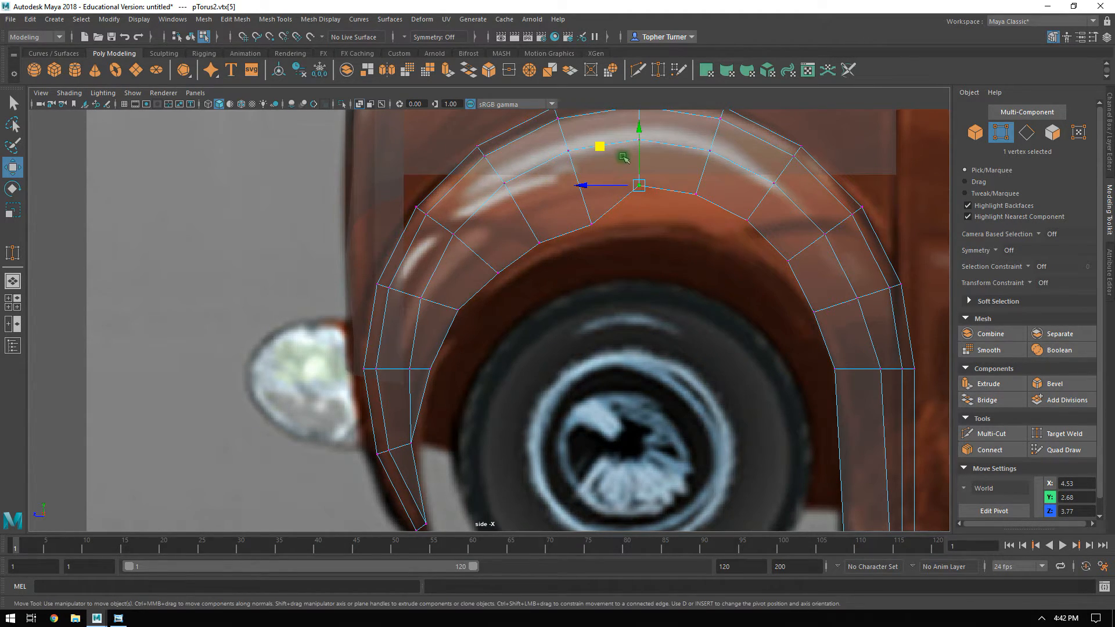
drag(637, 138, 639, 163)
click(708, 190)
middle_drag(656, 158, 649, 183)
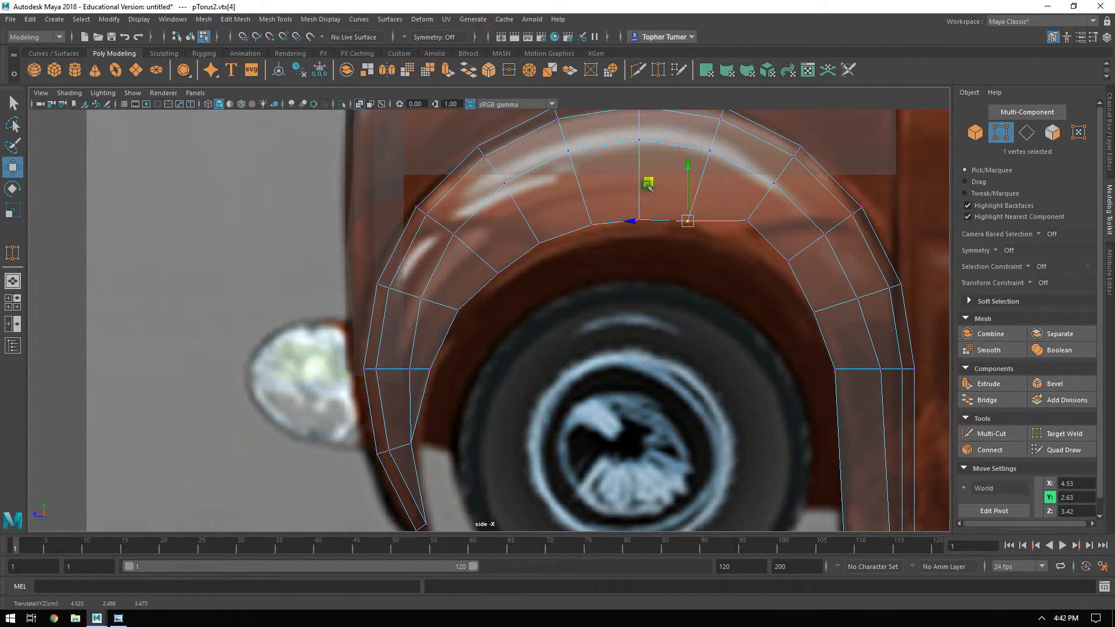
Move the two inner-edge vertices on the arch's rear shoulder down and forward to match the reference wheel opening.
click(735, 213)
middle_drag(709, 181, 699, 200)
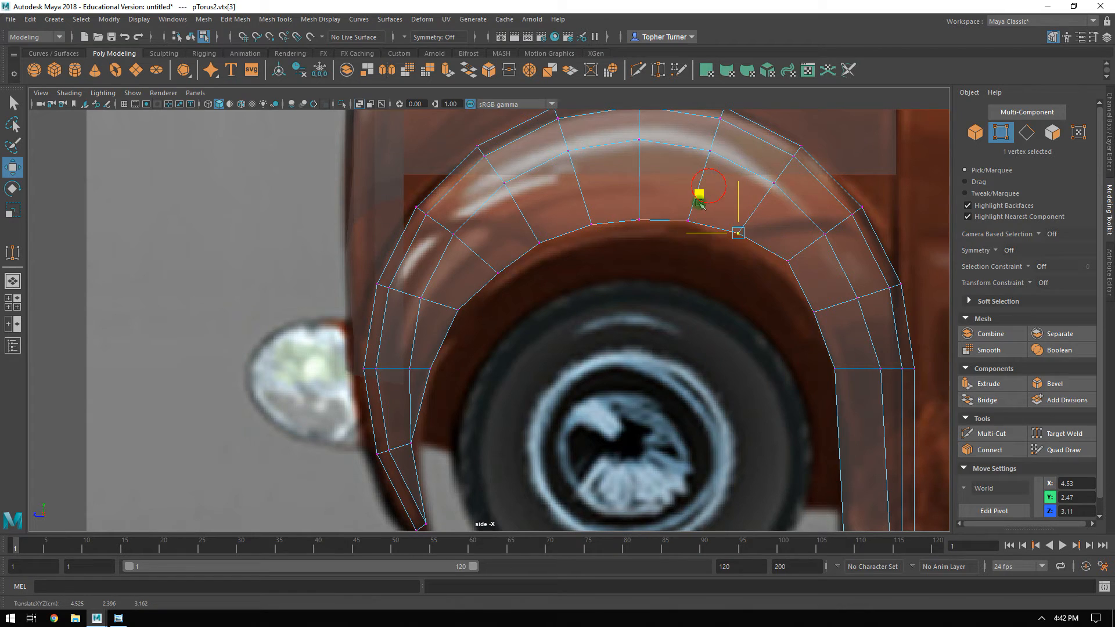
click(792, 258)
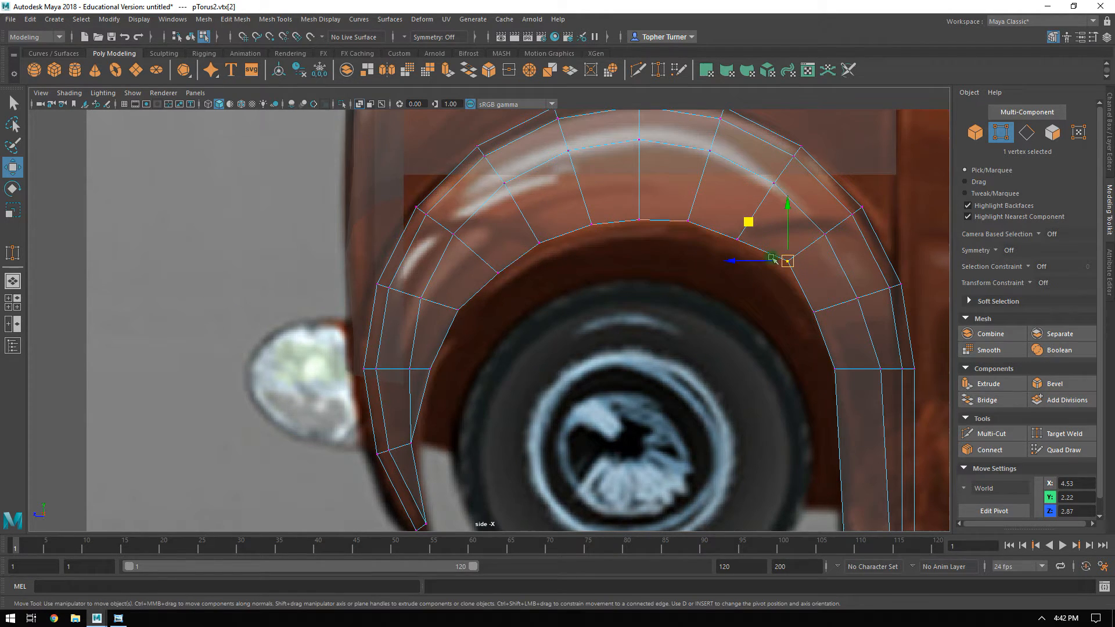
middle_drag(749, 225, 741, 232)
click(720, 336)
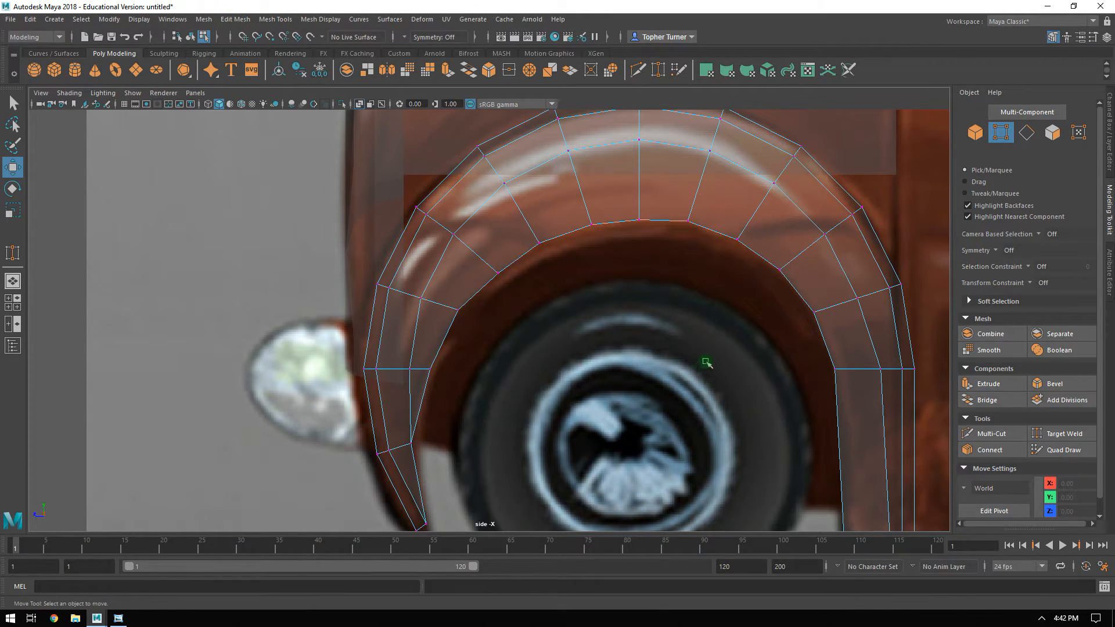
Check the arch in perspective, and in the front view include the headlight body mesh in component editing alongside it.
alt+right_drag(704, 366, 699, 340)
key(space)
key(space)
alt+drag(655, 299, 669, 282)
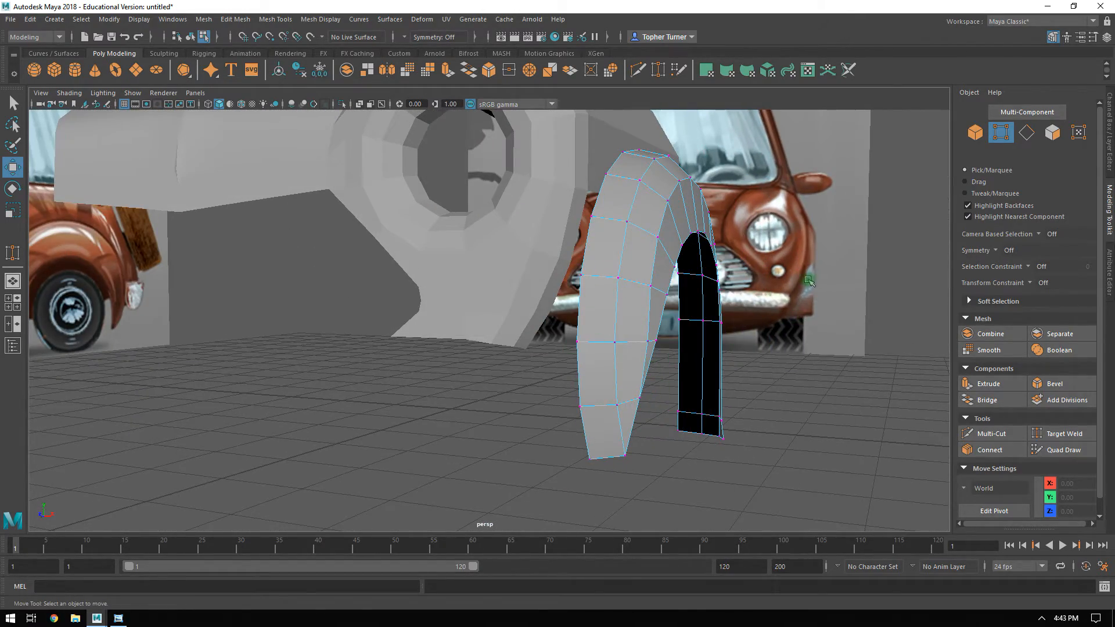
key(space)
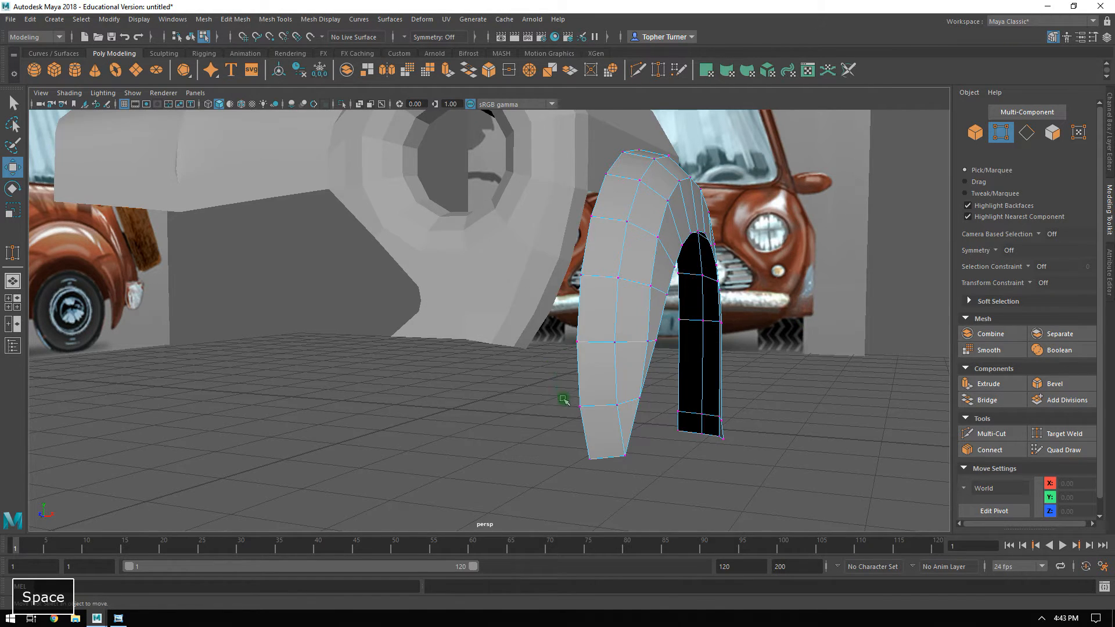
key(space)
alt+middle_drag(434, 365, 364, 349)
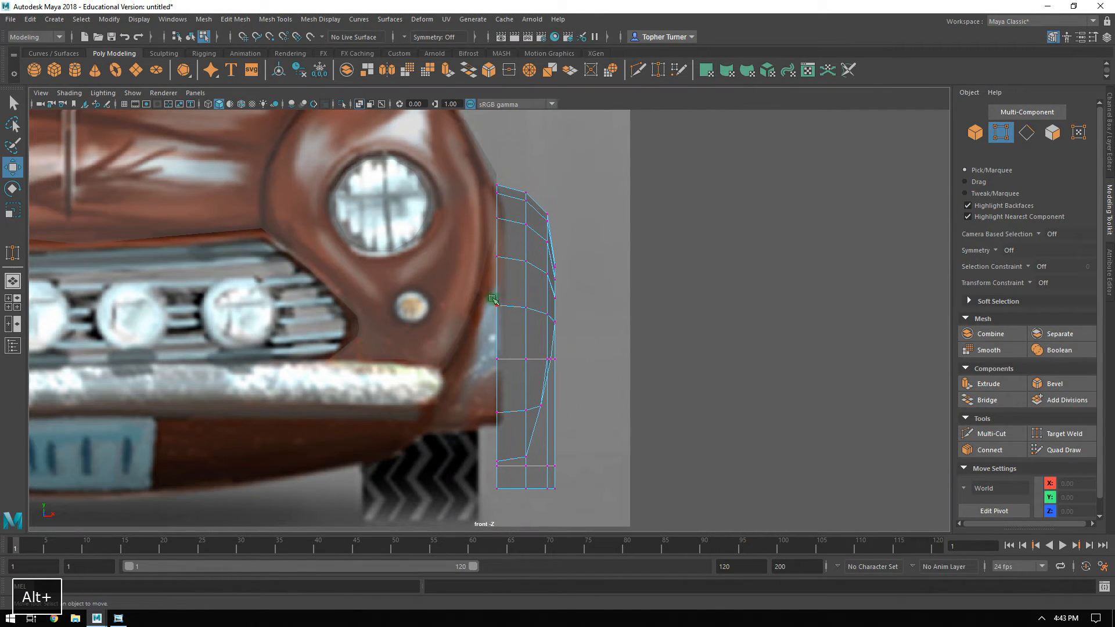
alt+right_drag(493, 205, 566, 322)
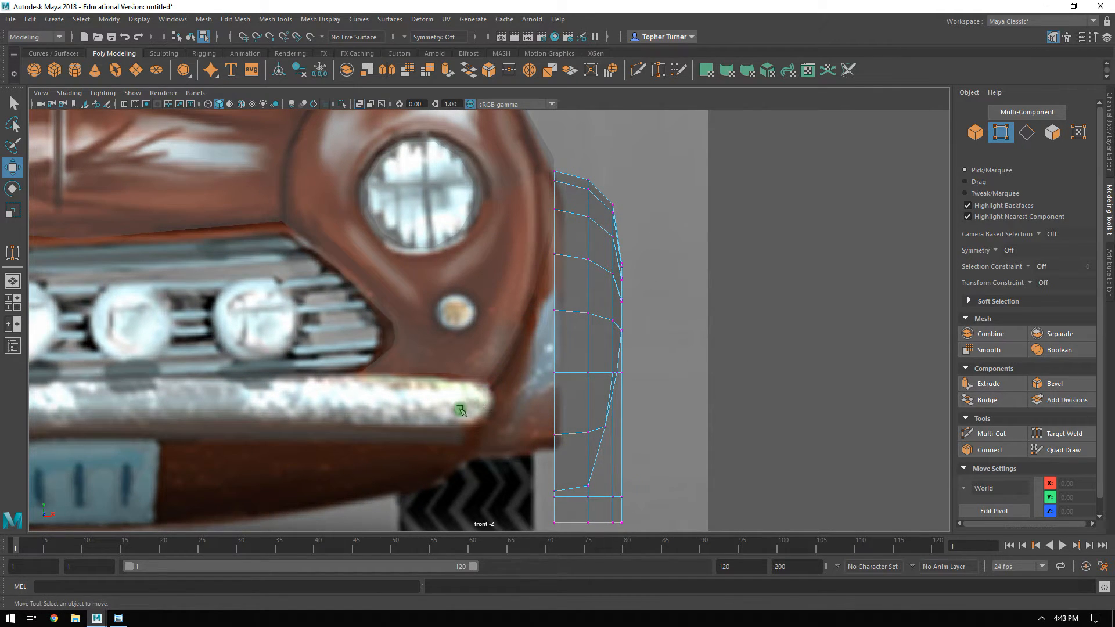
key(ctrl+shift+h)
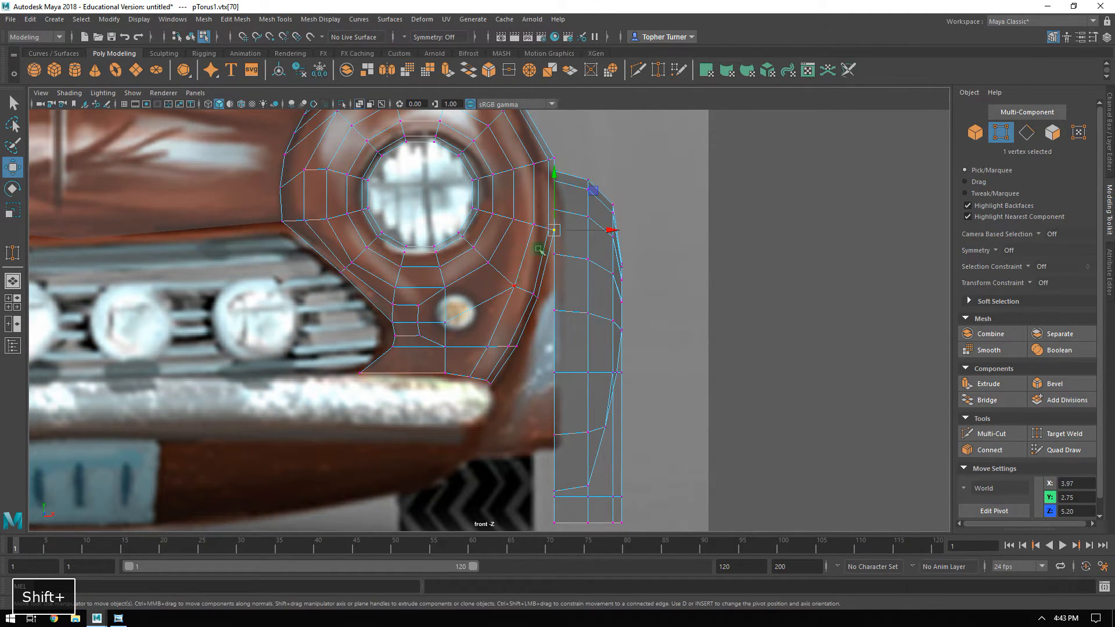
Extrude the four body-side border edges of the arch's front leg inward along X to about X 3.81, toward the headlight body mesh.
alt+right_drag(523, 370, 597, 344)
alt+middle_drag(597, 344, 574, 271)
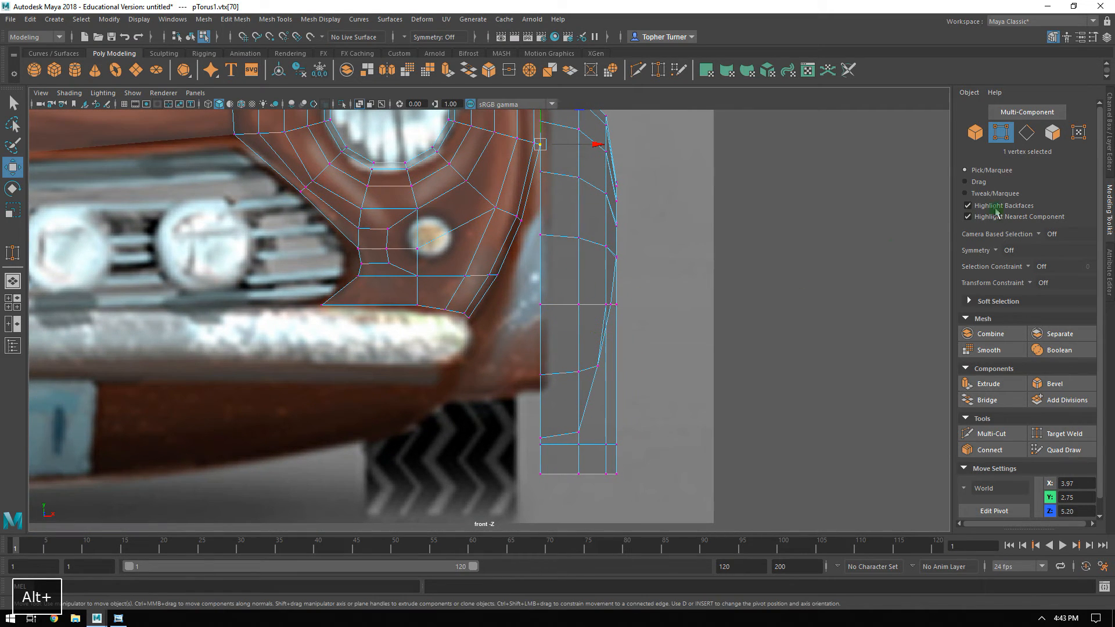
click(1030, 135)
click(546, 214)
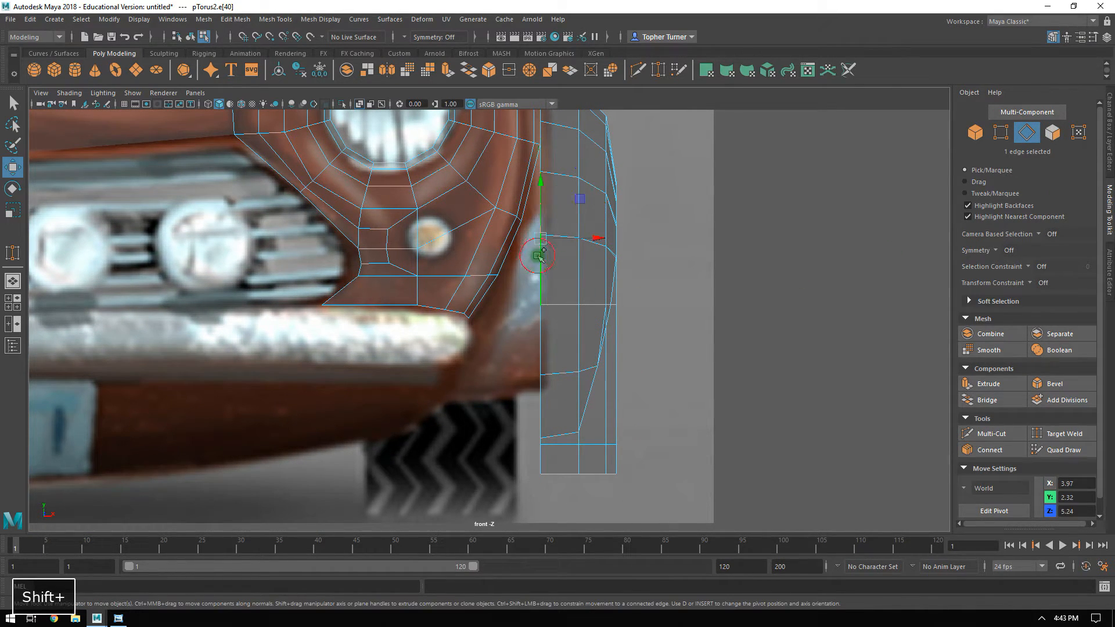
shift+click(544, 405)
key(space)
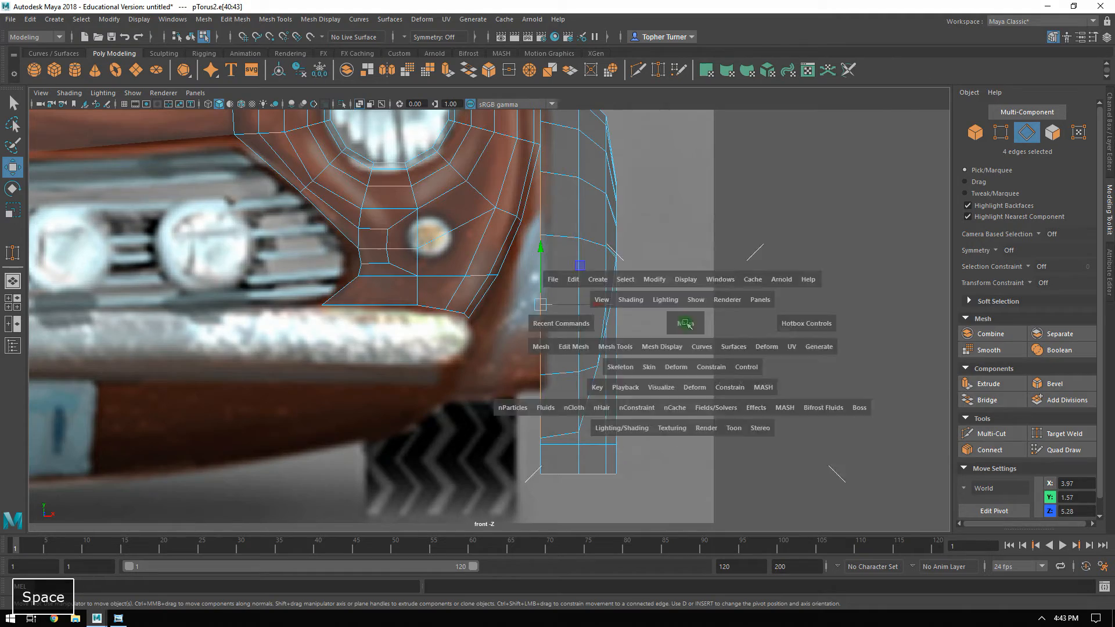
alt+drag(800, 283, 829, 263)
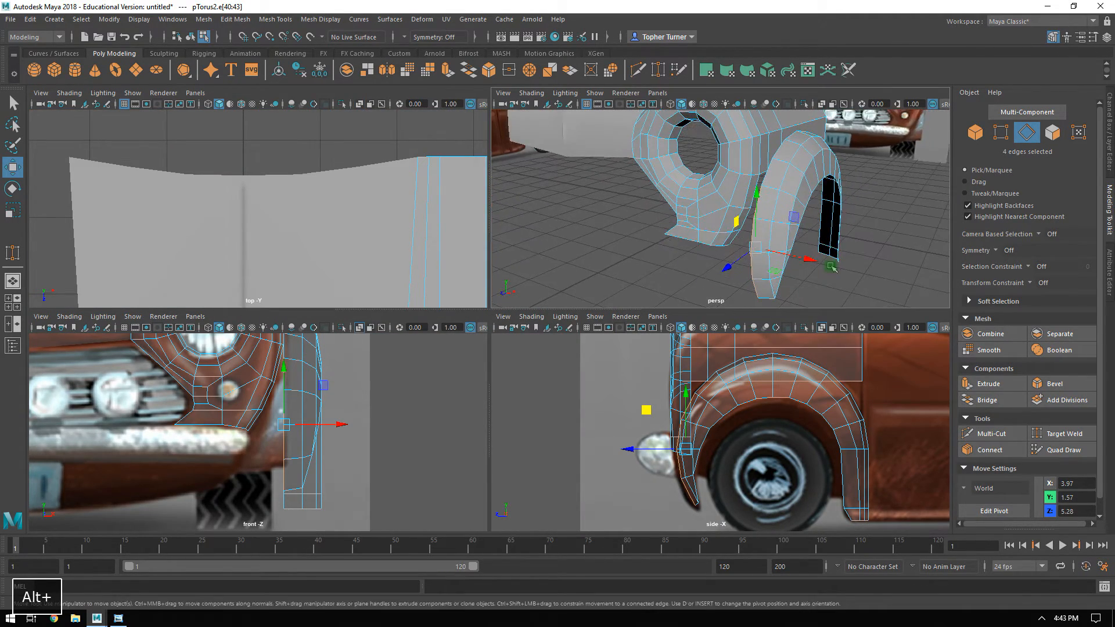
alt+right_drag(828, 263, 851, 244)
alt+middle_drag(852, 244, 777, 214)
alt+right_drag(776, 214, 750, 182)
alt+drag(751, 181, 749, 261)
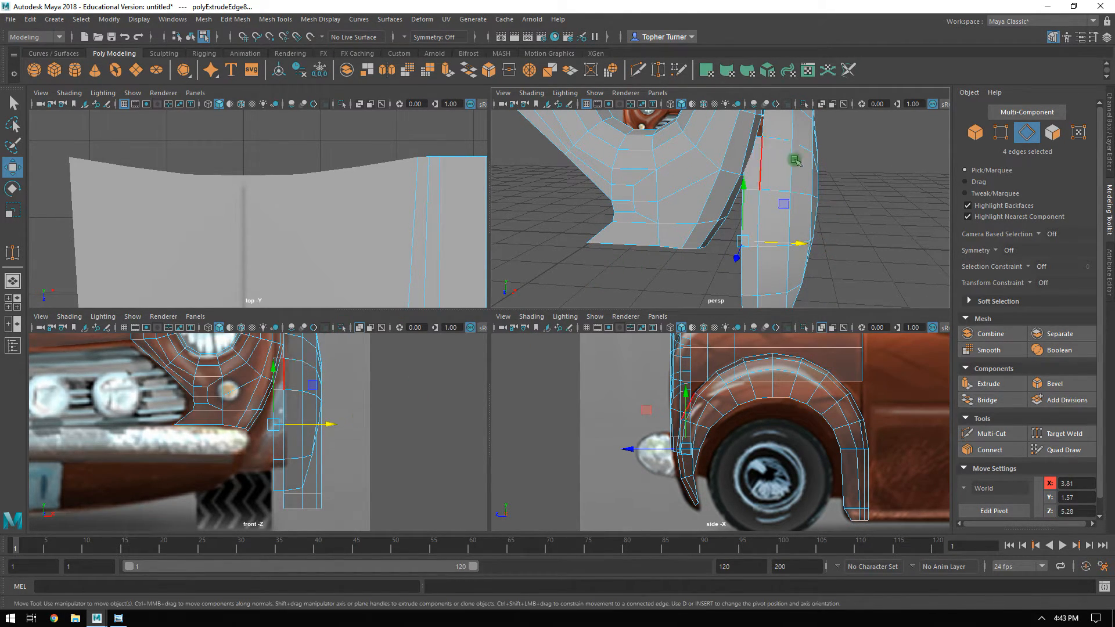
In the front view, move the extruded strip's second vertex from its upper end onto the headlight mesh's outer border, about X 3.83, Y 2.19.
key(space)
alt+drag(761, 216, 563, 245)
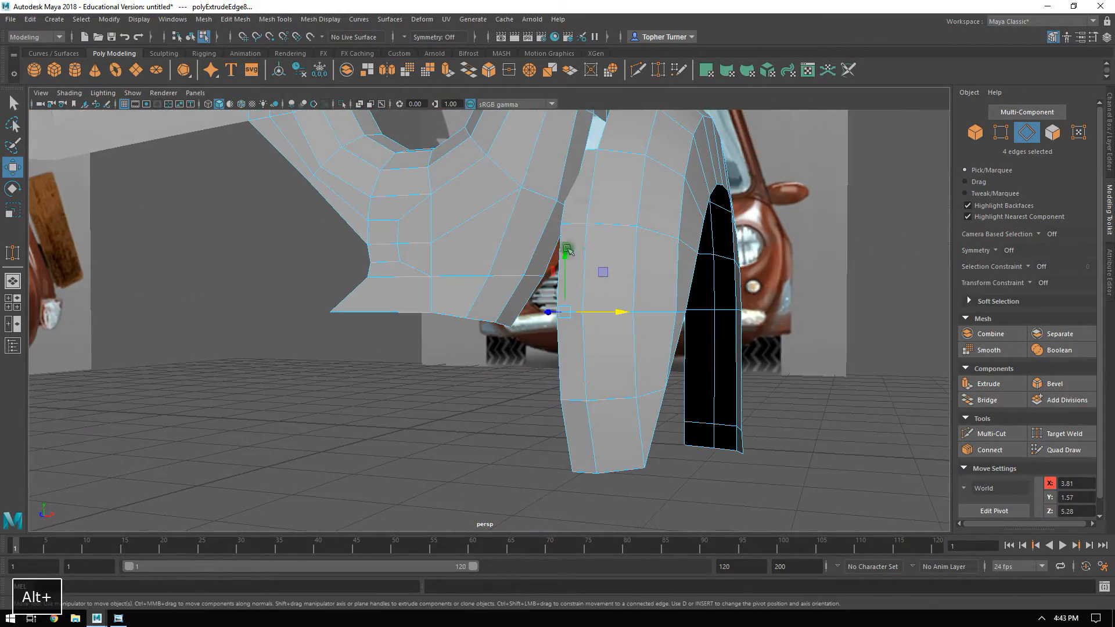
key(space)
key(space)
alt+middle_drag(419, 383, 333, 471)
click(1003, 140)
alt+middle_drag(434, 298, 511, 234)
alt+right_drag(511, 235, 522, 248)
alt+middle_drag(522, 248, 412, 374)
click(448, 385)
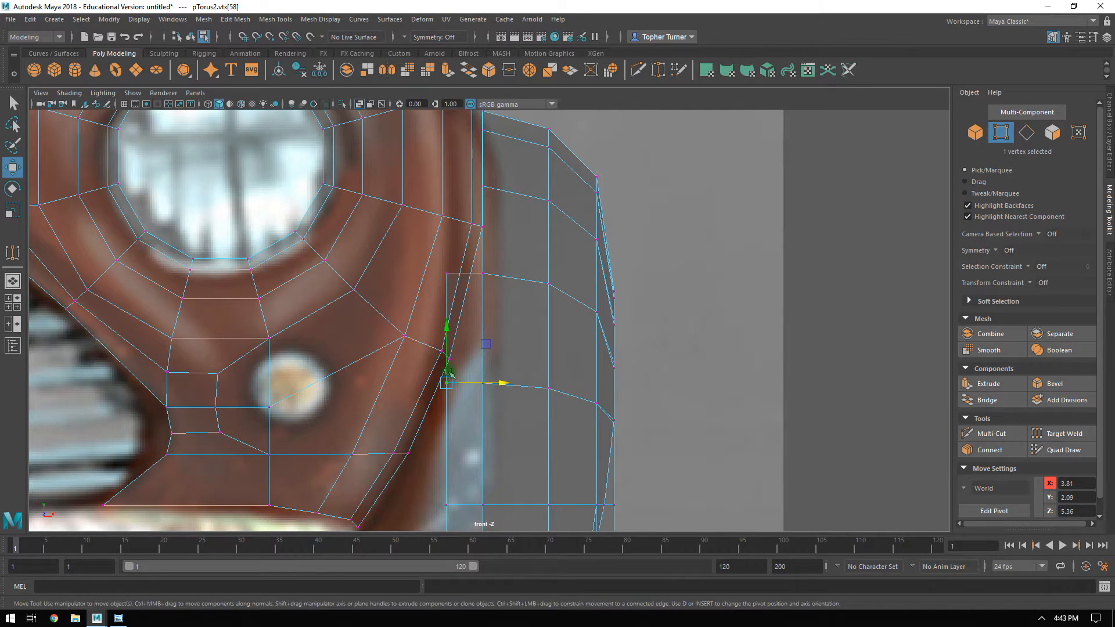
scroll(452, 371, up, 1)
key(ctrl+z)
drag(476, 354, 479, 326)
Move the extruded strip's middle vertex onto the headlight mesh's next lower border vertex, about X 3.65, Y 1.79.
alt+middle_drag(464, 383, 583, 230)
click(559, 383)
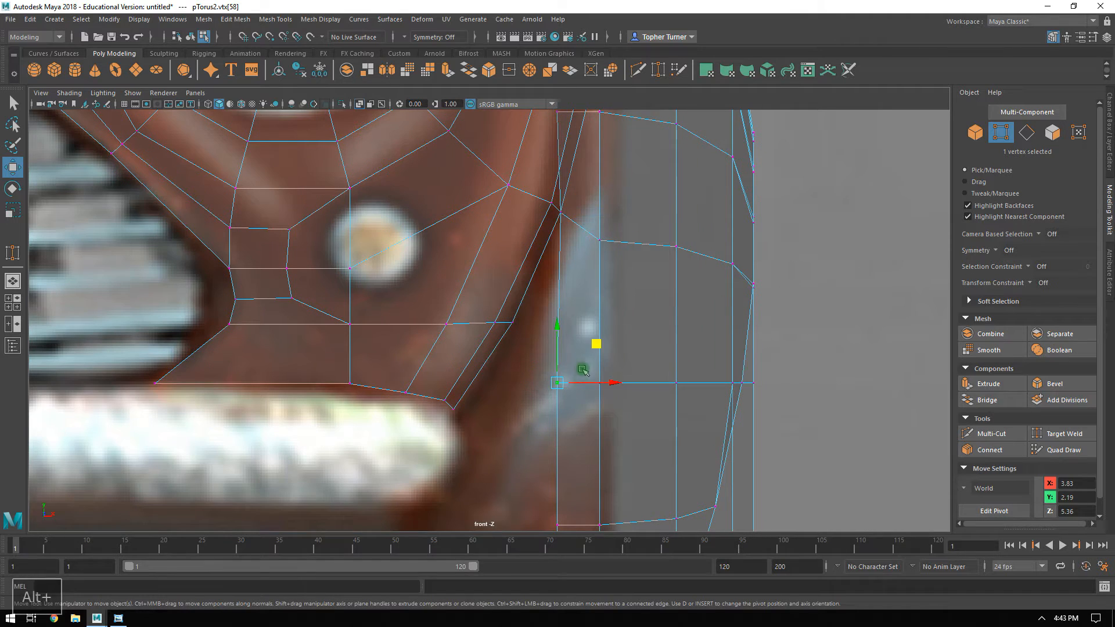
drag(595, 342, 554, 283)
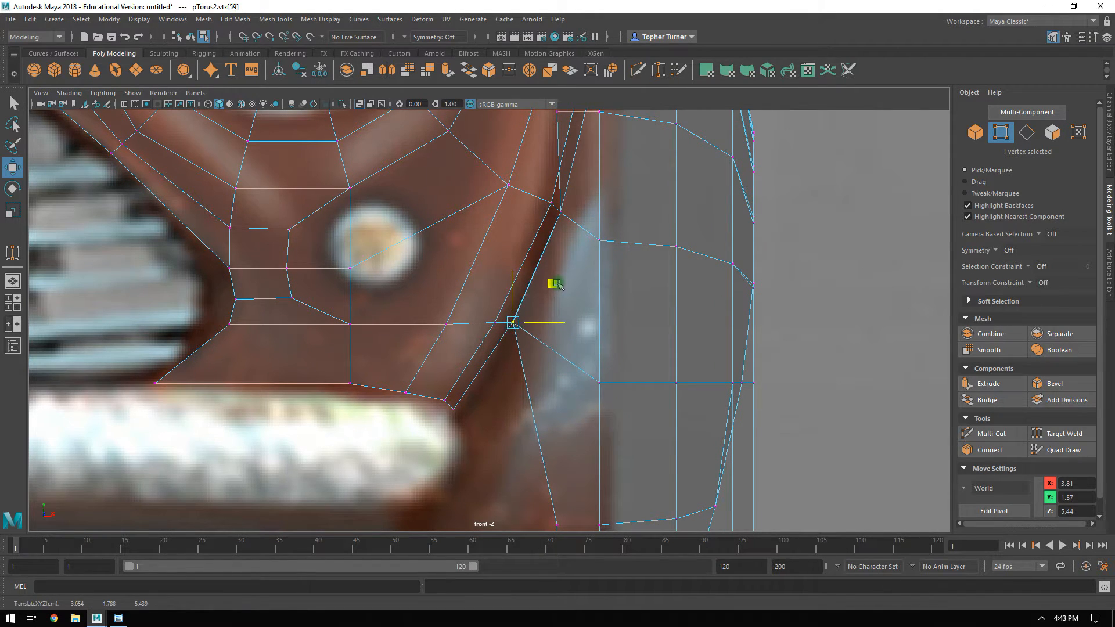
alt+right_drag(629, 318, 577, 309)
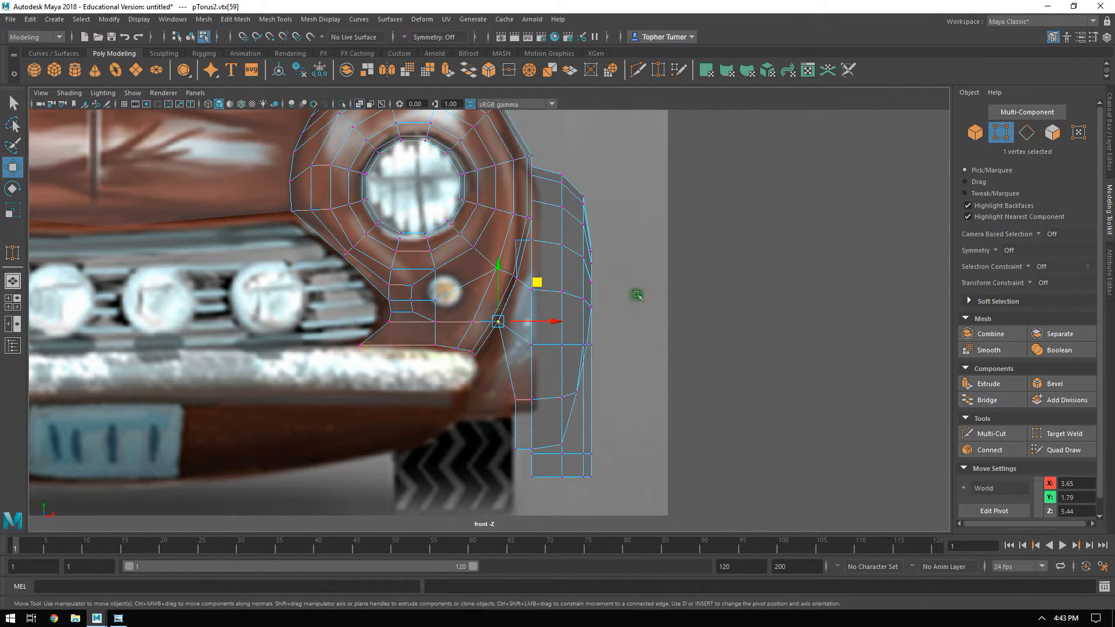
Move the extruded strip's second-lowest vertex onto the headlight mesh's lower corner beside the bumper end, about X 3.44, Y 1.48.
click(527, 415)
alt+right_drag(527, 415, 660, 380)
middle_drag(660, 381, 598, 314)
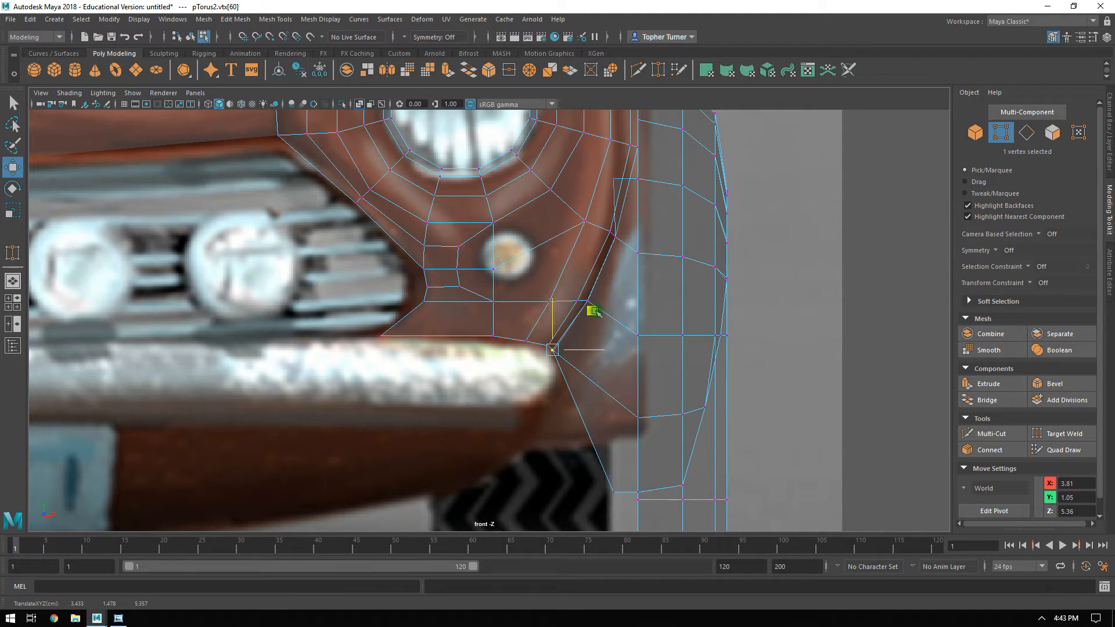
Move the extruded strip's lowest vertex inward and up to the reference body's lower edge beside the tire, about X 3.27, Y 0.84.
alt+middle_drag(618, 417, 599, 376)
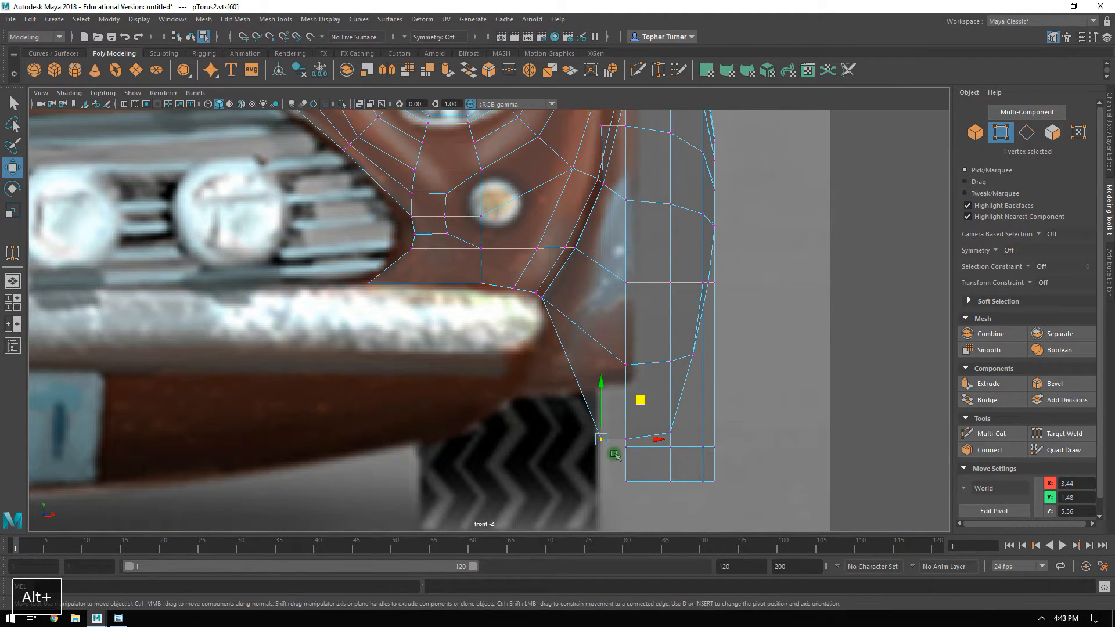
drag(653, 440, 571, 429)
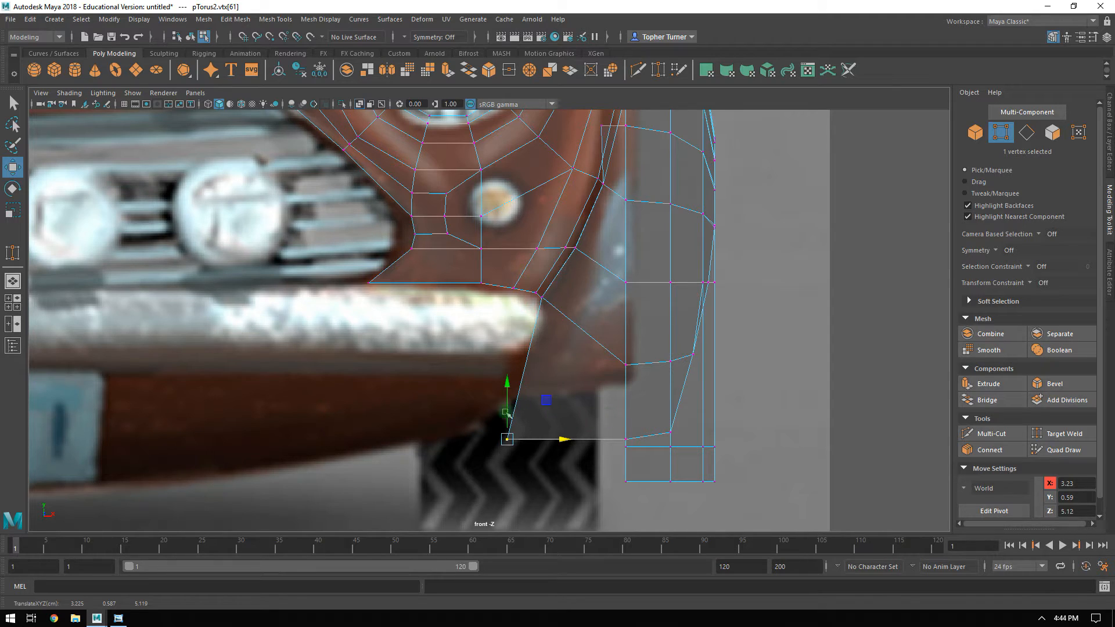
drag(547, 399, 551, 376)
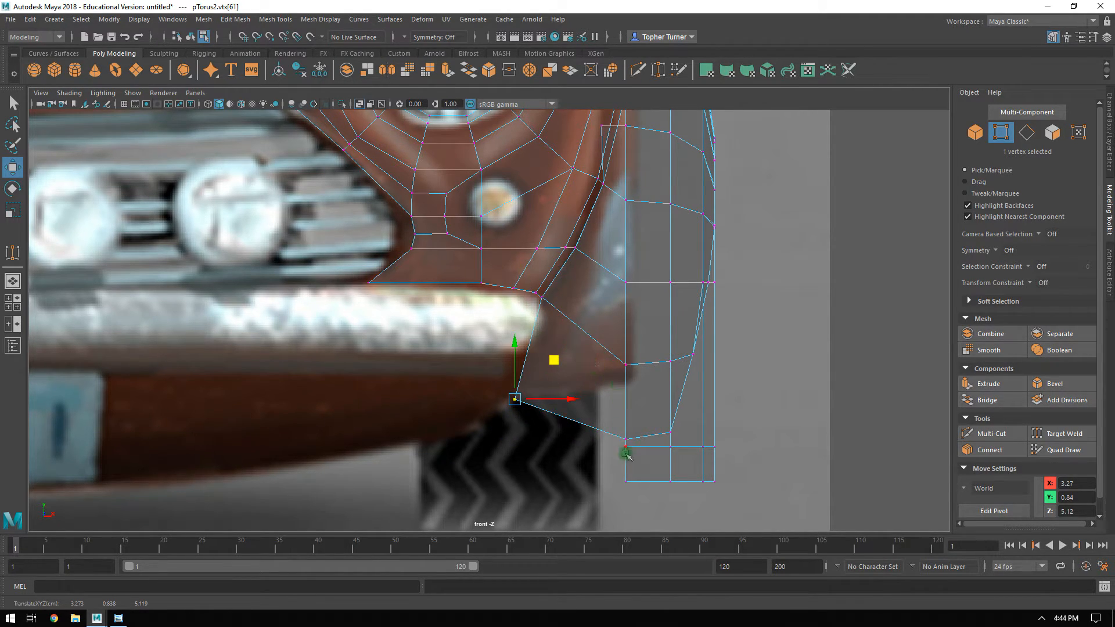
In the perspective view, delete the two narrow faces on the headlight mesh's lower outer border beside the wheel arch.
key(space)
key(space)
alt+drag(788, 247, 712, 256)
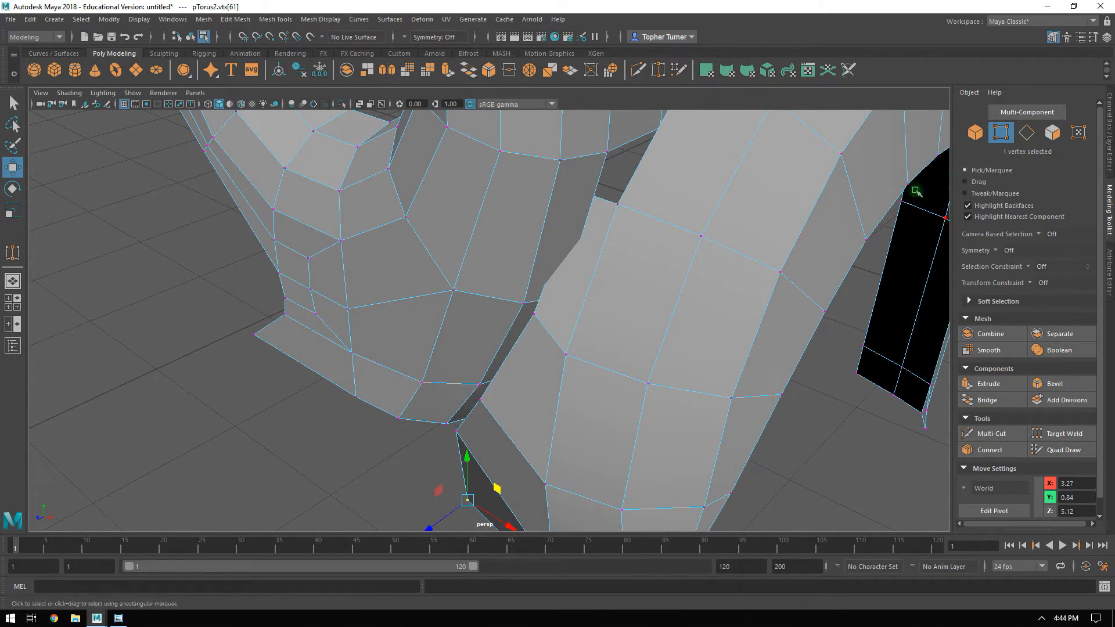
alt+drag(916, 191, 779, 221)
key(F11)
click(556, 335)
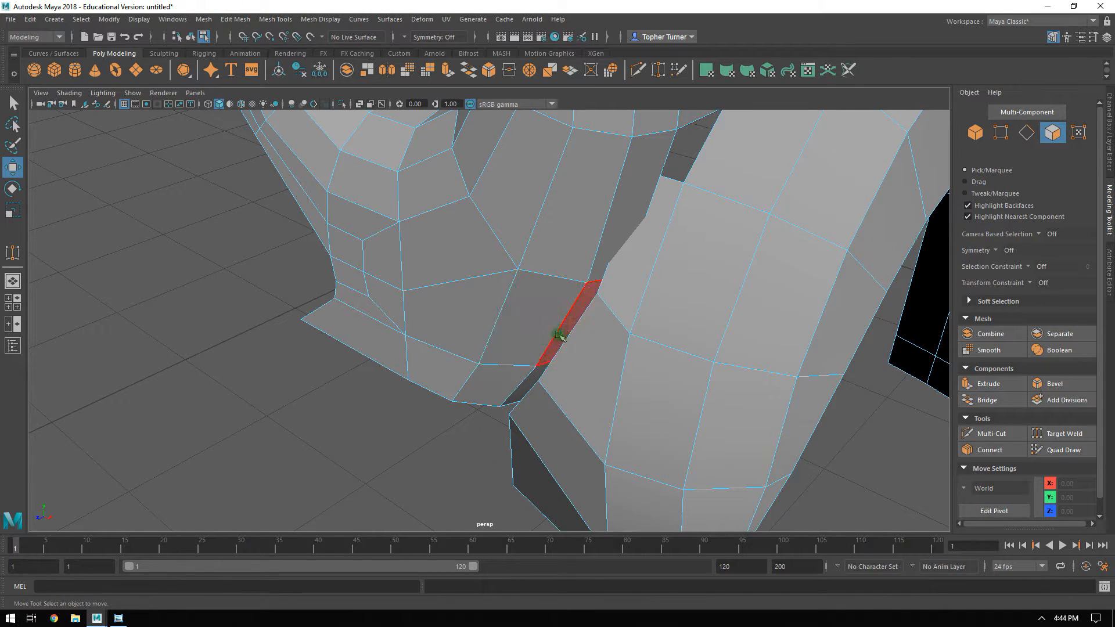
click(572, 330)
shift+click(540, 369)
alt+drag(540, 368, 527, 383)
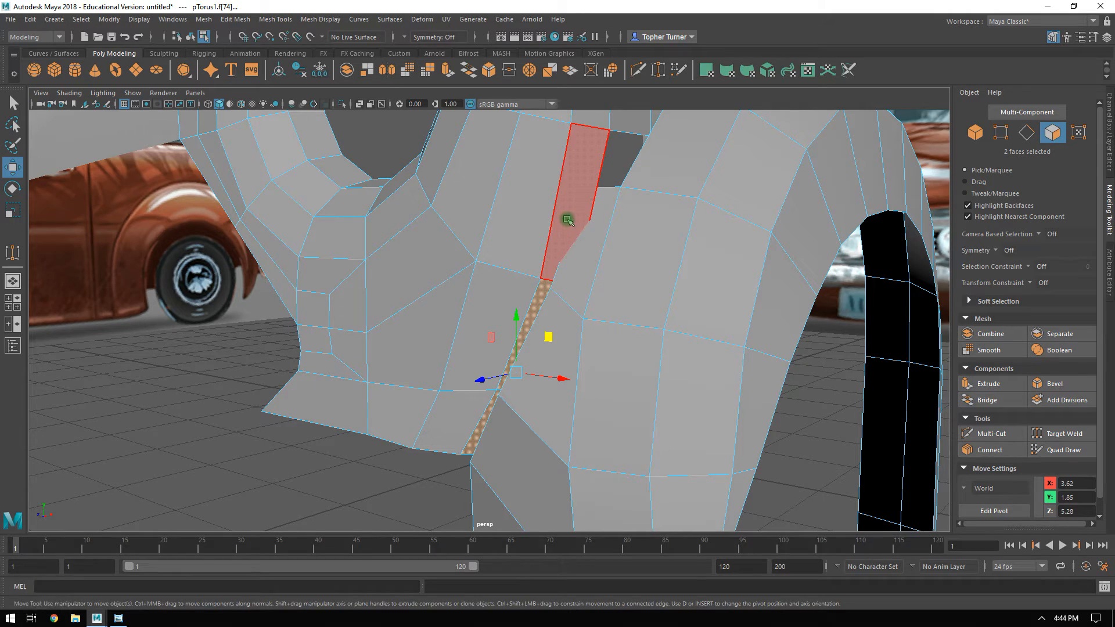
key(Delete)
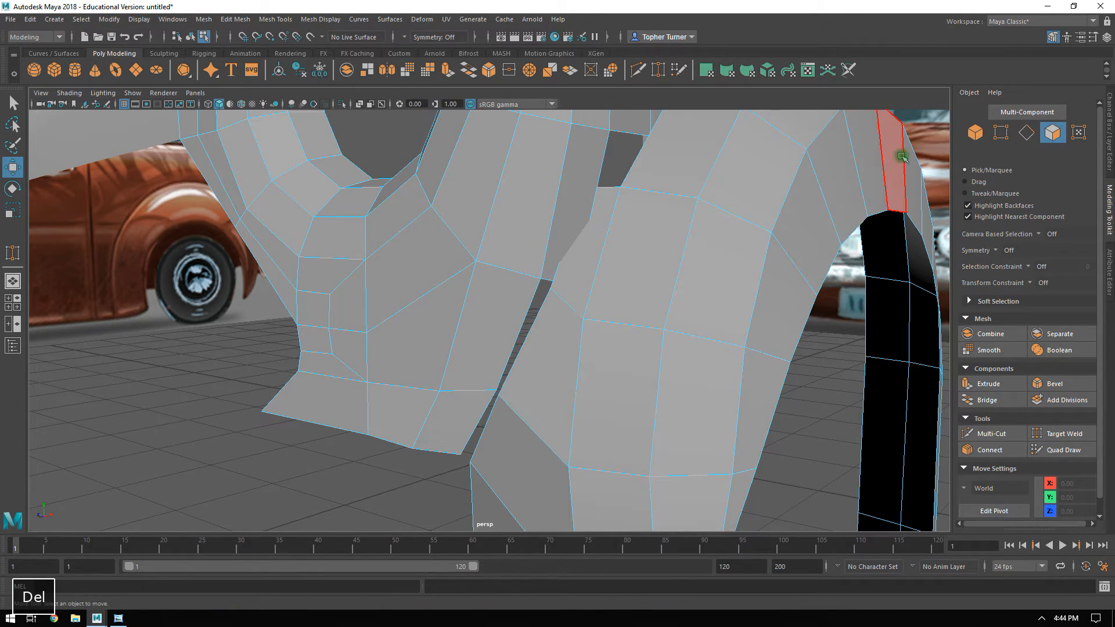
Point-snap two lower vertices of the arch strip onto the headlight mesh's border corners at X 3.59, Y 1.79 and X 3.41, Y 1.50.
key(F9)
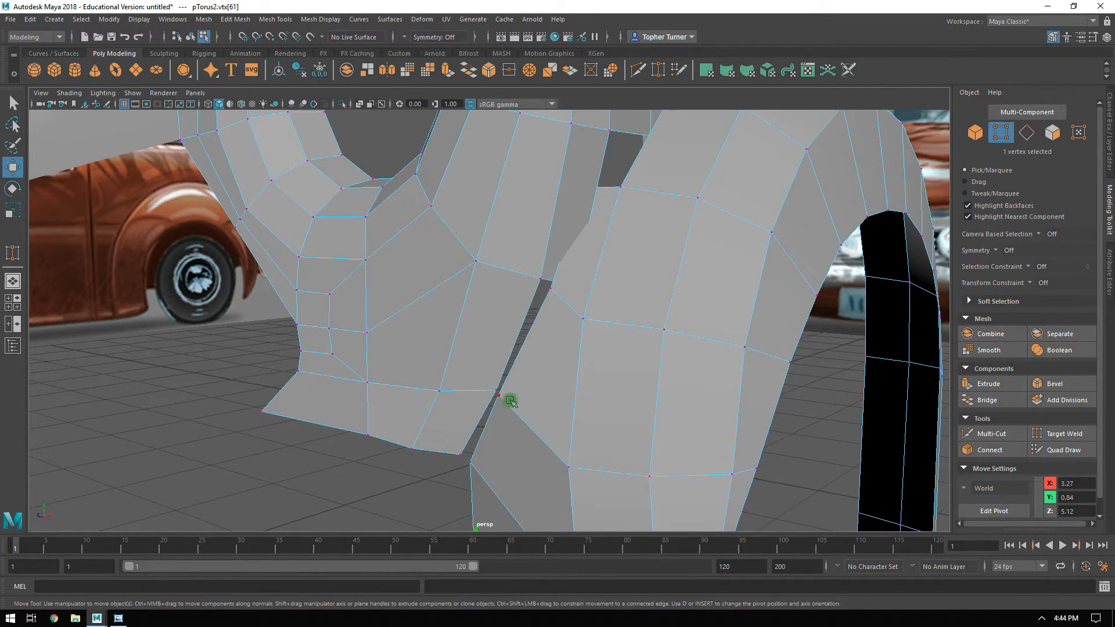
click(270, 37)
drag(501, 401, 498, 396)
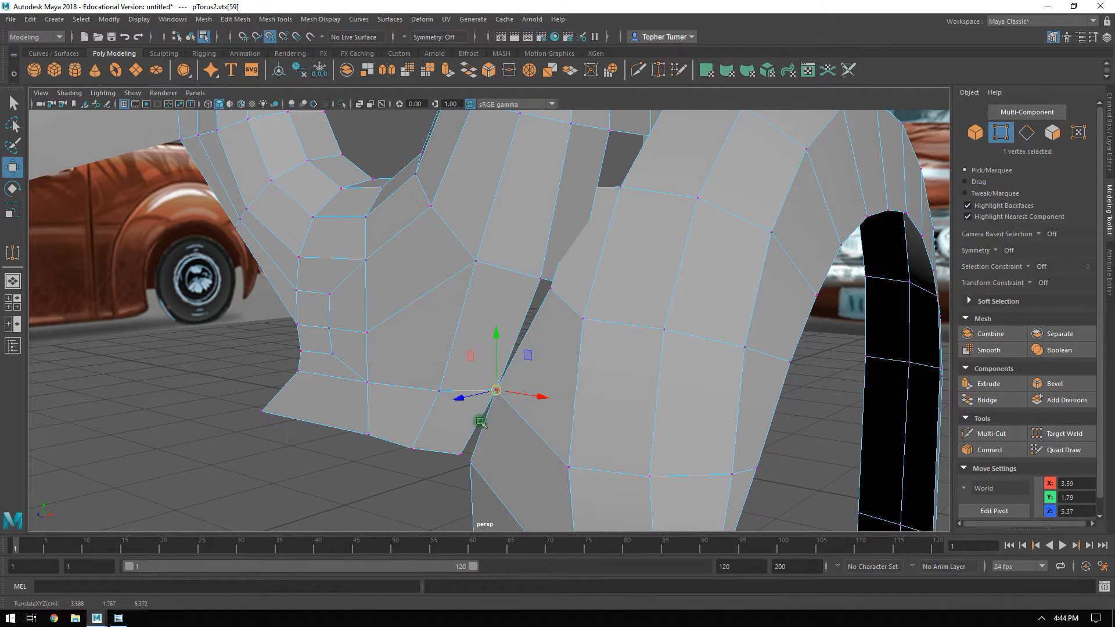
click(466, 464)
mouse_move(465, 466)
mouse_down()
mouse_move(485, 454)
mouse_move(473, 464)
mouse_up()
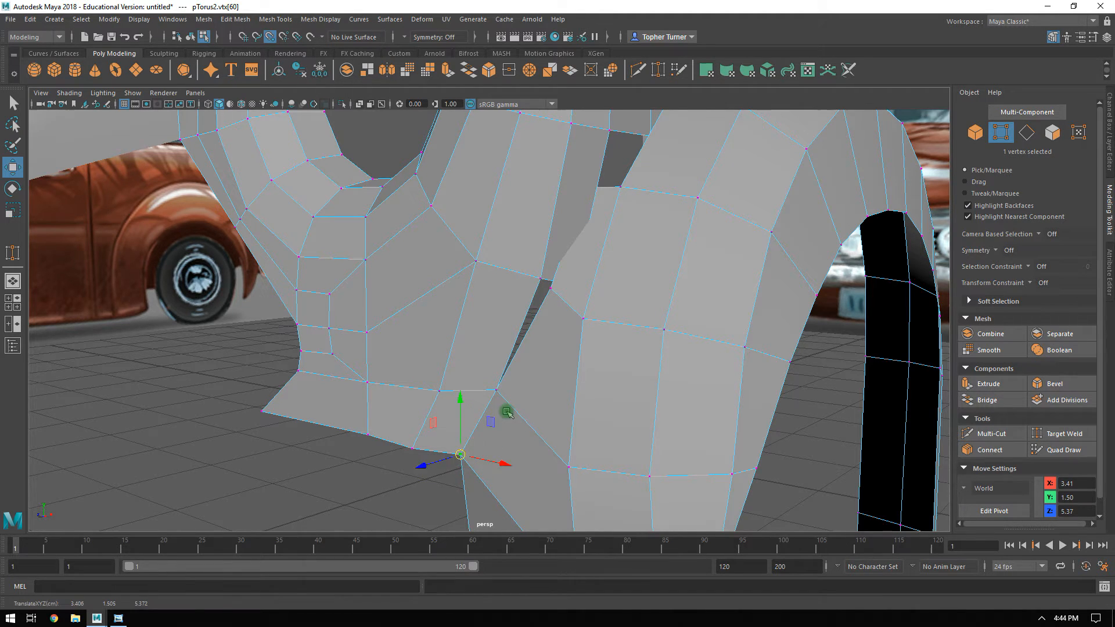
Snap the arch strip's next higher vertex onto the adjoining headlight mesh border vertex at X 3.79, Y 2.22, Z 5.37.
alt+drag(507, 412, 593, 333)
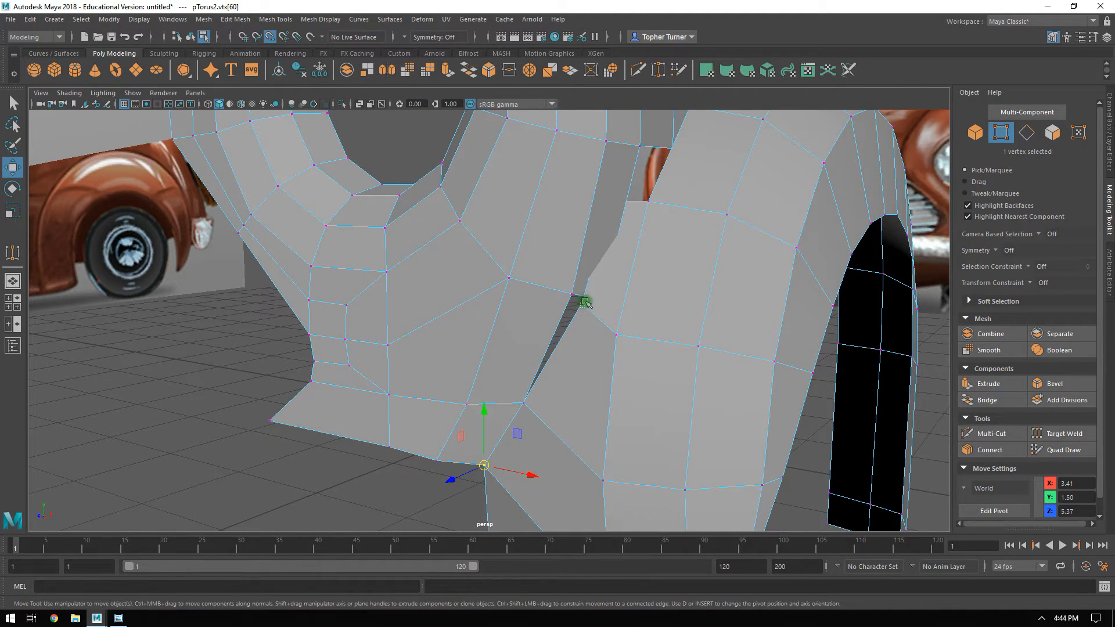
alt+drag(577, 302, 370, 367)
alt+drag(470, 386, 642, 419)
alt+middle_drag(668, 376, 673, 384)
alt+drag(672, 385, 643, 381)
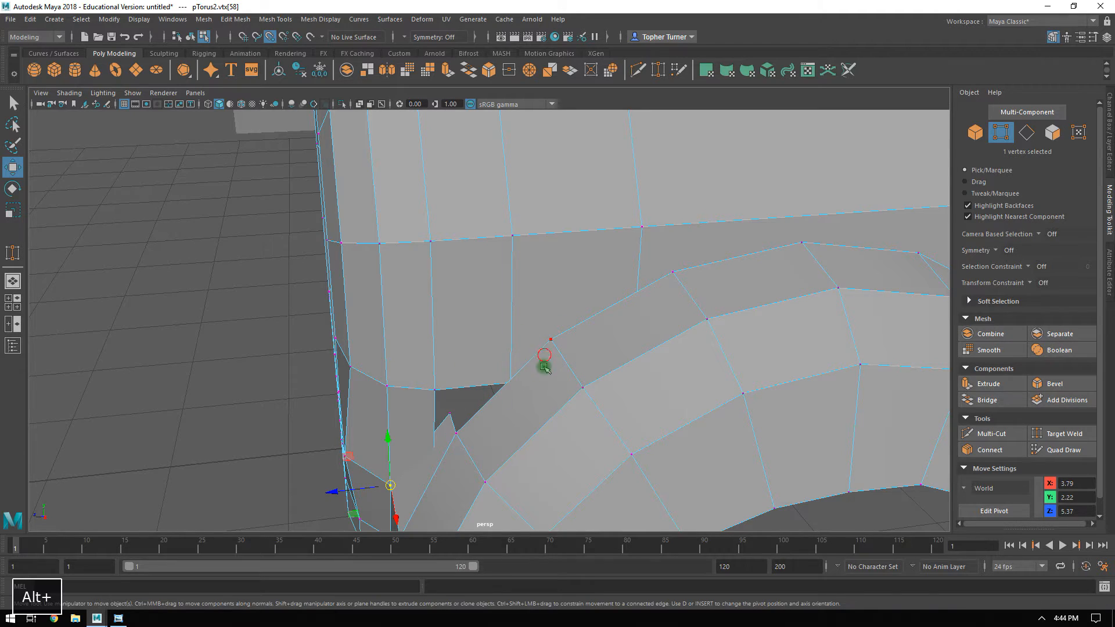
Snap the body mesh's lower border vertex behind the headlight onto the nearest vertex on the wheel arch's inner upper edge.
alt+drag(545, 361, 505, 453)
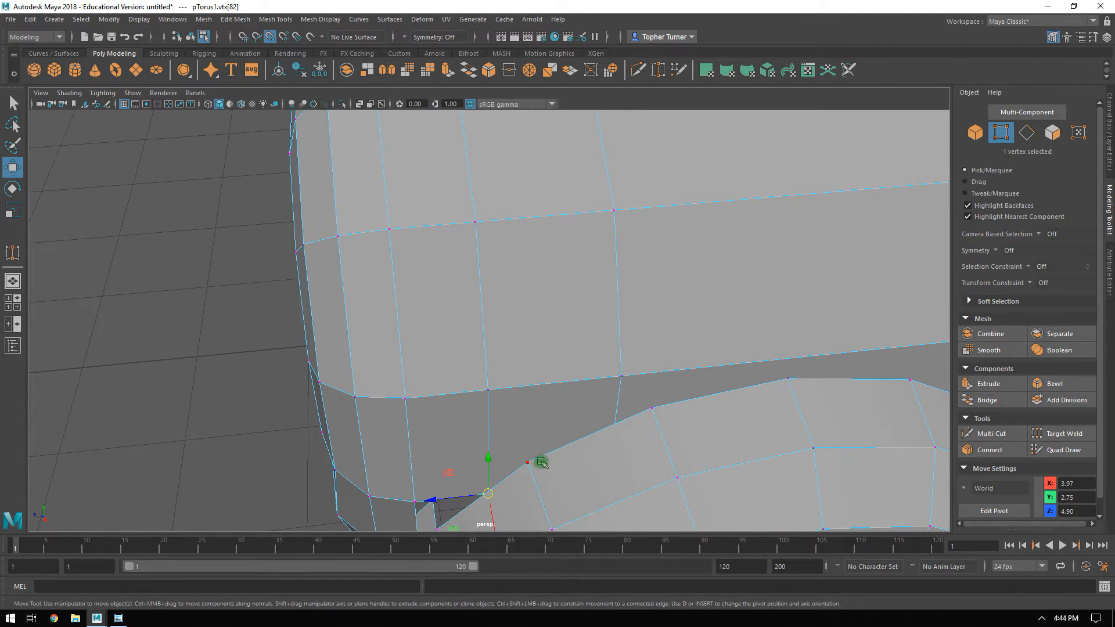
alt+drag(544, 446, 519, 340)
drag(437, 432, 524, 398)
click(700, 422)
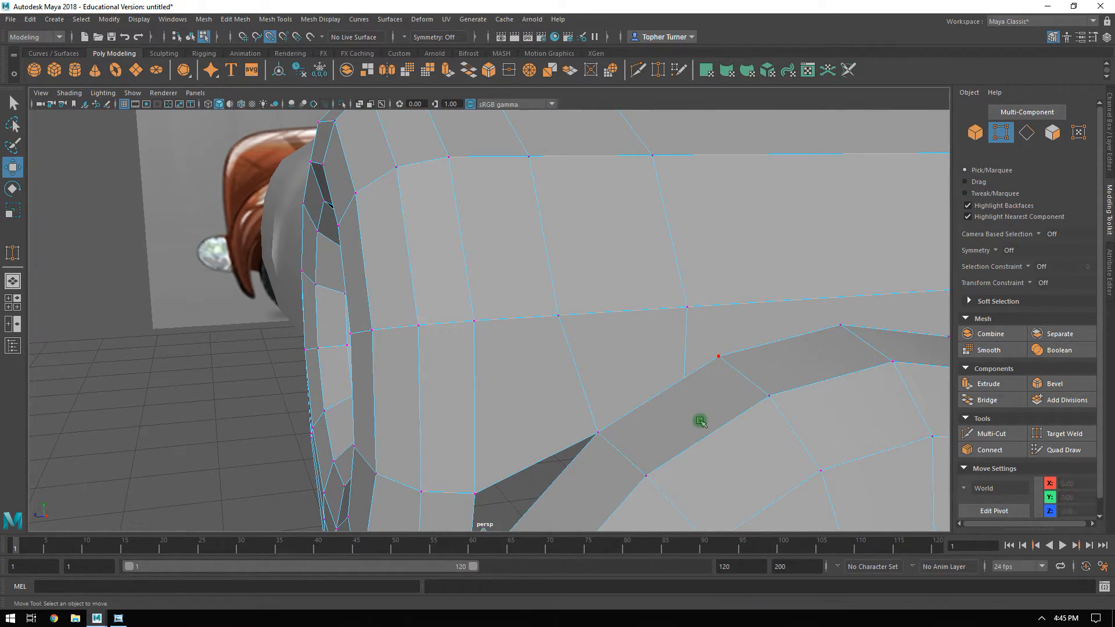
Snap the body mesh's next rearward border vertex onto the following wheel arch vertex at X 3.97, Y 3.16, Z 4.28.
alt+drag(686, 411, 377, 388)
click(262, 385)
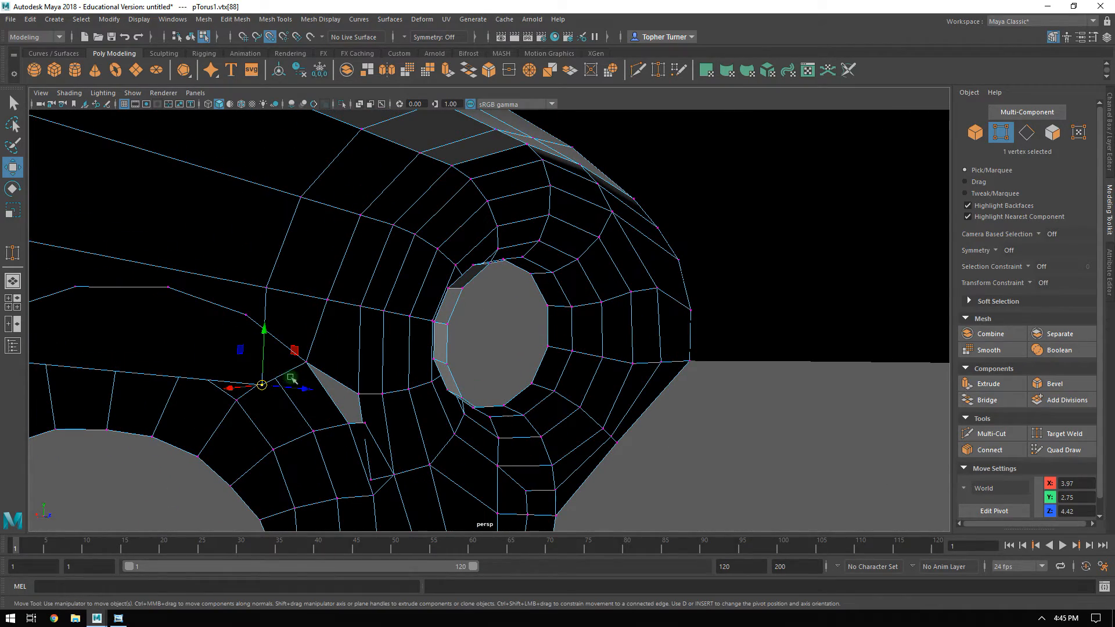
drag(283, 389, 582, 282)
alt+middle_drag(582, 283, 648, 261)
alt+right_drag(585, 337, 639, 391)
alt+middle_drag(639, 391, 657, 378)
alt+right_drag(657, 378, 659, 359)
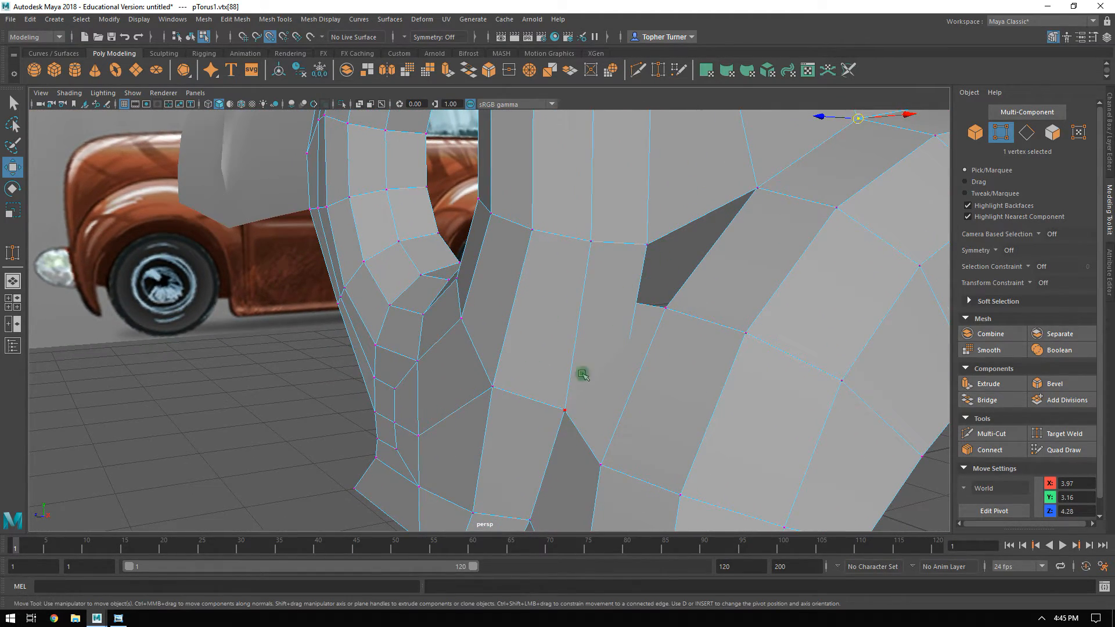
Connect the headlight mesh's two outer border vertices beside the arch gap and delete the triangular face outside the new edge.
alt+drag(672, 237, 729, 284)
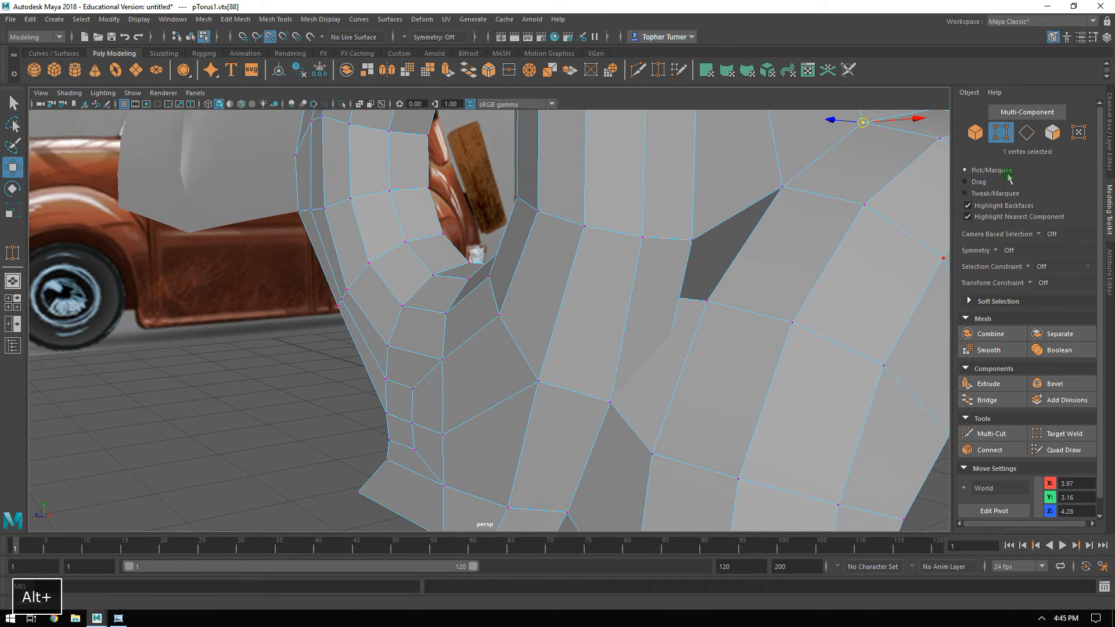
key(F8)
key(F8)
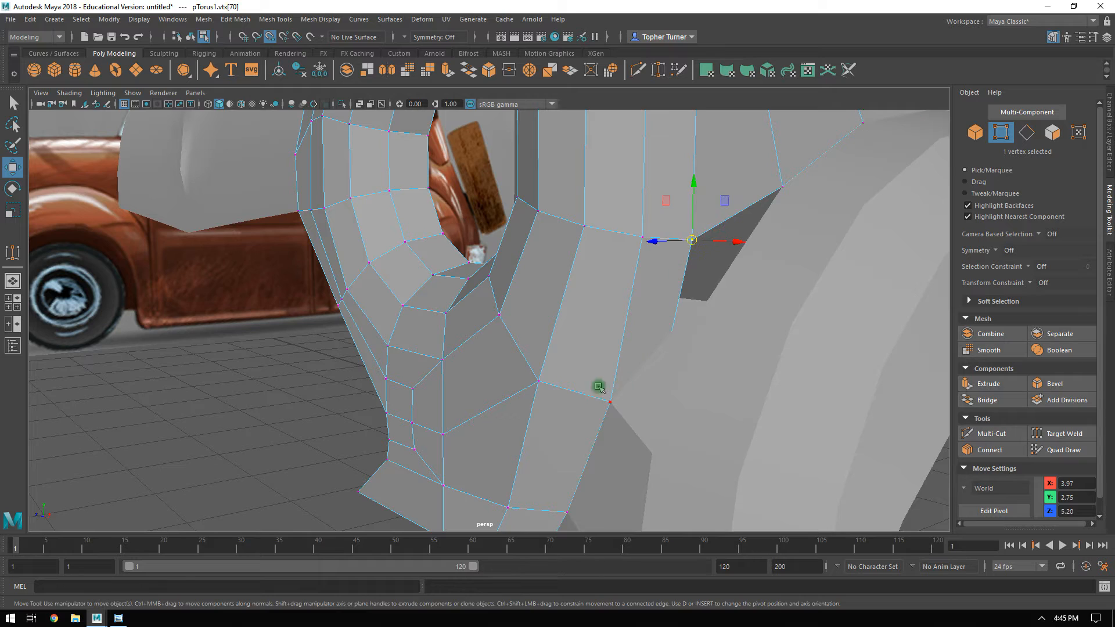
shift+click(608, 413)
click(990, 450)
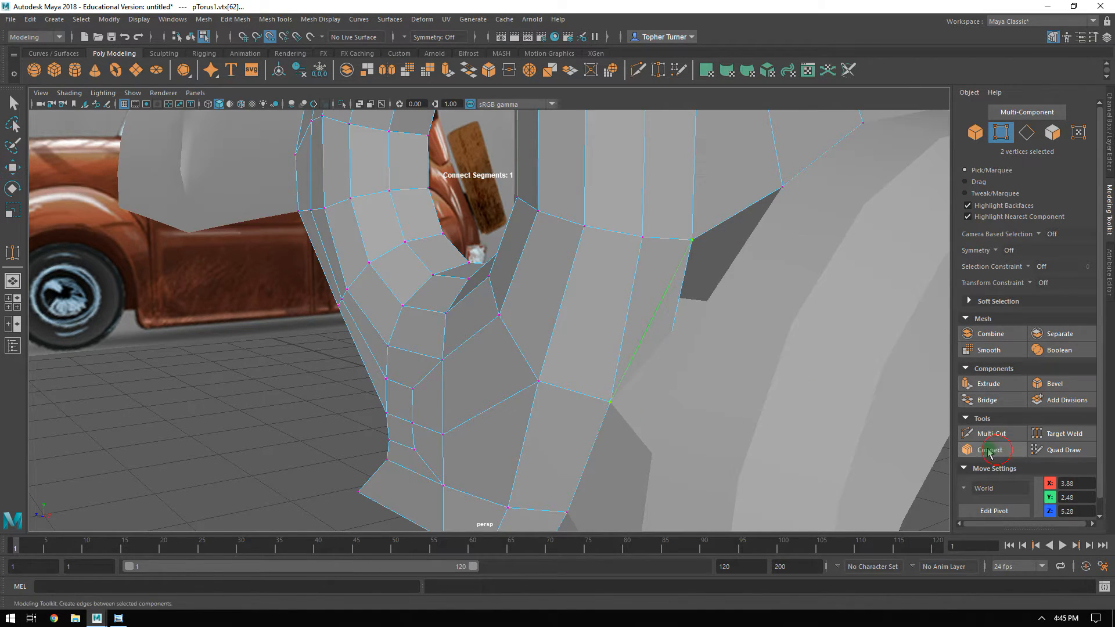
click(1052, 132)
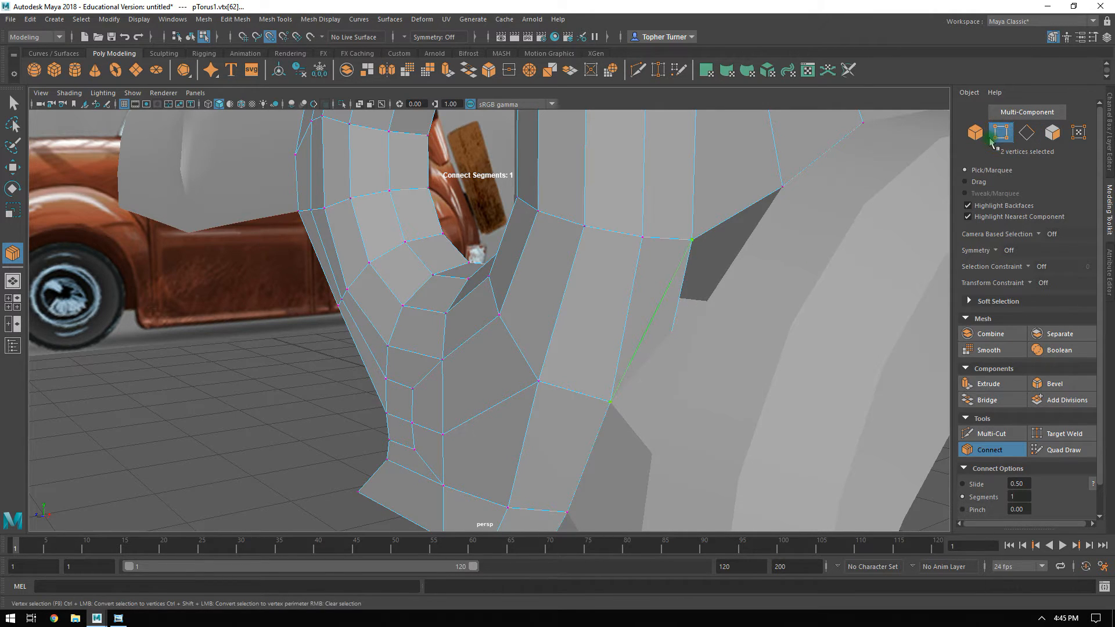
key(Return)
click(1052, 132)
key(Delete)
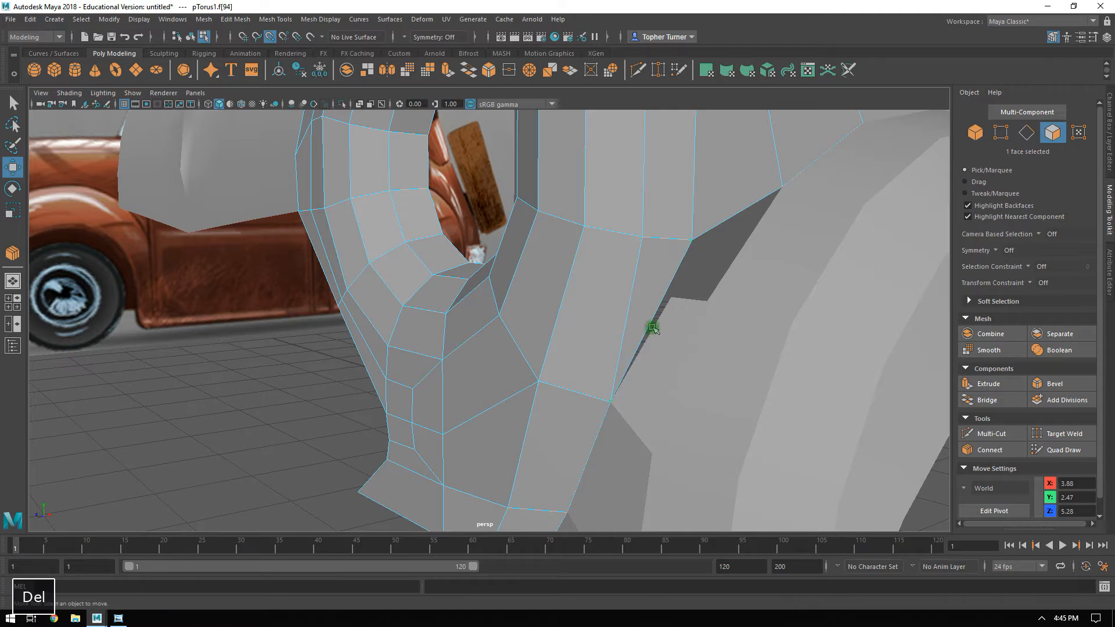
Connect the three cross edges of the headlight mesh's lower outer strip to add a lengthwise row of edges down its middle.
alt+drag(692, 358, 640, 353)
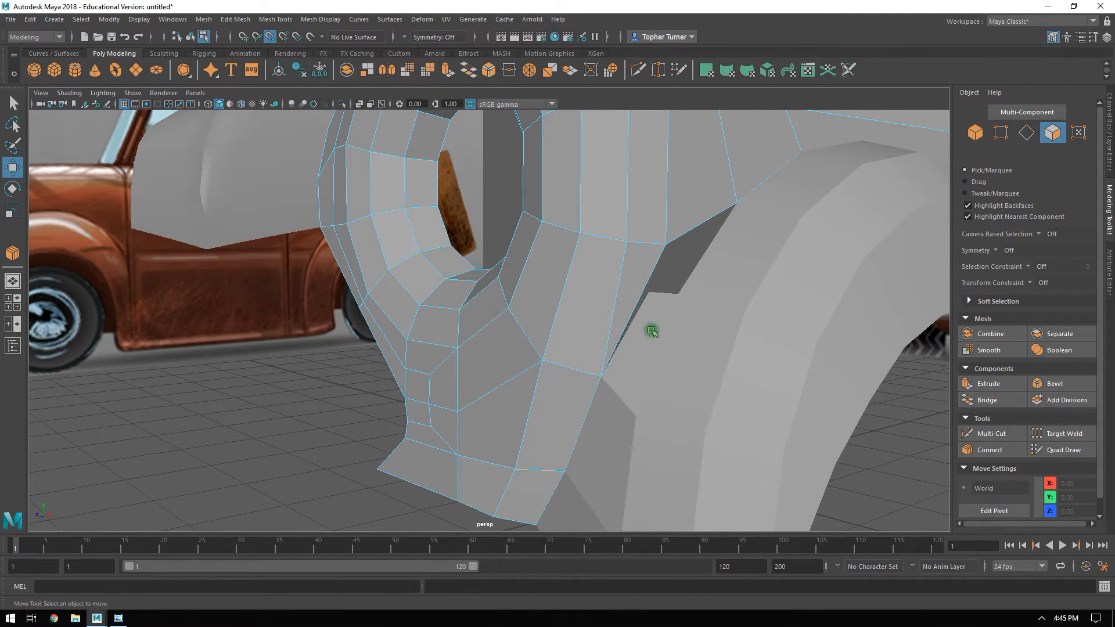
alt+drag(728, 200, 701, 214)
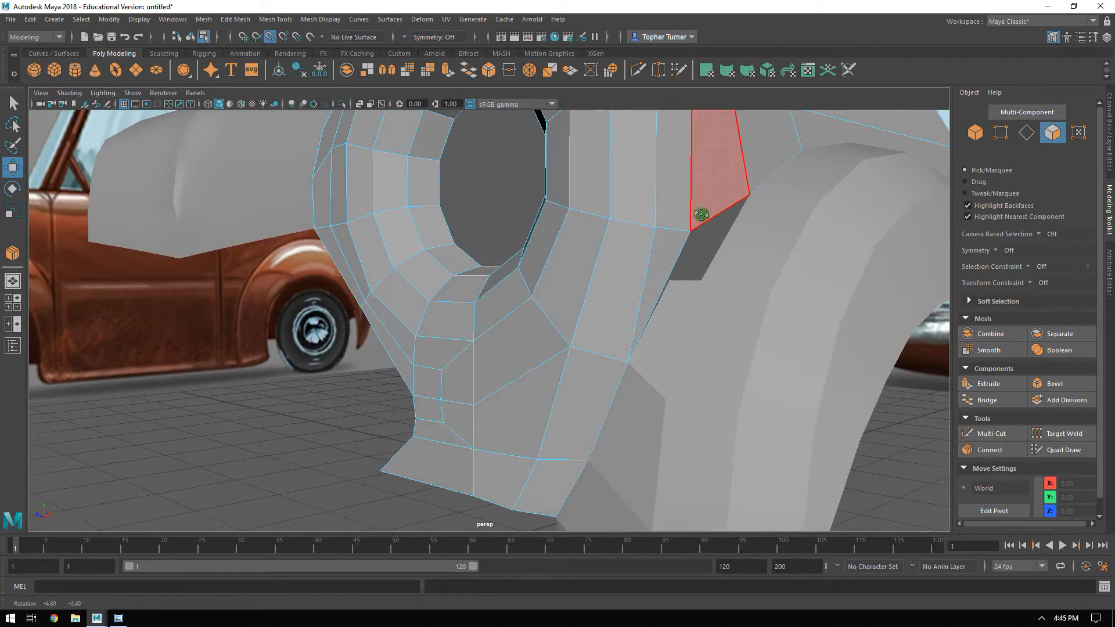
alt+drag(688, 271, 560, 281)
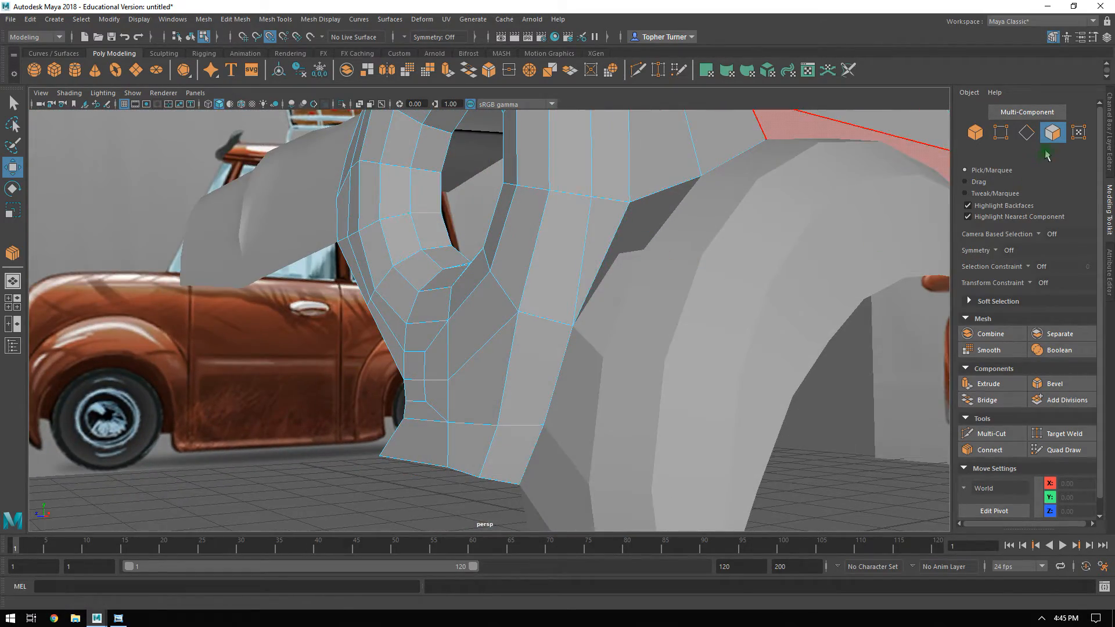
key(F10)
click(550, 321)
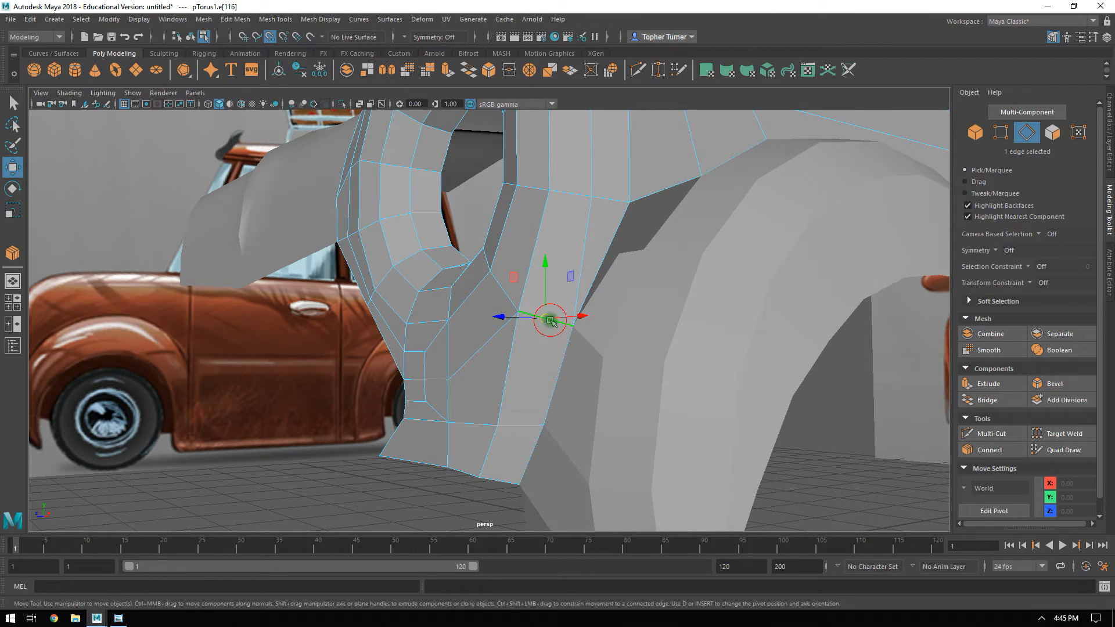
shift+click(511, 459)
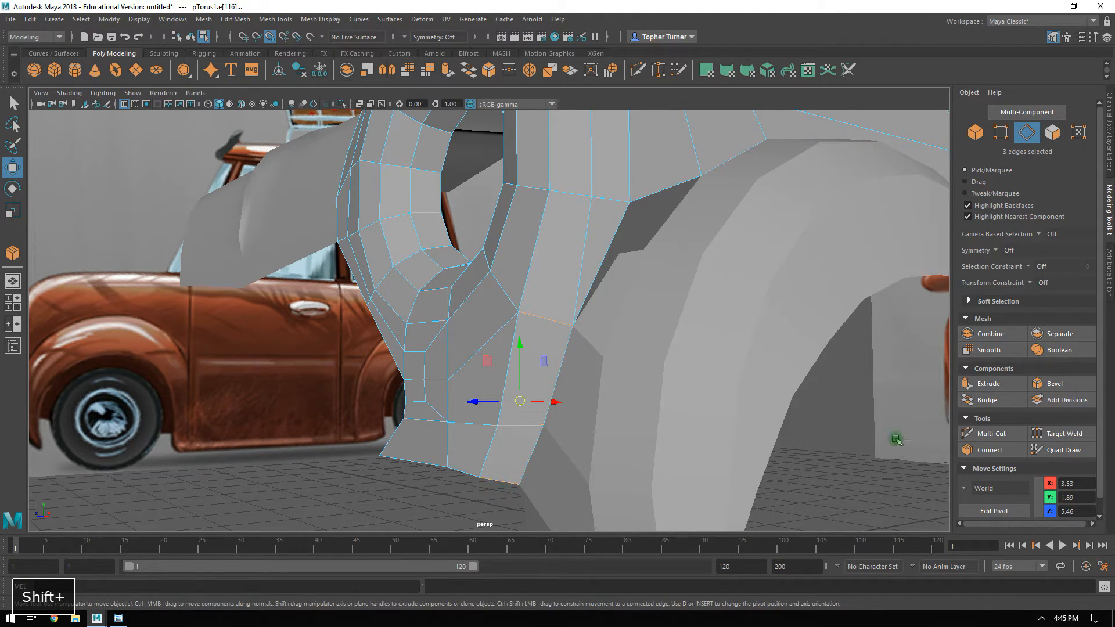
click(991, 450)
key(Return)
Turn off point snapping and adjust the new middle edges to round the headlight mesh's lower outer strip.
alt+drag(613, 377, 577, 365)
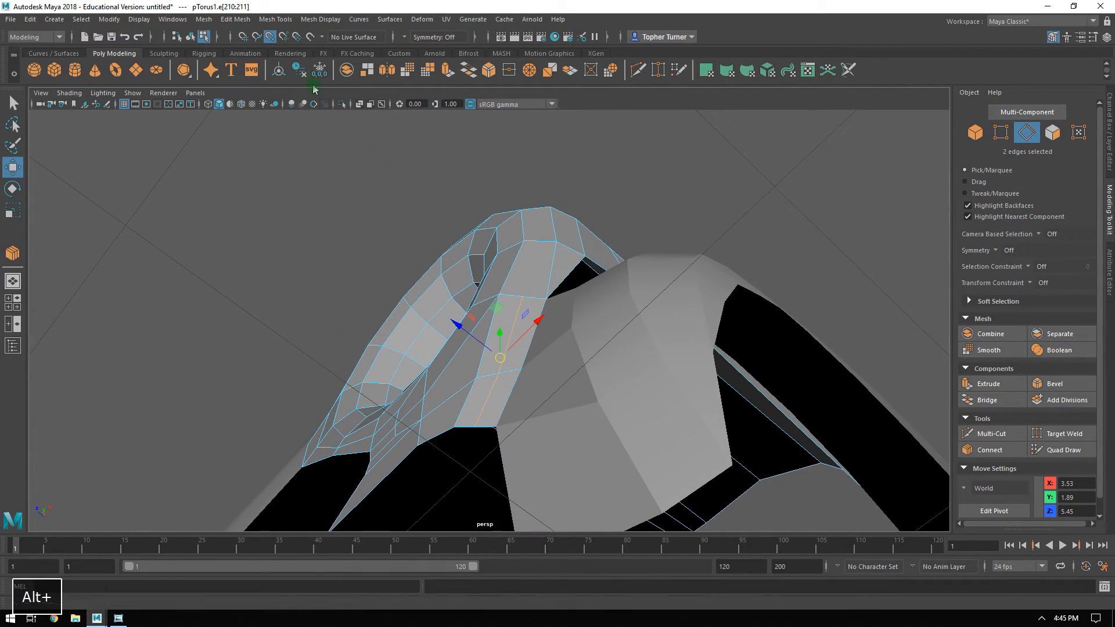
click(271, 39)
alt+drag(540, 244, 546, 283)
alt+drag(546, 283, 598, 318)
alt+middle_drag(598, 318, 709, 294)
alt+right_drag(709, 294, 727, 335)
drag(702, 306, 701, 300)
mouse_move(701, 300)
alt+mouse_down()
mouse_move(741, 318)
mouse_move(734, 346)
mouse_move(715, 307)
alt+mouse_up()
Connect the middle row's top vertex to the border vertex above it and delete the diagonal edge beside the new one.
click(1001, 132)
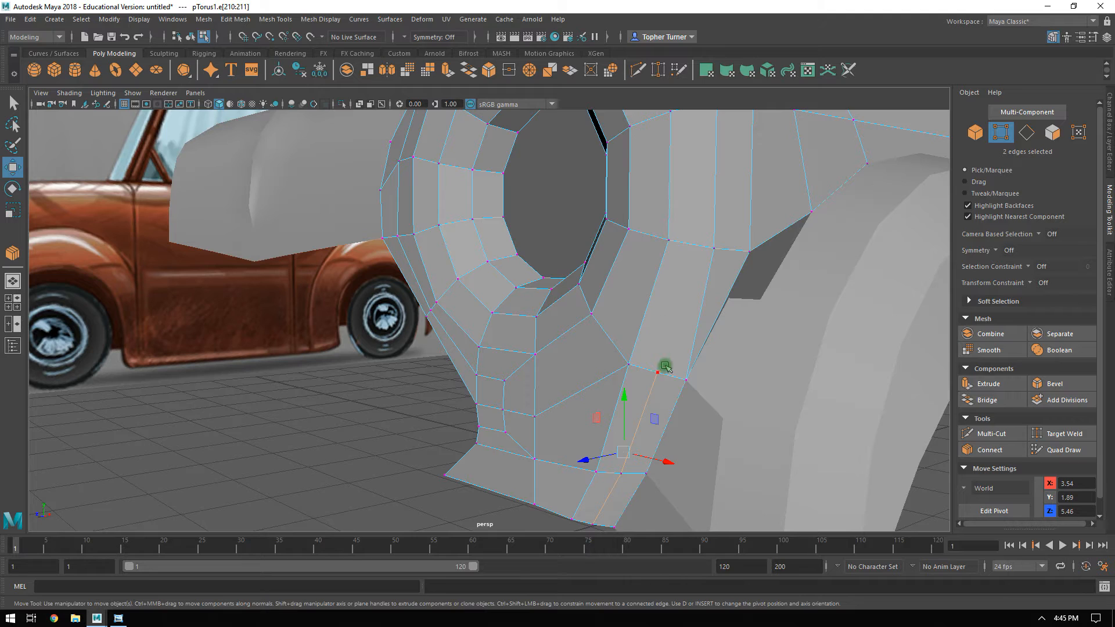
shift+click(714, 249)
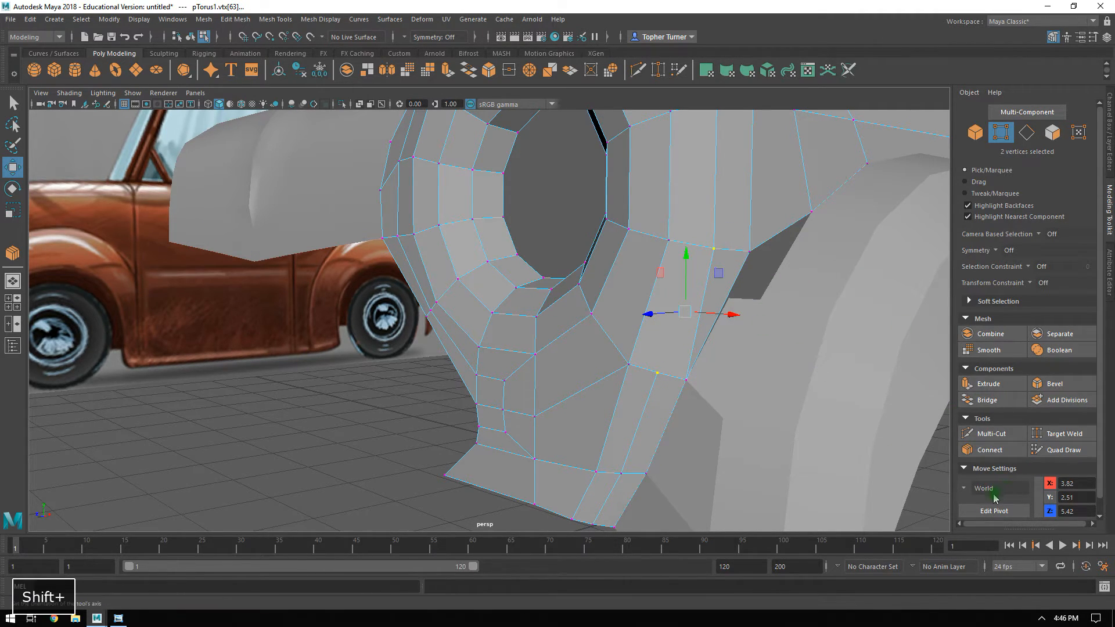
click(989, 450)
key(Return)
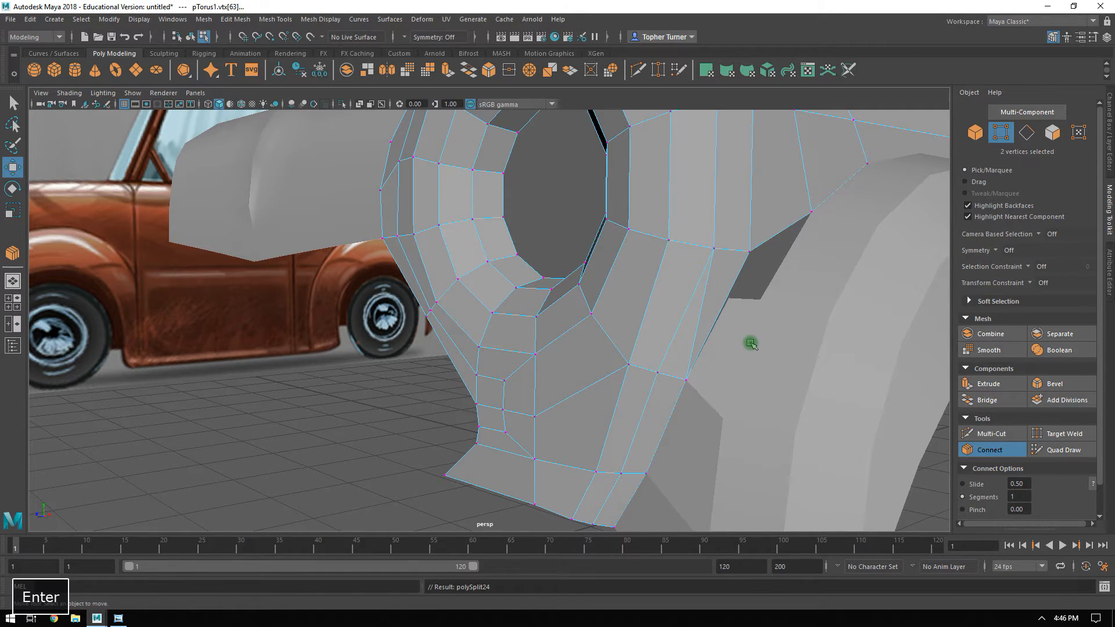
click(1029, 134)
click(700, 323)
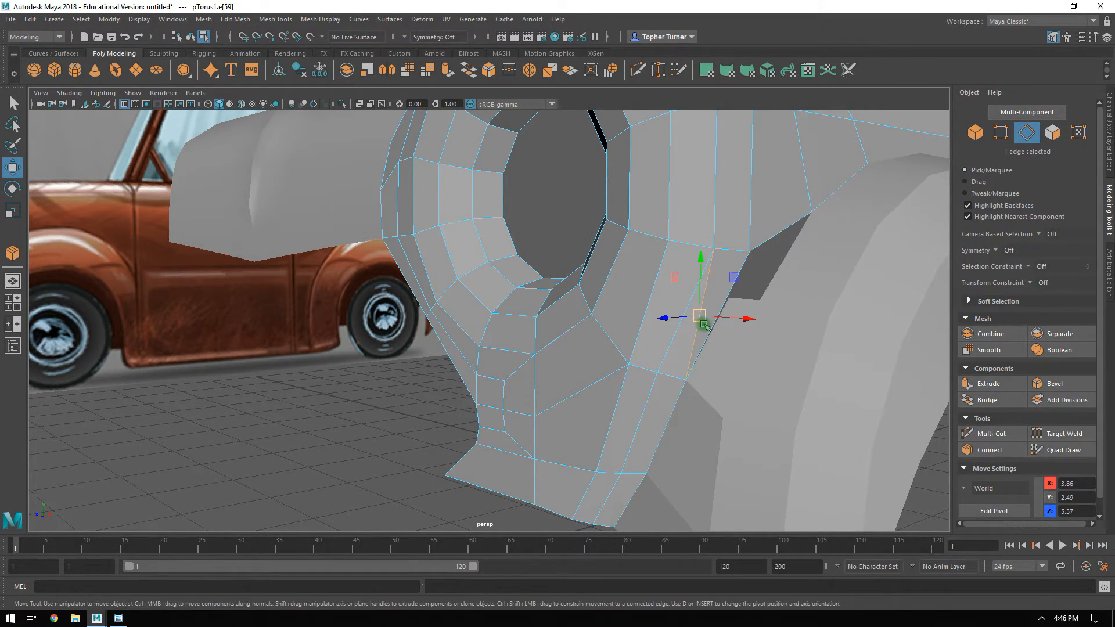
key(BackSpace)
Snap the arch strip's top vertex onto the headlight mesh's outer border corner at X 3.97, Y 2.75, Z 5.20.
click(1000, 132)
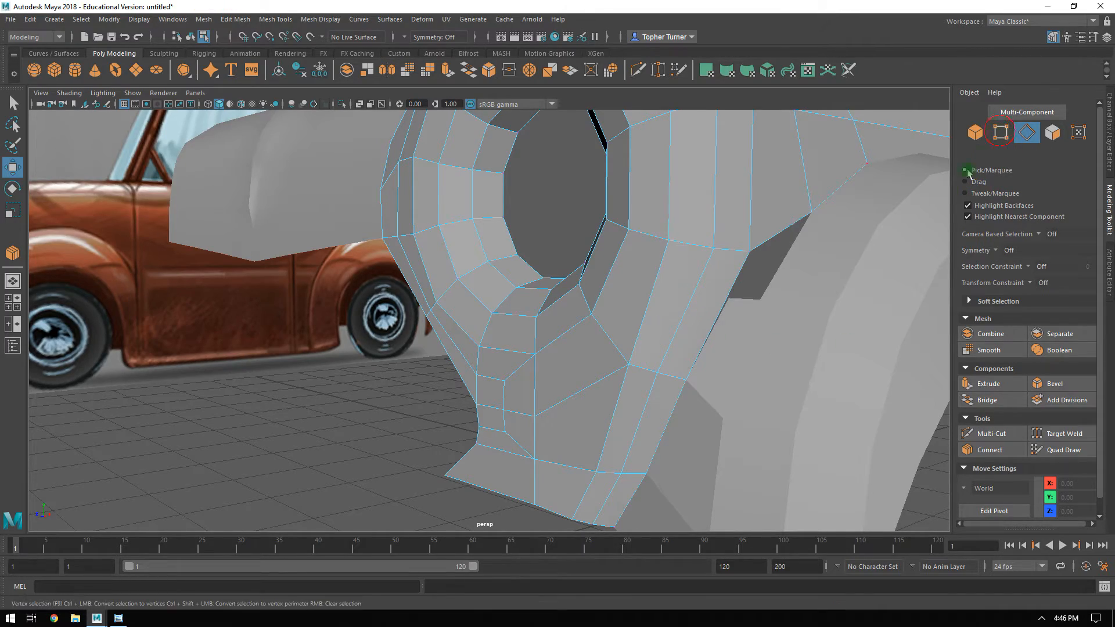
click(712, 246)
alt+drag(711, 246, 665, 289)
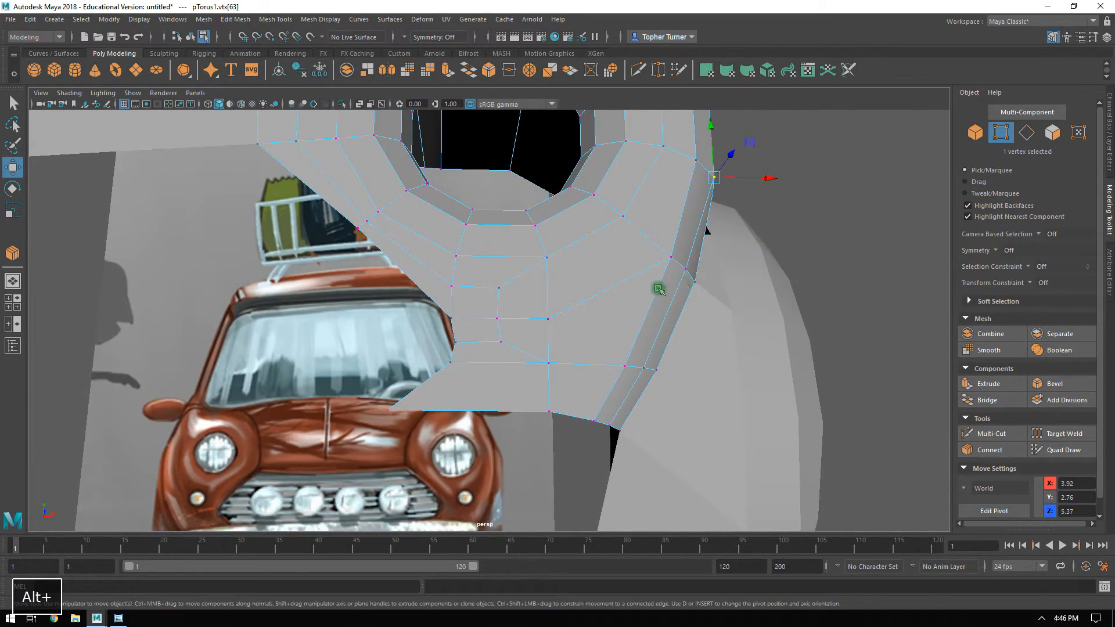
alt+drag(641, 355, 637, 428)
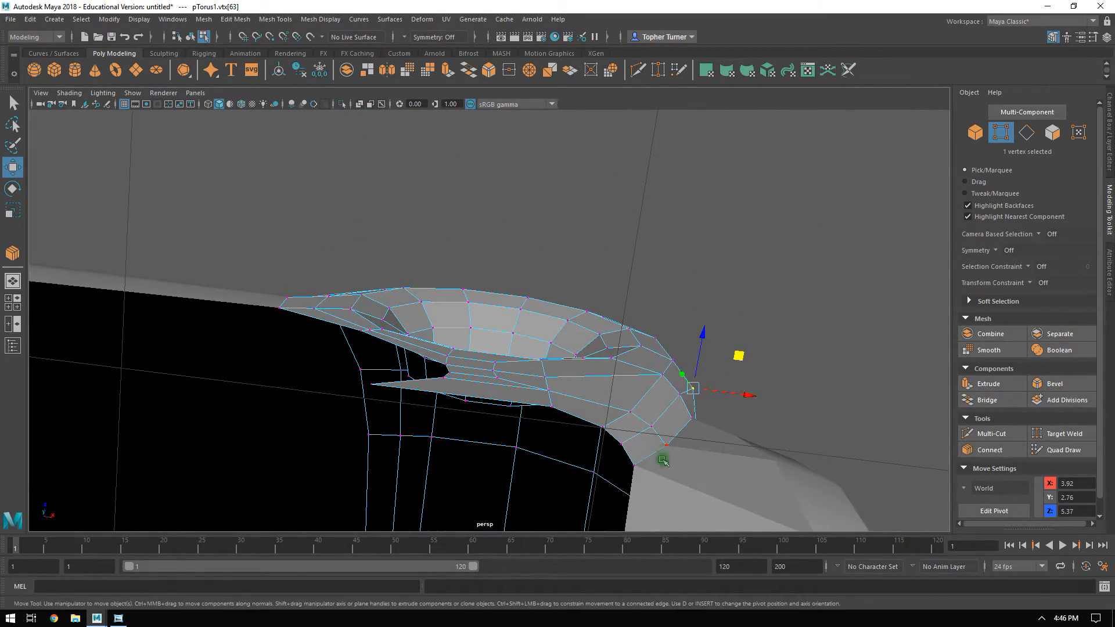
alt+drag(748, 377, 663, 232)
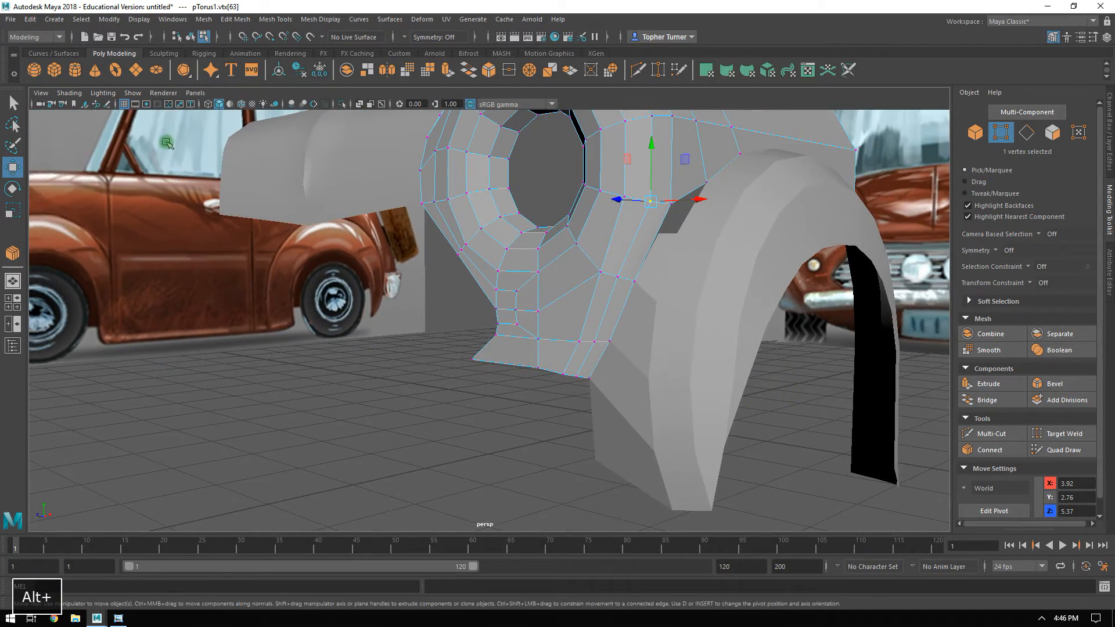
alt+drag(581, 279, 574, 346)
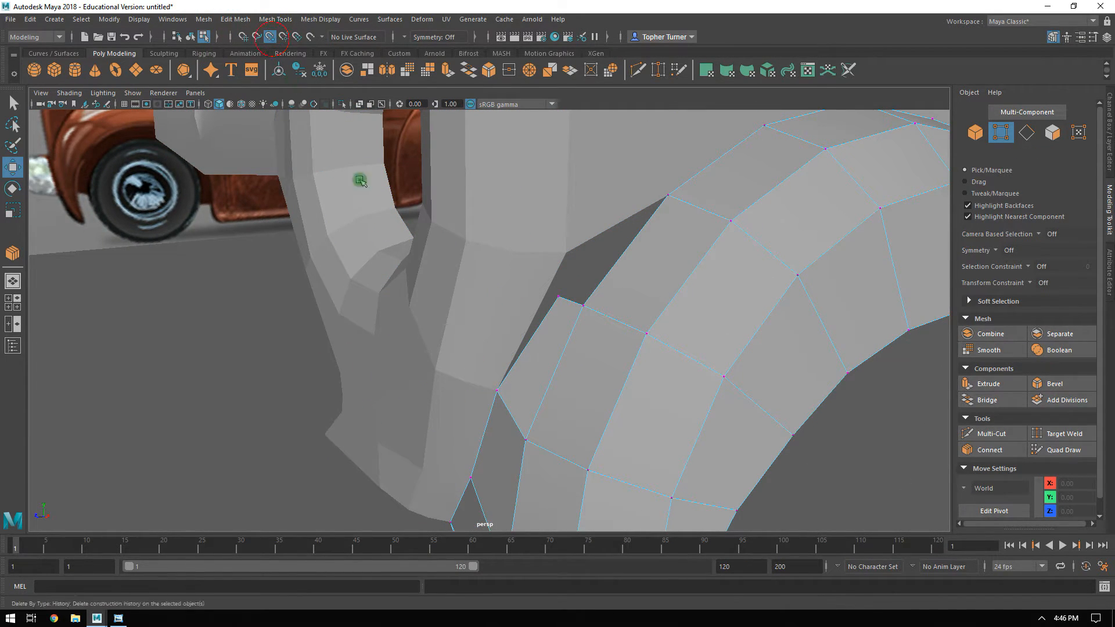
click(558, 296)
drag(559, 297, 660, 207)
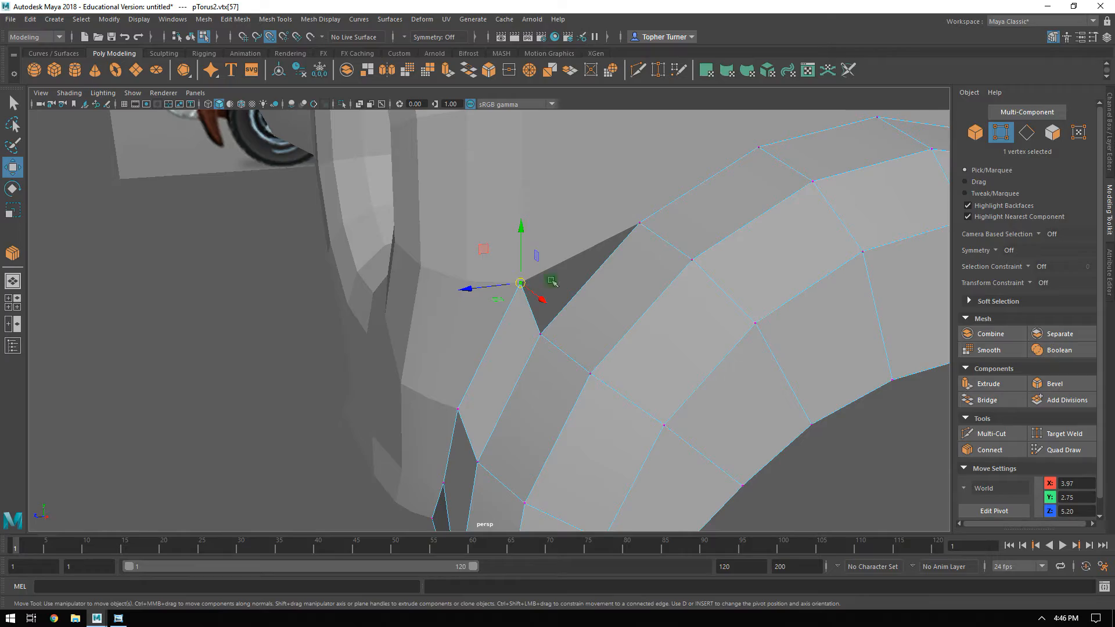
Try to bridge the arch strip's open edge with the headlight mesh edge across the triangular gap.
alt+drag(618, 237, 612, 209)
shift+click(613, 211)
alt+drag(671, 244, 633, 247)
click(1028, 134)
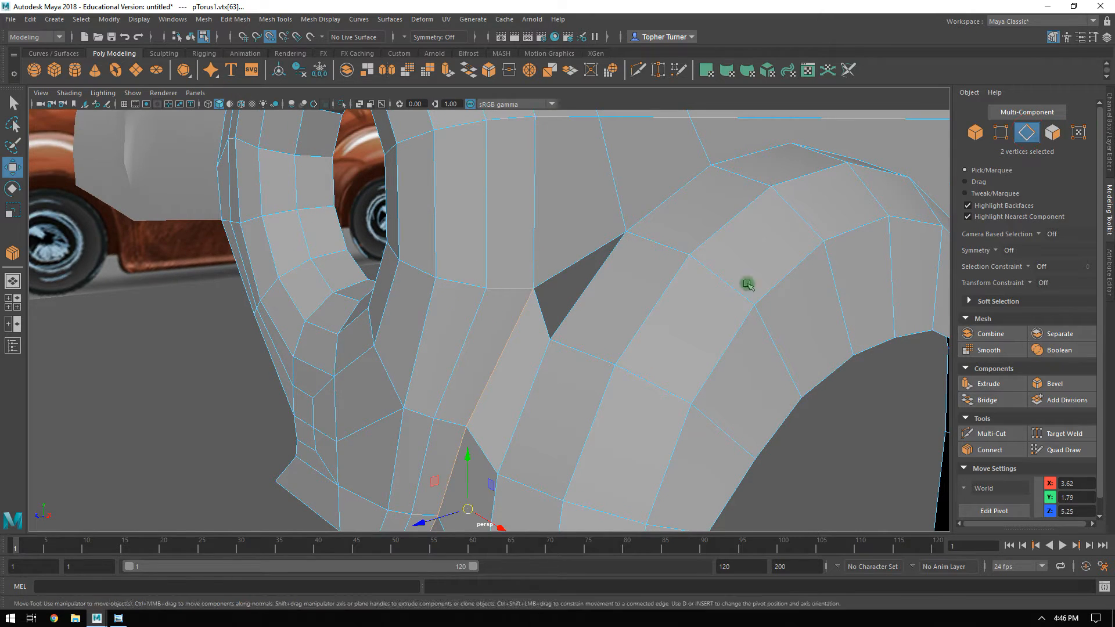
shift+click(583, 294)
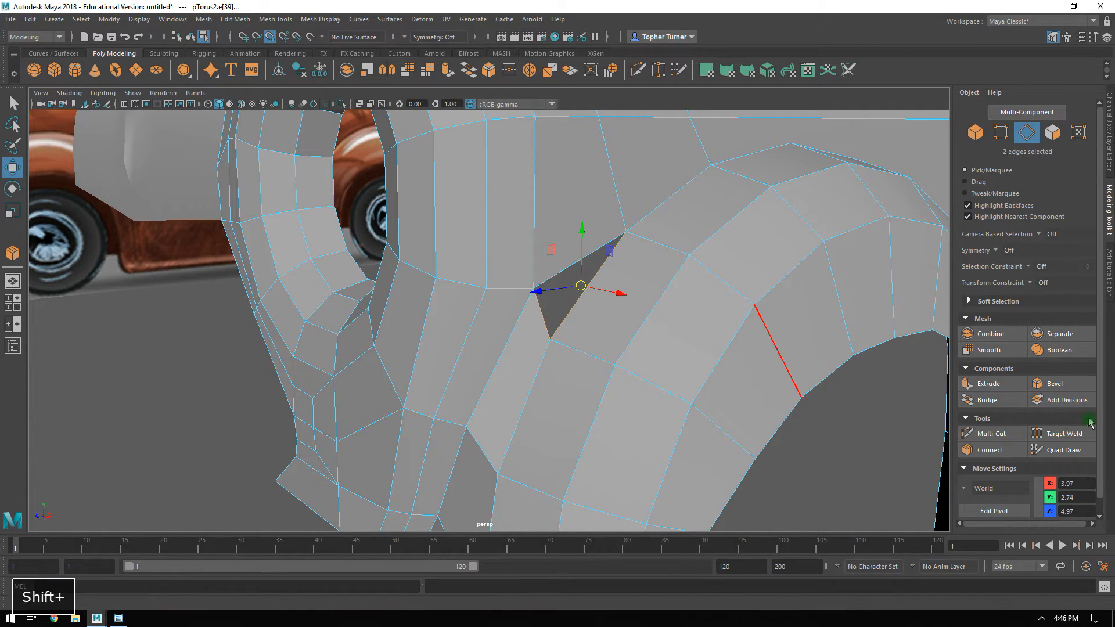
click(990, 397)
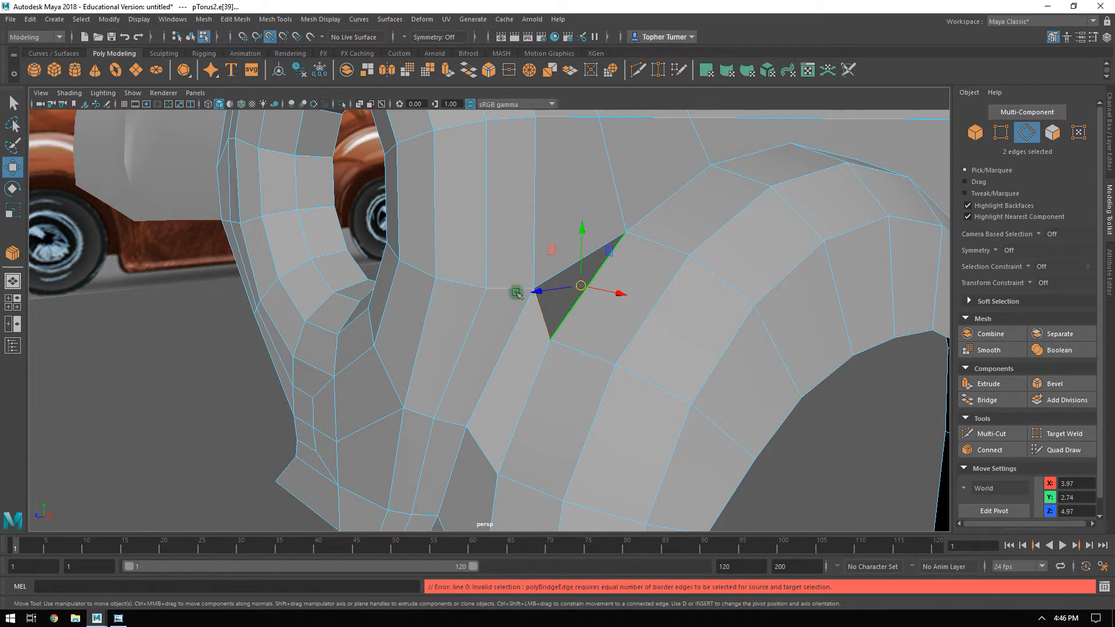
Extrude the arch strip's open edge over the triangular gap and weld the new face's upper vertex to the adjoining strip vertex.
click(609, 278)
alt+drag(642, 281, 488, 233)
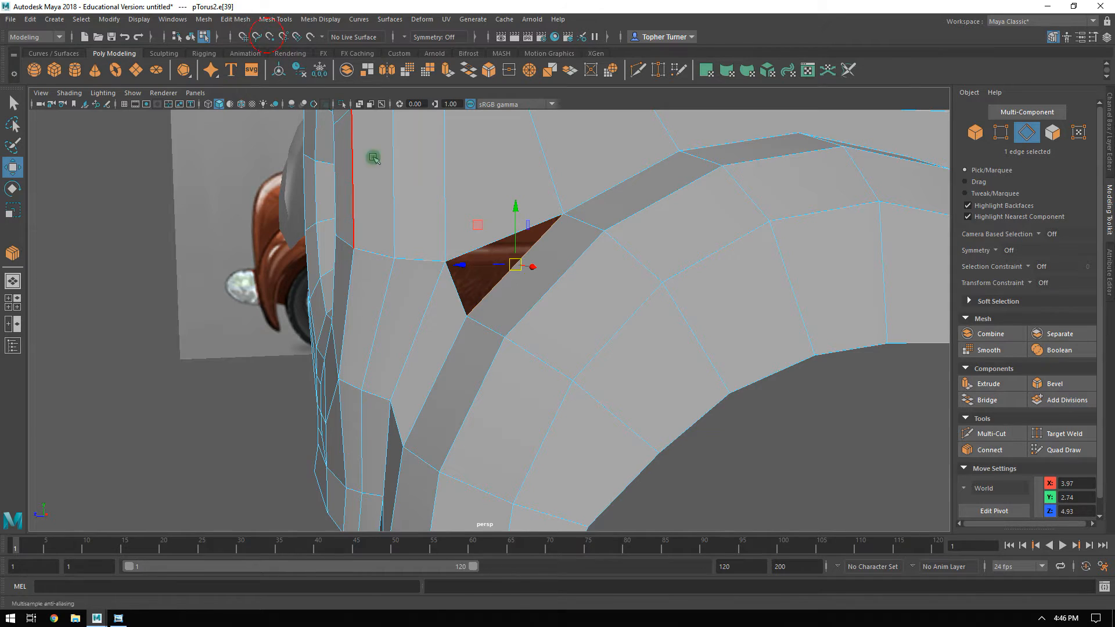
shift+middle_drag(478, 226, 428, 171)
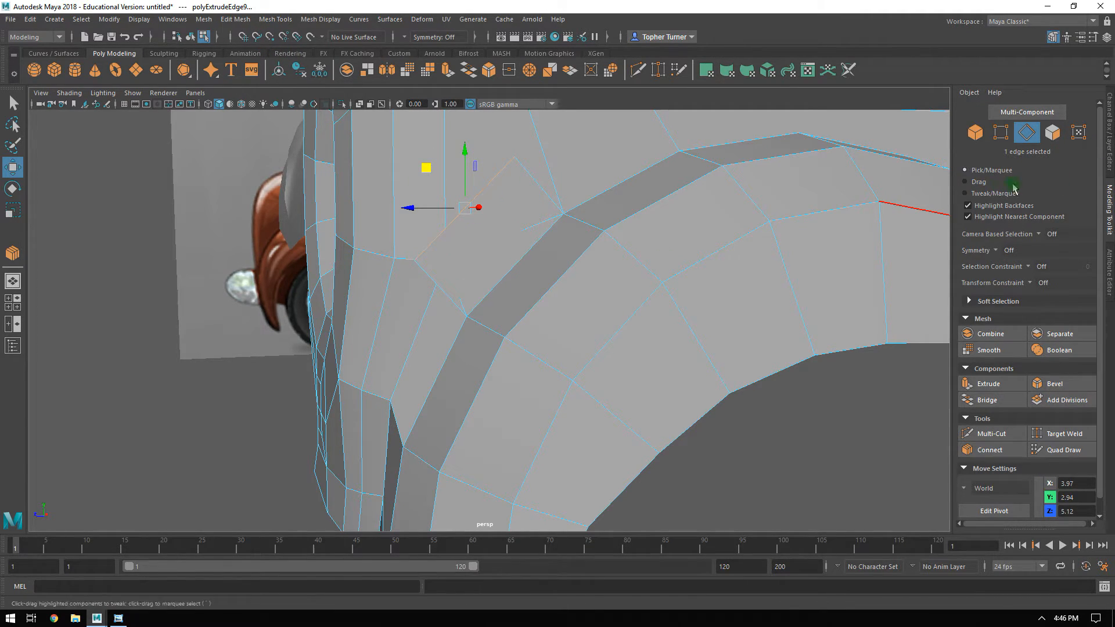
click(1004, 136)
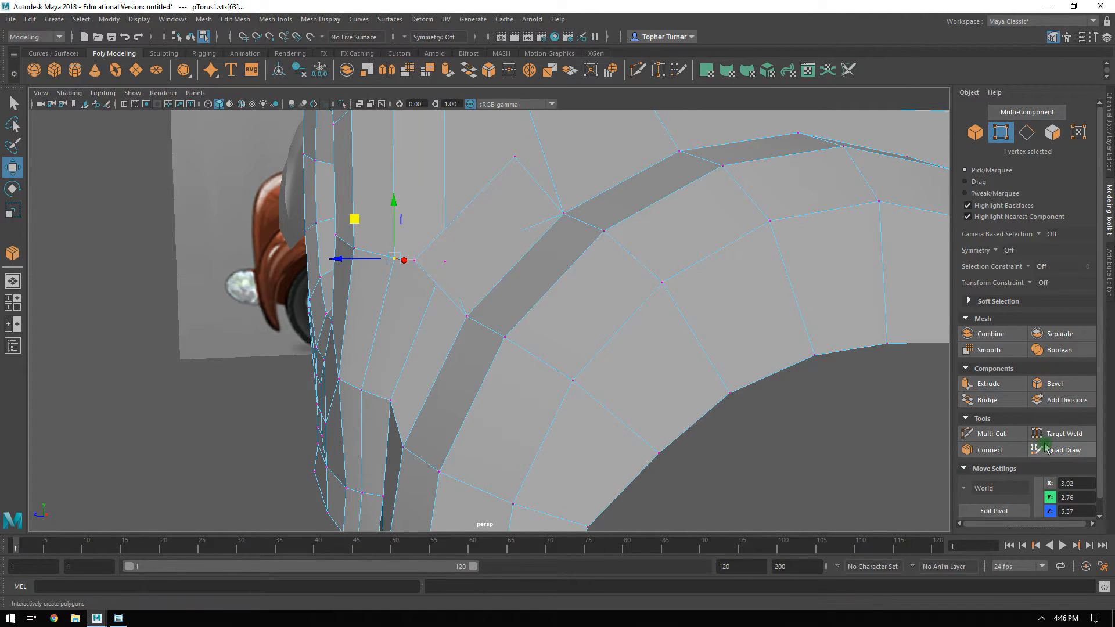
click(1062, 434)
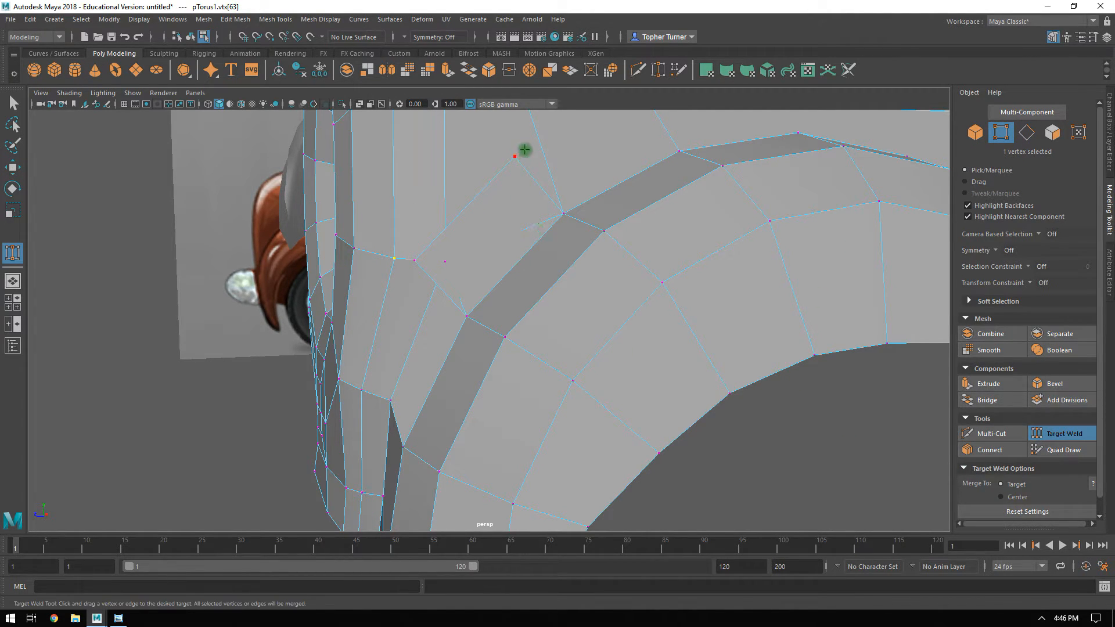
drag(418, 260, 480, 229)
key(ctrl+z)
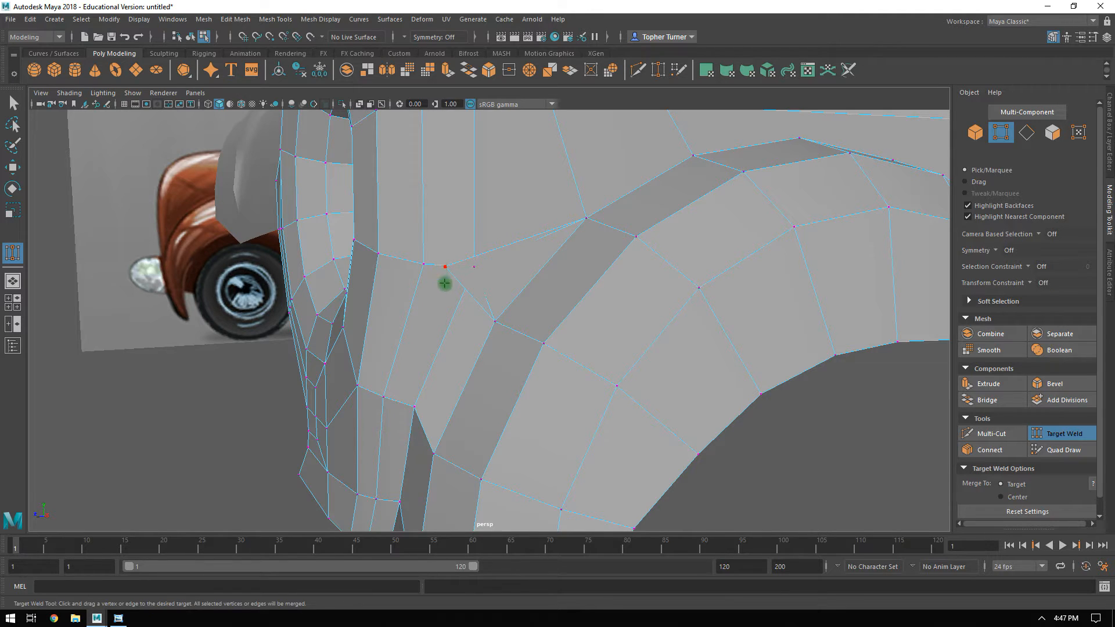
Snap the new gap-filling face's remaining free vertex onto the headlight mesh's outer border corner.
key(q)
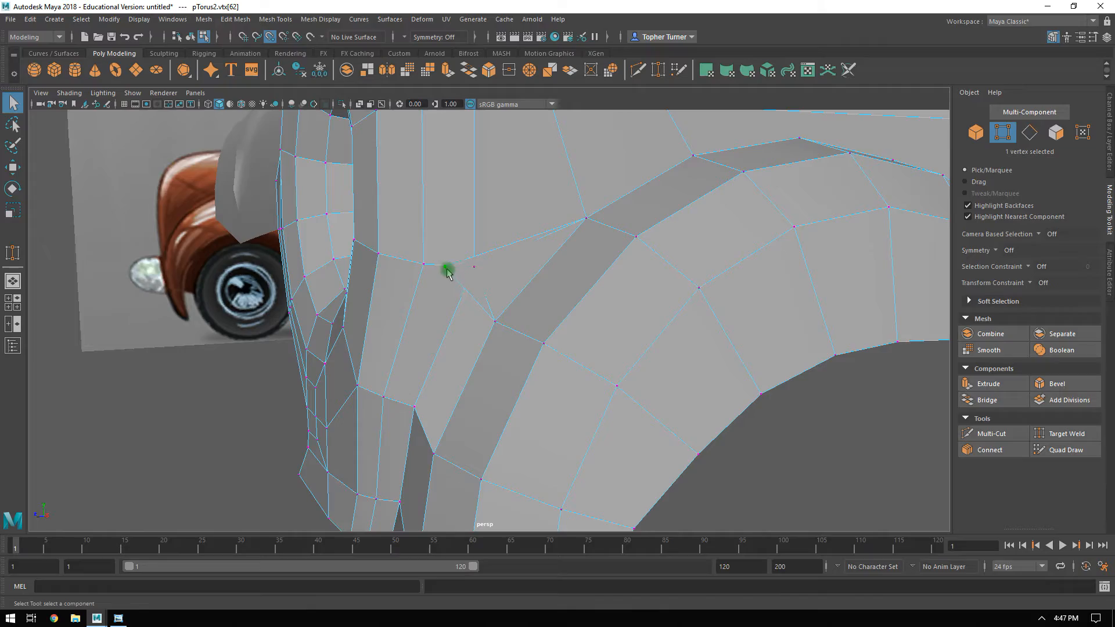
key(w)
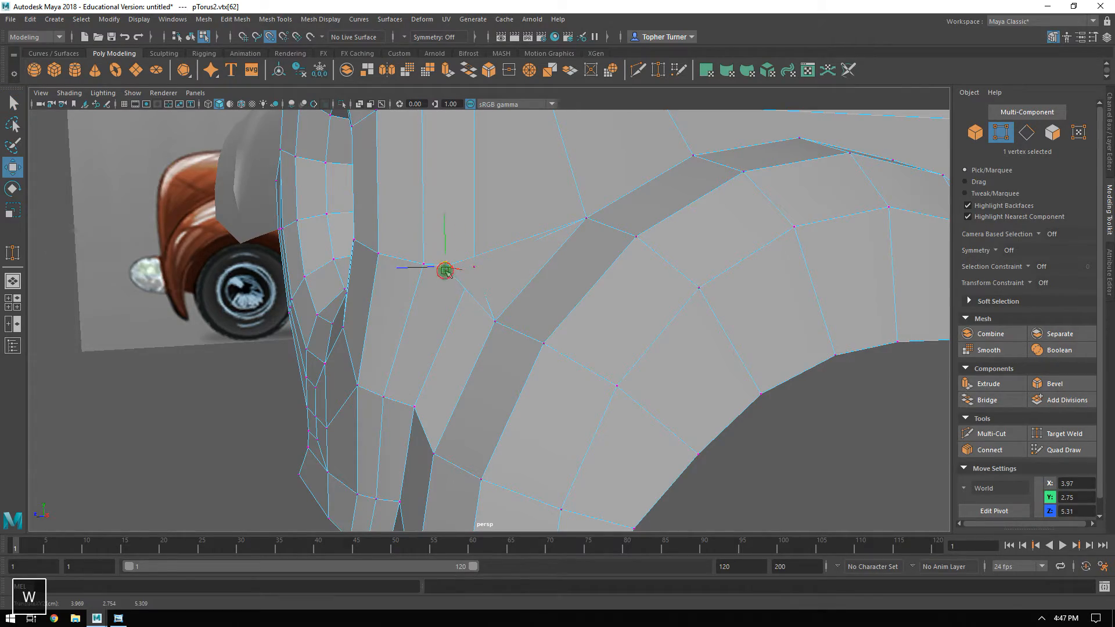
mouse_move(528, 257)
alt+mouse_down()
mouse_move(565, 256)
mouse_move(535, 257)
alt+mouse_up()
alt+drag(608, 237, 560, 286)
Connect the two opposite vertices of the arch strip face just below the filled gap with one diagonal edge.
shift+click(536, 263)
click(988, 451)
alt+drag(792, 321, 712, 380)
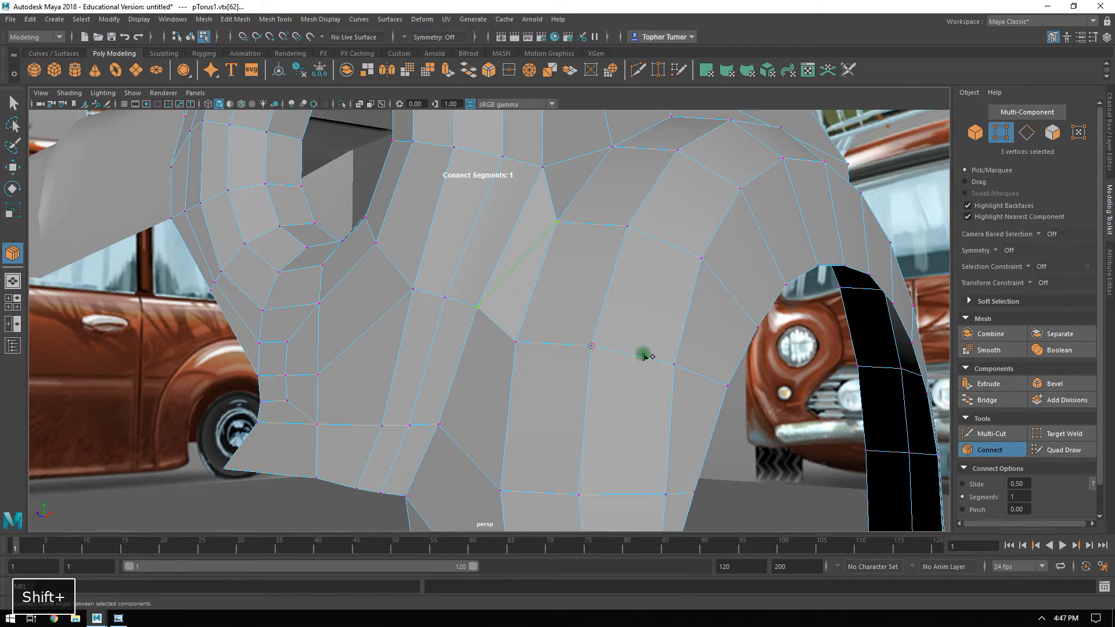
key(Return)
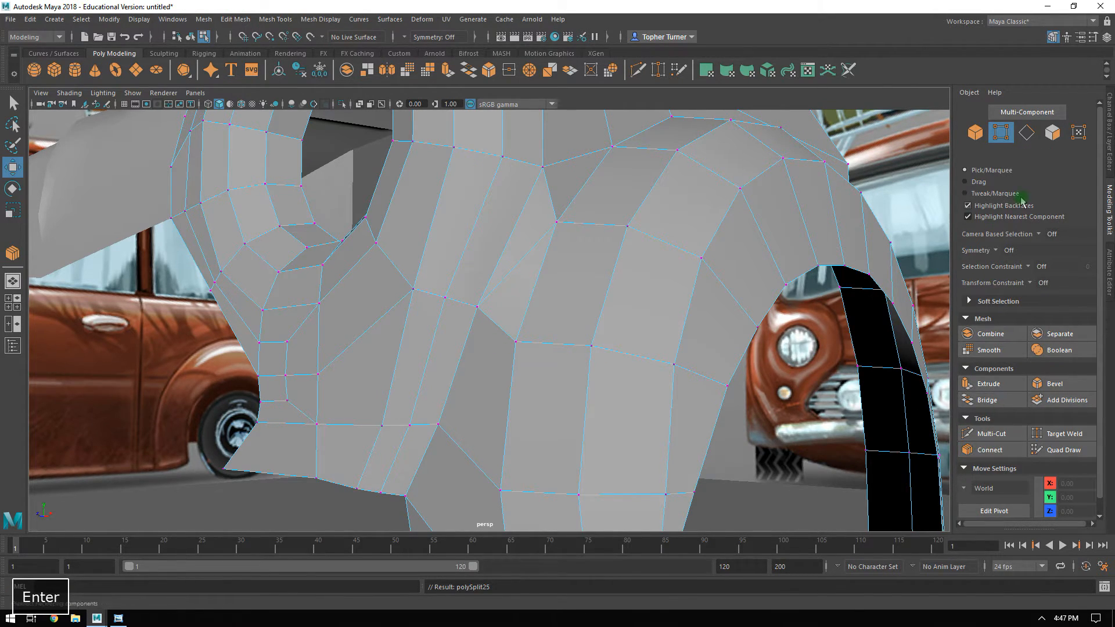
Examine the two triangular faces at the arch strip's junction with the headlight mesh from several angles.
click(975, 133)
alt+drag(667, 291, 748, 240)
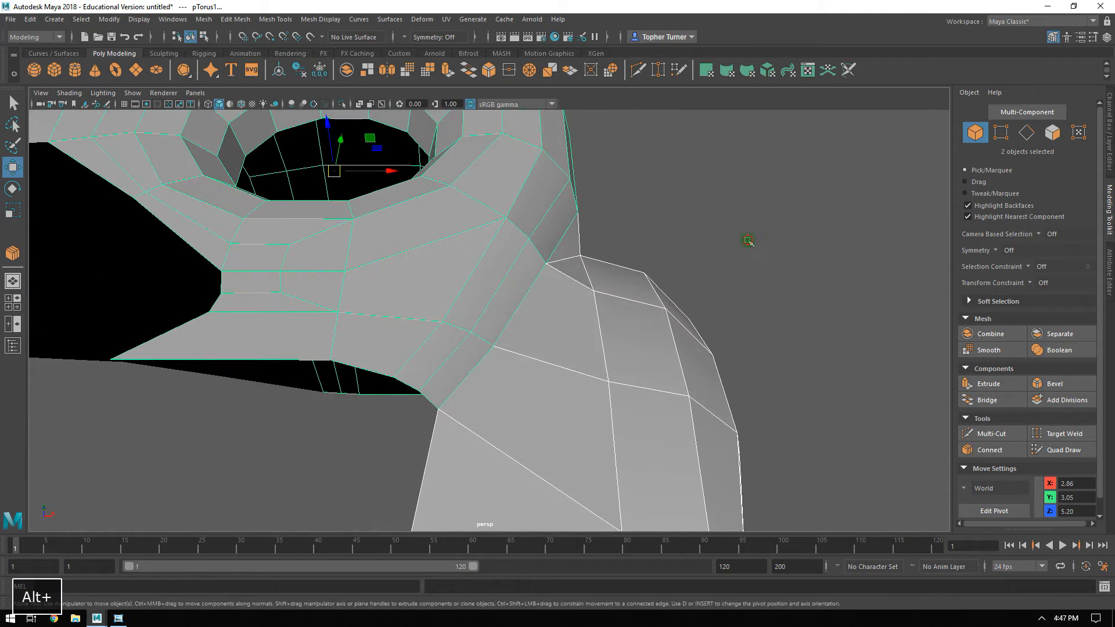
click(748, 241)
click(1051, 132)
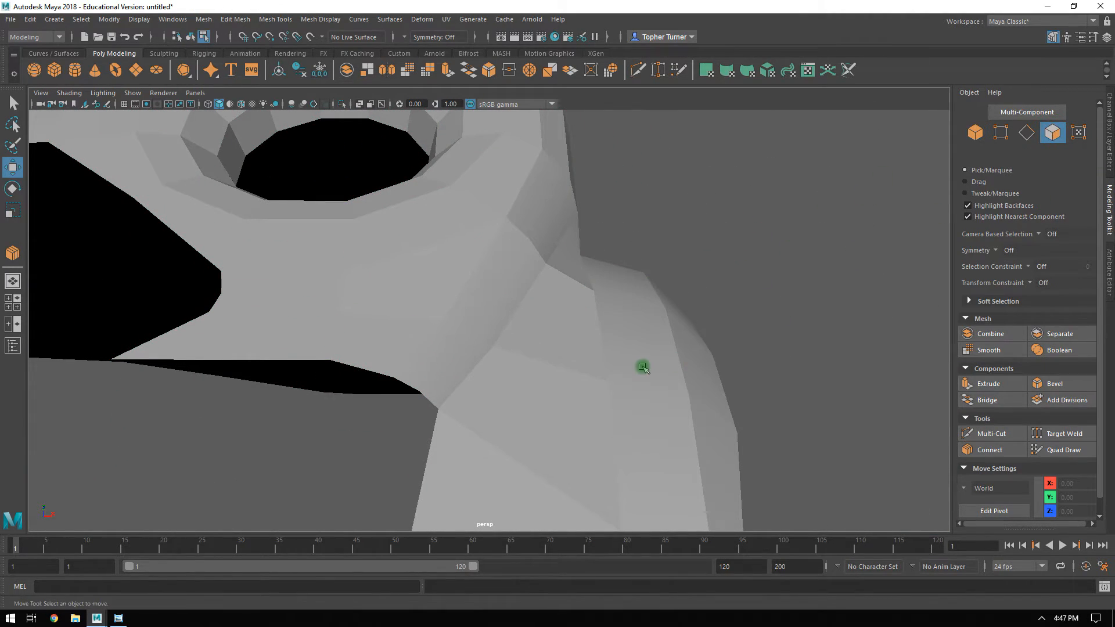
alt+drag(639, 368, 469, 303)
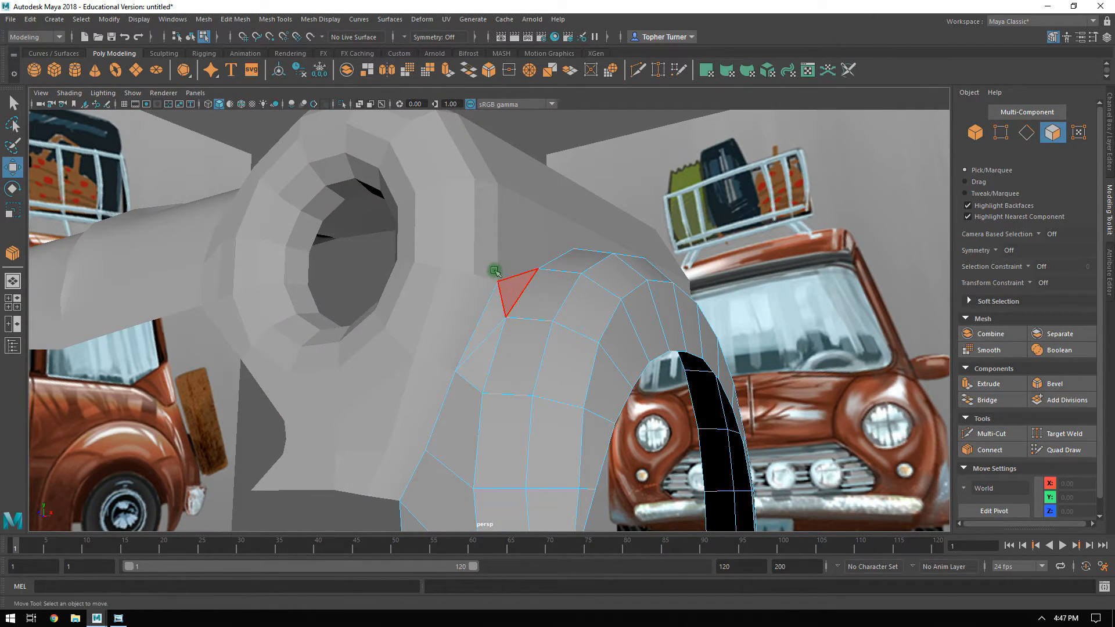
shift+click(506, 290)
alt+drag(511, 294, 616, 159)
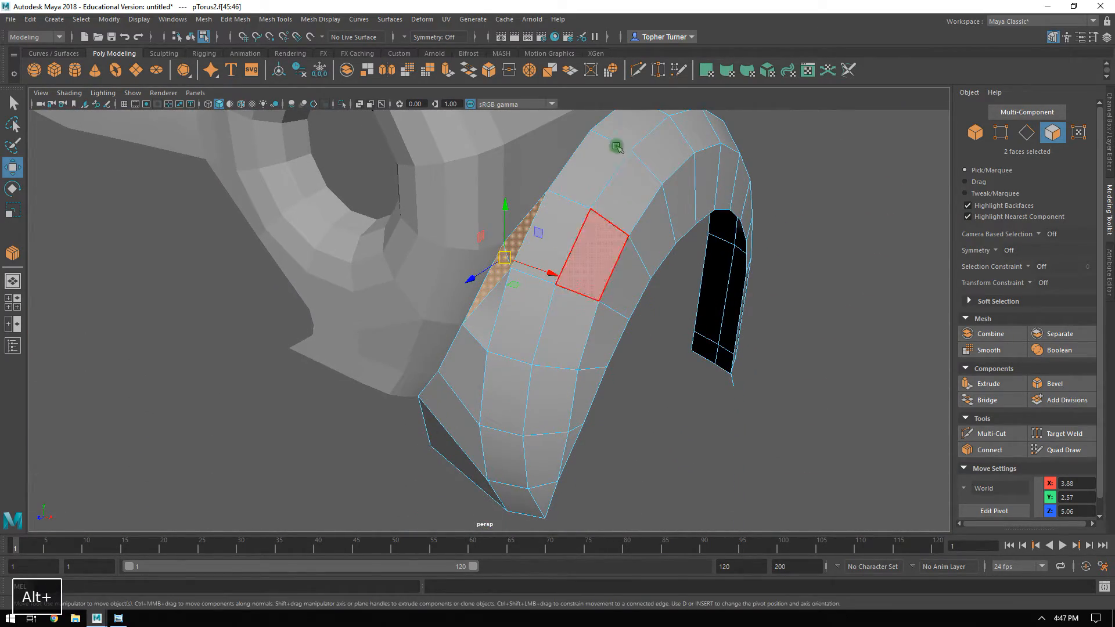
alt+drag(662, 319, 513, 214)
alt+drag(515, 168, 511, 199)
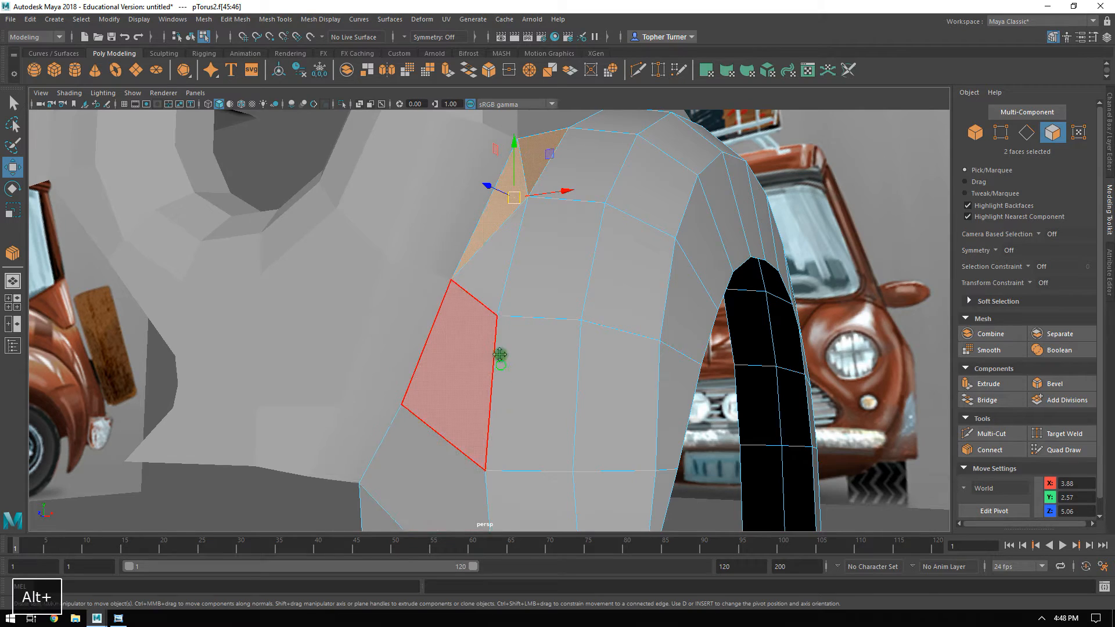
alt+drag(503, 372, 517, 149)
alt+drag(478, 280, 400, 363)
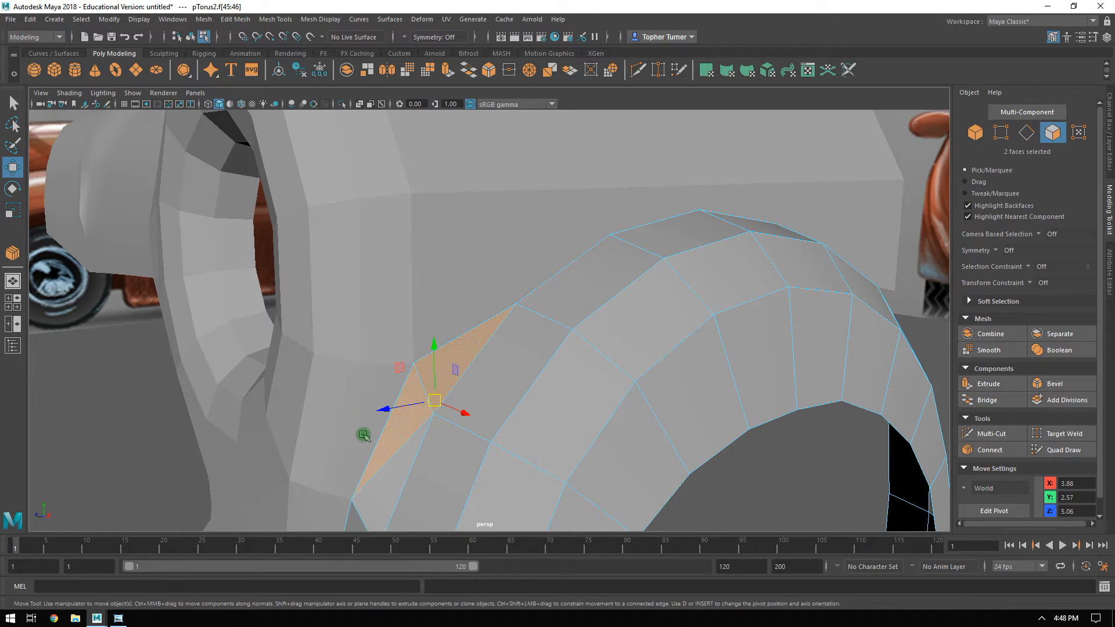
click(787, 476)
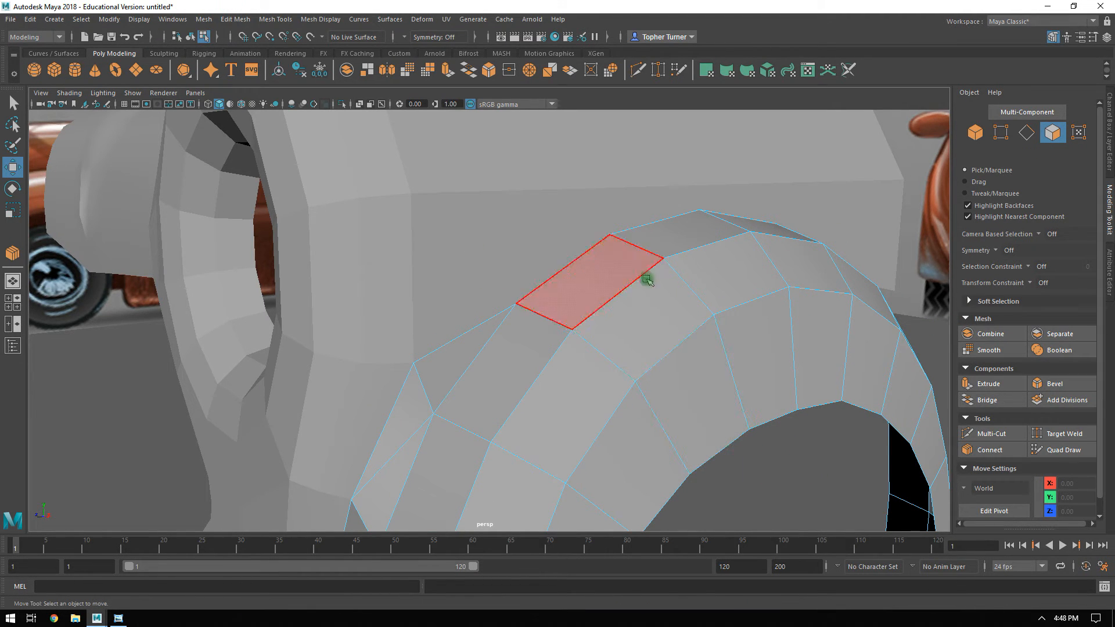
Examine the headlight body mesh's long side faces above the wheel arch.
click(976, 133)
alt+drag(732, 309, 778, 312)
alt+drag(702, 270, 568, 169)
click(592, 169)
key(f)
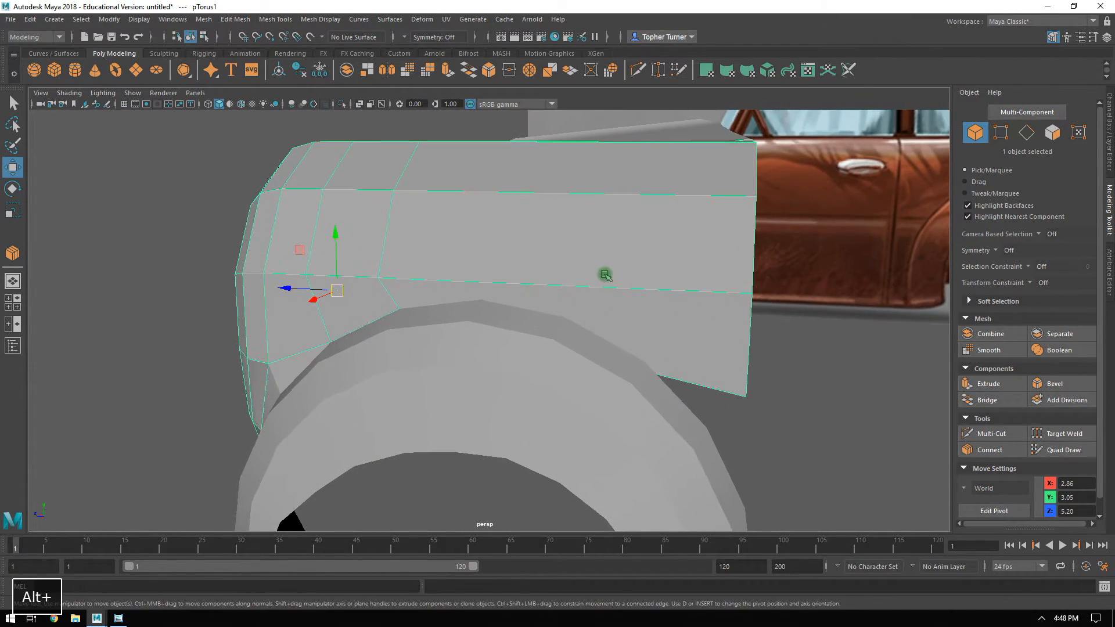
alt+drag(602, 276, 627, 428)
click(620, 431)
click(690, 373)
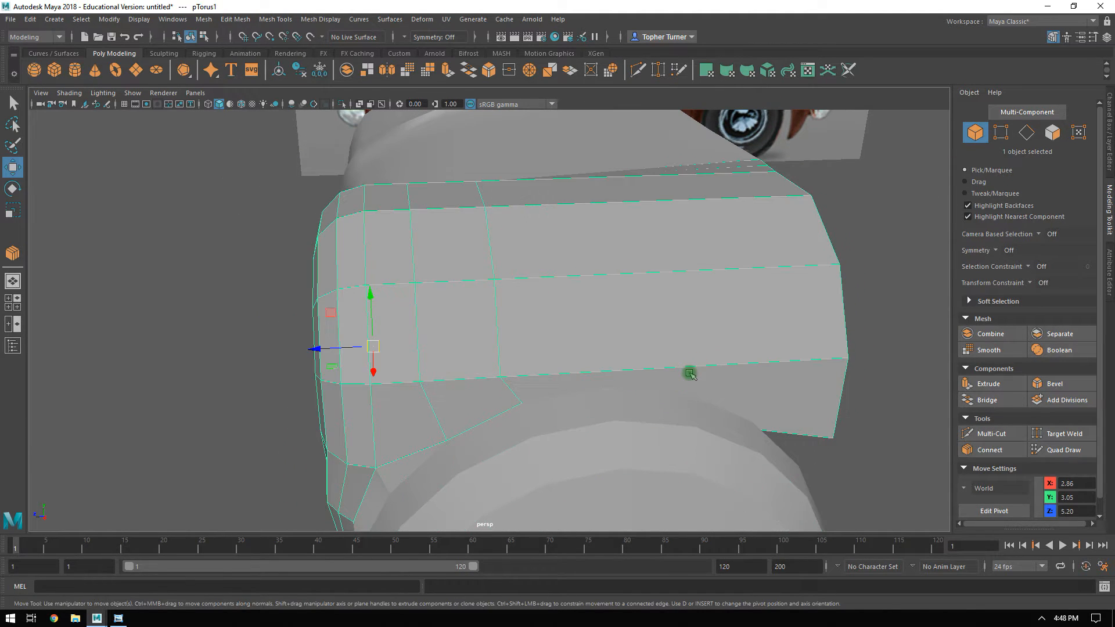
Connect the ring of seven long edges on the body mesh with 3 segments to add crosswise edge loops above the arch.
shift+click(659, 412)
alt+drag(659, 412, 612, 304)
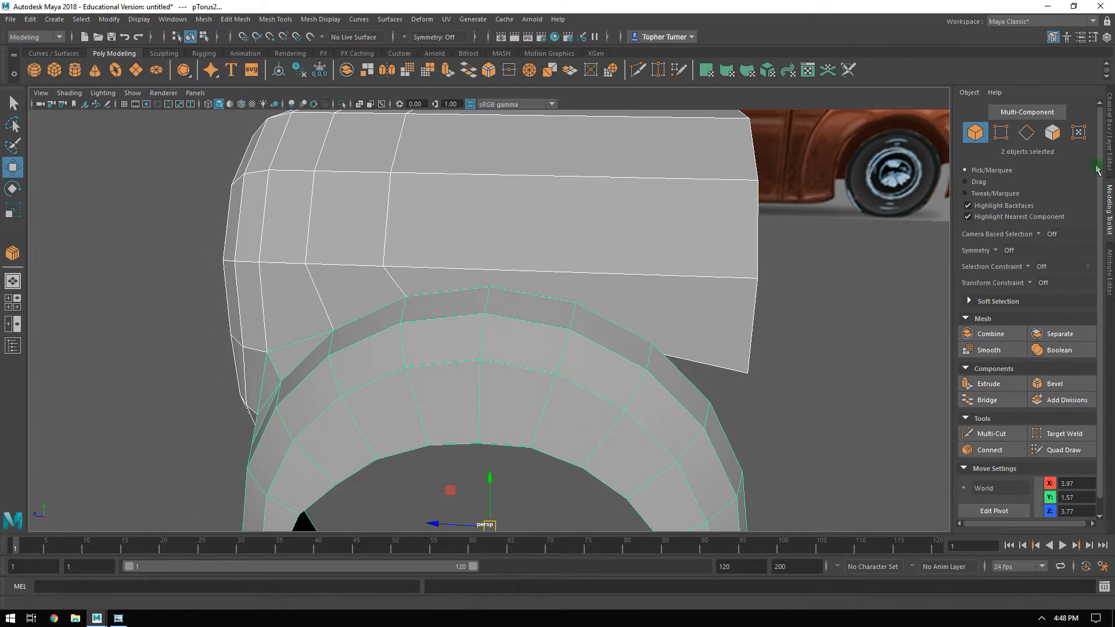
click(1026, 132)
click(517, 264)
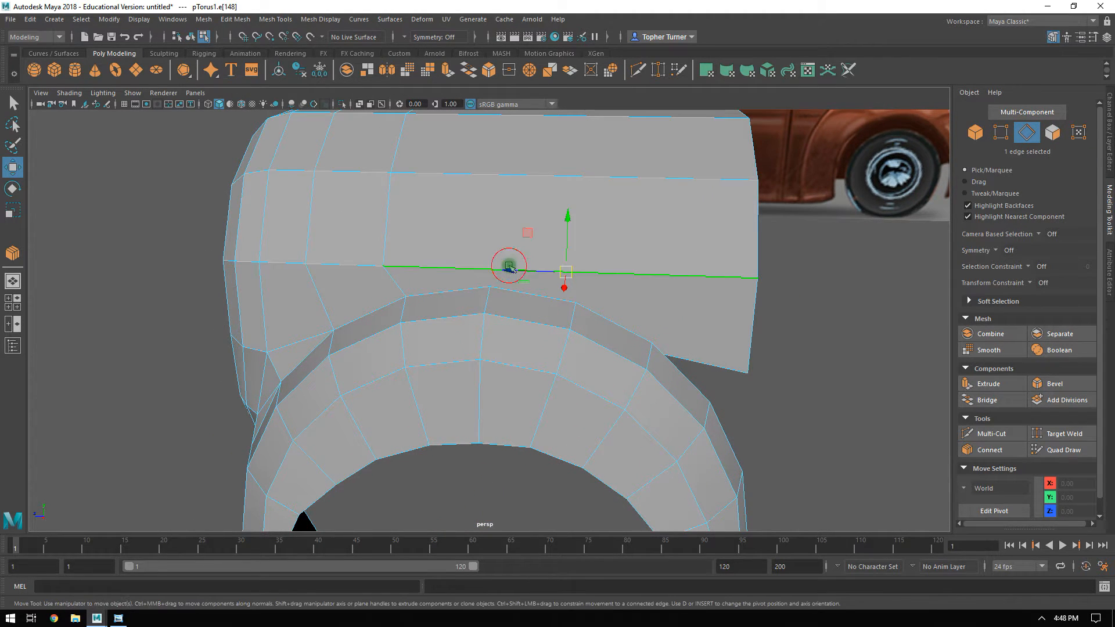
shift+click(527, 184)
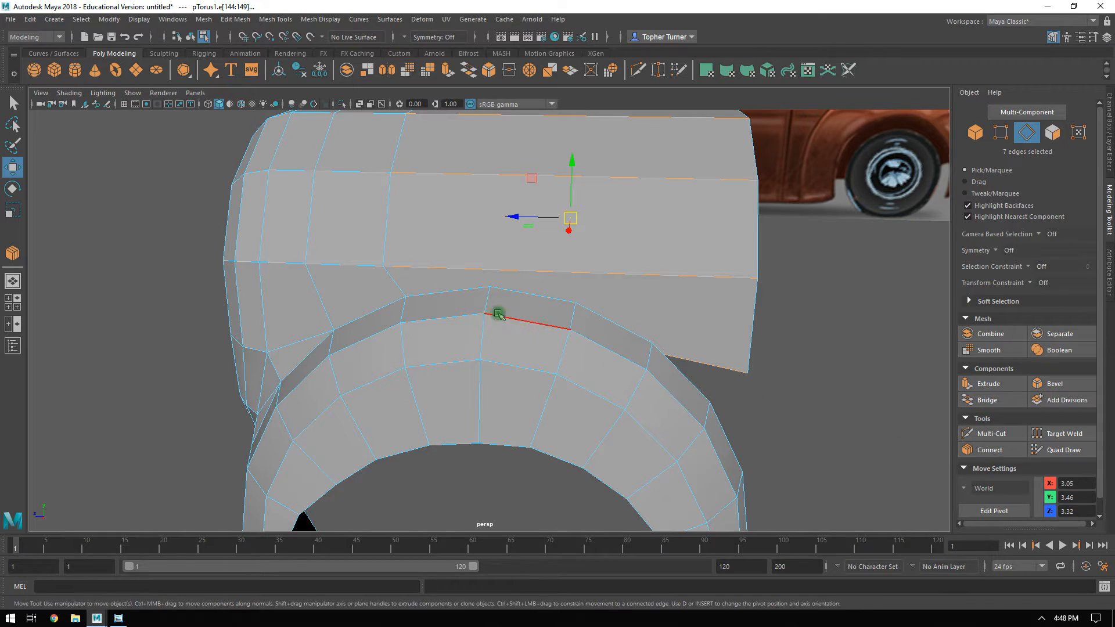
shift+click(648, 322)
click(1001, 451)
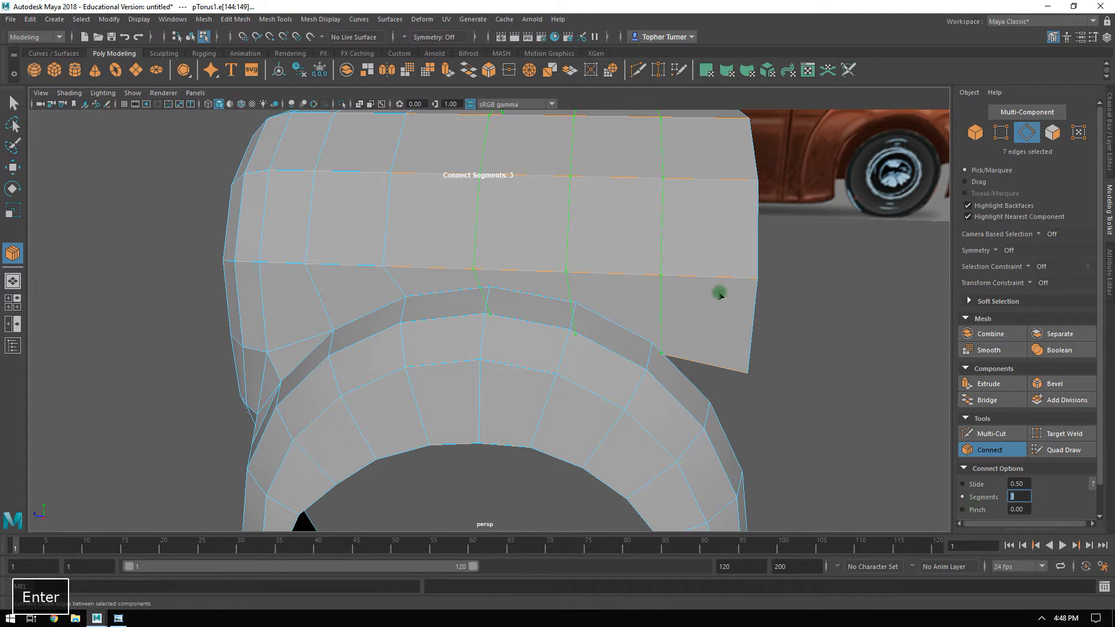
click(1006, 140)
click(1025, 133)
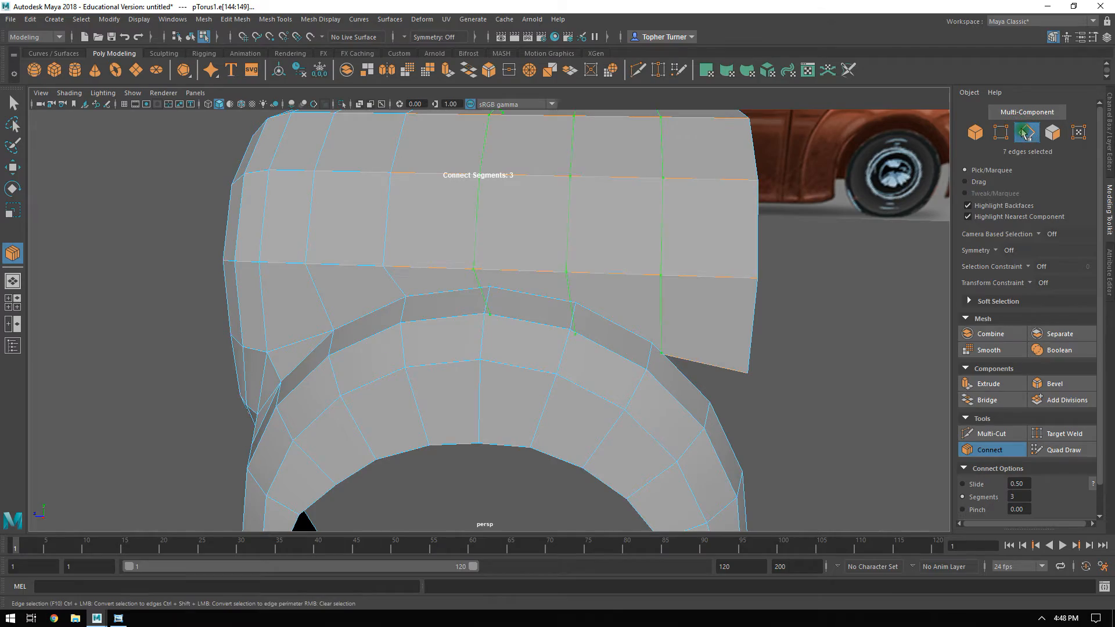
key(Return)
Turn on point snapping and snap the body mesh's three new lower border vertices onto the matching arch border vertices.
click(1006, 133)
alt+drag(451, 319, 404, 295)
alt+middle_drag(404, 295, 547, 252)
alt+right_drag(548, 251, 634, 309)
alt+middle_drag(635, 309, 589, 398)
click(503, 300)
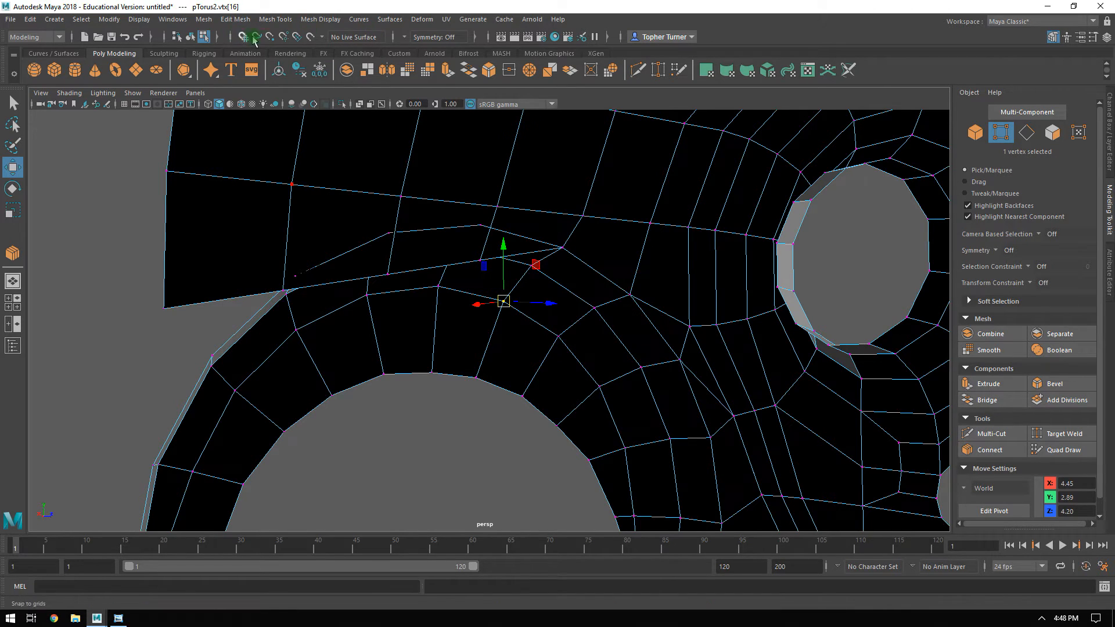
click(115, 309)
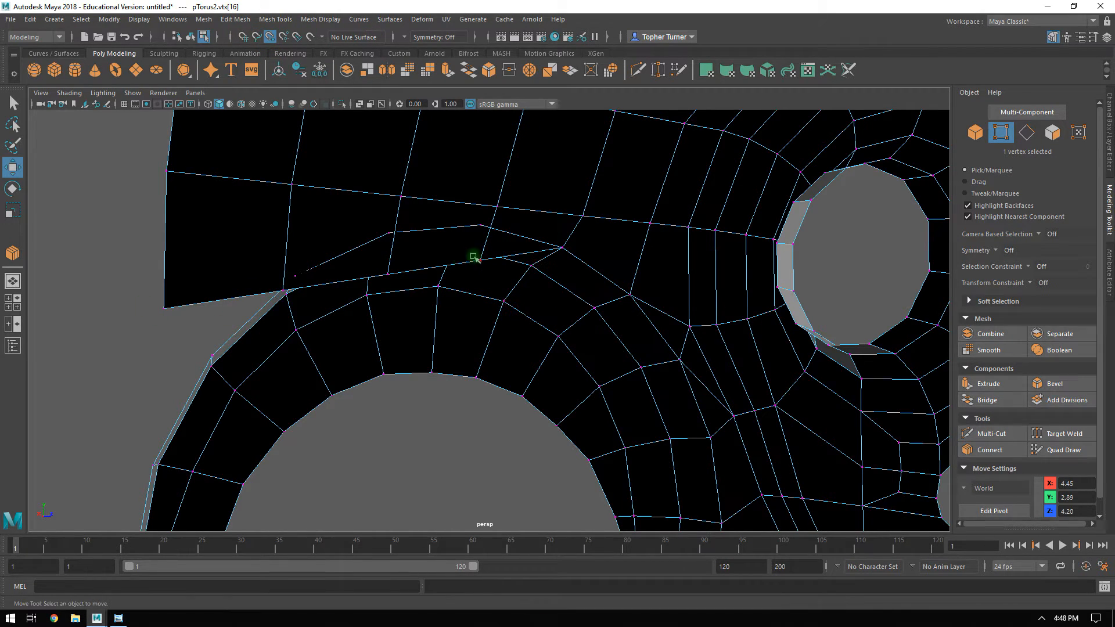
click(480, 261)
drag(480, 261, 480, 228)
drag(398, 273, 393, 246)
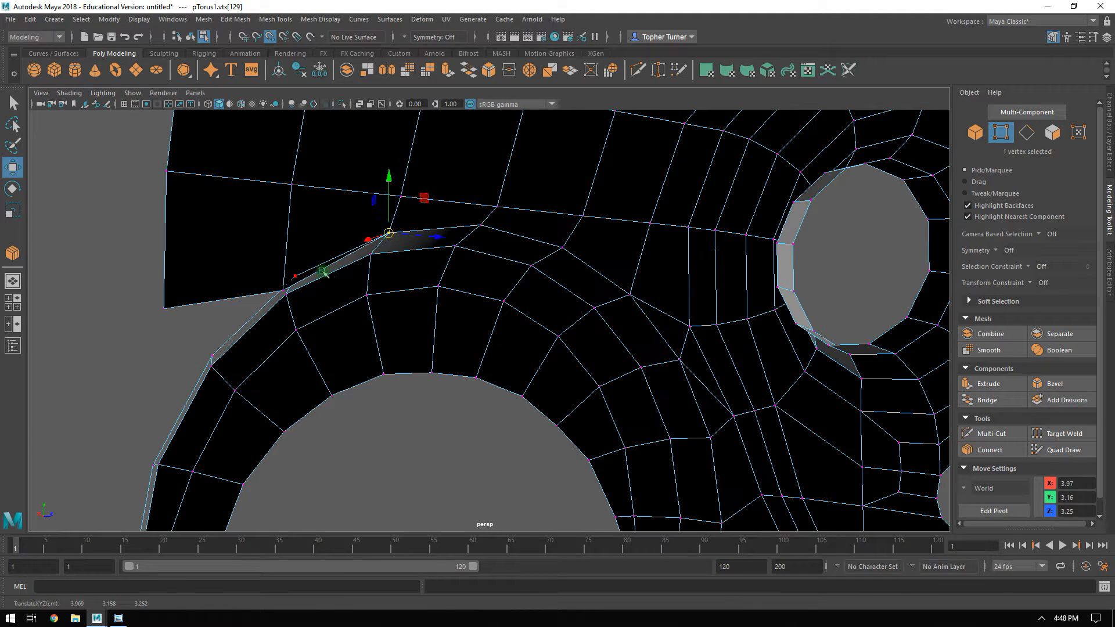
drag(284, 293, 494, 238)
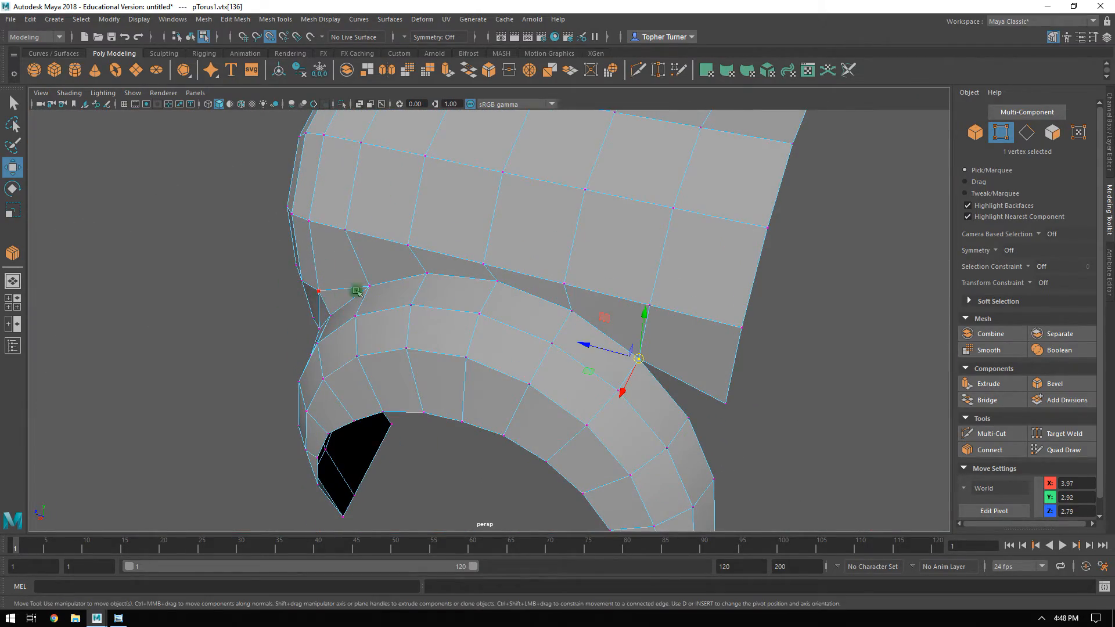
Snap the body mesh's rear lower corner vertex onto the next arch border vertex at X 3.97, Y 2.55, Z 2.42.
alt+drag(690, 340, 592, 255)
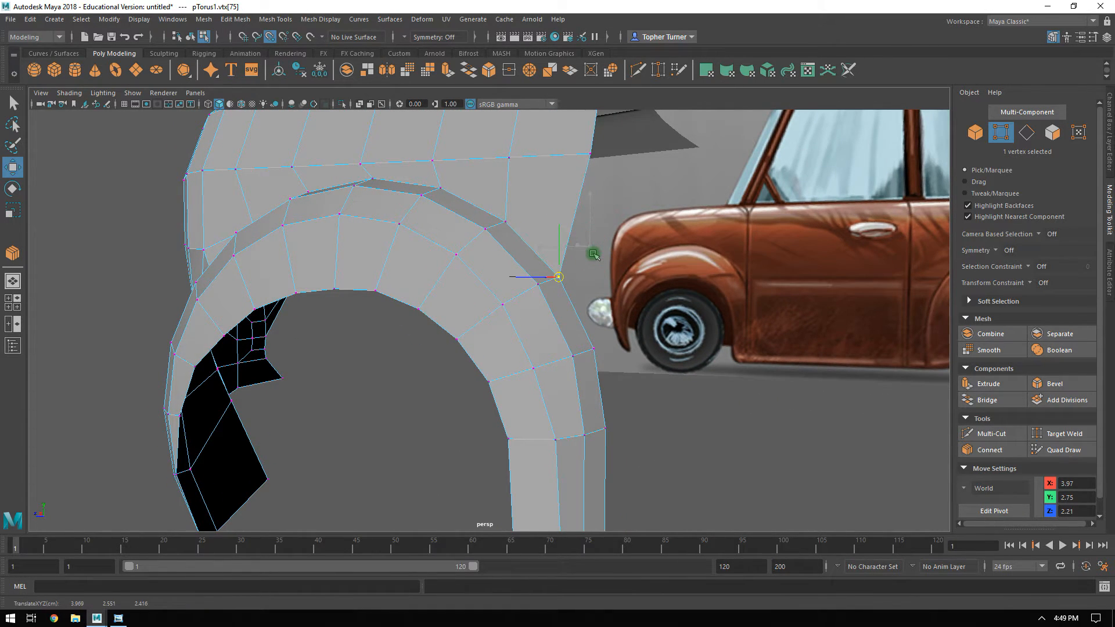
alt+drag(597, 340, 624, 284)
alt+right_drag(624, 284, 655, 290)
alt+drag(624, 295, 682, 275)
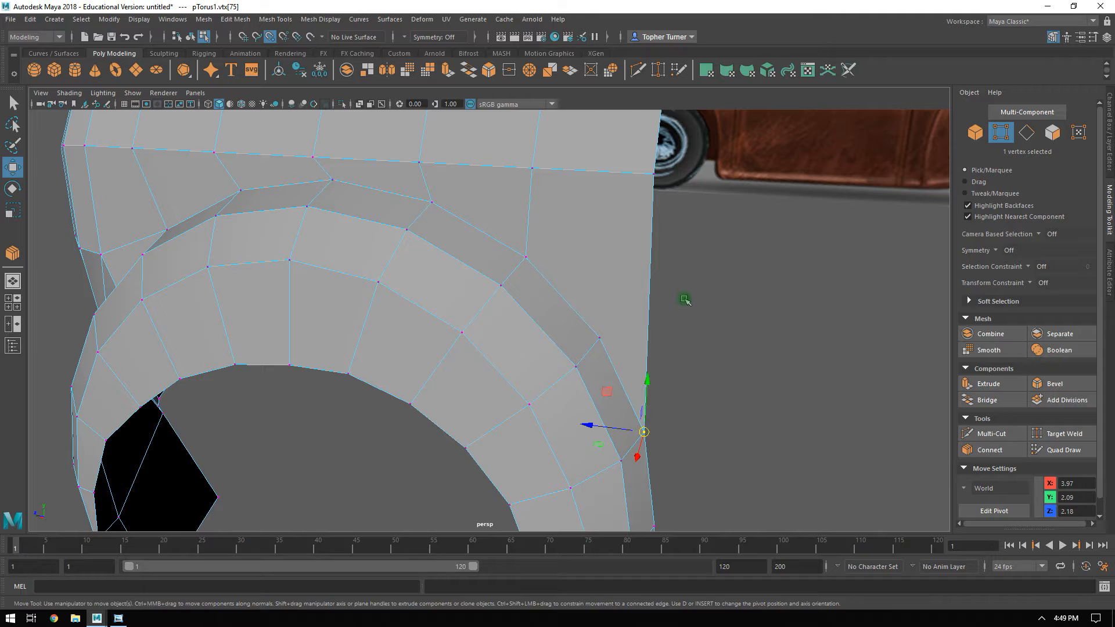
key(ctrl+z)
drag(646, 301, 617, 319)
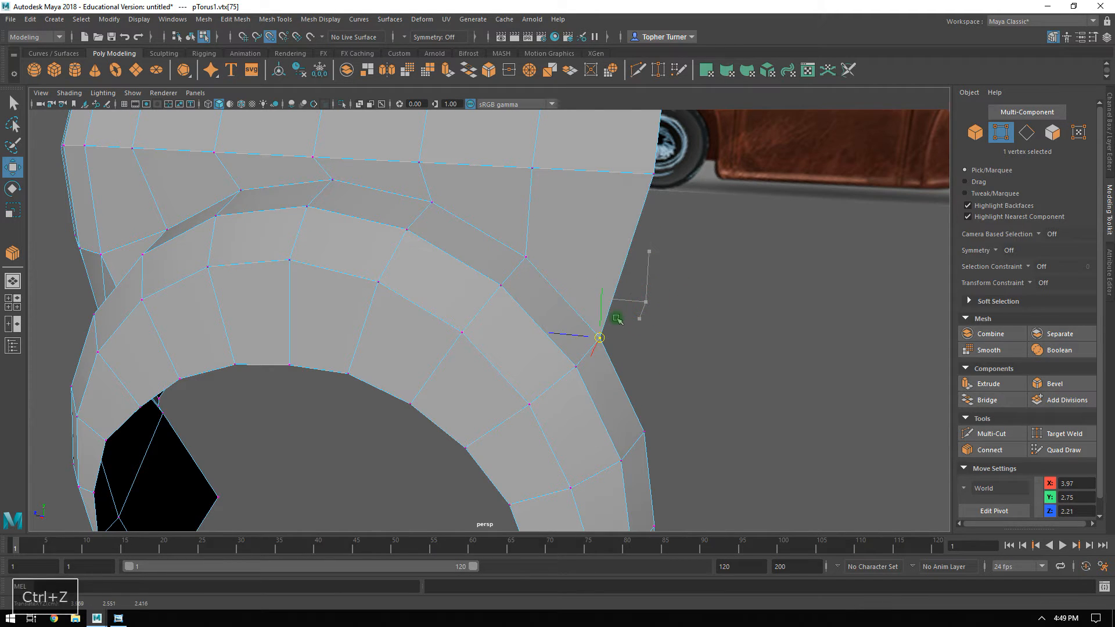
Extrude the body mesh's lower rear border edge rearward to about X 3.96, Y 2.85, Z 2.16.
click(1026, 132)
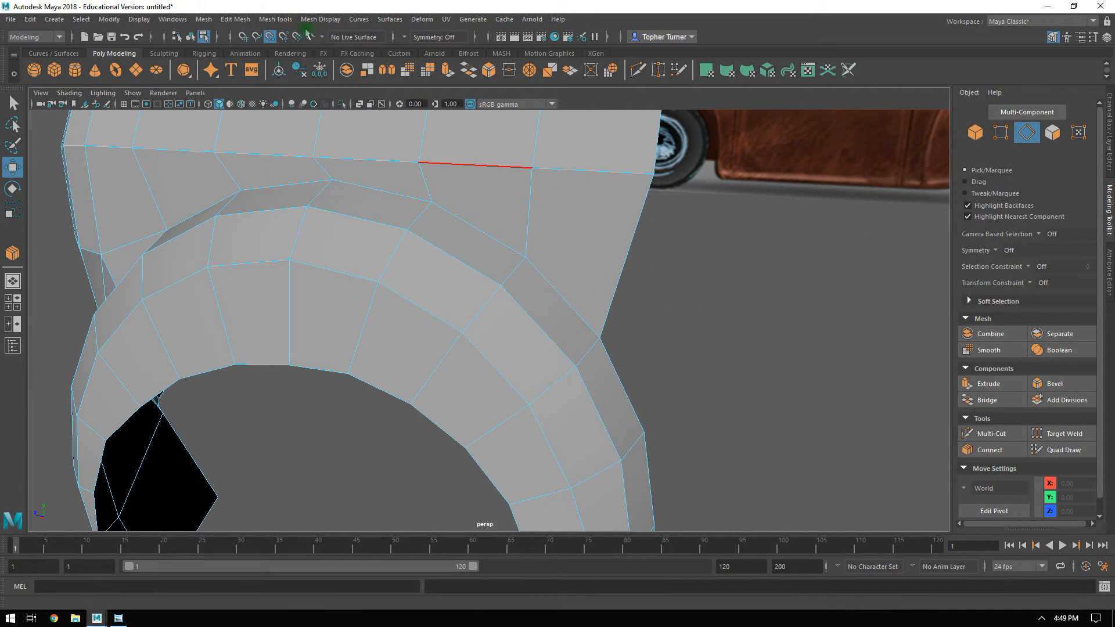
click(637, 266)
shift+drag(624, 259, 659, 283)
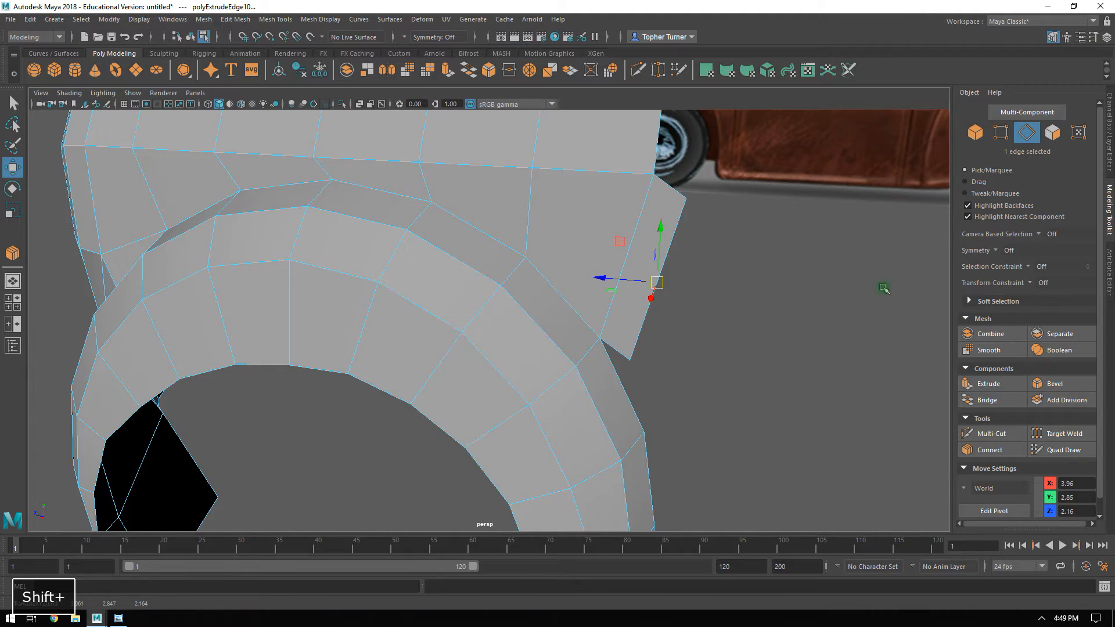
Target Weld the extruded face's upper outer vertex onto the adjacent rear corner vertex of the body mesh.
click(1000, 134)
click(1060, 433)
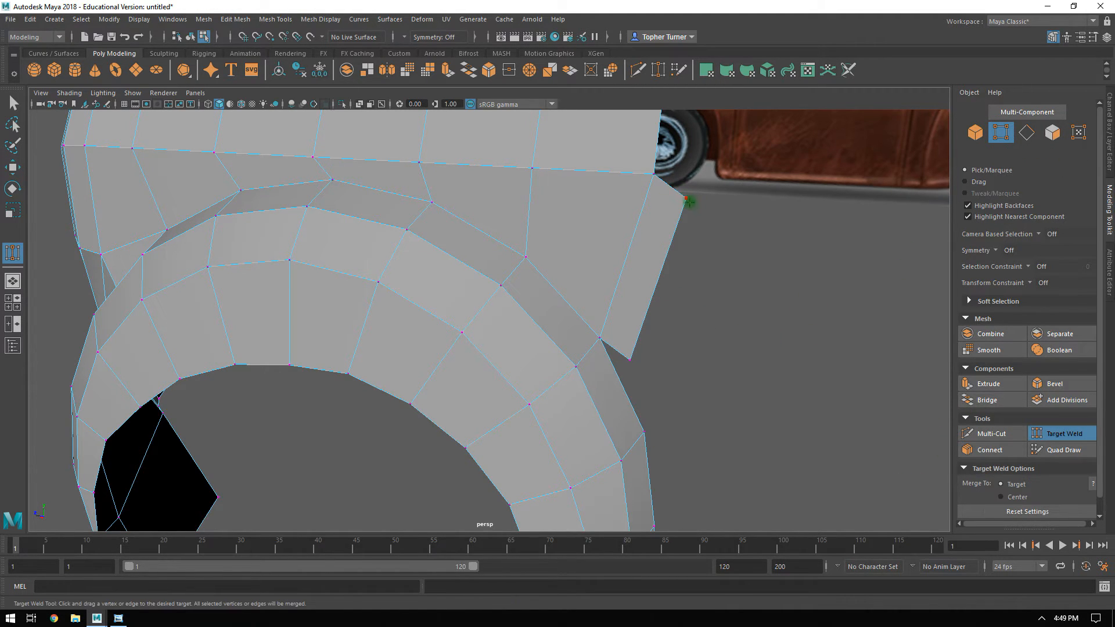
drag(633, 363, 630, 360)
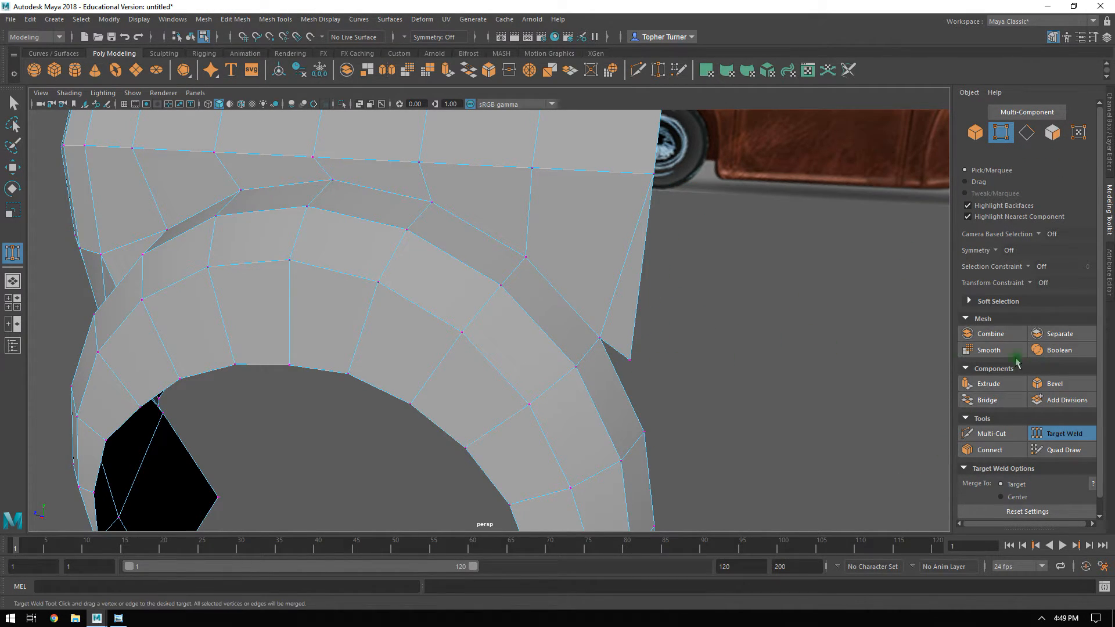
click(1045, 433)
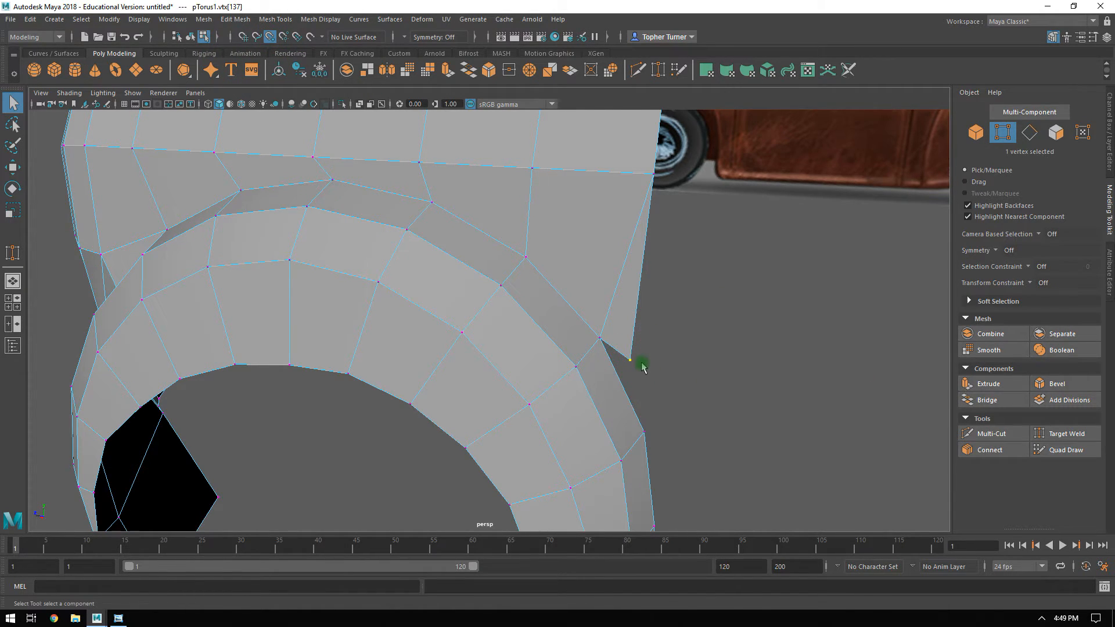
Snap the body mesh's new lower rear vertex onto the next arch border vertex at X 3.97, Y 2.09, Z 2.18.
key(w)
drag(631, 360, 644, 430)
alt+drag(775, 369, 602, 239)
alt+right_drag(602, 239, 577, 246)
alt+middle_drag(563, 243, 560, 284)
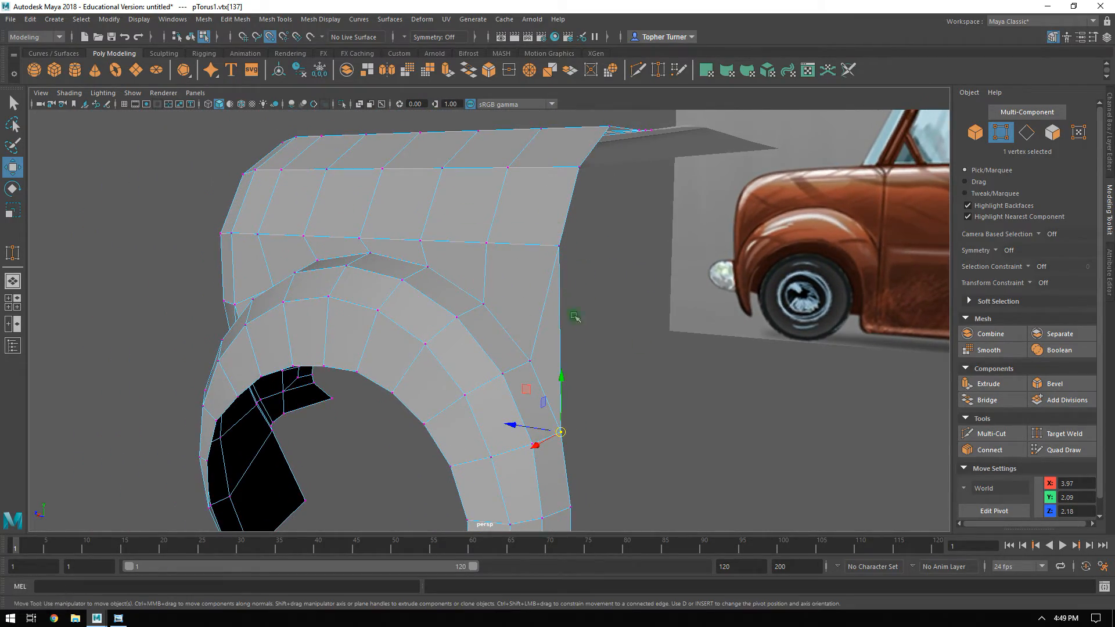
Examine how the body mesh's edge loops above the wheel arch line up with the hood's edges.
alt+drag(574, 316, 340, 249)
ctrl+click(573, 144)
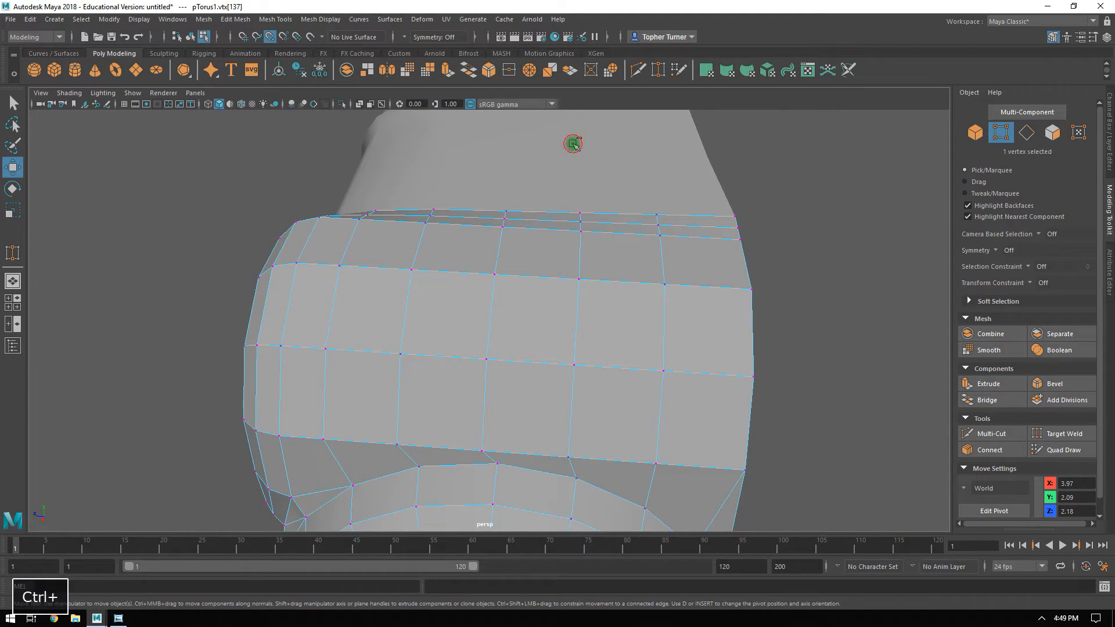
alt+drag(572, 144, 475, 234)
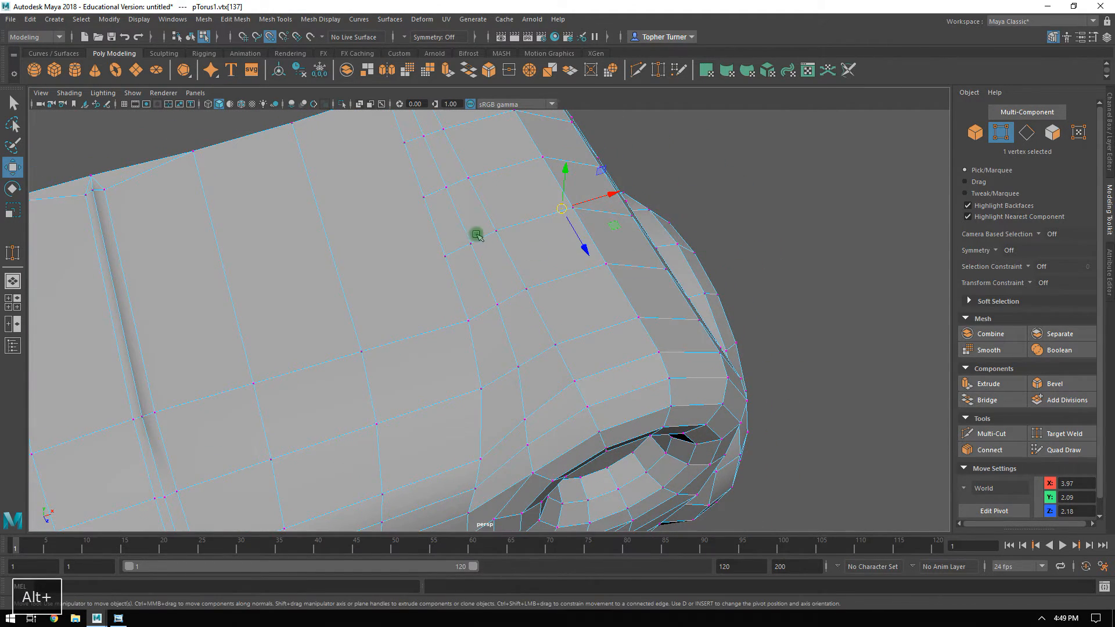
alt+drag(473, 186, 408, 173)
alt+drag(620, 226, 527, 210)
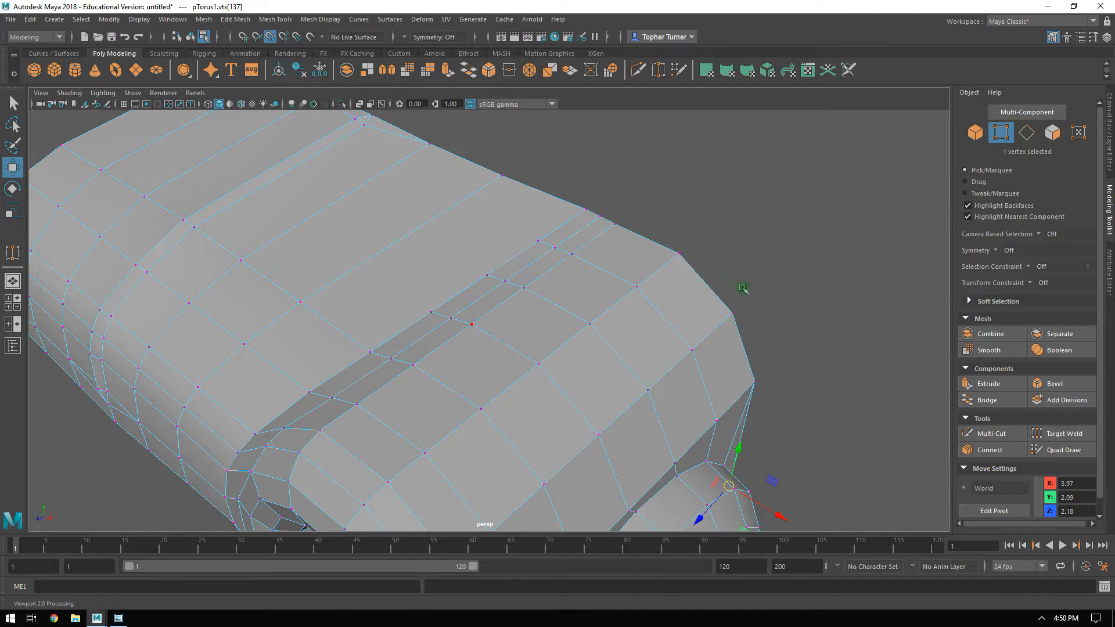
alt+drag(634, 326, 543, 325)
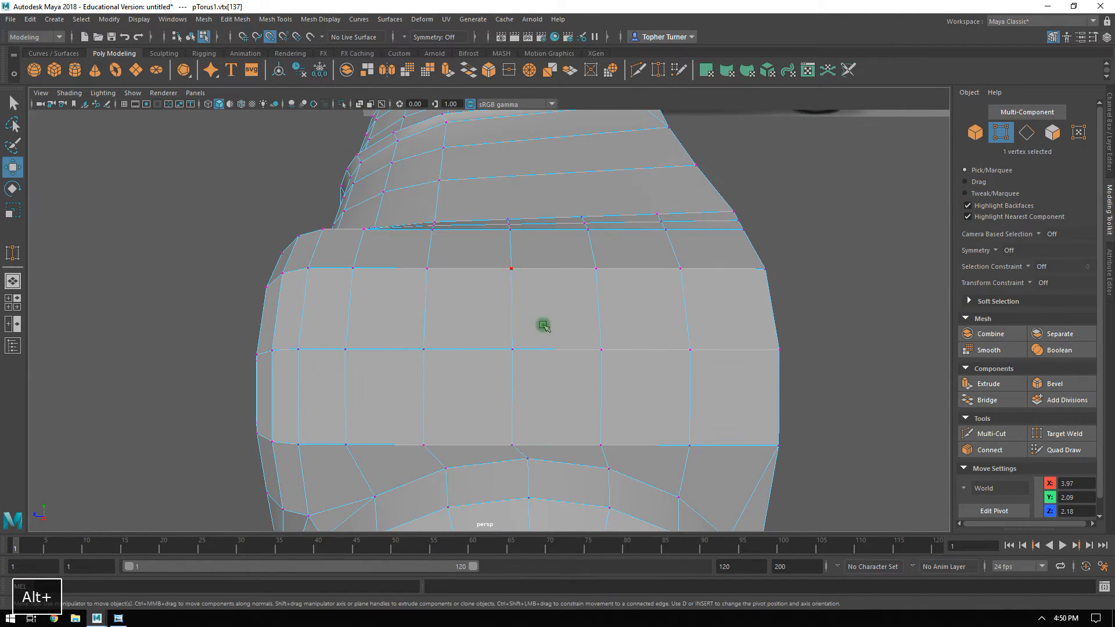
alt+drag(646, 404, 595, 301)
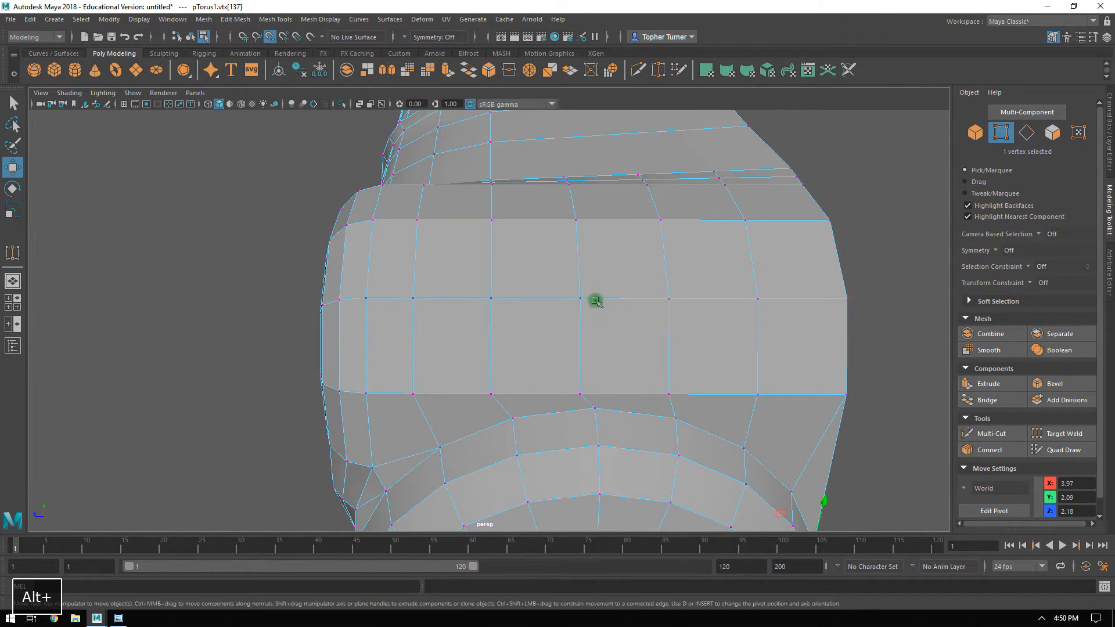
click(1063, 434)
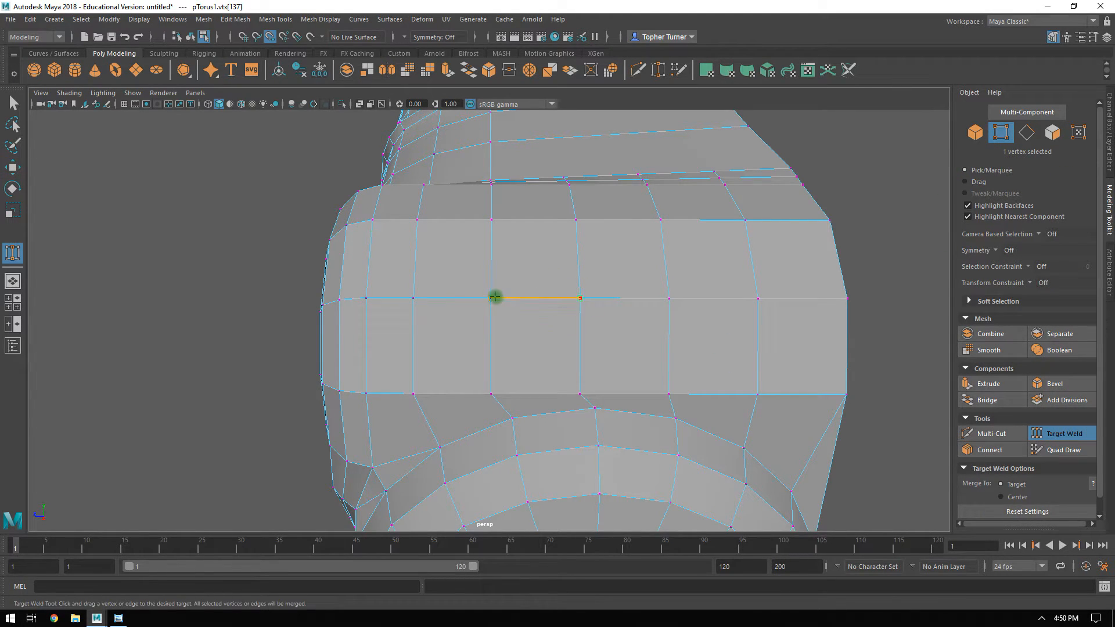
drag(580, 298, 495, 296)
key(ctrl+z)
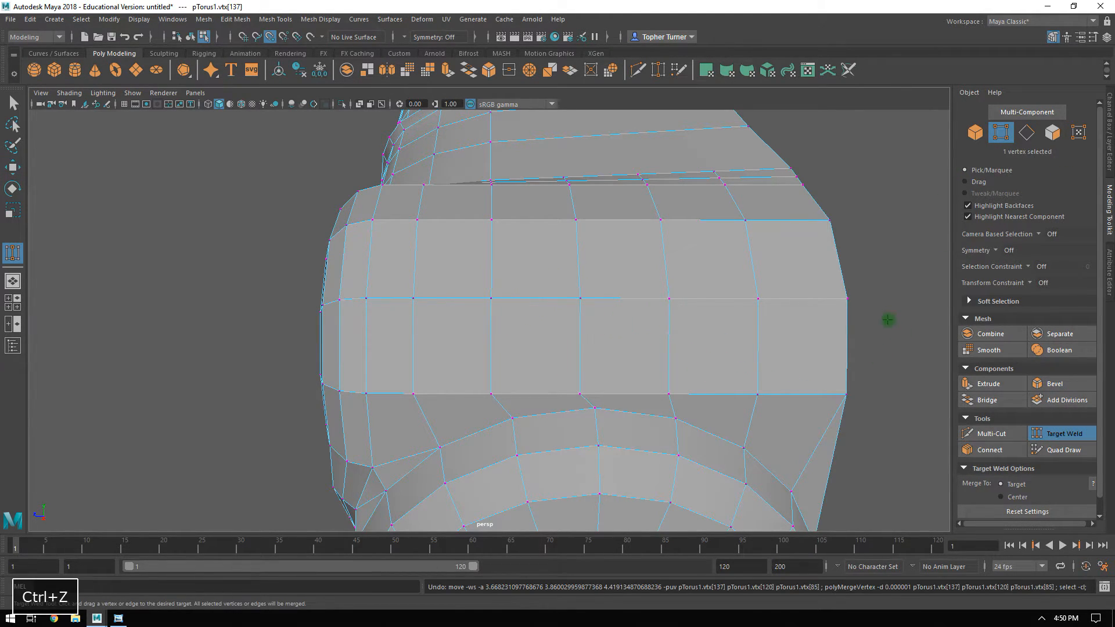
Target Weld two alternate vertices of the body's middle row, one onto its forward neighbor and one onto the rear border vertex.
click(1060, 436)
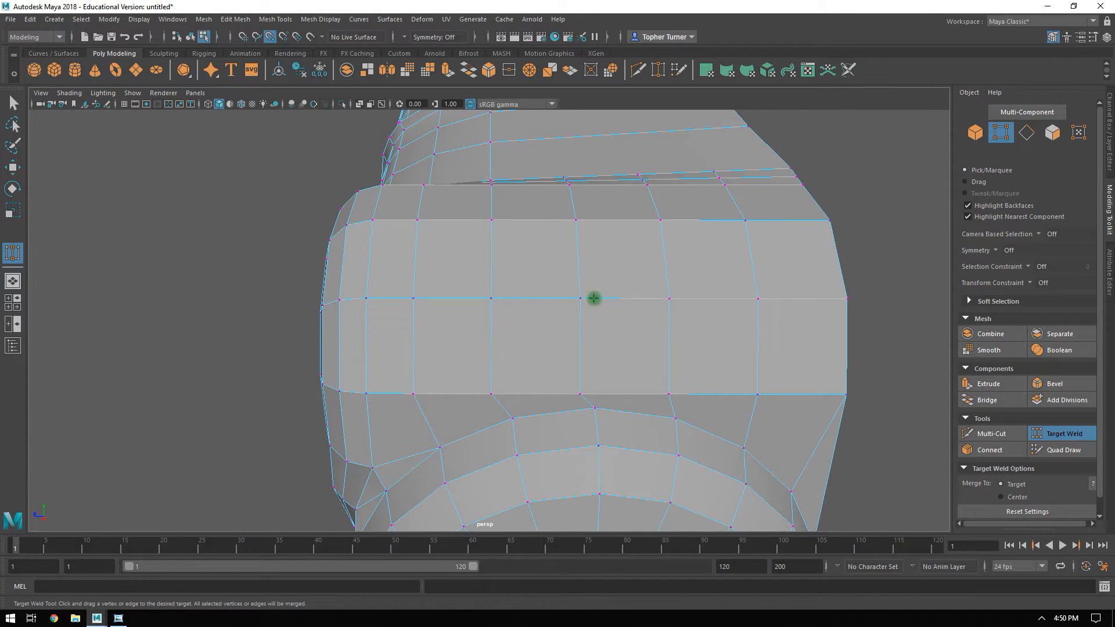
alt+middle_drag(761, 339, 614, 310)
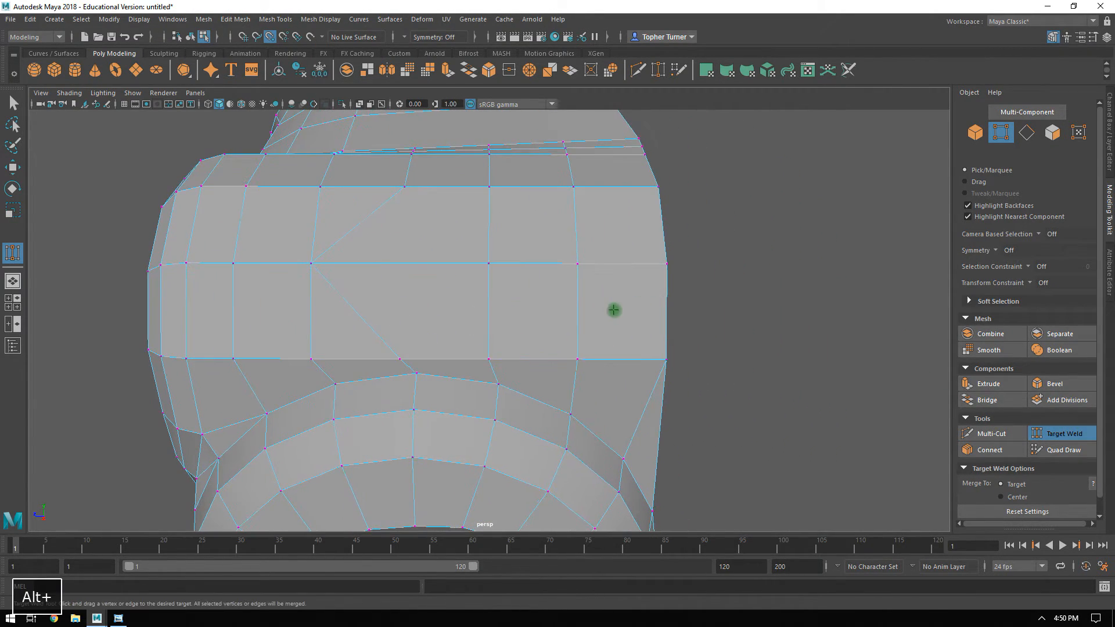
drag(579, 265, 662, 264)
Delete the two crosswise edge columns that run up the body mesh from the welded vertices.
alt+drag(759, 377, 612, 324)
alt+drag(431, 201, 444, 265)
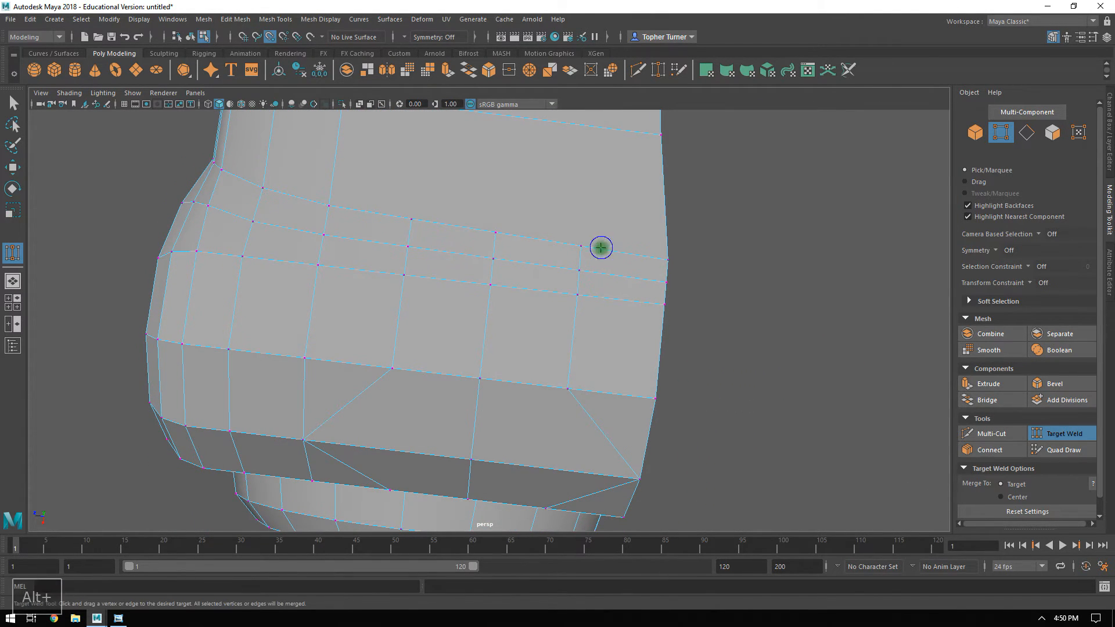
click(1065, 435)
click(1023, 136)
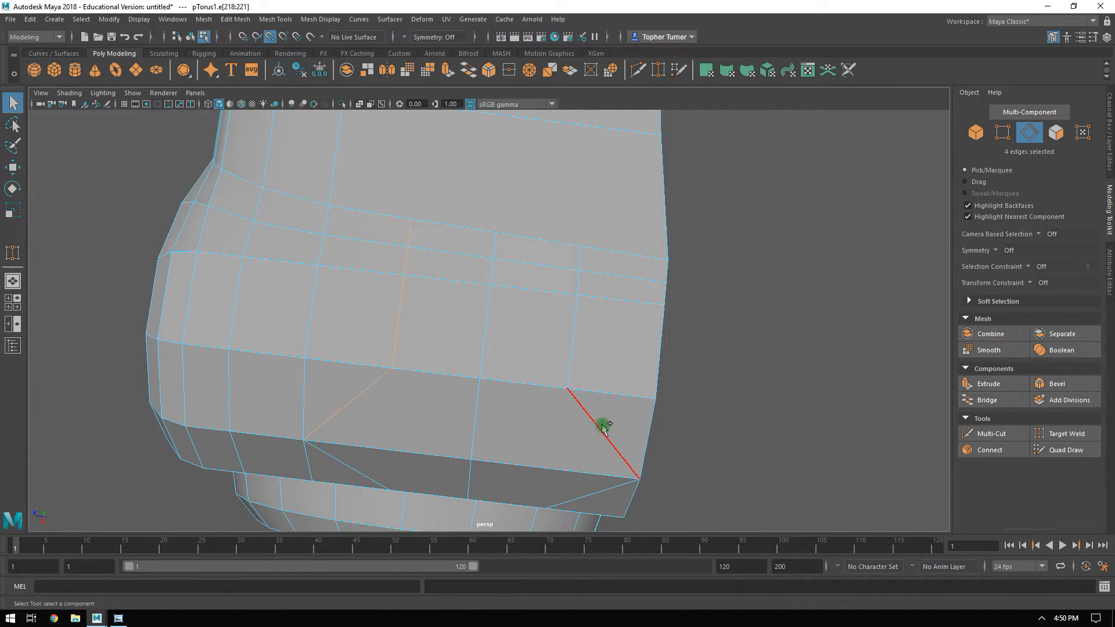
key(ctrl+BackSpace)
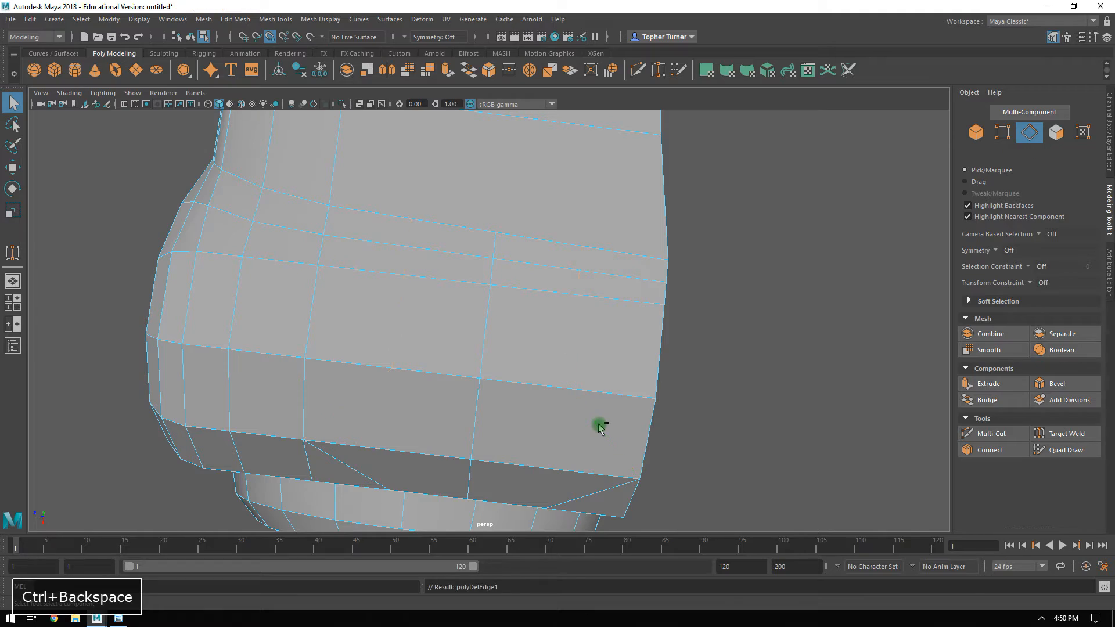
Connect nine edges across the hood's rear section with 1 segment, adding an edge loop in line with the body mesh's remaining edge column.
alt+drag(563, 311, 762, 322)
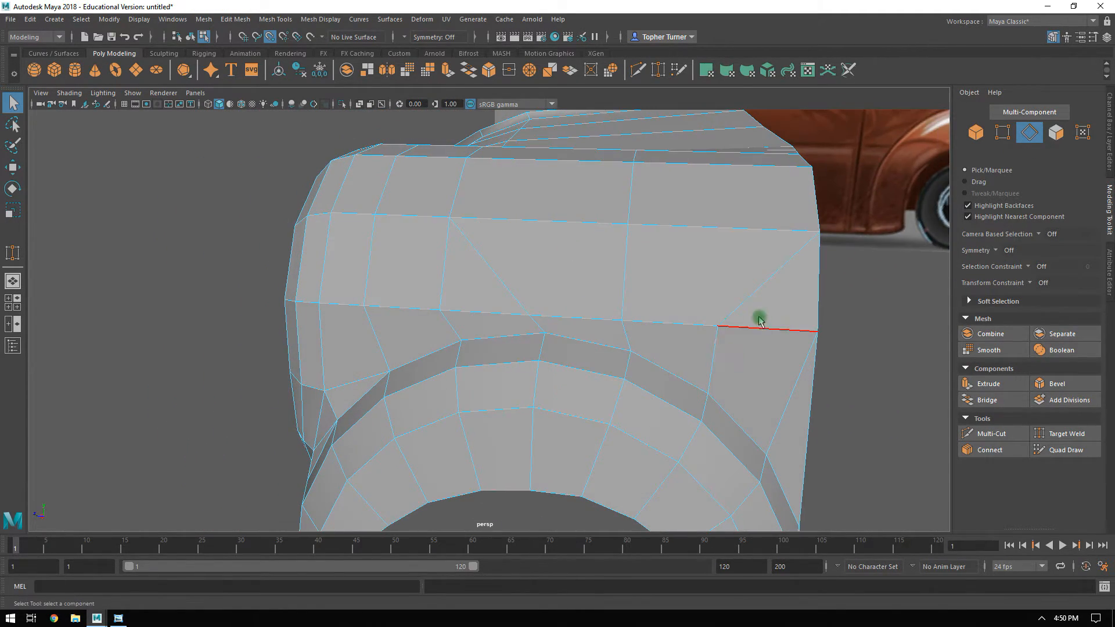
alt+drag(521, 309, 611, 356)
click(573, 247)
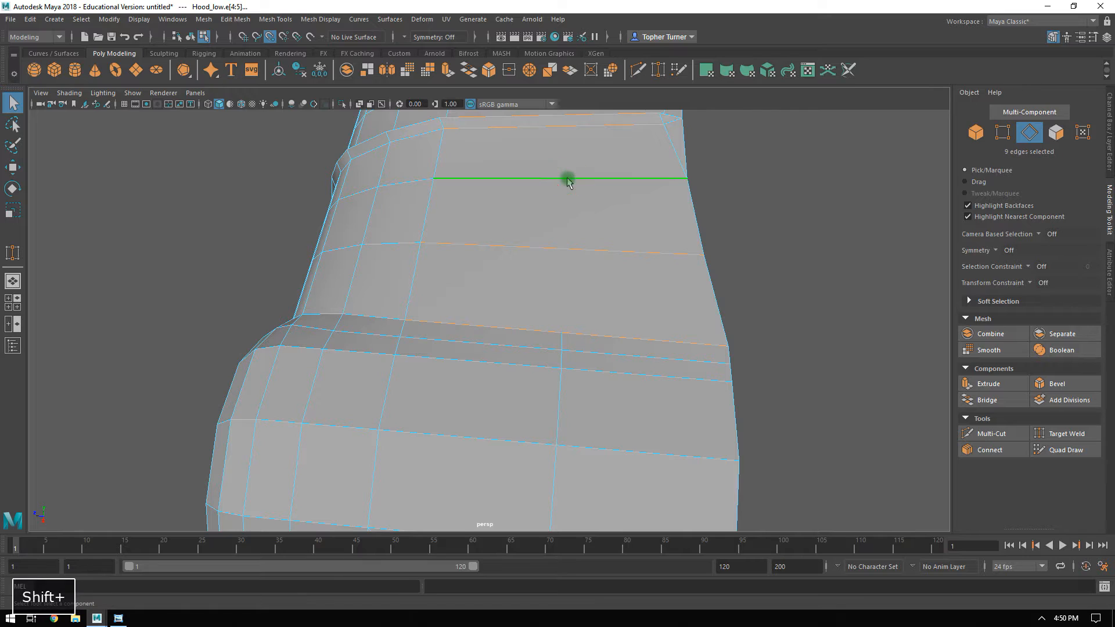
click(1005, 451)
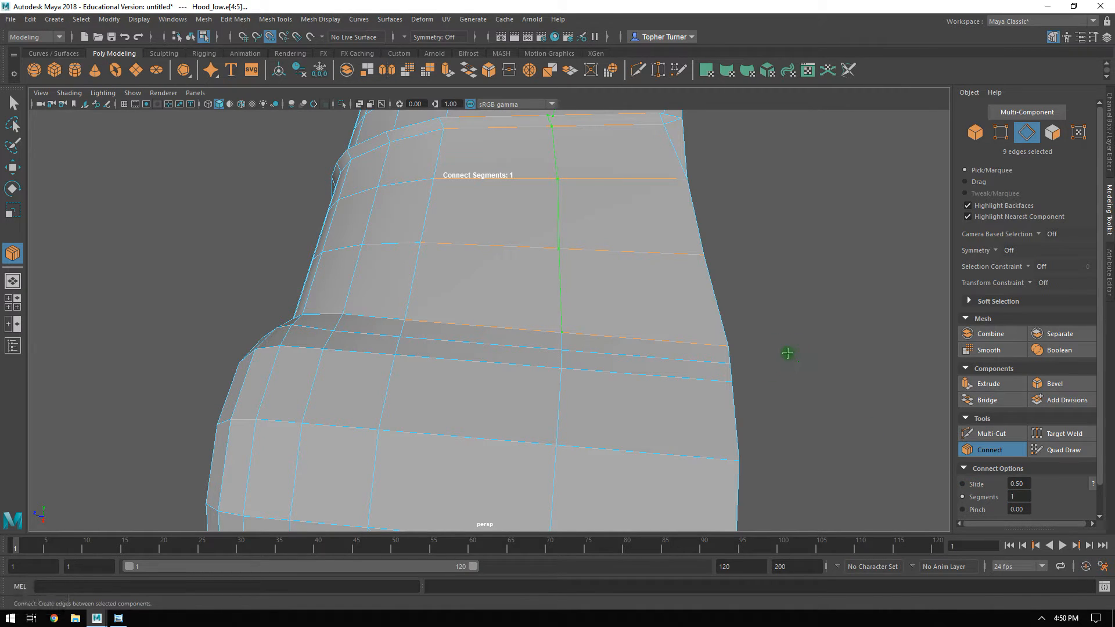
key(Return)
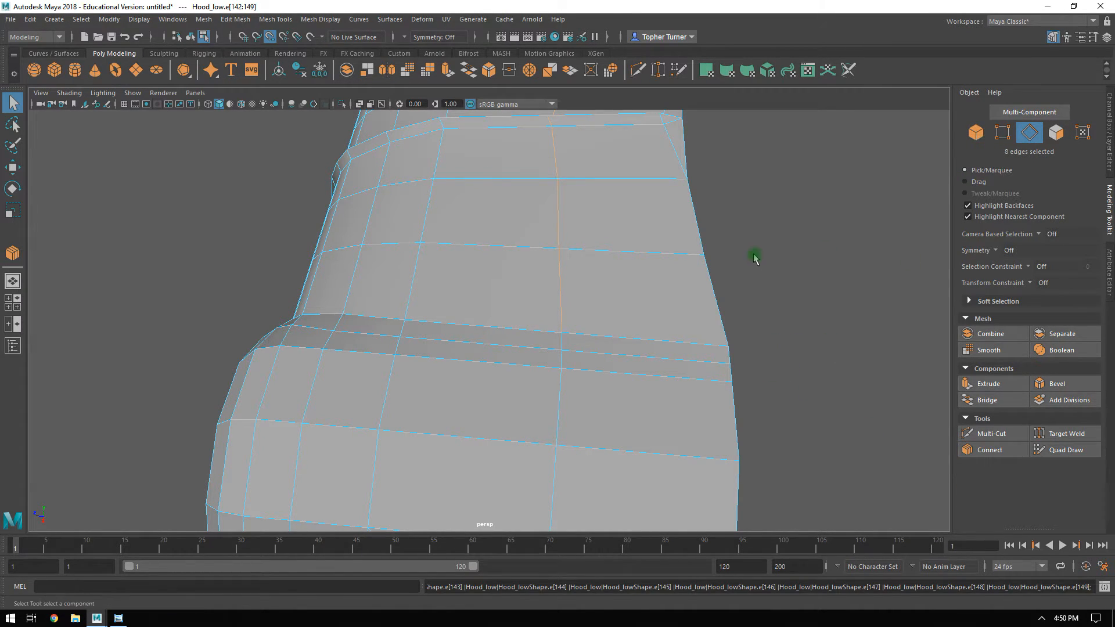
Combine the headlight body mesh and the wheel arch mesh into one object.
alt+drag(755, 259, 875, 249)
alt+right_drag(876, 249, 334, 211)
click(665, 254)
alt+drag(664, 254, 666, 292)
click(971, 135)
click(746, 210)
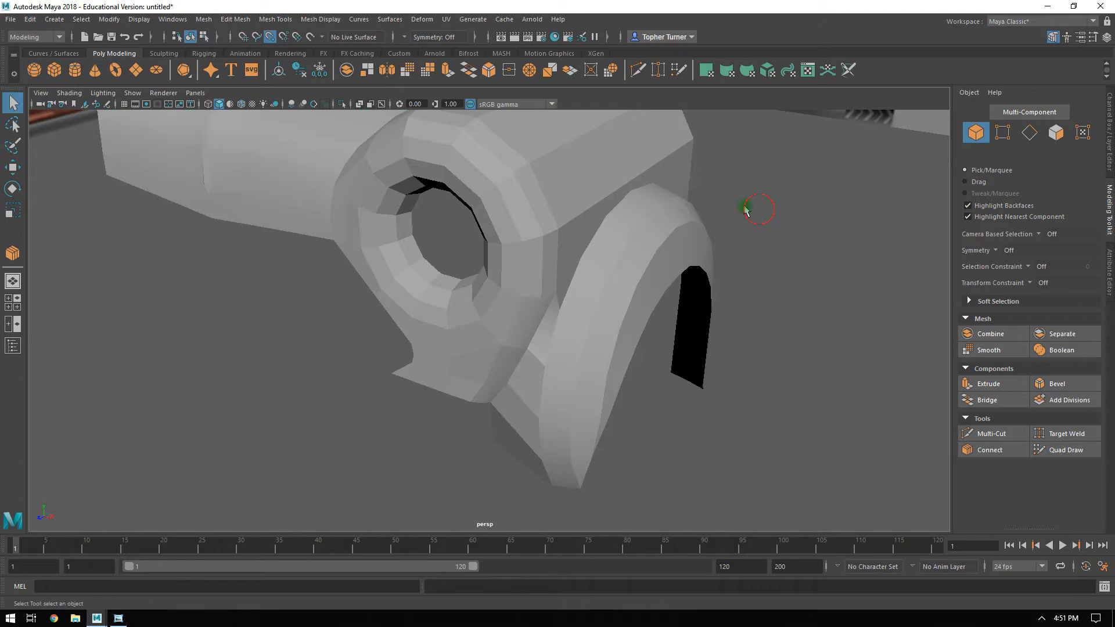
shift+click(629, 223)
alt+drag(630, 223, 642, 256)
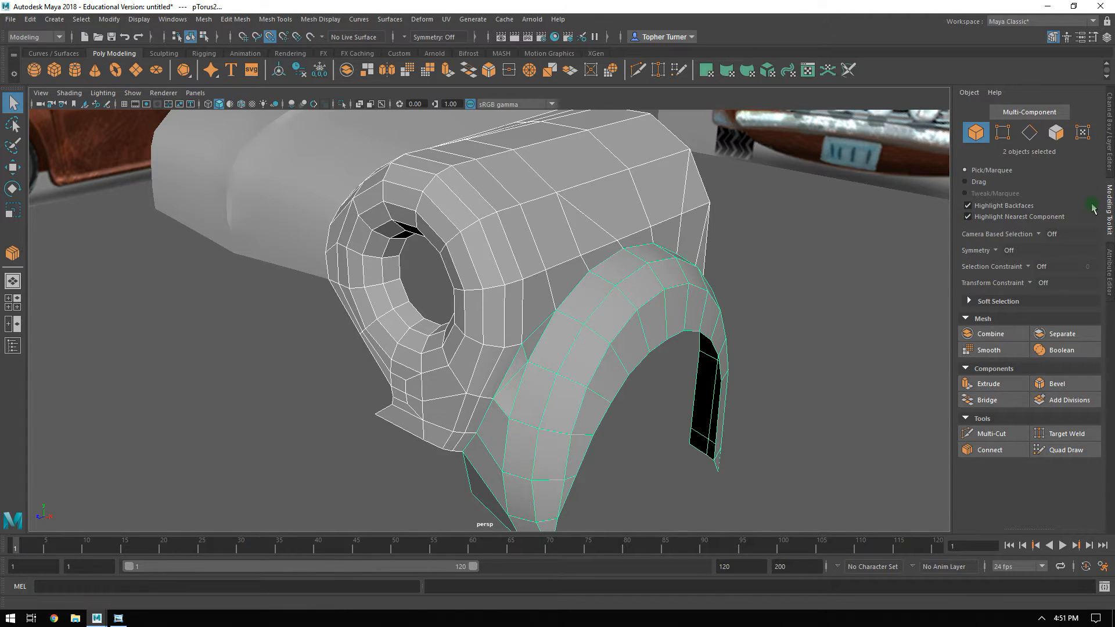
click(992, 334)
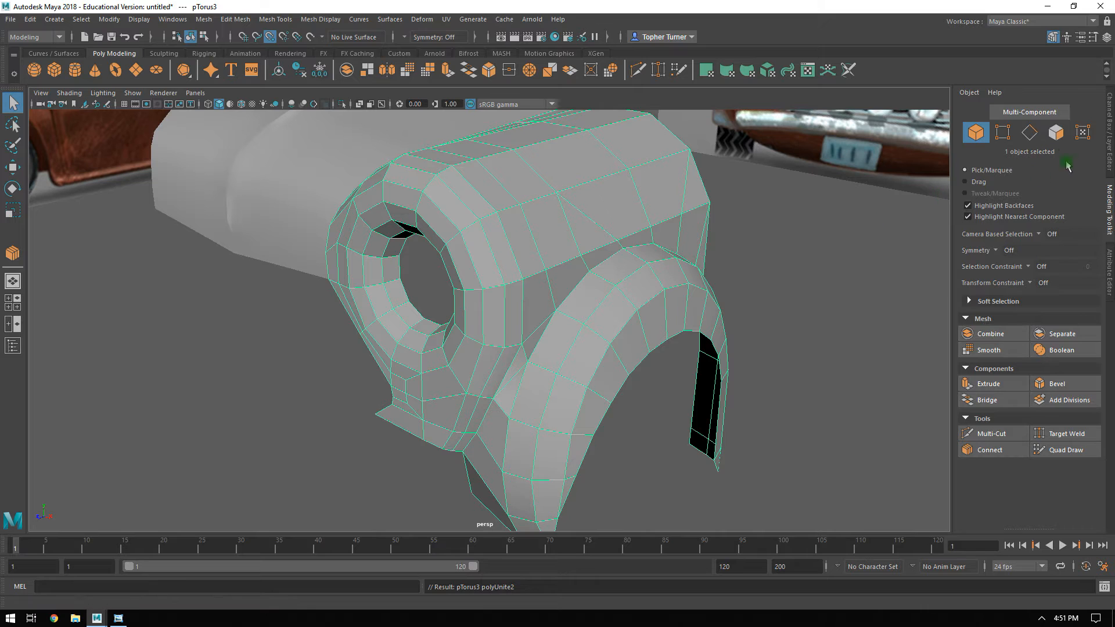
Merge all vertices of the combined mesh with a distance threshold of 0.001.
click(1029, 133)
mouse_move(756, 272)
alt+mouse_down()
mouse_move(697, 277)
mouse_move(752, 272)
alt+mouse_up()
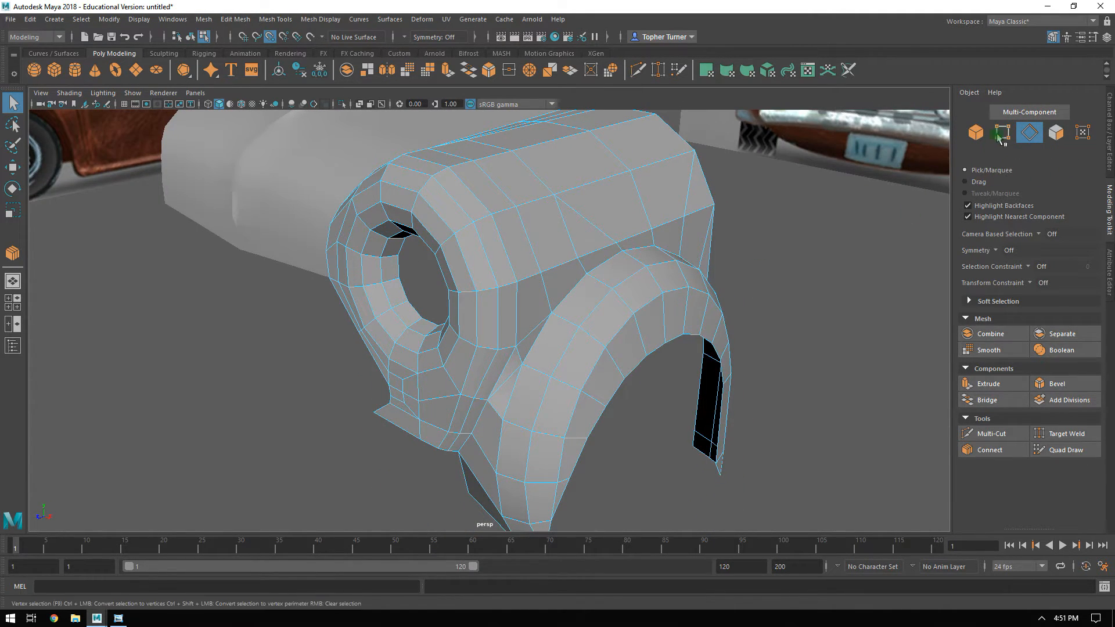
alt+right_drag(793, 389, 587, 261)
drag(337, 163, 787, 513)
alt+right_drag(701, 381, 659, 364)
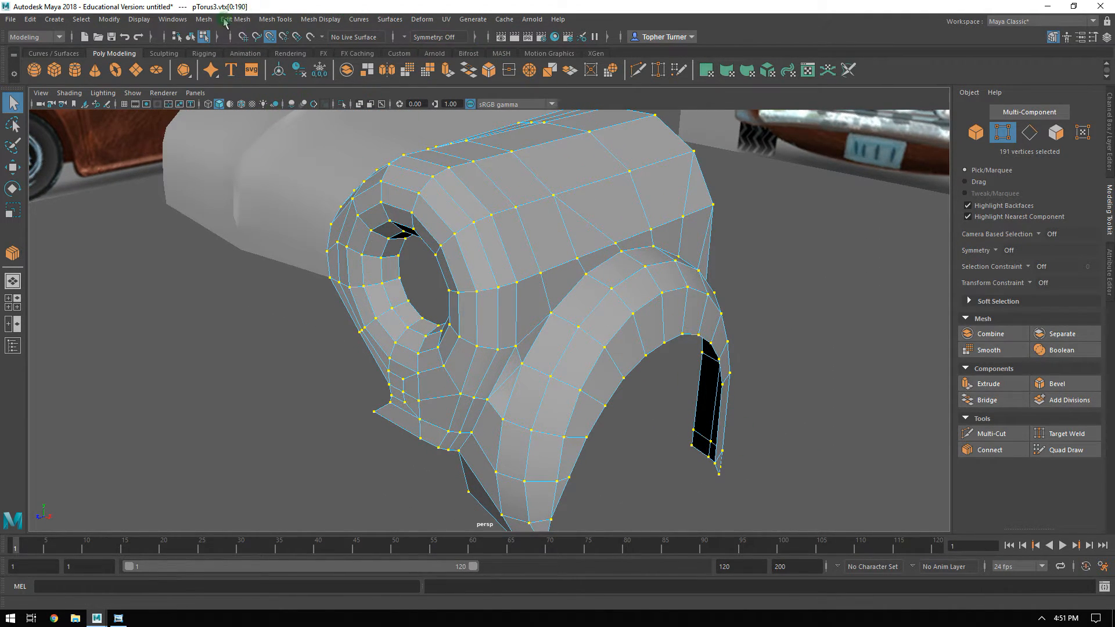
click(279, 20)
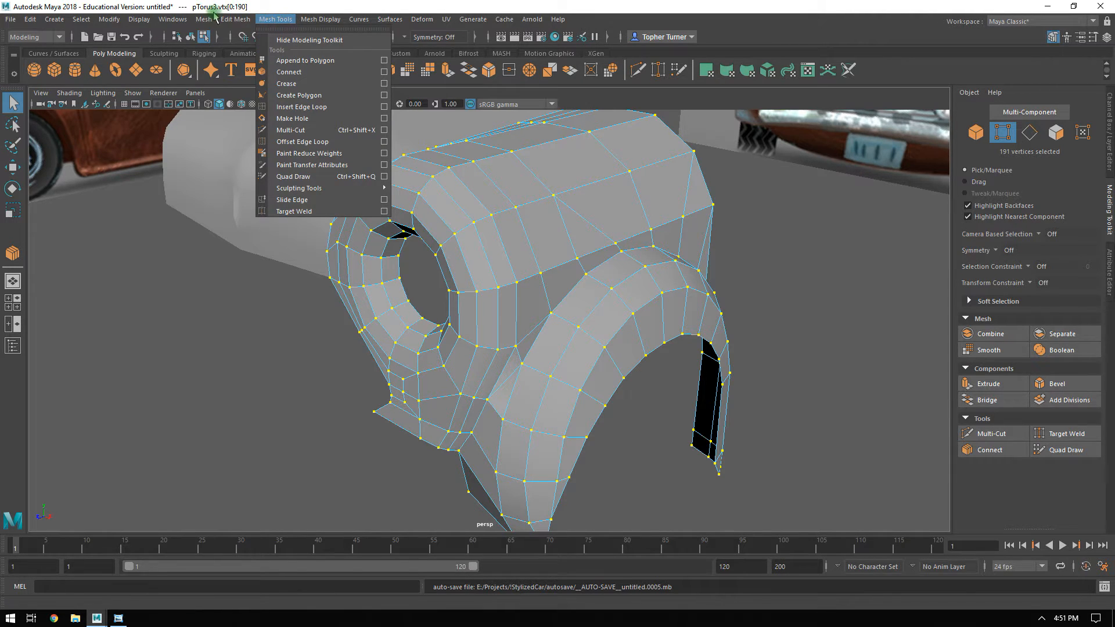
click(216, 18)
click(334, 142)
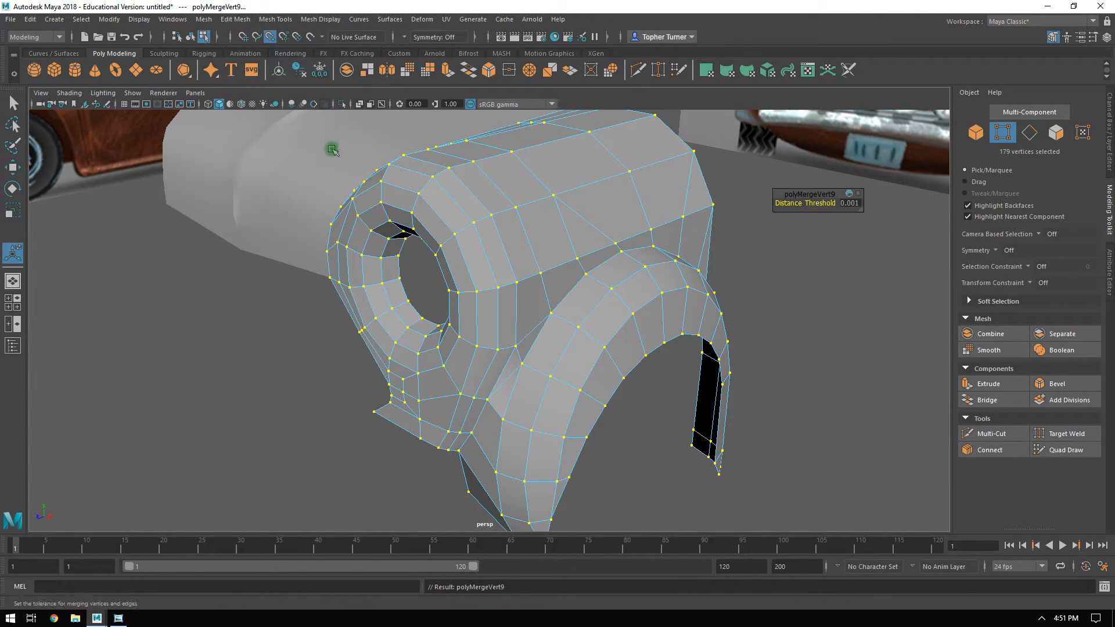
key(Return)
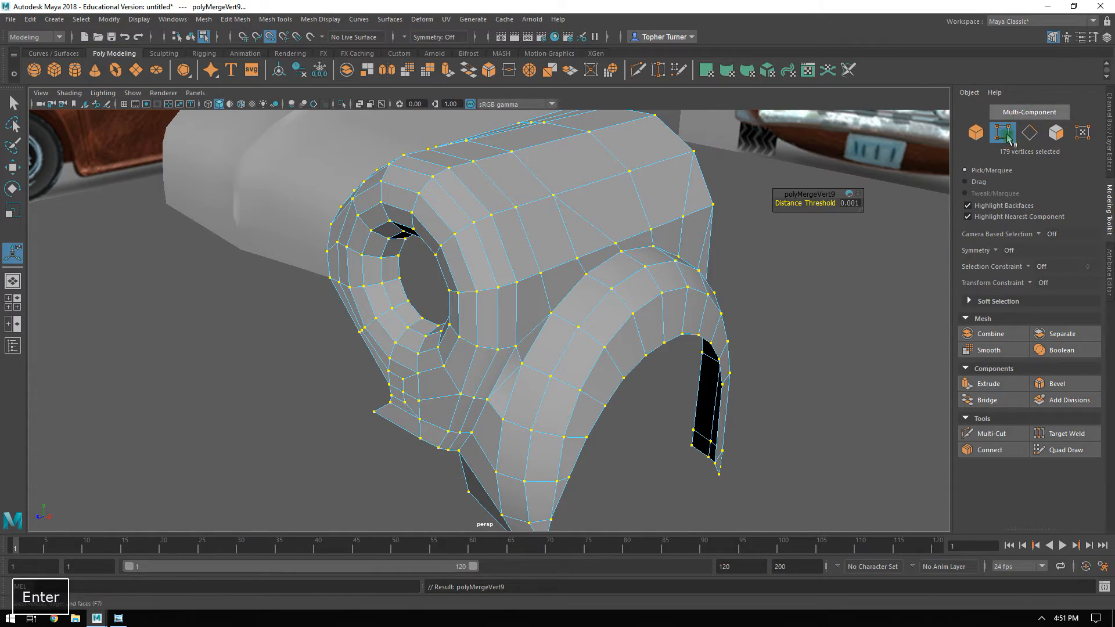
Select all connected faces of the combined mesh to check the arch and body are joined, and return to object selection.
click(977, 137)
click(1058, 135)
click(786, 320)
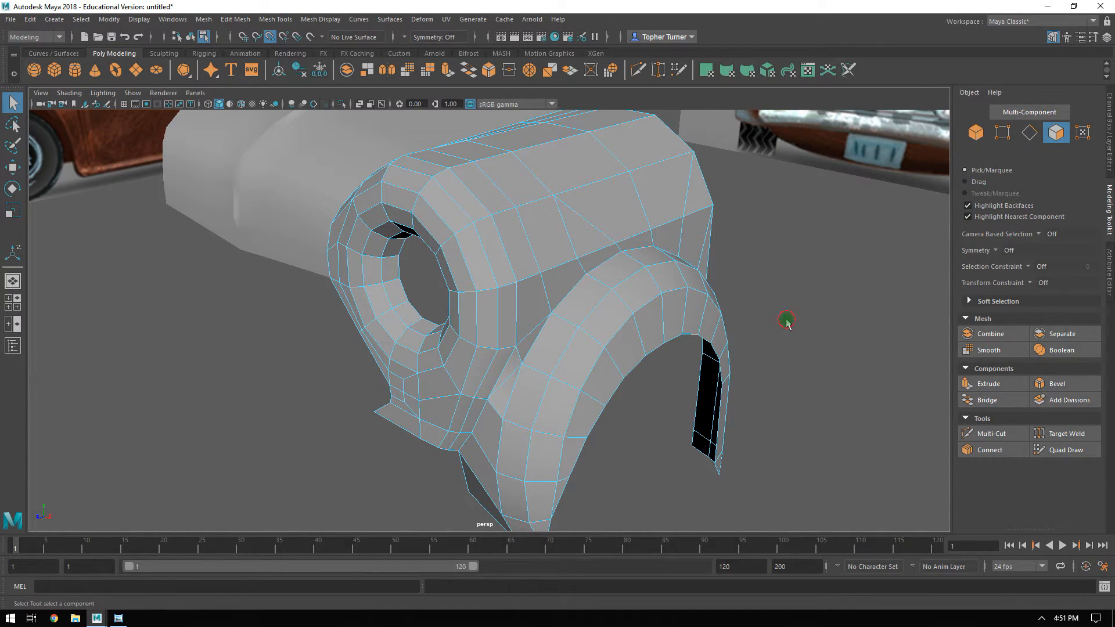
double_click(670, 316)
alt+drag(789, 301, 761, 295)
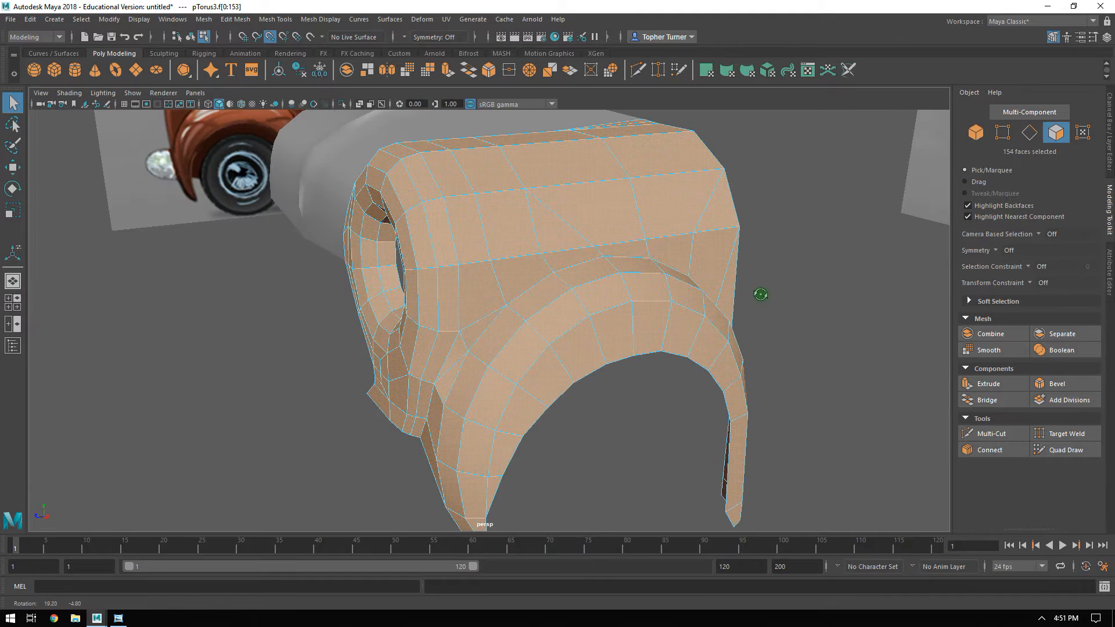
click(977, 134)
click(791, 252)
alt+drag(791, 251, 654, 296)
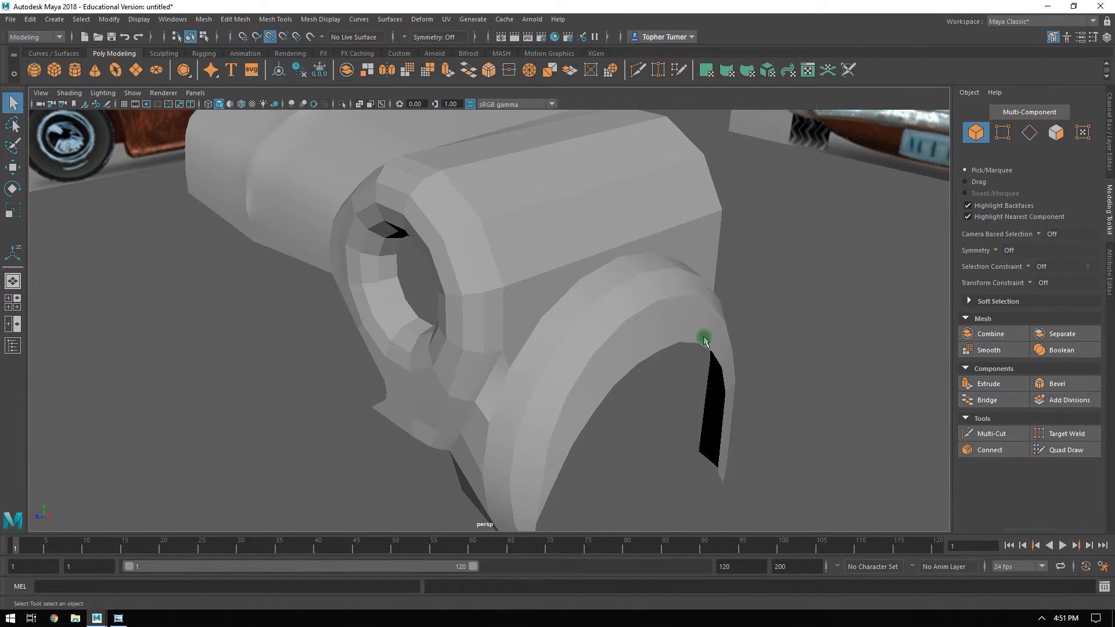
Display the combined mesh in smooth preview and inspect the transition between wheel arch and headlight body.
click(630, 284)
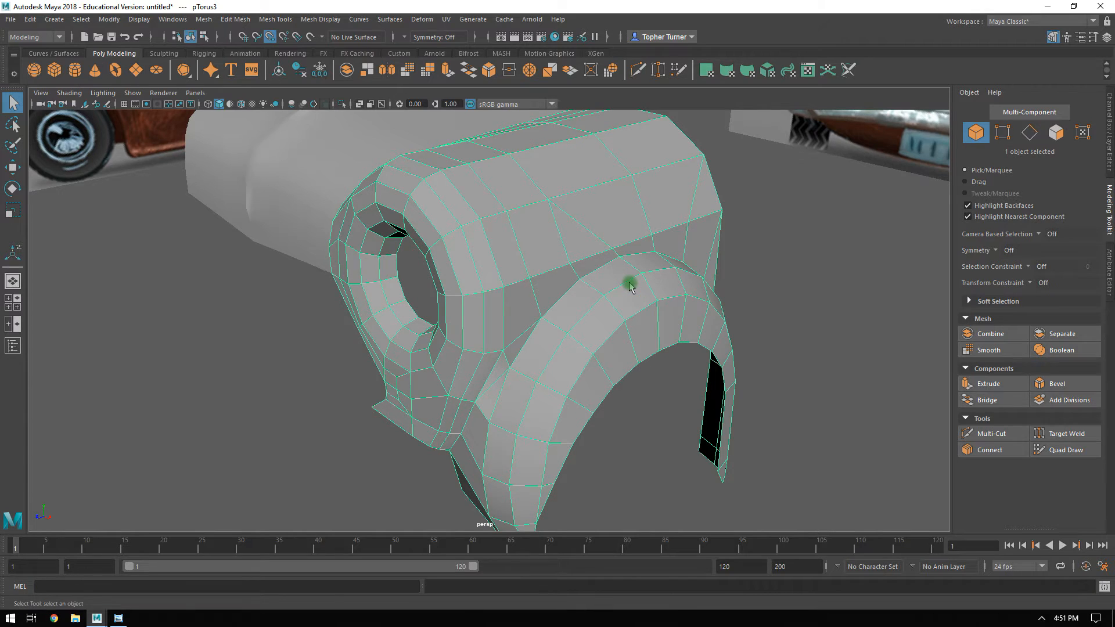
key(3)
click(776, 299)
alt+drag(786, 337, 420, 256)
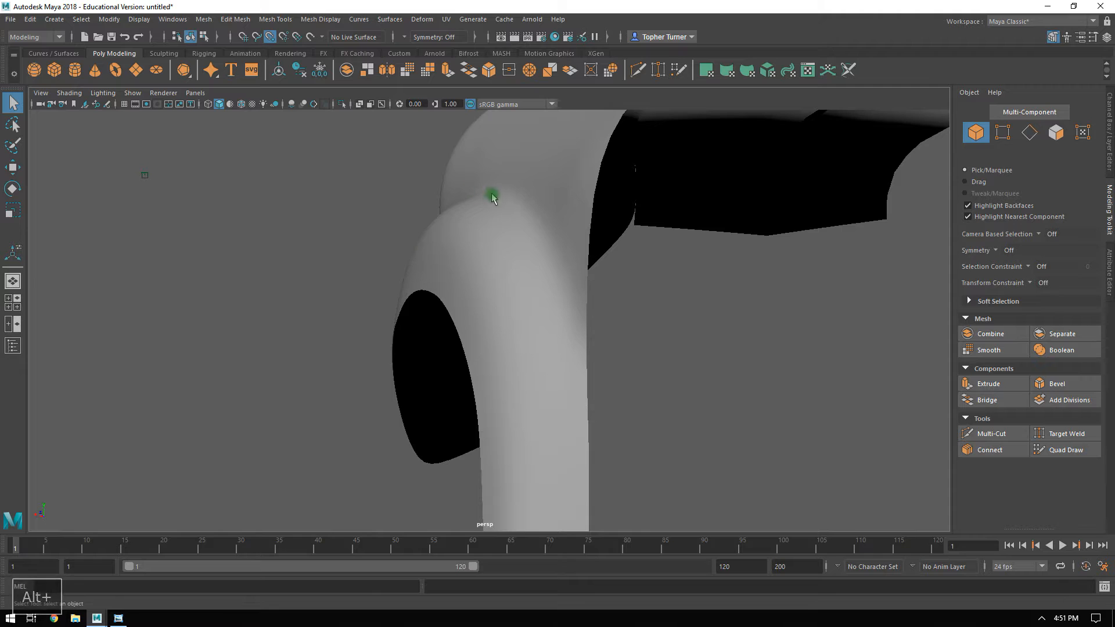
alt+drag(598, 374, 457, 268)
alt+drag(583, 221, 658, 263)
alt+drag(593, 301, 450, 267)
Display the hood mesh in smooth preview and deselect it.
click(450, 267)
key(3)
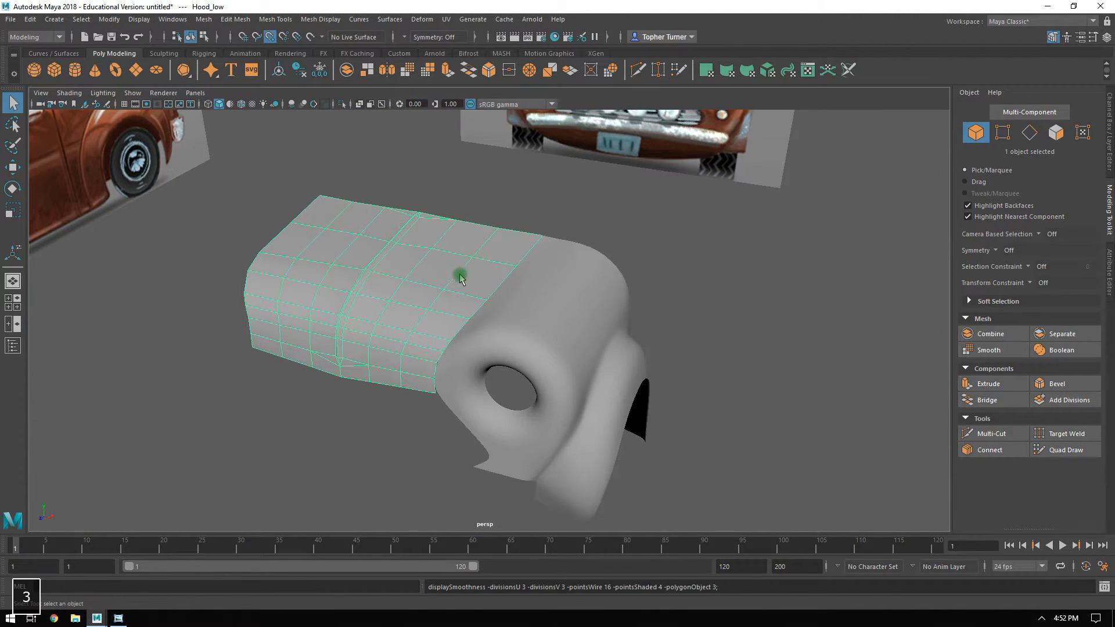
click(690, 273)
Select the hood and the combined body mesh and display both in smooth preview with the cage.
alt+drag(690, 273, 489, 290)
alt+right_drag(471, 252, 755, 398)
alt+drag(754, 399, 709, 425)
alt+right_drag(726, 411, 552, 206)
key(2)
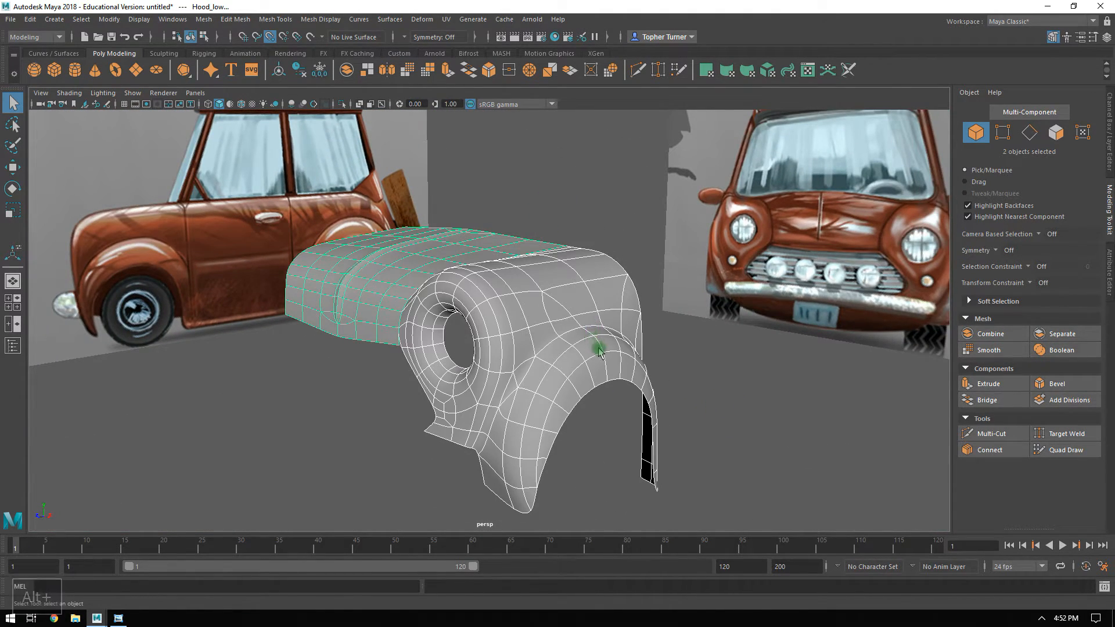
Turn off the smooth preview, select the wheel arch body mesh and compare its profile with the side reference.
key(1)
alt+drag(552, 206, 622, 331)
click(596, 302)
key(space)
key(space)
alt+right_drag(846, 428, 691, 287)
alt+middle_drag(691, 286, 658, 383)
alt+right_drag(658, 384, 796, 491)
alt+middle_drag(795, 491, 700, 523)
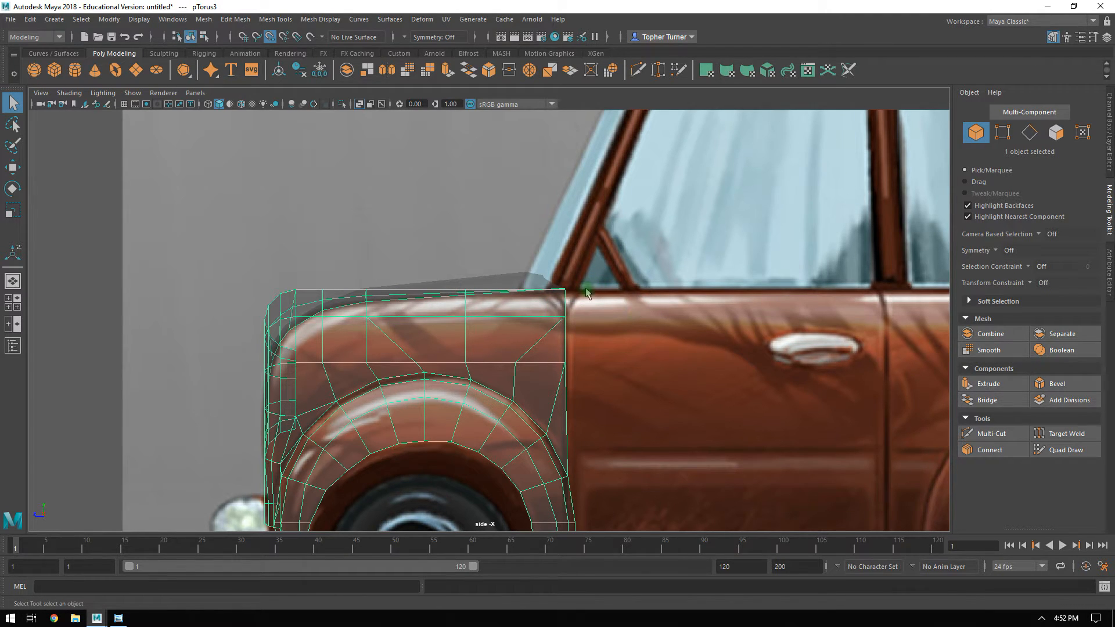
Move the vertex midway along the body mesh's rear top edge forward to Z 2.39.
key(space)
alt+middle_drag(438, 212, 323, 212)
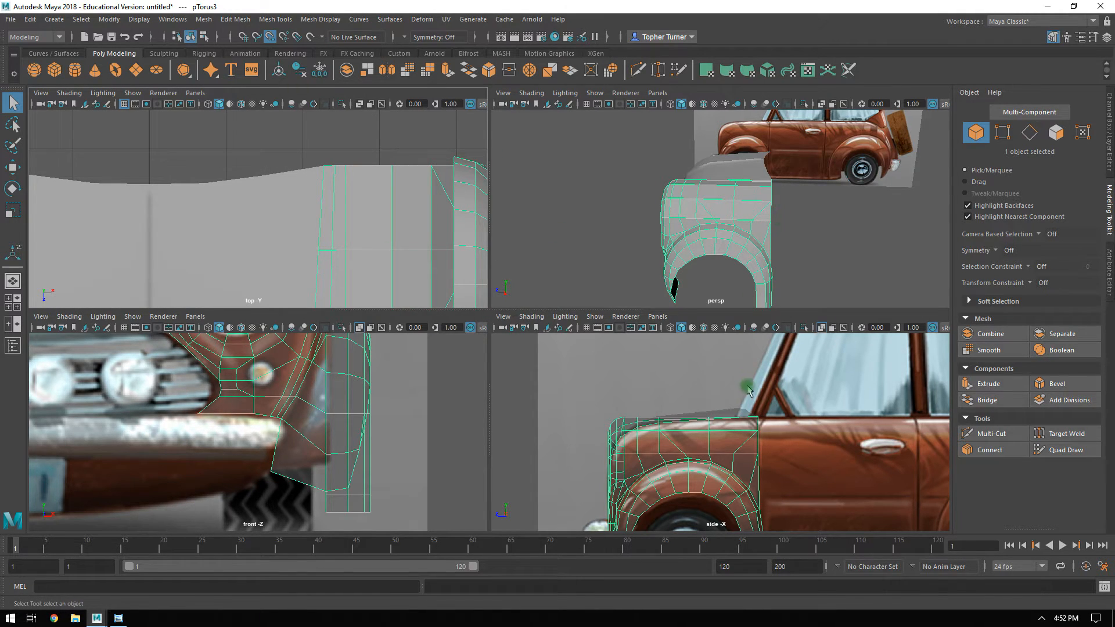
alt+right_drag(786, 396, 834, 448)
alt+middle_drag(865, 439, 750, 464)
click(1003, 132)
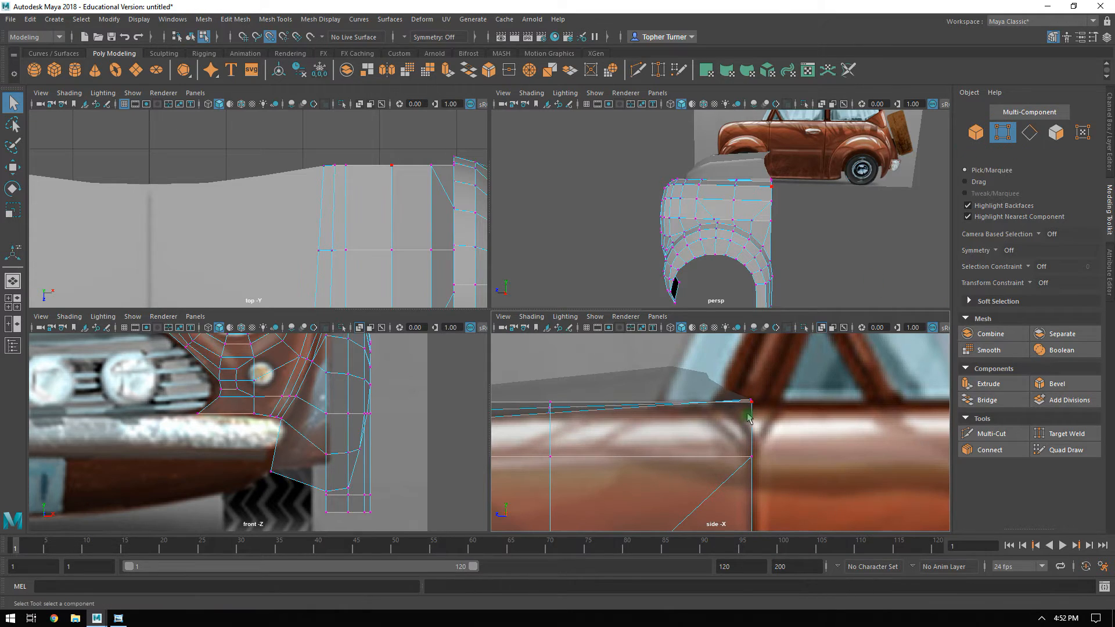
drag(738, 425, 761, 426)
alt+middle_drag(372, 227, 341, 242)
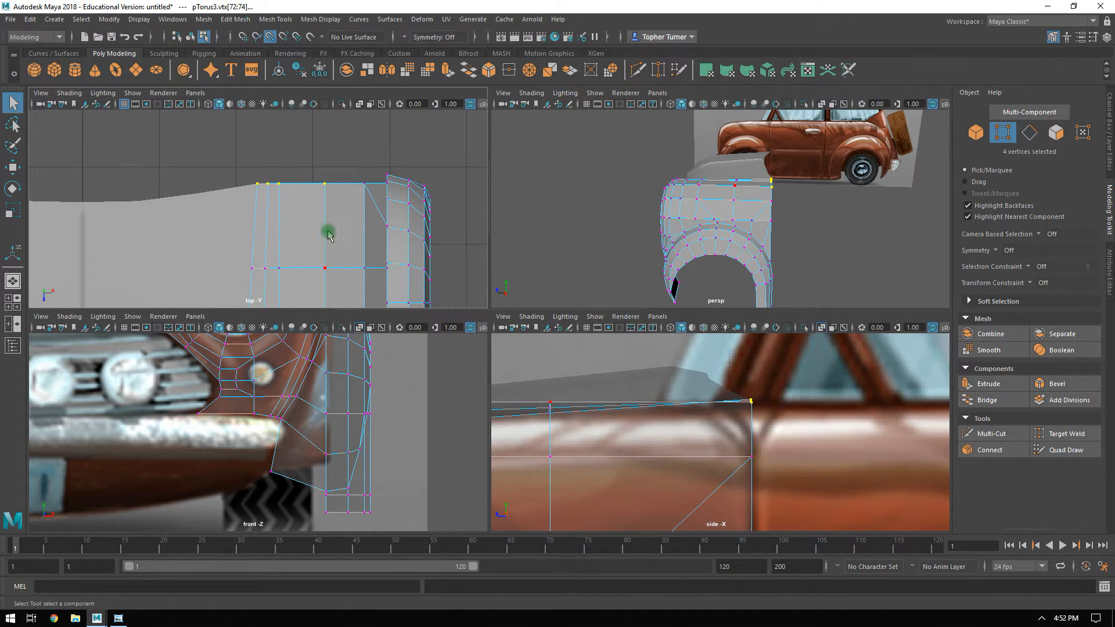
key(w)
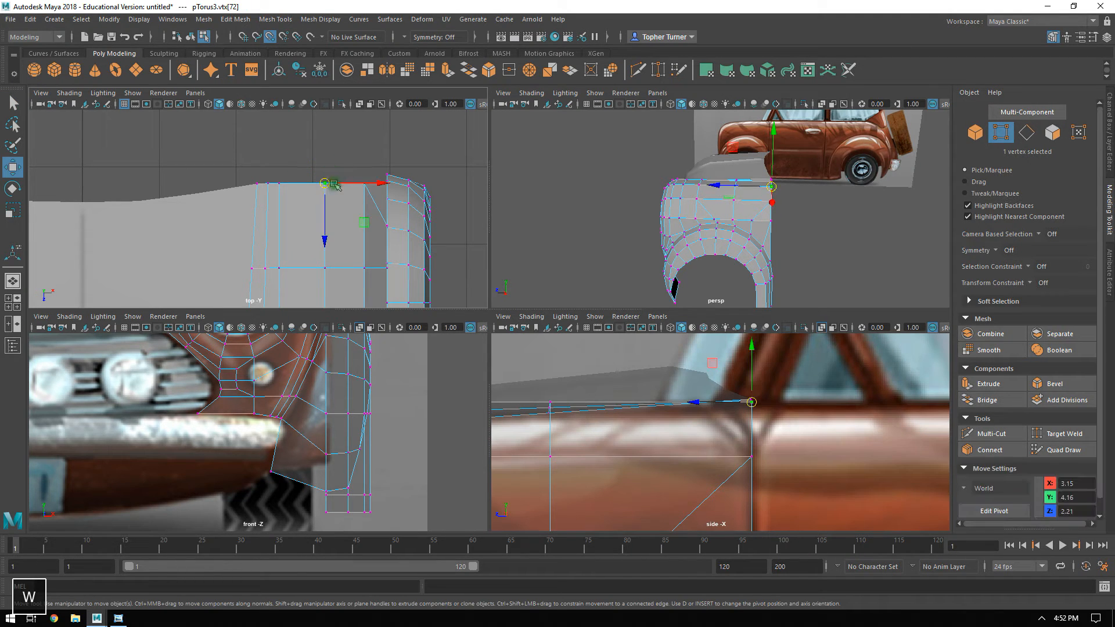
drag(323, 240, 324, 252)
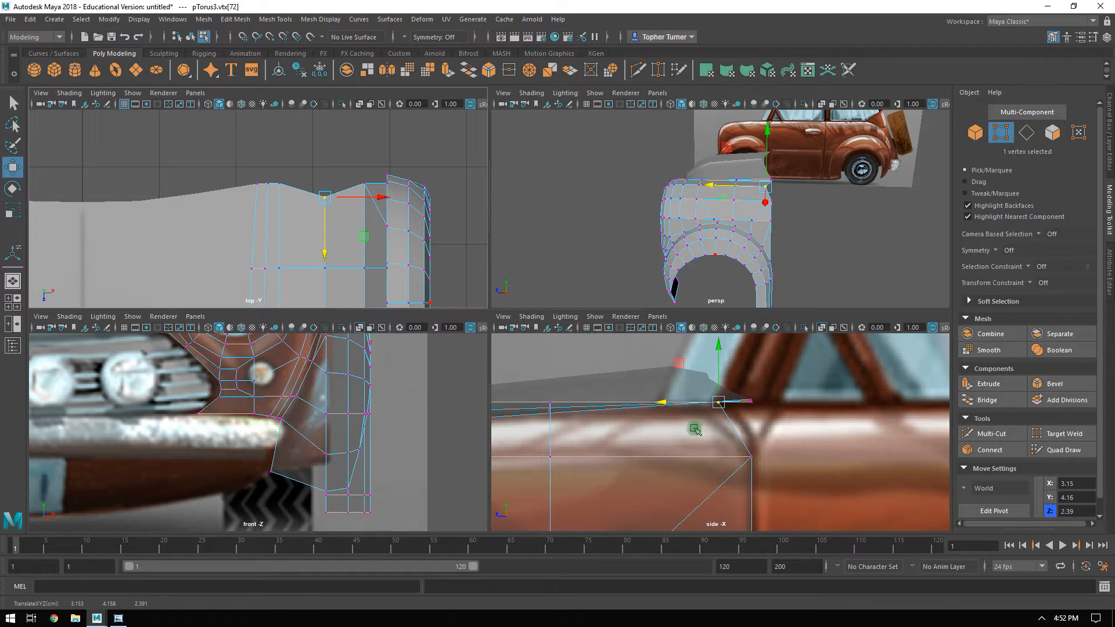
Slide the adjacent rear-edge vertex on the hood side outward to X 3.04, close to the vertex moved forward.
alt+right_drag(773, 406, 839, 443)
alt+middle_drag(839, 443, 764, 449)
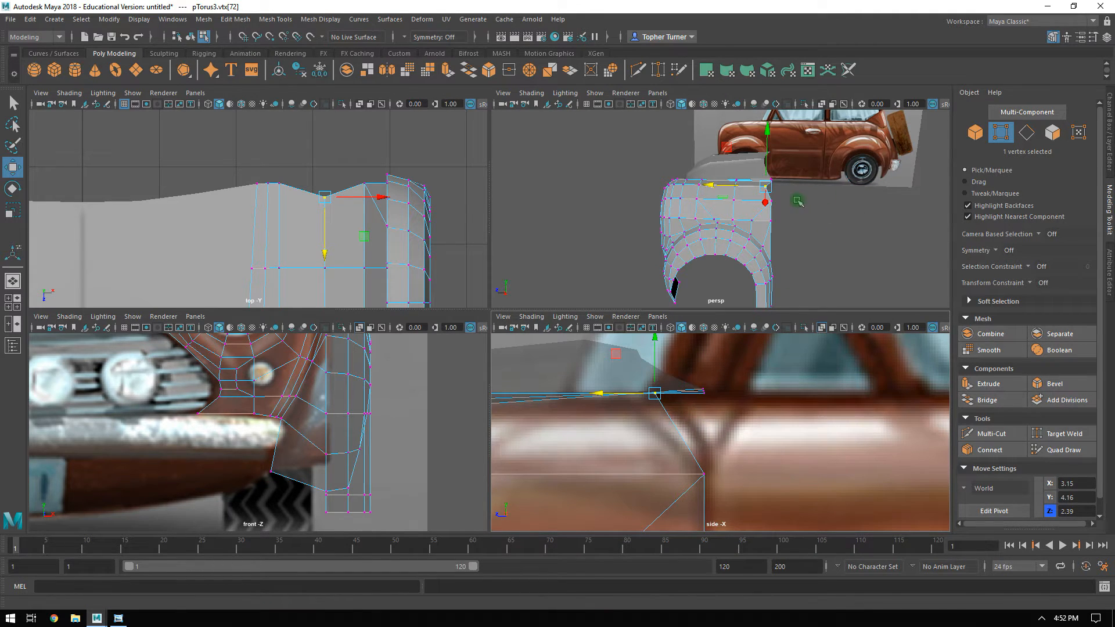
alt+middle_drag(788, 376, 742, 483)
alt+right_drag(742, 483, 729, 376)
alt+middle_drag(690, 440, 726, 366)
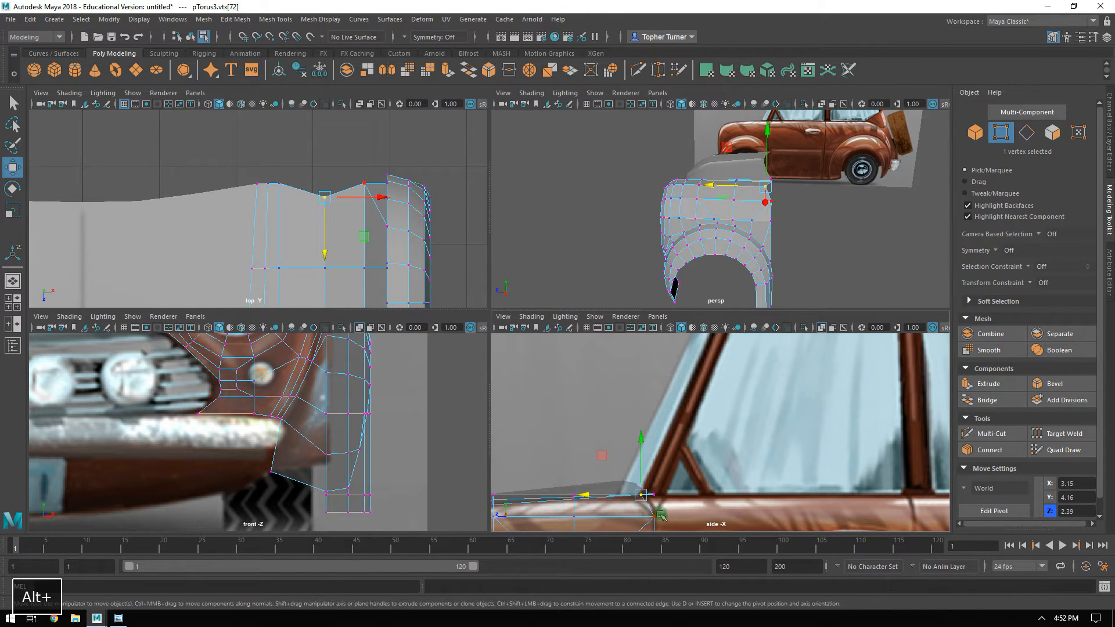
alt+right_drag(292, 171, 318, 151)
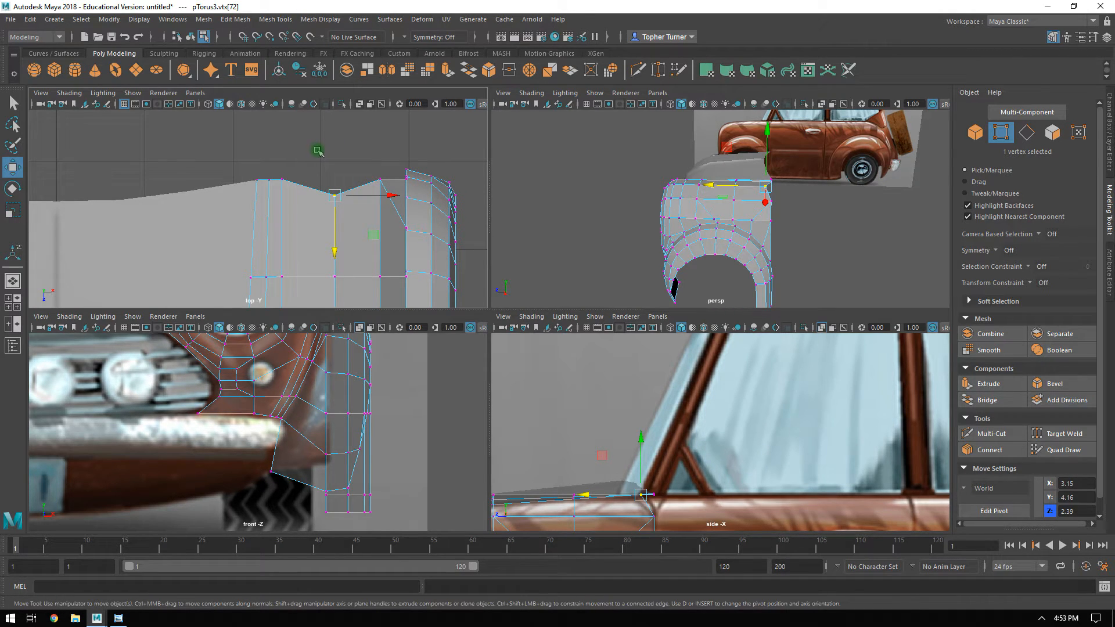
click(294, 196)
drag(330, 182, 366, 180)
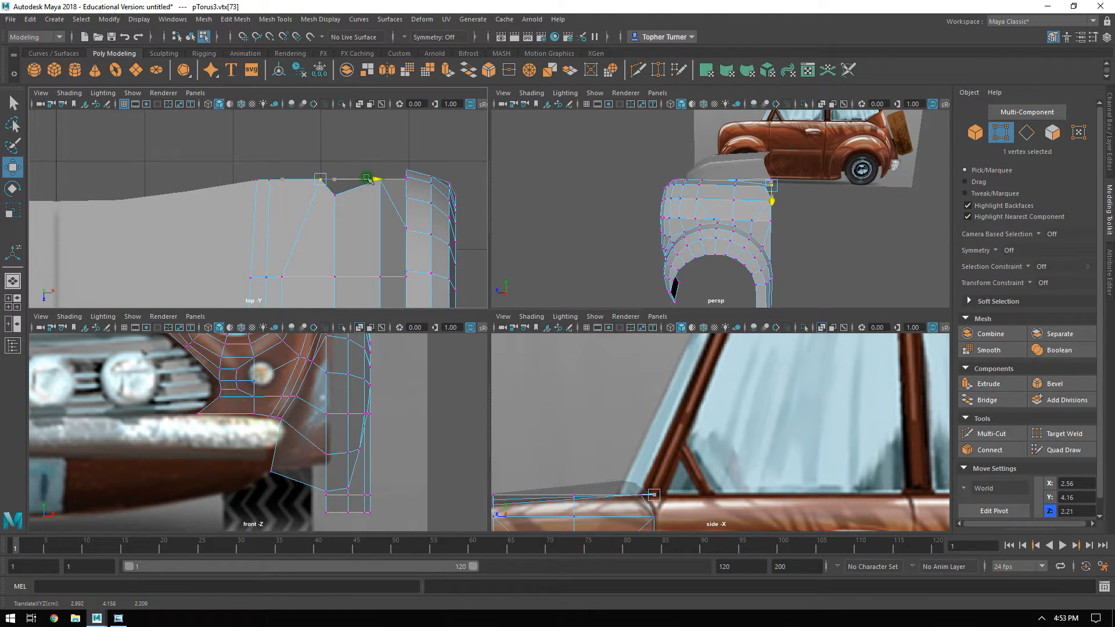
drag(371, 178, 372, 179)
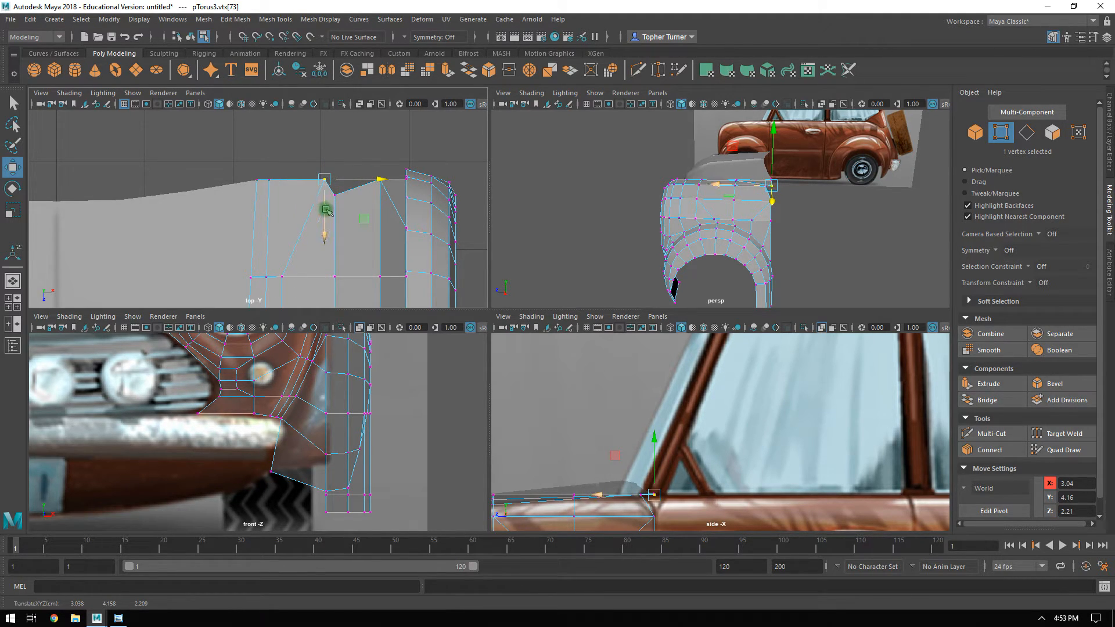
Extend the hood's rear curve onto the body by moving the corner vertex to Z 2.02 and its inner neighbour to X 2.61, Z 2.13.
click(271, 189)
drag(275, 202, 273, 200)
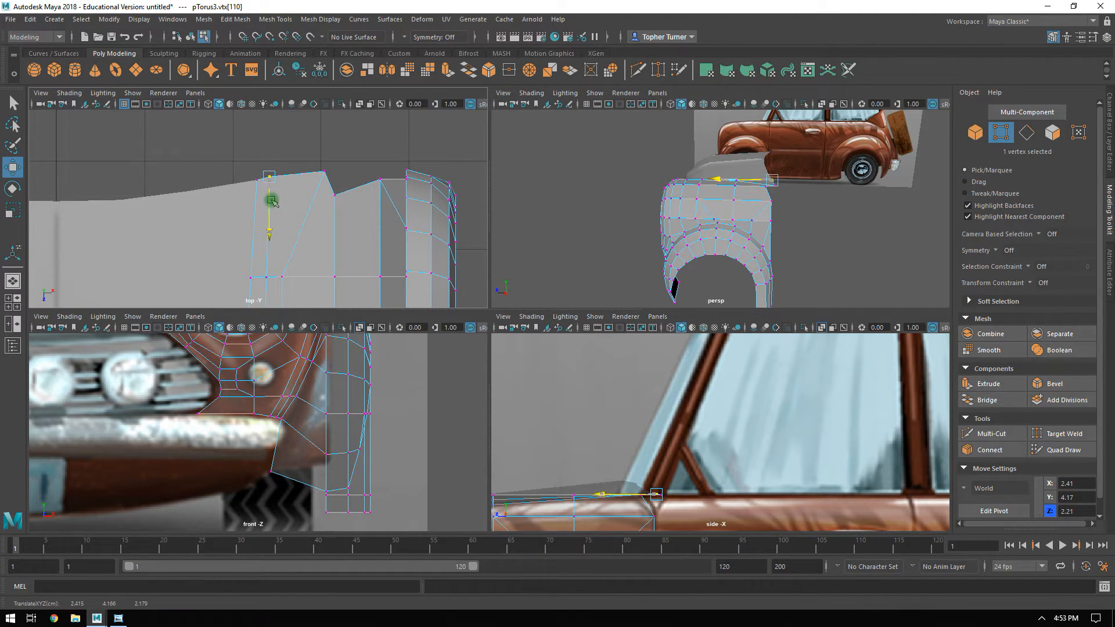
click(327, 170)
drag(322, 208, 325, 207)
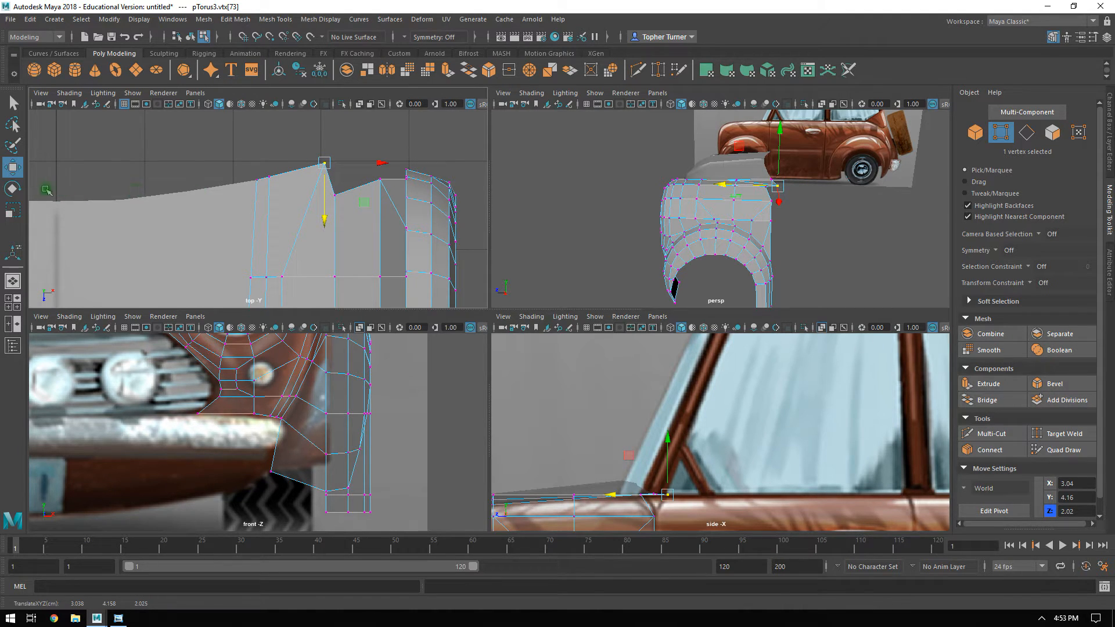
click(272, 172)
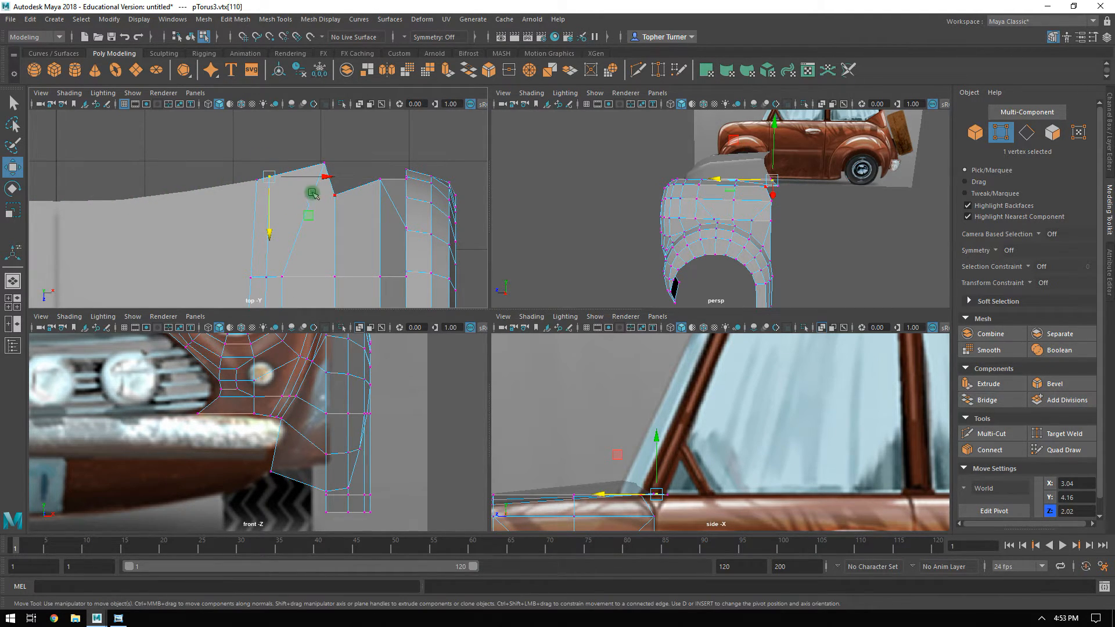
drag(302, 210, 326, 213)
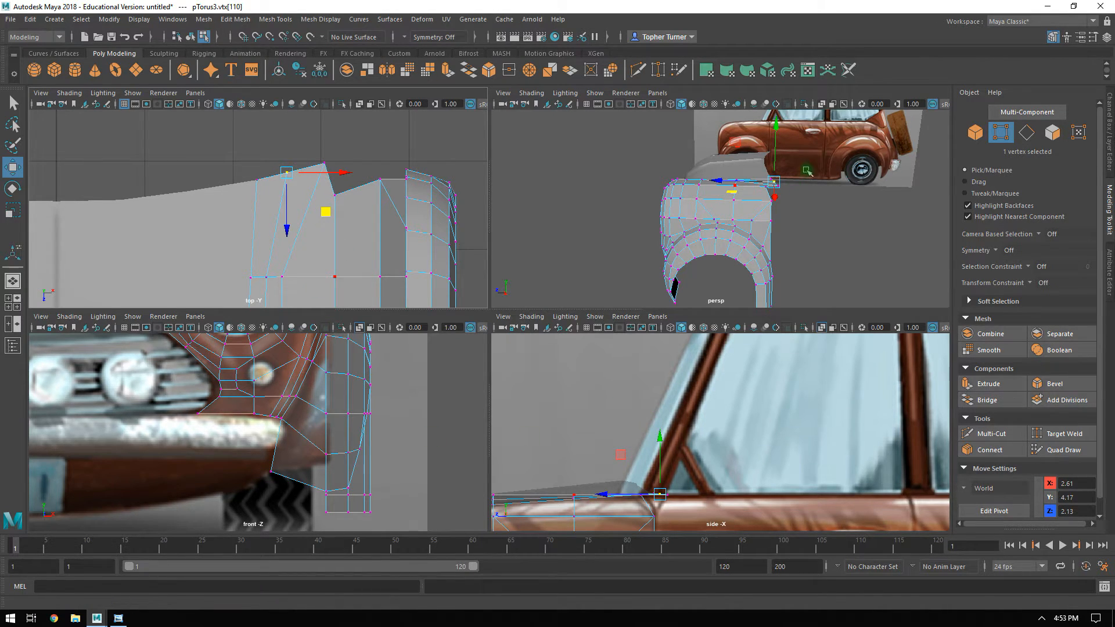
Shift the two inner vertices in the row ahead of the rear edge outward to even out the body's edge flow.
key(space)
alt+drag(806, 170, 588, 263)
click(535, 256)
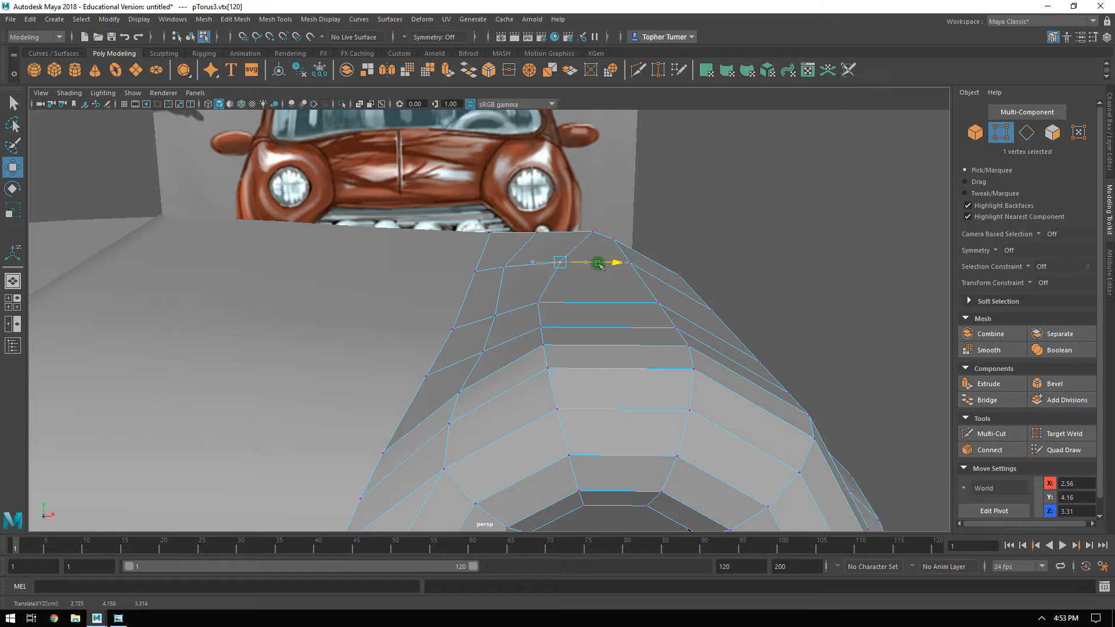
click(507, 270)
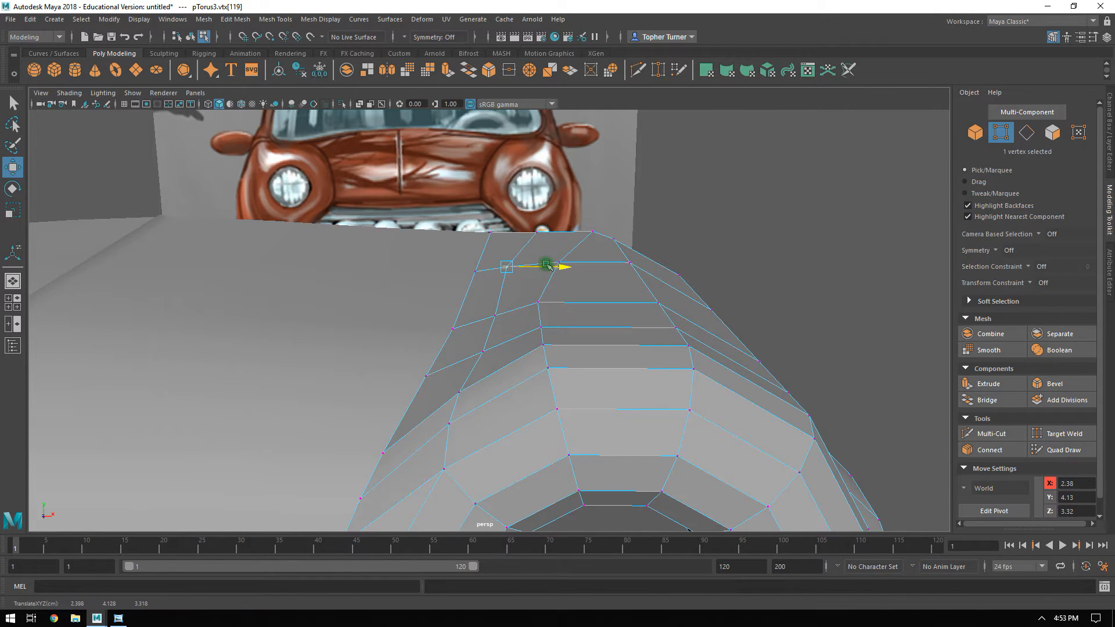
mouse_move(566, 266)
alt+mouse_down()
mouse_move(584, 256)
mouse_move(566, 250)
alt+mouse_up()
Extrude the three rear edges on one half of the hood up along the windshield slope to the roof line in the side reference.
alt+drag(568, 307, 666, 239)
alt+drag(641, 286, 601, 232)
key(F10)
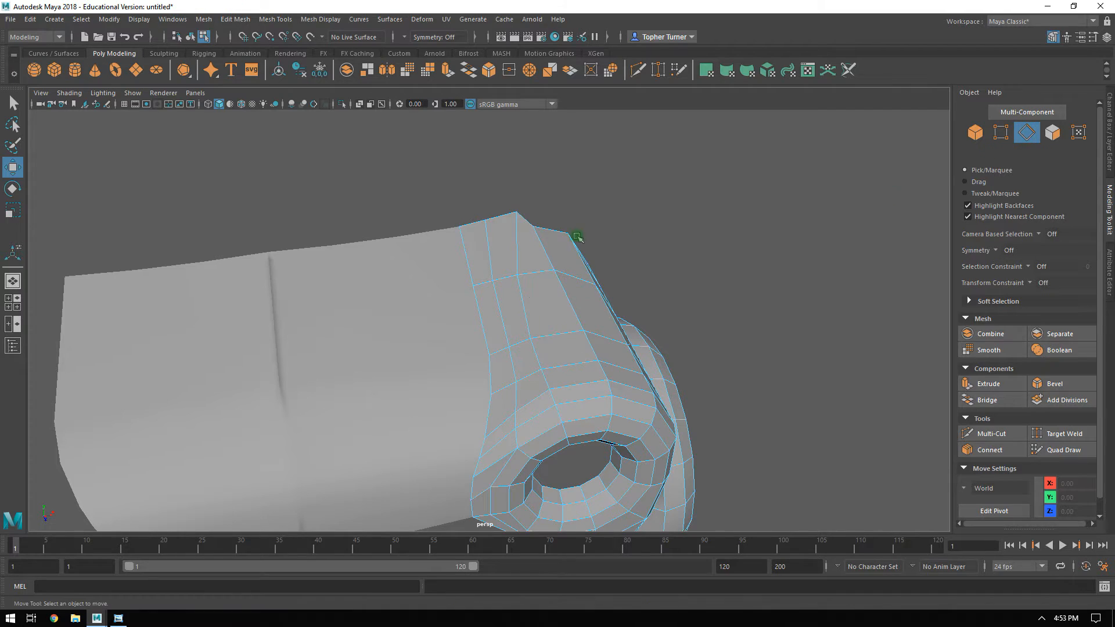
click(425, 234)
shift+click(319, 249)
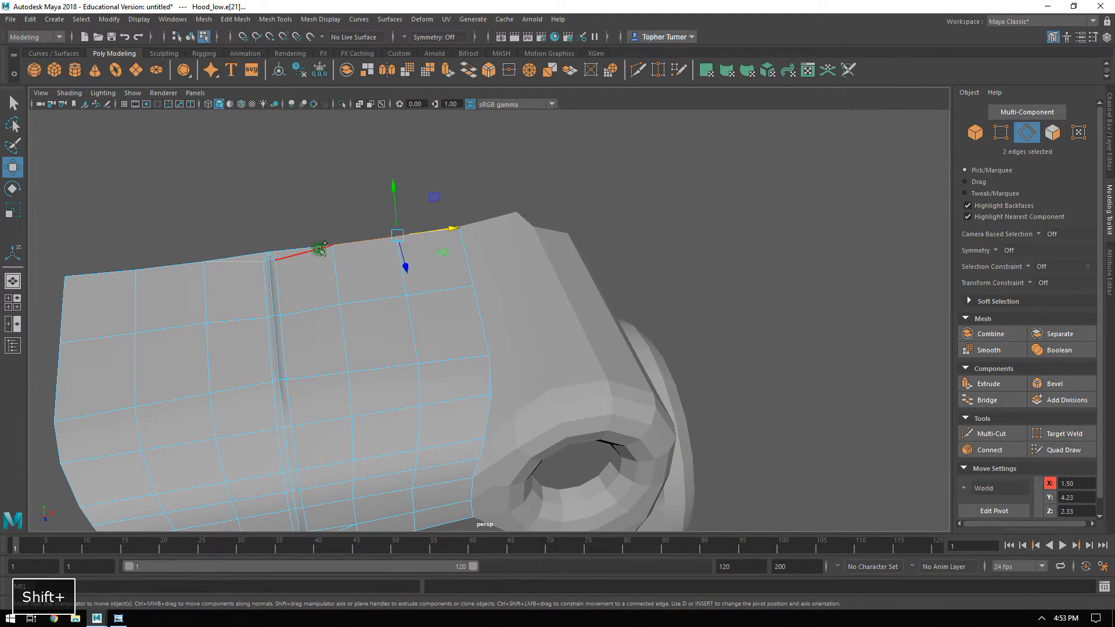
shift+click(295, 251)
alt+drag(395, 282, 389, 264)
key(space)
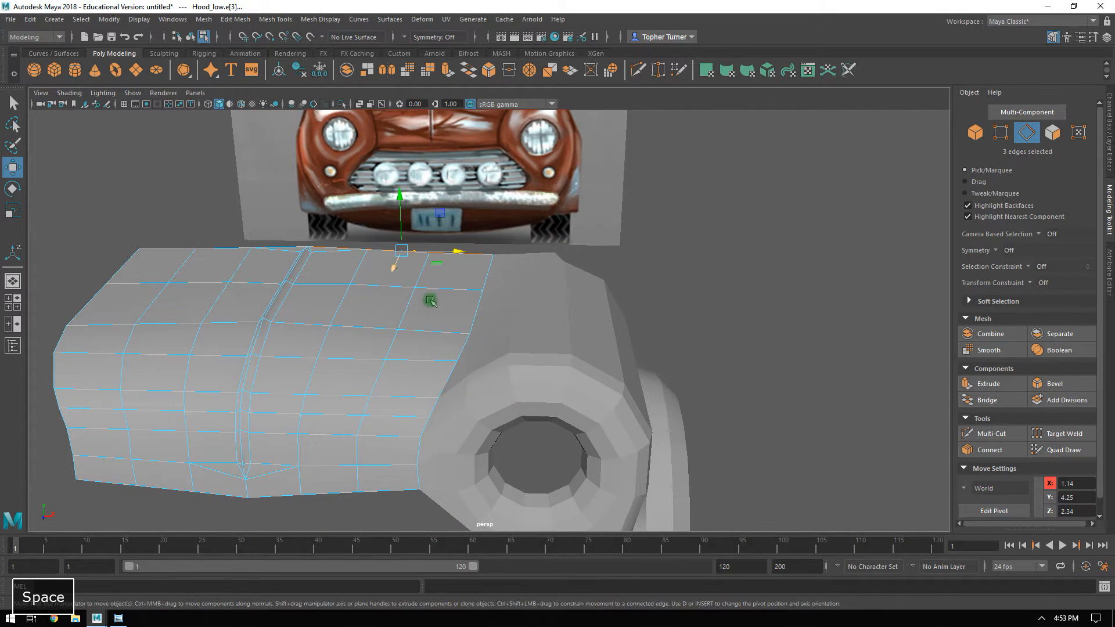
alt+middle_drag(318, 390, 318, 459)
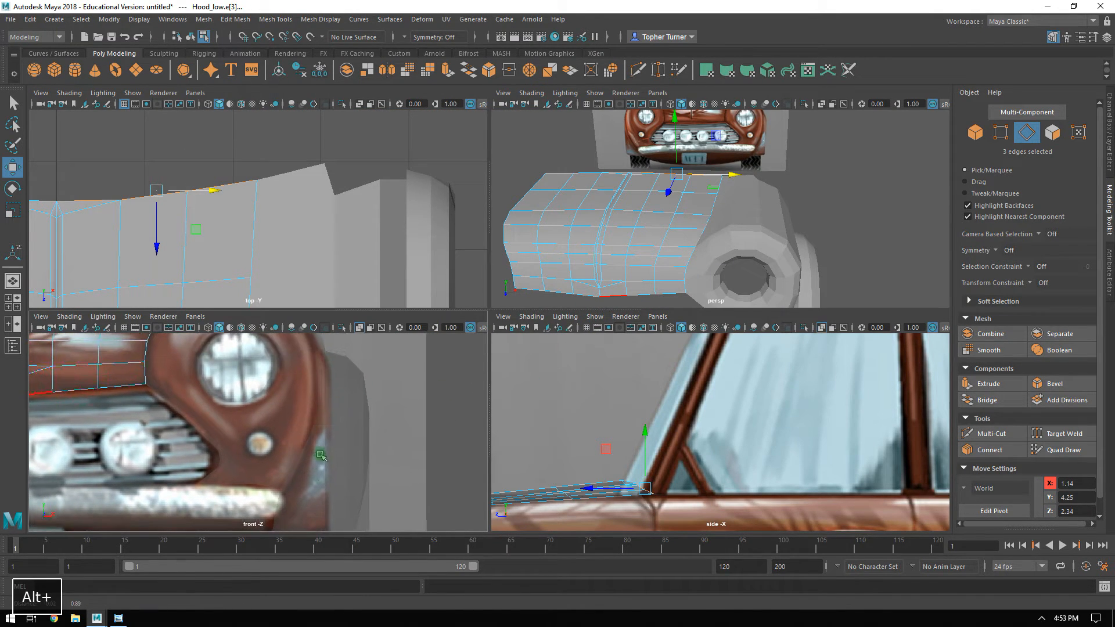
alt+right_drag(753, 409, 710, 374)
alt+middle_drag(710, 374, 660, 347)
alt+right_drag(672, 356, 680, 409)
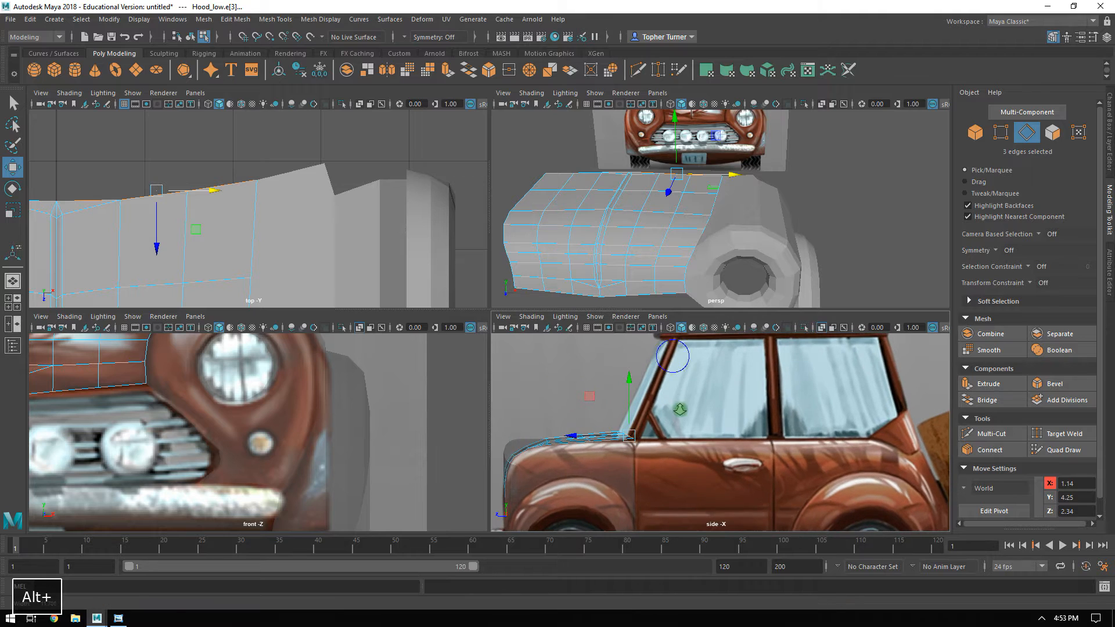
alt+middle_drag(710, 405, 687, 465)
shift+drag(572, 459, 606, 360)
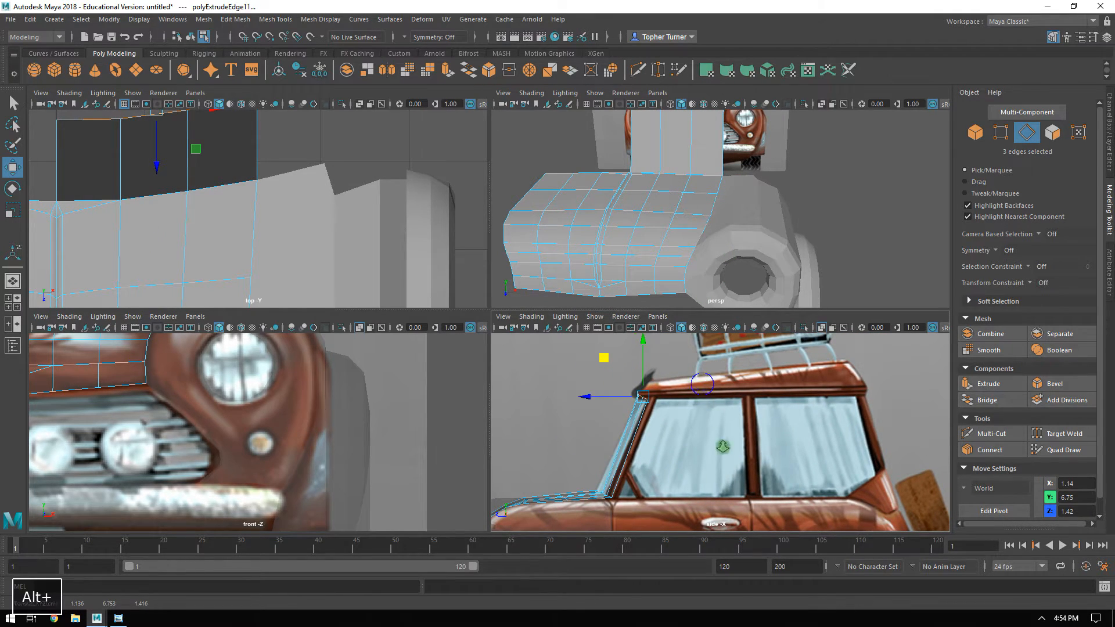
Flatten the extruded top edges vertically and place them at Y 6.70, Z 1.41 at the top of the windshield.
alt+right_drag(721, 447, 781, 468)
alt+middle_drag(645, 372, 799, 420)
key(r)
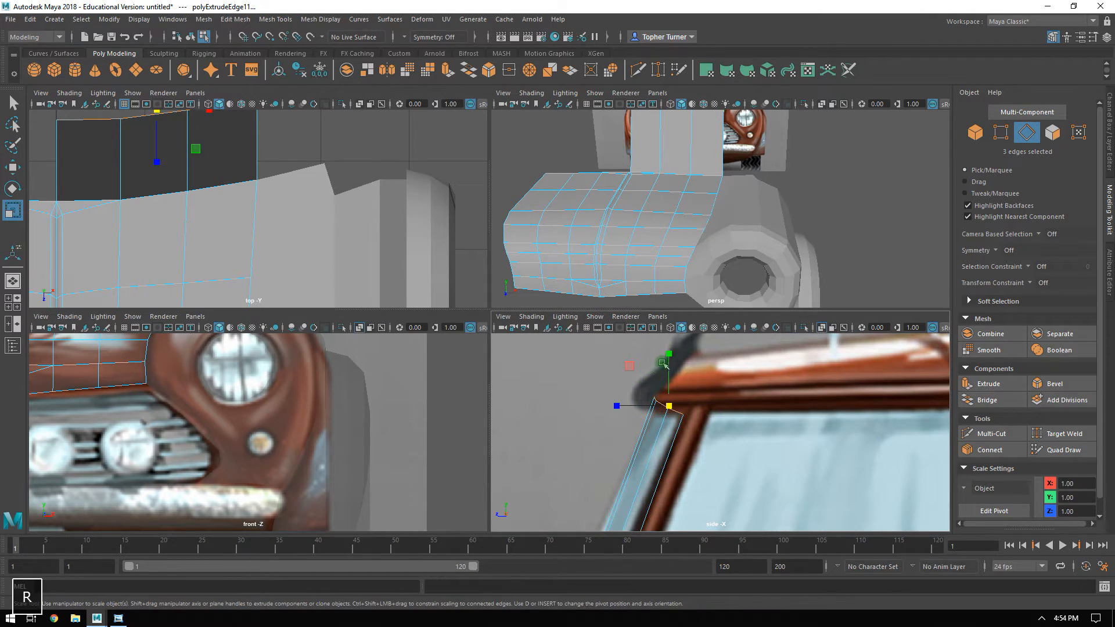
drag(669, 354, 670, 355)
key(w)
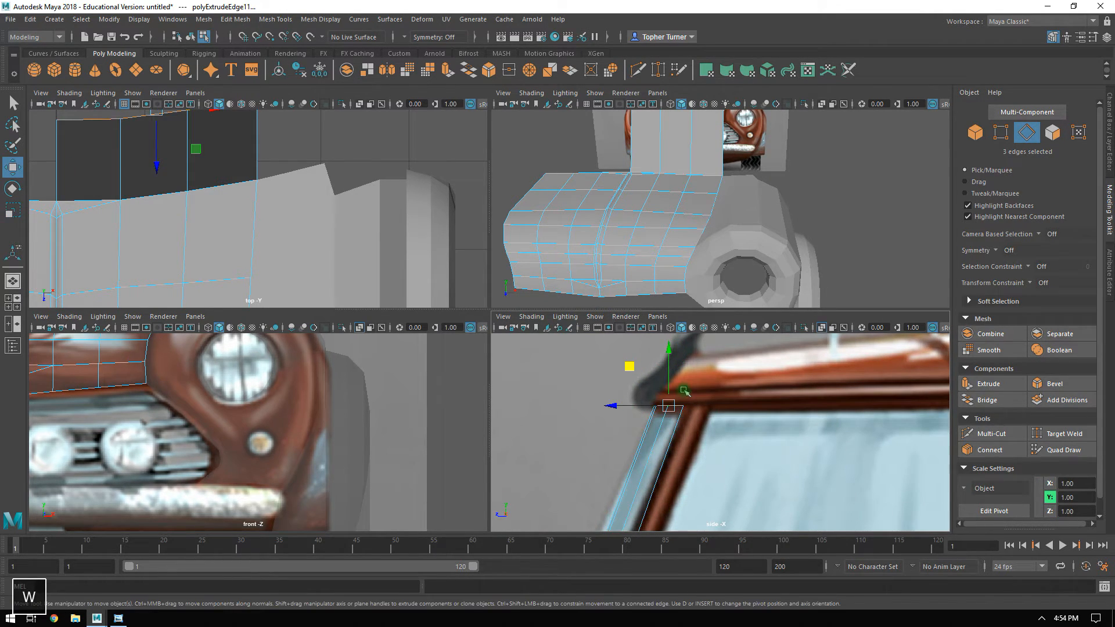
mouse_move(632, 369)
middle_down()
mouse_move(620, 377)
mouse_move(629, 374)
middle_up()
Detach the three extruded windshield faces from the hood, testing the cut with a trial move that is undone.
key(space)
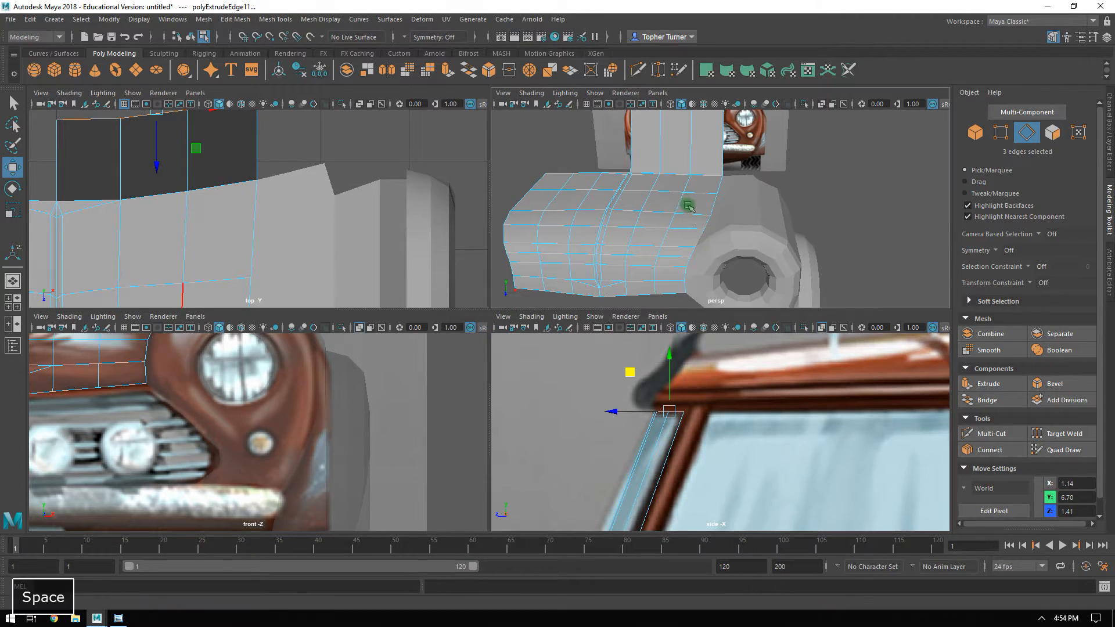
alt+drag(704, 214, 639, 215)
alt+middle_drag(639, 214, 679, 317)
click(1053, 134)
drag(734, 147, 454, 285)
alt+drag(627, 256, 697, 285)
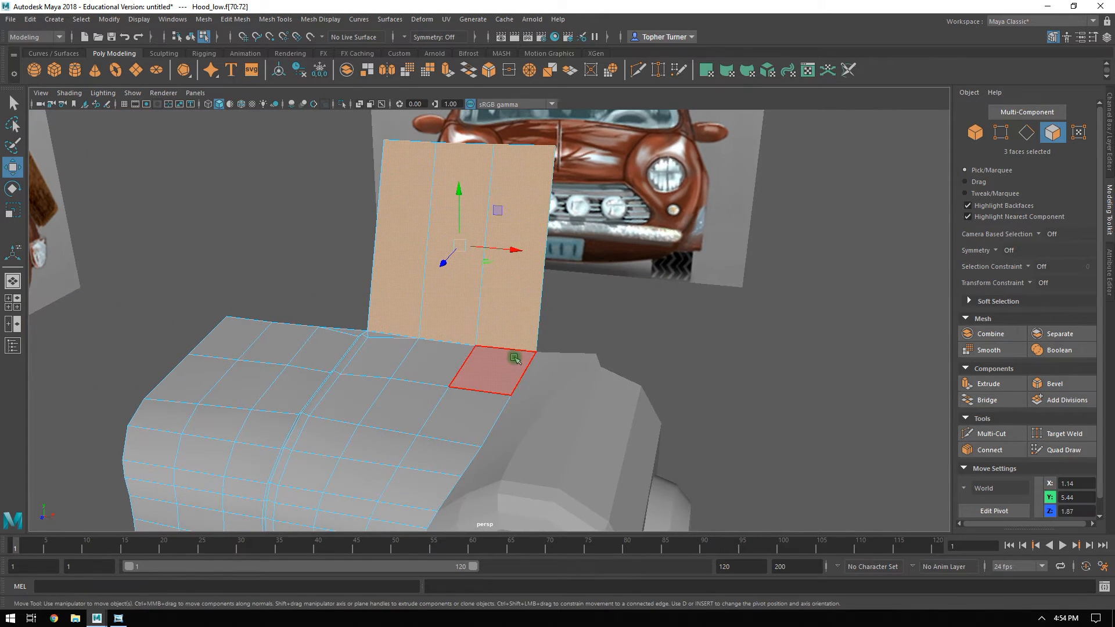
alt+right_drag(602, 304, 464, 294)
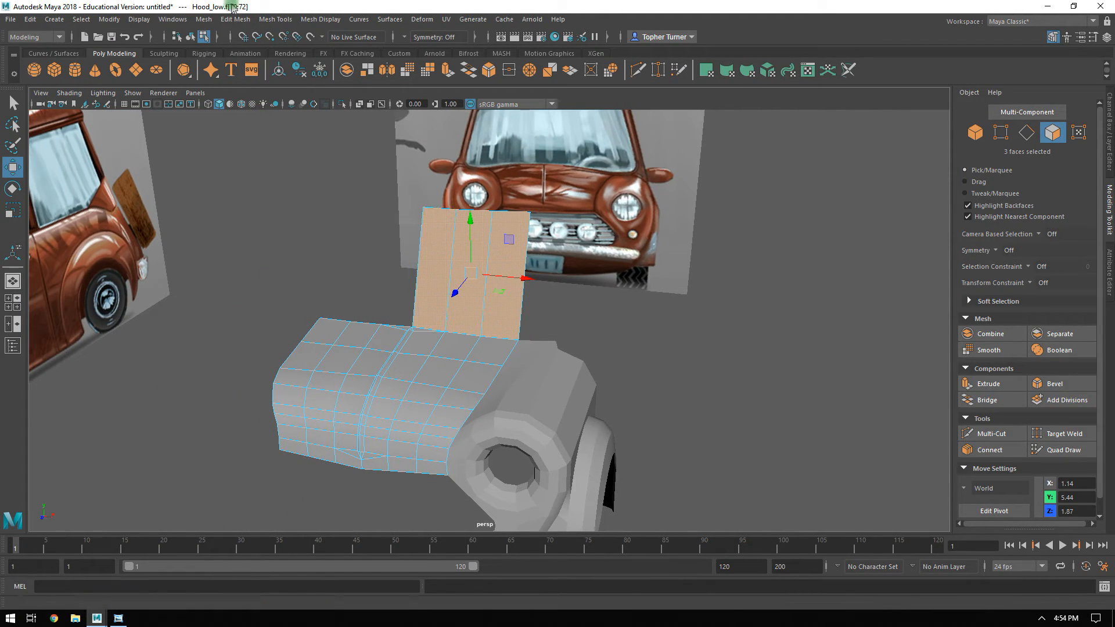
click(203, 19)
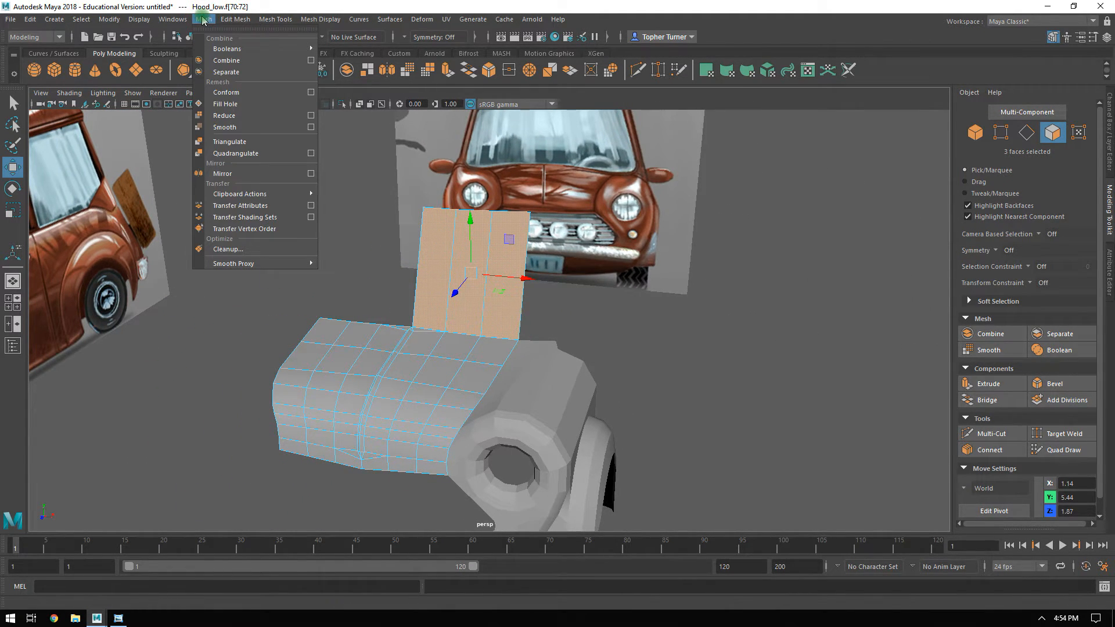
mouse_move(222, 23)
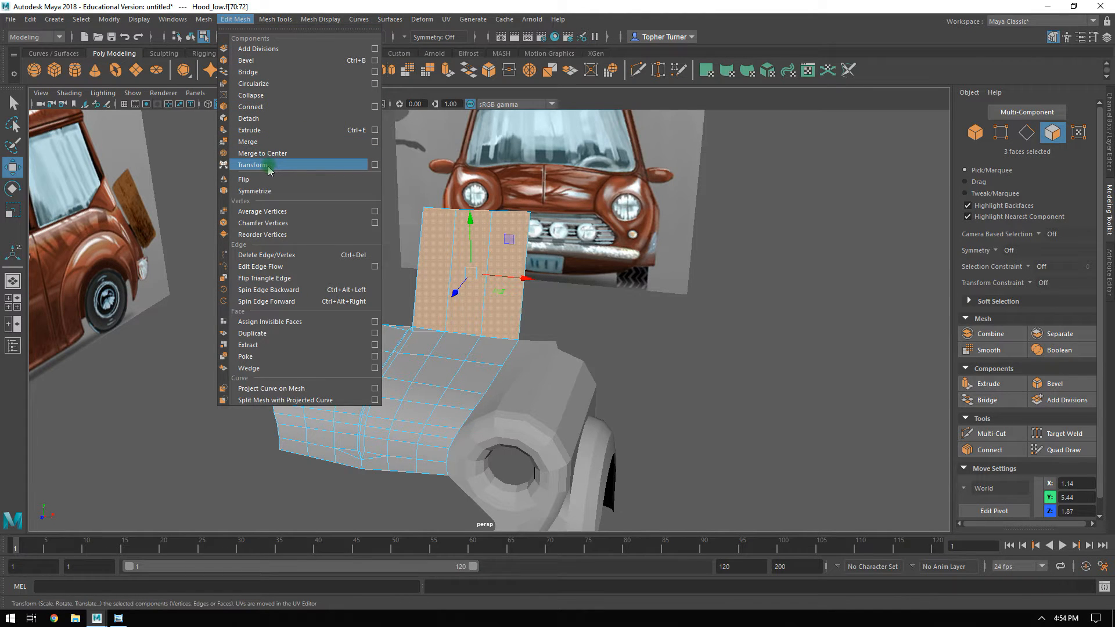
click(270, 120)
drag(508, 243, 443, 149)
key(ctrl+z)
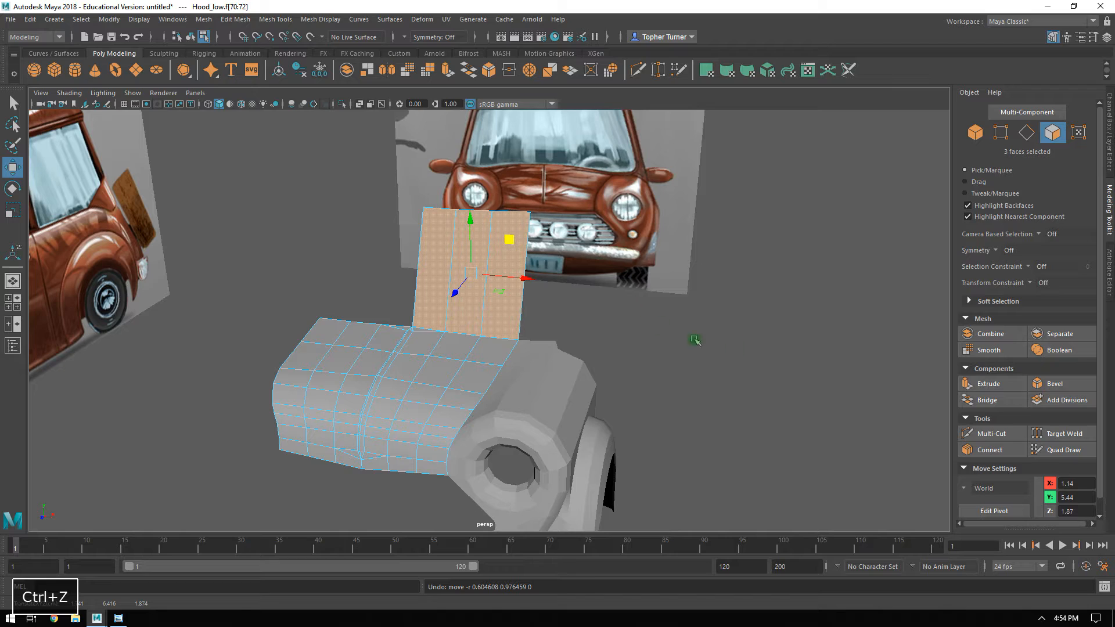
Separate the detached windshield faces into their own object, then try moving it and undo the move.
click(1059, 334)
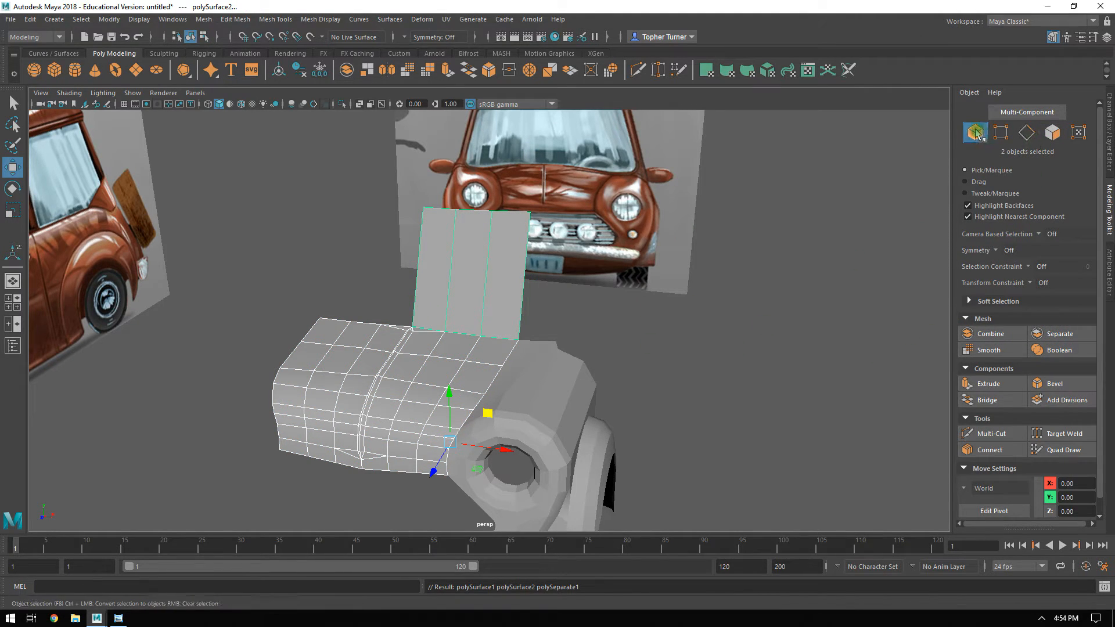
click(703, 356)
click(487, 289)
drag(490, 411, 475, 368)
key(ctrl+z)
Extrude the windshield's outer side edge outward three times to X 2.87, widening it toward the pillar in the front reference.
alt+drag(696, 353, 592, 416)
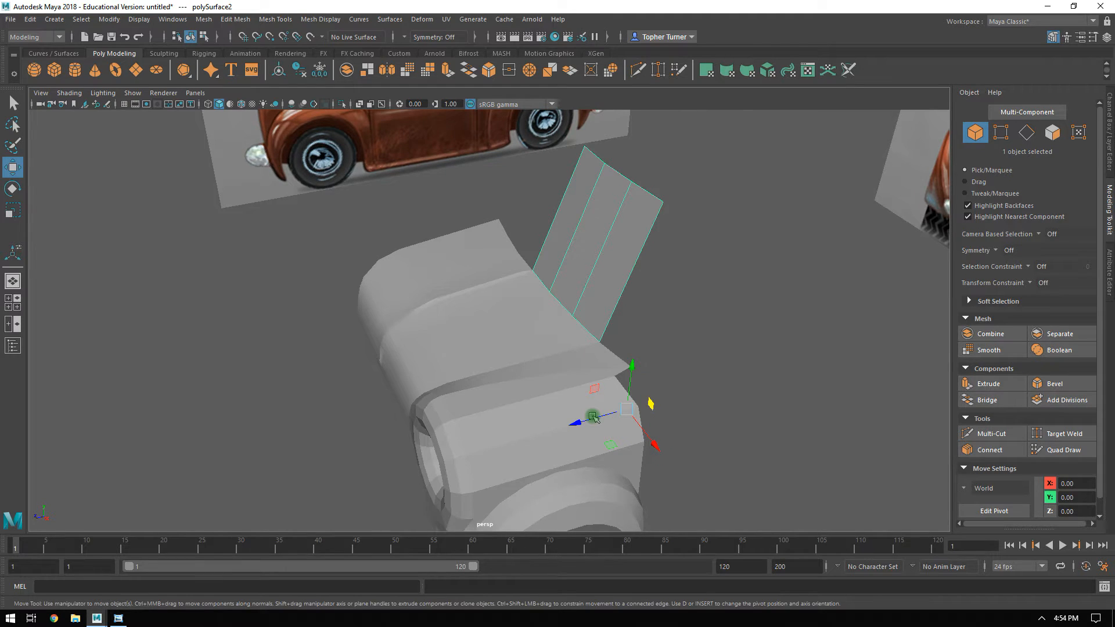
alt+drag(519, 410, 501, 305)
key(space)
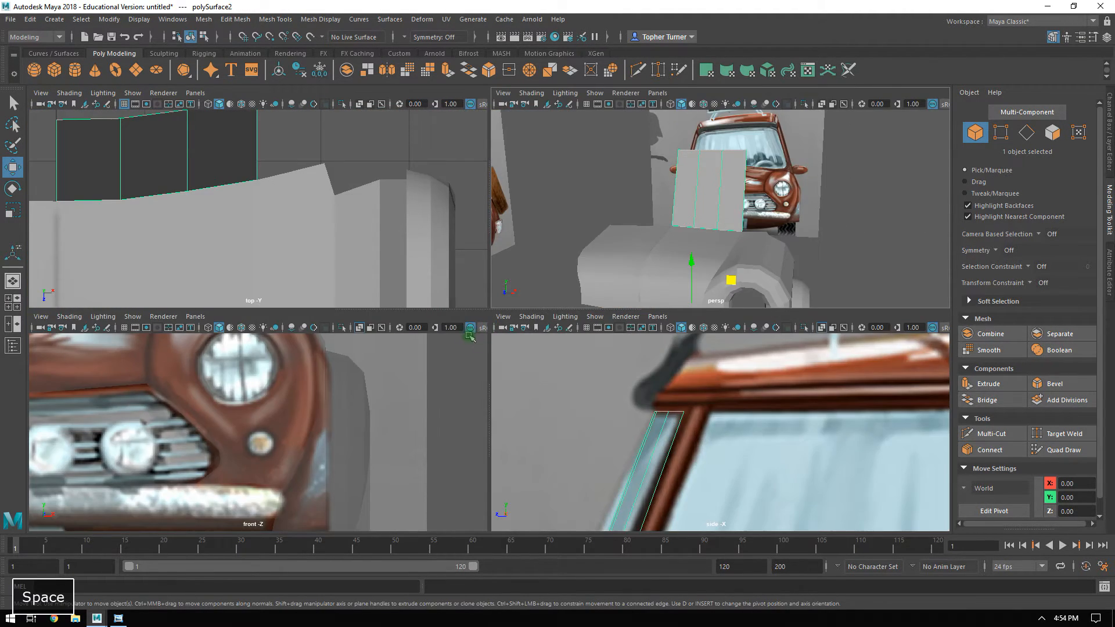
key(space)
alt+middle_drag(487, 207, 498, 430)
alt+right_drag(498, 430, 447, 224)
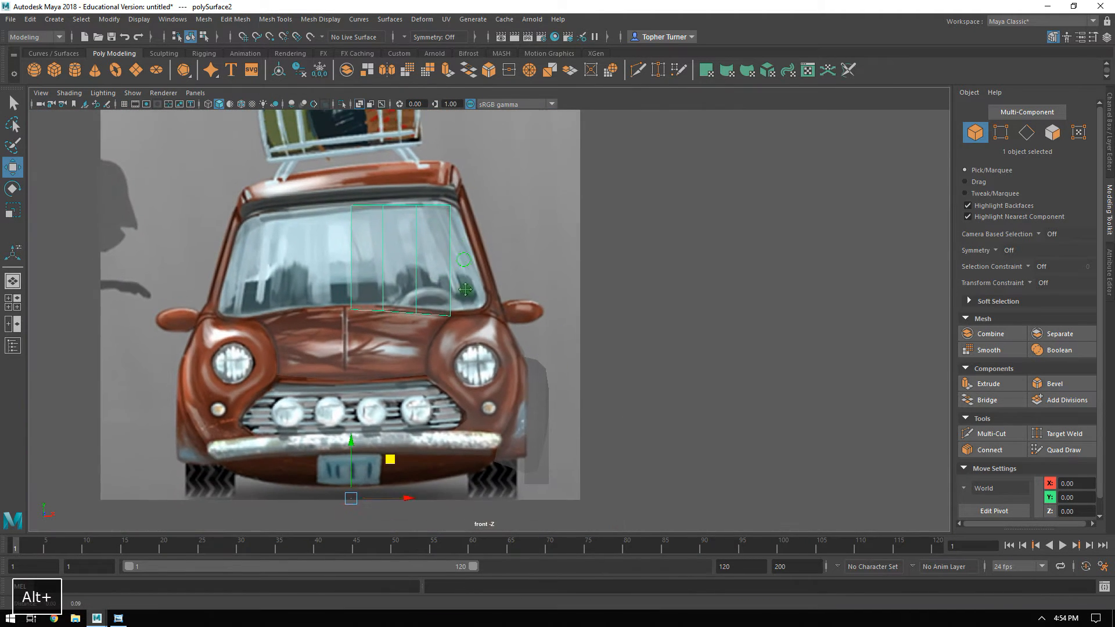
alt+middle_drag(446, 223, 455, 269)
alt+right_drag(455, 269, 652, 443)
alt+middle_drag(332, 221, 514, 235)
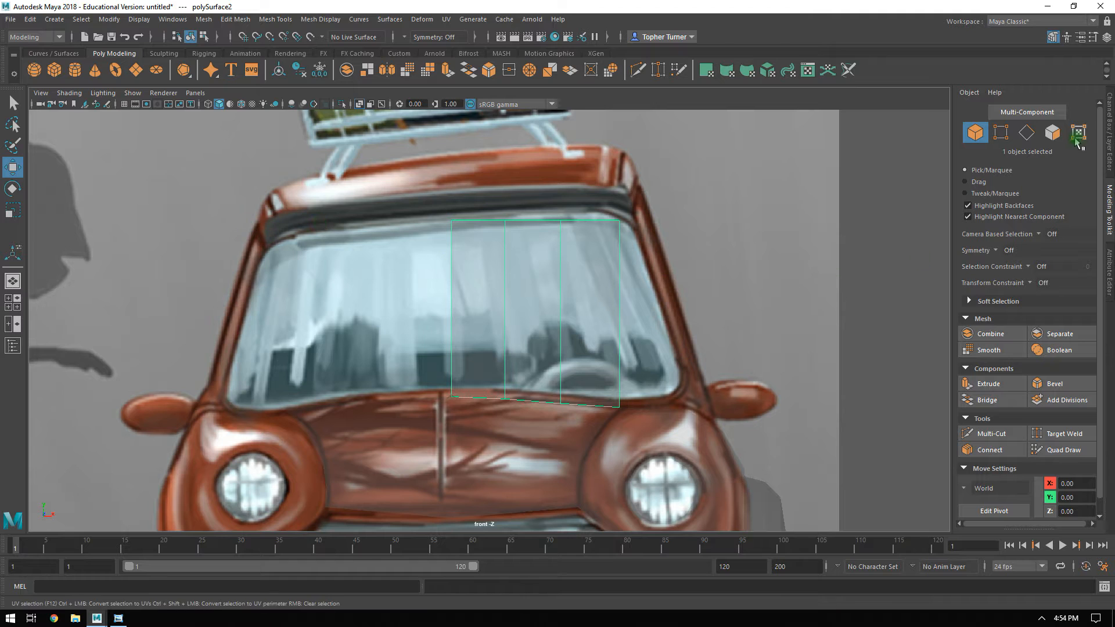
click(1026, 132)
click(658, 274)
alt+right_drag(657, 222, 762, 352)
alt+middle_drag(762, 352, 614, 313)
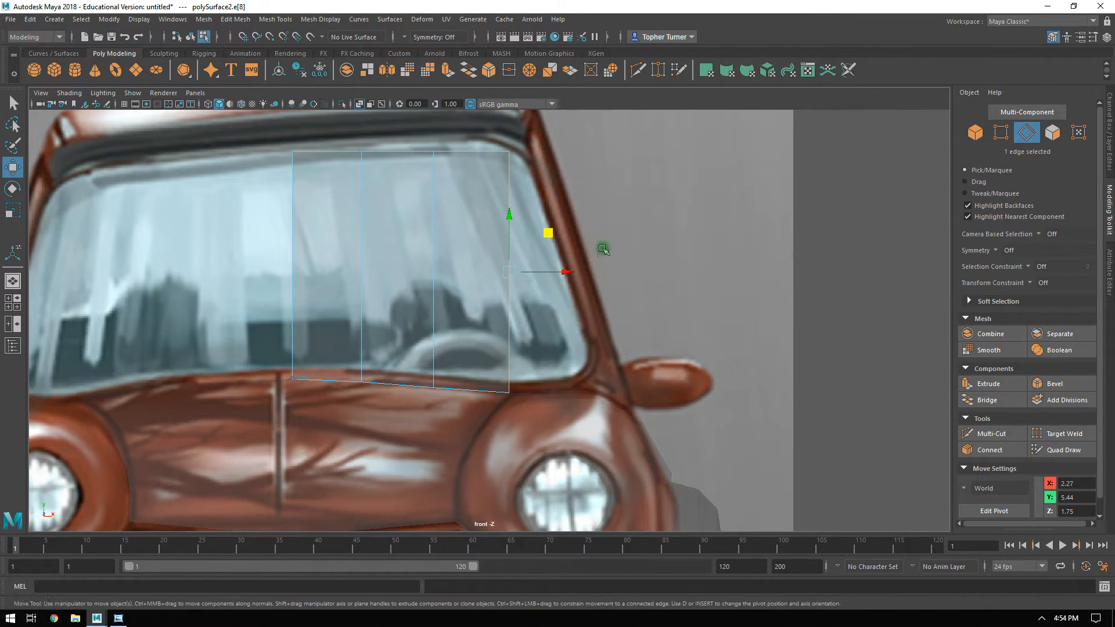
alt+middle_drag(600, 246, 593, 272)
shift+drag(557, 300, 604, 302)
Move the four outer top vertices of the windshield inward to follow the pillar's slope in the front reference.
alt+middle_drag(727, 267, 722, 348)
alt+right_drag(722, 348, 793, 419)
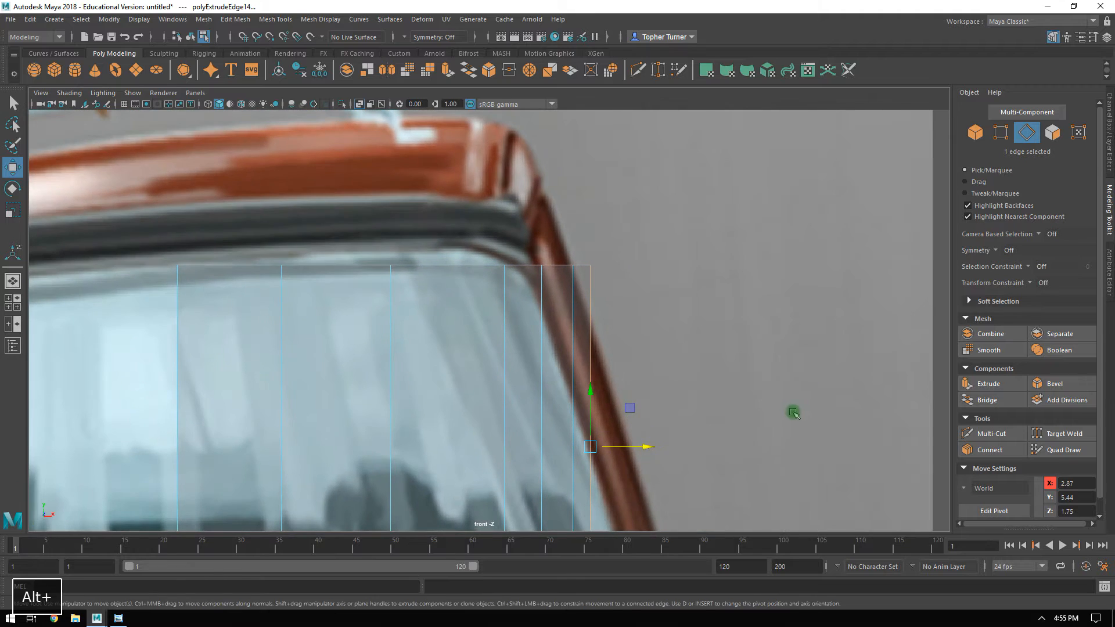
alt+middle_drag(733, 279, 758, 134)
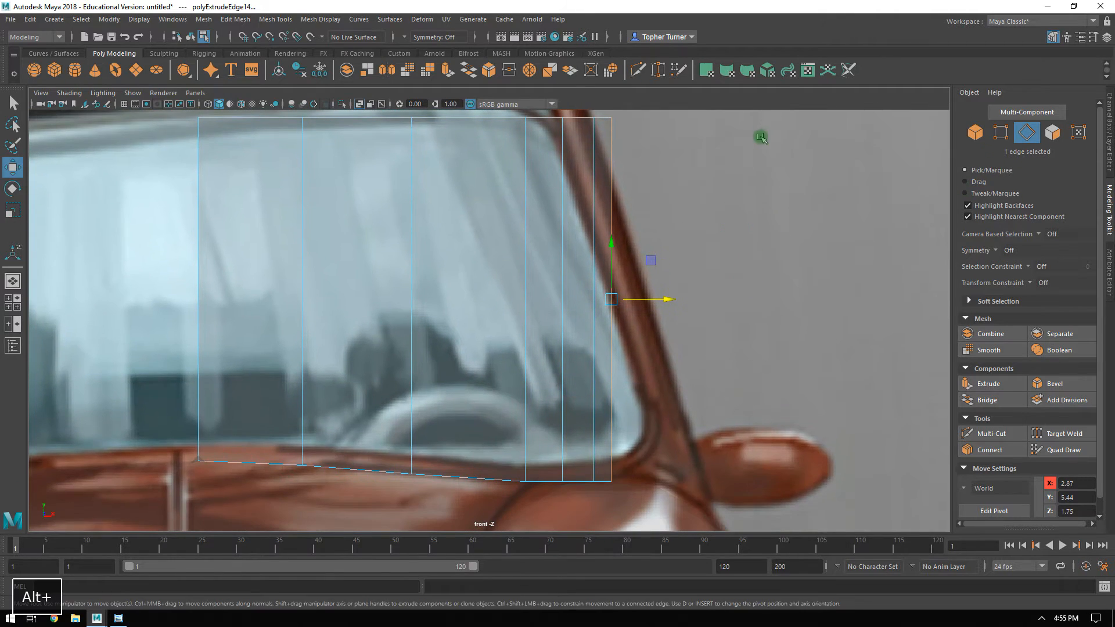
click(1000, 135)
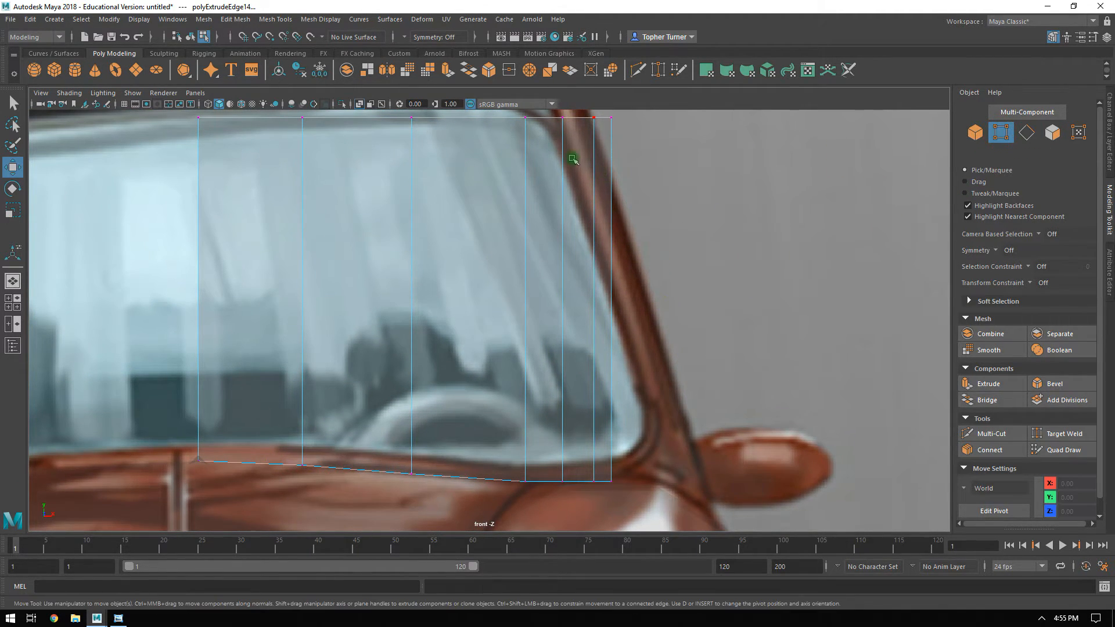
alt+middle_drag(548, 152, 567, 214)
drag(516, 145, 603, 199)
alt+middle_drag(573, 264, 546, 126)
Round the windshield's lower outer corner by placing its three outer bottom vertices at X 3.20/Y 4.61, X 3.11/Y 4.36 and X 2.83/Y 4.22.
drag(530, 374, 623, 424)
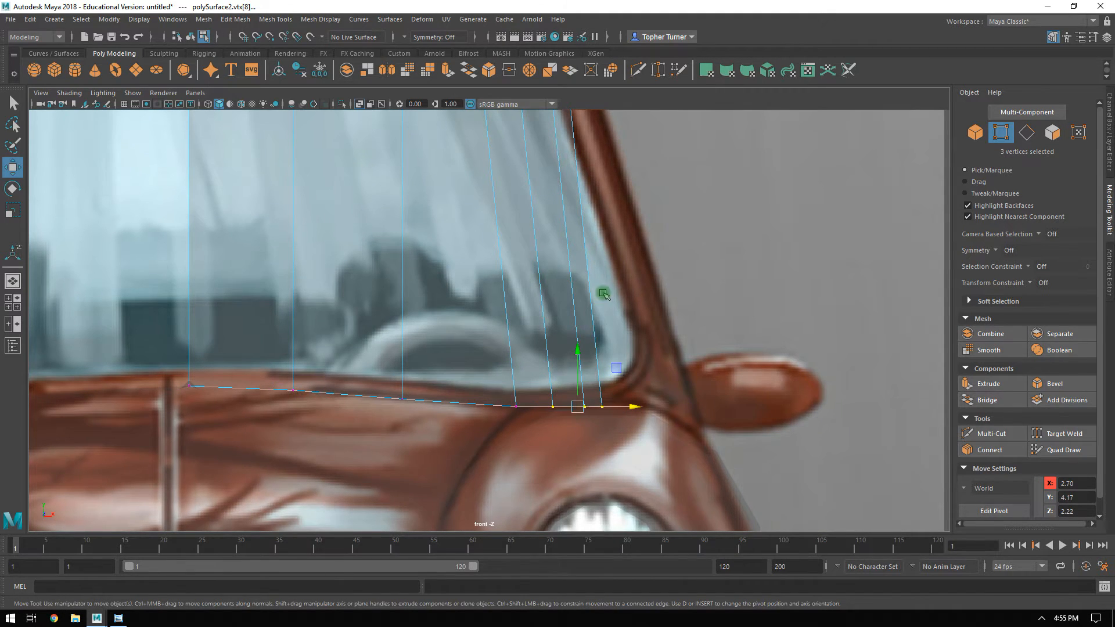
alt+middle_drag(602, 302, 508, 428)
drag(617, 471, 571, 521)
drag(609, 463, 645, 384)
click(560, 509)
drag(597, 463, 645, 424)
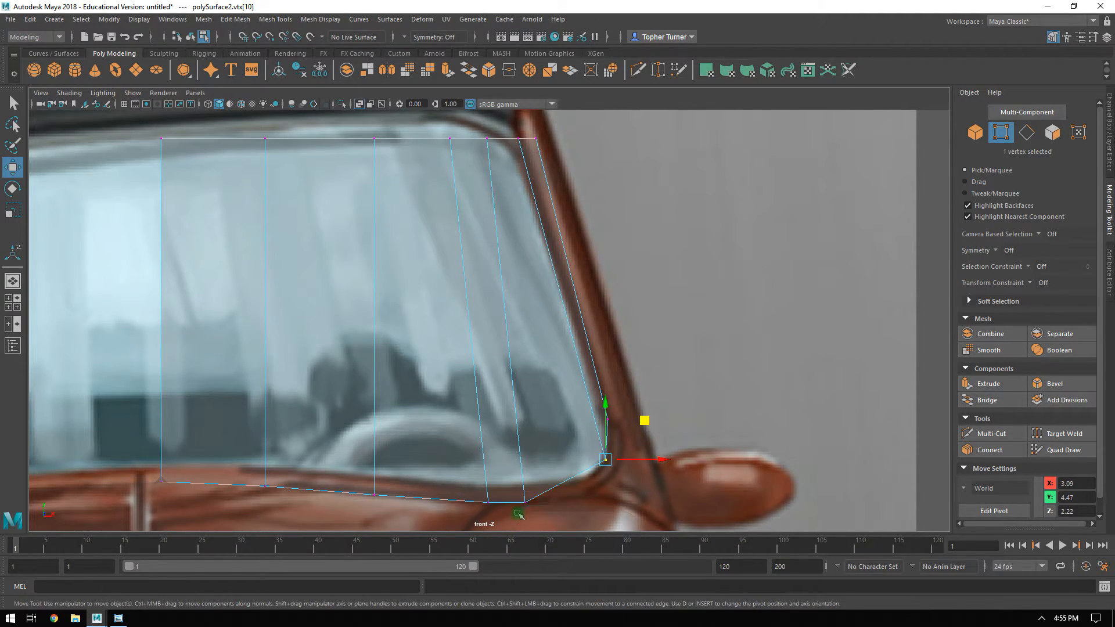
drag(559, 466, 604, 460)
drag(646, 419, 650, 435)
click(647, 381)
drag(647, 380, 662, 402)
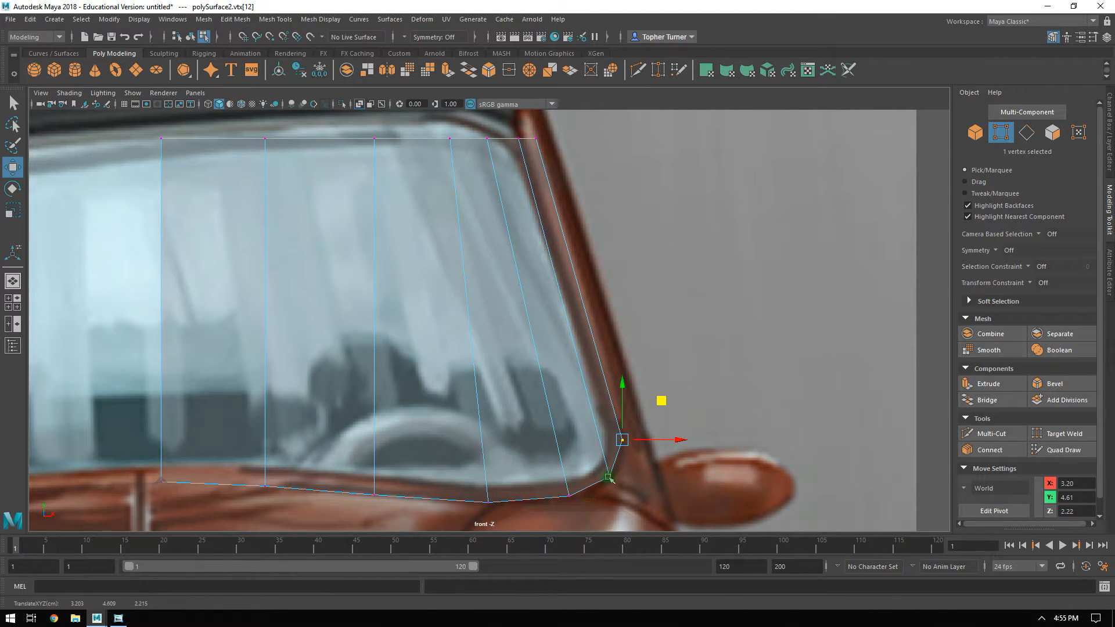
drag(547, 485, 584, 511)
Round the windshield's upper outer corner by placing its three outer top vertices at about X 2.66/Y 6.44, X 2.55/Y 6.60 and X 2.39/Y 6.67.
alt+middle_drag(570, 234, 572, 402)
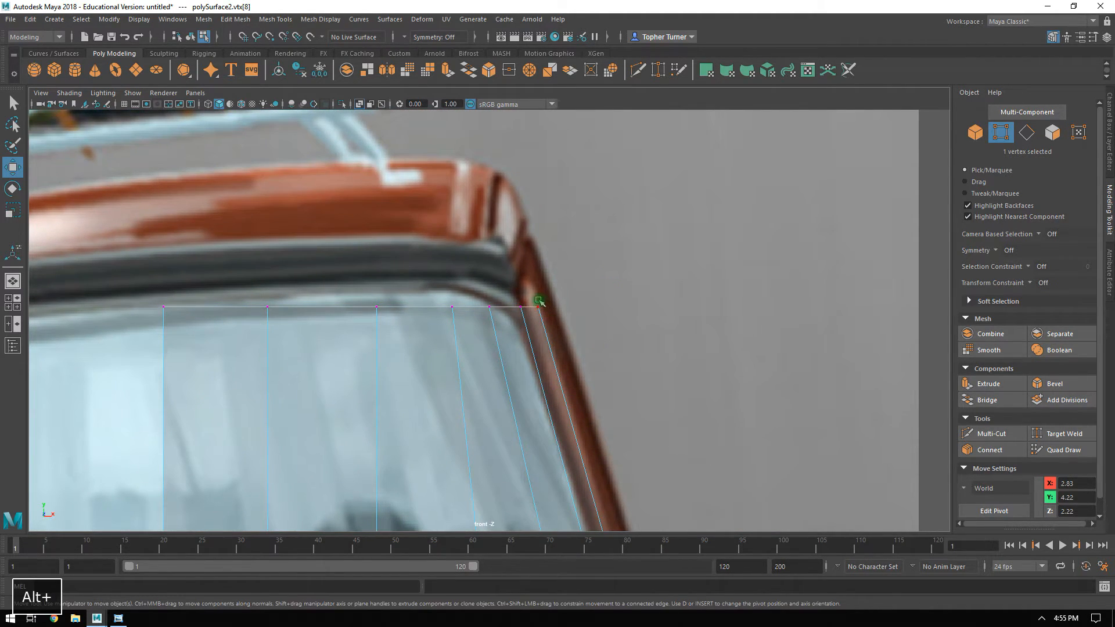
click(592, 323)
alt+middle_drag(546, 297, 576, 264)
drag(559, 244, 602, 277)
drag(619, 230, 628, 261)
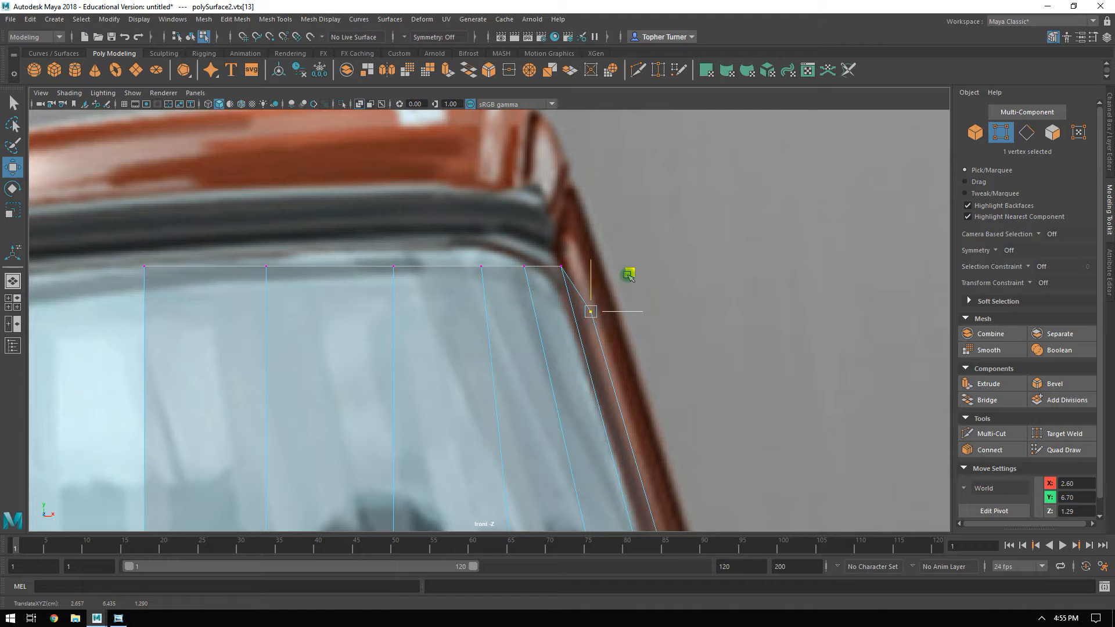
drag(545, 238, 570, 281)
drag(599, 234, 608, 245)
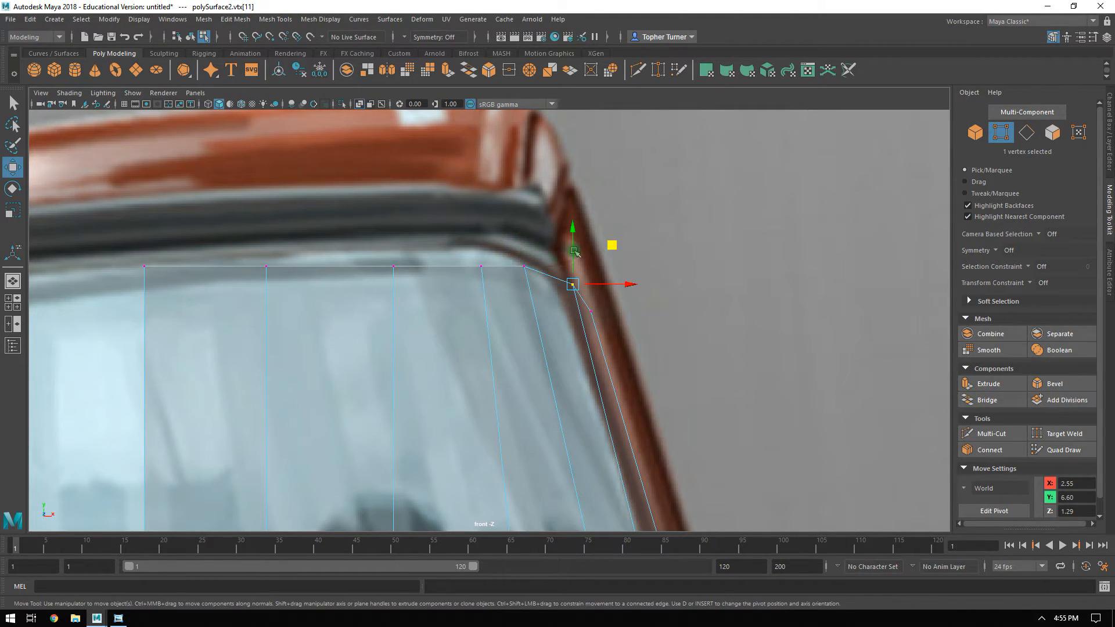
drag(569, 230, 580, 236)
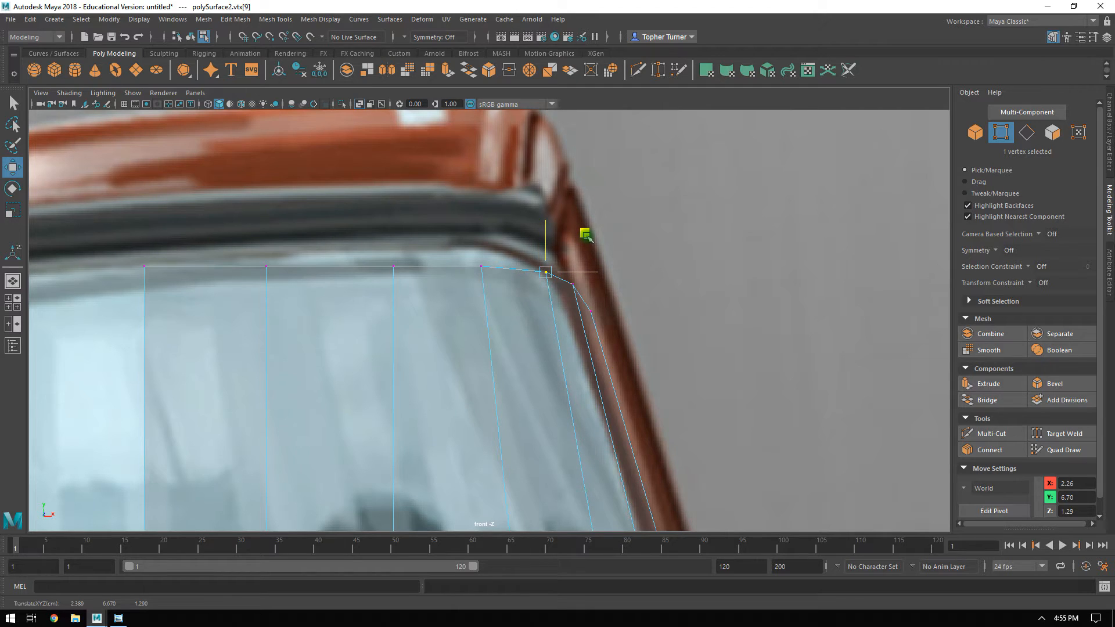
In the top view, move the windshield's six outer vertices back to about Z 1.61 to begin its curvature.
alt+middle_drag(667, 307, 658, 237)
alt+right_drag(658, 237, 592, 324)
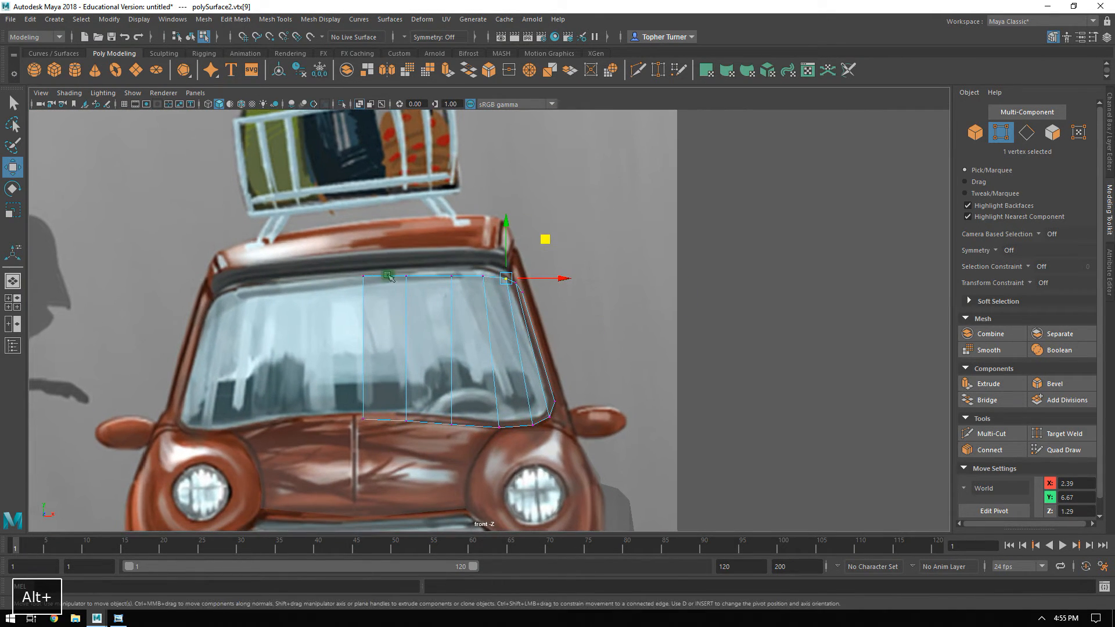
key(space)
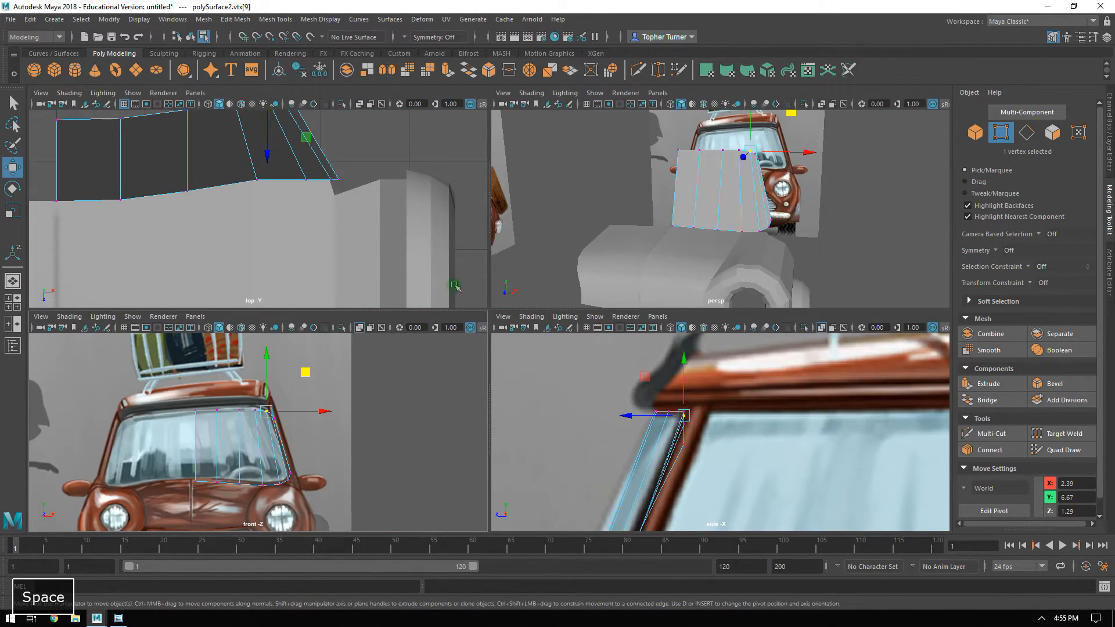
key(space)
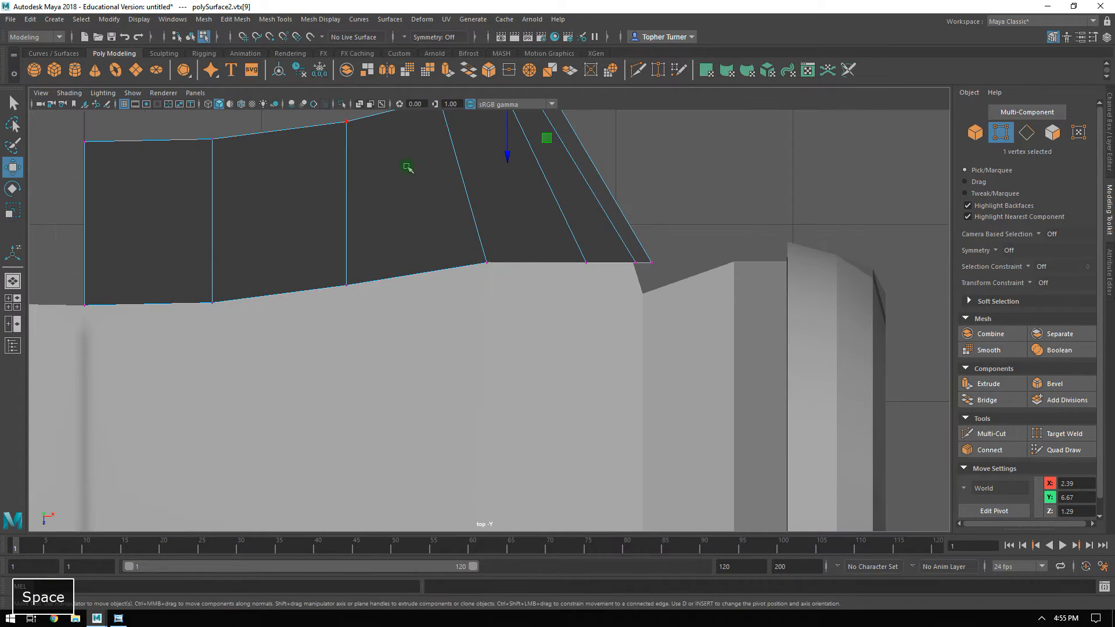
alt+middle_drag(608, 166, 561, 289)
shift+drag(438, 175, 493, 209)
shift+drag(619, 328, 524, 383)
mouse_move(509, 320)
mouse_down()
mouse_move(510, 287)
mouse_move(498, 309)
mouse_up()
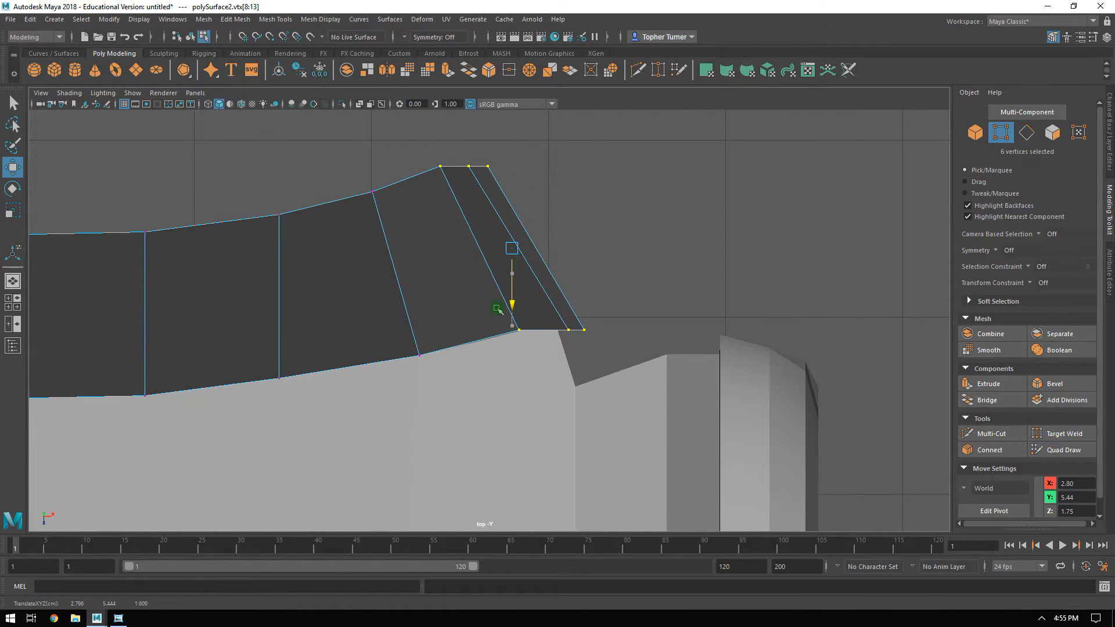
Continue the windshield's curve by moving the four outermost vertices back to Z 1.54 and the last two to Z 1.48.
drag(520, 142, 459, 191)
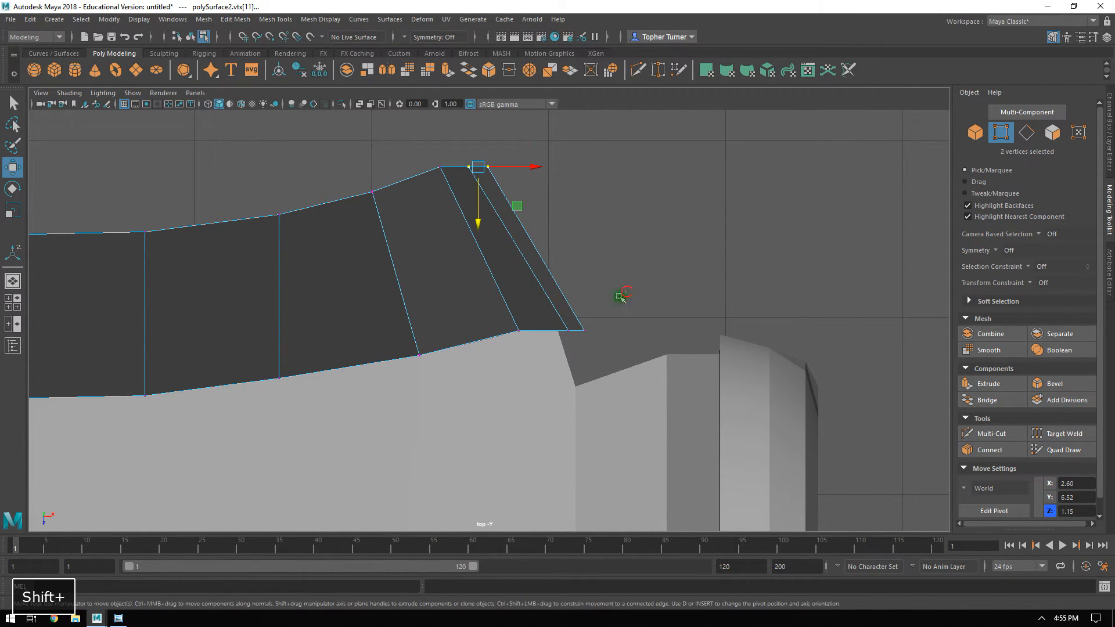
drag(535, 317, 526, 296)
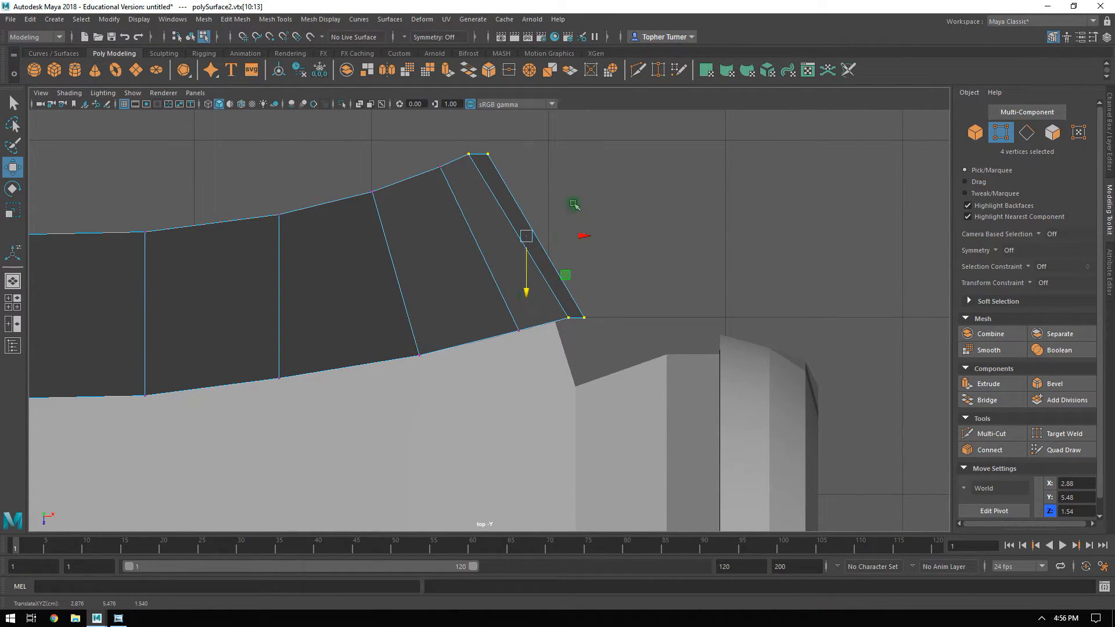
click(601, 293)
shift+click(584, 337)
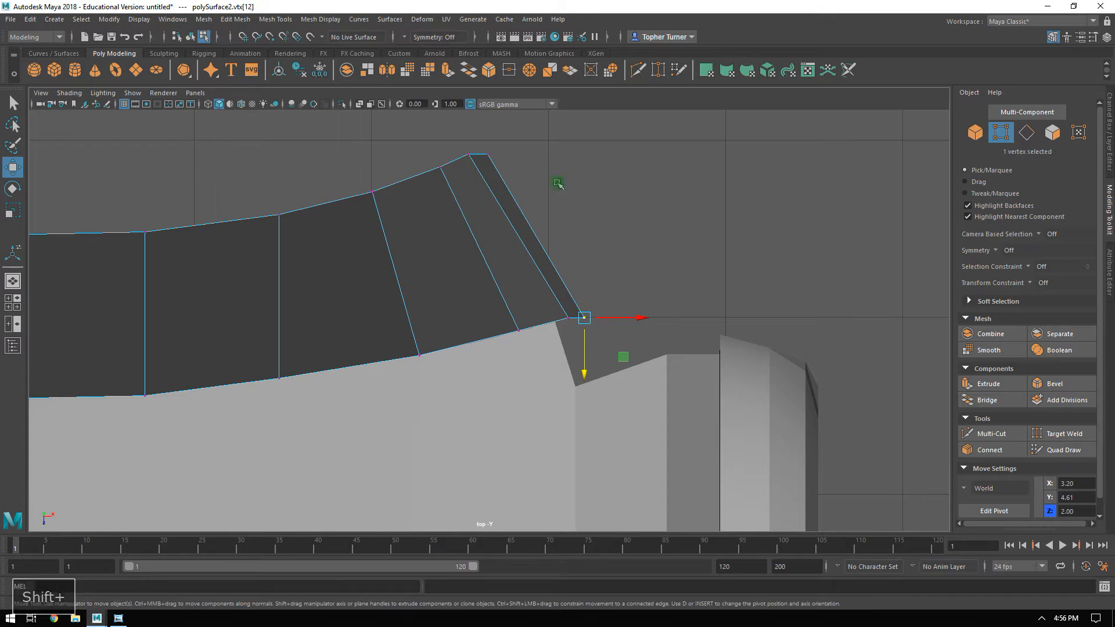
drag(535, 293, 536, 282)
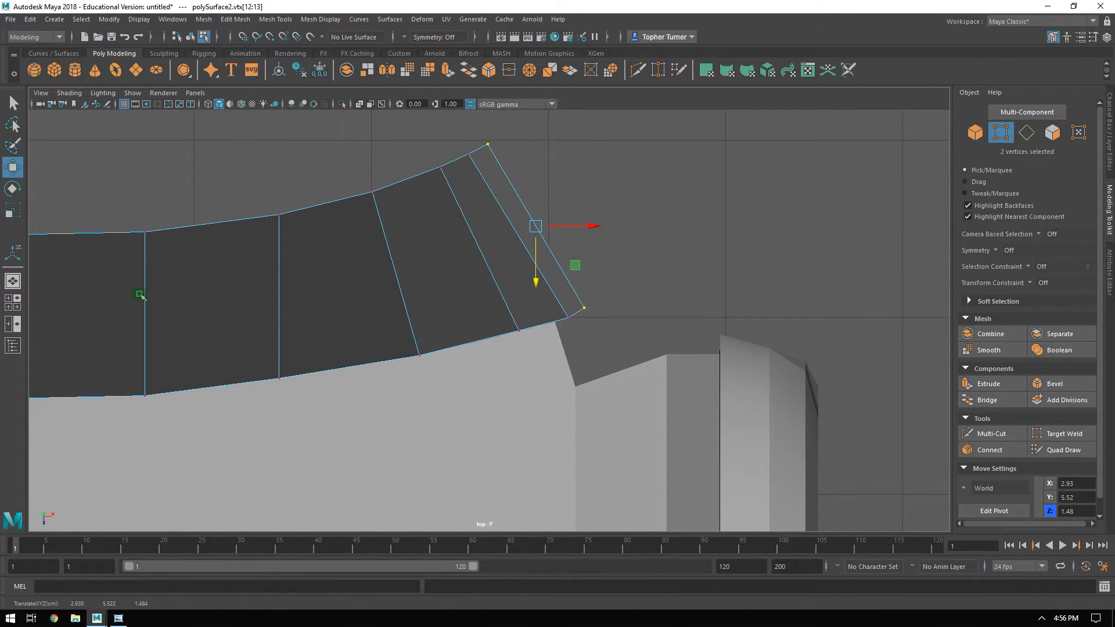
Examine the windshield's lower corner against the side reference and the neighbouring hood and wheel arch body in perspective.
drag(621, 276, 546, 361)
scroll(554, 338, up, 4)
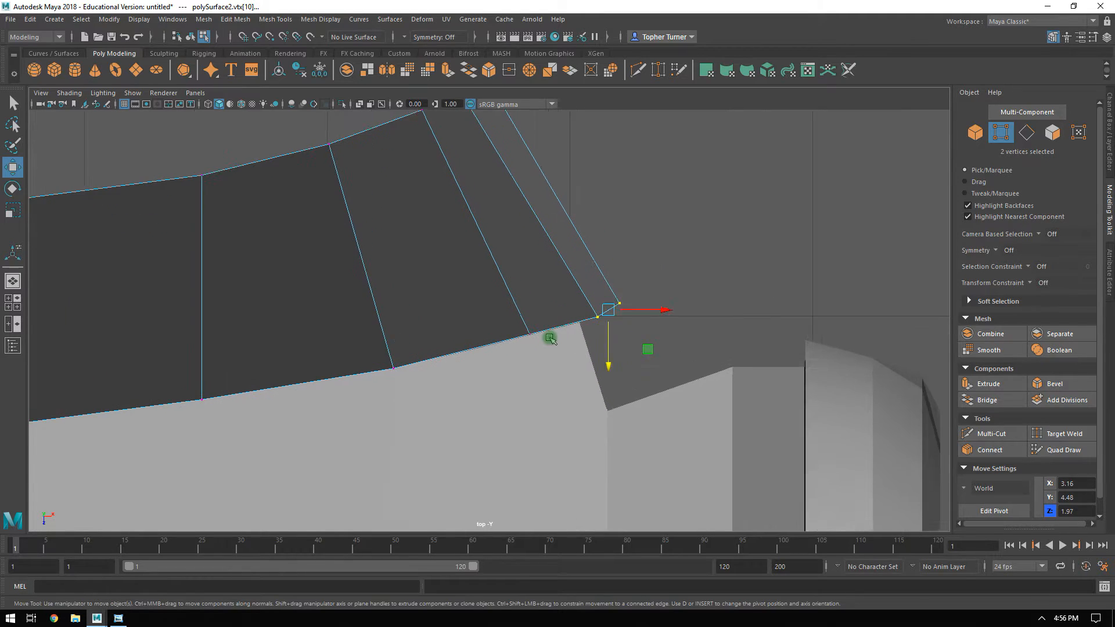
click(612, 344)
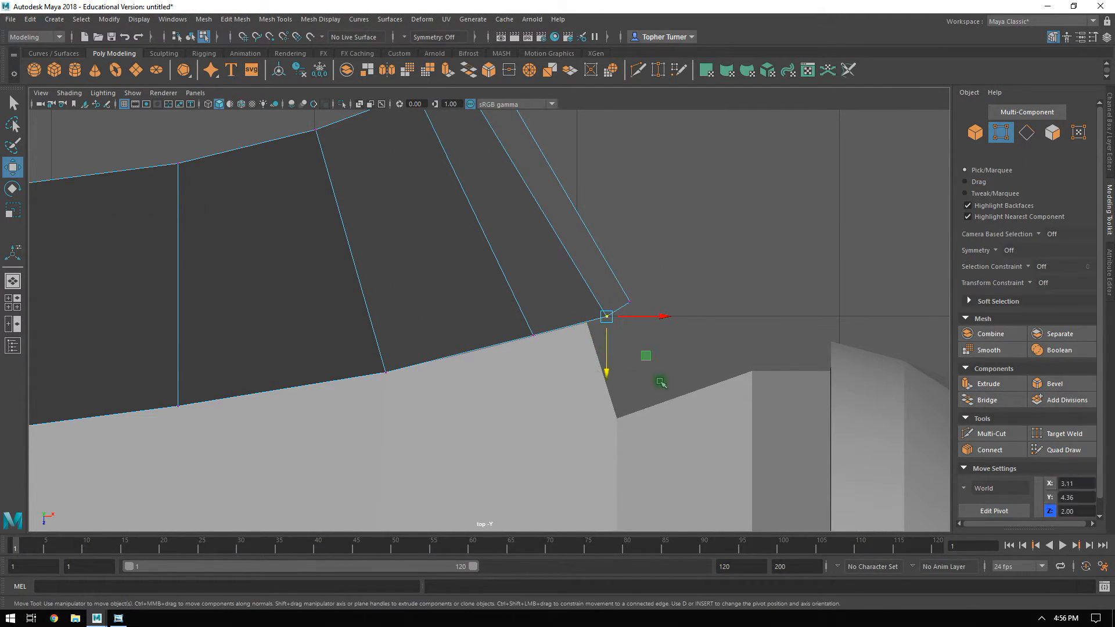
key(space)
key(space)
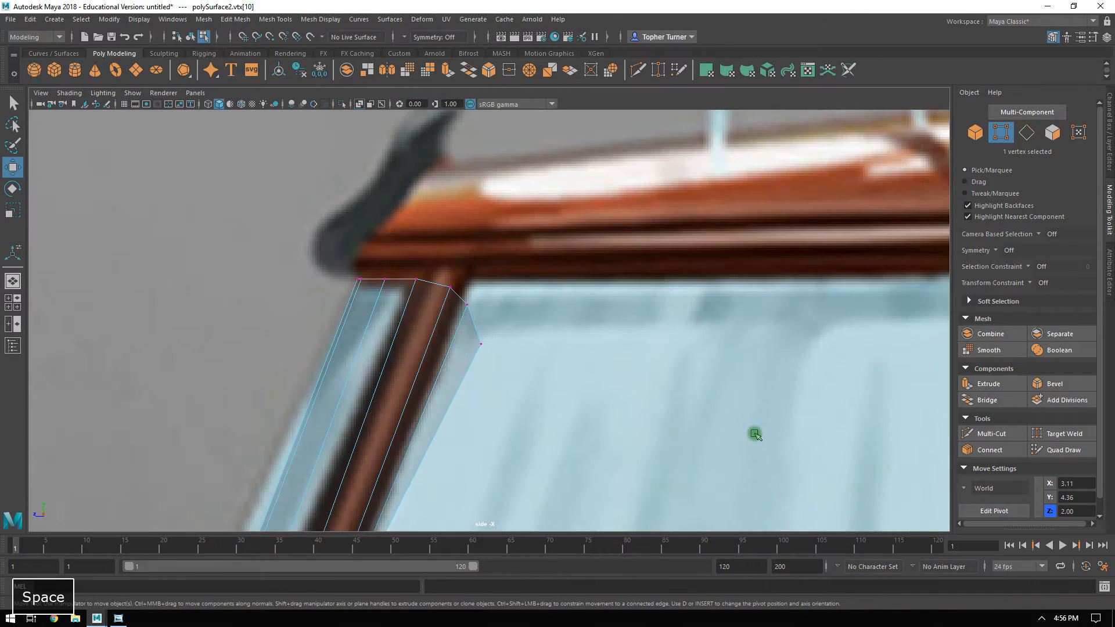
alt+right_drag(734, 417, 638, 300)
key(space)
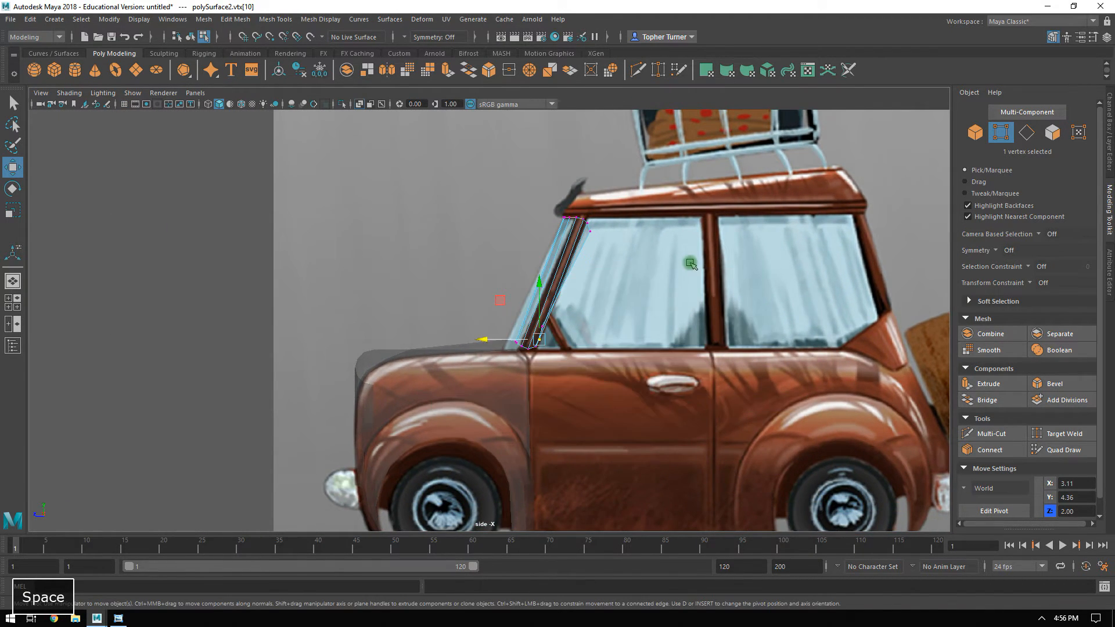
alt+drag(731, 255, 654, 221)
key(space)
alt+middle_drag(655, 221, 717, 187)
mouse_move(639, 224)
alt+mouse_down()
mouse_move(649, 204)
mouse_move(637, 215)
alt+mouse_up()
alt+right_drag(636, 215, 724, 316)
alt+middle_drag(724, 316, 656, 292)
alt+drag(656, 292, 660, 341)
Nudge the windshield's lower corner vertex horizontally to about X 3.08, Z 1.92 in the perspective view.
click(417, 259)
click(436, 308)
drag(416, 297, 400, 268)
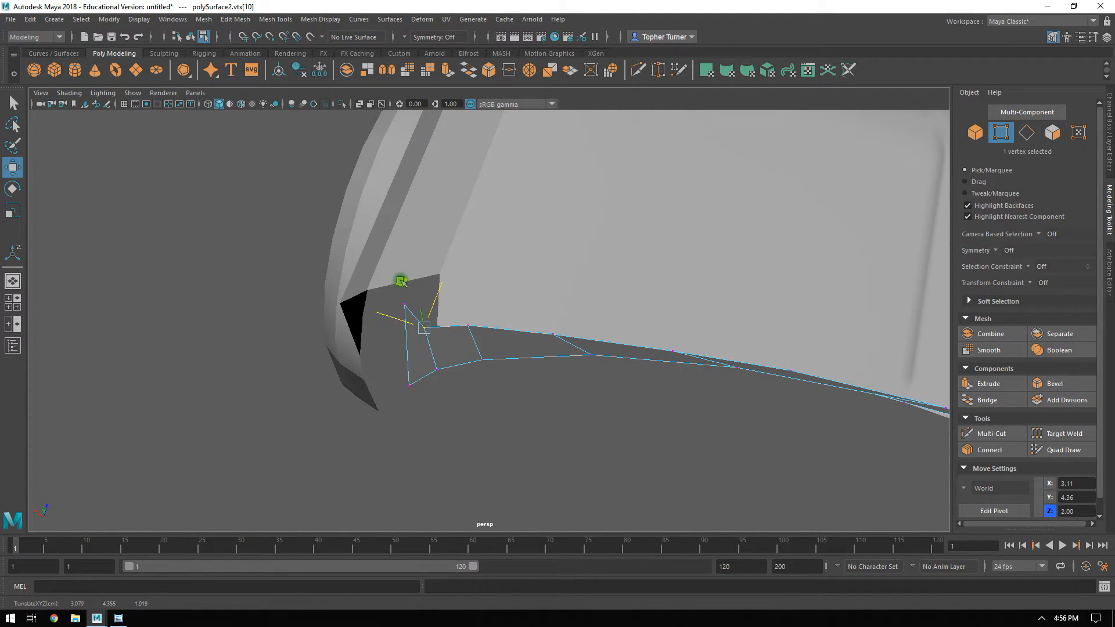
click(375, 269)
drag(388, 280, 199, 416)
Snap the wheel arch body's rear vertex to the windshield's lower corner vertex, then try moving the neighbouring vertex and undo that move.
alt+drag(468, 367, 535, 370)
alt+drag(236, 401, 613, 303)
alt+drag(566, 263, 665, 288)
alt+middle_drag(665, 288, 659, 203)
right_drag(561, 340, 538, 341)
alt+drag(560, 314, 597, 319)
alt+middle_drag(574, 316, 500, 332)
alt+right_drag(499, 332, 686, 396)
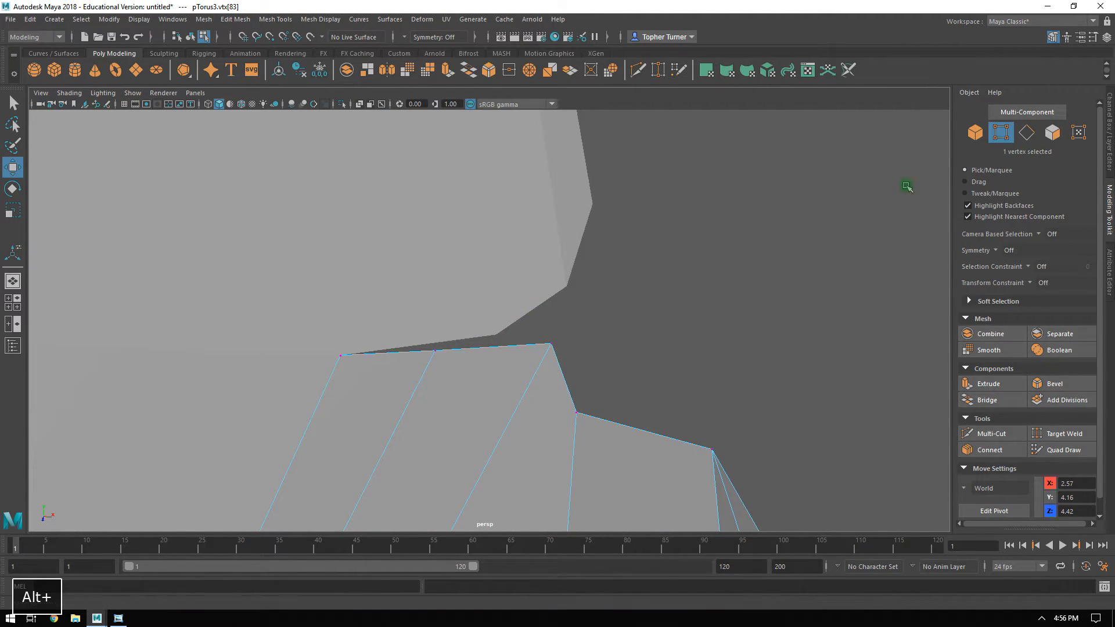
drag(469, 330, 420, 359)
alt+middle_drag(524, 326, 526, 329)
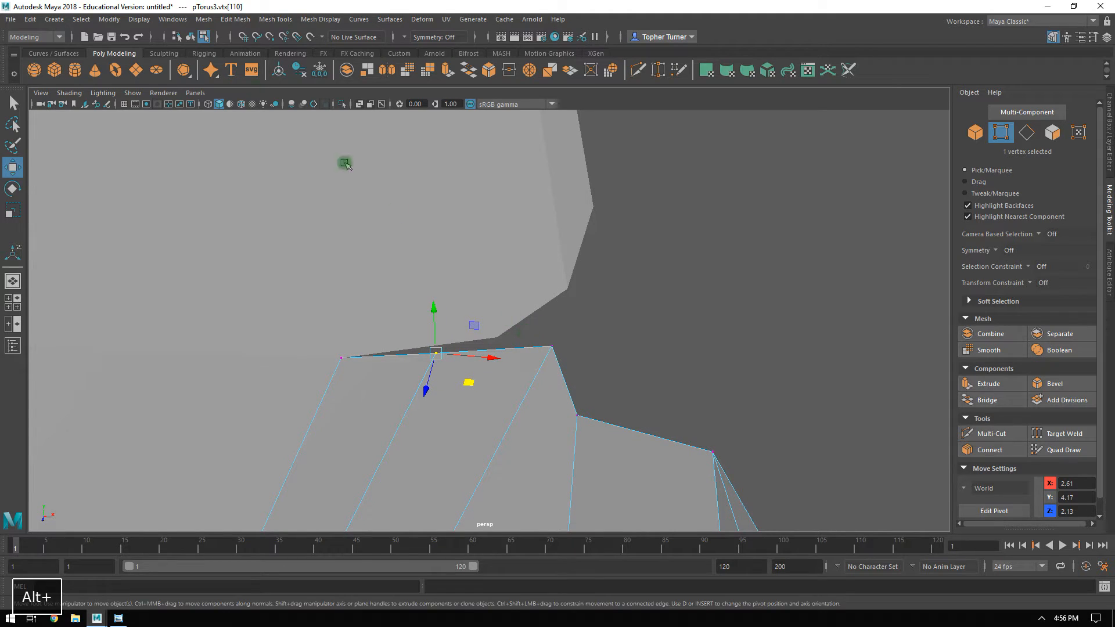
click(277, 37)
drag(438, 356, 494, 341)
mouse_move(570, 325)
alt+mouse_down()
mouse_move(567, 336)
mouse_move(583, 316)
alt+mouse_up()
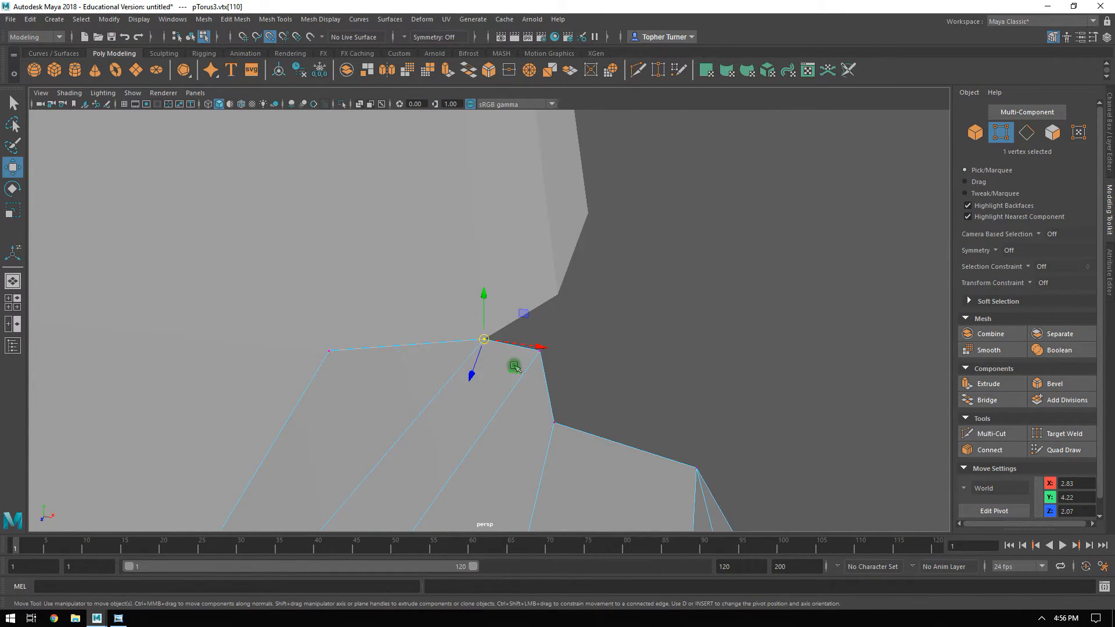
drag(538, 352, 610, 296)
key(ctrl+z)
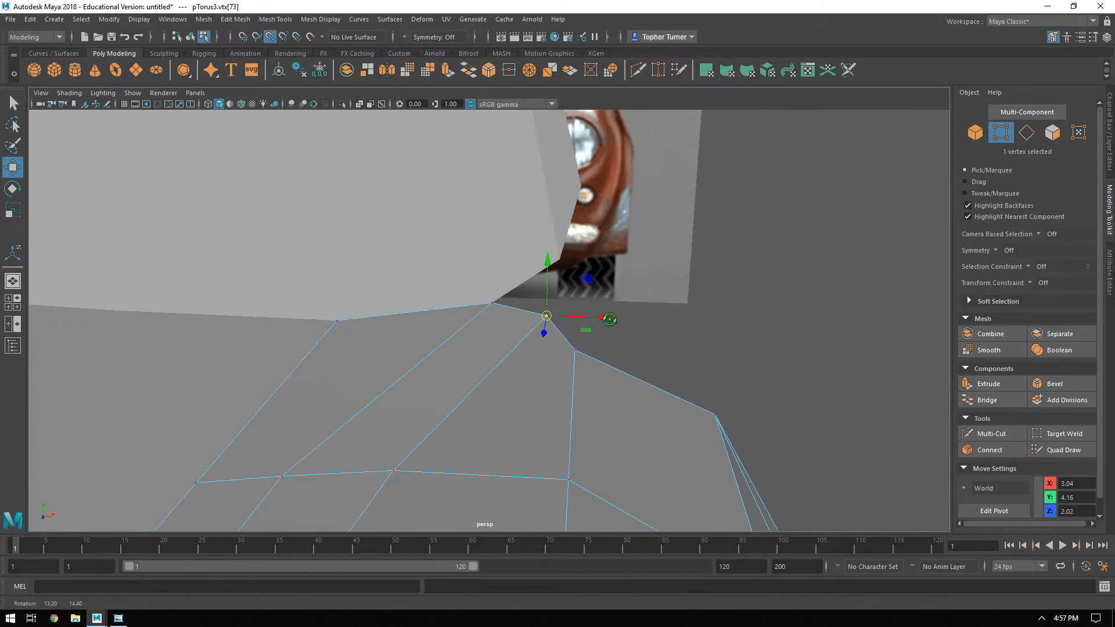
Extrude the windshield half's six faces together with an offset of 0.06 to form a border strip.
click(981, 140)
click(543, 258)
alt+right_drag(639, 271, 339, 189)
alt+drag(464, 237, 385, 271)
alt+drag(589, 357, 616, 313)
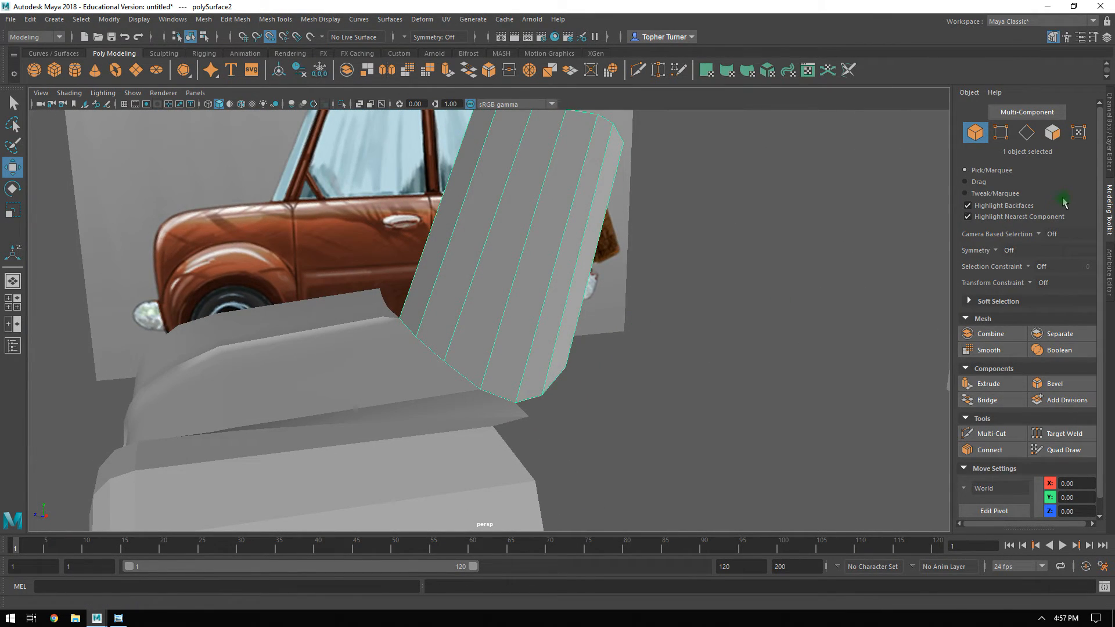
click(1052, 134)
alt+drag(442, 268, 531, 331)
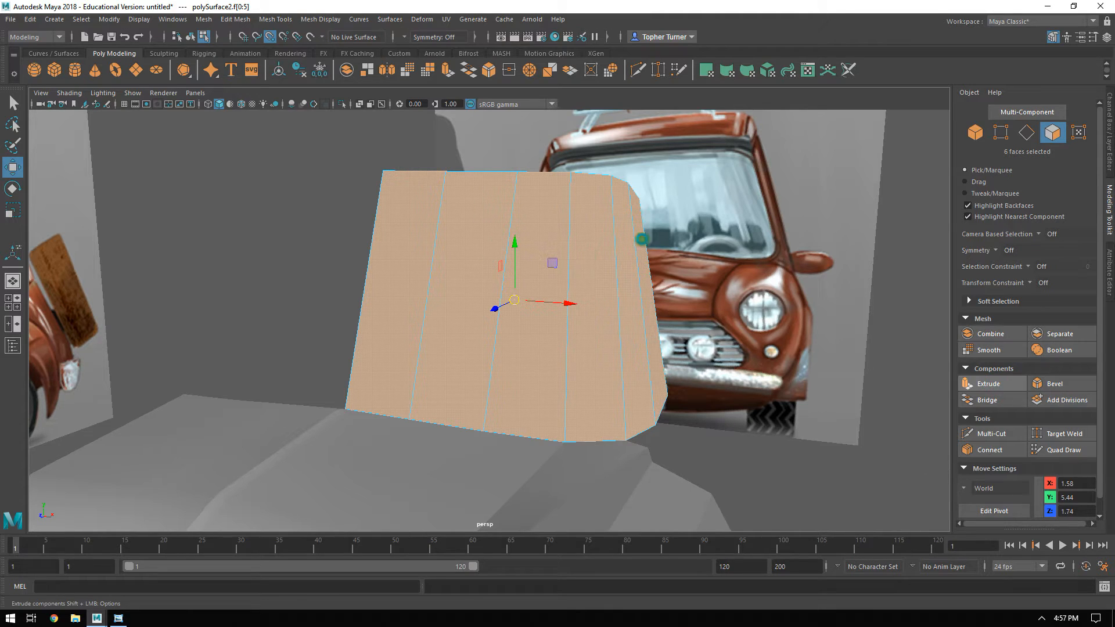
alt+right_drag(612, 344, 721, 324)
alt+middle_drag(722, 324, 681, 335)
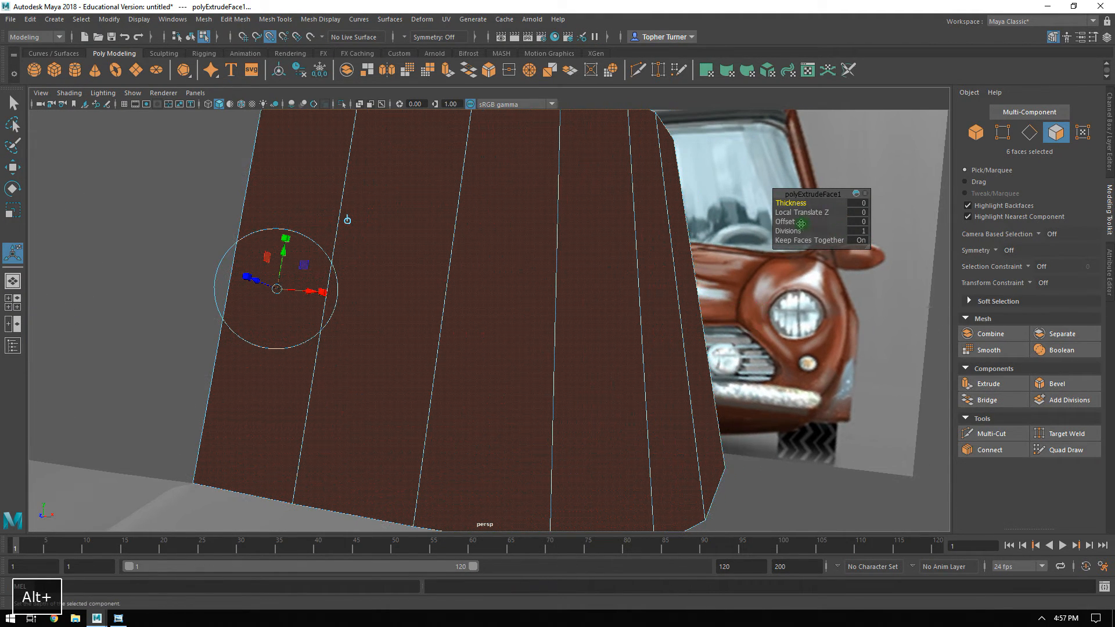
ctrl+middle_drag(348, 220, 348, 219)
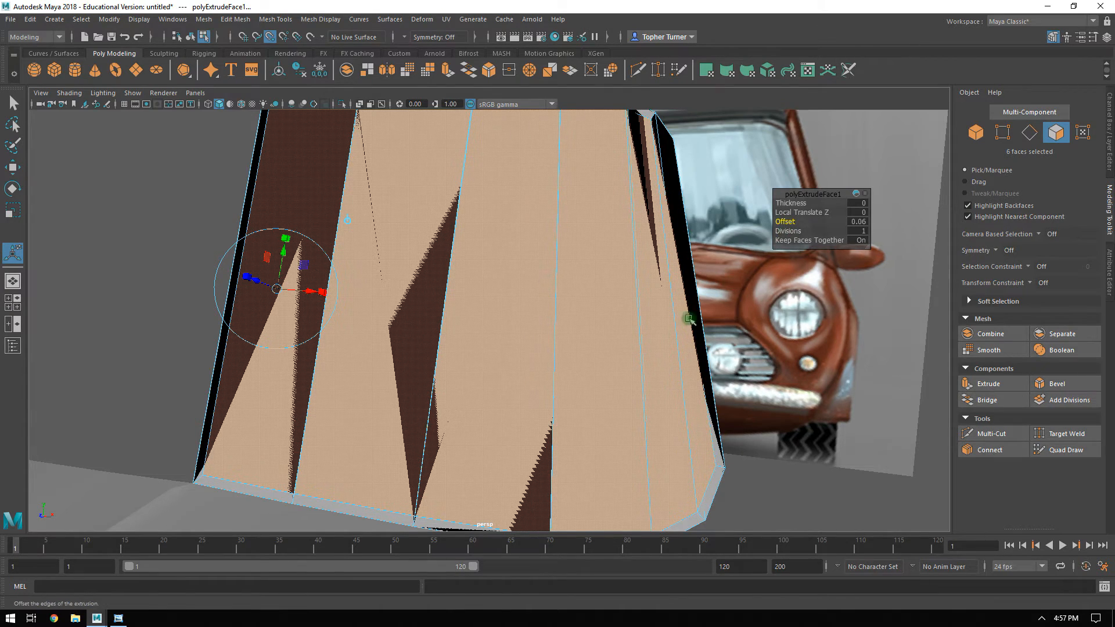
Delete the six large overlapping faces on the back side of the windshield half, one after another.
alt+middle_drag(401, 467, 380, 294)
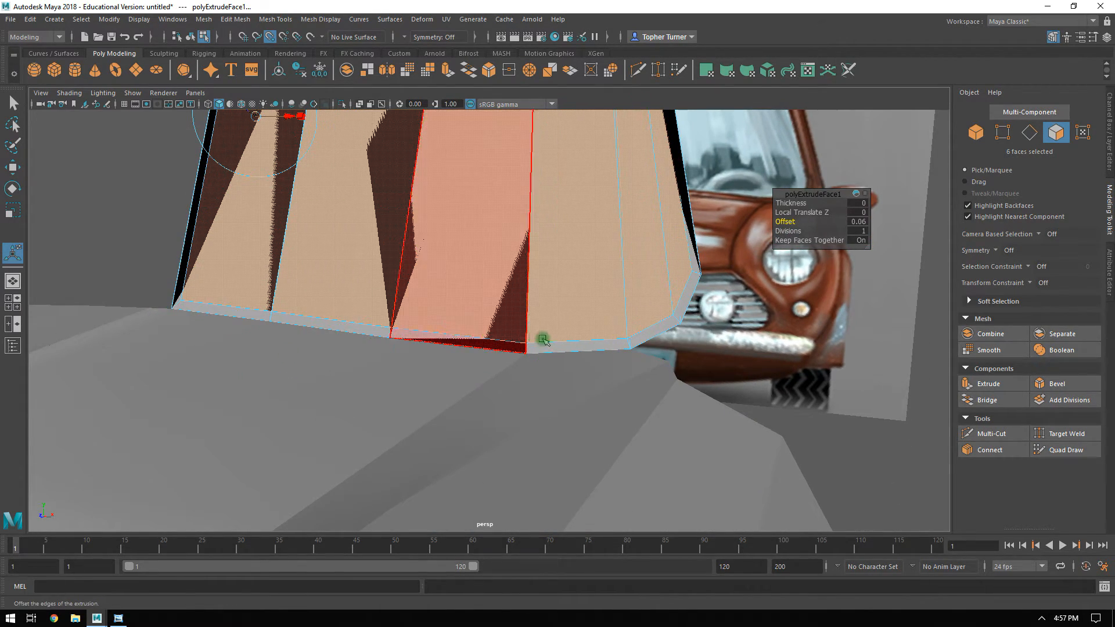
alt+drag(536, 339, 430, 336)
key(w)
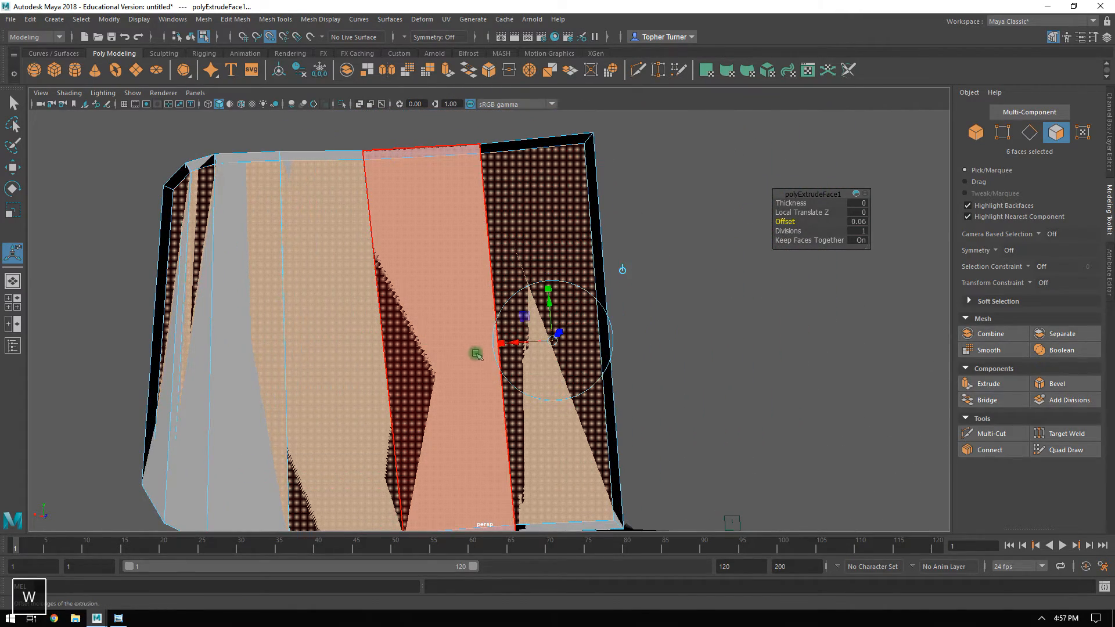
click(586, 216)
click(585, 212)
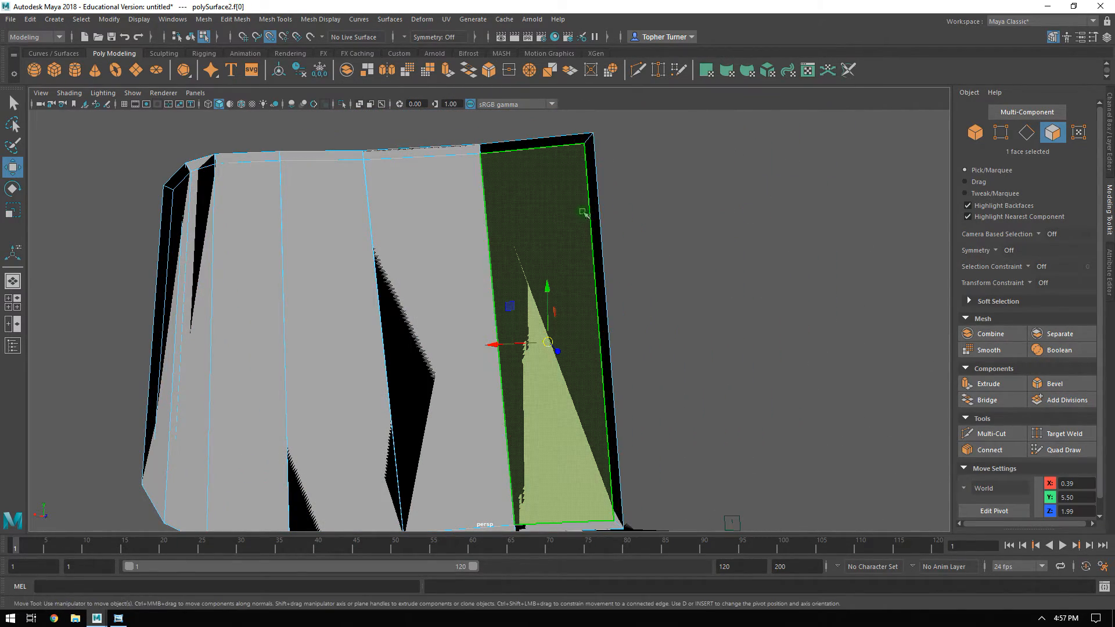
click(594, 185)
click(536, 183)
click(535, 380)
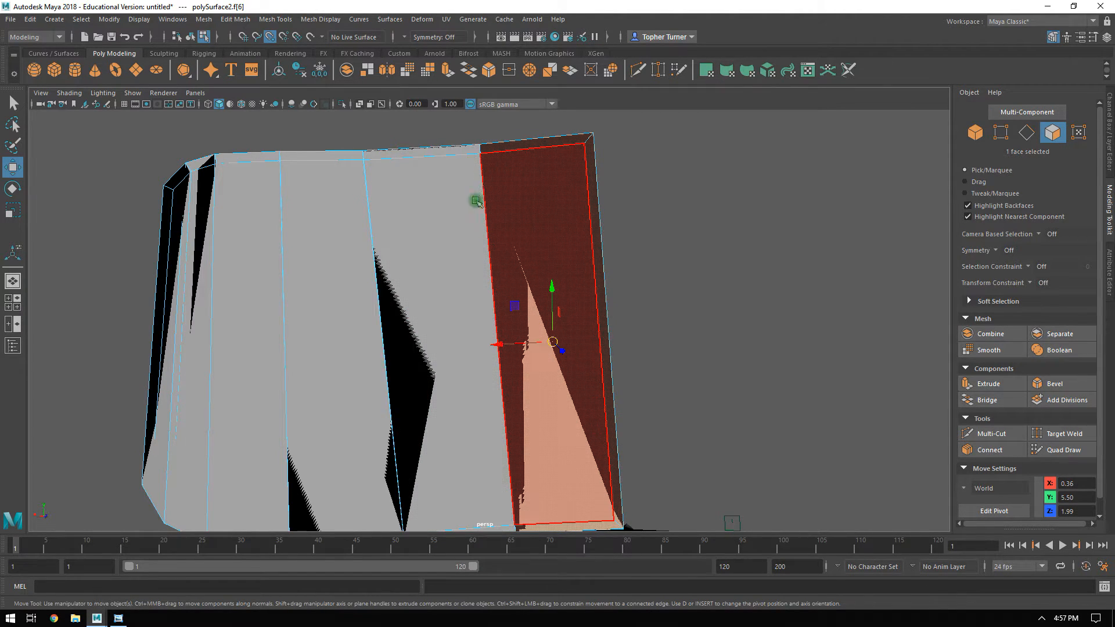
key(Delete)
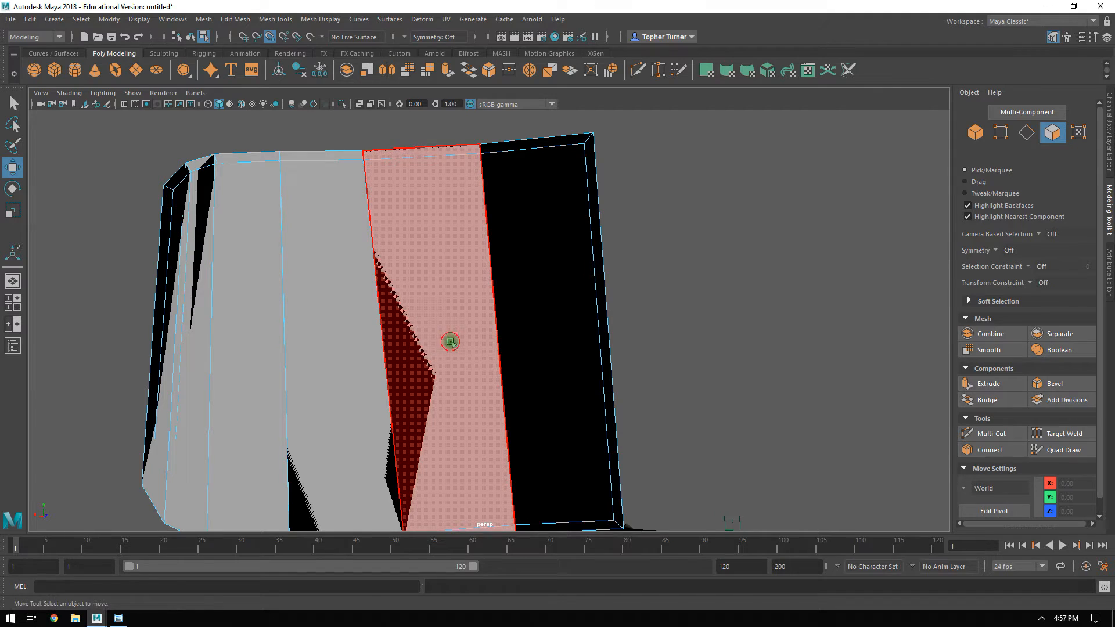
key(Delete)
click(327, 335)
key(Delete)
click(254, 324)
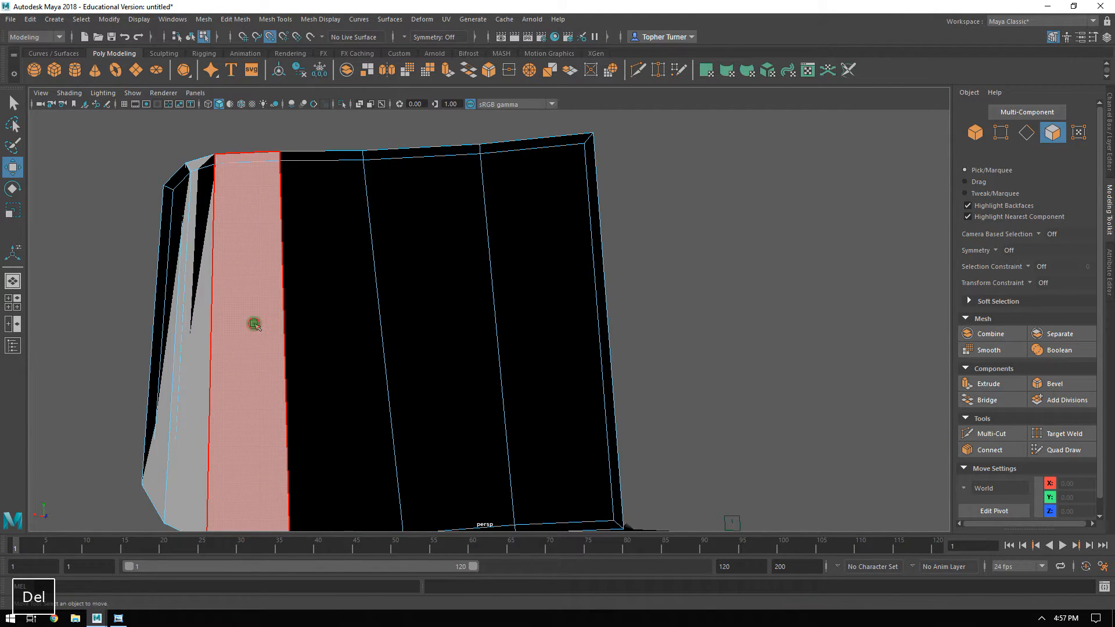
key(Delete)
click(195, 336)
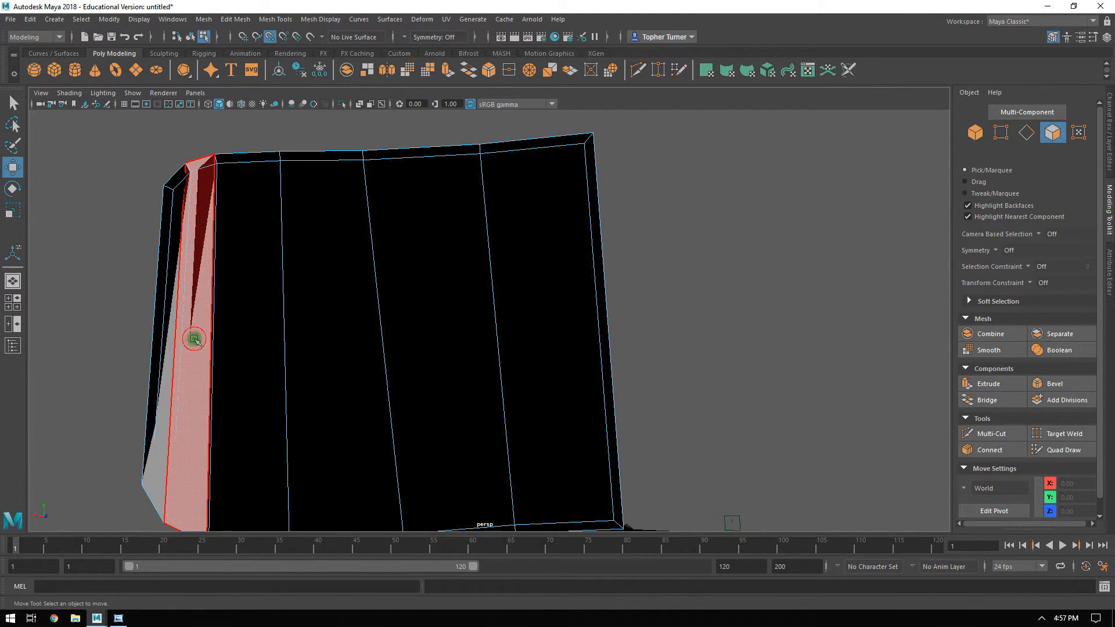
key(Delete)
click(164, 426)
key(Delete)
click(338, 388)
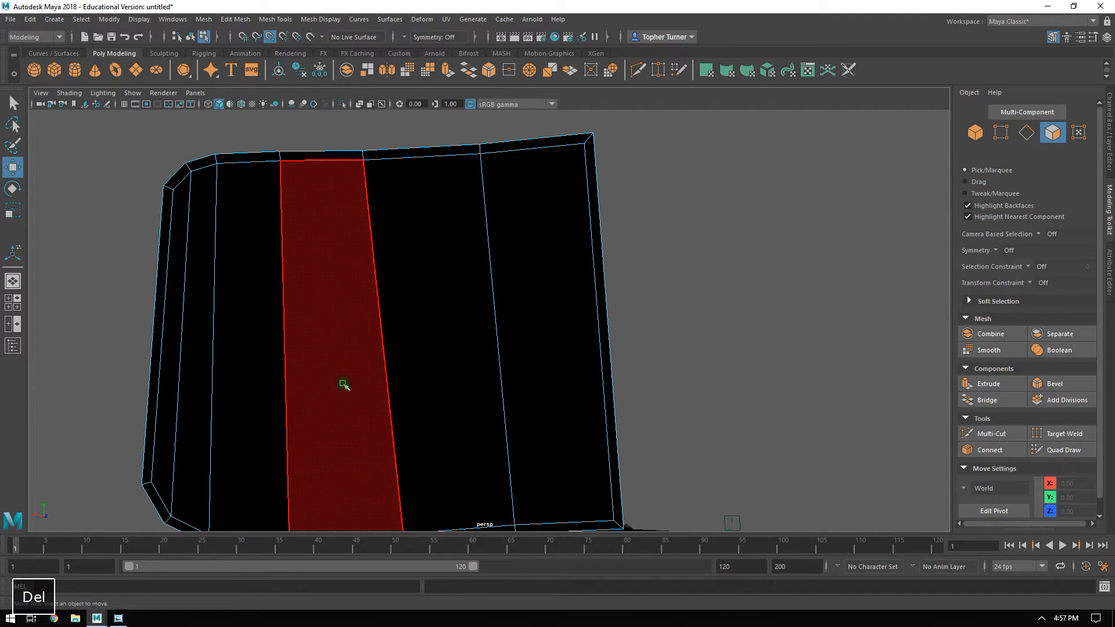
Delete the narrow border face along the windshield's centre edge and move that centre edge to X 0.
alt+drag(340, 345, 256, 328)
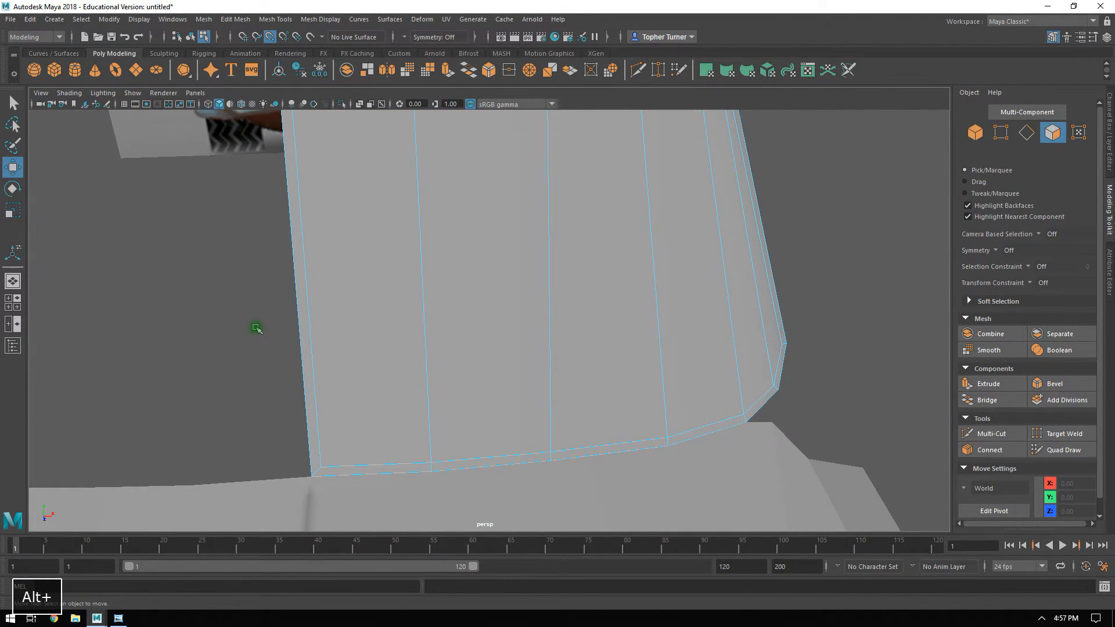
click(300, 320)
key(Delete)
alt+drag(493, 344, 782, 226)
click(1026, 133)
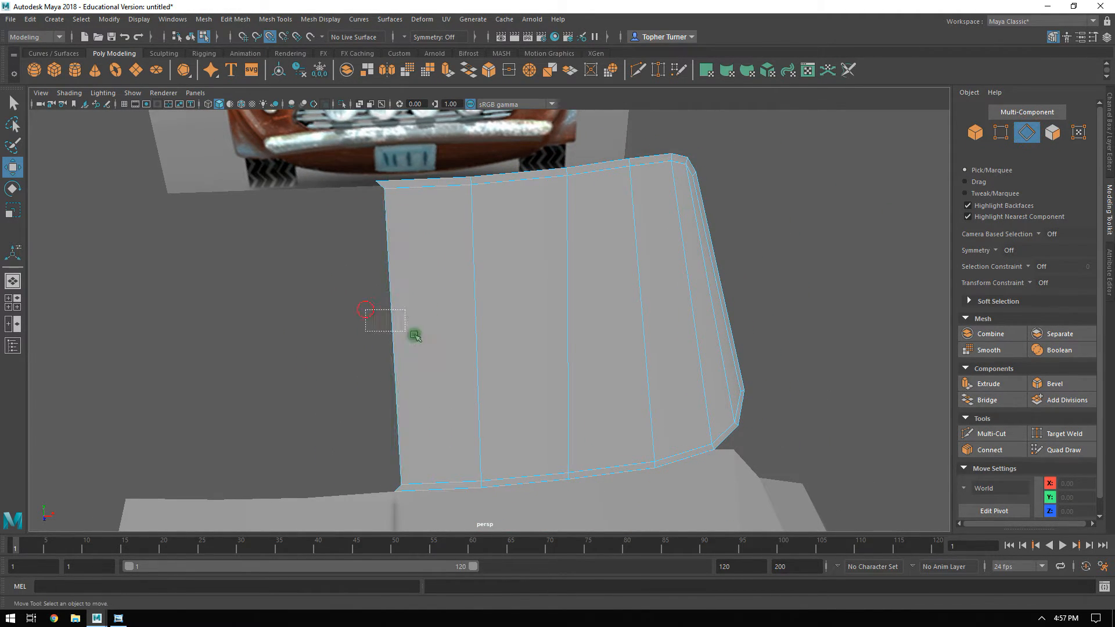
drag(365, 309, 405, 331)
key(r)
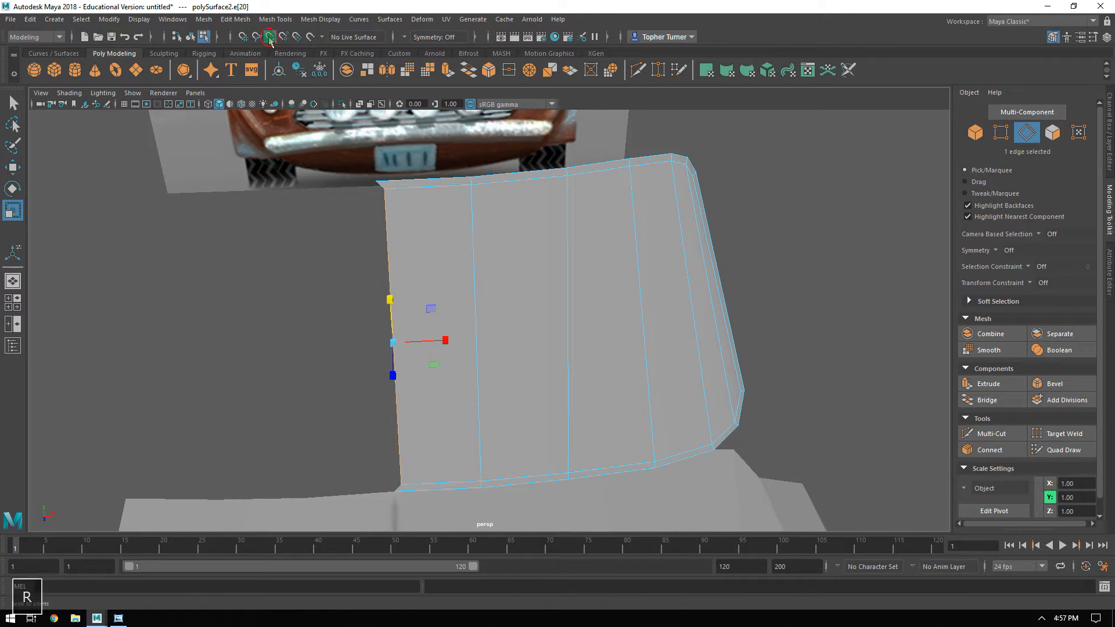
click(443, 344)
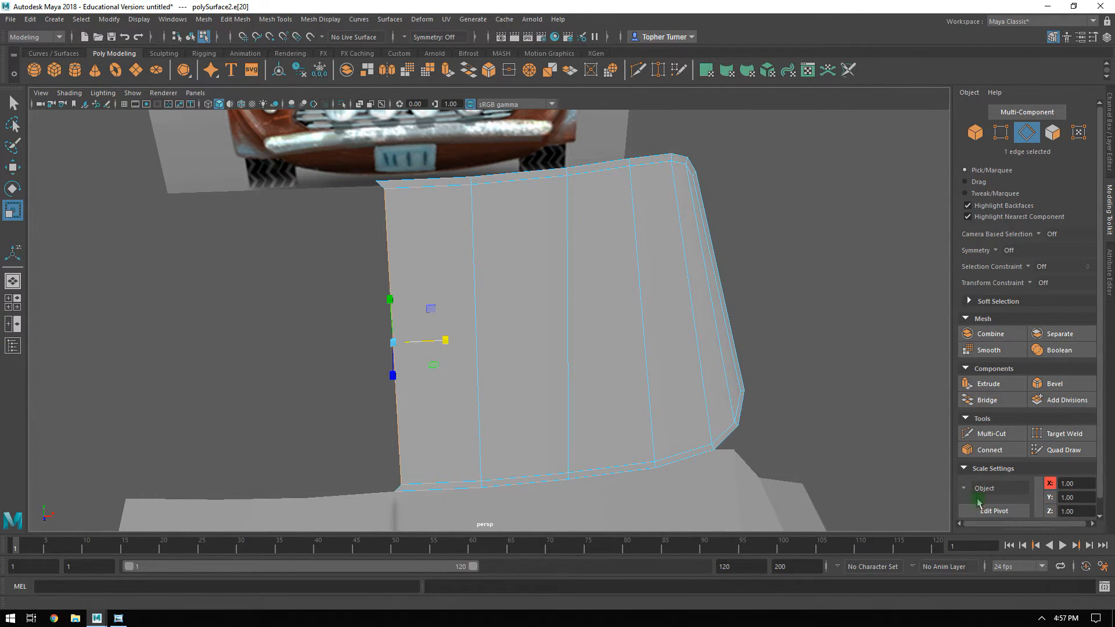
key(w)
click(1079, 483)
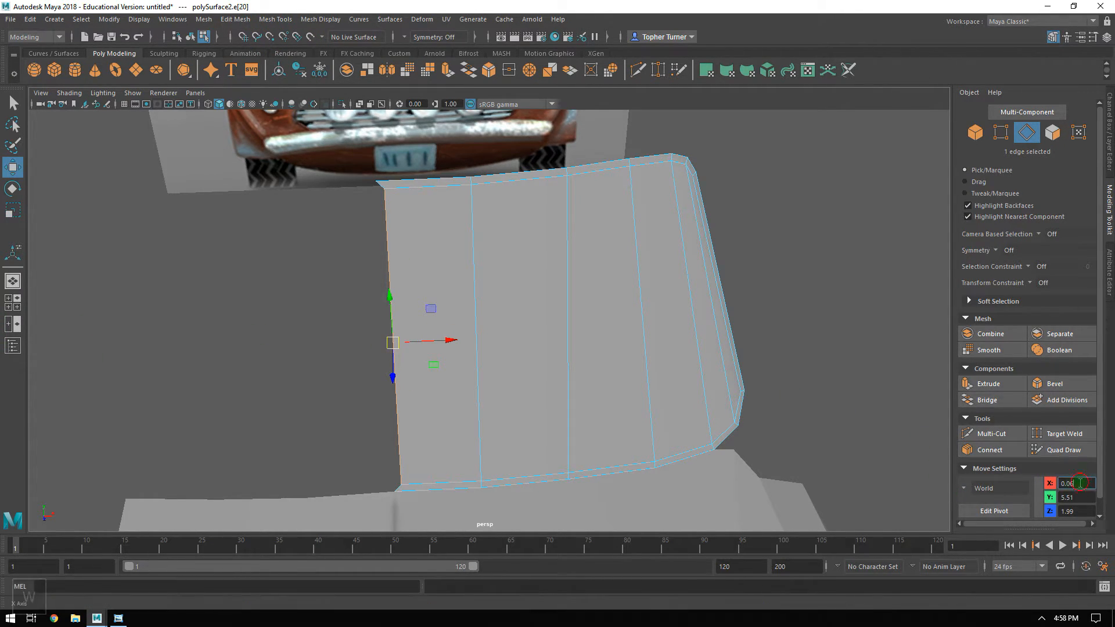
text(0)
key(Return)
Create a mirrored duplicate of the windshield half and combine both halves into one mesh.
alt+drag(671, 355, 638, 316)
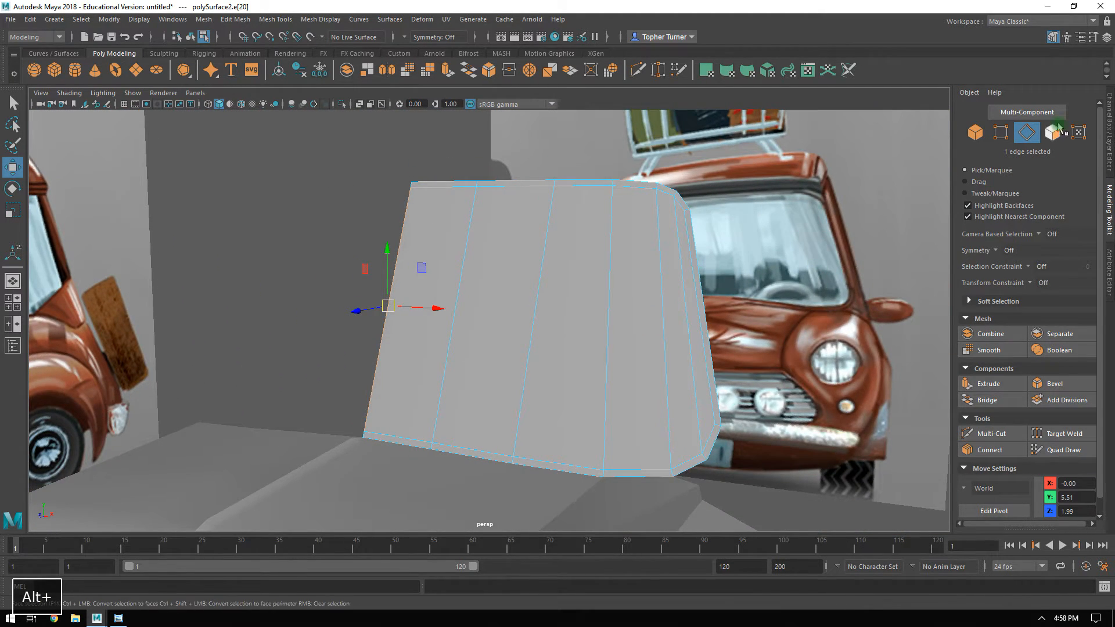
click(980, 133)
alt+drag(525, 302, 548, 306)
key(ctrl+shift+d)
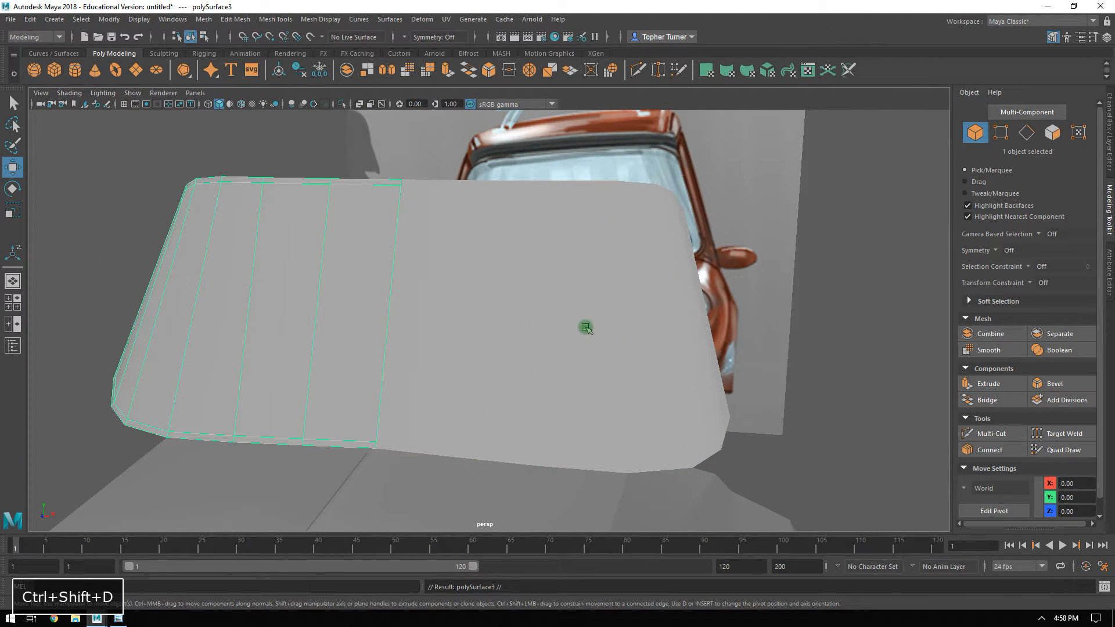
shift+click(628, 330)
click(987, 334)
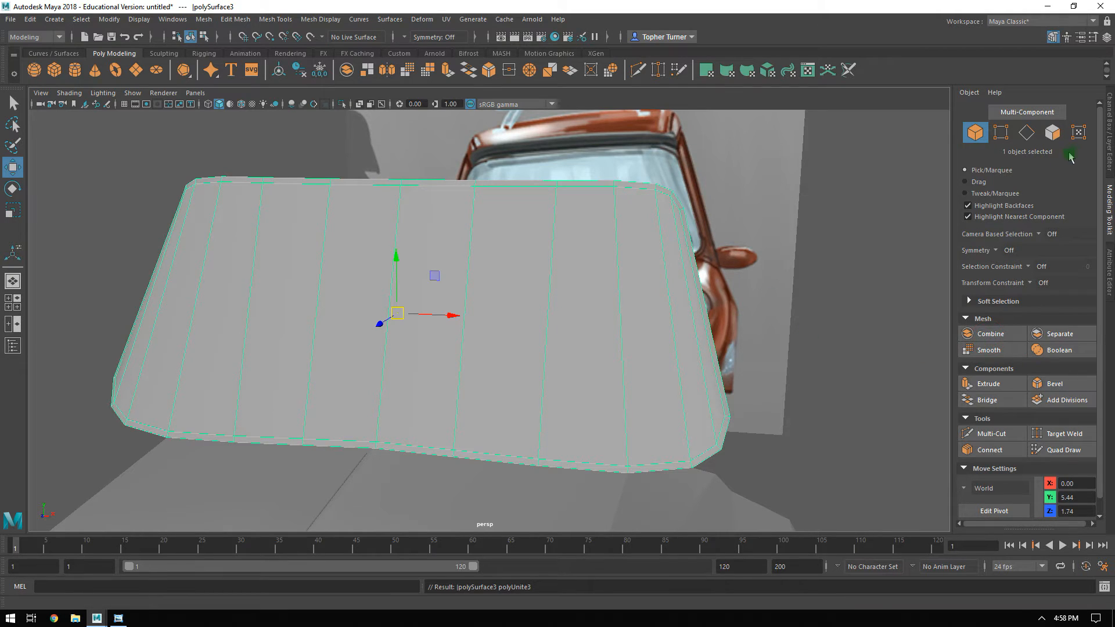
Merge the doubled vertices along the combined windshield's centre seam.
click(1000, 133)
drag(428, 472, 426, 468)
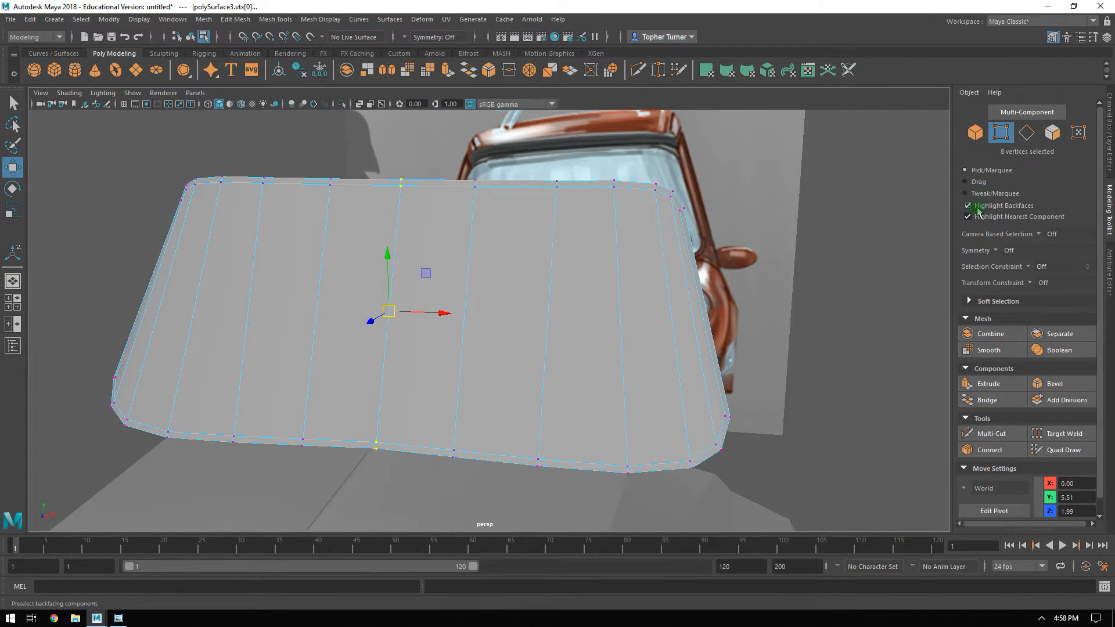
click(235, 19)
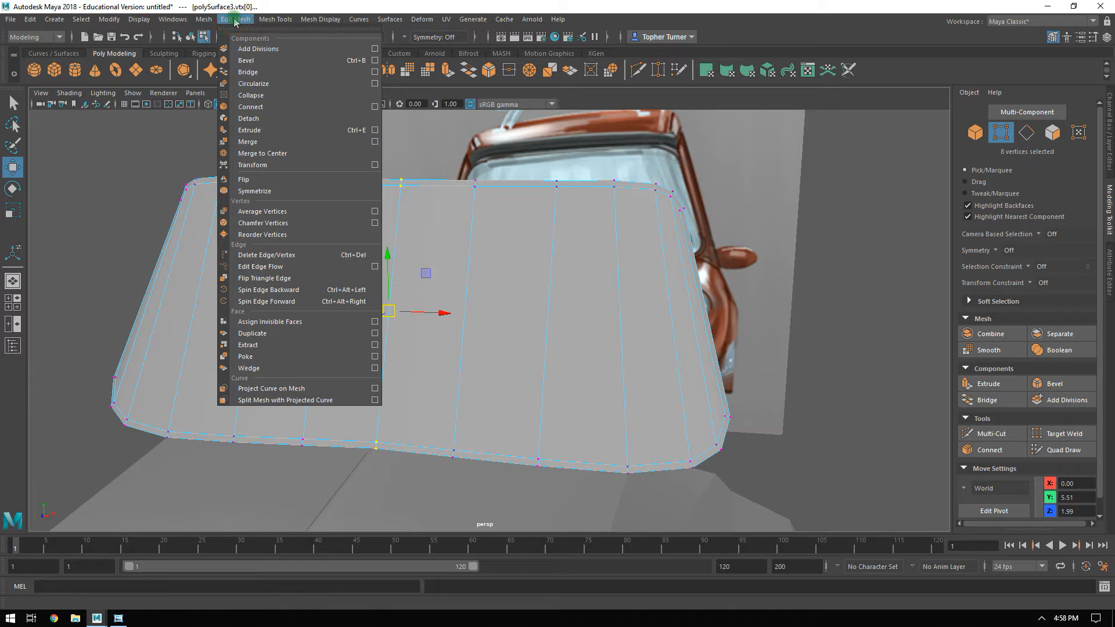
click(257, 145)
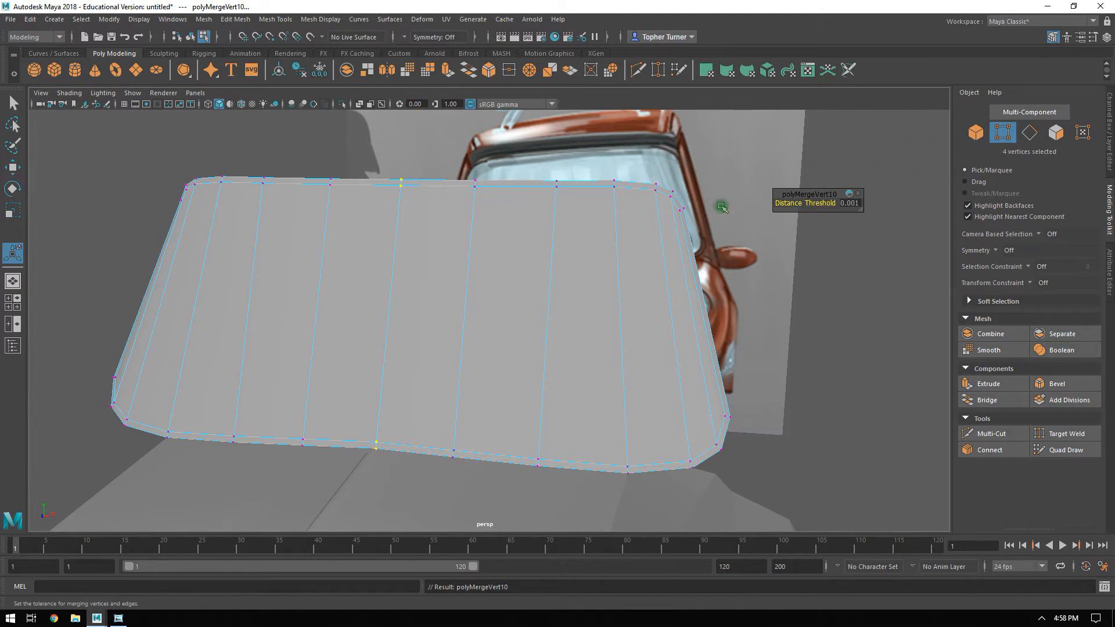
Select the faces of the border strip all around the windshield and extrude them.
click(585, 290)
click(1056, 133)
alt+drag(739, 406, 673, 389)
click(645, 419)
click(975, 387)
alt+drag(749, 406, 685, 439)
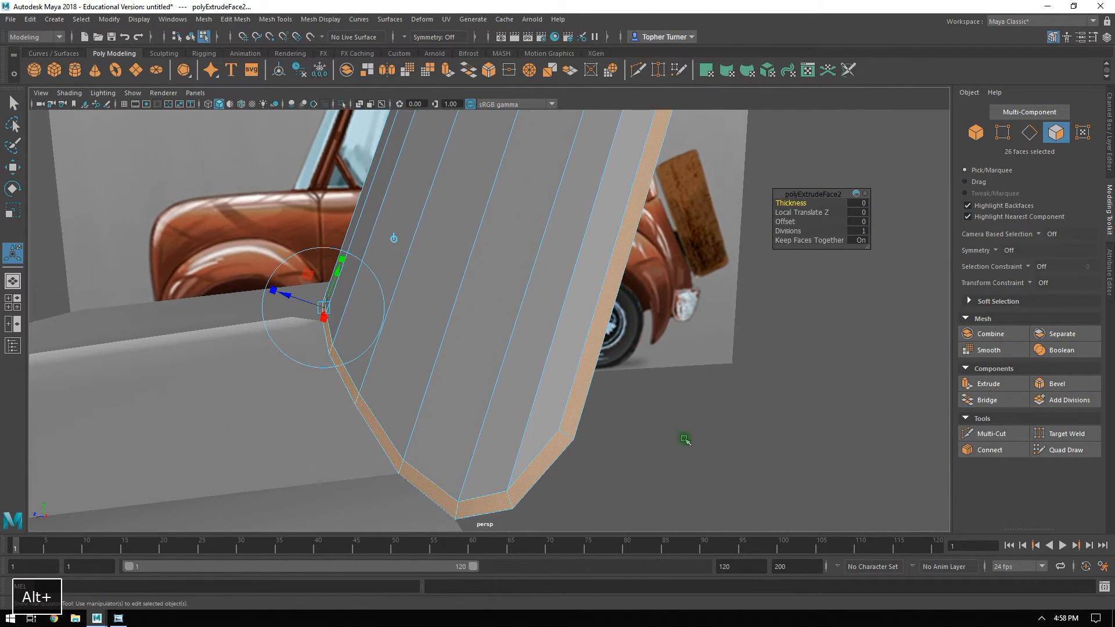
Give the windshield border extrusion a thickness of 0.02 and an offset of 0.02.
alt+middle_drag(650, 364, 678, 343)
alt+drag(678, 342, 651, 339)
alt+middle_drag(642, 340, 713, 333)
alt+right_drag(621, 363, 662, 353)
mouse_move(788, 203)
ctrl+middle_down()
mouse_move(789, 221)
mouse_move(797, 204)
ctrl+middle_up()
alt+drag(797, 204, 557, 211)
alt+right_drag(558, 212, 346, 197)
alt+drag(346, 197, 528, 203)
alt+right_drag(527, 251, 726, 124)
alt+drag(572, 306, 531, 269)
alt+right_drag(560, 343, 699, 193)
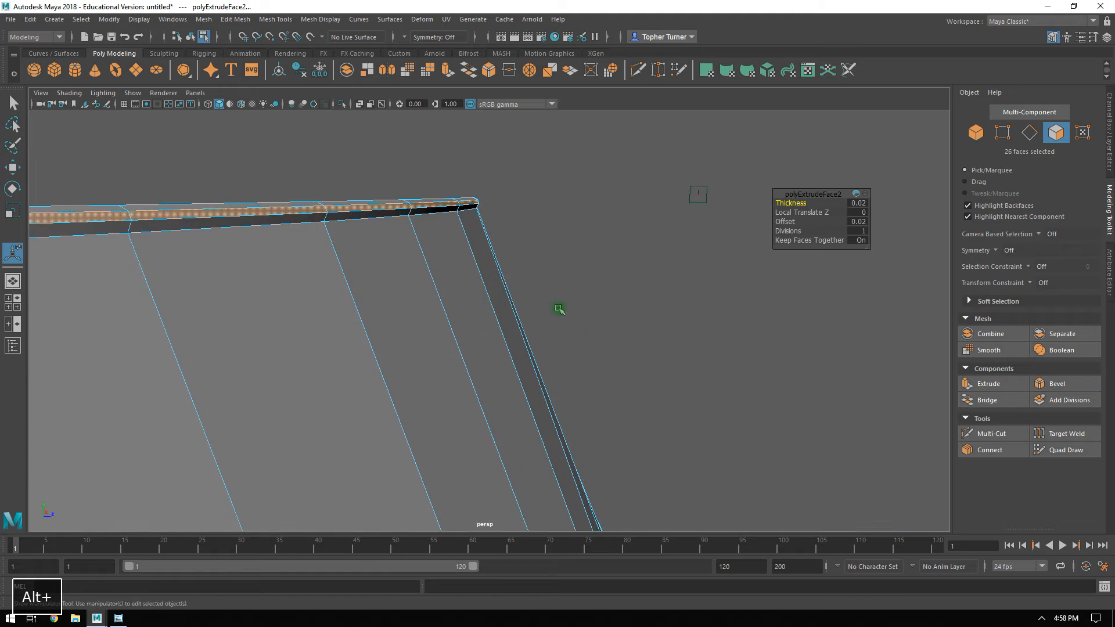
alt+drag(567, 319, 465, 267)
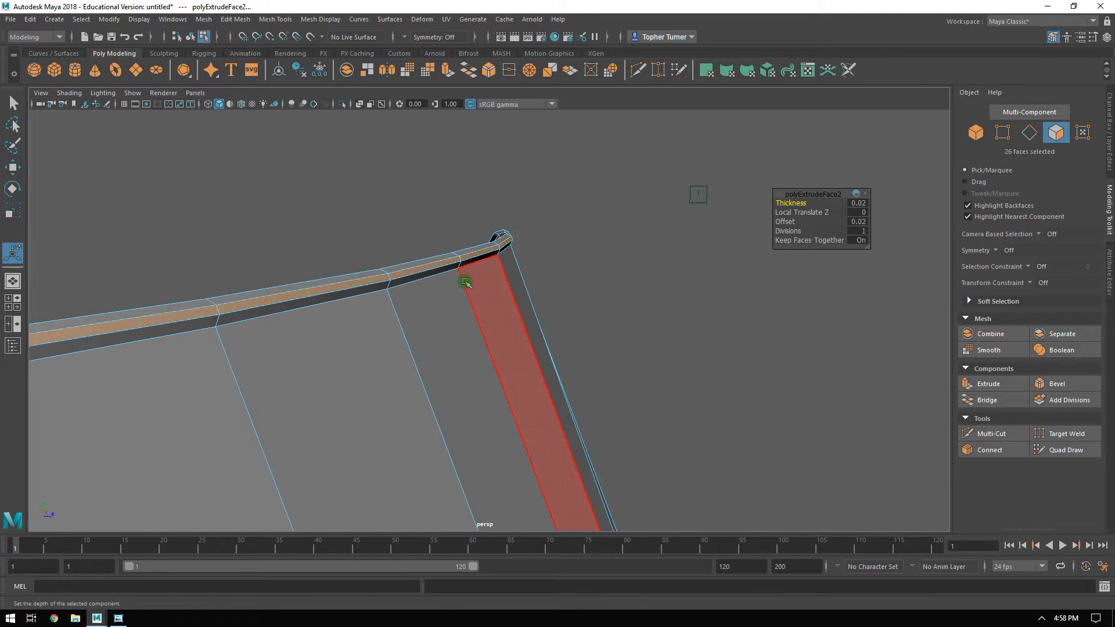
alt+drag(565, 296, 493, 297)
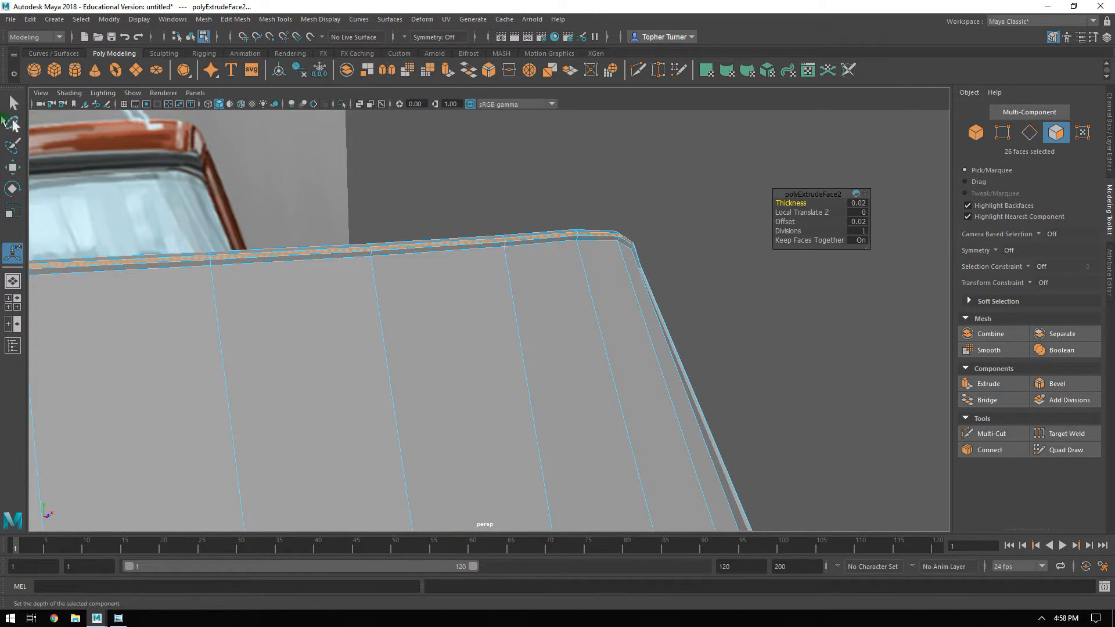
click(15, 105)
Rename the finished windshield object as Windshield_low.
alt+middle_drag(525, 220, 524, 228)
alt+drag(525, 229, 466, 214)
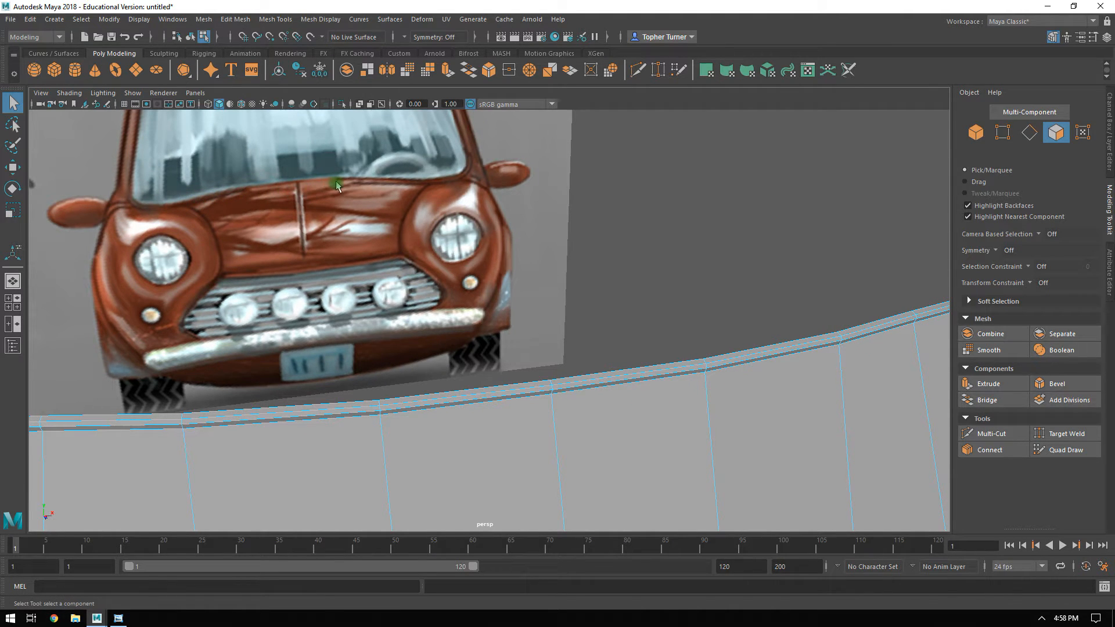
alt+drag(471, 133, 545, 279)
alt+drag(707, 403, 766, 400)
click(976, 132)
click(842, 323)
alt+drag(842, 324, 569, 281)
click(570, 281)
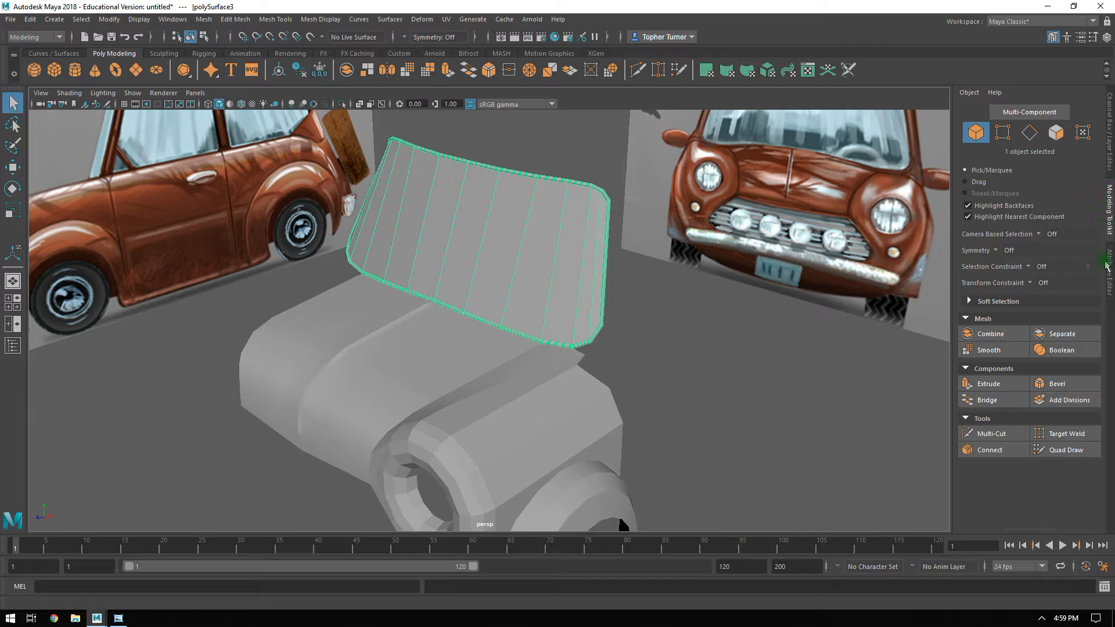
click(1107, 265)
click(1109, 102)
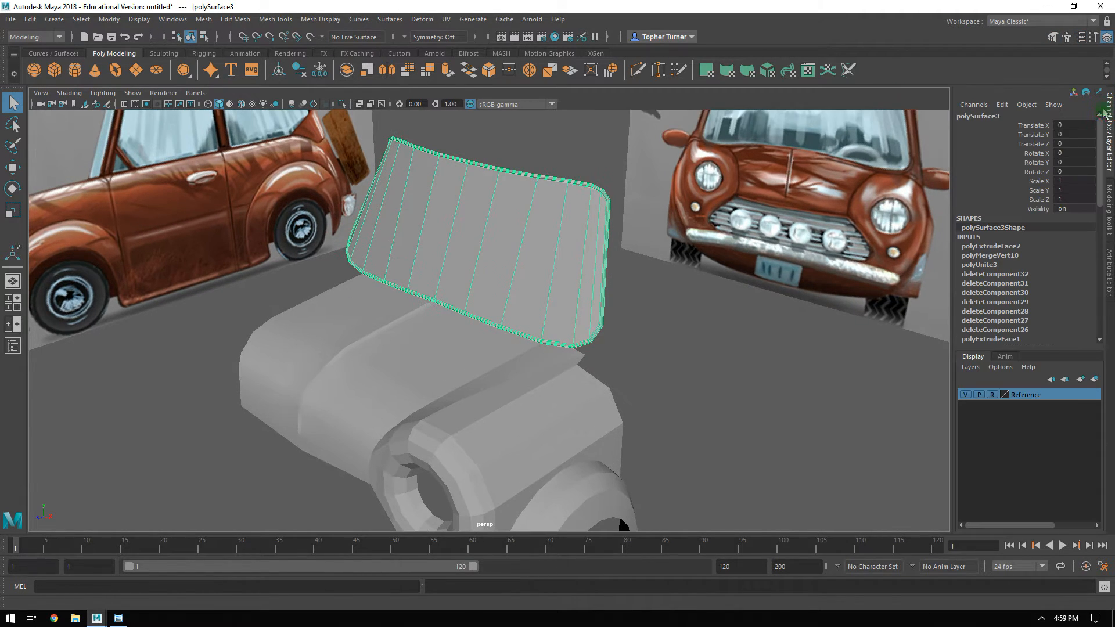
double_click(983, 116)
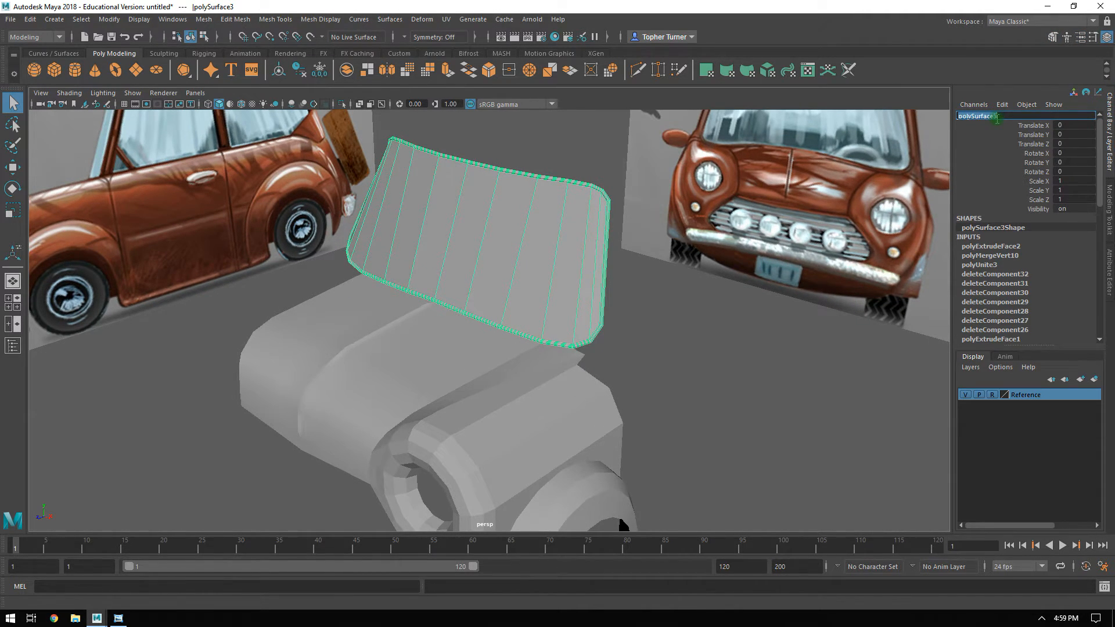
text(Wind)
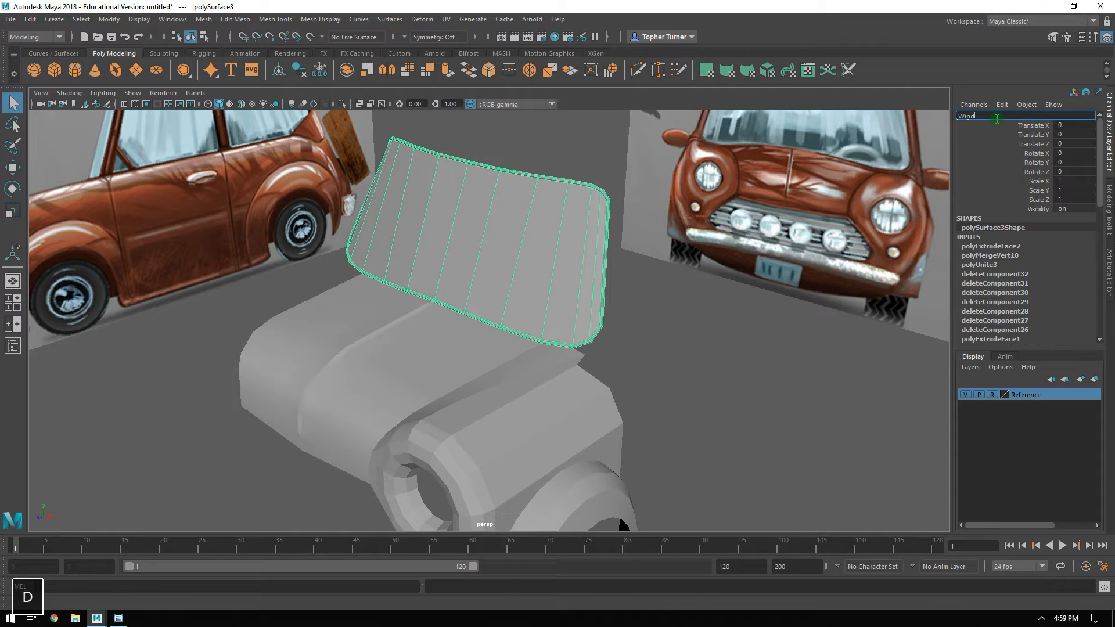
text(shield_low)
key(Return)
Rename the wheel arch and headlight body as Fender_low.
click(561, 411)
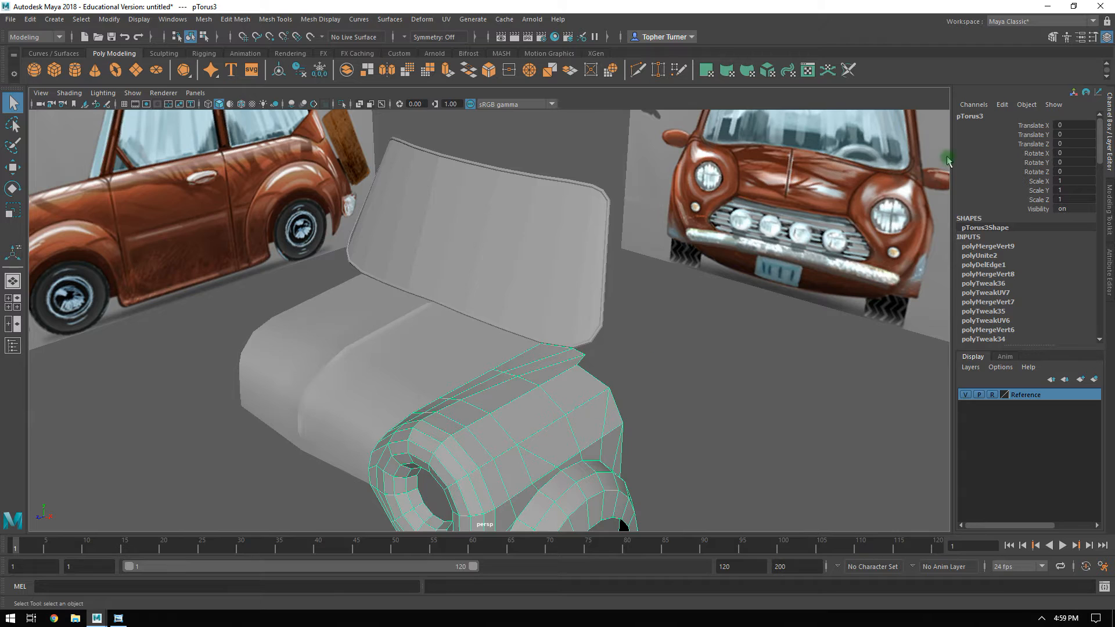
double_click(968, 117)
text(F)
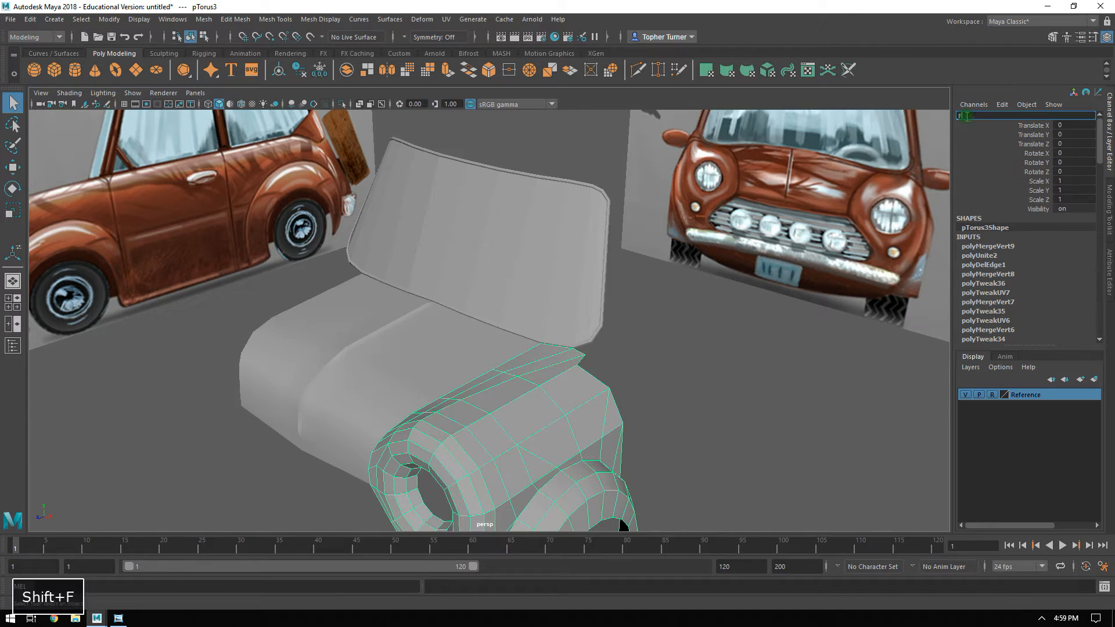
text(ender_low)
key(Return)
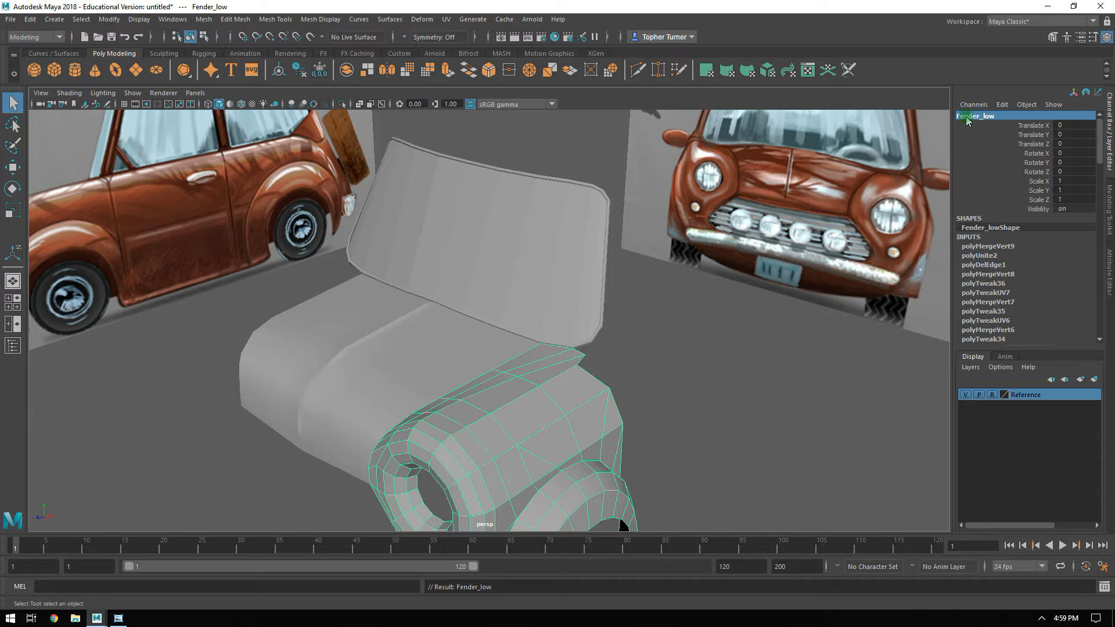
alt+drag(392, 385, 630, 301)
alt+drag(491, 300, 809, 238)
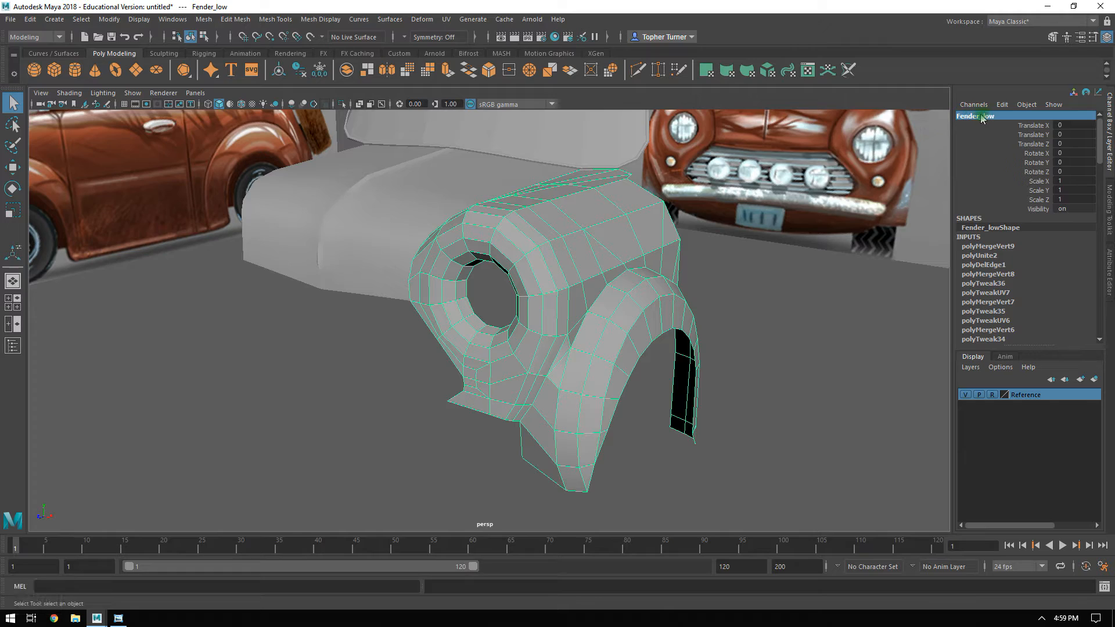
alt+drag(527, 314, 524, 272)
alt+drag(578, 233, 569, 133)
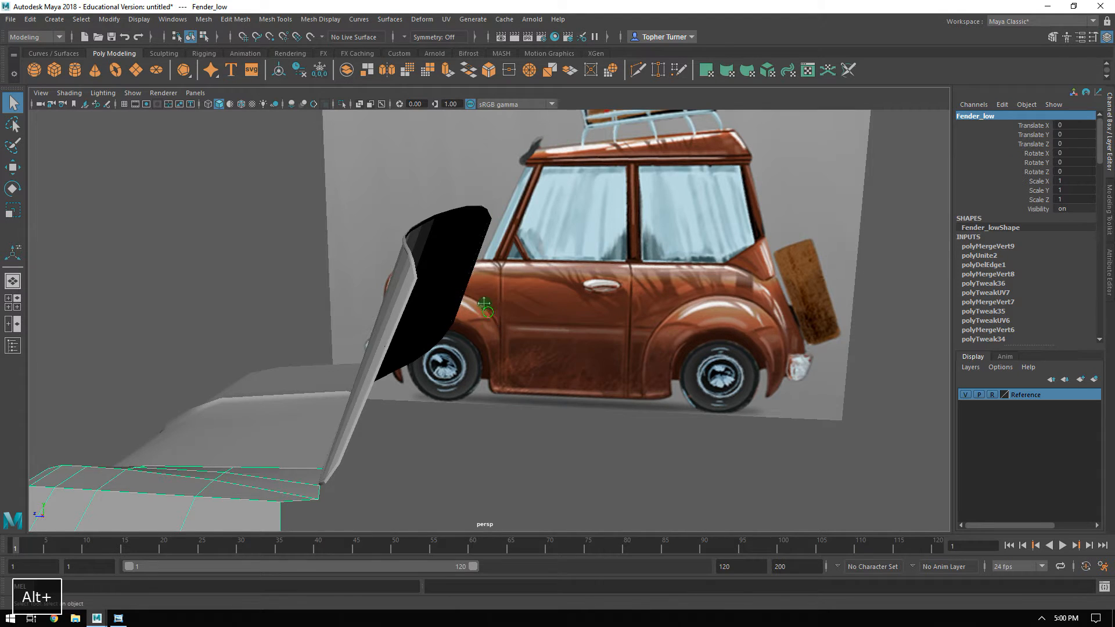
Inspect the fender and windshield from several angles and compare the fender's rear end with the side reference.
alt+drag(465, 307, 367, 312)
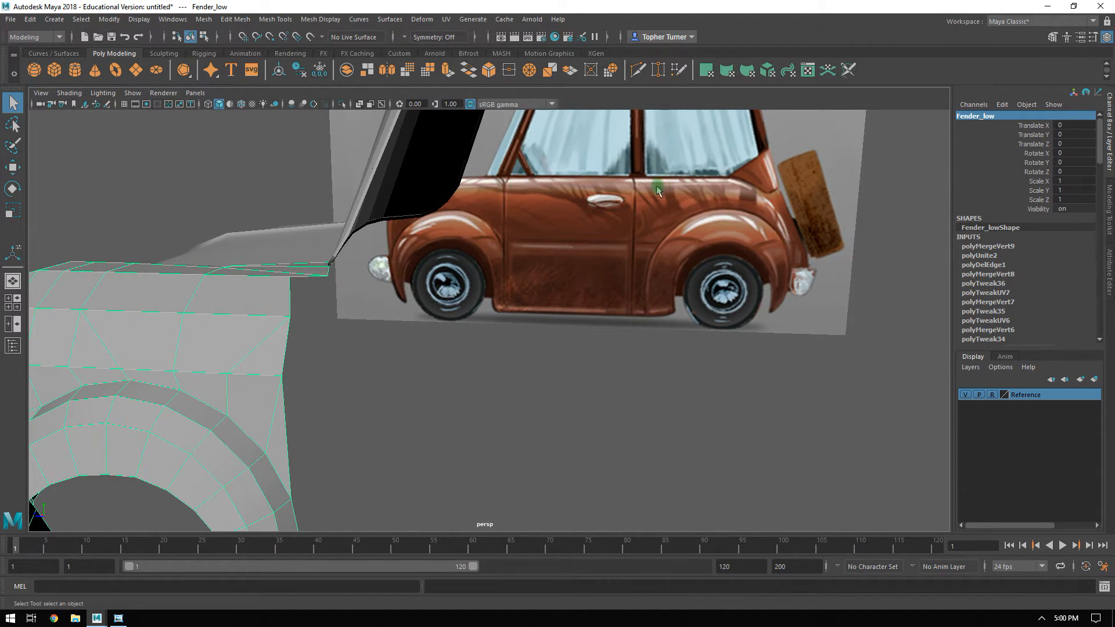
alt+middle_drag(418, 405, 310, 465)
alt+middle_drag(562, 144, 495, 260)
alt+drag(647, 227, 416, 392)
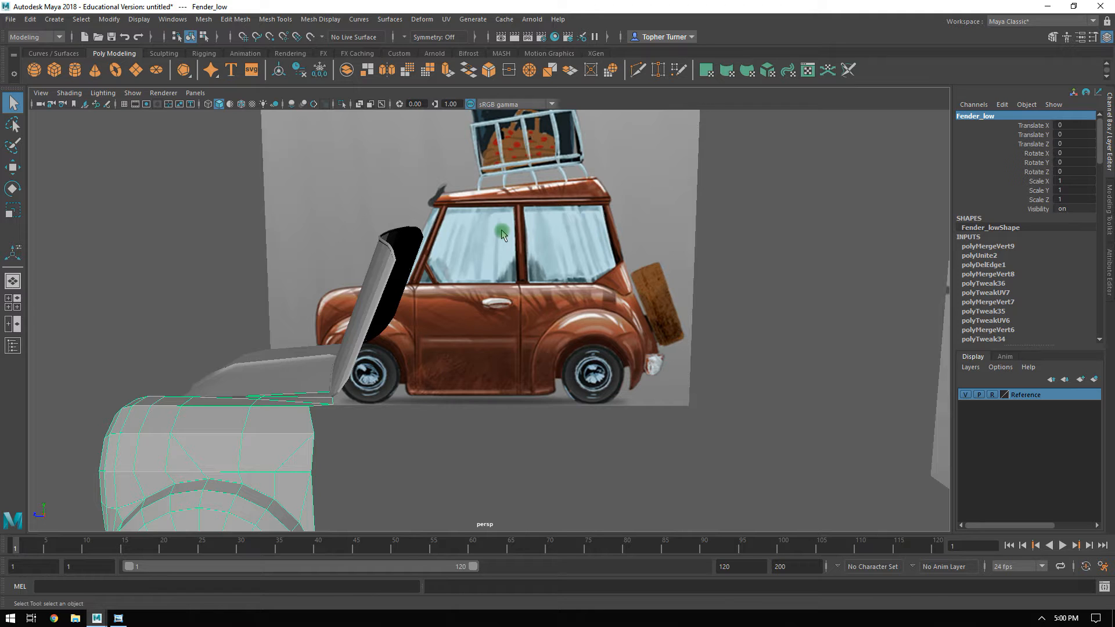
alt+drag(432, 222, 393, 301)
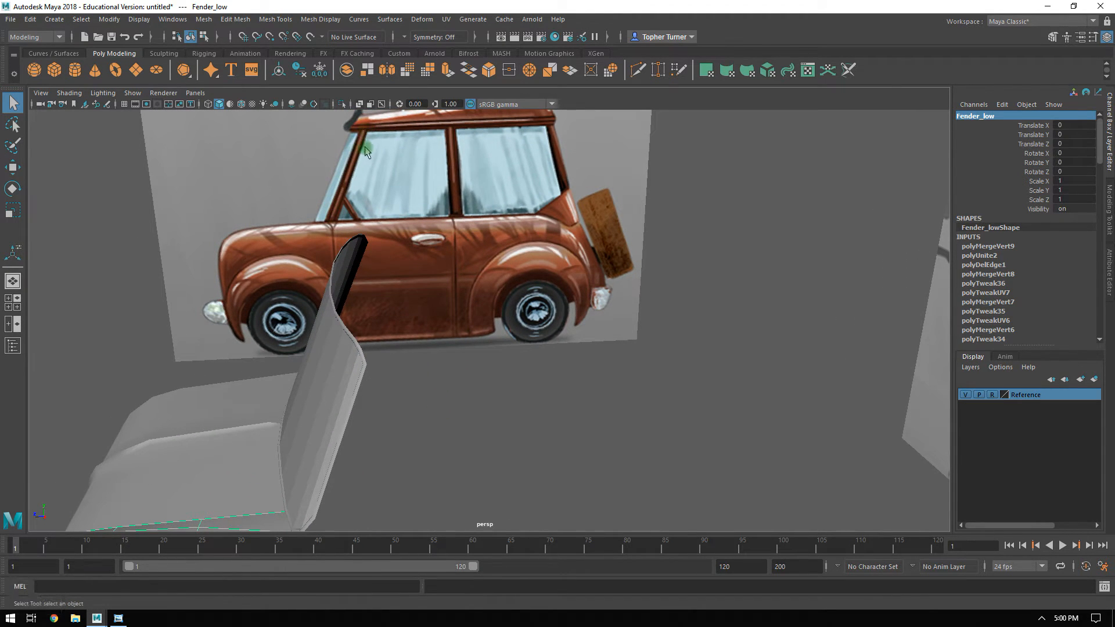
alt+drag(490, 353, 494, 377)
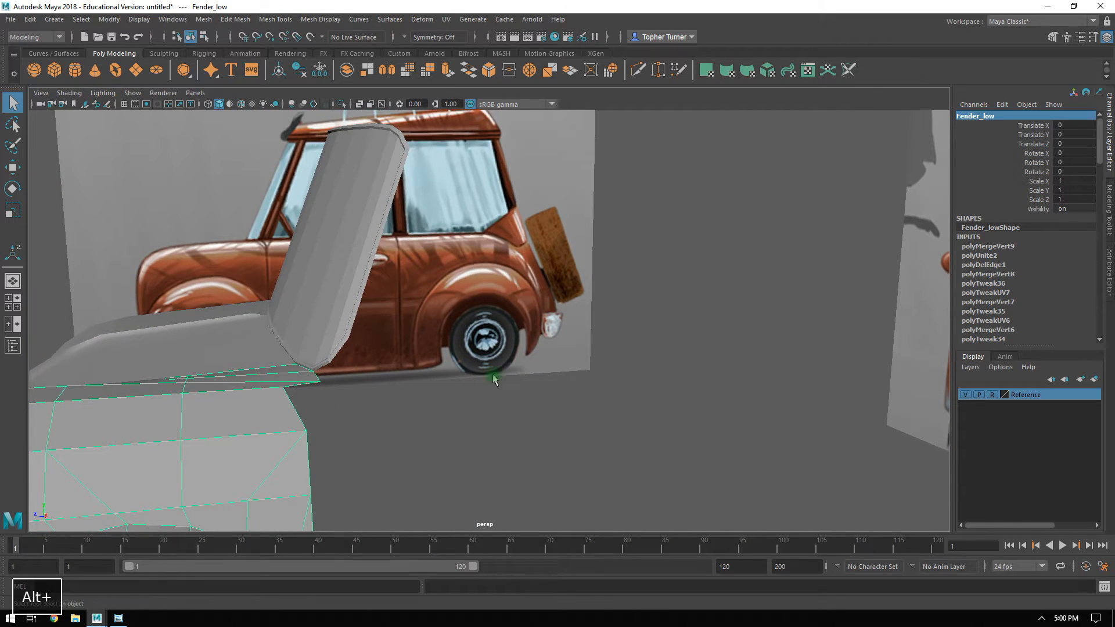
key(space)
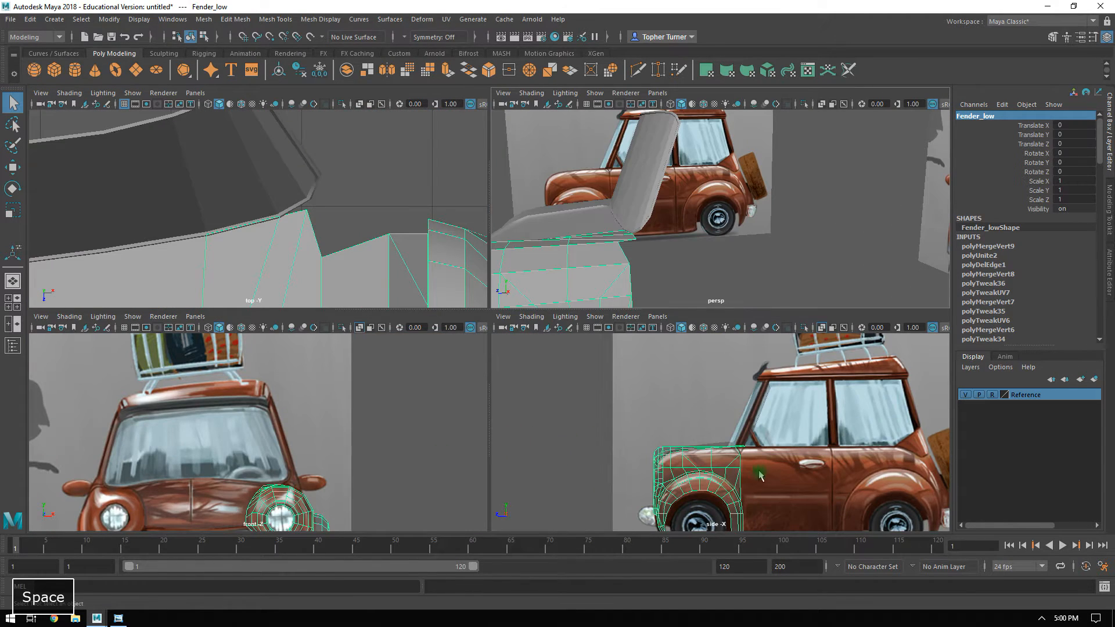
key(space)
alt+middle_drag(729, 436, 692, 375)
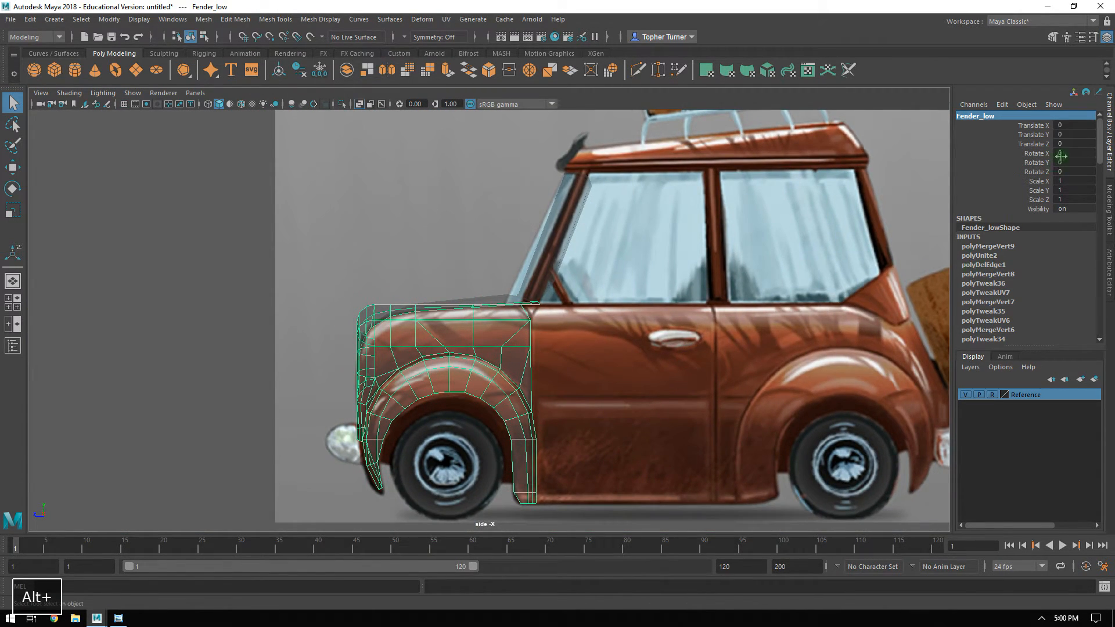
Select the five vertical edges along the rear end of the fender, facing the door.
click(1109, 210)
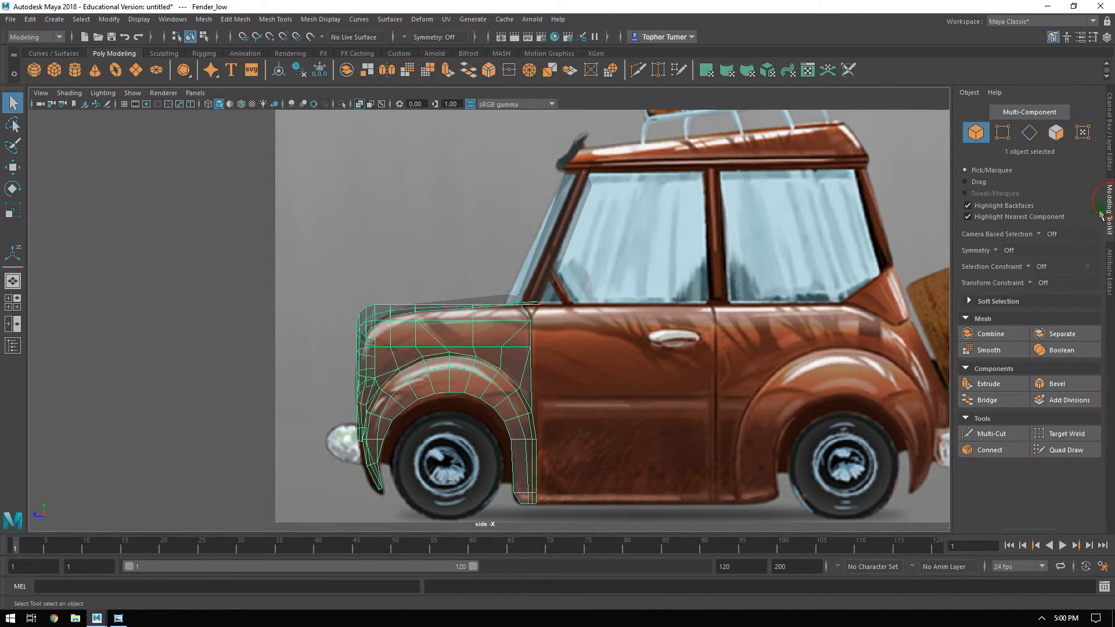
click(1030, 133)
alt+middle_drag(640, 299, 675, 250)
alt+right_drag(669, 270, 666, 273)
click(616, 268)
alt+middle_drag(634, 347, 612, 253)
shift+click(602, 348)
key(space)
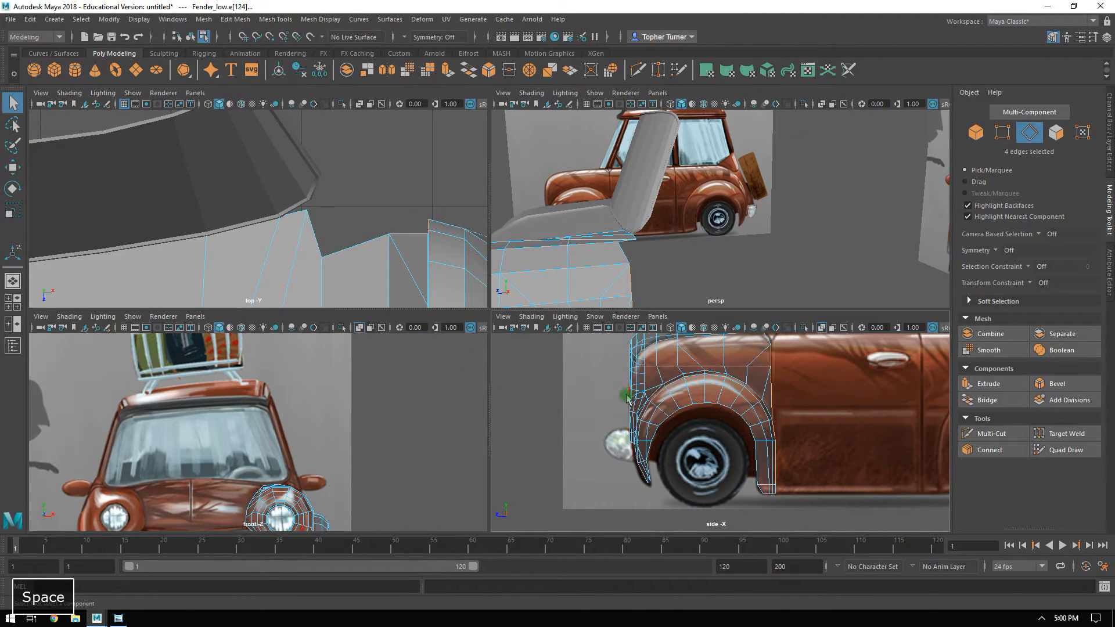
key(space)
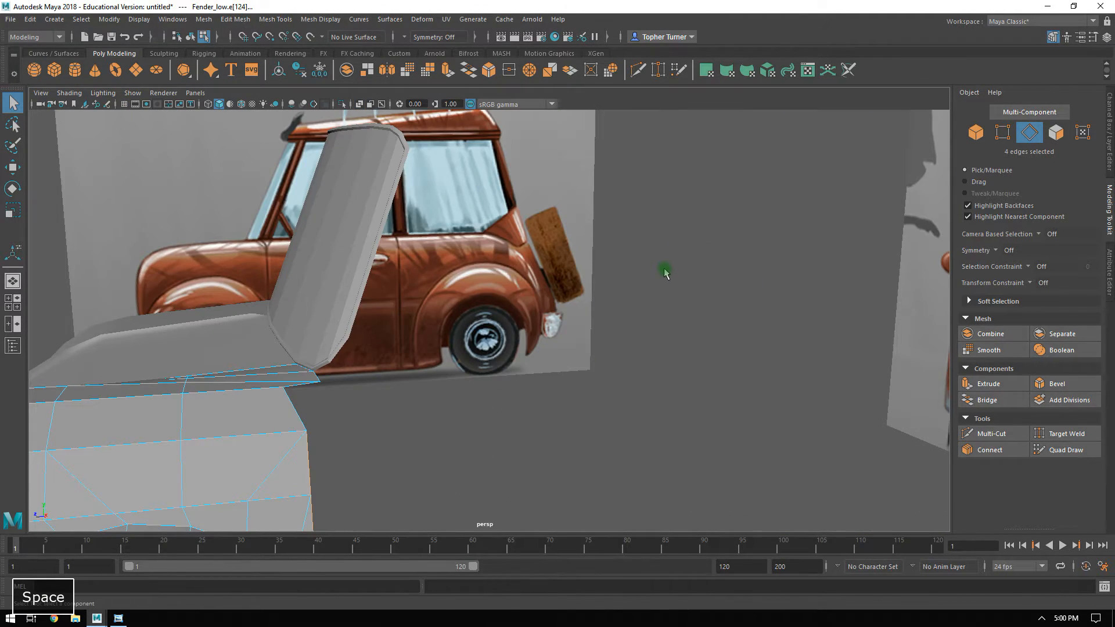
alt+drag(650, 246, 546, 315)
alt+middle_drag(431, 328, 640, 145)
alt+middle_drag(456, 289, 457, 161)
alt+drag(387, 388, 443, 294)
Flatten the selected rear fender edges along Z and move them onto the door's front seam, at about Z 2.16.
key(r)
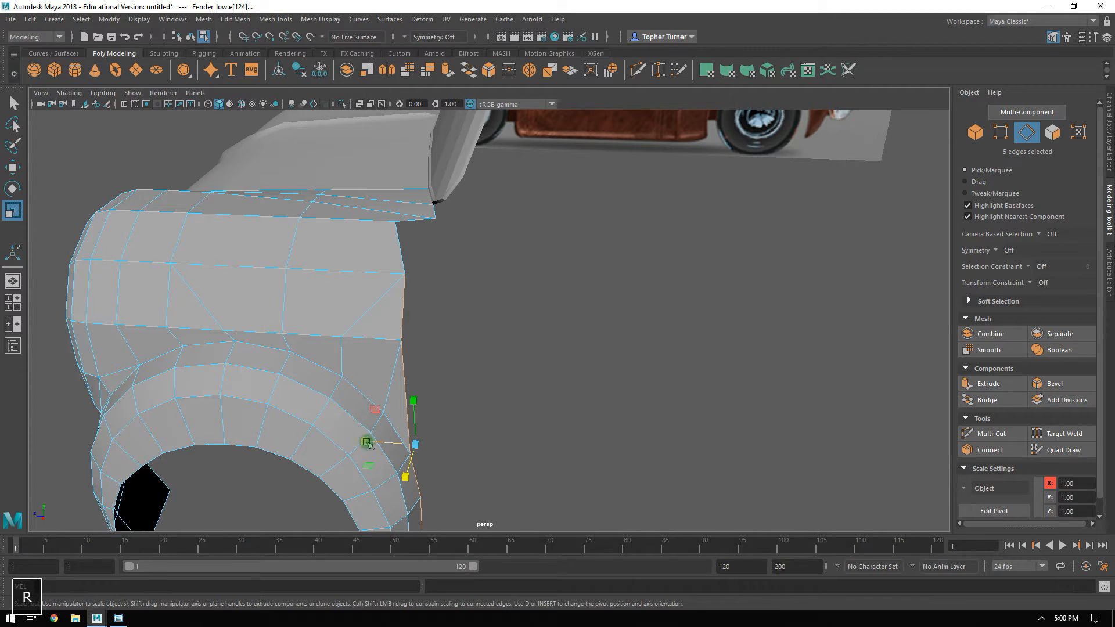
alt+middle_drag(558, 435, 552, 312)
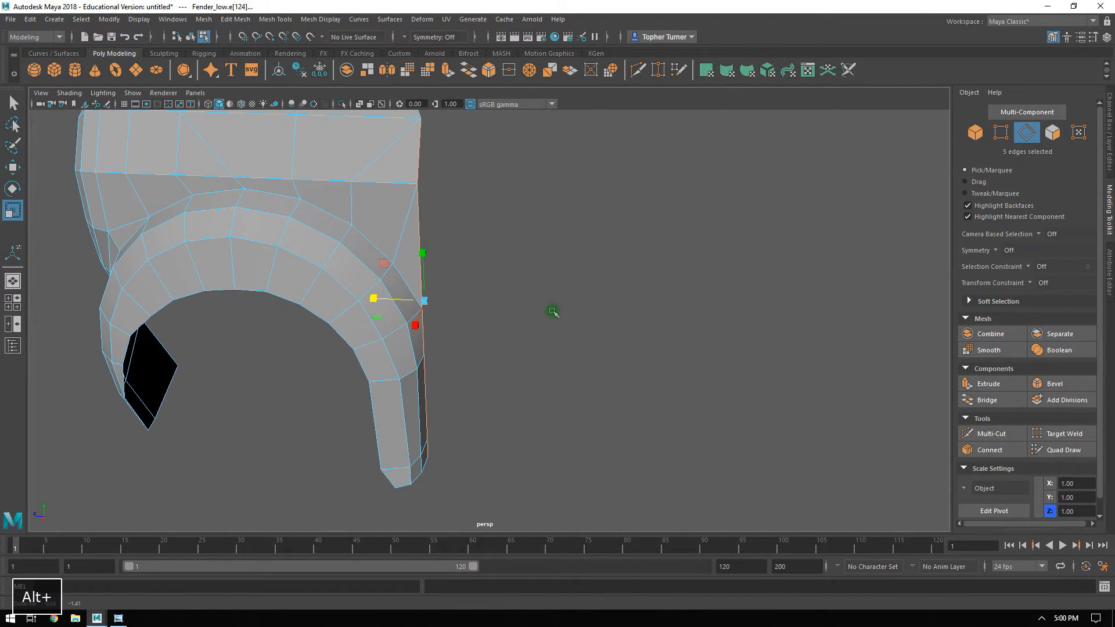
key(w)
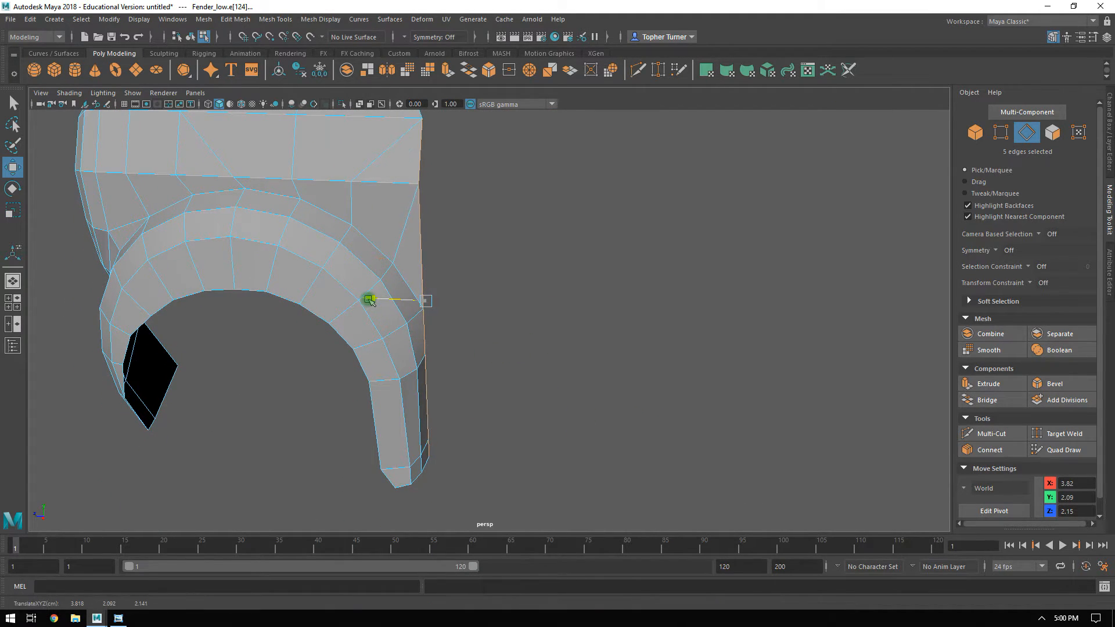
alt+drag(370, 300, 490, 349)
key(space)
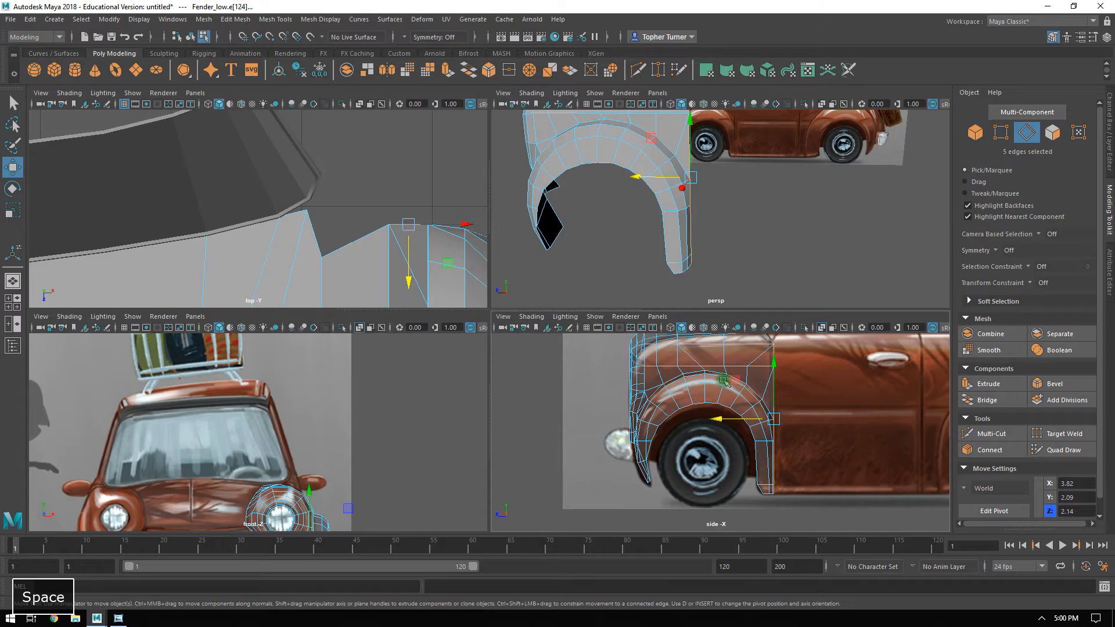
key(space)
alt+middle_drag(744, 382, 610, 452)
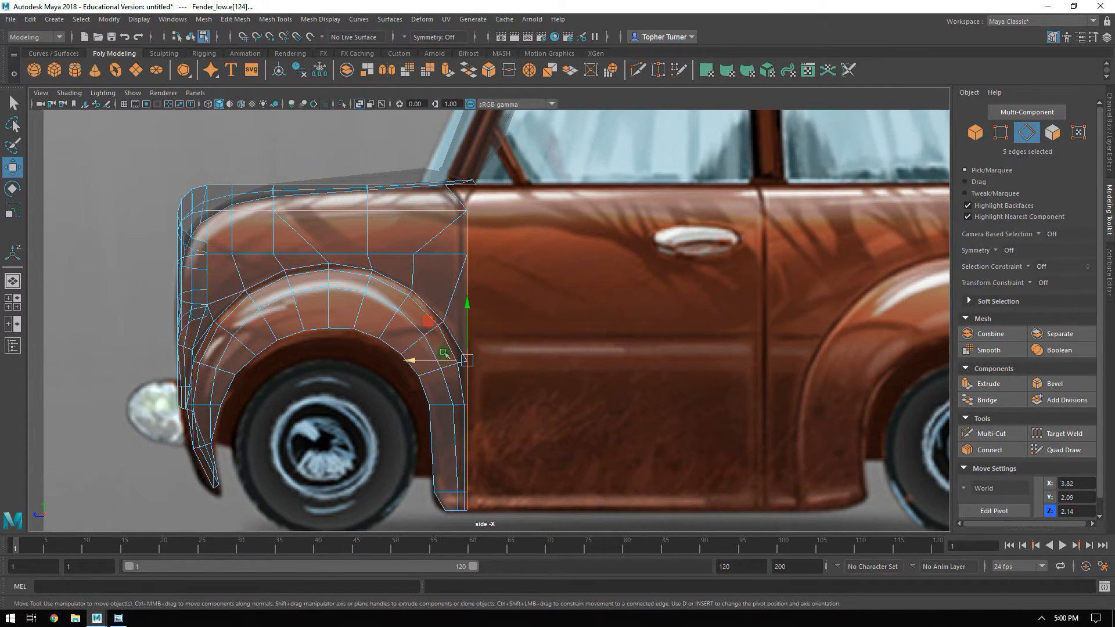
alt+right_drag(444, 355, 408, 375)
drag(419, 377, 415, 376)
alt+middle_drag(518, 397, 364, 360)
Extrude the fender's rear edges backward across the front door to its rear seam, at about Z -1.37.
shift+drag(267, 333, 641, 359)
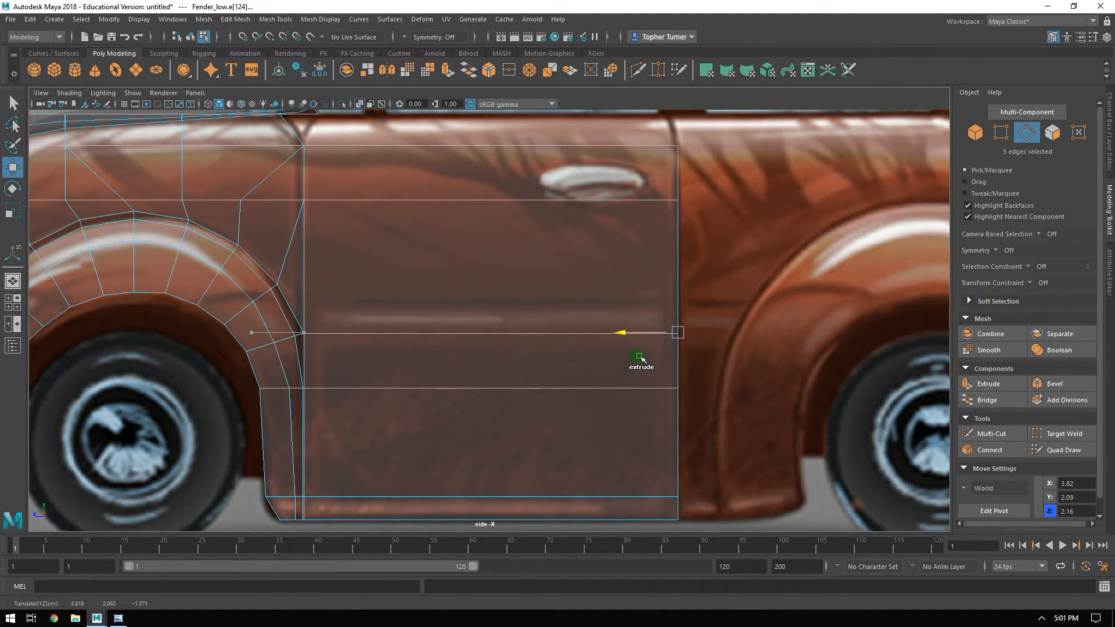
scroll(648, 446, down, 2)
alt+middle_drag(561, 363, 531, 428)
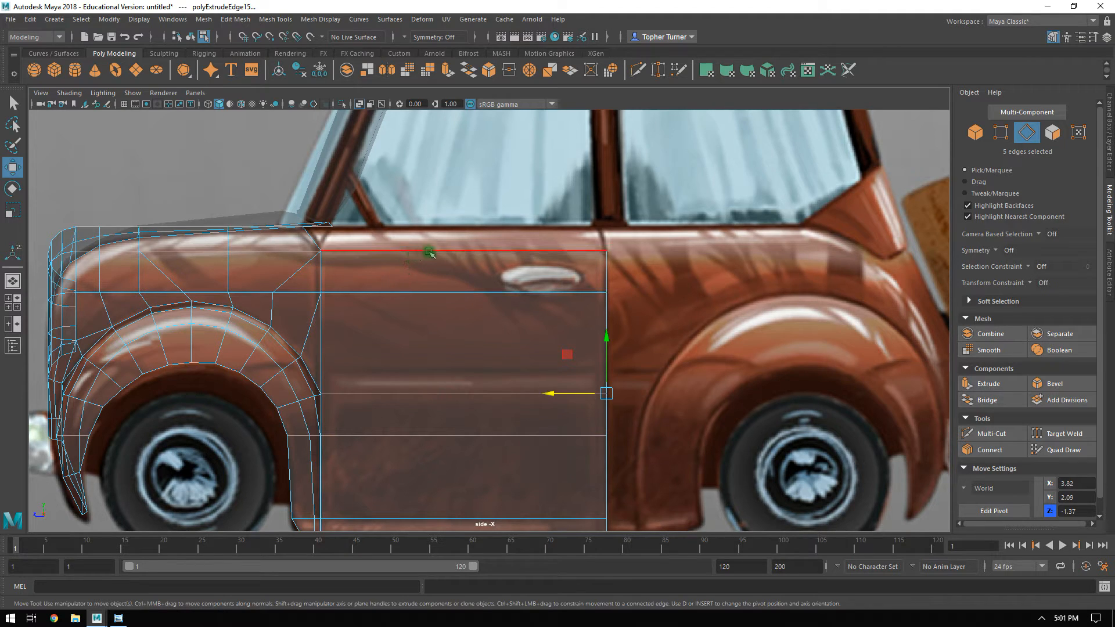
Extrude the door panel's top edge inward and up to the window line, at about X 3.15 and Y 4.16.
click(456, 260)
key(space)
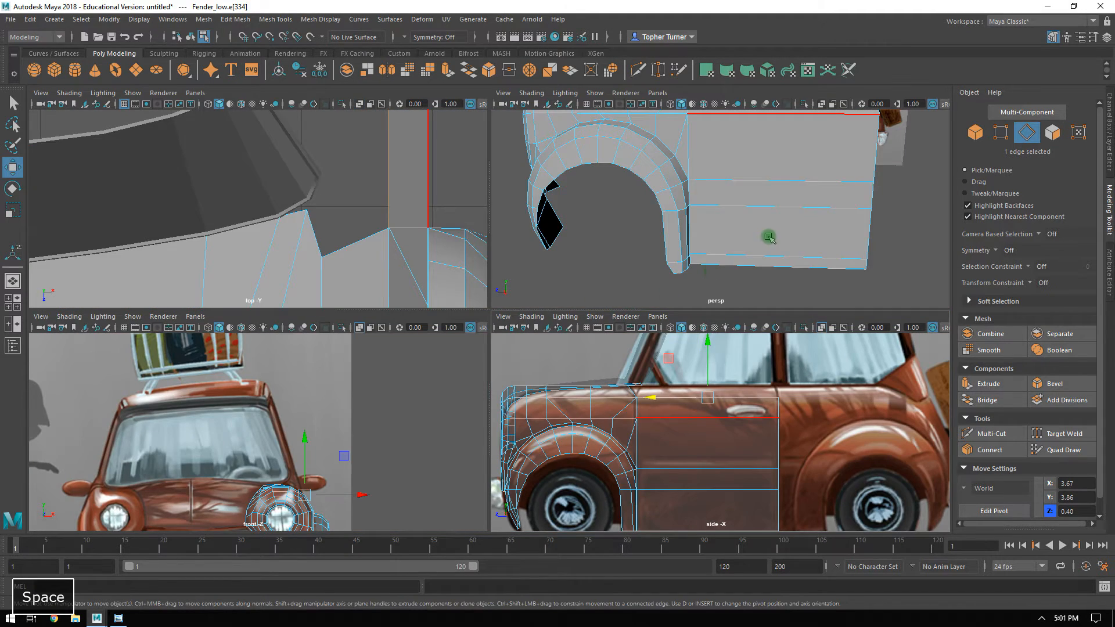
key(space)
alt+drag(690, 228, 436, 198)
key(space)
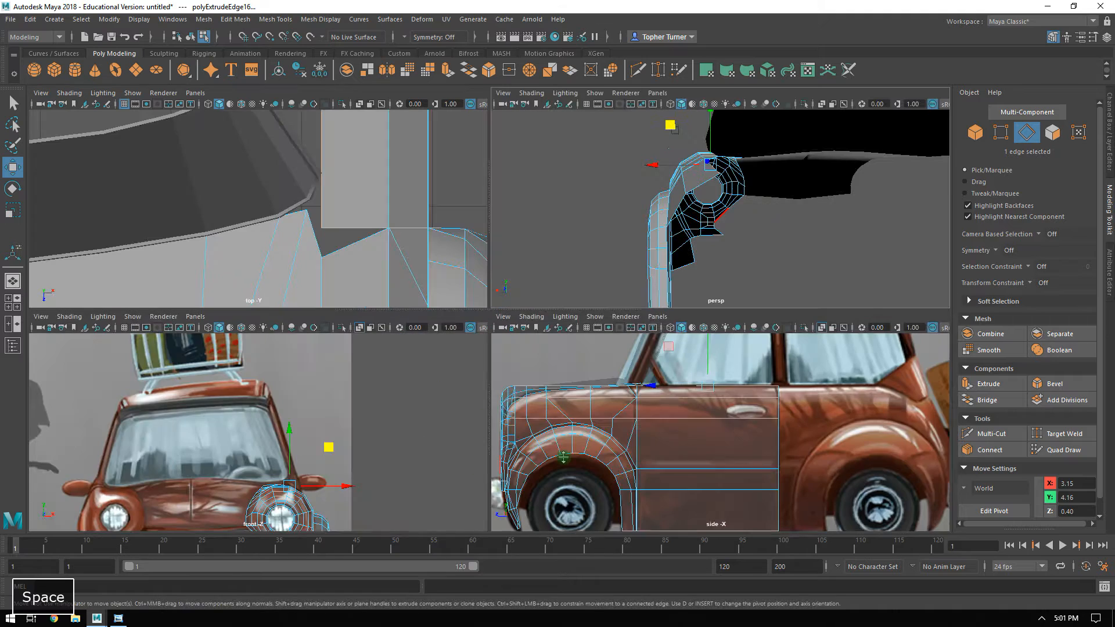
key(space)
alt+right_drag(778, 377, 853, 493)
alt+middle_drag(470, 164, 490, 261)
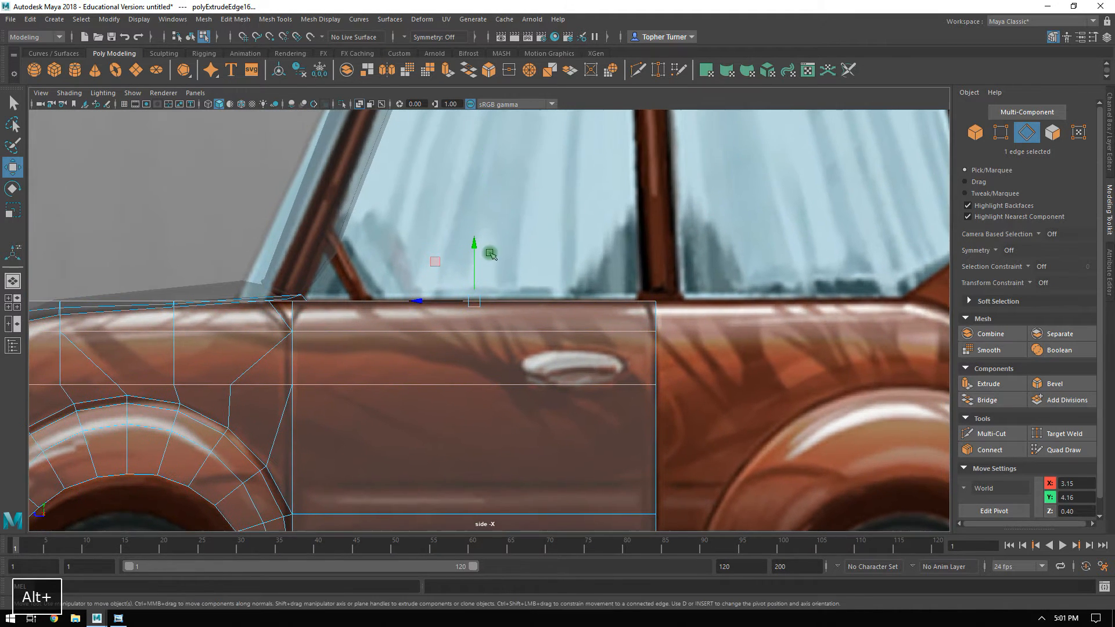
alt+right_drag(354, 200, 430, 224)
mouse_move(461, 247)
mouse_down()
mouse_move(464, 223)
mouse_move(459, 246)
mouse_up()
Move the extruded window-line edge close to the fender's corner in the front view, at about X 3.16 and Y 4.17.
key(space)
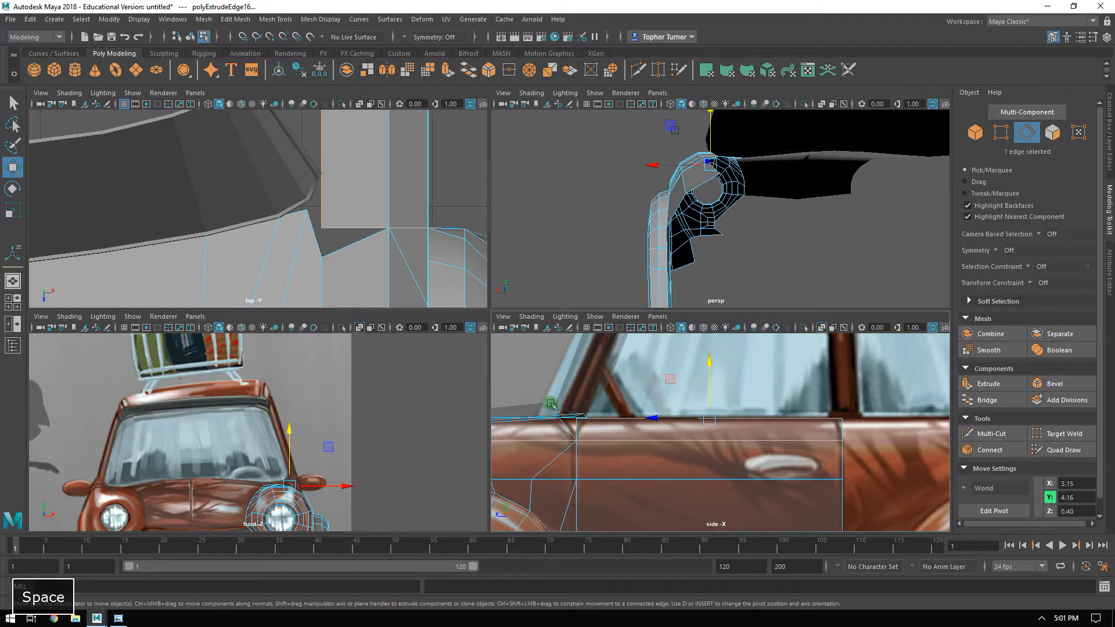
key(space)
alt+right_drag(413, 354, 557, 458)
alt+middle_drag(580, 429, 507, 274)
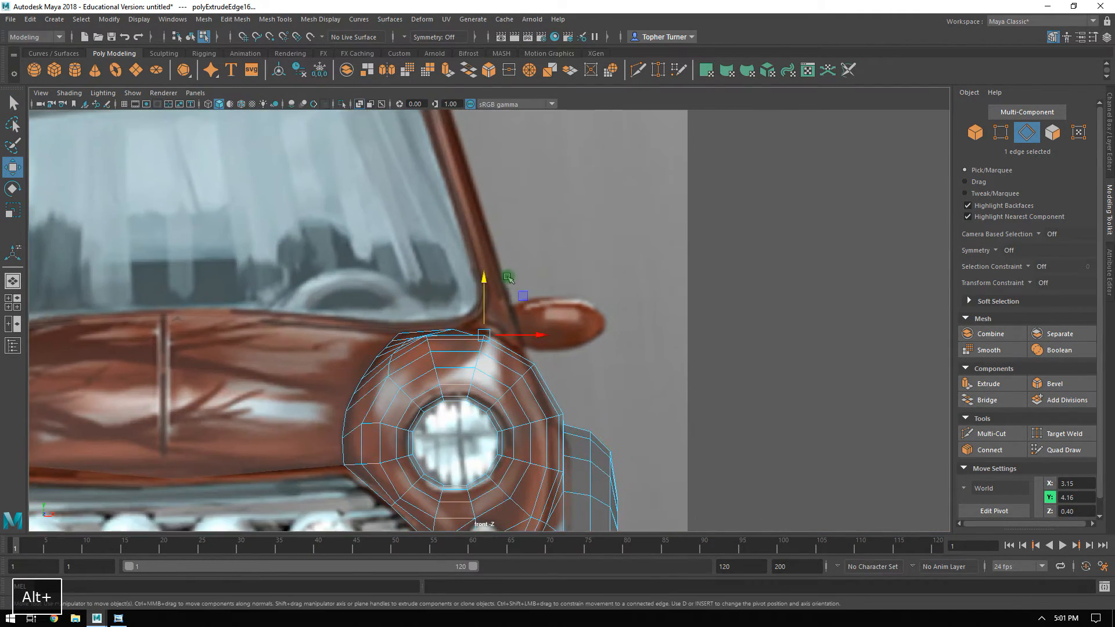
alt+right_drag(508, 273, 558, 325)
alt+middle_drag(550, 304, 526, 274)
alt+right_drag(526, 274, 462, 488)
alt+middle_drag(420, 318, 525, 220)
alt+right_drag(526, 232, 562, 343)
alt+middle_drag(566, 179, 433, 371)
drag(474, 343, 479, 337)
alt+right_drag(462, 359, 466, 362)
alt+middle_drag(465, 360, 518, 287)
drag(513, 283, 525, 262)
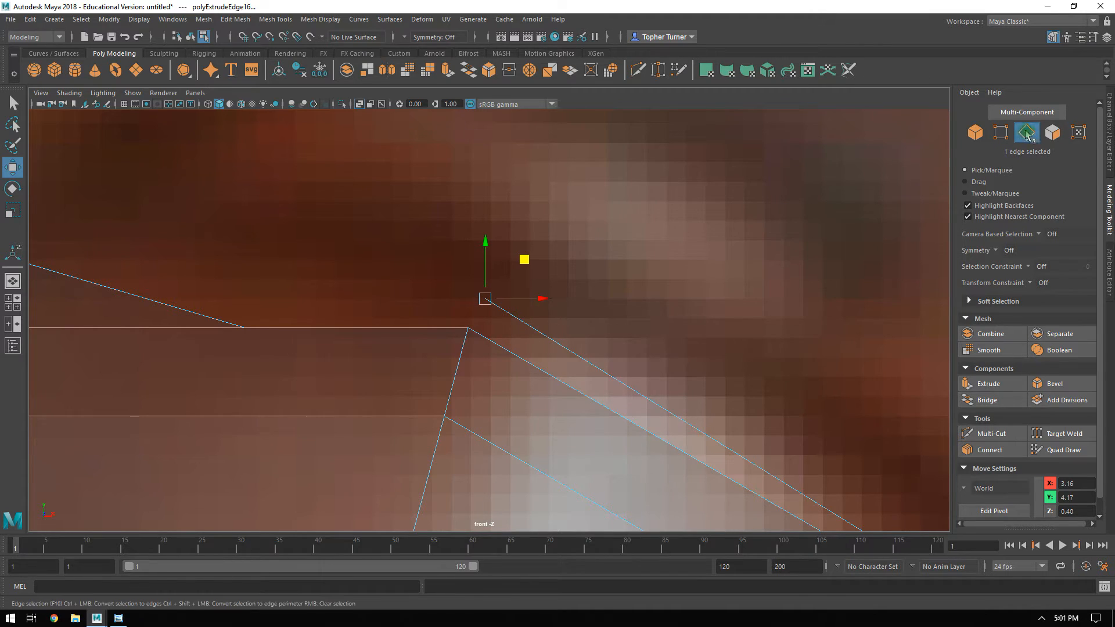
Select the fender's rear inner corner vertex next to the door panel and copy its Y position.
click(1001, 132)
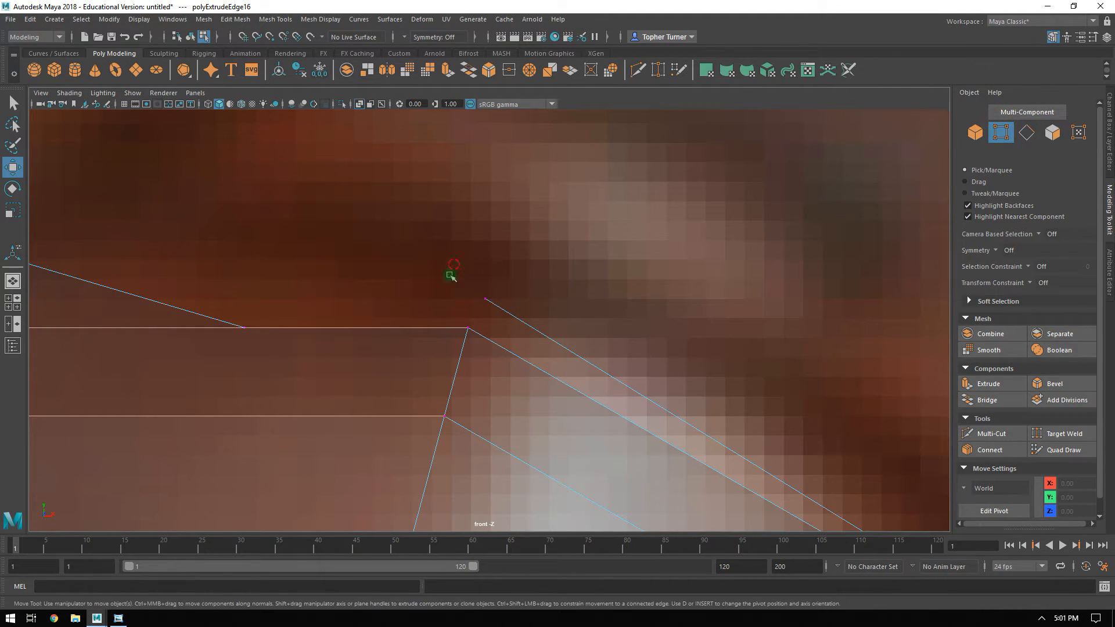
key(space)
alt+drag(680, 231, 756, 185)
alt+right_drag(756, 185, 922, 377)
alt+middle_drag(827, 131, 772, 269)
alt+drag(772, 269, 743, 238)
mouse_move(743, 239)
alt+middle_down()
mouse_move(744, 291)
mouse_move(721, 268)
mouse_move(724, 246)
alt+middle_up()
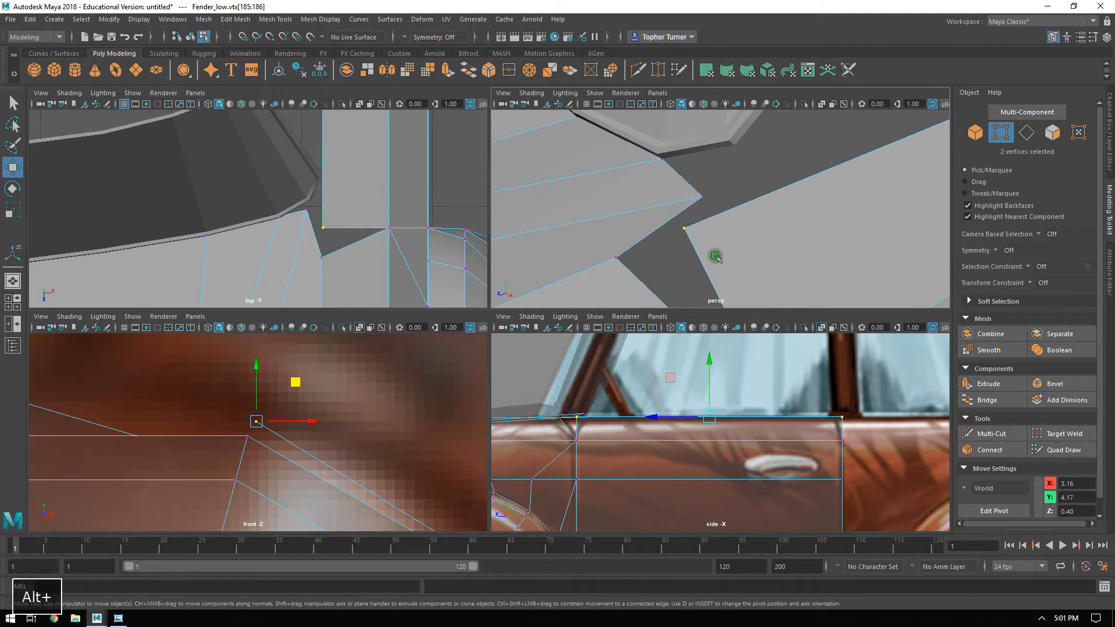
alt+drag(714, 256, 730, 241)
alt+middle_drag(730, 242, 726, 204)
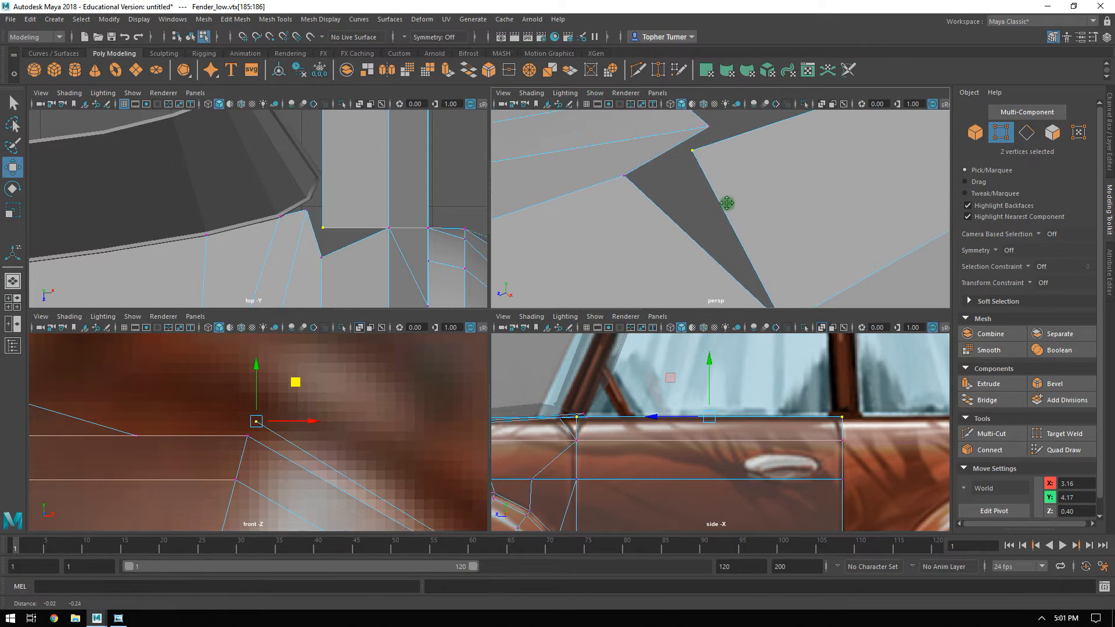
drag(650, 194, 625, 256)
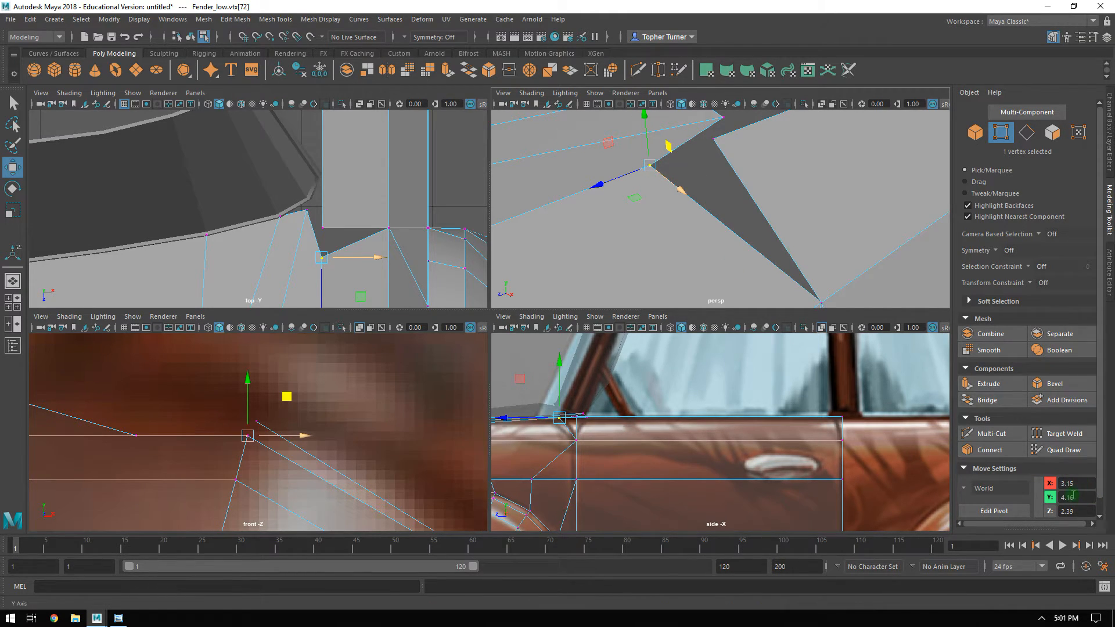
key(ctrl+c)
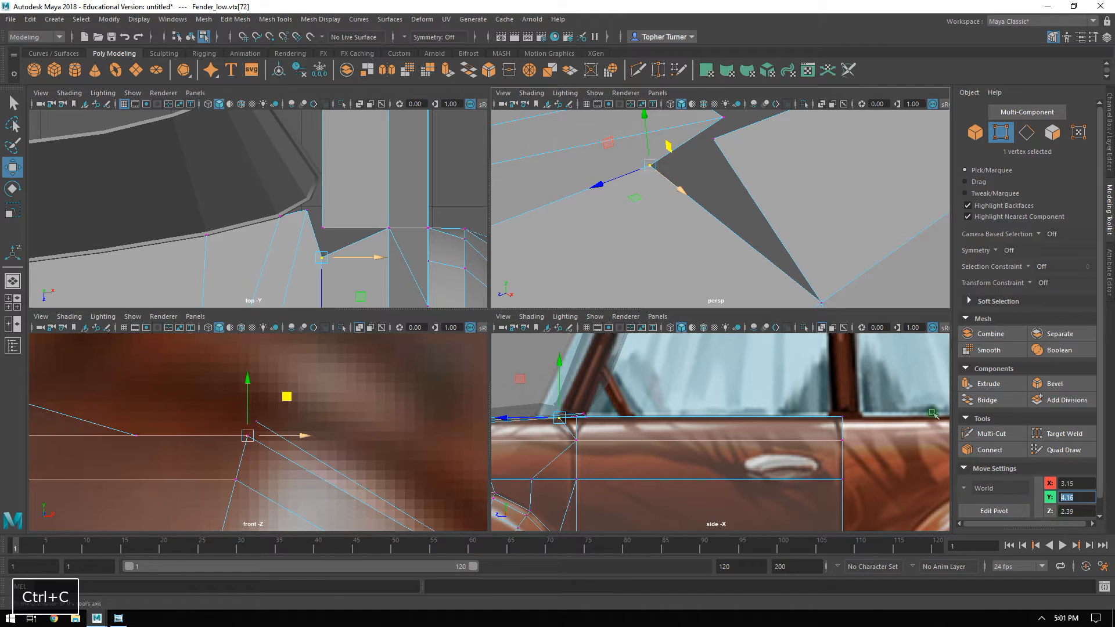
Position both end vertices of the door's window-line edge at X 3.15 and Y 4.16.
click(722, 135)
alt+middle_drag(830, 151, 732, 224)
alt+right_drag(732, 224, 681, 169)
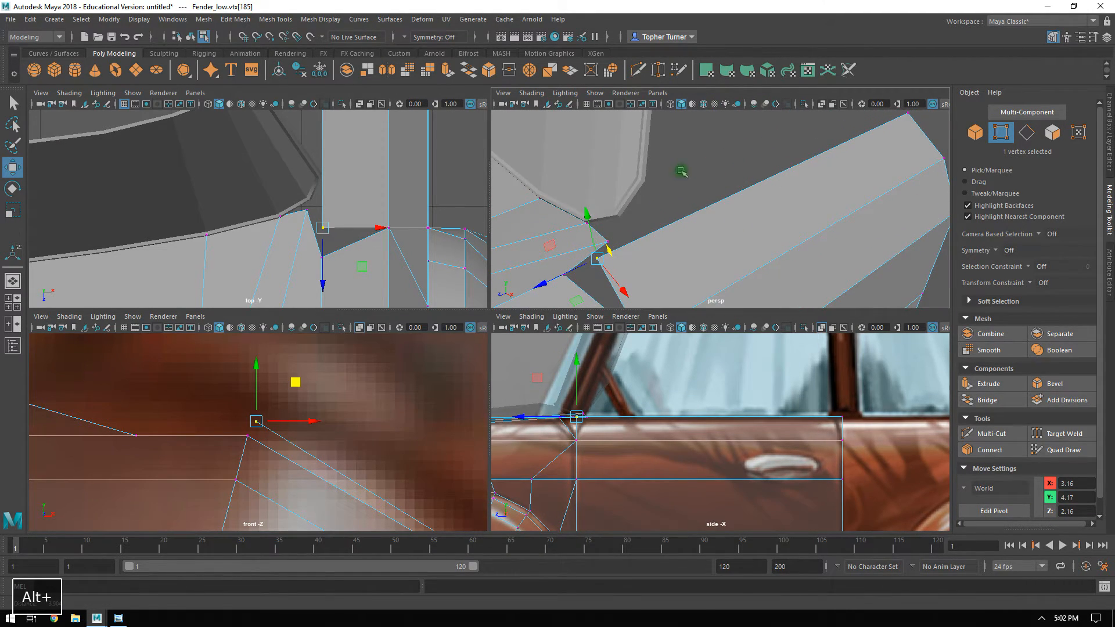
shift+click(906, 115)
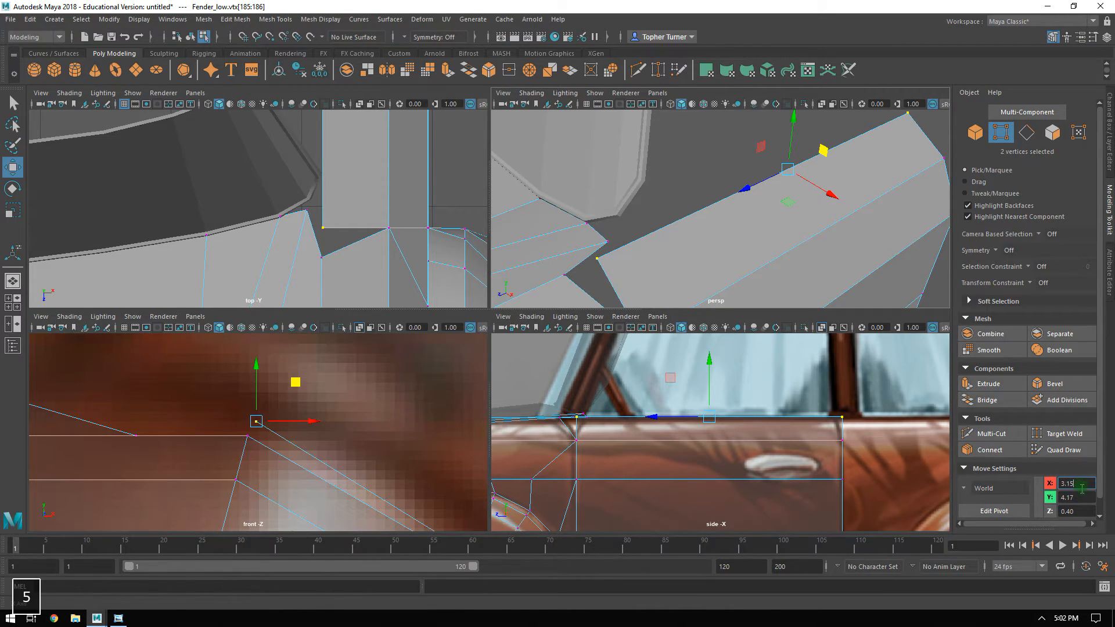
click(1081, 488)
text(3.15)
key(Return)
click(1076, 498)
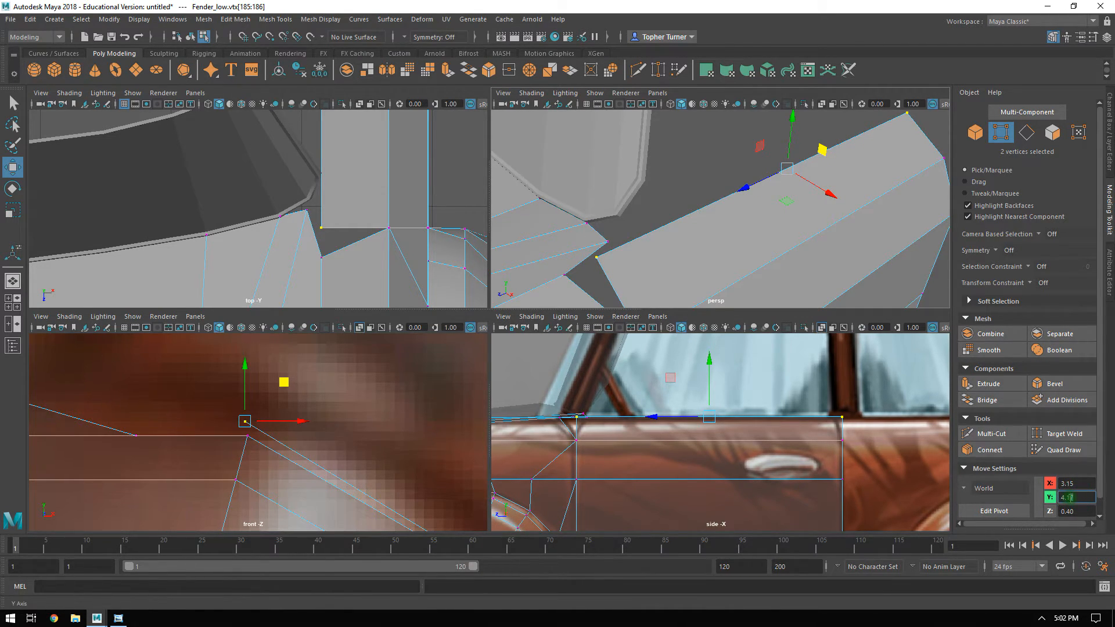
key(Return)
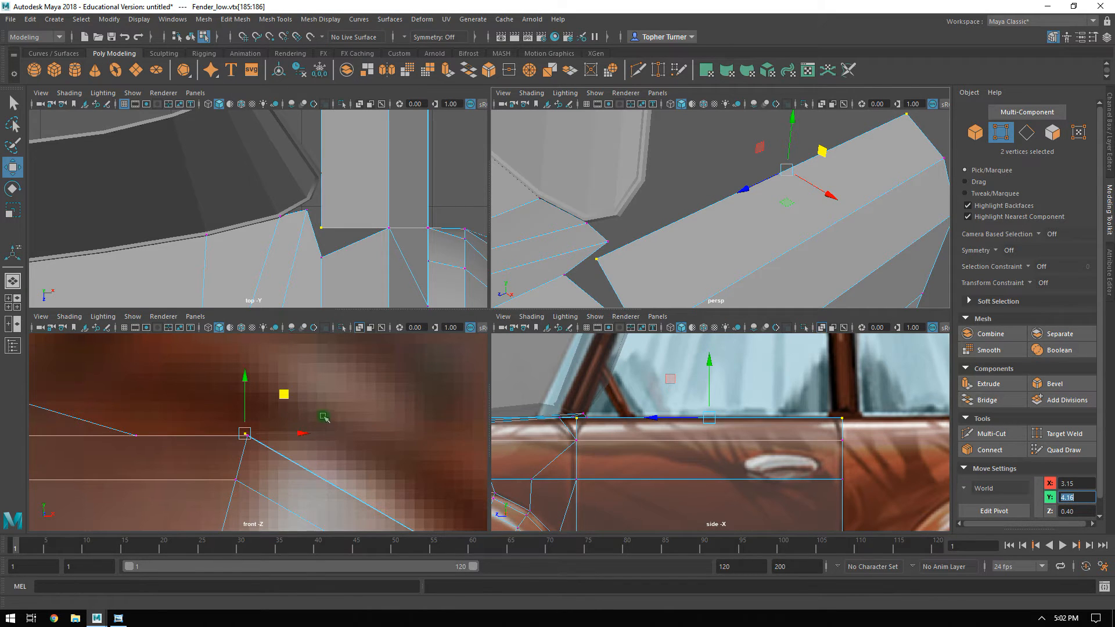
Move the two window-line vertices exactly onto the fender's corner point in the front view and check the alignment up close.
alt+right_drag(294, 418, 490, 521)
alt+middle_drag(301, 389, 327, 374)
alt+right_drag(327, 374, 339, 448)
drag(242, 421, 297, 398)
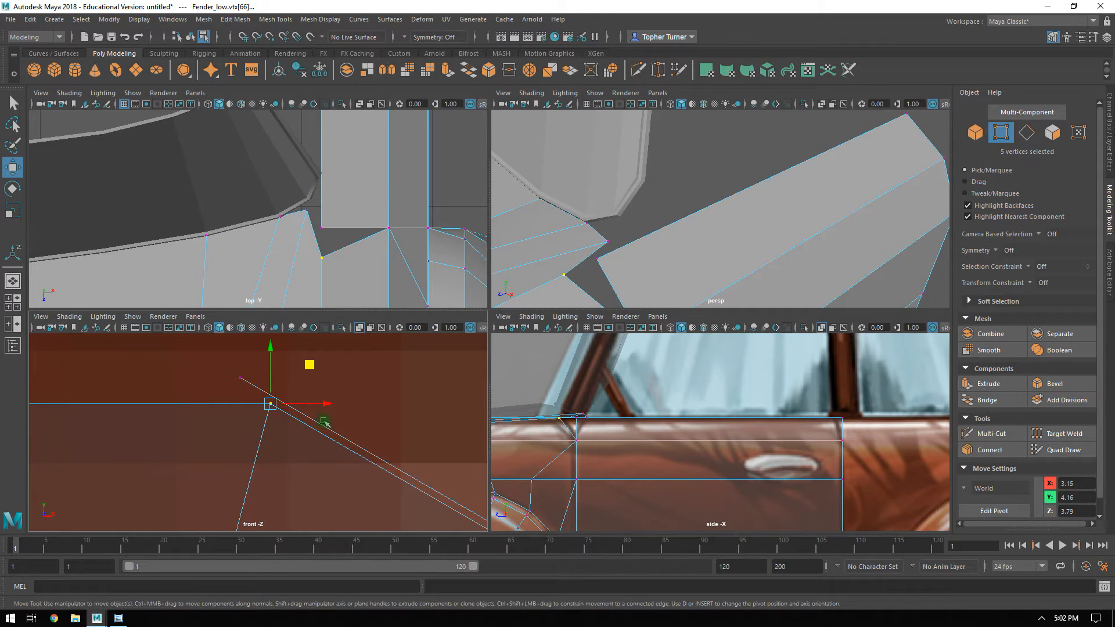
click(227, 419)
drag(212, 372, 310, 365)
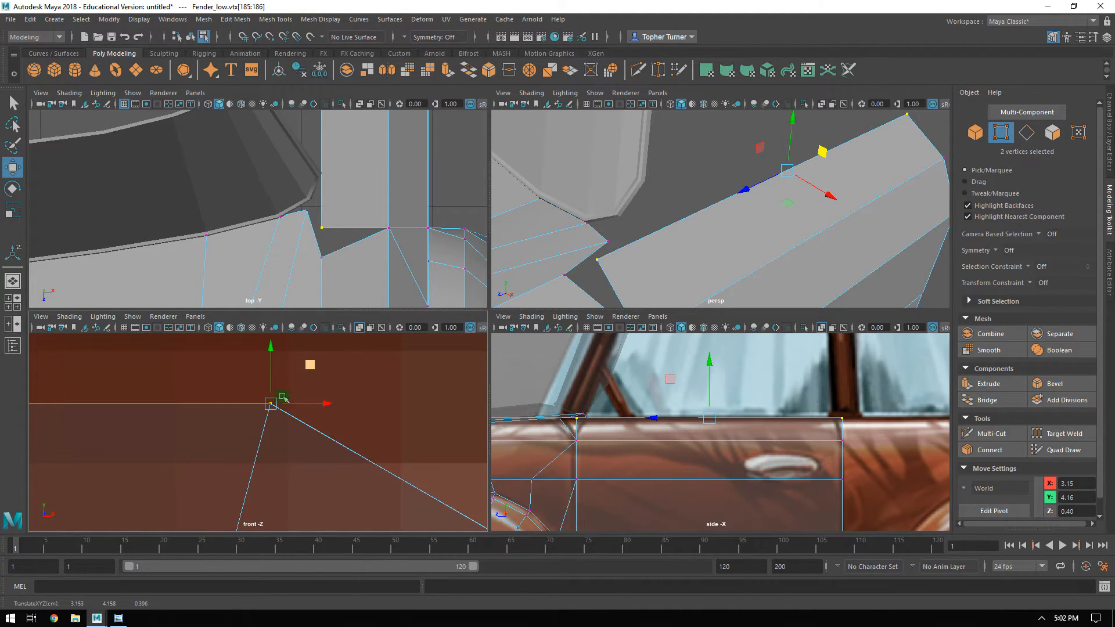
alt+right_drag(282, 397, 388, 403)
alt+middle_drag(309, 346, 242, 426)
alt+right_drag(242, 426, 283, 409)
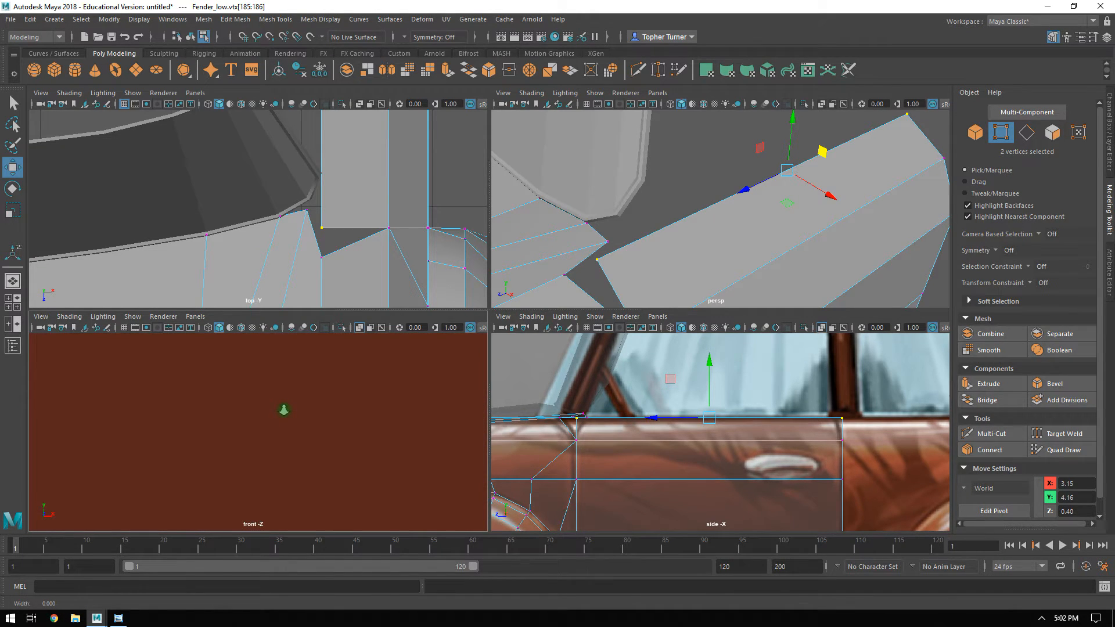
key(f)
alt+right_drag(294, 413, 315, 417)
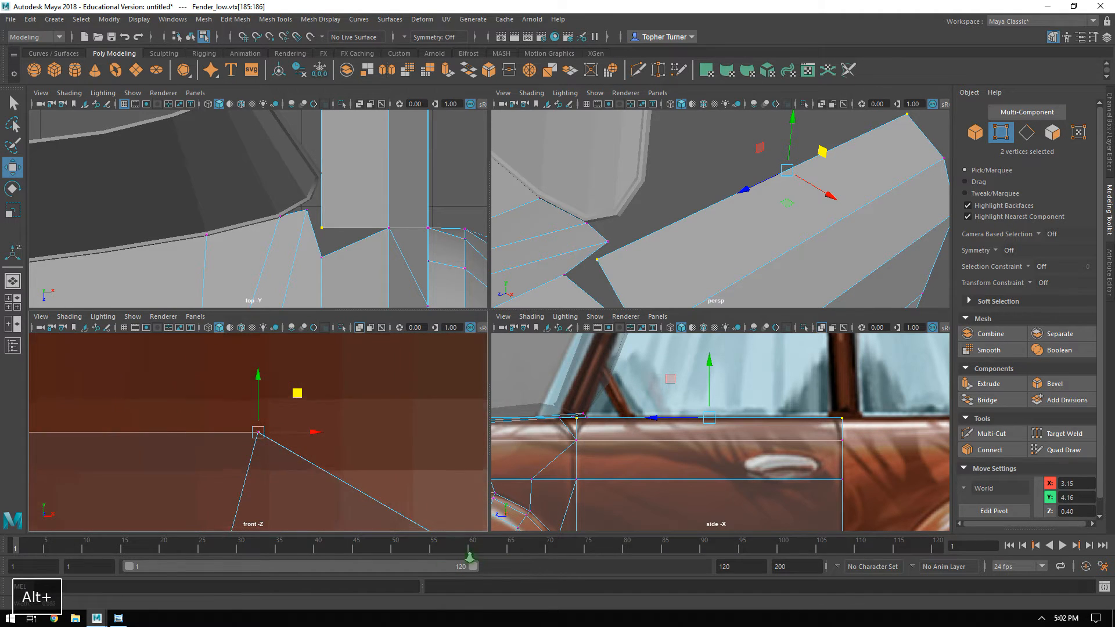
Move the front vertex of the door's window-line edge forward to Z 2.04 in the side view, following the reference.
alt+right_drag(470, 558, 485, 569)
alt+right_drag(381, 490, 372, 480)
key(space)
alt+drag(692, 229, 334, 368)
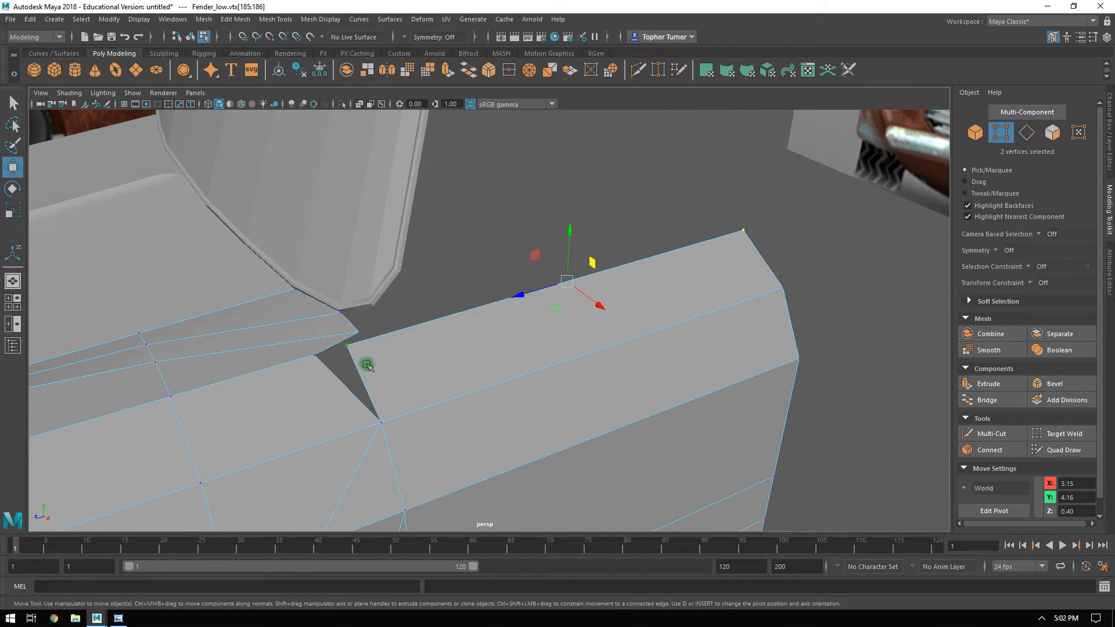
key(space)
key(space)
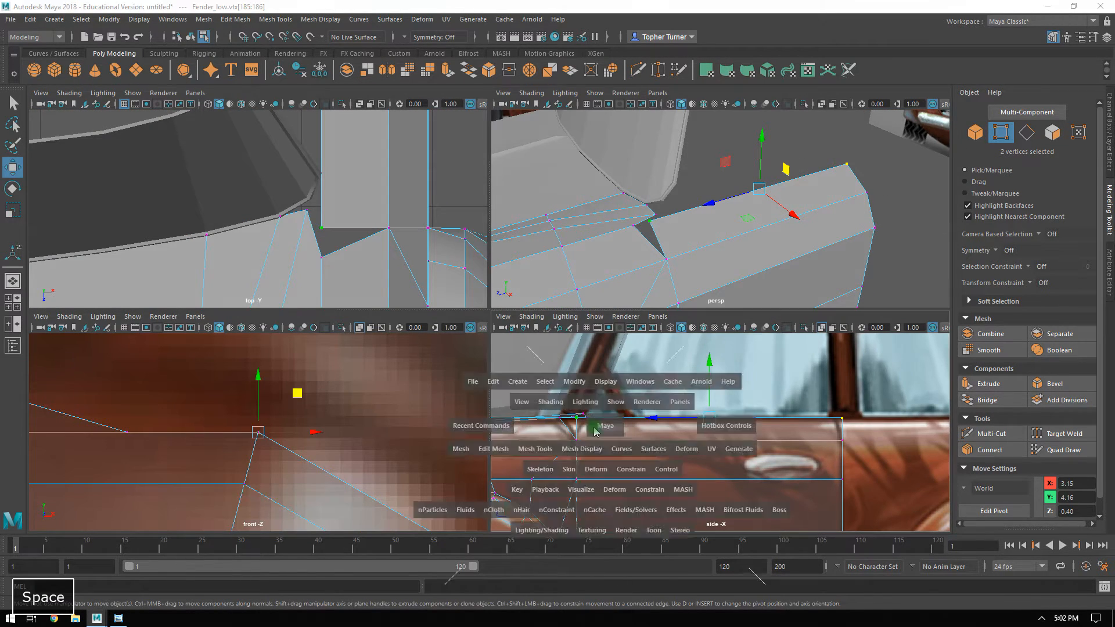
alt+middle_drag(536, 406, 560, 360)
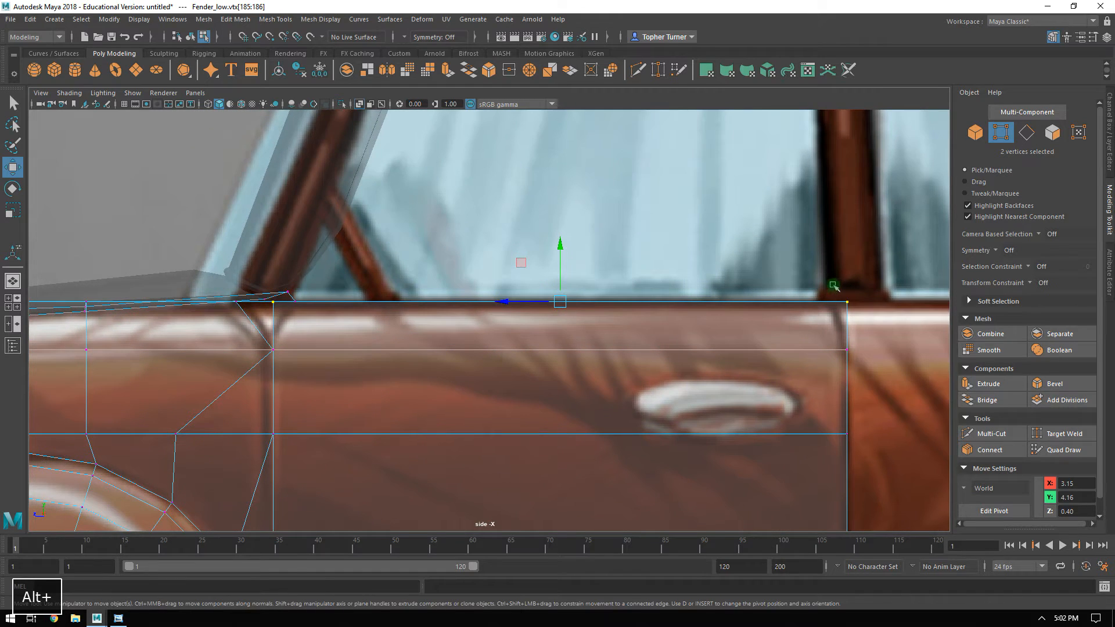
alt+middle_drag(633, 313, 783, 323)
alt+right_drag(233, 313, 334, 310)
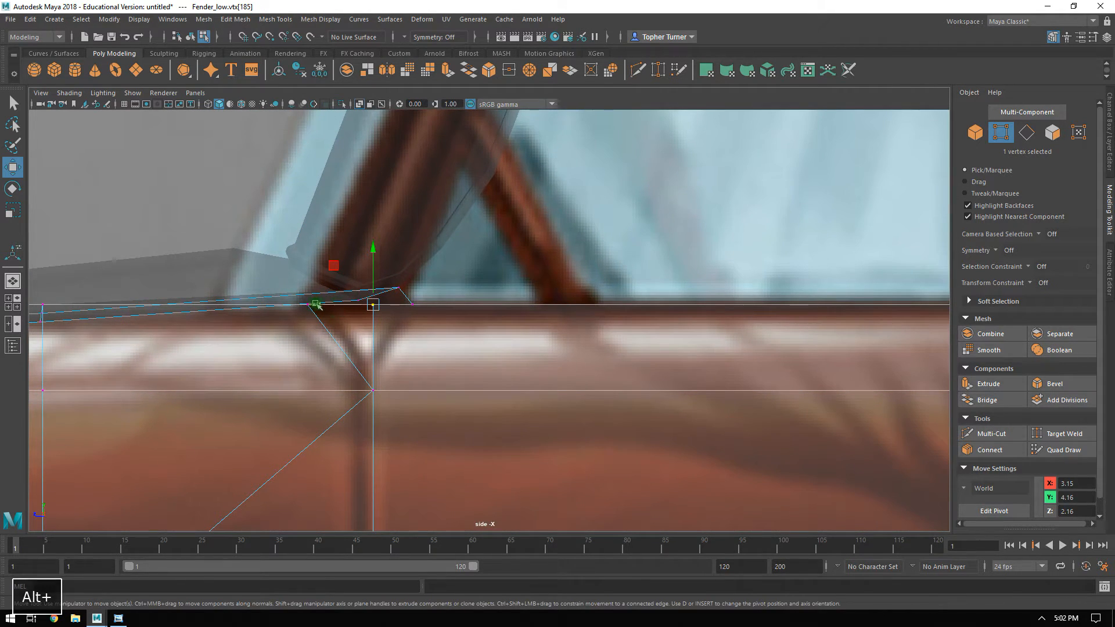
ctrl+shift+drag(316, 305, 345, 311)
Examine the gap between the fender and the door's upper front corner from several angles in the perspective view.
key(space)
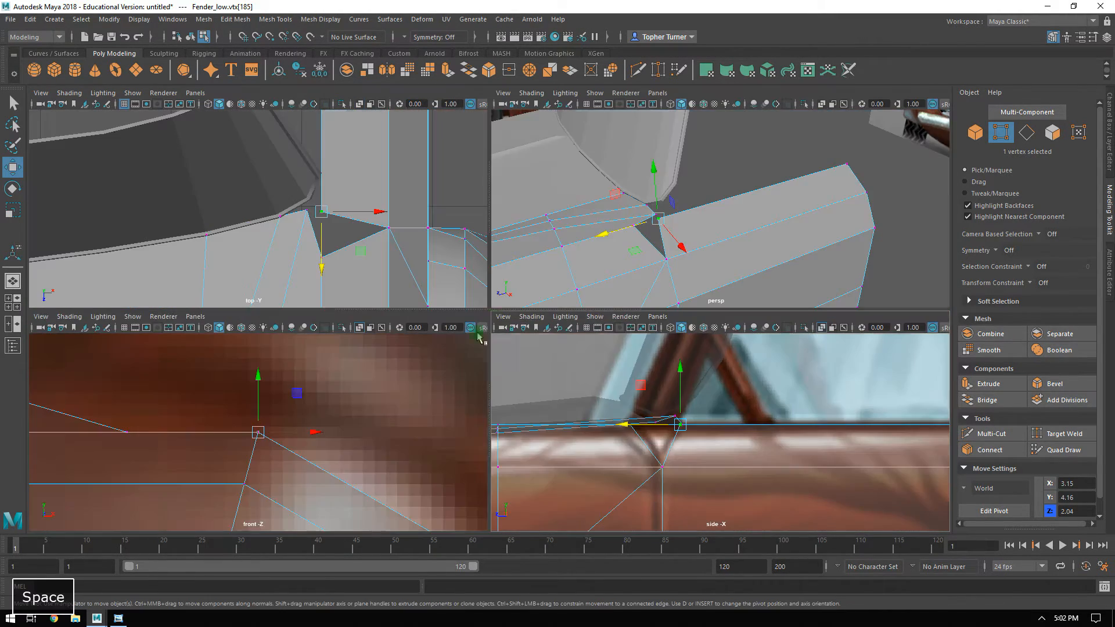
key(space)
mouse_move(700, 216)
alt+mouse_down()
mouse_move(714, 214)
mouse_move(685, 220)
alt+mouse_up()
alt+drag(448, 279, 544, 265)
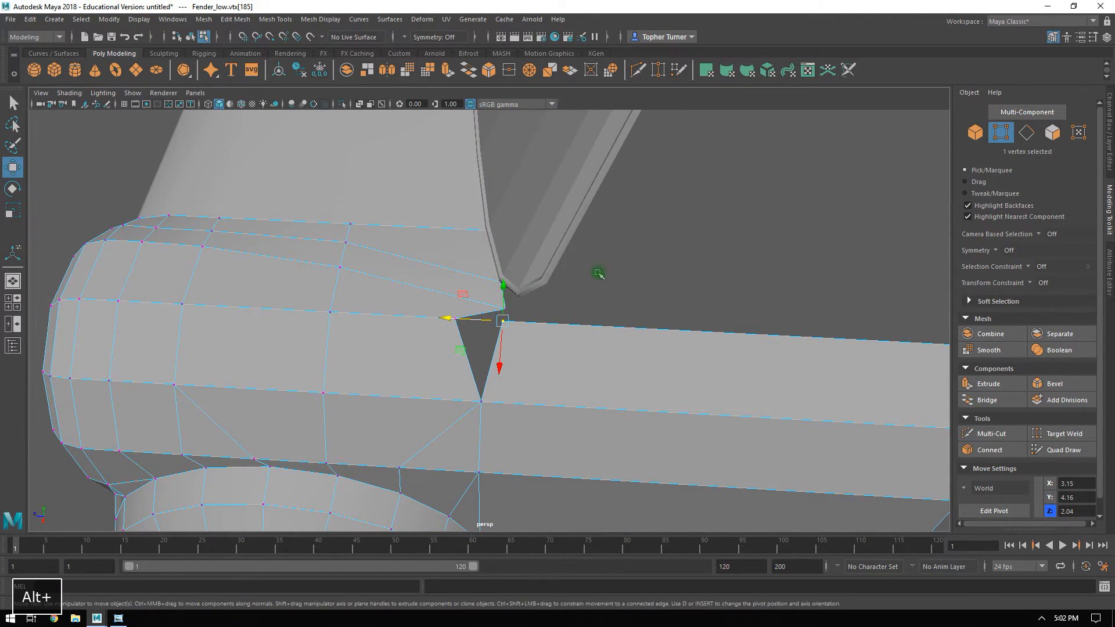
alt+middle_drag(598, 274, 517, 267)
alt+right_drag(500, 274, 551, 383)
alt+drag(520, 351, 602, 280)
alt+right_drag(602, 279, 624, 271)
alt+drag(624, 271, 621, 288)
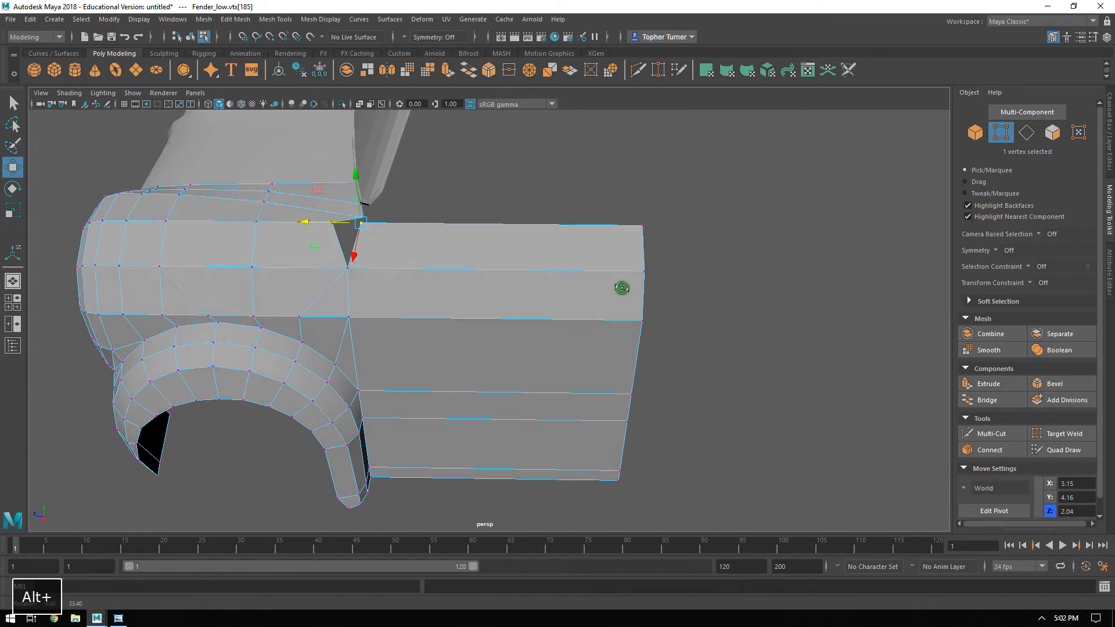
Detach the five door faces above the narrow bottom strip from the fender mesh and separate them into their own object.
click(1053, 133)
drag(480, 417, 541, 412)
alt+right_drag(541, 413, 528, 398)
alt+middle_drag(528, 399, 481, 306)
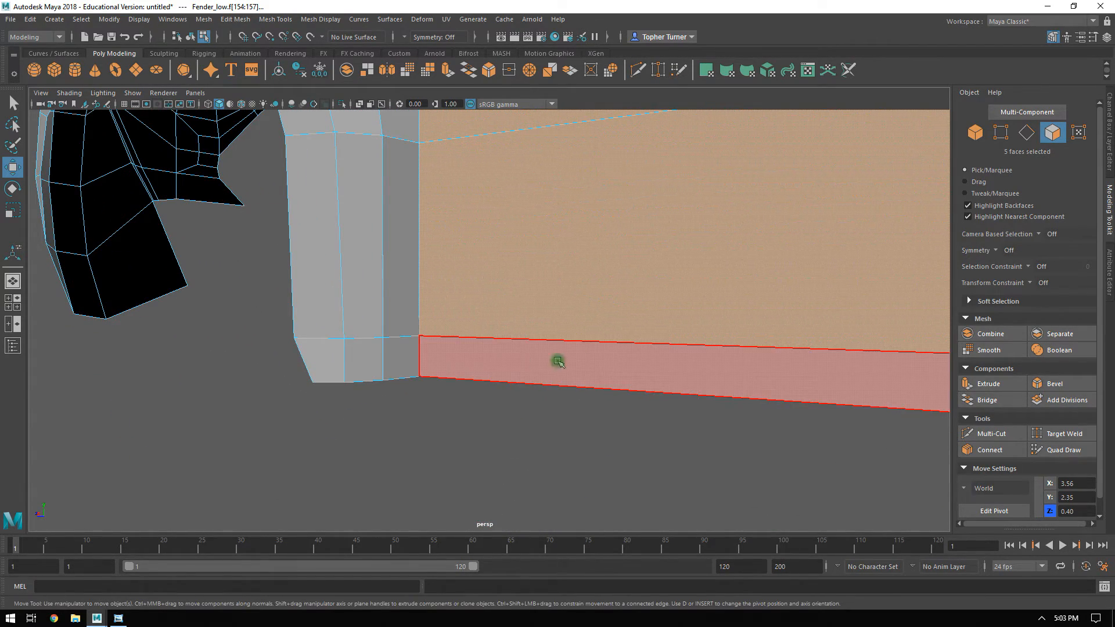
alt+right_drag(542, 362, 584, 251)
alt+middle_drag(585, 251, 582, 389)
alt+right_drag(582, 389, 488, 330)
alt+drag(439, 305, 495, 336)
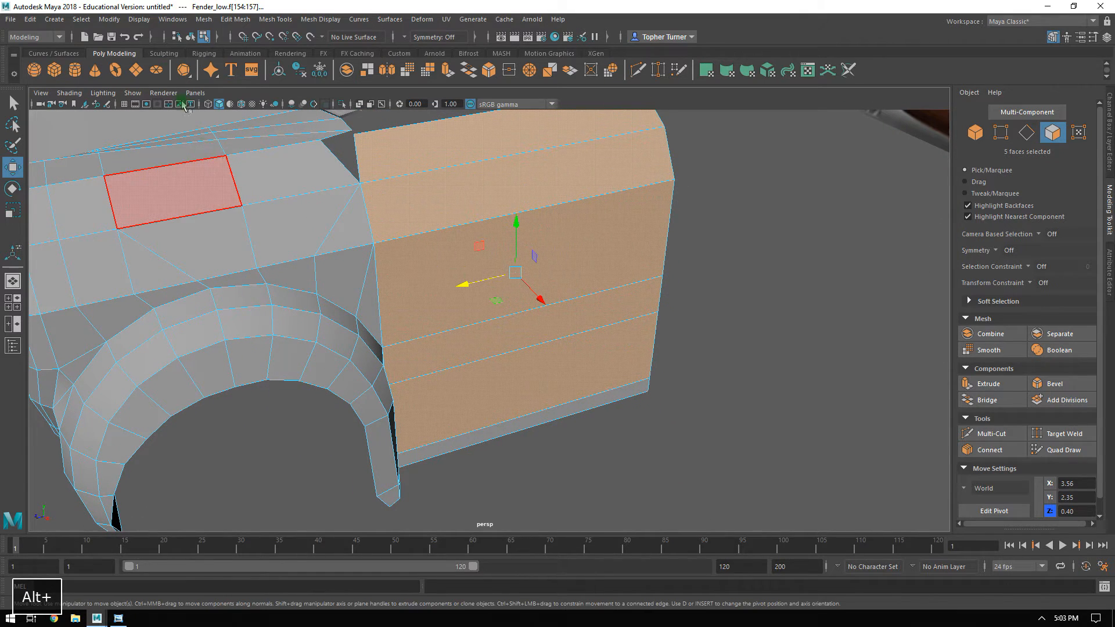
click(233, 22)
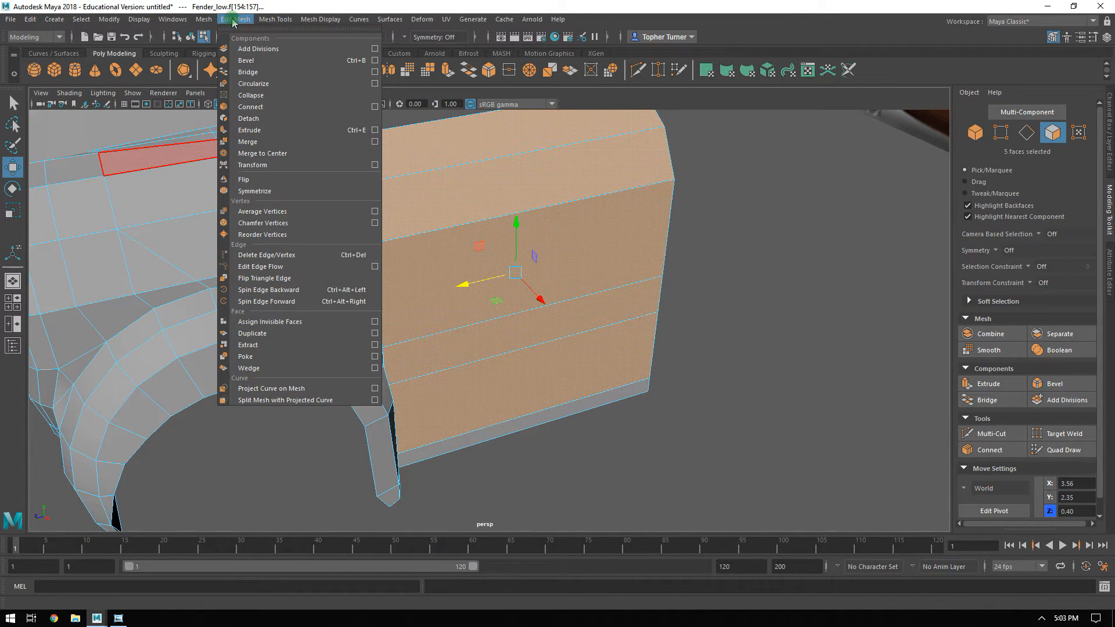
click(273, 121)
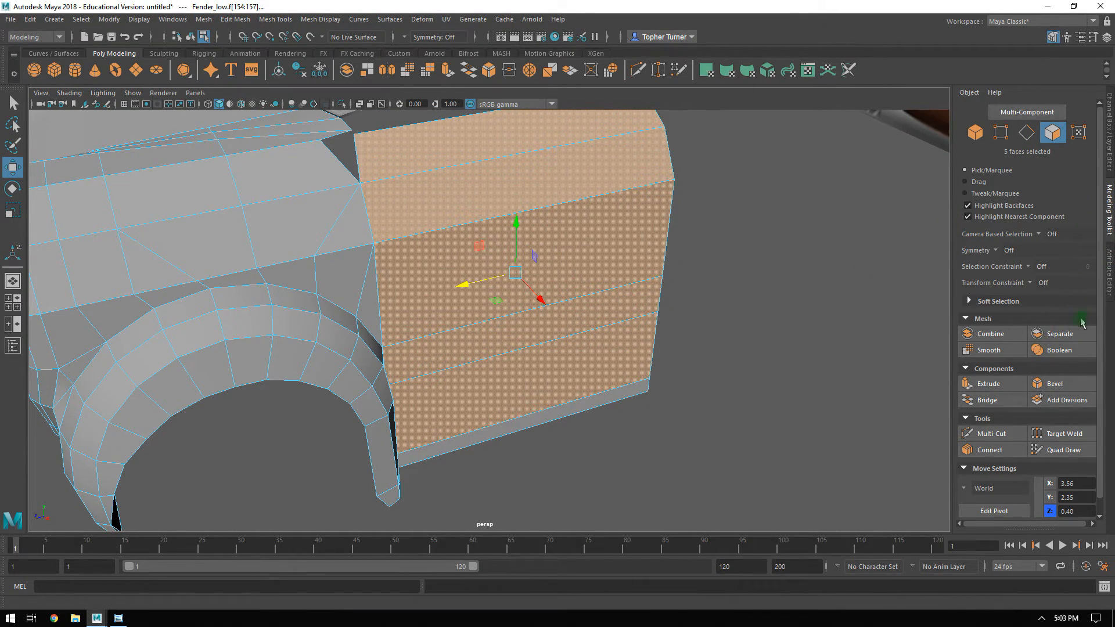
click(1059, 334)
Select the separated door panel as an object and rename it Door_low.
click(1026, 112)
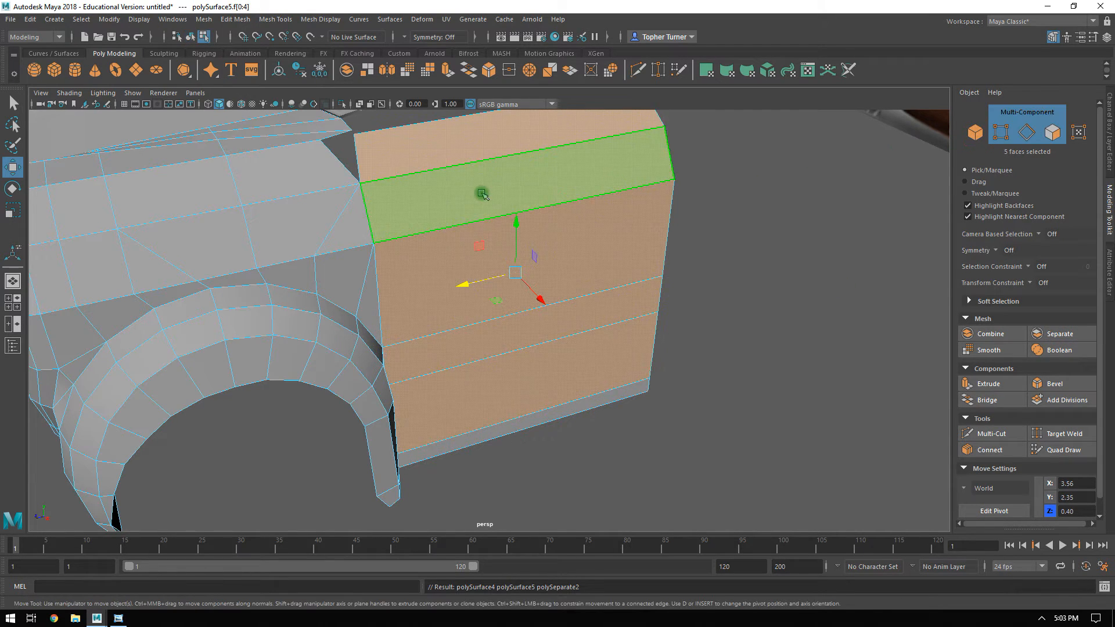
click(482, 194)
click(975, 133)
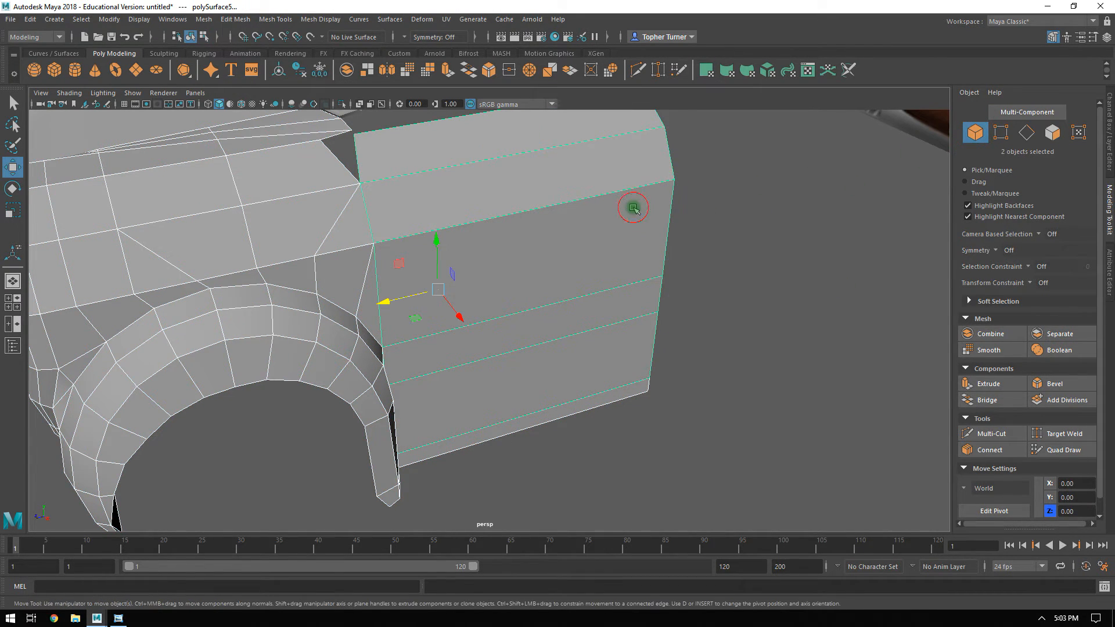
click(1110, 272)
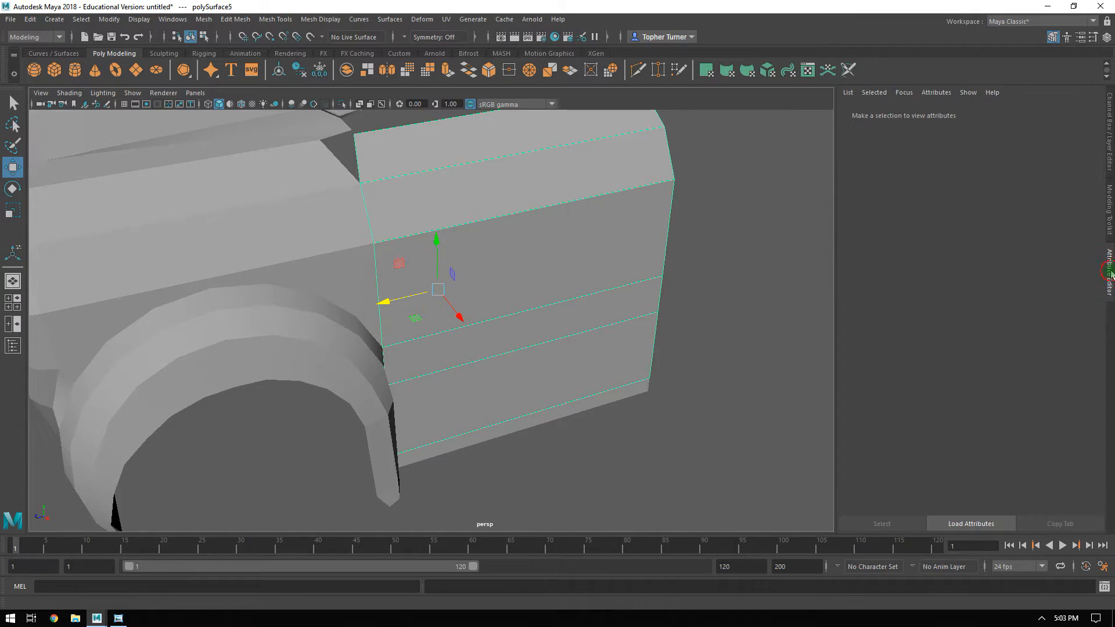
click(1109, 122)
click(984, 118)
text(D)
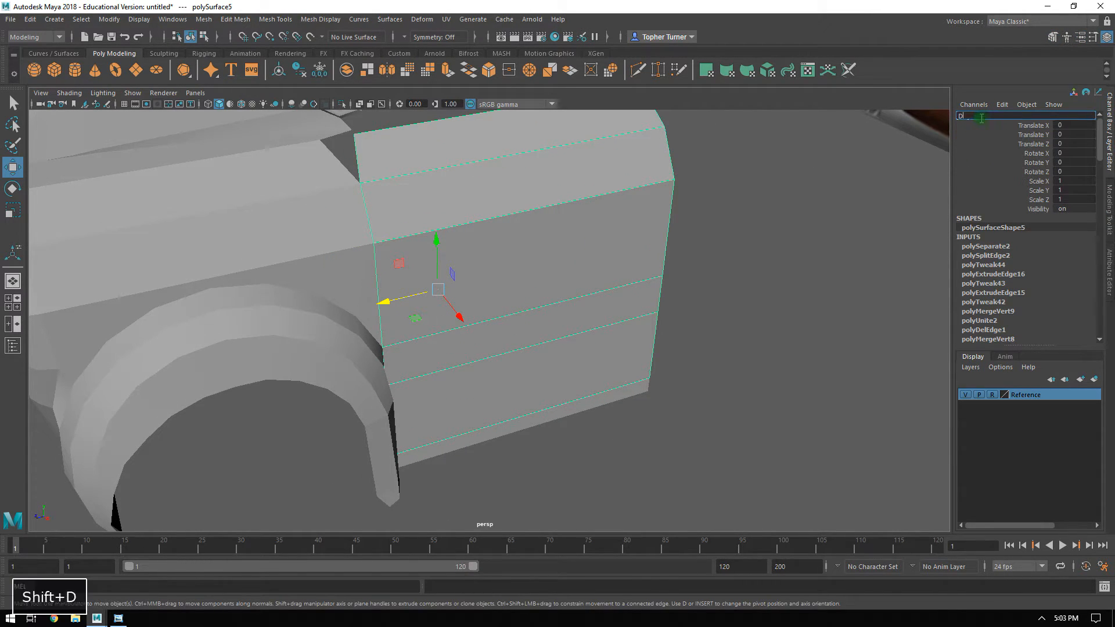
text(oor_low)
key(Return)
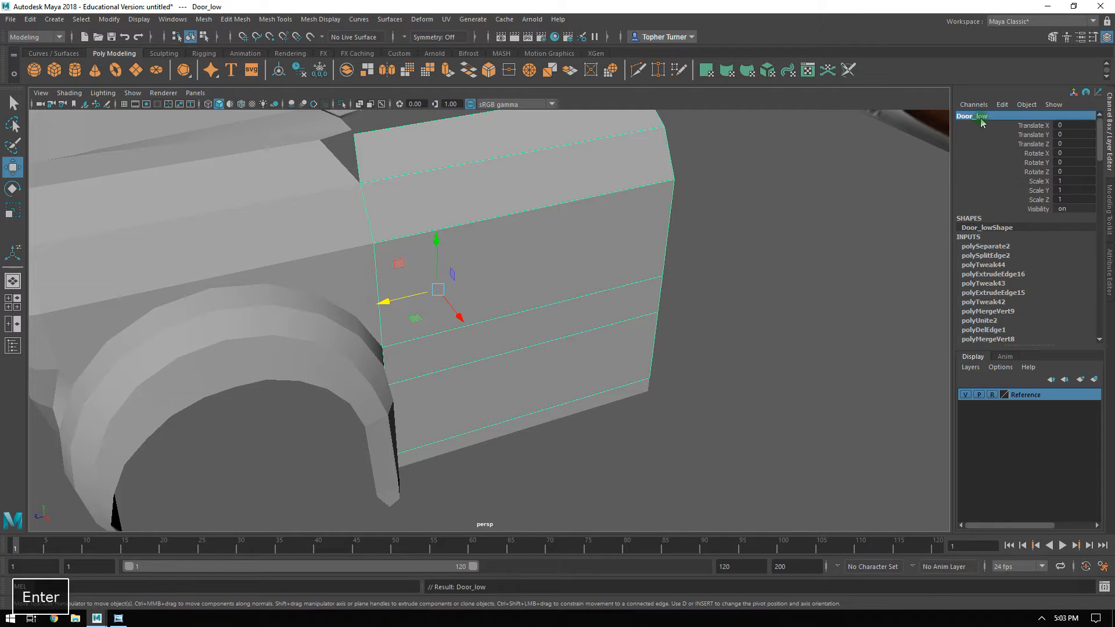
Compare the horizontal edges of the door and the fender's arch edges with the reference's door crease in the side view.
alt+drag(603, 265, 601, 326)
key(space)
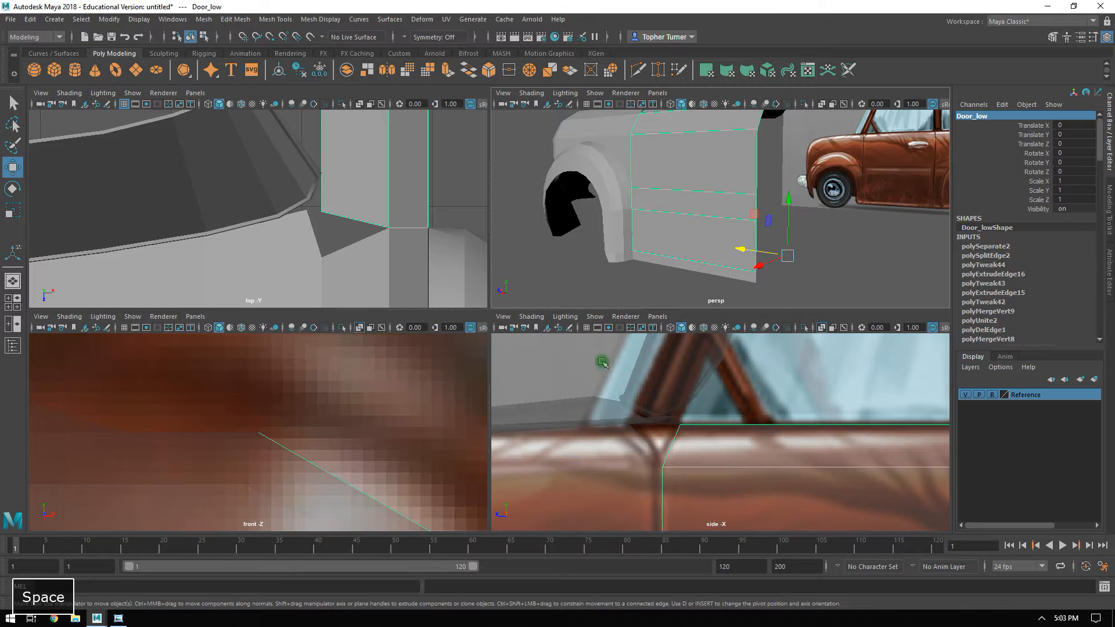
key(space)
alt+right_drag(726, 406, 592, 385)
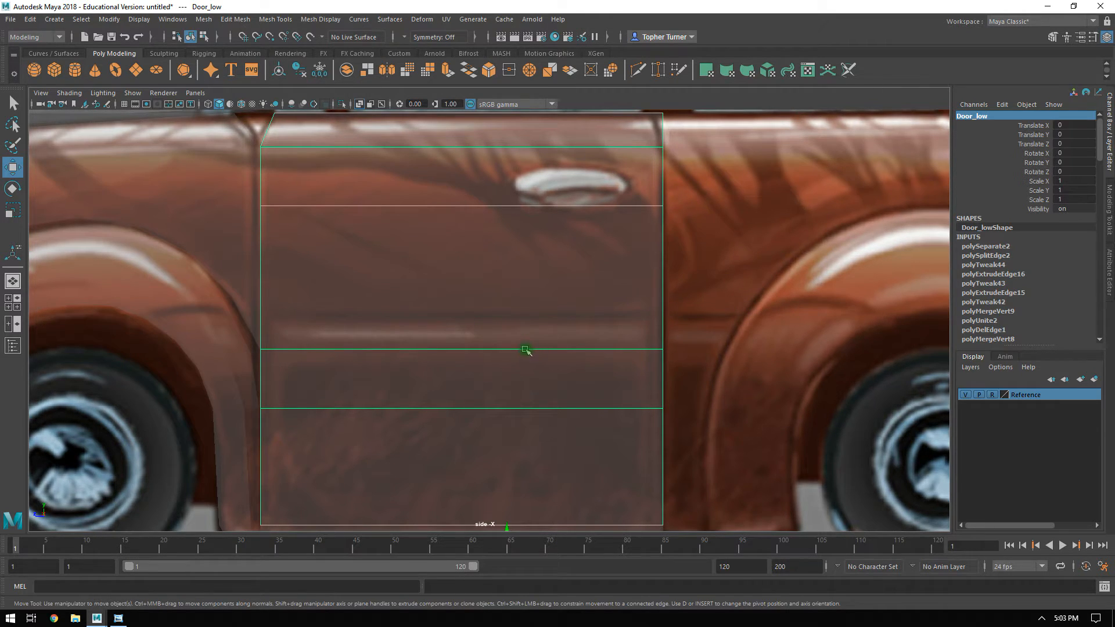
alt+right_drag(424, 326, 325, 349)
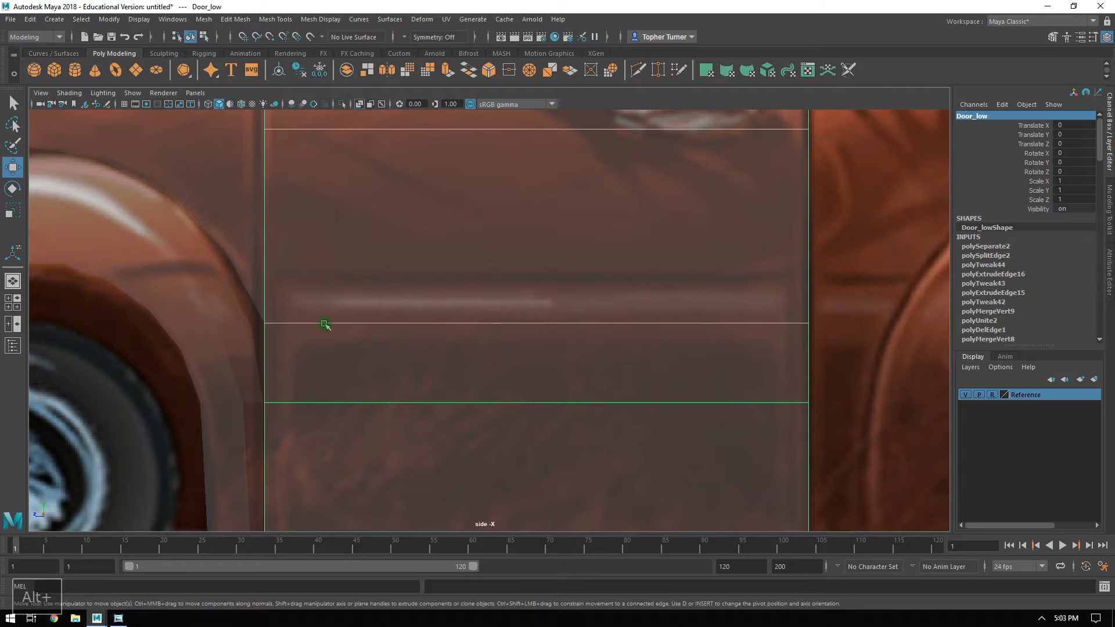
click(266, 347)
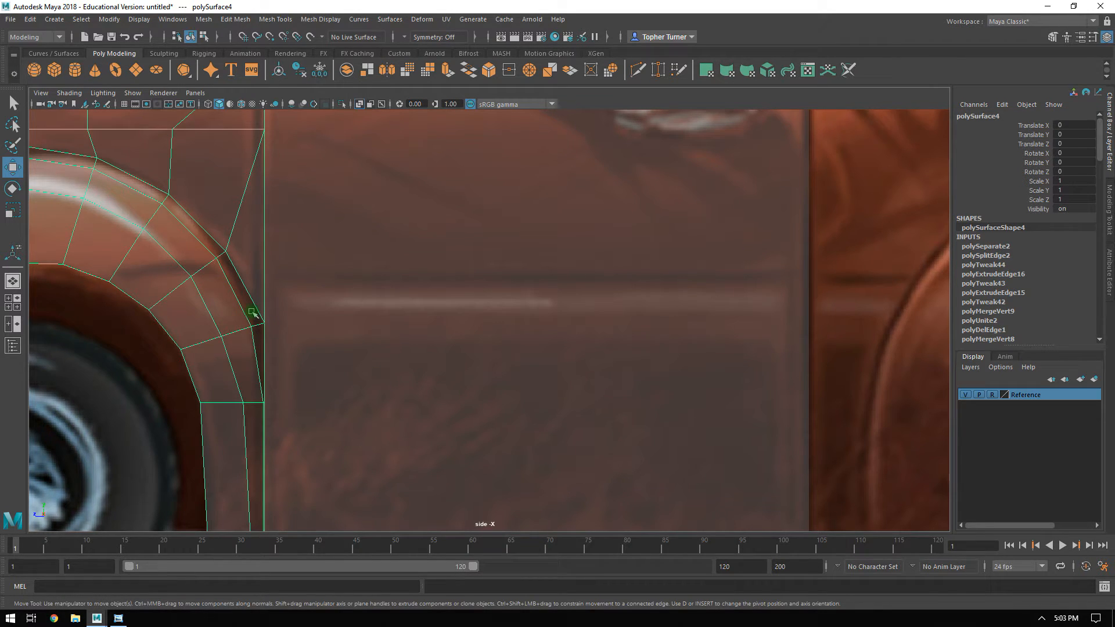
click(535, 378)
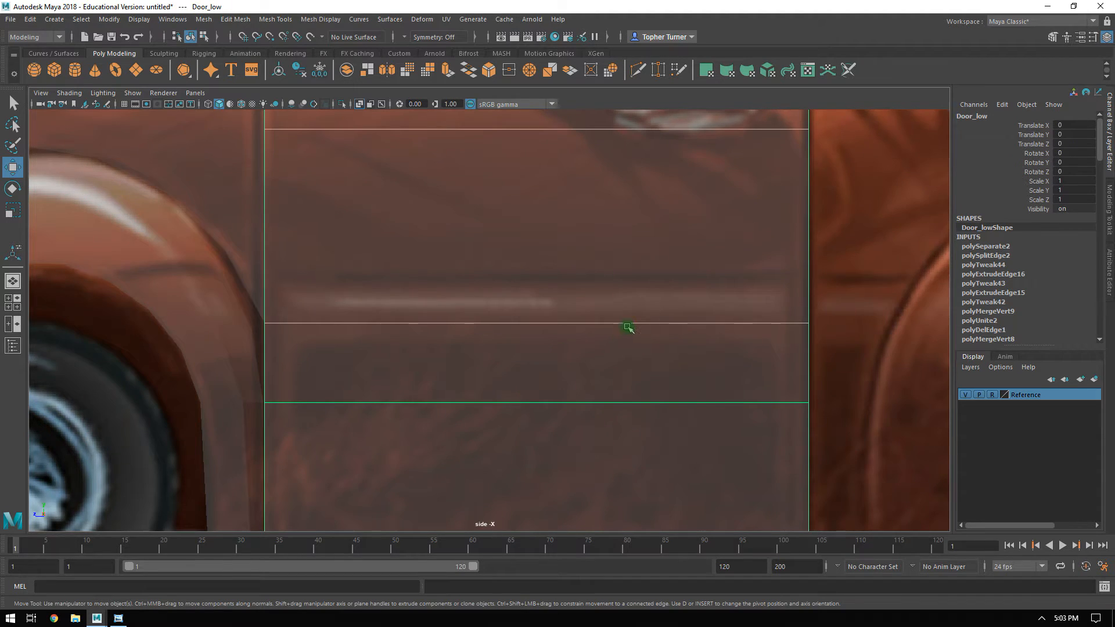
alt+right_drag(628, 327, 648, 337)
Connect the door's two vertical side edges above the crease with one new horizontal edge and lower it to Y 2.38.
click(1109, 209)
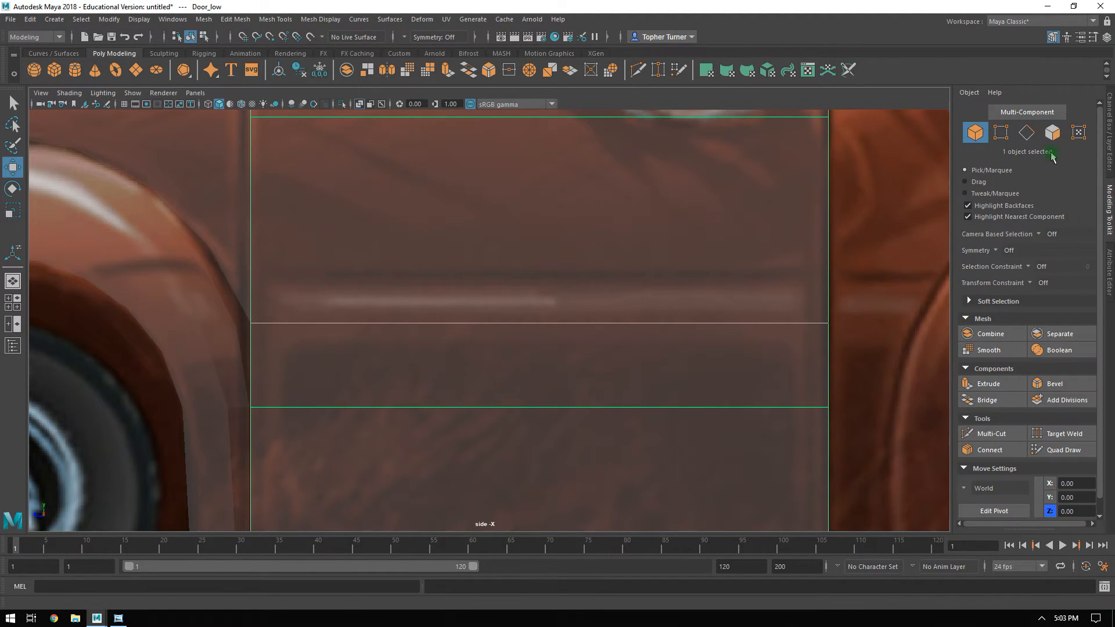
click(1026, 132)
drag(834, 258, 199, 262)
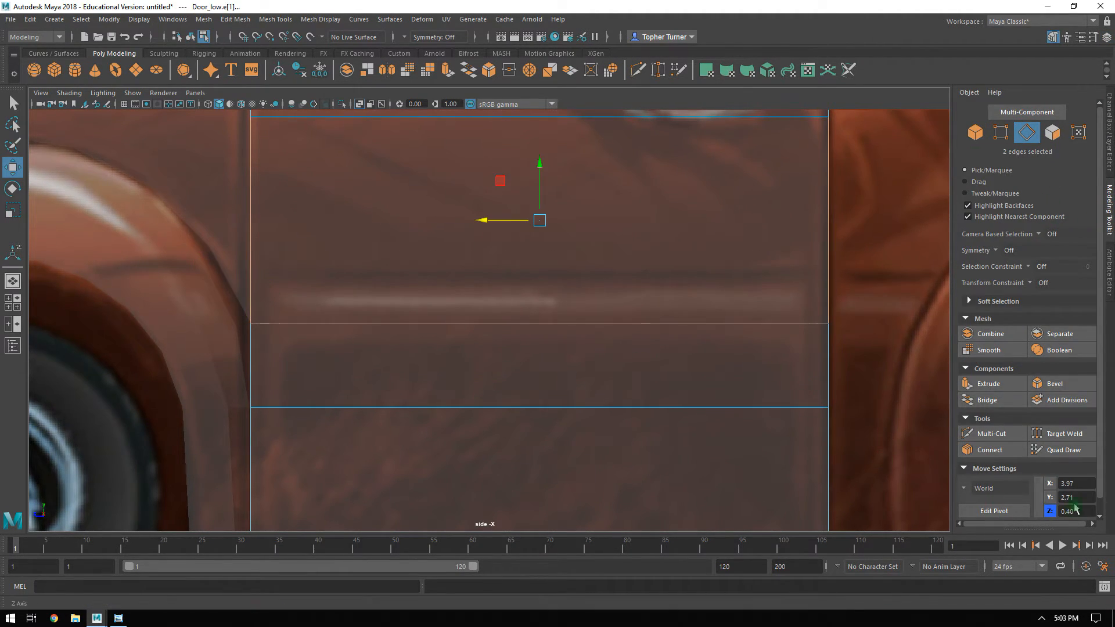
click(989, 450)
key(Return)
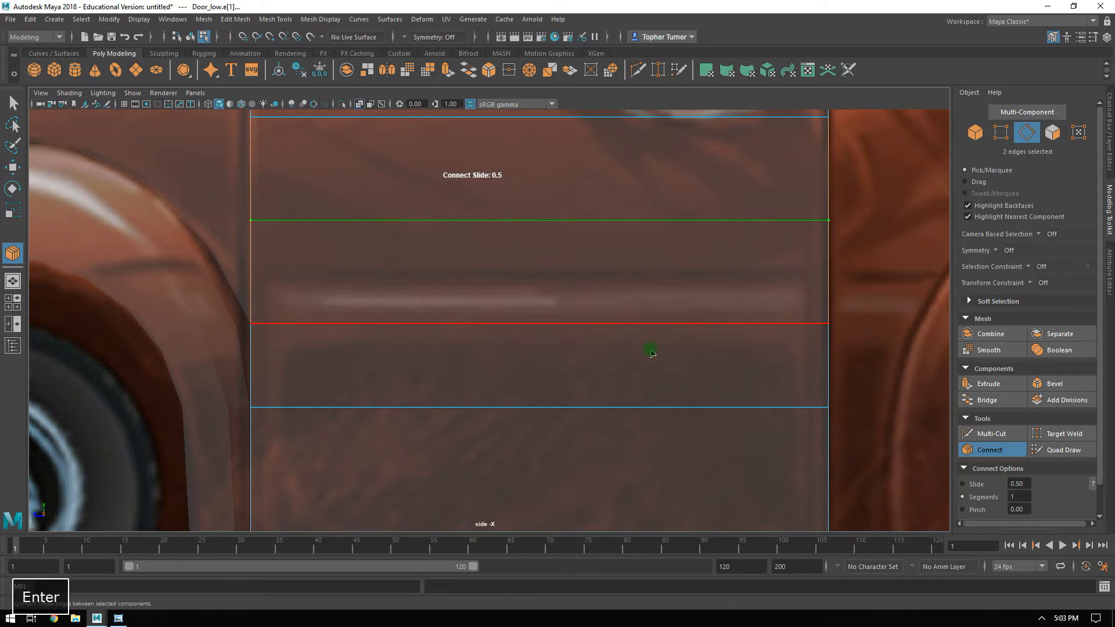
drag(537, 169, 523, 235)
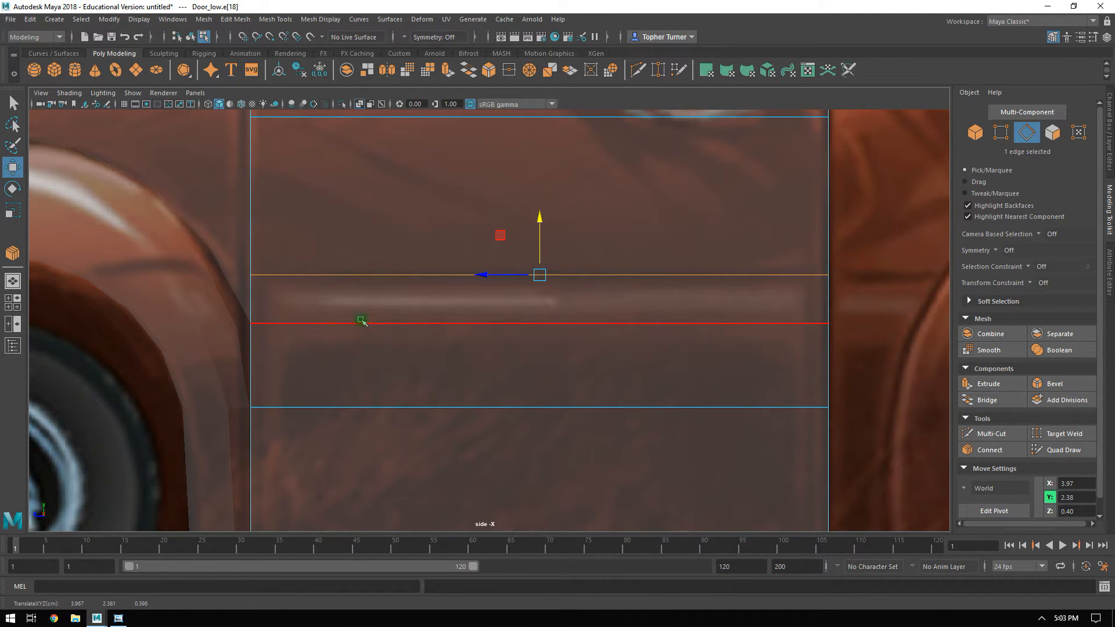
Examine up close in the side view how the door's new edge lines up with the fender's wheel-arch edges.
ctrl+drag(235, 259, 235, 259)
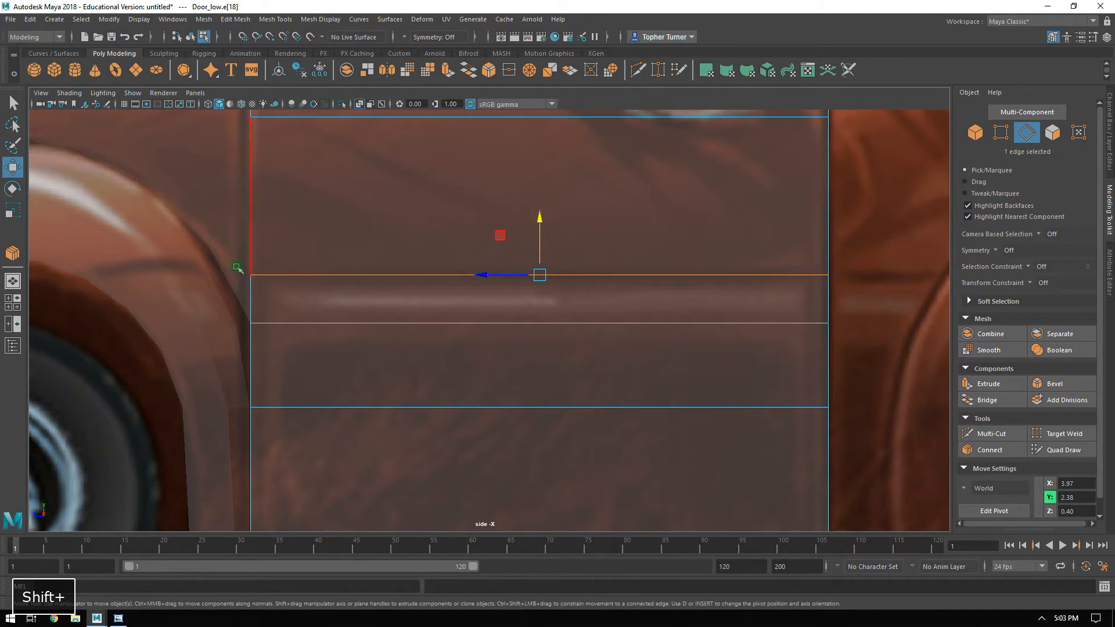
shift+click(174, 232)
alt+middle_drag(282, 271, 584, 280)
alt+right_drag(584, 280, 656, 355)
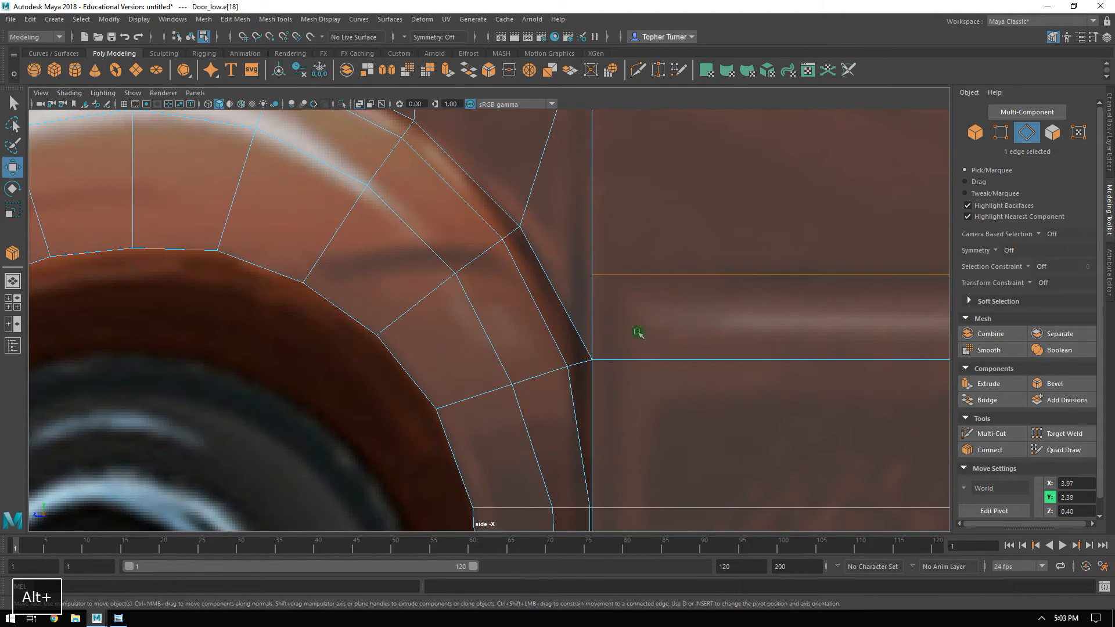
alt+middle_drag(587, 274, 506, 346)
alt+drag(492, 325, 442, 410)
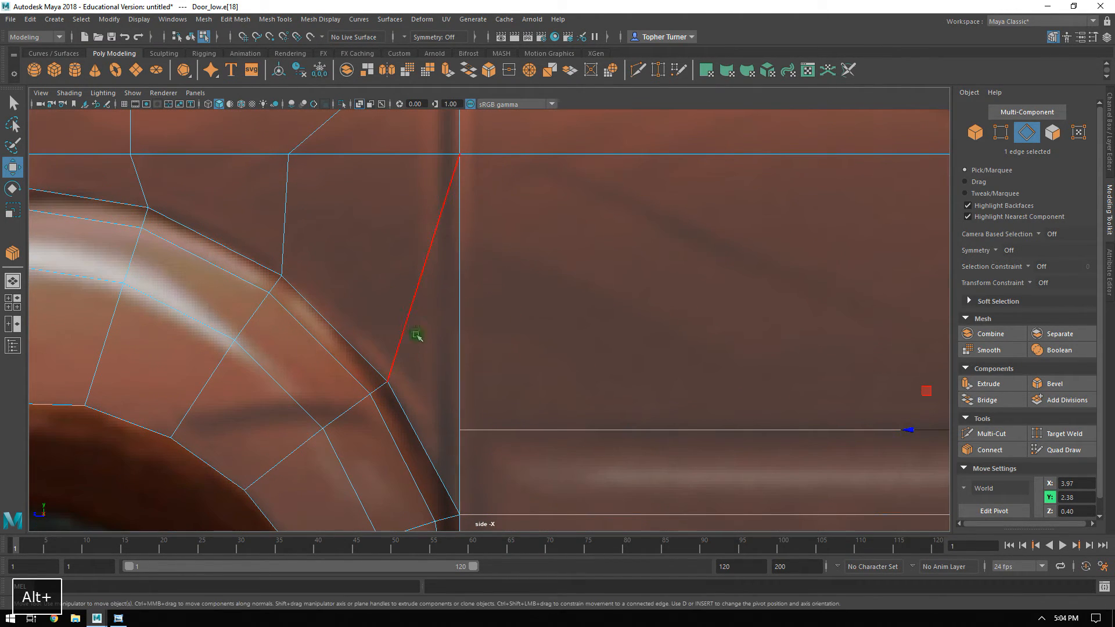
alt+right_drag(495, 415, 492, 382)
alt+middle_drag(493, 381, 492, 369)
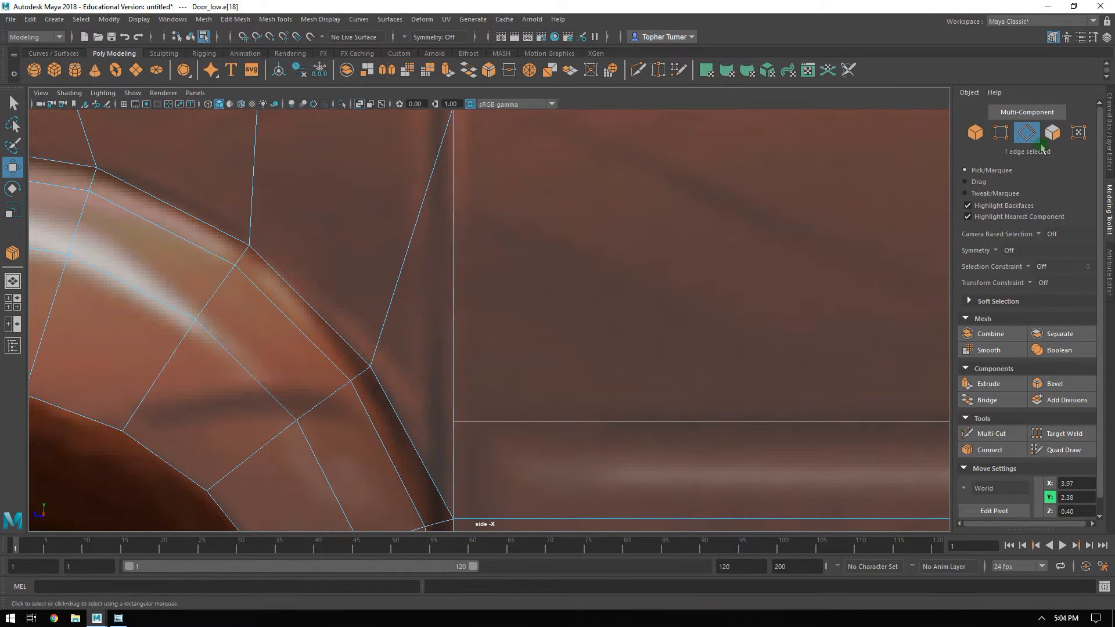
Return to object selection, inspect the fender and door together in the perspective view, and select only the door panel.
click(978, 132)
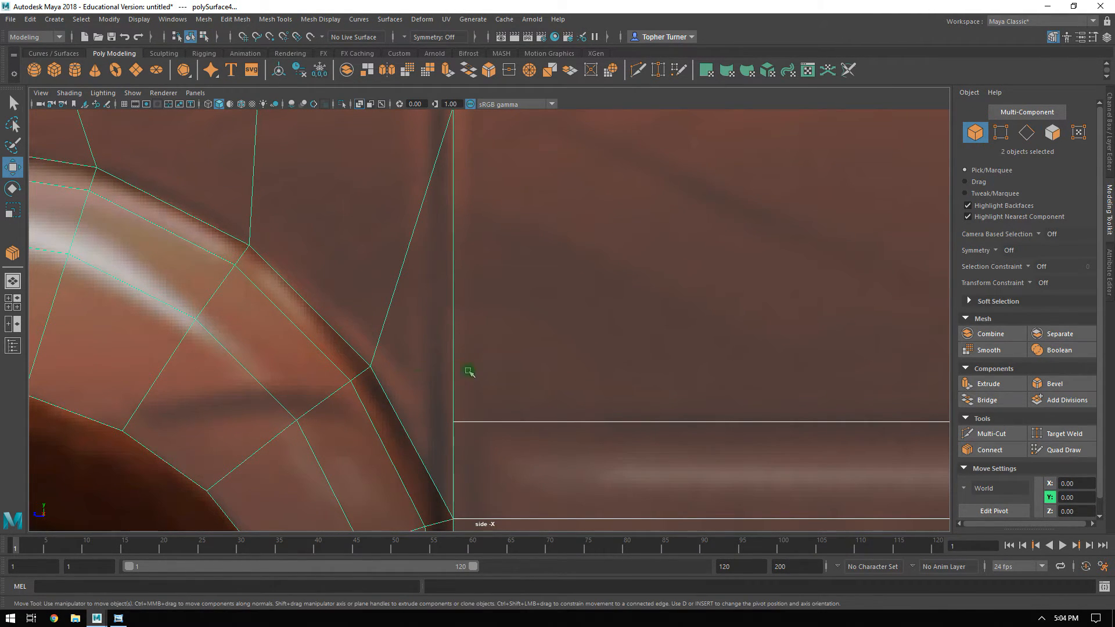
alt+right_drag(458, 369, 473, 367)
alt+right_drag(476, 328, 592, 469)
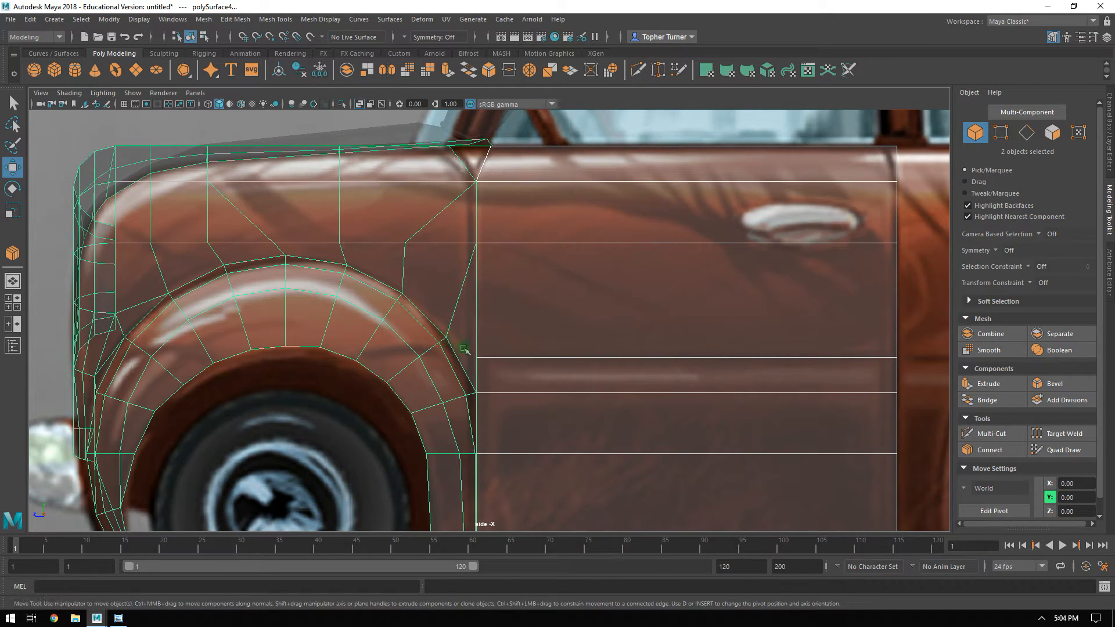
key(space)
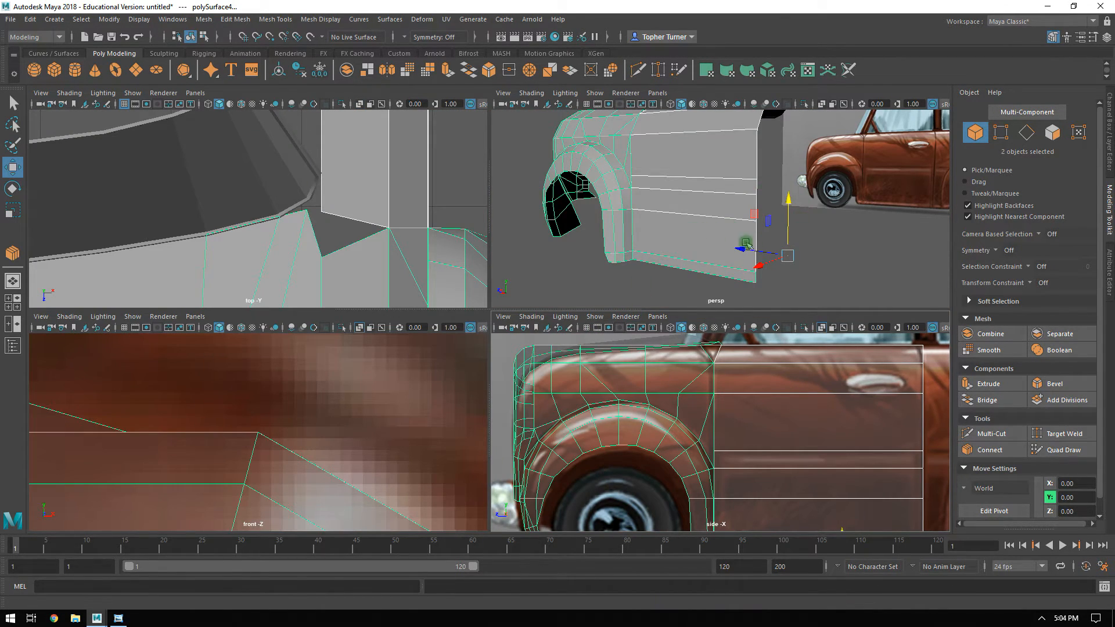
key(space)
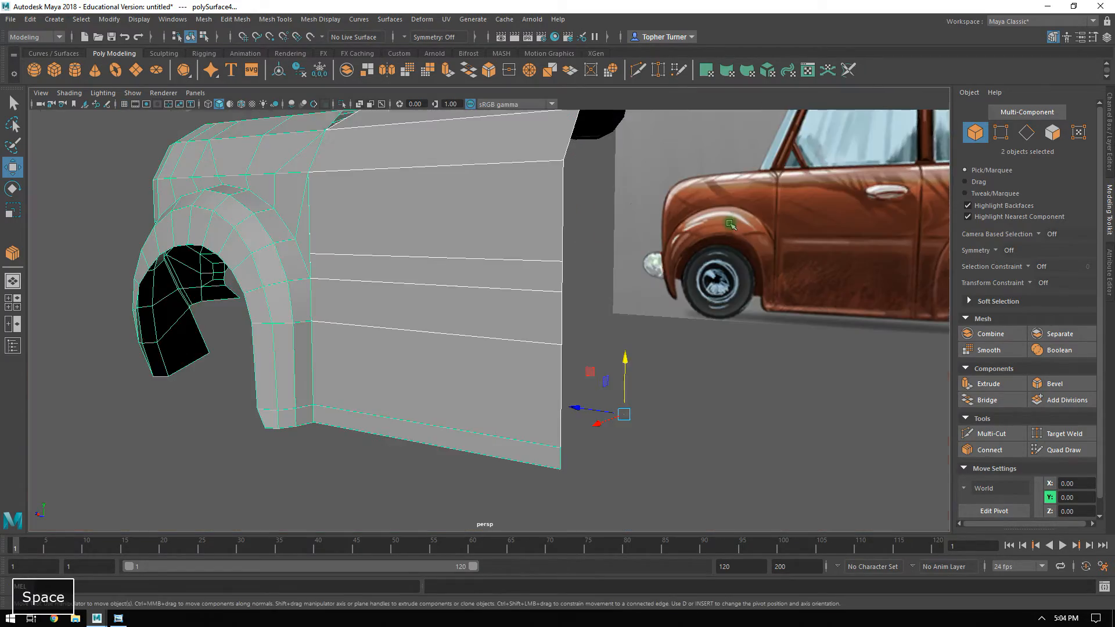
alt+drag(729, 225, 817, 232)
alt+right_drag(816, 231, 698, 218)
alt+drag(699, 218, 624, 216)
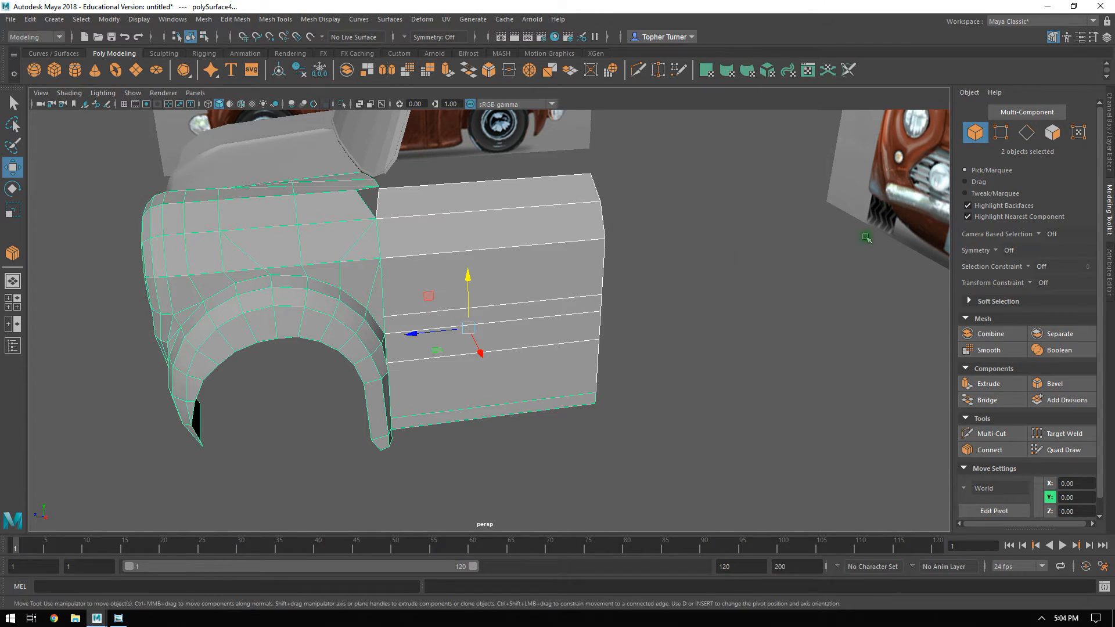
click(512, 308)
alt+drag(542, 311, 532, 300)
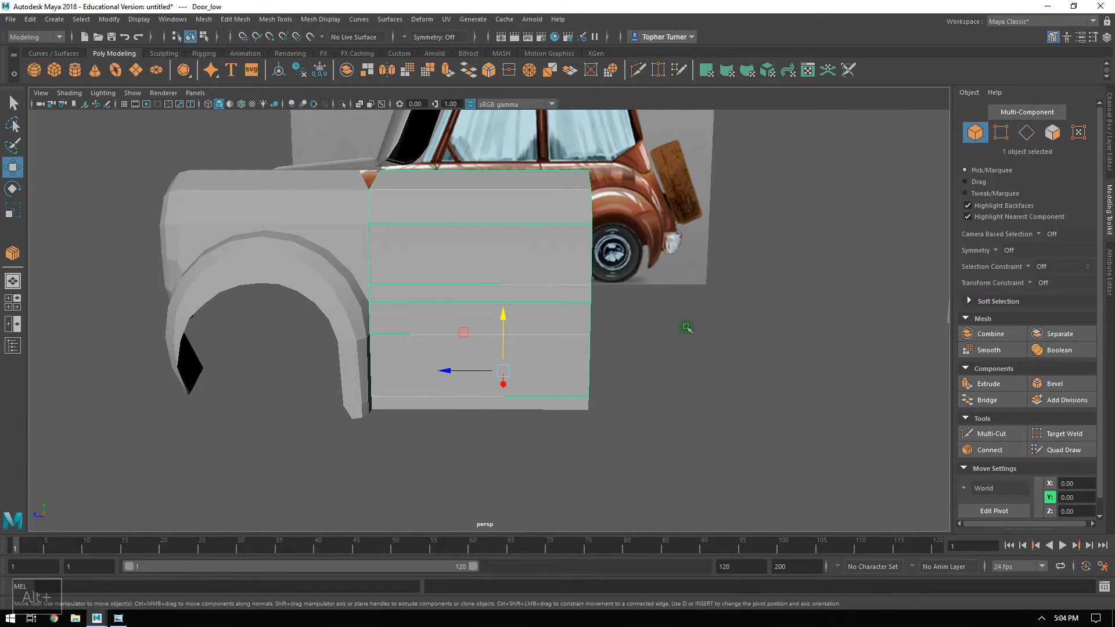
Examine how the fender, door panel and windshield meet near the windshield's lower corner from several angles.
alt+drag(685, 324, 841, 290)
click(557, 359)
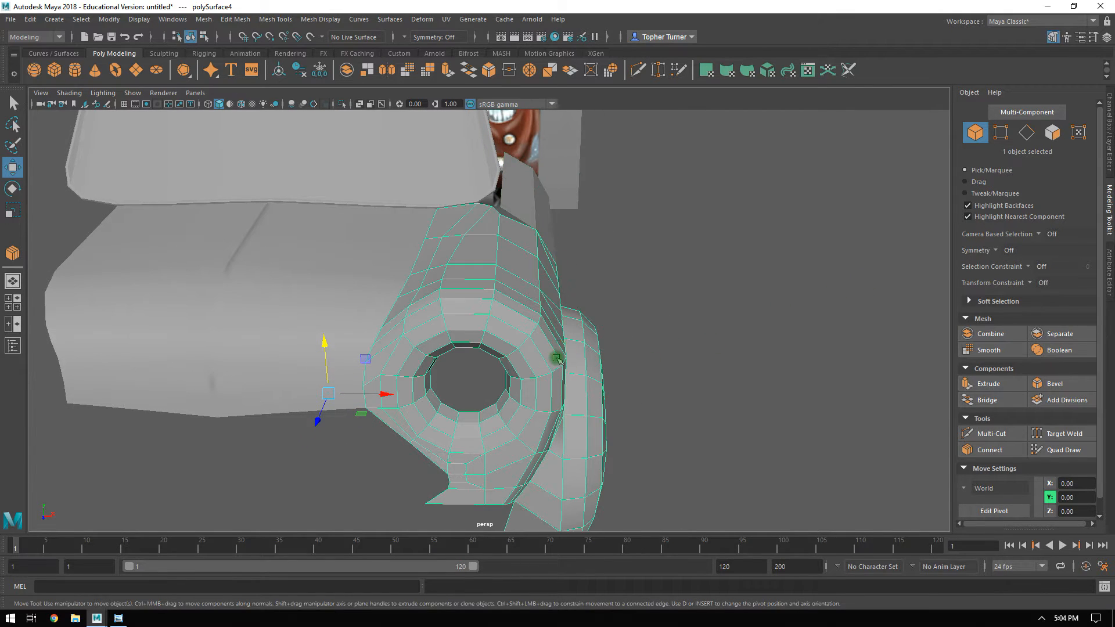
click(342, 278)
click(388, 162)
alt+drag(387, 162, 585, 316)
alt+right_drag(585, 316, 579, 378)
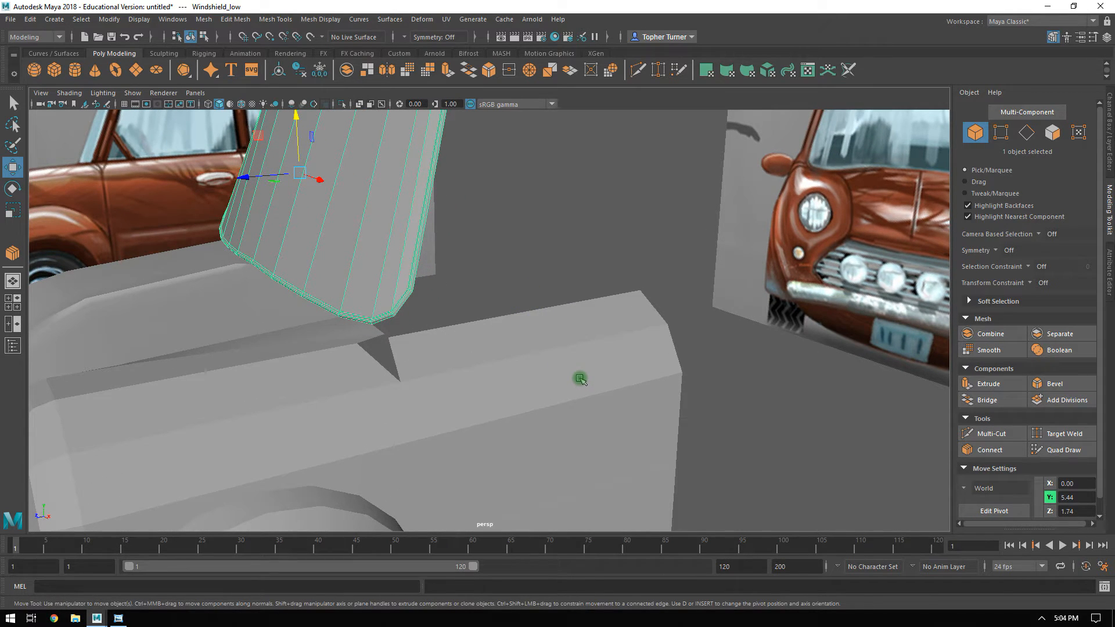
click(357, 331)
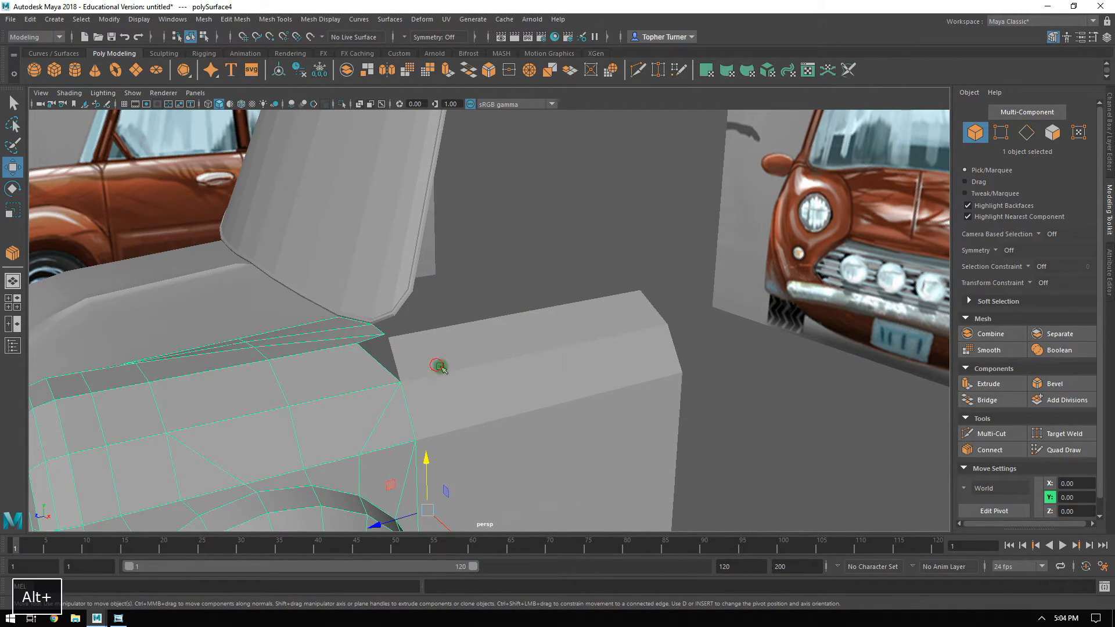
alt+drag(438, 366, 461, 178)
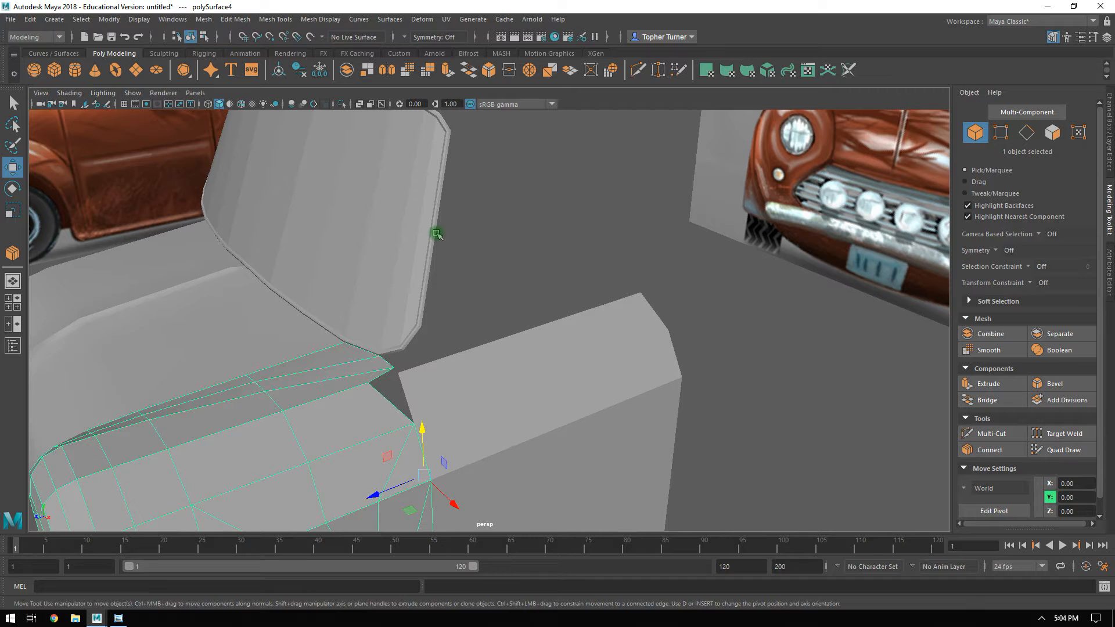
alt+drag(493, 256, 385, 174)
alt+middle_drag(515, 247, 513, 283)
Extrude the windshield's long outer side edge rearward along Z to 1.20 in the side view to start the side pillar.
click(416, 247)
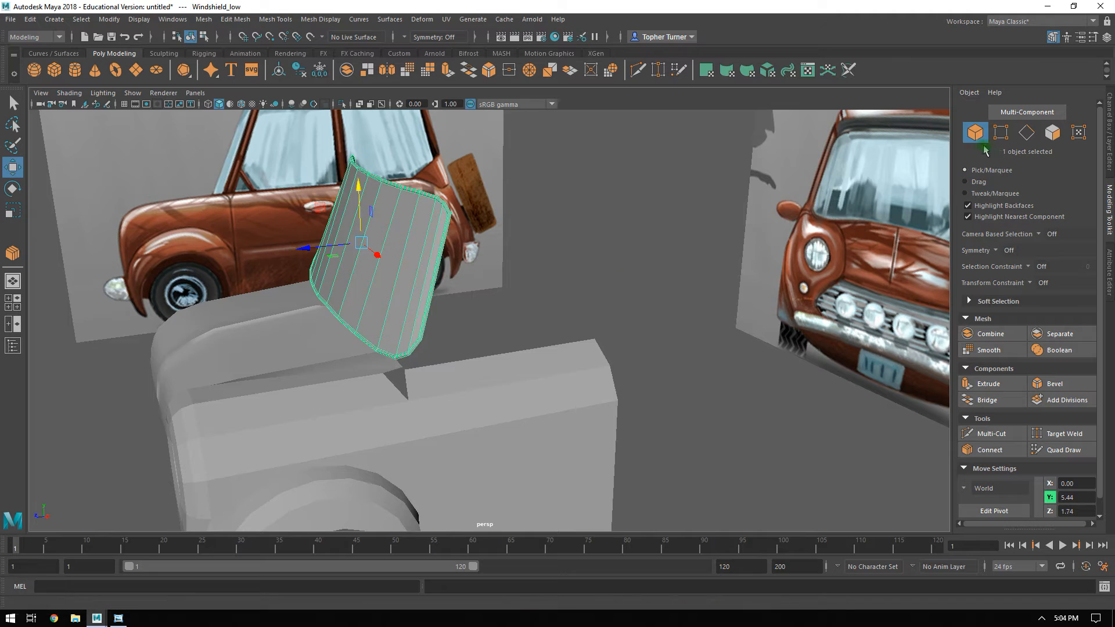
click(1025, 134)
click(436, 280)
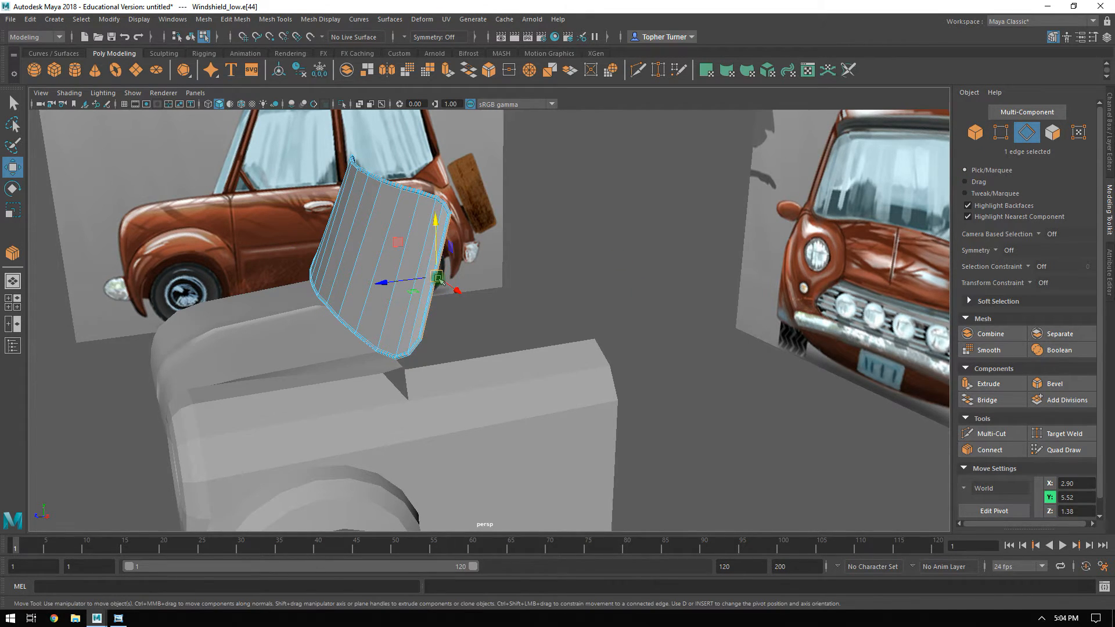
key(f)
alt+drag(440, 280, 536, 284)
key(space)
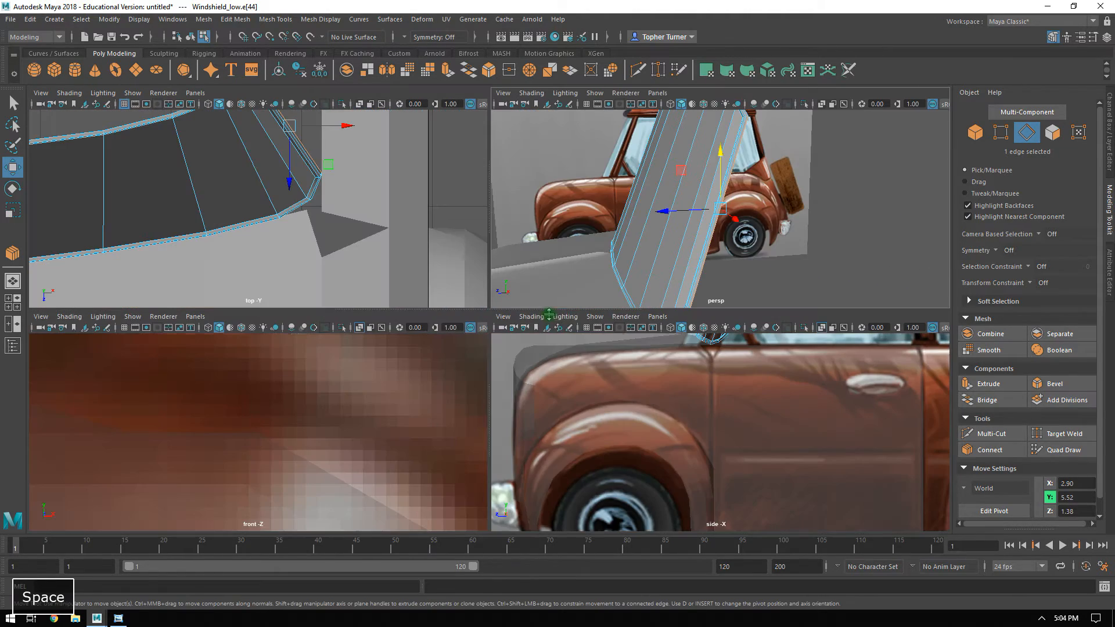
key(space)
alt+middle_drag(682, 266, 655, 423)
alt+right_drag(653, 428, 640, 312)
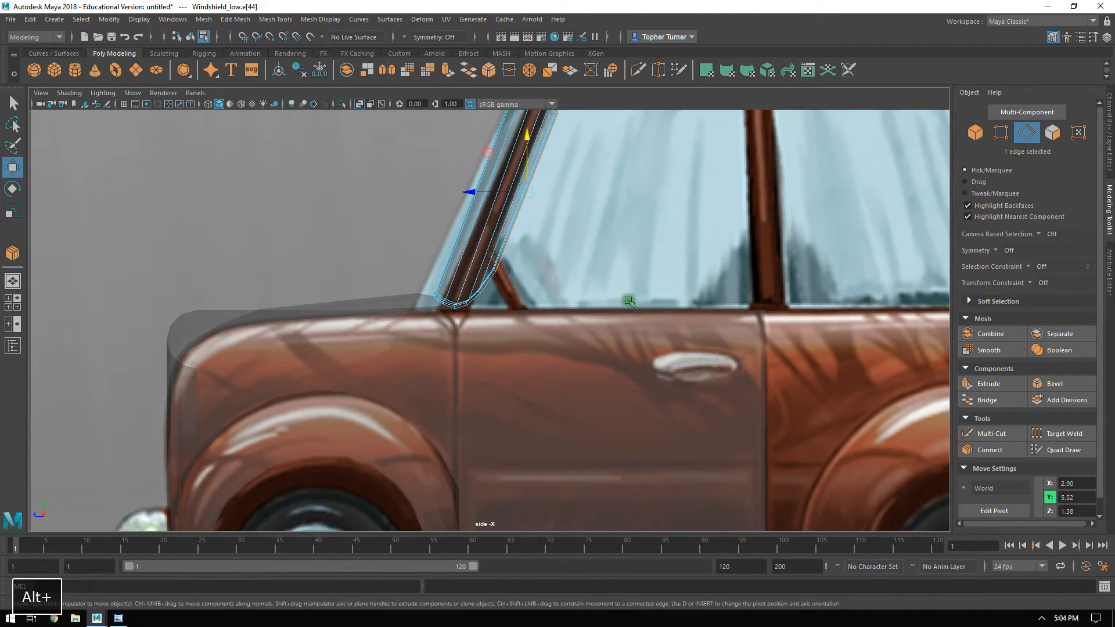
alt+middle_drag(561, 189, 528, 323)
alt+right_drag(528, 324, 584, 406)
alt+middle_drag(582, 369, 577, 348)
alt+middle_drag(516, 323, 506, 349)
alt+right_drag(534, 281, 592, 381)
alt+middle_drag(500, 372, 465, 302)
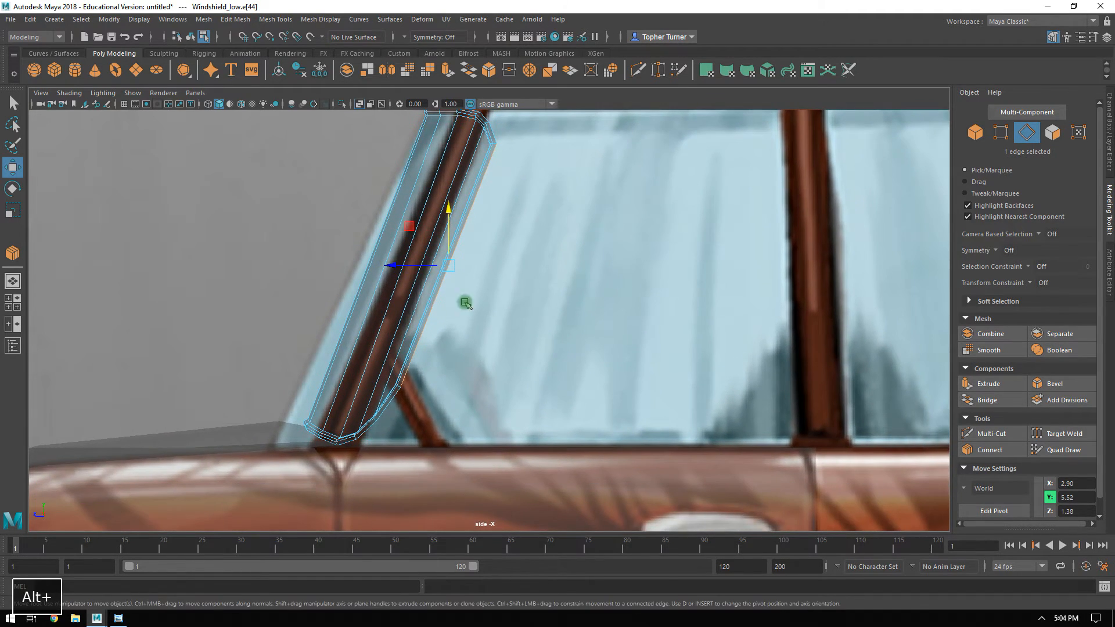
shift+drag(400, 269, 406, 270)
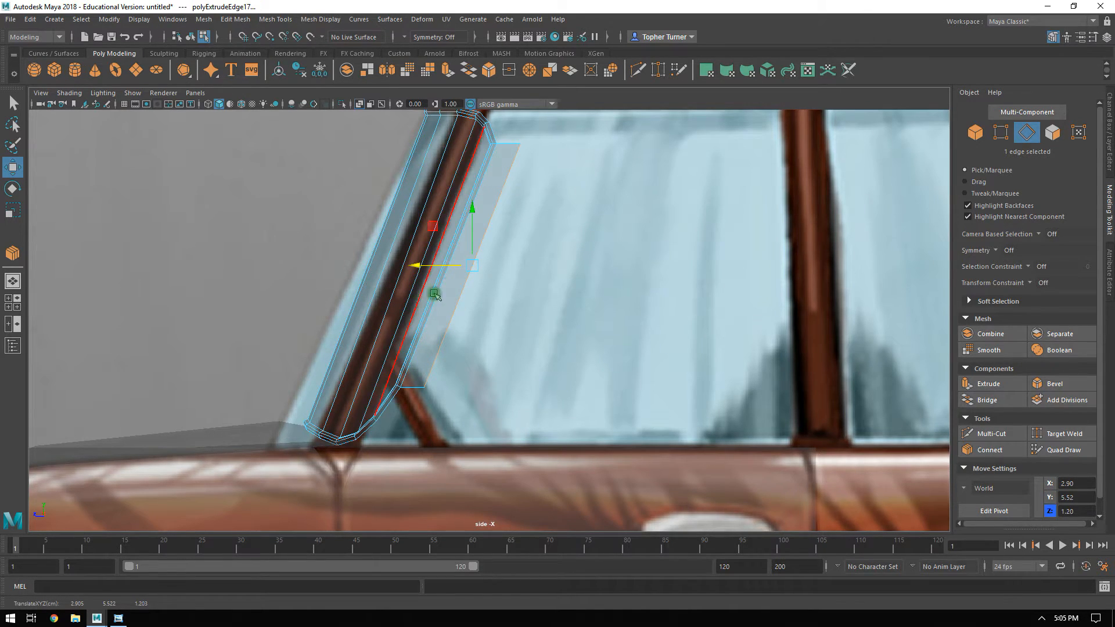
alt+middle_drag(420, 300, 399, 410)
Extrude the new pillar face beside the windshield in the perspective view with a Local Translate Z of 0.102.
key(space)
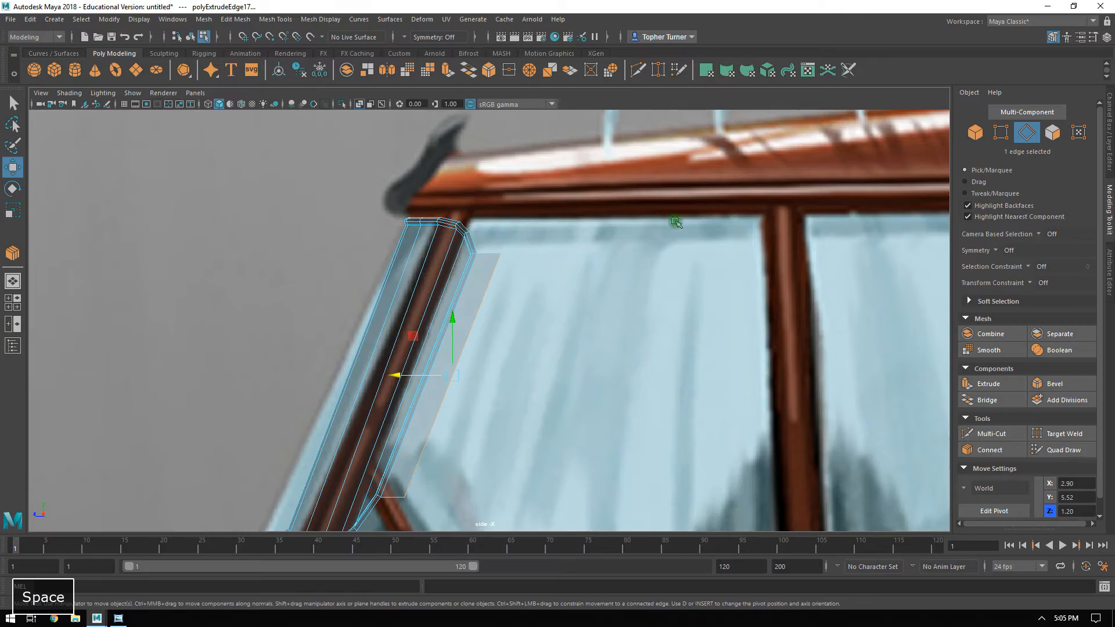
key(space)
alt+drag(689, 226, 714, 229)
alt+right_drag(676, 288, 587, 215)
alt+drag(586, 215, 627, 215)
click(1053, 136)
click(523, 256)
alt+right_drag(584, 256, 704, 445)
click(984, 387)
alt+drag(676, 333, 559, 327)
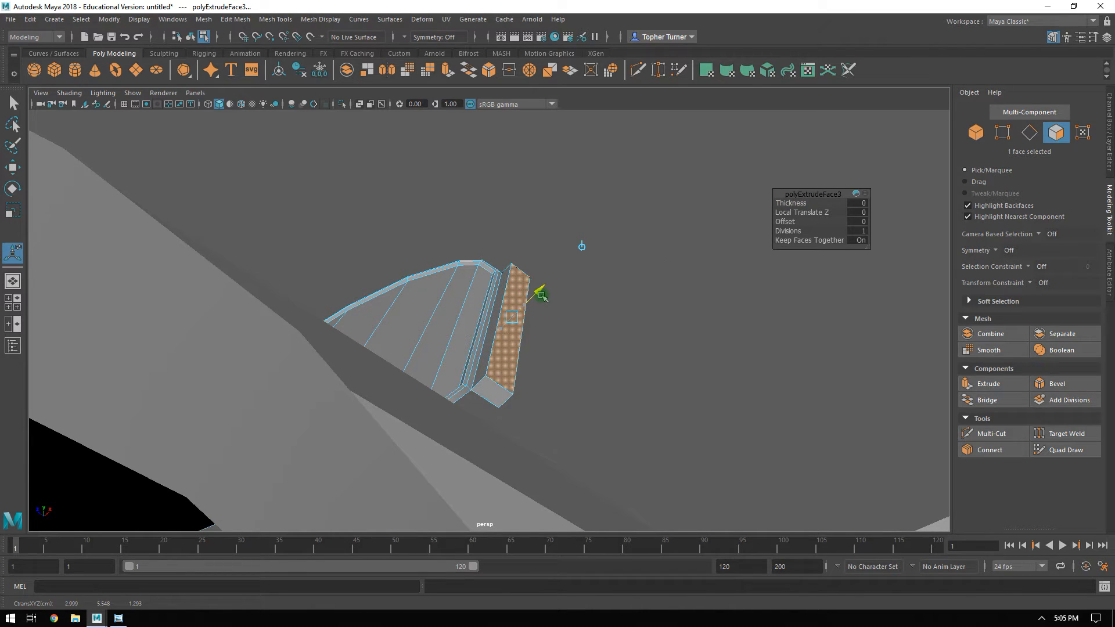
alt+drag(585, 268, 847, 270)
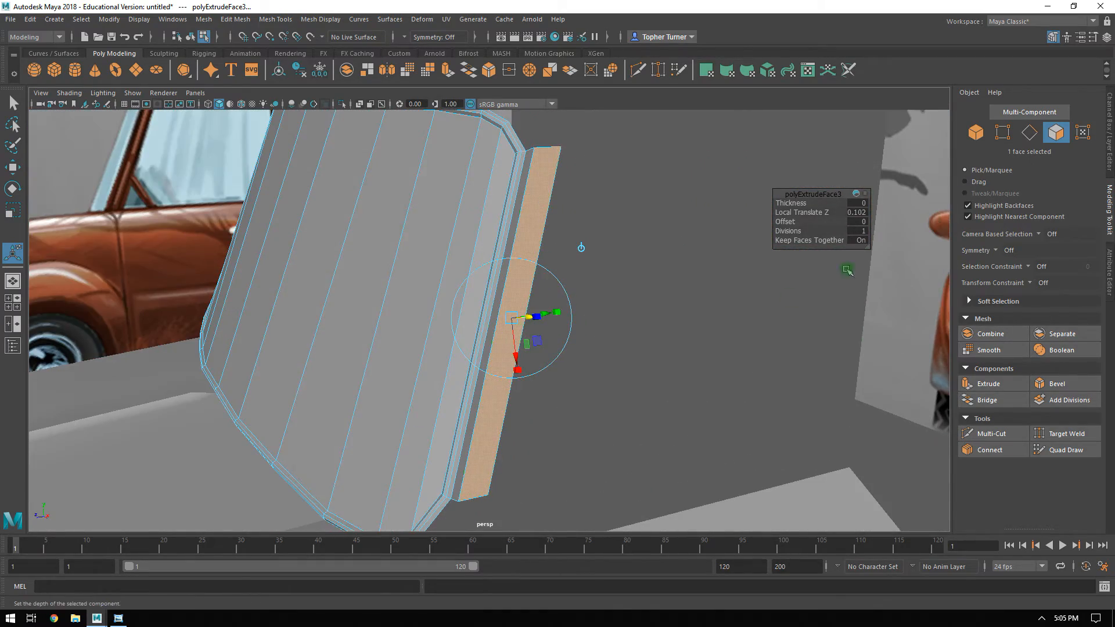
Detach the five faces of the extruded pillar from the windshield and separate them into their own object.
click(977, 132)
click(1055, 132)
alt+drag(908, 219, 553, 201)
alt+drag(553, 200, 533, 270)
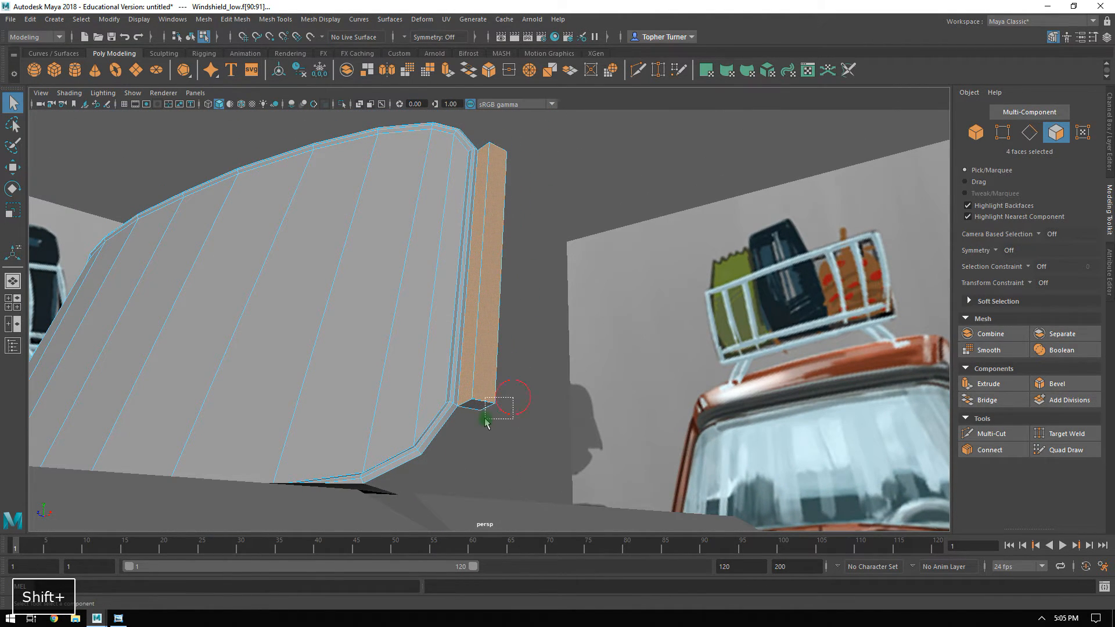
alt+drag(542, 346, 489, 354)
alt+drag(469, 347, 765, 319)
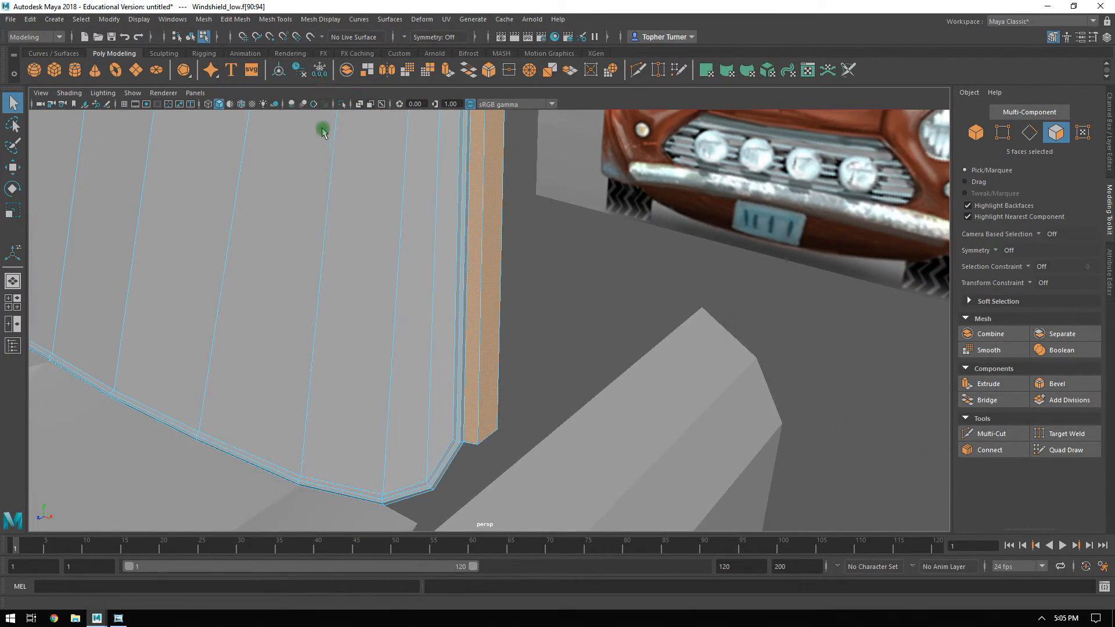
click(235, 20)
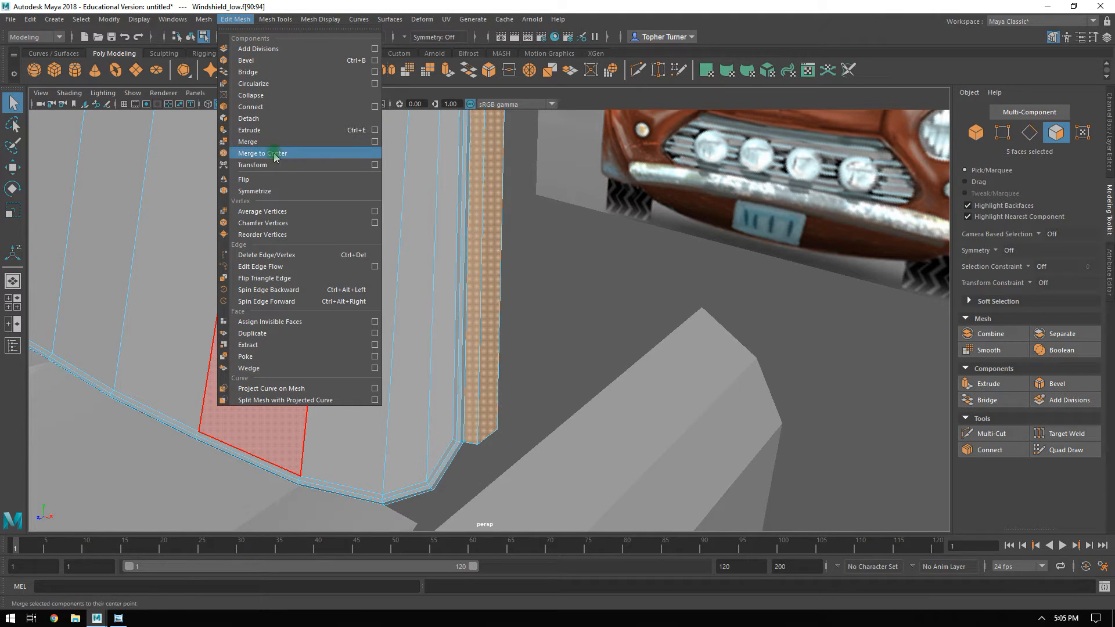
click(261, 119)
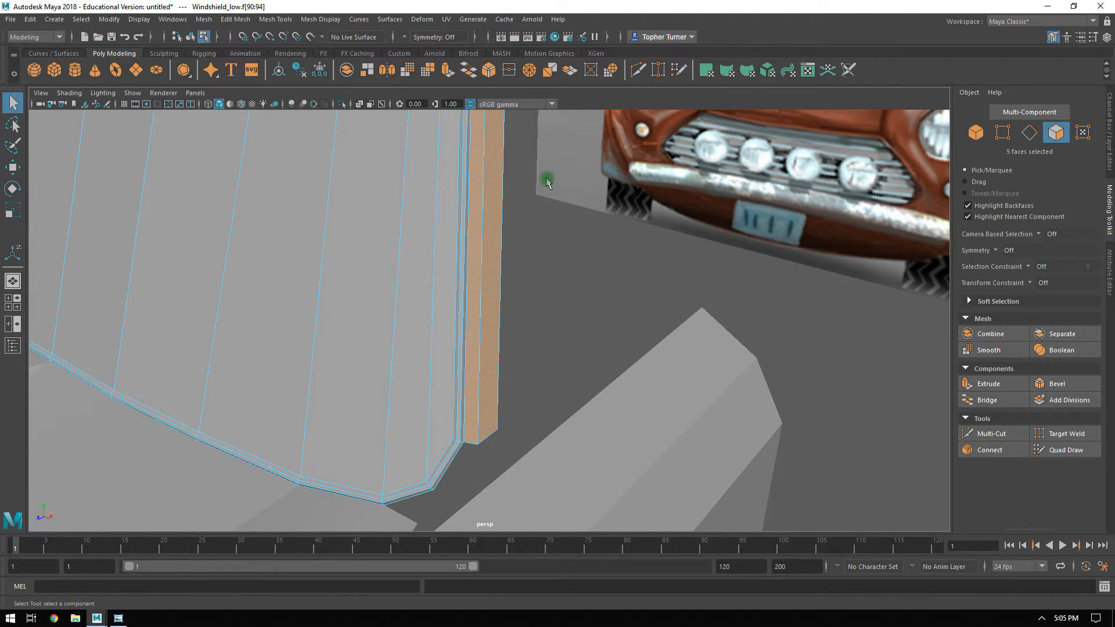
click(1059, 335)
Select the separated pillar and delete the face closing its lower end.
click(499, 360)
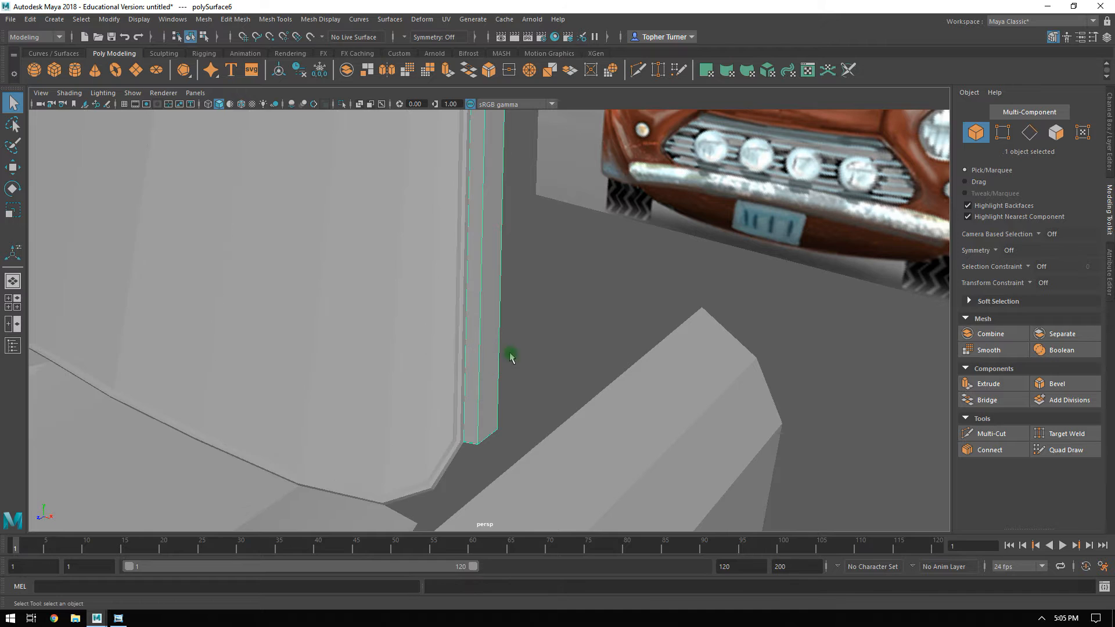
ctrl+click(1061, 139)
alt+drag(612, 302, 616, 234)
alt+drag(556, 323, 525, 373)
alt+right_drag(560, 328, 540, 290)
alt+middle_drag(540, 287, 550, 192)
alt+drag(497, 257, 568, 347)
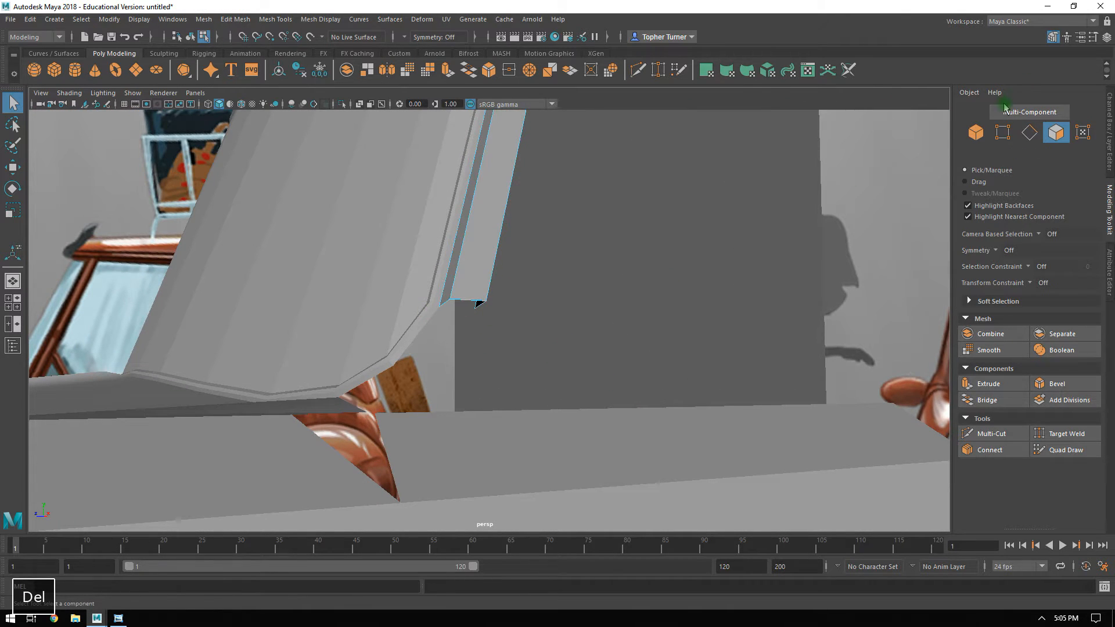
Extrude the pillar's lower front edge down and inward along the windshield frame to X 3.07, Y 4.31.
alt+drag(620, 268, 537, 295)
alt+middle_drag(572, 261, 517, 395)
alt+drag(517, 396, 325, 247)
alt+drag(577, 226, 470, 263)
mouse_move(560, 279)
alt+mouse_down()
mouse_move(585, 234)
mouse_move(564, 282)
alt+mouse_up()
alt+right_drag(540, 328, 598, 505)
alt+middle_drag(582, 357, 626, 297)
alt+drag(627, 296, 600, 317)
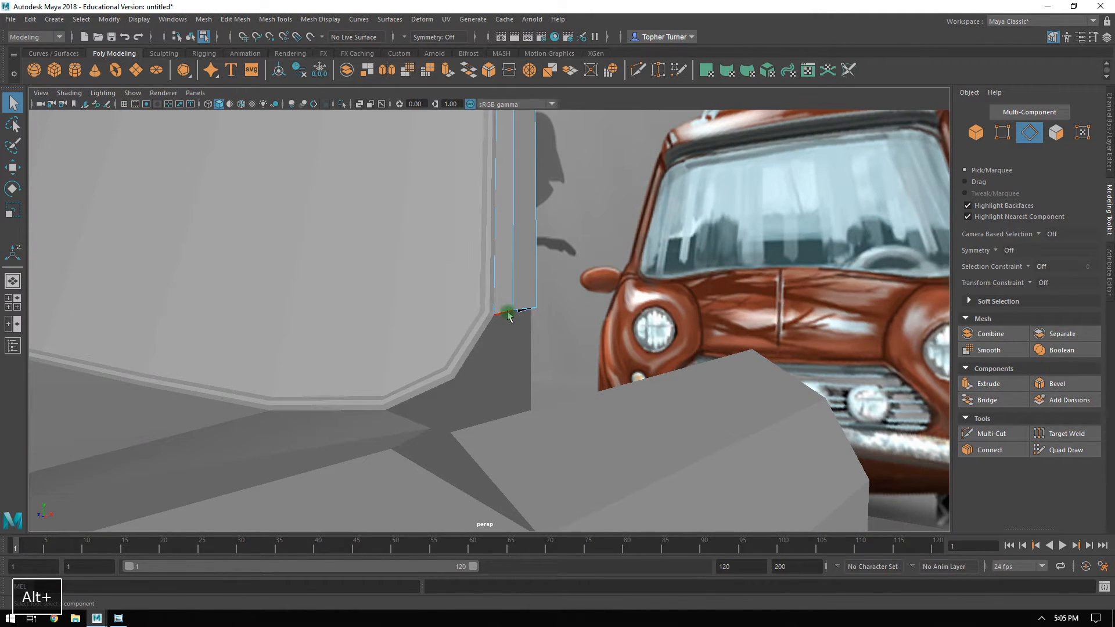
alt+drag(533, 321, 550, 330)
key(w)
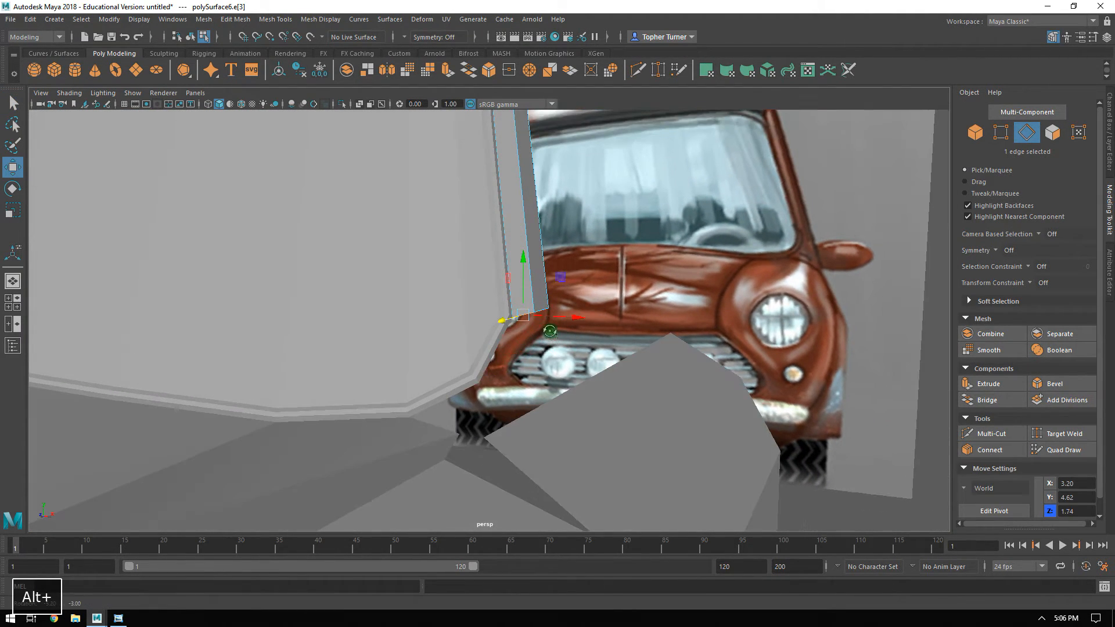
shift+middle_drag(561, 280, 544, 346)
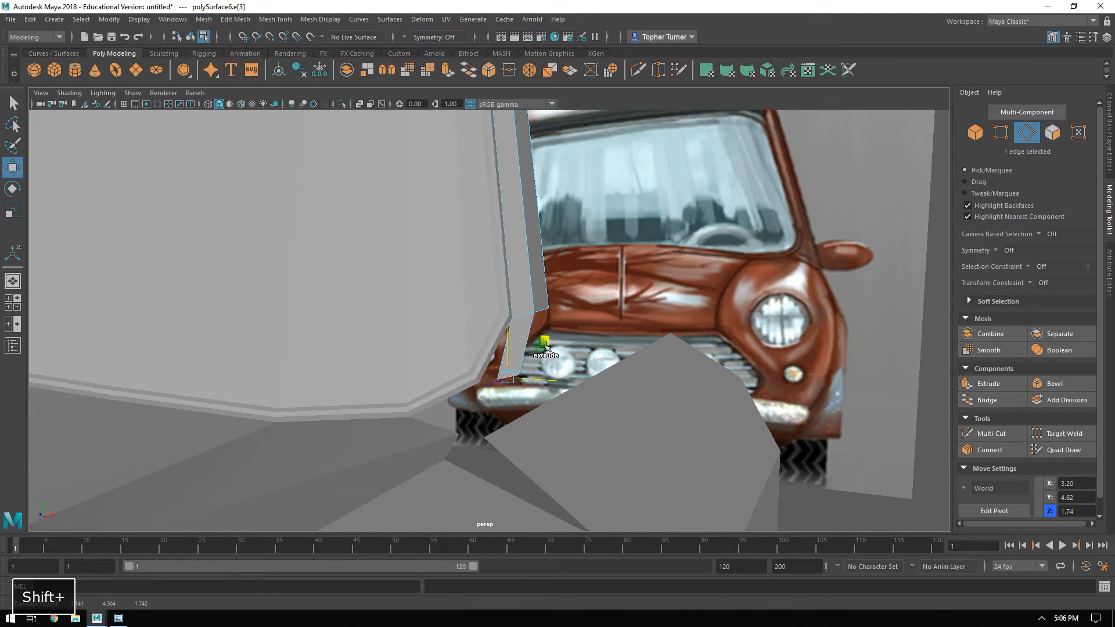
alt+right_drag(542, 375, 712, 418)
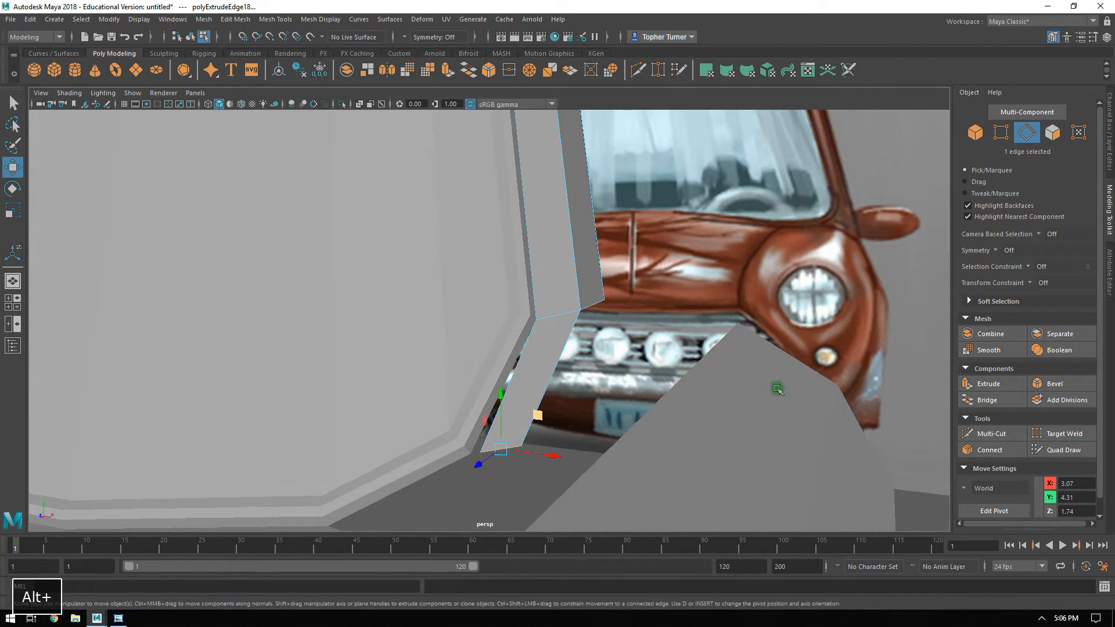
Snap the extruded edge's inner vertex to the adjacent corner point of the windshield frame.
click(997, 137)
alt+drag(726, 279, 473, 389)
drag(550, 425, 456, 407)
click(270, 38)
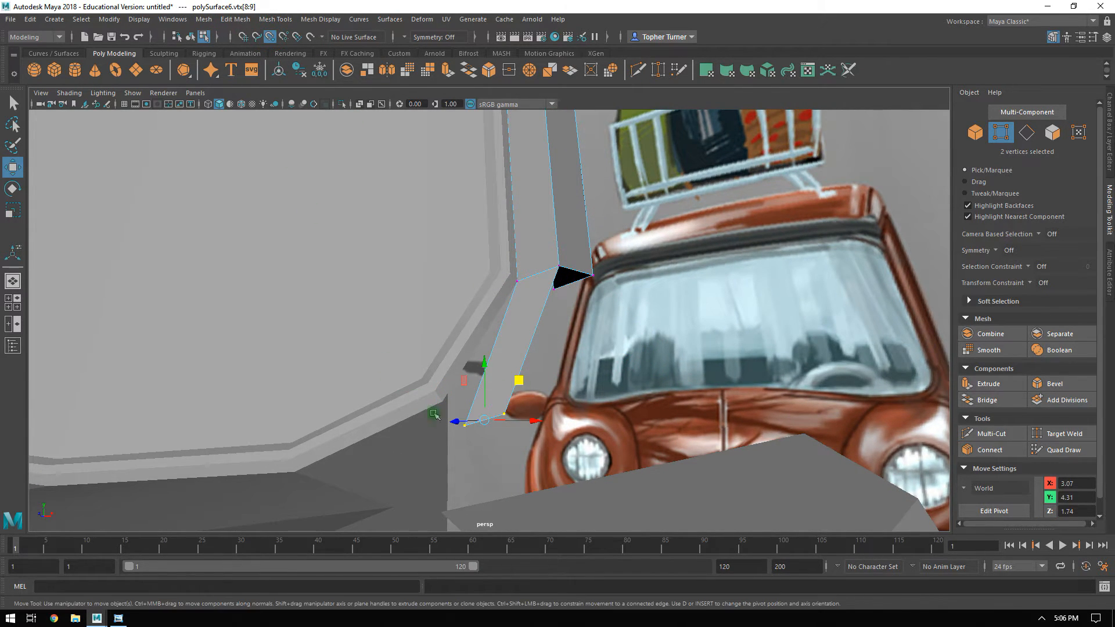
click(470, 428)
drag(444, 406, 444, 408)
Move the extruded edge's outer vertex forward to Z 1.88 so the strip follows the windshield frame.
alt+drag(482, 384, 410, 456)
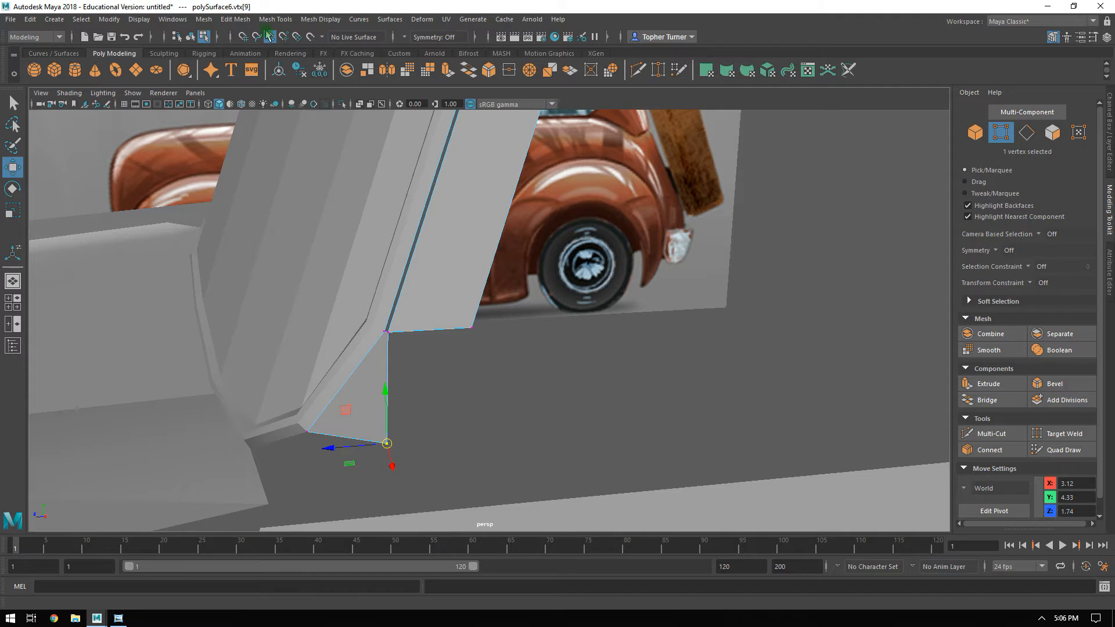
drag(342, 454, 465, 406)
mouse_move(314, 393)
alt+mouse_down()
mouse_move(319, 410)
mouse_move(350, 416)
mouse_move(347, 402)
mouse_move(371, 403)
mouse_move(299, 387)
mouse_move(313, 389)
alt+mouse_up()
click(328, 414)
alt+drag(313, 389, 418, 357)
Extrude the strip's end edge further down and forward along the windshield frame to Y 4.29, Z 2.02.
click(1026, 132)
click(447, 395)
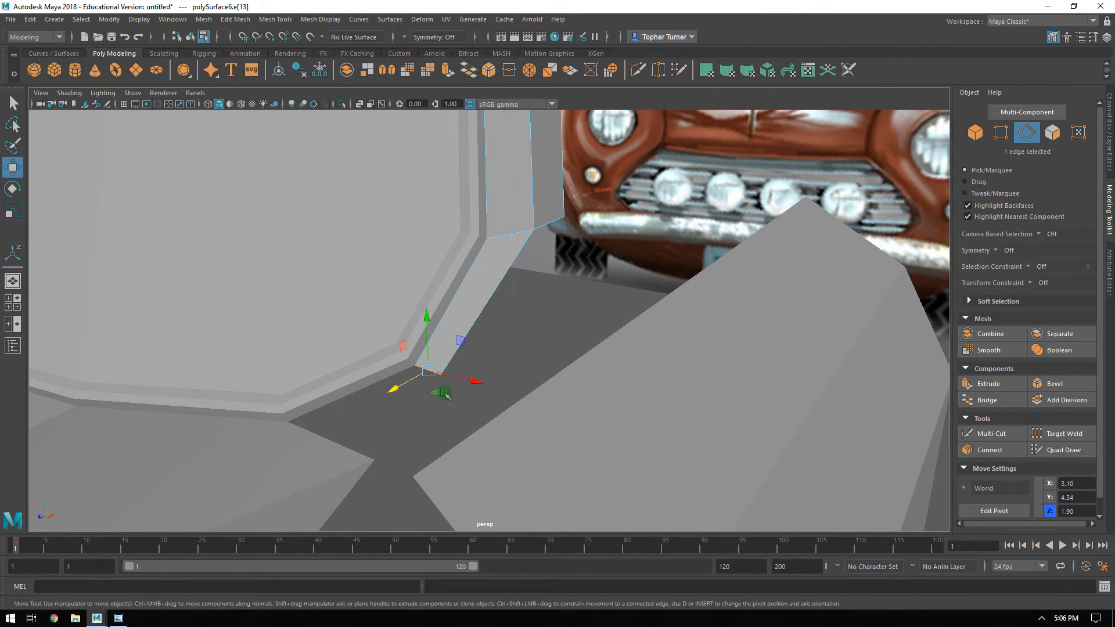
shift+drag(407, 346, 368, 391)
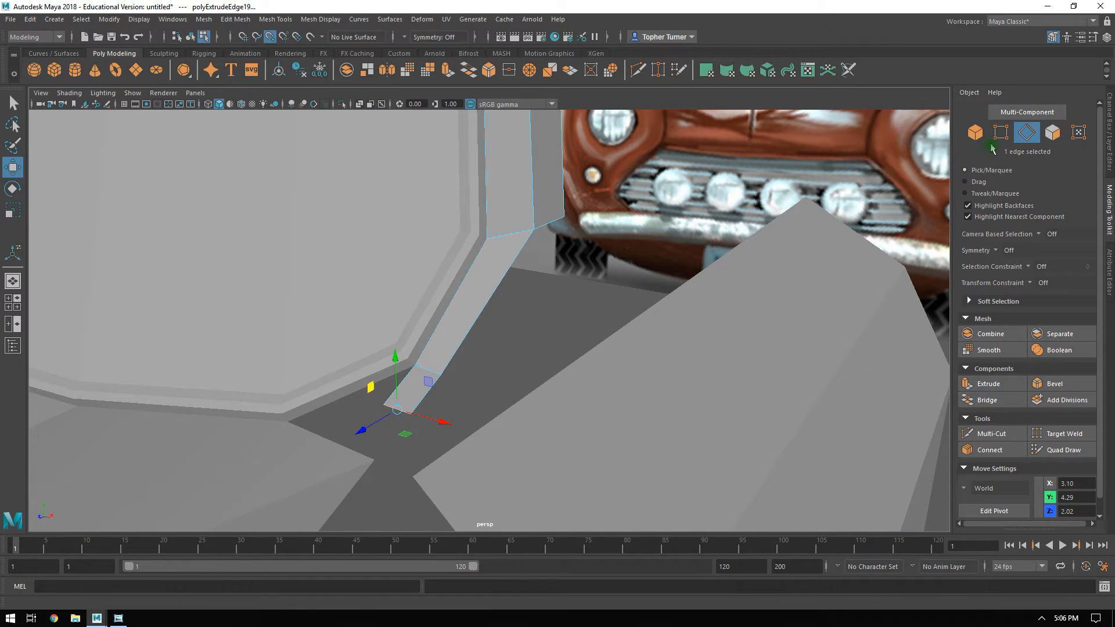
Snap the new end's inner vertex to the next windshield frame corner and move its outer vertex to X 3.04, Y 4.16.
key(F9)
drag(384, 405, 288, 422)
drag(436, 407, 881, 215)
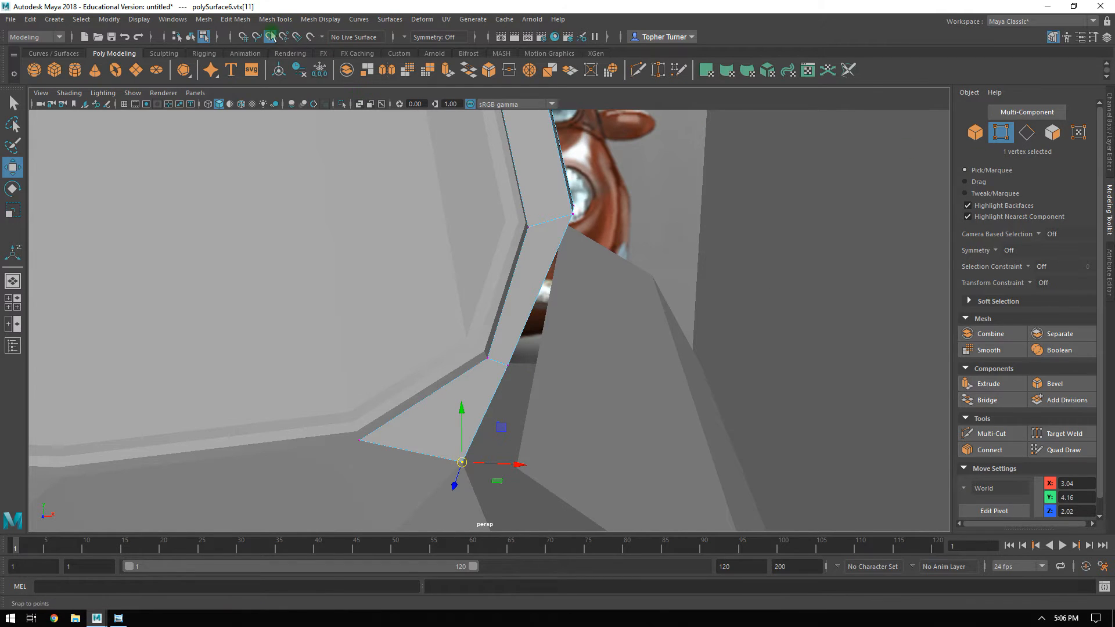
Move the outer vertex at the strip's middle bend outward along X to 3.17 to even out the strip's width.
drag(540, 369, 545, 368)
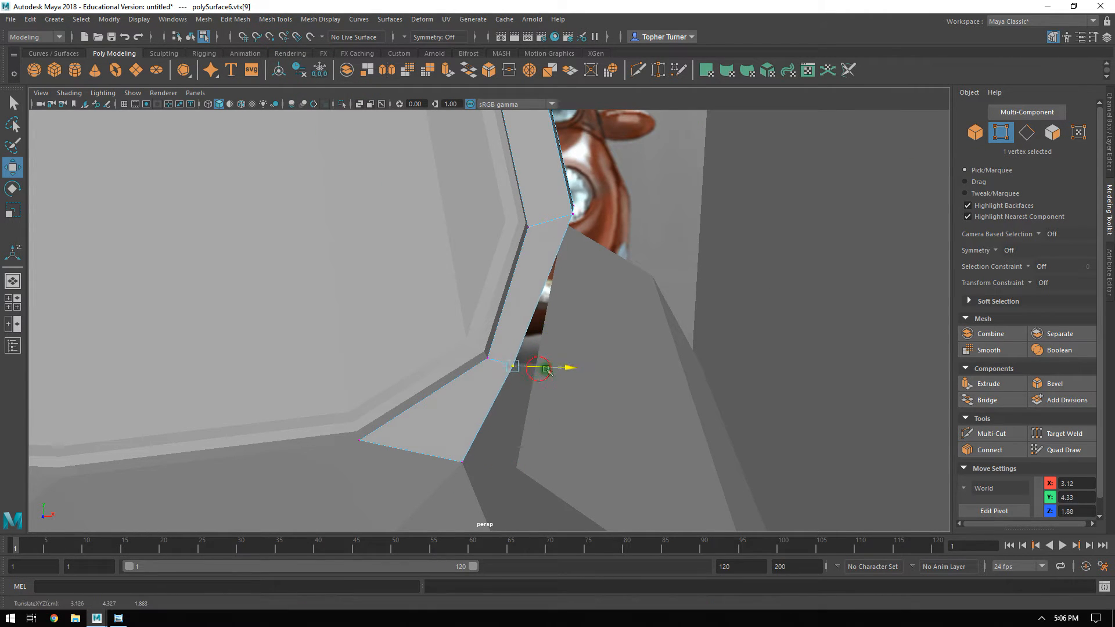
alt+drag(626, 339, 535, 173)
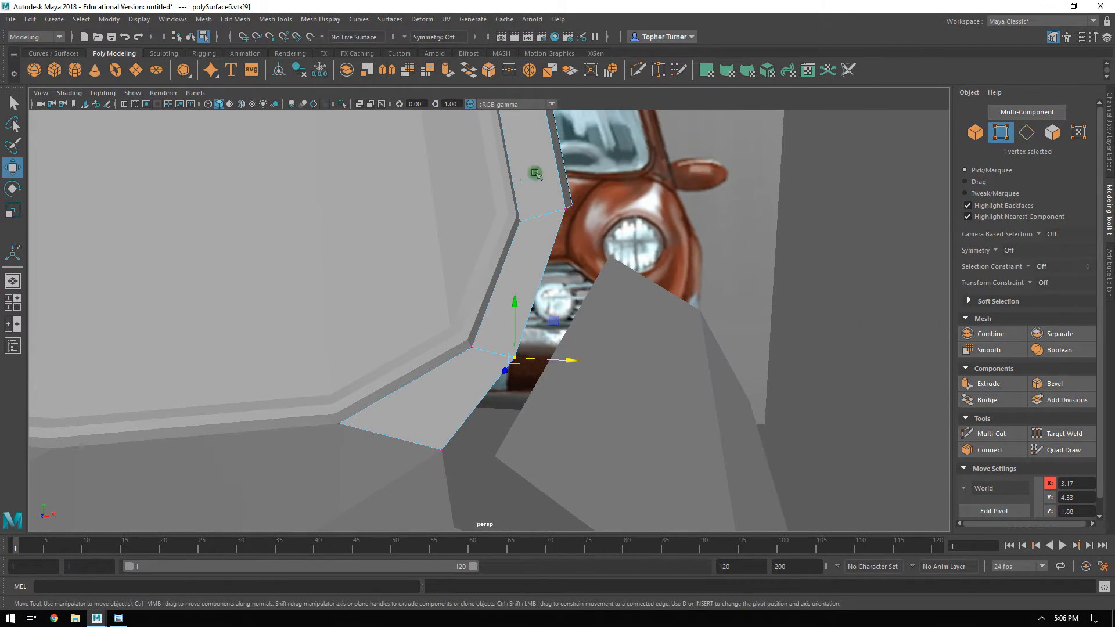
alt+drag(516, 281, 511, 312)
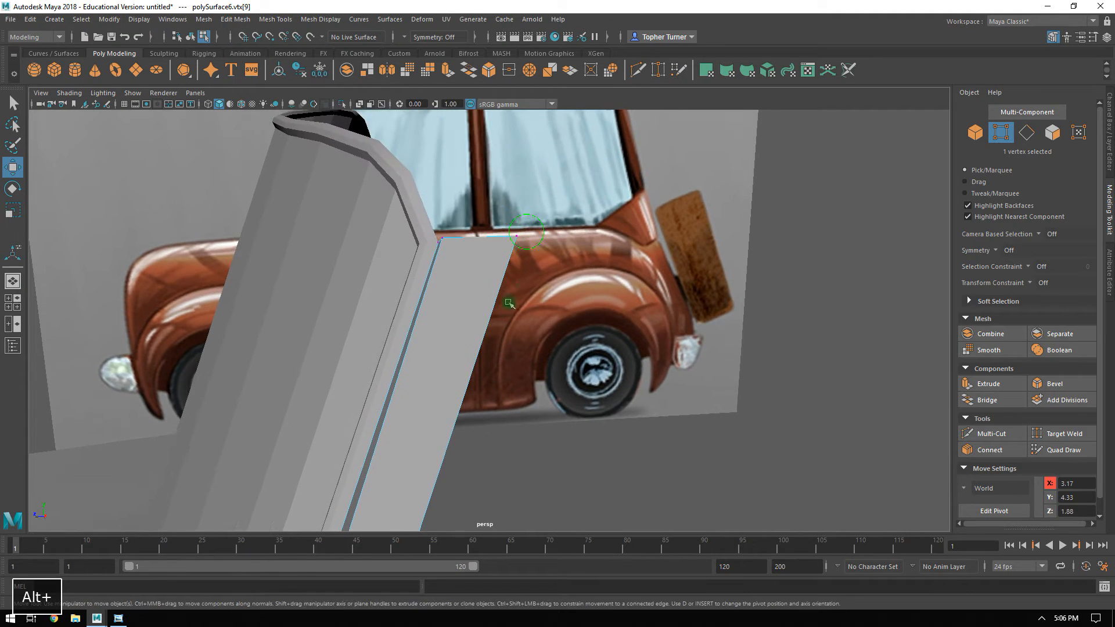
Delete the face closing the pillar's upper end and switch to edge selection for the pillar.
drag(426, 245, 504, 293)
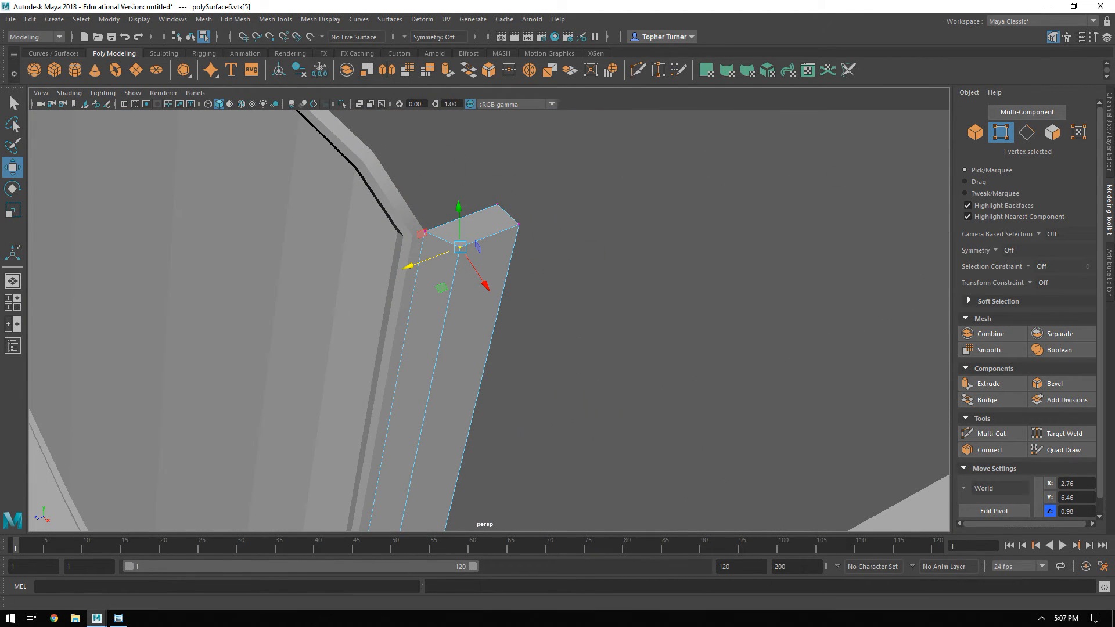
click(1062, 137)
click(491, 226)
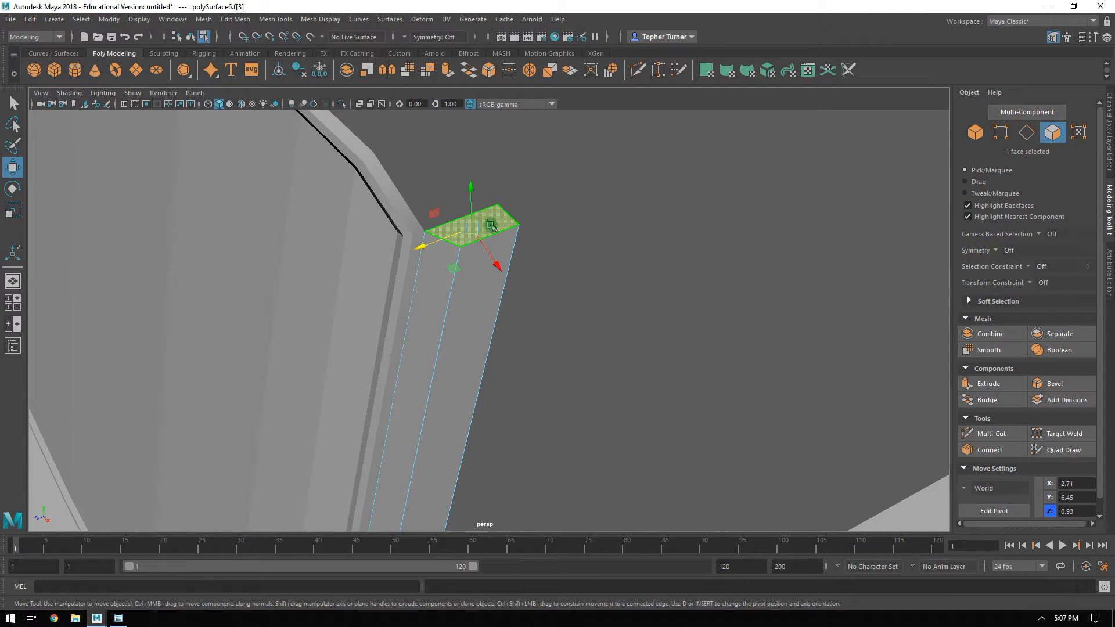
key(Delete)
alt+drag(610, 261, 586, 316)
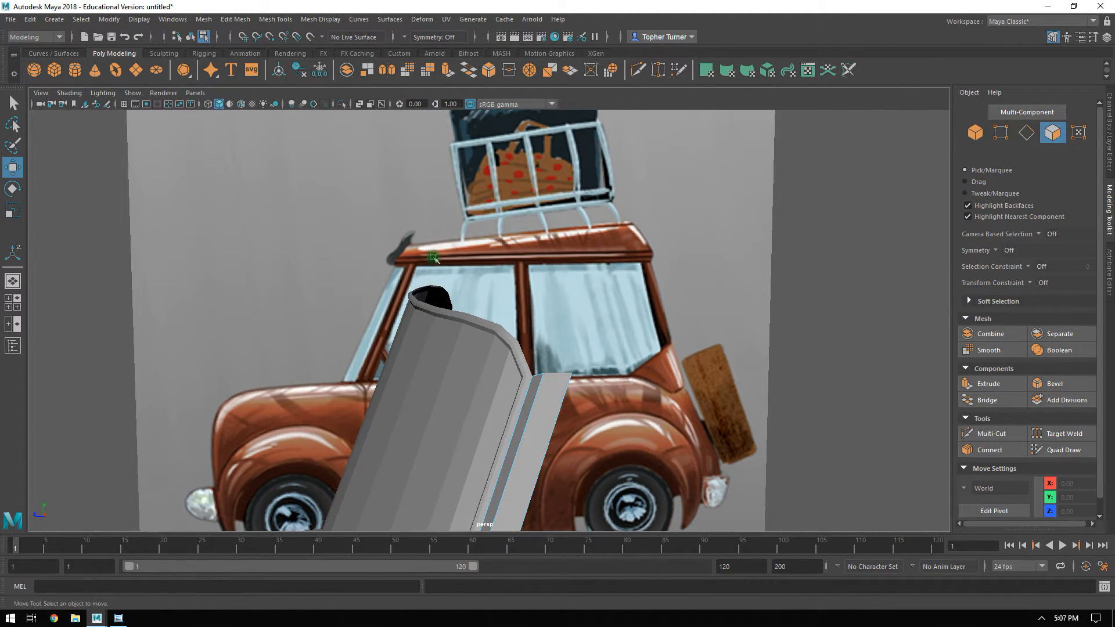
alt+drag(403, 220, 490, 281)
alt+right_drag(490, 281, 687, 443)
alt+drag(537, 279, 556, 291)
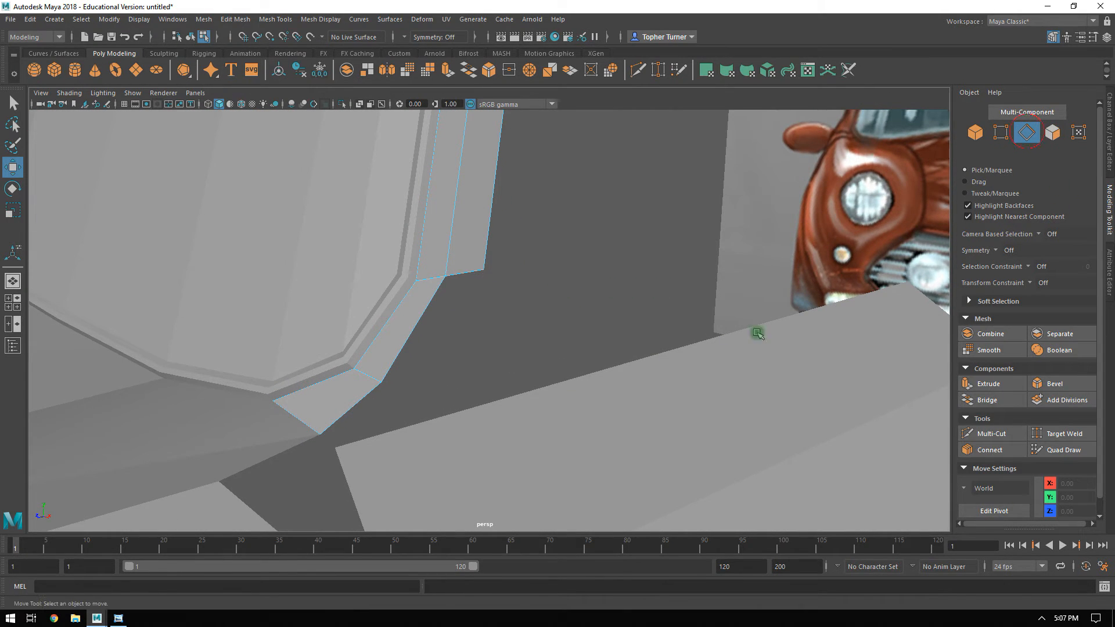
Extrude the outer edge of the pillar's lowest segment back along Z and bridge it to the side face above.
click(370, 398)
alt+drag(370, 399, 345, 386)
drag(372, 330, 368, 356)
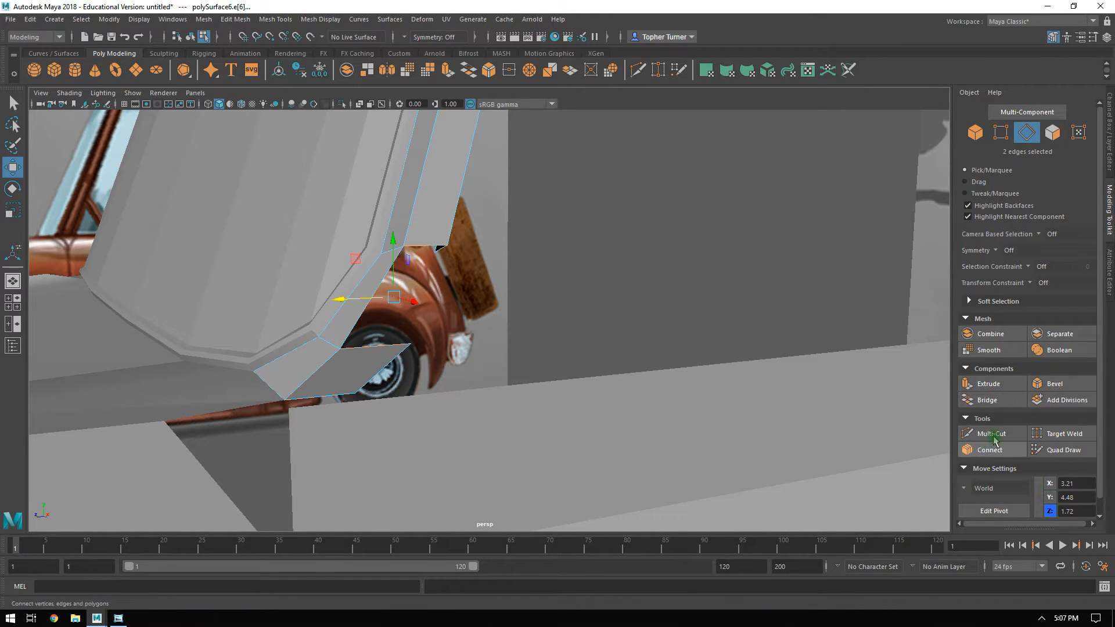
click(987, 400)
alt+drag(545, 357, 586, 374)
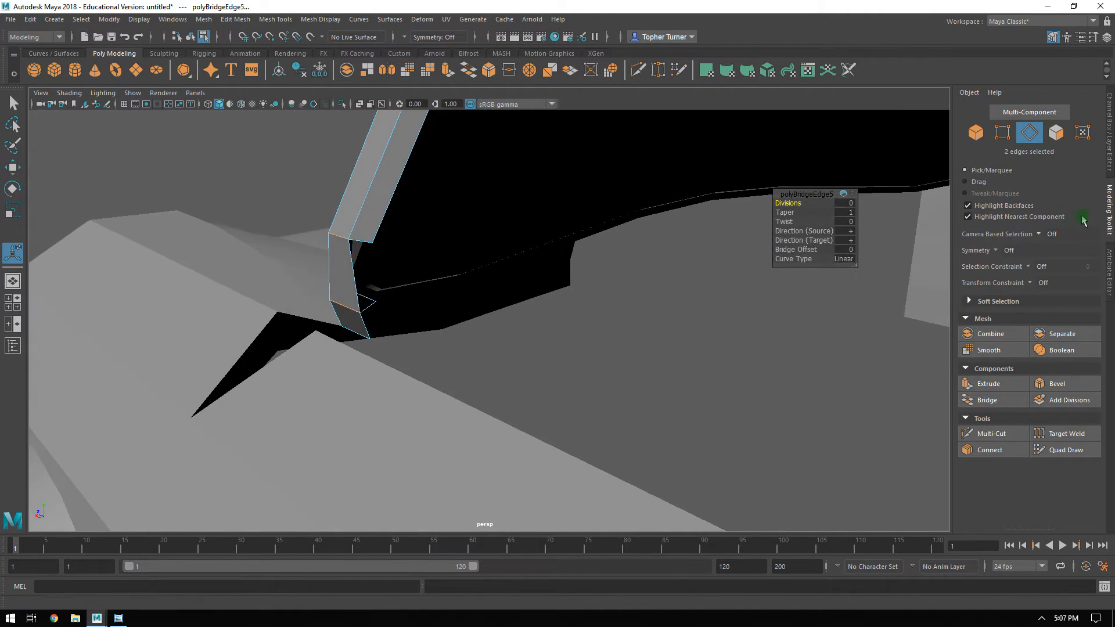
Move the front and rear outer vertices at the pillar's lower bend outward along X to 3.27.
click(1002, 133)
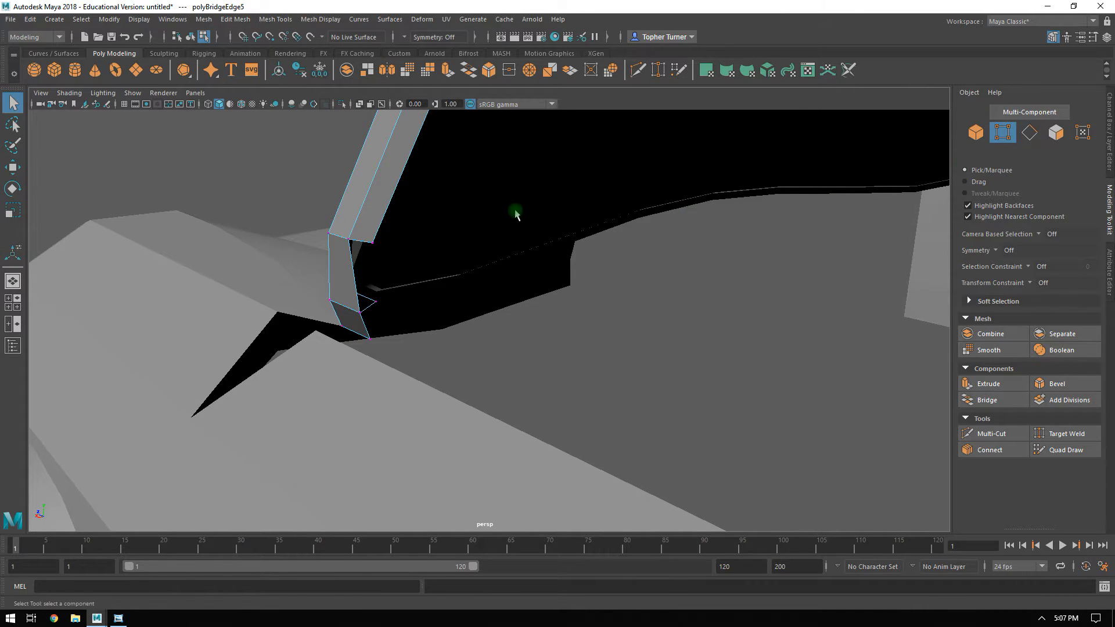
alt+drag(515, 213, 624, 215)
click(420, 370)
alt+drag(421, 369, 590, 219)
shift+click(471, 384)
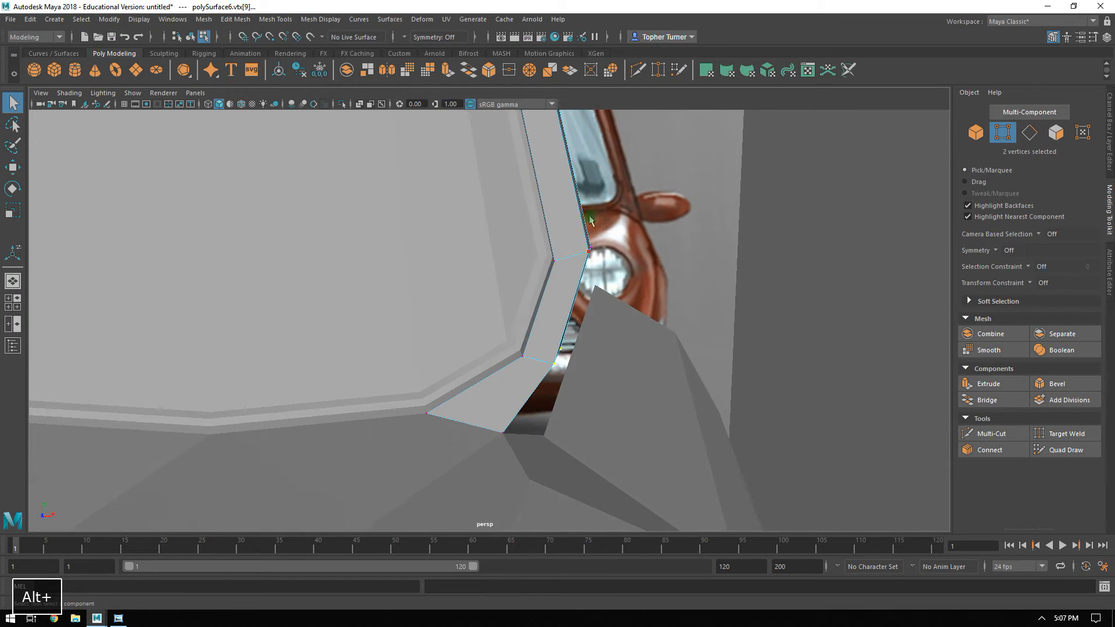
key(w)
drag(601, 356, 323, 323)
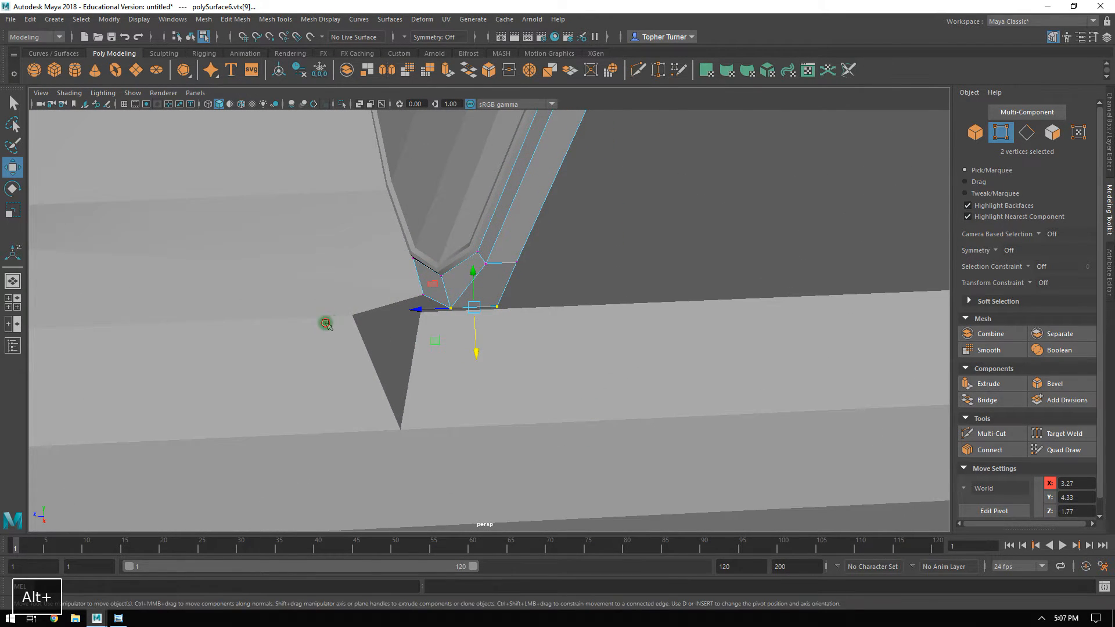
Move the fender's upper rear corner vertex back along Z to close the gap toward the door.
click(560, 291)
click(336, 308)
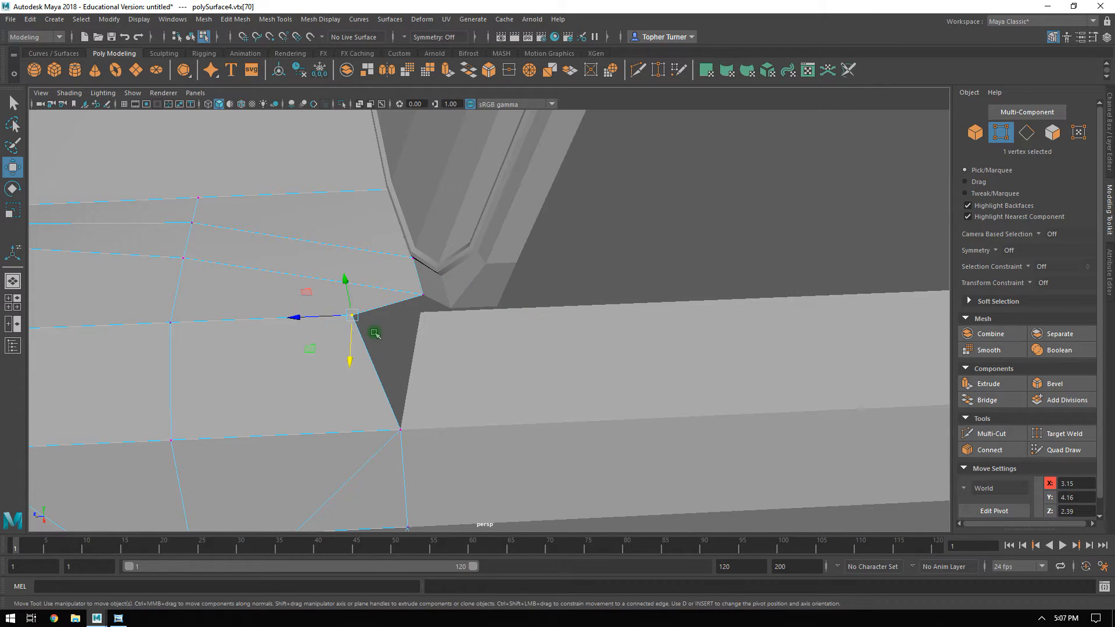
drag(302, 317, 560, 365)
click(563, 341)
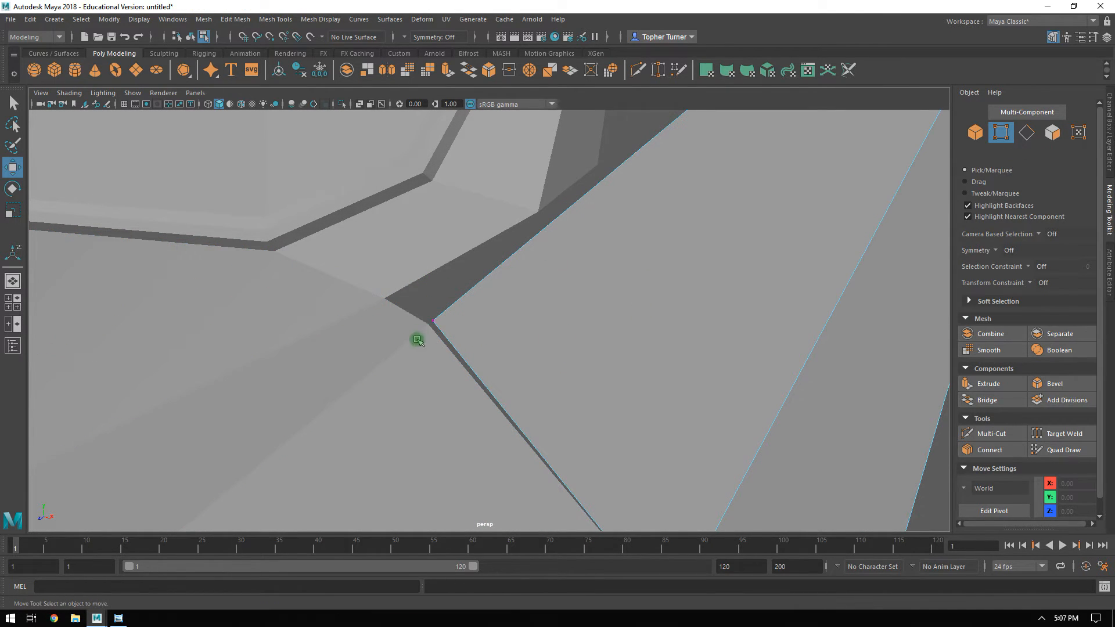
Snap the door's upper front corner vertex onto the fender's corner at X 3.15, Y 4.16, Z 2.05.
drag(460, 337, 433, 328)
click(270, 37)
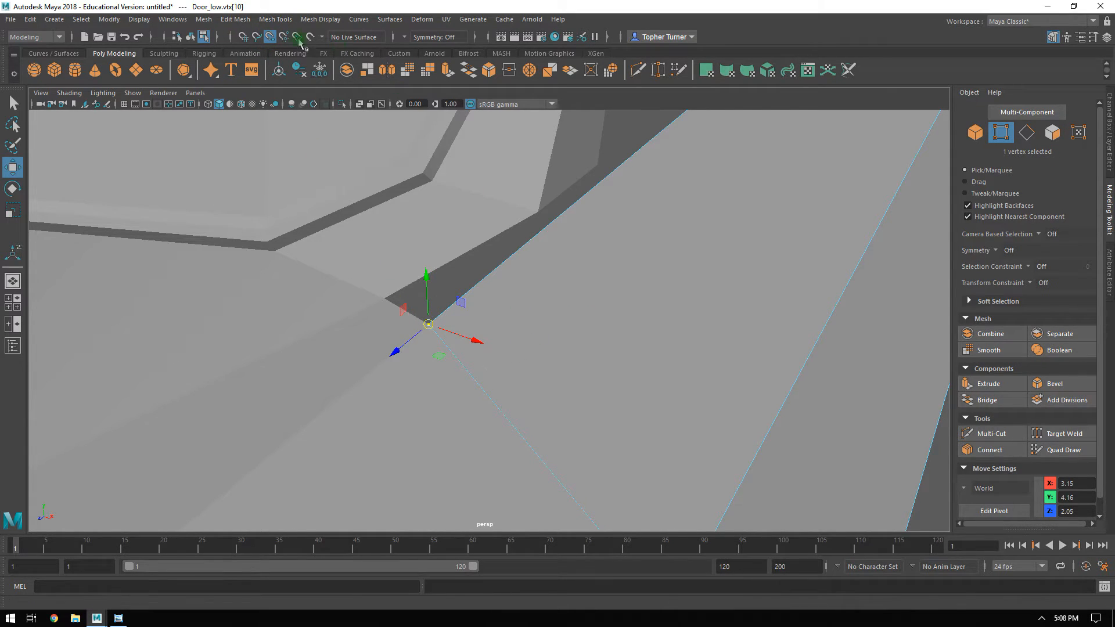
click(269, 38)
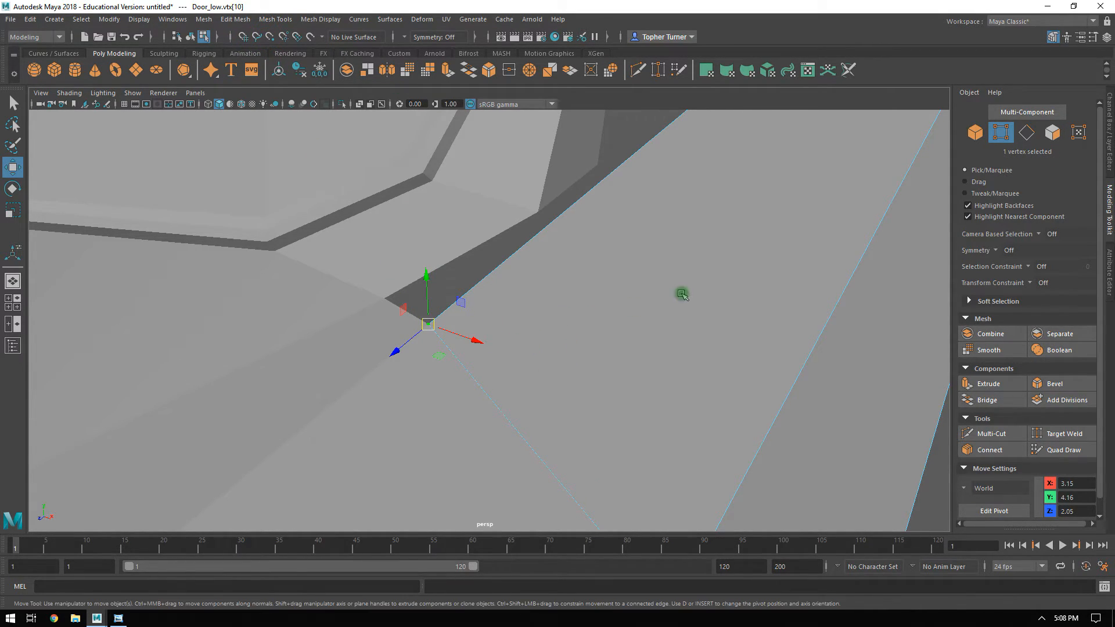
click(974, 133)
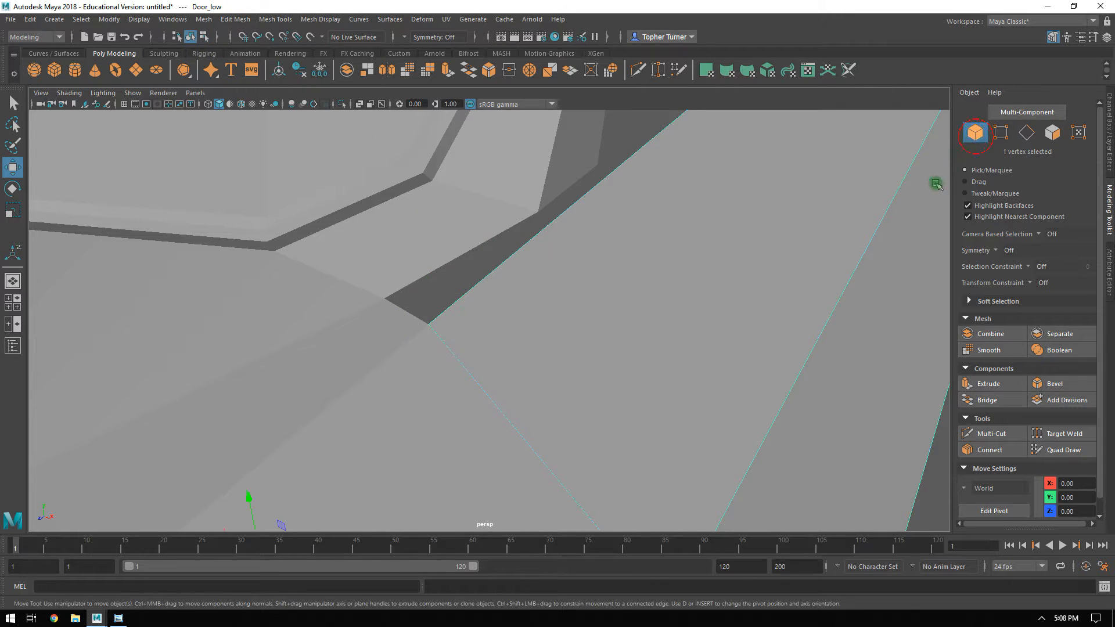
Extrude the door's long upper edge inward along X and switch to vertex selection.
click(478, 271)
alt+drag(478, 272, 450, 228)
alt+drag(488, 311, 438, 313)
click(379, 324)
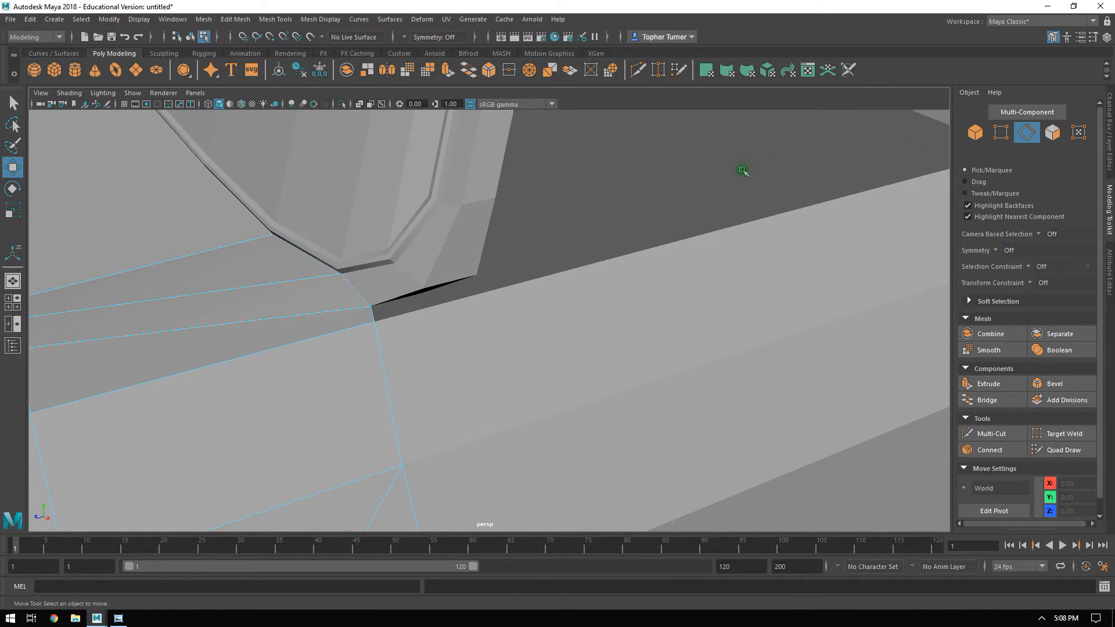
alt+drag(841, 238, 808, 242)
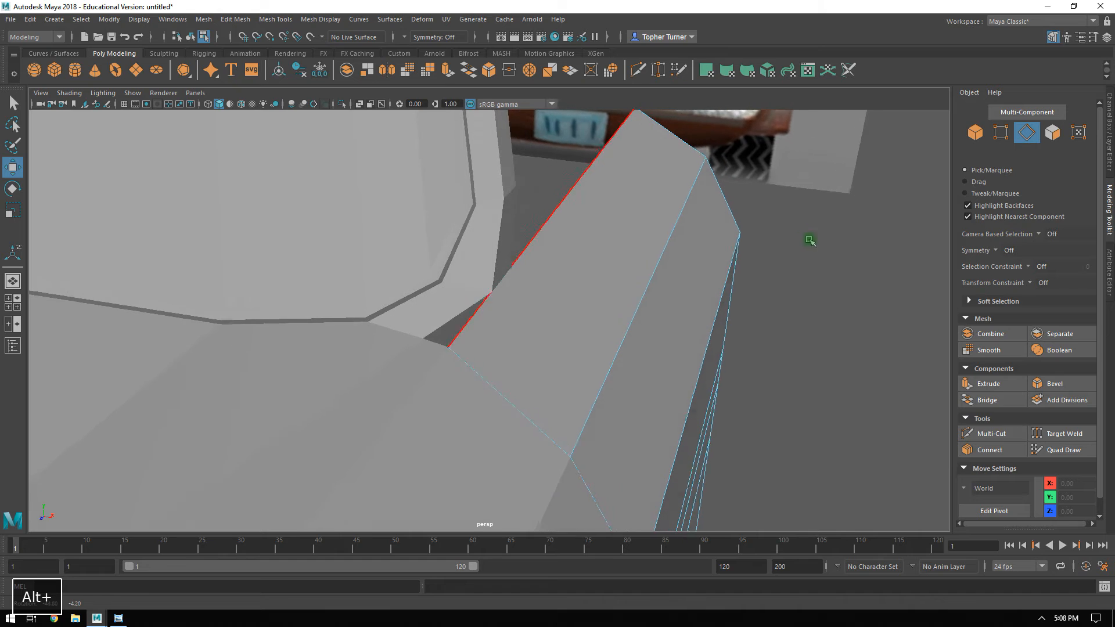
click(567, 198)
shift+drag(624, 200, 453, 244)
click(1000, 134)
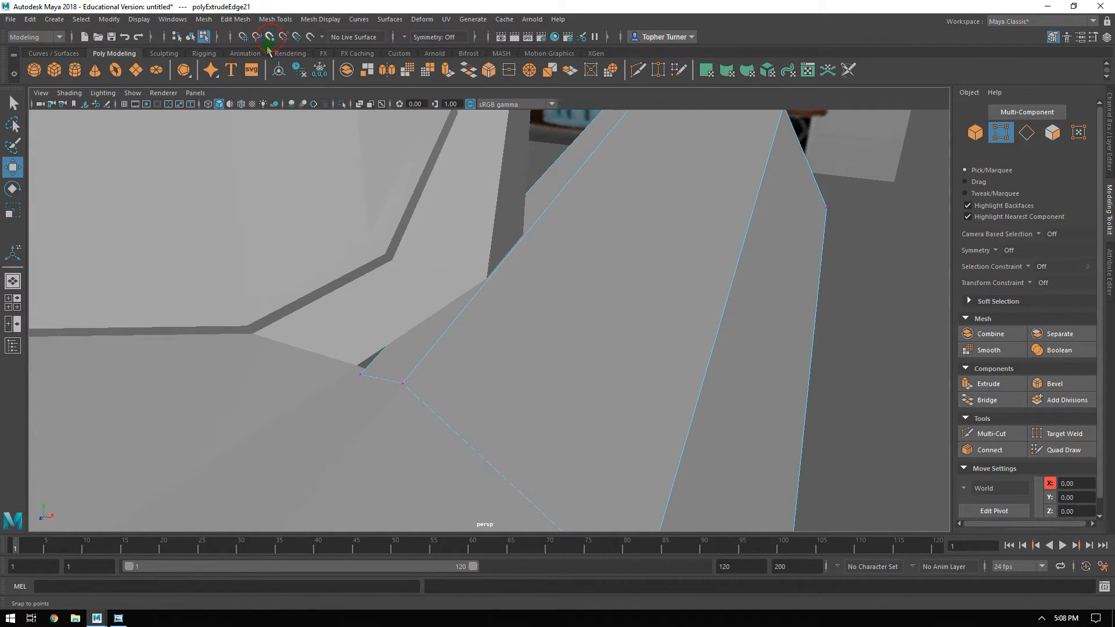
Snap the extruded strip's front inner vertex to the fender's inner corner and set its rear inner vertex to X 3.04.
drag(370, 381, 361, 376)
alt+drag(626, 207, 560, 226)
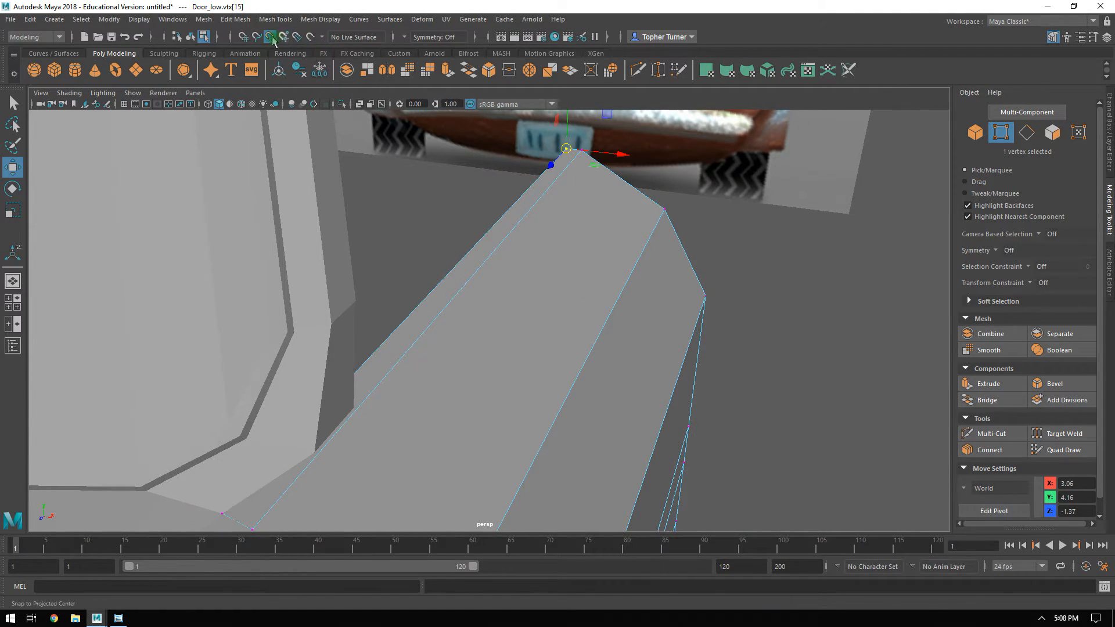
drag(616, 154, 612, 157)
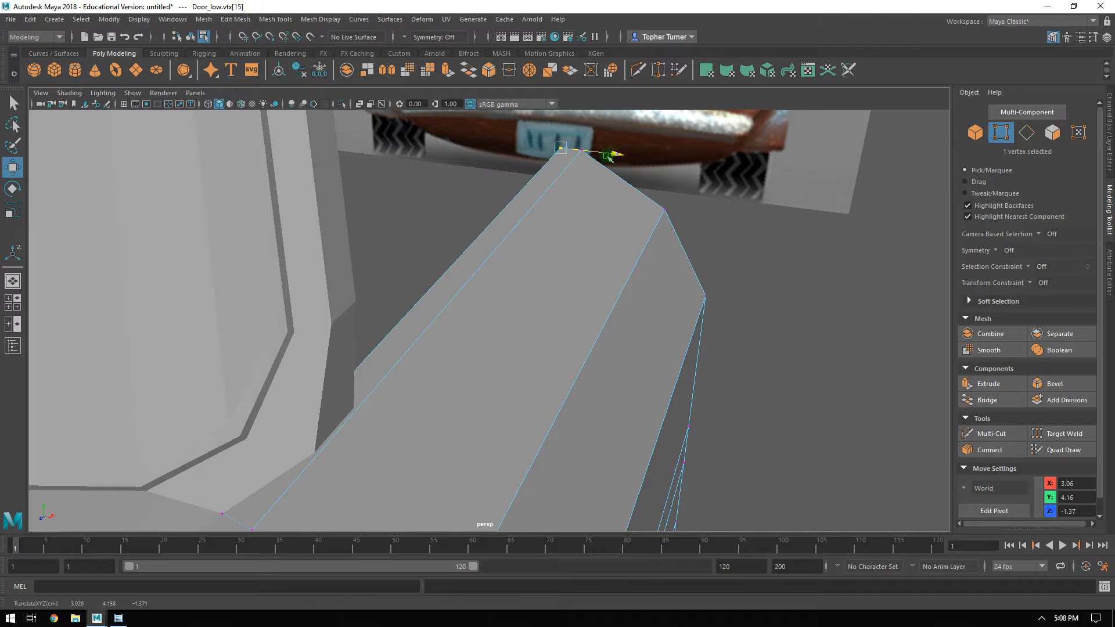
drag(199, 480, 228, 522)
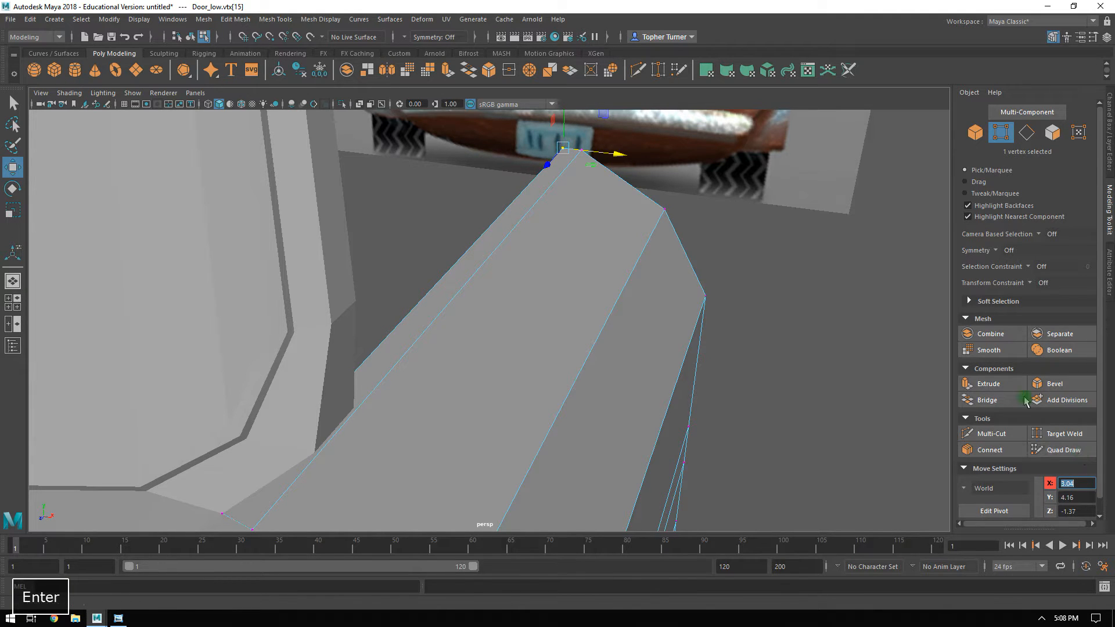
Extrude the bottom edge of the pillar's outer side inward along X to start its underside.
click(730, 267)
alt+drag(729, 267, 633, 335)
alt+right_drag(513, 310, 640, 413)
alt+drag(545, 346, 549, 376)
alt+drag(580, 315, 531, 325)
click(1026, 137)
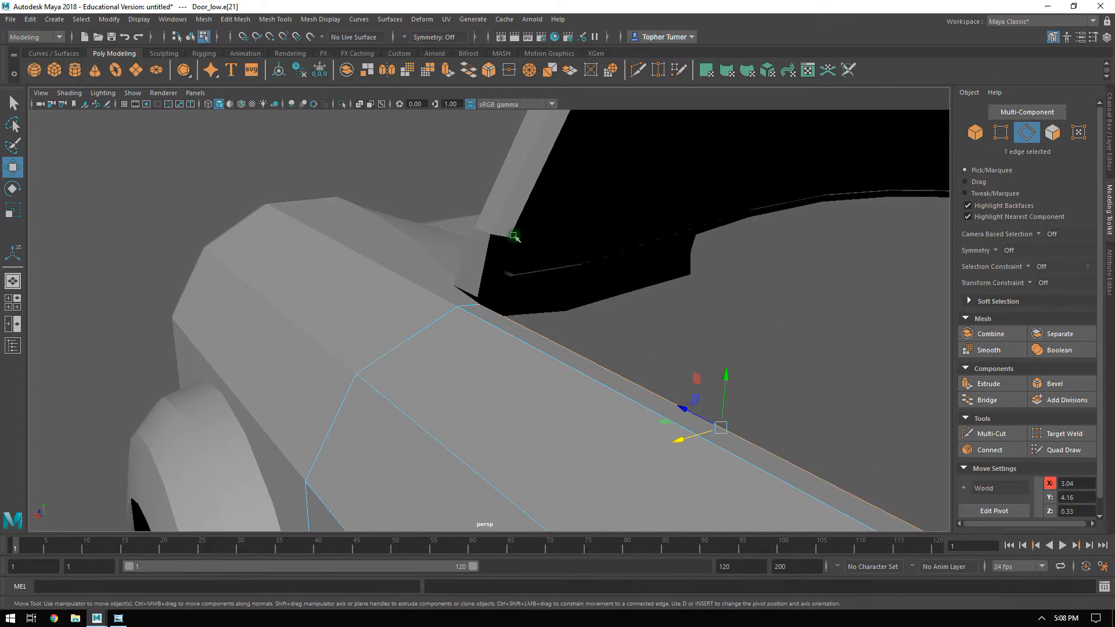
click(502, 228)
alt+drag(543, 225, 611, 331)
click(470, 333)
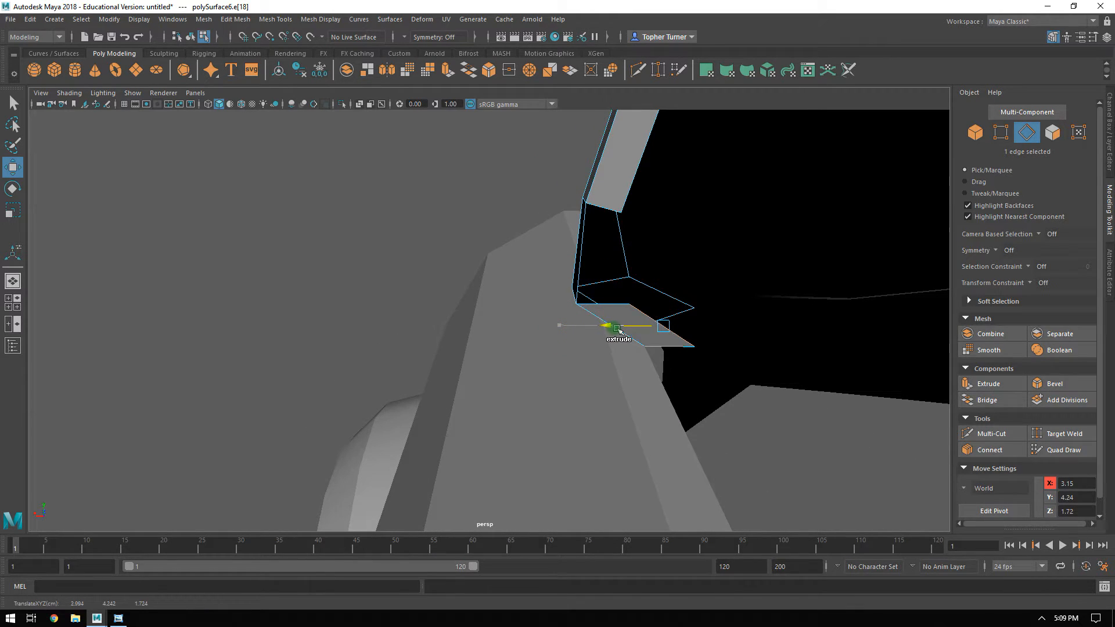
Bridge the open edge pair at the pillar's lower end to fill the gap on its rear side.
click(606, 224)
shift+click(607, 209)
click(987, 400)
alt+drag(645, 319, 759, 326)
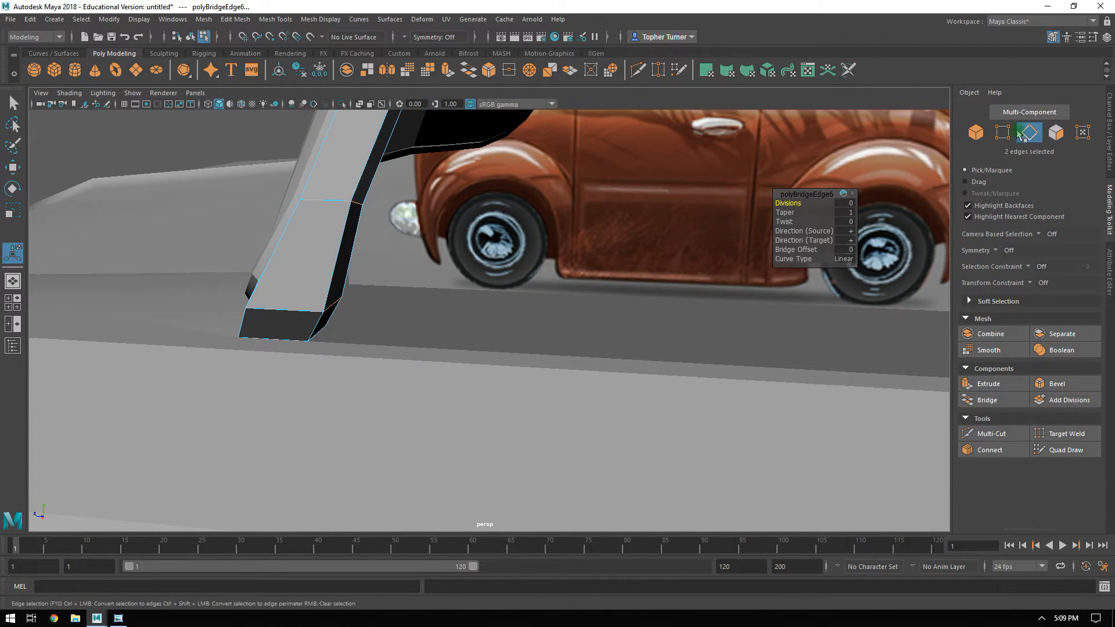
Move the short rear edge near the pillar's foot along Z.
click(490, 320)
click(1031, 133)
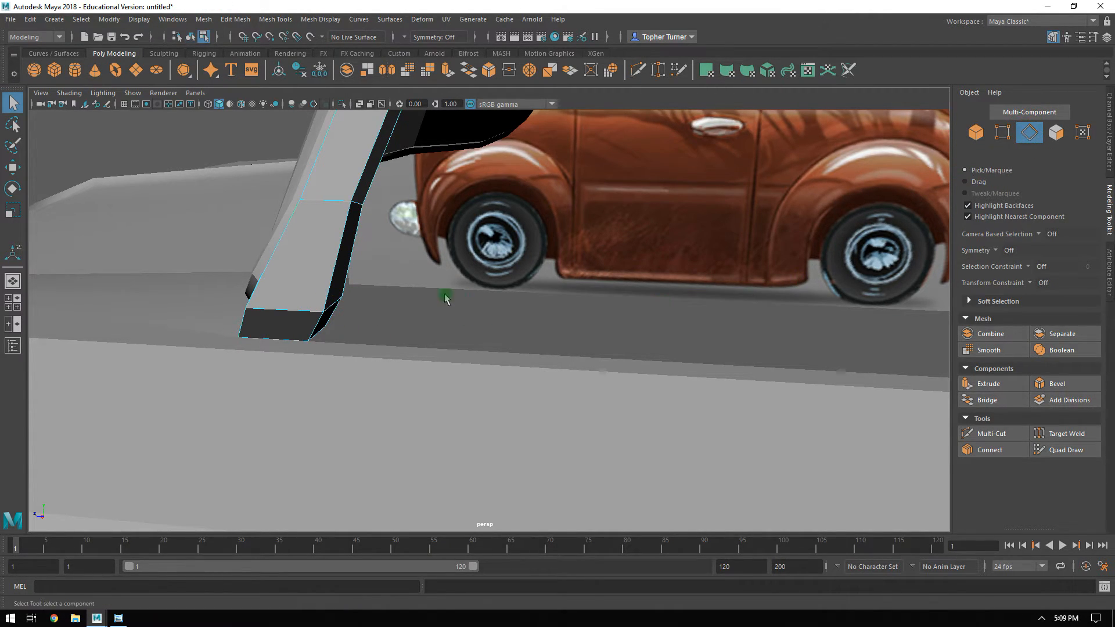
key(w)
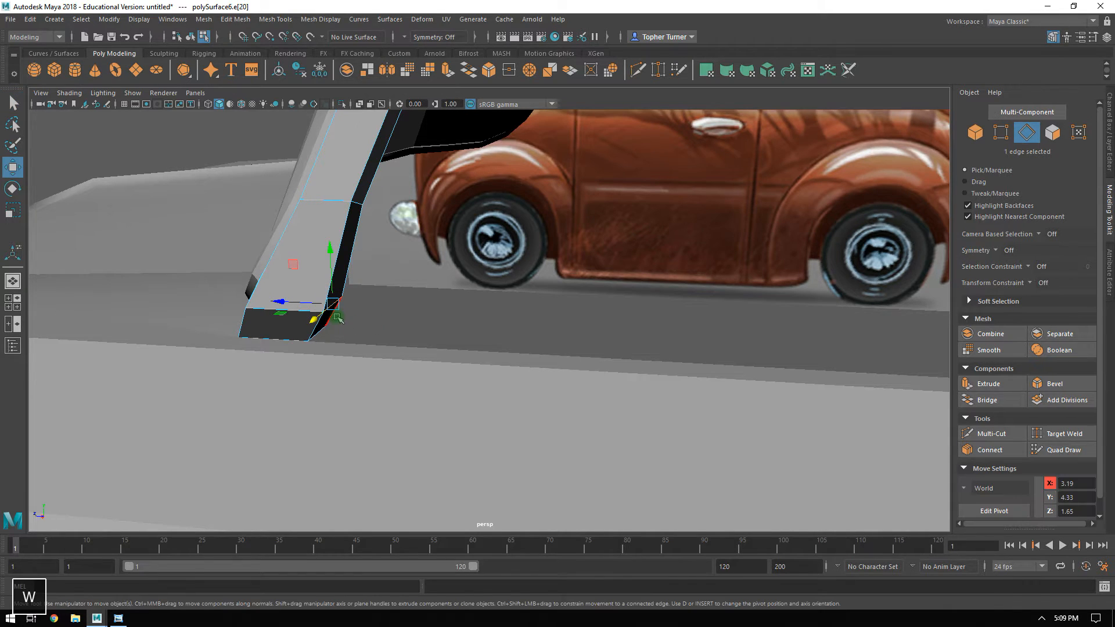
drag(289, 301, 709, 383)
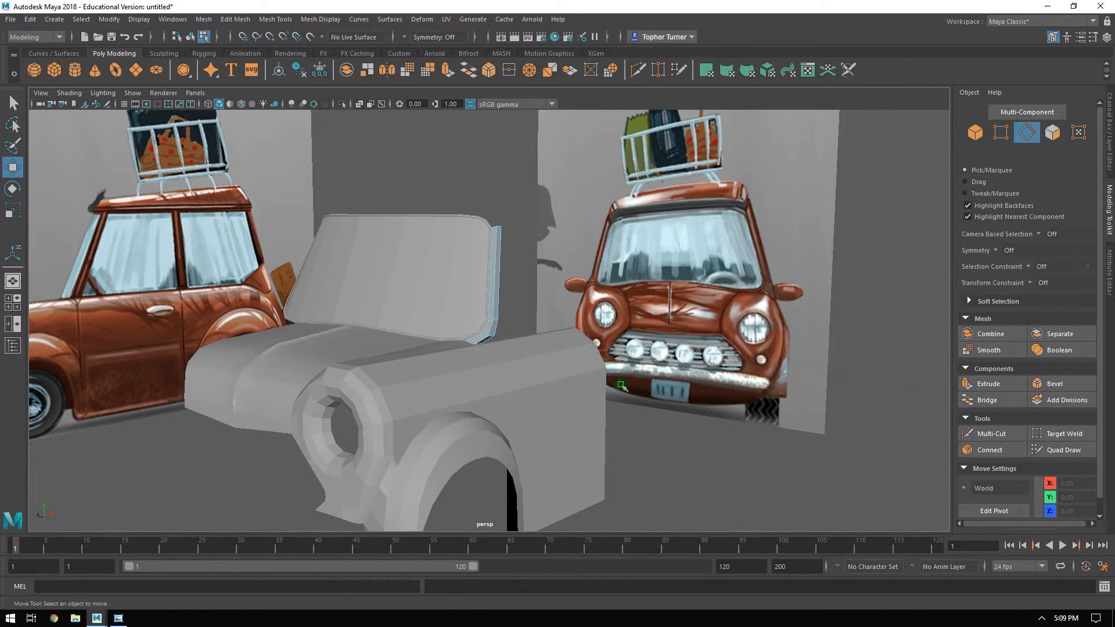
Compare the pillar with the front and side references and examine how it meets the fender and door.
alt+drag(621, 386, 602, 355)
key(space)
alt+right_drag(399, 435, 142, 327)
alt+right_drag(291, 430, 334, 456)
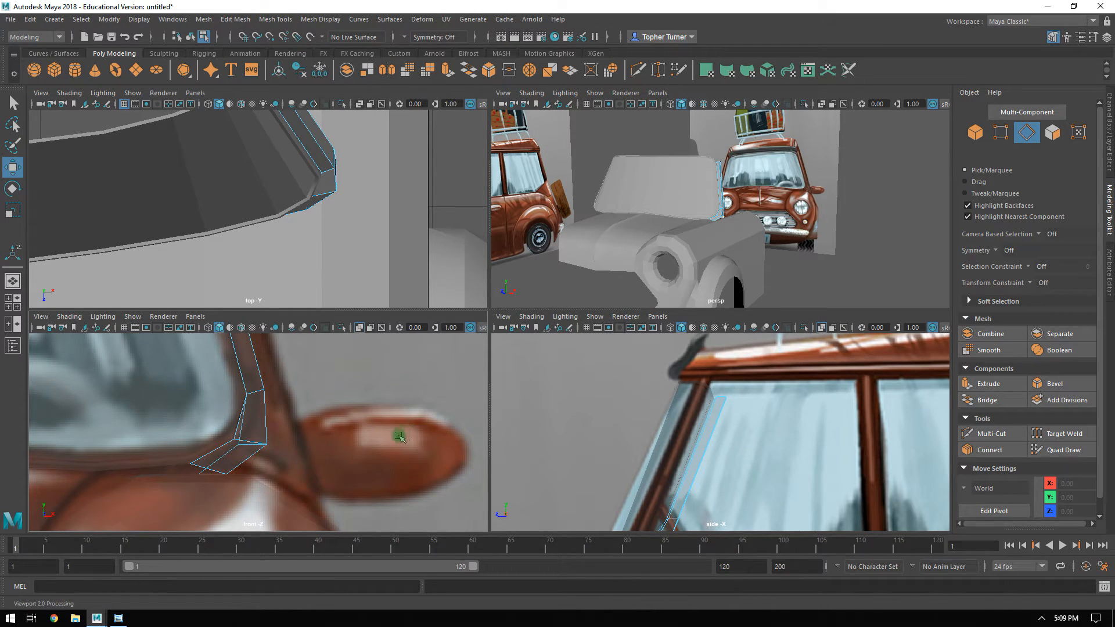
key(space)
alt+drag(687, 237, 592, 245)
scroll(546, 349, up, 4)
alt+drag(543, 360, 627, 360)
alt+drag(511, 384, 493, 403)
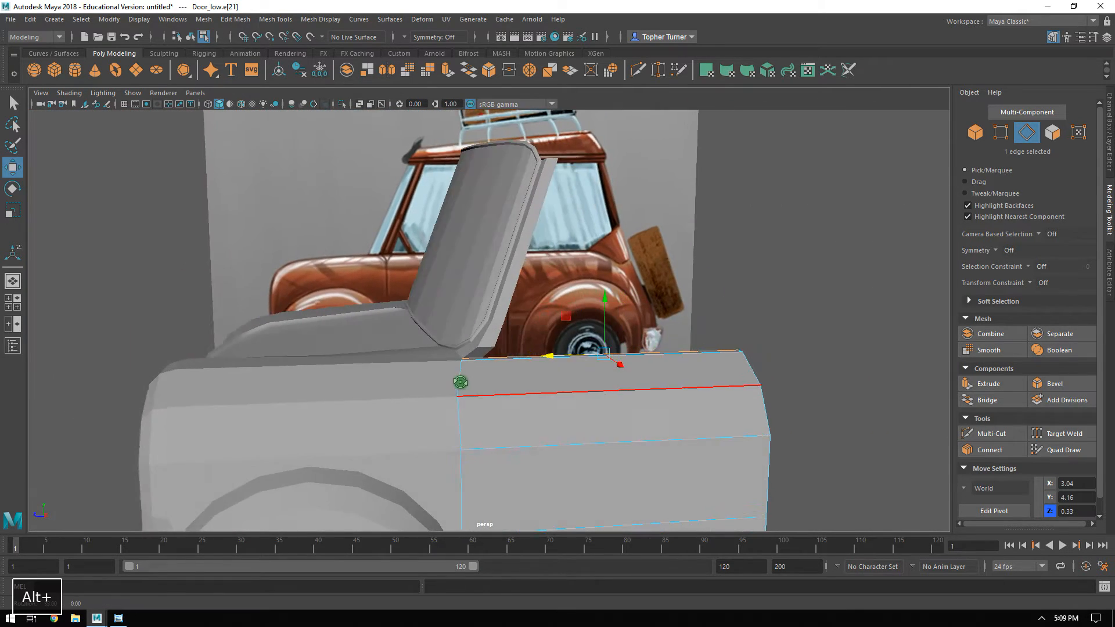
alt+middle_drag(493, 403, 493, 236)
alt+right_drag(494, 236, 490, 341)
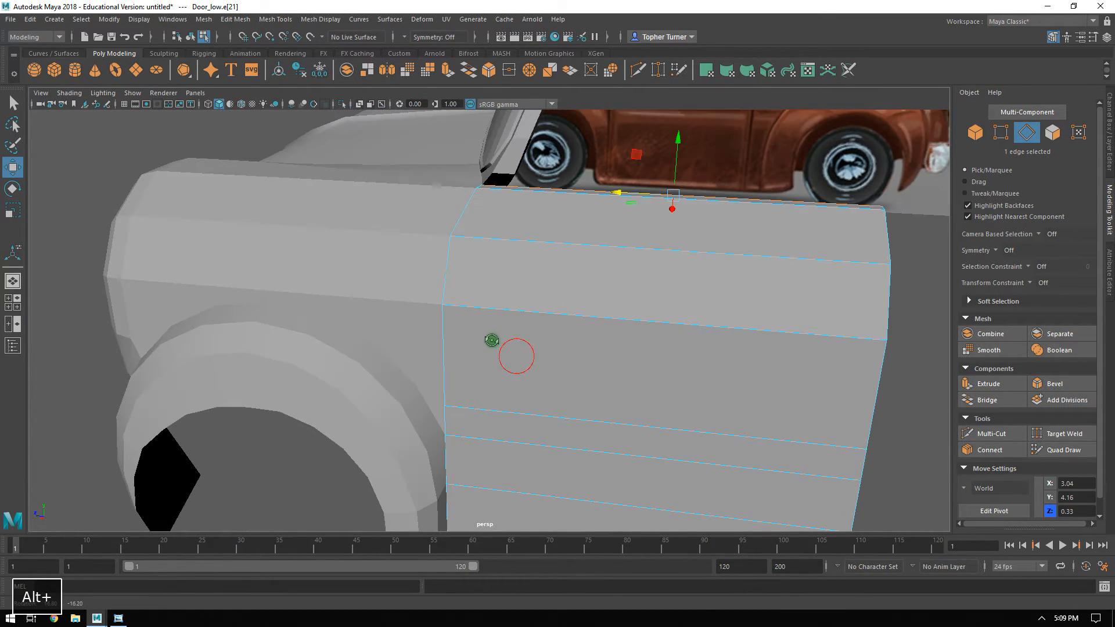
alt+drag(436, 388, 562, 406)
alt+right_drag(562, 406, 488, 314)
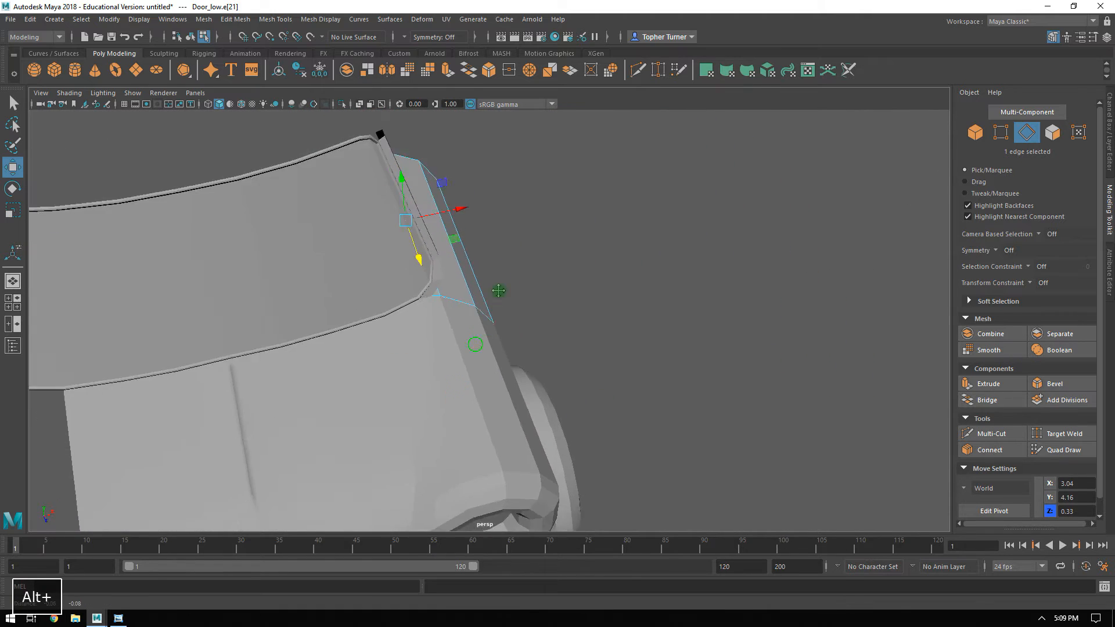
alt+middle_drag(488, 314, 612, 169)
alt+drag(781, 258, 729, 248)
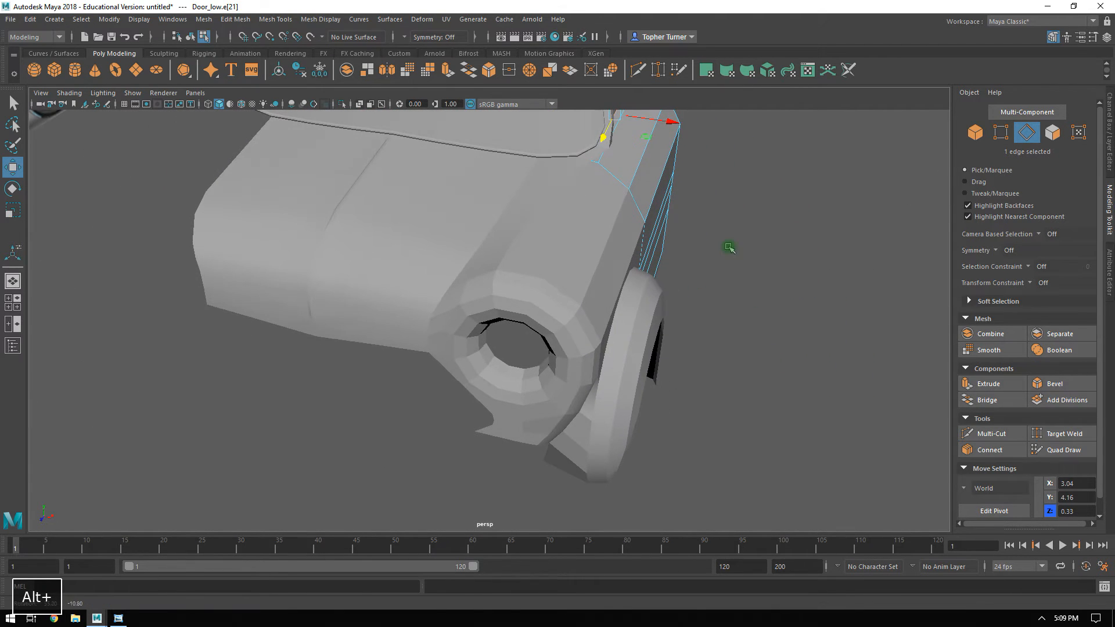
Preview all five body parts smoothed and examine the fender, windshield and pillar surfaces.
click(982, 132)
drag(741, 326, 517, 152)
alt+middle_drag(615, 201, 591, 294)
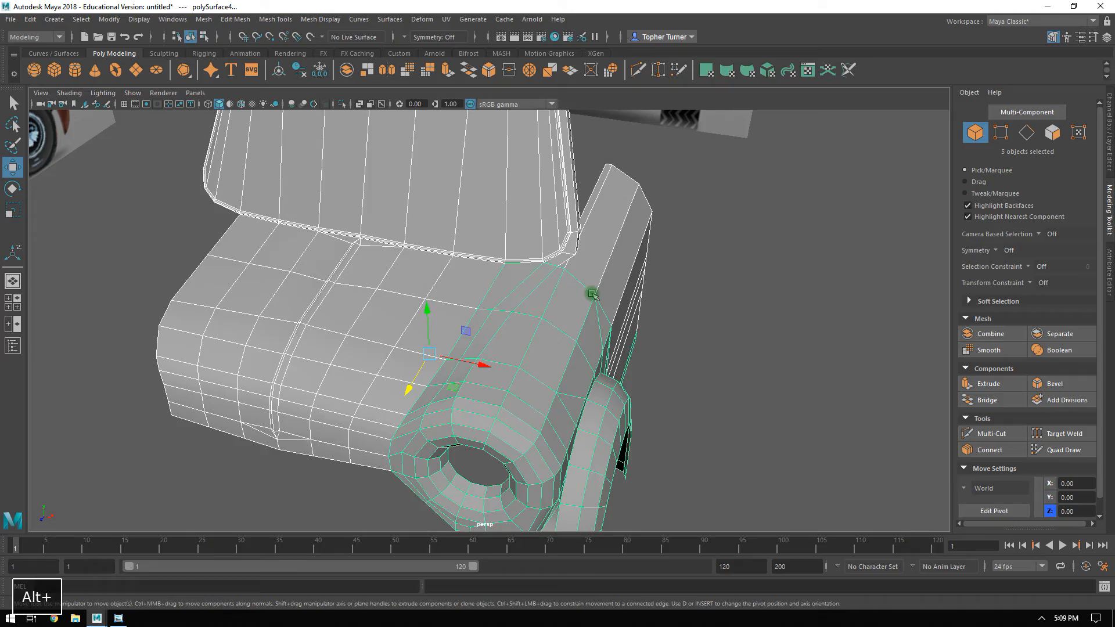
key(3)
alt+drag(673, 297, 627, 274)
alt+right_drag(627, 274, 784, 349)
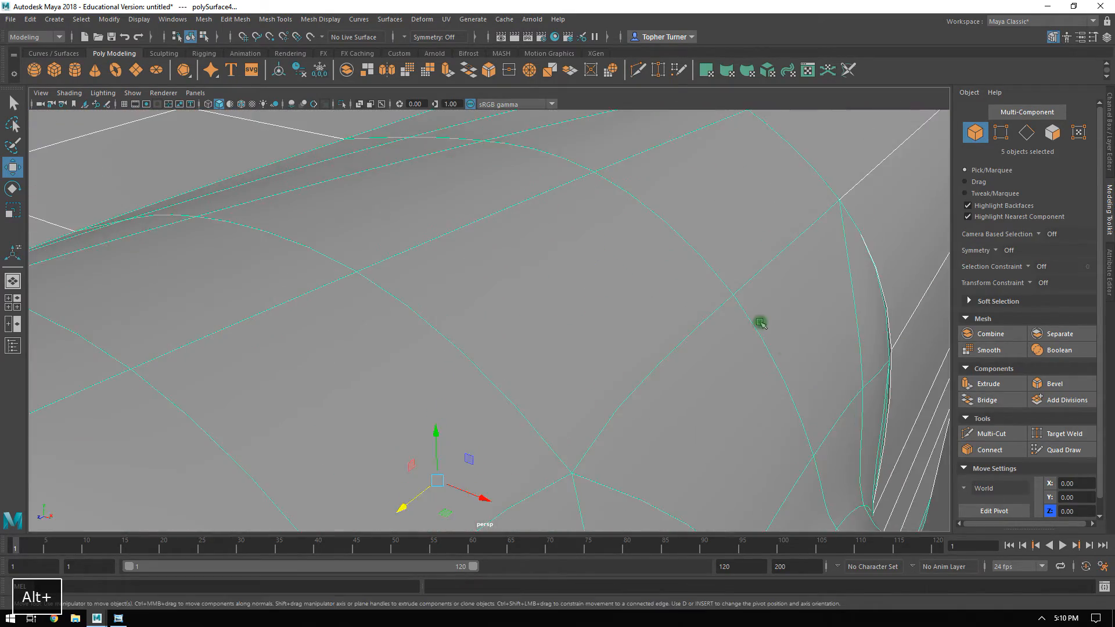
alt+drag(784, 348, 740, 371)
alt+middle_drag(724, 244, 614, 365)
alt+right_drag(614, 364, 654, 413)
alt+drag(654, 413, 412, 321)
click(841, 439)
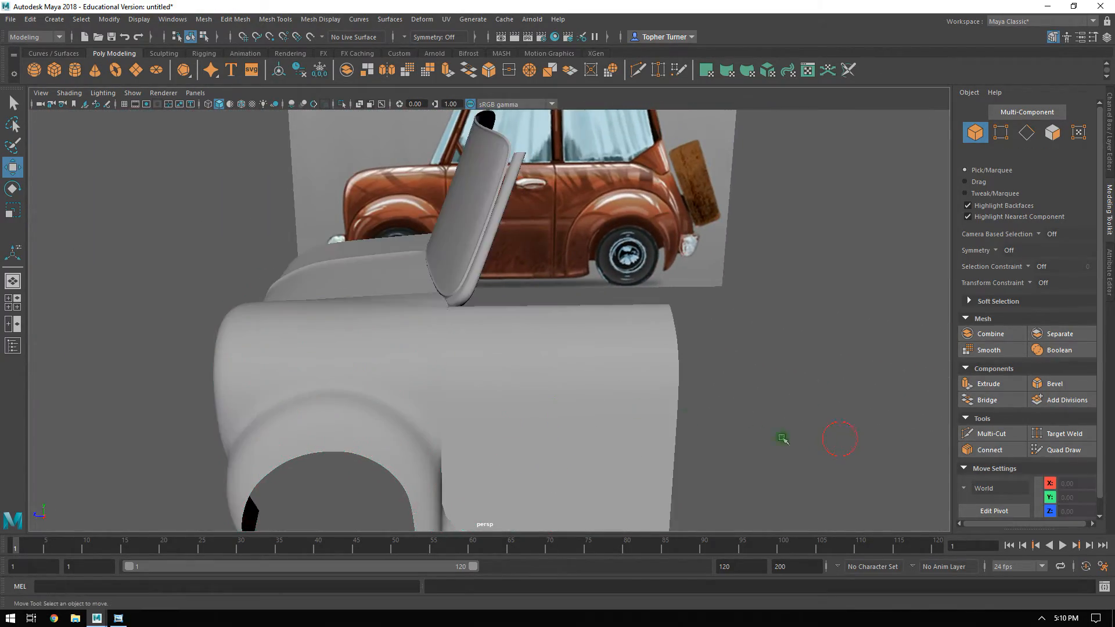
Examine the seam between the smoothed fender and door, comparing the edge flow of both meshes.
alt+drag(656, 415, 744, 402)
alt+right_drag(645, 395, 715, 482)
alt+drag(716, 483, 613, 397)
alt+drag(693, 464, 538, 424)
alt+right_drag(538, 423, 608, 464)
alt+drag(610, 465, 599, 414)
alt+middle_drag(600, 413, 632, 323)
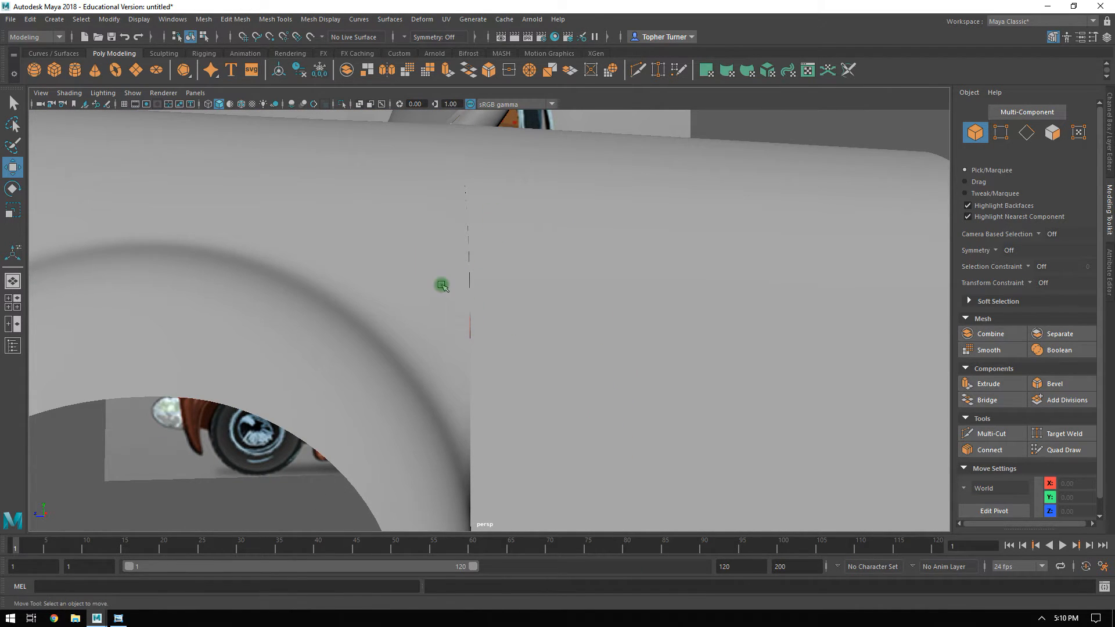
shift+click(502, 292)
alt+drag(479, 219, 406, 294)
alt+drag(311, 378, 409, 349)
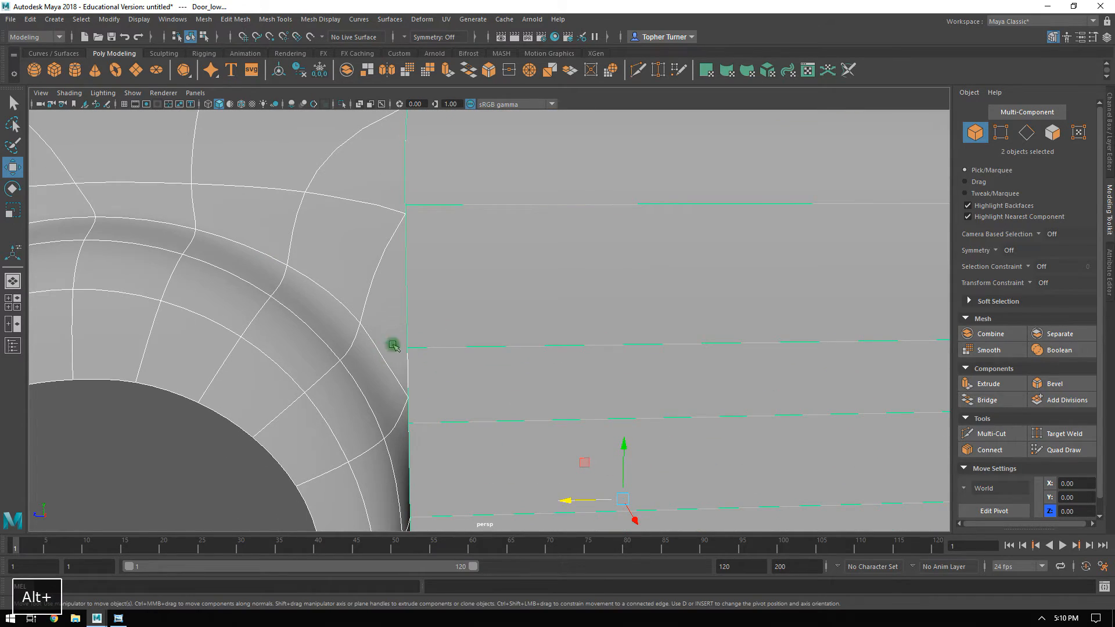
alt+right_drag(524, 266, 465, 261)
alt+drag(465, 261, 499, 276)
click(862, 196)
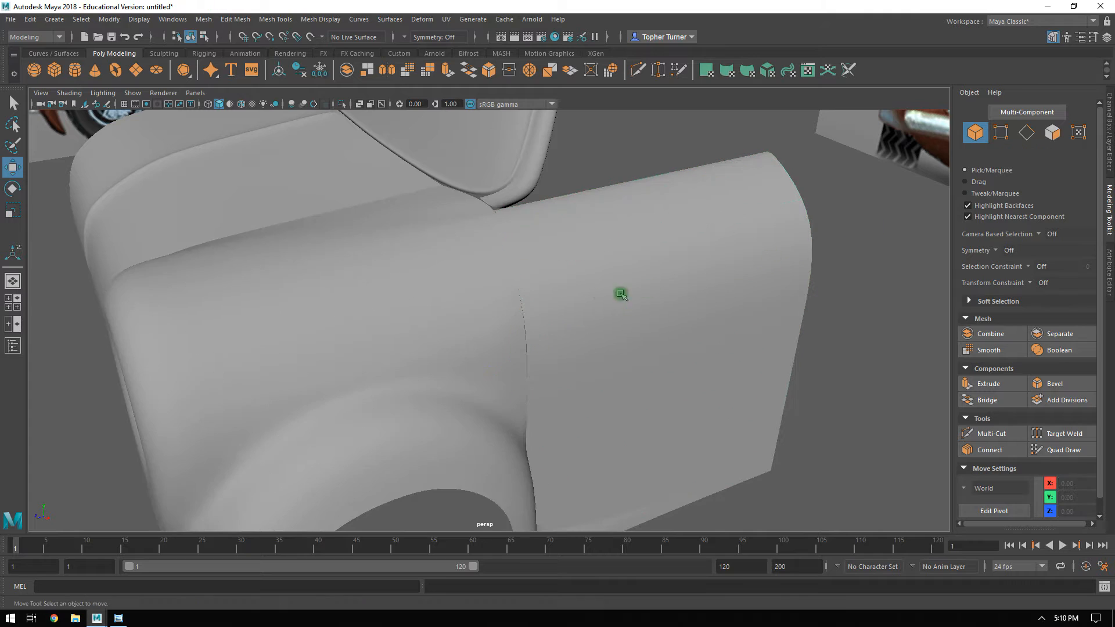
Turn off the smooth preview for all five body parts.
drag(527, 213, 453, 288)
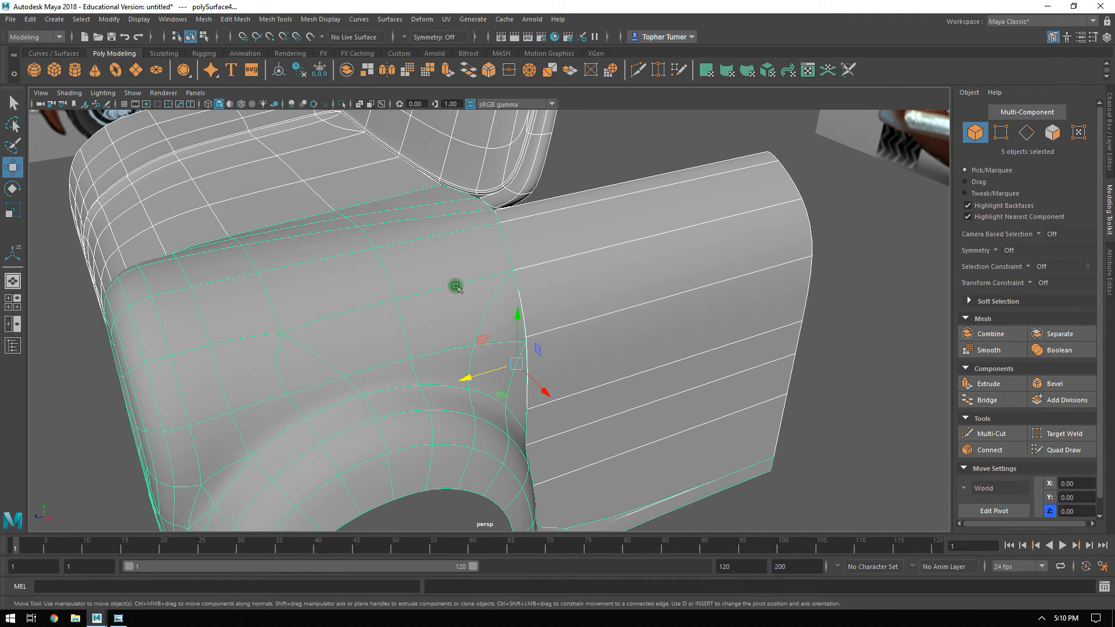
key(3)
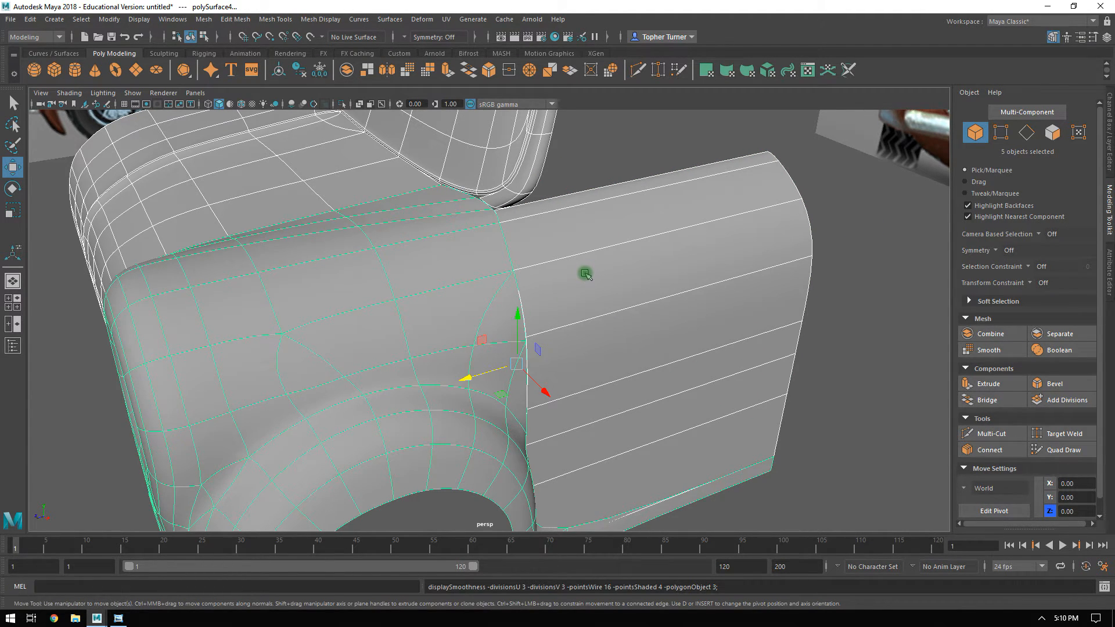
key(1)
Examine the door's faces and lower edge, and compare them with the sill below the door in the side reference.
click(834, 360)
click(658, 326)
alt+drag(659, 323, 700, 365)
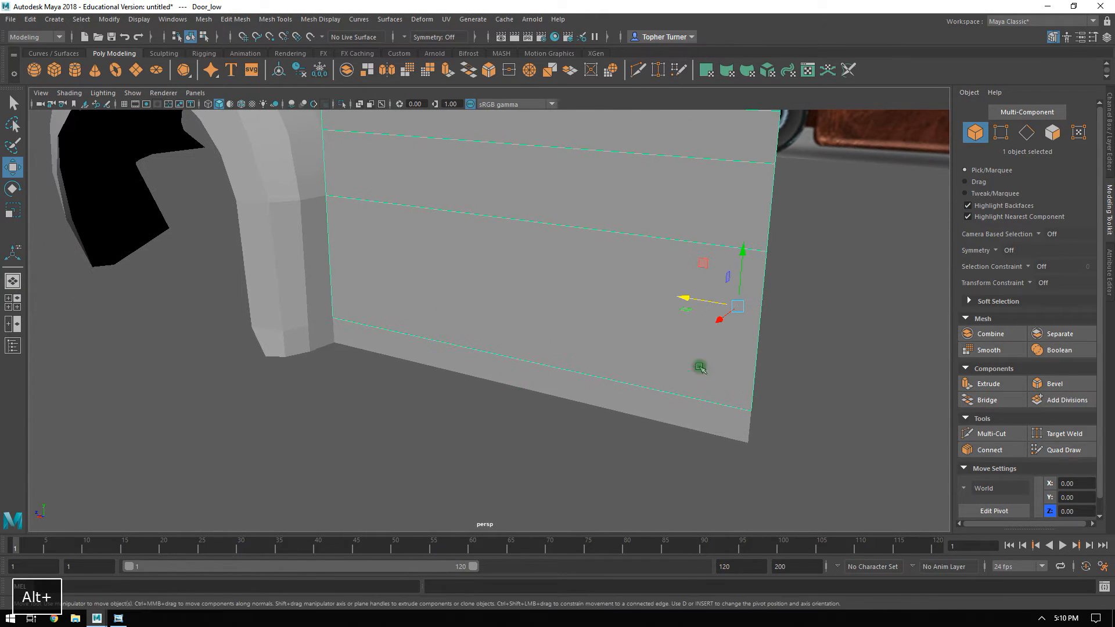
click(1051, 133)
alt+right_drag(384, 351, 232, 313)
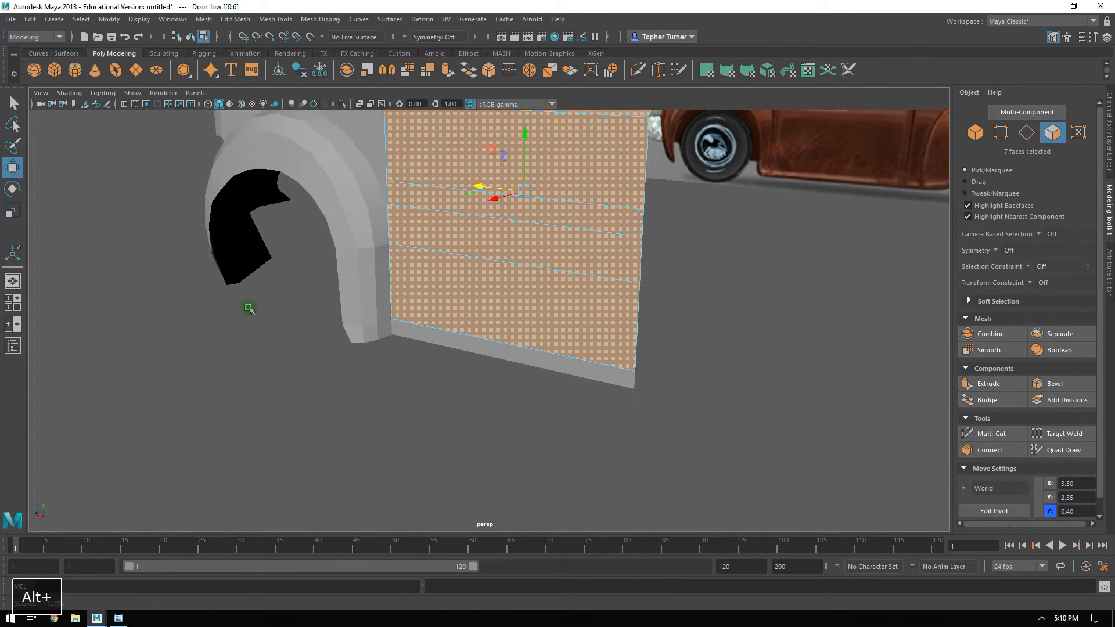
alt+drag(232, 313, 555, 292)
alt+right_drag(415, 336, 597, 430)
click(385, 324)
alt+drag(572, 360, 502, 347)
alt+drag(859, 211, 645, 227)
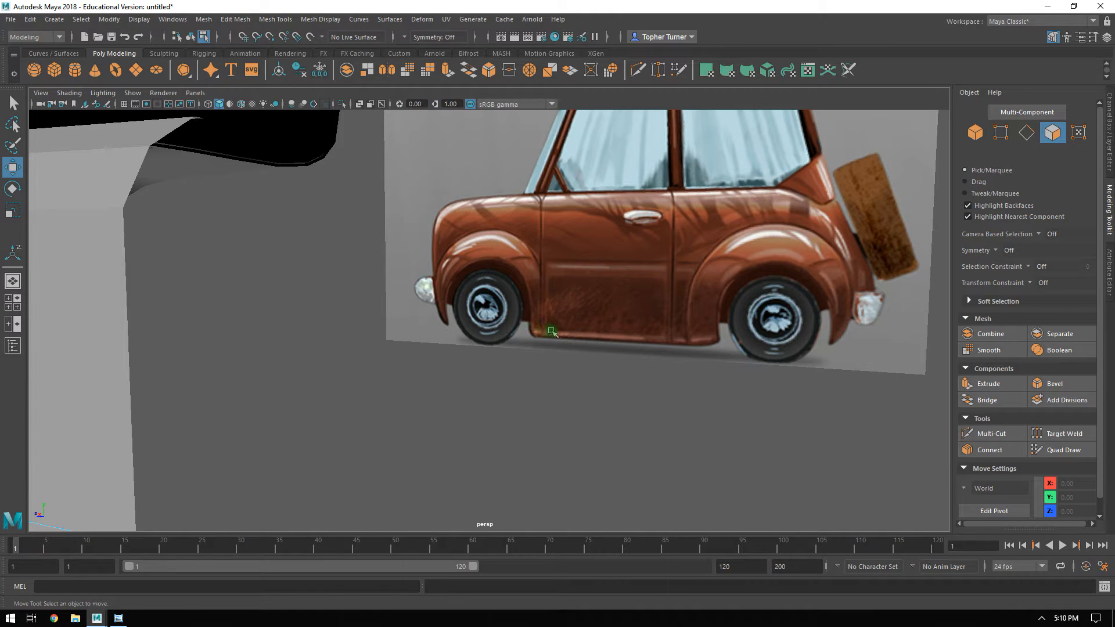
mouse_move(435, 331)
alt+mouse_down()
mouse_move(557, 315)
mouse_move(418, 331)
mouse_move(389, 314)
mouse_move(460, 333)
mouse_move(437, 338)
alt+mouse_up()
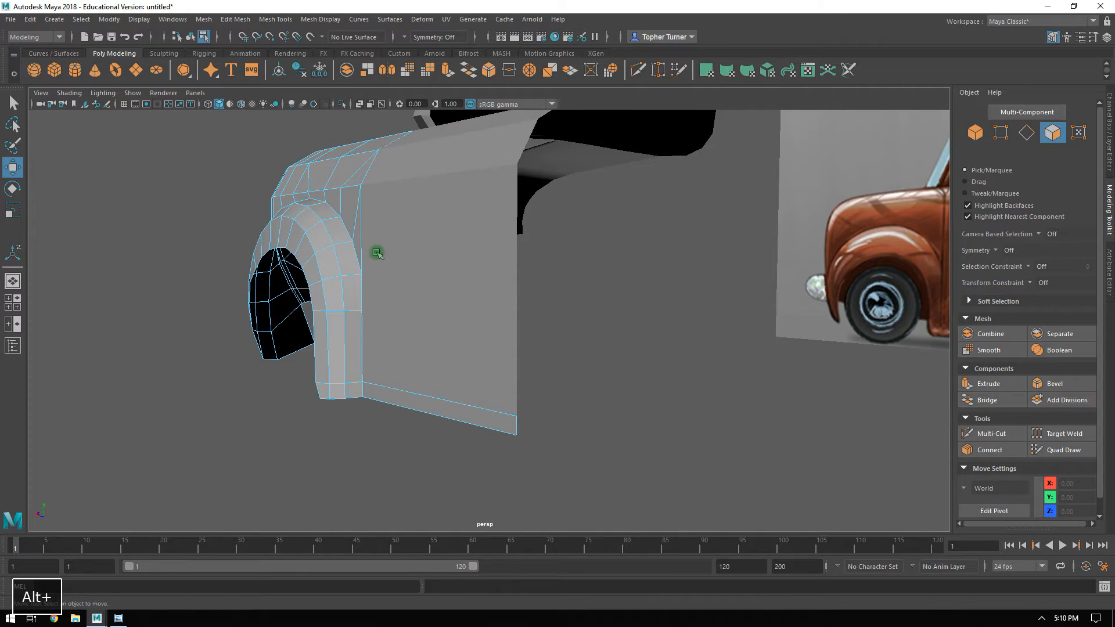
Delete the long, narrow fender-mesh face that runs along the underside of the door.
alt+right_drag(365, 353, 504, 480)
alt+middle_drag(435, 423, 468, 353)
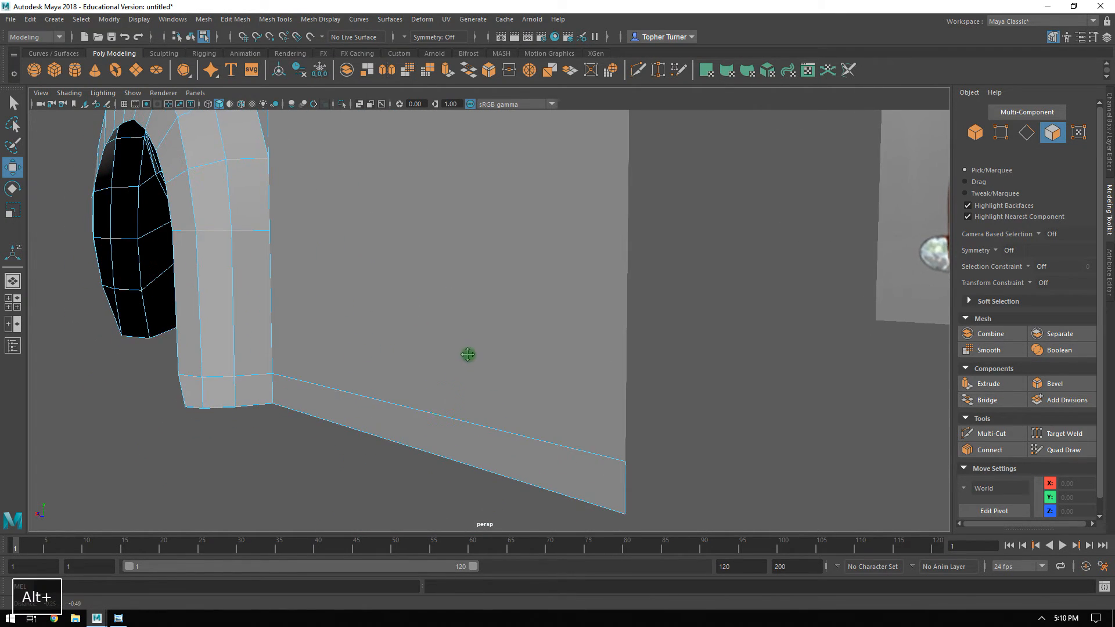
click(316, 401)
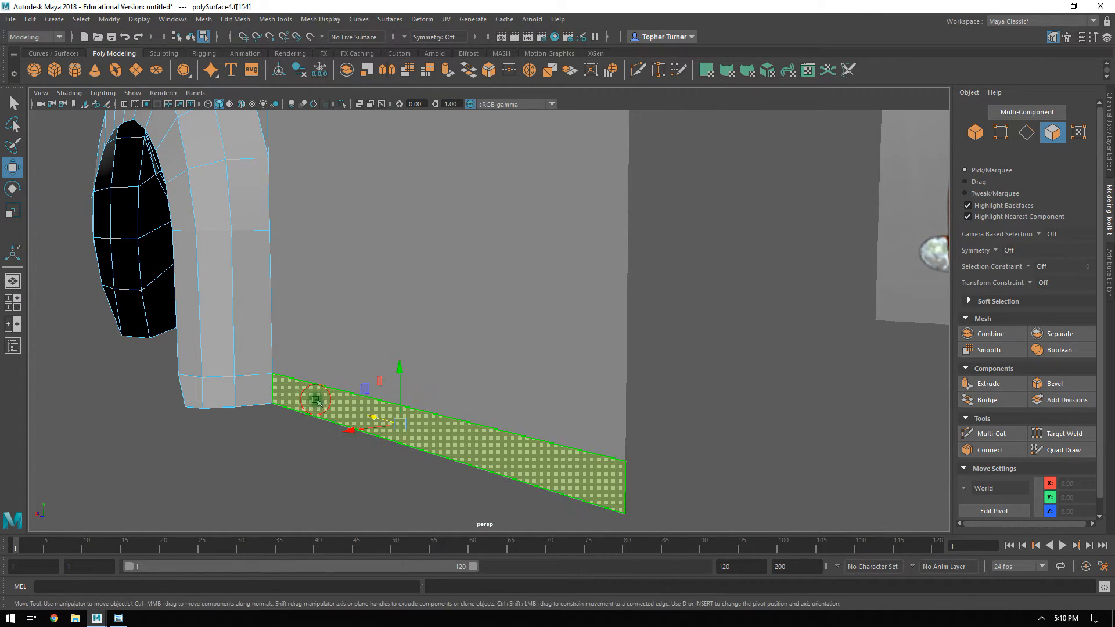
key(Delete)
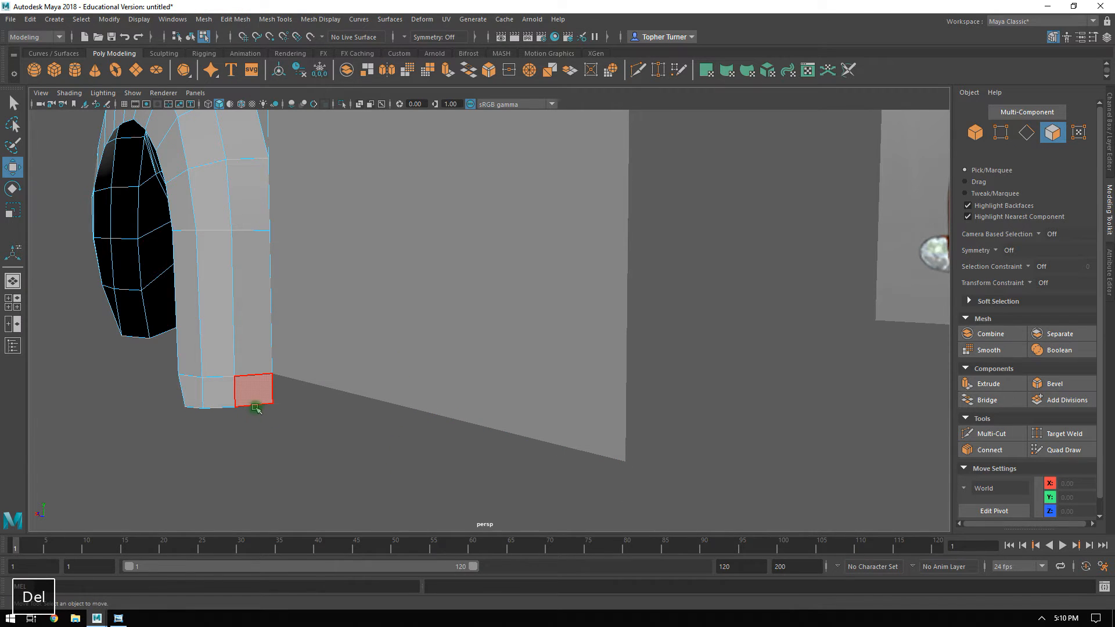
Extrude the face at the fender's lower rear corner about 3.58 along the door's lower edge to form a sill.
click(253, 390)
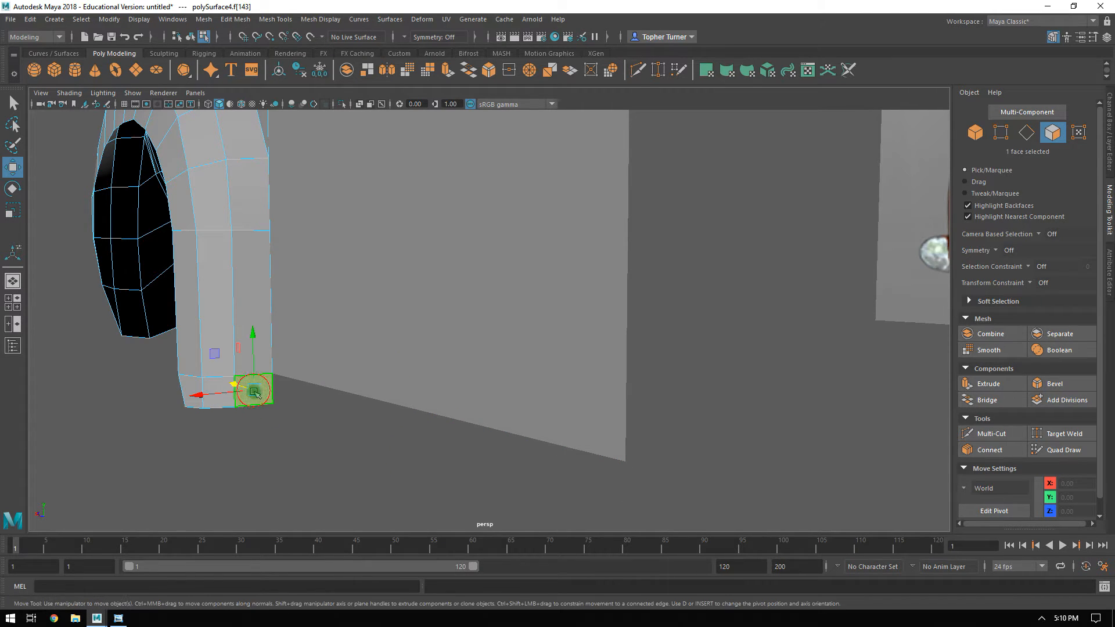
click(988, 384)
drag(269, 396, 643, 484)
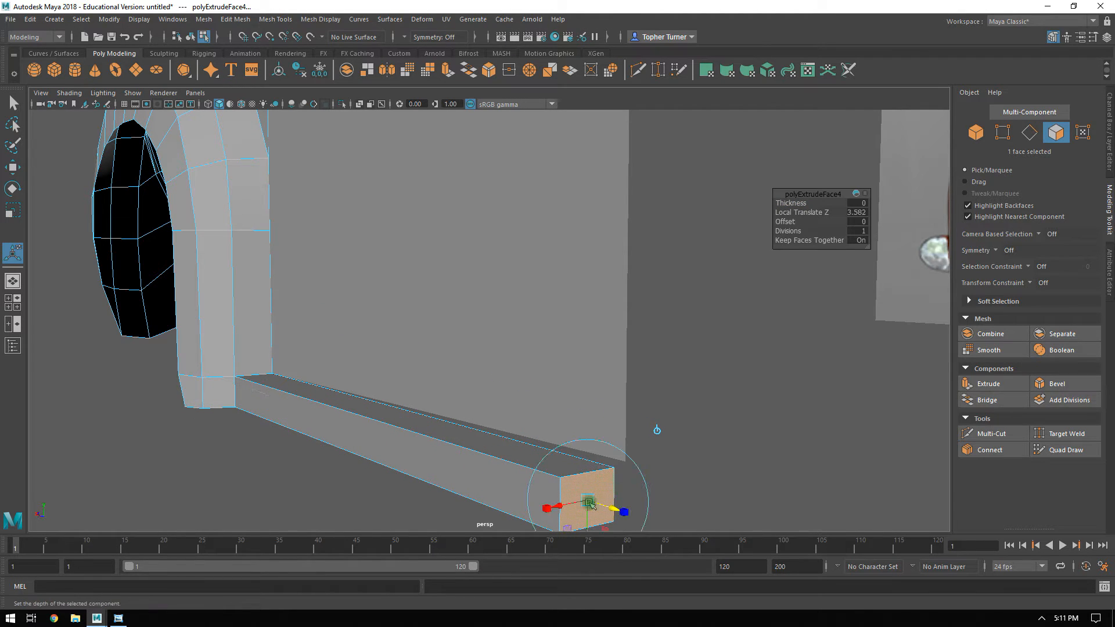
click(670, 456)
alt+drag(505, 415, 566, 432)
key(z)
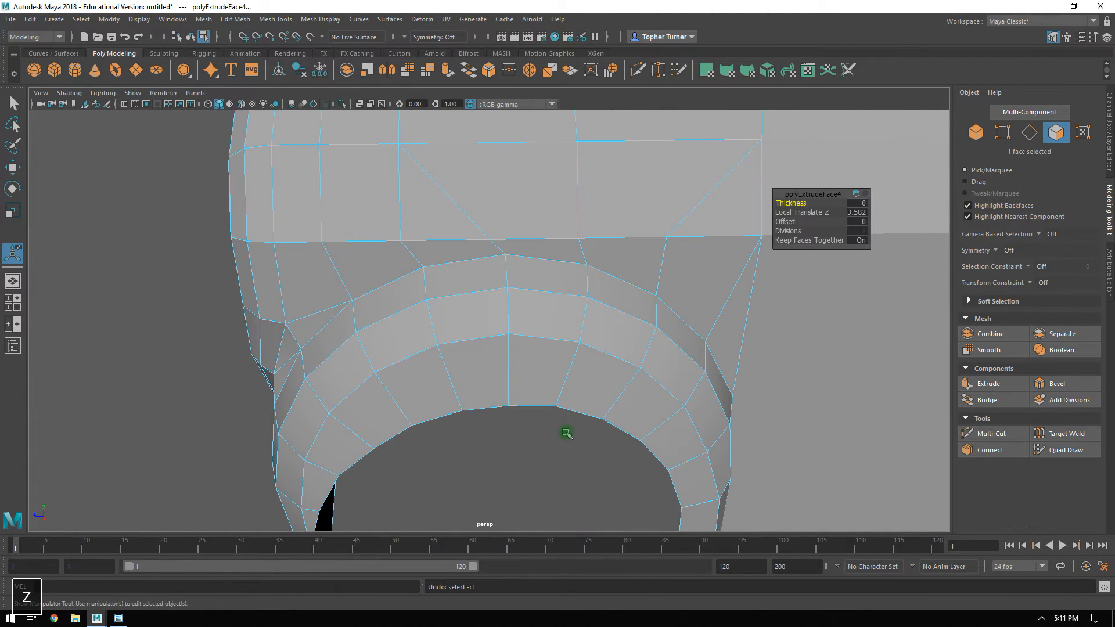
Delete the cap face at the far end of the extruded sill and the inner face on the door side.
key(space)
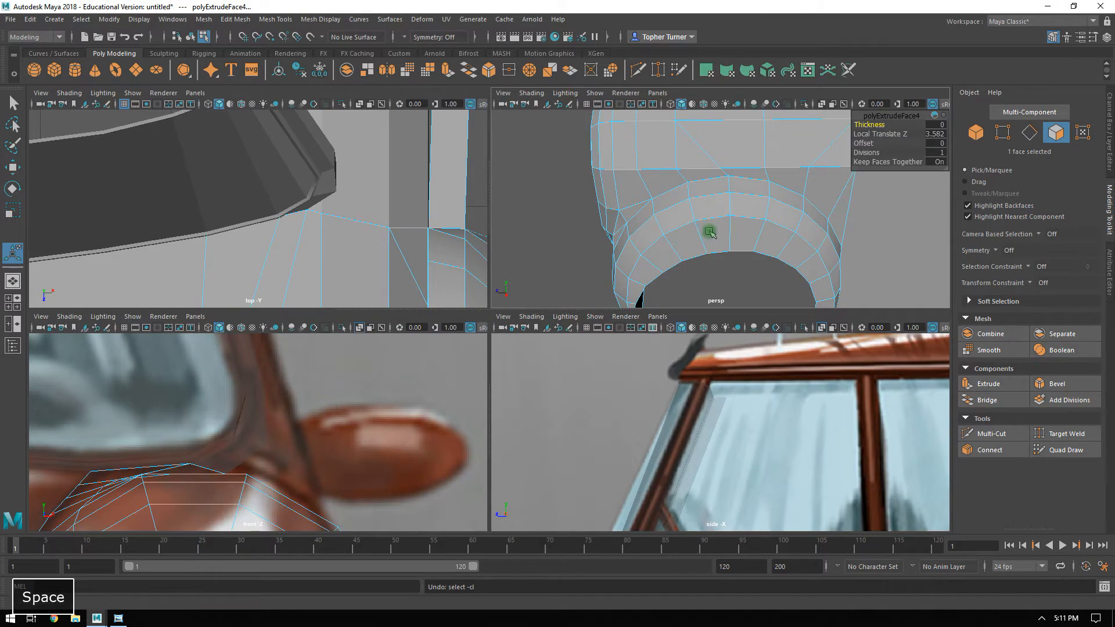
key(space)
alt+drag(714, 284, 550, 271)
alt+right_drag(550, 272, 664, 351)
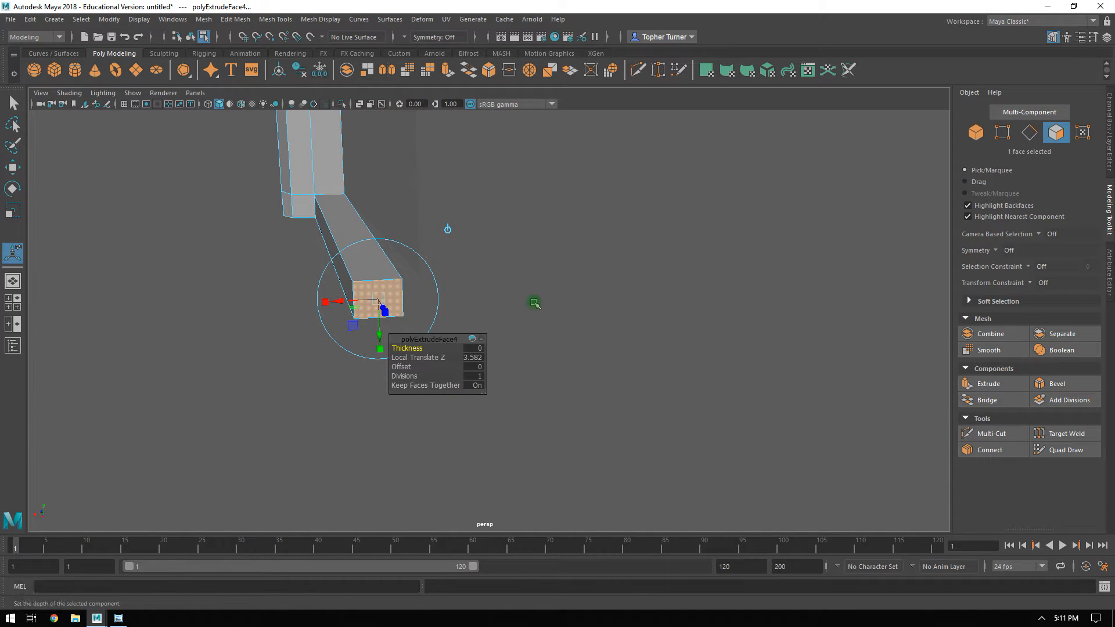
key(Delete)
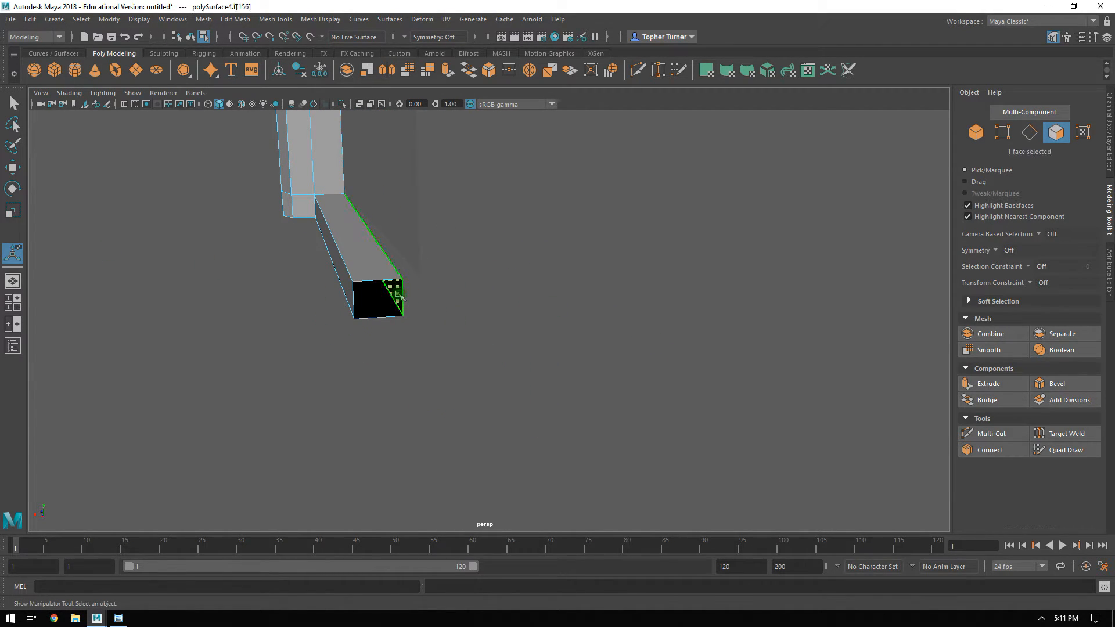
alt+drag(467, 263, 535, 301)
alt+drag(391, 288, 565, 237)
In the top view, move the four vertices at the sill's far end inward to about X 4.11, flush with the door's edge.
click(1001, 134)
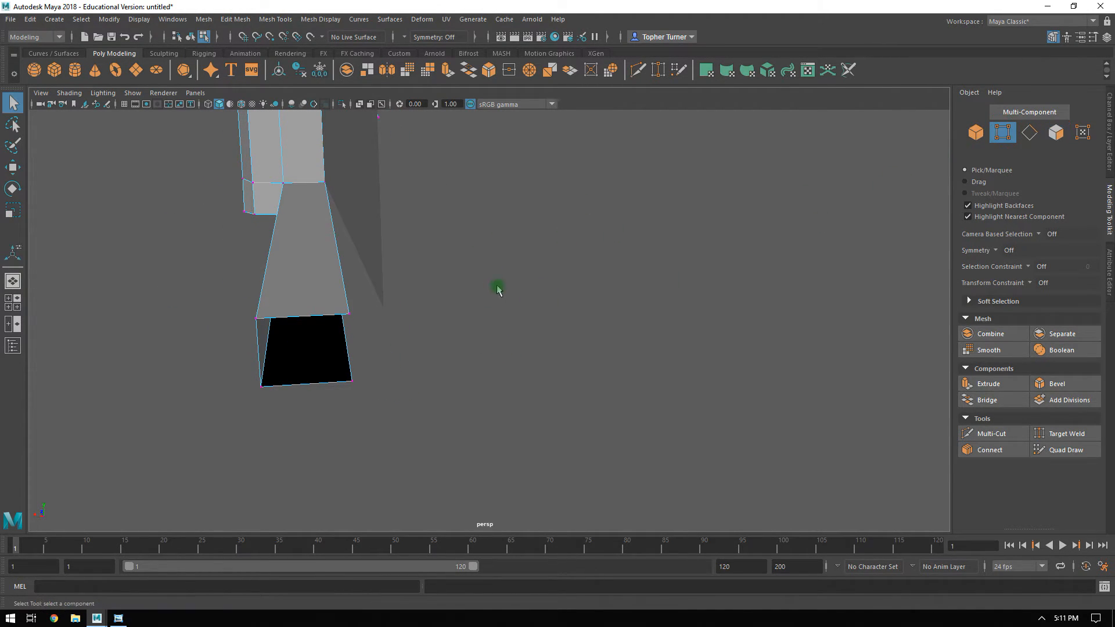
alt+drag(359, 235, 509, 311)
key(space)
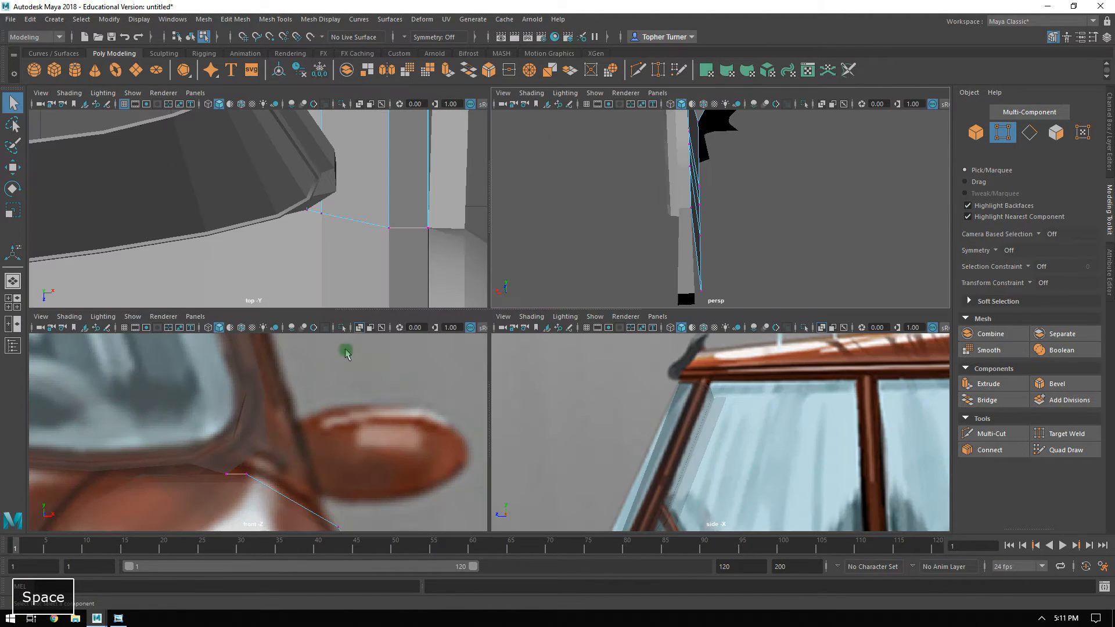
key(space)
alt+middle_drag(498, 228, 365, 389)
alt+right_drag(557, 378, 521, 204)
alt+middle_drag(543, 165, 522, 214)
alt+right_drag(523, 213, 577, 308)
alt+middle_drag(511, 159, 495, 205)
alt+right_drag(495, 205, 580, 314)
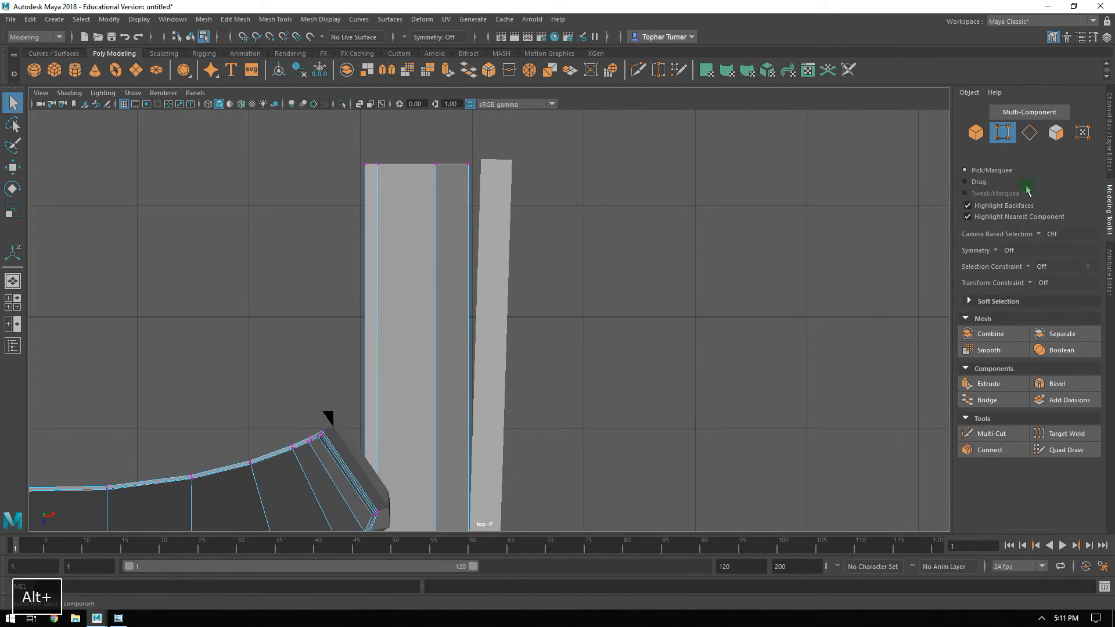
click(975, 135)
click(515, 189)
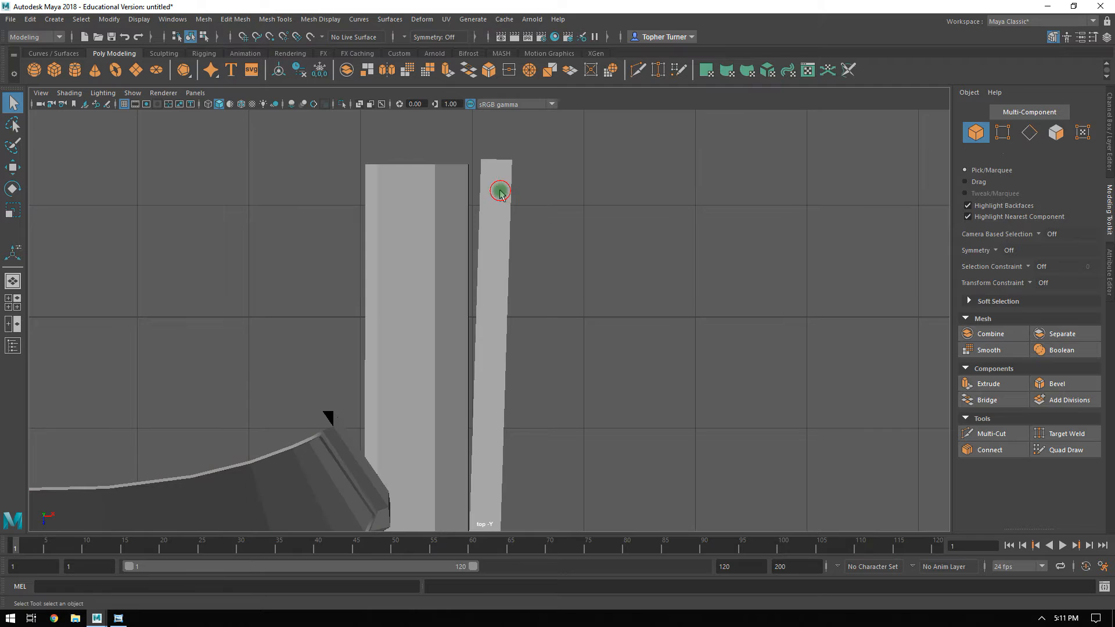
click(1002, 133)
drag(463, 139, 557, 173)
alt+middle_drag(526, 131, 561, 208)
alt+right_drag(561, 207, 617, 303)
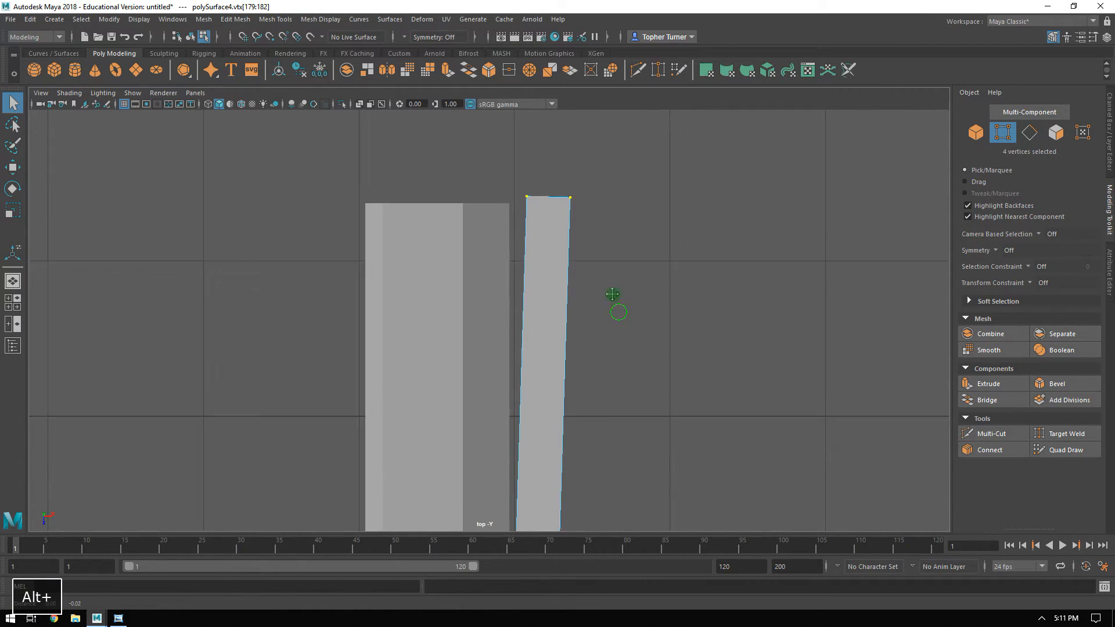
alt+middle_drag(616, 314, 595, 287)
key(w)
drag(577, 175, 555, 178)
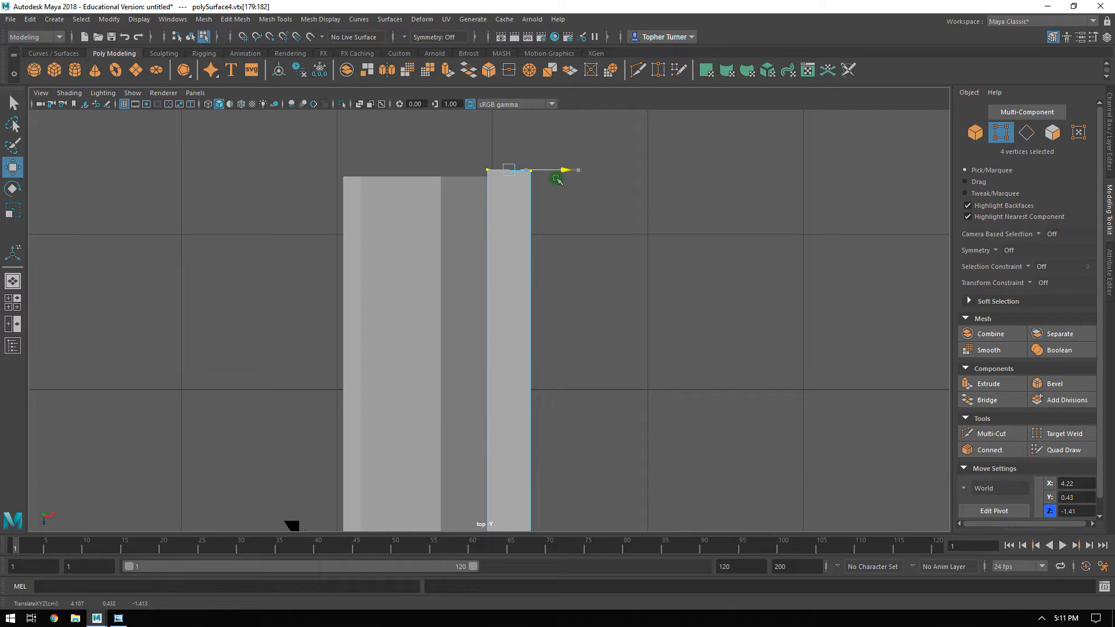
alt+right_drag(556, 184, 598, 204)
drag(515, 194, 501, 134)
Set the Z position of the sill's four end vertices to -1.37, matching the end of the door.
key(r)
key(w)
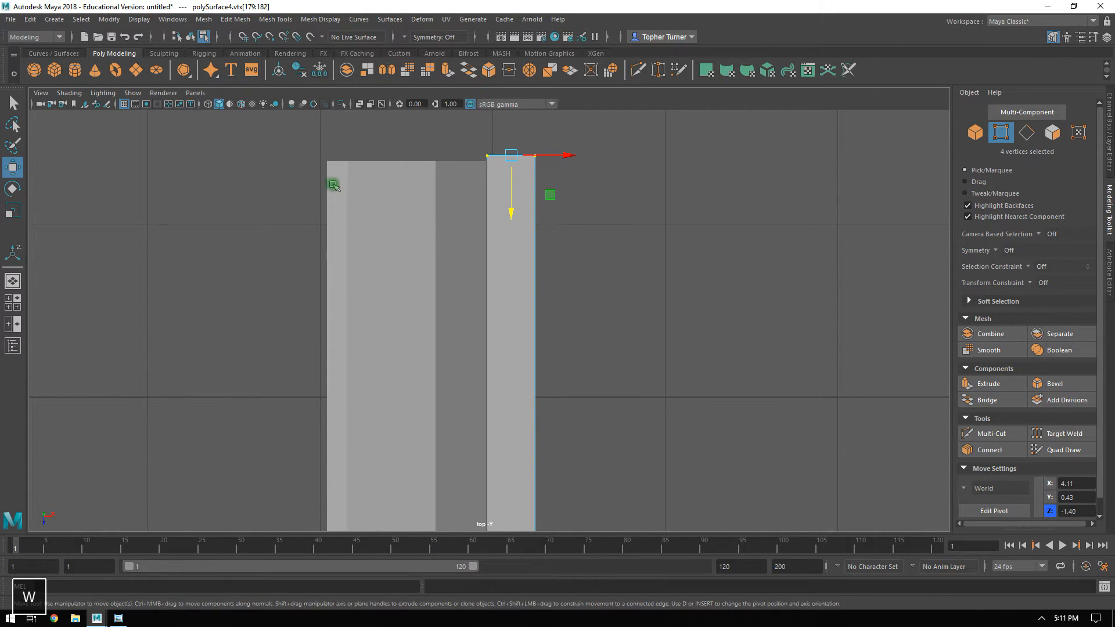
click(333, 185)
drag(310, 156, 361, 178)
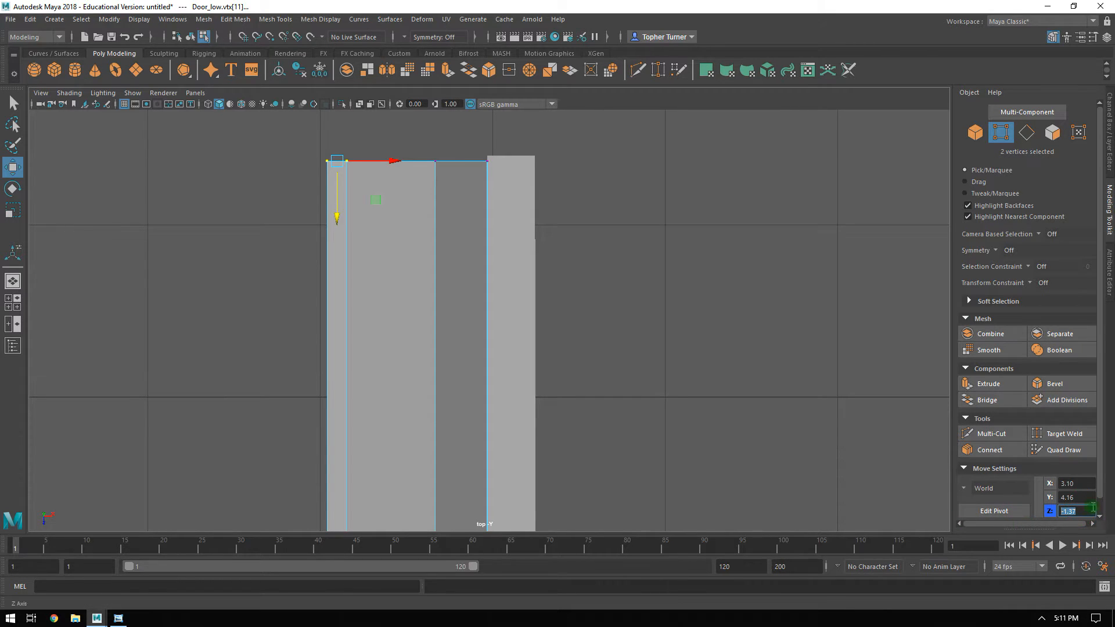
drag(479, 144, 547, 161)
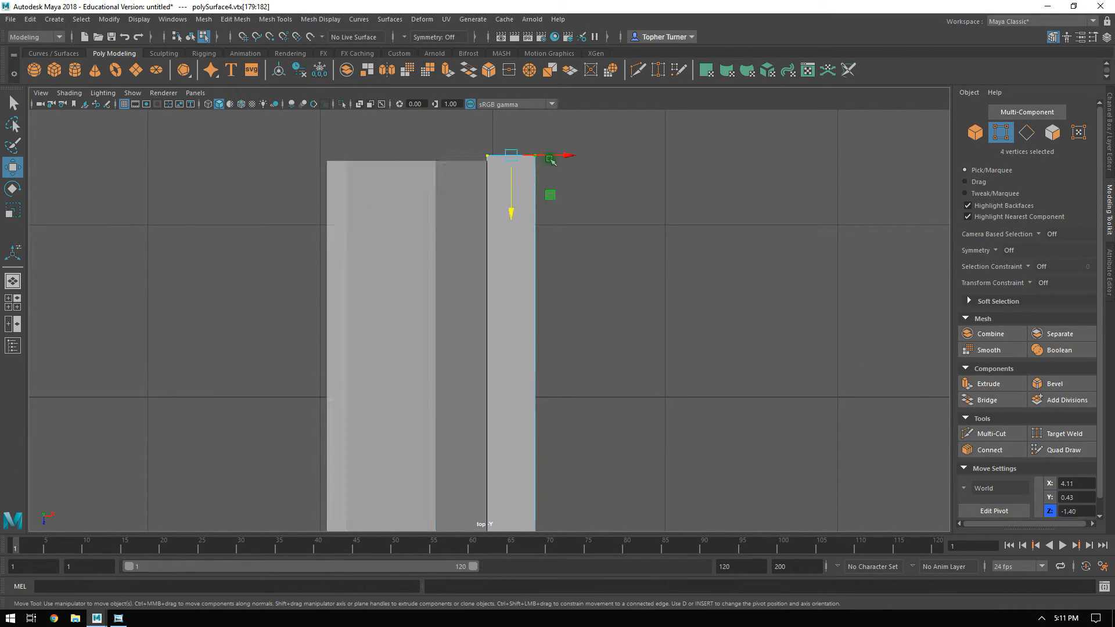
drag(469, 160, 468, 161)
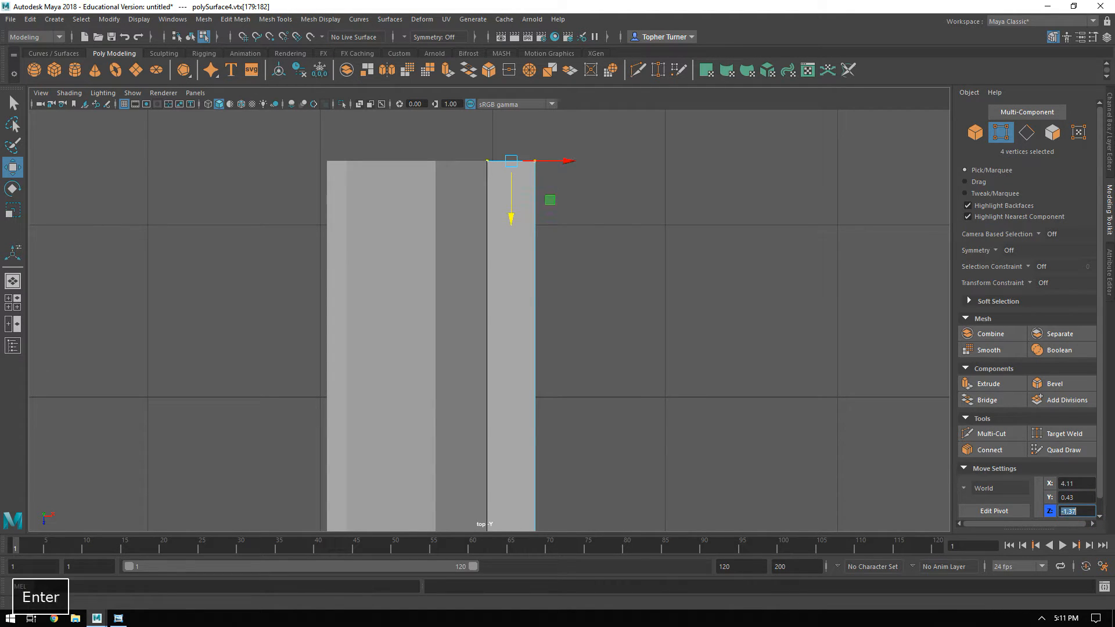
Examine the sill in perspective against the side reference, checking how it meets the fender and door.
key(space)
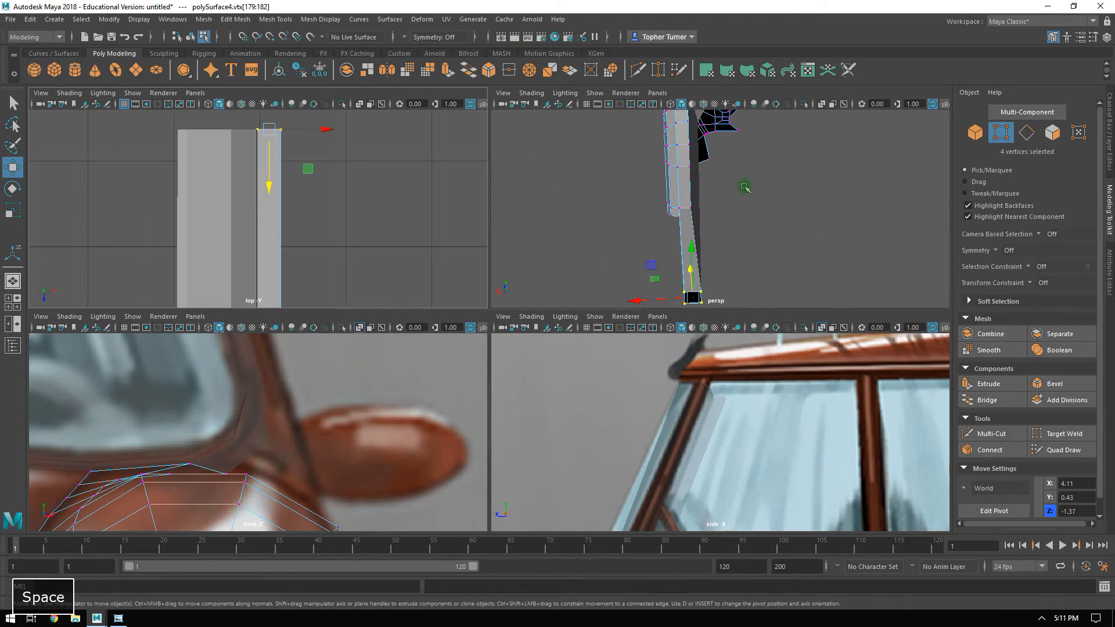
key(space)
alt+drag(727, 232, 554, 275)
alt+right_drag(554, 274, 717, 239)
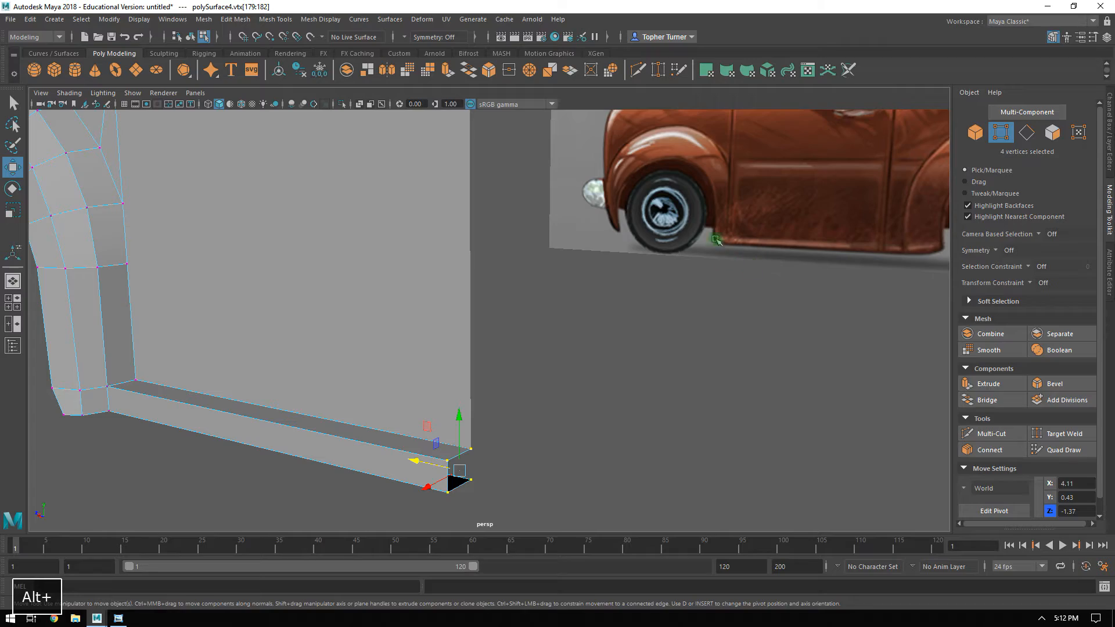
alt+middle_drag(441, 271, 538, 279)
alt+drag(537, 278, 608, 285)
alt+middle_drag(609, 285, 442, 260)
alt+drag(441, 260, 375, 260)
alt+right_drag(358, 269, 385, 322)
alt+drag(316, 259, 345, 277)
alt+middle_drag(291, 271, 406, 271)
Connect two diagonally opposite vertices across the face at the fender's bottom corner beside the sill.
click(1025, 134)
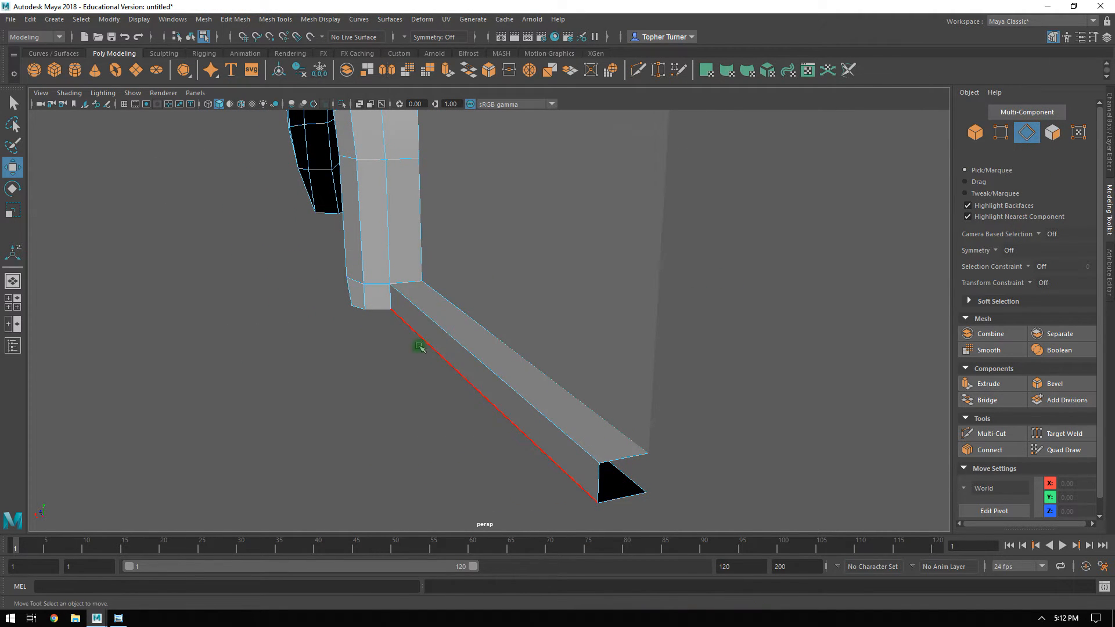
click(420, 312)
alt+drag(420, 311, 408, 291)
alt+drag(450, 359, 447, 333)
alt+drag(241, 267, 323, 297)
alt+drag(407, 312, 409, 339)
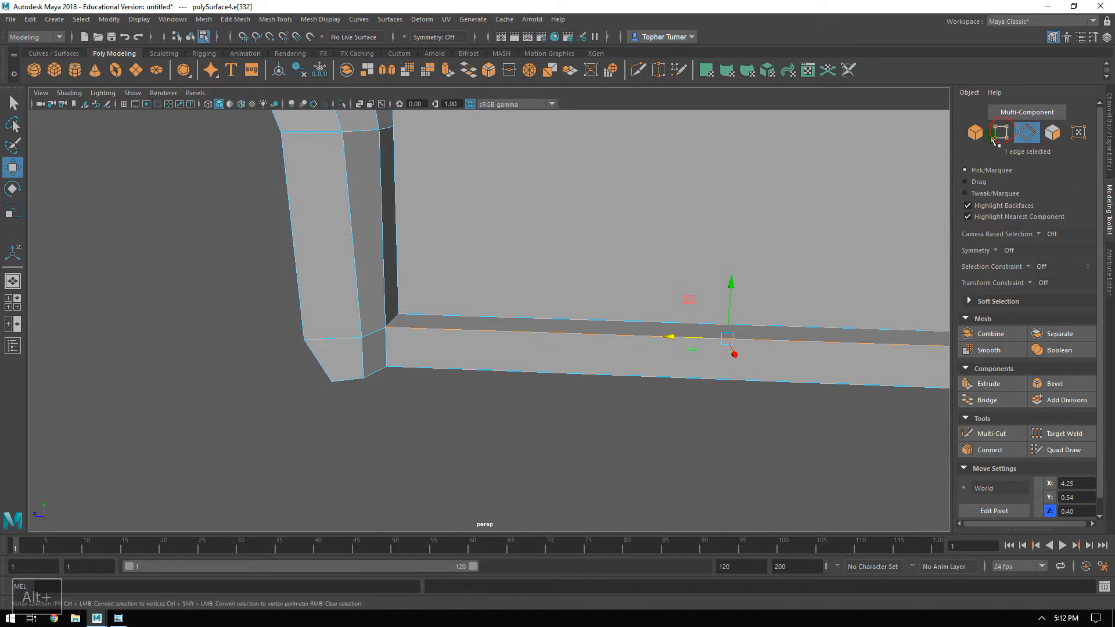
click(1001, 134)
click(360, 337)
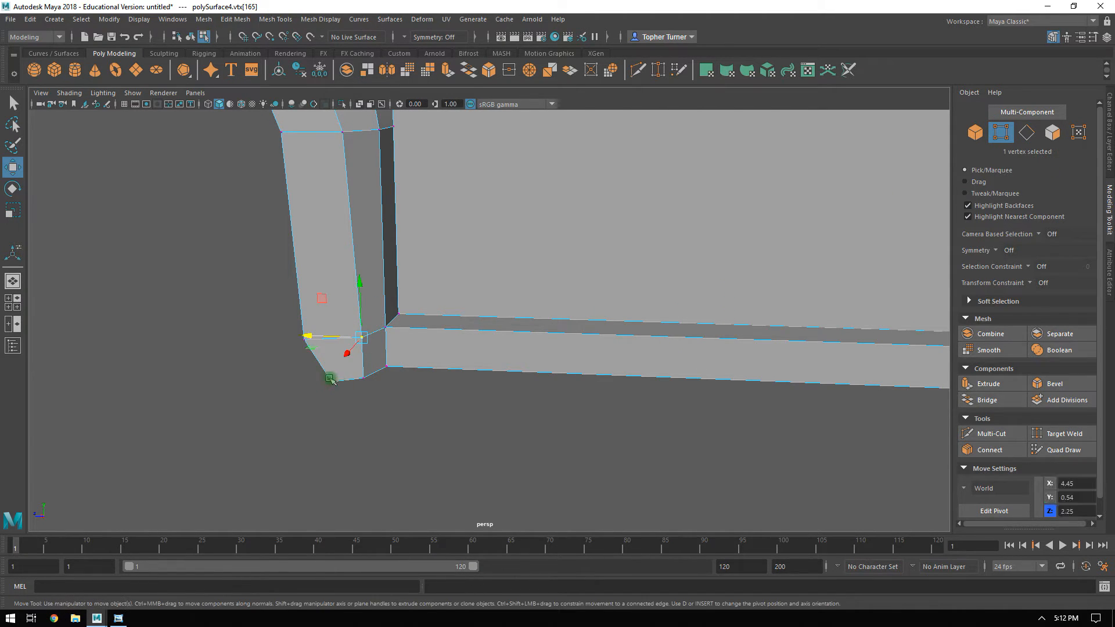
click(990, 450)
key(Return)
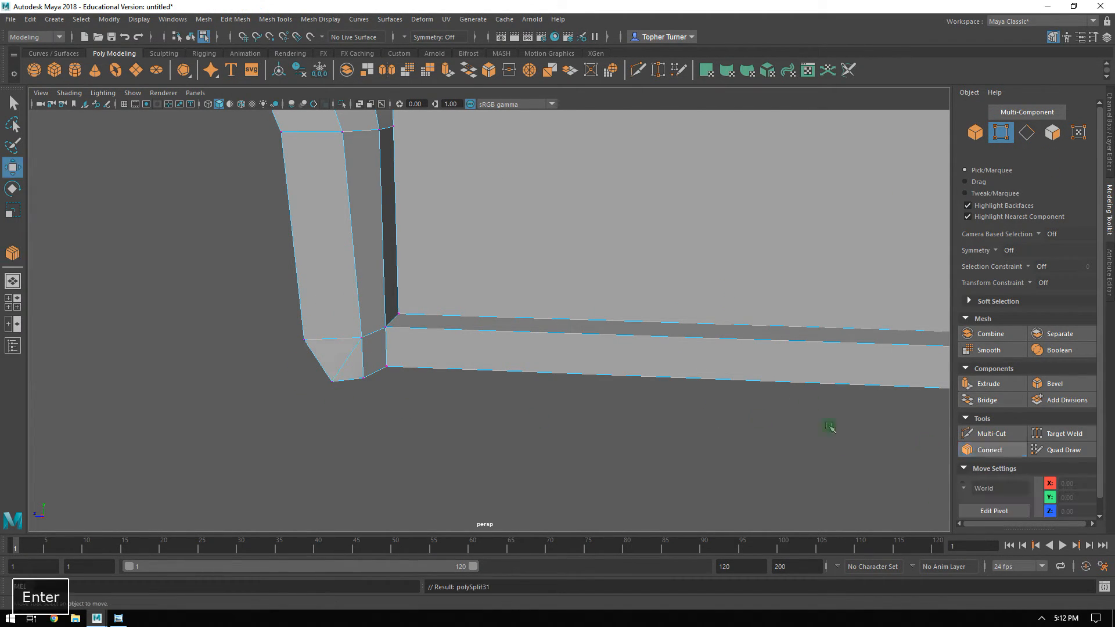
Bevel the sill's upper outer edge together with its continuation across the fender's bottom corner, using a fraction of about 0.48.
click(1026, 132)
click(385, 336)
shift+click(374, 331)
alt+middle_drag(704, 337, 240, 337)
alt+middle_drag(438, 333, 699, 373)
alt+drag(699, 373, 688, 372)
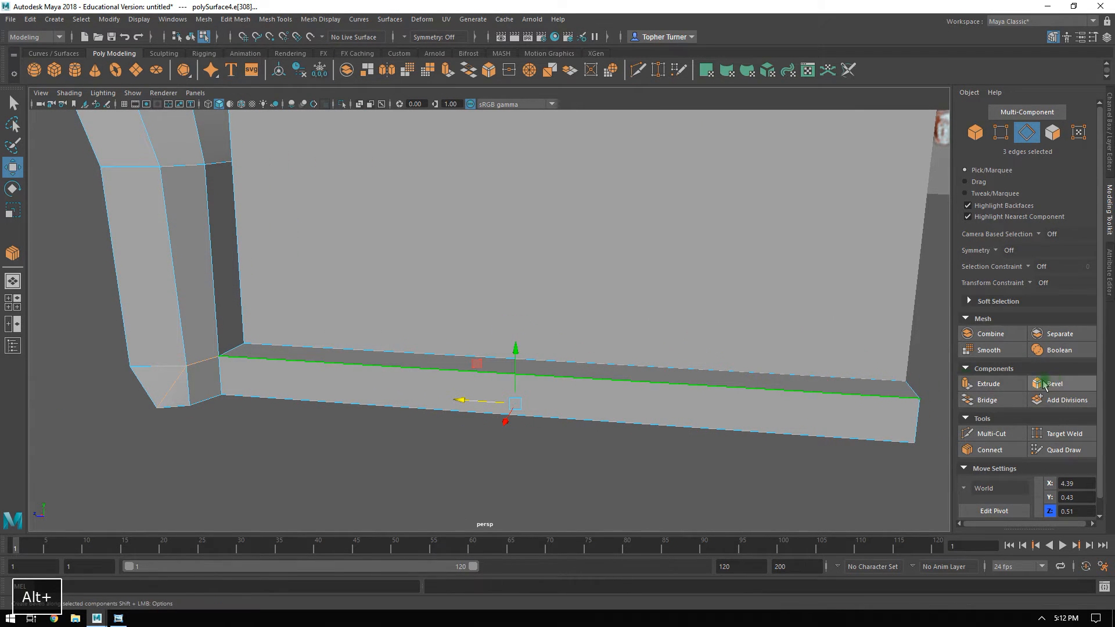
key(ctrl+b)
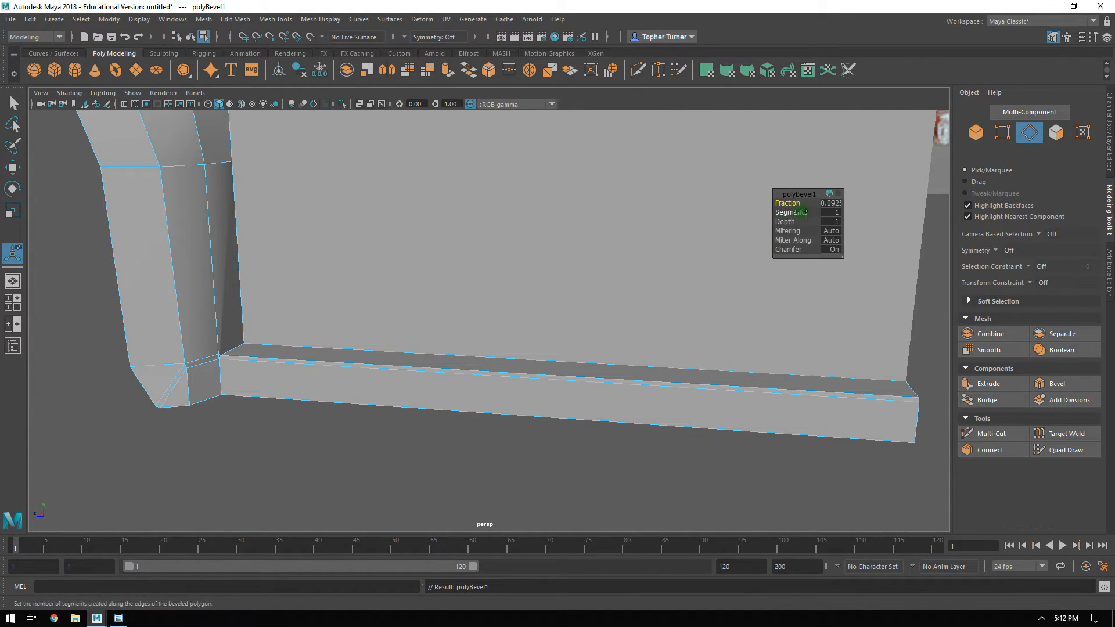
ctrl+drag(794, 203, 811, 204)
Try to target-weld the fender's bottom corner vertex to the adjoining vertex at the sill's bevel, and undo the weld.
alt+drag(551, 299, 507, 295)
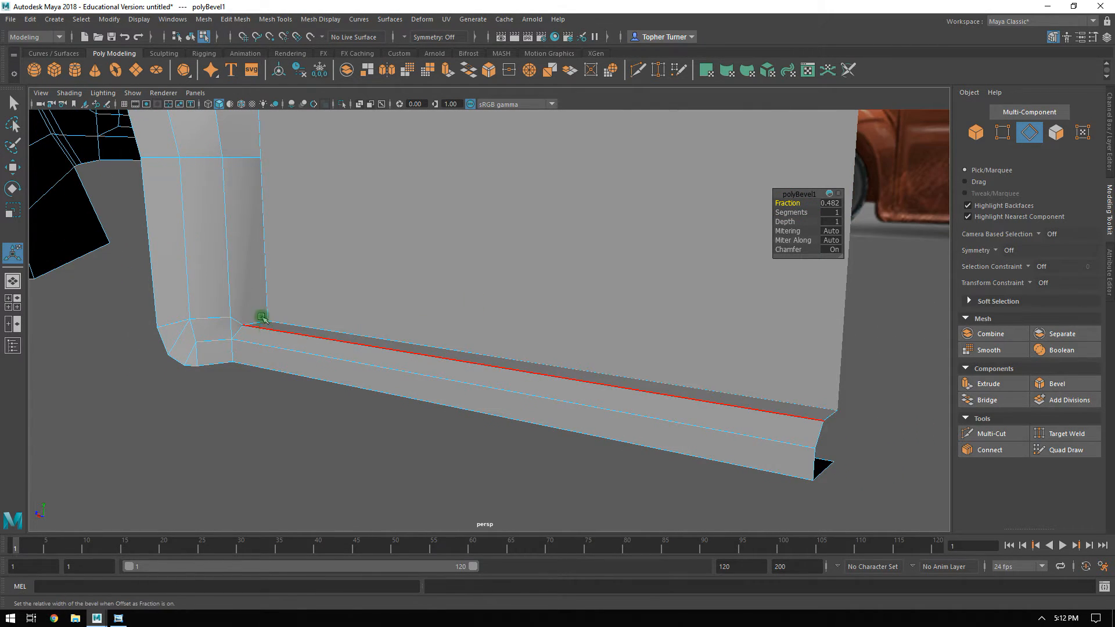
alt+drag(607, 406, 556, 396)
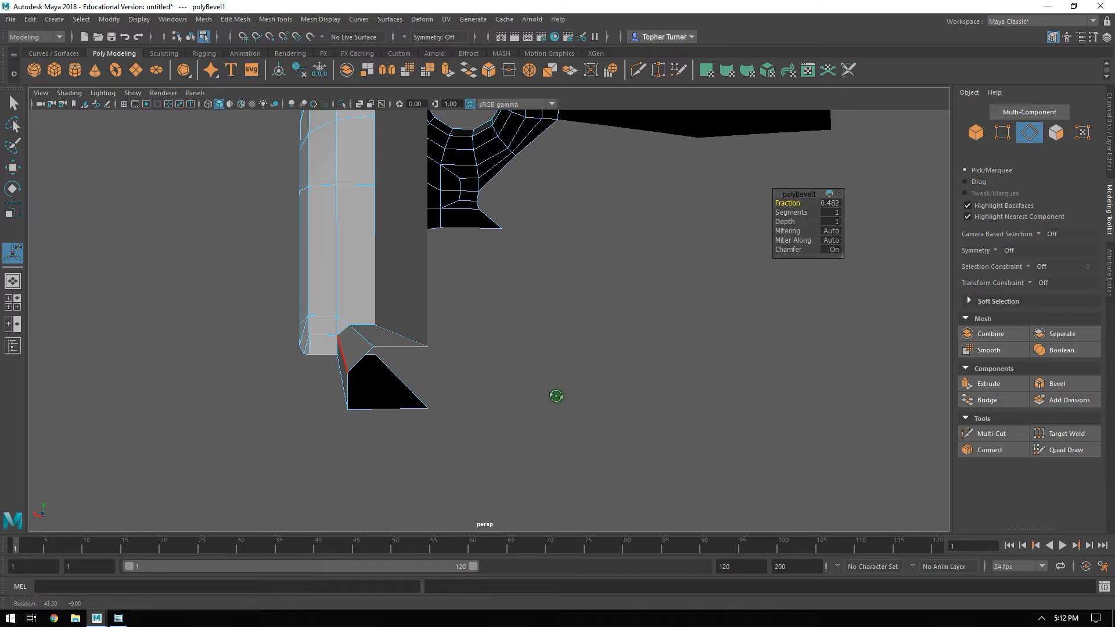
alt+drag(341, 393, 360, 356)
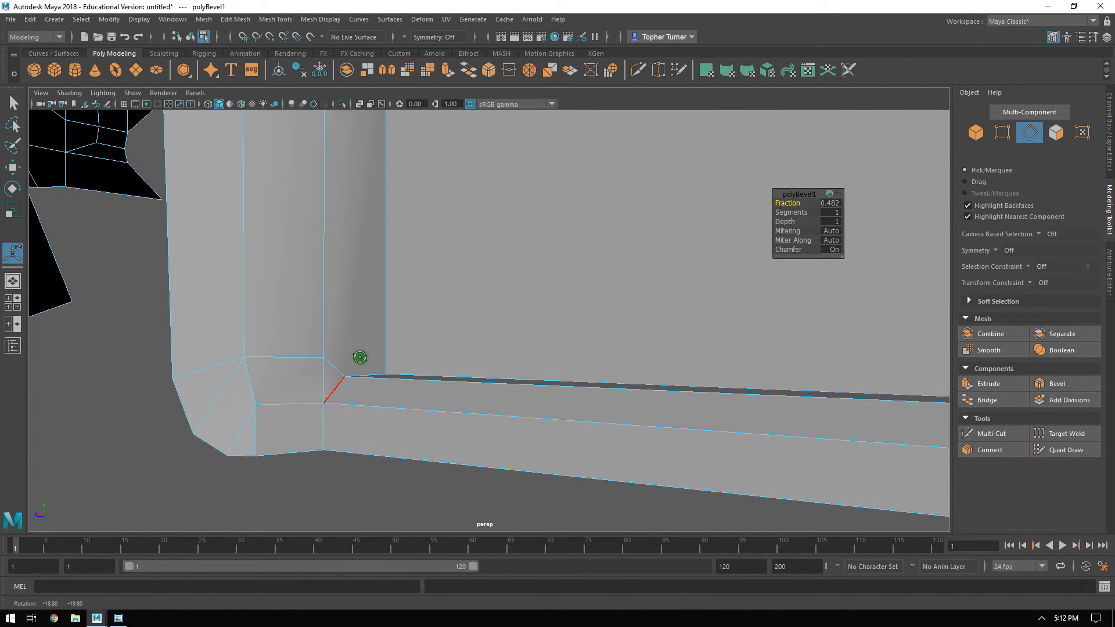
click(1003, 137)
mouse_move(368, 420)
alt+mouse_down()
mouse_move(455, 416)
mouse_move(388, 419)
alt+mouse_up()
alt+drag(554, 374, 513, 381)
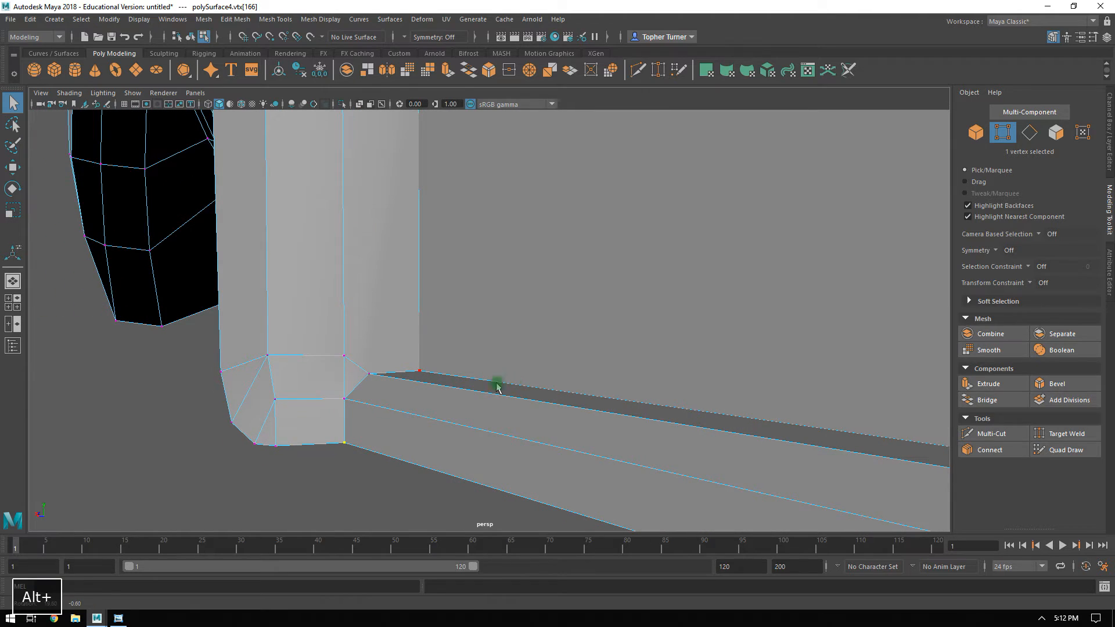
click(1056, 435)
drag(343, 401, 342, 401)
key(ctrl+z)
click(1062, 434)
Connect the vertex at the upper front corner of the sill's bevel to the fender vertex above it, at the top of the lower rear strip.
alt+middle_drag(372, 373, 361, 419)
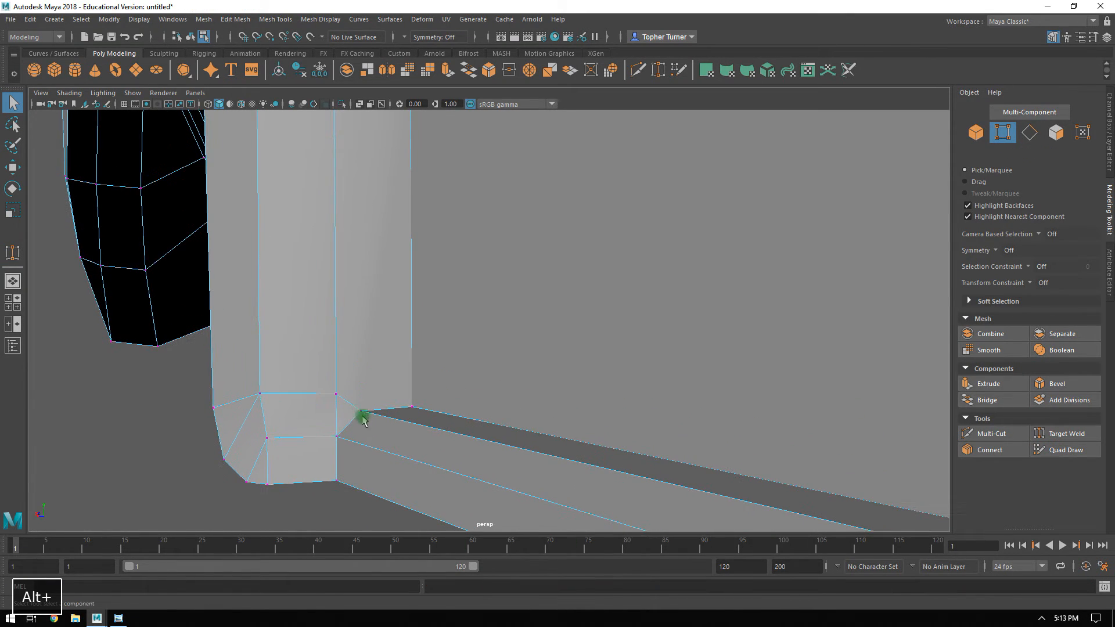
alt+middle_drag(422, 295, 424, 365)
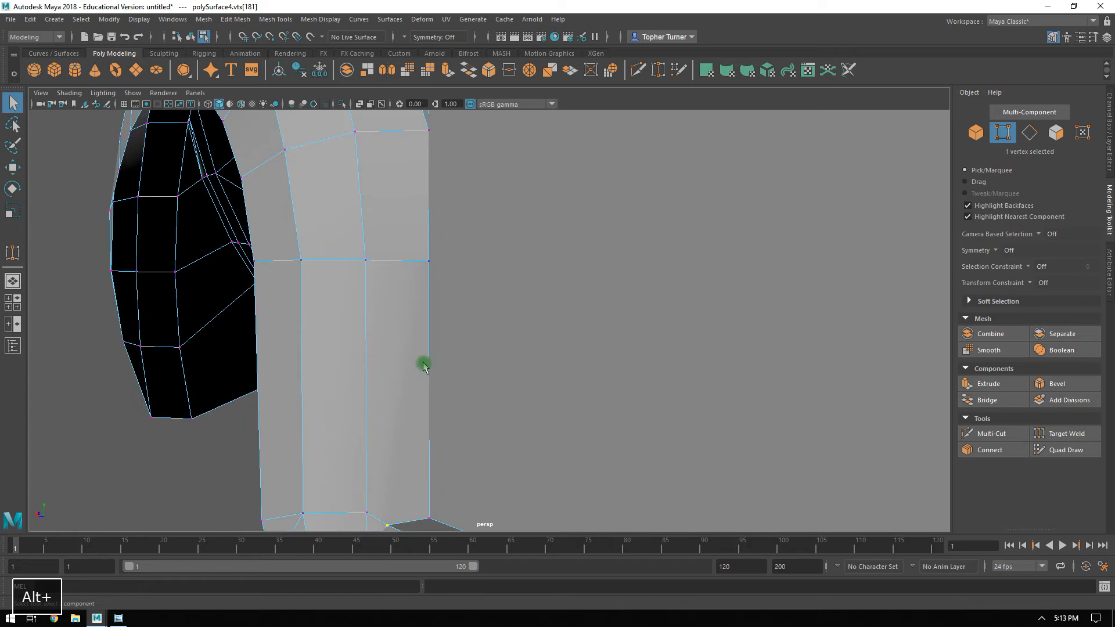
shift+click(370, 262)
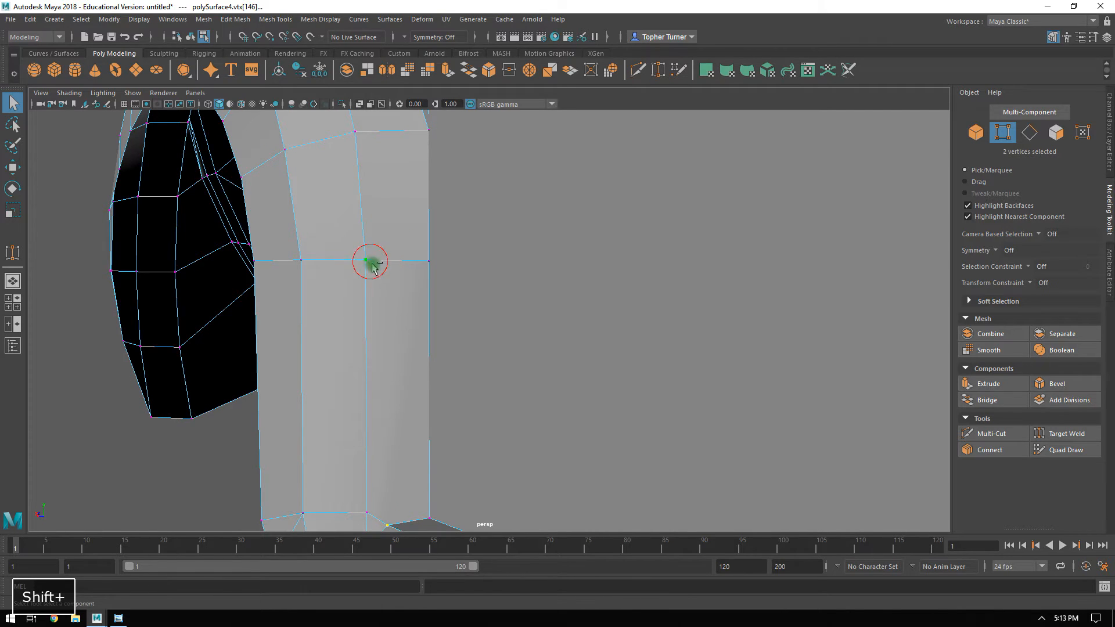
click(989, 450)
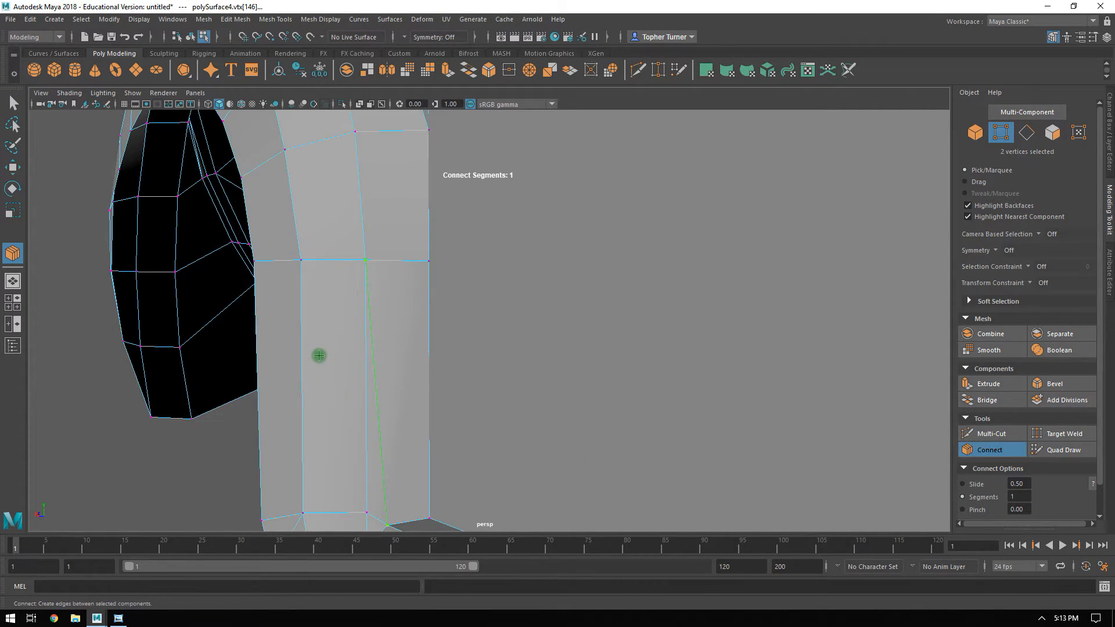
key(Return)
Connect the inner vertex of the fender's bottom corner to the middle vertex on its curved outer border.
alt+drag(418, 390, 455, 308)
alt+drag(409, 370, 330, 271)
alt+right_drag(439, 360, 483, 444)
alt+drag(365, 372, 352, 398)
click(318, 410)
shift+click(413, 371)
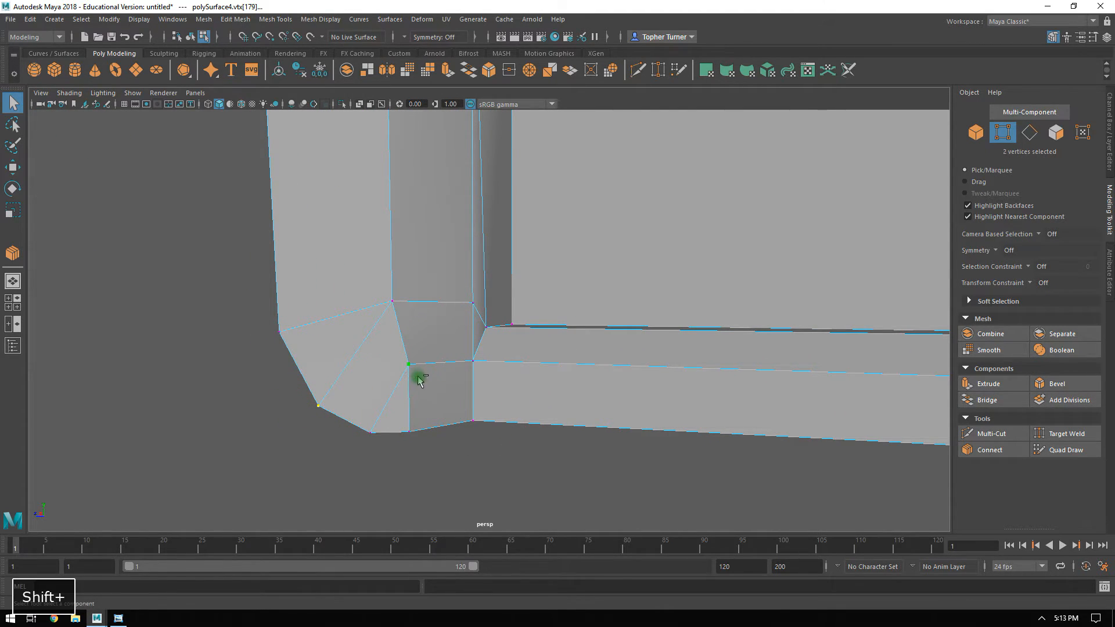
click(987, 451)
key(Return)
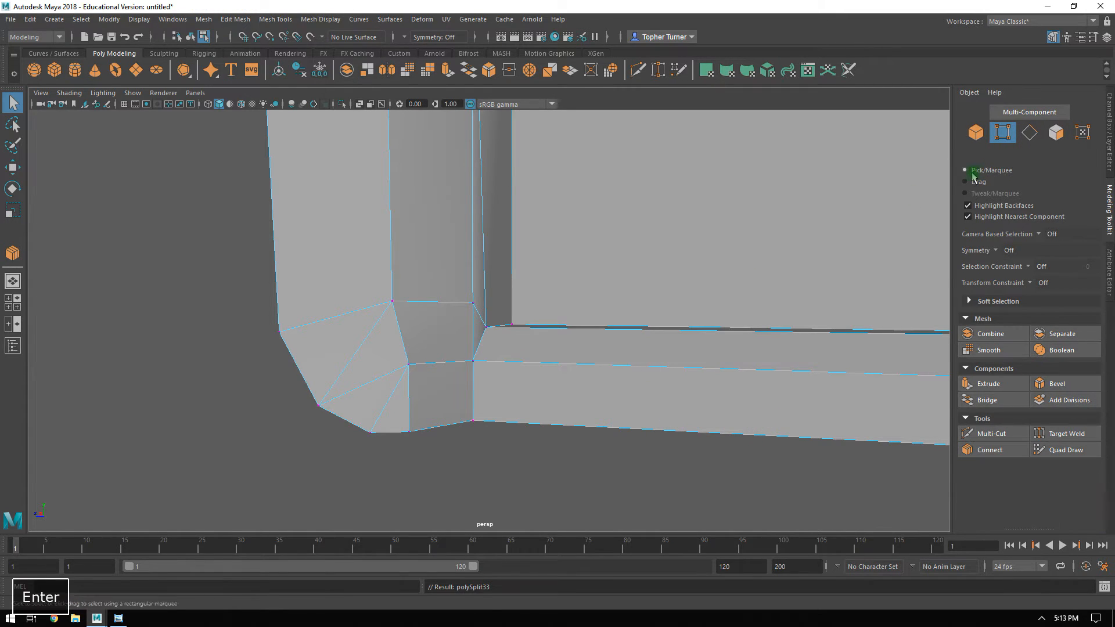
Delete the two diagonal edges on either side of the new edge at the fender's bottom corner.
click(1029, 132)
click(394, 402)
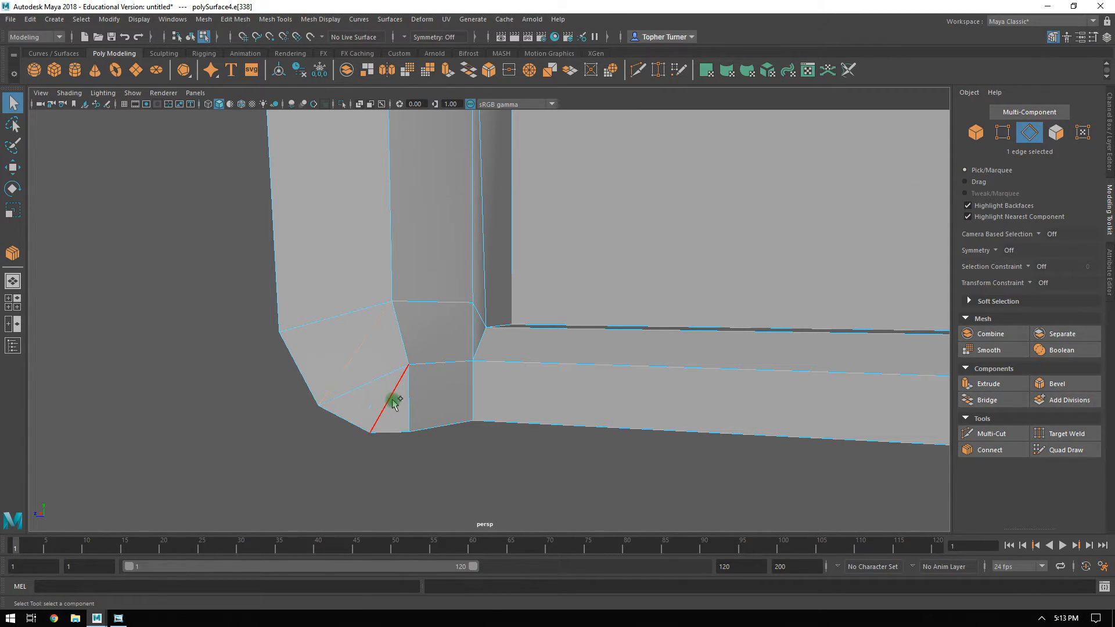
shift+click(394, 402)
key(BackSpace)
Move the inner vertex of the fender's bottom corner along Z to straighten its edge line, and return to object mode.
alt+drag(603, 403, 506, 357)
click(999, 133)
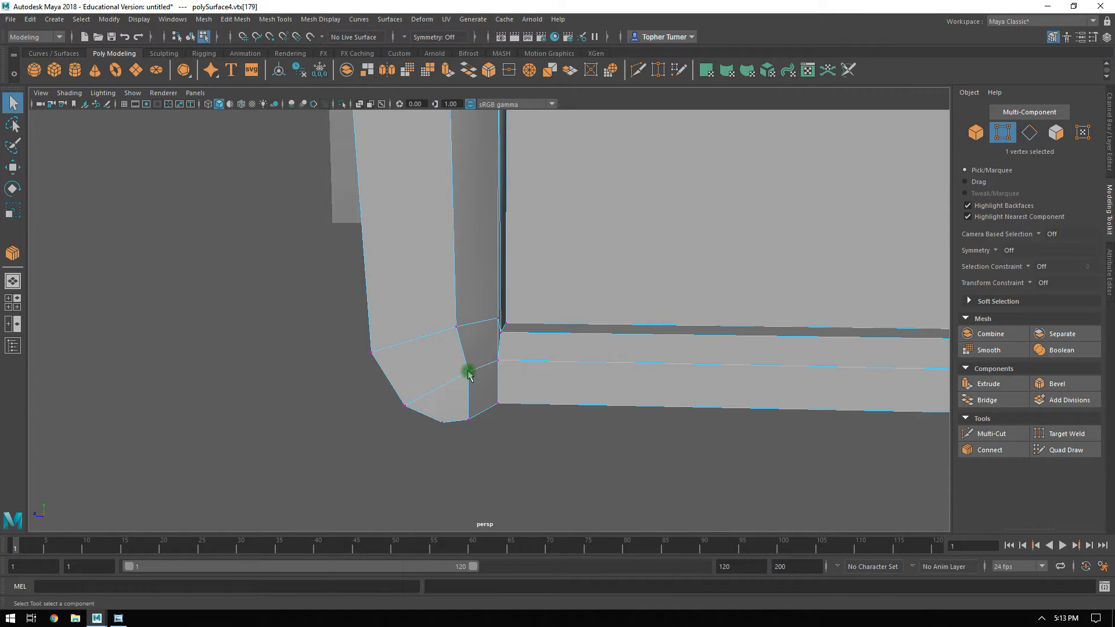
key(w)
drag(445, 374, 604, 372)
click(971, 134)
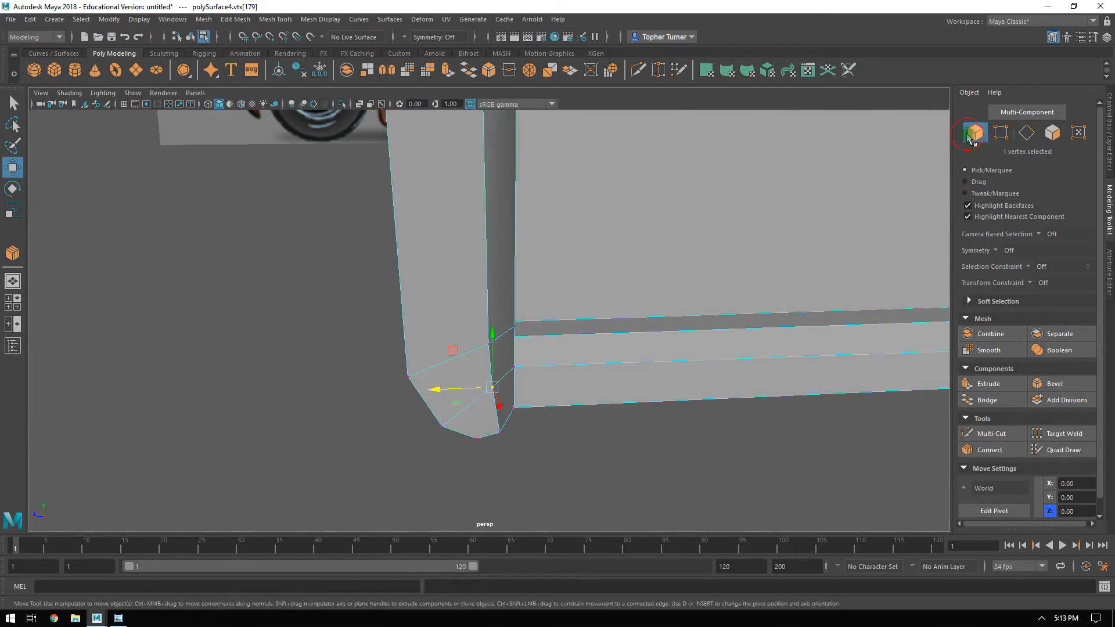
Examine the door, fender and windshield in perspective against the side and front references, with the door's edges shown.
alt+drag(747, 453, 505, 341)
alt+right_drag(505, 341, 486, 368)
alt+middle_drag(454, 314, 457, 367)
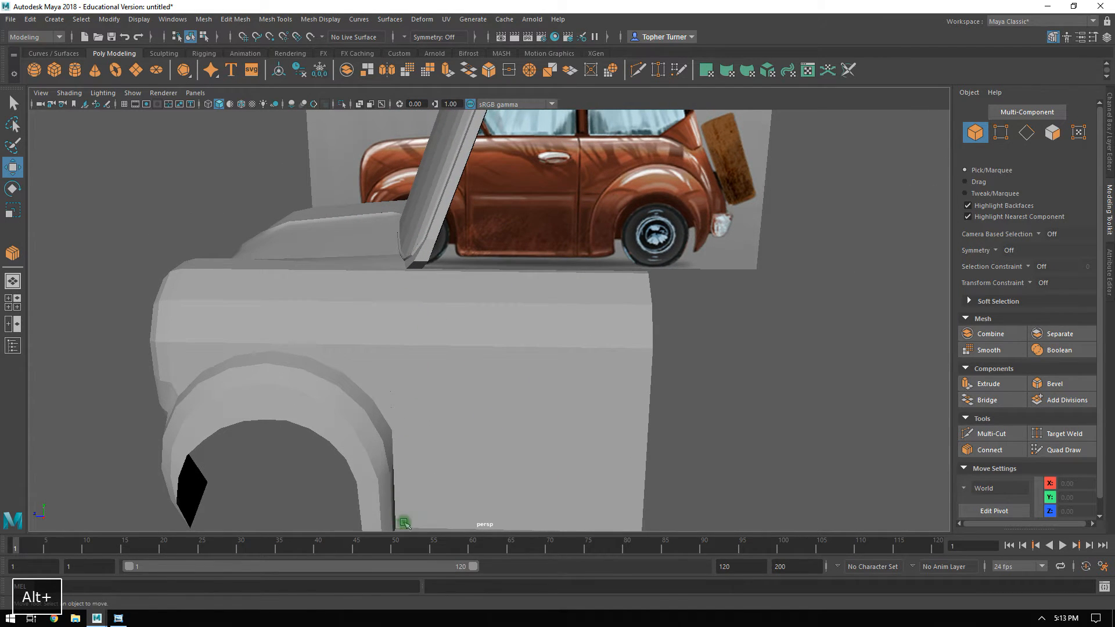
alt+middle_drag(571, 458, 535, 361)
alt+drag(624, 198, 577, 340)
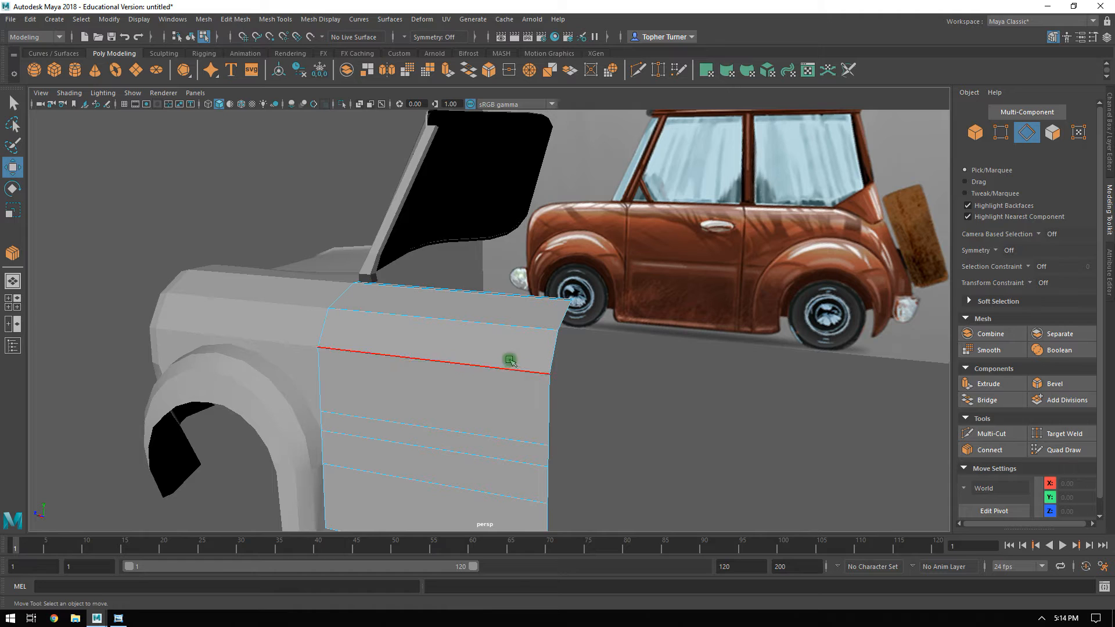
alt+drag(824, 280, 588, 312)
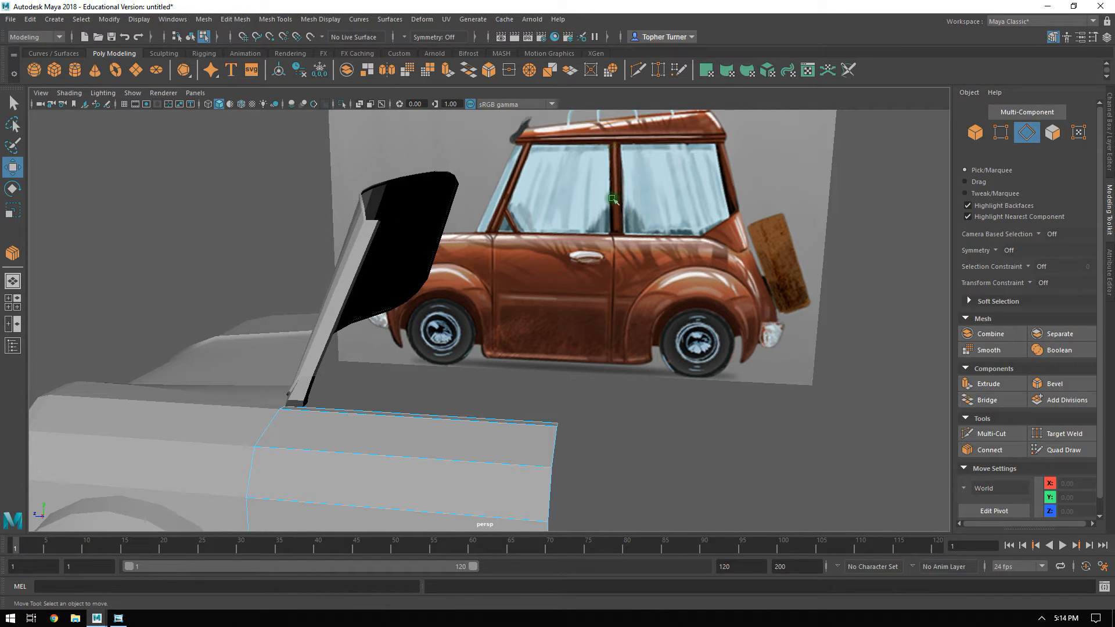
alt+right_drag(607, 187, 668, 202)
alt+middle_drag(667, 201, 611, 256)
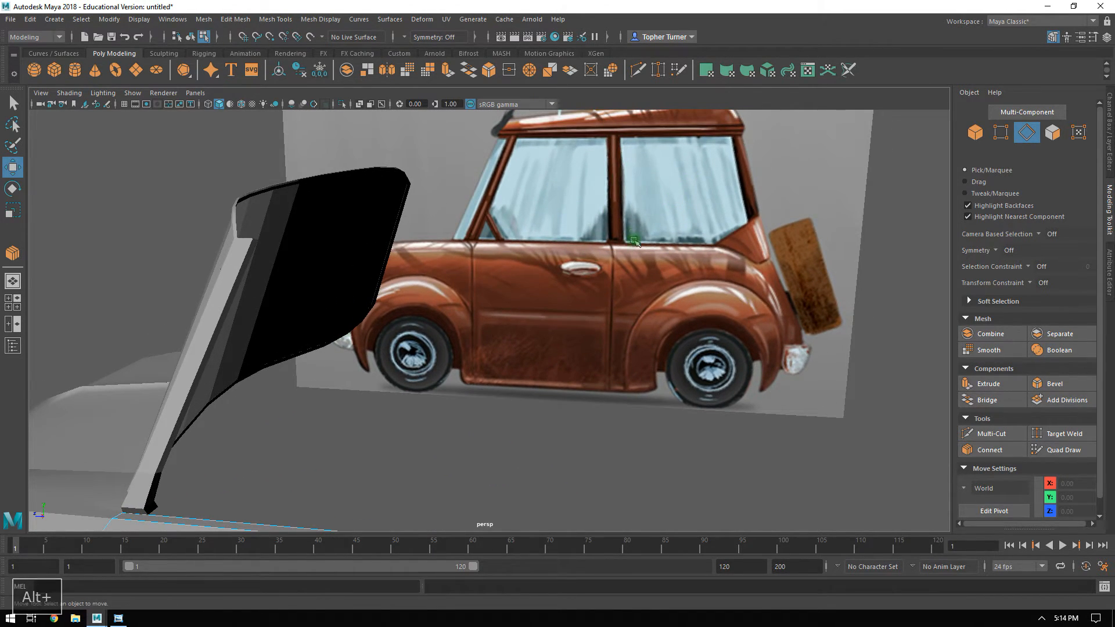
alt+drag(567, 190, 678, 224)
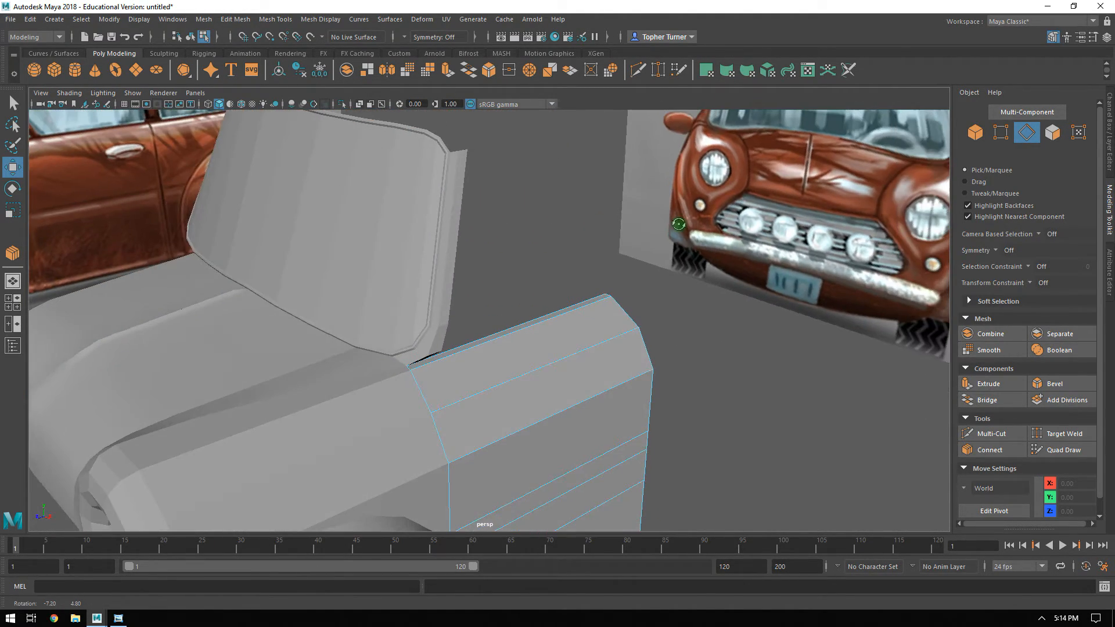
alt+right_drag(679, 226, 478, 219)
alt+drag(572, 209, 582, 286)
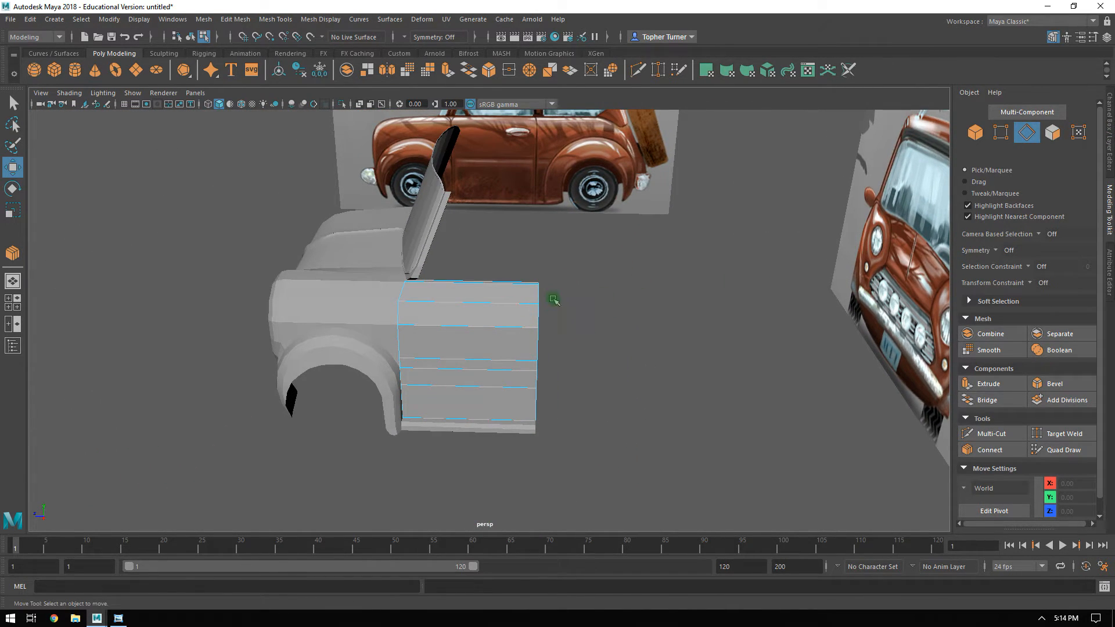
Extrude the door's rear border edges backward in the side view to about Z -1.75, near the start of the rear fender.
double_click(538, 316)
alt+drag(578, 304, 526, 300)
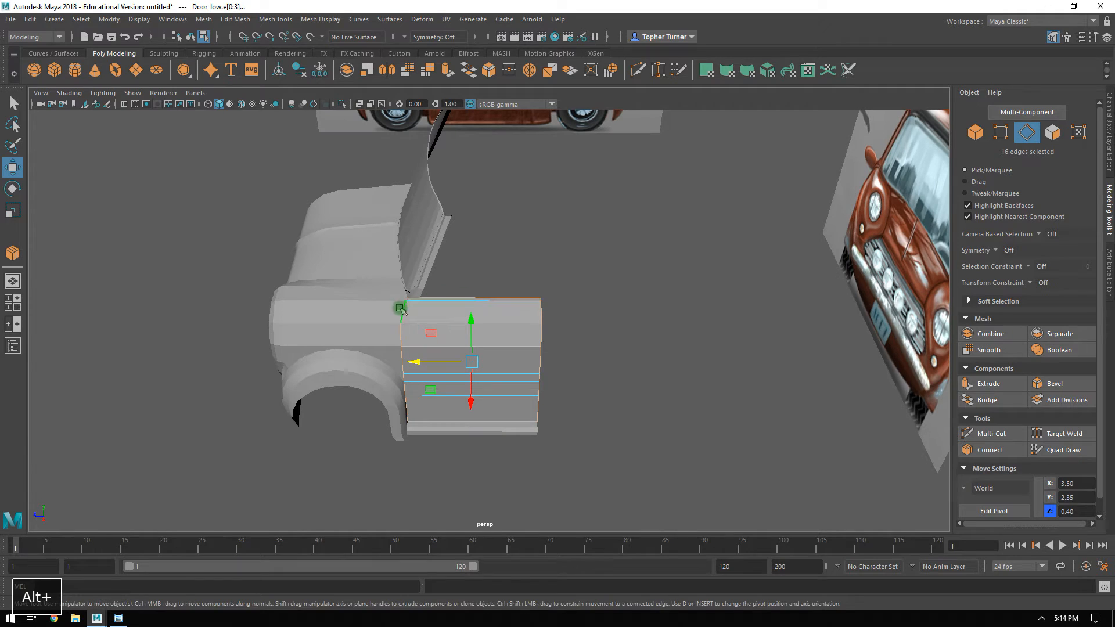
ctrl+drag(353, 274, 437, 433)
alt+drag(509, 449, 654, 383)
key(space)
key(space)
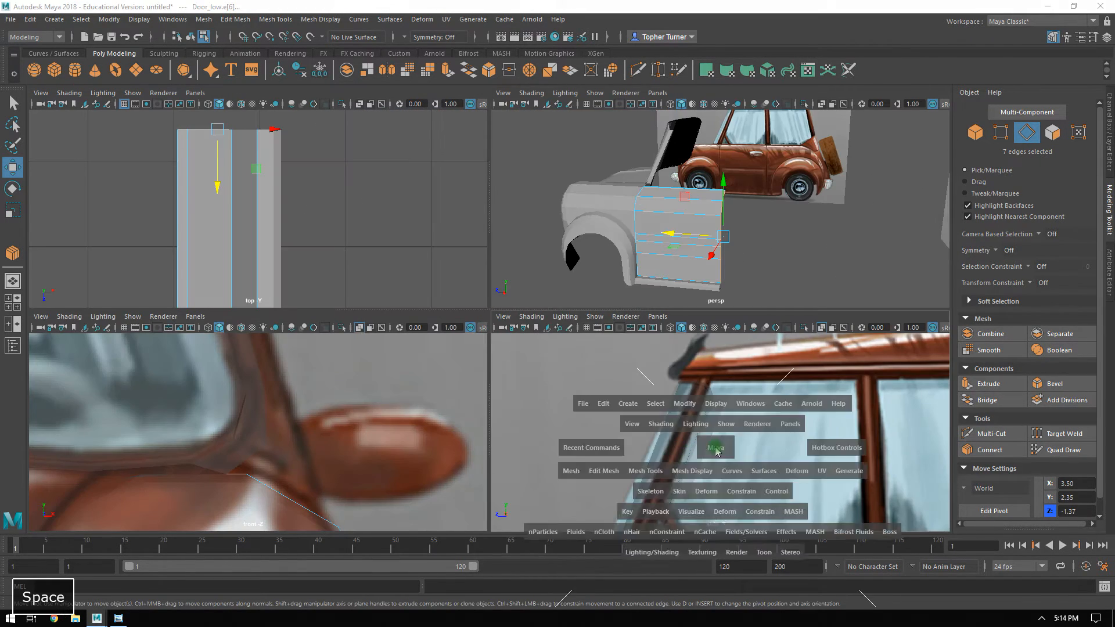
alt+middle_drag(792, 405, 622, 329)
alt+right_drag(621, 329, 552, 246)
alt+middle_drag(551, 244, 479, 153)
alt+right_drag(479, 153, 635, 385)
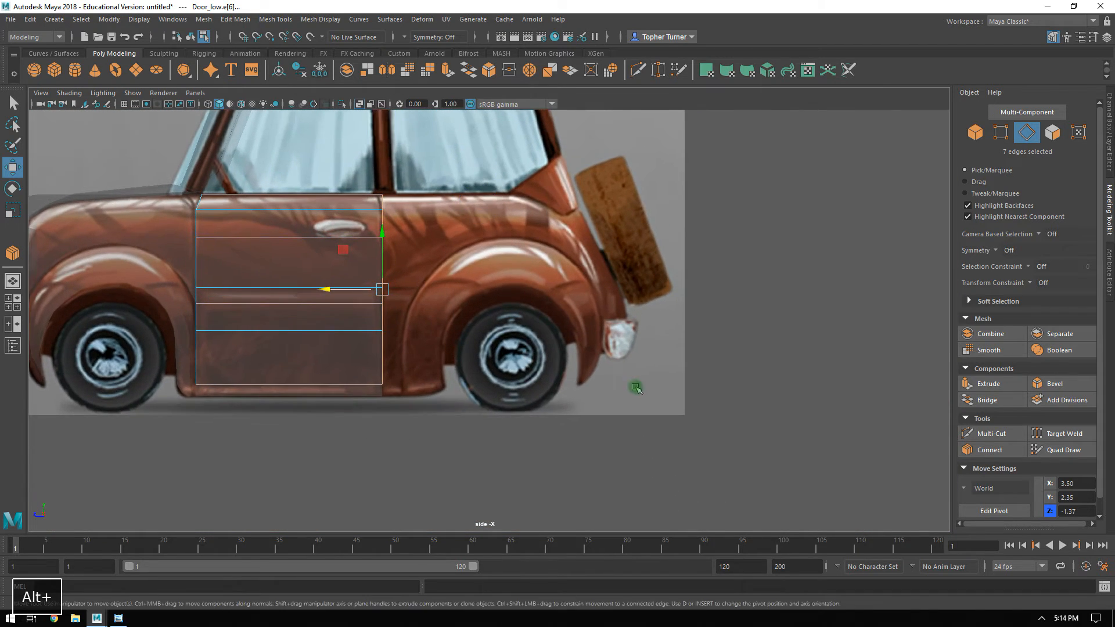
alt+middle_drag(635, 386, 679, 420)
alt+right_drag(680, 421, 743, 456)
shift+drag(353, 328, 380, 334)
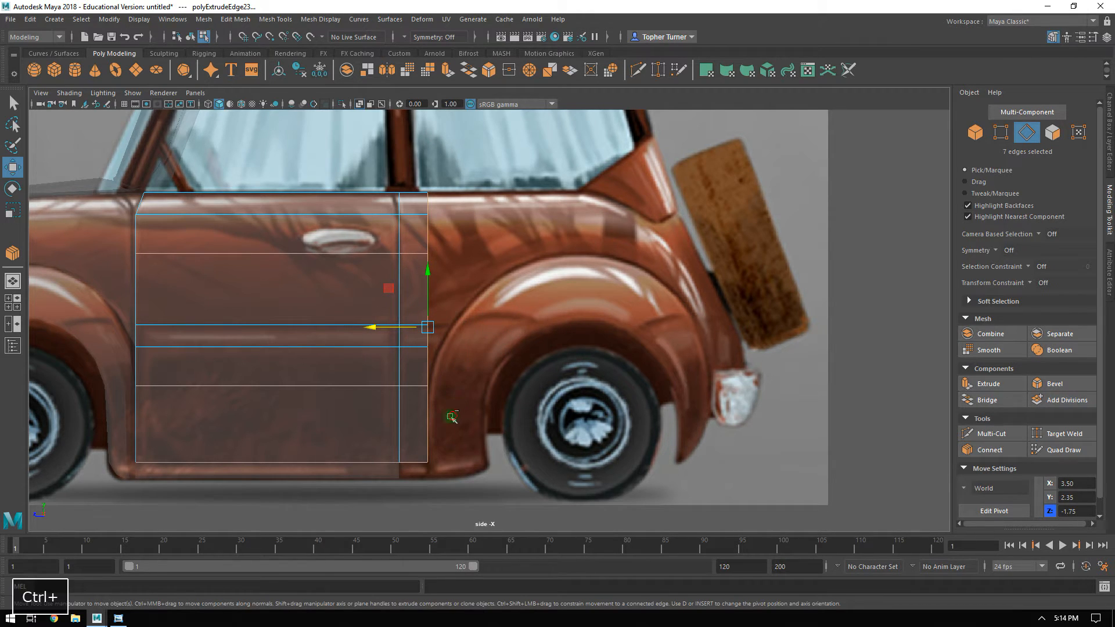
Extrude the upper five rear edges to about Z -1.95, and the upper four further back to above the rear wheel.
ctrl+drag(442, 363, 407, 390)
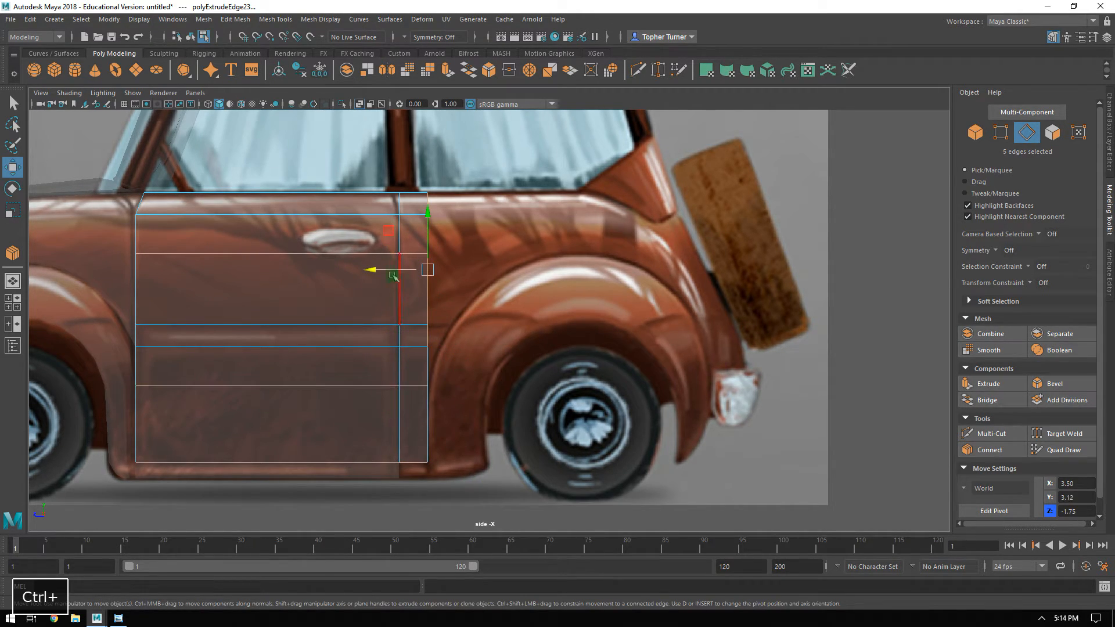
shift+drag(386, 270, 398, 275)
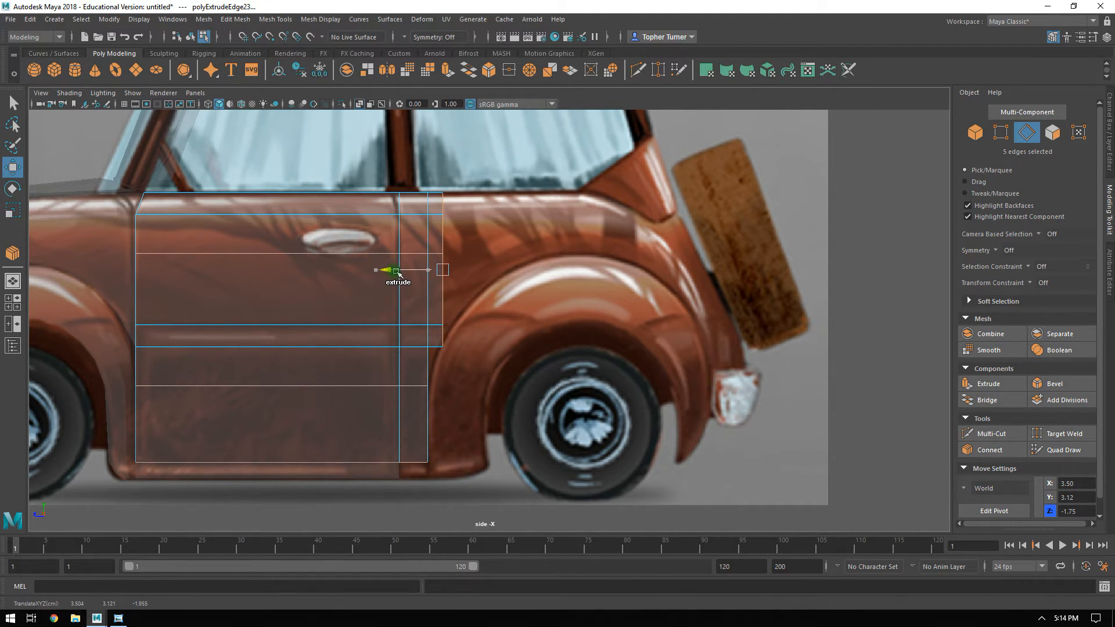
ctrl+click(442, 337)
shift+drag(412, 262, 531, 267)
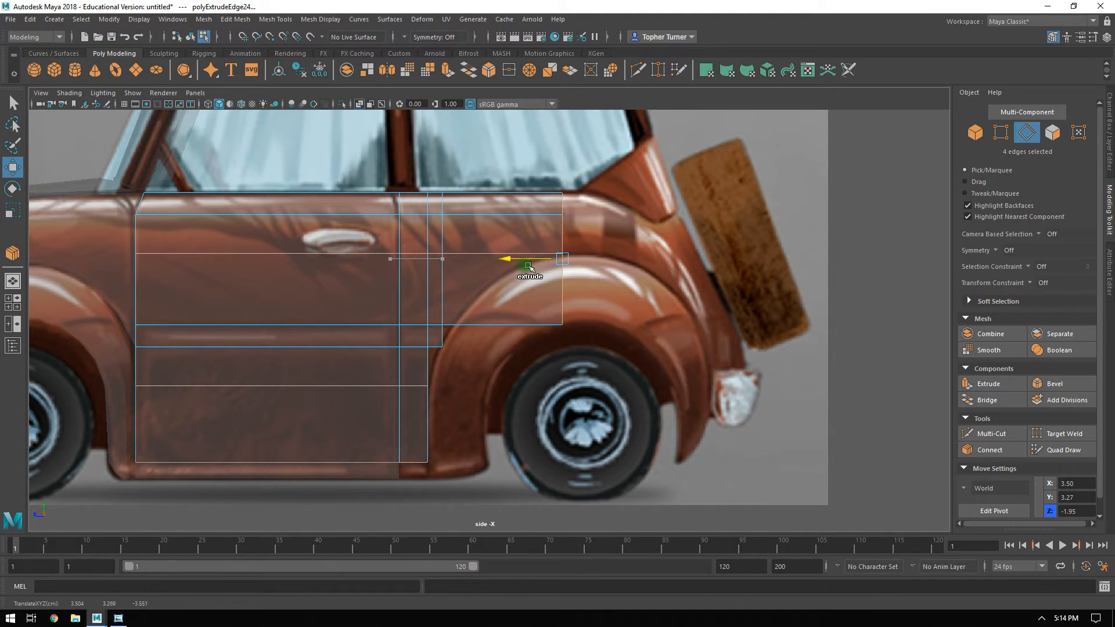
click(628, 379)
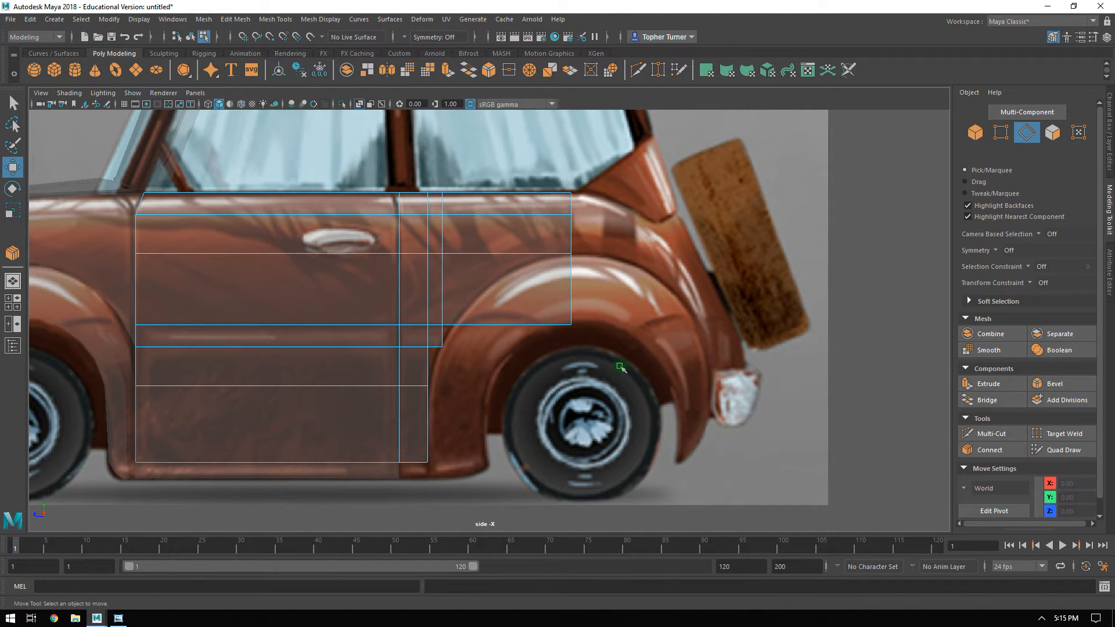
Examine the extended side panel around the rear wheel arch and compare it in perspective with the front fender.
alt+scroll(618, 286, up, 3)
alt+middle_drag(582, 318, 626, 287)
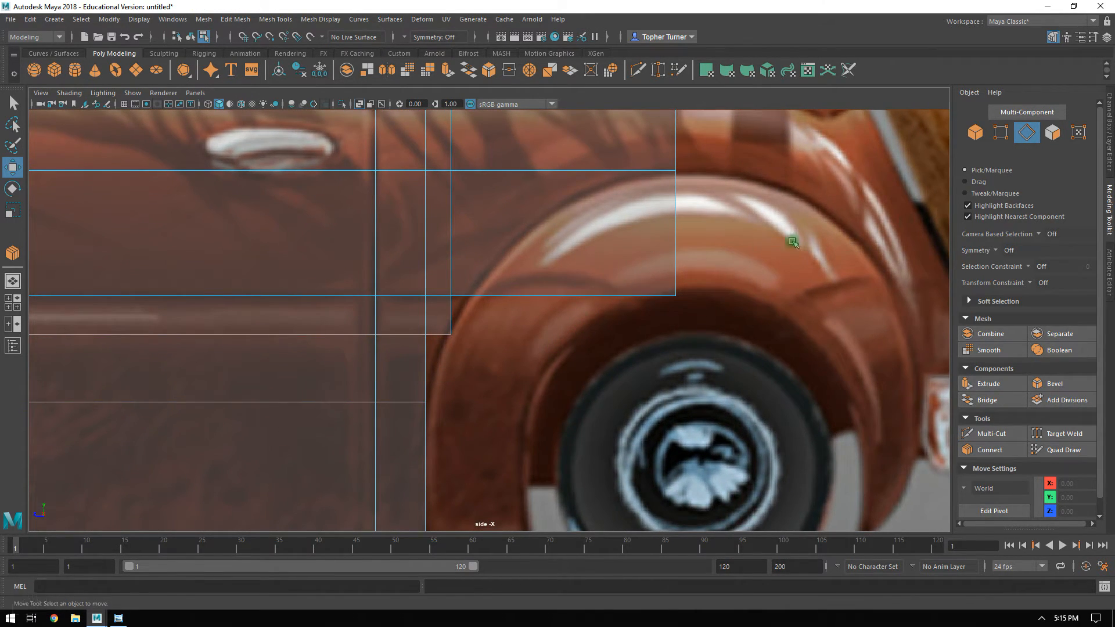
key(space)
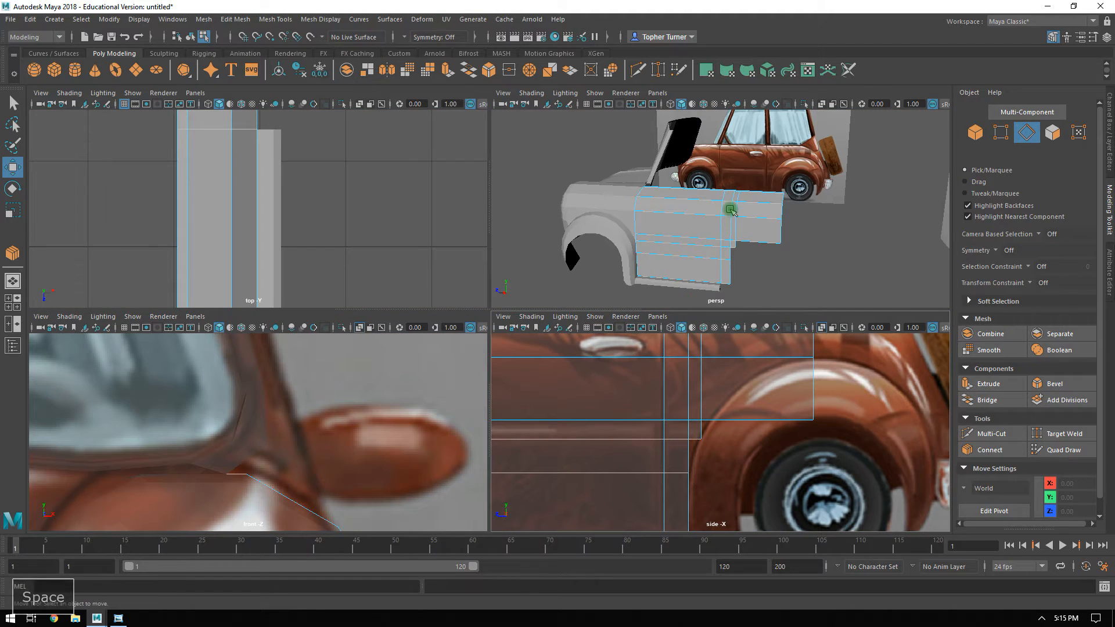
key(space)
alt+drag(759, 273, 931, 137)
click(975, 133)
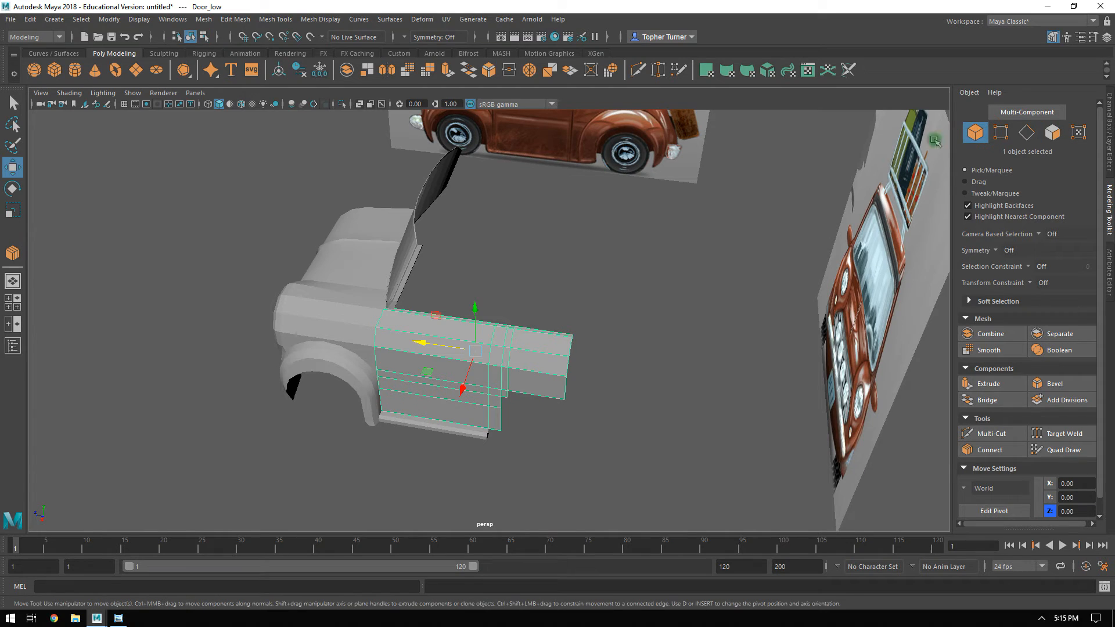
alt+drag(650, 267, 453, 323)
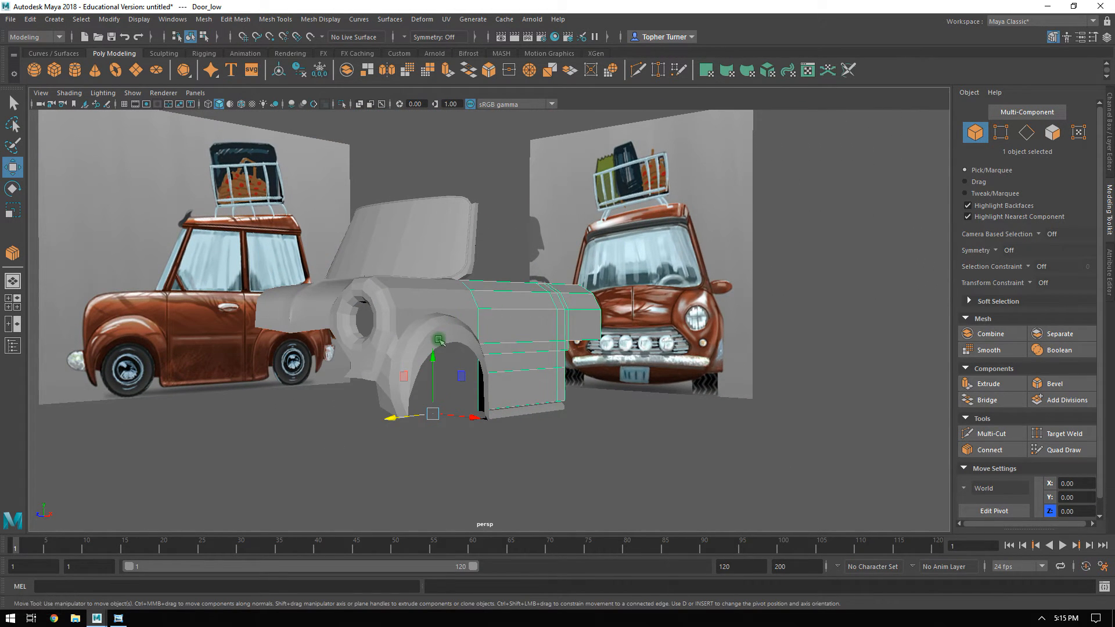
click(436, 339)
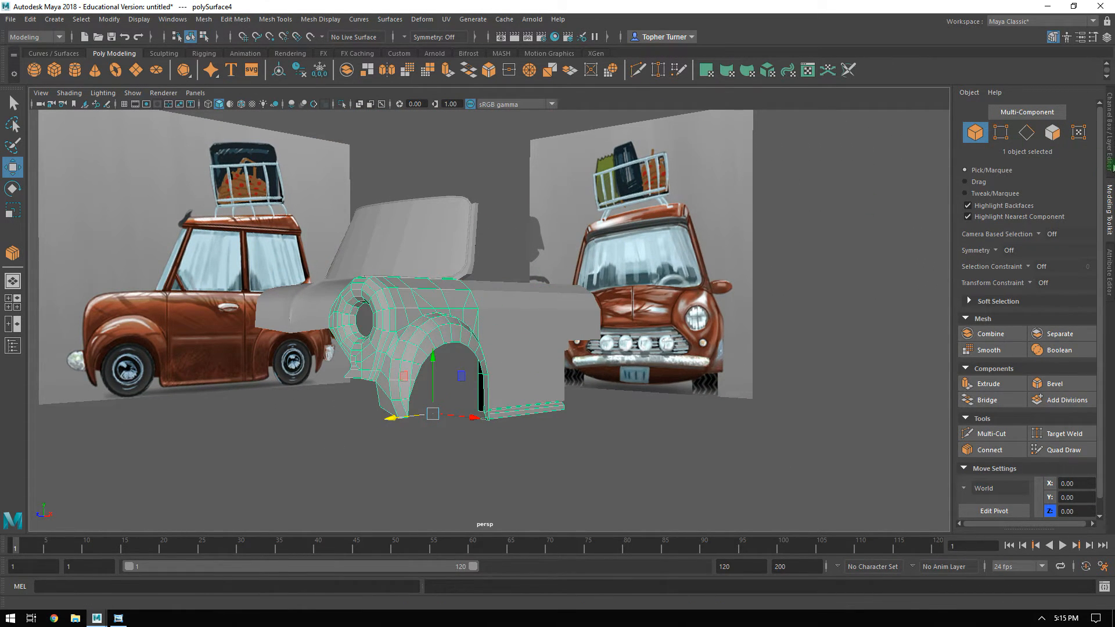
Create a polygon torus and move it over the rear wheel of the reference in the side view.
click(119, 71)
alt+drag(483, 295, 411, 303)
key(space)
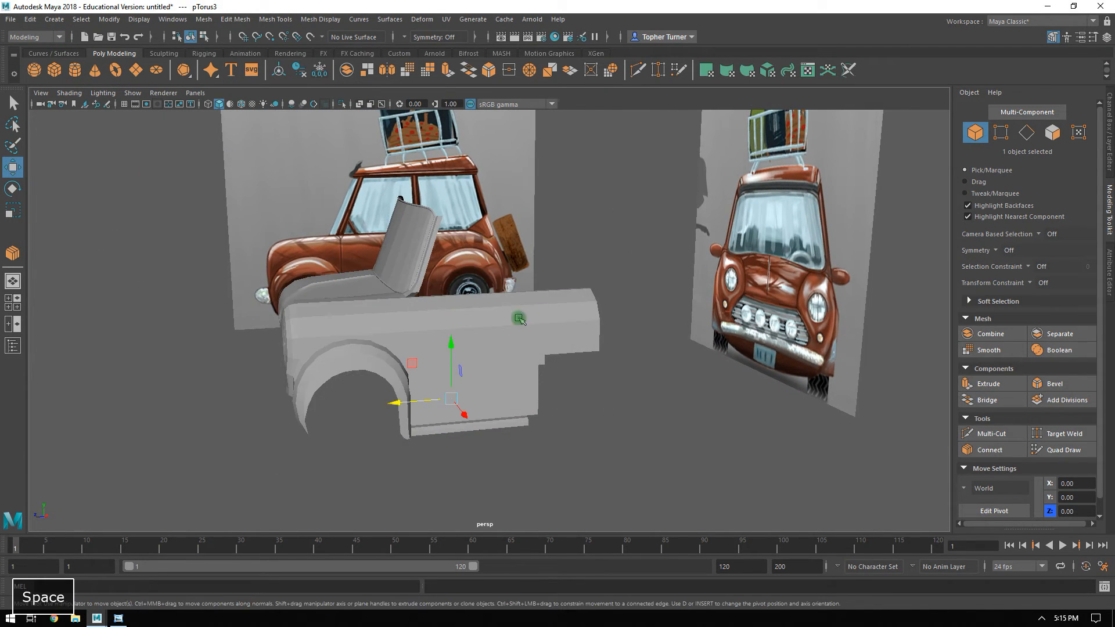
key(space)
alt+right_drag(851, 438, 714, 373)
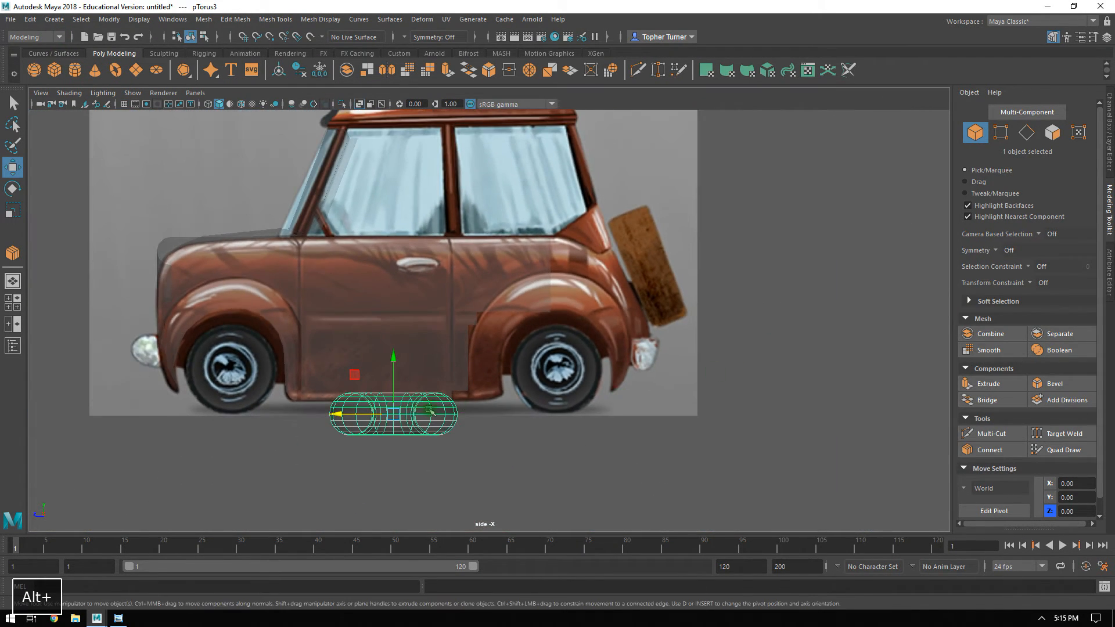
drag(354, 375, 522, 328)
alt+right_drag(522, 328, 661, 497)
Rotate the torus -90 degrees around Z so its ring faces the side view over the rear wheel.
key(w)
key(e)
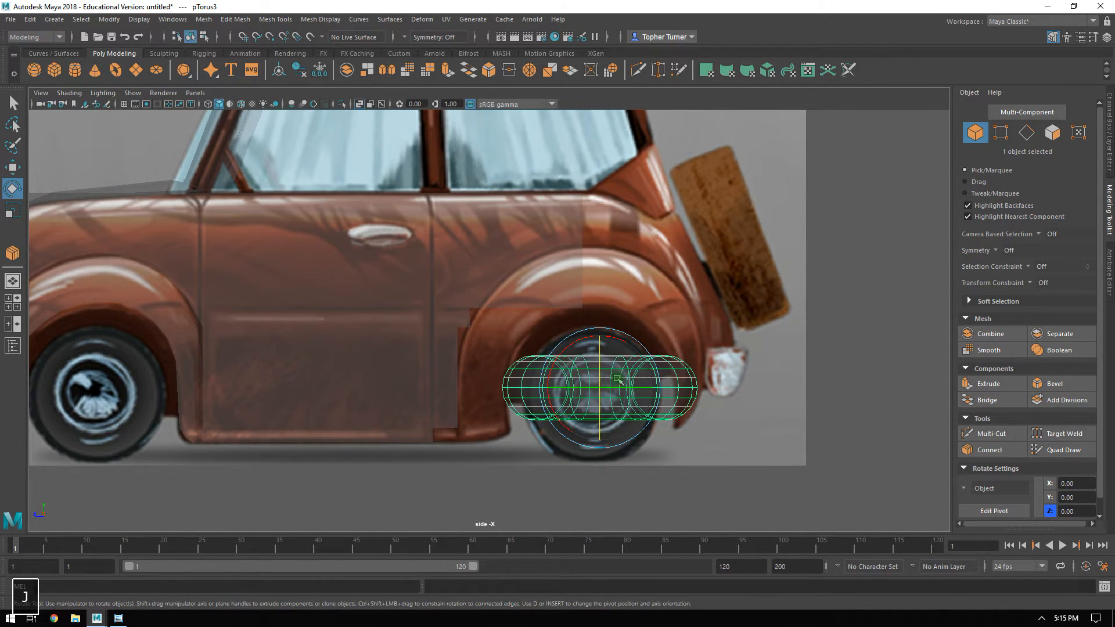
key(j)
drag(600, 350, 600, 425)
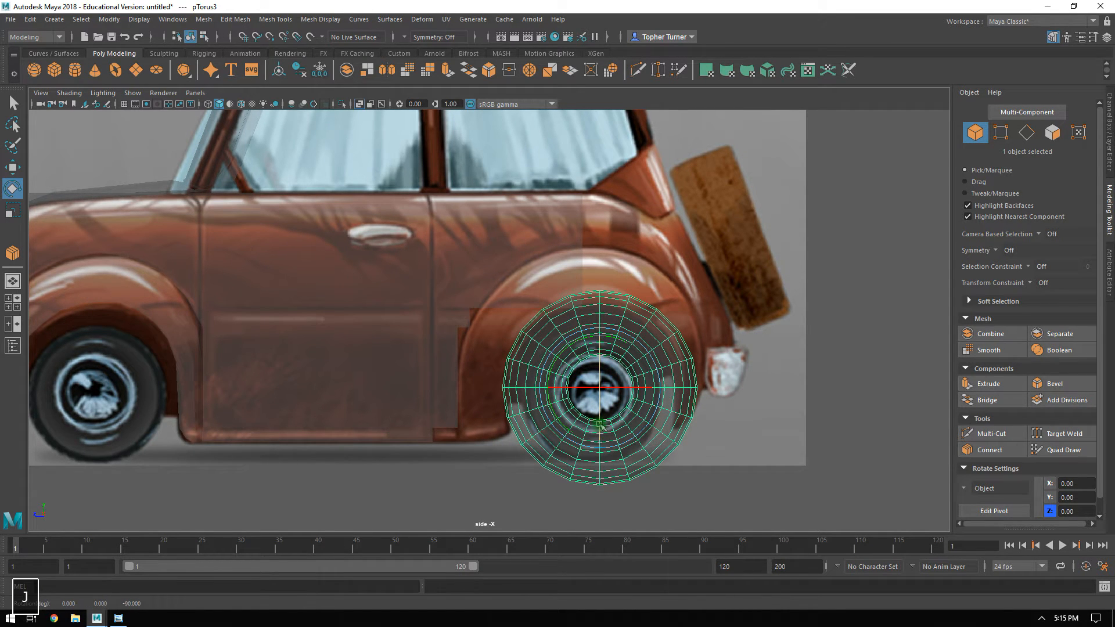
Set the torus's height subdivisions to 12.
key(r)
click(1109, 285)
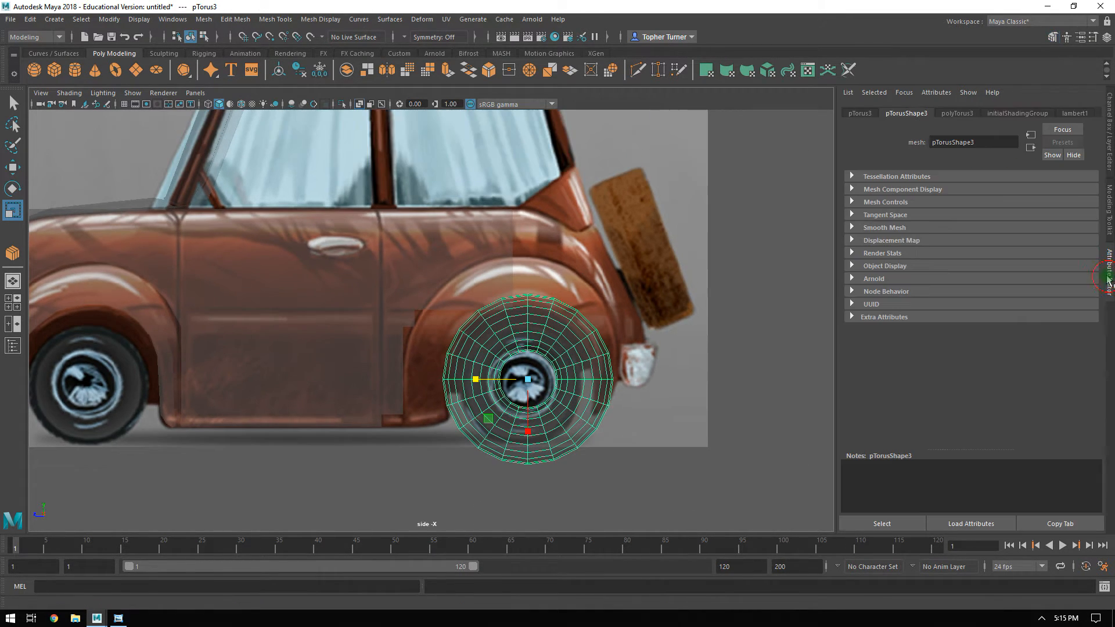
click(946, 114)
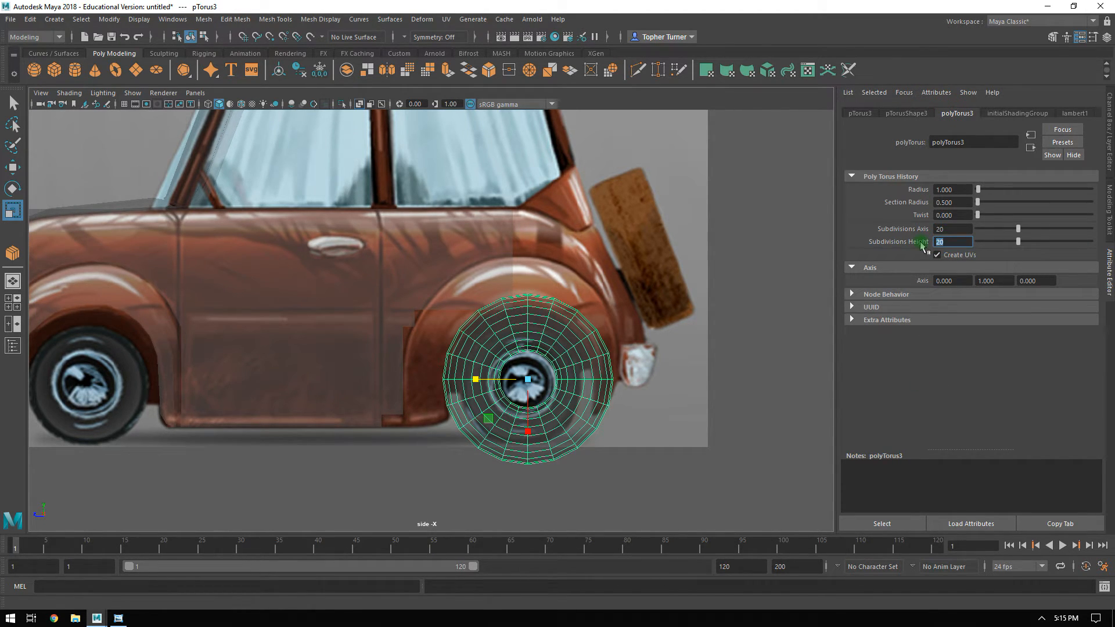
text(12)
key(Return)
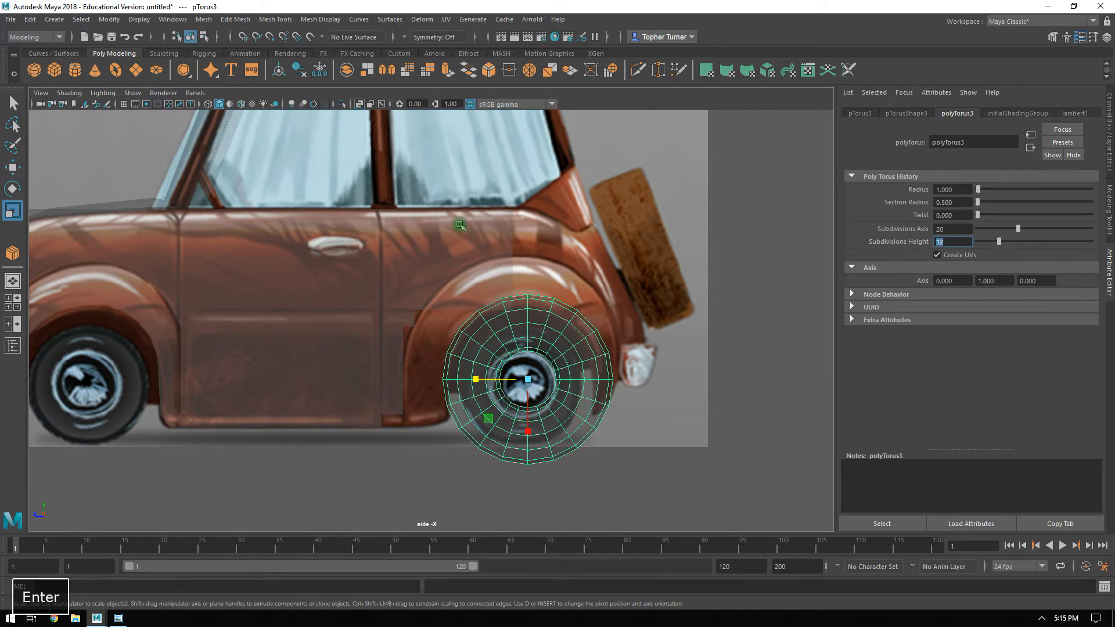
Scale up the torus and move it to about Y 1.37, Z -3.73 so it covers the rear fender of the reference.
alt+right_drag(460, 229, 557, 338)
alt+middle_drag(80, 300, 182, 295)
key(r)
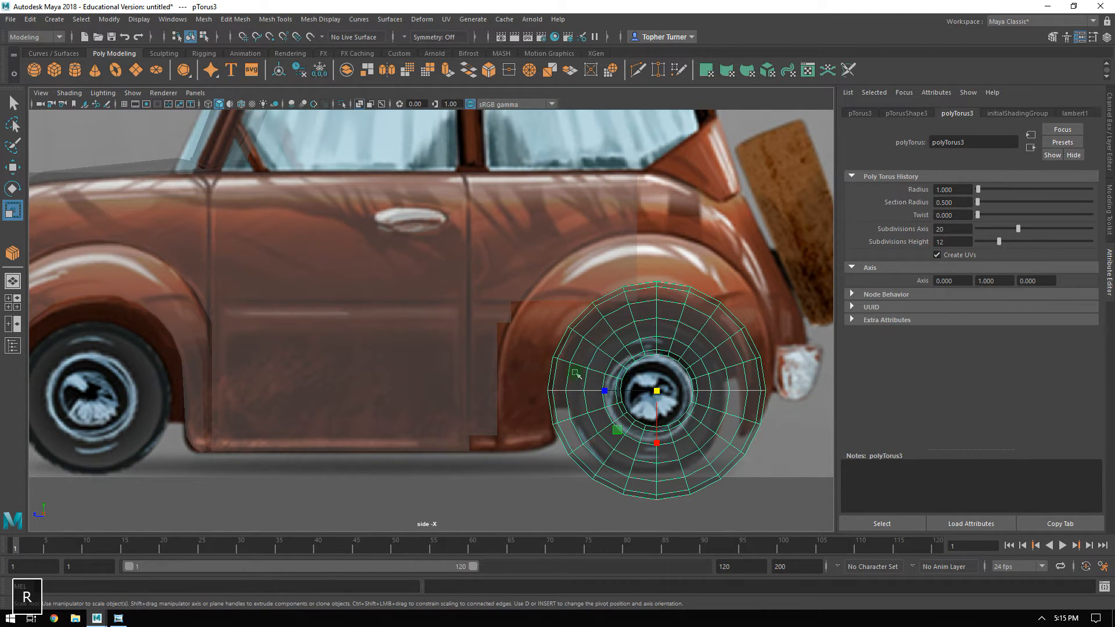
drag(659, 390, 707, 352)
key(w)
drag(658, 392, 647, 378)
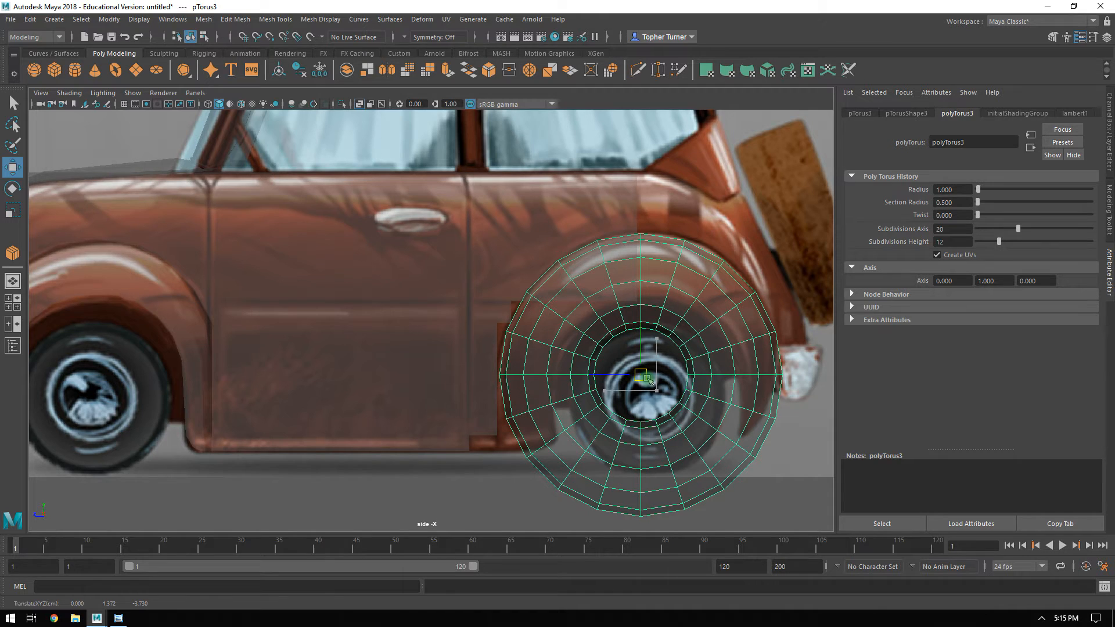
Move the torus sideways to about X 3.97, in line with the front fender, and check its placement in perspective.
key(space)
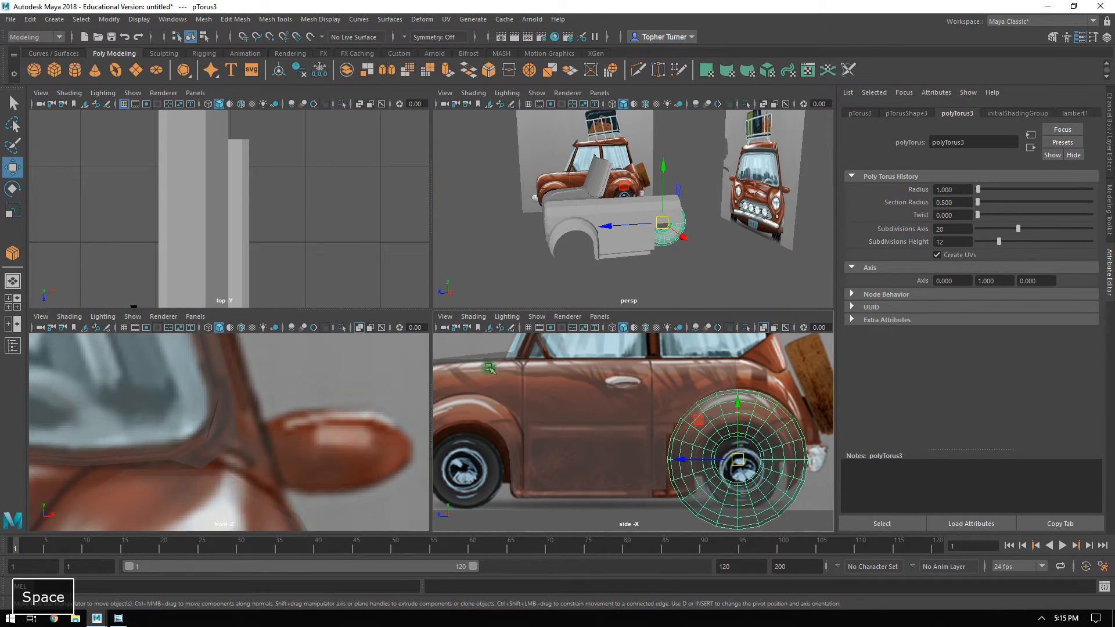
key(space)
alt+right_drag(443, 425, 361, 367)
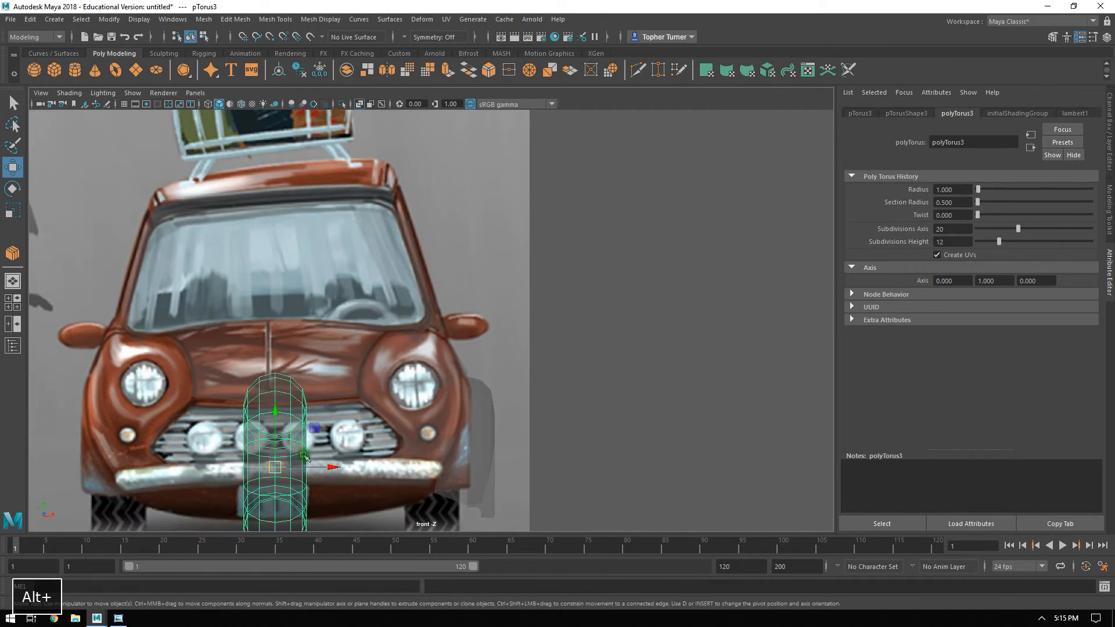
drag(312, 466, 500, 479)
alt+right_drag(503, 423, 512, 412)
alt+middle_drag(512, 412, 476, 207)
alt+right_drag(476, 207, 524, 193)
alt+middle_drag(525, 193, 408, 456)
alt+right_drag(458, 329, 482, 439)
middle_drag(423, 311, 440, 314)
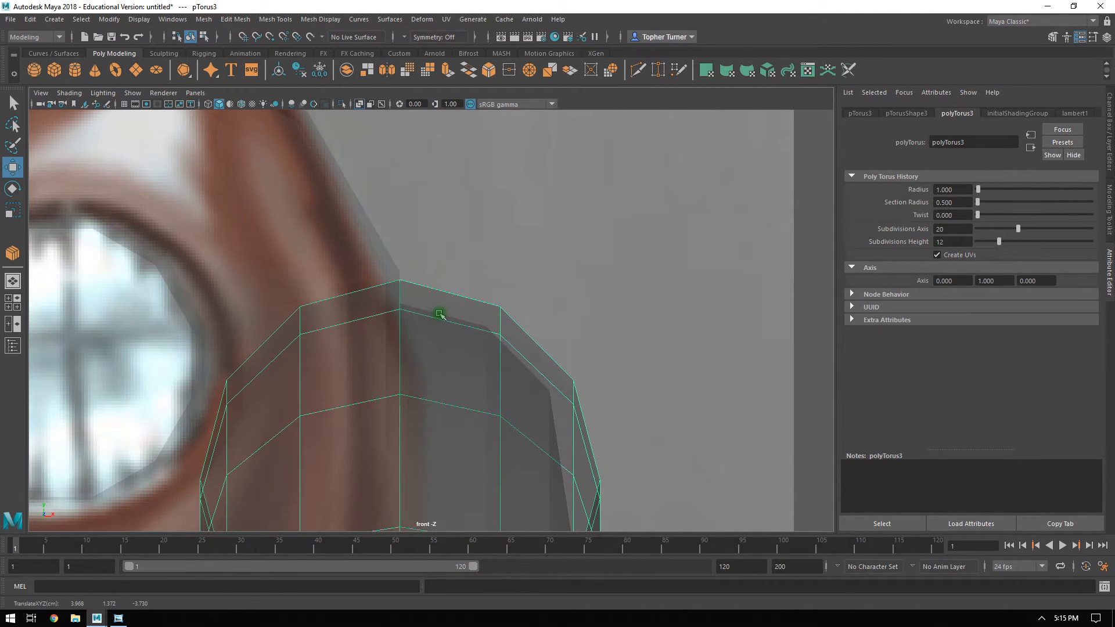
alt+right_drag(440, 314, 601, 371)
key(space)
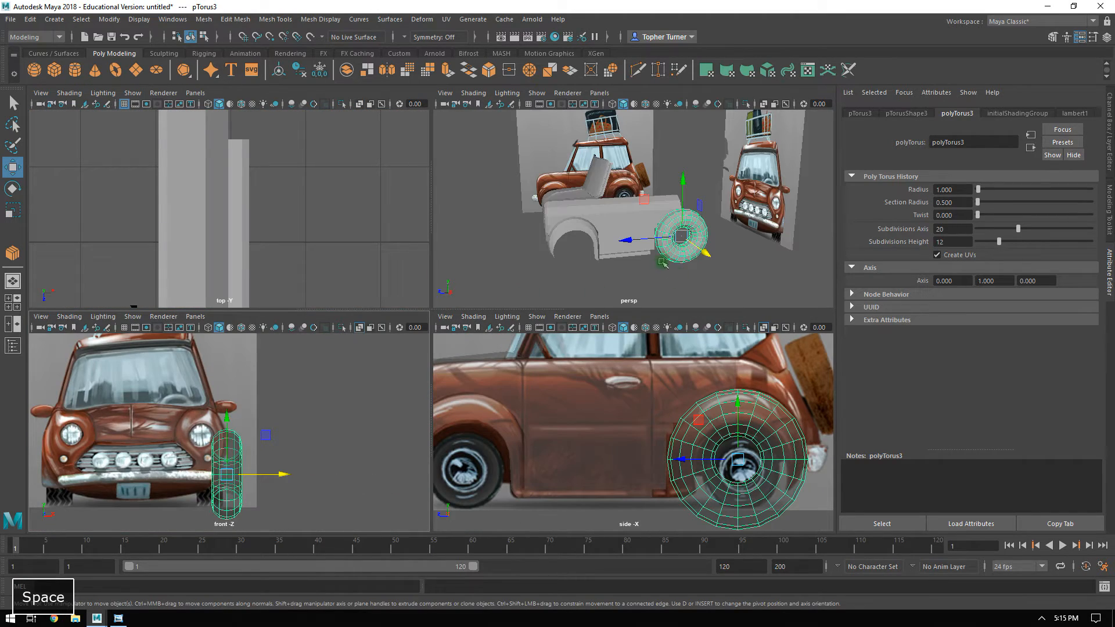
key(space)
alt+drag(662, 265, 517, 299)
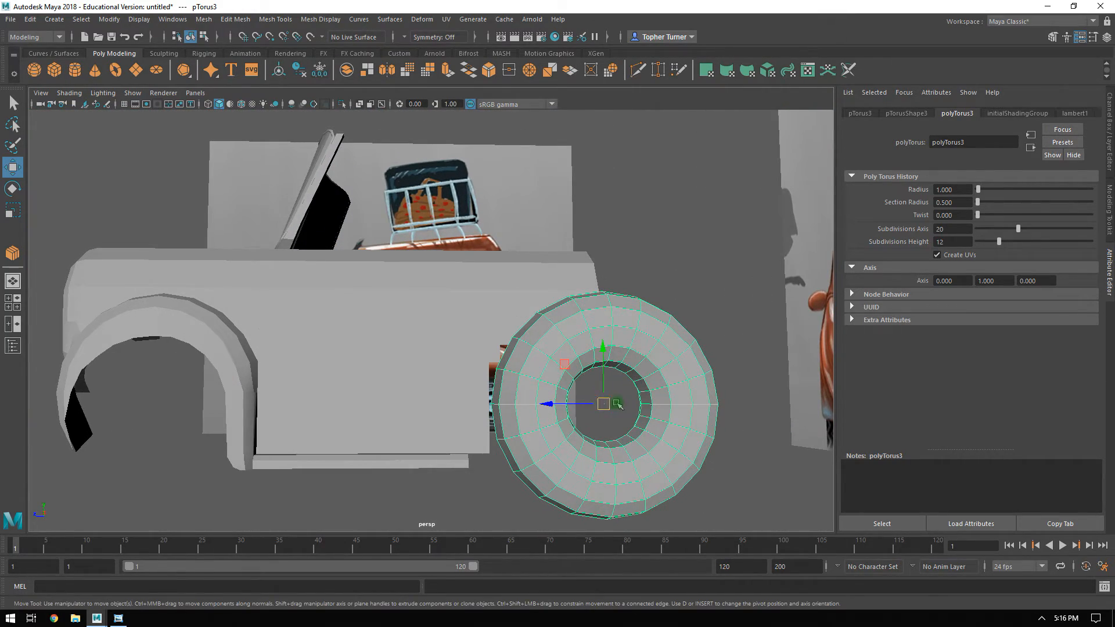
Delete the torus faces beneath the rear wheel so the ring is open at its lower end.
click(1109, 198)
key(space)
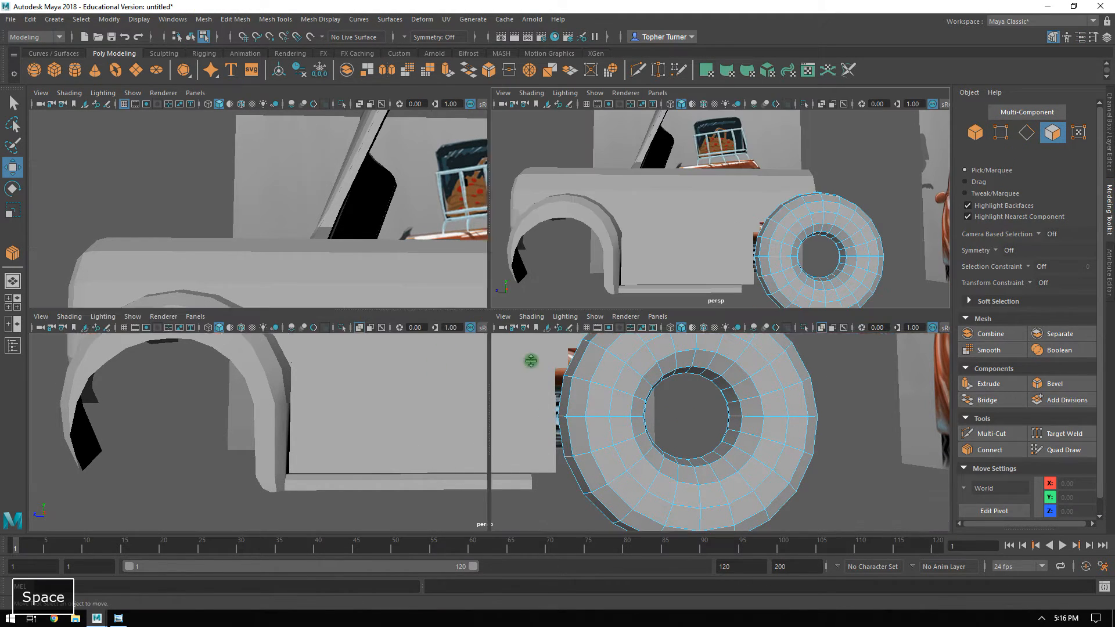
key(space)
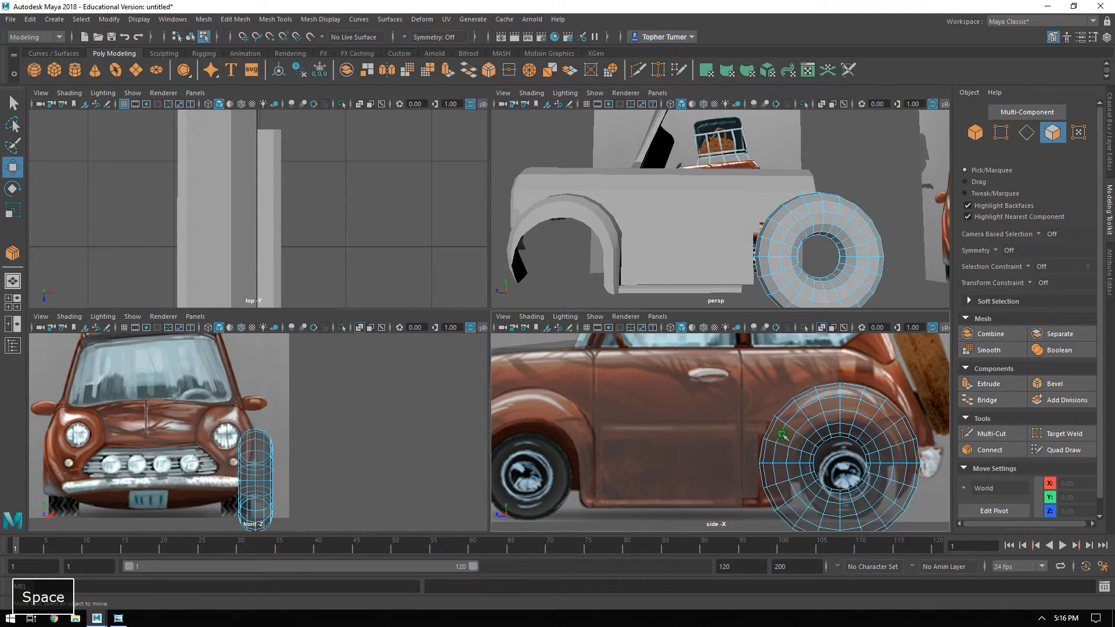
alt+middle_drag(766, 416, 593, 297)
alt+right_drag(592, 298, 643, 382)
alt+middle_drag(644, 382, 562, 306)
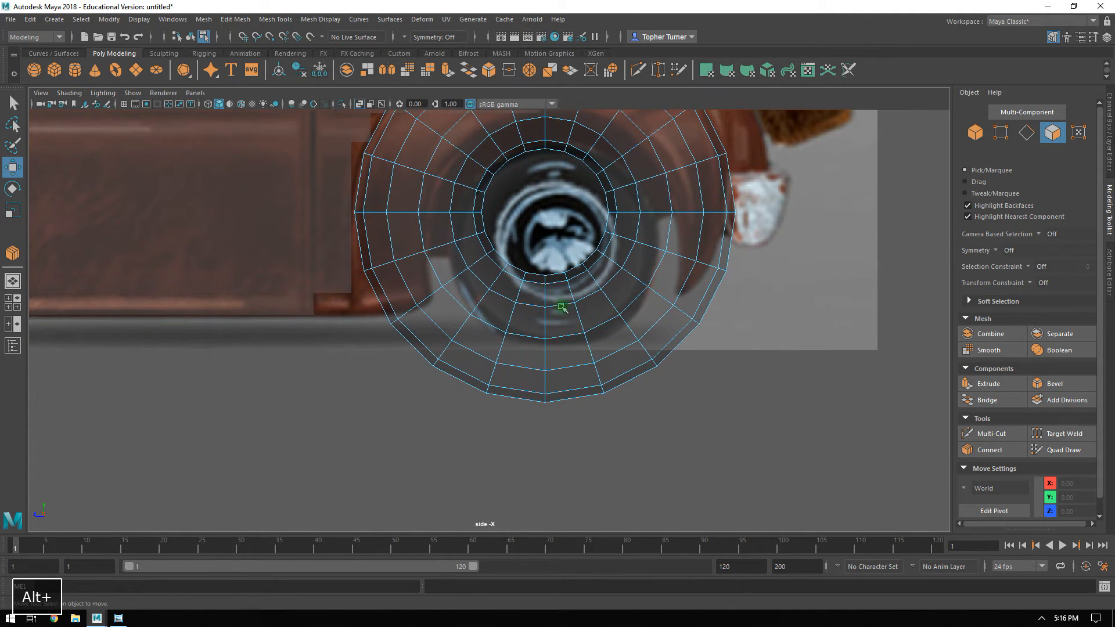
alt+middle_drag(521, 273, 508, 321)
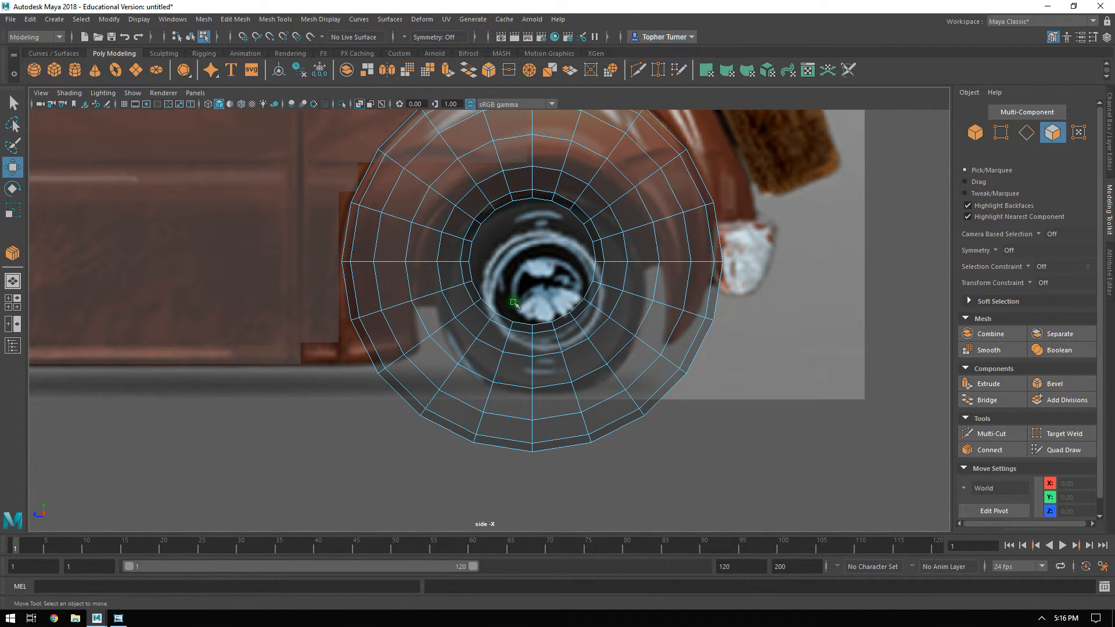
drag(507, 302, 554, 478)
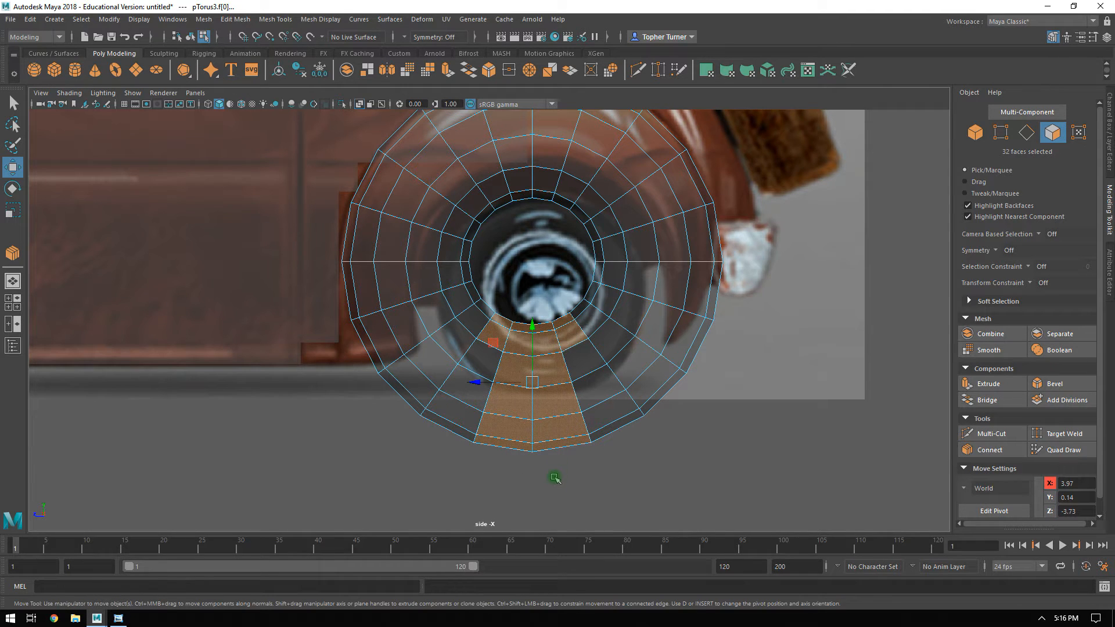
key(Delete)
drag(514, 344, 465, 442)
key(Delete)
key(Delete)
drag(545, 401, 583, 375)
key(Delete)
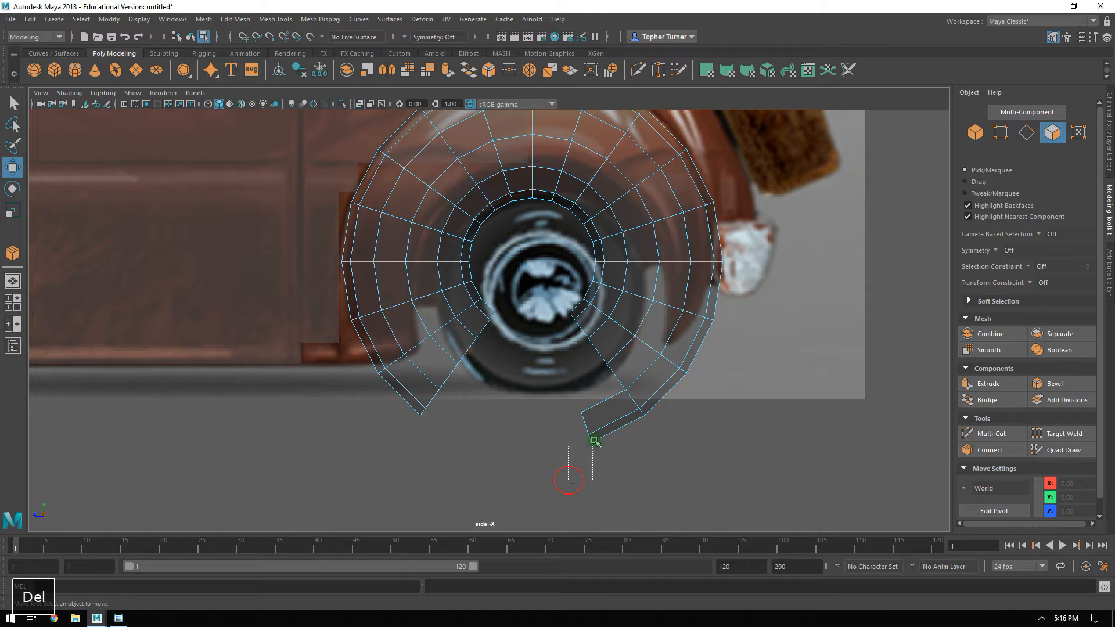
drag(579, 459, 595, 412)
Delete the innermost torus faces around the rear wheel to widen the wheel opening.
key(Delete)
alt+middle_drag(536, 292, 544, 389)
alt+right_drag(544, 391, 567, 446)
drag(531, 428, 470, 380)
shift+drag(521, 343, 454, 385)
key(Delete)
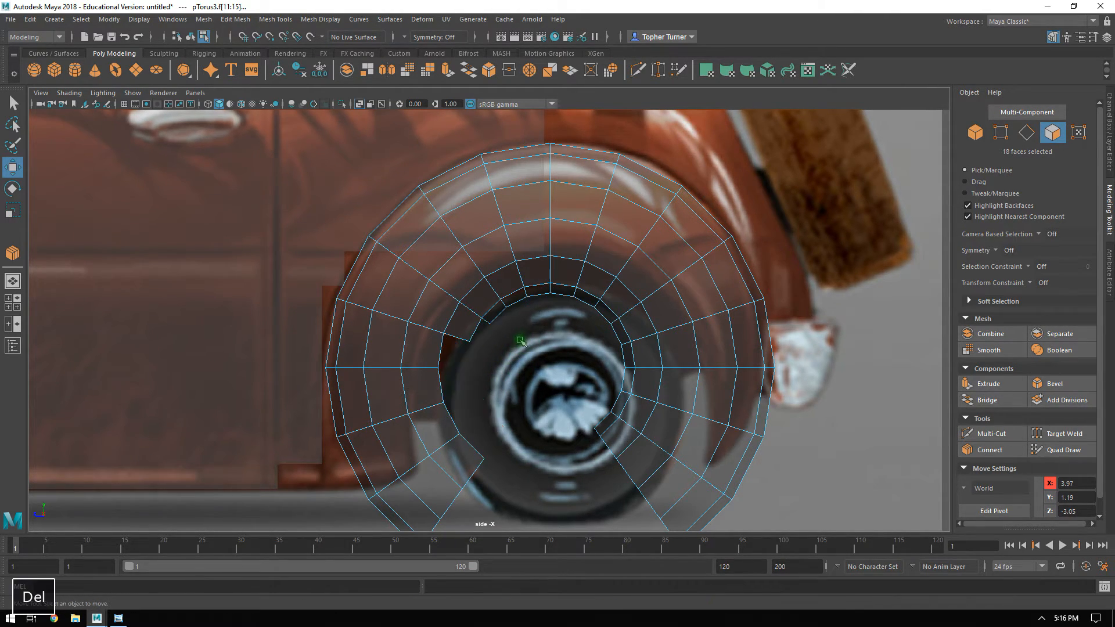
drag(538, 334, 579, 284)
key(Delete)
key(Delete)
key(Delete)
drag(571, 344, 627, 313)
key(Delete)
drag(642, 389, 642, 390)
key(Delete)
drag(605, 423, 614, 434)
key(Delete)
alt+right_drag(628, 393, 592, 353)
Delete the inboard half of the torus in the front view and check the remaining outer shell in perspective.
key(space)
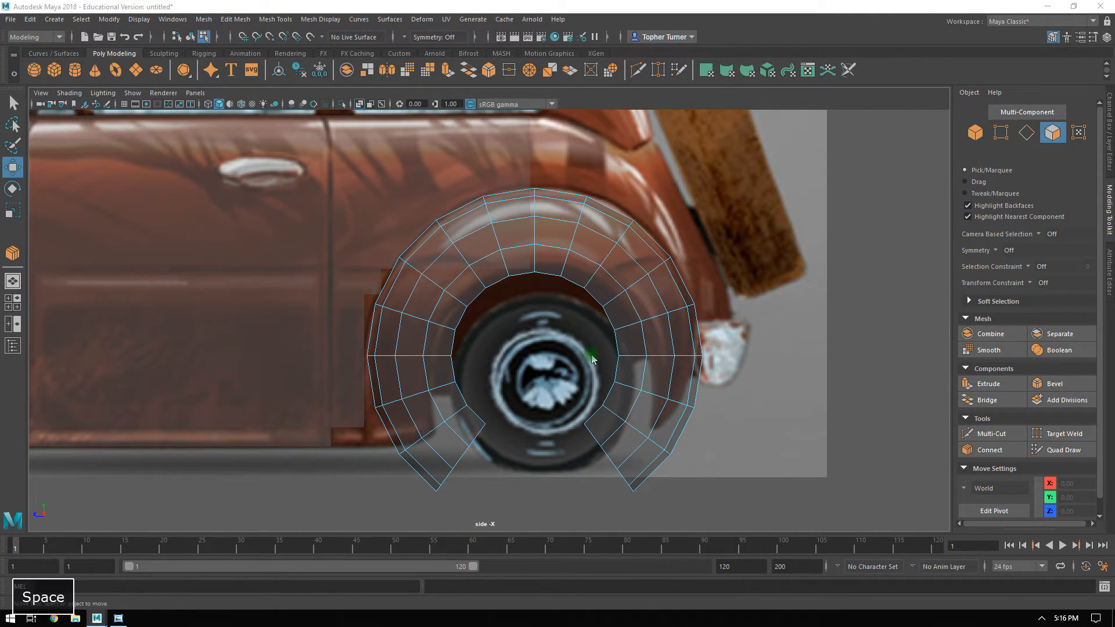
drag(195, 413, 254, 547)
key(Delete)
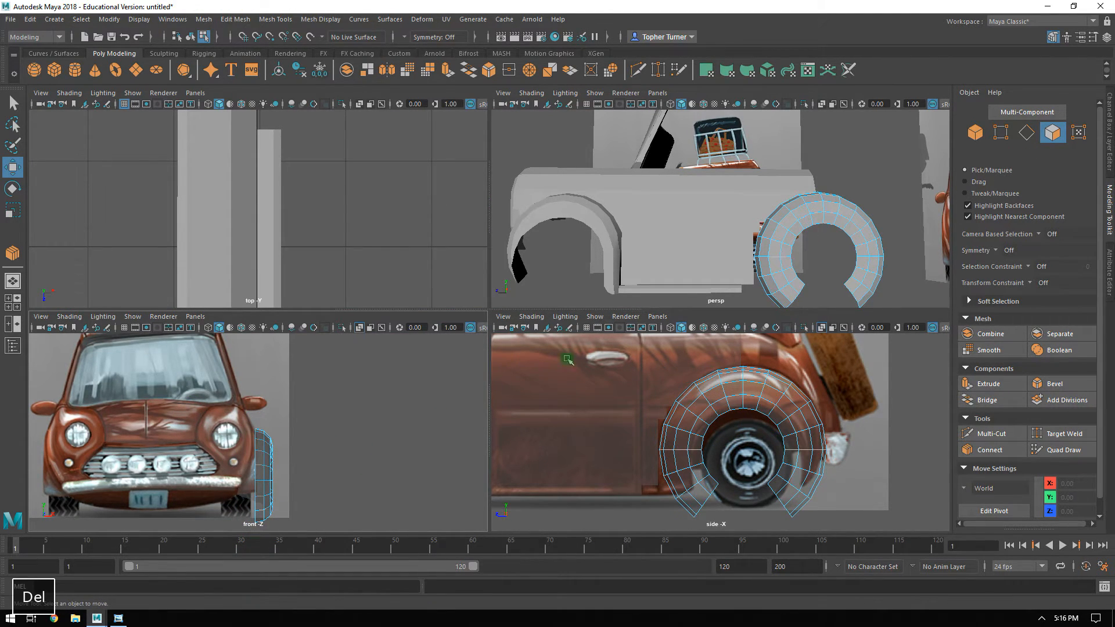
key(space)
alt+drag(538, 270, 627, 274)
key(space)
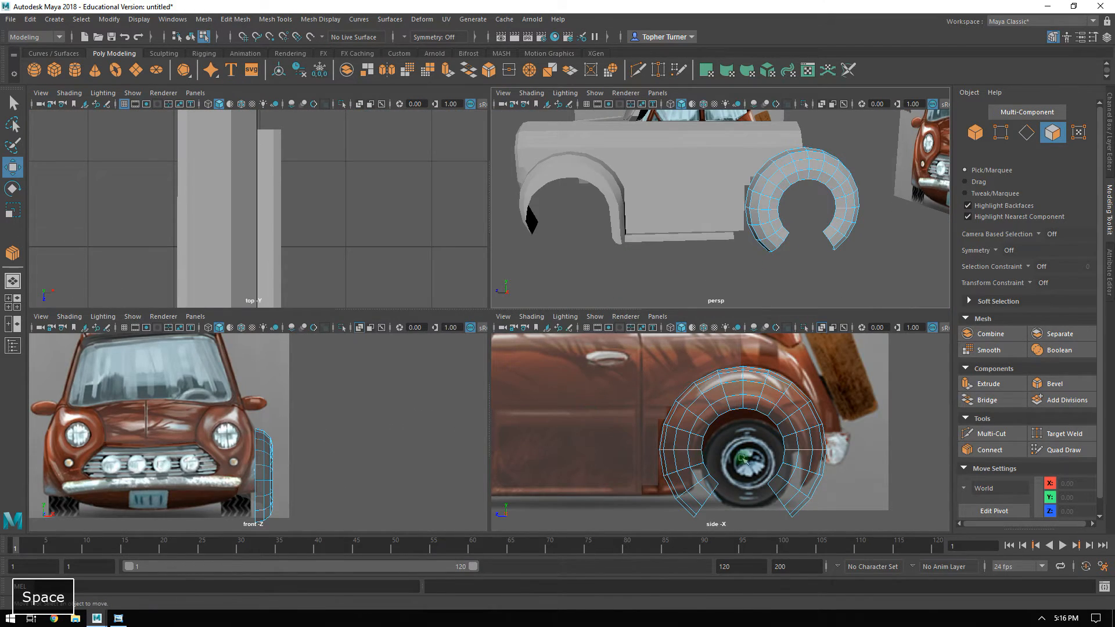
Cut new edges with Multi-Cut along the front side of the wheel opening, following the reference arch.
key(space)
alt+right_drag(844, 355, 661, 356)
click(1000, 132)
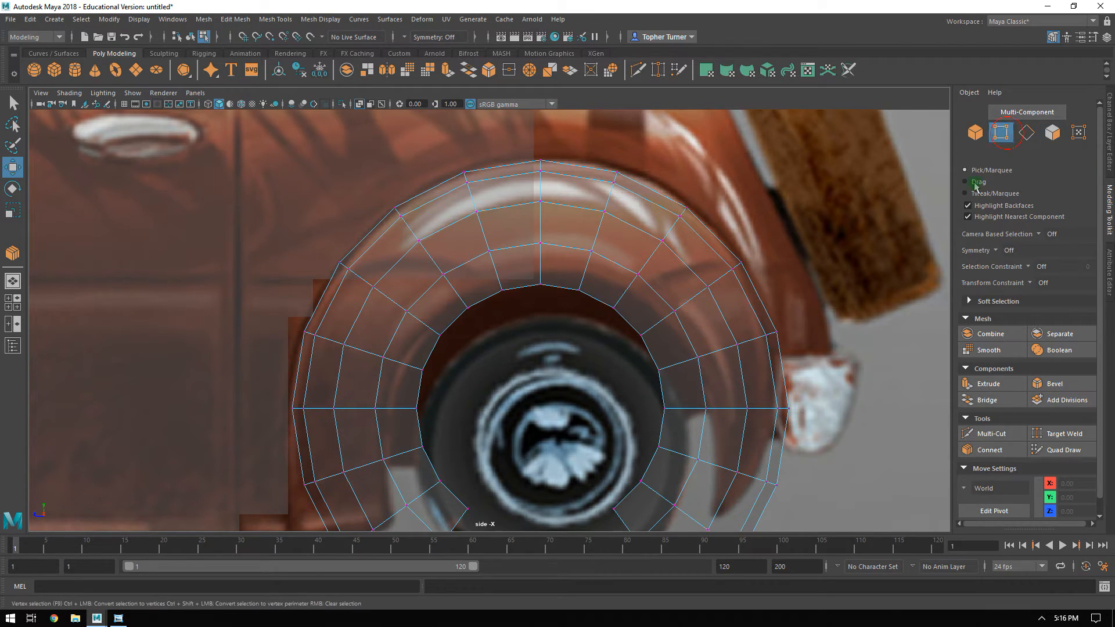
click(993, 433)
alt+middle_drag(509, 336, 480, 242)
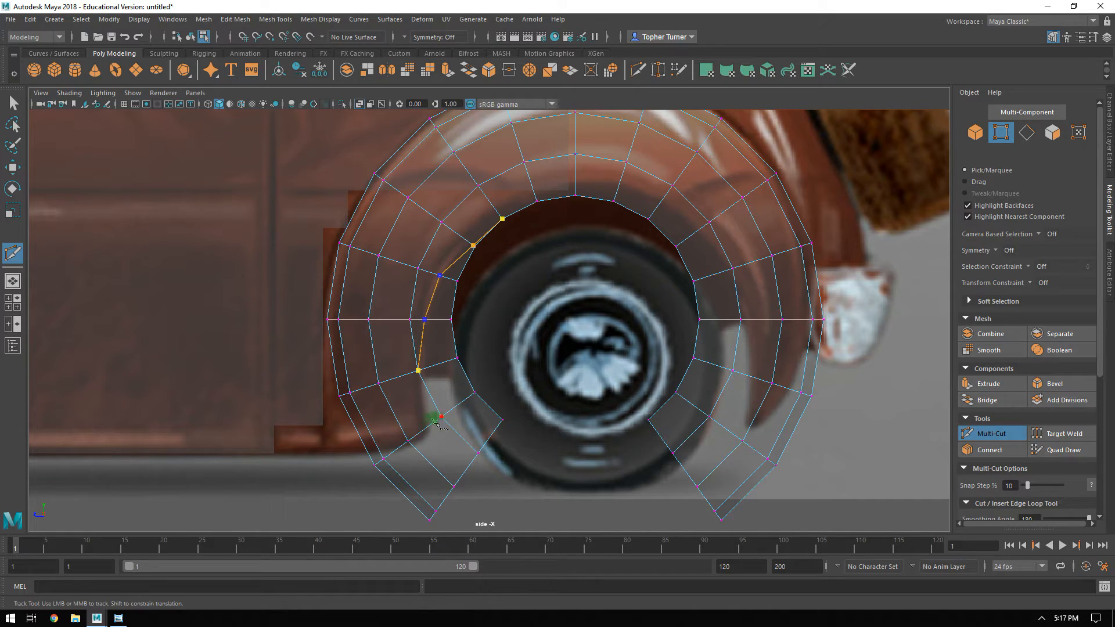
click(406, 373)
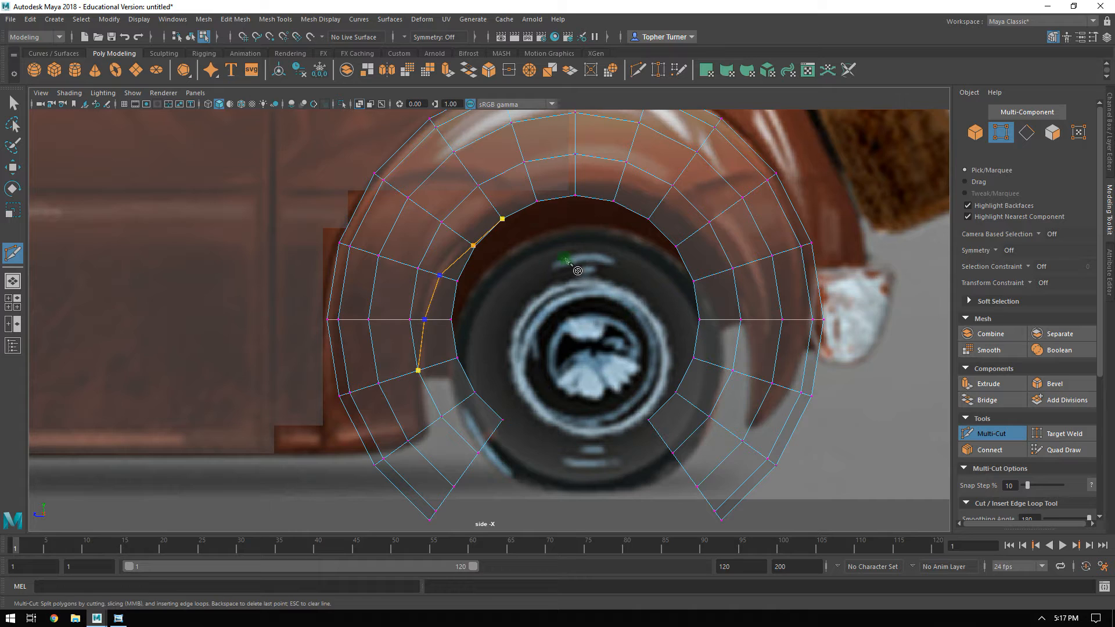
key(Return)
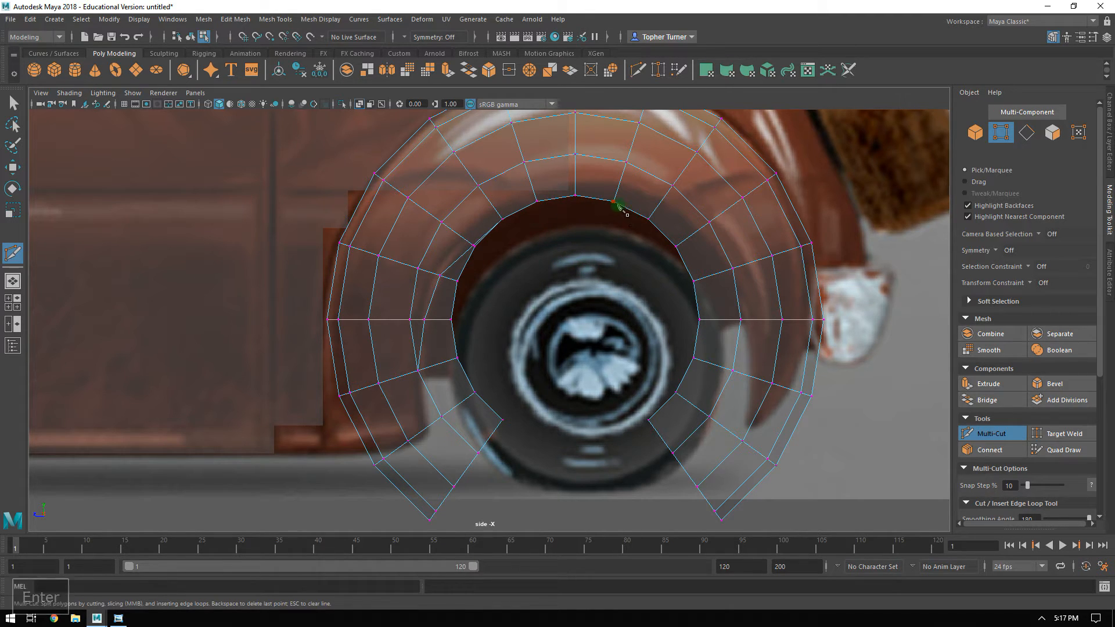
Cut new edges with Multi-Cut along the rear side of the wheel opening down to the fender's rear tip.
click(695, 232)
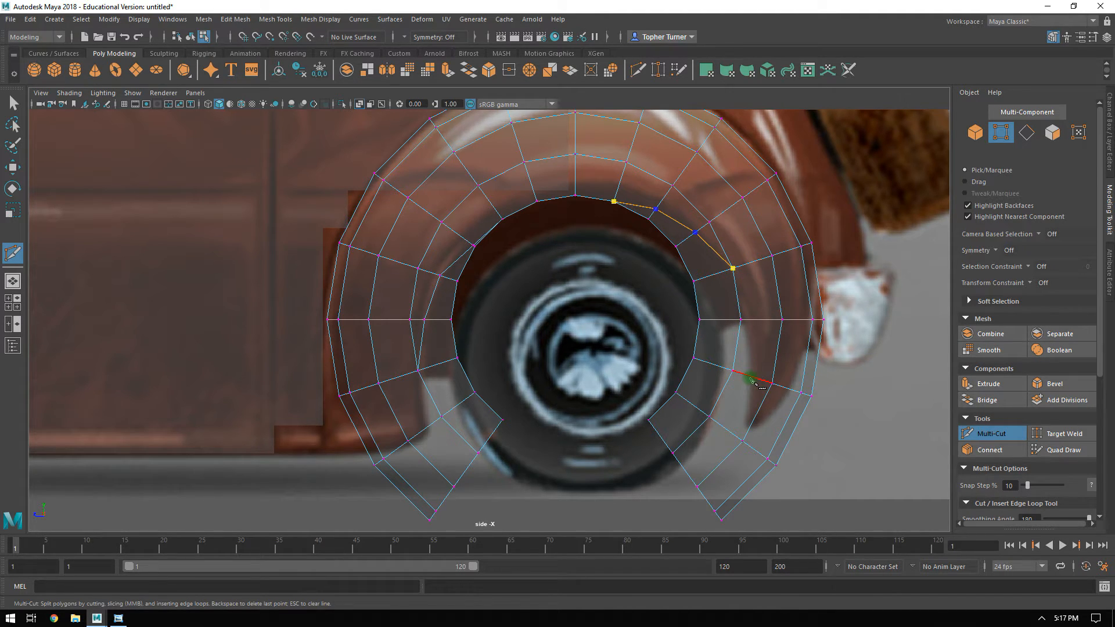
key(Return)
click(741, 319)
key(Return)
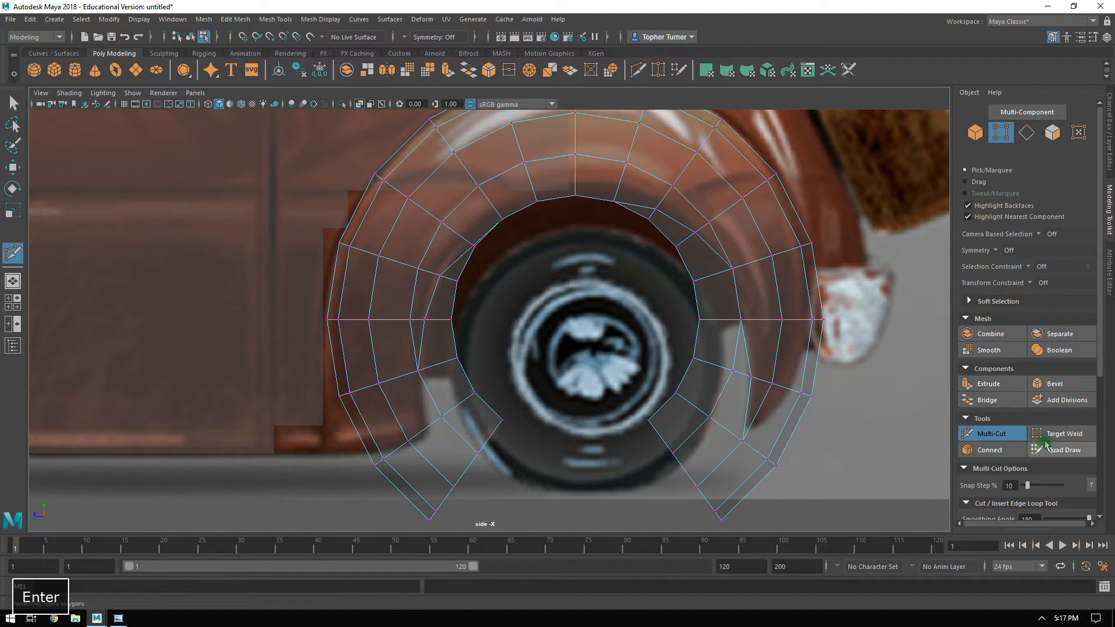
Delete the faces inside the new cut on the upper front side of the wheel opening.
click(1006, 432)
click(1055, 133)
drag(454, 302, 454, 303)
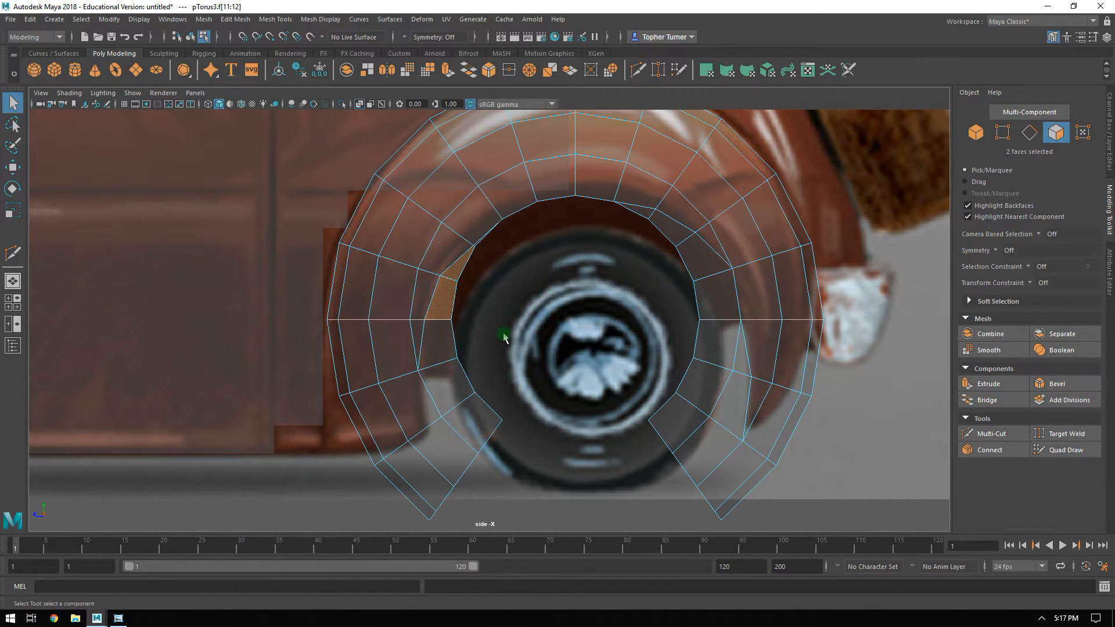
key(Delete)
scroll(484, 255, up, 5)
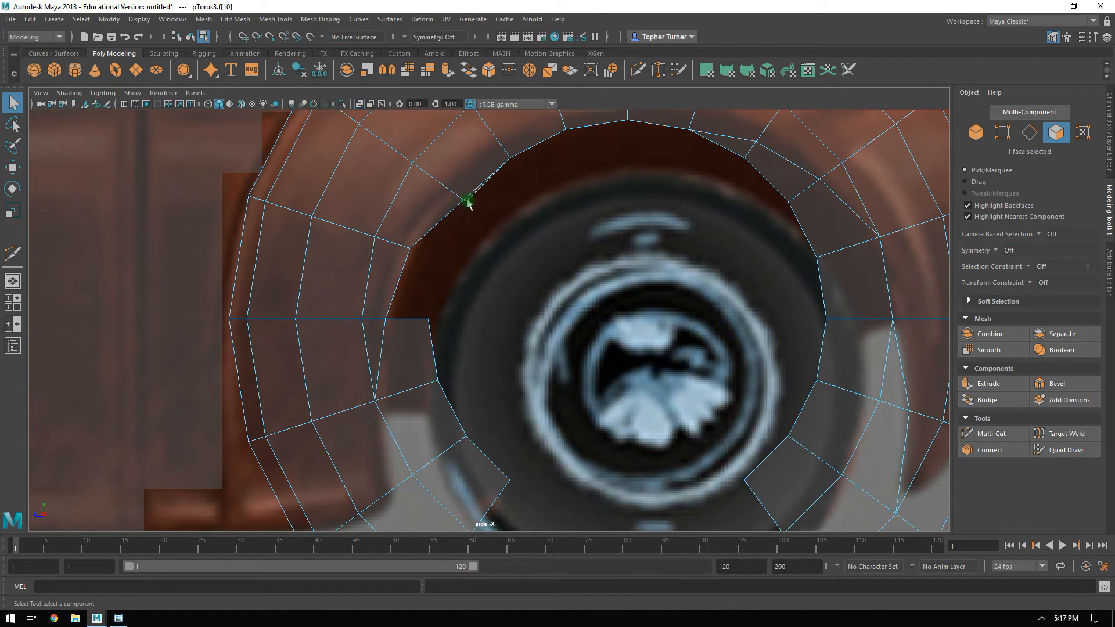
key(Delete)
Delete the faces inside the new cut along the rear side of the wheel opening.
scroll(604, 255, up, 1)
click(791, 165)
key(Delete)
drag(816, 328, 874, 250)
key(Delete)
drag(778, 373, 928, 487)
key(Delete)
drag(778, 446, 891, 491)
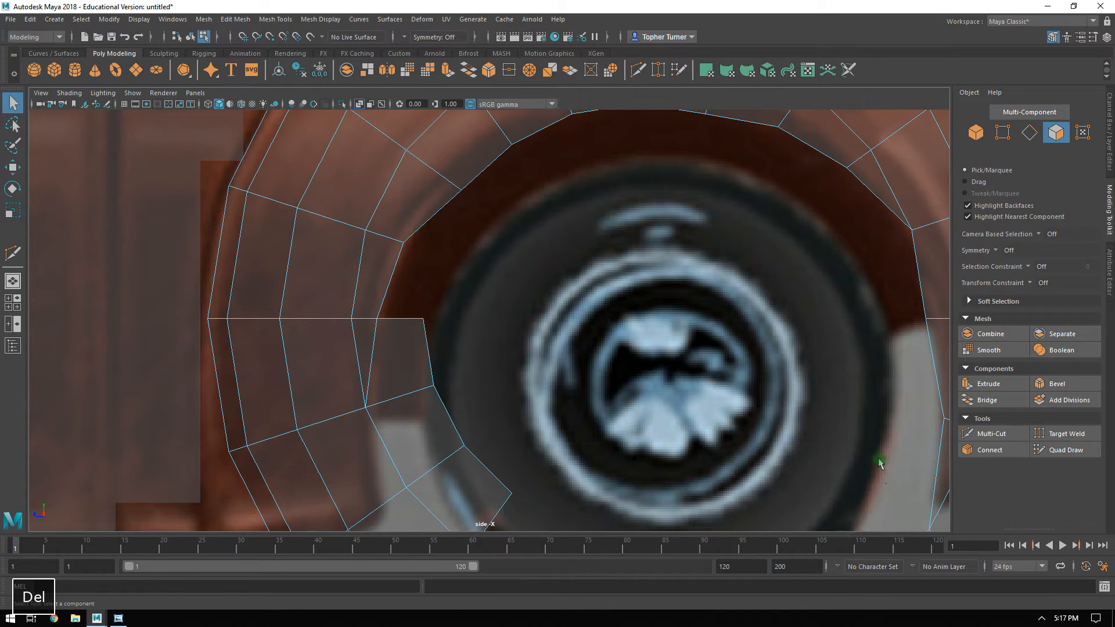
Delete the leftover inner faces and the lower front section of the arch up to its horizontal middle edge.
alt+right_drag(824, 380, 530, 378)
drag(502, 338, 488, 382)
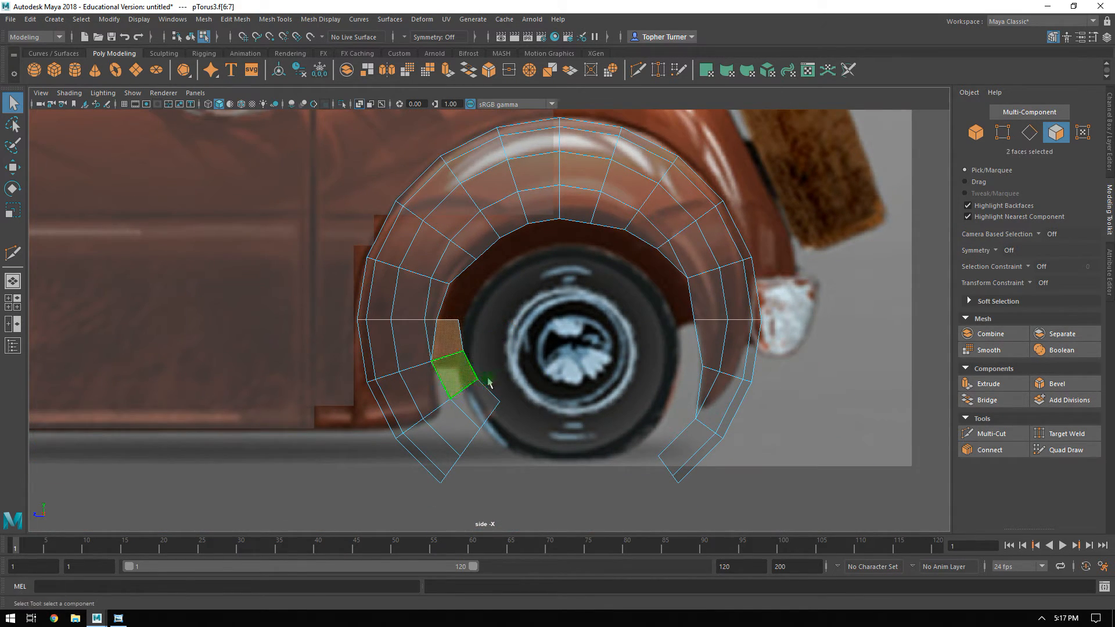
key(Delete)
drag(500, 422, 378, 485)
key(Delete)
scroll(529, 331, up, 4)
alt+middle_drag(502, 342, 605, 331)
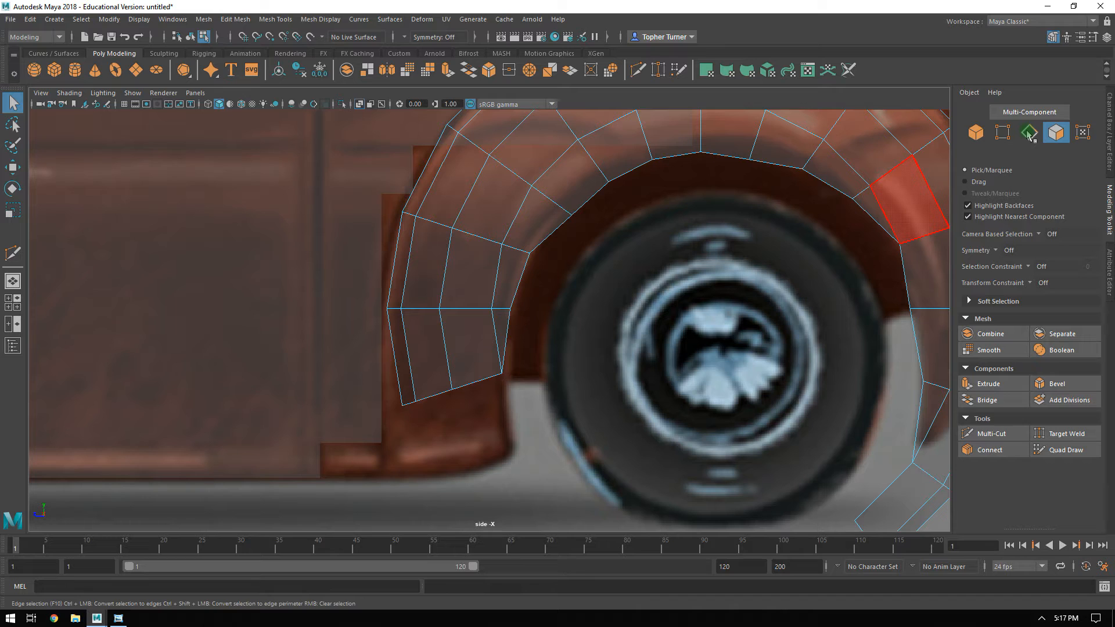
drag(612, 331, 224, 440)
key(Delete)
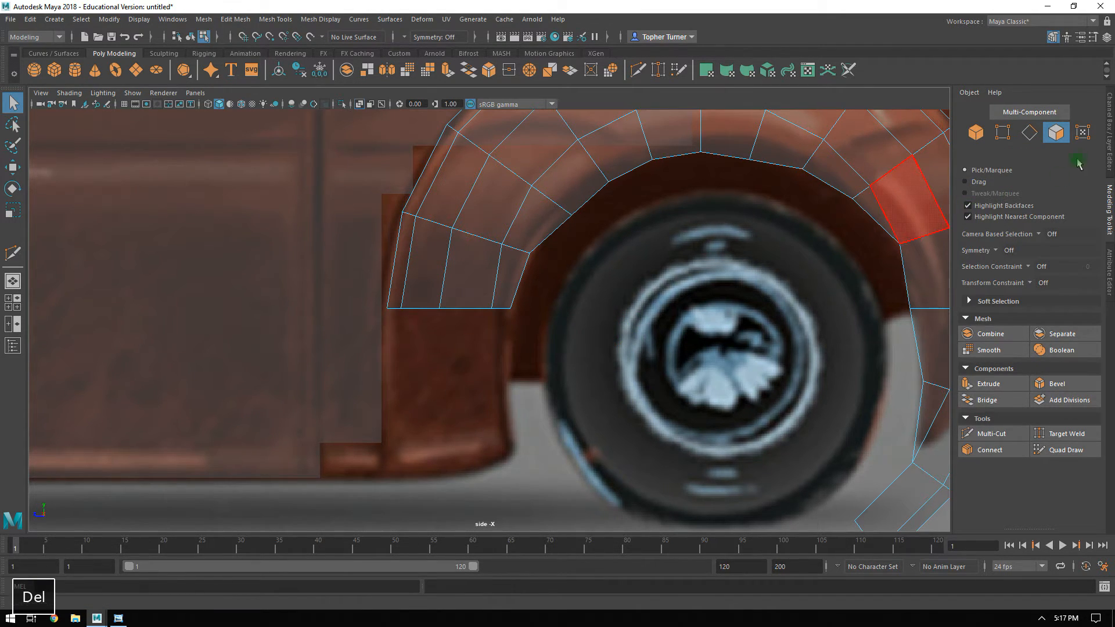
Extrude the four lower front border edges of the rear fender straight down to the height of the door panel's lower edge.
key(F10)
double_click(458, 311)
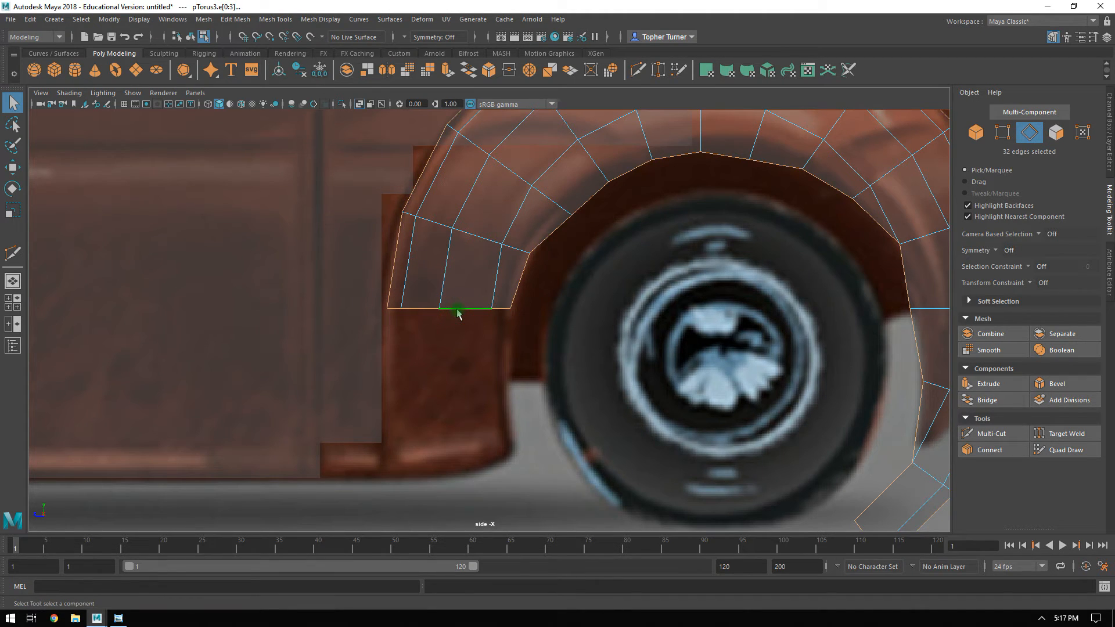
alt+drag(537, 269, 353, 182)
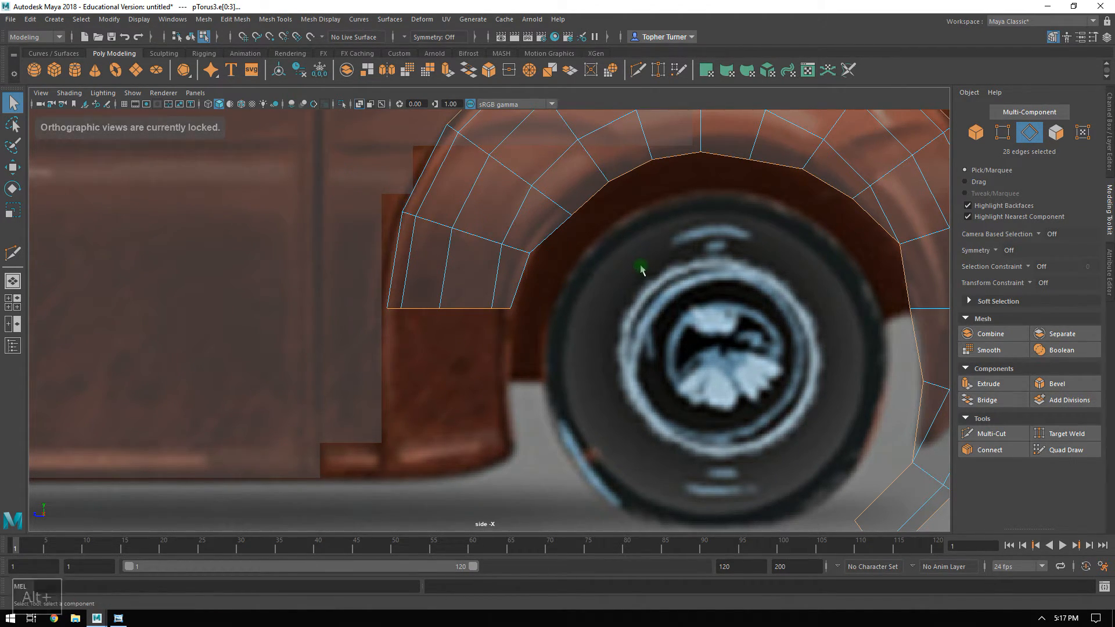
alt+middle_drag(664, 251, 583, 331)
ctrl+drag(585, 337, 377, 130)
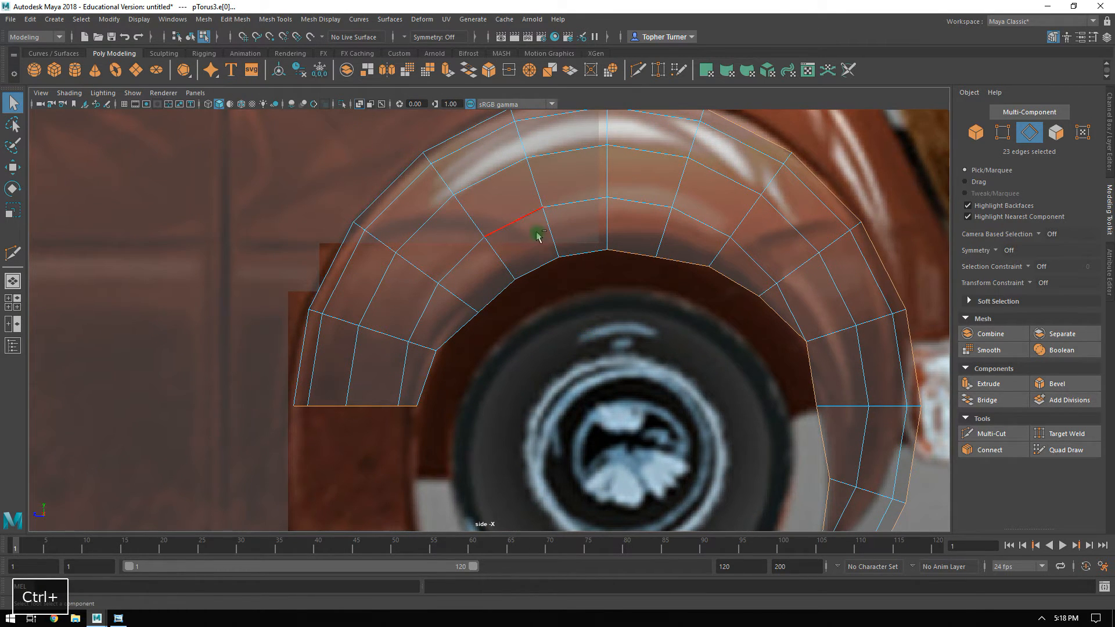
alt+right_drag(684, 296, 567, 234)
ctrl+drag(497, 229, 677, 442)
alt+right_drag(676, 442, 790, 459)
key(w)
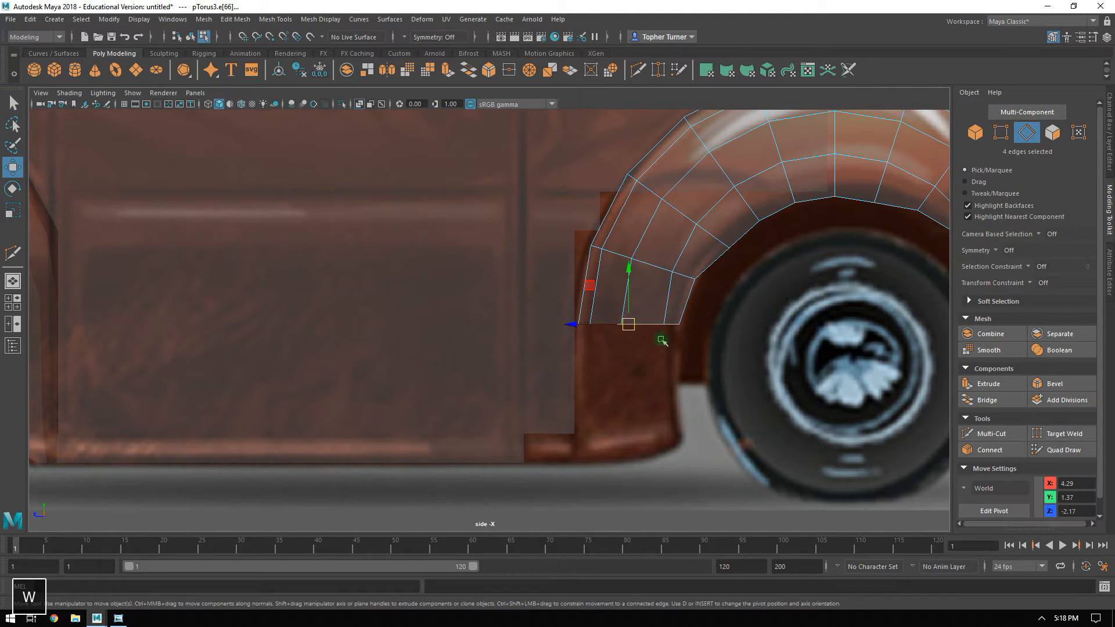
shift+drag(634, 282, 621, 387)
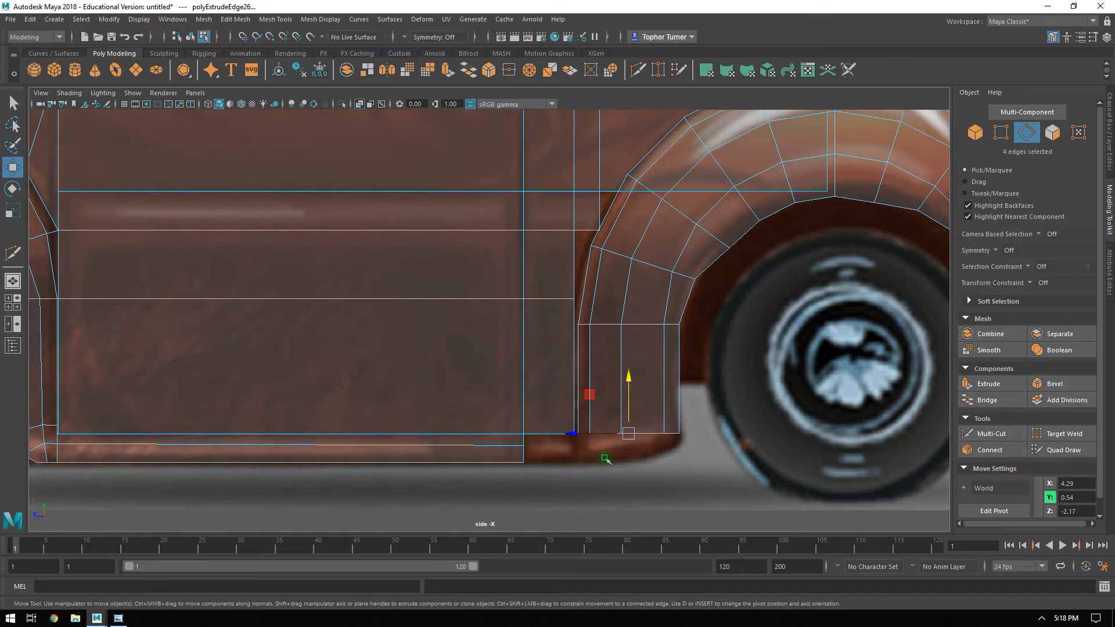
Extrude the rear fender's four lower front edges once more, down to the bottom line of the sill.
key(space)
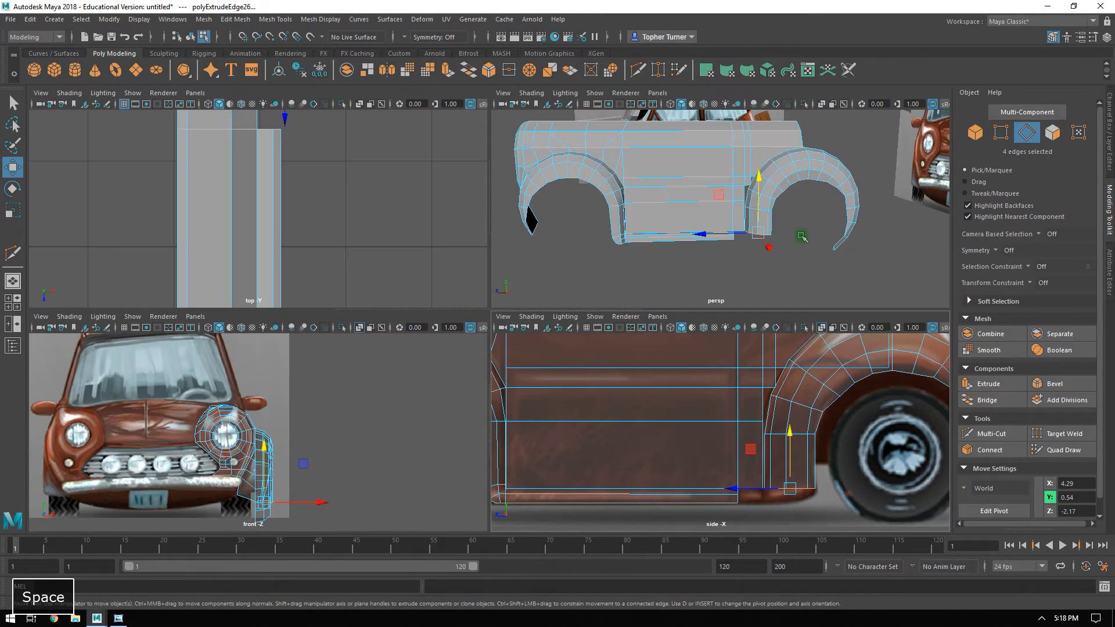
key(space)
alt+drag(767, 202, 746, 249)
scroll(778, 255, up, 4)
key(space)
key(space)
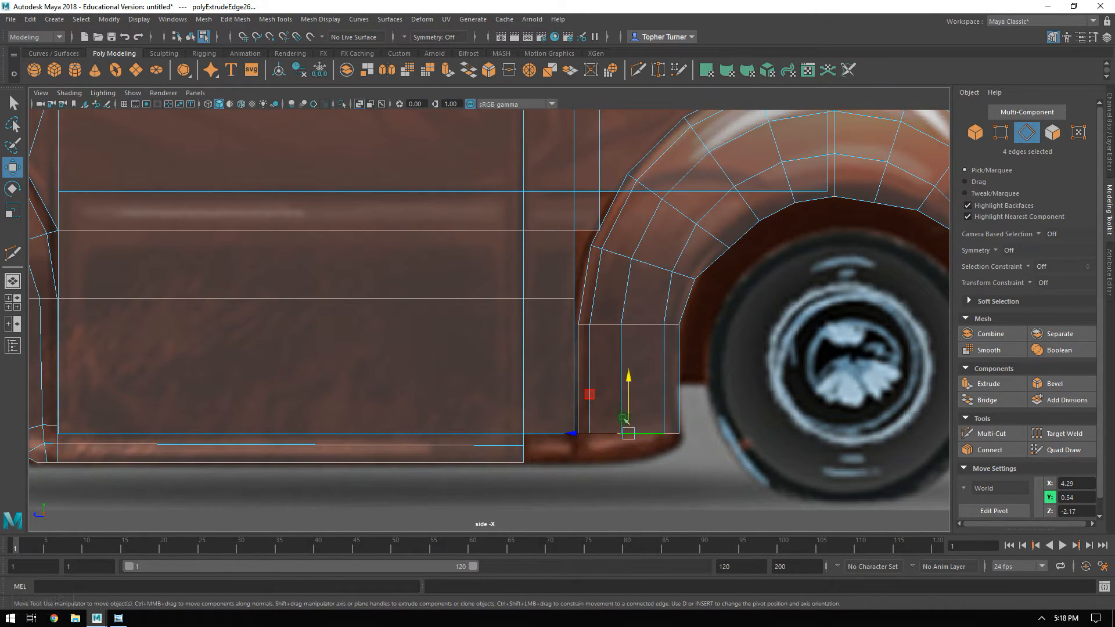
shift+drag(628, 385, 628, 418)
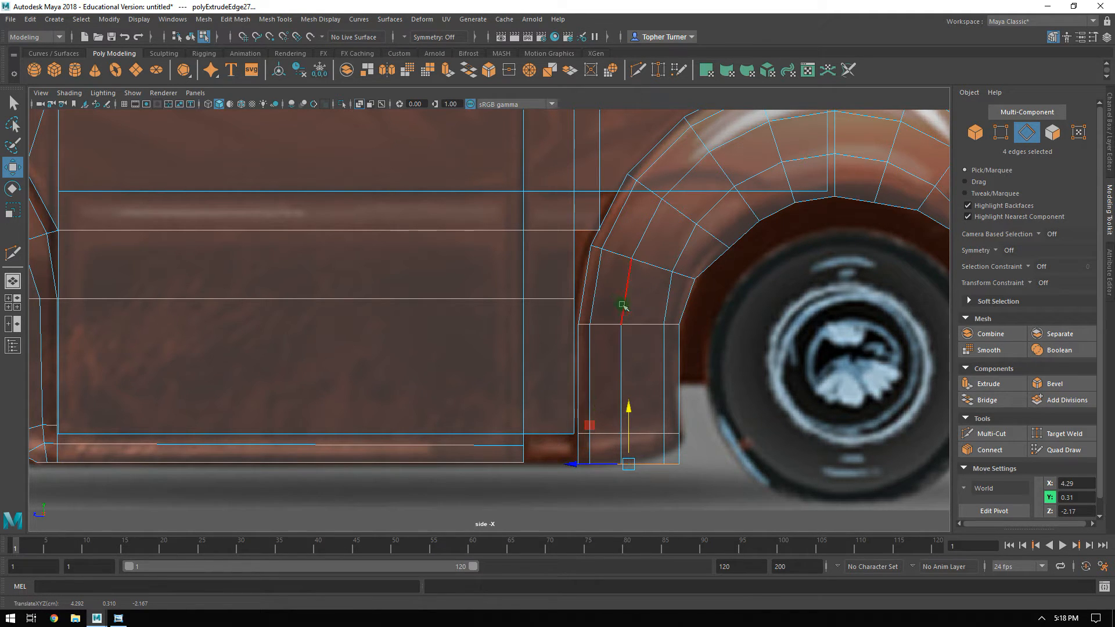
Move the two inner vertices on the upper front side of the wheel opening outward to the reference's arch line.
key(space)
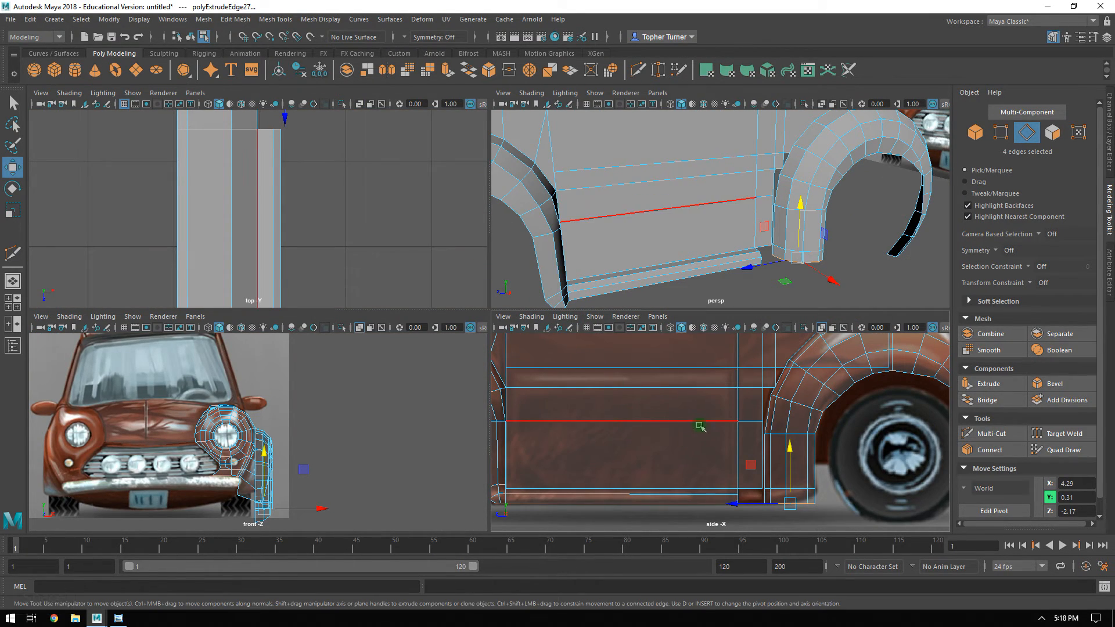
key(space)
alt+middle_drag(562, 351, 494, 365)
alt+right_drag(637, 338, 749, 372)
alt+middle_drag(573, 284, 551, 311)
alt+right_drag(551, 311, 707, 416)
alt+middle_drag(707, 416, 620, 416)
key(F9)
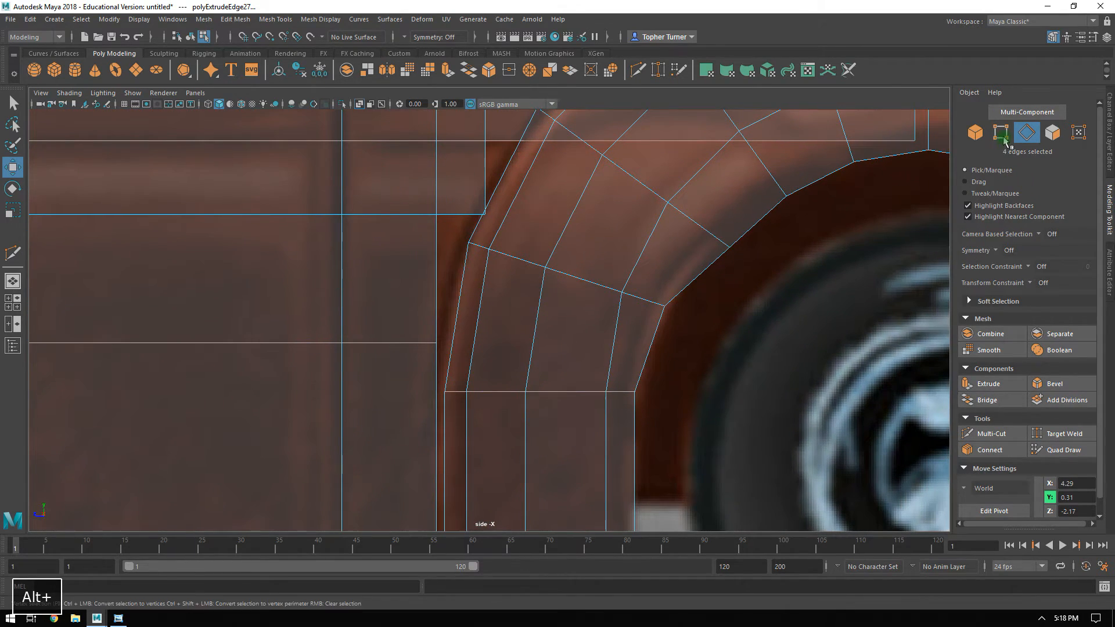
alt+middle_drag(741, 242, 550, 311)
click(549, 312)
click(555, 320)
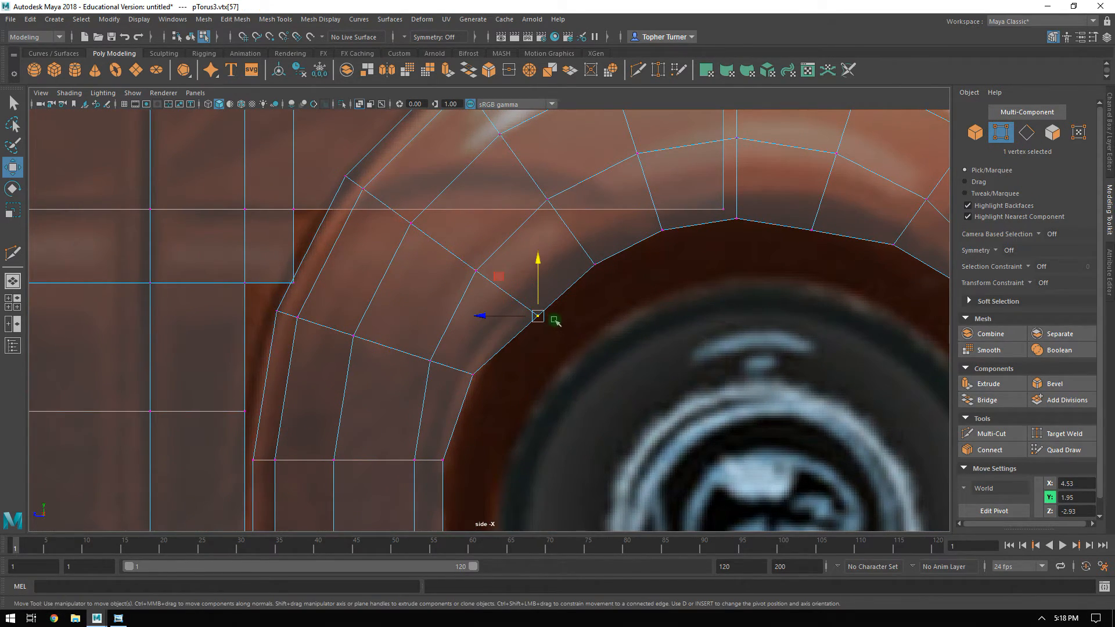
drag(498, 276, 490, 265)
drag(523, 254, 608, 272)
drag(558, 228, 555, 223)
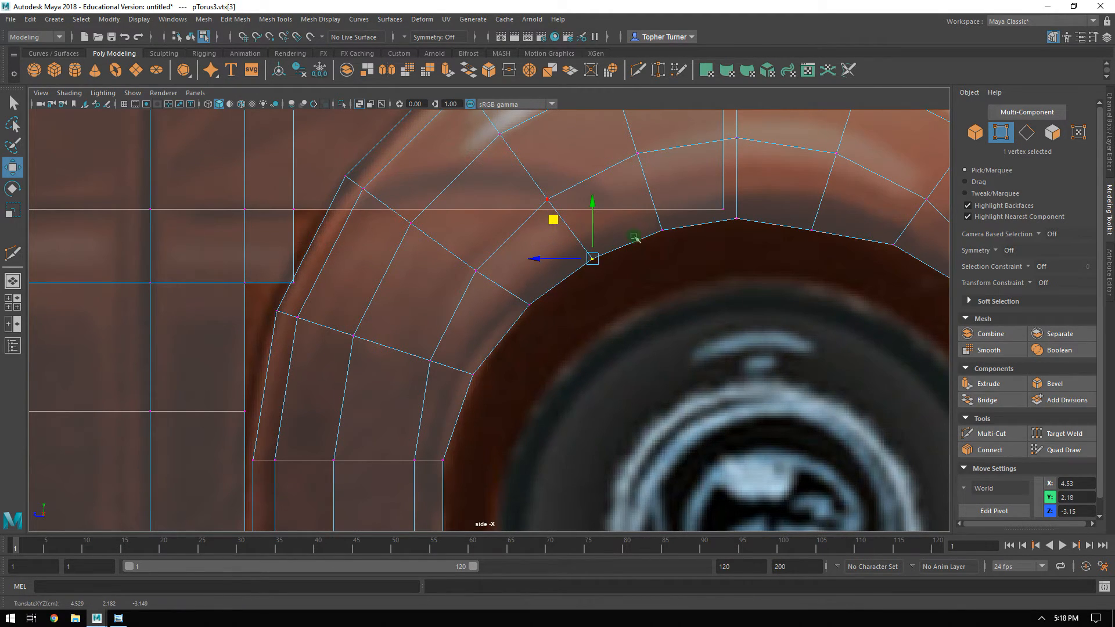
Raise the inner vertices at the top and upper rear of the wheel opening to the reference's arch, undoing the last nudge.
alt+middle_drag(828, 307, 543, 309)
click(516, 225)
drag(488, 194, 503, 170)
alt+middle_drag(578, 218, 555, 317)
click(570, 319)
drag(531, 280, 540, 274)
click(423, 316)
drag(375, 261, 377, 247)
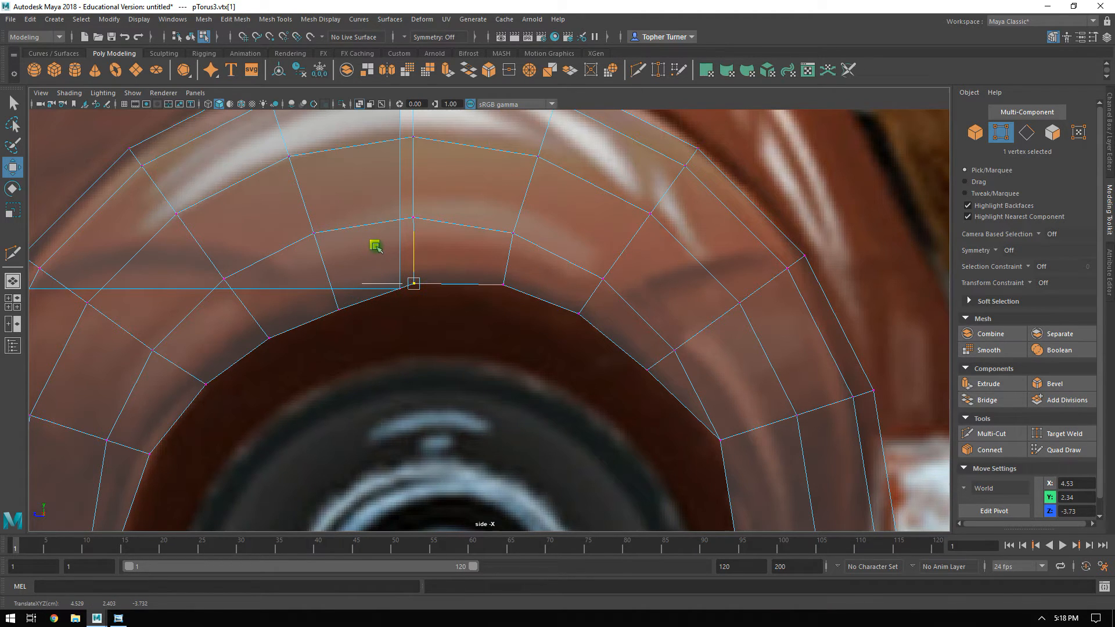
key(ctrl+z)
key(ctrl+z)
key(ctrl+z)
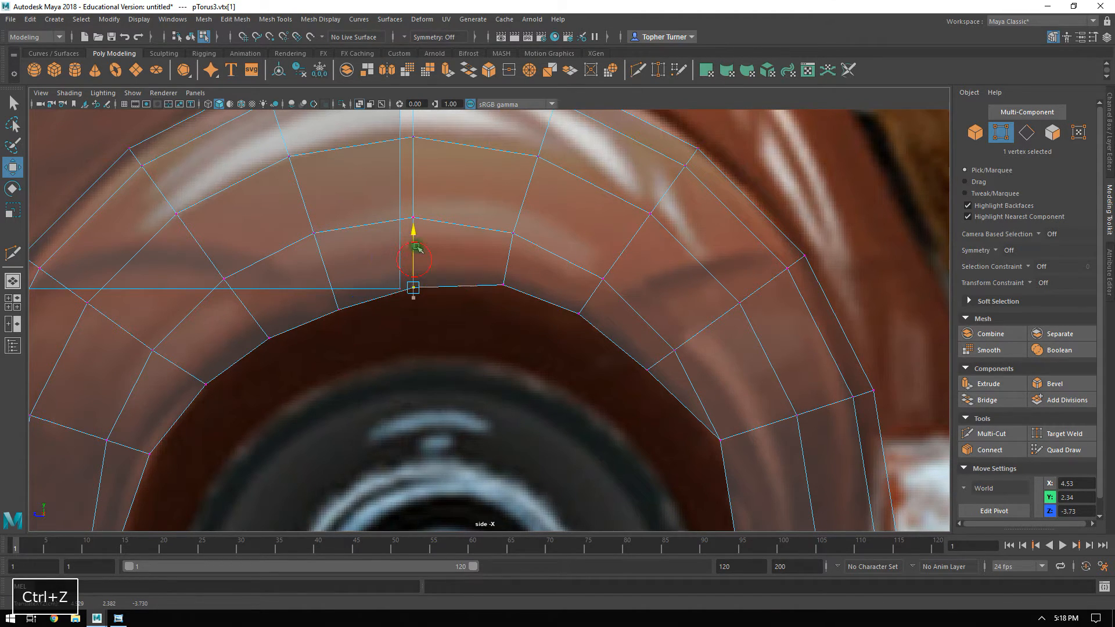
Nudge the two inner vertices just in front of the wheel opening's top up and forward to smooth the curve.
drag(321, 304, 348, 336)
drag(300, 269, 294, 258)
drag(256, 316, 283, 376)
drag(245, 305, 226, 292)
Shift the inner vertex on the fender's horizontal middle edge behind the wheel slightly rearward to match the reference.
alt+right_drag(597, 367, 583, 346)
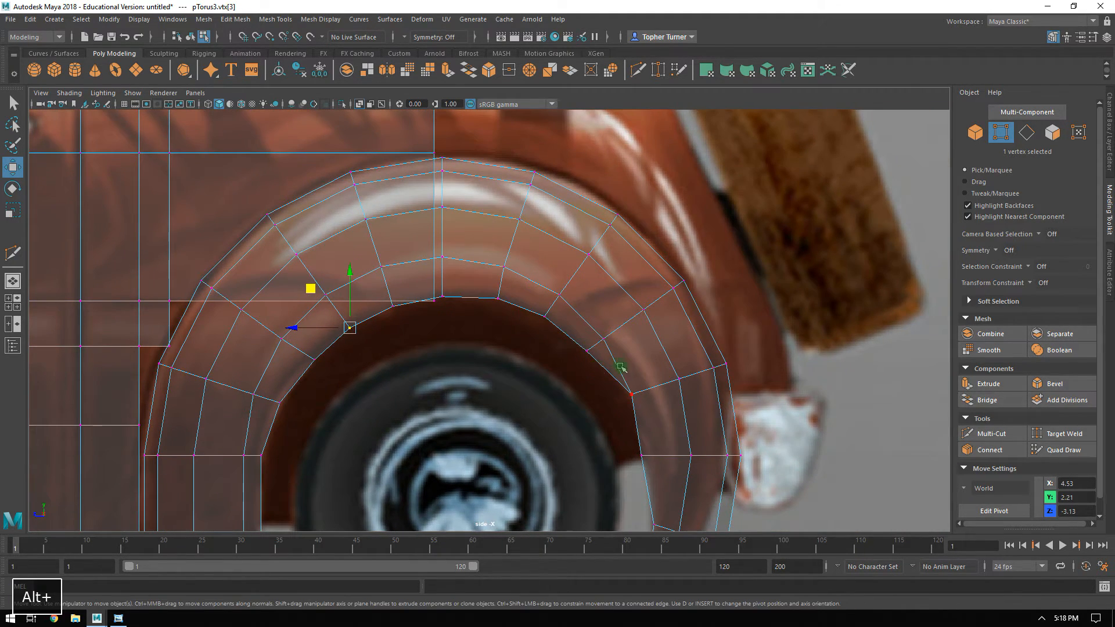
alt+middle_drag(621, 368, 605, 334)
alt+right_drag(604, 335, 667, 381)
alt+middle_drag(666, 381, 597, 327)
alt+right_drag(597, 327, 646, 373)
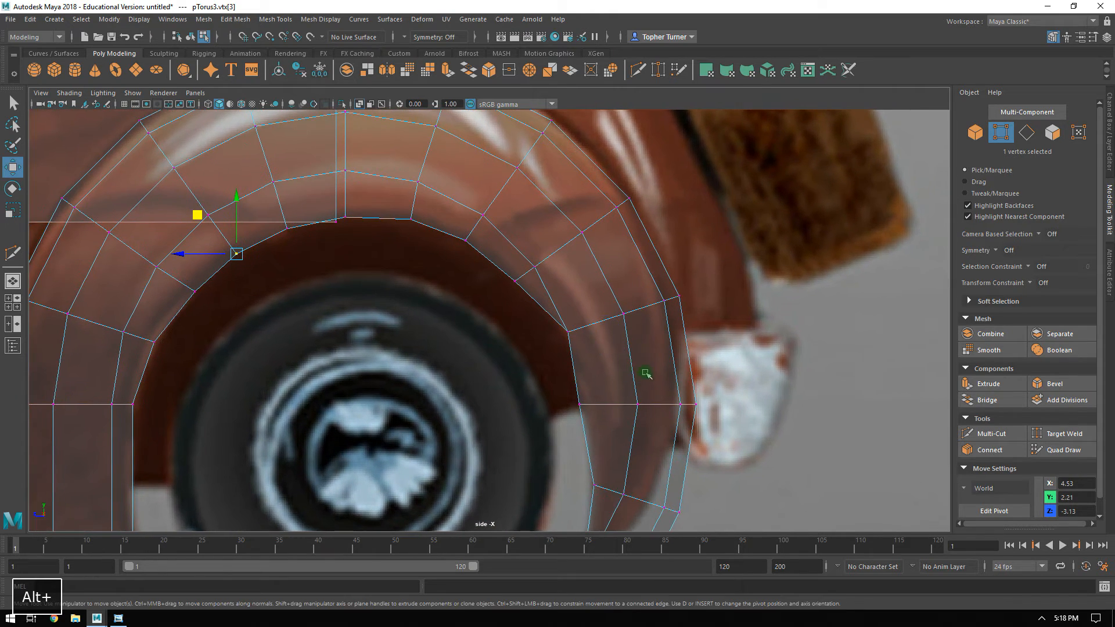
alt+middle_drag(644, 372, 554, 268)
click(490, 299)
drag(436, 299, 442, 299)
alt+middle_drag(473, 299, 460, 224)
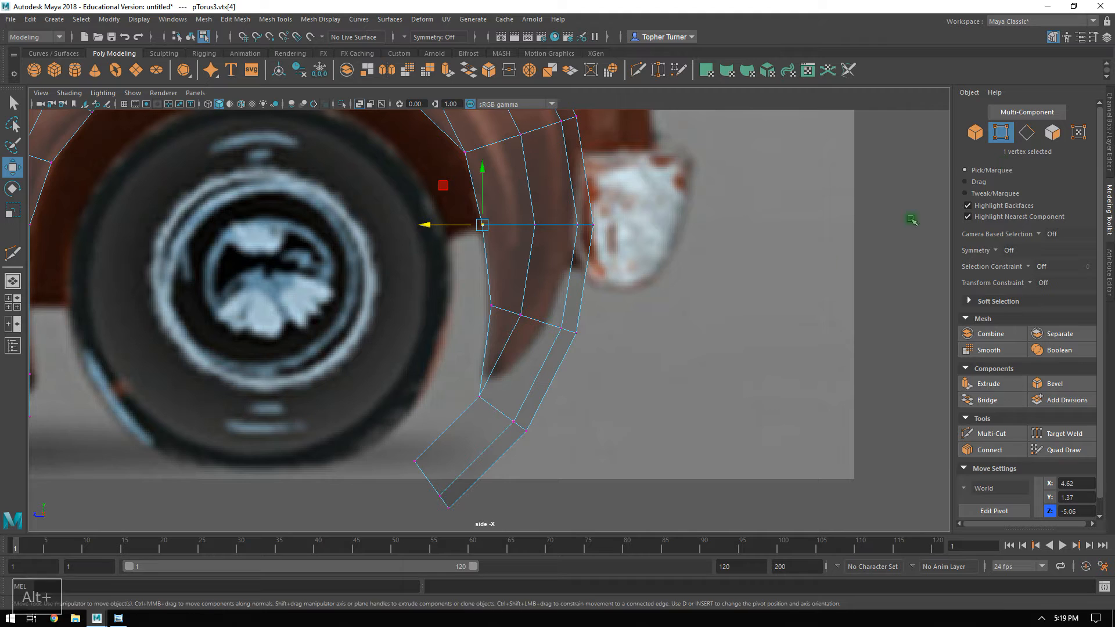
Delete the two end faces at the rear fender's lower tip.
click(1053, 134)
drag(571, 479, 381, 455)
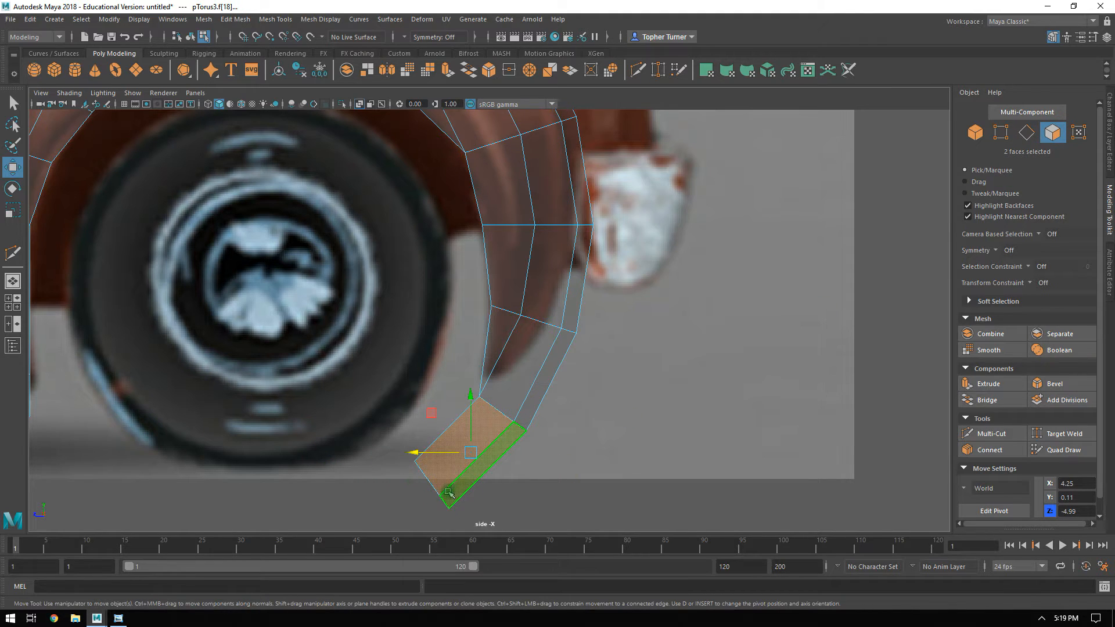
key(Delete)
alt+middle_drag(591, 299, 567, 412)
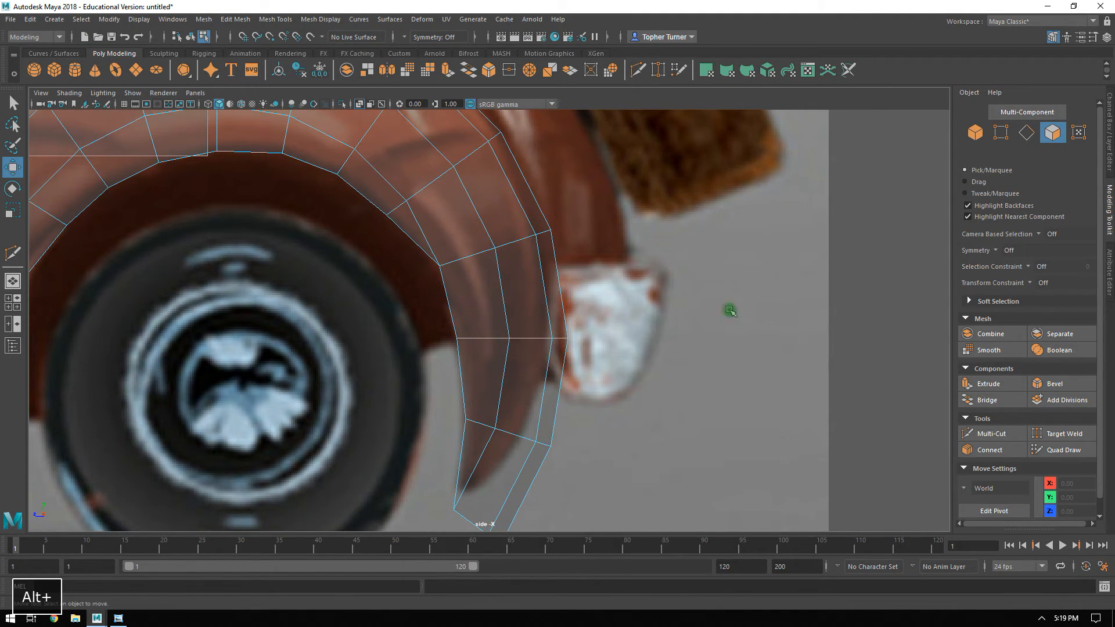
Reposition the fender's outer vertices beside the bumper and the middle vertex of the row below to follow the reference.
click(1001, 136)
alt+middle_drag(566, 340, 640, 279)
alt+drag(655, 294, 674, 294)
drag(679, 239, 613, 311)
alt+middle_drag(638, 309, 620, 378)
alt+right_drag(621, 380, 681, 396)
drag(590, 353, 541, 351)
click(559, 353)
alt+middle_drag(579, 441, 573, 356)
drag(540, 349, 509, 332)
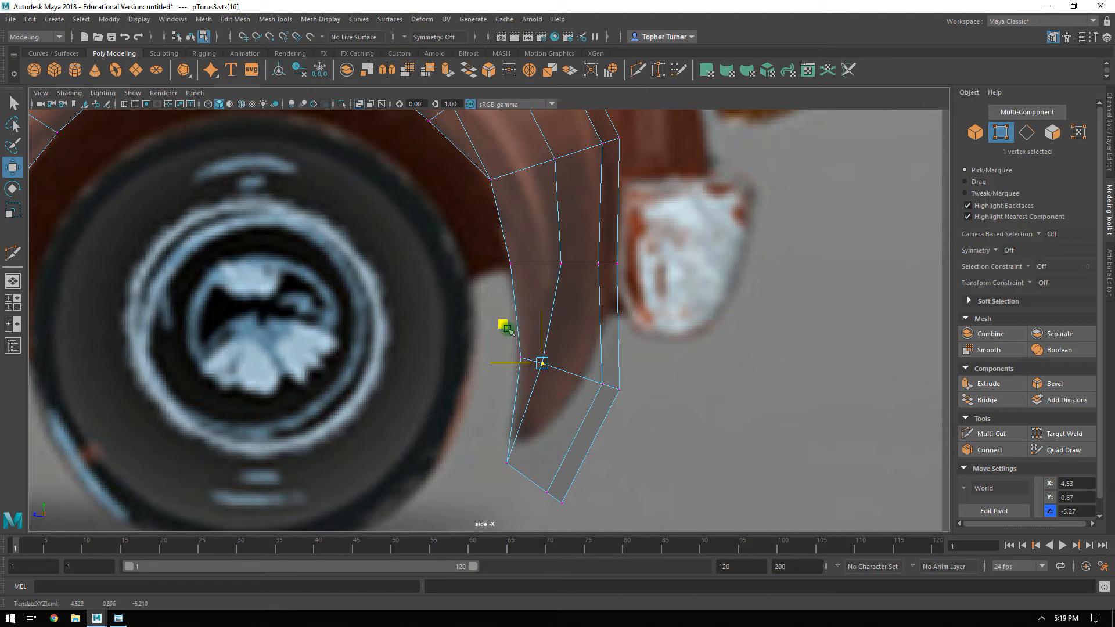
Move the outer vertex pairs of the two lowest rear rows inward so the fender tapers toward the reference's pointed tip.
drag(592, 370, 704, 427)
drag(569, 348, 534, 338)
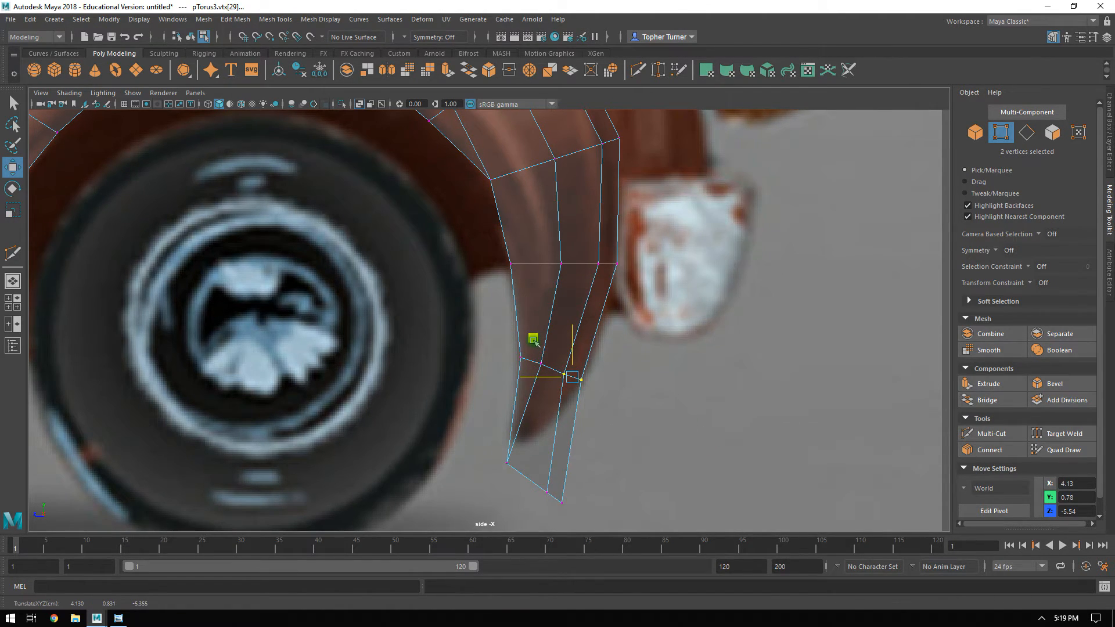
drag(541, 481, 574, 513)
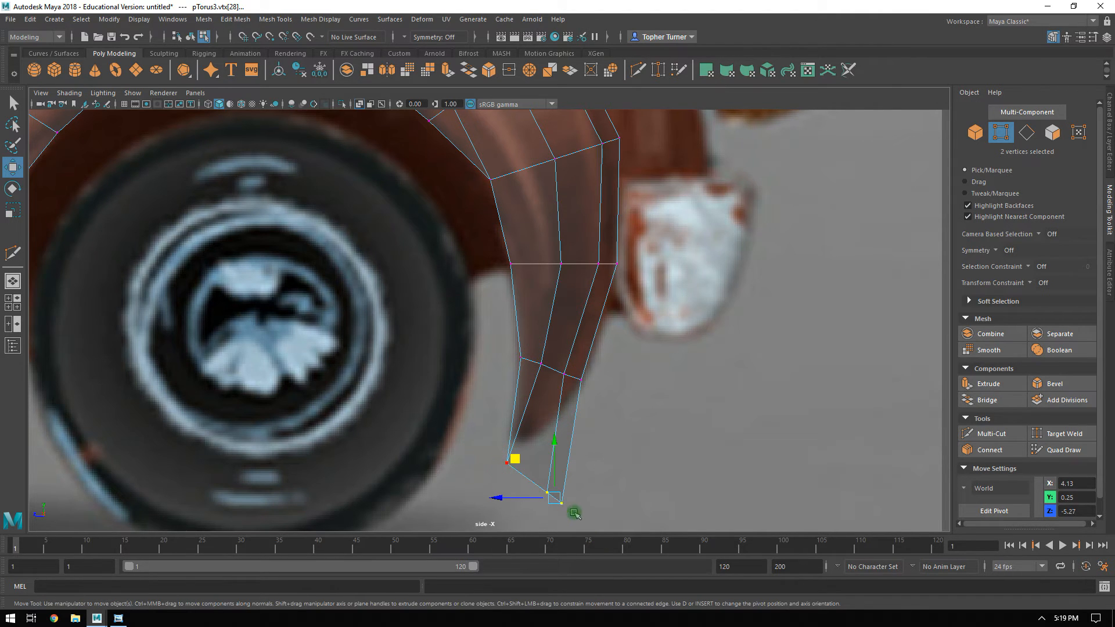
drag(525, 469, 486, 437)
drag(473, 430, 487, 410)
Adjust the vertices along the fender's rear side to the reference outline, undoing the stray pull on the middle vertex.
click(702, 348)
alt+right_drag(684, 326, 643, 298)
alt+middle_drag(584, 253, 641, 281)
alt+right_drag(640, 281, 720, 450)
alt+middle_drag(674, 254, 632, 335)
drag(659, 297, 610, 339)
drag(596, 282, 606, 350)
drag(559, 294, 557, 293)
alt+middle_drag(508, 267, 491, 333)
middle_drag(356, 350, 437, 332)
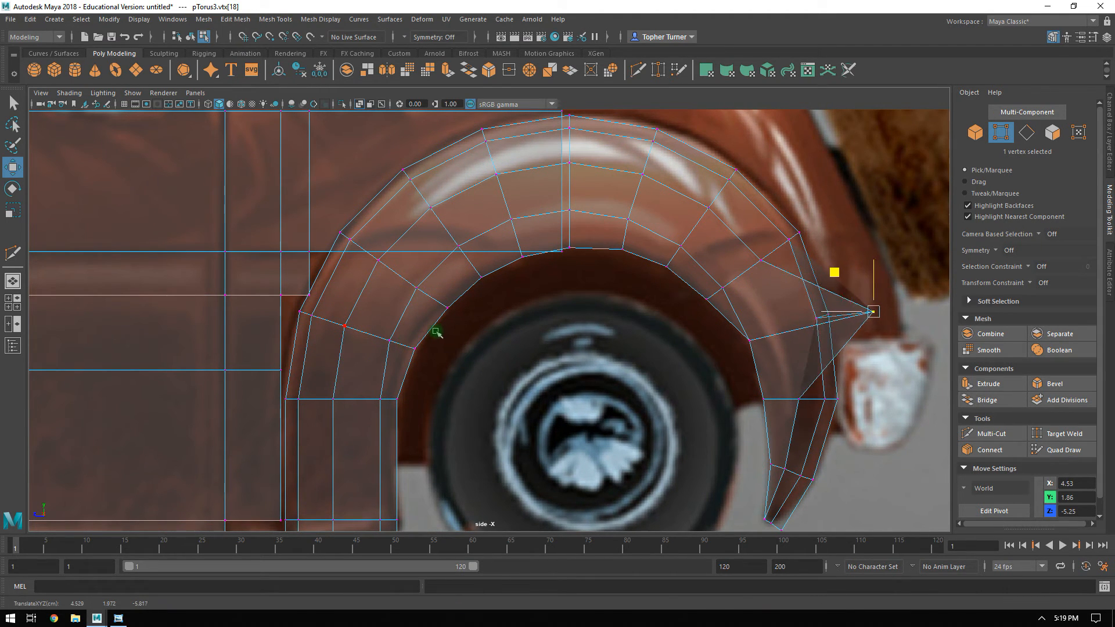
key(ctrl+z)
Delete the body panel face that overlaps the upper front part of the rear fender.
alt+middle_drag(354, 347, 361, 371)
alt+scroll(503, 331, down, 4)
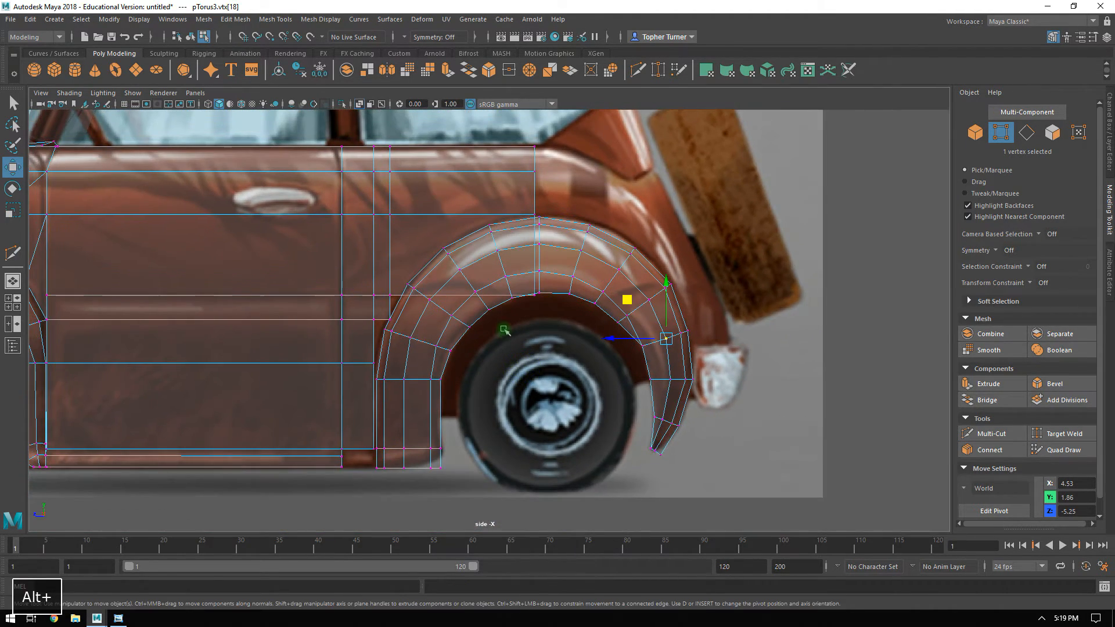
alt+middle_drag(518, 272, 497, 355)
alt+scroll(497, 355, up, 2)
key(F11)
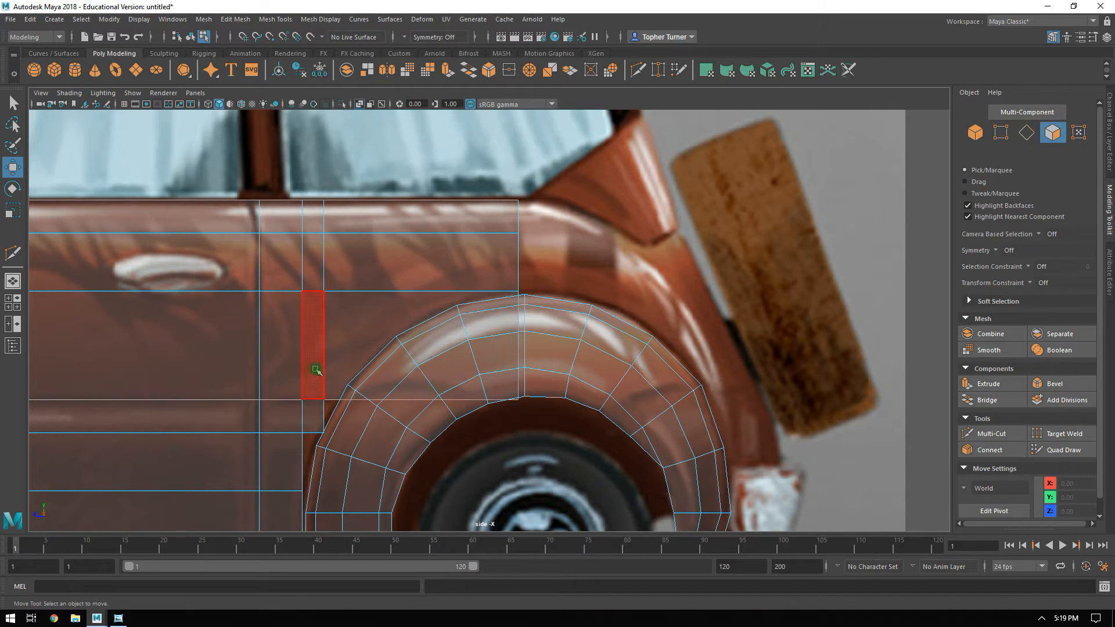
click(378, 337)
key(Delete)
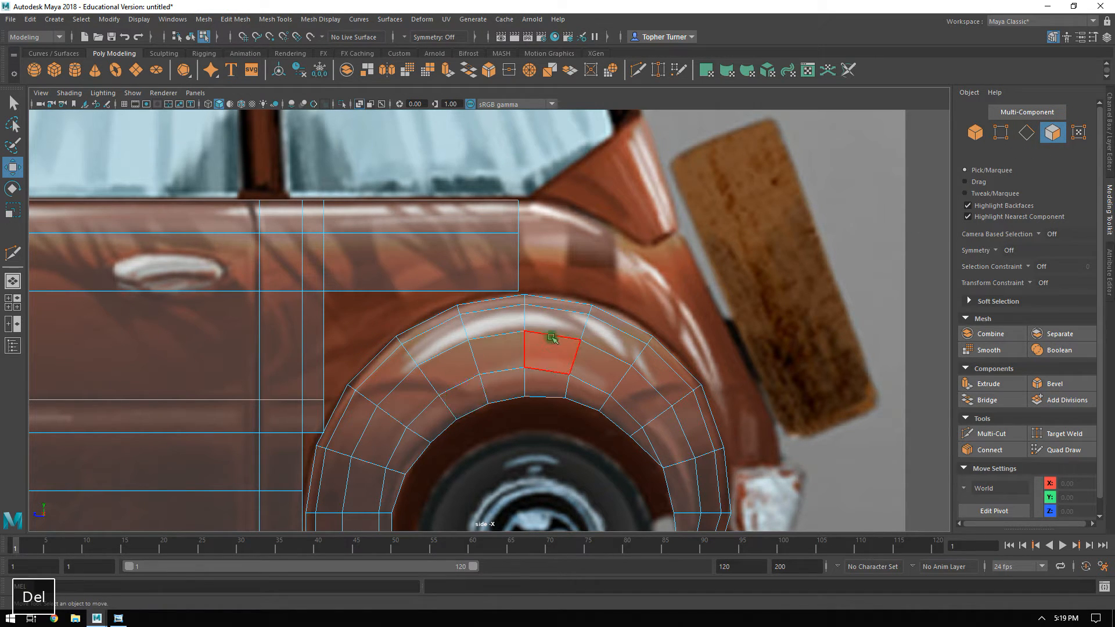
Select the six outer border edges of the rear fender running from the arch's top down its rear side.
key(F10)
click(568, 302)
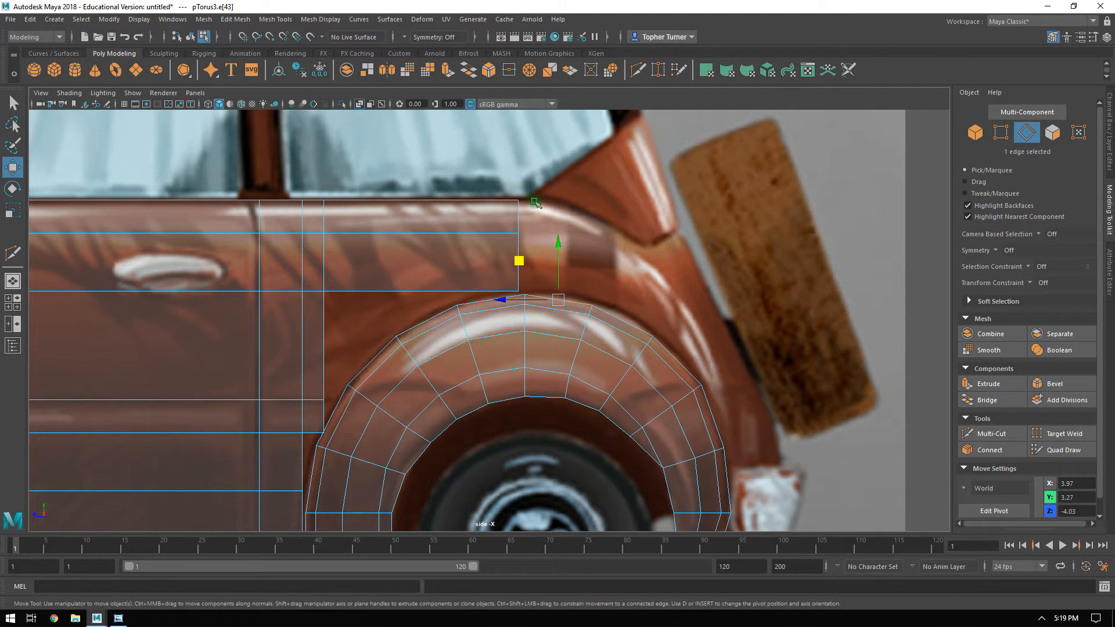
key(space)
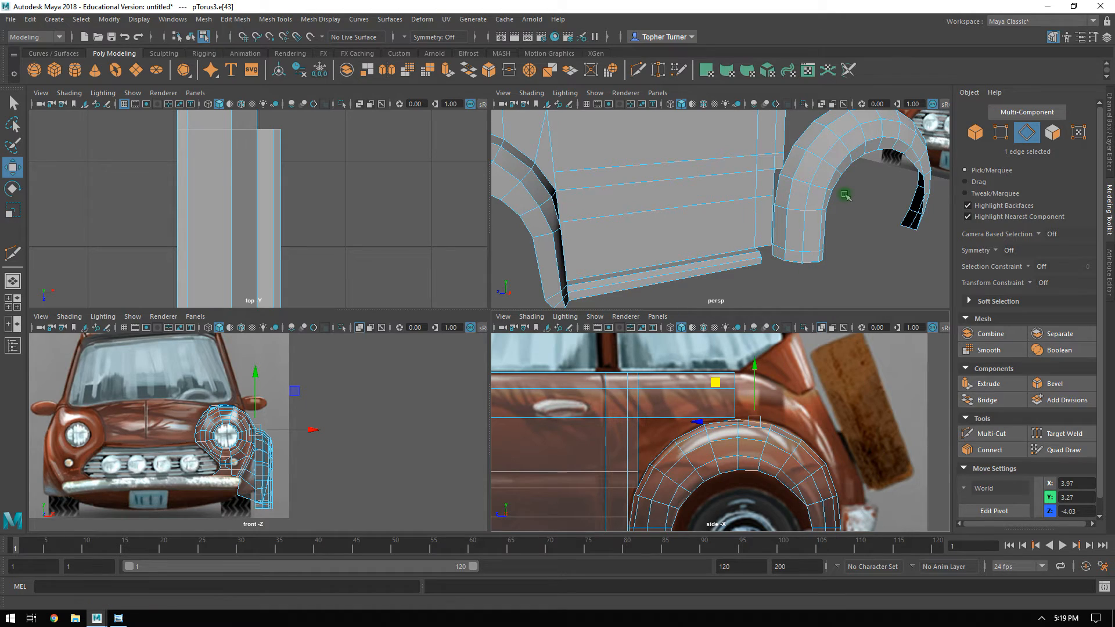
key(space)
alt+drag(791, 214, 744, 250)
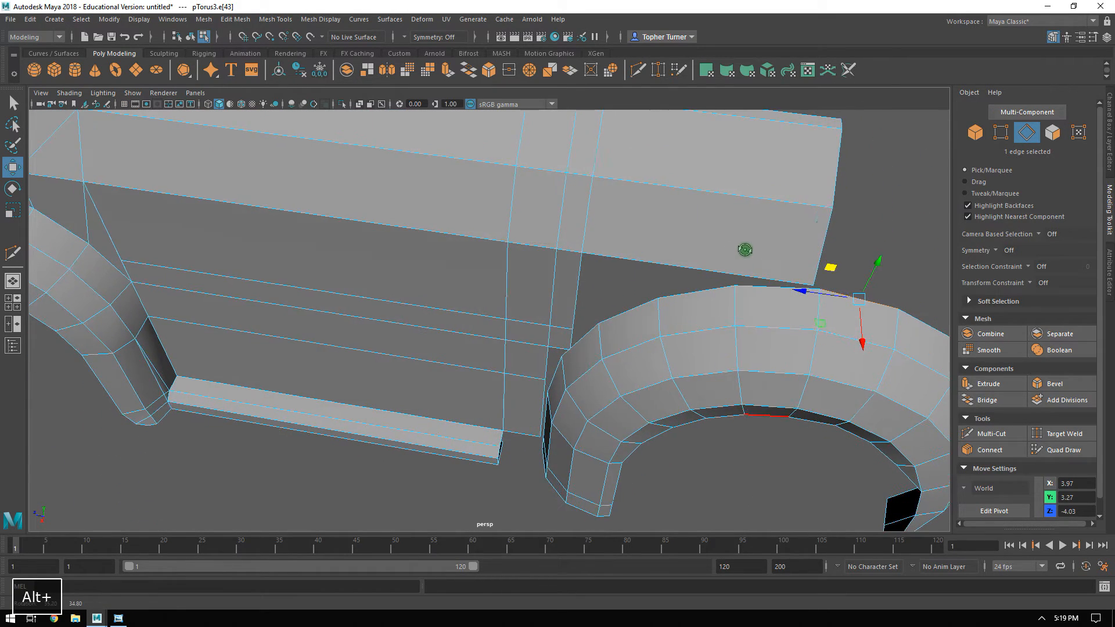
alt+middle_drag(744, 249, 598, 220)
shift+click(594, 253)
shift+click(642, 265)
alt+drag(743, 293, 657, 278)
alt+drag(665, 277, 707, 246)
shift+click(627, 288)
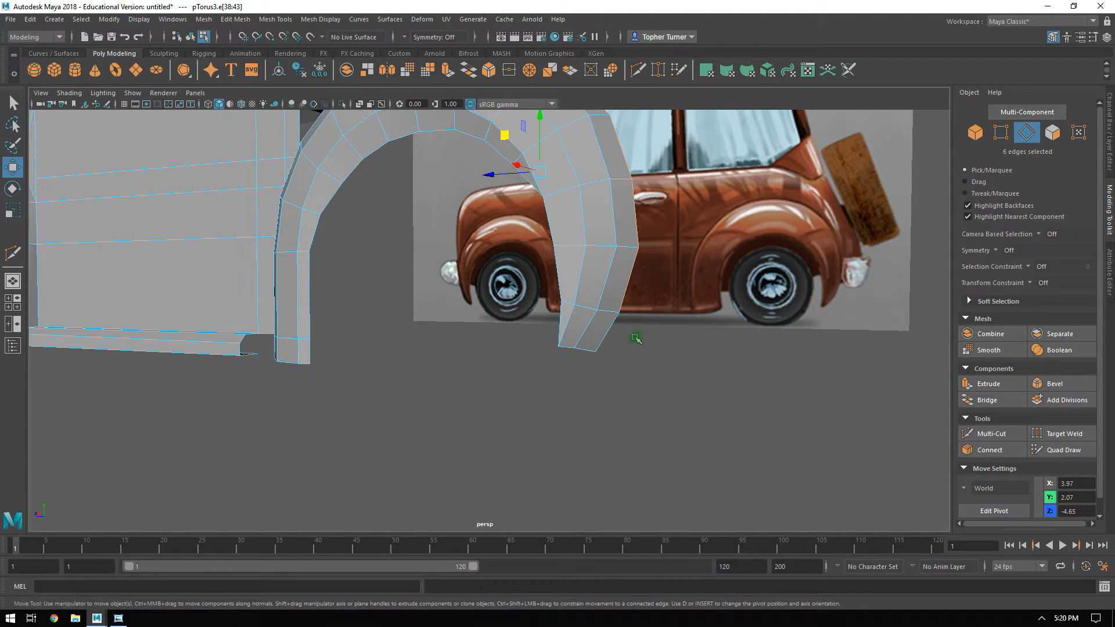
shift+click(606, 332)
alt+drag(629, 334, 606, 333)
ctrl+drag(605, 337, 561, 344)
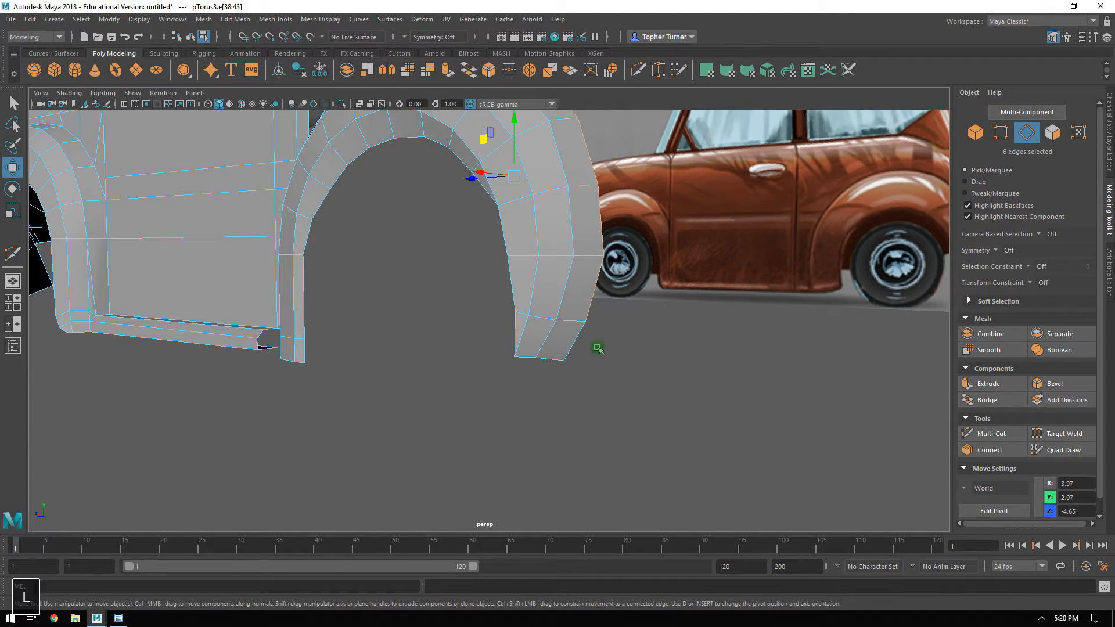
Extrude the six selected border edges outward by scaling them to the reference's rear body outline.
key(space)
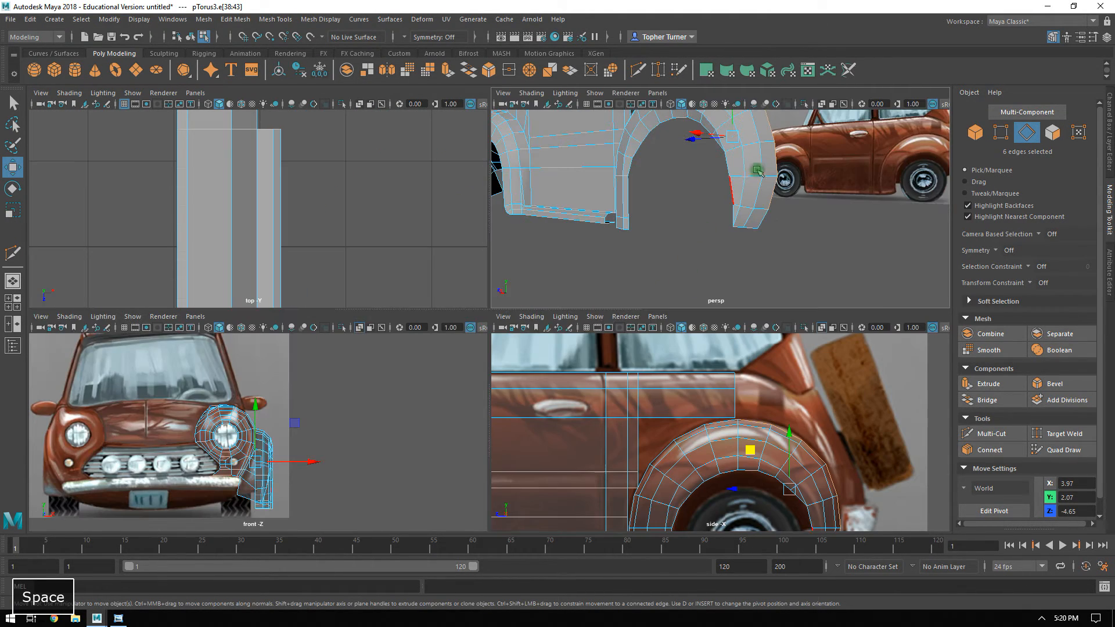
key(space)
alt+middle_drag(636, 403, 589, 379)
key(r)
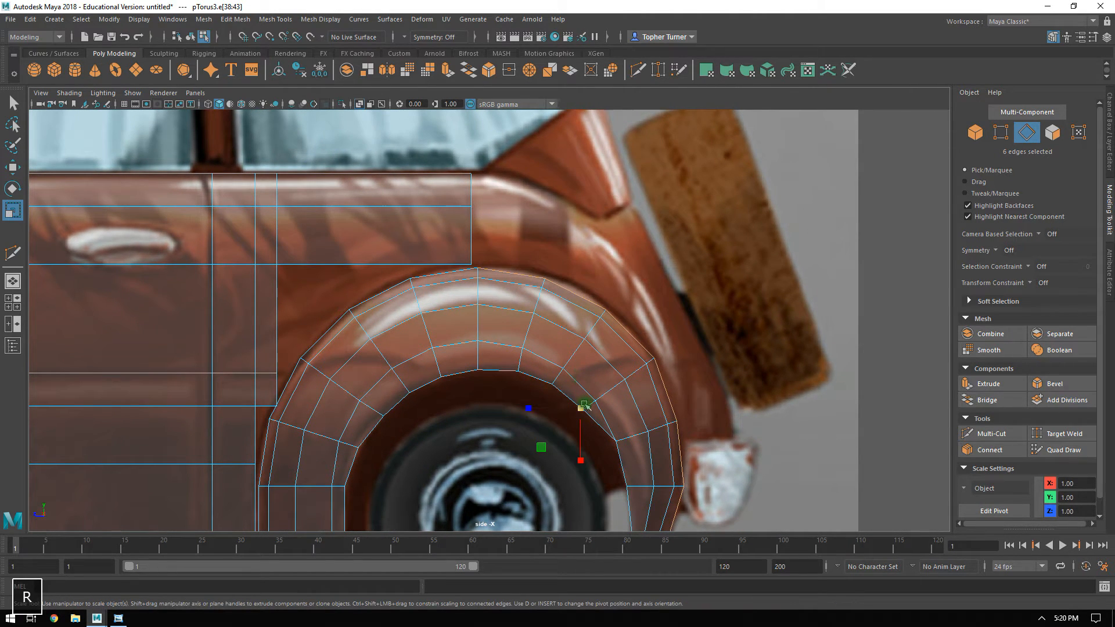
shift+drag(583, 406, 682, 301)
Move the extruded strip's front upper vertex rearward until it sits directly above the top of the fender arch.
key(F9)
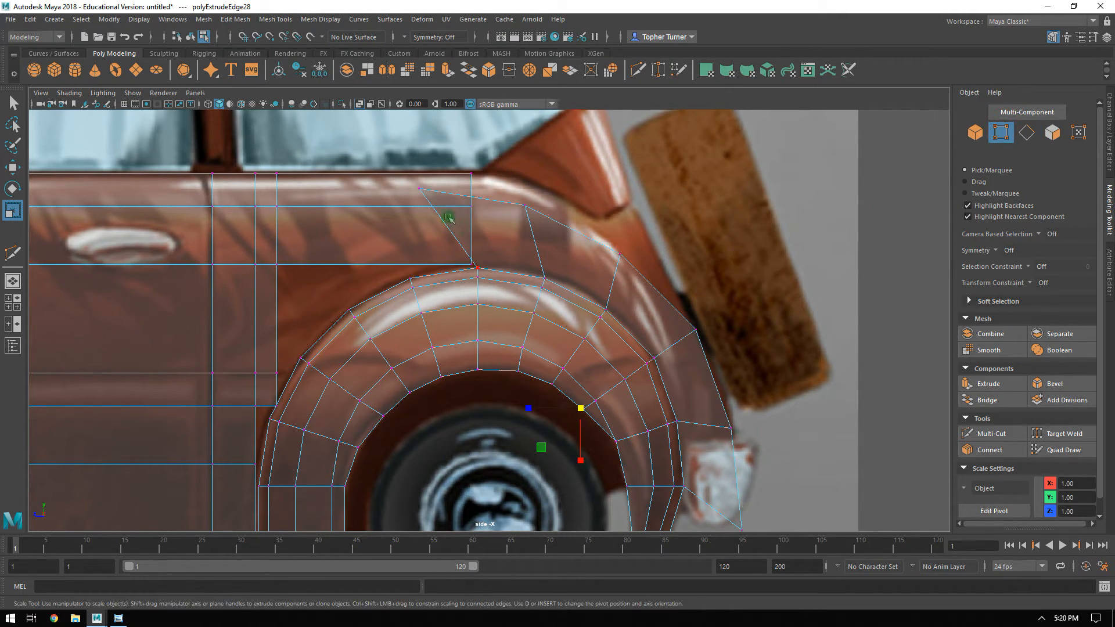
click(419, 187)
key(w)
drag(360, 187, 419, 185)
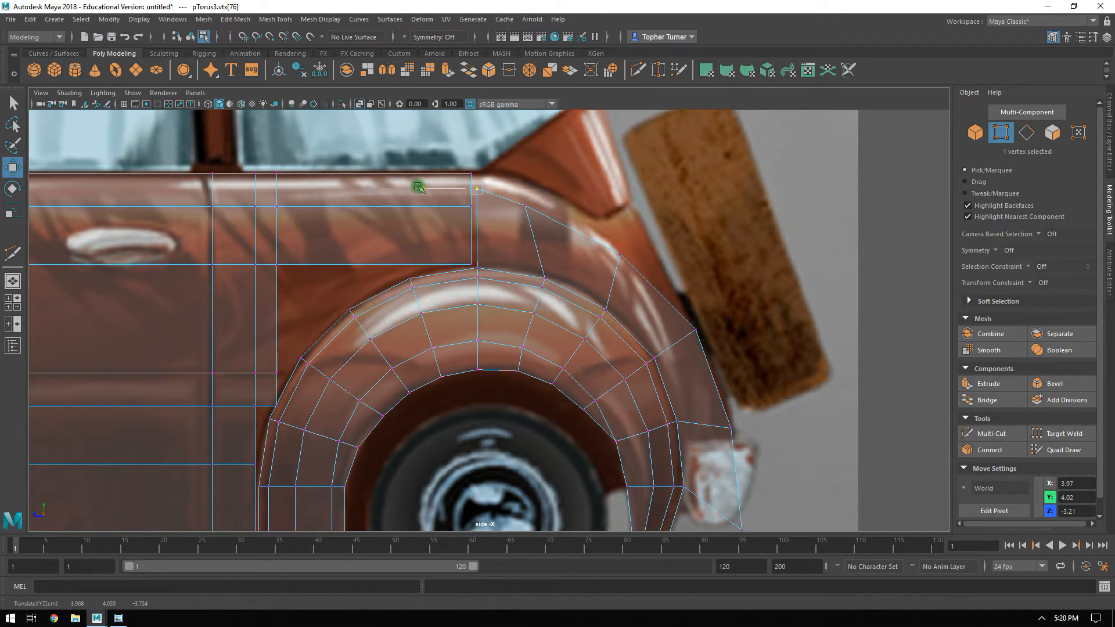
Move the three uppermost outer vertices of the extruded rear strip onto the body outline in the side reference.
click(509, 222)
middle_drag(483, 167, 523, 158)
click(472, 190)
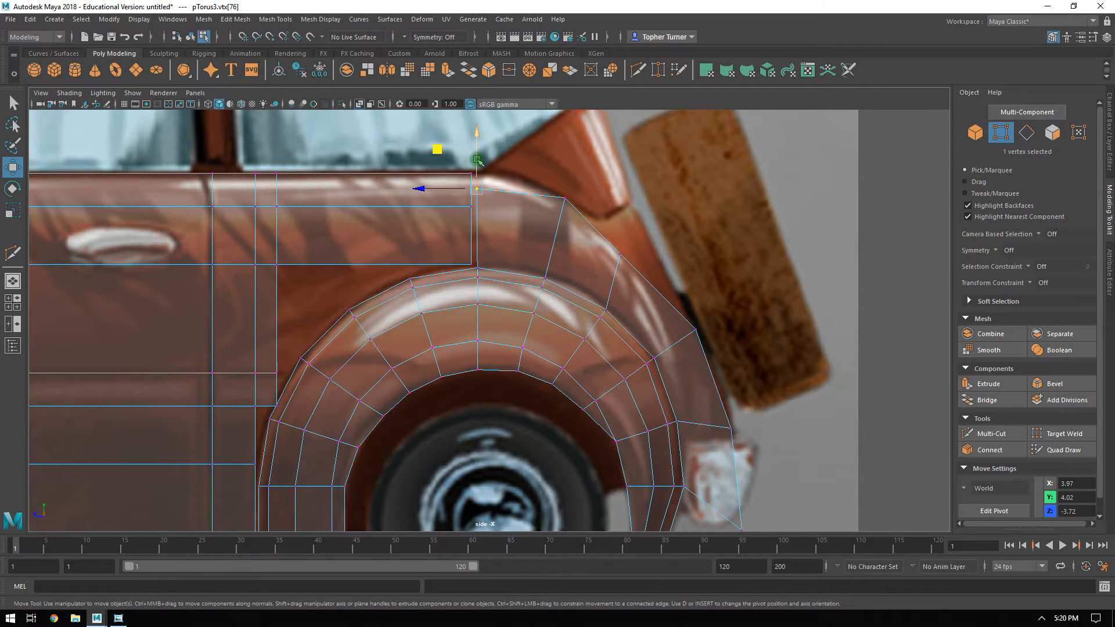
drag(477, 160, 479, 145)
click(611, 242)
middle_drag(579, 212, 604, 216)
middle_drag(546, 172, 557, 182)
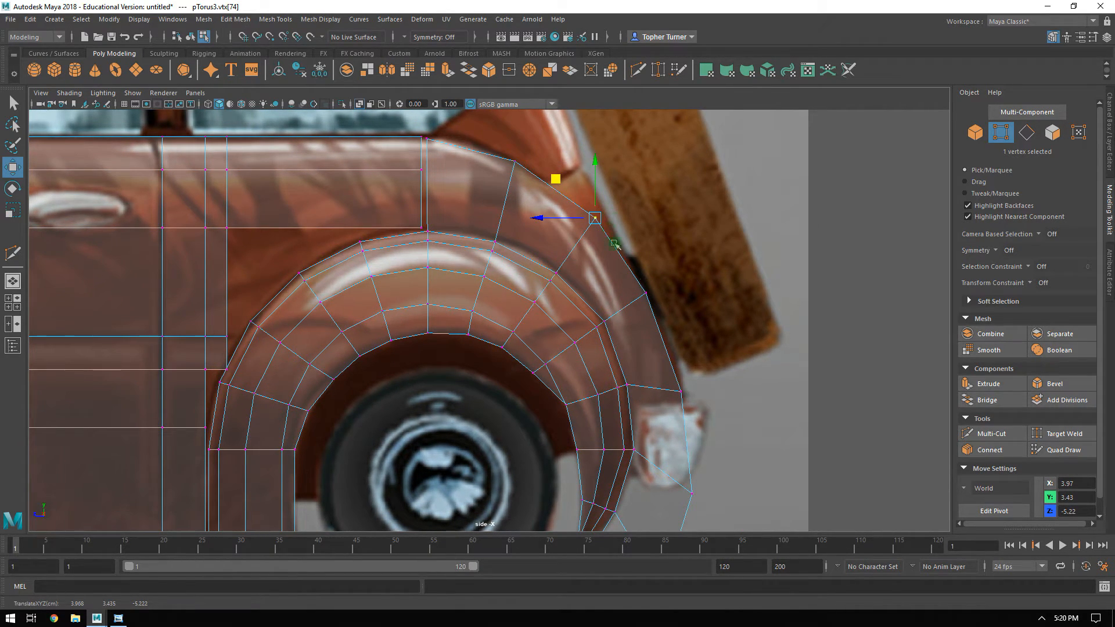
Fit the next three outer vertices down the rear strip to the reference's body outline, as far as the taillight.
drag(631, 285, 660, 308)
alt+middle_drag(671, 335, 605, 248)
drag(602, 288, 656, 329)
drag(575, 268, 573, 262)
middle_drag(573, 262, 564, 246)
click(626, 409)
drag(591, 373, 579, 311)
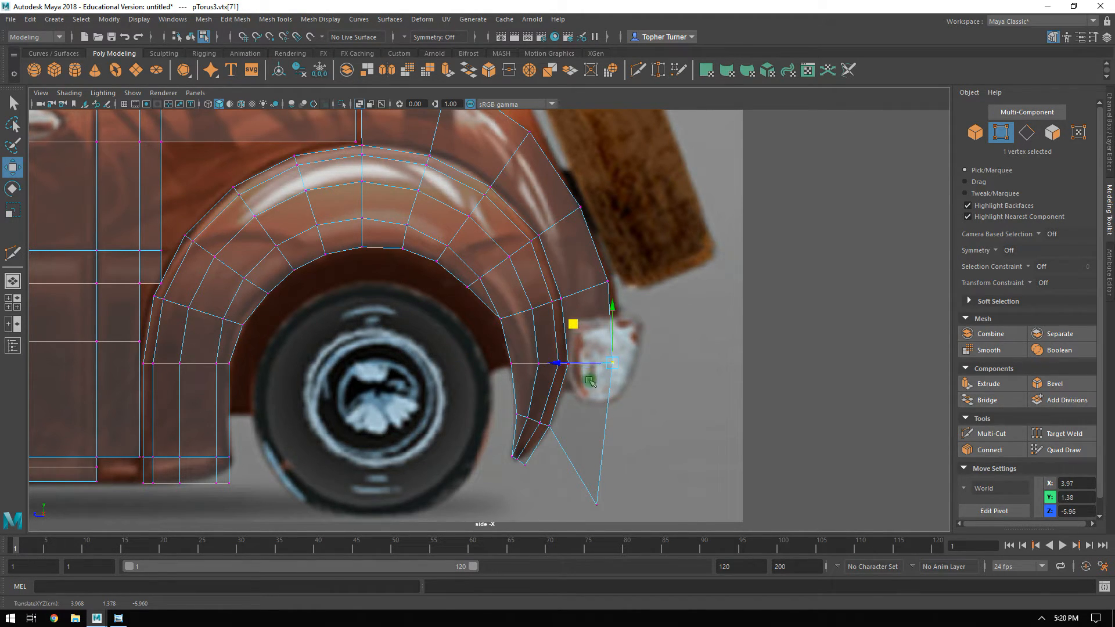
Delete the strip's lowest outer vertex and the leftover face below the taillight row.
click(596, 504)
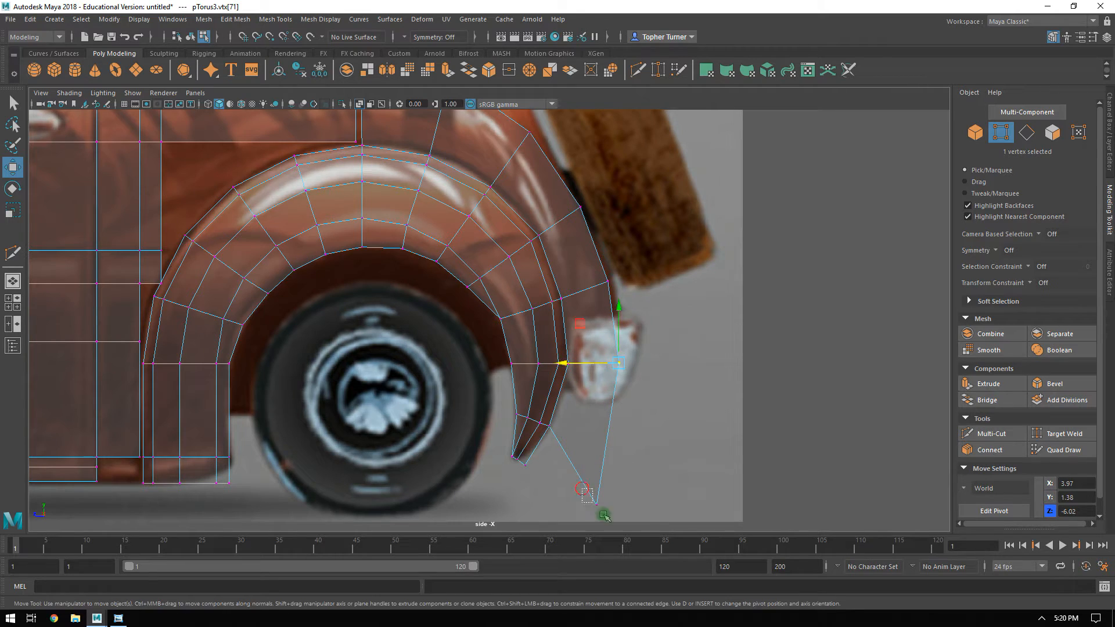
drag(559, 463, 561, 377)
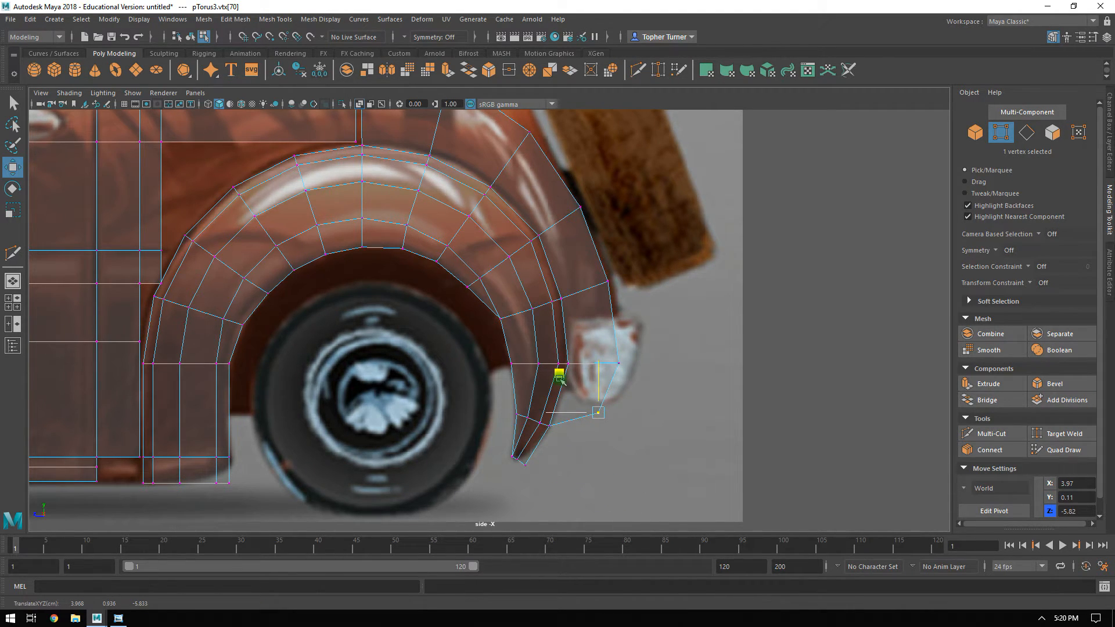
key(Delete)
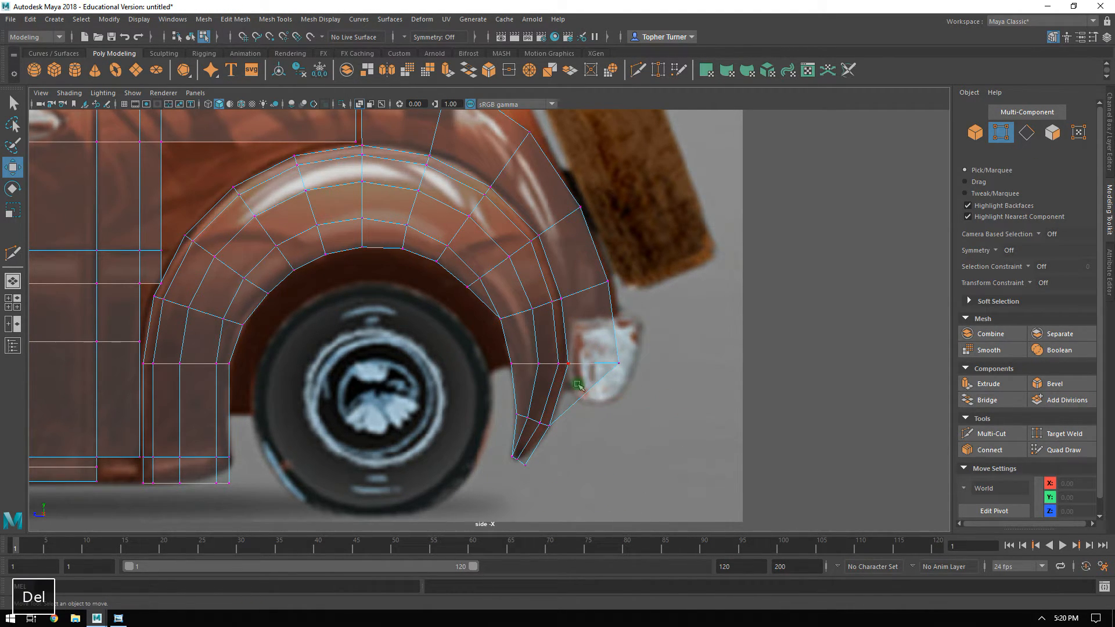
click(1052, 132)
click(573, 388)
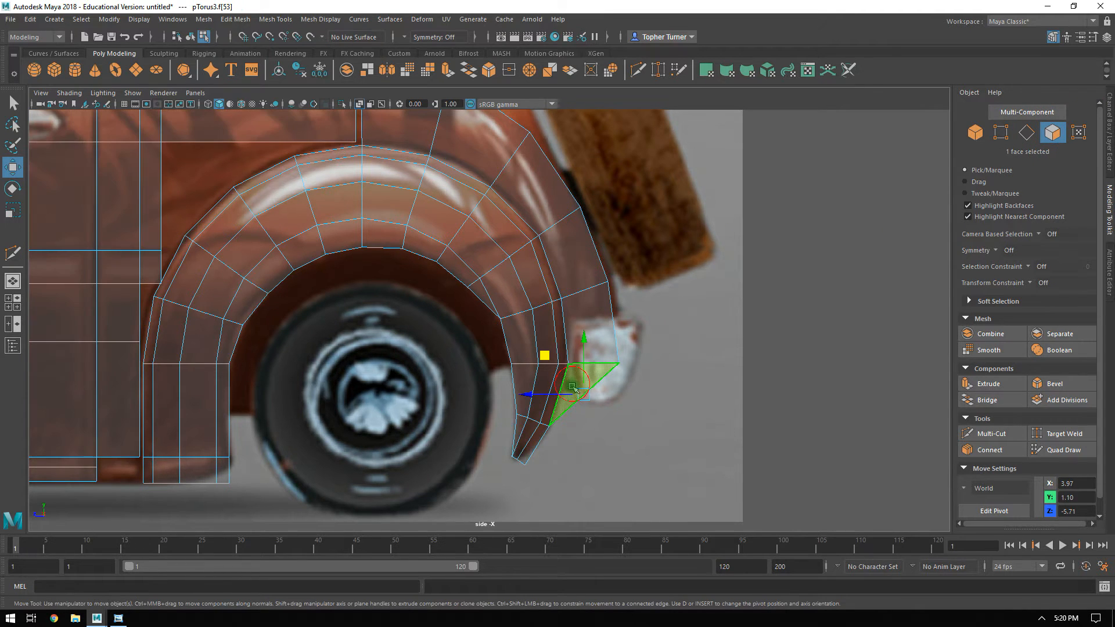
key(Delete)
In the perspective view, select the body panel's rear top edge and check its world X position.
key(space)
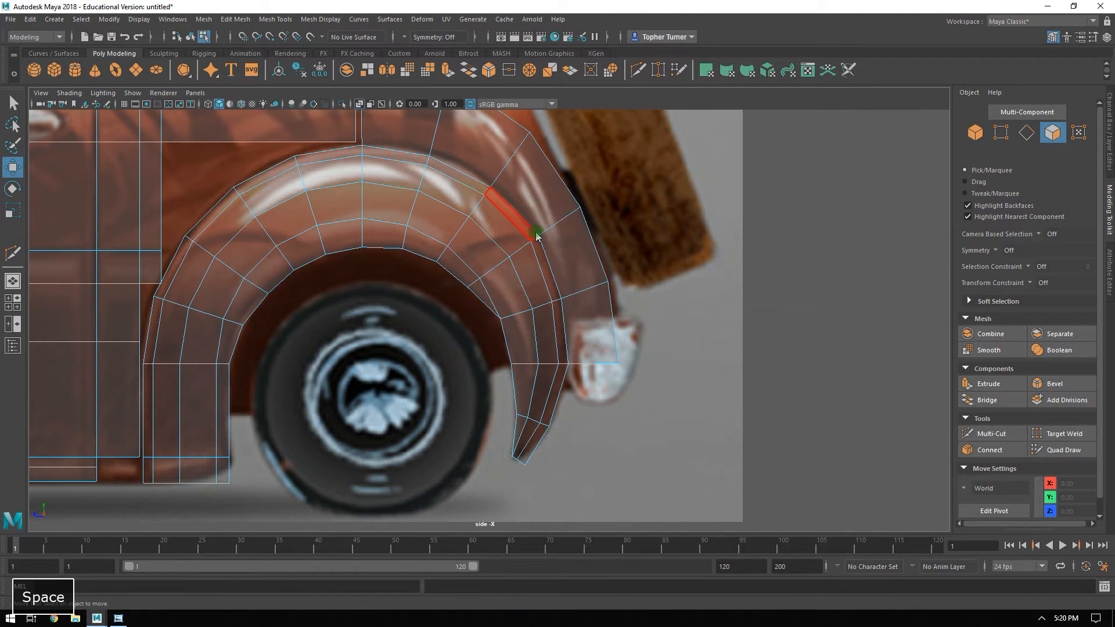
key(space)
alt+drag(745, 209, 636, 319)
click(1026, 132)
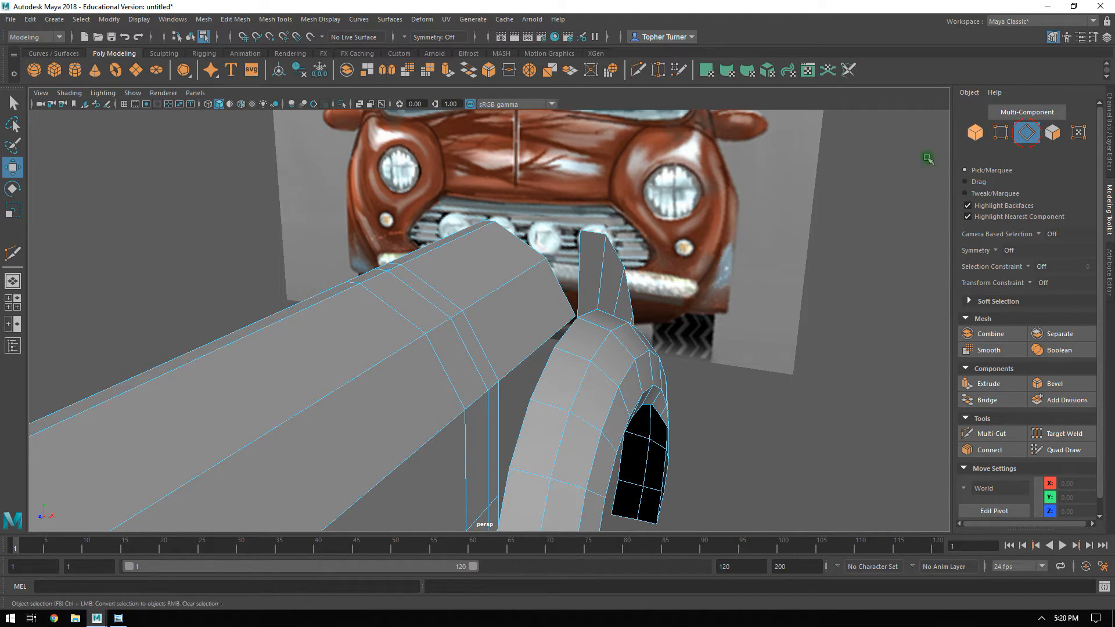
click(467, 233)
alt+drag(458, 259, 500, 246)
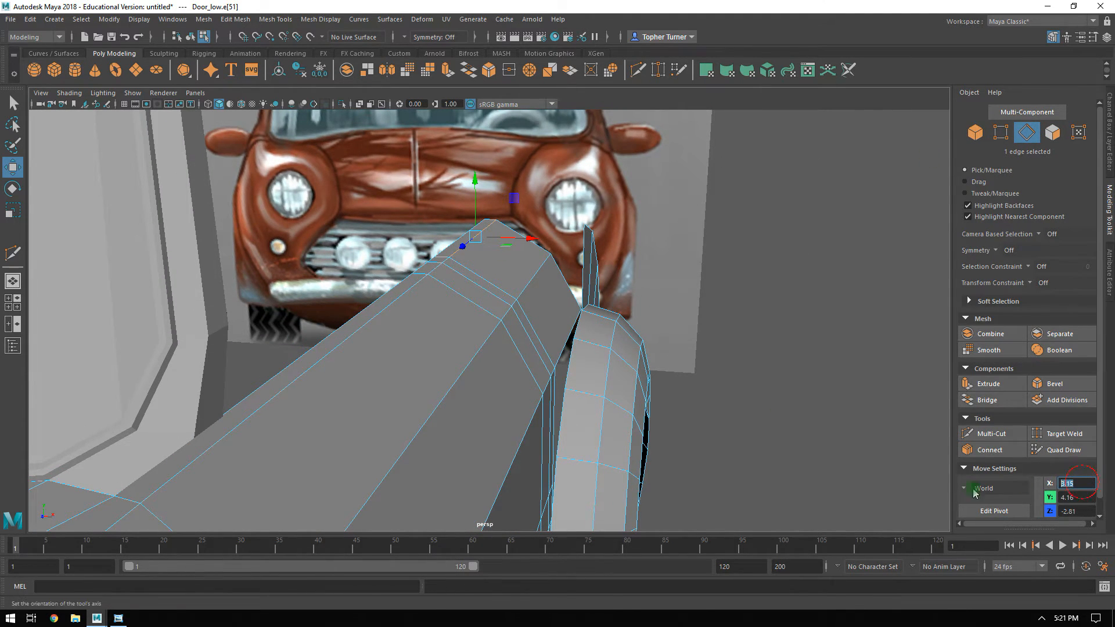
Select the five outer border edges of the rear strip and set their world X position to 3.15.
alt+drag(522, 207, 580, 246)
click(585, 243)
double_click(585, 243)
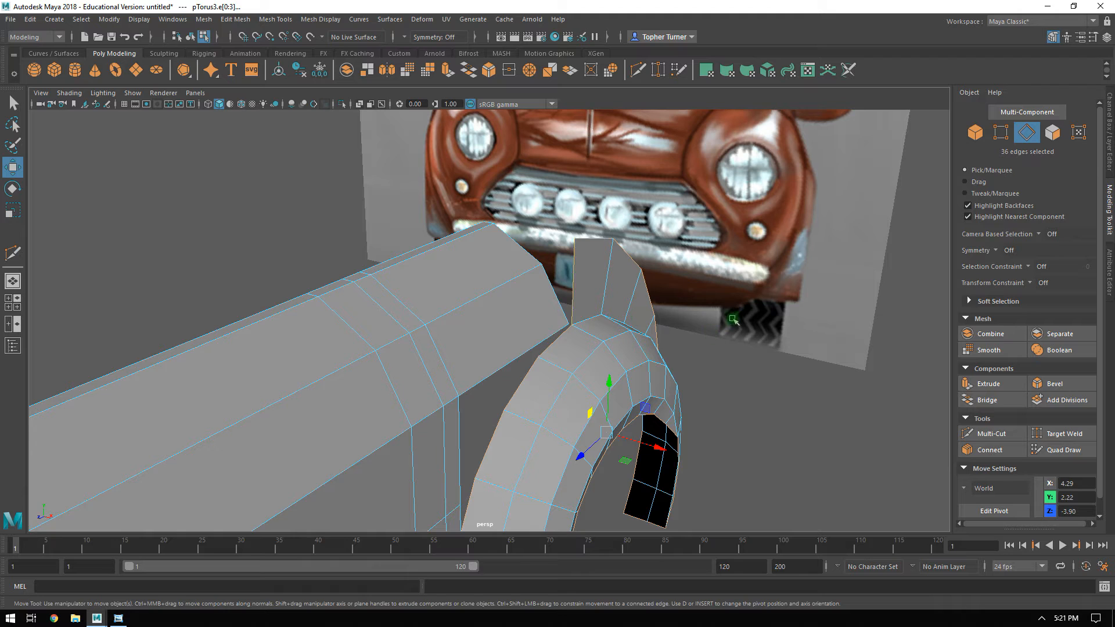
alt+drag(694, 294, 578, 251)
click(577, 249)
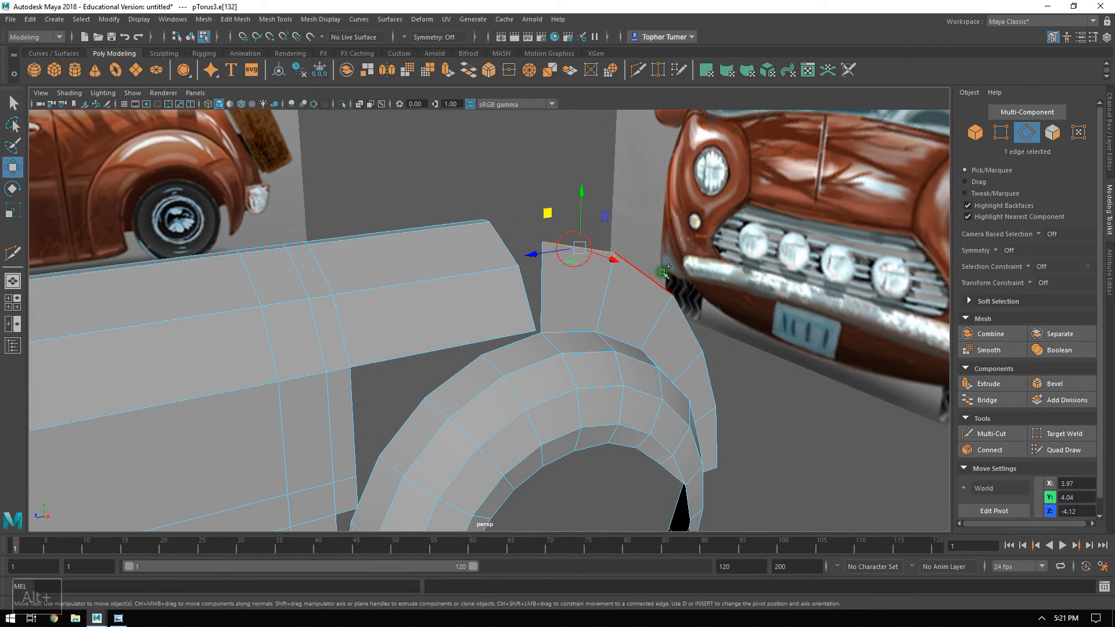
shift+click(688, 324)
shift+click(709, 377)
shift+click(716, 435)
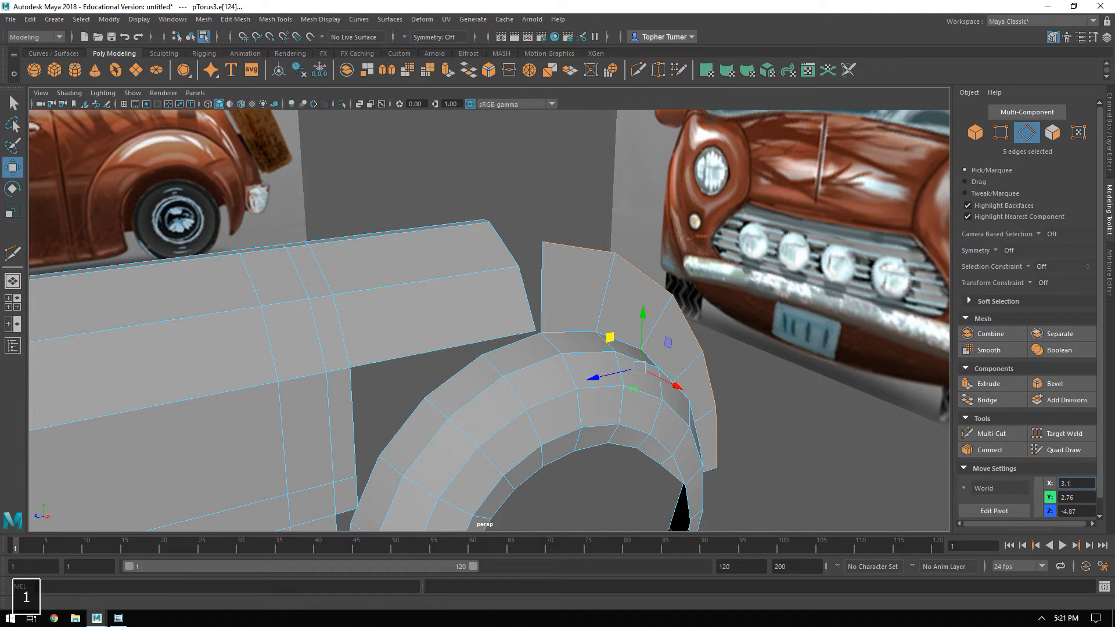
key(Return)
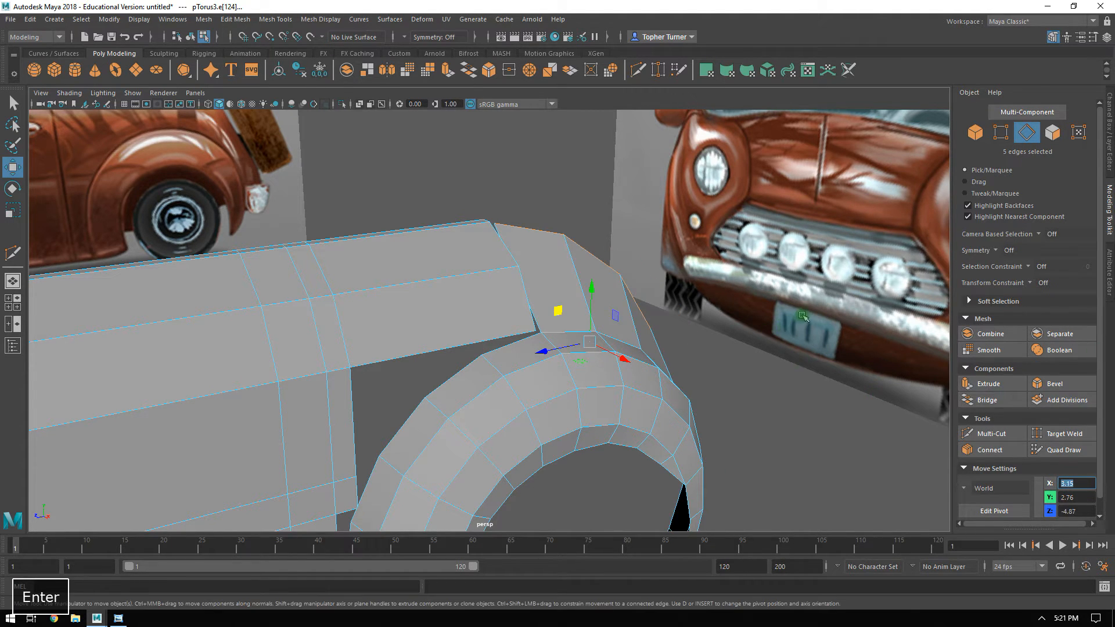
Select the six cross edges of the rear strip and connect them with a new edge loop along its middle.
alt+drag(638, 273, 485, 174)
mouse_move(472, 125)
alt+mouse_down()
mouse_move(500, 184)
mouse_move(460, 115)
alt+mouse_up()
alt+drag(466, 290, 527, 291)
click(465, 284)
shift+double_click(529, 317)
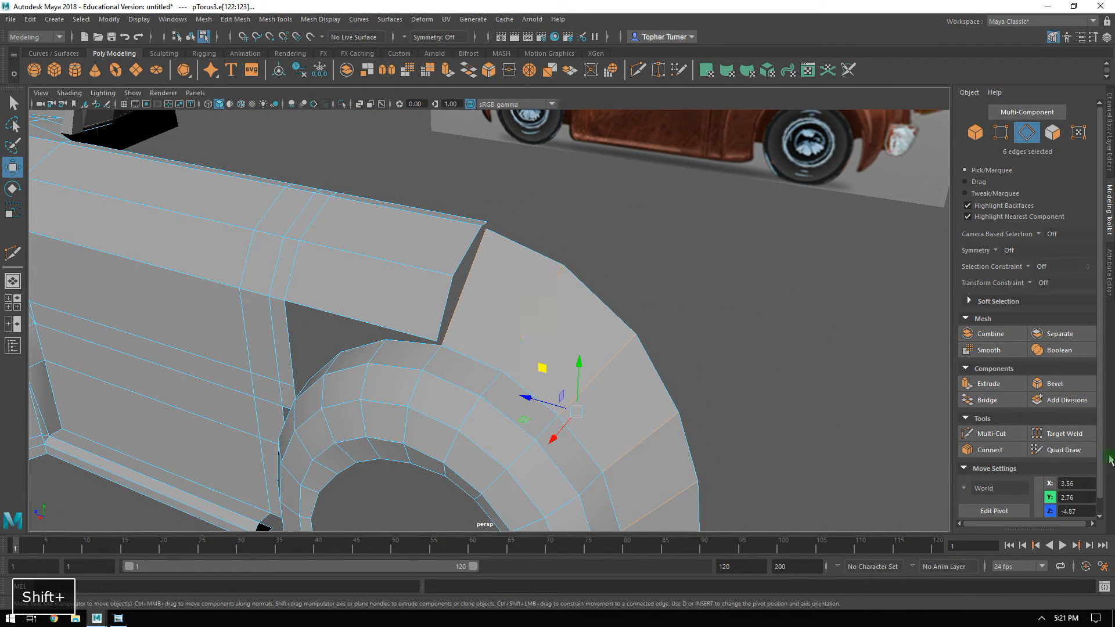
click(990, 449)
key(Return)
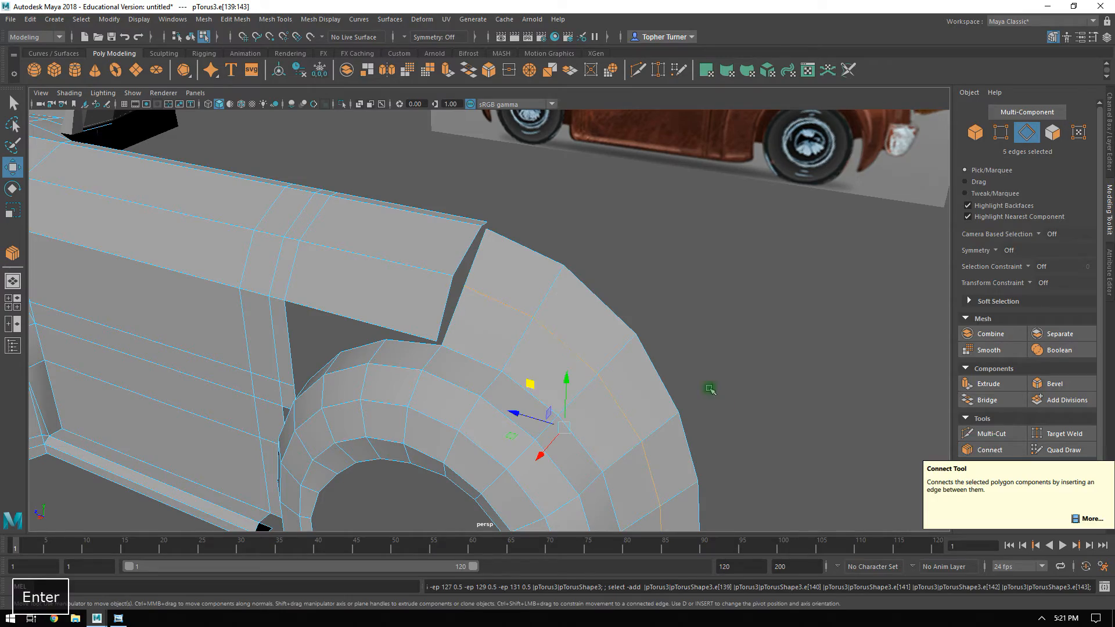
Move the strip's new middle edge loop outward to round the surface, and hide the Reference layer that blocks the view.
alt+drag(723, 360, 656, 352)
alt+drag(581, 331, 388, 269)
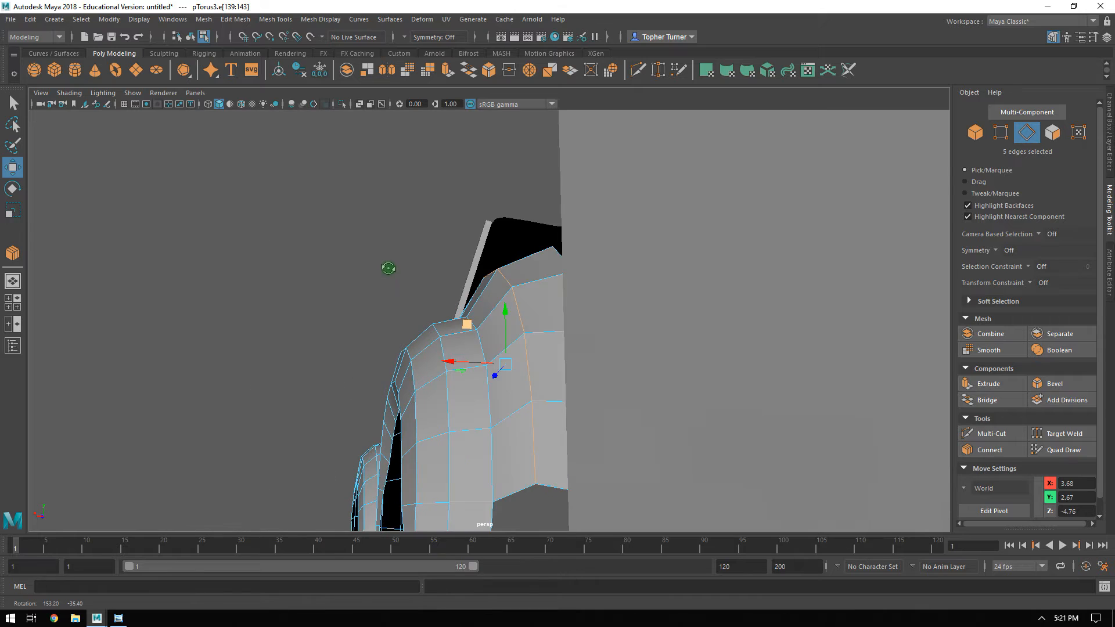
click(1102, 131)
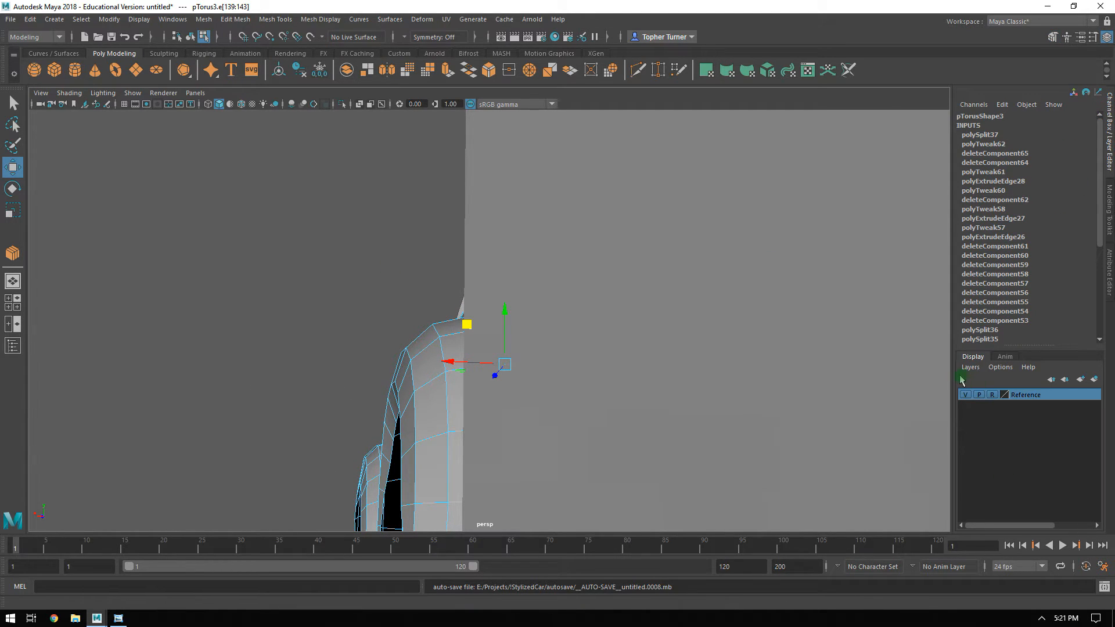
click(992, 394)
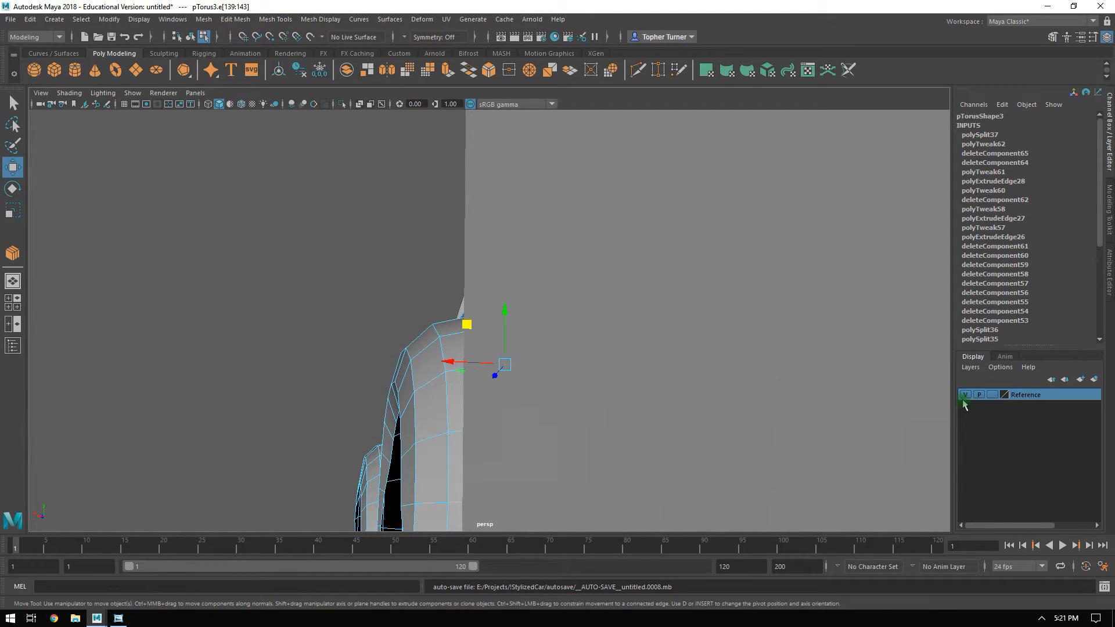
click(992, 396)
click(966, 395)
mouse_move(600, 395)
alt+mouse_down()
mouse_move(587, 356)
mouse_move(620, 391)
mouse_move(601, 374)
alt+mouse_up()
drag(469, 353, 658, 306)
alt+right_drag(657, 306, 665, 345)
click(1109, 198)
alt+drag(697, 212, 809, 269)
In the side view, move the middle loop's vertex just above the strip's lower end into line with its cross edge.
key(F9)
key(space)
key(space)
alt+middle_drag(629, 294, 647, 371)
drag(589, 346, 615, 367)
alt+right_drag(633, 349, 724, 405)
alt+middle_drag(720, 402, 640, 339)
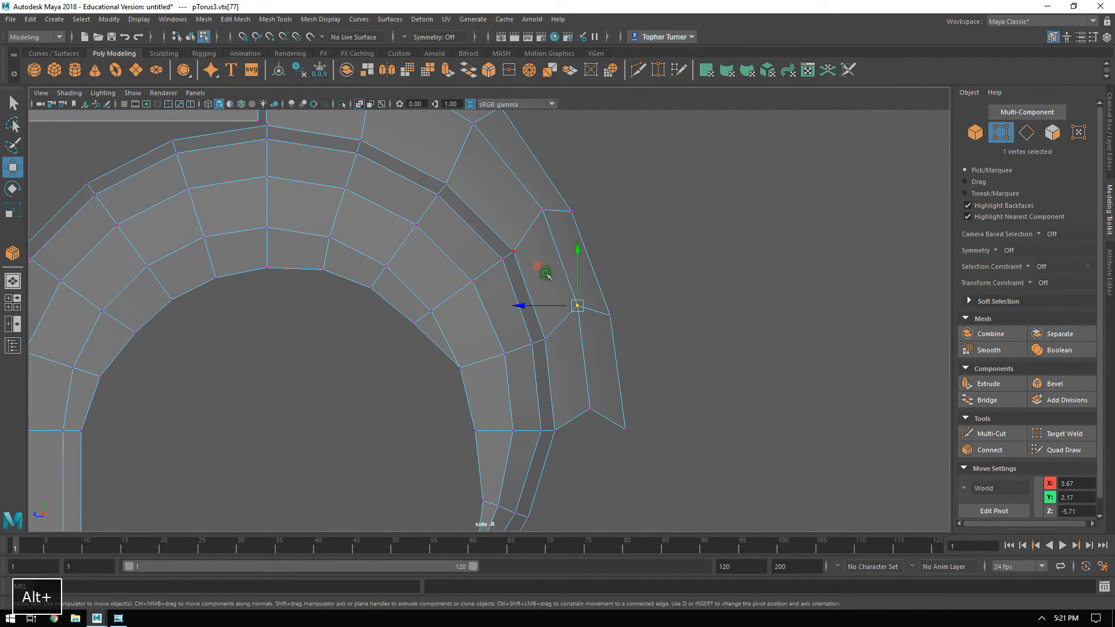
drag(541, 269, 544, 277)
Reposition the middle loop's upper vertices so they line up with the strip's cross edges and follow its curve.
drag(521, 181, 554, 218)
alt+middle_drag(520, 135, 524, 207)
drag(505, 244, 512, 256)
mouse_move(454, 168)
mouse_down()
mouse_move(482, 210)
mouse_move(441, 162)
mouse_move(449, 169)
mouse_up()
alt+middle_drag(377, 129, 410, 172)
drag(388, 162, 413, 182)
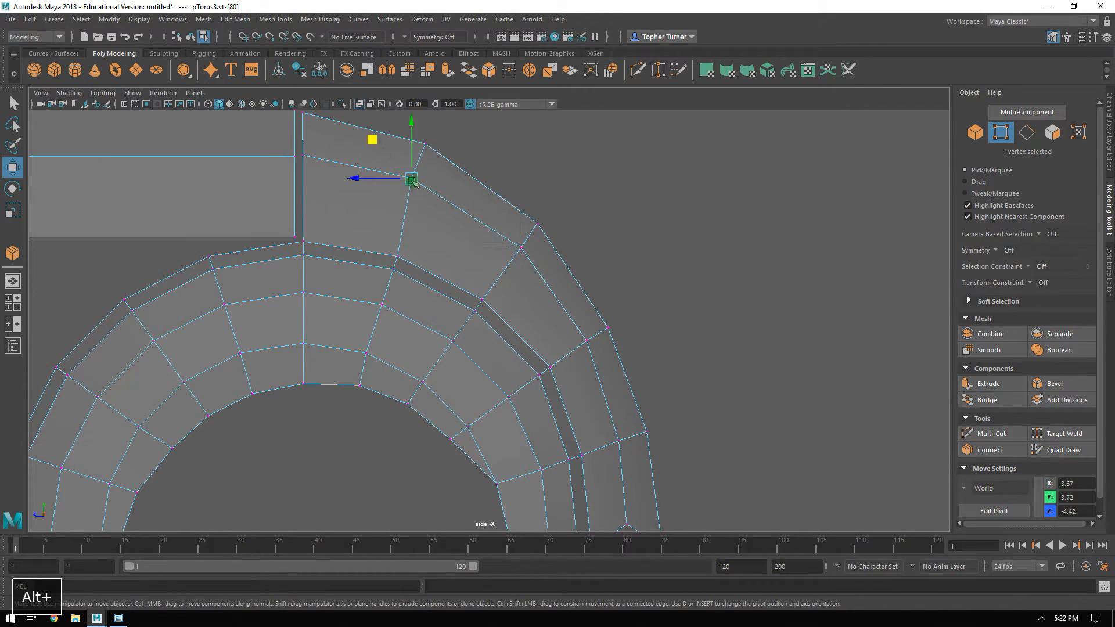
drag(378, 142, 384, 141)
Lower the middle vertex at the strip's lower end and level the row of six vertices across fender and strip.
alt+middle_drag(655, 425, 543, 251)
drag(489, 335, 524, 363)
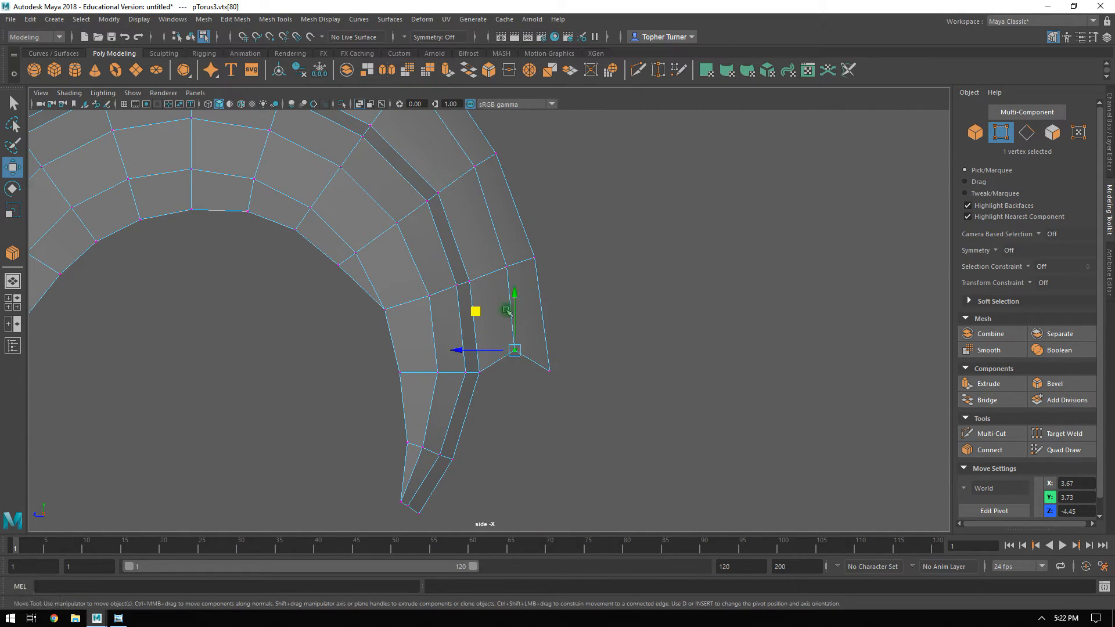
drag(515, 297, 515, 321)
drag(590, 351, 334, 380)
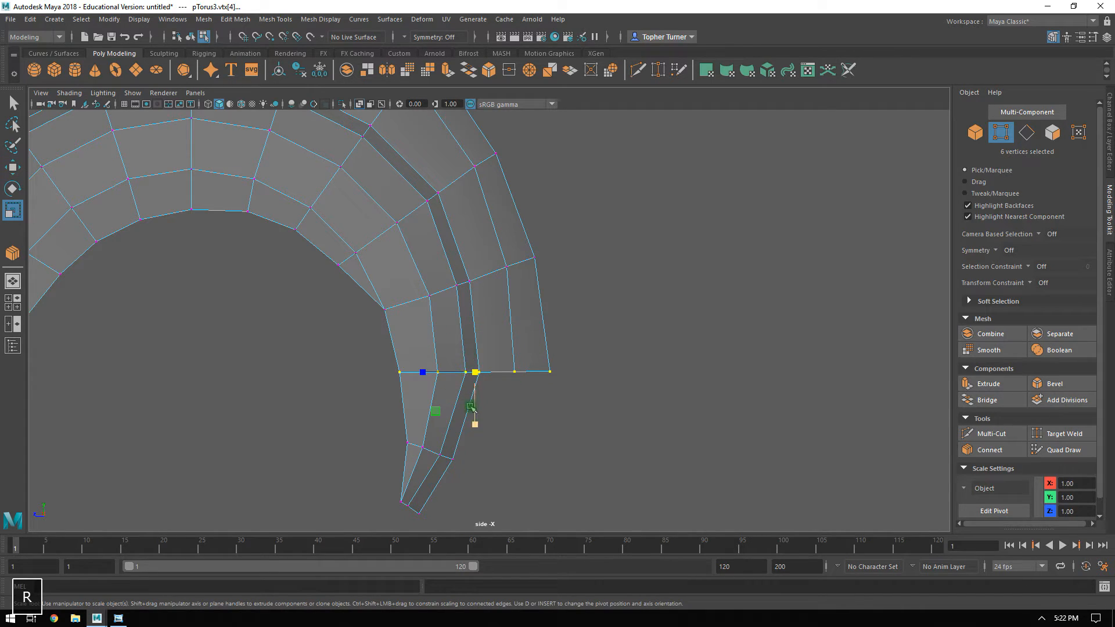
key(space)
key(space)
alt+drag(801, 217, 435, 358)
alt+drag(538, 239, 448, 209)
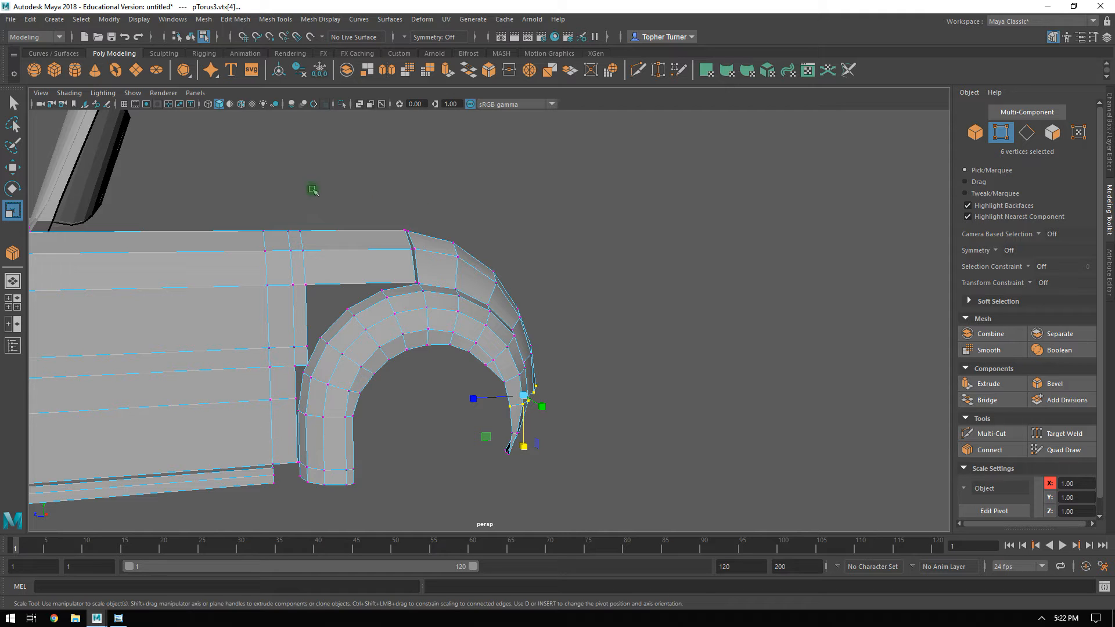
Split off the 15 faces along the door mesh's rear edge and upper rear extension as a separate object.
alt+drag(531, 372, 470, 329)
scroll(418, 277, up, 3)
alt+middle_drag(368, 227, 565, 257)
alt+drag(566, 257, 824, 256)
key(F11)
click(567, 266)
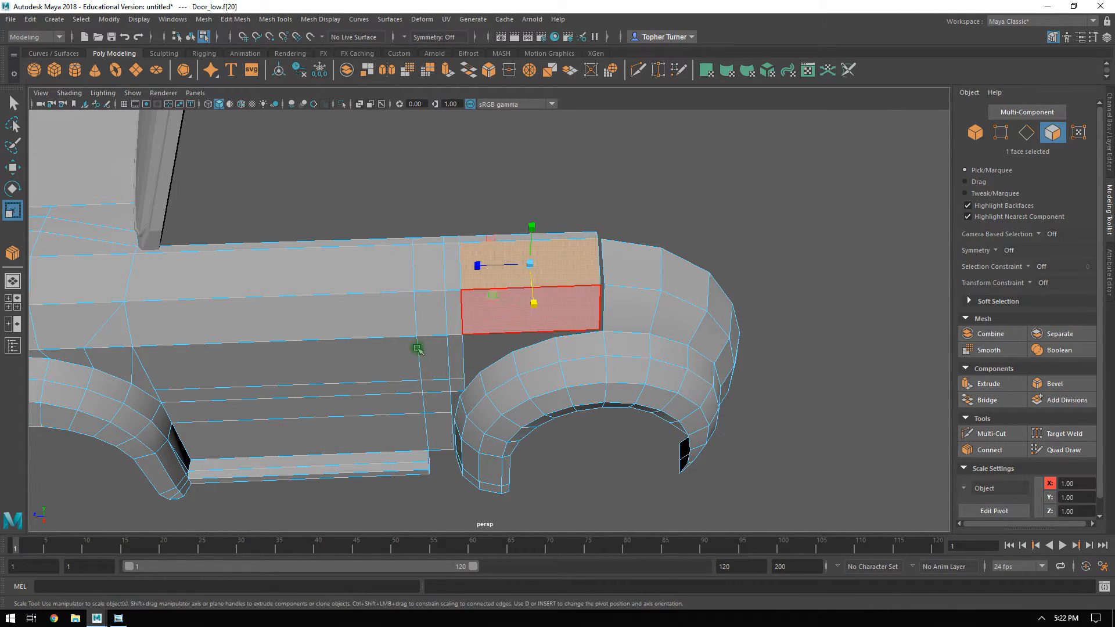
double_click(333, 306)
alt+drag(335, 307, 451, 306)
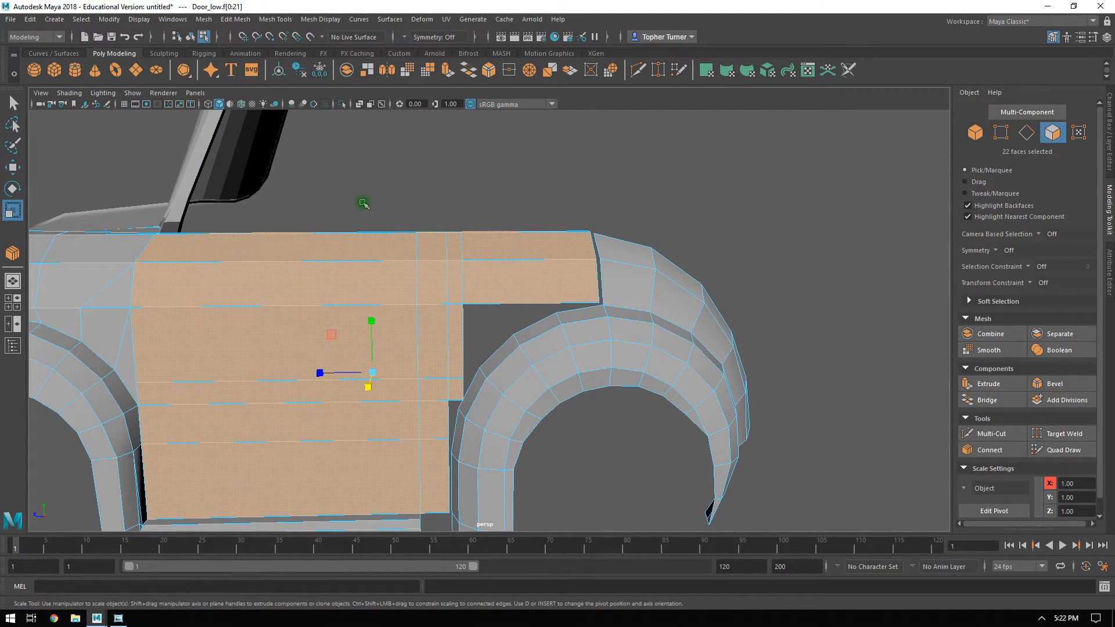
ctrl+drag(370, 188, 314, 488)
alt+drag(262, 428, 252, 459)
ctrl+drag(260, 193, 68, 552)
alt+drag(341, 362, 343, 320)
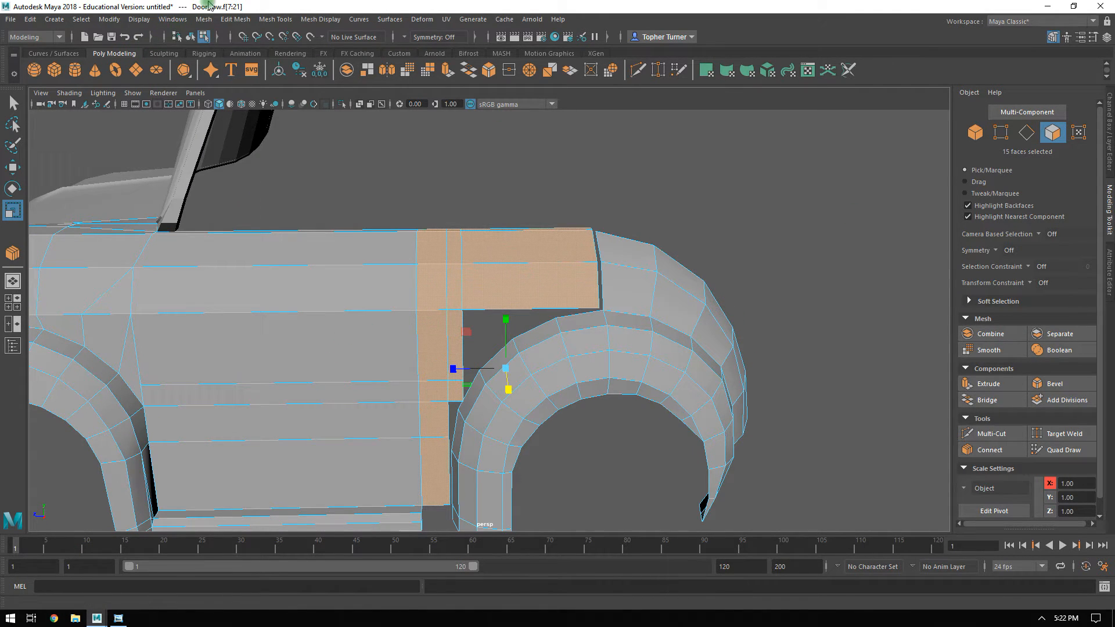
click(231, 17)
click(285, 119)
click(1060, 334)
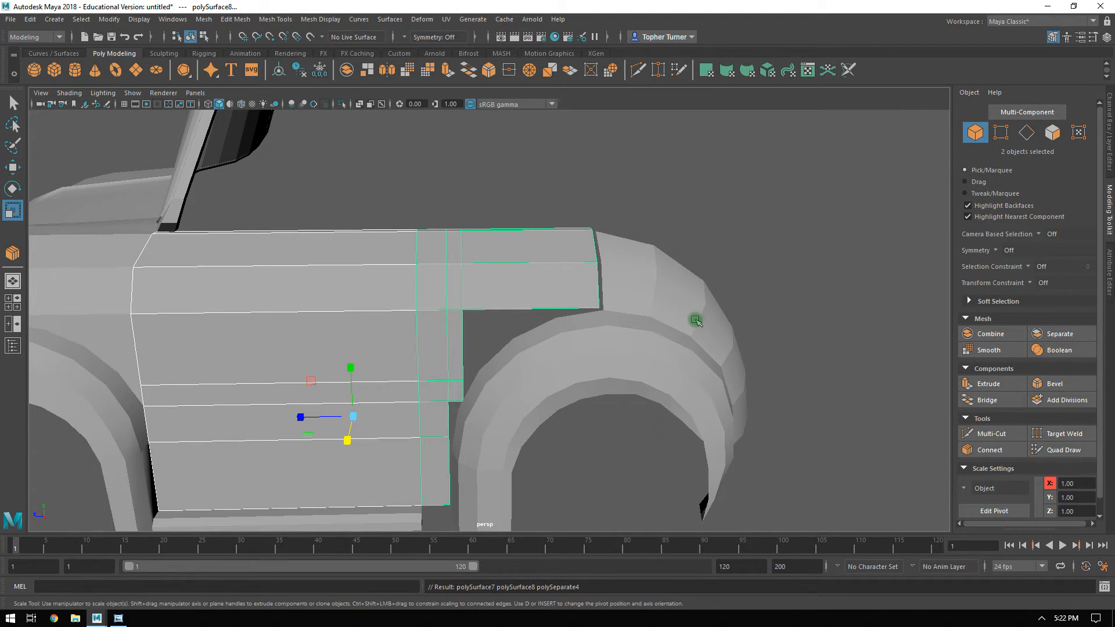
Combine the split-off rear body panel with the rear wheel arch mesh.
click(542, 277)
shift+click(646, 281)
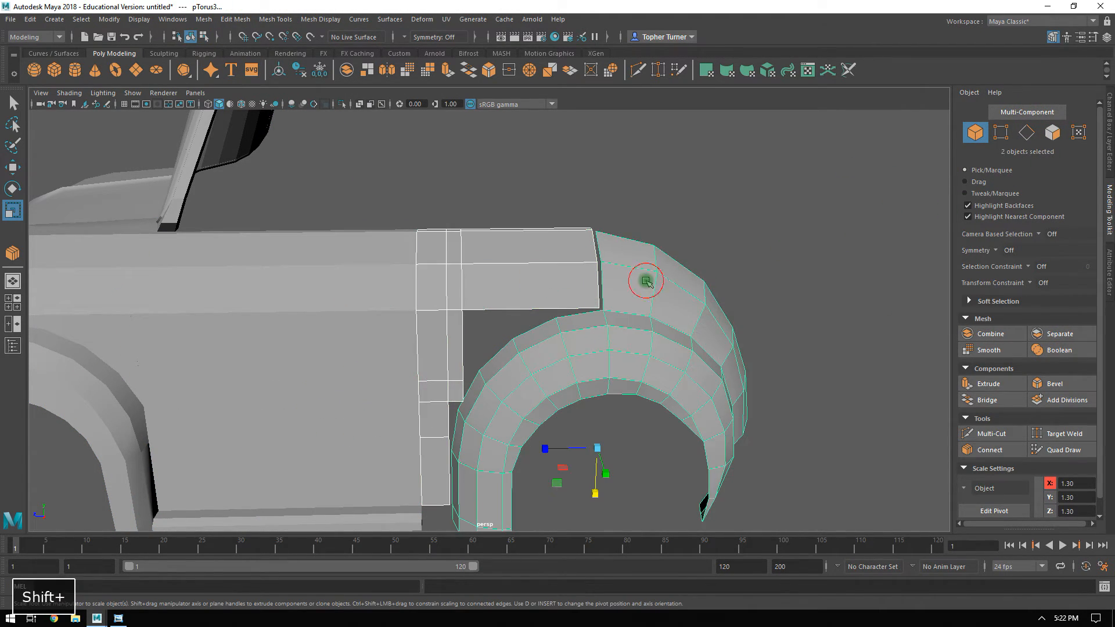
click(990, 333)
Bridge the two end edges of the rear body panel to the two facing edges of the rear fender.
alt+drag(776, 313, 736, 269)
alt+right_drag(736, 269, 798, 323)
alt+drag(799, 323, 779, 244)
alt+middle_drag(779, 244, 677, 258)
alt+right_drag(677, 258, 799, 237)
click(1019, 113)
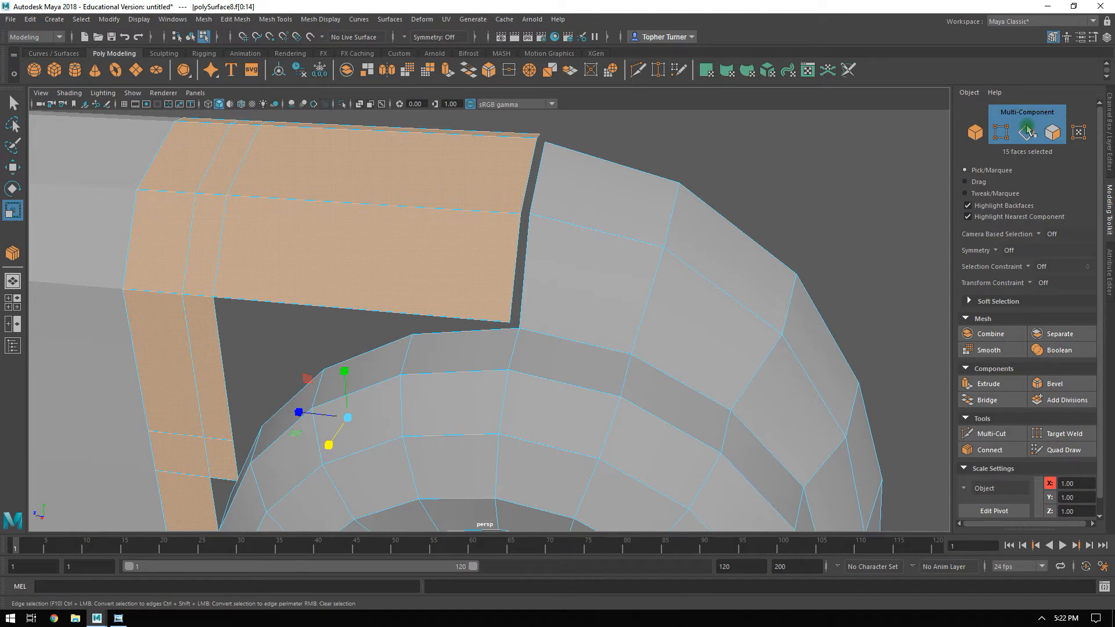
click(1026, 133)
alt+drag(449, 282, 535, 252)
alt+drag(663, 294, 535, 258)
alt+drag(558, 185, 539, 211)
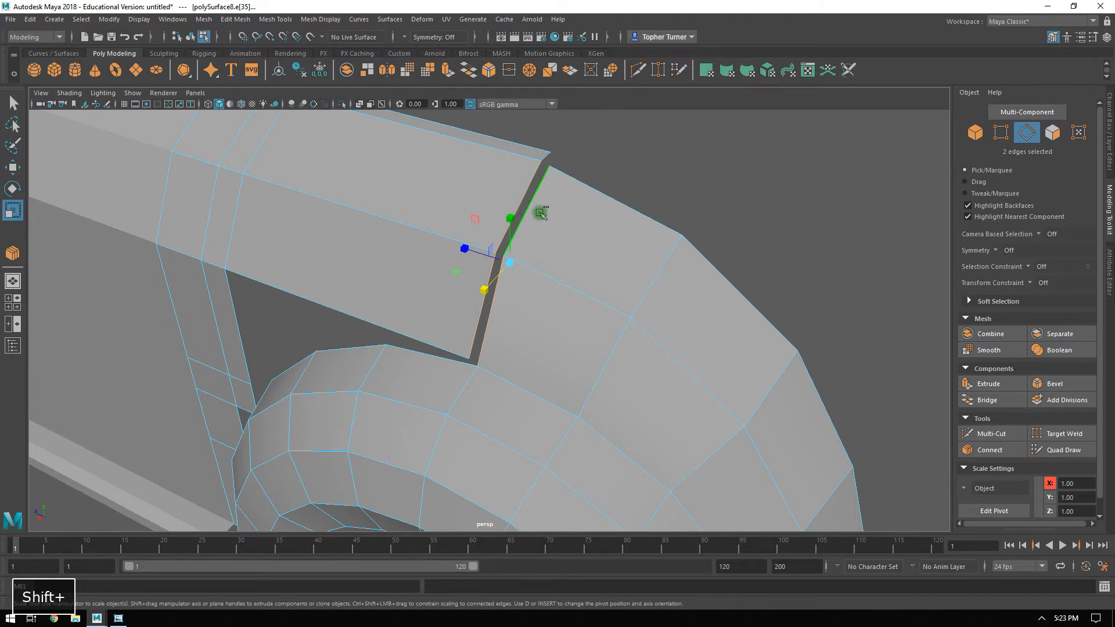
click(987, 401)
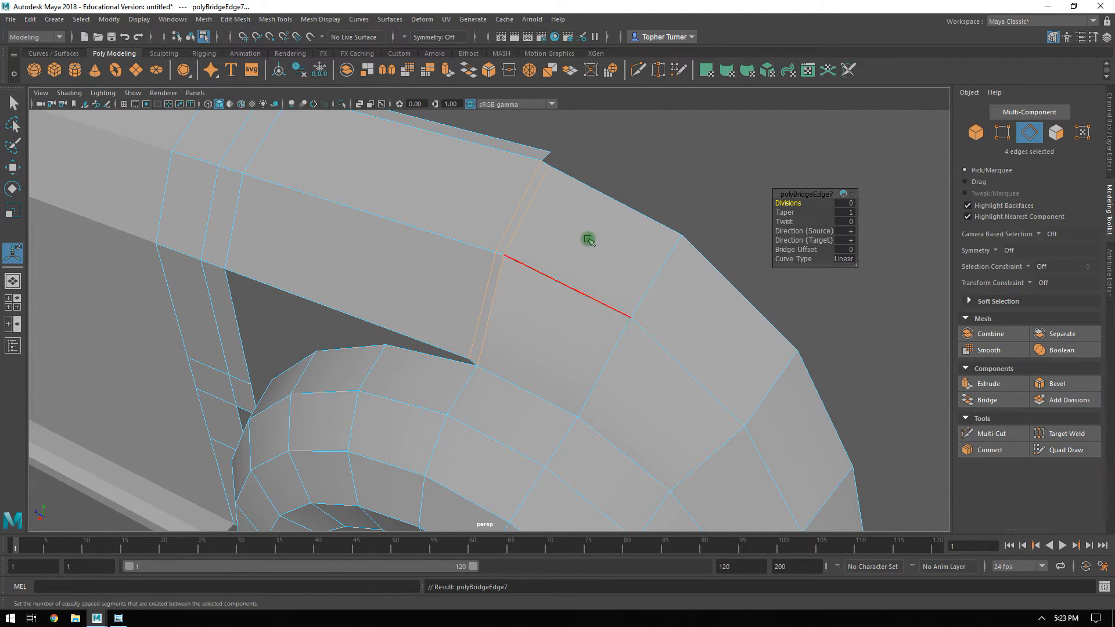
Delete the redundant seam edges beside the new bridge and target-weld the leftover upper vertex to the adjacent fender vertex.
click(522, 199)
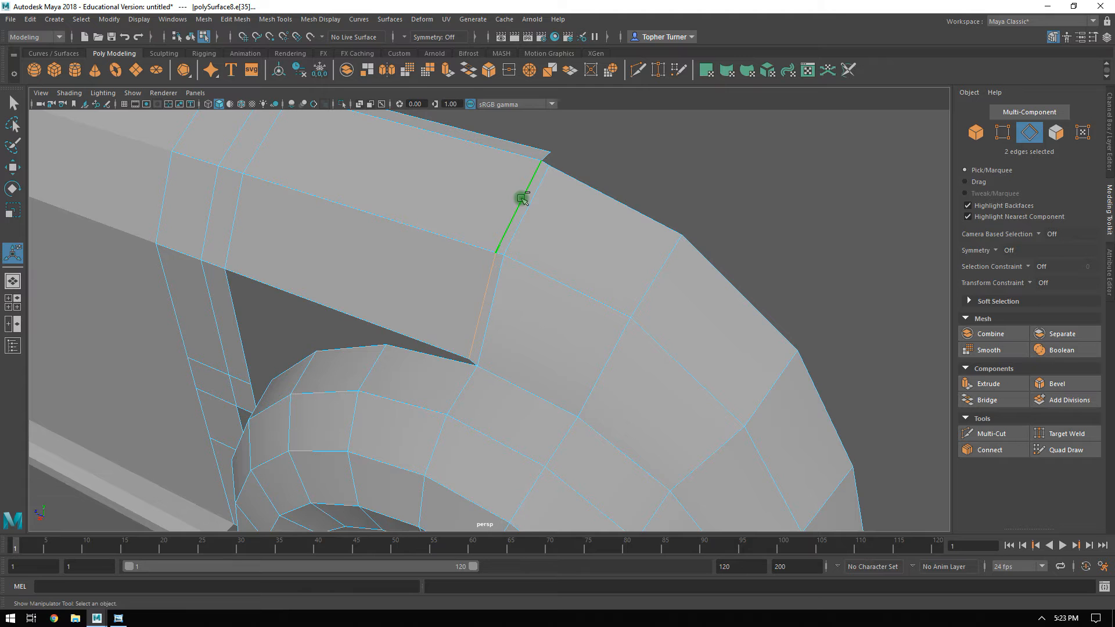
key(ctrl+BackSpace)
alt+drag(477, 202, 550, 167)
alt+middle_drag(549, 166, 525, 269)
alt+drag(525, 269, 522, 273)
alt+right_drag(523, 273, 1112, 79)
click(1002, 133)
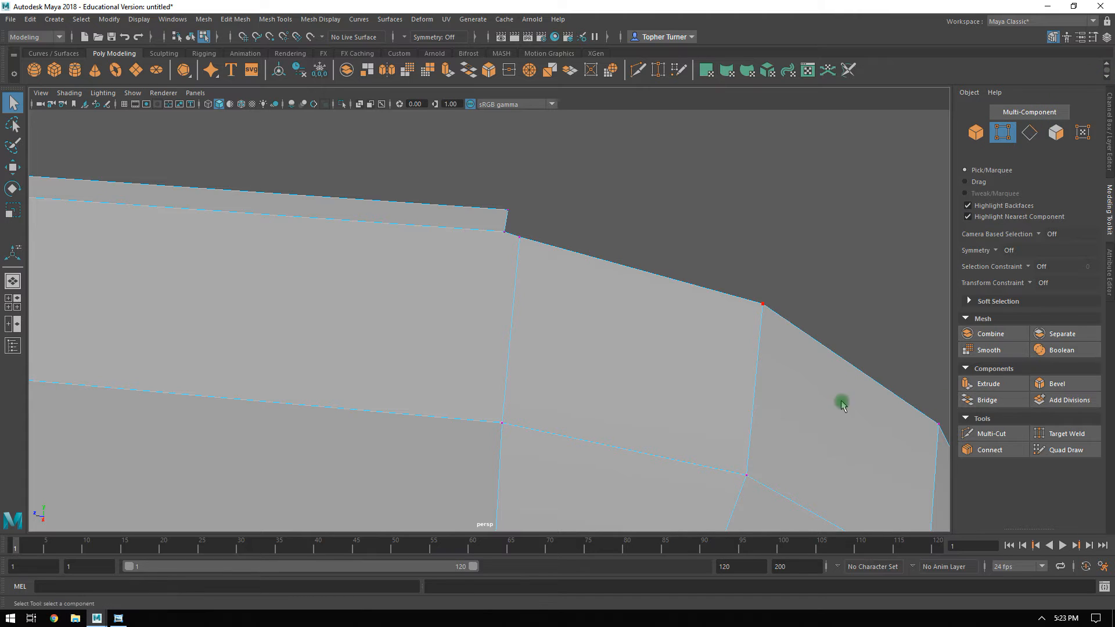
click(1066, 433)
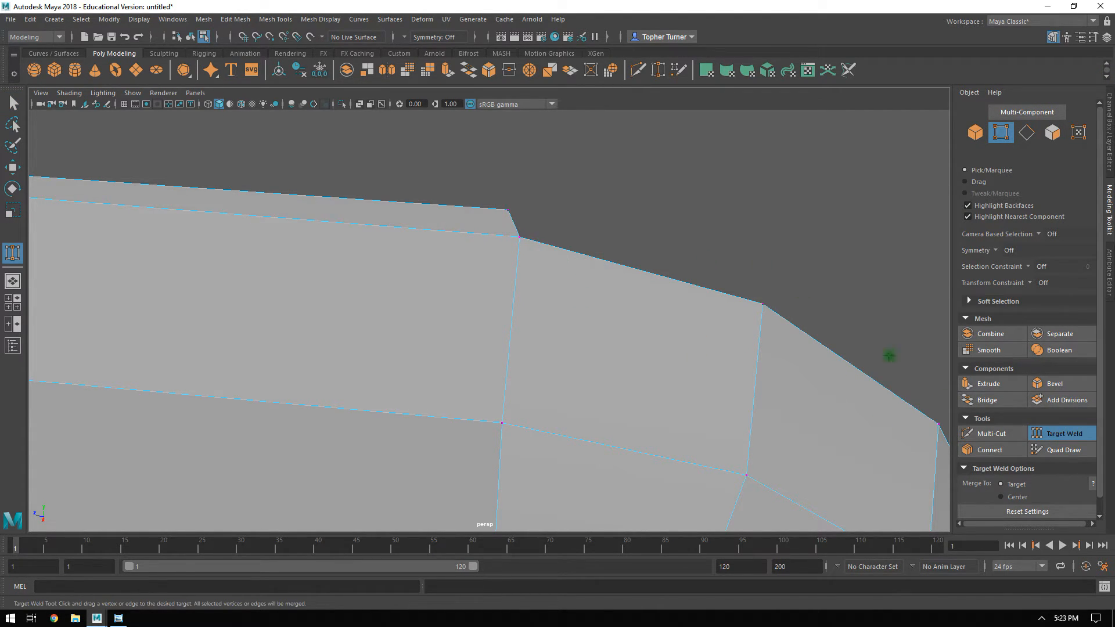
click(1048, 435)
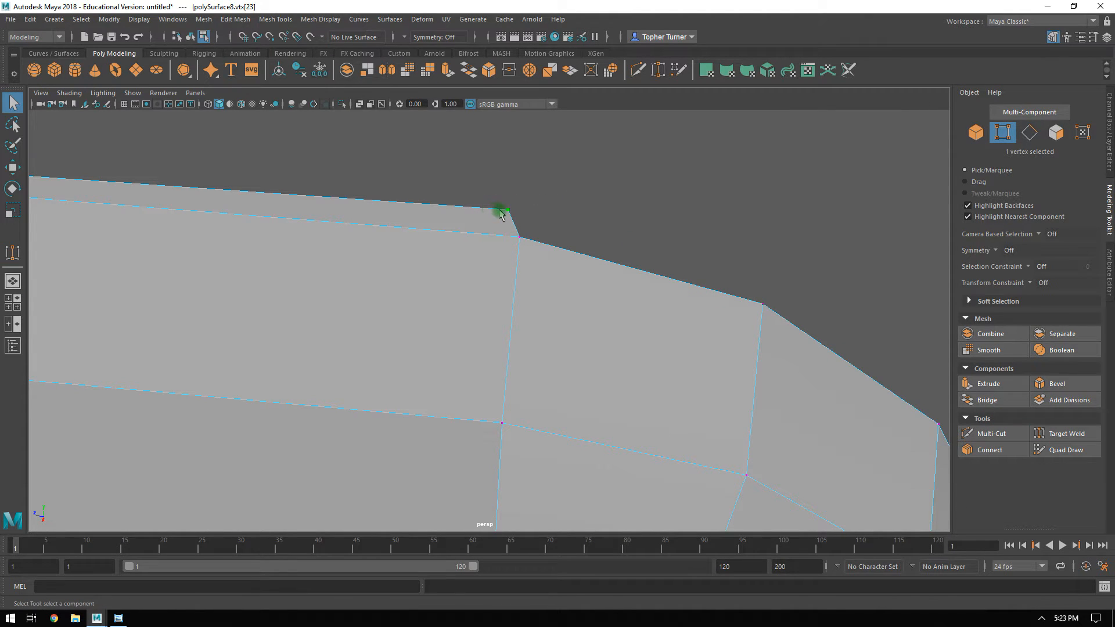
Move the panel's top rear corner vertex into line with the fender, to about Y 4.14 and Z -3.73.
key(w)
alt+drag(485, 213, 535, 262)
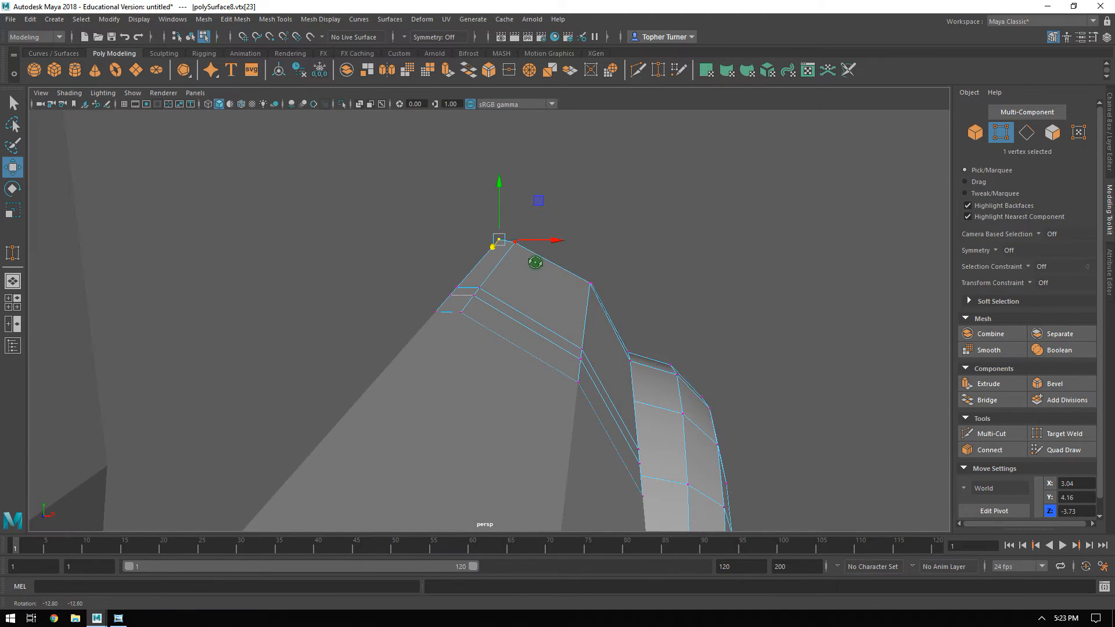
drag(501, 210, 502, 212)
Try to target-weld the panel's stepped corner vertex to the wheel arch's outer rim.
alt+drag(579, 226, 486, 361)
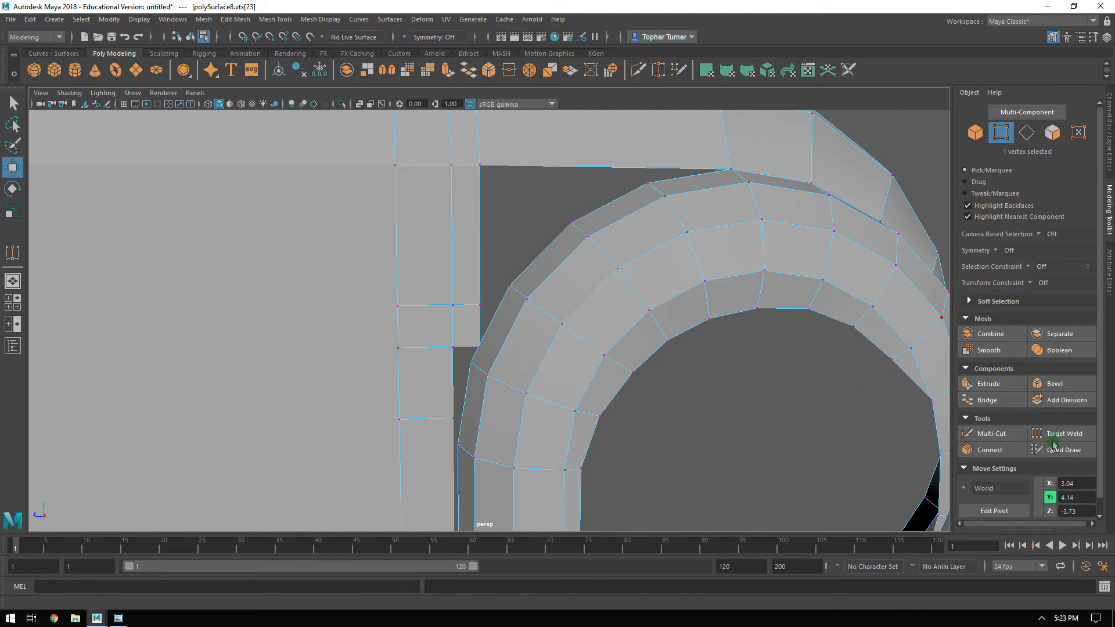
click(1074, 436)
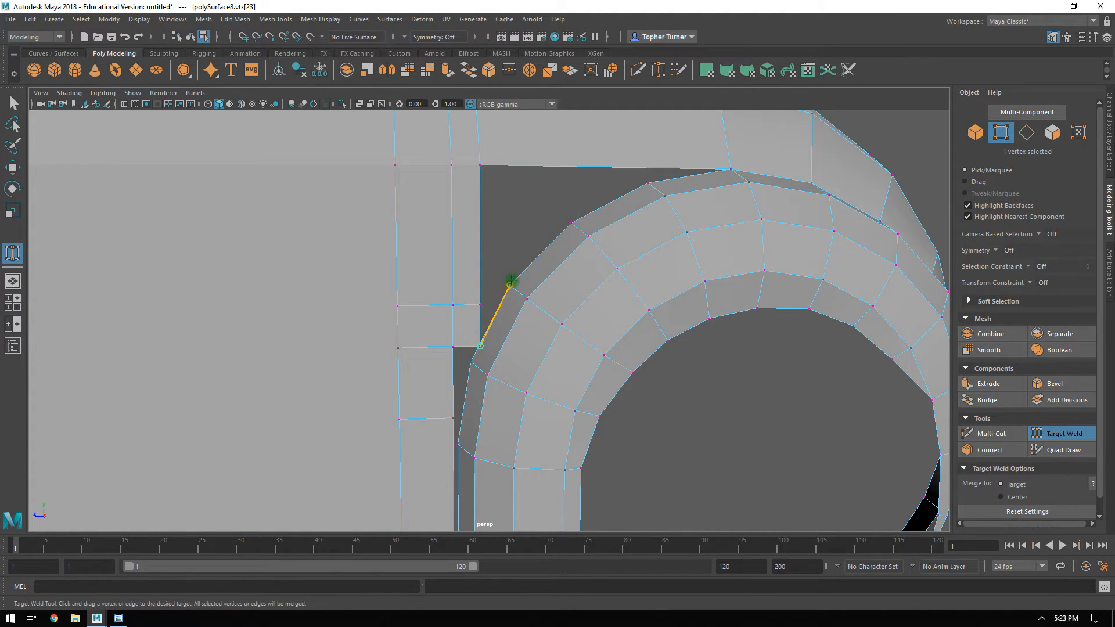
drag(510, 283, 510, 284)
key(ctrl+z)
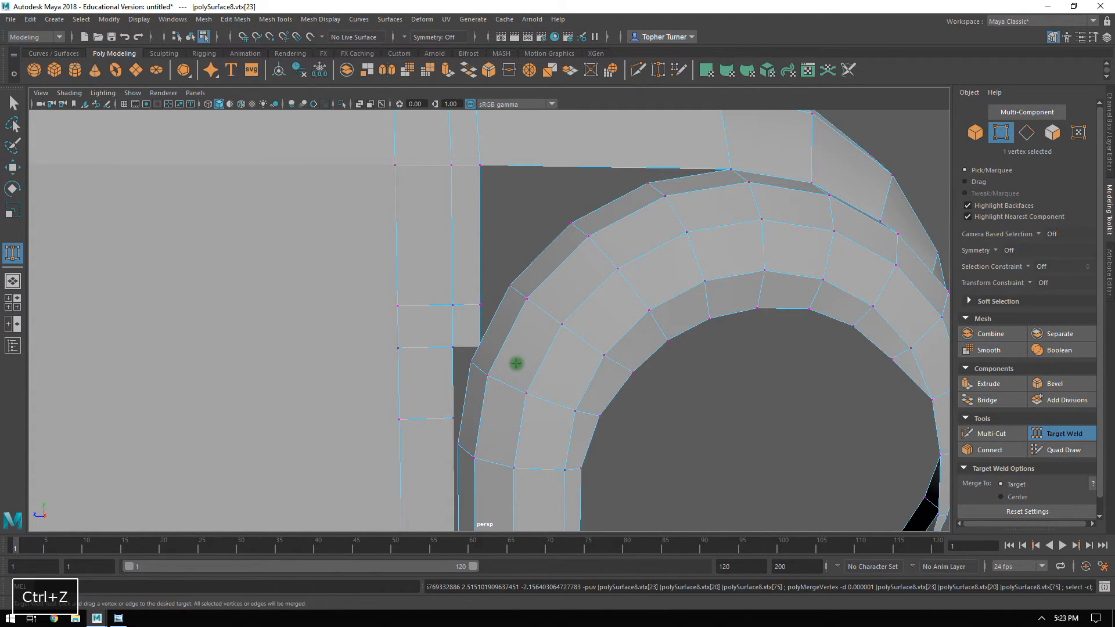
click(772, 436)
click(1051, 432)
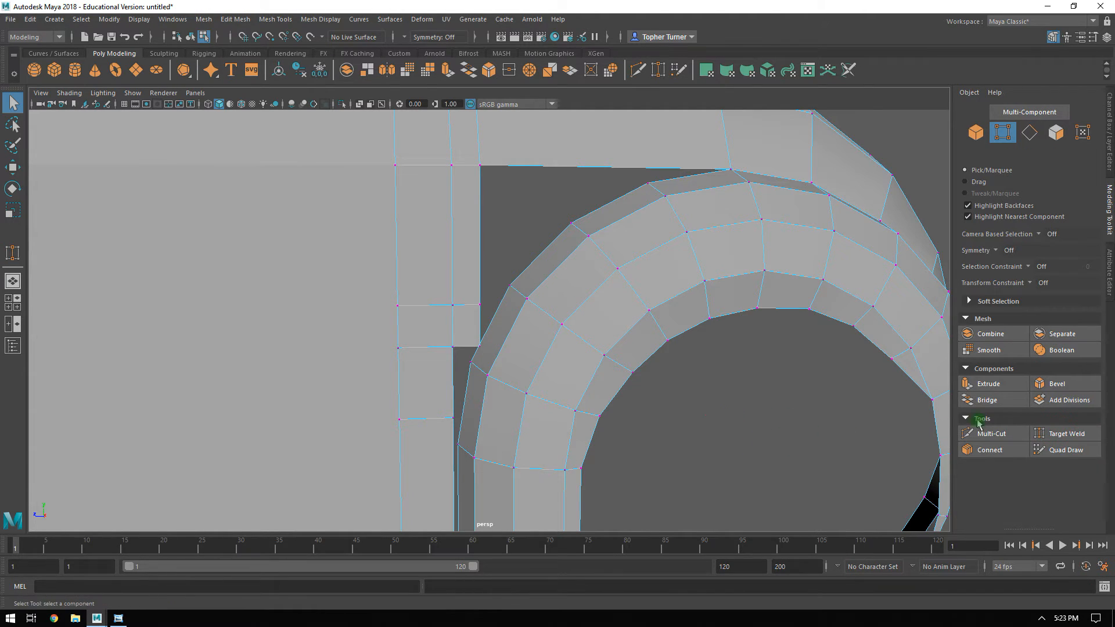
Target-weld the panel's stepped corner vertex to the upper rim vertex, and try welding its inner neighbour to the arch.
click(1053, 432)
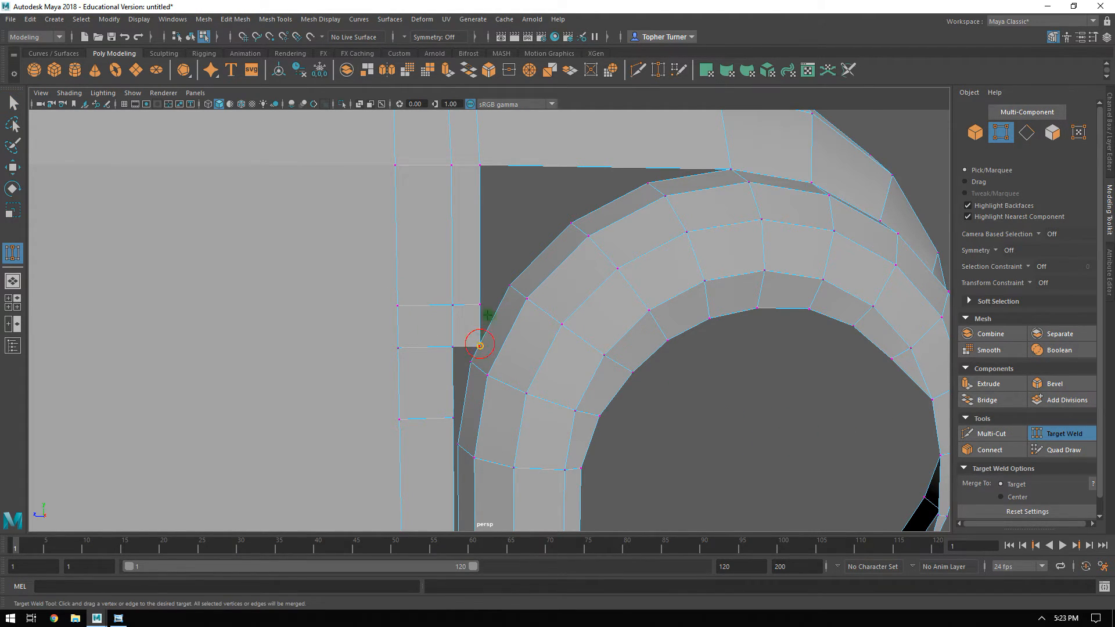
drag(472, 365, 472, 366)
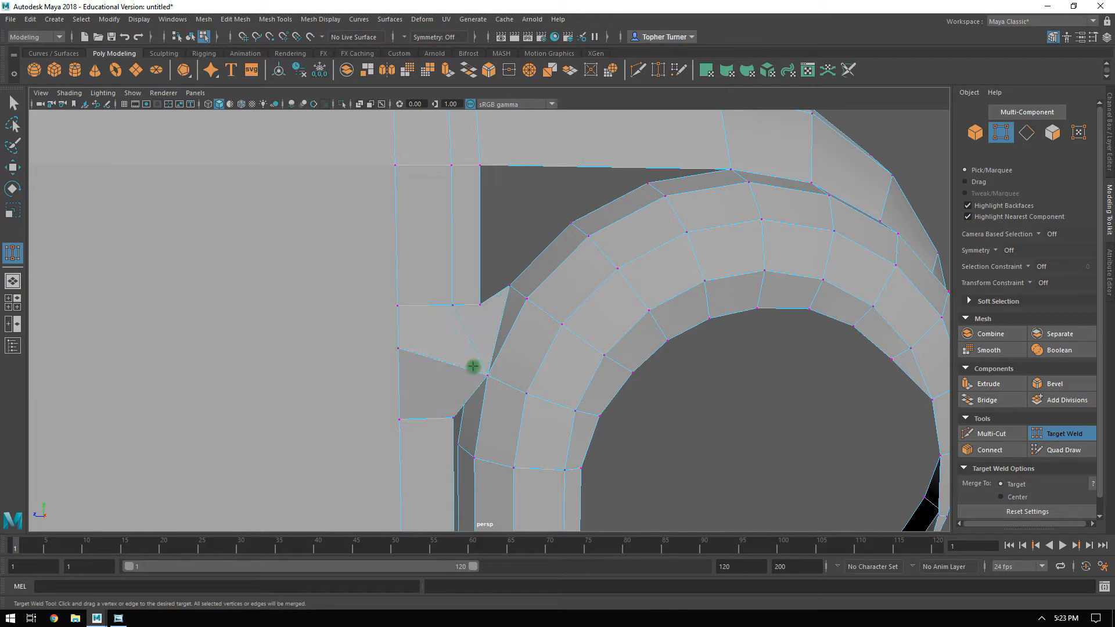
key(ctrl+z)
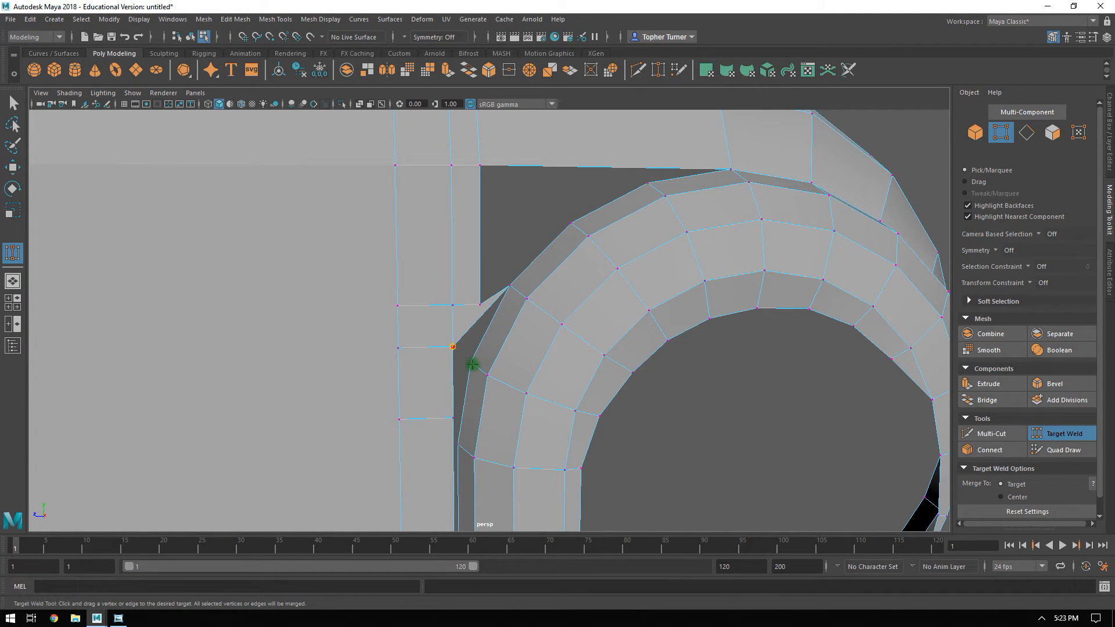
drag(472, 366, 550, 338)
key(ctrl+z)
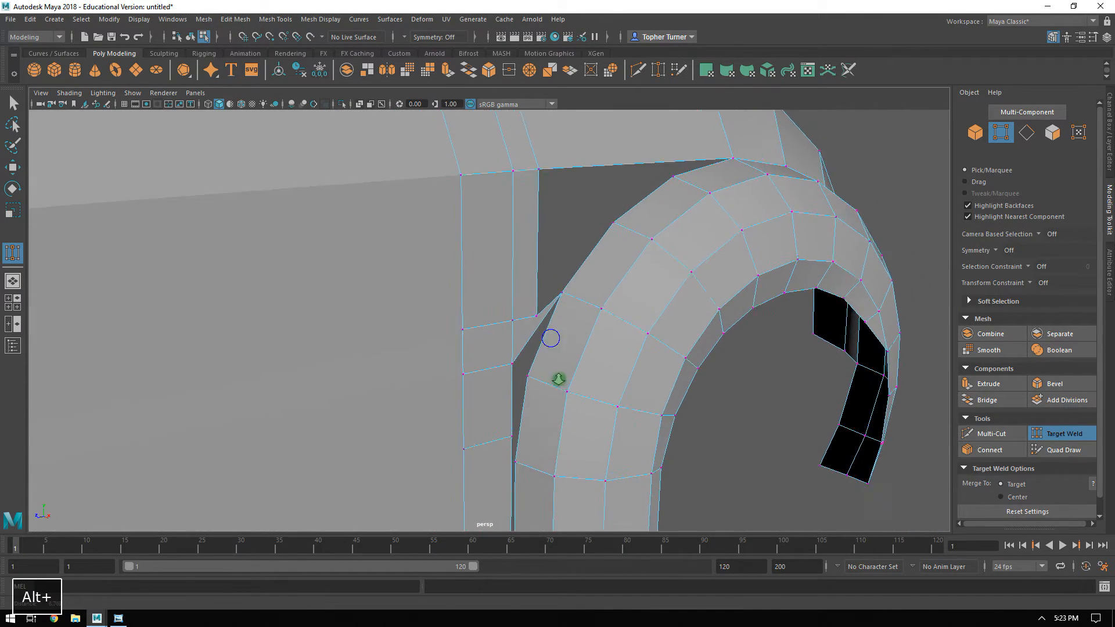
Target-weld the next vertices down the panel's rear edge to the matching outer rim vertices of the wheel arch.
alt+right_drag(560, 380, 647, 468)
drag(529, 405, 560, 428)
alt+middle_drag(613, 400, 557, 259)
alt+drag(558, 259, 532, 233)
drag(459, 317, 461, 318)
Target-weld the panel's bottom rear corner vertex to the lower outer rim vertex of the wheel arch.
alt+drag(594, 306, 551, 317)
alt+middle_drag(552, 378, 527, 152)
alt+drag(488, 298, 434, 312)
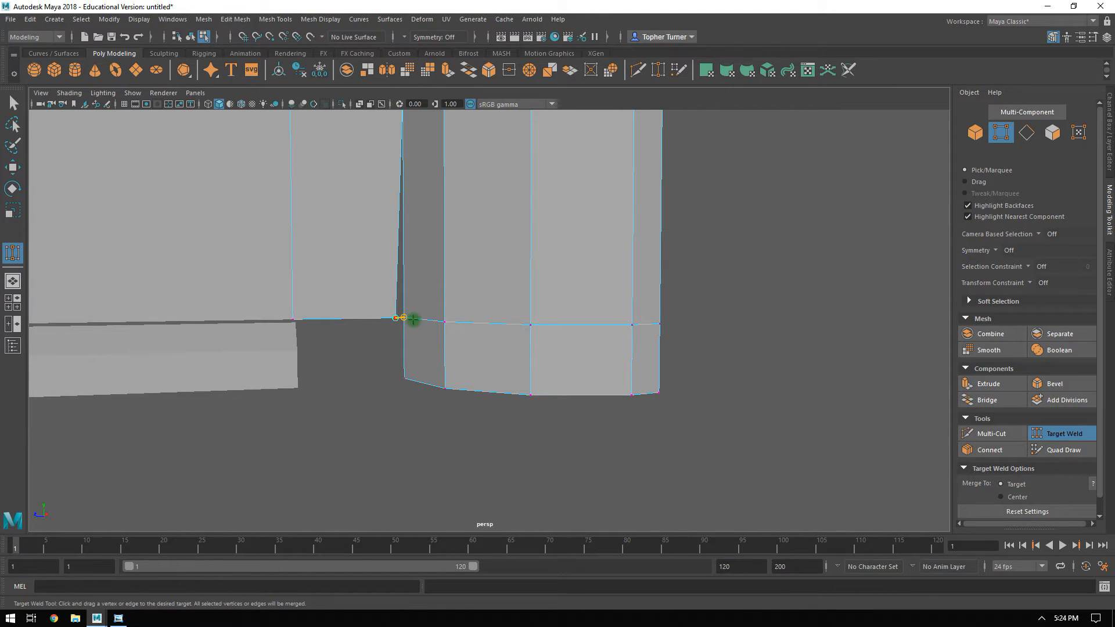
alt+drag(416, 320, 505, 325)
alt+right_drag(495, 297, 530, 378)
alt+middle_drag(494, 299, 534, 413)
click(1066, 432)
Move the notch corner vertex to about Y 2.83, Z -1.99 and its inner neighbour to about Y 2.48, Z -1.69.
alt+drag(712, 413, 668, 376)
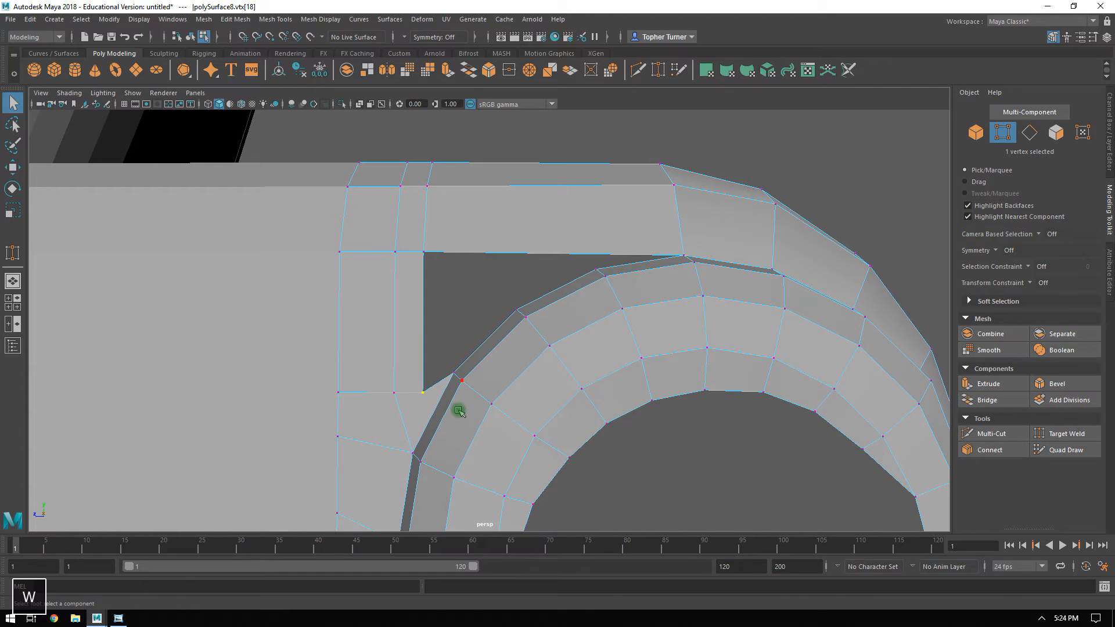
key(w)
drag(427, 392, 441, 320)
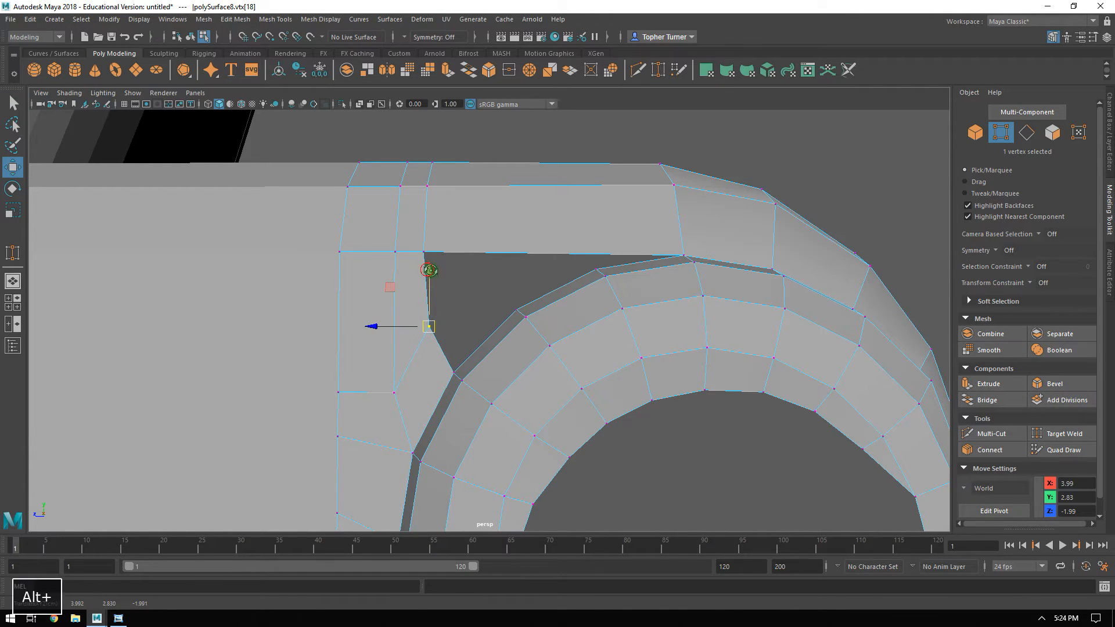
alt+drag(430, 270, 425, 357)
alt+drag(462, 273, 513, 295)
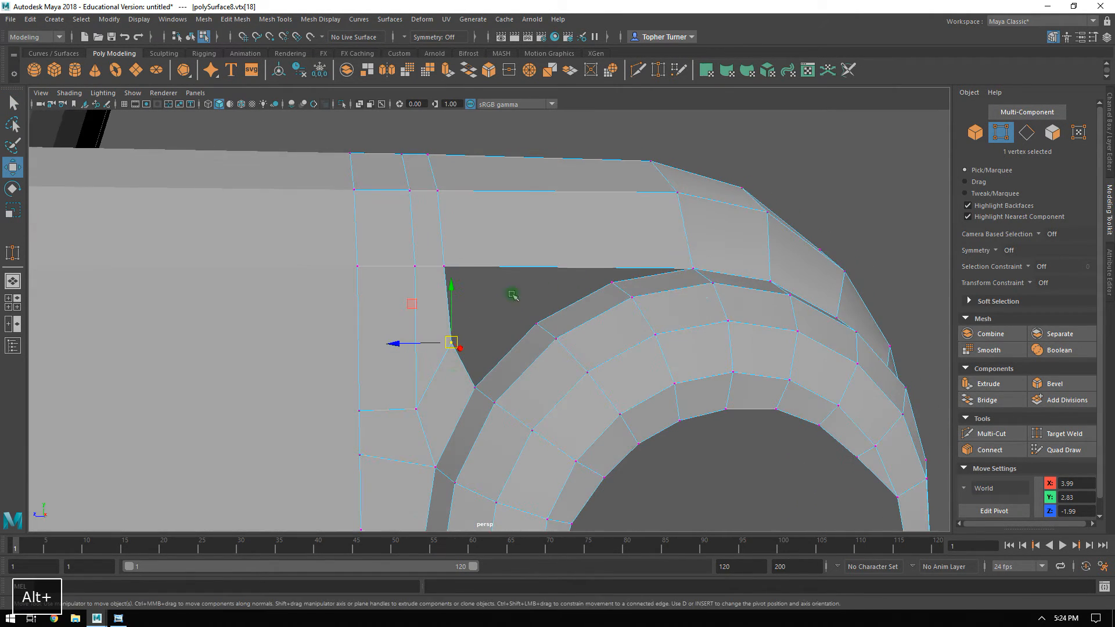
click(418, 407)
alt+drag(406, 390, 555, 356)
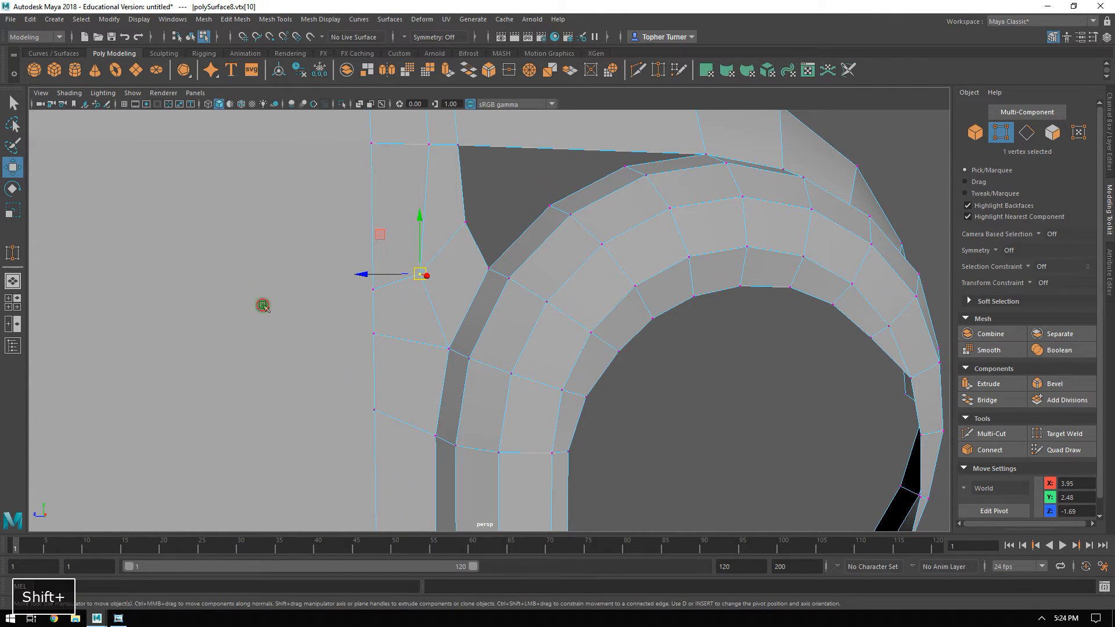
Examine how the horizontal edges run across the door between the two wheel arches.
alt+drag(307, 321, 469, 309)
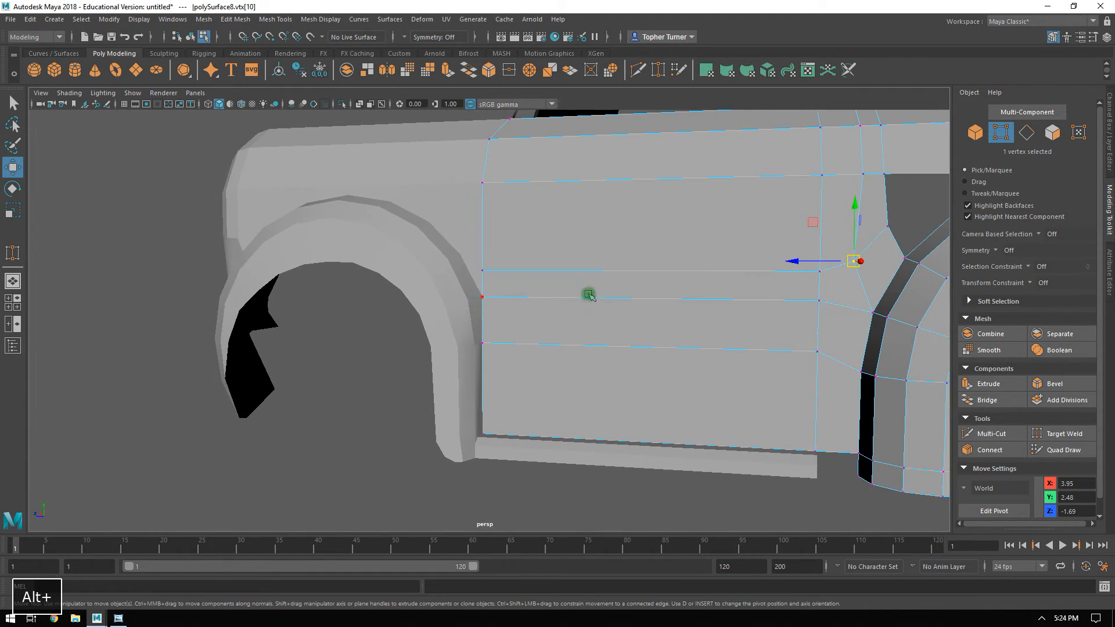
alt+drag(632, 284, 444, 310)
alt+drag(607, 314, 448, 317)
alt+right_drag(449, 317, 552, 302)
alt+middle_drag(552, 303, 541, 321)
alt+drag(541, 320, 532, 343)
mouse_move(610, 331)
alt+mouse_down()
mouse_move(473, 326)
mouse_move(437, 337)
mouse_move(605, 331)
alt+mouse_up()
alt+drag(582, 375, 540, 316)
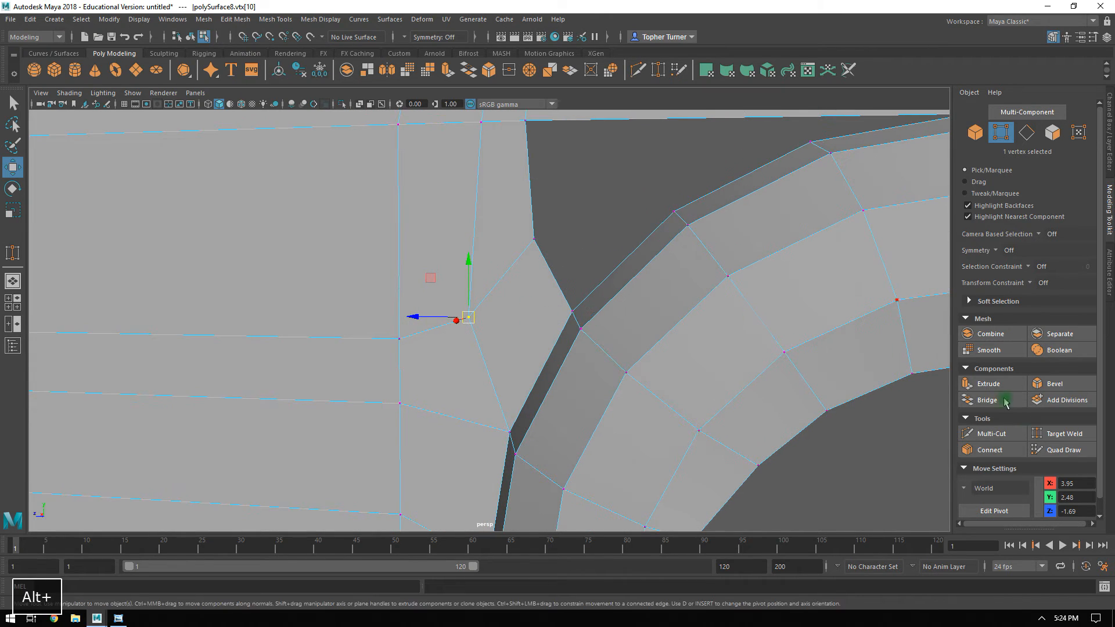
Target-weld the notch corner vertex and its inner neighbour to the wheel arch's outer rim vertex.
click(1055, 435)
drag(572, 308, 571, 310)
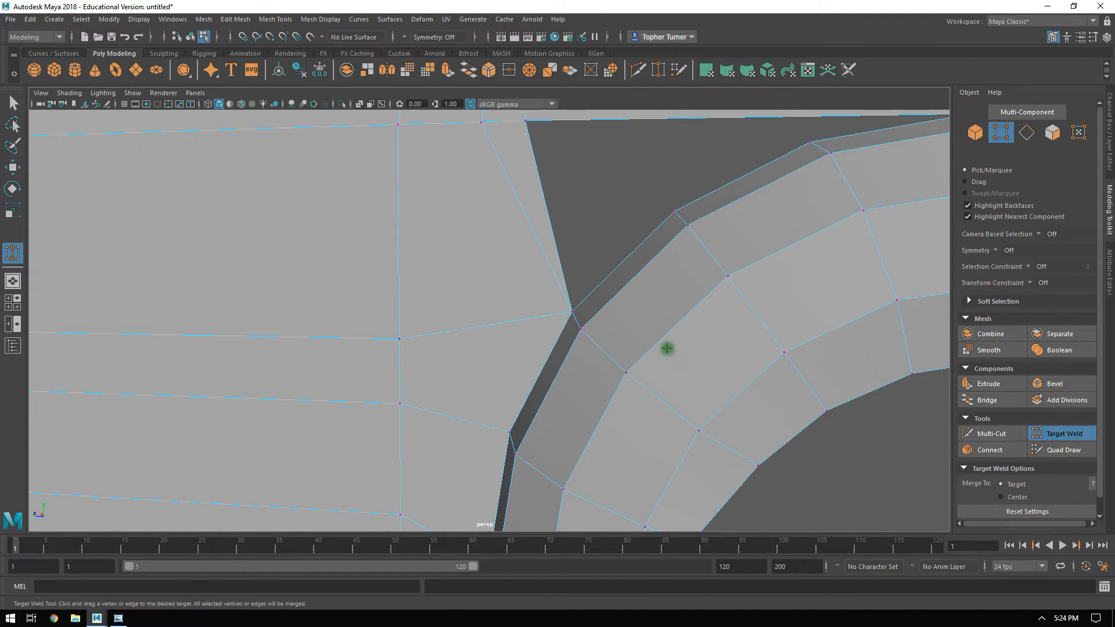
key(q)
alt+drag(557, 348, 574, 364)
key(F10)
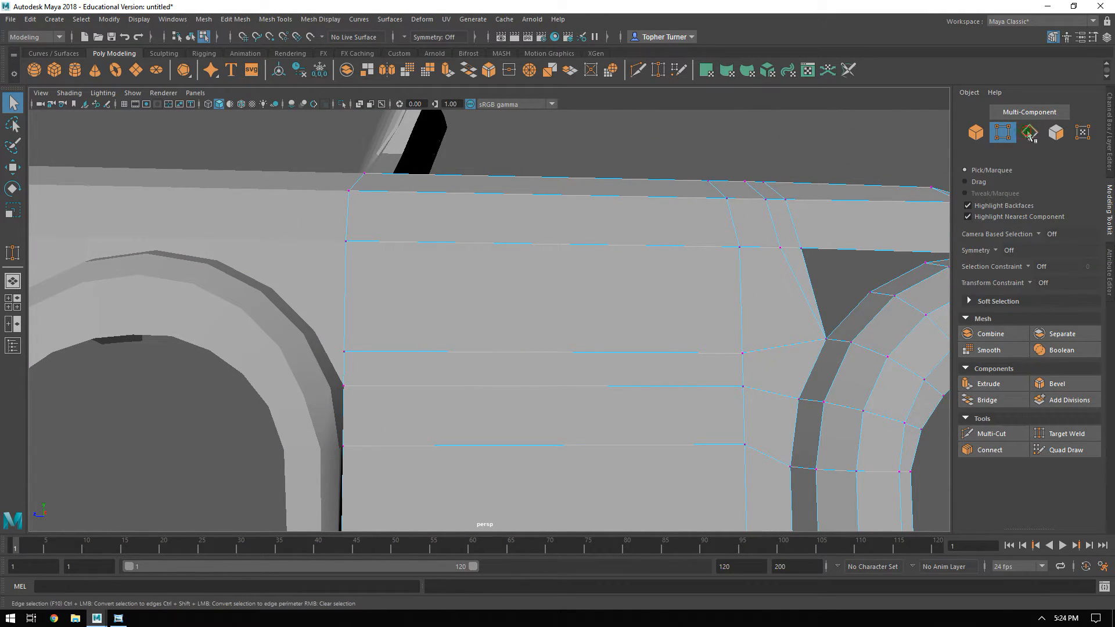
click(724, 353)
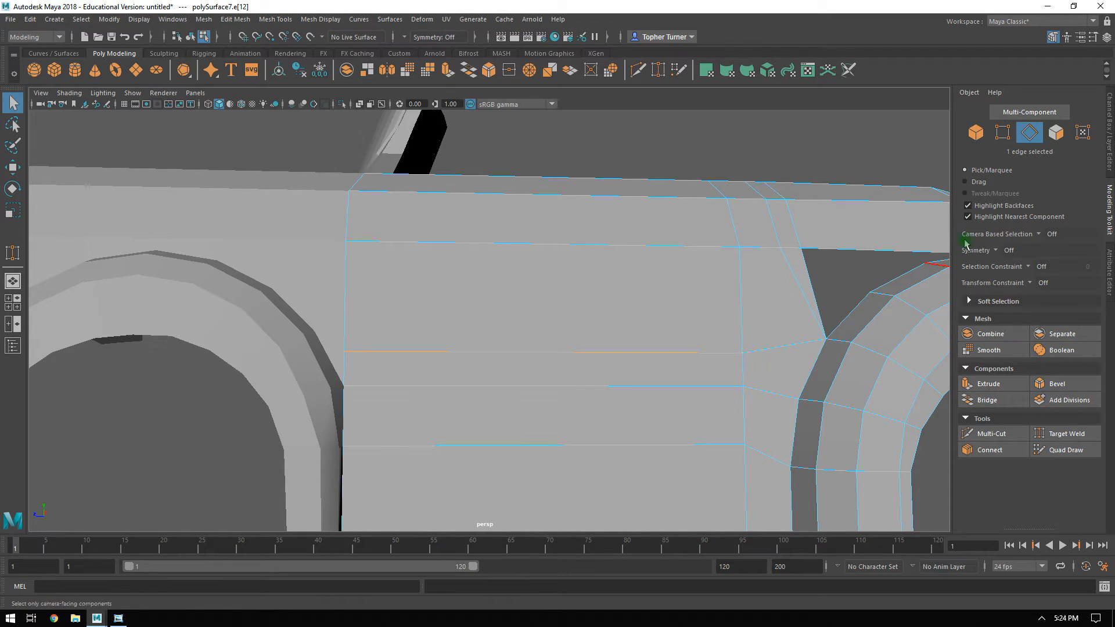
key(F9)
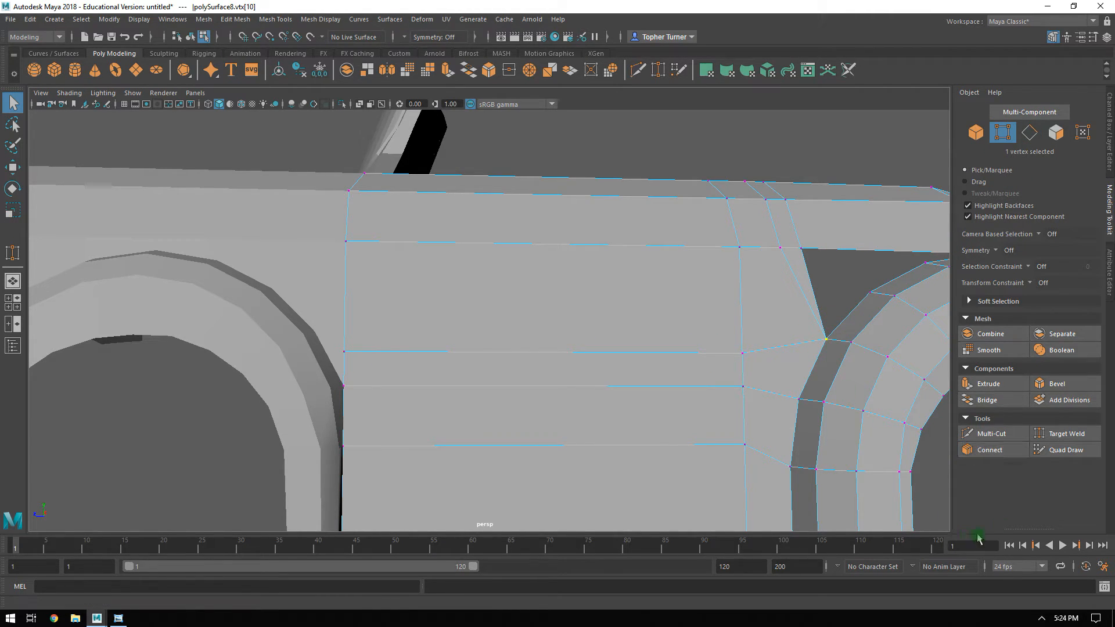
Set the Y position of the vertices at both ends of the door's middle horizontal edge to match the welded rim vertex.
key(w)
click(1082, 499)
click(735, 348)
shift+click(360, 337)
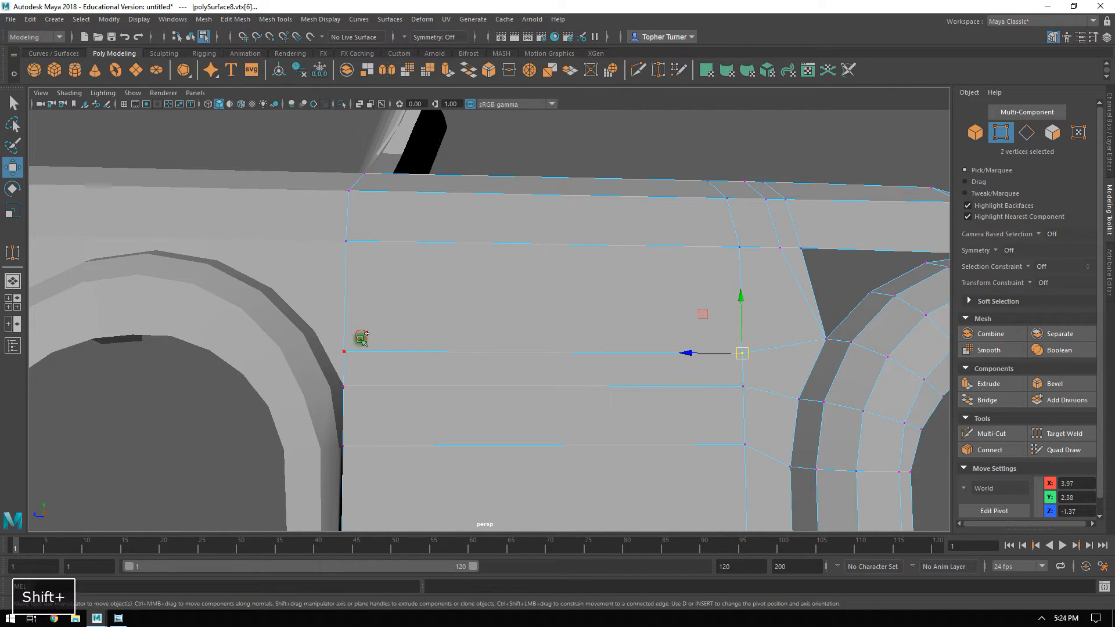
shift+click(742, 386)
click(1077, 498)
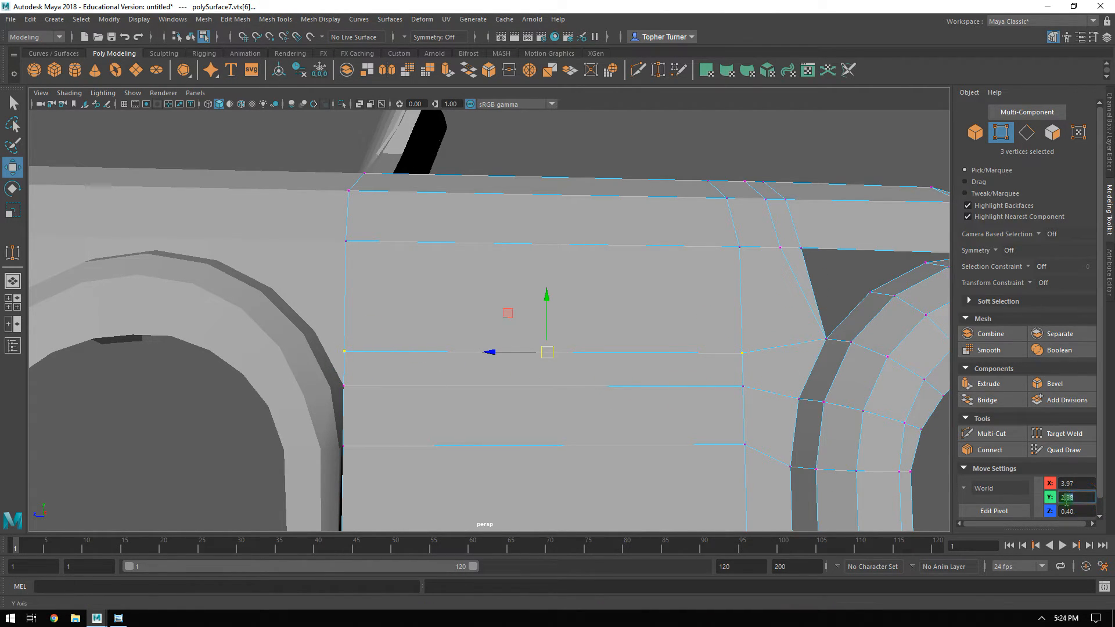
text(52)
key(Return)
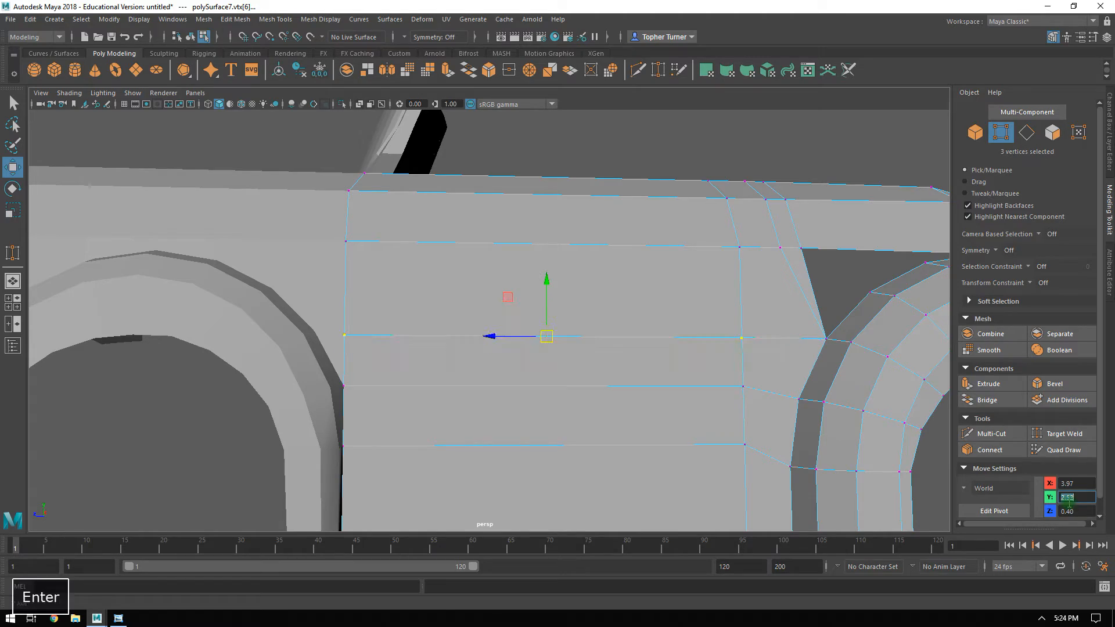
Add the welded rim vertex to the door's middle-edge vertices and scale them together along Y and X to align the row.
alt+drag(736, 307, 853, 350)
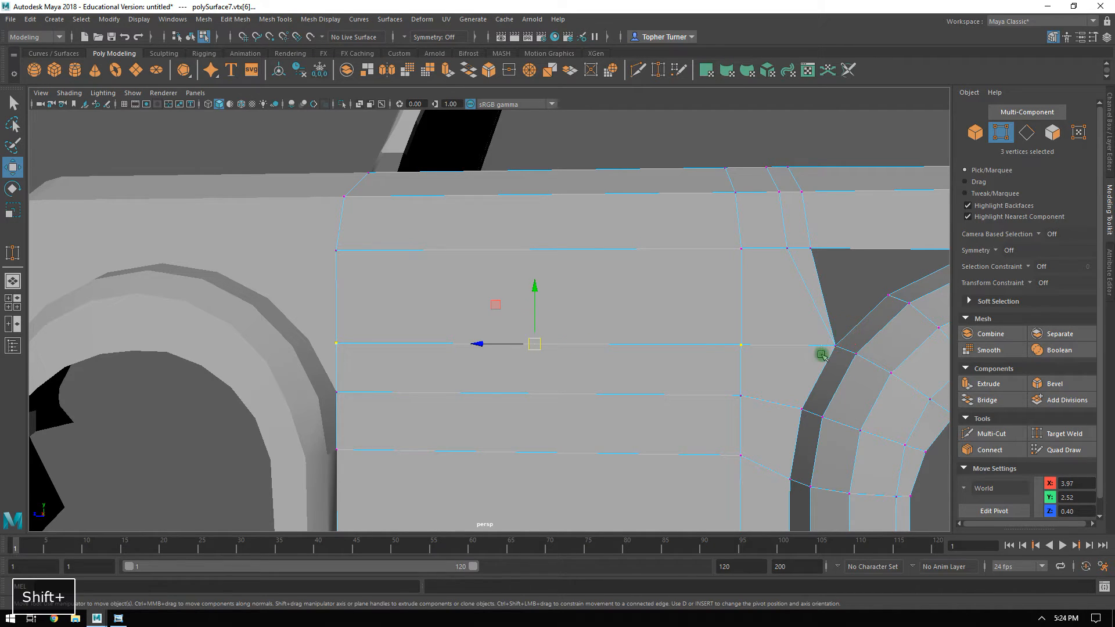
key(r)
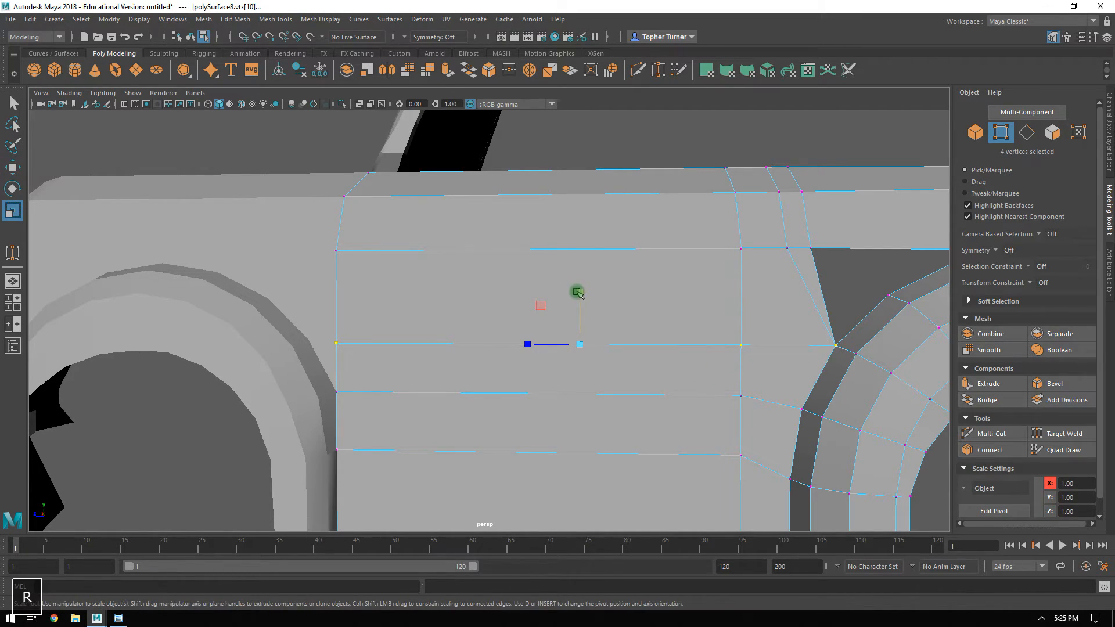
drag(576, 292, 586, 489)
drag(590, 625, 590, 624)
alt+drag(547, 430, 642, 441)
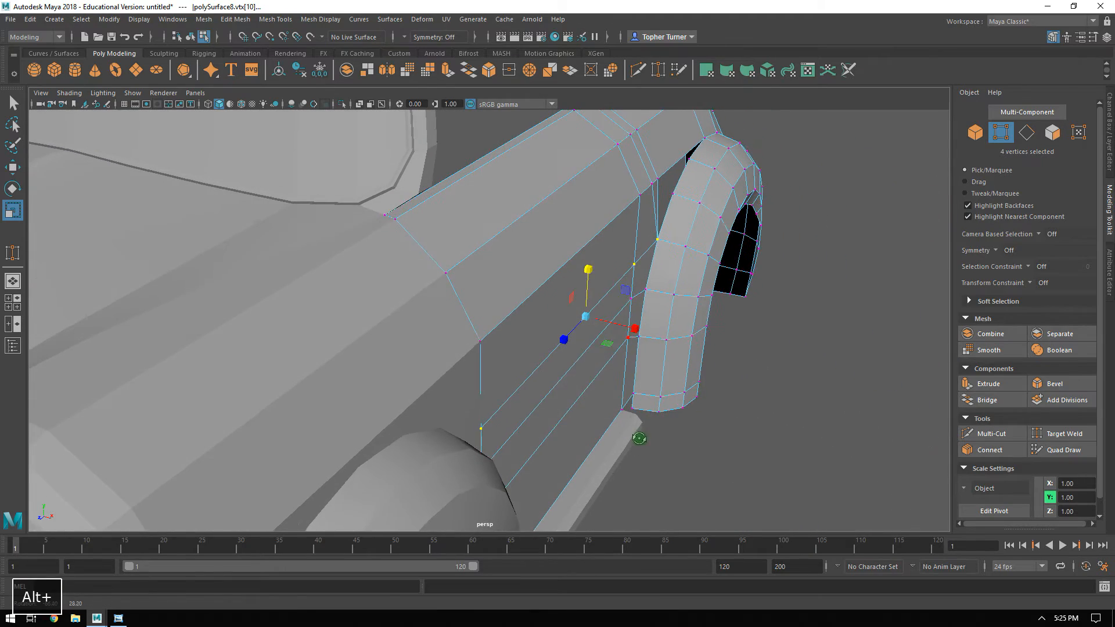
drag(635, 332, 633, 331)
Delete the narrow triangular face beside the open notch in front of the rear wheel arch.
alt+drag(356, 186, 593, 332)
alt+middle_drag(592, 332, 530, 324)
click(1052, 133)
click(489, 304)
key(Delete)
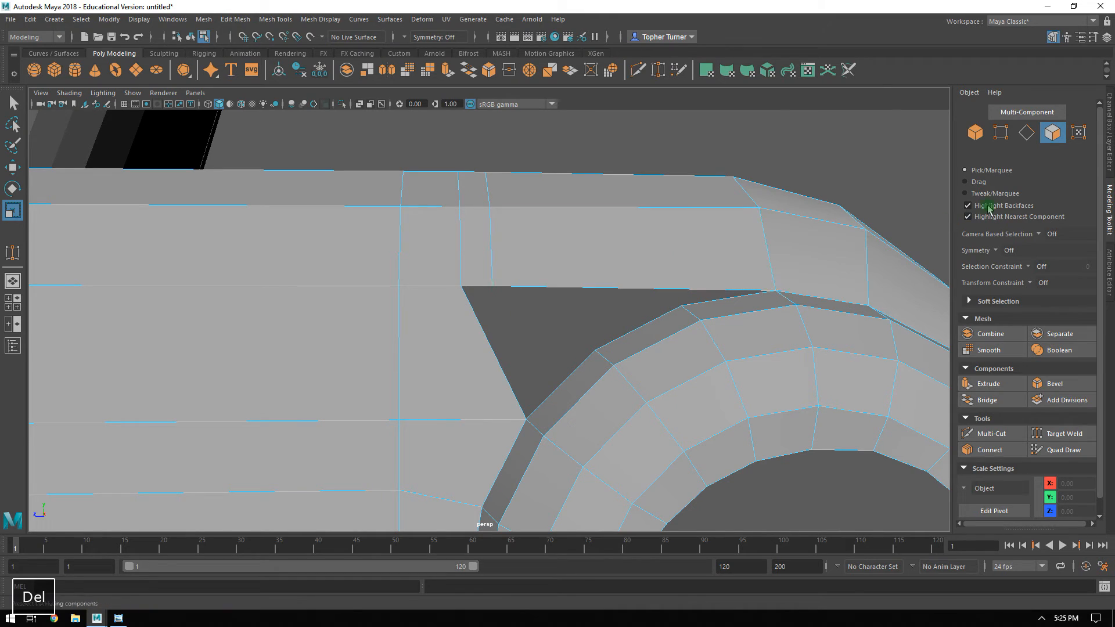
Bridge the short lower panel edge at the notch's front to the adjacent outer rim edge of the wheel arch.
click(1026, 133)
click(630, 273)
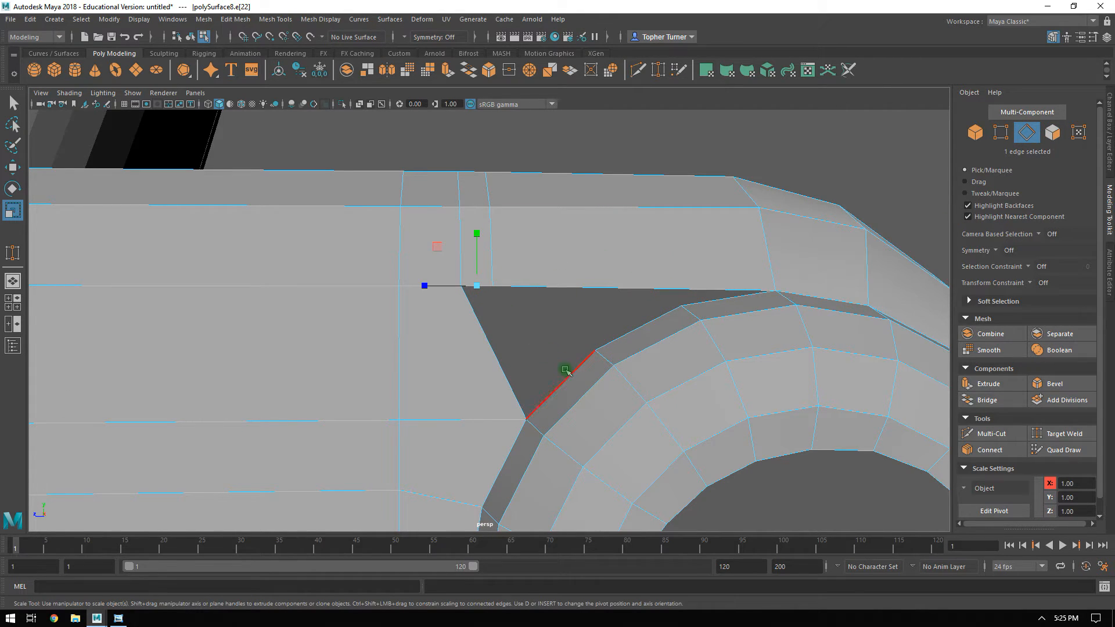
click(987, 399)
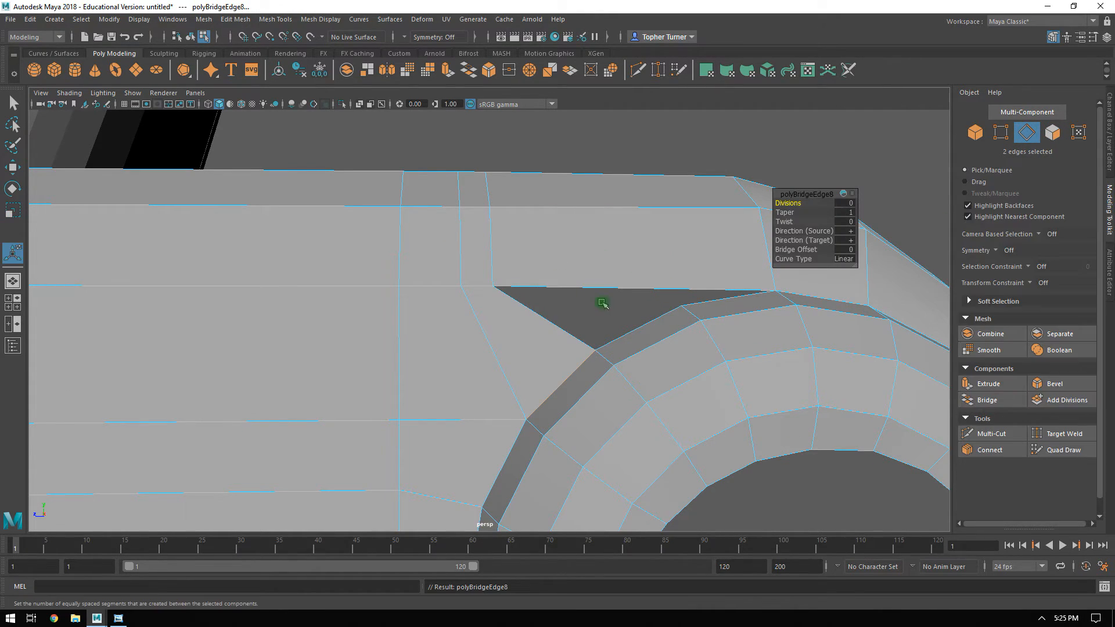
Connect the ring of long panel edges above the remaining gap with one segment.
alt+drag(573, 285, 592, 318)
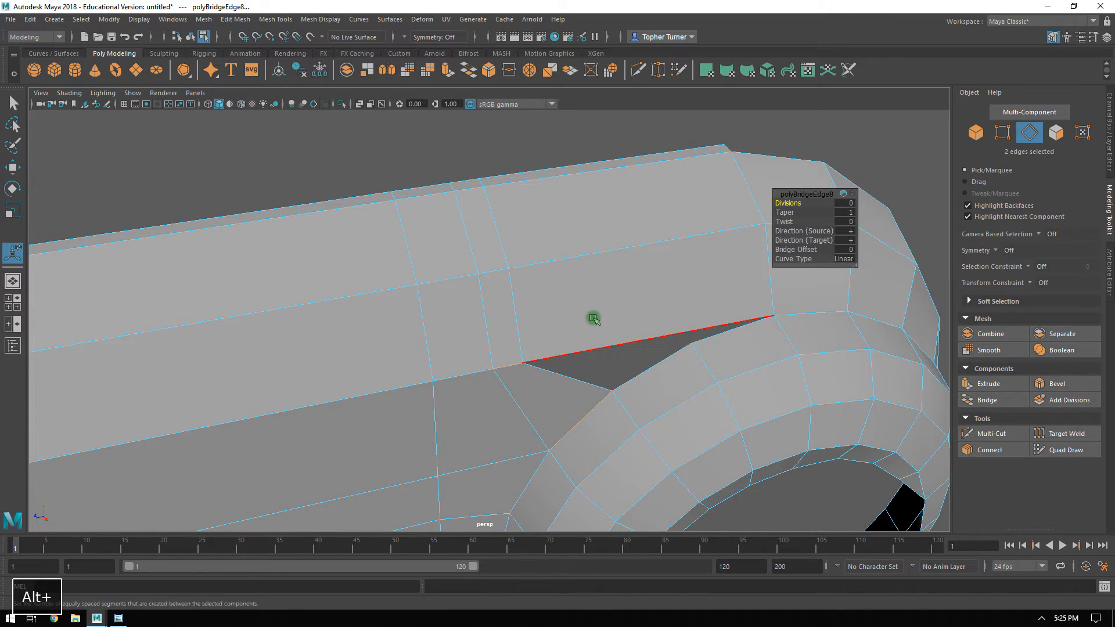
alt+drag(600, 374, 581, 341)
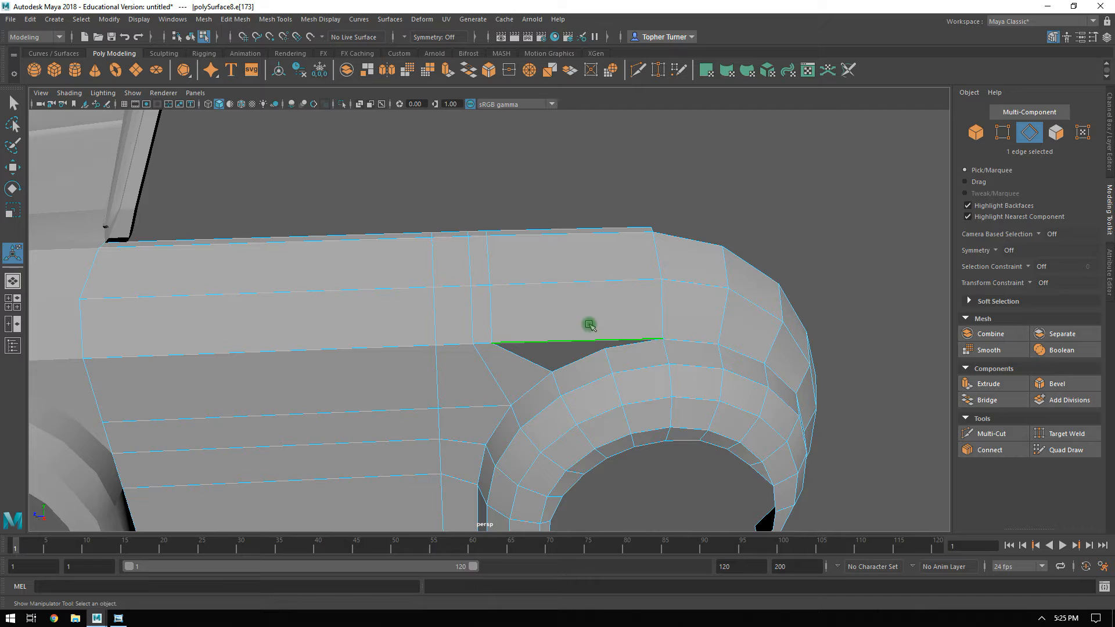
shift+double_click(598, 282)
click(989, 449)
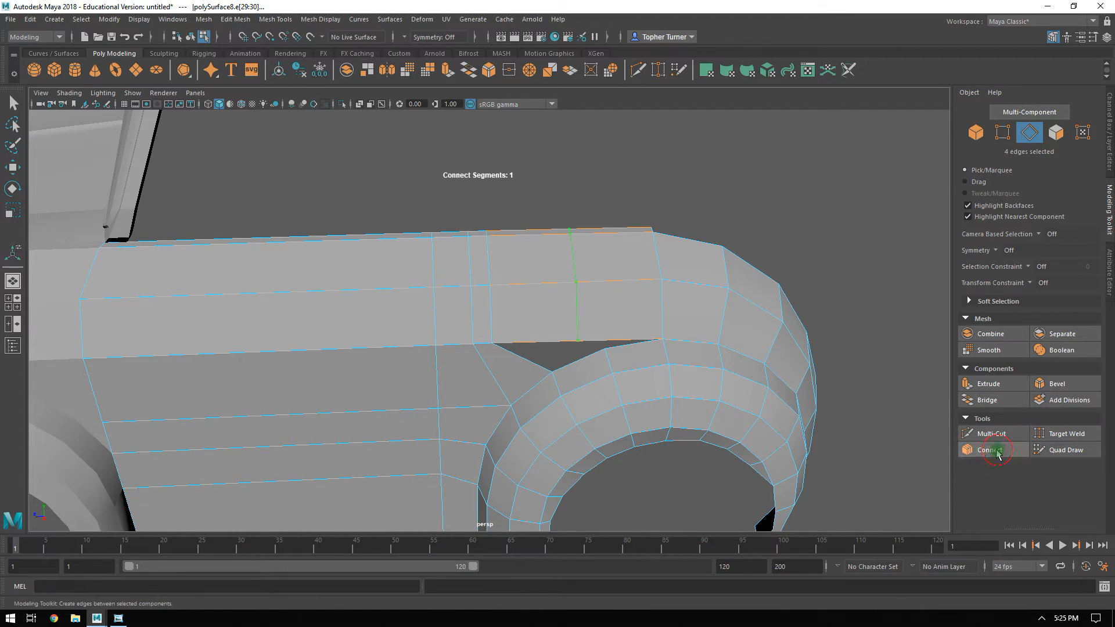
key(Return)
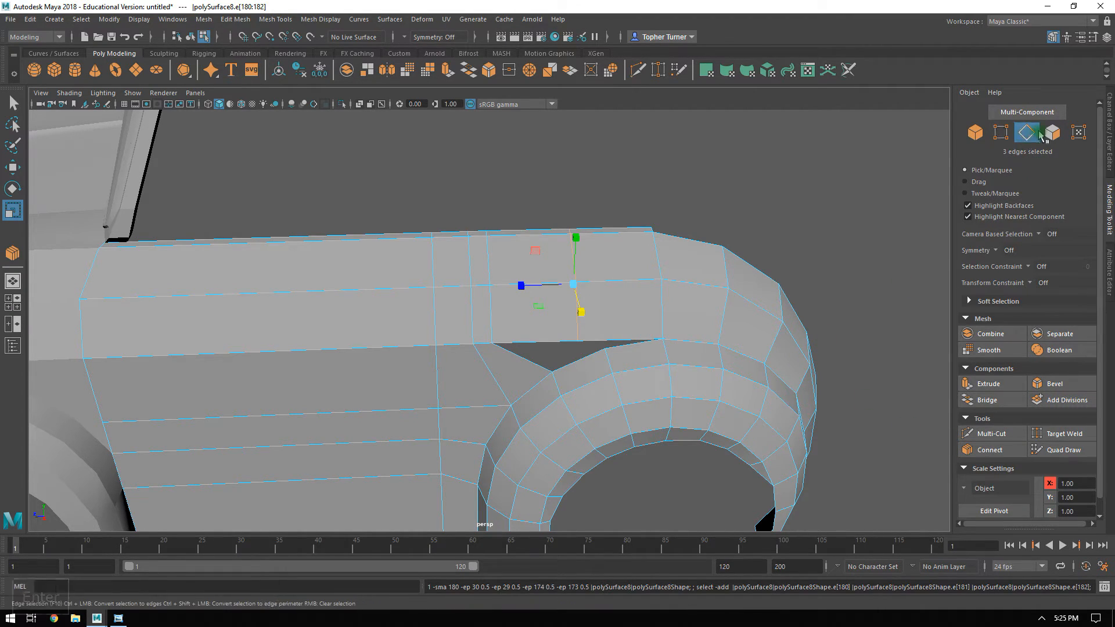
Bridge the front half of the split lower panel edge to the next outer rim edge of the wheel arch.
click(534, 342)
shift+click(581, 358)
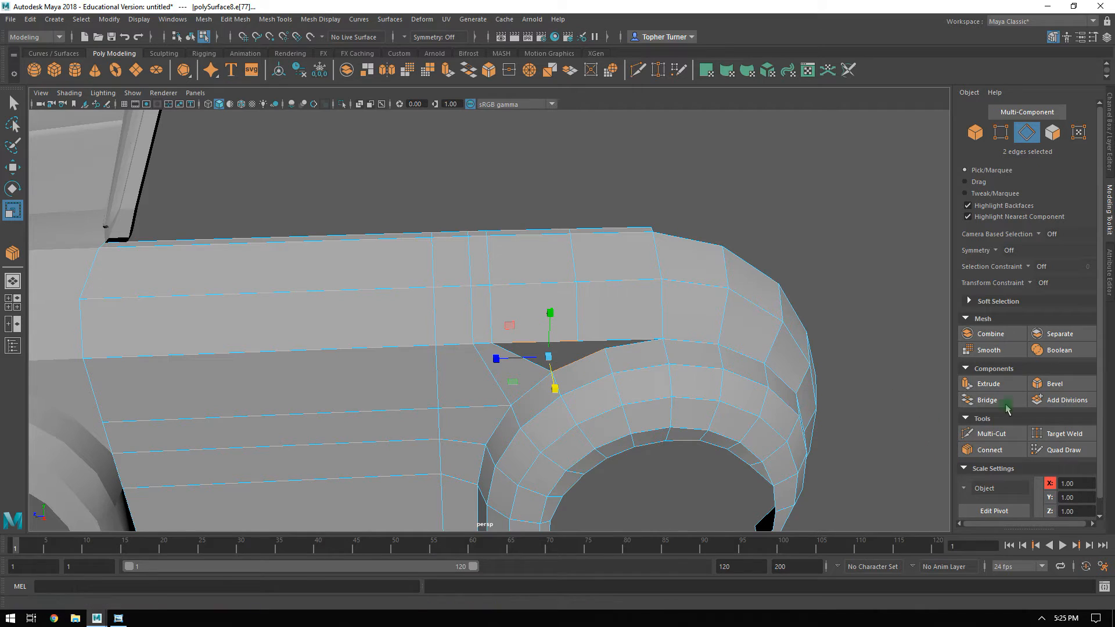
click(985, 400)
key(Return)
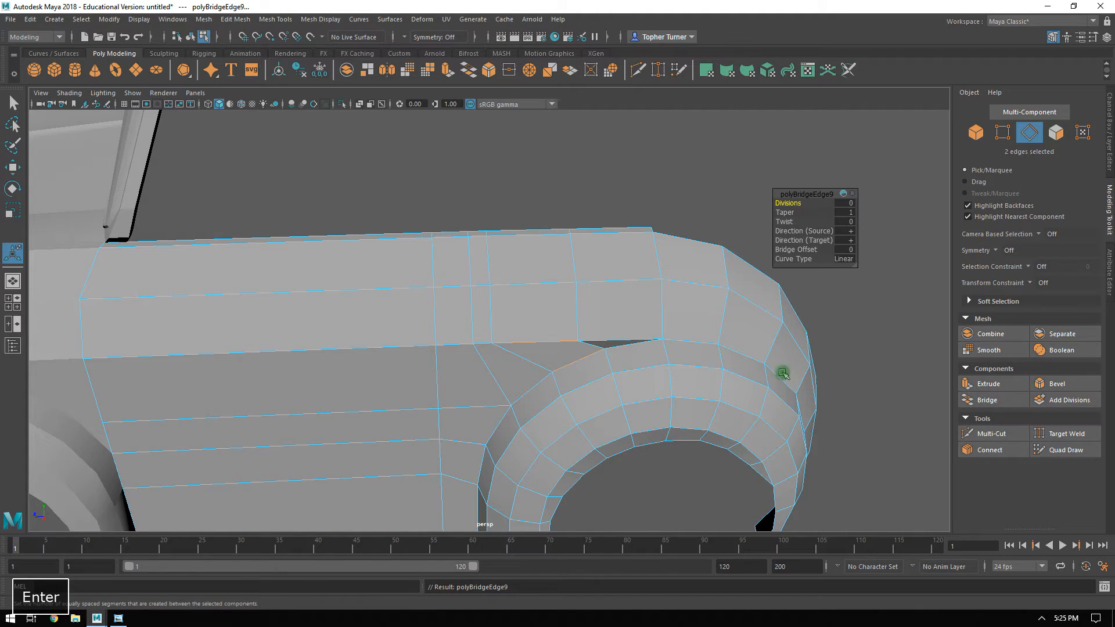
Extrude the remaining open lower panel edge down toward the wheel arch rim.
click(621, 339)
alt+right_drag(621, 339, 713, 462)
alt+drag(647, 371, 660, 408)
key(w)
click(1000, 132)
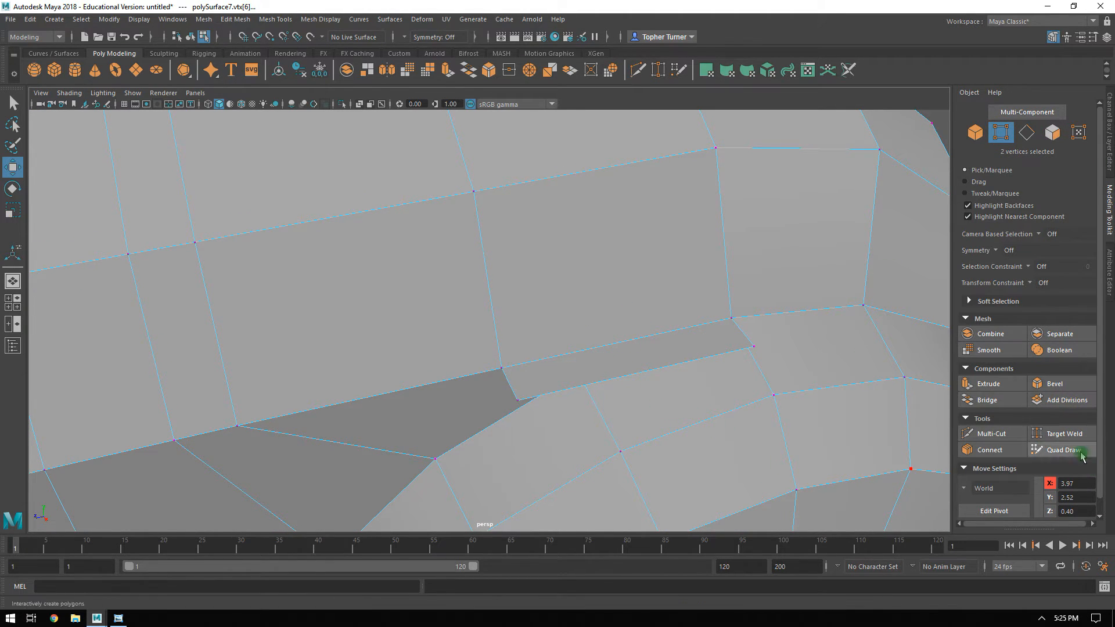
Target-weld the extruded edge's rear vertex to the panel-rim corner and its front vertex to the arch's rim vertex, closing the gap.
click(1058, 434)
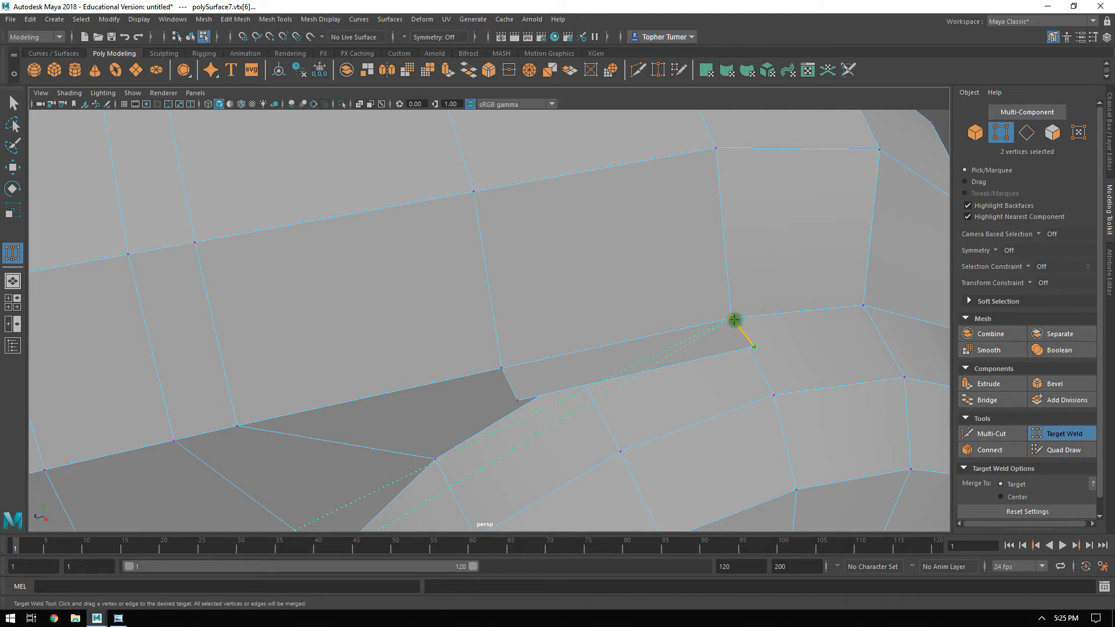
mouse_move(734, 319)
mouse_down()
mouse_move(746, 333)
mouse_move(733, 319)
mouse_up()
key(ctrl+z)
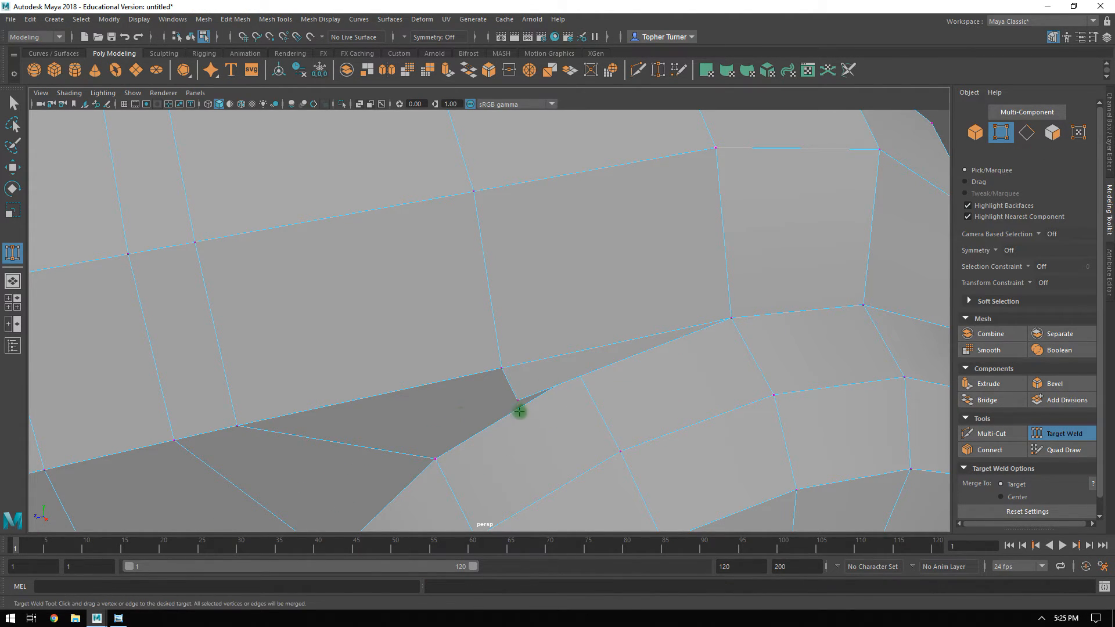
alt+drag(577, 385, 553, 258)
click(1062, 434)
alt+drag(741, 398, 529, 270)
alt+right_drag(552, 274, 590, 380)
alt+middle_drag(582, 315, 569, 381)
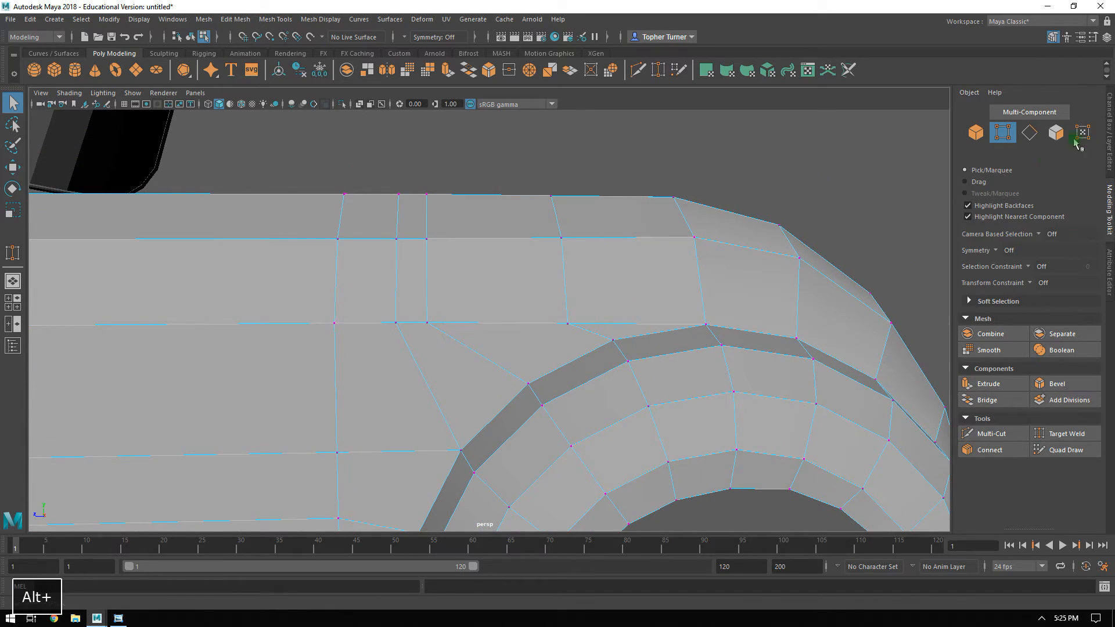
Show the Reference layer and frame the door and rear wheel arch in the side view.
click(1065, 434)
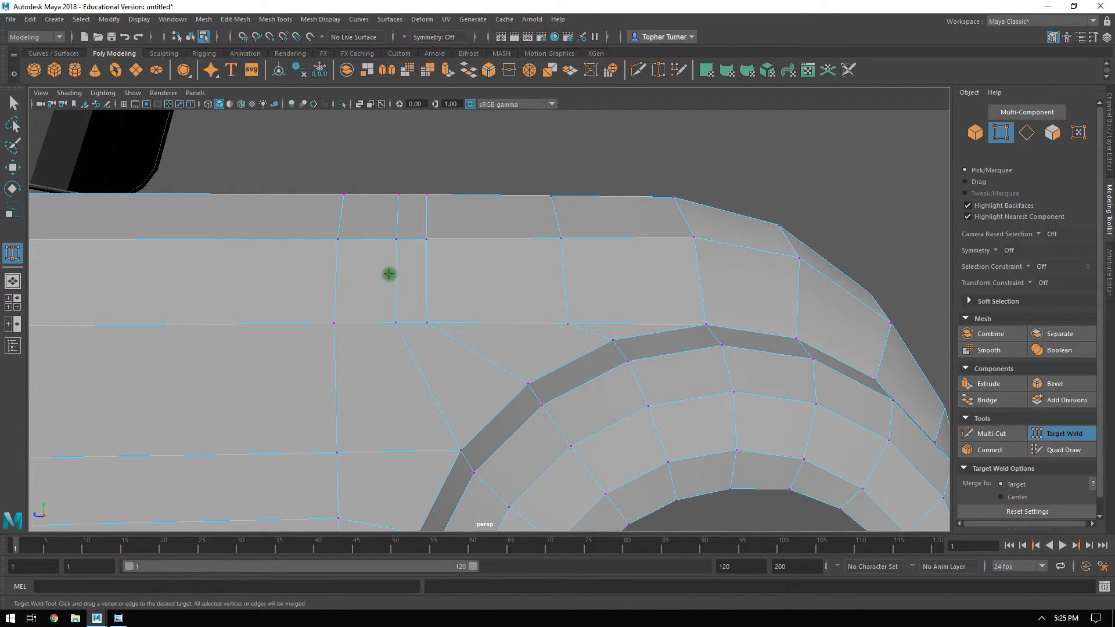
key(space)
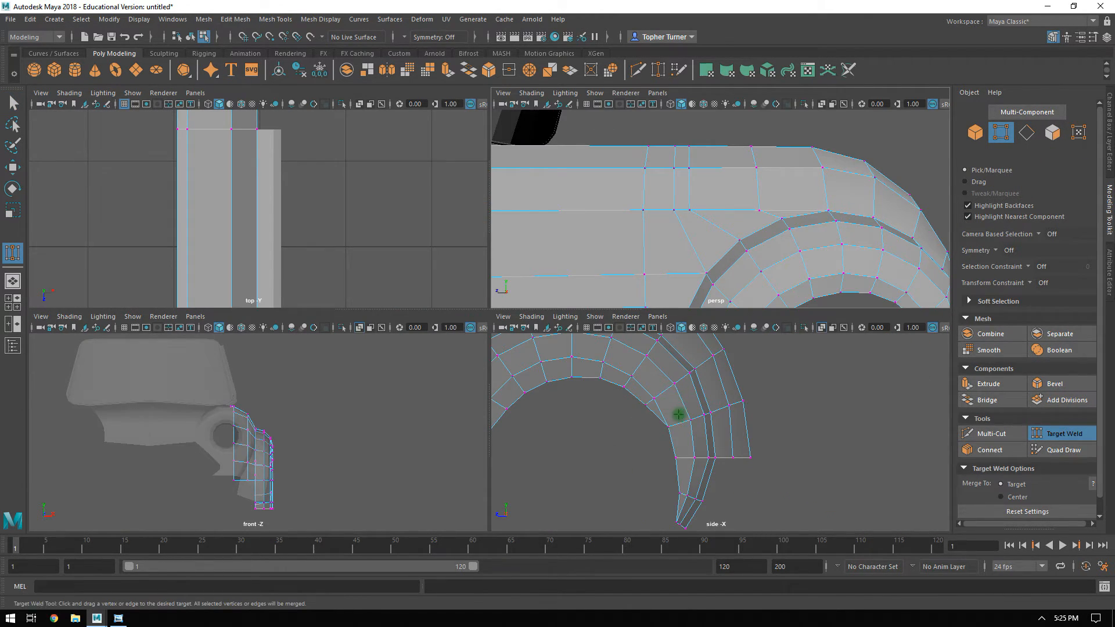
key(space)
click(1109, 145)
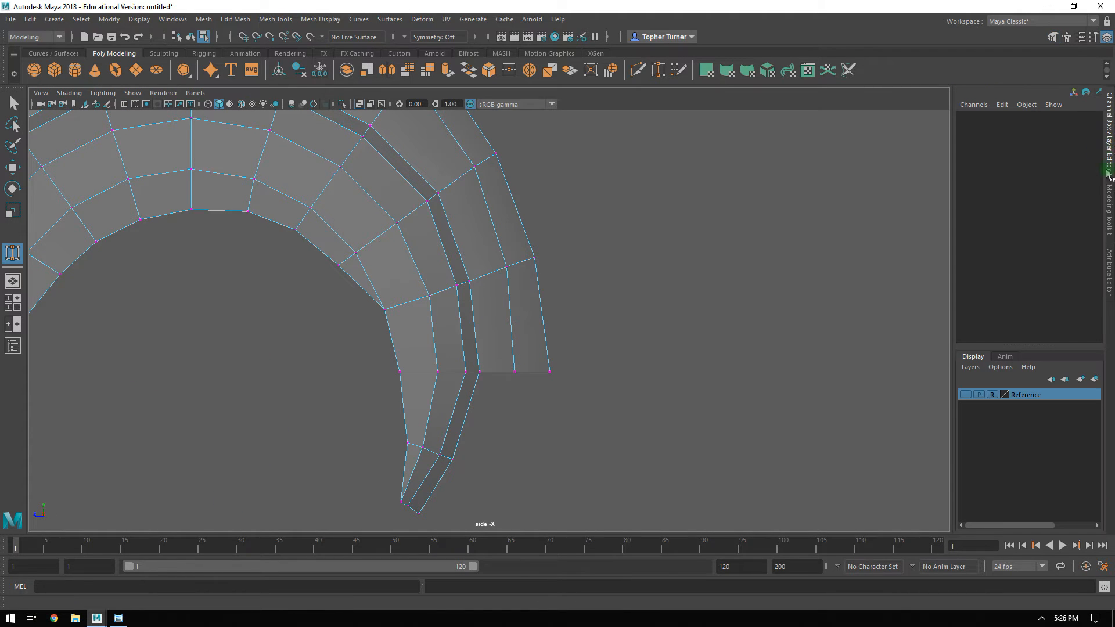
click(967, 395)
alt+middle_drag(401, 196, 726, 371)
alt+right_drag(726, 372, 425, 172)
alt+middle_drag(426, 171, 565, 197)
alt+right_drag(565, 197, 696, 396)
alt+middle_drag(497, 189, 488, 257)
alt+right_drag(488, 258, 538, 304)
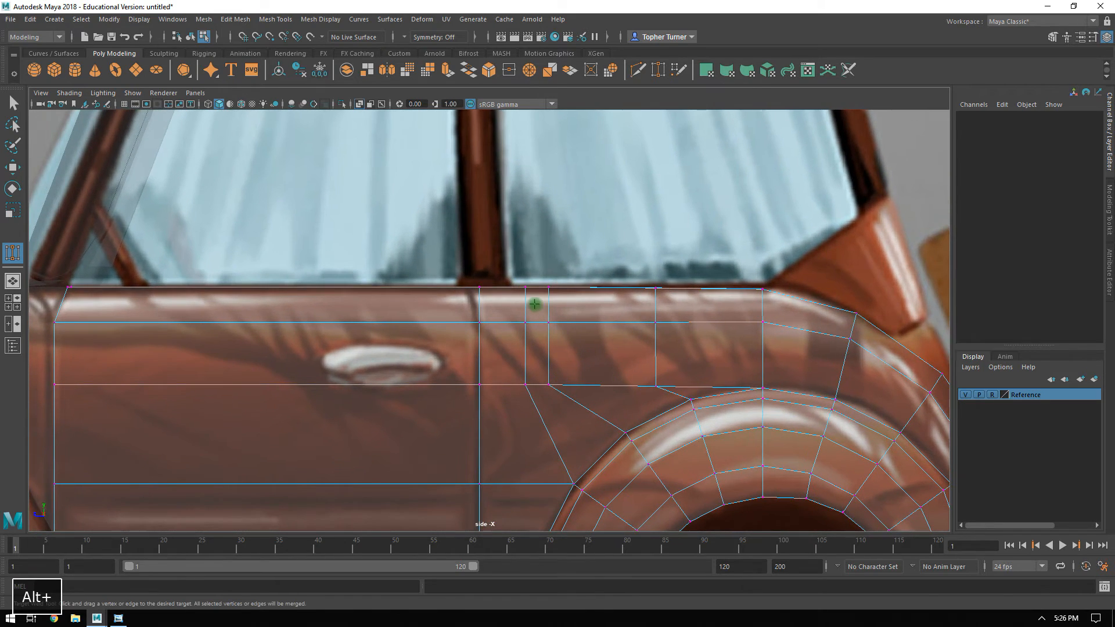
Move the first vertex column behind the door seam forward to about Z -1.61, and the second column rearward.
key(w)
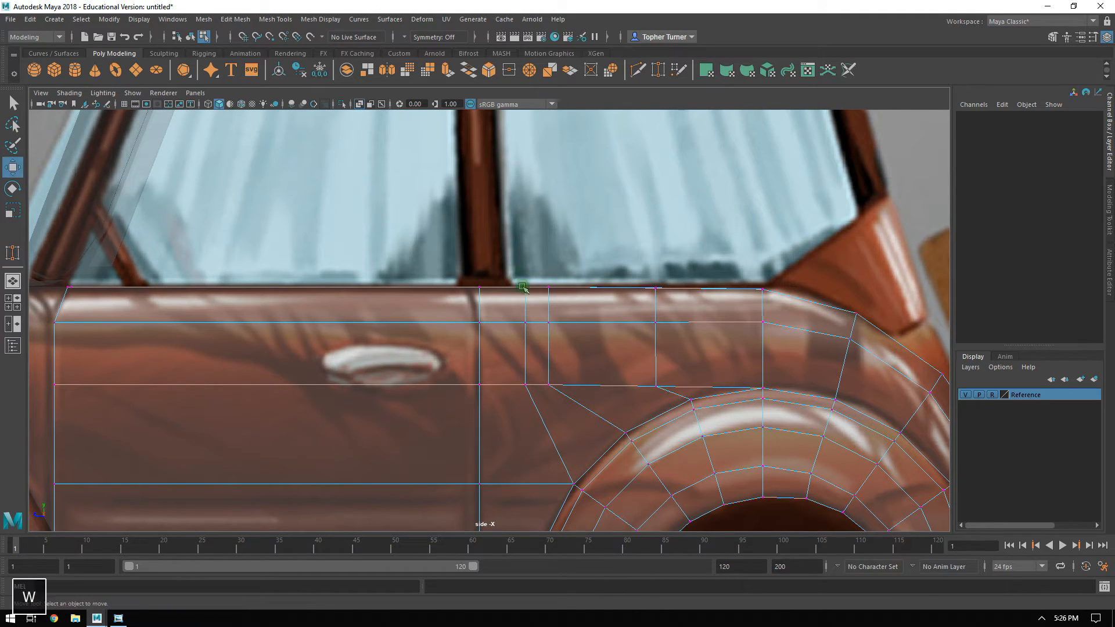
drag(535, 373, 532, 370)
middle_drag(490, 342, 481, 339)
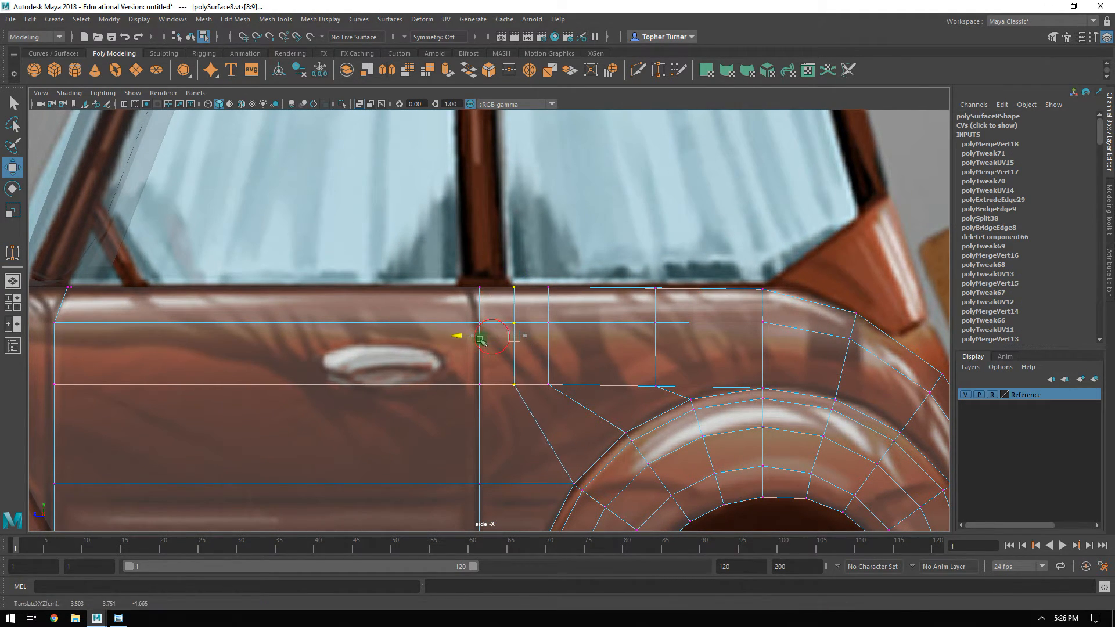
alt+middle_drag(496, 259, 459, 281)
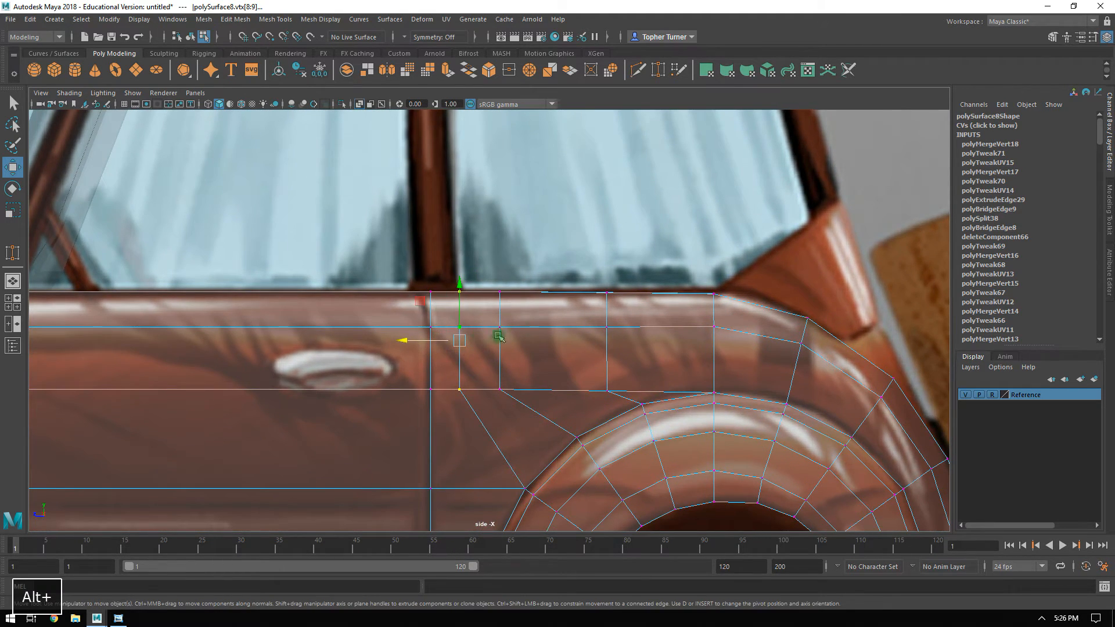
alt+middle_drag(499, 336, 472, 219)
drag(462, 306, 449, 320)
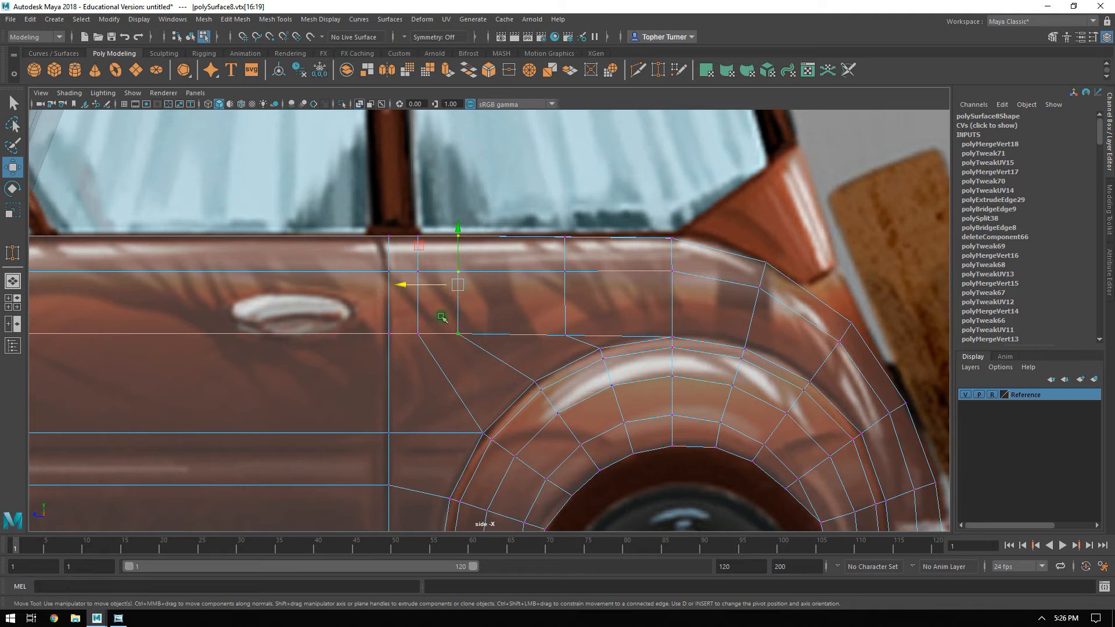
drag(413, 284, 455, 286)
Connect the lower-row vertex above the wheel arch to the arch rim vertex diagonally below and in front of it.
alt+right_drag(565, 314, 612, 388)
click(581, 340)
ctrl+drag(535, 383, 550, 398)
click(1109, 210)
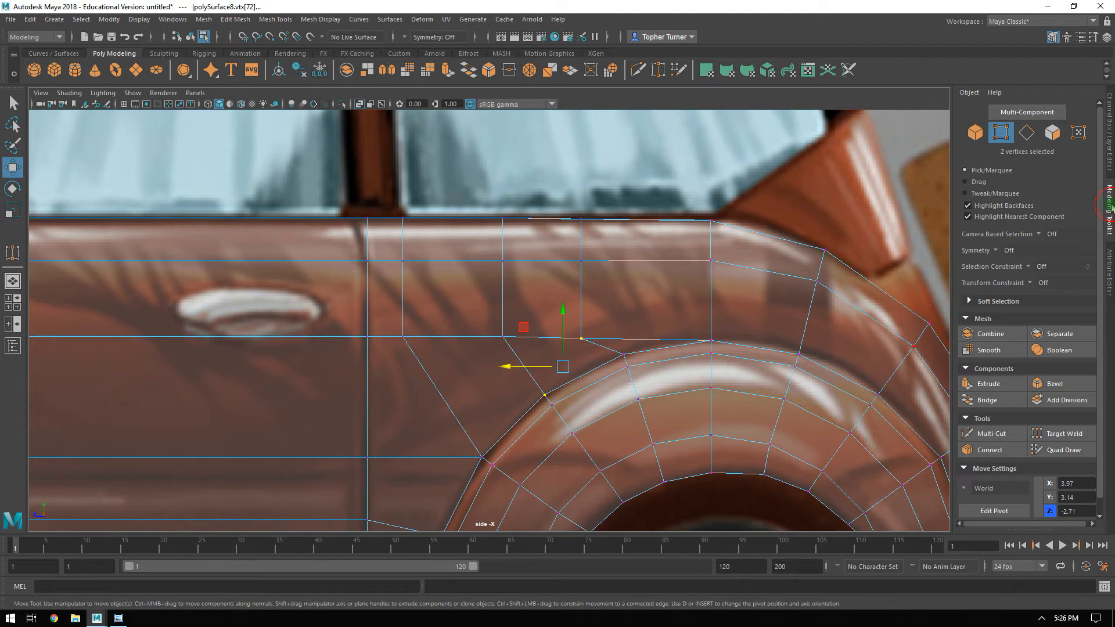
click(987, 450)
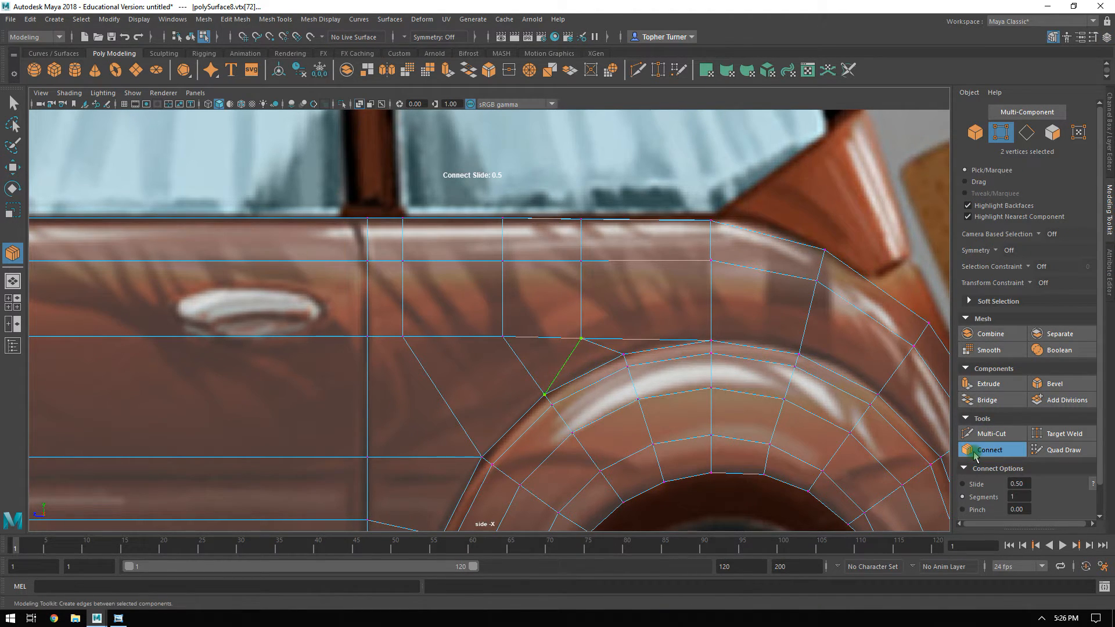
key(Return)
Delete the edge loop just in front of the new diagonal connection, including its vertices.
click(1026, 133)
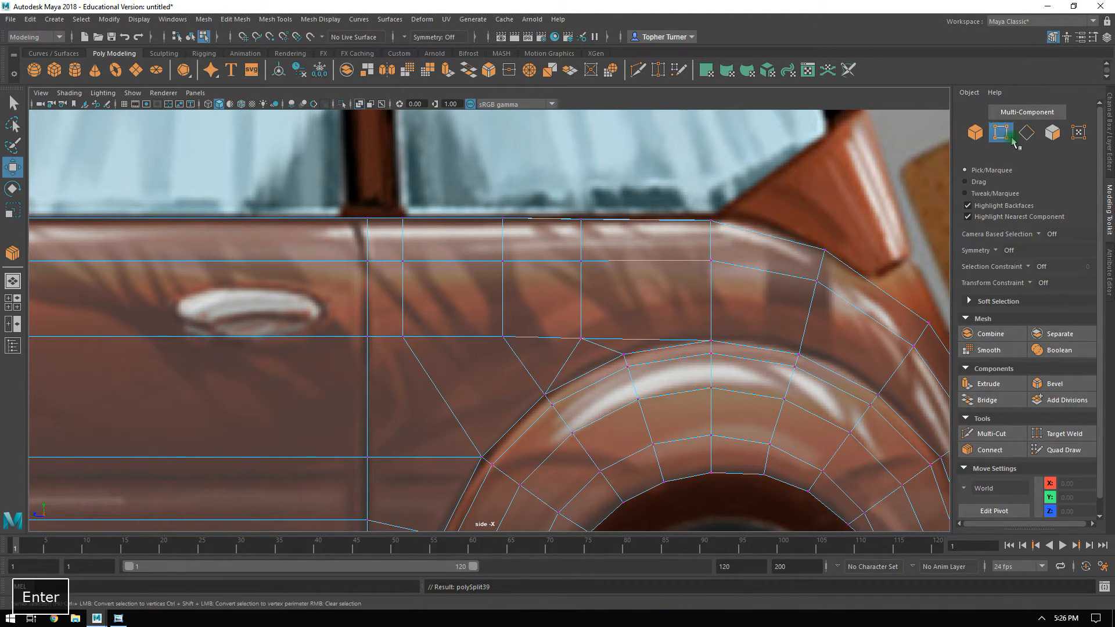
click(519, 359)
key(ctrl+BackSpace)
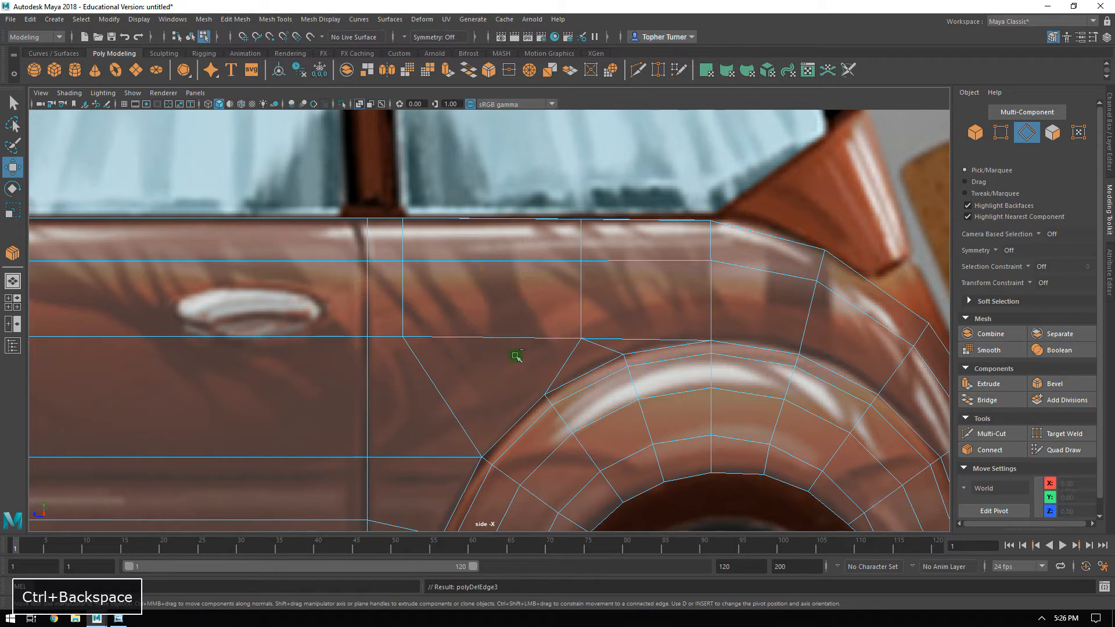
Move the lower vertex of the loop behind the door seam rearward to about Z -2.01 and the one above to about Z -1.76.
alt+right_drag(642, 304, 587, 262)
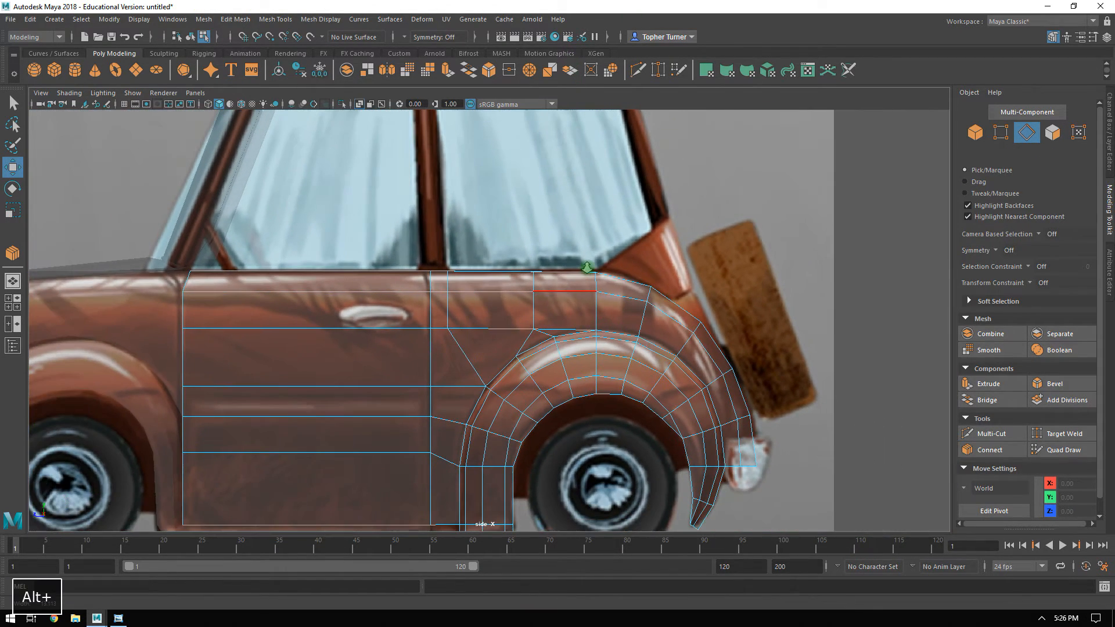
alt+middle_drag(460, 388, 510, 318)
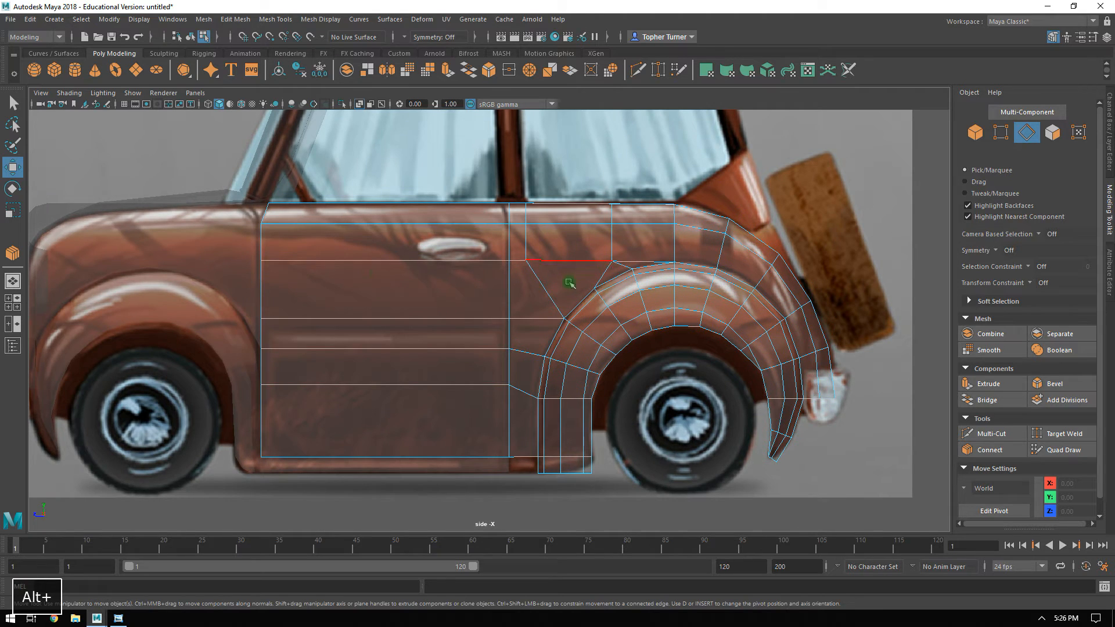
alt+right_drag(569, 282, 638, 429)
click(1001, 133)
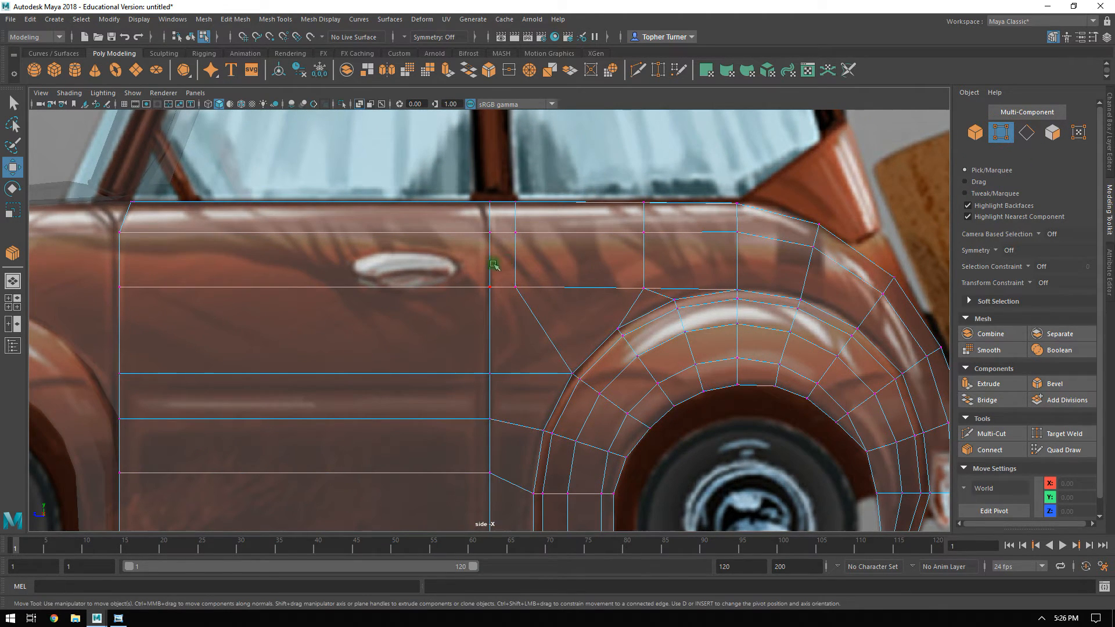
click(515, 287)
alt+right_drag(515, 287, 474, 290)
drag(472, 281, 512, 283)
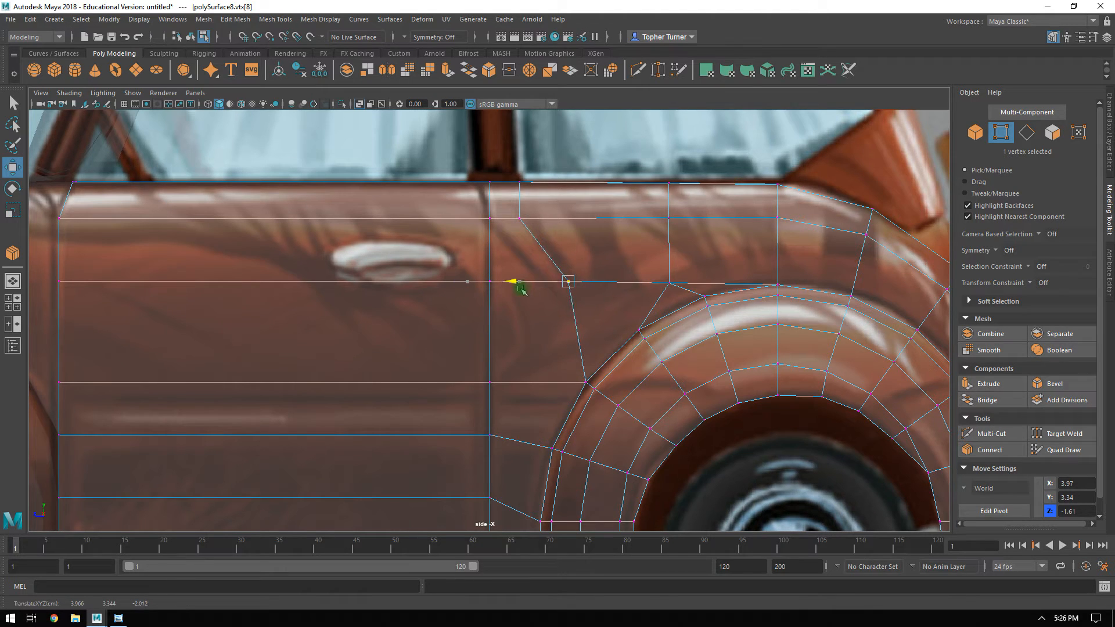
click(515, 212)
drag(494, 219, 503, 221)
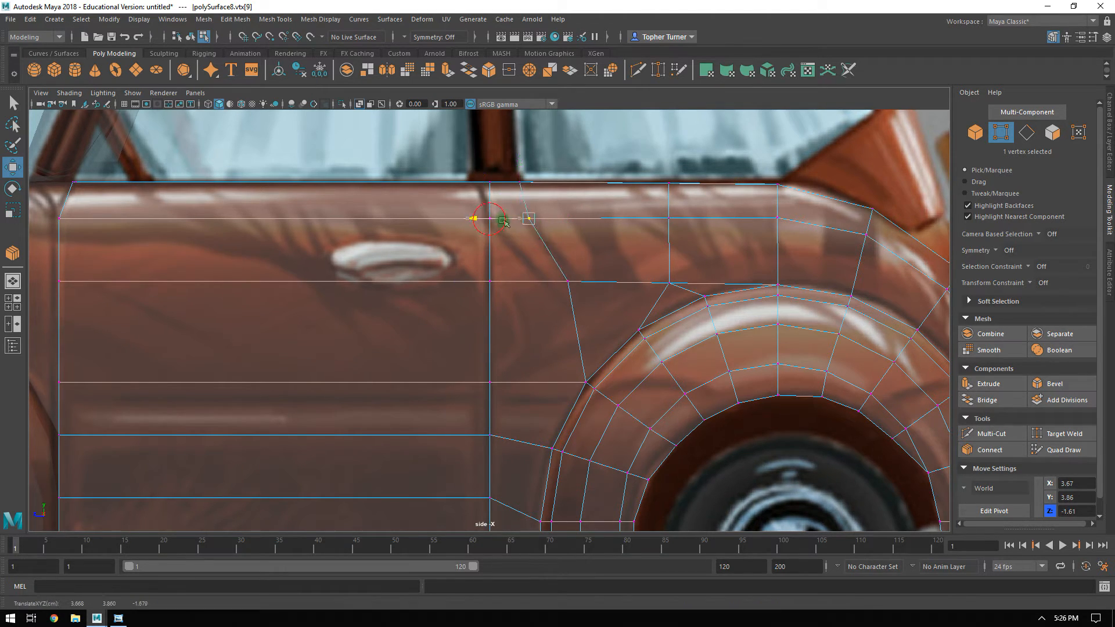
Select the narrow face along the panel's top edge in perspective and examine the wheel arch's lower front end beside the sill.
key(space)
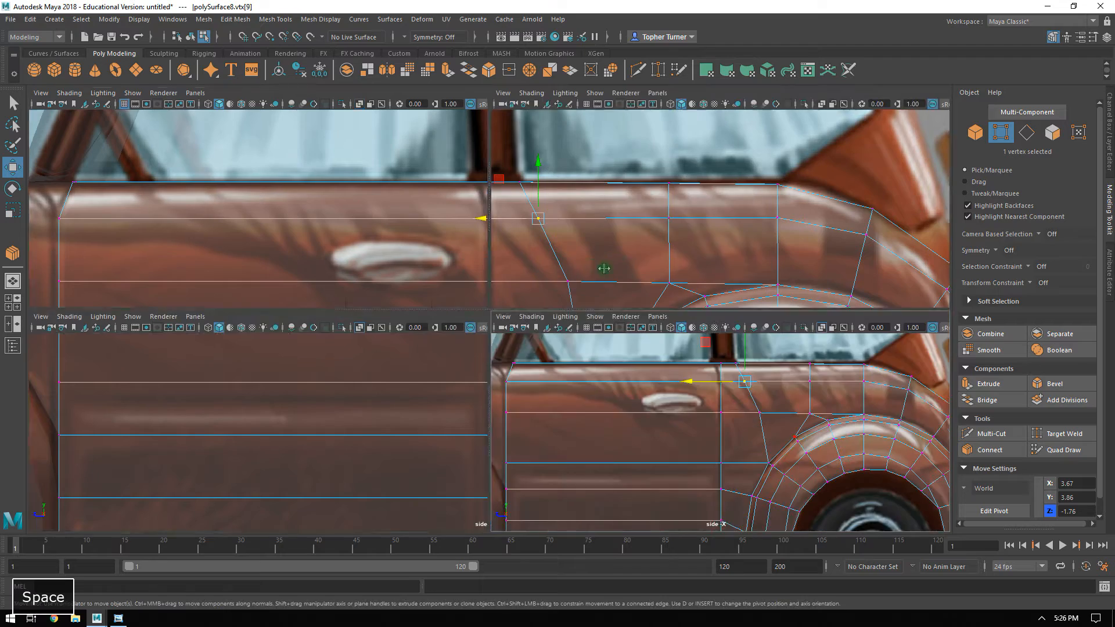
key(space)
alt+drag(702, 209, 654, 252)
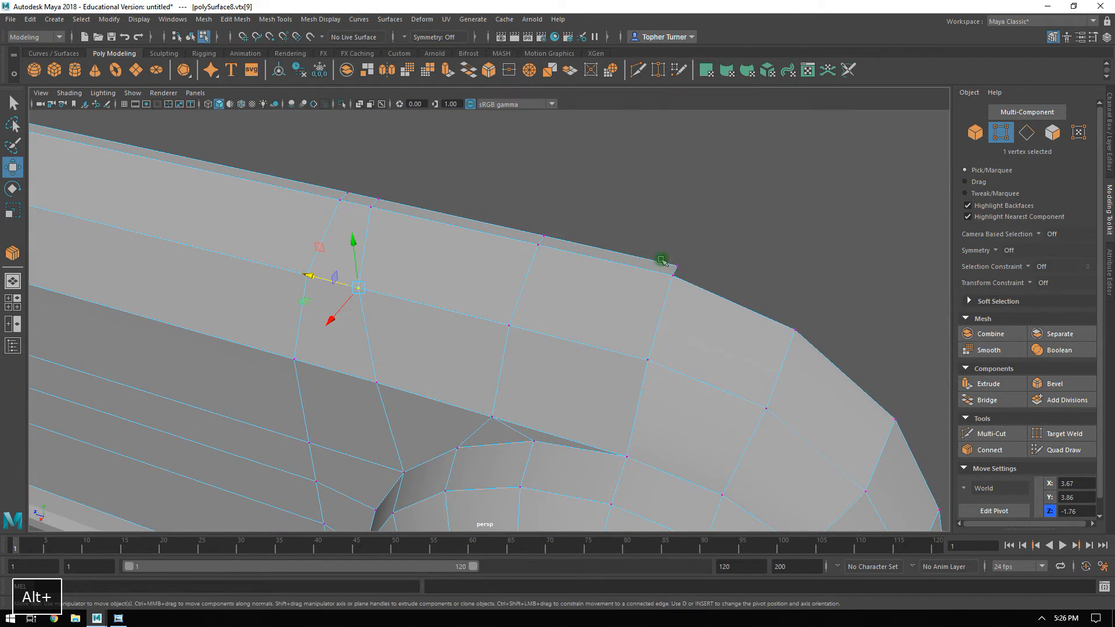
click(1051, 135)
click(360, 200)
alt+drag(430, 232, 606, 245)
alt+middle_drag(606, 245, 594, 227)
alt+right_drag(594, 226, 846, 485)
alt+middle_drag(625, 236, 524, 319)
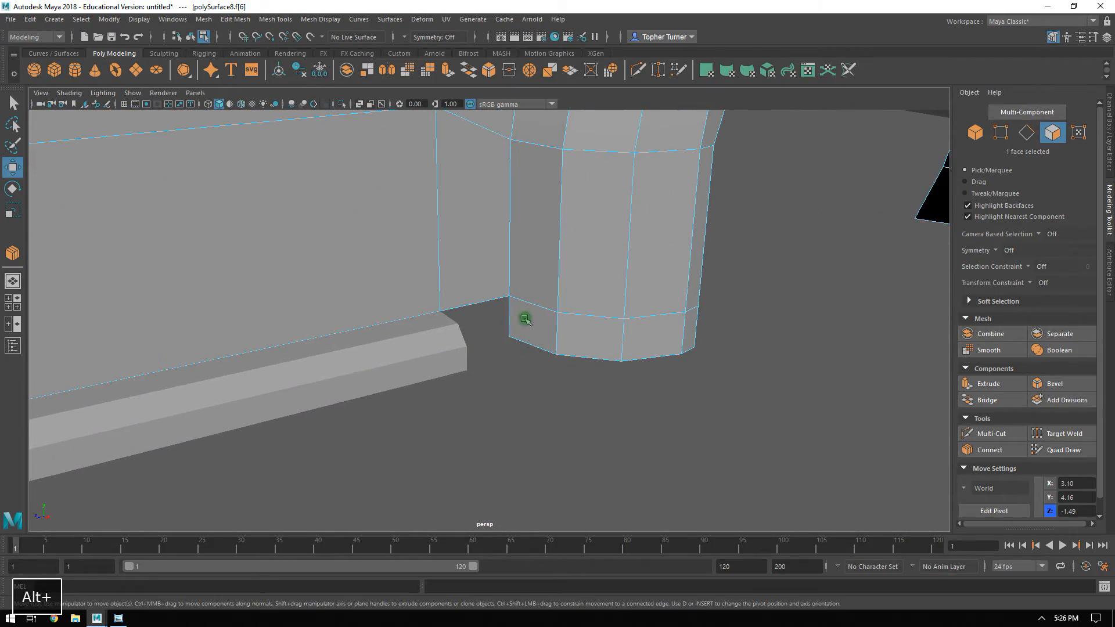
Extrude the front face at the rear wheel arch's lower end toward the sill and flatten the extruded face along Z.
alt+drag(539, 320, 382, 352)
alt+drag(456, 329, 570, 342)
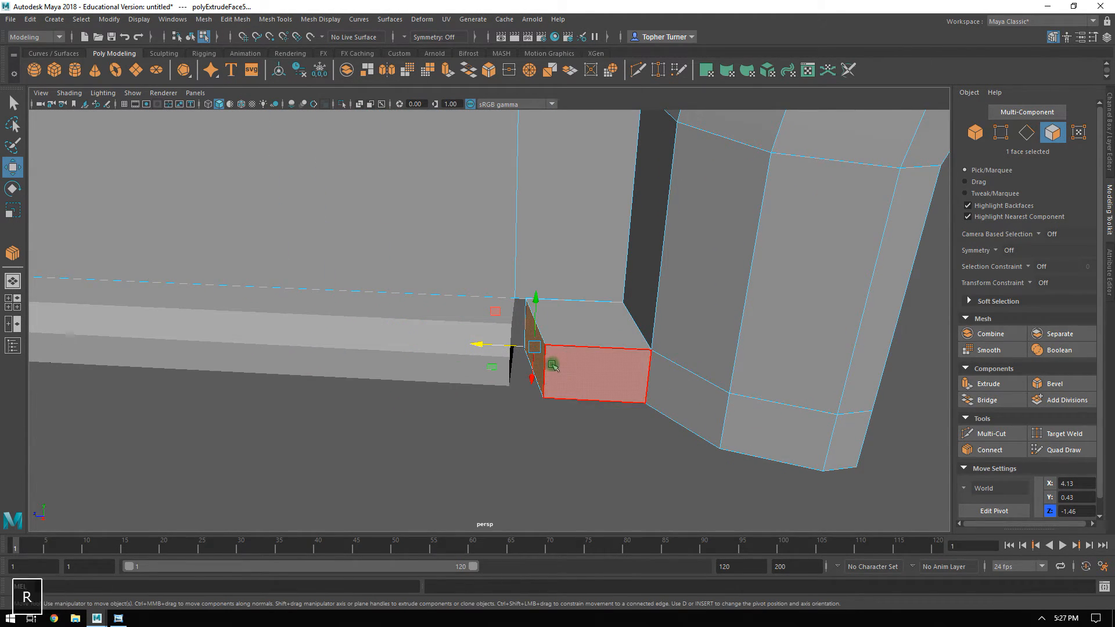
key(r)
drag(485, 344, 458, 343)
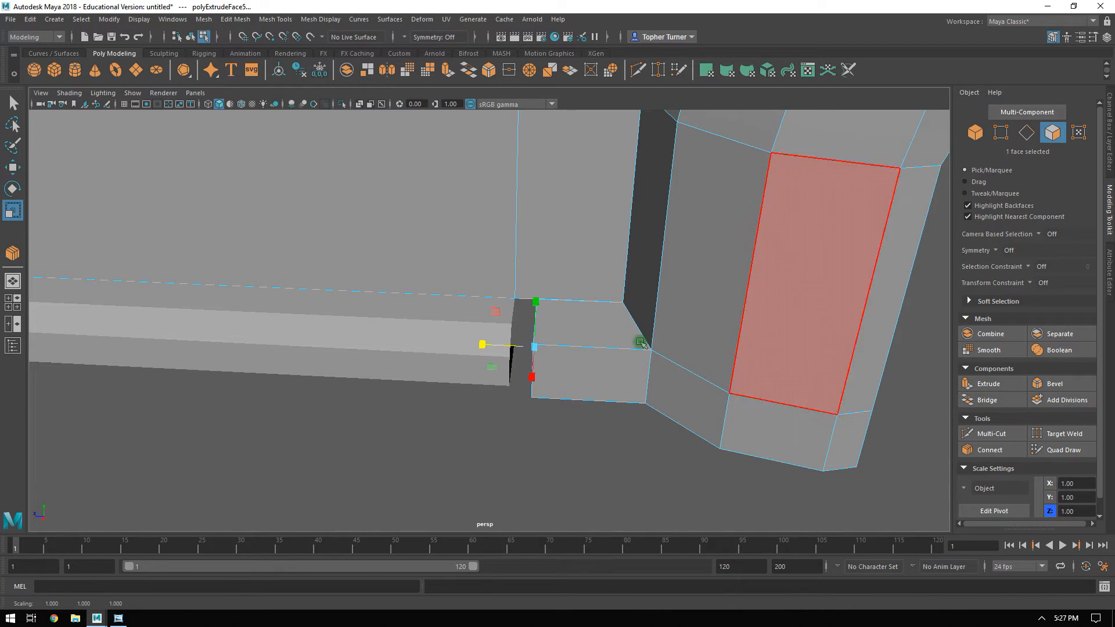
Move the extruded end face forward toward the sill to about Z -1.40.
alt+drag(667, 348, 598, 336)
key(w)
drag(505, 386, 505, 386)
alt+drag(542, 366, 530, 343)
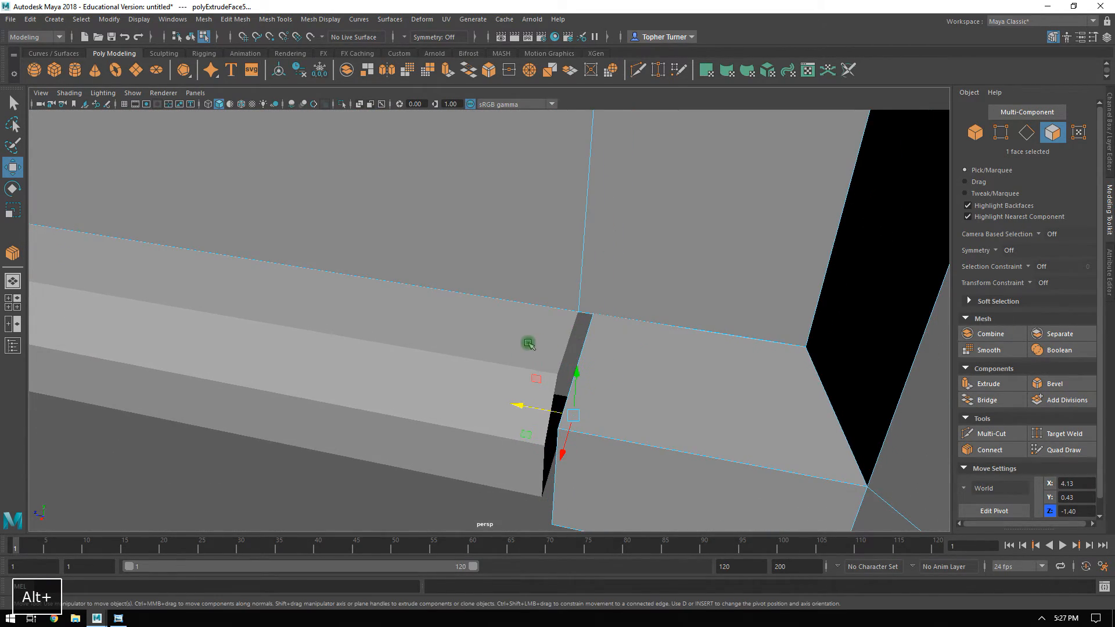
Select the upper inner corner vertex at the sill's rear end and check its Z position.
alt+right_drag(598, 353, 580, 341)
double_click(540, 331)
alt+right_drag(632, 366, 342, 234)
alt+middle_drag(342, 234, 454, 318)
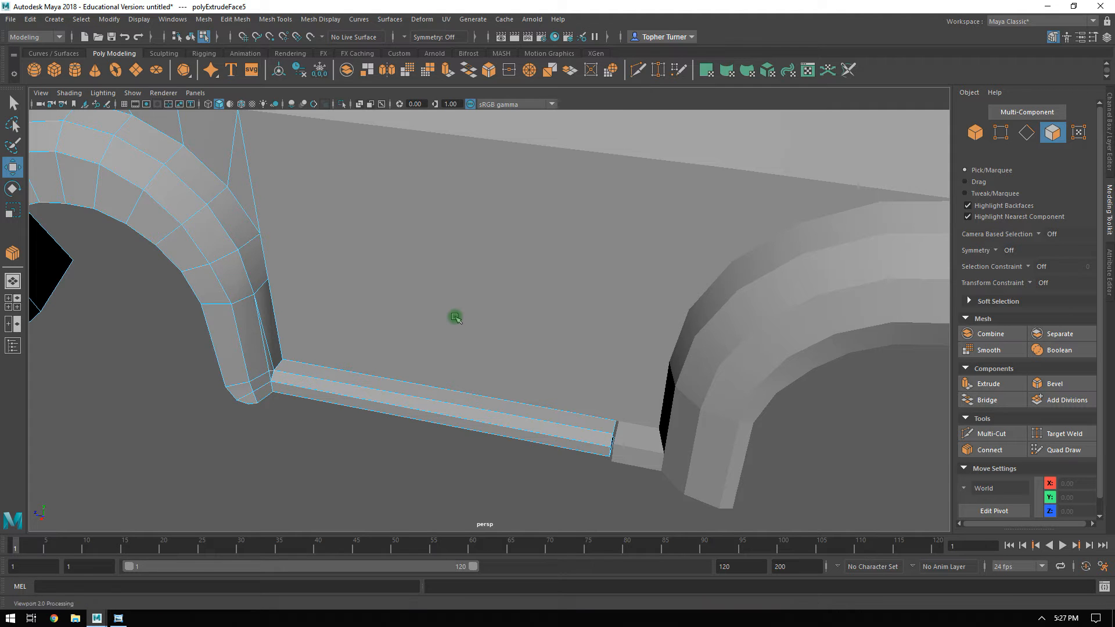
alt+drag(571, 368, 529, 339)
key(F9)
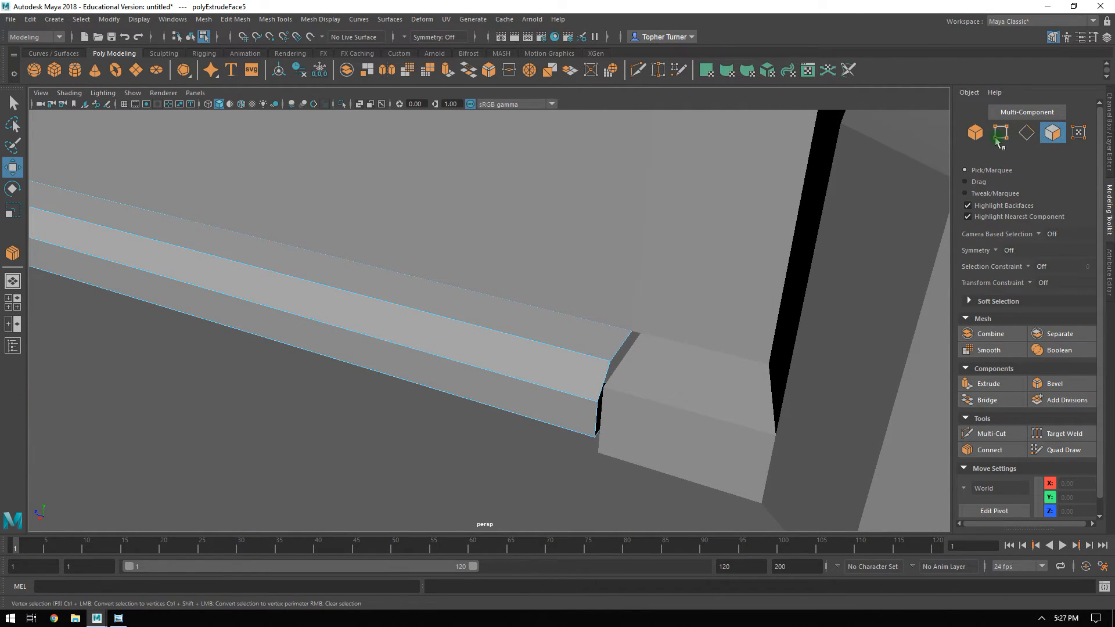
click(638, 329)
alt+drag(642, 331, 633, 370)
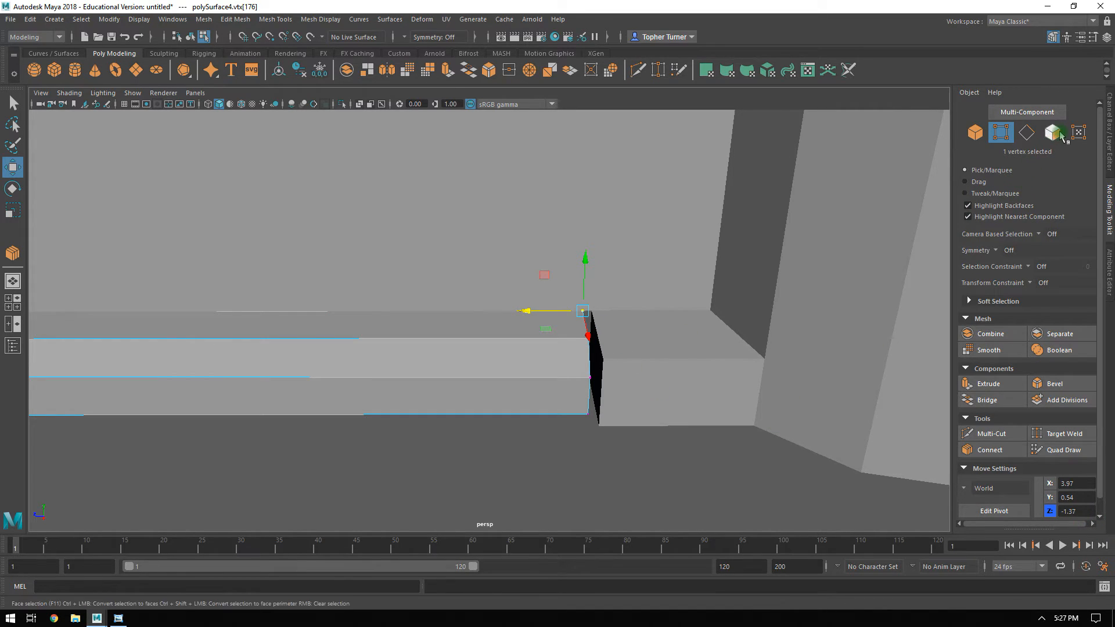
Set the front end face of the arch extension to Z -1.37 and delete that face.
click(607, 307)
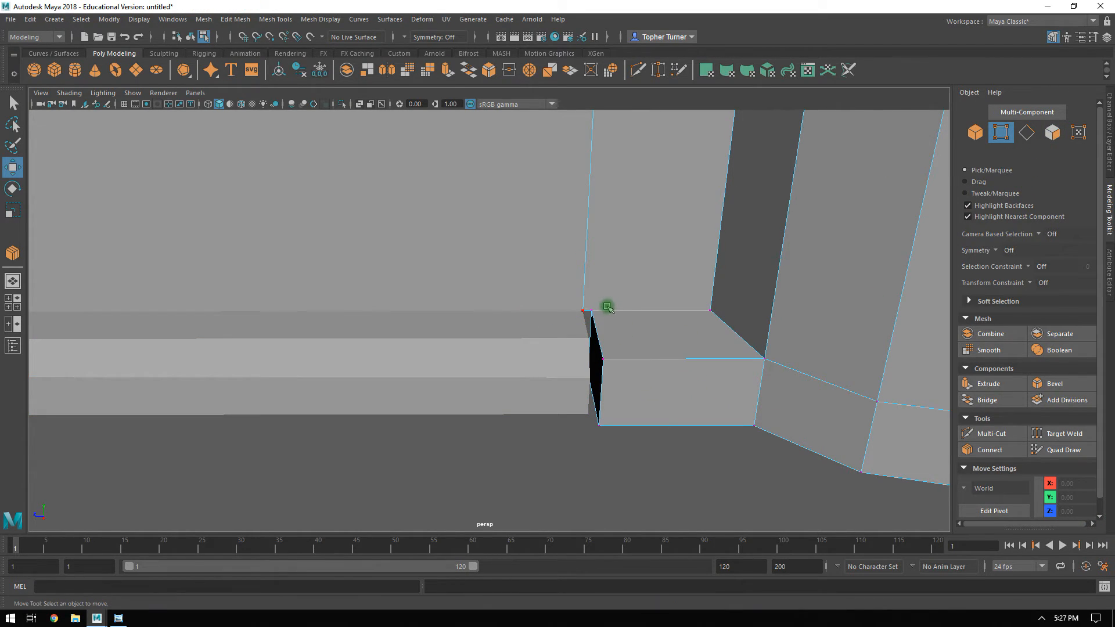
click(1052, 133)
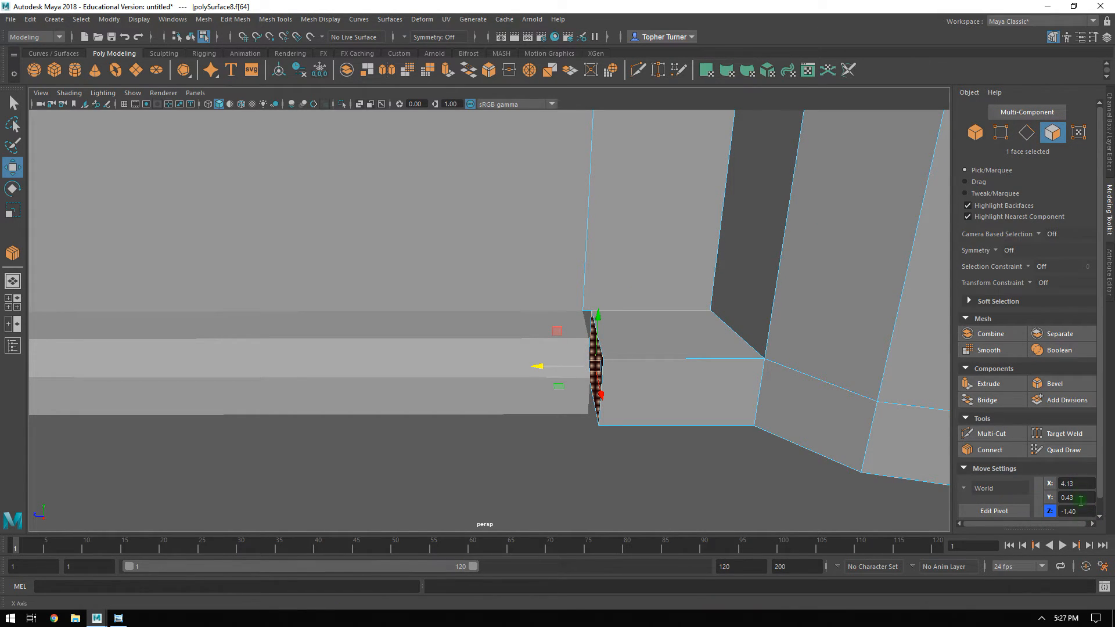
key(BackSpace)
key(BackSpace)
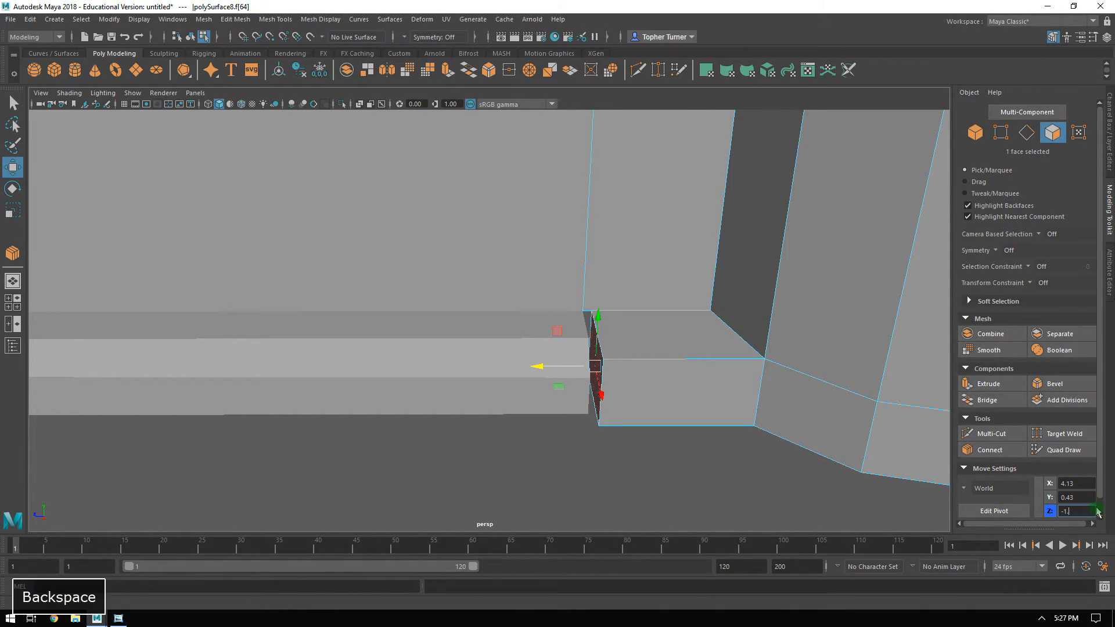
key(Return)
alt+drag(650, 372, 672, 341)
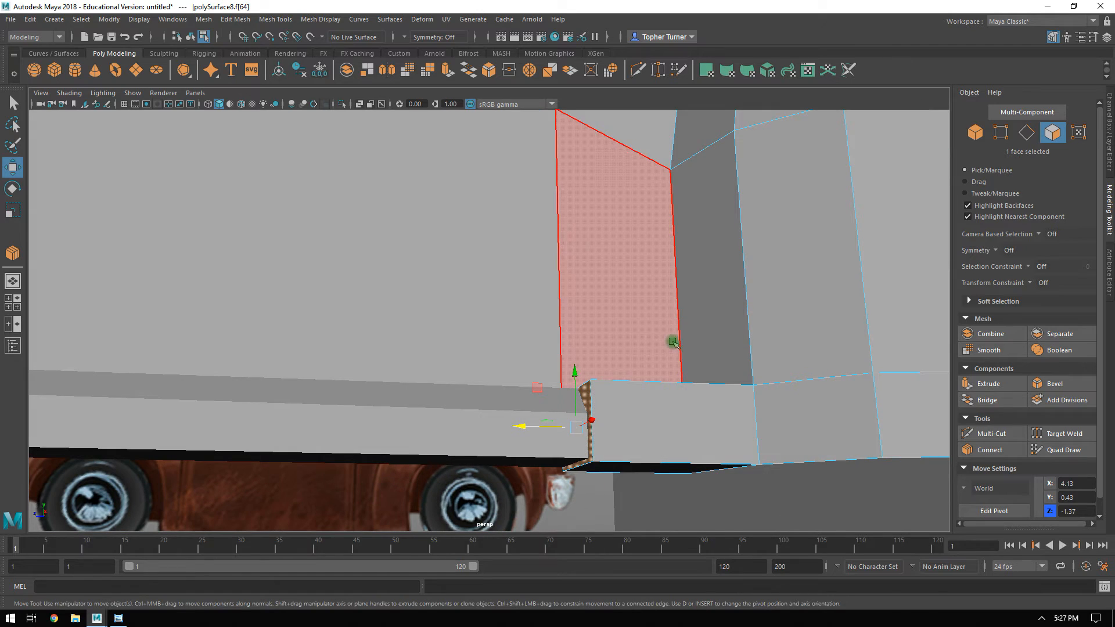
key(Delete)
Raise the two rearmost vertices at the bottom of the wheel arch's lower end to about Y 0.57.
alt+drag(654, 385, 625, 404)
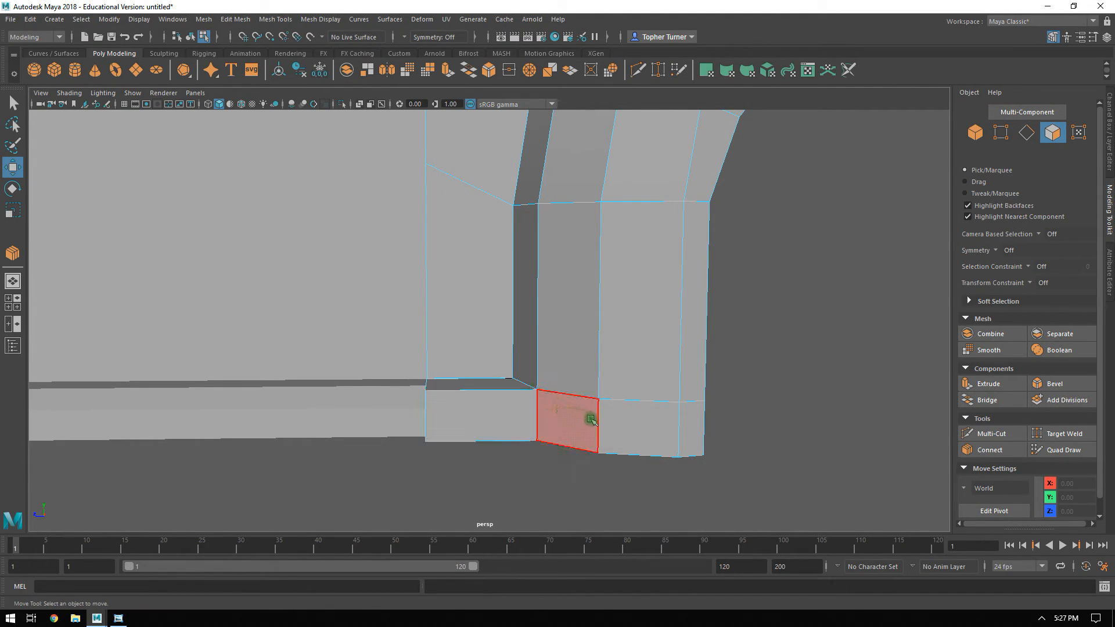
alt+drag(894, 269, 886, 266)
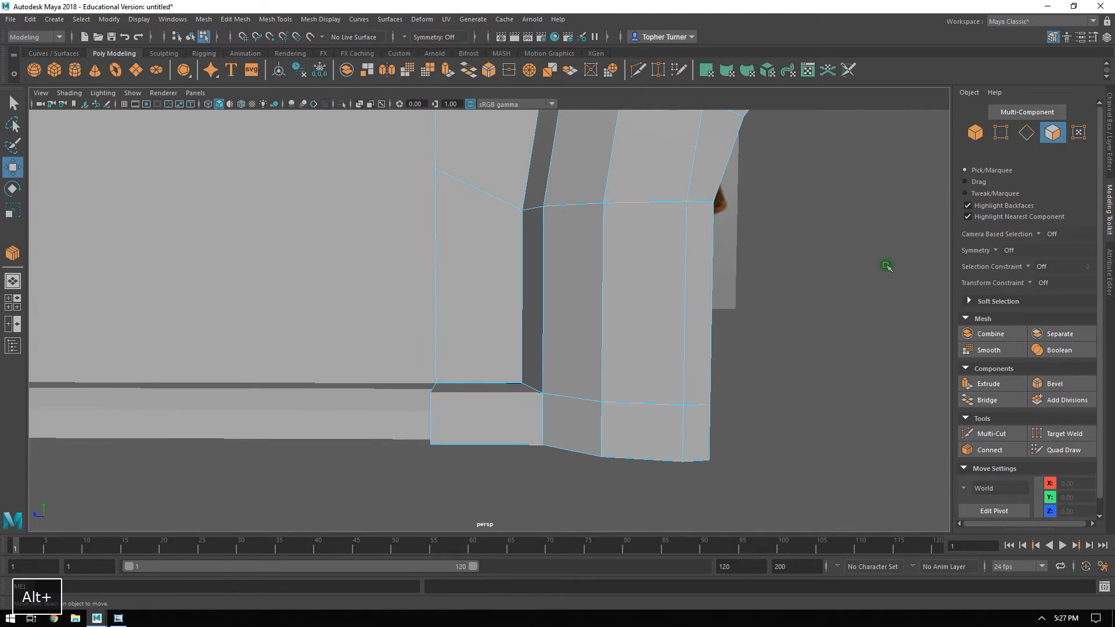
click(1000, 132)
click(709, 460)
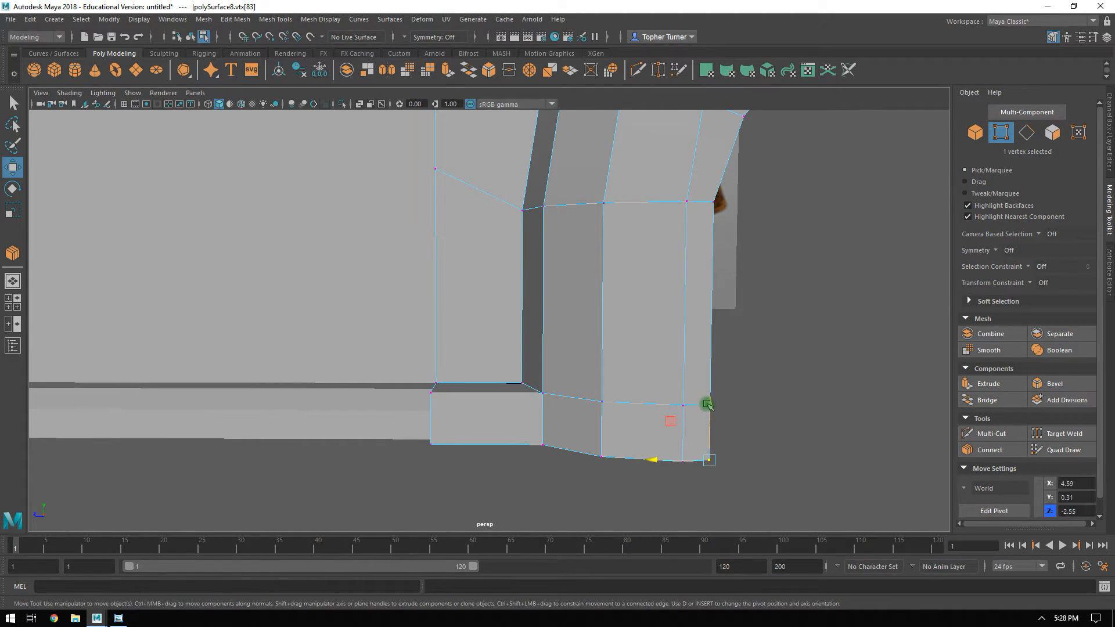
shift+drag(713, 401, 678, 380)
key(ctrl+z)
shift+click(709, 401)
alt+drag(747, 472, 719, 452)
click(691, 427)
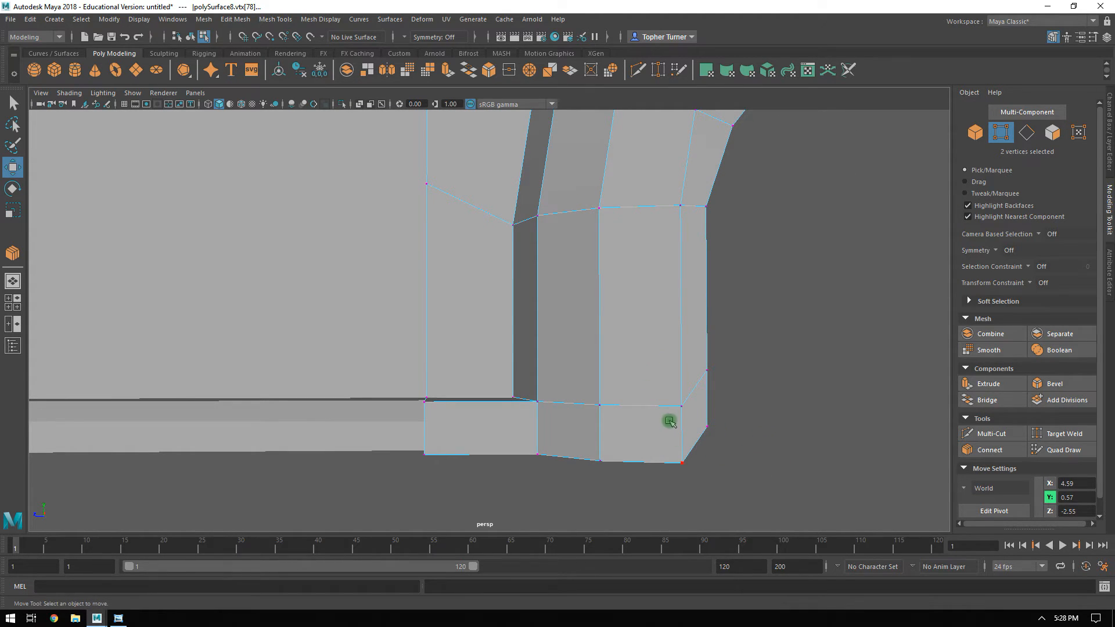
Bevel the upper outer edge of the arch extension beside the sill with a fraction of 0.563.
alt+drag(697, 351, 634, 385)
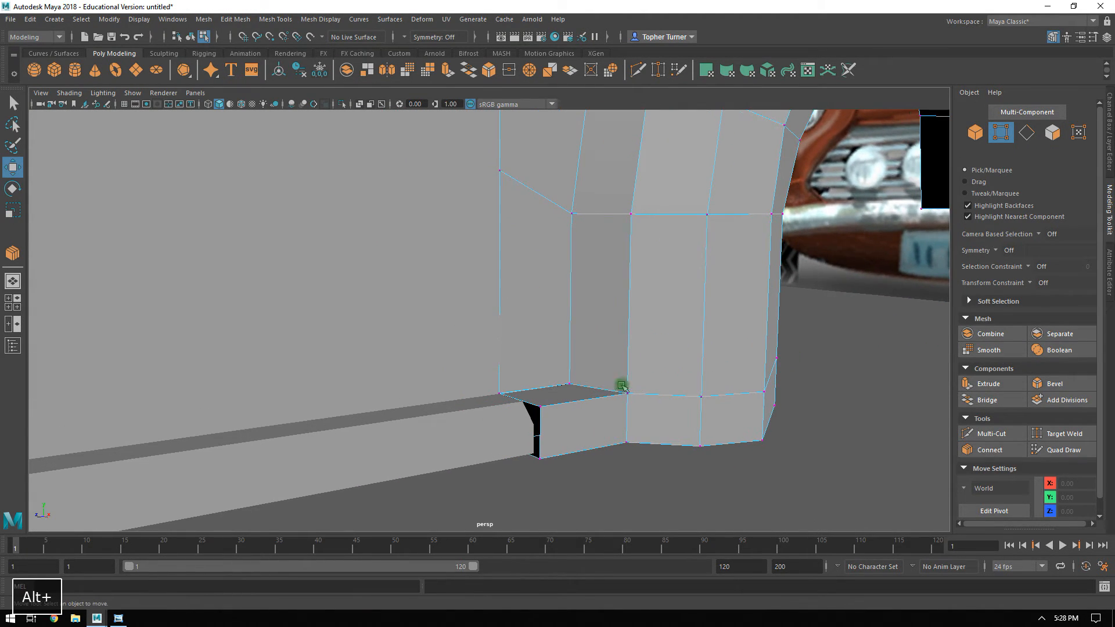
key(F10)
click(587, 410)
alt+drag(587, 411, 1099, 418)
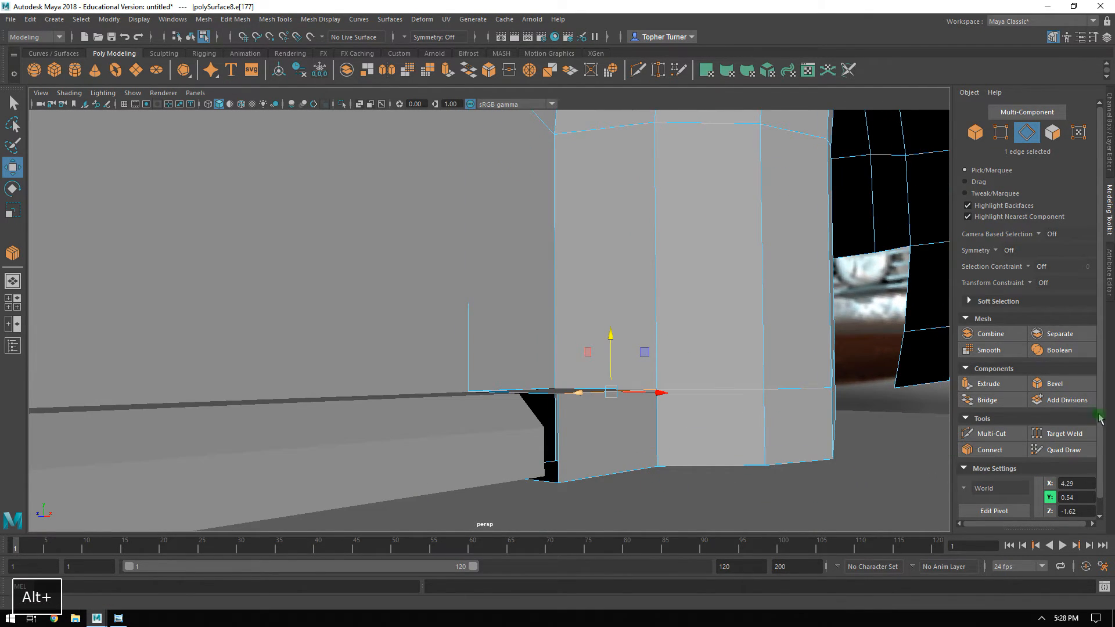
click(1053, 383)
alt+drag(717, 315, 583, 292)
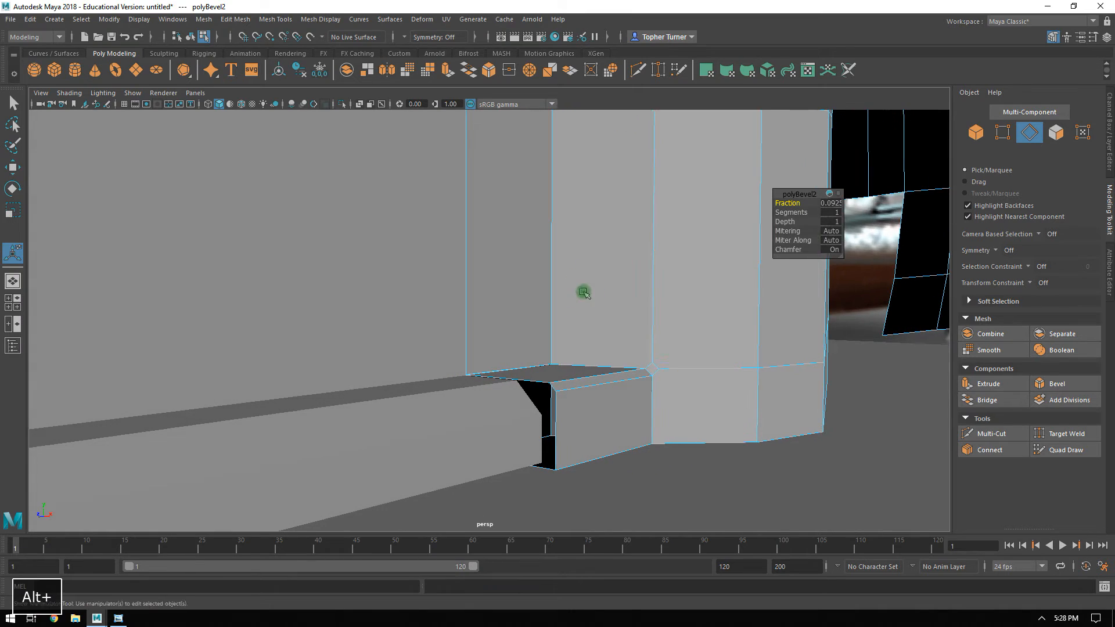
ctrl+drag(796, 206, 803, 204)
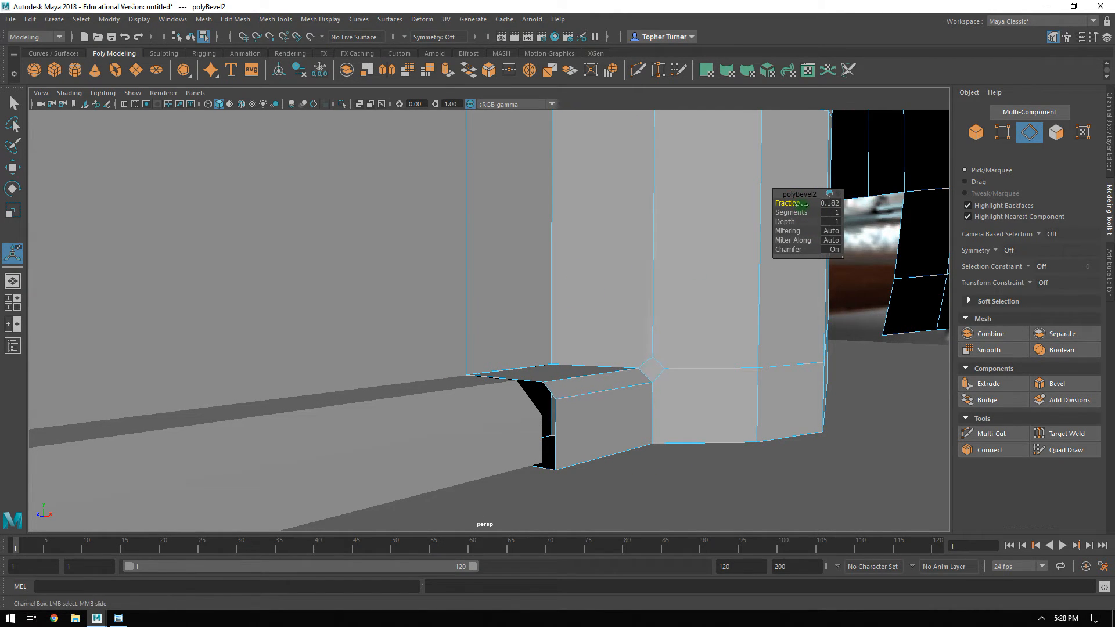
alt+drag(607, 261, 664, 277)
alt+right_drag(664, 279, 762, 534)
alt+middle_drag(527, 362, 576, 307)
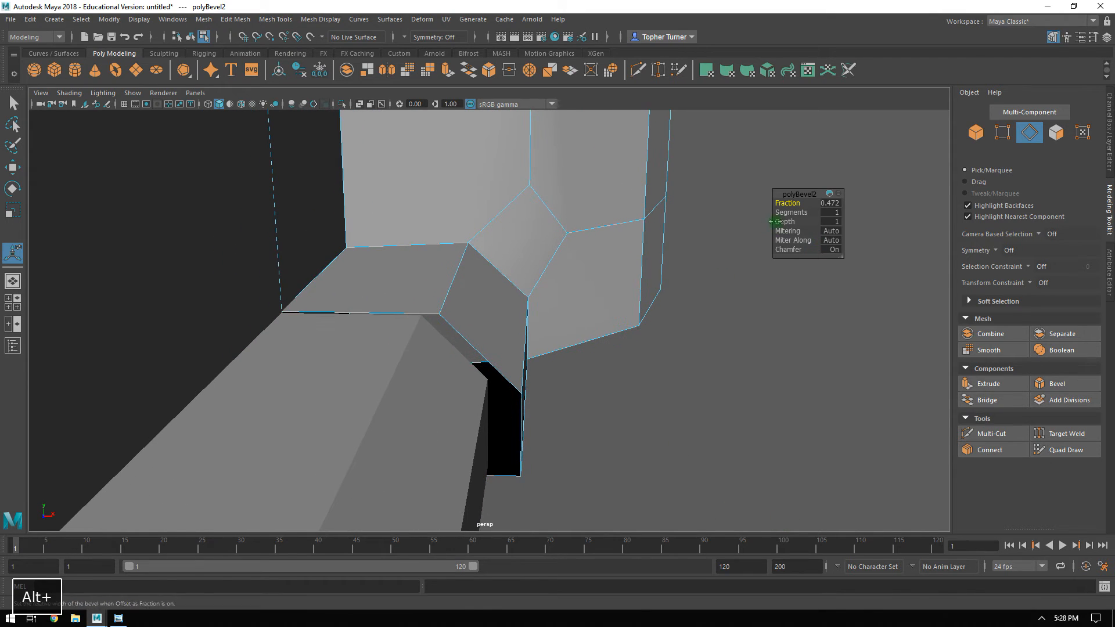
ctrl+drag(781, 203, 788, 205)
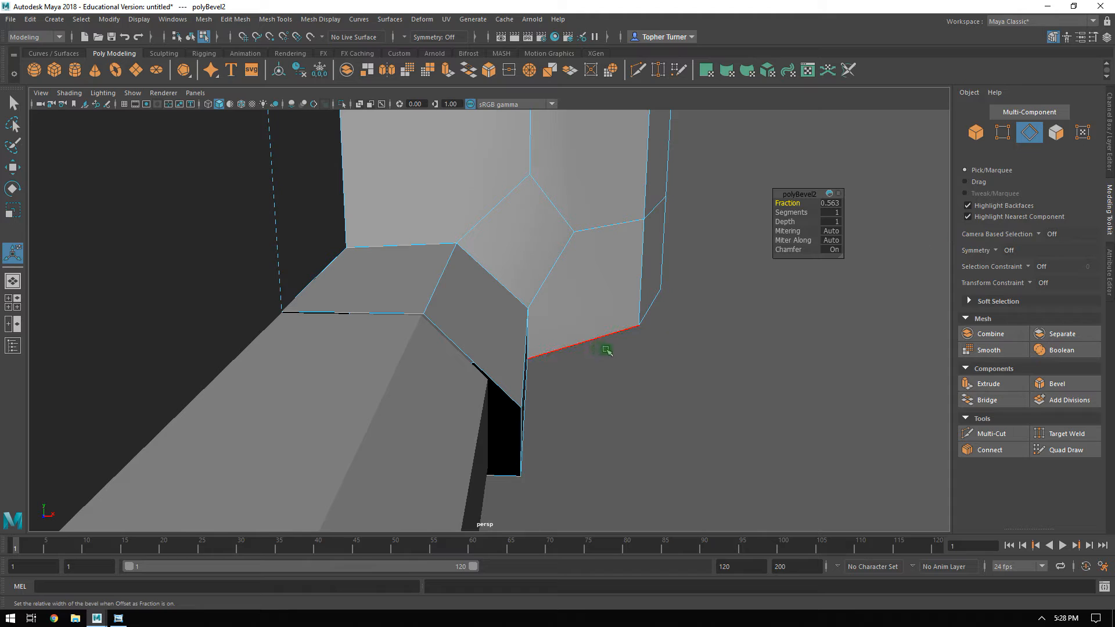
Combine the sill and the body panel with the wheel arch into one mesh.
click(975, 139)
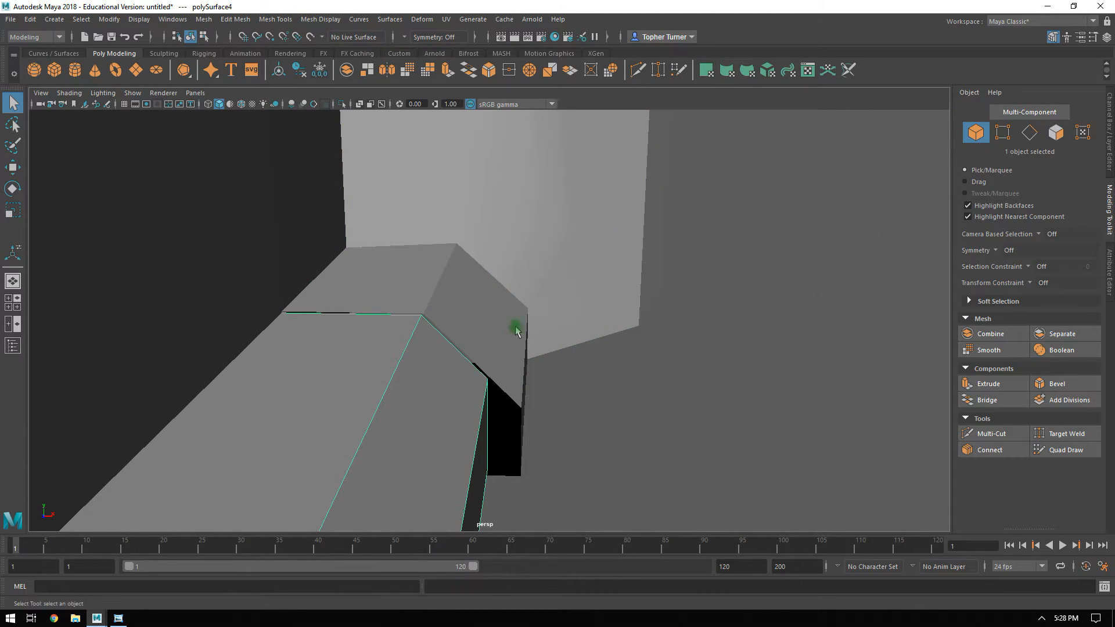
click(1001, 134)
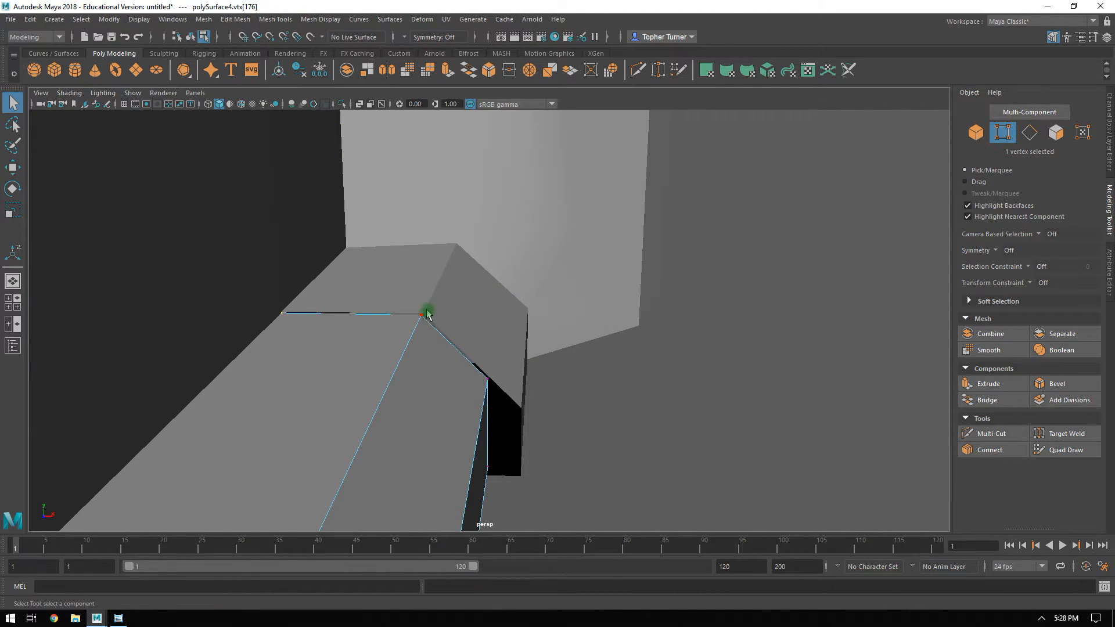
alt+drag(531, 345, 523, 336)
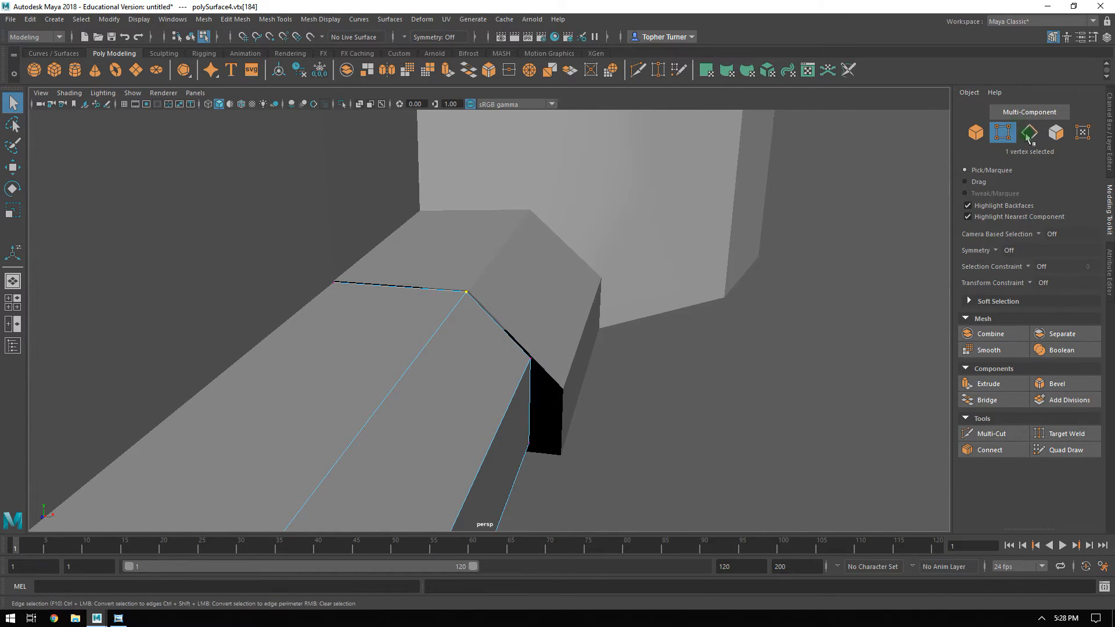
click(1055, 132)
click(401, 328)
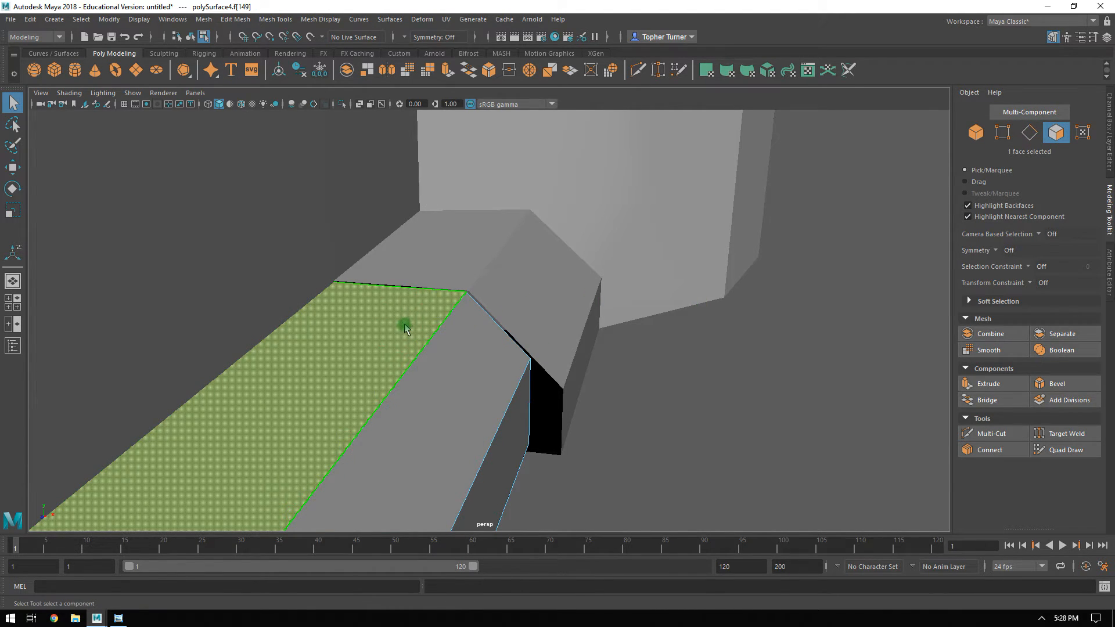
click(976, 134)
click(513, 292)
shift+click(510, 290)
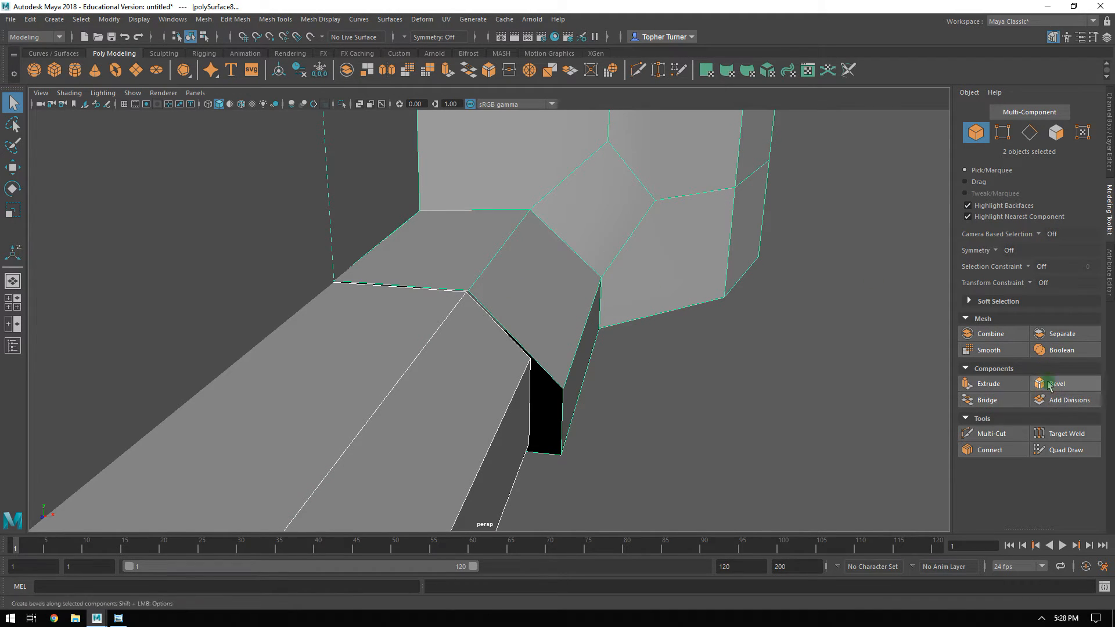
click(988, 335)
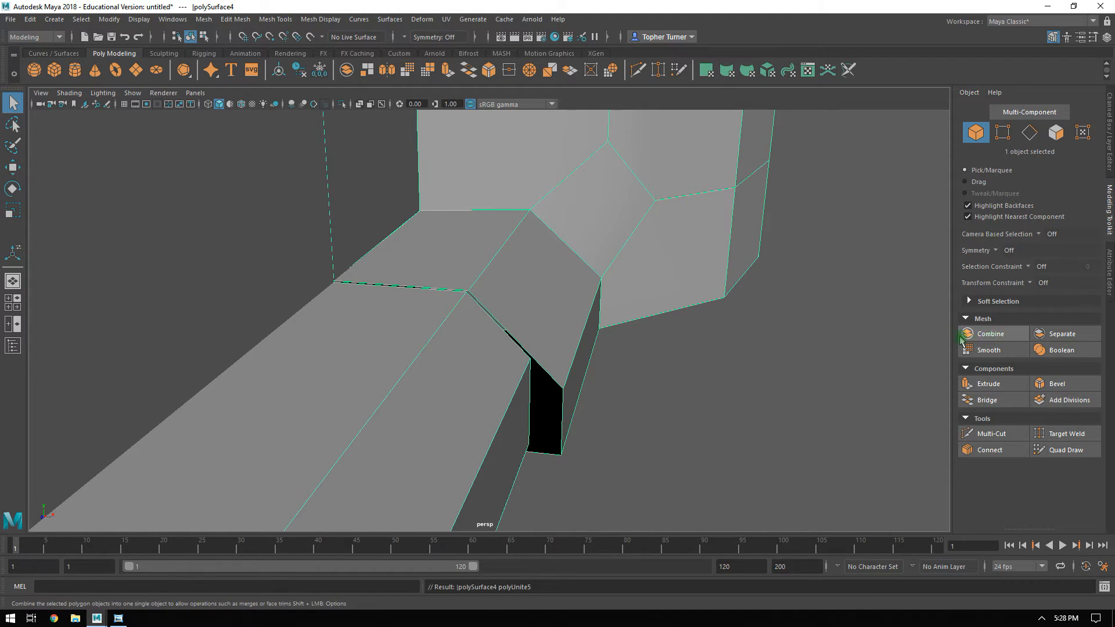
Select the top faces of the sill and the arch extension and flatten them together along Y.
click(1055, 134)
shift+click(438, 263)
alt+drag(487, 308, 600, 318)
key(r)
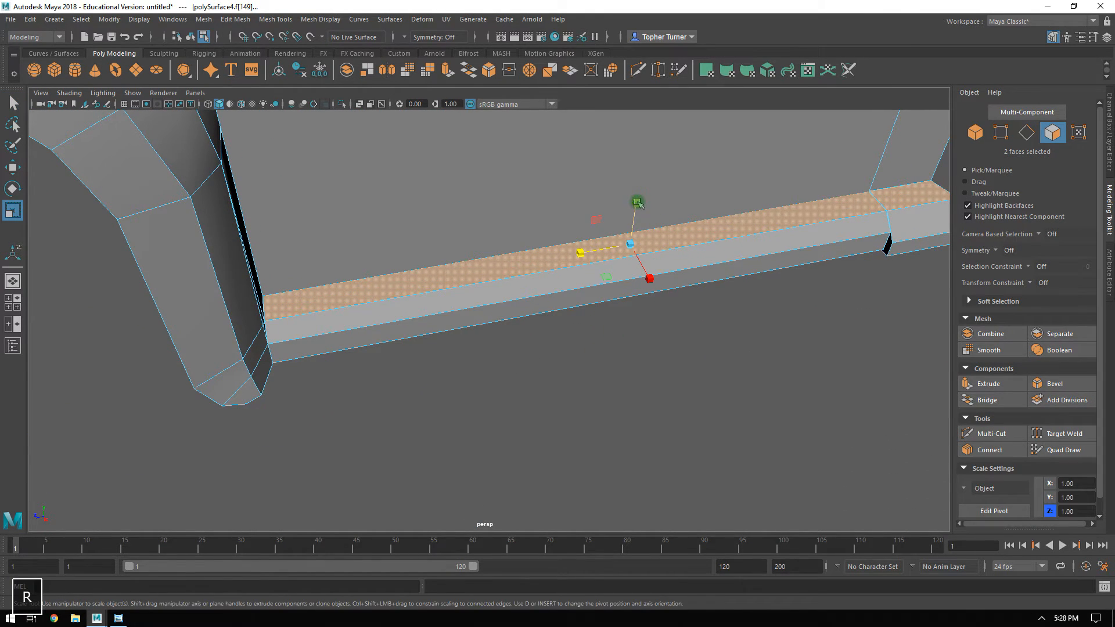
drag(639, 201, 636, 315)
Select the bottom faces of the sill and the arch extension and flatten them together along Y.
alt+drag(620, 414, 812, 334)
shift+click(778, 333)
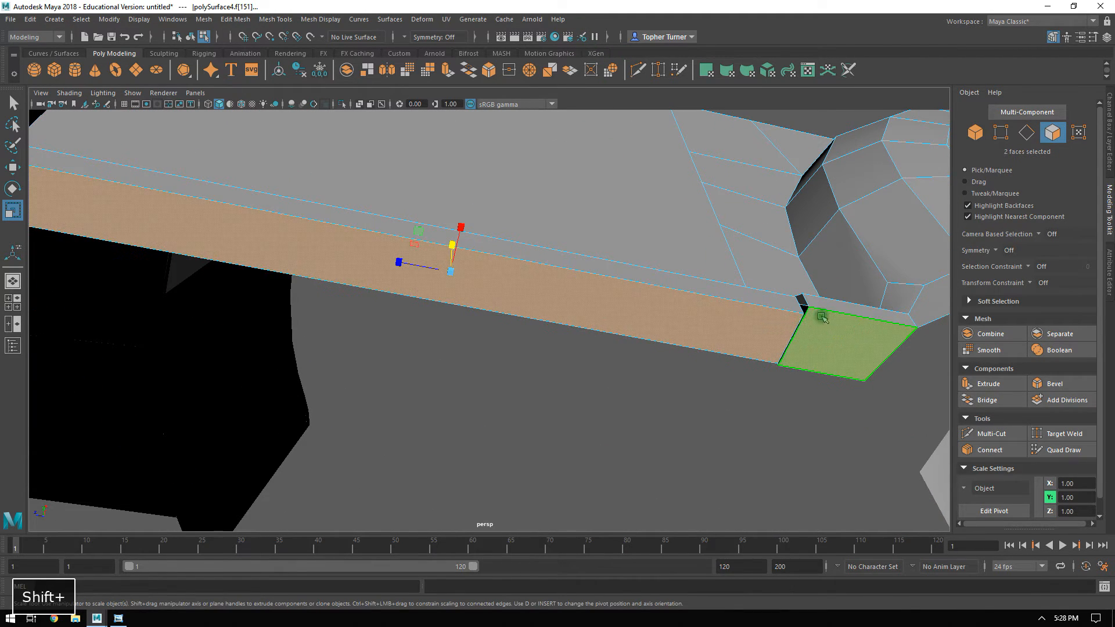
alt+drag(504, 254, 474, 610)
Align the arch extension's outer side face with the sill's side face by setting its X position to 4.25.
alt+drag(561, 322, 471, 303)
alt+middle_drag(671, 279, 620, 277)
alt+drag(619, 277, 604, 369)
mouse_move(682, 328)
alt+mouse_down()
mouse_move(691, 329)
mouse_move(664, 341)
alt+mouse_up()
key(w)
click(598, 337)
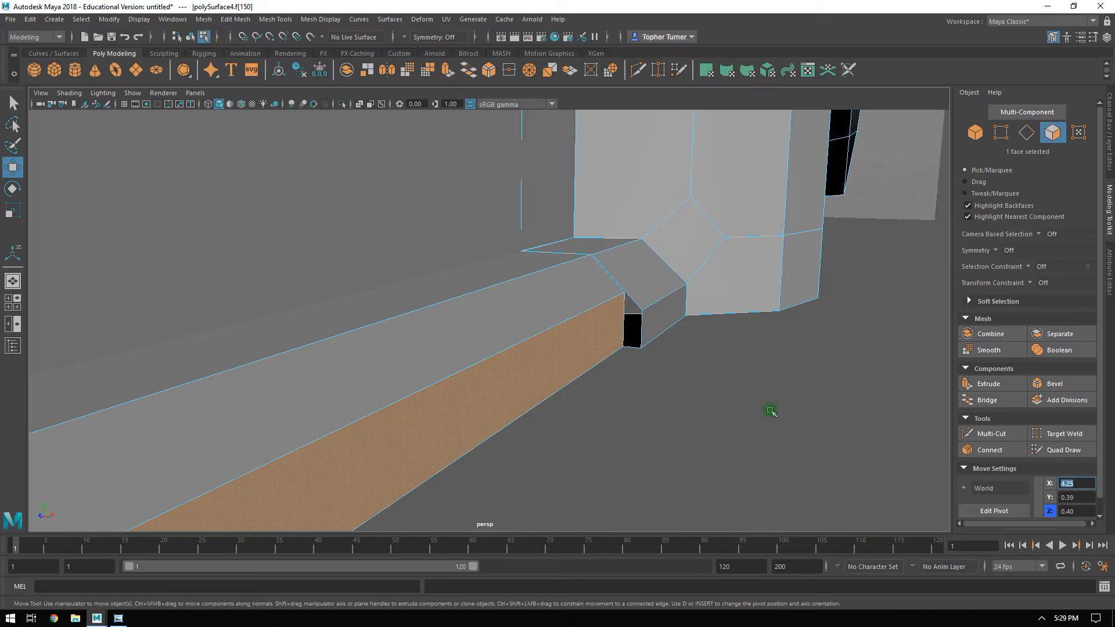
click(676, 308)
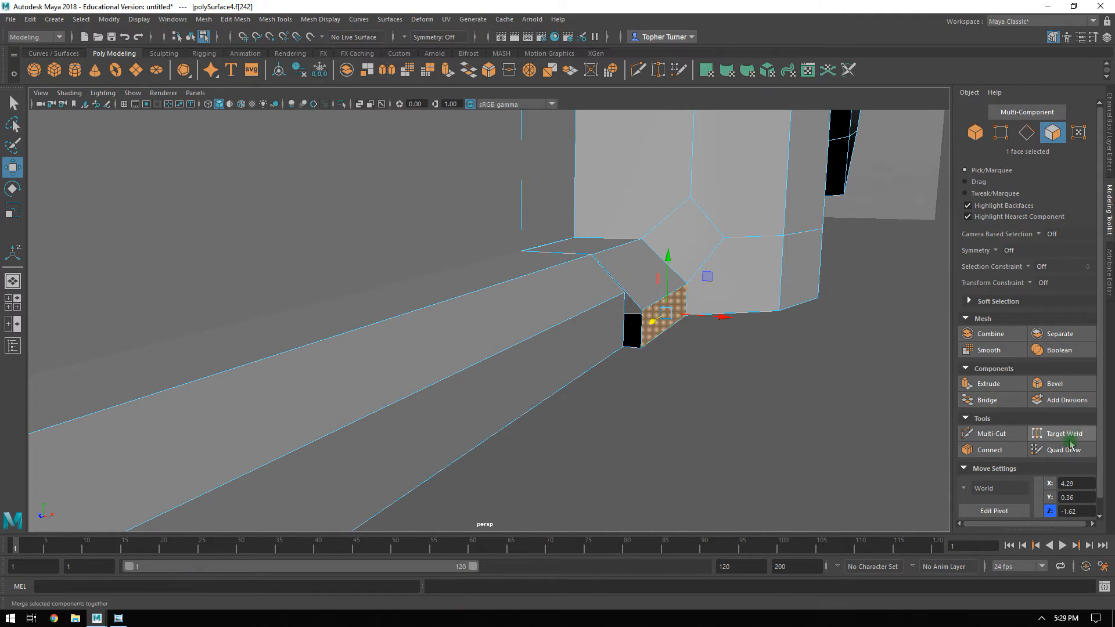
click(1072, 487)
text(4.25)
key(Return)
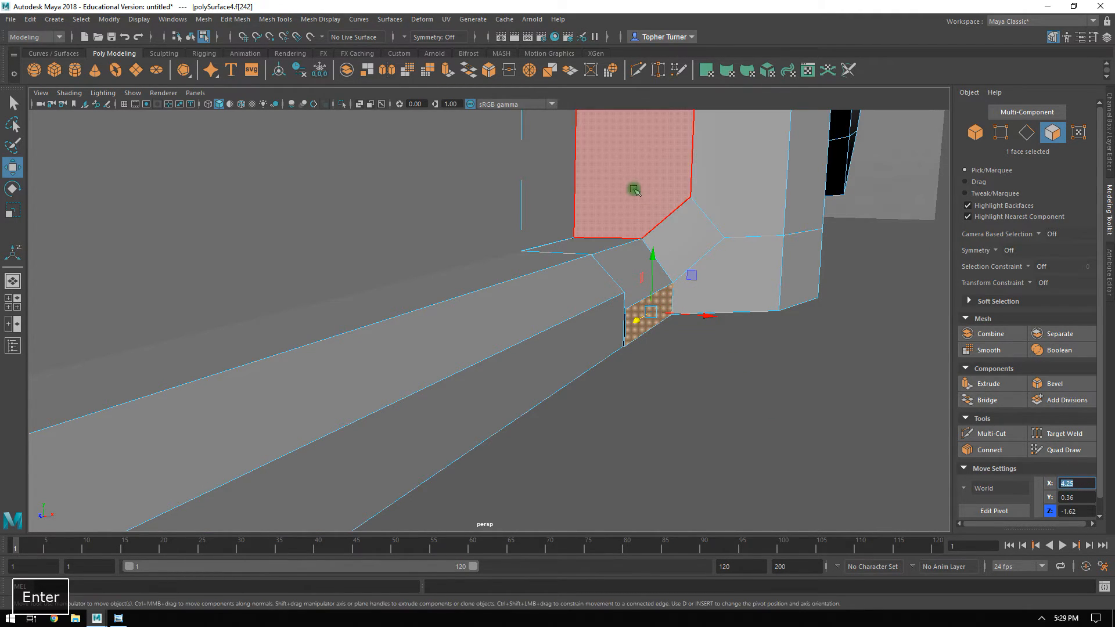
Set the two upper vertices of the arch extension's outer side face to Y 0.45.
click(1003, 133)
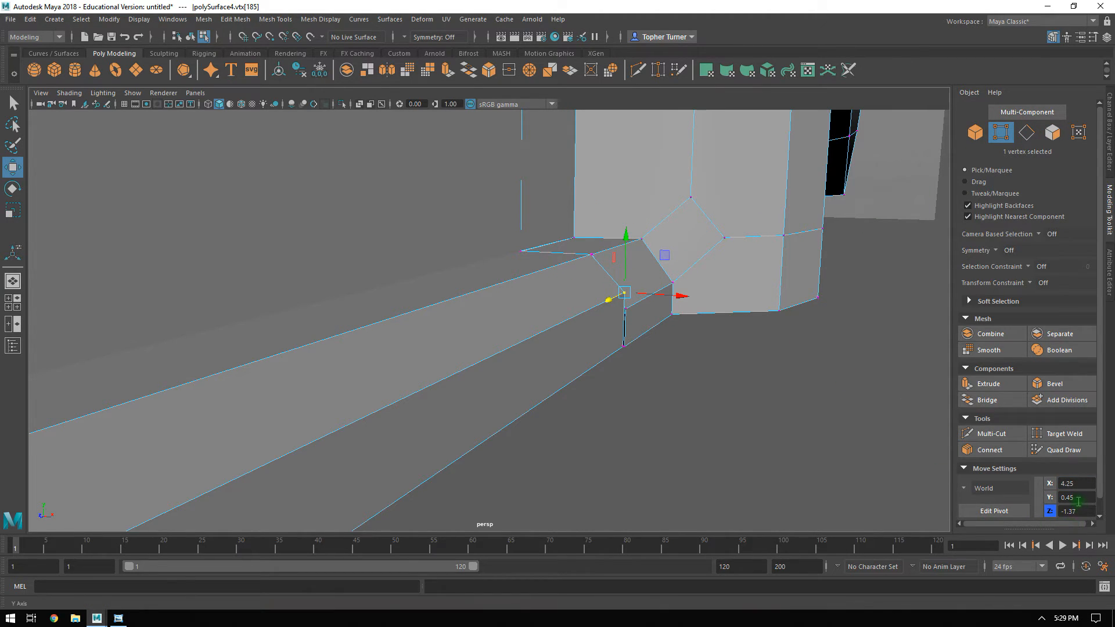
shift+click(672, 284)
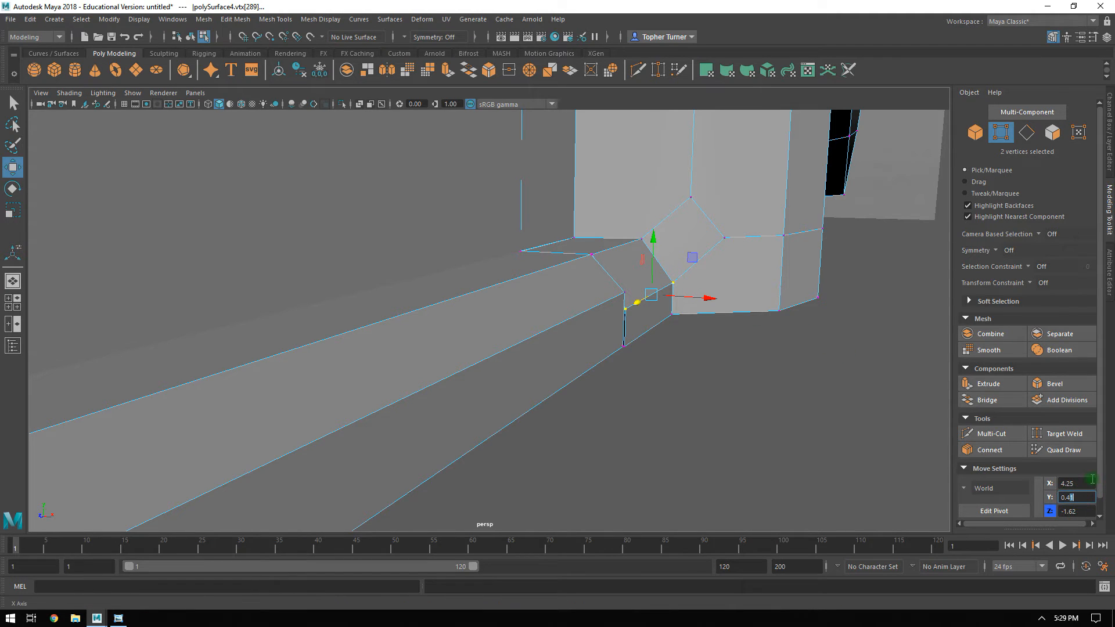
text(5)
key(Return)
alt+drag(610, 314, 633, 402)
Select the outer side faces of the sill and the arch extension and flatten them together along X.
click(1054, 132)
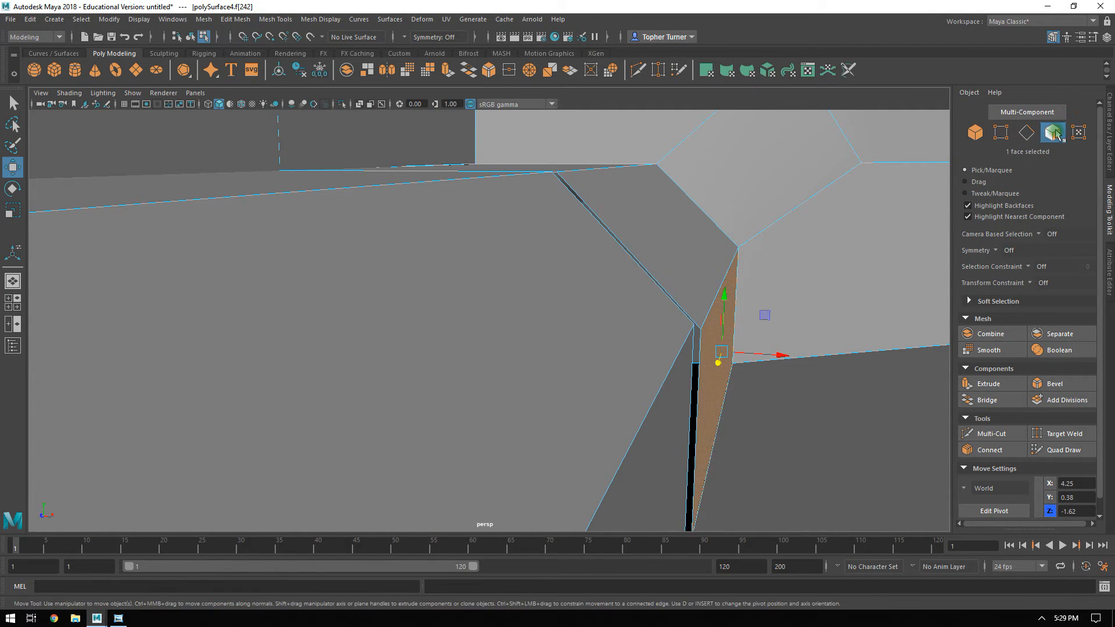
shift+click(688, 449)
alt+drag(761, 448, 620, 252)
key(r)
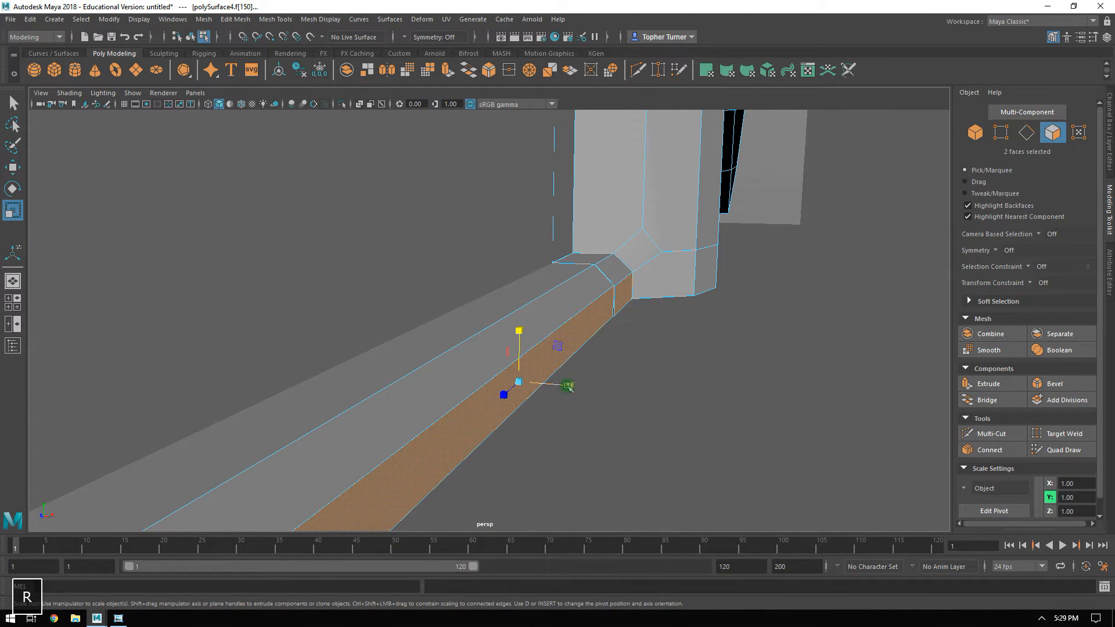
alt+drag(380, 224, 531, 266)
alt+right_drag(530, 266, 519, 302)
mouse_move(518, 302)
alt+mouse_down()
mouse_move(550, 348)
mouse_move(557, 316)
mouse_move(537, 307)
alt+mouse_up()
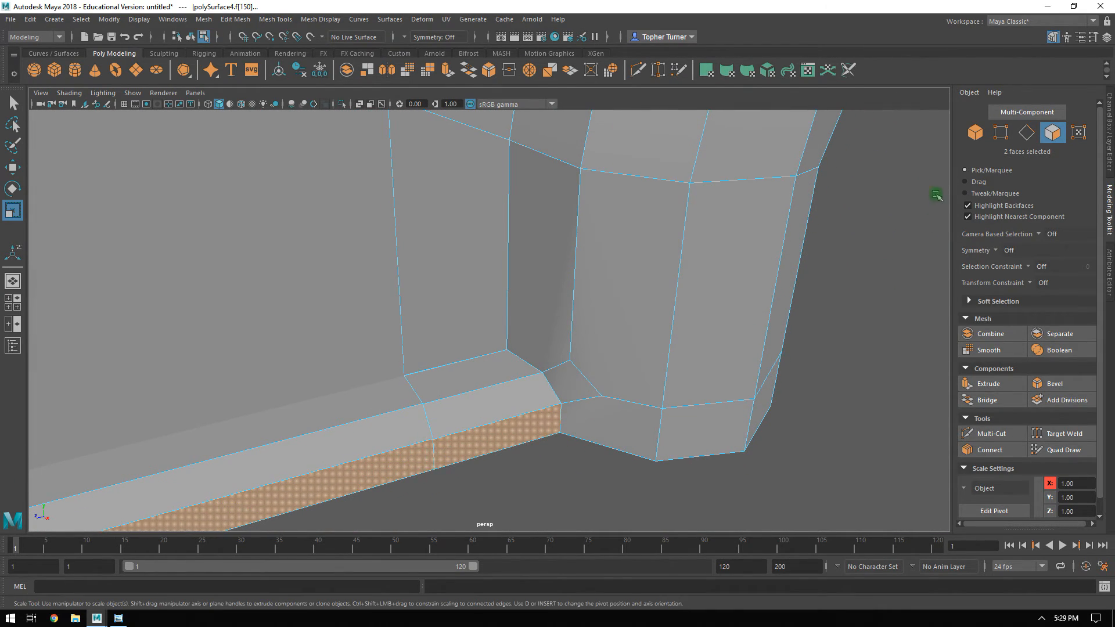
Target-weld the two lower front vertices of the rear wheel arch onto the adjacent upper corner vertices of the sill extension.
click(1004, 136)
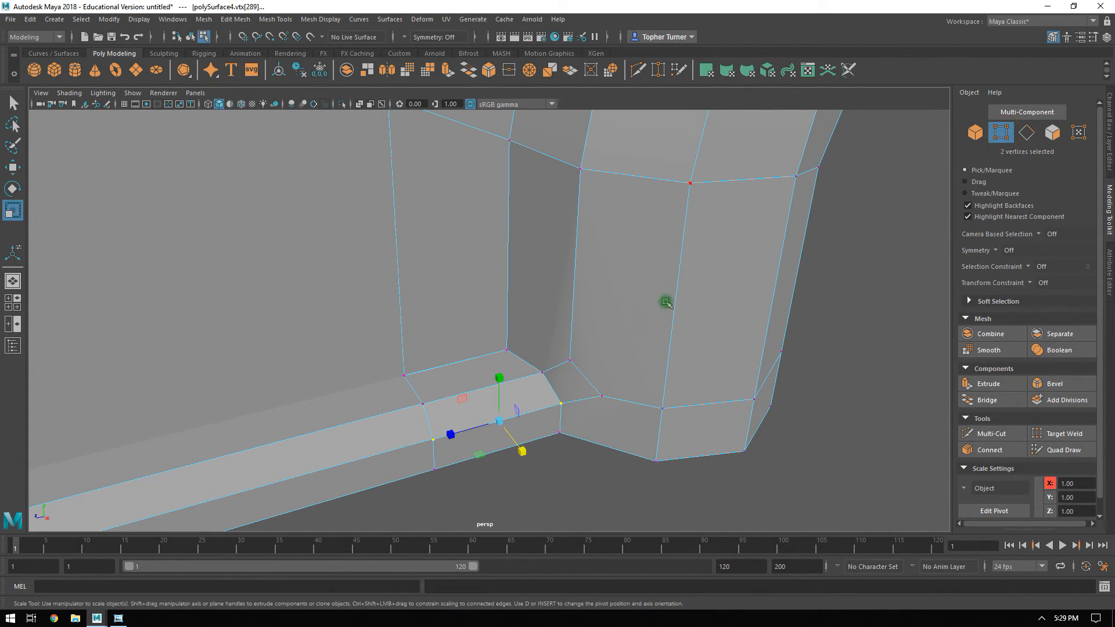
click(1080, 434)
drag(538, 373, 537, 375)
key(ctrl+z)
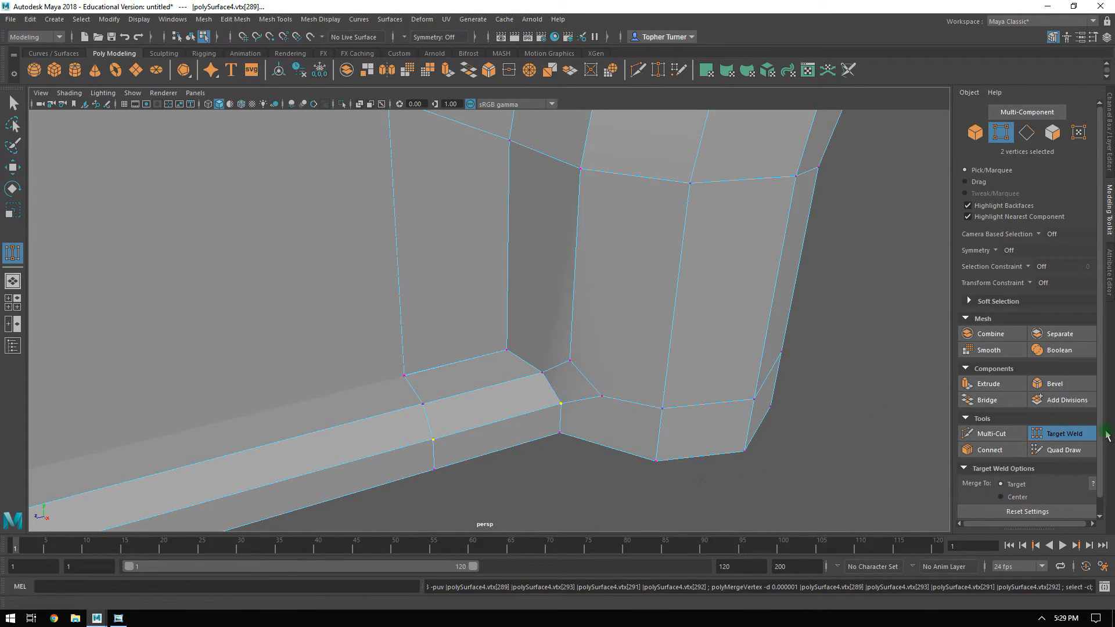
click(1078, 435)
click(874, 474)
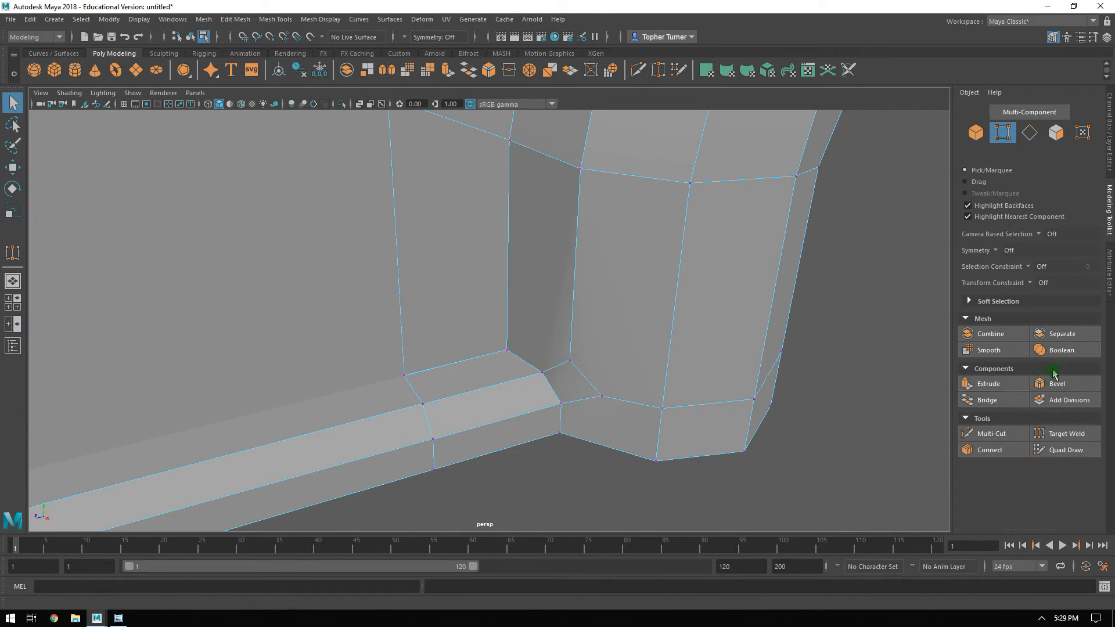
click(1055, 431)
alt+drag(562, 349, 583, 343)
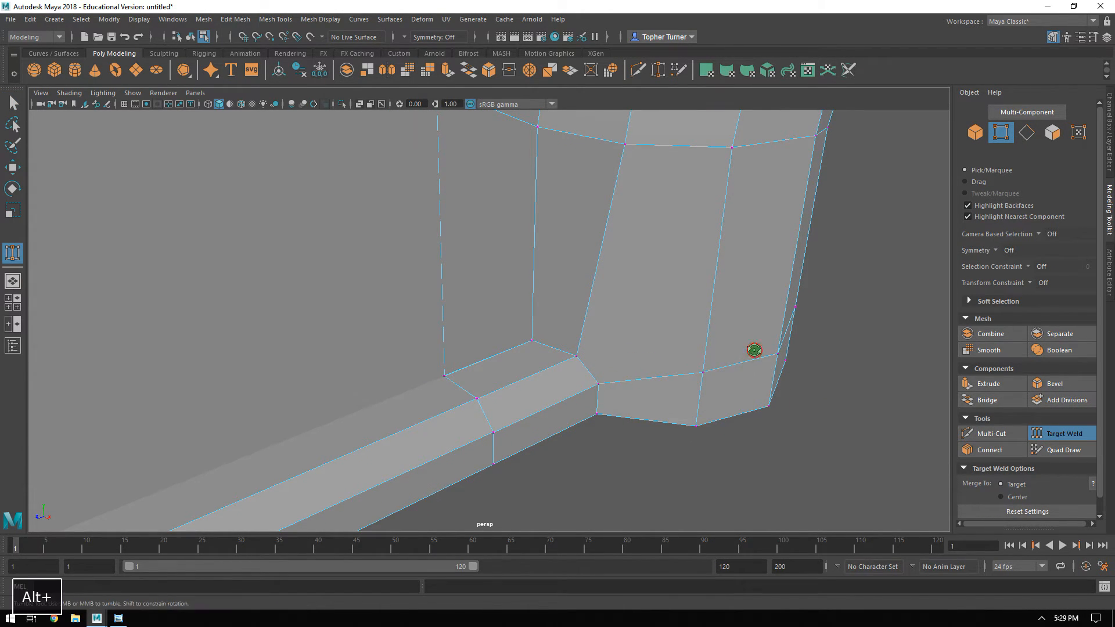
Connect the sill extension's outer upper corner vertex to the wheel arch vertex above it with a new edge.
alt+drag(754, 349, 666, 384)
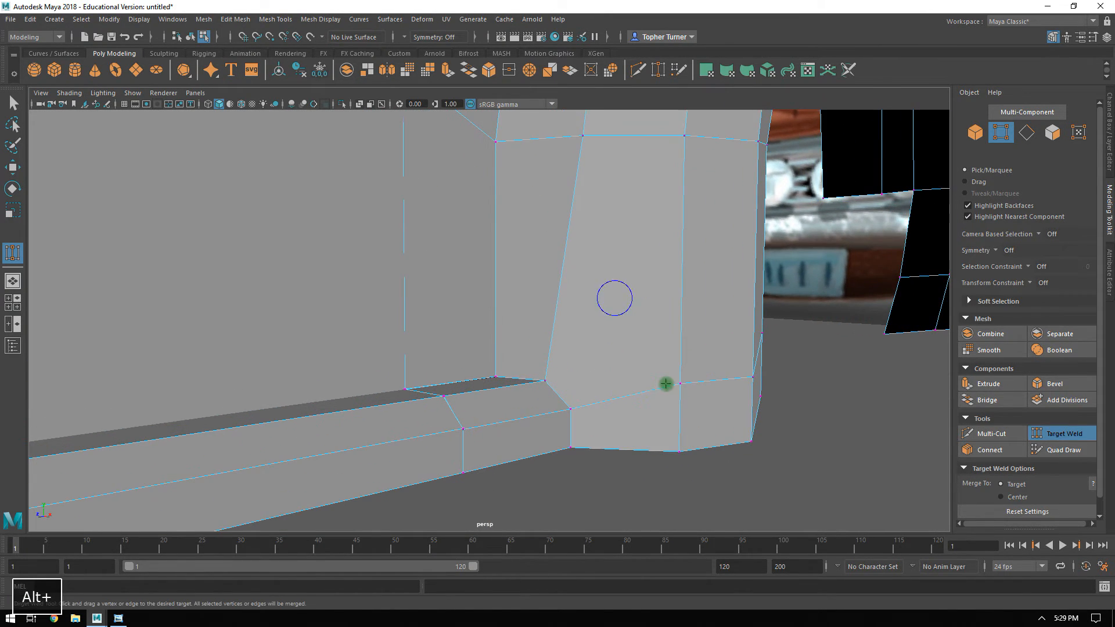
alt+middle_drag(598, 277, 602, 335)
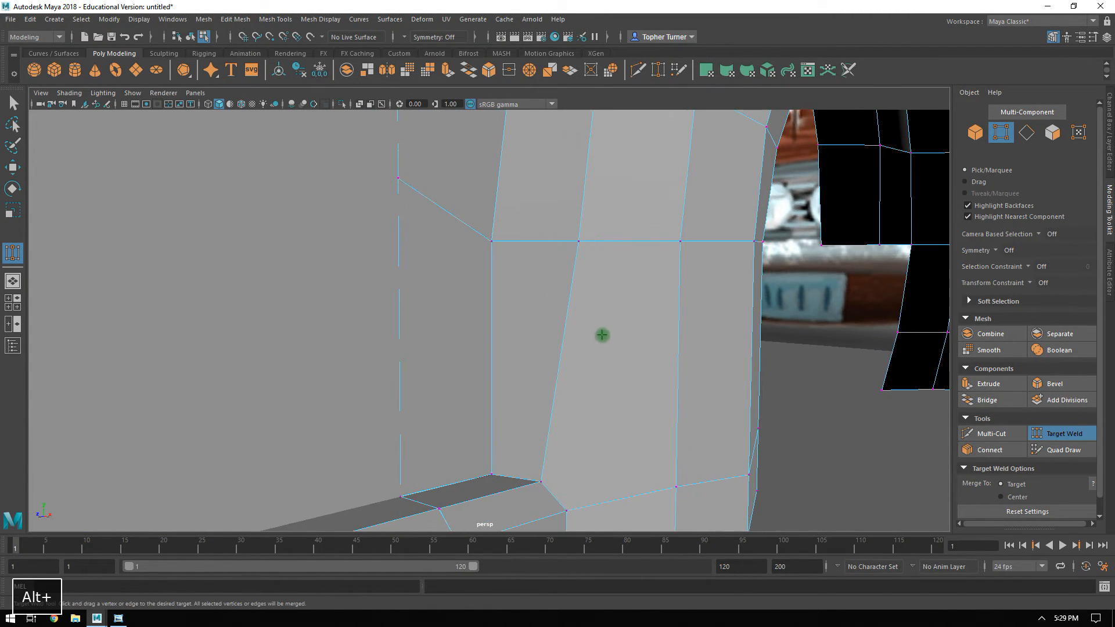
click(1073, 430)
alt+middle_drag(761, 448, 755, 372)
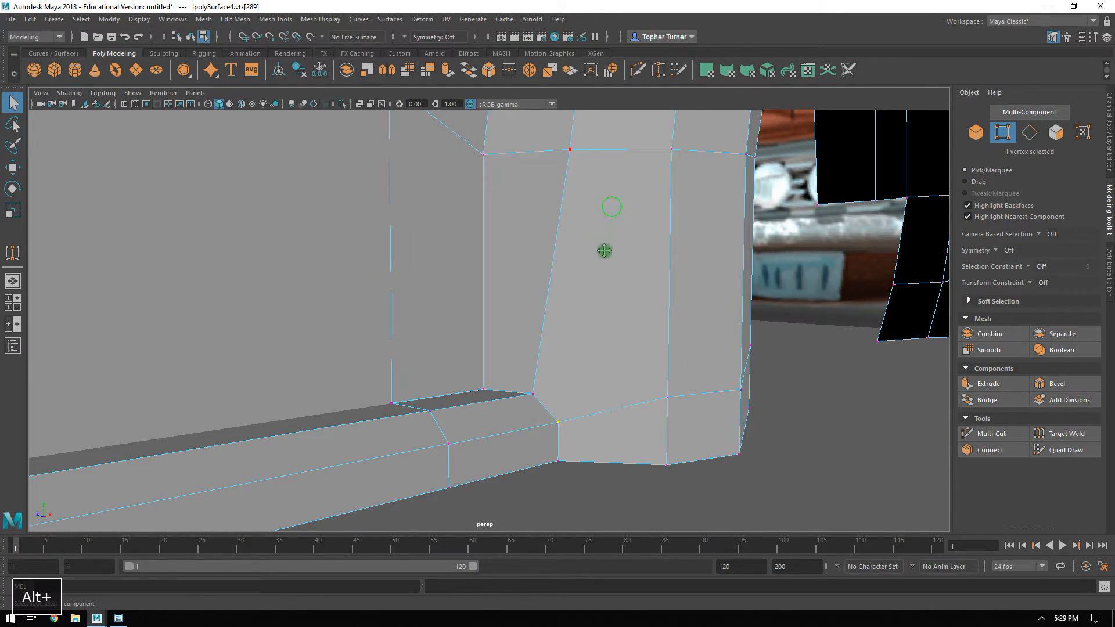
alt+middle_drag(604, 250, 592, 312)
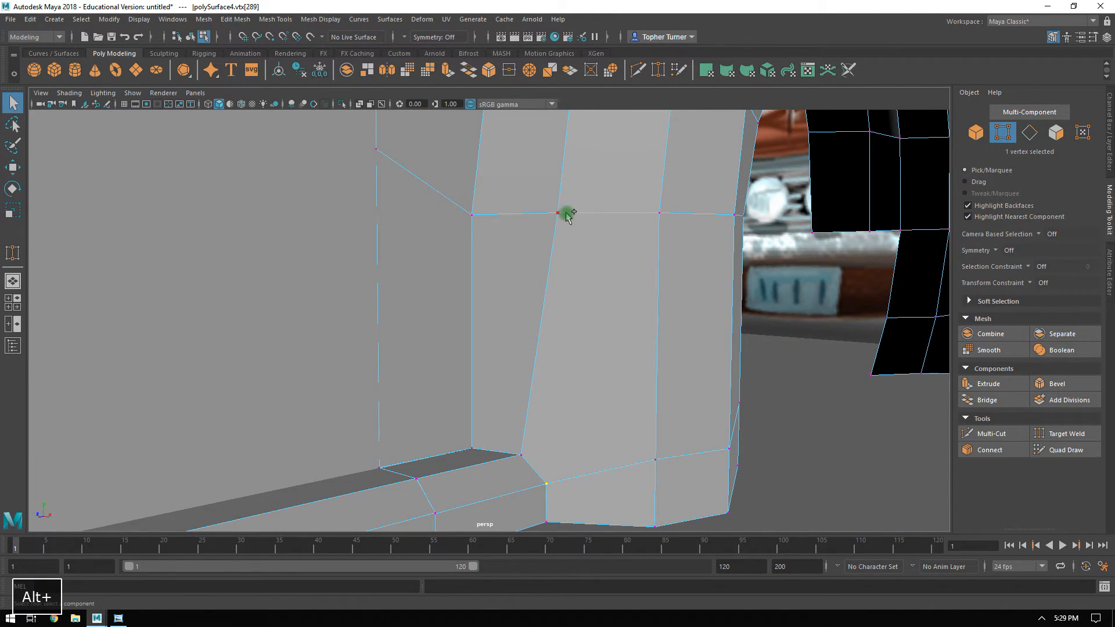
click(990, 450)
key(Return)
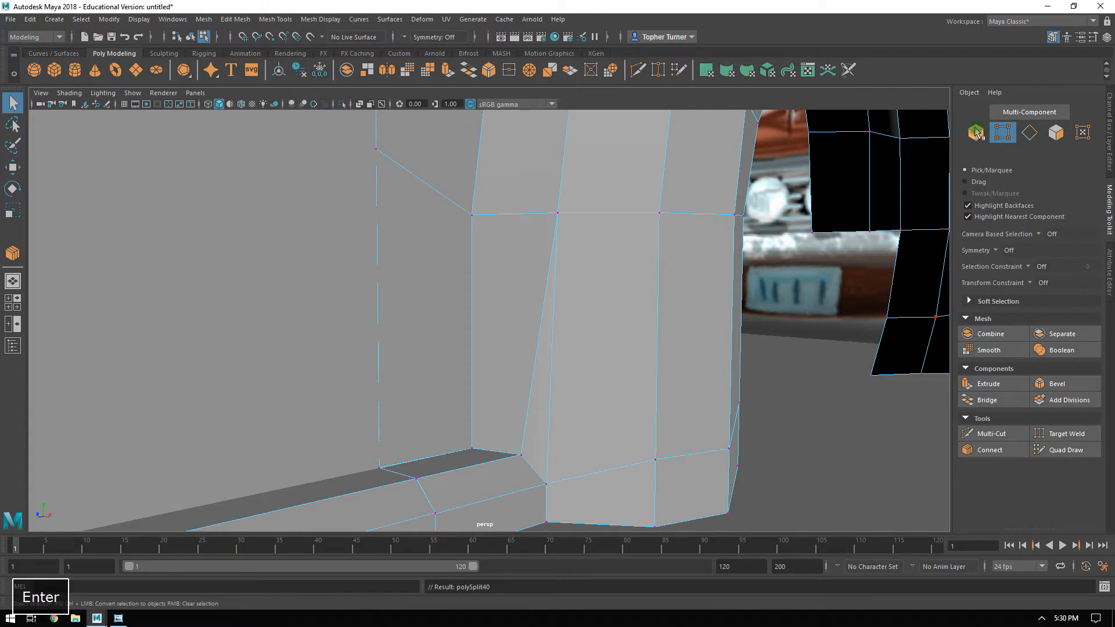
Try swinging the door panel open about the Y axis and undo the rotation.
alt+drag(758, 371, 779, 364)
alt+right_drag(779, 363, 692, 277)
alt+middle_drag(692, 276, 627, 306)
alt+drag(627, 306, 595, 219)
alt+middle_drag(595, 218, 755, 318)
alt+drag(753, 316, 455, 367)
click(430, 319)
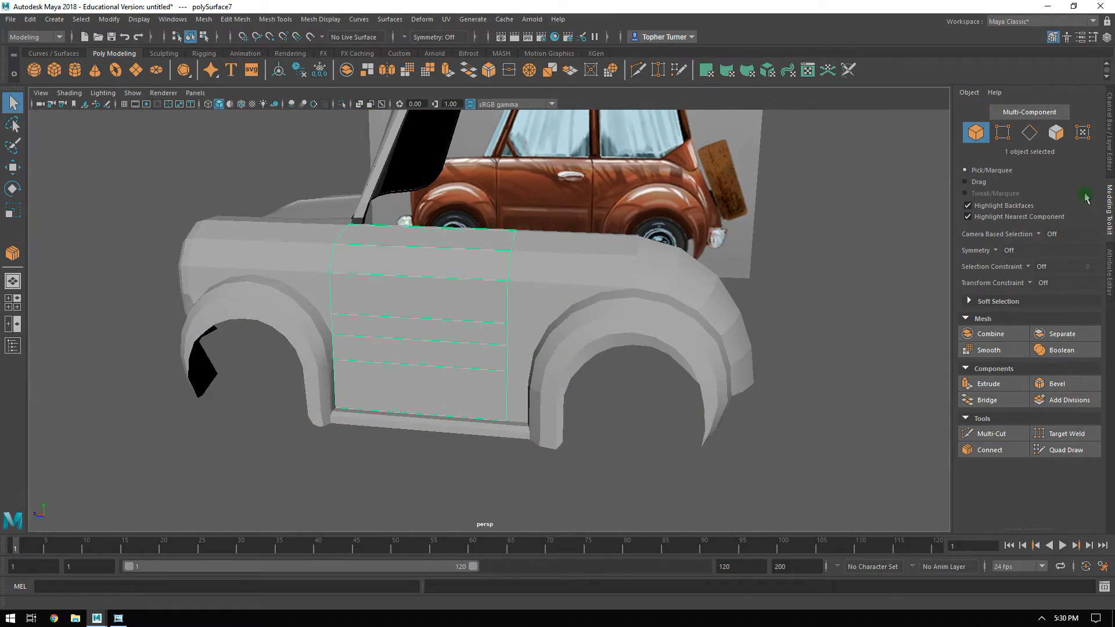
key(e)
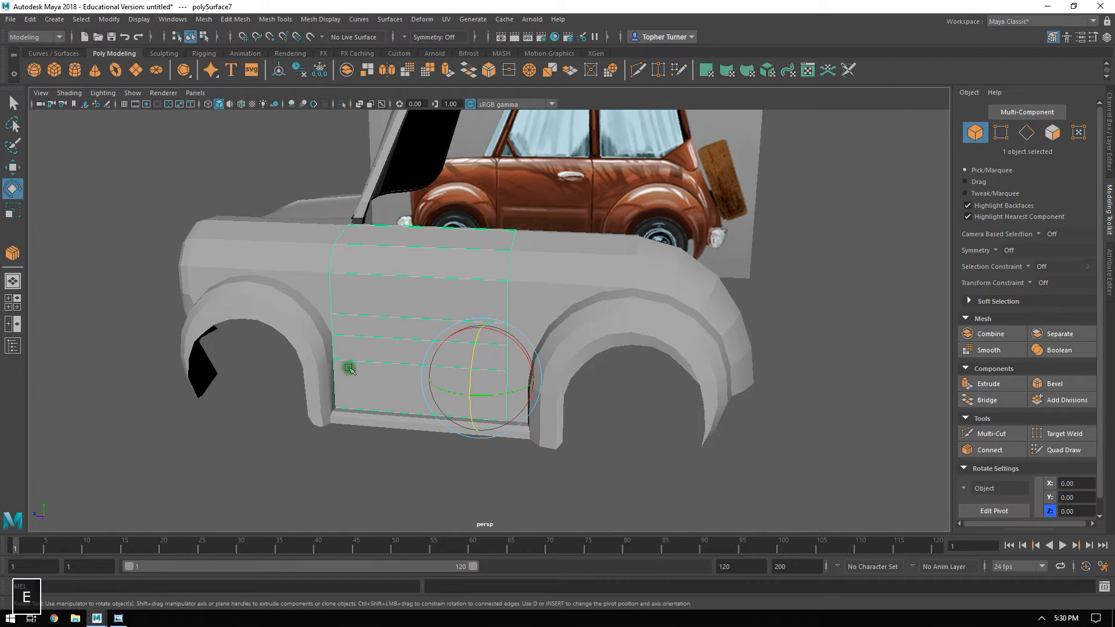
drag(448, 394, 407, 394)
key(ctrl+z)
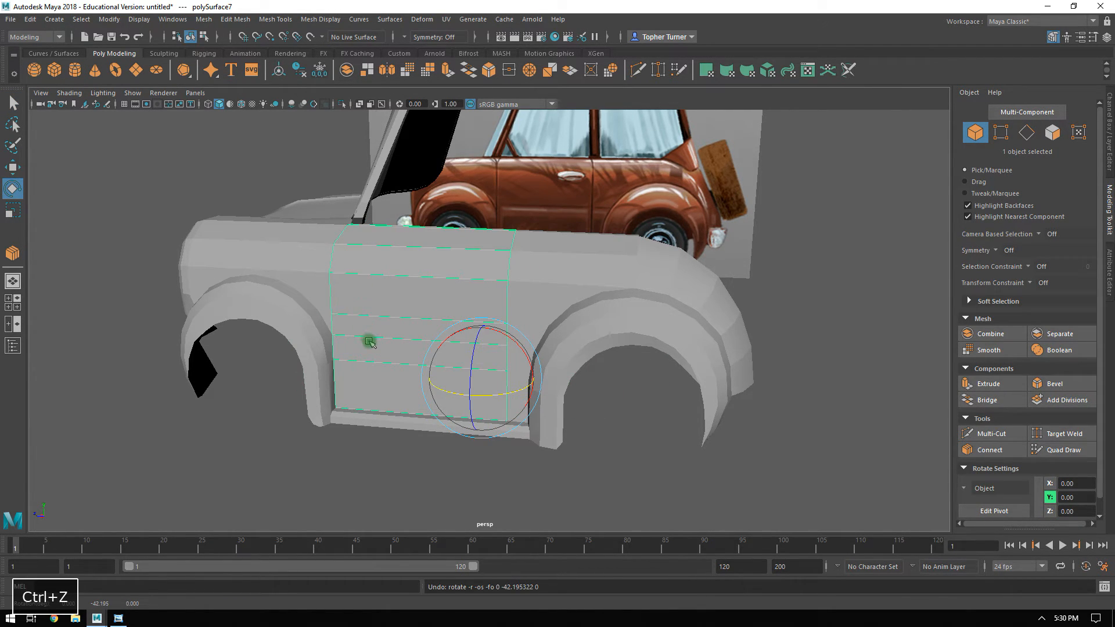
Extrude the small top body face behind the door up to the roofline along the reference door pillar, at about Y 6.84, Z -1.25.
mouse_move(400, 285)
alt+mouse_down()
mouse_move(311, 298)
mouse_move(408, 302)
alt+mouse_up()
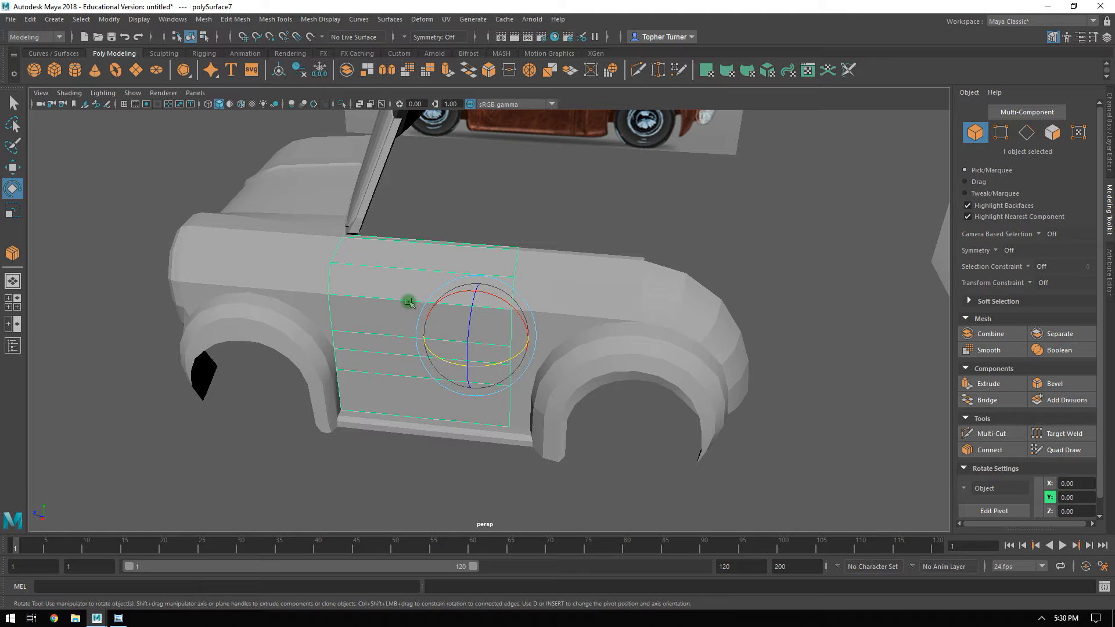
alt+right_drag(421, 230, 482, 311)
alt+middle_drag(483, 312, 446, 359)
click(528, 328)
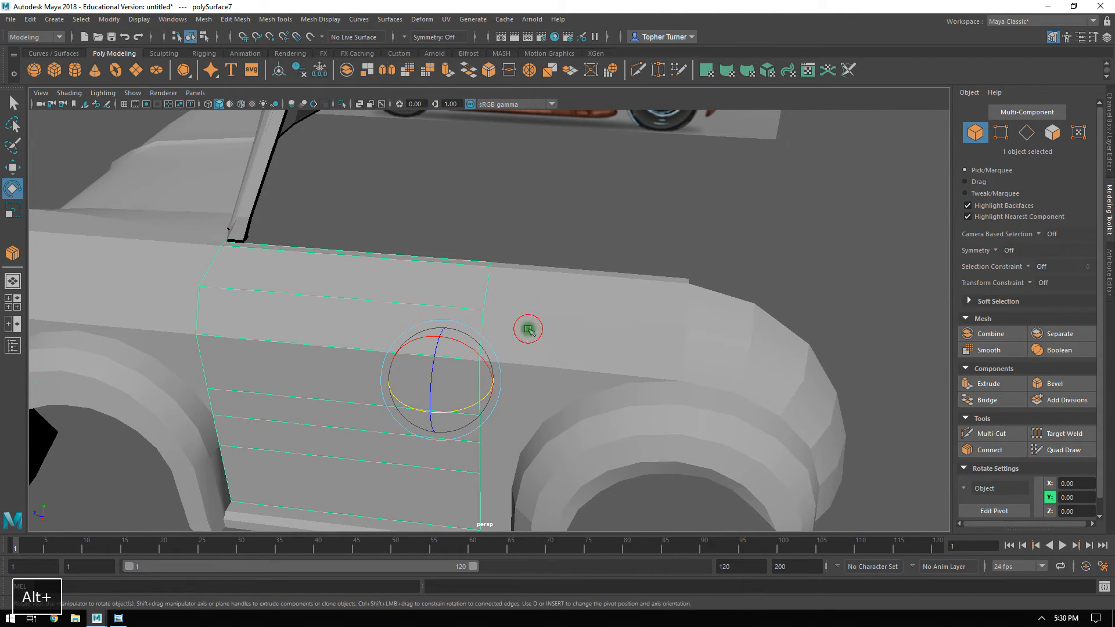
click(1059, 137)
click(511, 267)
alt+drag(528, 267, 580, 300)
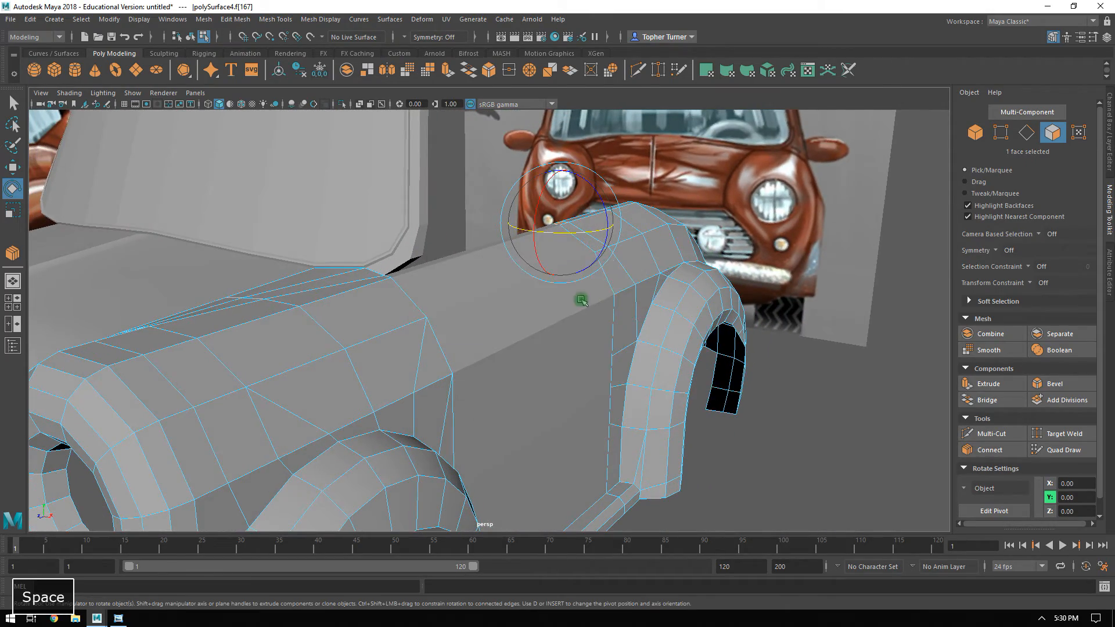
key(space)
key(space)
alt+right_drag(741, 398, 710, 325)
alt+middle_drag(630, 173, 649, 304)
key(w)
shift+middle_drag(471, 350, 455, 203)
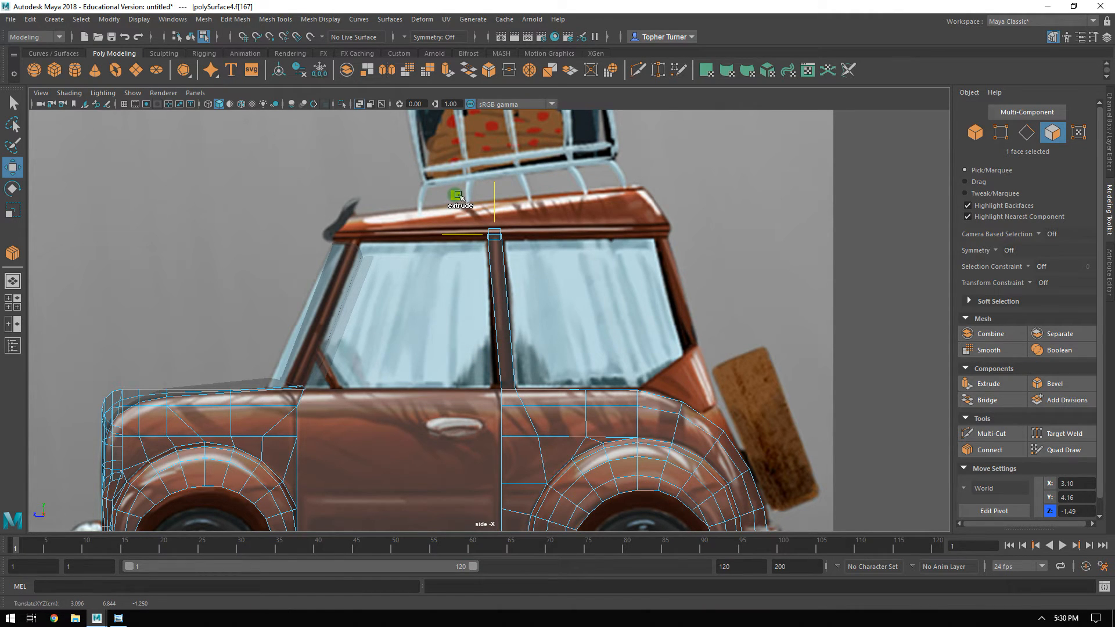
Slant the door pillar inward to match the front reference by moving its top face to about X 2.33.
key(space)
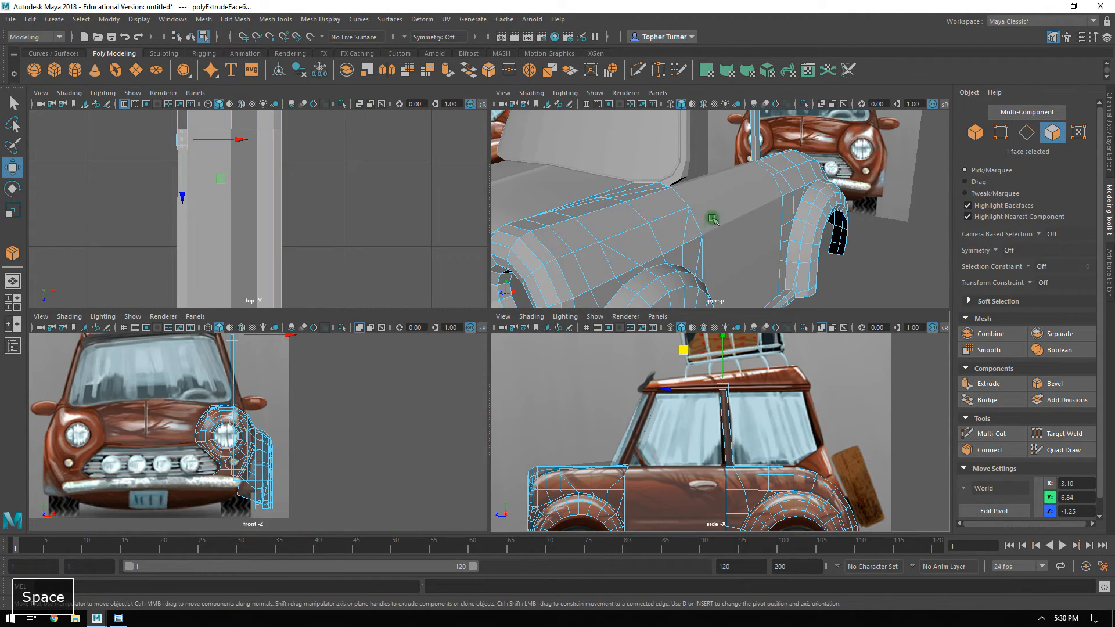
key(space)
alt+drag(711, 221, 679, 264)
key(space)
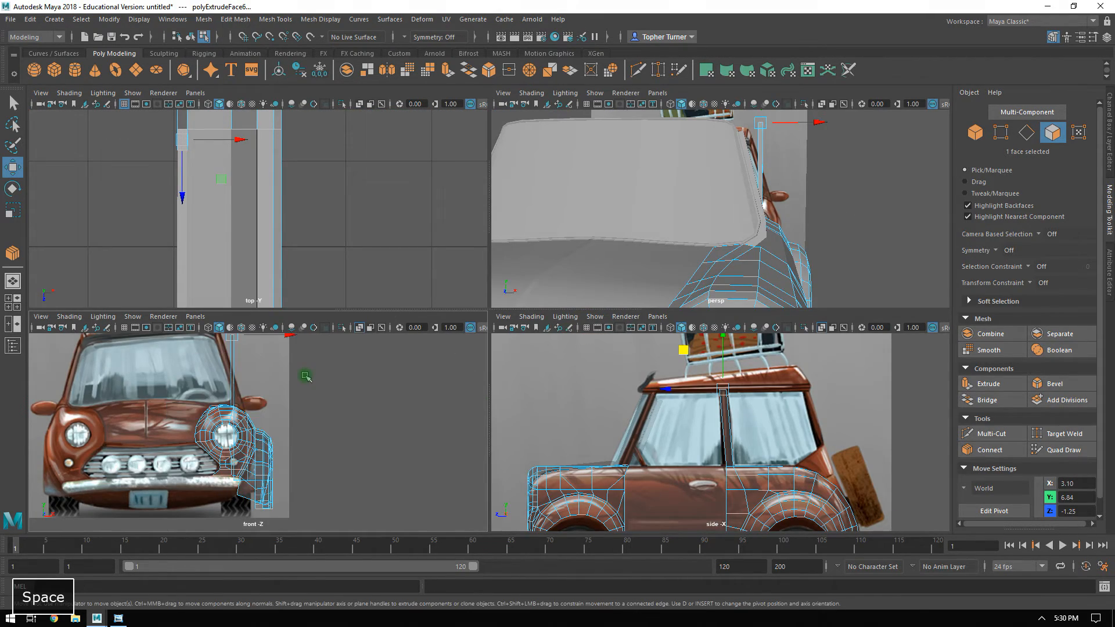
key(space)
alt+middle_drag(472, 150, 510, 342)
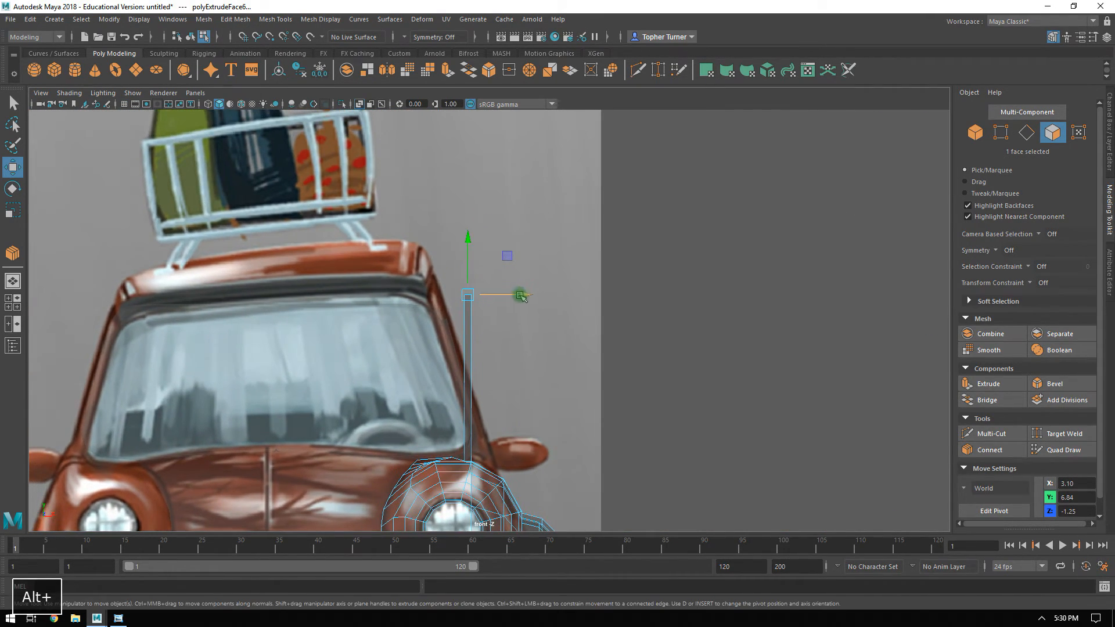
drag(513, 295, 477, 299)
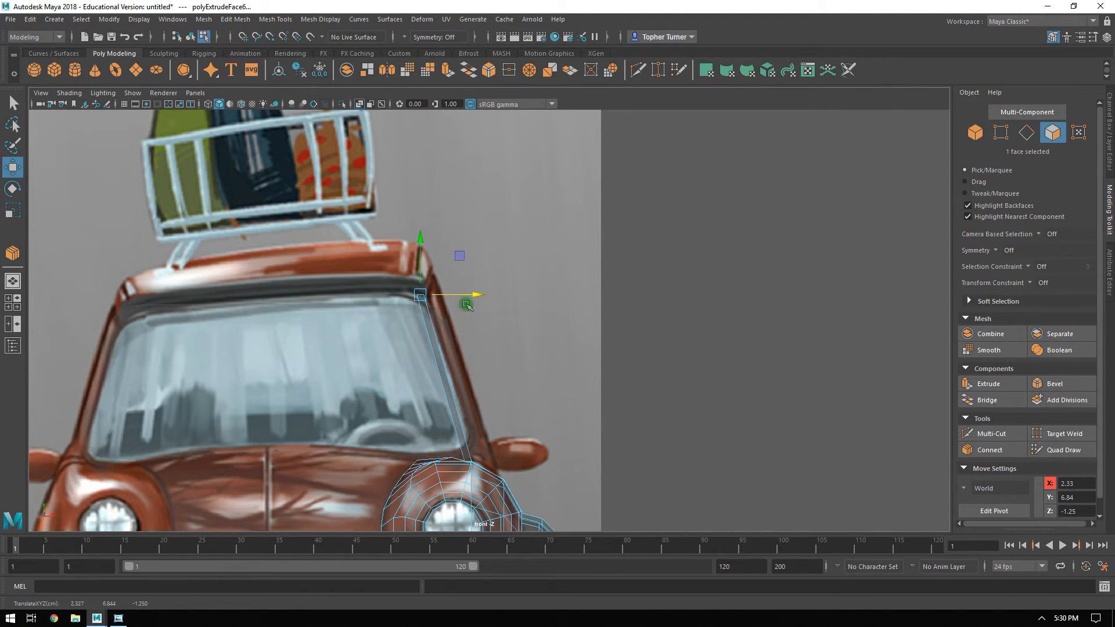
Compare the slant of the door pillar with the windshield pillar in the perspective and front views.
key(space)
key(space)
alt+drag(796, 207, 536, 314)
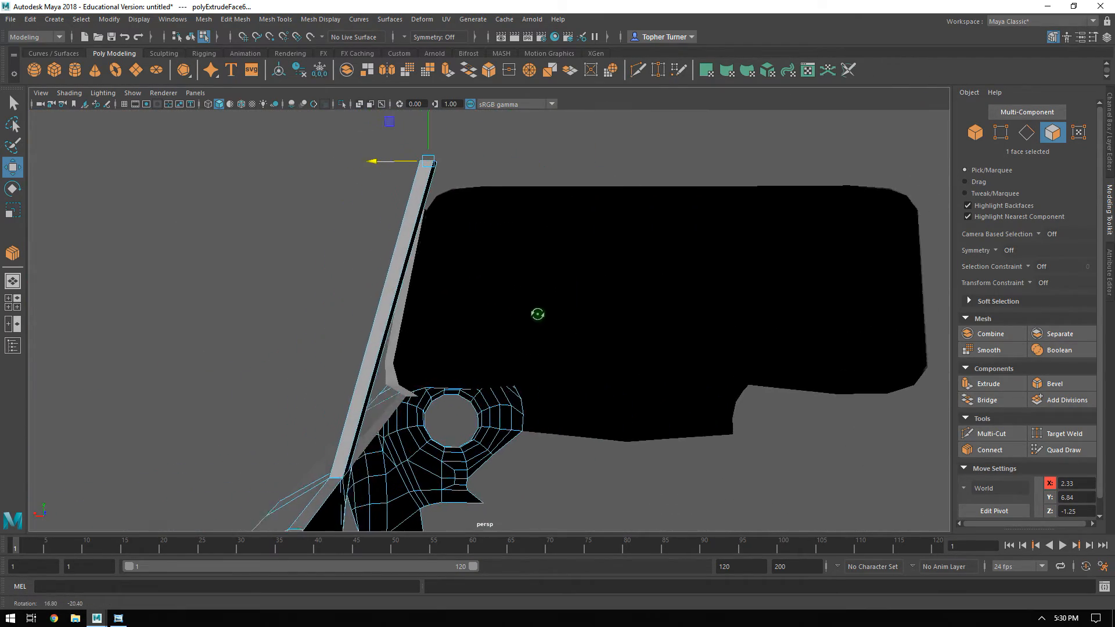
key(space)
key(space)
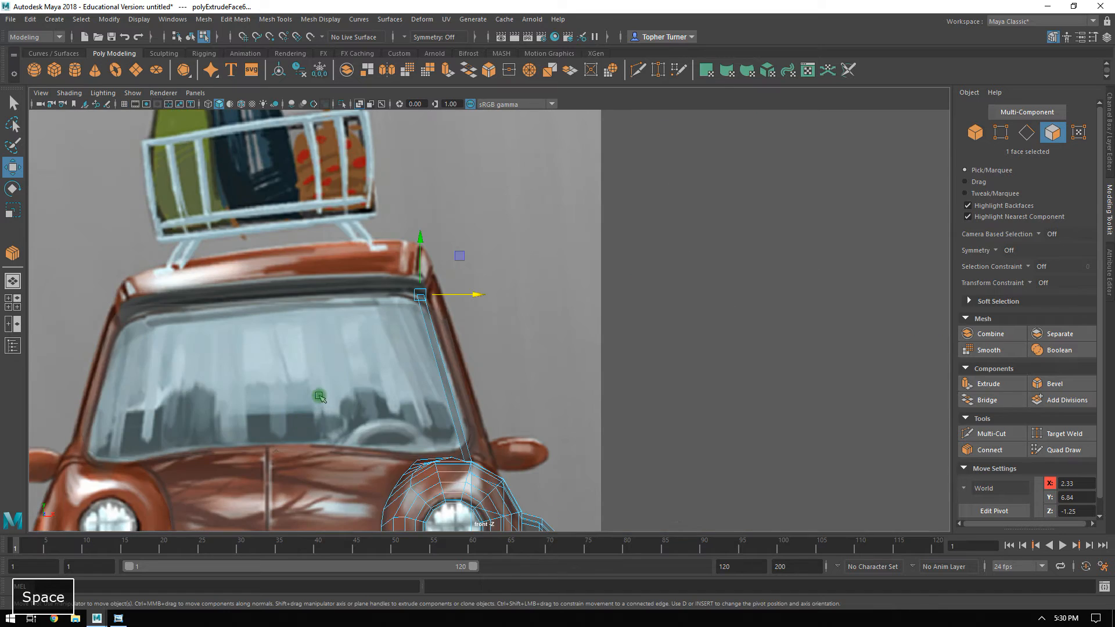
alt+right_drag(319, 396, 528, 450)
alt+middle_drag(511, 454, 492, 365)
alt+right_drag(490, 366, 581, 477)
alt+middle_drag(459, 433, 473, 417)
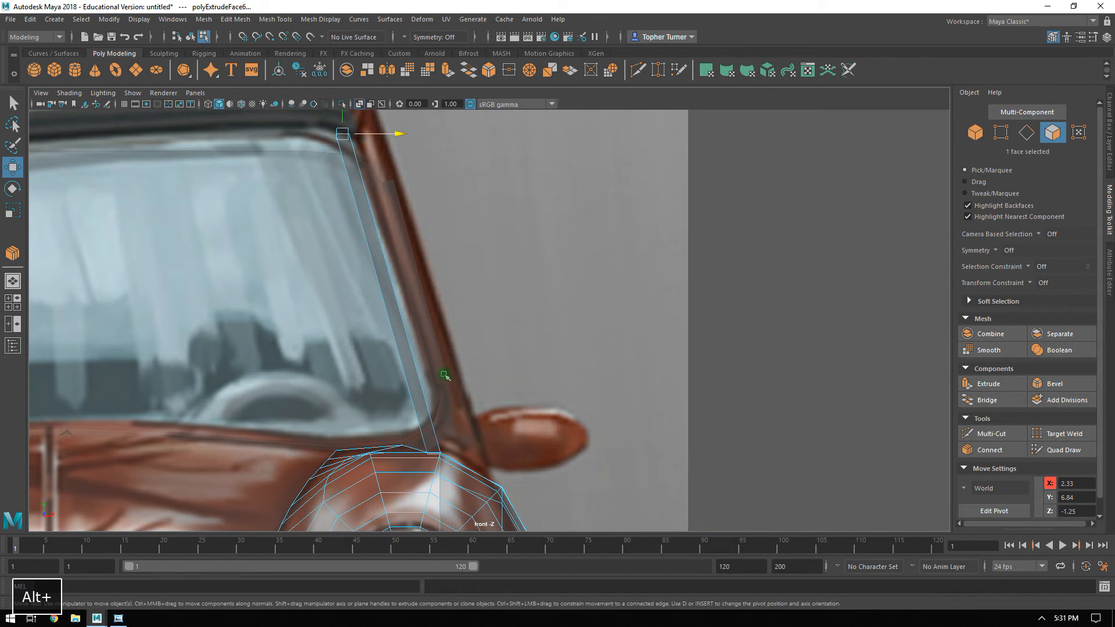
double_click(389, 194)
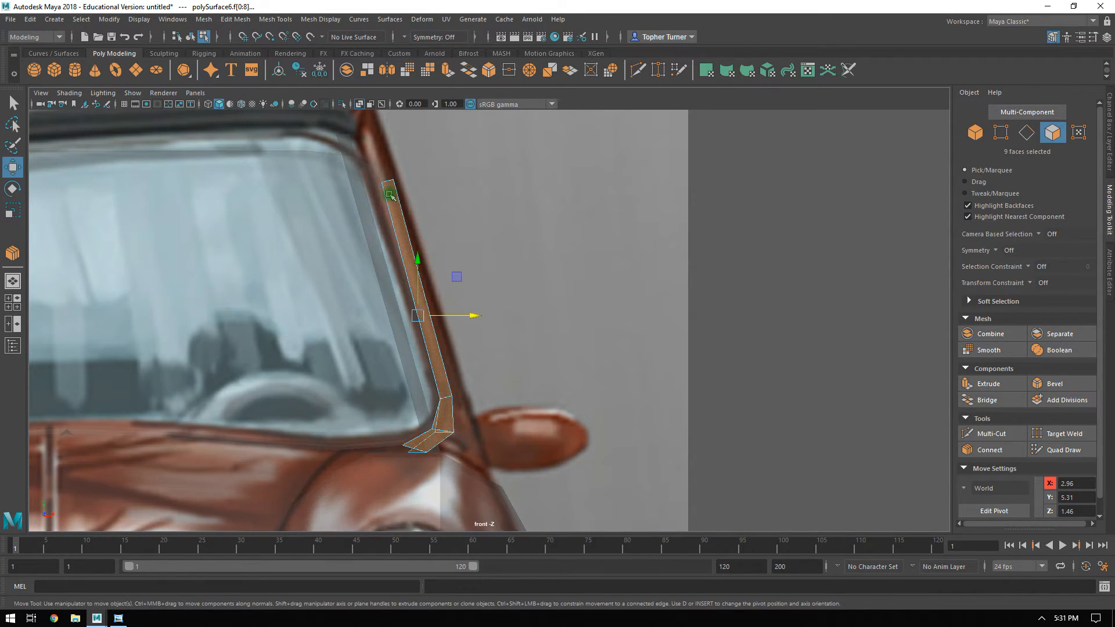
shift+double_click(348, 150)
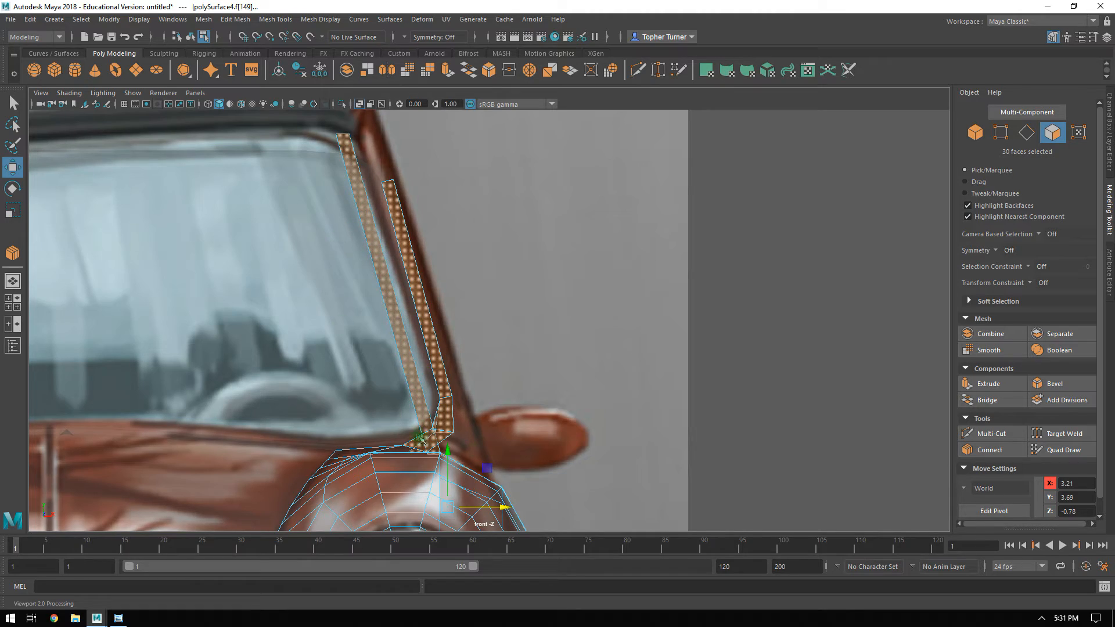
Delete the door pillar's top face and its inward-facing side face.
key(space)
key(space)
alt+drag(741, 241, 472, 252)
alt+right_drag(471, 252, 528, 319)
alt+drag(527, 318, 437, 263)
alt+middle_drag(410, 182, 406, 357)
alt+drag(398, 266, 400, 273)
click(551, 223)
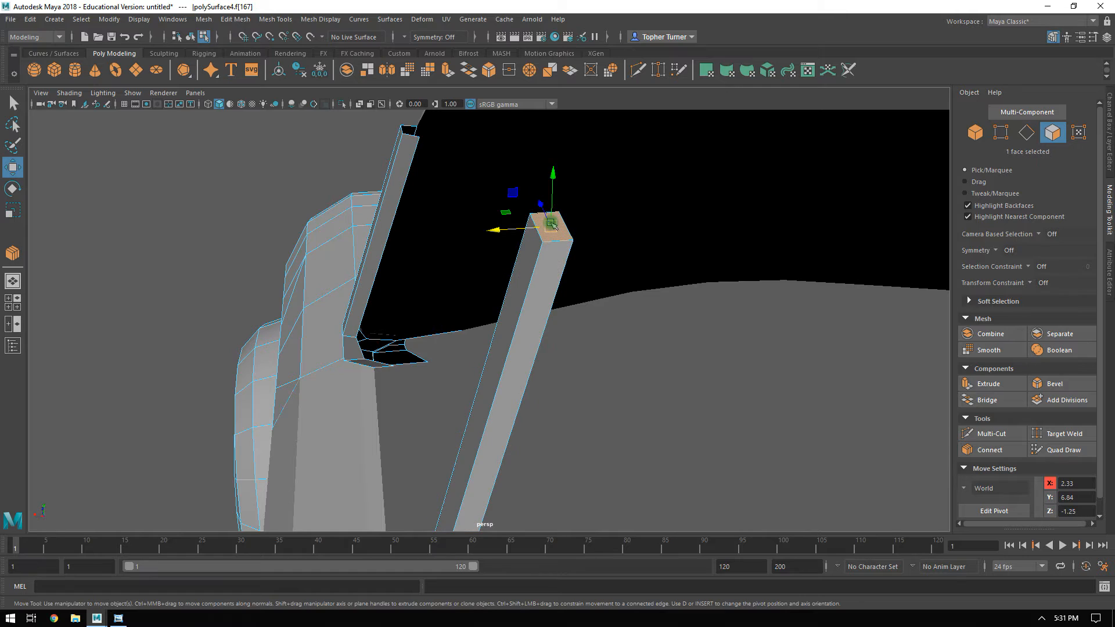
key(Delete)
click(555, 232)
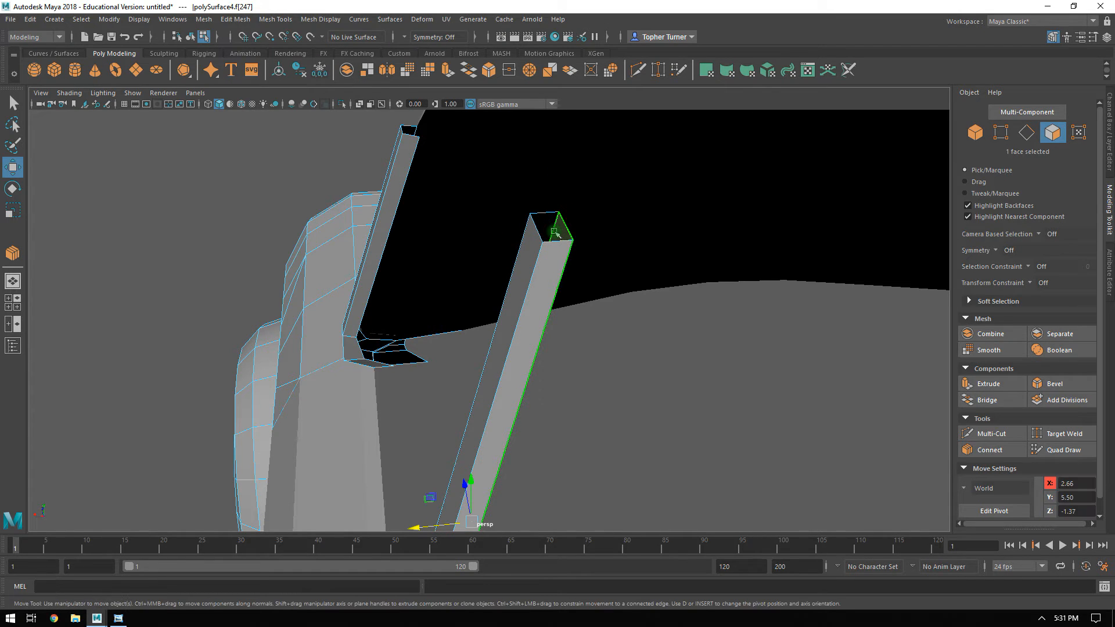
key(Delete)
Widen the windshield pillar by moving the long inner edge of its rear face inward along X.
click(403, 184)
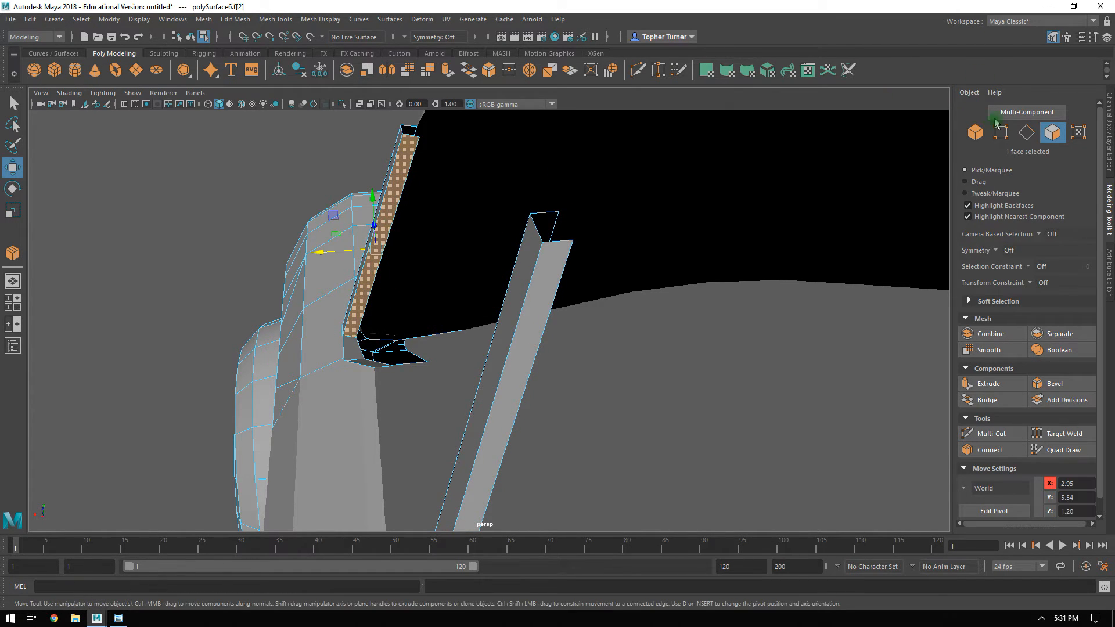
click(1026, 132)
click(424, 258)
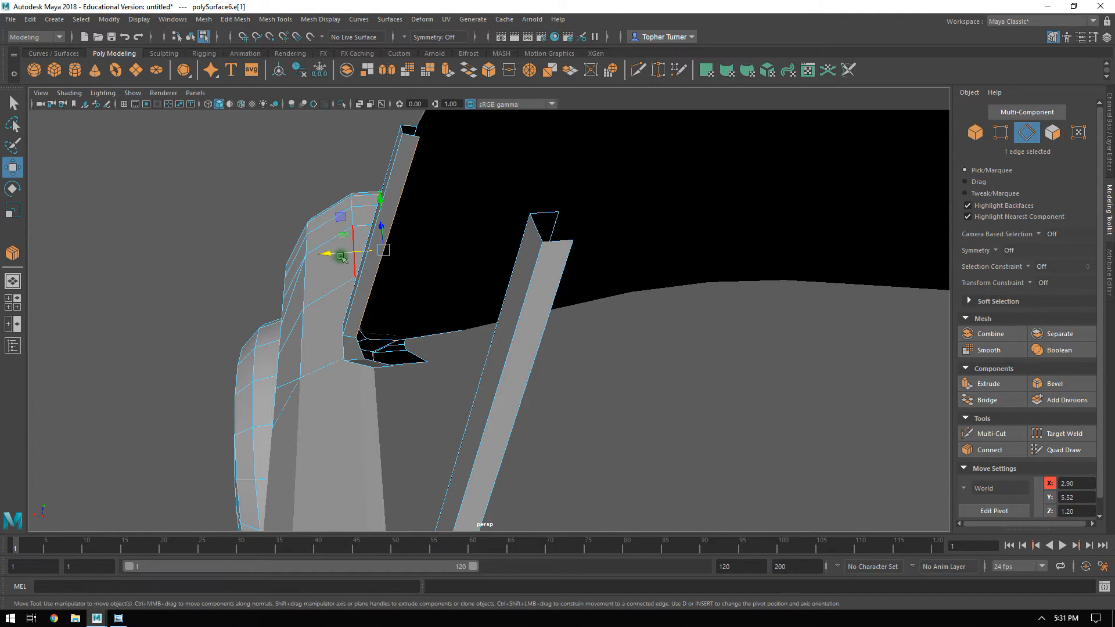
alt+drag(467, 259, 373, 262)
Examine the edges and vertices at the base of the windshield pillar and around the door pillar.
shift+click(116, 183)
alt+drag(116, 184, 376, 188)
alt+drag(405, 313, 645, 381)
click(549, 375)
drag(761, 383, 352, 376)
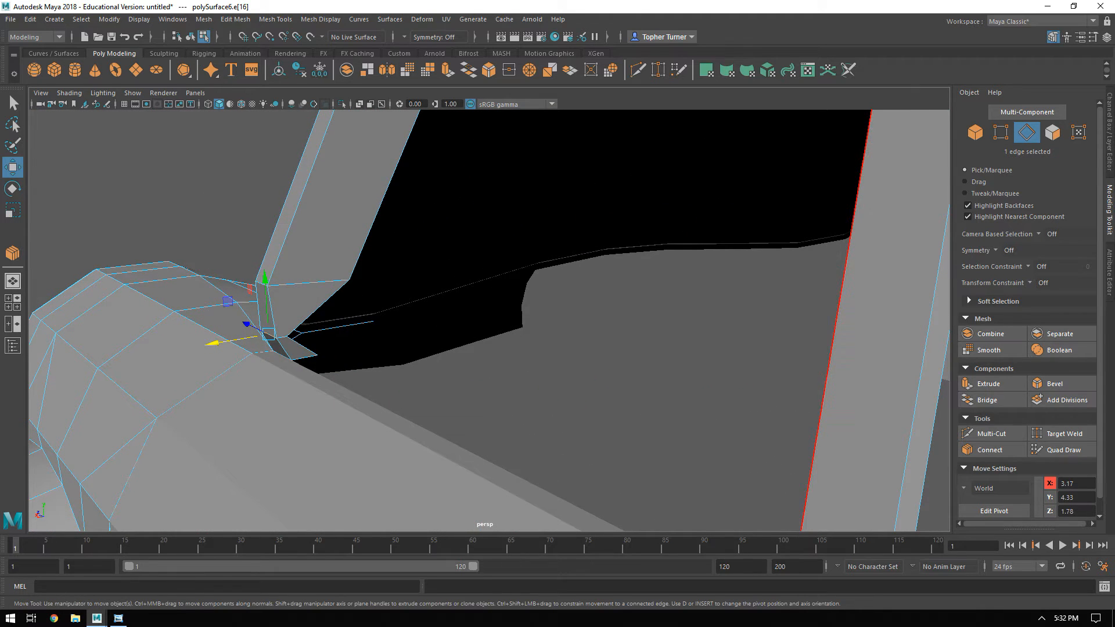
click(1000, 132)
click(501, 306)
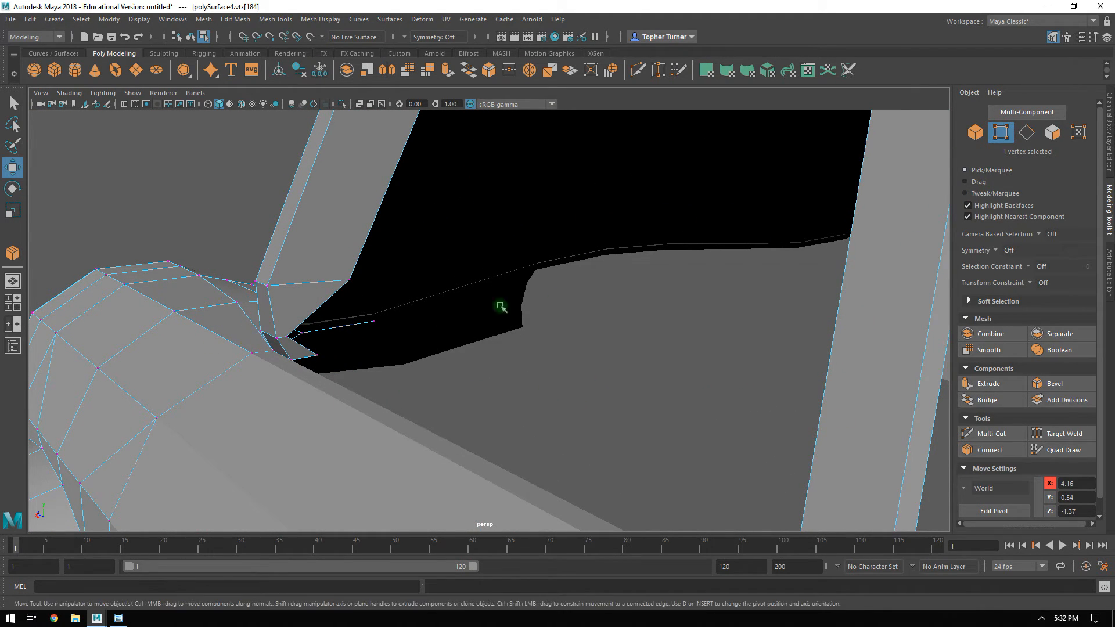
drag(251, 341, 663, 224)
drag(790, 234, 836, 221)
alt+right_drag(760, 284, 644, 227)
alt+drag(644, 227, 690, 293)
alt+middle_drag(689, 294, 645, 217)
alt+drag(645, 216, 526, 252)
Create a polygon plane and raise it in the side view to the front door window, at about Y 5.03.
click(1005, 137)
alt+right_drag(601, 336, 592, 326)
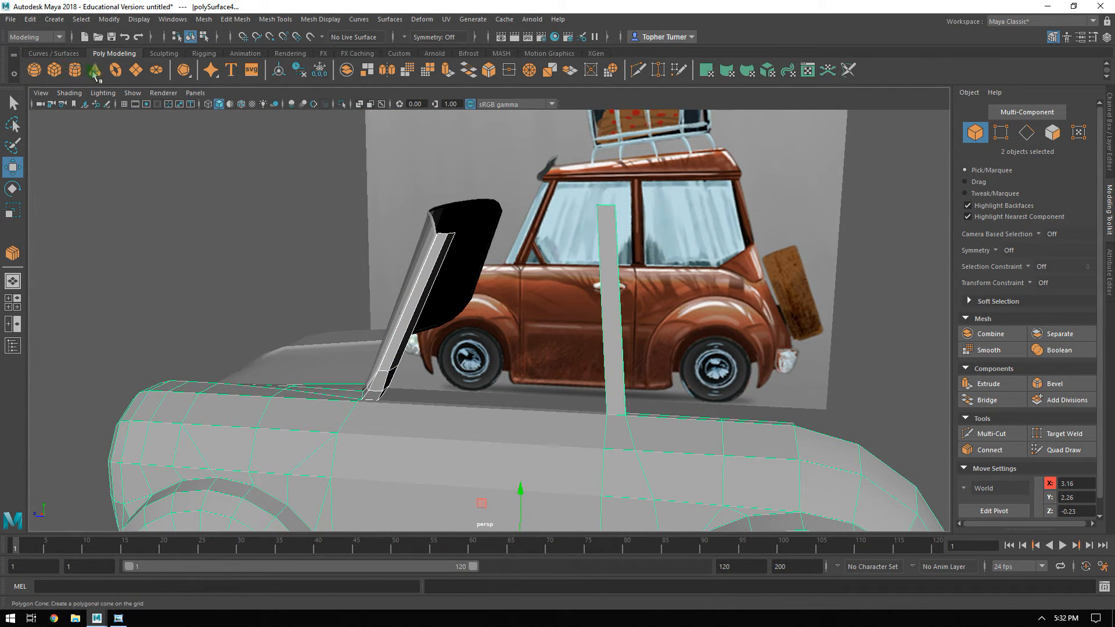
click(137, 70)
key(space)
key(space)
alt+right_drag(699, 448, 613, 383)
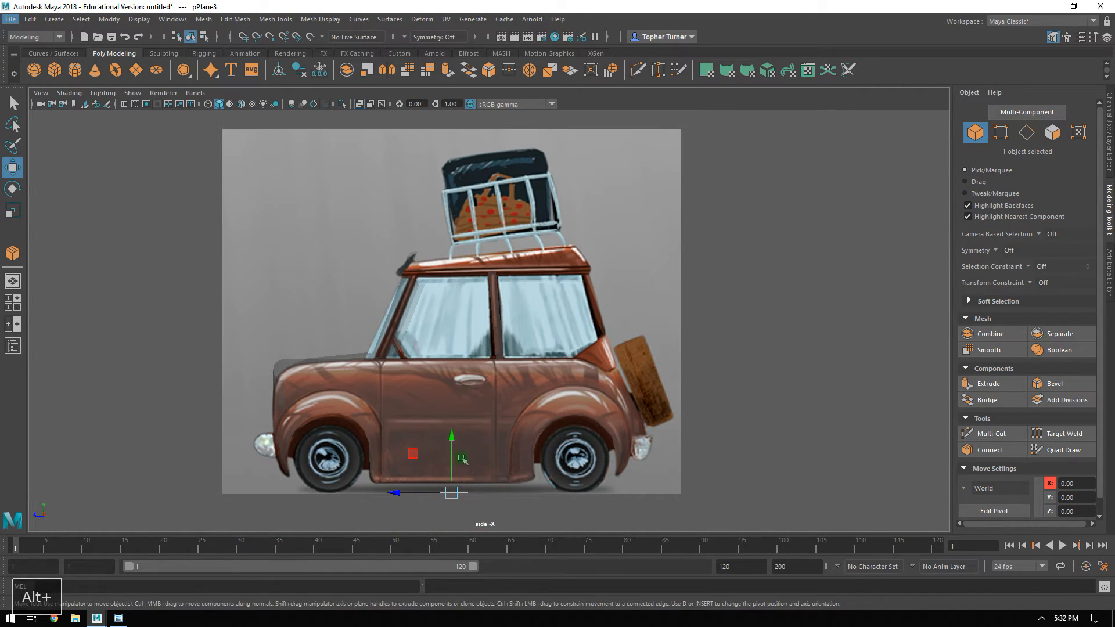
drag(452, 448, 453, 286)
alt+right_drag(454, 288, 523, 325)
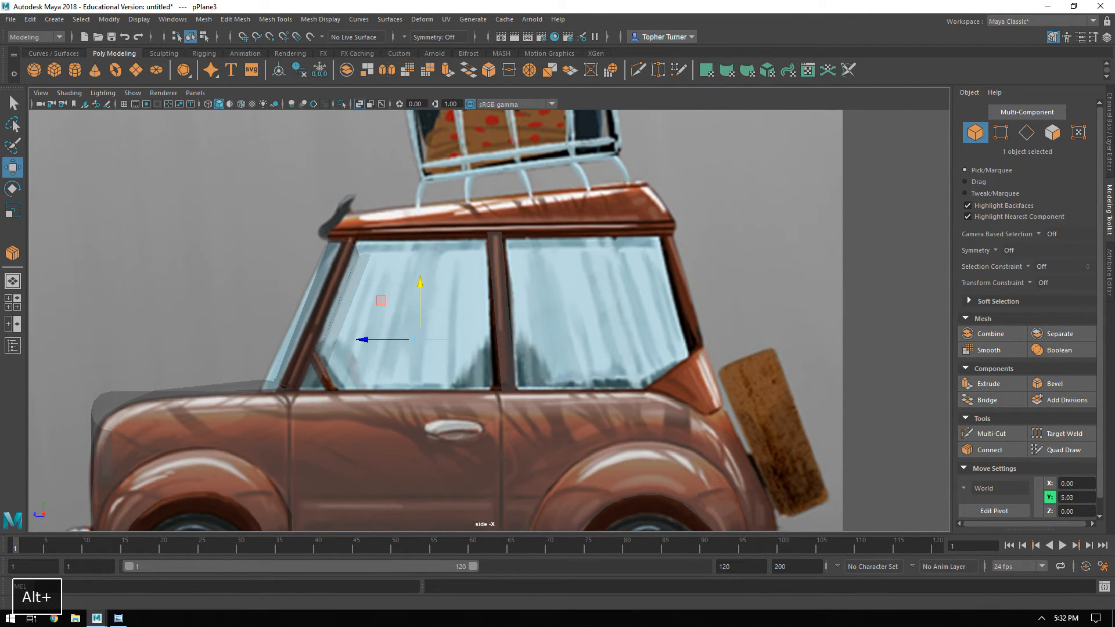
Set the plane's width and height subdivisions to 1 and rotate it -90 degrees about Z to face the side view.
click(1109, 263)
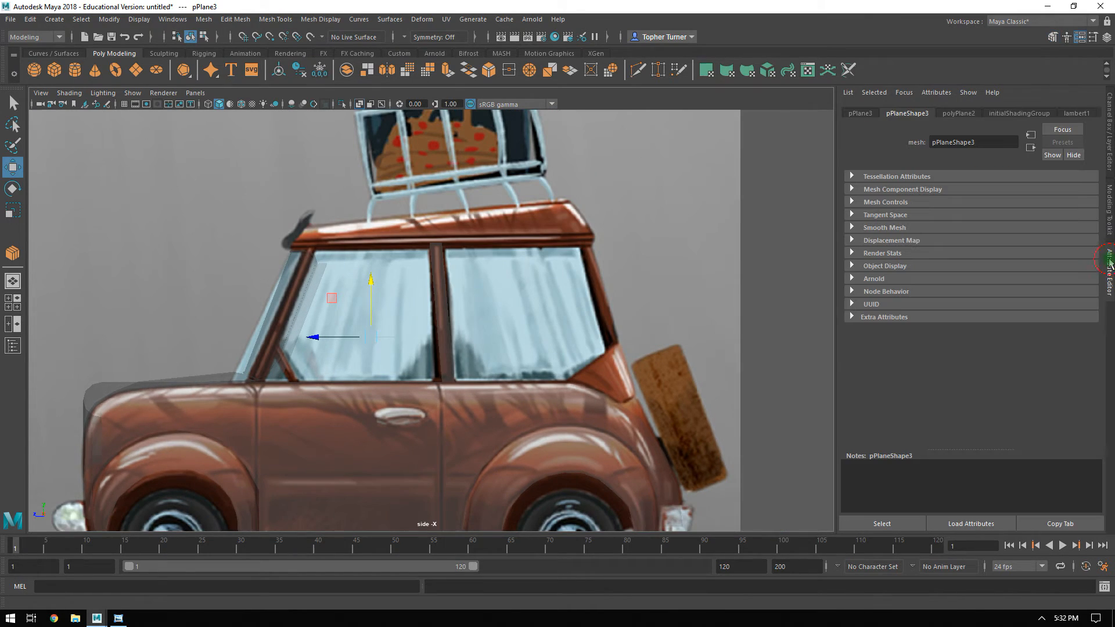
click(959, 115)
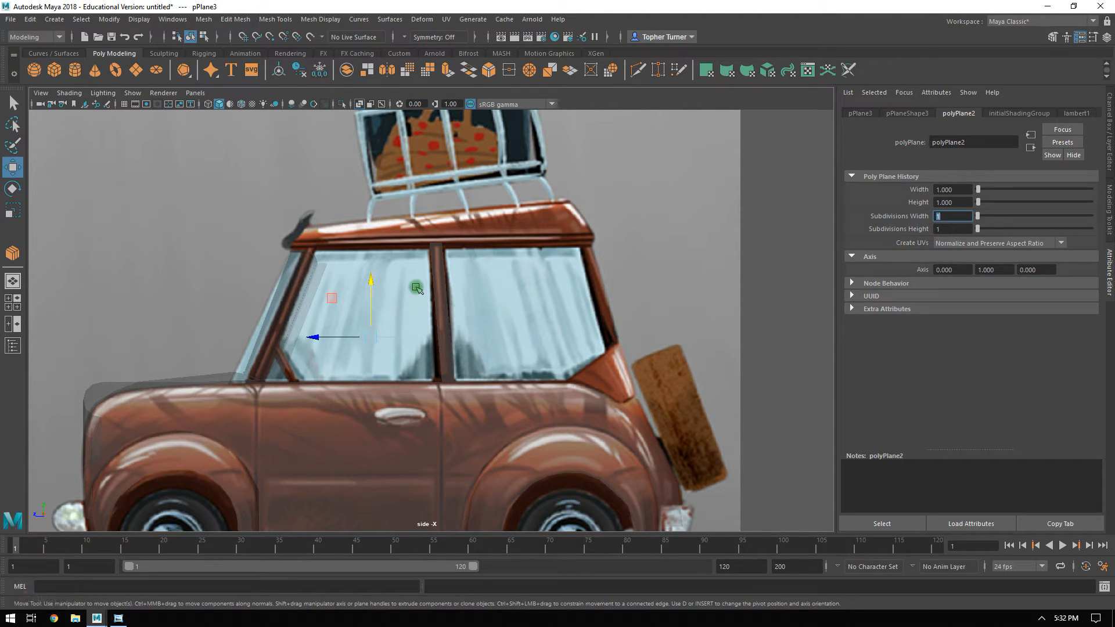
key(e)
key(j)
drag(372, 300, 372, 380)
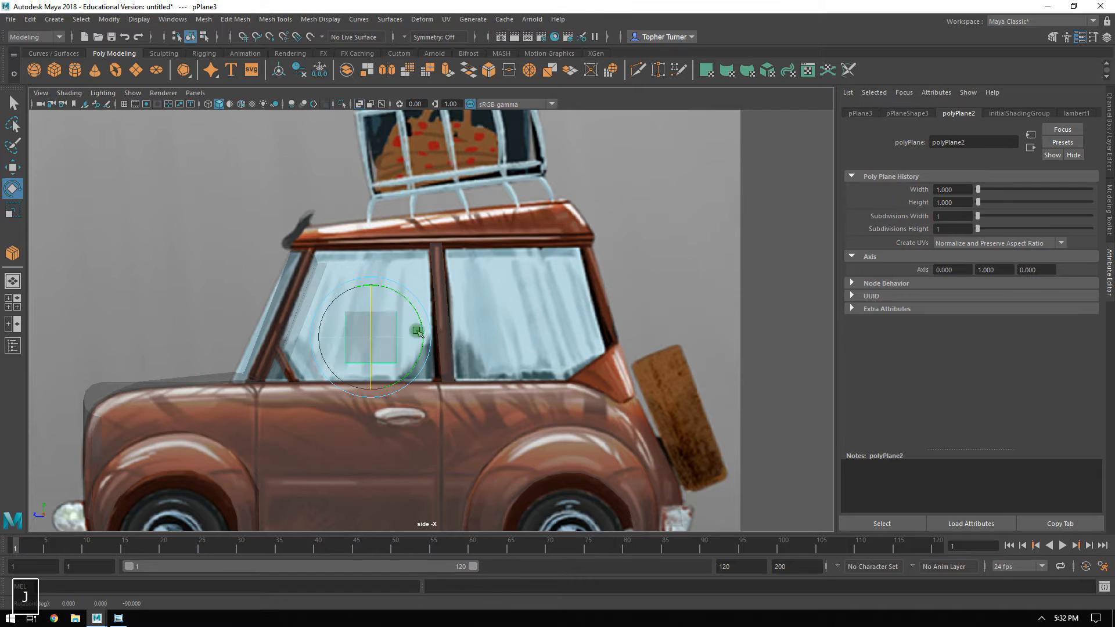
Move the plane into the lower rear corner of the front door window, at about Y 4.67 and Z -0.70.
alt+right_drag(413, 332, 520, 371)
alt+middle_drag(381, 338, 499, 296)
key(w)
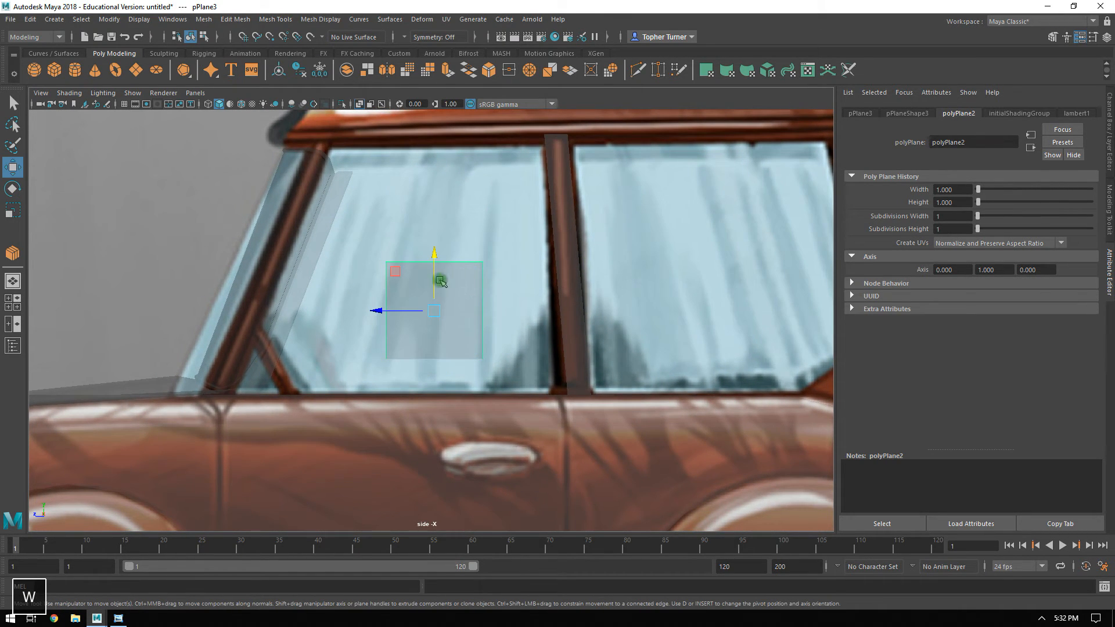
drag(396, 272, 467, 306)
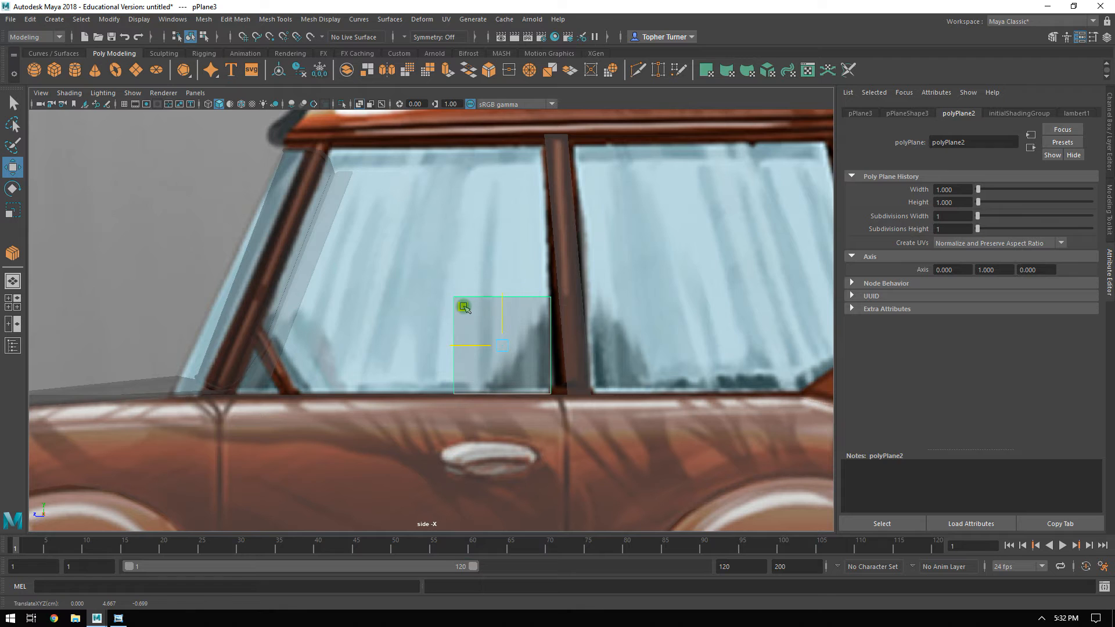
alt+right_drag(477, 311, 562, 378)
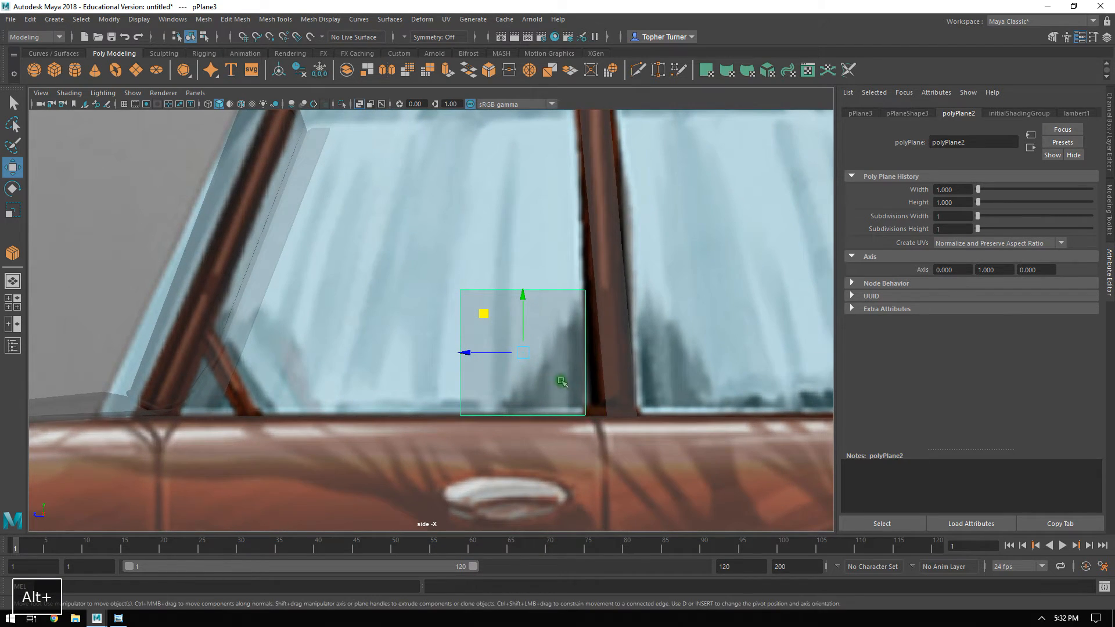
Select all four vertices of the plane and move them outward along X to the car's side, at about X 3.10.
click(1110, 212)
click(1001, 136)
drag(691, 331, 691, 331)
key(space)
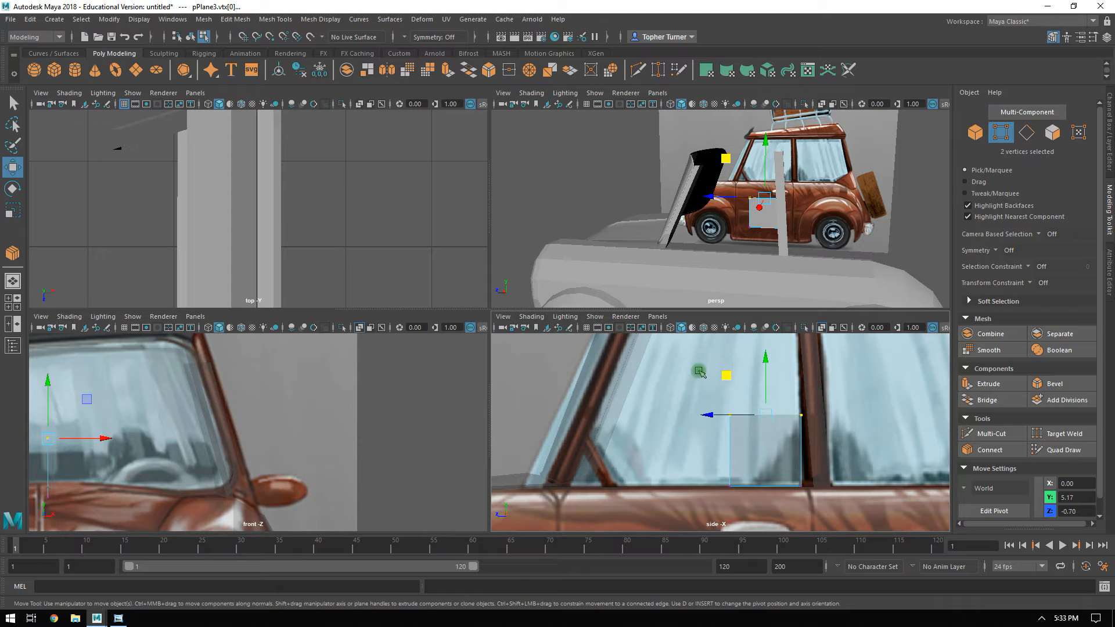
key(space)
alt+right_drag(349, 421, 271, 365)
shift+drag(258, 322, 528, 340)
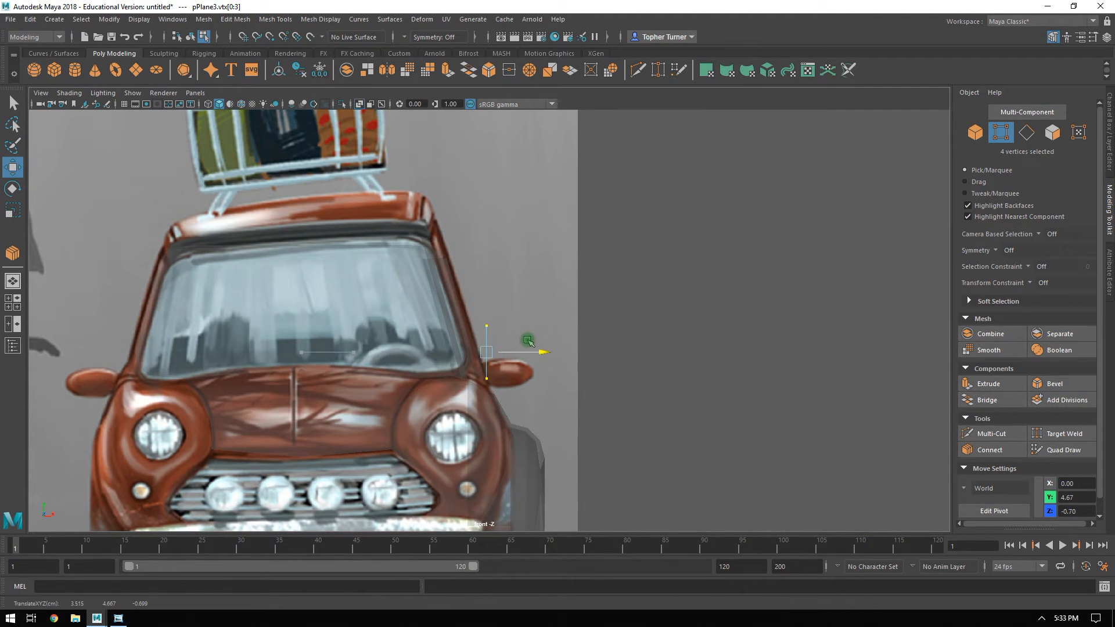
Raise the plane's top two vertices to the window's top edge at about Y 6.80 and move them inward to X 2.35.
key(space)
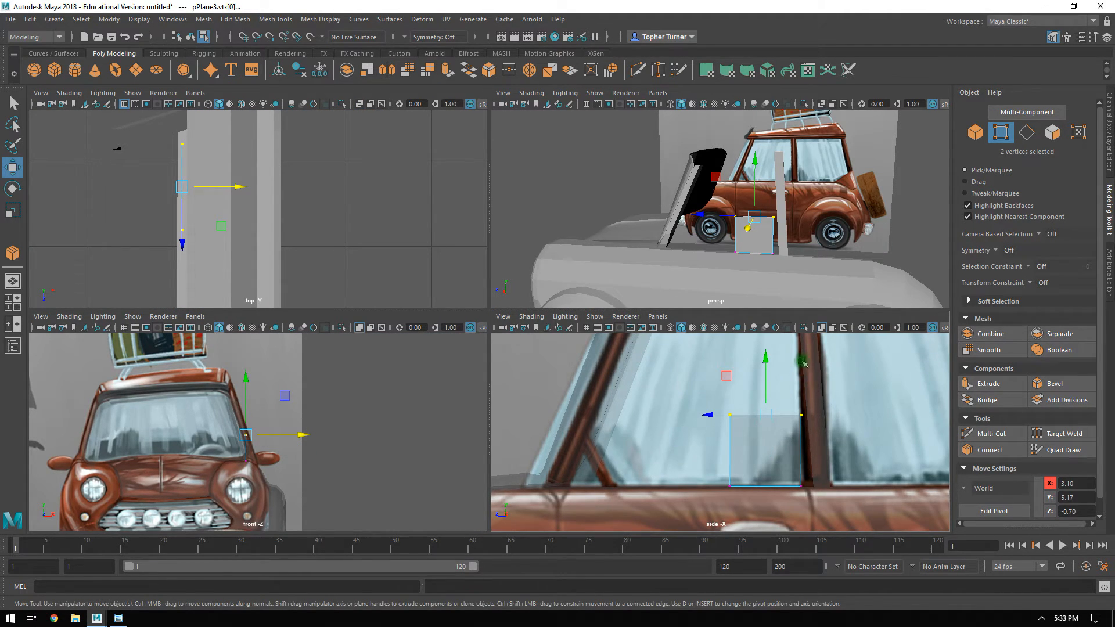
alt+middle_drag(802, 361, 736, 424)
drag(700, 441, 701, 320)
alt+drag(815, 210, 907, 201)
key(space)
alt+right_drag(295, 386, 497, 538)
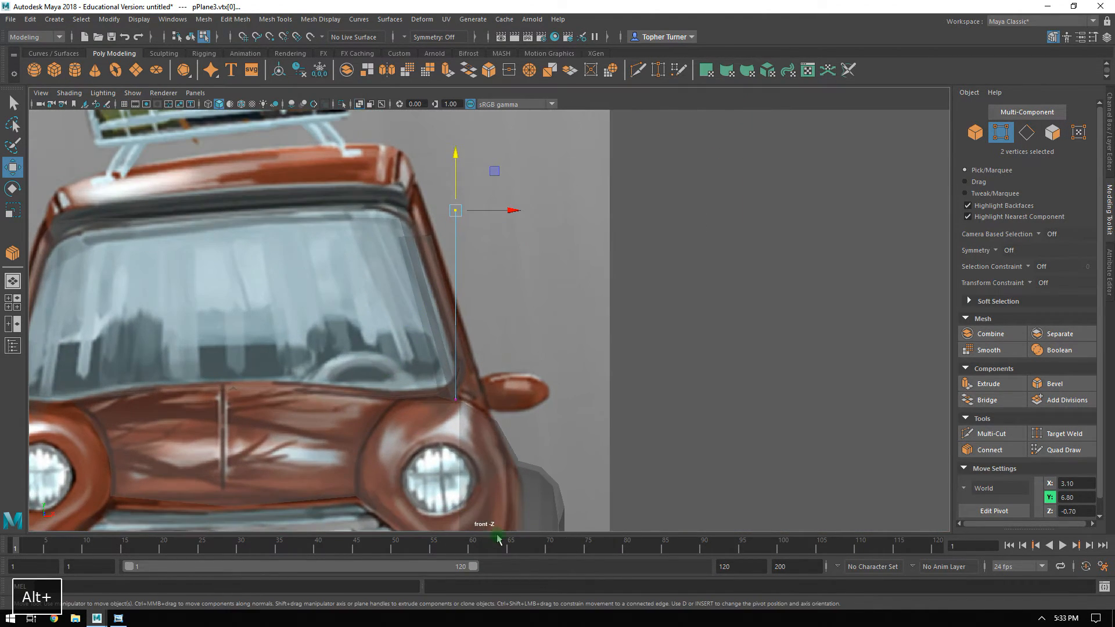
drag(510, 209, 479, 214)
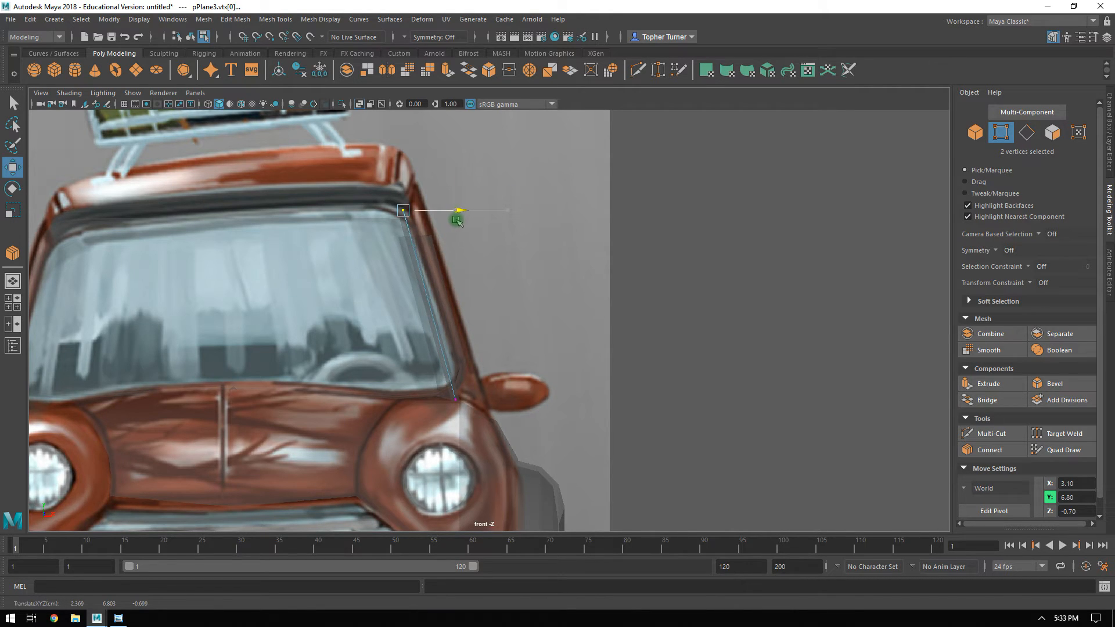
Slide the plane's rear vertices along Z to follow the door pillar's front edge, with the lower one at about Z -1.38.
key(space)
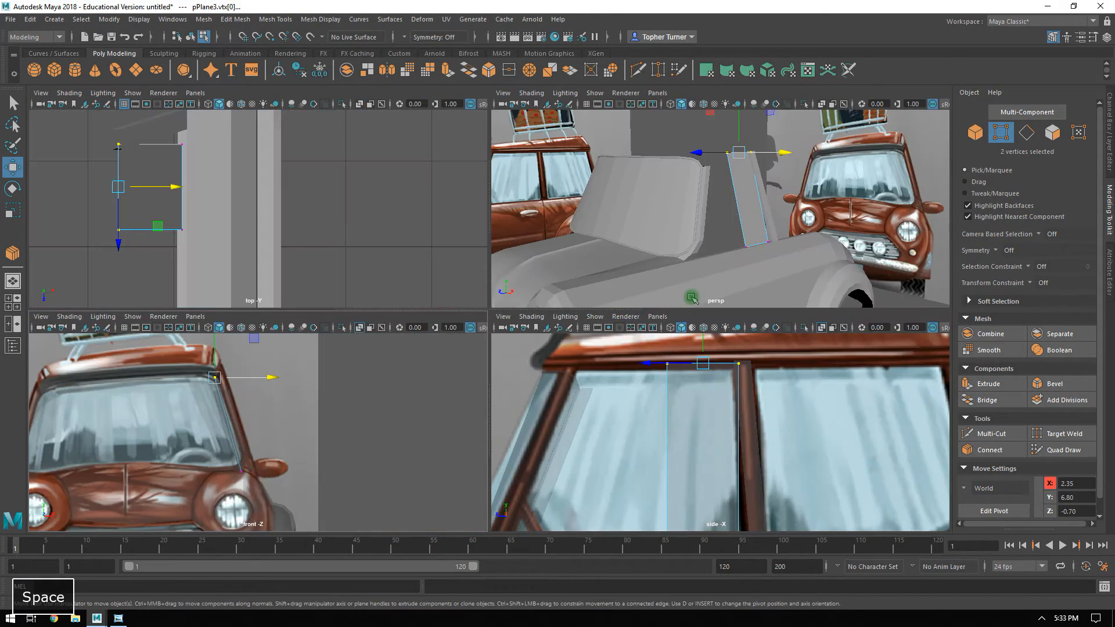
alt+drag(768, 225, 691, 236)
alt+right_drag(691, 236, 868, 273)
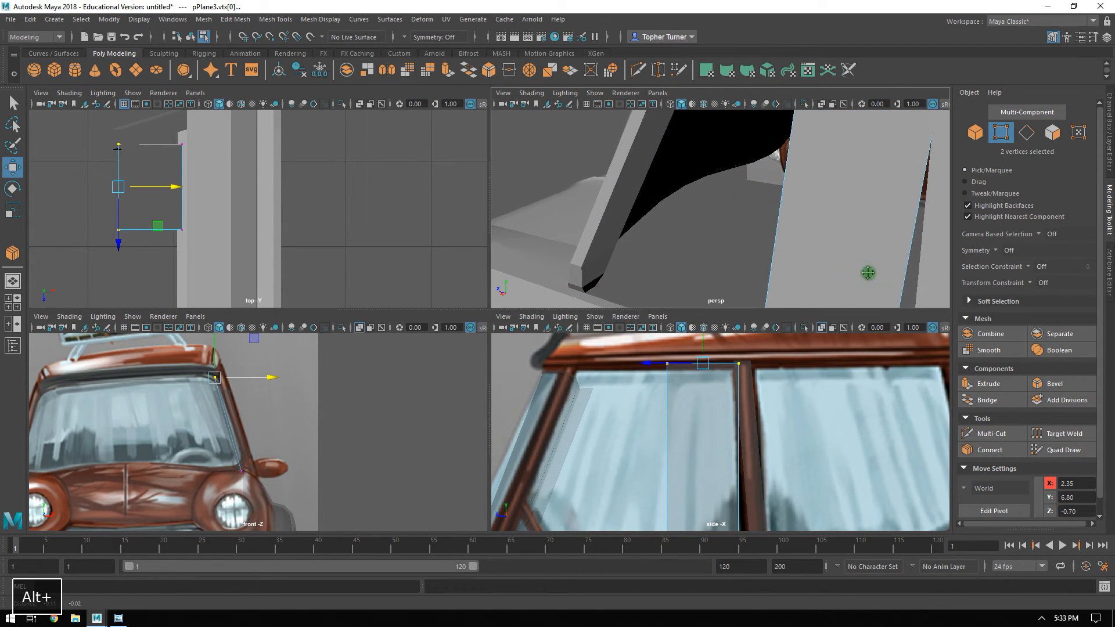
alt+middle_drag(868, 273, 723, 329)
drag(765, 350, 725, 381)
alt+middle_drag(799, 404, 753, 304)
shift+drag(728, 427, 680, 458)
alt+middle_drag(723, 357, 678, 432)
alt+right_drag(678, 431, 669, 419)
mouse_move(627, 429)
mouse_down()
mouse_move(597, 427)
mouse_move(606, 428)
mouse_up()
drag(664, 486, 636, 511)
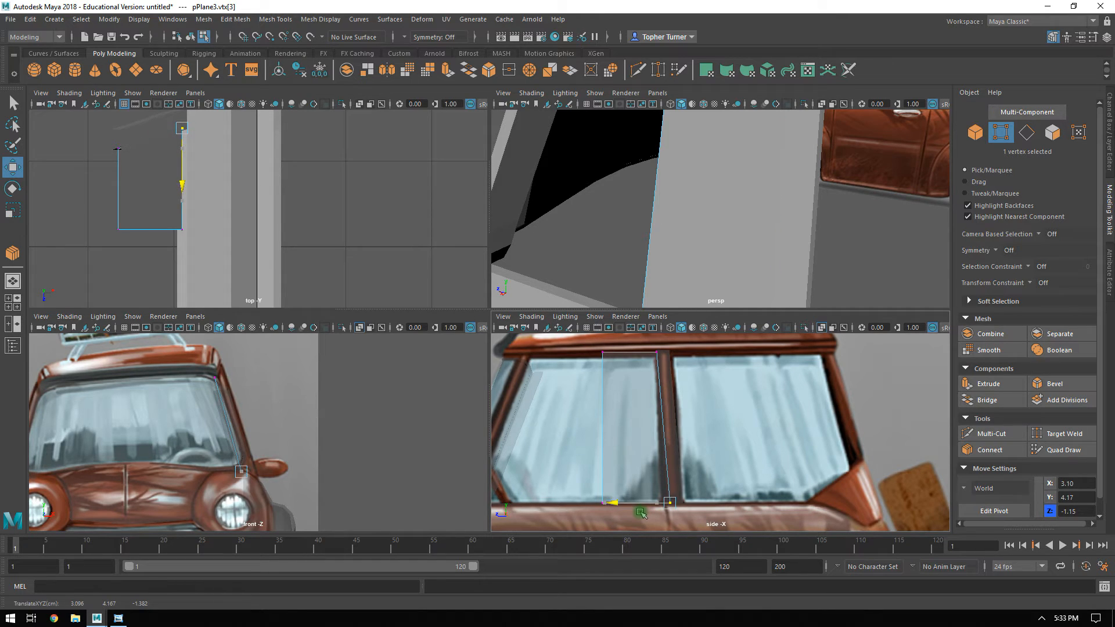
alt+middle_drag(722, 404, 797, 393)
Slide the plane's front vertices forward to follow the windshield pillar's slant, with the lower one at about Z 1.79.
click(666, 437)
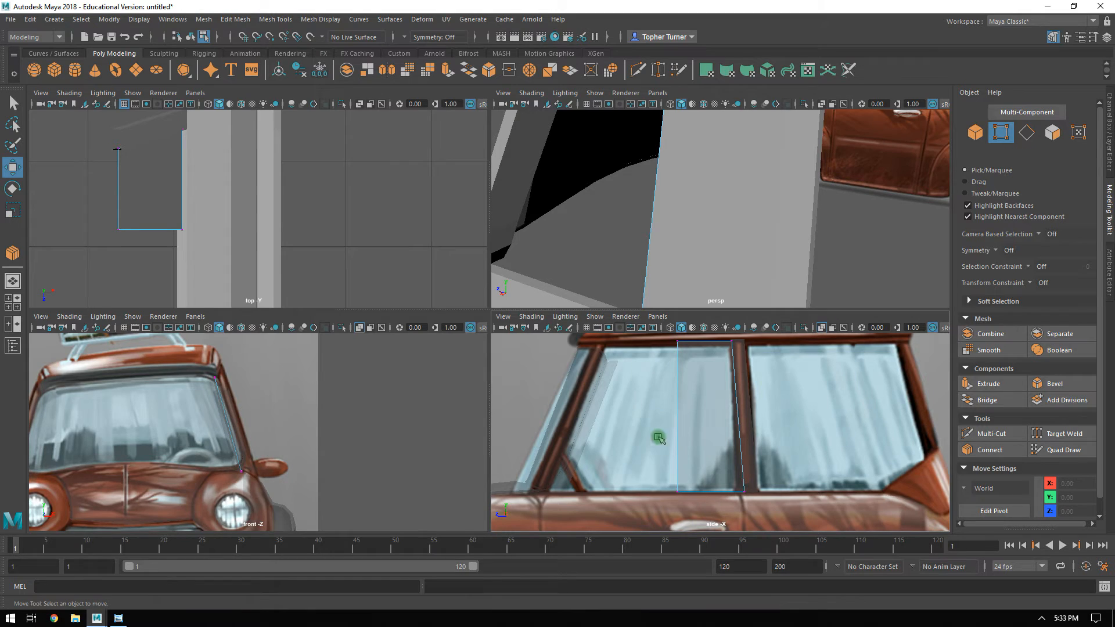
drag(693, 326, 693, 326)
alt+drag(661, 391, 685, 393)
alt+middle_drag(699, 383, 631, 462)
drag(632, 461, 632, 461)
alt+middle_drag(661, 462, 655, 389)
drag(639, 434, 570, 458)
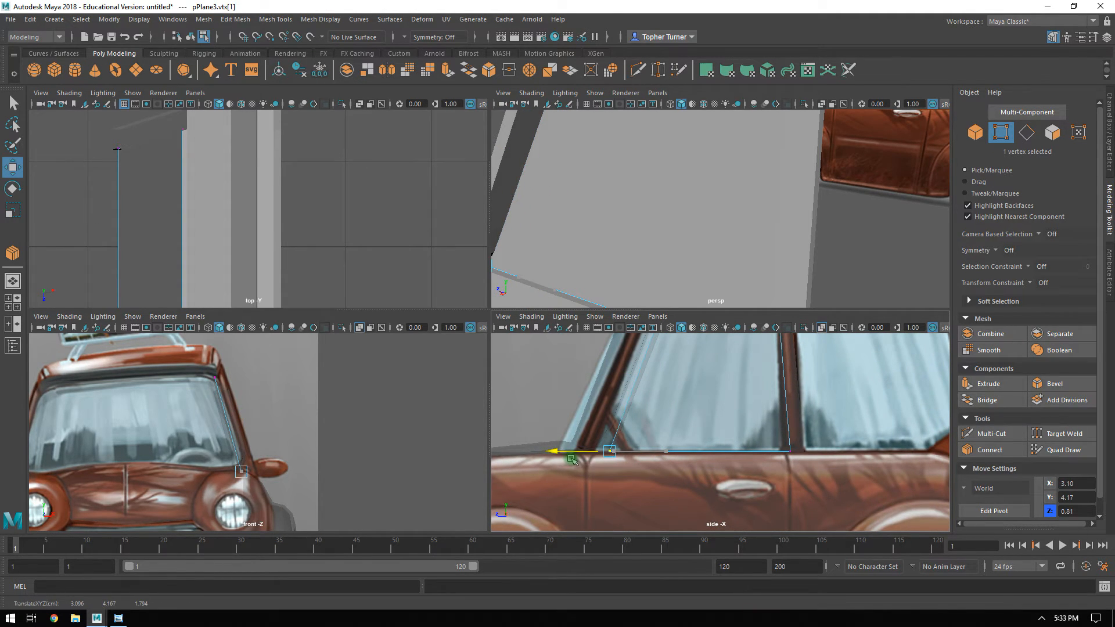
Examine in perspective how the window plane meets the door pillar and the side body at its base.
key(space)
alt+drag(734, 221, 754, 326)
key(ctrl+z)
alt+drag(761, 273, 465, 194)
alt+right_drag(465, 193, 664, 269)
alt+drag(664, 269, 474, 256)
click(625, 315)
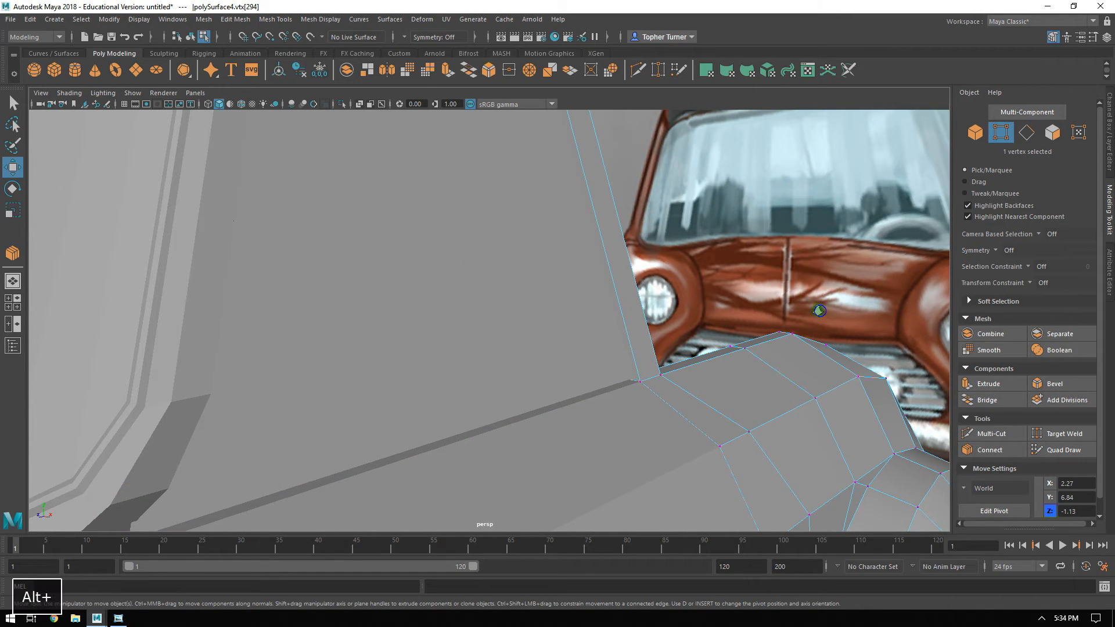
alt+right_drag(819, 311, 723, 290)
Select the window plane as an object and compare its top edge and slant with the windshield frame and the reference.
click(975, 132)
click(552, 382)
shift+click(578, 342)
shift+click(351, 300)
shift+click(363, 323)
alt+drag(504, 306, 471, 302)
click(552, 280)
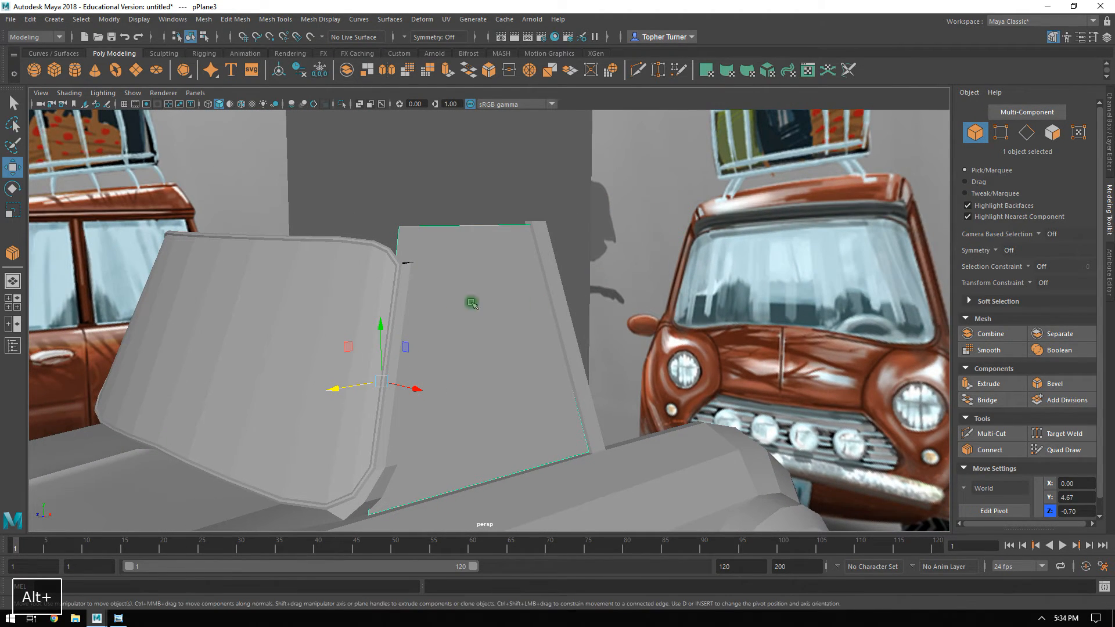
alt+drag(365, 298, 71, 253)
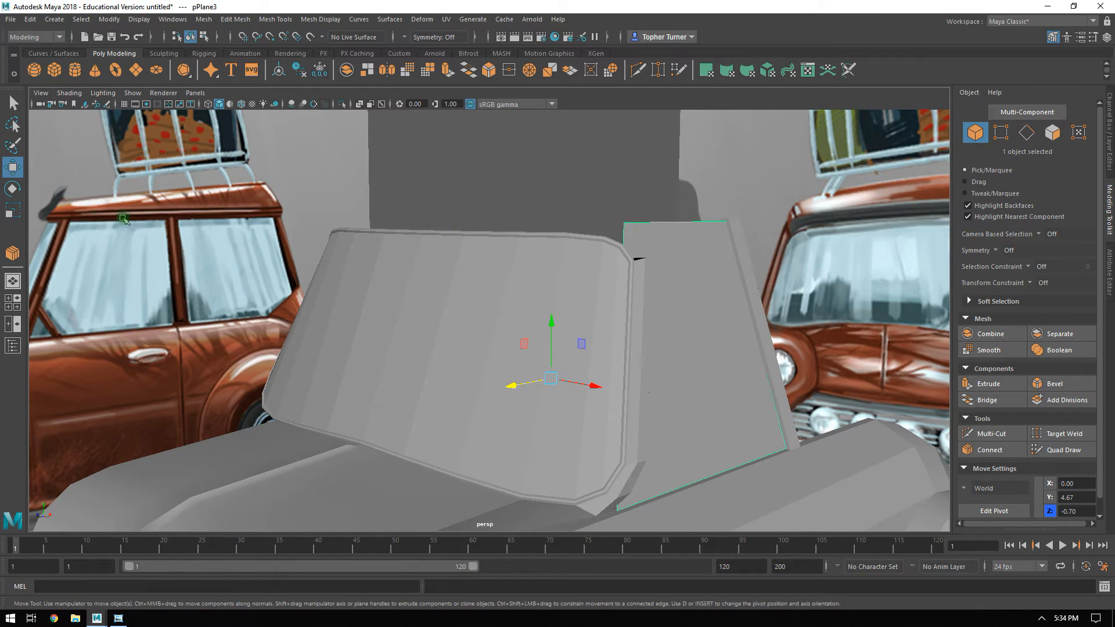
alt+drag(583, 225, 417, 170)
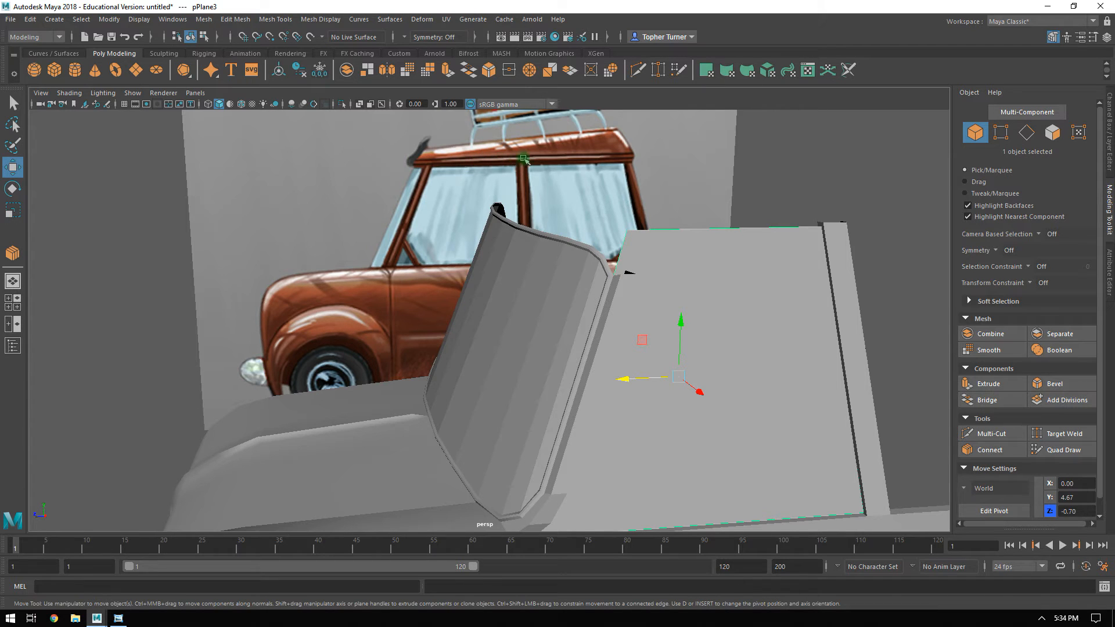
alt+drag(660, 162, 610, 279)
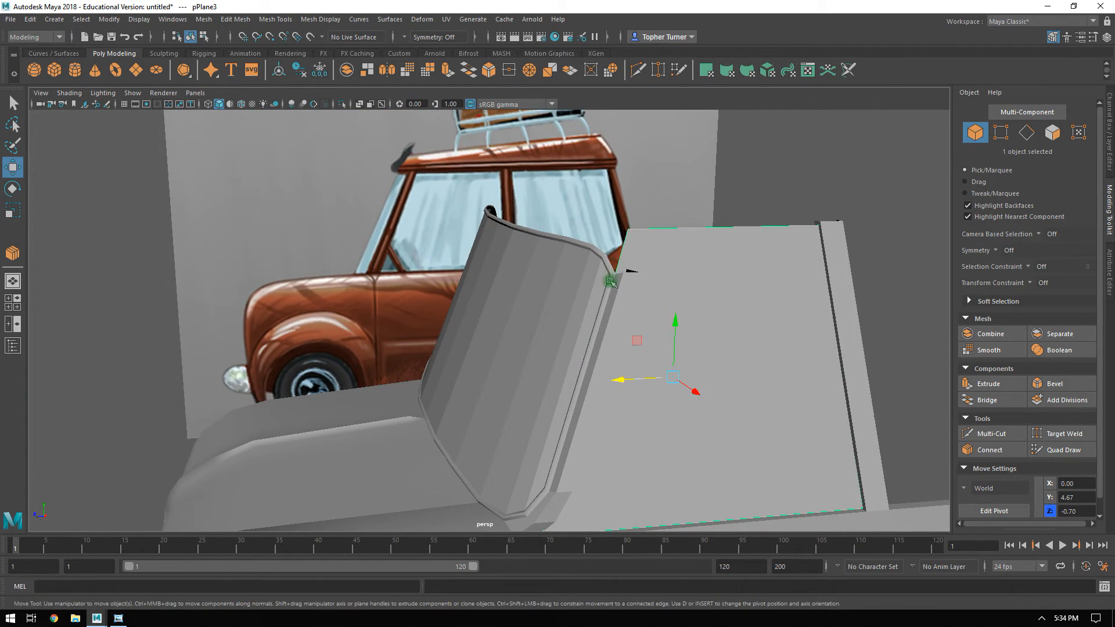
Lower the window plane's top two vertices to about Y 6.48 in the side view.
key(space)
key(space)
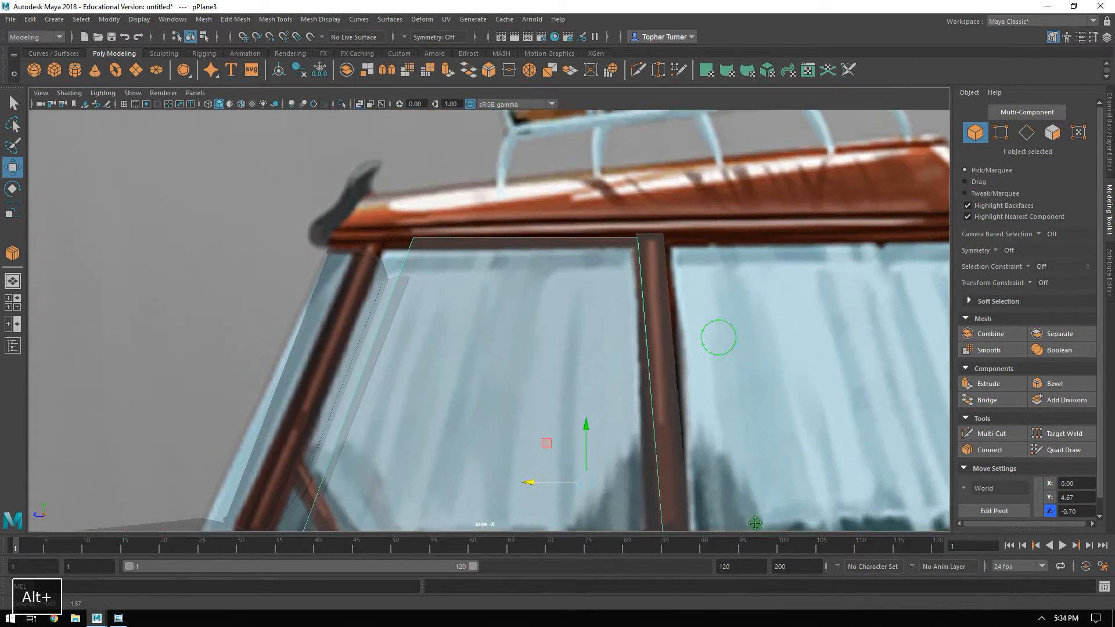
click(1002, 134)
drag(443, 214, 685, 256)
drag(531, 198, 526, 232)
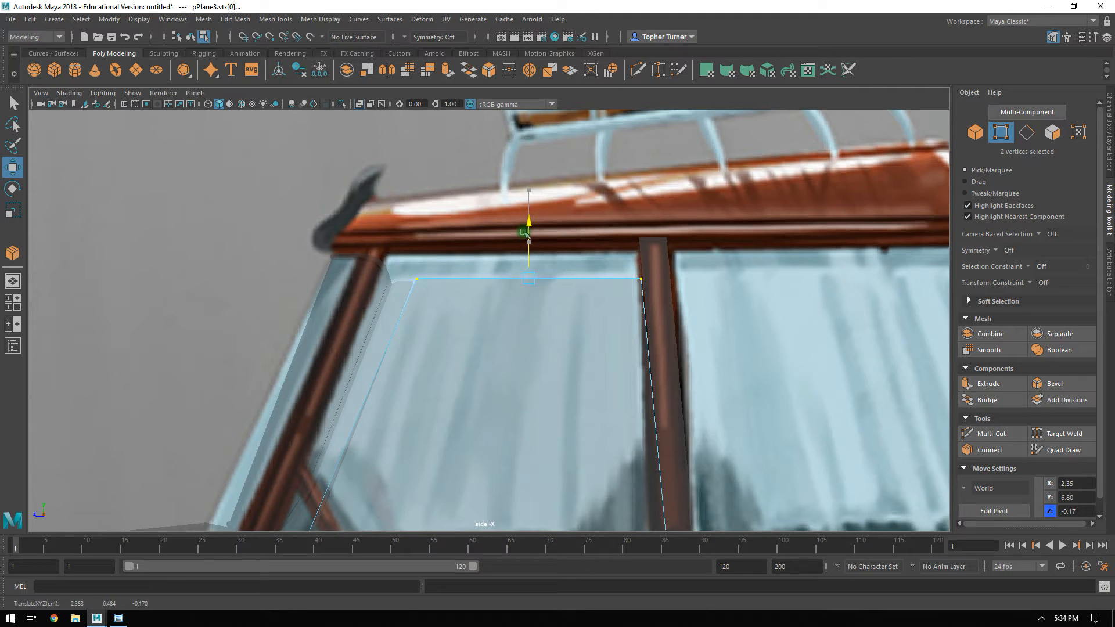
Move the window plane's top vertices outward in the front view to follow the pillar's slant, at about X 2.43.
key(space)
key(space)
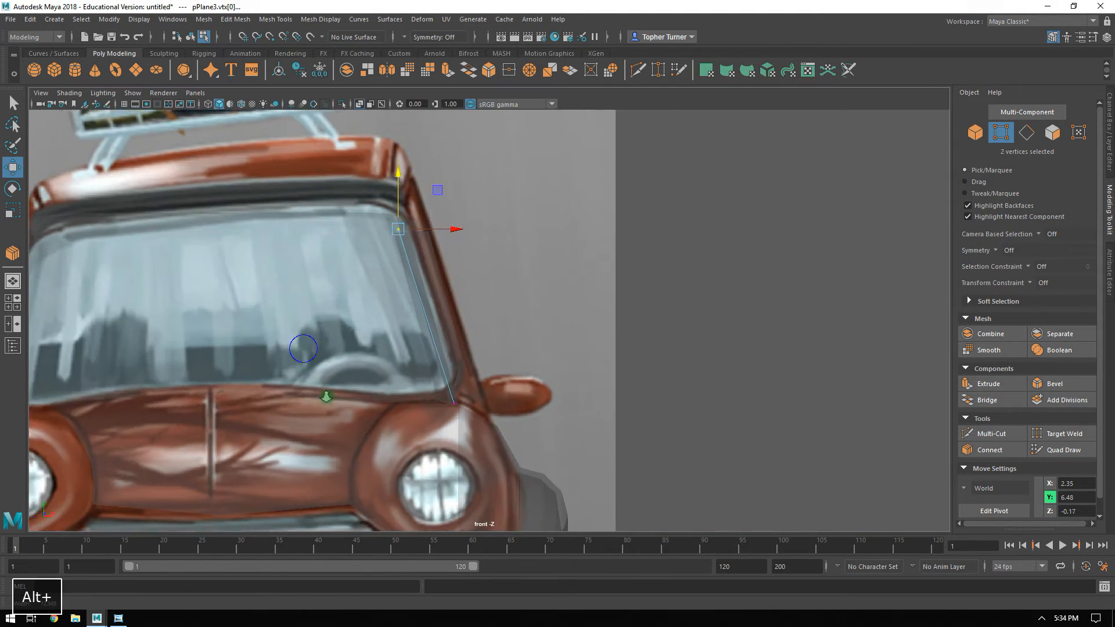
alt+right_drag(327, 397, 383, 360)
alt+middle_drag(416, 294, 416, 343)
drag(387, 225, 399, 224)
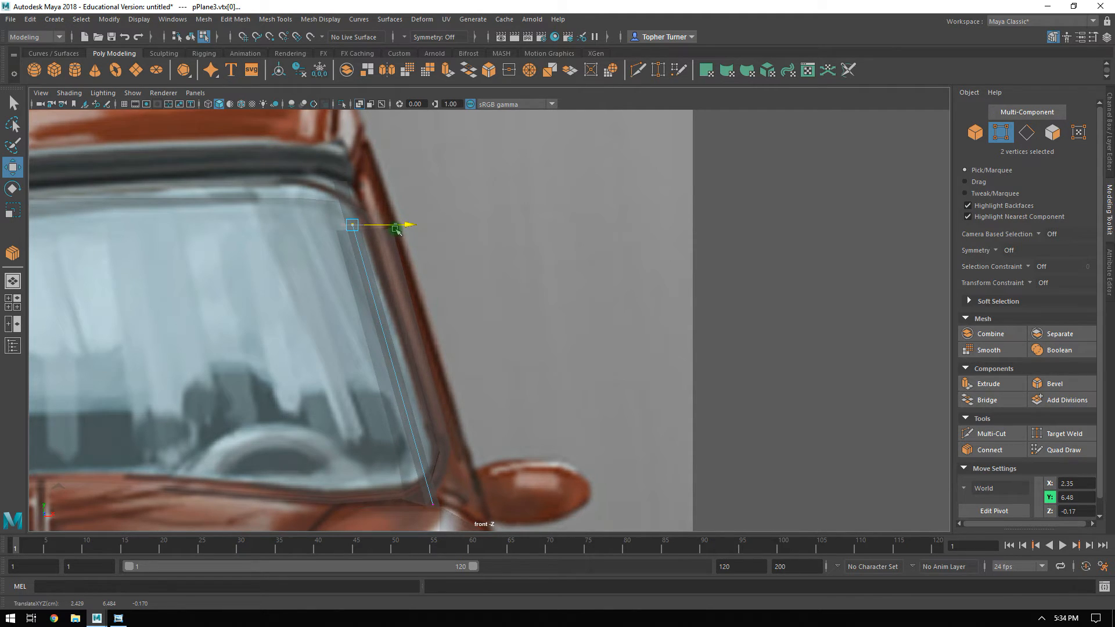
Move the window plane's two bottom vertices inward along X to about 3.03.
key(space)
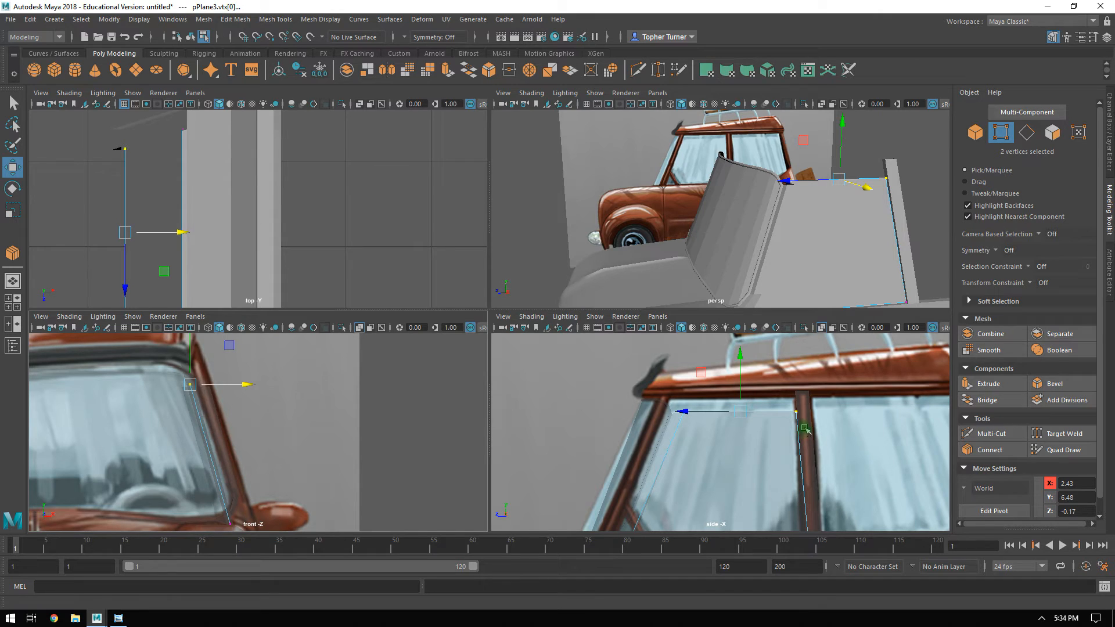
key(space)
alt+drag(734, 311, 795, 314)
drag(671, 349, 668, 351)
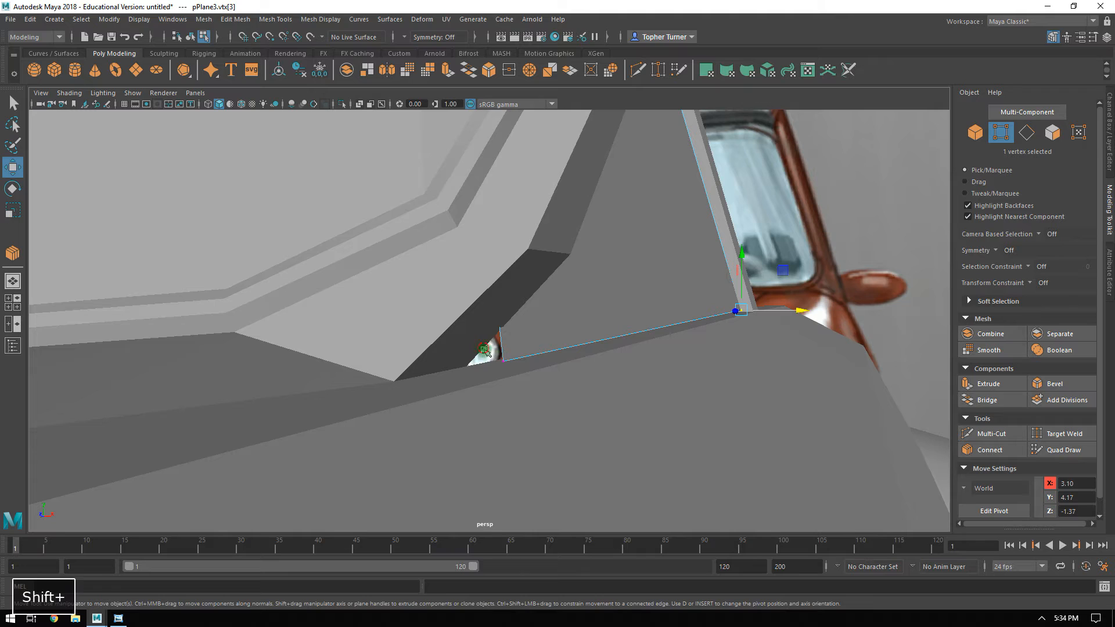
shift+drag(486, 350, 576, 370)
alt+drag(580, 369, 635, 323)
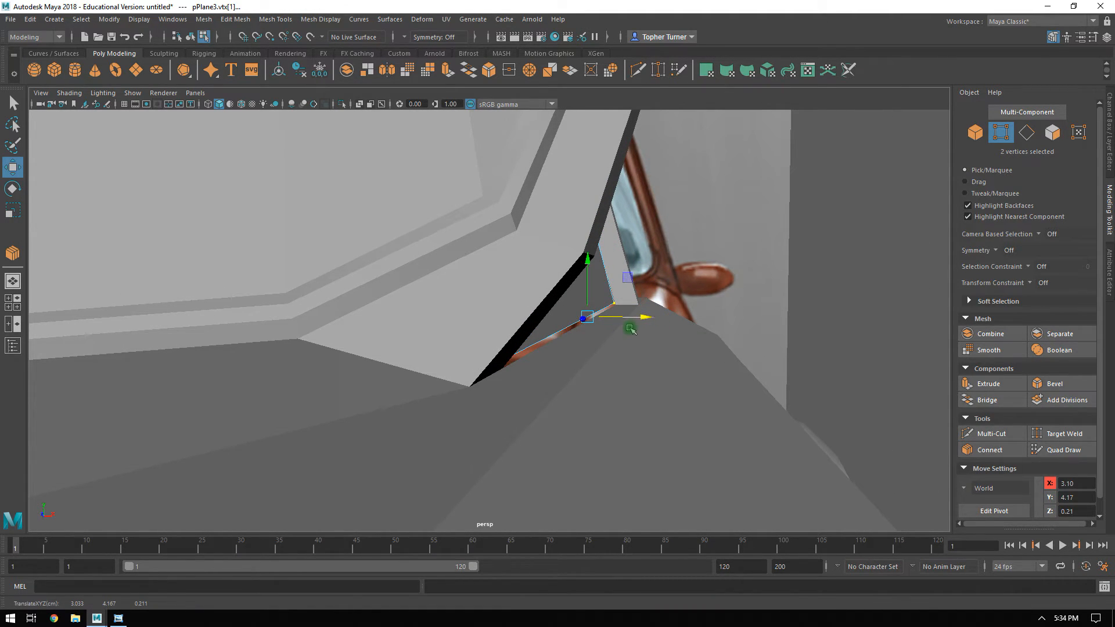
Scale the side body's vertices at the bases of the door and windshield pillars along X to line them up.
click(596, 334)
click(615, 304)
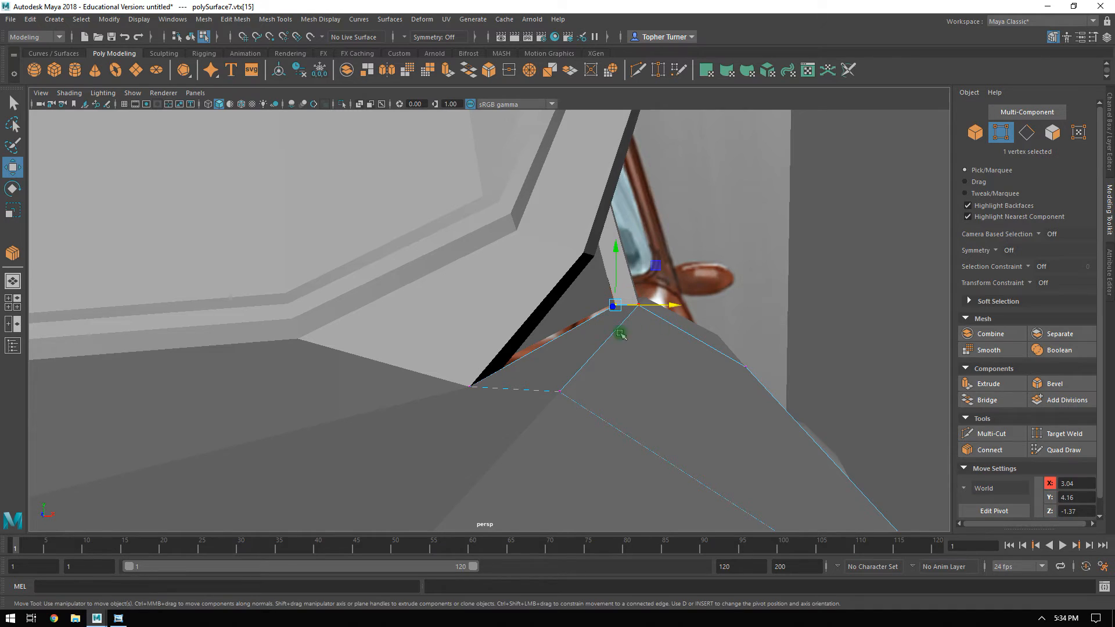
shift+click(469, 387)
key(r)
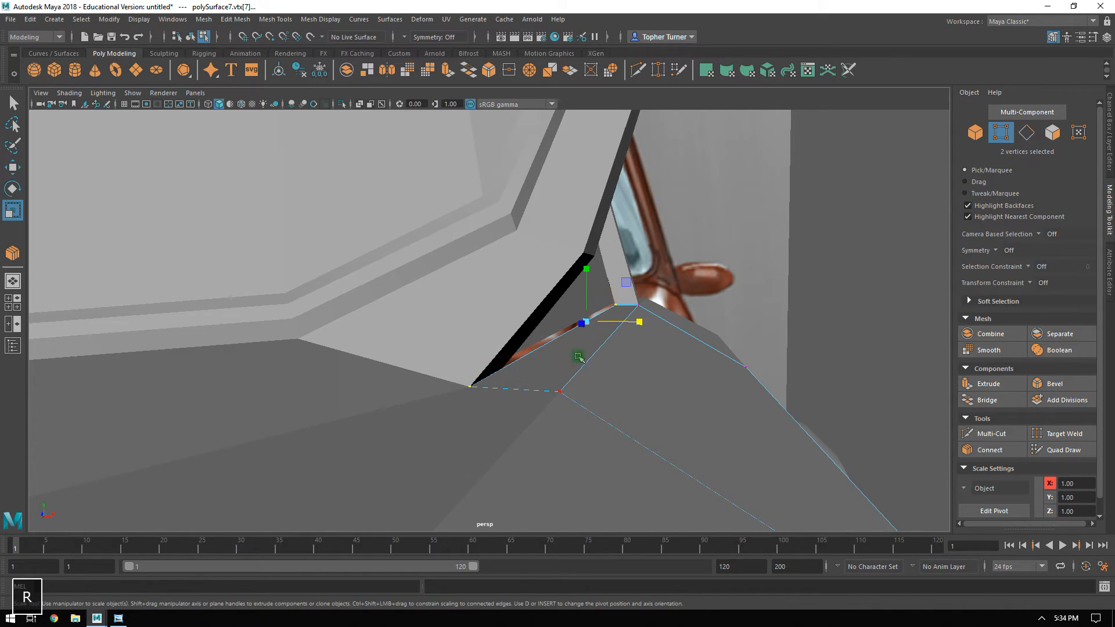
drag(633, 322, 530, 326)
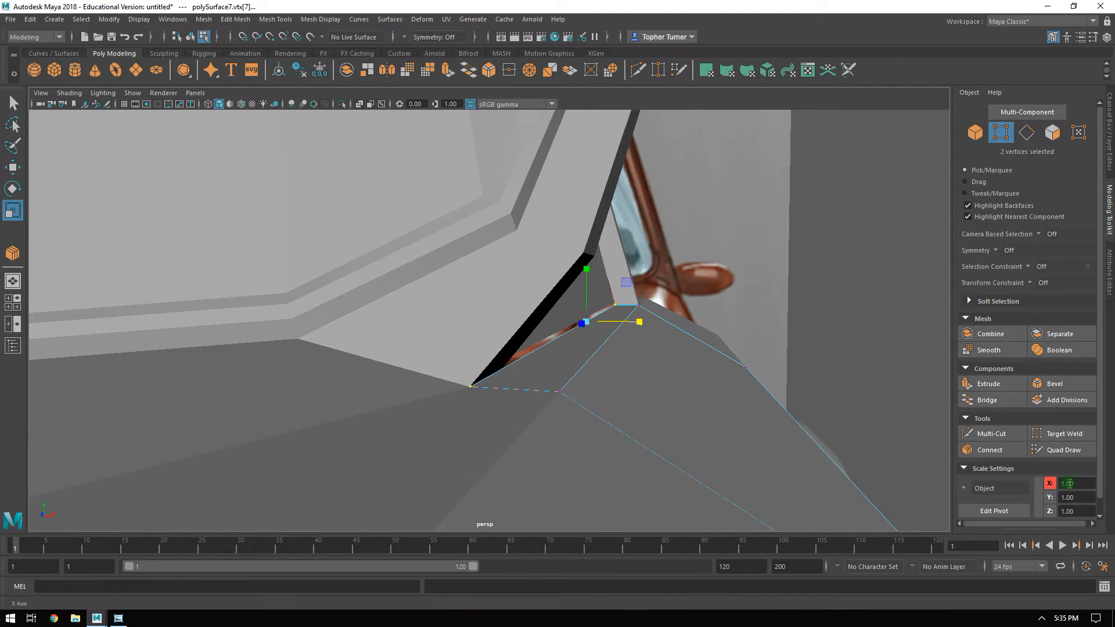
key(w)
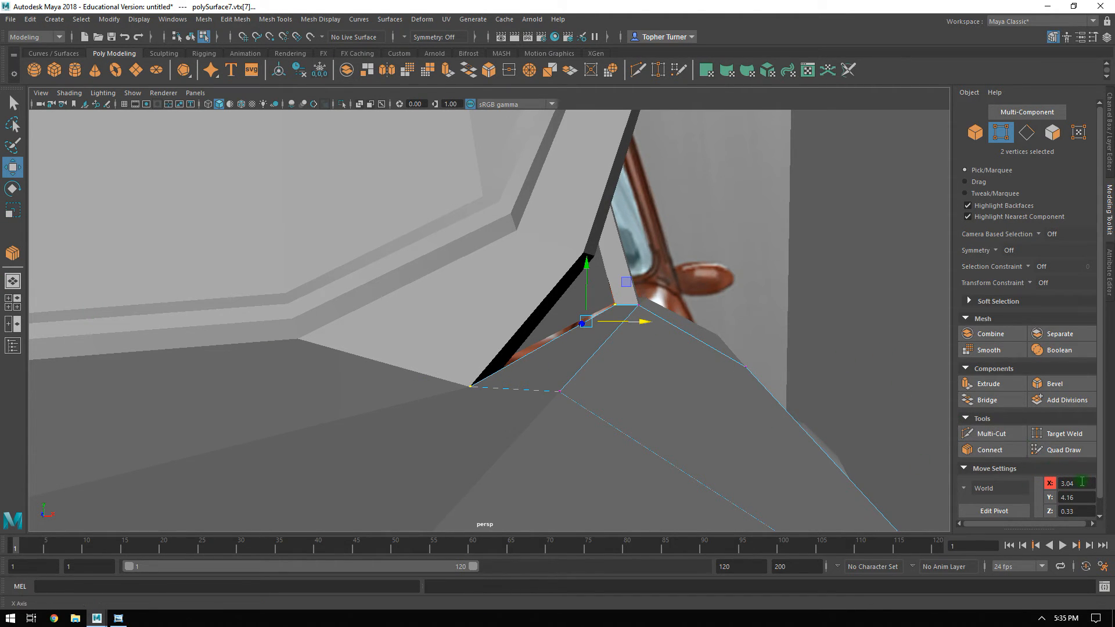
Set the X position of the window plane's two bottom vertices to 3.04.
click(567, 307)
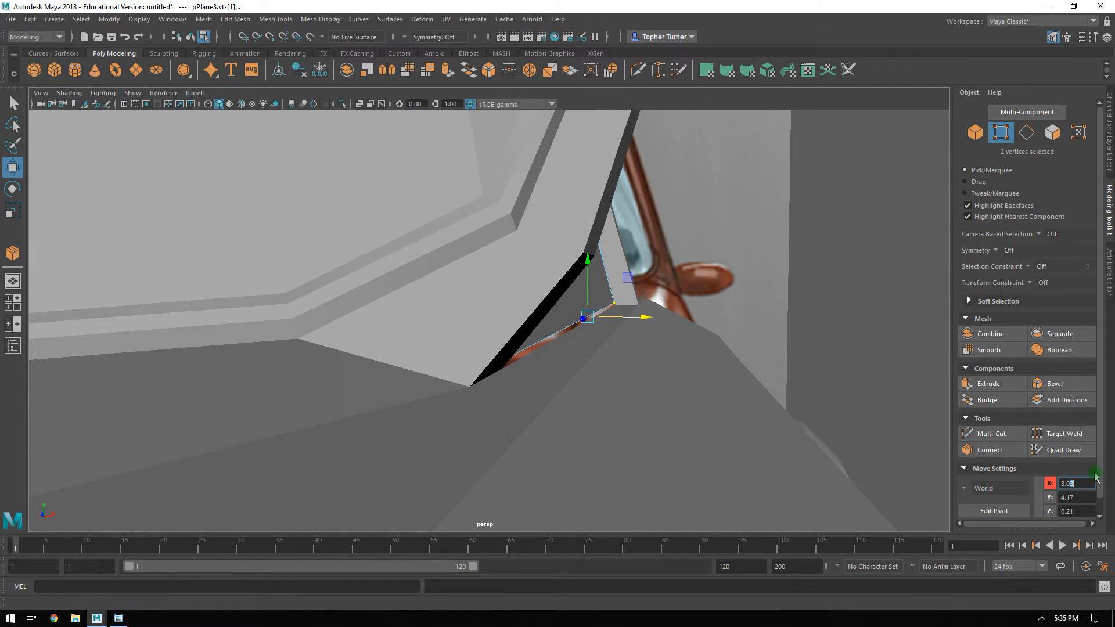
text(4)
key(Return)
Scale the window plane's two bottom vertices along the object Y axis to level them with each other.
alt+drag(734, 498, 632, 396)
key(r)
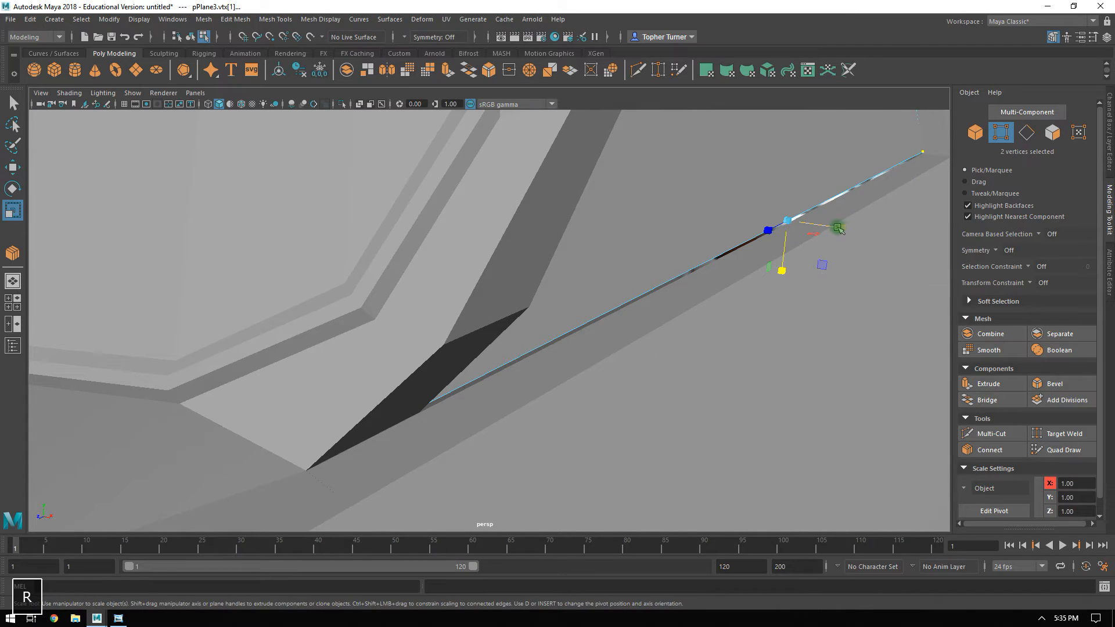
drag(839, 227, 478, 219)
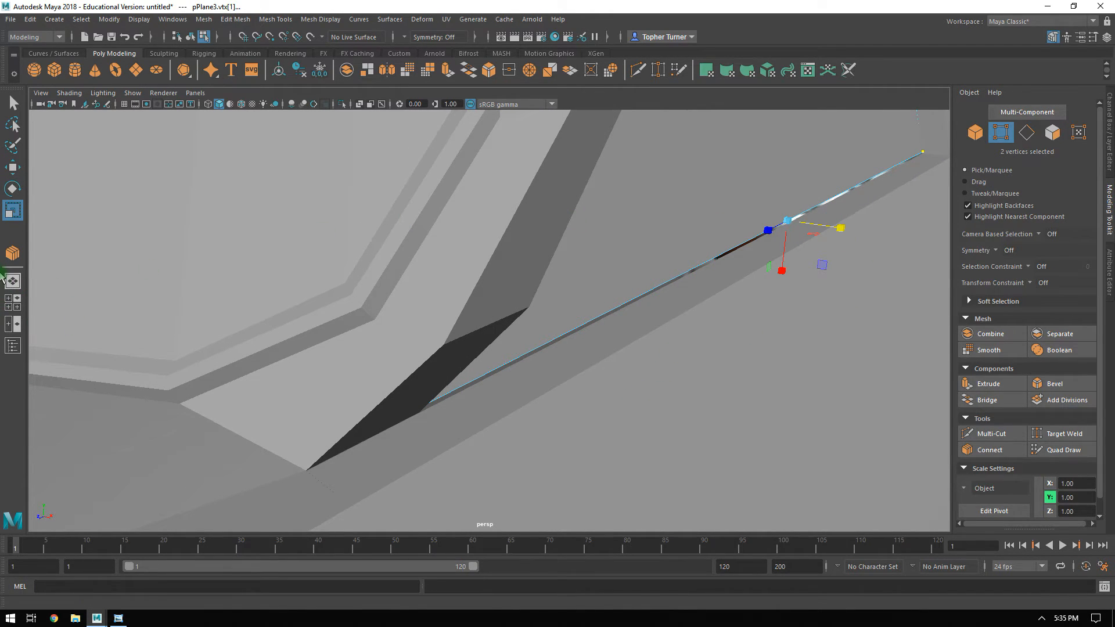
alt+drag(412, 339, 192, 344)
alt+middle_drag(338, 355, 241, 147)
alt+drag(242, 147, 430, 242)
Move the window plane's two bottom vertices onto the side body's upper edge, at about X 3.05 and Y 4.16.
key(w)
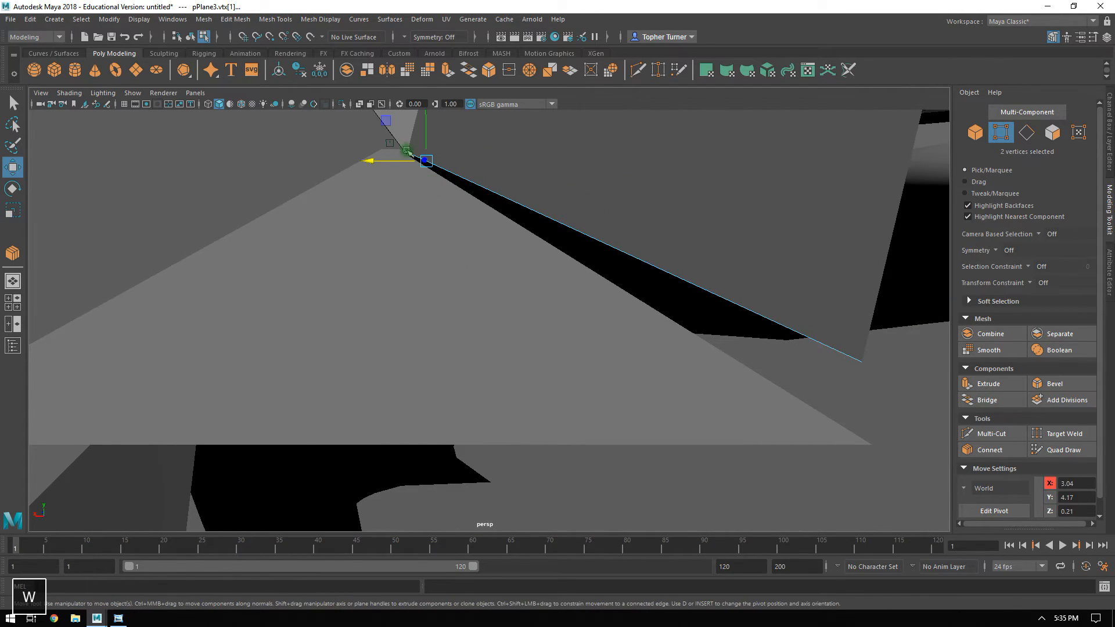
drag(381, 163, 370, 168)
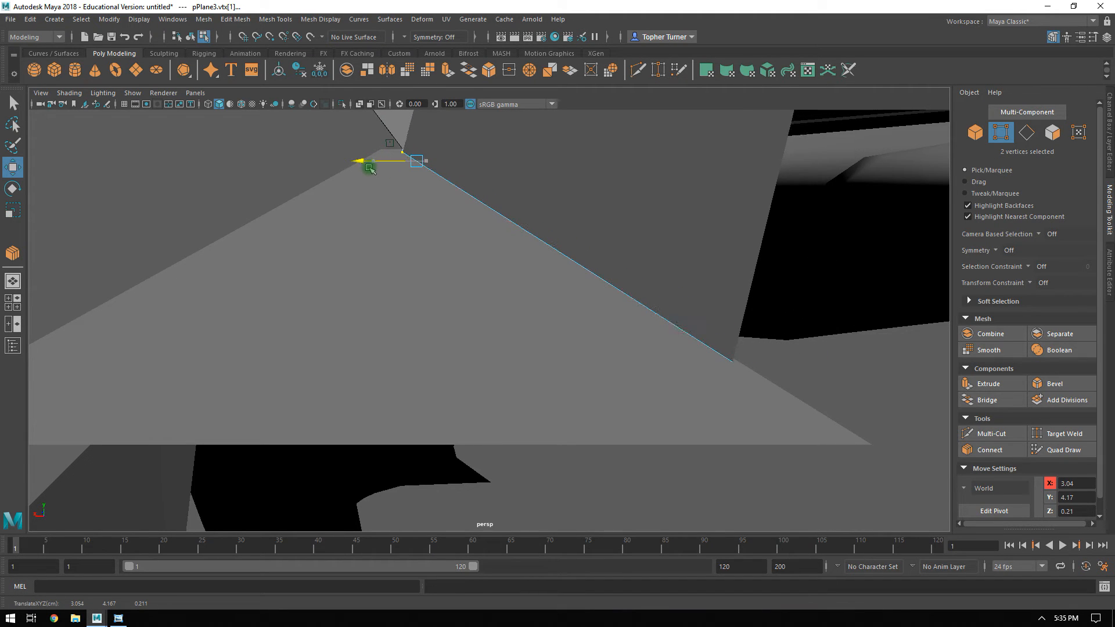
alt+right_drag(580, 274, 446, 229)
alt+drag(446, 228, 524, 256)
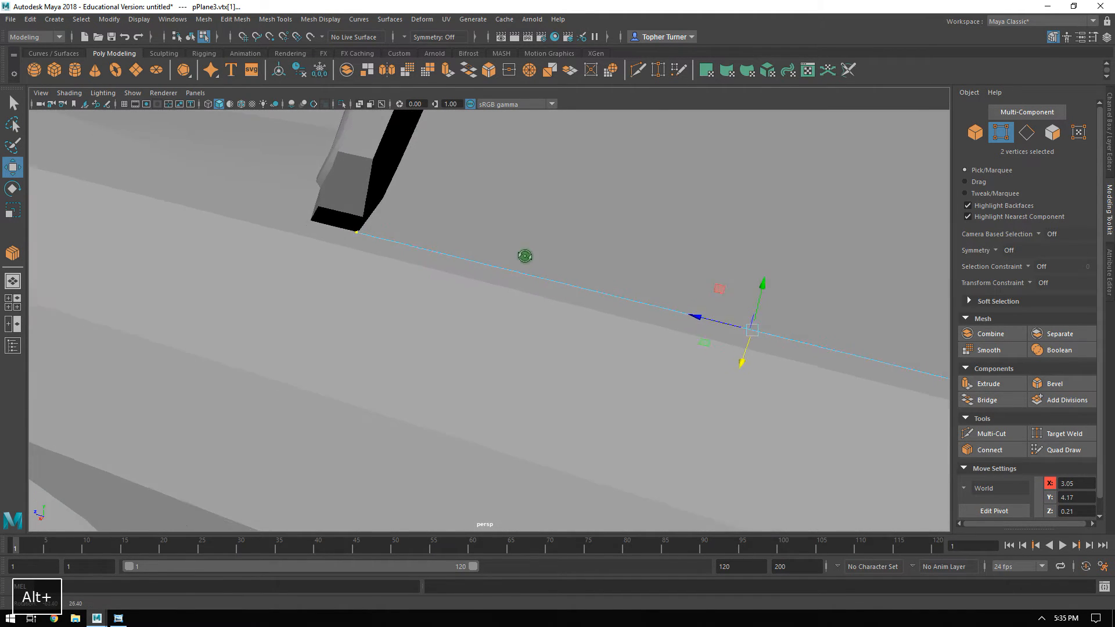
alt+middle_drag(525, 256, 418, 301)
alt+drag(418, 302, 450, 277)
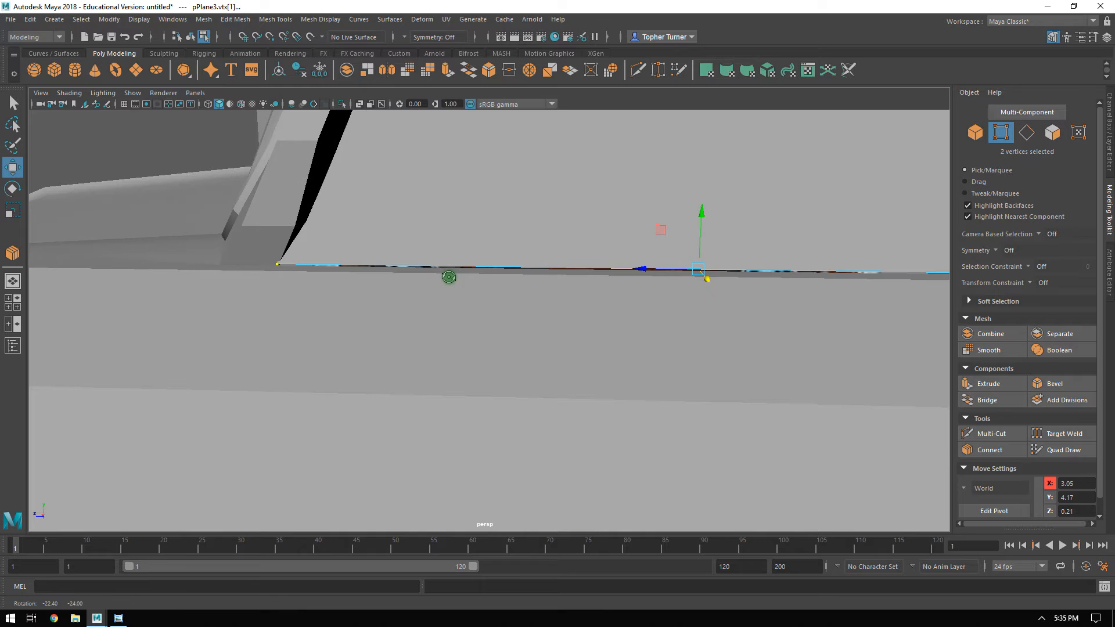
drag(706, 217, 703, 219)
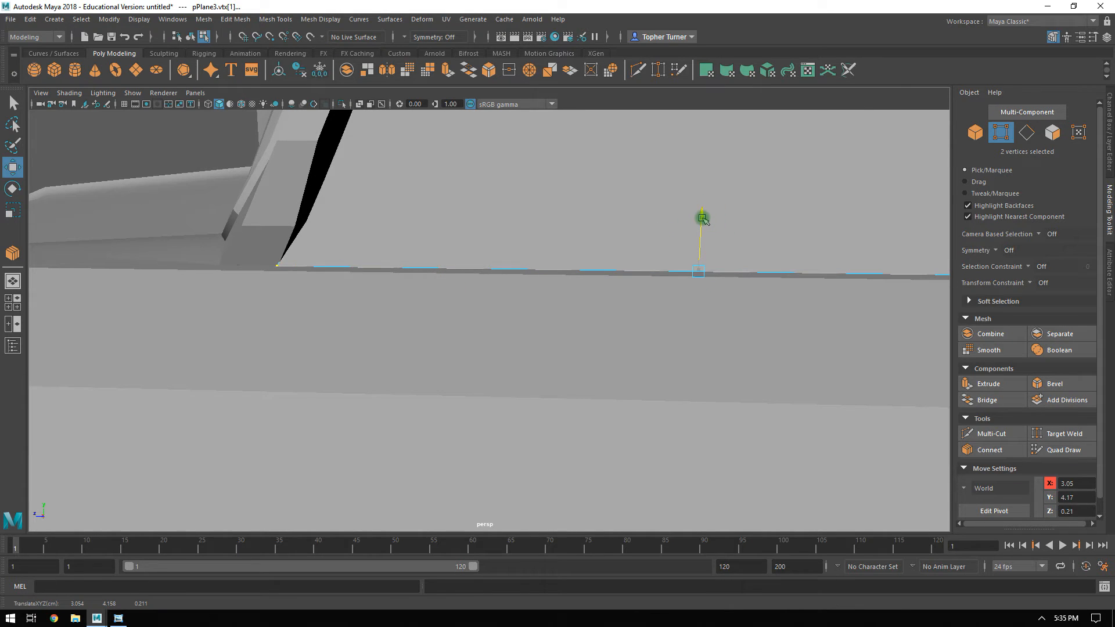
Enable point snapping and snap the window plane's bottom vertex to the windshield pillar's base corner.
alt+middle_drag(716, 238, 537, 289)
alt+right_drag(339, 286, 490, 308)
alt+middle_drag(500, 327, 768, 317)
alt+drag(458, 299, 574, 316)
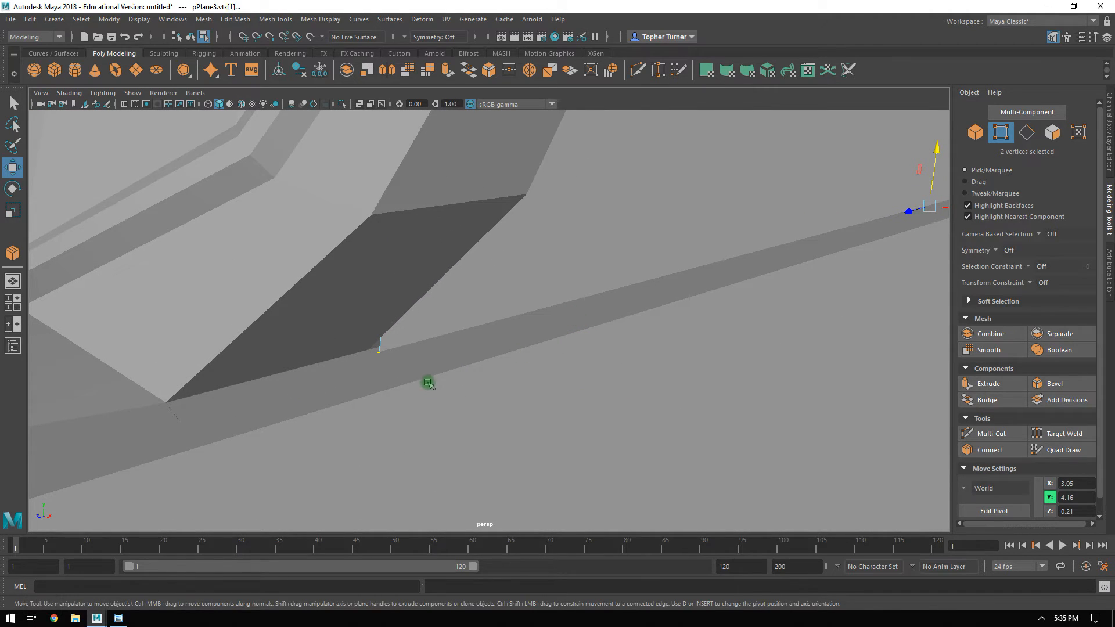
click(270, 38)
middle_drag(345, 372, 383, 361)
key(ctrl+z)
mouse_move(377, 359)
mouse_down()
mouse_move(399, 337)
mouse_move(378, 359)
mouse_up()
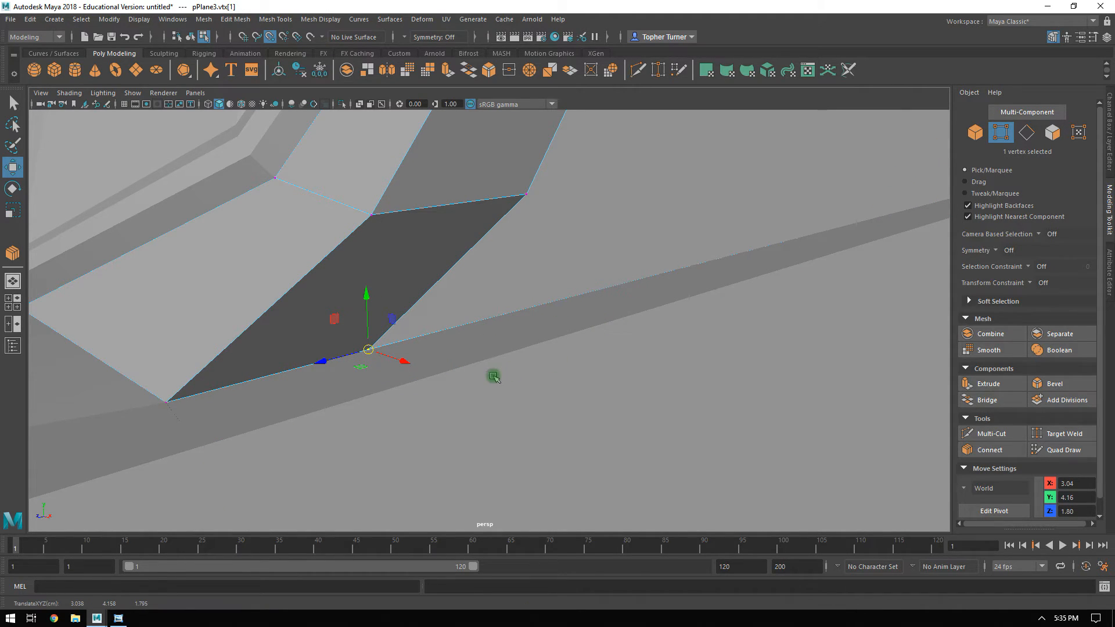
Open the Move tool settings and copy the custom axis orientation value -1731.4226 with the windshield-side bottom vertex selected.
key(w)
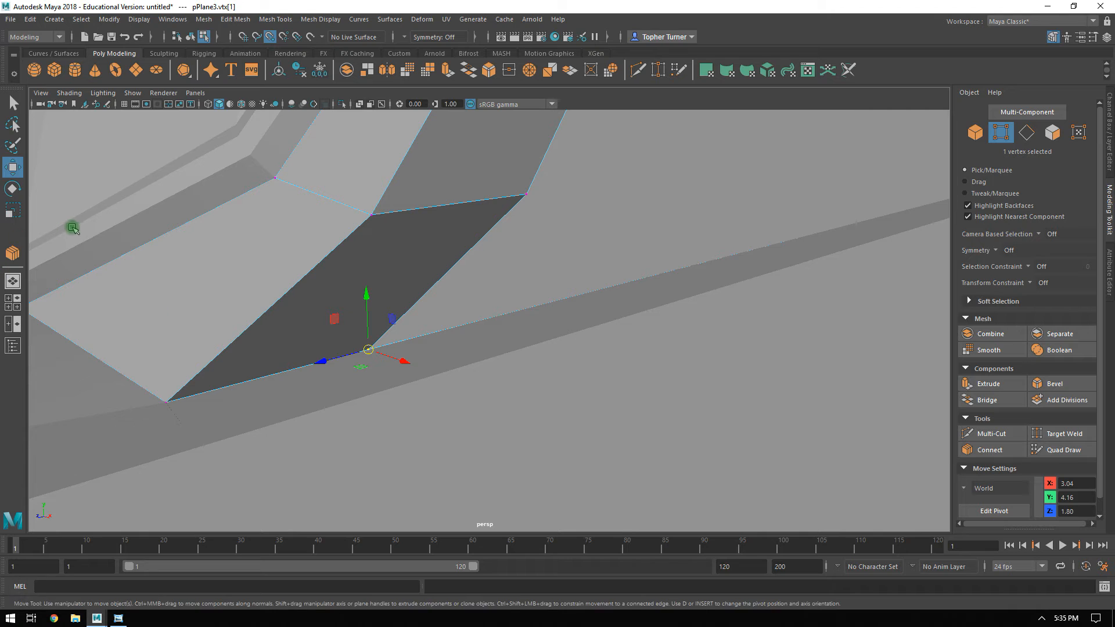
double_click(12, 168)
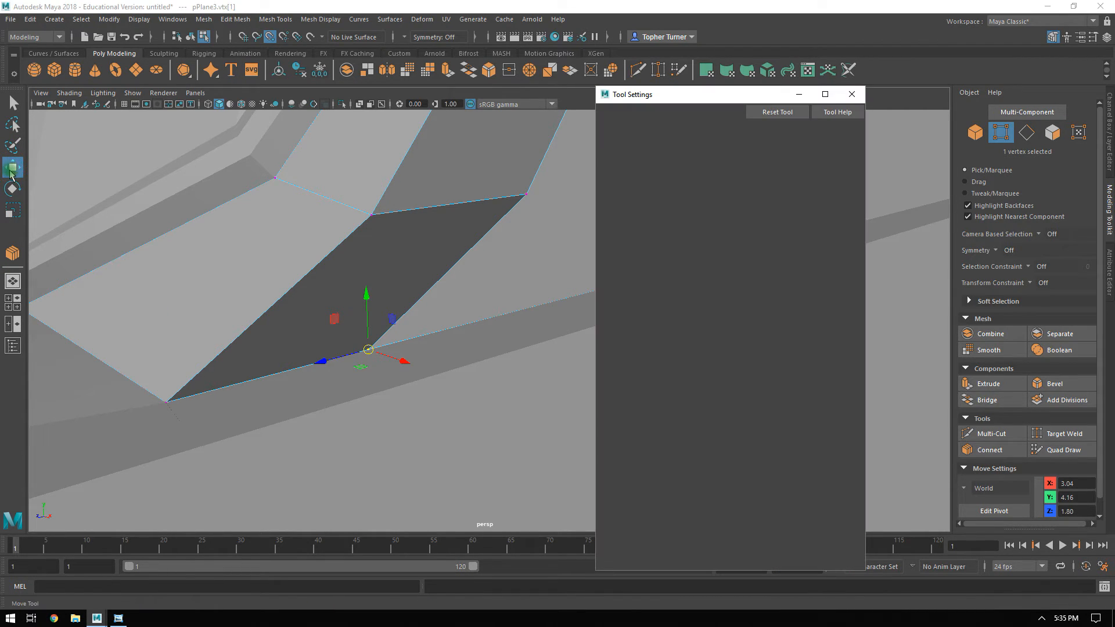
drag(690, 99, 899, 77)
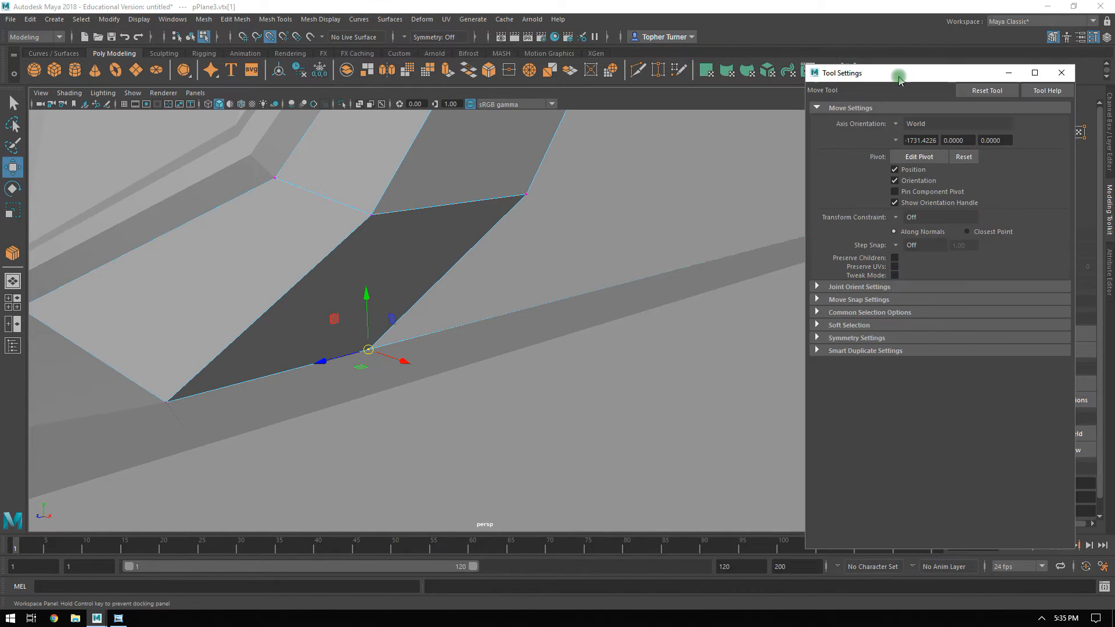
alt+drag(656, 271, 665, 224)
click(923, 140)
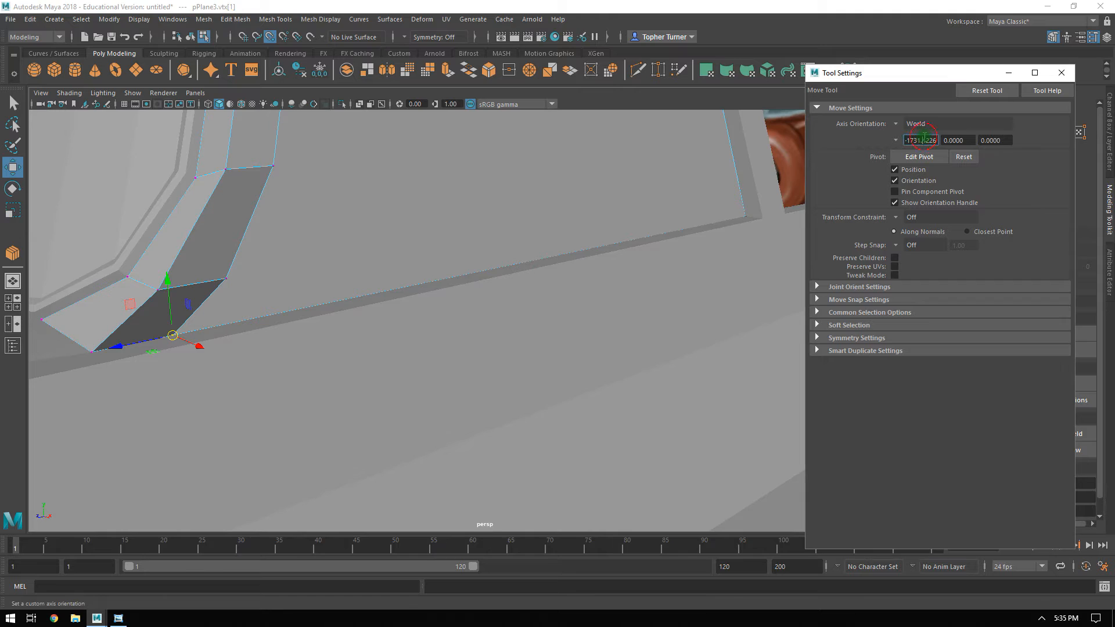
key(ctrl+c)
Try to paste -1731.4226 as the axis orientation value for the window plane's other bottom vertex.
click(746, 217)
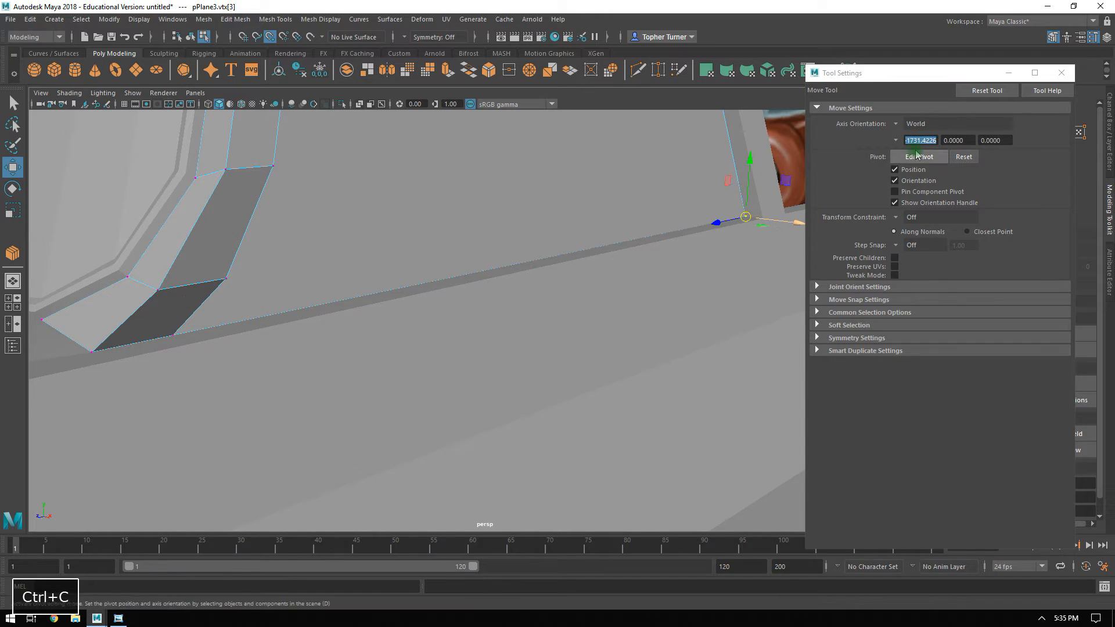
click(915, 140)
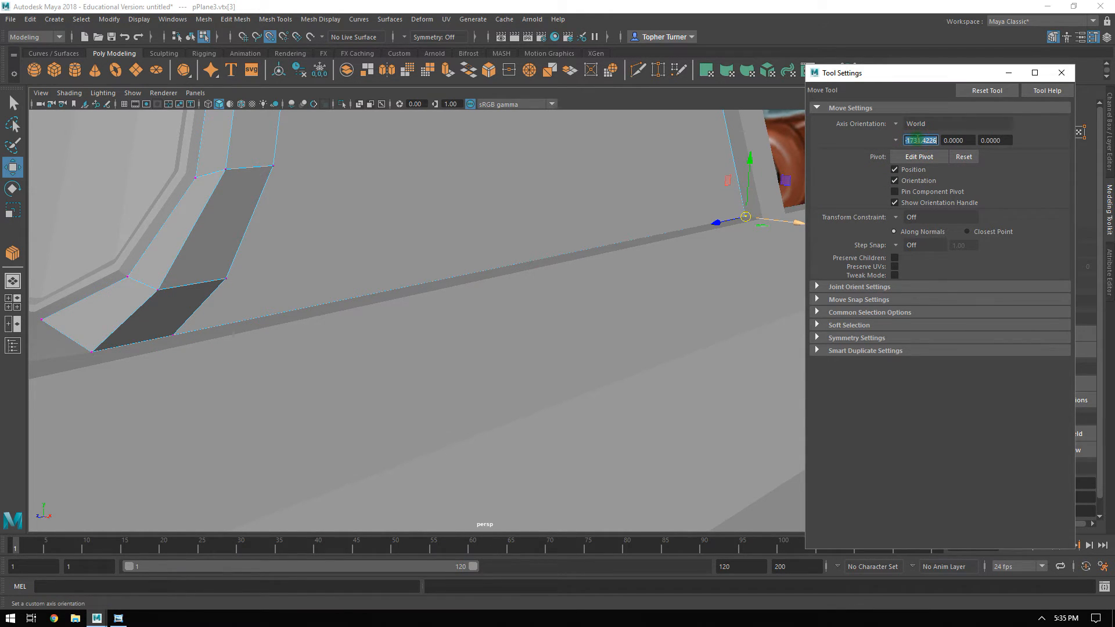
key(ctrl+v)
key(Return)
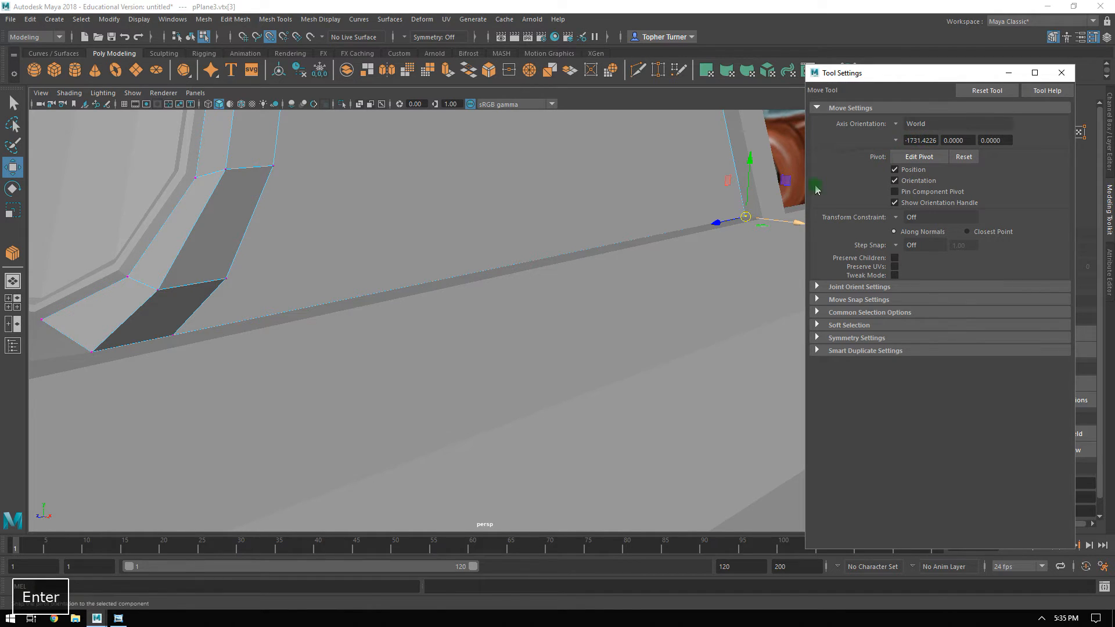
alt+drag(573, 219, 598, 221)
click(895, 140)
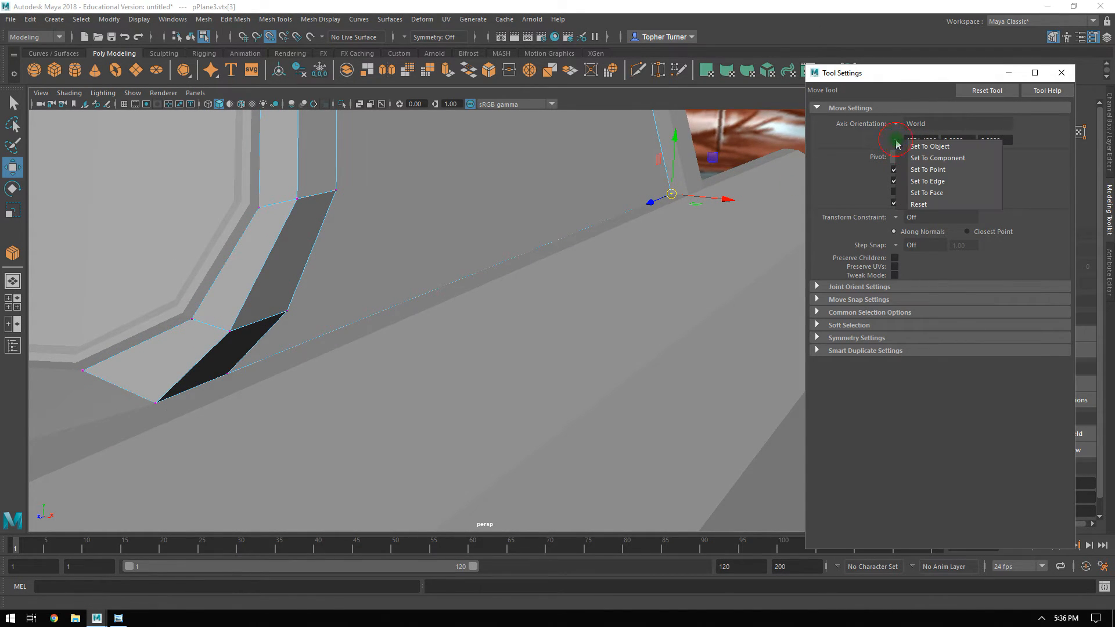
click(870, 139)
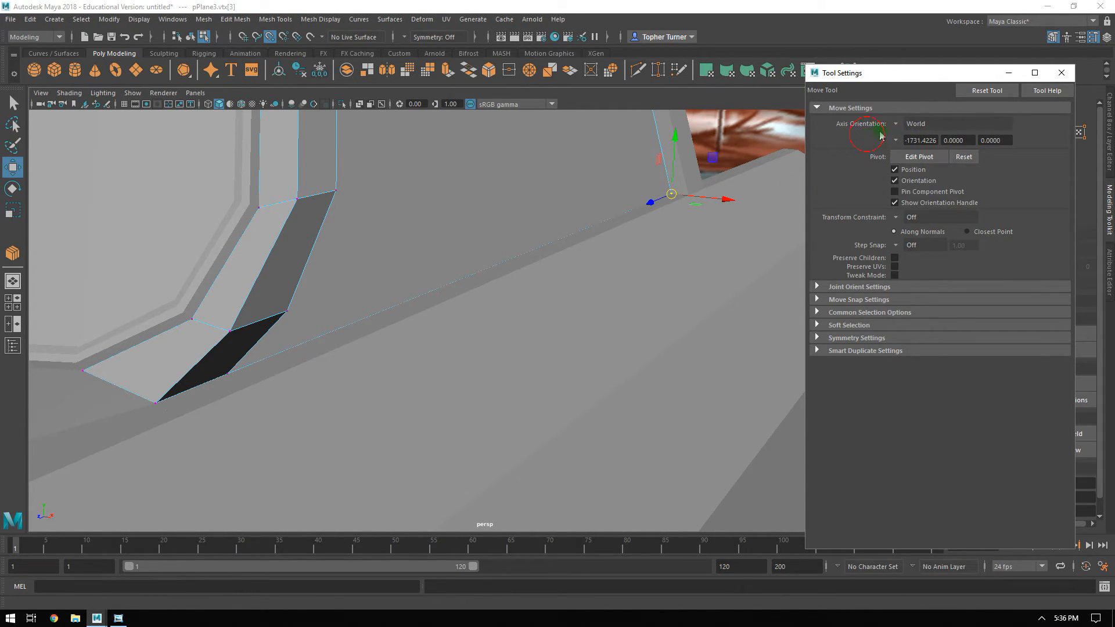
Examine how the window plane's two bottom vertices line up at the pillar base in the front view.
alt+drag(522, 240, 421, 215)
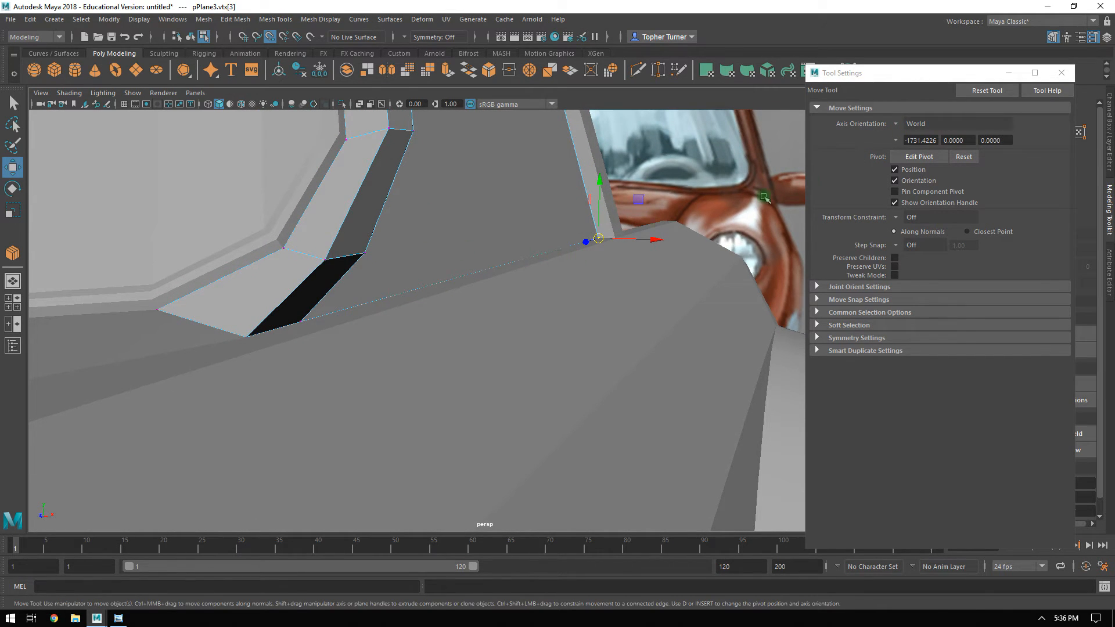
click(671, 184)
click(664, 297)
click(530, 246)
click(601, 246)
alt+drag(532, 271, 543, 271)
key(space)
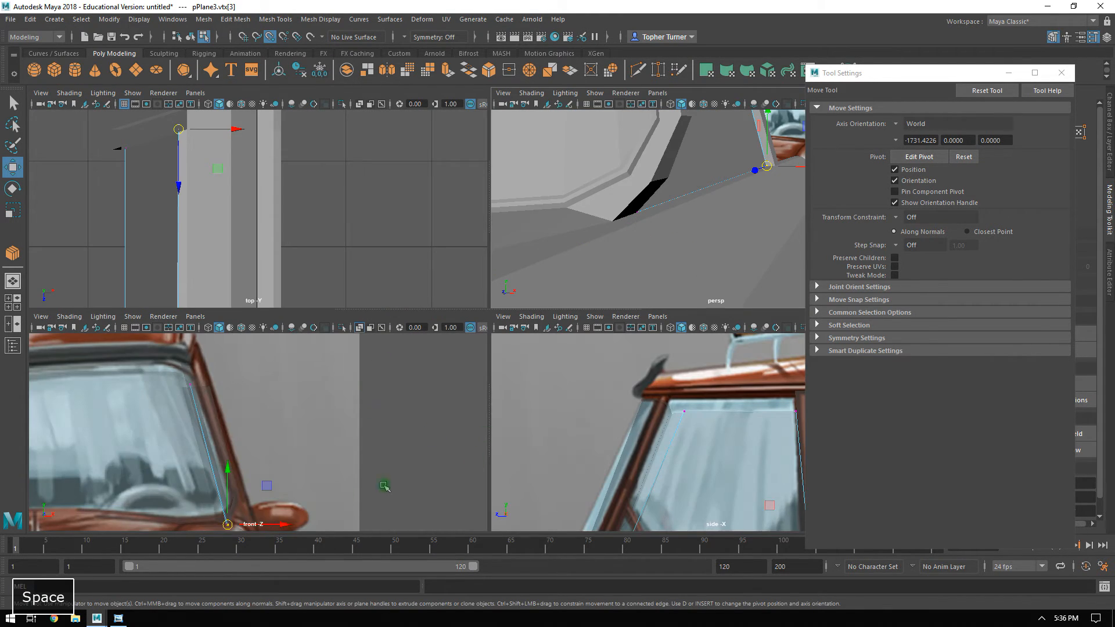
key(space)
alt+middle_drag(348, 469, 334, 302)
alt+right_drag(461, 481, 832, 623)
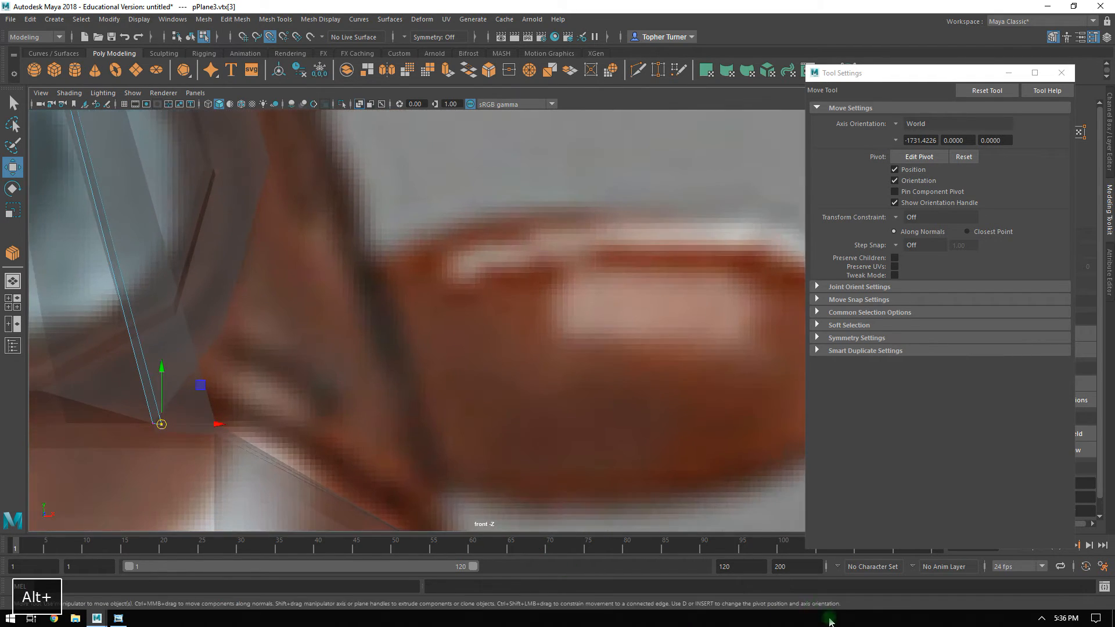
alt+middle_drag(384, 384, 597, 301)
alt+right_drag(505, 342, 630, 503)
alt+middle_drag(268, 338, 438, 309)
alt+right_drag(438, 309, 730, 506)
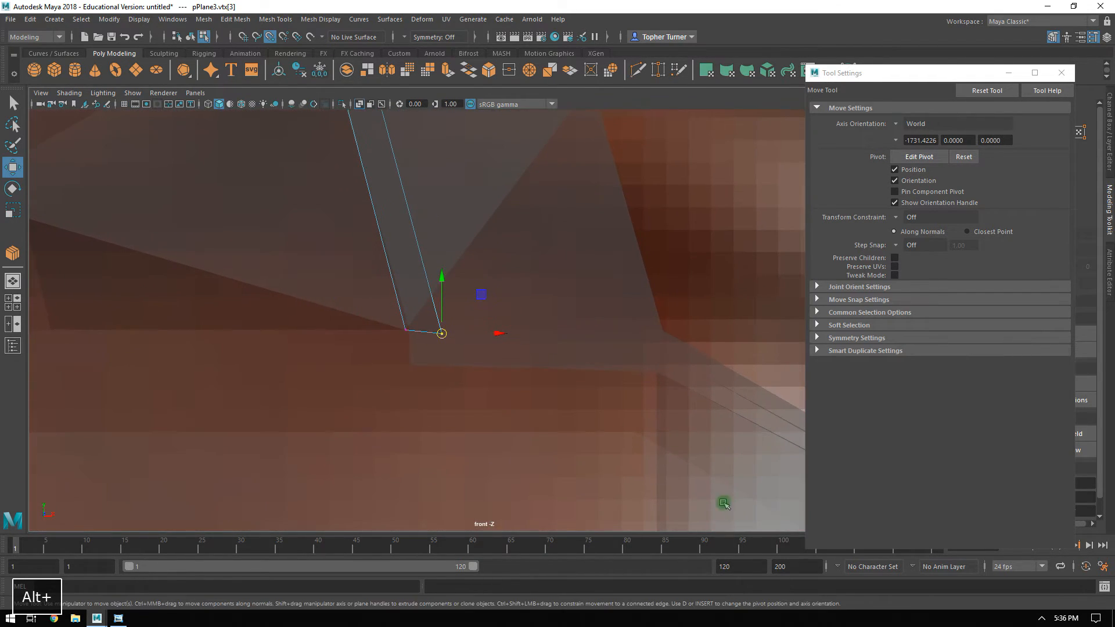
Close the Move tool settings and undo the accidental vertex selection on the other mesh.
drag(347, 297, 413, 361)
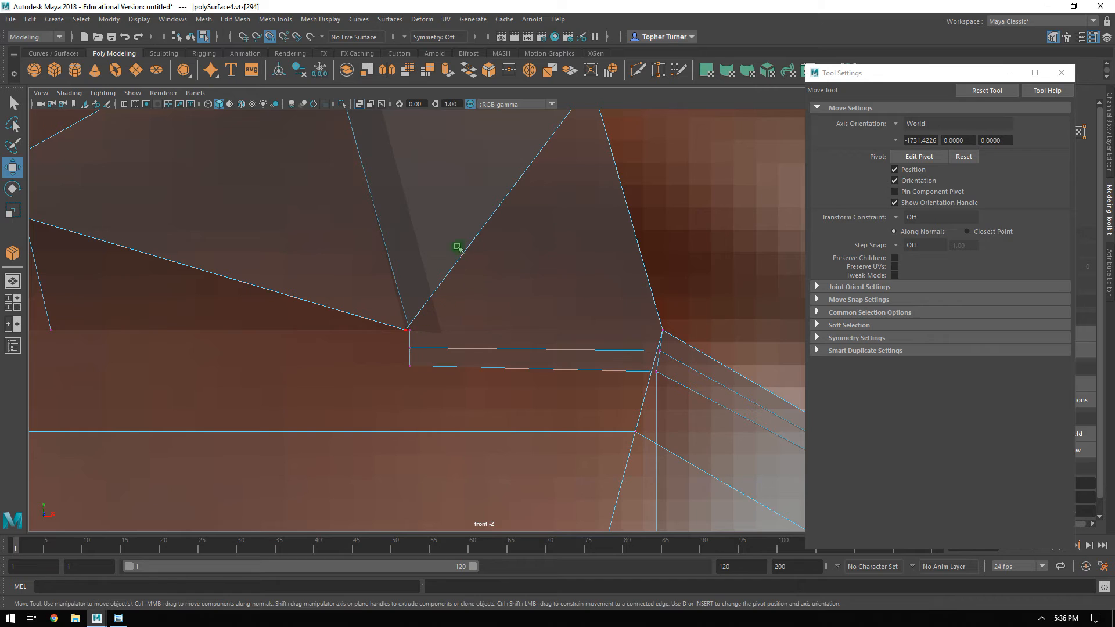
click(1061, 73)
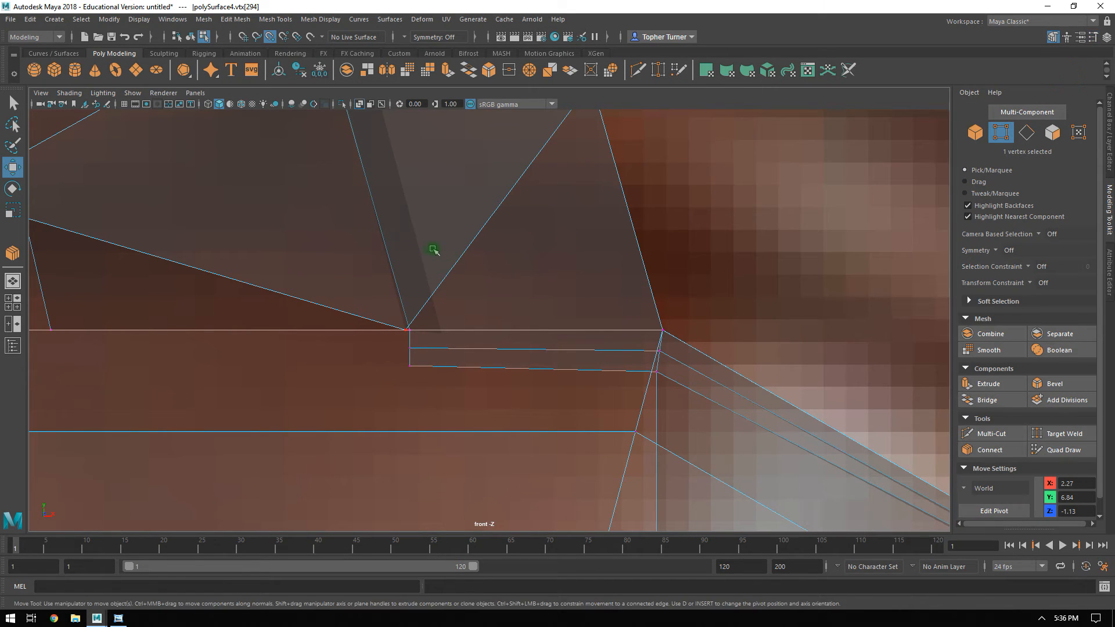
key(ctrl+z)
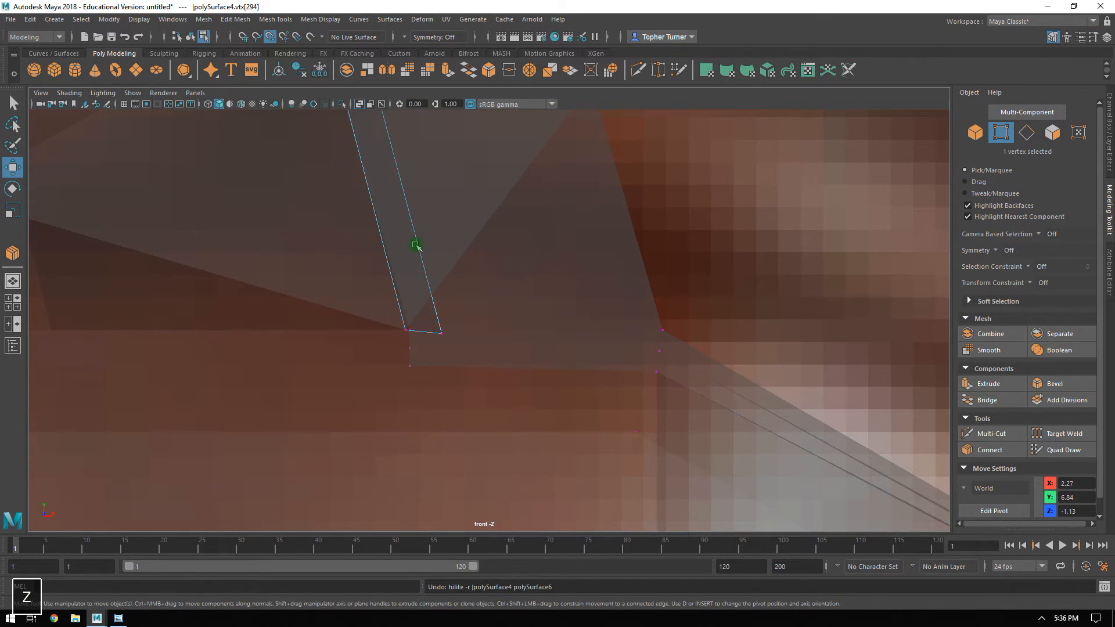
Check the X position of the window plane's bottom vertex at the windshield pillar.
click(684, 228)
click(432, 328)
alt+right_drag(433, 324, 567, 436)
alt+middle_drag(361, 298, 492, 291)
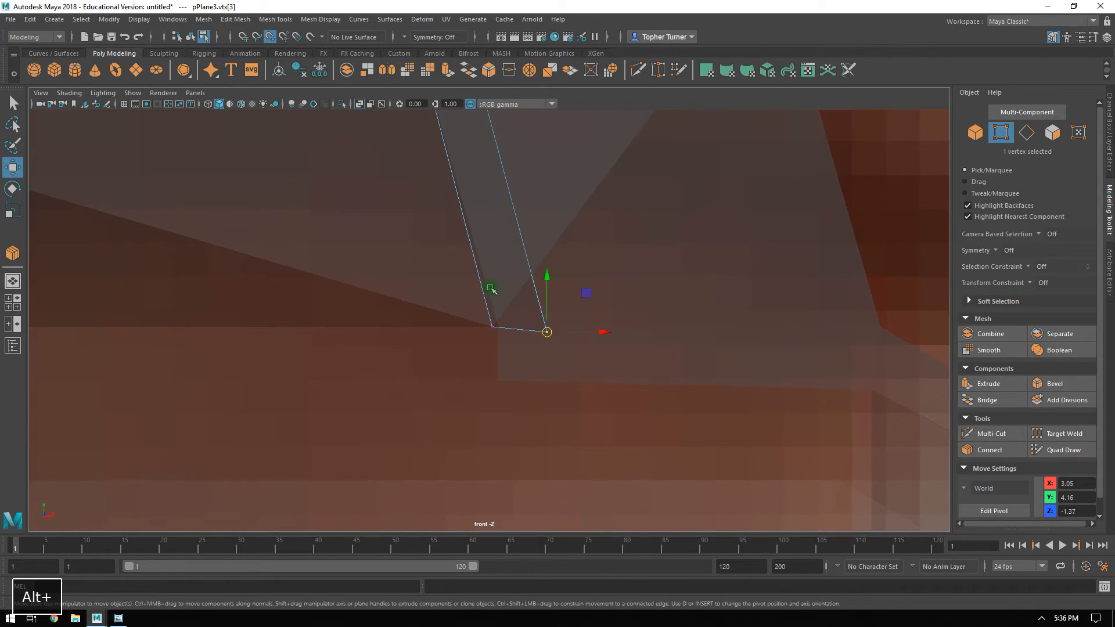
alt+right_drag(493, 291, 570, 320)
click(486, 333)
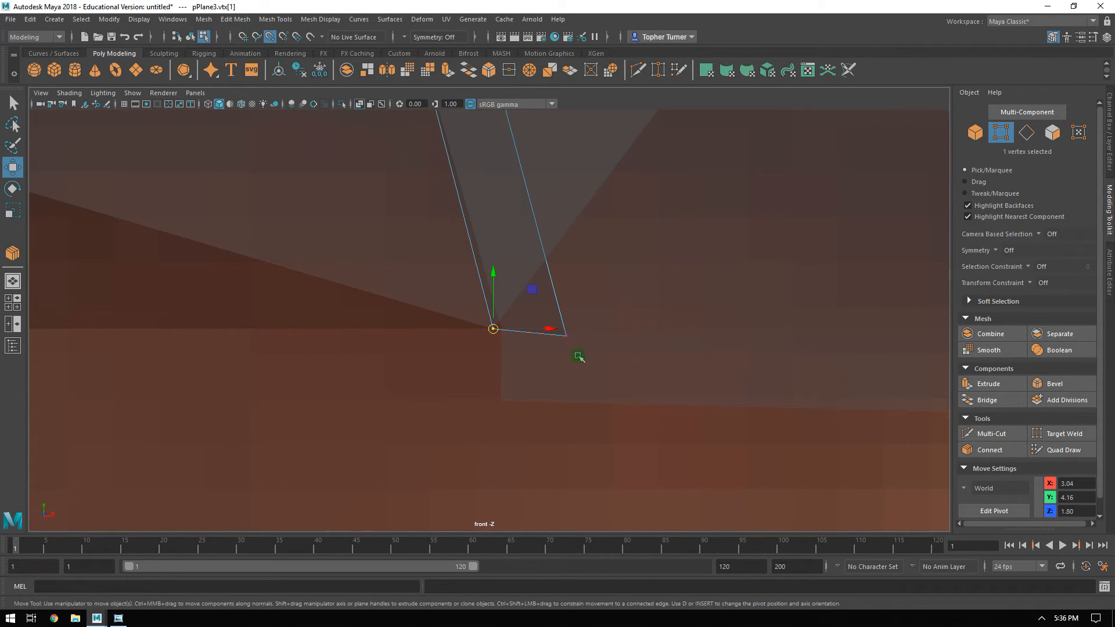
click(998, 469)
click(984, 469)
click(984, 468)
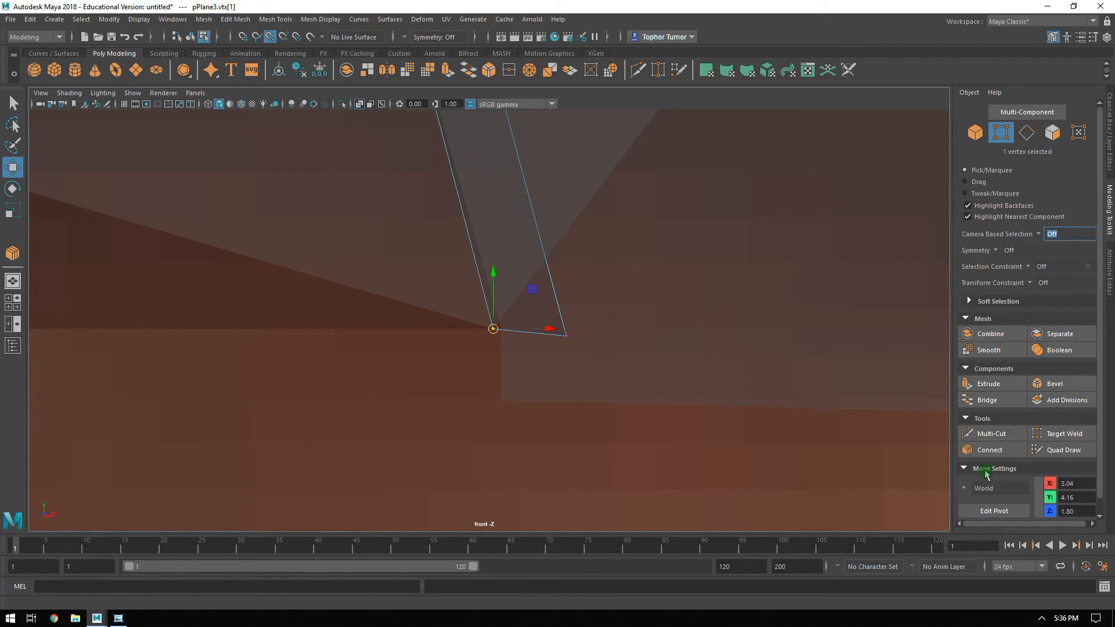
click(1080, 481)
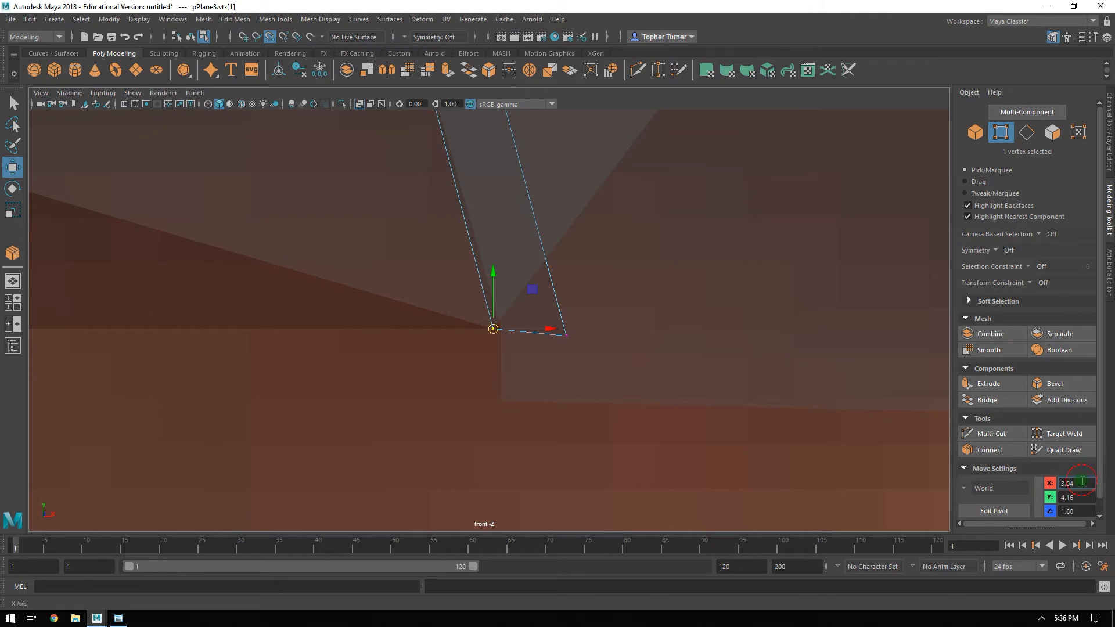
click(1053, 482)
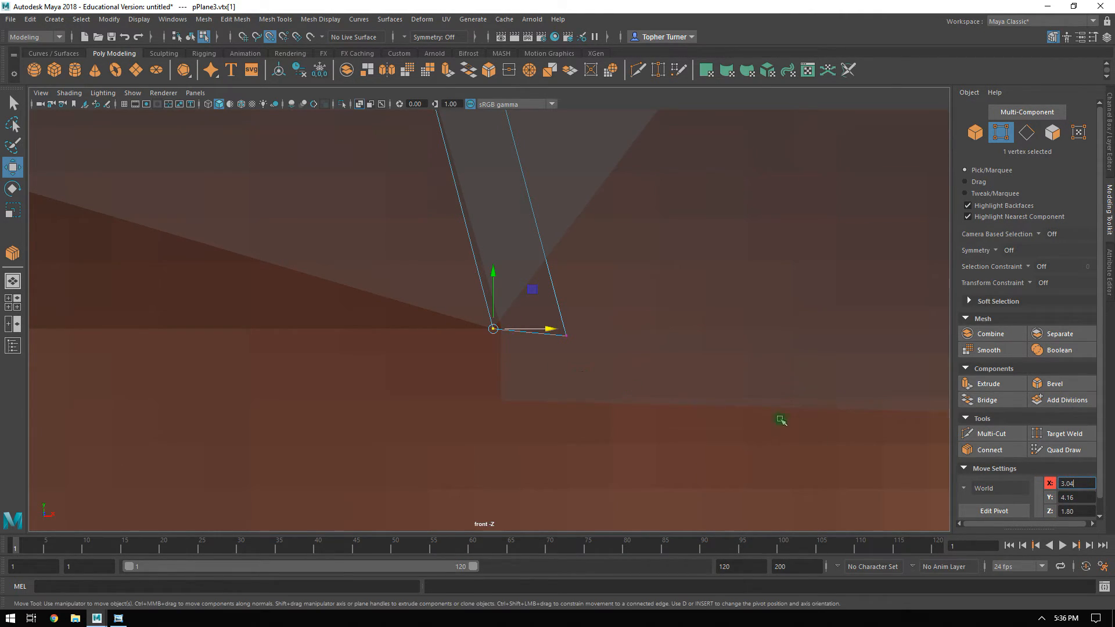
Set the door-pillar-side bottom vertex's X to 3.04 and raise it slightly along Y to meet the other vertex.
drag(595, 322, 561, 355)
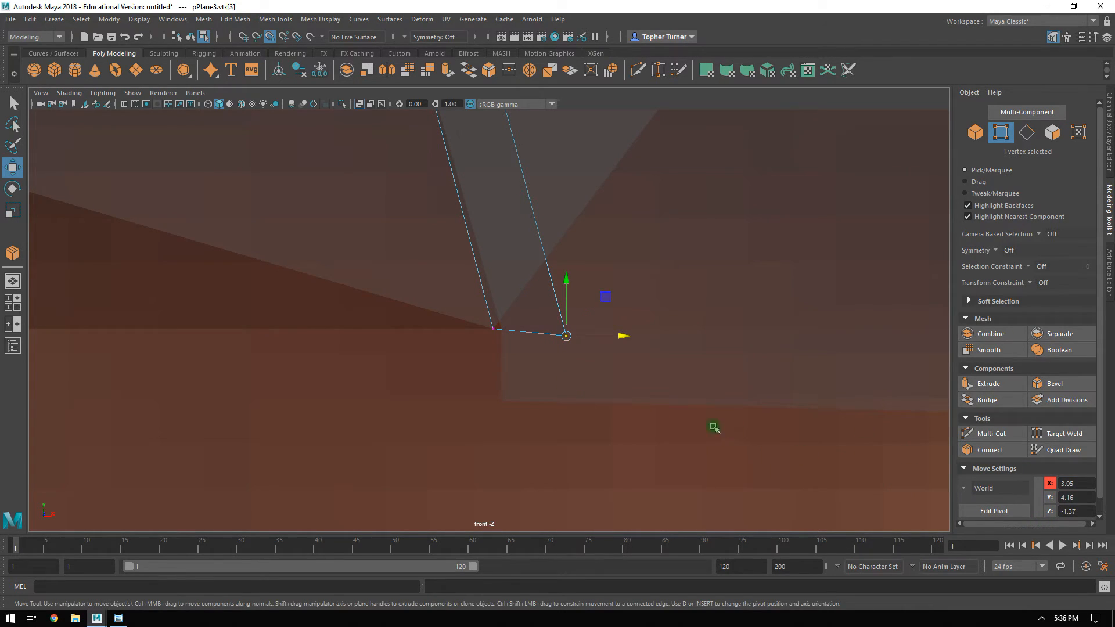
drag(469, 304, 518, 351)
drag(590, 283, 545, 359)
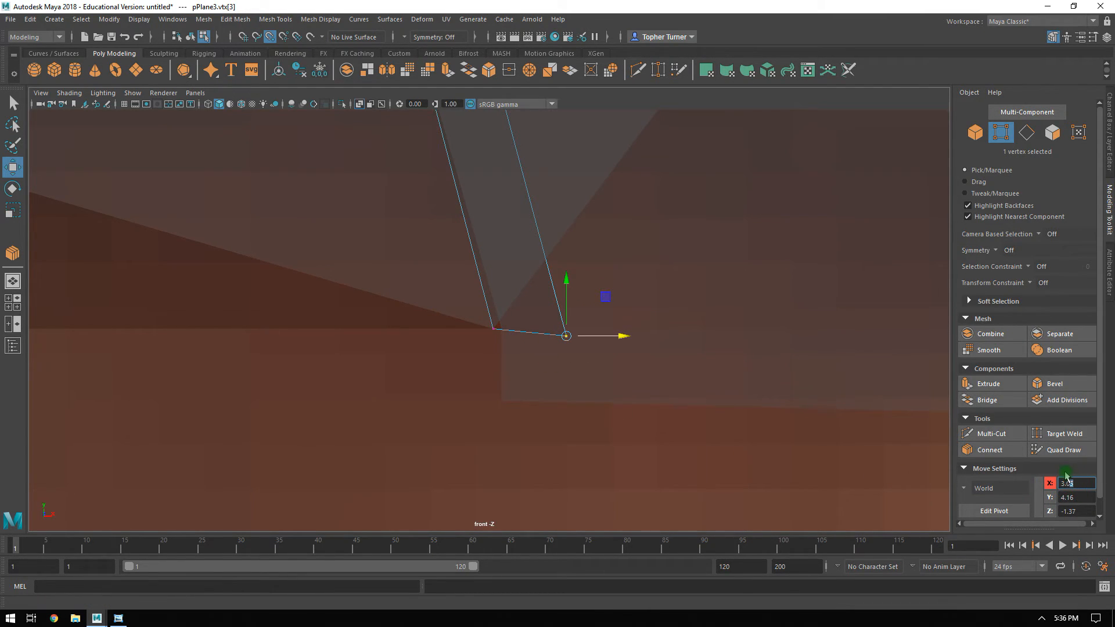
key(Return)
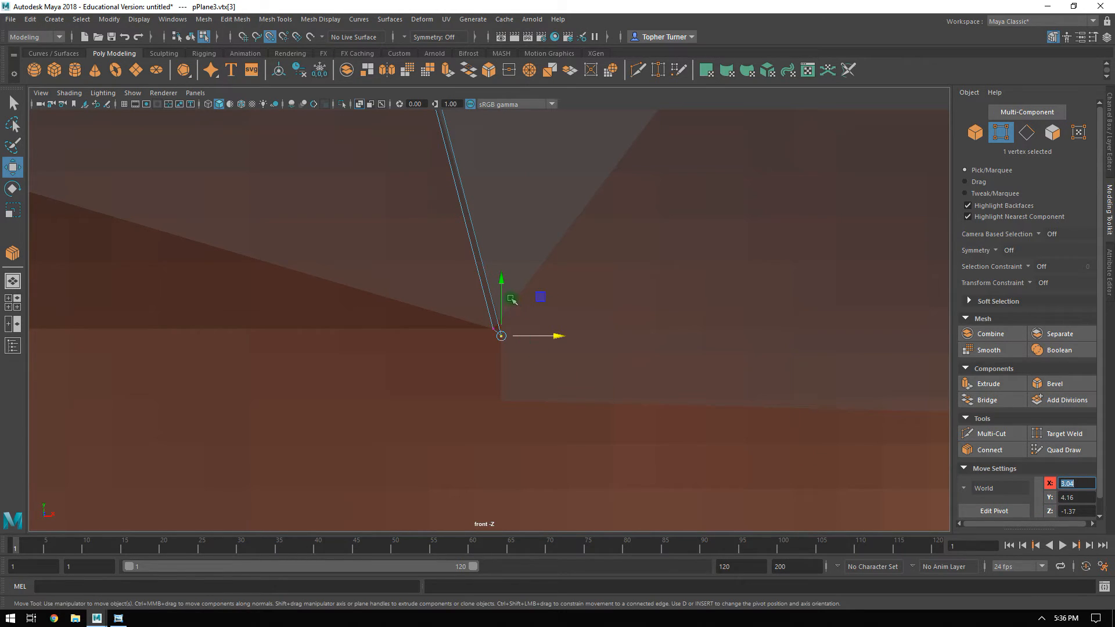
drag(503, 303, 503, 299)
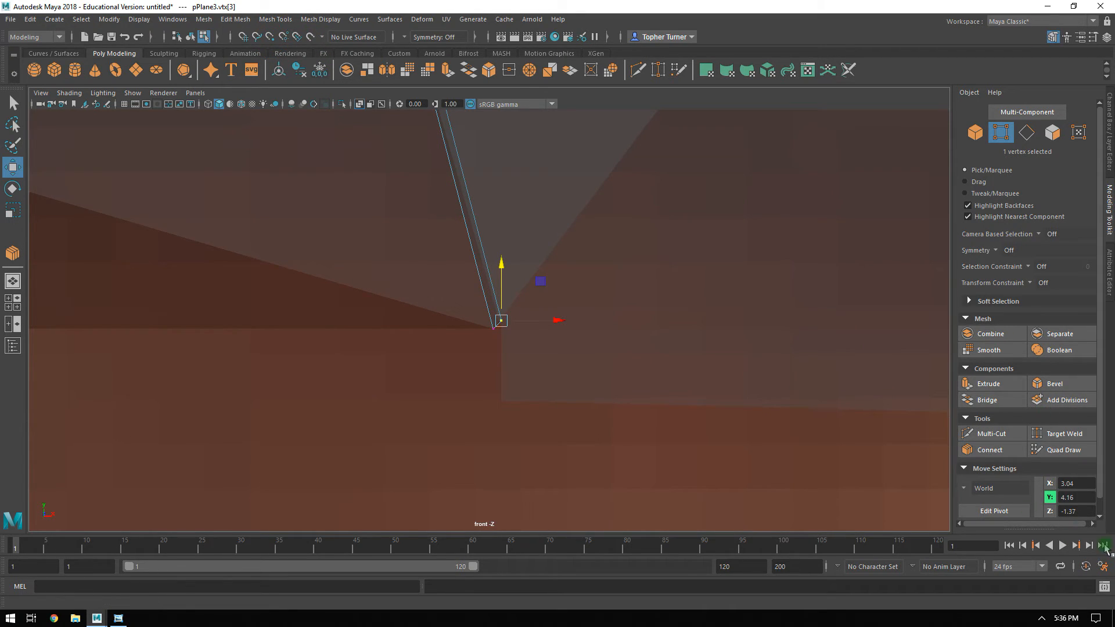
click(495, 327)
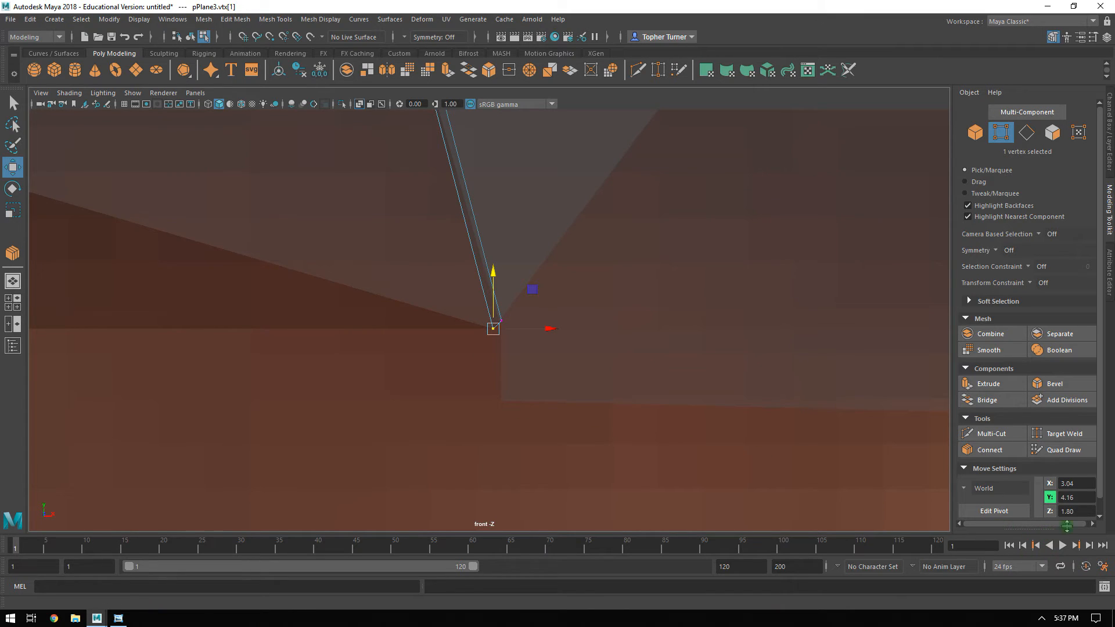
drag(533, 288, 493, 327)
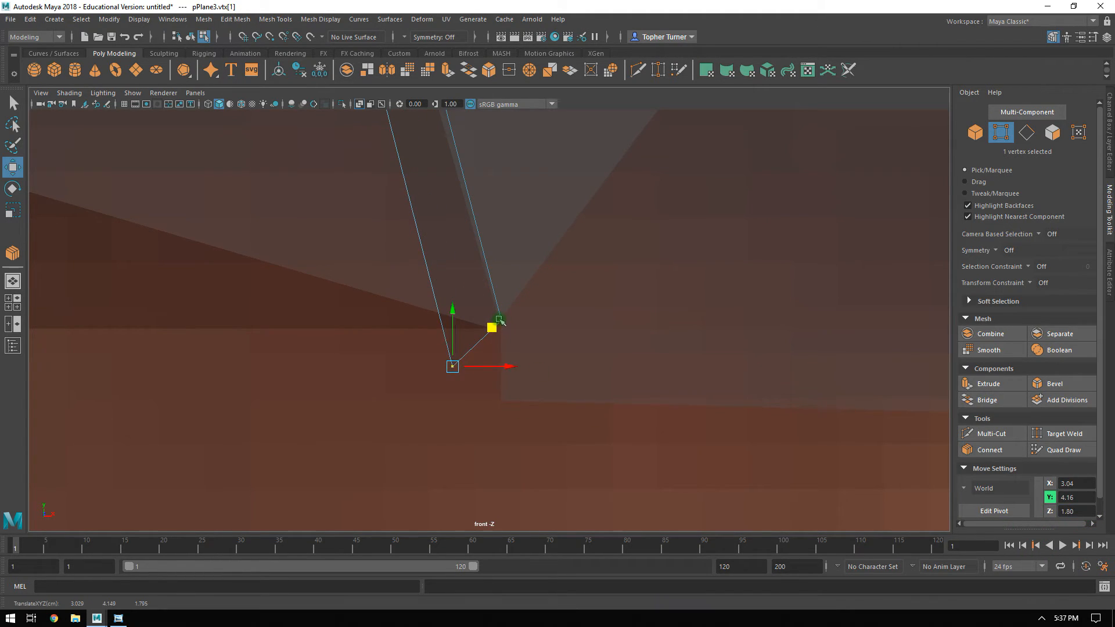
key(ctrl+z)
drag(583, 270, 517, 311)
key(ctrl+z)
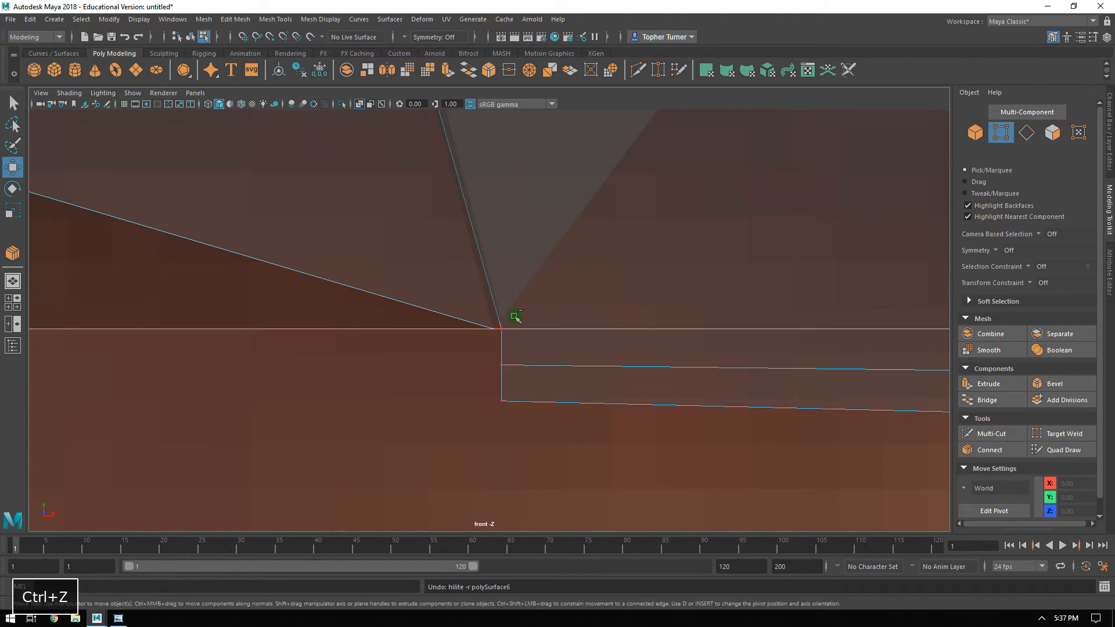
key(z)
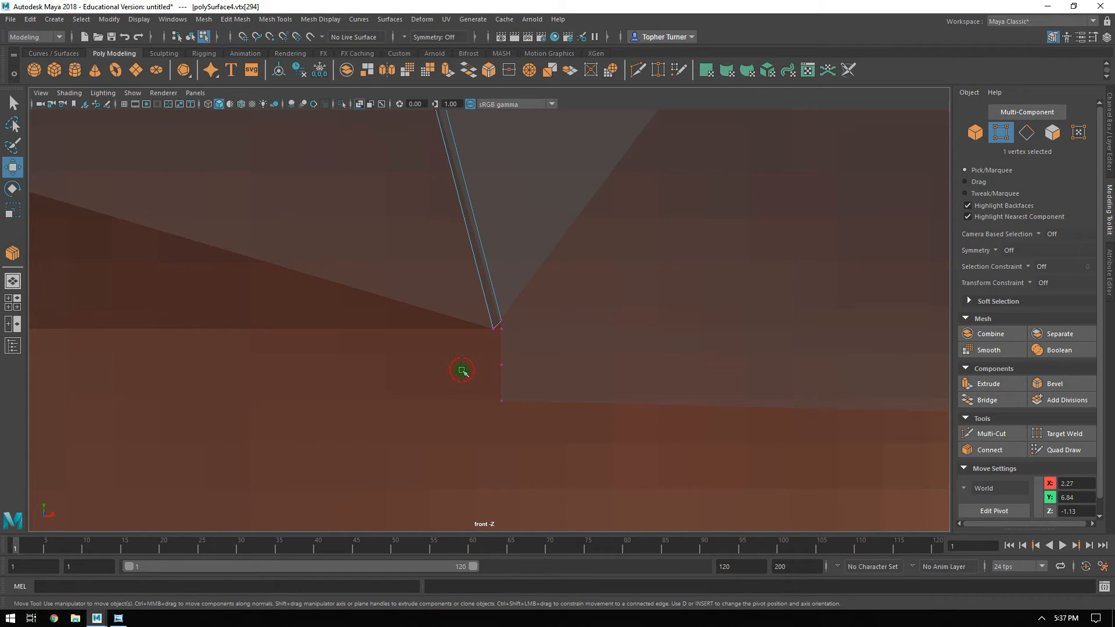
click(495, 324)
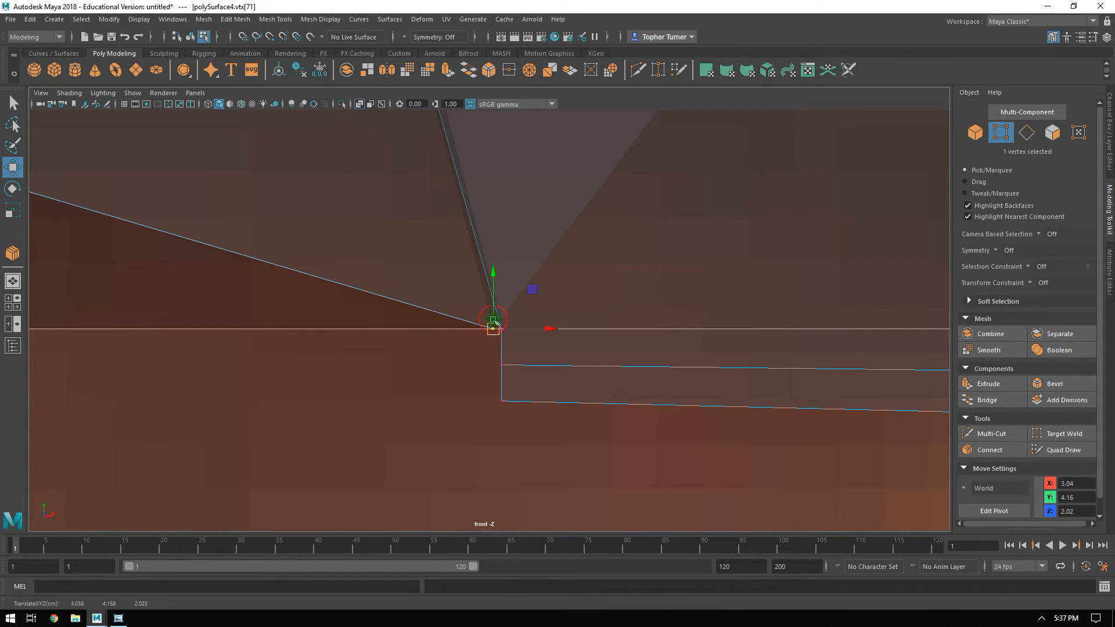
key(z)
key(z)
key(z)
key(z)
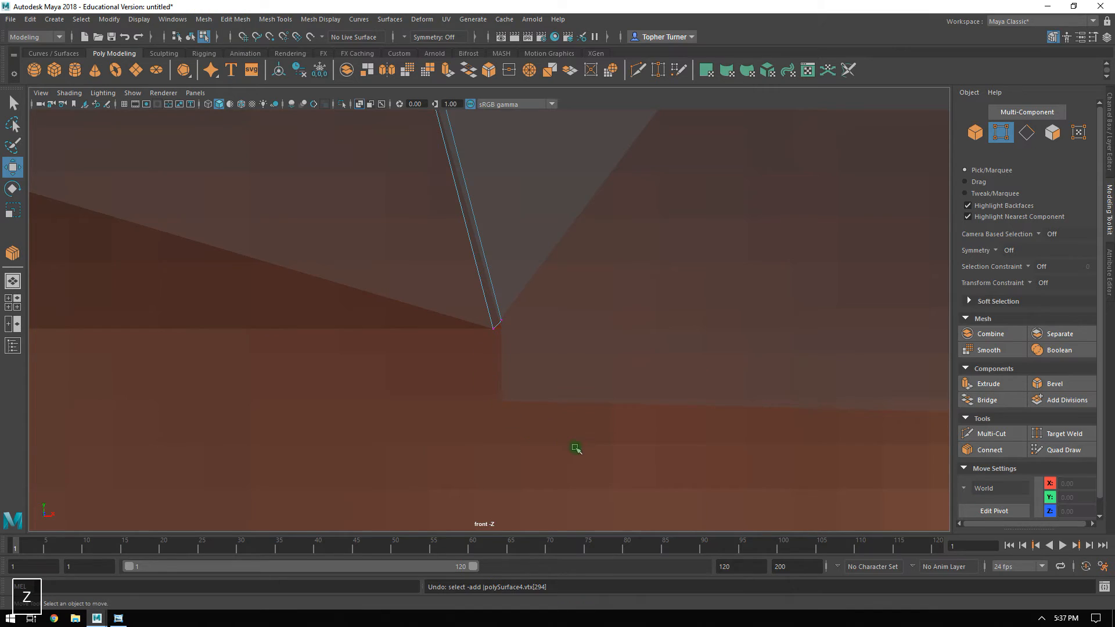
Set the window plane's door-pillar-side bottom vertex to Z -1.80 and lower it along Y level with the opposite bottom vertex.
drag(522, 303, 481, 323)
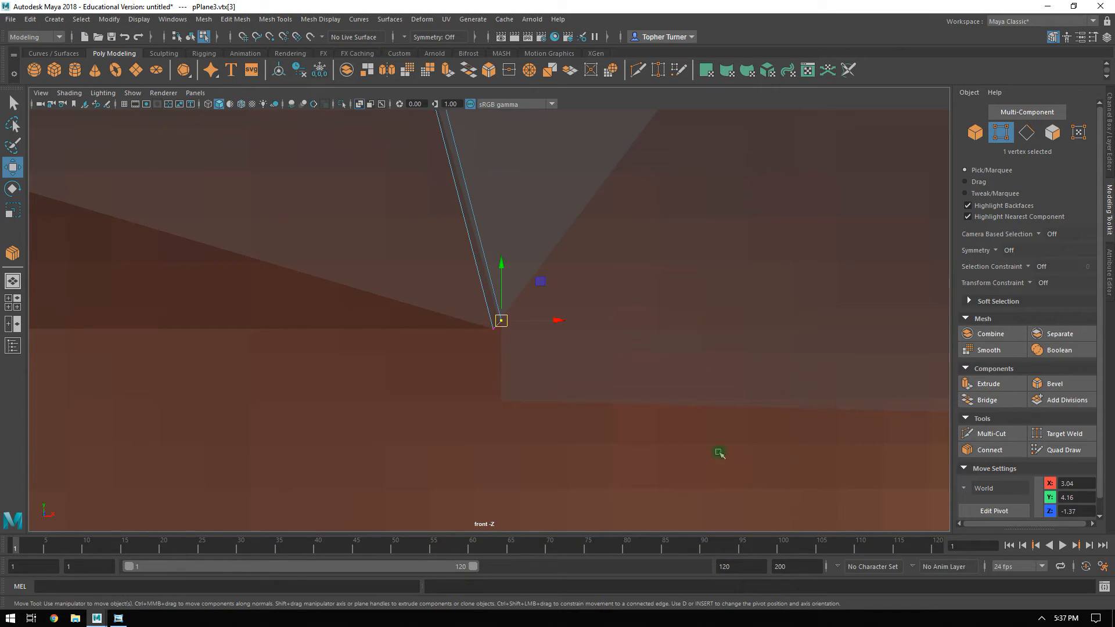
text(80)
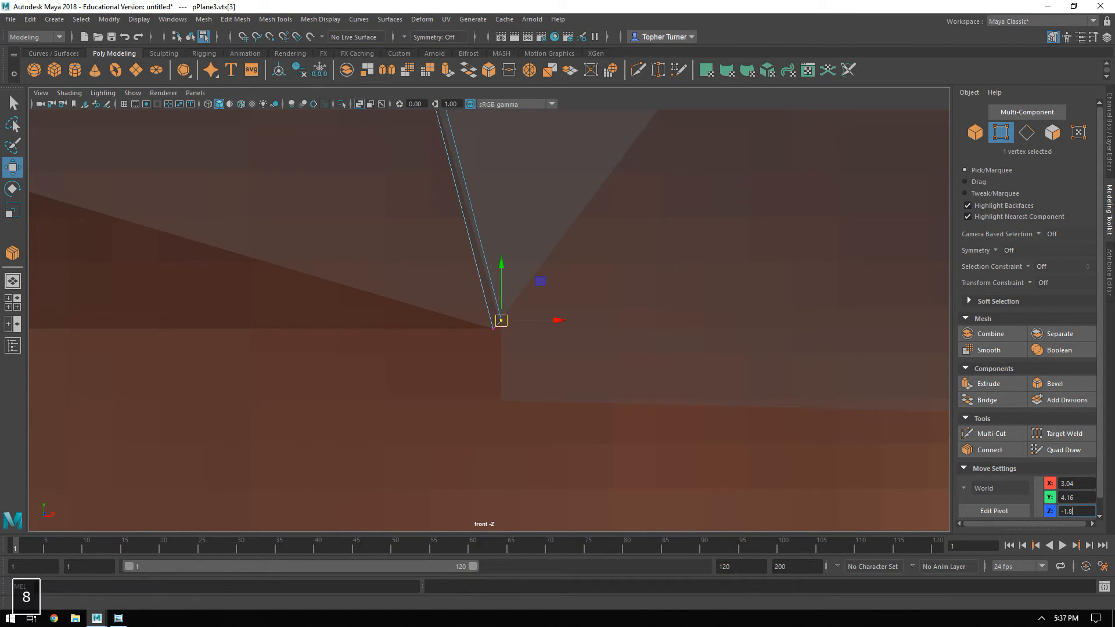
key(Return)
key(ctrl+z)
drag(430, 364, 505, 319)
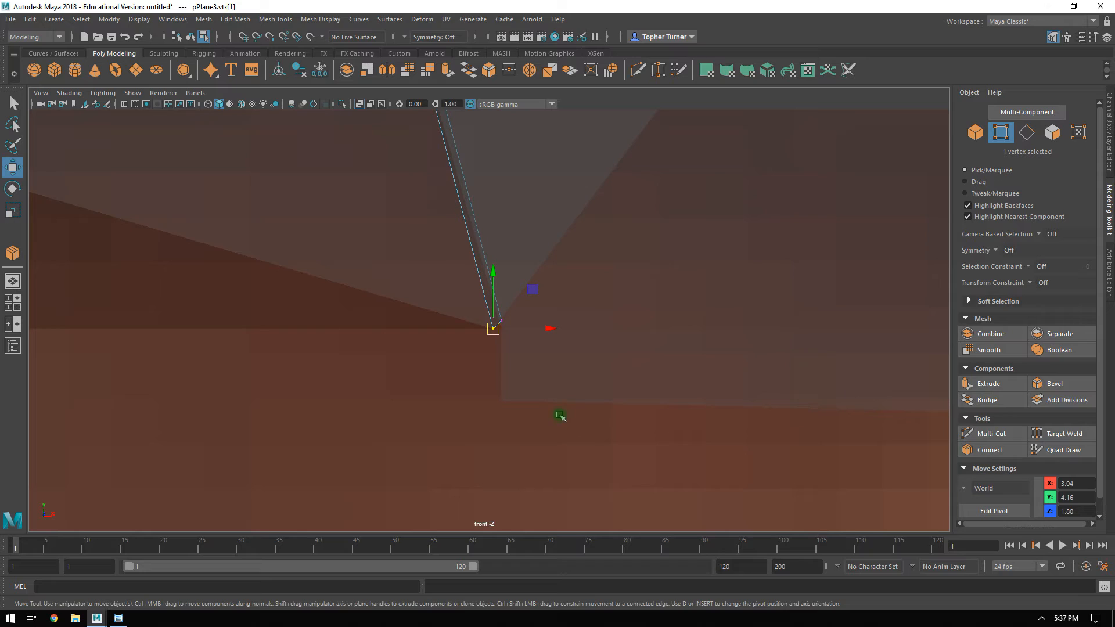
drag(544, 289, 495, 330)
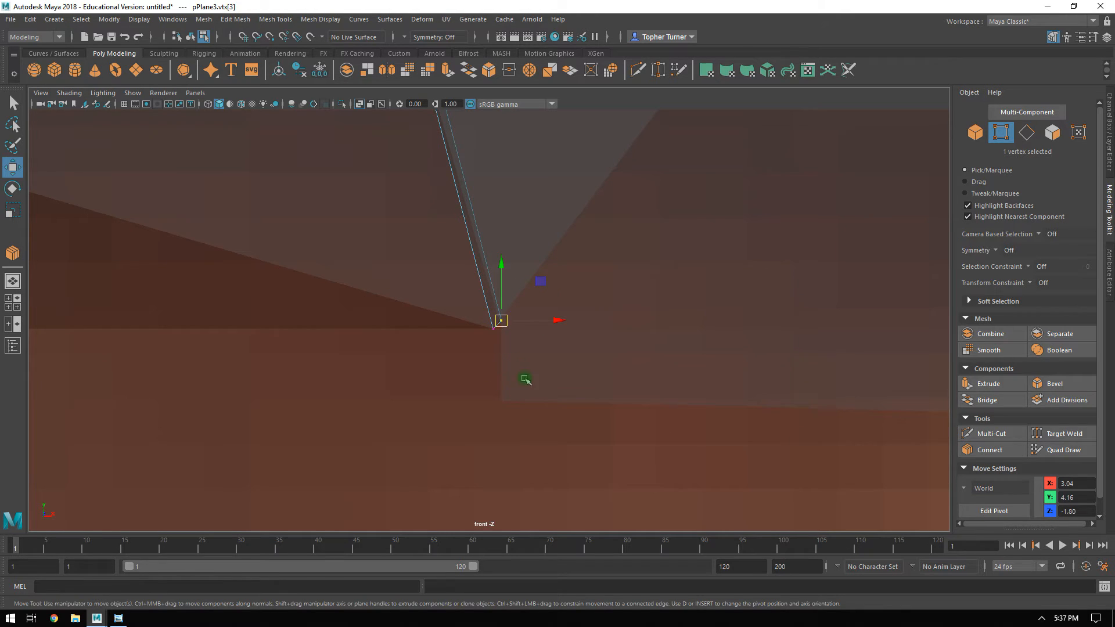
drag(501, 272, 503, 274)
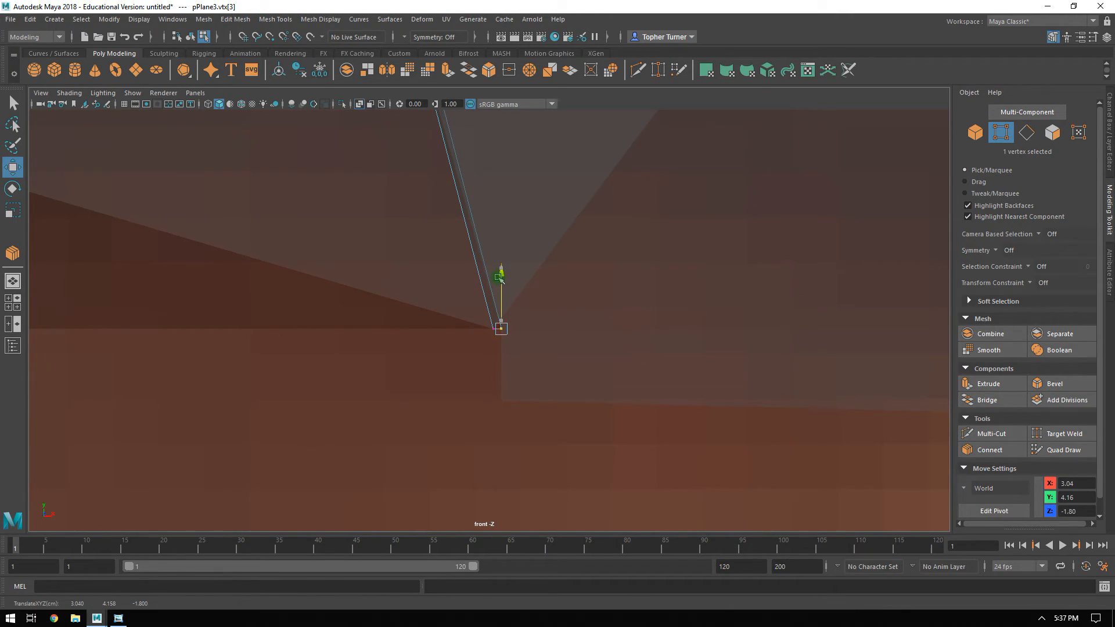
Scale the window plane's two bottom vertices flat along Y and lower them slightly to the pillar base line.
key(r)
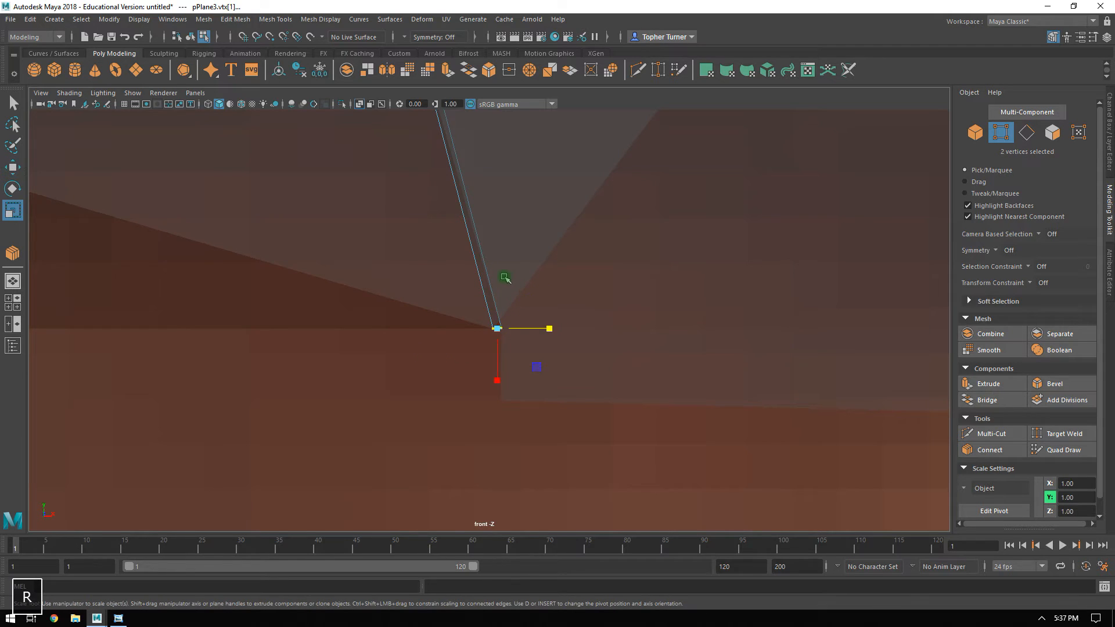
drag(497, 378, 500, 370)
drag(497, 207, 498, 211)
alt+right_drag(546, 441, 963, 621)
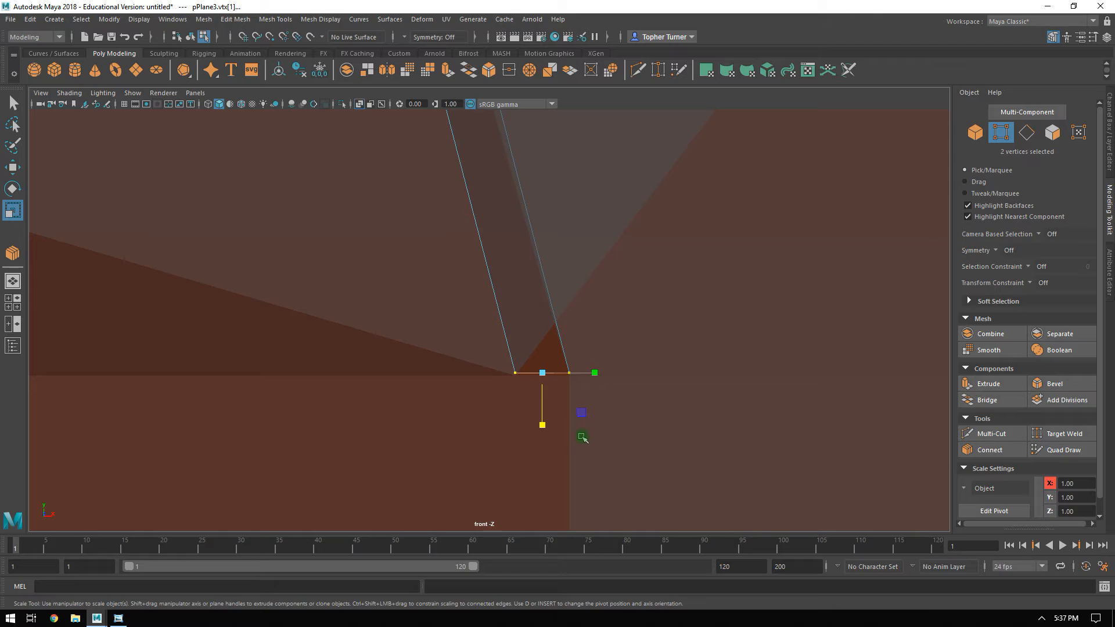
key(w)
drag(543, 328, 543, 329)
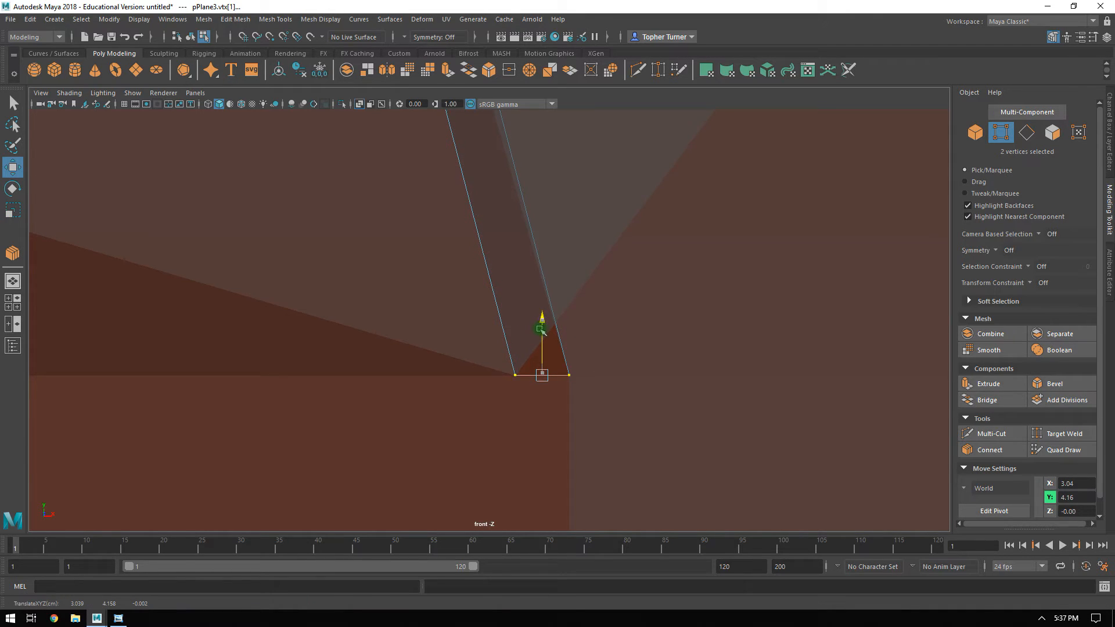
Scale the two bottom vertices to a shared X position and shift them along X onto the inner corner at the pillar base.
key(r)
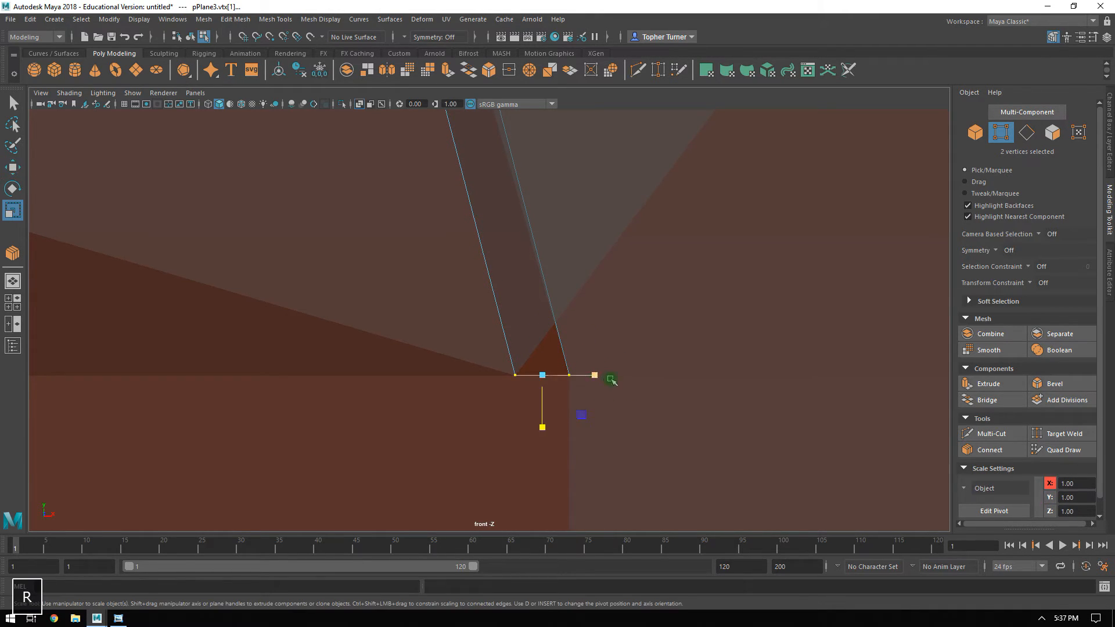
drag(595, 374, 309, 381)
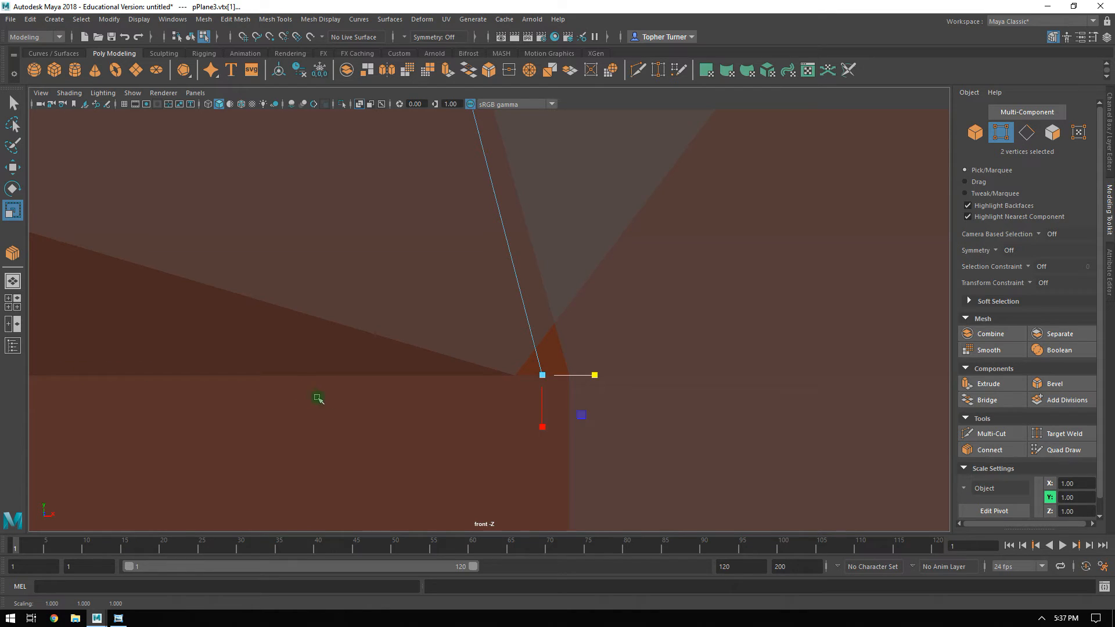
key(w)
drag(579, 375, 550, 377)
key(space)
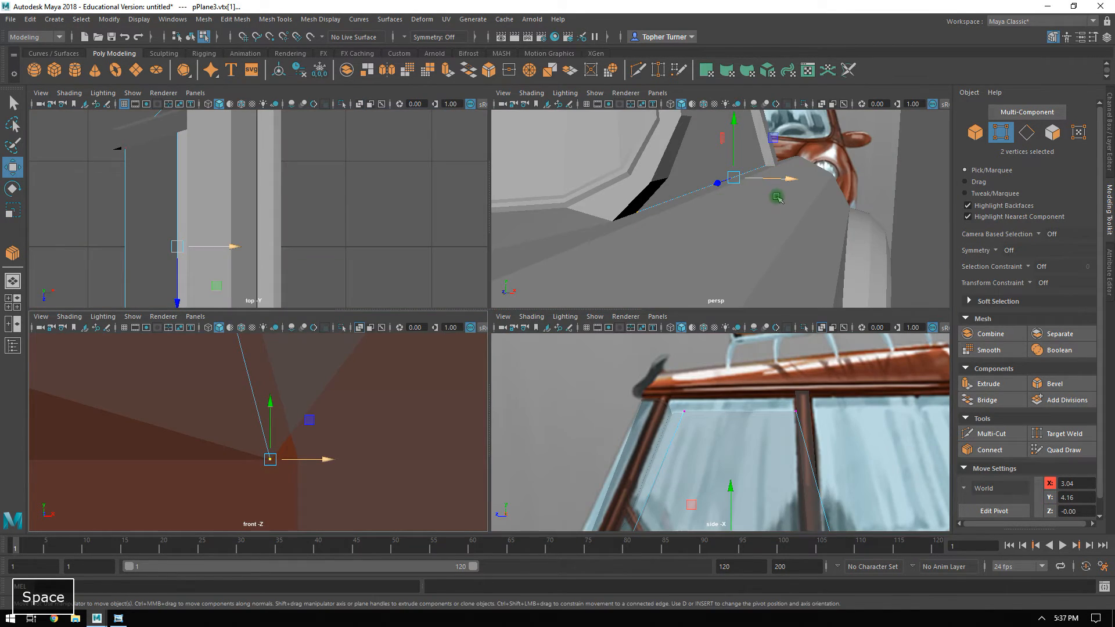
Examine in the perspective view how the window plane's bottom edge meets the door, the pillars and the car body.
key(space)
alt+drag(708, 254, 537, 229)
alt+middle_drag(401, 159, 508, 199)
alt+right_drag(508, 199, 987, 374)
alt+drag(567, 428, 627, 404)
alt+right_drag(699, 458, 574, 339)
alt+drag(598, 337, 649, 372)
alt+middle_drag(652, 378, 746, 279)
alt+drag(507, 277, 584, 308)
alt+drag(311, 396, 341, 426)
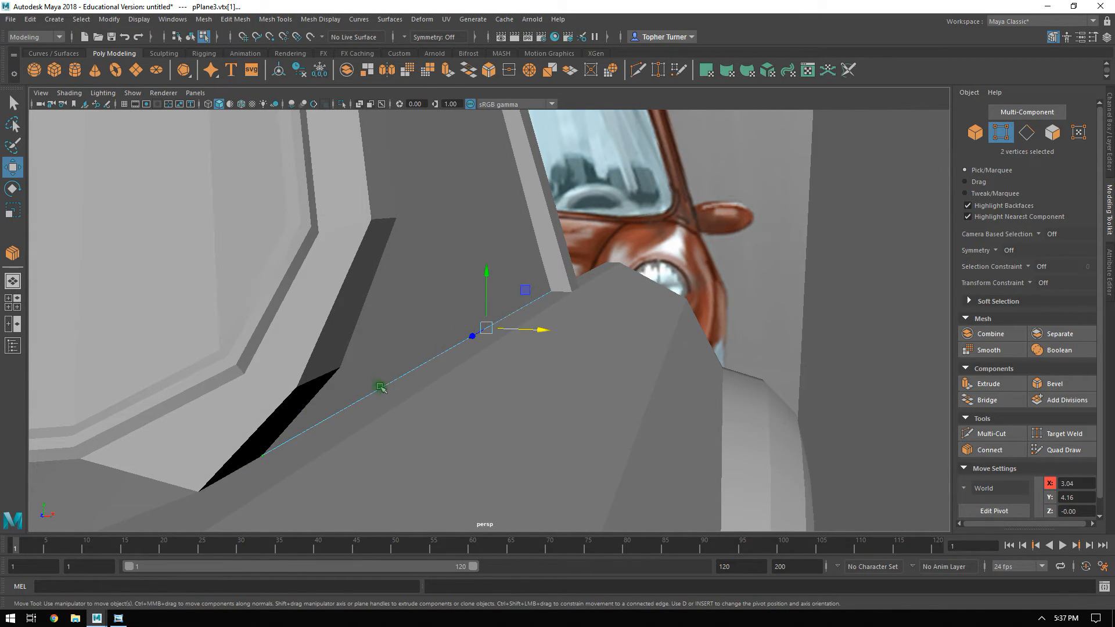
alt+drag(470, 302, 554, 224)
click(557, 463)
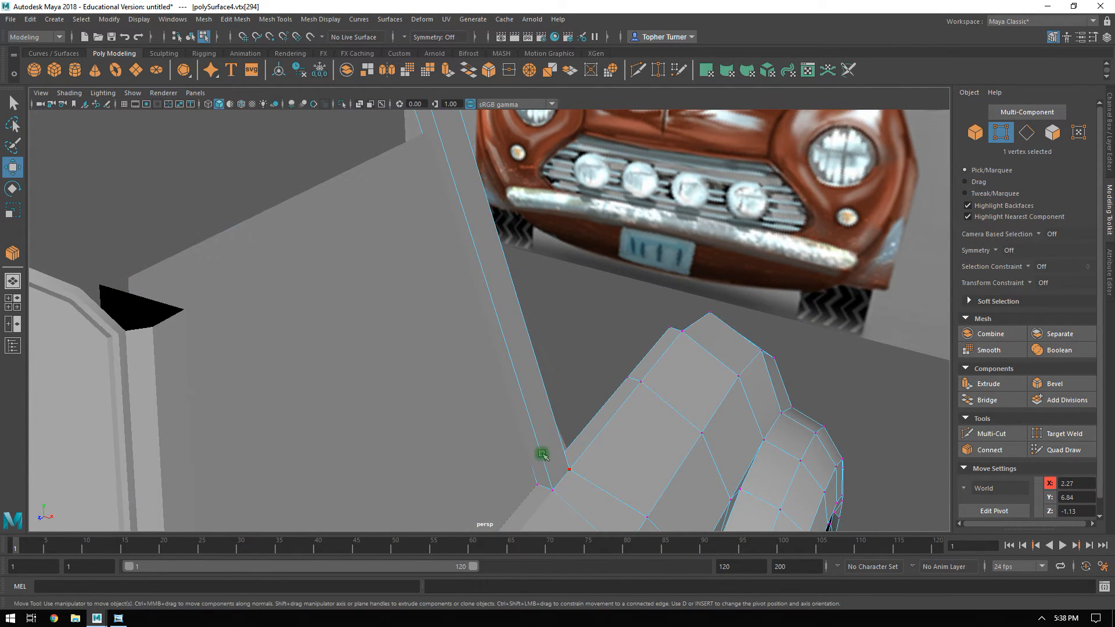
alt+drag(492, 205, 494, 194)
alt+drag(498, 281, 565, 212)
key(ctrl+z)
Move the window plane's door-pillar-side bottom vertex along Z to -1.37, at the base of the pillar.
click(639, 421)
drag(597, 407, 528, 413)
alt+drag(572, 368, 576, 240)
alt+middle_drag(576, 240, 779, 185)
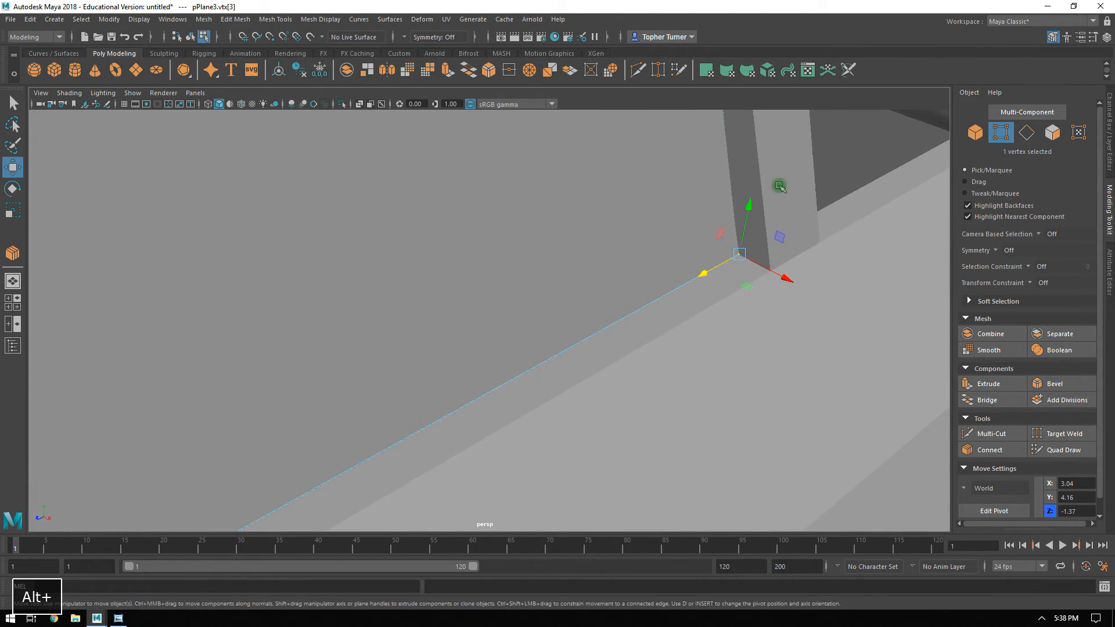
Enable point snapping and move the door pillar's inner top vertex onto the window plane's upper corner at X 2.43, Y 6.48, Z -1.15.
click(784, 176)
click(1001, 135)
mouse_move(700, 237)
mouse_down()
mouse_move(744, 261)
mouse_move(722, 204)
mouse_move(716, 215)
mouse_up()
click(270, 37)
key(f)
alt+drag(477, 286, 555, 256)
alt+right_drag(555, 256, 634, 411)
alt+drag(633, 411, 563, 316)
drag(494, 322, 609, 201)
click(617, 174)
alt+drag(749, 217, 421, 345)
alt+right_drag(421, 345, 192, 73)
alt+drag(337, 123, 511, 303)
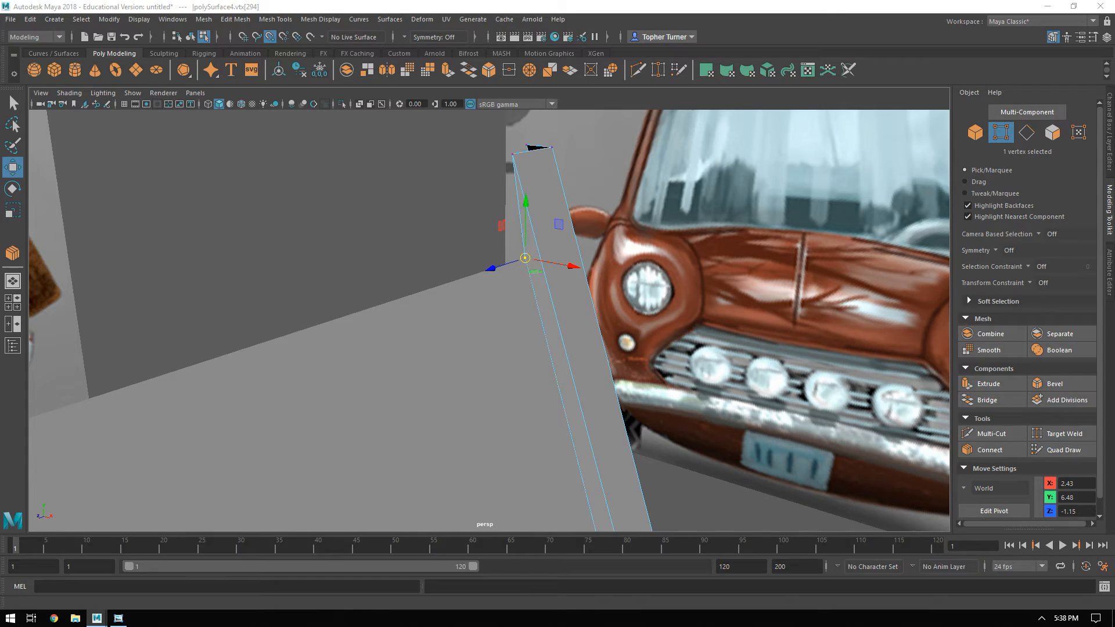
text(a e s)
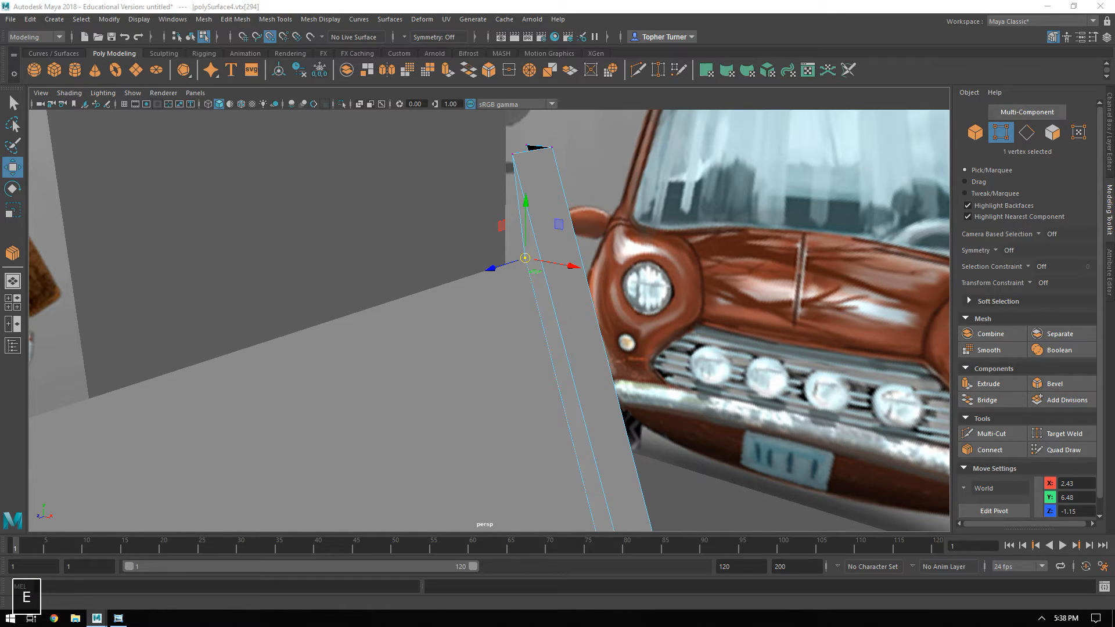
key(Return)
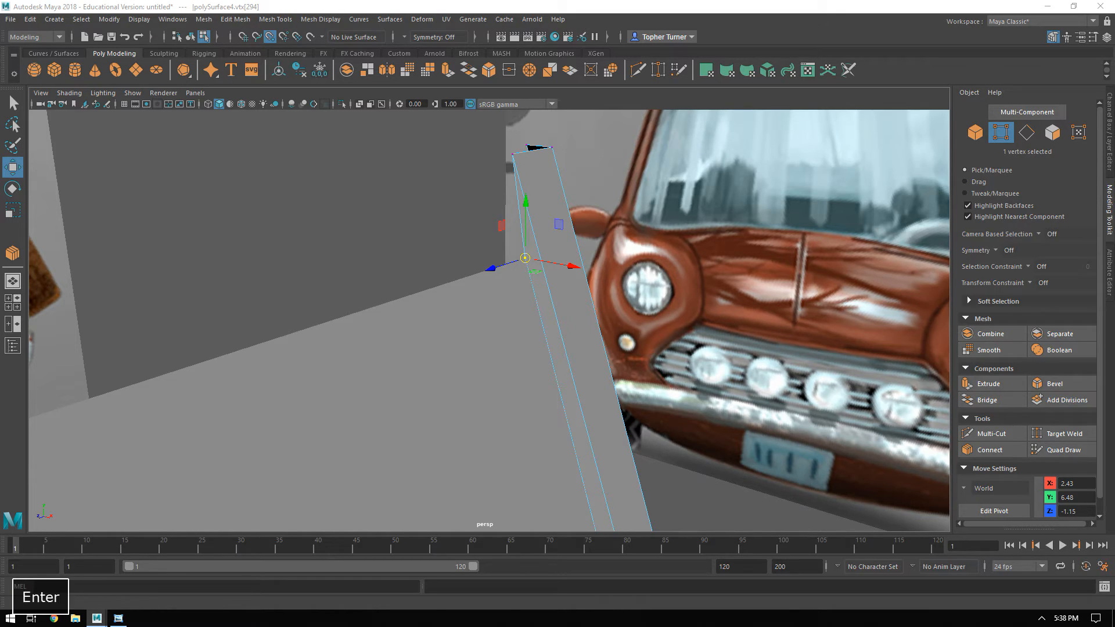
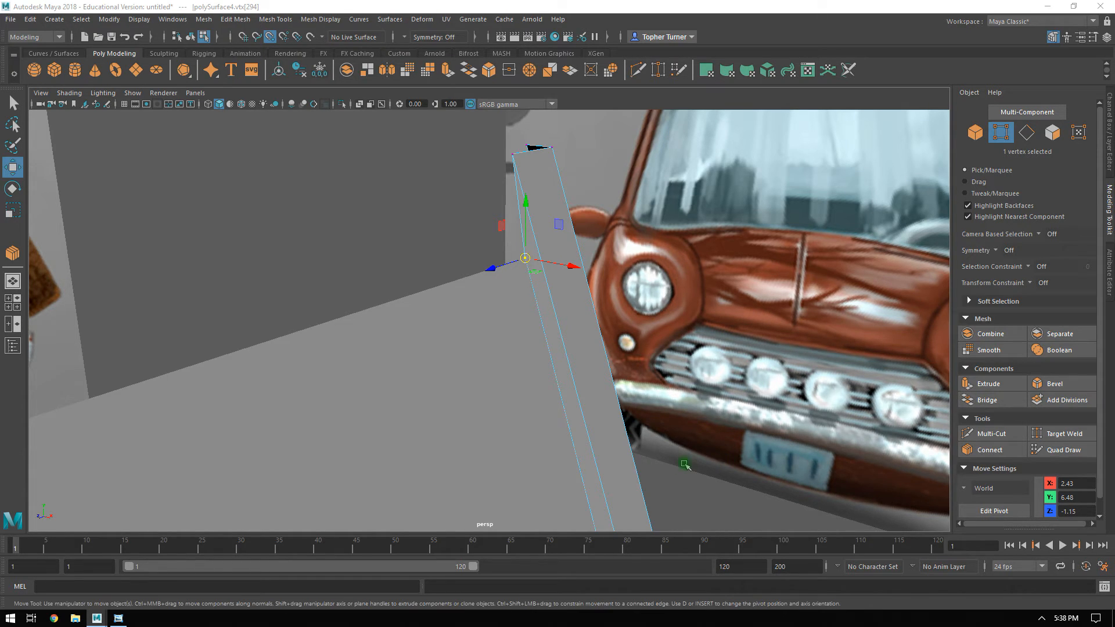
Examine from several angles how the windshield, side window plane and door pillar line up at their upper corners.
alt+drag(528, 345, 610, 301)
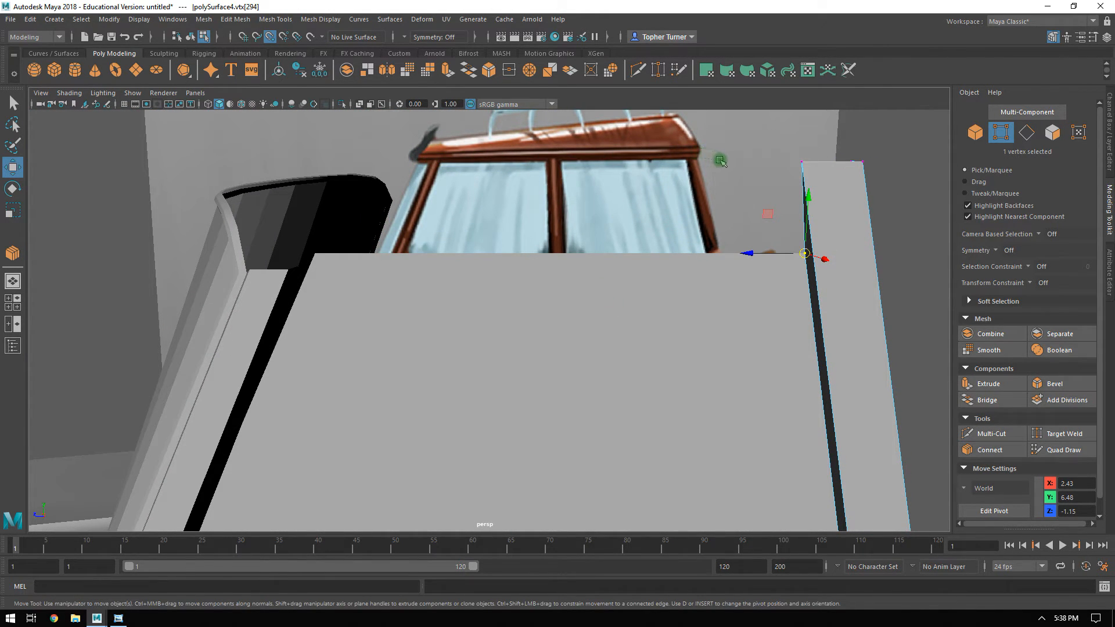
alt+drag(423, 200, 355, 228)
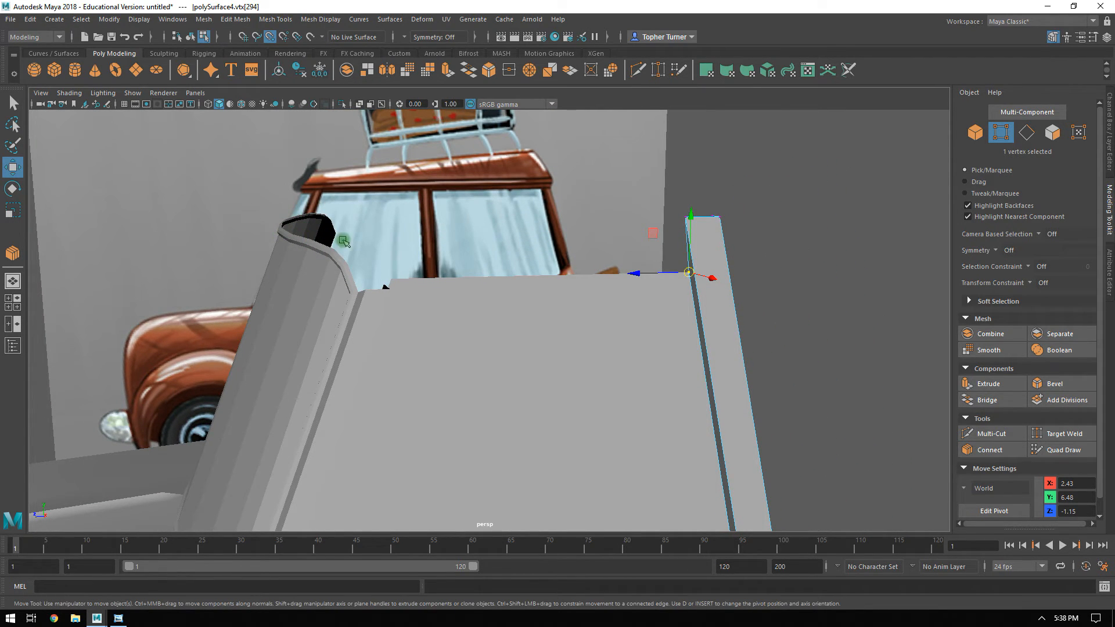
alt+drag(315, 200, 734, 288)
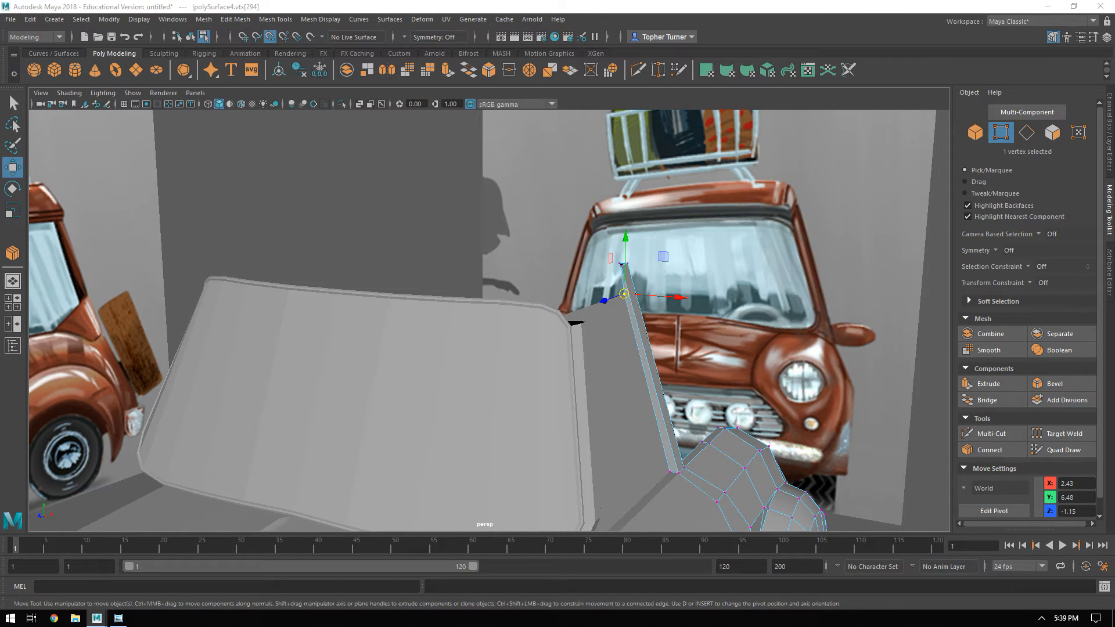
alt+drag(652, 315, 388, 250)
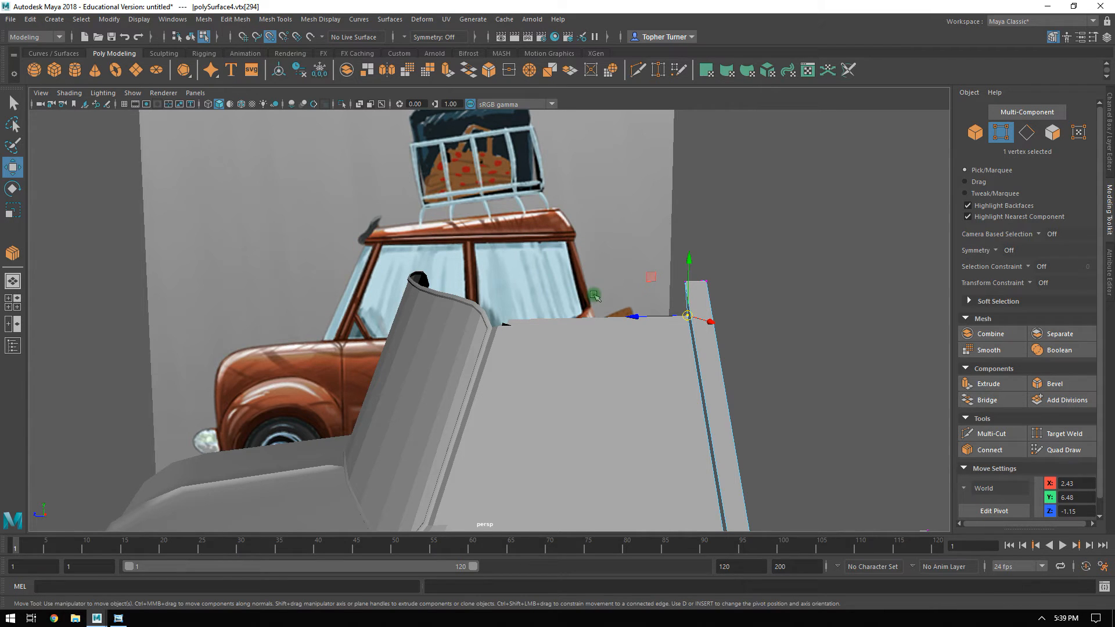
alt+drag(466, 318, 937, 127)
alt+drag(814, 406, 527, 359)
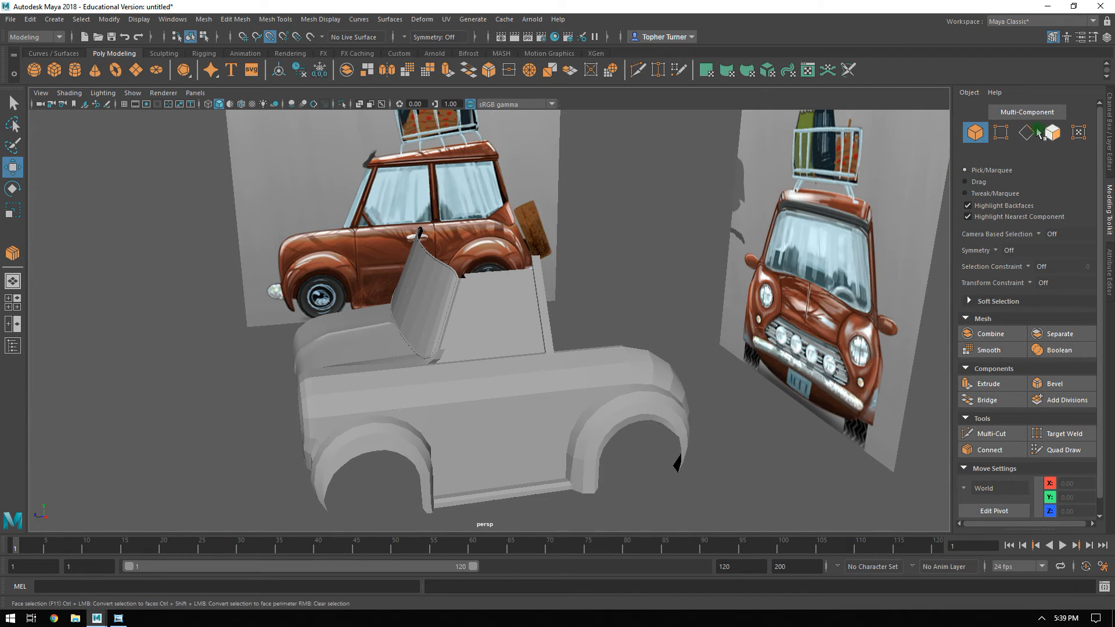
alt+right_drag(395, 244, 558, 314)
alt+middle_drag(406, 232, 432, 325)
alt+right_drag(432, 325, 666, 471)
Extrude the 12 edges along the back of the windshield frame's top rim toward the rear, to Z 1.11.
click(289, 246)
alt+drag(289, 247, 284, 248)
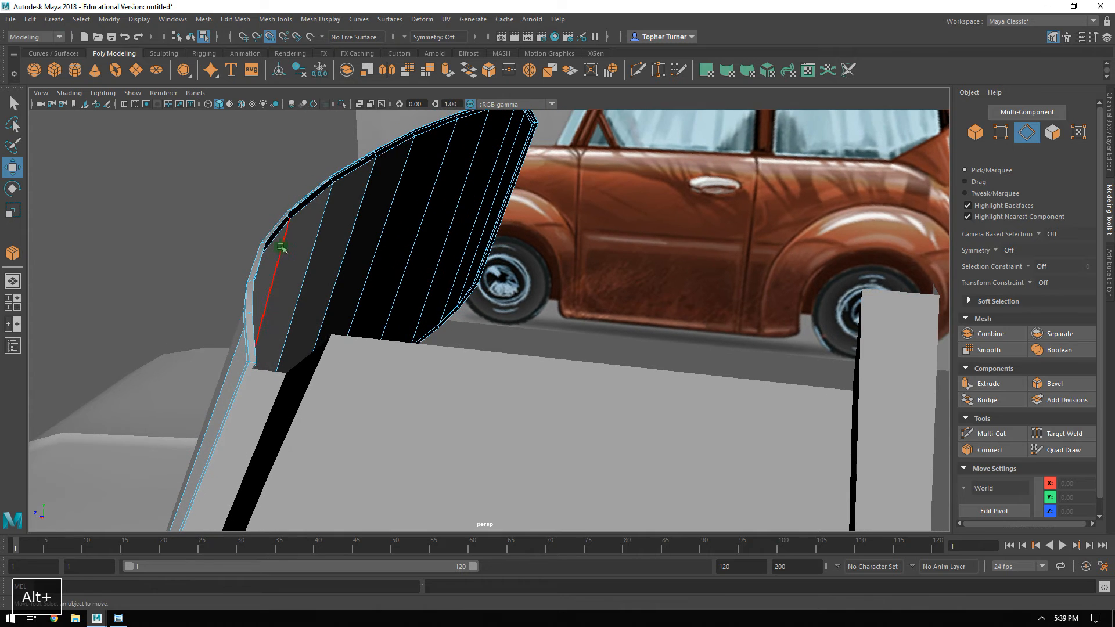
click(279, 231)
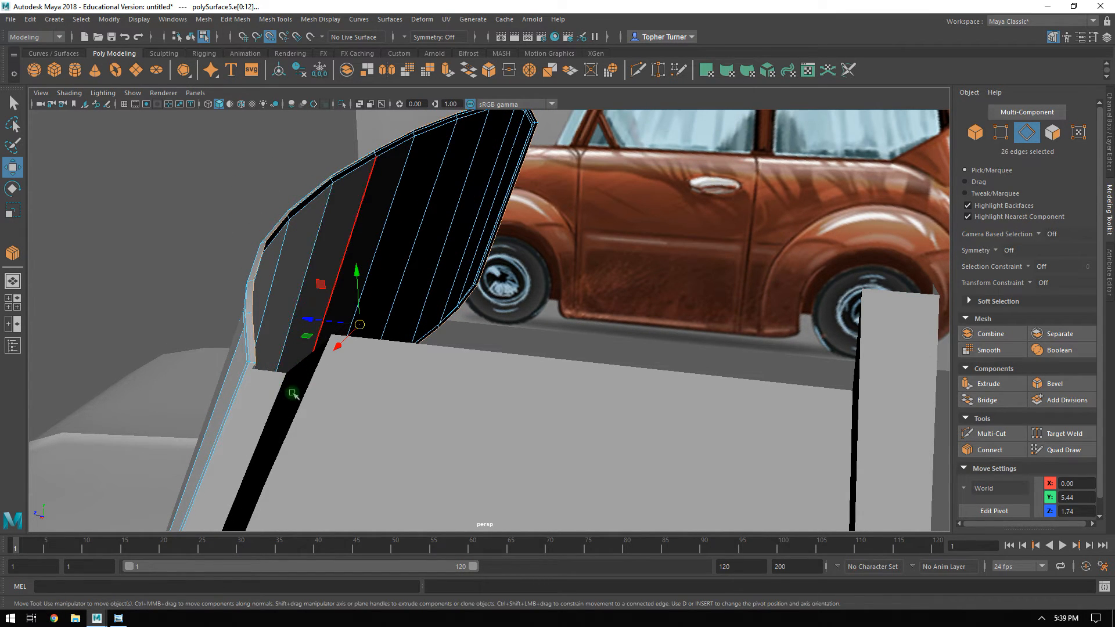
alt+drag(418, 443, 450, 408)
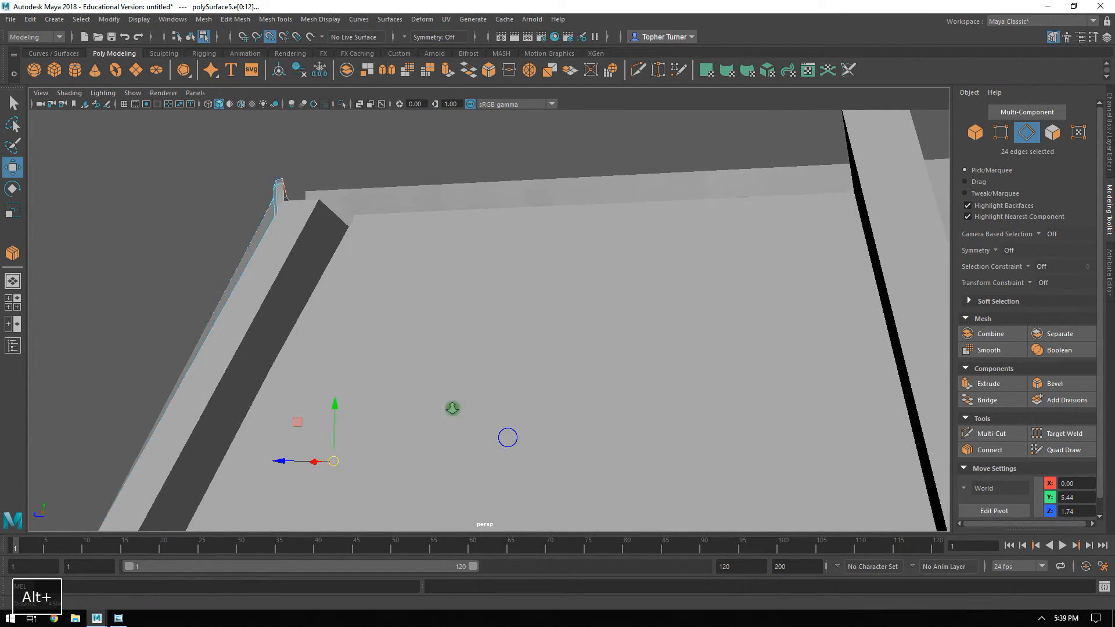
alt+right_drag(451, 408, 257, 361)
alt+drag(450, 382, 598, 394)
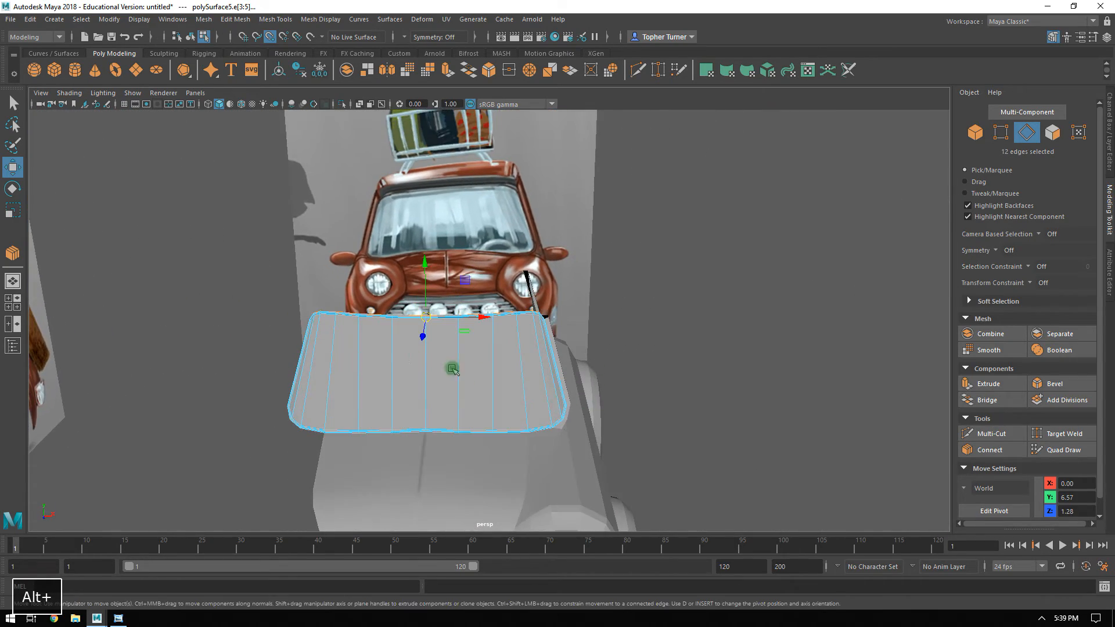
alt+right_drag(139, 367, 213, 373)
alt+drag(316, 392, 408, 312)
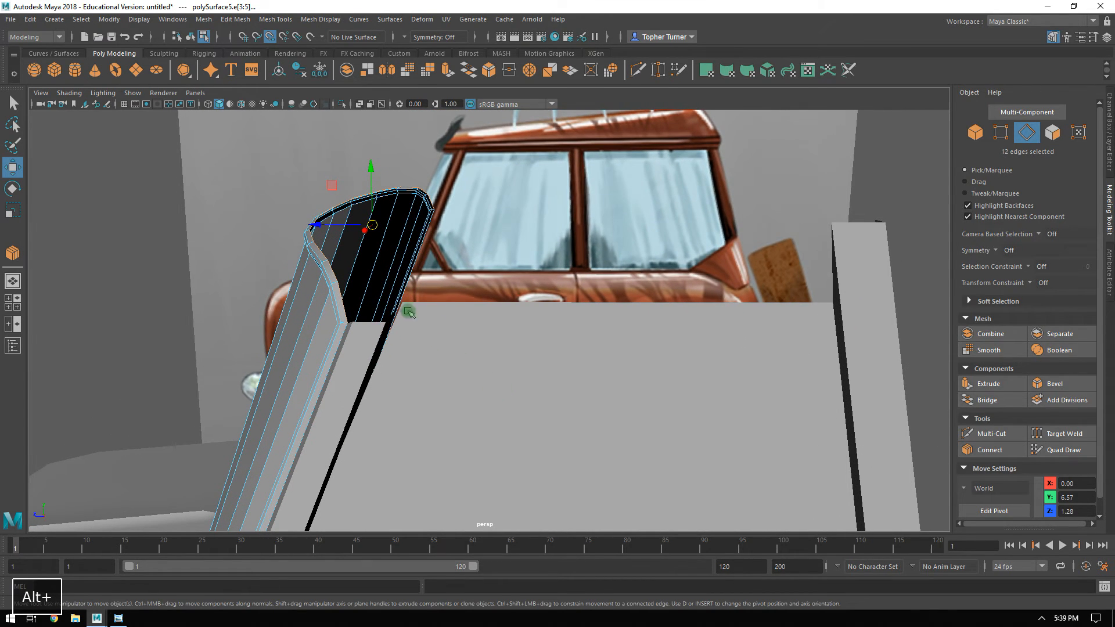
shift+drag(317, 222, 324, 225)
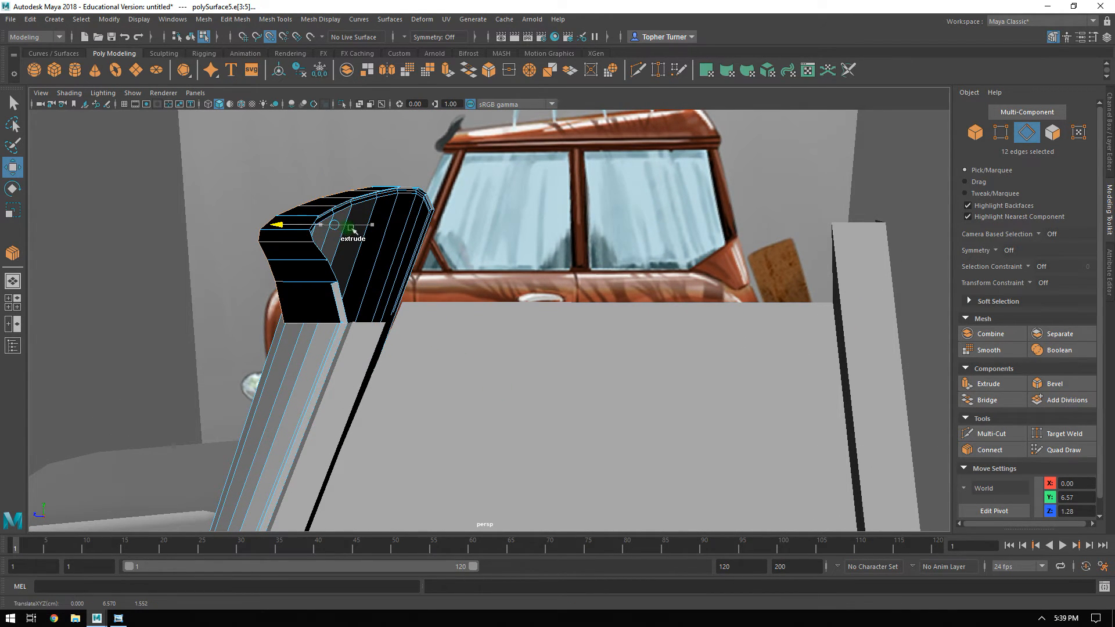
key(ctrl+z)
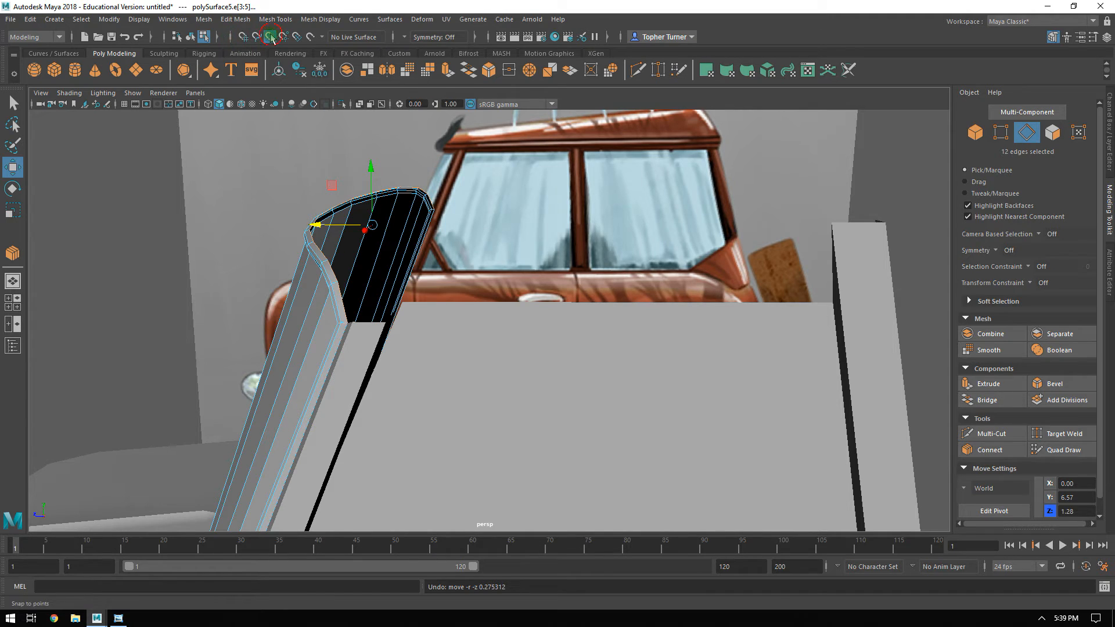
shift+drag(325, 225, 325, 198)
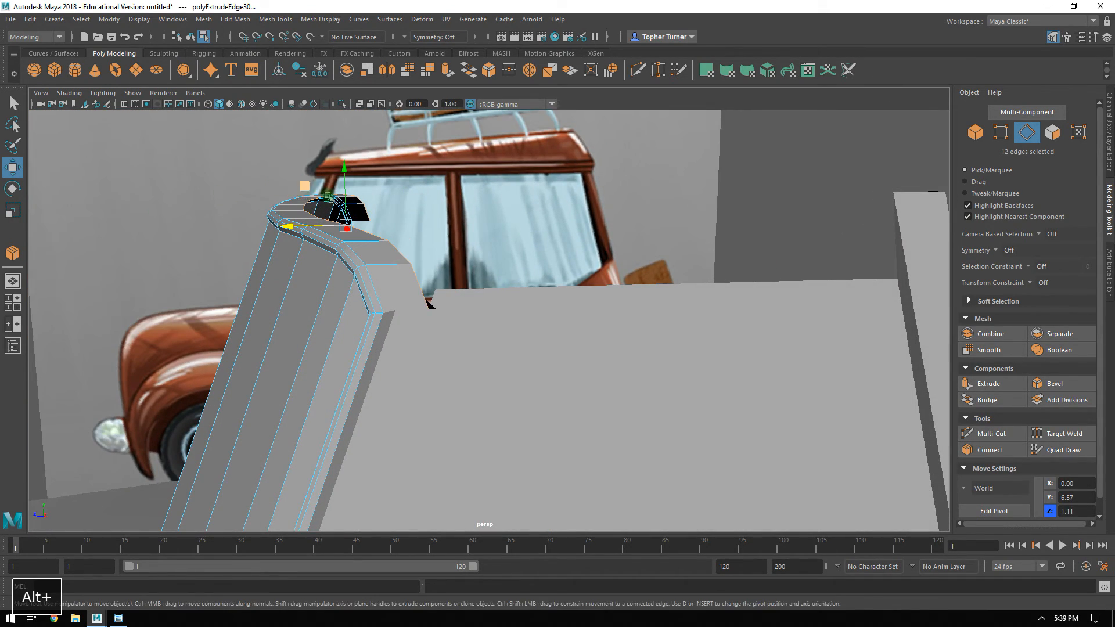
Extrude the top strip's 12 faces upward to give it thickness and delete its end face next to the front pillar.
click(1052, 133)
click(383, 257)
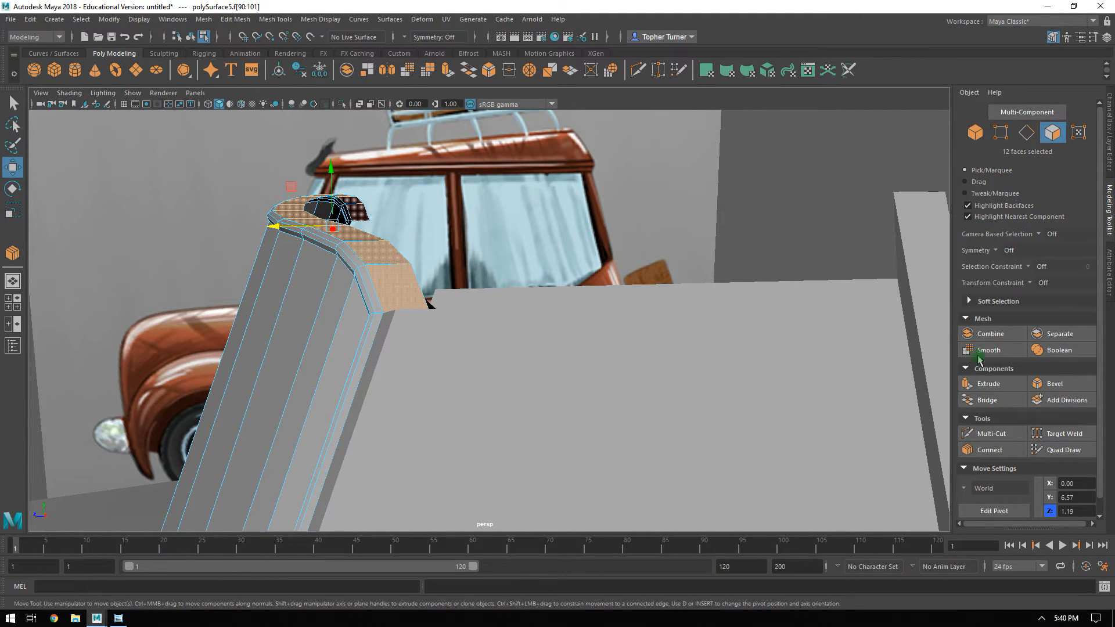
click(972, 385)
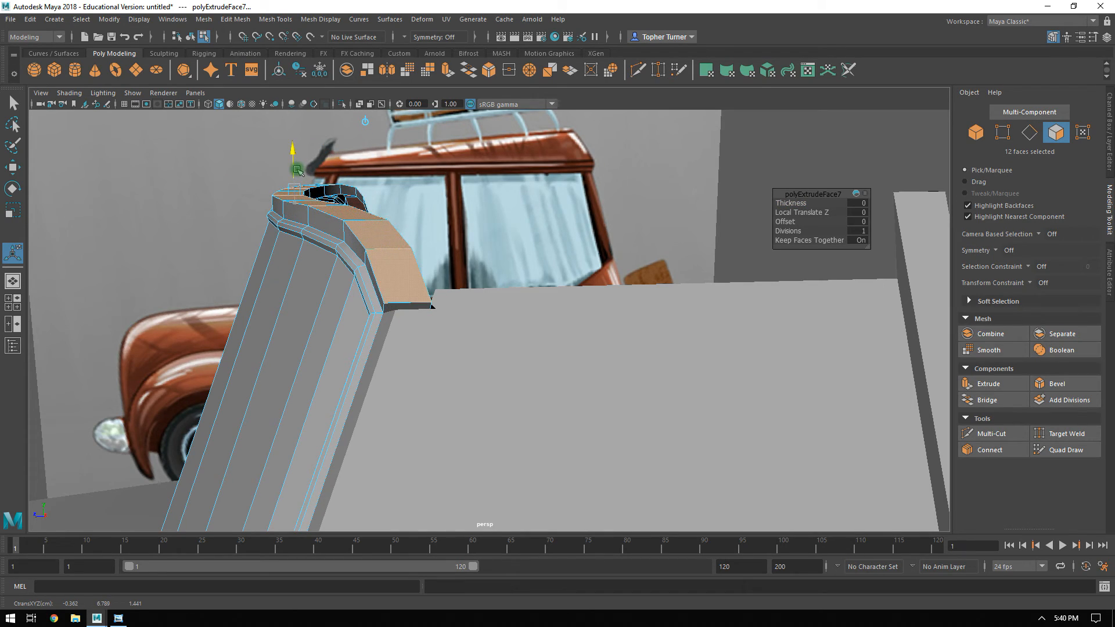
drag(298, 168, 297, 166)
alt+drag(343, 193, 334, 221)
click(303, 357)
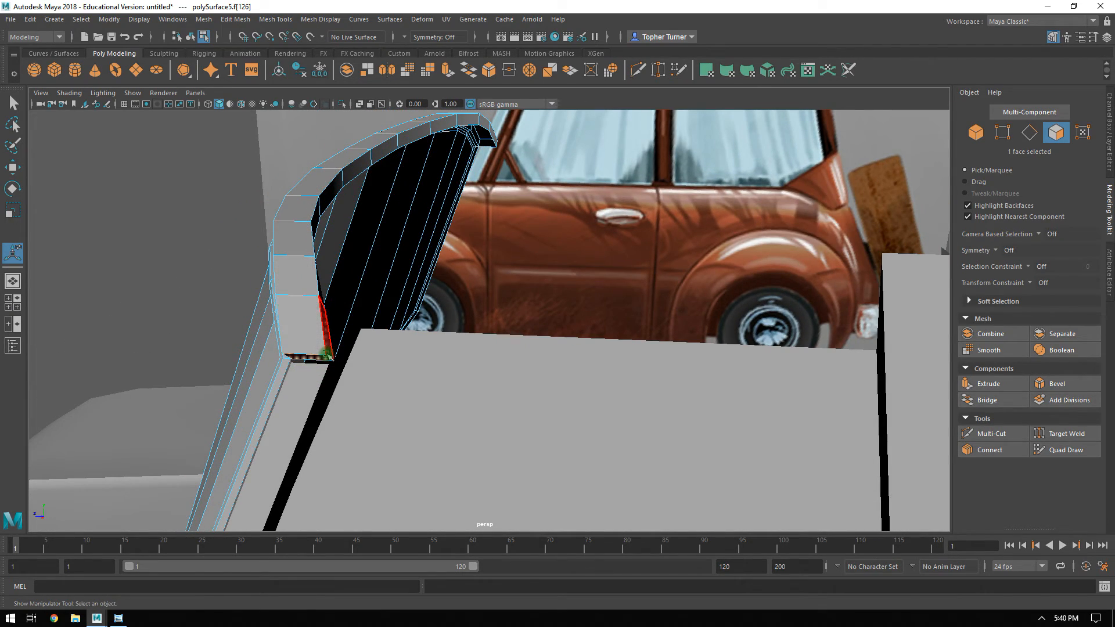
key(Delete)
Select the front pillar piece's upper corner vertex beside the end of the windshield's top strip, ready for moving.
alt+drag(328, 355, 410, 313)
click(430, 289)
alt+drag(503, 296, 529, 271)
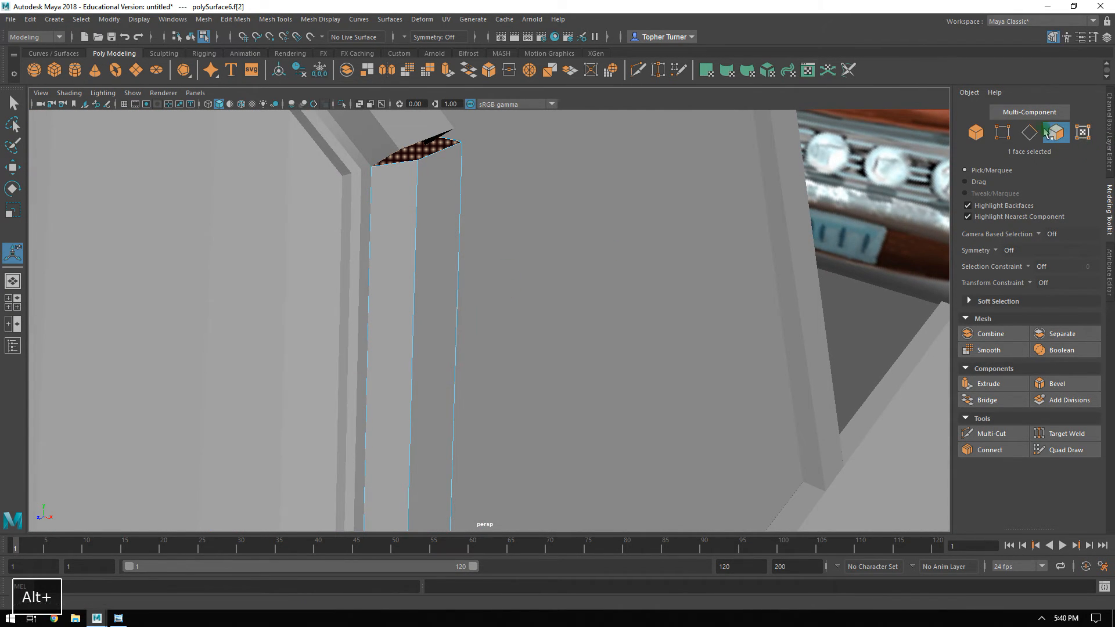
click(1002, 132)
drag(482, 131, 454, 166)
alt+drag(458, 169, 581, 331)
key(w)
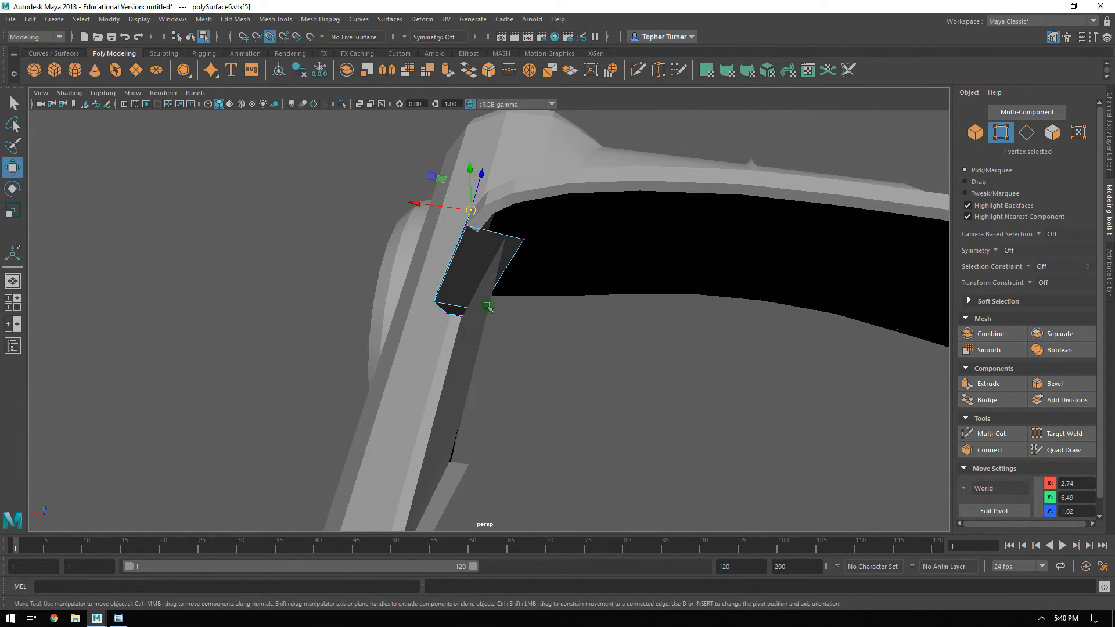
alt+drag(460, 259, 502, 314)
Delete all faces on the windshield half opposite the modeled side window, leaving only the half on the window's side.
click(413, 324)
alt+drag(553, 285, 556, 233)
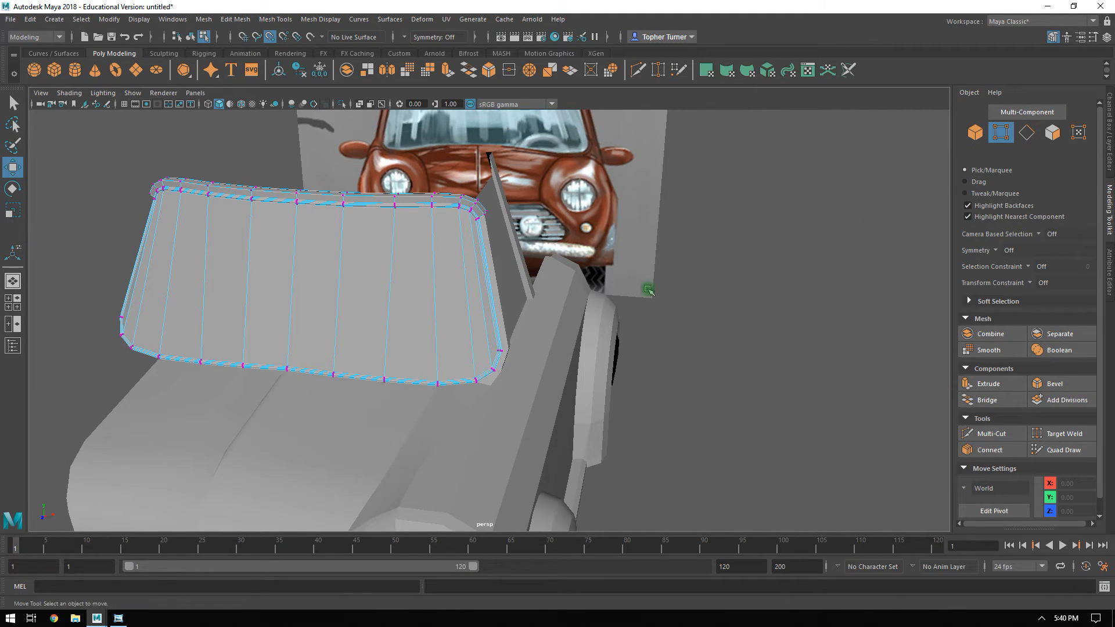
click(1057, 138)
alt+drag(225, 270, 281, 262)
alt+right_drag(281, 263, 111, 171)
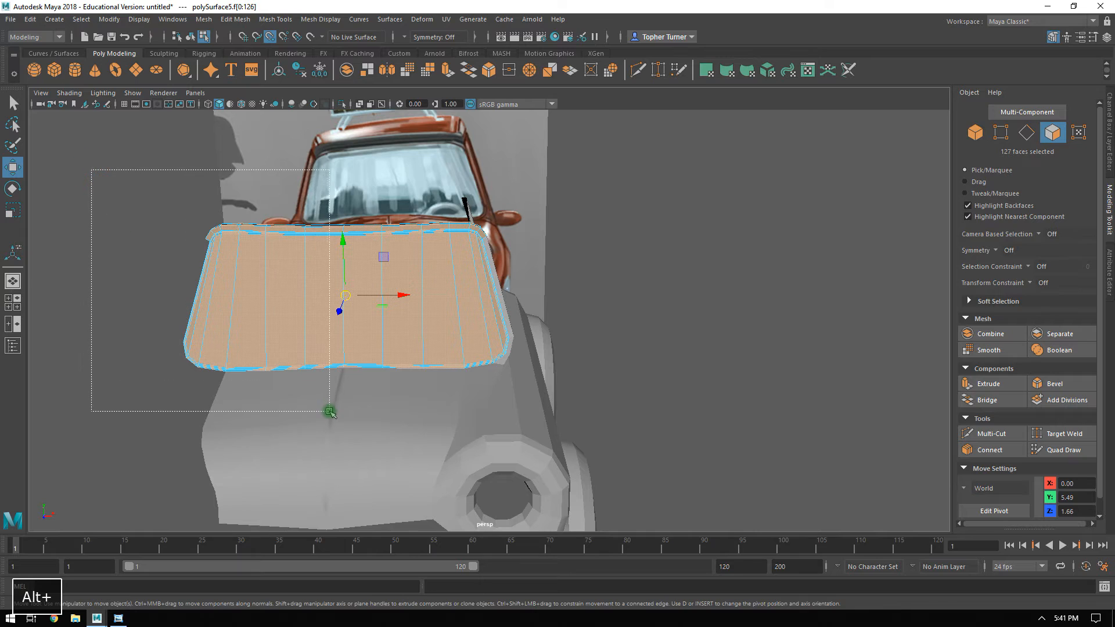
key(Delete)
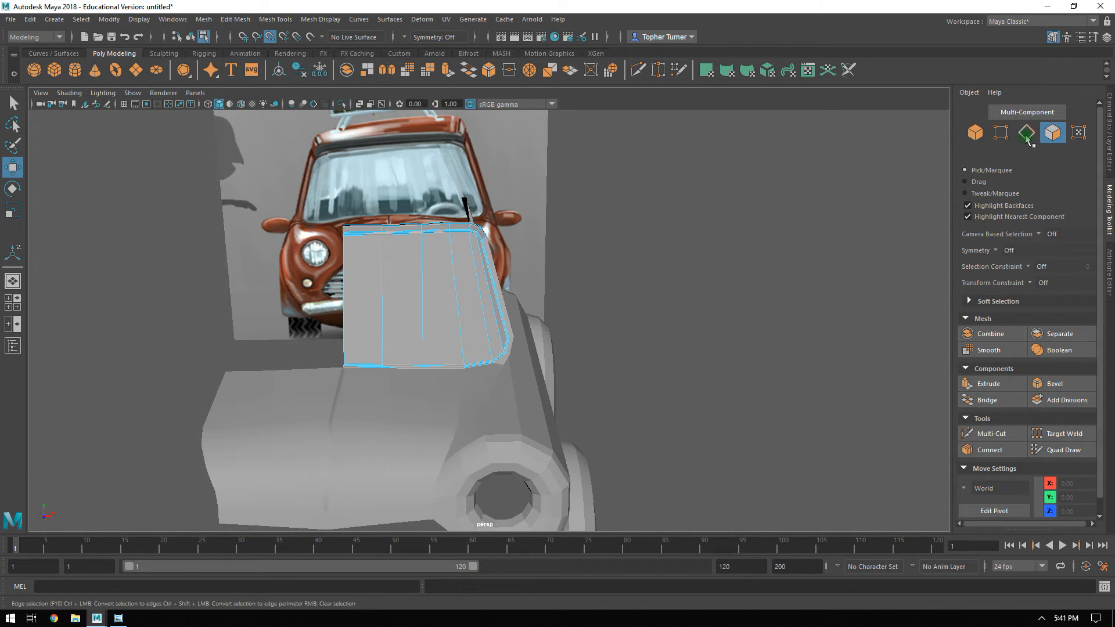
Disable point snapping, shift the remaining windshield half's 44 outer vertices inward along X to 2.36, and nudge them along Z.
click(1000, 133)
alt+drag(550, 205, 519, 211)
drag(442, 207, 598, 398)
alt+drag(552, 336, 565, 378)
alt+right_drag(565, 377, 643, 377)
click(272, 38)
alt+drag(536, 134, 500, 292)
drag(434, 309, 467, 312)
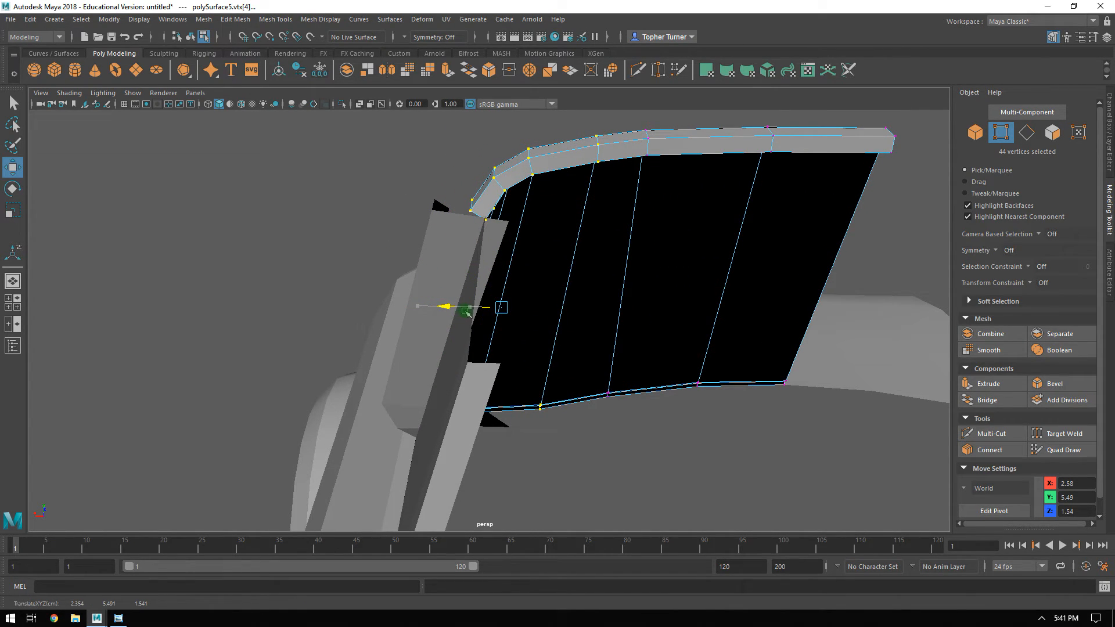
alt+drag(474, 311, 516, 272)
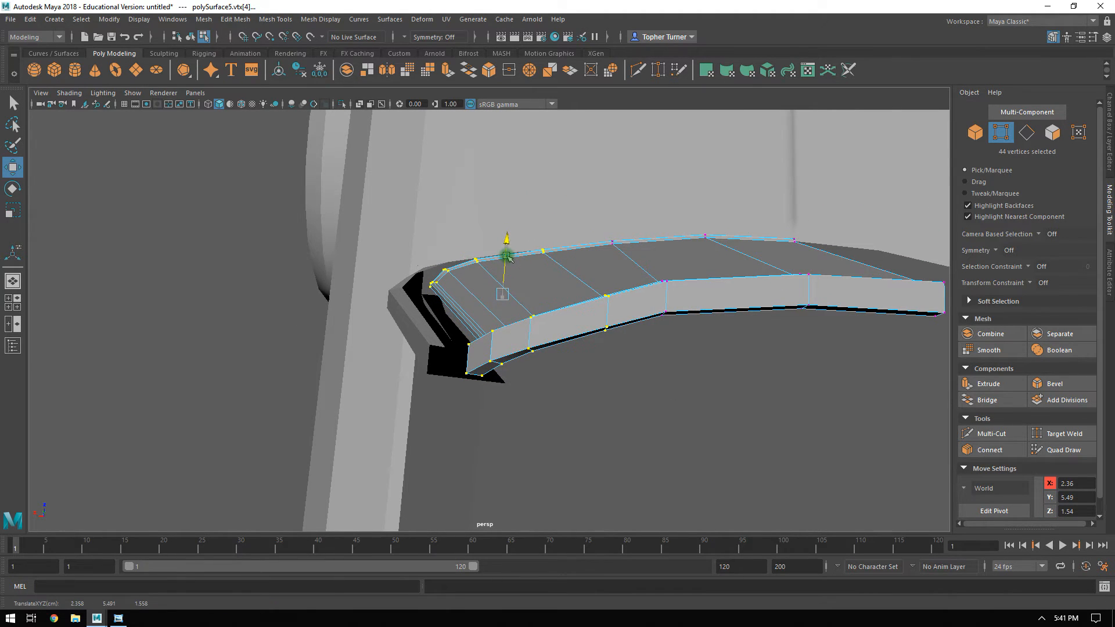
alt+drag(507, 255, 627, 278)
alt+drag(473, 276, 657, 269)
Move the hood's rear corner vertex along Z to 2.22, against the windshield's lower edge.
key(F8)
alt+drag(630, 346, 351, 387)
click(351, 386)
alt+drag(430, 336, 481, 355)
alt+right_drag(482, 356, 569, 432)
click(1002, 137)
alt+middle_drag(450, 332, 490, 283)
alt+drag(480, 312, 533, 301)
click(529, 322)
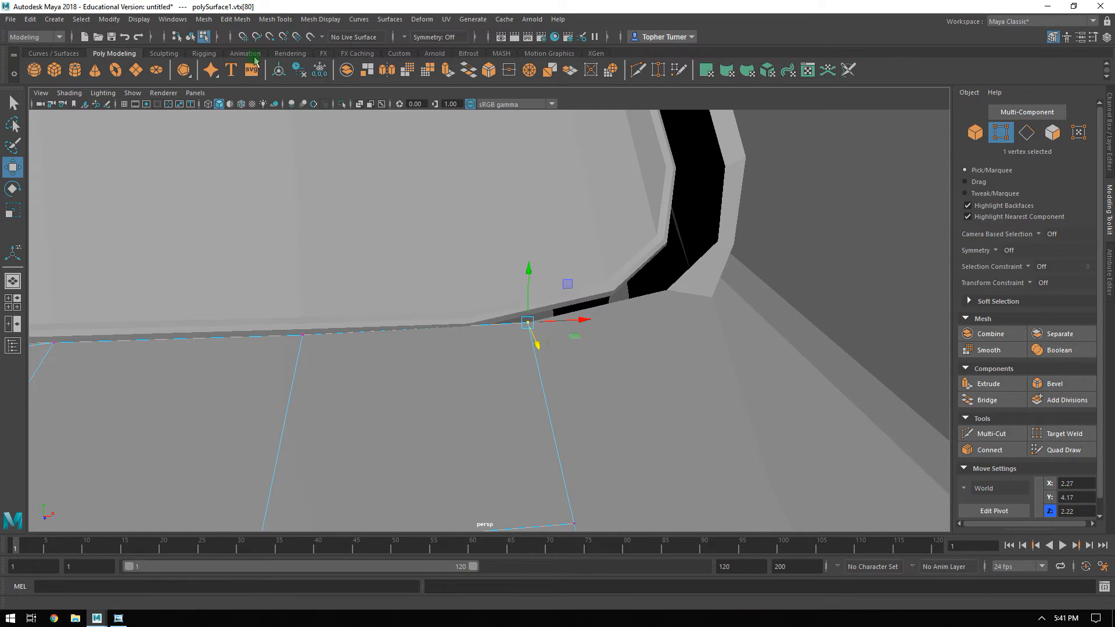
Enable point snapping and fit the body's vertex at the hood corner to X 2.05, Y 4.17, Z 2.25.
alt+drag(507, 290, 478, 272)
drag(524, 321, 498, 331)
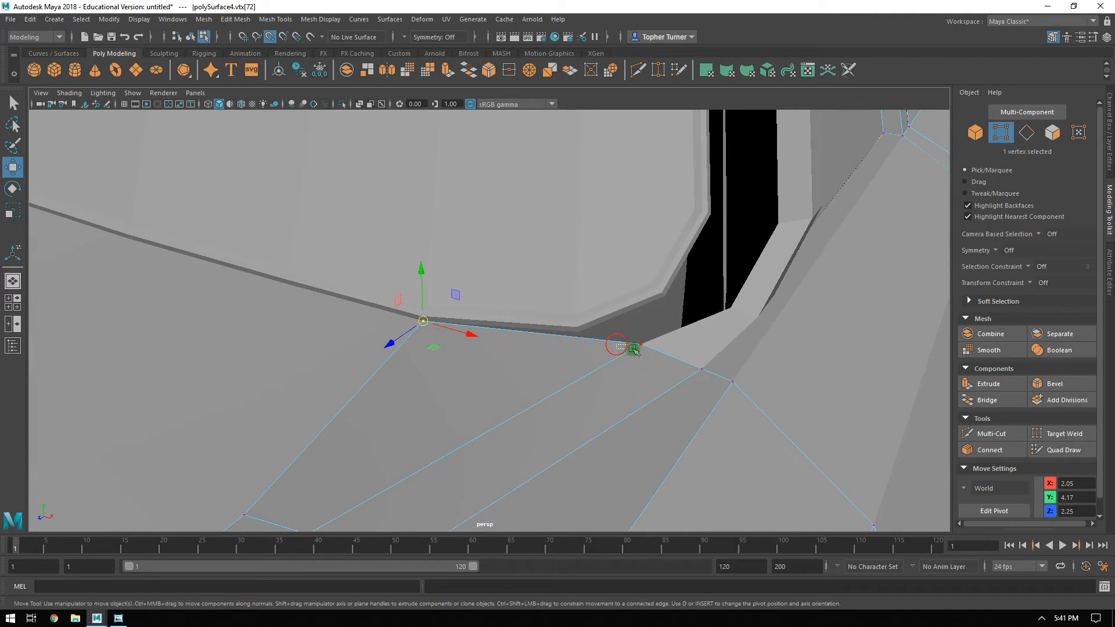
key(ctrl+z)
Delete the nine connected faces running along the front pillar piece beside the windshield.
ctrl+shift+drag(642, 348, 565, 336)
click(560, 335)
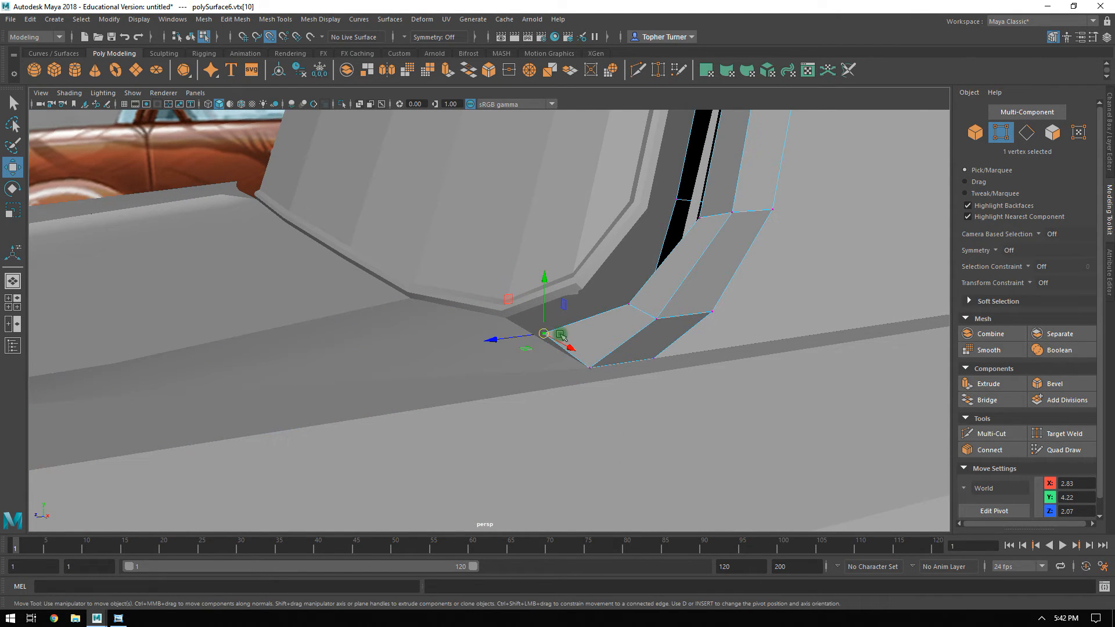
alt+drag(576, 345, 545, 406)
shift+double_click(459, 352)
alt+drag(459, 352, 515, 482)
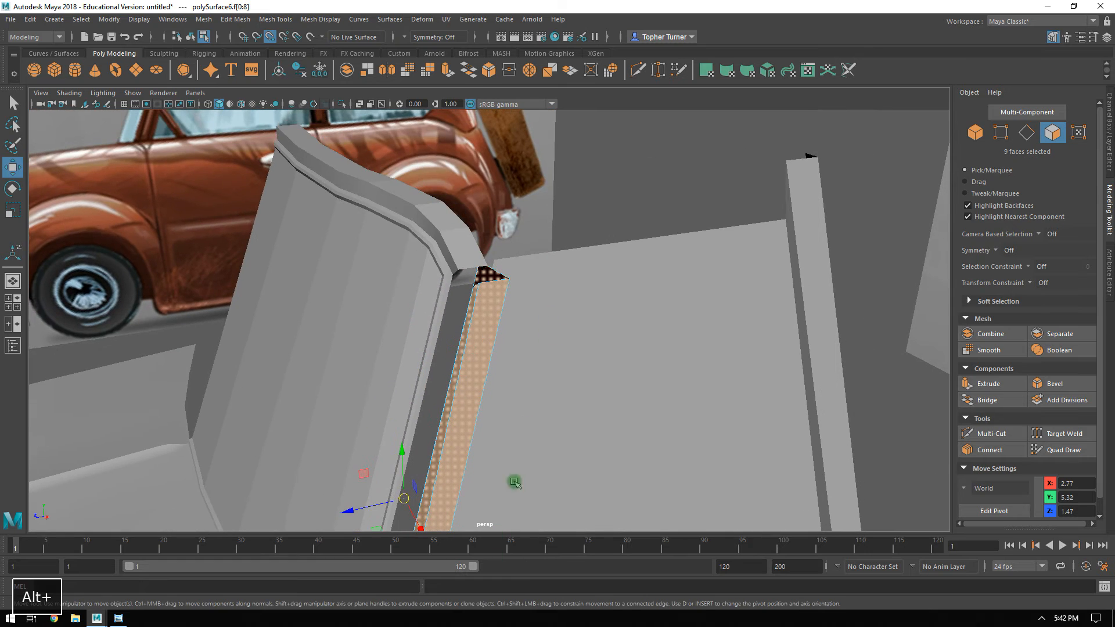
key(Delete)
Delete the leftover faces at the front pillar's base and remove the rest of the pillar object.
alt+drag(531, 443, 415, 393)
click(397, 470)
key(Delete)
click(404, 472)
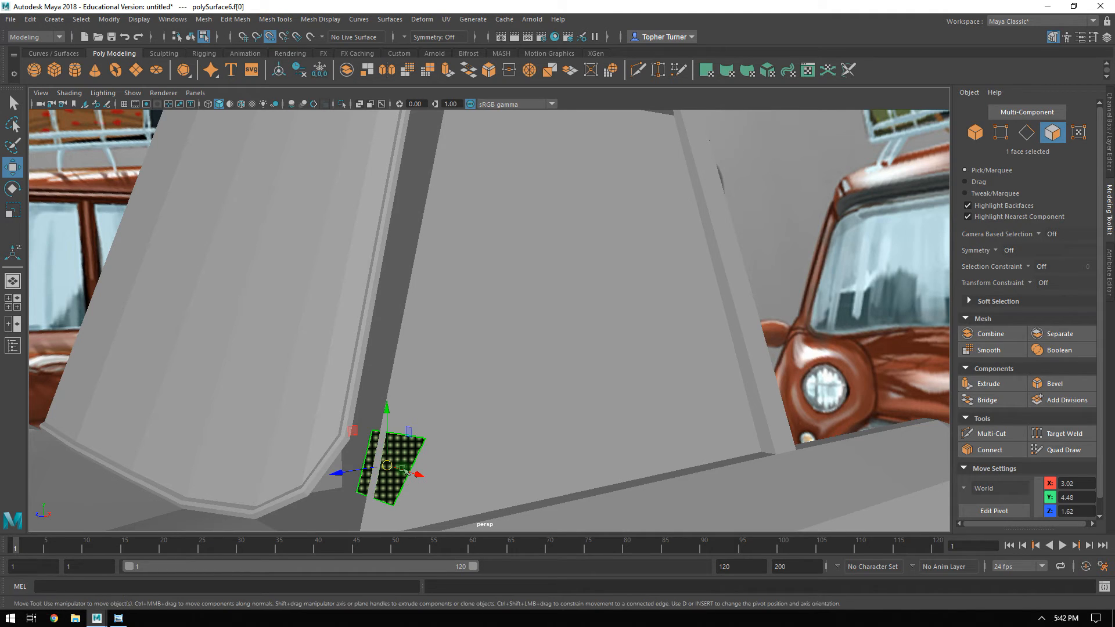
key(Delete)
alt+drag(433, 475, 250, 415)
click(250, 415)
key(Delete)
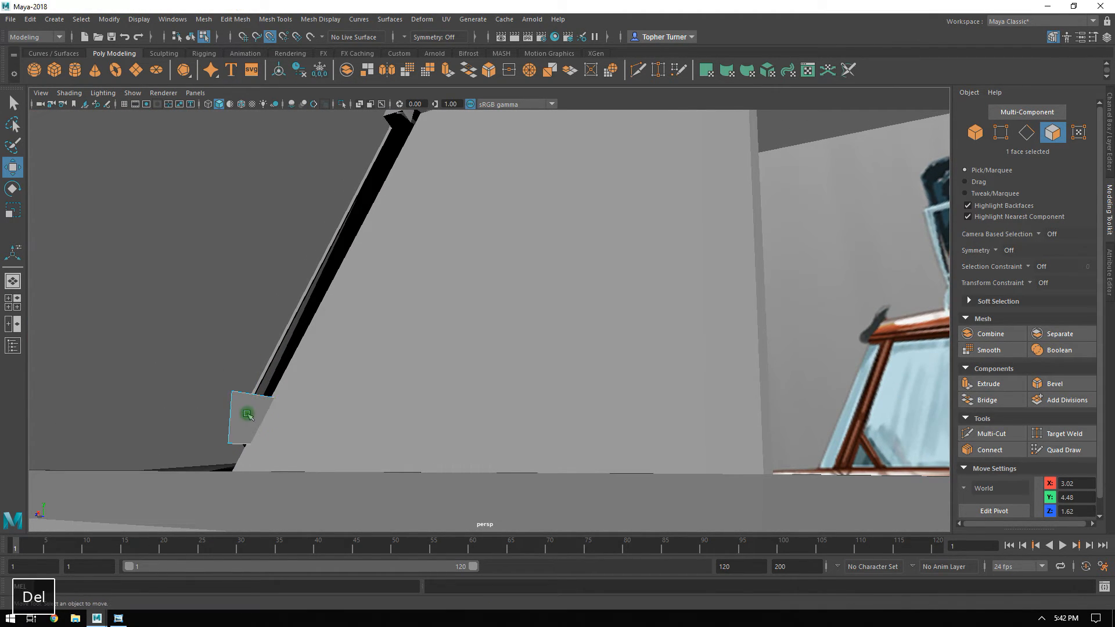
click(976, 133)
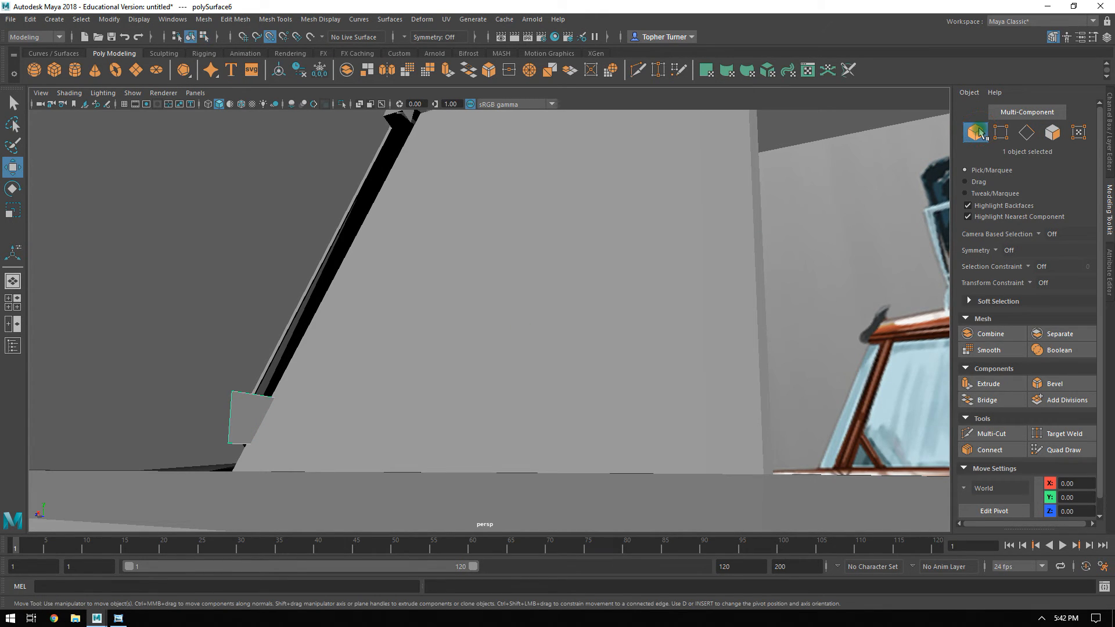
key(Delete)
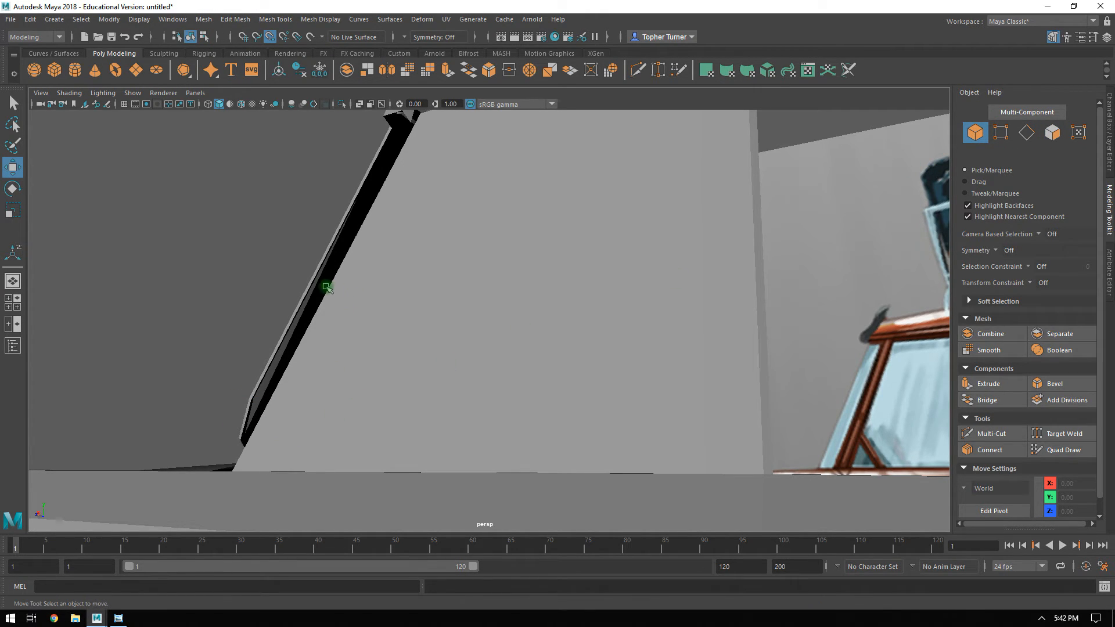
Delete the face loops of the extruded strip above the windshield, keeping only the original windshield frame.
click(330, 289)
alt+drag(330, 288, 563, 411)
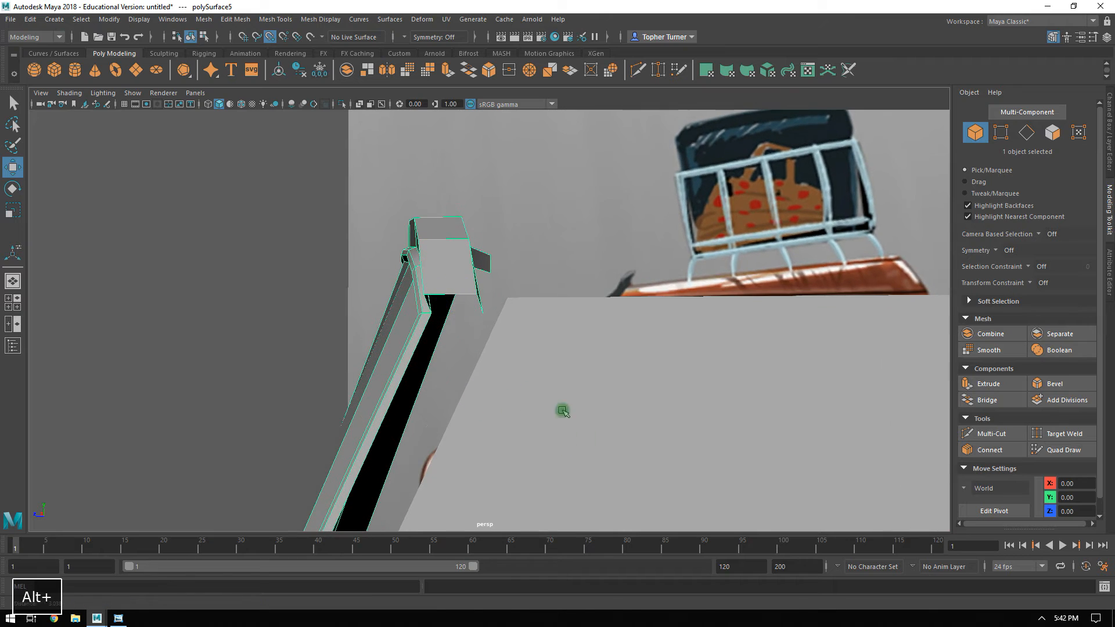
click(1026, 133)
alt+drag(581, 325, 502, 330)
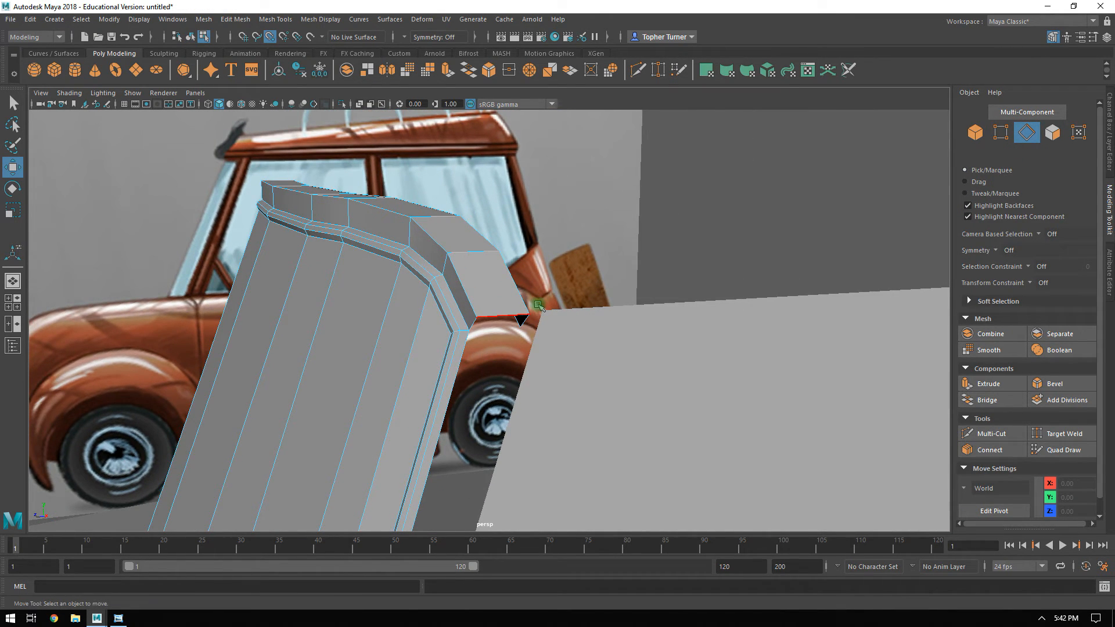
click(1053, 133)
click(443, 272)
shift+double_click(433, 254)
key(Delete)
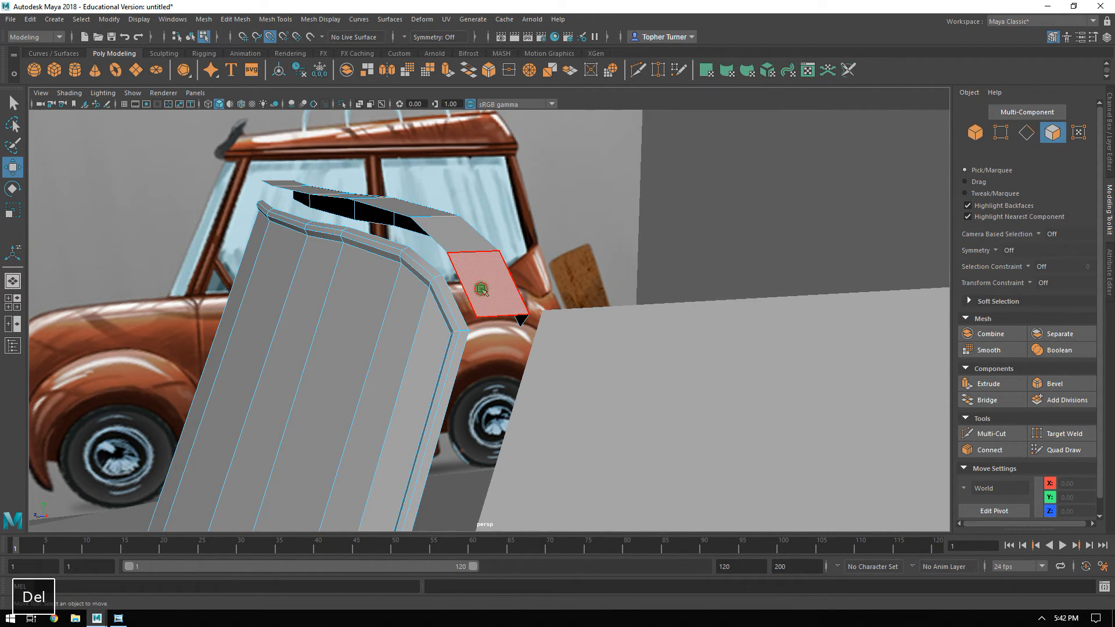
double_click(482, 289)
key(Delete)
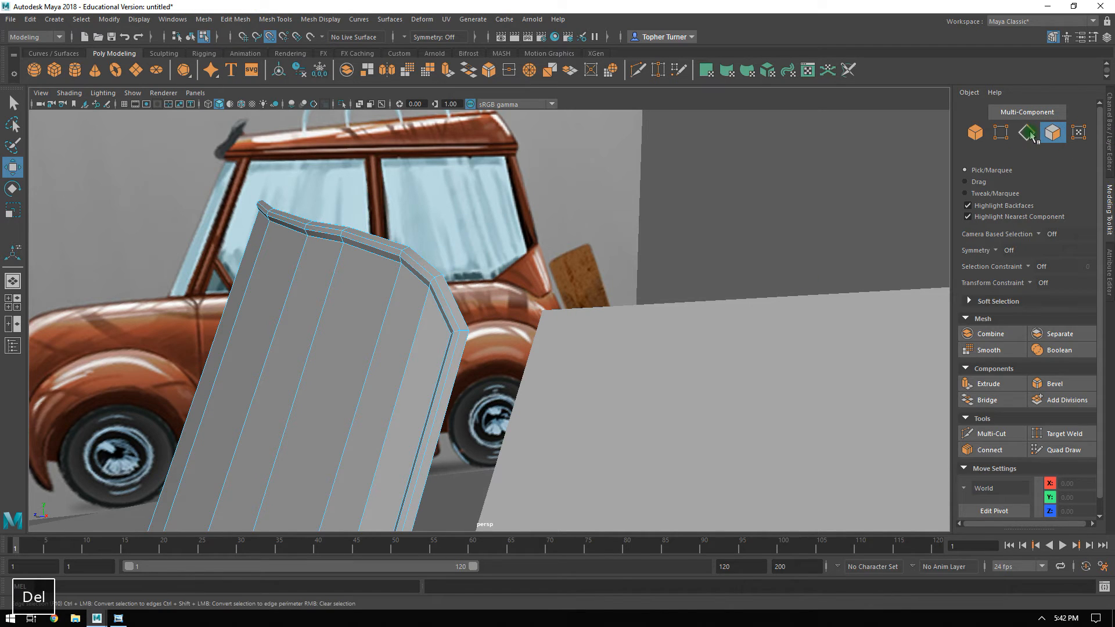
Extrude the windshield frame's outer edge loop straight back along Z to 1.40, after undoing the first attempt.
double_click(459, 296)
alt+drag(229, 517, 260, 367)
alt+drag(314, 455, 225, 273)
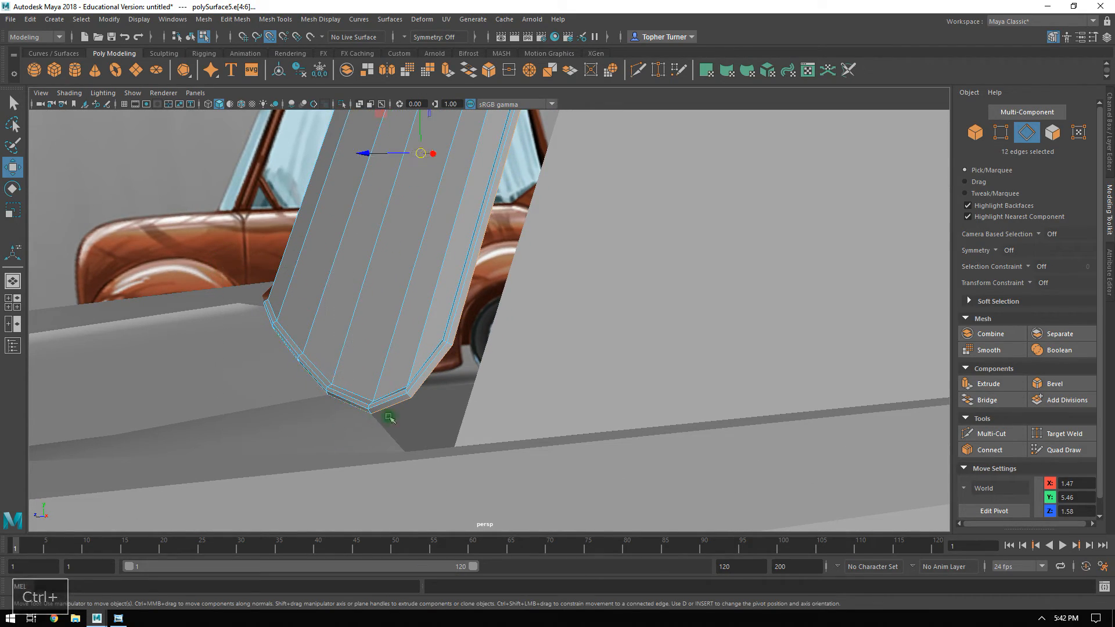
alt+drag(389, 417, 392, 358)
key(ctrl+z)
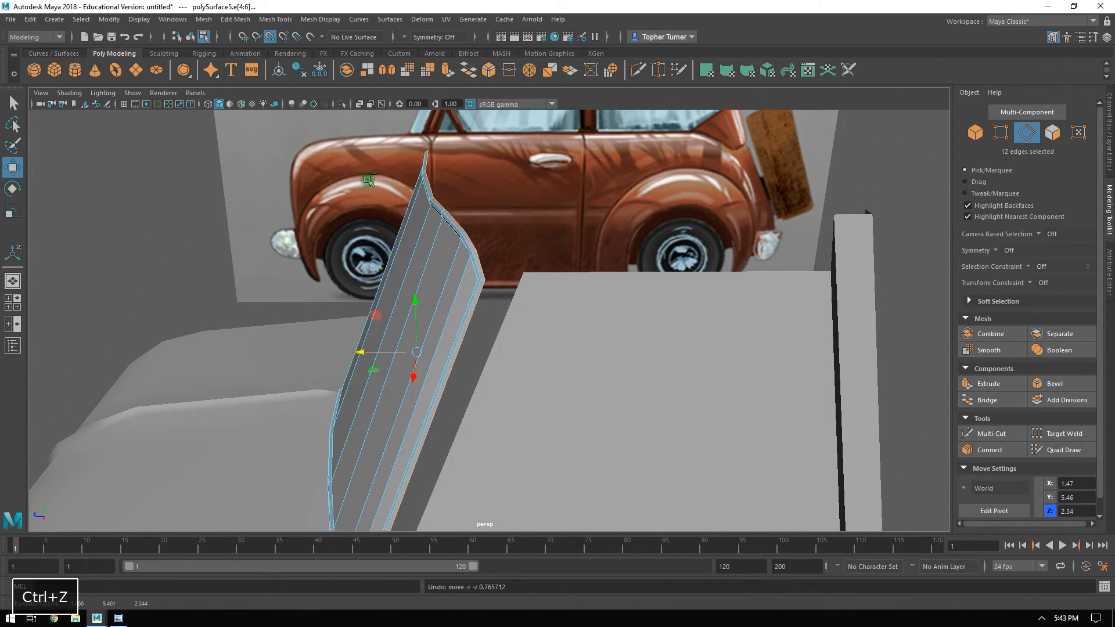
shift+drag(364, 354, 464, 219)
alt+middle_drag(464, 220, 435, 336)
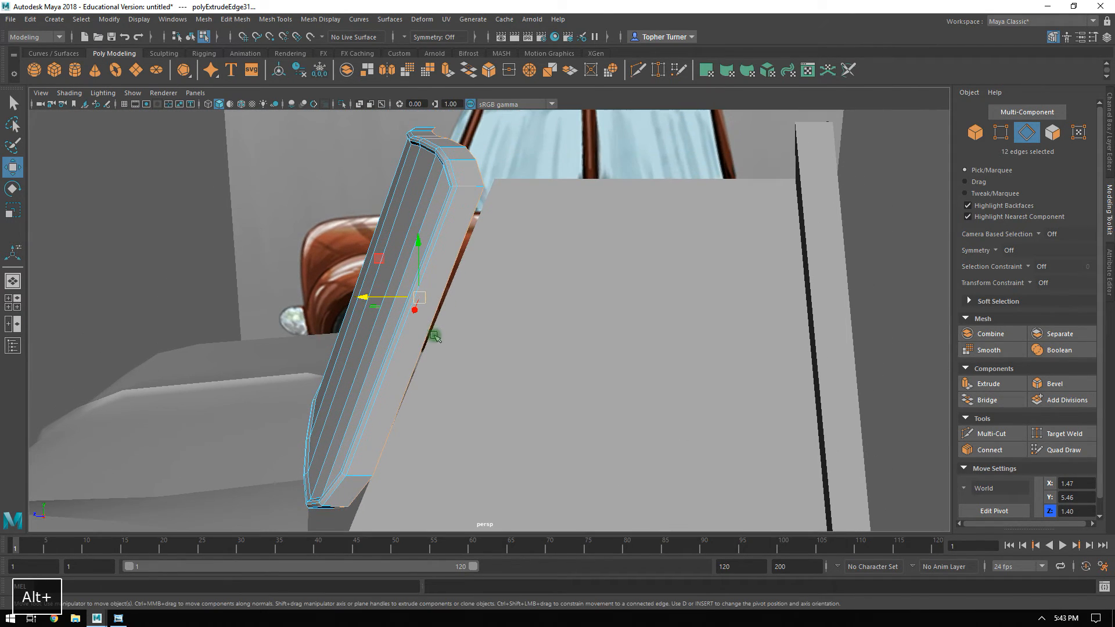
Select the loop of twelve new side faces around the windshield frame and extrude them outward to thicken the rim.
click(1057, 133)
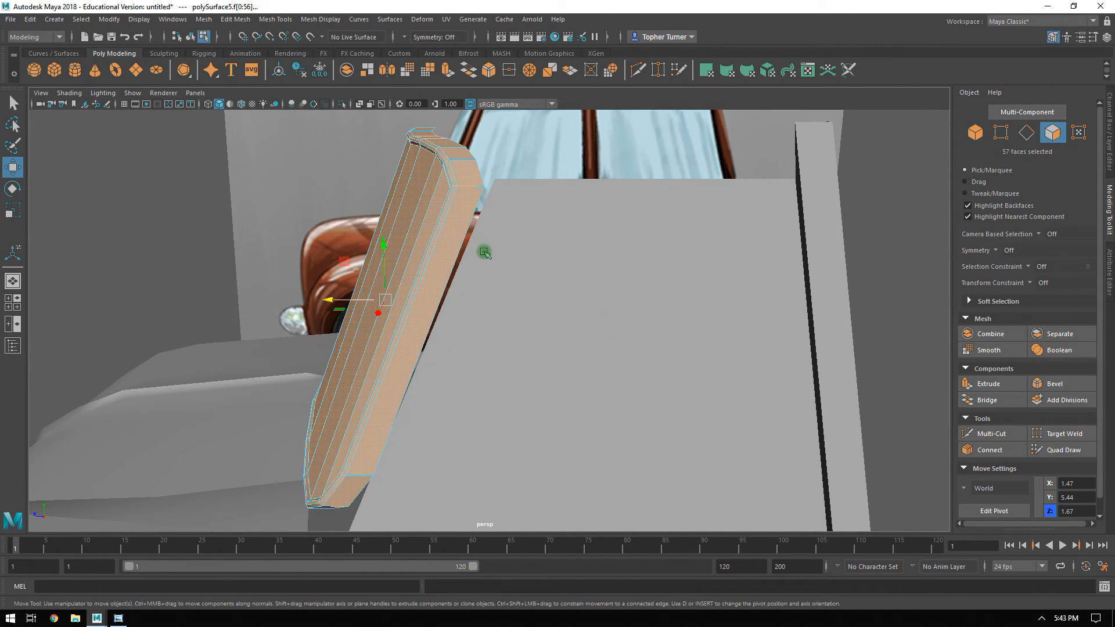
shift+double_click(469, 184)
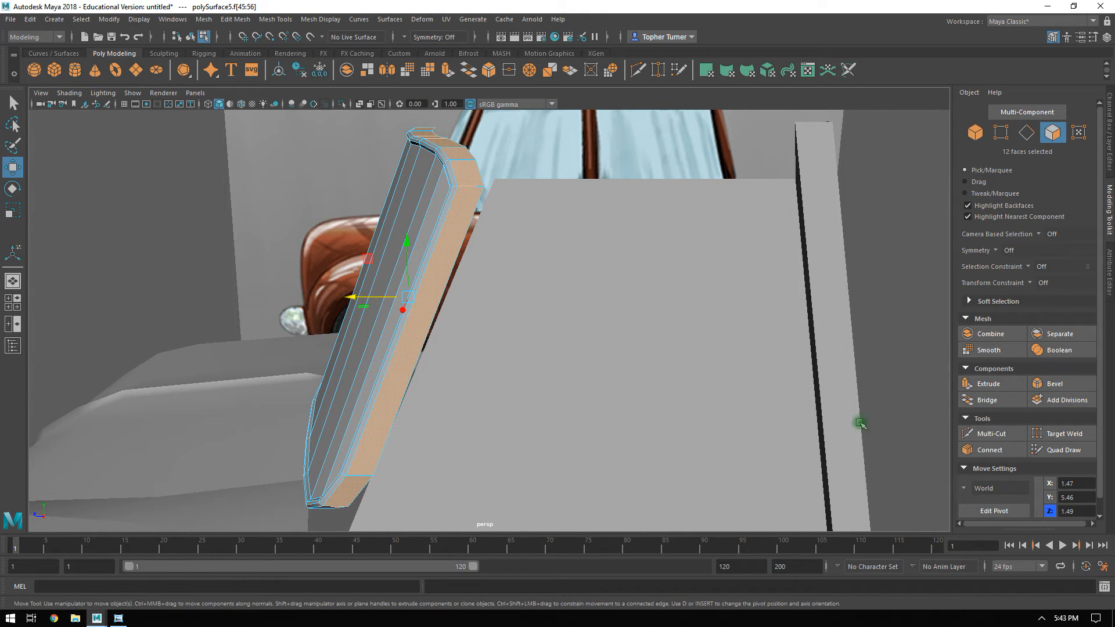
click(964, 383)
alt+drag(677, 309, 423, 158)
alt+drag(453, 212, 568, 263)
Extrude the rear-facing face at the frame's upper corner back to the rear pillar, forming the rail above the side window.
click(388, 173)
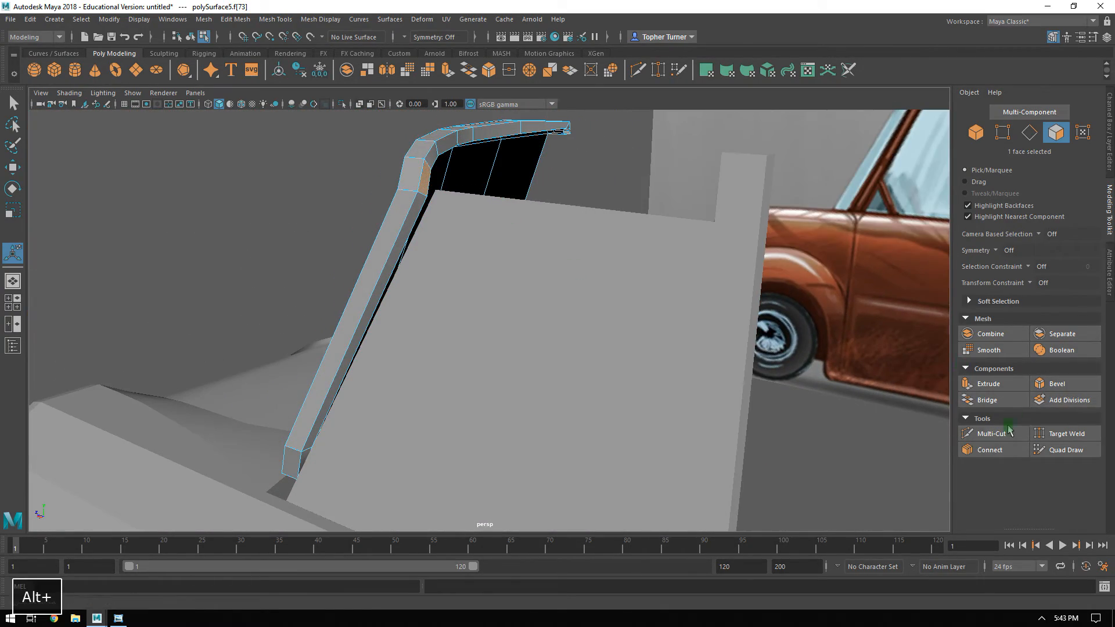
click(985, 385)
mouse_move(653, 238)
alt+mouse_down()
mouse_move(587, 226)
mouse_move(661, 242)
alt+mouse_up()
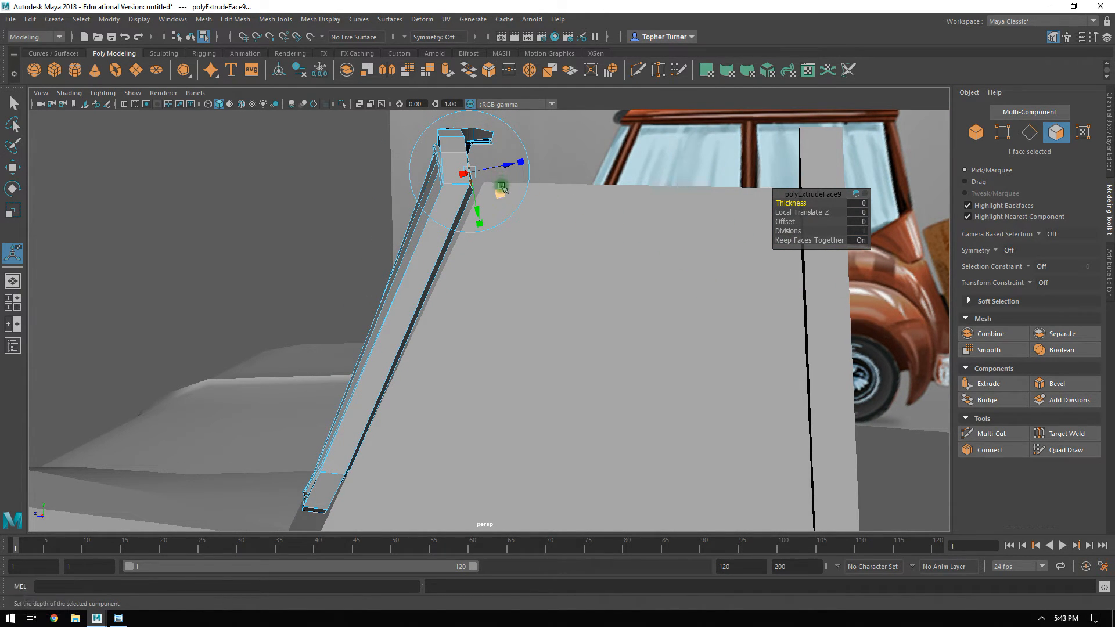
key(w)
drag(438, 170, 330, 217)
mouse_move(593, 192)
alt+mouse_down()
mouse_move(550, 249)
mouse_move(598, 323)
mouse_move(506, 283)
mouse_move(652, 317)
mouse_move(779, 366)
mouse_move(709, 350)
mouse_move(638, 283)
mouse_move(722, 304)
mouse_move(624, 273)
mouse_move(593, 197)
alt+mouse_up()
double_click(680, 350)
alt+right_drag(593, 198, 654, 389)
alt+drag(655, 389, 543, 390)
Move the side window plane's upper front vertex forward to Z 0.89 so it tucks against the front pillar.
double_click(453, 332)
alt+middle_drag(826, 204, 826, 389)
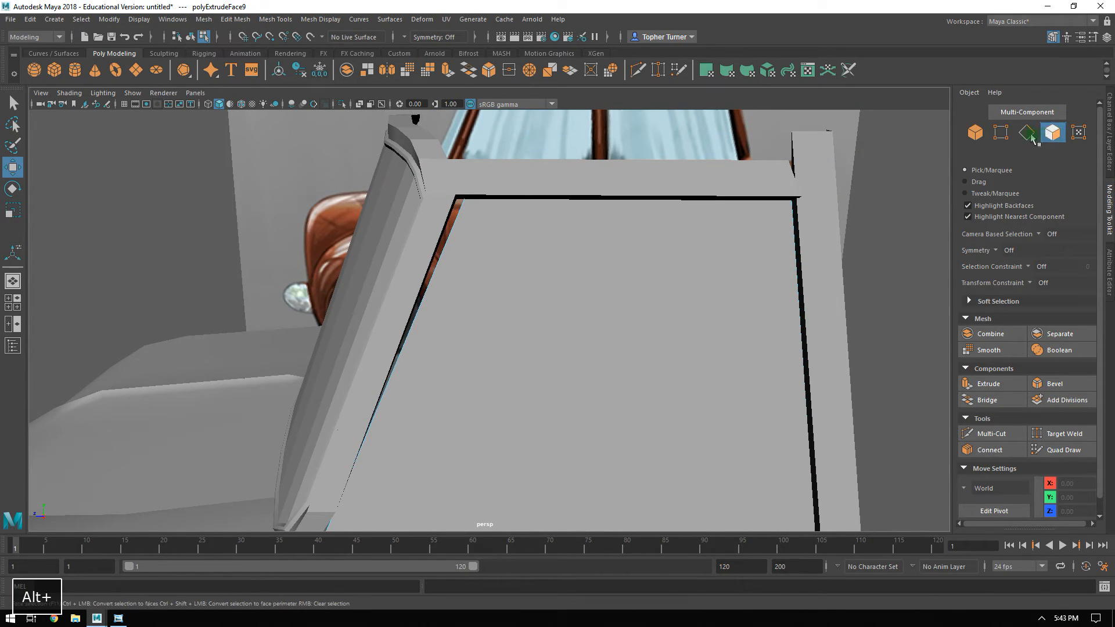
click(1001, 133)
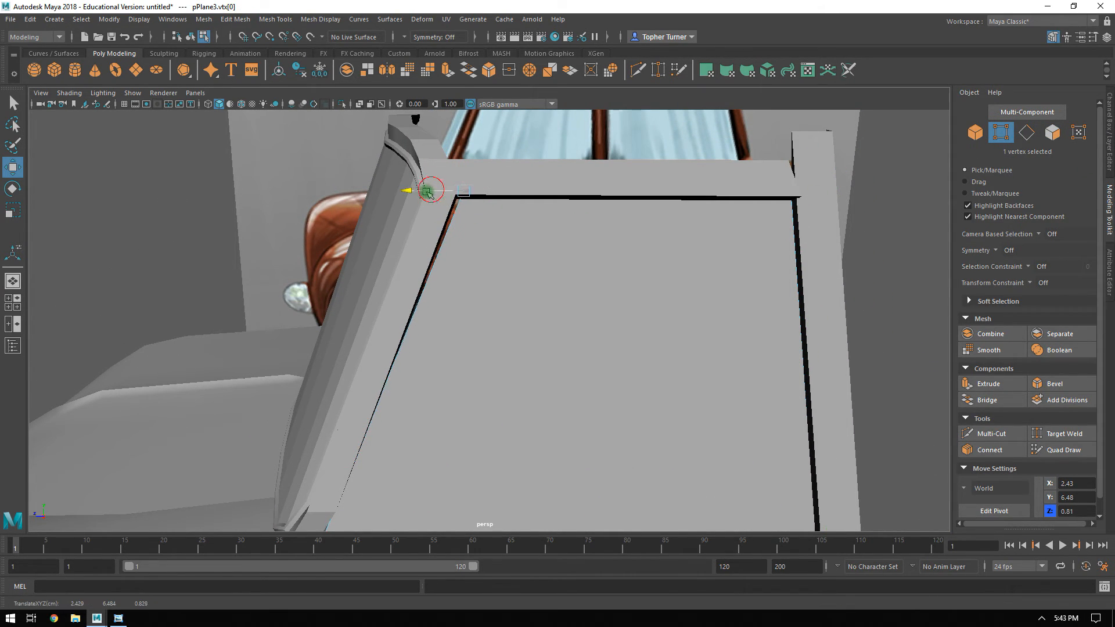
alt+drag(418, 195, 536, 352)
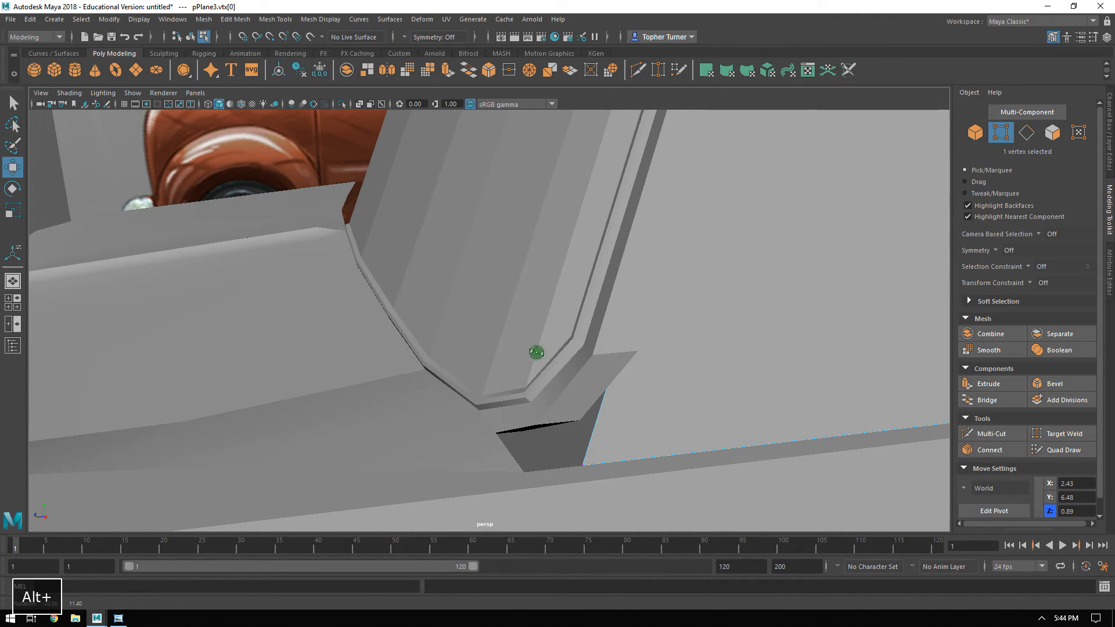
Delete the extruded end face at the windshield frame's lower corner, beside the hood.
double_click(464, 442)
shift+double_click(506, 421)
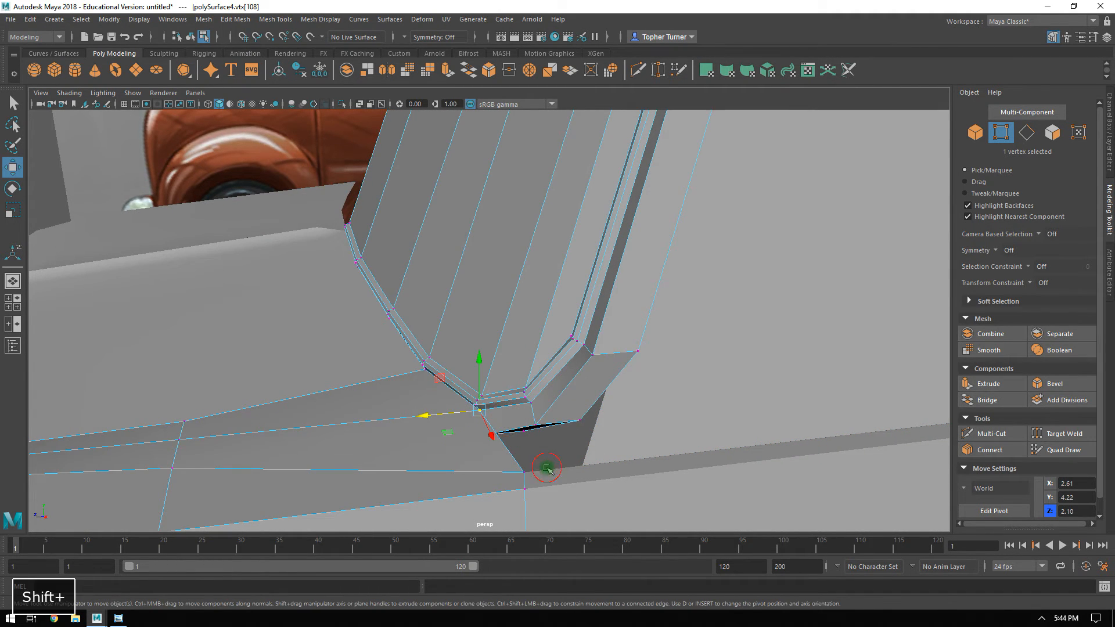
alt+drag(636, 454, 466, 340)
click(1052, 133)
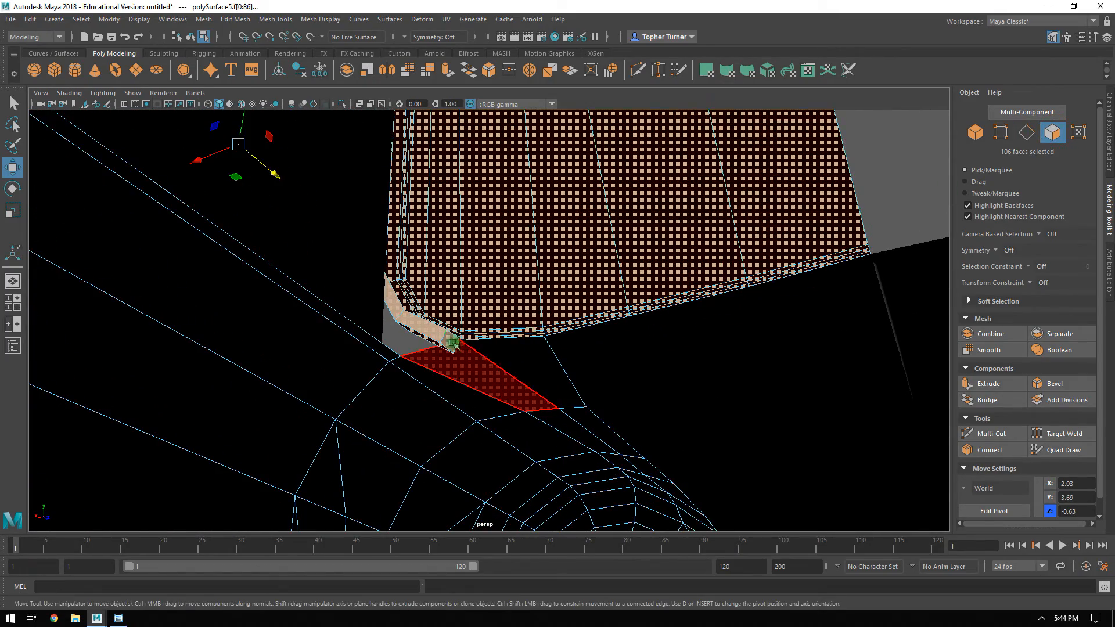
key(Delete)
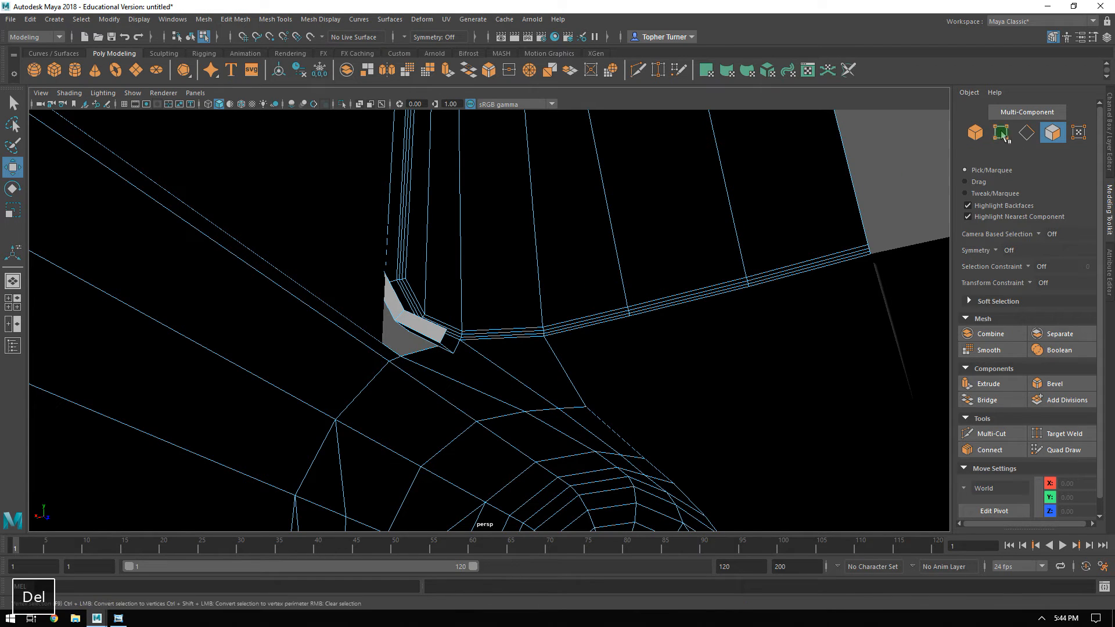
Move the two open end vertices at the windshield frame's lower corner out to X 2.85 and up to Y 4.22.
click(1000, 133)
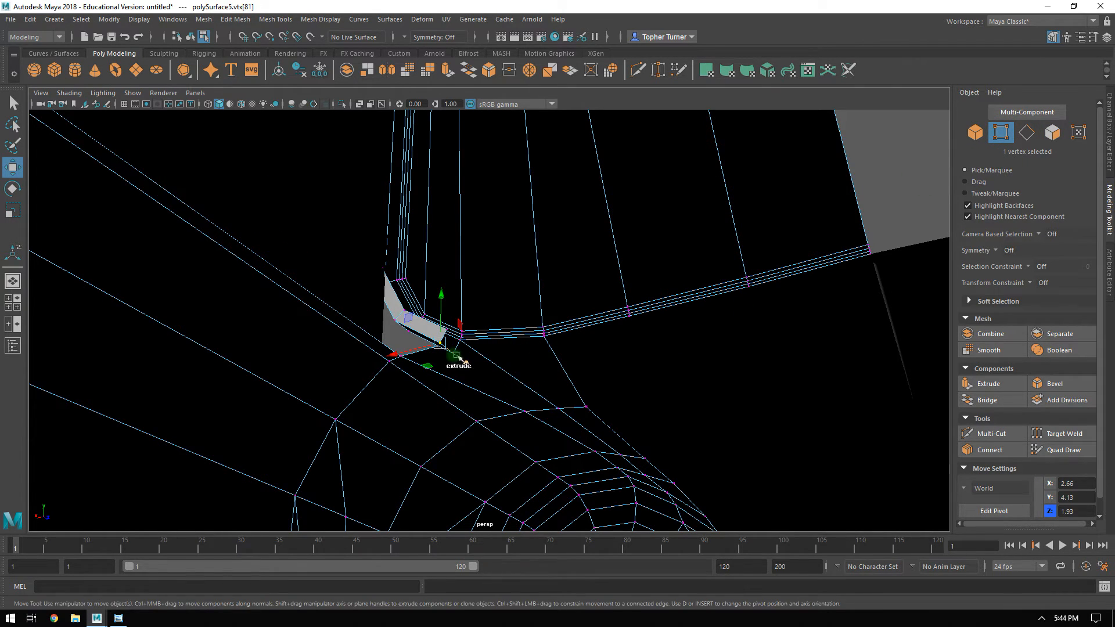
shift+click(455, 355)
alt+drag(465, 365, 523, 374)
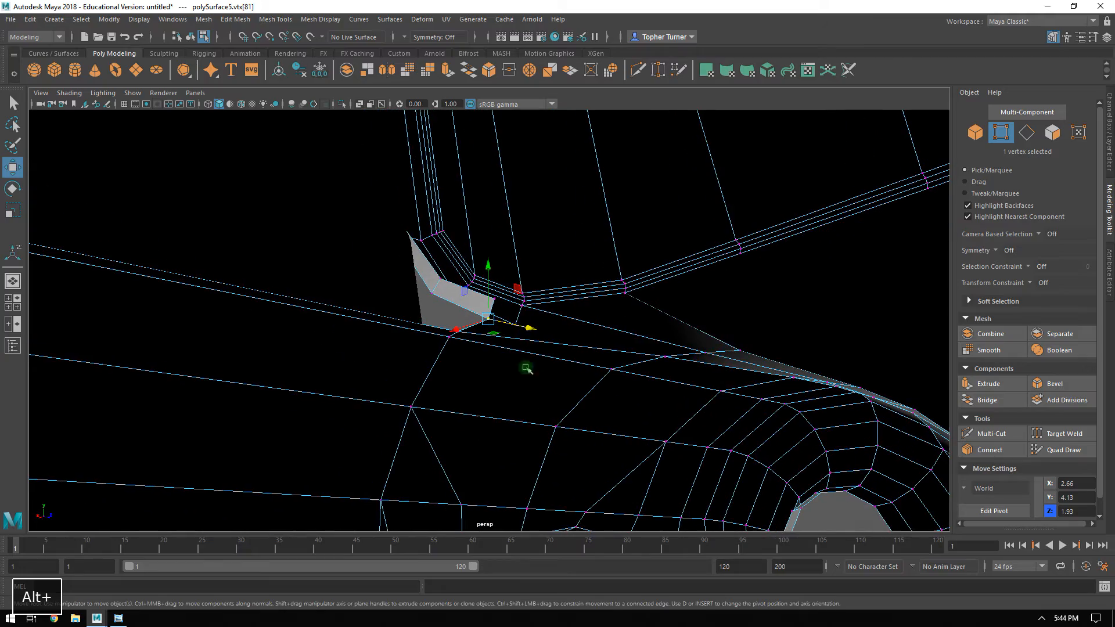
alt+drag(535, 330, 566, 336)
shift+click(563, 280)
middle_drag(461, 314, 452, 317)
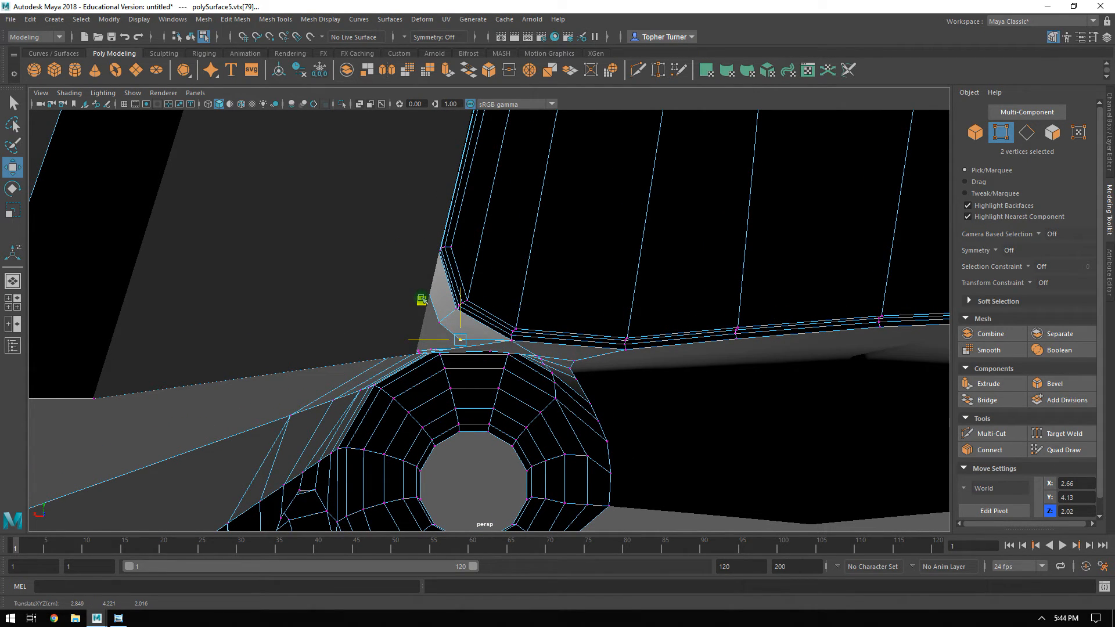
alt+drag(421, 300, 497, 344)
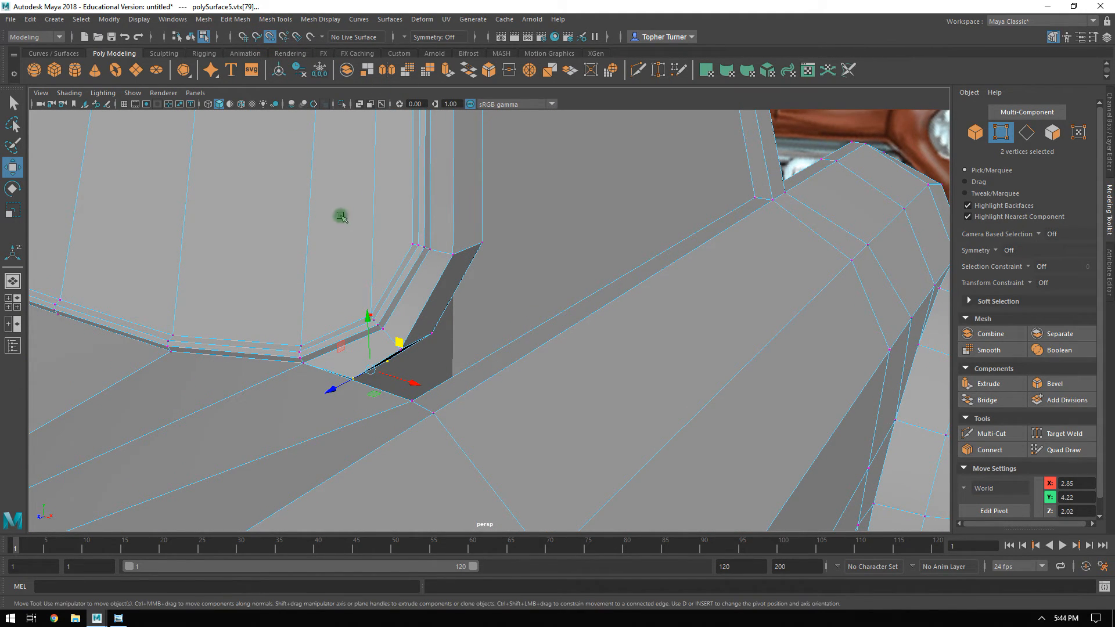
Snap the front open vertex of the frame's lower corner onto the body's corner vertex beside the hood.
alt+right_drag(395, 429, 515, 364)
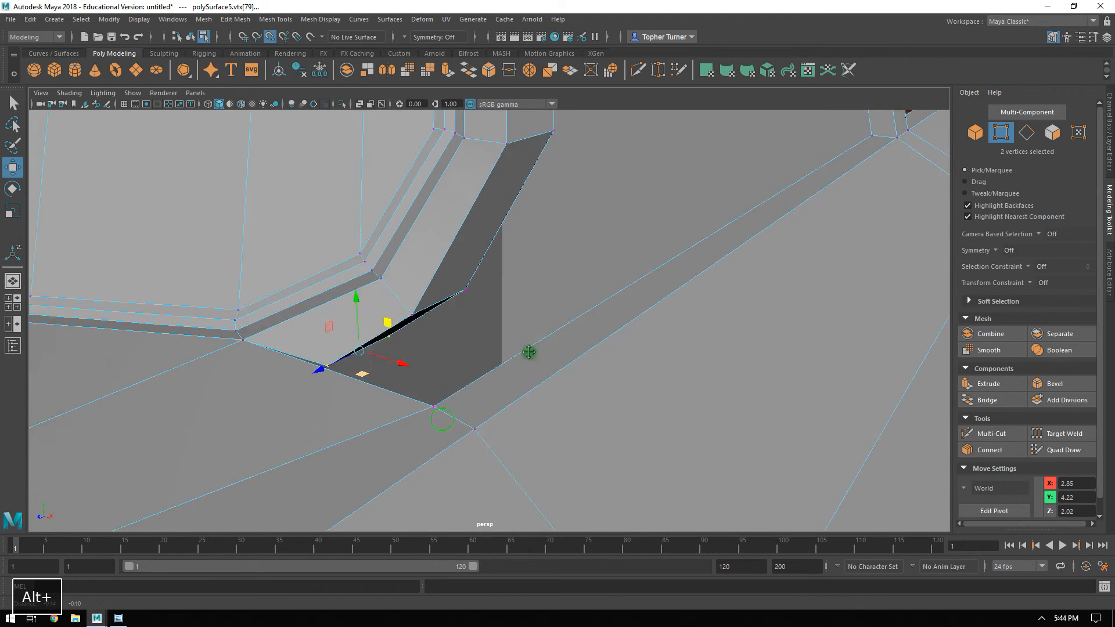
alt+middle_drag(515, 363, 542, 316)
alt+right_drag(577, 426, 621, 406)
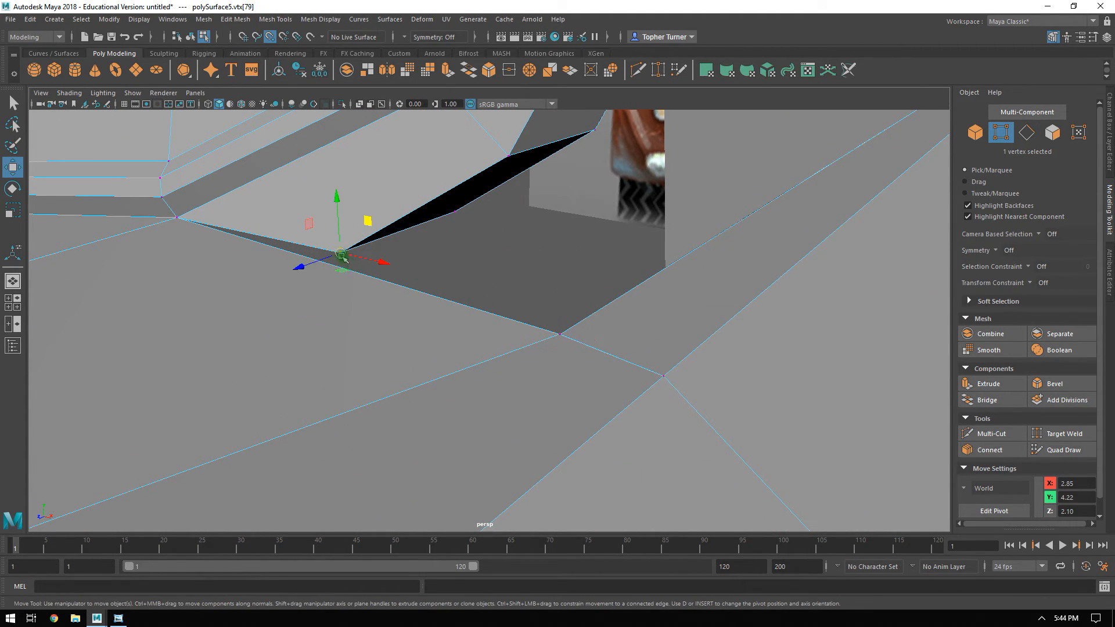
drag(343, 257, 540, 344)
alt+drag(557, 208, 606, 316)
Turn off point snapping and shift the rear vertices at the pillar's foot outward along X and down toward the body edge.
click(271, 37)
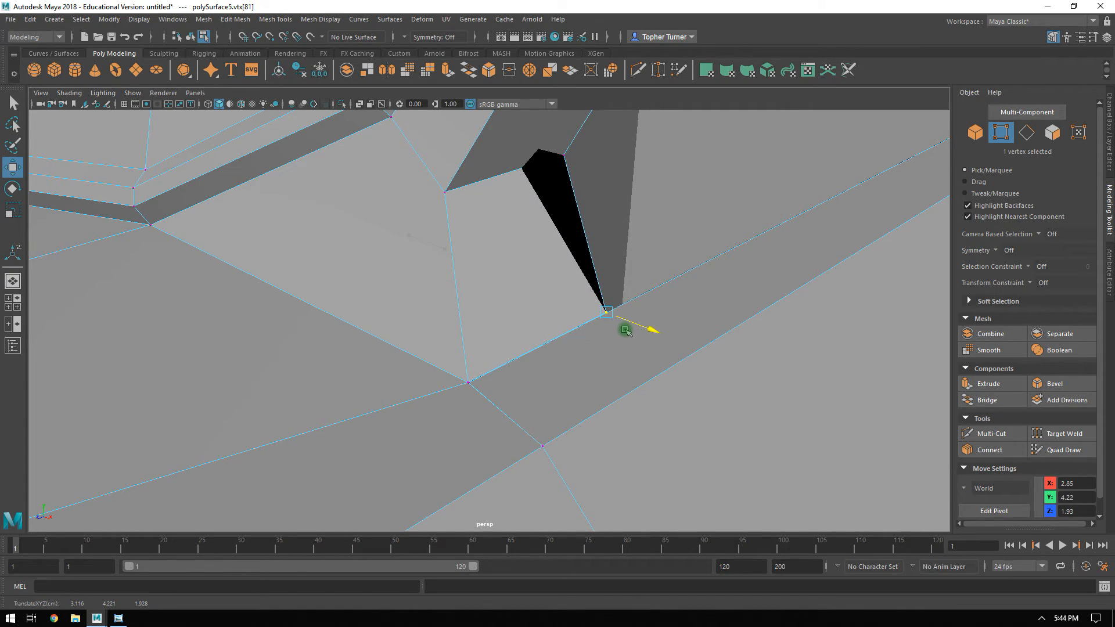
alt+drag(675, 313, 447, 256)
middle_drag(324, 331, 380, 348)
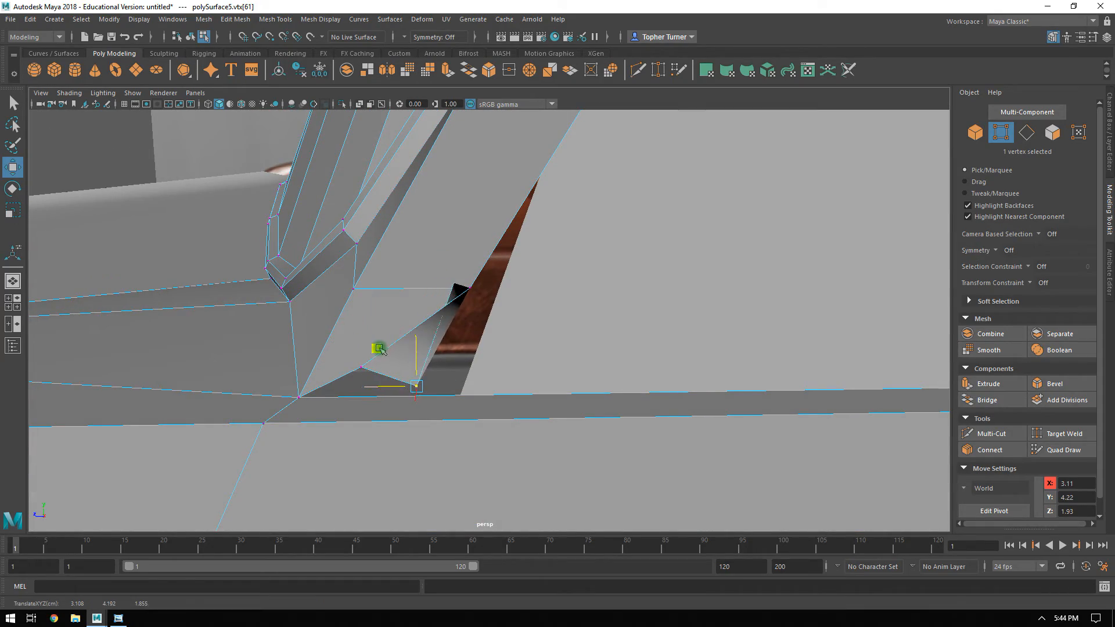
alt+drag(368, 337, 419, 379)
Reposition the raised rear vertex at the pillar's foot to X 3.12, Y 4.18, Z 1.86.
shift+click(552, 287)
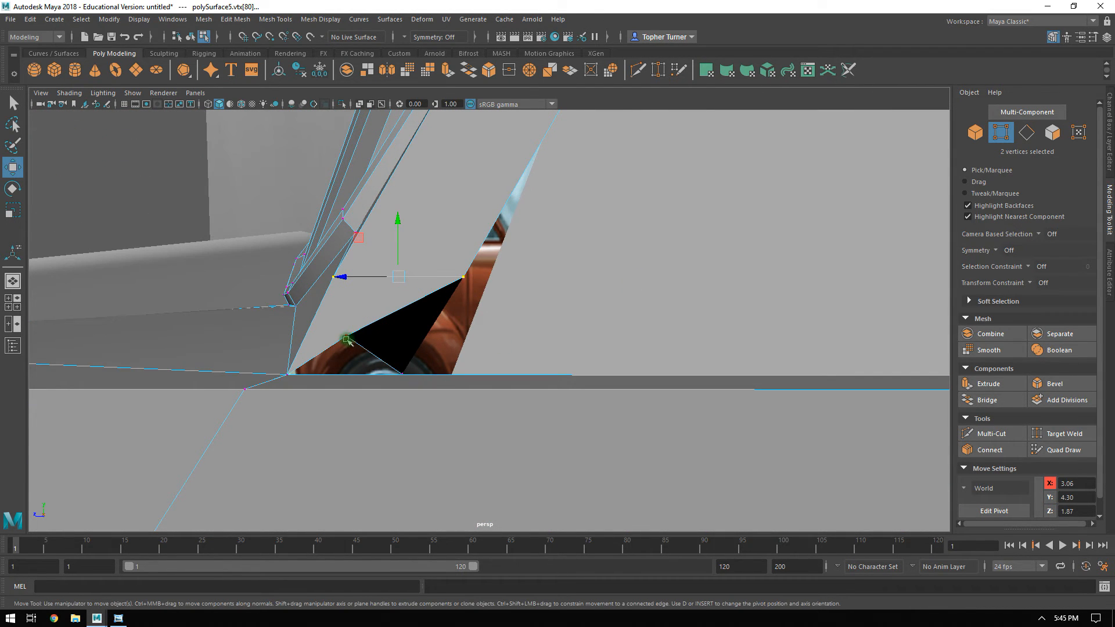
middle_drag(305, 298, 416, 331)
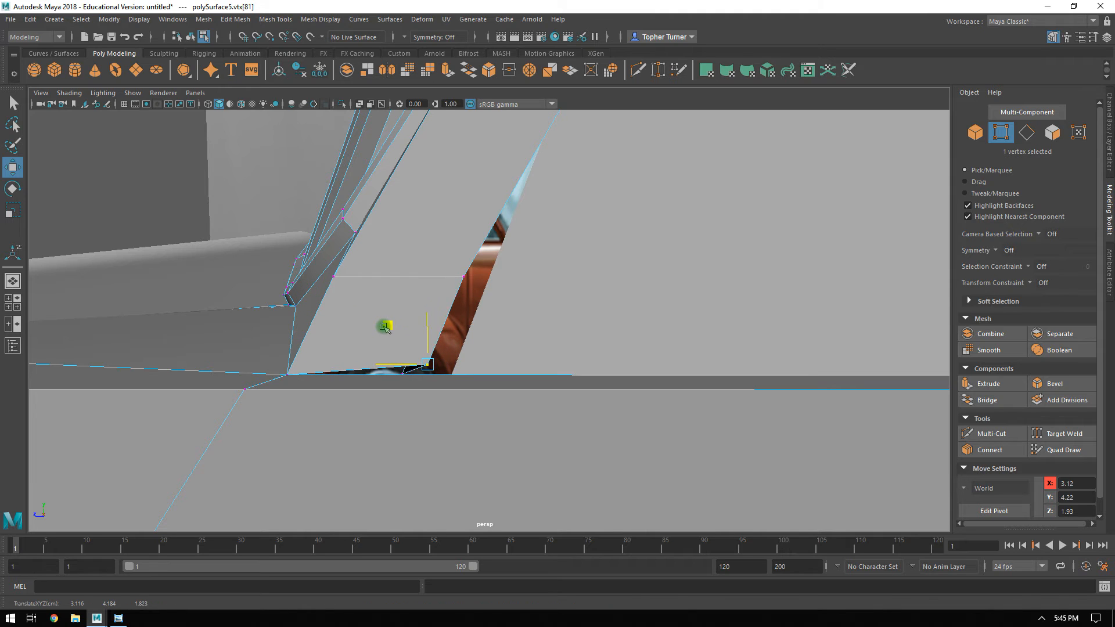
alt+drag(362, 332, 420, 324)
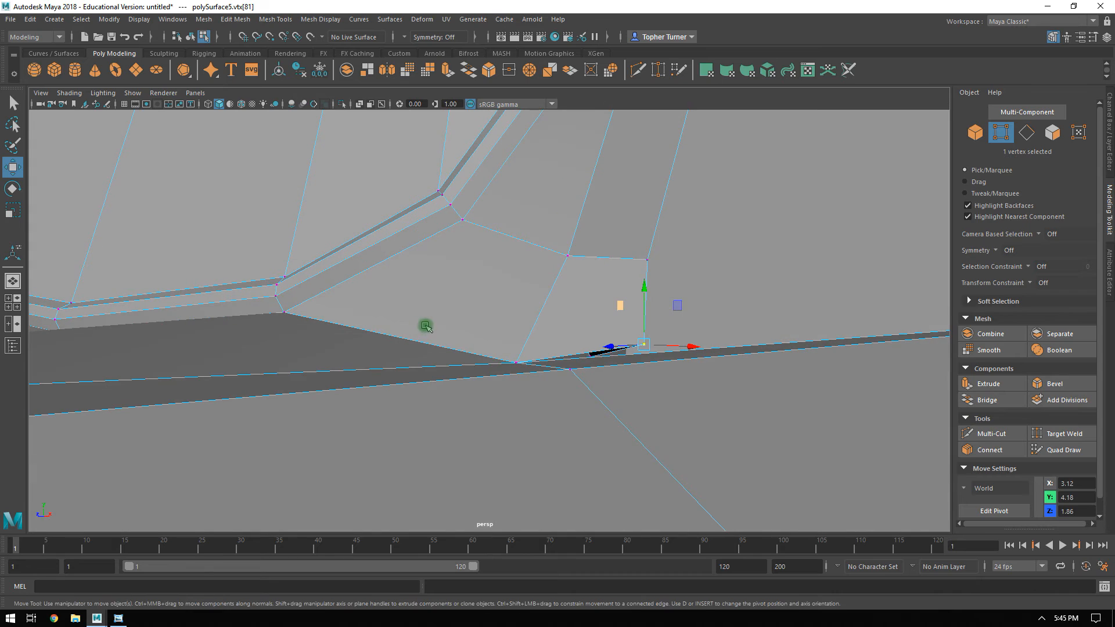
Try to delete the three edges crossing the pillar just above its foot.
click(1025, 133)
click(549, 250)
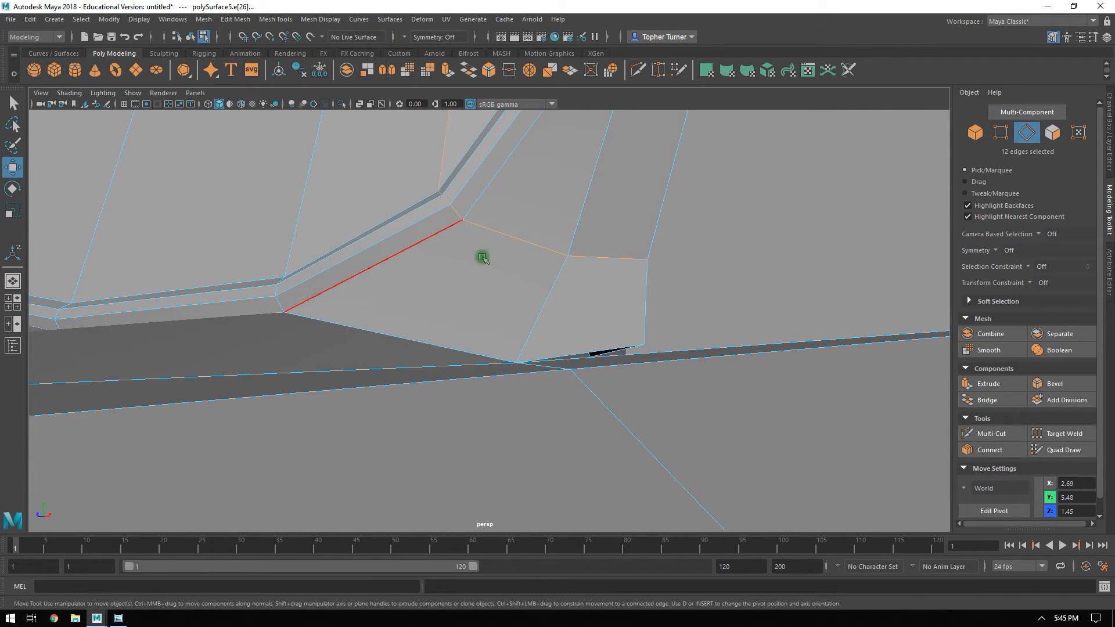
shift+click(598, 254)
alt+drag(672, 269, 391, 261)
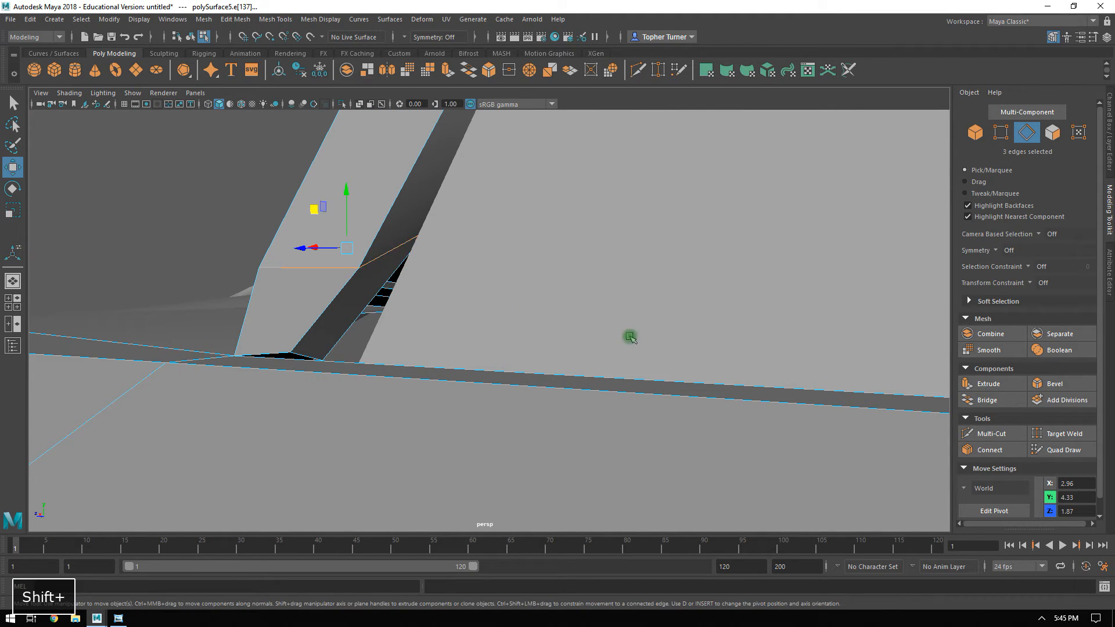
key(ctrl+BackSpace)
key(q)
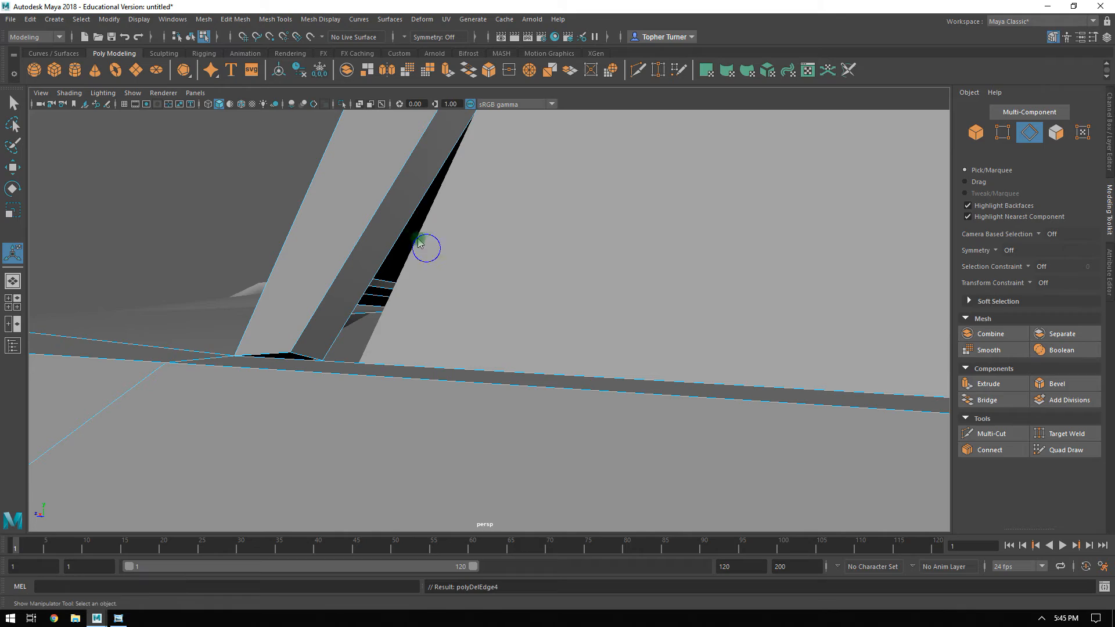
Move the two rear vertices at the front pillar's foot back along Z to 1.77, extending the foot along the body edge.
alt+drag(271, 173, 536, 401)
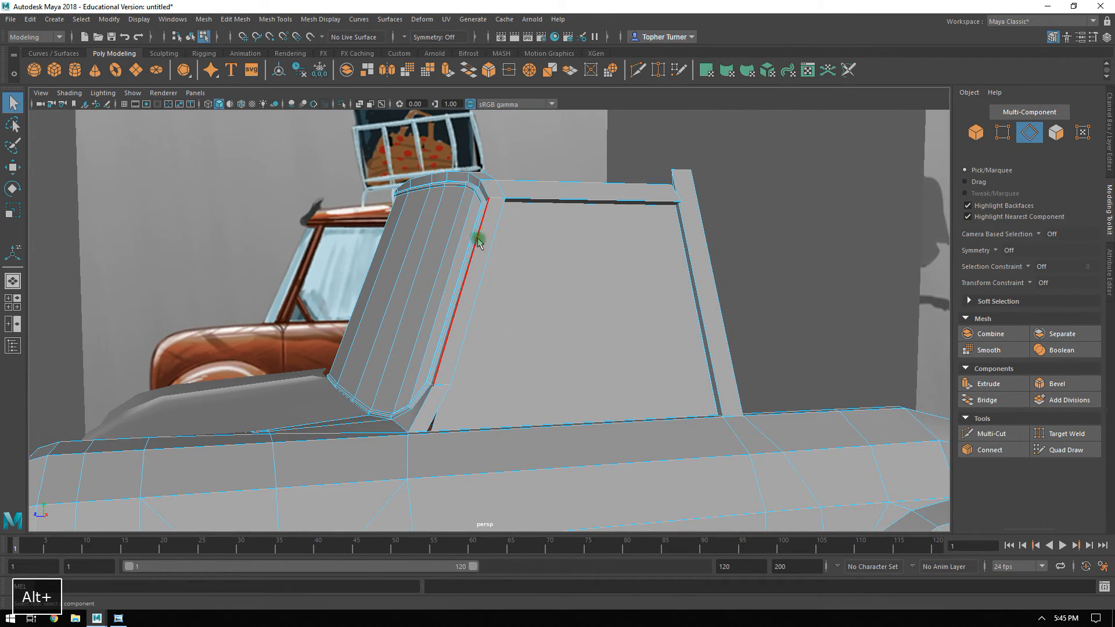
alt+drag(448, 426, 486, 441)
alt+right_drag(486, 441, 625, 490)
alt+middle_drag(625, 490, 614, 374)
alt+drag(581, 327, 510, 327)
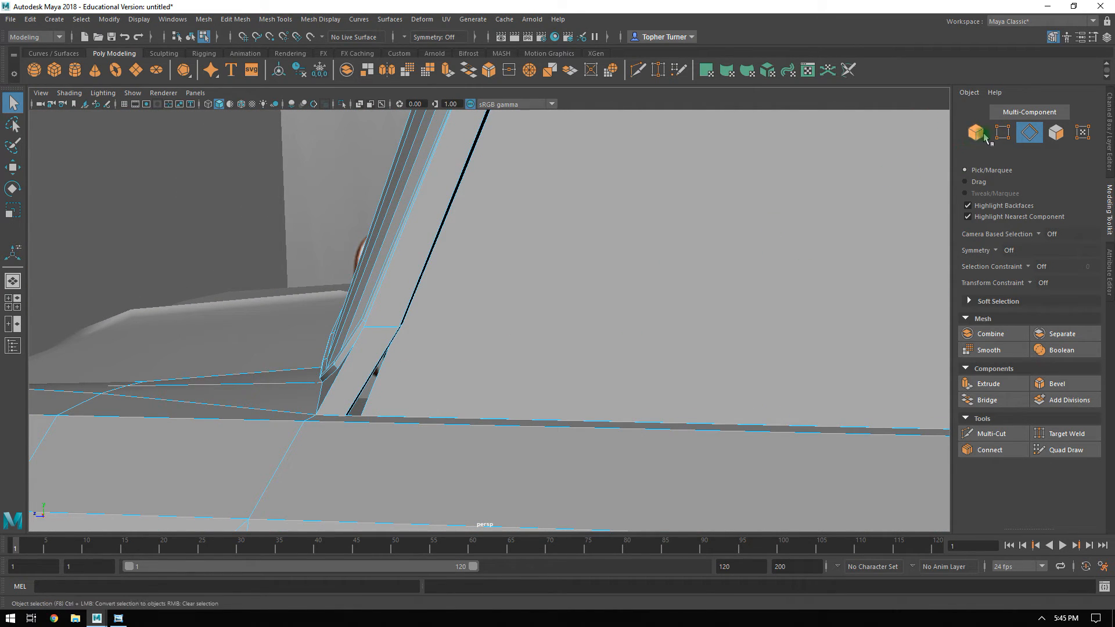
click(1003, 128)
alt+drag(319, 413, 338, 408)
alt+right_drag(339, 408, 465, 497)
alt+middle_drag(282, 444, 330, 441)
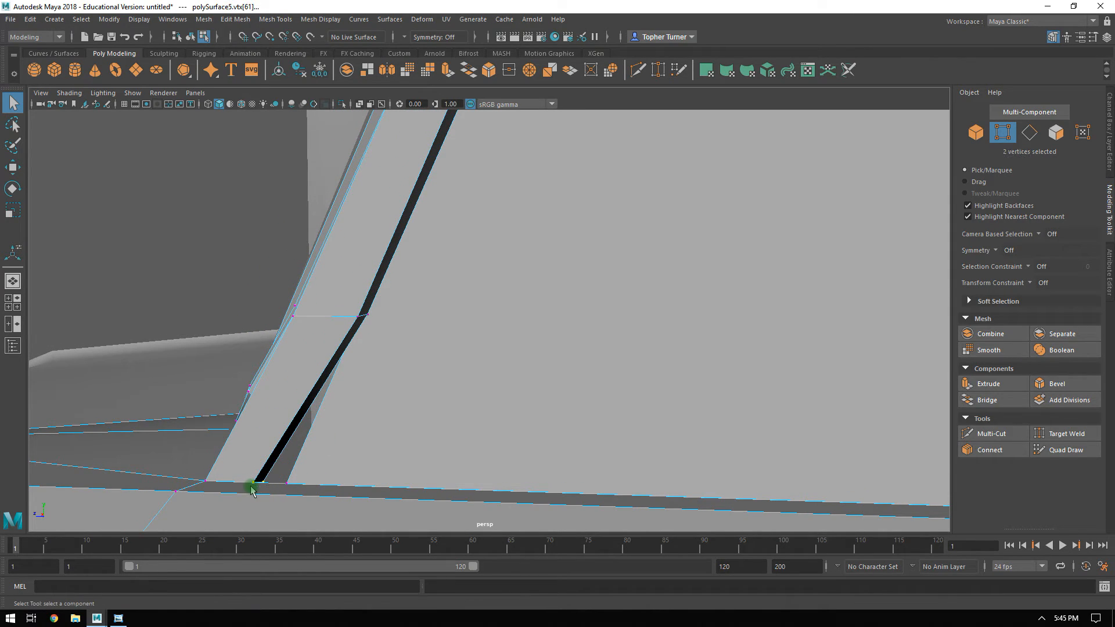
key(w)
drag(225, 484, 489, 285)
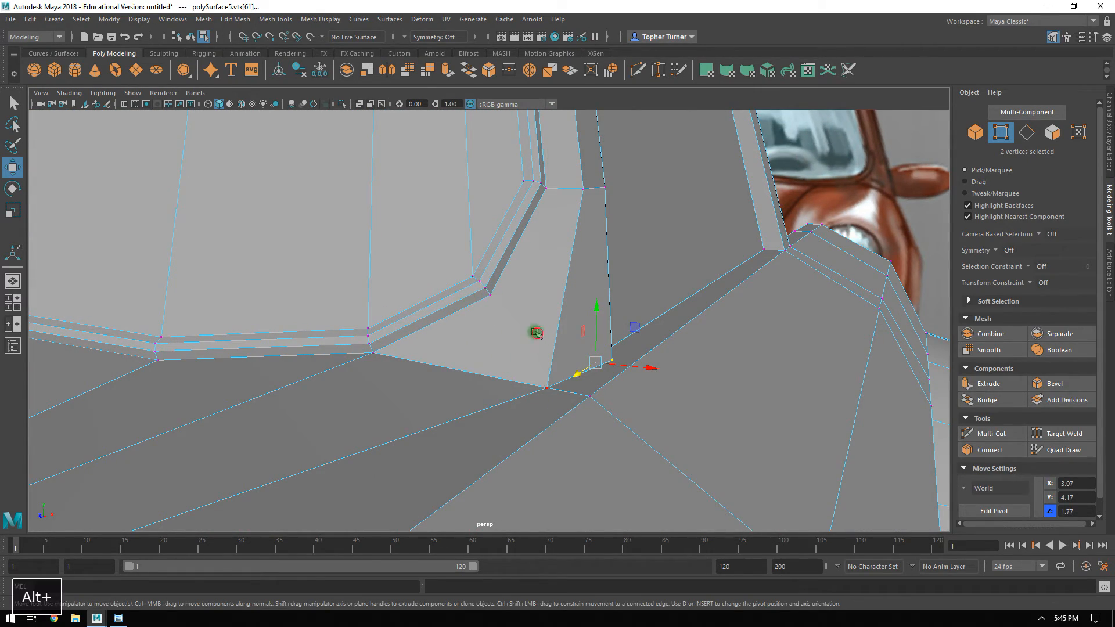
Connect the windshield frame's lower corner vertex to the pillar's foot vertex at the body corner with a new edge.
alt+drag(536, 332, 521, 329)
click(444, 283)
shift+click(479, 374)
click(990, 450)
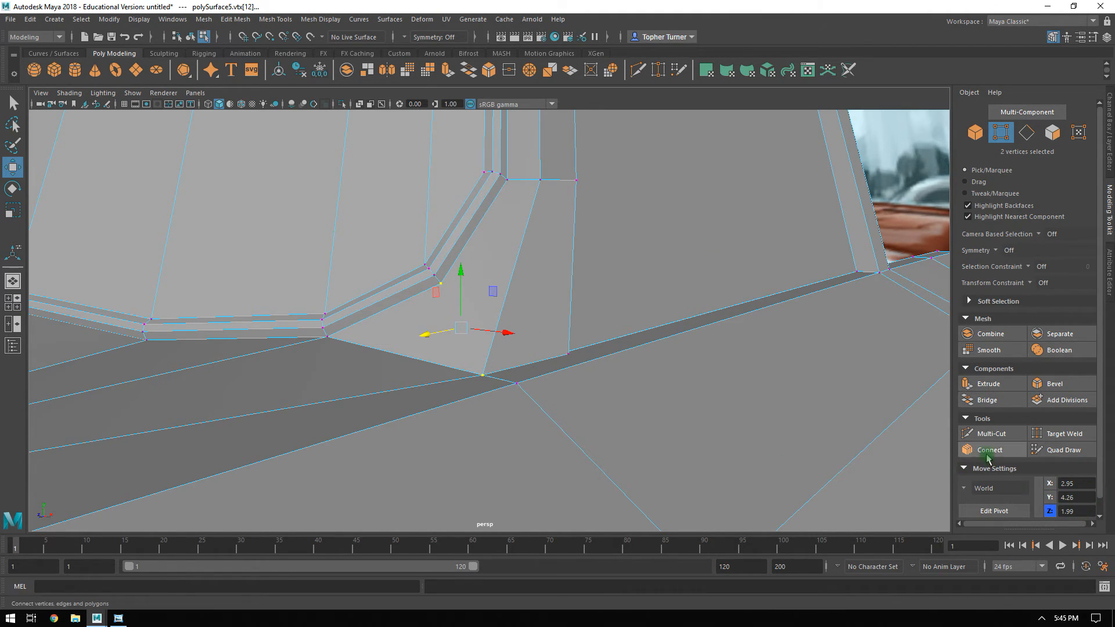
key(Return)
alt+drag(669, 378, 520, 290)
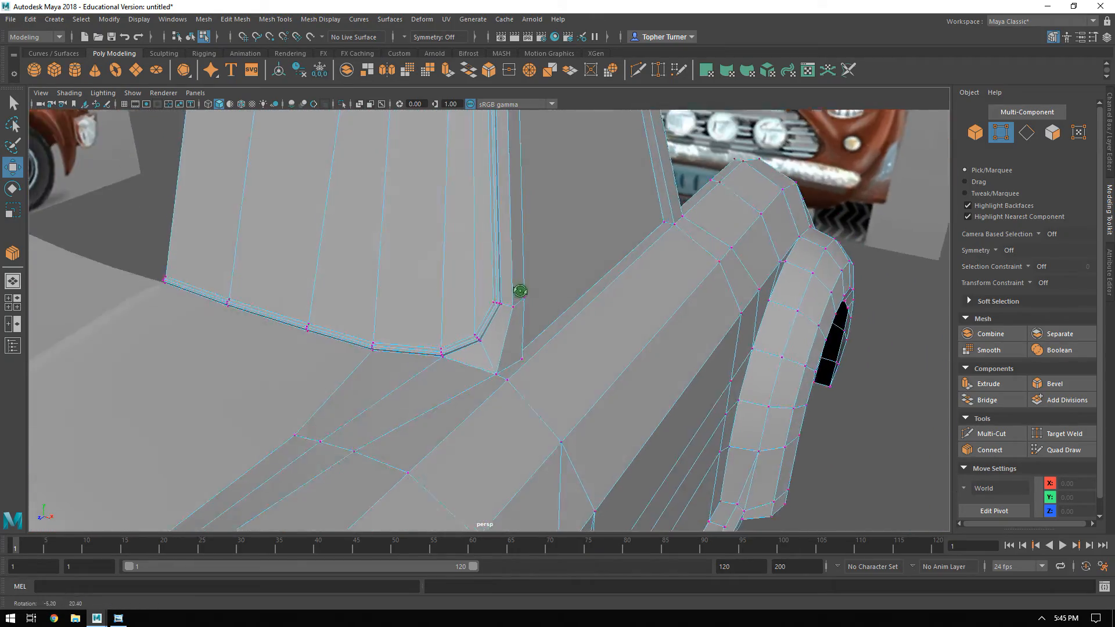
alt+right_drag(540, 324, 642, 420)
alt+middle_drag(602, 382, 577, 312)
alt+drag(577, 311, 560, 343)
alt+right_drag(550, 349, 575, 381)
alt+drag(575, 381, 487, 353)
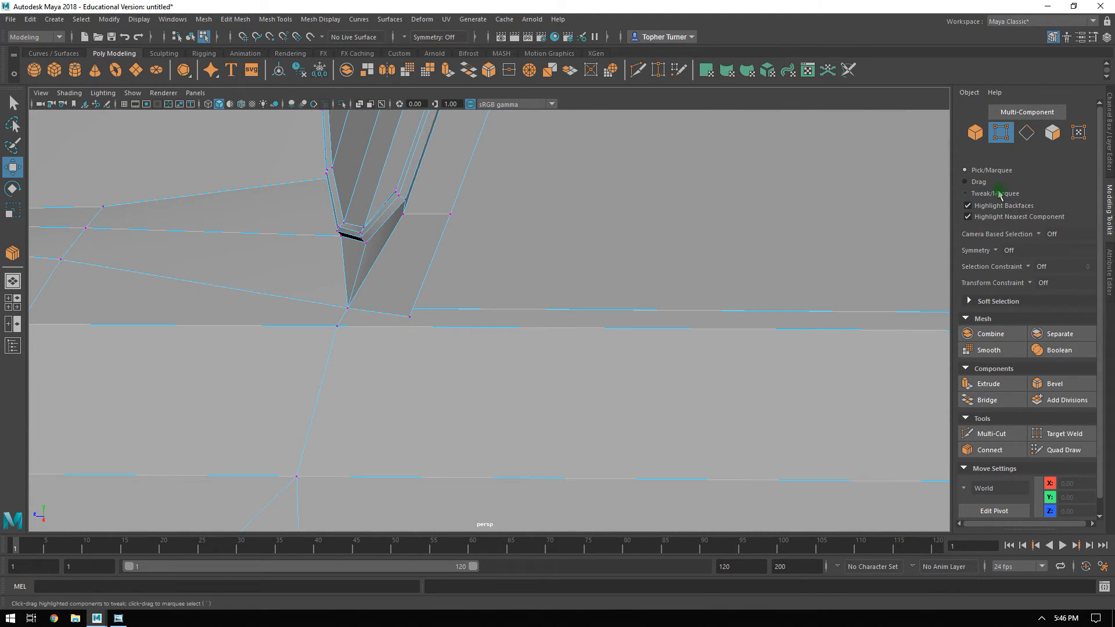
click(1004, 436)
click(296, 476)
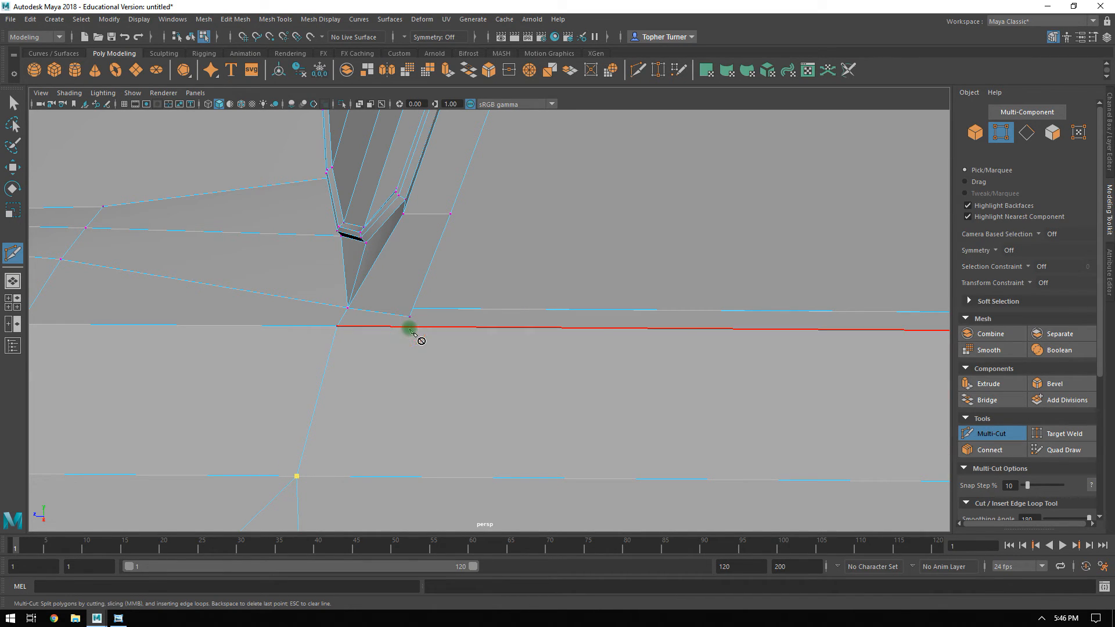
key(Return)
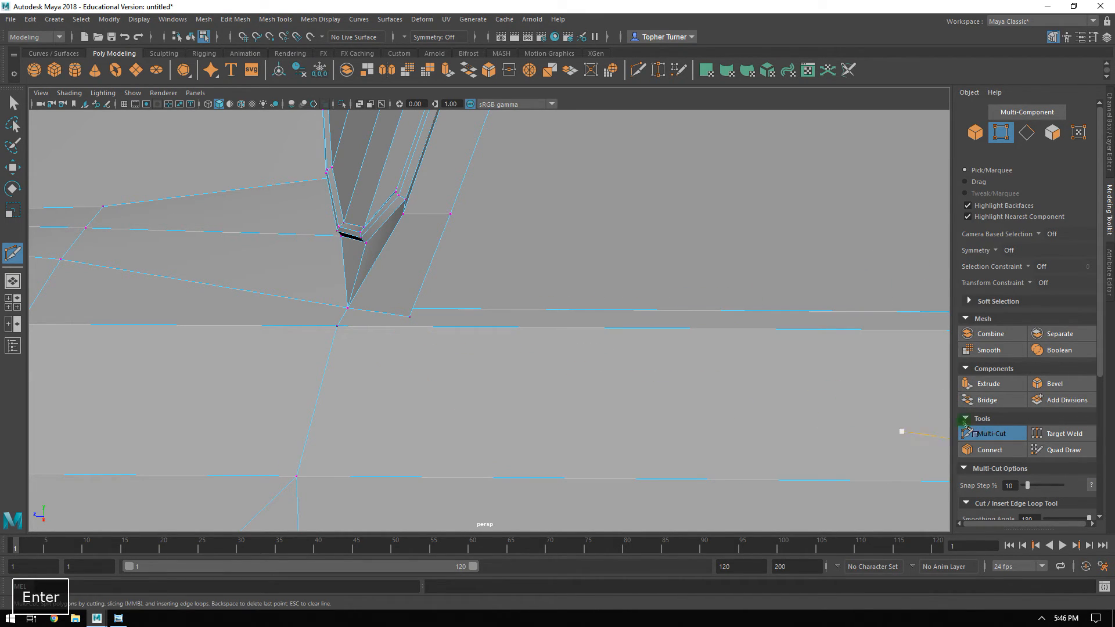
click(985, 437)
Cut a new edge in the door panel from its front corner vertex up across the body edge to the pillar foot's rear vertex.
click(976, 133)
click(531, 410)
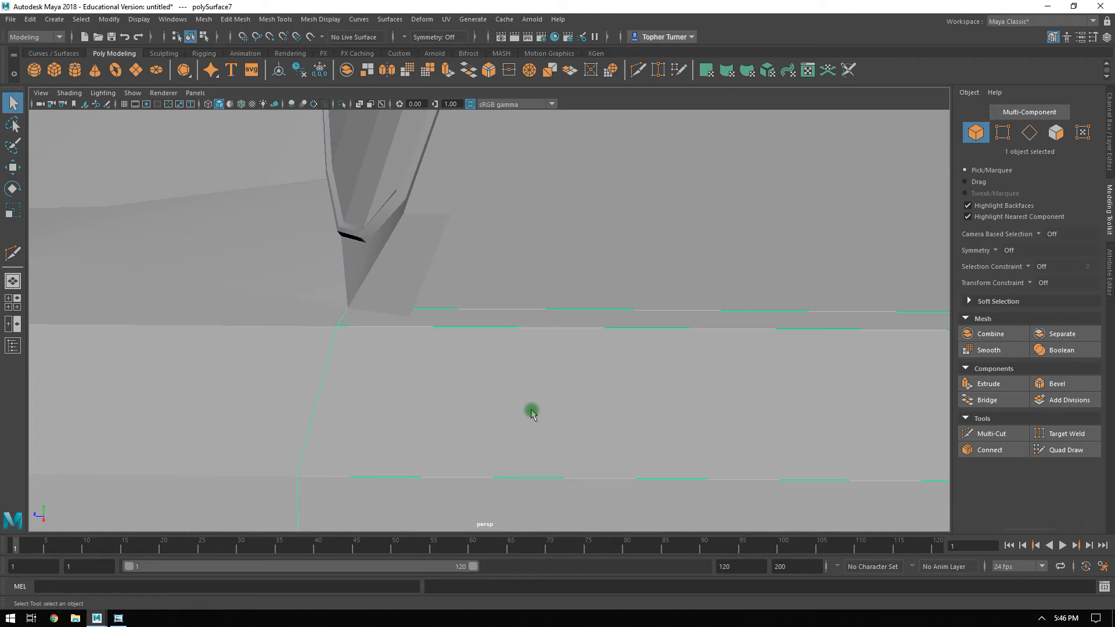
click(1002, 132)
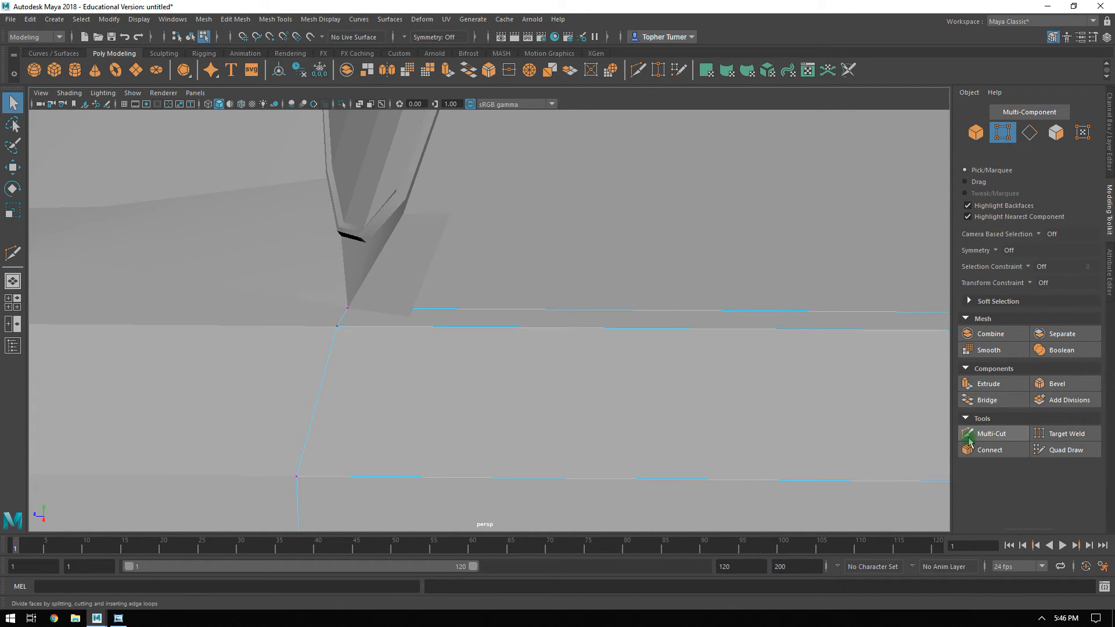
click(990, 434)
click(301, 478)
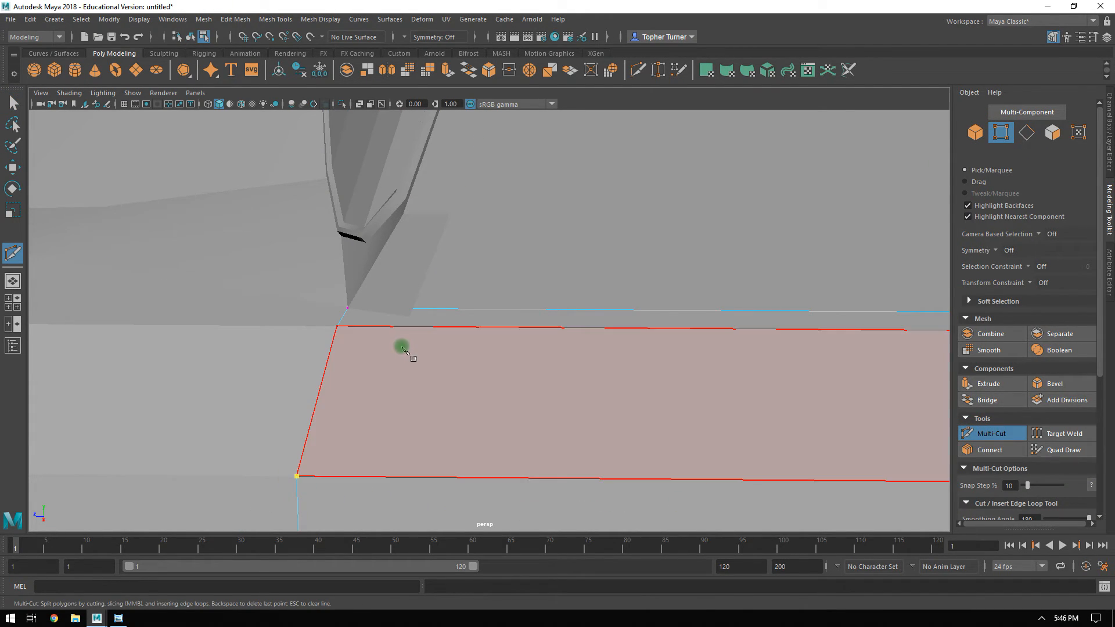
click(408, 329)
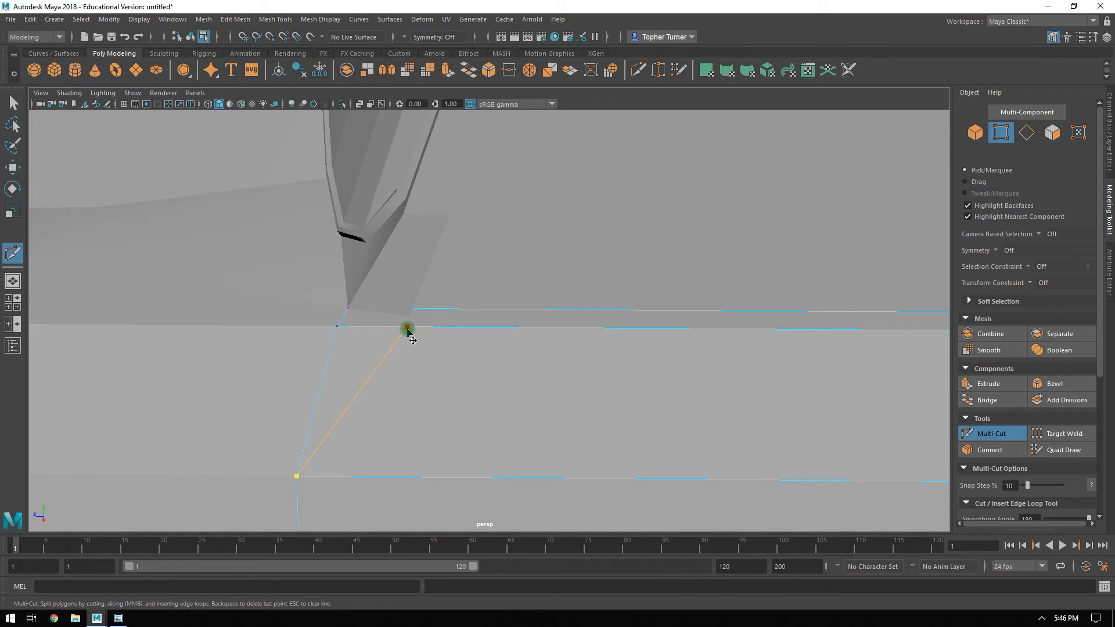
click(414, 313)
key(Return)
alt+drag(418, 339, 484, 326)
alt+drag(366, 270, 488, 319)
alt+right_drag(487, 318, 917, 428)
click(1021, 434)
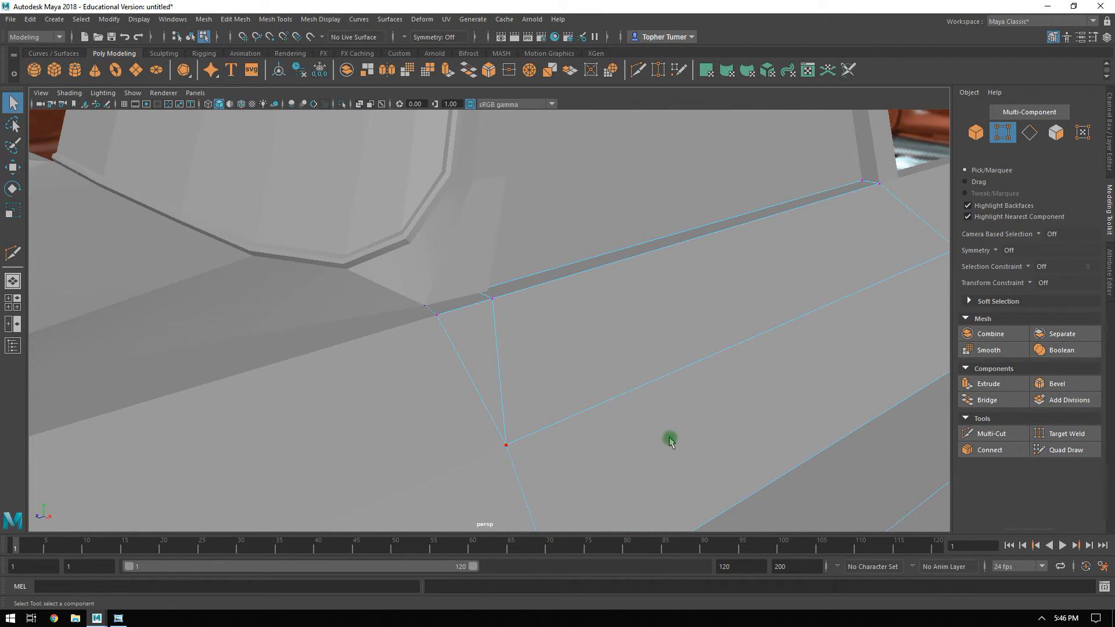
Make the windshield frame the active mesh for vertex editing around the front pillar's foot.
click(975, 132)
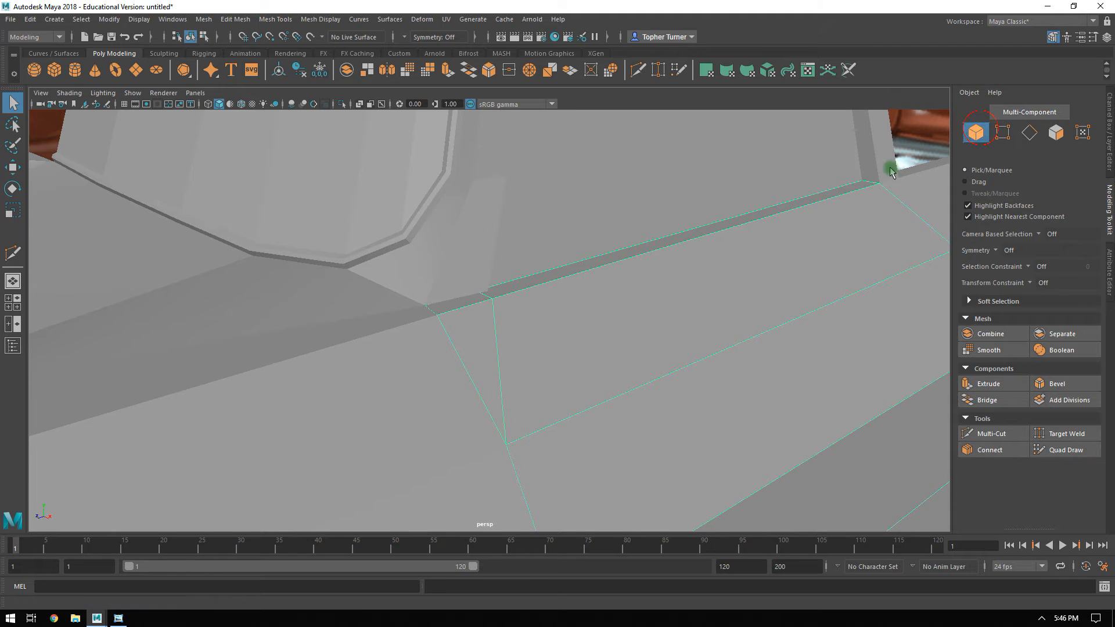
click(475, 232)
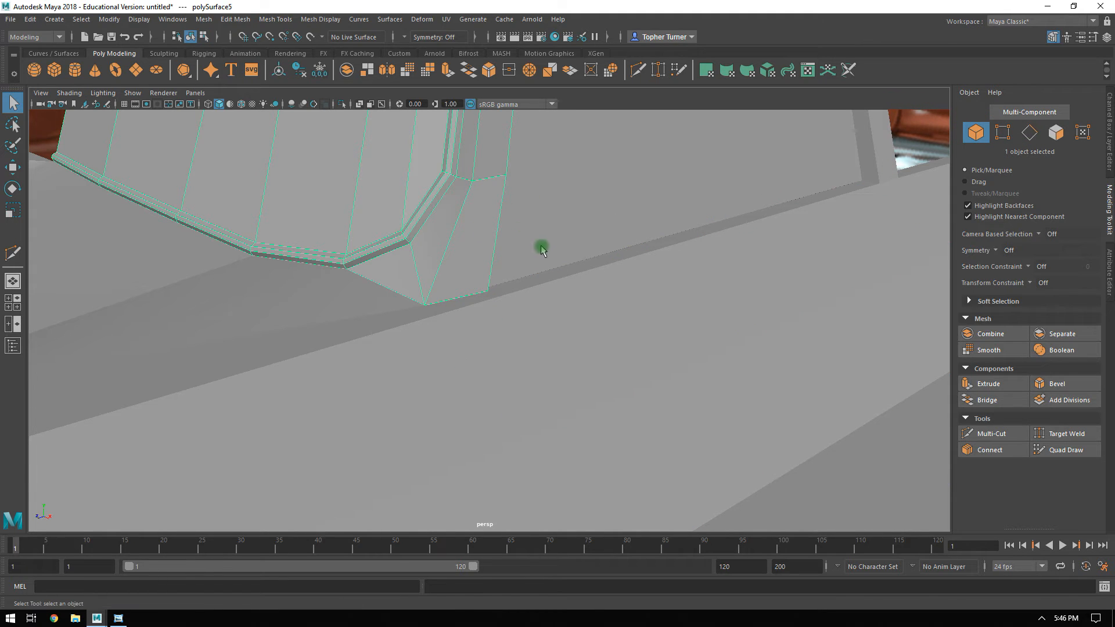
alt+drag(540, 247, 530, 246)
alt+right_drag(525, 259, 575, 344)
click(994, 133)
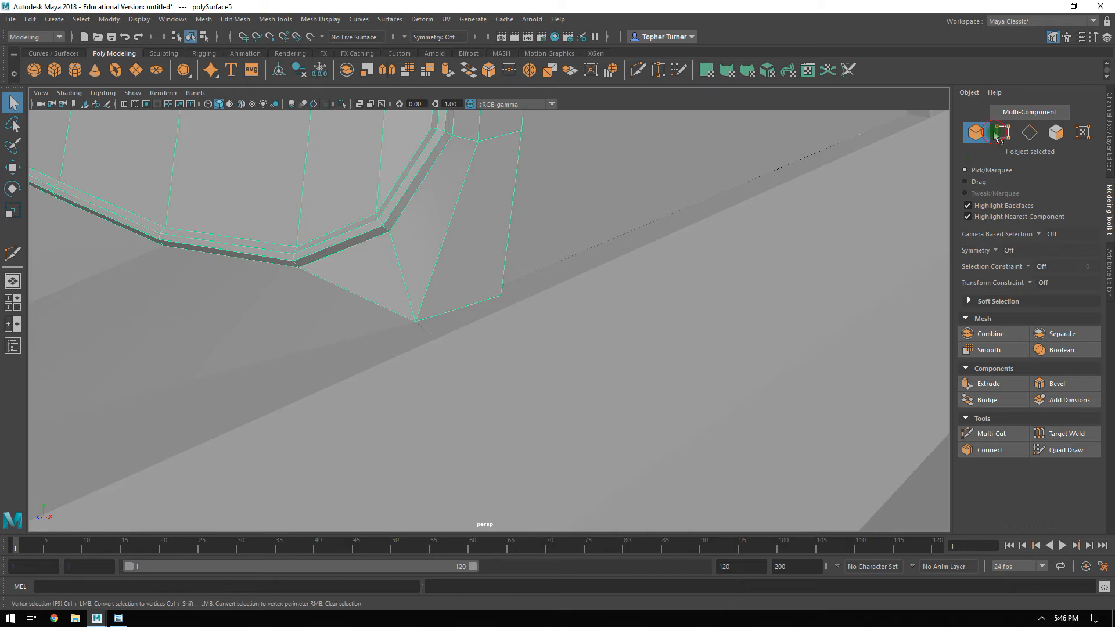
mouse_move(452, 335)
alt+mouse_down()
mouse_move(473, 343)
mouse_move(436, 298)
mouse_move(464, 342)
alt+mouse_up()
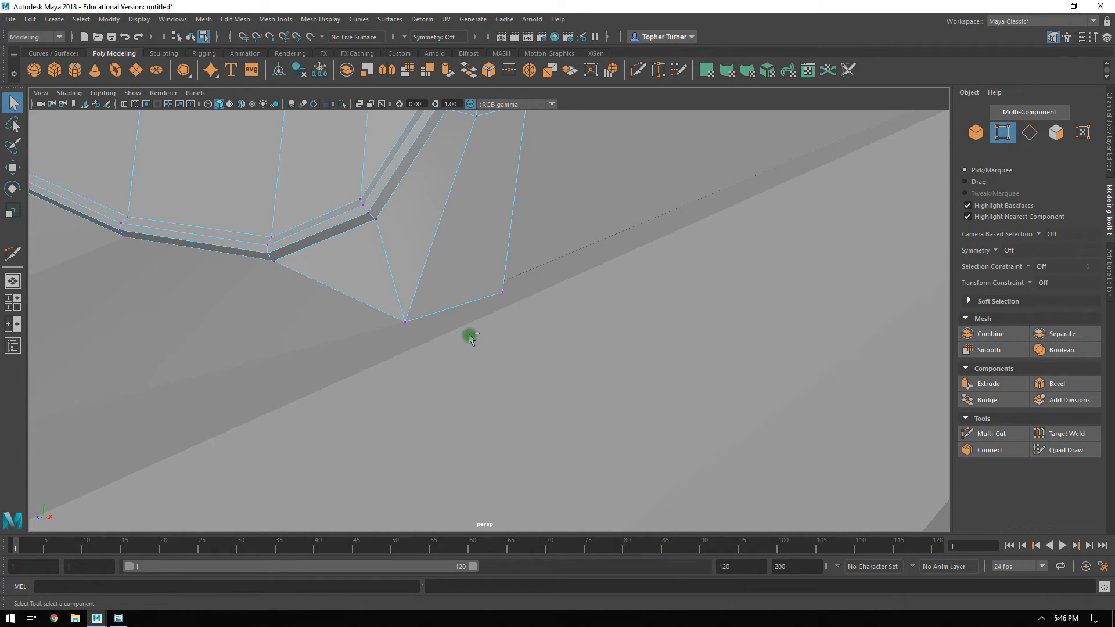
Try to snap the vertices at the front pillar's foot onto the body edge, and undo the moves.
shift+click(361, 199)
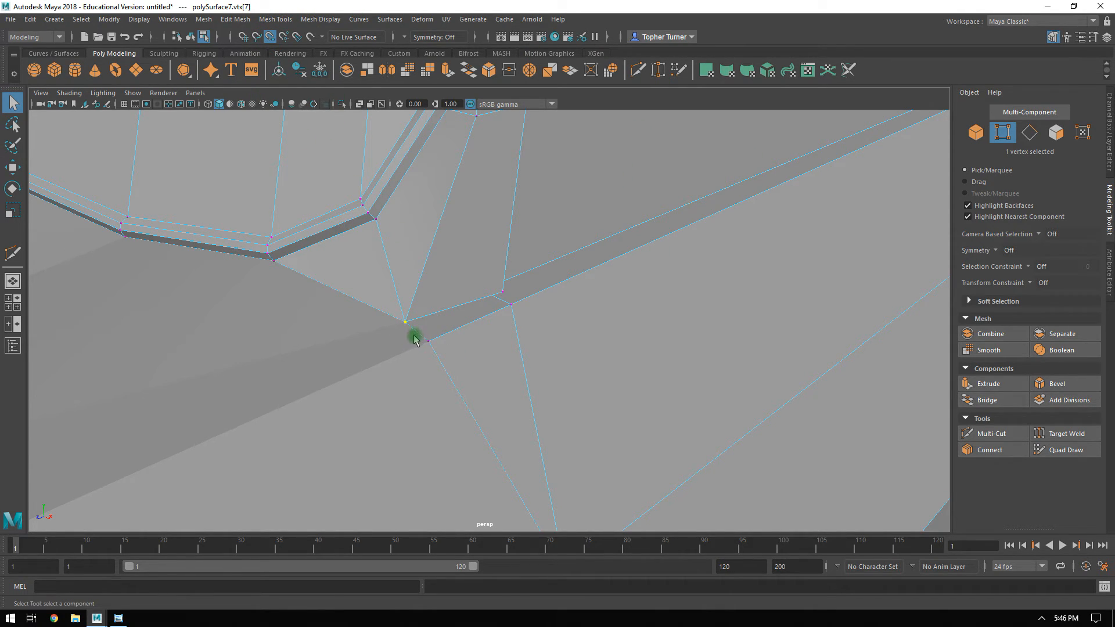
key(w)
drag(404, 321, 446, 308)
key(ctrl+z)
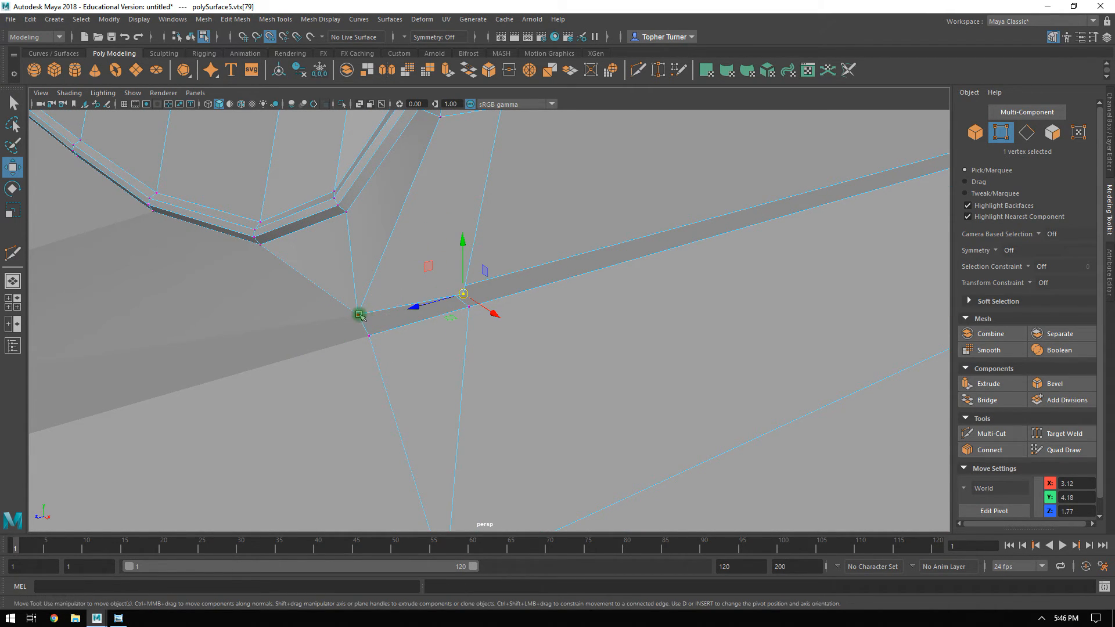
drag(365, 317, 381, 343)
key(ctrl+z)
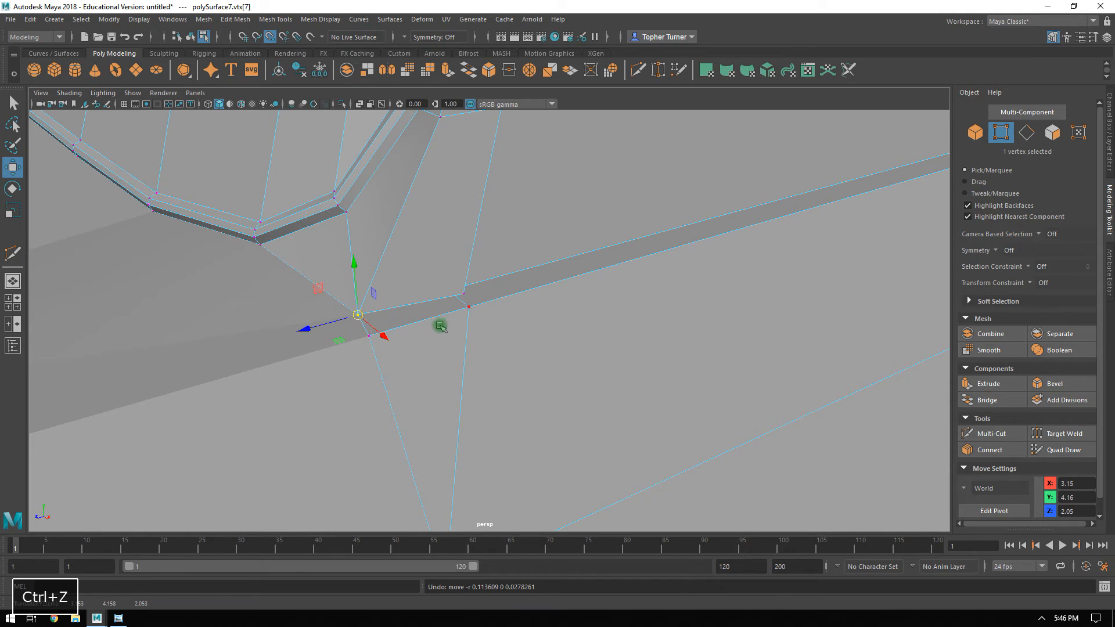
shift+click(498, 316)
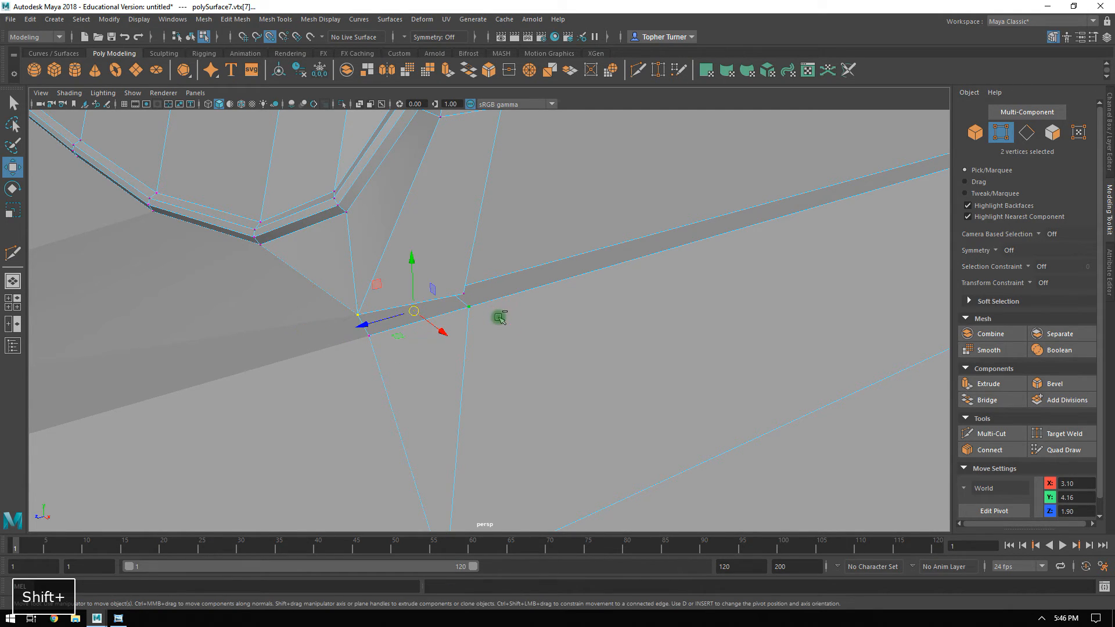
click(231, 283)
Snap the pillar foot's front and rear vertices onto the body edge's matching points at X 3.15, Y 4.16.
click(345, 238)
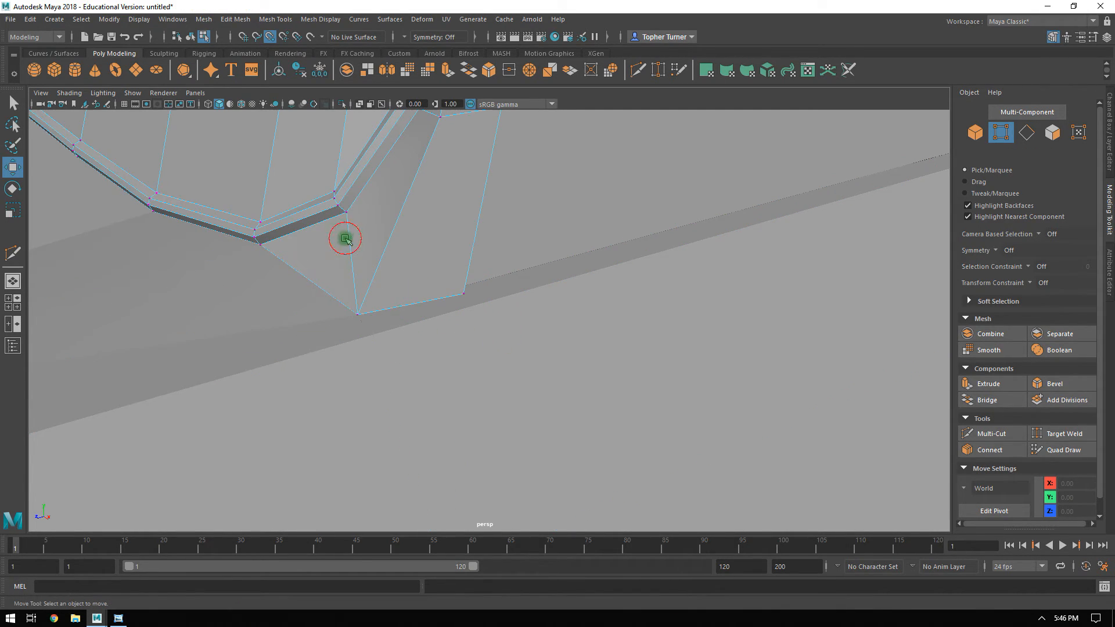
click(358, 314)
drag(361, 319, 383, 334)
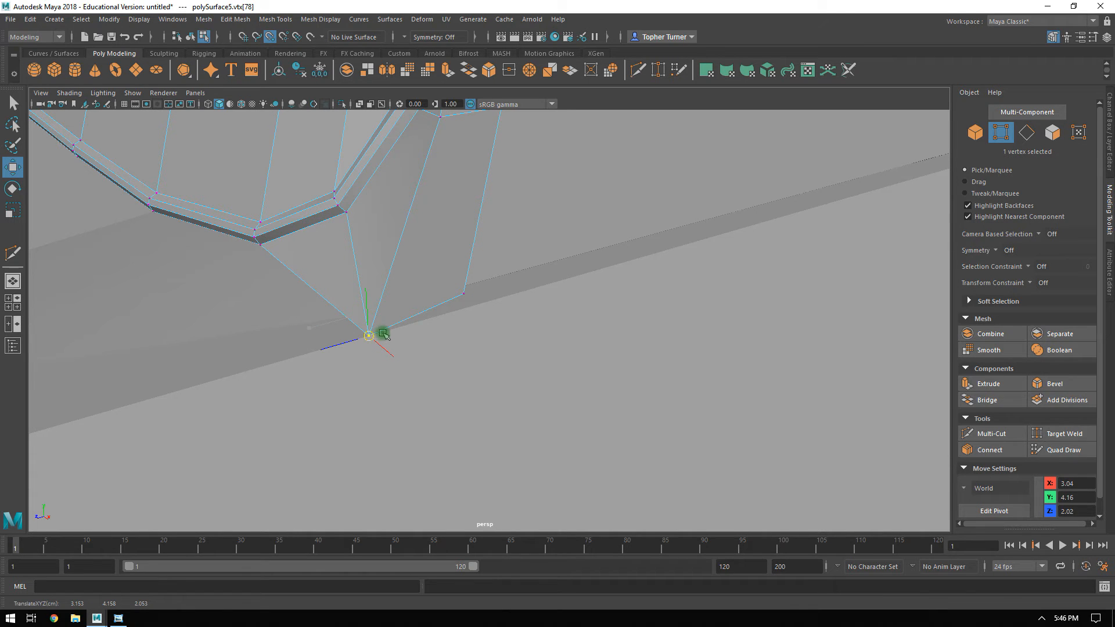
click(465, 295)
alt+drag(443, 319, 555, 373)
click(495, 385)
Merge all vertices of the body shell with fenders and wheel arches at a distance threshold of 0.001.
click(976, 135)
alt+right_drag(659, 289, 466, 276)
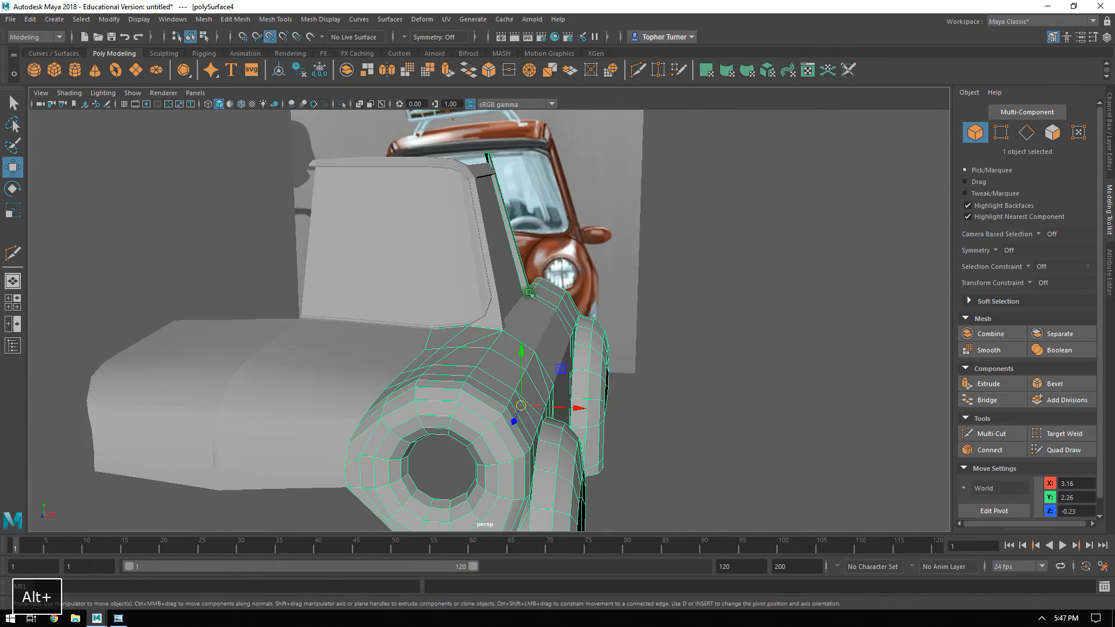
alt+drag(466, 275, 511, 318)
click(1003, 134)
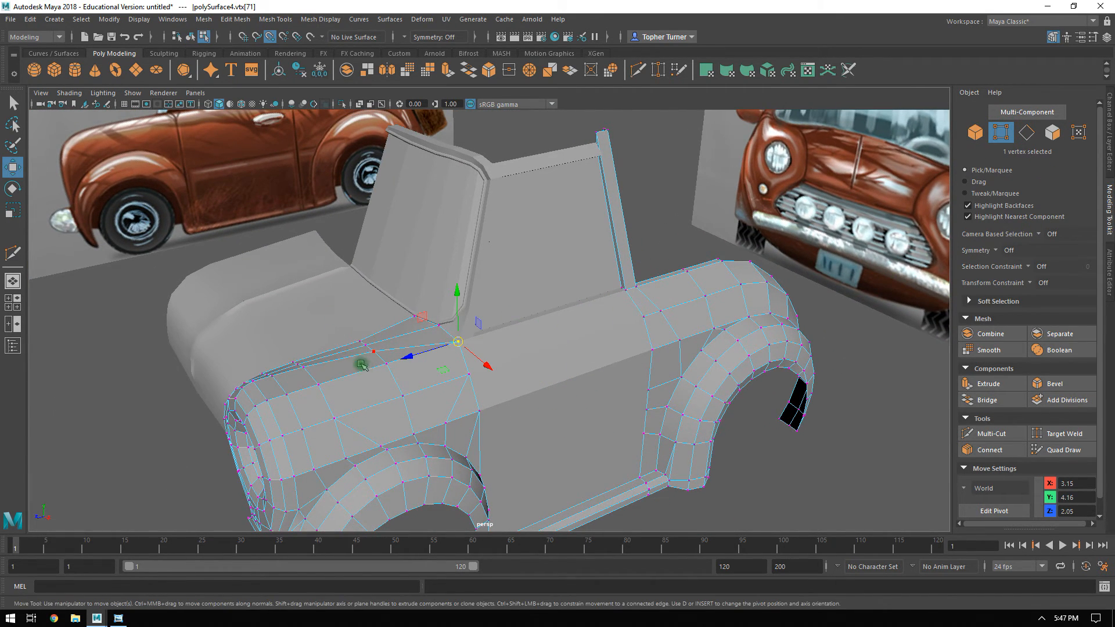
alt+right_drag(362, 365, 323, 261)
drag(252, 232, 771, 488)
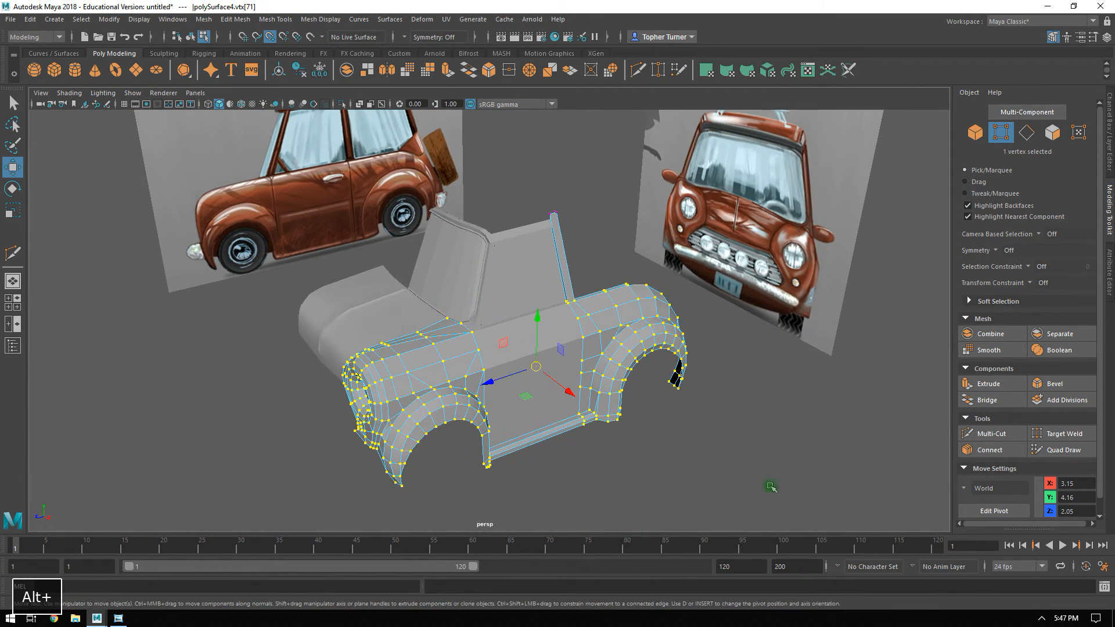
click(236, 21)
click(255, 144)
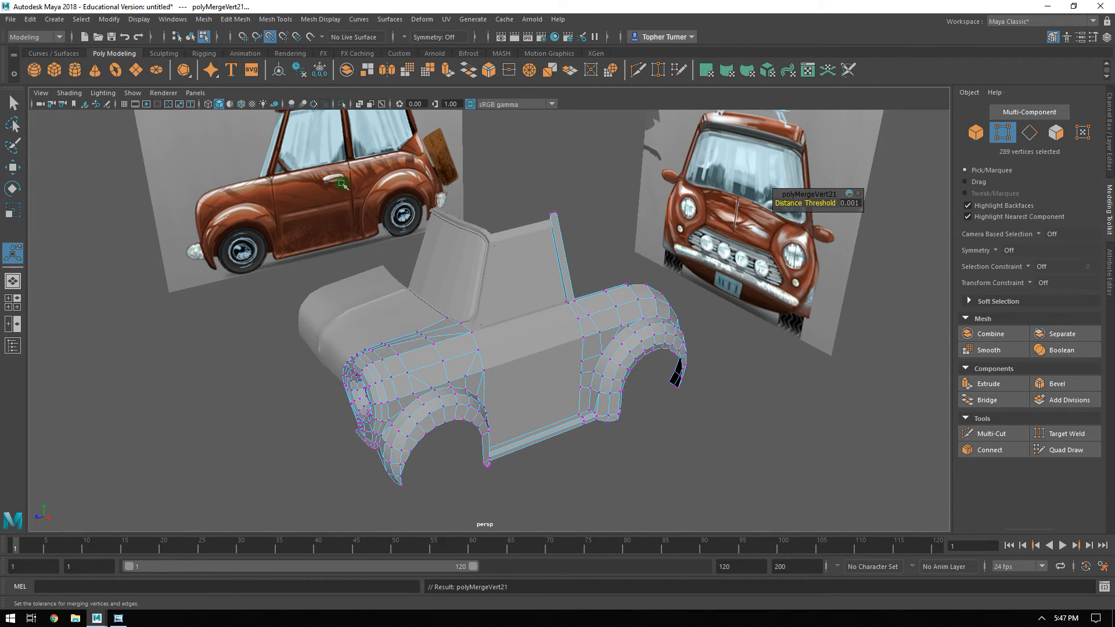
alt+drag(660, 270, 847, 232)
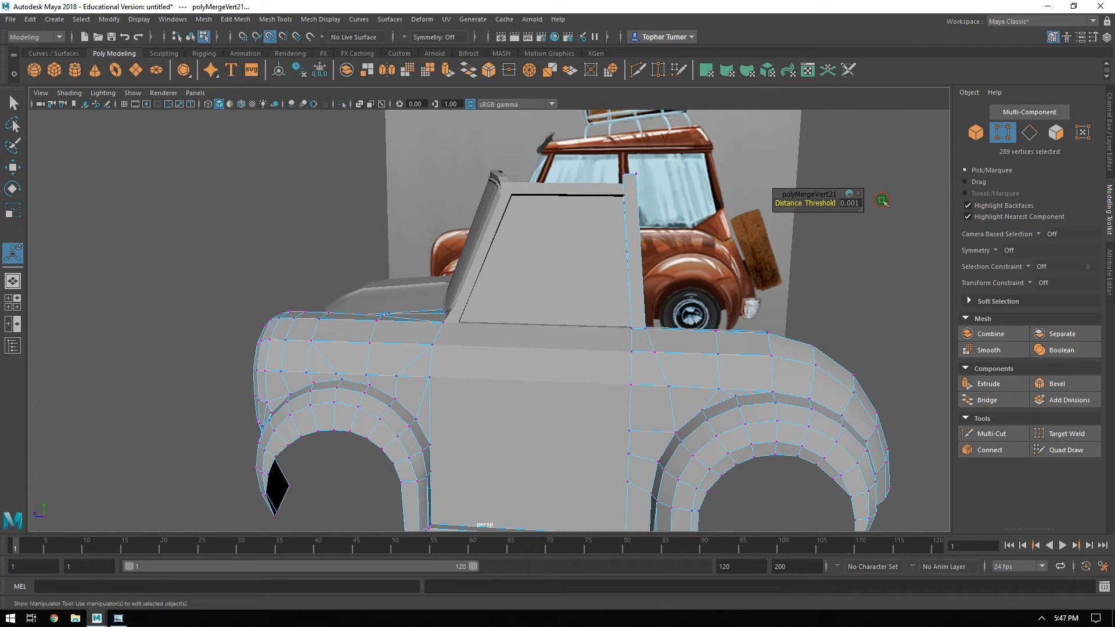
click(882, 201)
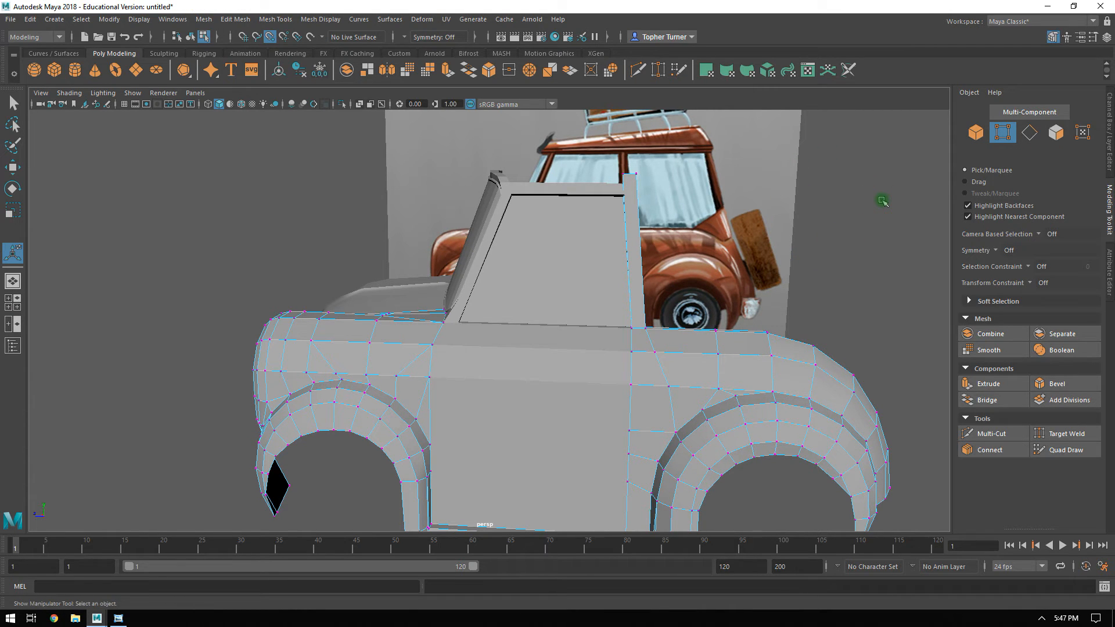
Check which faces are connected by selecting the whole face shell of the body and of the windshield frame.
click(1056, 134)
double_click(759, 376)
alt+drag(708, 354, 778, 370)
alt+middle_drag(778, 371, 674, 315)
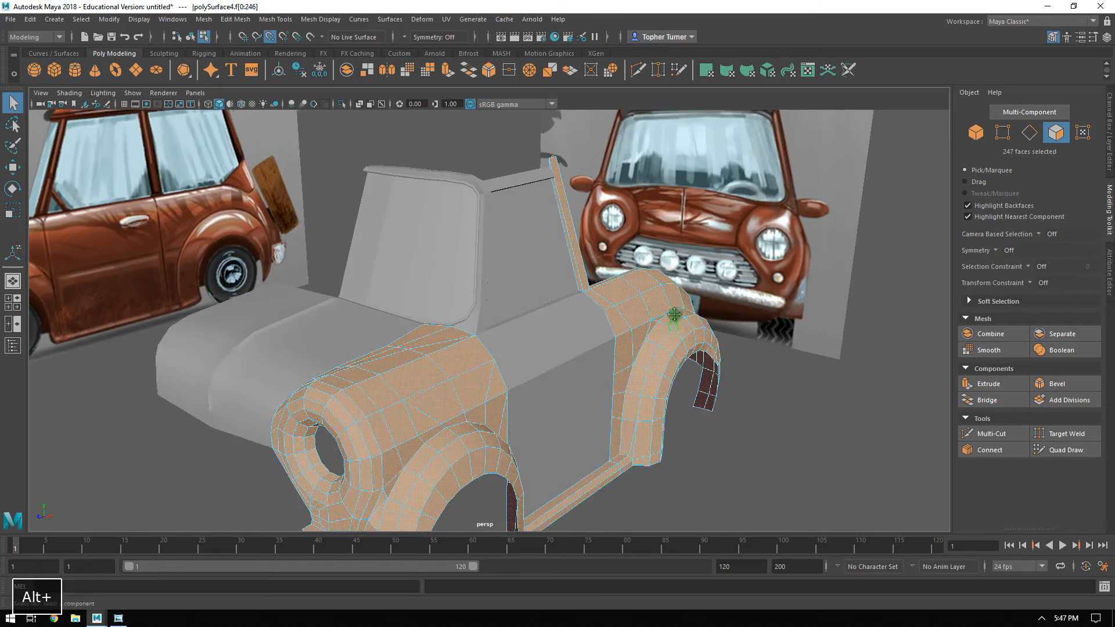
alt+drag(674, 314, 590, 286)
alt+right_drag(590, 286, 627, 384)
double_click(495, 359)
alt+drag(536, 335, 578, 154)
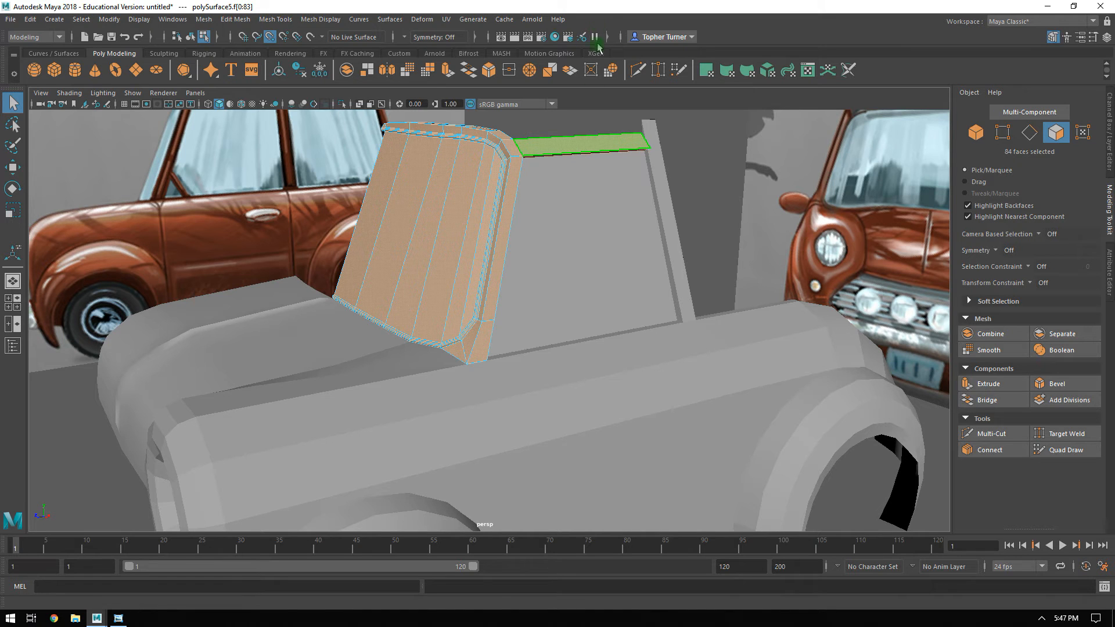
alt+drag(509, 178, 586, 315)
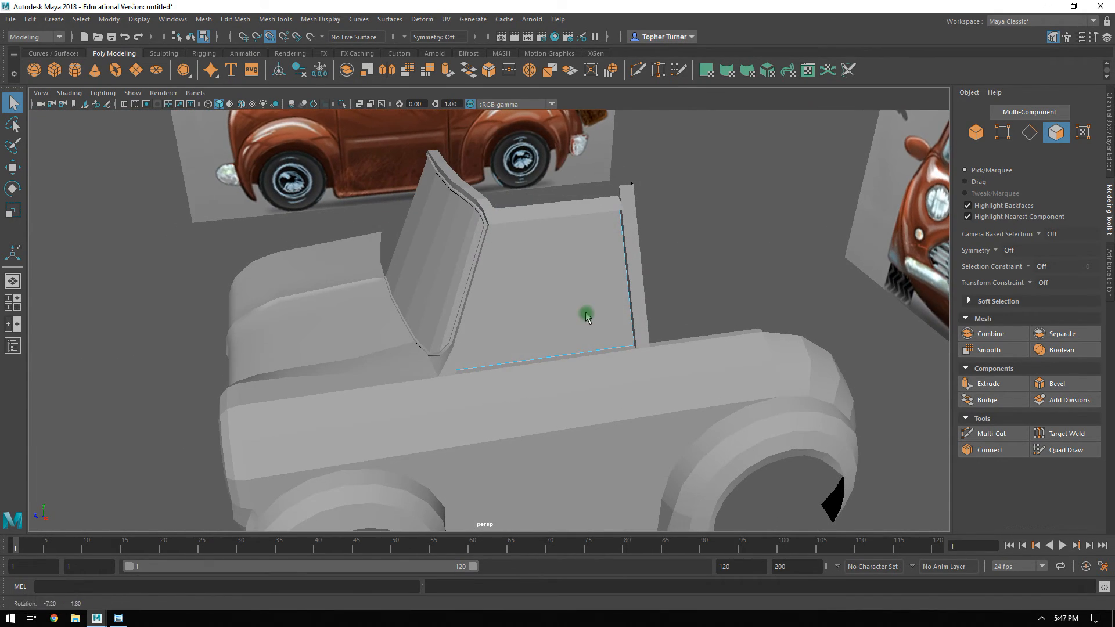
Move the side window plane's rear edge back along Z to about -4.22, following the reference's rear side window.
alt+drag(677, 292, 649, 297)
alt+drag(571, 229, 519, 281)
key(F10)
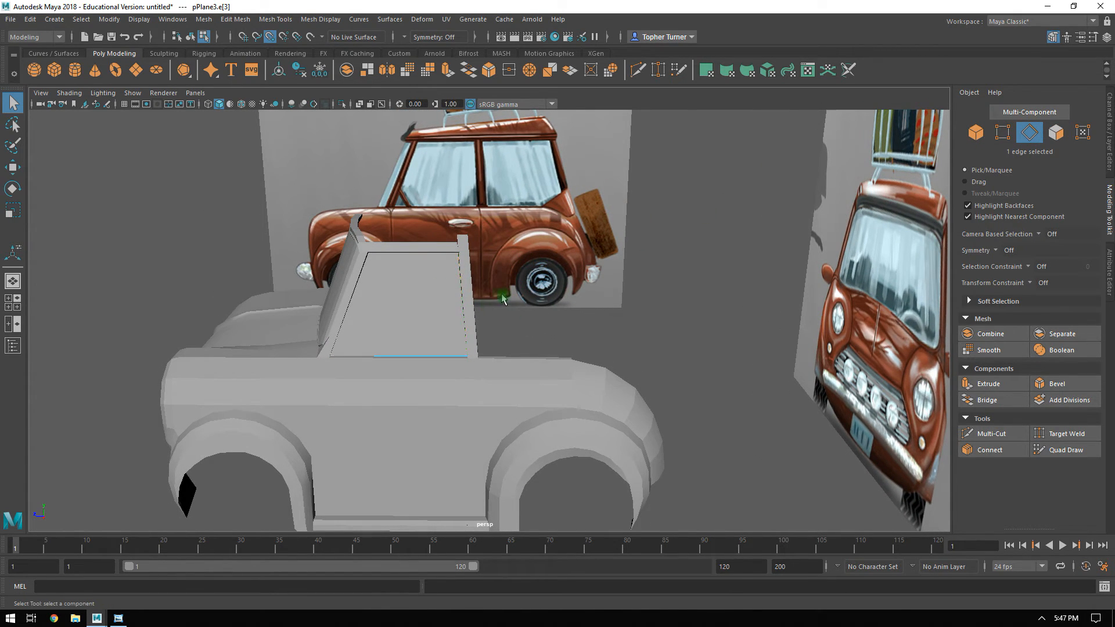
key(w)
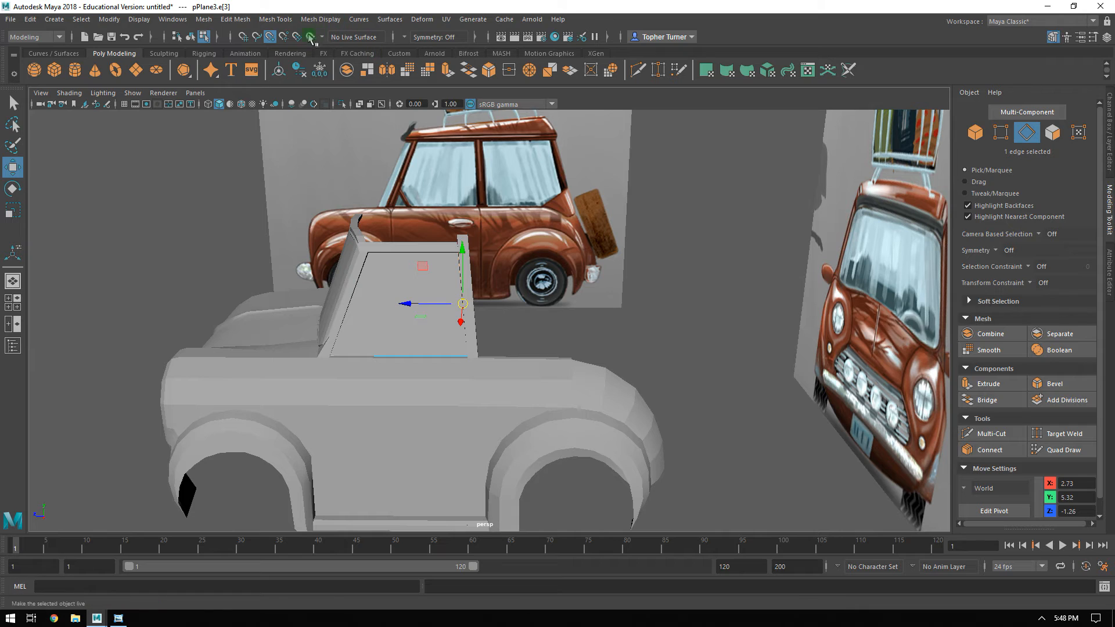
drag(402, 308, 506, 316)
key(space)
key(space)
alt+right_drag(821, 423, 782, 382)
alt+middle_drag(781, 381, 554, 337)
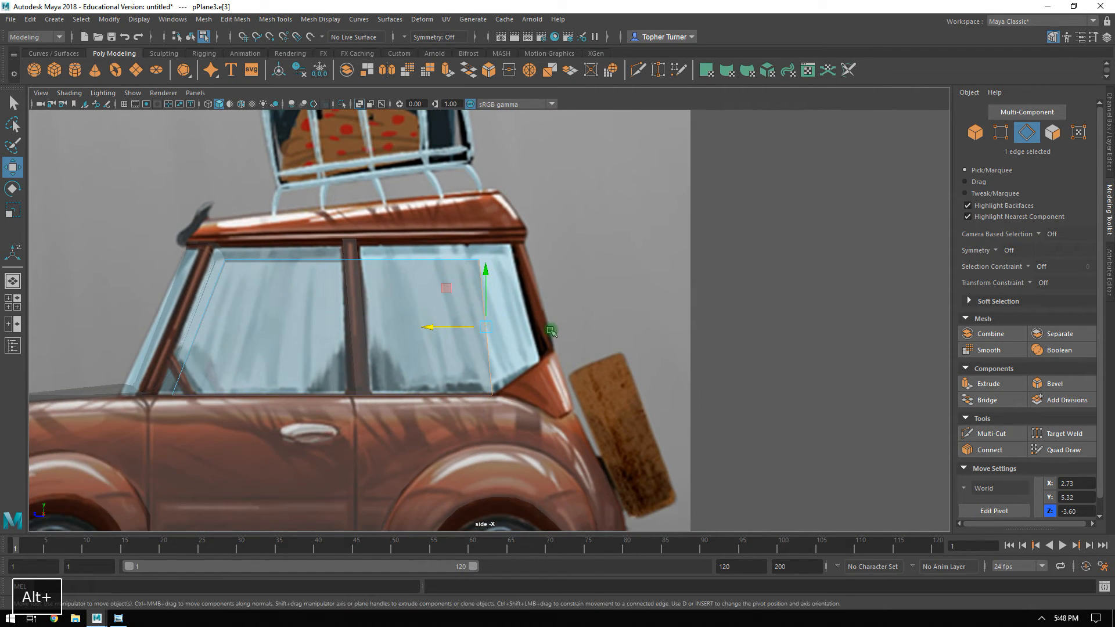
alt+right_drag(554, 337, 589, 394)
drag(442, 324, 474, 325)
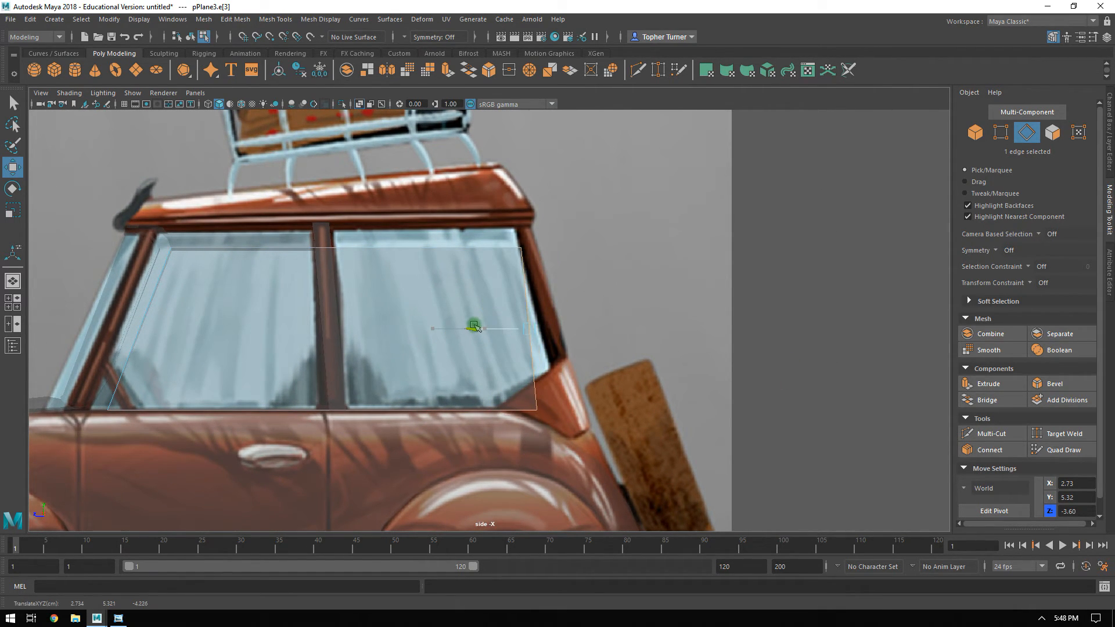
Move the side window plane's lower rear vertex back along Z to -4.79 to match the slanted rear pillar.
click(1000, 132)
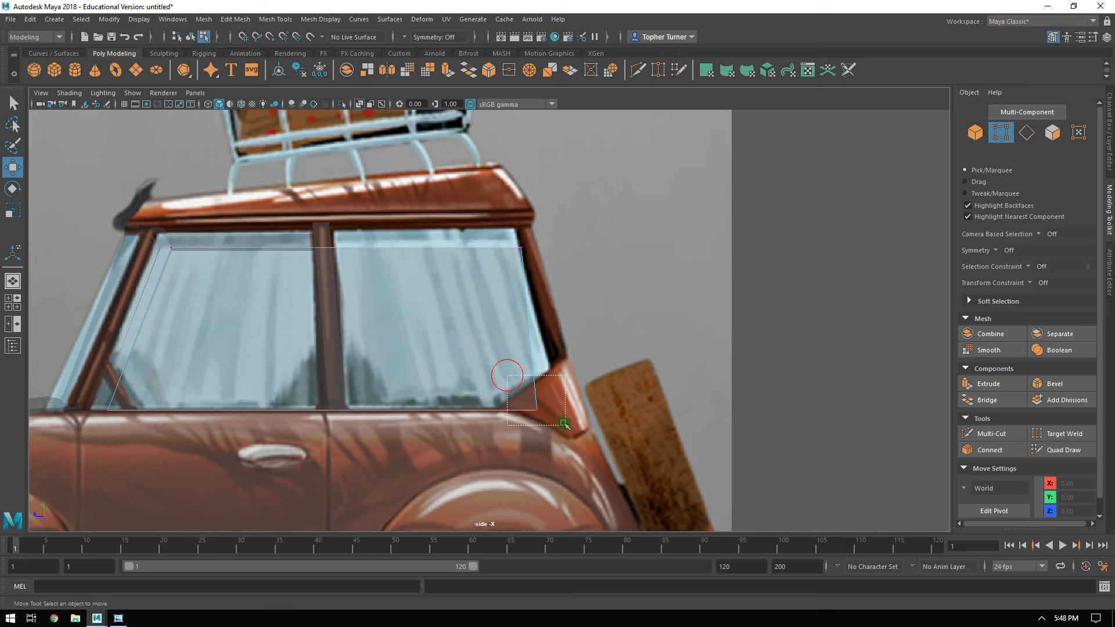
drag(563, 424, 534, 410)
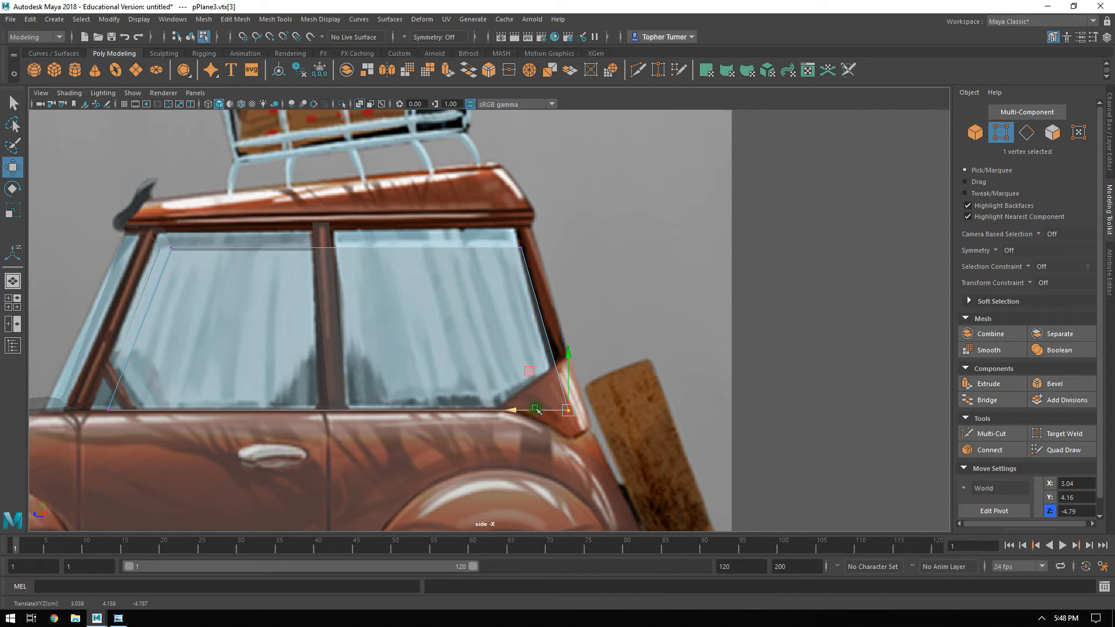
click(154, 249)
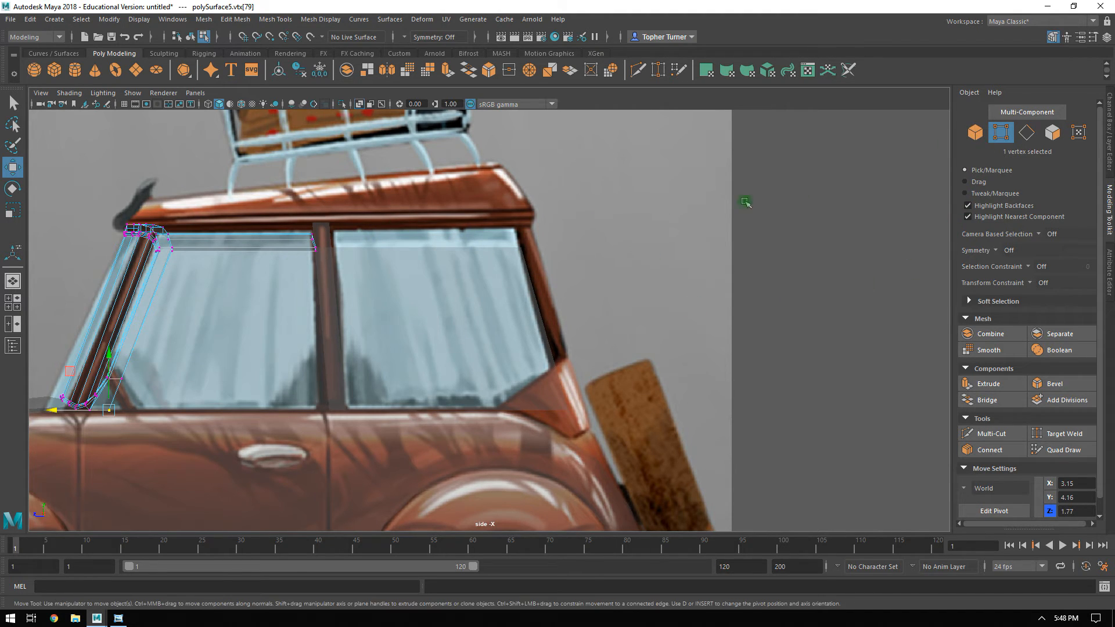
Align the roof rail's four rear-end vertices and move them back along Z to about -4.09, at the reference's rear window corner.
drag(352, 289, 354, 289)
key(r)
drag(263, 243, 479, 242)
key(w)
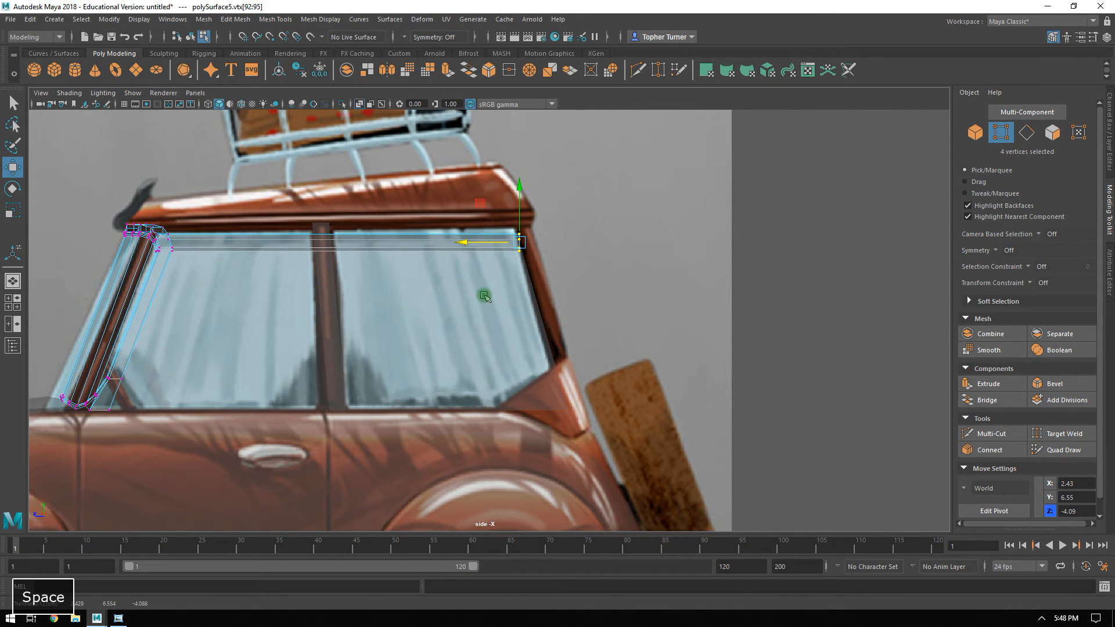
Cut an edge across the centre pillar's narrow side face where it meets the underside of the roof rail.
key(space)
key(space)
alt+drag(649, 235, 769, 187)
click(454, 177)
drag(458, 190, 556, 177)
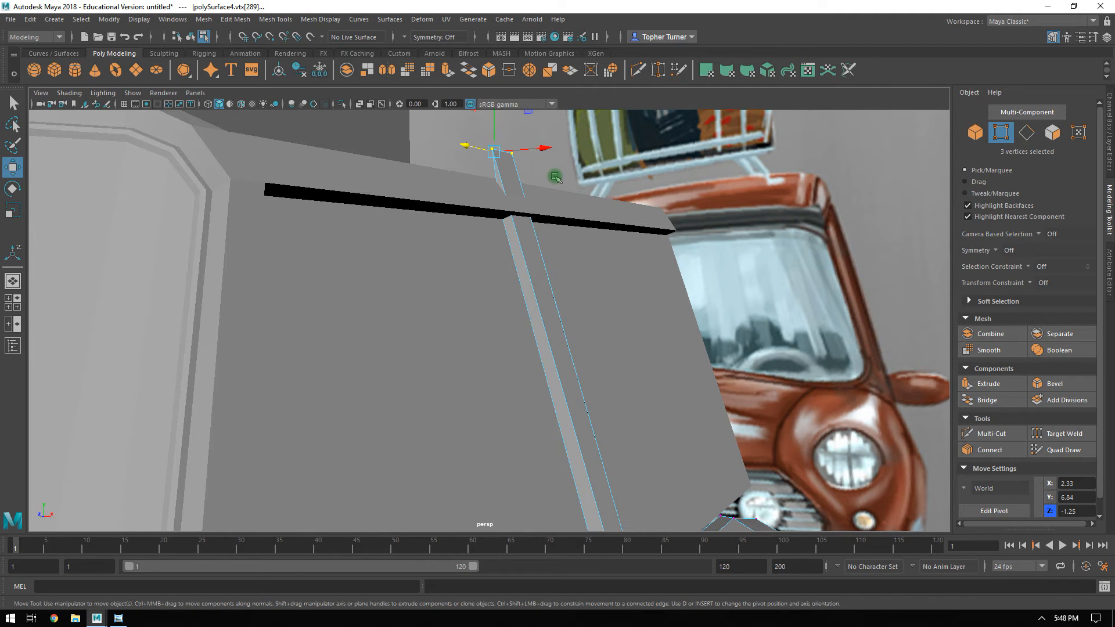
alt+right_drag(576, 197, 652, 256)
alt+middle_drag(652, 256, 643, 323)
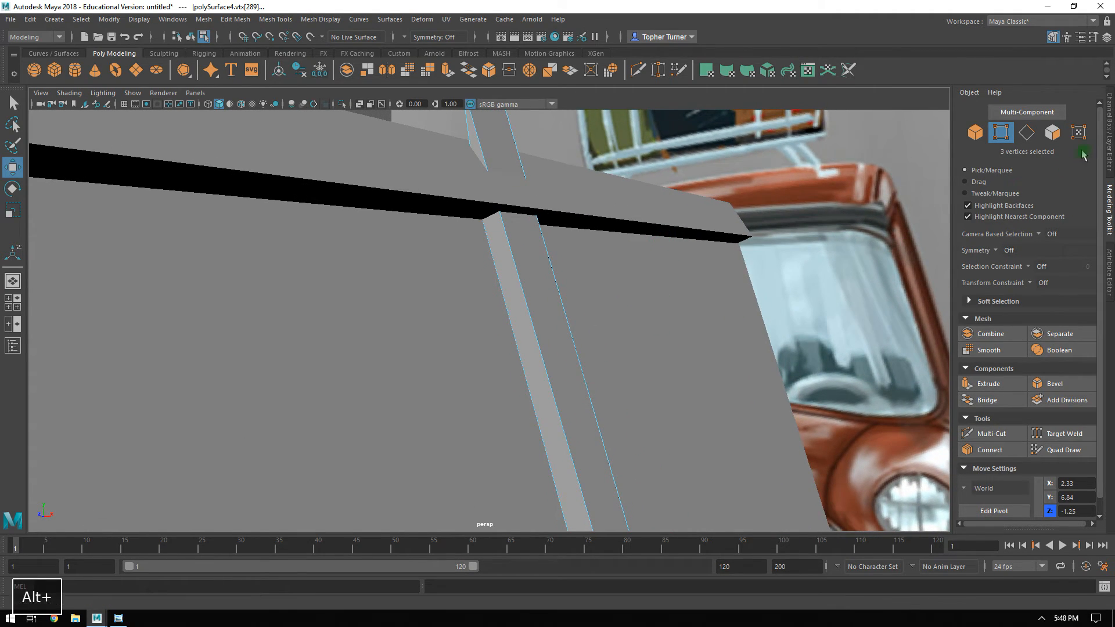
click(994, 434)
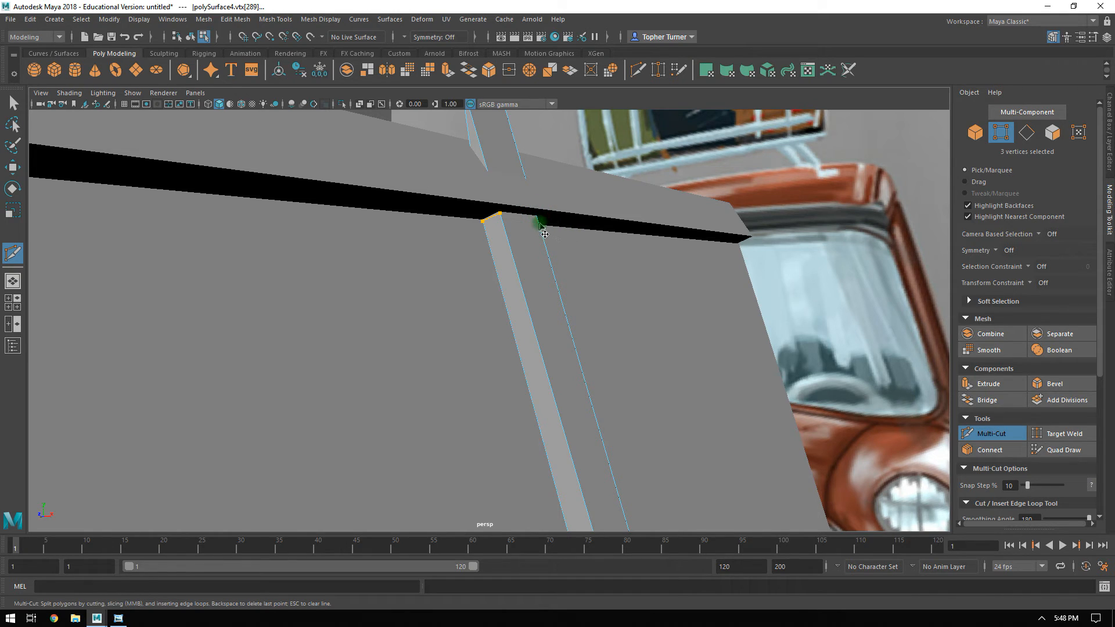
alt+drag(537, 223, 521, 222)
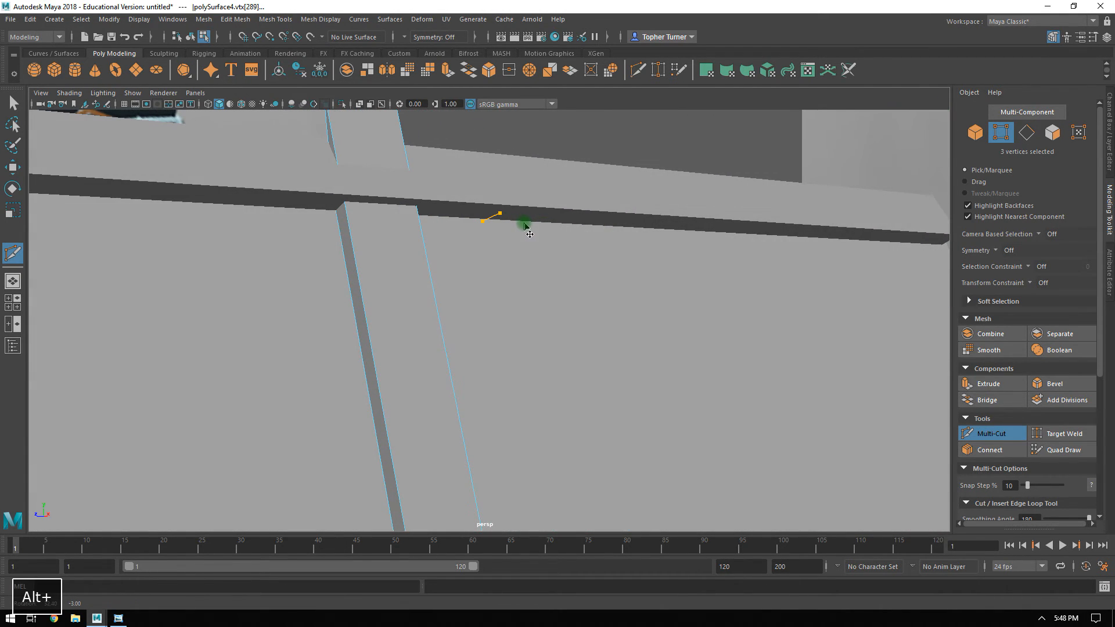
alt+drag(539, 285, 572, 335)
key(Escape)
alt+middle_drag(572, 336, 595, 284)
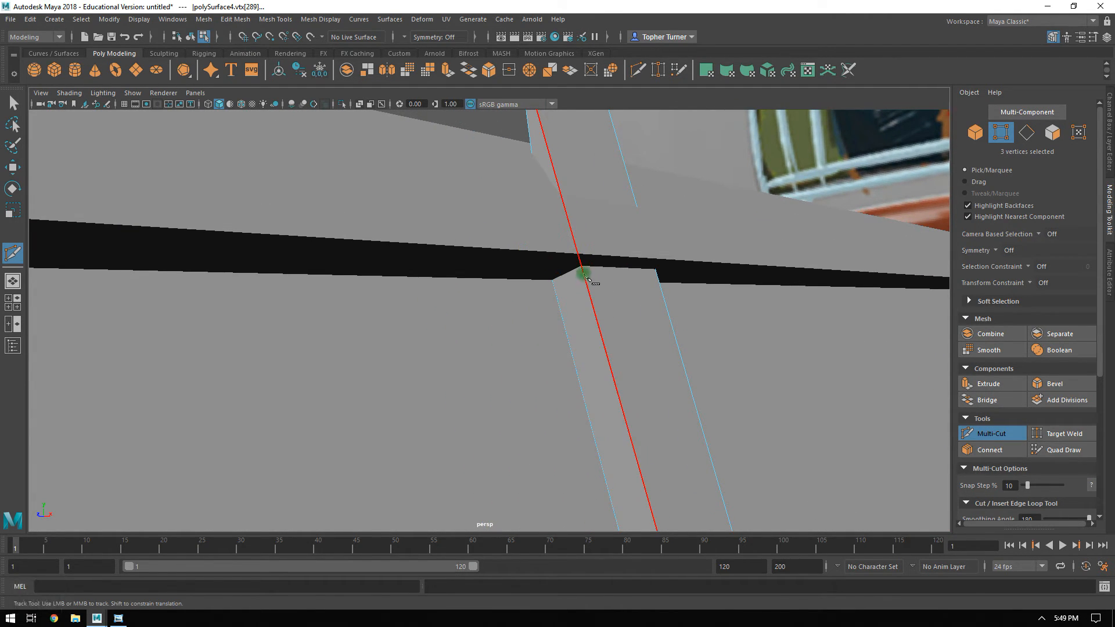
click(582, 268)
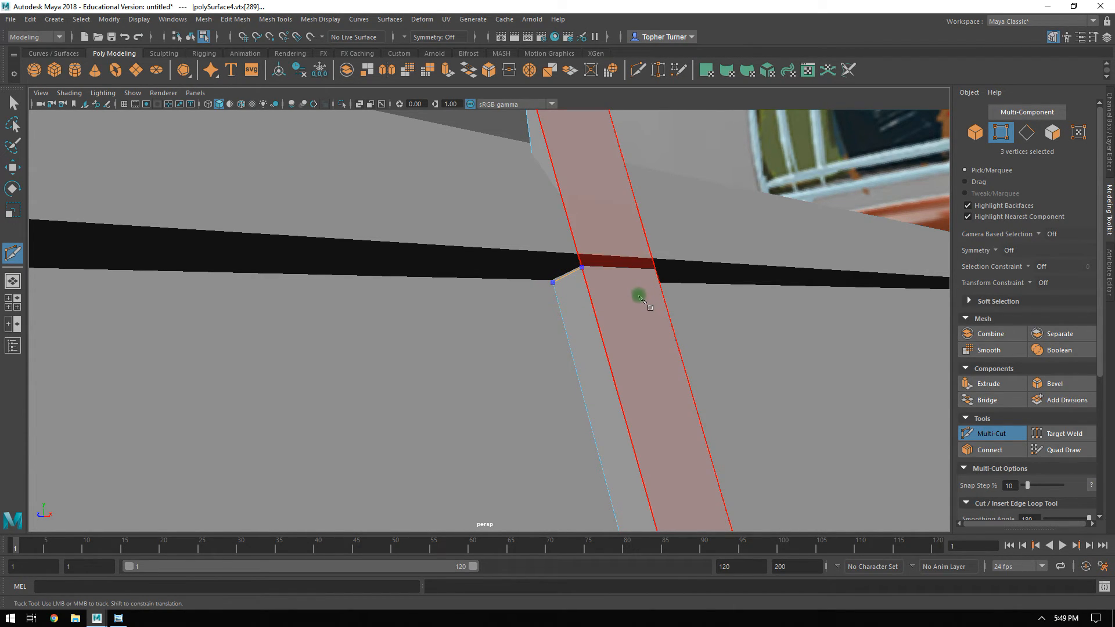
key(Return)
Continue the cut across the centre pillar's wide face, level with the roof rail's underside.
click(585, 271)
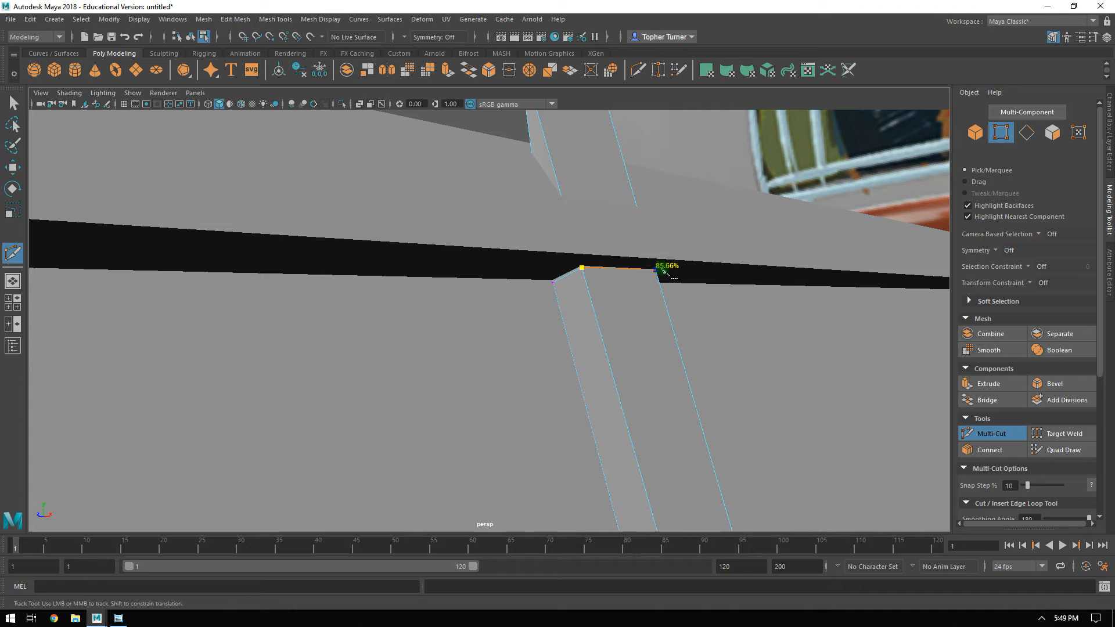
alt+drag(734, 317, 559, 352)
key(ctrl+1)
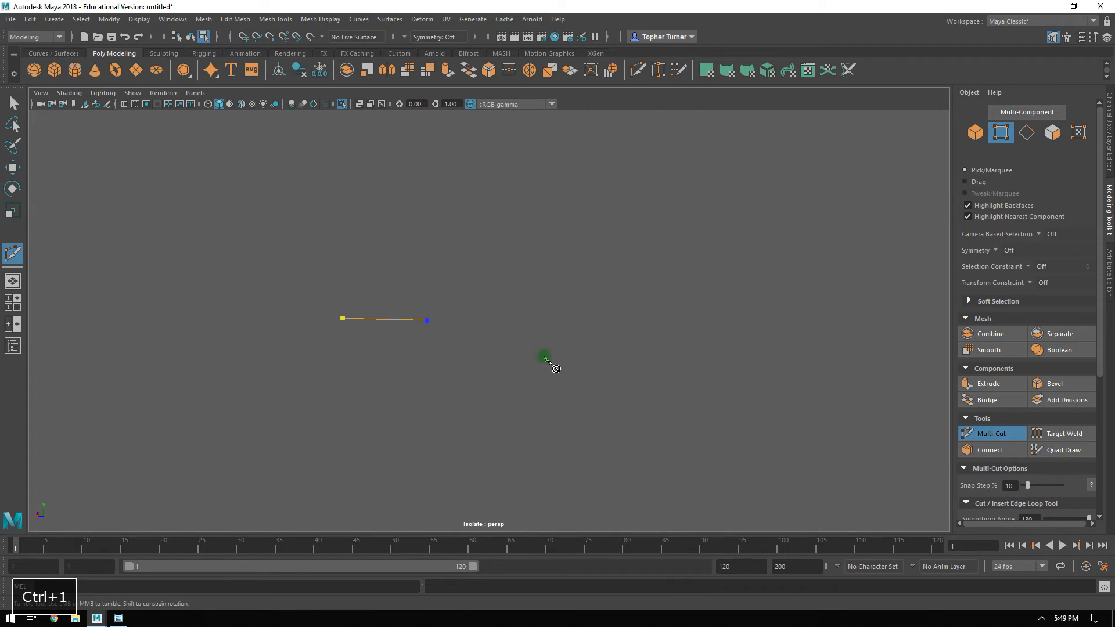
key(ctrl+1)
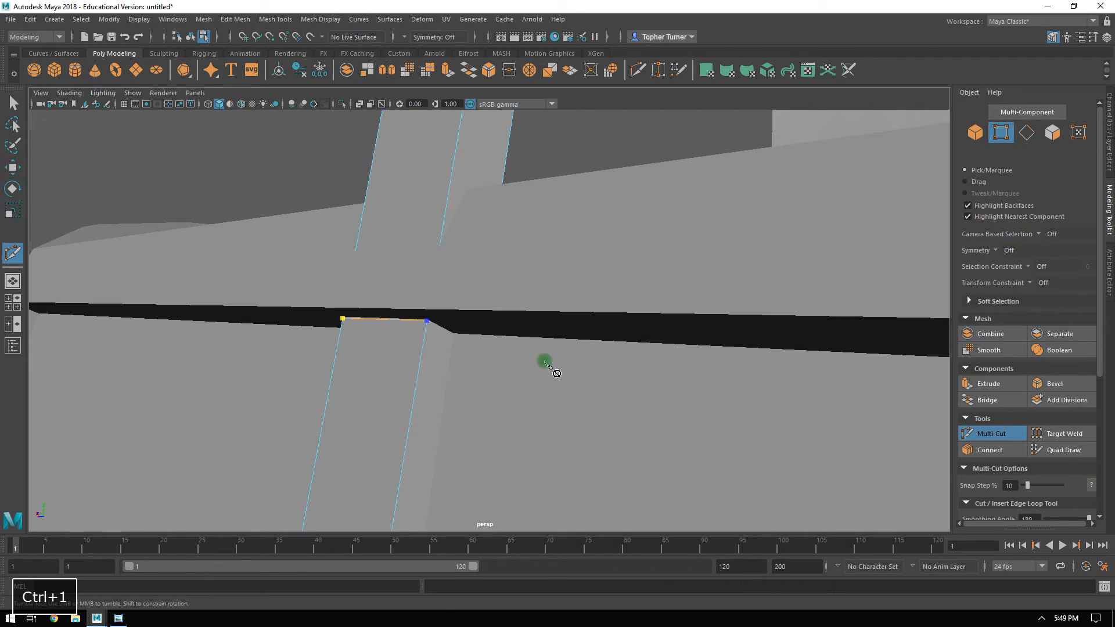
key(ctrl+1)
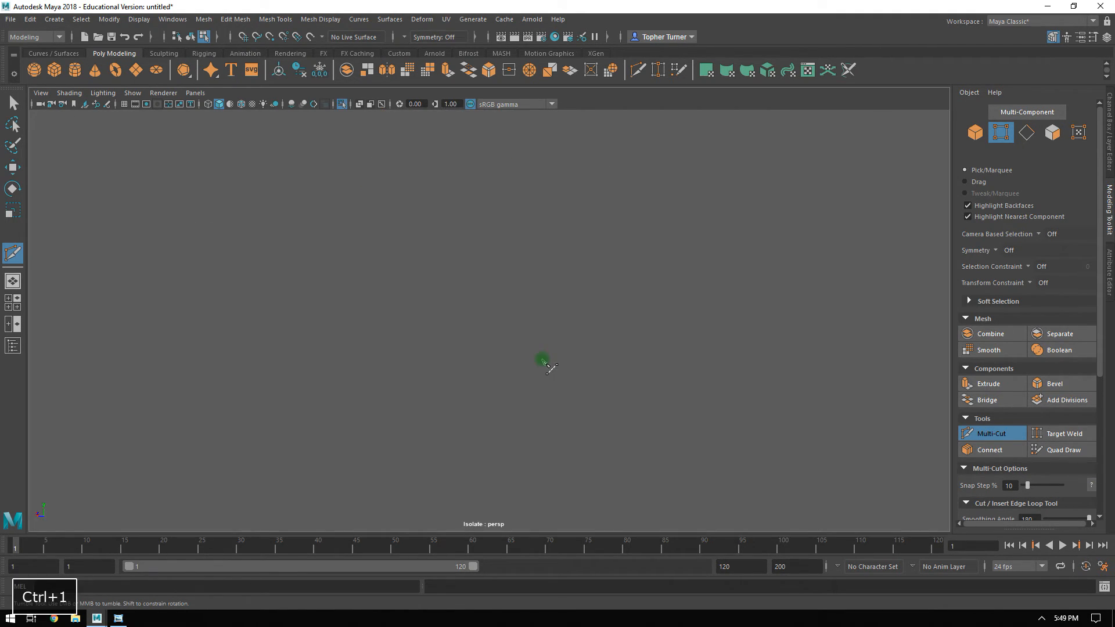
key(ctrl+1)
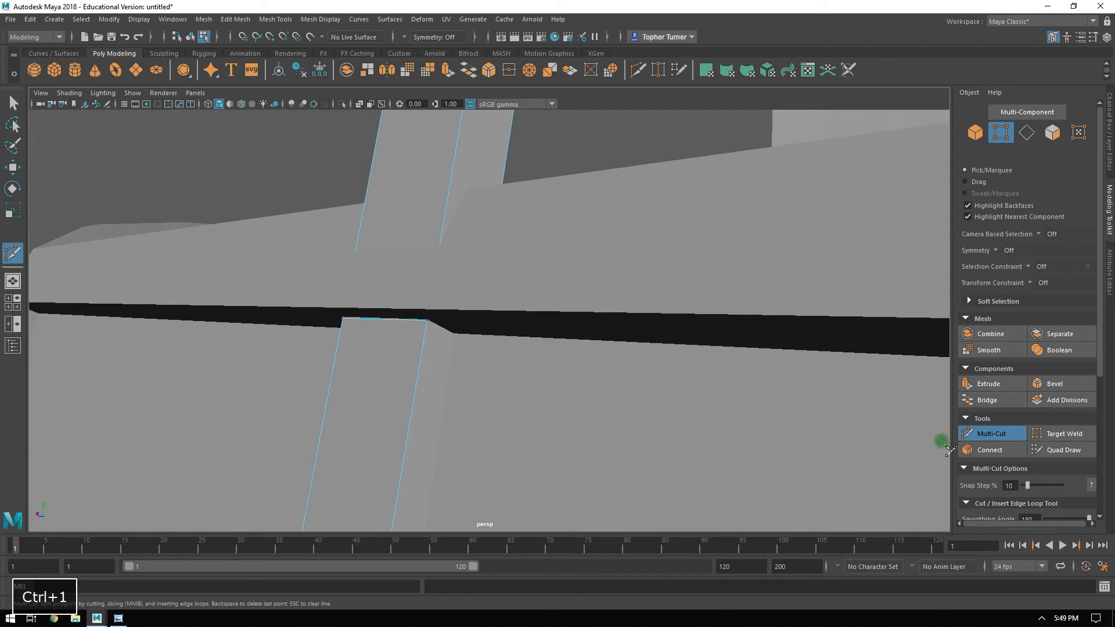
Isolate the centre pillar, extend the cut across its remaining side face to the outer edge, and restore the full view.
click(969, 436)
click(979, 137)
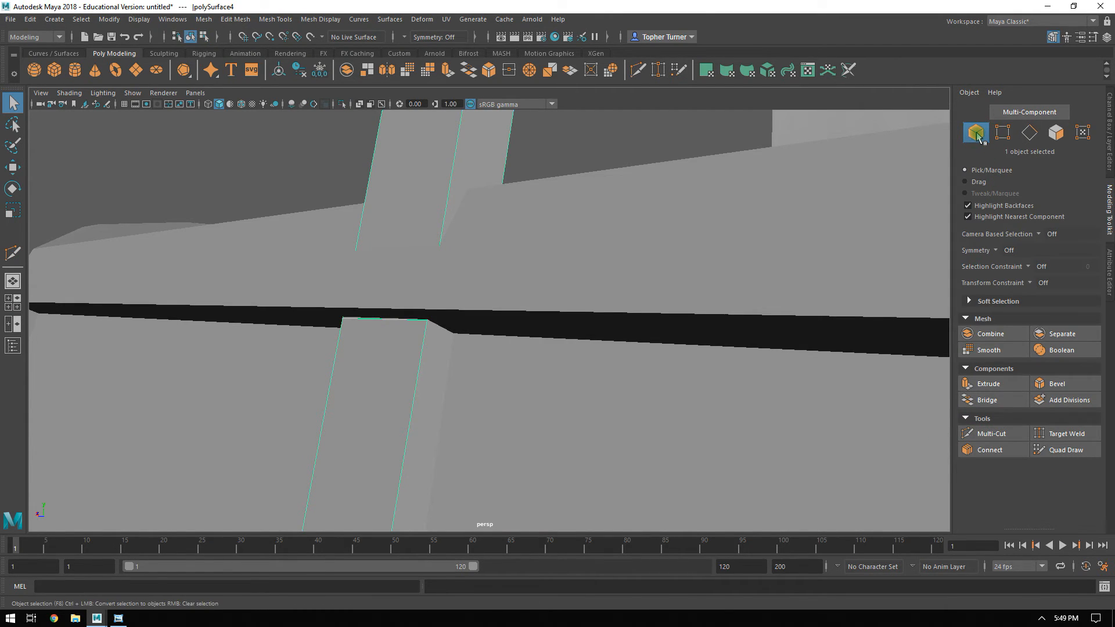
key(ctrl+1)
click(1002, 133)
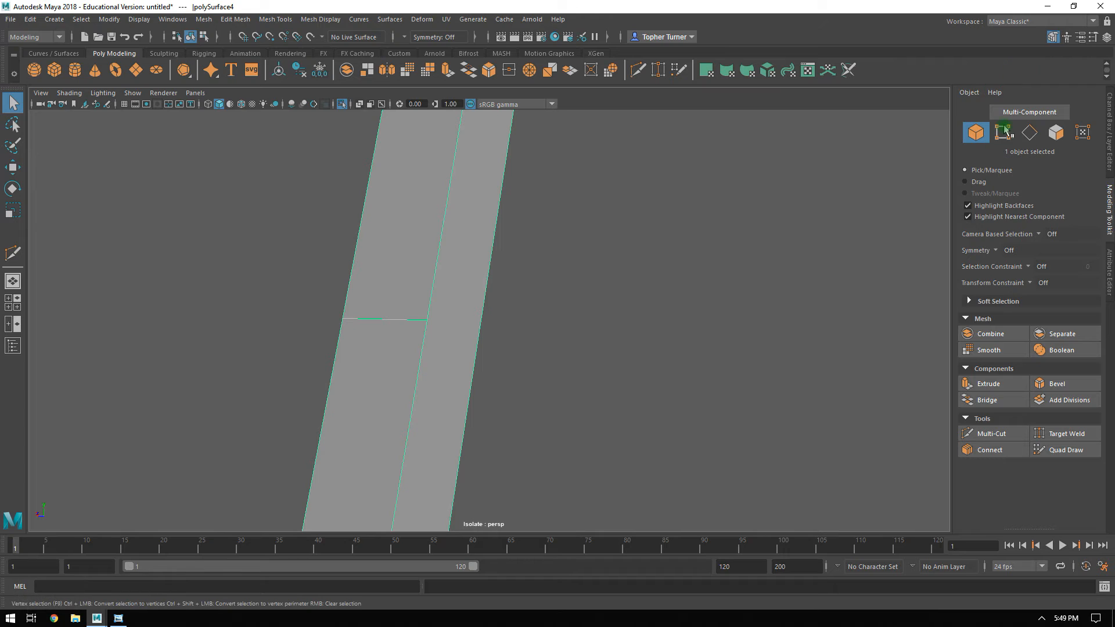
click(991, 433)
click(426, 320)
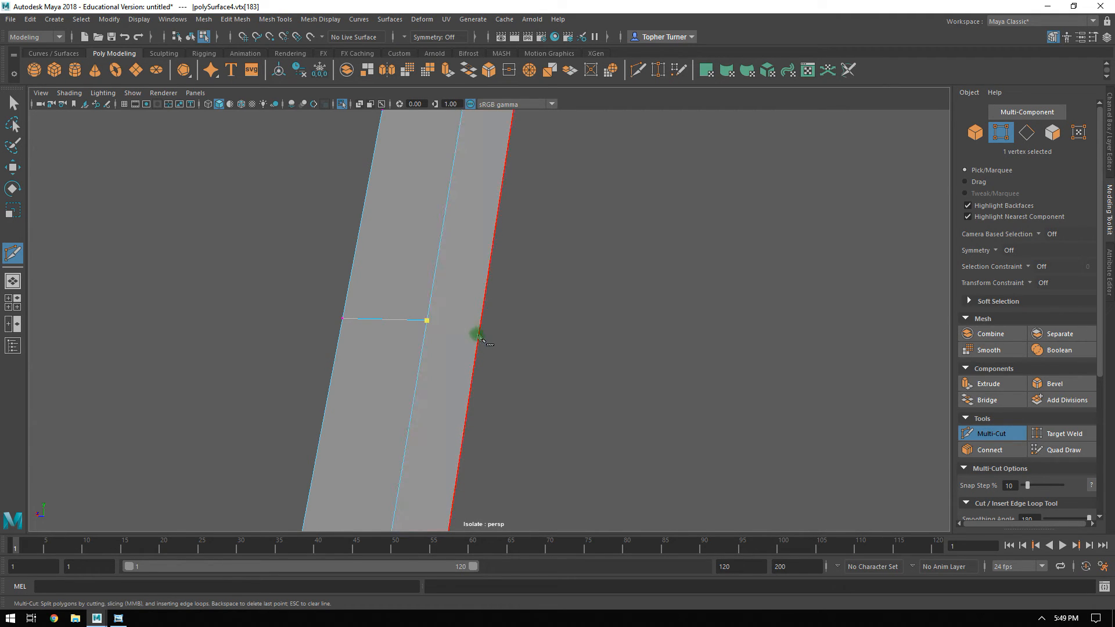
click(480, 336)
key(Return)
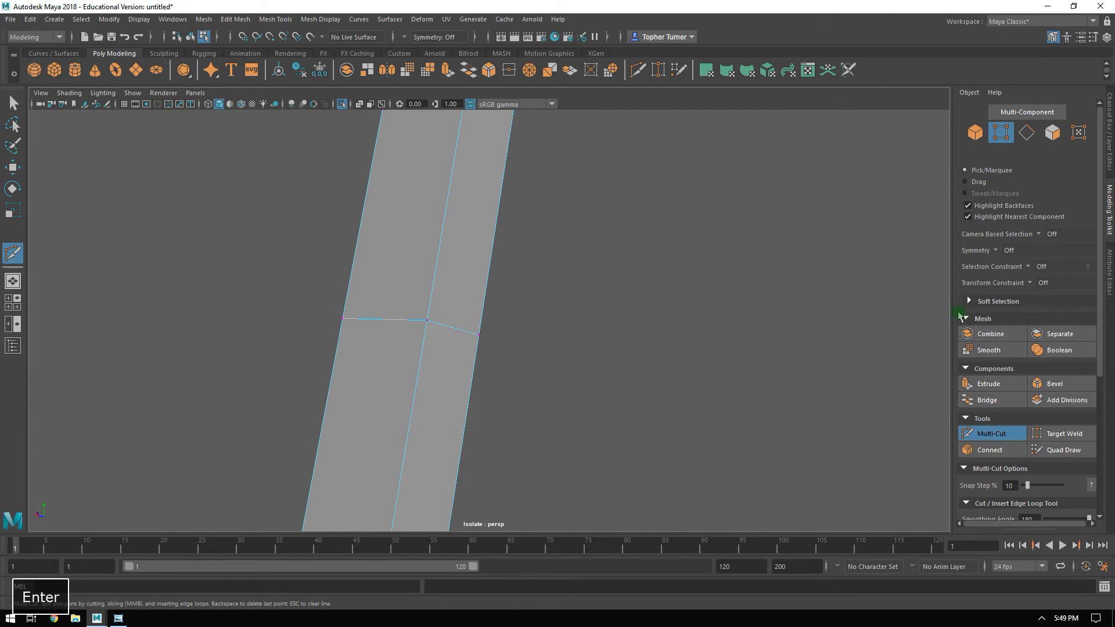
click(987, 433)
key(ctrl+1)
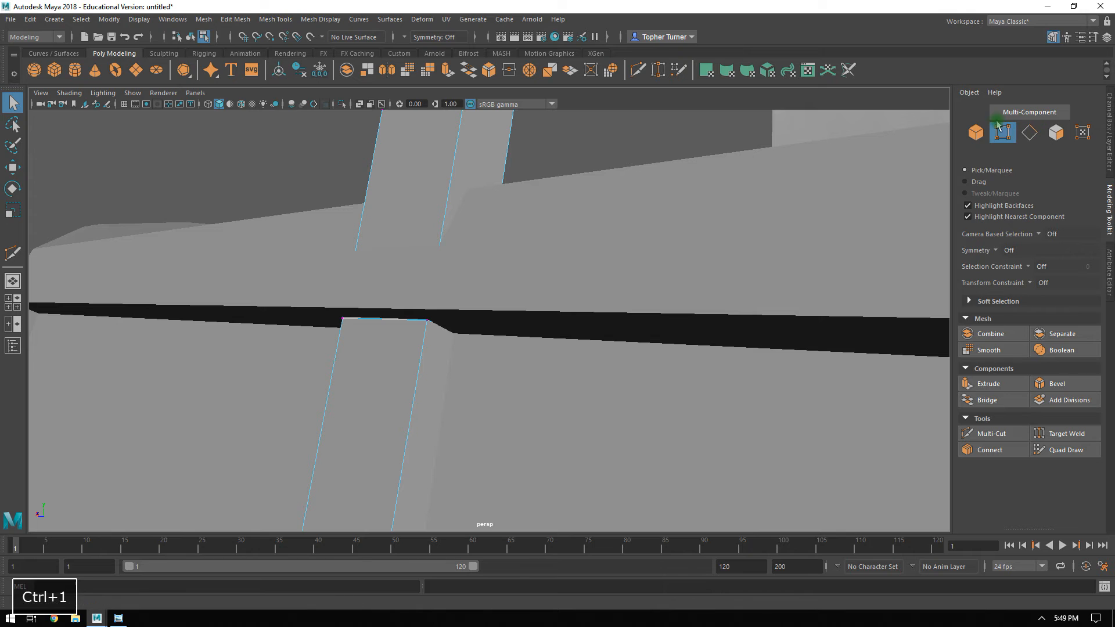
Move the end vertex of the new pillar cut in X and Y to meet the roof rail's lower edge.
alt+drag(555, 264, 526, 249)
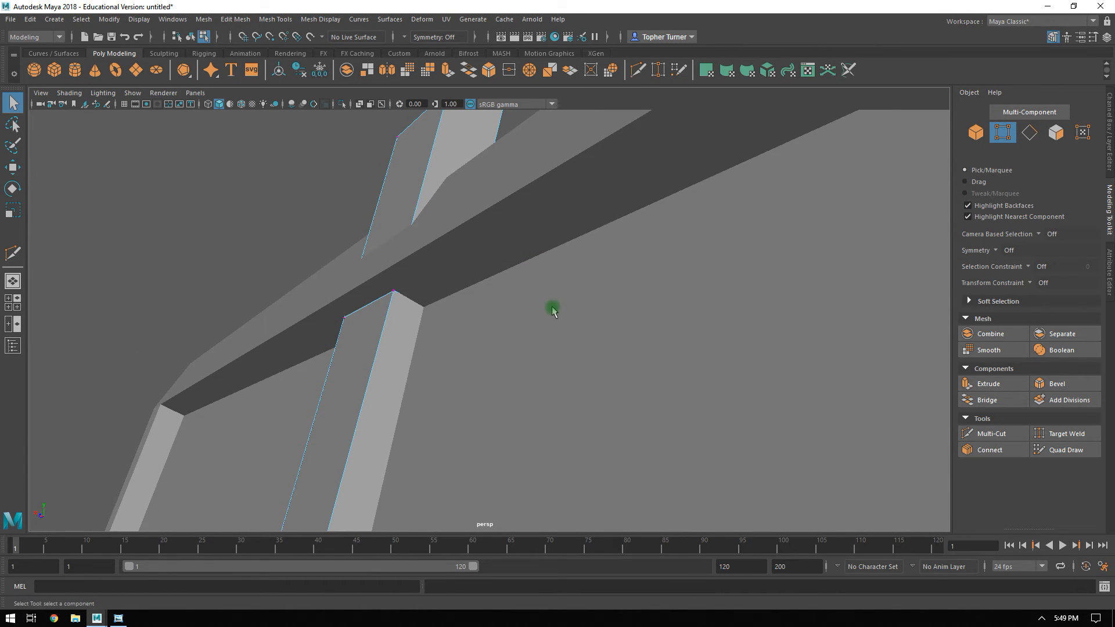
alt+drag(620, 288, 580, 292)
click(405, 334)
alt+drag(451, 325, 491, 237)
key(w)
alt+middle_drag(491, 237, 486, 236)
drag(418, 241, 416, 244)
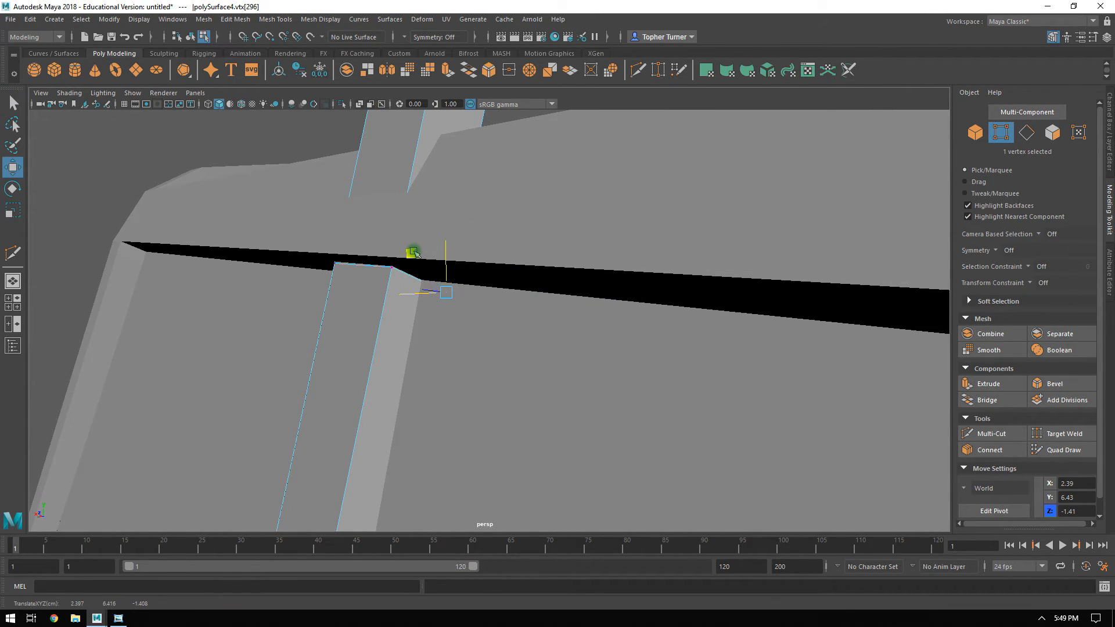
Level the two cut vertices on the pillar's wide face by scaling them to 0 in Y.
click(392, 267)
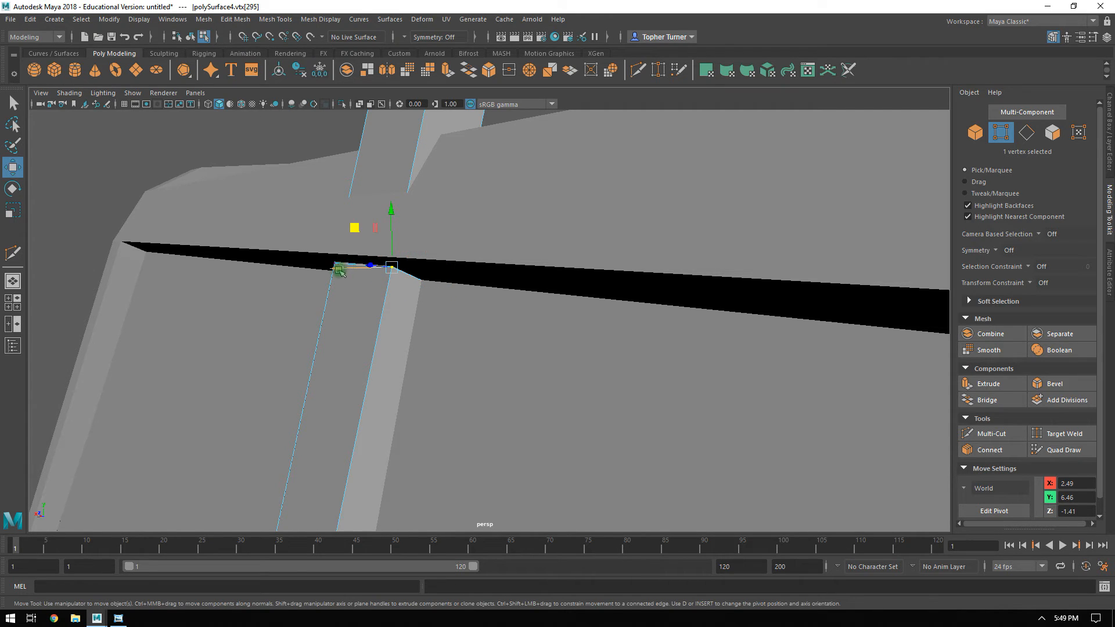
alt+drag(298, 253, 455, 260)
shift+click(498, 259)
alt+drag(557, 282, 568, 283)
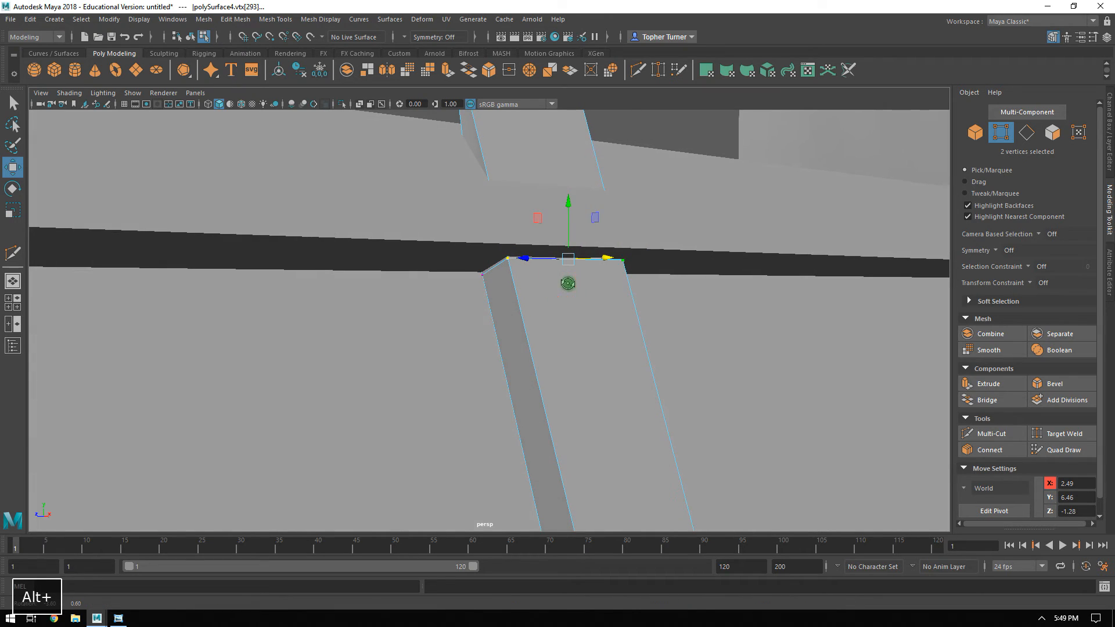
key(r)
drag(568, 212, 562, 457)
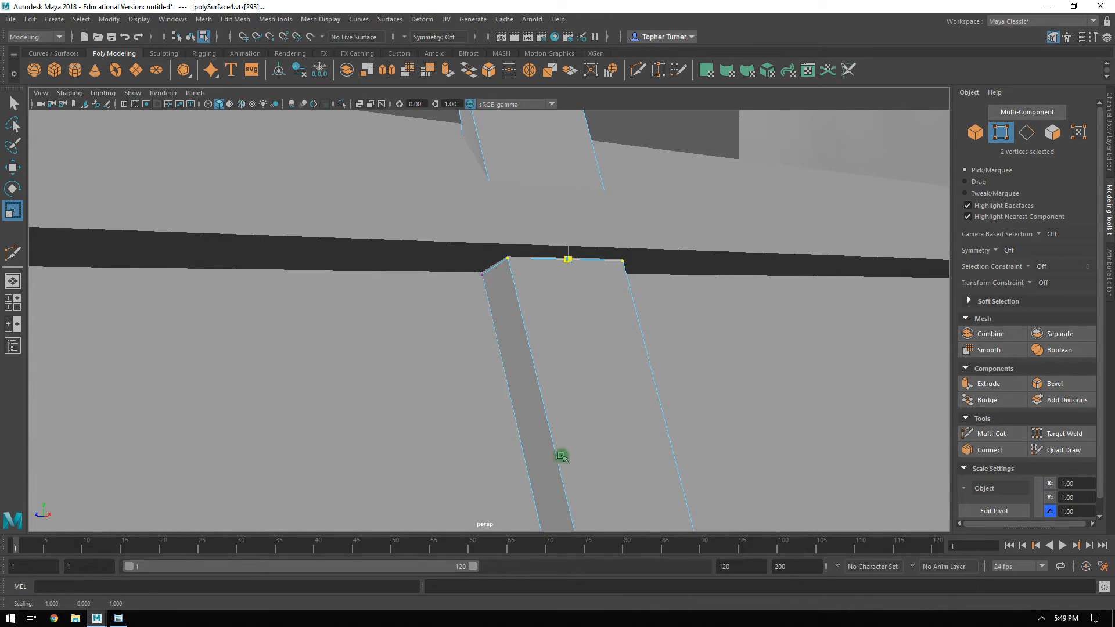
Move the wide face's two cut vertices to about X 2.53, Y 6.48 against the roof rail, and adjust the adjacent corner vertex.
alt+drag(522, 398, 697, 451)
key(w)
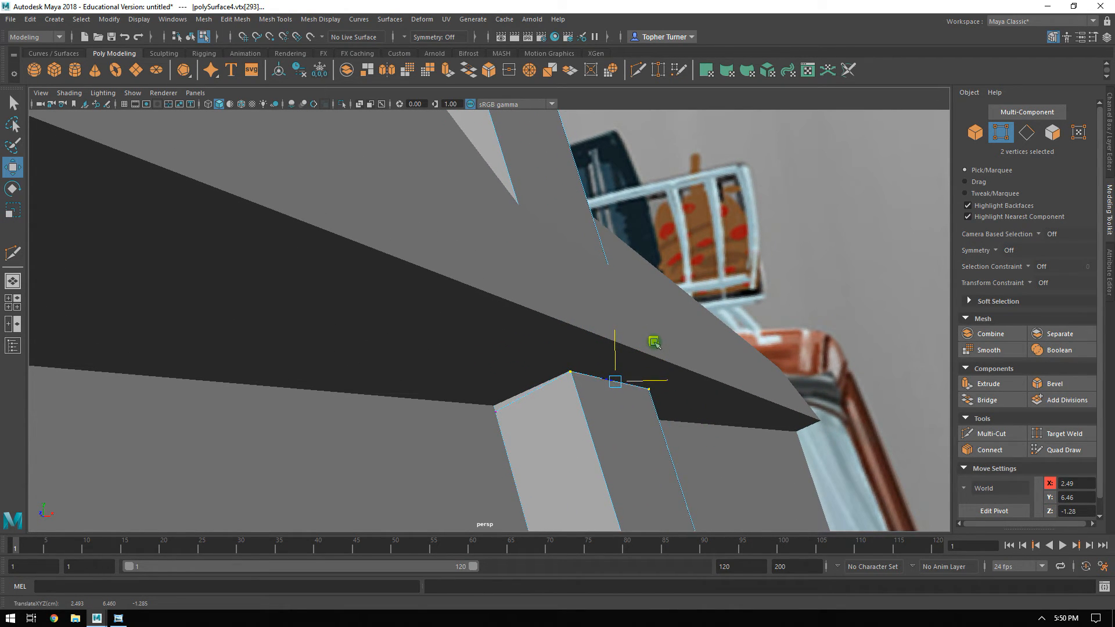
middle_drag(654, 342, 700, 321)
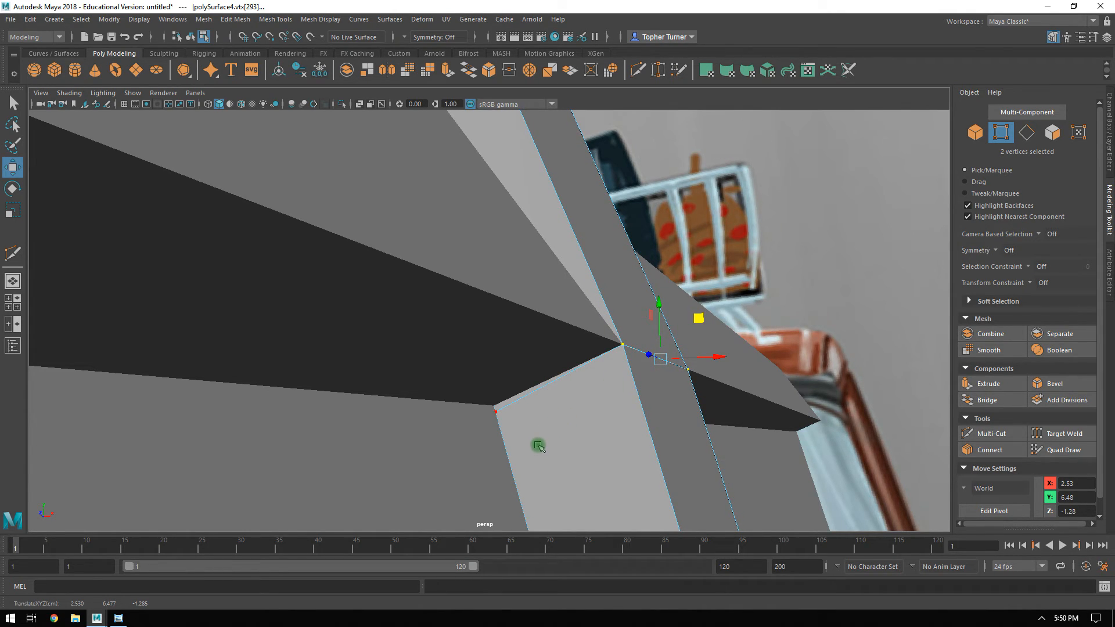
click(494, 412)
drag(534, 381, 536, 367)
Delete the centre pillar's faces that stick out above the roof rail.
alt+right_drag(651, 365, 521, 287)
drag(523, 216, 462, 259)
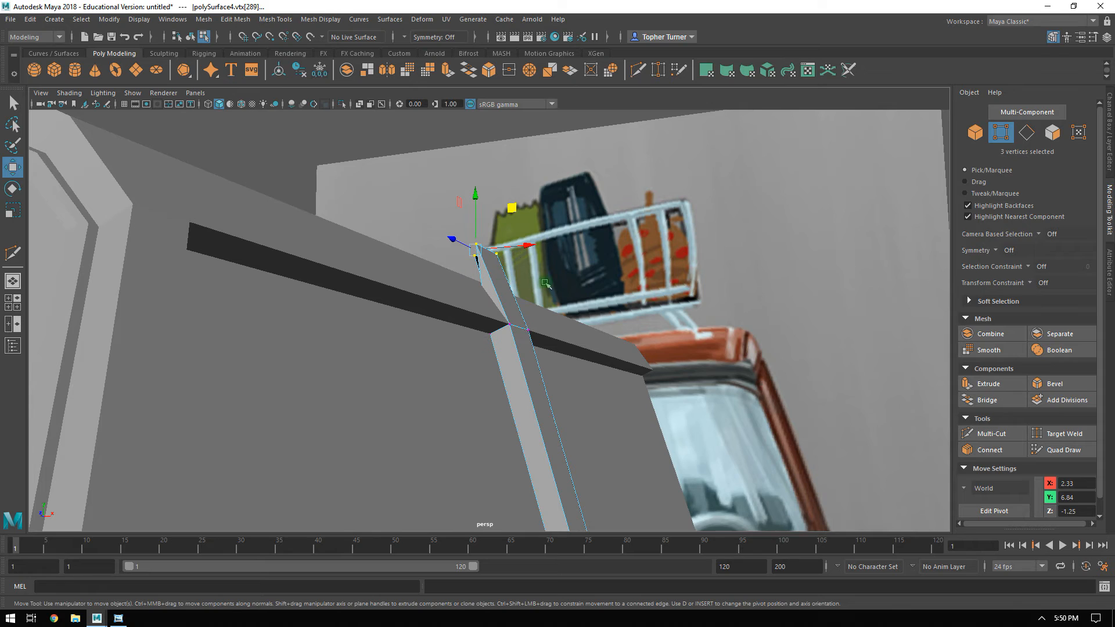
key(Delete)
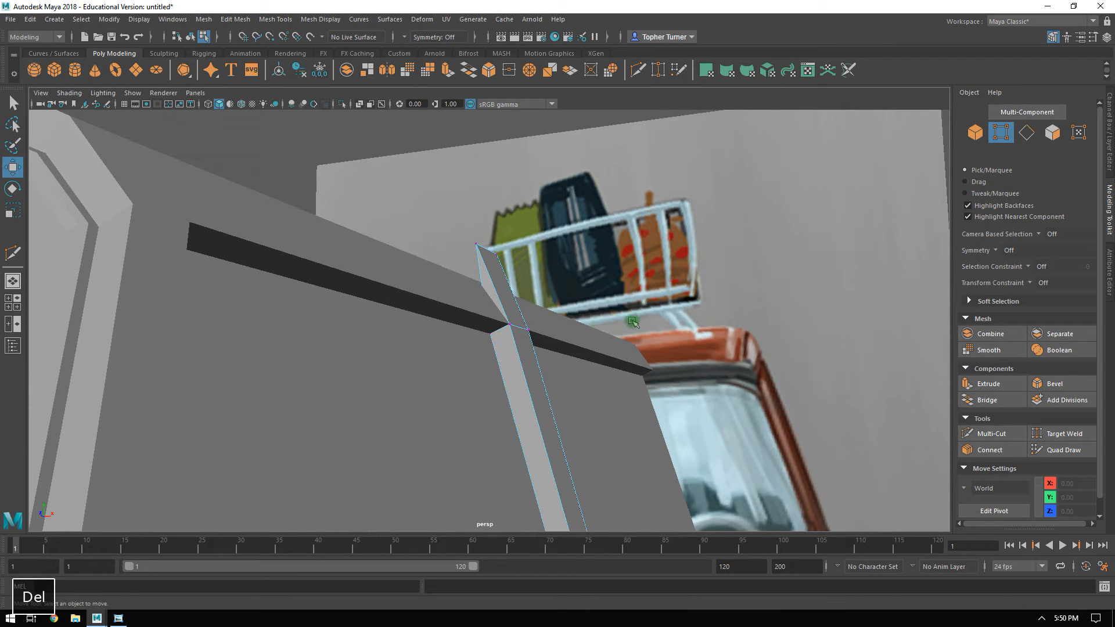
click(1052, 132)
drag(470, 252, 472, 254)
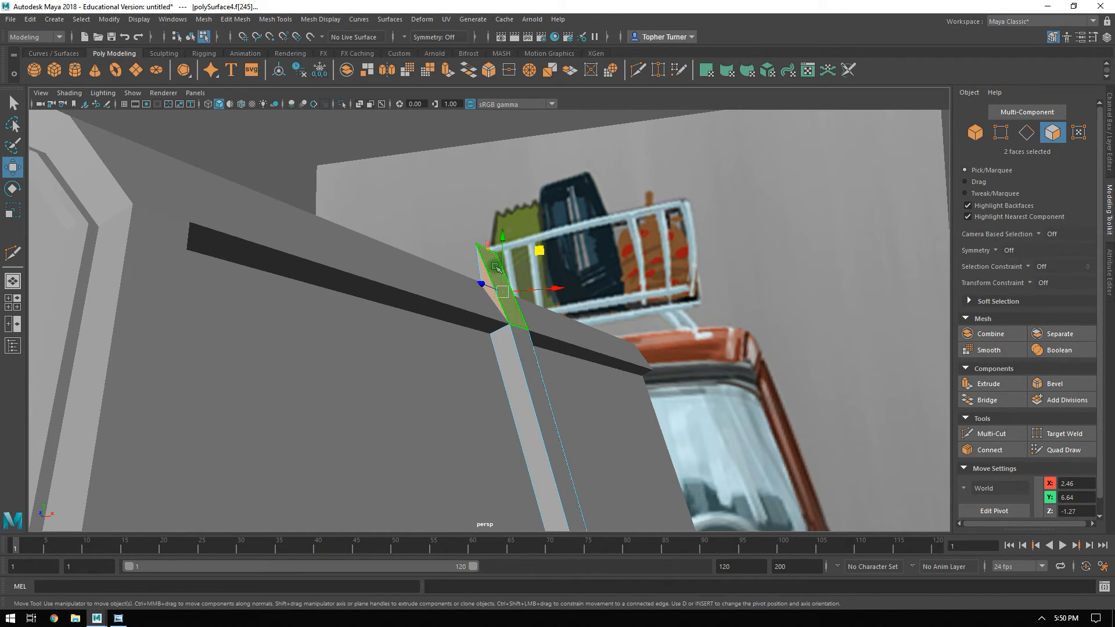
key(Delete)
click(505, 271)
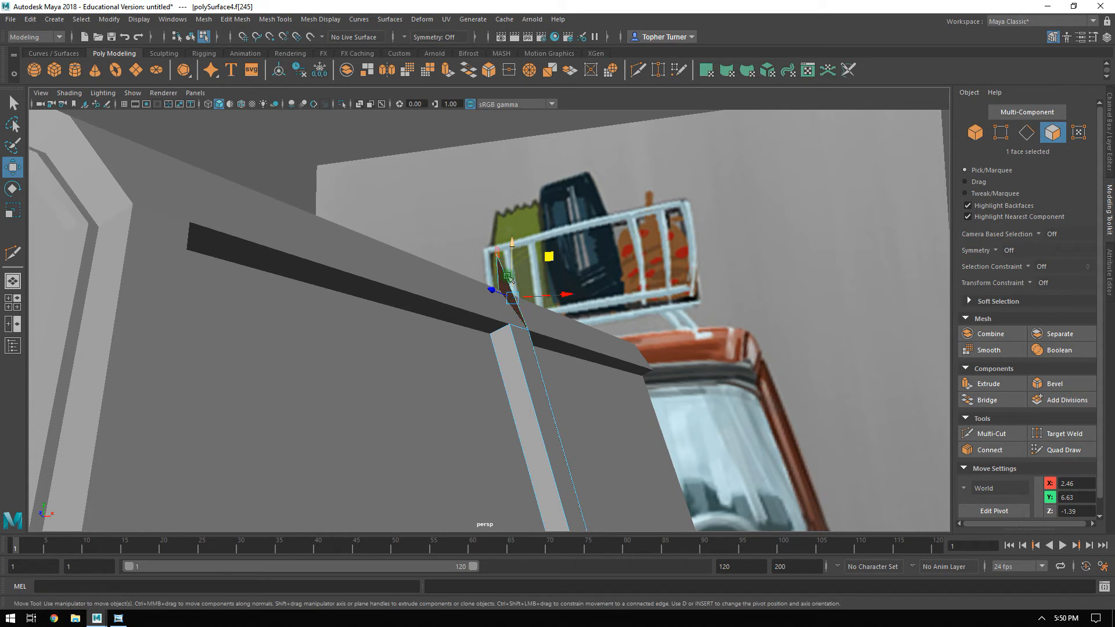
key(Delete)
Check which faces connect to the roof rail by selecting its face strip and the whole windshield frame shell.
alt+drag(510, 279, 584, 349)
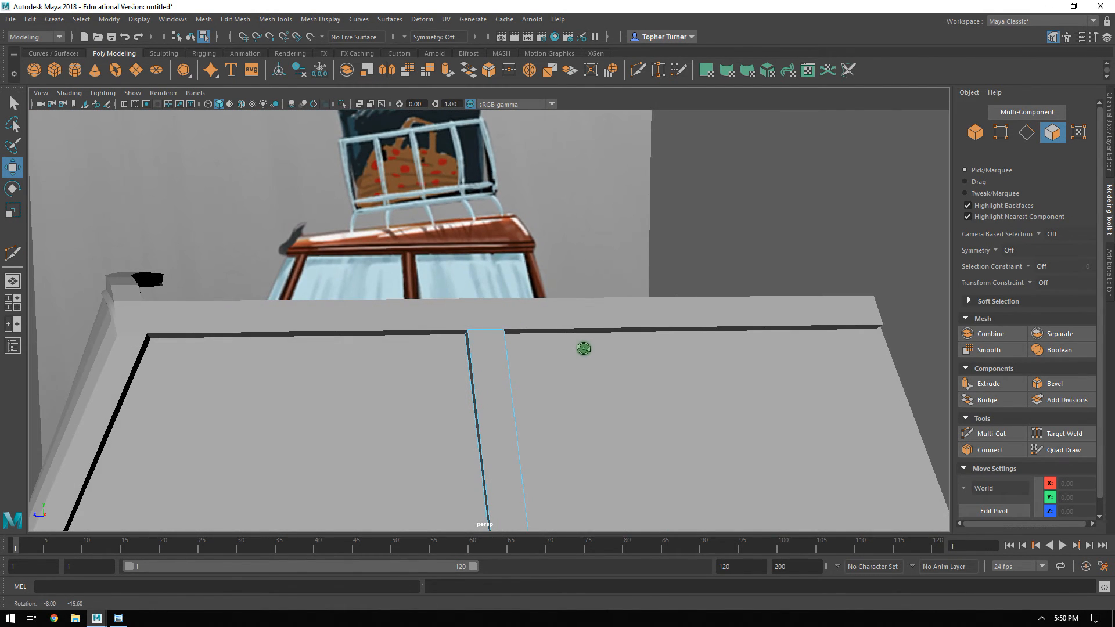
click(974, 128)
click(472, 303)
alt+right_drag(599, 388, 515, 360)
alt+middle_drag(515, 360, 524, 279)
alt+right_drag(579, 346, 545, 318)
alt+drag(545, 319, 546, 333)
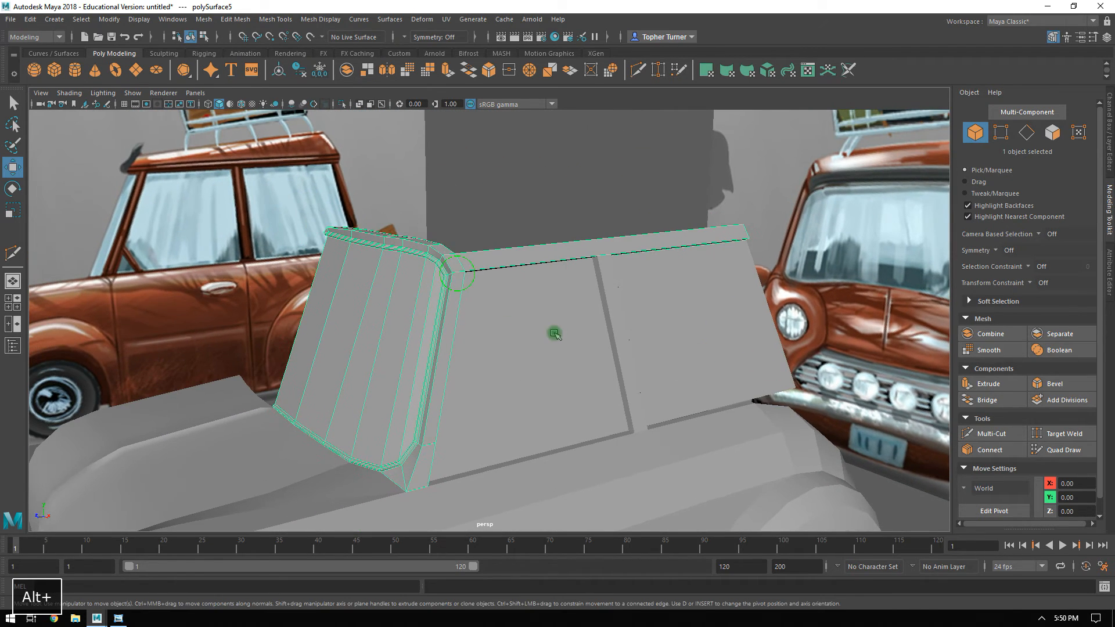
ctrl+click(1052, 133)
drag(707, 222, 455, 253)
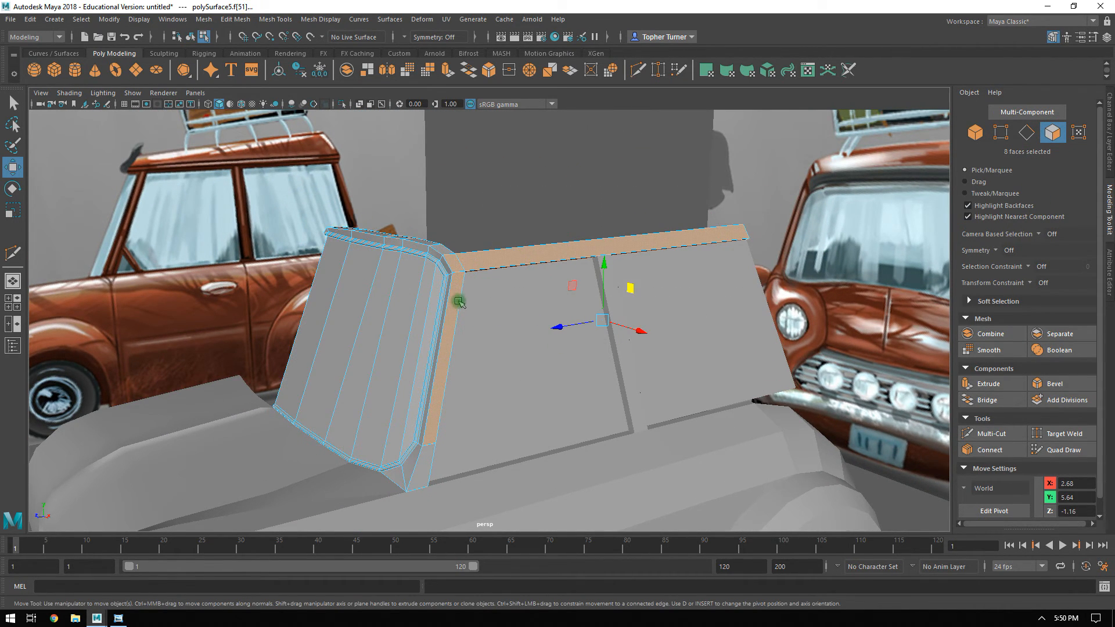
alt+right_drag(455, 253, 494, 338)
shift+double_click(427, 221)
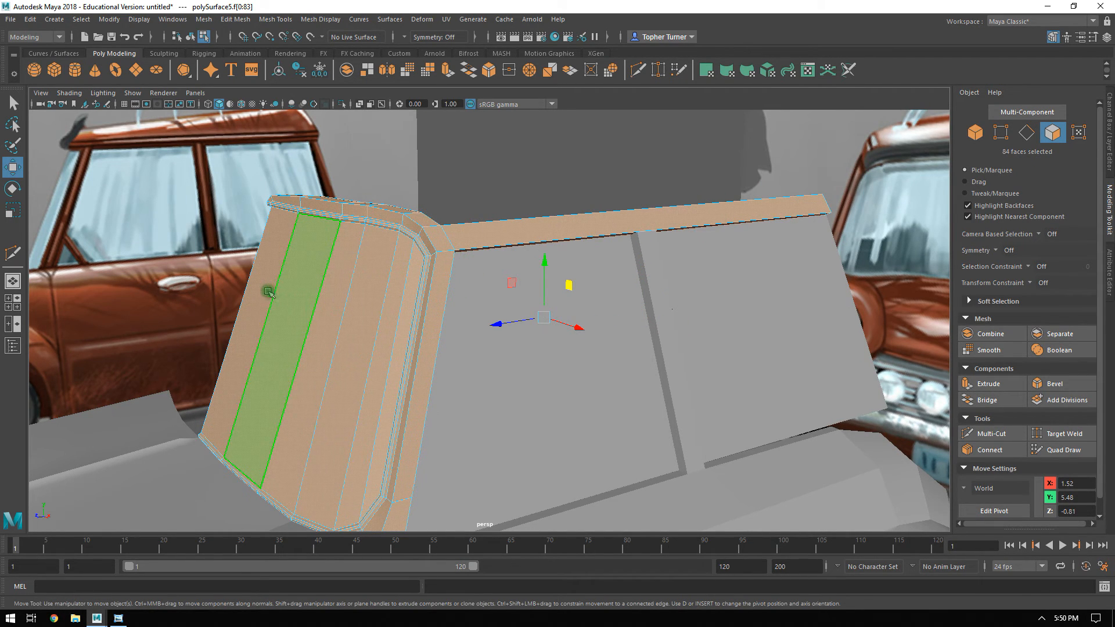
Delete the windshield frame's upper faces that extend past the car's centre line.
alt+drag(472, 244, 401, 214)
alt+right_drag(401, 214, 426, 319)
alt+drag(425, 318, 423, 271)
drag(331, 283, 238, 329)
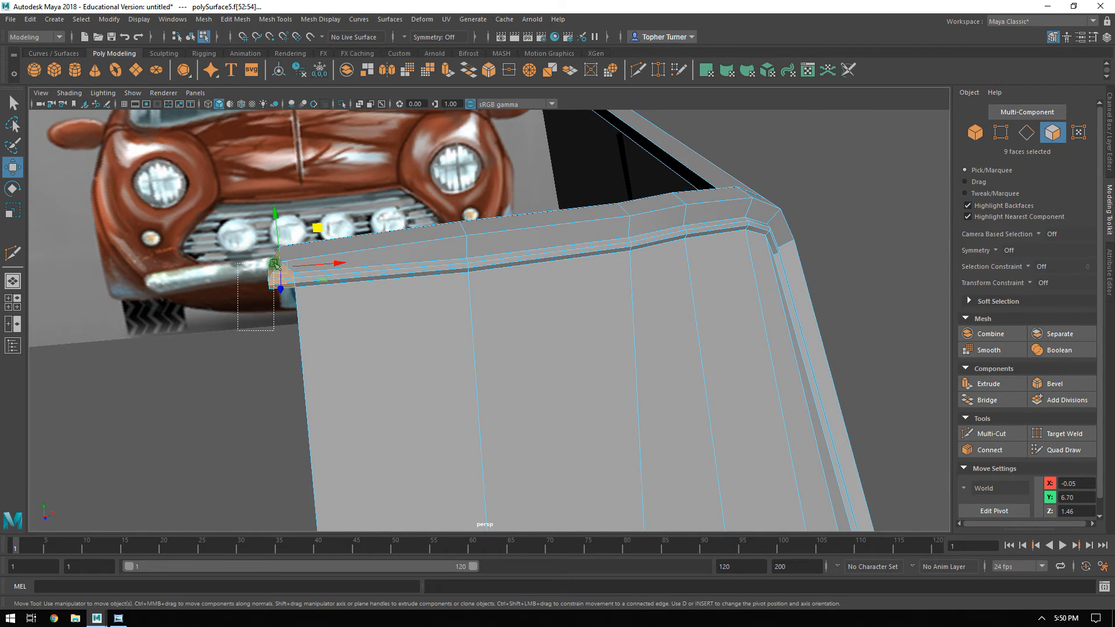
drag(278, 265, 278, 265)
key(Delete)
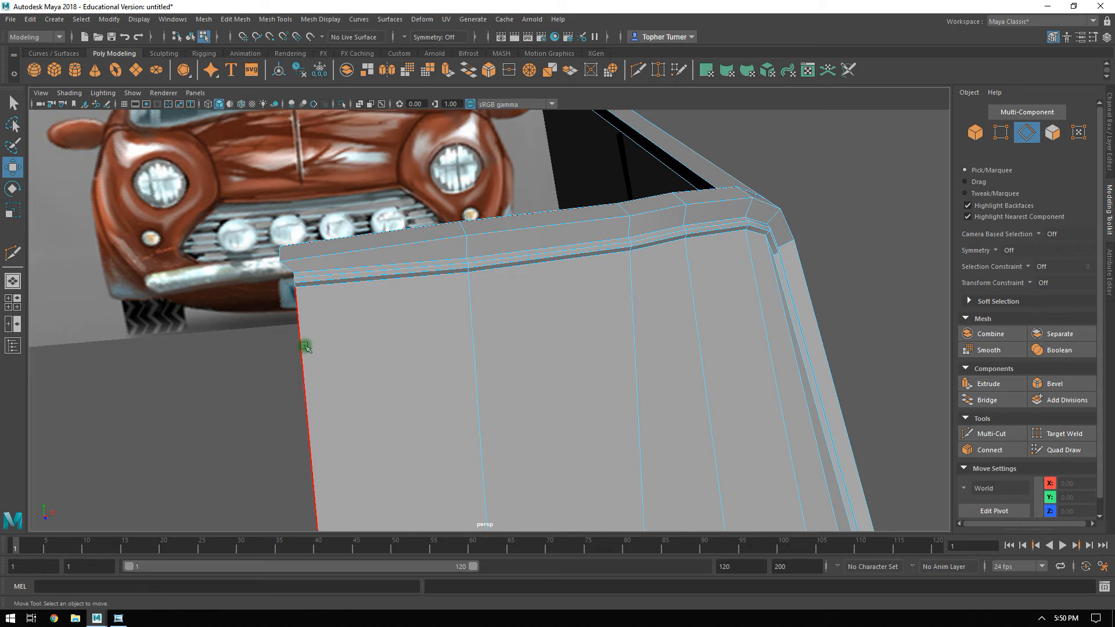
alt+drag(758, 272, 487, 361)
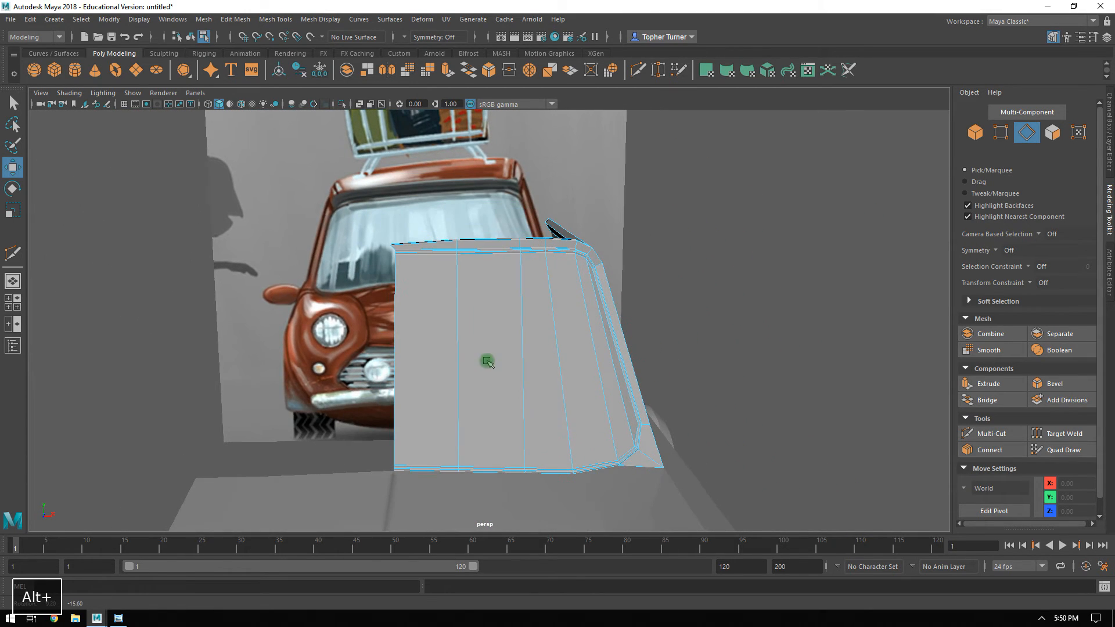
Align the two upper windshield frame vertices that cross the centre line by setting their X to 0.
click(1001, 132)
drag(312, 215, 417, 297)
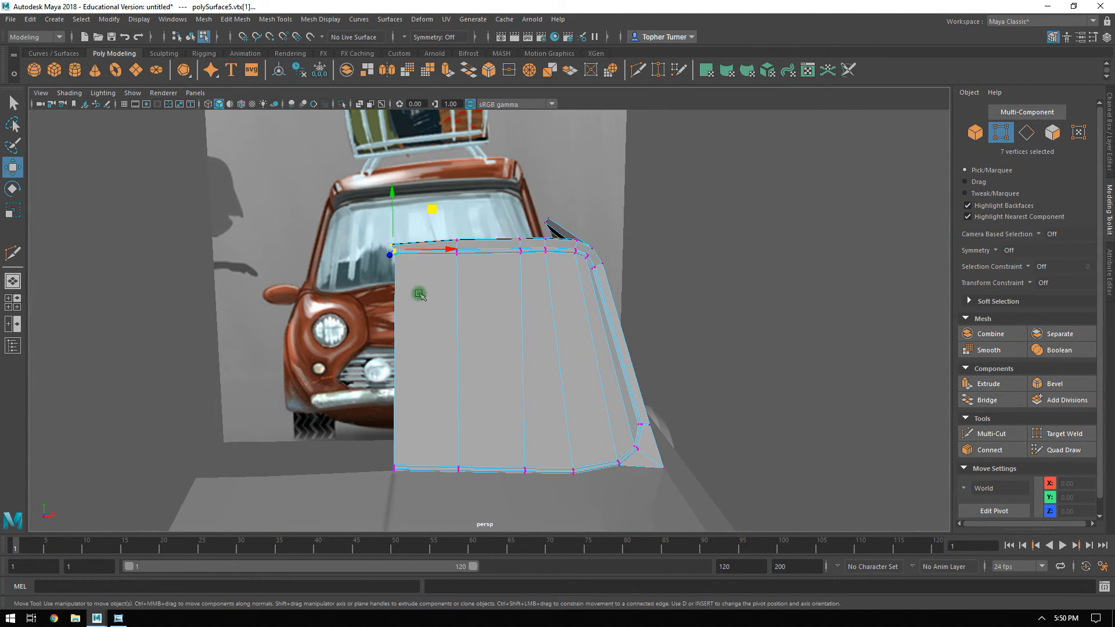
key(space)
alt+right_drag(403, 411, 443, 413)
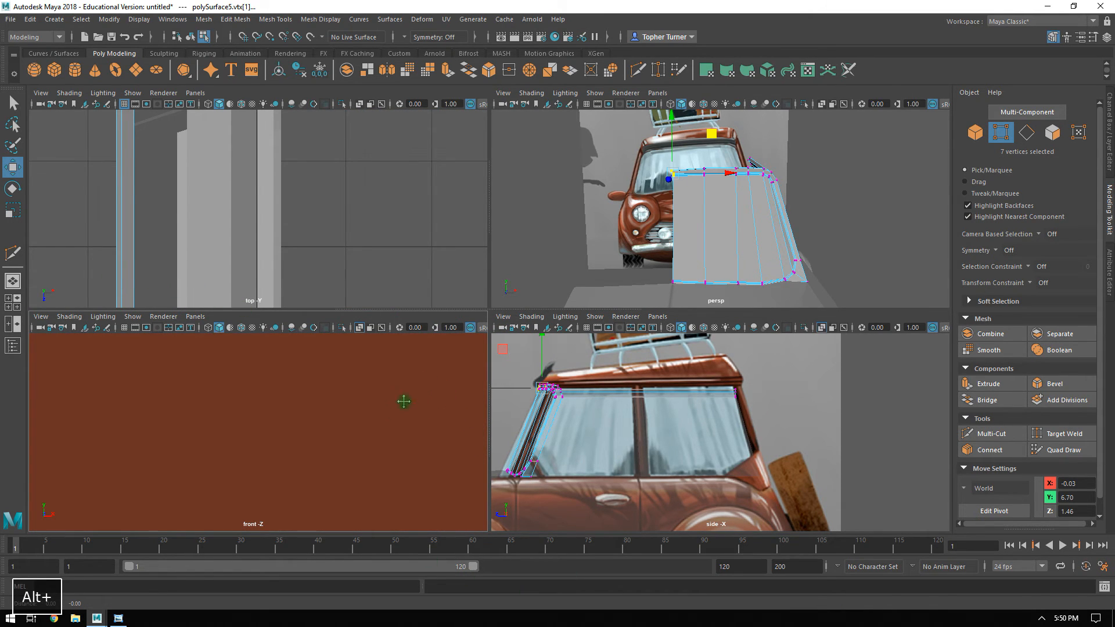
key(space)
alt+right_drag(605, 343, 688, 444)
alt+right_drag(537, 209, 610, 294)
alt+middle_drag(610, 294, 500, 198)
alt+right_drag(500, 198, 673, 401)
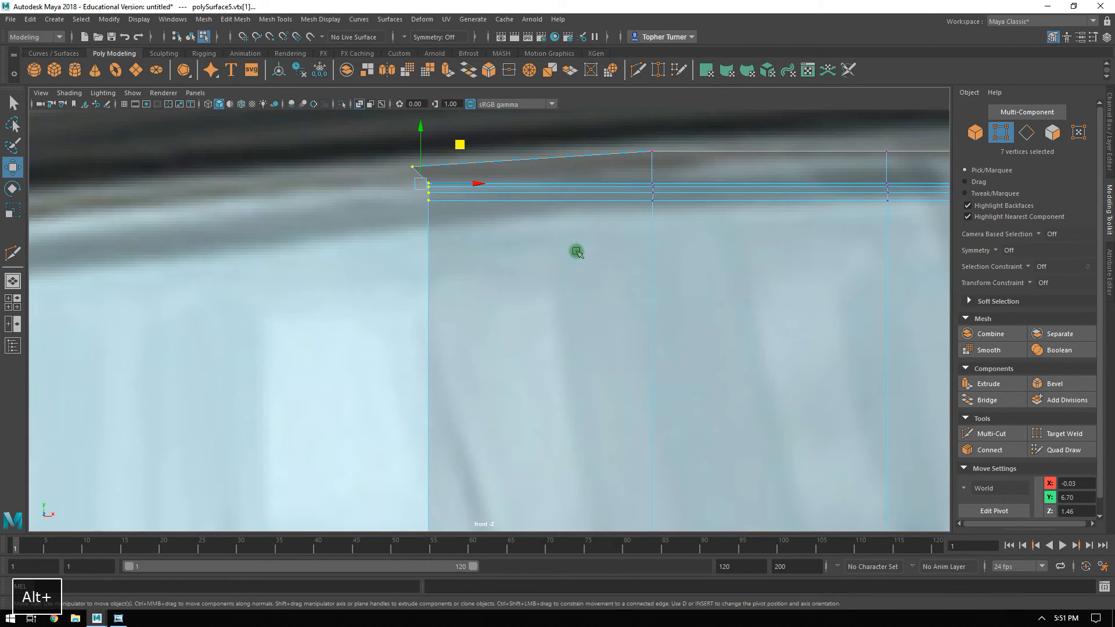
alt+middle_drag(598, 254, 642, 412)
drag(399, 298, 461, 331)
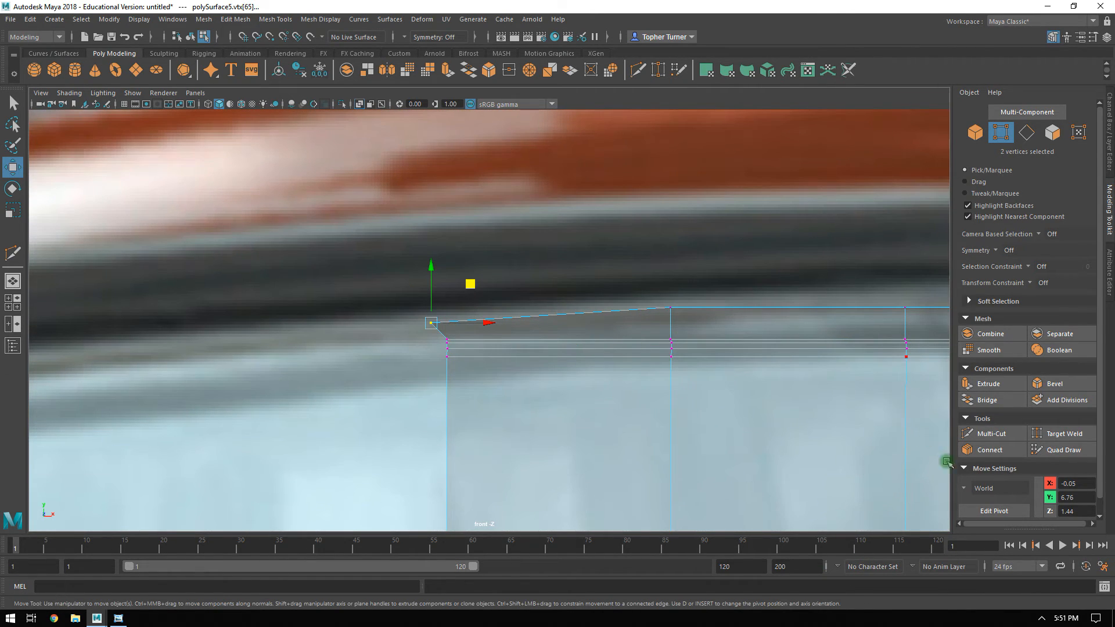
click(1074, 482)
text(0)
key(Return)
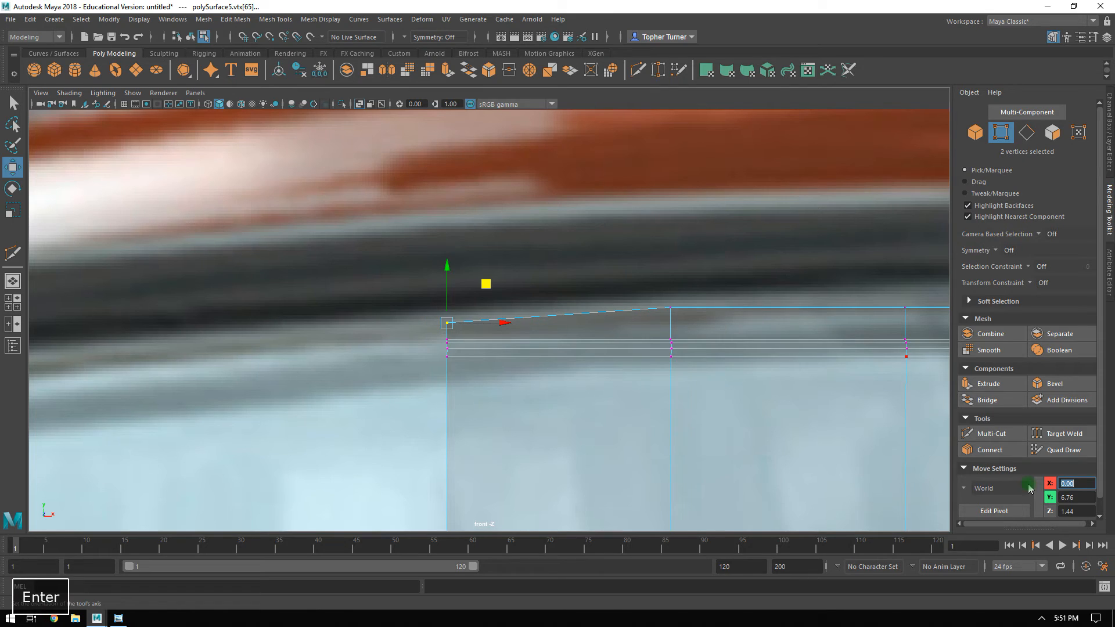
Raise the two upper centre-line vertices to Y 6.81, level with the neighbouring pair on the frame's top edge.
drag(448, 295, 449, 281)
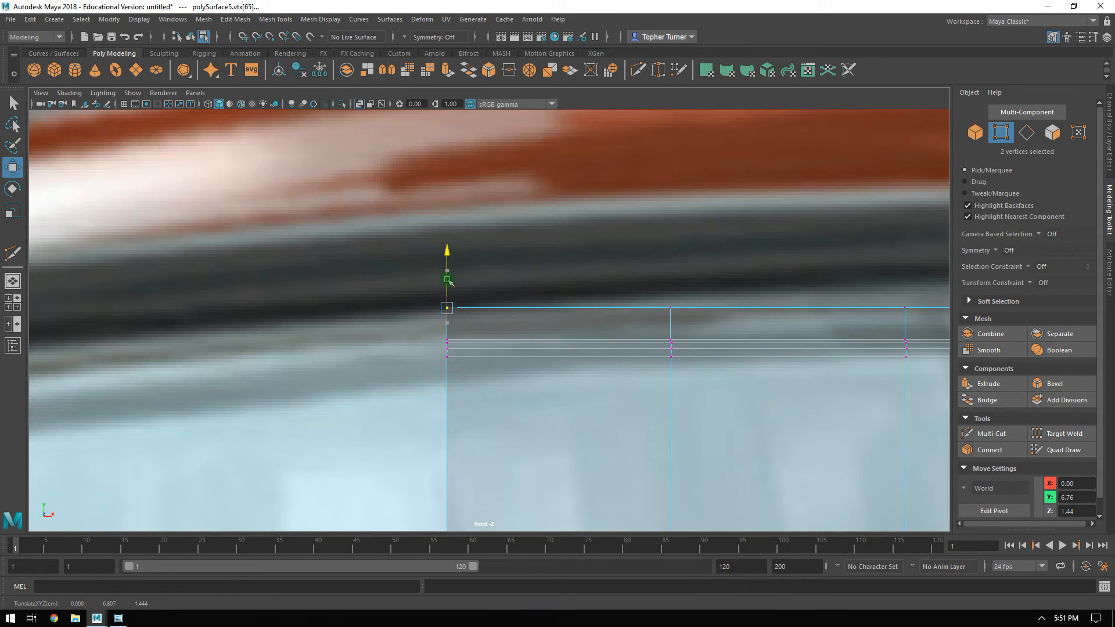
drag(719, 292, 652, 326)
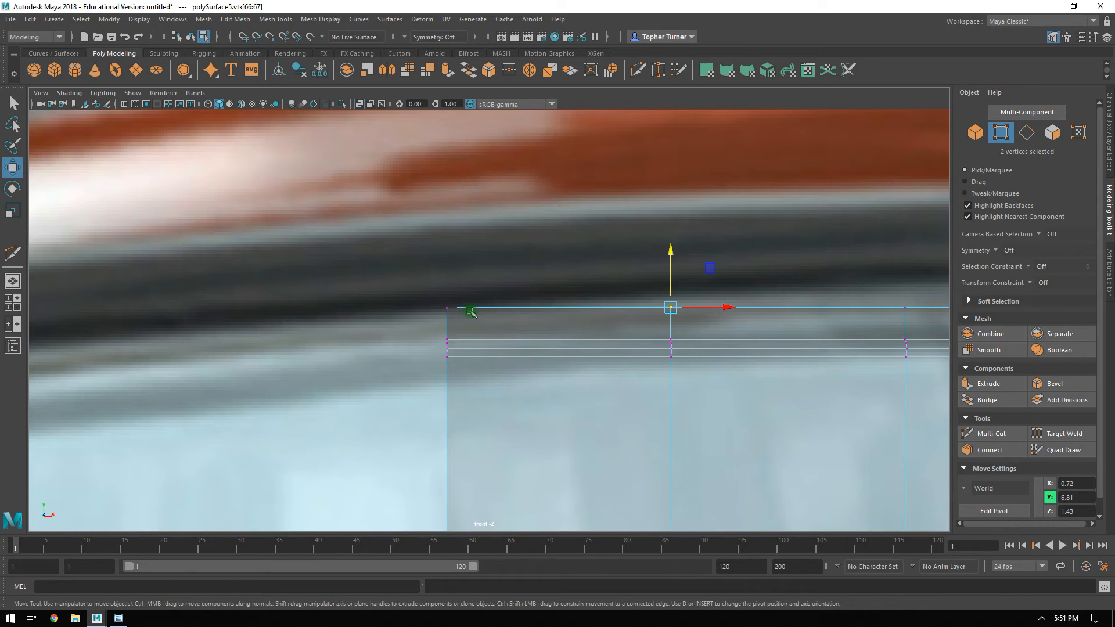
drag(470, 311, 431, 298)
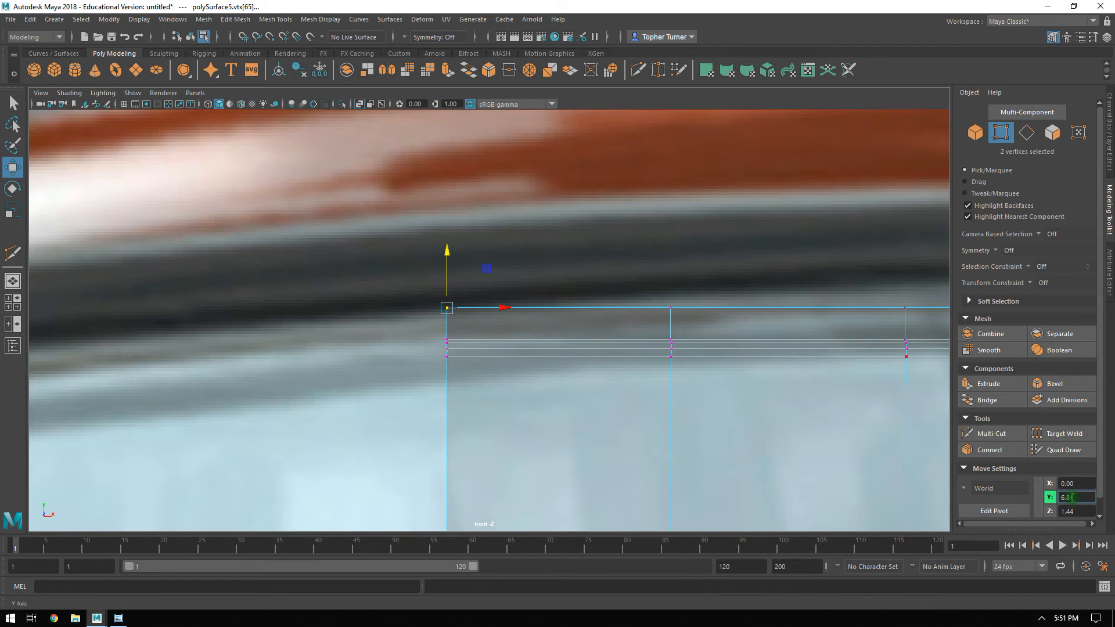
key(BackSpace)
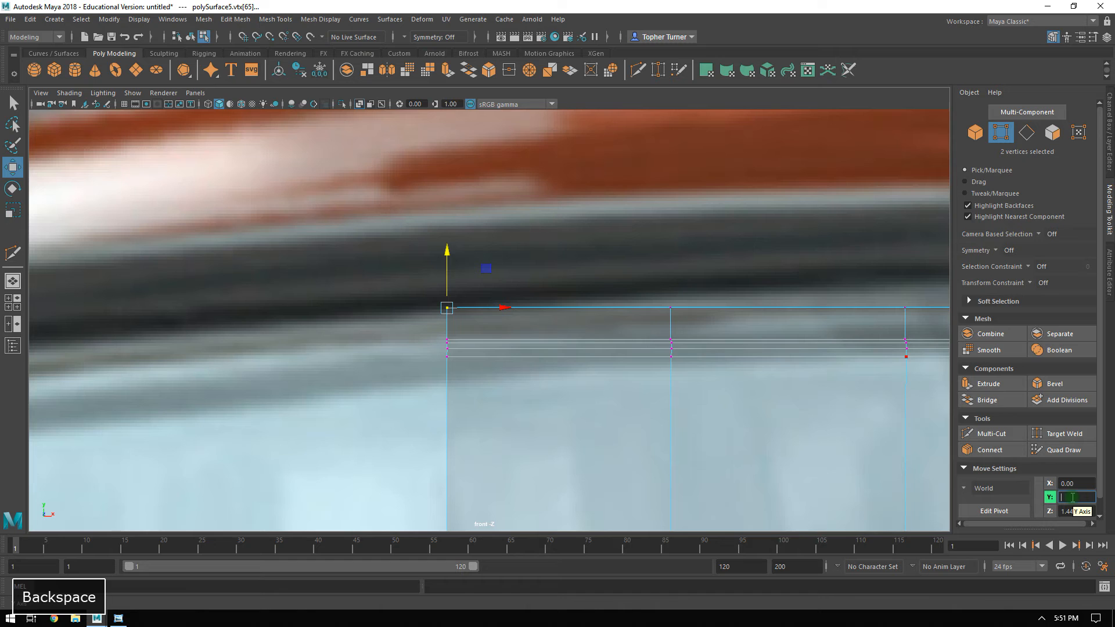
text(6.81)
key(Return)
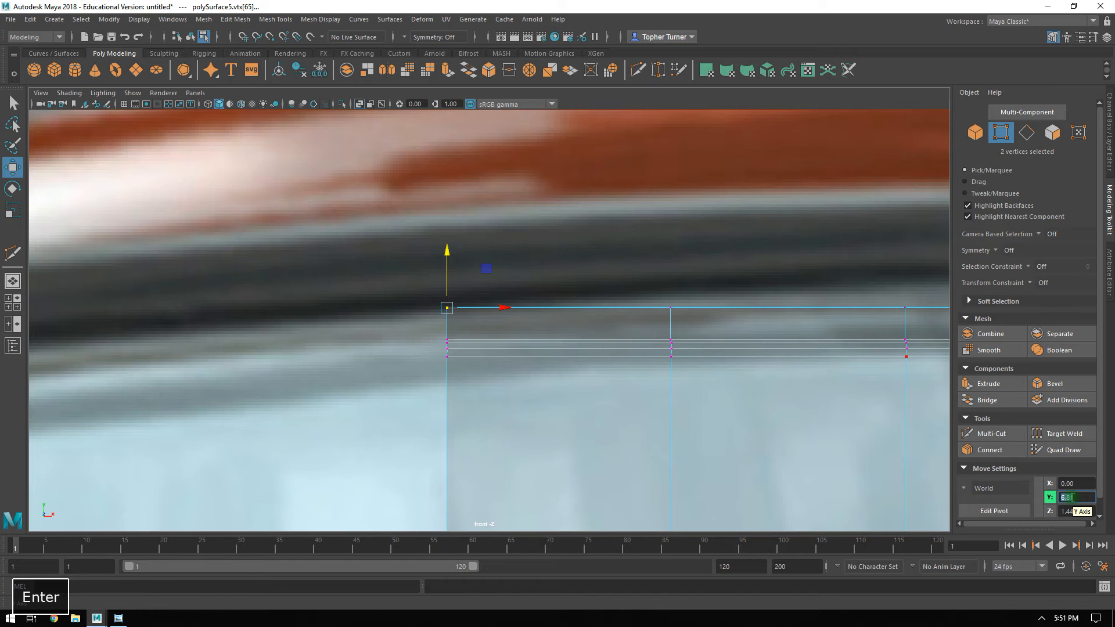
Flatten the four top-edge vertices nearest the centre line by scaling them together vertically.
drag(346, 248, 735, 328)
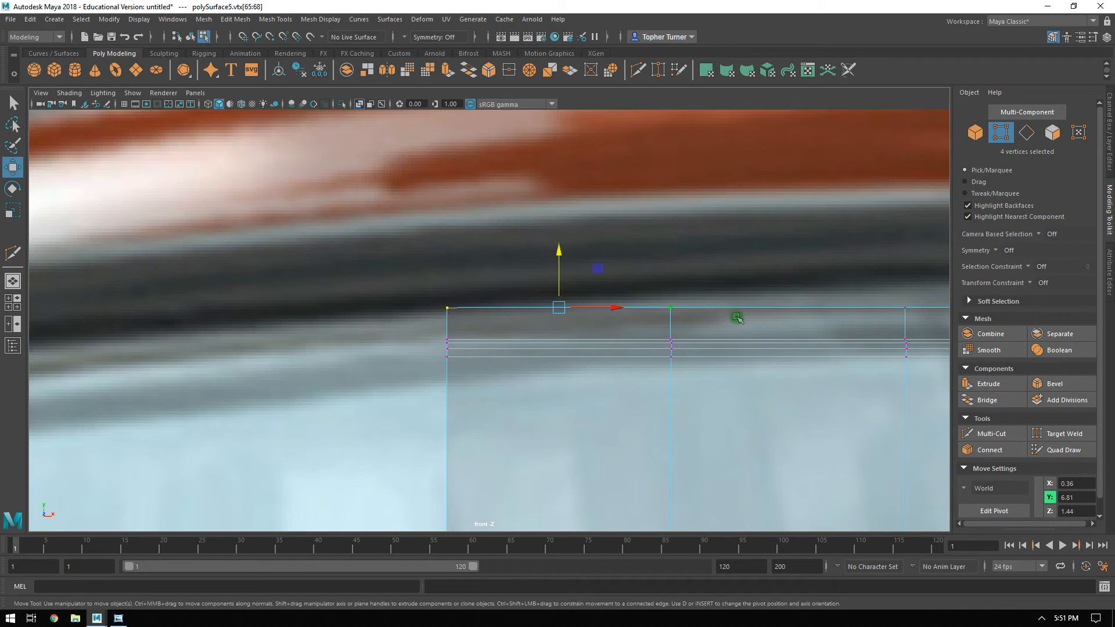
alt+middle_drag(735, 322, 476, 317)
key(r)
drag(238, 259, 259, 429)
click(433, 249)
alt+right_drag(584, 443, 493, 398)
Delete the roof rail's inward-facing faces where it meets the windshield frame's upper corner.
key(space)
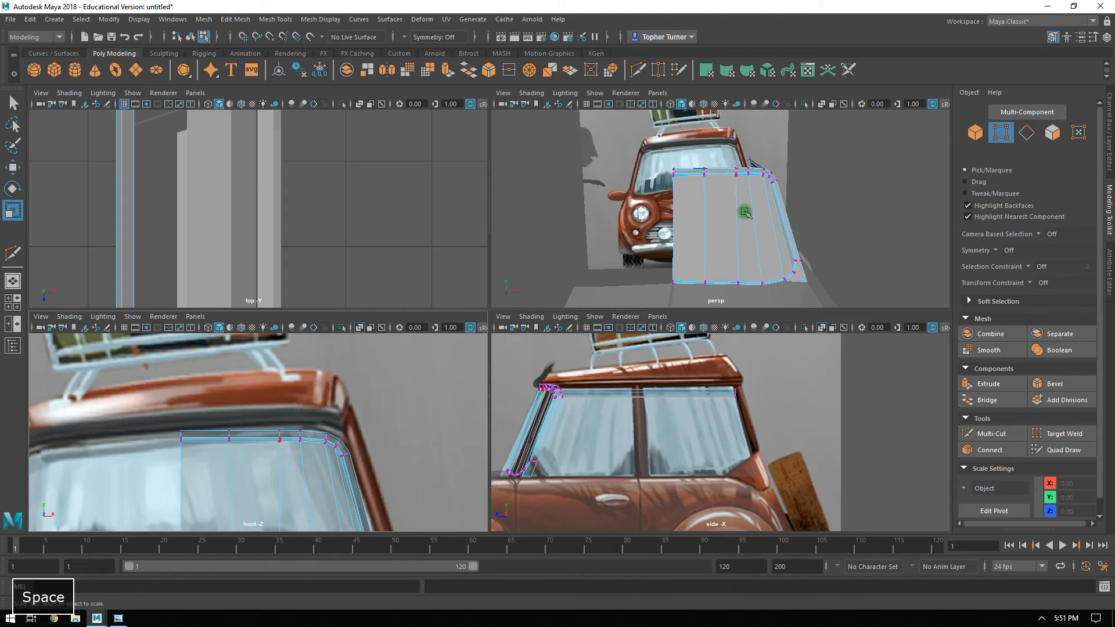
key(space)
alt+drag(745, 212, 670, 278)
click(1053, 135)
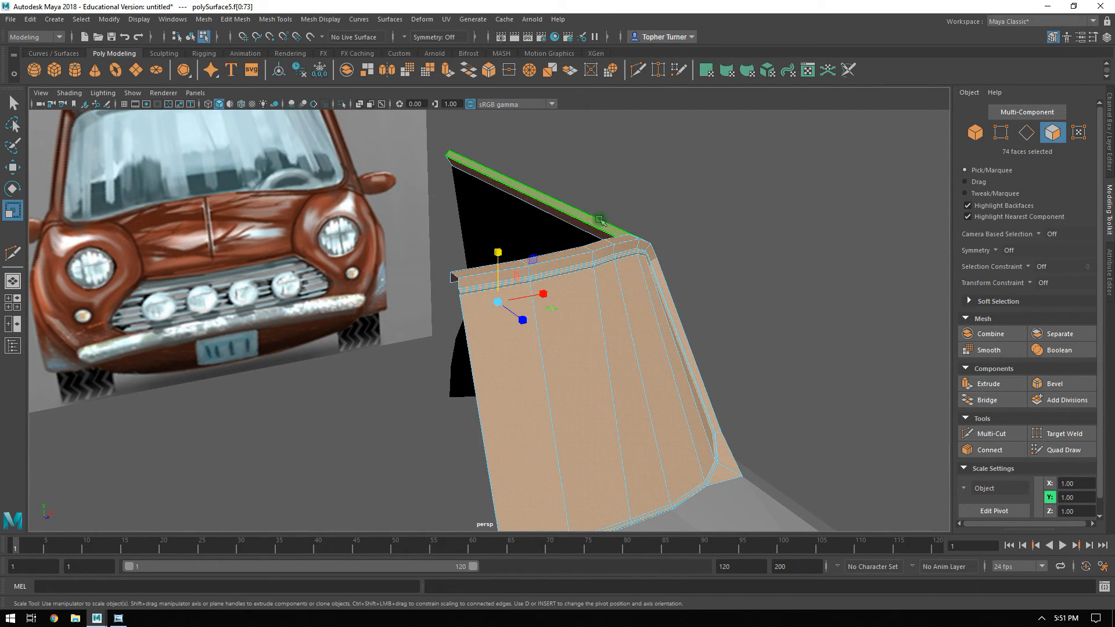
alt+drag(600, 219, 563, 299)
click(562, 299)
alt+drag(435, 291, 569, 258)
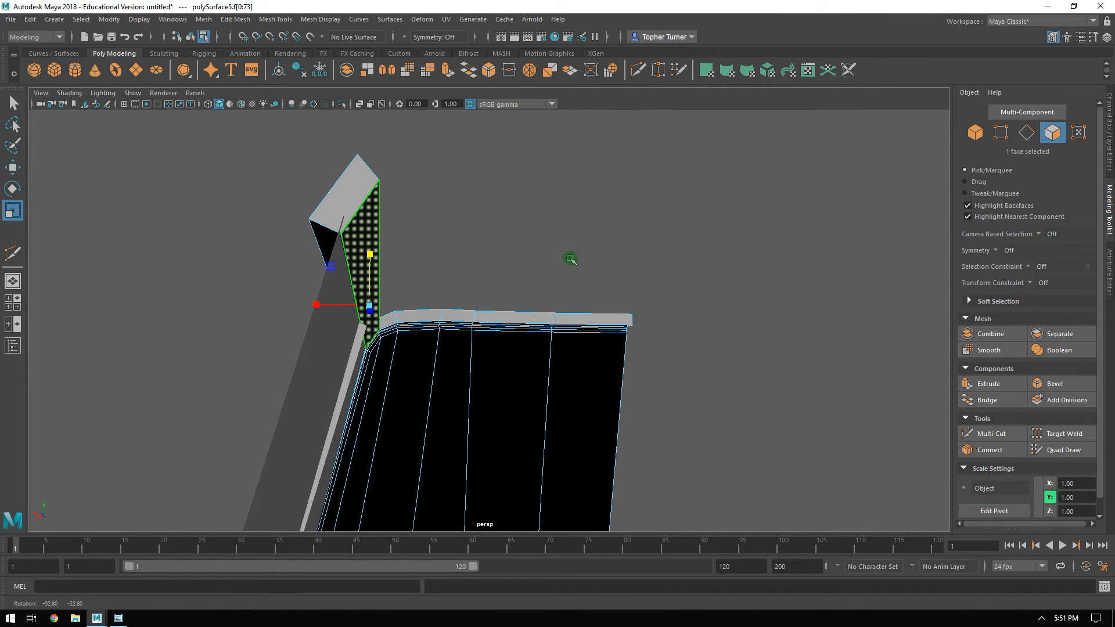
key(Delete)
click(393, 223)
key(Delete)
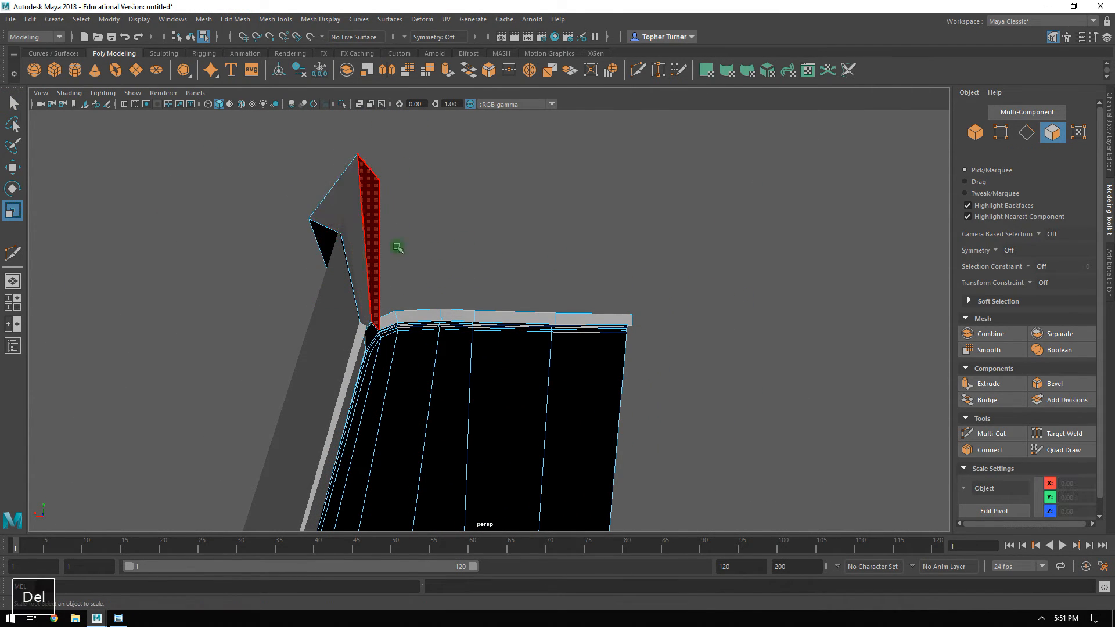
Delete the inner faces along the windshield frame's upper border and around its corner.
click(397, 321)
alt+drag(396, 321, 400, 325)
key(Delete)
click(474, 292)
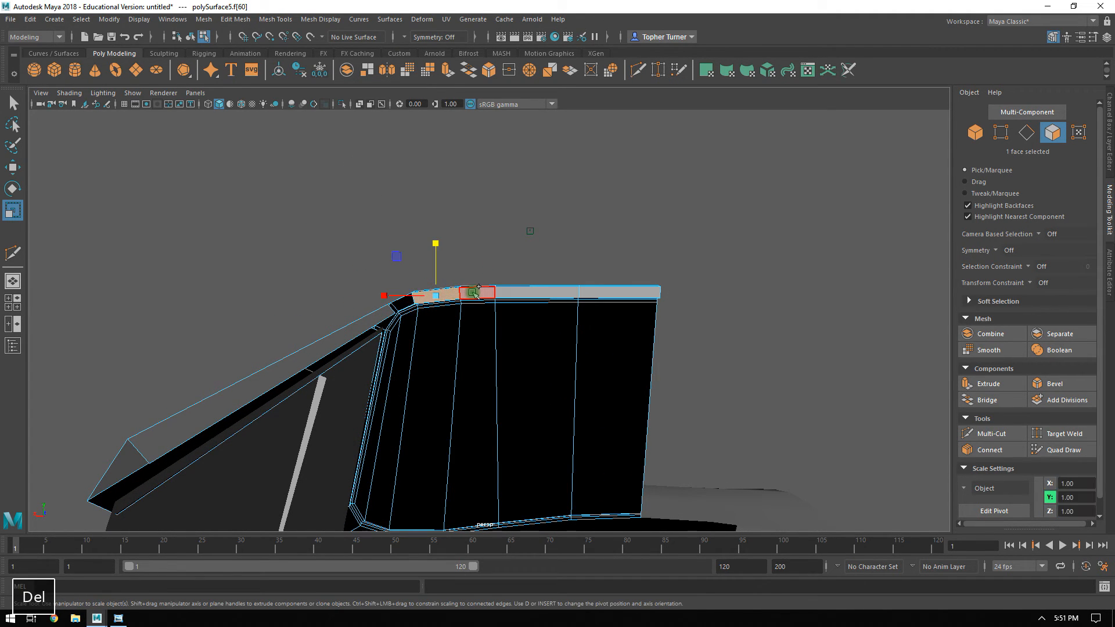
key(Delete)
click(399, 314)
alt+drag(399, 314, 595, 329)
key(Delete)
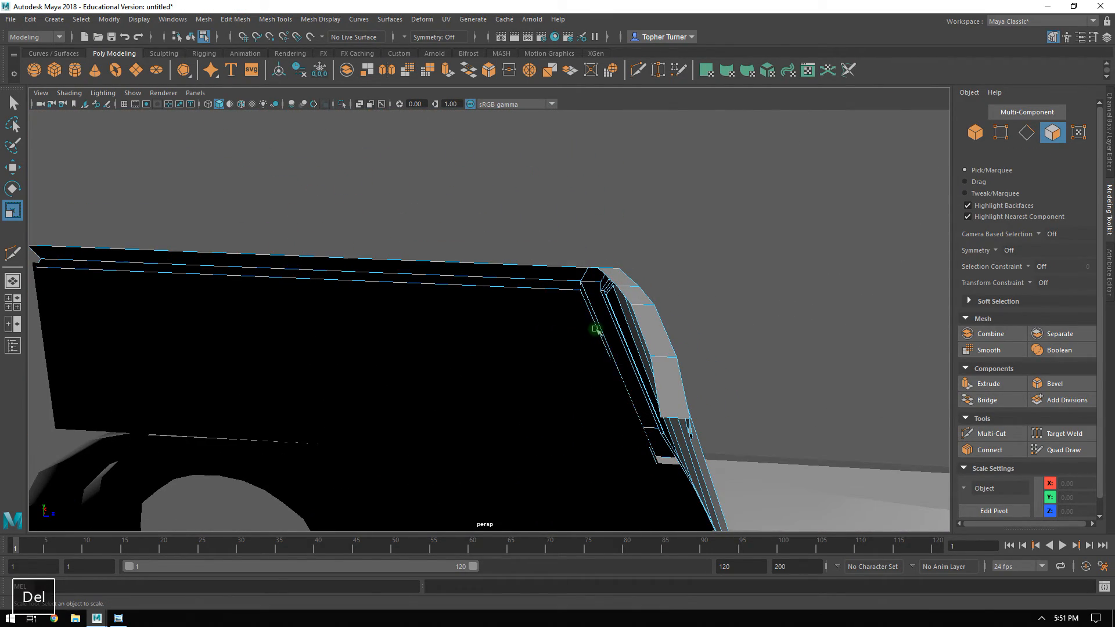
Detach the faces of the windshield's outer border, front pillar and roof rail, and separate them from the windshield panel as their own object.
click(635, 322)
alt+drag(636, 322, 441, 306)
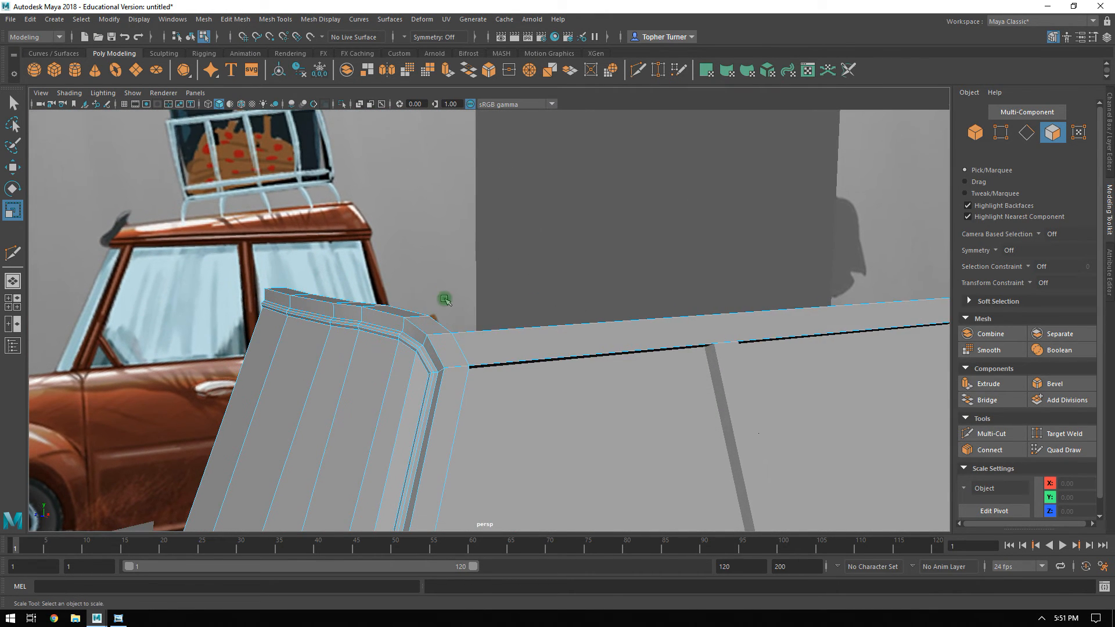
click(445, 333)
shift+double_click(444, 348)
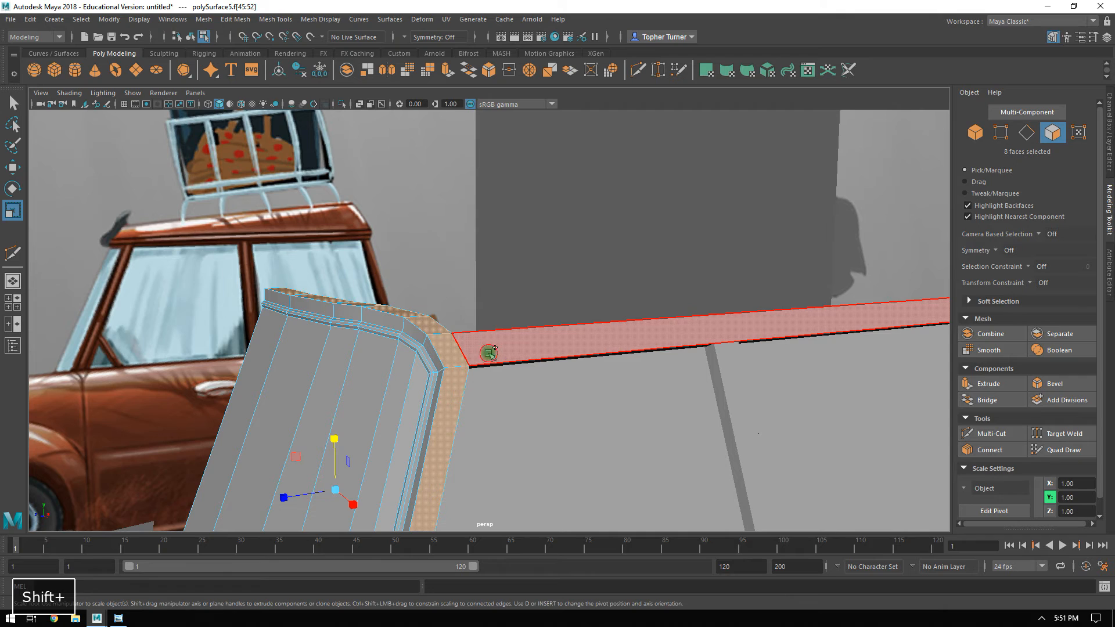
shift+click(488, 352)
shift+double_click(429, 344)
alt+drag(500, 365, 311, 266)
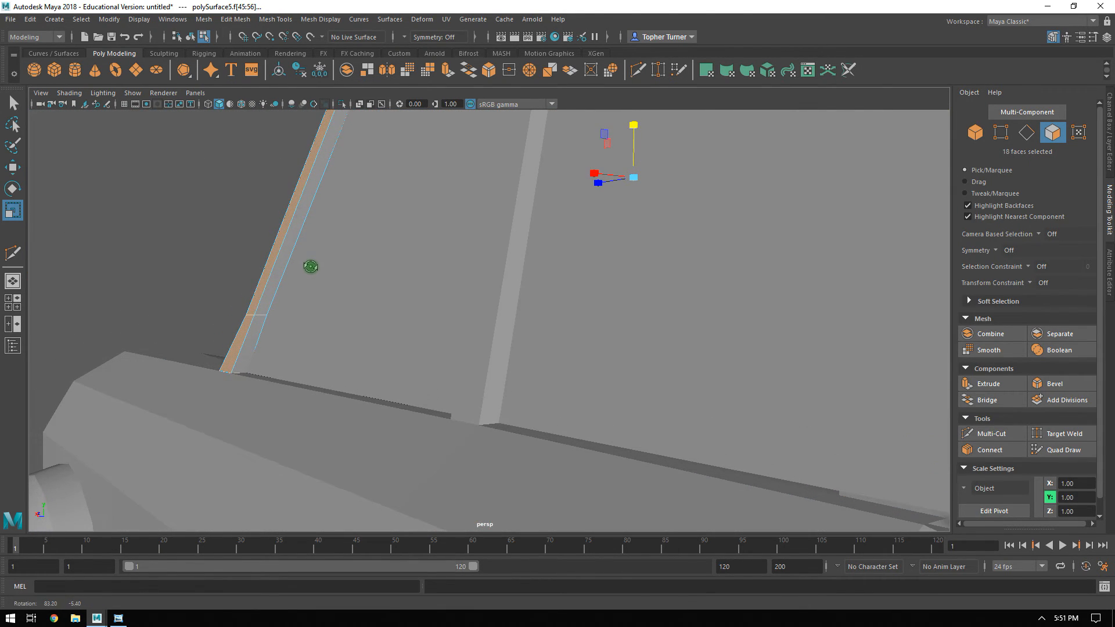
shift+click(263, 300)
alt+drag(266, 298, 577, 346)
alt+right_drag(577, 346, 565, 286)
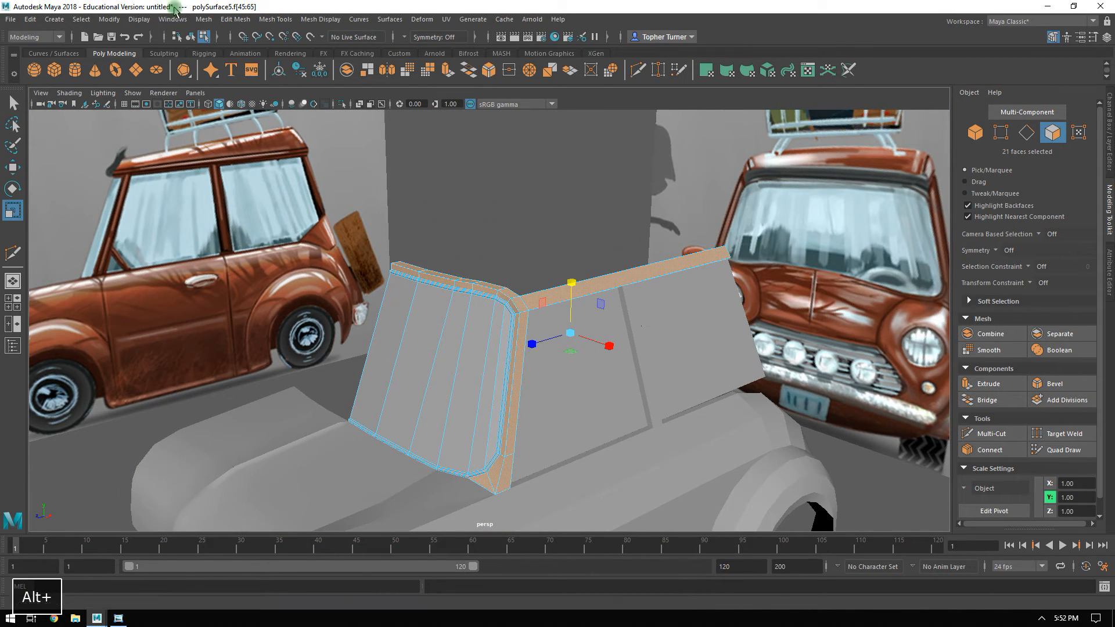
click(232, 20)
click(273, 119)
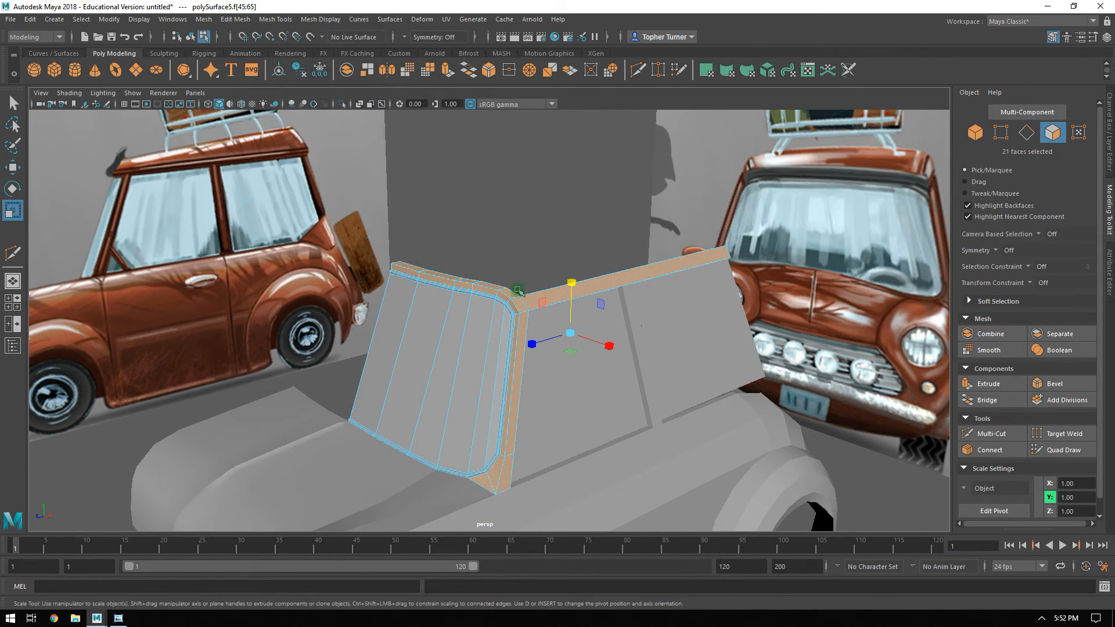
click(1056, 335)
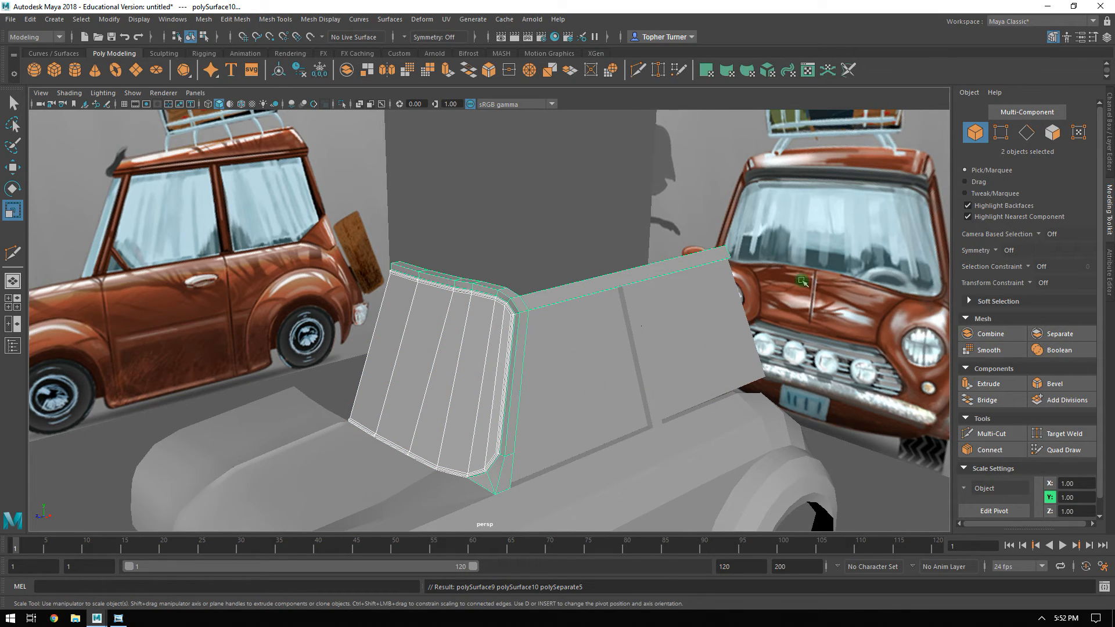
Duplicate the windshield panel mirrored across the centre line and combine both halves into one object.
click(398, 338)
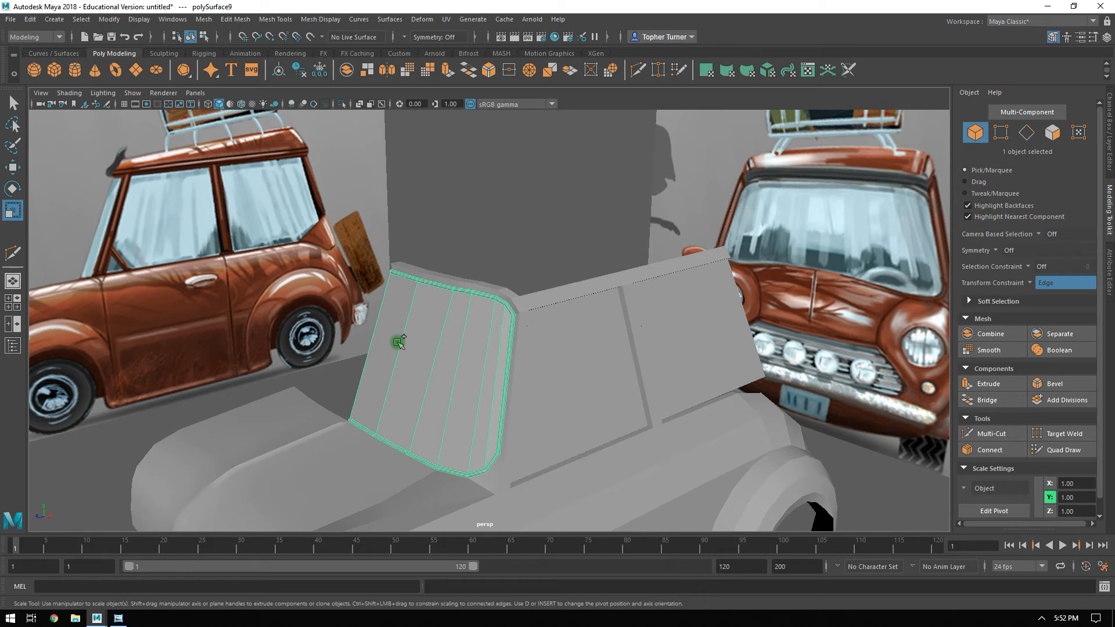
key(ctrl+shift+d)
shift+click(393, 325)
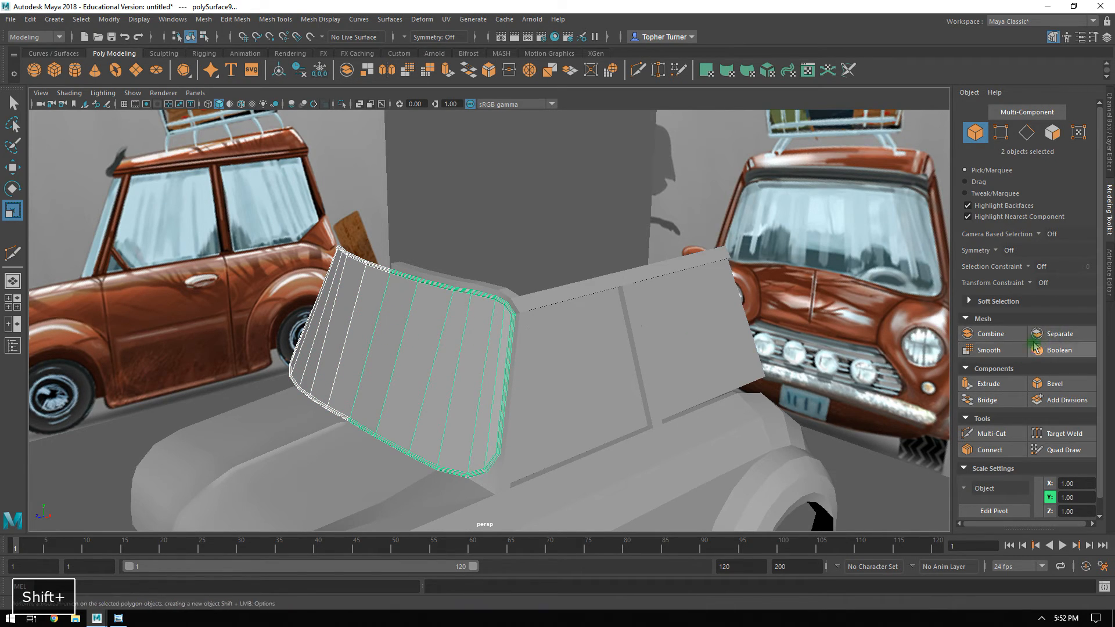
click(990, 334)
Combine the roof rail and front pillar frame with the car body and centre pillar mesh.
click(540, 306)
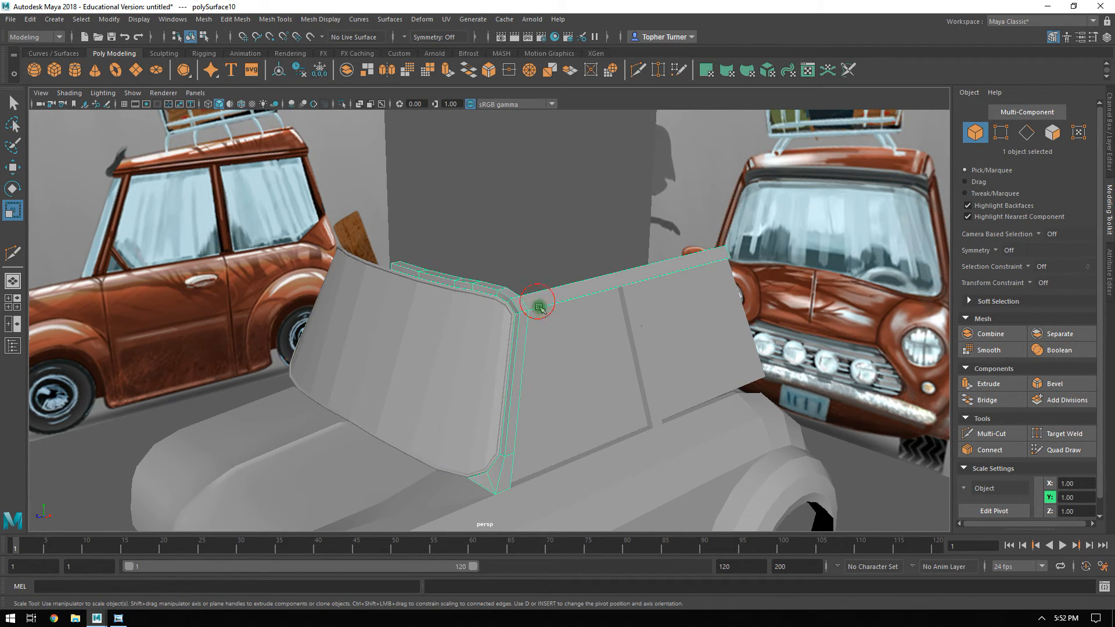
shift+click(631, 319)
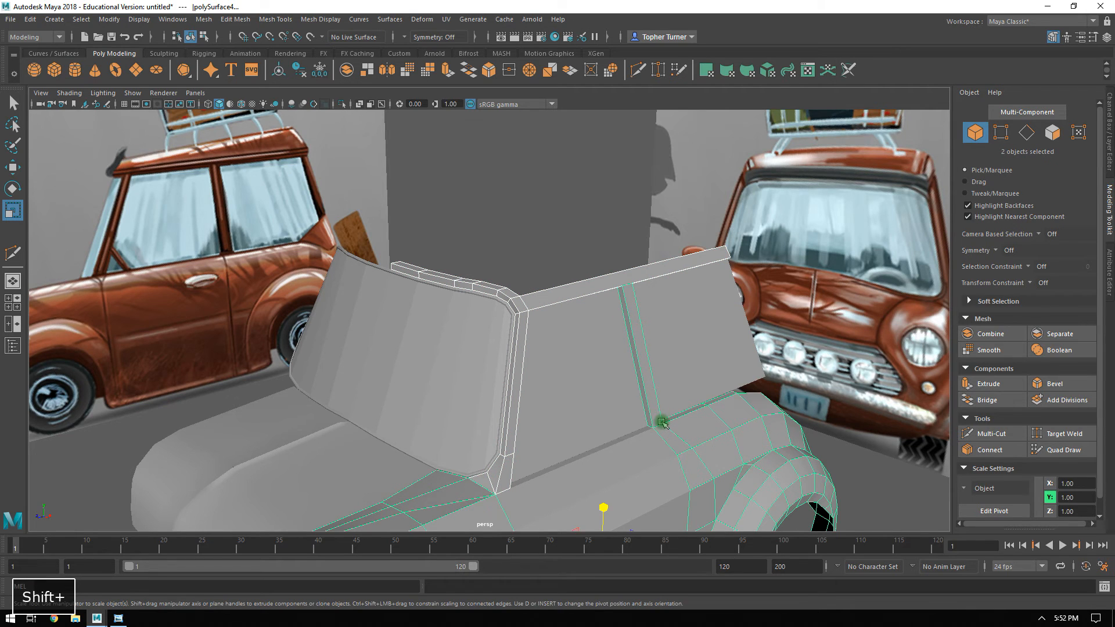
alt+middle_drag(662, 422, 652, 361)
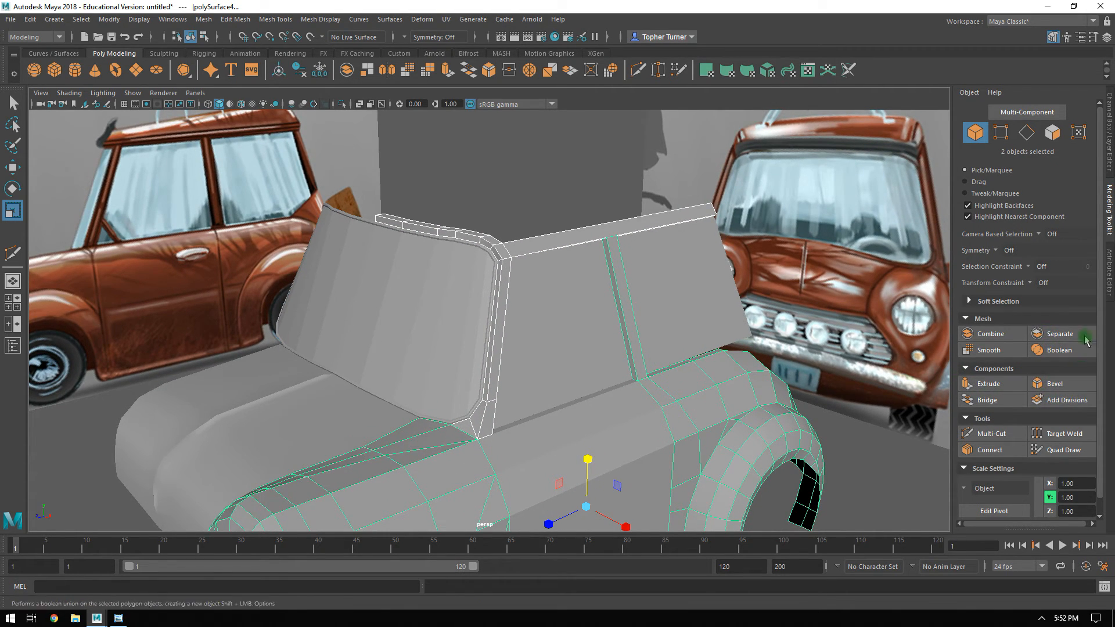
click(989, 334)
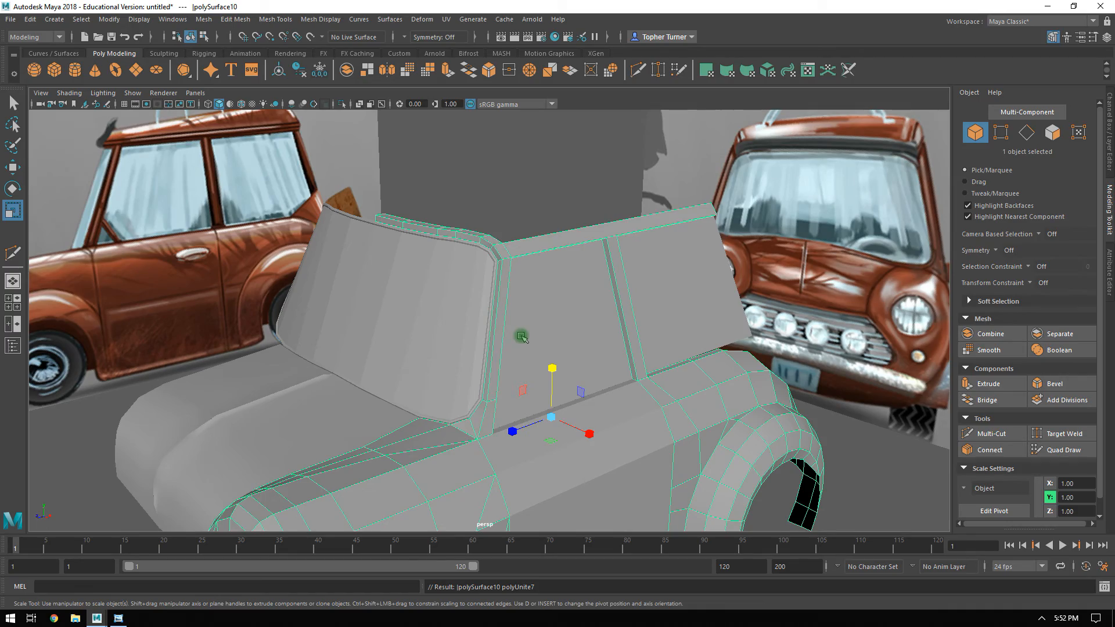
Isolate the combined body, connect a new edge across the roof rail and move it to the centre pillar's near side at about Z -1.14.
key(ctrl+1)
alt+drag(579, 282, 764, 267)
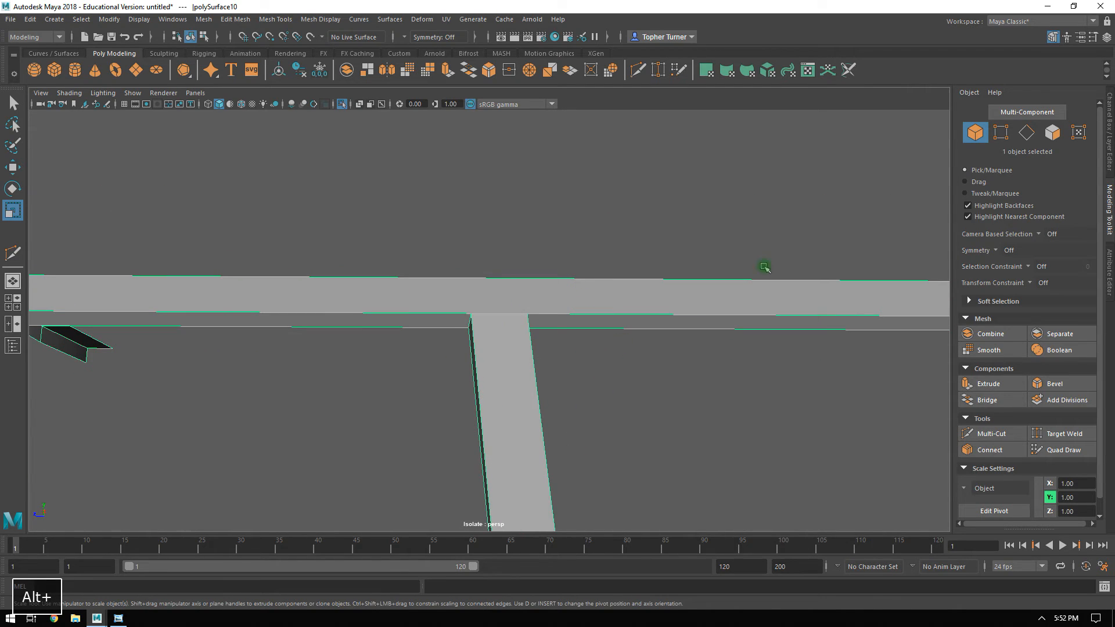
click(1027, 136)
drag(630, 218, 606, 377)
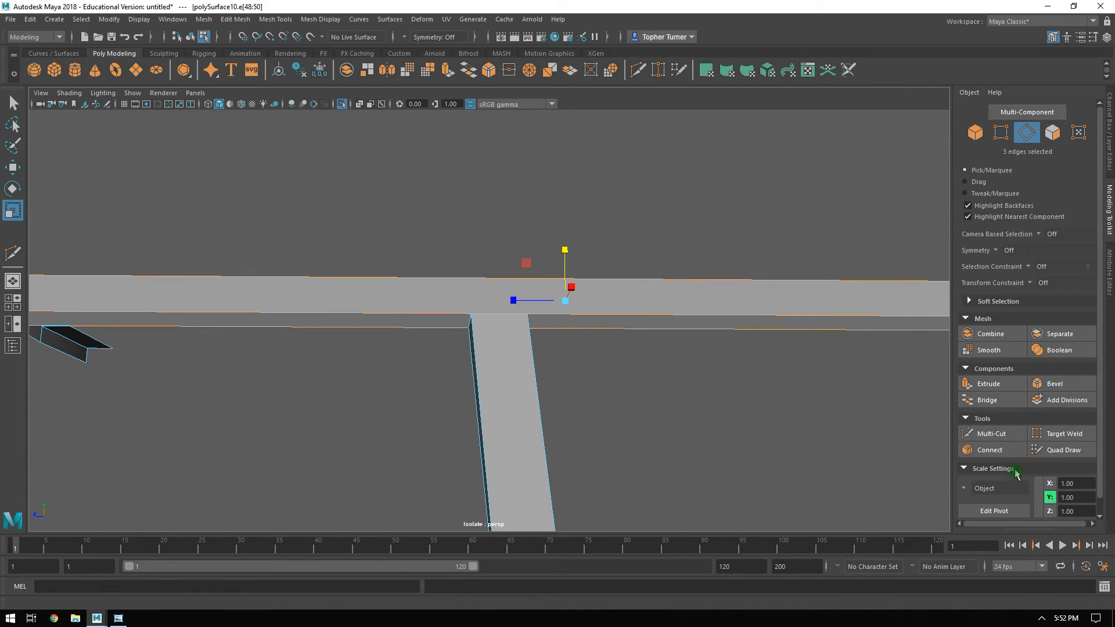
click(987, 450)
key(Return)
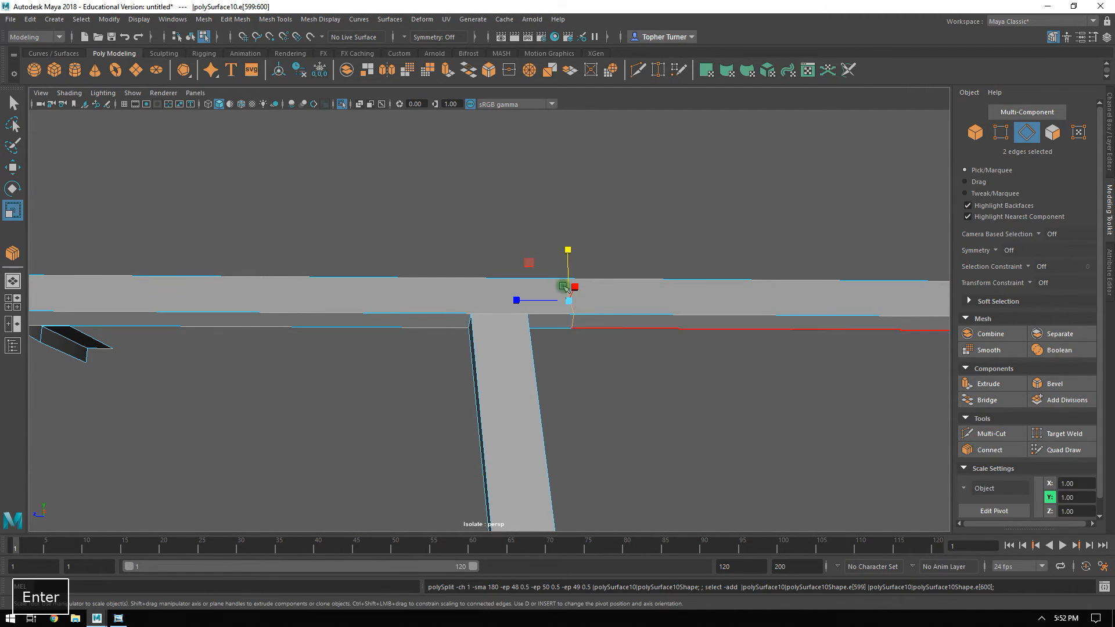
key(w)
drag(538, 305, 474, 305)
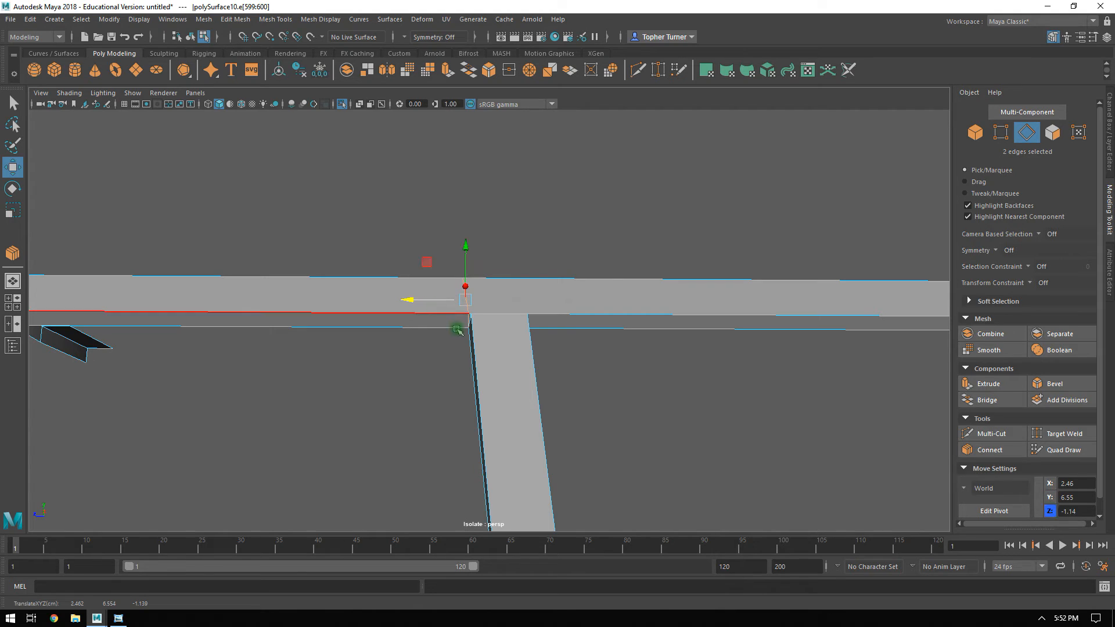
Connect another edge across the roof rail behind the centre pillar and move it to the pillar's rear side at about Z -1.395.
drag(589, 244, 643, 420)
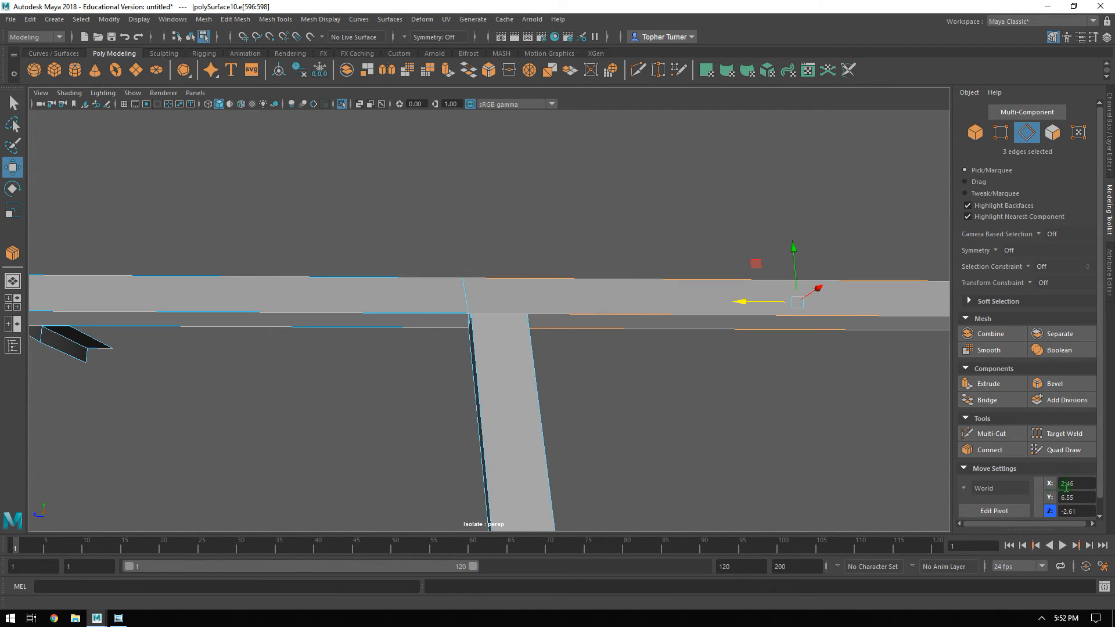
click(987, 452)
key(Return)
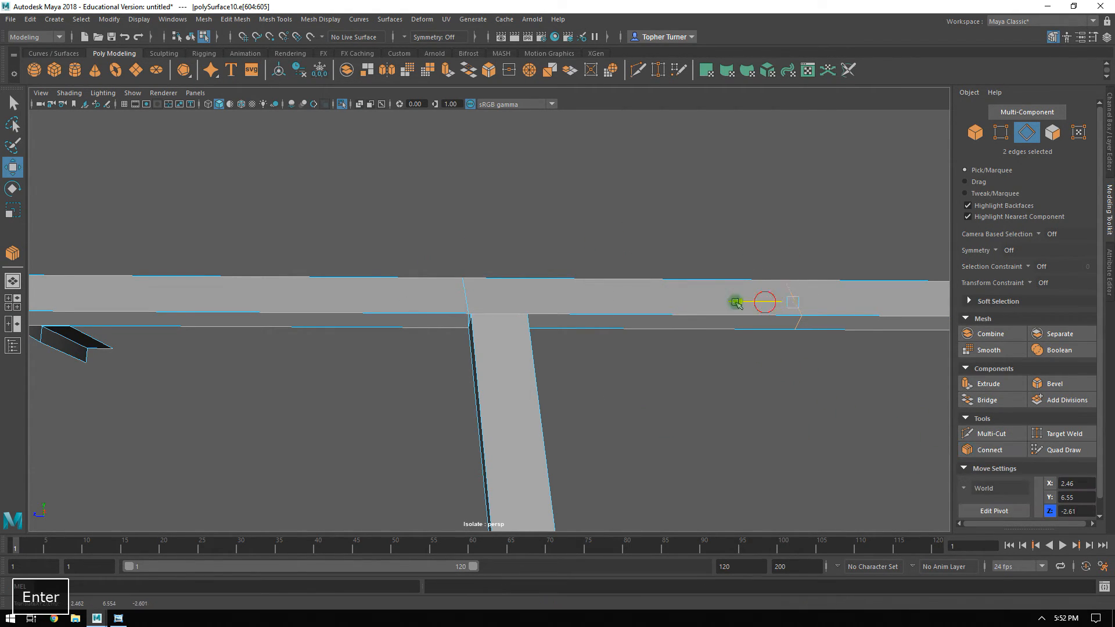
drag(755, 302, 502, 295)
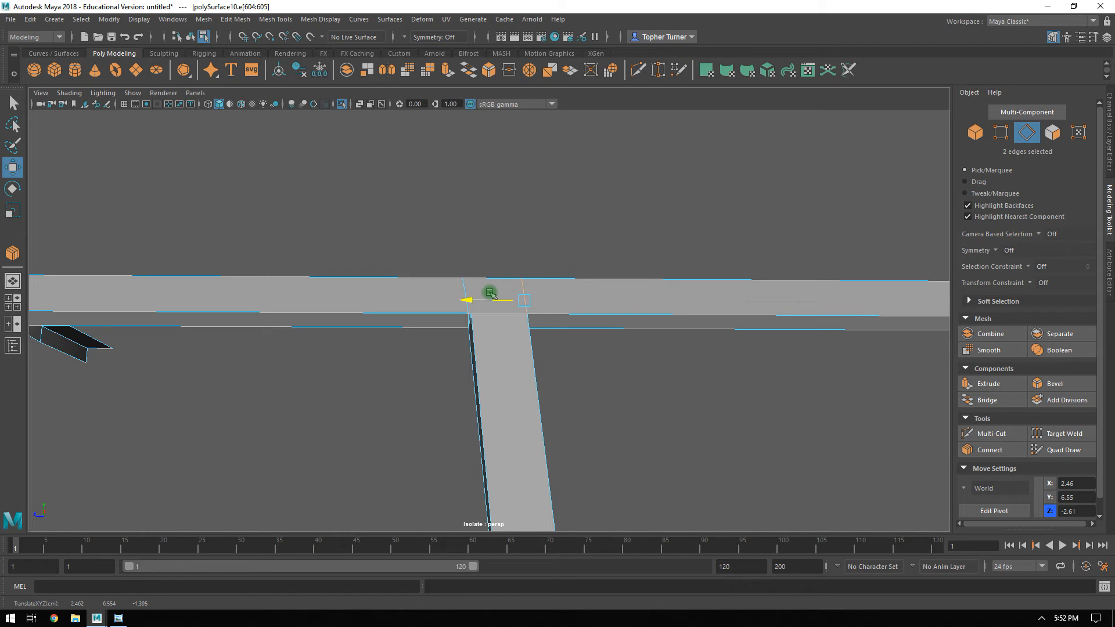
alt+drag(530, 307, 587, 407)
Delete the small underside face of the roof rail where it caps the centre pillar.
click(1054, 137)
alt+drag(758, 316, 602, 211)
alt+right_drag(602, 211, 621, 311)
alt+middle_drag(621, 311, 660, 411)
alt+drag(660, 412, 373, 348)
click(413, 210)
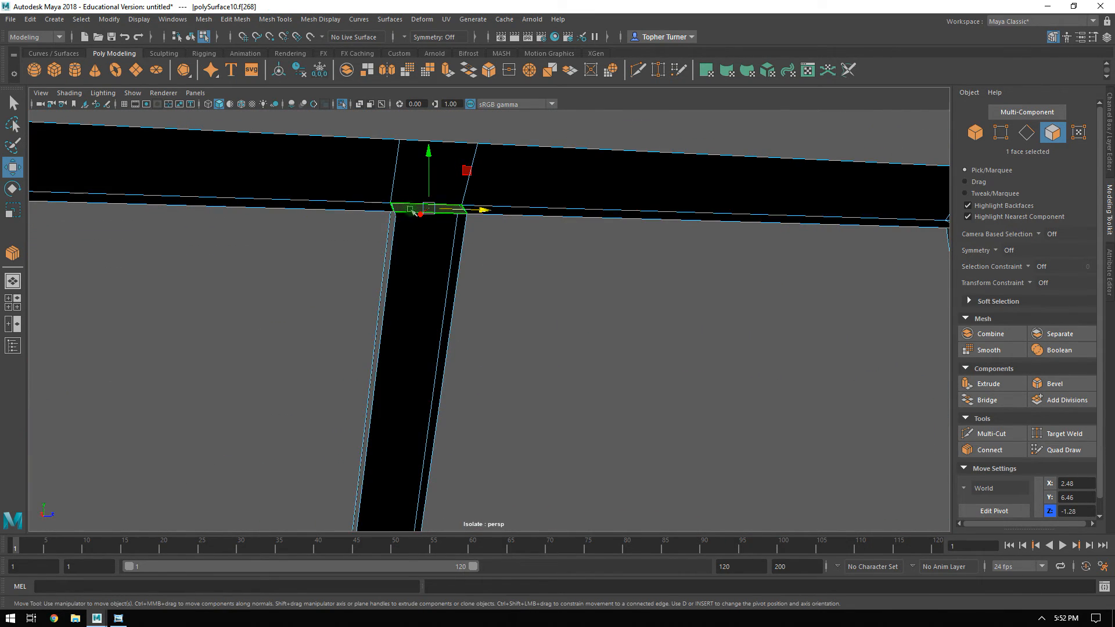
key(Delete)
Target-weld the vertices at the centre pillar's front top corners to the matching roof rail vertices.
alt+drag(571, 313, 663, 445)
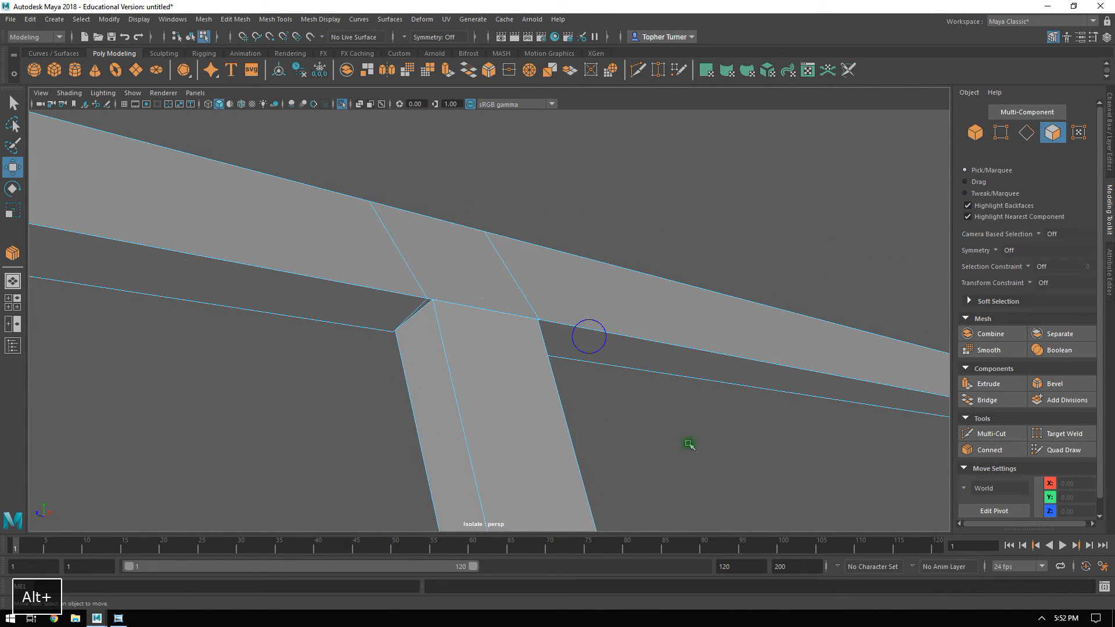
click(1008, 134)
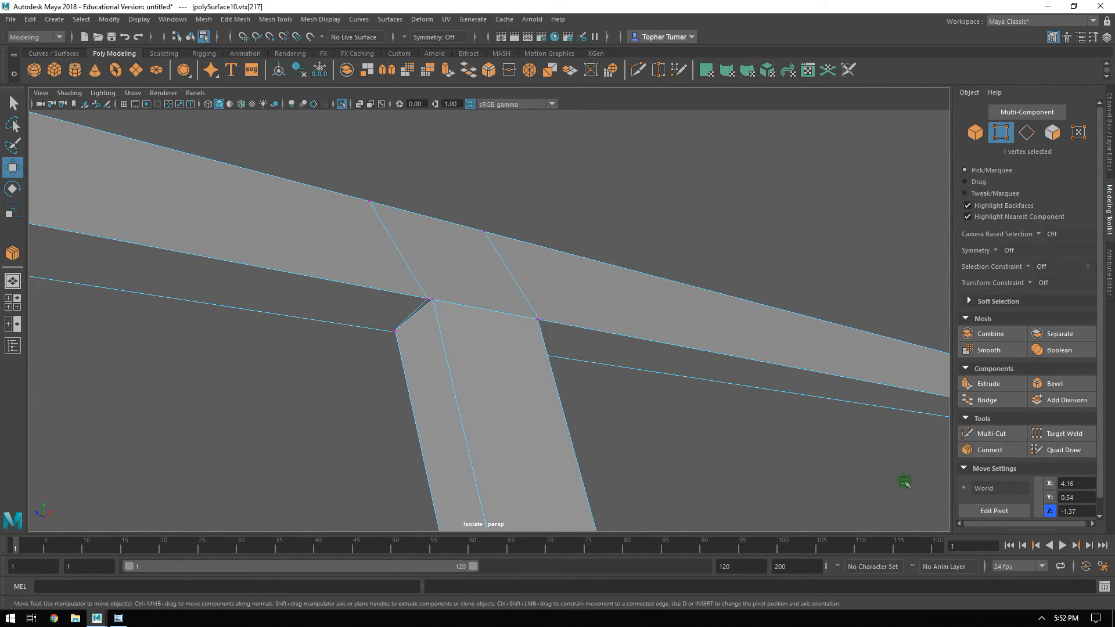
key(q)
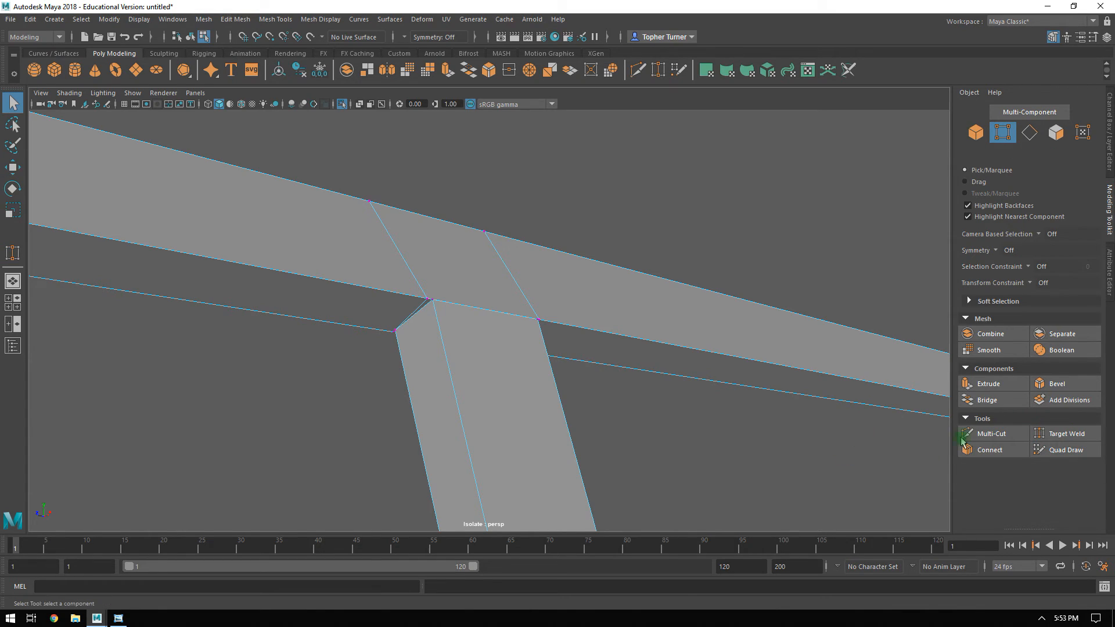
click(1057, 434)
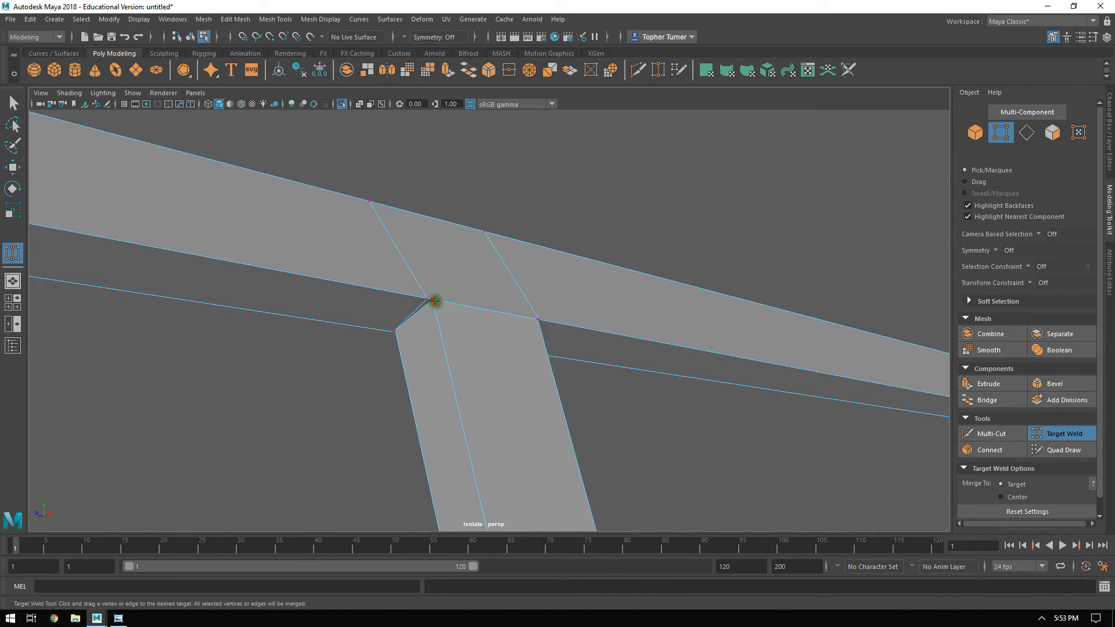
alt+right_drag(399, 326, 585, 507)
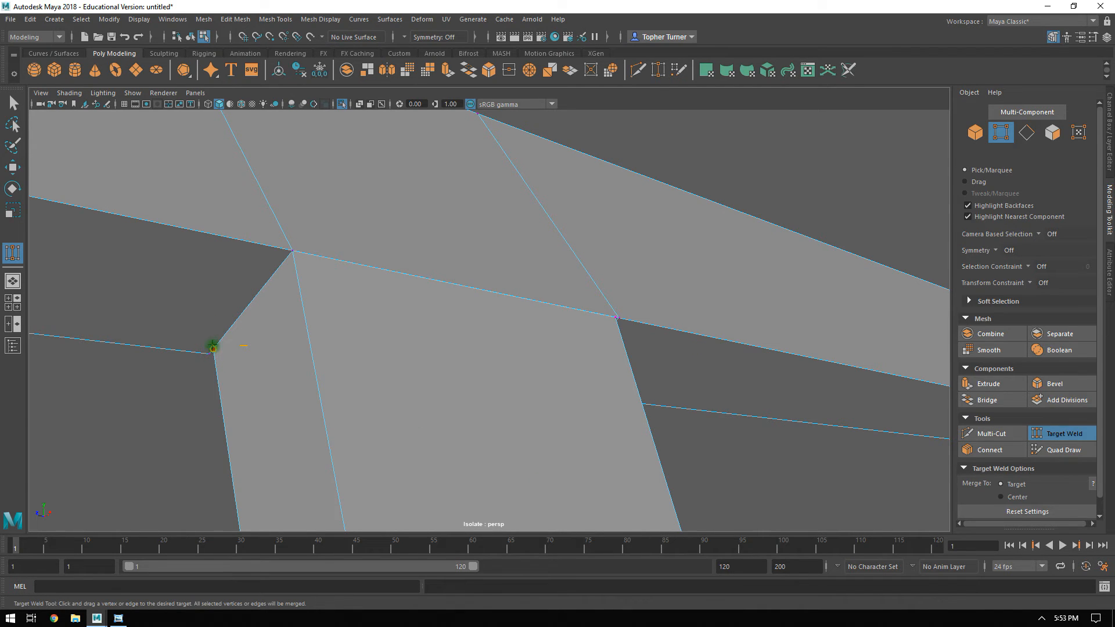
alt+drag(597, 368, 441, 356)
Target-weld the vertices at the centre pillar's rear top corners to the matching roof rail vertices.
alt+right_drag(716, 358, 620, 278)
alt+middle_drag(620, 279, 568, 274)
alt+right_drag(527, 275, 771, 481)
alt+middle_drag(813, 192, 498, 251)
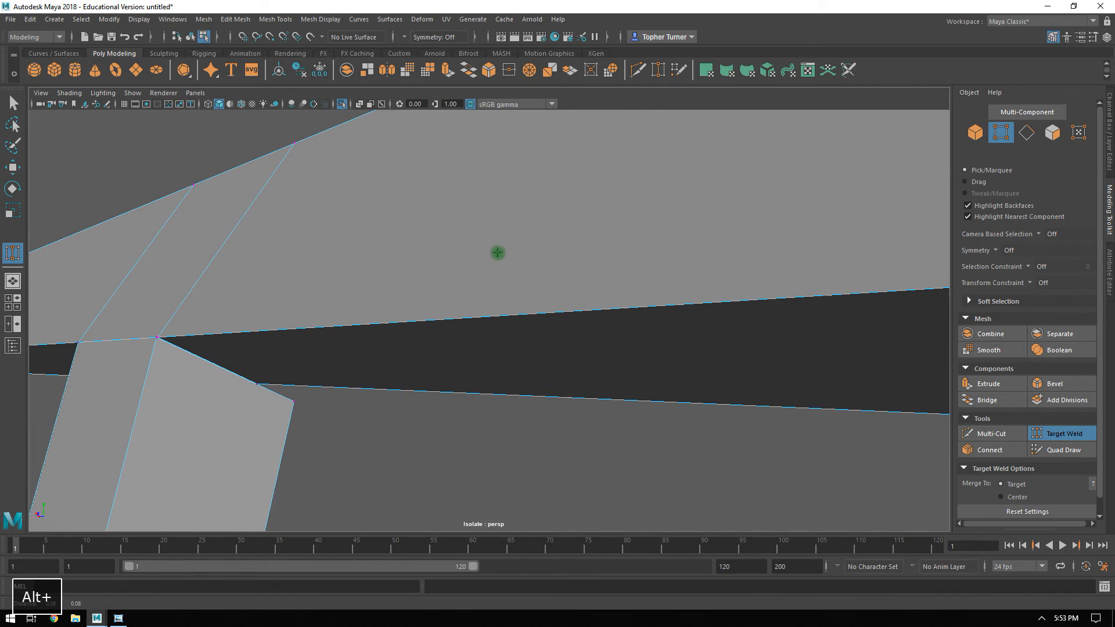
alt+right_drag(498, 251, 508, 294)
alt+middle_drag(325, 276, 481, 265)
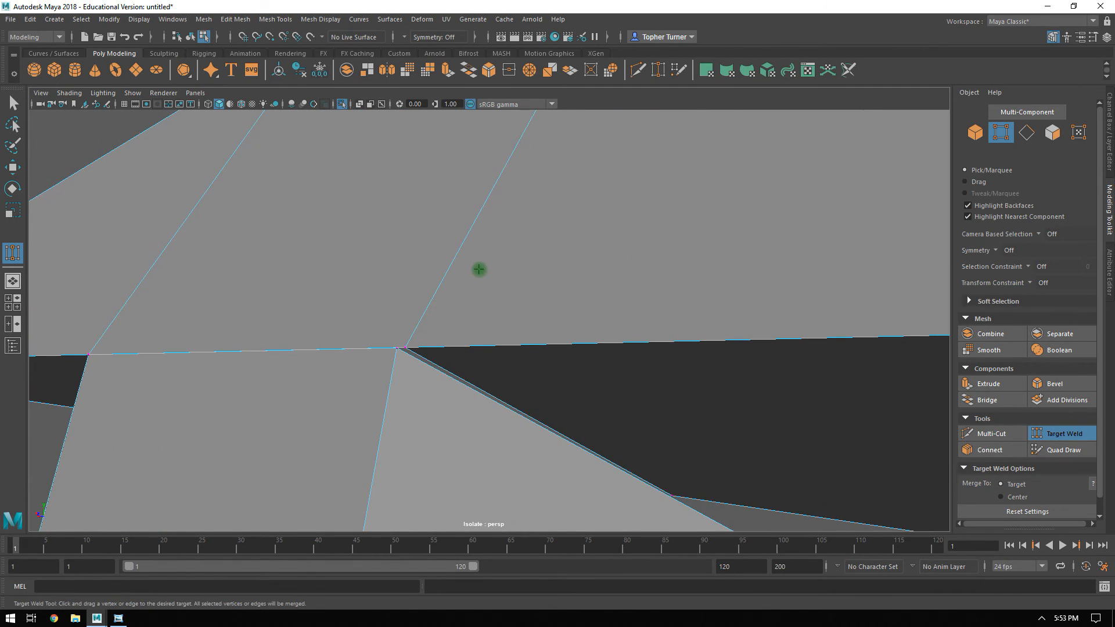
alt+drag(406, 348, 533, 354)
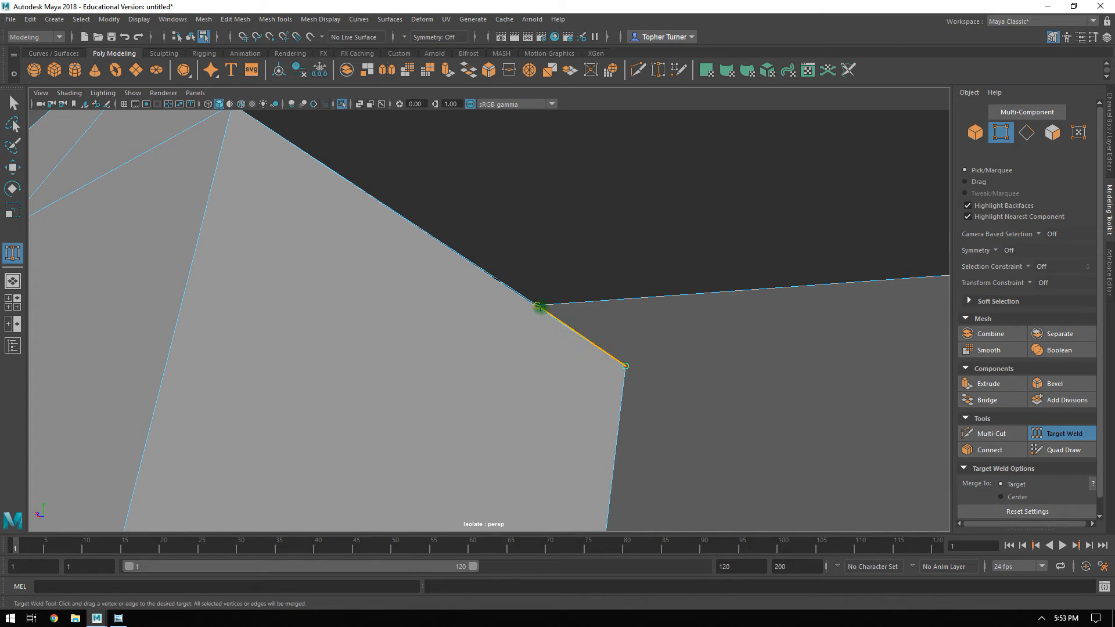
drag(537, 306, 537, 305)
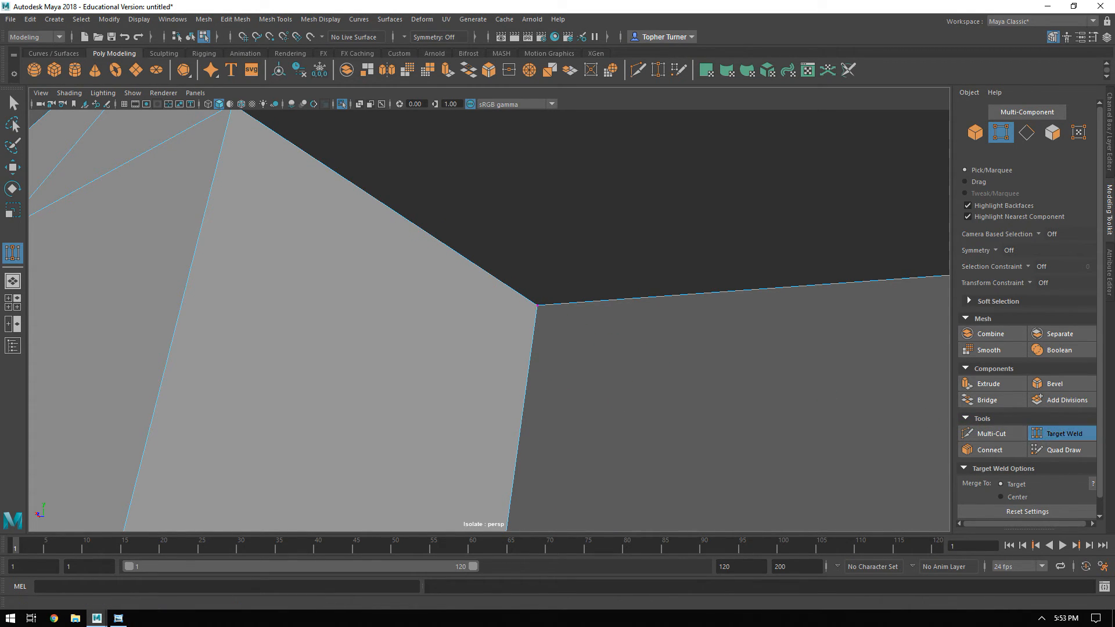
key(q)
click(977, 132)
alt+drag(754, 349, 488, 296)
click(1030, 132)
click(480, 312)
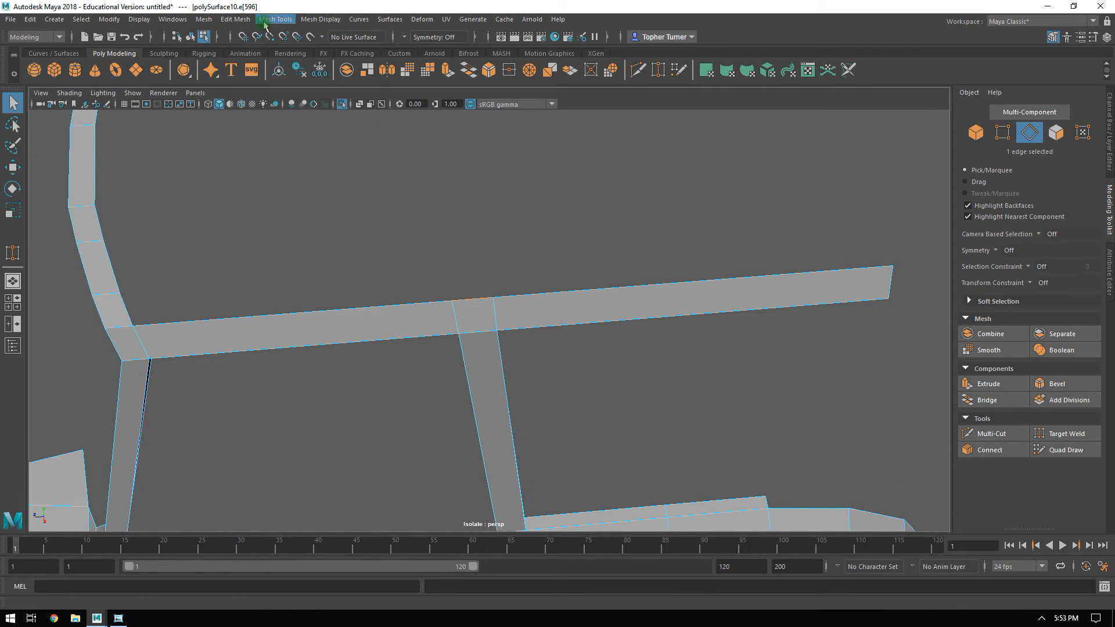
click(237, 19)
click(266, 126)
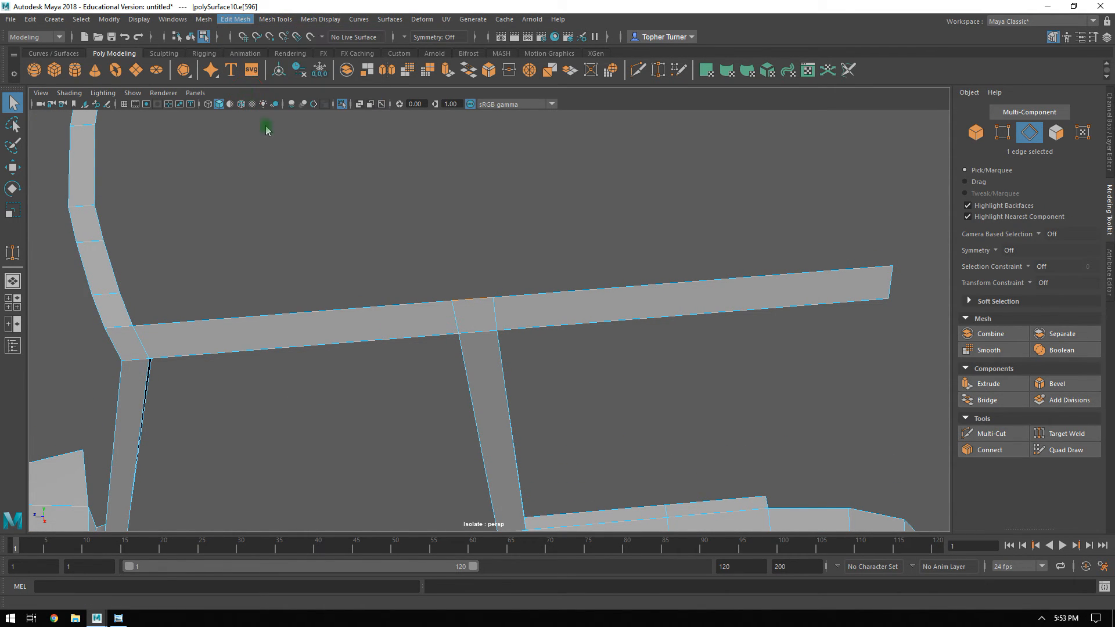
alt+drag(569, 314, 726, 262)
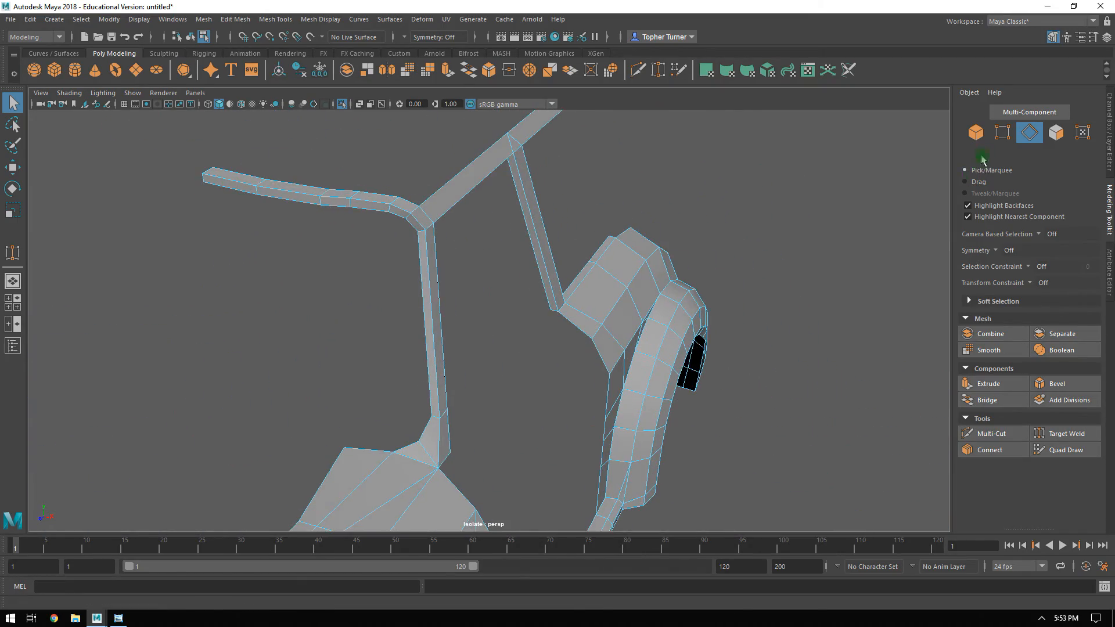
Return to object selection and end the isolation so the rest of the car and the references are shown.
key(F8)
key(ctrl+1)
alt+drag(609, 323, 467, 321)
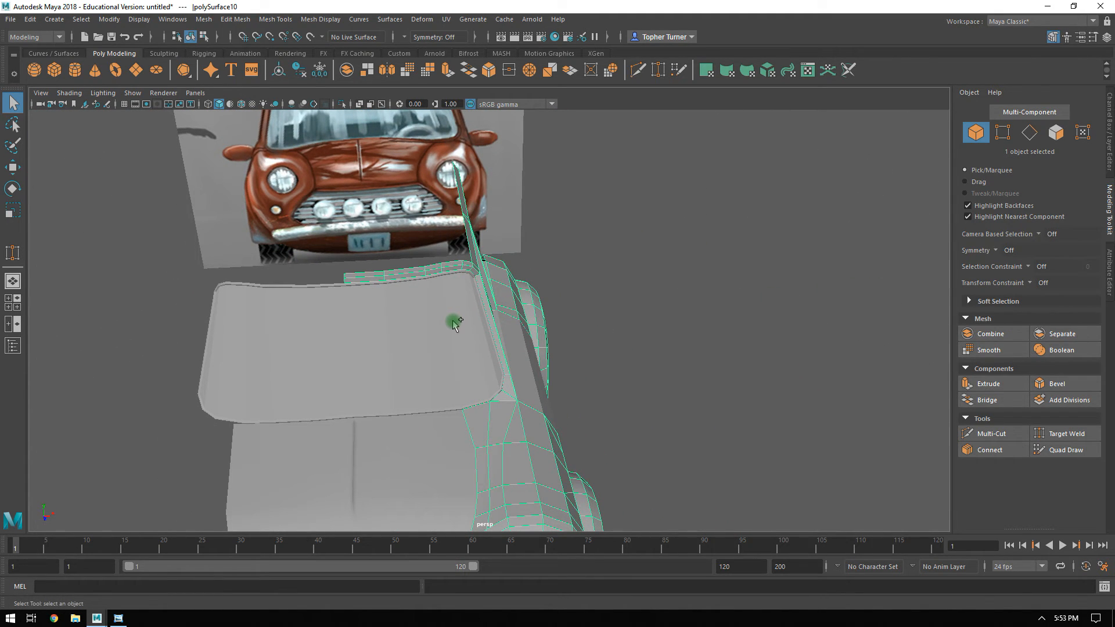
Try to duplicate the body half mirrored about its current pivot.
key(ctrl+shift+d)
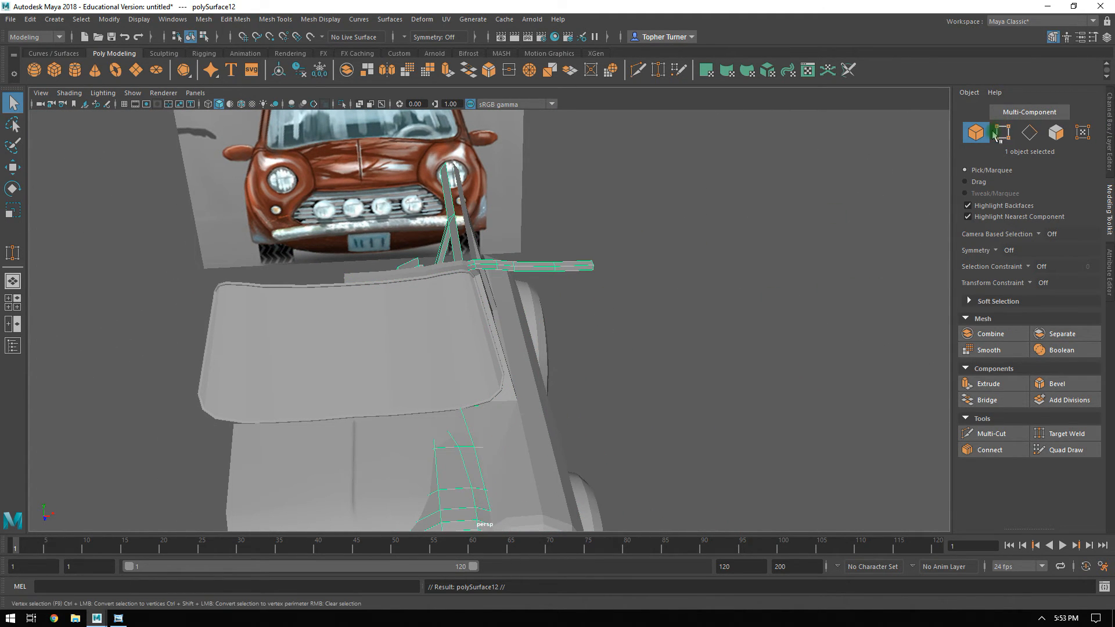
key(ctrl+z)
alt+drag(736, 251, 704, 268)
Show the grid and snap the body half's pivot to the world origin.
key(w)
alt+drag(581, 326, 629, 347)
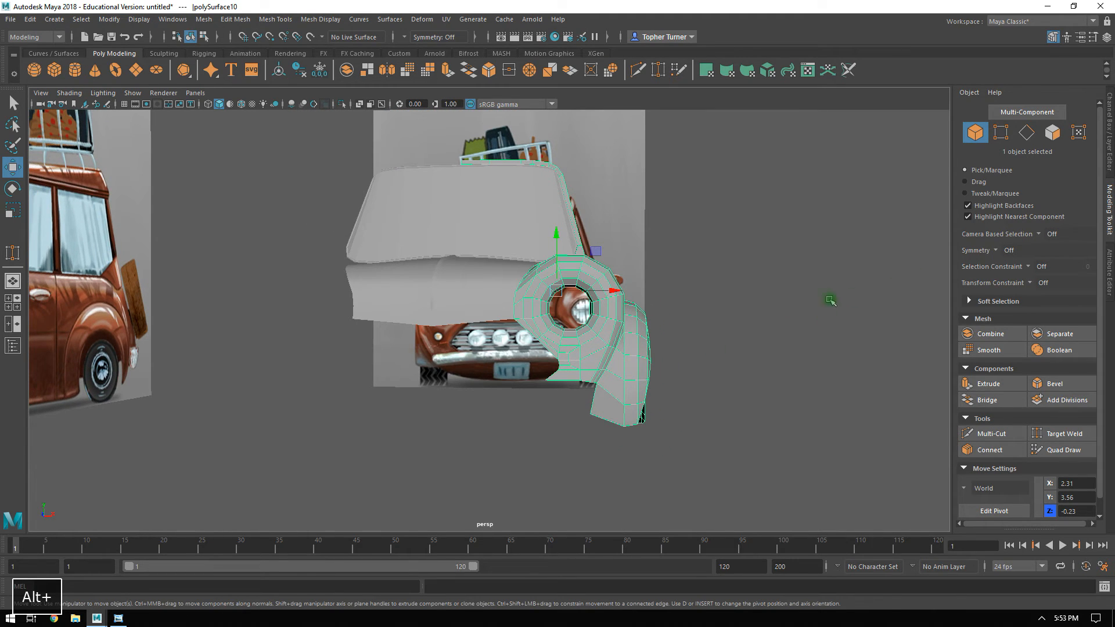
click(125, 105)
click(428, 312)
click(996, 510)
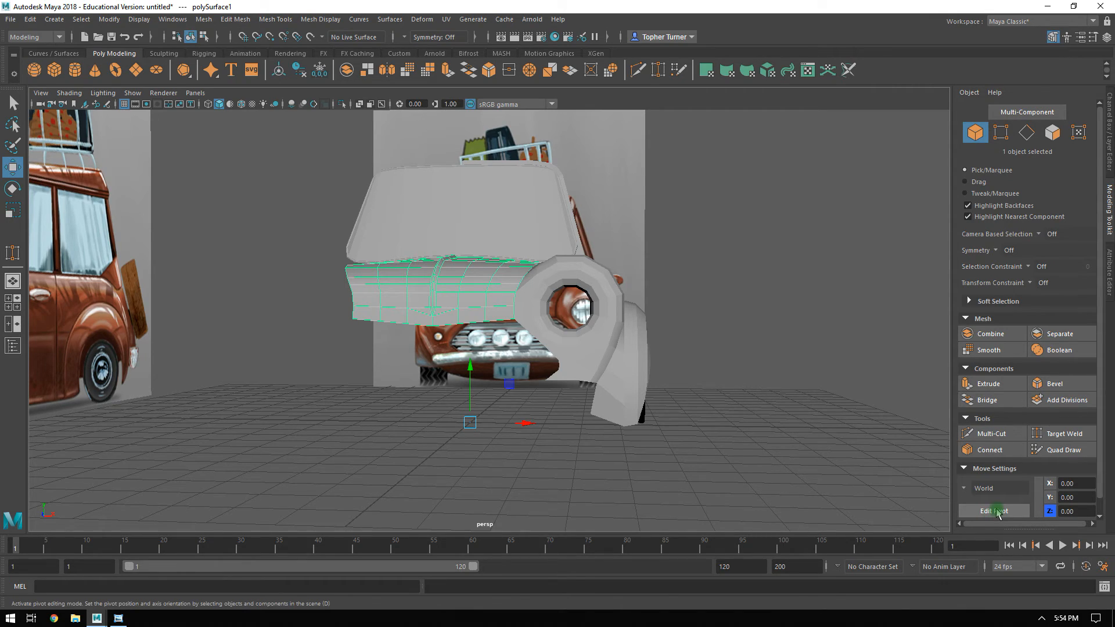
click(557, 347)
click(994, 511)
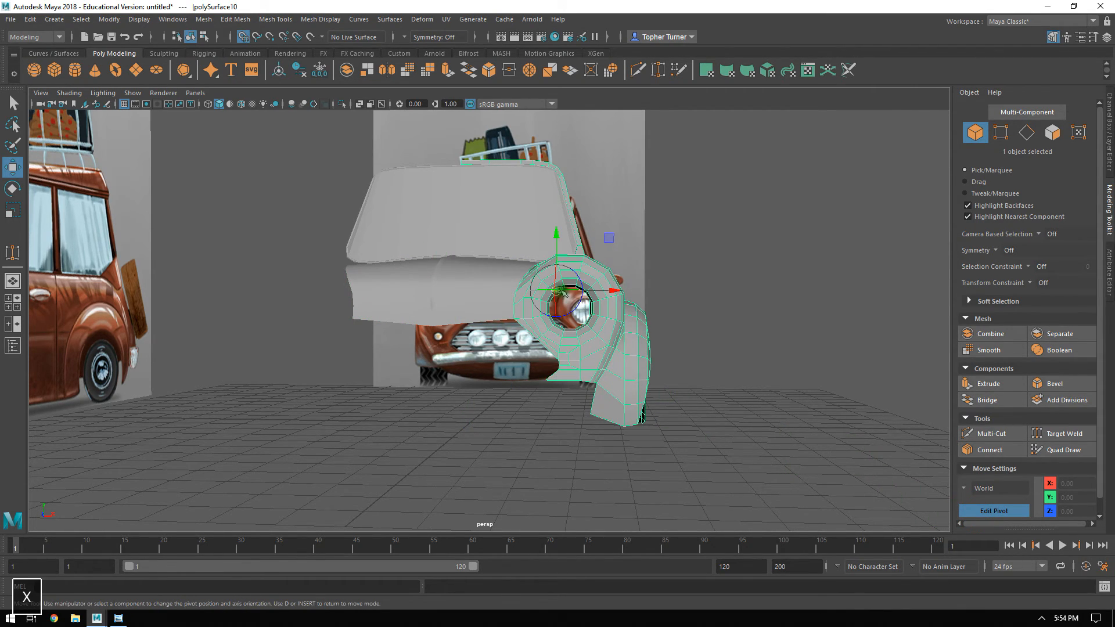
mouse_move(475, 437)
alt+mouse_down()
mouse_move(504, 428)
mouse_move(477, 434)
alt+mouse_up()
key(x)
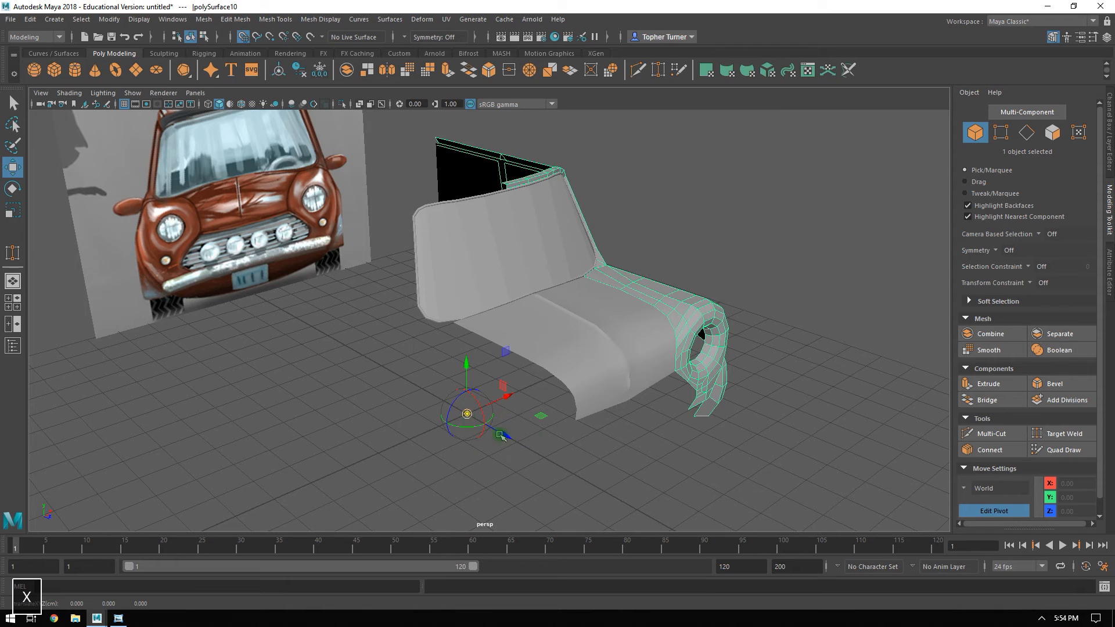
click(1003, 513)
Duplicate the body half mirrored across the centre line and combine both halves into one object.
alt+drag(775, 338, 690, 341)
alt+right_drag(691, 342, 671, 319)
alt+drag(671, 319, 677, 246)
key(ctrl+shift+d)
shift+click(509, 166)
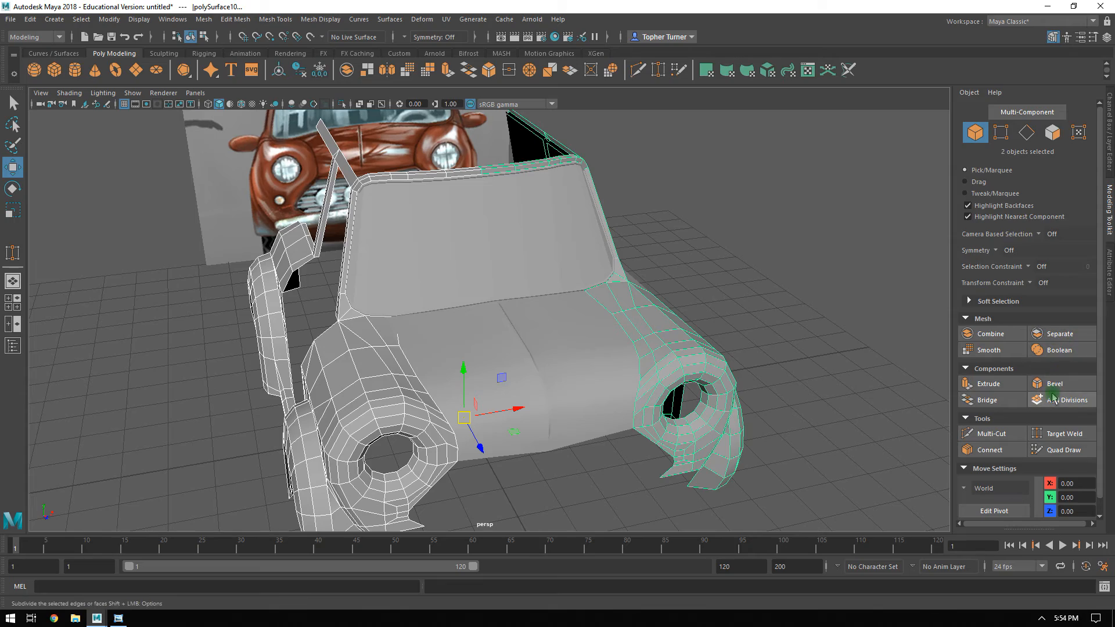
click(992, 334)
Merge all vertices of the combined body with a distance threshold of 0.001 and return to object selection.
alt+right_drag(696, 264, 476, 200)
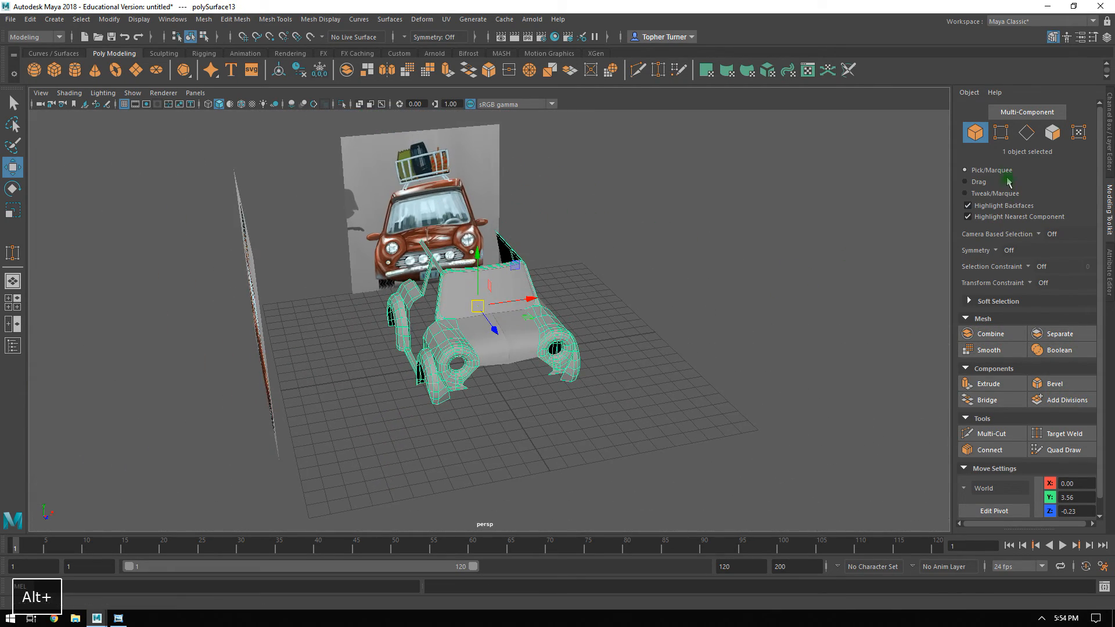
click(1003, 136)
drag(672, 174, 201, 500)
alt+drag(584, 172, 475, 191)
alt+right_drag(475, 192, 733, 346)
click(235, 18)
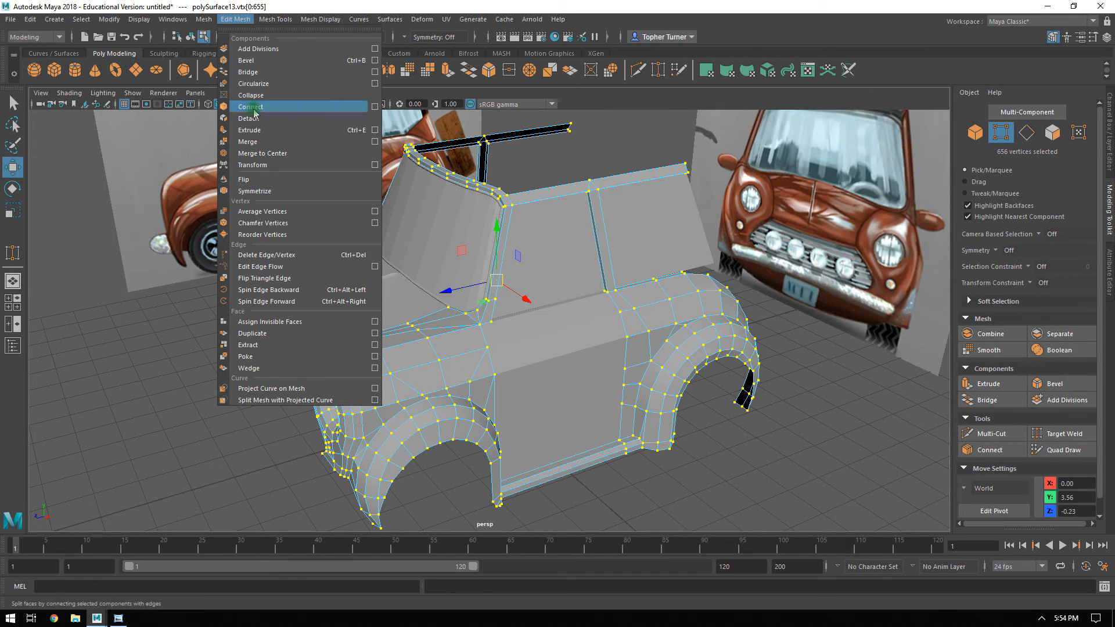
click(260, 142)
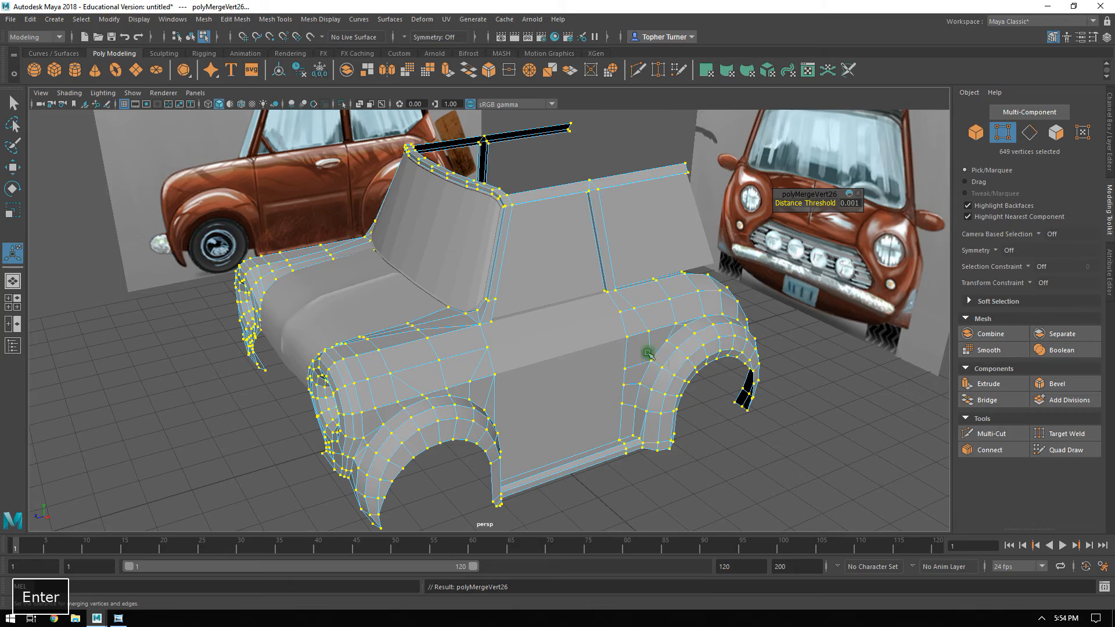
click(720, 378)
alt+drag(719, 378, 606, 290)
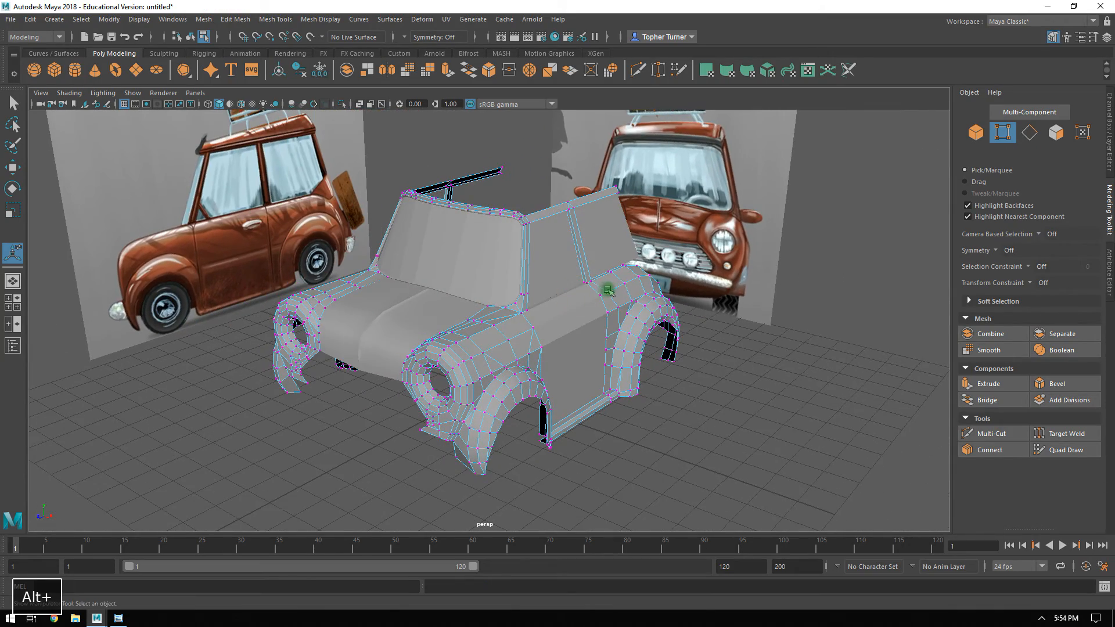
click(976, 132)
Examine how the side window panel fits against the roof rail and pillars from outside and inside the cabin.
click(704, 385)
alt+drag(705, 386, 580, 368)
alt+right_drag(580, 369, 759, 416)
alt+middle_drag(691, 309, 555, 368)
click(500, 359)
click(385, 255)
alt+drag(306, 263, 428, 127)
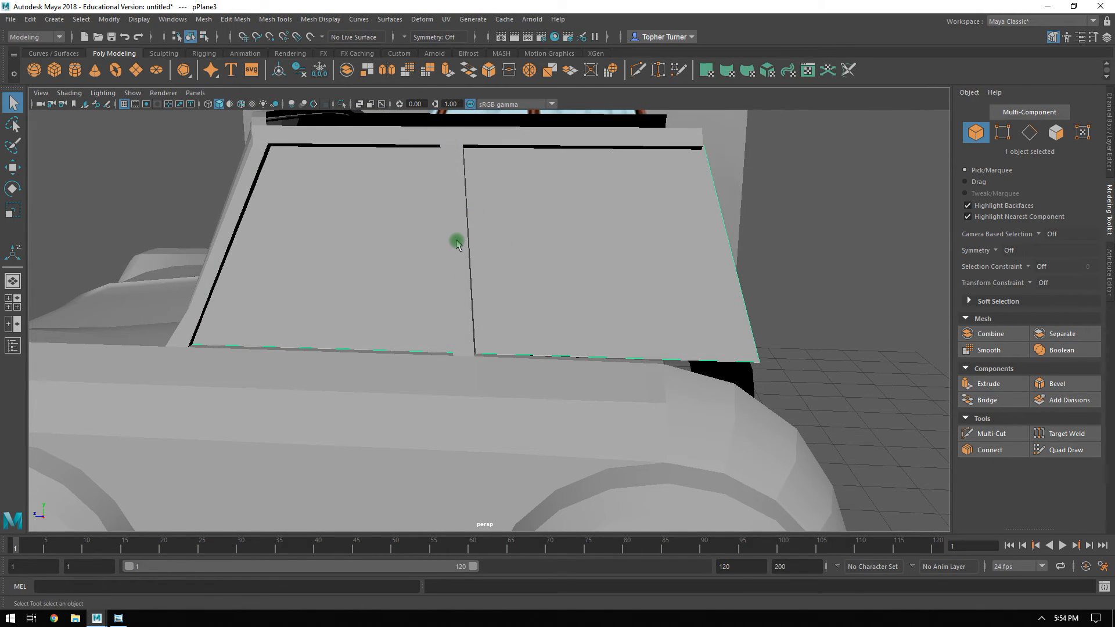
alt+drag(533, 288, 669, 335)
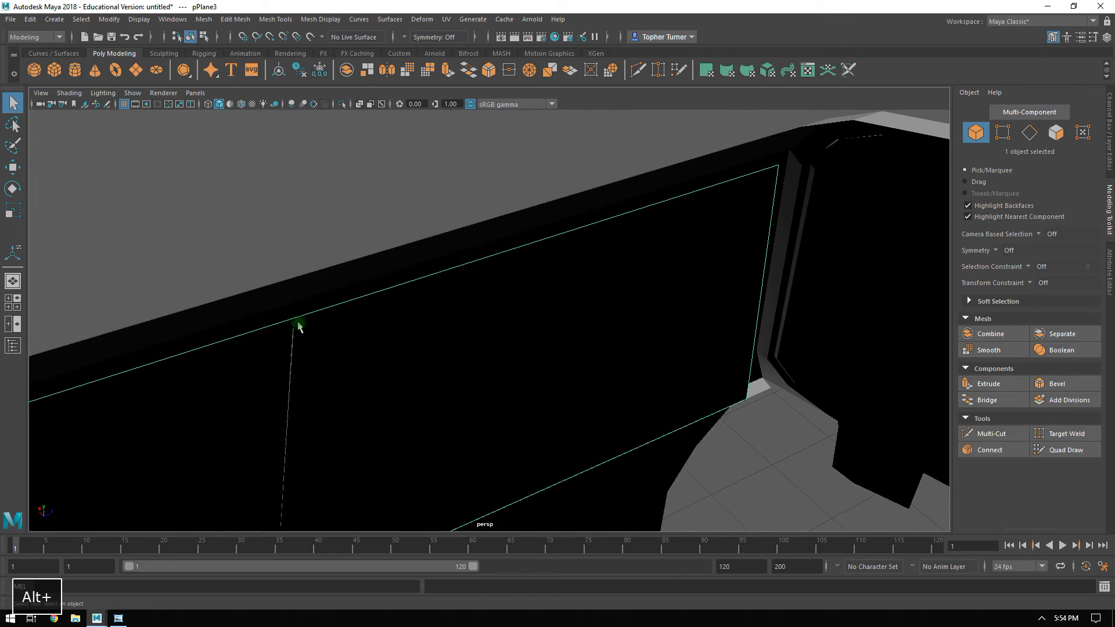
alt+drag(413, 360, 489, 316)
mouse_move(544, 274)
mouse_down()
mouse_move(549, 290)
mouse_move(535, 283)
mouse_up()
alt+right_drag(592, 312, 548, 270)
alt+middle_drag(577, 295, 548, 243)
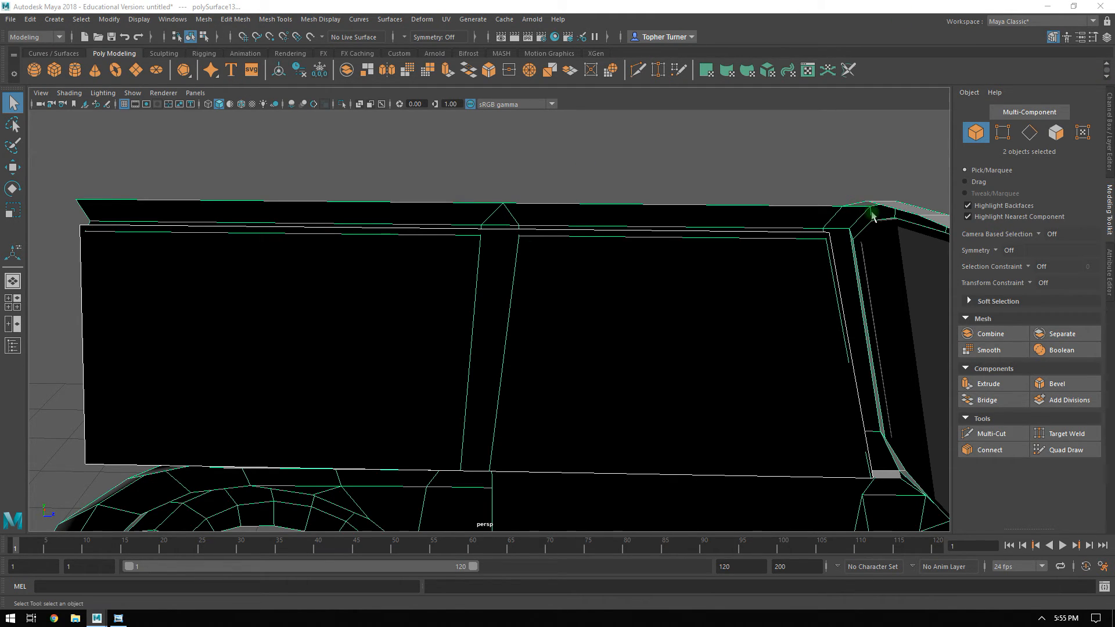
Try to duplicate the side window panel mirrored across the centre line.
alt+drag(791, 294, 964, 334)
alt+drag(624, 226, 534, 324)
key(w)
key(ctrl+shift+d)
key(ctrl+shift+d)
alt+drag(641, 342, 548, 366)
alt+drag(729, 320, 634, 201)
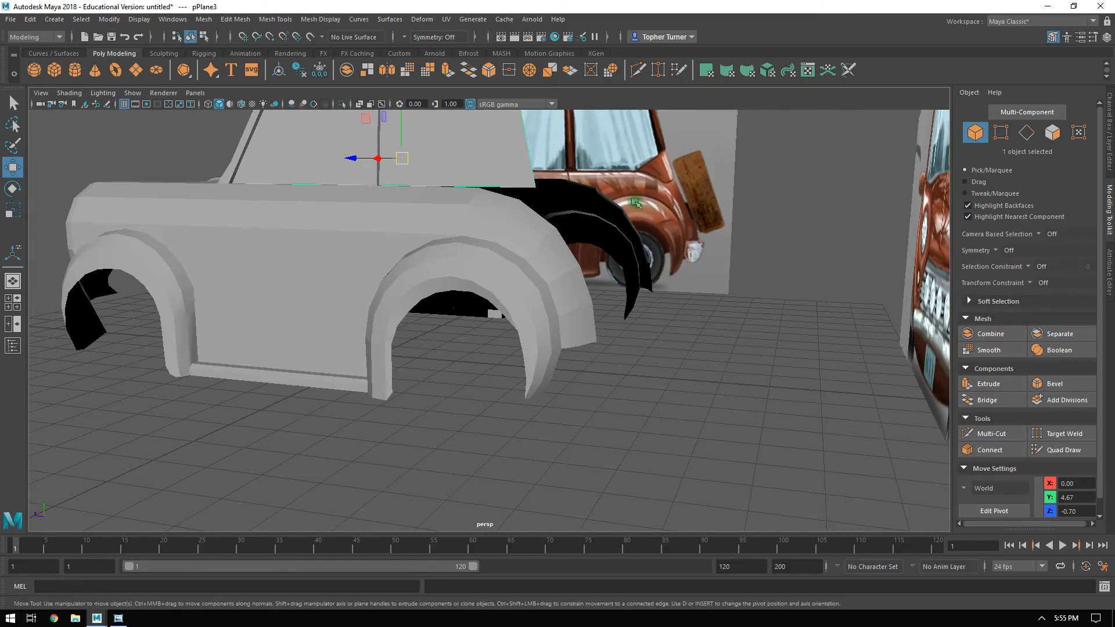
Bridge the rear border edges of the left and right body halves to form the lower rear panel.
key(space)
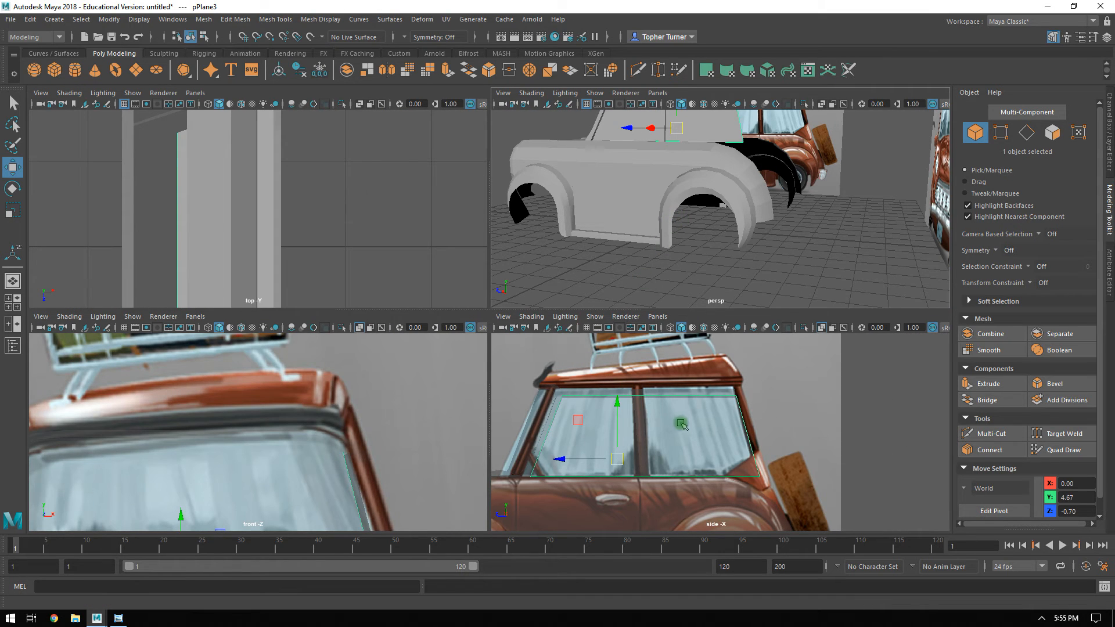
key(space)
click(555, 463)
alt+middle_drag(629, 457, 545, 269)
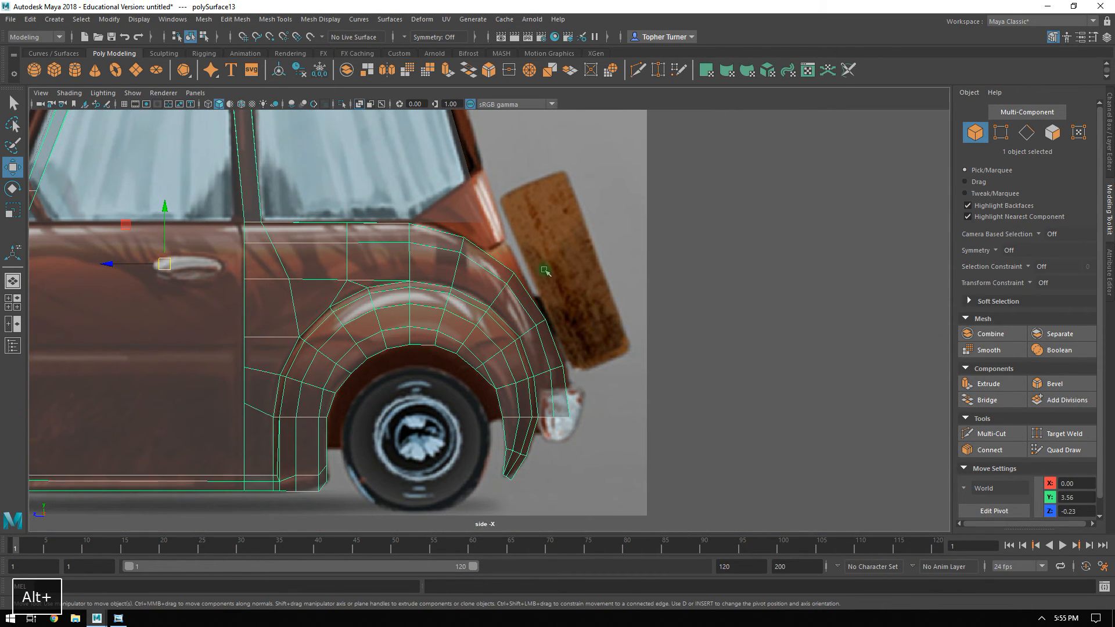
click(1040, 134)
alt+right_drag(597, 194, 589, 340)
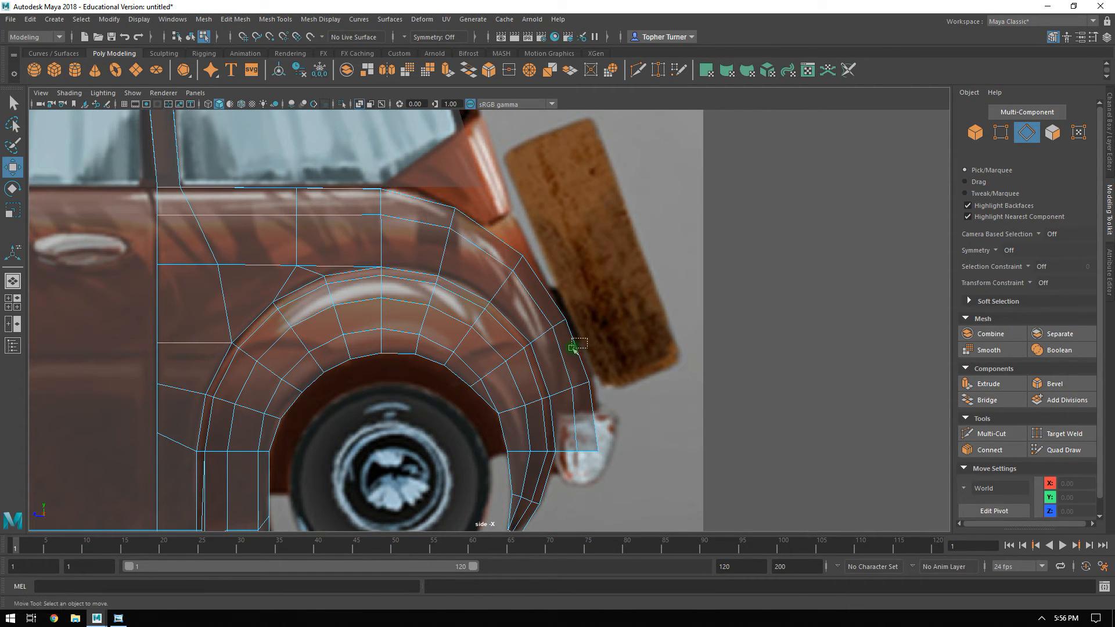
drag(571, 349, 573, 351)
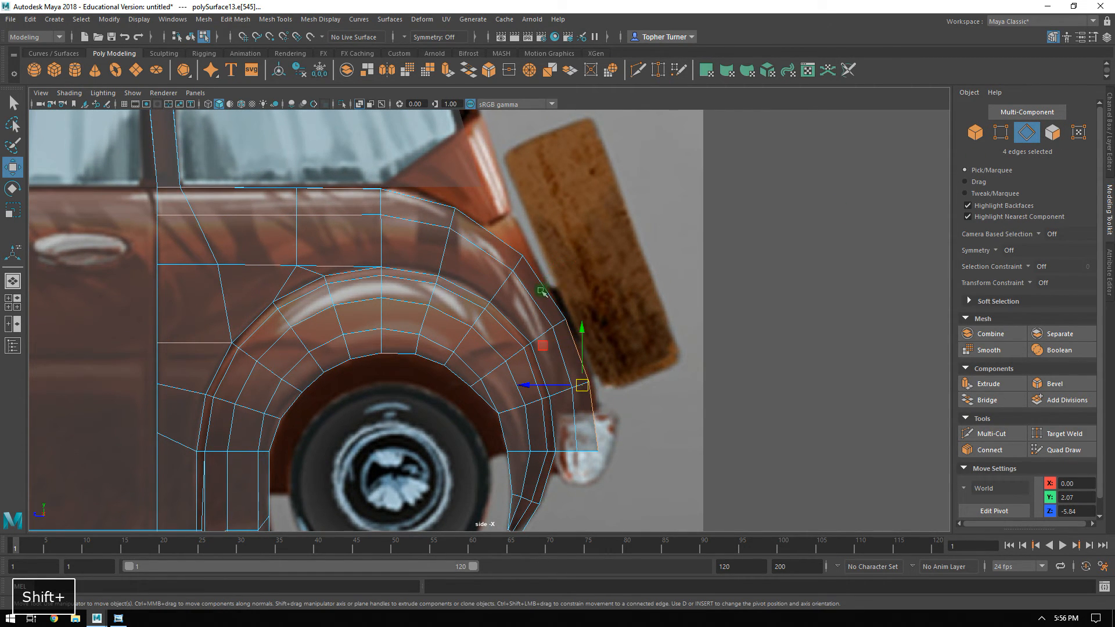
key(space)
key(space)
alt+drag(729, 220, 609, 247)
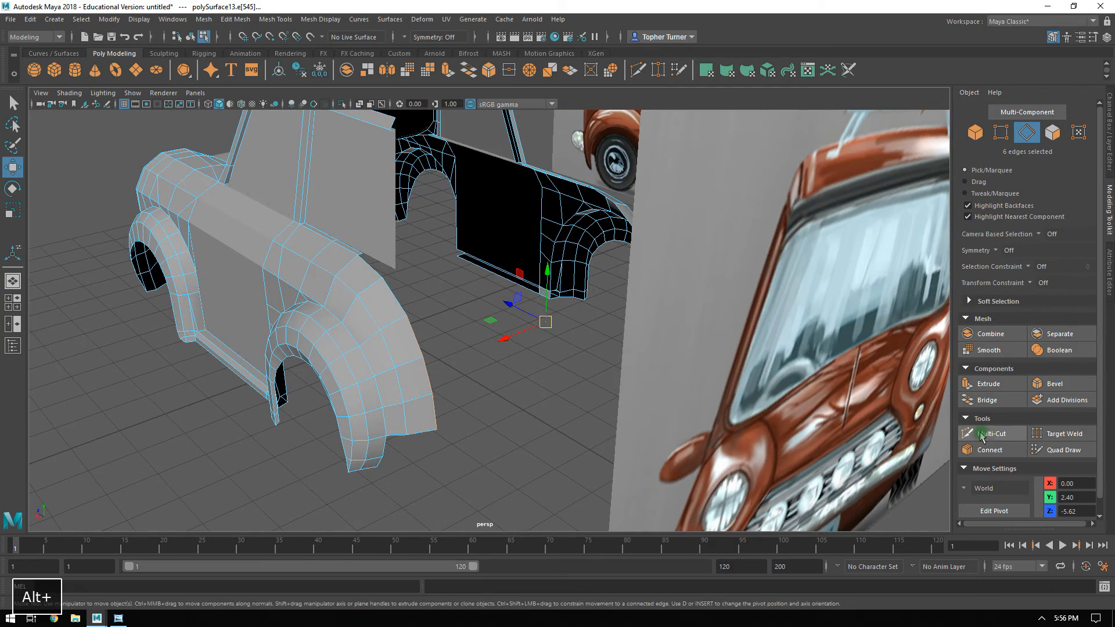
click(987, 400)
alt+drag(984, 401, 977, 189)
alt+right_drag(717, 227, 619, 212)
click(976, 132)
Hide the Reference layer to examine the bridged rear panel against the body, and show the layer again.
alt+drag(464, 209, 580, 343)
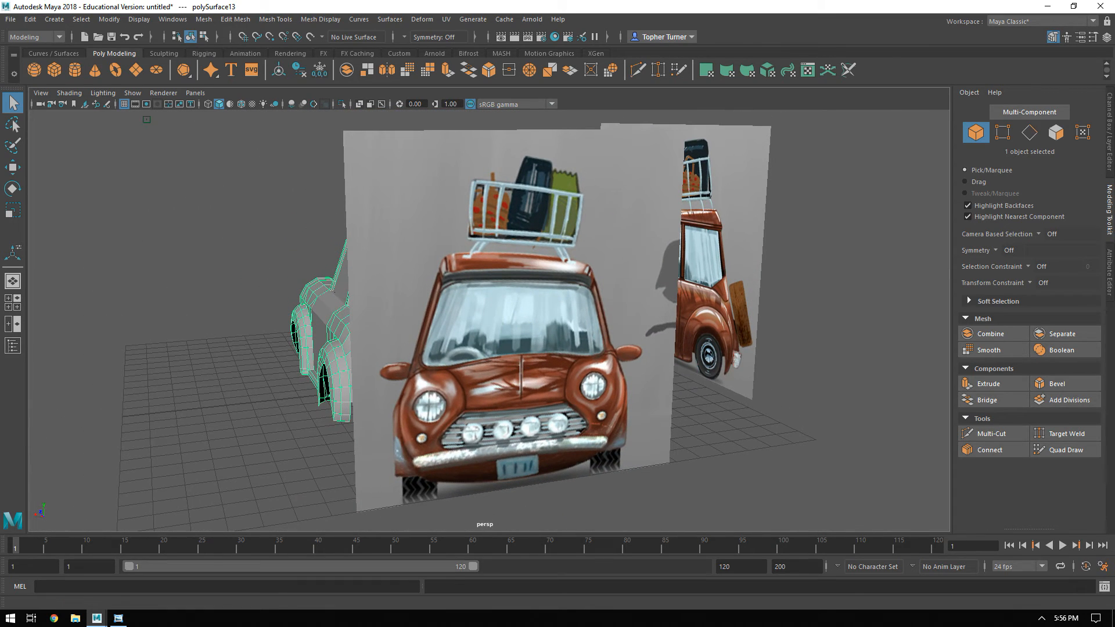
click(1110, 266)
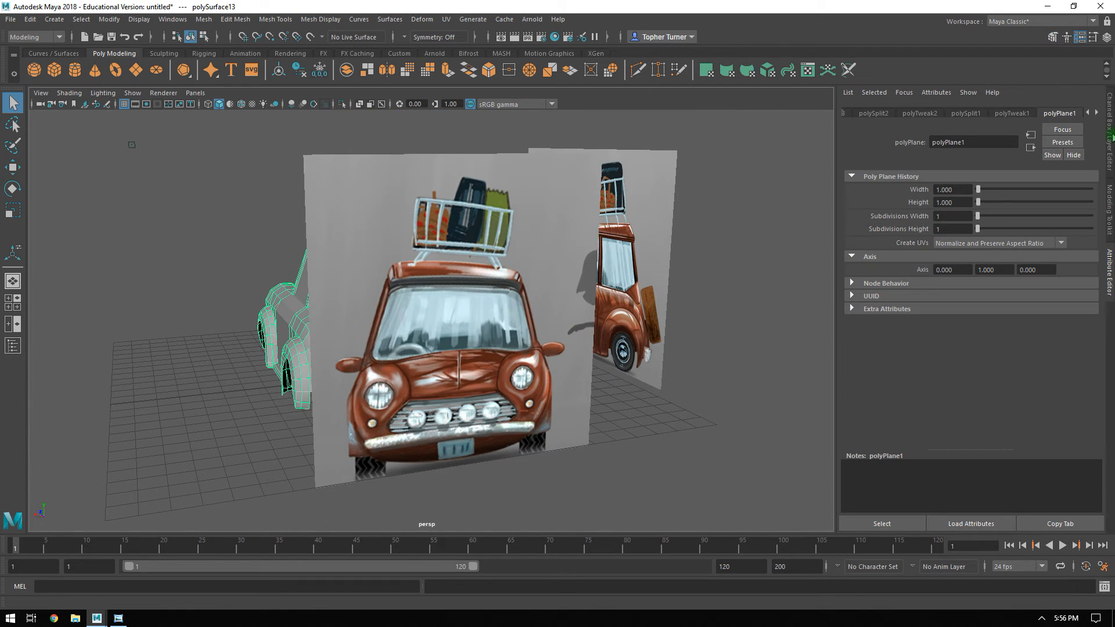
click(1110, 139)
click(966, 394)
alt+drag(581, 319, 563, 335)
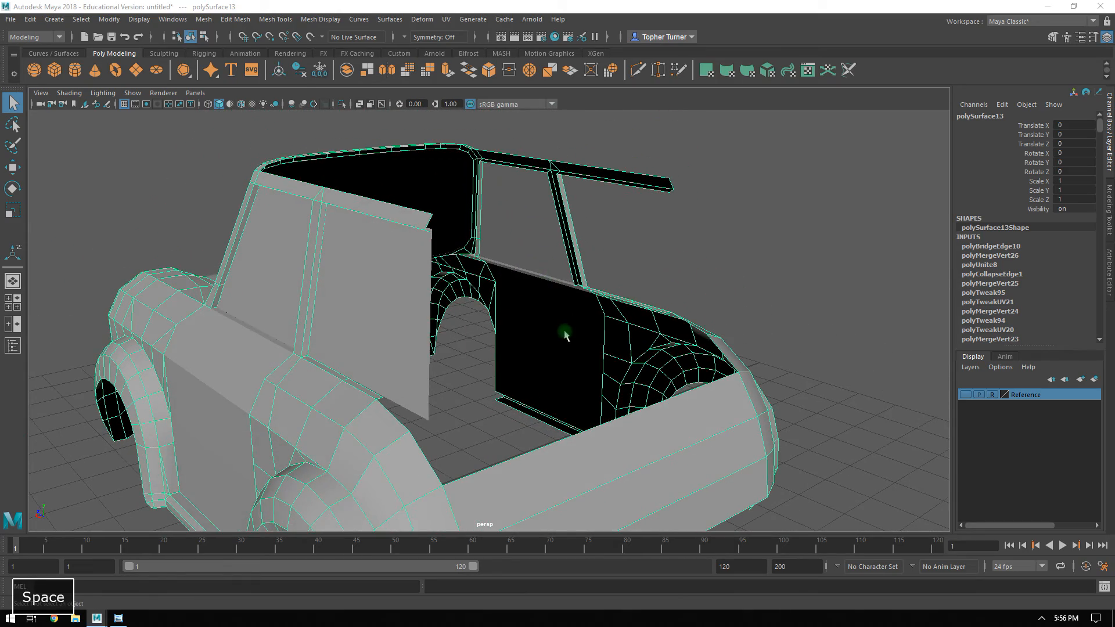
key(space)
key(space)
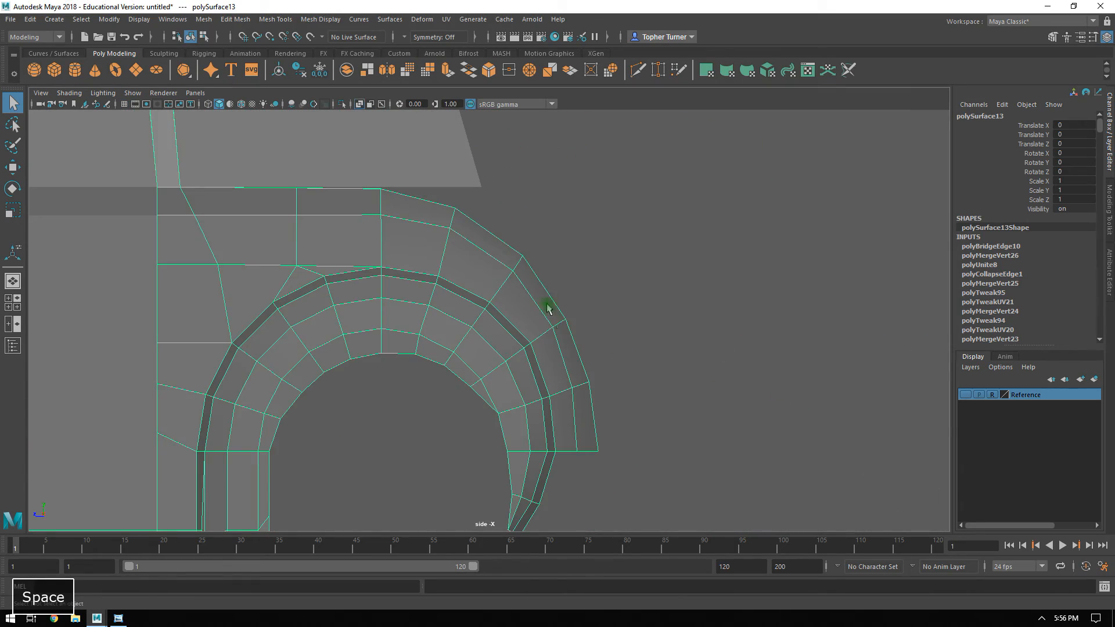
key(space)
alt+drag(737, 229, 726, 201)
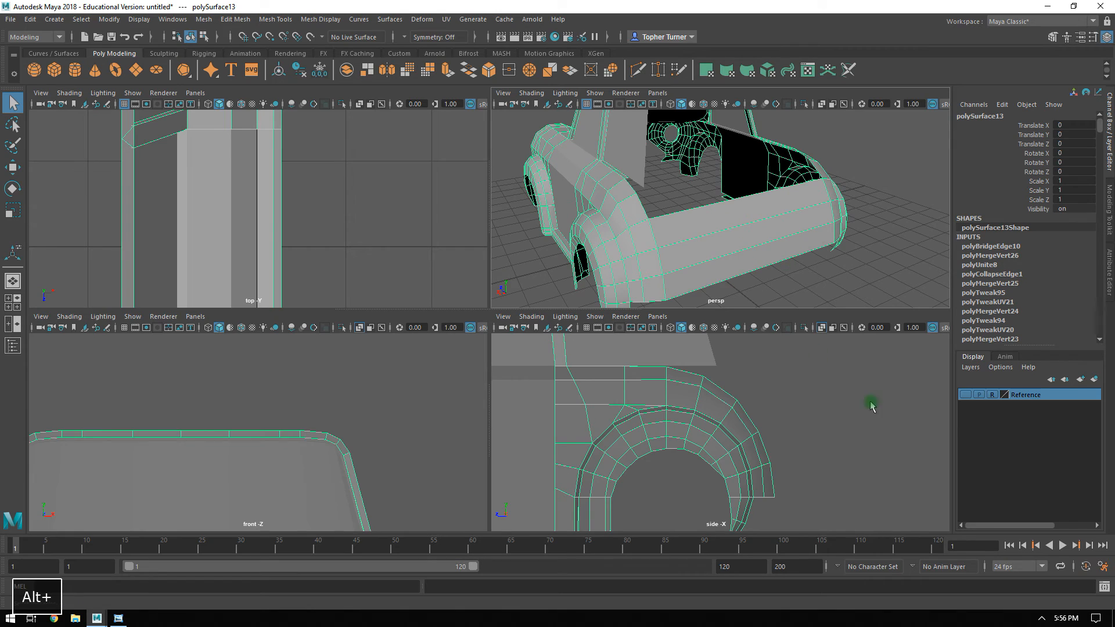
click(965, 395)
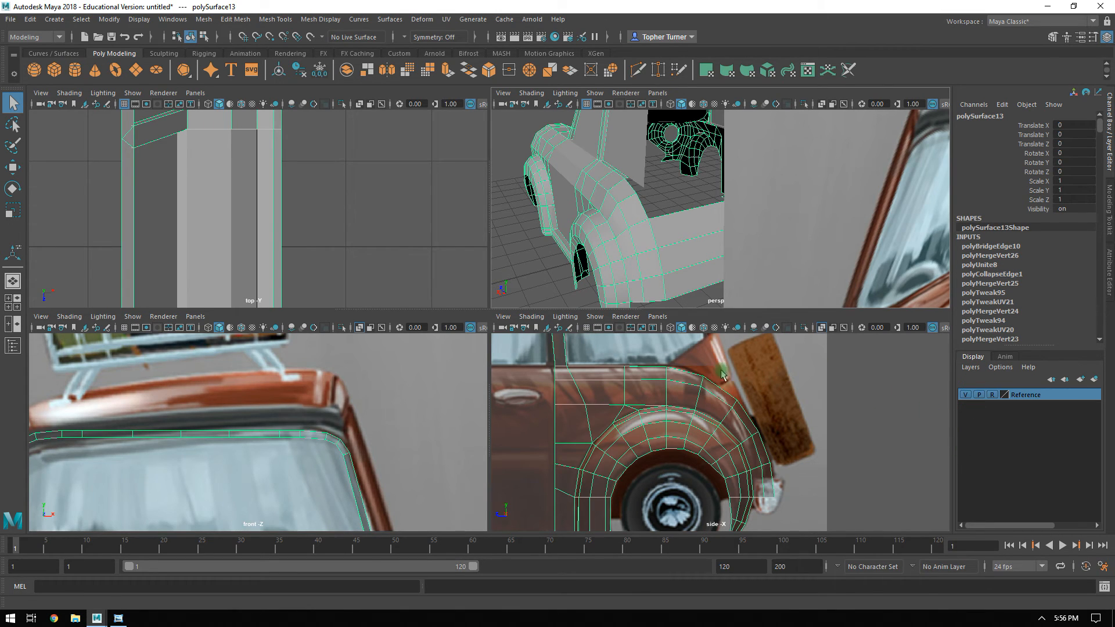
Move the outer and inner vertices of the upper rear shoulder back and down to match the side reference's body contour.
alt+right_drag(714, 371, 708, 464)
alt+middle_drag(707, 465, 743, 450)
click(1109, 210)
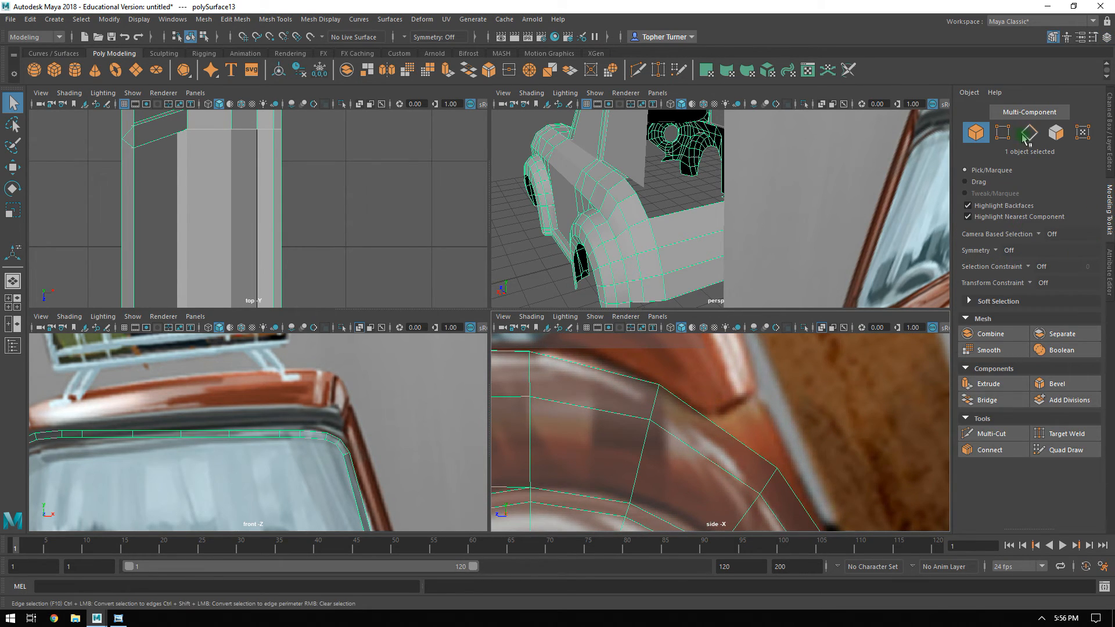
click(1002, 132)
key(w)
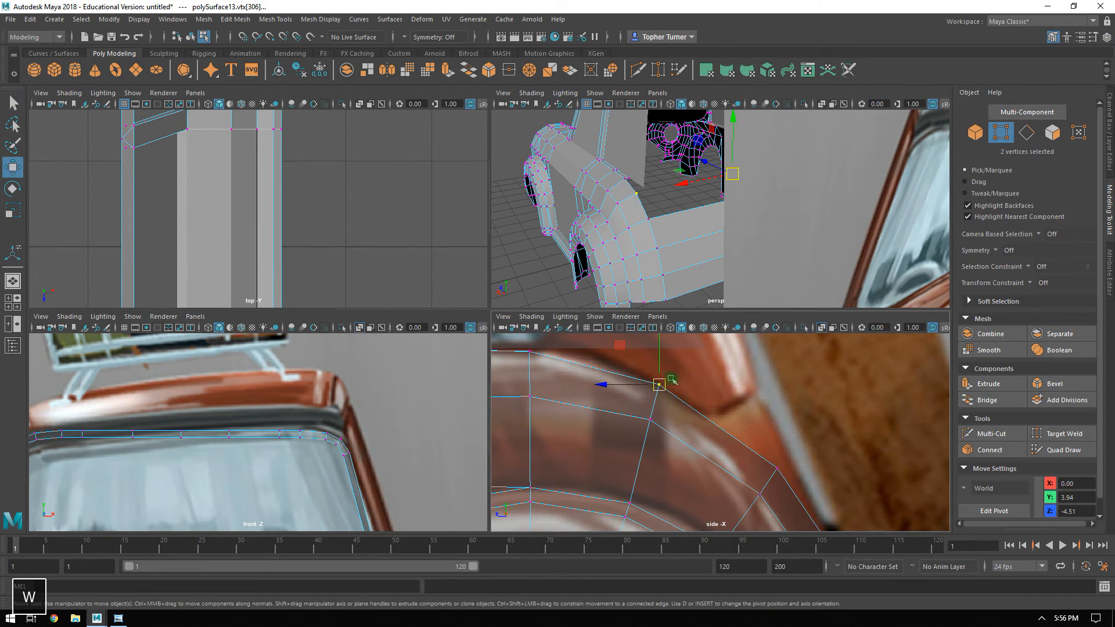
drag(659, 385, 716, 417)
click(649, 419)
drag(649, 419, 692, 440)
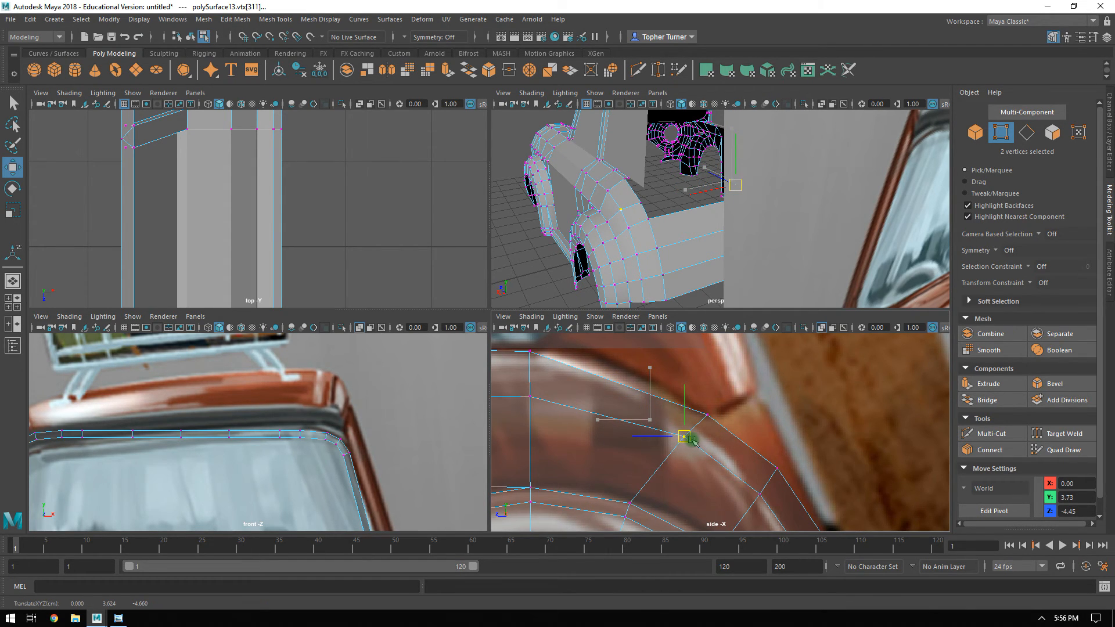
alt+middle_drag(681, 391, 782, 438)
drag(613, 384, 651, 406)
key(ctrl+z)
Scale the beltline vertices below the rear side window along Y to level them into a straight line.
key(r)
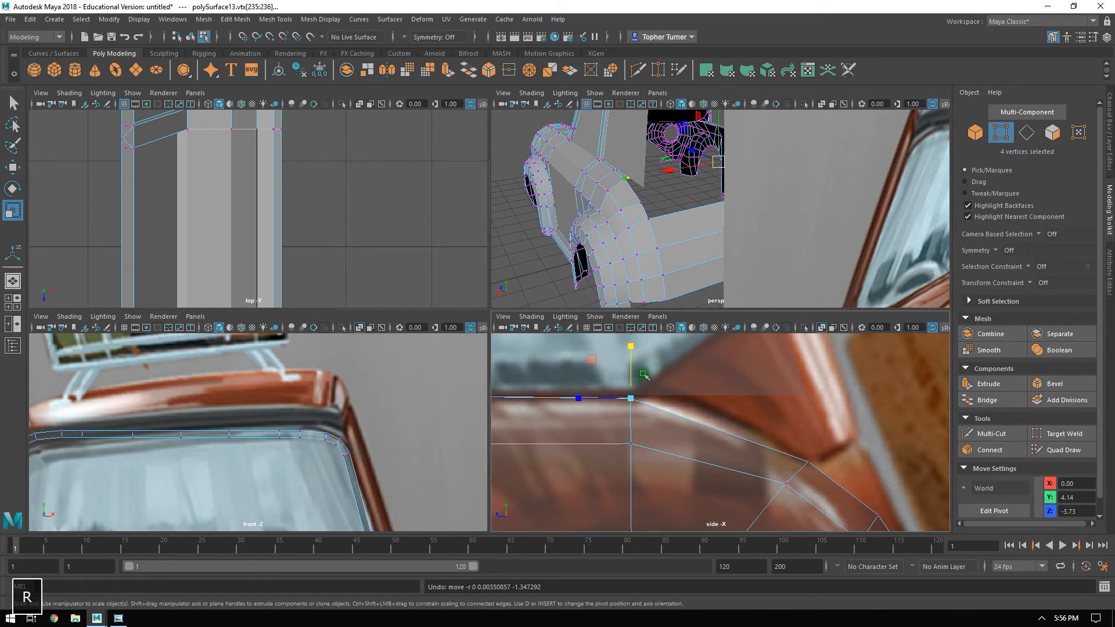
alt+middle_drag(631, 383, 790, 430)
ctrl+drag(821, 424, 795, 443)
shift+drag(541, 419, 846, 466)
drag(740, 395, 747, 430)
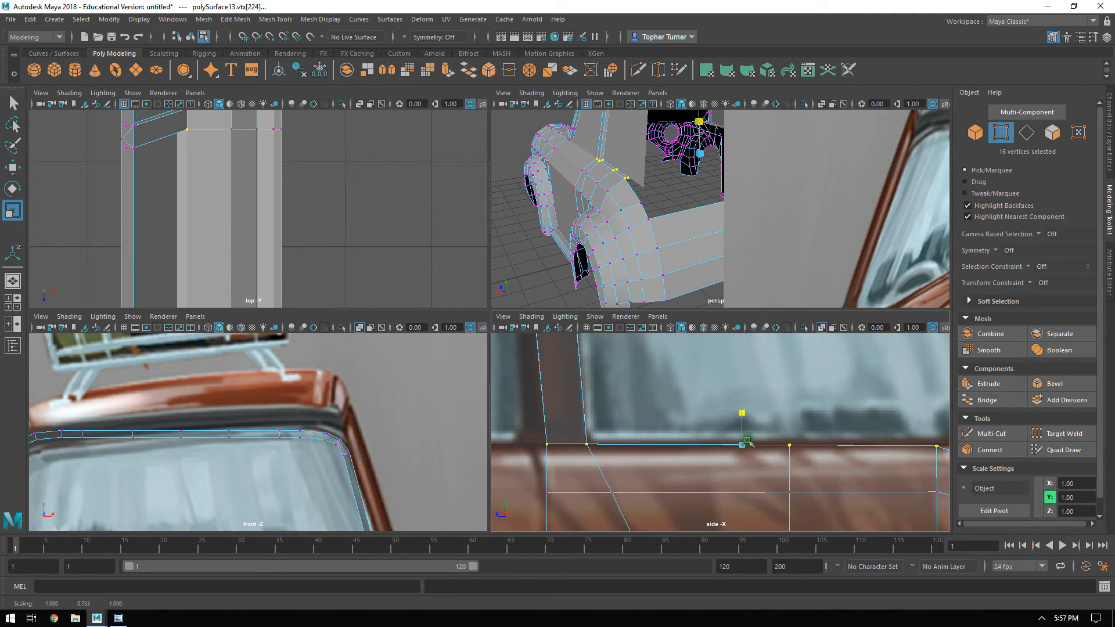
Extend the vertex selection along the beltline past the windshield pillar to the hood's front, and flatten it along Y.
alt+middle_drag(598, 386, 828, 359)
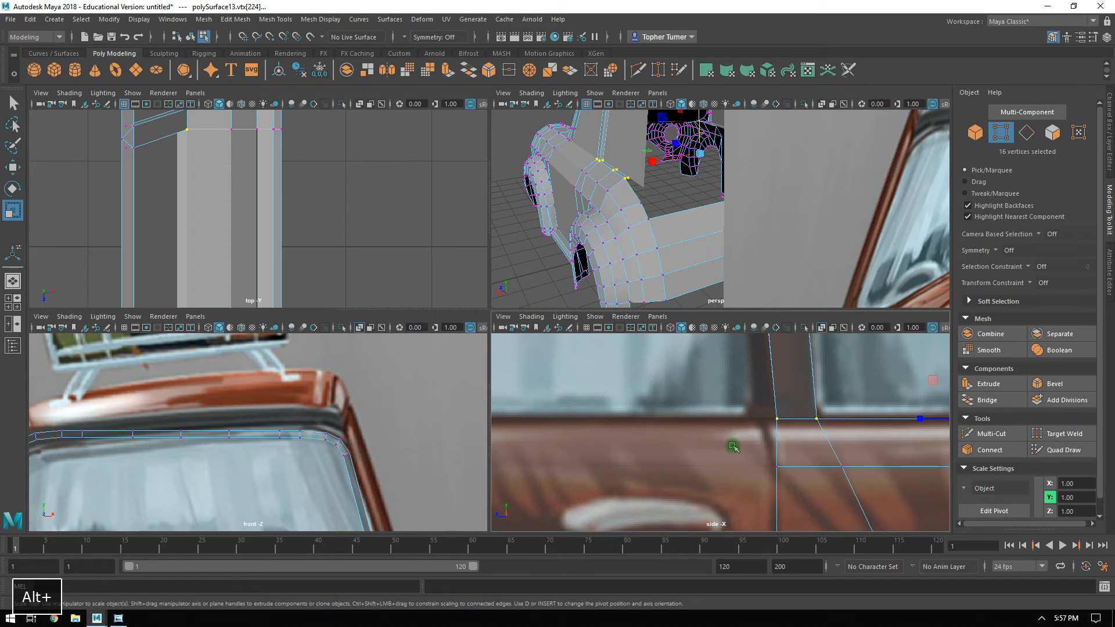
shift+click(733, 446)
alt+right_drag(747, 432, 694, 396)
alt+middle_drag(695, 396, 813, 360)
alt+right_drag(775, 416, 856, 453)
alt+middle_drag(787, 389, 750, 503)
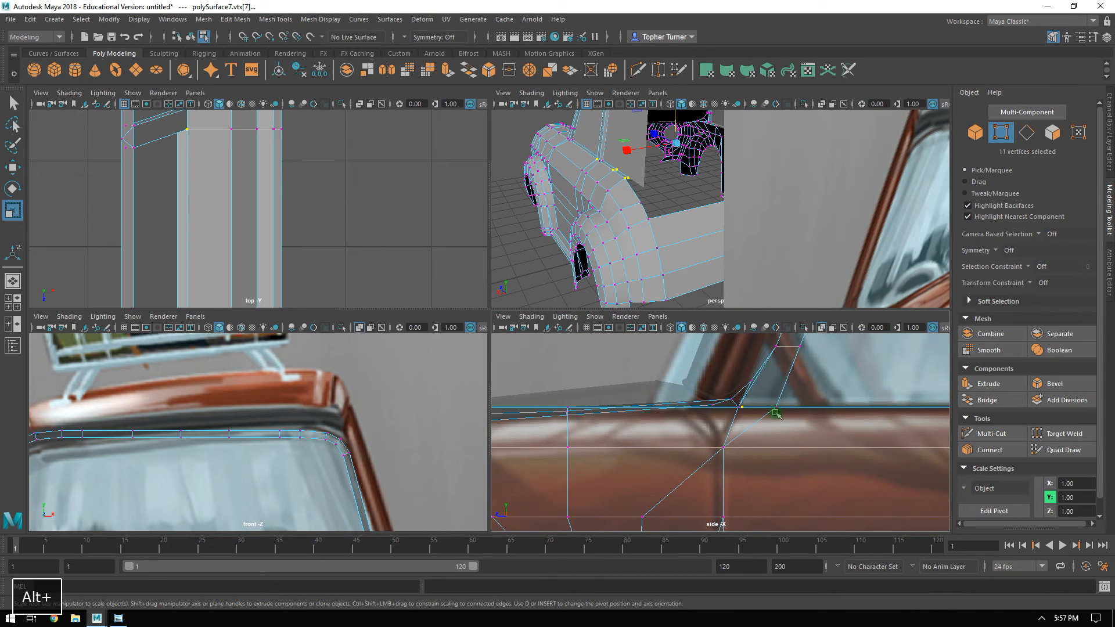
alt+right_drag(773, 423, 803, 372)
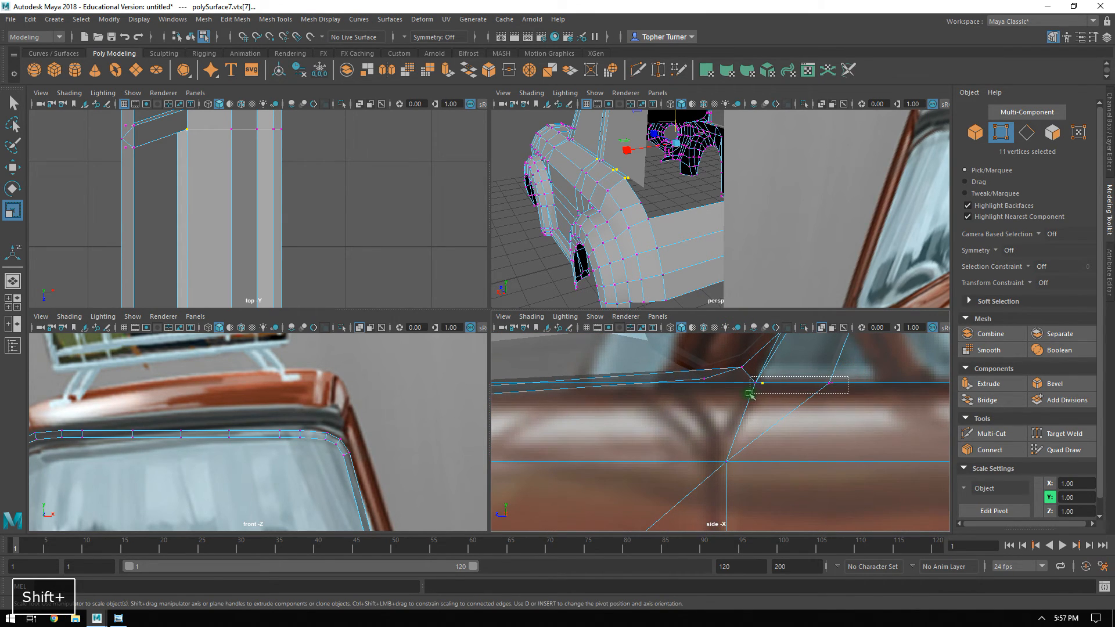
alt+middle_drag(643, 381, 988, 383)
alt+middle_drag(790, 384, 817, 387)
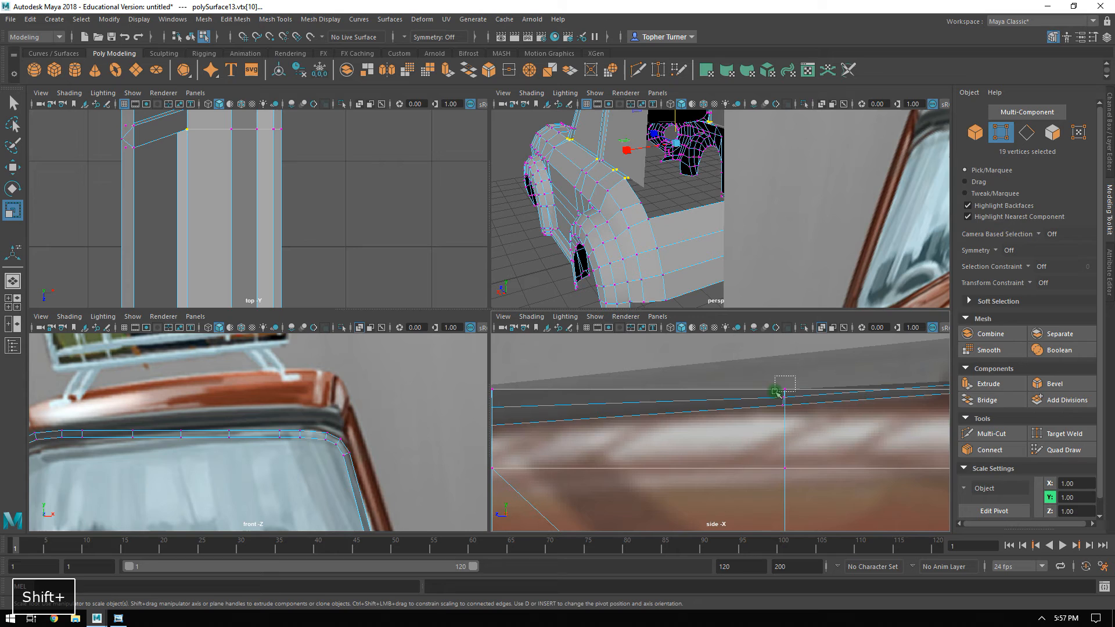
alt+middle_drag(729, 384, 918, 372)
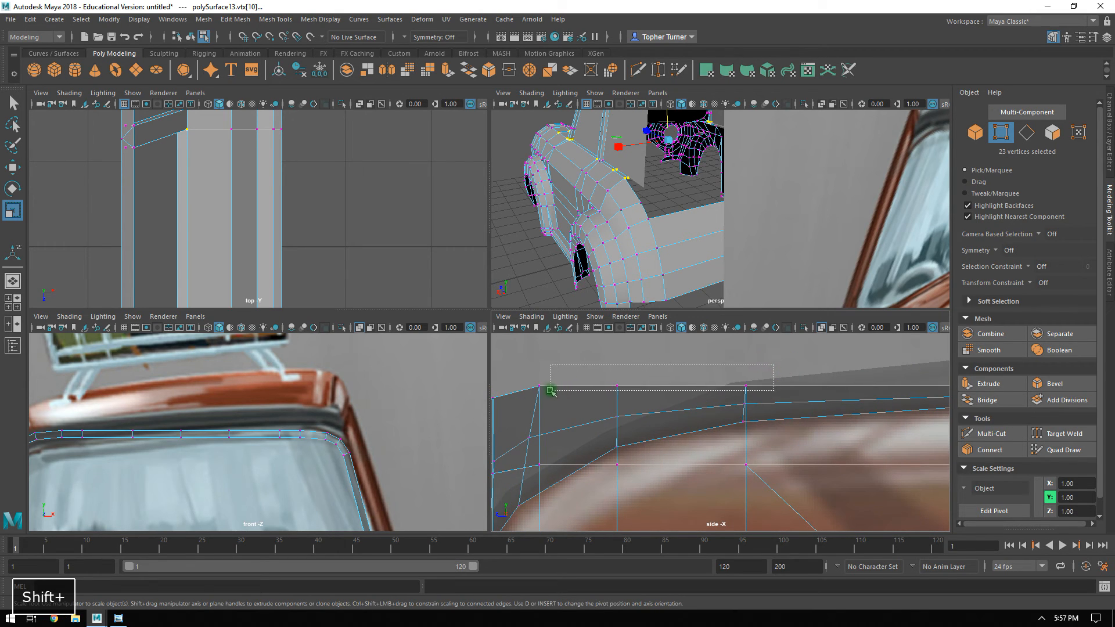
shift+drag(550, 391, 551, 391)
alt+right_drag(747, 391, 761, 368)
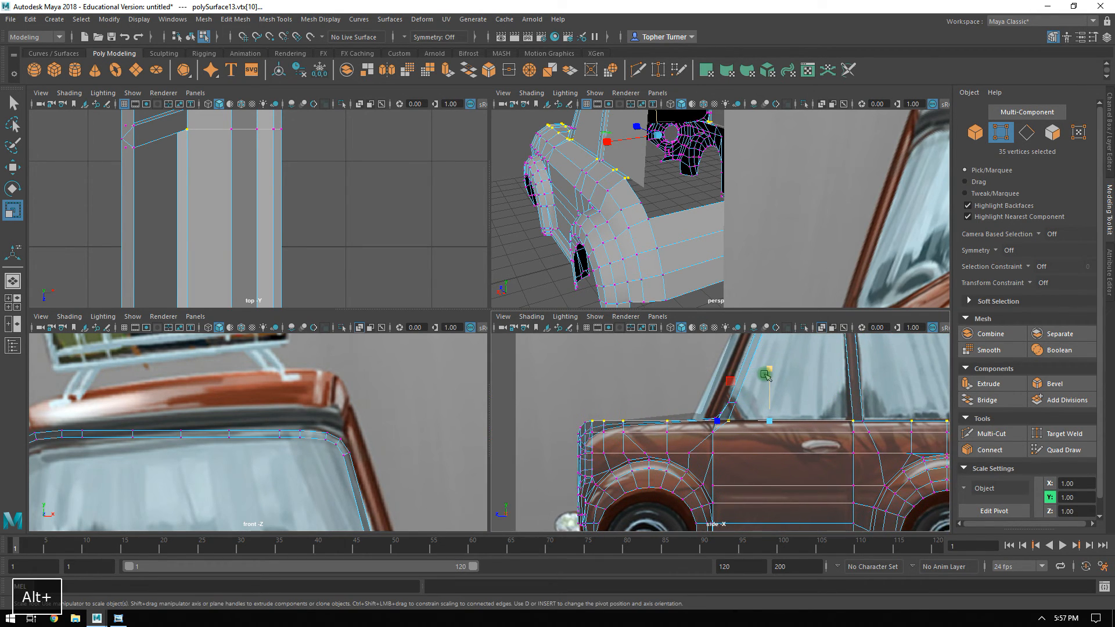
drag(766, 376, 773, 424)
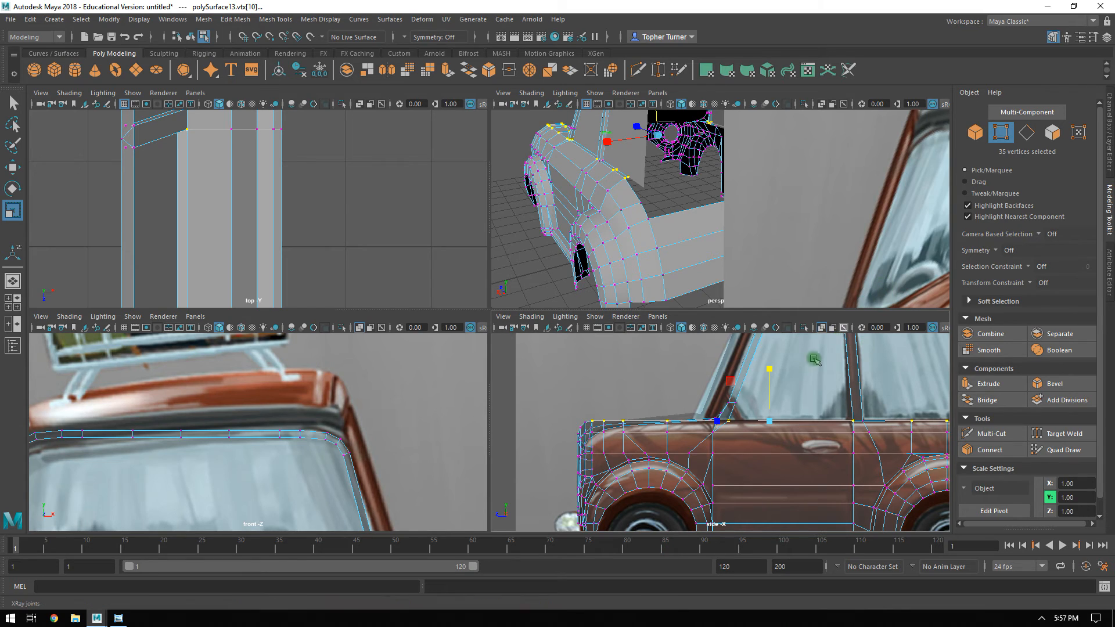
drag(768, 366, 769, 369)
Add the missed vertices at the centre pillar's base to the selection and scale the whole beltline flat along Y.
alt+middle_drag(830, 463, 642, 419)
alt+right_drag(642, 419, 866, 553)
alt+middle_drag(738, 360, 767, 523)
alt+middle_drag(686, 417, 688, 469)
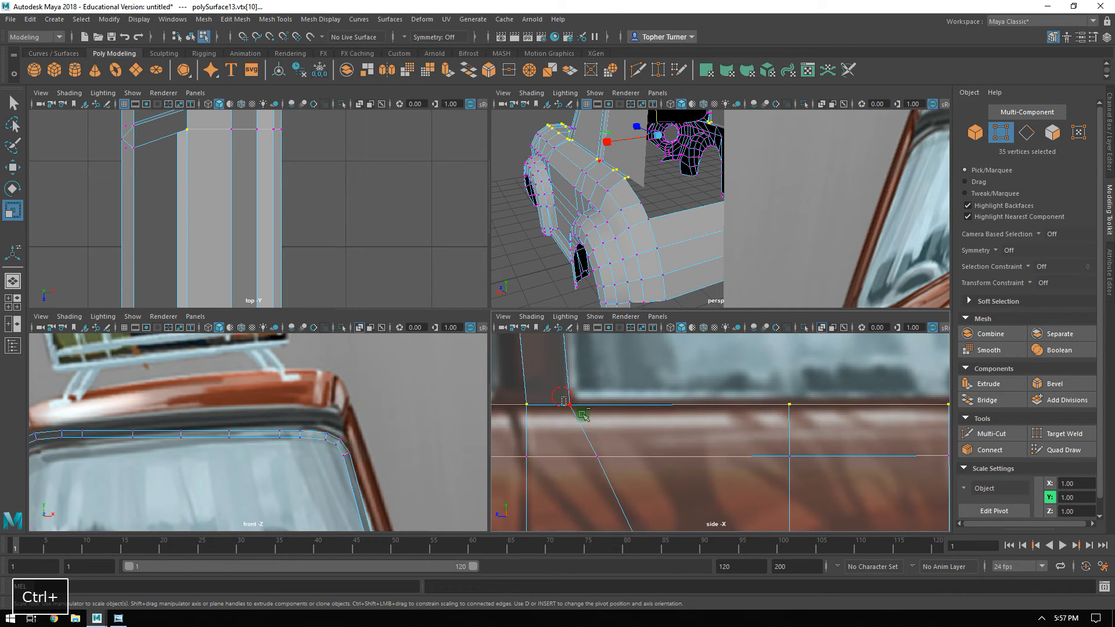
shift+drag(576, 412, 579, 415)
alt+right_drag(725, 447, 611, 412)
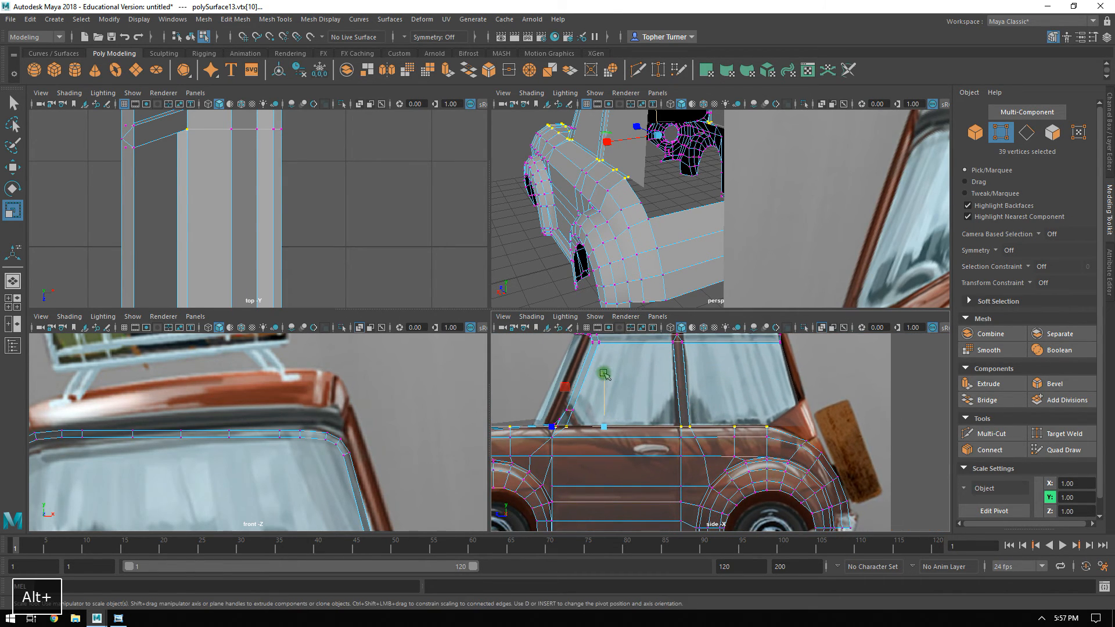
drag(601, 373, 601, 392)
drag(653, 625, 652, 626)
drag(604, 375, 605, 364)
click(799, 399)
Extrude the sloping top edges behind the rear side windows on both sides up and back over the reference's rear corner.
alt+right_drag(755, 432, 941, 504)
alt+middle_drag(844, 428, 569, 436)
alt+middle_drag(746, 394, 611, 393)
click(1026, 133)
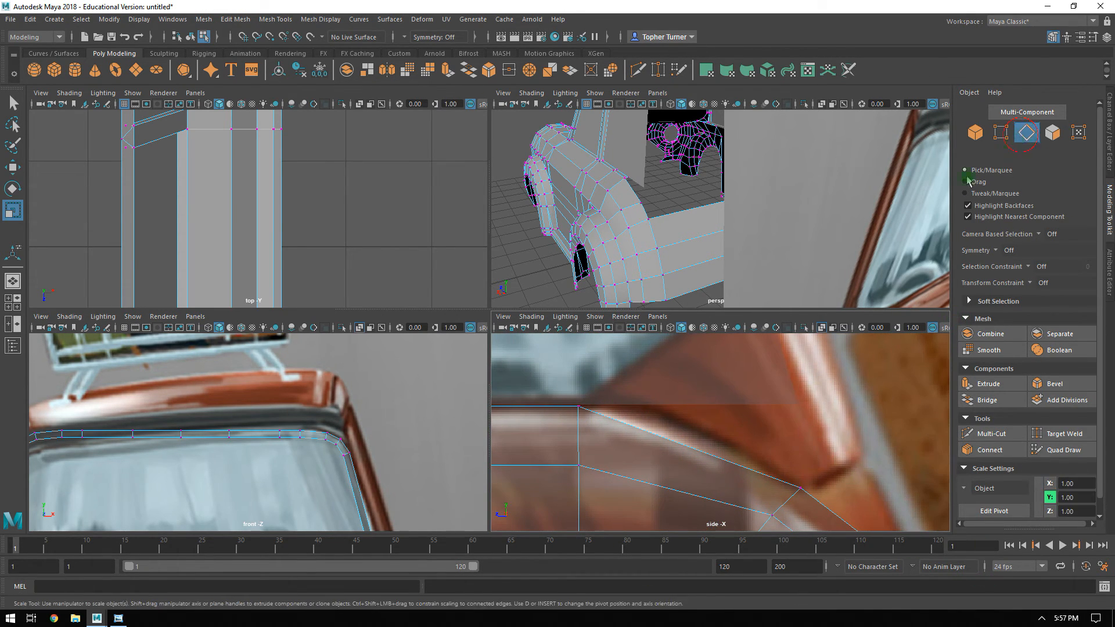
click(679, 438)
mouse_move(760, 428)
alt+middle_down()
mouse_move(693, 381)
mouse_move(659, 413)
mouse_move(671, 427)
mouse_move(774, 428)
mouse_move(755, 421)
alt+middle_up()
key(w)
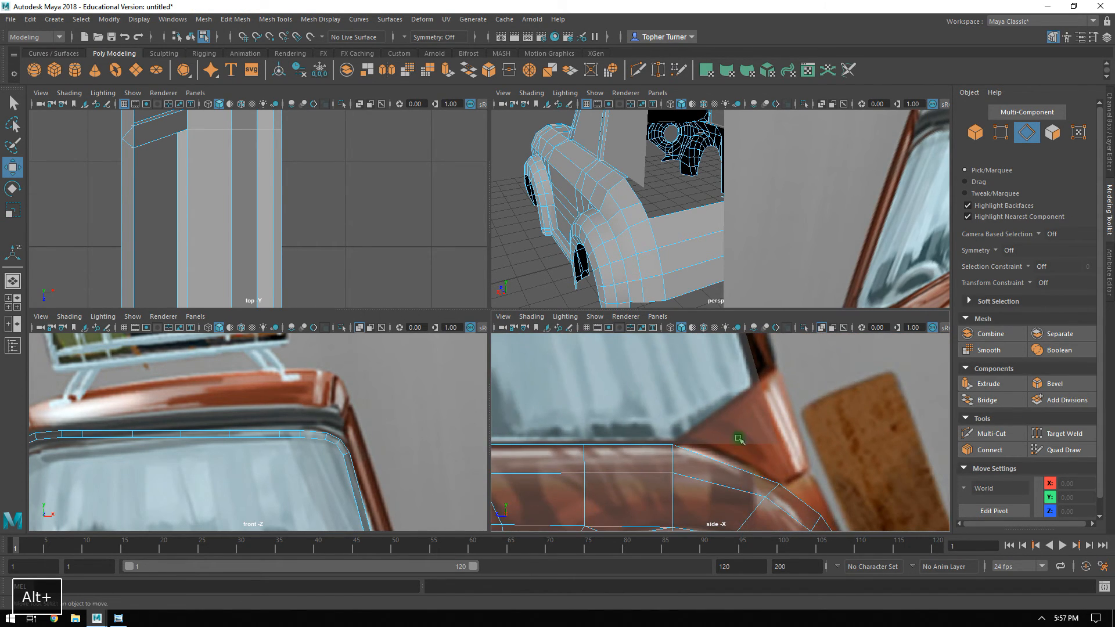
drag(709, 472, 708, 472)
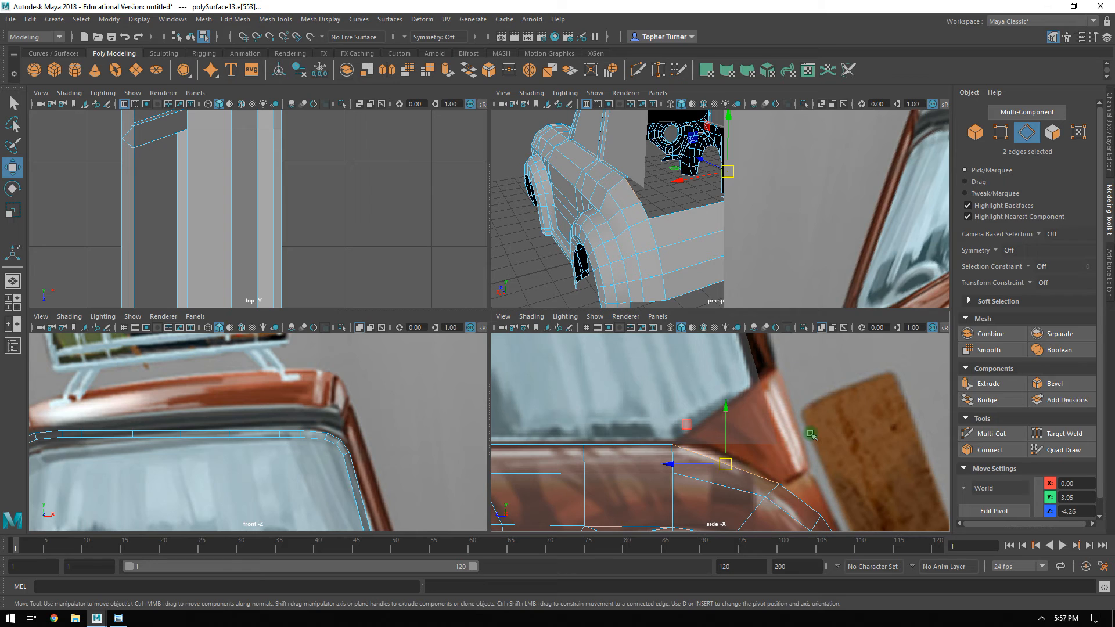
key(w)
alt+middle_drag(772, 428, 732, 422)
scroll(729, 419, up, 2)
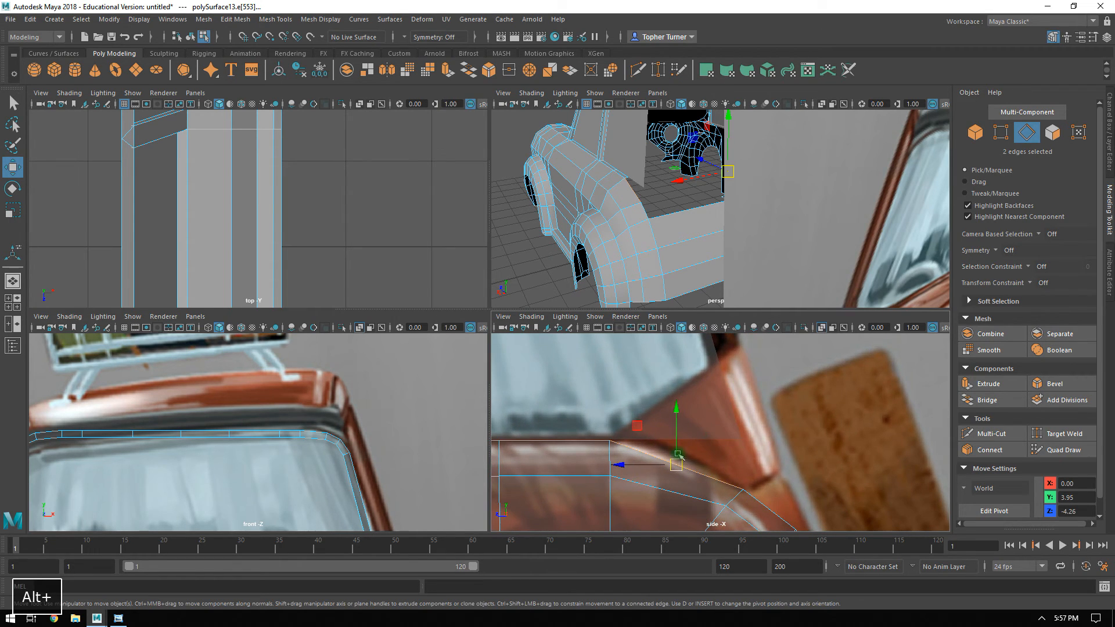
shift+middle_drag(638, 426, 676, 406)
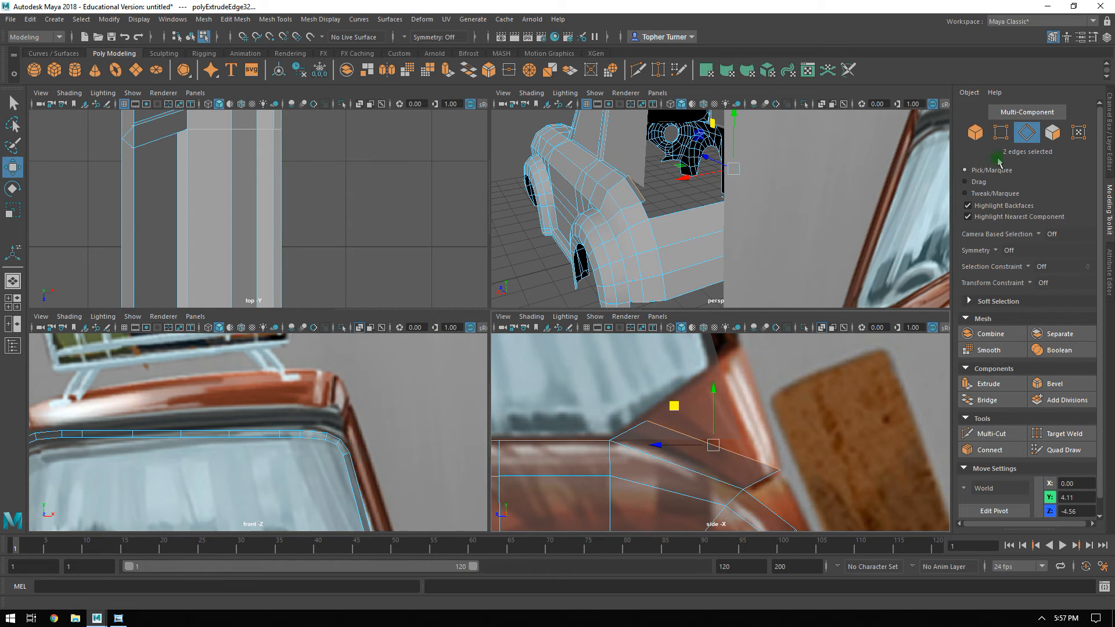
Move the front upper vertices of the extruded corner faces up to the base of the rear roof pillar.
click(1001, 135)
drag(665, 430, 665, 429)
middle_drag(606, 381, 699, 303)
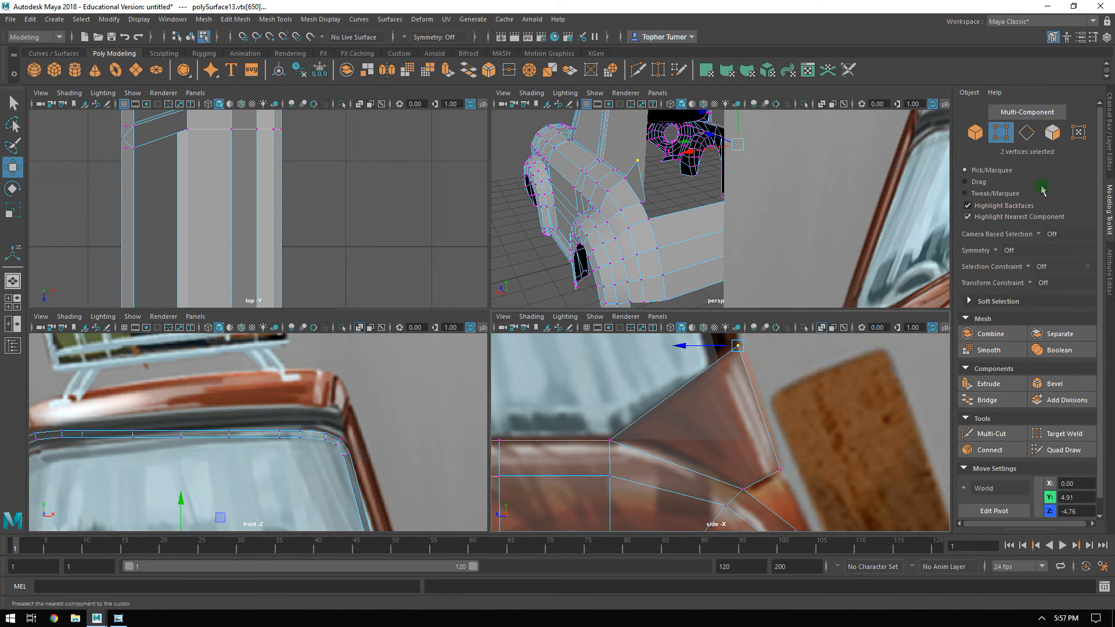
Bridge the rear edges of the two corner panels across the back of the car.
click(1034, 135)
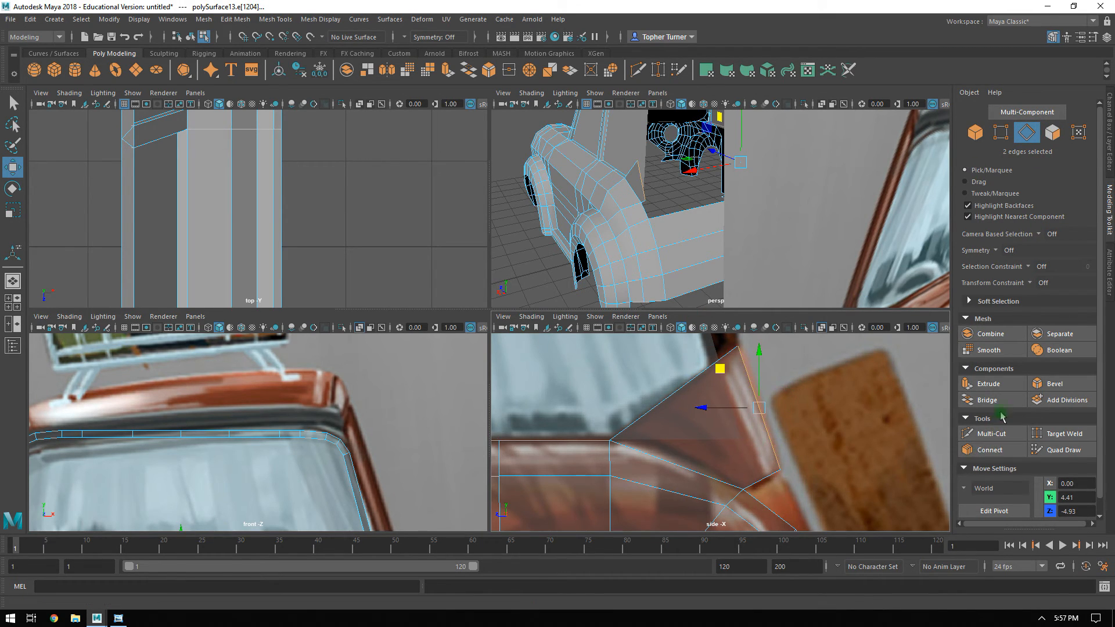
click(987, 400)
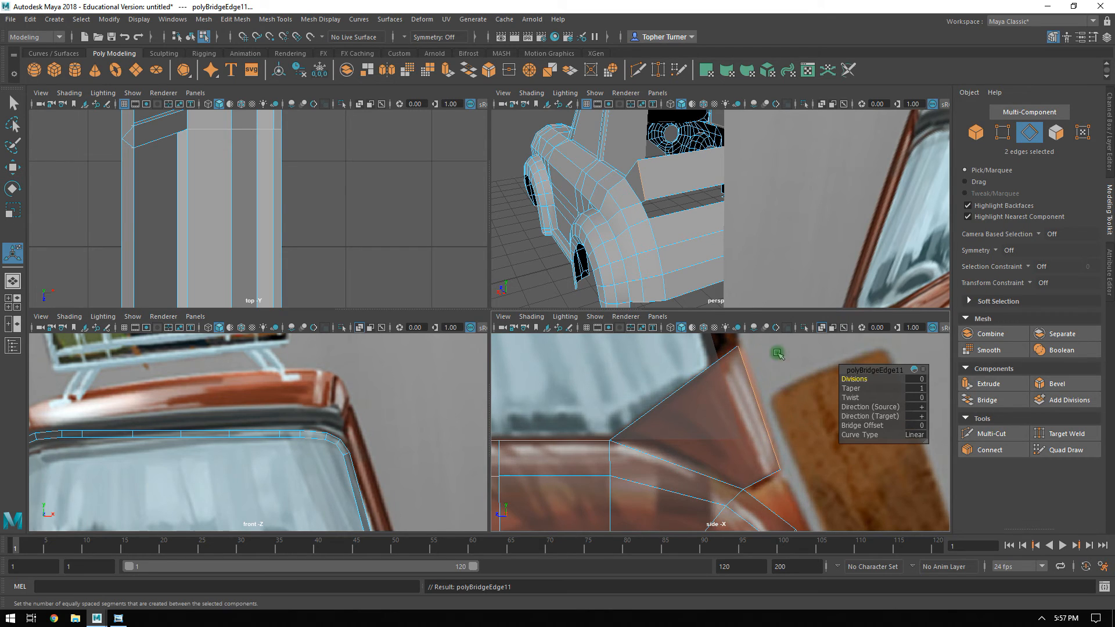
alt+drag(669, 201, 708, 221)
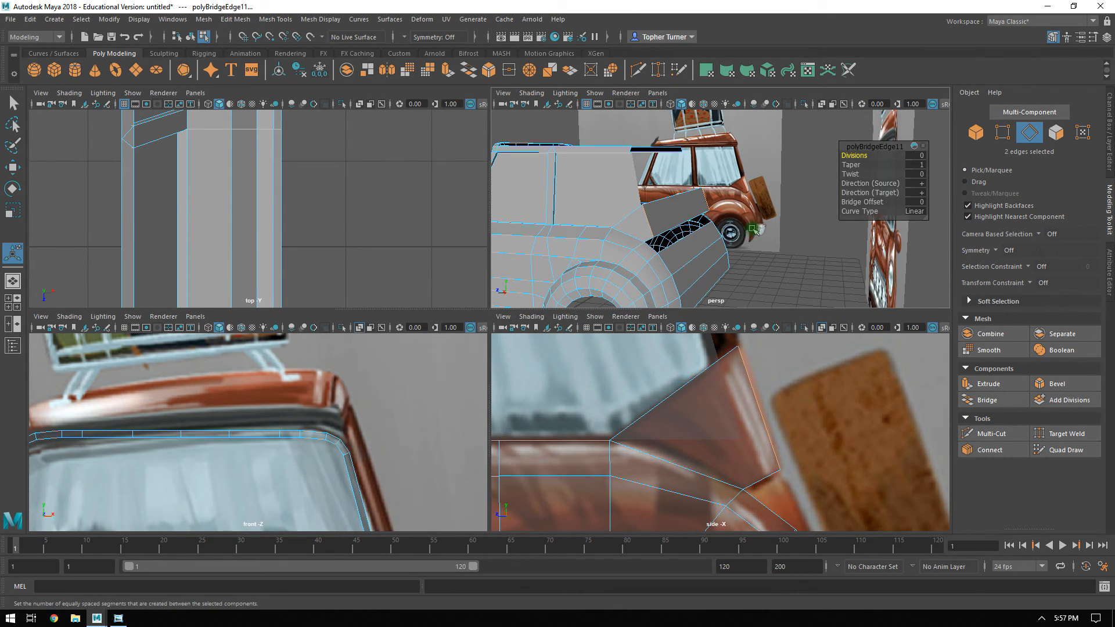
Move the upper rear vertices of both fenders slightly back and up to meet the reference's outline.
alt+middle_drag(818, 483, 778, 423)
click(1002, 132)
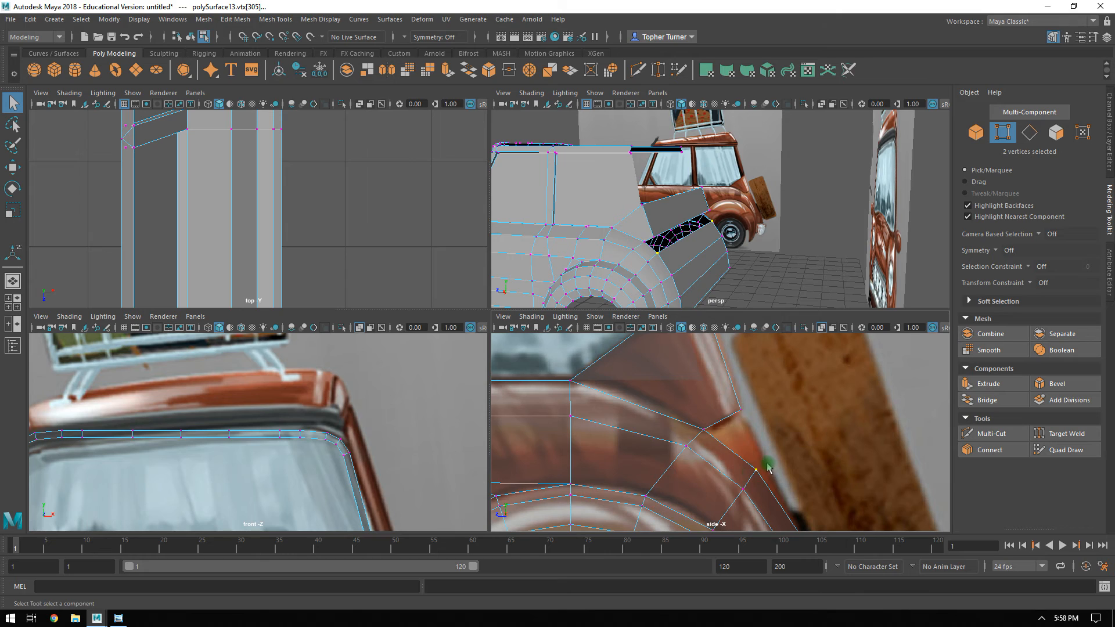
key(w)
middle_drag(718, 433, 721, 430)
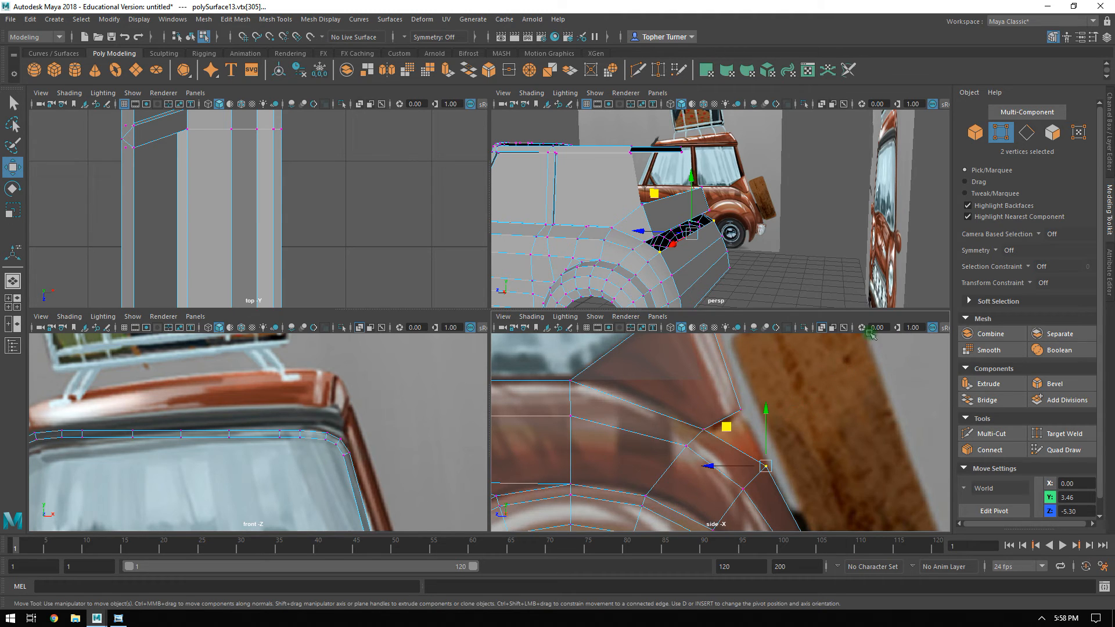
Extrude the short upper rear edges of both fenders outward beneath the corner panels.
click(1026, 133)
click(714, 467)
alt+middle_drag(745, 421, 673, 406)
scroll(672, 406, up, 2)
shift+drag(620, 397, 722, 410)
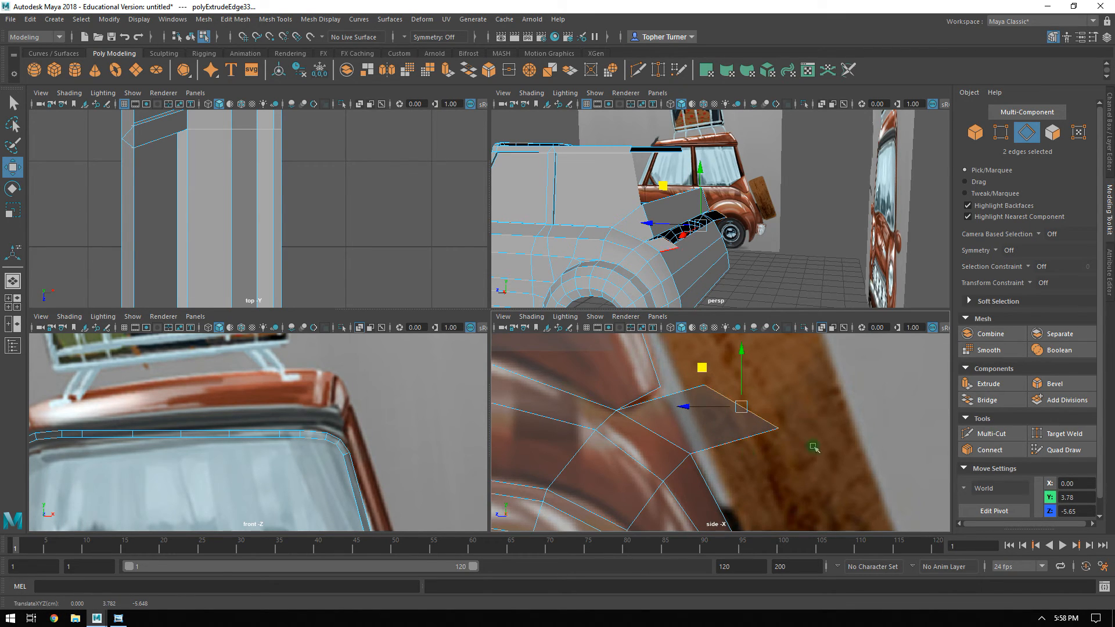
Target-weld the extruded faces' free vertices to the adjoining fender and corner panel vertices on both sides.
key(F9)
alt+right_drag(826, 403, 845, 461)
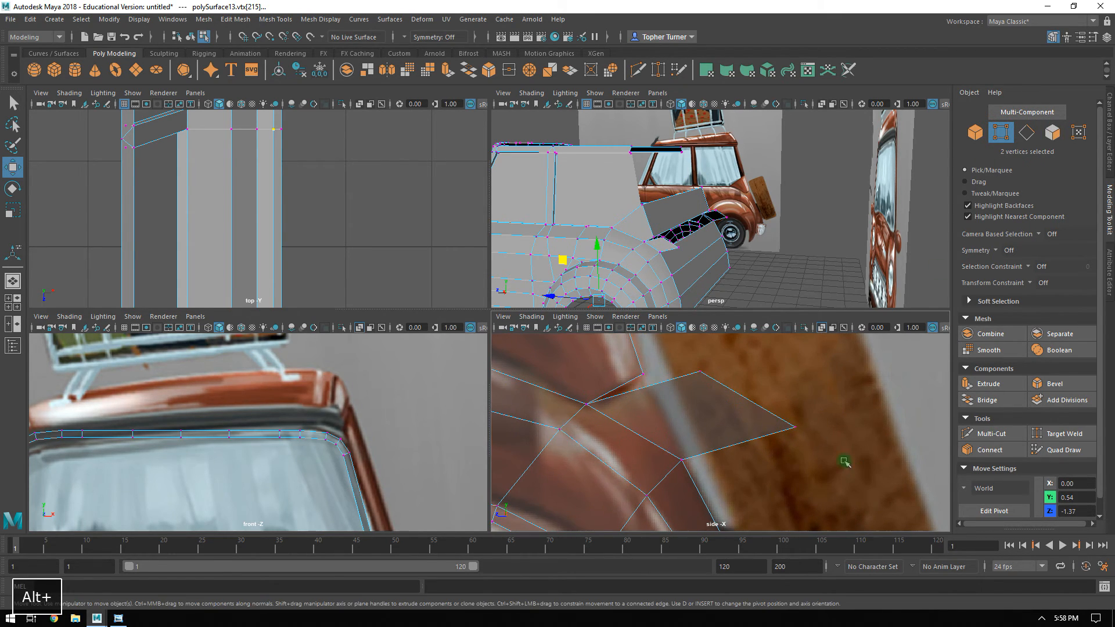
click(791, 439)
alt+right_drag(753, 258, 831, 343)
alt+middle_drag(775, 273, 846, 204)
click(1045, 434)
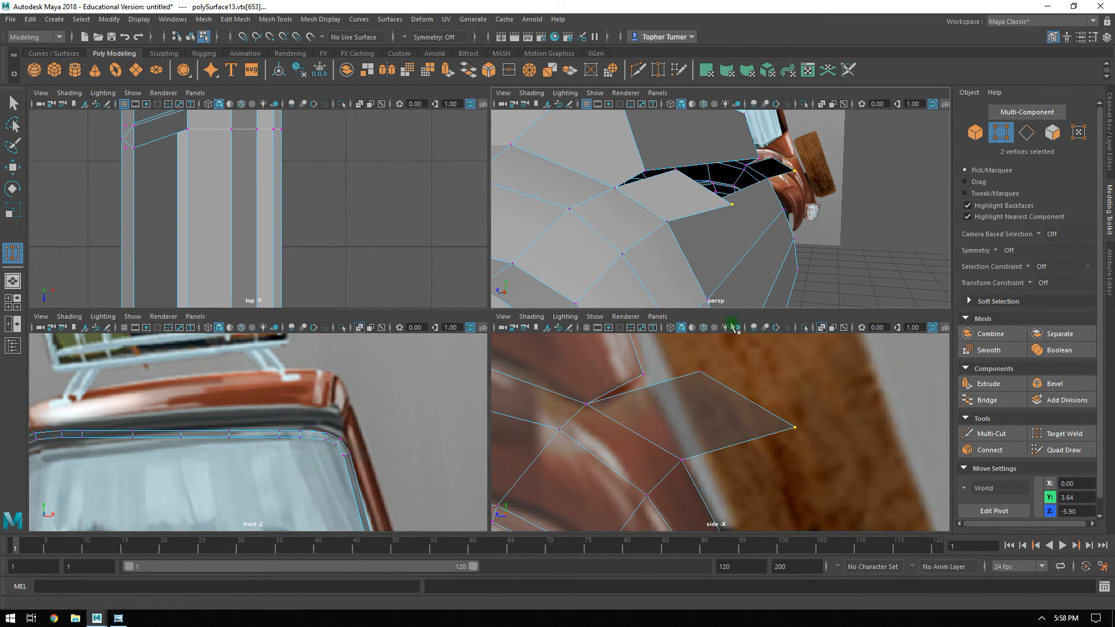
key(q)
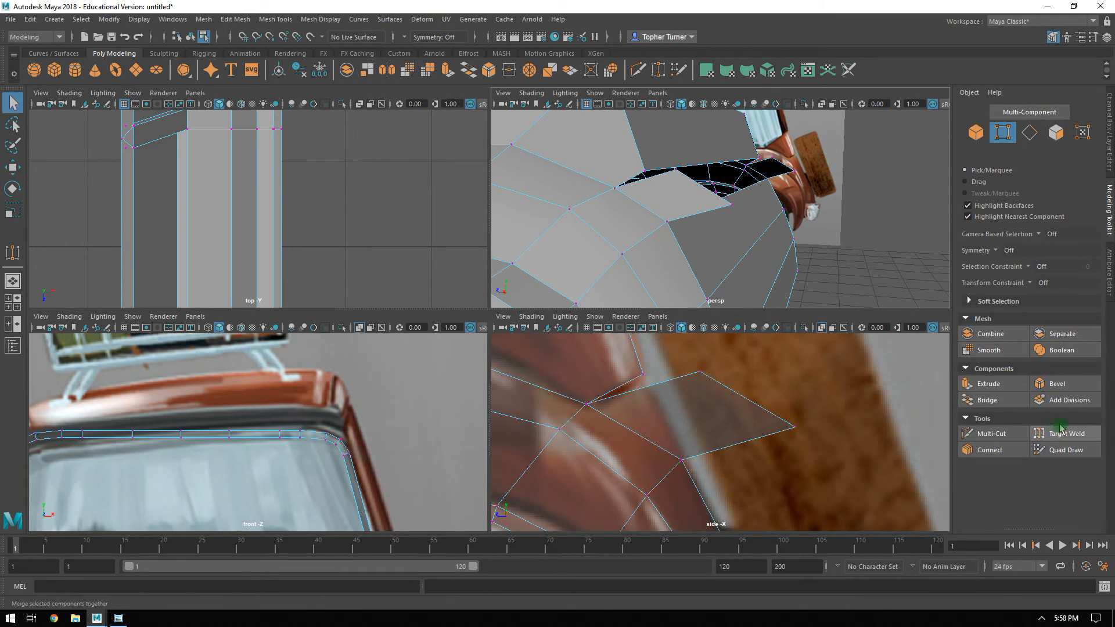
click(1058, 433)
alt+drag(818, 279, 766, 220)
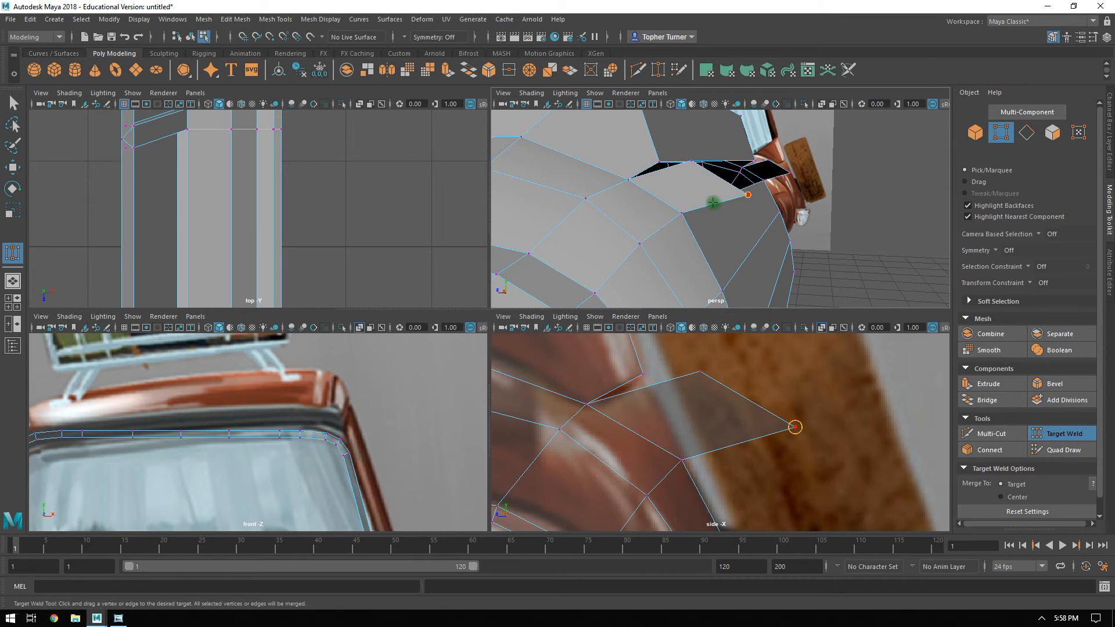
drag(684, 213, 685, 213)
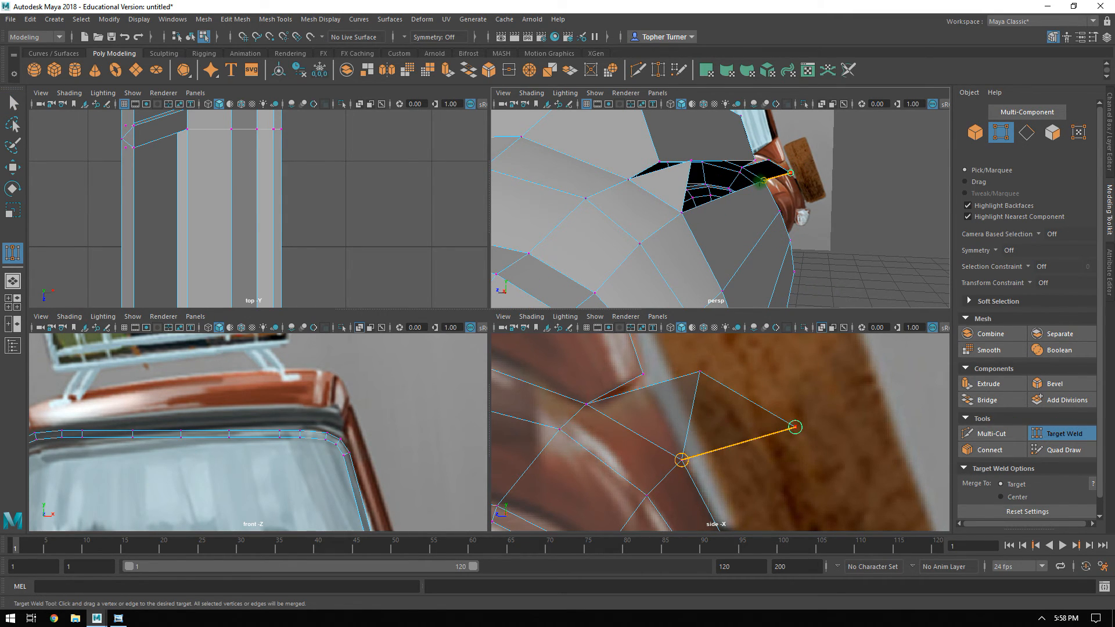
drag(761, 181, 763, 181)
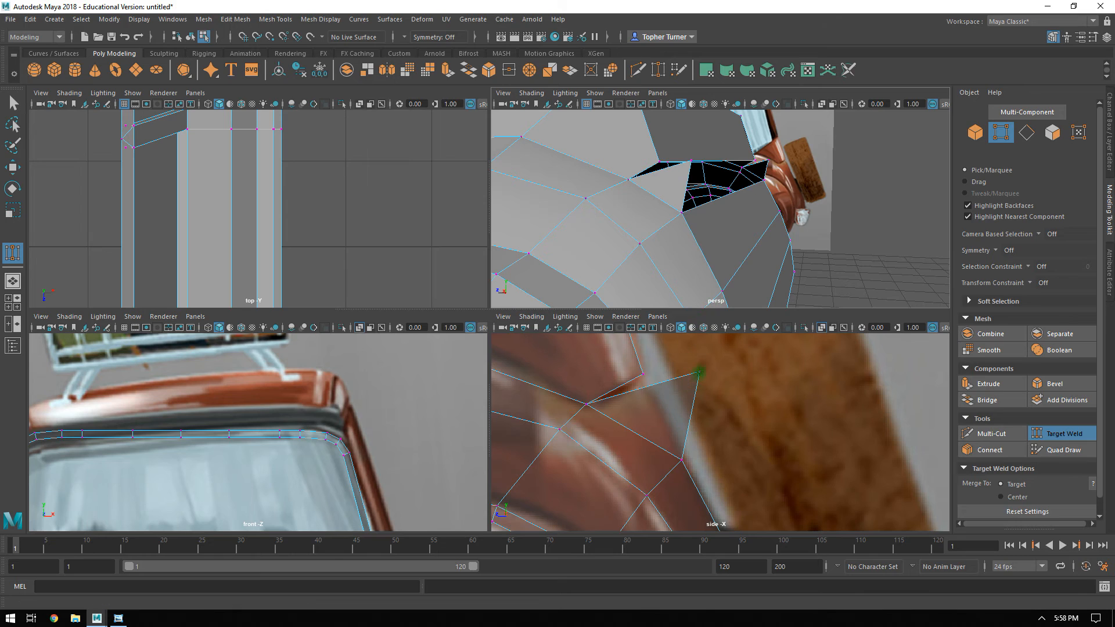
alt+drag(678, 187, 687, 220)
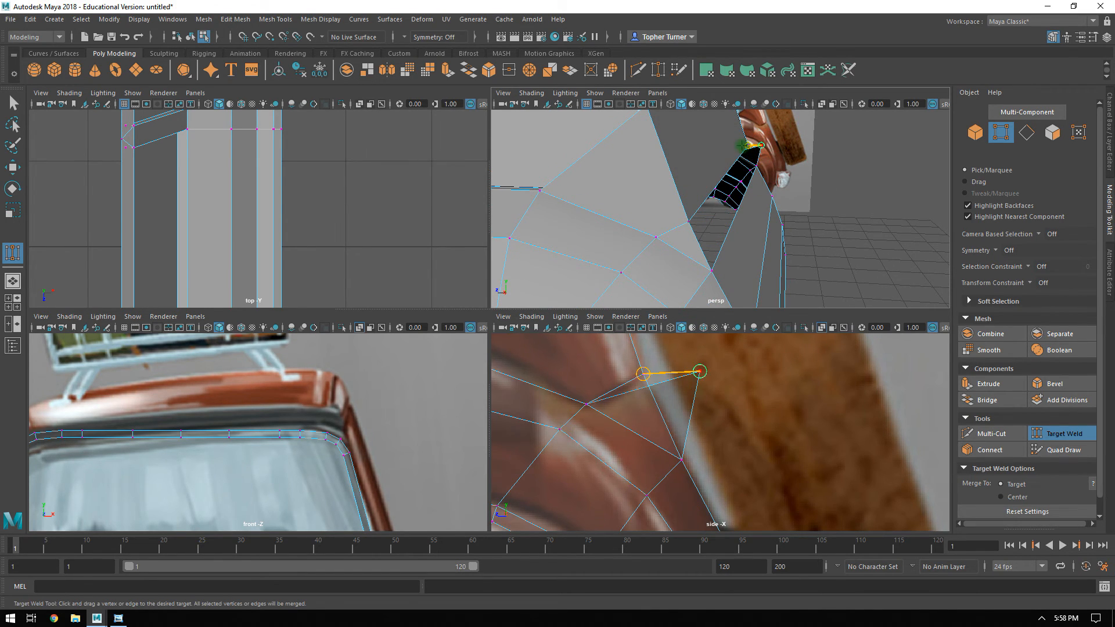
drag(742, 145, 743, 145)
Fill the open gap across the back of the car between the two rear fenders.
click(1026, 132)
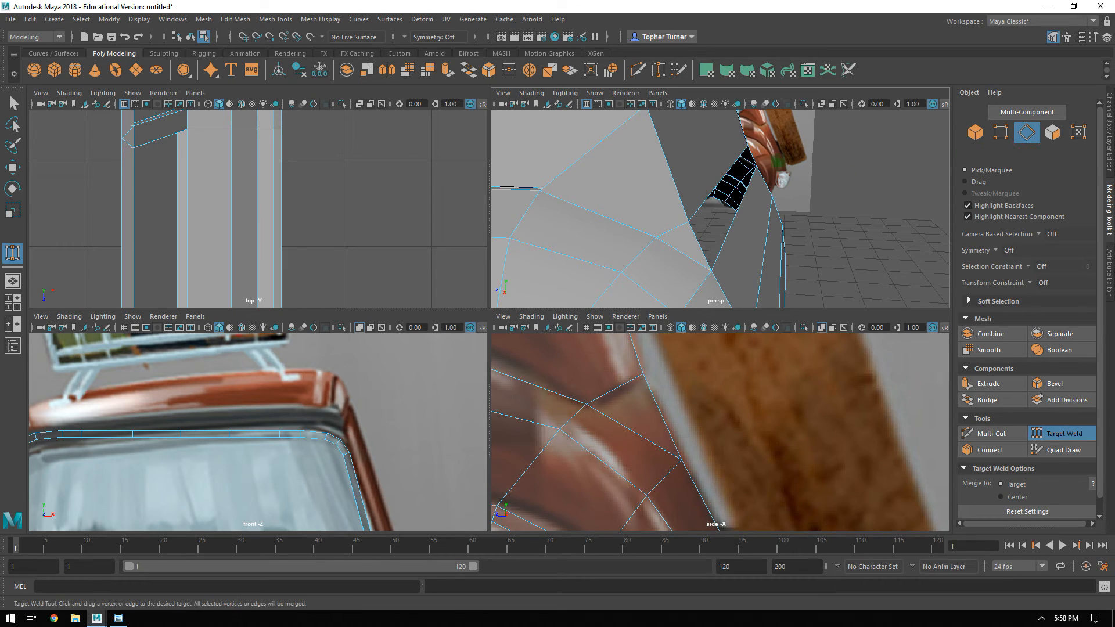
shift+click(697, 244)
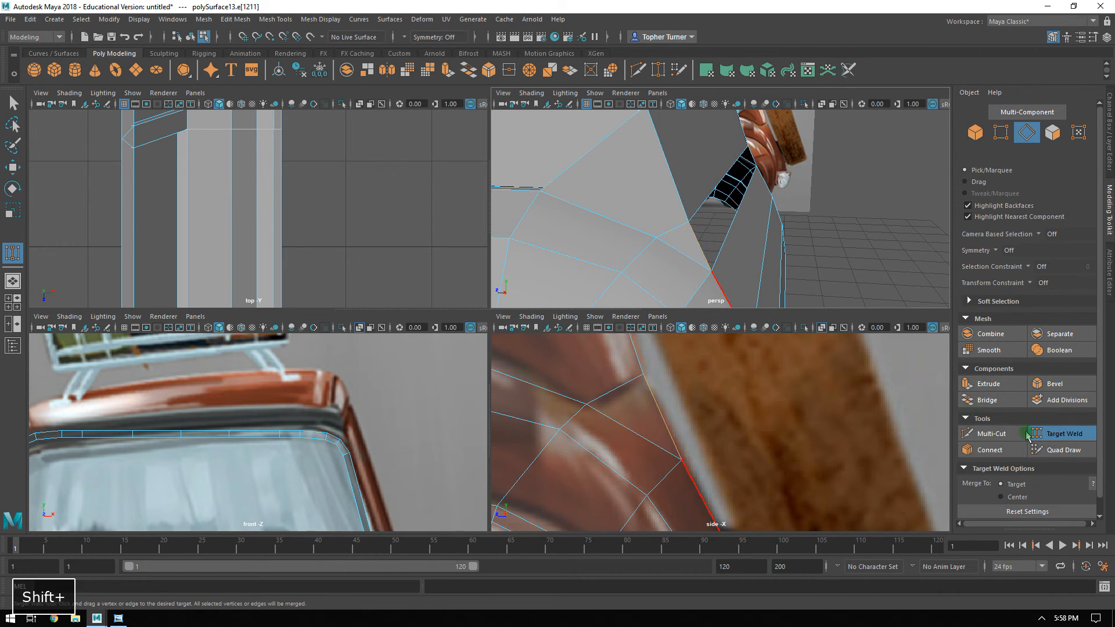
key(q)
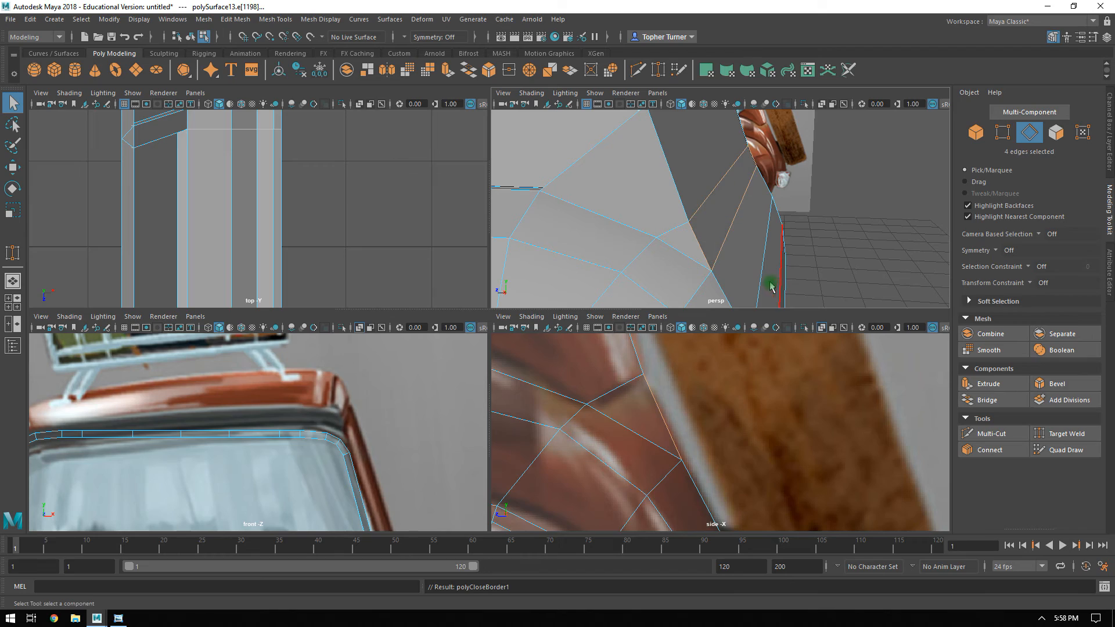
Connect the crosswise edges of the rear panels with a one-segment vertical centre line at slide 0.5.
alt+right_drag(812, 202, 747, 200)
alt+drag(747, 201, 705, 235)
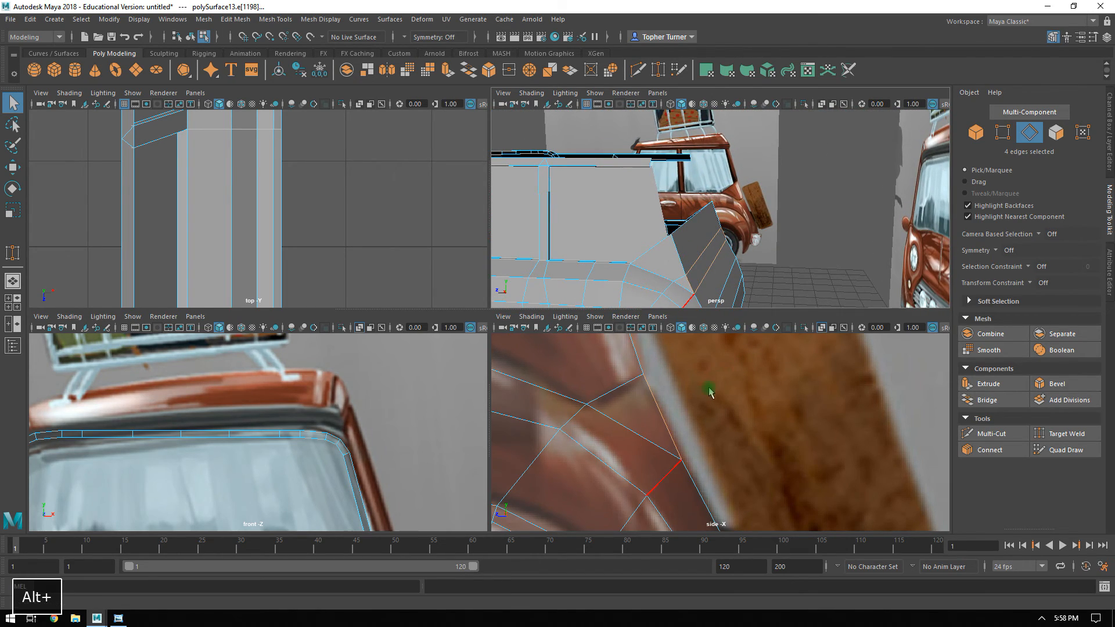
alt+right_drag(737, 372, 680, 364)
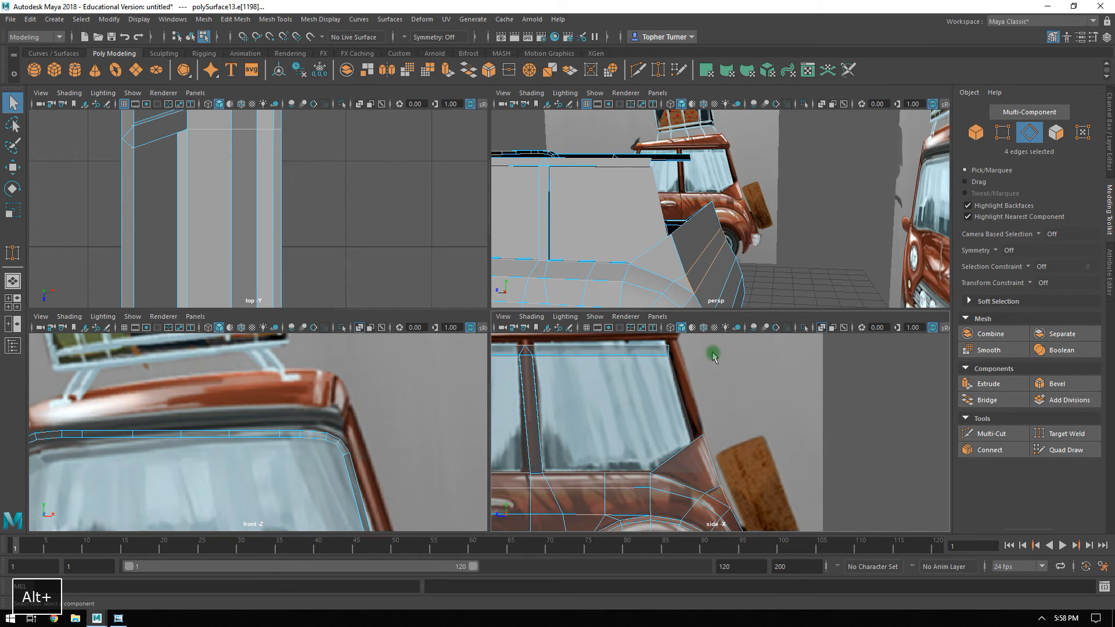
alt+middle_drag(736, 431, 736, 397)
alt+right_drag(695, 419, 802, 548)
alt+drag(697, 186, 675, 135)
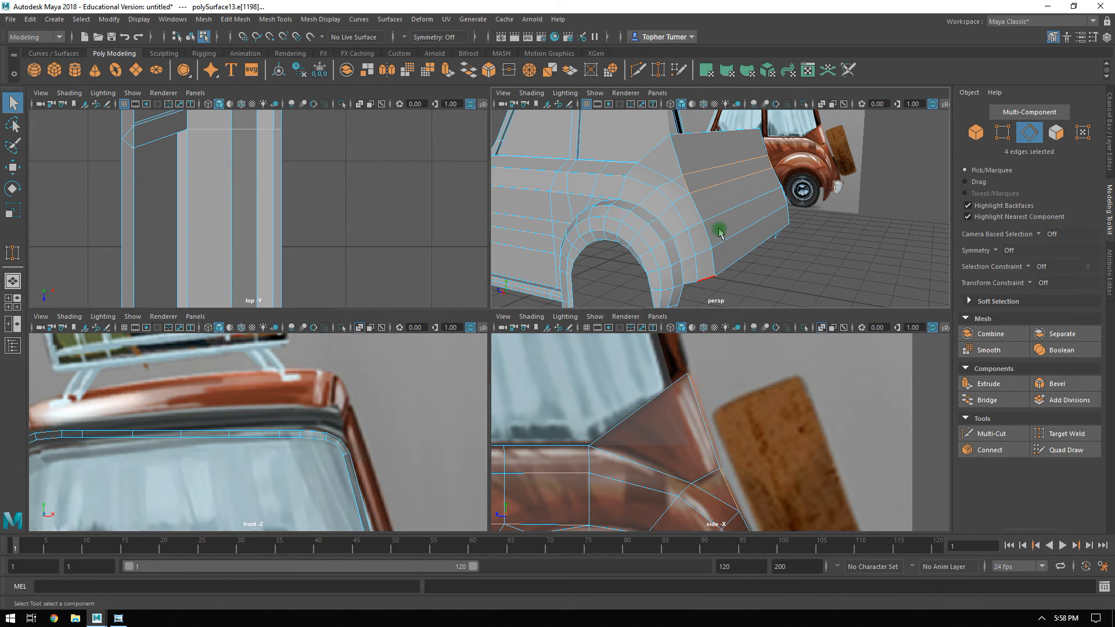
alt+middle_drag(704, 174, 690, 225)
scroll(690, 226, up, 4)
alt+drag(727, 257, 696, 193)
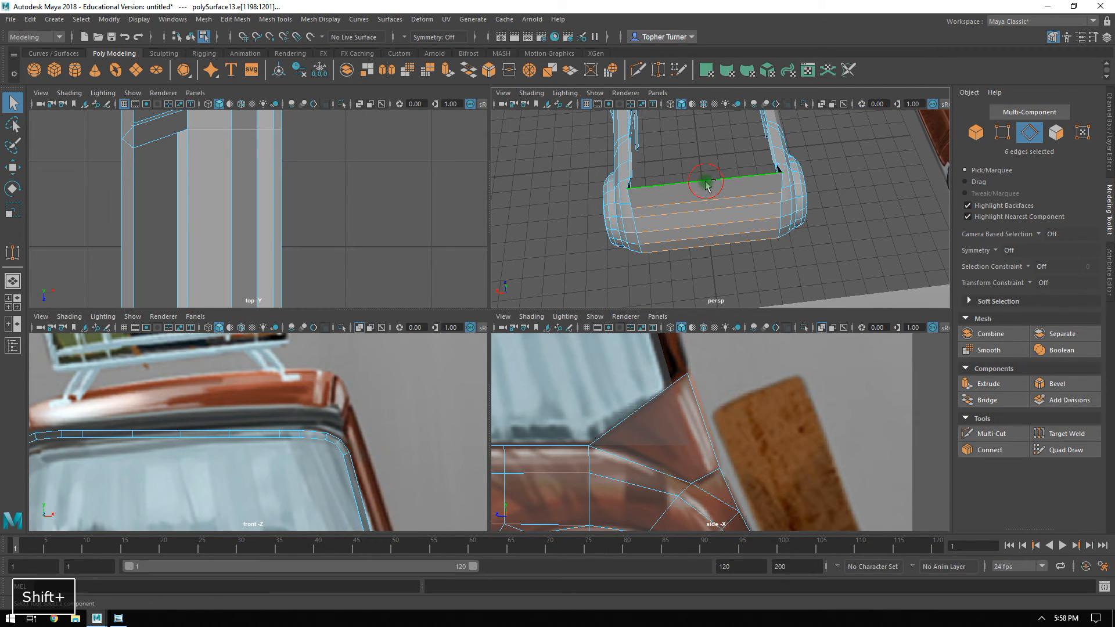
click(989, 450)
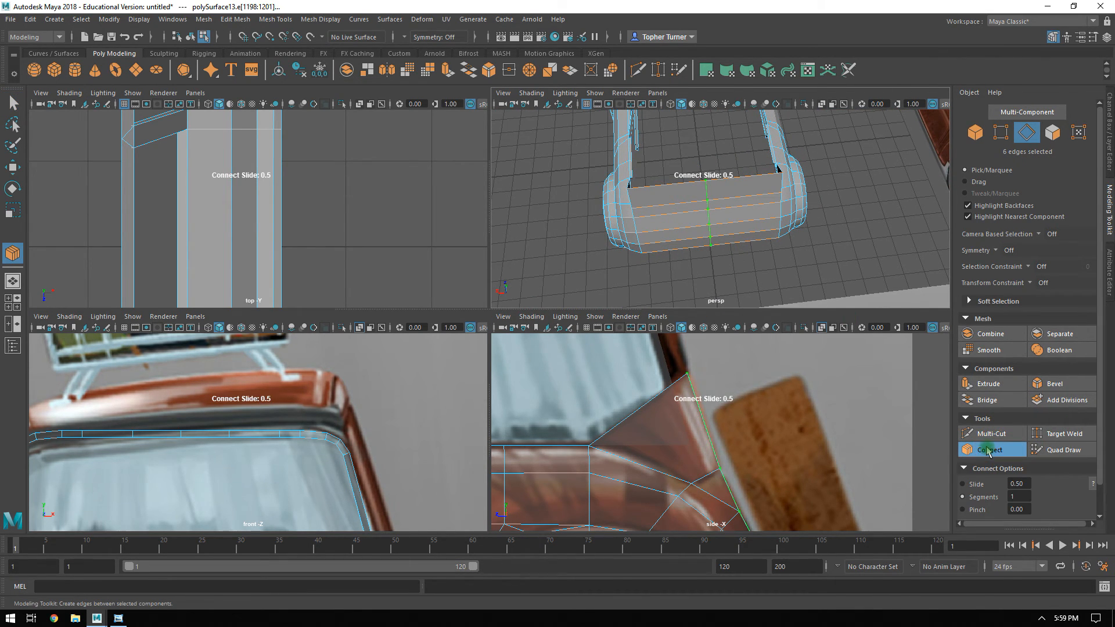
key(Return)
Delete the body mesh's faces on the car's right half up to the centre line.
alt+drag(729, 281, 758, 271)
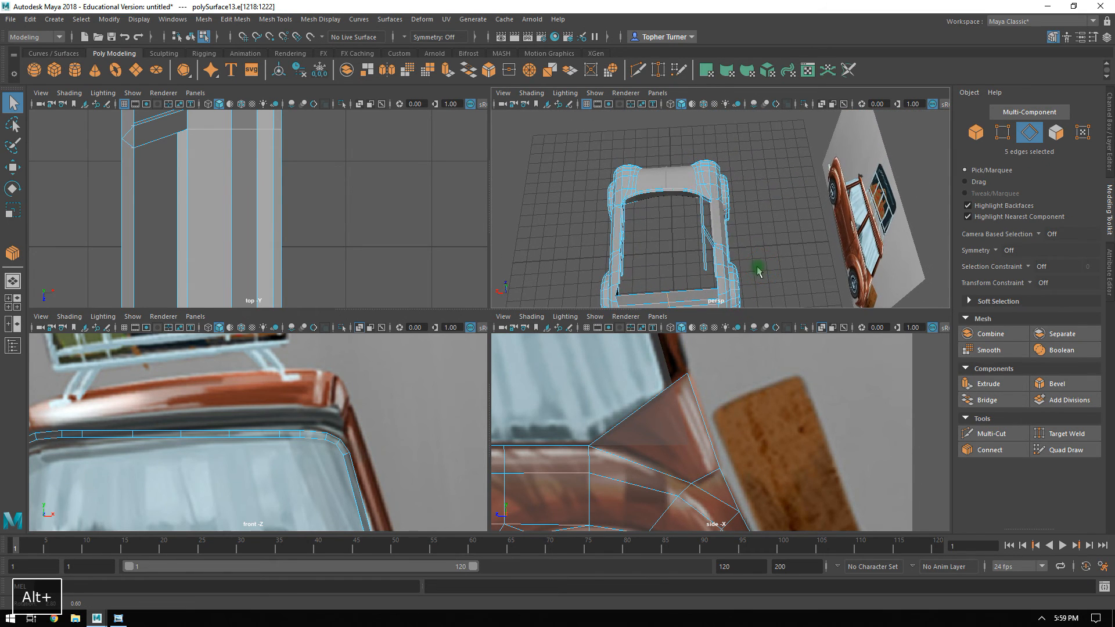
click(1055, 132)
click(676, 271)
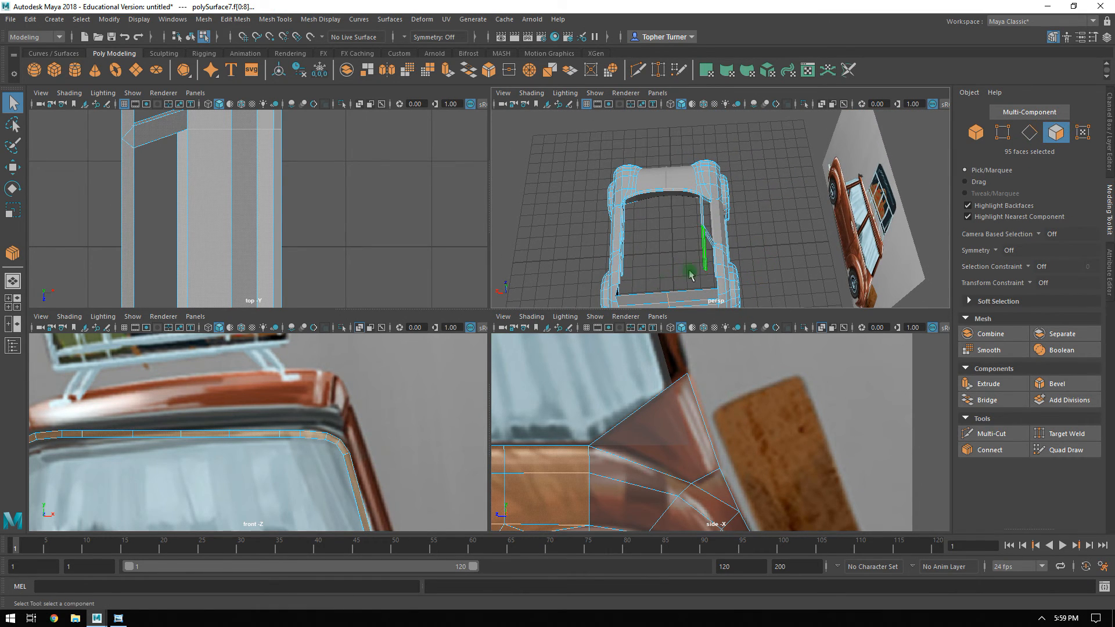
alt+right_drag(470, 237, 428, 180)
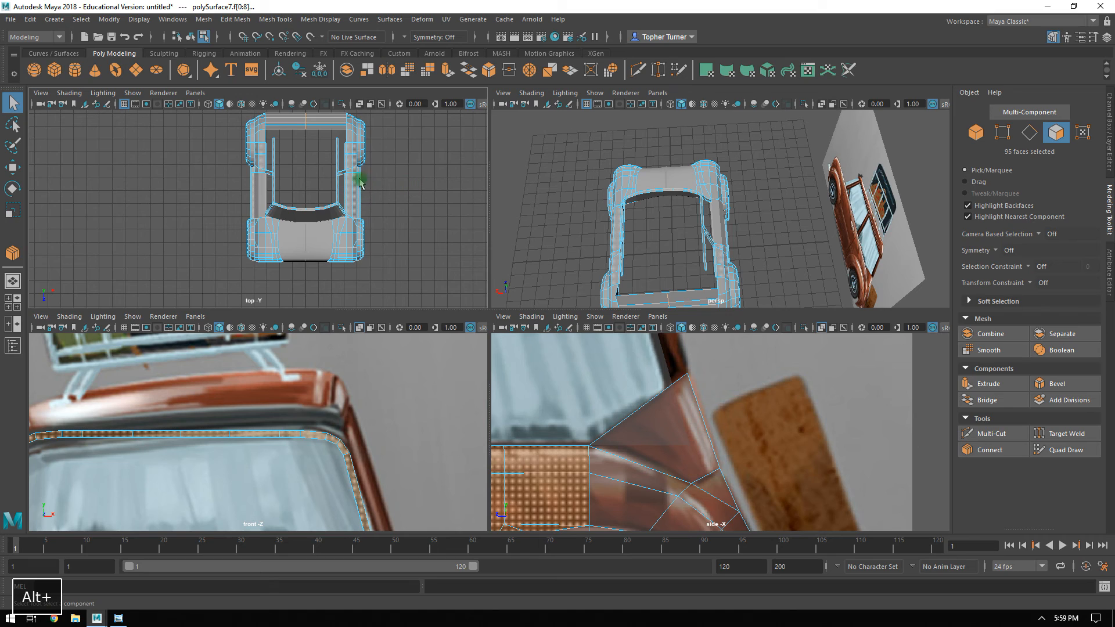
alt+middle_drag(349, 159, 350, 199)
alt+right_drag(350, 199, 321, 187)
drag(191, 143, 299, 324)
key(Delete)
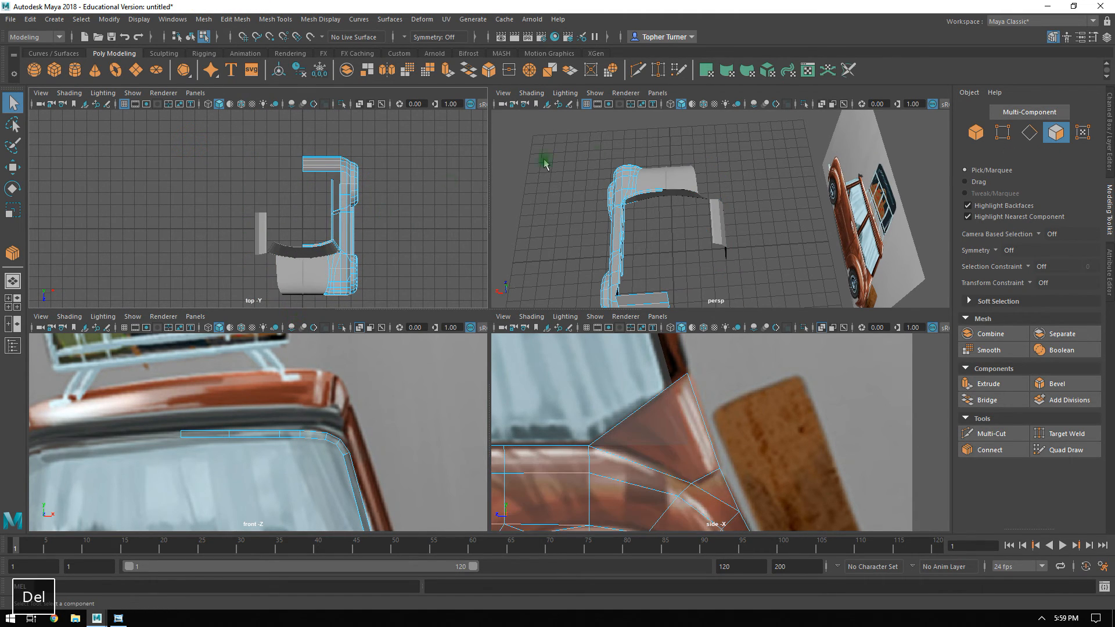
Select the edges along the seam between the remaining rear fender and the back panels in an enlarged perspective view.
key(space)
alt+drag(581, 284, 614, 239)
alt+right_drag(614, 239, 687, 314)
alt+middle_drag(687, 313, 692, 249)
alt+drag(696, 291, 761, 290)
alt+middle_drag(761, 291, 706, 294)
alt+drag(707, 294, 629, 308)
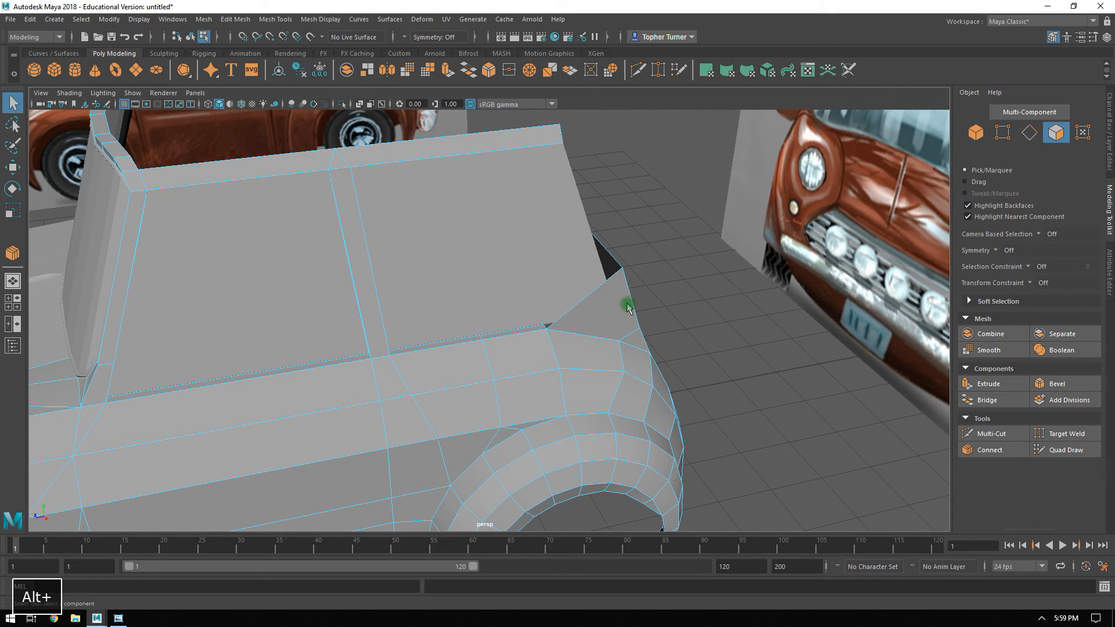
click(1029, 133)
click(707, 296)
alt+drag(707, 296, 577, 306)
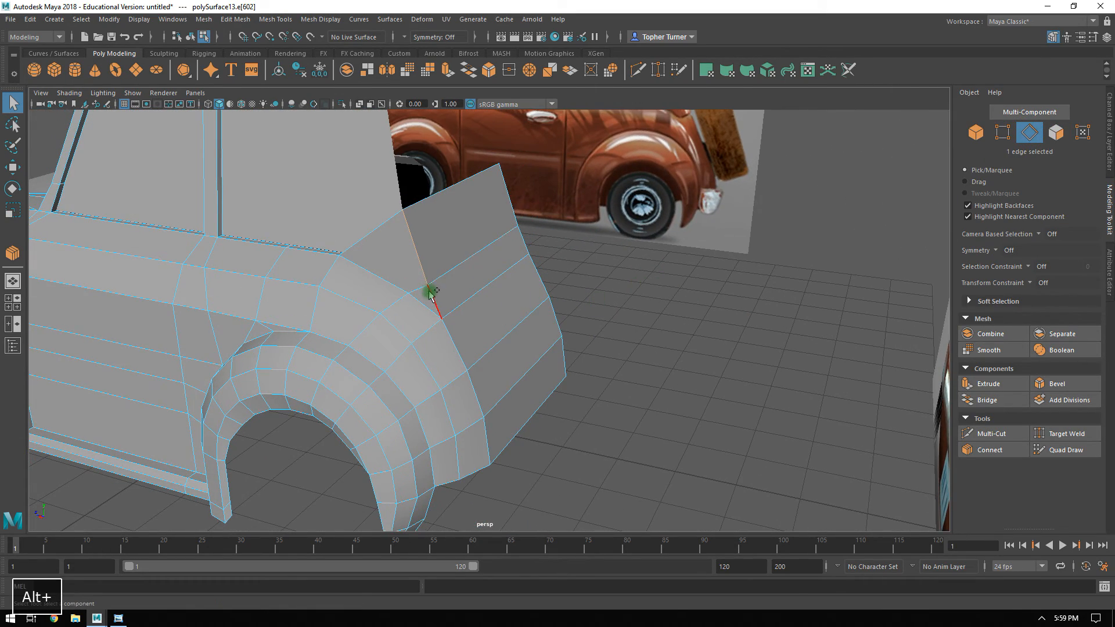
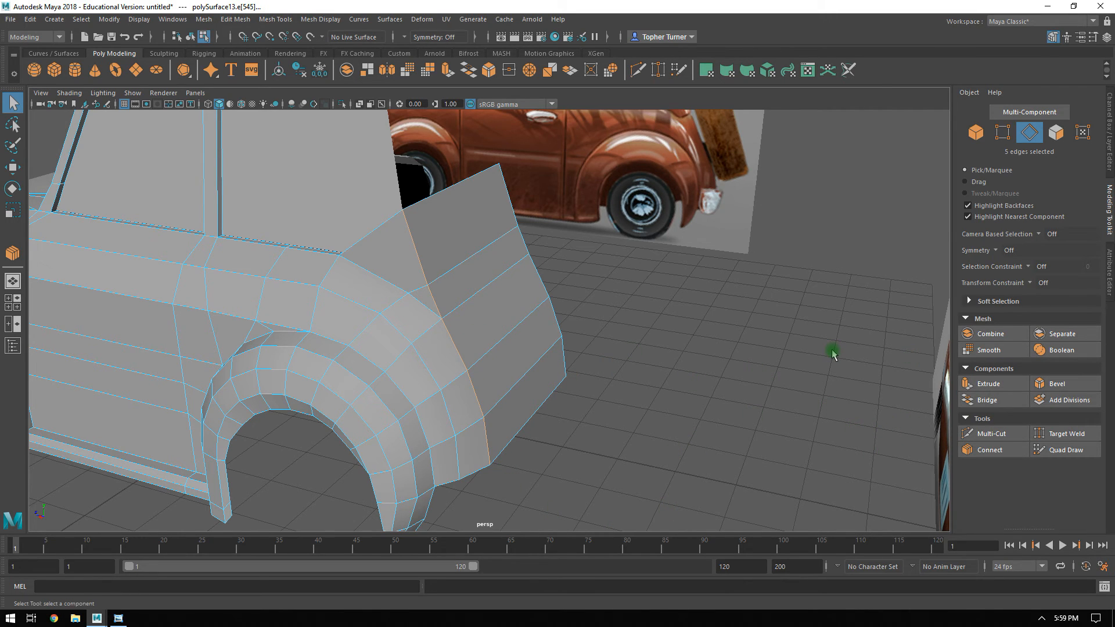
Select the two small corner faces between the rear fender, the side window ledge and the back panel.
alt+drag(668, 303, 629, 414)
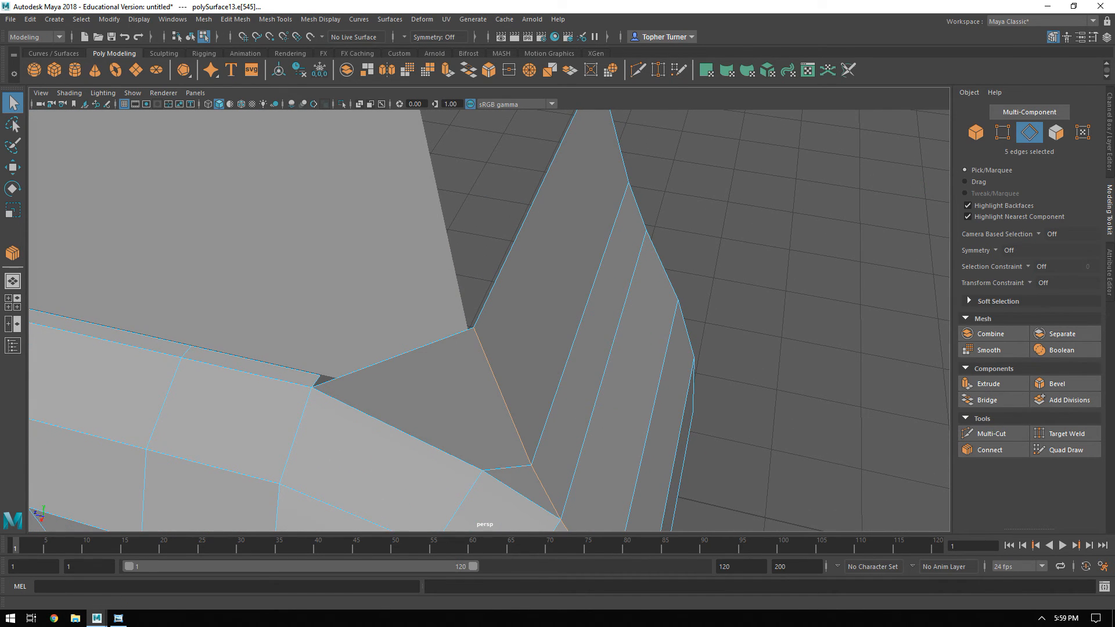
click(1055, 136)
click(444, 384)
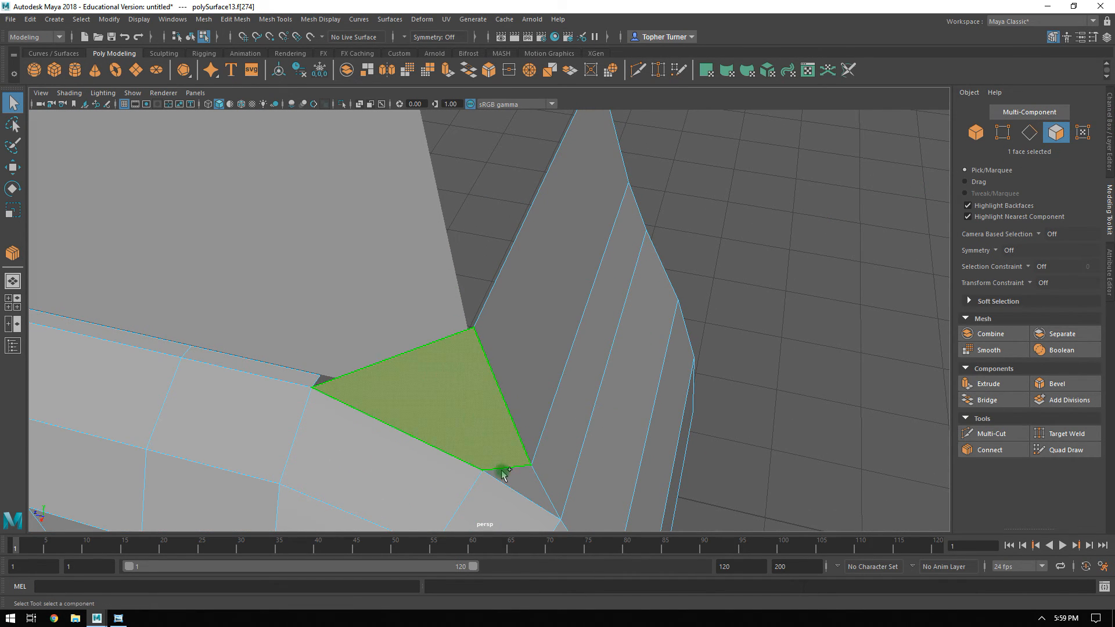
shift+click(509, 481)
alt+drag(513, 418, 453, 428)
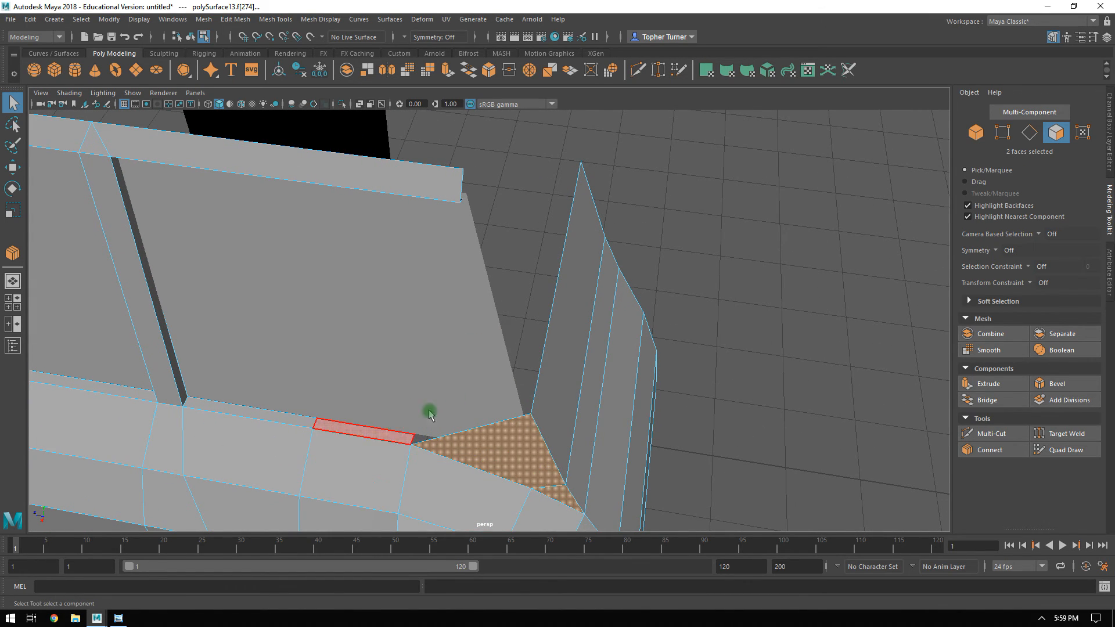
Check the X position of the ledge edge beneath the rear side window with the Move tool.
click(1028, 132)
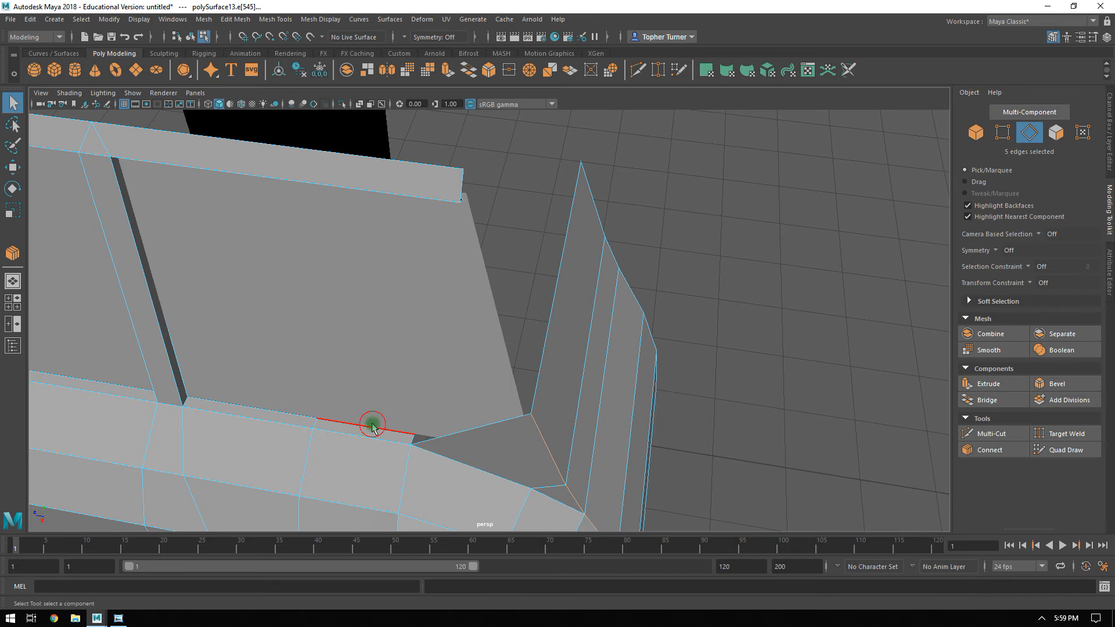
alt+drag(685, 400, 905, 481)
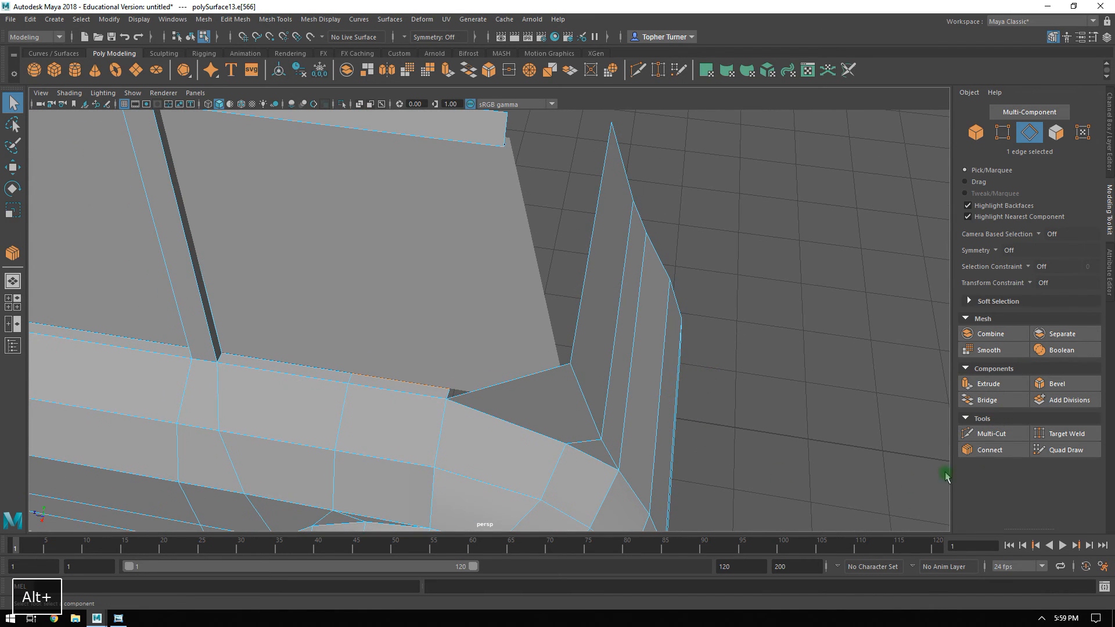
key(w)
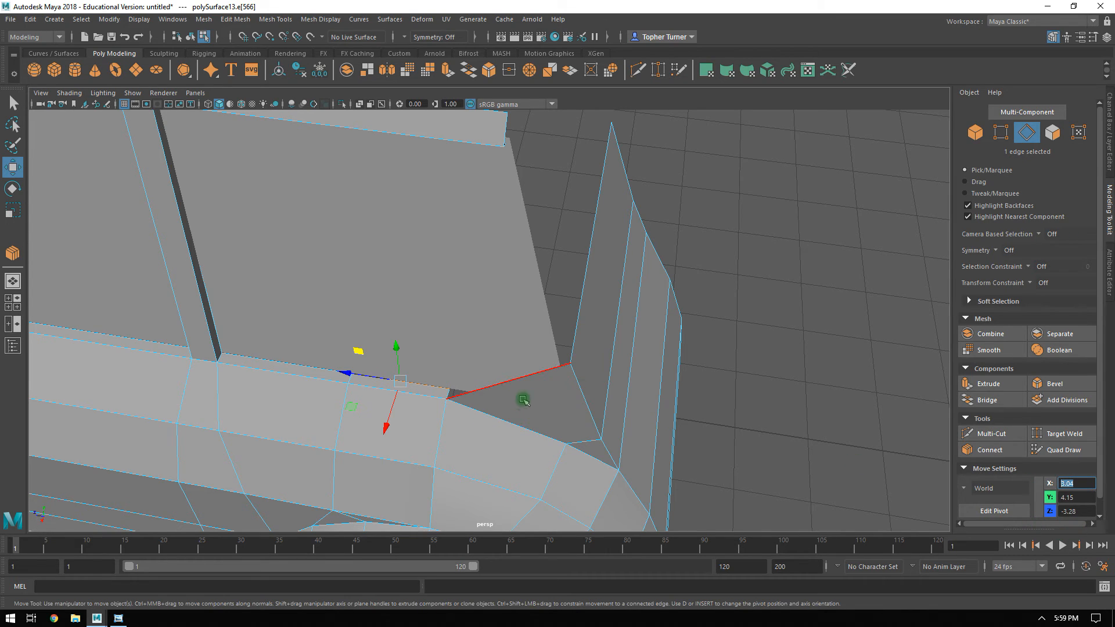
Detach the two rear corner faces from the surrounding mesh and set their X position to 3.04.
click(1052, 133)
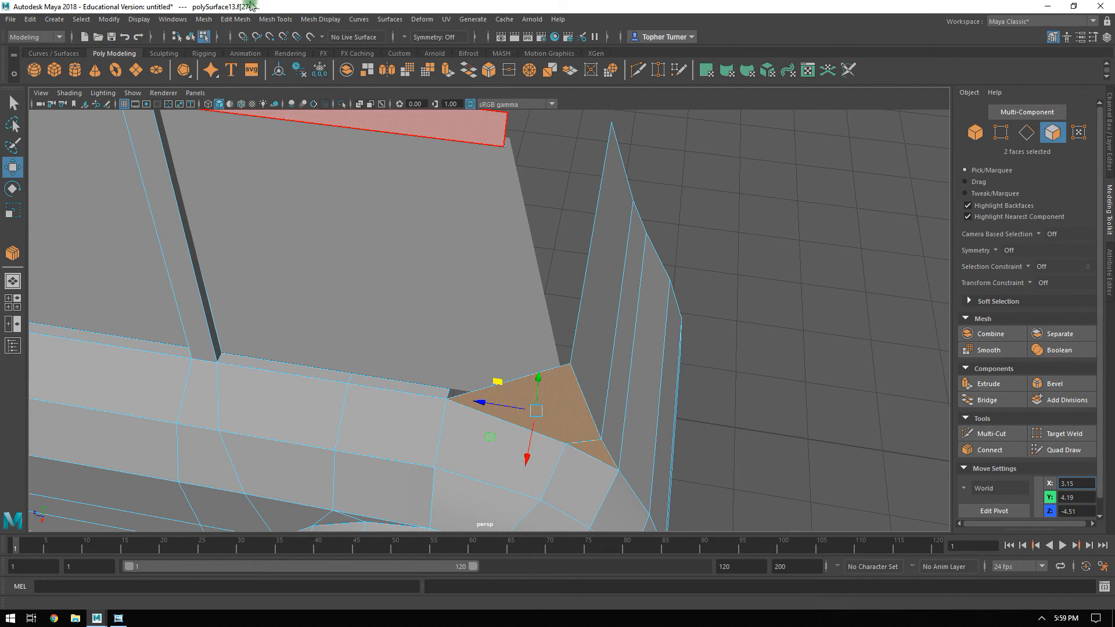
click(235, 19)
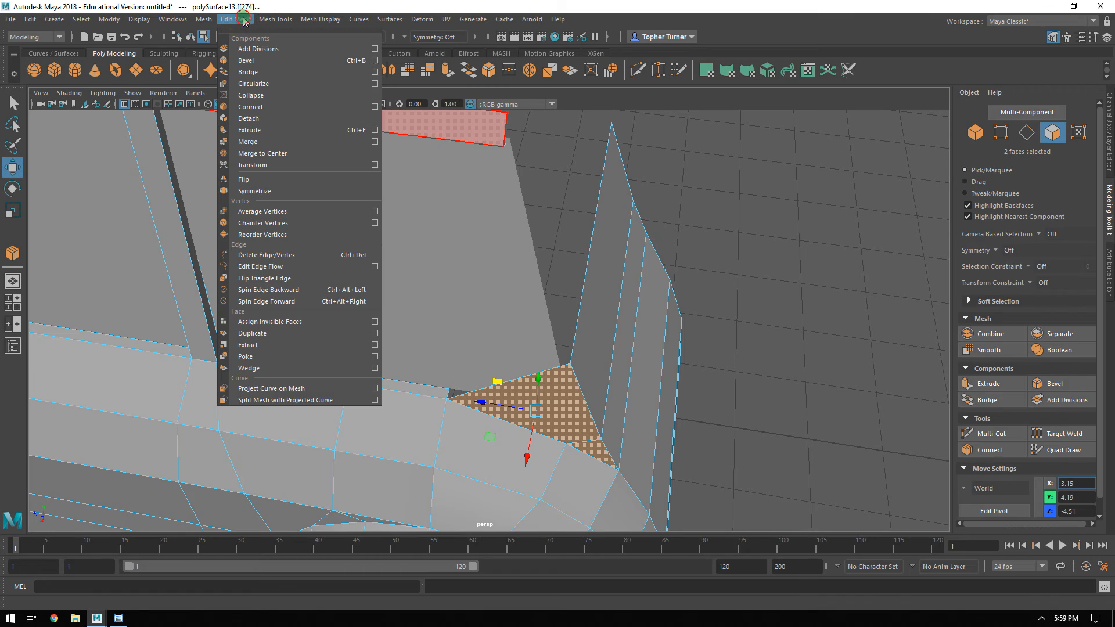
click(279, 129)
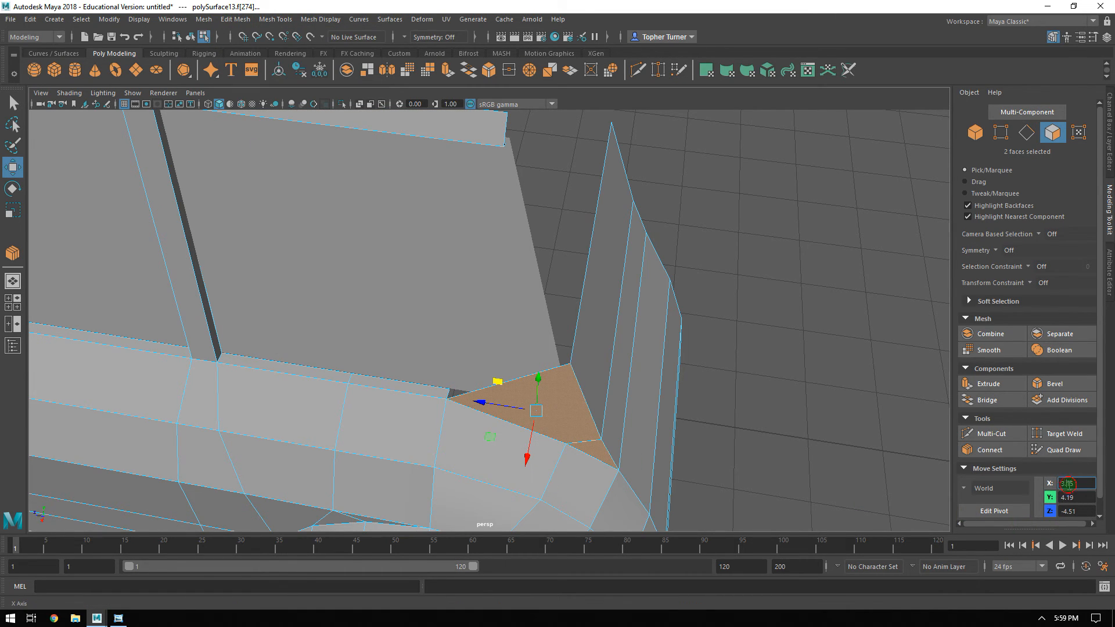
text(3.04)
key(Return)
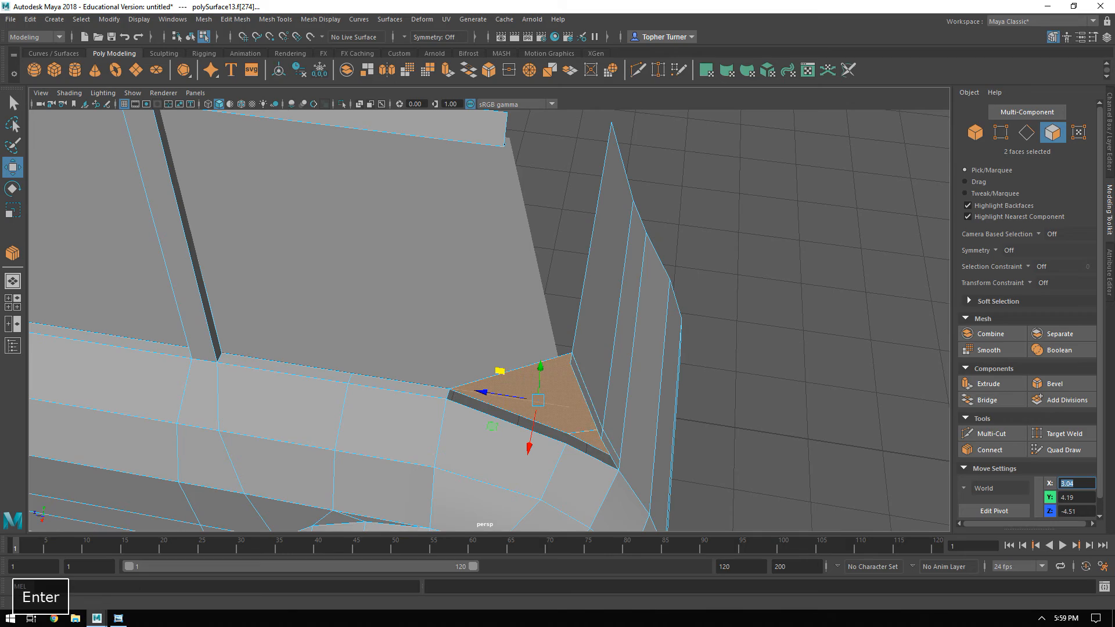
Target-weld the detached corner panel's rear vertices to the matching vertices of the uppermost back panel.
alt+drag(766, 408, 691, 273)
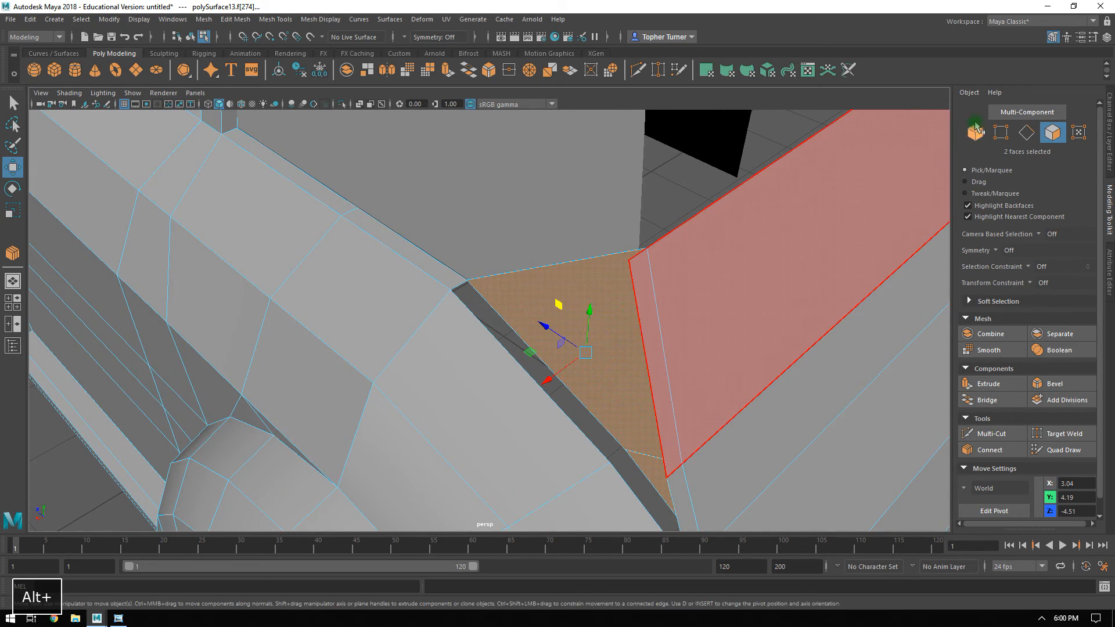
key(F9)
click(696, 174)
alt+middle_drag(760, 281, 739, 239)
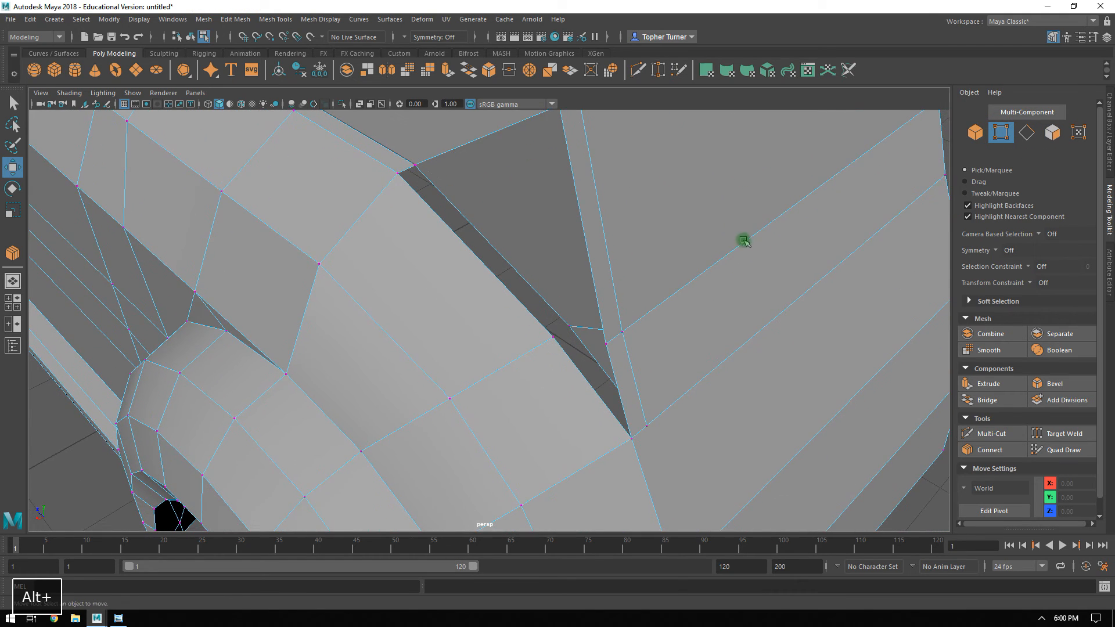
click(1062, 433)
alt+middle_drag(543, 119, 555, 179)
drag(555, 179, 572, 165)
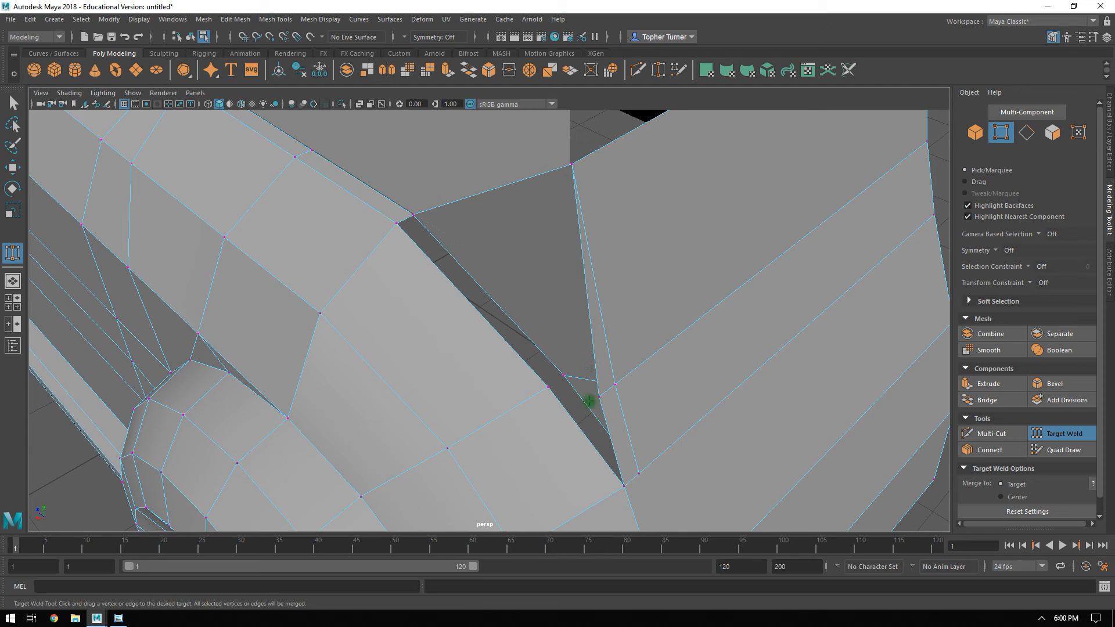
drag(618, 379, 619, 378)
alt+middle_drag(619, 378, 618, 346)
Delete the back panel face directly below the uppermost one, beside the corner panel's lower tip.
click(1052, 132)
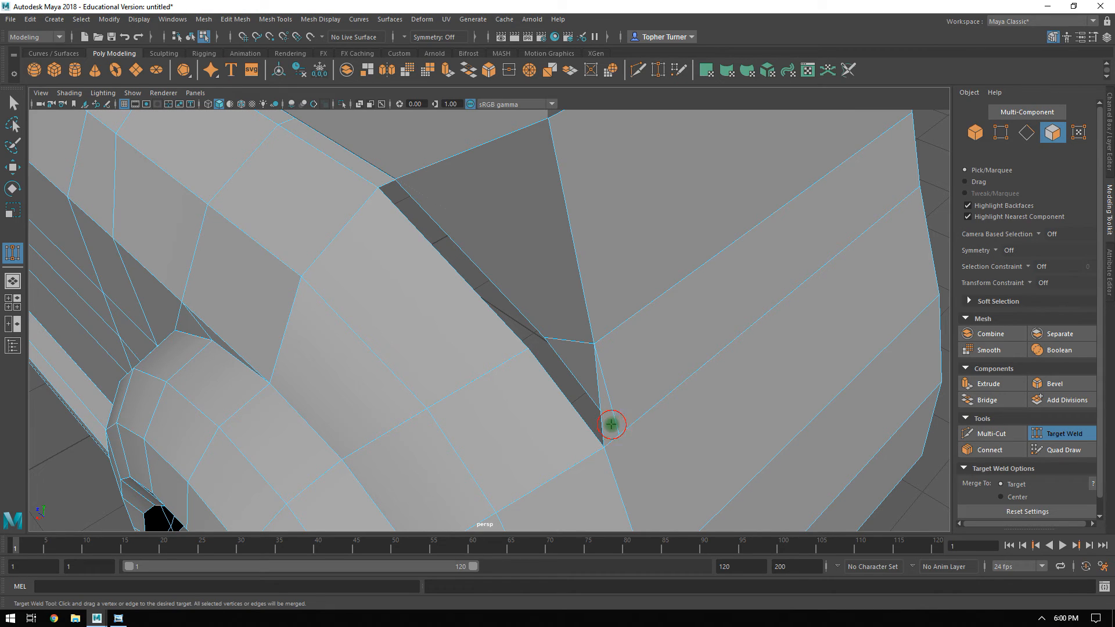
click(1036, 433)
click(611, 419)
key(Delete)
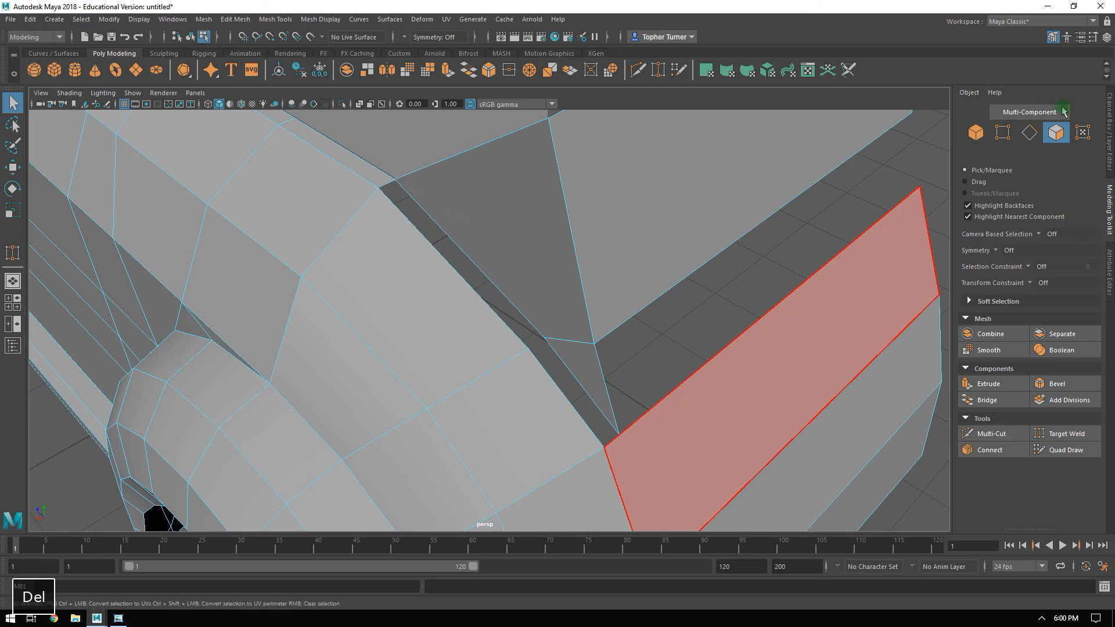
Cut the back panel below the gap from its lower fender-side vertex up to the corner panel's lower tip.
alt+drag(668, 302, 615, 276)
click(1002, 139)
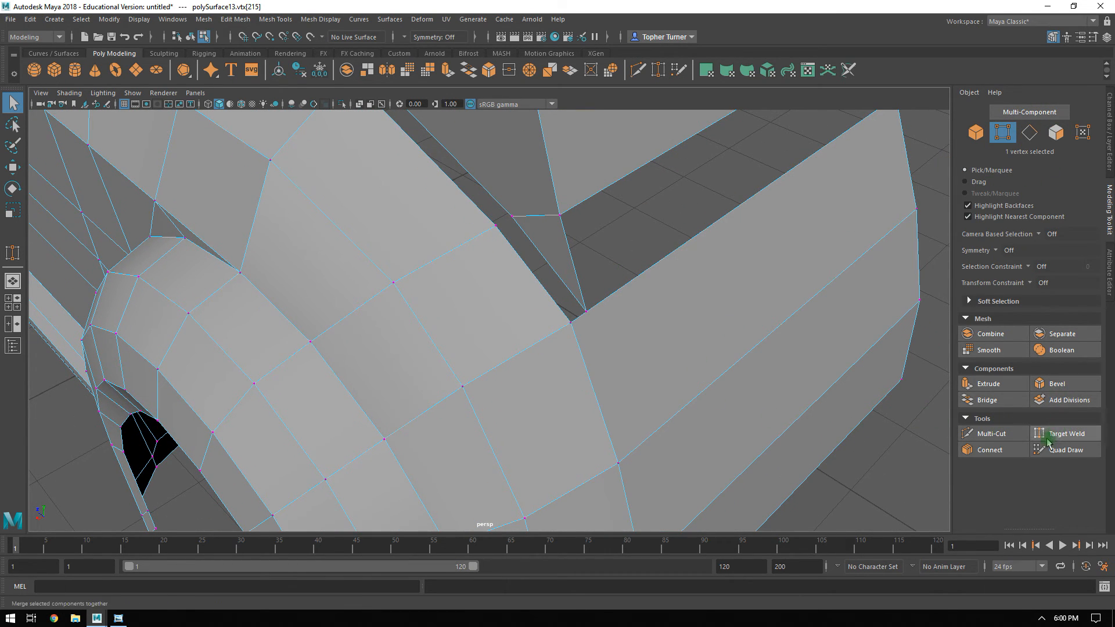
click(991, 433)
click(618, 463)
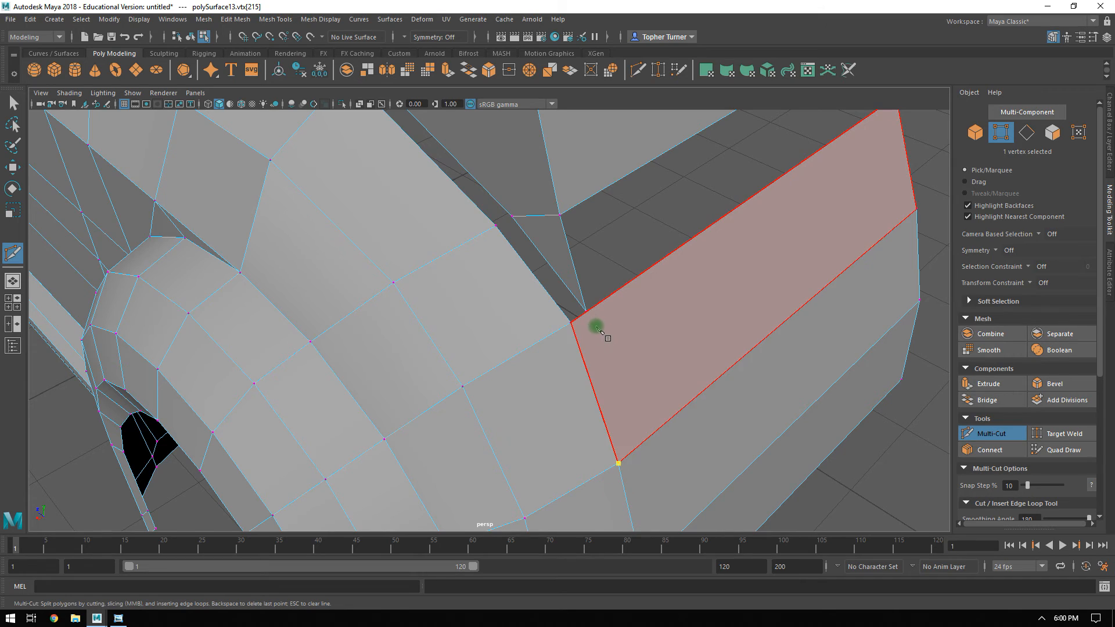
click(590, 311)
key(Return)
Try to target-weld the rear fender's open border edges onto the edges of the corner panel.
click(1062, 433)
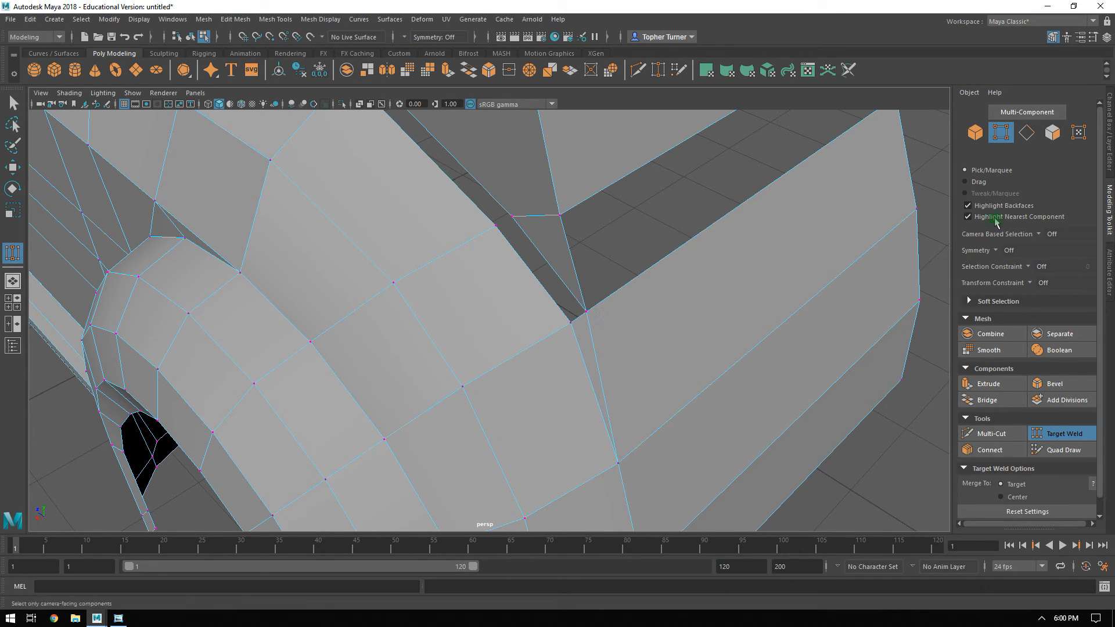
click(1026, 132)
drag(547, 266, 547, 261)
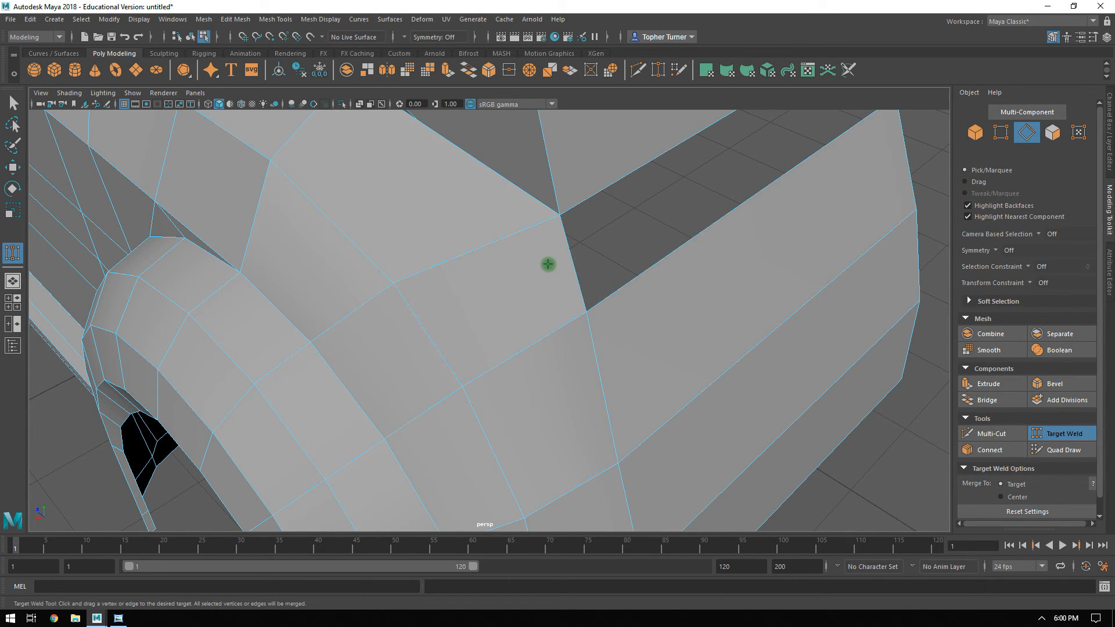
key(ctrl+z)
click(1070, 435)
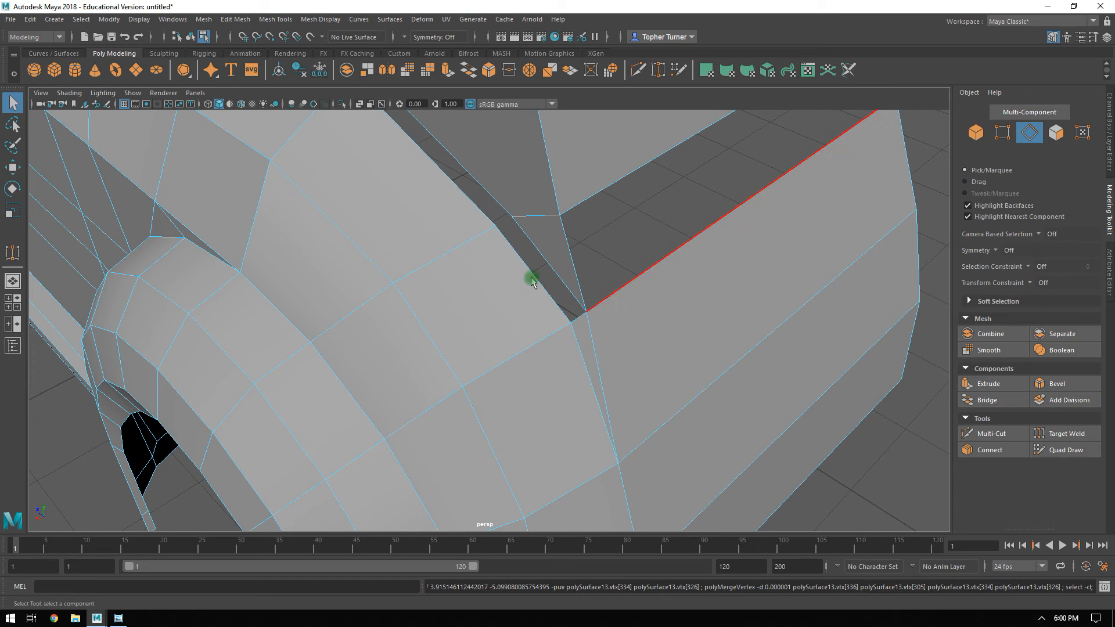
Try to bridge both pairs of facing edges between the rear fender and the corner panel in one operation.
click(524, 271)
shift+click(546, 254)
alt+middle_drag(511, 217, 553, 298)
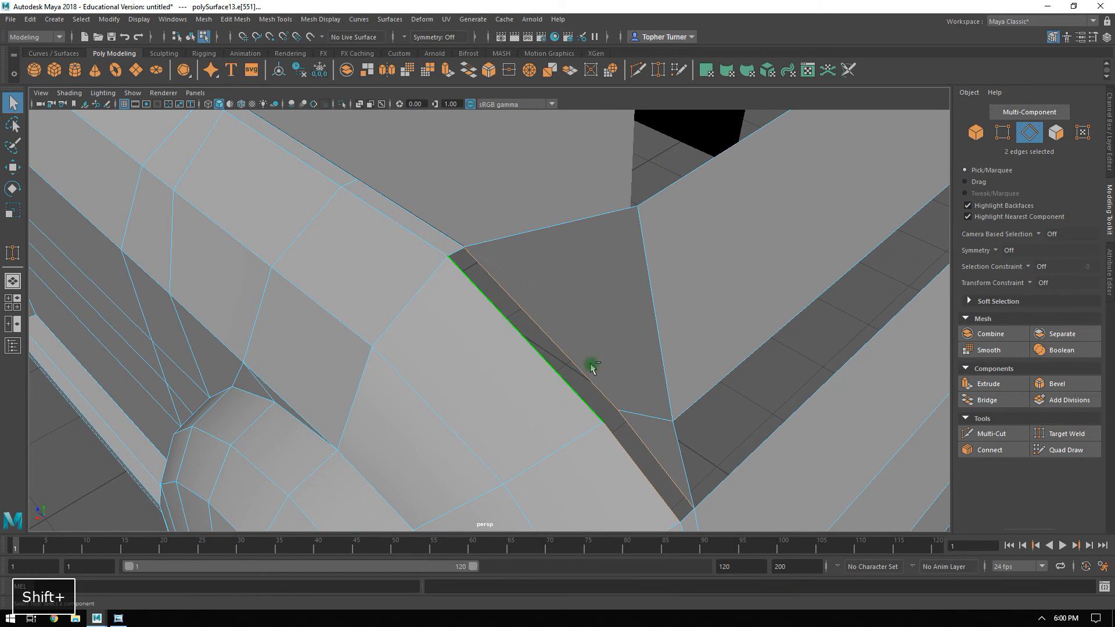
click(985, 400)
alt+drag(585, 311, 567, 294)
key(ctrl+z)
click(997, 401)
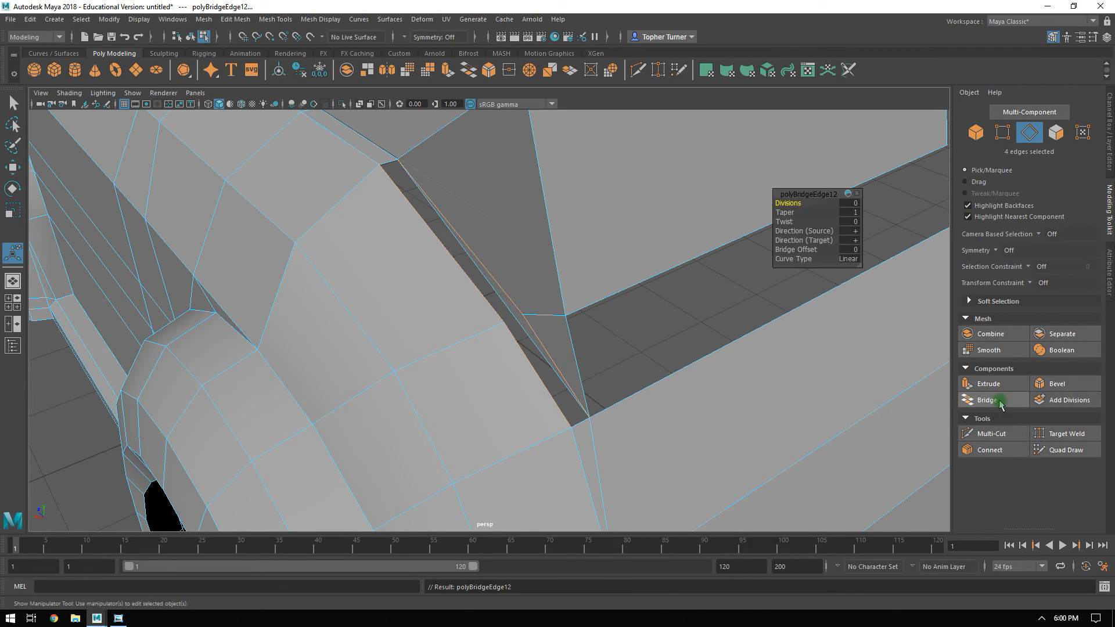
key(ctrl+z)
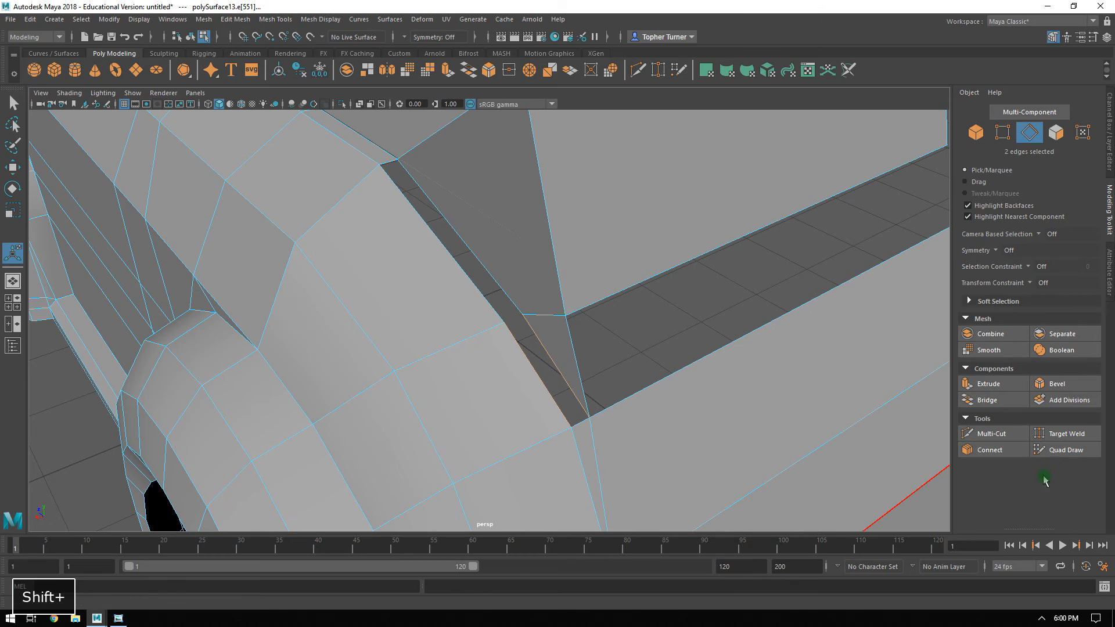
Bridge the lower and upper edge pairs between the rear fender and the corner panel separately.
click(994, 400)
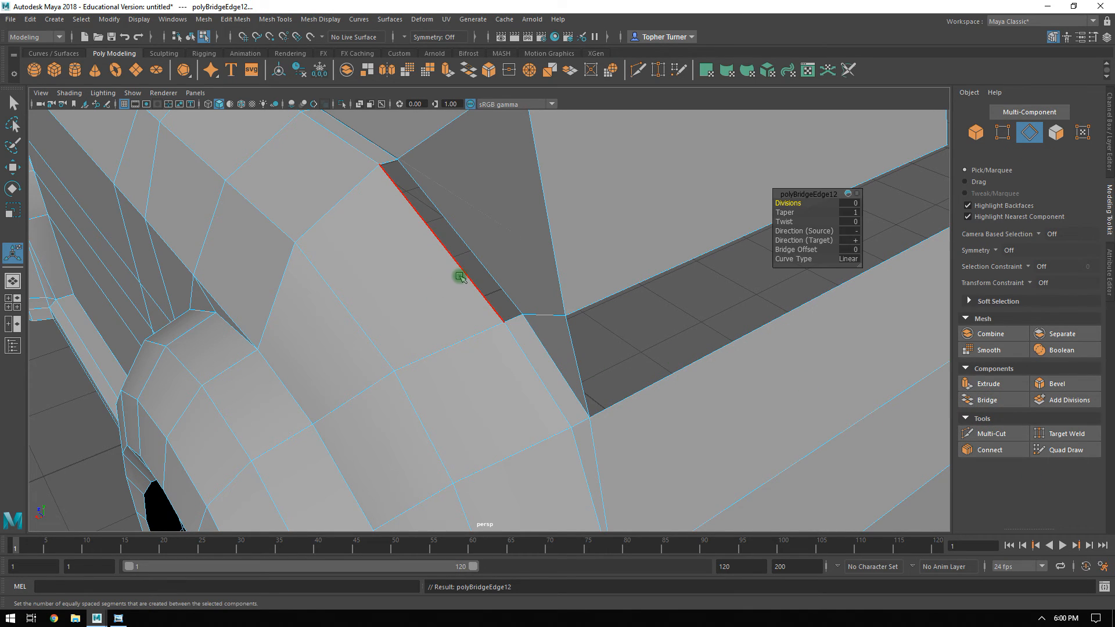
click(481, 262)
shift+click(676, 392)
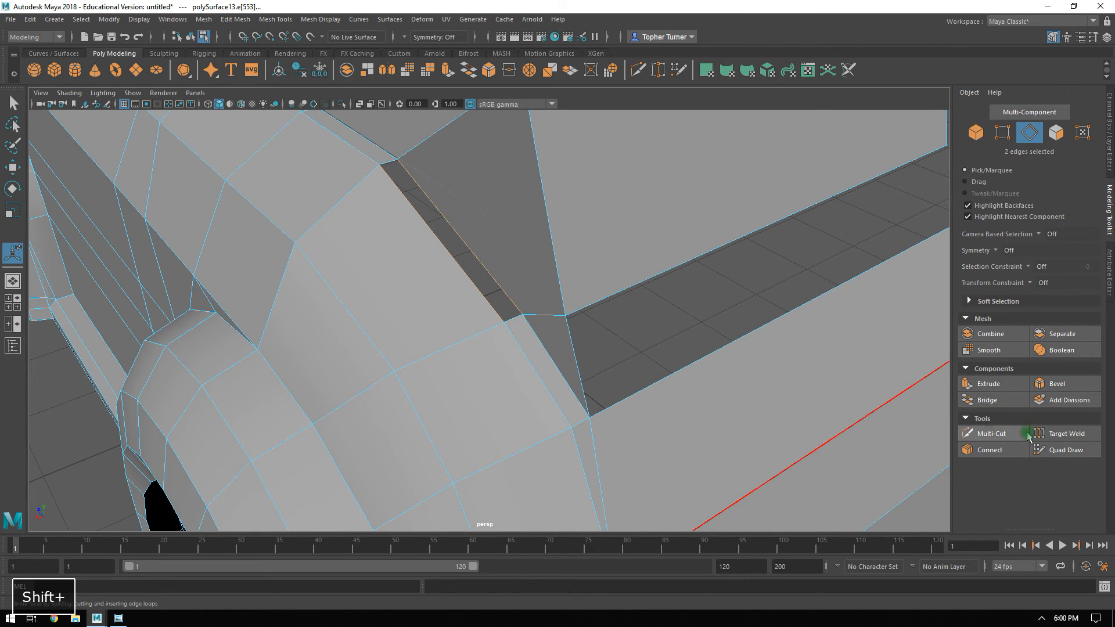
click(987, 400)
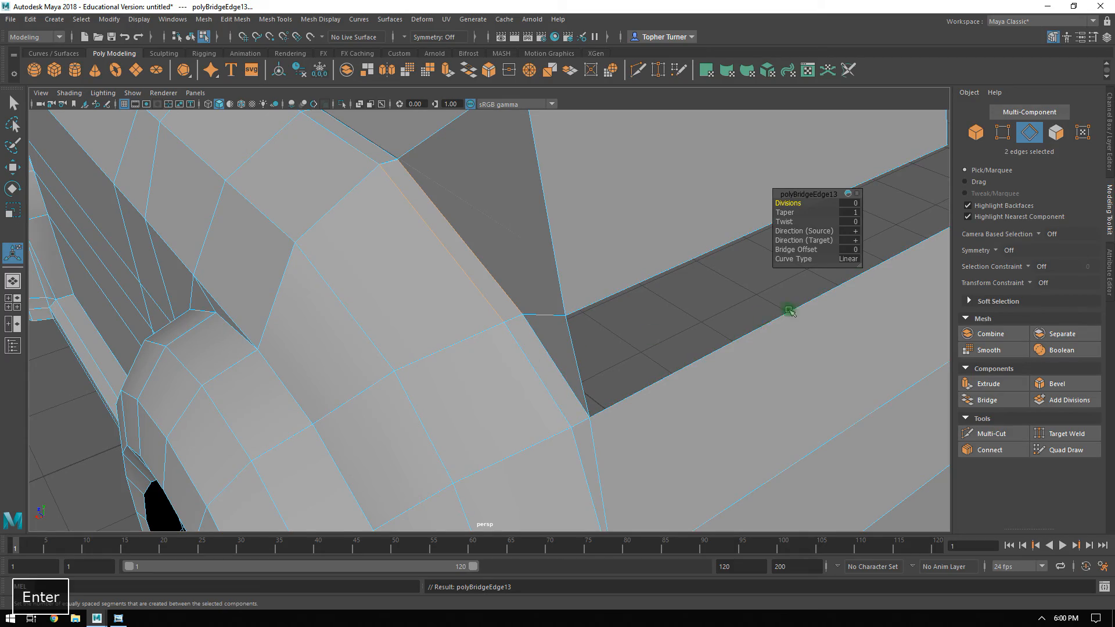
Return to object selection and hide the Reference layer so the car's rear can be inspected unobstructed.
click(977, 133)
alt+drag(667, 341, 702, 222)
alt+drag(687, 301, 545, 273)
alt+middle_drag(545, 273, 629, 371)
alt+drag(629, 371, 589, 366)
click(1108, 123)
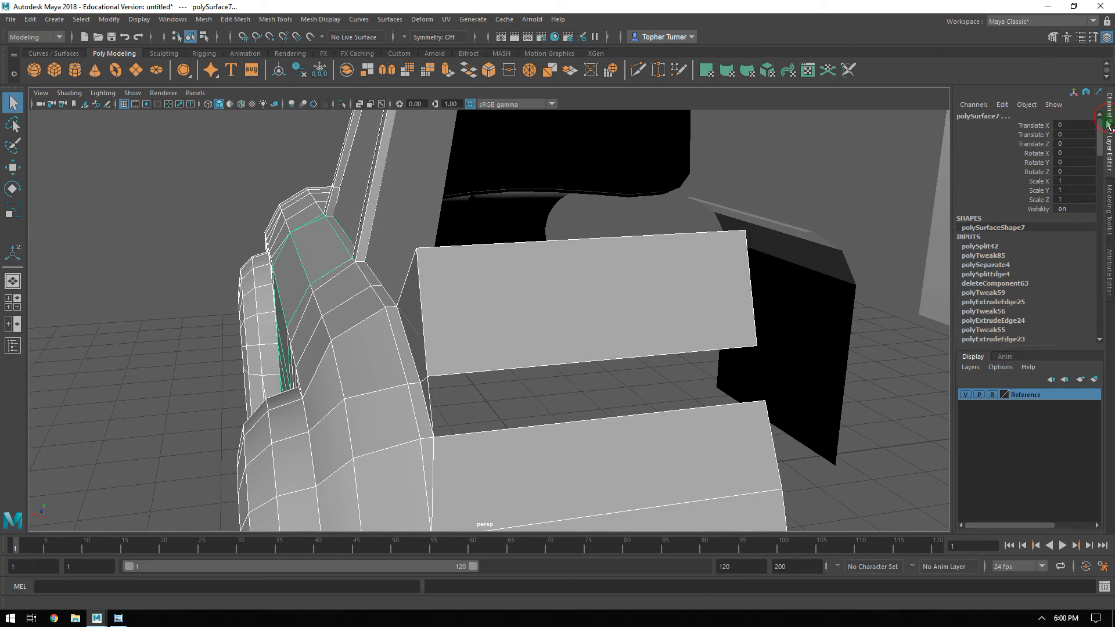
click(966, 395)
alt+drag(883, 398, 601, 326)
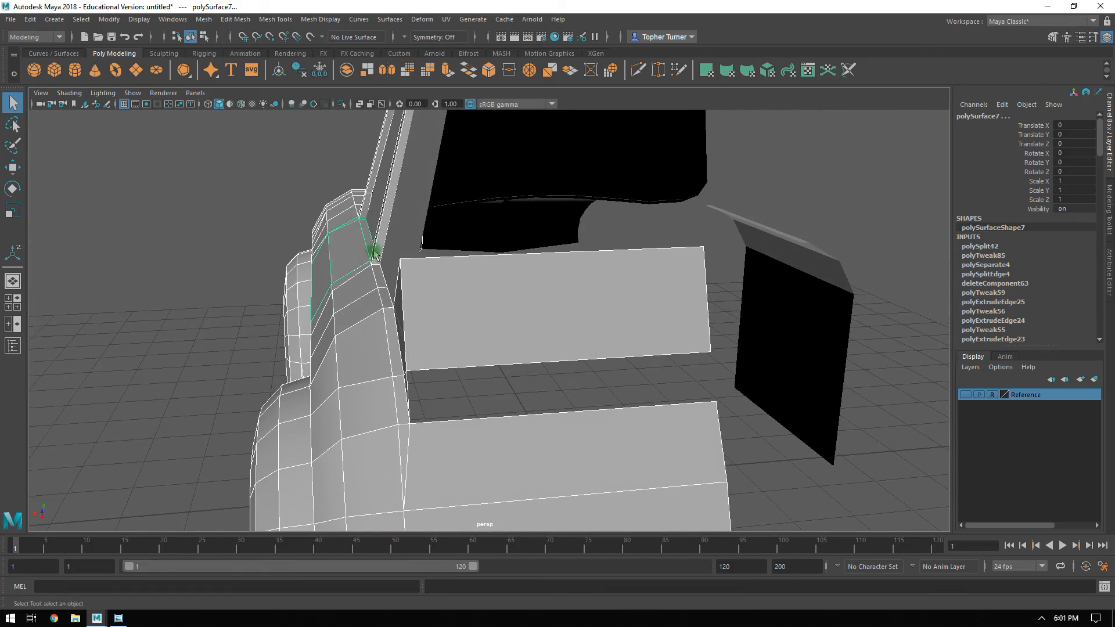
alt+drag(416, 391, 642, 306)
Bridge the facing edges above and below the opening in the back panels to fill the missing strip.
click(1109, 206)
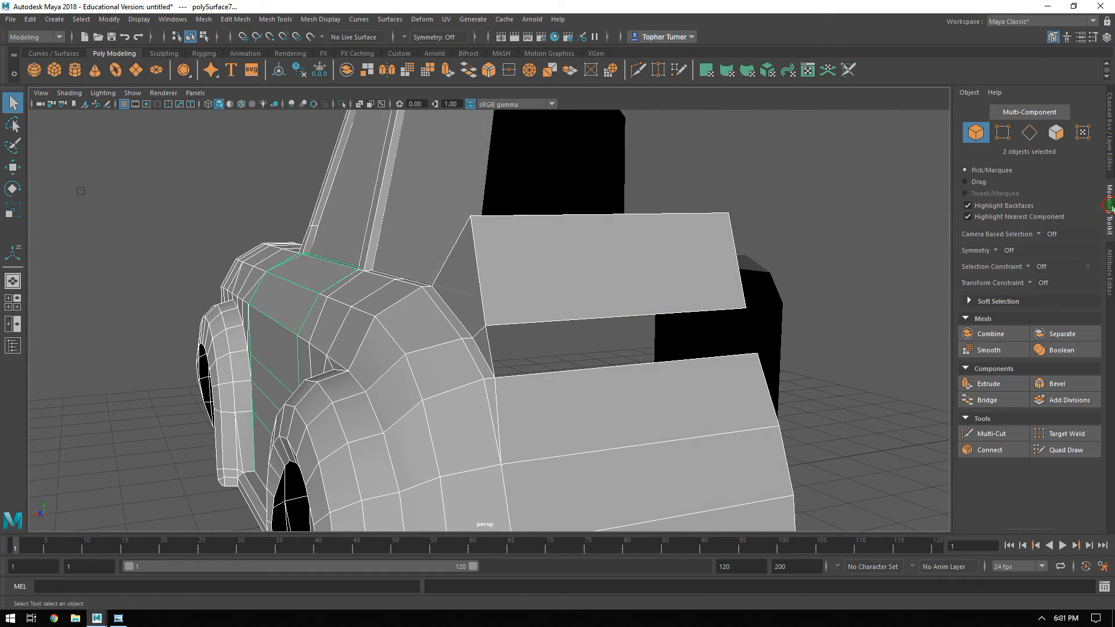
click(1029, 132)
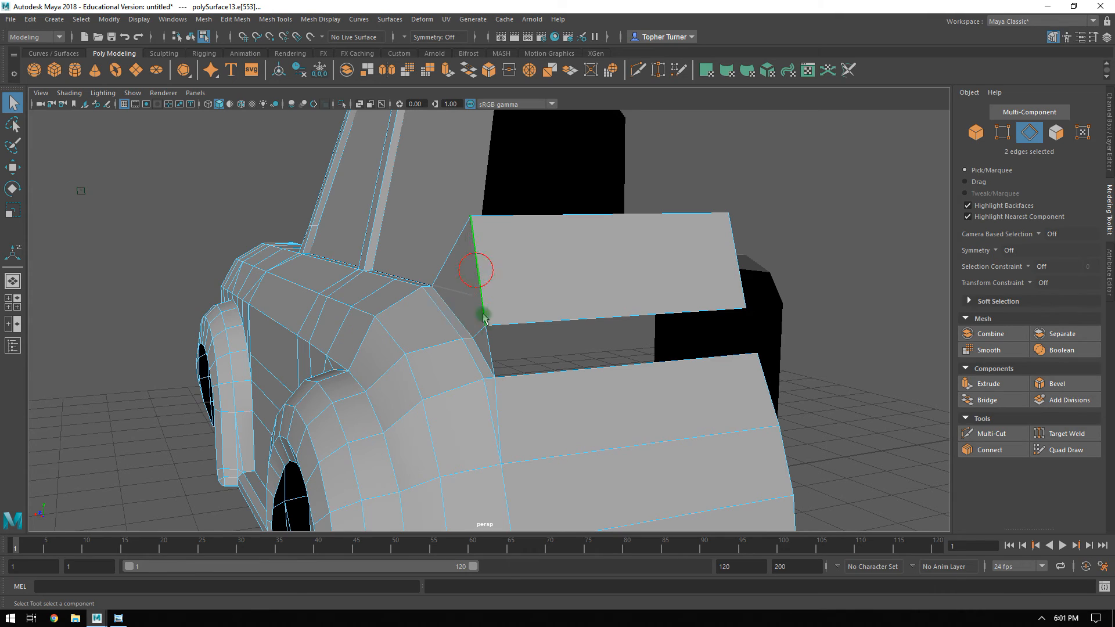
alt+drag(535, 361, 706, 346)
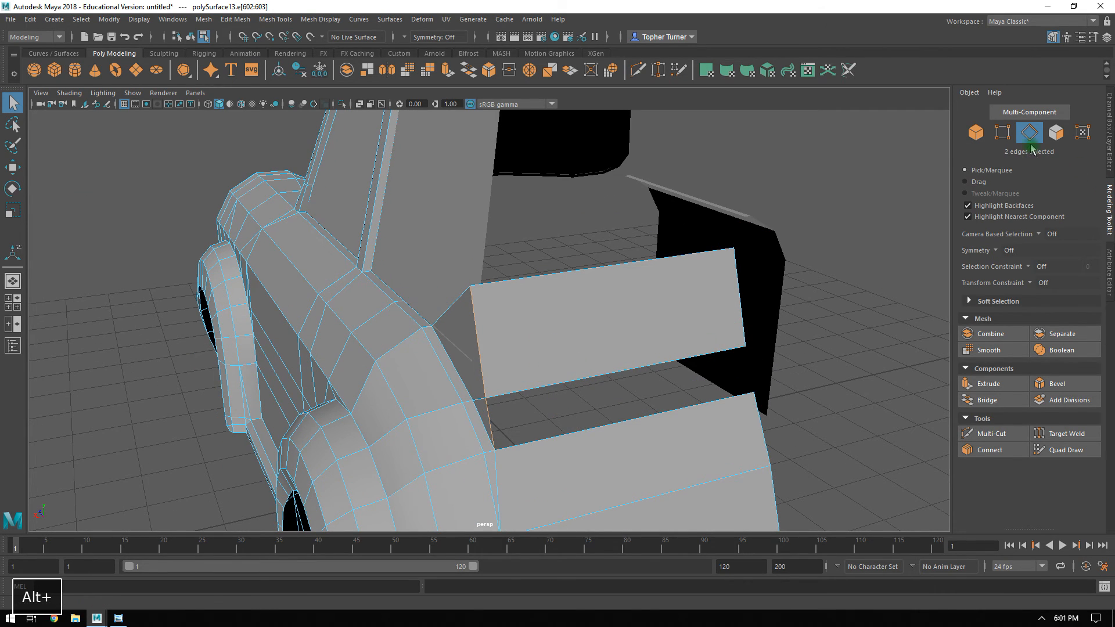
click(996, 400)
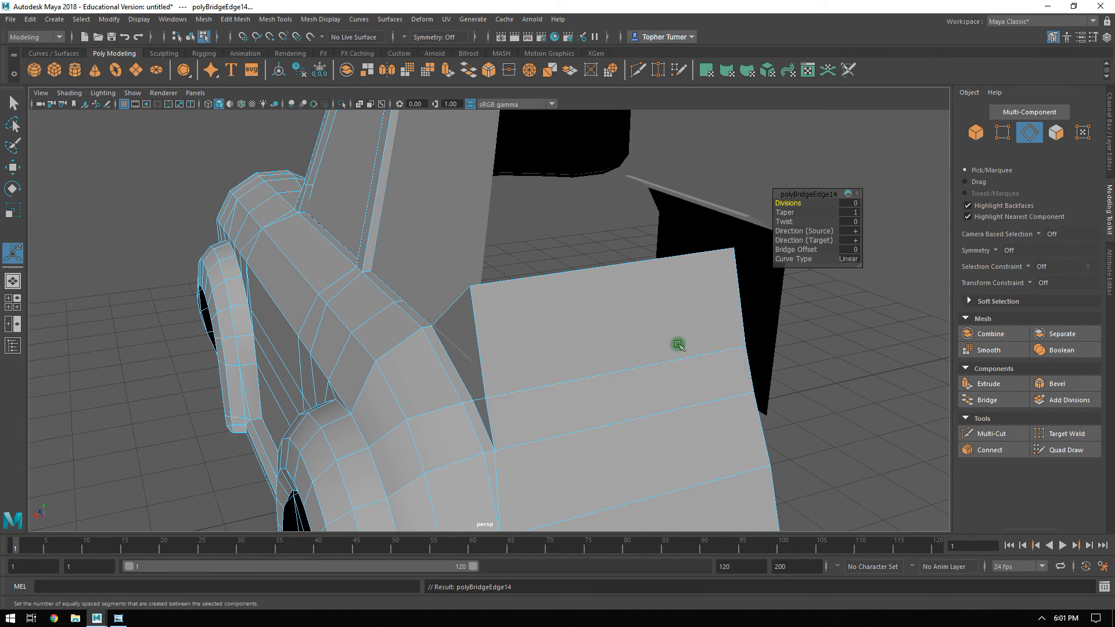
Select the continuous vertical run of edges where the back panels meet the corner panel and rear fender.
click(483, 372)
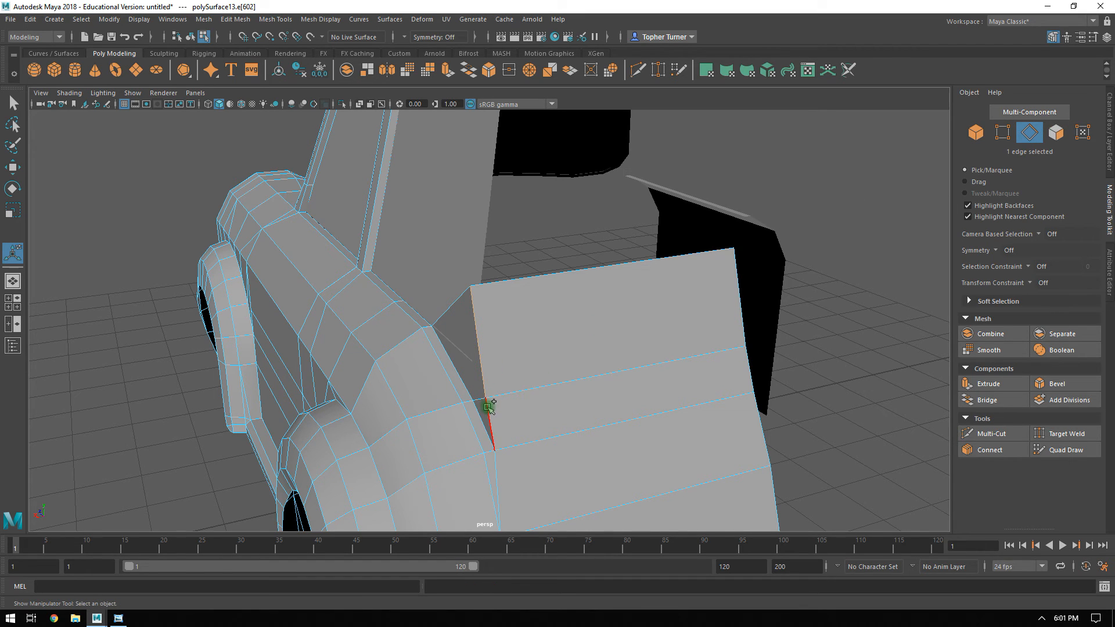
shift+click(489, 407)
alt+drag(587, 401, 633, 326)
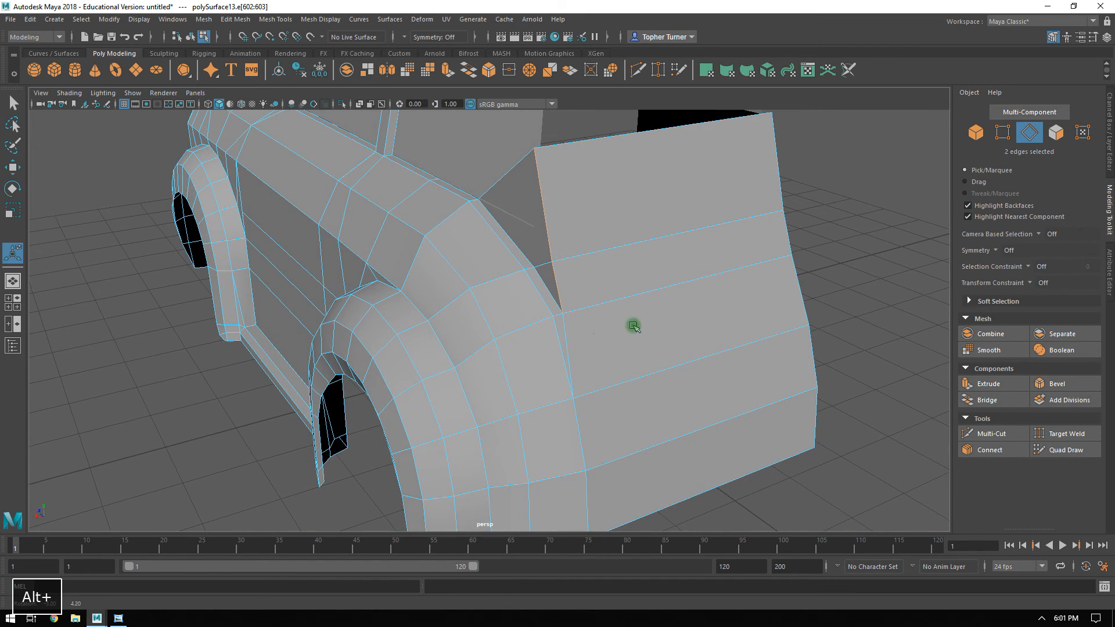
shift+click(568, 338)
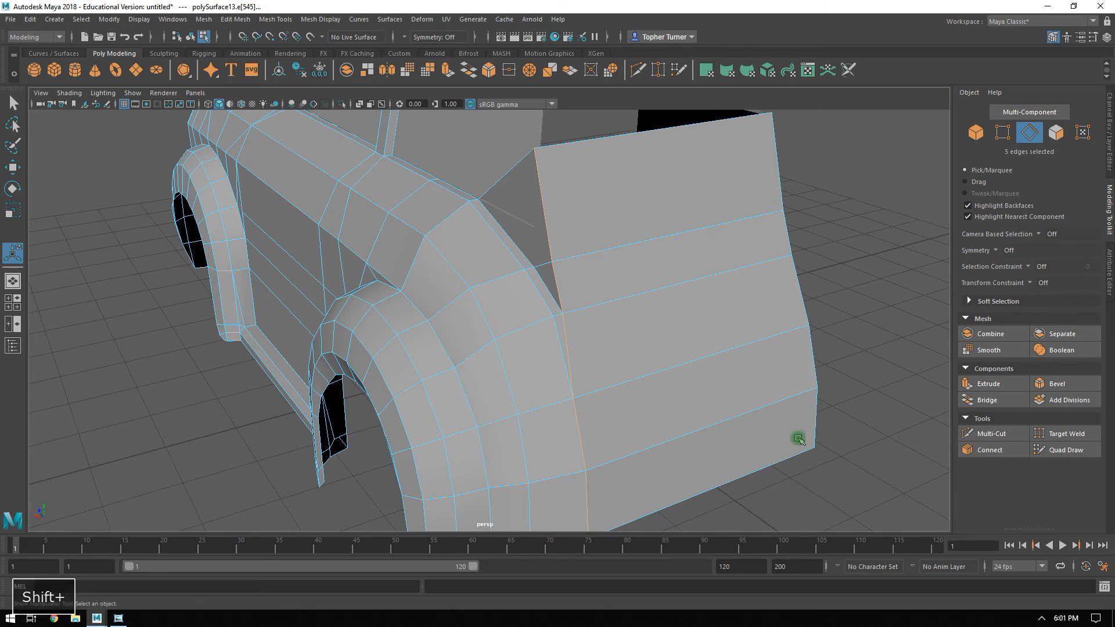
Try to bevel the full vertical run of edges along the rear seam with a fraction of 0.532.
alt+drag(796, 443, 903, 386)
click(1057, 384)
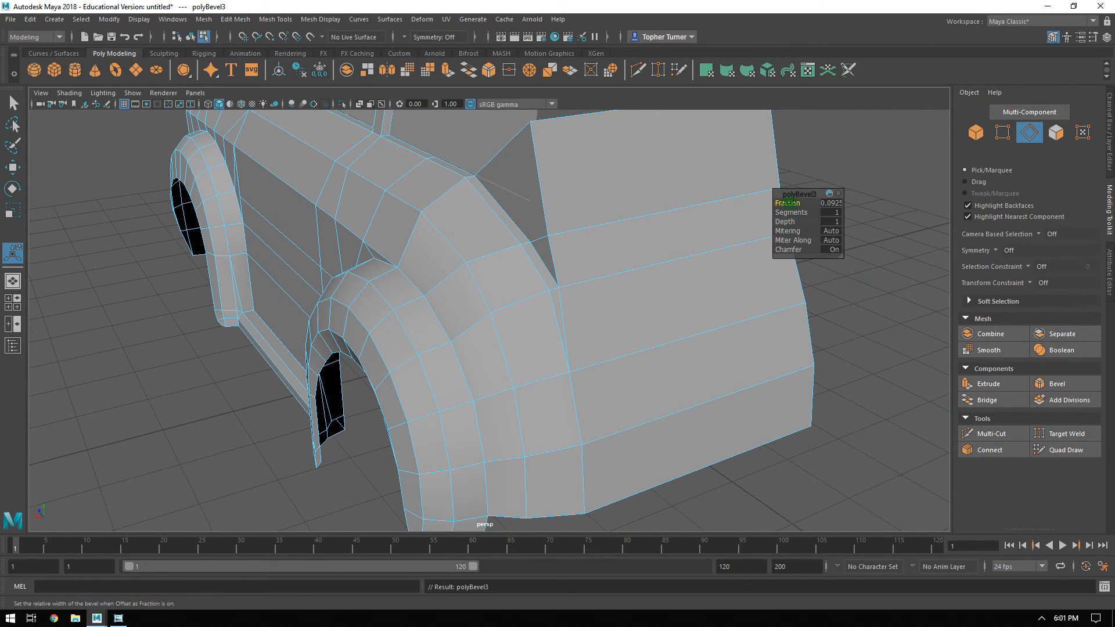
ctrl+drag(788, 201, 793, 202)
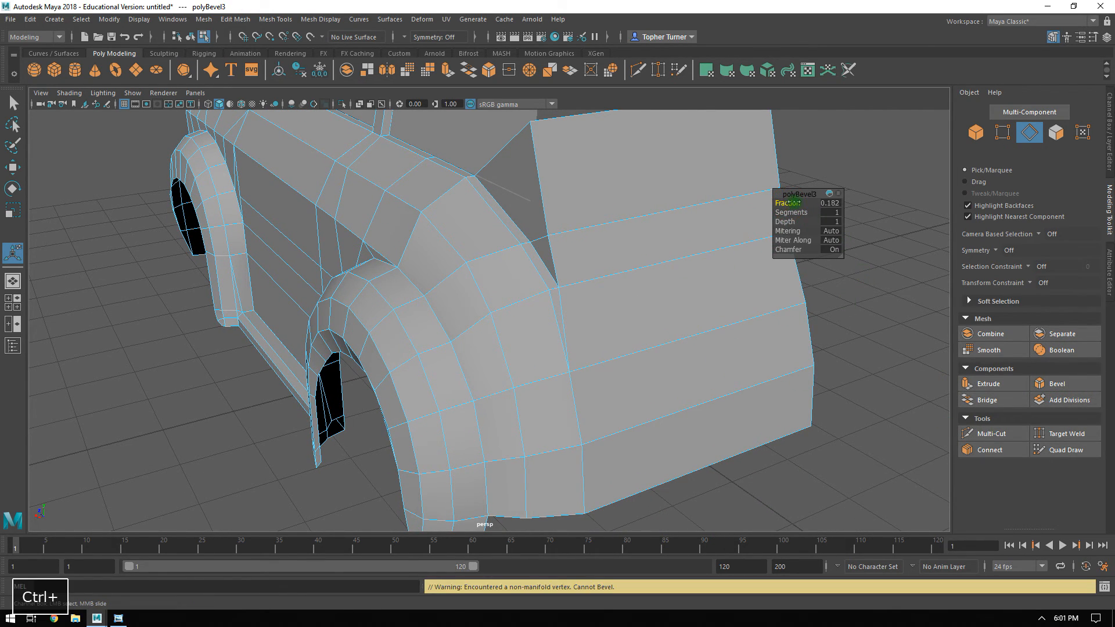
click(559, 244)
shift+click(551, 219)
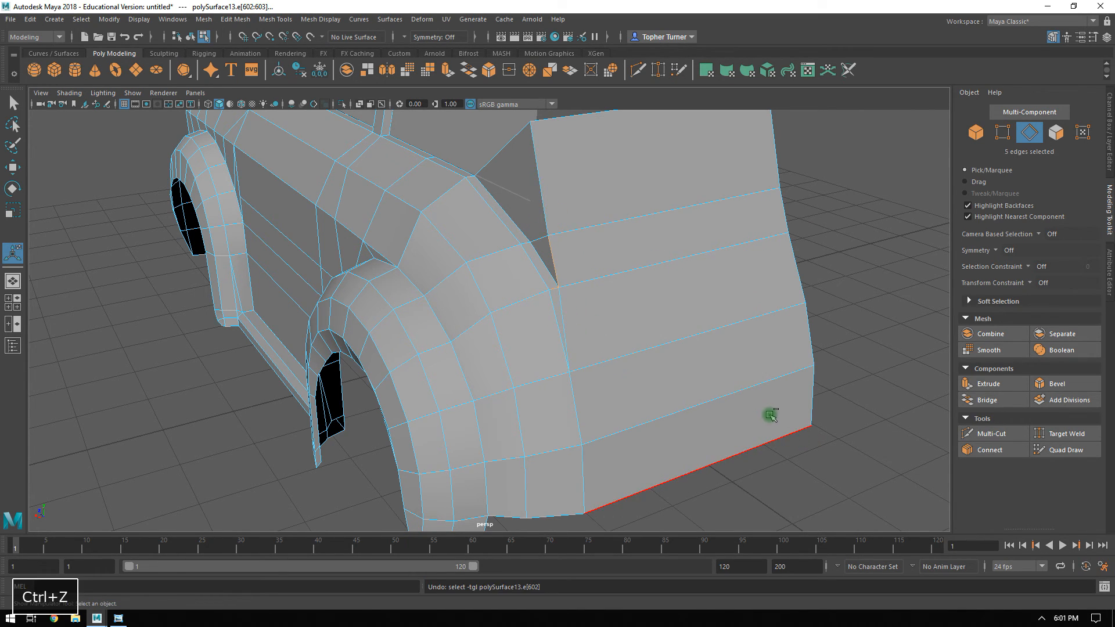
key(ctrl+z)
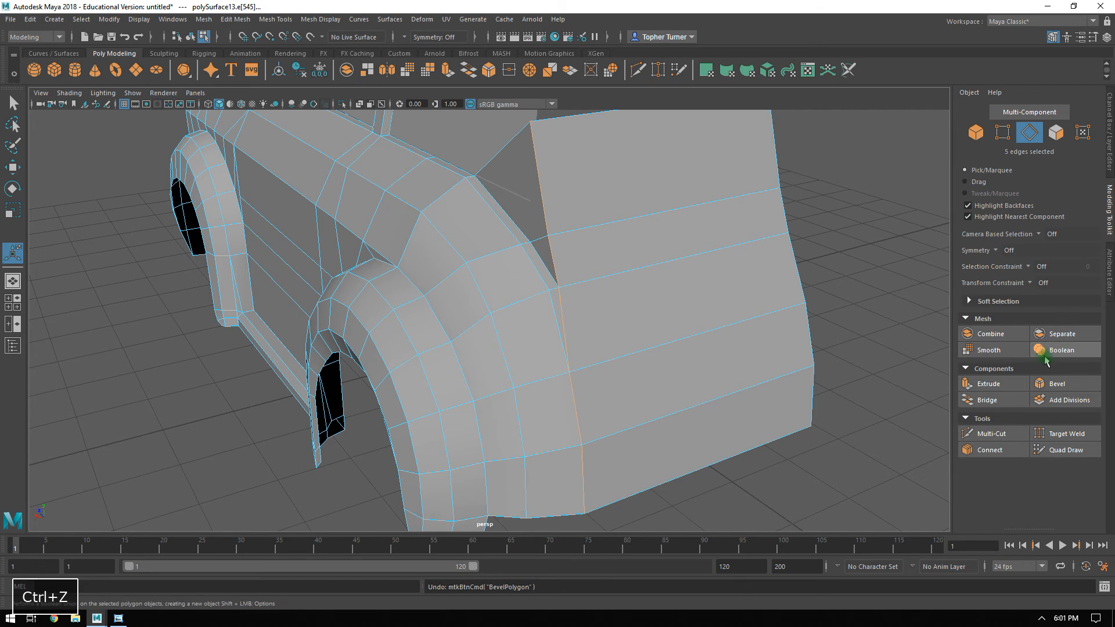
click(1039, 383)
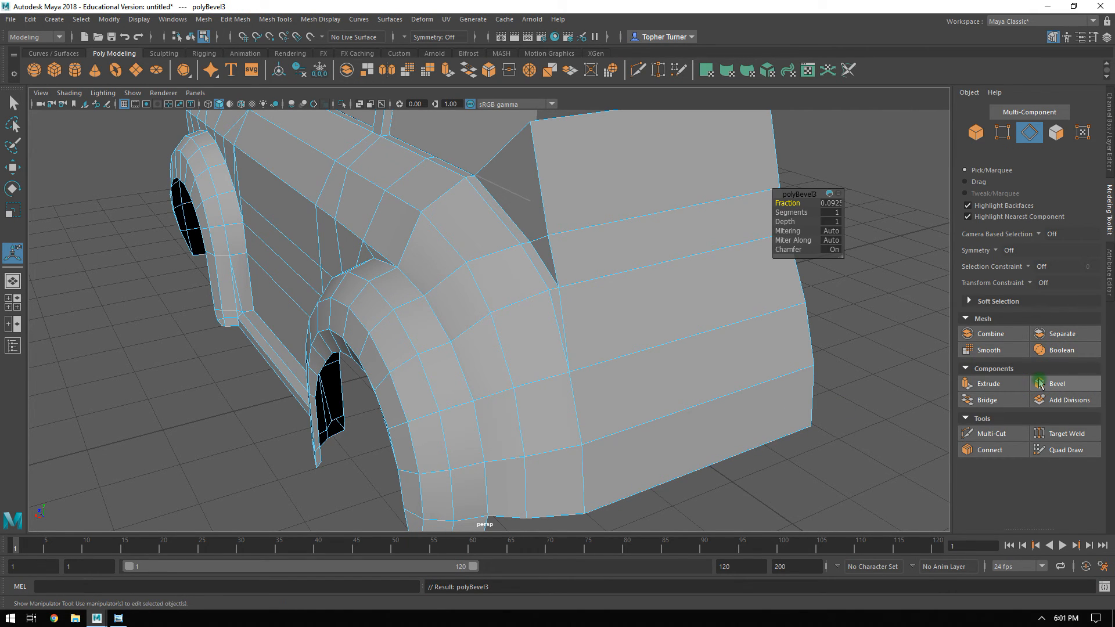
key(ctrl+z)
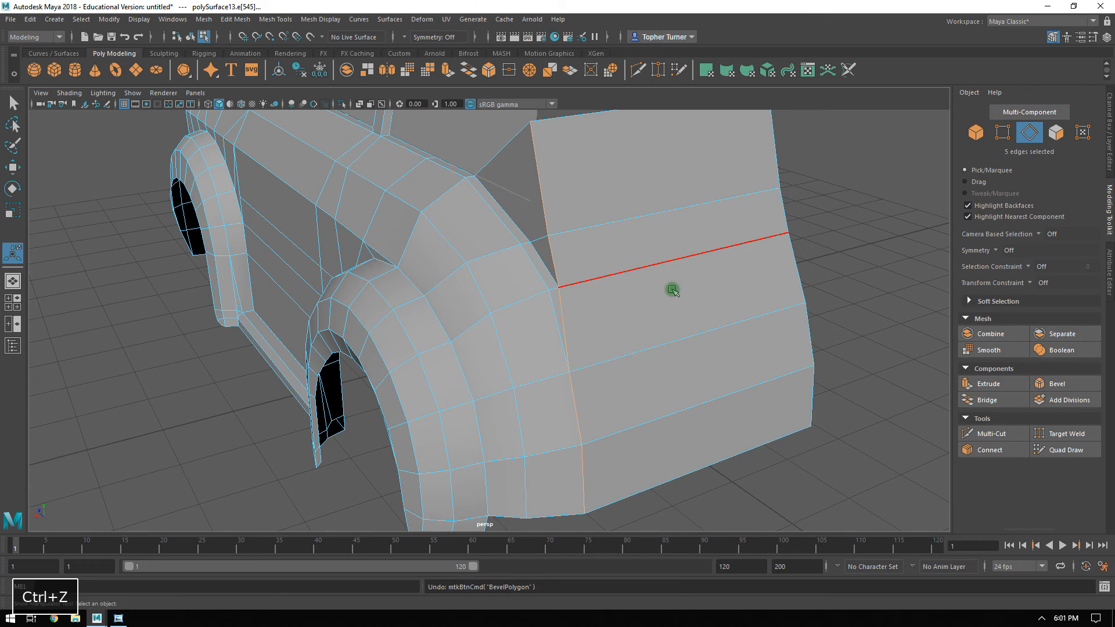
Deselect the lower seam edges and try to bevel the two upper ones with a fraction of 1.
click(609, 355)
shift+drag(619, 342, 552, 510)
key(ctrl+z)
key(ctrl+z)
key(ctrl+z)
key(ctrl+z)
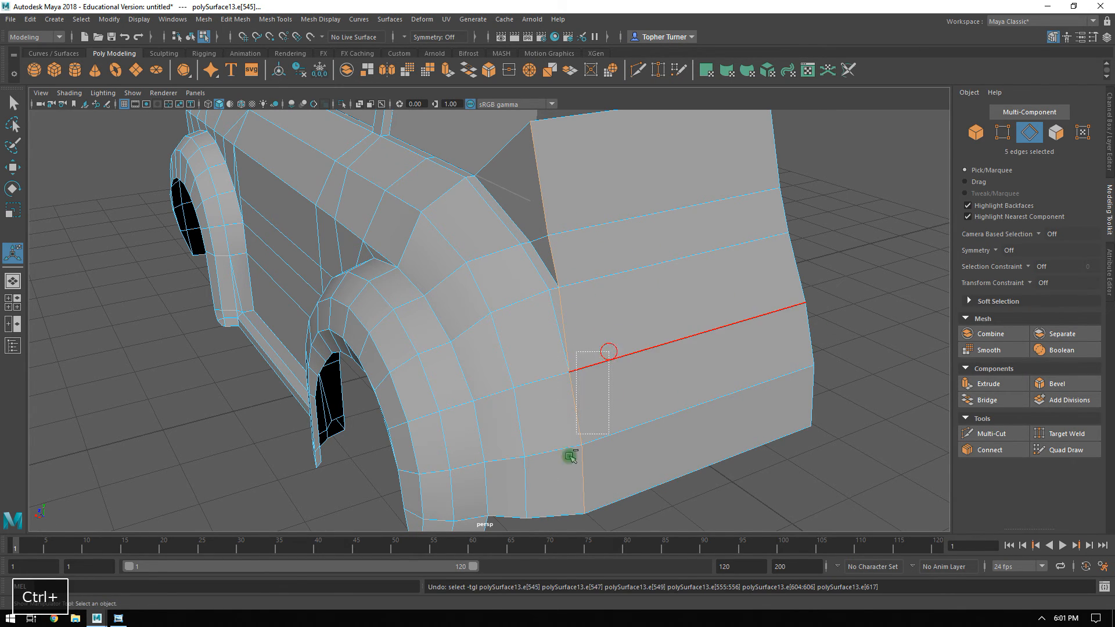
alt+drag(619, 294, 640, 292)
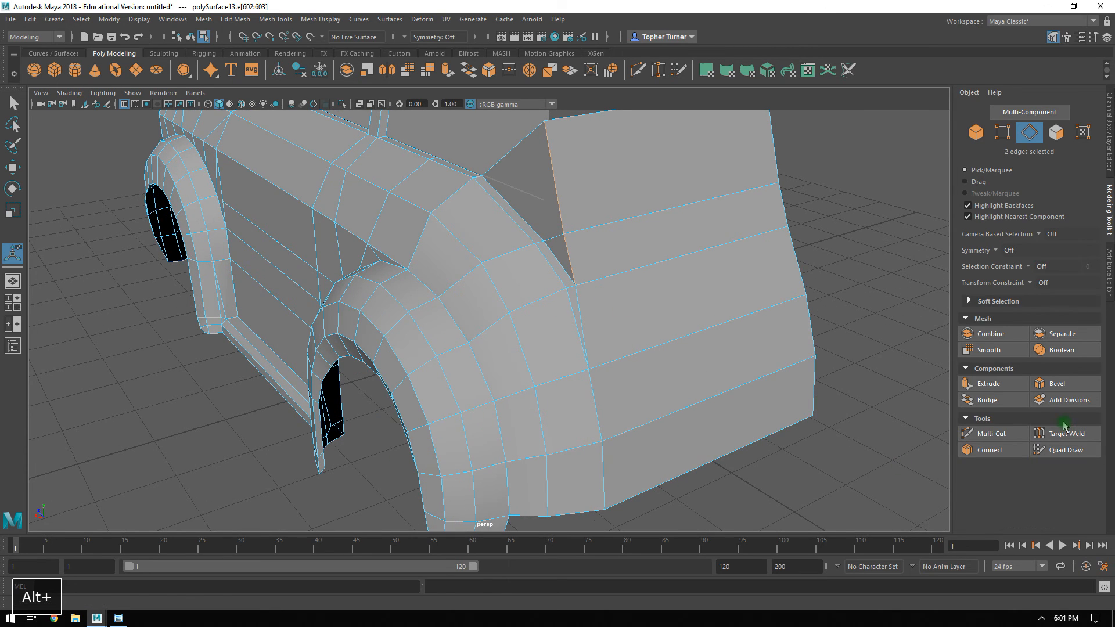
click(1049, 388)
alt+middle_drag(581, 254, 574, 271)
alt+drag(574, 271, 604, 352)
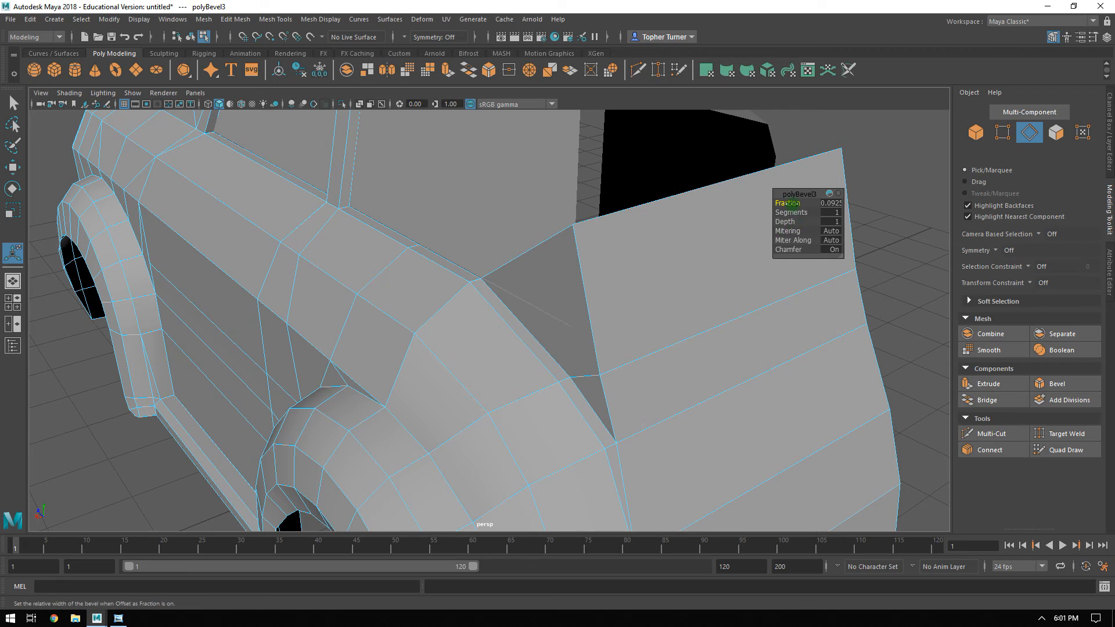
click(791, 203)
middle_drag(791, 202, 899, 204)
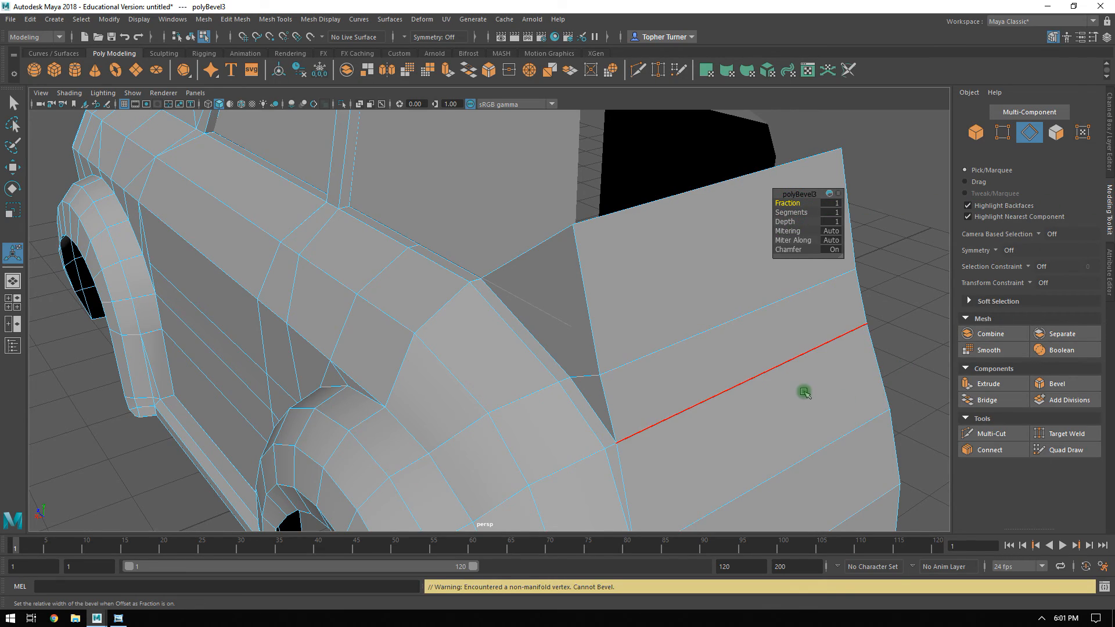
Try a bevel on only the topmost edge of the rear seam and undo it.
alt+drag(533, 490, 687, 361)
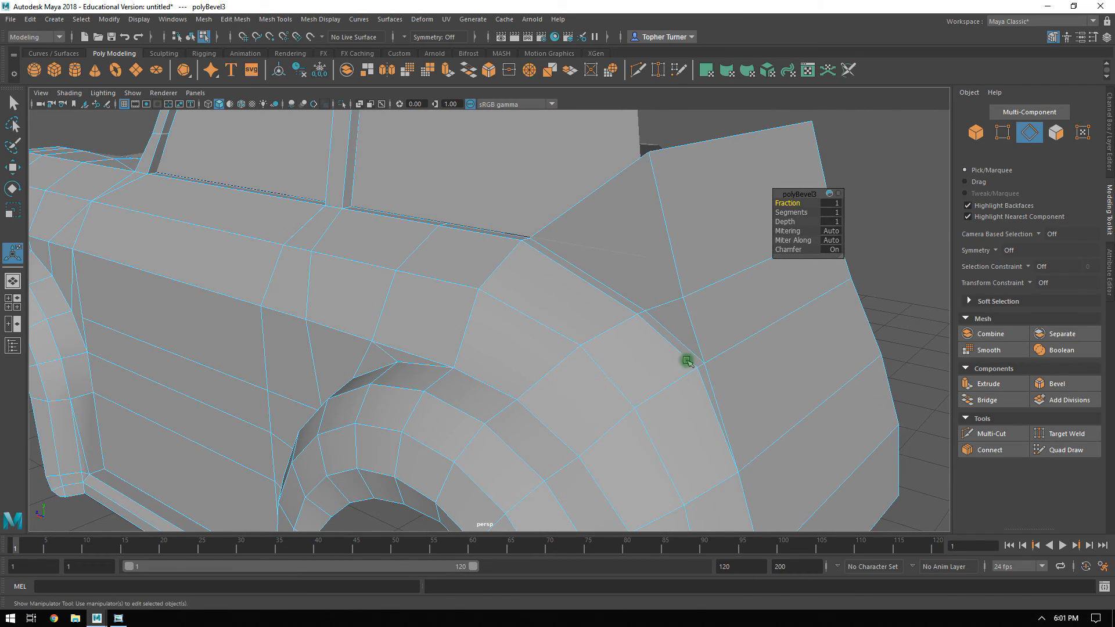
click(670, 248)
click(1051, 386)
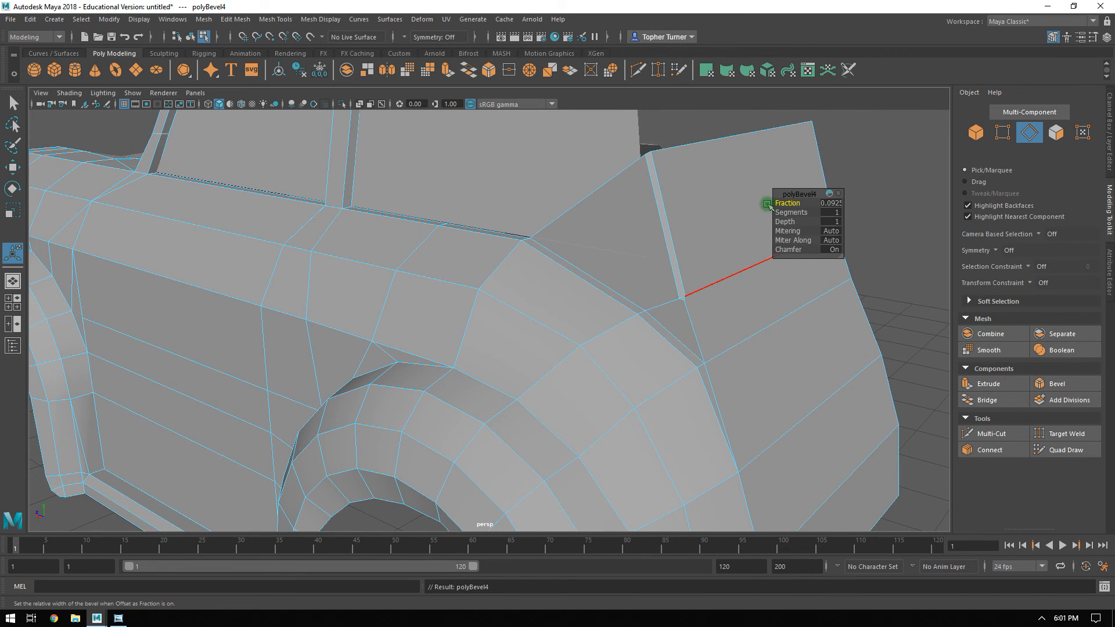
ctrl+click(692, 317)
shift+click(693, 321)
key(ctrl+z)
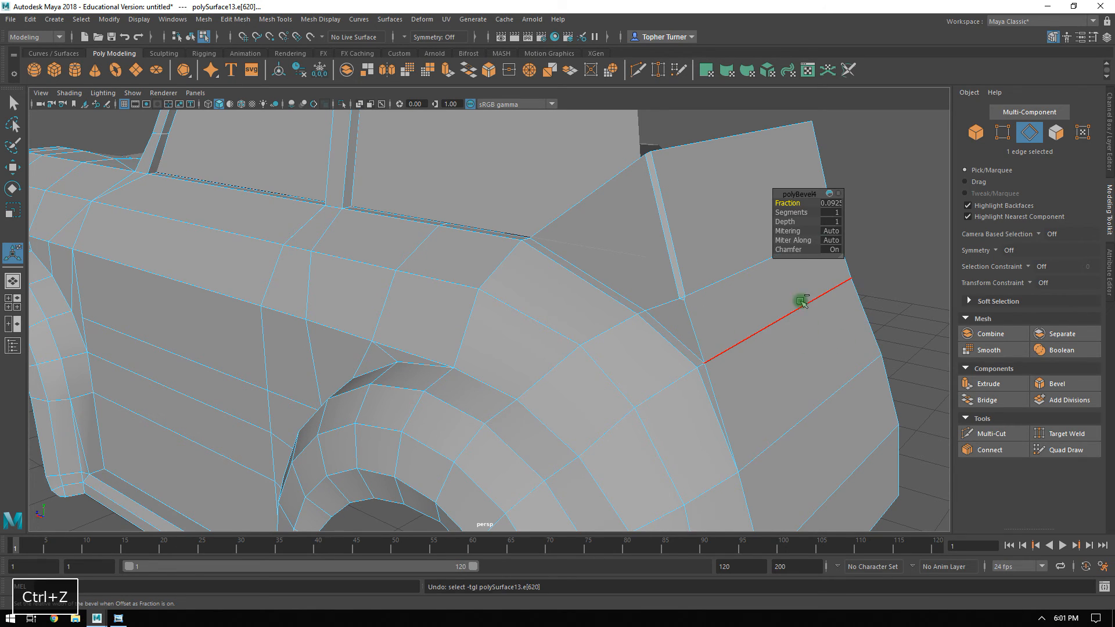
key(ctrl+z)
Try to bevel the two upper seam edges together and inspect the vertex between them.
shift+click(694, 320)
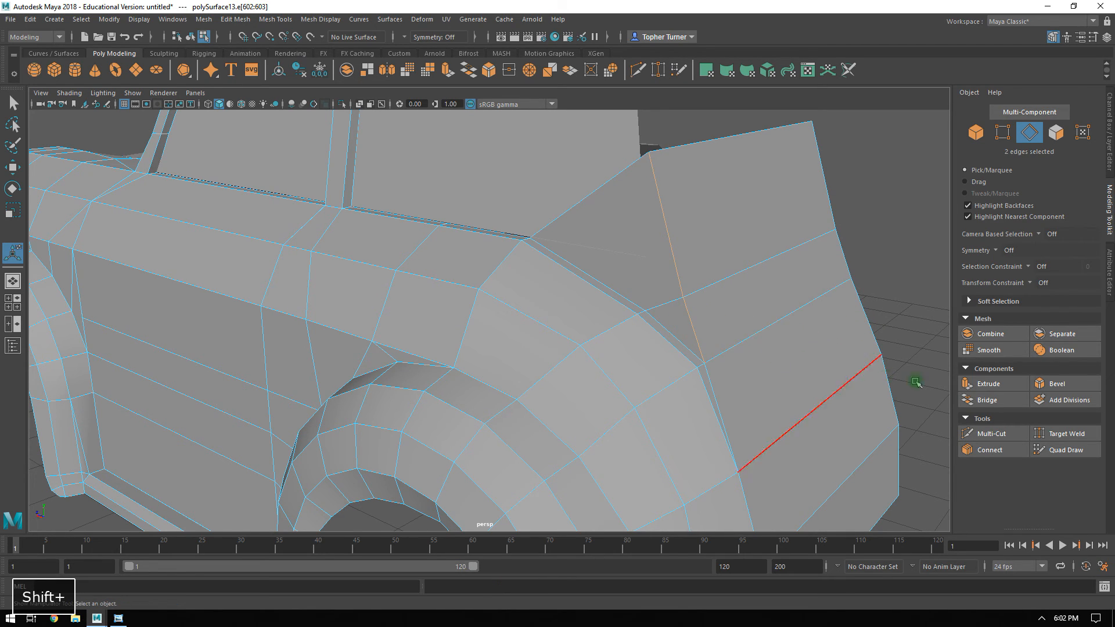
click(1050, 384)
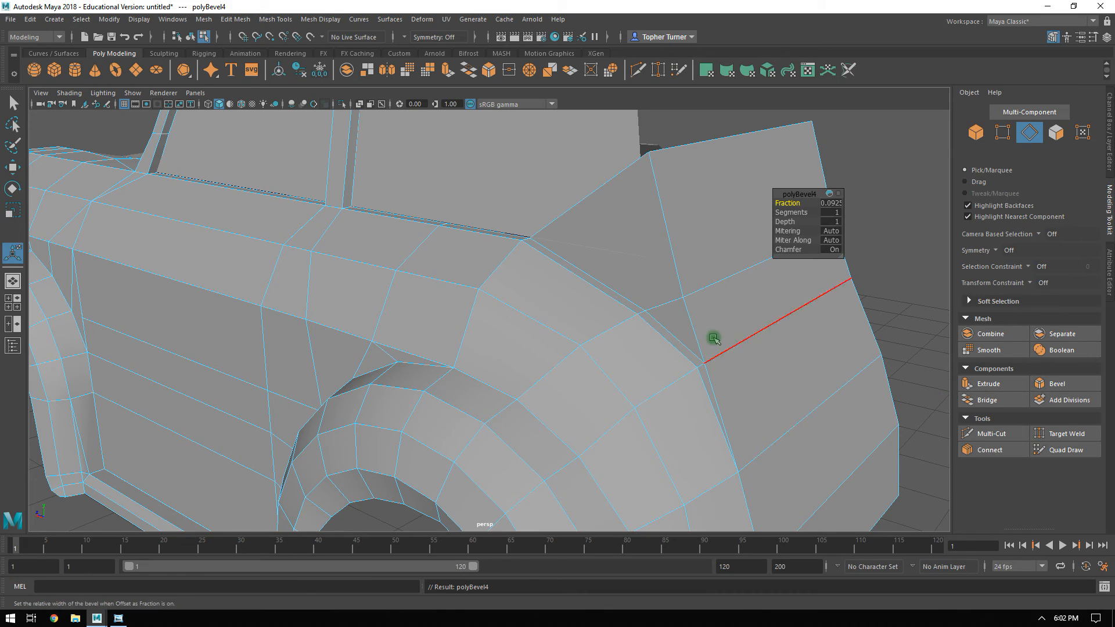
click(1005, 134)
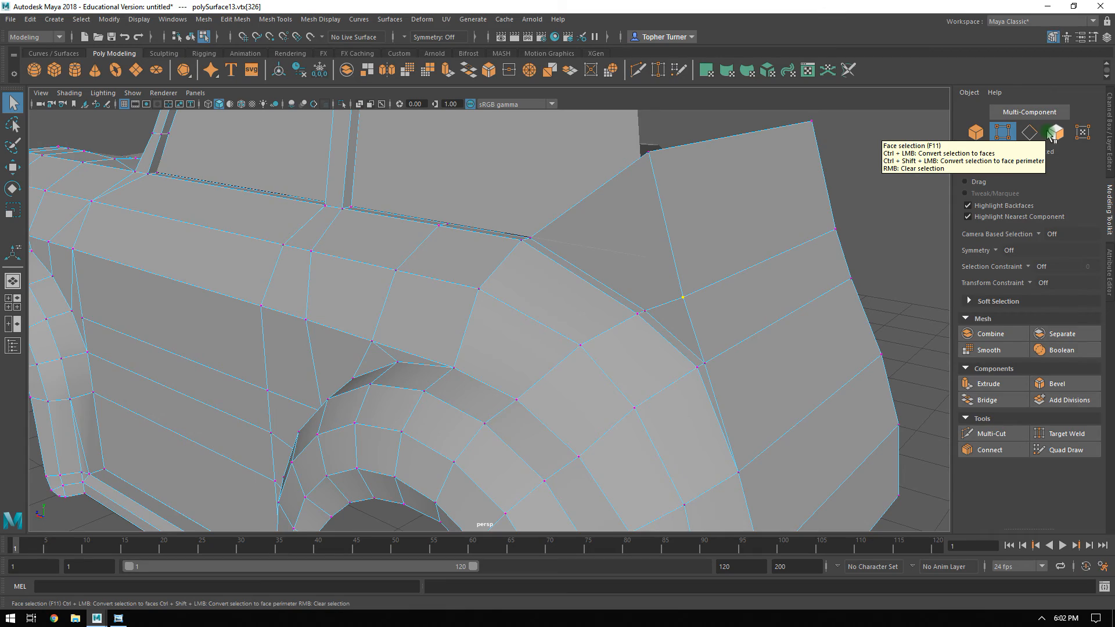
Bevel only the topmost edge of the rear seam with 2 segments and a fraction of 0.792.
alt+drag(822, 291, 1008, 172)
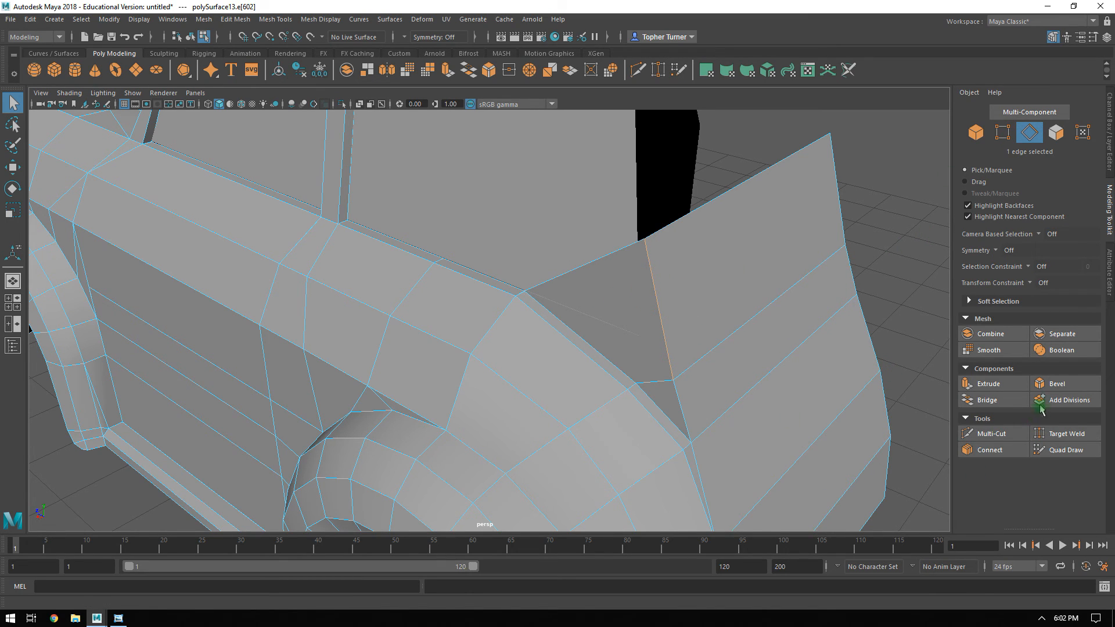
click(1049, 383)
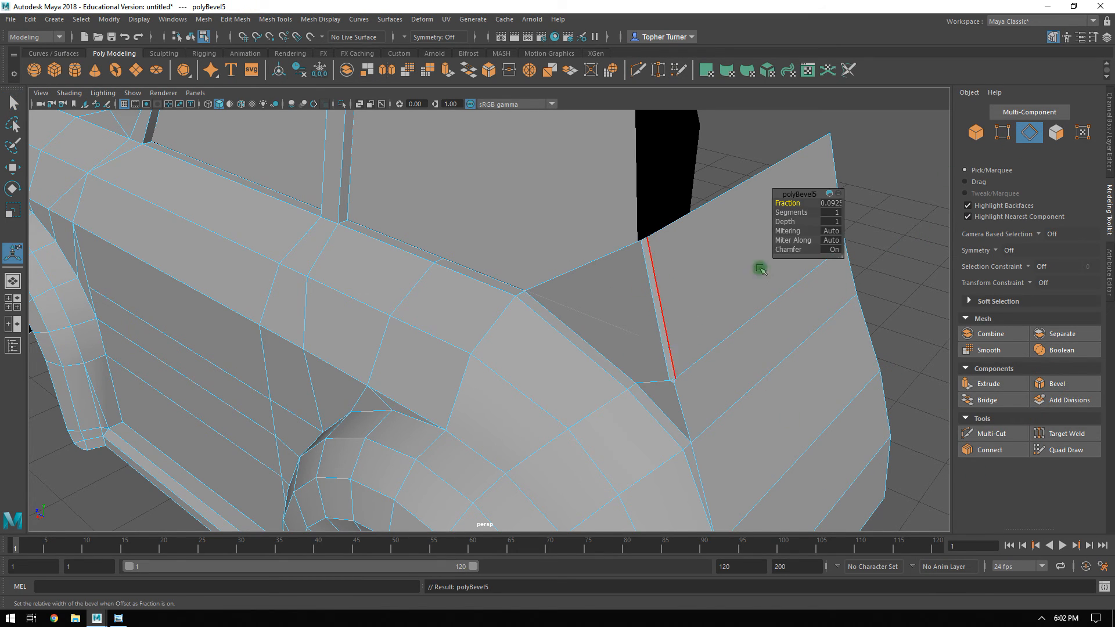
click(795, 212)
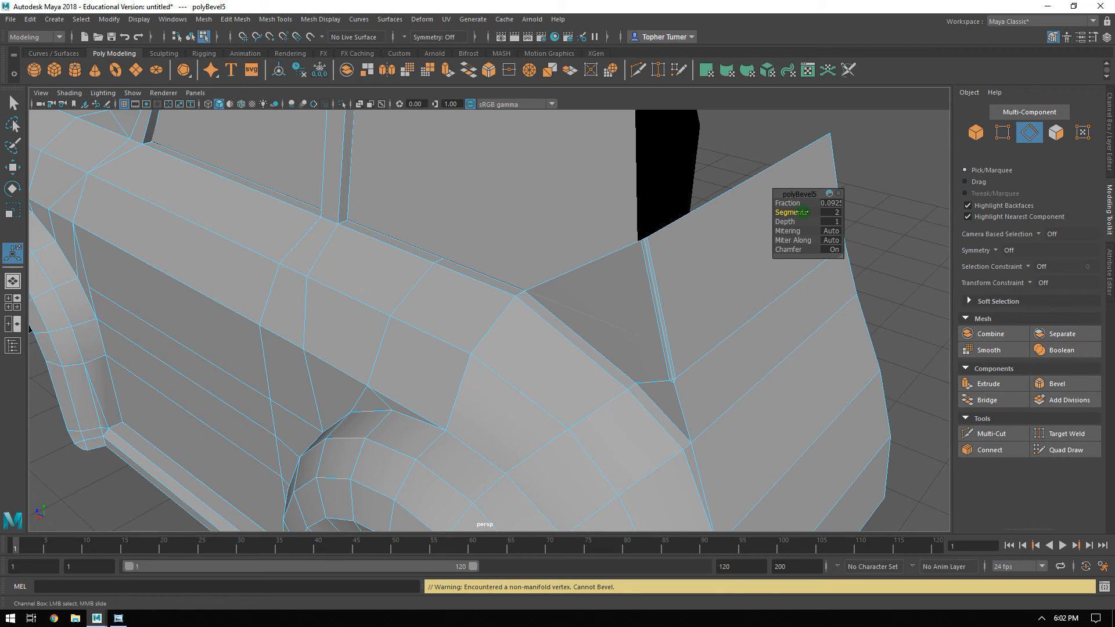
drag(799, 204, 807, 203)
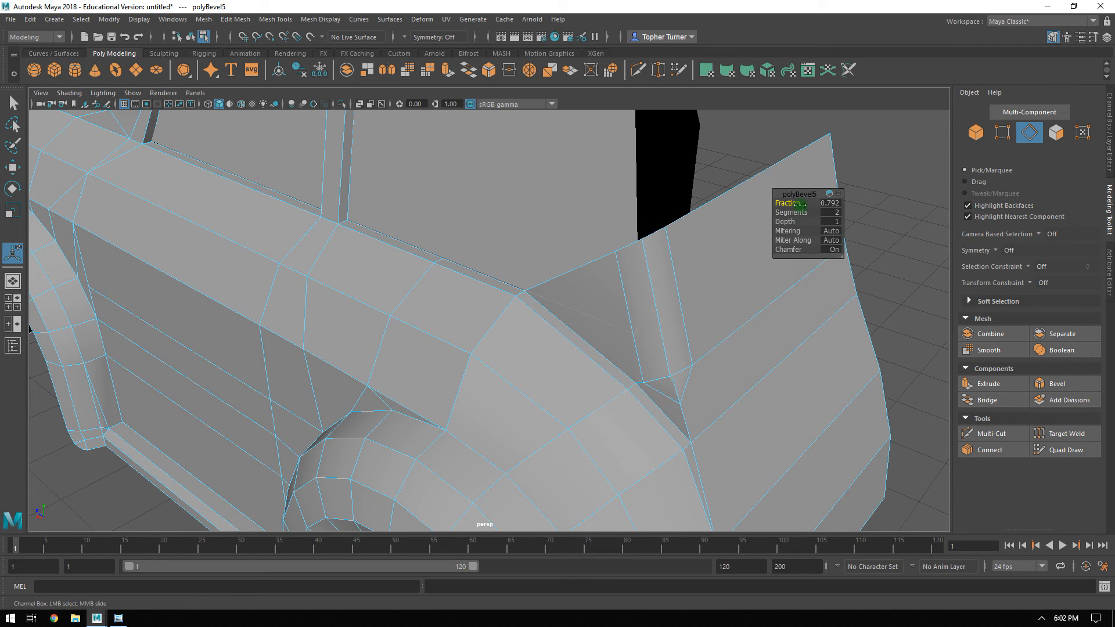
Delete the stray vertex just below the lower end of the beveled seam edge.
alt+drag(712, 250, 558, 337)
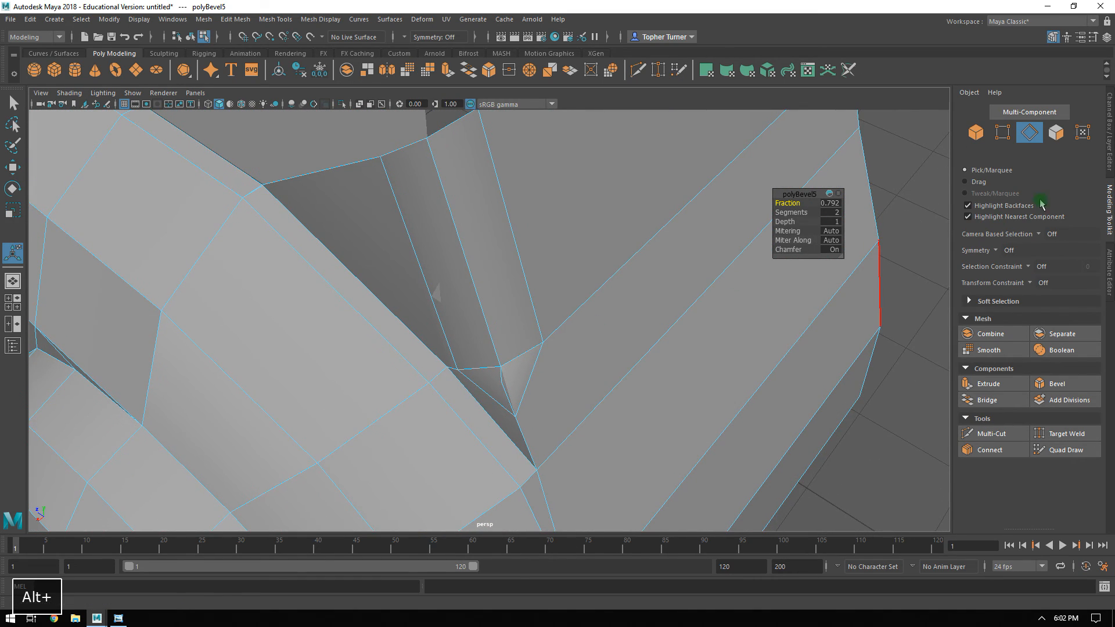
click(1002, 132)
click(500, 418)
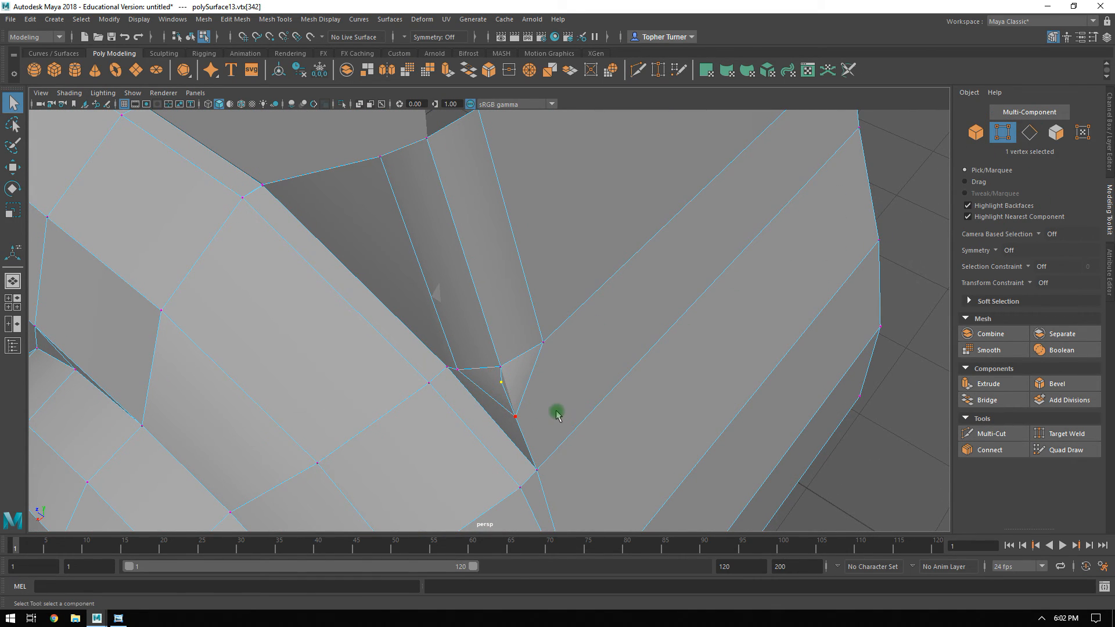
key(BackSpace)
Multi-cut a vertical edge line from the bevel's lower corner on the back panel down to the panels' bottom edge.
alt+middle_drag(568, 416, 573, 312)
alt+drag(573, 312, 516, 307)
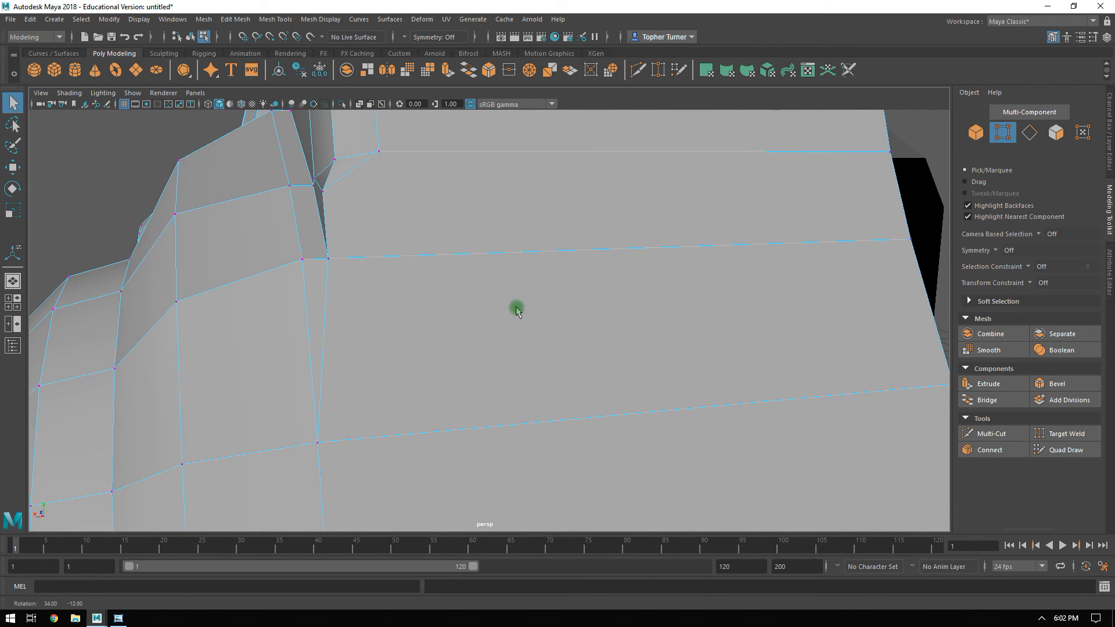
click(990, 434)
alt+right_drag(493, 390, 418, 328)
click(398, 181)
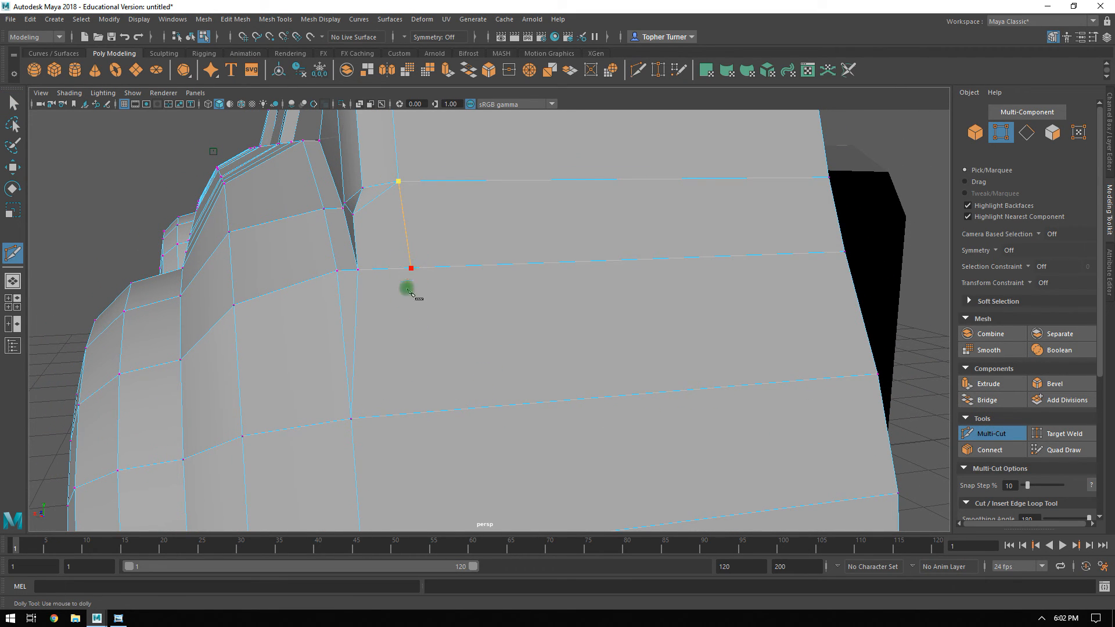
alt+middle_drag(413, 416, 465, 232)
click(434, 294)
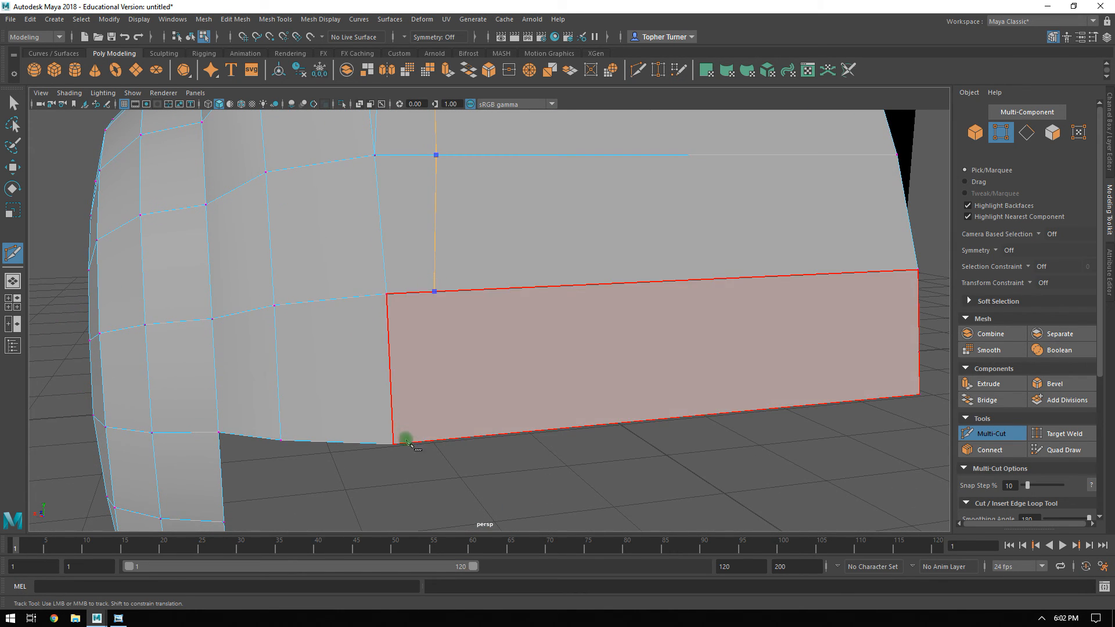
key(Return)
Cut an edge from the bevel's lower corner on the side panel to the seam vertex at the rear fender.
alt+drag(473, 429, 529, 384)
alt+right_drag(529, 383, 450, 271)
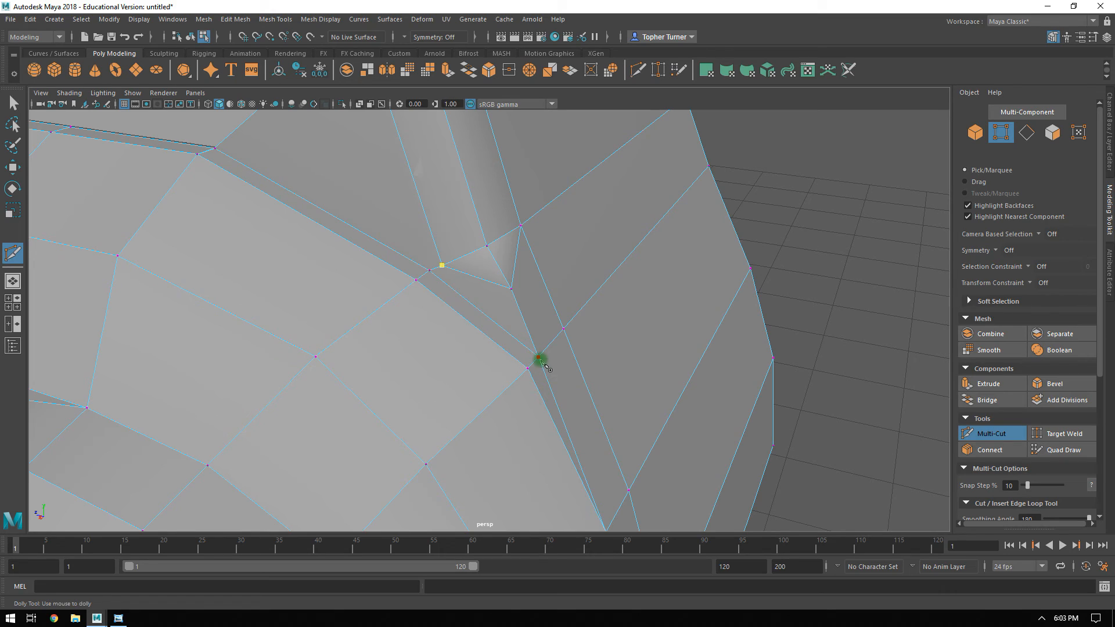
key(Return)
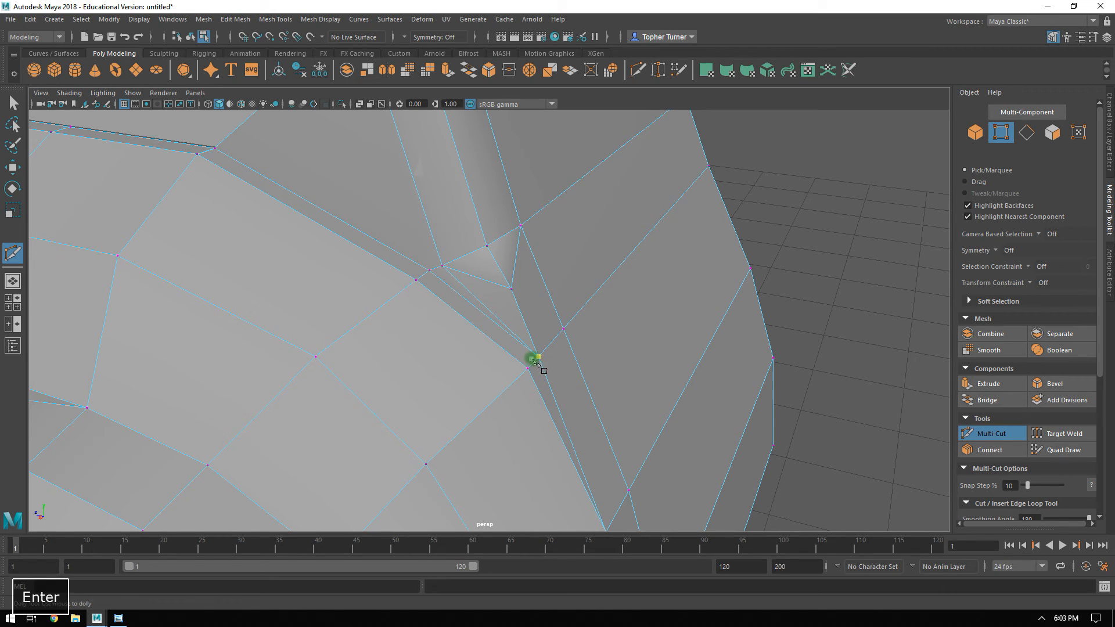
Delete the two short diagonal edges running from the bevel's lower corners to the point below it.
right_click(653, 357)
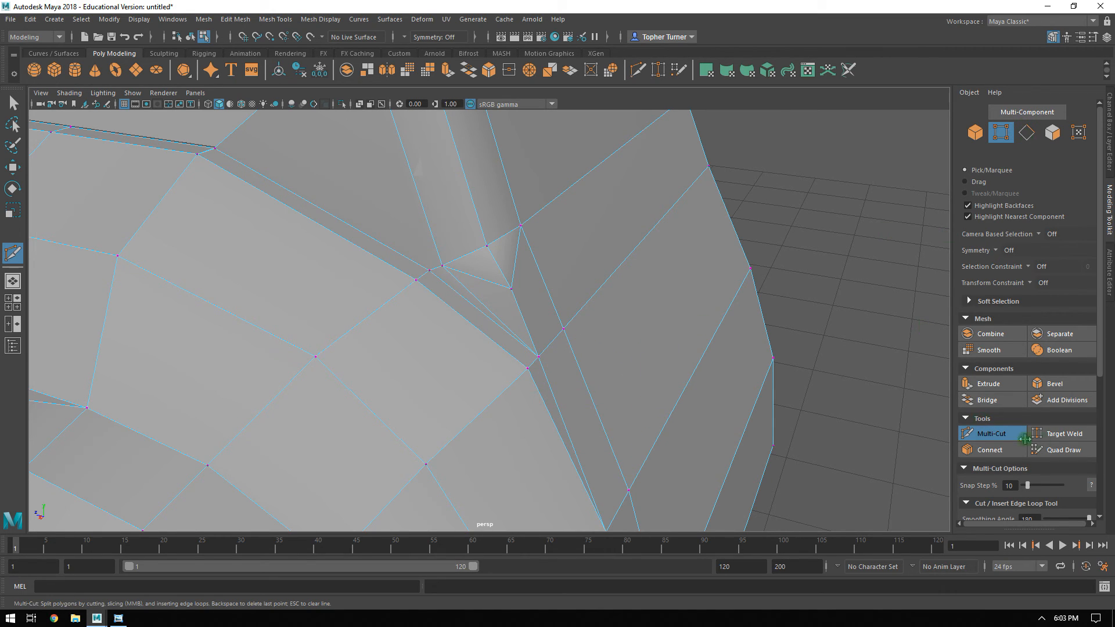
click(1006, 435)
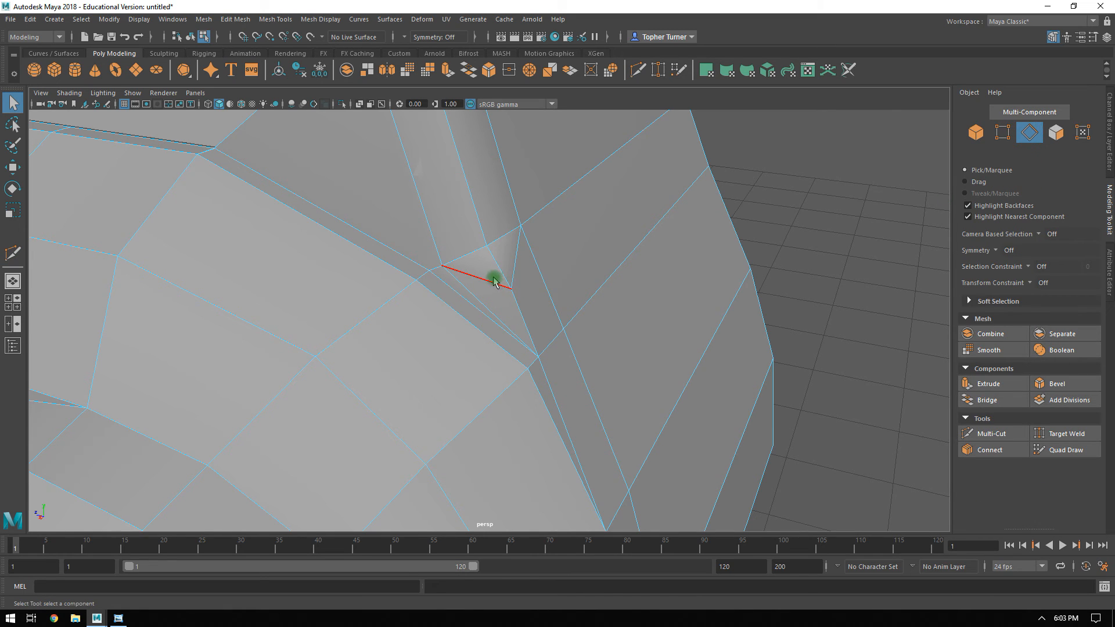
key(ctrl+BackSpace)
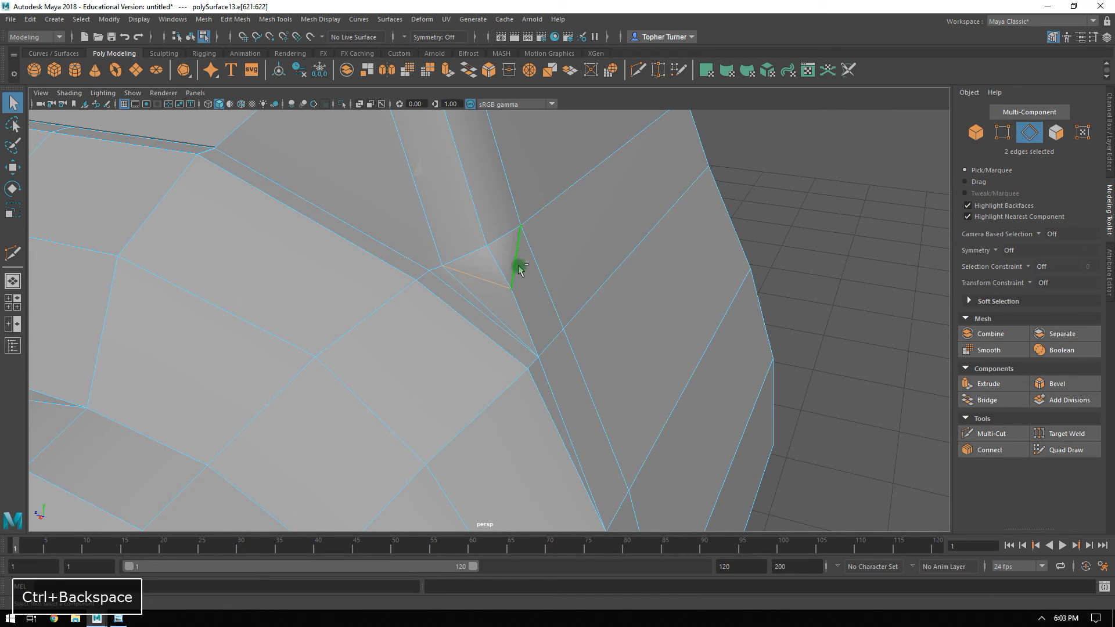
Multi-cut a second edge line from the bevel's middle vertex down the back panels, close beside the seam.
alt+drag(517, 265, 463, 234)
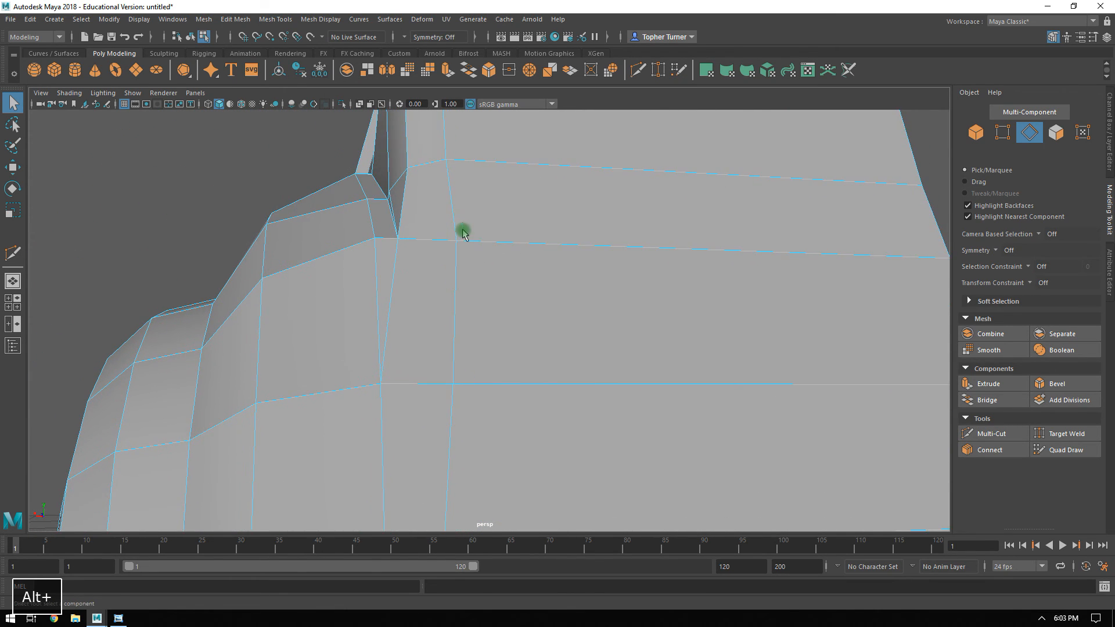
click(993, 434)
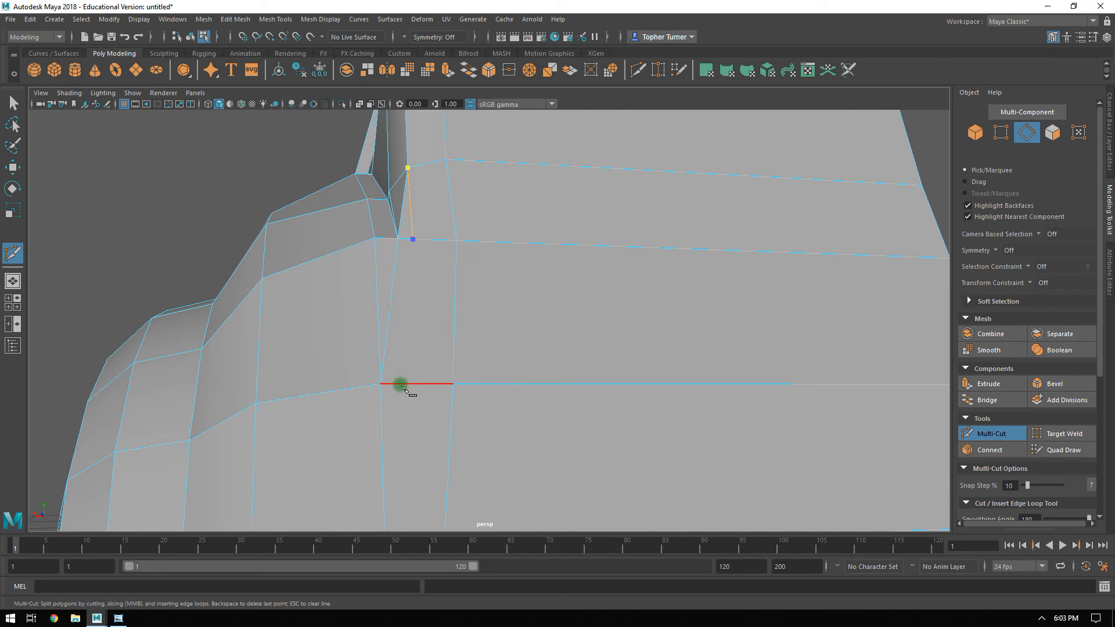
alt+middle_drag(404, 388, 423, 242)
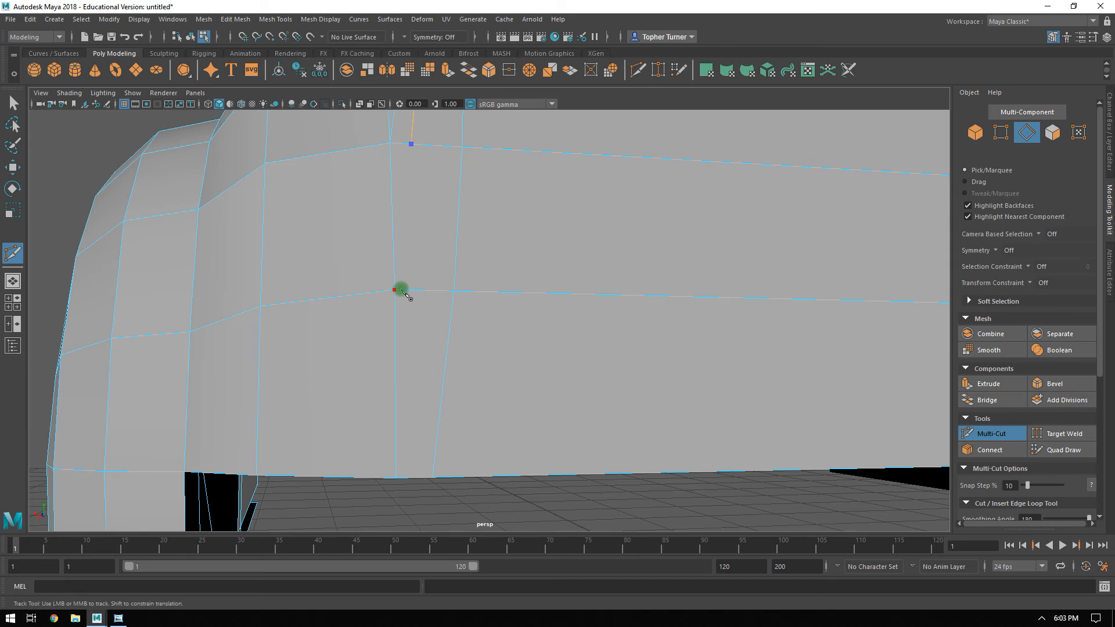
alt+drag(509, 232, 397, 286)
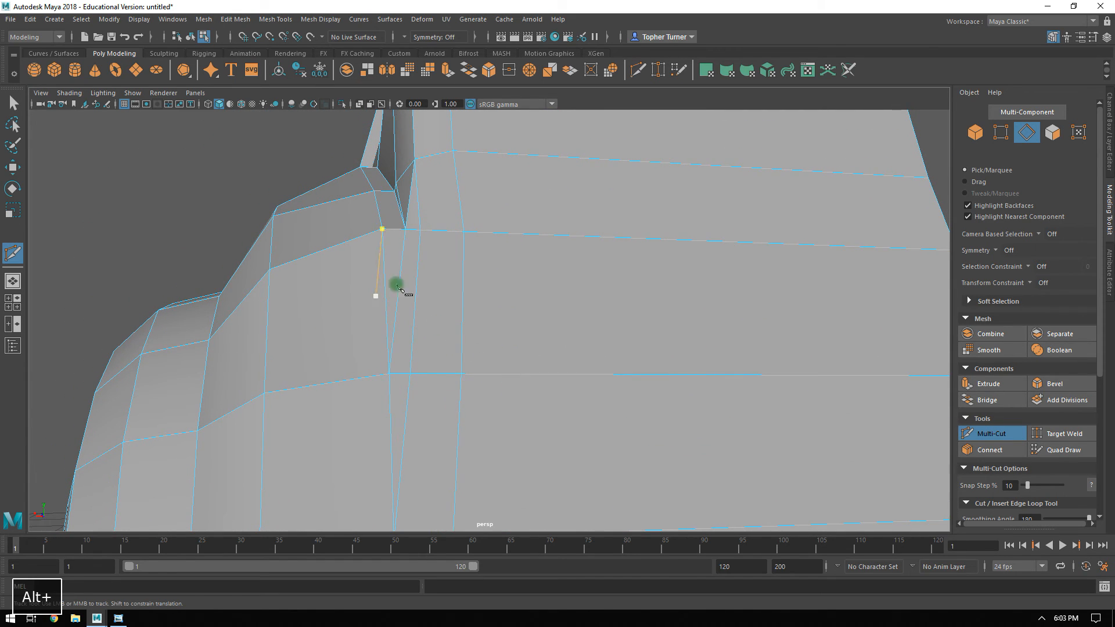
click(991, 433)
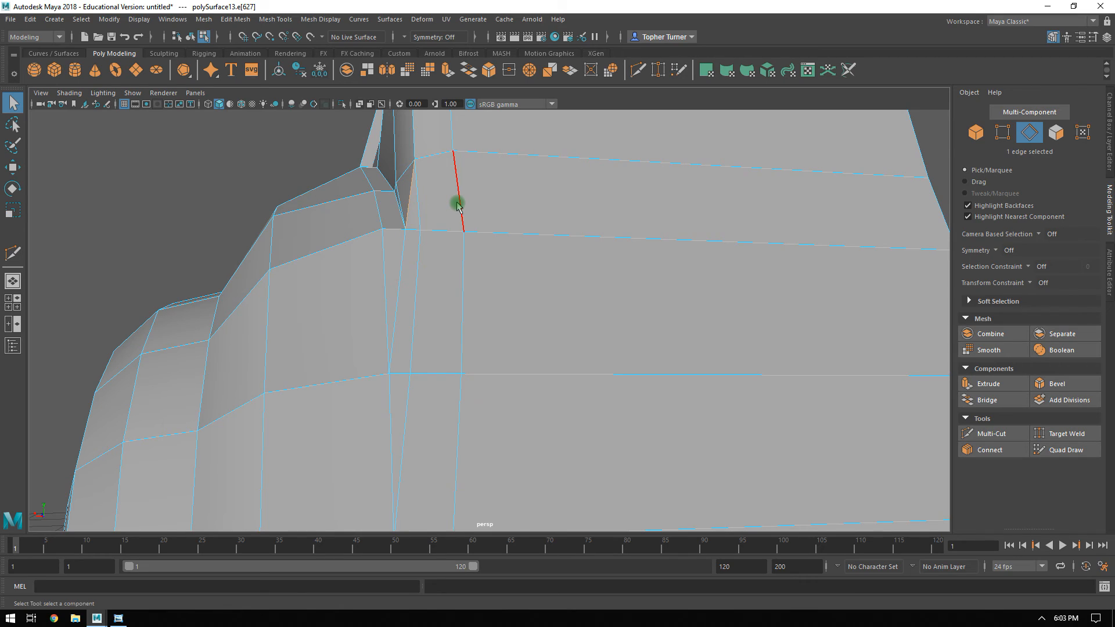
Delete the selected short edge on the back panel, beside the bevel at the rear corner seam.
key(ctrl+BackSpace)
alt+drag(697, 219, 695, 417)
alt+drag(716, 356, 511, 341)
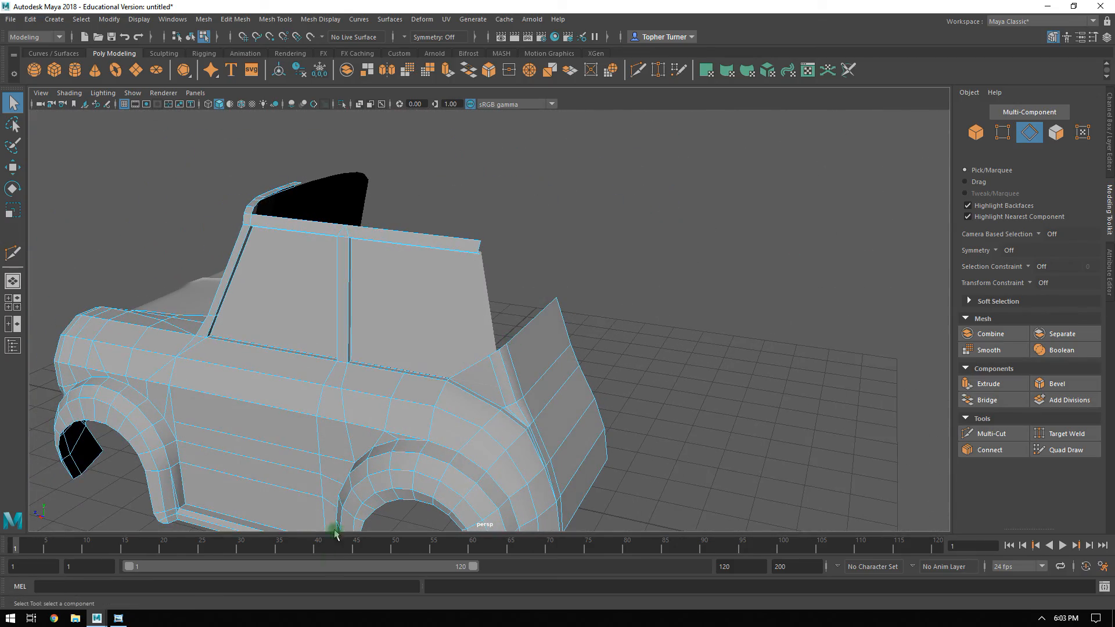
Turn on the visibility of the Reference layer.
click(1106, 160)
click(969, 394)
alt+drag(581, 295, 558, 387)
alt+drag(603, 251, 627, 331)
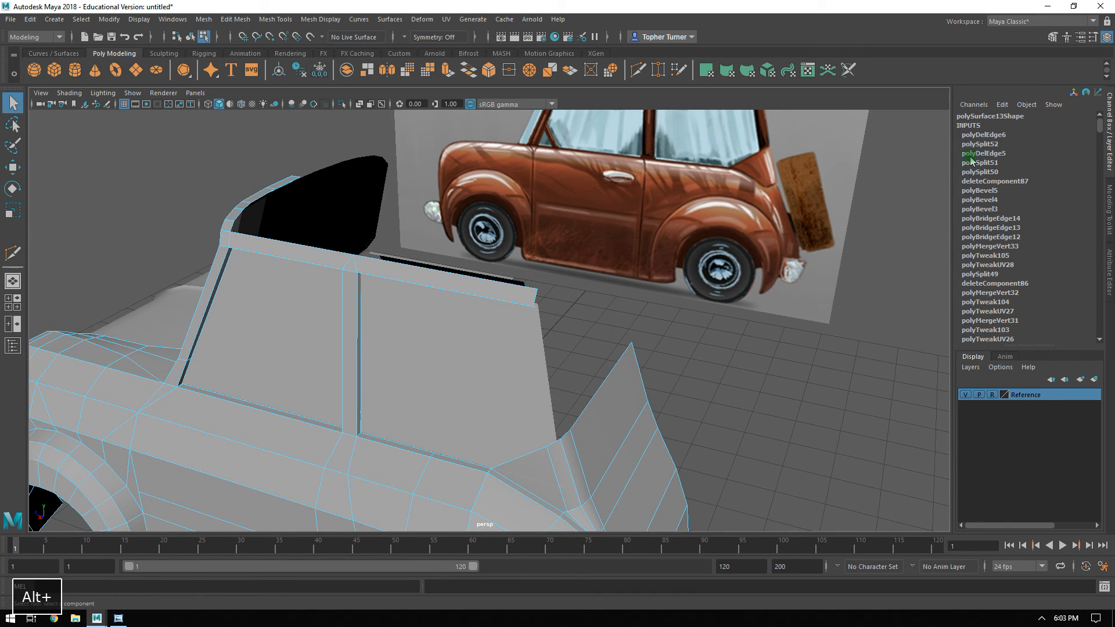
click(1110, 188)
Move the three vertices at the roof rail's rear end forward along Z to about -3.86.
alt+drag(609, 373, 457, 306)
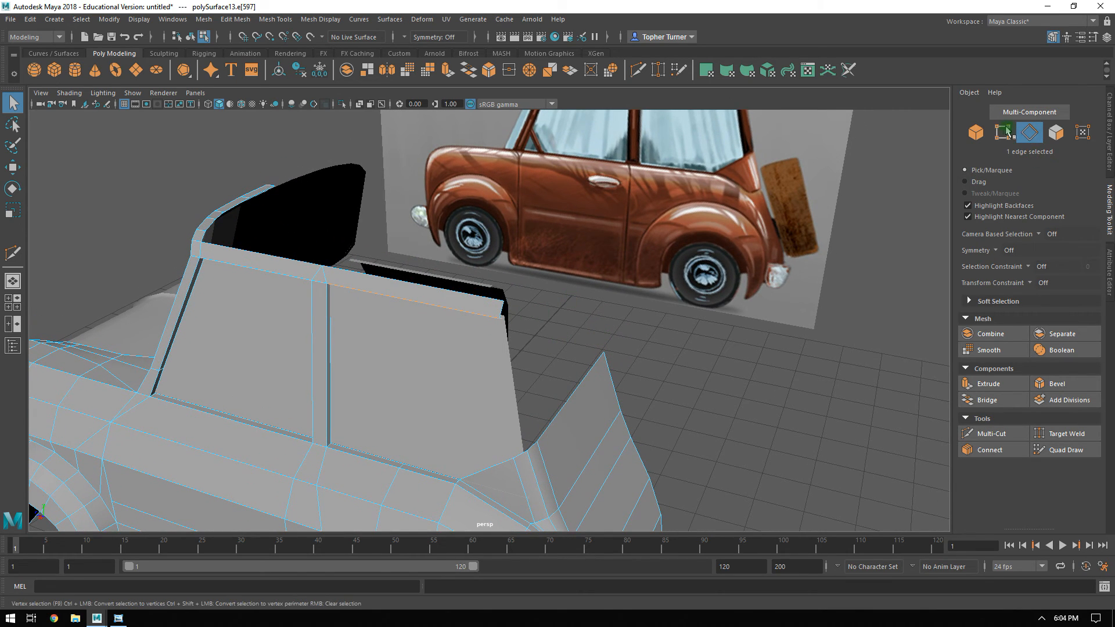
alt+drag(554, 310, 573, 313)
key(w)
drag(503, 311, 489, 312)
alt+drag(612, 327, 668, 337)
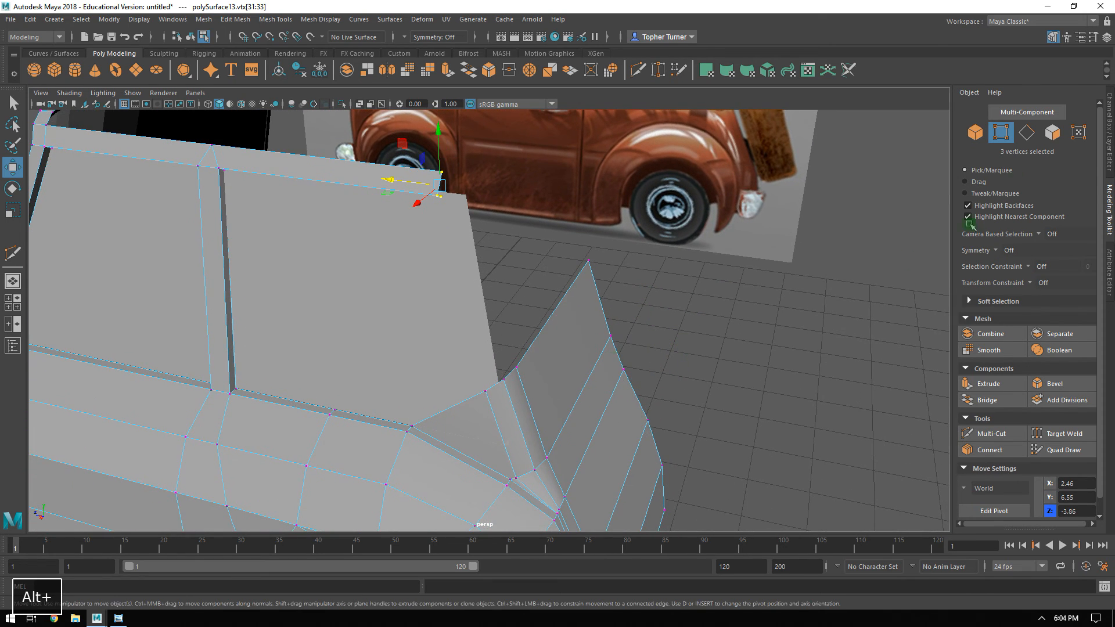
Select the two top edges of the rear corner bevel and move them inward along X to about 2.78.
click(1026, 133)
shift+click(504, 381)
alt+drag(504, 382, 445, 360)
alt+middle_drag(445, 359, 473, 406)
alt+drag(473, 406, 648, 318)
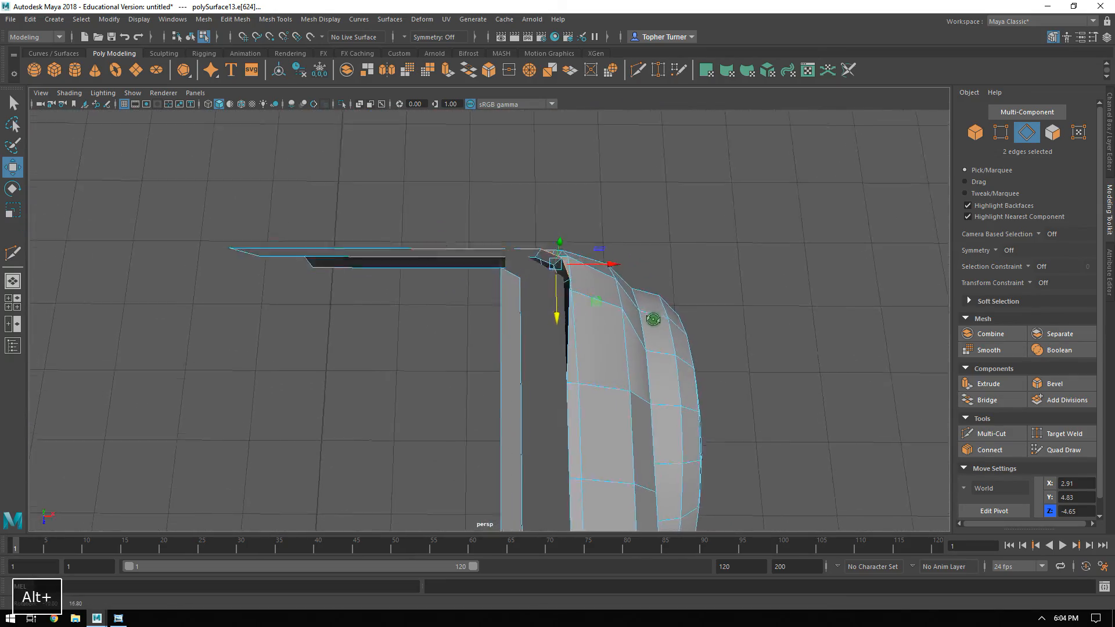
drag(606, 266, 592, 273)
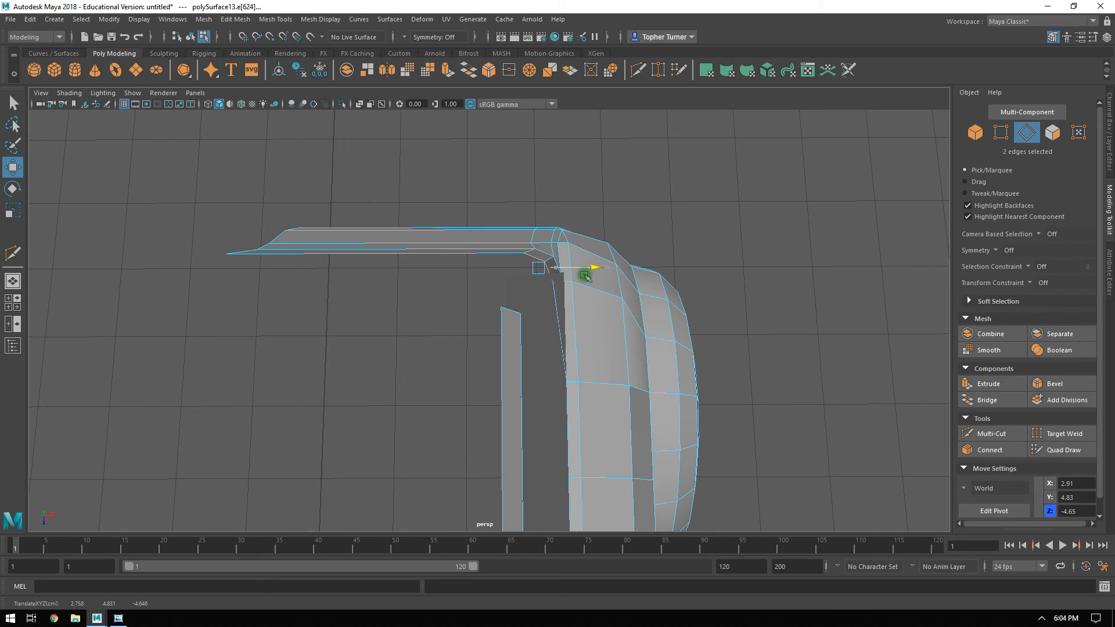
alt+drag(586, 276, 659, 280)
drag(572, 220, 489, 324)
click(518, 381)
alt+drag(519, 380, 546, 299)
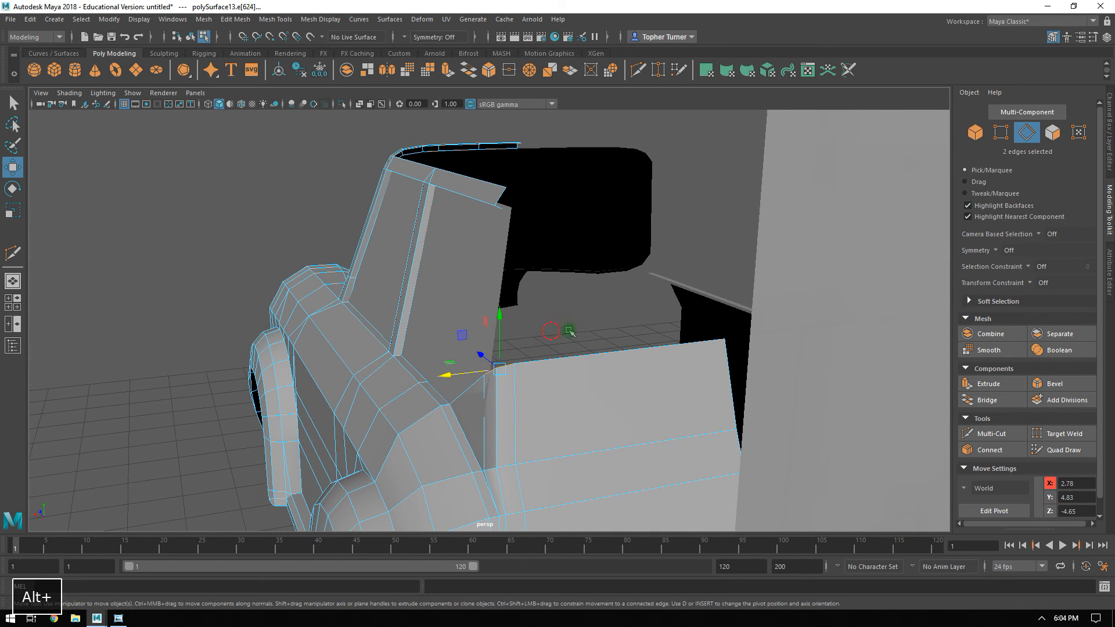
Extrude the two bevel edges up along the reference's rear pillar to about Y 6.53 and Z -4.13.
alt+drag(563, 331, 725, 409)
key(space)
key(space)
alt+right_drag(729, 383, 500, 229)
alt+middle_drag(500, 229, 616, 316)
alt+right_drag(615, 315, 655, 382)
shift+drag(595, 342, 590, 325)
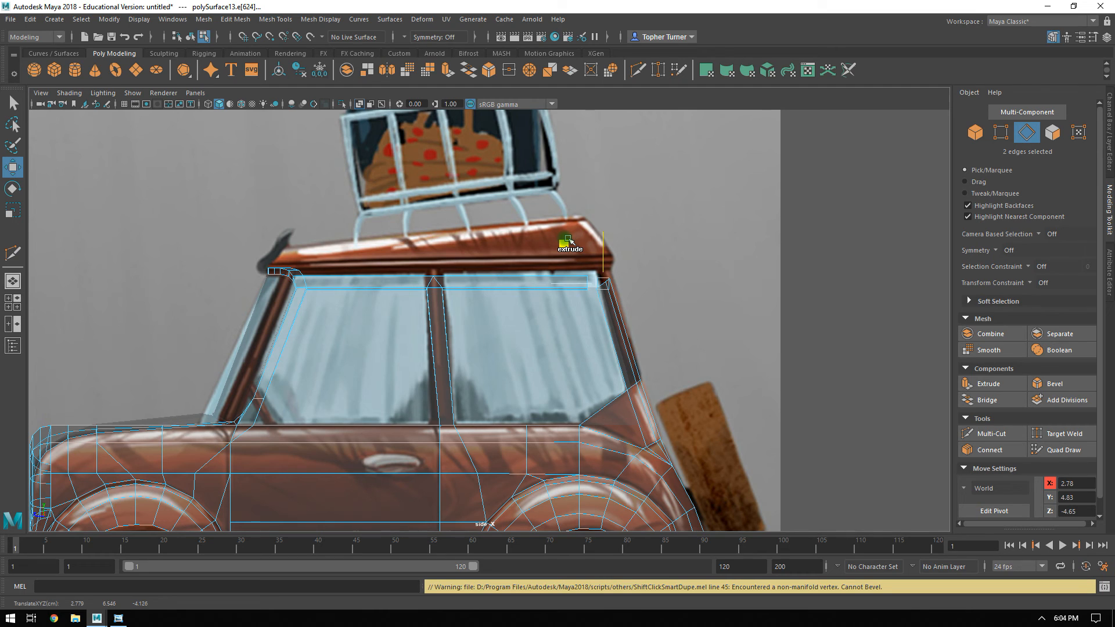
Move the new rear pillar's top edges inward to line up with the side window frame.
key(space)
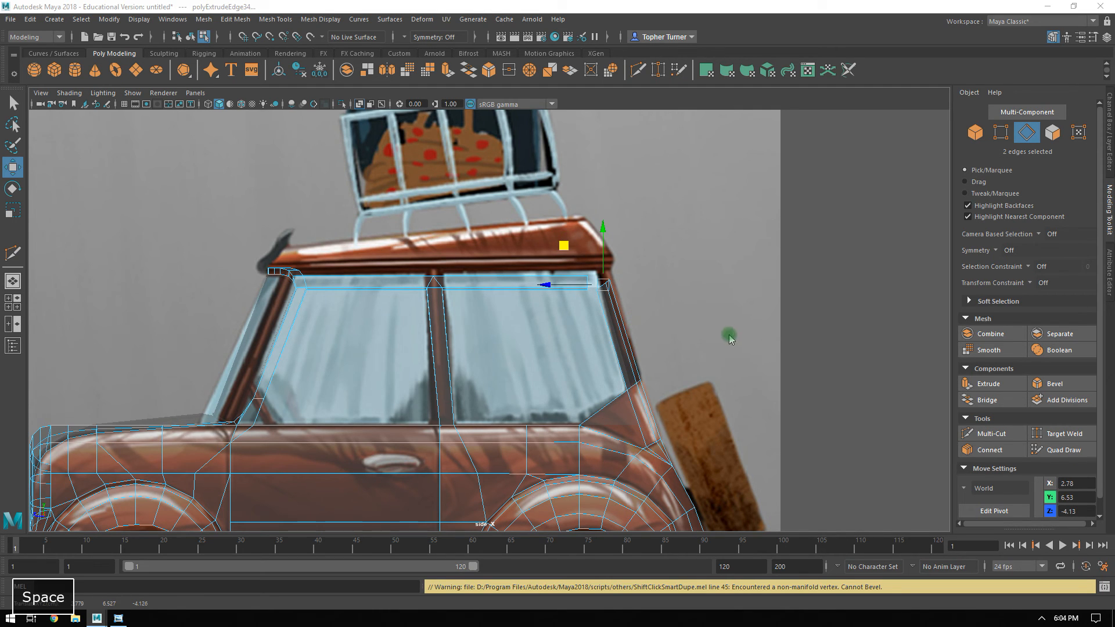
key(space)
alt+drag(772, 230, 677, 211)
drag(661, 171, 566, 219)
click(567, 219)
click(882, 303)
Chamfer the lower rear corner vertex of the side window plane with a width of 0.25.
alt+drag(791, 326, 441, 288)
click(507, 256)
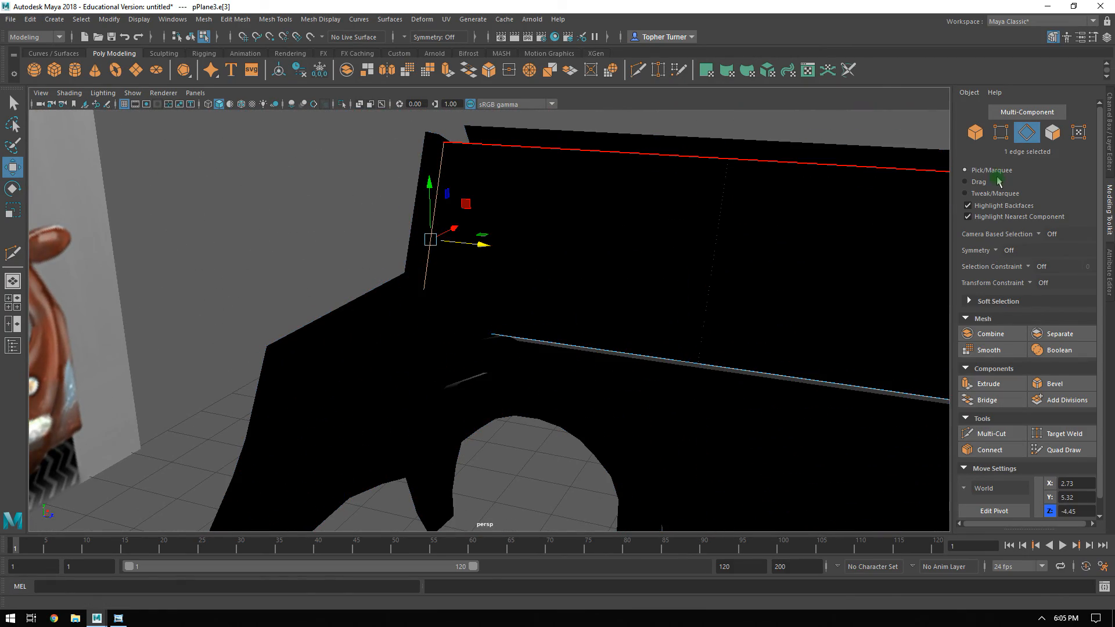
click(1000, 132)
alt+drag(413, 318, 715, 359)
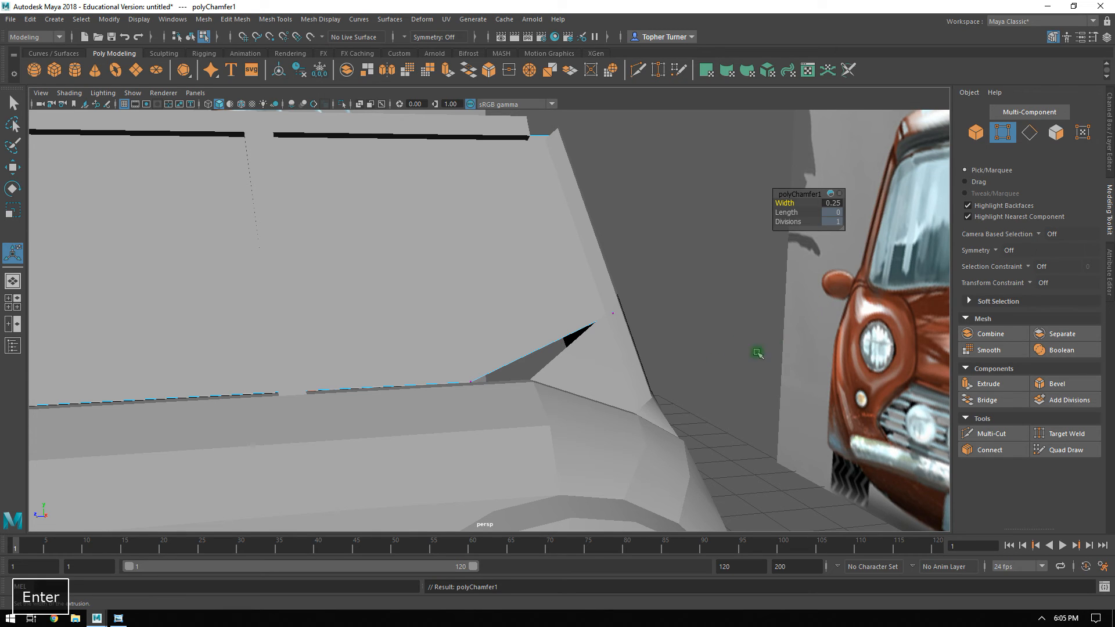
Move the window plane's lower chamfer vertex backward along Z to the rear corner of the window sill.
alt+drag(463, 378, 475, 398)
key(w)
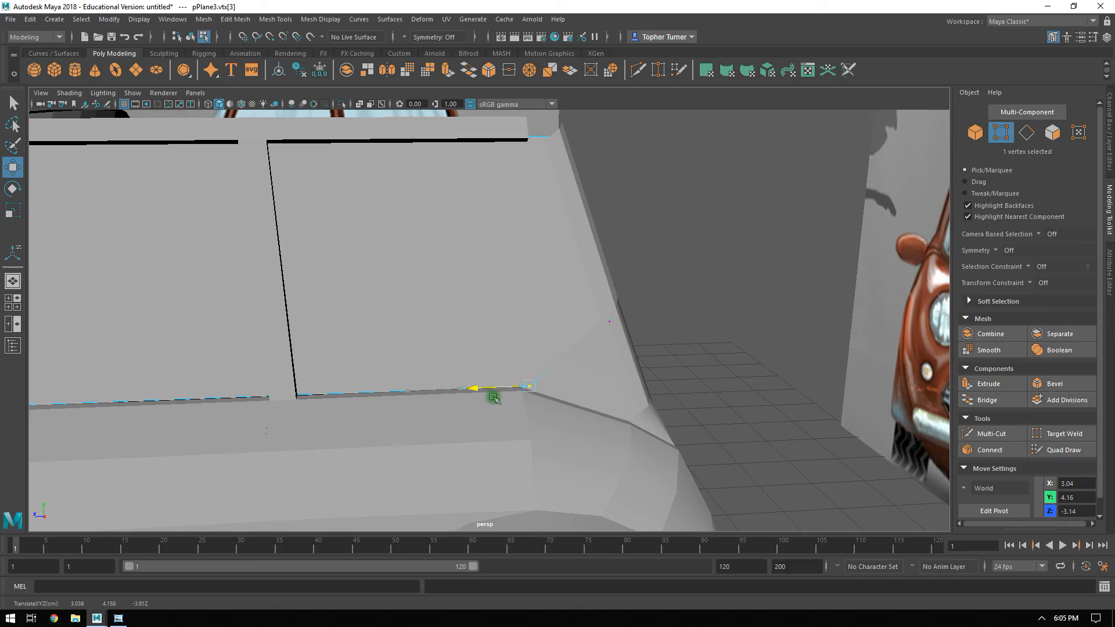
alt+drag(612, 380, 739, 425)
alt+drag(684, 418, 709, 426)
alt+right_drag(709, 427, 708, 369)
drag(610, 367, 757, 417)
Target-weld the stray vertex at the window sill's rear corner onto the body vertex just in front of it.
click(767, 434)
alt+right_drag(764, 407, 759, 388)
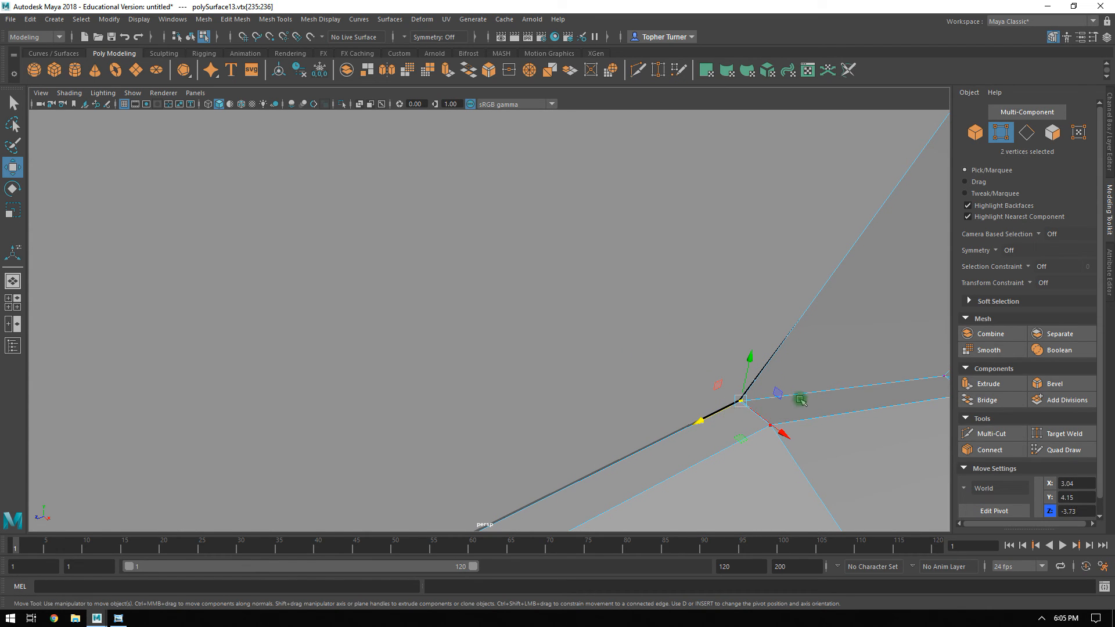
alt+right_drag(793, 391, 724, 364)
key(f)
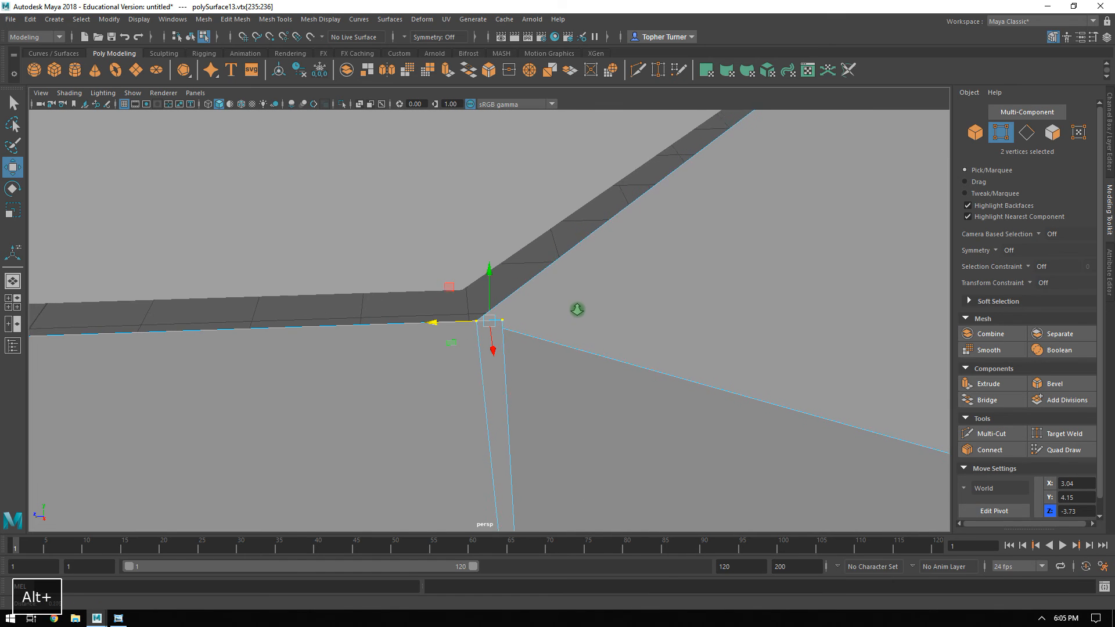
click(835, 410)
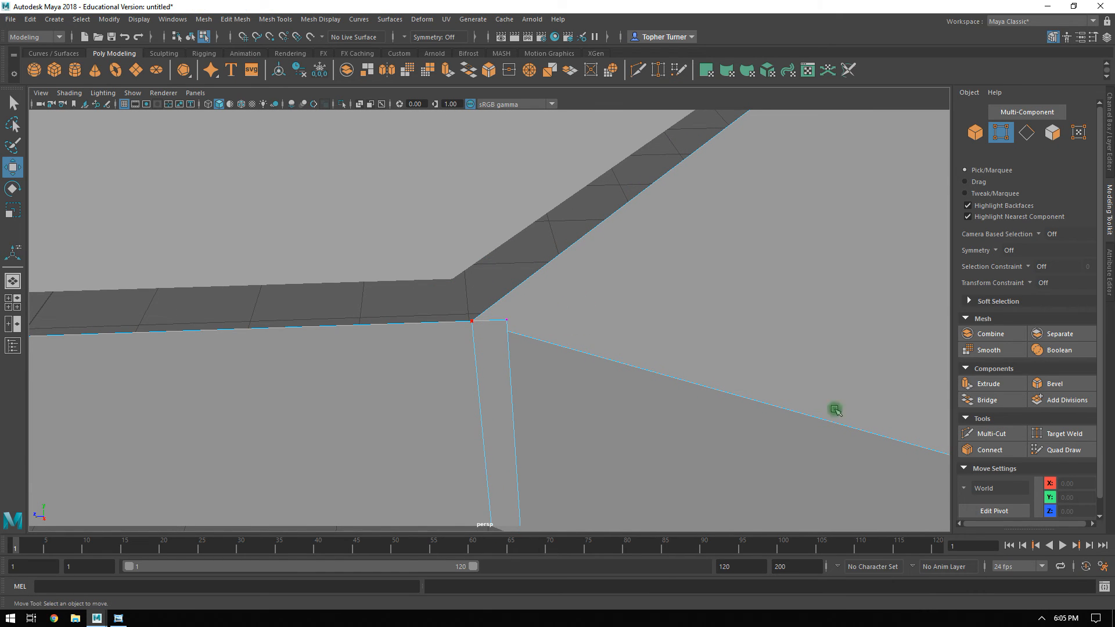
click(1066, 440)
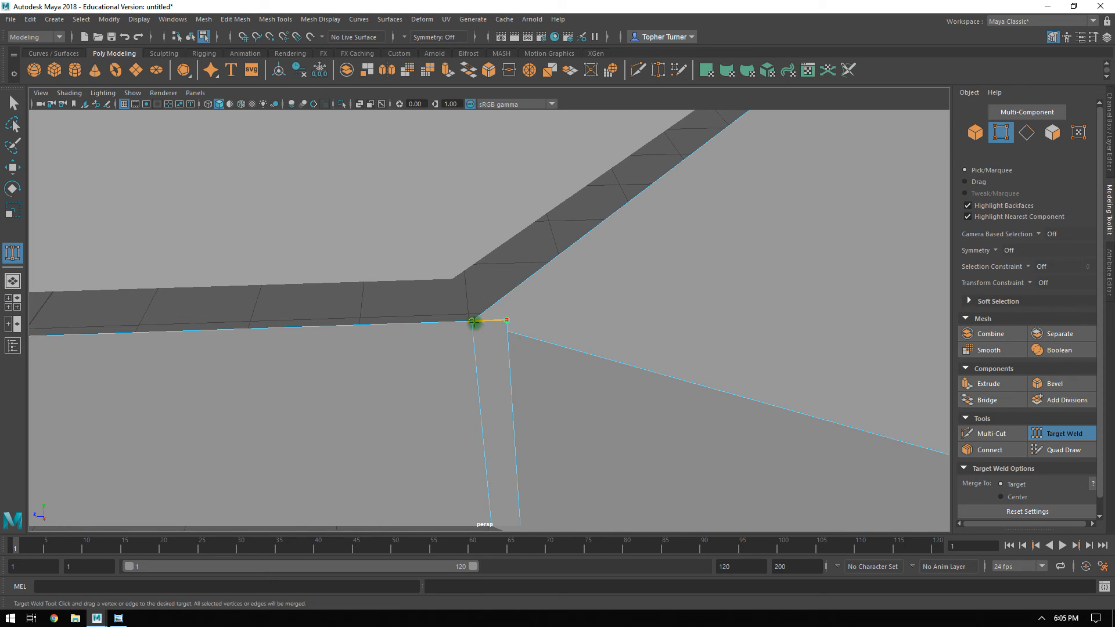
drag(474, 322, 472, 321)
key(q)
Extrude the rear pillar's inner edge and the back panel's top edge forward along Z to about -4.32.
alt+drag(940, 428, 545, 335)
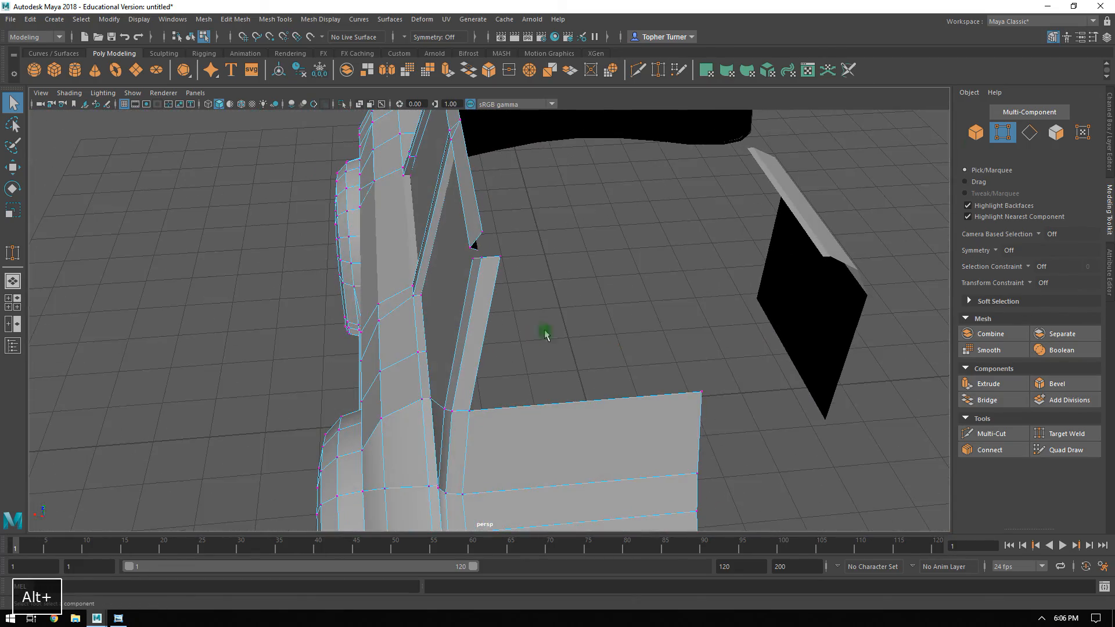
click(1029, 132)
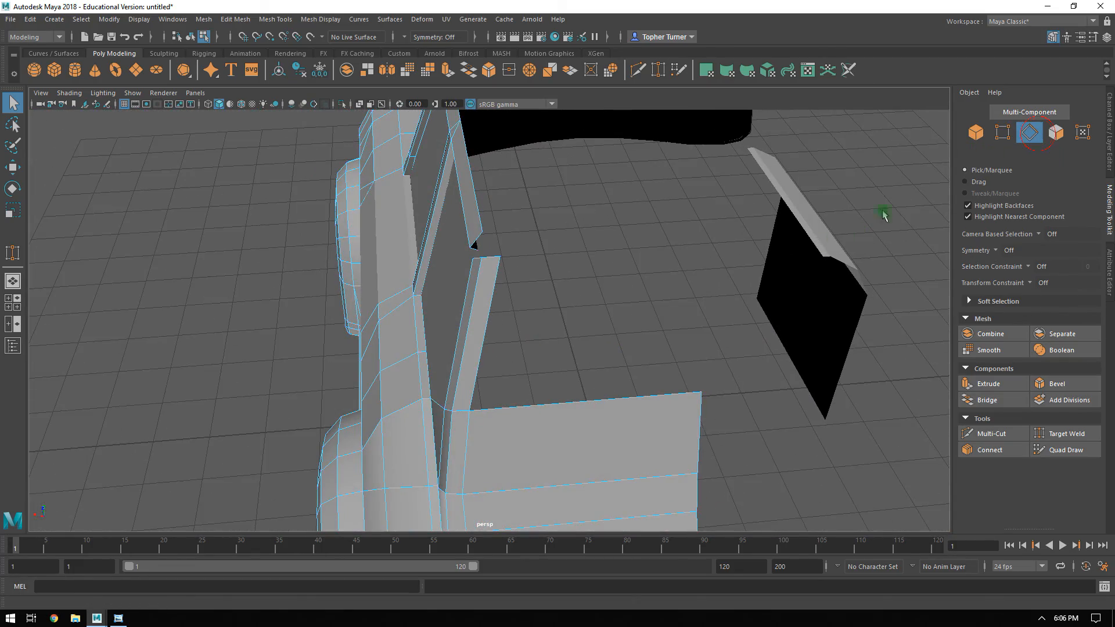
shift+click(540, 407)
alt+drag(540, 406, 577, 376)
key(w)
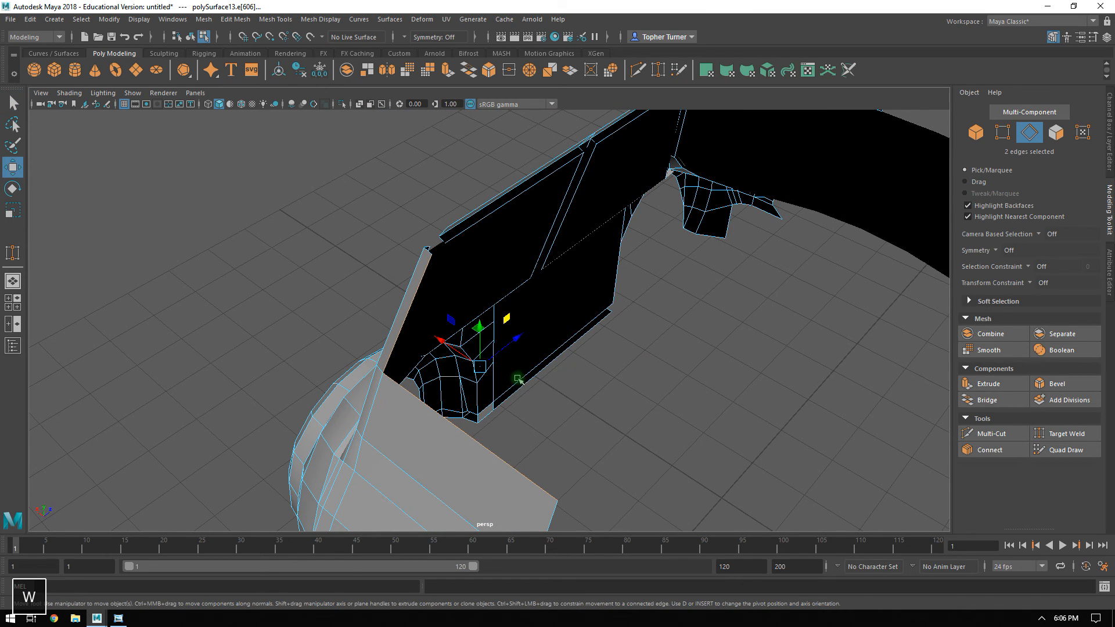
shift+drag(514, 343, 567, 324)
alt+drag(666, 334, 596, 347)
alt+drag(499, 428, 752, 197)
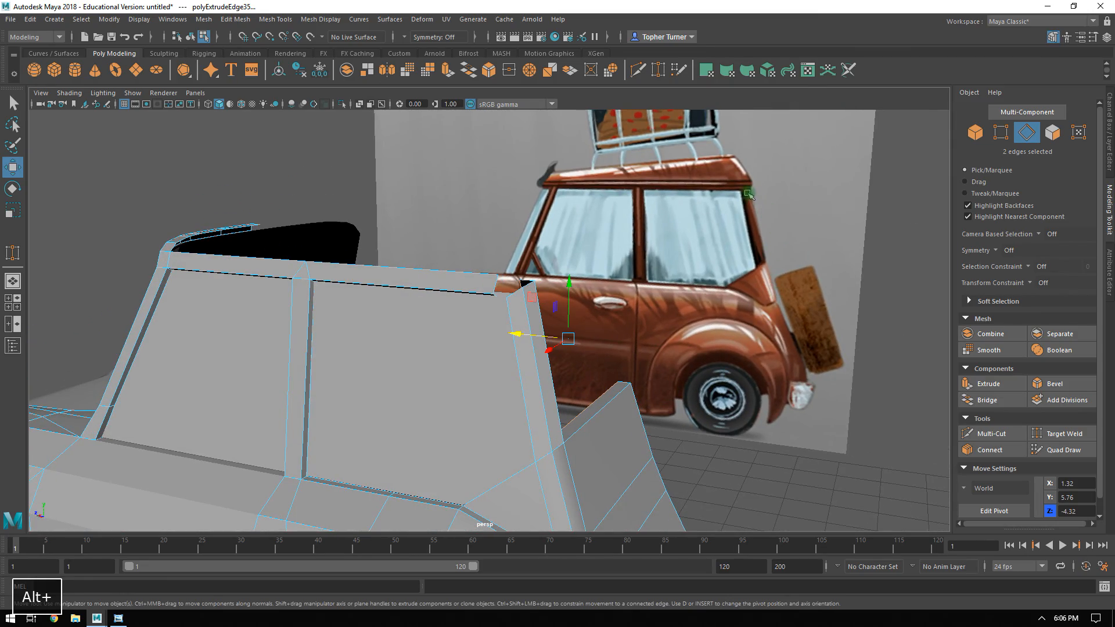
alt+drag(775, 357, 468, 318)
key(z)
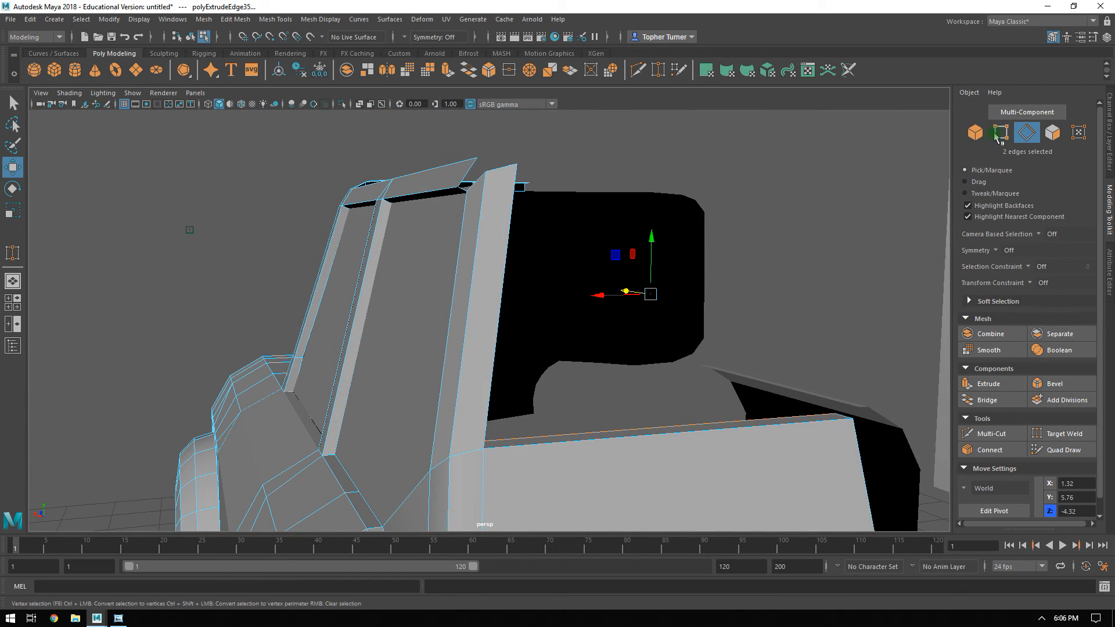
Copy the X position, 2.53, of the window frame vertex at the top of the middle door pillar.
key(F9)
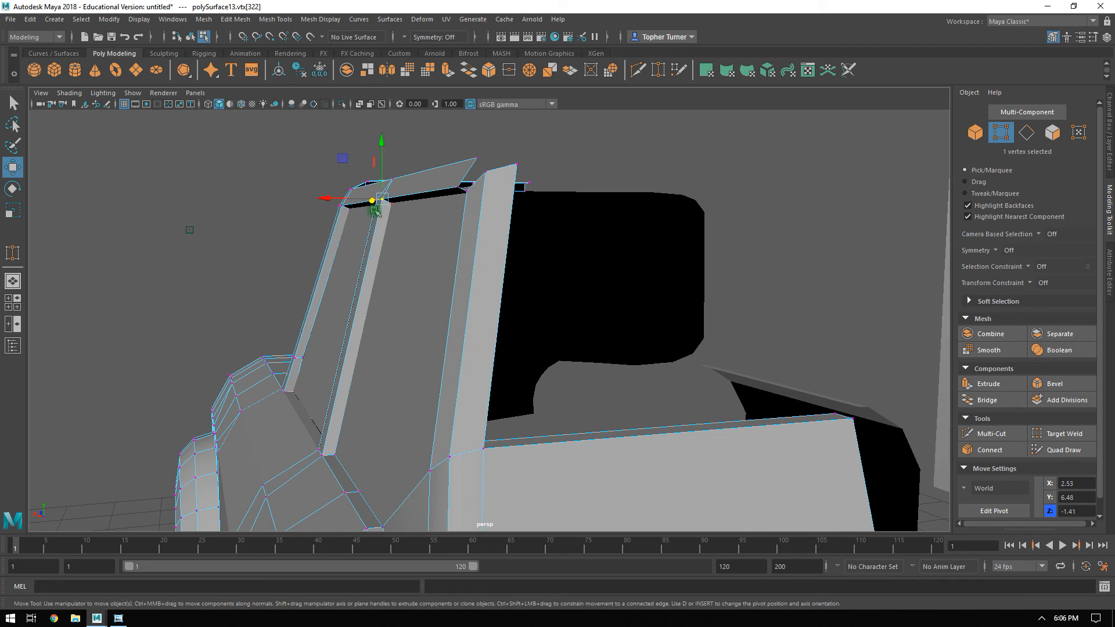
alt+right_drag(444, 233, 483, 284)
alt+drag(482, 284, 519, 302)
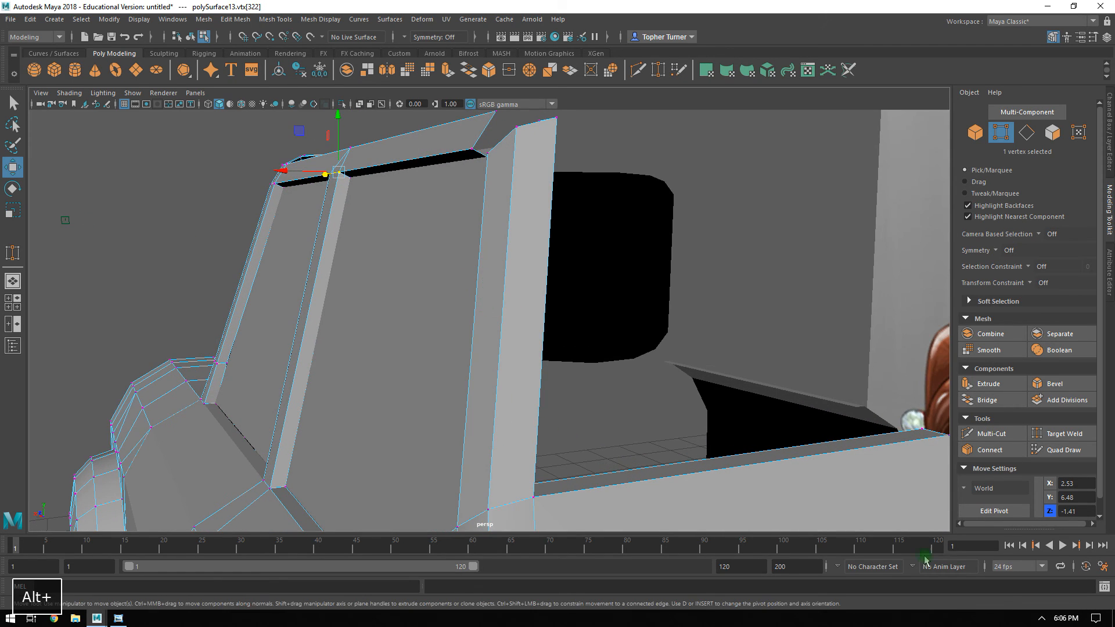
click(1075, 482)
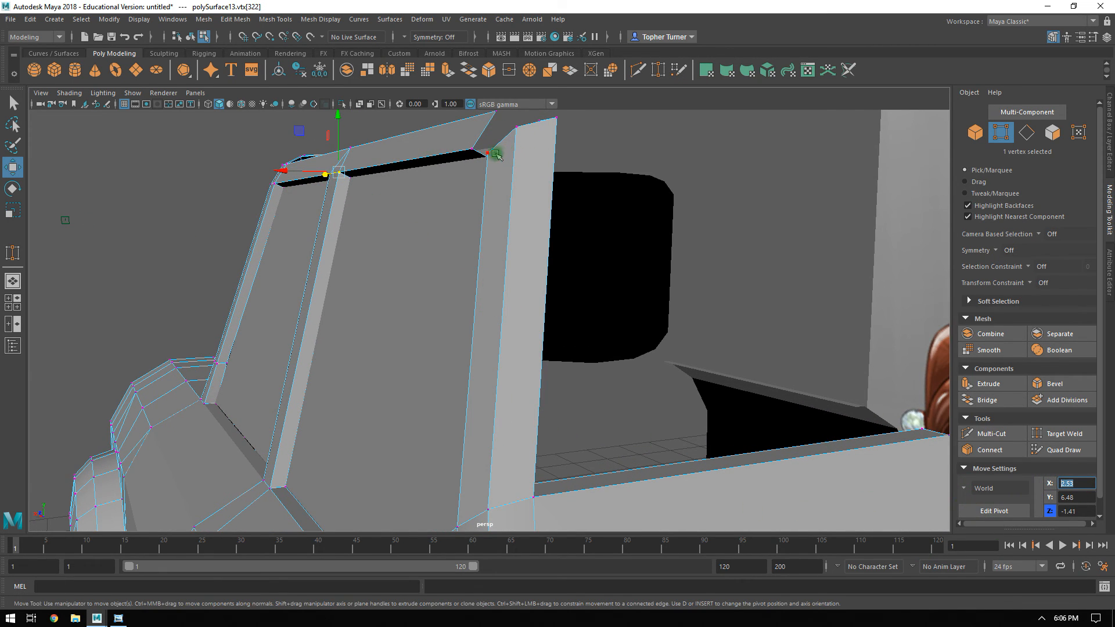
Try to flatten the rear pillar's two outer top vertices along X by scaling them.
shift+click(517, 126)
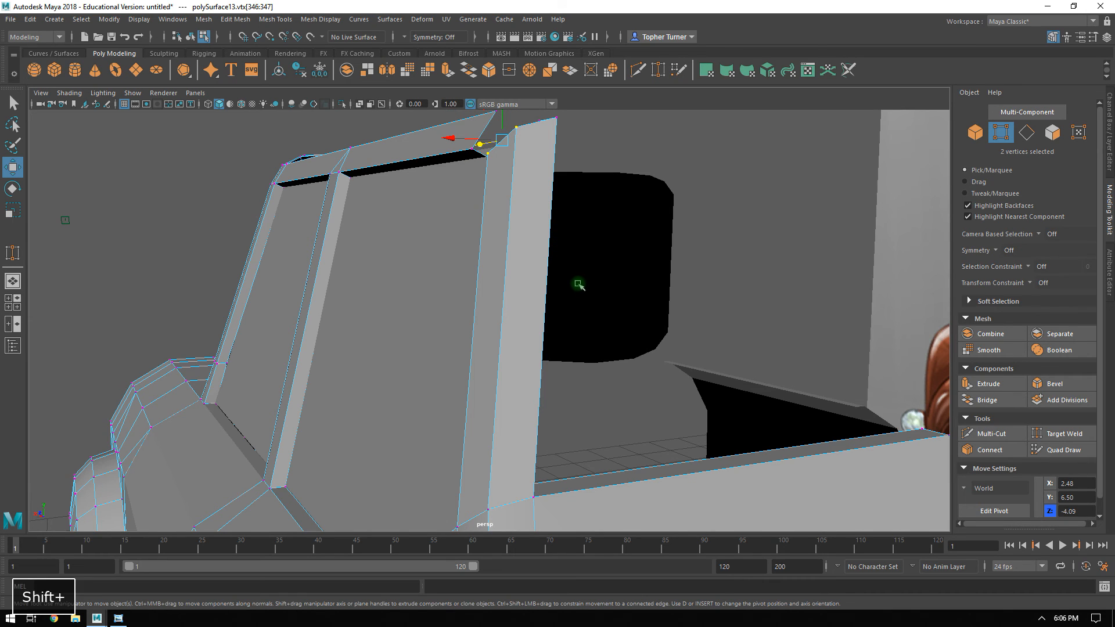
key(r)
drag(452, 138, 643, 158)
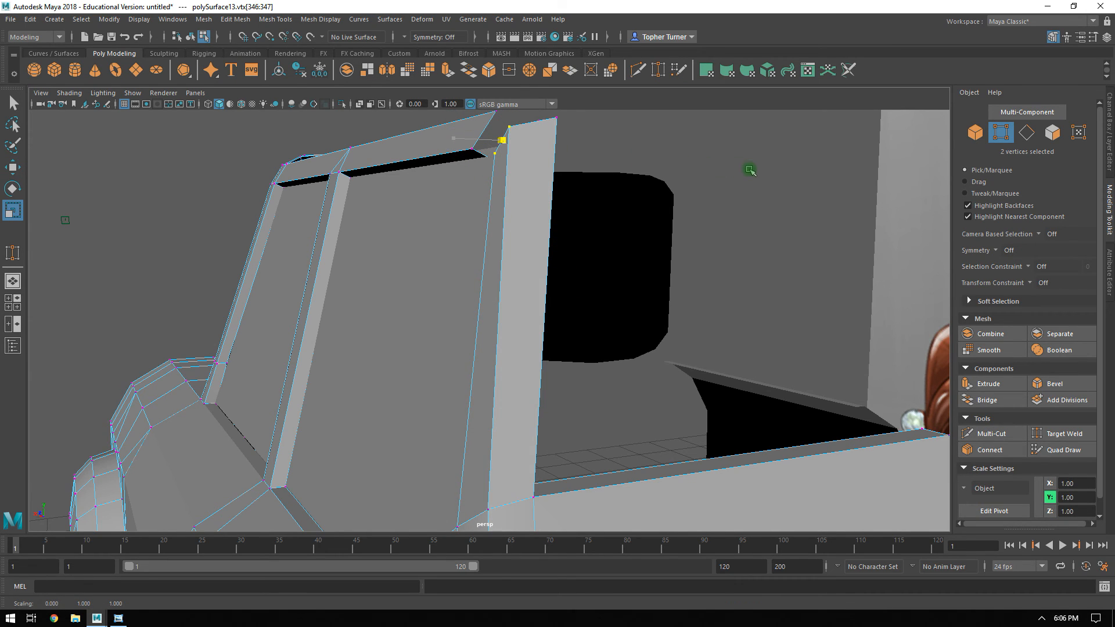
key(ctrl+z)
Set the X position of the rear pillar's outermost top vertex to 2.53.
mouse_move(645, 233)
alt+mouse_down()
mouse_move(627, 239)
mouse_move(655, 239)
alt+mouse_up()
click(654, 238)
click(517, 171)
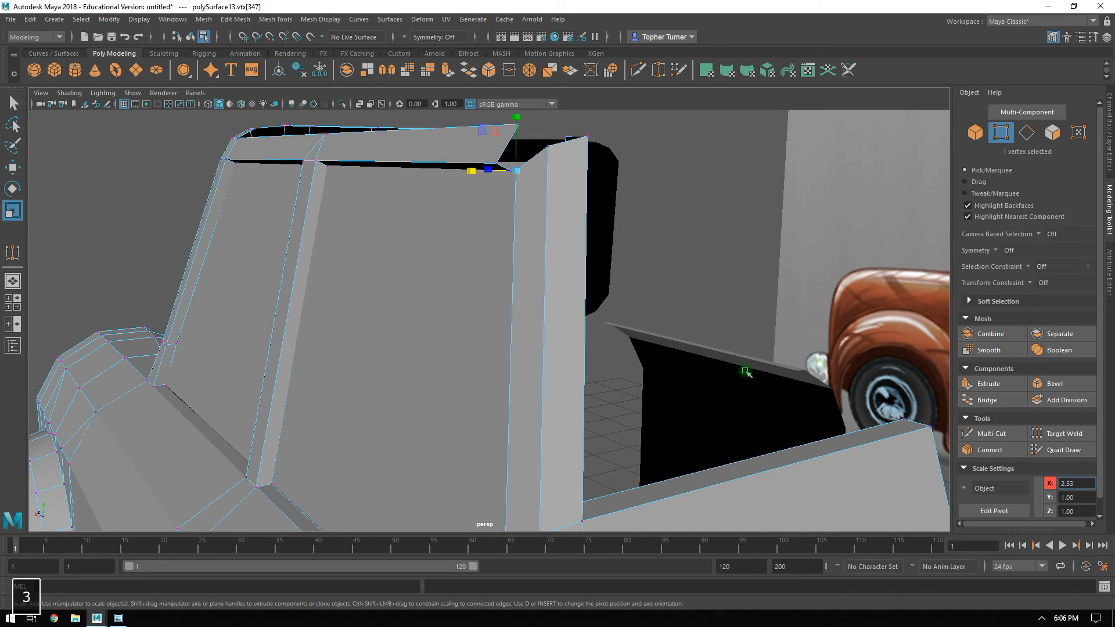
alt+drag(671, 298, 487, 273)
key(w)
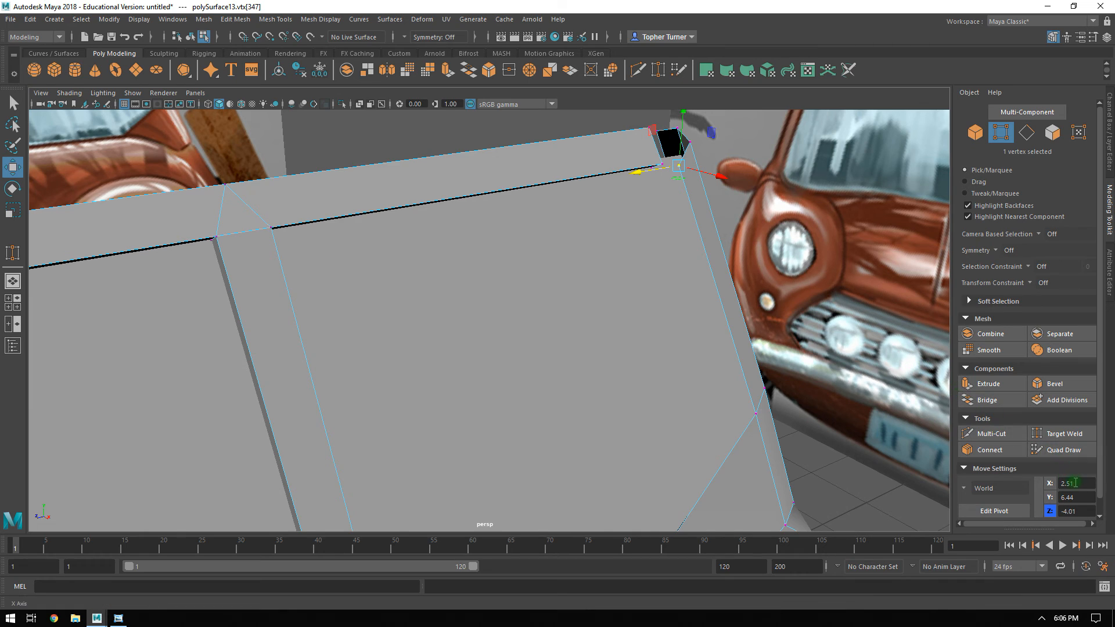
text(3)
key(Return)
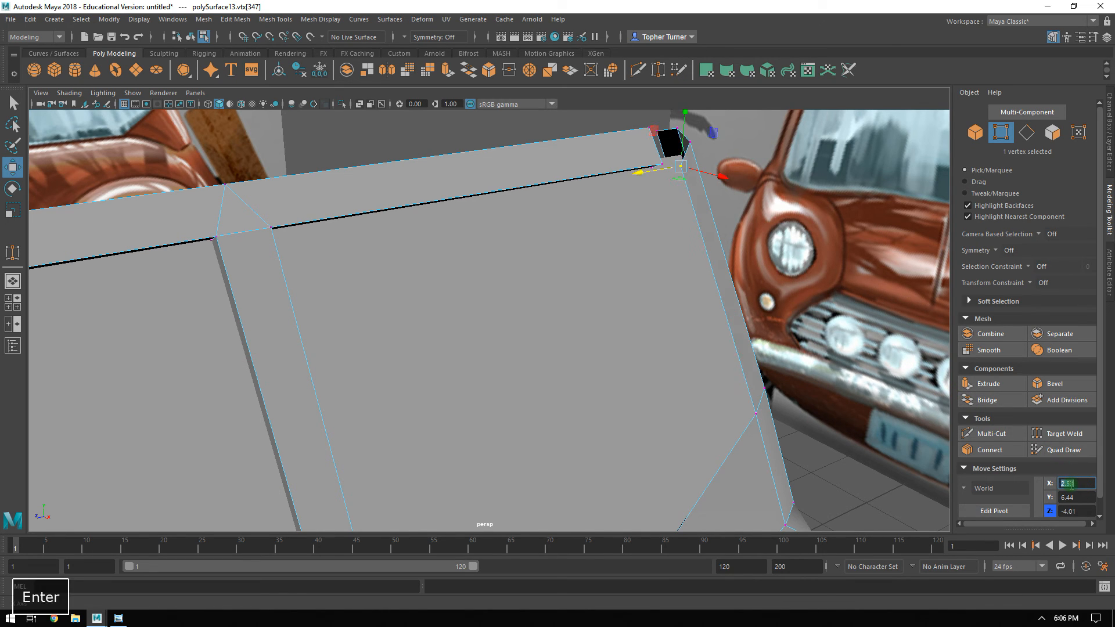
Match the Y position of the rear pillar's inner top vertex to the roof rail's lower rear vertex, 6.48.
alt+drag(809, 296, 660, 182)
alt+right_drag(659, 182, 746, 421)
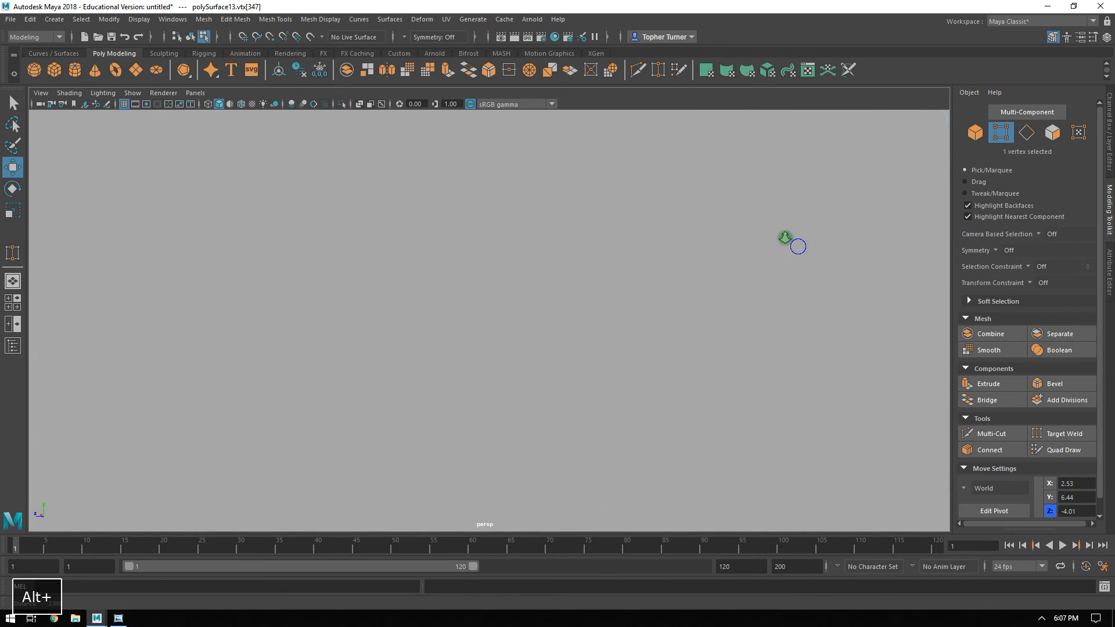
alt+right_drag(792, 242, 584, 192)
alt+middle_drag(585, 192, 592, 281)
alt+right_drag(592, 281, 658, 311)
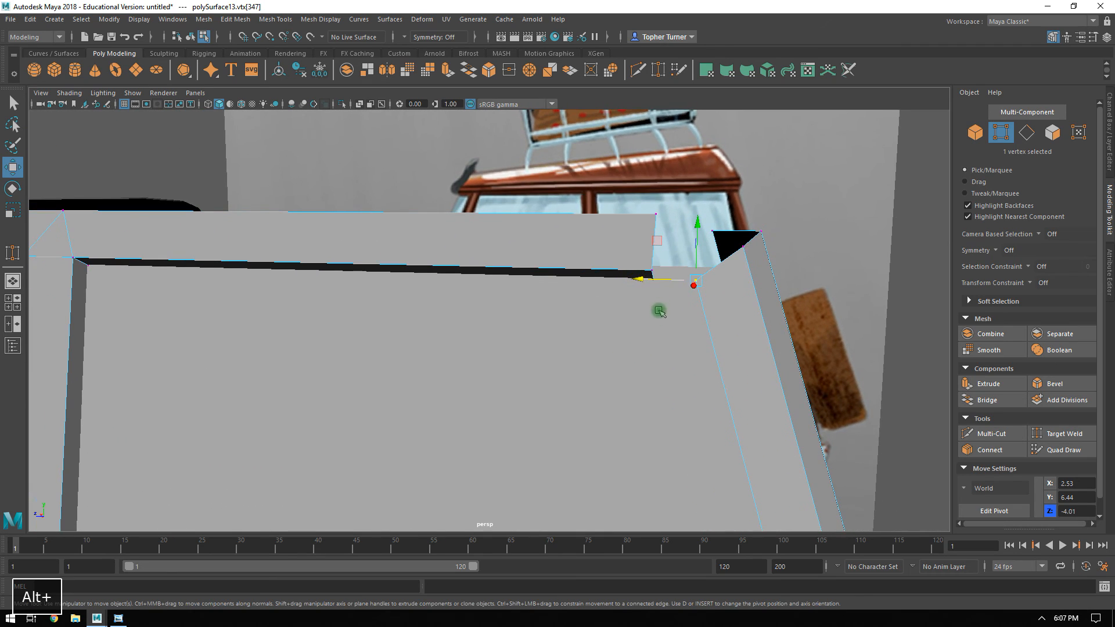
click(652, 266)
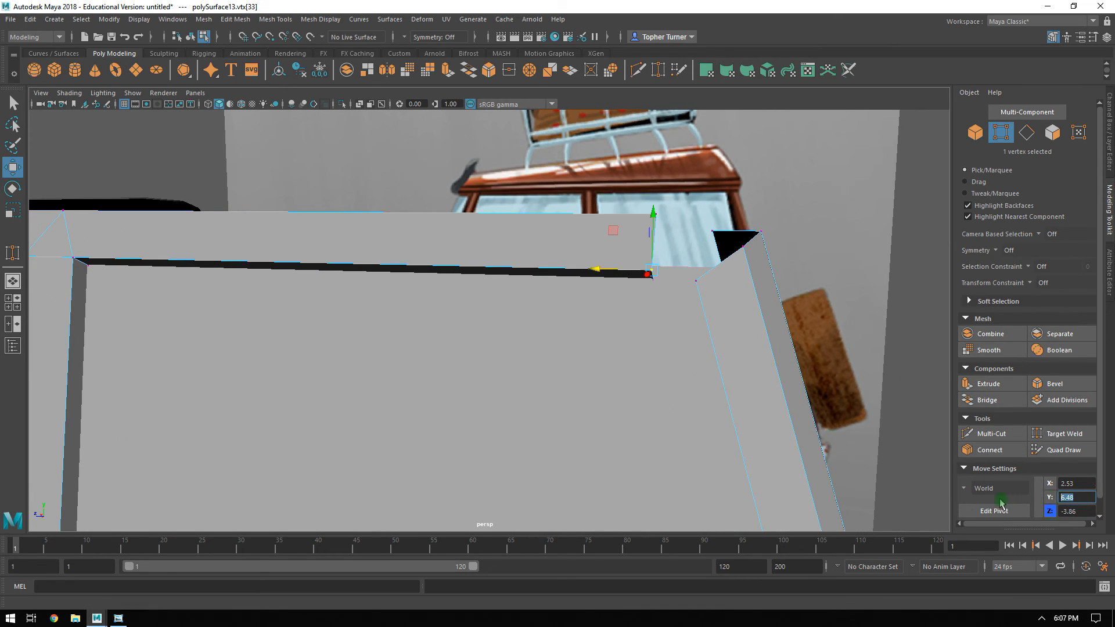
key(ctrl+c)
click(699, 281)
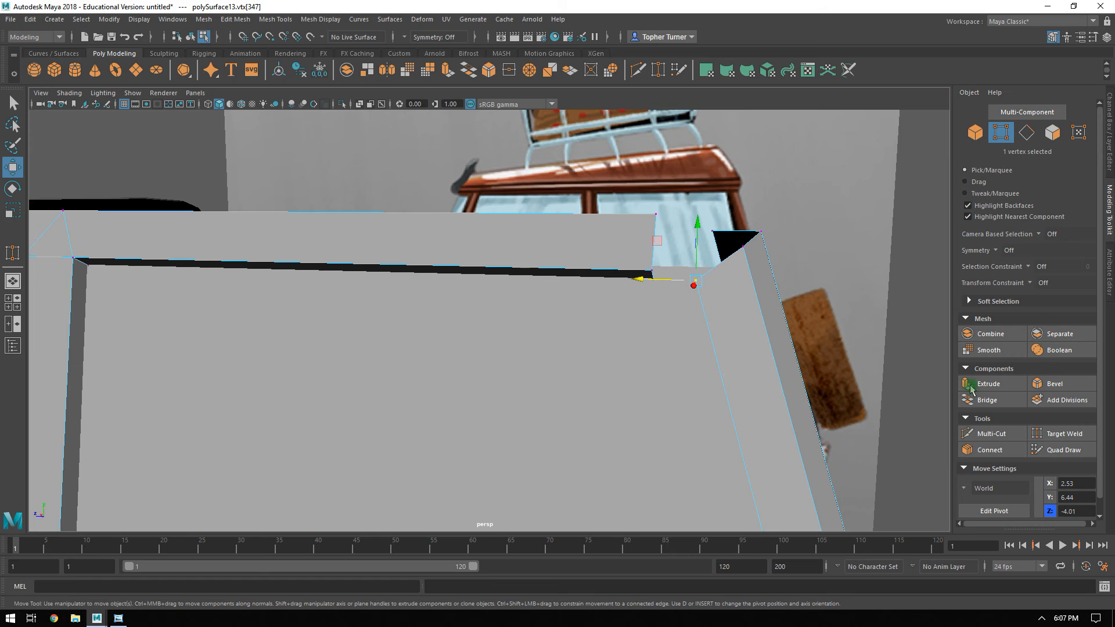
key(ctrl+v)
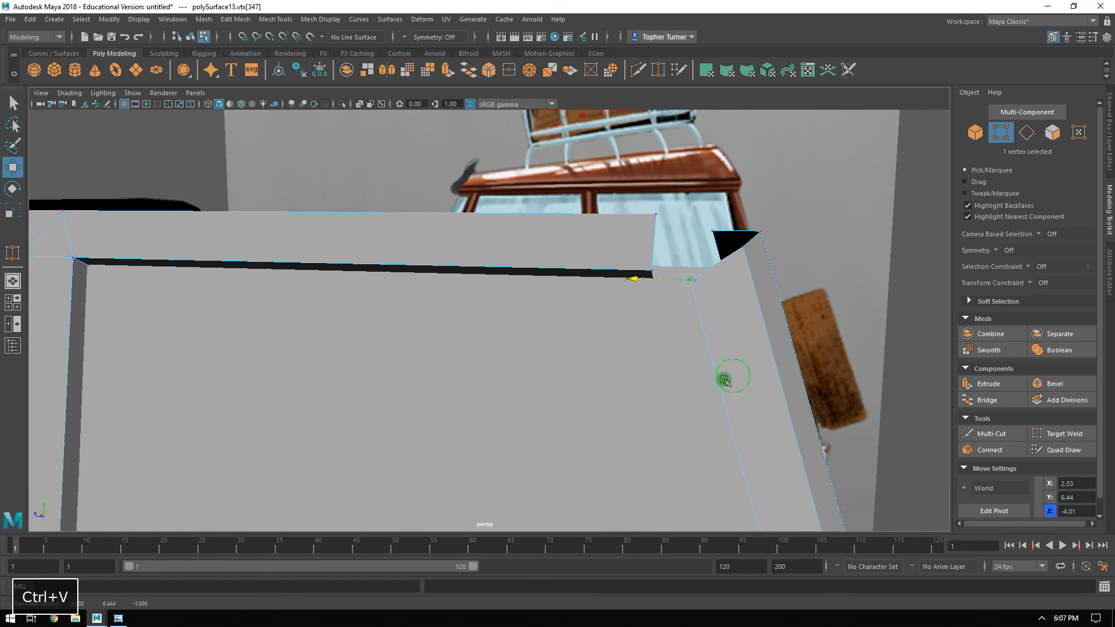
key(ctrl+z)
key(ctrl+v)
key(Return)
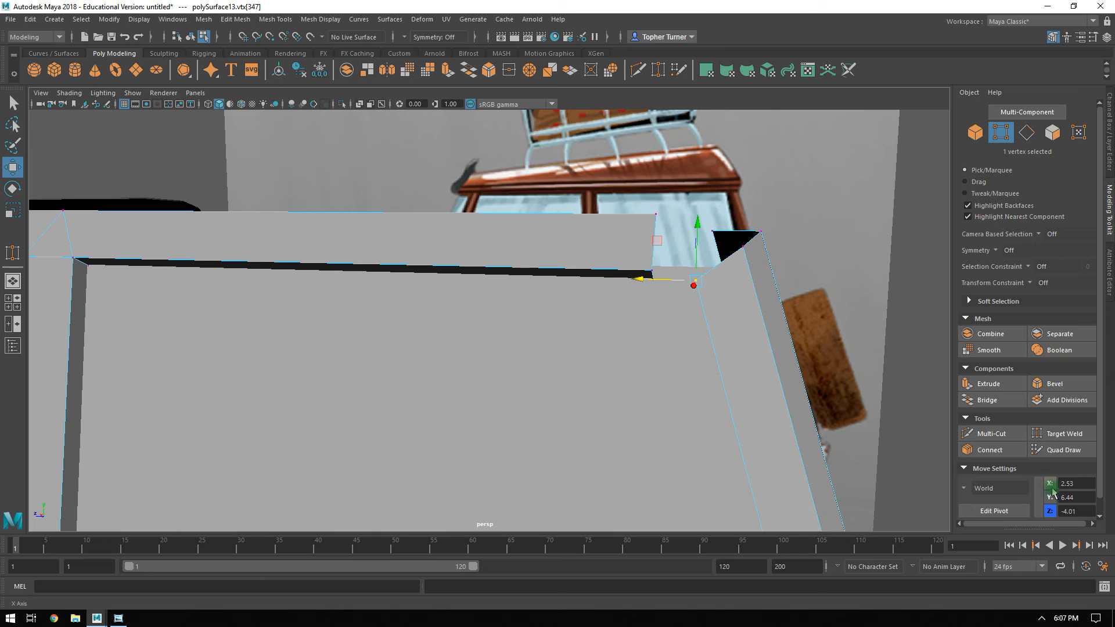
key(Return)
Set the X position of the rear pillar's middle top vertex to 2.39.
alt+drag(755, 288, 593, 394)
click(404, 248)
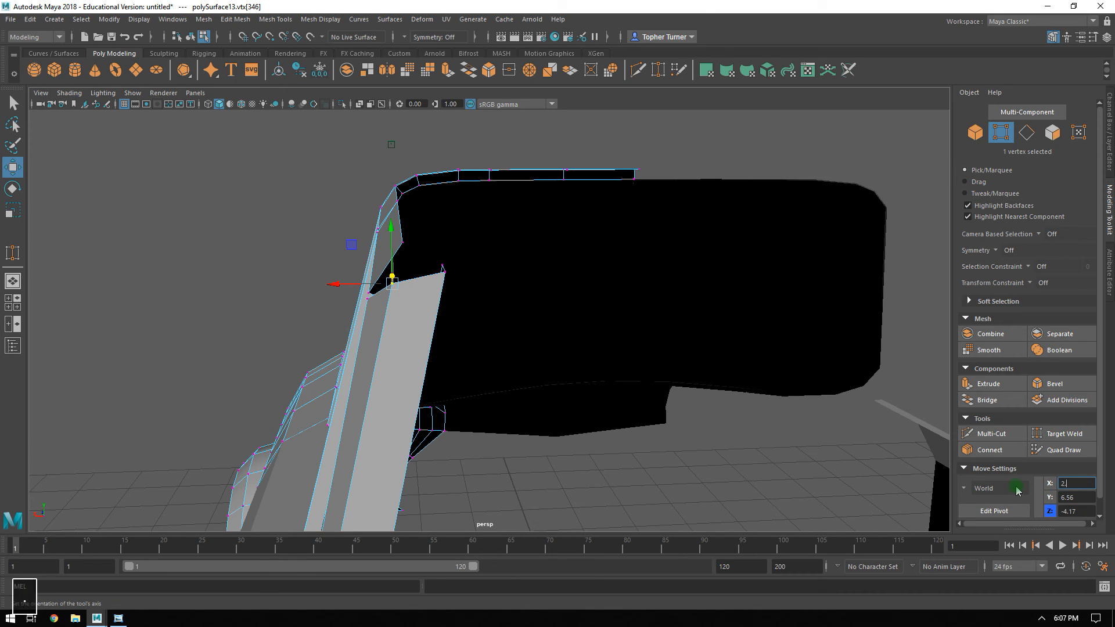
key(Return)
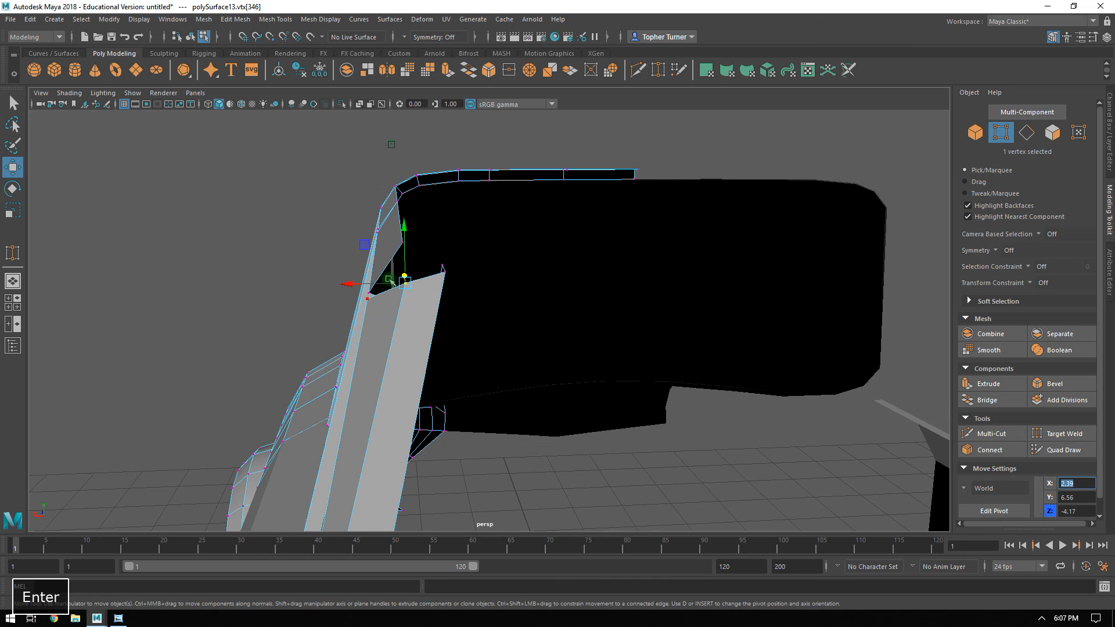
Set the Y position of the rear pillar's middle top vertex to 6.67, matching the roof rail's rear end vertex.
click(404, 239)
click(401, 242)
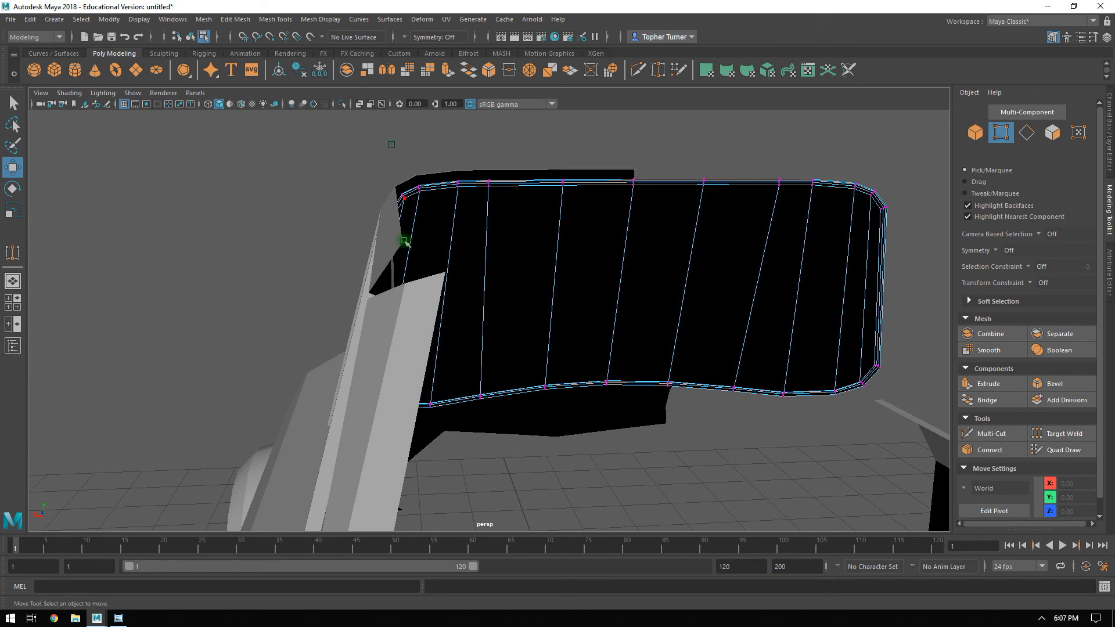
click(321, 242)
right_drag(381, 246, 355, 247)
alt+drag(356, 248, 370, 256)
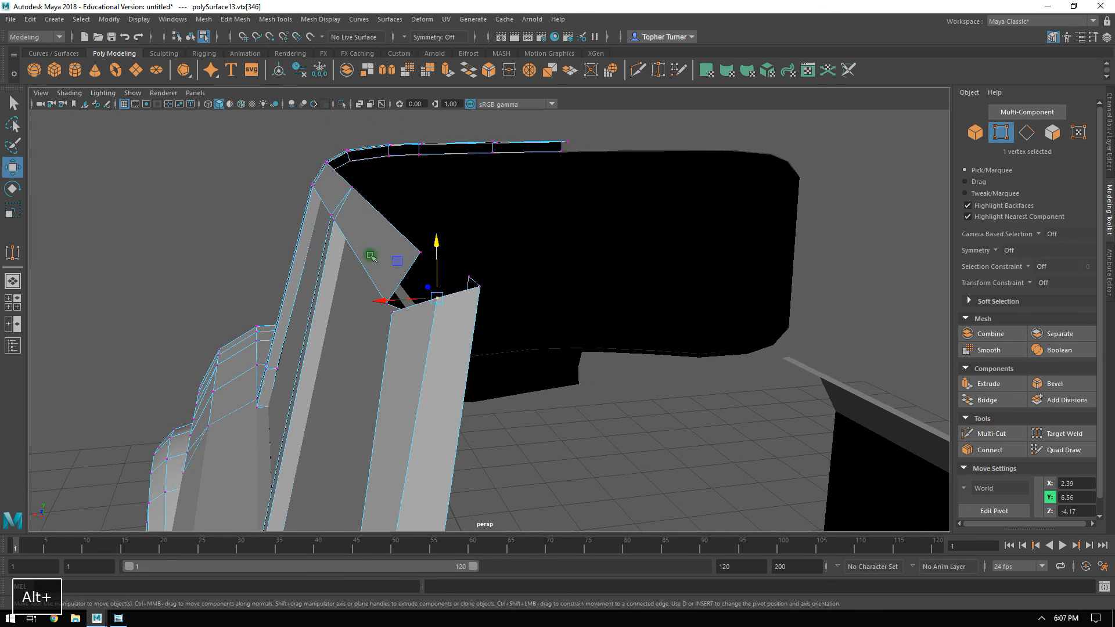
click(418, 251)
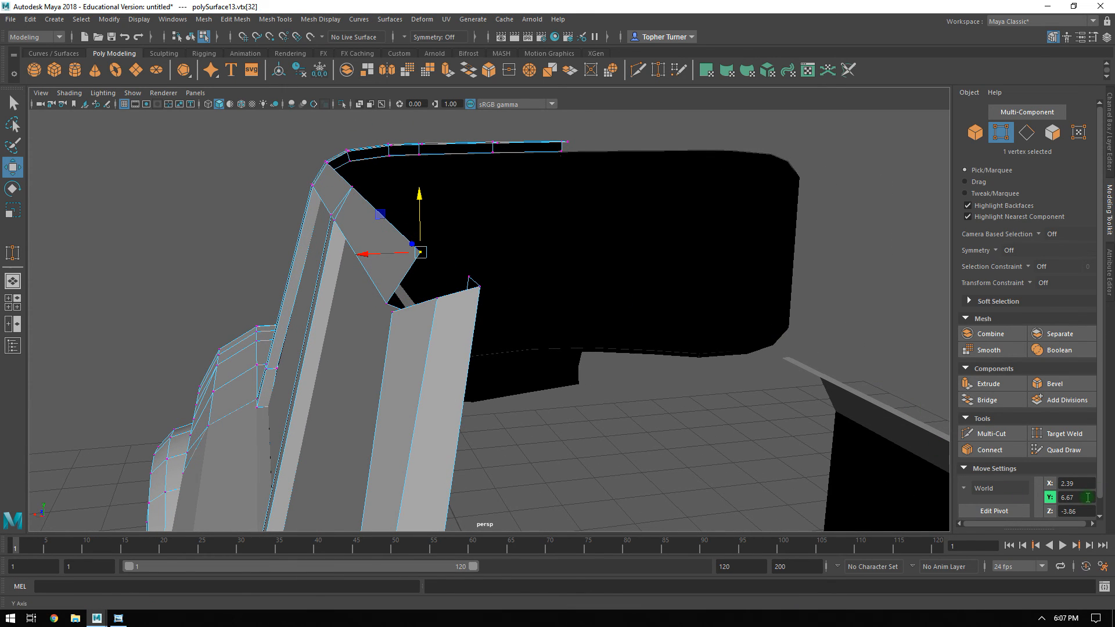
click(437, 300)
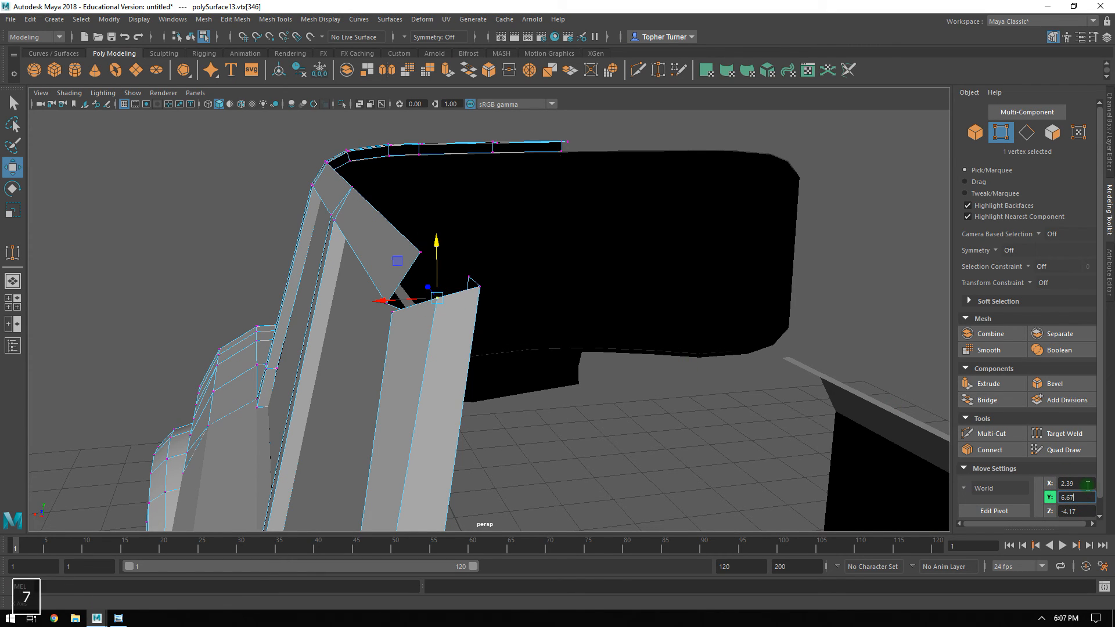
text(6.67)
key(Return)
Use Target Weld to join the roof rail's open rear end vertices to the matching top vertices of the rear pillar.
alt+drag(597, 378, 707, 306)
click(787, 417)
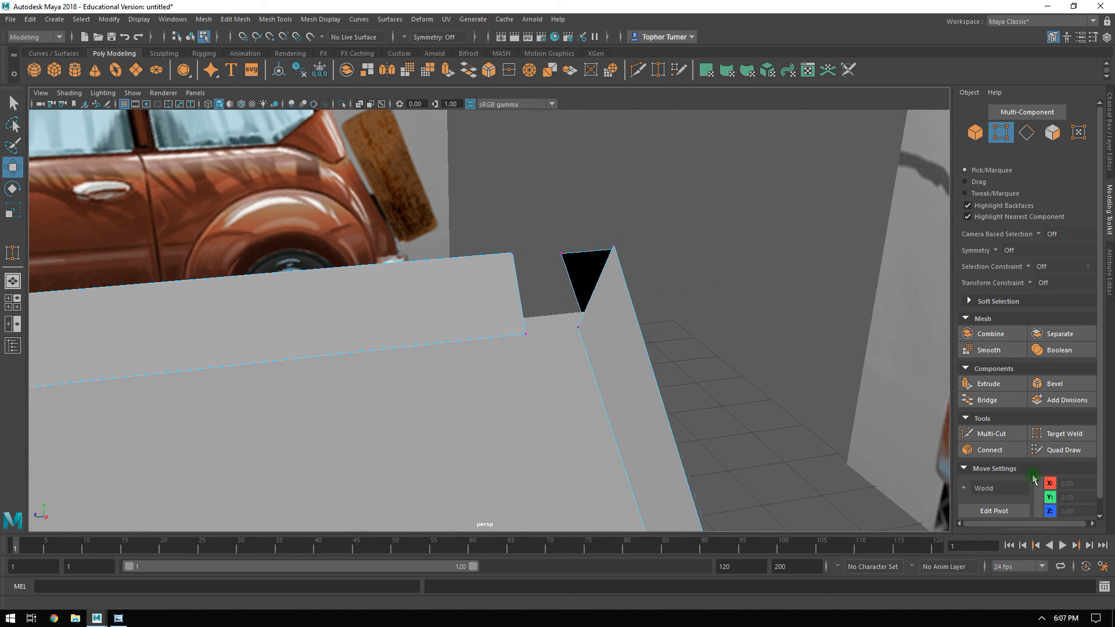
click(1066, 434)
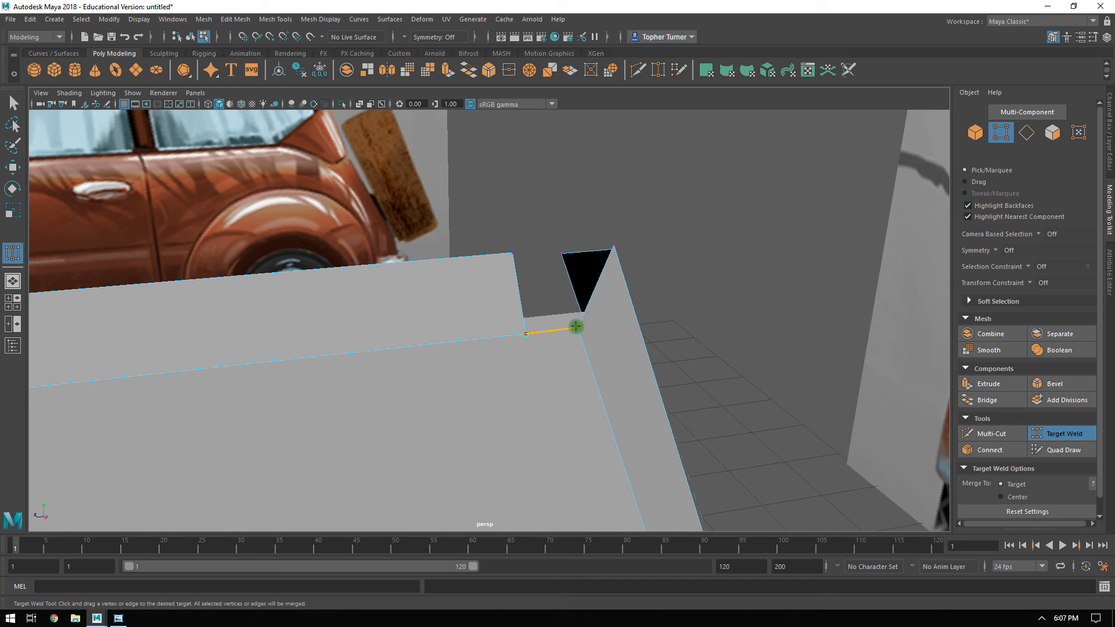
drag(576, 327, 578, 327)
drag(514, 253, 617, 248)
drag(678, 325, 679, 326)
alt+drag(698, 333, 610, 322)
alt+drag(493, 290, 605, 258)
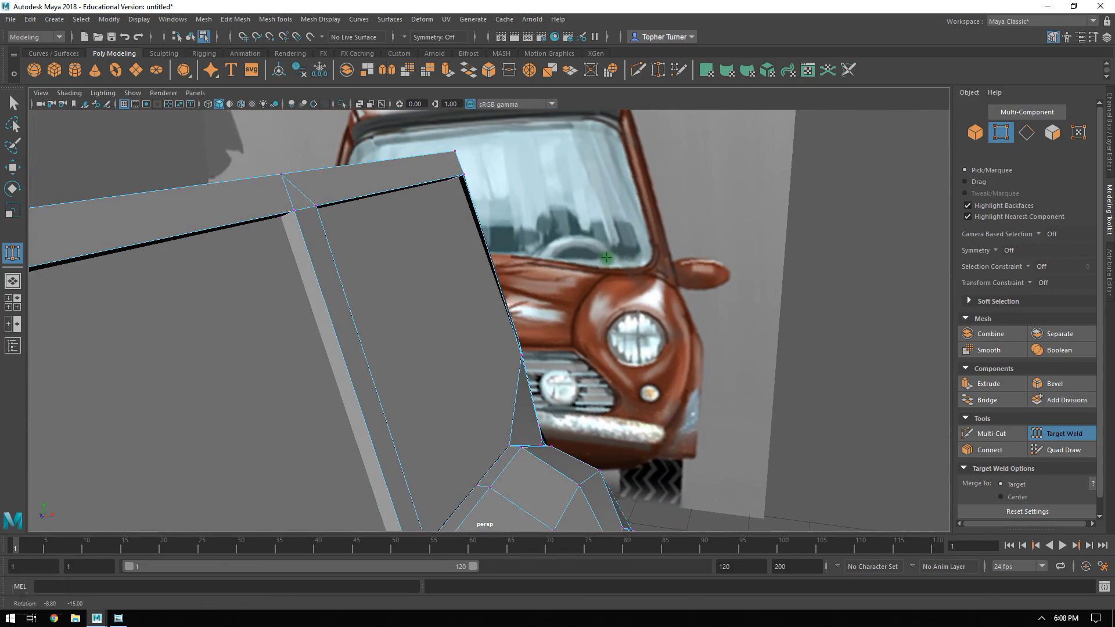
Leave Target Weld, isolate the car body mesh in the perspective view and return to vertex selection.
click(1060, 434)
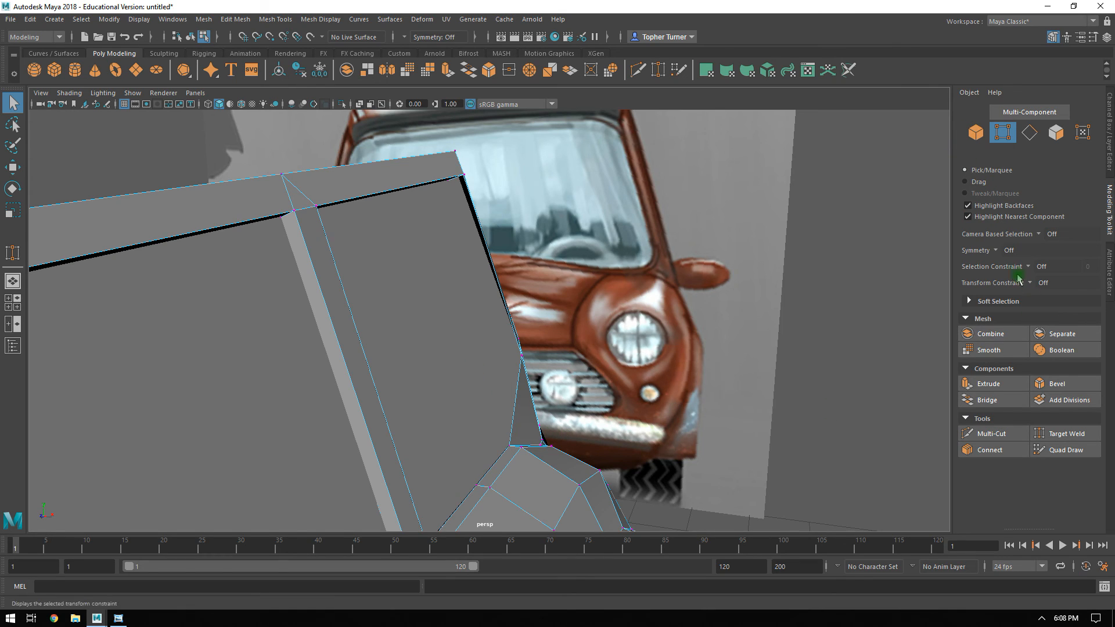
click(976, 135)
key(ctrl+q)
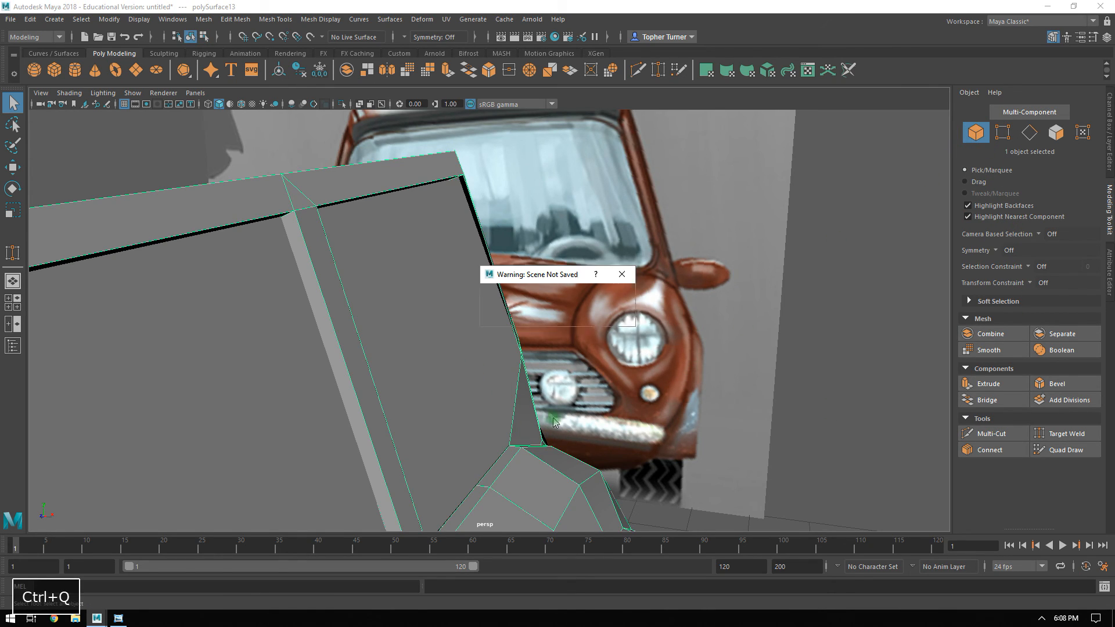
click(608, 316)
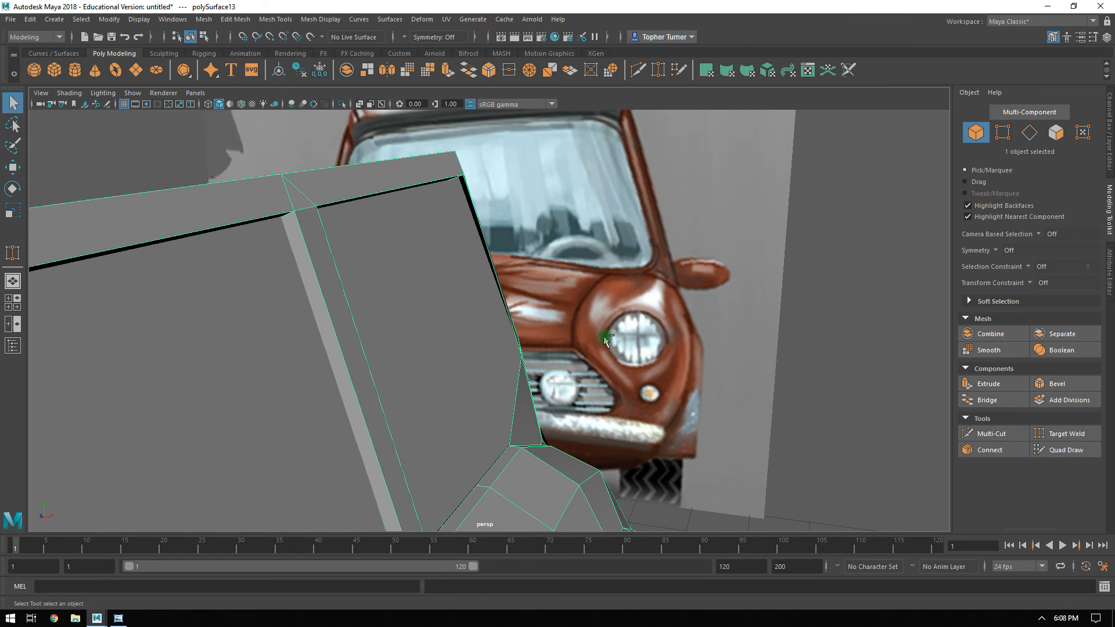
key(ctrl+1)
key(F9)
Move the front vertex at the rear pillar's base along X to about 2.99 in the front view, in line with the pillar's edge.
alt+drag(574, 343, 605, 425)
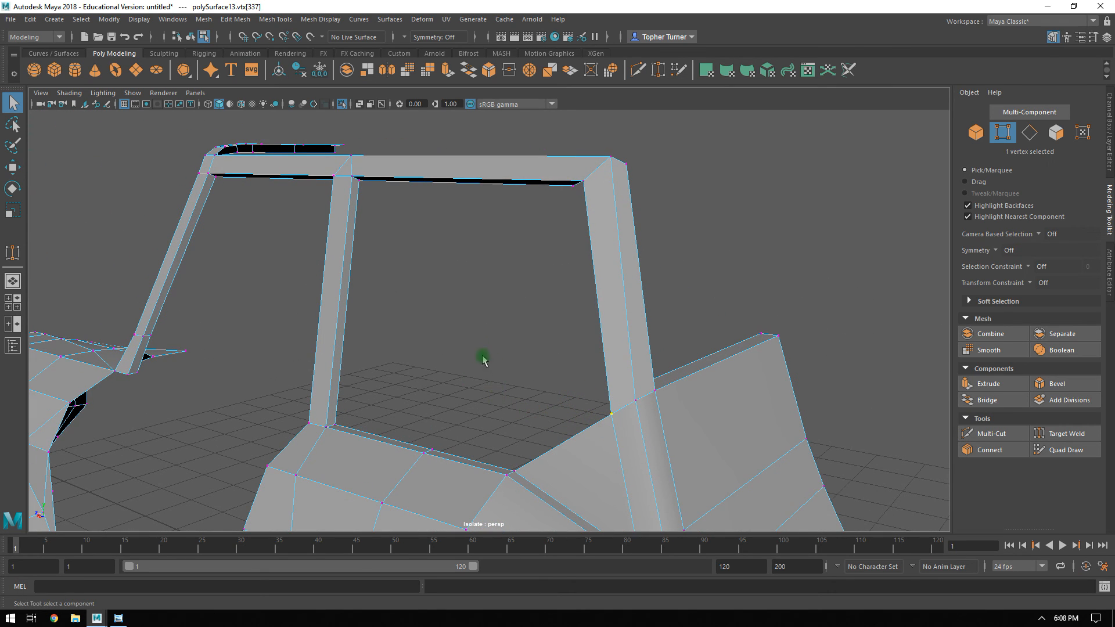
key(space)
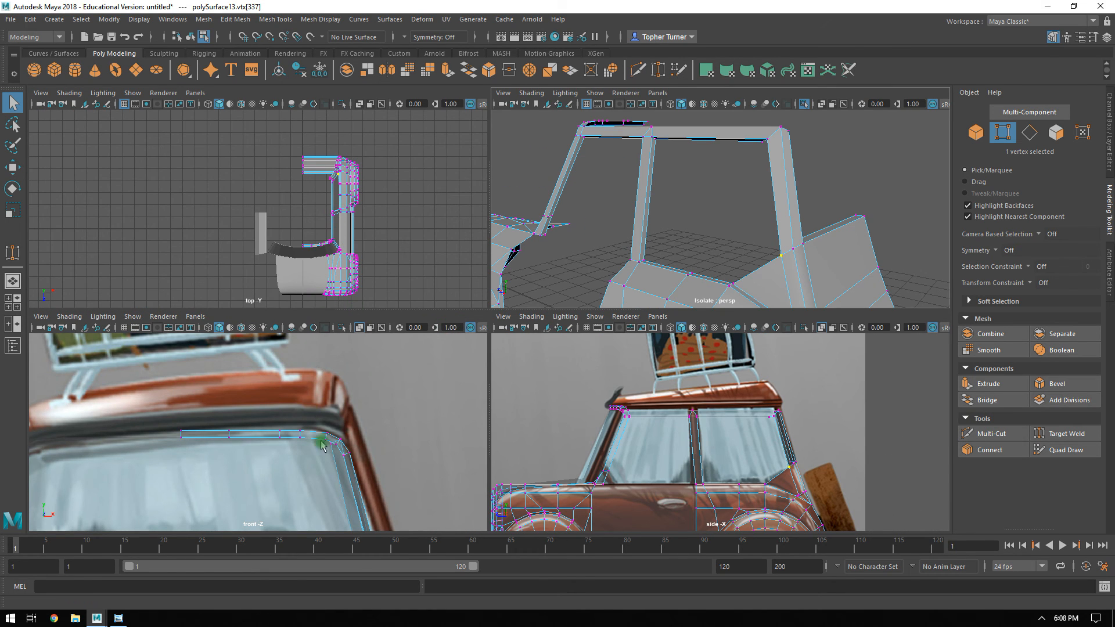
key(space)
alt+right_drag(373, 358, 475, 364)
key(w)
drag(456, 348, 479, 351)
alt+right_drag(479, 350, 581, 485)
alt+middle_drag(427, 364, 592, 305)
alt+right_drag(460, 284, 531, 427)
alt+middle_drag(489, 400, 688, 324)
alt+right_drag(656, 380, 724, 517)
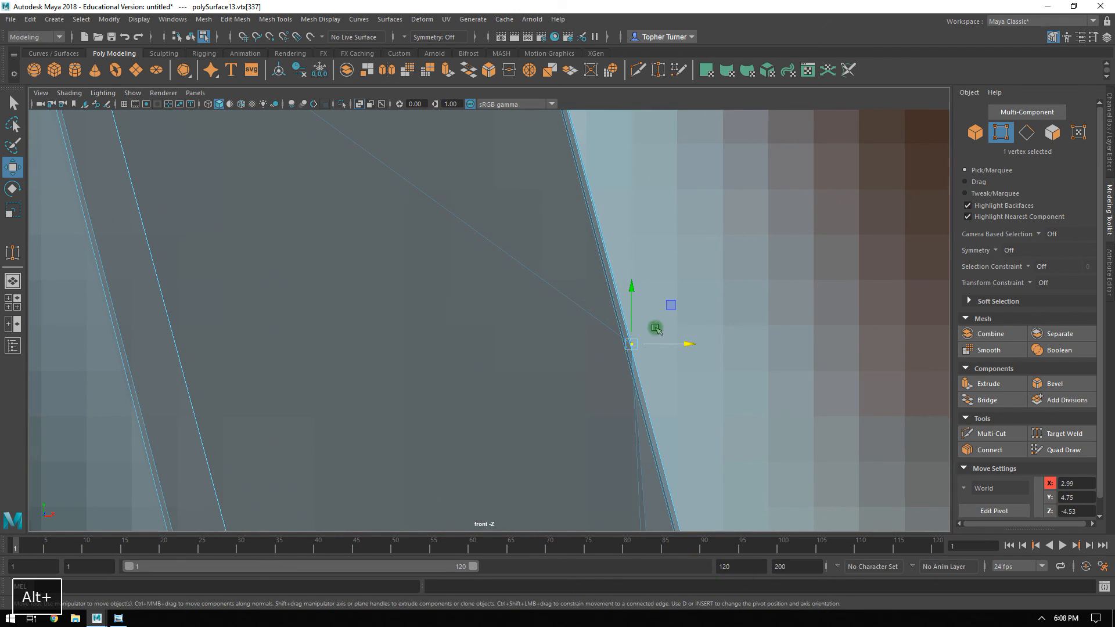
drag(659, 346, 655, 349)
alt+right_drag(659, 346, 656, 416)
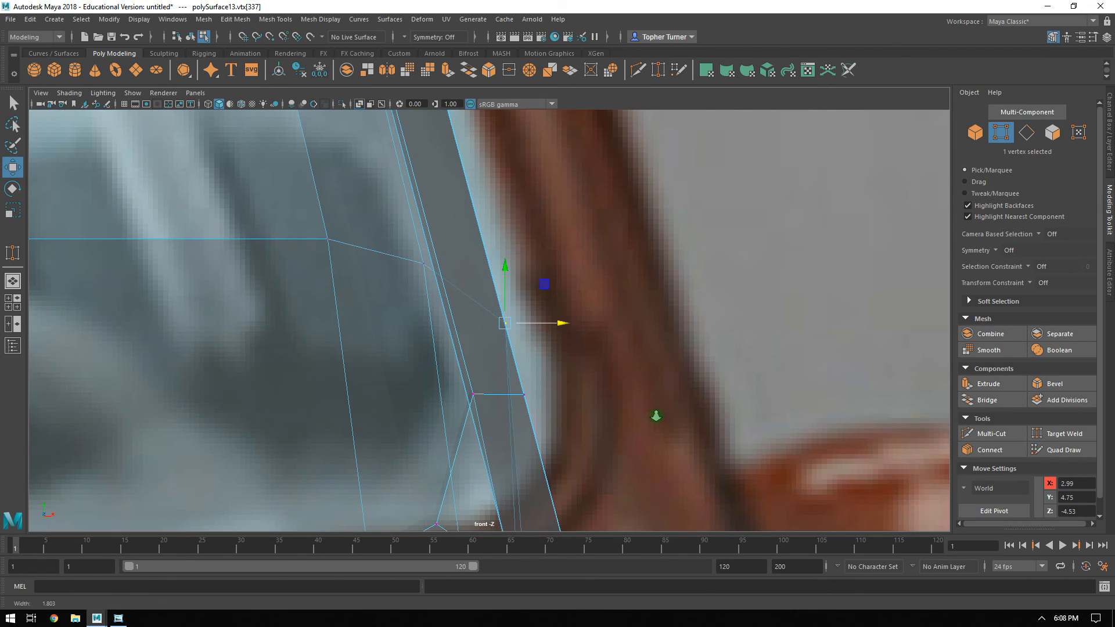
Try to nudge the five vertices at the base of the window pillar along X in the front view.
alt+middle_drag(598, 391, 555, 169)
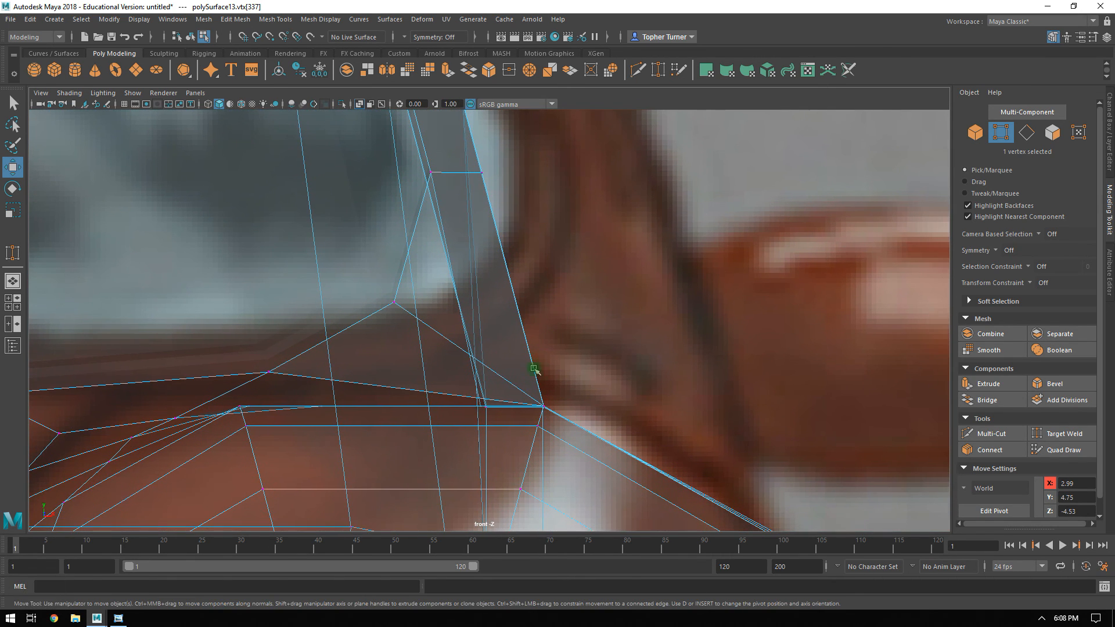
mouse_move(536, 404)
mouse_down()
mouse_move(557, 407)
mouse_move(530, 412)
mouse_up()
key(ctrl+z)
Use Target Weld in the perspective view to merge the duplicate vertex below the rear pillar's base into the adjacent fender corner vertex.
key(space)
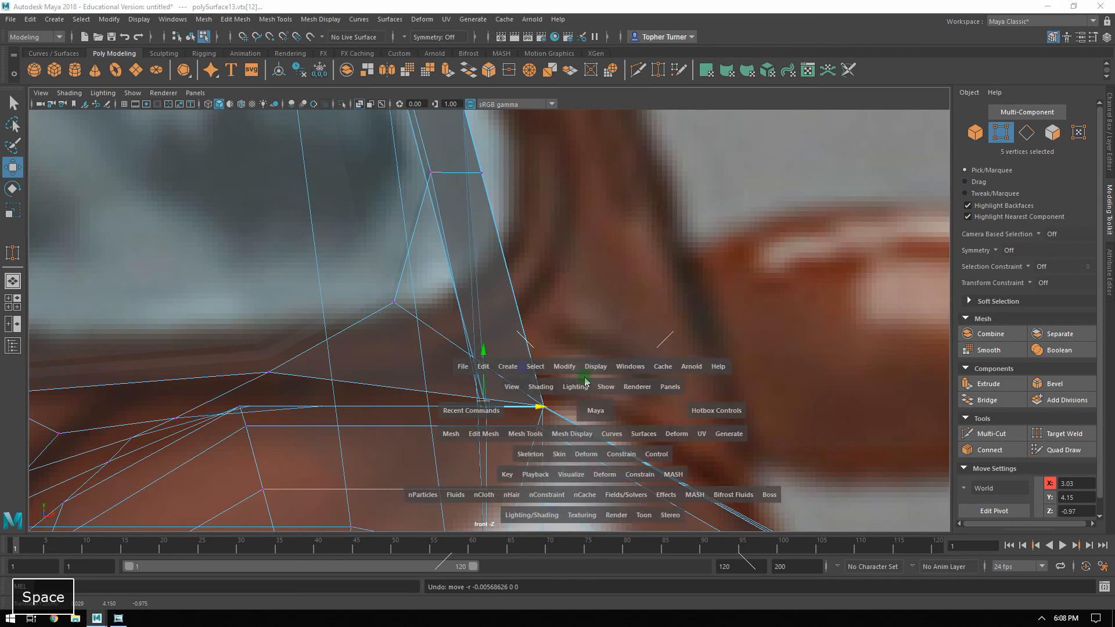
key(space)
alt+drag(706, 244, 541, 269)
alt+drag(531, 274, 726, 435)
click(1035, 436)
click(1088, 436)
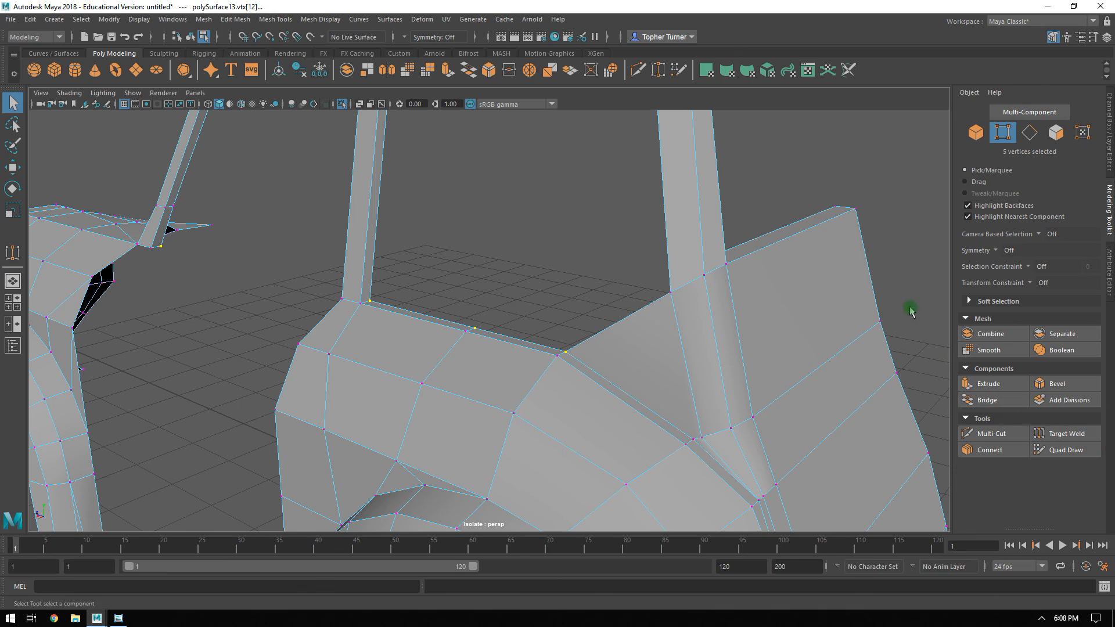
click(1044, 431)
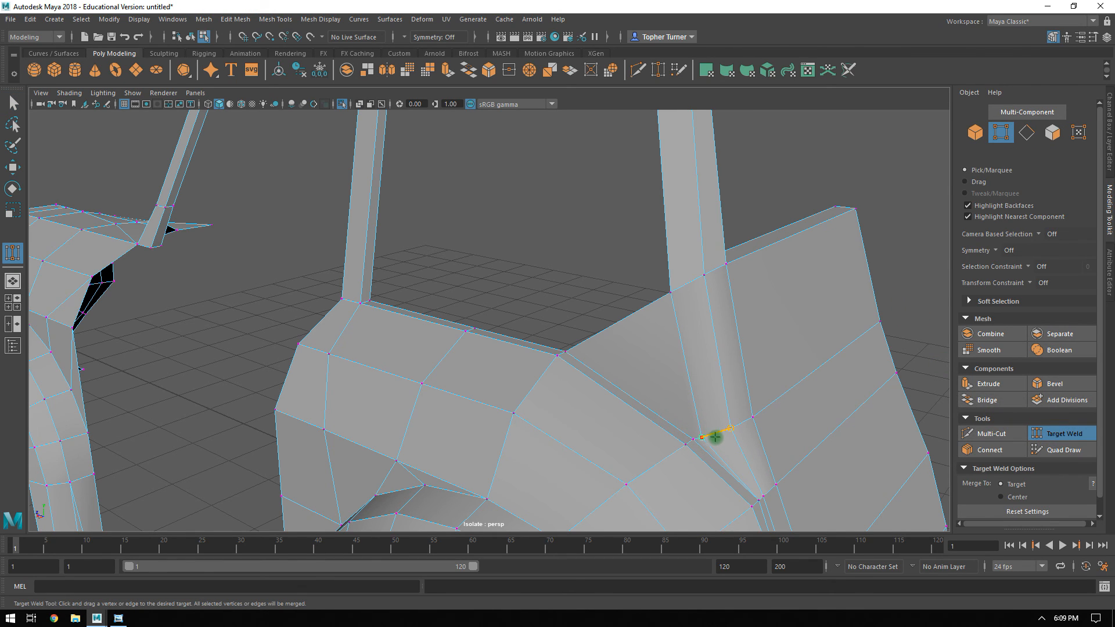
alt+right_drag(714, 413, 821, 472)
alt+middle_drag(822, 472, 559, 256)
alt+right_drag(560, 256, 653, 429)
alt+middle_drag(587, 238, 586, 326)
drag(595, 345, 586, 352)
alt+right_drag(670, 368, 502, 259)
alt+drag(649, 395, 547, 267)
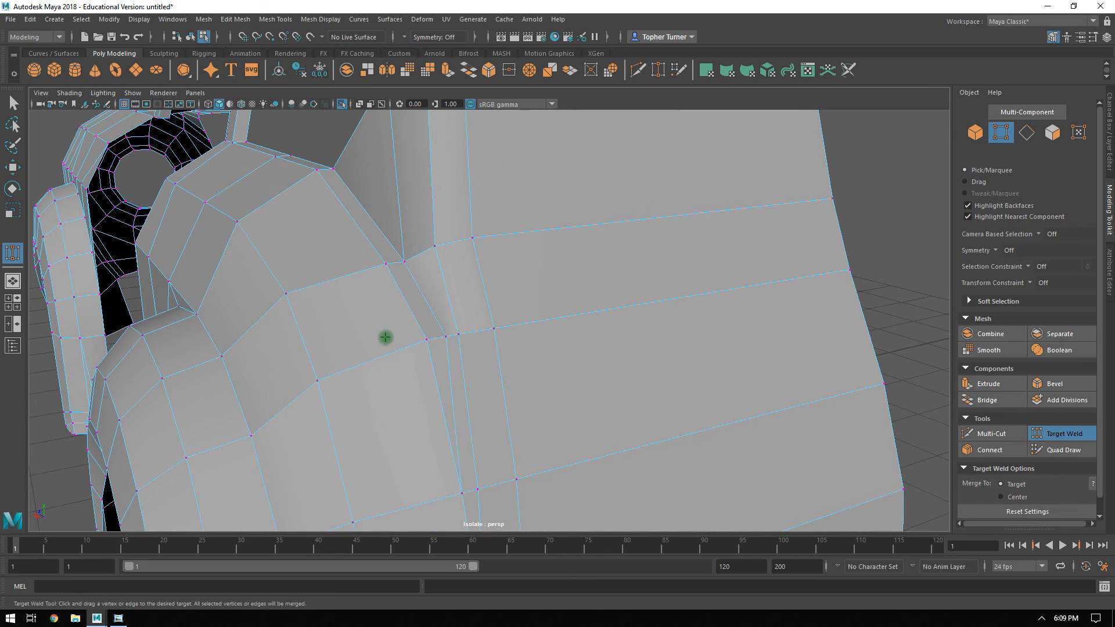
mouse_move(425, 340)
alt+mouse_down()
mouse_move(418, 313)
mouse_move(458, 334)
mouse_move(443, 336)
mouse_move(416, 308)
mouse_move(437, 308)
mouse_move(416, 344)
alt+mouse_up()
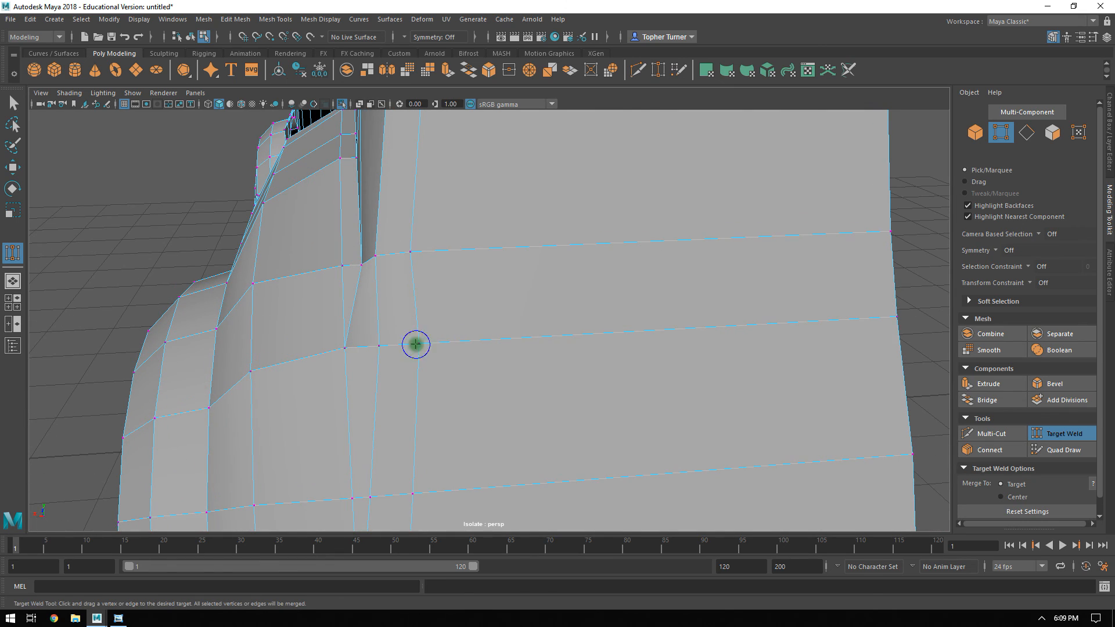
click(1062, 440)
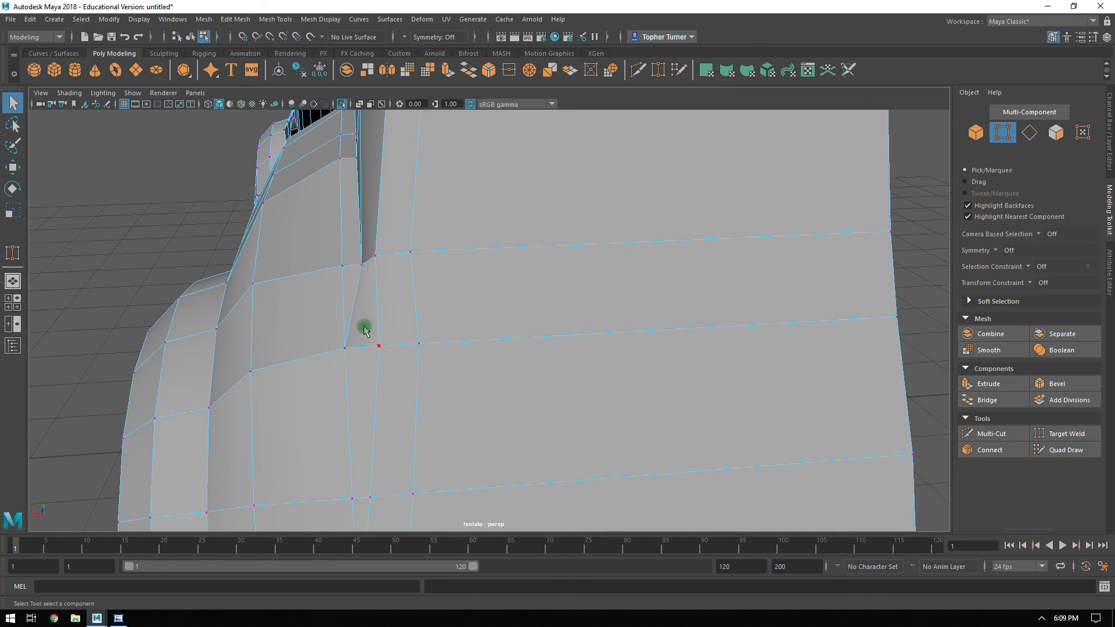
Move the two vertices beside the welded fender corner outward along X, placing the one nearer the back panel at about 2.82.
key(w)
drag(379, 349, 357, 348)
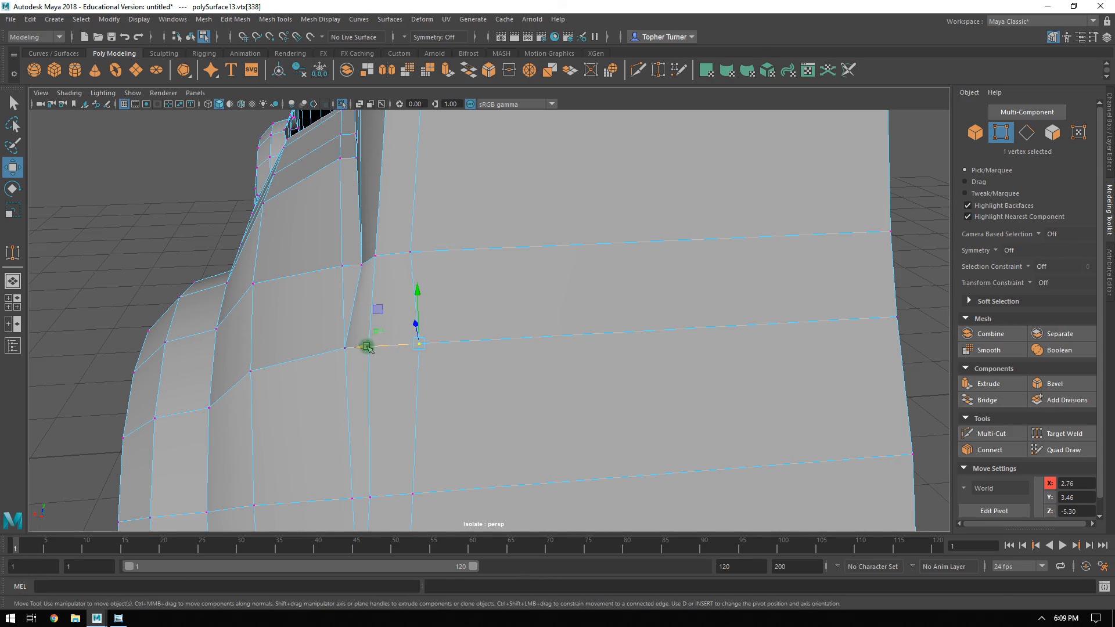
drag(367, 347, 387, 403)
End the isolation of the body mesh and frame the rear window's lower corner beside the pillar.
alt+right_drag(408, 352, 475, 292)
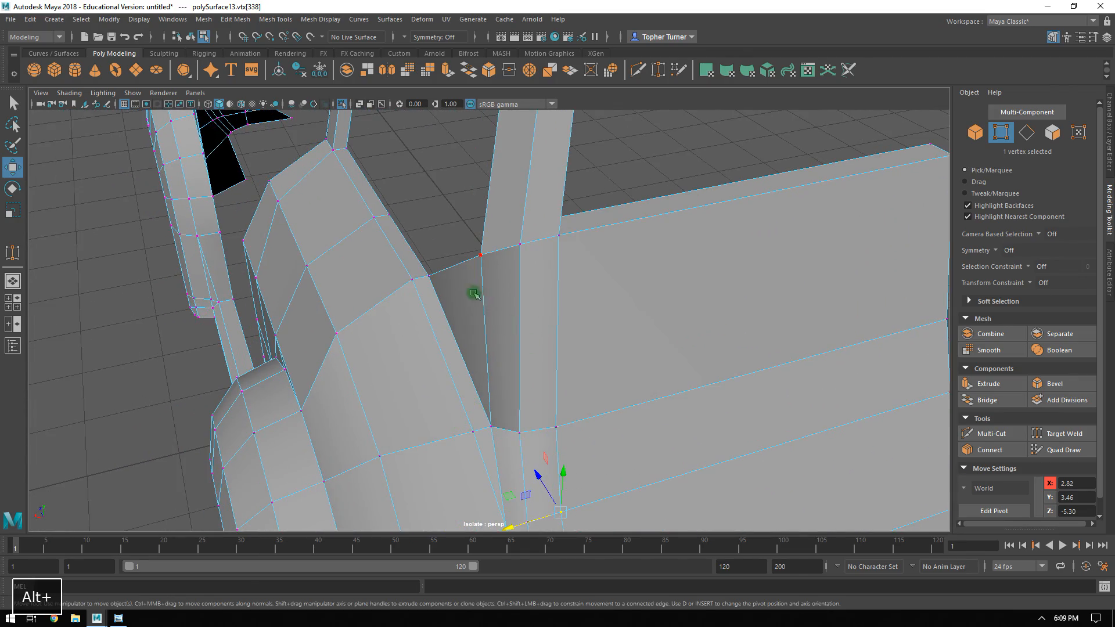
alt+drag(468, 269, 520, 274)
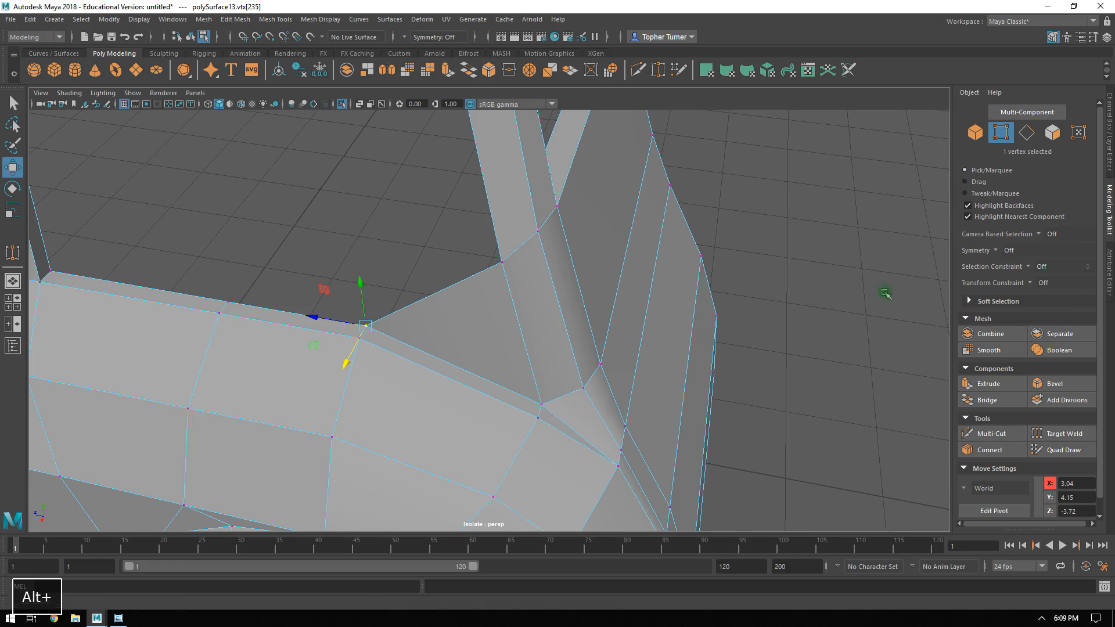
key(ctrl+1)
alt+drag(685, 351, 380, 295)
alt+drag(464, 256, 662, 307)
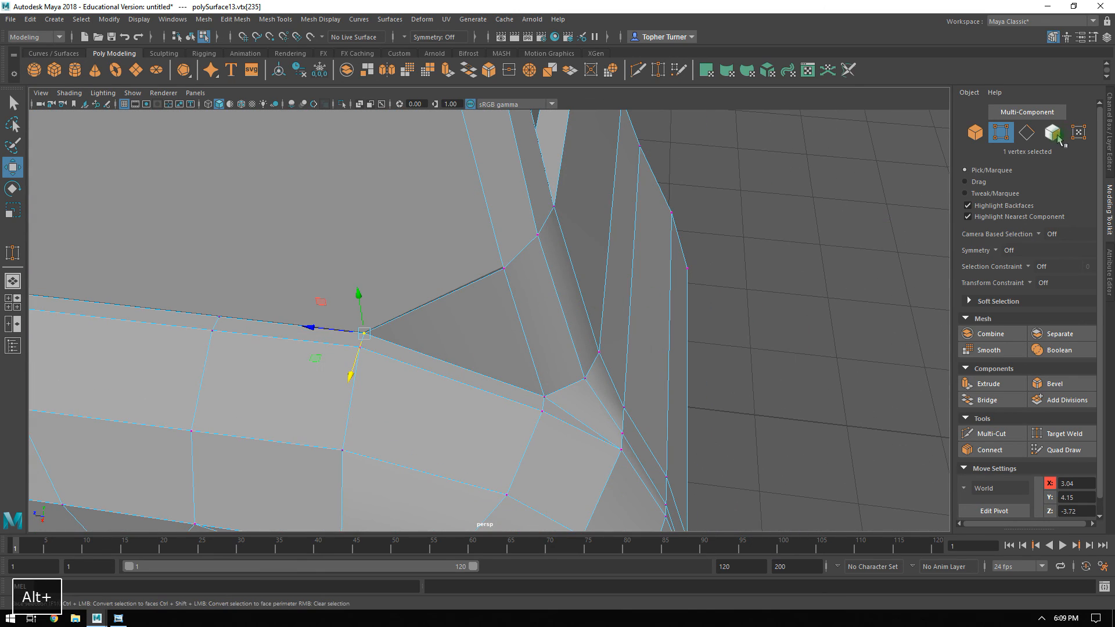
Delete the triangular face at the rear window's lower corner and the narrow ledge face along the fender beneath it.
click(1052, 133)
click(440, 322)
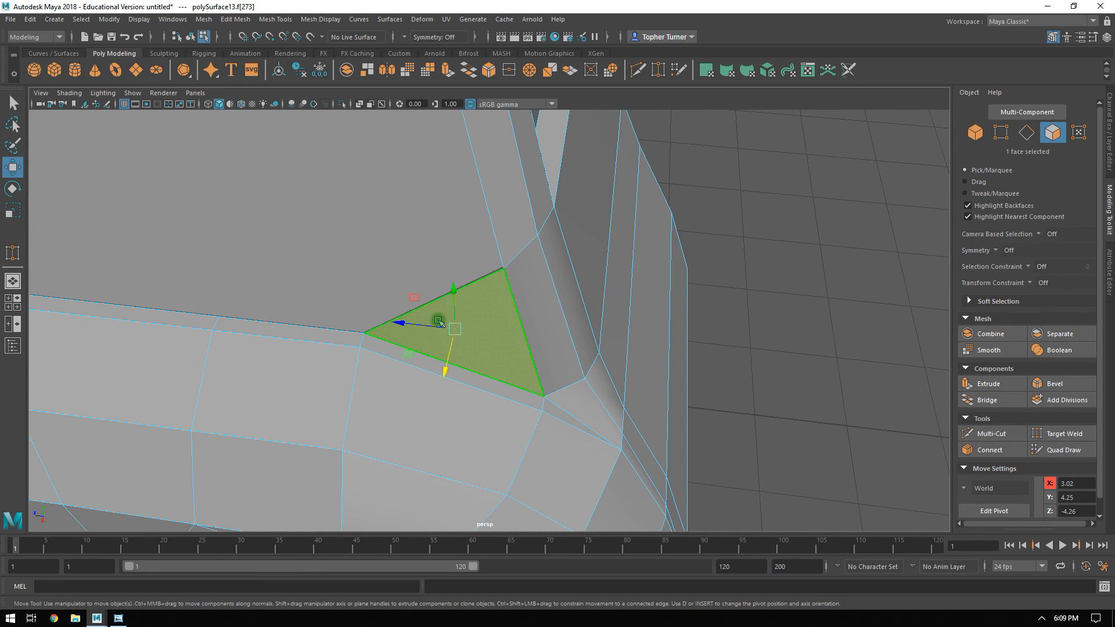
key(Delete)
alt+drag(531, 324, 490, 373)
click(490, 376)
key(Delete)
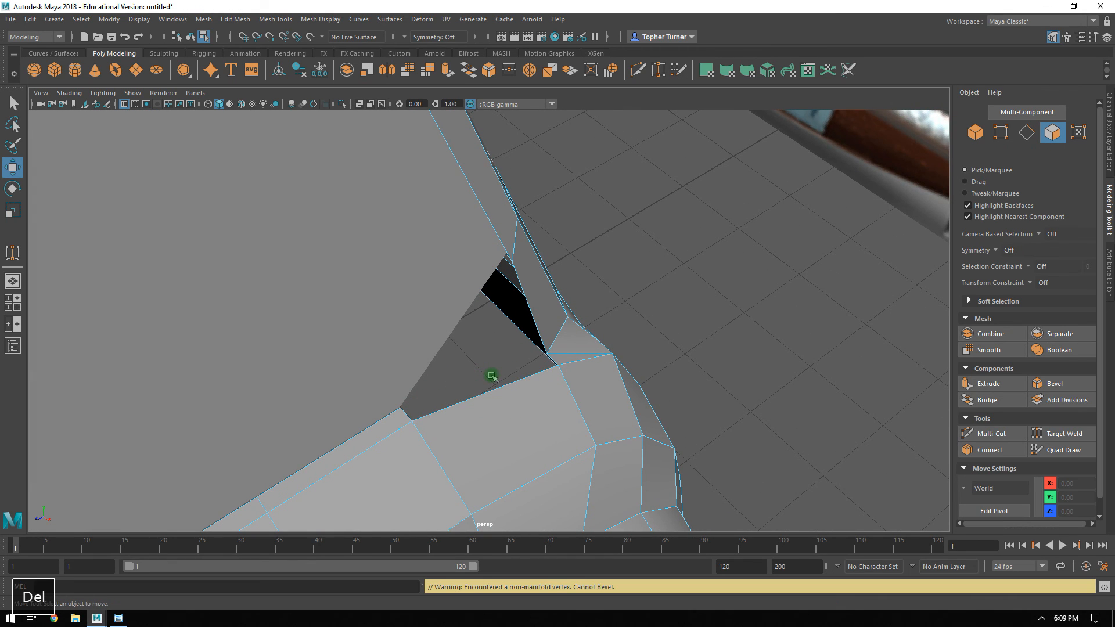
Extrude the fender's open edge below the rear window corner upward into a new face, raising its edge to about Y 4.72.
alt+drag(568, 341, 657, 317)
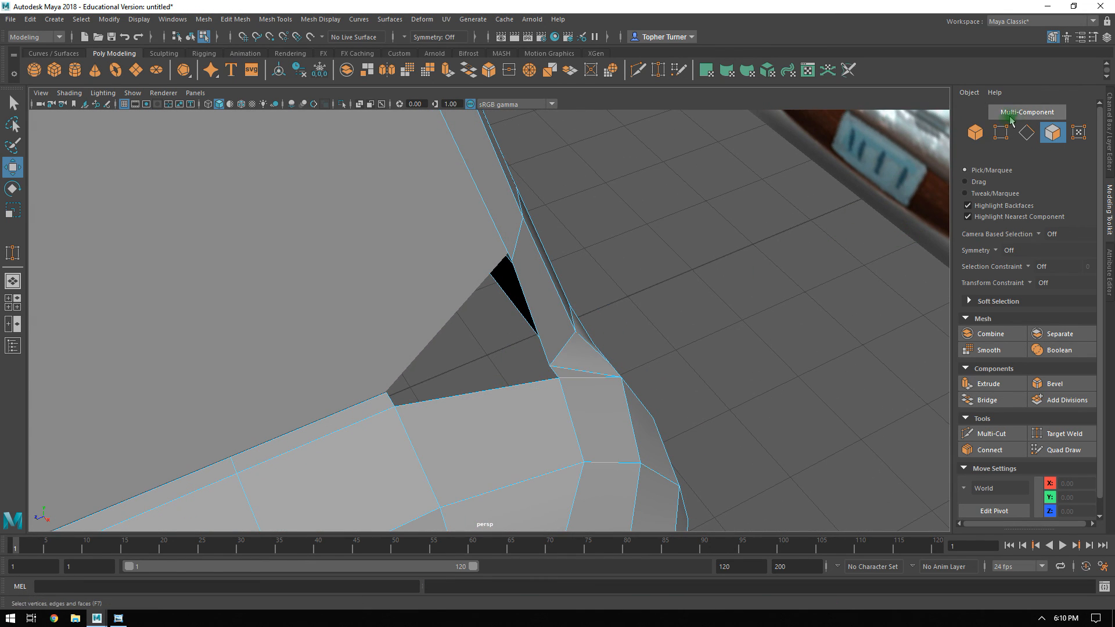
click(1027, 132)
alt+drag(457, 384, 466, 213)
click(456, 397)
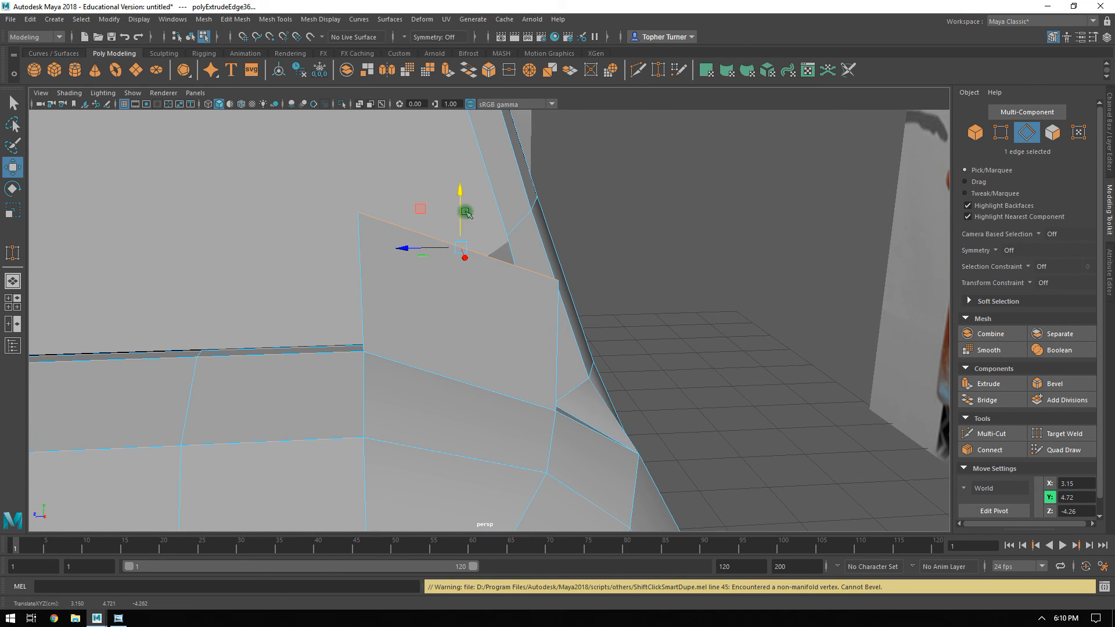
Target Weld the new face's two free upper vertices to the pillar base so it fills the triangular gap at the window corner.
alt+drag(511, 331, 718, 326)
click(1001, 133)
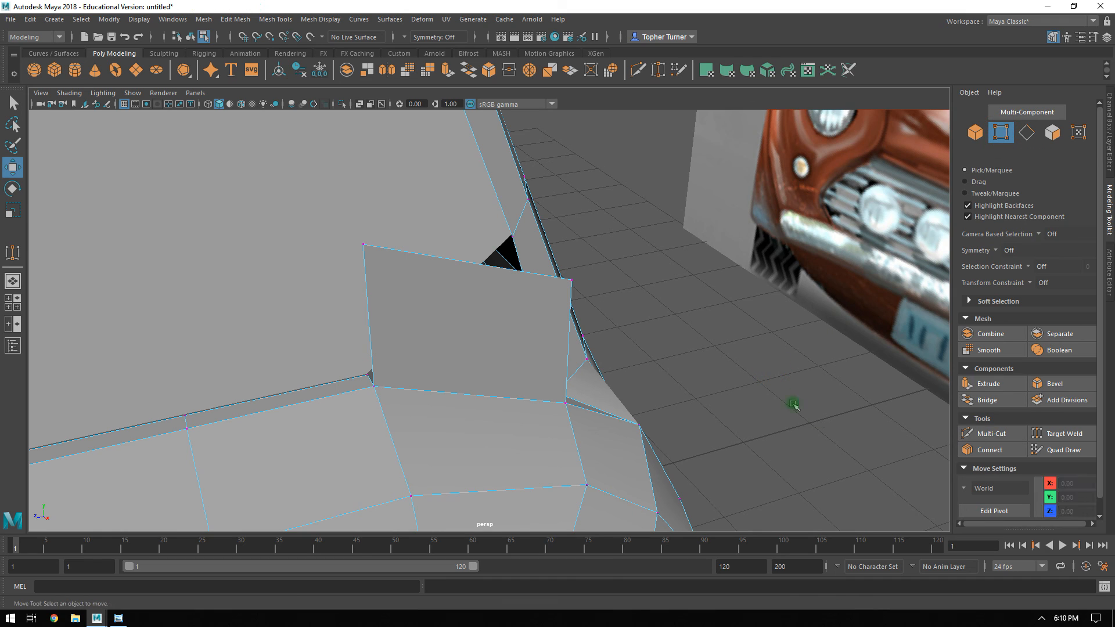
click(1061, 441)
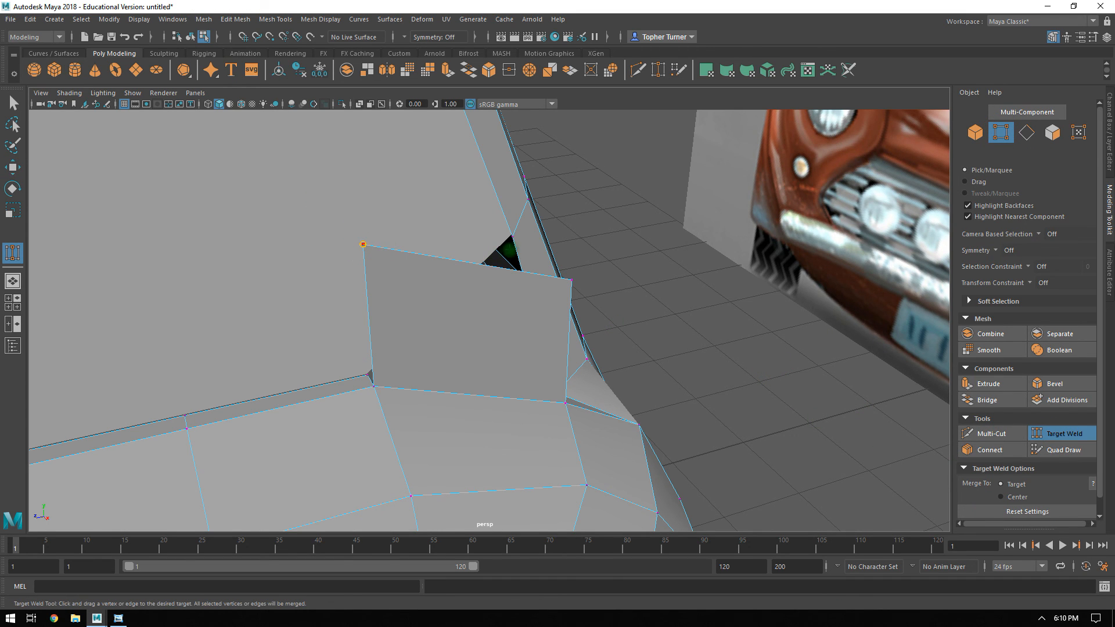
drag(524, 241, 544, 286)
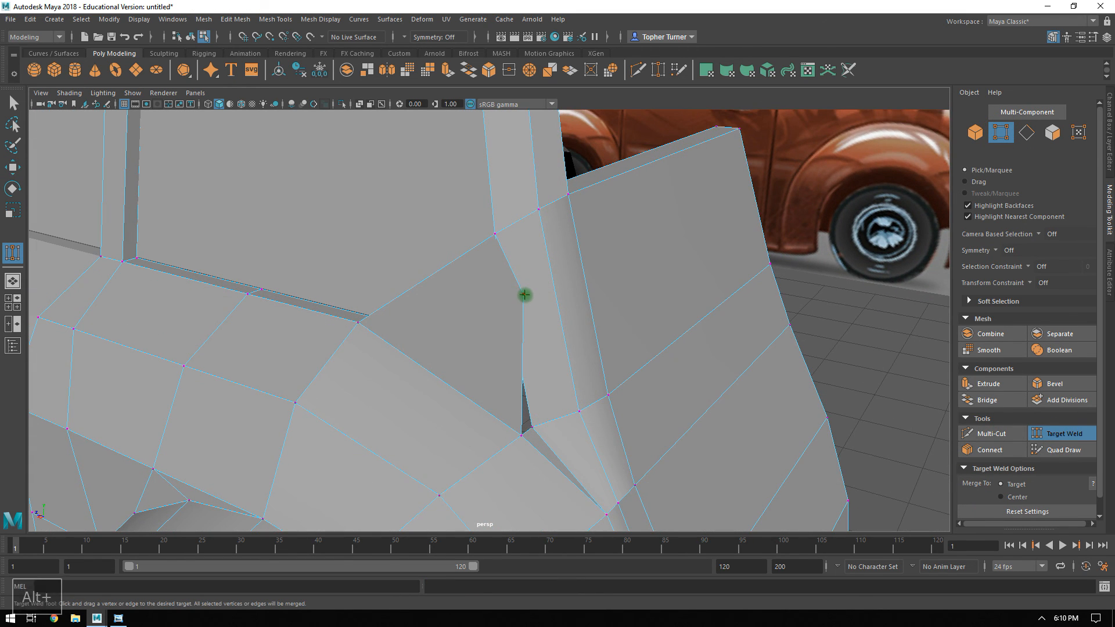
drag(539, 403, 518, 258)
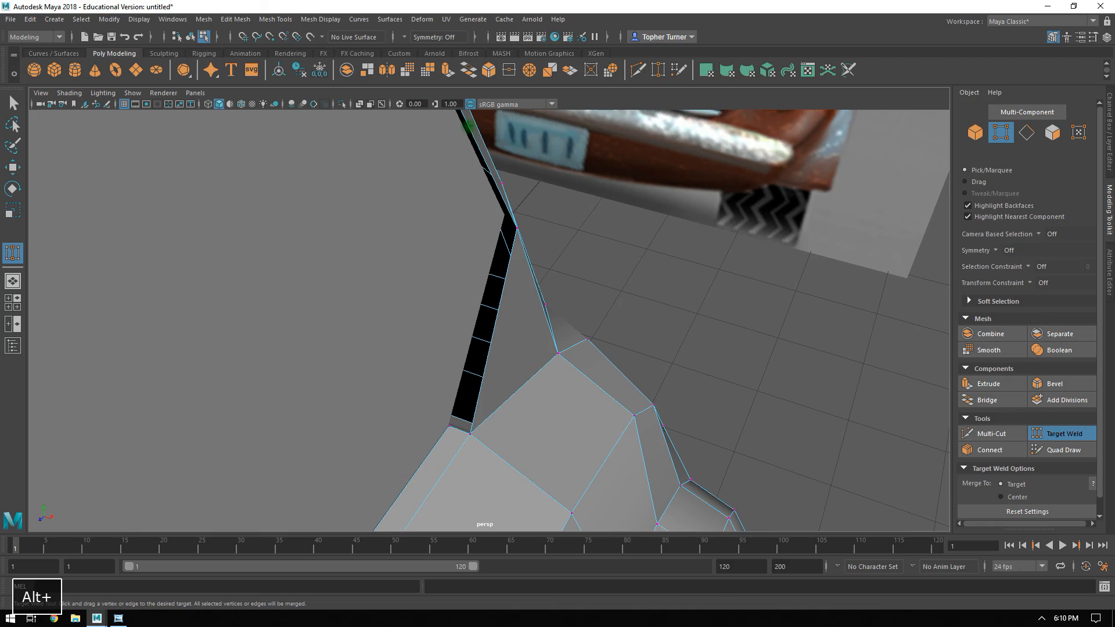
Match the Z position of the inner vertex at the window's upper rear corner to its outer neighbour, -4.01.
click(1048, 423)
alt+drag(539, 445, 406, 389)
mouse_move(491, 354)
alt+mouse_down()
mouse_move(530, 353)
mouse_move(632, 400)
mouse_move(587, 413)
mouse_move(557, 383)
mouse_move(498, 366)
alt+mouse_up()
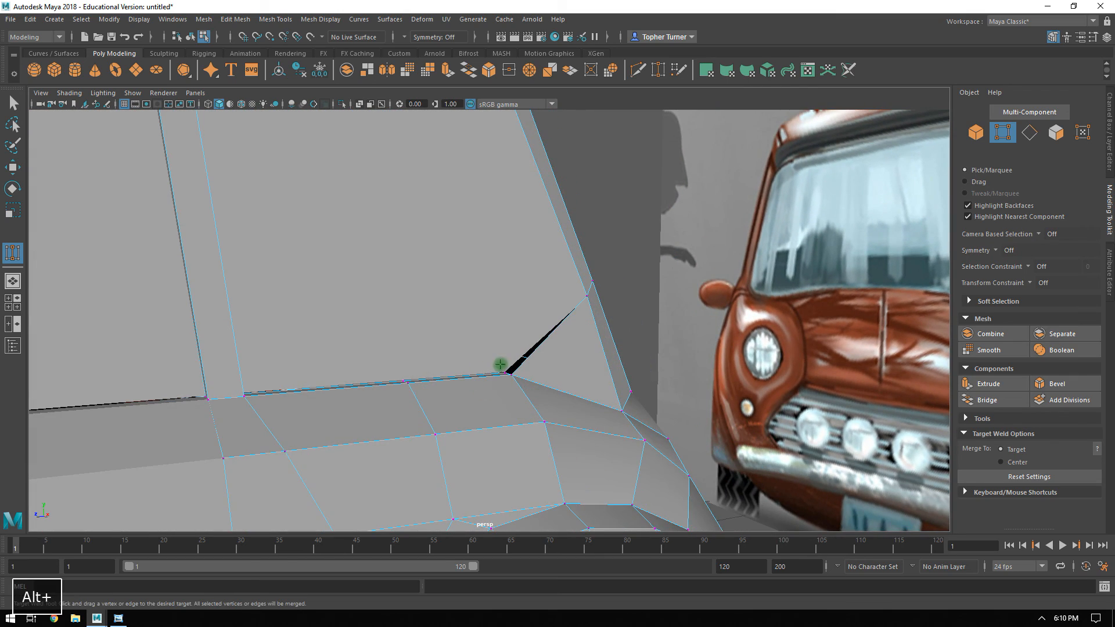
alt+drag(482, 191, 495, 274)
alt+drag(569, 199, 575, 266)
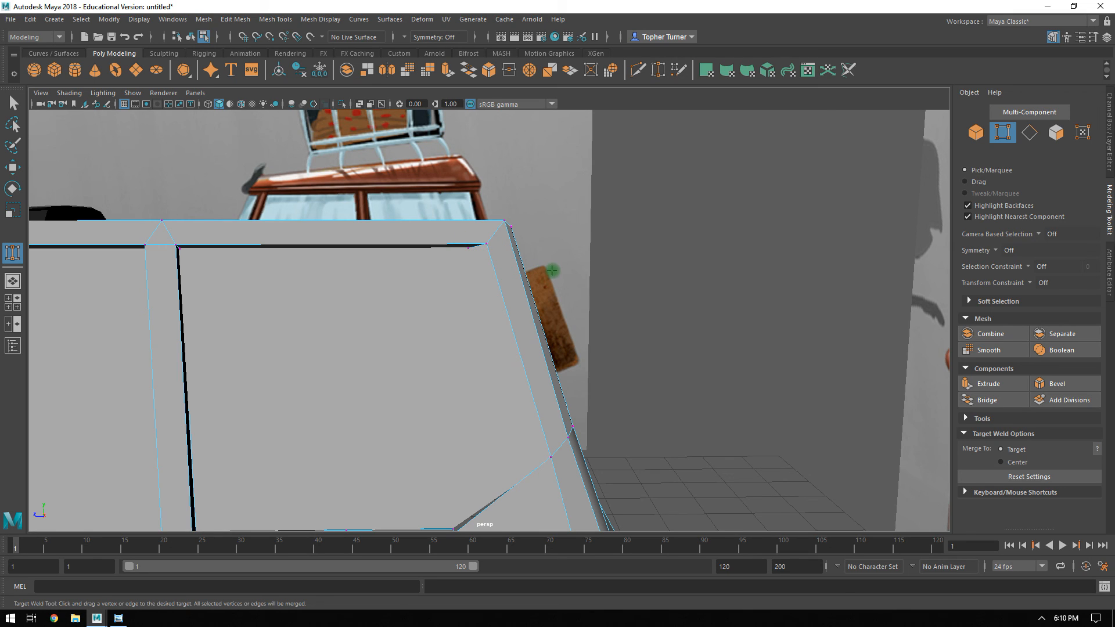
click(964, 417)
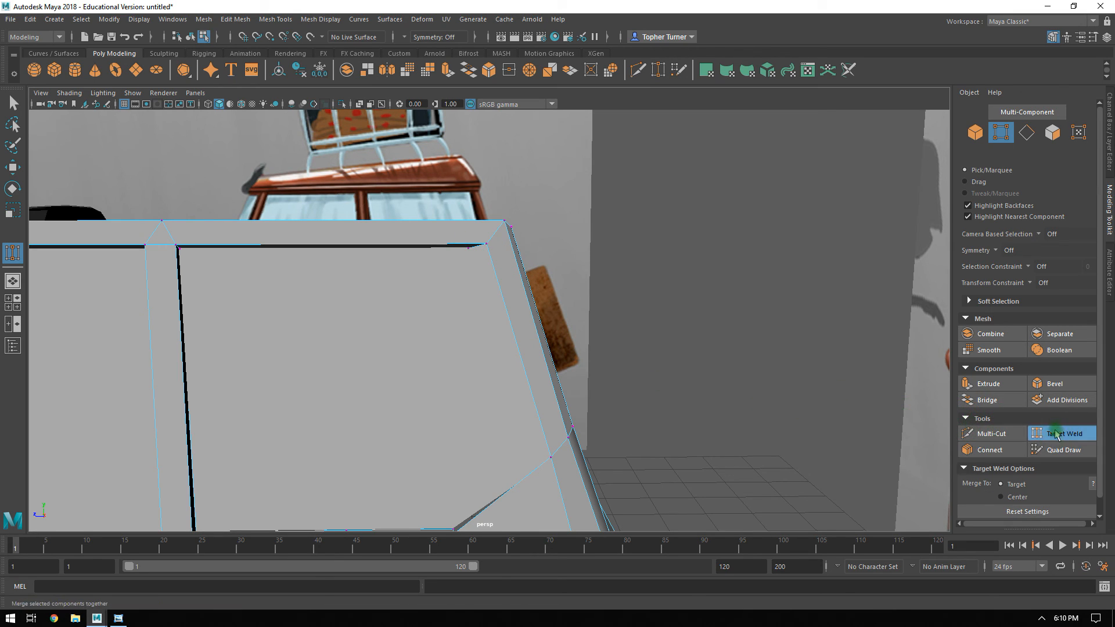
key(q)
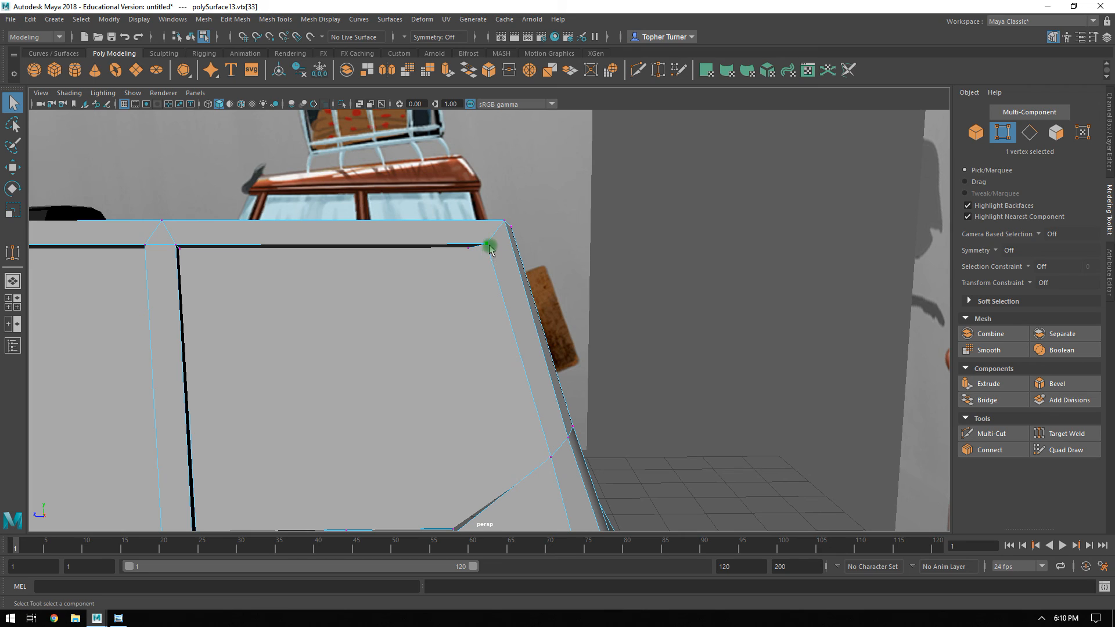
key(w)
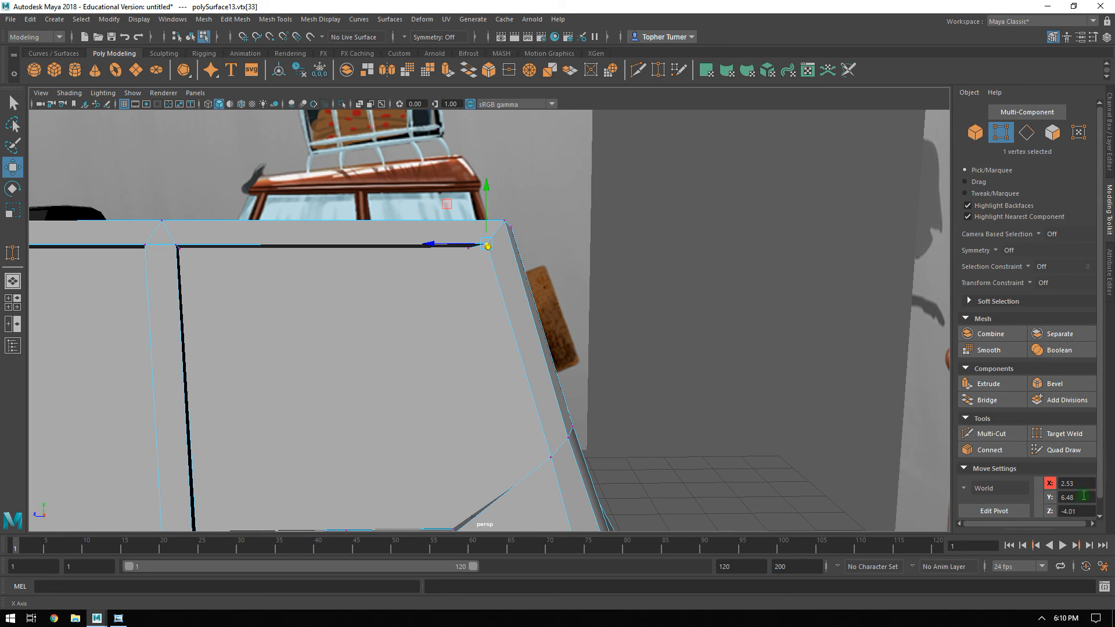
drag(1081, 513, 1039, 512)
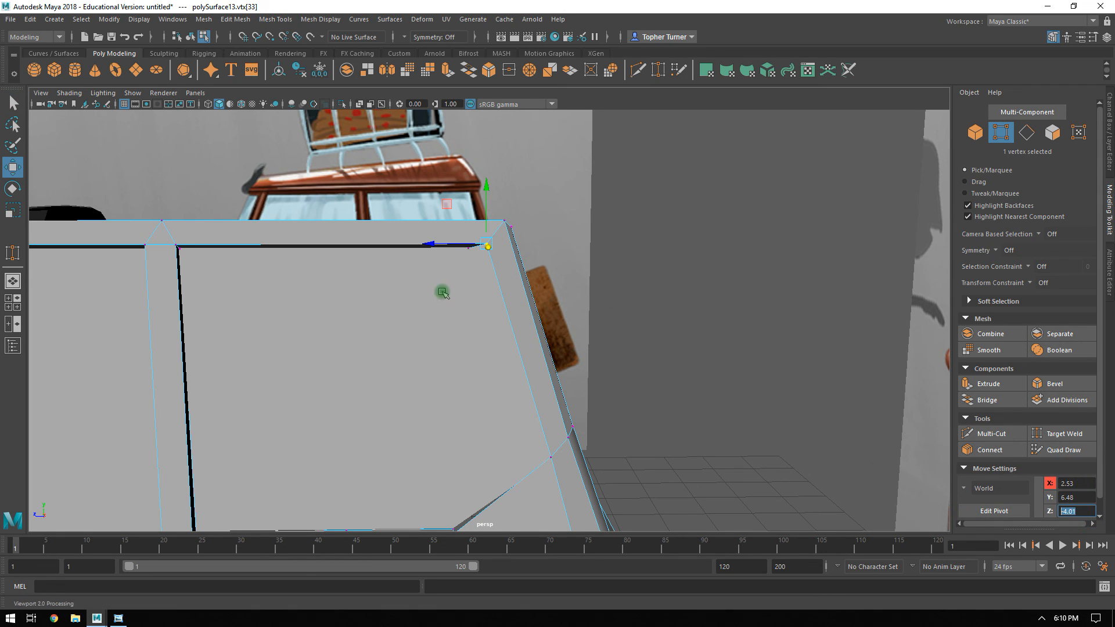
click(469, 248)
shift+click(470, 249)
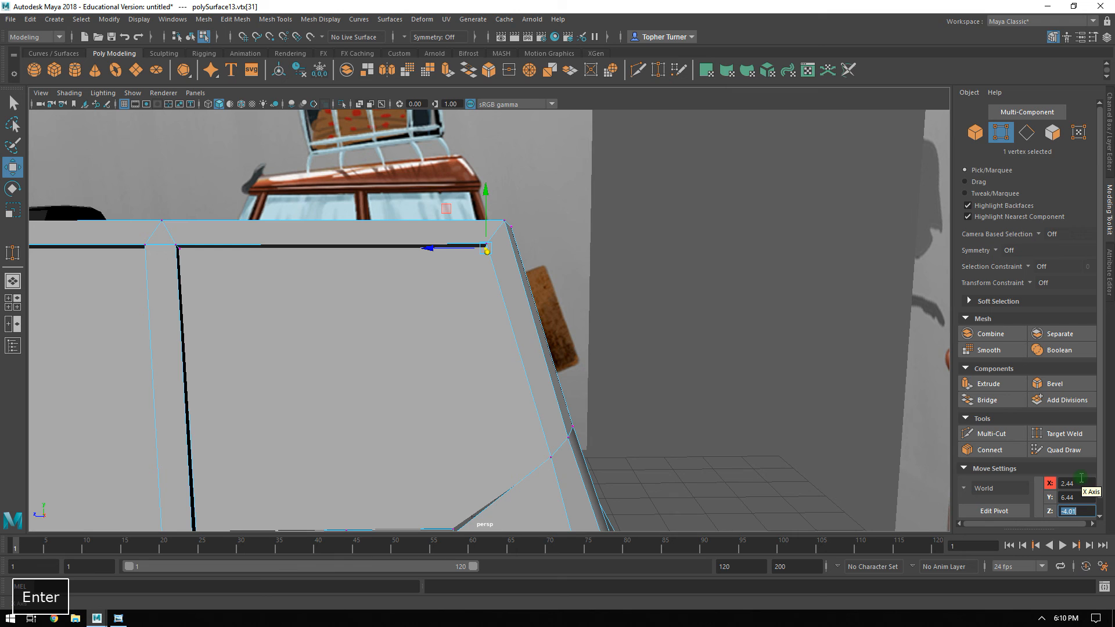
Extrude the diagonal edge at the window's lower rear corner inward along X to form a narrow strip.
alt+drag(574, 418, 657, 353)
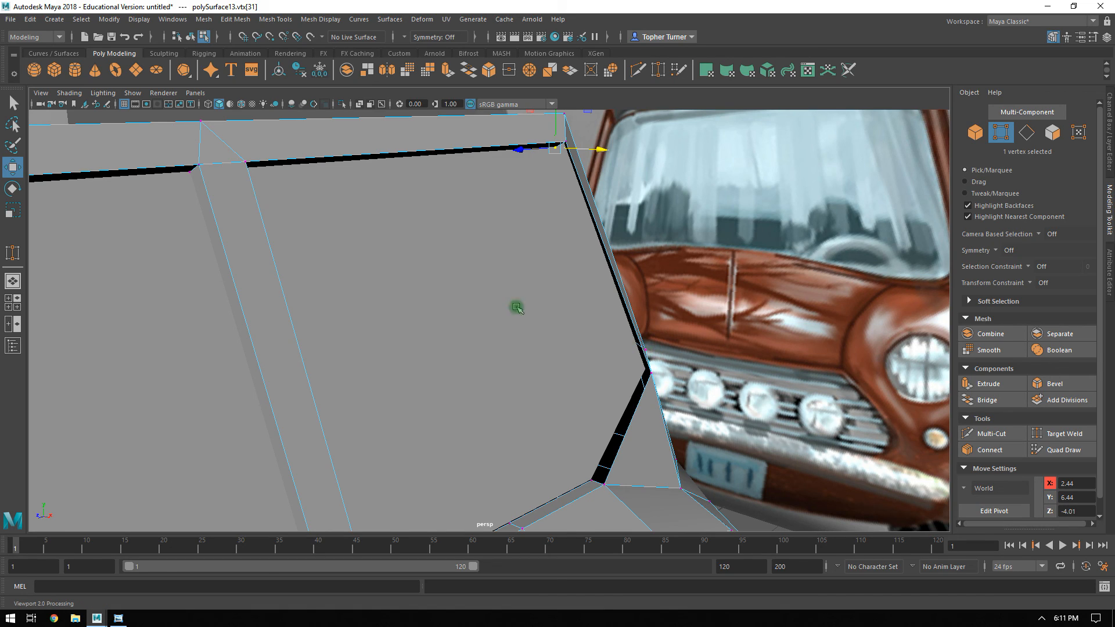
alt+drag(655, 285, 642, 281)
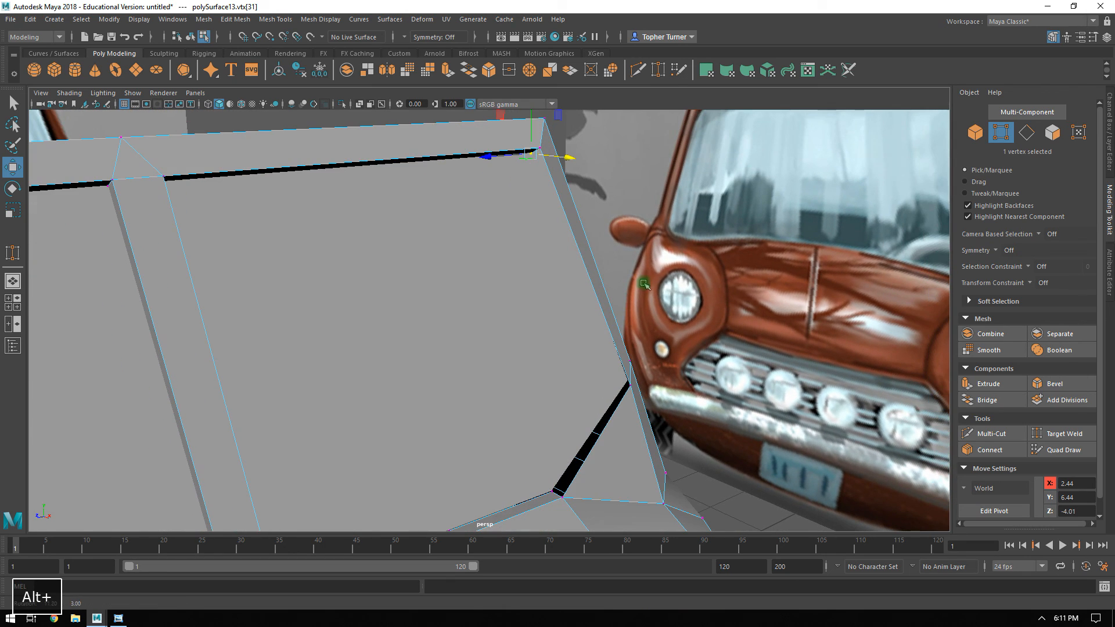
click(1025, 133)
alt+drag(700, 370, 485, 376)
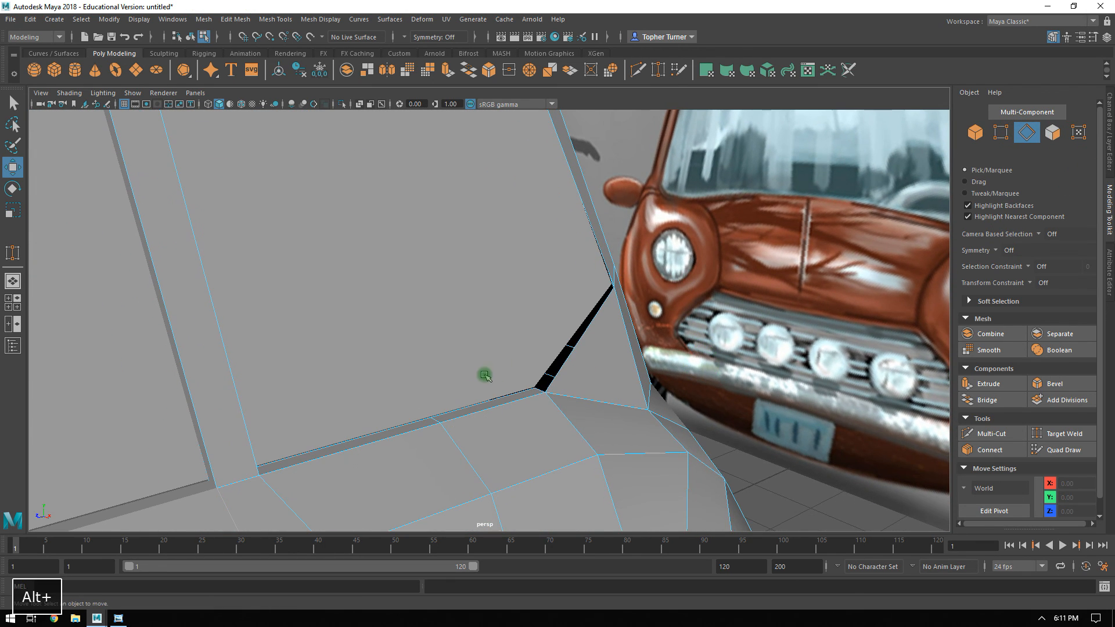
click(574, 346)
alt+drag(575, 346, 653, 362)
Target Weld the strip's lower free vertex to the inner corner vertex of the window sill.
click(1000, 132)
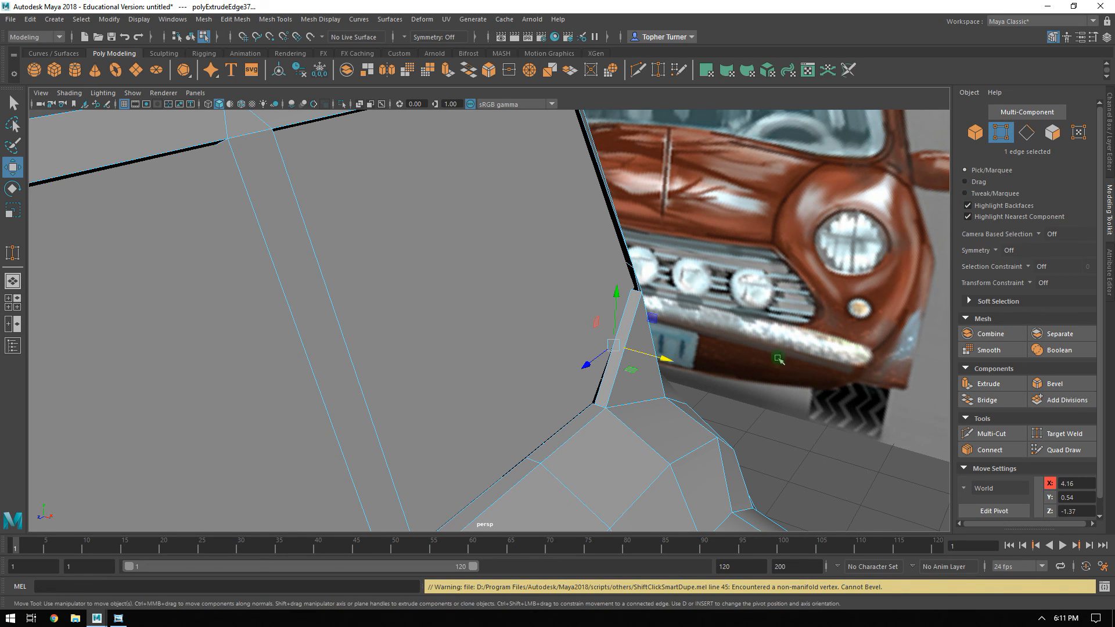
click(1059, 436)
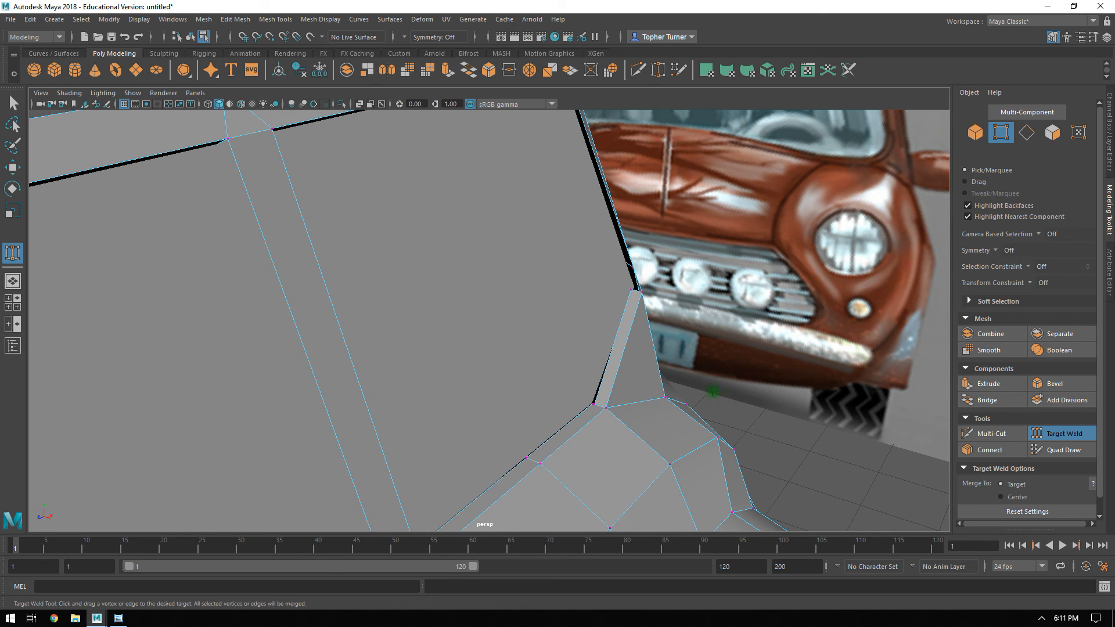
alt+right_drag(712, 392, 744, 423)
alt+middle_drag(744, 424, 642, 356)
alt+right_drag(642, 356, 747, 453)
alt+middle_drag(746, 453, 604, 386)
alt+right_drag(605, 385, 716, 522)
alt+right_drag(654, 482, 668, 424)
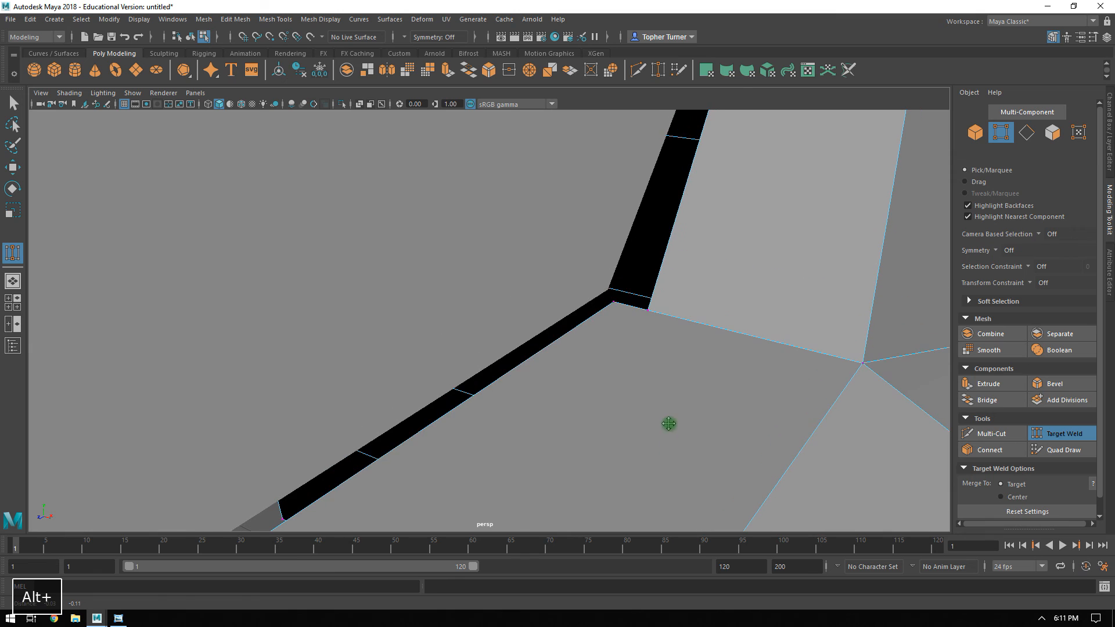
drag(613, 302, 614, 302)
Target Weld the strip's upper free vertex to the inner vertex at the base of the rear pillar.
alt+drag(707, 338, 644, 184)
alt+middle_drag(644, 184, 663, 331)
alt+drag(663, 331, 662, 358)
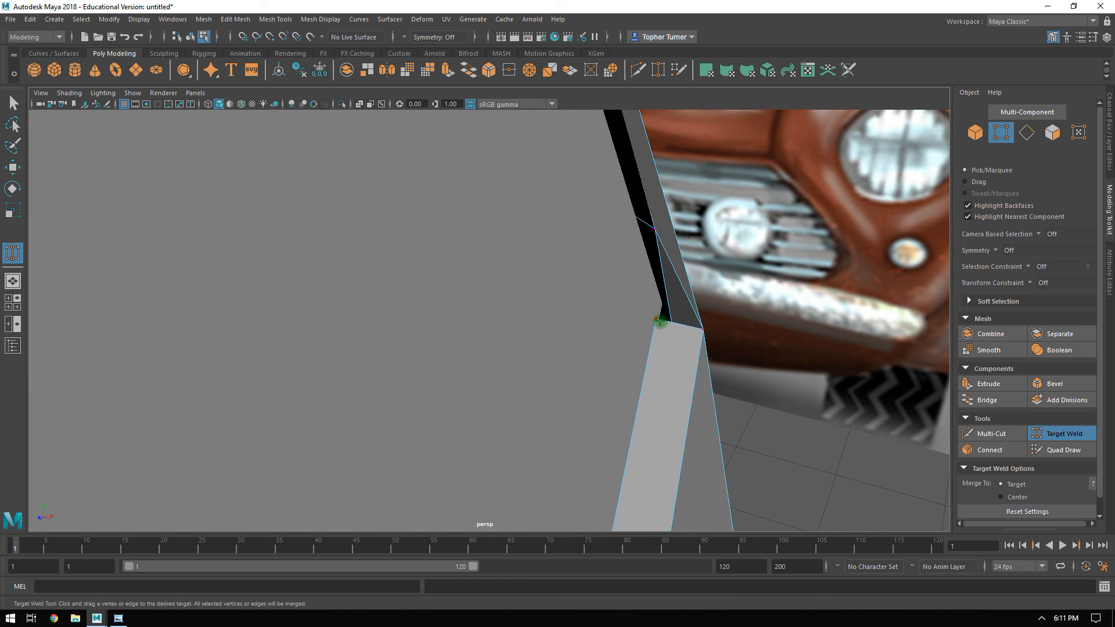
alt+drag(735, 399, 468, 276)
alt+middle_drag(468, 277, 547, 405)
click(1075, 431)
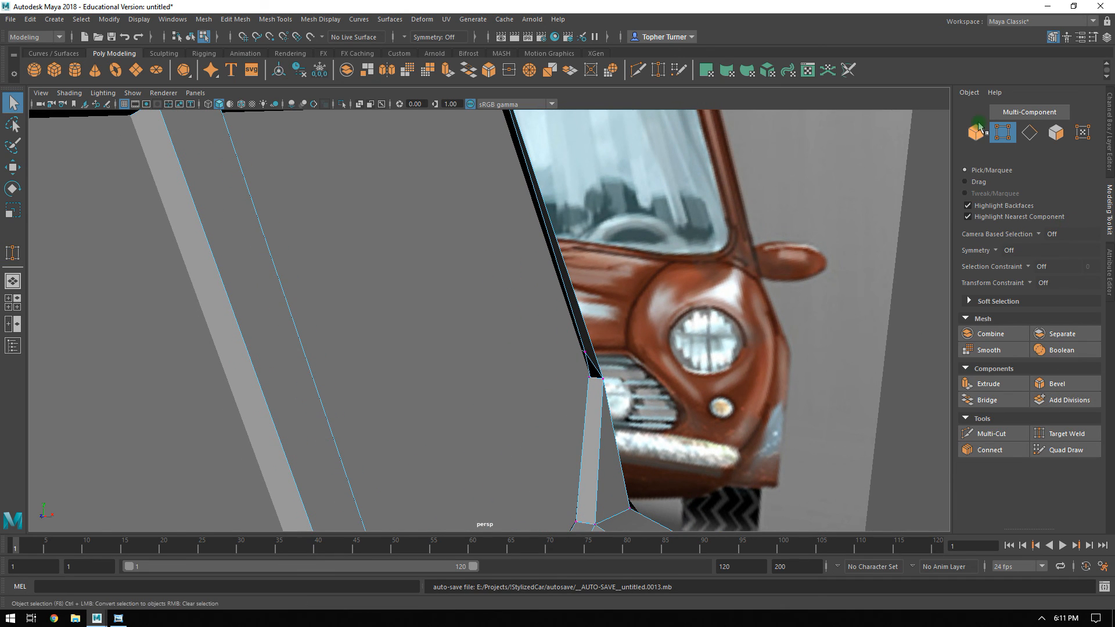
Bridge the short end edges at the top and bottom of the rear pillar to close its inner side.
click(1028, 132)
alt+drag(600, 378, 513, 144)
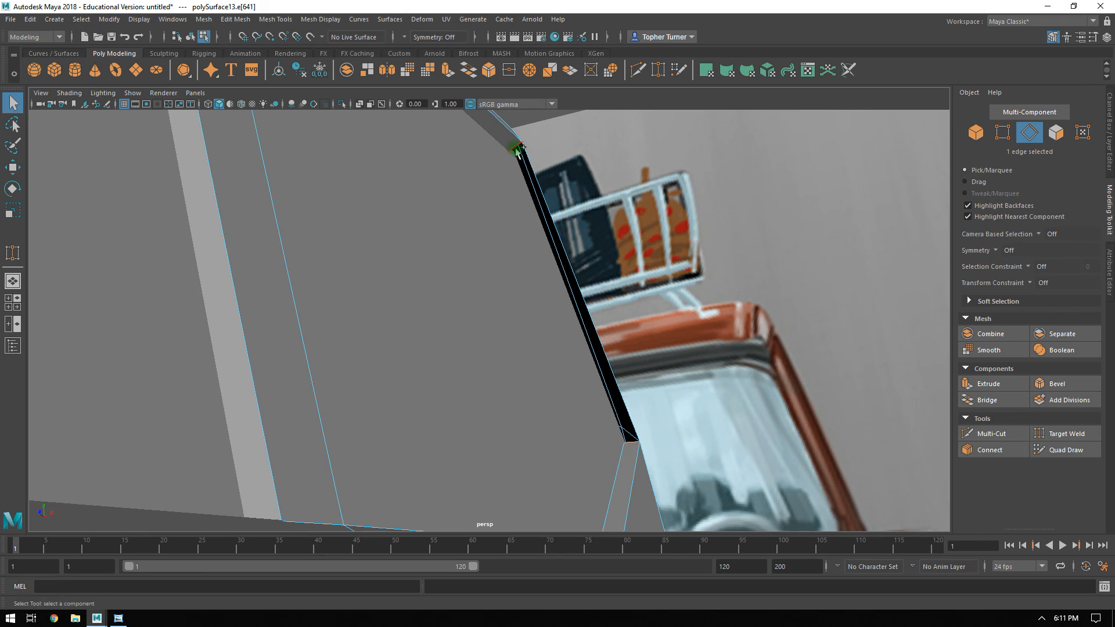
click(987, 400)
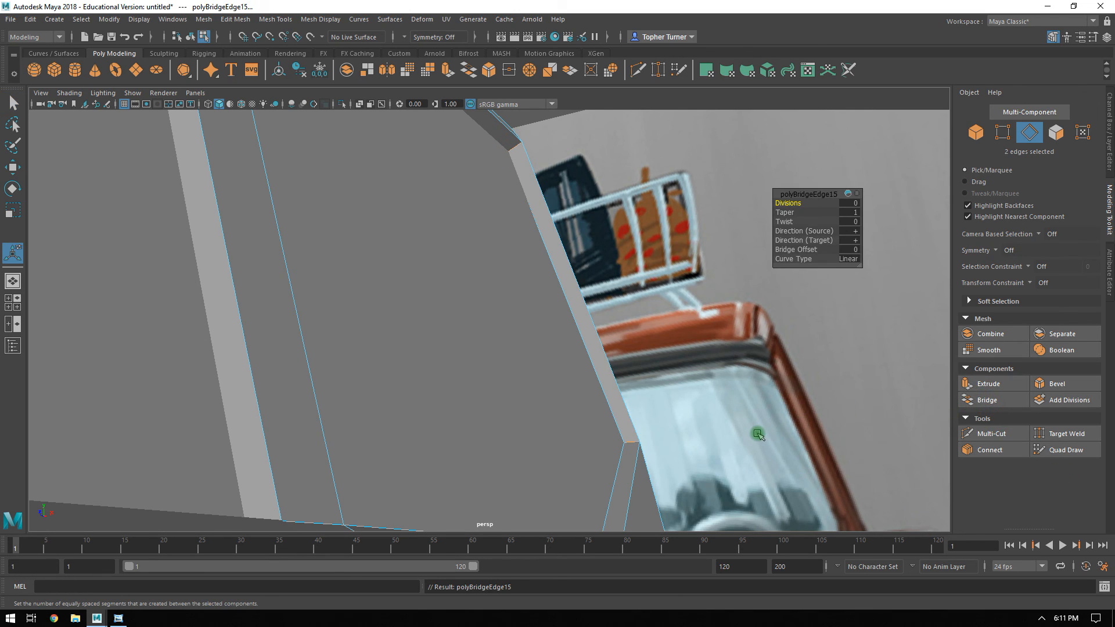
Target Weld the mid-span vertices on the fender line and the outer sill edge below the rear window into their rearward neighbours.
alt+drag(782, 315, 615, 324)
alt+middle_drag(614, 324, 707, 331)
click(1005, 137)
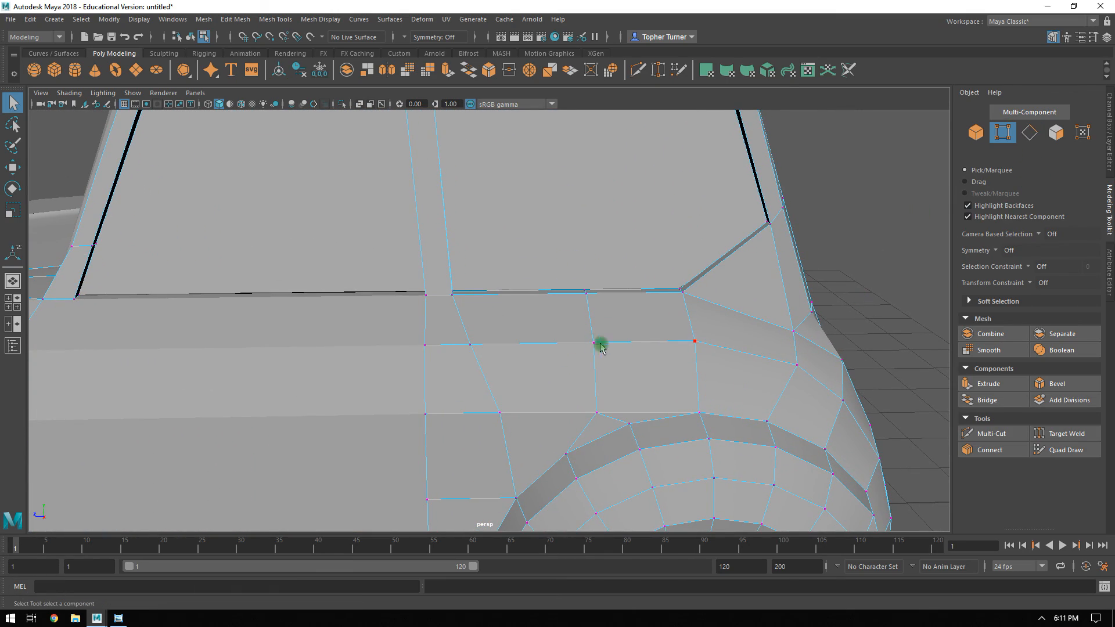
alt+drag(583, 341, 622, 334)
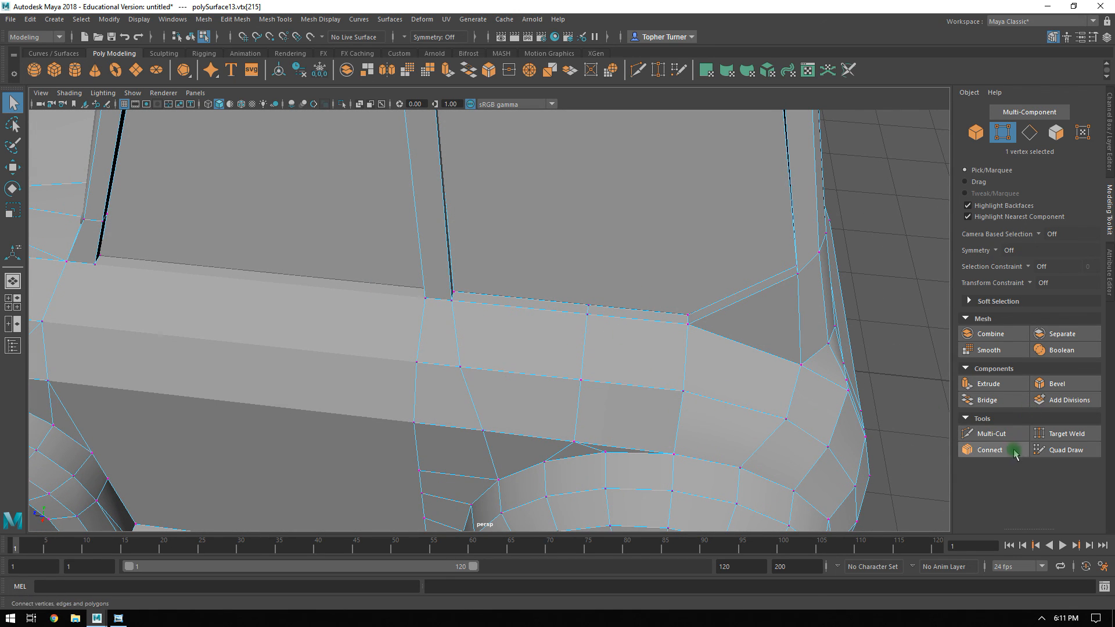
click(1059, 435)
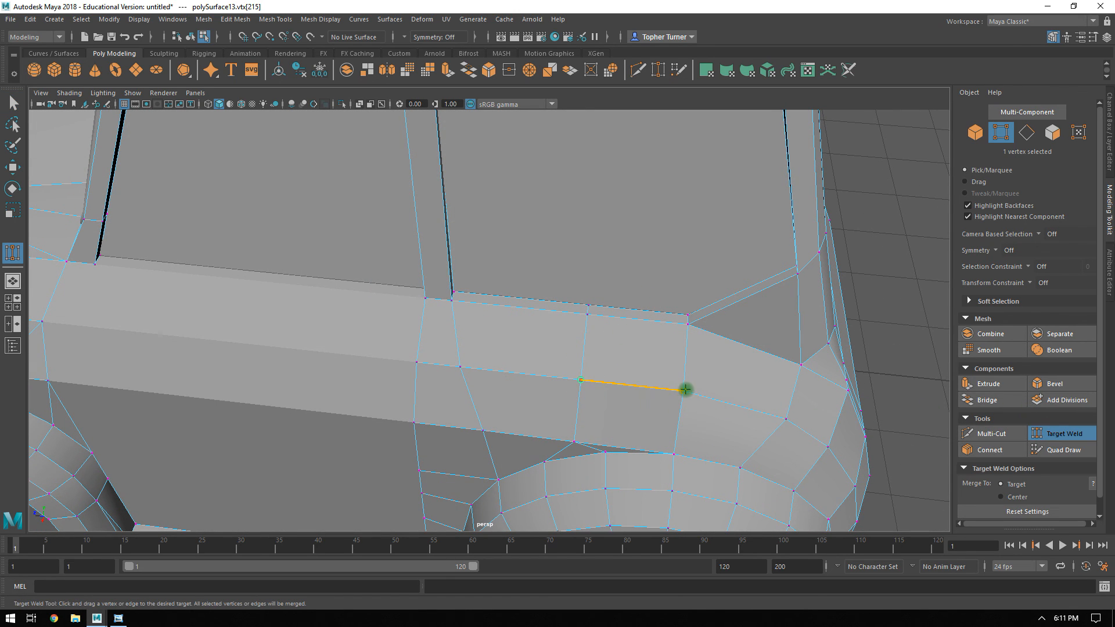
drag(685, 389, 684, 390)
drag(590, 318, 669, 323)
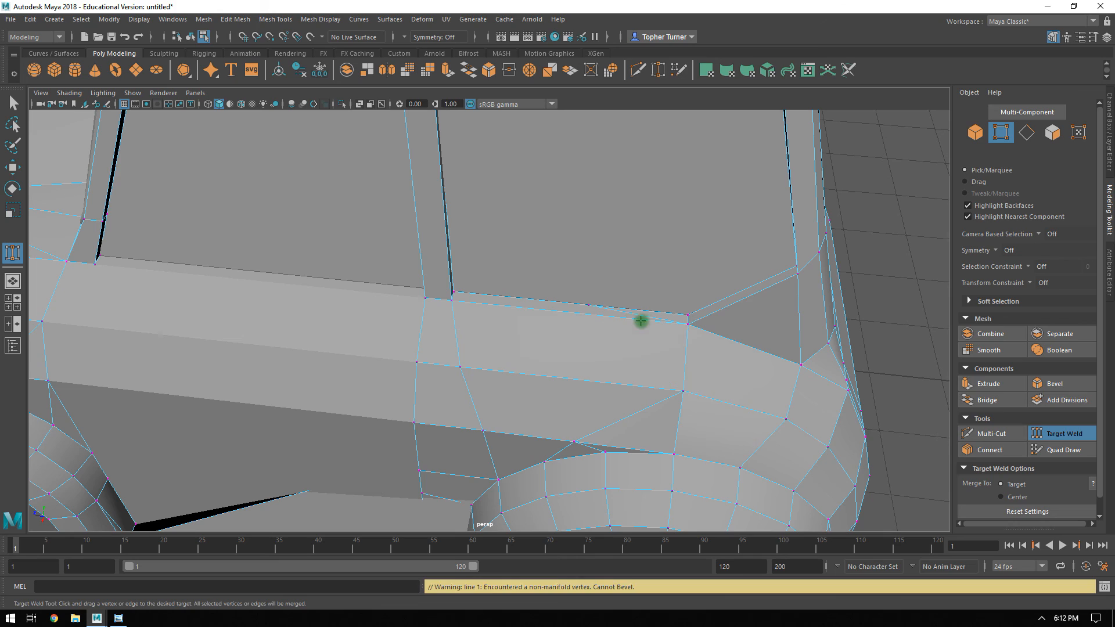
Try to Target Weld the middle vertex of the inner sill edge into the window's lower rear corner.
drag(589, 305, 673, 314)
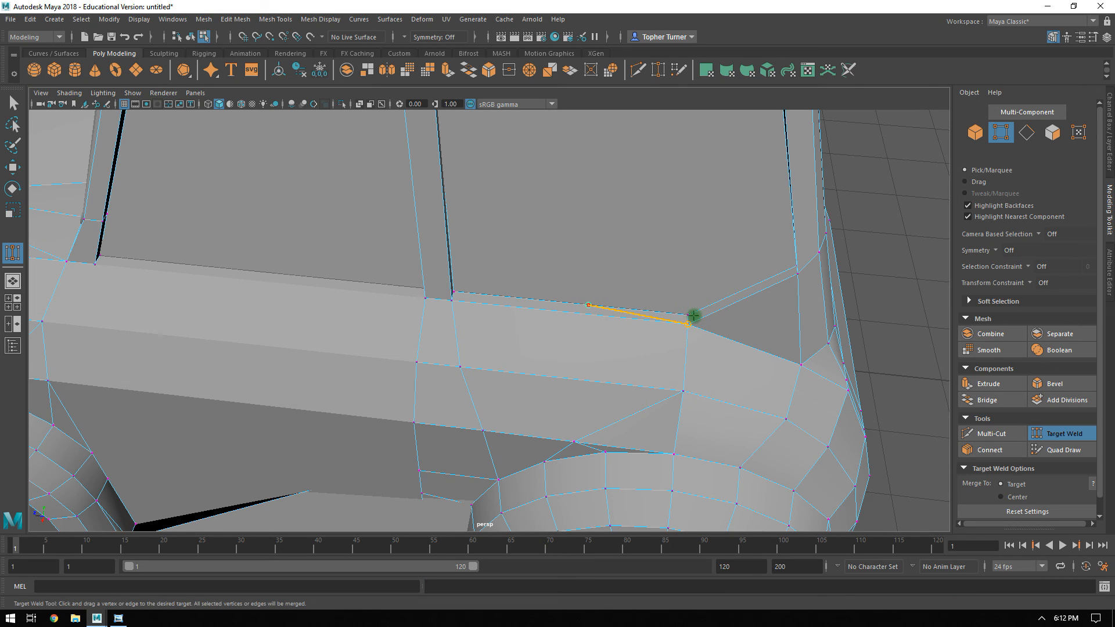
scroll(665, 308, up, 3)
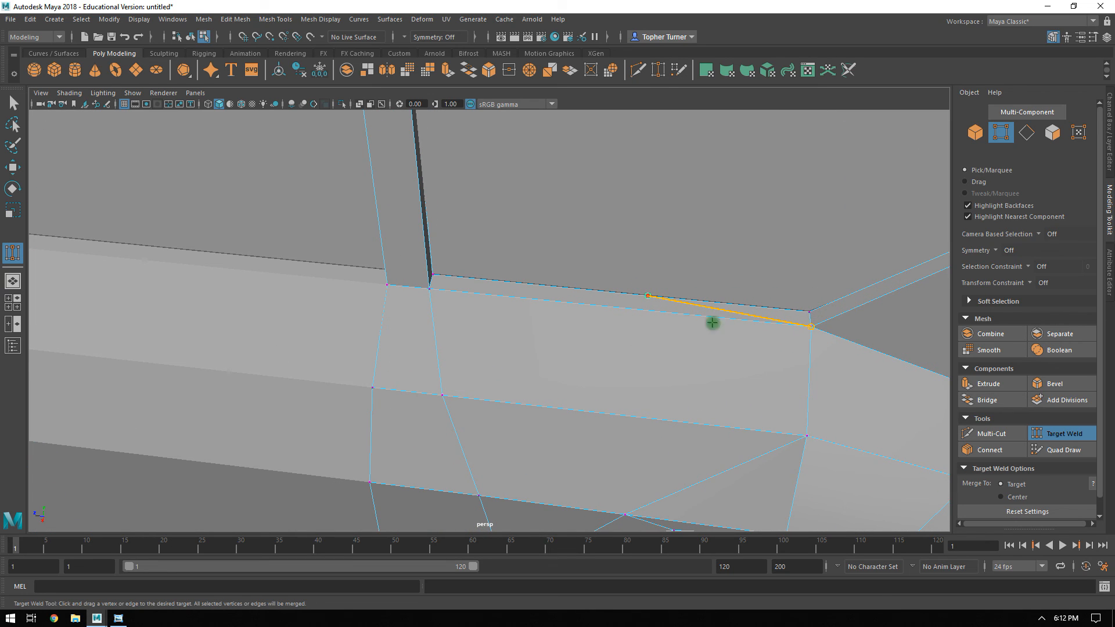
alt+drag(647, 290, 354, 367)
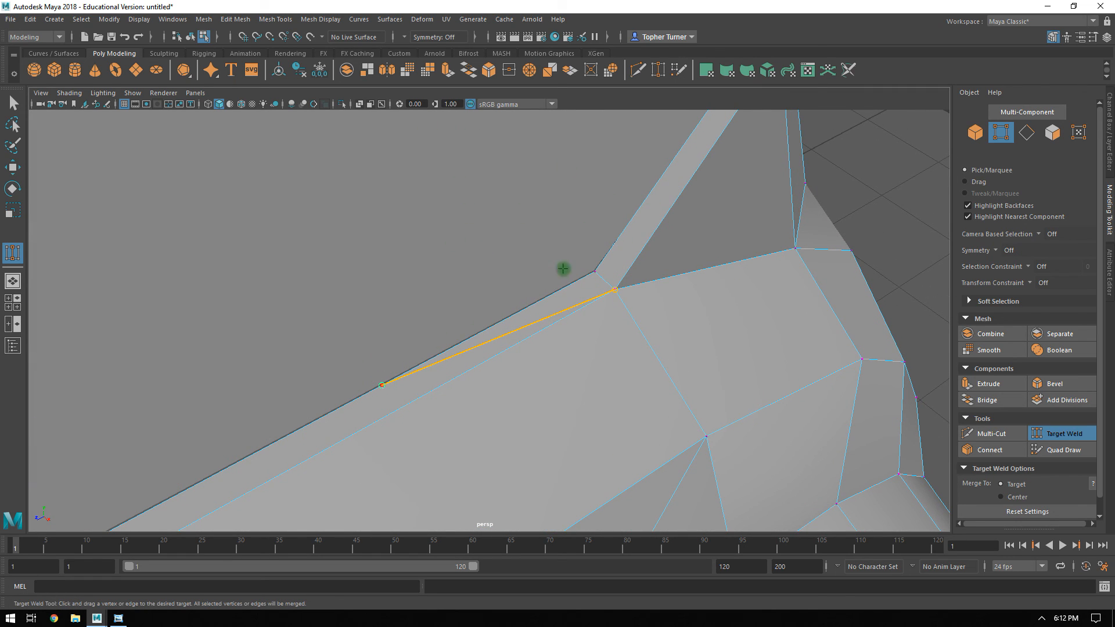
drag(562, 396, 565, 393)
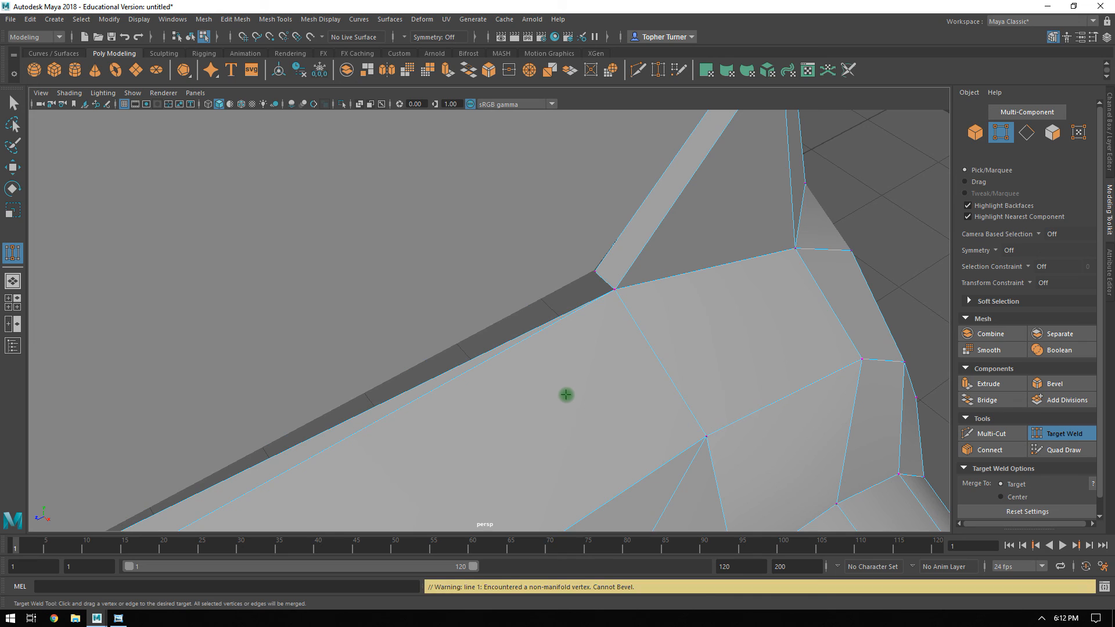
key(ctrl+z)
Try to delete the extra middle vertex on the inner sill edge below the rear side window.
alt+right_drag(609, 331, 530, 396)
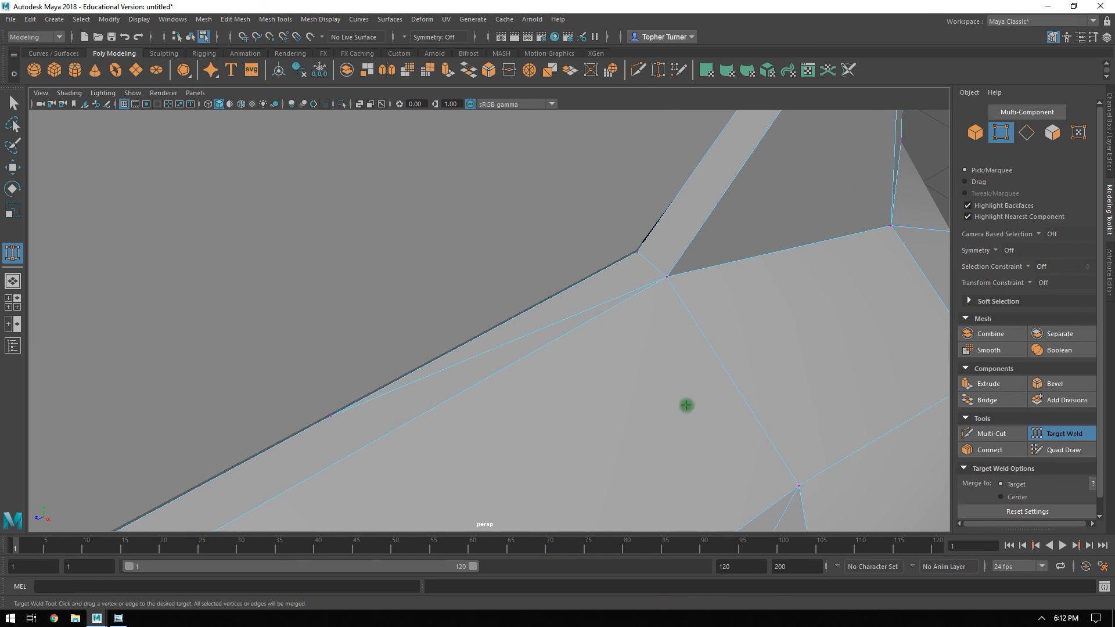
key(q)
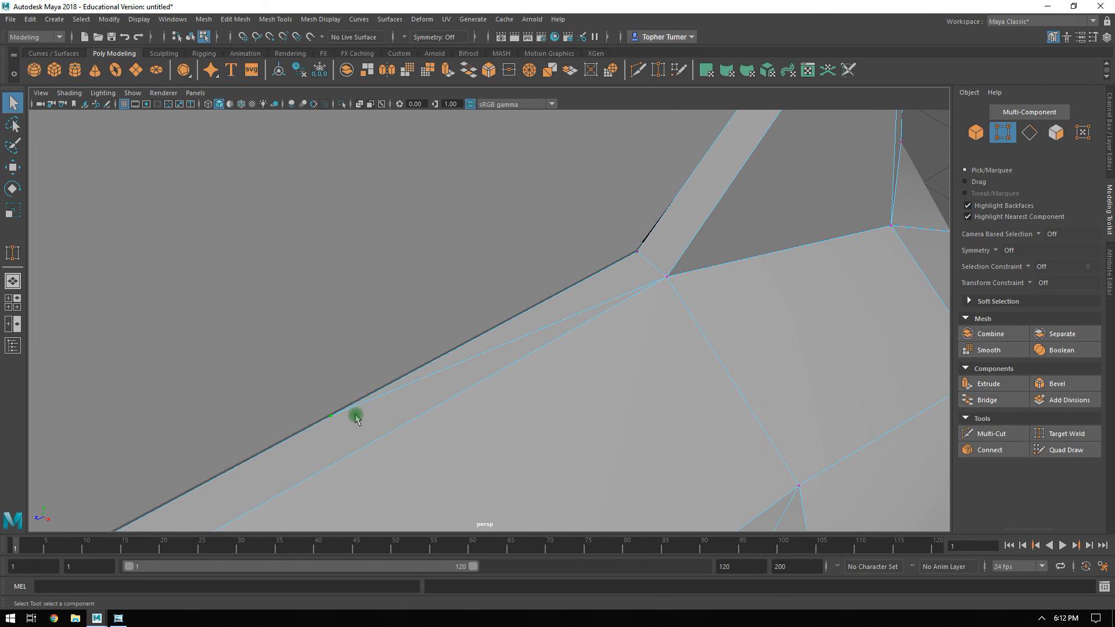
key(BackSpace)
alt+right_drag(664, 340, 650, 359)
drag(322, 367, 326, 421)
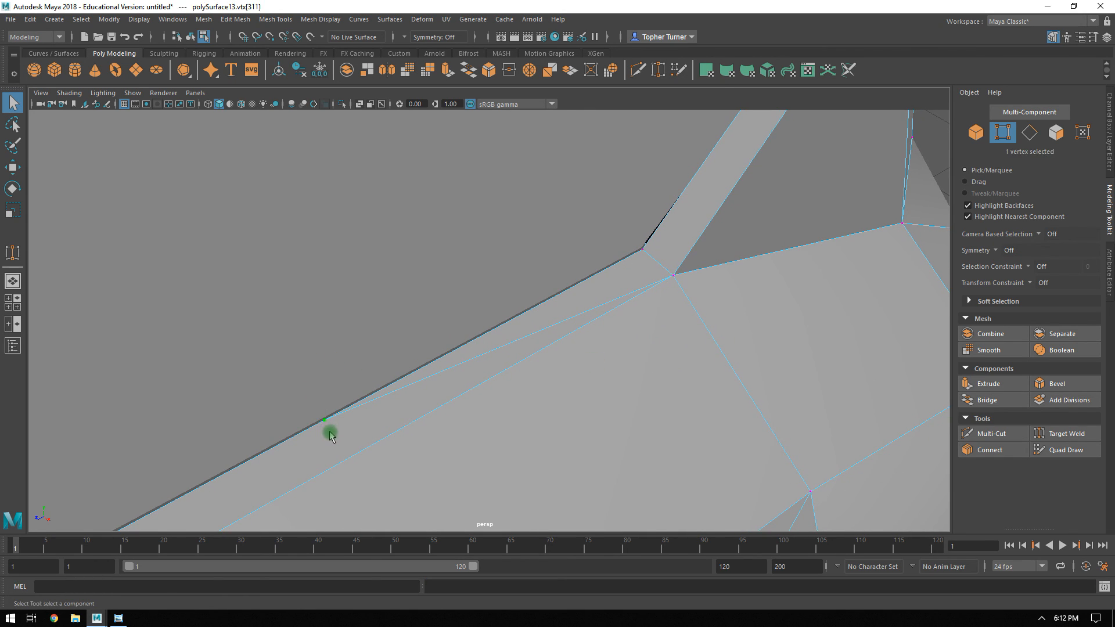
alt+drag(614, 321, 689, 286)
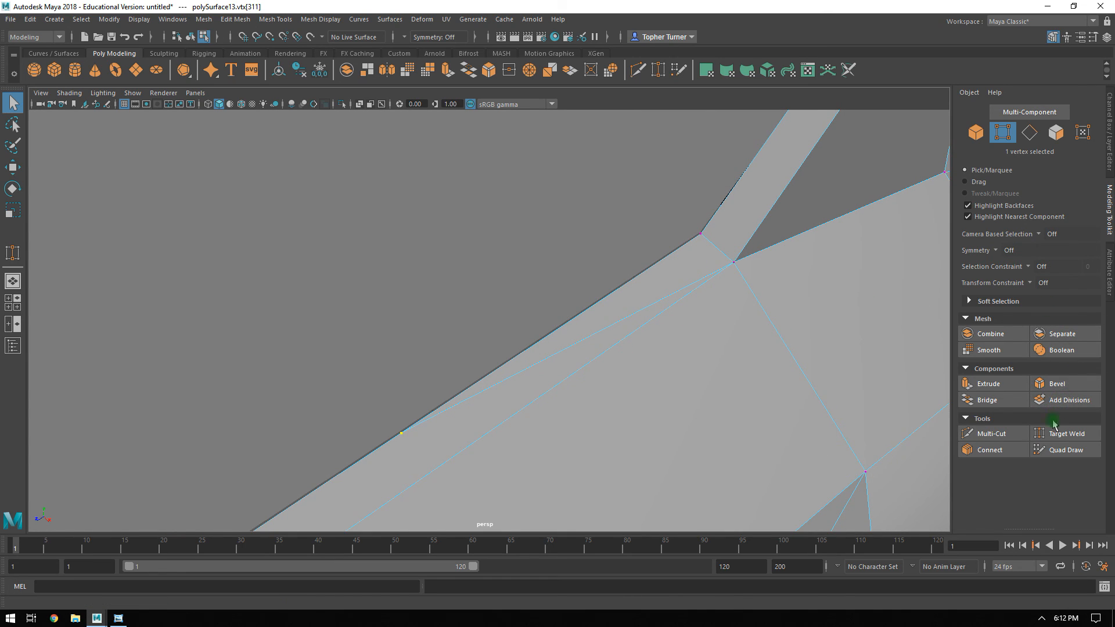
Target Weld the inner sill edge's middle vertex into the window's lower front corner and delete the diagonal edge across the sill strip.
click(1066, 433)
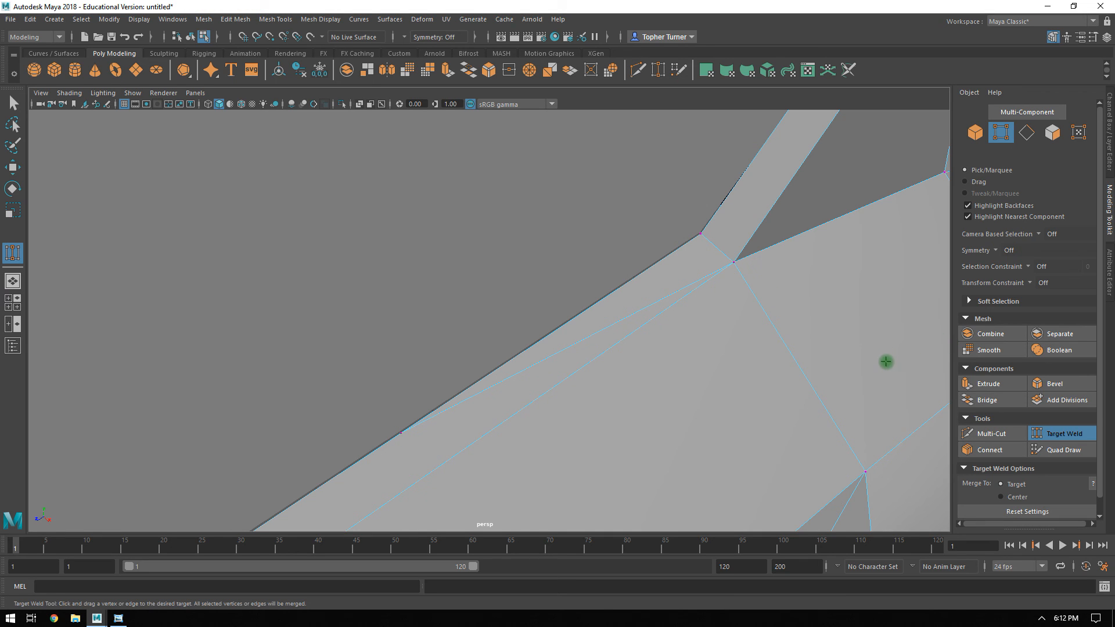
alt+drag(719, 343, 470, 338)
drag(338, 310, 334, 310)
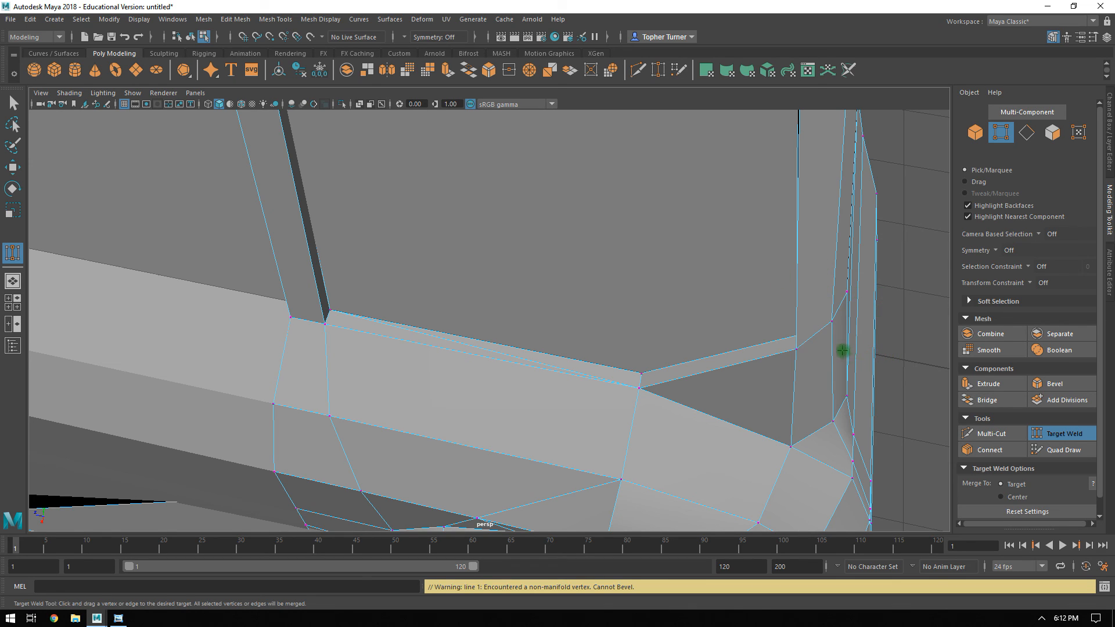
click(1045, 434)
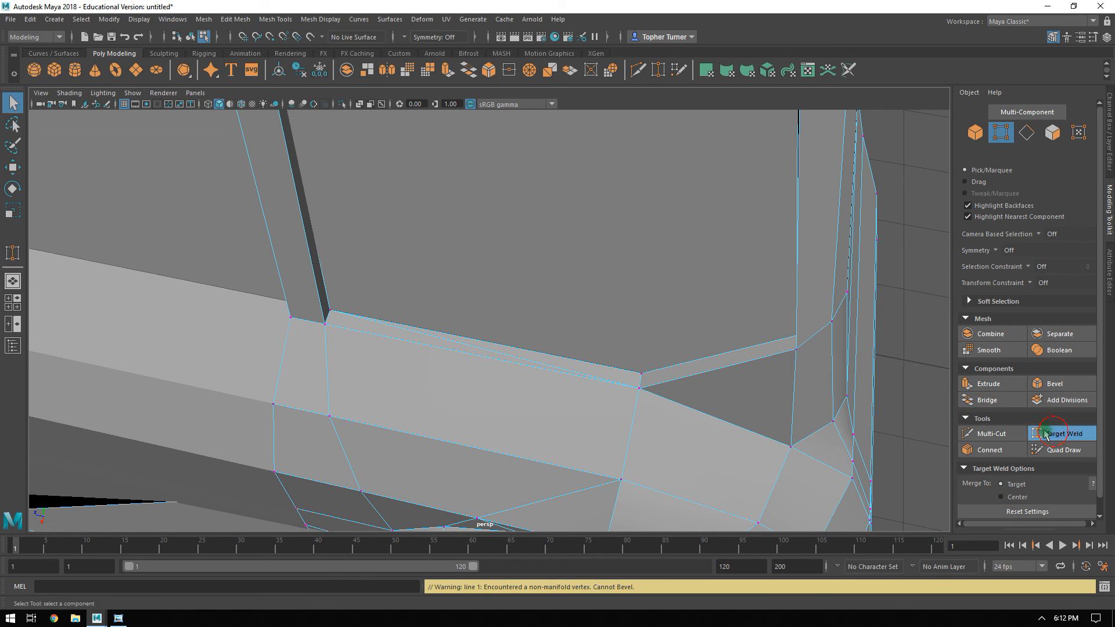
key(F10)
click(498, 354)
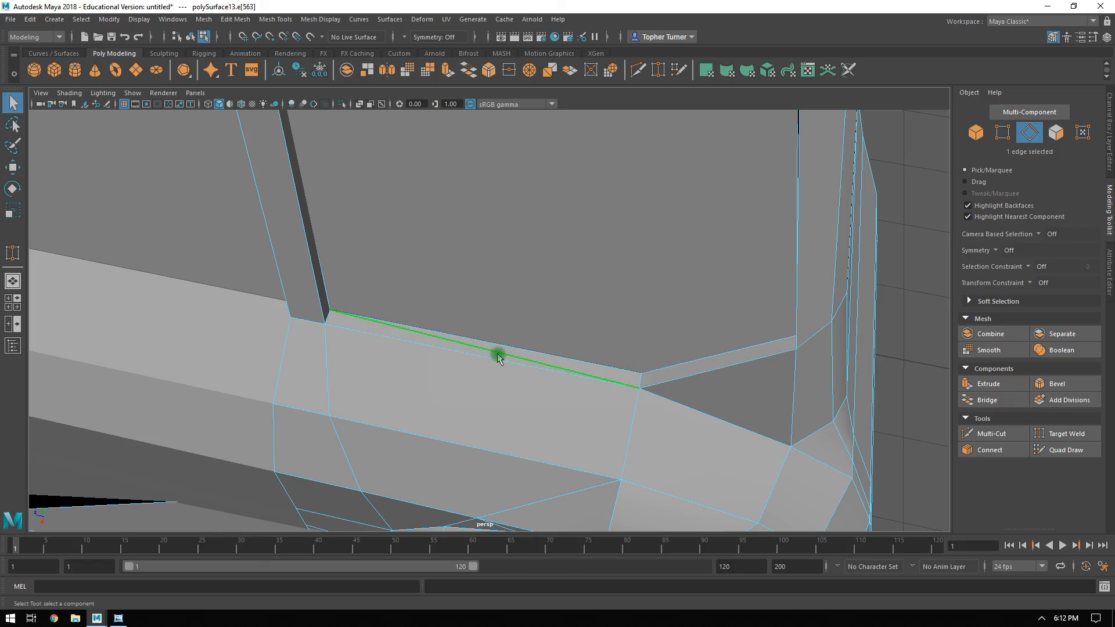
key(BackSpace)
Move the lower fender-line vertex rearward until it lines up above the nearest rear wheel arch vertex.
alt+drag(685, 334, 463, 273)
alt+right_drag(463, 274, 663, 364)
alt+middle_drag(663, 364, 702, 298)
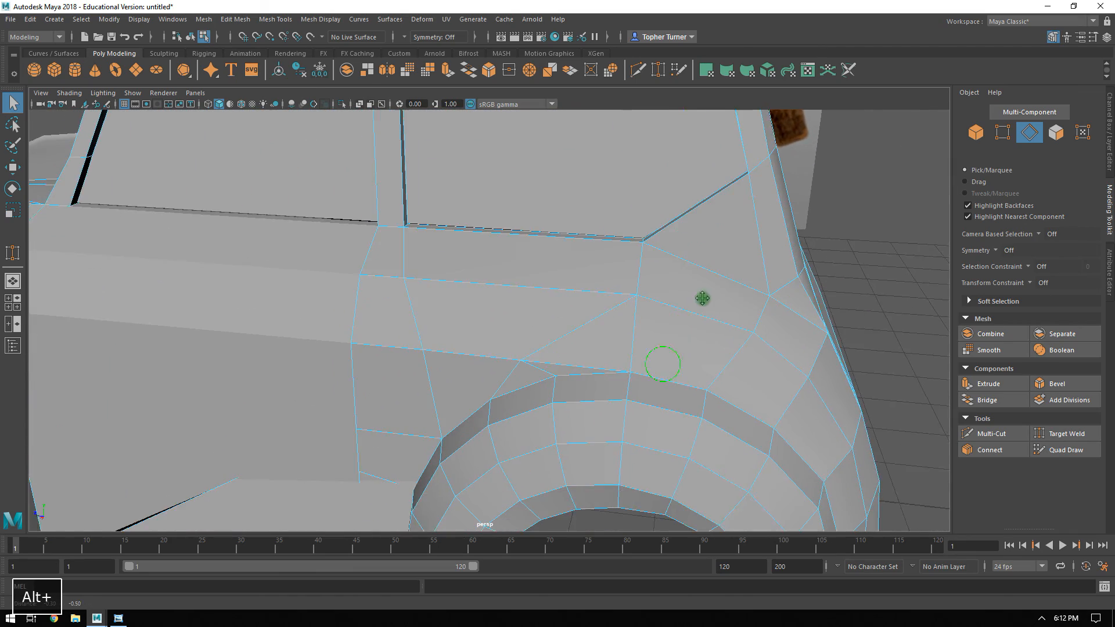
alt+drag(703, 298, 647, 308)
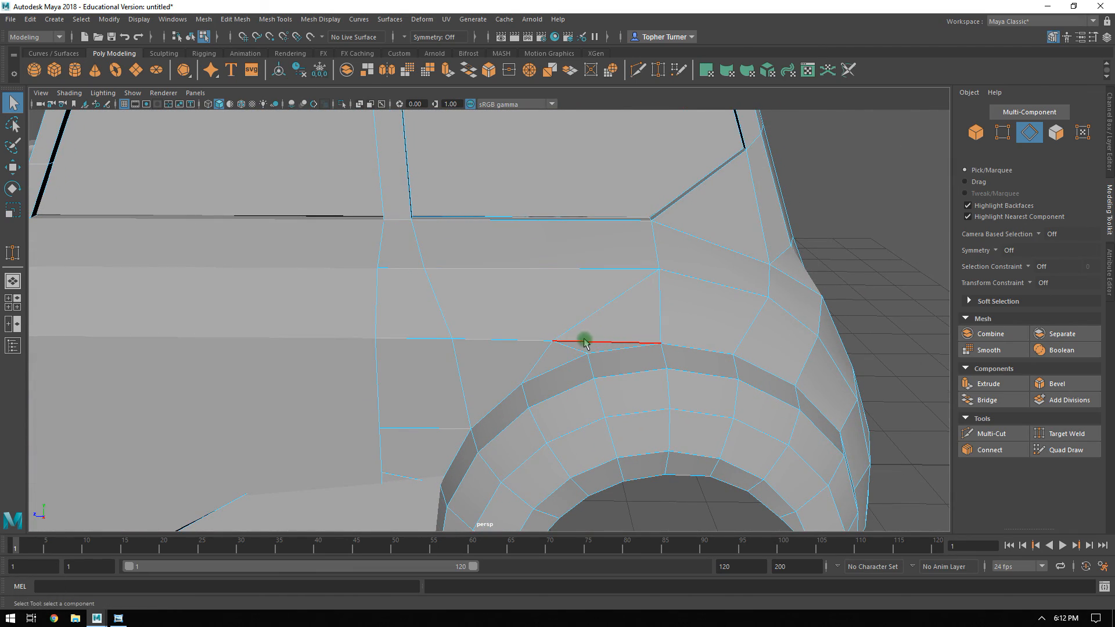
click(1002, 134)
click(659, 270)
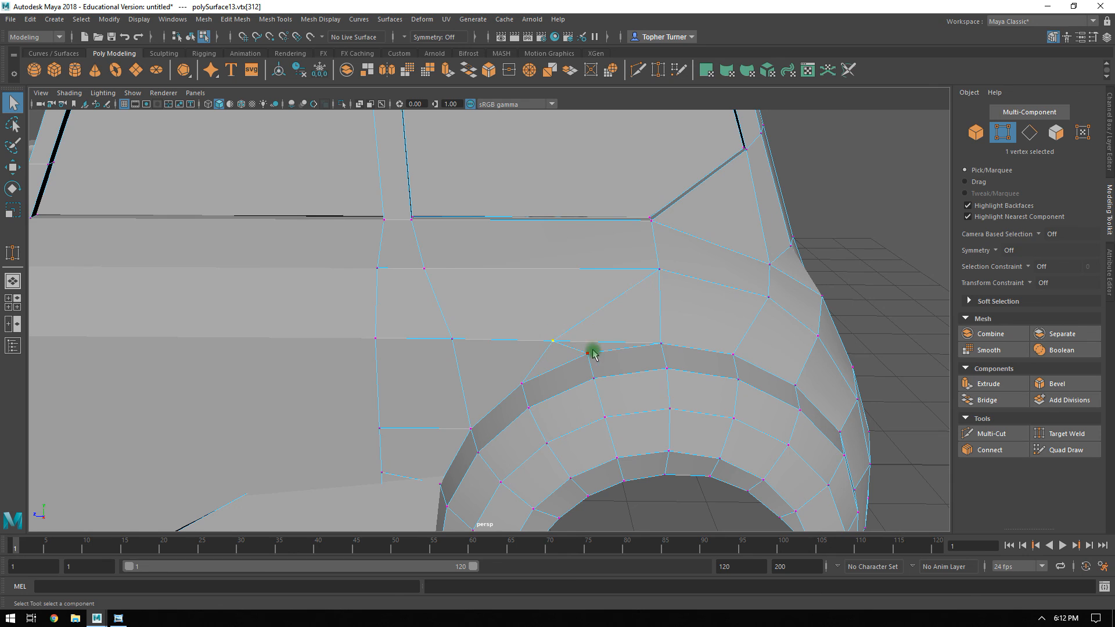
key(w)
drag(506, 341, 538, 360)
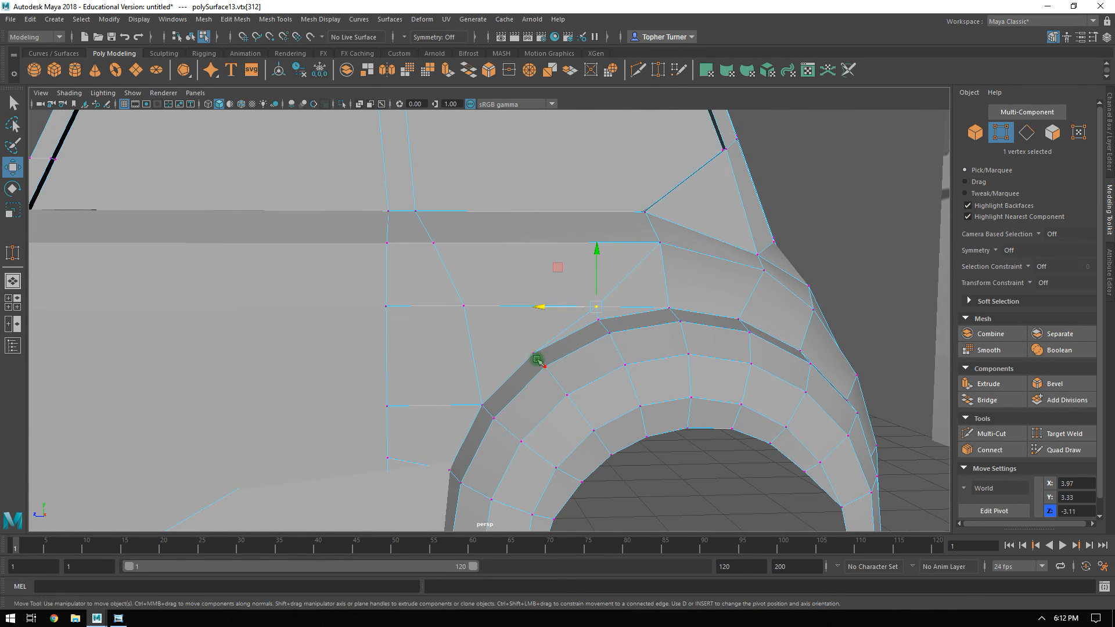
Connect the front upper wheel arch vertex to the fender-line vertex ahead of it and delete the old diagonal edge behind it.
shift+click(464, 305)
click(982, 450)
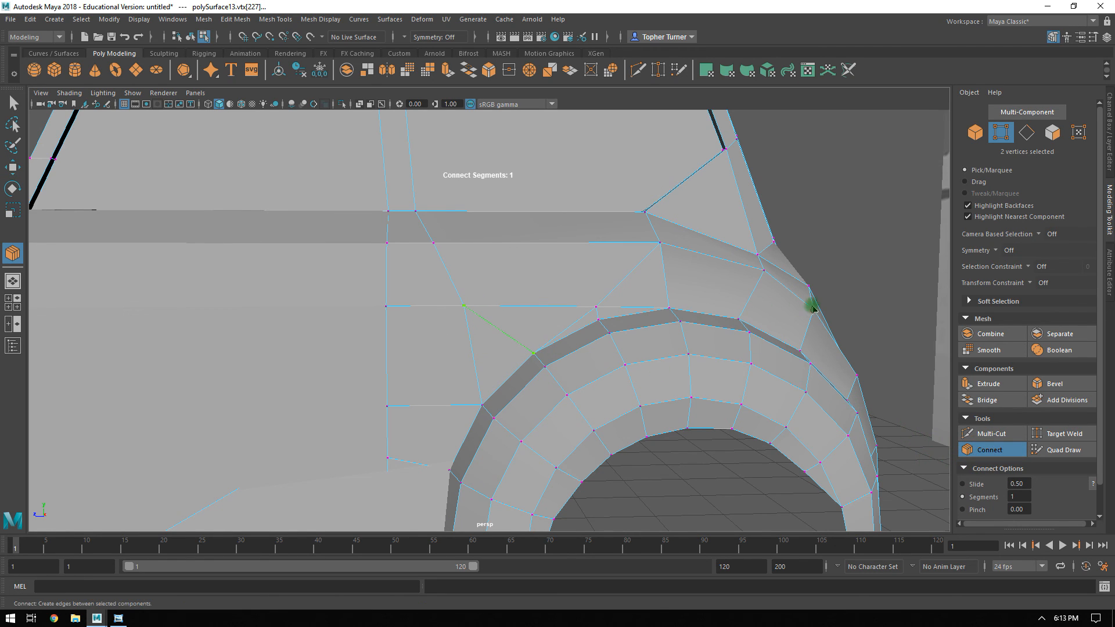
click(1026, 132)
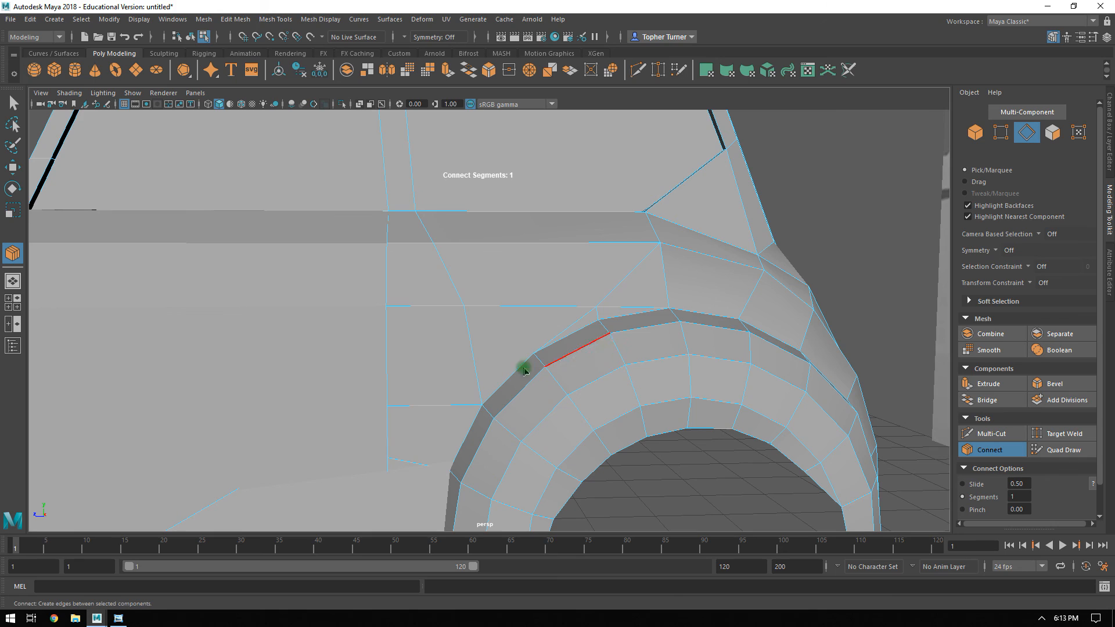
click(1000, 132)
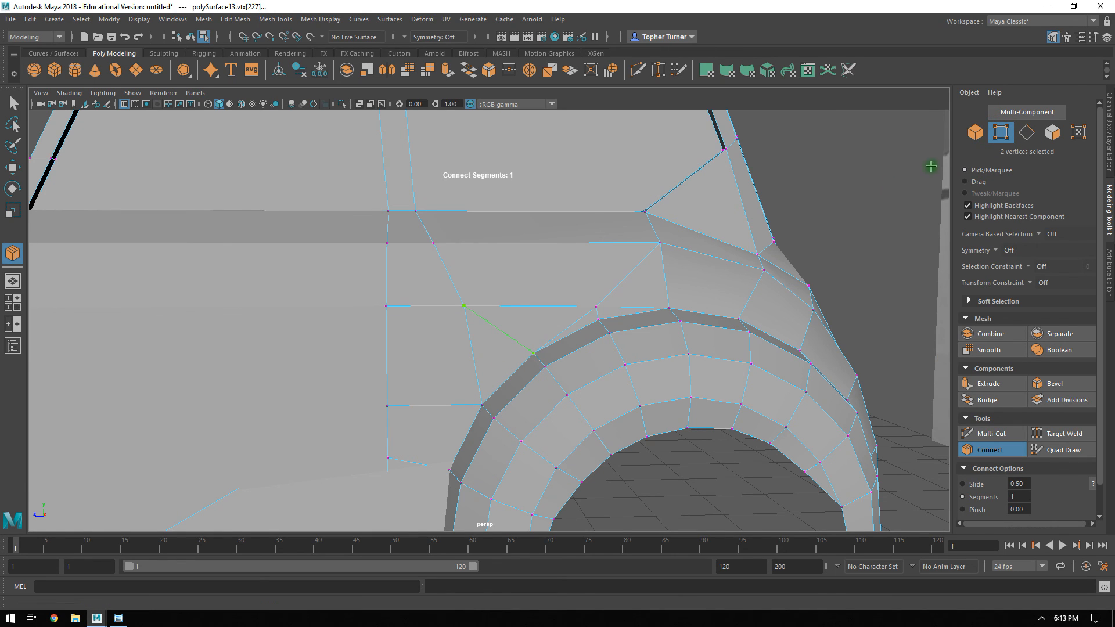
key(Return)
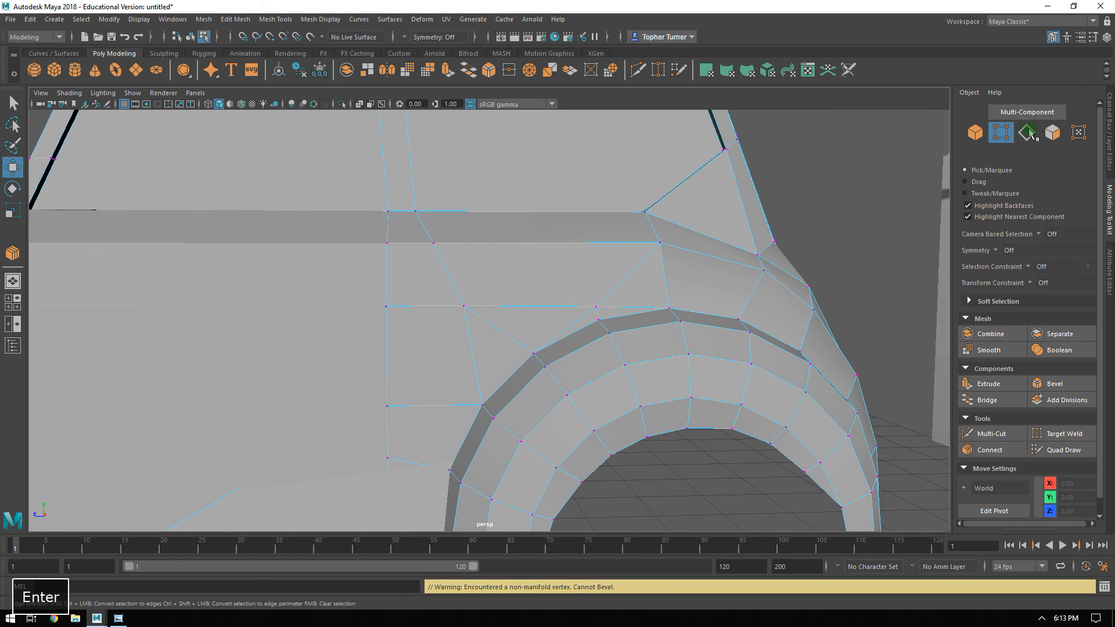
click(579, 323)
key(BackSpace)
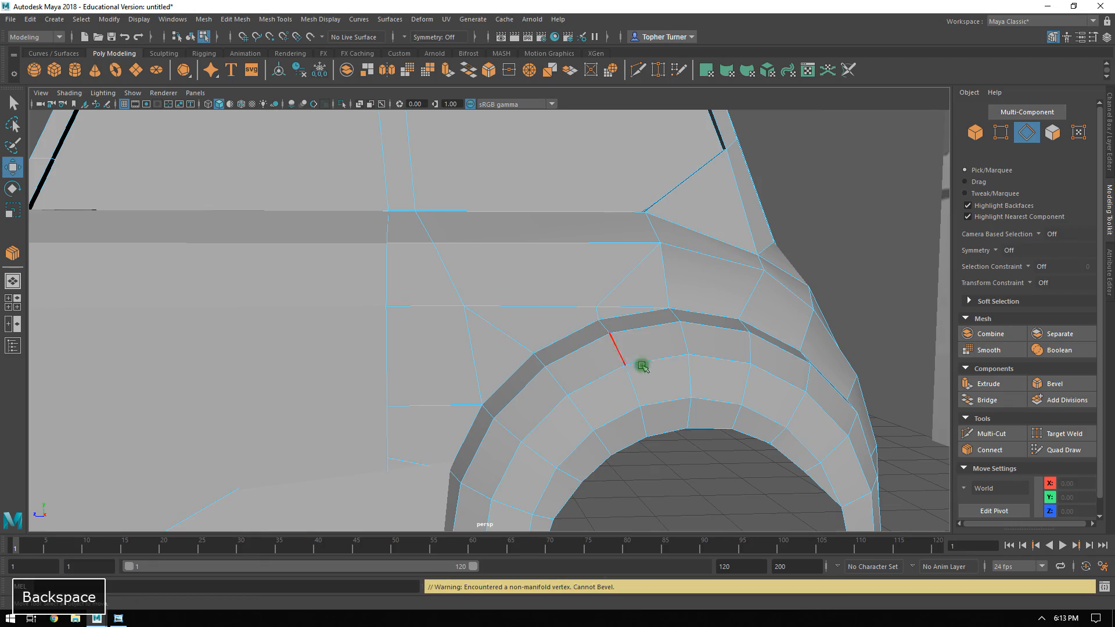
Undo the recent edits back to before the mid-span vertices below the rear window were welded, restoring the complete door panel.
alt+drag(677, 413, 555, 364)
alt+right_drag(555, 364, 674, 432)
alt+drag(675, 433, 641, 431)
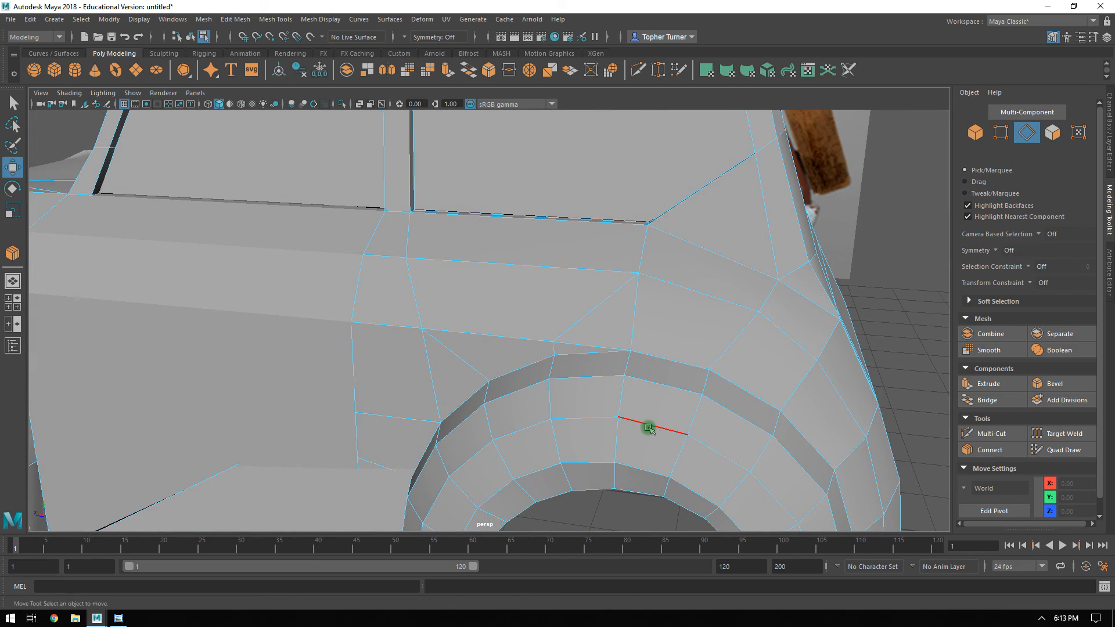
alt+right_drag(658, 391, 567, 321)
alt+drag(568, 321, 592, 308)
alt+right_drag(593, 309, 567, 284)
alt+drag(568, 283, 652, 294)
key(ctrl+z)
key(ctrl+z)
key(ctrl+z)
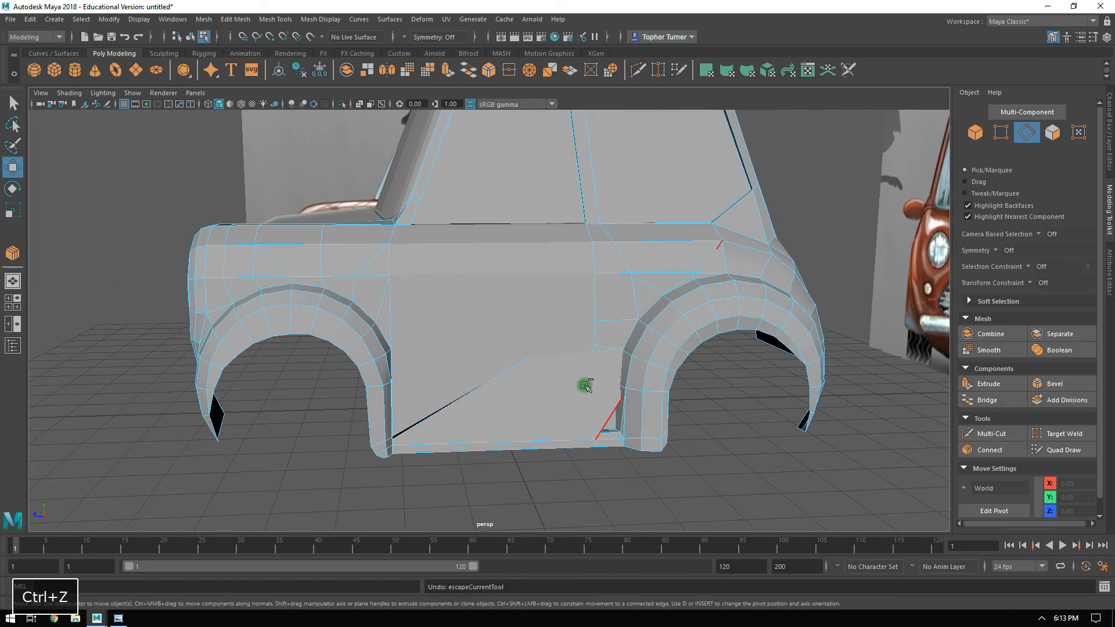
key(ctrl+z)
alt+drag(525, 409, 411, 339)
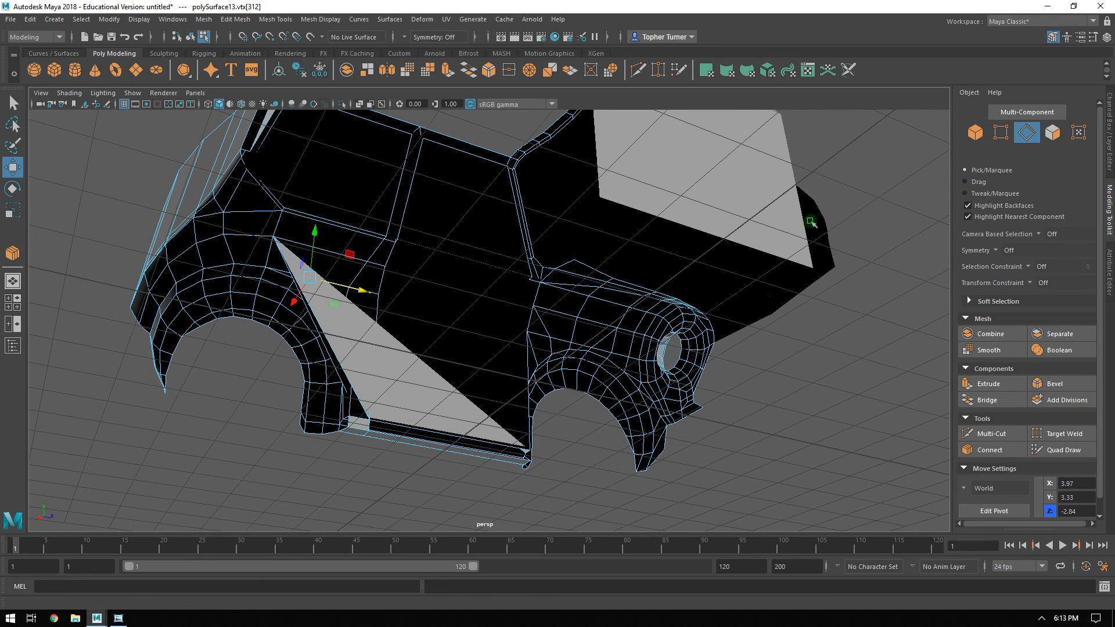
key(ctrl+z)
key(ctrl+z)
key(ctrl+z)
key(ctrl+z)
key(ctrl+z)
alt+drag(417, 283, 707, 450)
alt+drag(799, 373, 762, 395)
alt+middle_drag(863, 279, 702, 334)
click(766, 267)
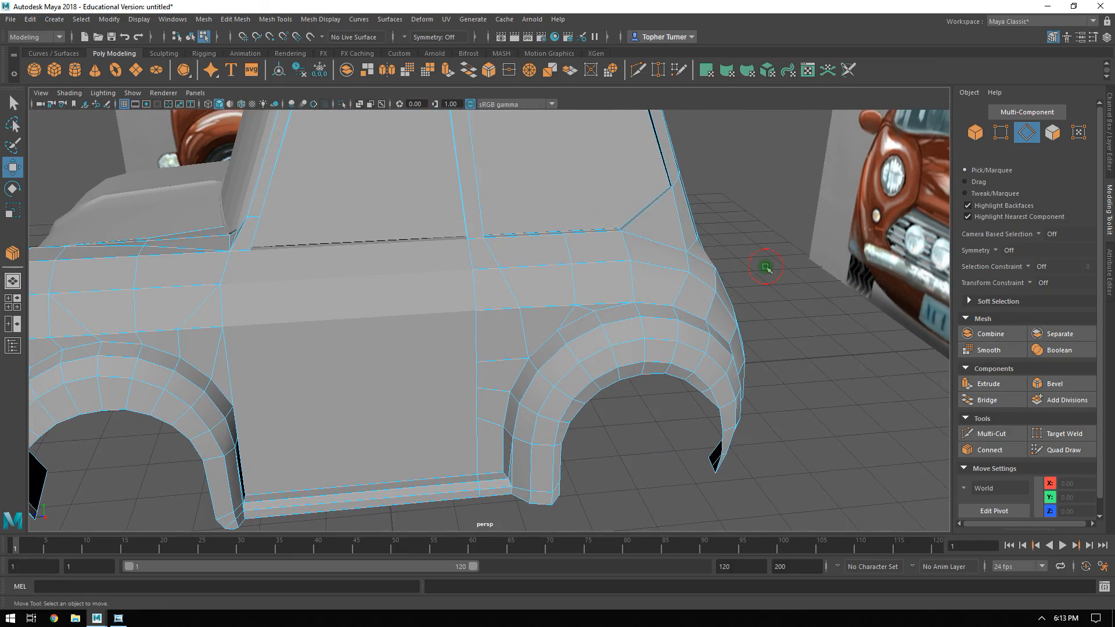
Target Weld the mid-span vertices on the inner sill edge, outer sill edge and upper fender line into their forward neighbours at the pillar.
click(1001, 134)
click(845, 384)
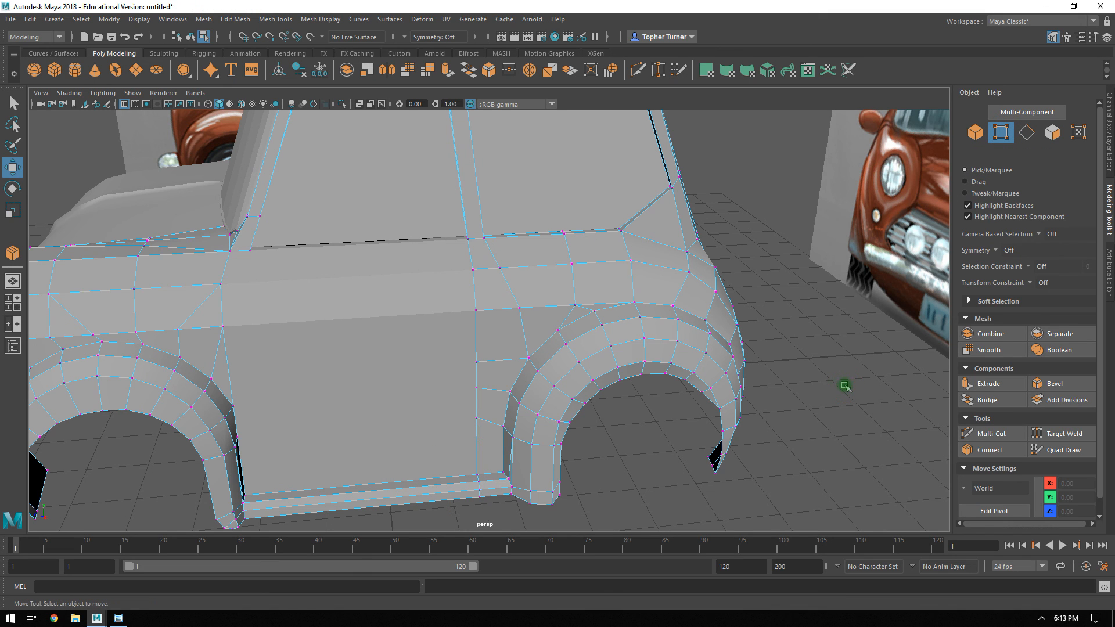
click(1040, 439)
alt+middle_drag(603, 244, 612, 239)
alt+right_drag(612, 238, 722, 319)
alt+drag(722, 318, 617, 283)
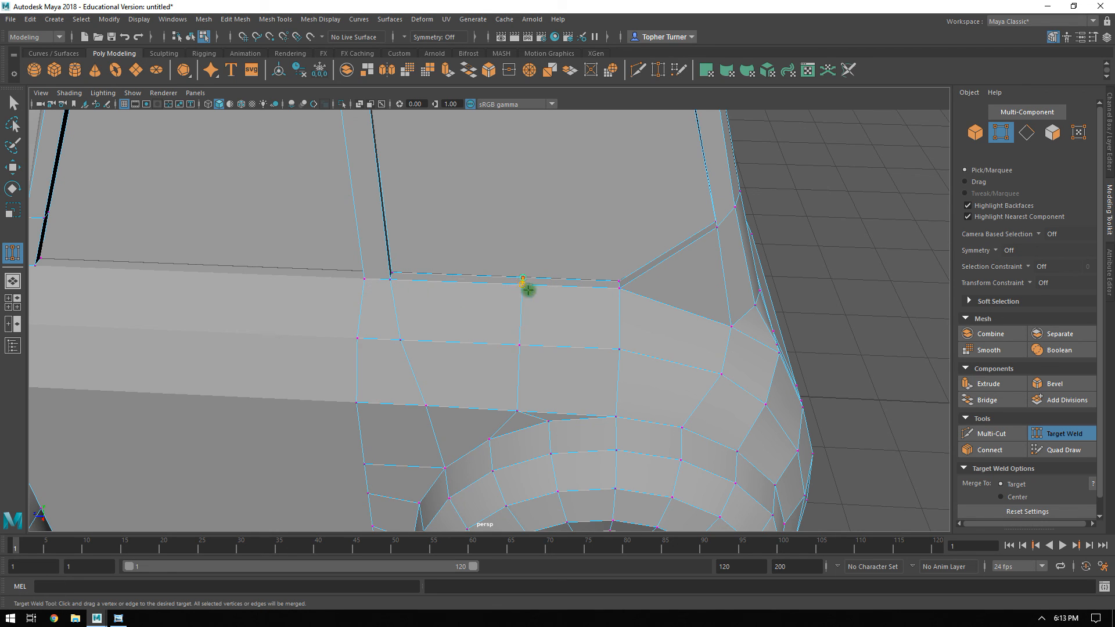
drag(522, 279, 522, 285)
key(ctrl+z)
alt+drag(607, 282, 470, 248)
alt+middle_drag(471, 249, 501, 271)
alt+right_drag(502, 271, 619, 341)
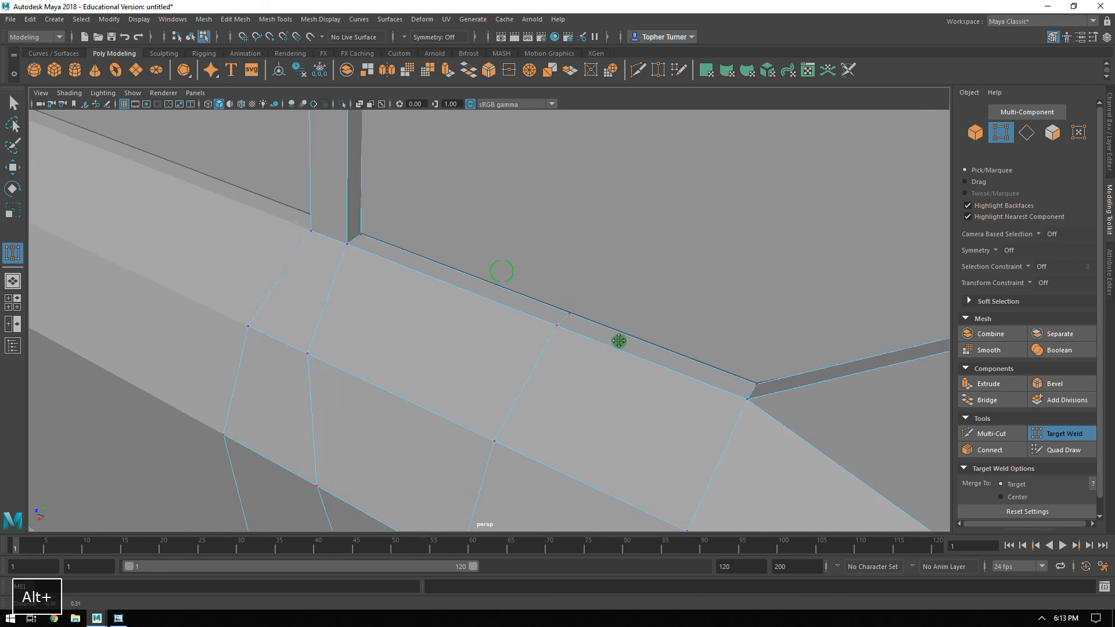
alt+middle_drag(619, 341, 624, 346)
drag(623, 346, 611, 358)
drag(411, 261, 401, 273)
click(609, 358)
alt+right_drag(547, 330, 505, 263)
alt+middle_drag(505, 264, 560, 167)
drag(472, 272, 551, 272)
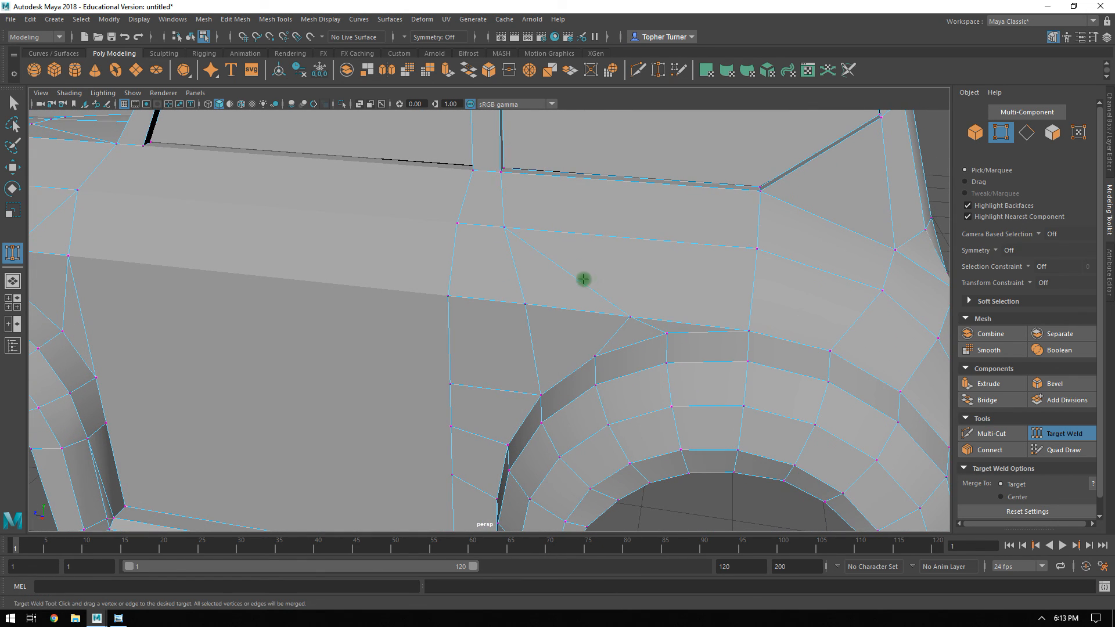
Connect the lower fender-line vertex ahead of the wheel arch's peak to the upper fender-line vertex below the window's rear corner.
key(q)
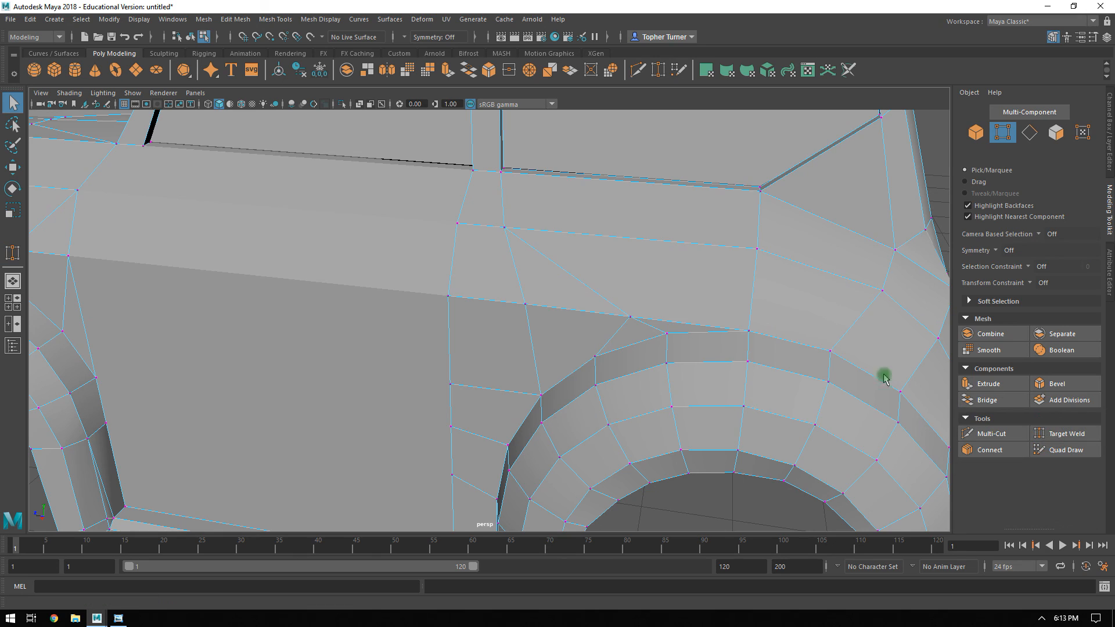
click(631, 316)
shift+click(758, 248)
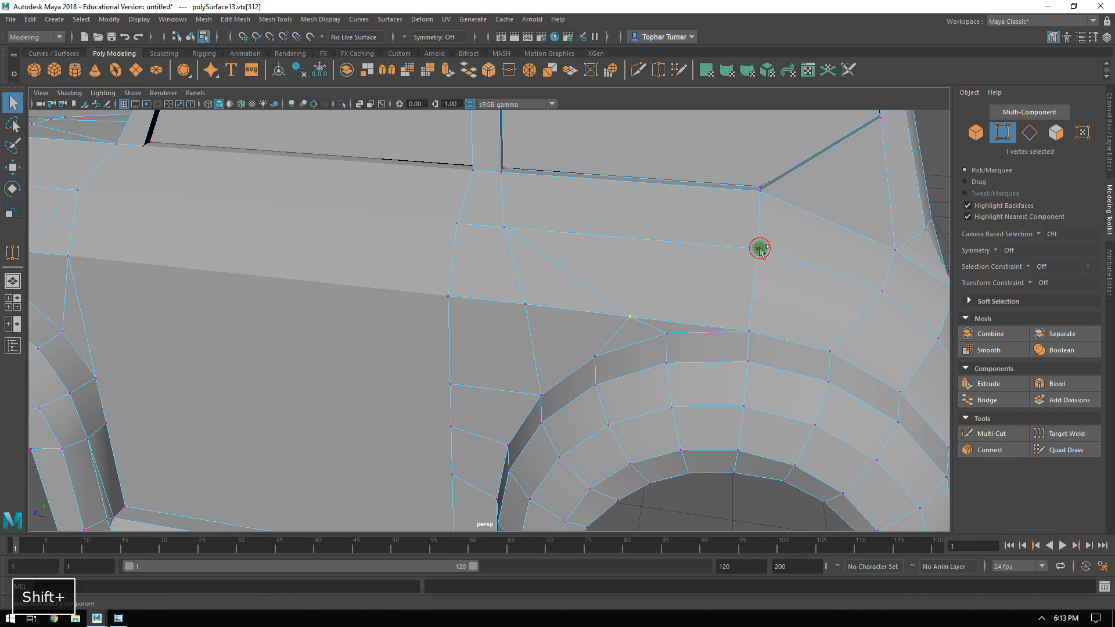
click(989, 450)
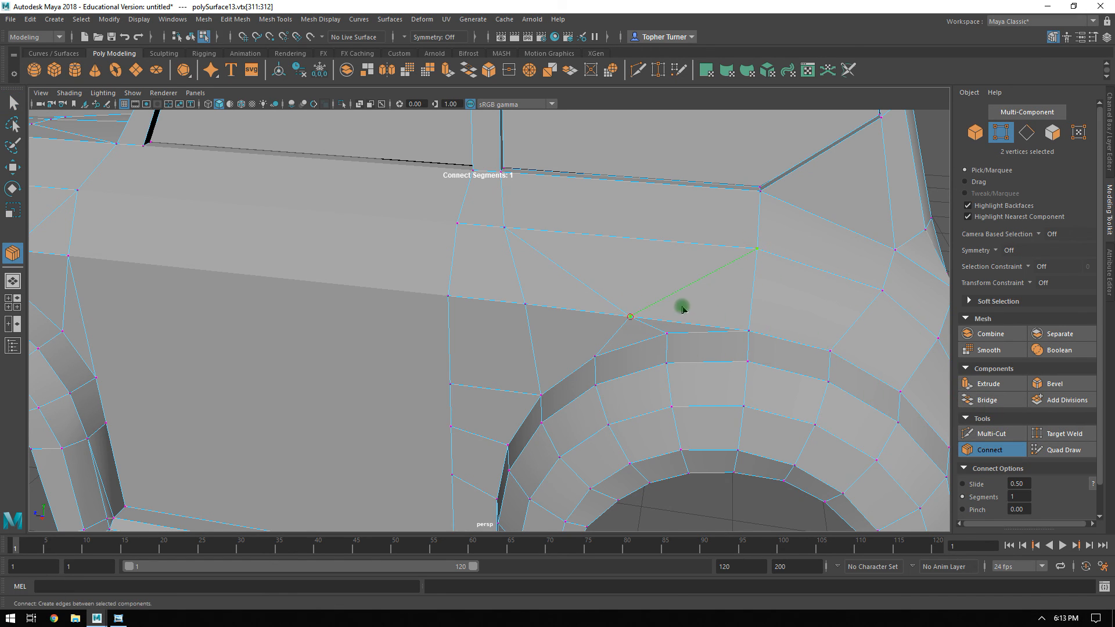
alt+drag(677, 308, 699, 303)
key(Return)
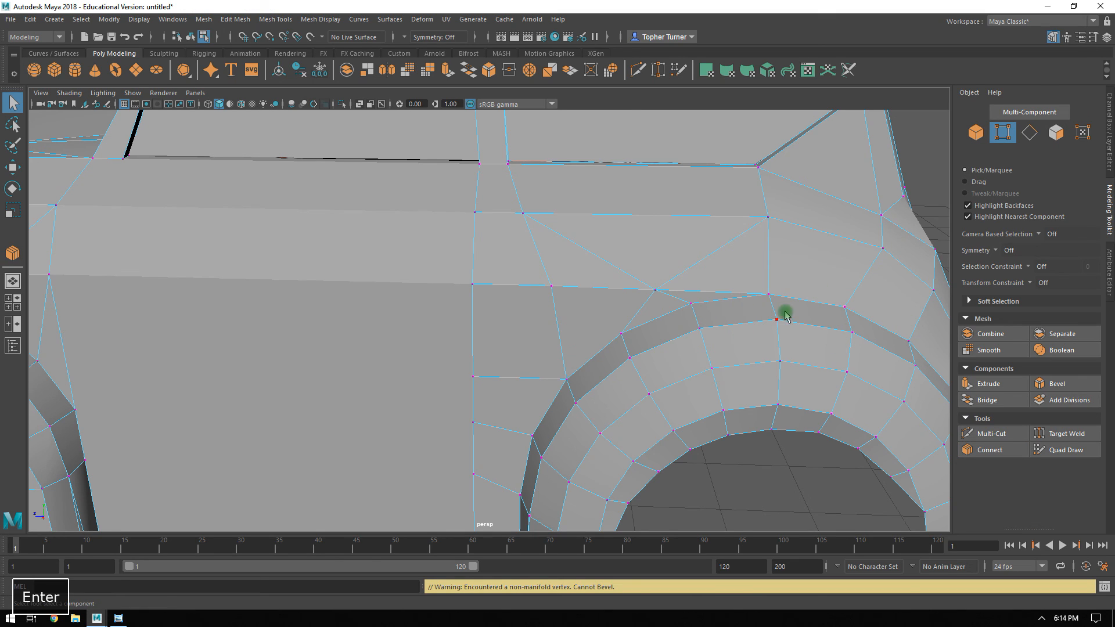
Delete the diagonal edges running from the lower fender-line vertex forward to the pillar line and down to the wheel arch.
click(666, 300)
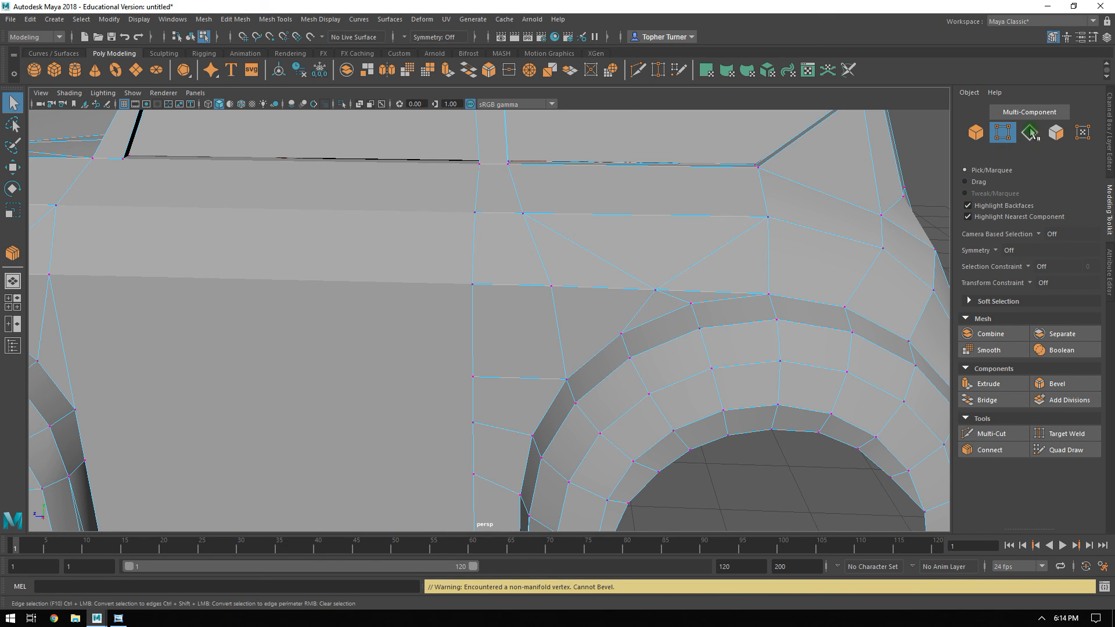
key(F10)
click(641, 282)
shift+click(641, 282)
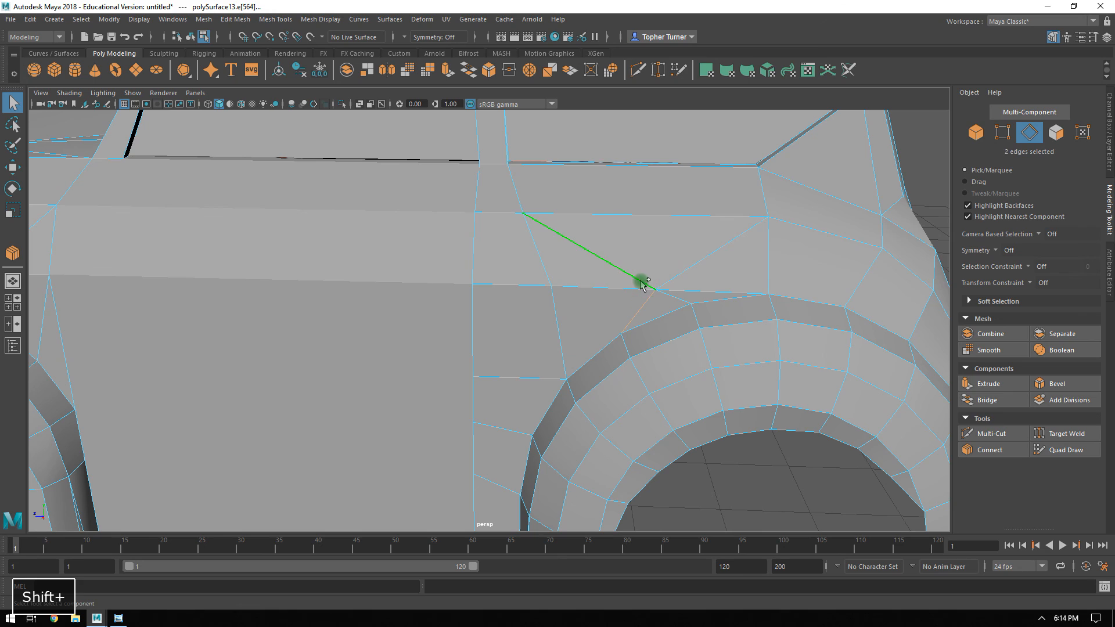
key(ctrl+BackSpace)
Move the lower fender-line vertex rearward along Z until it sits directly above the next wheel arch vertex.
key(F9)
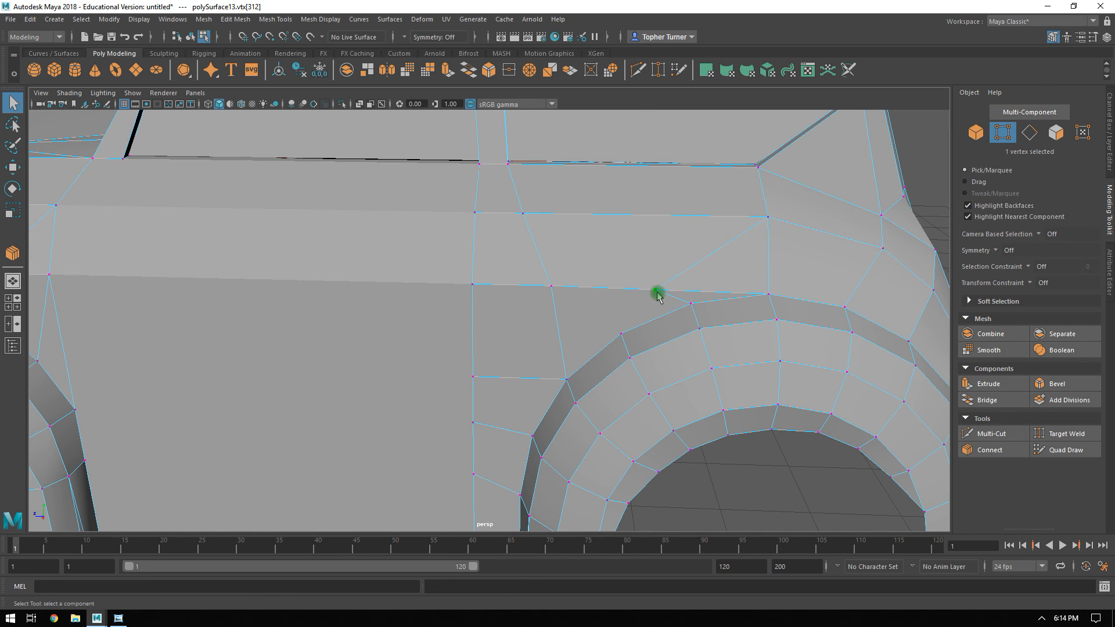
key(w)
drag(613, 289, 658, 290)
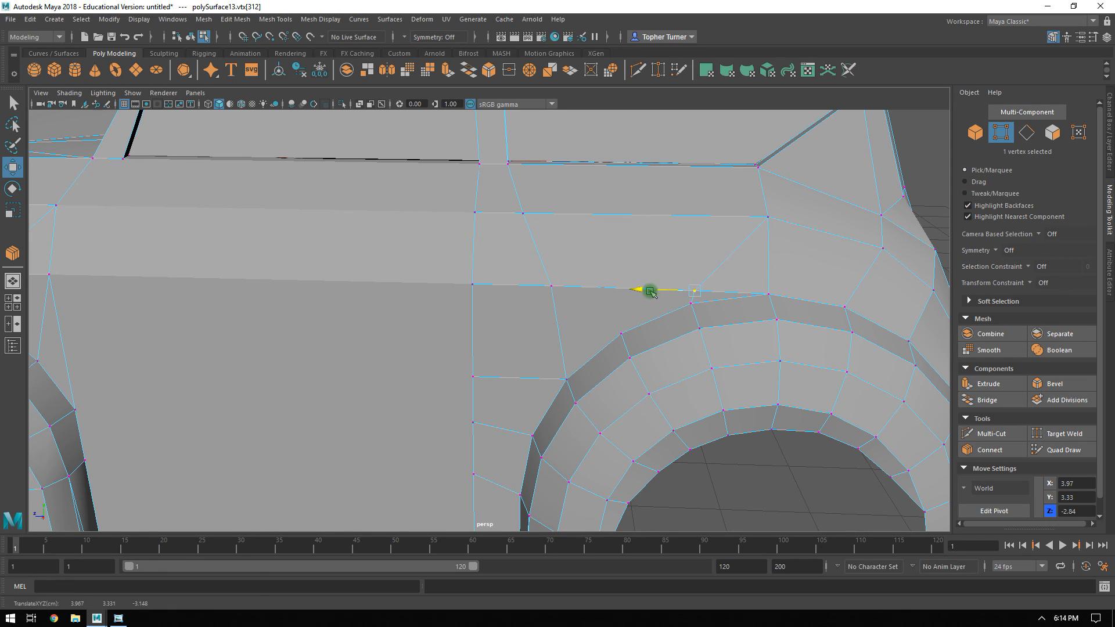
click(836, 214)
Multi-Cut a new edge from the front upper wheel arch vertex to the lower fender-line vertex on the pillar line.
click(1061, 433)
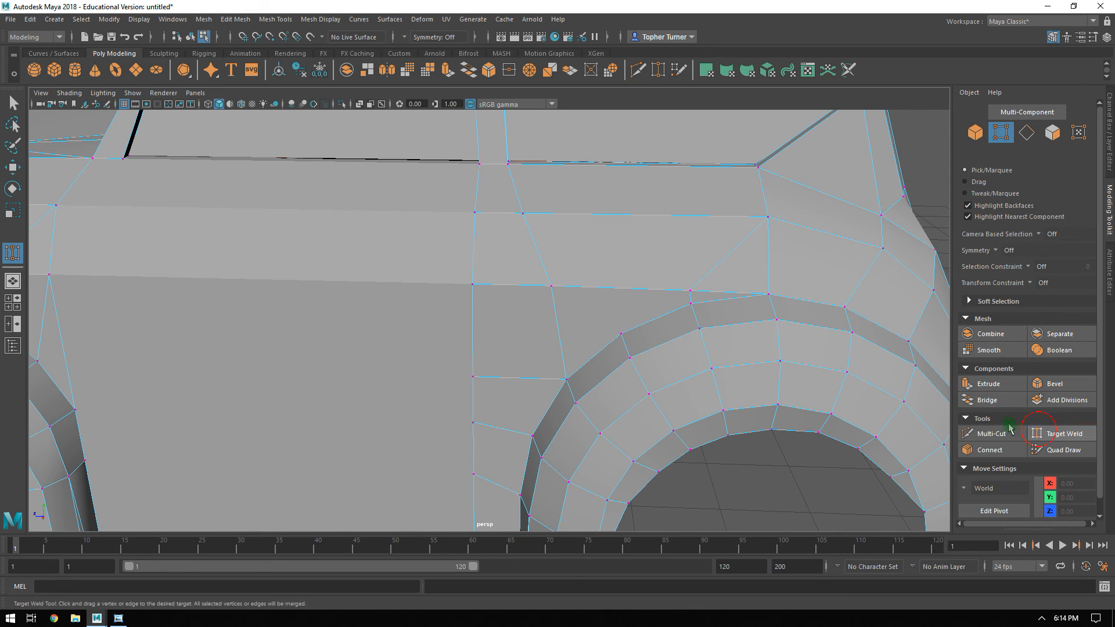
click(990, 433)
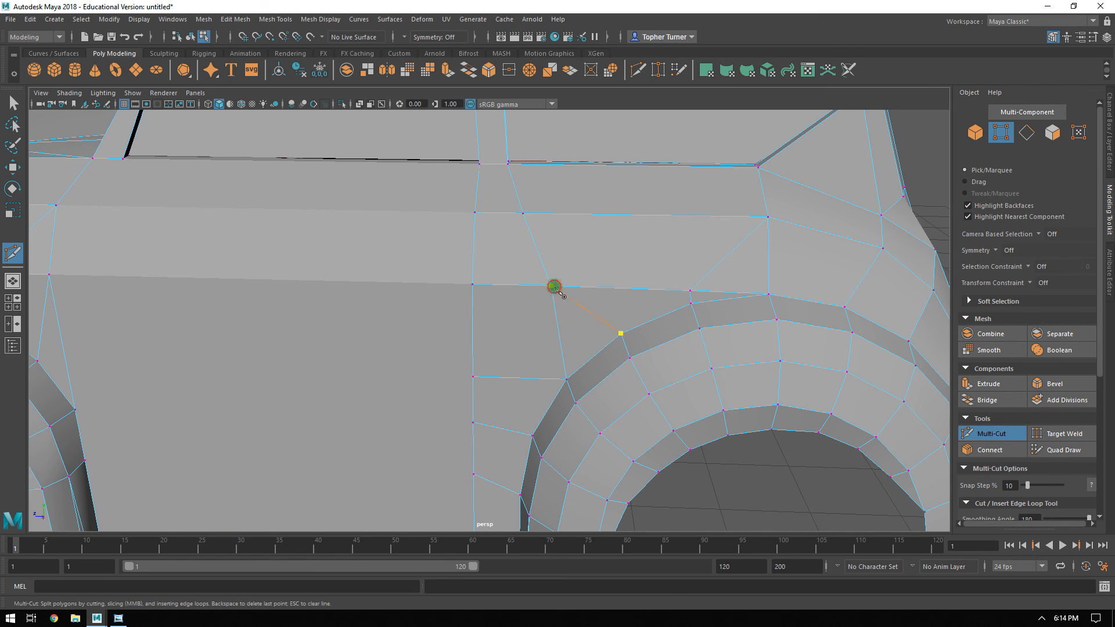
key(Return)
click(990, 434)
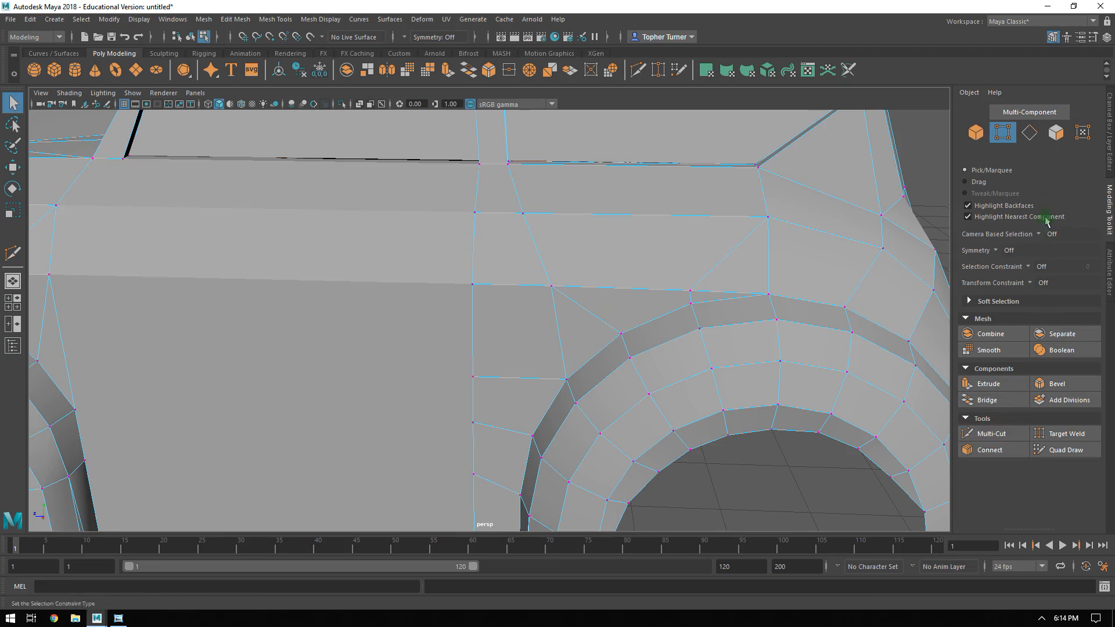
Return to object selection and examine the whole car body from several angles alongside the reference images.
click(980, 135)
alt+right_drag(706, 368, 505, 226)
alt+drag(505, 227, 702, 201)
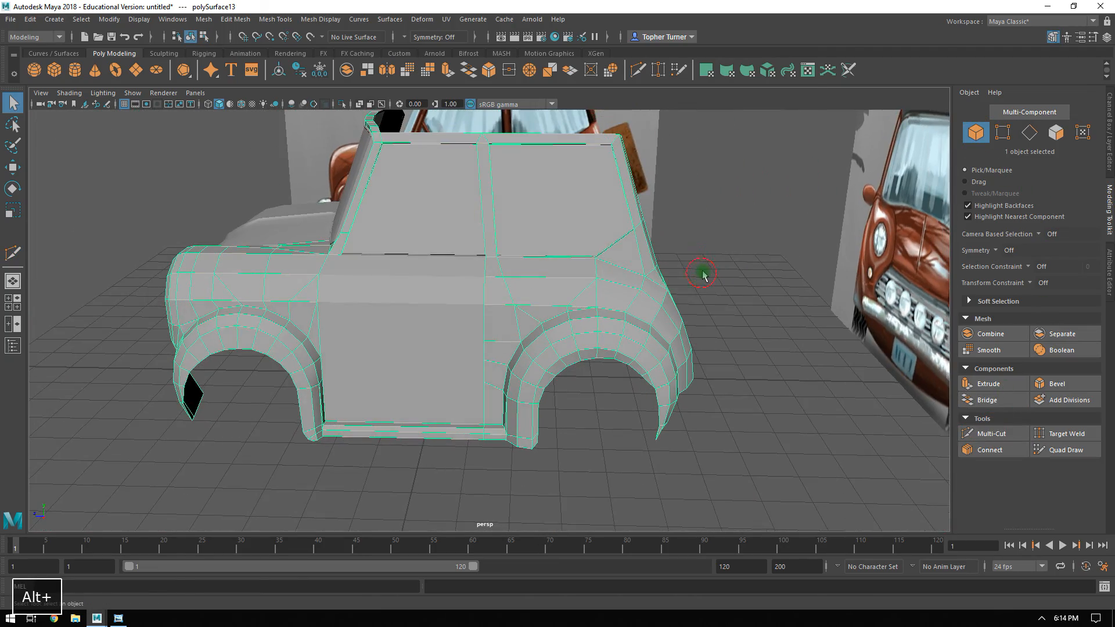
alt+right_drag(702, 201, 759, 275)
alt+drag(759, 276, 554, 310)
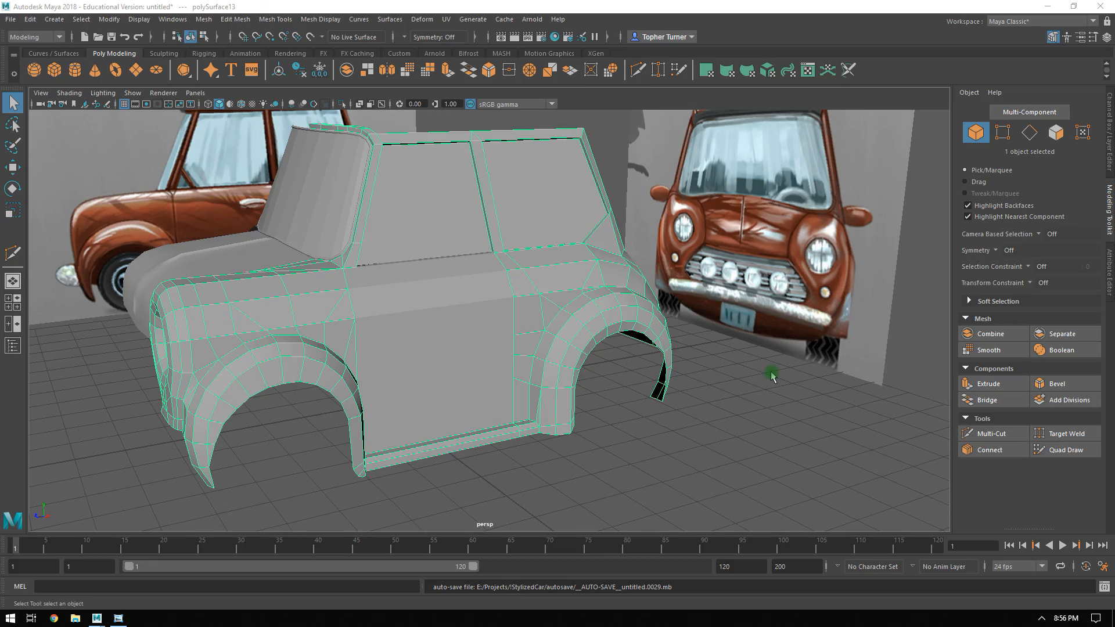
alt+drag(771, 377, 678, 361)
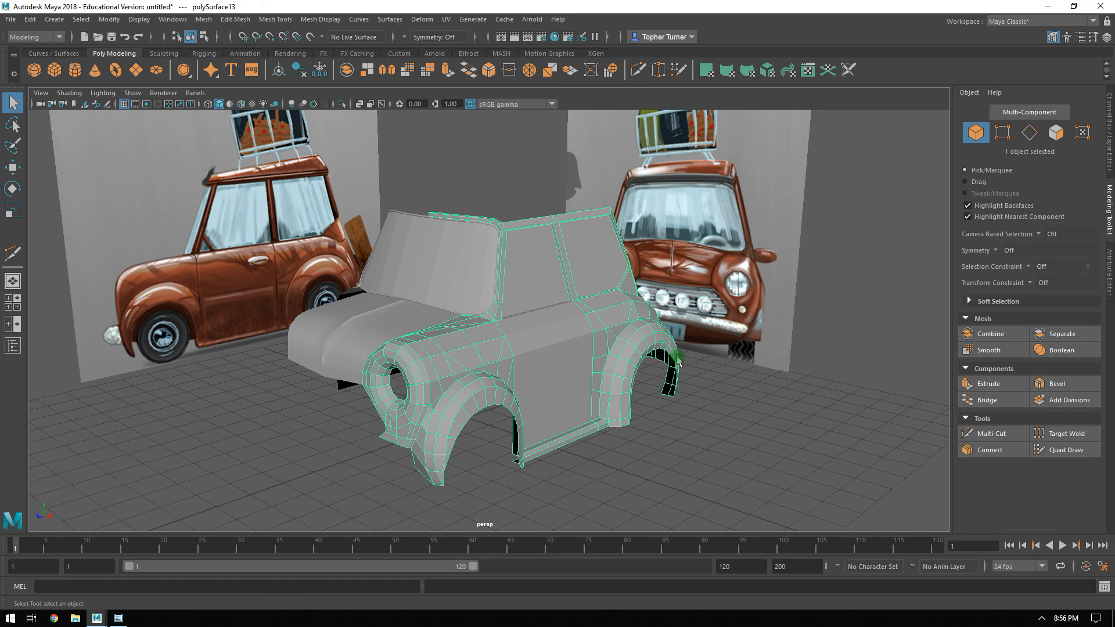
alt+drag(548, 366, 467, 305)
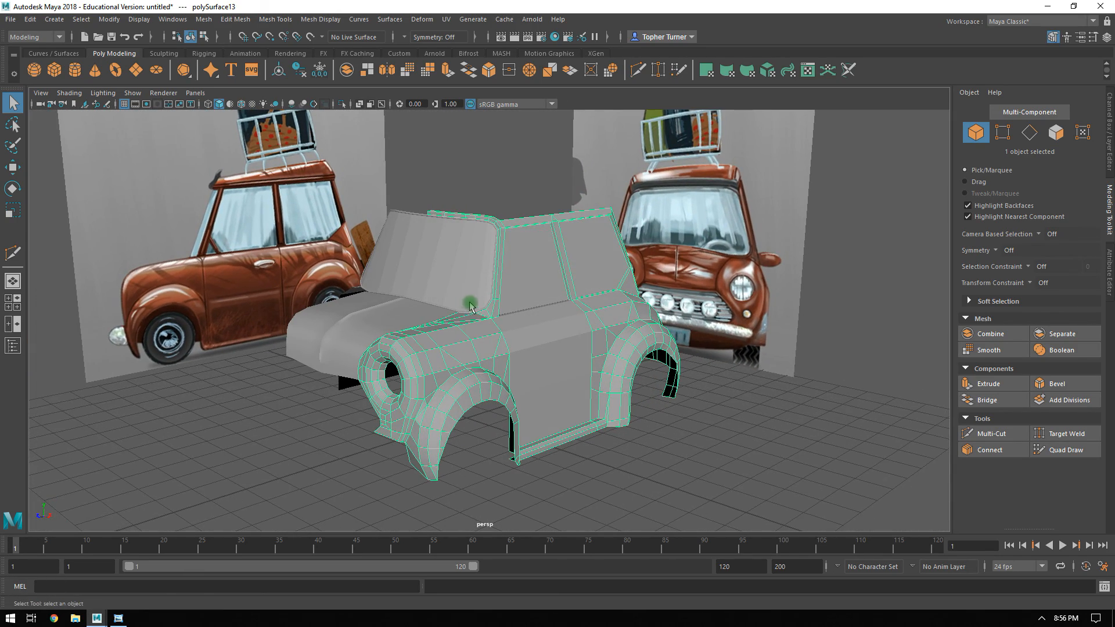